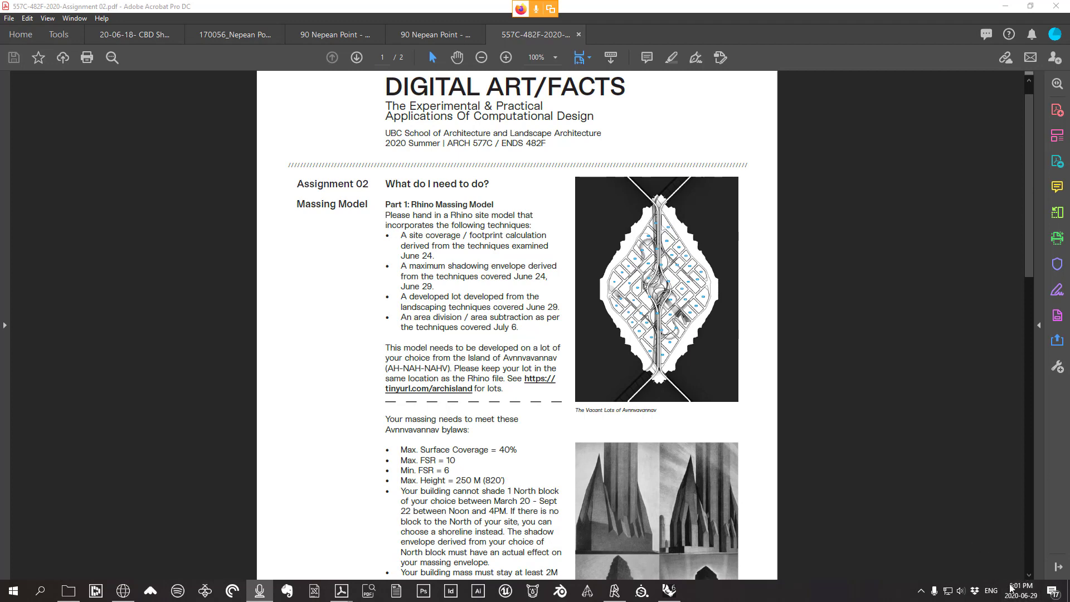
Open the Assignment 02 PDF from the assignments folder
scroll(680, 363, "up", 1)
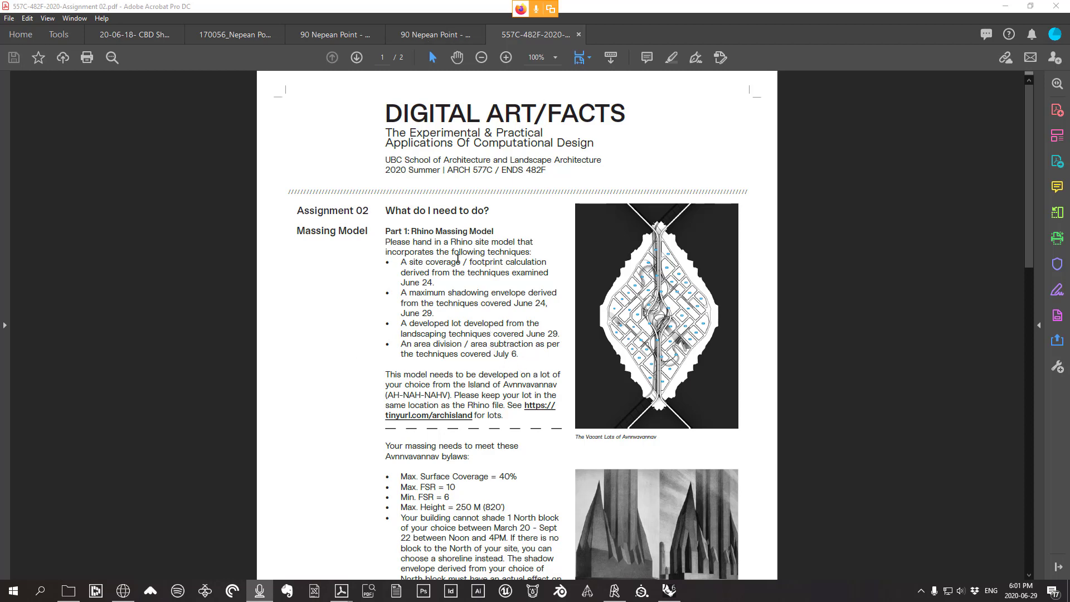
left_click(68, 590)
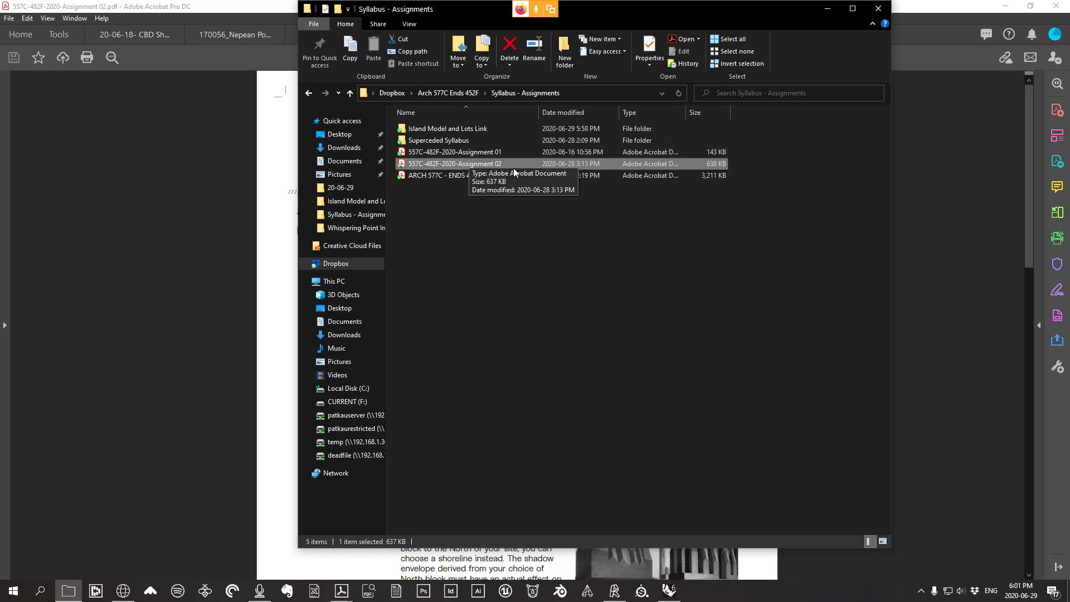
double_click(439, 164)
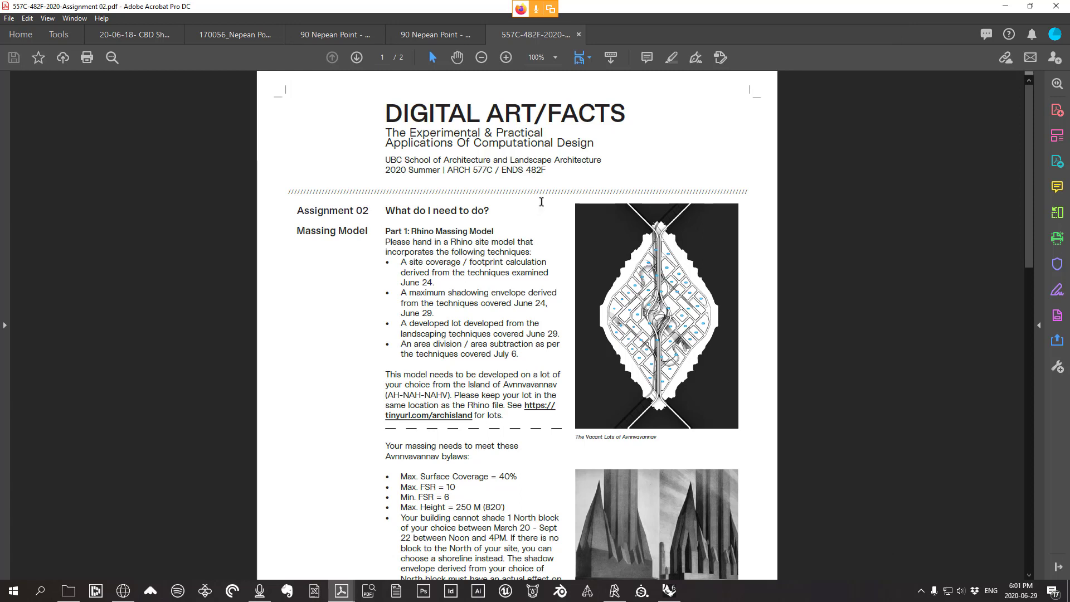
scroll(731, 190, "down", 3)
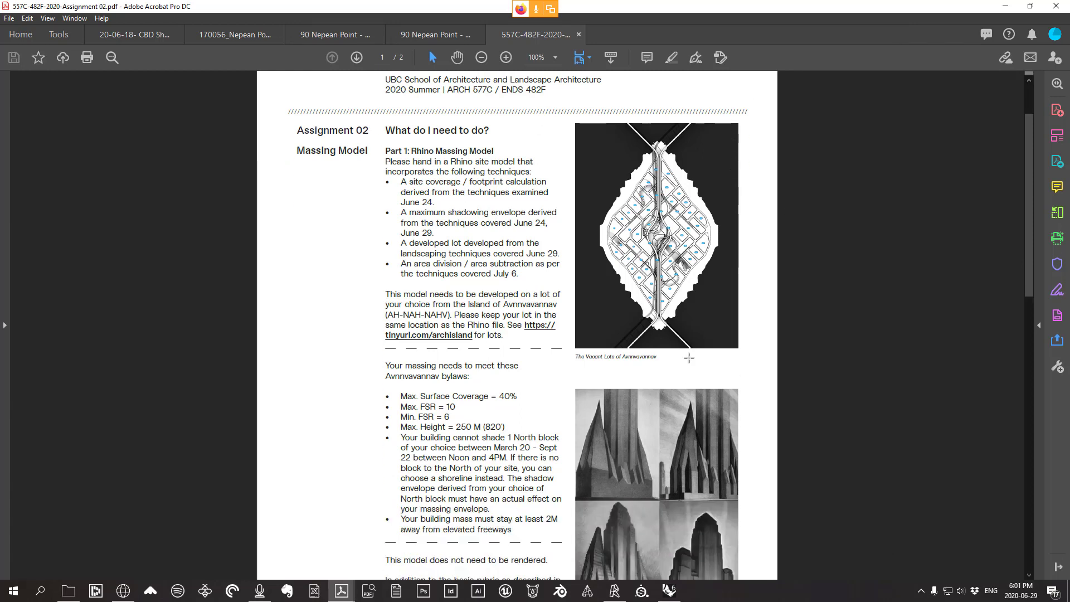
scroll(613, 496, "up", 1)
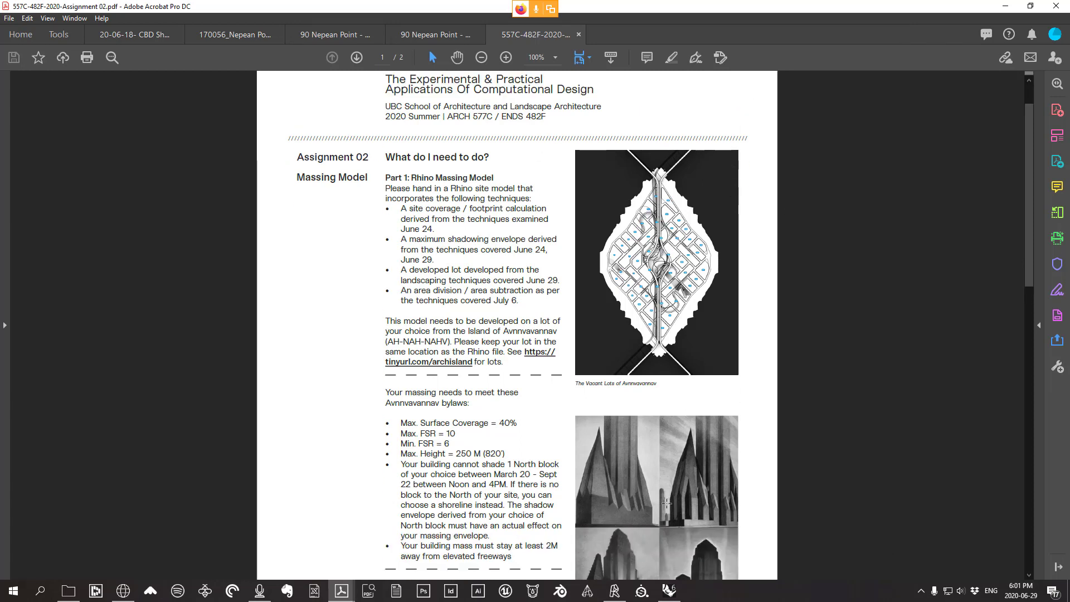
scroll(441, 237, "up", 2)
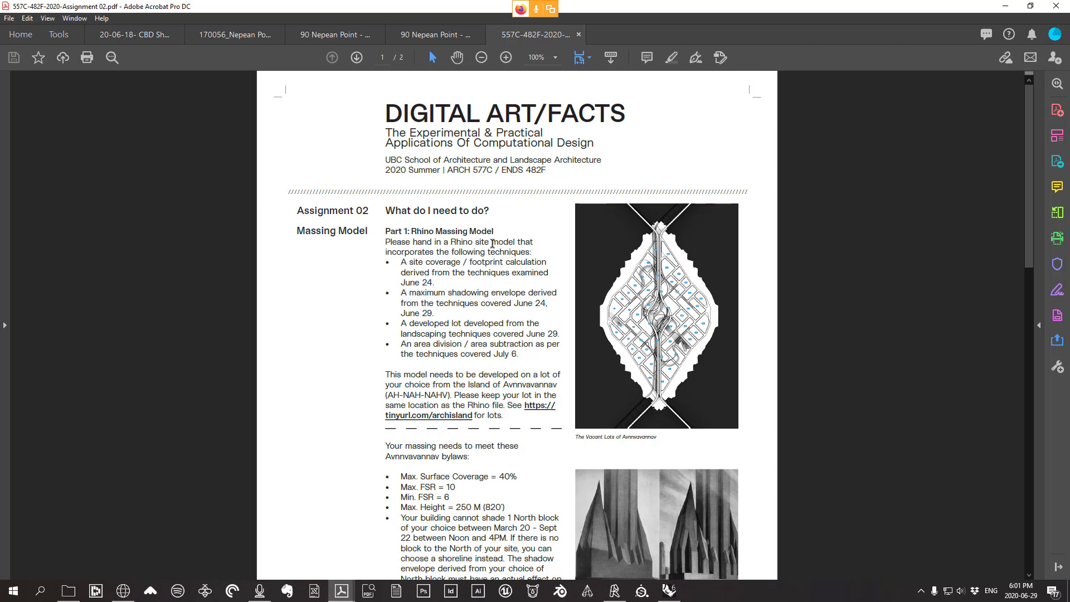
Read through the assignment brief, briefly highlighting the word 'site'
left_click_drag(487, 243, 476, 242)
left_click(467, 251)
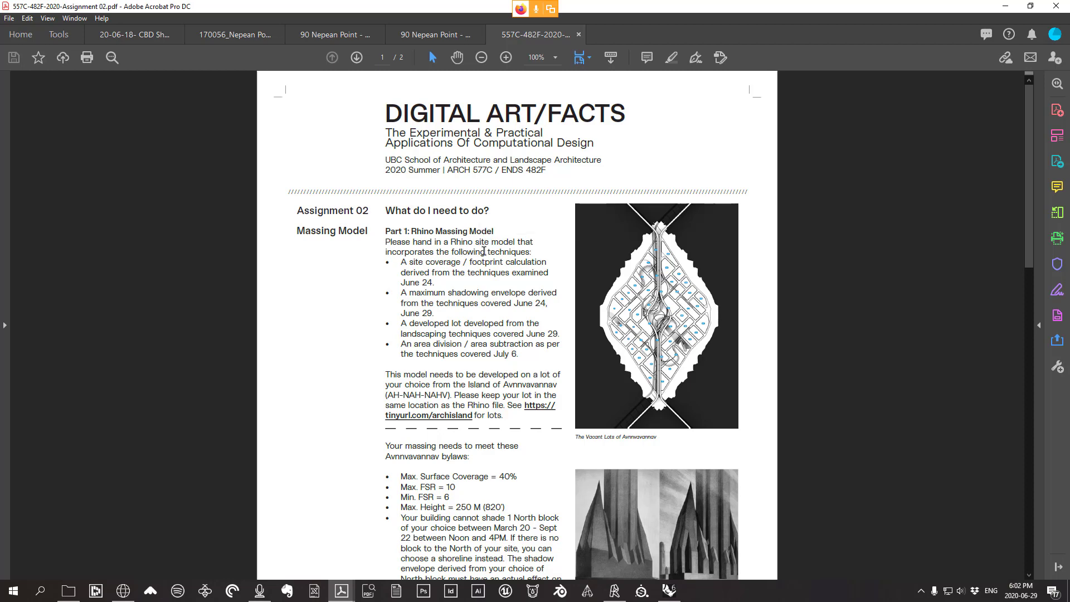
scroll(502, 246, "down", 2)
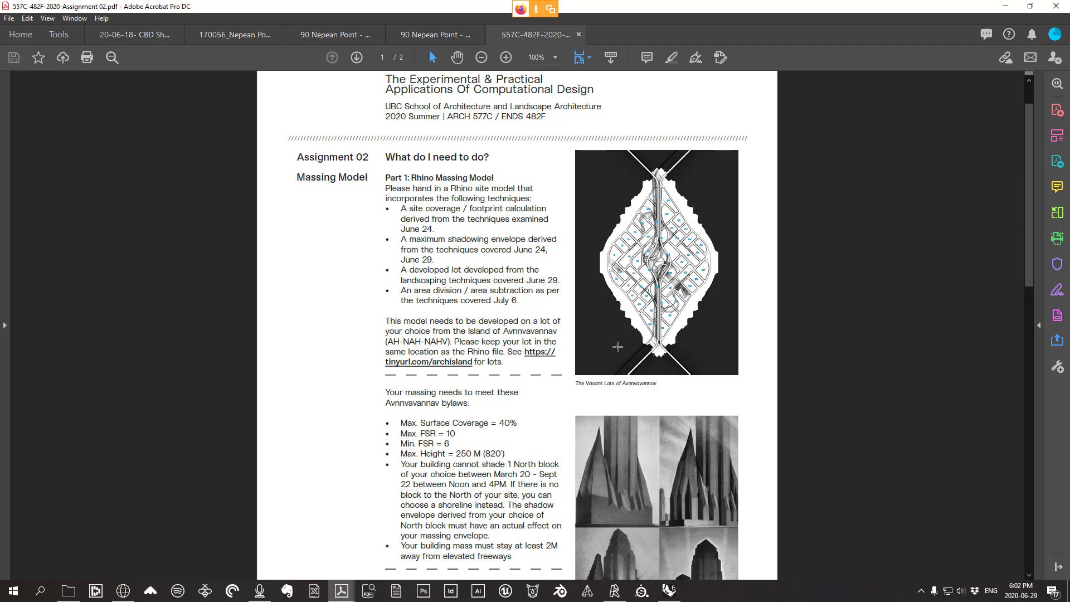
scroll(497, 329, "down", 1)
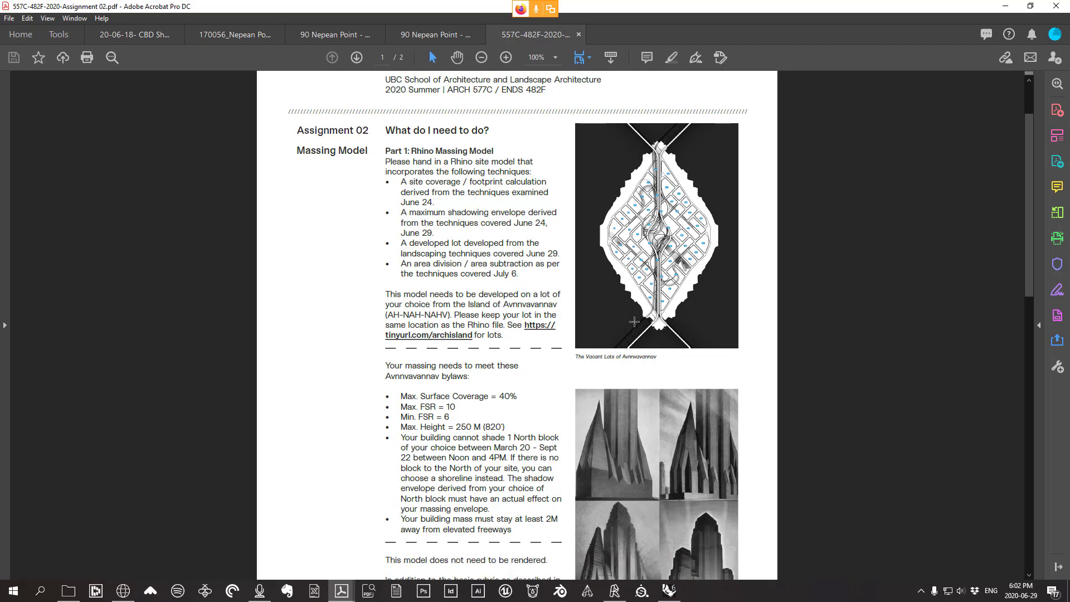
scroll(606, 332, "down", 1)
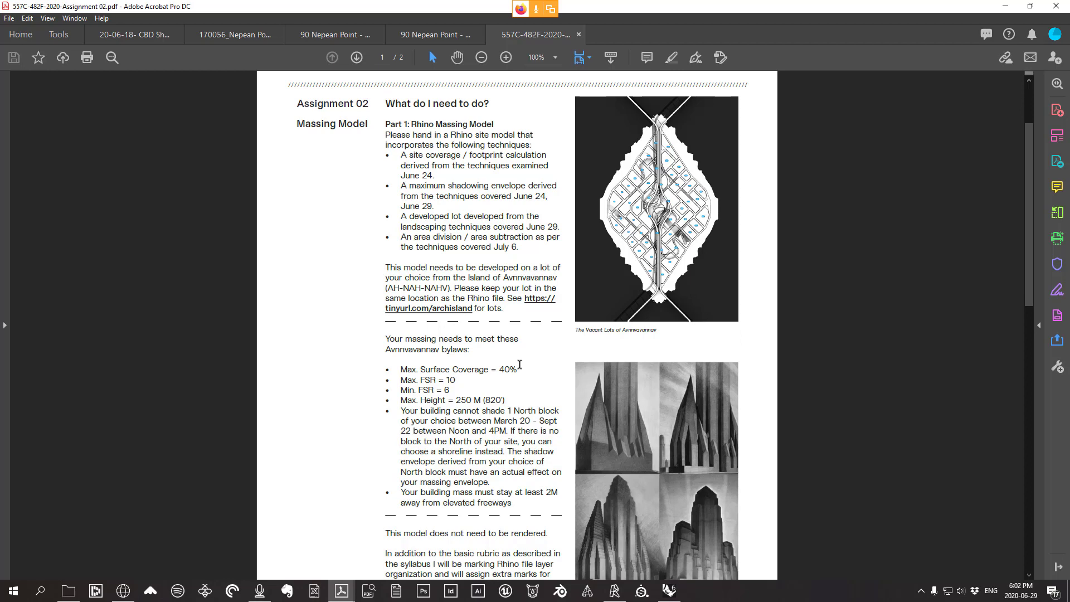
scroll(607, 356, "down", 3)
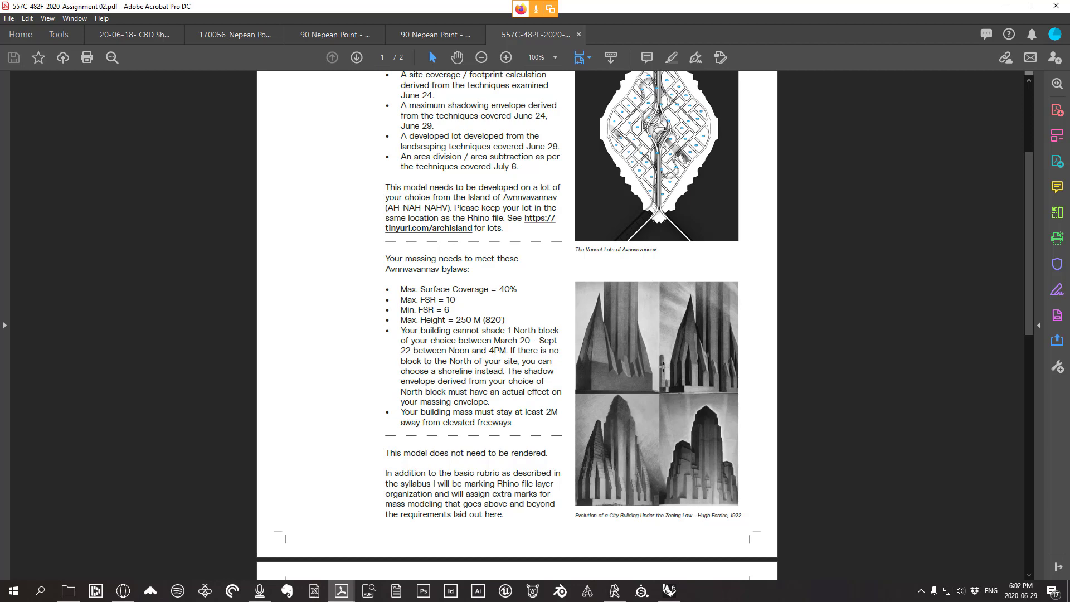
scroll(636, 375, "up", 1)
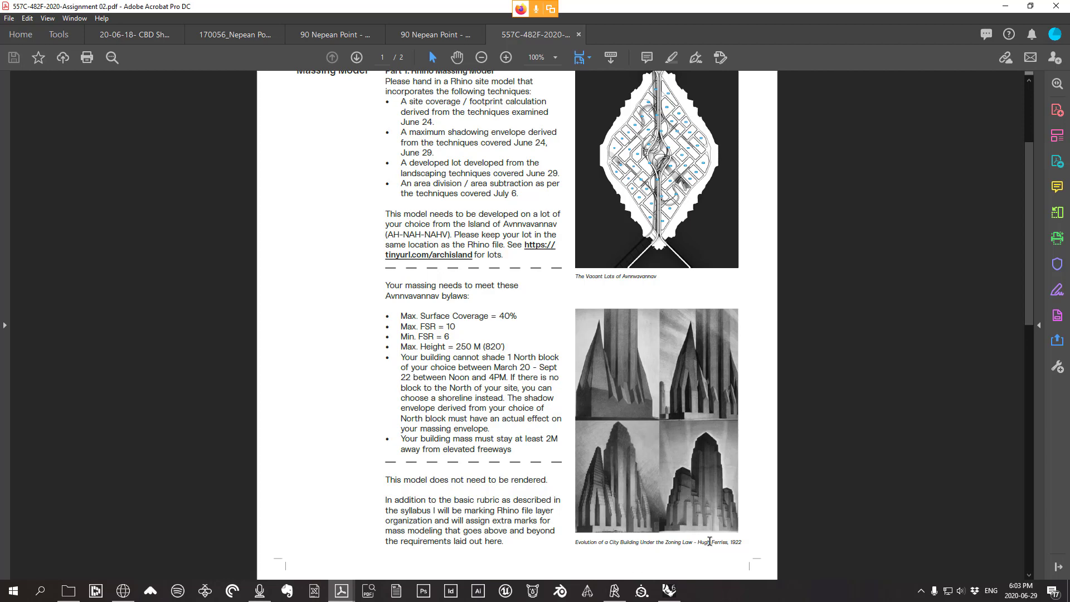
scroll(620, 452, "up", 1)
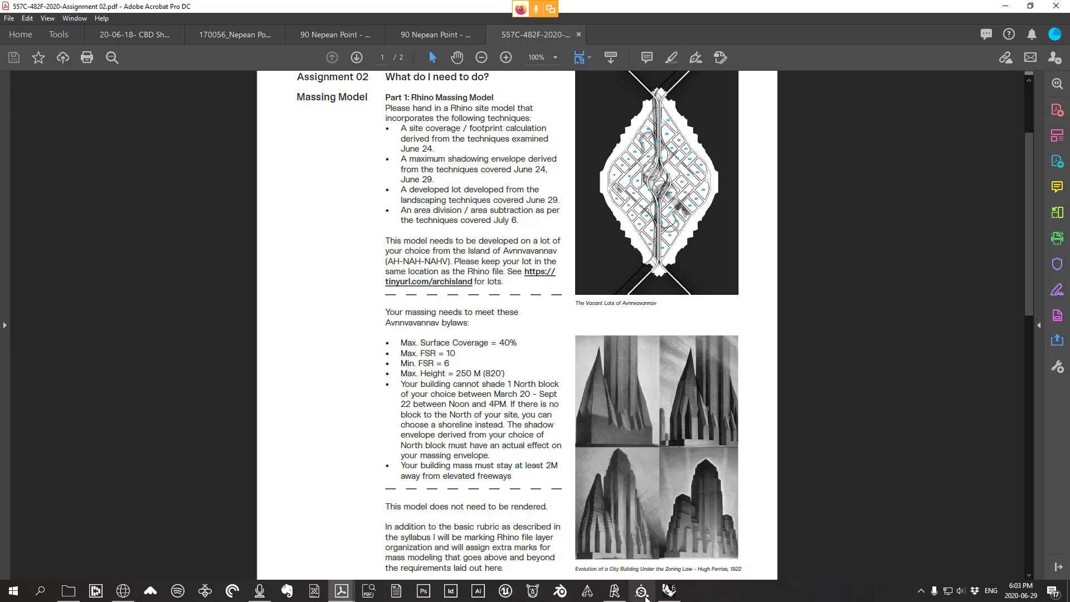
Switch to the Rhino island model, orbit to an overview, and select lot 35
left_click(668, 593)
right_click_drag(376, 383, 404, 404)
scroll(550, 384, "down", 6)
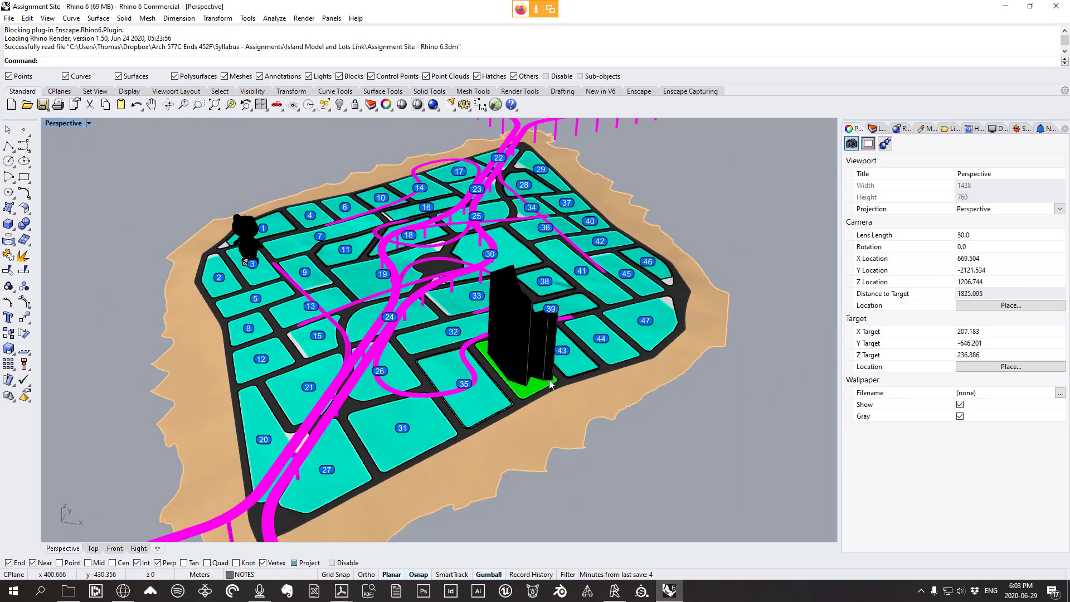
scroll(524, 395, "up", 6)
left_click(477, 394)
scroll(446, 379, "up", 6)
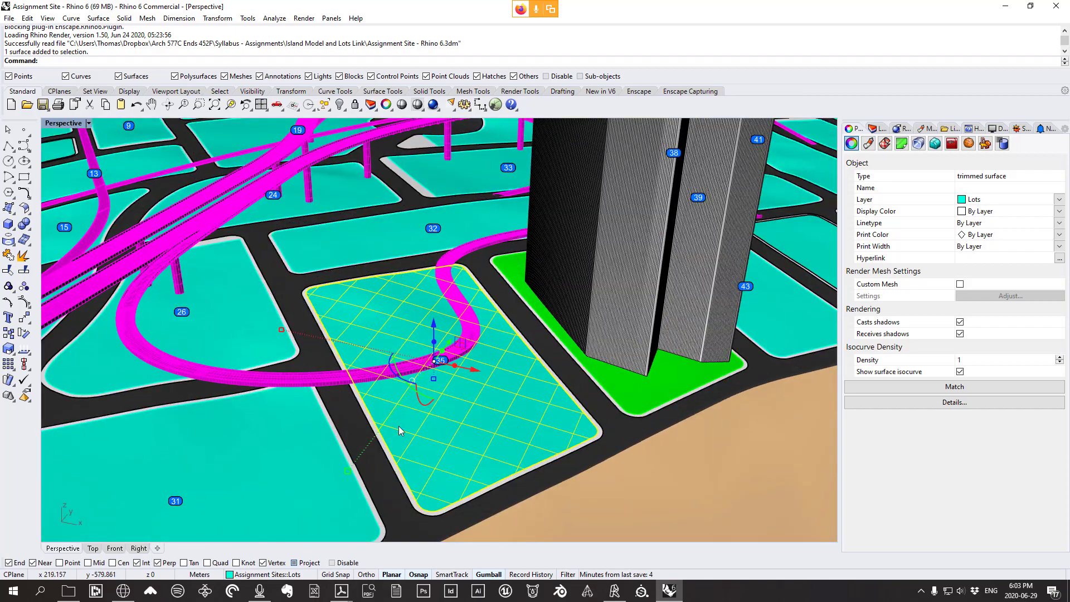
scroll(441, 379, "down", 5)
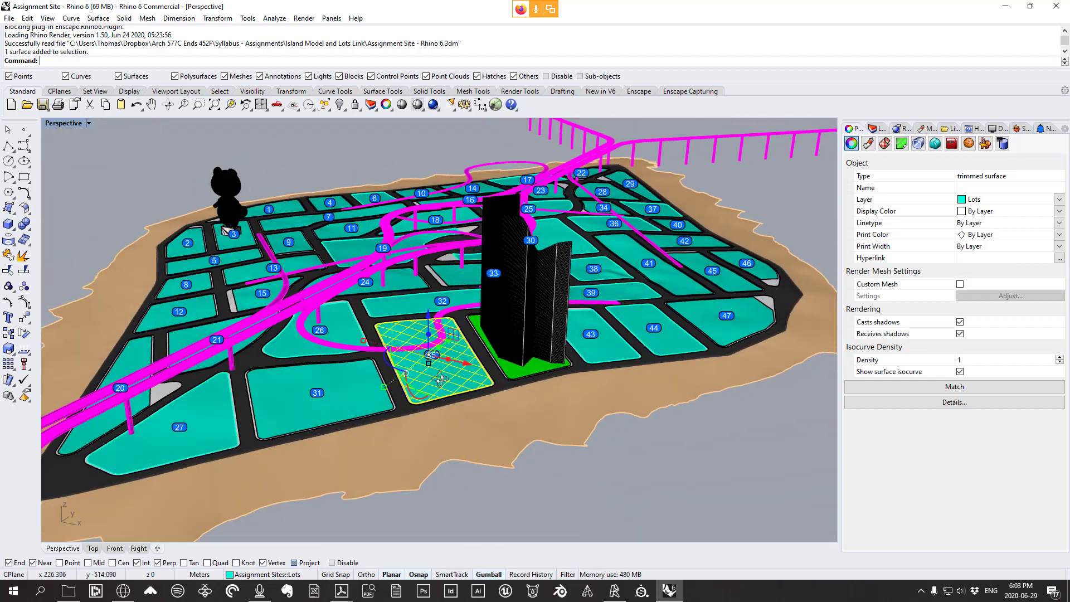
scroll(441, 380, "up", 6)
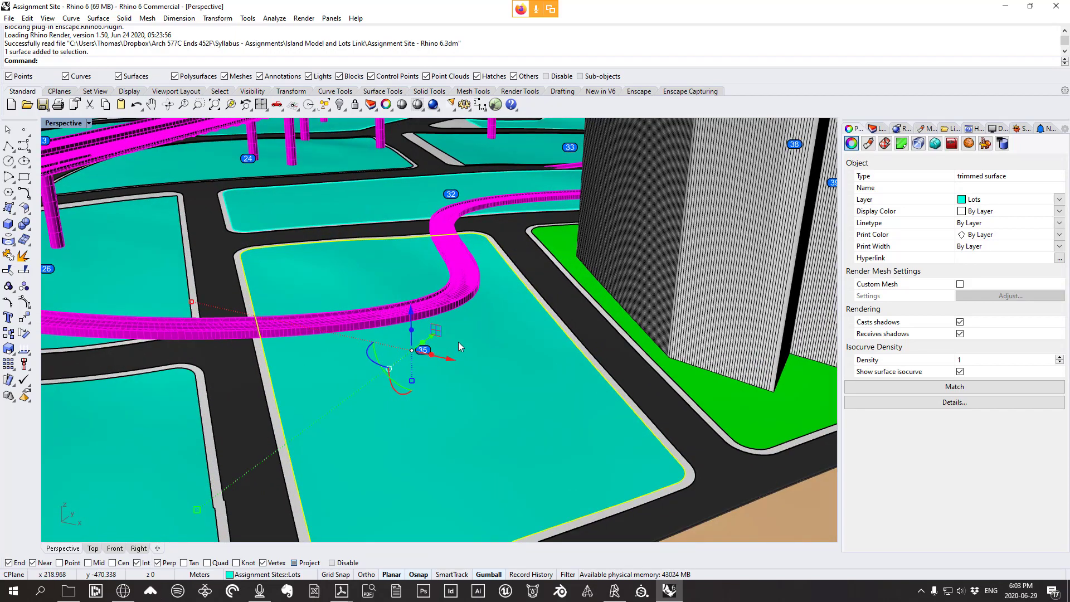
scroll(460, 347, "down", 6)
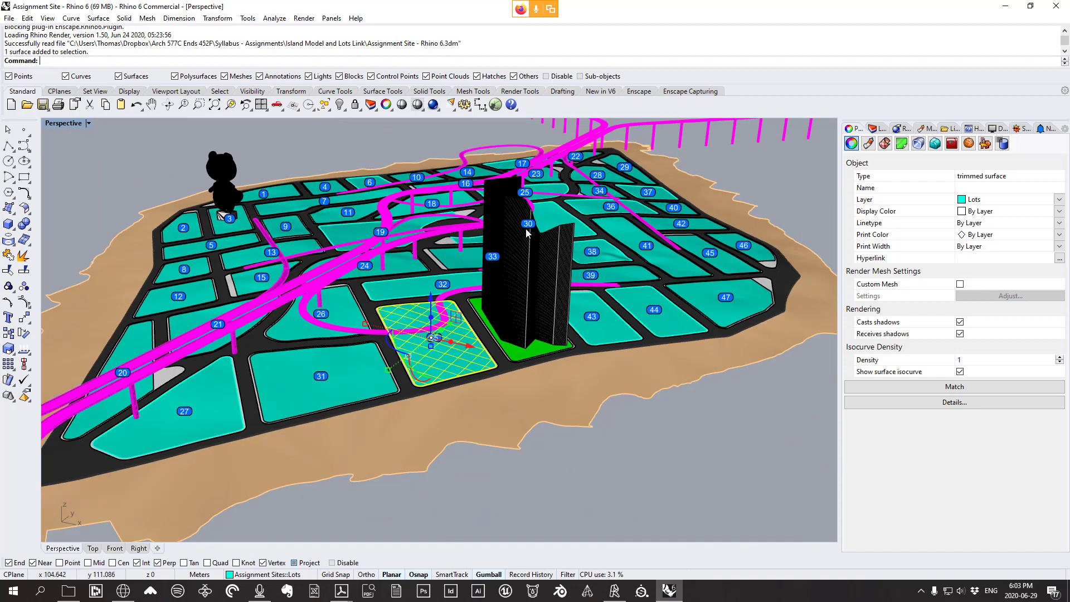
scroll(421, 373, "up", 5)
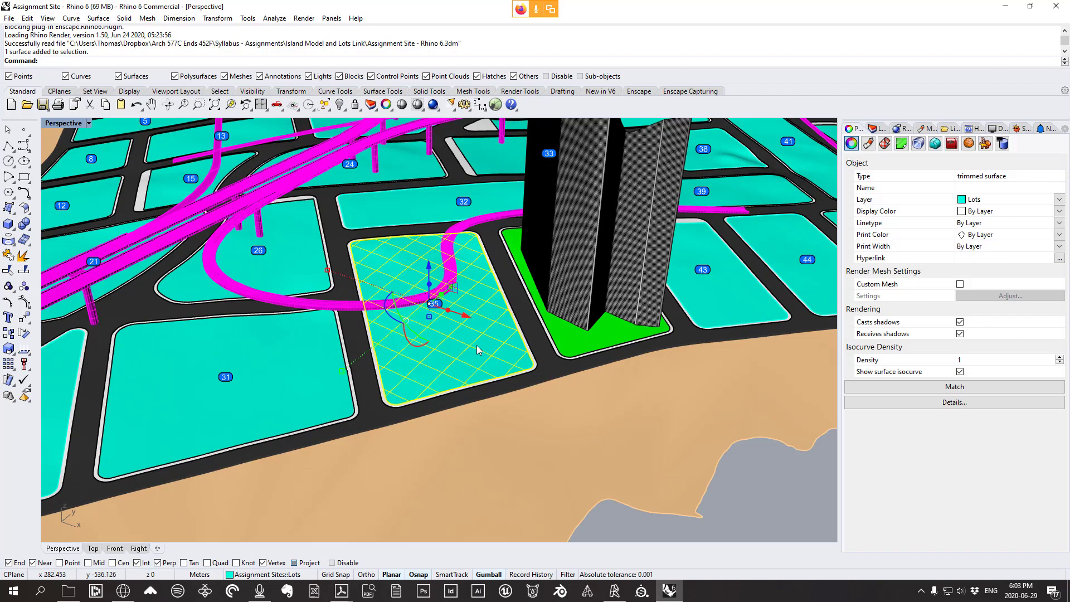
scroll(532, 364, "up", 5)
Add the overlapping polysurface at lot 35's edge via the Selection Menu
left_click(549, 371)
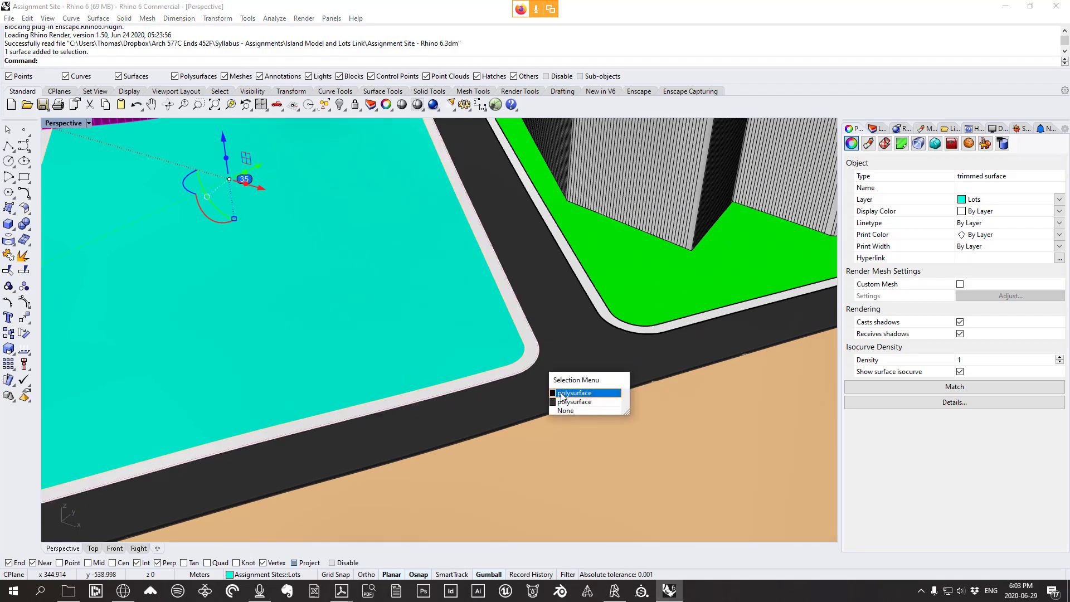
left_click(566, 393)
scroll(570, 397, "down", 5)
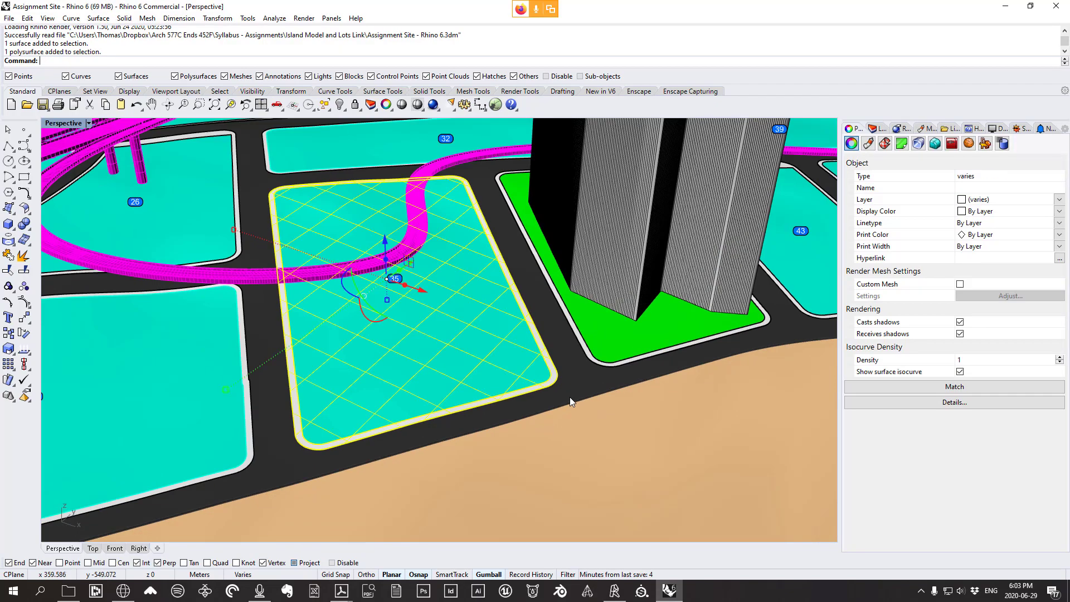
scroll(570, 397, "down", 5)
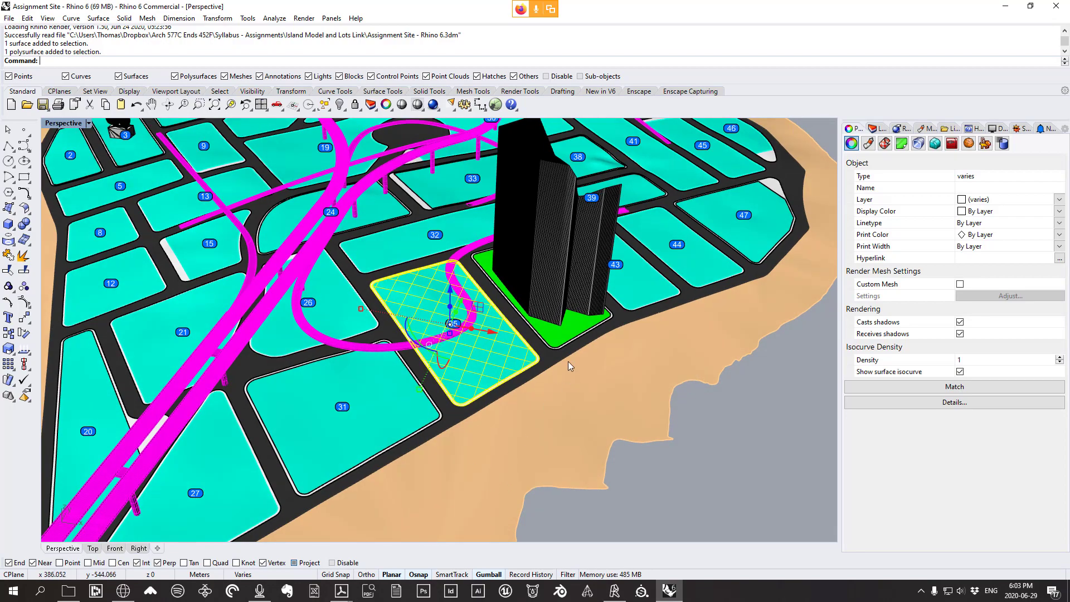
scroll(421, 254, "up", 3)
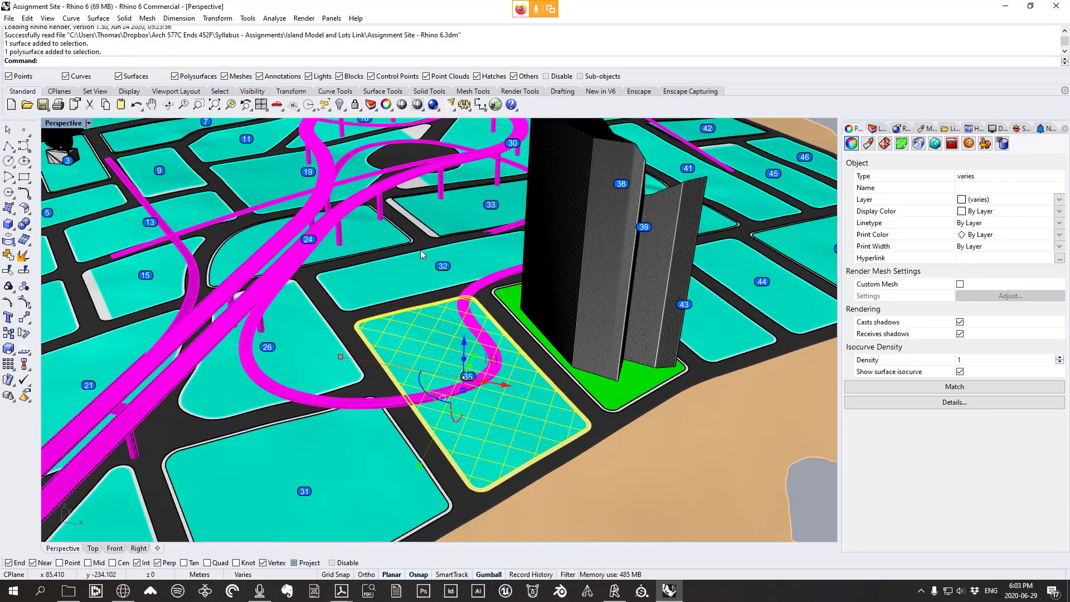
scroll(420, 254, "up", 3)
Add lot 33 and three nearby road segments to the selection
left_click(440, 238, "shift")
left_click(475, 273)
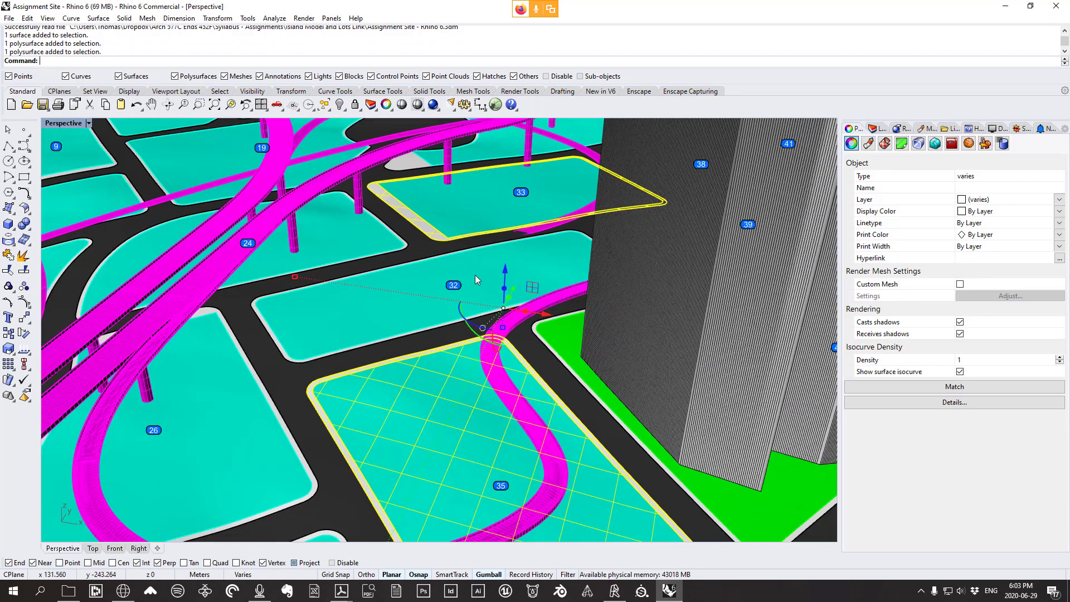
scroll(475, 275, "down", 5)
scroll(438, 406, "up", 5)
left_click(407, 369, "shift")
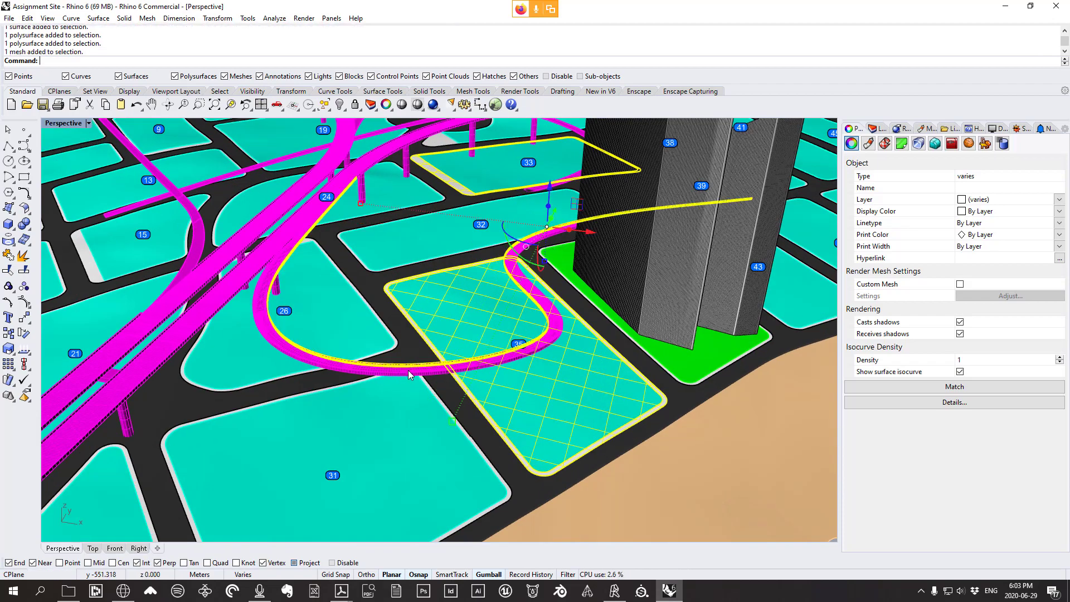
left_click(418, 372, "shift")
scroll(419, 373, "up", 4)
left_click(428, 372, "shift")
scroll(437, 375, "down", 10)
right_click_drag(438, 376, 412, 351)
Isolate the selected lots and roads with the I command, then clear the selection
type("I")
key("Return")
key("Escape")
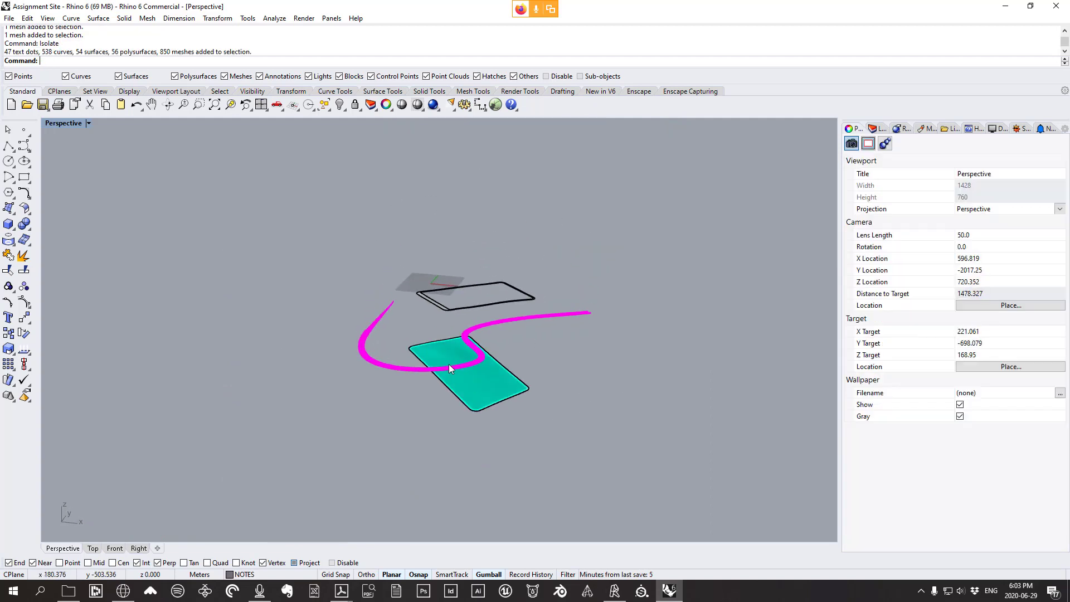
scroll(486, 342, "up", 4)
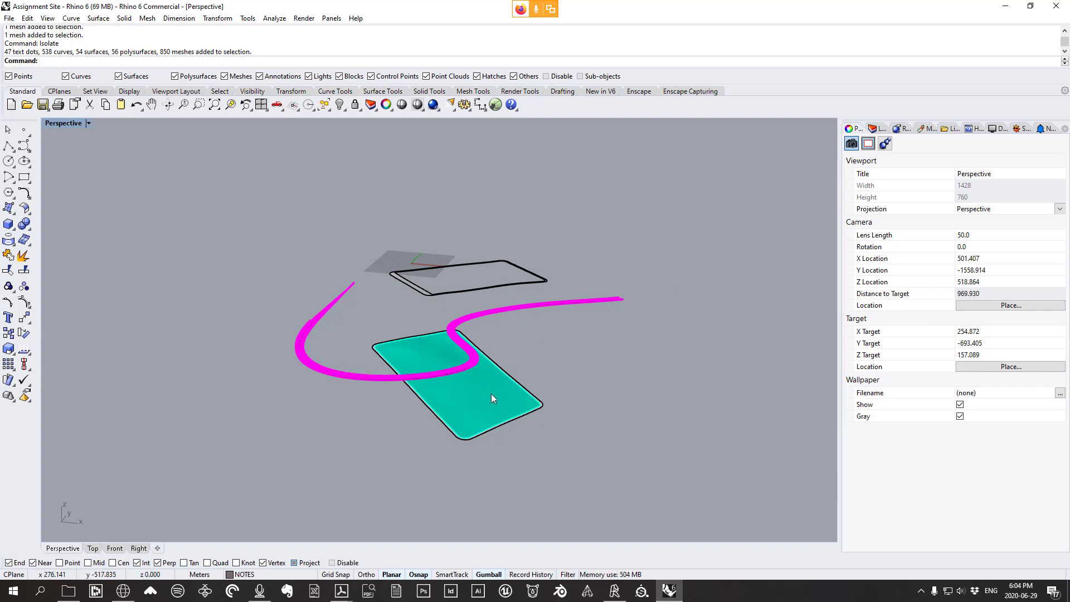
Move the teal lot 35 surface with the Gumball, then undo it back to its original position
left_click(478, 435)
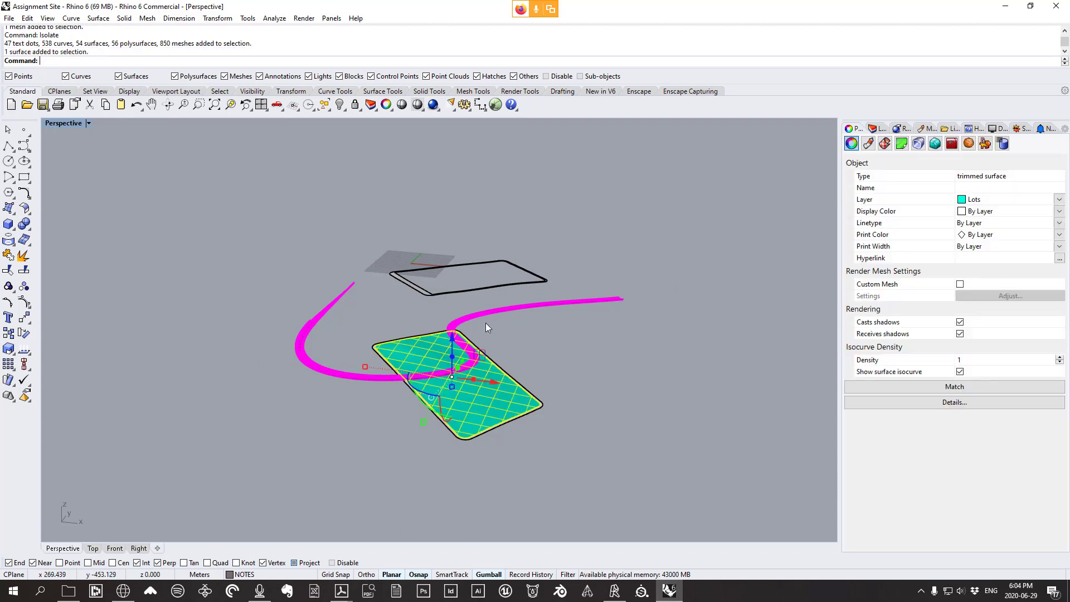
left_click_drag(458, 365, 541, 158)
left_click_drag(606, 206, 437, 189)
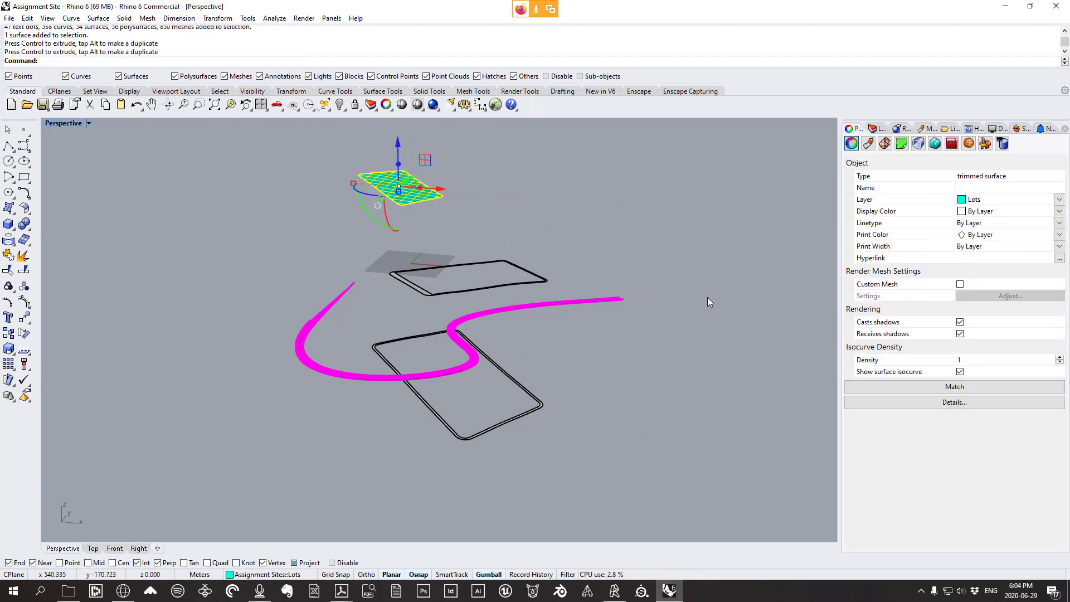
key("Escape")
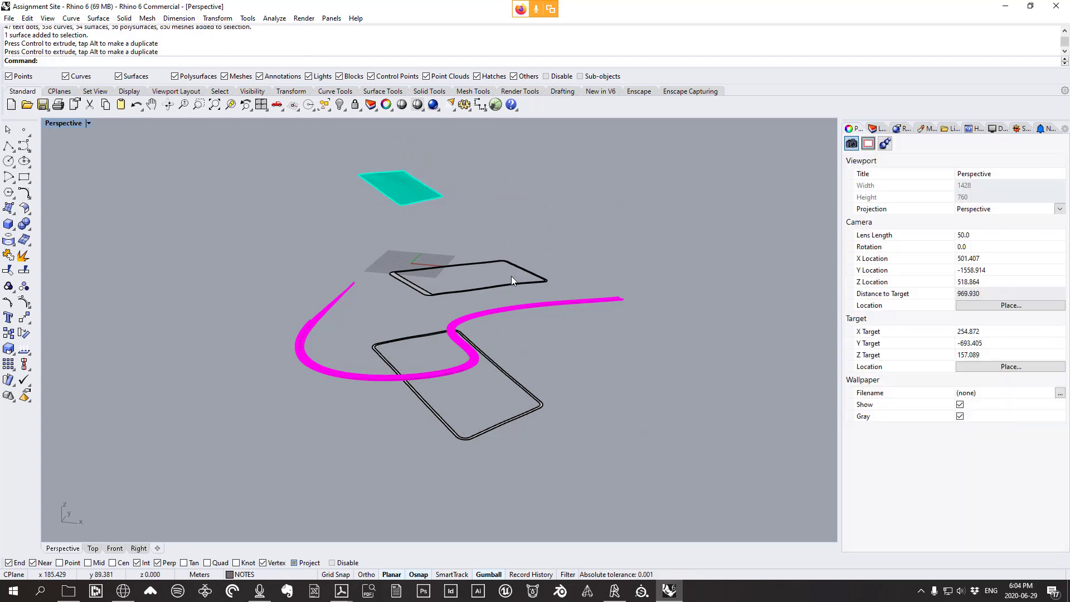
key("ctrl+z")
key("ctrl+z")
key("ctrl+z")
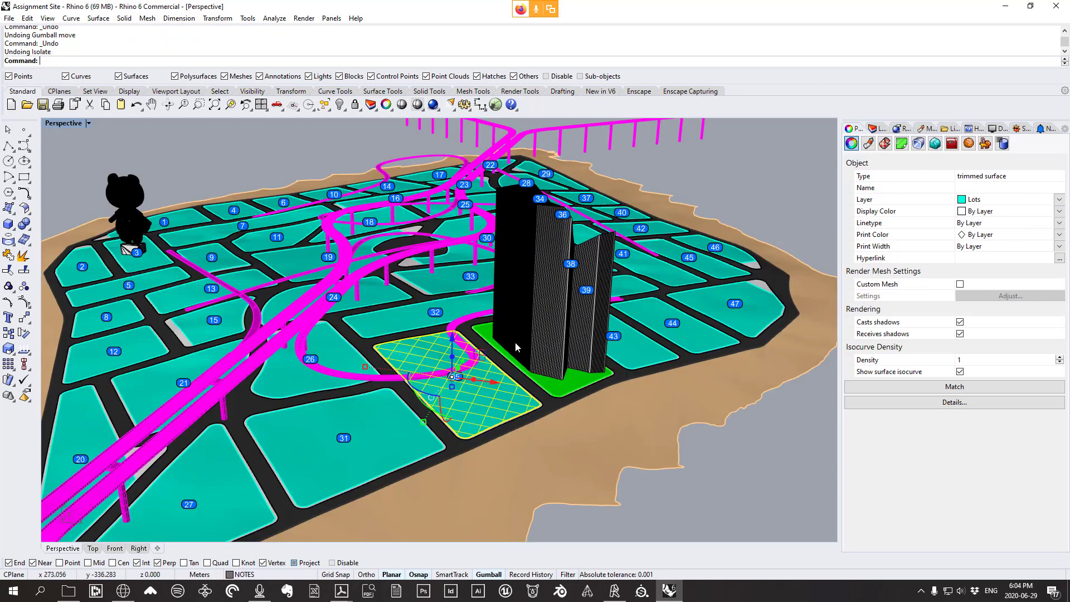
Bring back the full island city model and orbit around it
scroll(515, 344, "down", 6)
left_click(691, 485)
right_click_drag(691, 485, 560, 420)
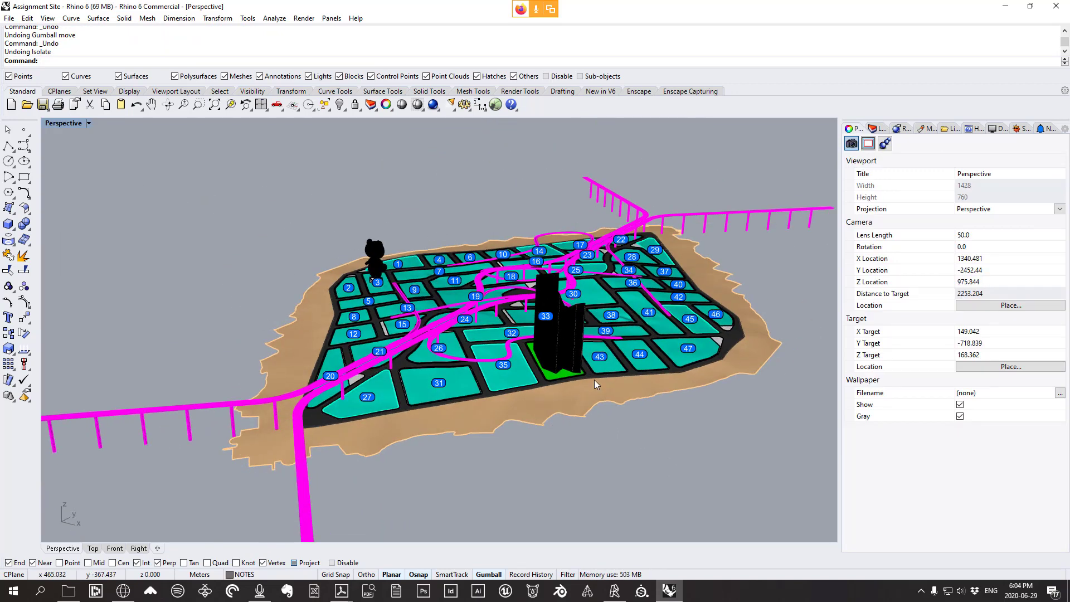
left_click(341, 591)
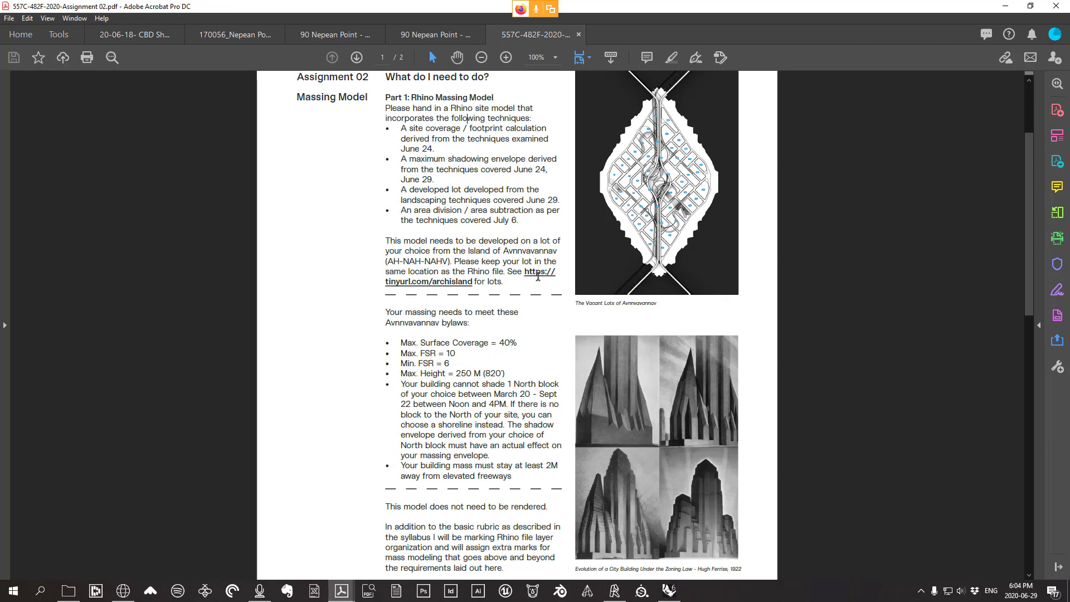
left_click(452, 287)
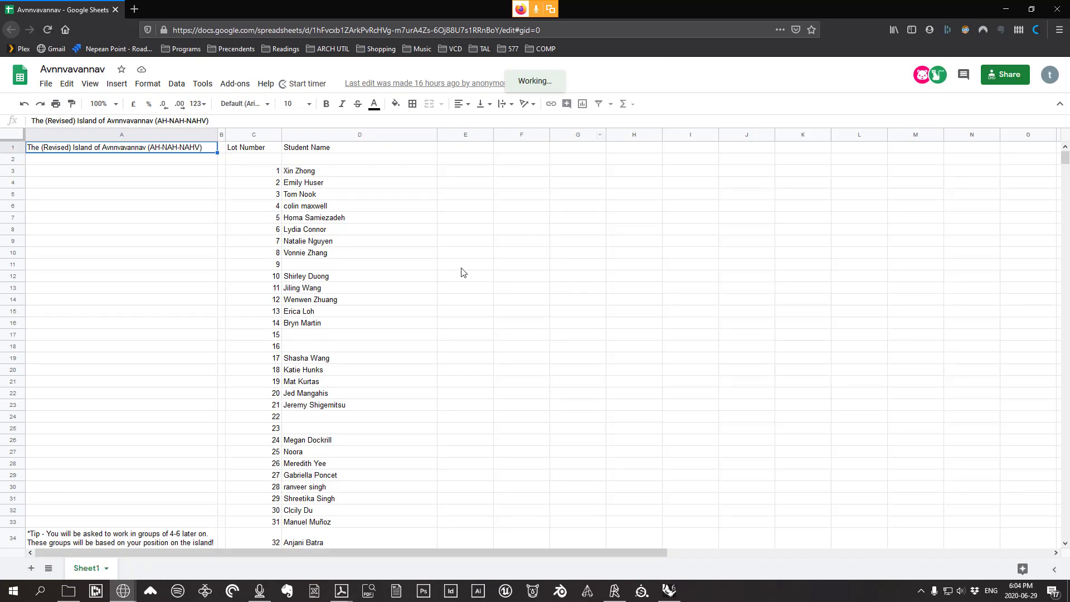
Scroll through the lot numbers in the Avnnvavannav spreadsheet, then close its tab
left_click(571, 252)
scroll(548, 251, "down", 1)
scroll(529, 251, "down", 3)
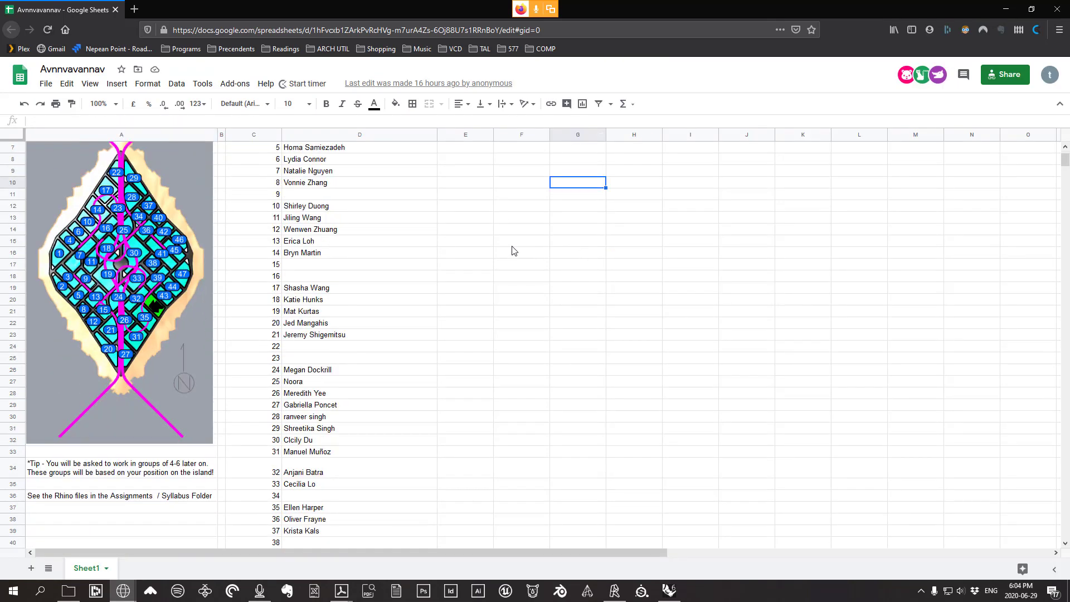
scroll(457, 273, "up", 4)
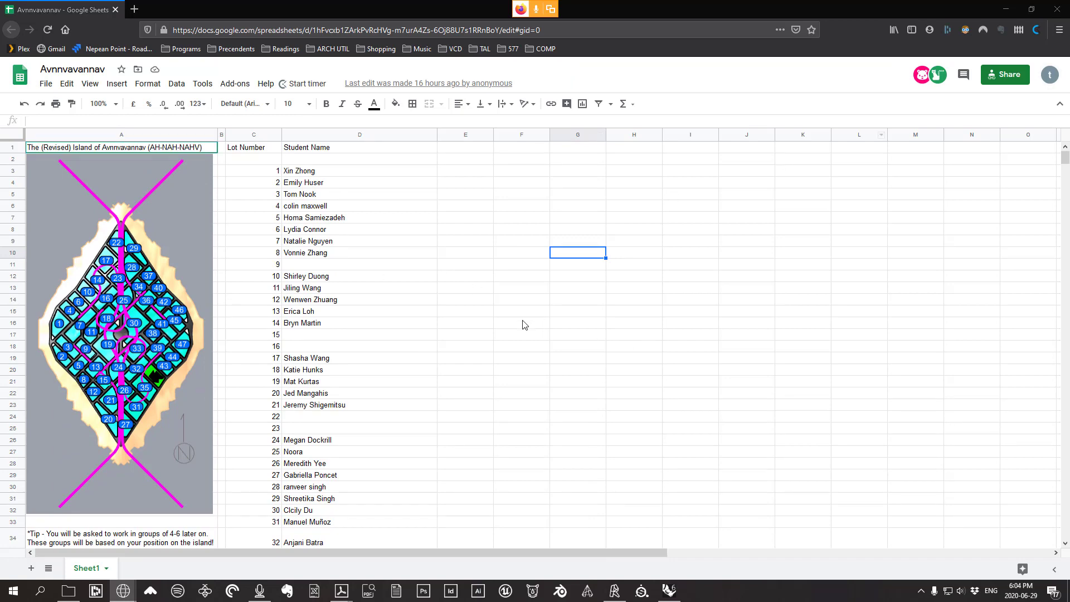
scroll(350, 329, "down", 2)
scroll(350, 329, "down", 2)
scroll(333, 413, "down", 2)
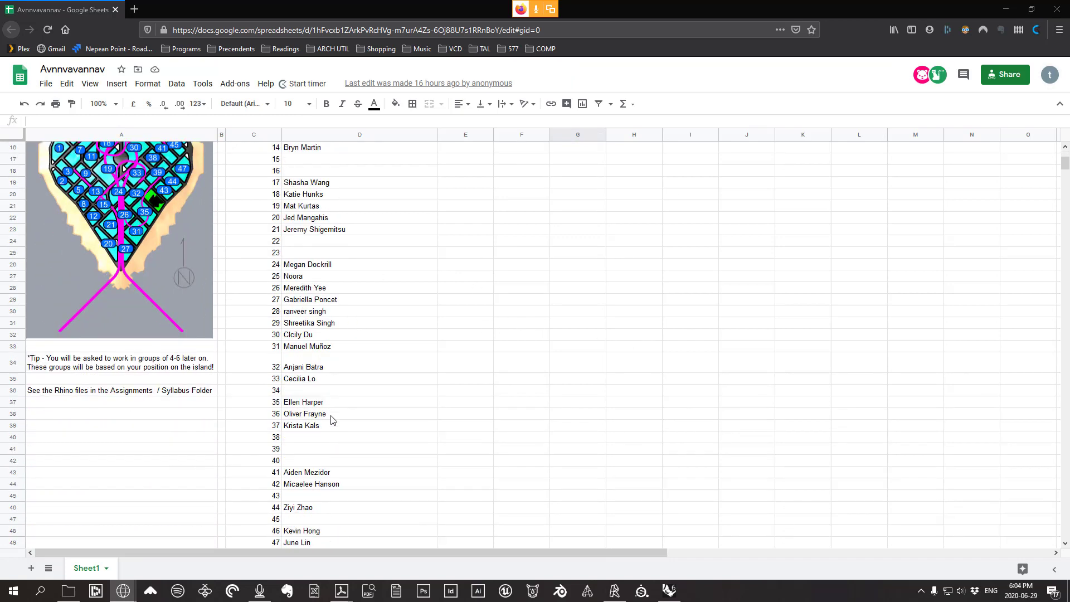
scroll(329, 417, "up", 3)
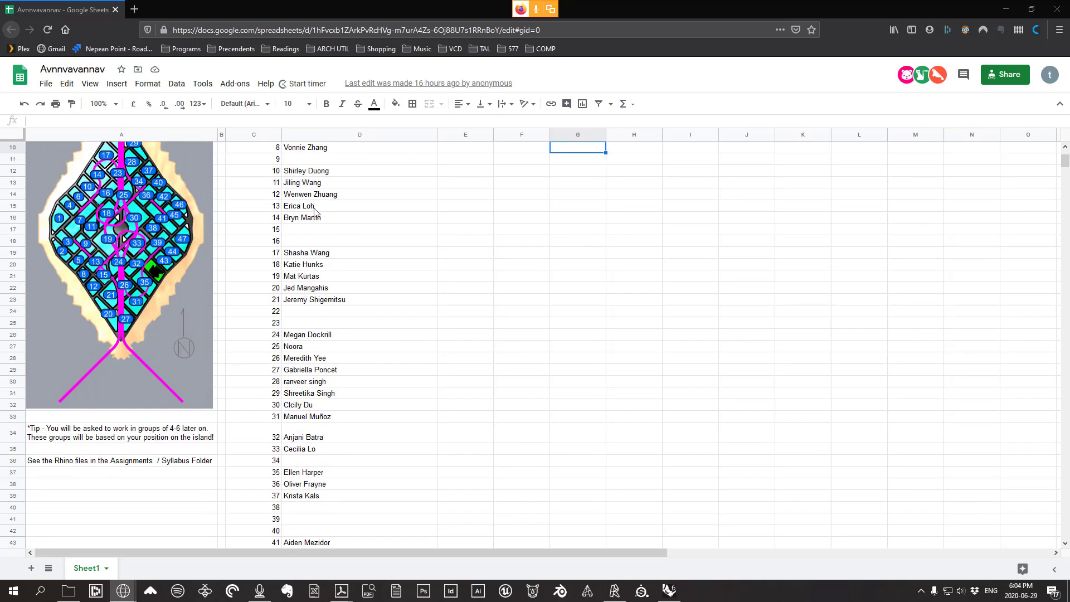
scroll(330, 267, "up", 1)
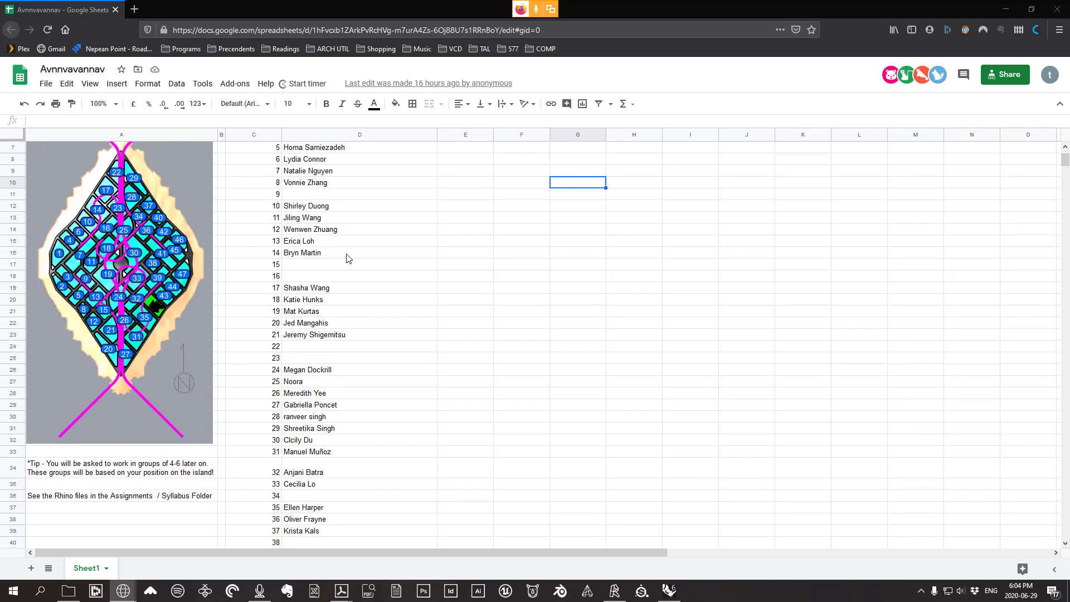
scroll(379, 282, "up", 1)
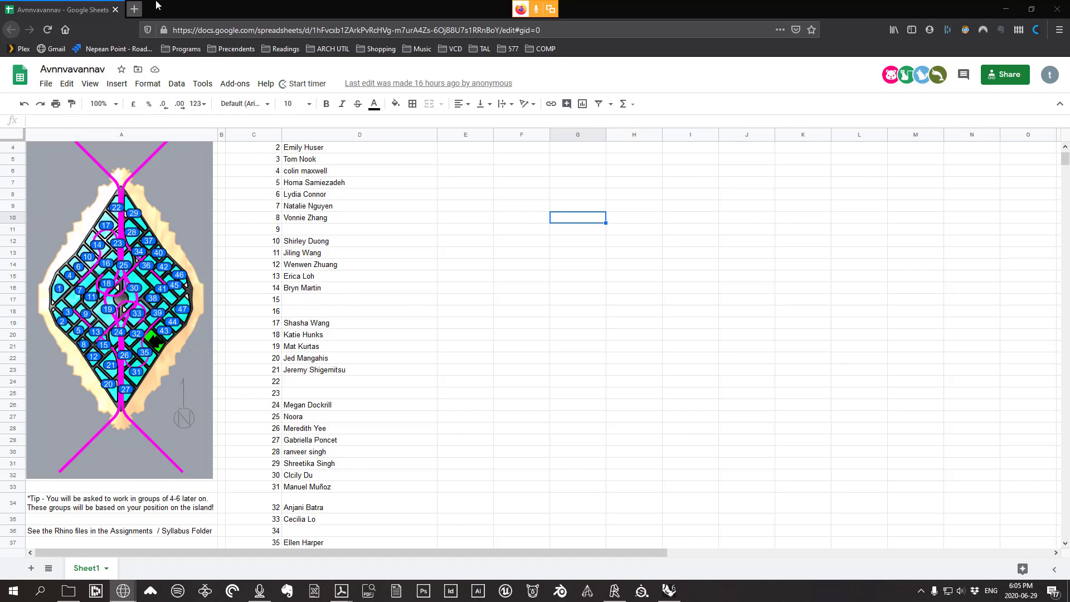
left_click(114, 9)
scroll(382, 330, "down", 3)
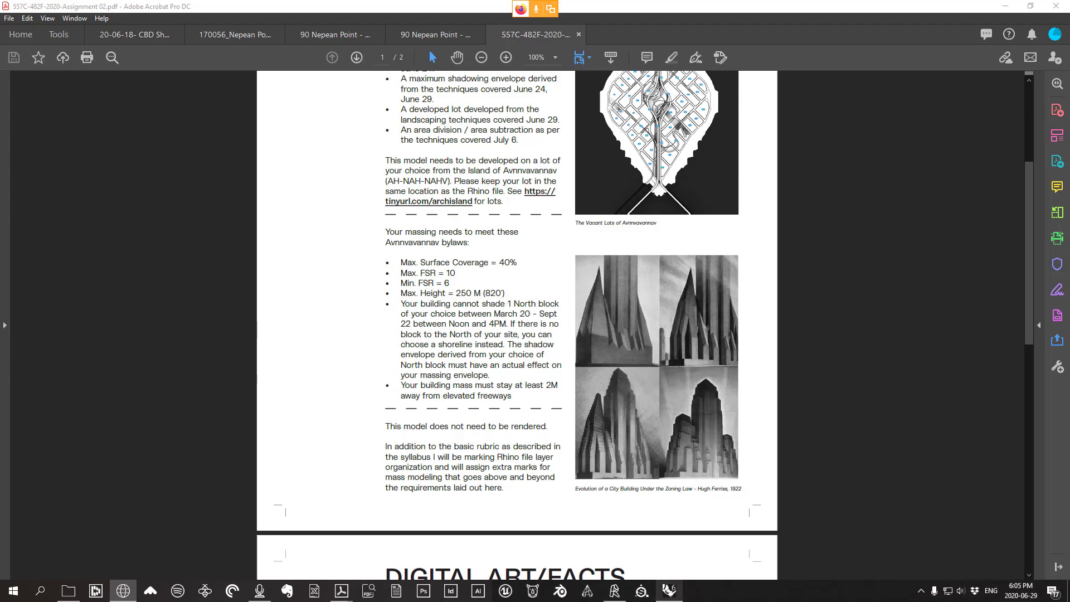
Return to Rhino, check the Island Model and Lots Link folder, then orbit the island model
left_click(669, 592)
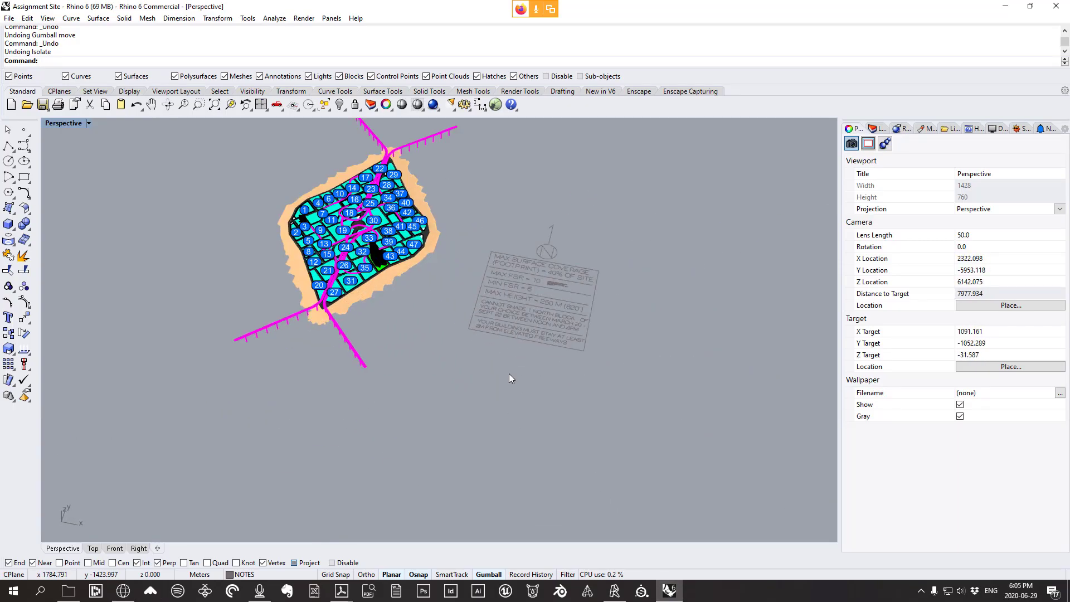
scroll(523, 253, "up", 3)
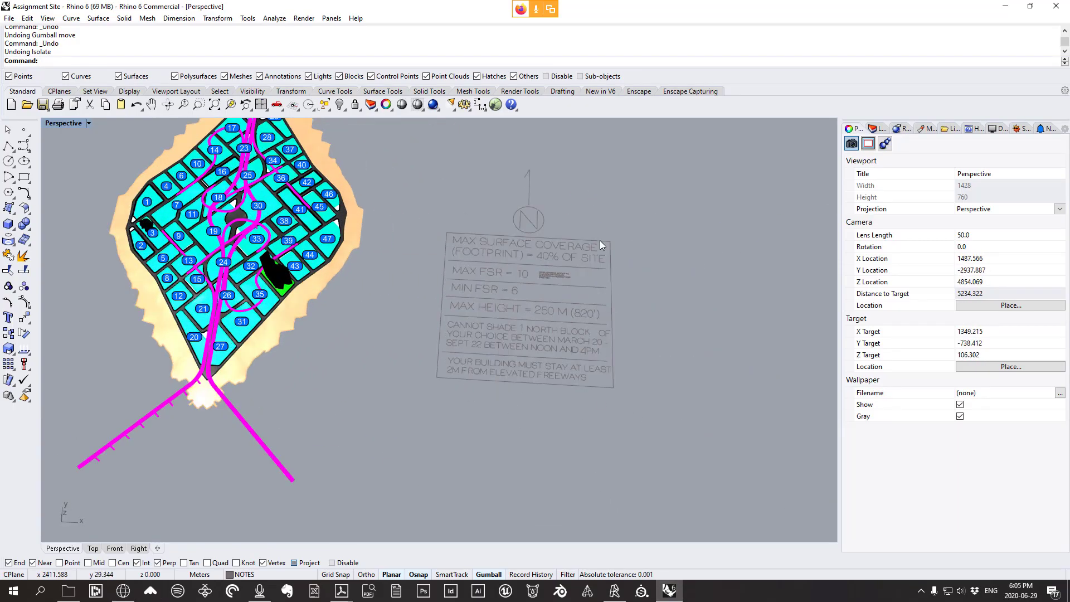
left_click(68, 591)
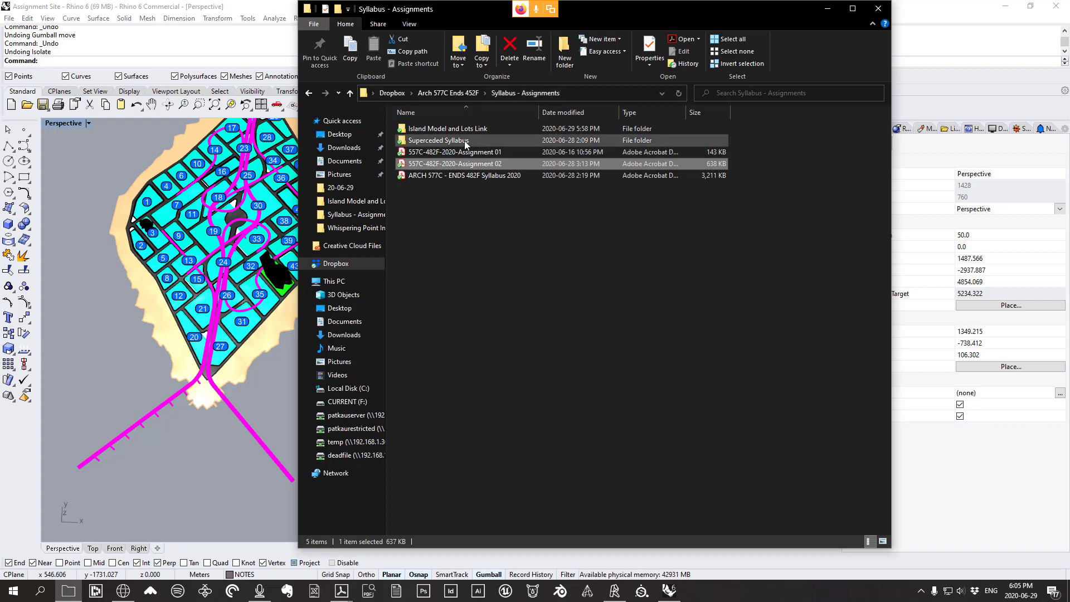
double_click(432, 130)
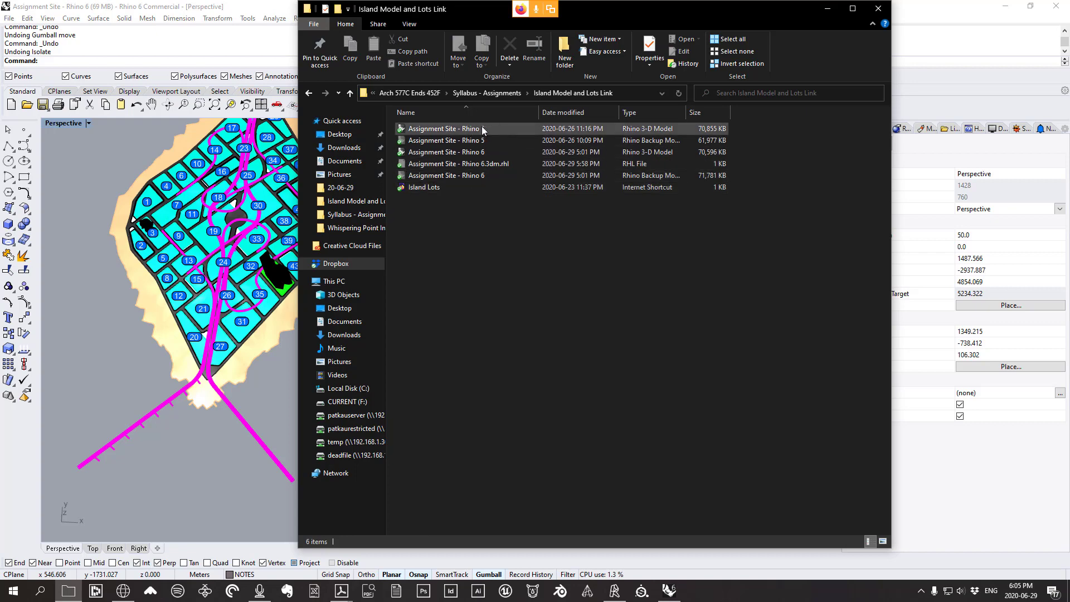
left_click(823, 9)
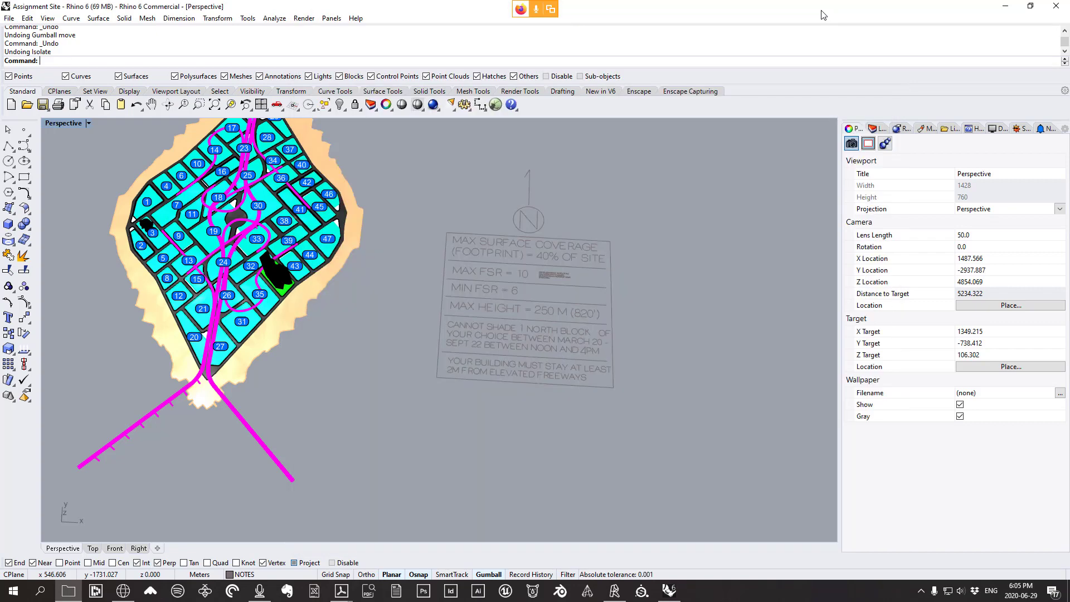
right_click_drag(375, 287, 424, 303)
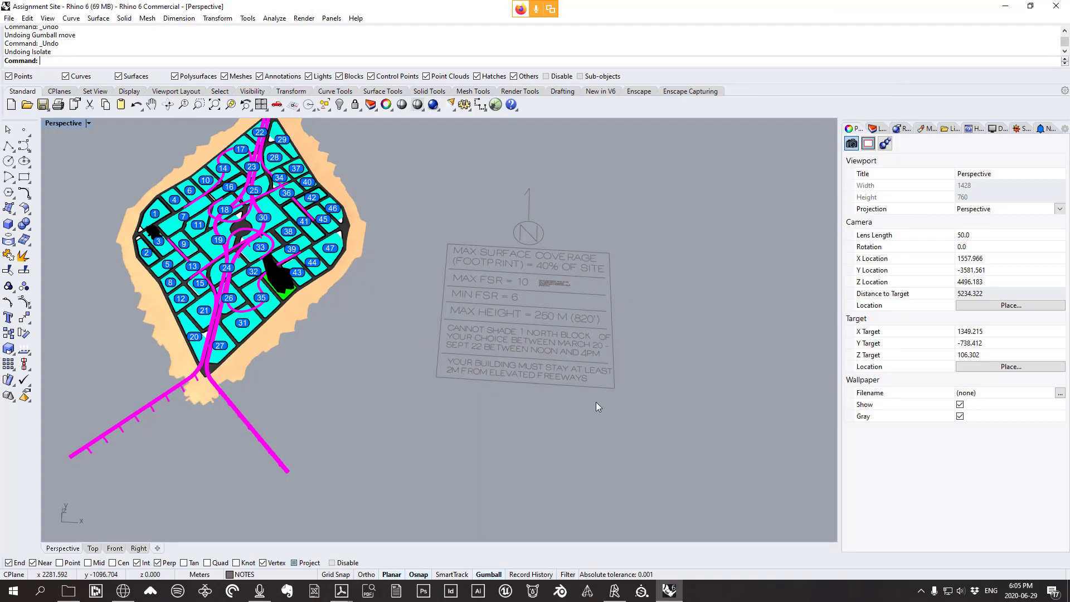
Review the shading bylaw bullet, then scroll to page 2's .3dm and .gh deliverables
mouse_move(343, 592)
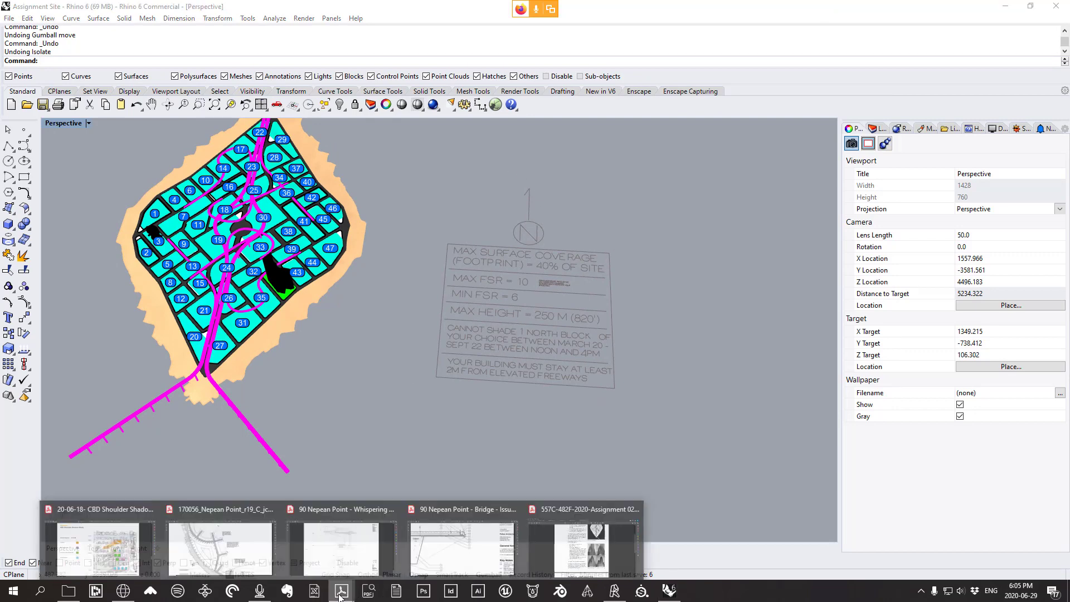
left_click(577, 559)
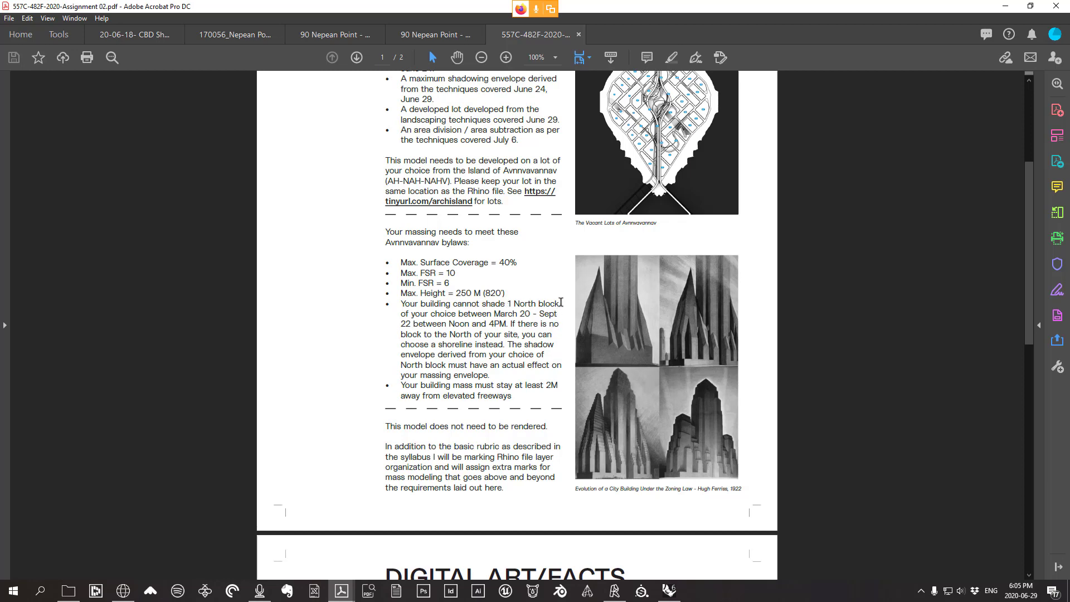
scroll(549, 299, "down", 1)
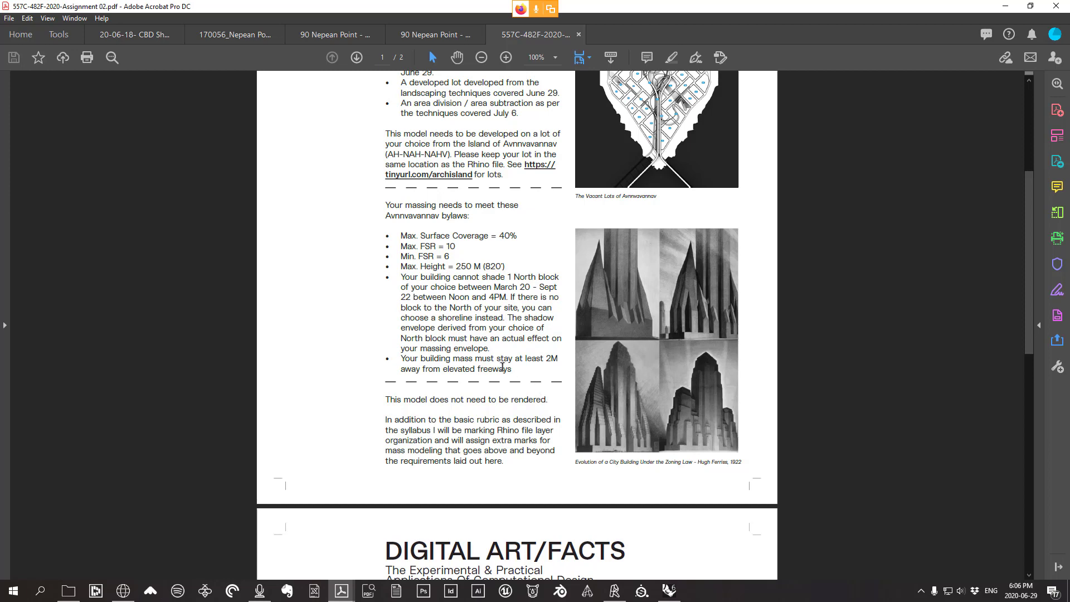
left_click_drag(489, 349, 398, 280)
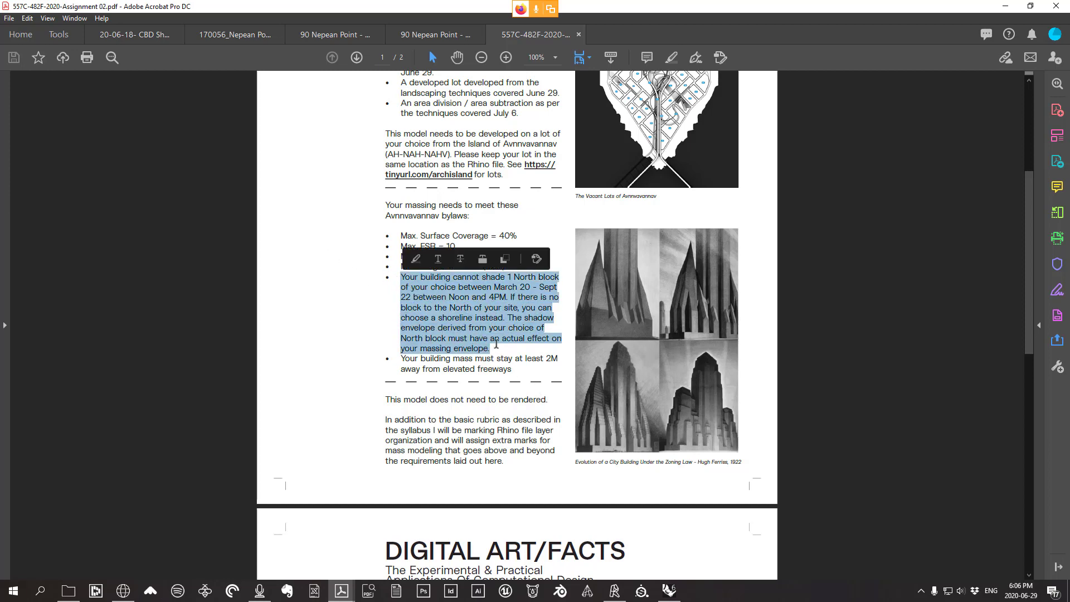
left_click(496, 345)
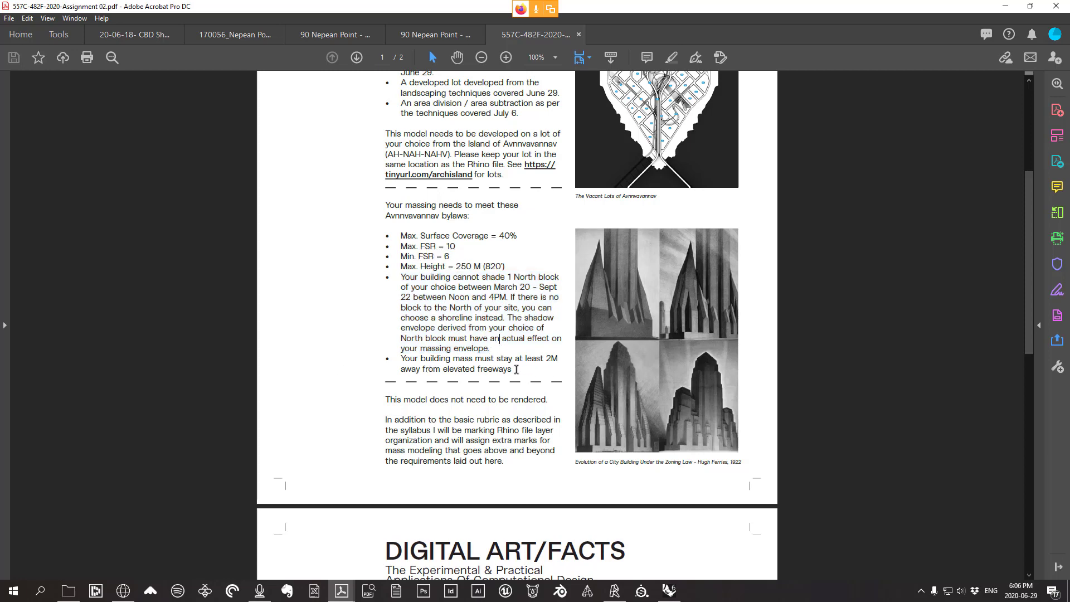
scroll(737, 350, "up", 4)
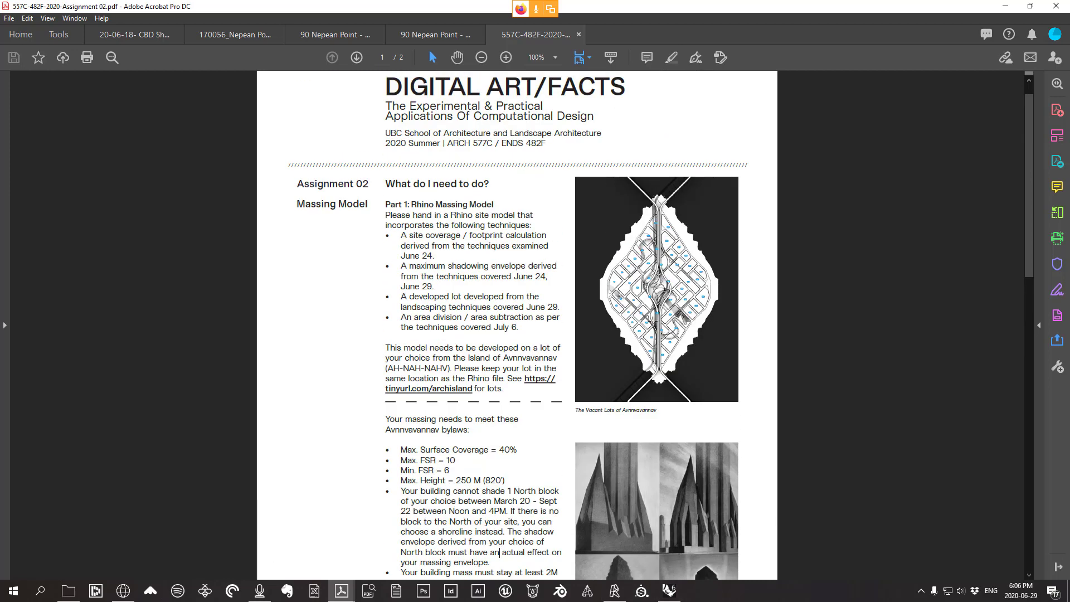
scroll(419, 272, "down", 4)
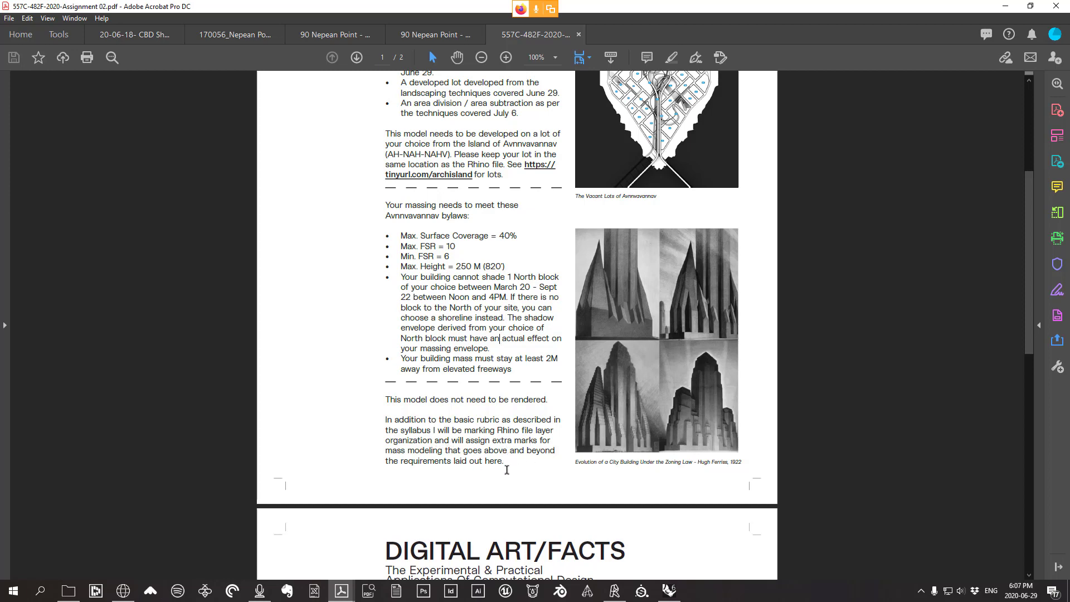
scroll(435, 458, "up", 2)
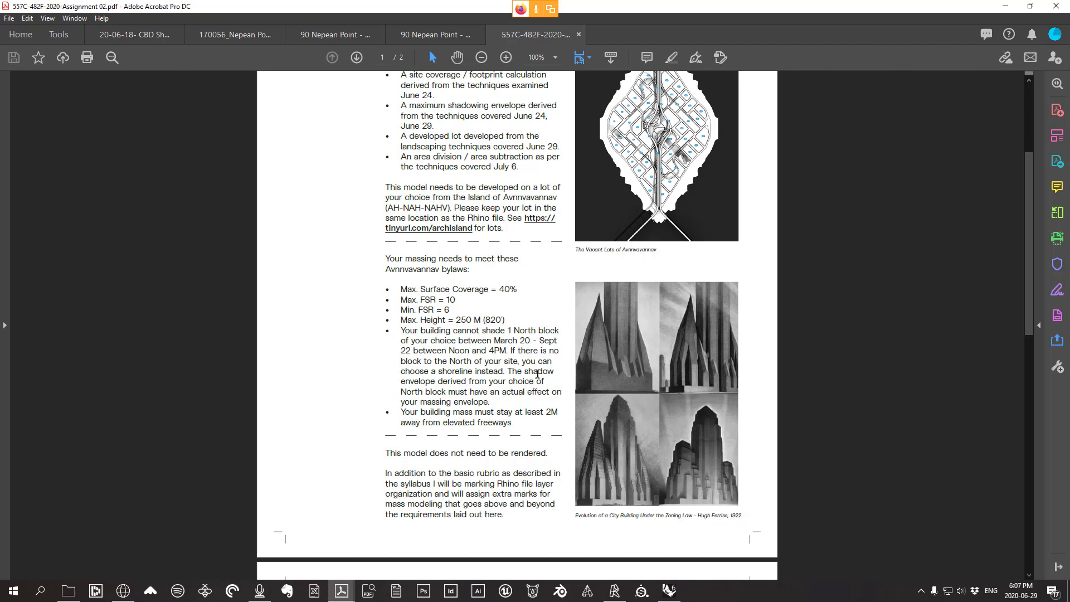
scroll(545, 369, "down", 10)
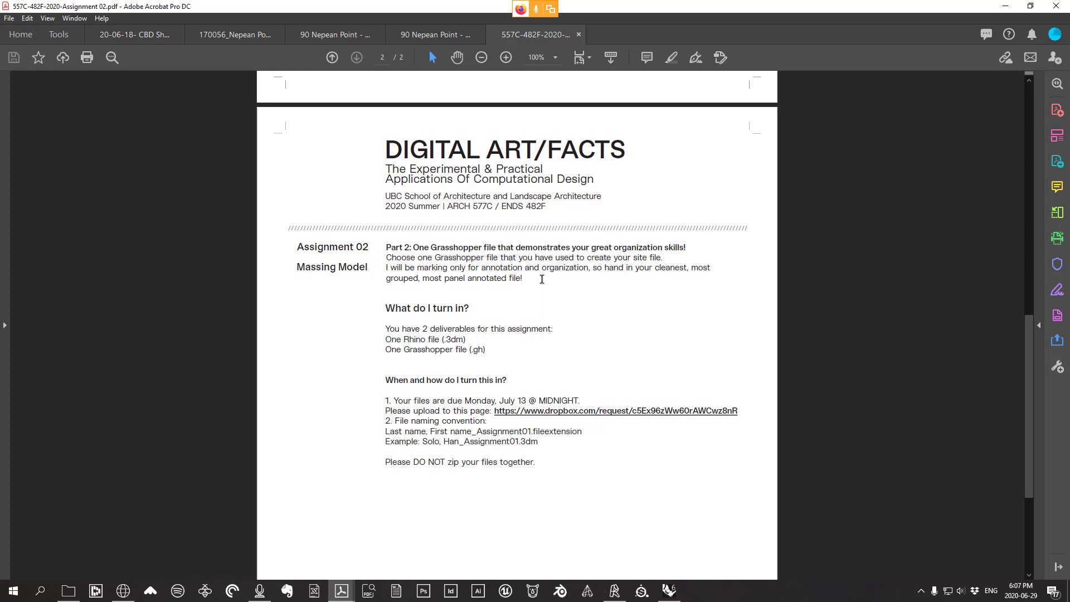
mouse_move(538, 268)
left_mouse_down()
mouse_move(417, 268)
mouse_move(455, 268)
left_mouse_up()
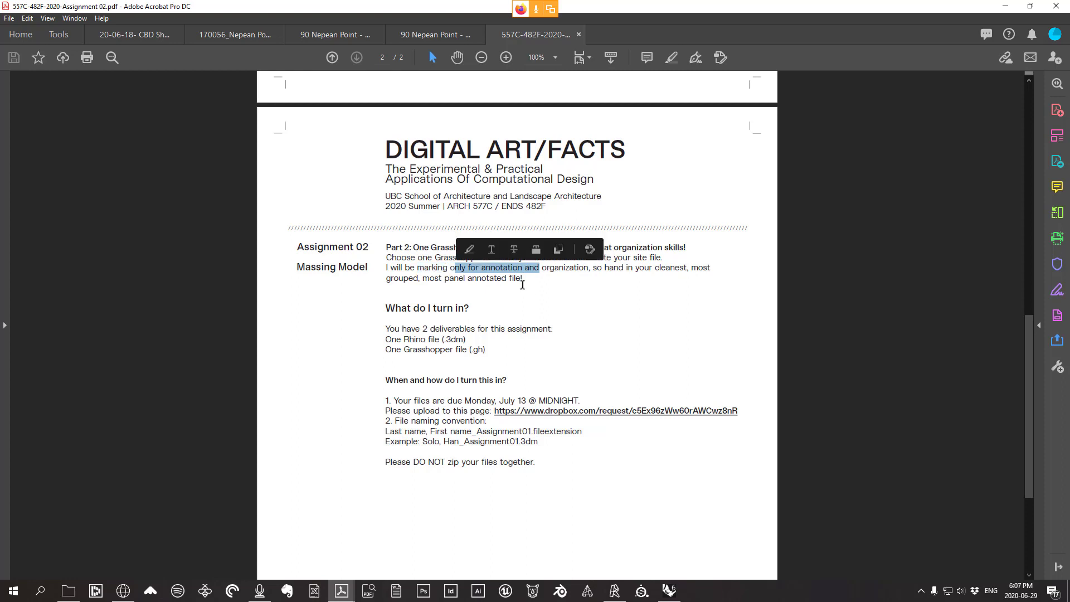
left_click(524, 279)
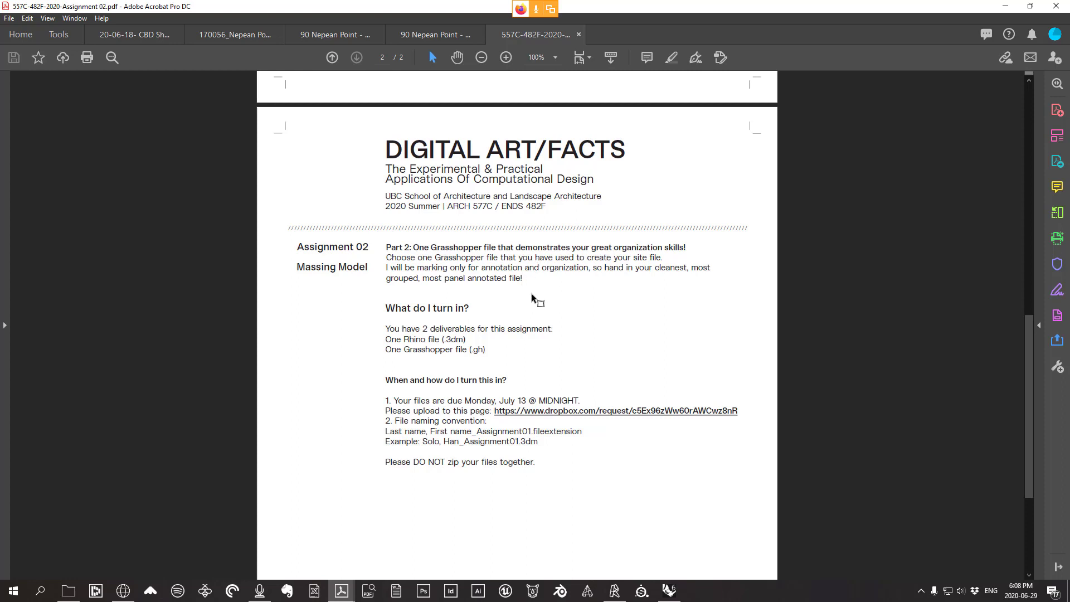
scroll(533, 292, "up", 5)
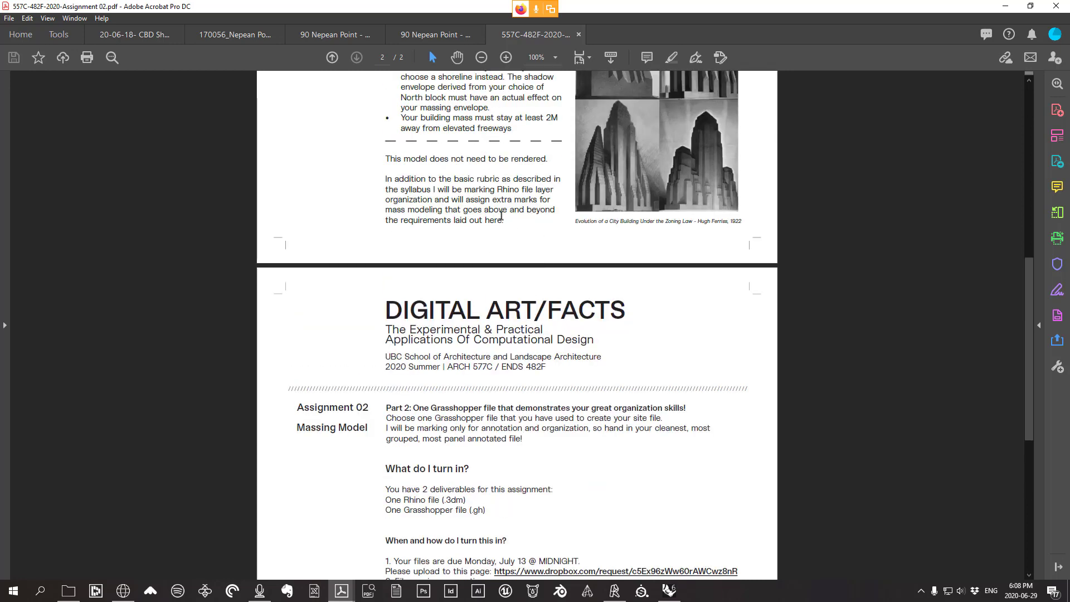
scroll(480, 207, "down", 3)
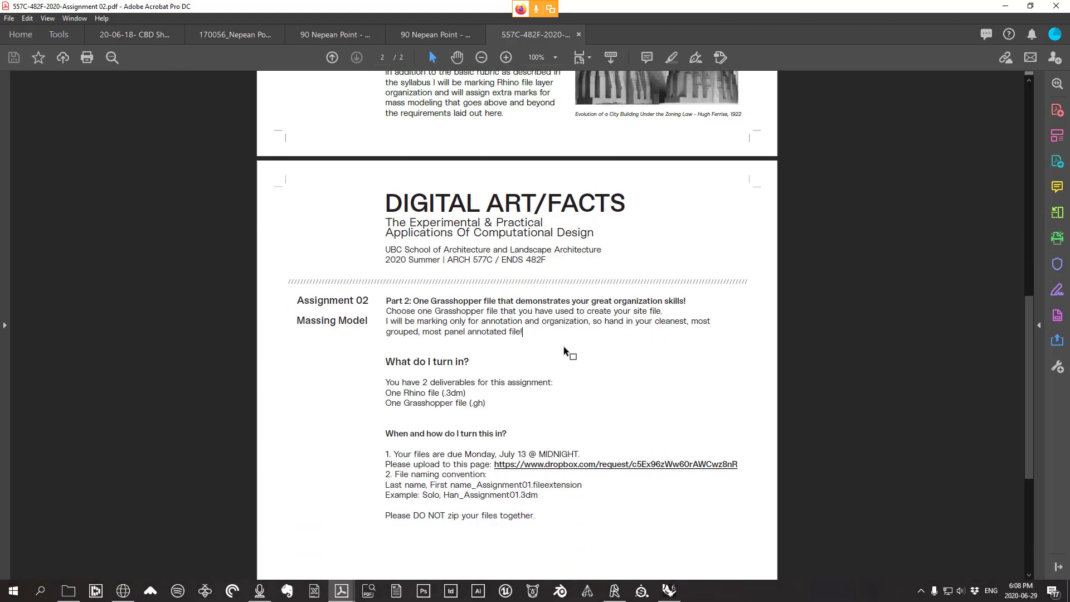
scroll(514, 341, "down", 1)
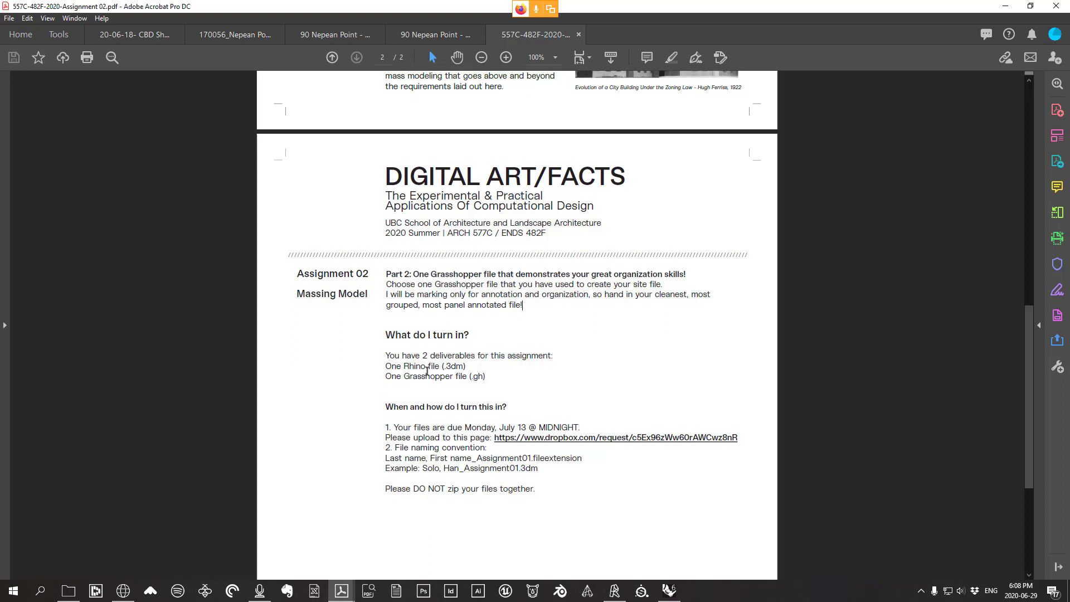
scroll(463, 375, "down", 1)
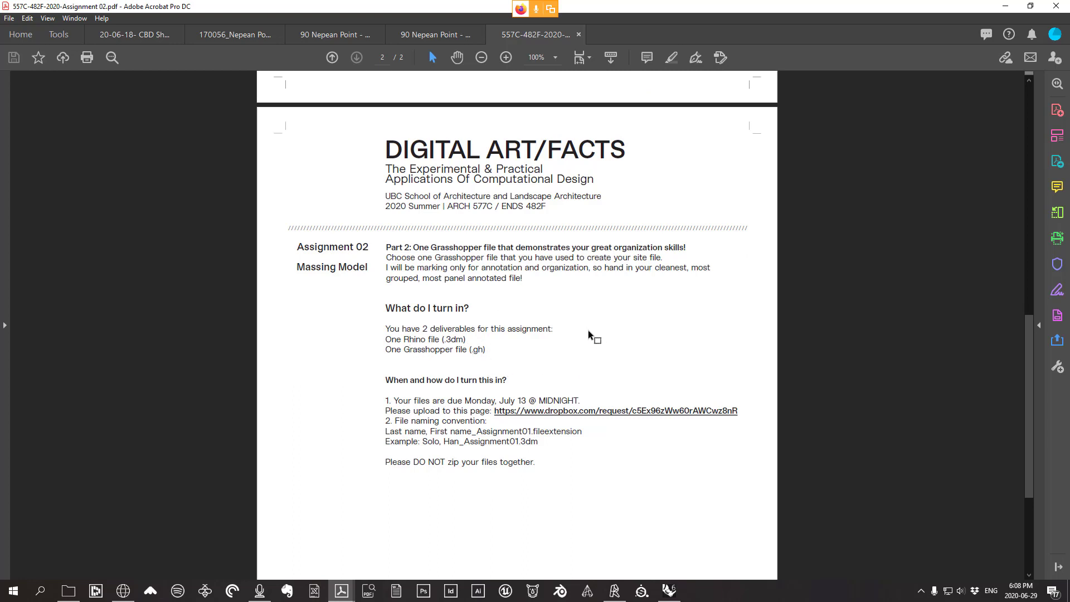
scroll(600, 356, "down", 2)
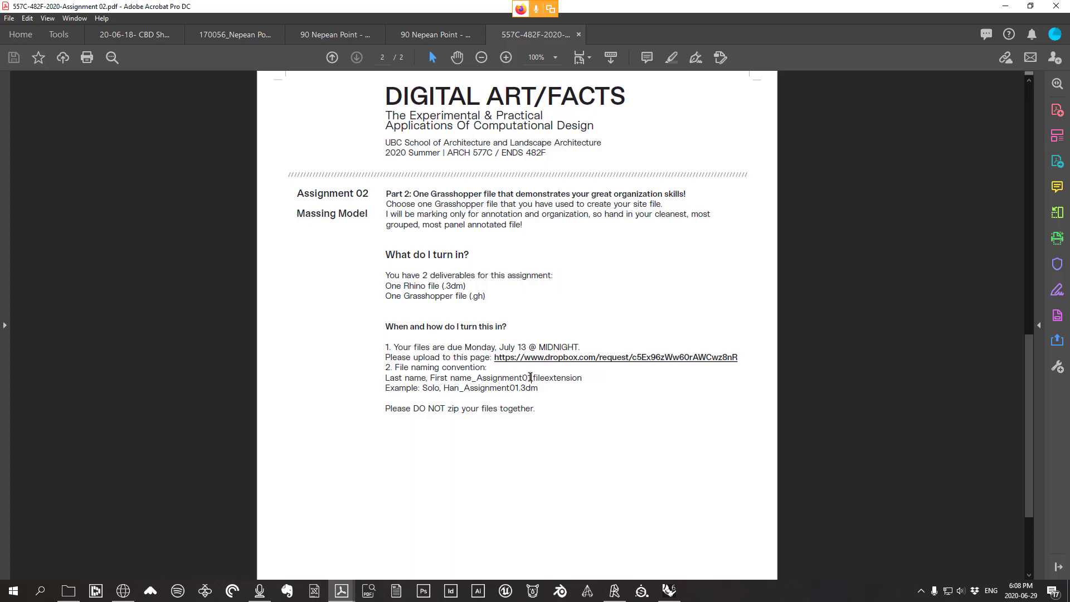
left_click_drag(527, 377, 532, 378)
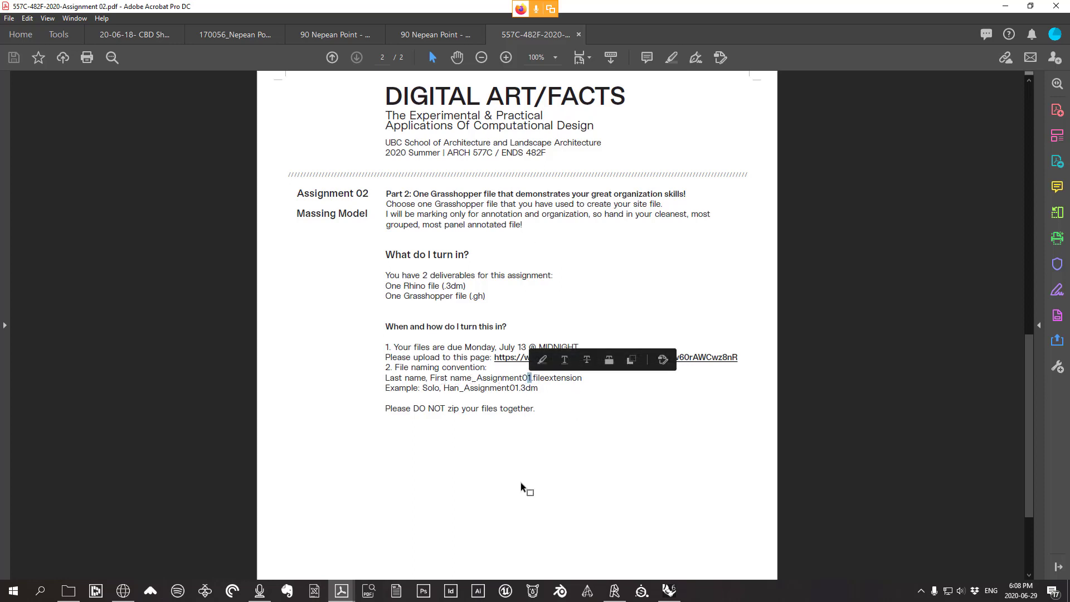
left_click(542, 402)
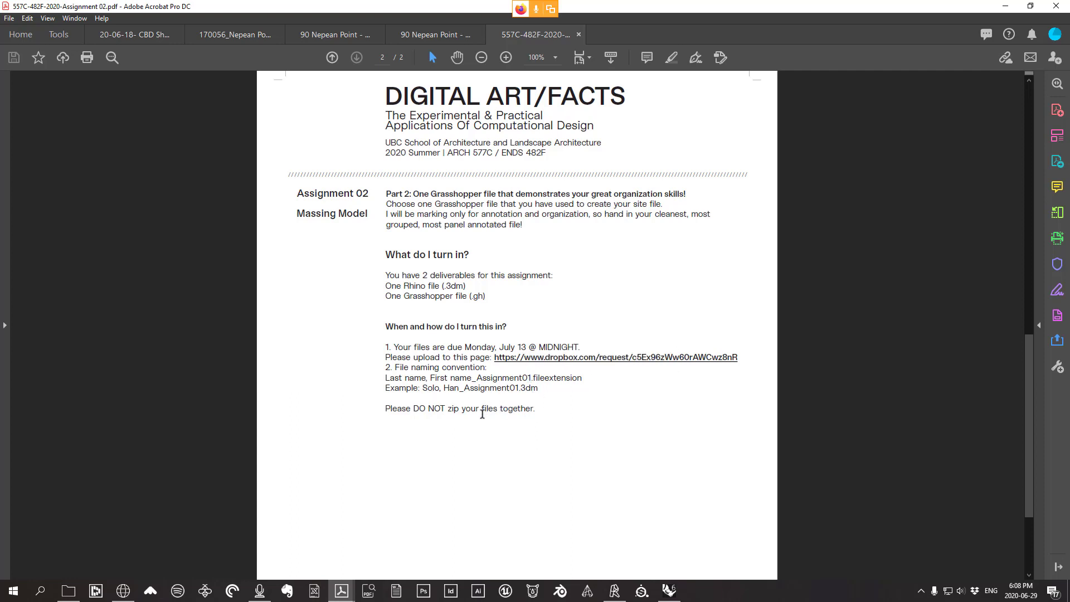
scroll(502, 423, "down", 3)
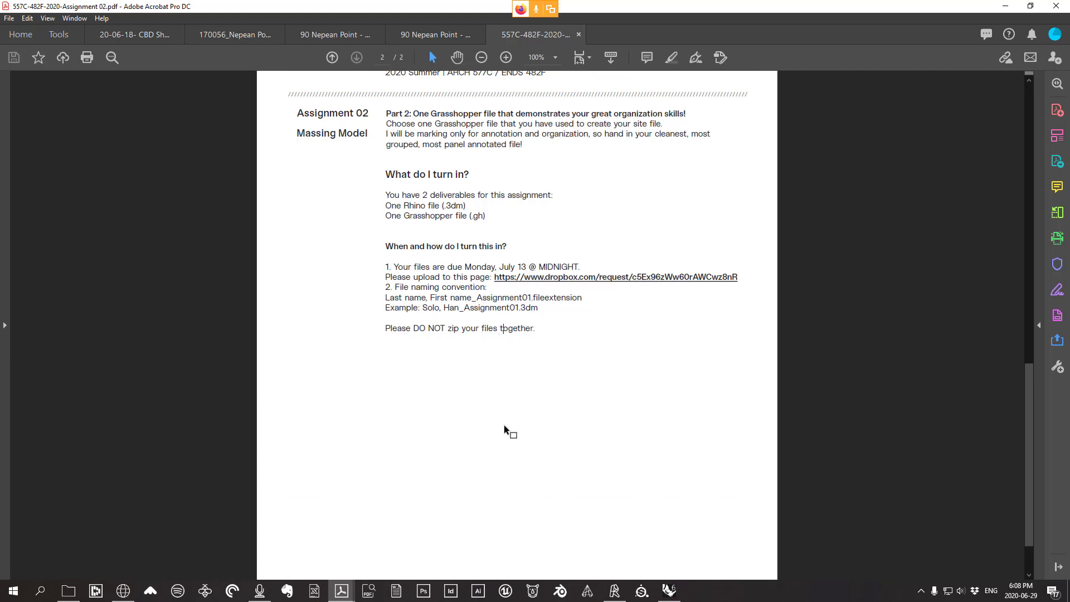
scroll(505, 426, "up", 2)
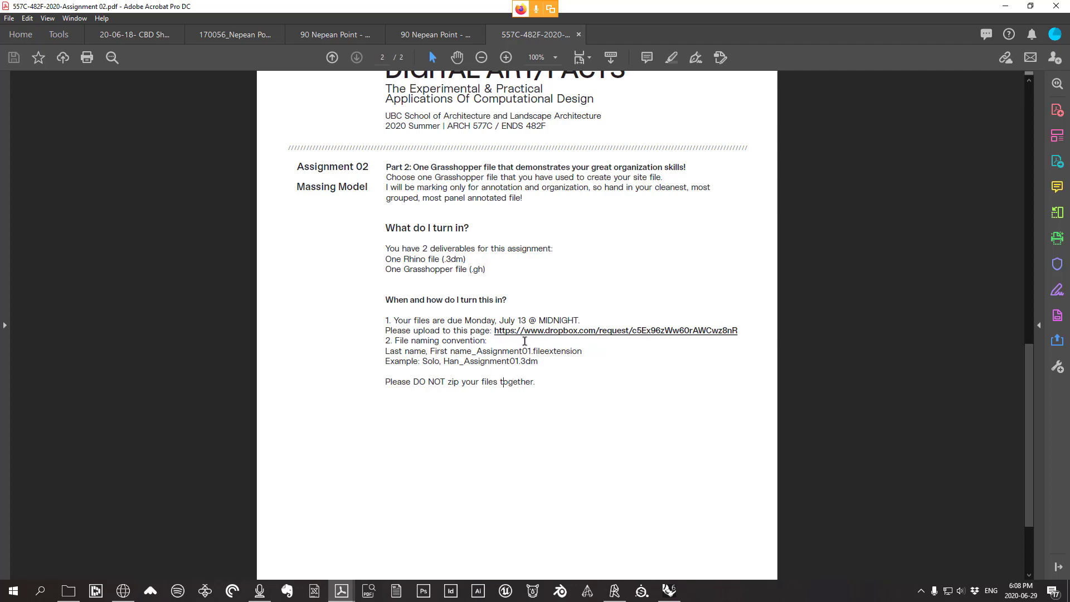
scroll(549, 358, "up", 20)
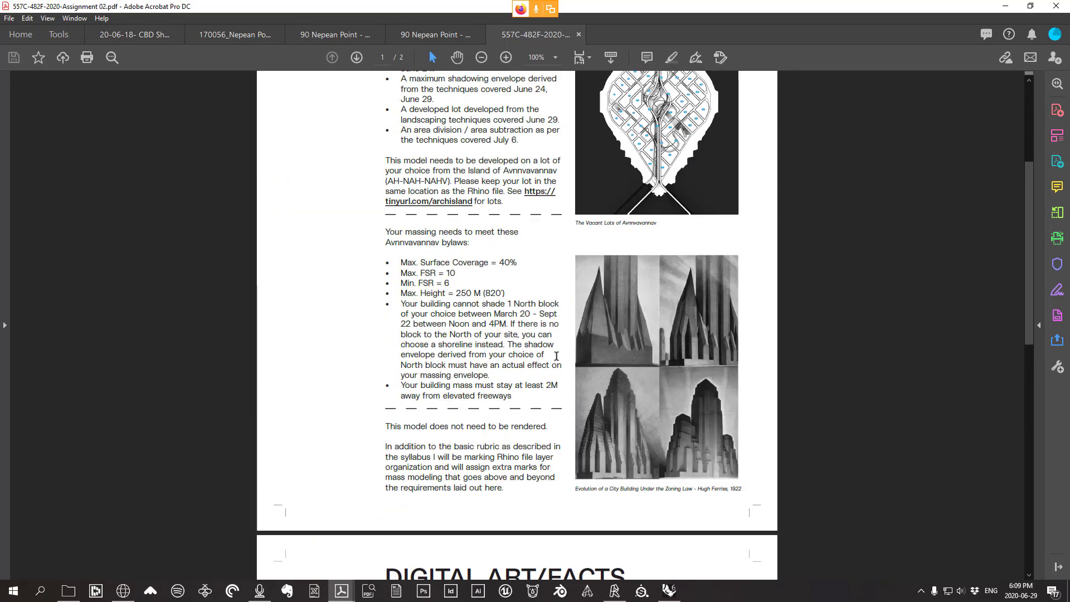
scroll(556, 357, "down", 4)
scroll(556, 351, "up", 4)
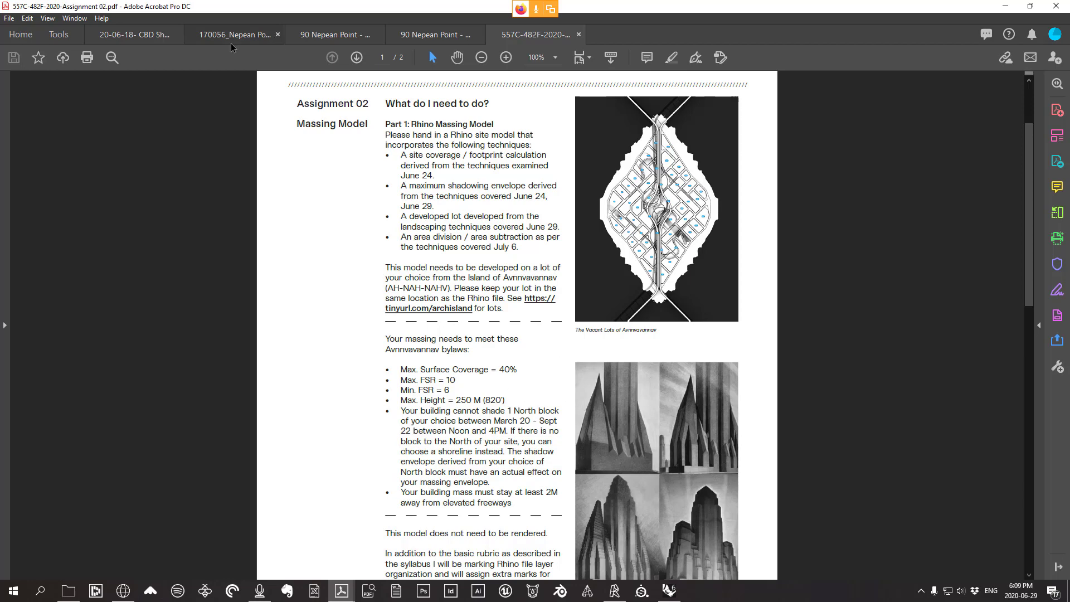
Close the Assignment 02 document and minimize Acrobat to reveal the Rhino island model
left_click(578, 35)
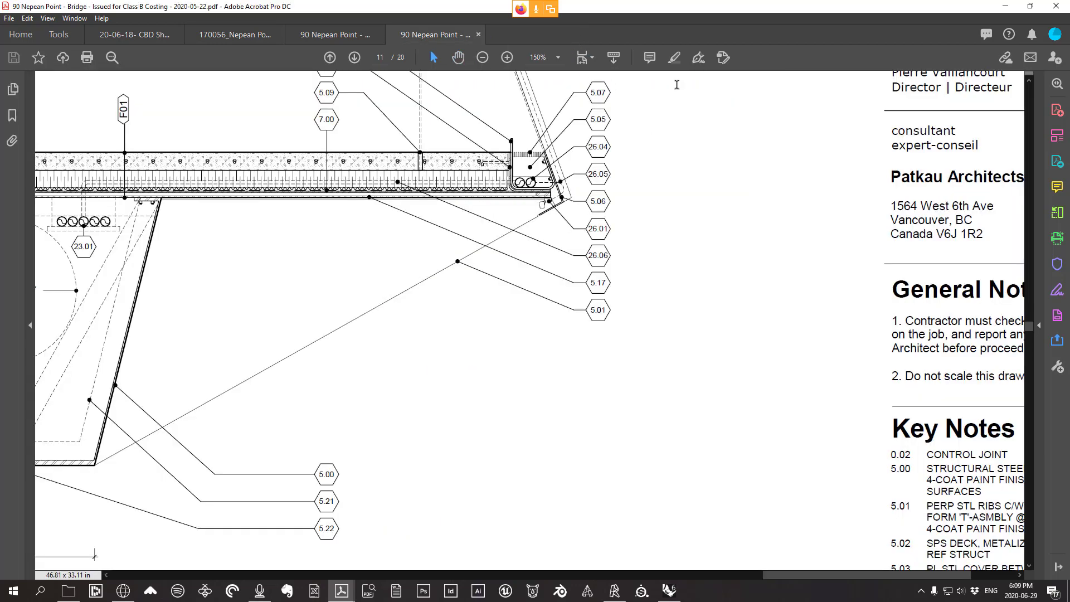
left_click(1005, 10)
scroll(641, 345, "down", 8)
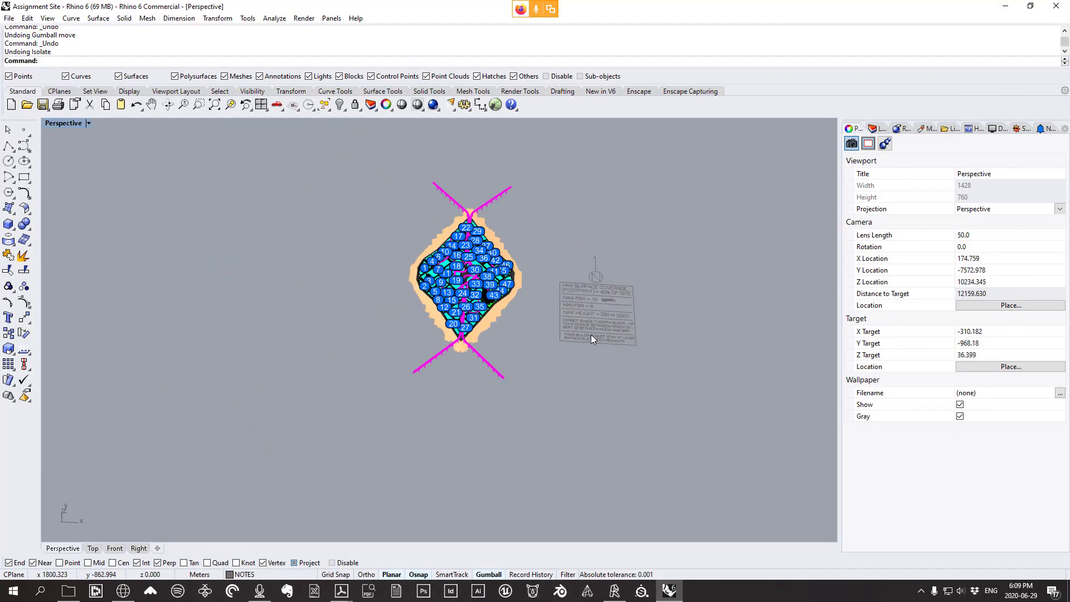
right_click_drag(591, 335, 528, 300)
scroll(529, 300, "up", 9)
right_click_drag(399, 519, 374, 474)
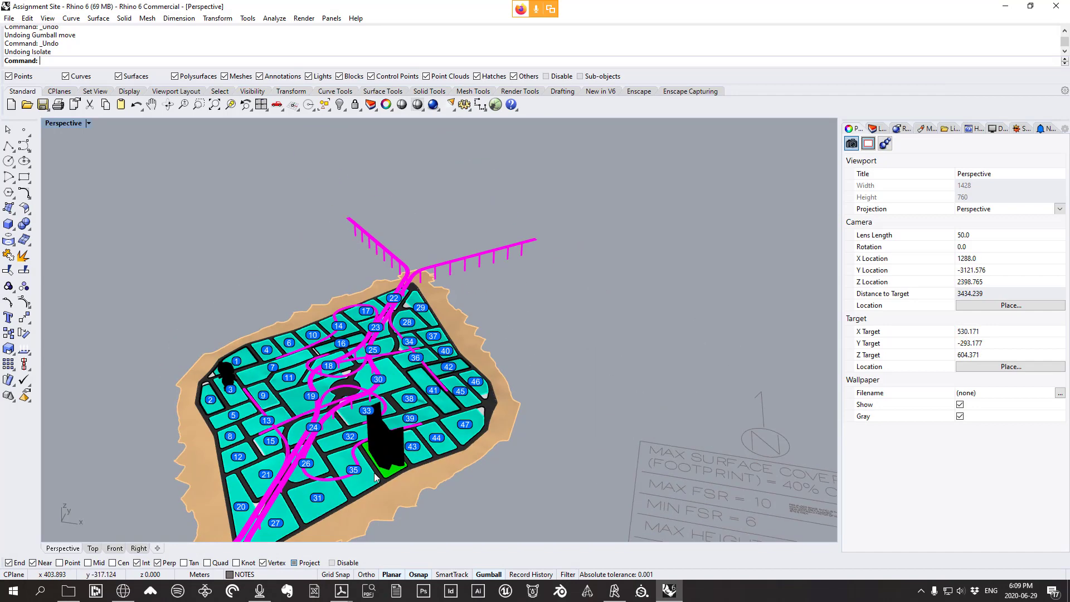
Go up to the Arch 577C Ends 452F folder and open Syllabus - Assignments
left_click(68, 590)
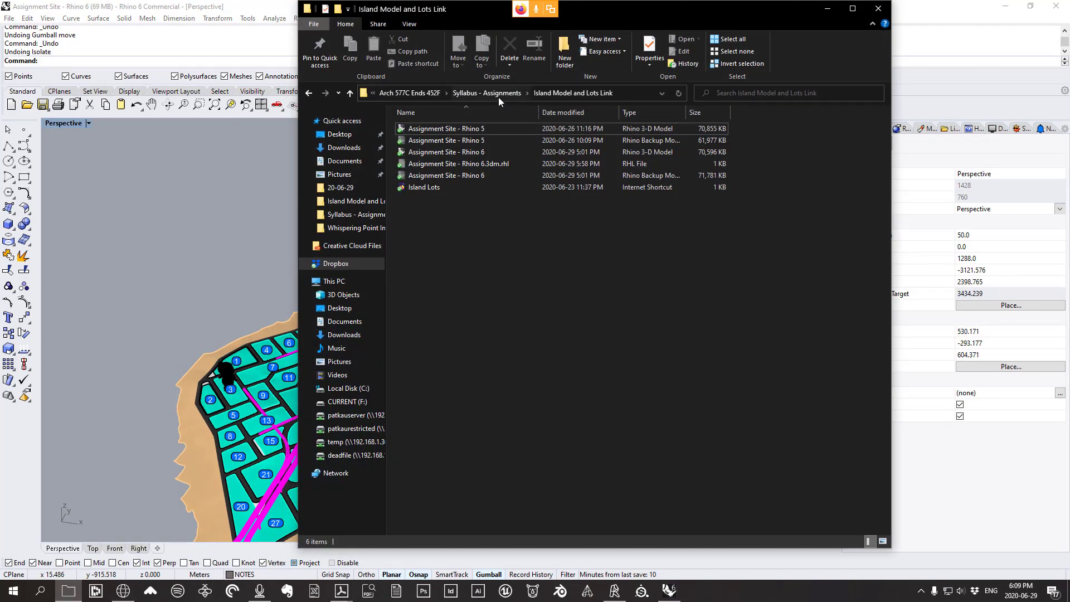
left_click(427, 93)
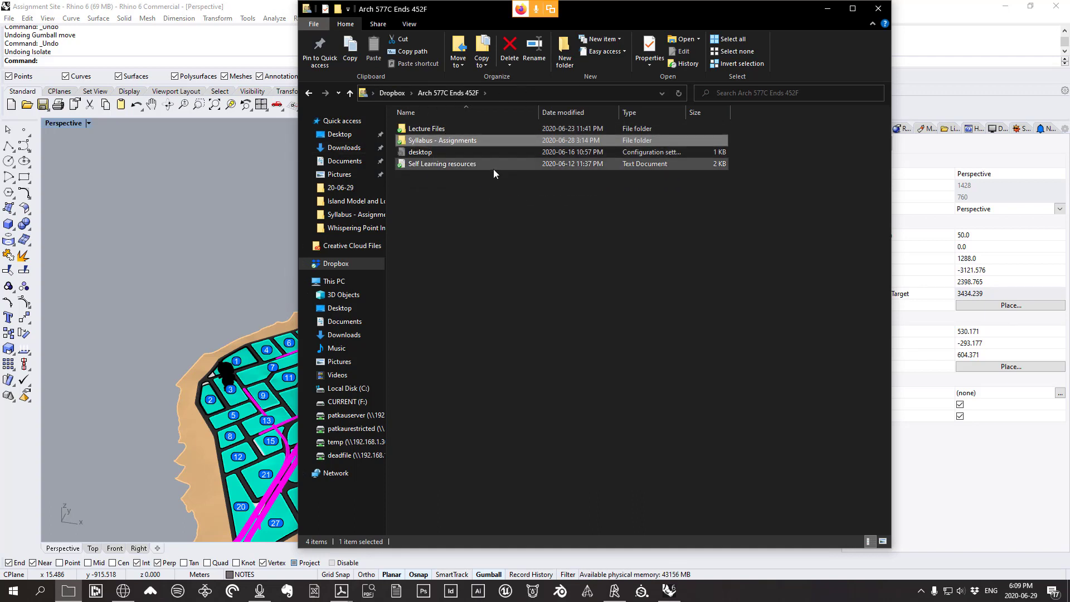
double_click(432, 139)
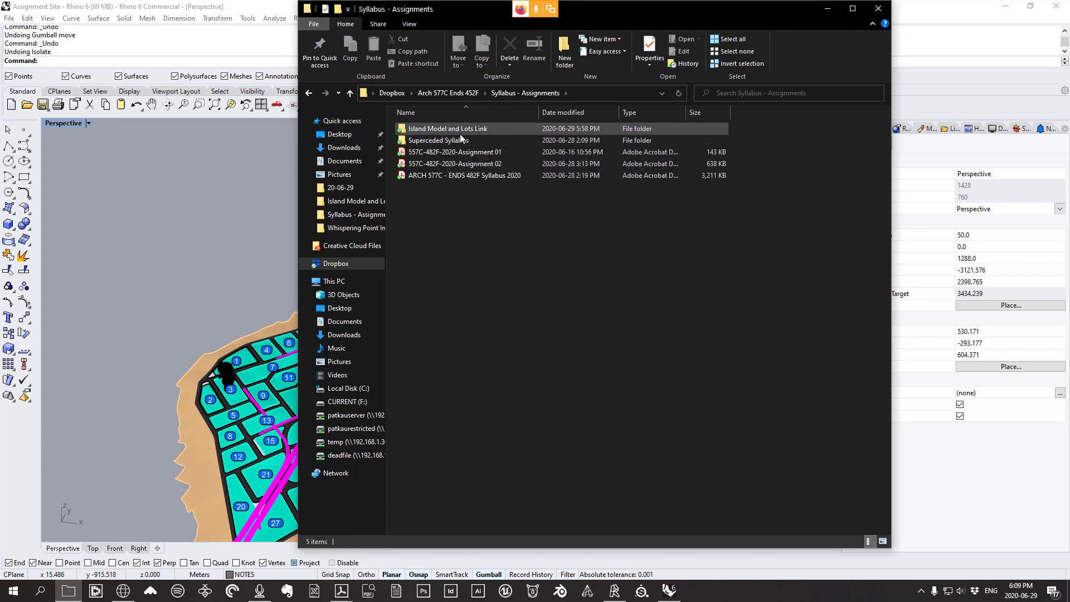
right_click_drag(185, 329, 173, 322)
scroll(193, 324, "down", 2)
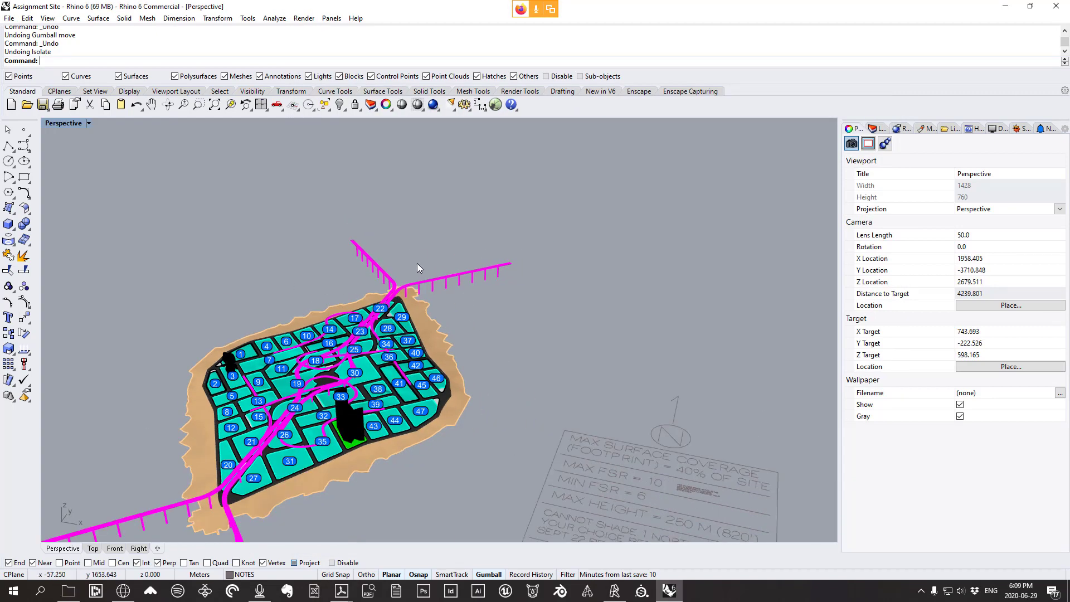
Check the Superceded Syllabus folder, then open the ARCH 577C - ENDS 482F Syllabus 2020 PDF
left_click(69, 591)
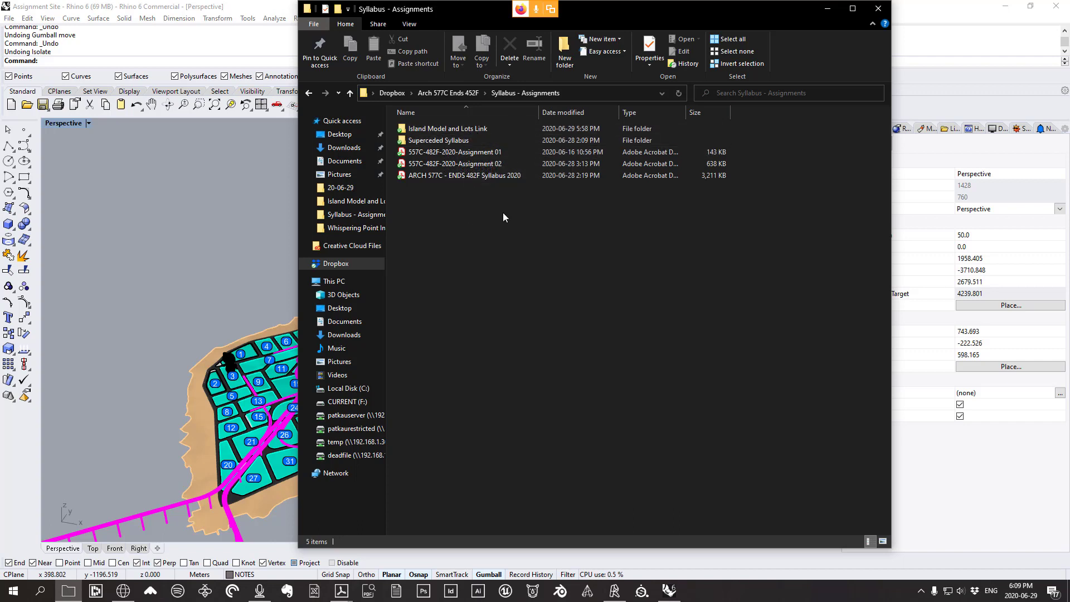
double_click(440, 140)
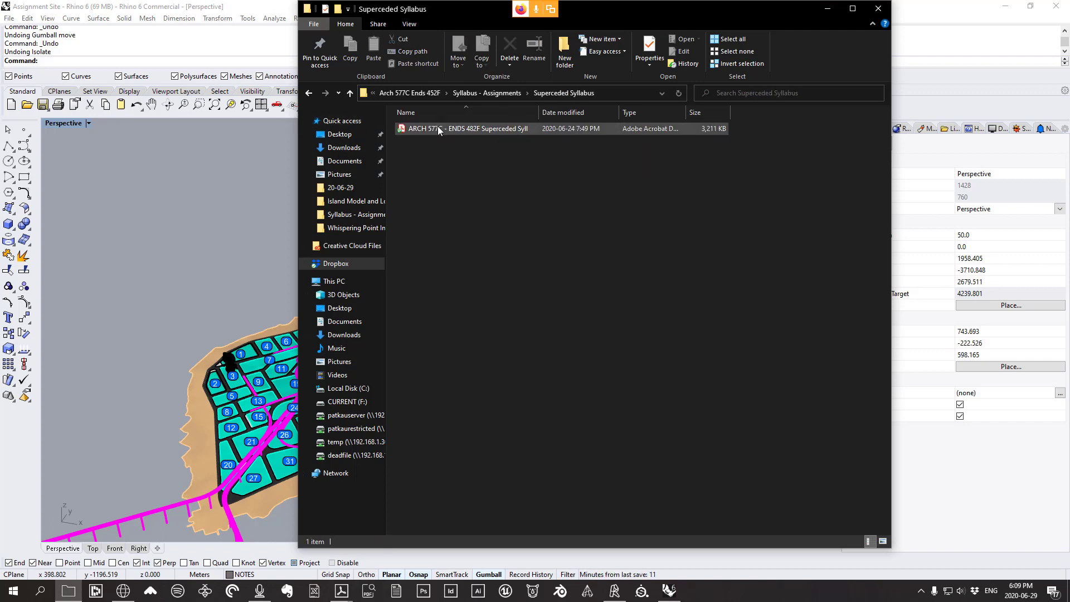
left_click(501, 95)
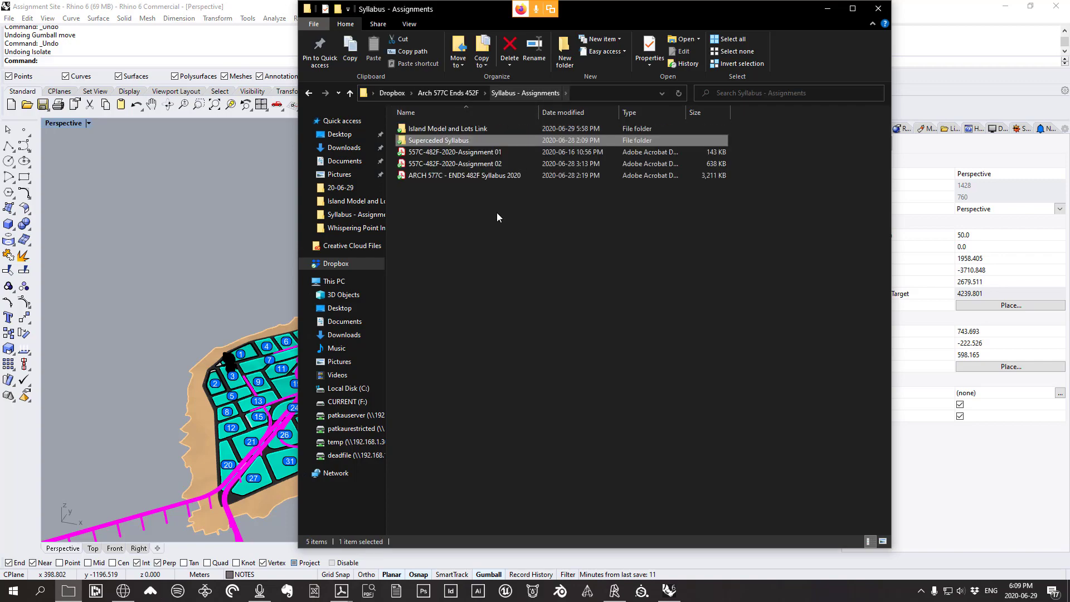
double_click(496, 176)
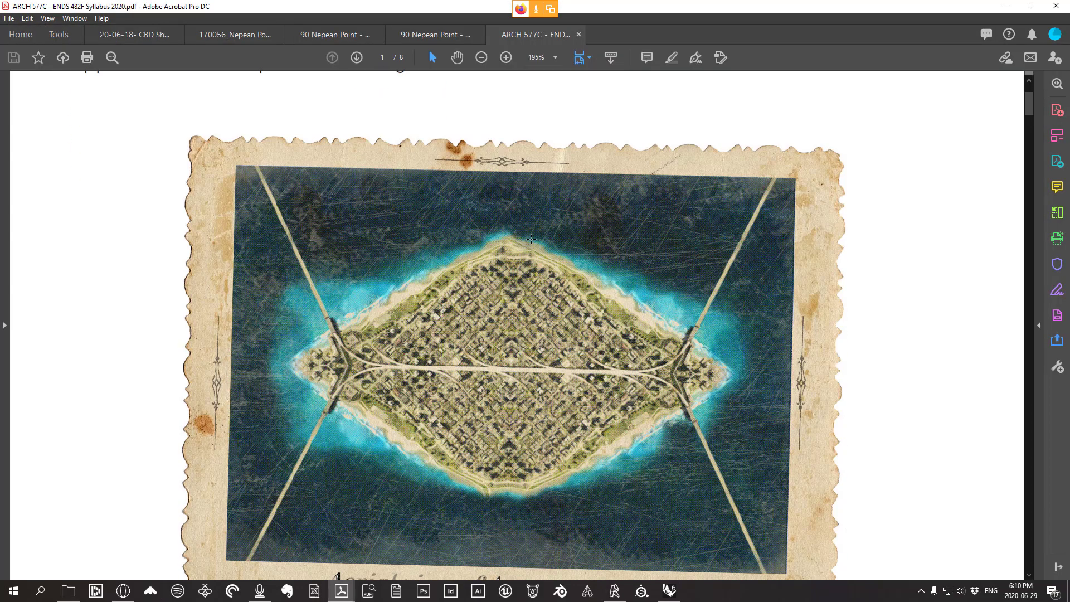
Scroll through the syllabus schedule pages
scroll(954, 258, "down", 3, "ctrl")
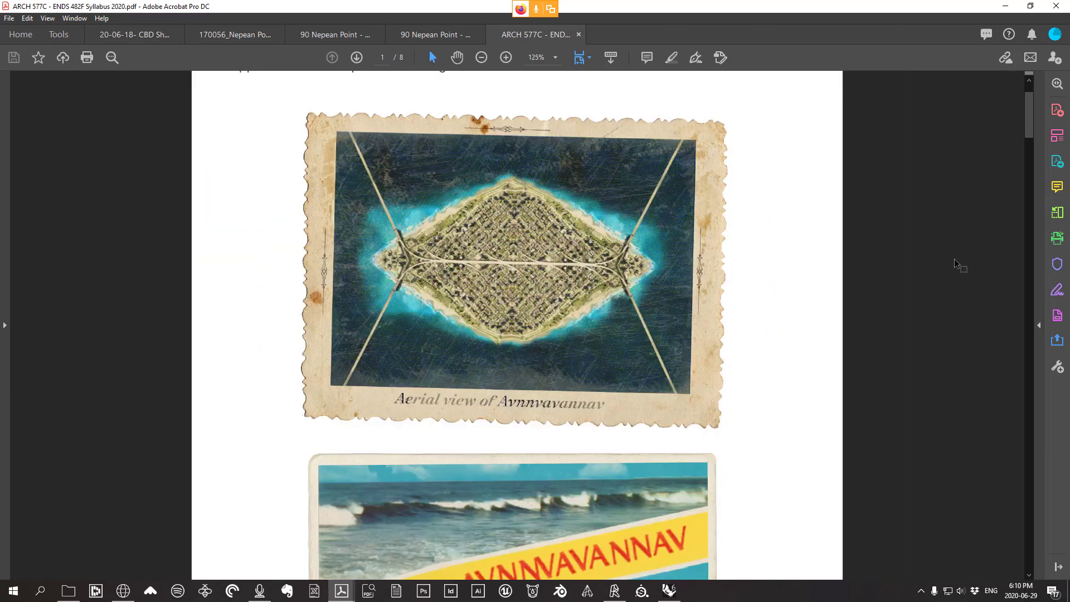
scroll(865, 377, "up", 1)
scroll(865, 377, "up", 1)
scroll(742, 310, "down", 1)
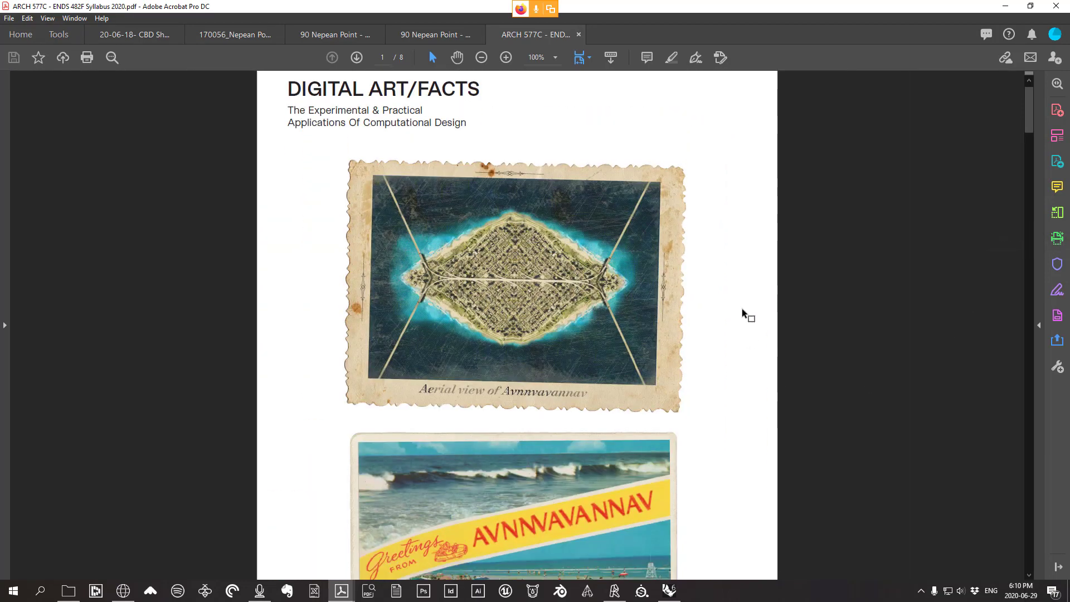
scroll(739, 333, "down", 15)
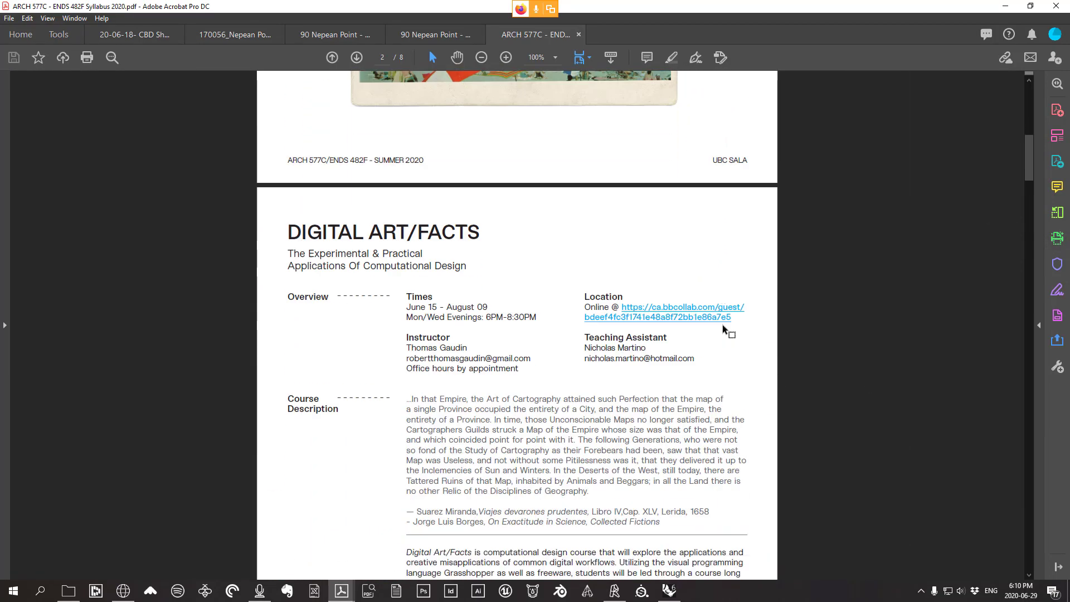
scroll(610, 304, "down", 5)
scroll(669, 306, "up", 13)
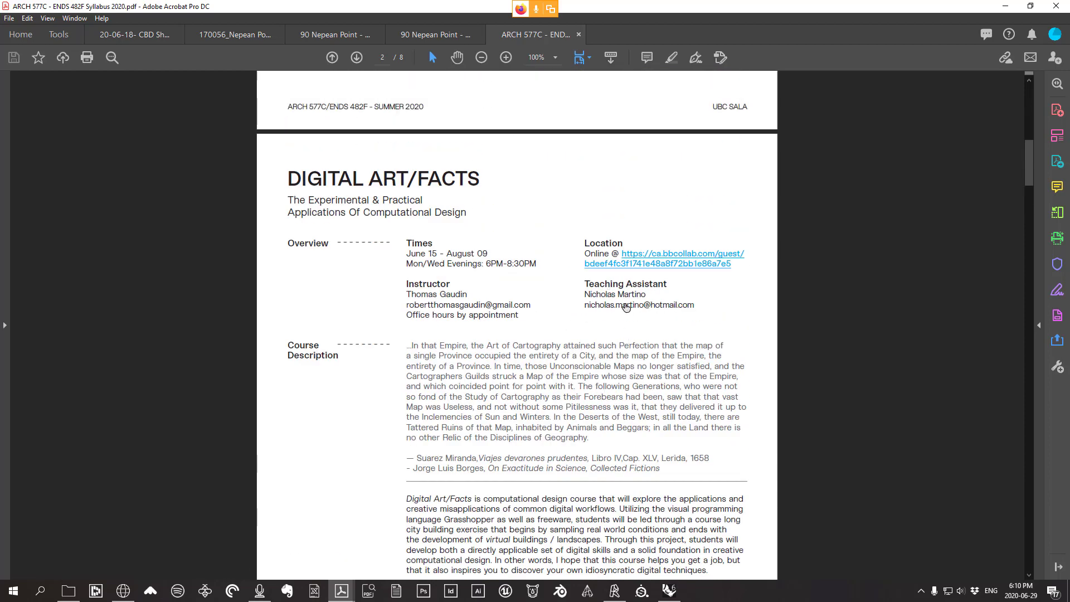
scroll(658, 304, "down", 18)
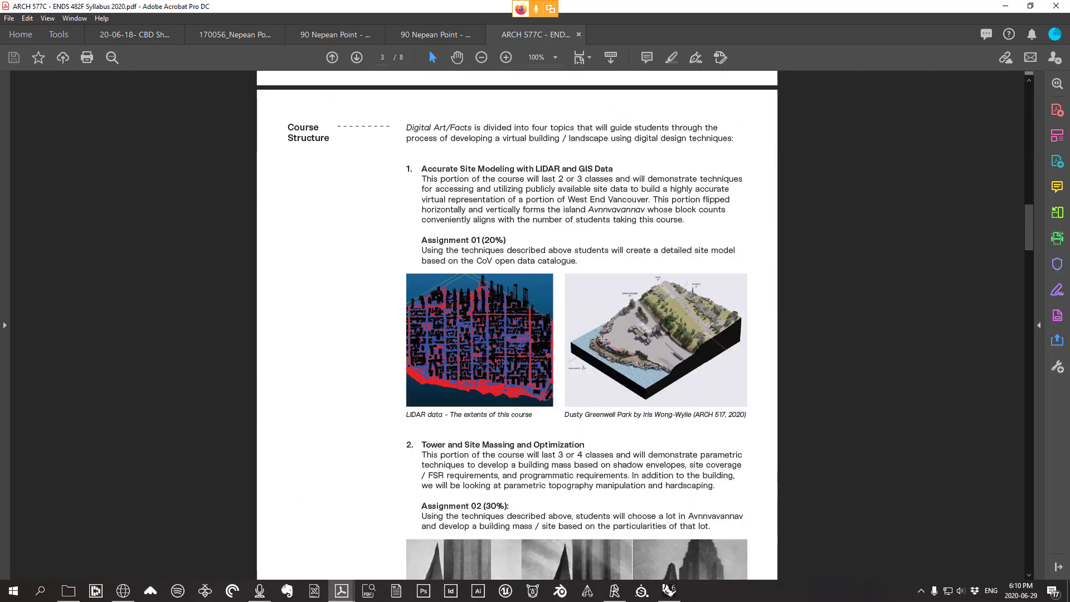
scroll(612, 368, "down", 18)
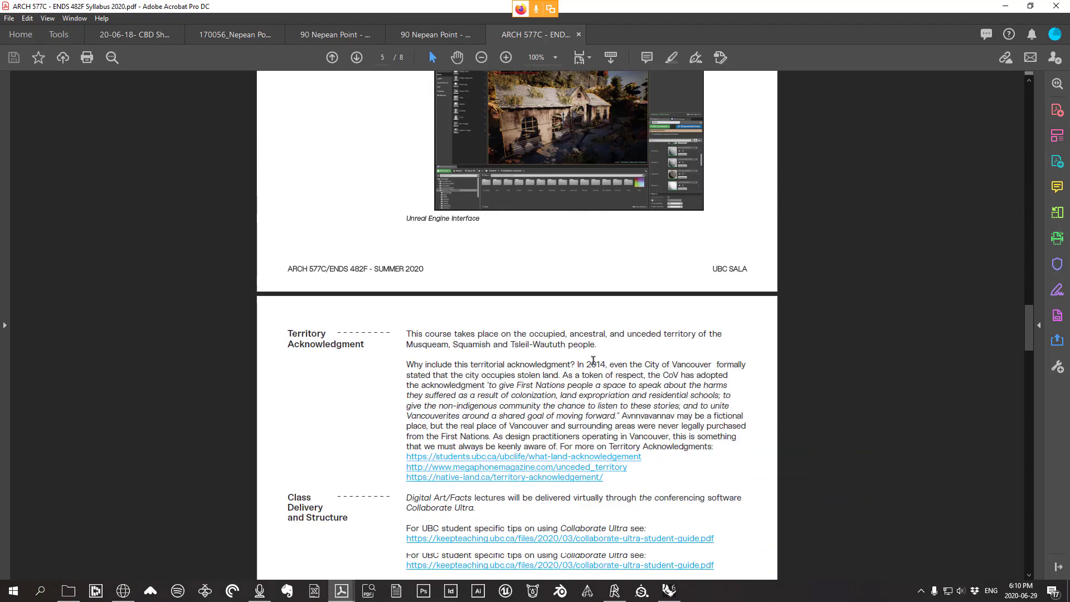
scroll(591, 365, "down", 18)
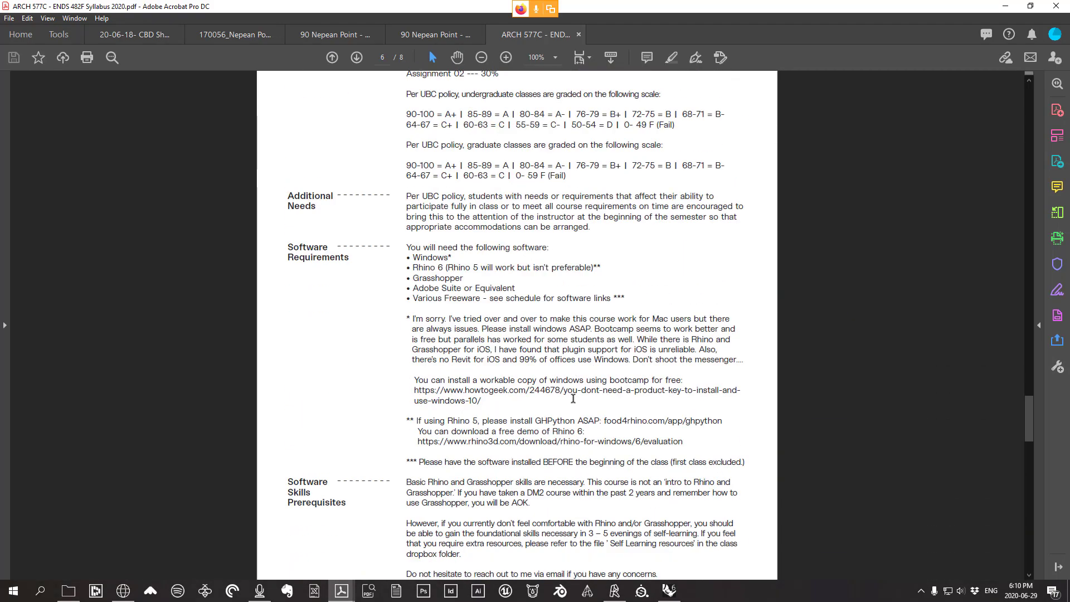
scroll(570, 402, "down", 8)
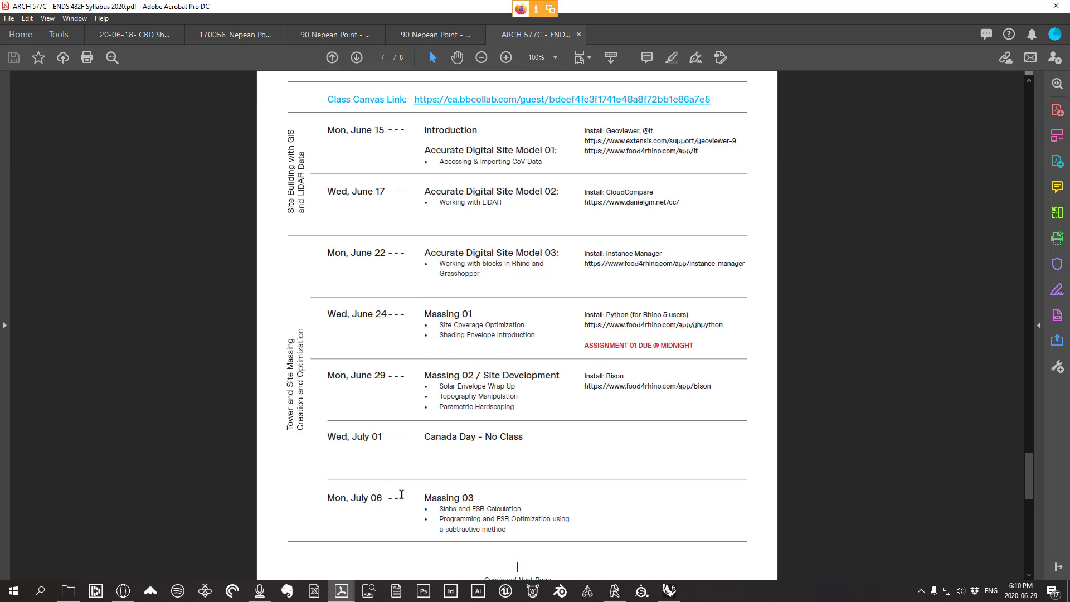
scroll(481, 530, "up", 2)
scroll(501, 370, "down", 2)
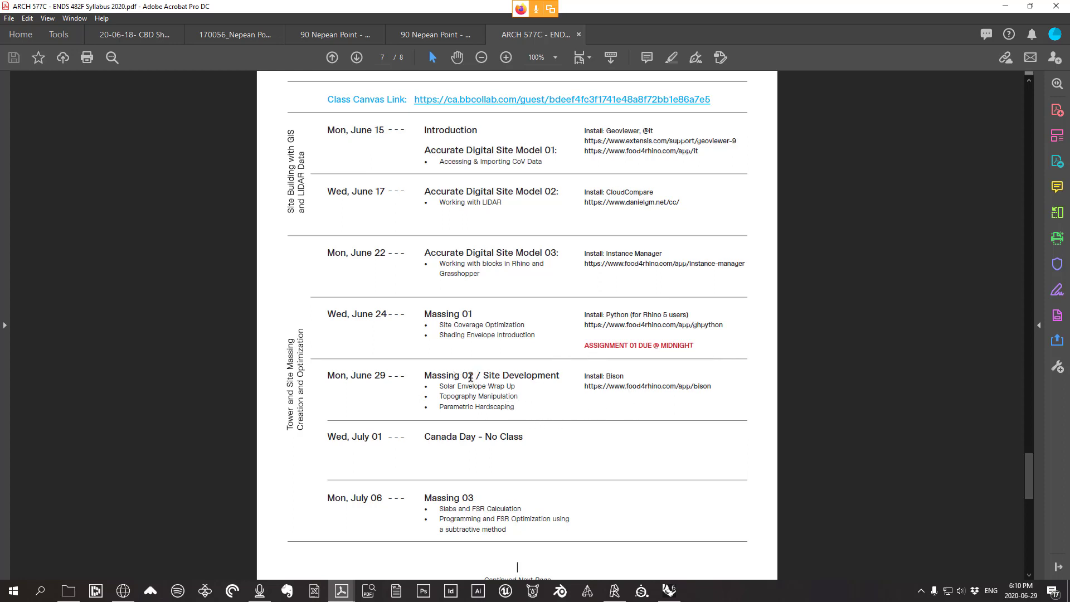
Highlight the Solar Envelope Wrap Up schedule item and the Site Development heading
left_click_drag(447, 387, 559, 378)
left_click(496, 393)
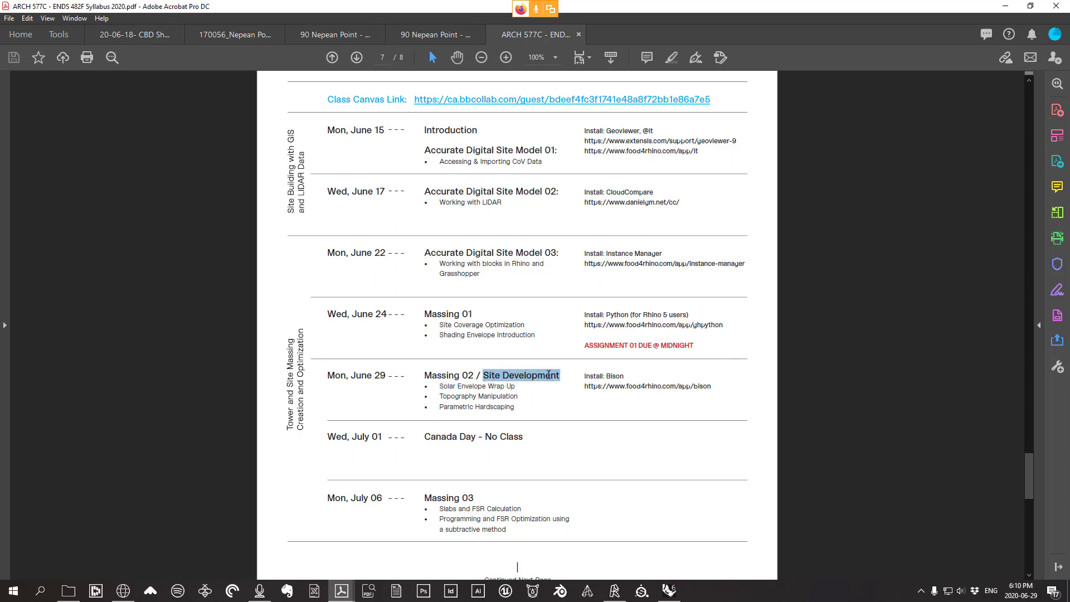
left_click(532, 383)
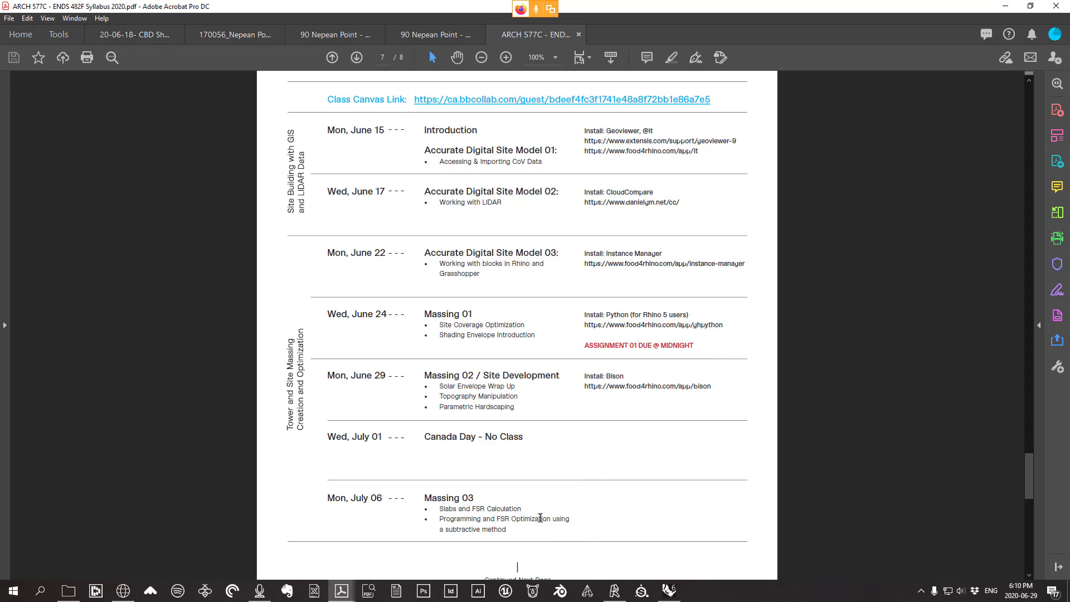
scroll(560, 459, "down", 10)
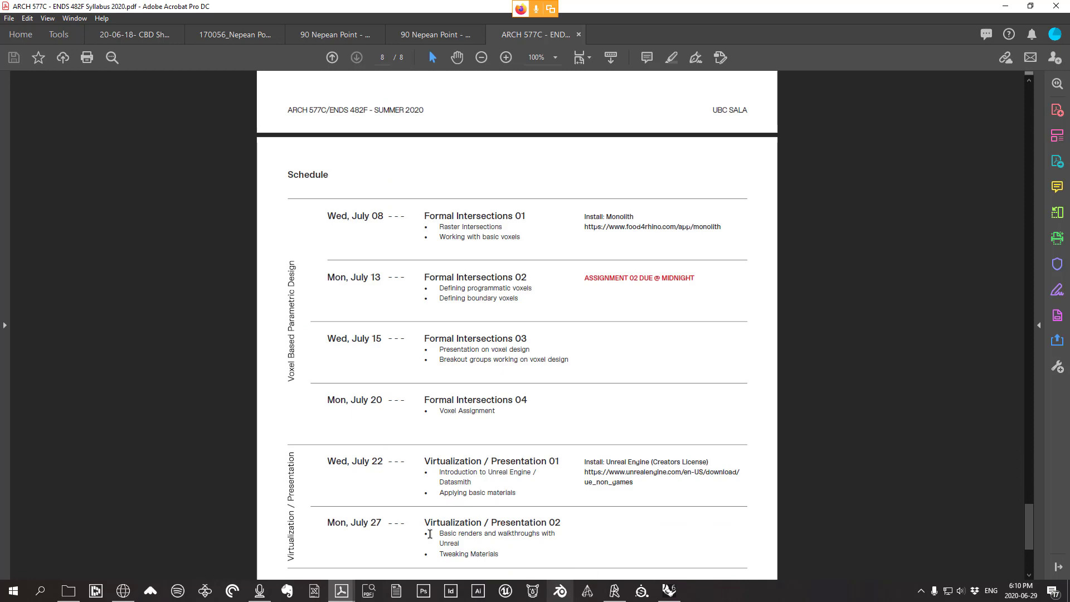
scroll(567, 262, "down", 2)
scroll(585, 321, "up", 4)
scroll(583, 328, "up", 8)
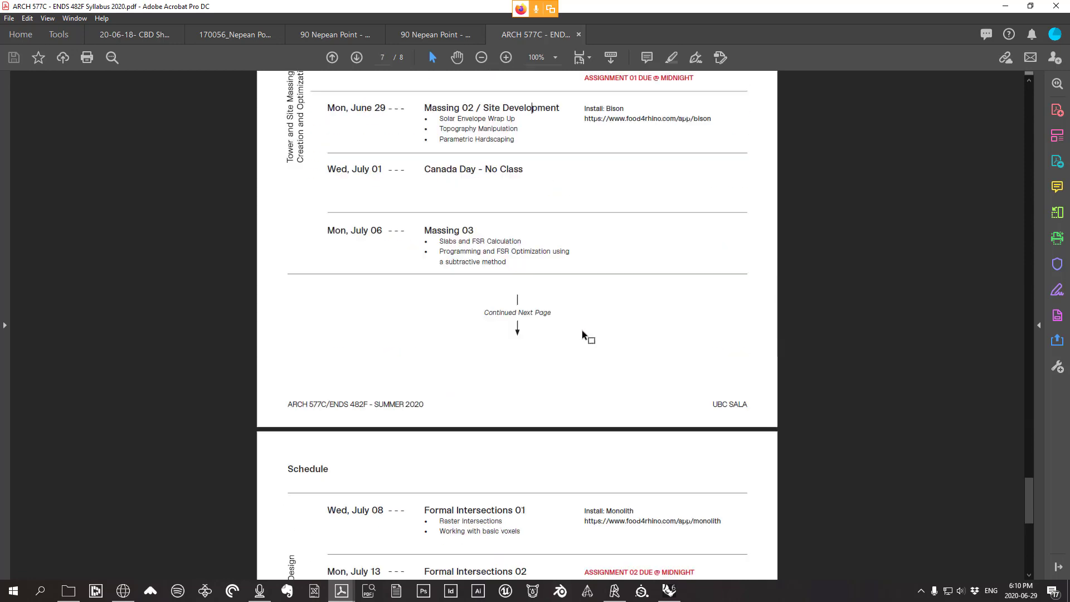
Close the syllabus, minimize Acrobat and File Explorer, and orbit the site model lower
left_click(580, 34)
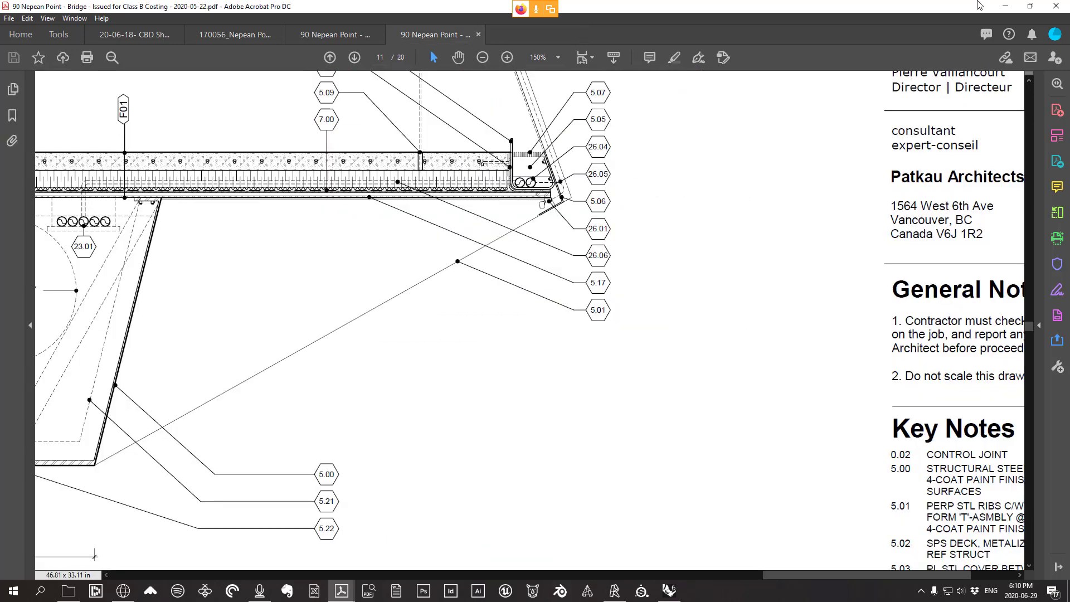
left_click(1005, 6)
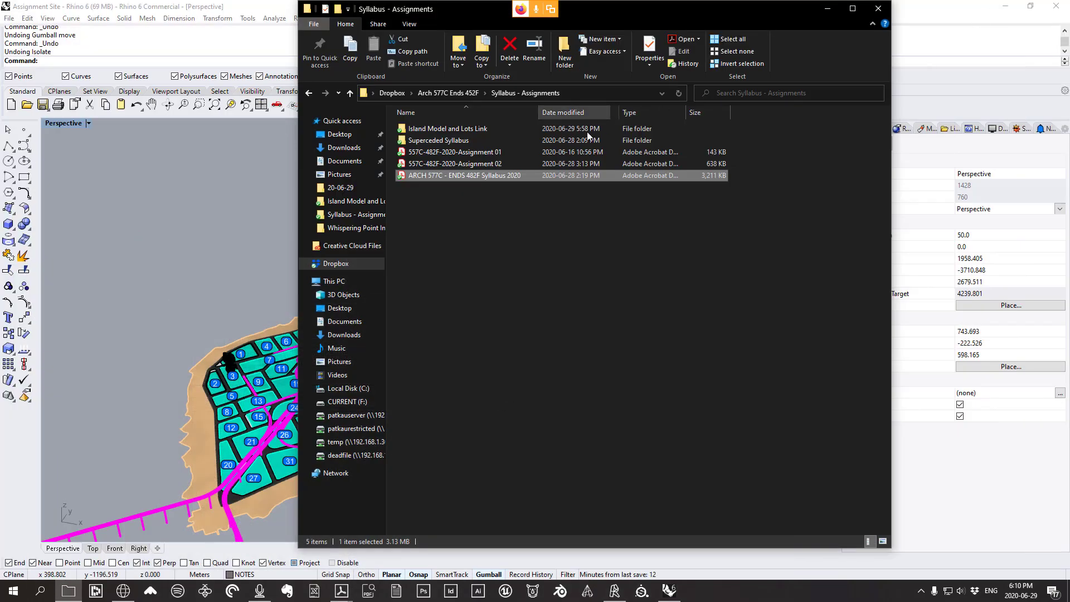
left_click(829, 12)
right_click_drag(410, 485, 447, 451)
scroll(383, 455, "down", 5)
scroll(383, 455, "up", 9)
Switch the Perspective viewport to Rendered display mode
scroll(386, 405, "up", 8)
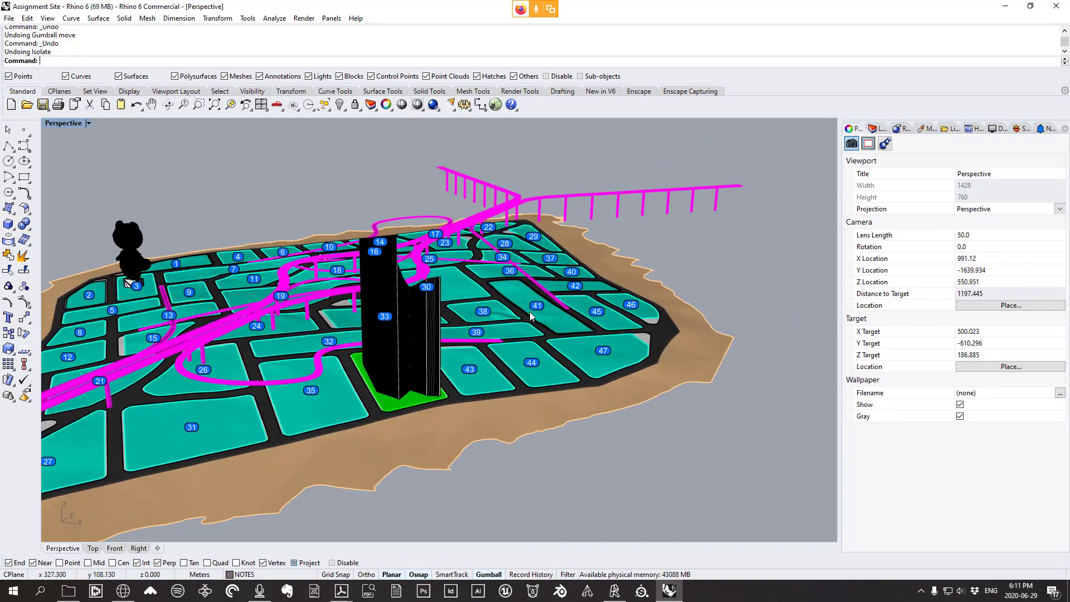
scroll(652, 324, "down", 4)
left_click(47, 18)
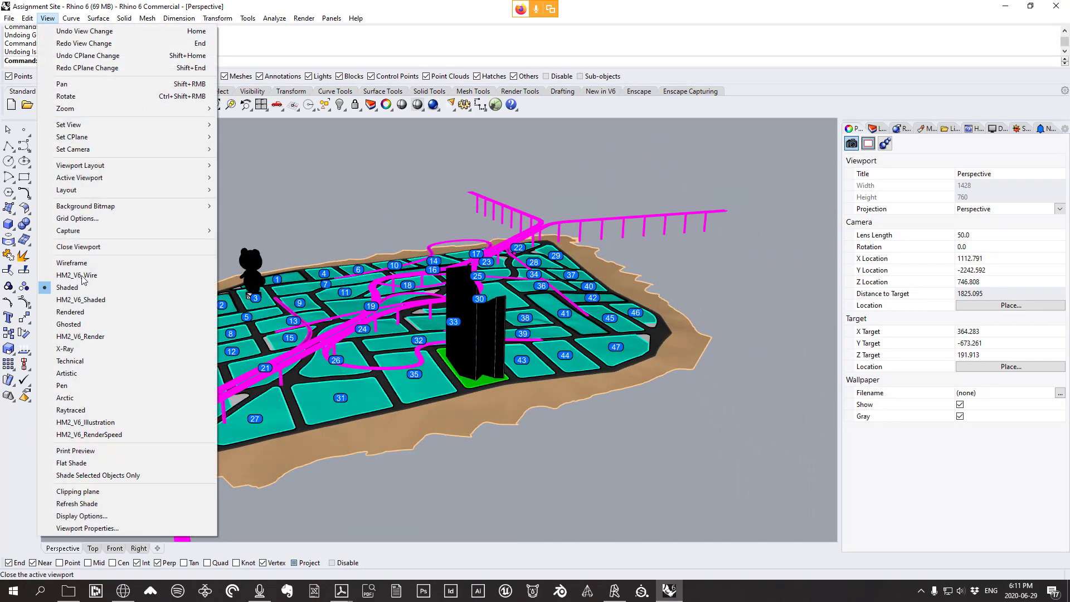
left_click(93, 312)
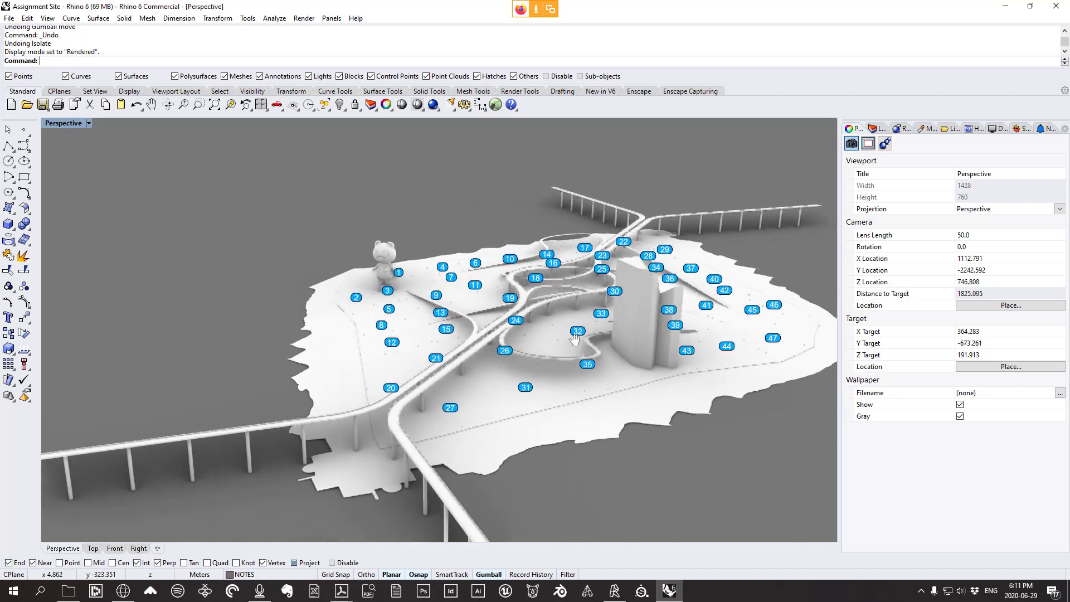
Orbit and zoom around the bear statue to inspect its rendered shadows
right_click_drag(575, 339, 574, 339, "shift")
right_click_drag(449, 337, 580, 333)
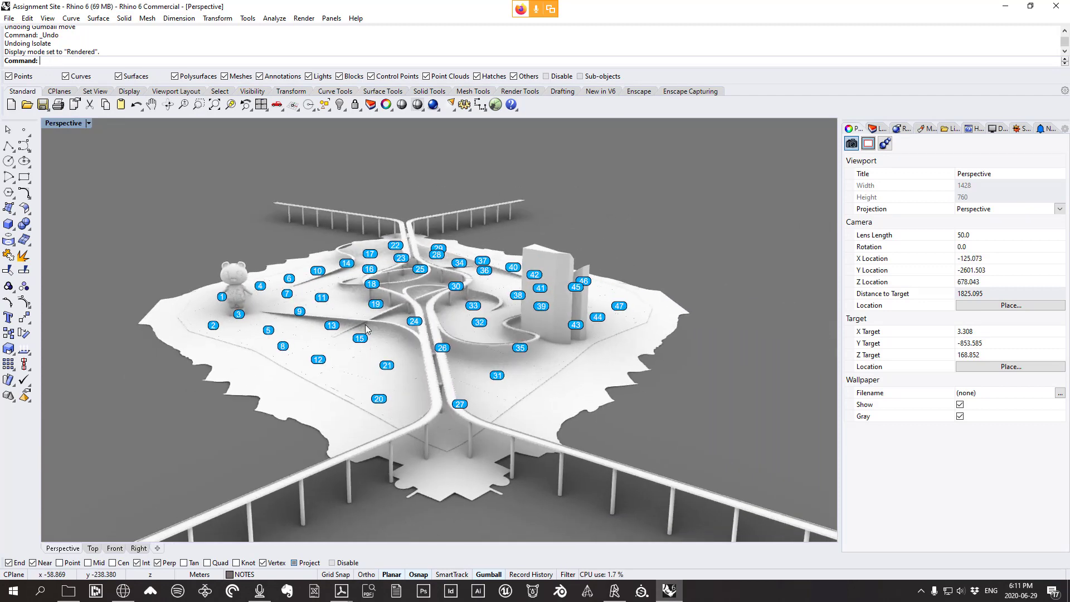
scroll(245, 297, "up", 10)
scroll(250, 324, "up", 7)
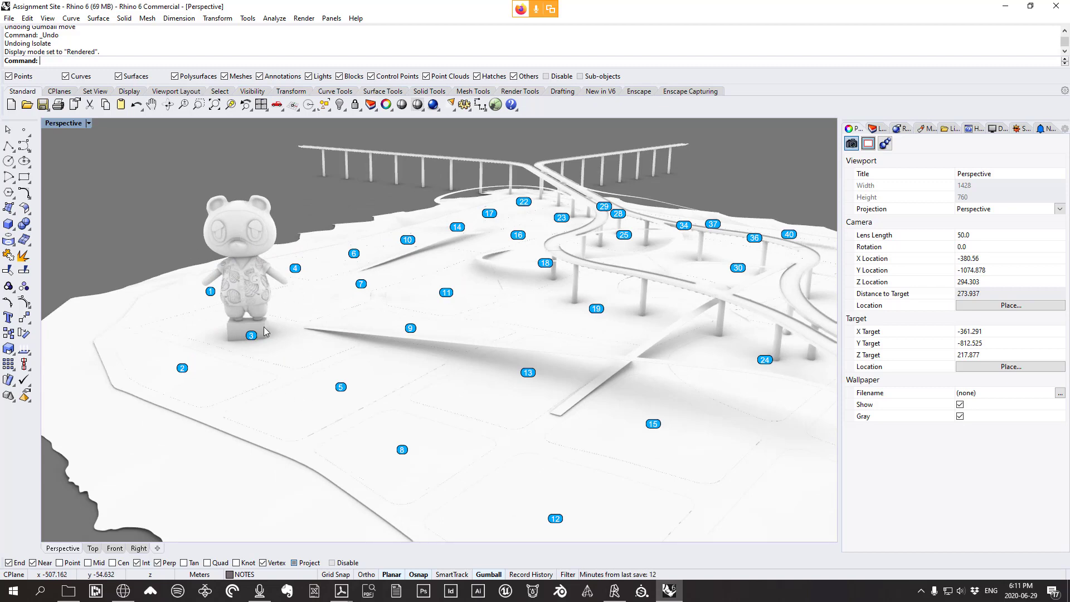
scroll(273, 276, "down", 12)
right_click_drag(377, 288, 257, 293)
scroll(257, 294, "down", 8)
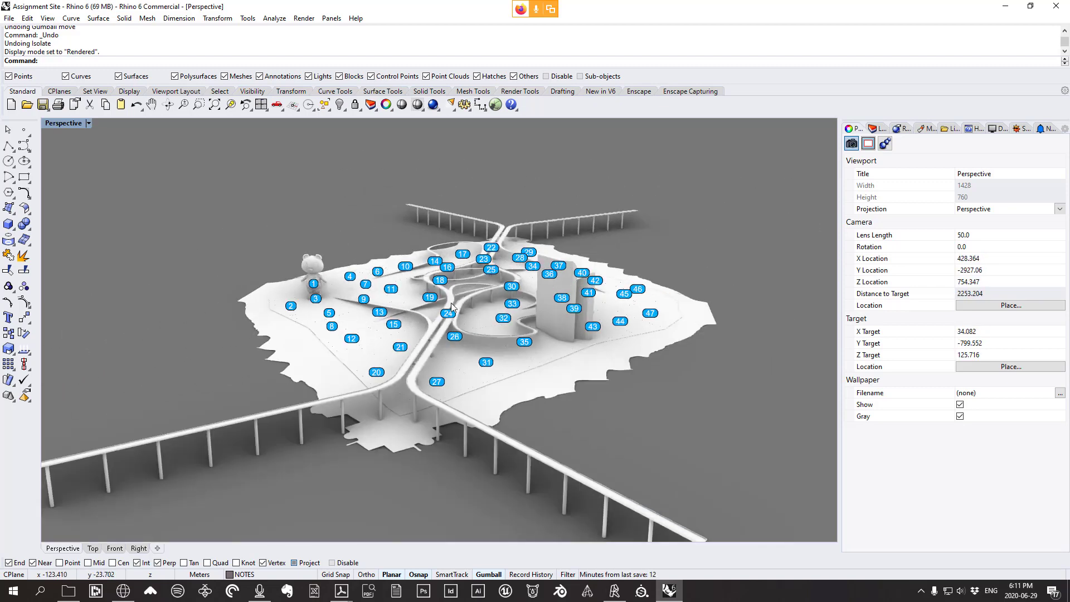
right_click_drag(451, 303, 574, 316)
scroll(569, 313, "up", 8)
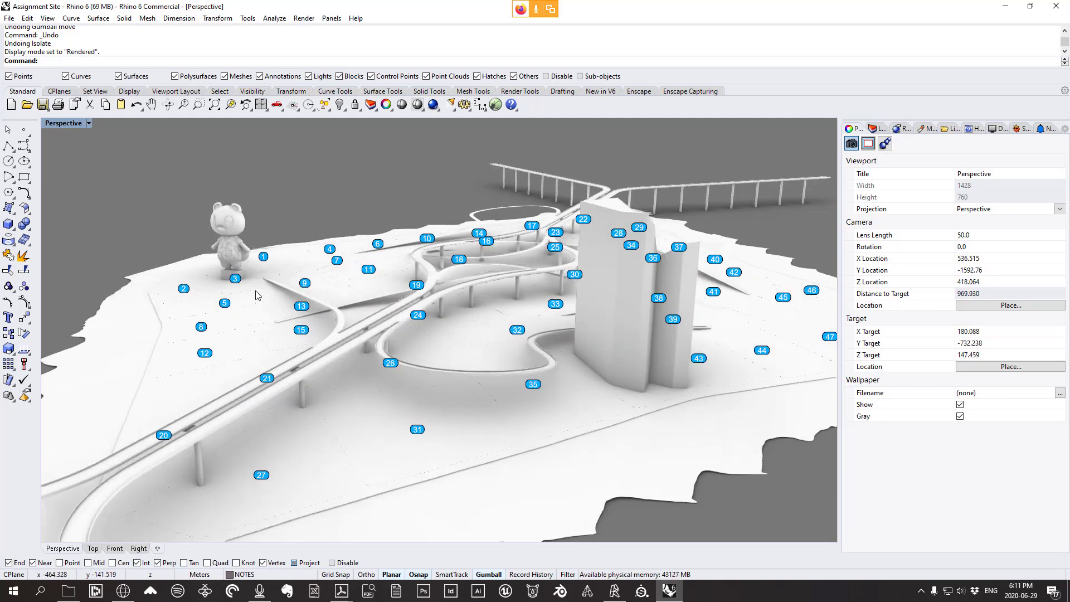
scroll(371, 277, "down", 6)
right_click_drag(345, 283, 535, 277)
right_click_drag(262, 296, 493, 312, "shift")
scroll(322, 299, "up", 6)
scroll(293, 299, "up", 6)
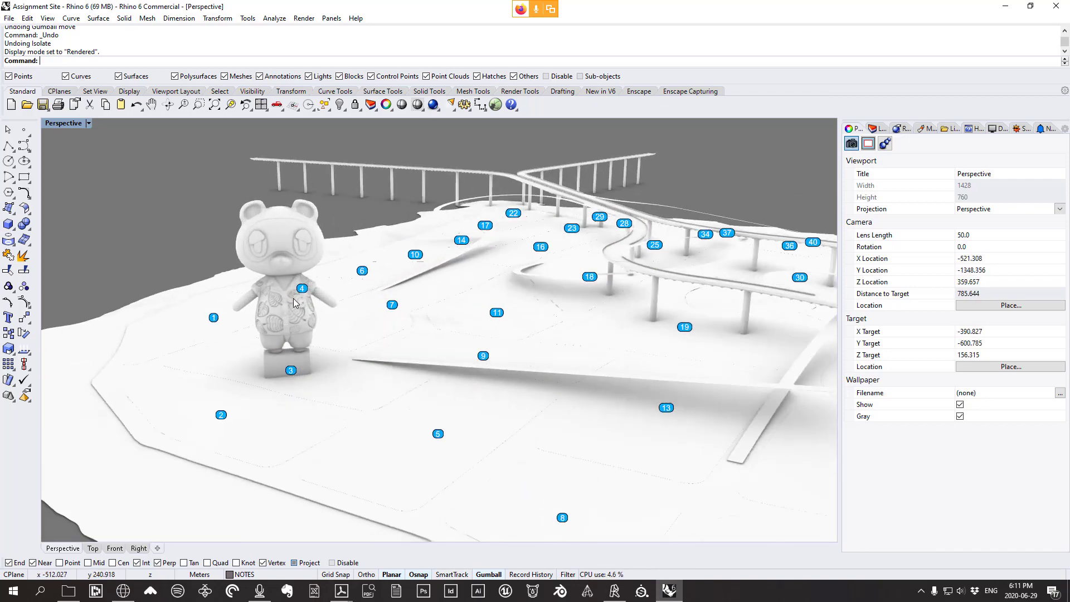
scroll(294, 307, "down", 4)
right_click_drag(297, 325, 412, 315)
scroll(296, 322, "down", 3)
scroll(457, 298, "up", 12)
scroll(440, 304, "up", 4)
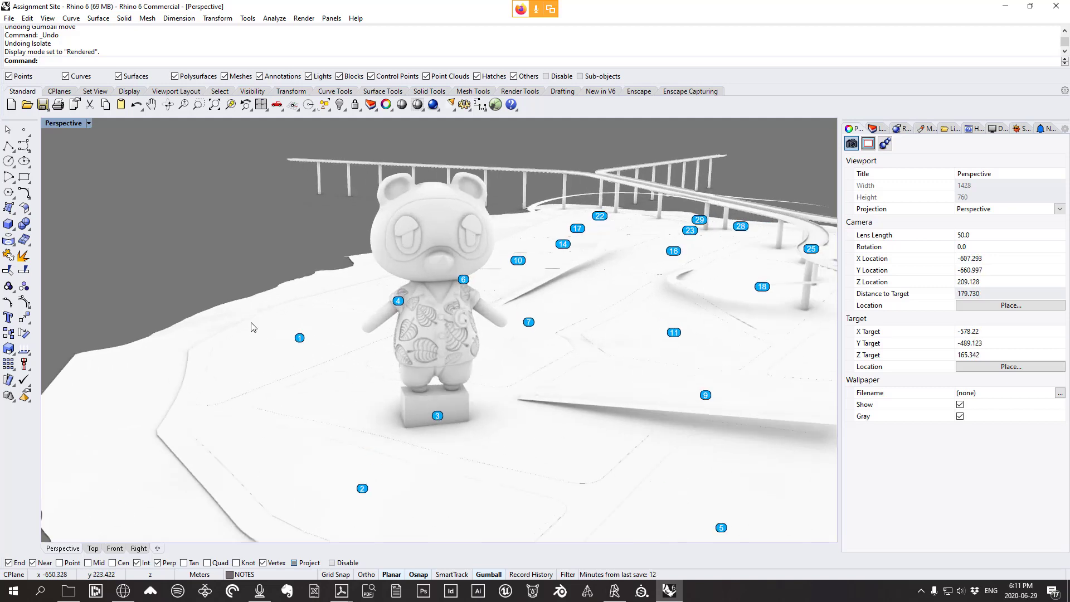
scroll(252, 327, "down", 12)
Bring the whole site into view and inspect the tall tower's shadows from several angles
right_click_drag(467, 330, 334, 352)
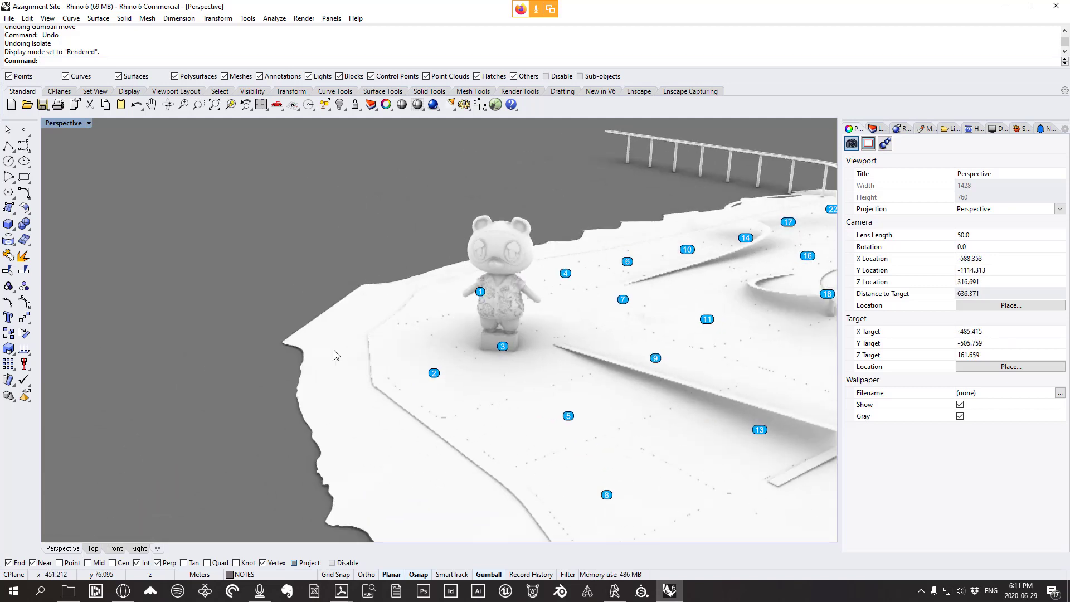
scroll(334, 351, "down", 10)
right_click_drag(580, 362, 467, 318, "shift")
right_click_drag(694, 362, 253, 209)
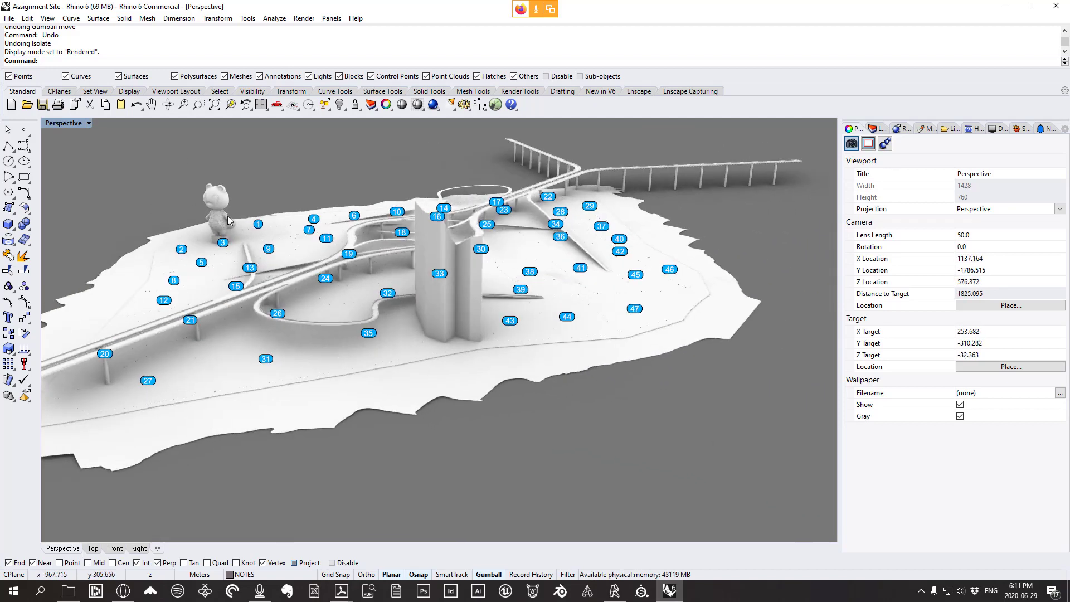
scroll(205, 188, "up", 2)
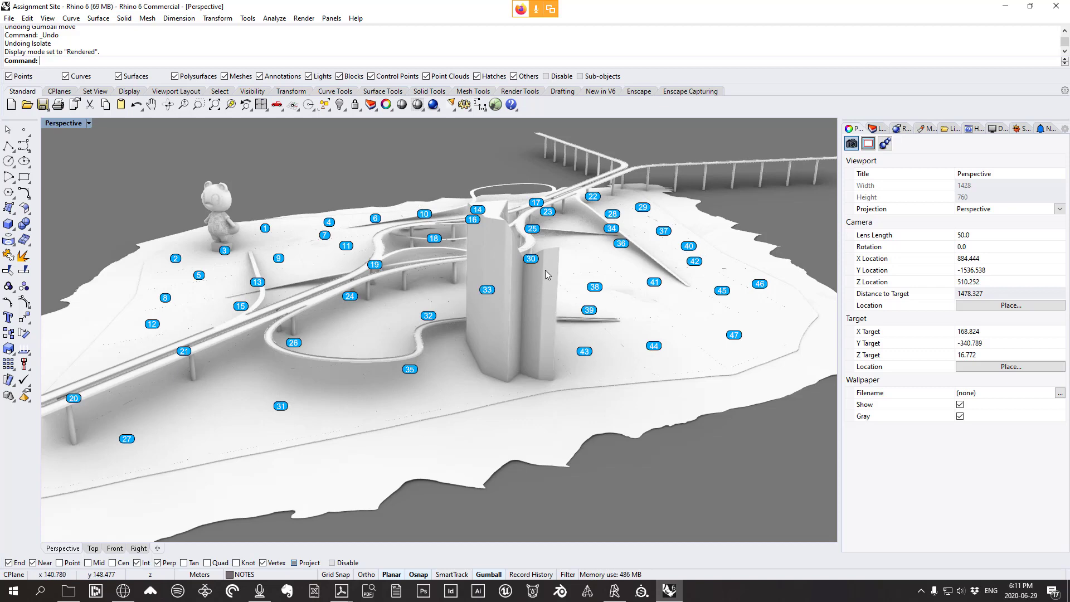
right_click_drag(305, 252, 531, 270)
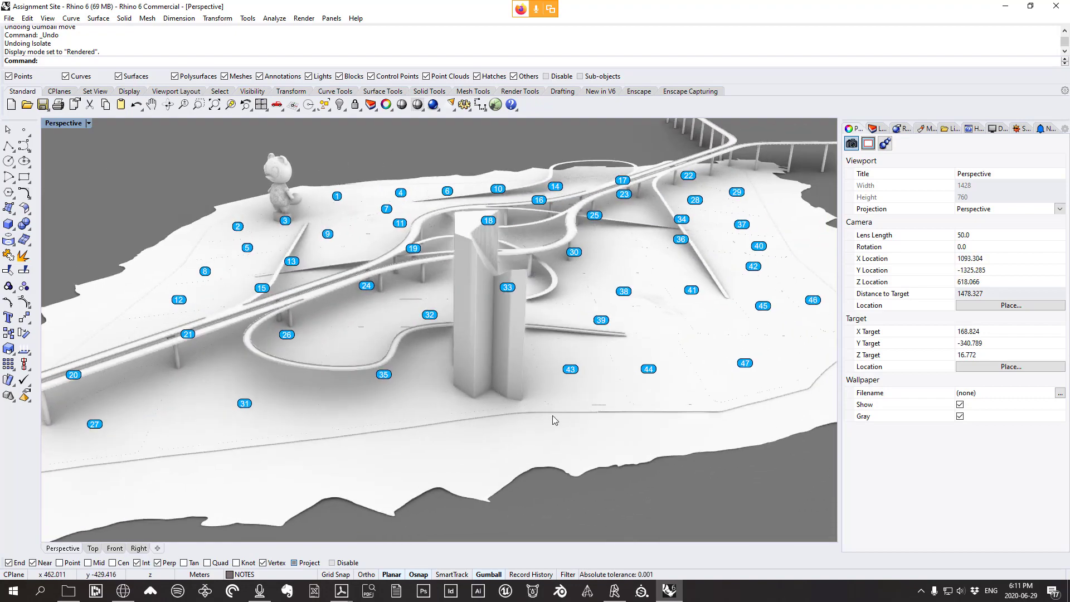
right_click_drag(553, 416, 490, 415)
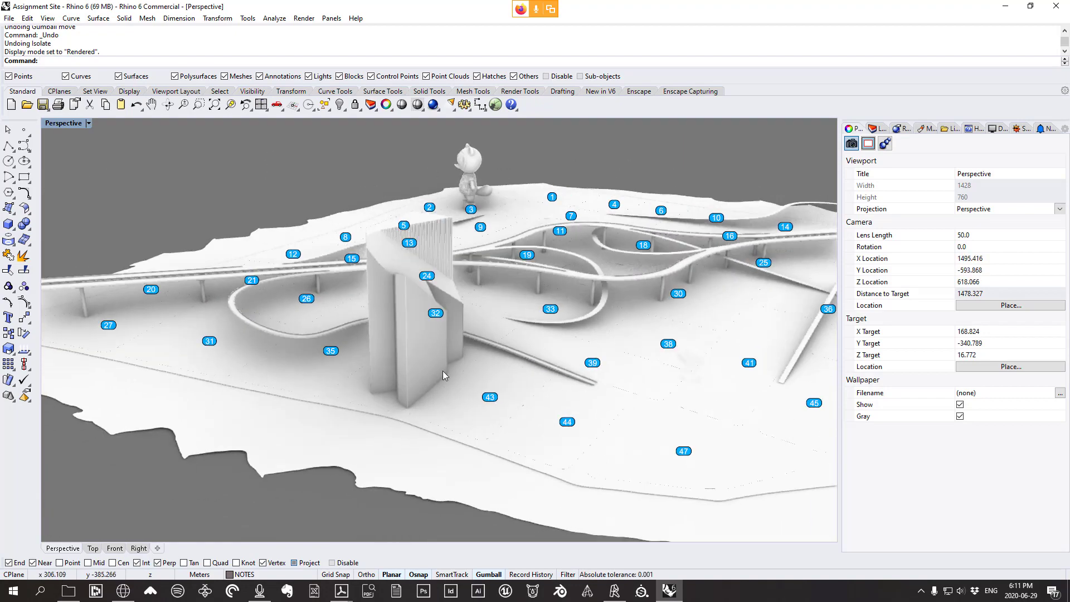
right_click_drag(444, 367, 355, 238)
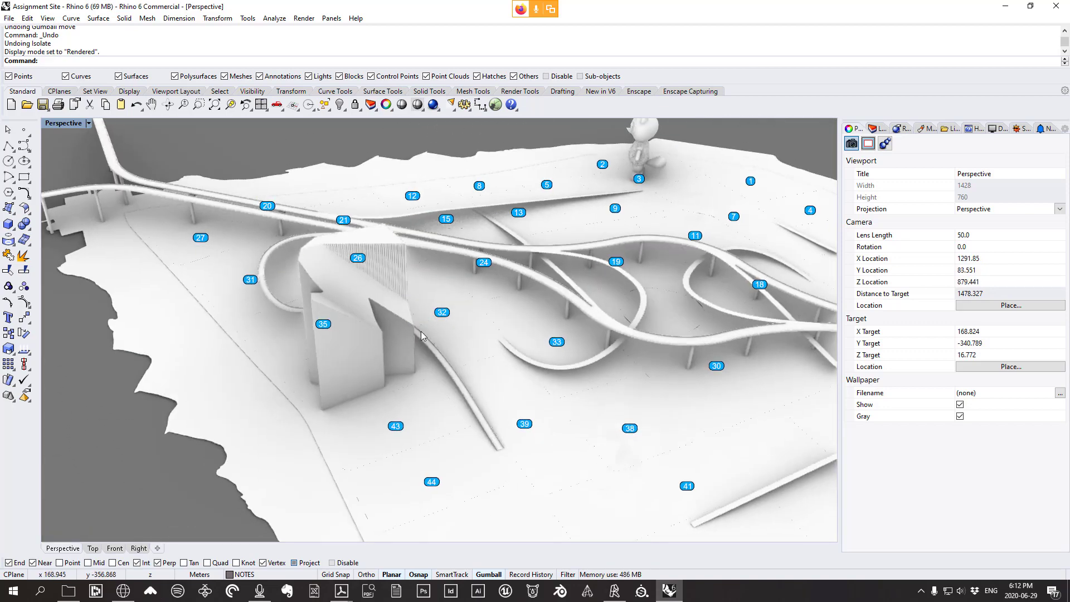
Return the viewport to Shaded display and launch Grasshopper, dismissing its loading errors
left_click(48, 18)
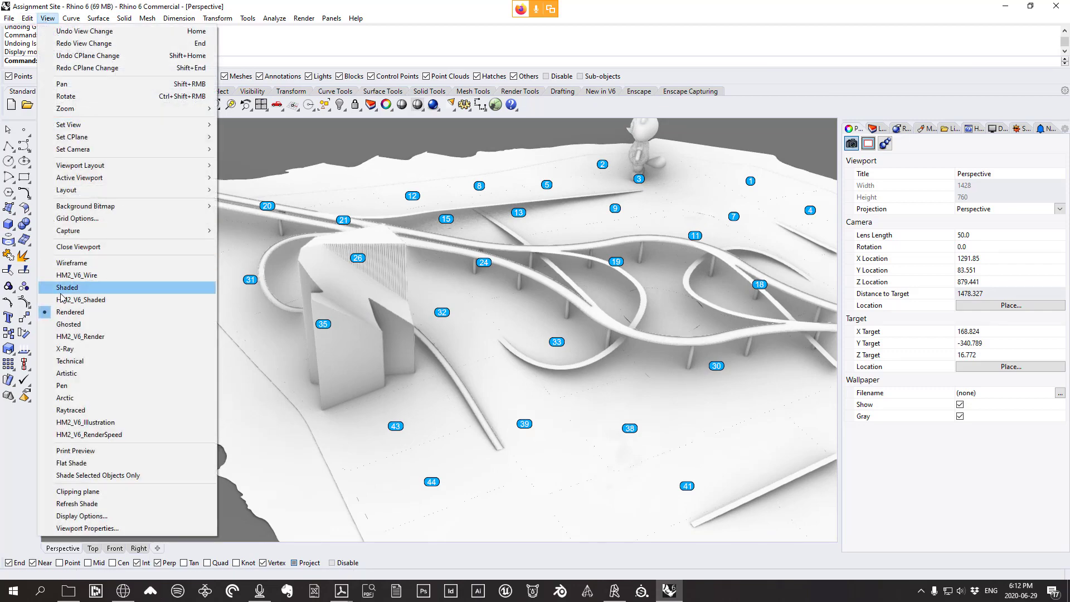
left_click(84, 287)
right_click_drag(188, 303, 289, 308)
type("Grasshopper")
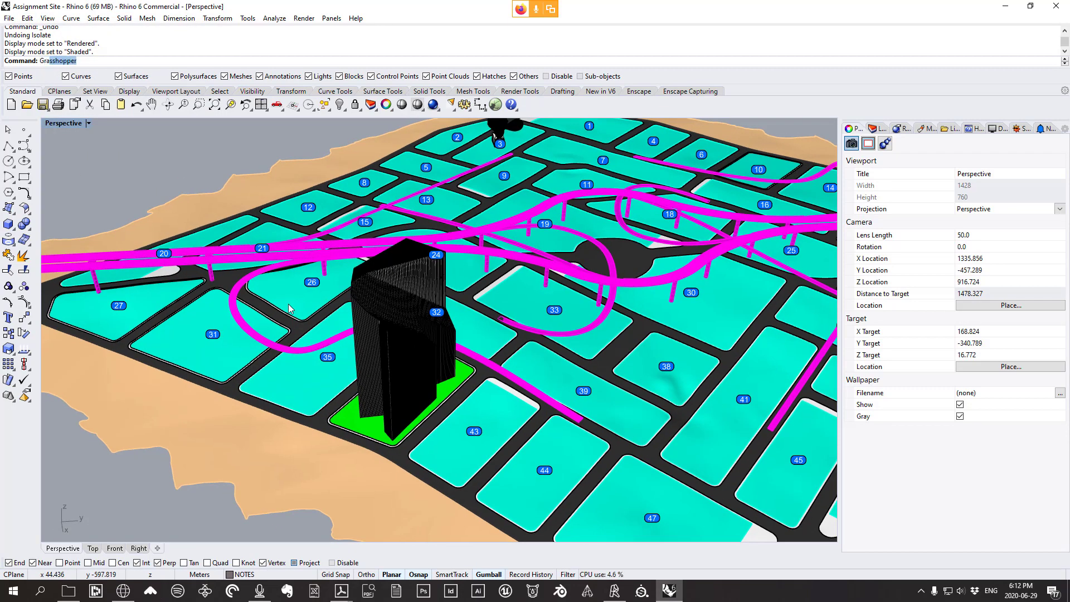
key("Return")
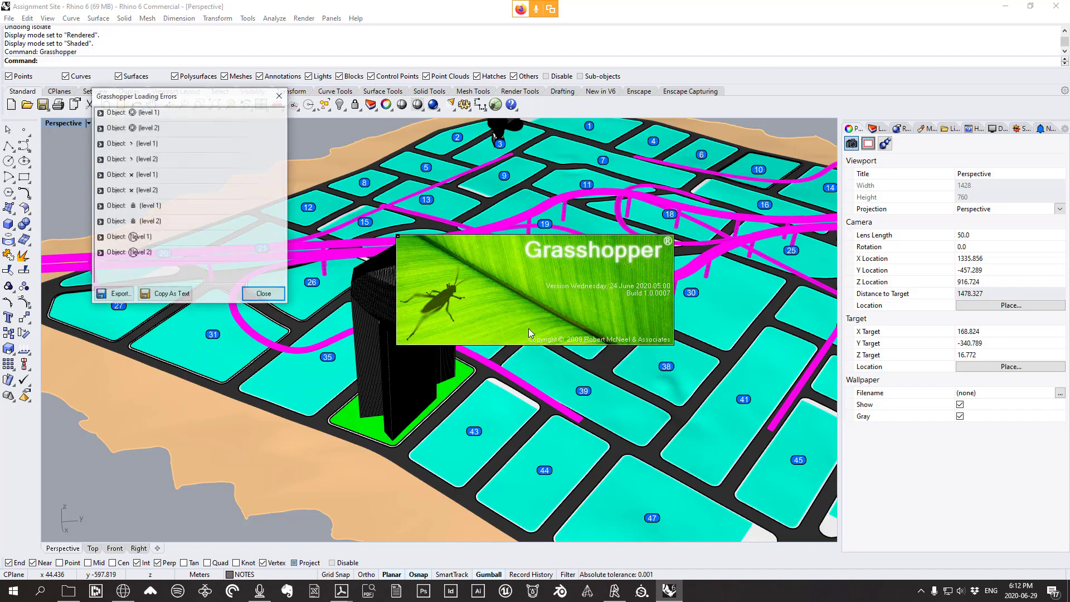
left_click(263, 293)
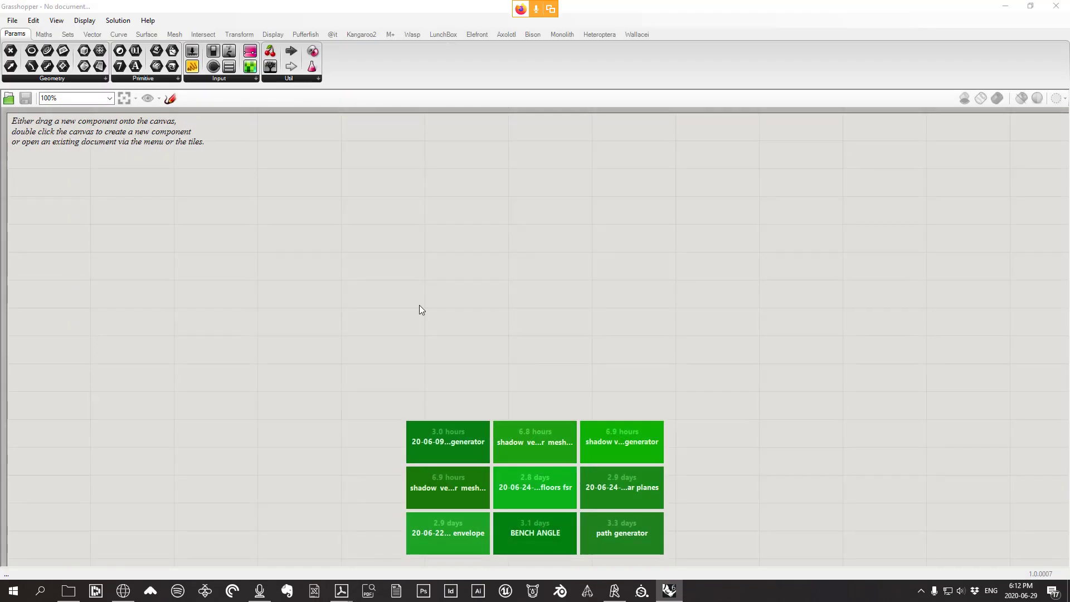
Open the site coverage-shadow envelope definition from the Desktop's 20-06-15-class files folder
left_click(12, 20)
left_click(29, 47)
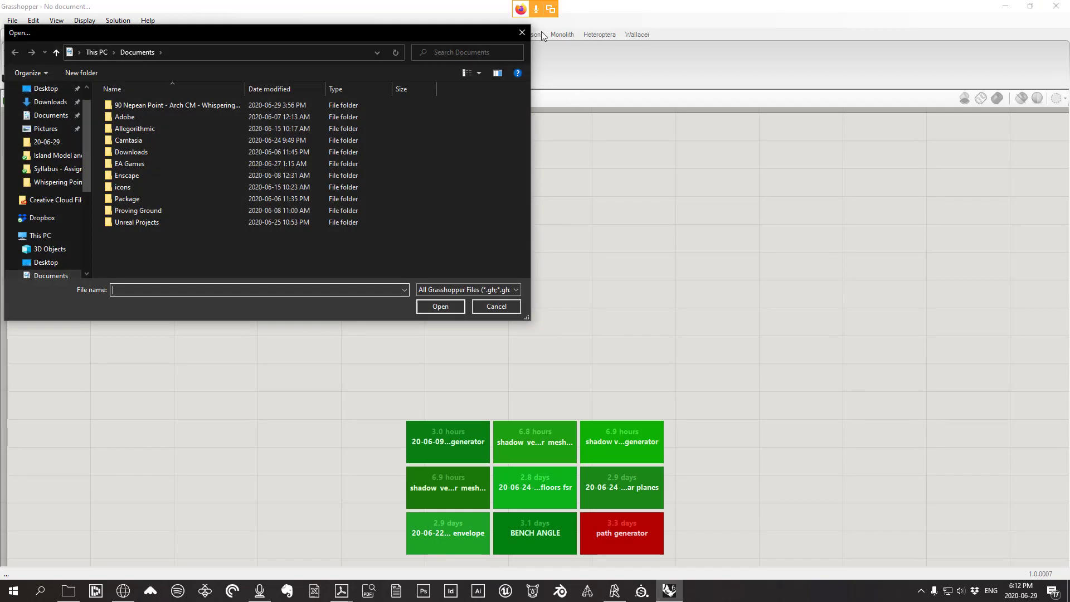
left_click(47, 89)
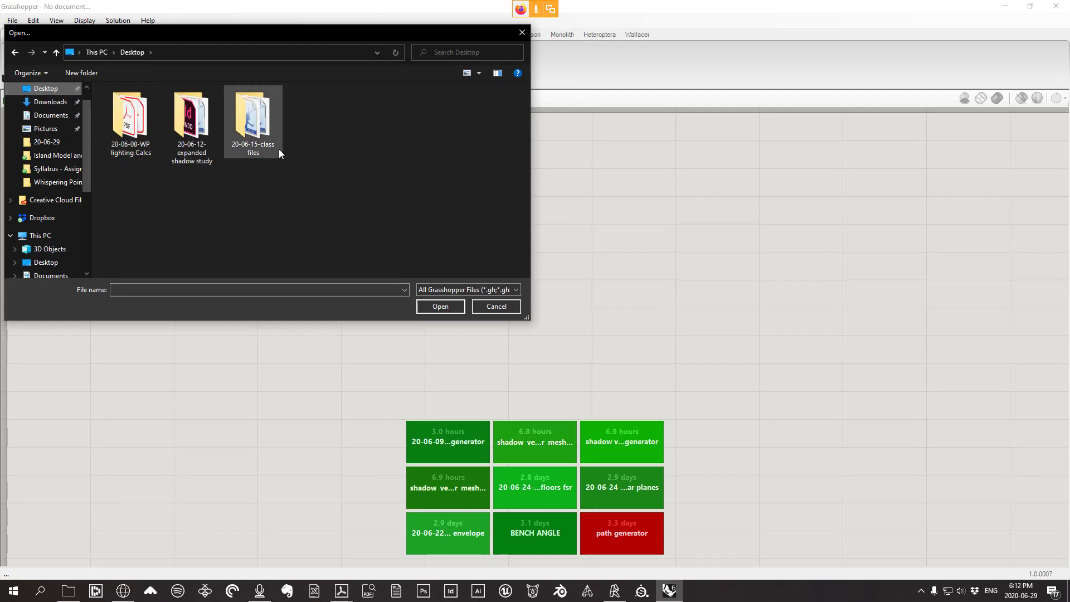
double_click(259, 134)
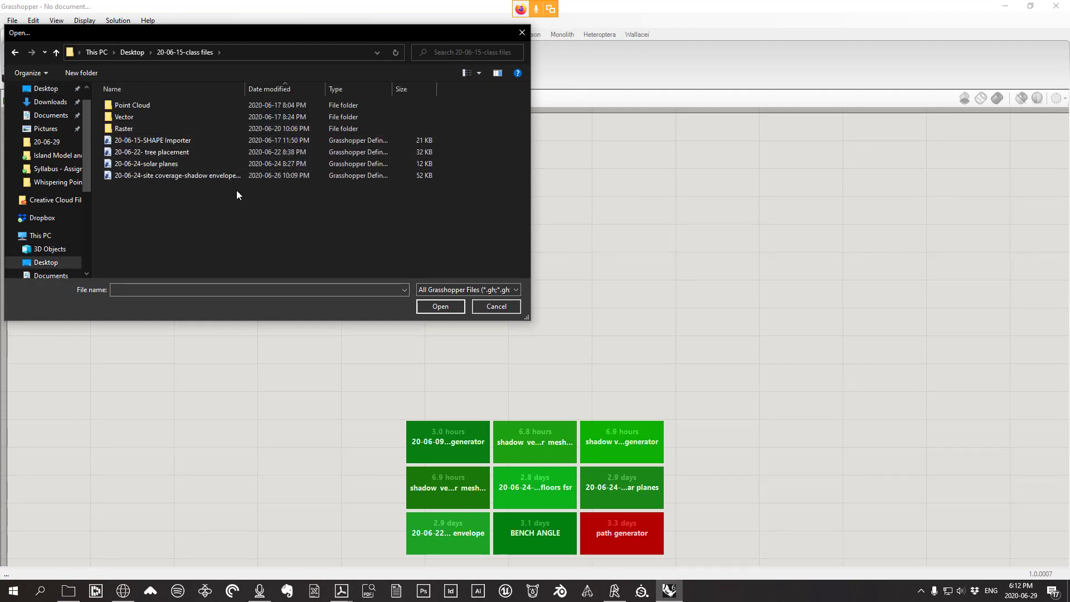
left_click(192, 175)
left_click(443, 307)
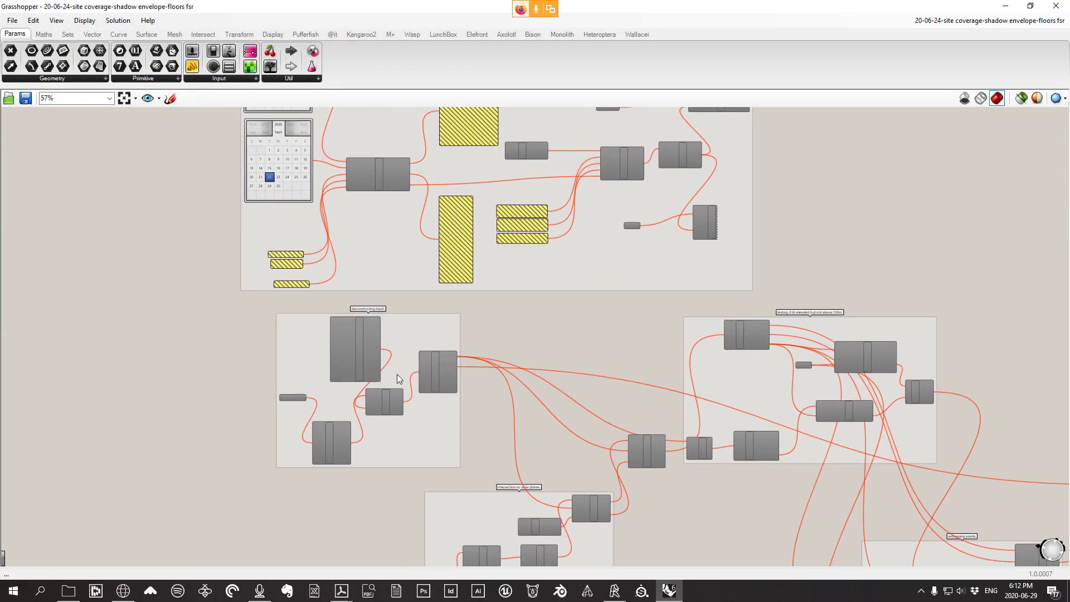
Survey the canvas and delete the component groups on the left
scroll(340, 397, "up", 2)
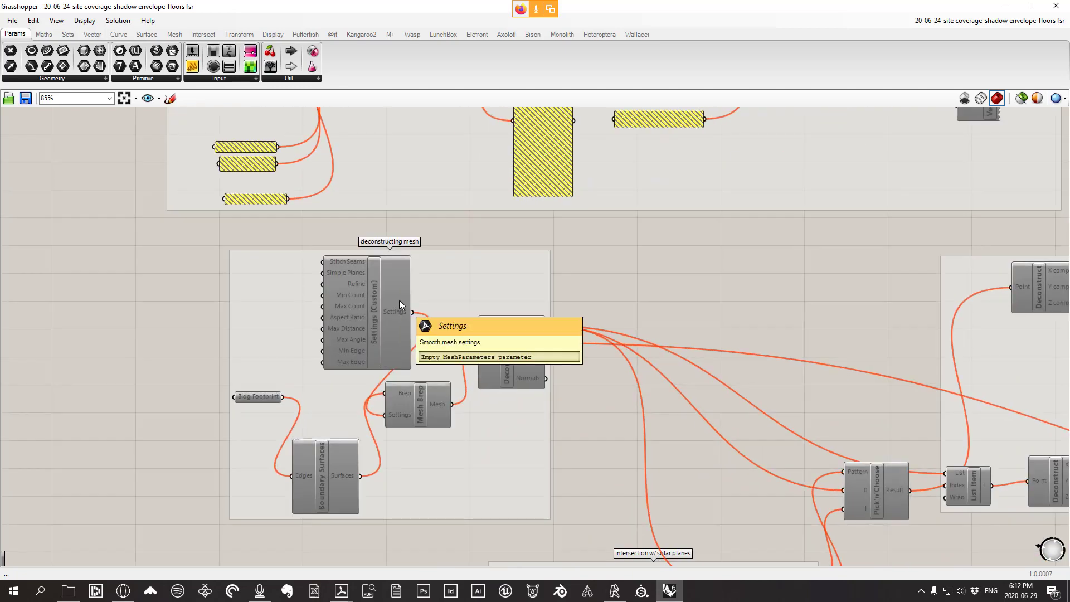
scroll(399, 300, "down", 8)
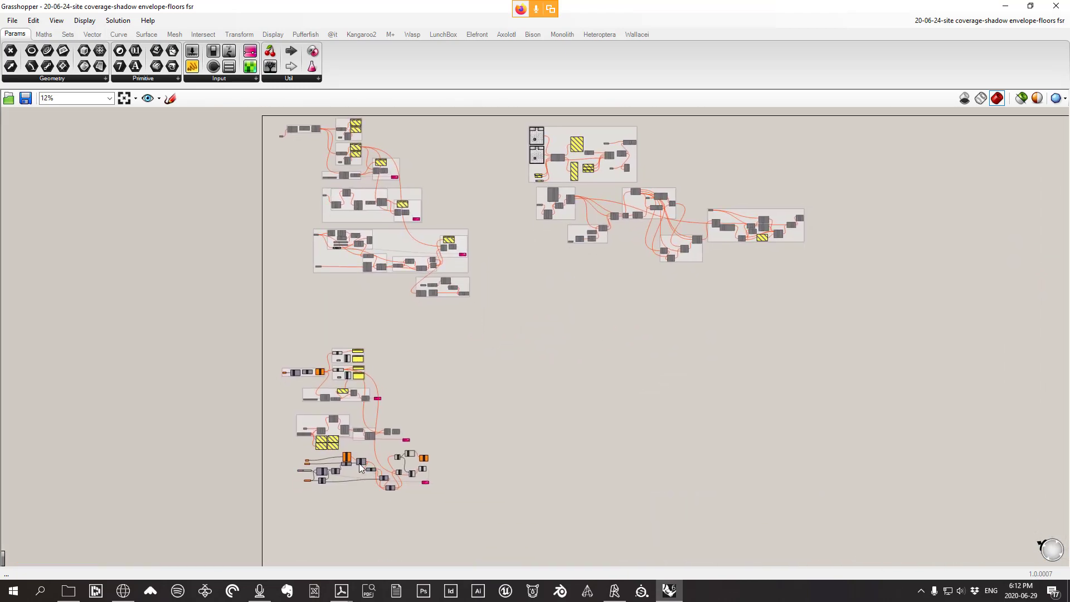
scroll(362, 468, "up", 5)
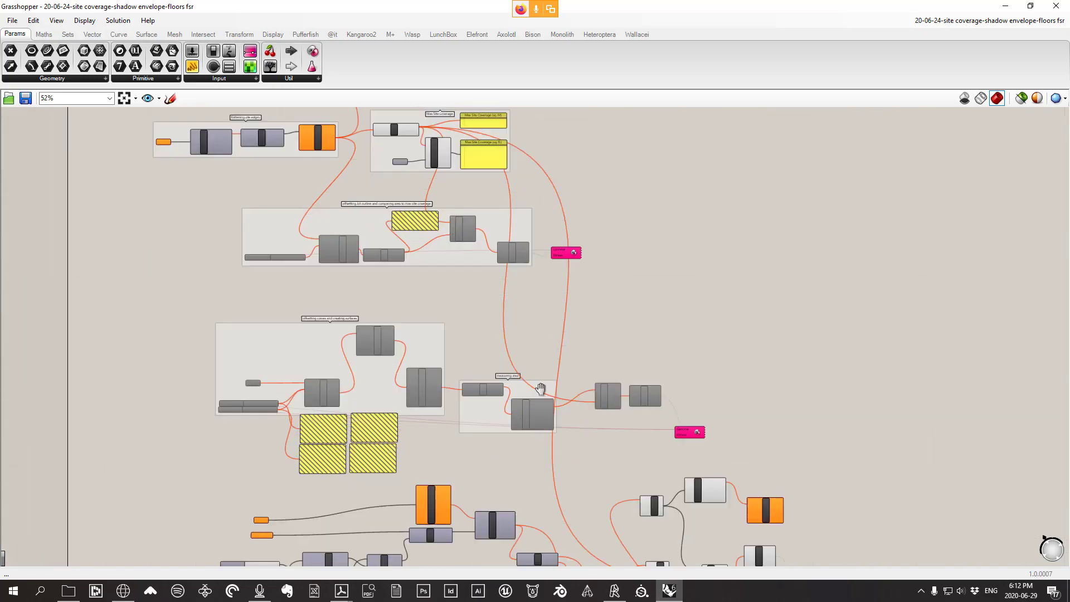
right_click_drag(540, 388, 541, 206)
scroll(255, 377, "up", 3)
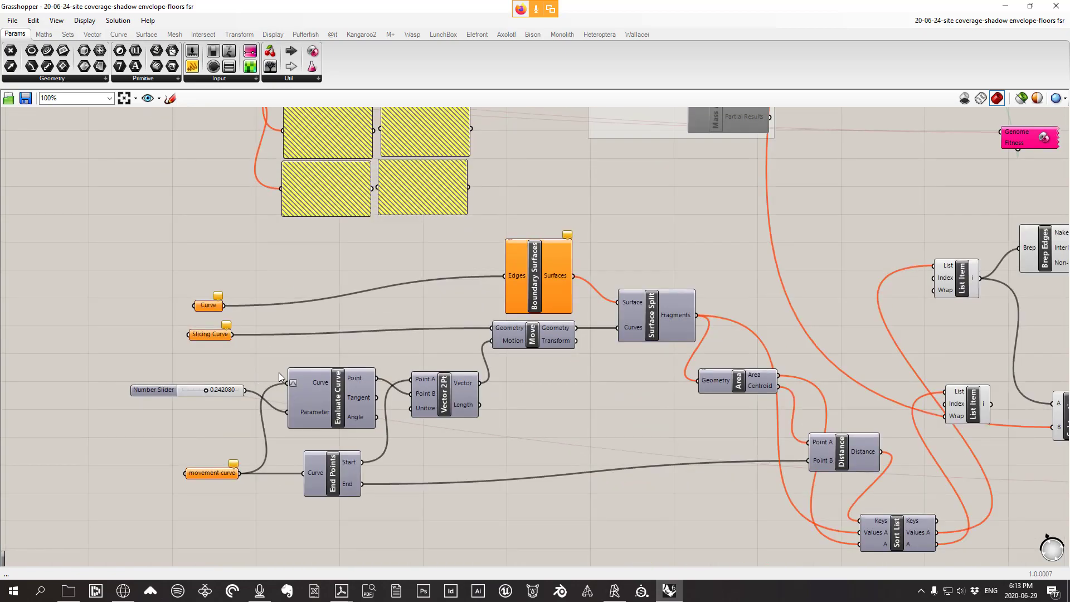
scroll(279, 372, "down", 4)
scroll(406, 293, "up", 2)
scroll(406, 293, "down", 4)
right_click_drag(431, 290, 440, 410)
scroll(352, 231, "up", 5)
scroll(355, 236, "down", 6)
scroll(369, 237, "down", 4)
right_click_drag(554, 269, 449, 435)
scroll(627, 198, "up", 3)
scroll(627, 201, "down", 2)
scroll(460, 238, "up", 3)
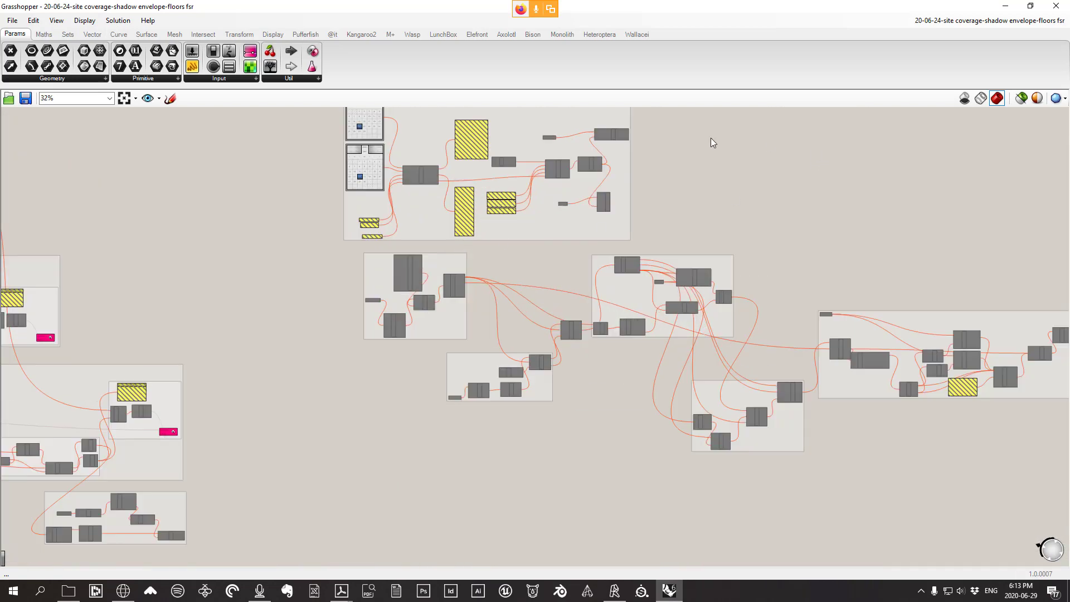
scroll(612, 139, "up", 3)
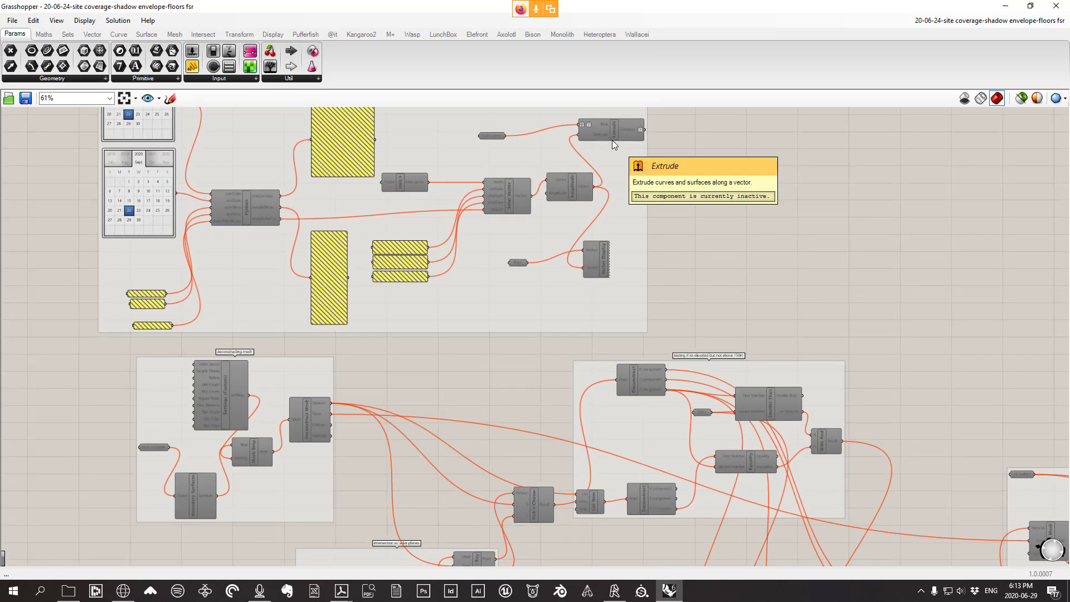
scroll(610, 151, "down", 6)
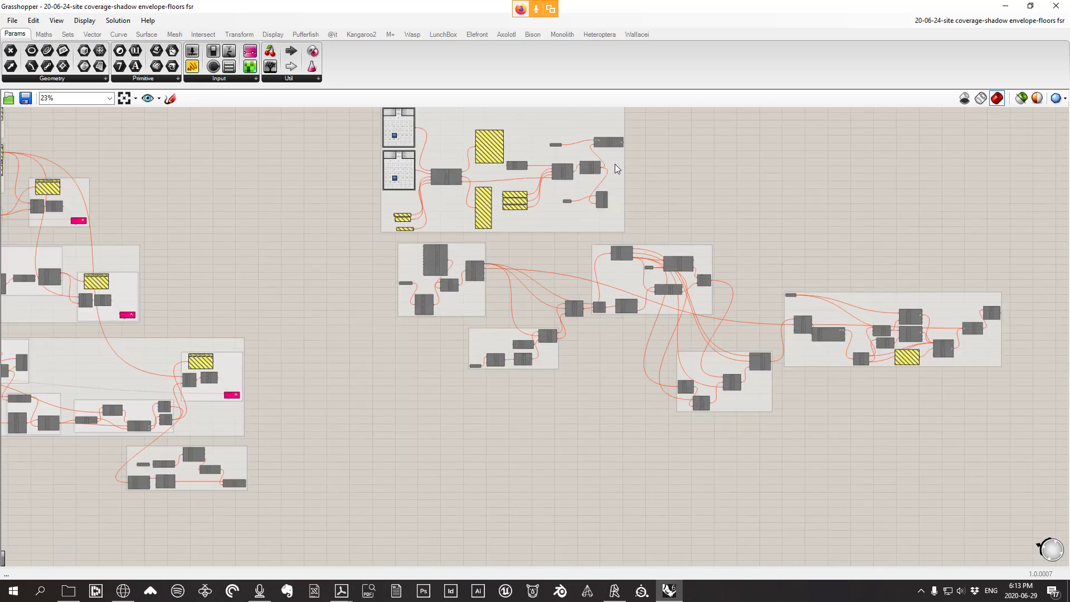
left_click_drag(249, 140, 507, 523)
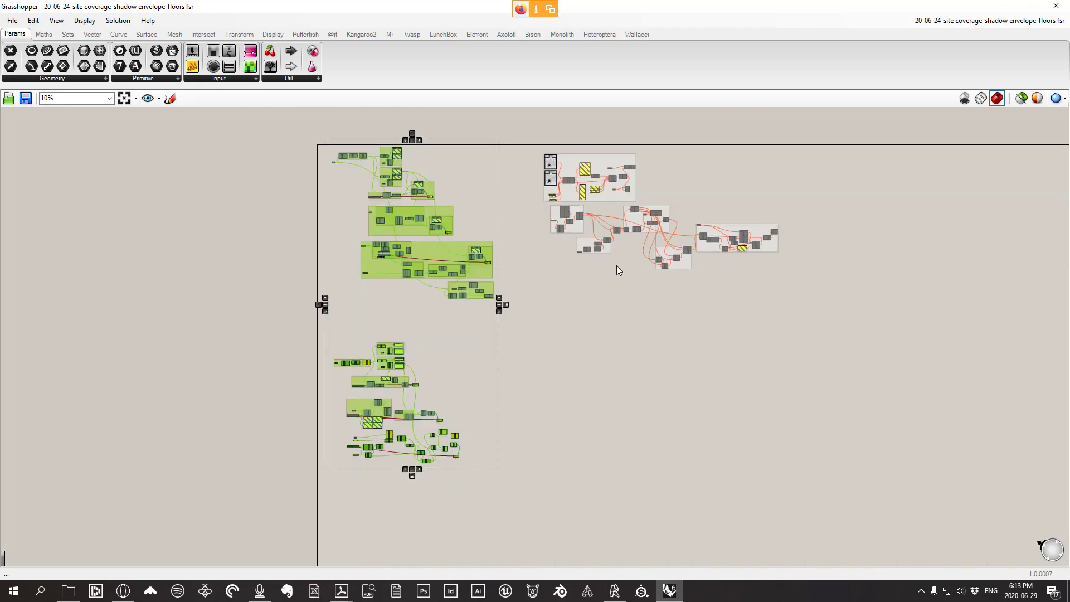
key("Delete")
Enable the disabled top solar-vector group
scroll(718, 399, "up", 2)
left_click_drag(841, 429, 236, 256)
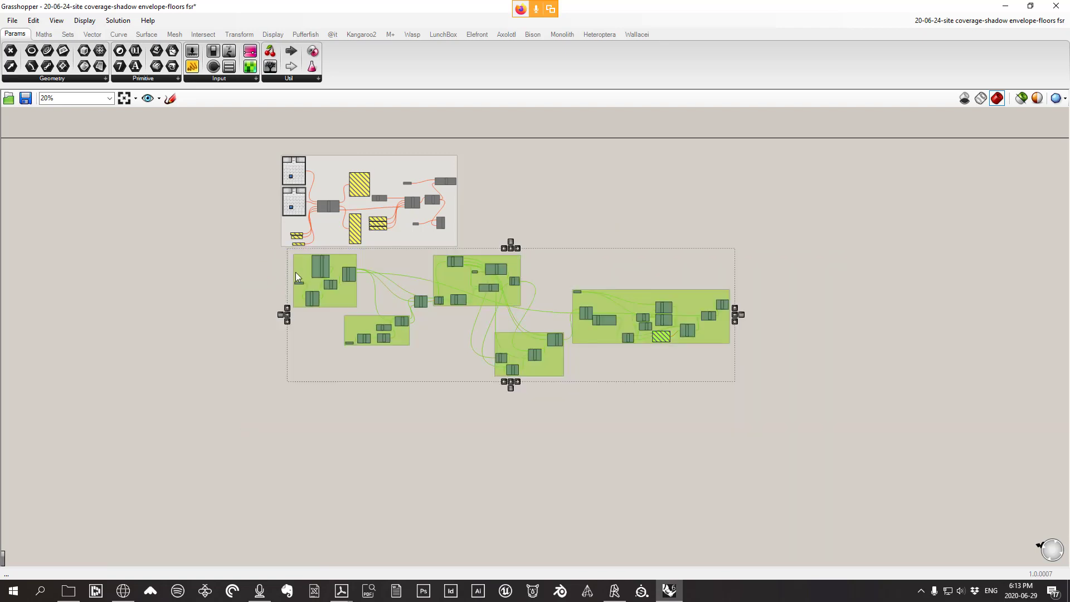
scroll(296, 272, "up", 2)
scroll(462, 280, "down", 1)
scroll(498, 145, "up", 5)
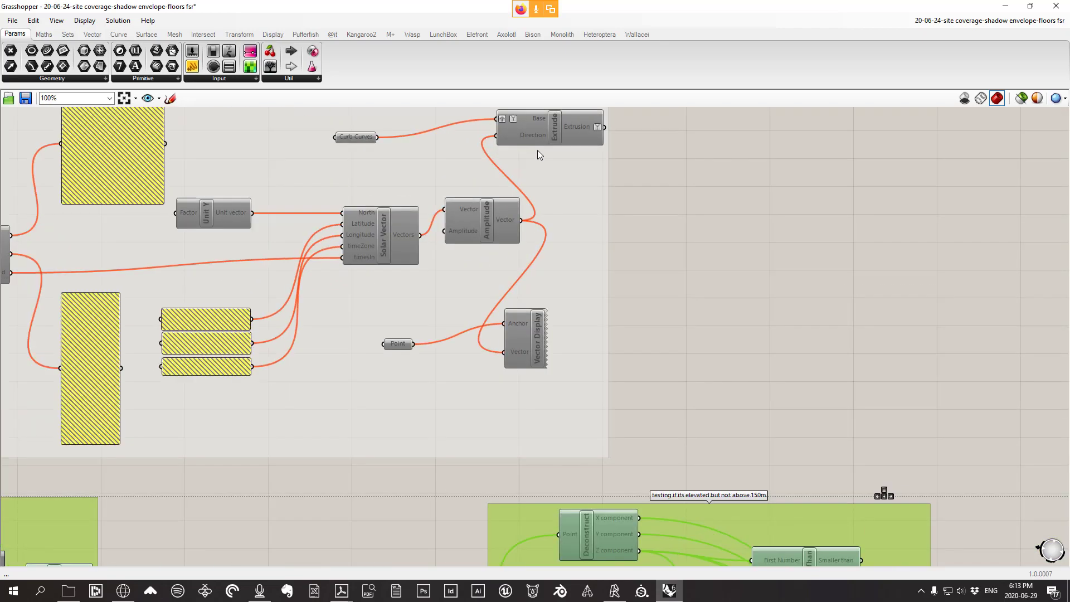
scroll(538, 149, "down", 4)
left_click(616, 266)
left_click_drag(615, 263, 178, 118)
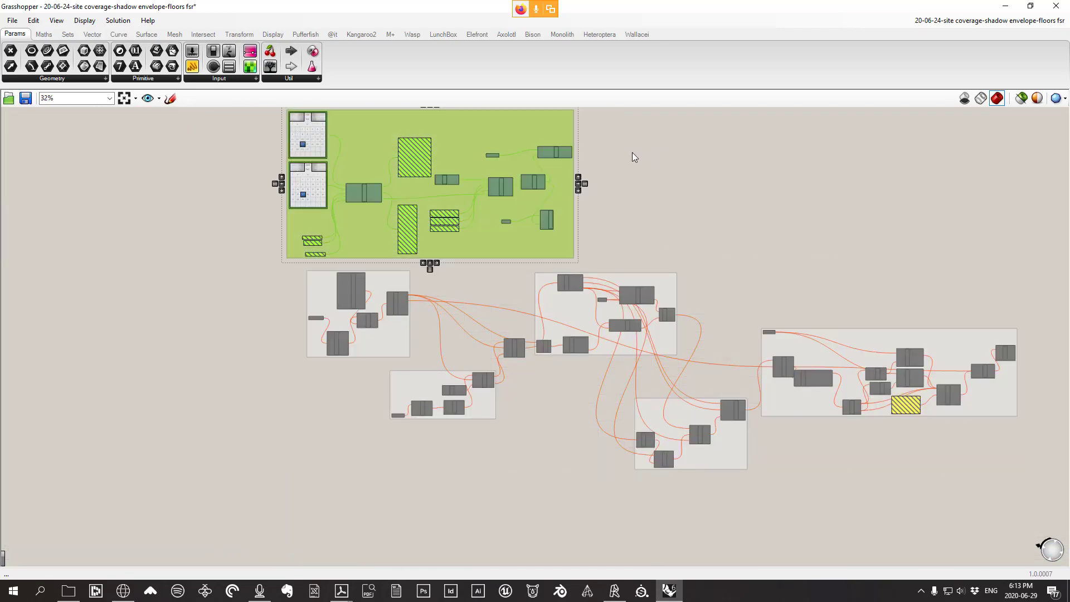
right_click(628, 154)
left_click(659, 183)
left_click(671, 188)
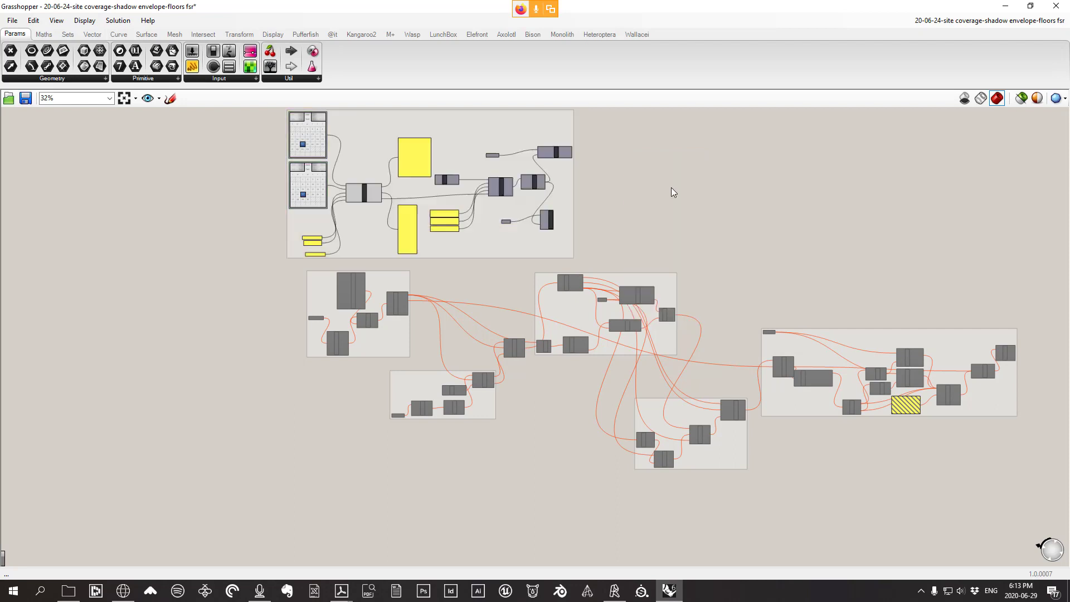
Shift the remaining groups left and delete the six lower groups
scroll(603, 179, "down", 3)
left_click_drag(979, 439, 376, 130)
scroll(501, 207, "down", 6)
scroll(496, 206, "up", 2)
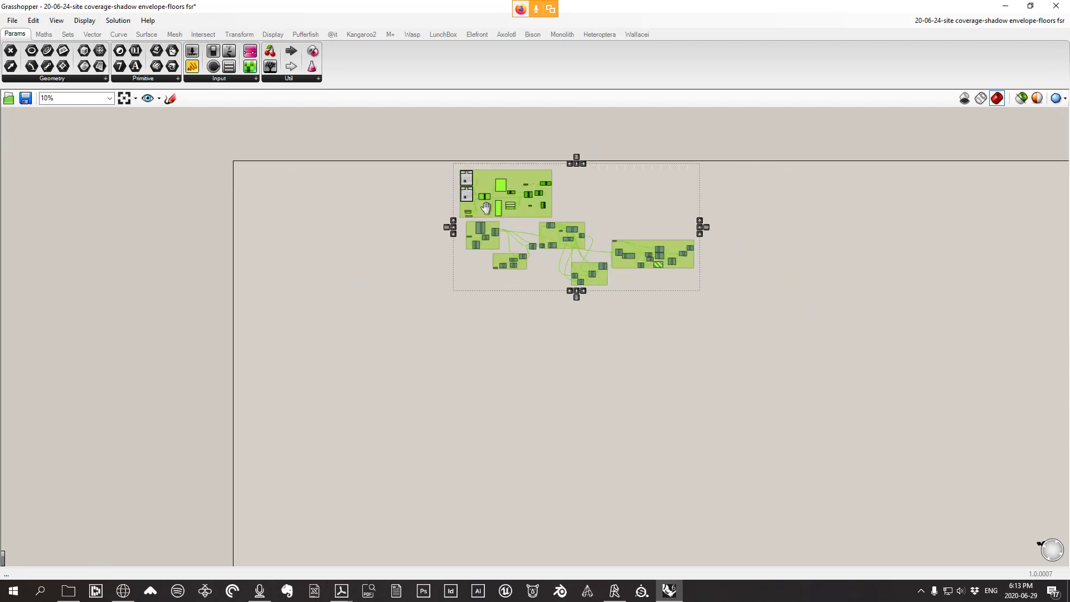
right_click_drag(485, 206, 649, 230)
scroll(648, 230, "up", 3)
left_click_drag(622, 236, 301, 225)
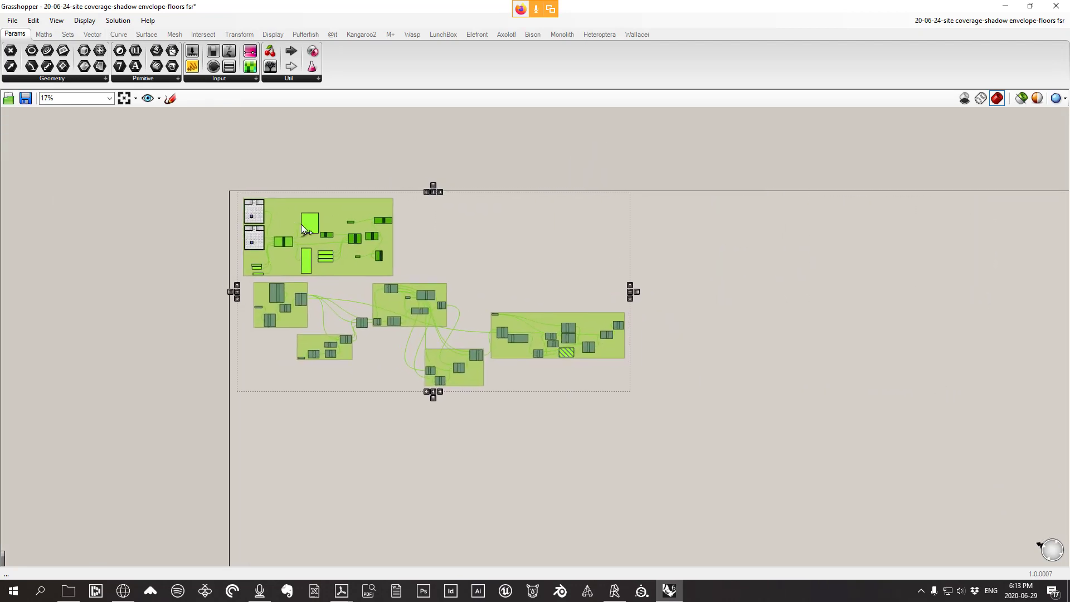
scroll(301, 224, "up", 3)
left_click(602, 255)
left_click_drag(973, 537, 201, 308)
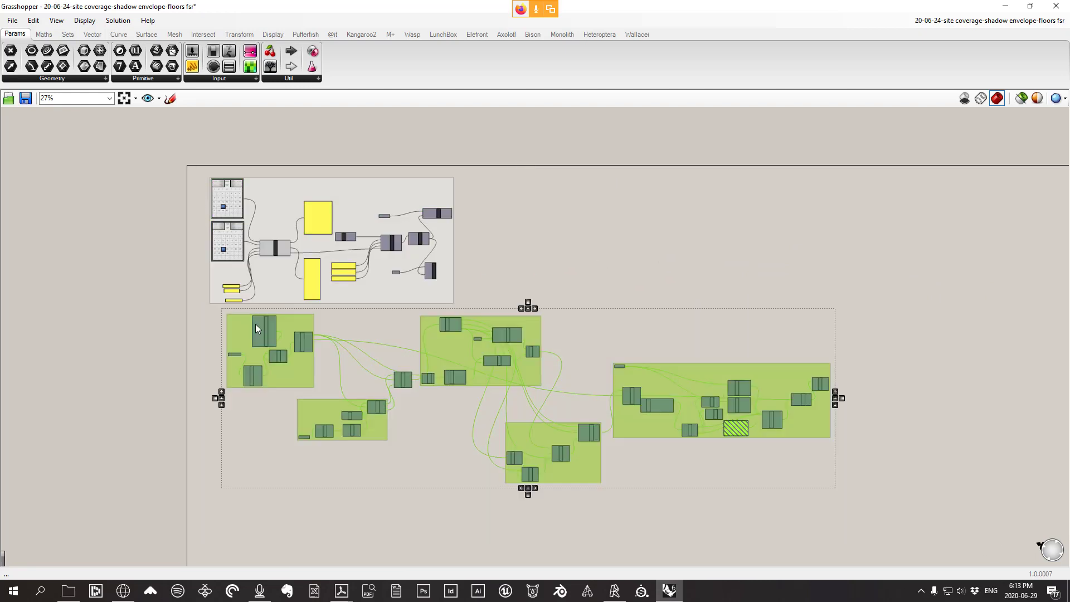
key("Delete")
Start Save Document As in the Dropbox > Arch 577C Ends 452F > Lecture Files folder
left_click(11, 21)
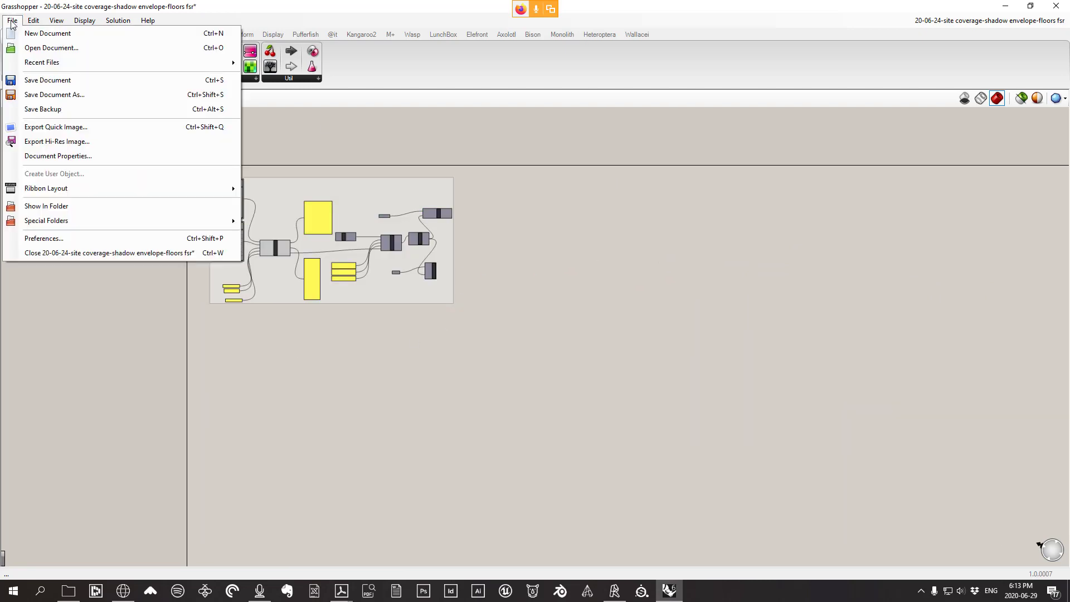
left_click(61, 95)
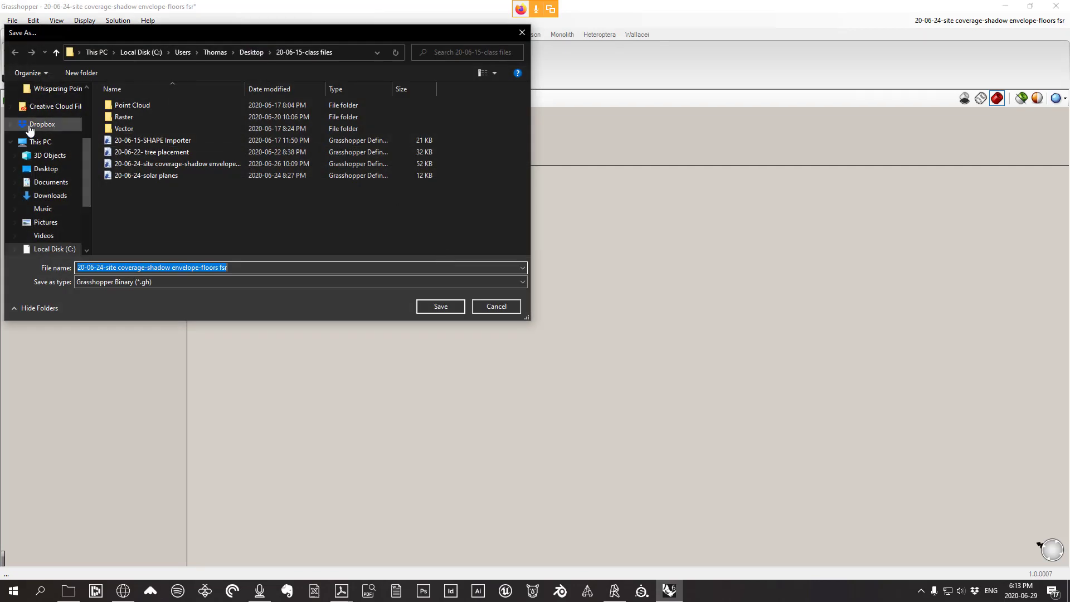
left_click(49, 123)
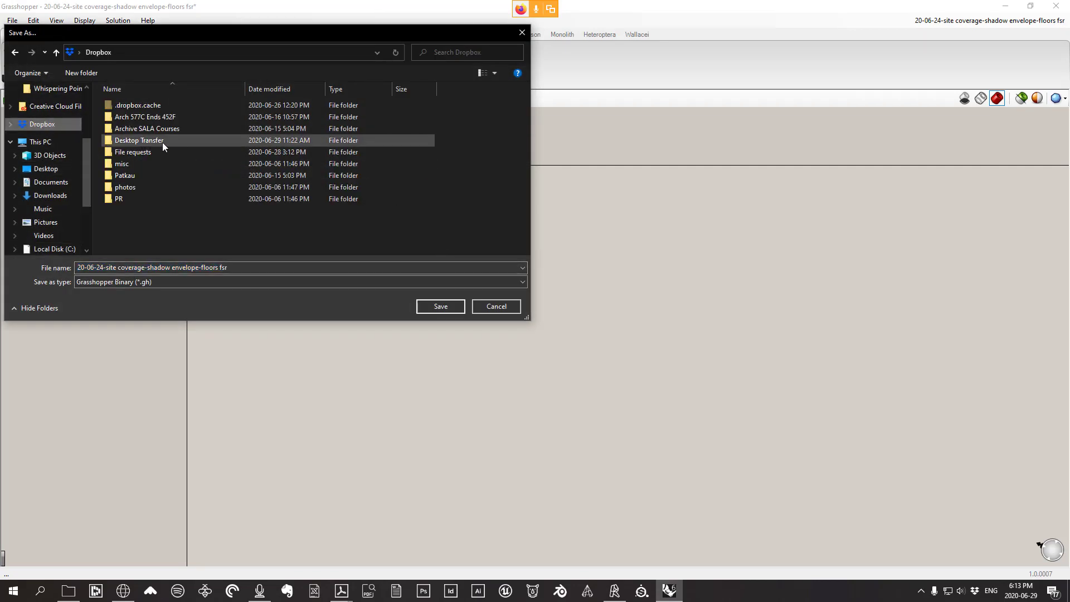
double_click(144, 117)
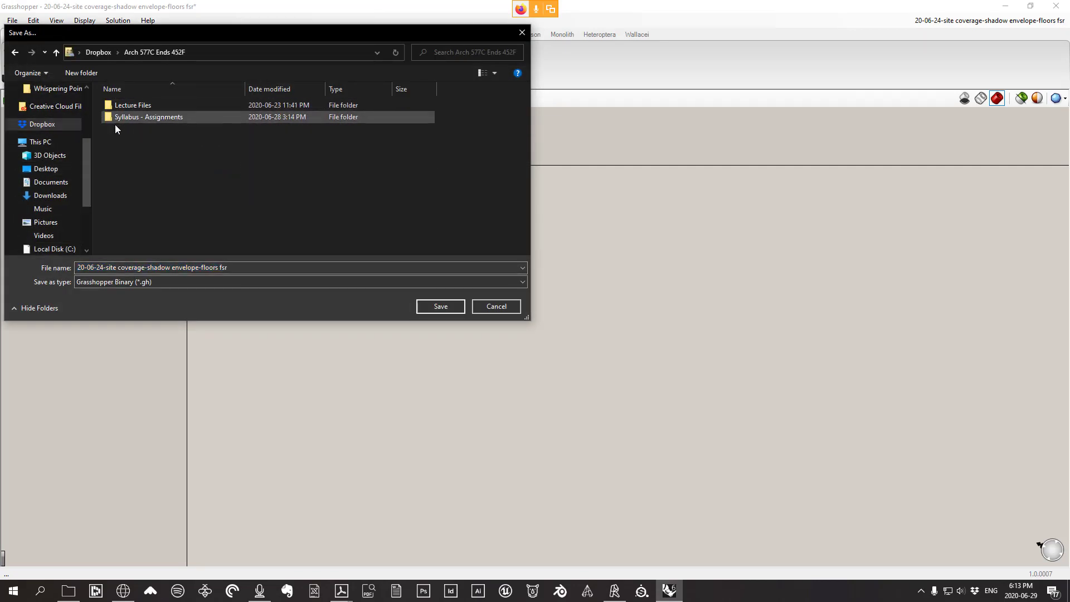
double_click(131, 105)
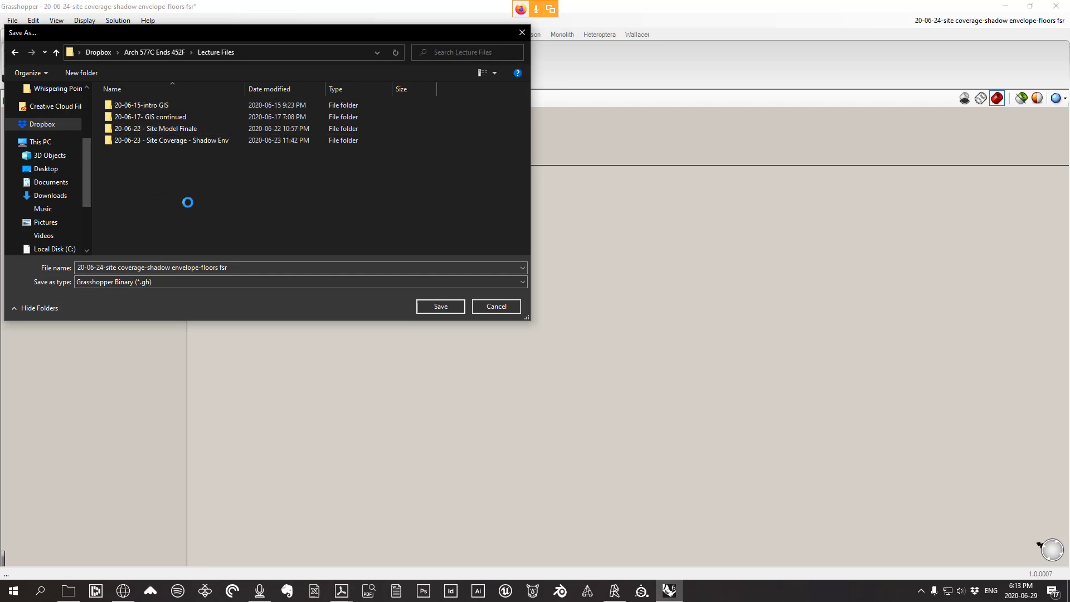
Create a new folder named 20-06-29-shadow envelope in Lecture Files and open it
right_click(139, 172)
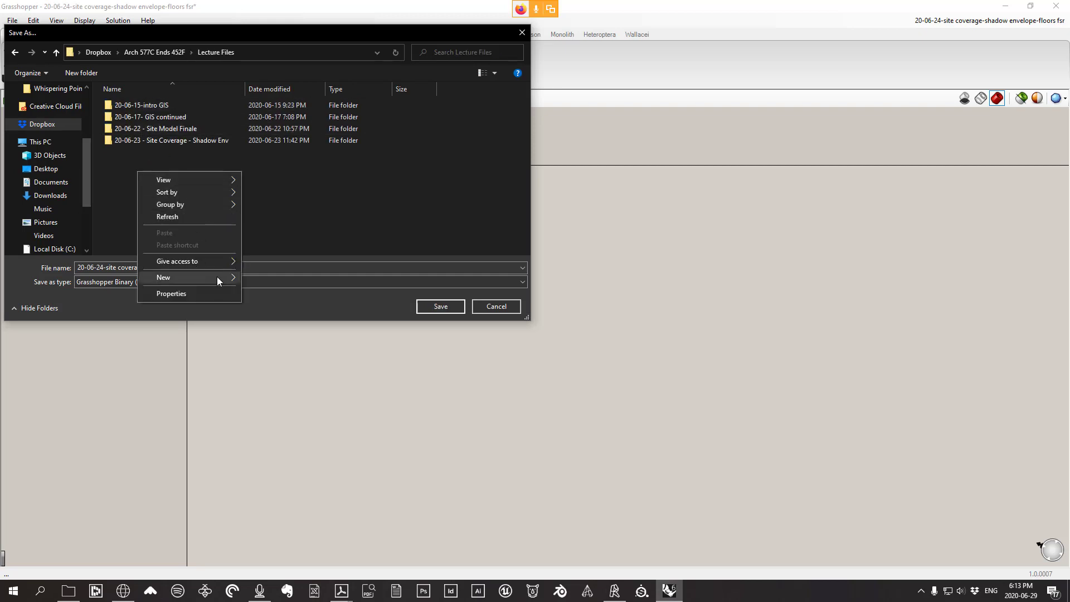
mouse_move(218, 277)
left_click(277, 276)
type("29-")
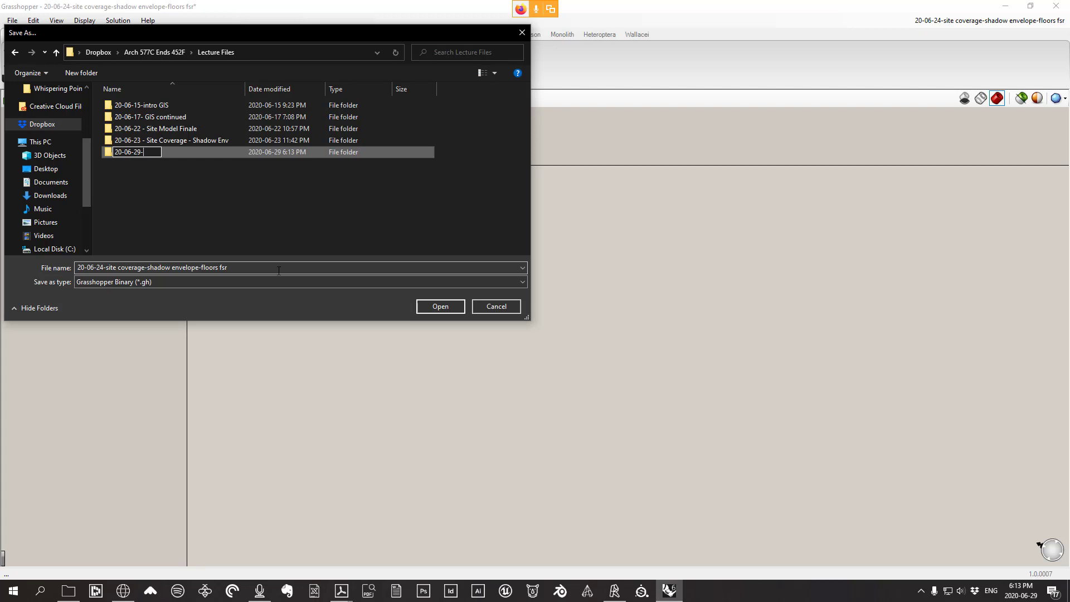
type("shadow envelope")
left_click(200, 191)
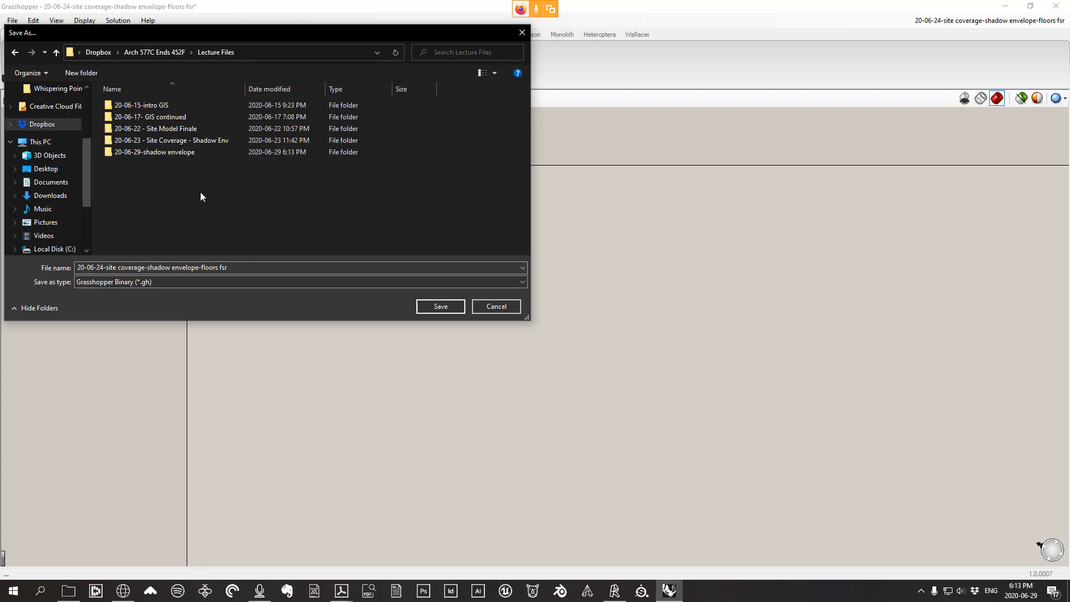
double_click(156, 152)
Edit the file name so its date reads 20-06-29
left_click(278, 268)
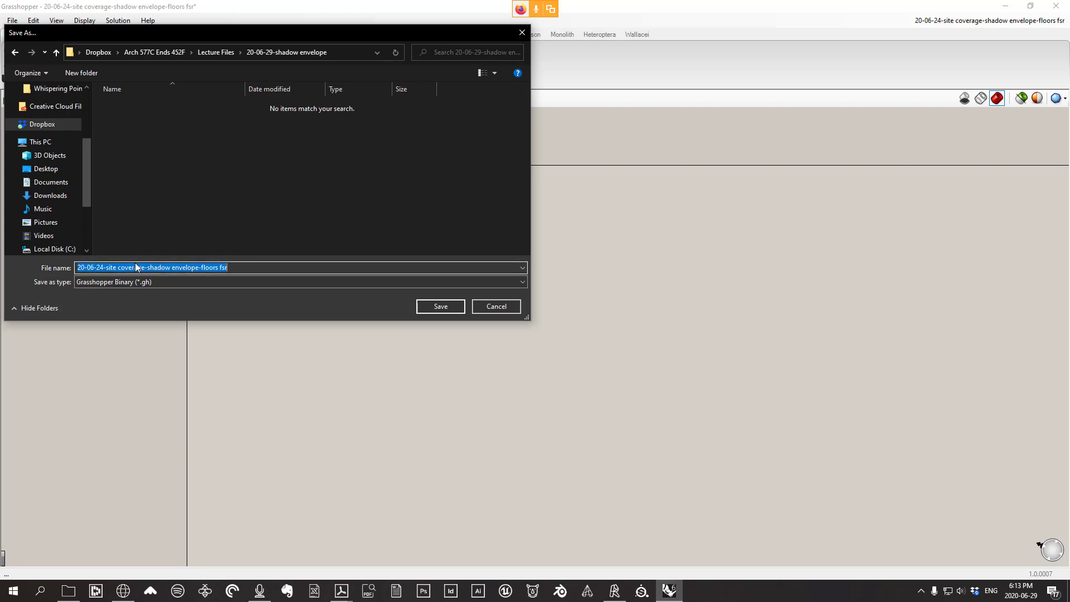
left_click_drag(94, 267, 106, 266)
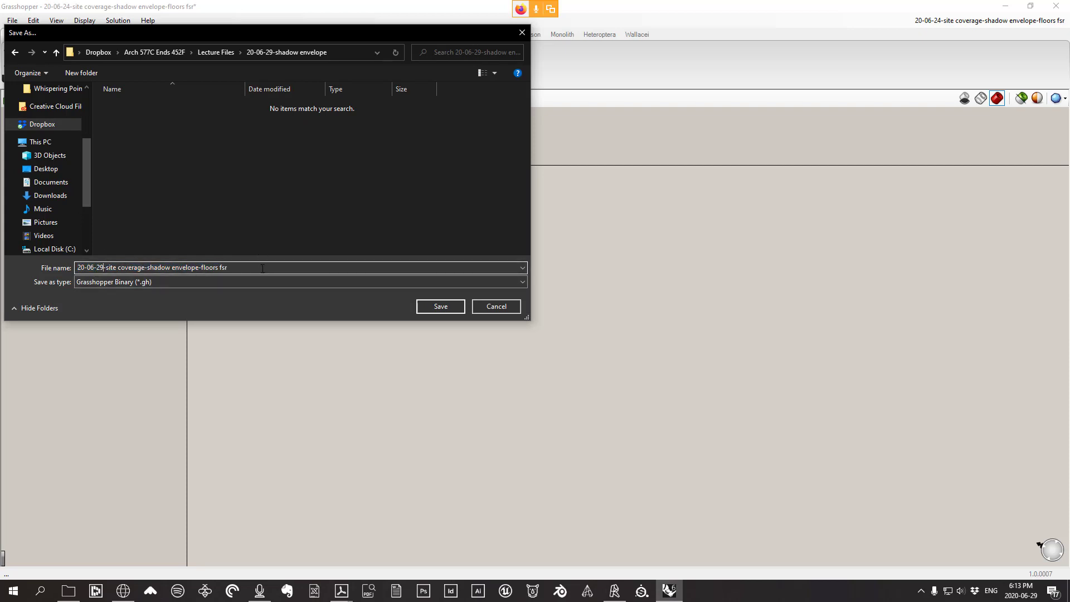
left_click_drag(262, 269, 202, 269)
Save the definition as 20-06-29-site coverage-shadow envelope and arrange Grasshopper beside the Rhino view
key("Return")
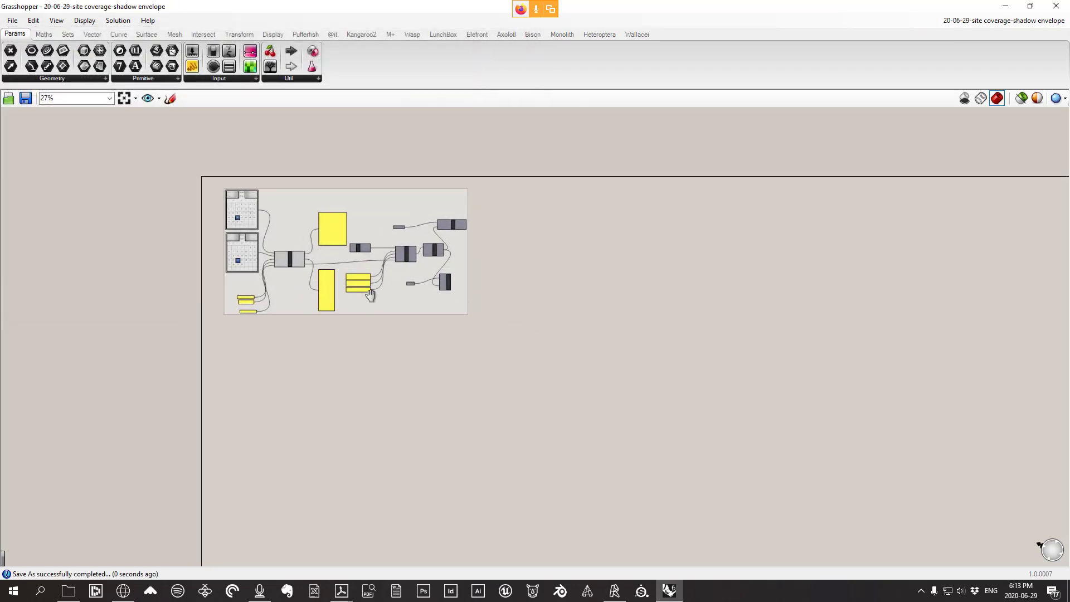
left_click_drag(607, 11, 863, 138)
scroll(225, 310, "down", 9)
right_click_drag(232, 311, 245, 263)
scroll(286, 323, "up", 9)
scroll(286, 322, "down", 5)
scroll(246, 264, "up", 3)
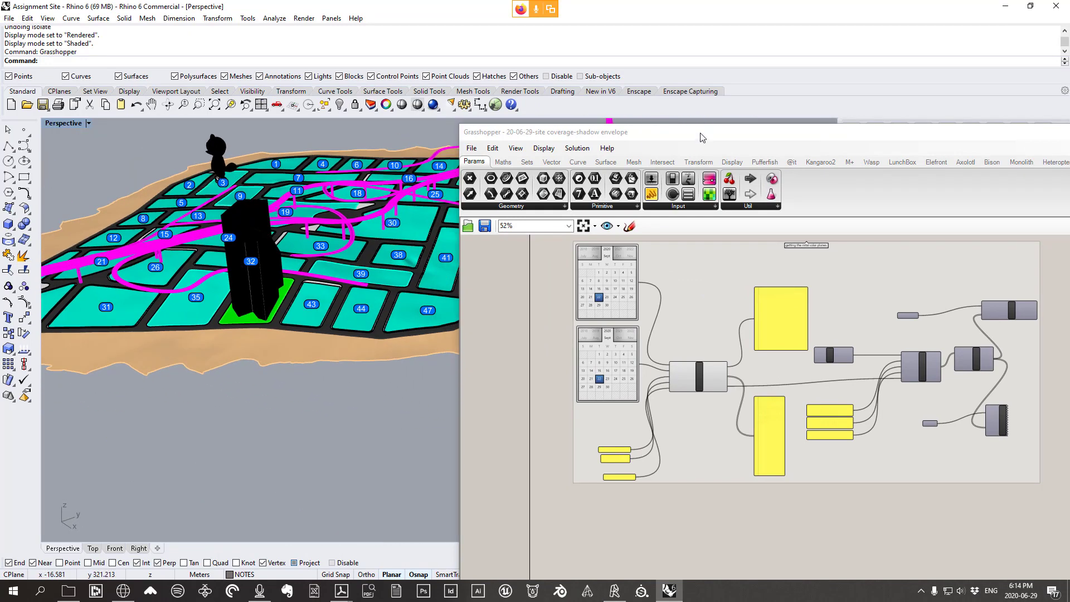
left_click_drag(524, 132, 394, 10)
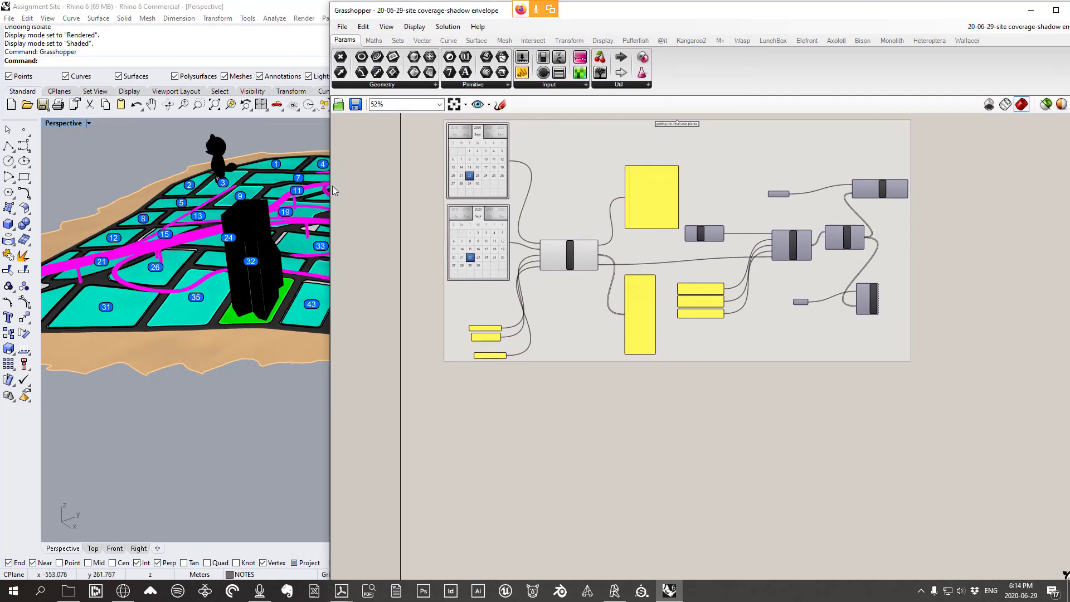
left_click_drag(331, 186, 571, 175)
scroll(262, 294, "up", 5)
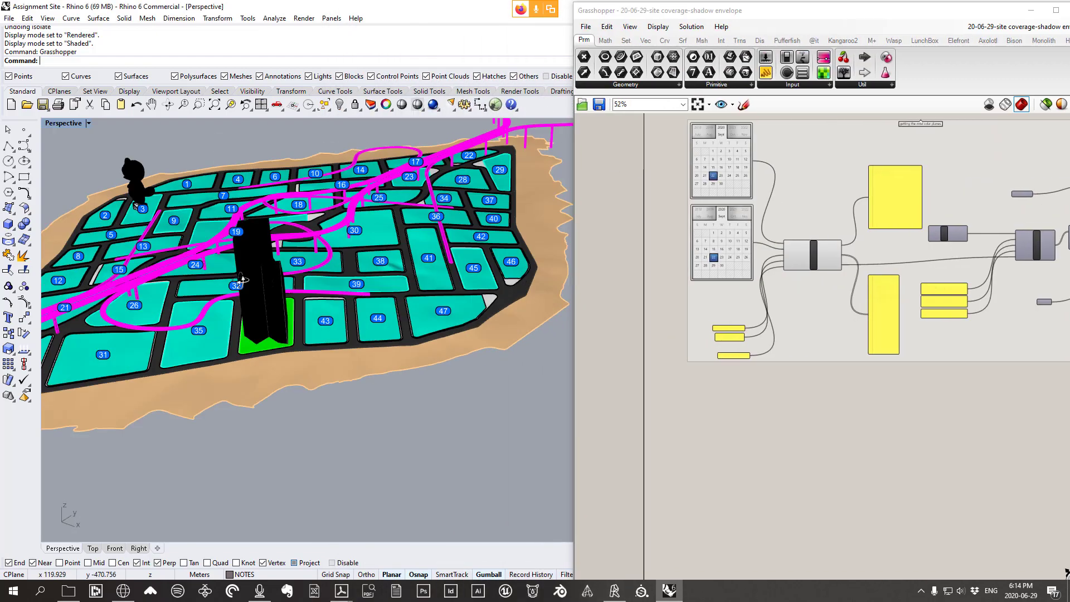
Delete the tall black tower from the Rhino site model
right_click_drag(343, 223, 419, 297)
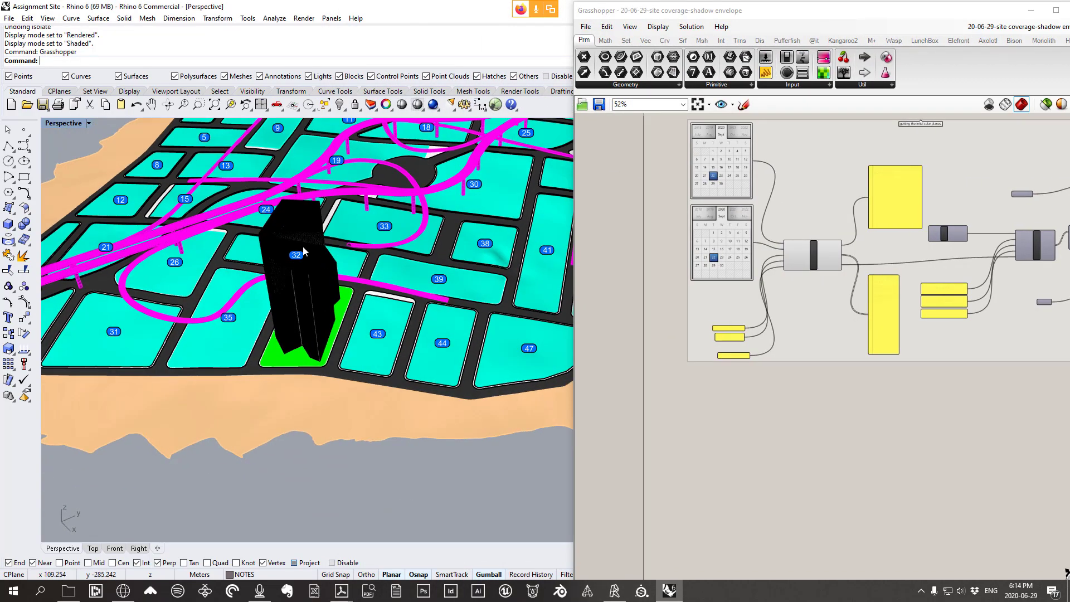
scroll(346, 313, "up", 4)
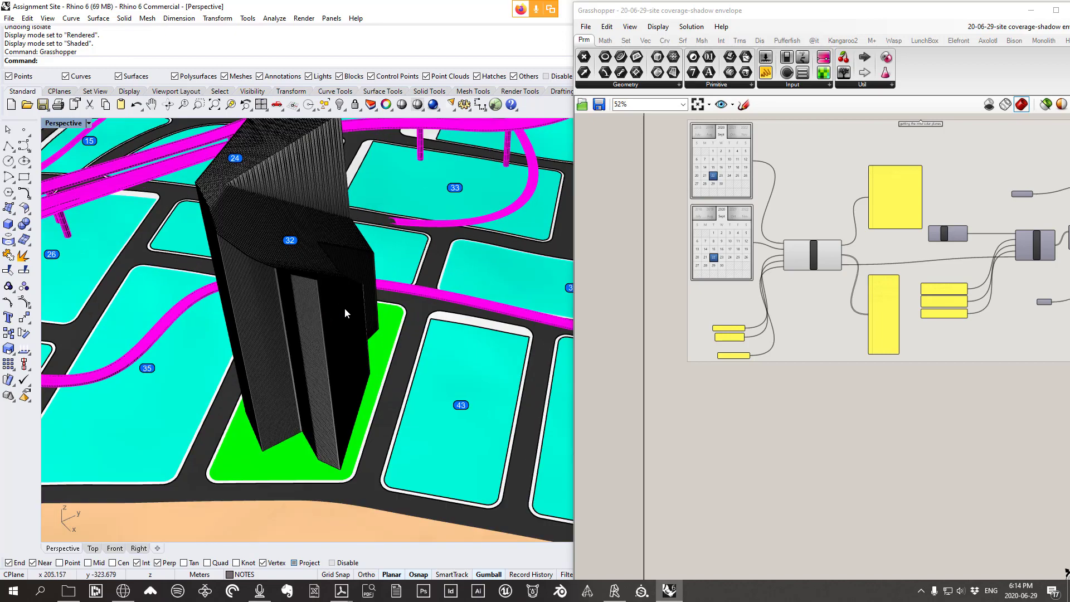
left_click(342, 389)
key("Delete")
scroll(356, 373, "down", 5)
right_click_drag(350, 339, 425, 313)
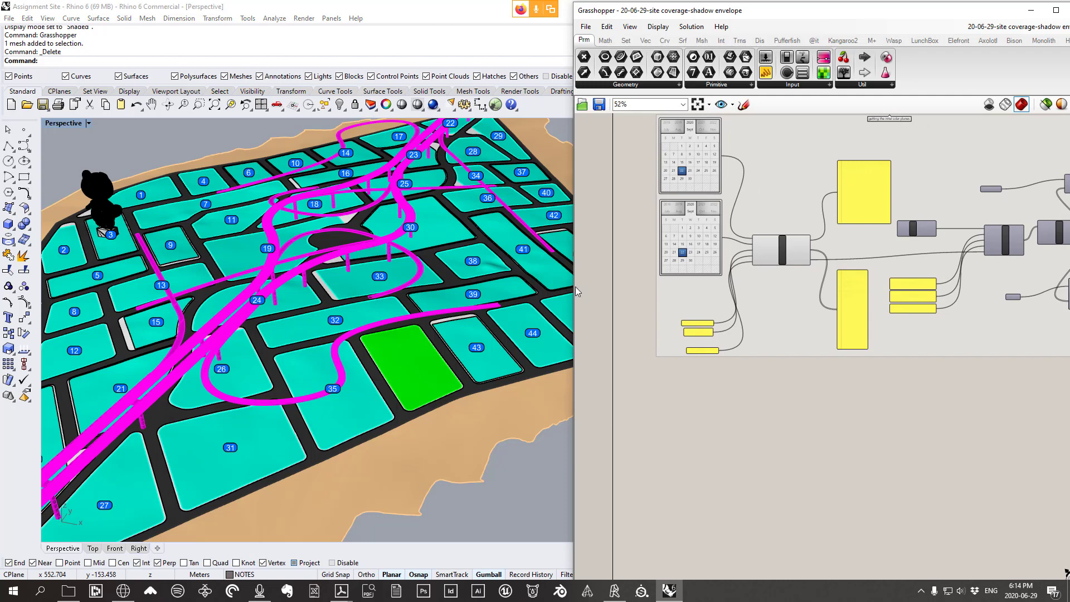
Enable the Extrude component's preview so the shadow envelopes appear over the site
left_click_drag(574, 289, 473, 288)
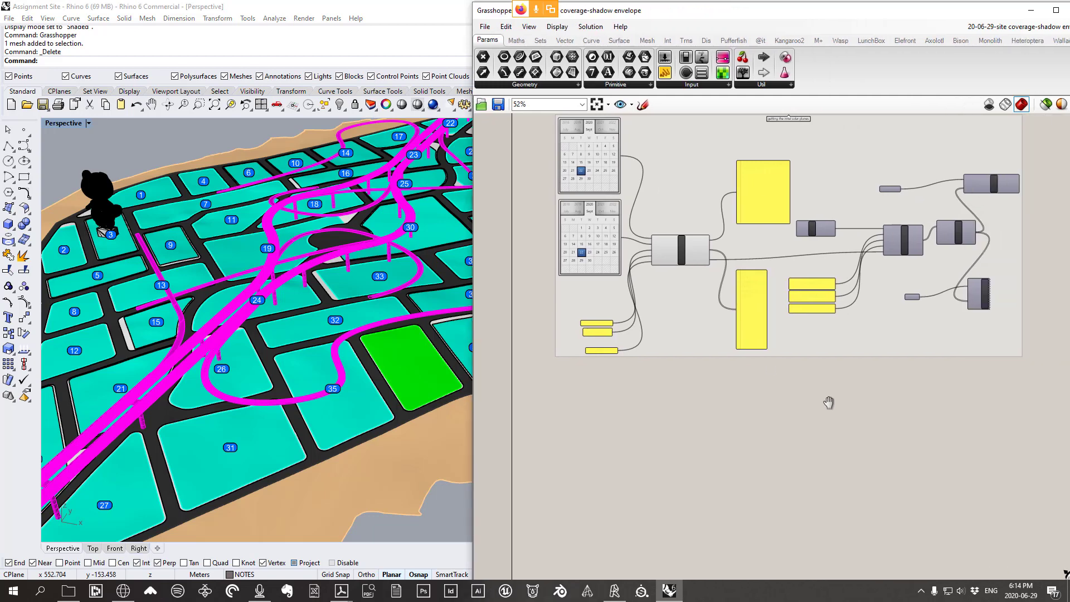
scroll(972, 227, "up", 2)
left_click(978, 195)
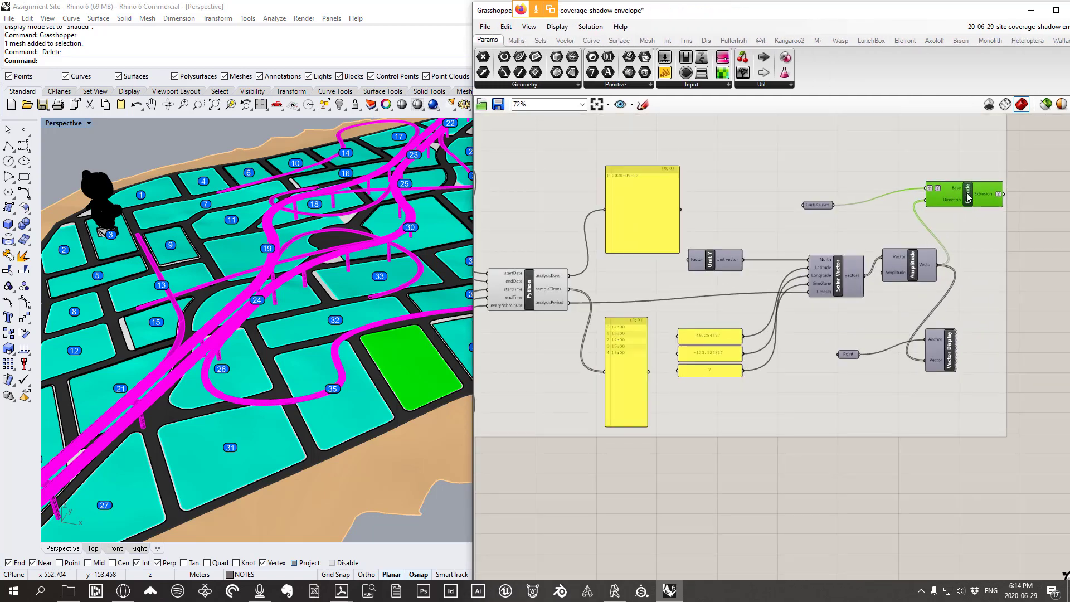
right_click(970, 196)
left_click(982, 217)
right_click_drag(429, 270, 423, 294)
scroll(357, 308, "down", 8)
scroll(387, 310, "up", 7)
scroll(970, 185, "down", 2)
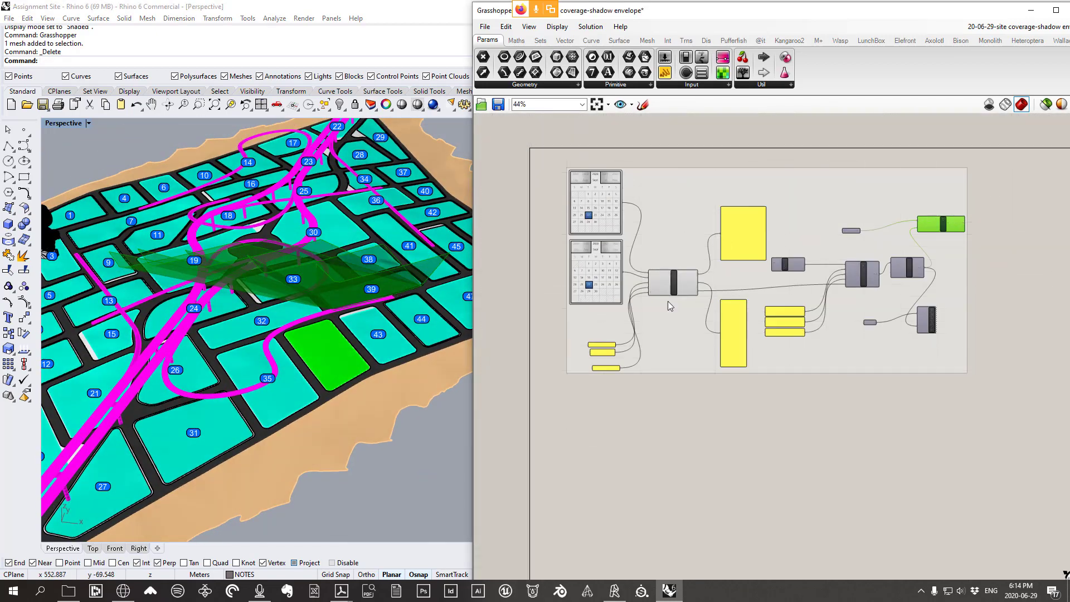
scroll(963, 294, "up", 2)
Inspect the Calendar components that set the start date in the definition
right_click_drag(963, 295, 870, 312)
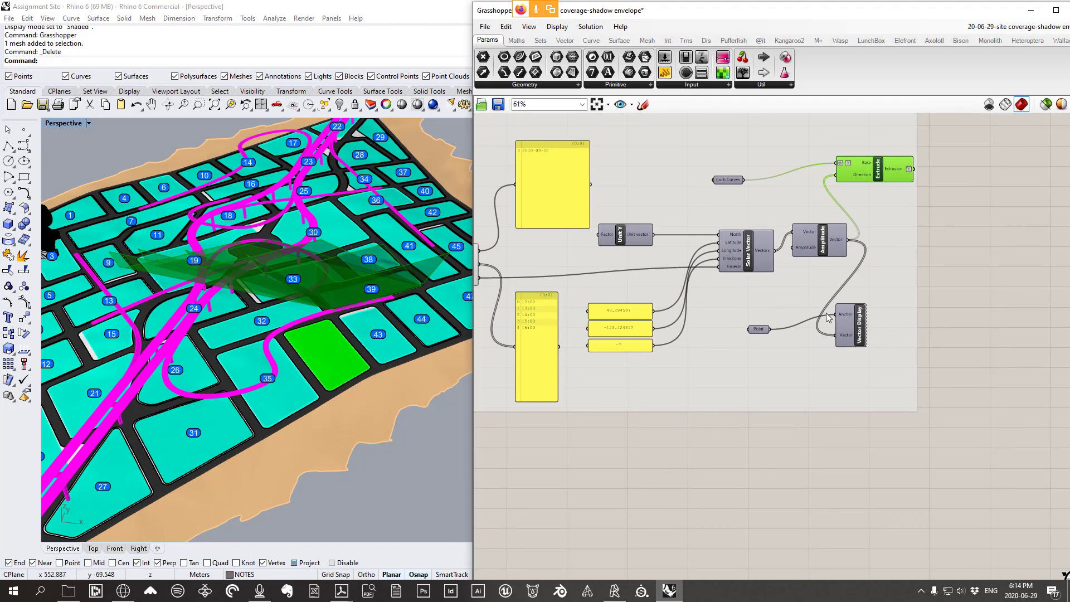
scroll(827, 313, "down", 2)
scroll(868, 376, "down", 1)
scroll(885, 290, "up", 2)
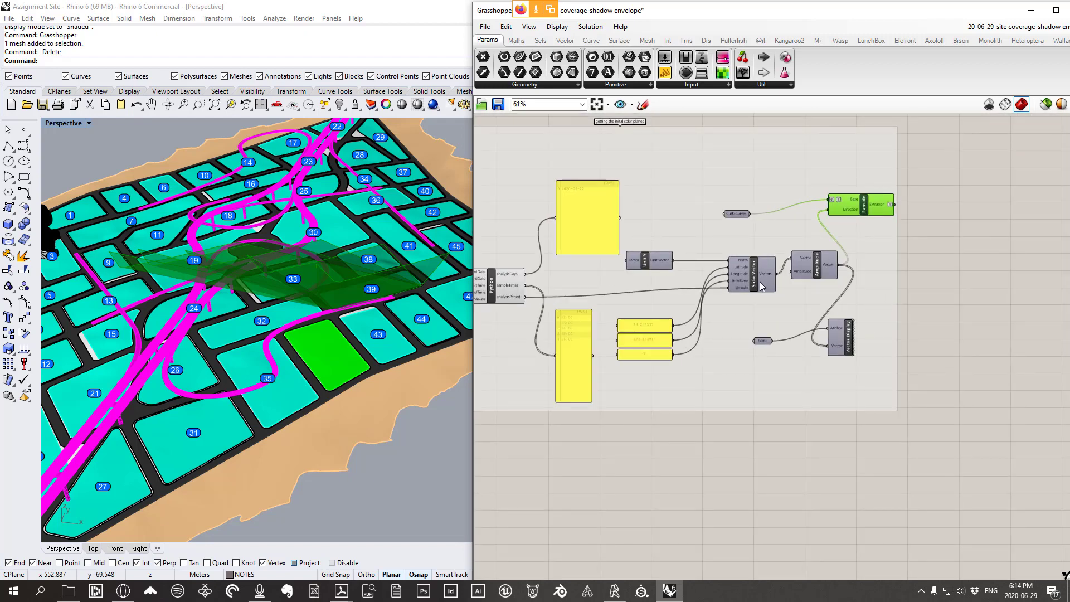
right_click_drag(676, 299, 798, 303)
right_click_drag(535, 200, 553, 204)
scroll(535, 195, "up", 2)
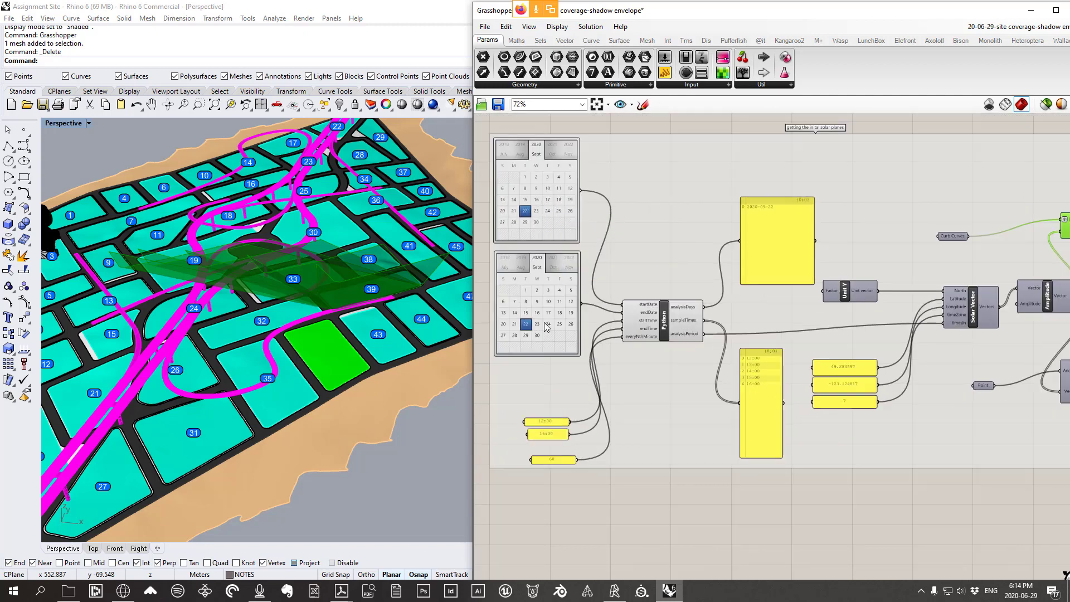
right_click_drag(555, 308, 647, 349)
scroll(647, 349, "up", 1)
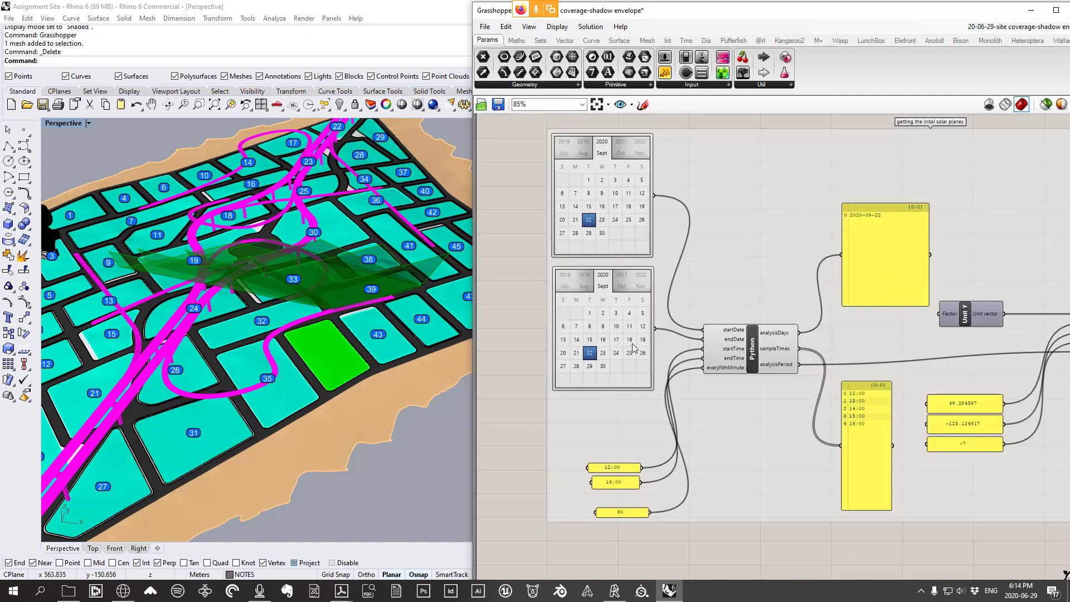
scroll(627, 165, "up", 1)
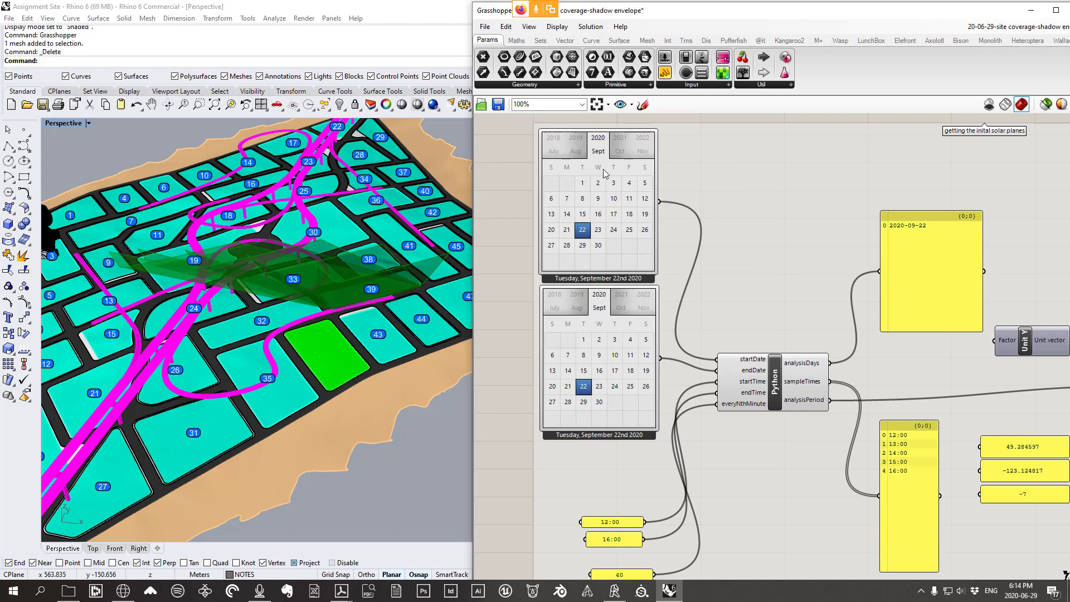
left_click_drag(626, 251, 628, 246)
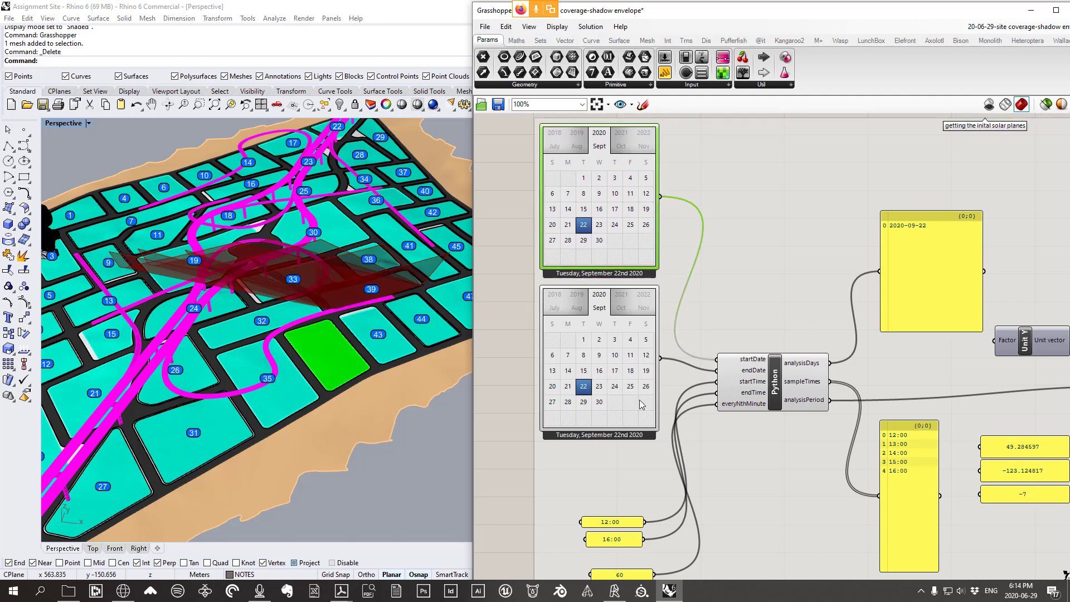
Check the lower calendar, the hourly time inputs and the 2020-09-22 date panel
right_click_drag(613, 385, 596, 329)
left_click(608, 472)
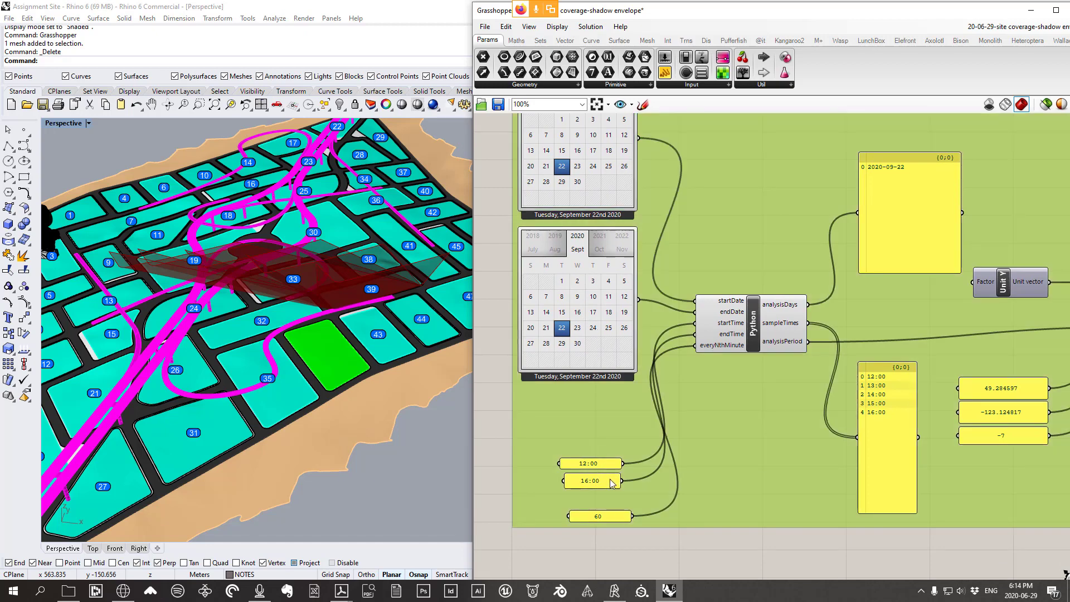
scroll(303, 301, "down", 5)
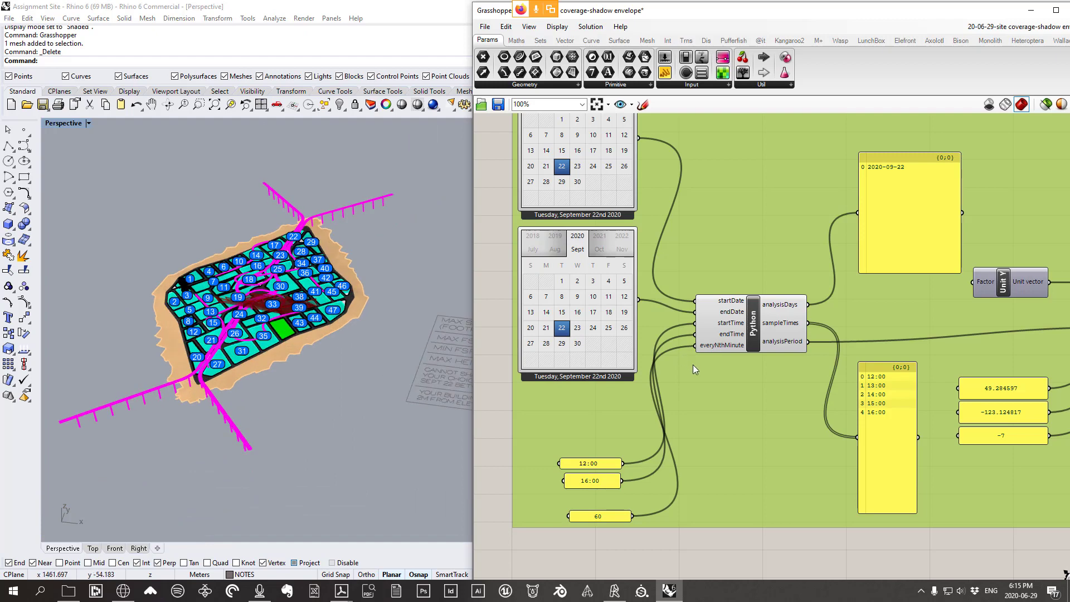
right_click_drag(695, 345, 738, 325)
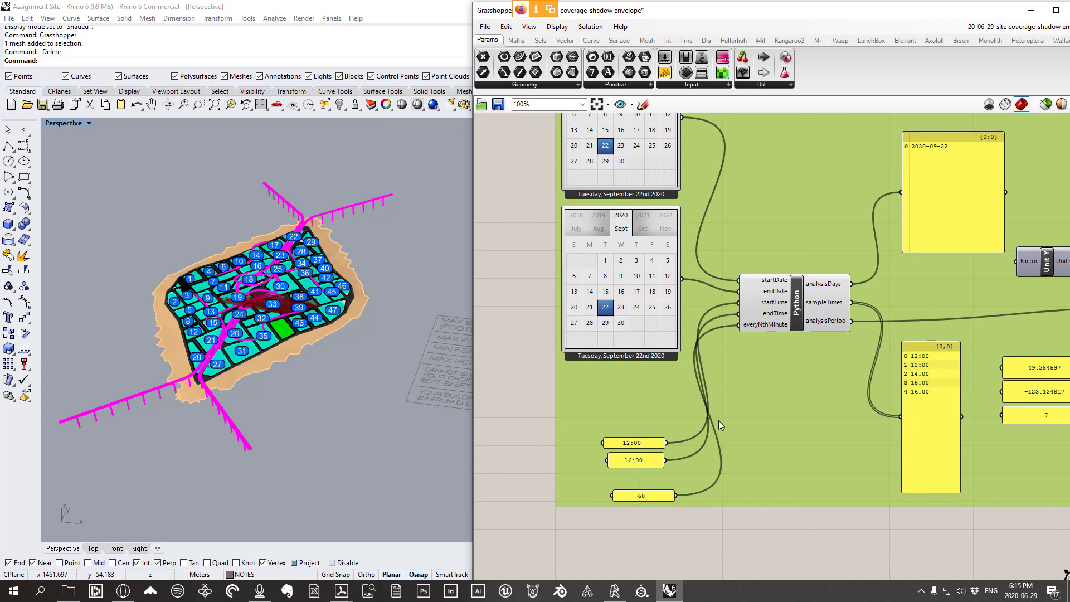
right_click_drag(718, 421, 645, 454)
left_click(852, 250)
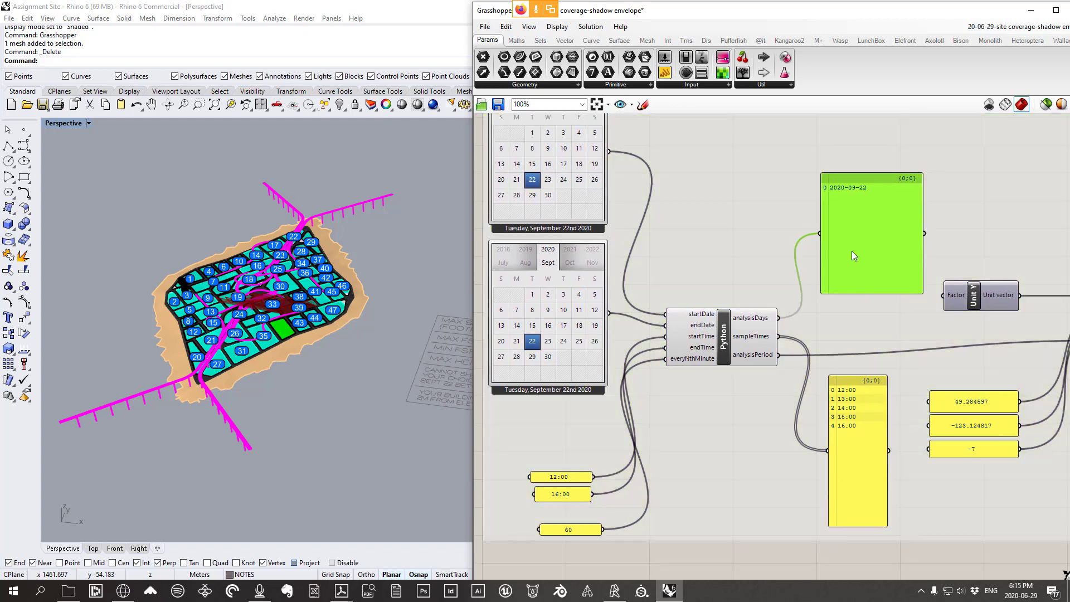
left_click_drag(854, 255, 848, 257)
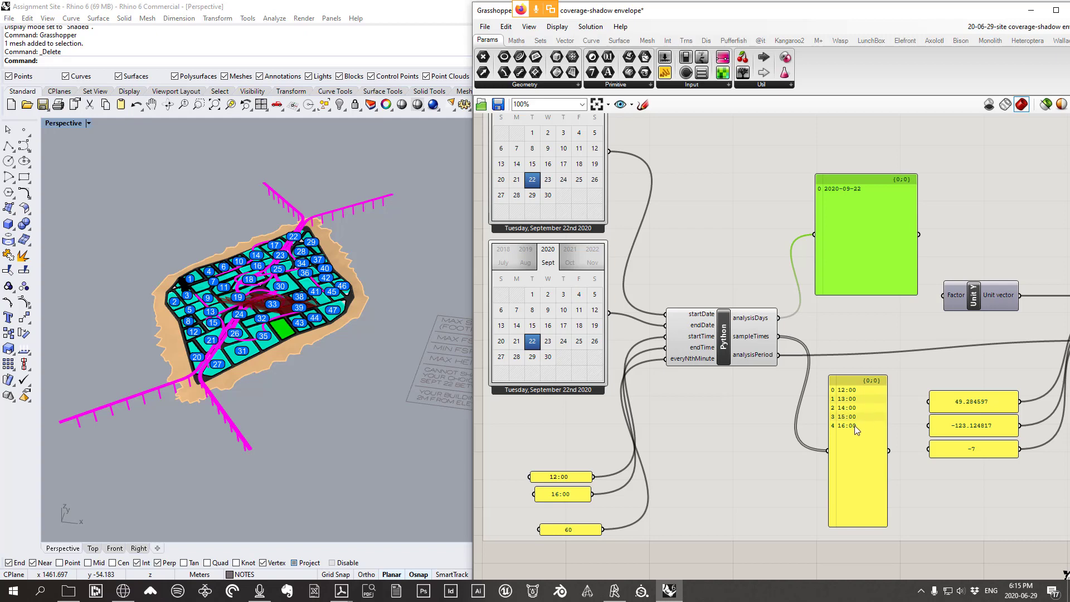
Inspect the Solar Vector inputs: latitude 49.284597, longitude -123.124817, time zone -7
scroll(859, 431, "down", 3)
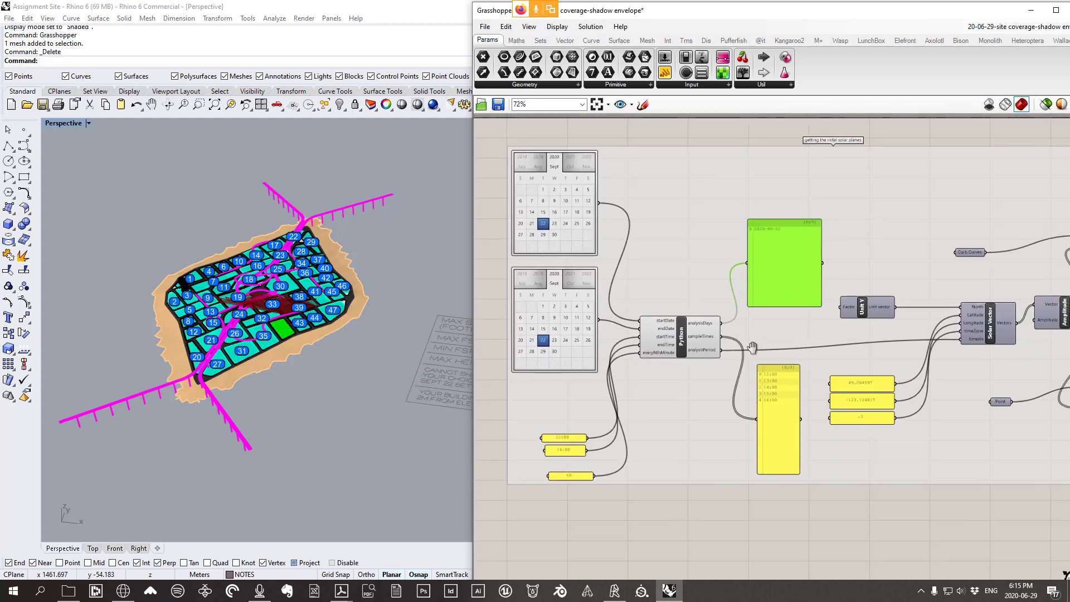
scroll(922, 336, "up", 3)
scroll(618, 380, "down", 2)
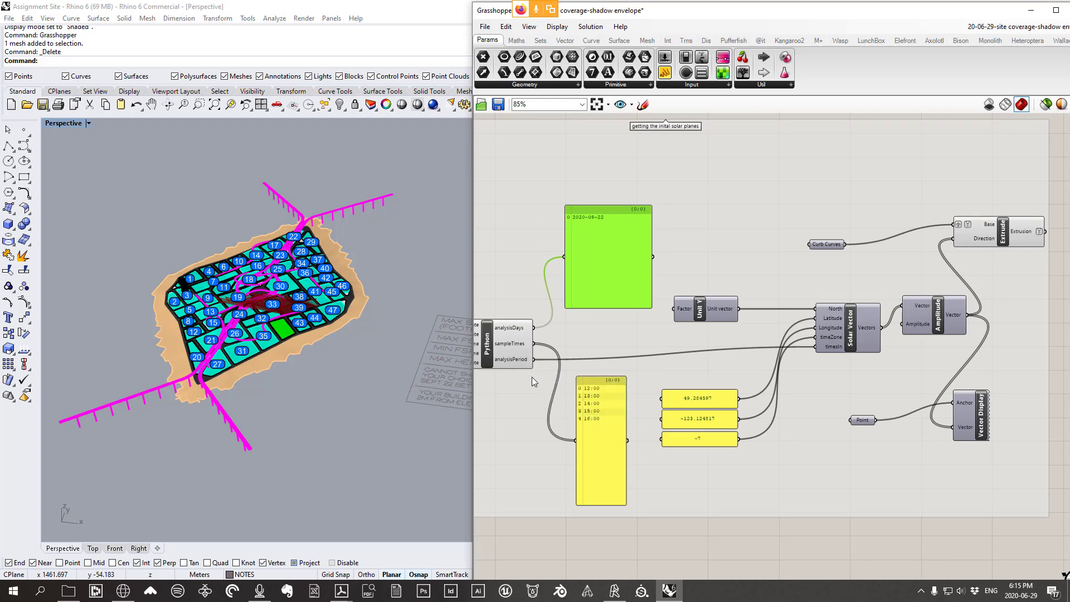
left_click(855, 327)
scroll(852, 329, "up", 2)
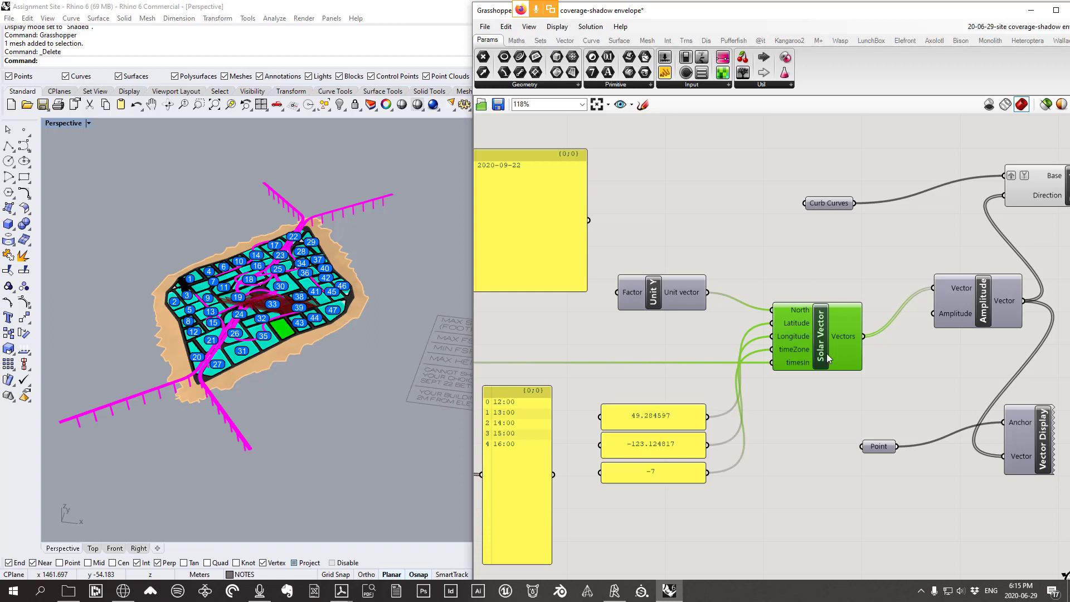
left_click_drag(828, 353, 828, 347)
mouse_move(791, 356)
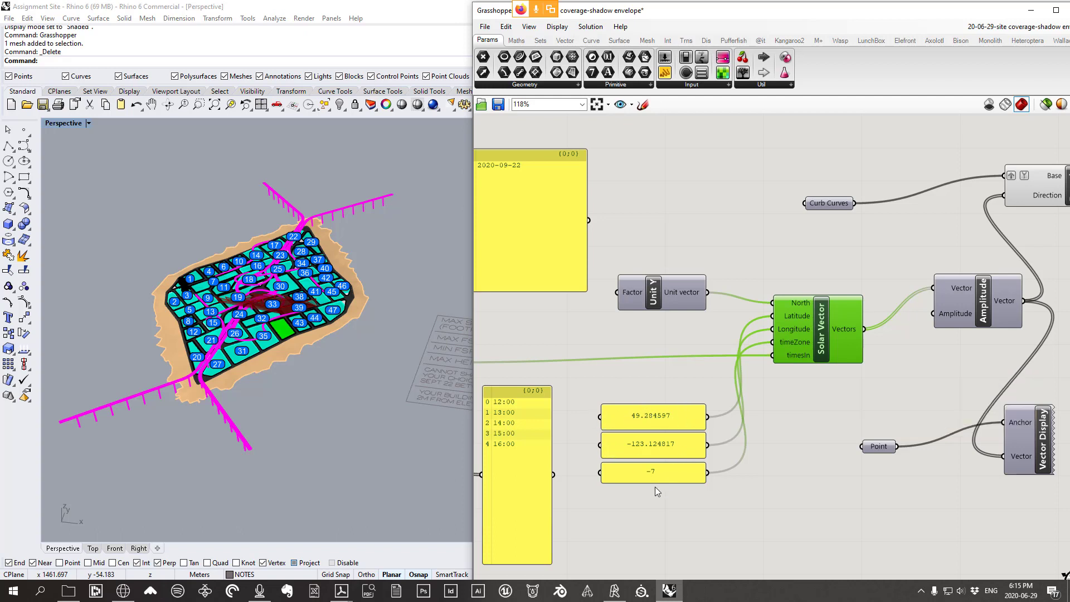
left_click_drag(669, 477, 671, 483)
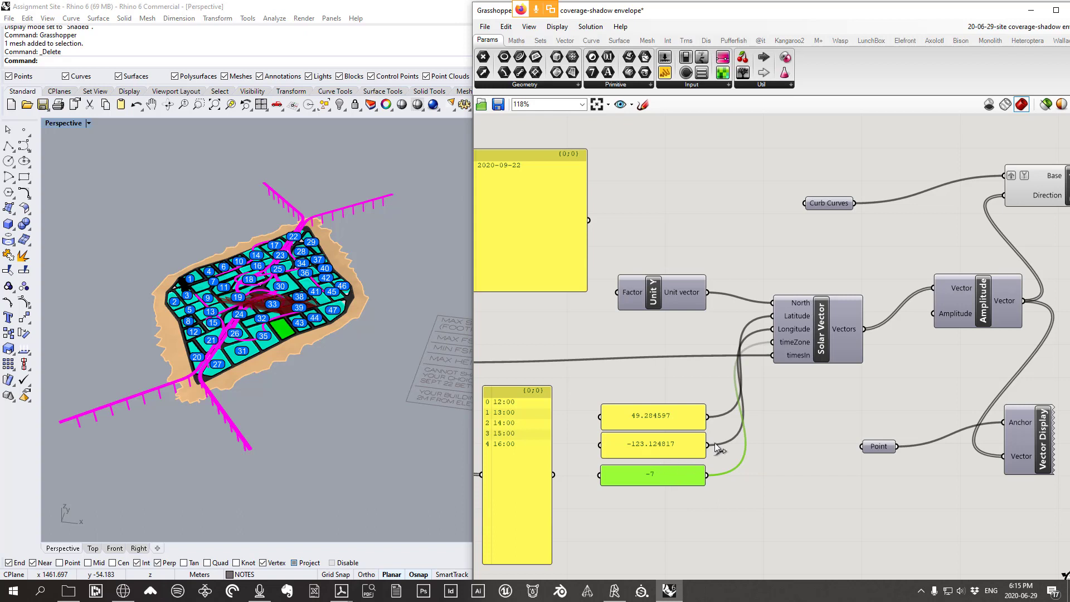
Select the Point parameter together with the Vector Display component
right_click_drag(851, 328, 701, 312)
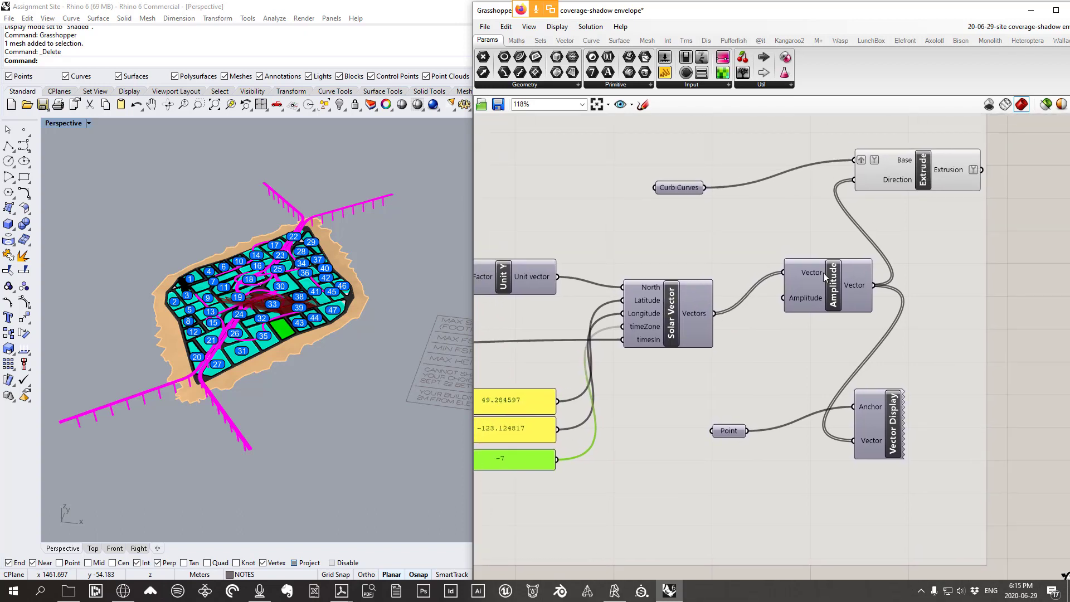
left_click(728, 434)
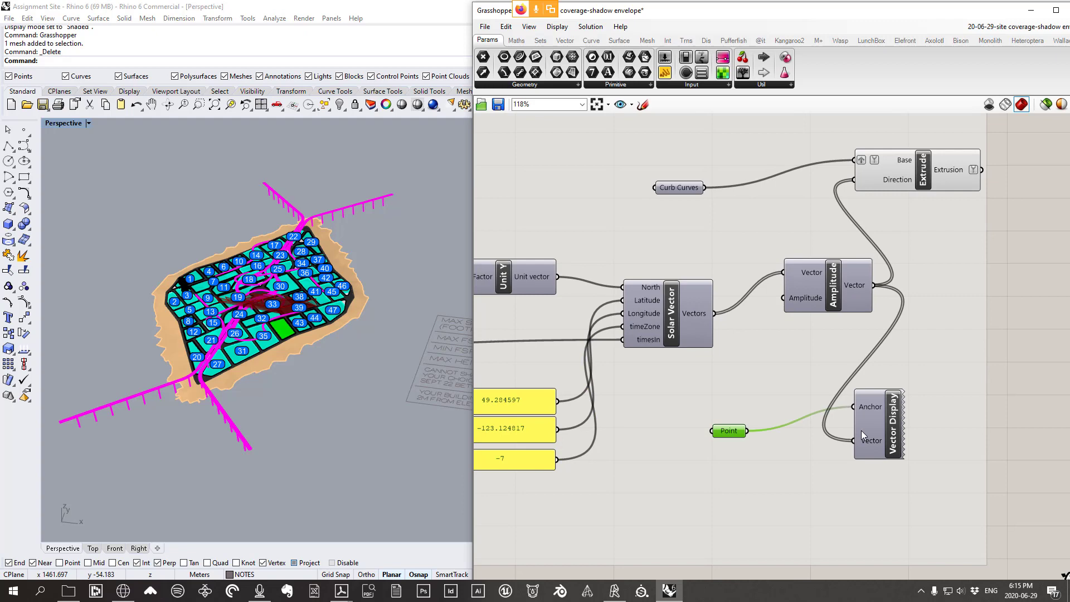
left_click(891, 433, "shift")
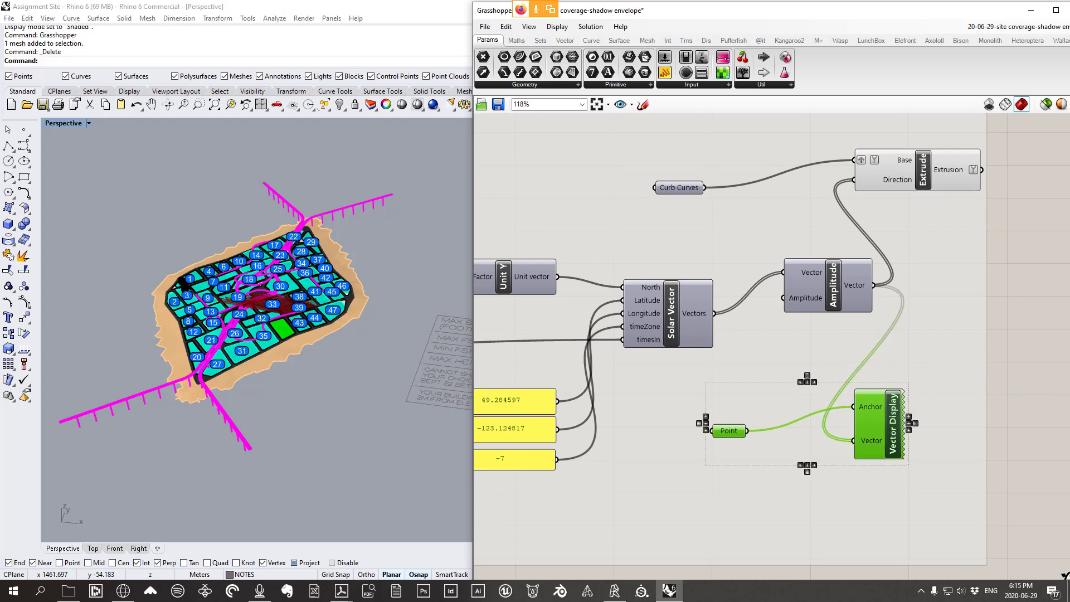
Orbit to side-on views of the sun planes and highlight the Extrude preview
right_click_drag(267, 334, 287, 225)
scroll(269, 257, "up", 5)
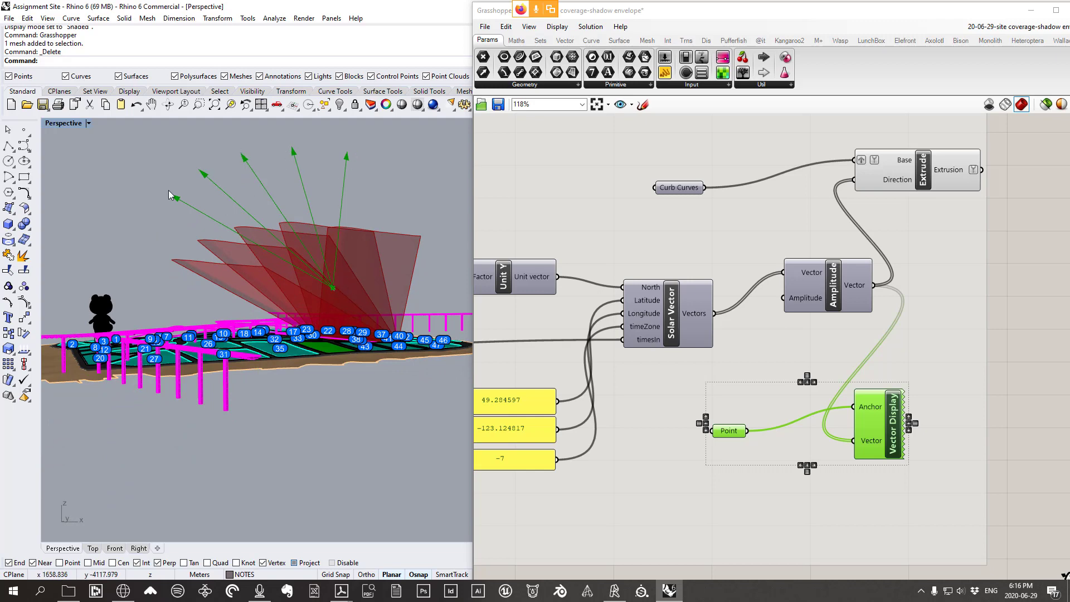
right_click_drag(170, 194, 323, 270)
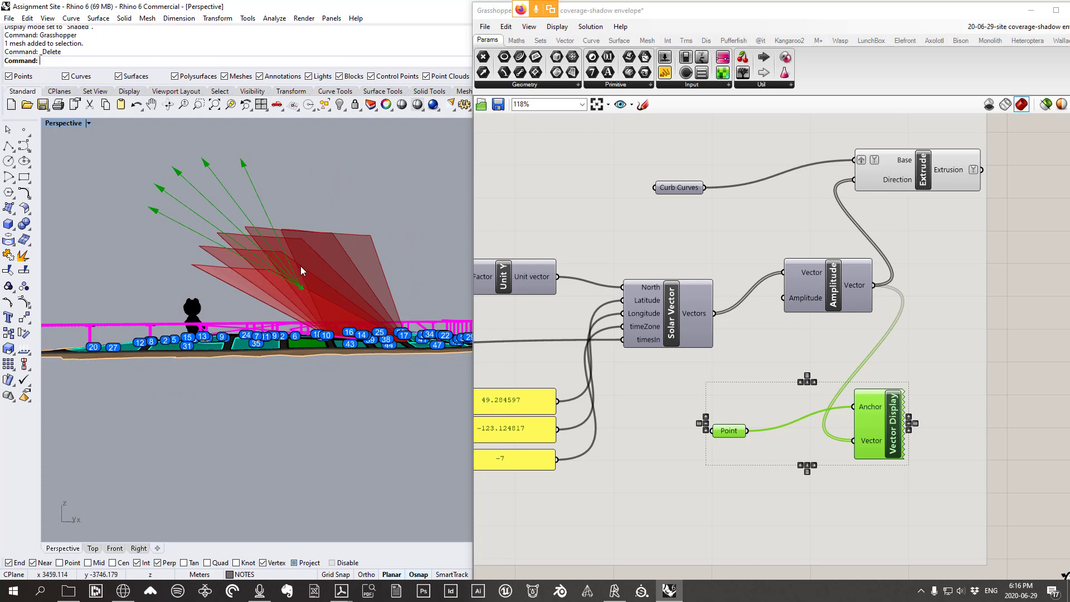
right_click_drag(300, 266, 357, 307)
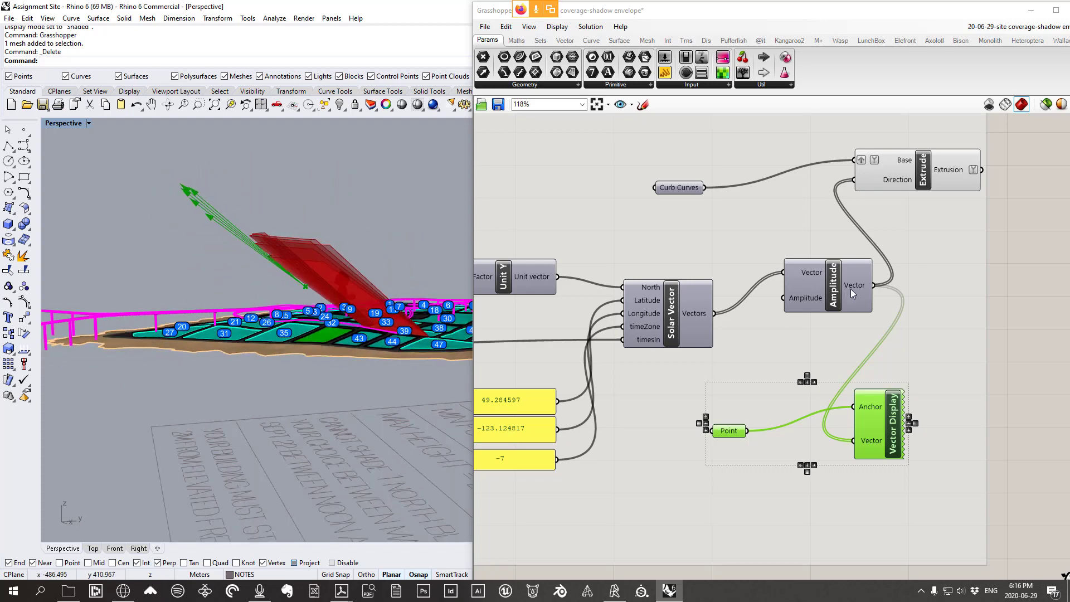
mouse_move(850, 289)
left_click_drag(909, 180, 909, 192)
Orbit down to a low oblique view showing the magenta bridge and sun arrows
right_click_drag(399, 229, 362, 359)
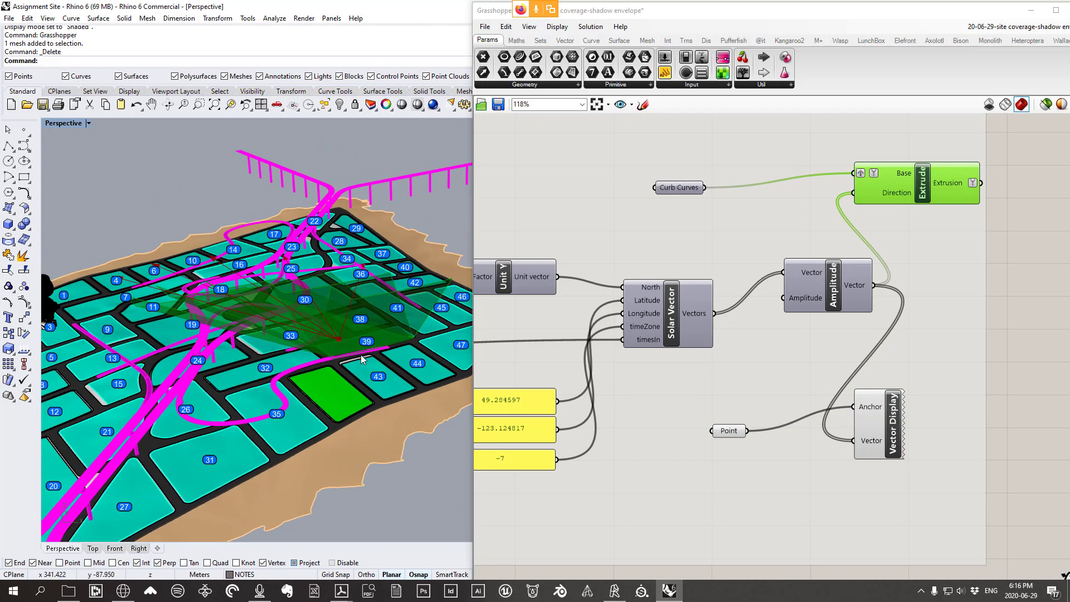
scroll(332, 360, "up", 7)
scroll(301, 333, "down", 6)
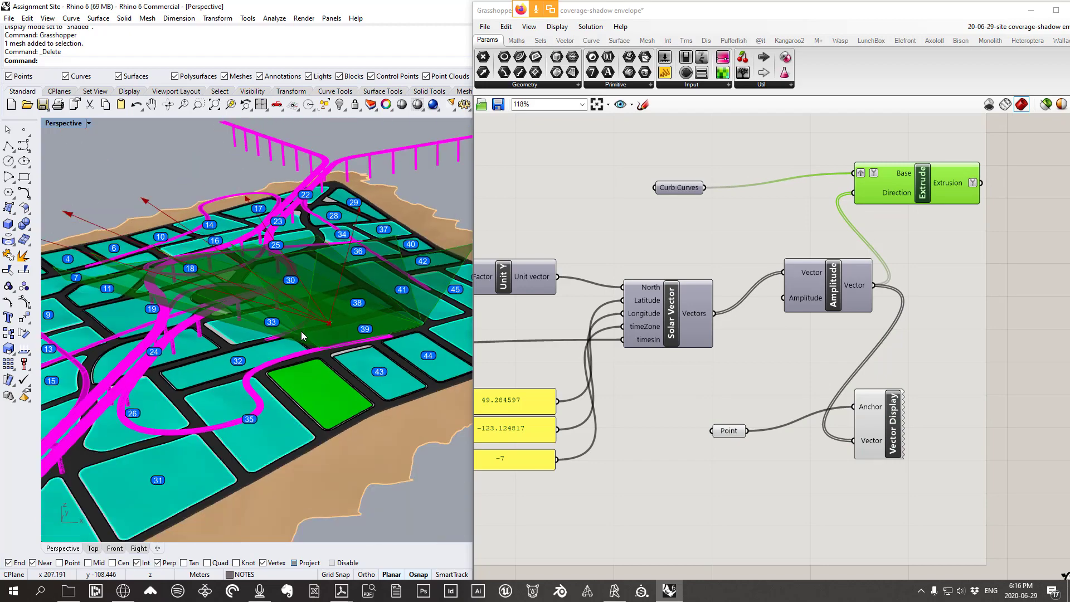
scroll(301, 333, "up", 4)
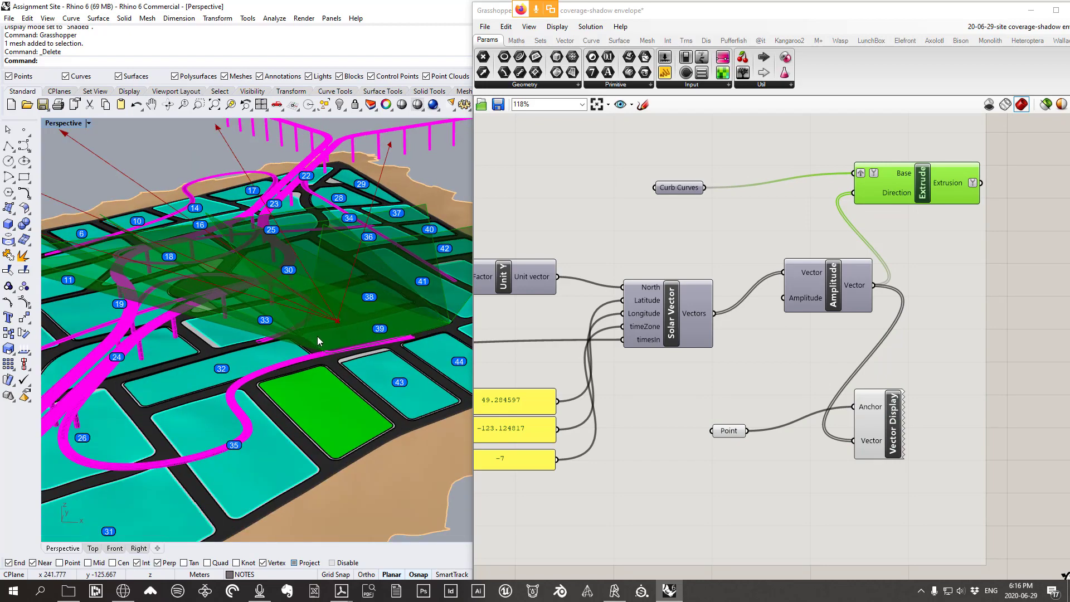
right_click_drag(309, 340, 346, 361)
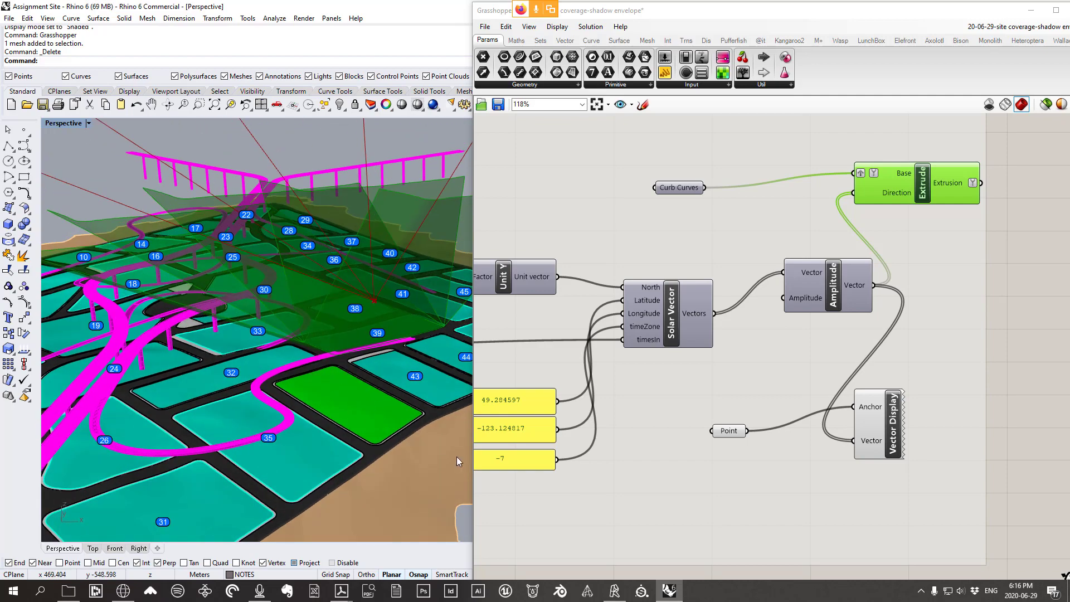
scroll(346, 363, "down", 6)
right_click_drag(346, 356, 350, 382)
scroll(350, 381, "up", 4)
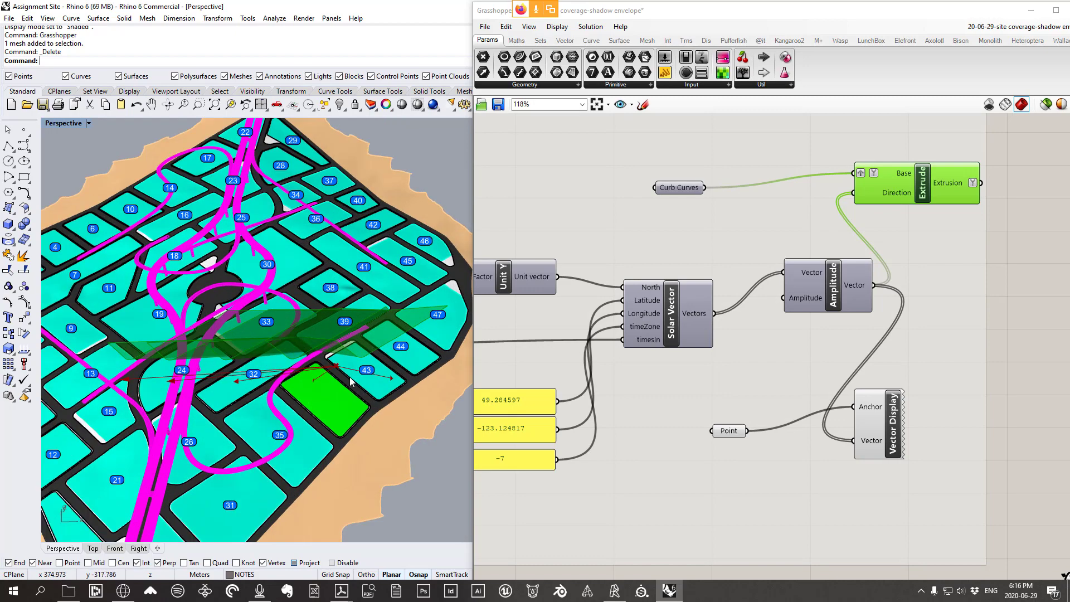
right_click_drag(260, 366, 268, 320)
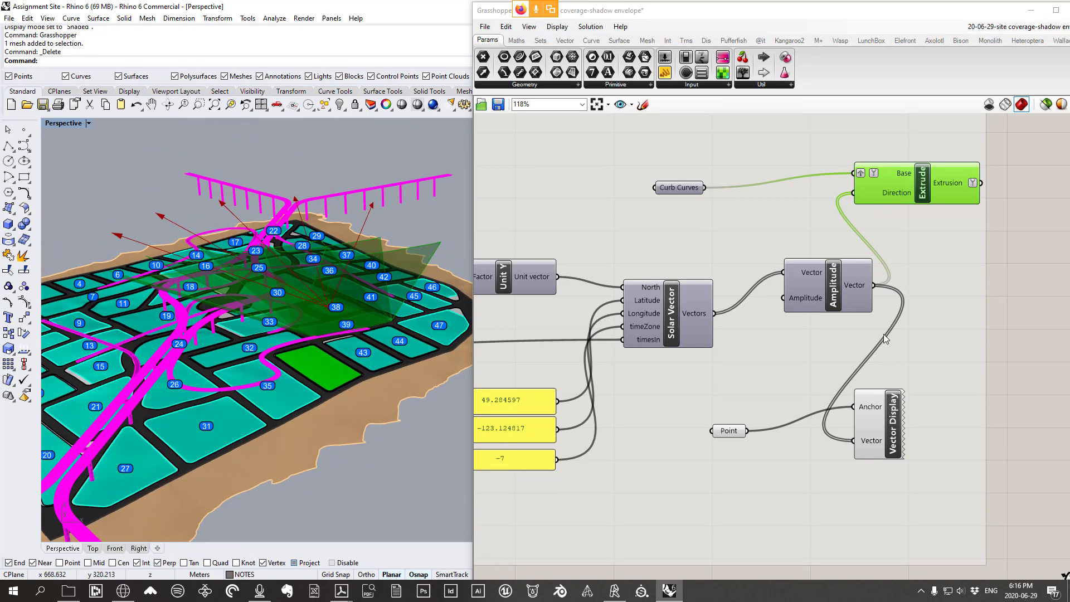
right_click_drag(883, 333, 643, 294)
scroll(627, 251, "down", 1)
left_click(643, 105)
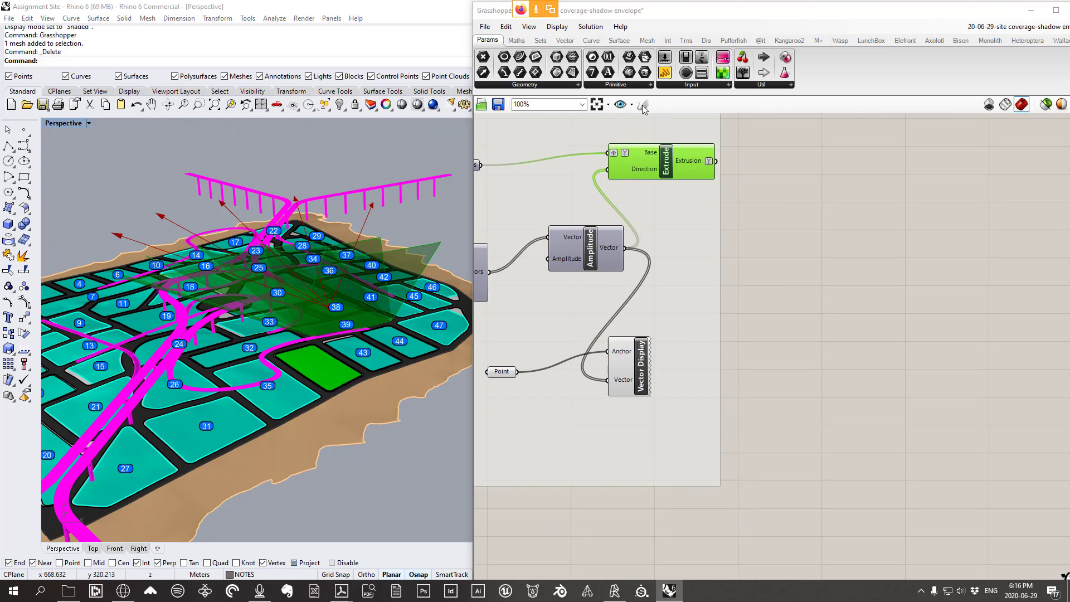
mouse_move(768, 311)
left_mouse_down()
mouse_move(817, 310)
mouse_move(808, 322)
left_mouse_up()
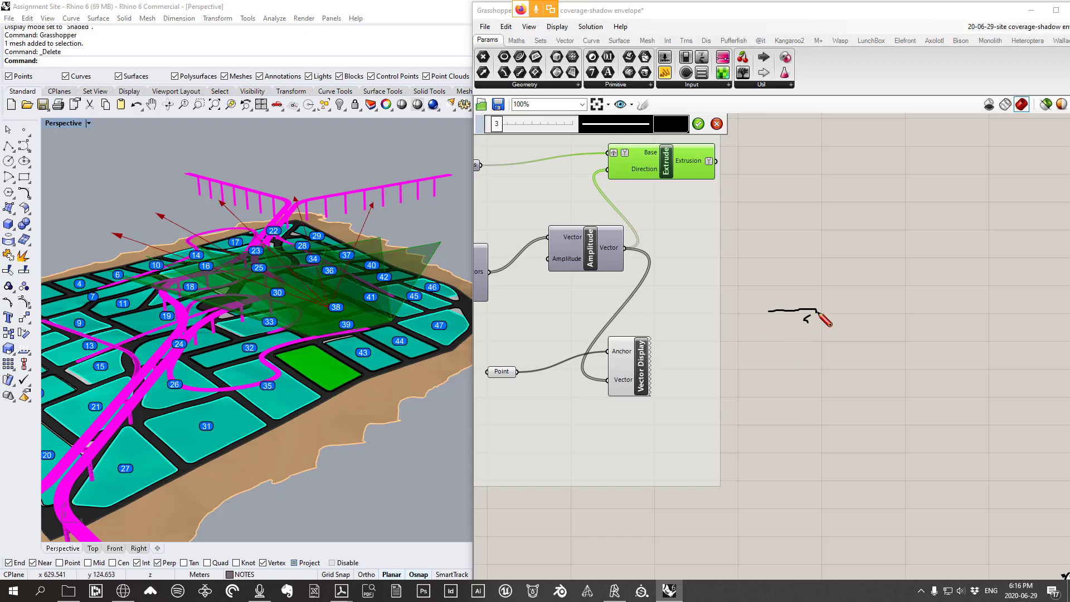
mouse_move(817, 311)
left_mouse_down()
mouse_move(816, 321)
mouse_move(928, 322)
mouse_move(936, 310)
mouse_move(983, 312)
left_mouse_up()
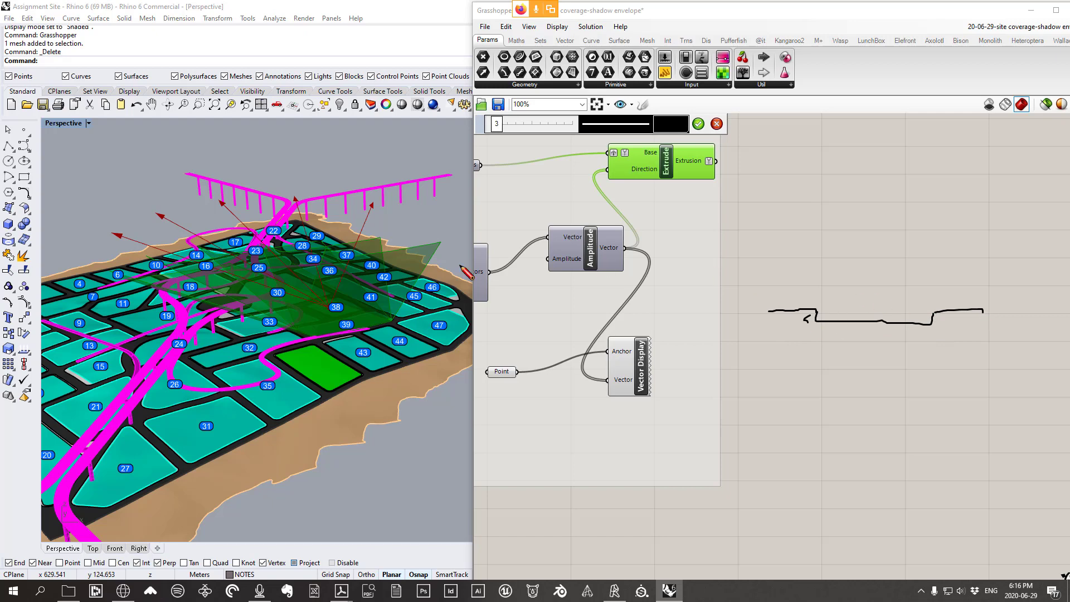
mouse_move(821, 306)
left_mouse_down()
mouse_move(971, 163)
mouse_move(1015, 170)
mouse_move(1025, 147)
mouse_move(1029, 185)
left_mouse_up()
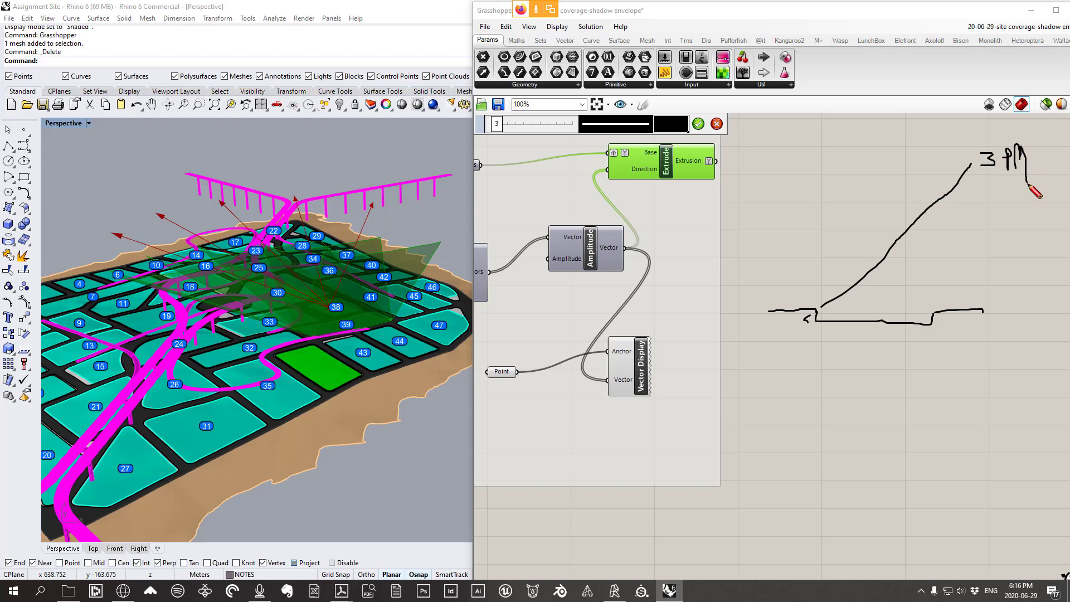
mouse_move(822, 307)
left_mouse_down()
mouse_move(944, 254)
mouse_move(993, 190)
mouse_move(1036, 222)
left_mouse_up()
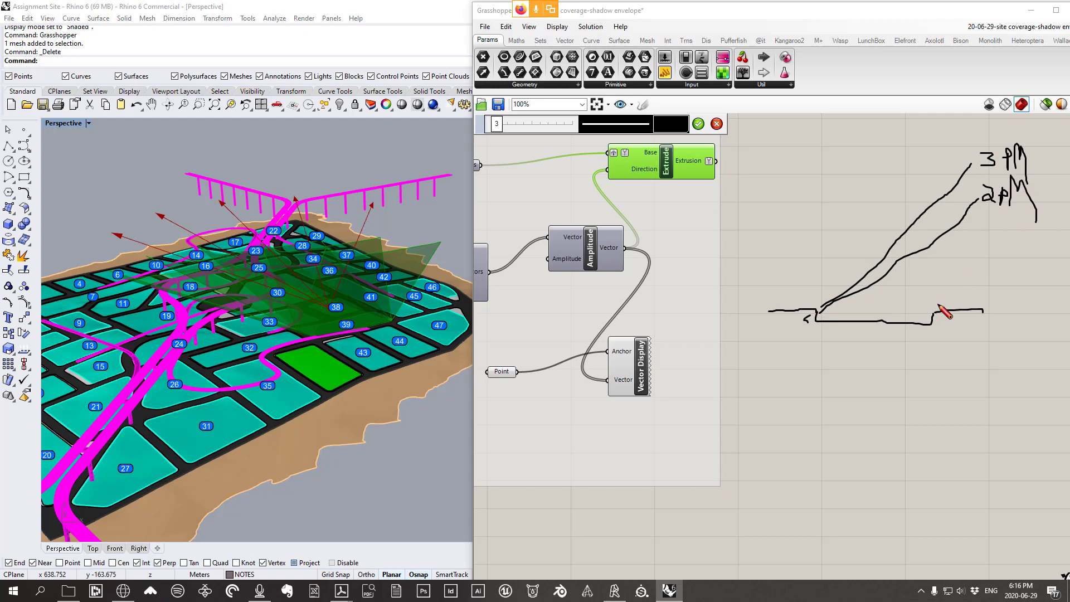
mouse_move(940, 305)
left_mouse_down()
mouse_move(948, 253)
mouse_move(976, 226)
mouse_move(977, 307)
mouse_move(938, 304)
left_mouse_up()
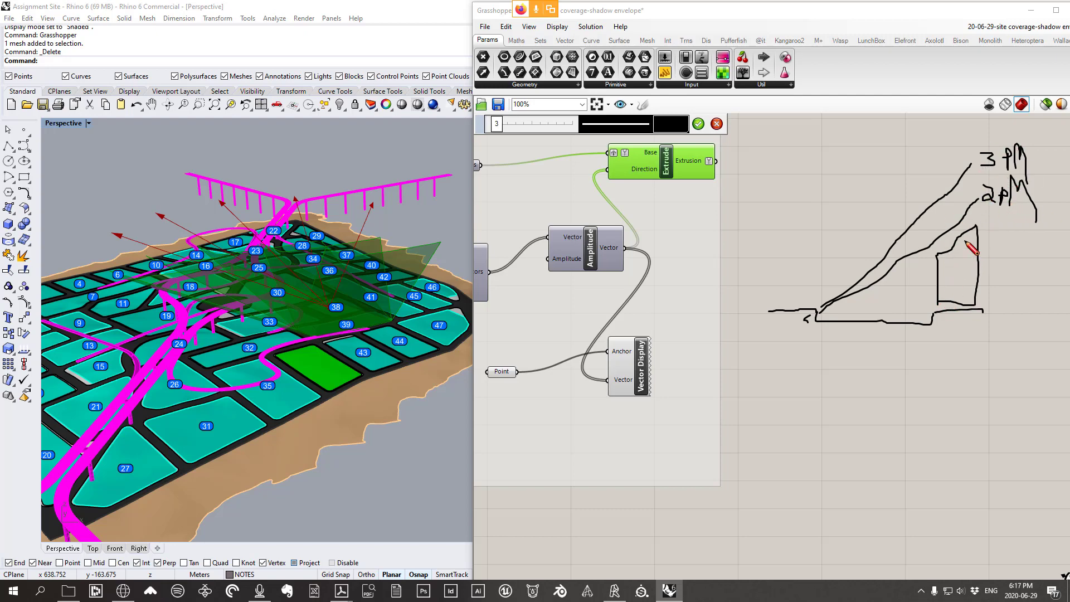
left_click_drag(938, 254, 816, 333)
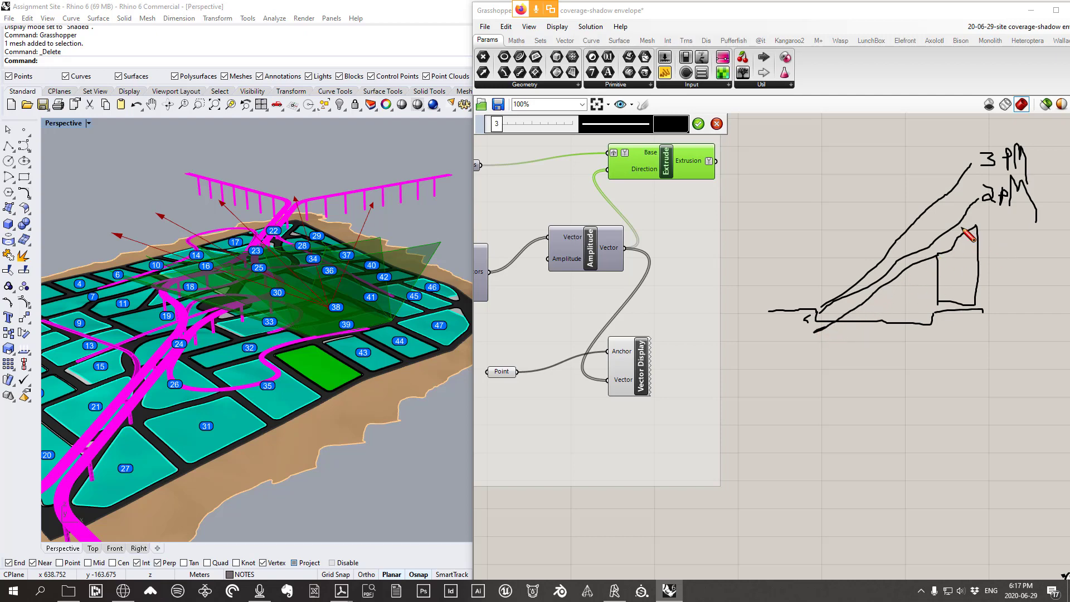
left_click(717, 124)
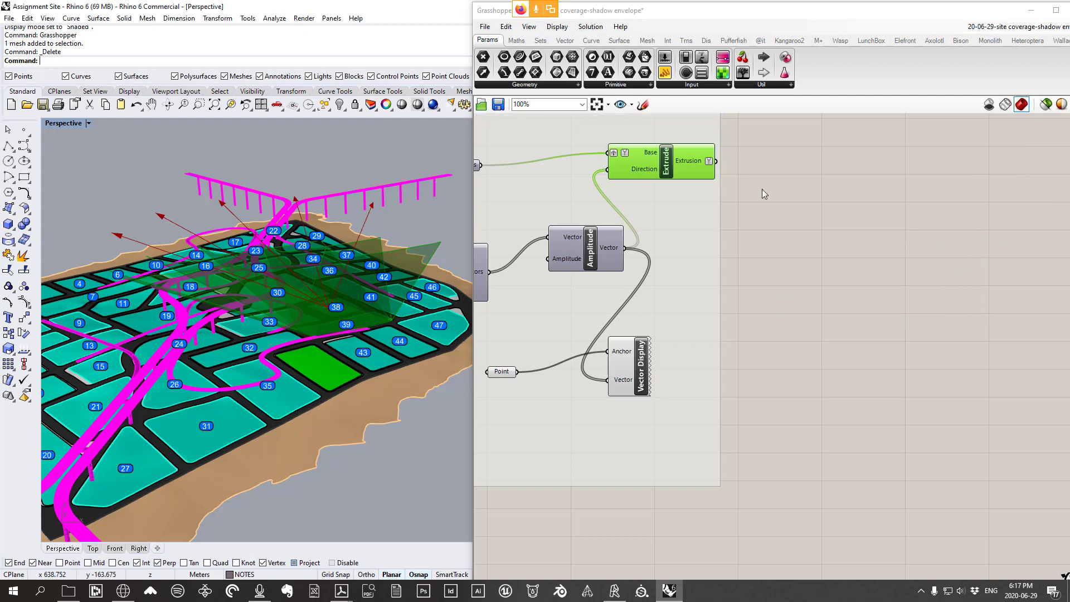
Orbit the Perspective view out to show the whole island with sun arrows and shadow planes
right_click_drag(334, 312, 321, 333)
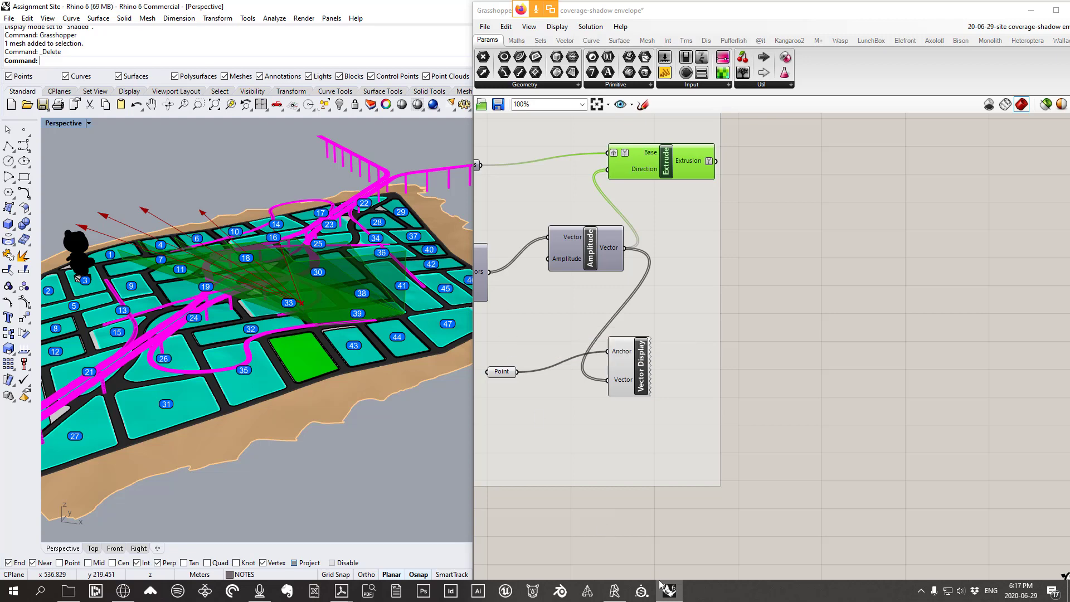
right_click_drag(372, 402, 330, 349)
right_click_drag(322, 350, 390, 340)
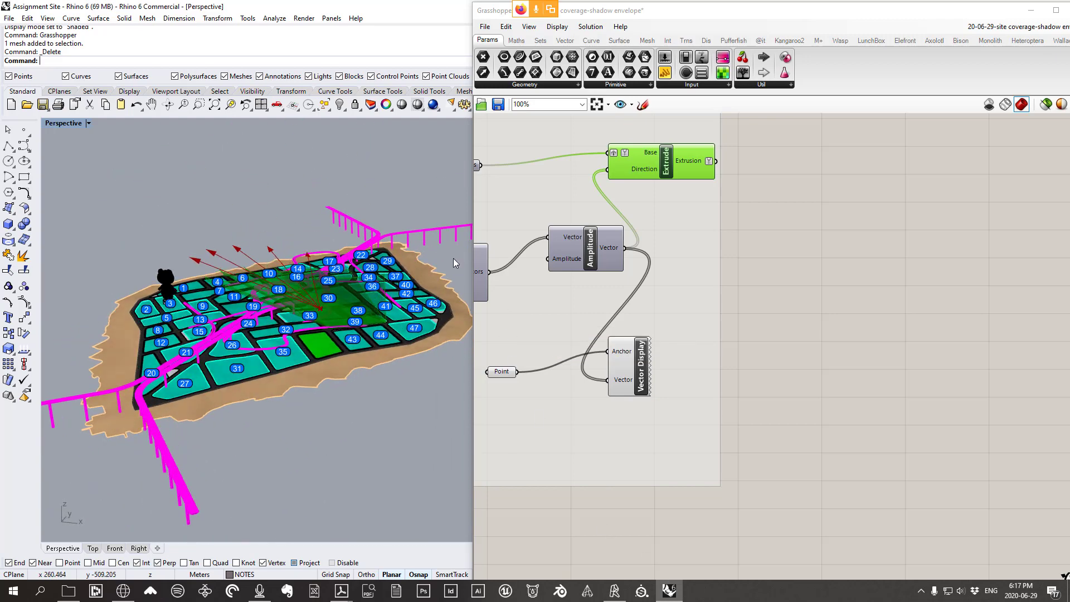
scroll(831, 306, "down", 3)
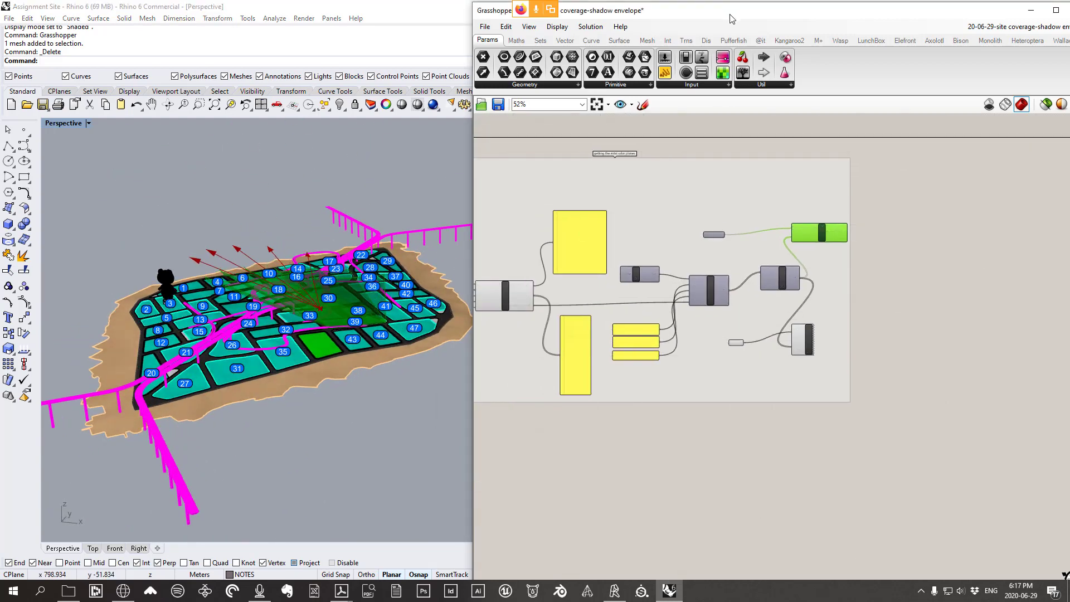
Move the Grasshopper window down-left, zoom its canvas to 72%, and orbit to a low side view
left_click_drag(732, 19, 724, 39)
scroll(833, 253, "up", 5)
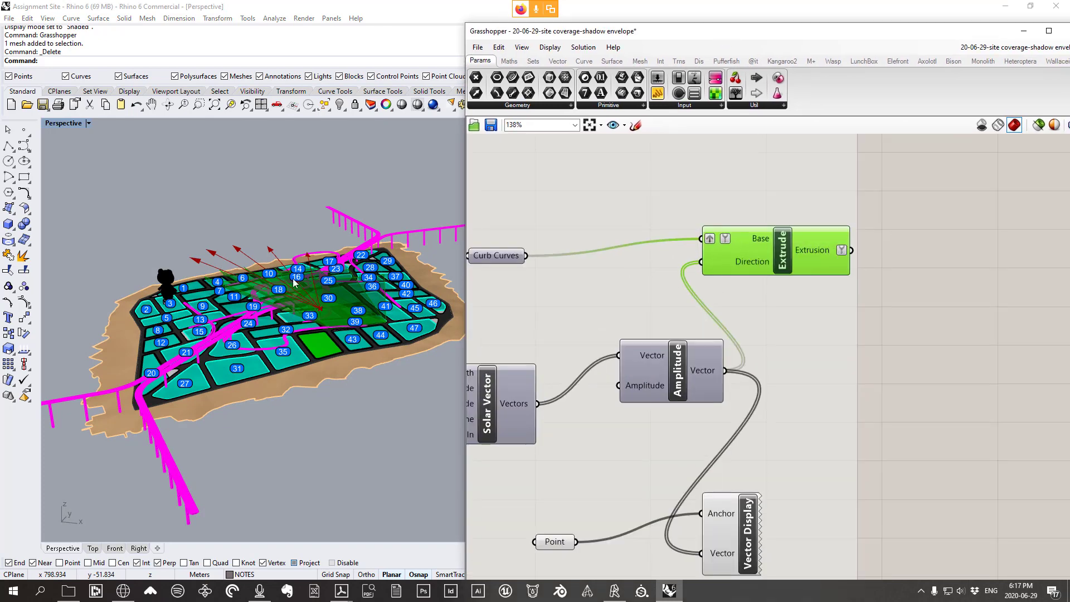
right_click_drag(294, 282, 334, 240)
scroll(830, 301, "down", 3)
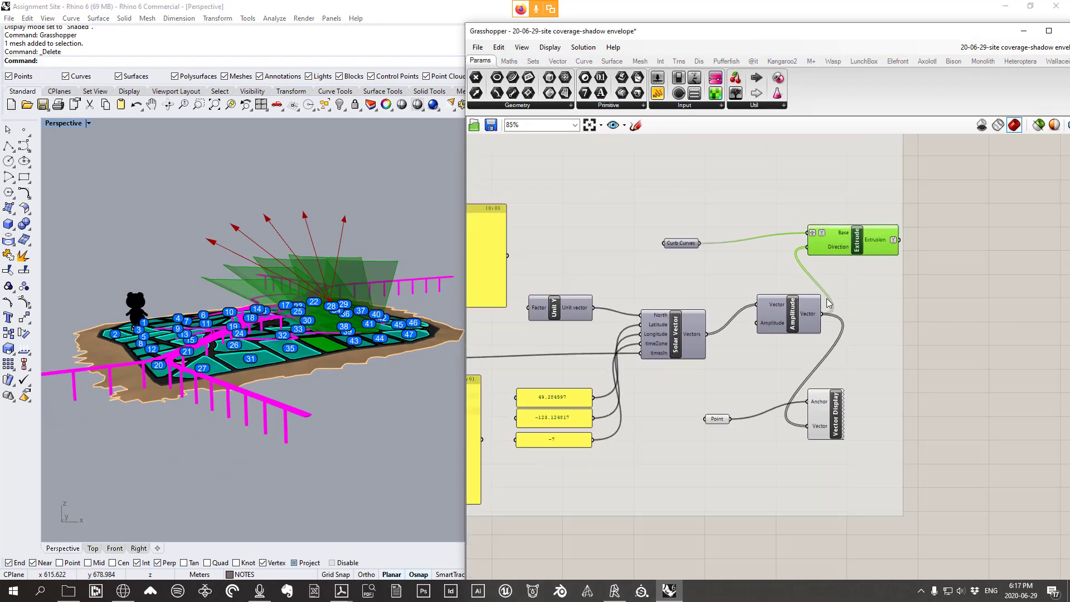
scroll(829, 304, "down", 1)
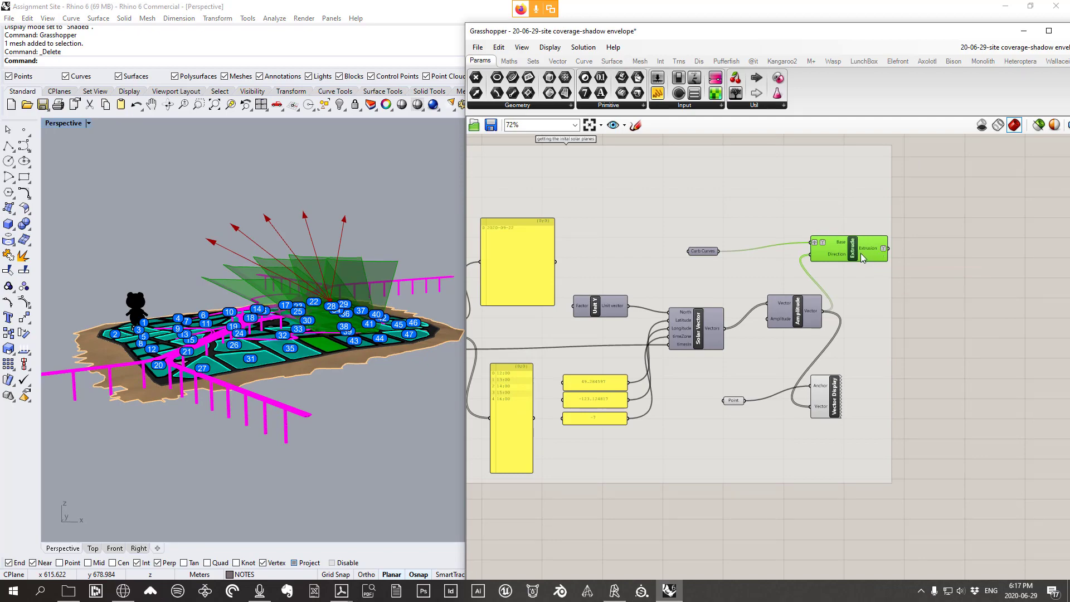
scroll(327, 352, "up", 5)
Tilt the Perspective view to look down on the green plot near lot 43
right_click_drag(327, 352, 292, 409)
right_click_drag(350, 389, 374, 374)
scroll(374, 373, "down", 5)
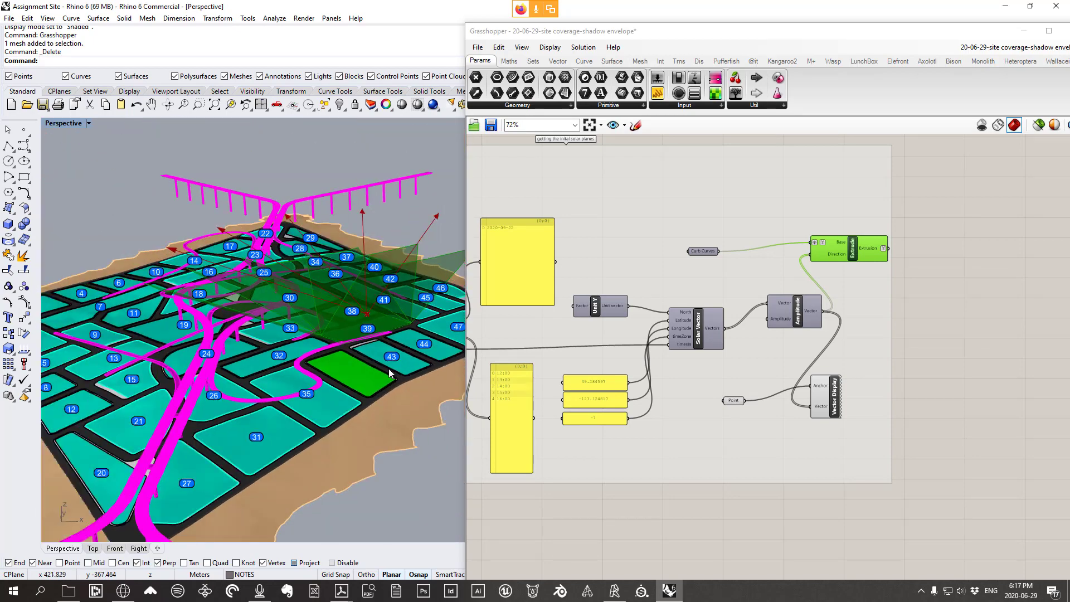
scroll(318, 306, "up", 5)
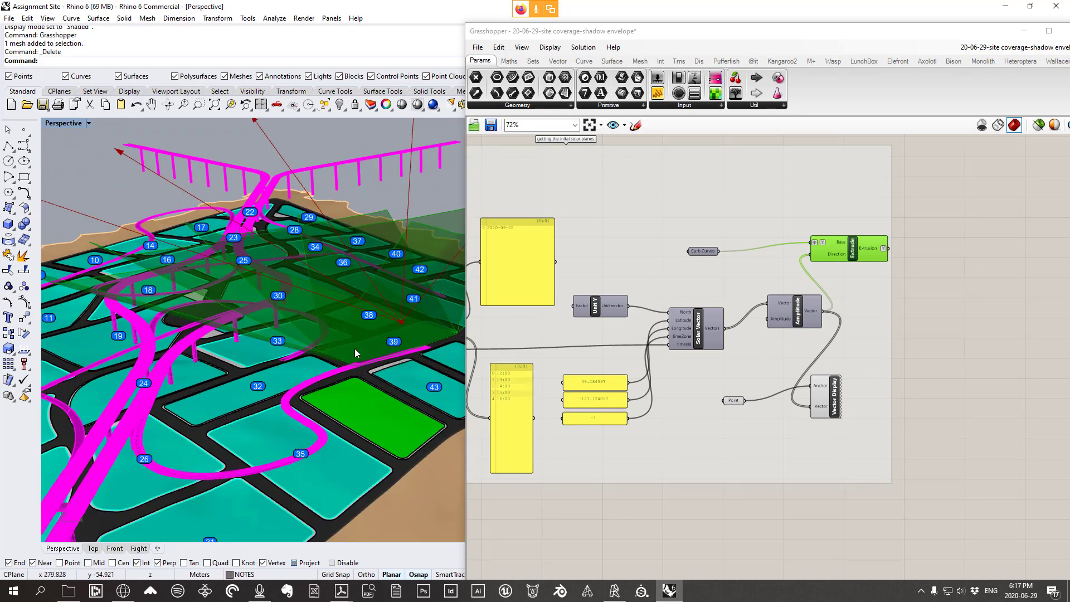
right_click_drag(355, 352, 316, 320)
Select the green plot outline, orbit around it, then zoom out to a ground-level side view and deselect
left_click(316, 320)
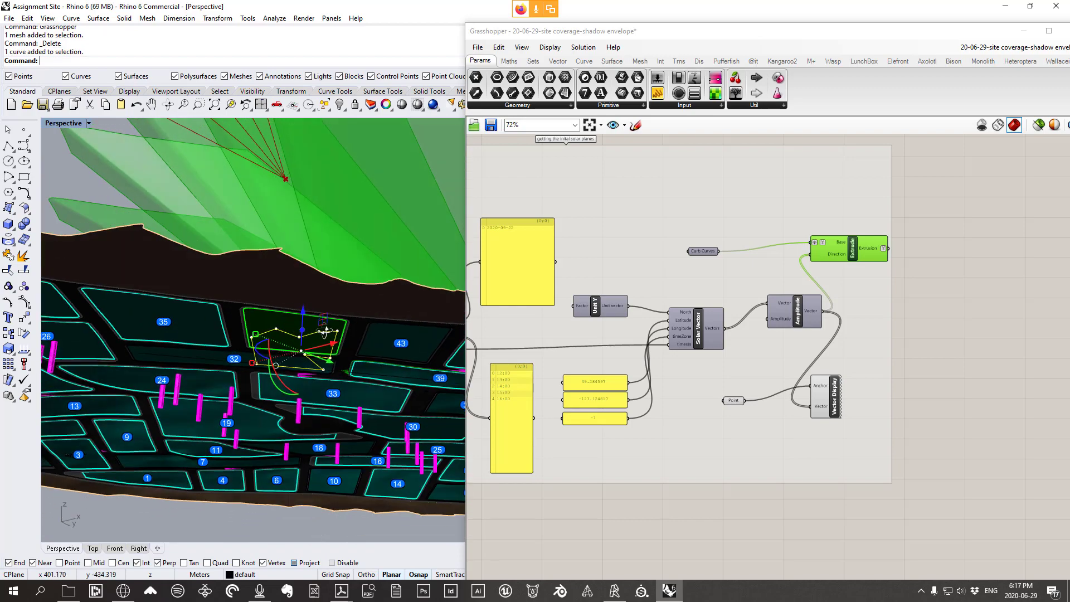
scroll(326, 331, "up", 3)
left_click(342, 357)
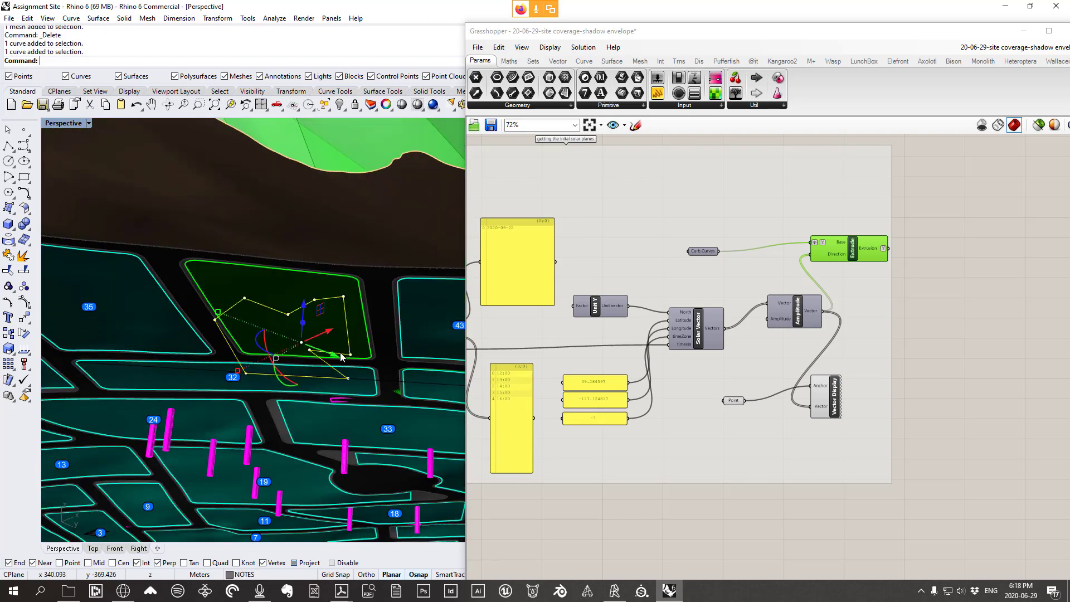
right_click_drag(342, 358, 322, 345)
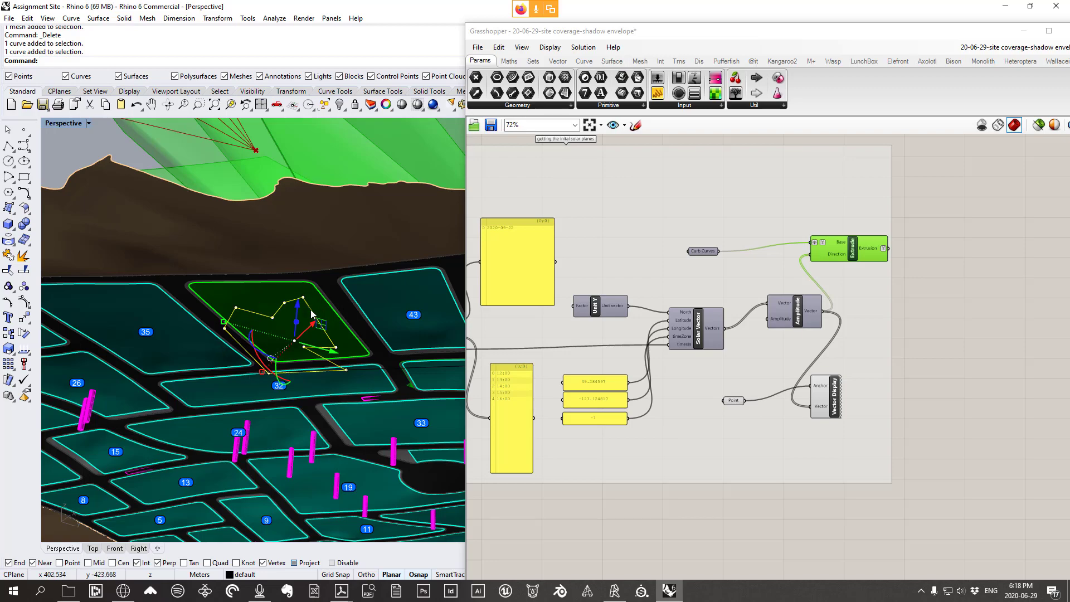
right_click_drag(313, 314, 340, 350)
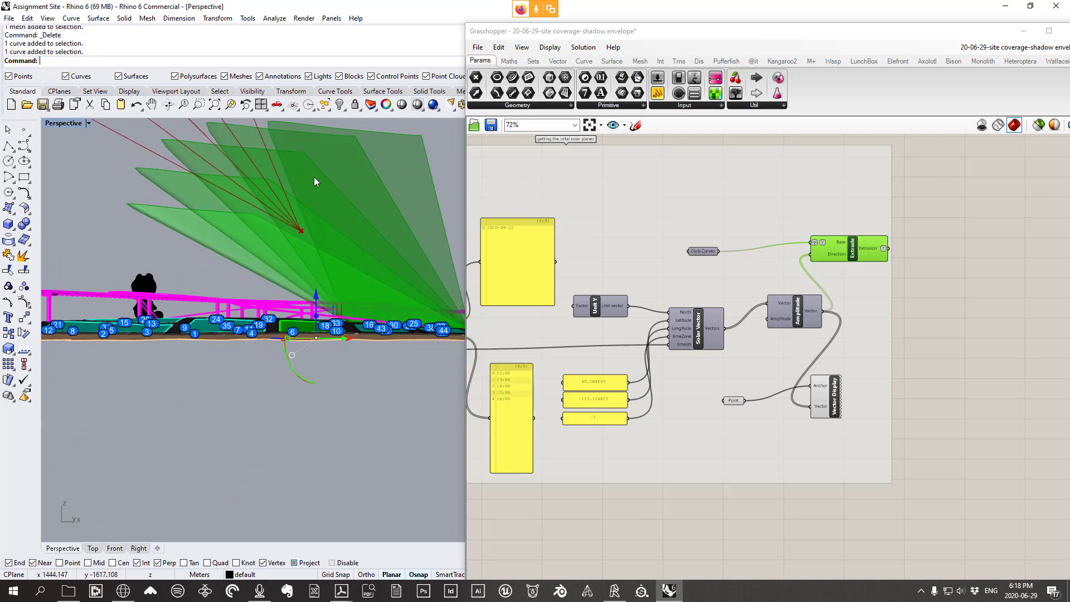
scroll(342, 185, "down", 4)
right_click_drag(334, 206, 307, 262)
scroll(308, 267, "down", 3)
left_click(309, 378)
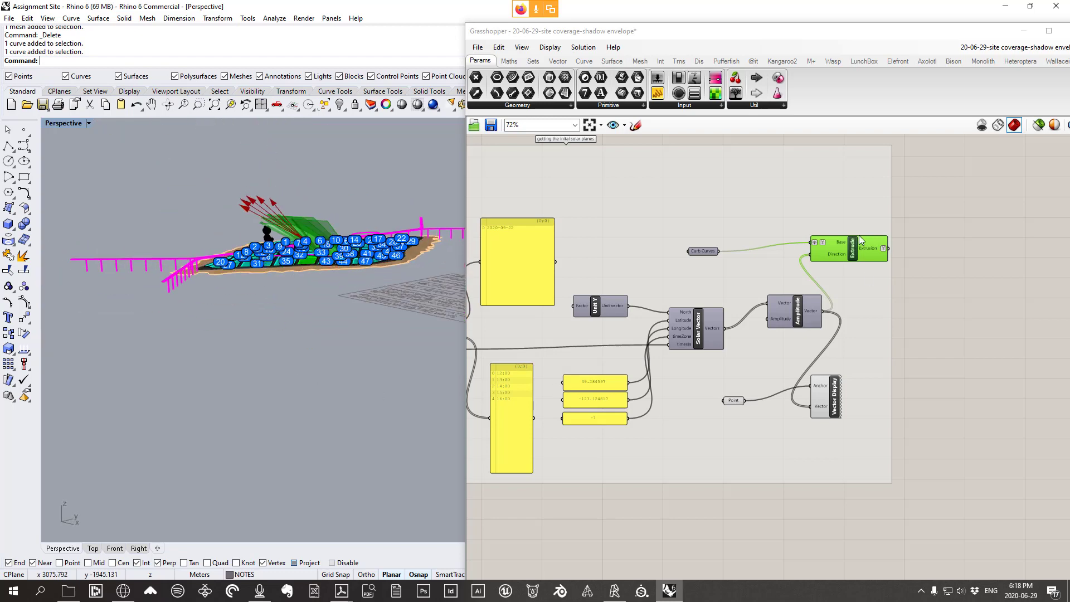
Paste the copied component groups and place them below the solar-vector definition
scroll(909, 253, "down", 8)
double_click(929, 329)
right_click_drag(934, 335, 862, 343)
key("ctrl+v")
scroll(838, 360, "up", 2)
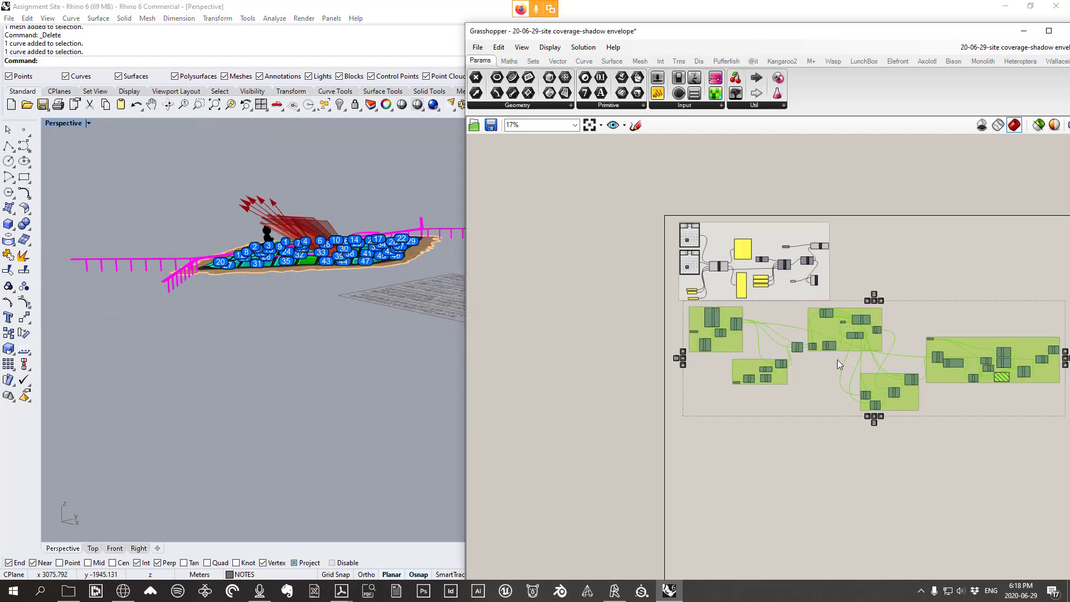
left_click_drag(822, 313, 824, 448)
left_click(854, 396)
Review the pasted deconstruct-mesh and elevation-testing groups, then return to the solar definition
right_click_drag(854, 396, 798, 289)
scroll(750, 378, "up", 7)
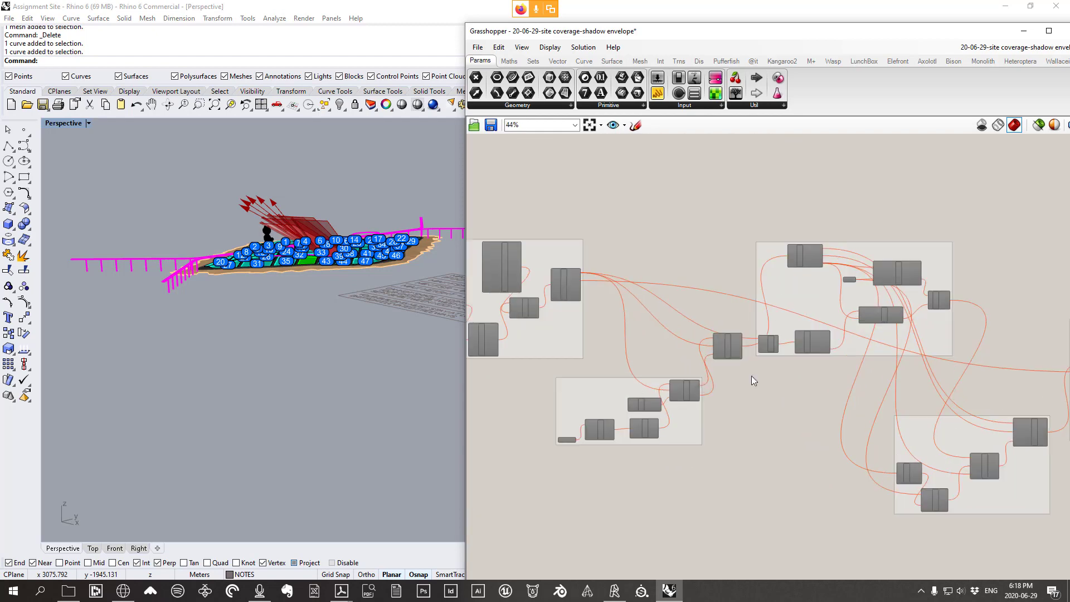
right_click_drag(569, 375, 749, 396)
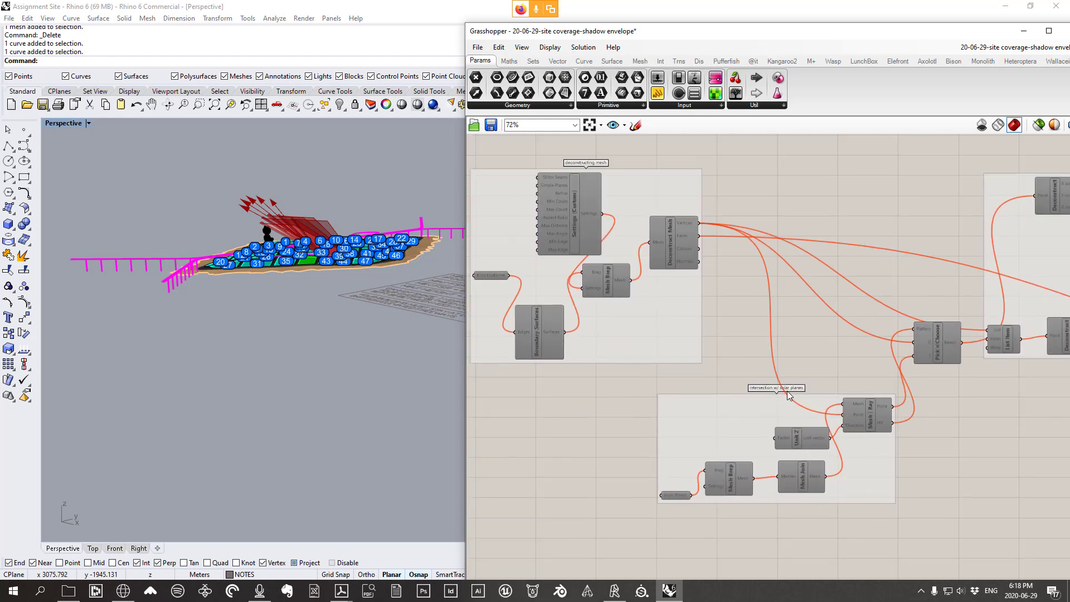
right_click_drag(813, 350, 764, 546)
scroll(744, 377, "down", 6)
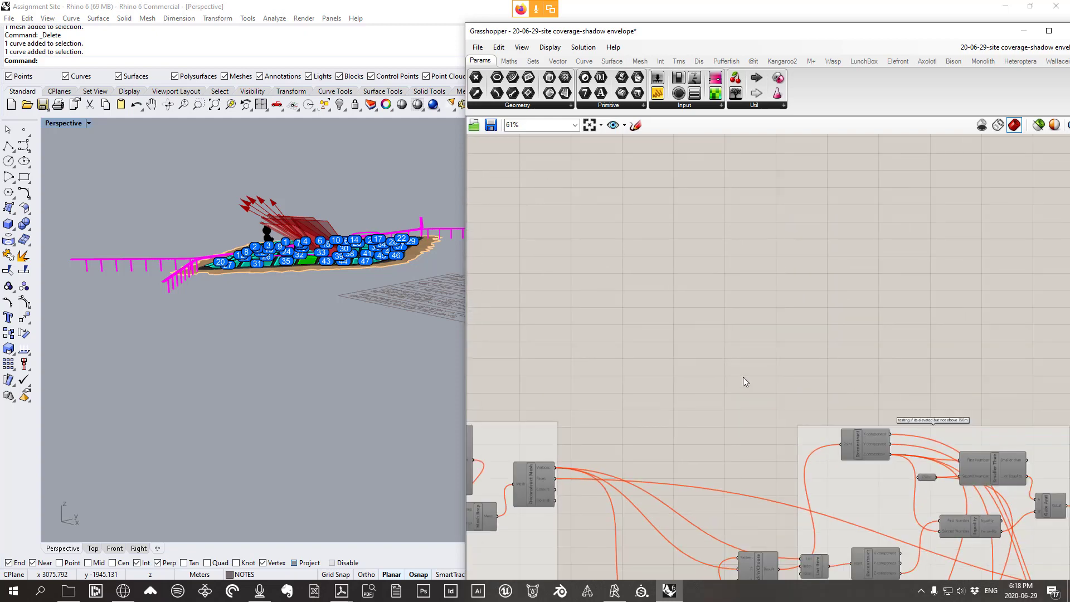
right_click_drag(731, 323, 767, 477)
right_click_drag(337, 228, 327, 269)
scroll(335, 268, "up", 3)
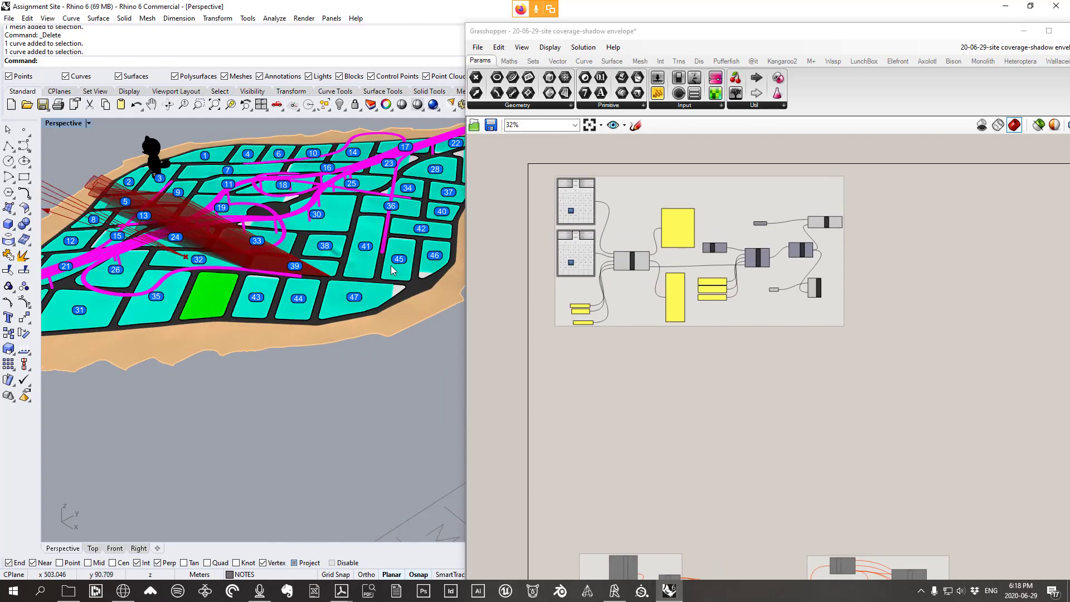
left_click_drag(736, 38, 701, 53)
right_click_drag(223, 270, 262, 233)
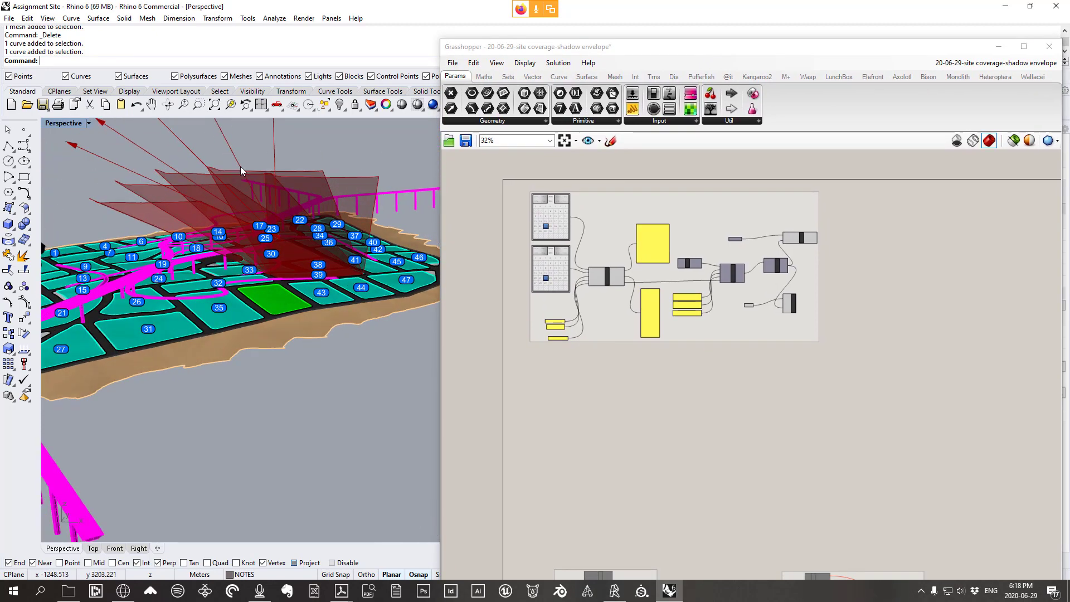
left_click_drag(659, 50, 645, 543)
scroll(505, 310, "down", 7)
right_click_drag(504, 310, 660, 447)
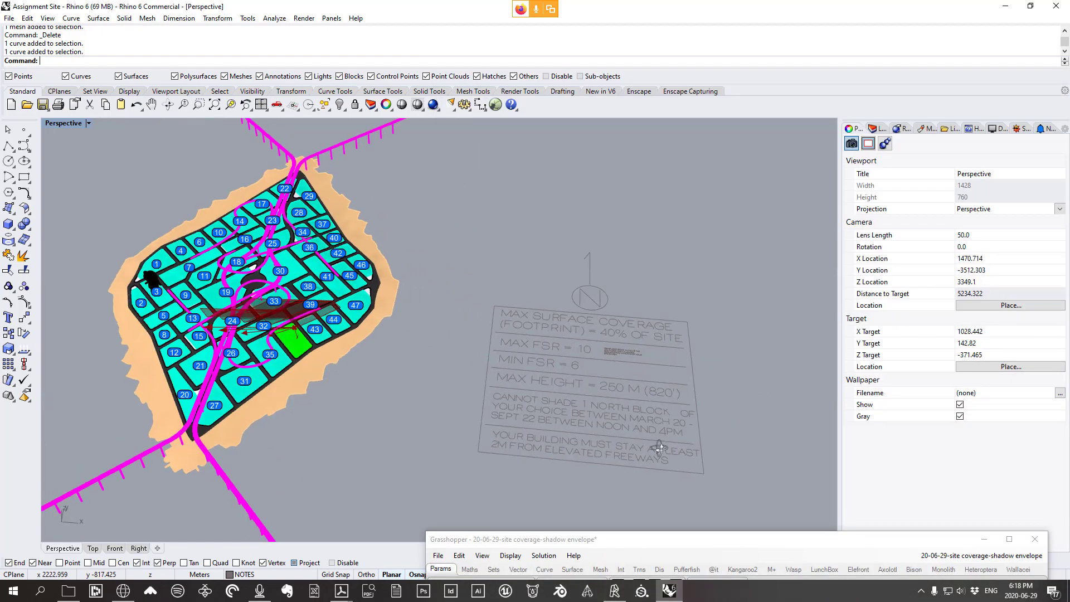
scroll(547, 394, "up", 5)
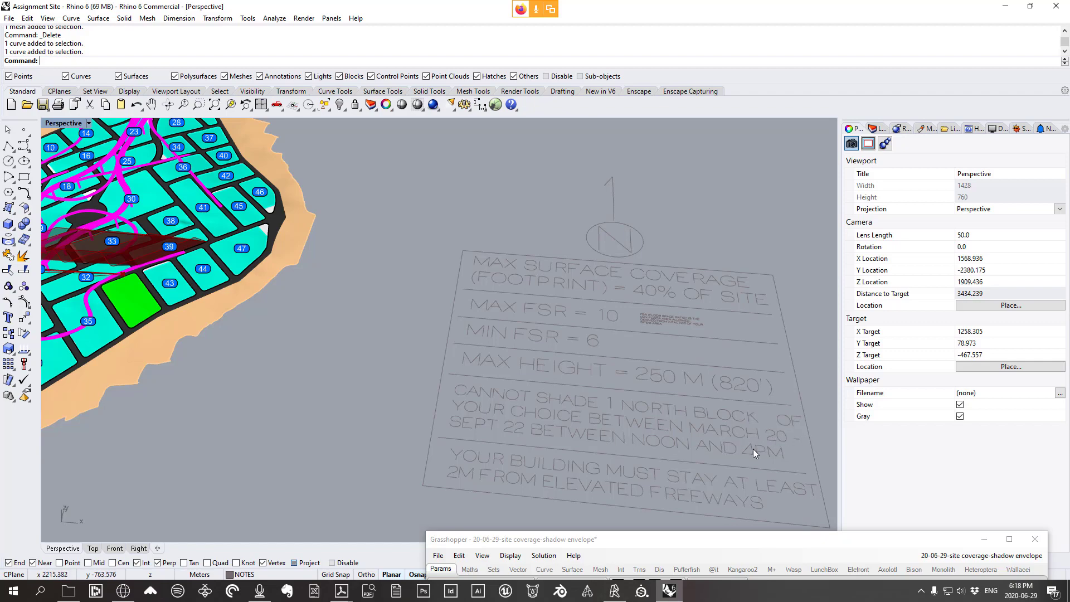
right_click_drag(273, 278, 232, 261)
scroll(319, 266, "down", 4)
scroll(193, 306, "up", 8)
scroll(295, 252, "down", 2)
right_click_drag(297, 253, 309, 213)
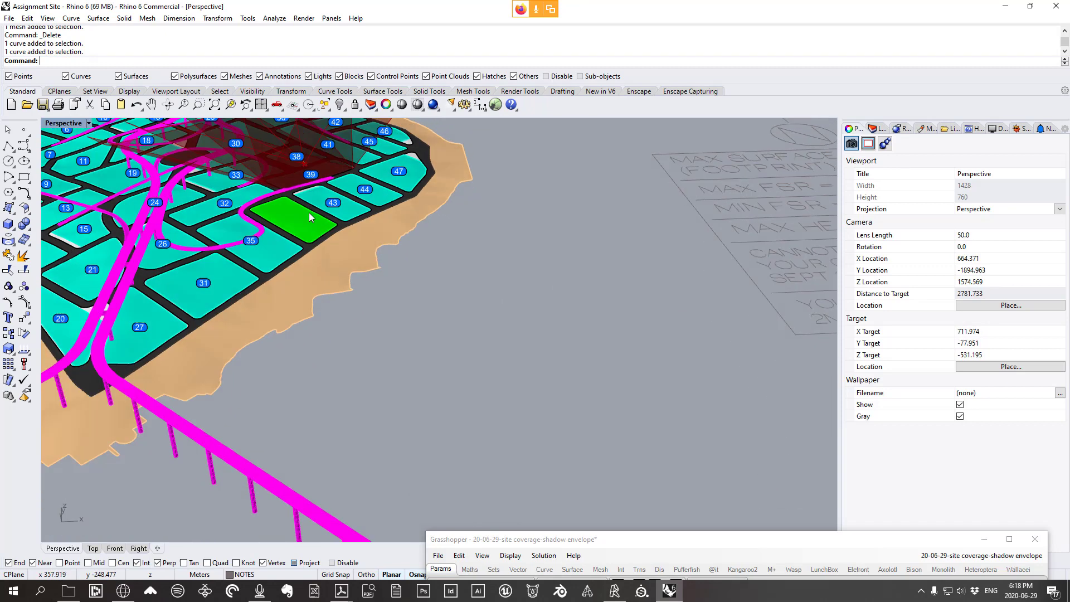
scroll(262, 198, "up", 6)
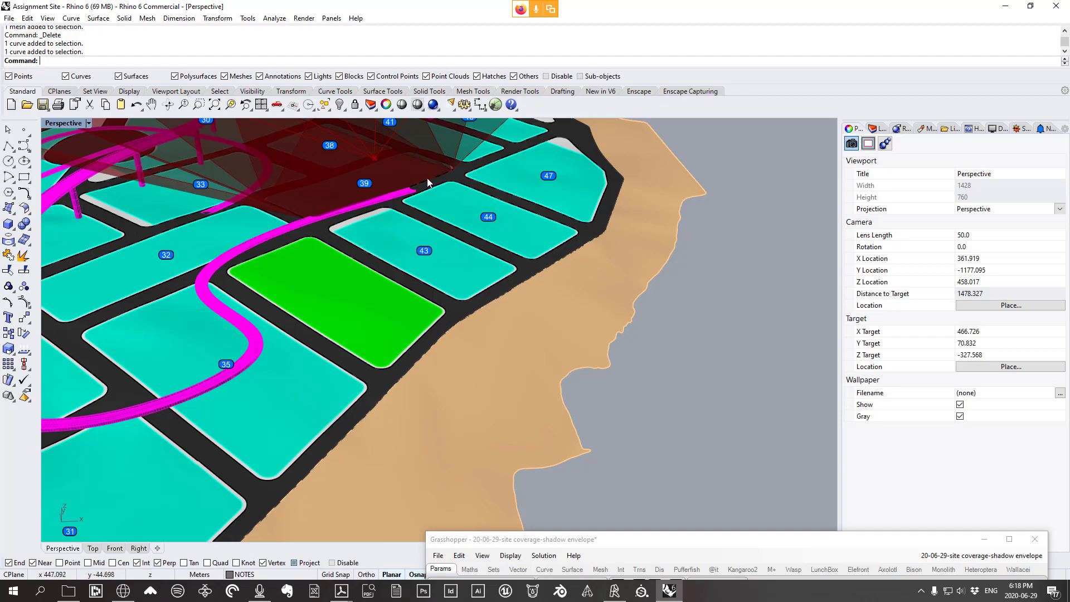
scroll(428, 179, "down", 2)
right_click_drag(393, 192, 400, 208)
scroll(336, 220, "down", 4)
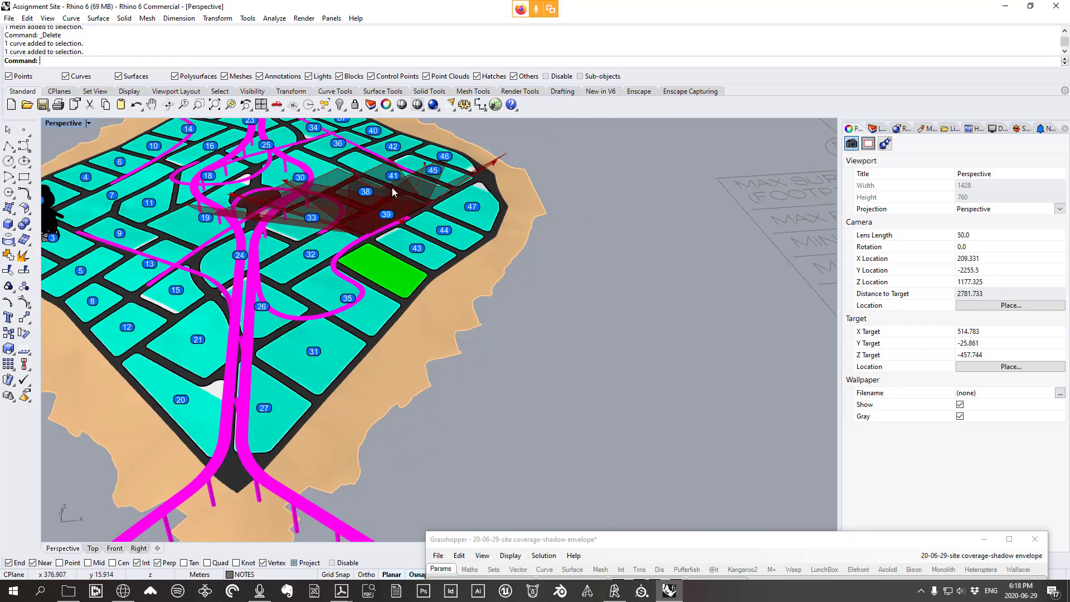
scroll(457, 301, "down", 6)
scroll(548, 320, "up", 4)
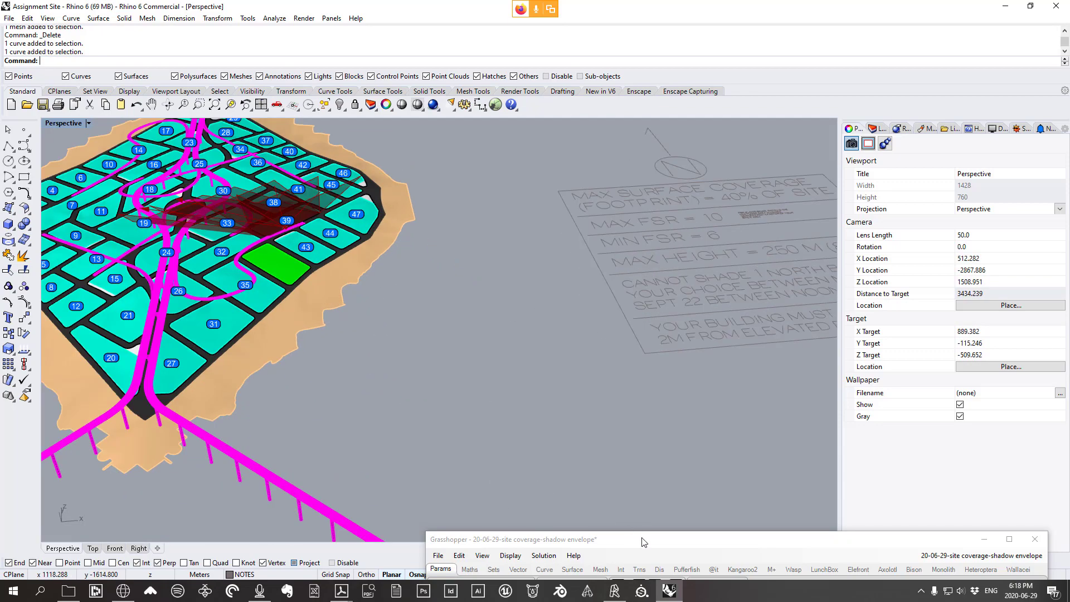
left_click_drag(641, 540, 665, 105)
scroll(613, 290, "up", 4)
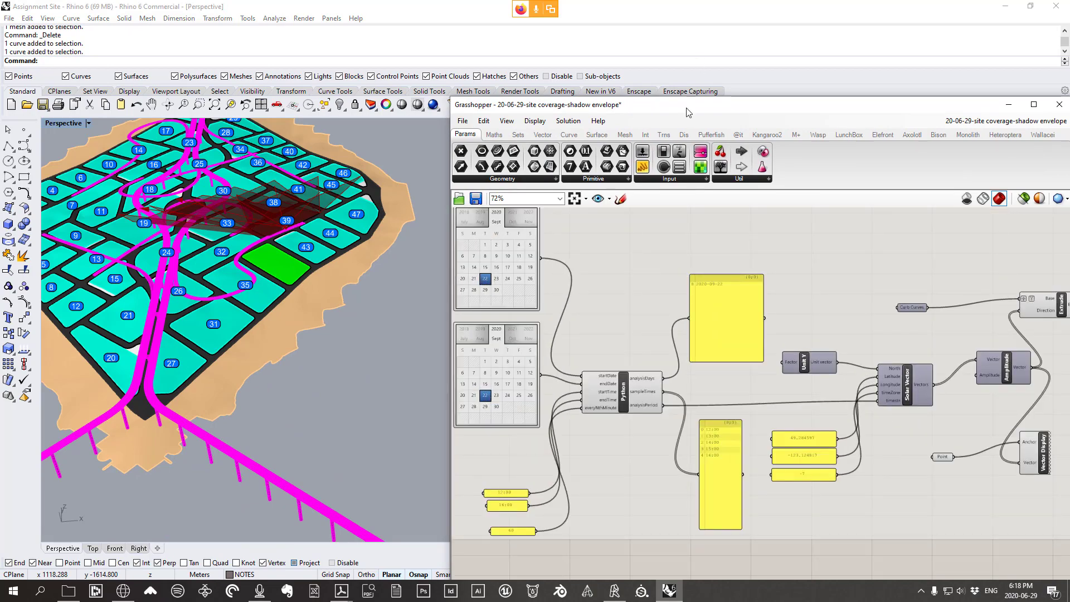
left_click_drag(687, 110, 700, 491)
right_click_drag(667, 352, 619, 329)
Create a layer named 'sept 22 - noon-4PM - envelopes' and bring Grasshopper back over the model
left_click(877, 129)
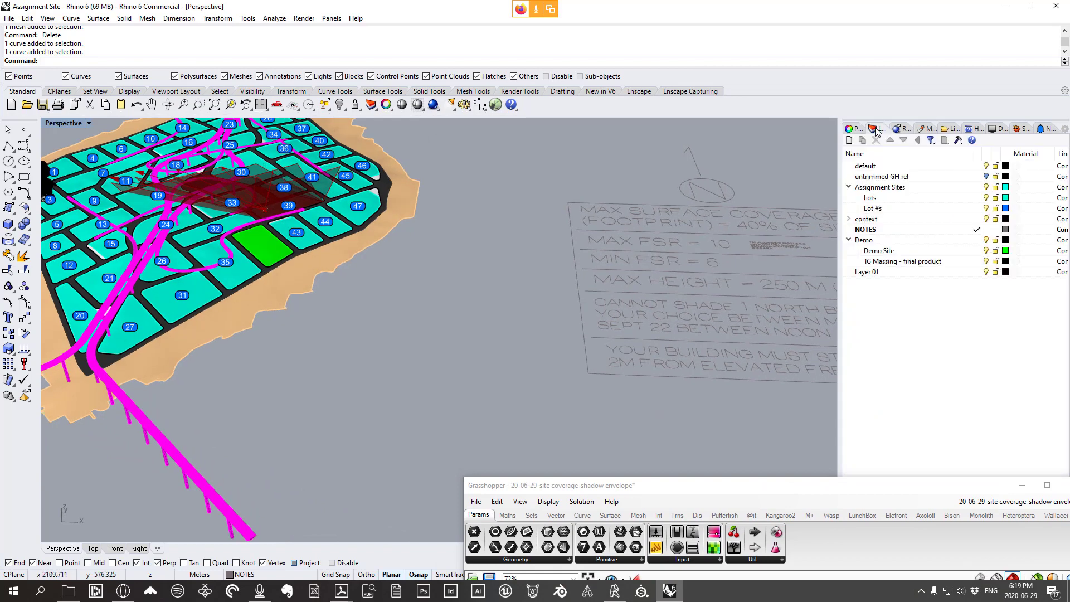
right_click(857, 297)
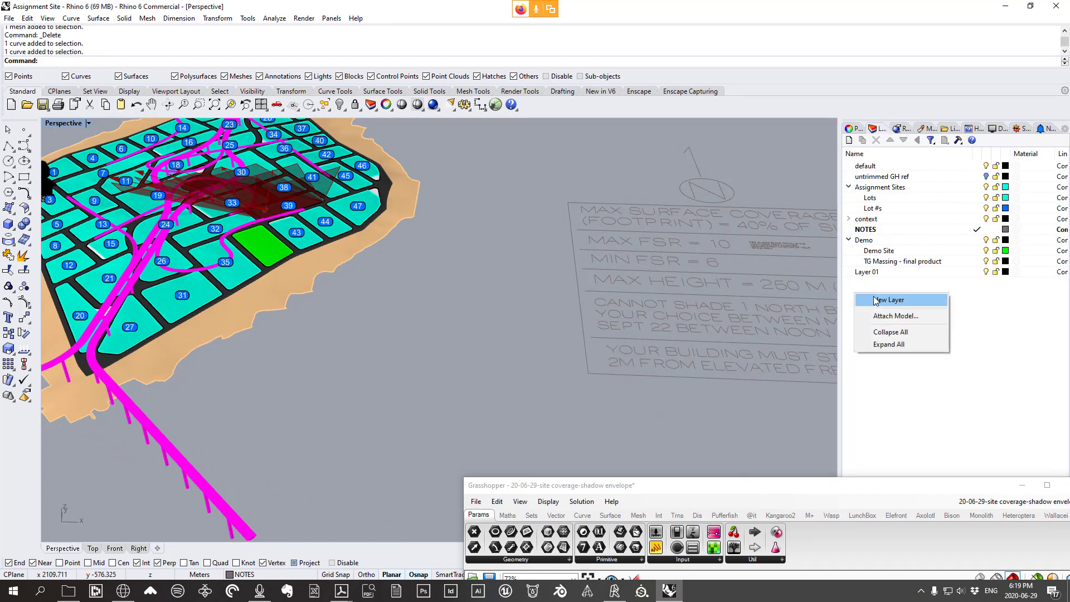
left_click(875, 300)
key("BackSpace")
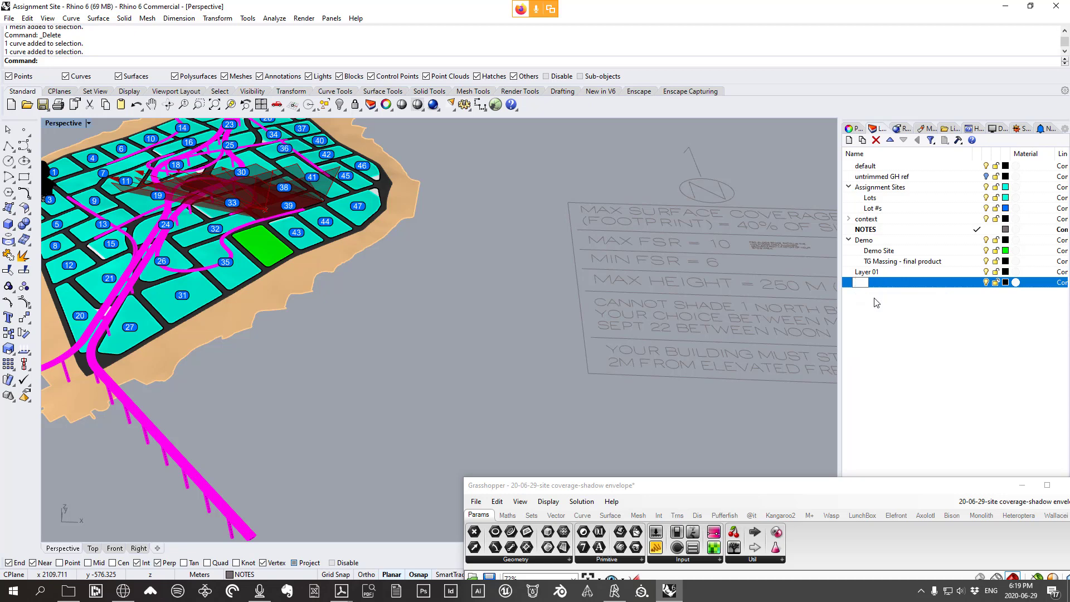
type("sept 22 - noon-4PM - envelopes")
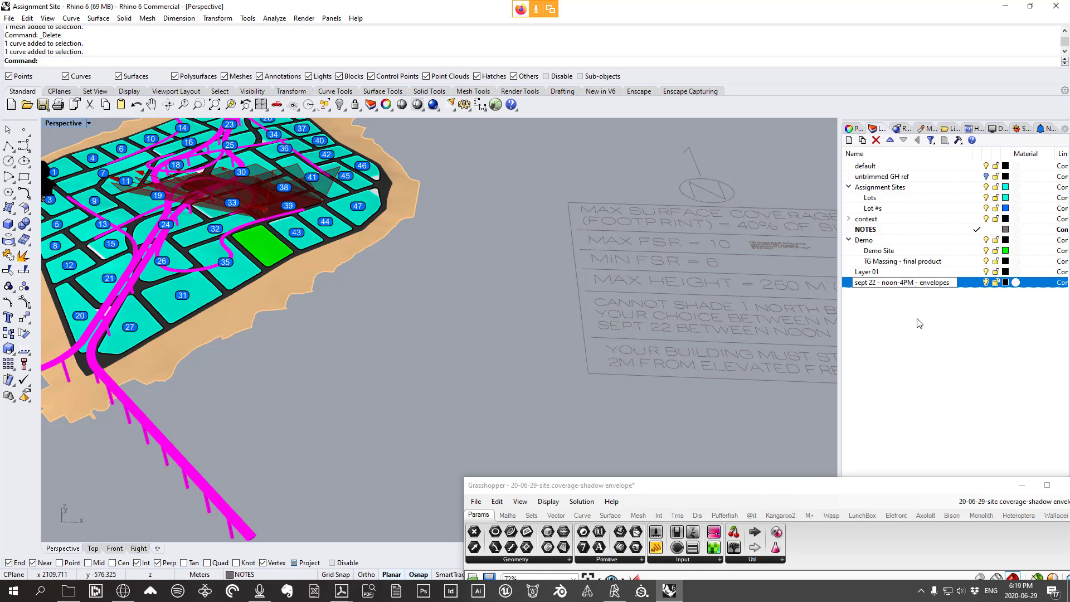
left_click(919, 324)
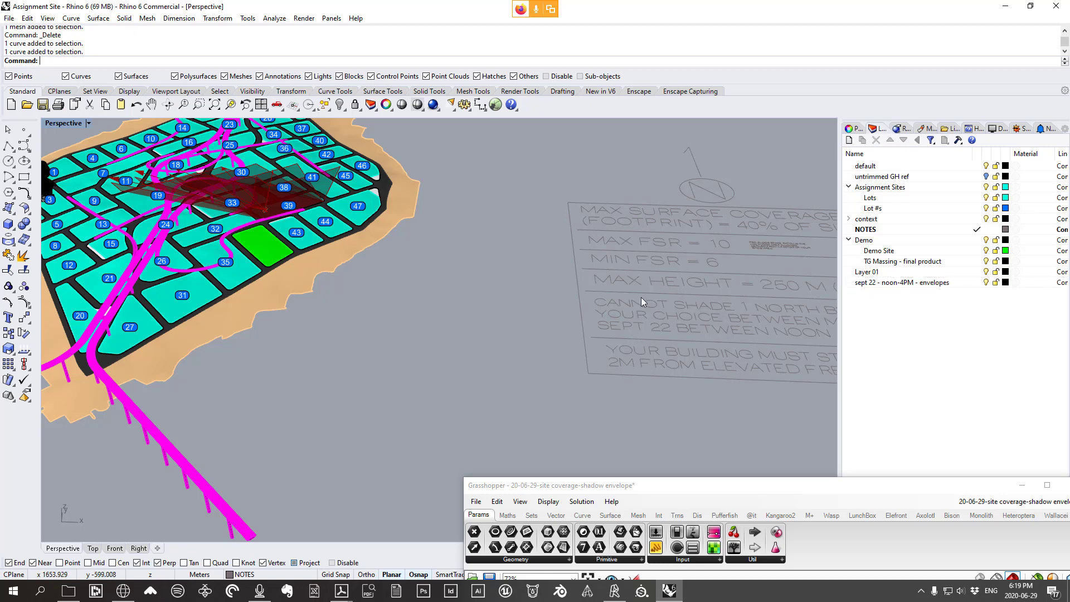
left_click(920, 283)
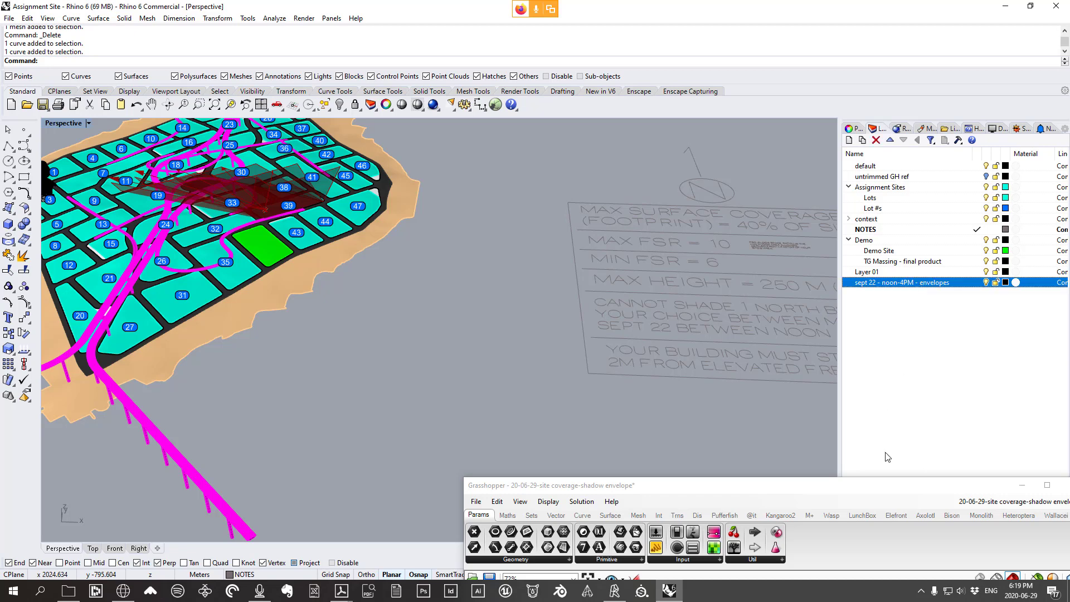
left_click_drag(879, 490, 639, 280)
right_click_drag(837, 485, 664, 450)
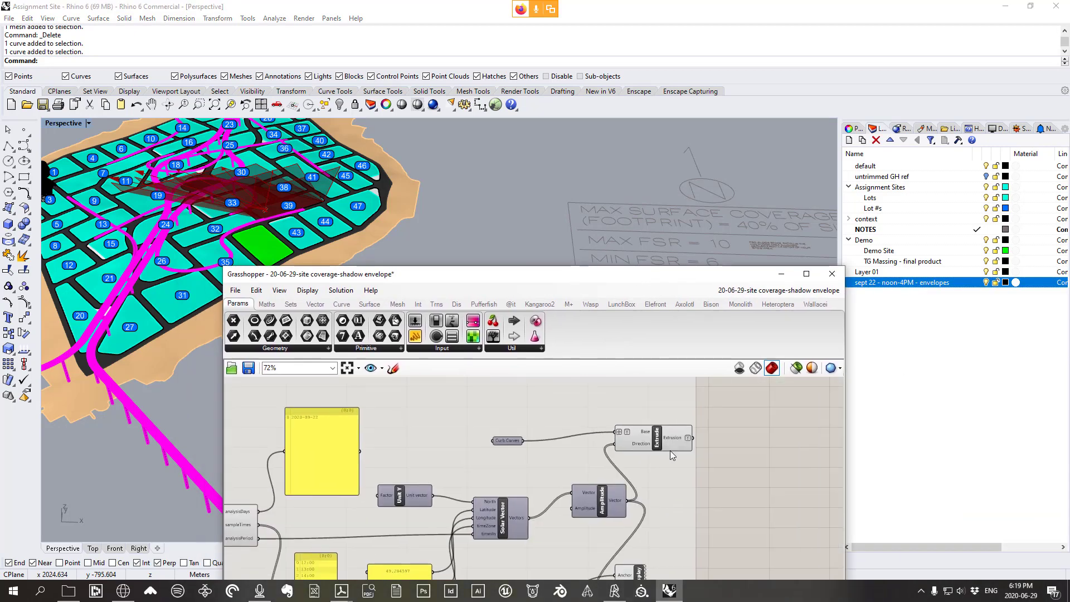
Bake the Extrude component's shadow envelopes onto the 'sept 22 - noon-4PM - envelopes' layer
left_click(665, 440)
left_click_drag(666, 443, 686, 435)
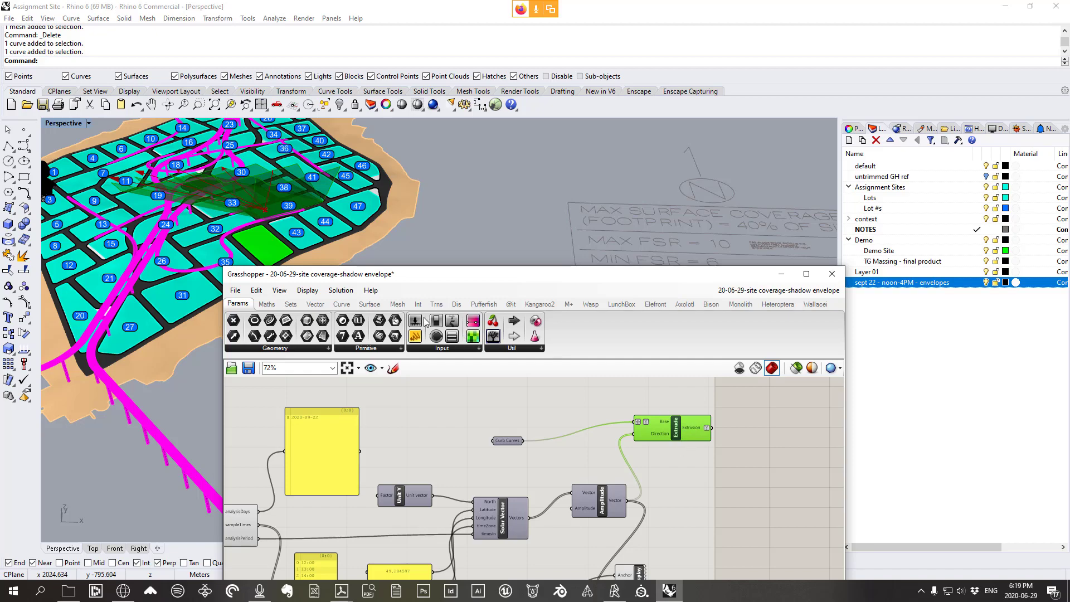
scroll(293, 205, "up", 5)
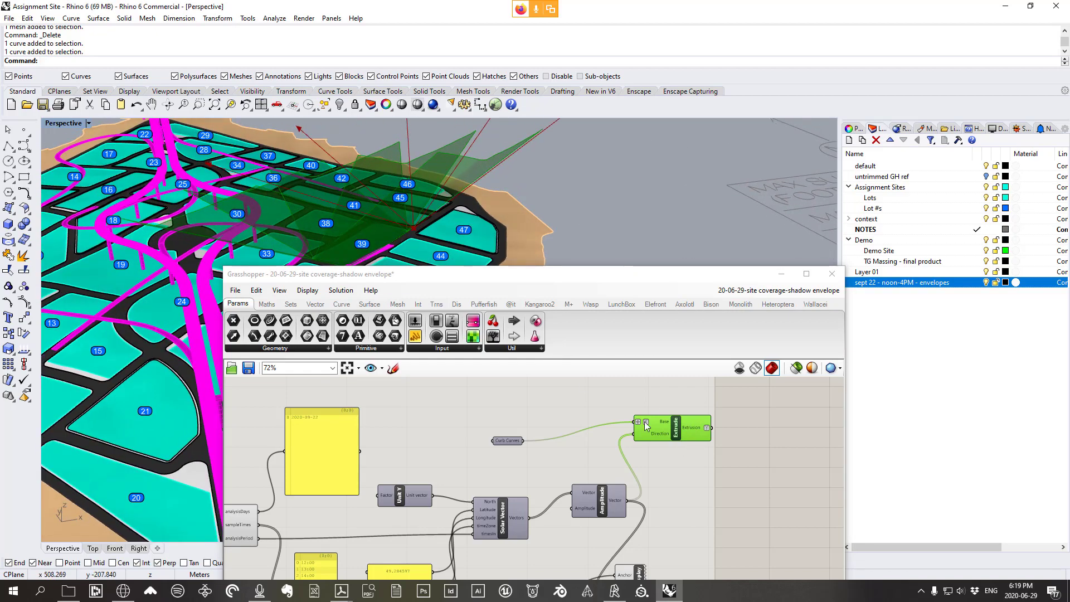
right_click(681, 429)
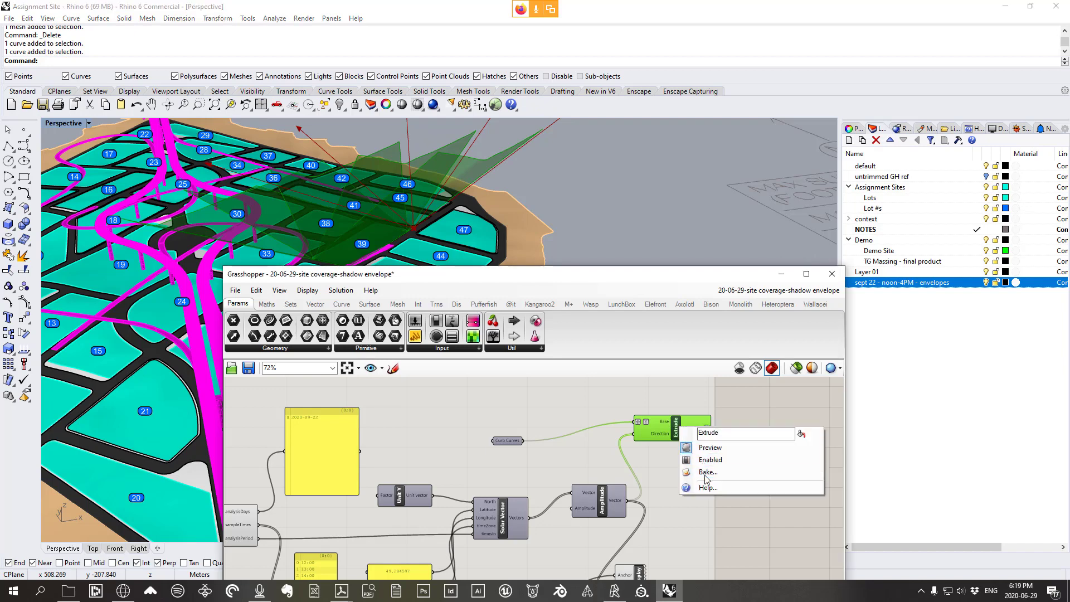
left_click(708, 472)
scroll(739, 419, "down", 1)
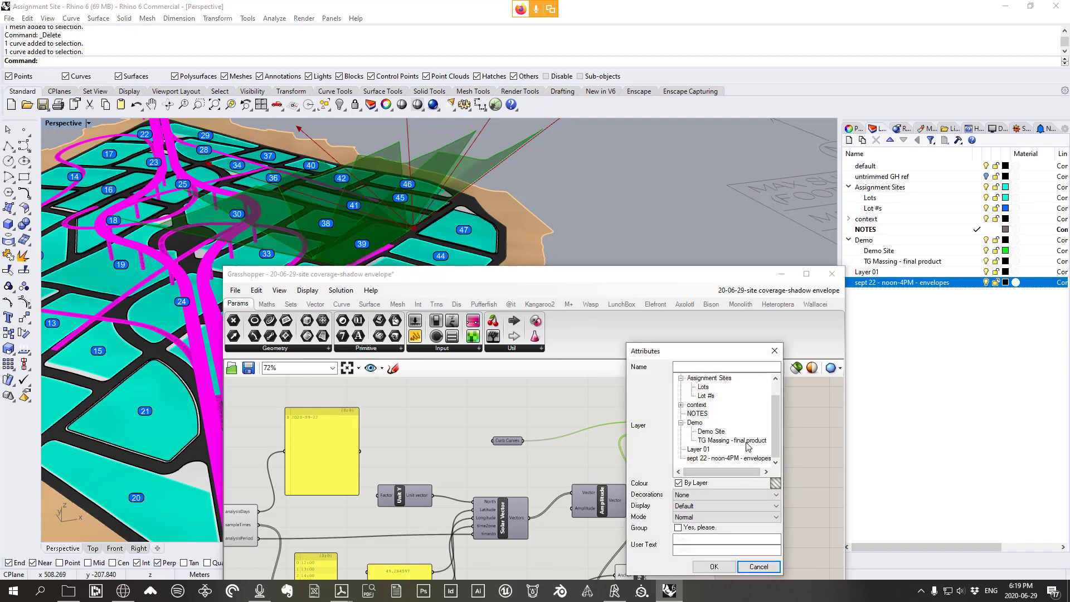
left_click(733, 458)
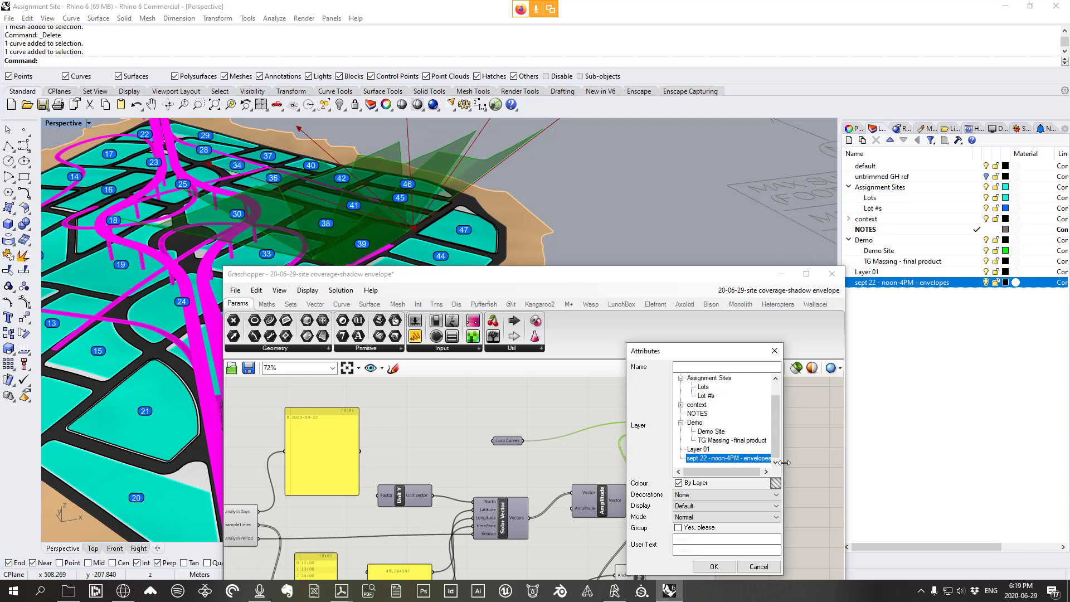
left_click_drag(784, 469, 832, 468)
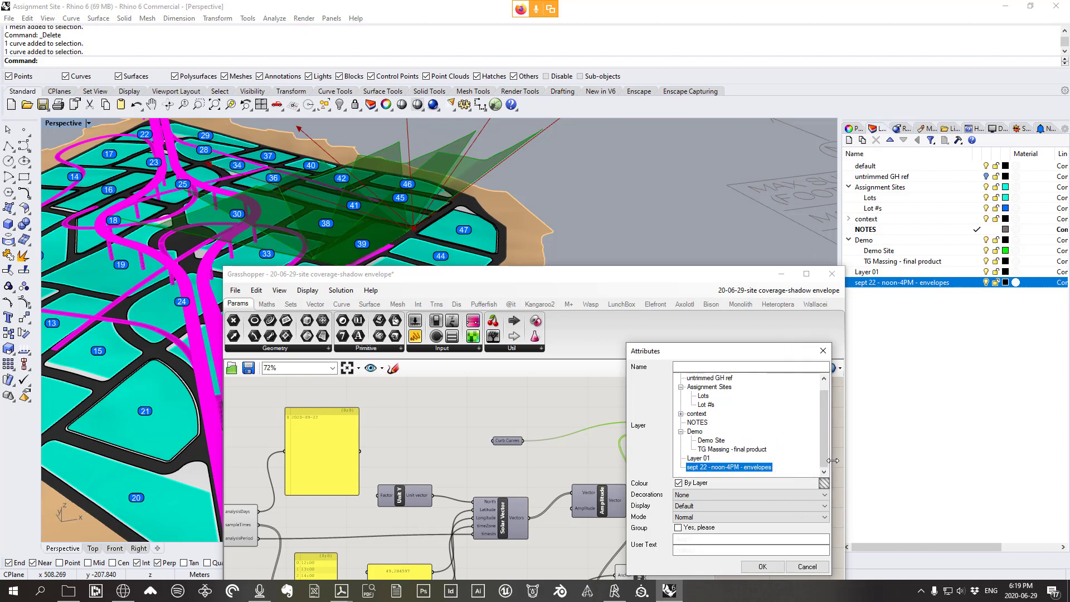
left_click(762, 566)
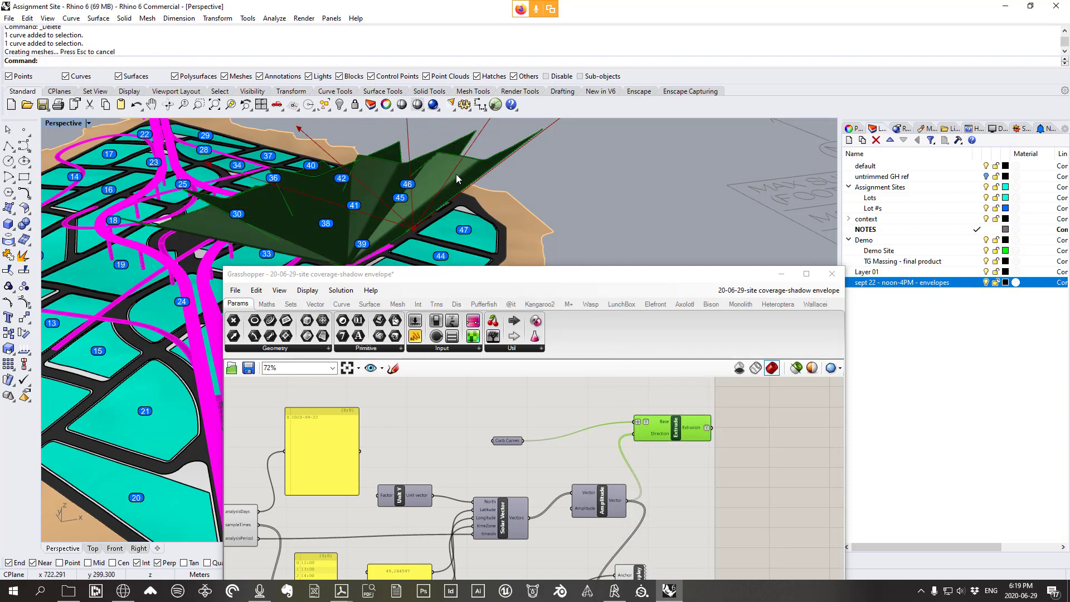
left_click(452, 171)
right_click_drag(460, 171, 507, 240)
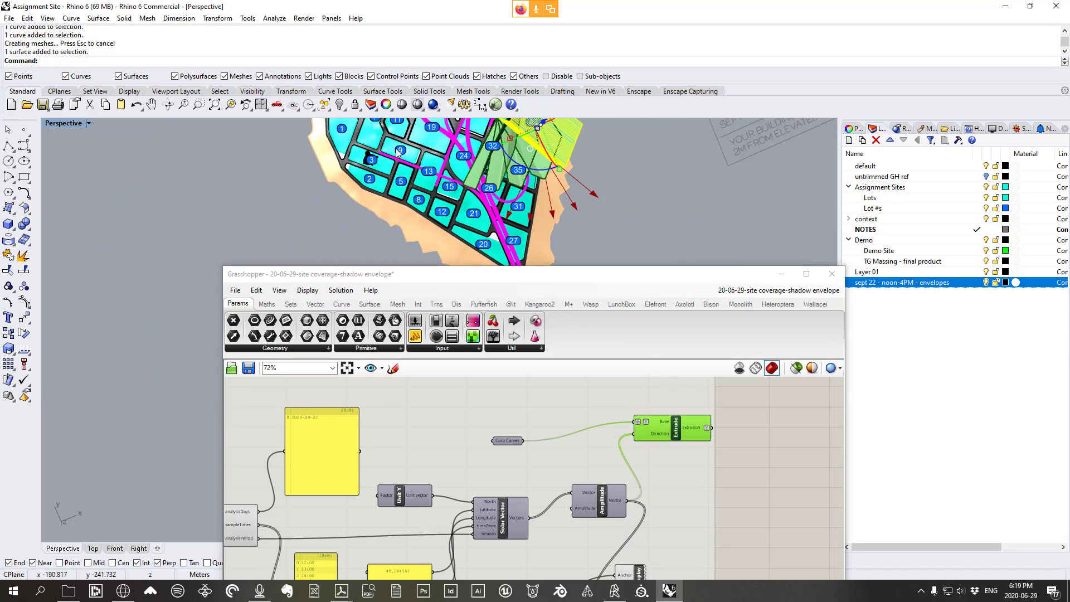
Maximize the Top viewport and centre the baked green envelopes, moving Grasshopper aside
double_click(58, 124)
double_click(58, 124)
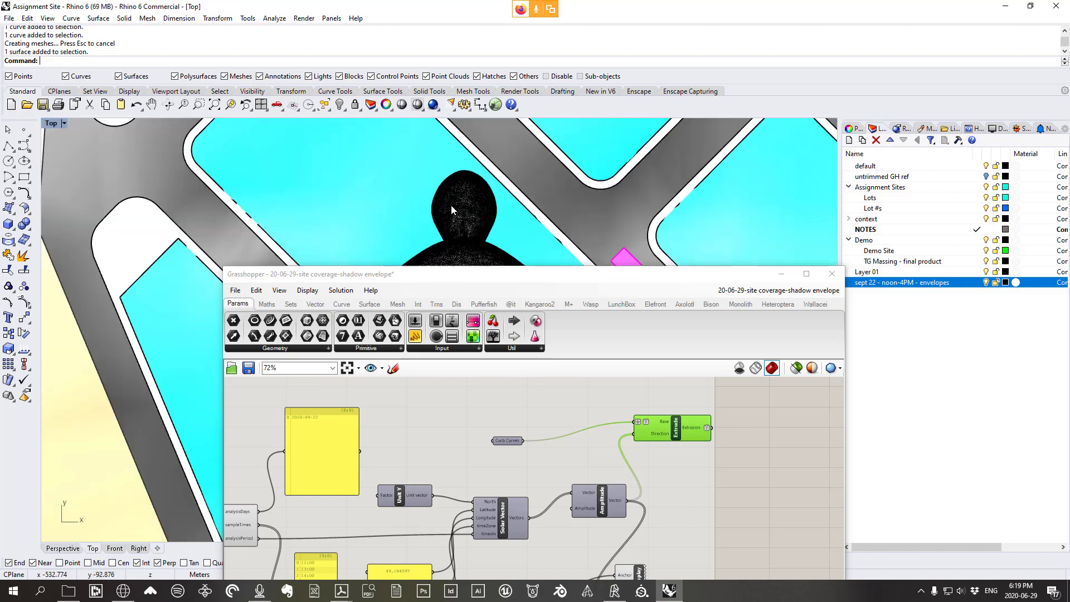
scroll(558, 245, "down", 5)
left_click_drag(582, 294, 568, 401)
right_click_drag(703, 281, 500, 218)
scroll(507, 211, "down", 8)
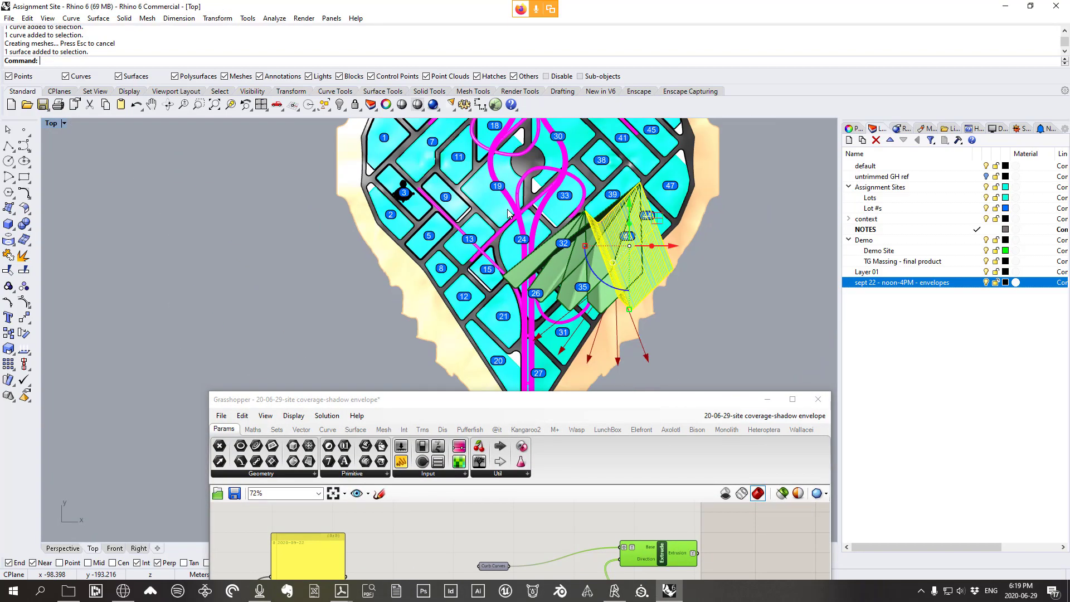
scroll(614, 274, "up", 6)
right_click_drag(600, 265, 599, 265)
scroll(600, 265, "down", 4)
scroll(538, 220, "up", 3)
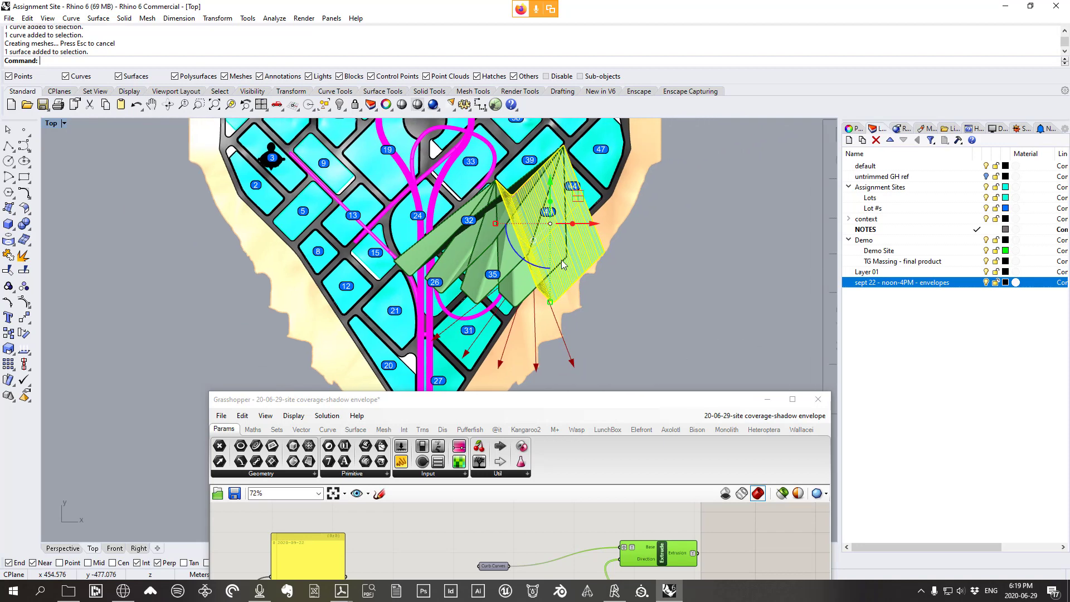
scroll(538, 220, "up", 3)
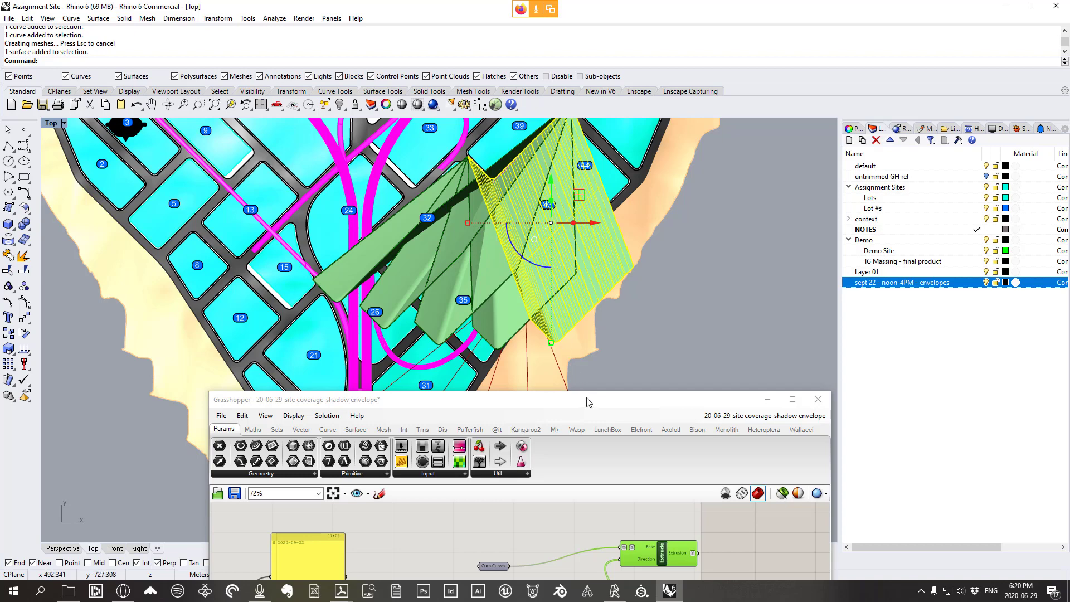
Frame the plan so the noon–4PM shading bylaw notes sit beside the envelopes
left_click_drag(591, 402, 658, 188)
scroll(613, 346, "down", 3)
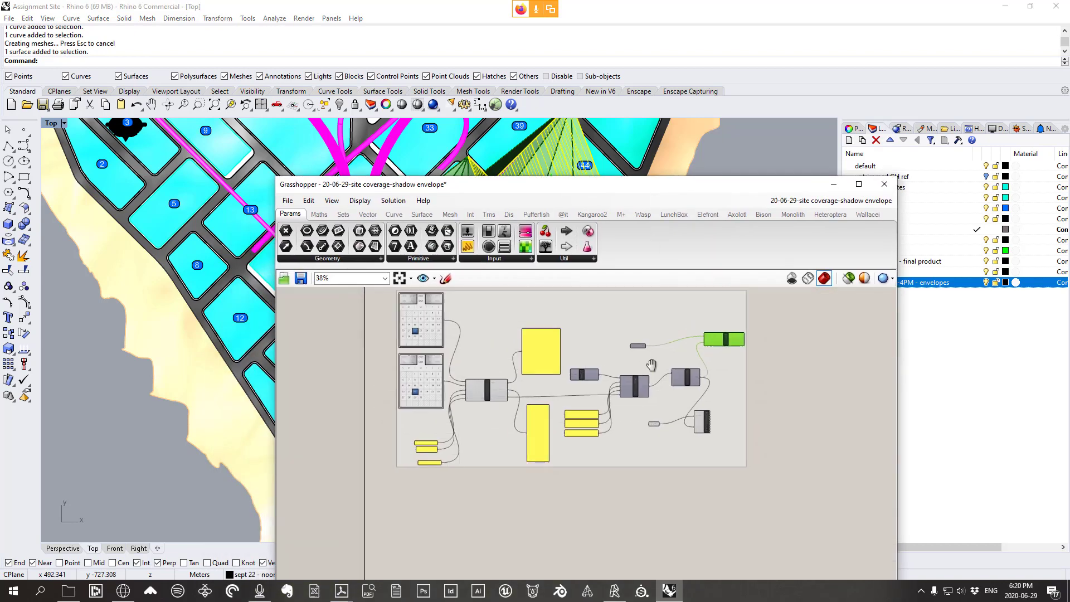
scroll(534, 376, "up", 1)
left_click_drag(741, 185, 540, 319)
scroll(482, 250, "down", 2)
scroll(482, 249, "down", 8)
right_click_drag(611, 248, 518, 198)
scroll(610, 248, "up", 2)
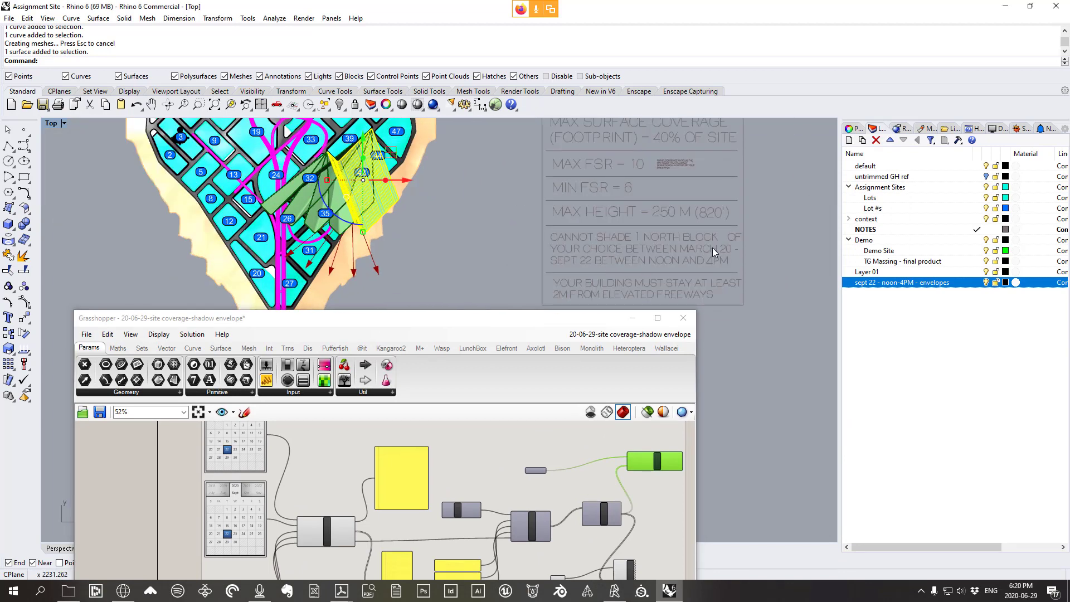
scroll(706, 253, "up", 1)
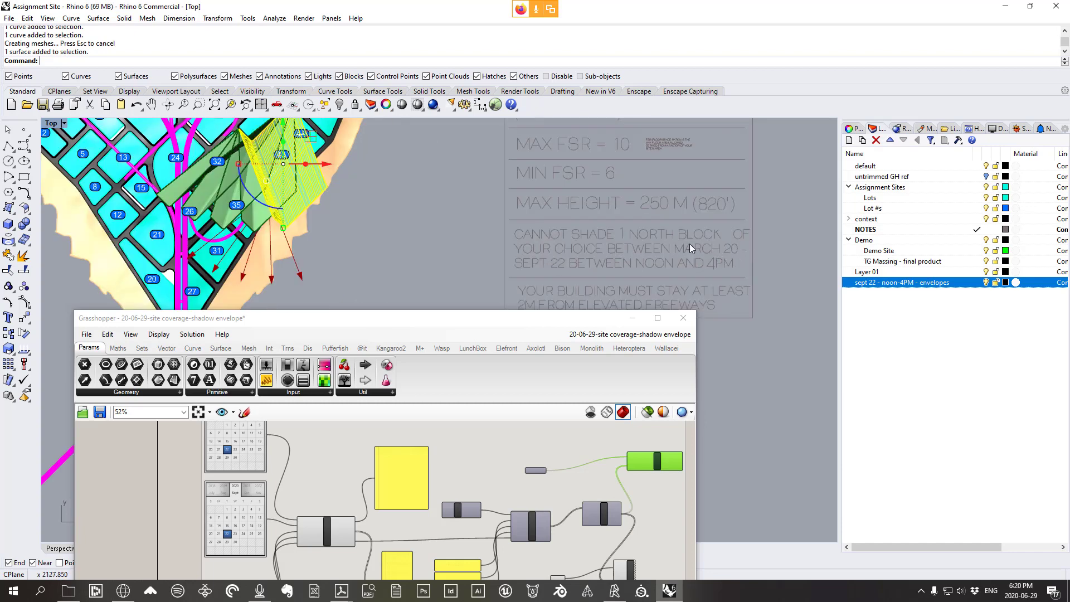
right_click_drag(615, 235, 659, 282)
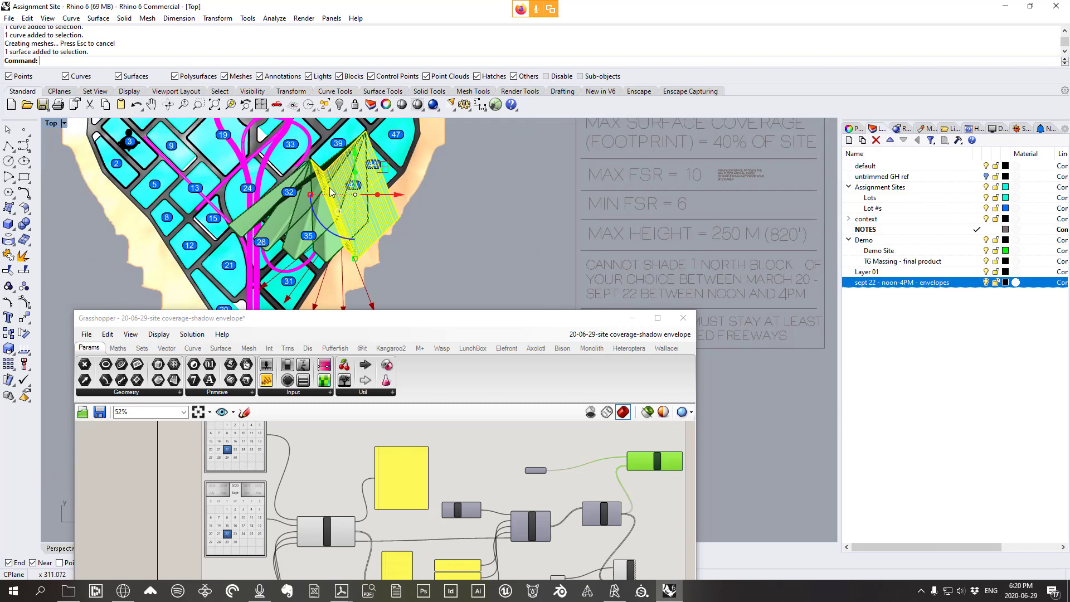
right_click_drag(556, 226, 499, 196)
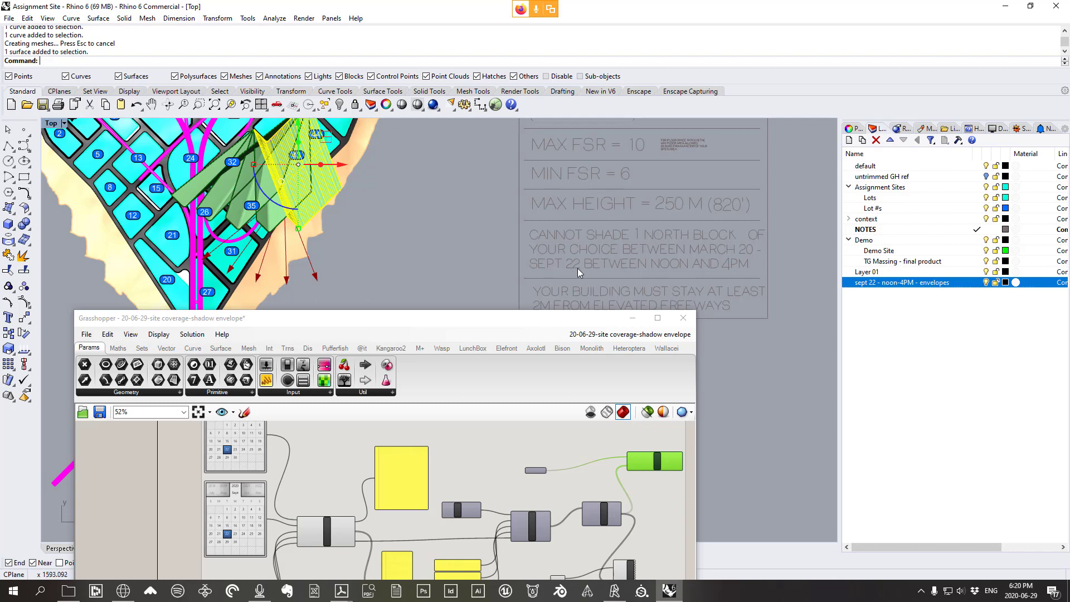
Pan the Top viewport between the shading bylaw notes and the shadow envelopes
right_click_drag(557, 266, 617, 252)
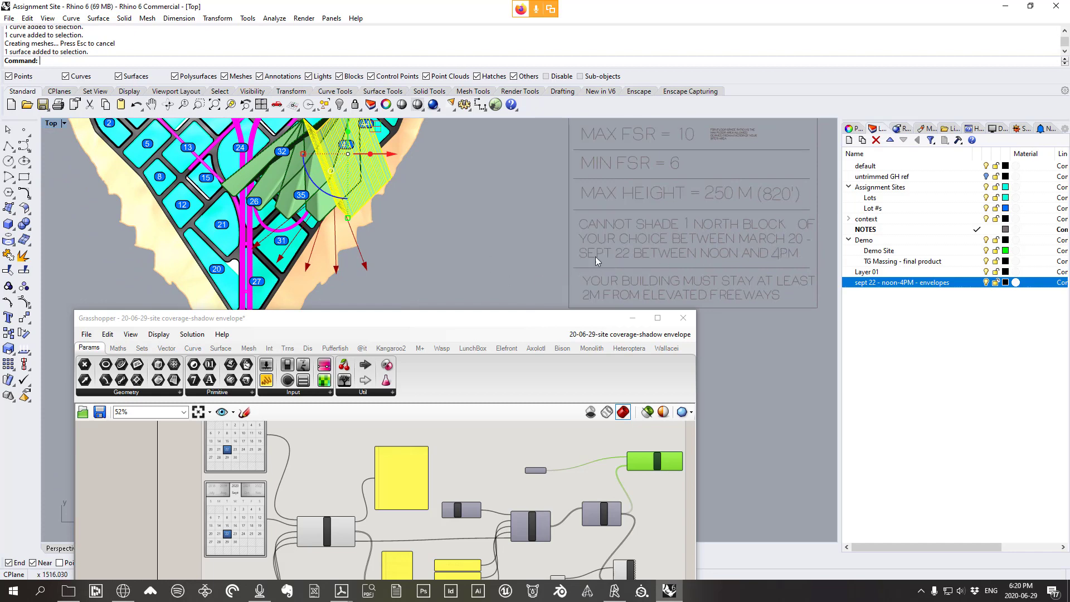
mouse_move(483, 241)
right_mouse_down()
mouse_move(499, 259)
mouse_move(488, 234)
right_mouse_up()
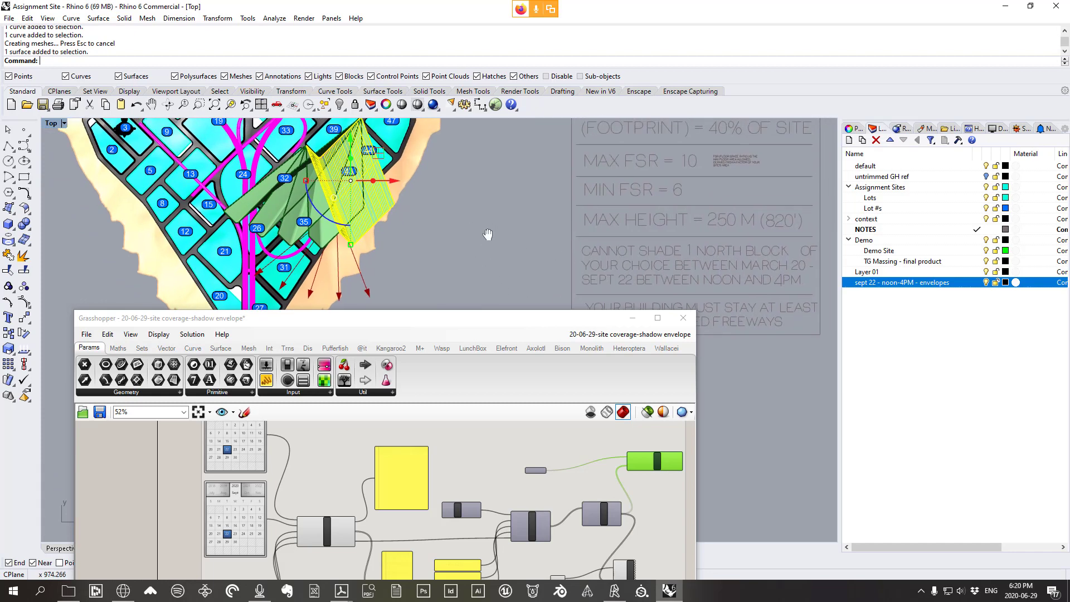
right_click_drag(385, 208, 402, 218)
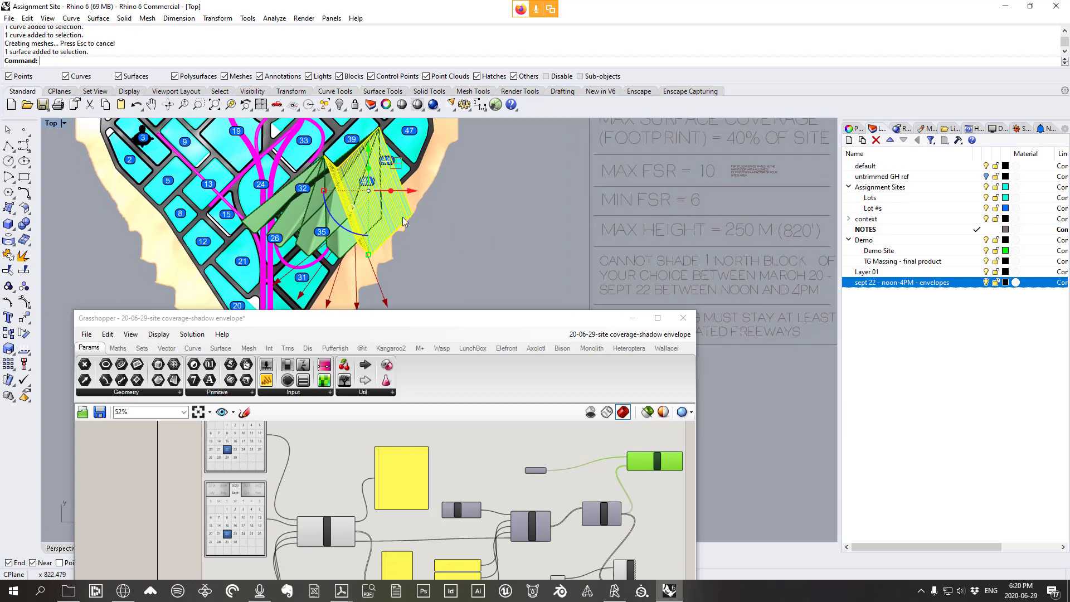
right_click_drag(626, 245, 473, 190)
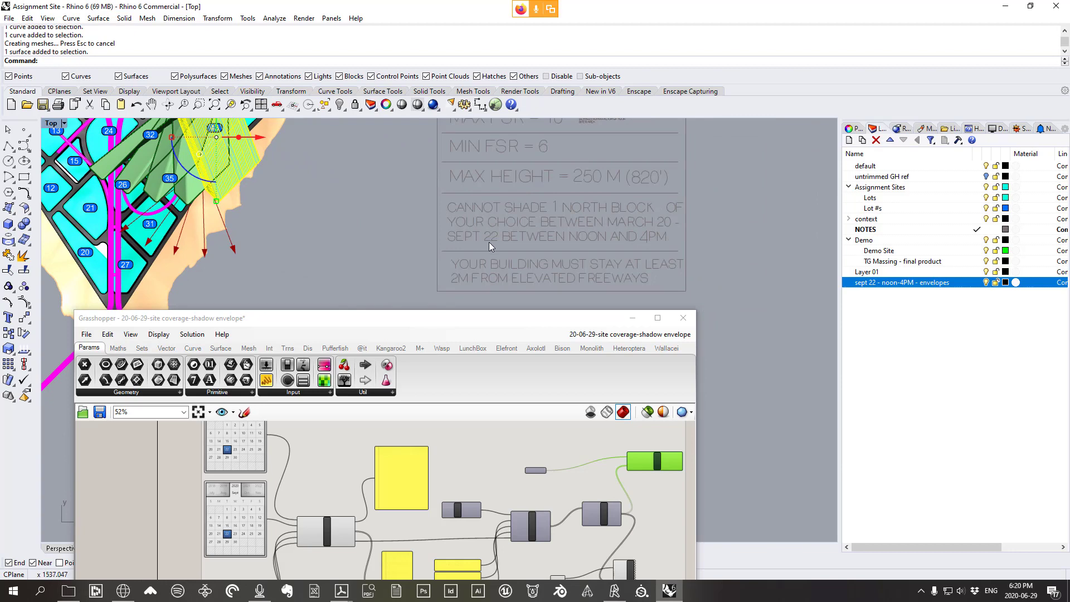
right_click_drag(414, 249, 538, 282)
right_click_drag(394, 207, 433, 225)
scroll(369, 162, "up", 2)
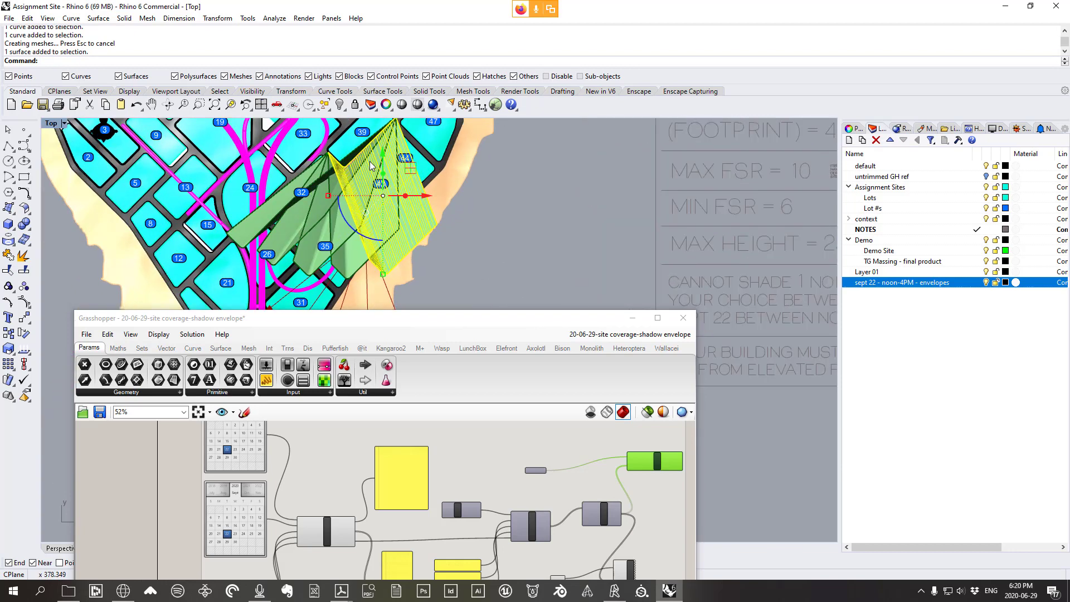
right_click_drag(652, 234, 536, 173)
right_click_drag(645, 192, 622, 192)
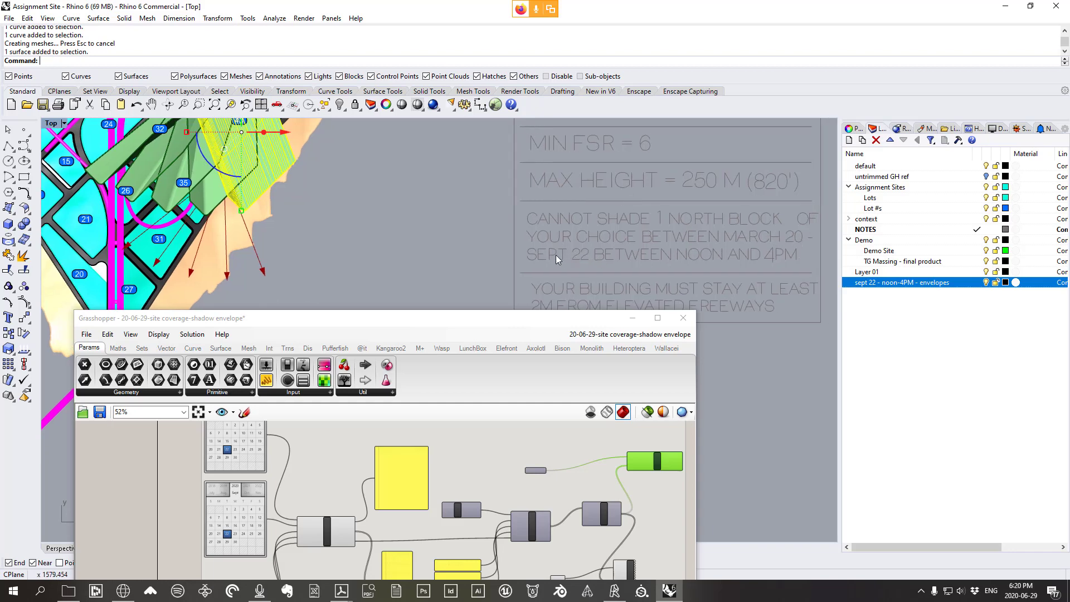
right_click_drag(420, 230, 486, 255)
right_click_drag(291, 175, 313, 196)
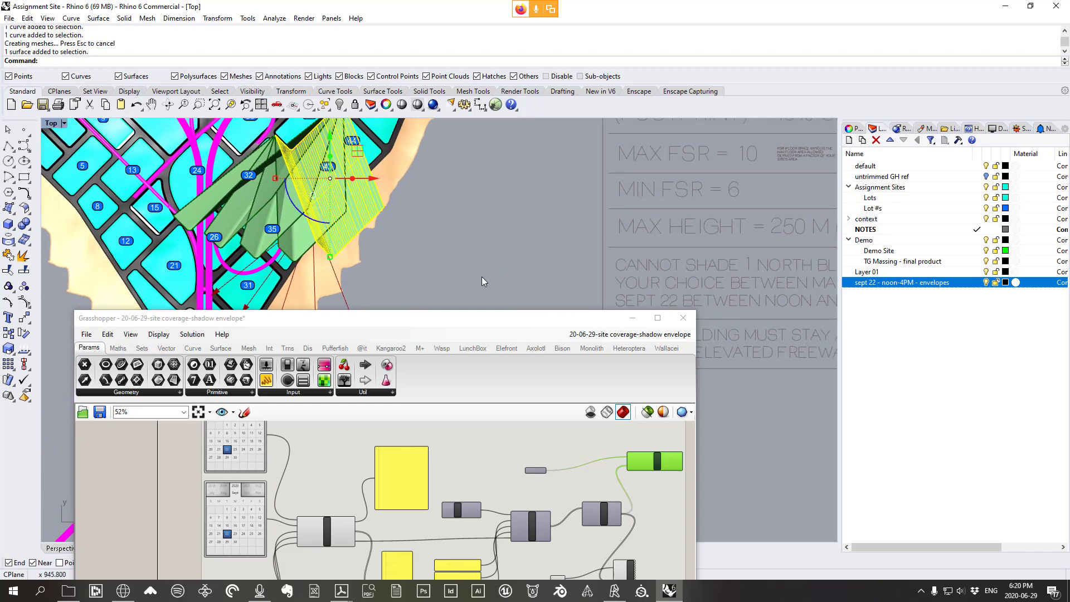
right_click_drag(582, 277, 519, 252)
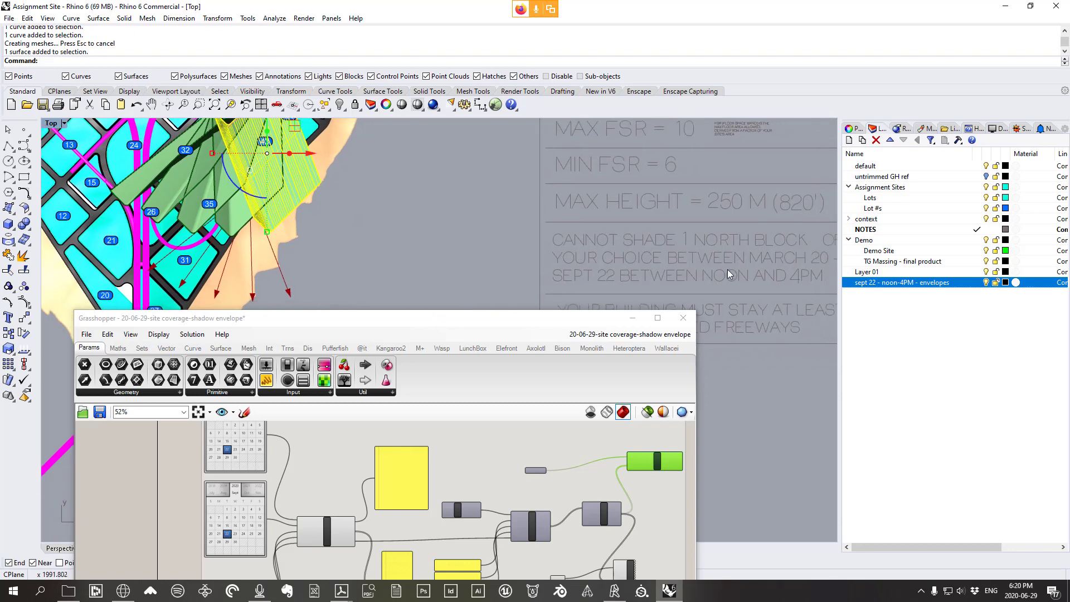
Raise the Grasshopper window and zoom its canvas to 72% on the date calendars
right_click_drag(246, 437, 364, 470)
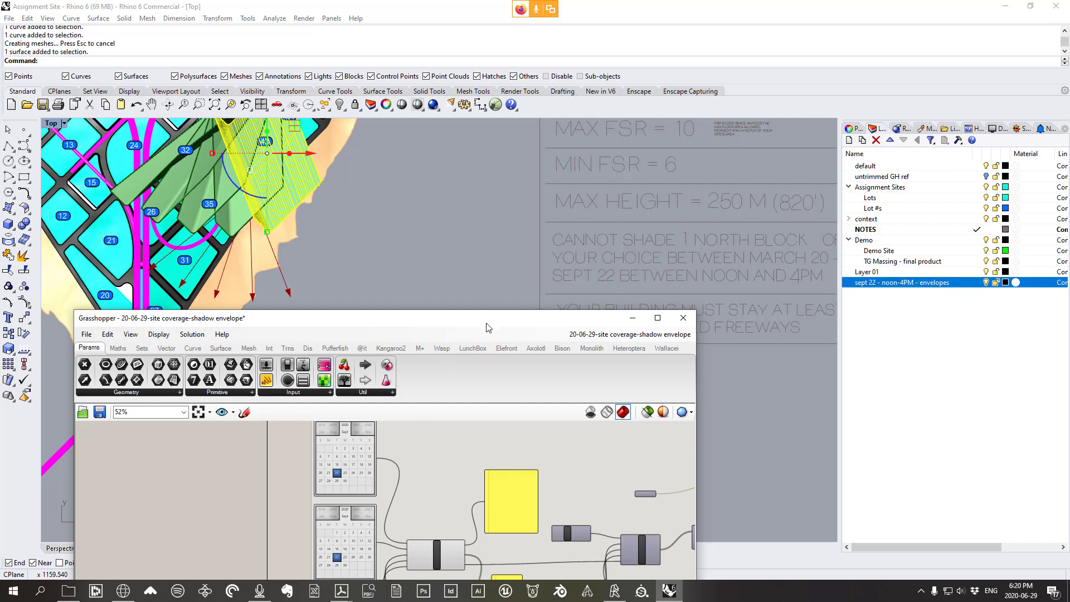
left_click_drag(488, 318, 692, 75)
scroll(562, 212, "up", 1)
right_click_drag(627, 206, 554, 232)
scroll(562, 212, "up", 1)
Lock the solver and set the start date calendar to March 20, 2020
middle_click(402, 254)
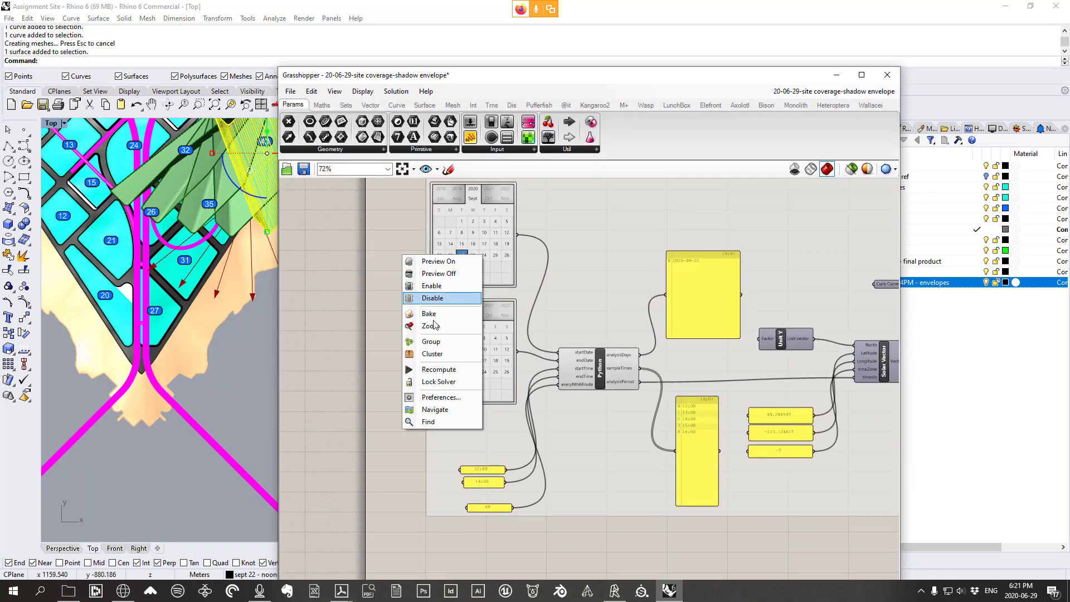
left_click(419, 380)
right_click_drag(413, 364, 413, 379)
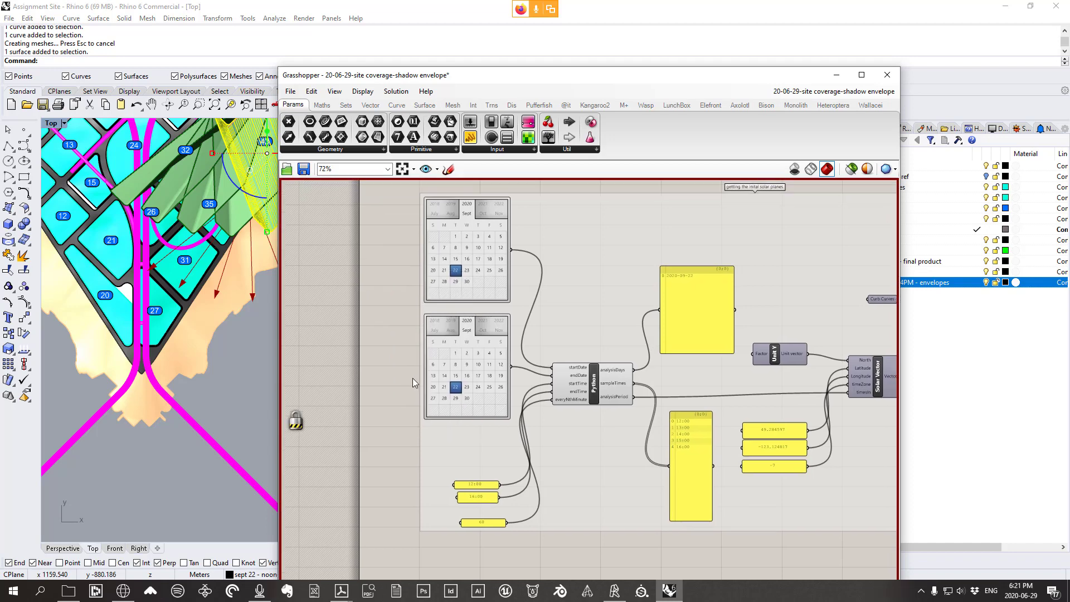
scroll(468, 223, "up", 1)
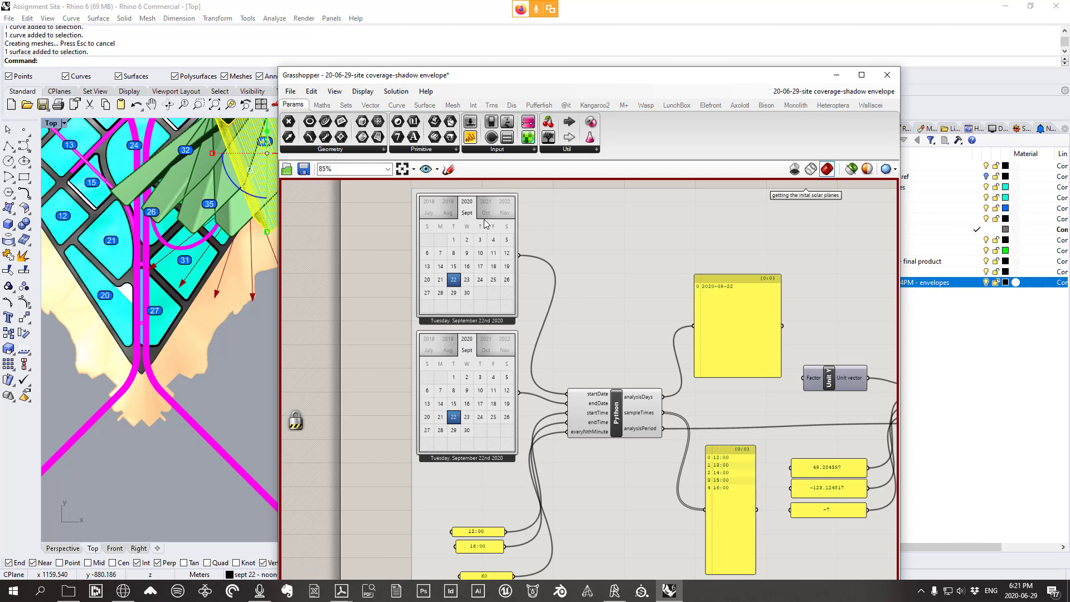
left_click_drag(467, 213, 582, 225)
left_click_drag(620, 87, 584, 40)
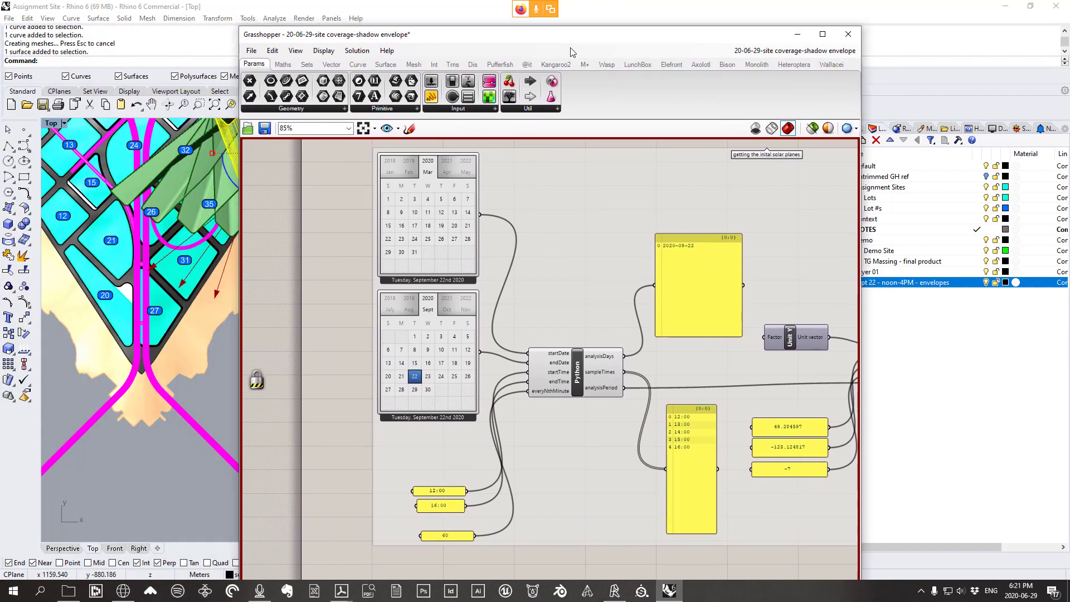
left_click(453, 226)
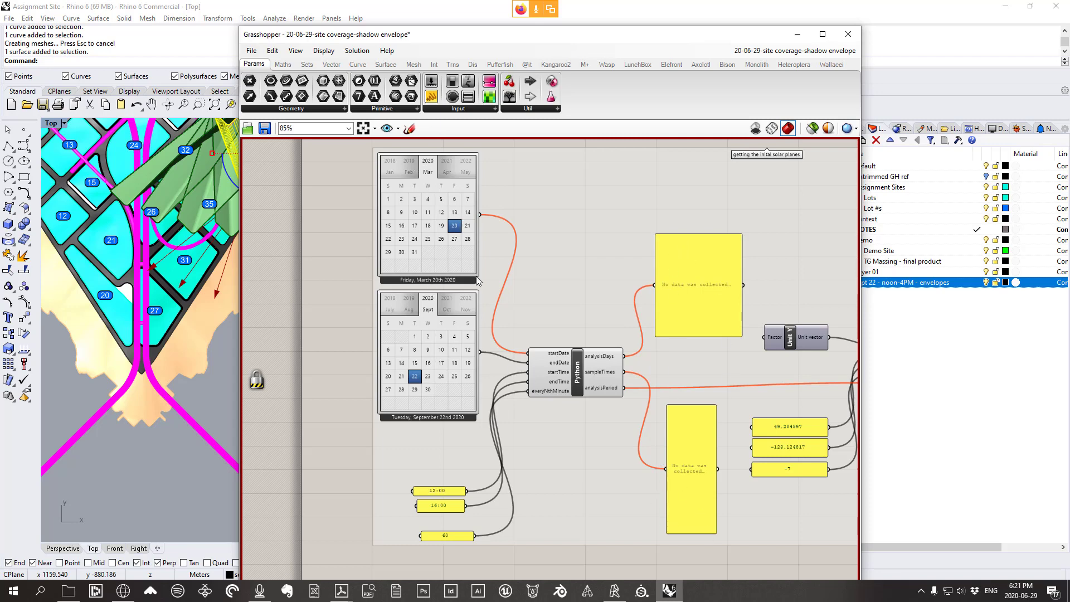
Step the end date calendar back and set it to March 20, 2020 as well
right_click_drag(467, 379, 501, 376)
scroll(472, 302, "up", 2)
scroll(483, 307, "down", 2)
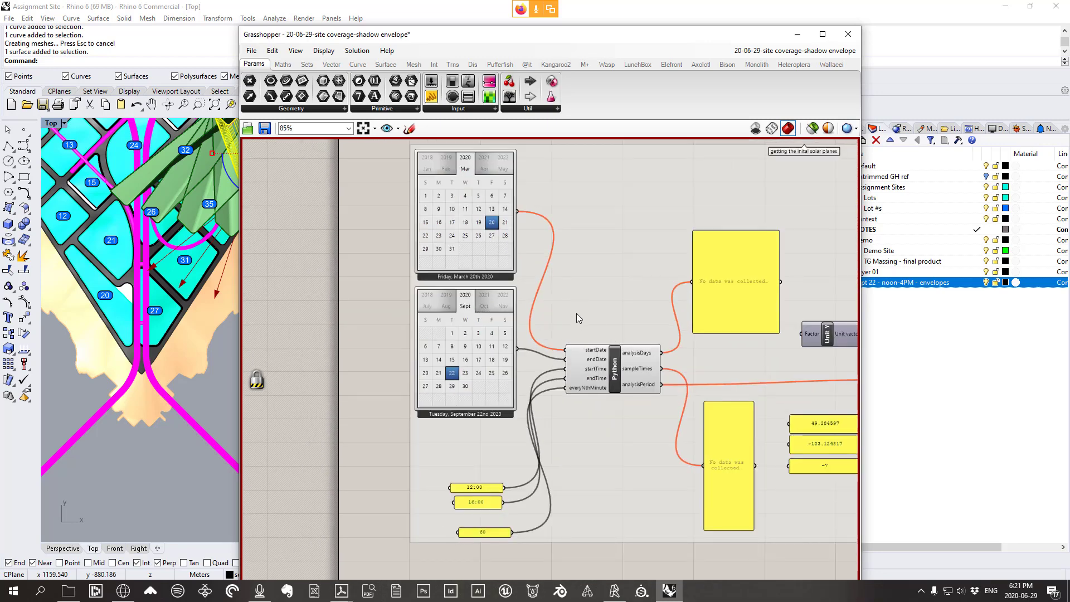
scroll(505, 317, "up", 1)
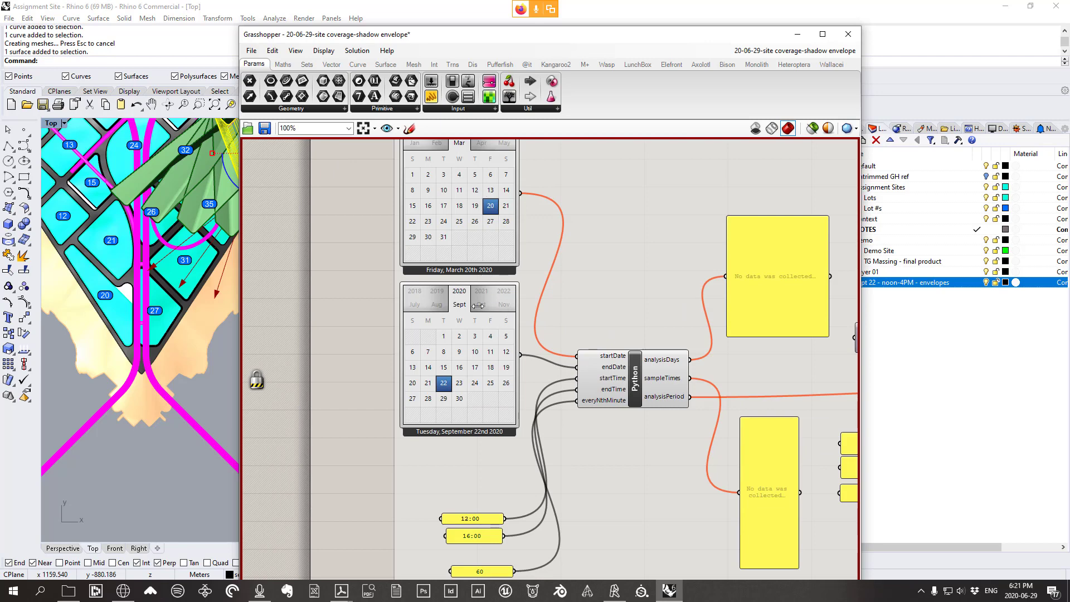
left_click_drag(502, 305, 635, 320)
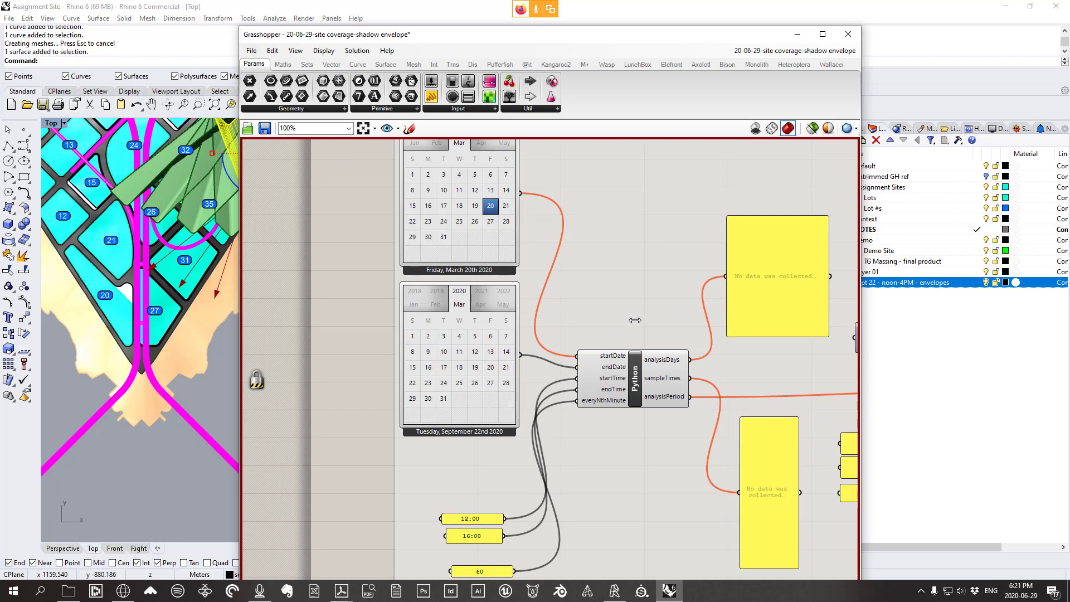
left_click(490, 367)
scroll(563, 245, "down", 1)
scroll(596, 262, "up", 1)
scroll(518, 240, "down", 2)
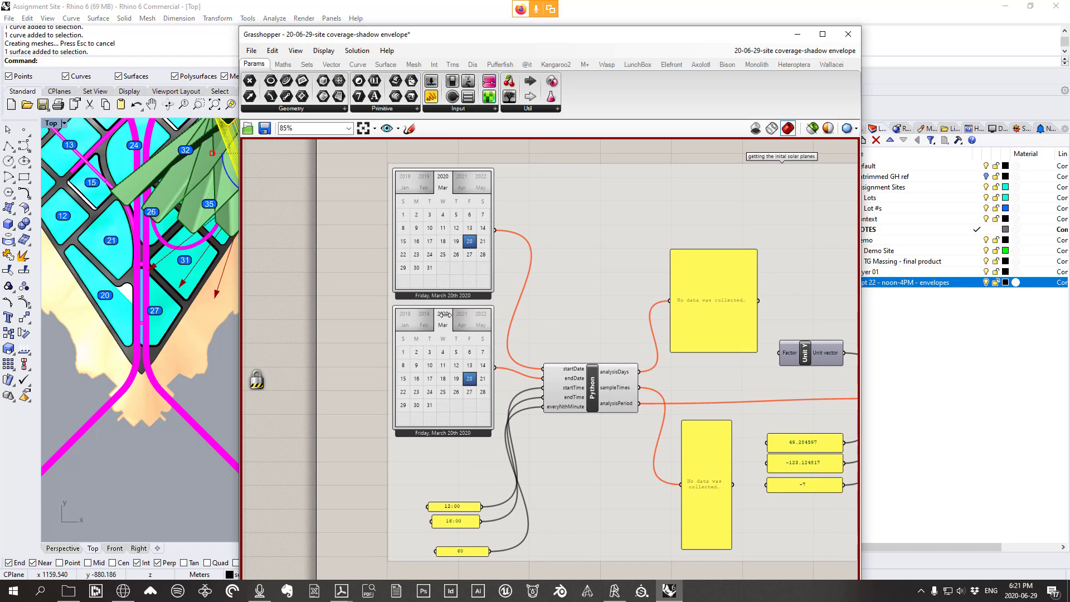
Unlock the solver, try an end date of March 21, and hide the Sept 22 envelopes layer
right_click(356, 310)
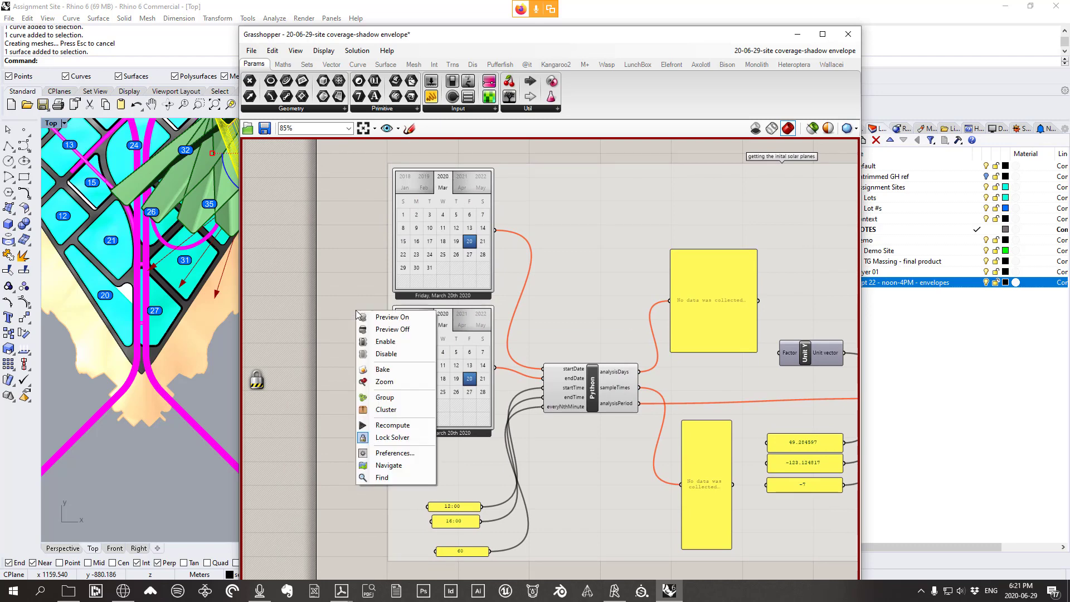
left_click(392, 437)
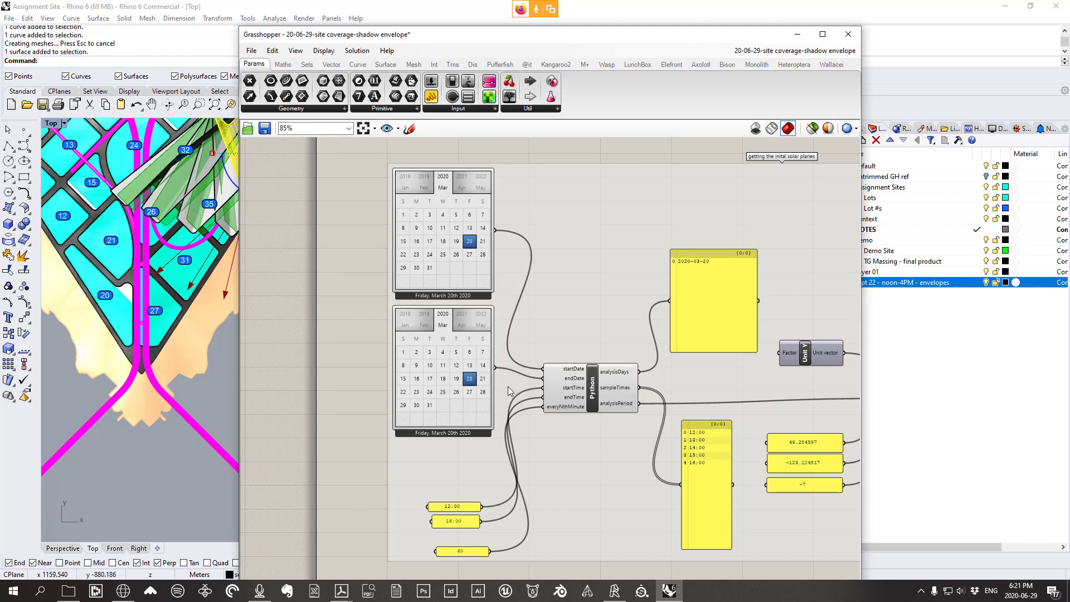
right_click_drag(478, 377, 443, 368)
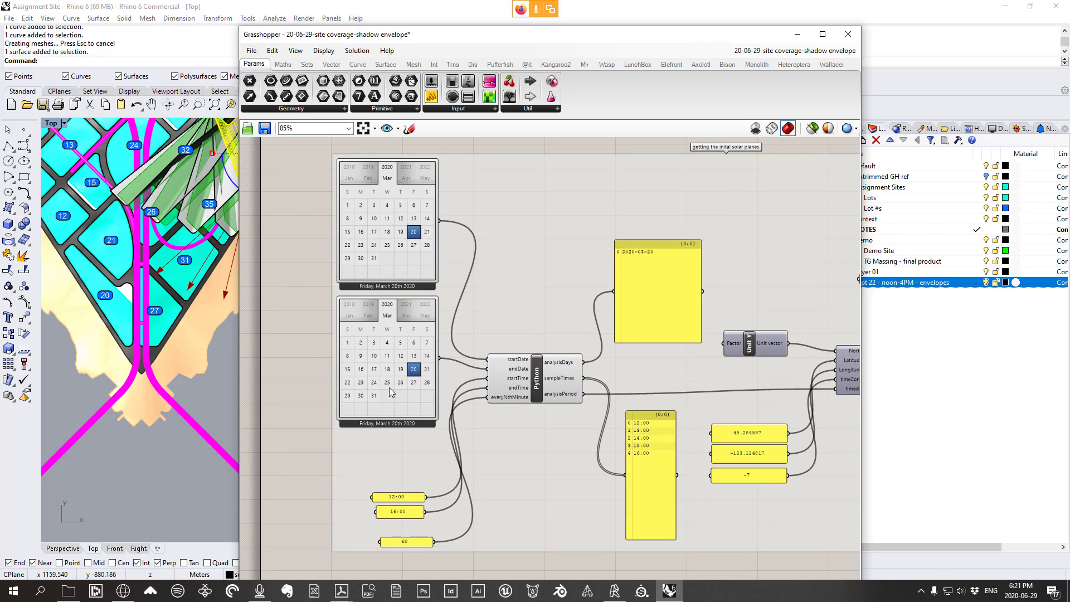
left_click(427, 369)
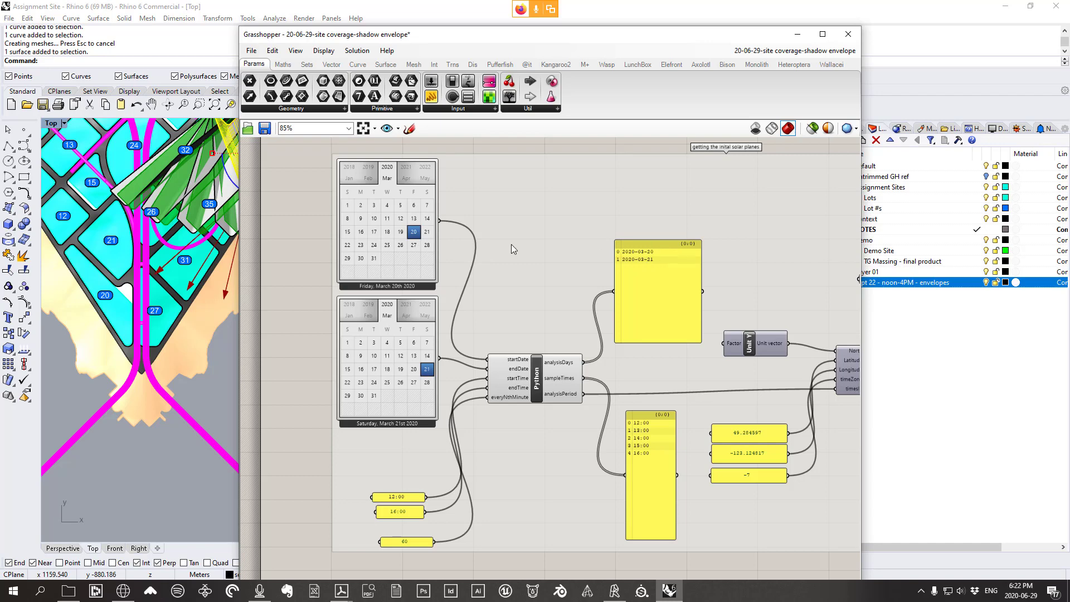
scroll(199, 310, "down", 8)
right_click_drag(199, 299, 109, 246)
scroll(87, 215, "up", 7)
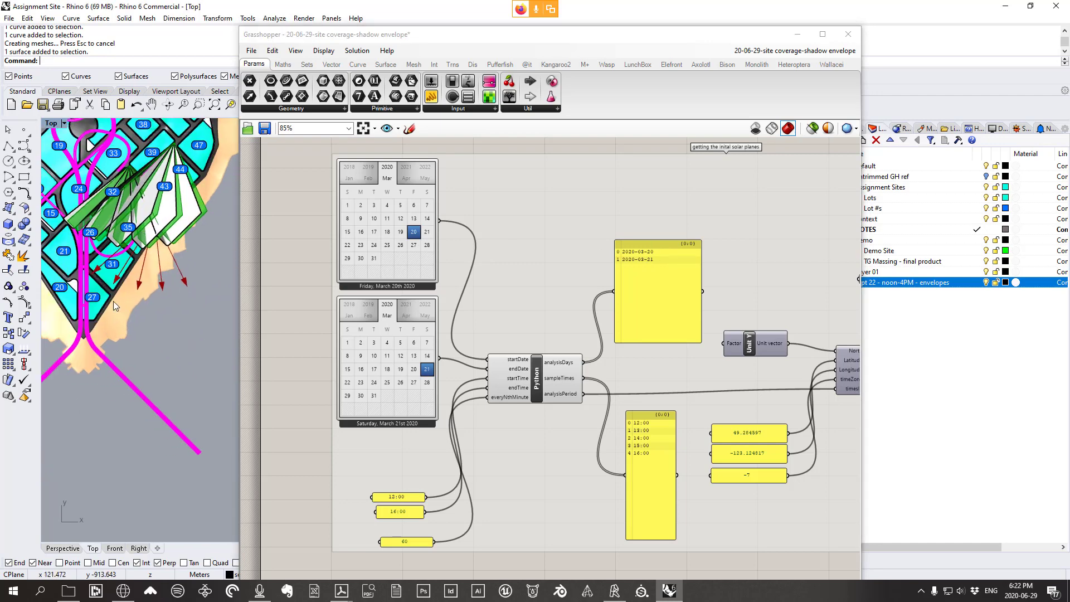
left_click(987, 283)
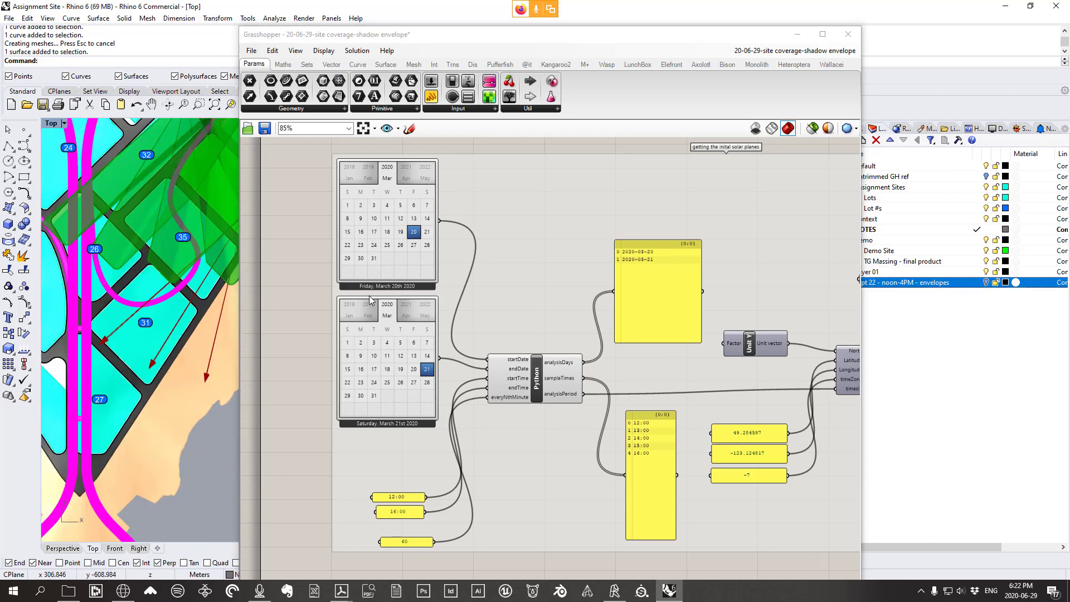
Try March 31 as the end date, then reset it to March 20
left_click(374, 396)
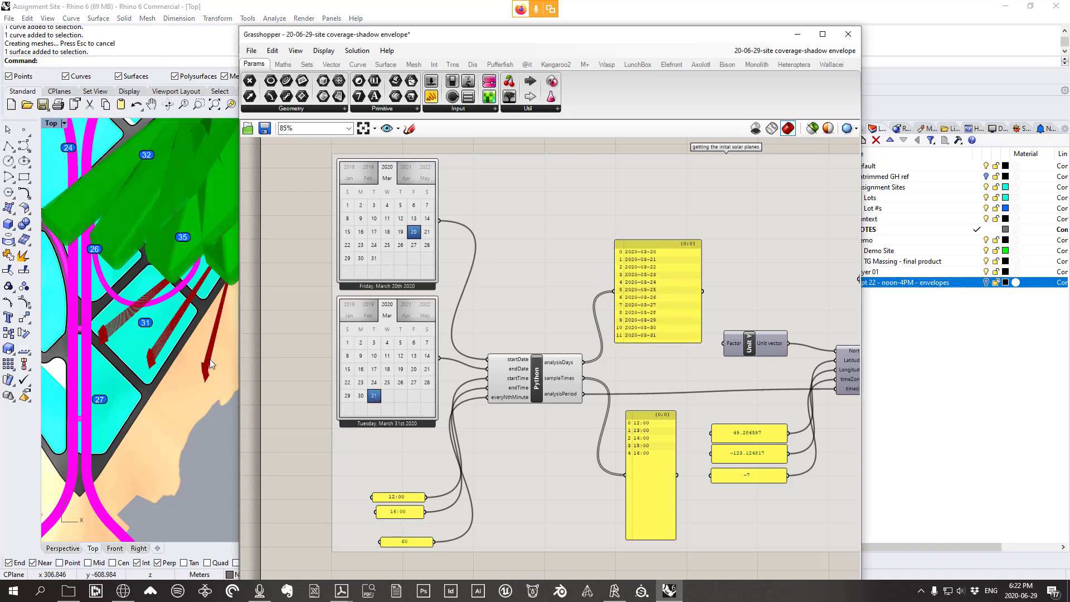
scroll(211, 263, "down", 9)
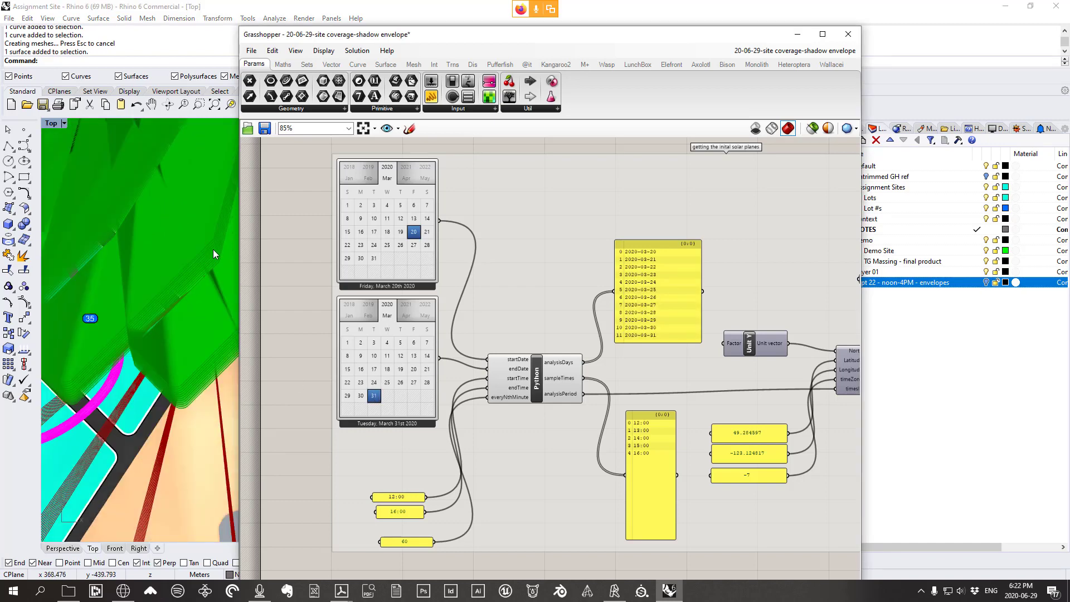
scroll(145, 330, "up", 4)
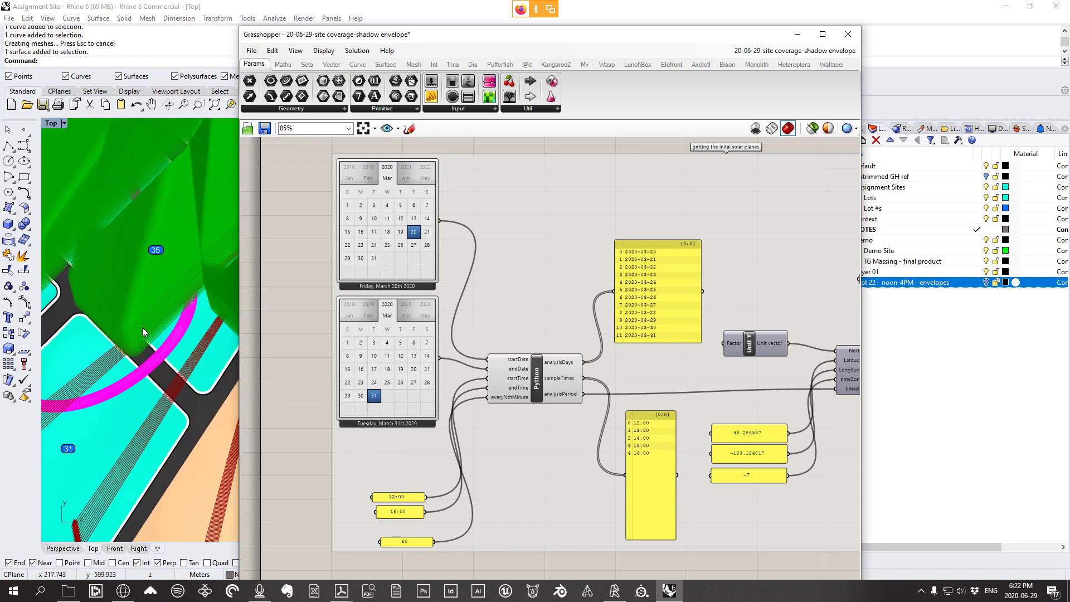
scroll(168, 329, "down", 2)
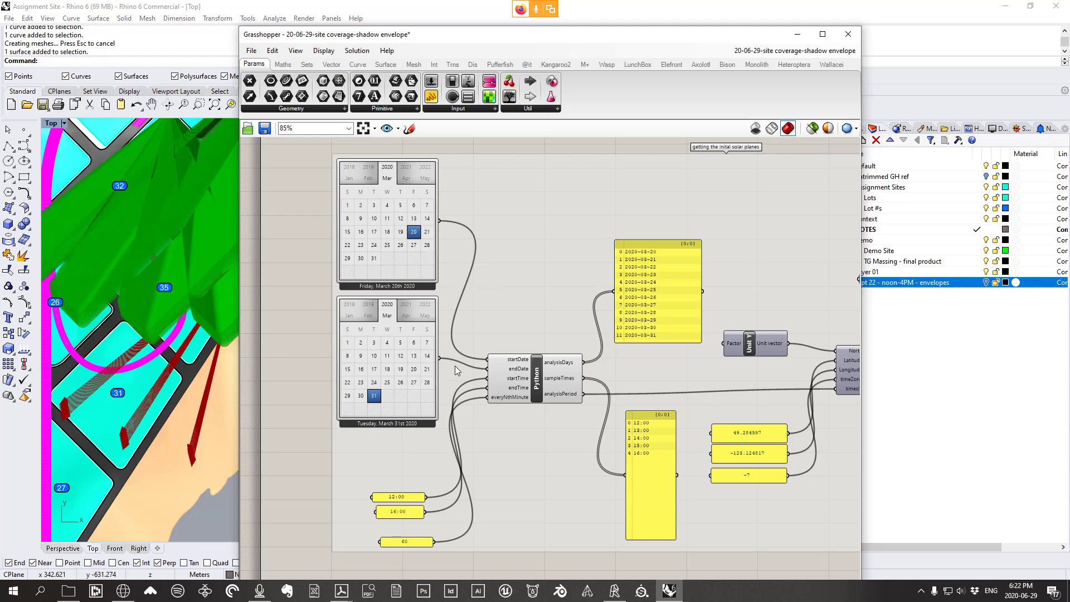
left_click(413, 369)
scroll(195, 297, "down", 5)
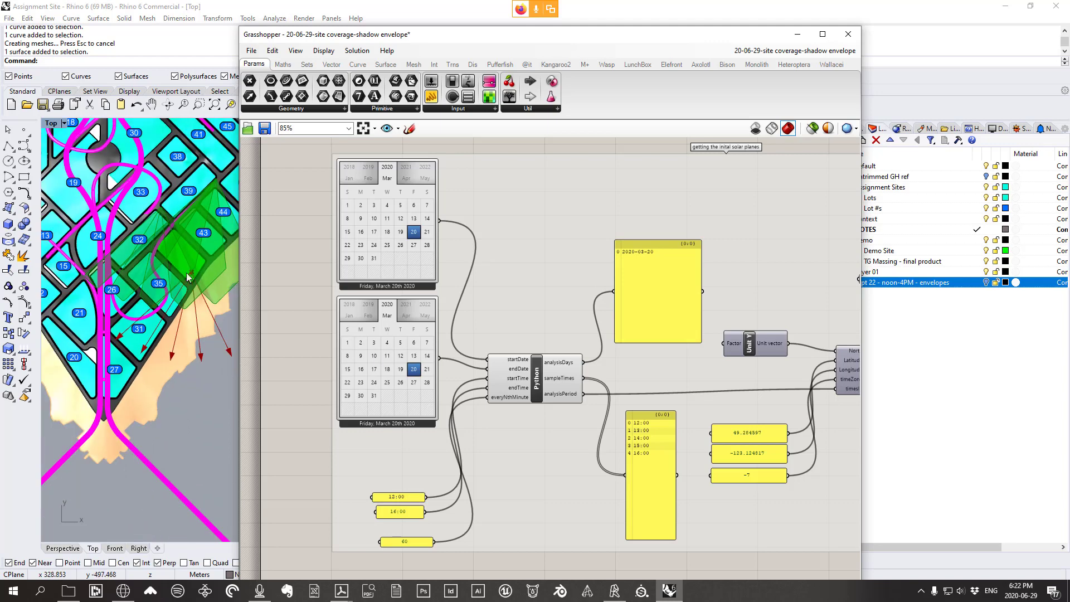
Add a new layer named 'march 20 - noon-4PM - envelopes' in the Layers panel
left_click_drag(607, 39, 508, 65)
left_click(877, 310)
right_click(876, 310)
left_click(932, 312)
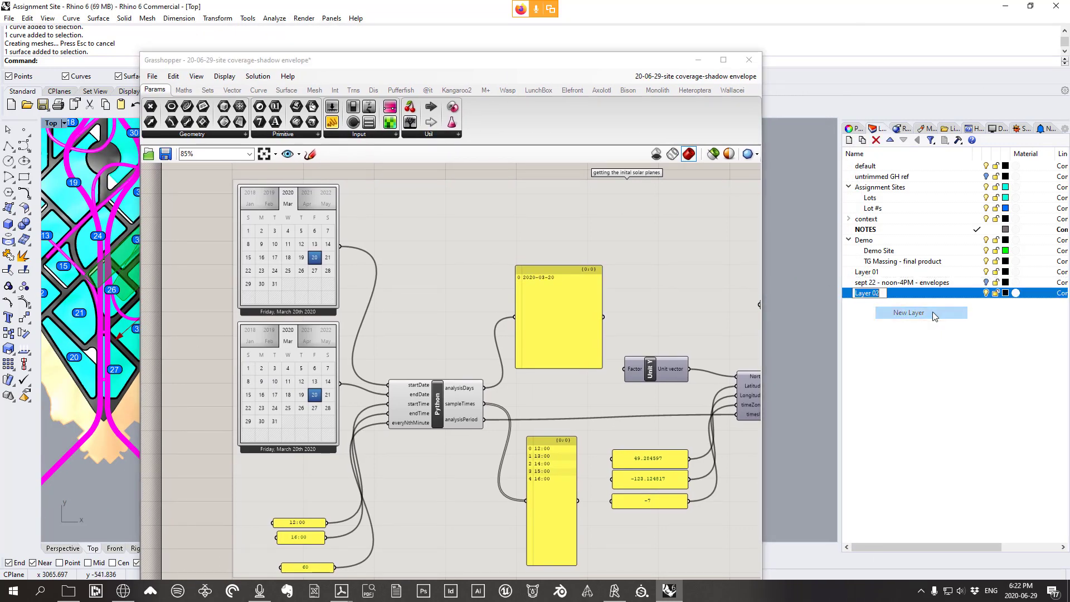
type("mar")
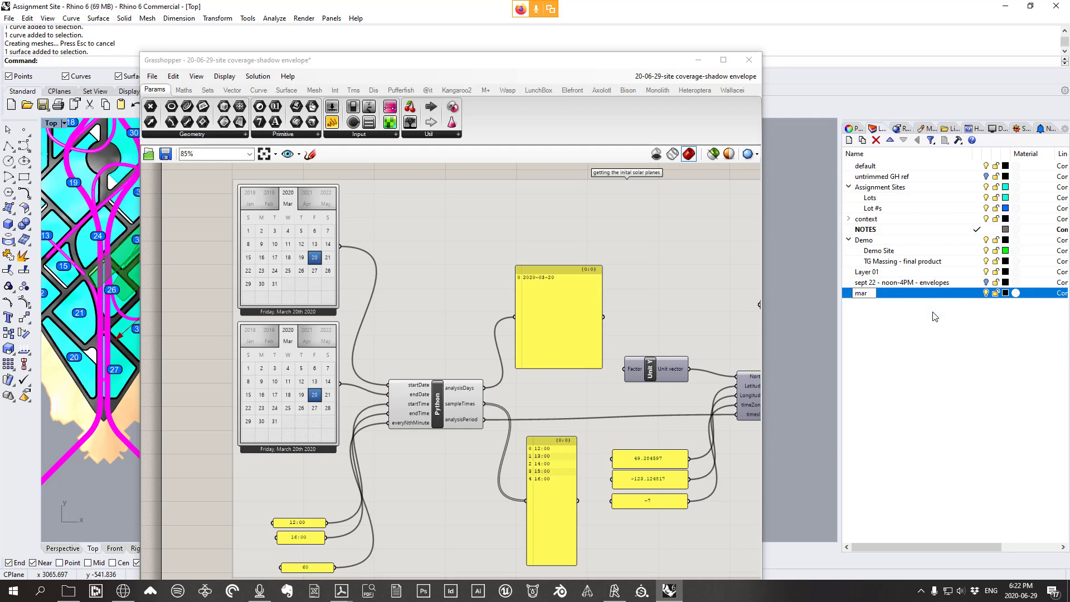
type("ch 20 - noon-4PM ")
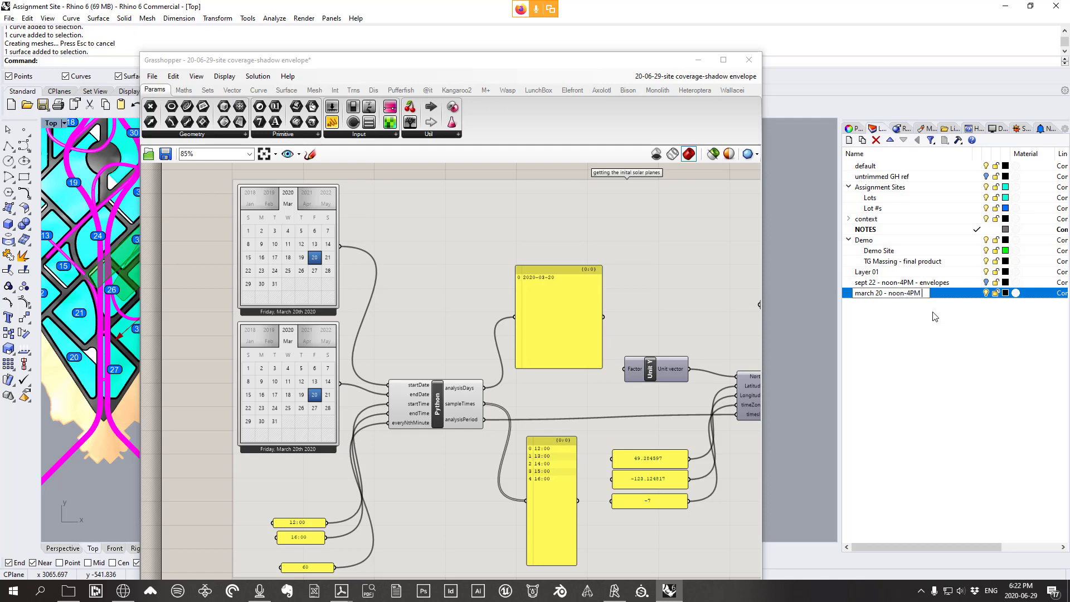
type("- evenveloopes")
left_click(918, 320)
Bake the Extrude component's March 20 envelopes onto the 'march 20 - noon-4PM - envelopes' layer
scroll(621, 265, "down", 4)
right_click_drag(585, 285, 431, 300)
scroll(747, 307, "up", 1)
scroll(747, 306, "up", 3)
left_click_drag(404, 62, 673, 45)
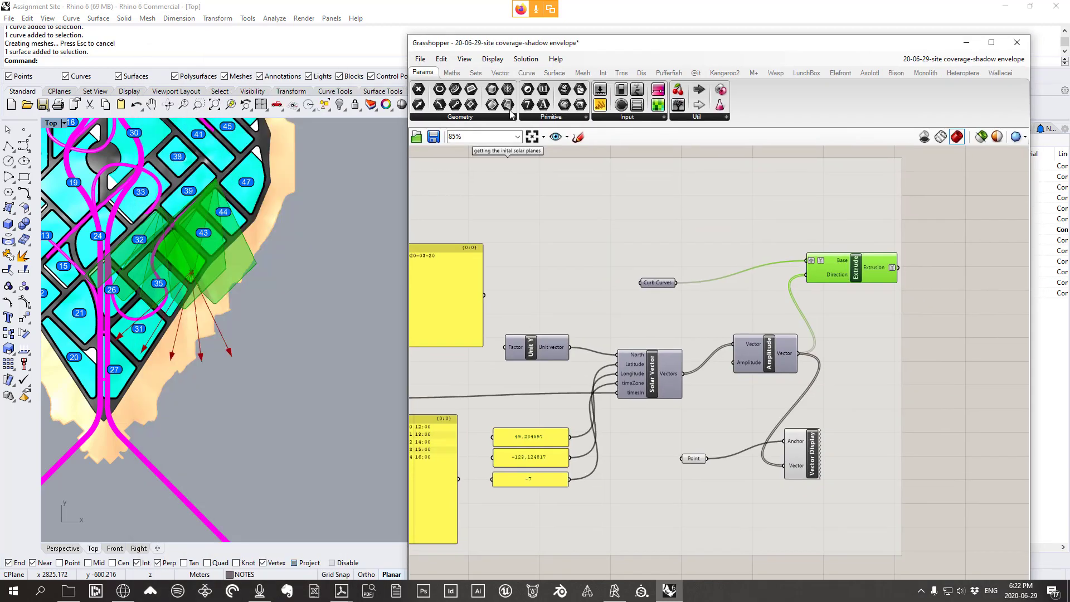
scroll(165, 281, "up", 4)
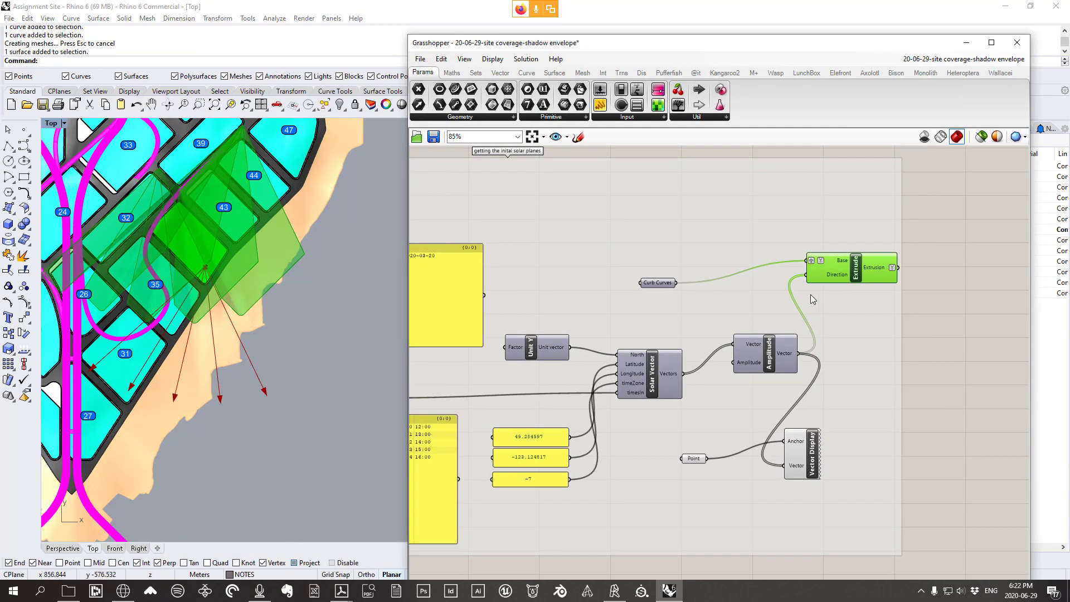
right_click_drag(873, 272, 776, 285)
right_click(761, 287)
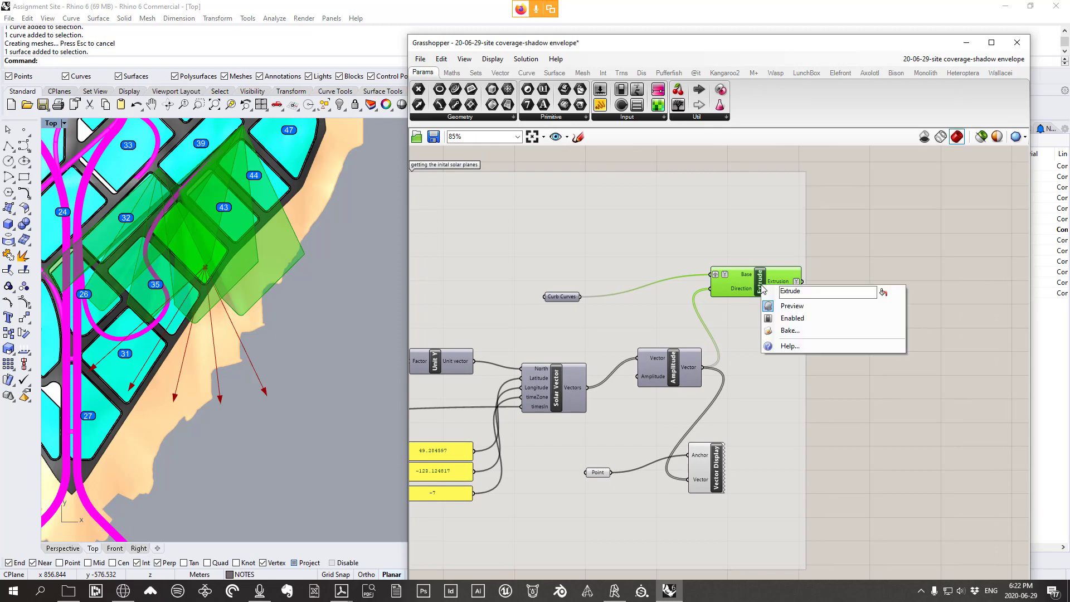
left_click(791, 331)
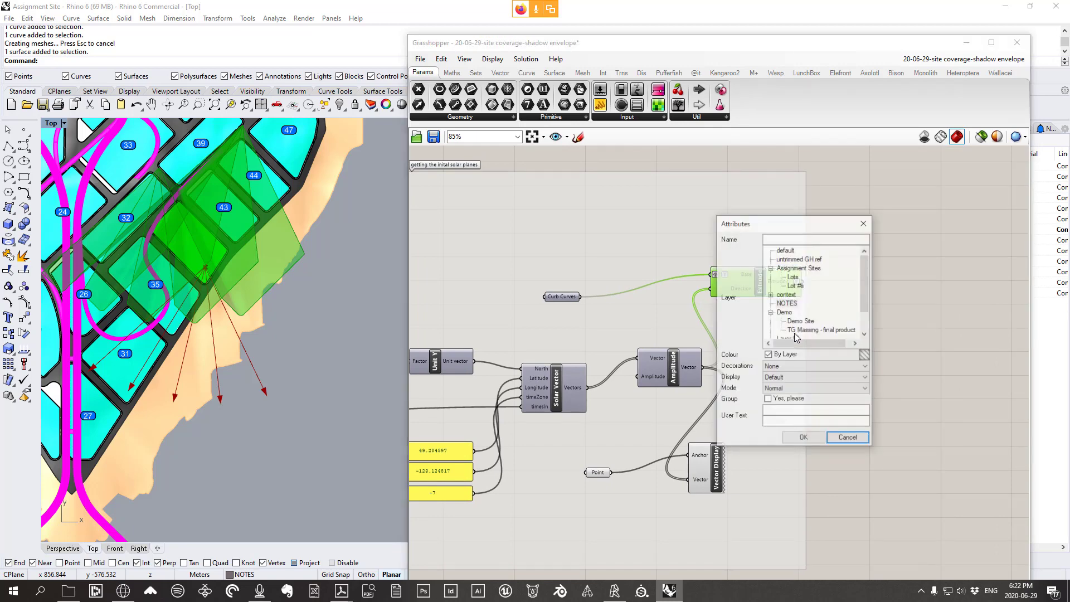
scroll(803, 329, "down", 3)
left_click(798, 330)
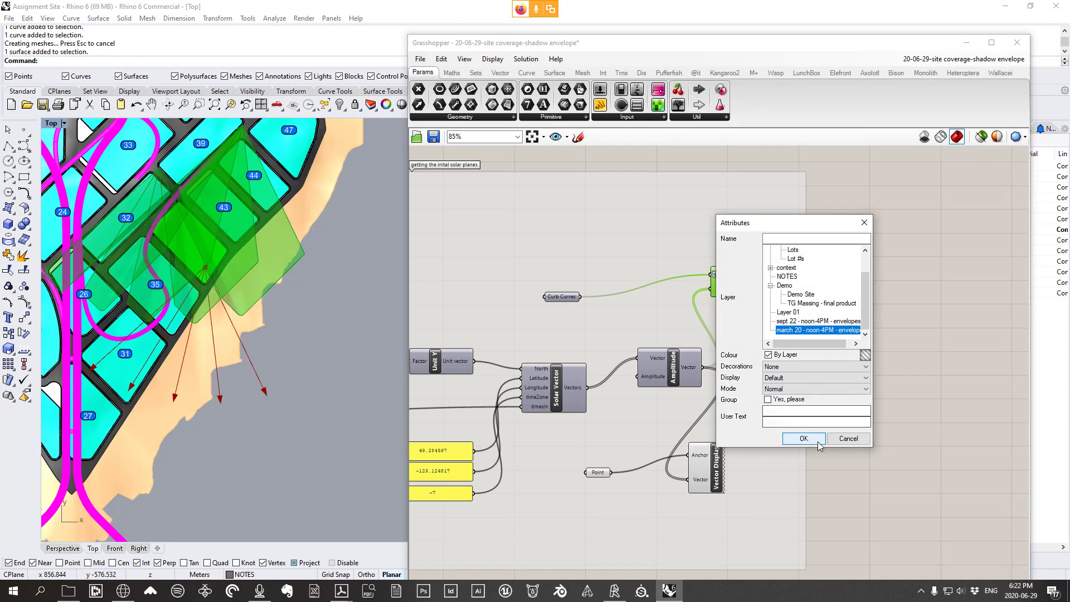
left_click(804, 438)
scroll(857, 359, "down", 5)
right_click_drag(821, 365, 828, 351)
left_click(868, 389)
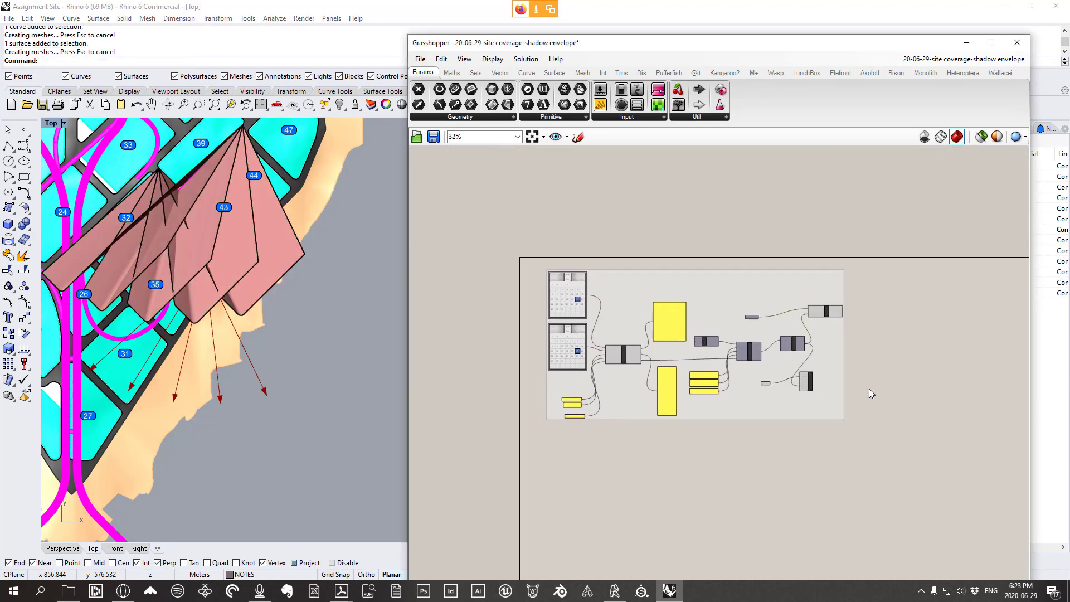
Window-select all components, disable them, and minimize the Grasshopper editor
right_click_drag(249, 293, 282, 303)
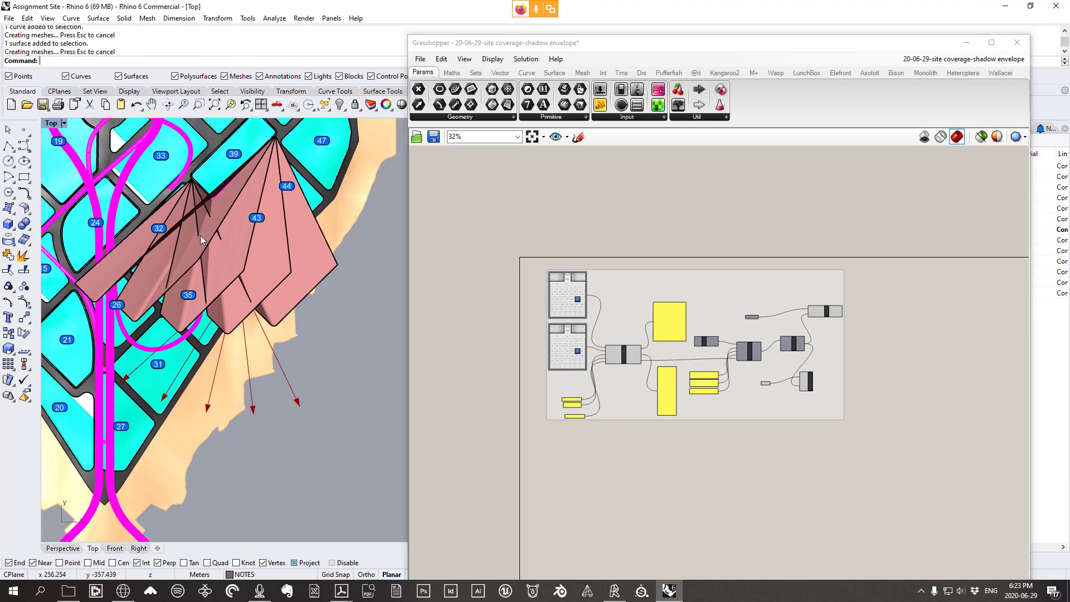
left_click_drag(890, 480, 505, 243)
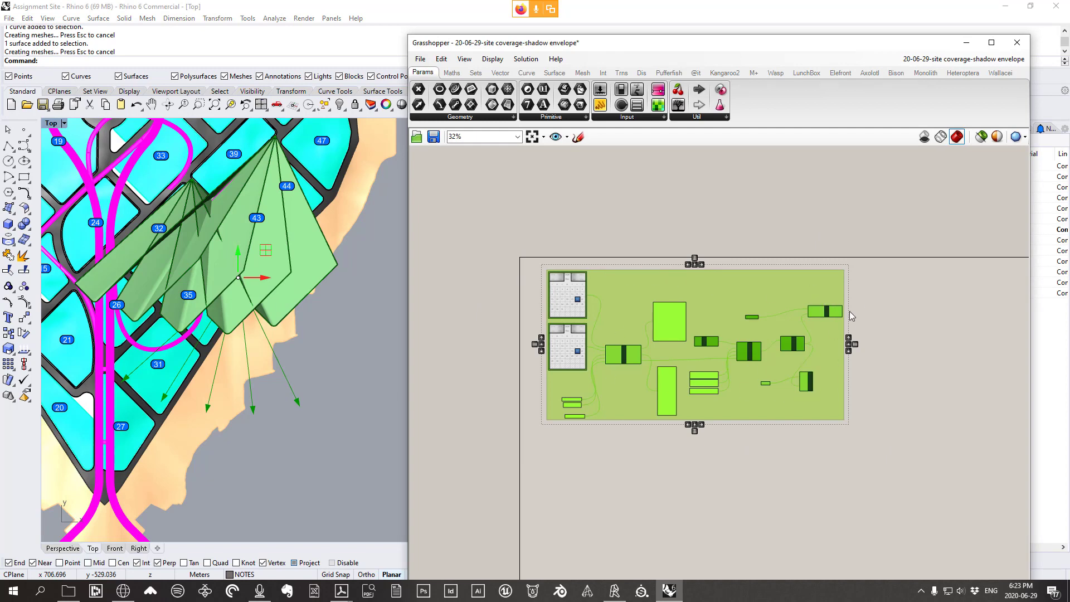
right_click(876, 309)
left_click(917, 356)
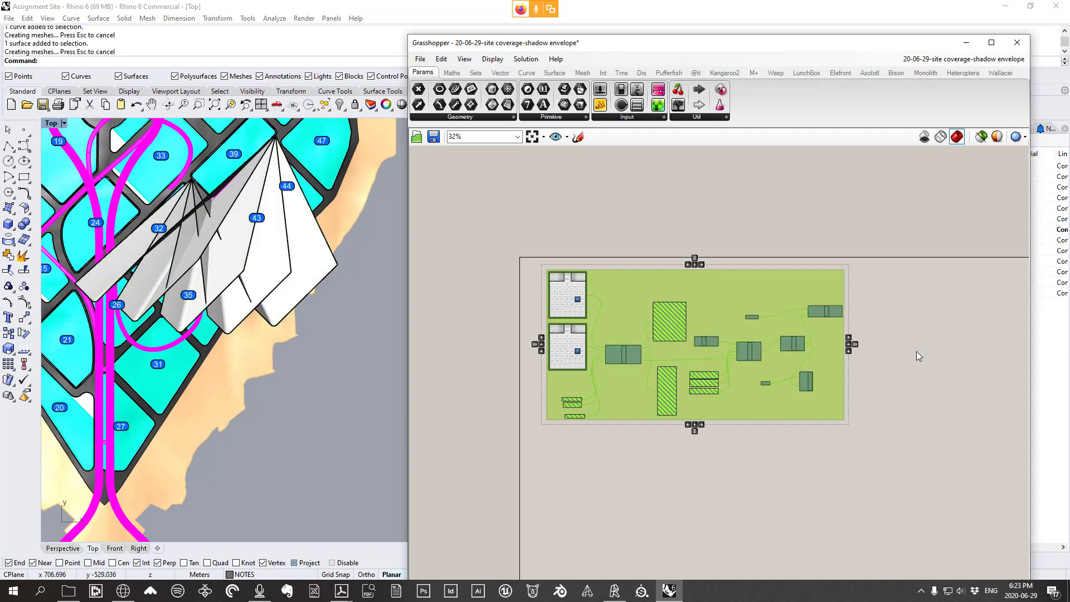
scroll(599, 339, "up", 5)
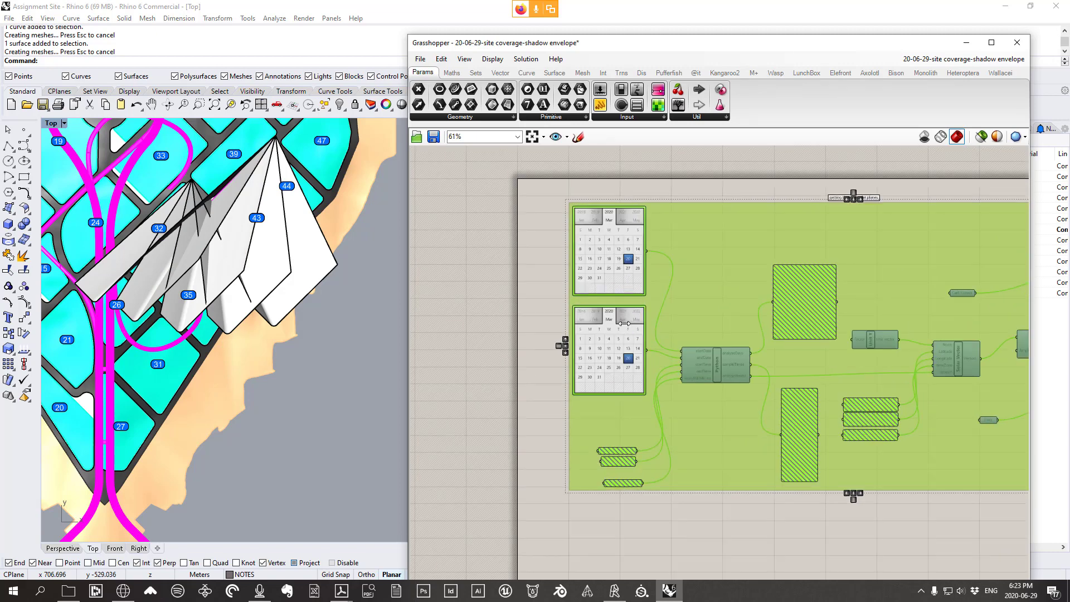
scroll(624, 323, "up", 2)
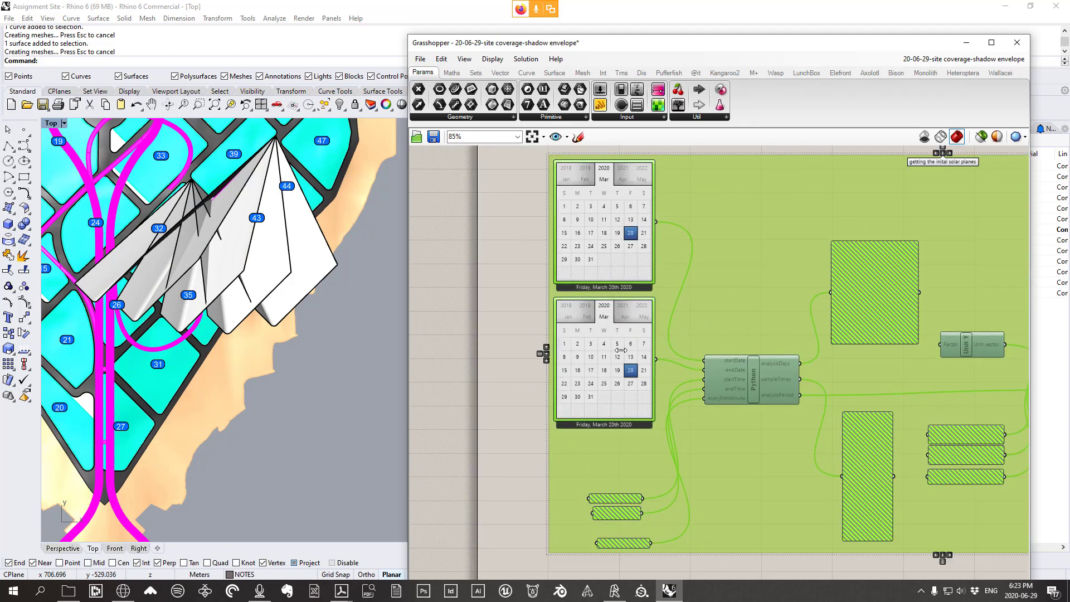
scroll(629, 355, "down", 3)
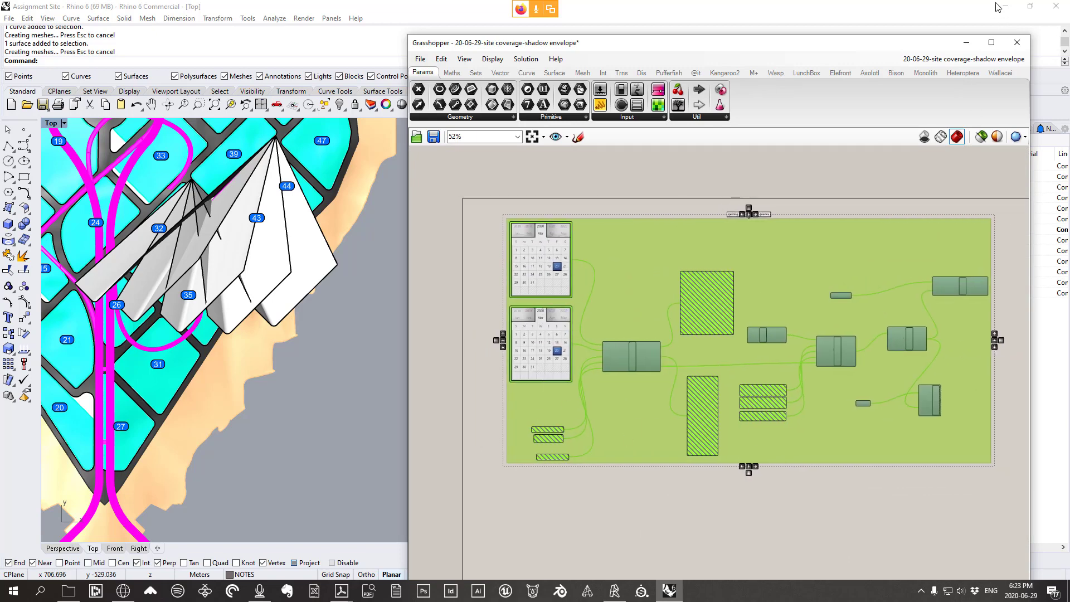
left_click(966, 42)
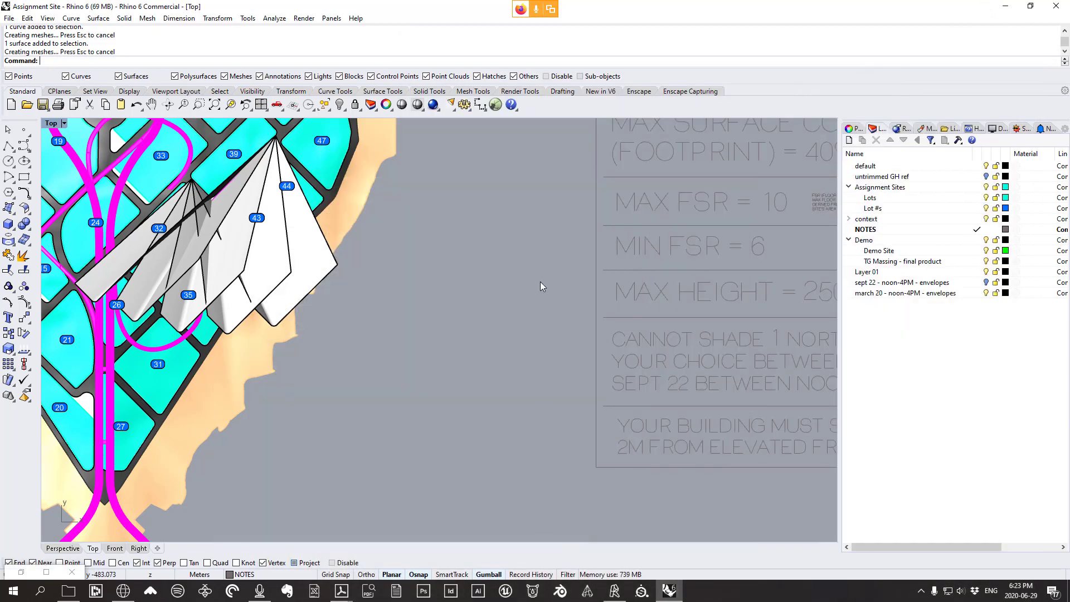
Maximize the Perspective viewport and toggle the Sept 22 envelopes layer off and on
scroll(542, 287, "down", 4)
double_click(54, 123)
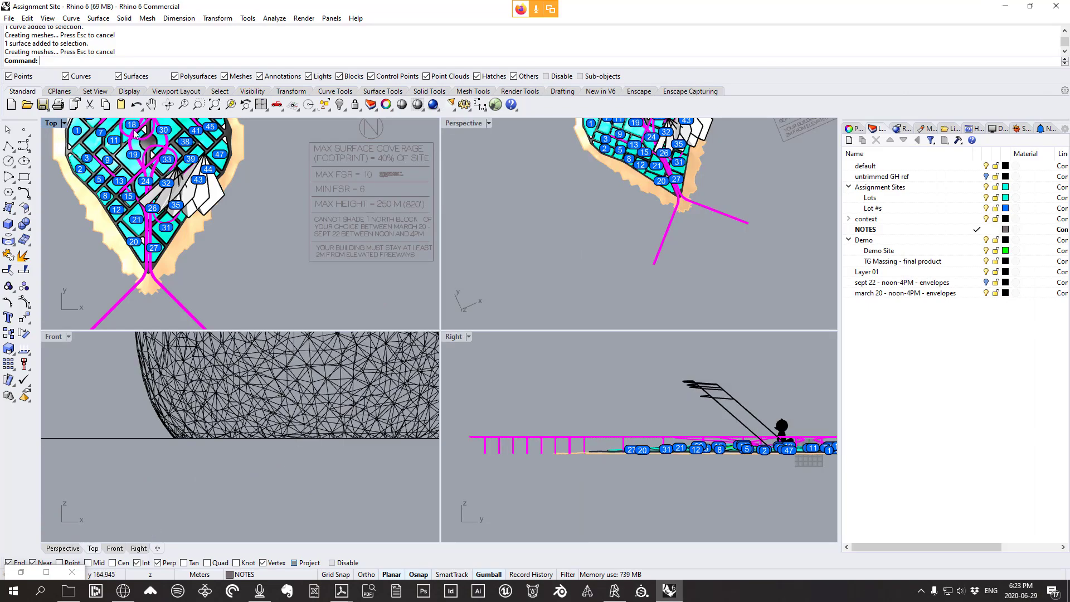
double_click(462, 124)
right_click_drag(462, 134, 468, 240)
scroll(451, 199, "down", 8)
scroll(493, 193, "up", 10)
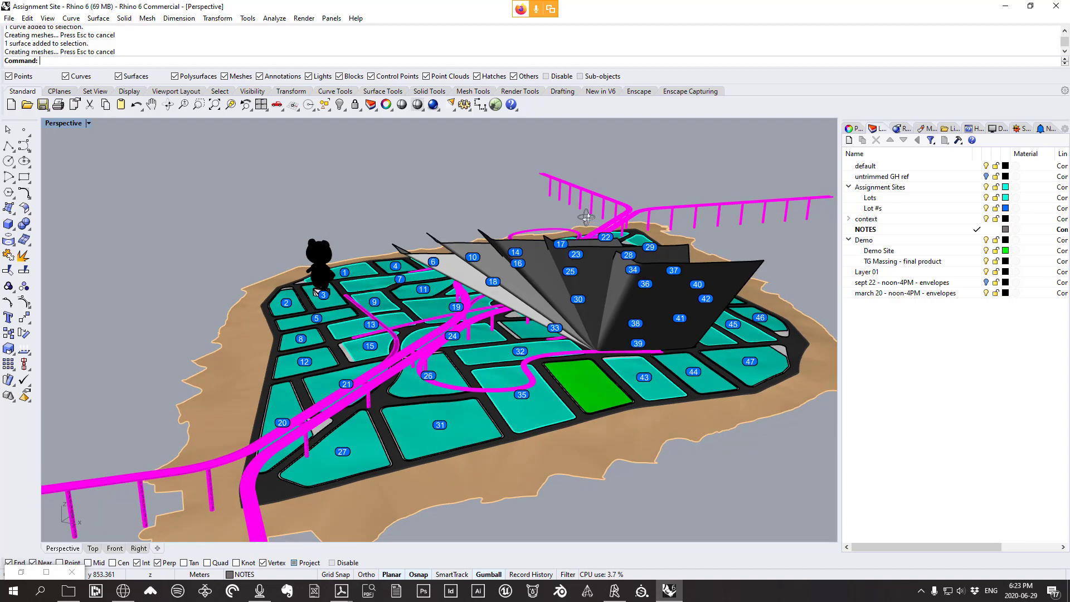
left_click(987, 285)
scroll(655, 282, "up", 5)
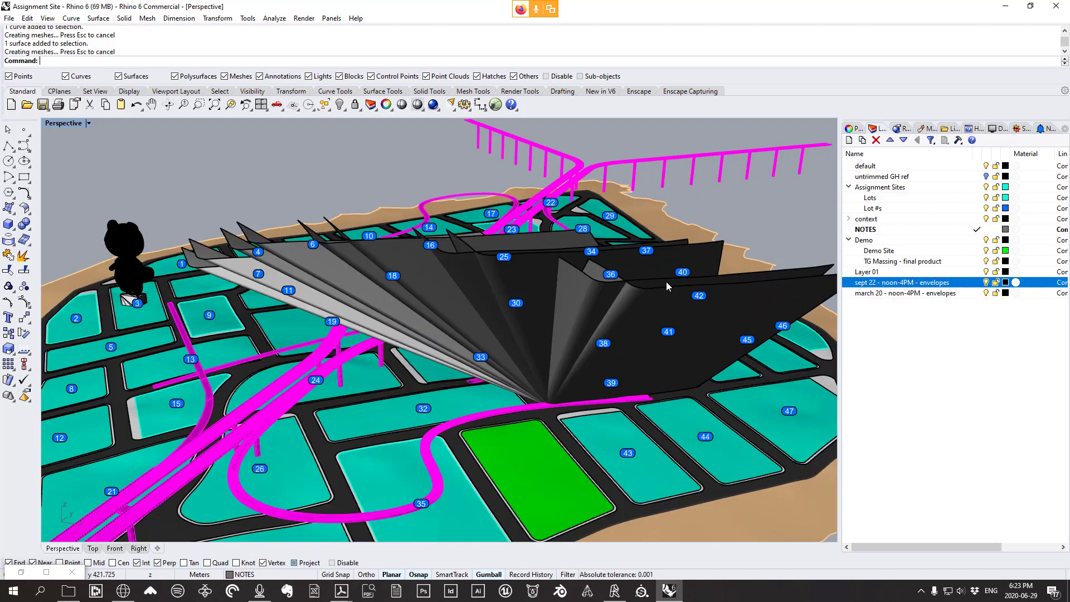
left_click(987, 282)
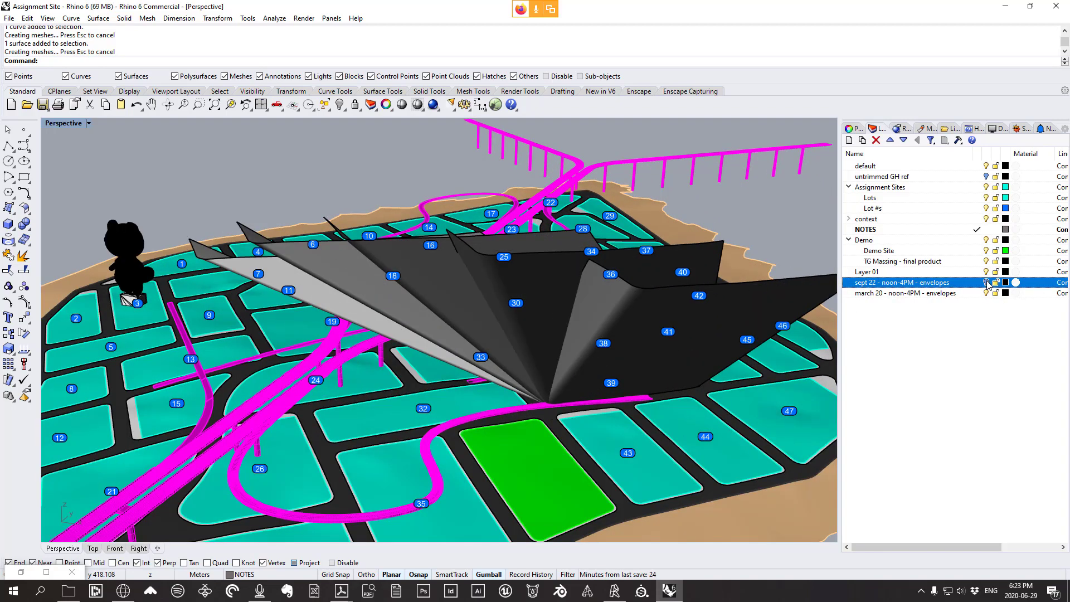
left_click(986, 284)
Orbit around the envelope fan and toggle the March 20 envelopes' visibility to compare
right_click_drag(535, 255, 564, 252)
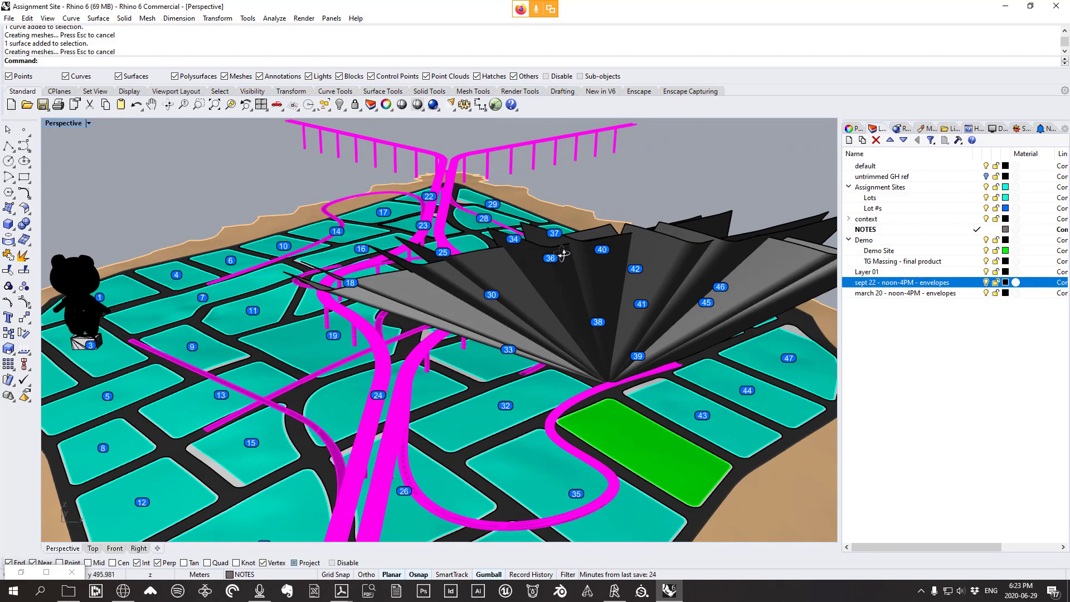
scroll(545, 275, "down", 2)
scroll(544, 273, "up", 3)
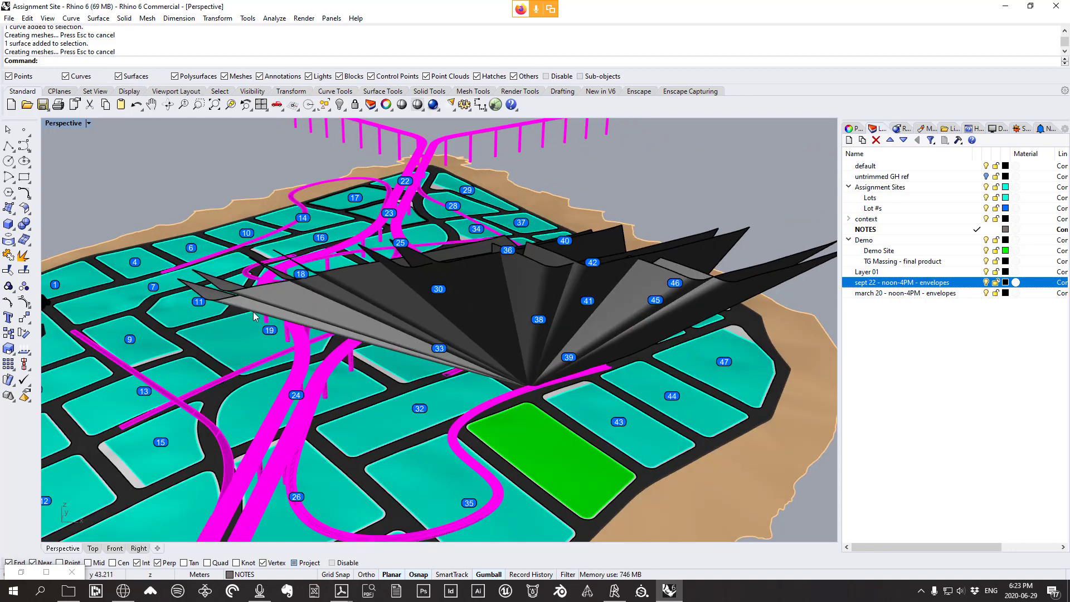
right_click_drag(254, 316, 271, 308)
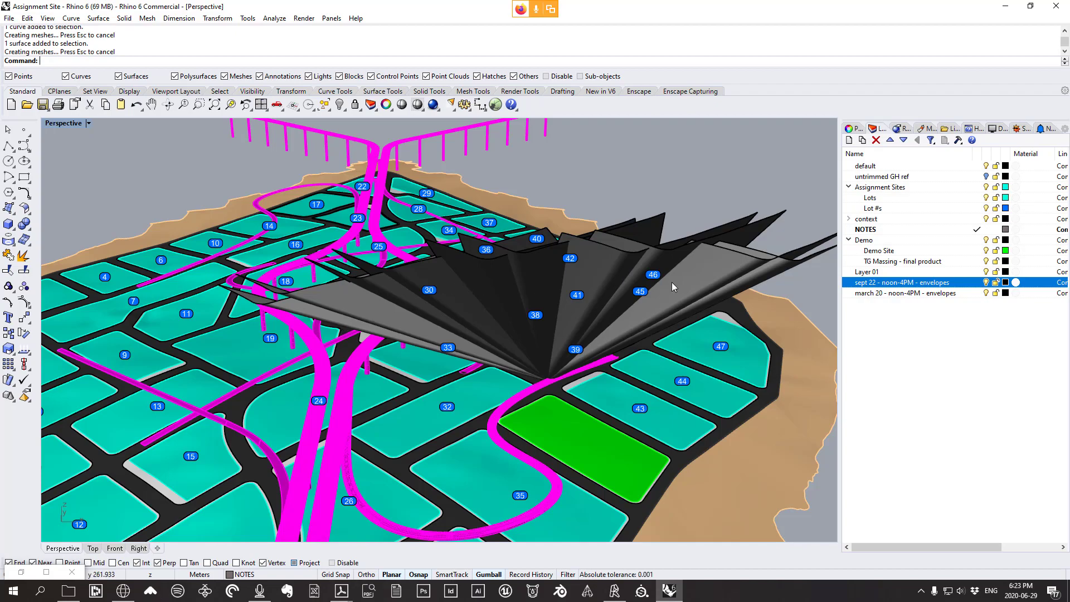
right_click_drag(761, 306, 728, 294)
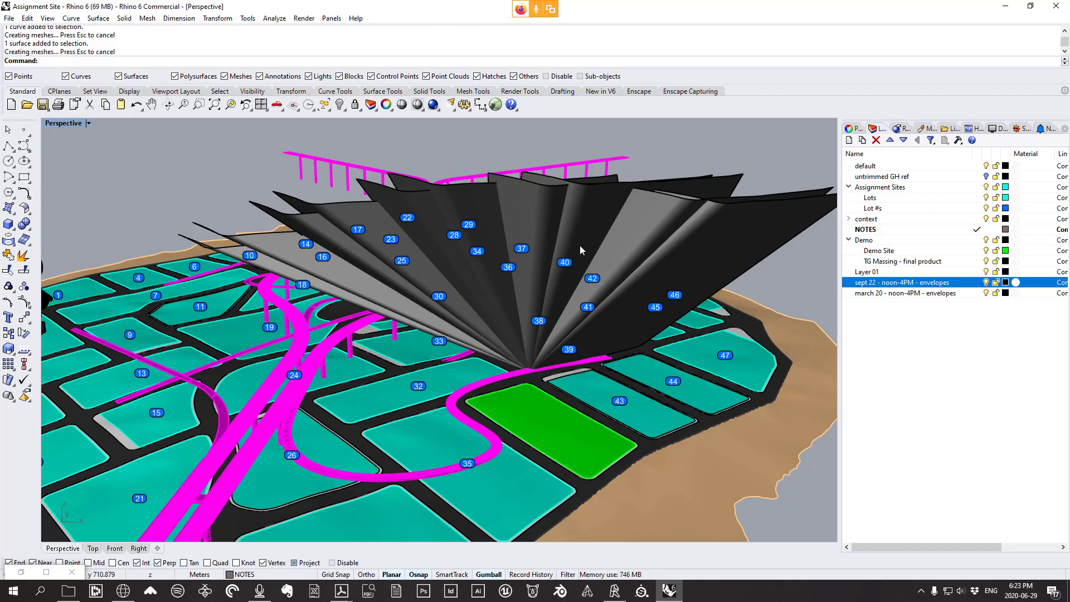
mouse_move(580, 246)
right_mouse_down()
mouse_move(589, 249)
mouse_move(579, 262)
right_mouse_up()
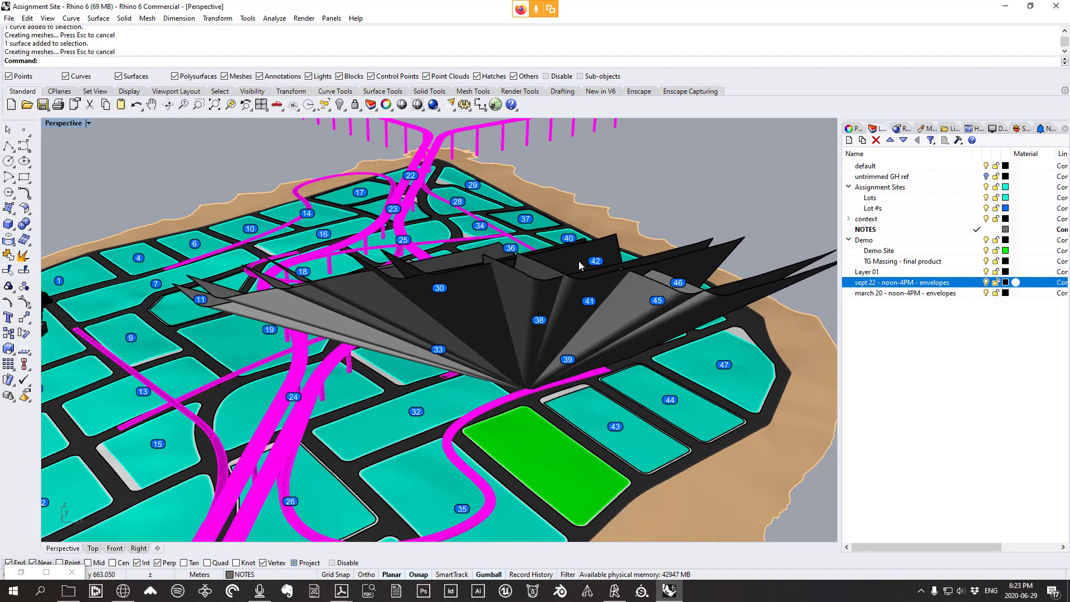
right_click_drag(511, 277, 518, 326)
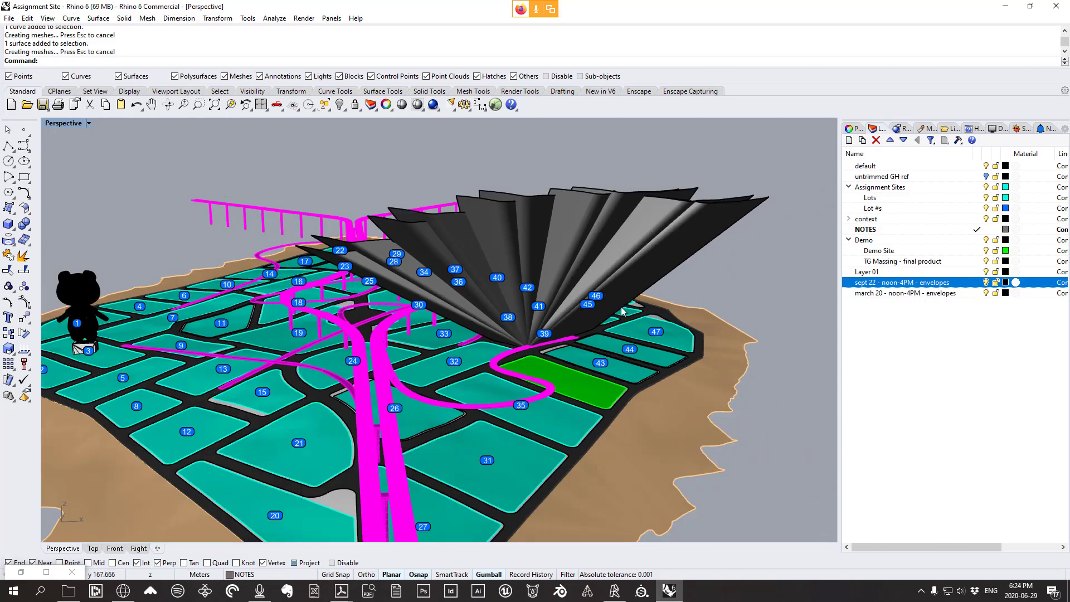
scroll(623, 310, "up", 2)
right_click_drag(646, 306, 638, 313)
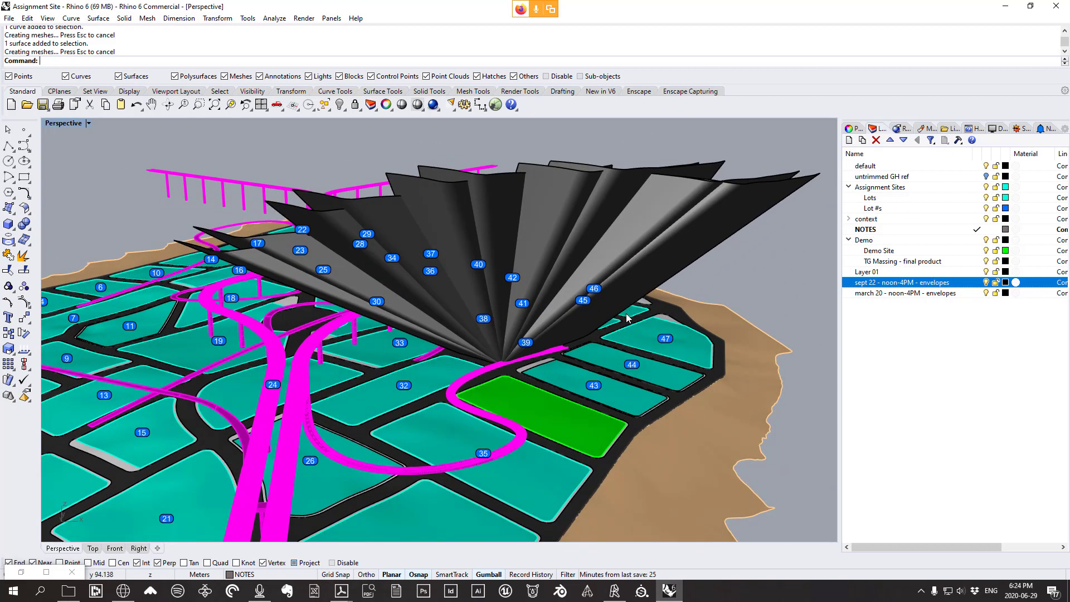
right_click_drag(549, 285, 547, 316)
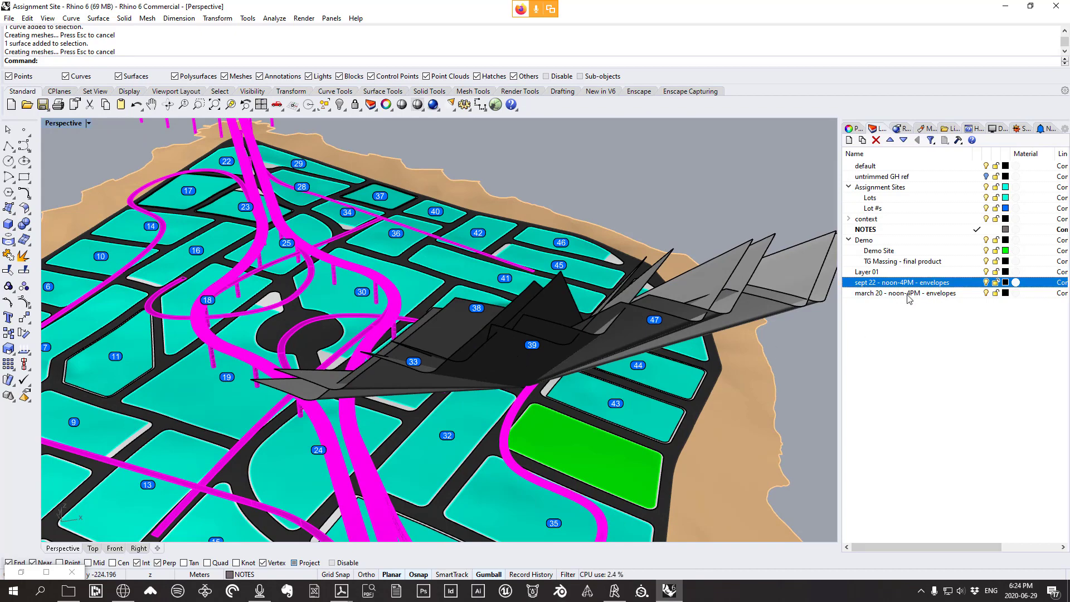
right_click_drag(488, 339, 460, 317)
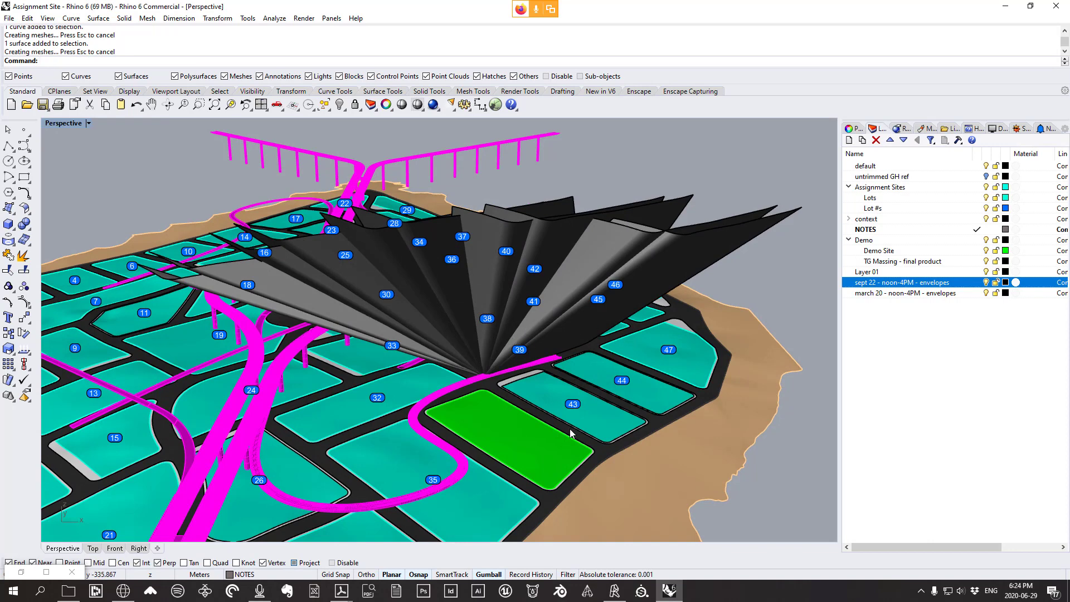
left_click(987, 283)
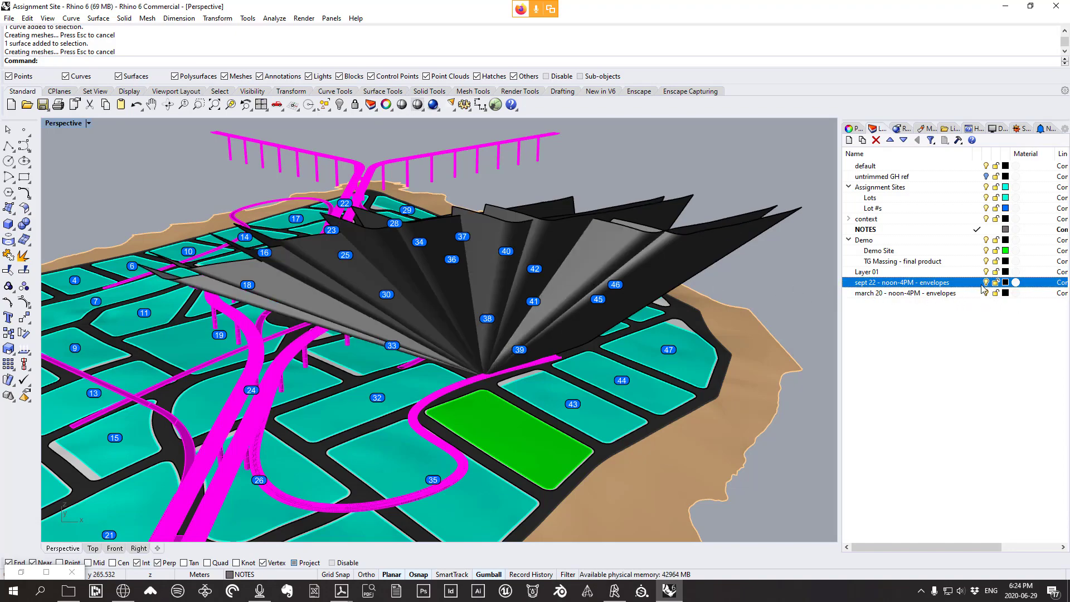
right_click_drag(513, 293, 433, 284)
Reopen Grasshopper with the Grass command and orbit to low and oblique views of the plots
type("G")
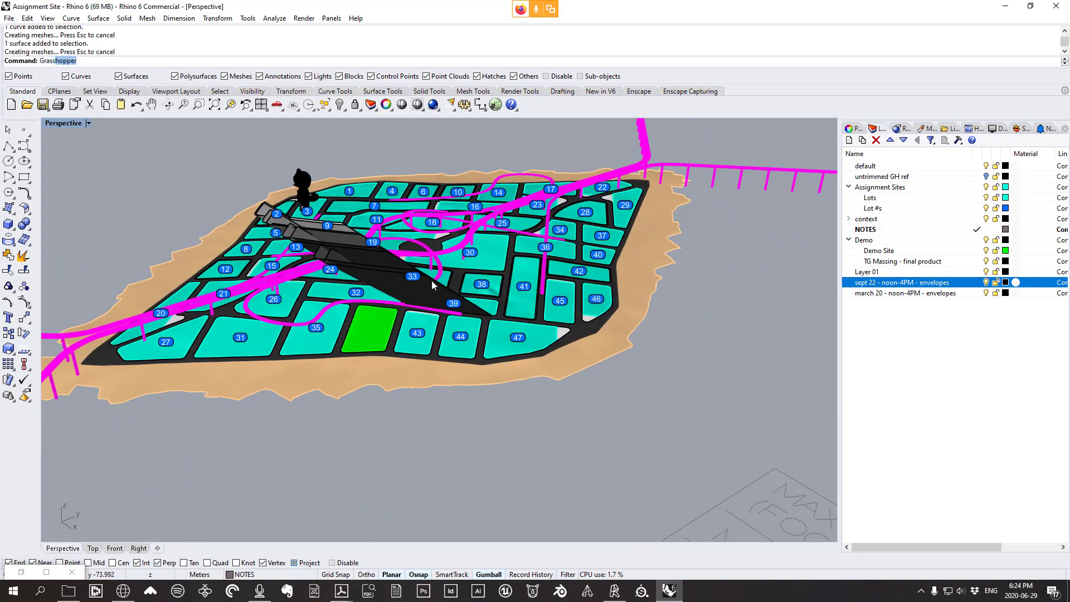
type("rass")
key("Return")
right_click_drag(314, 261, 432, 213)
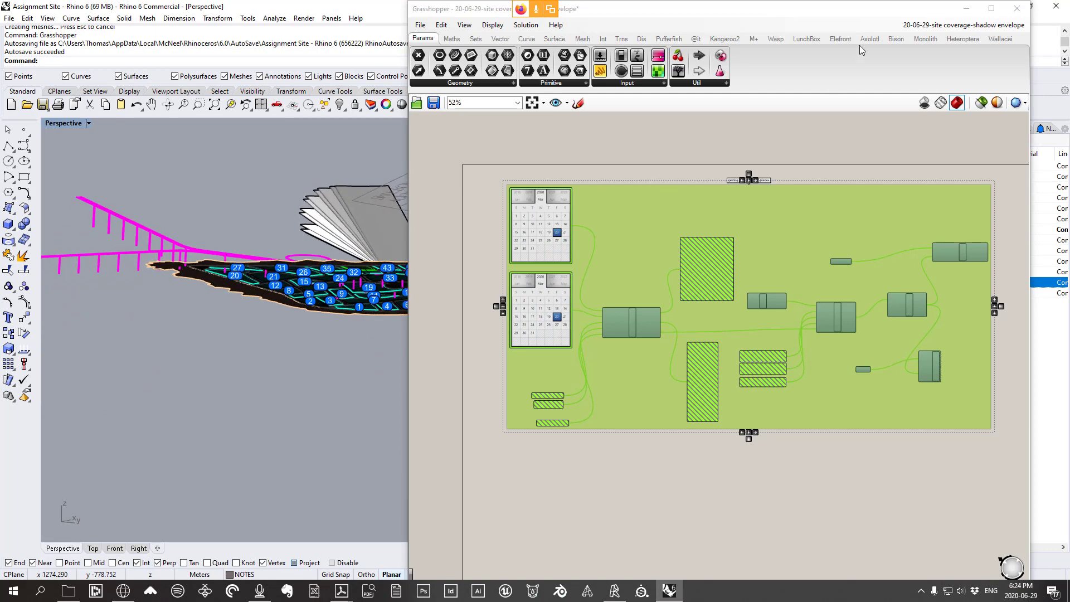
right_click_drag(271, 339, 385, 293)
scroll(357, 275, "up", 5)
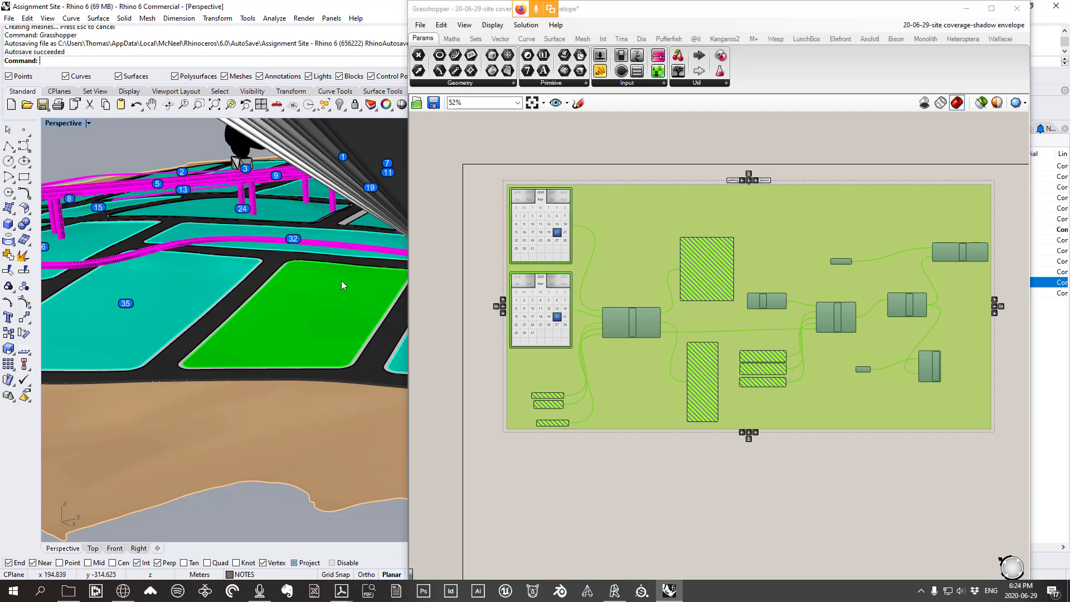
right_click_drag(307, 288, 294, 234)
scroll(296, 237, "up", 3)
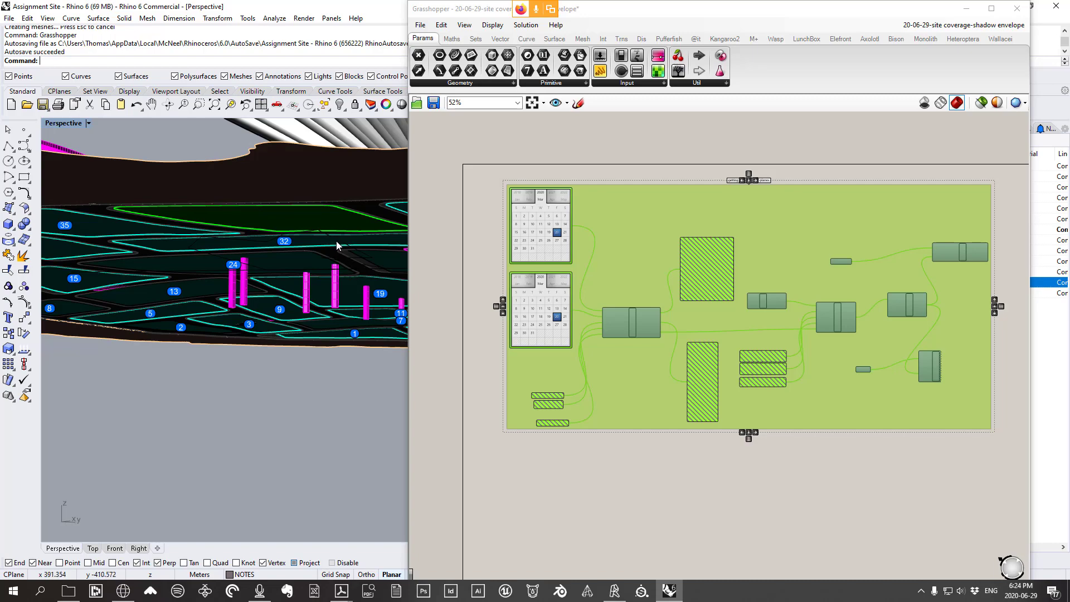
Select a site curve, frame the envelope fan in Top view, and lower Grasshopper to reveal Layers
left_click(337, 240)
right_click_drag(336, 240, 290, 304)
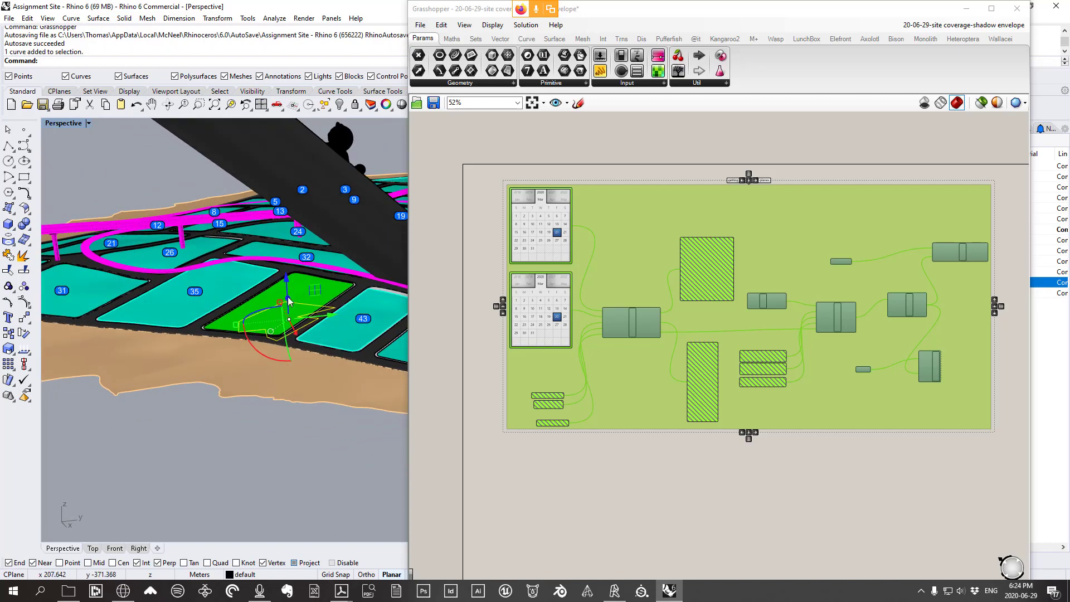
scroll(290, 307, "up", 4)
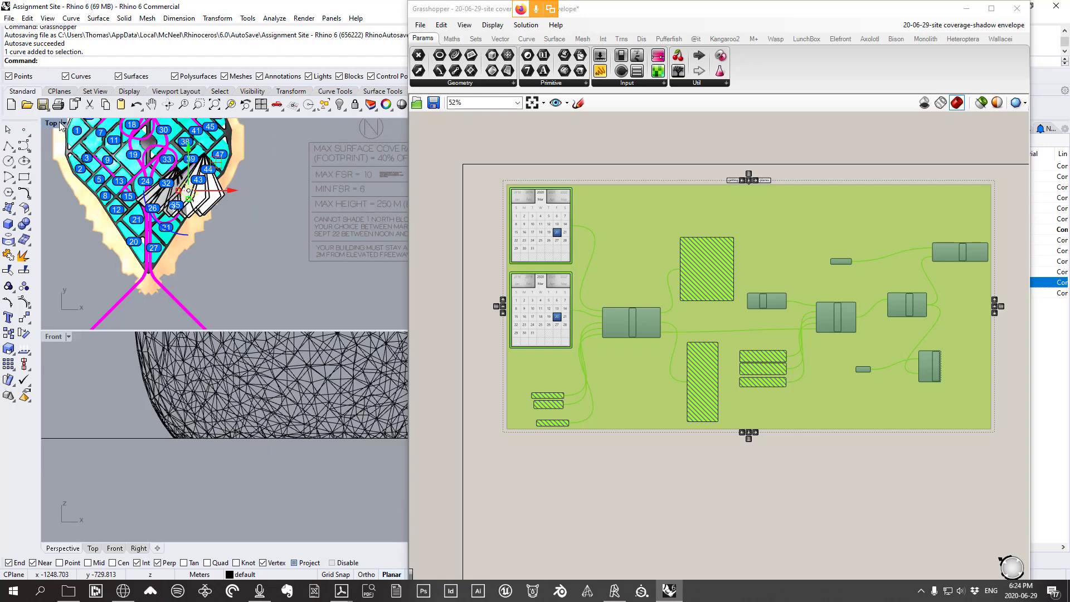
right_click_drag(357, 274, 284, 285)
scroll(283, 283, "up", 2)
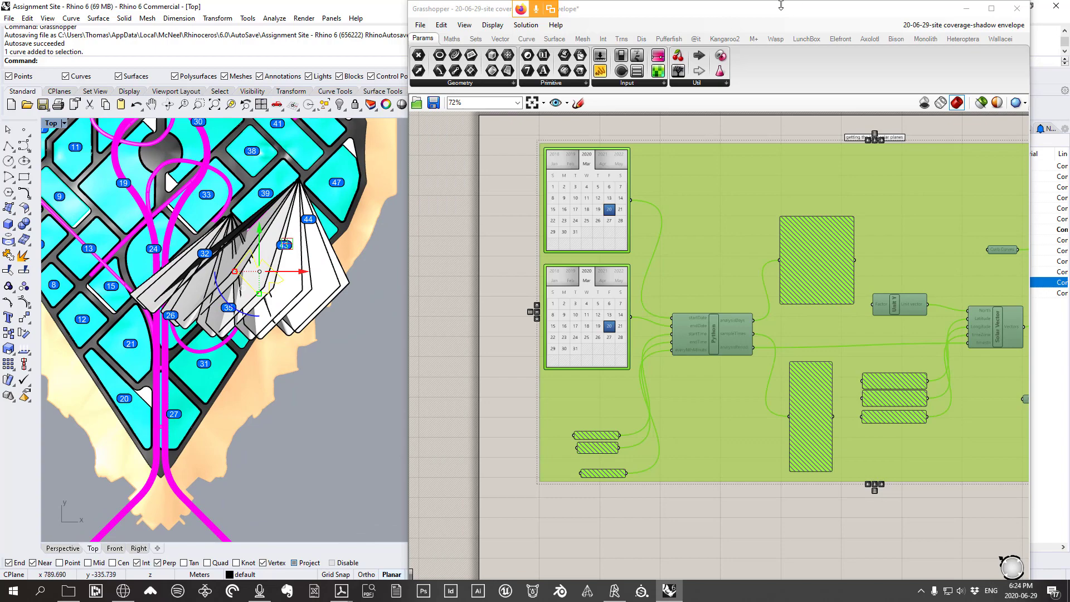
left_click_drag(781, 5, 780, 338)
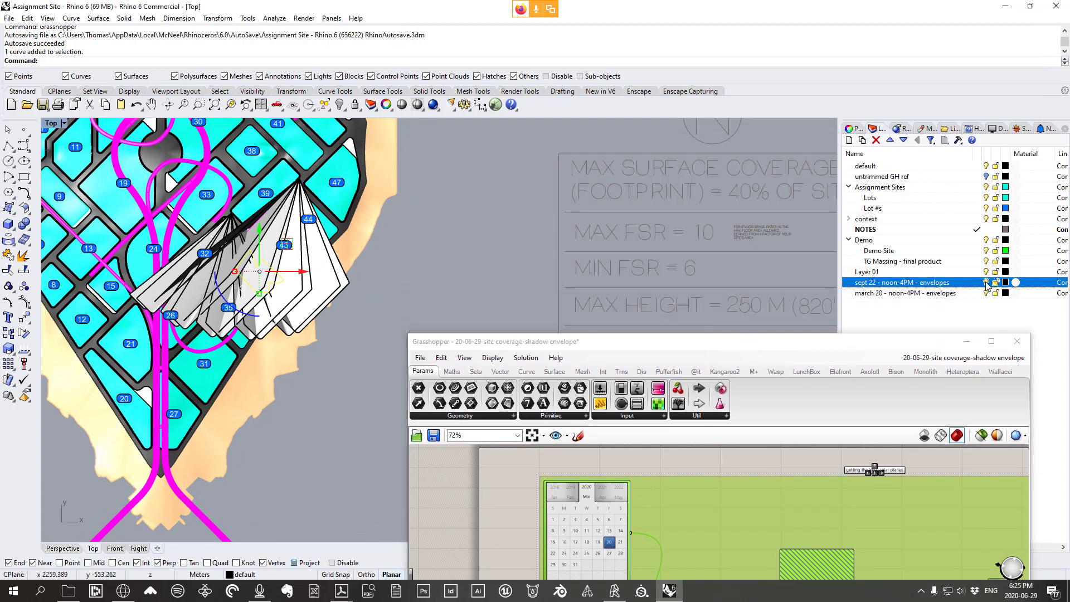
Hide the sept 22 envelopes layer and delete the fan envelope
left_click(986, 283)
left_click(932, 293)
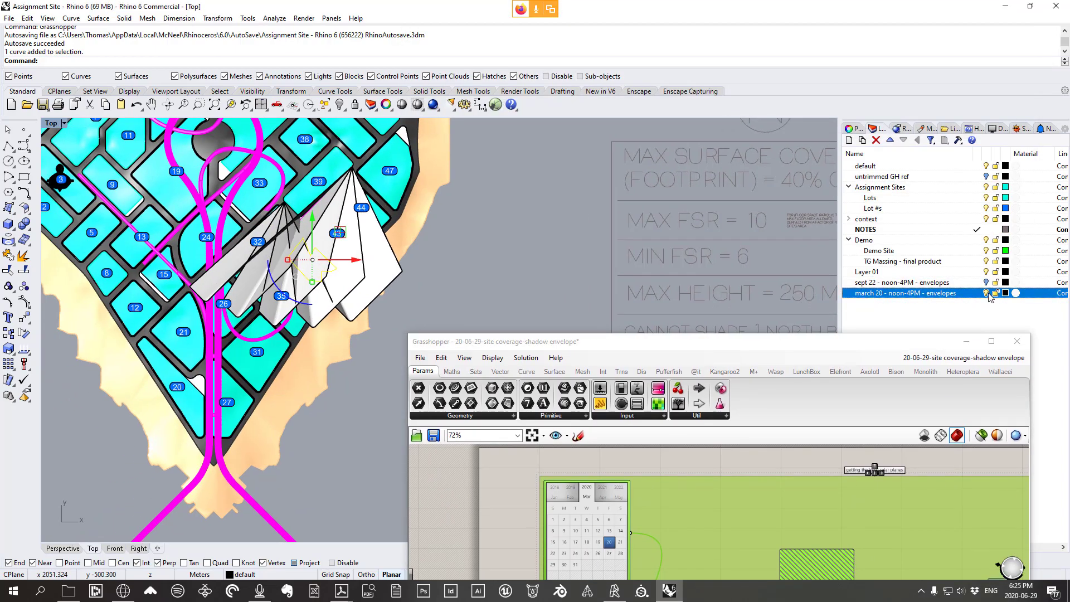
key("Delete")
Draw a zigzag polyline outline over the green lot
scroll(301, 254, "up", 6)
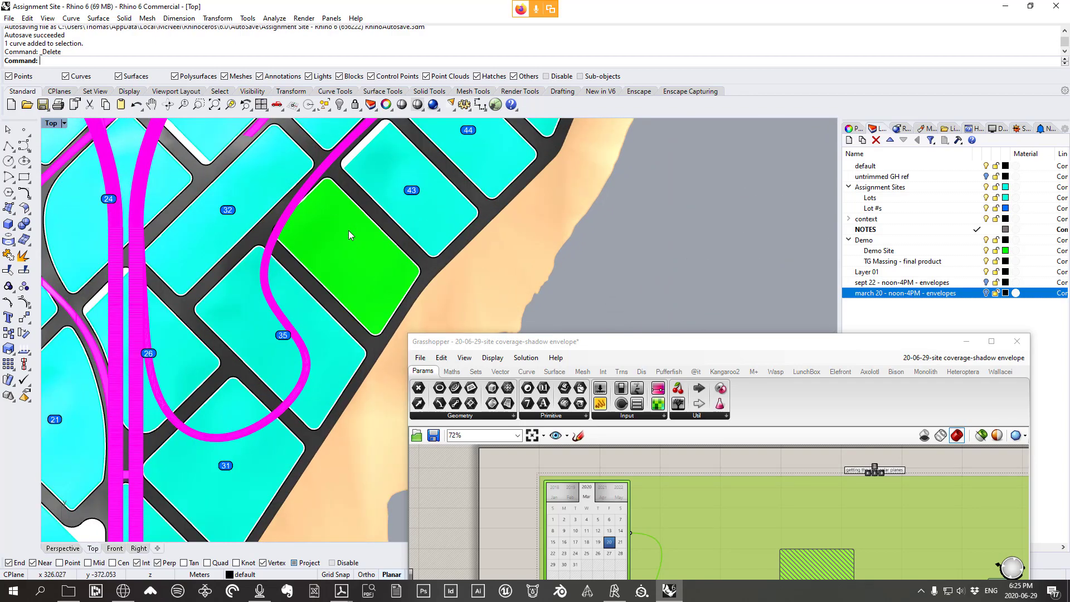
scroll(349, 230, "up", 2)
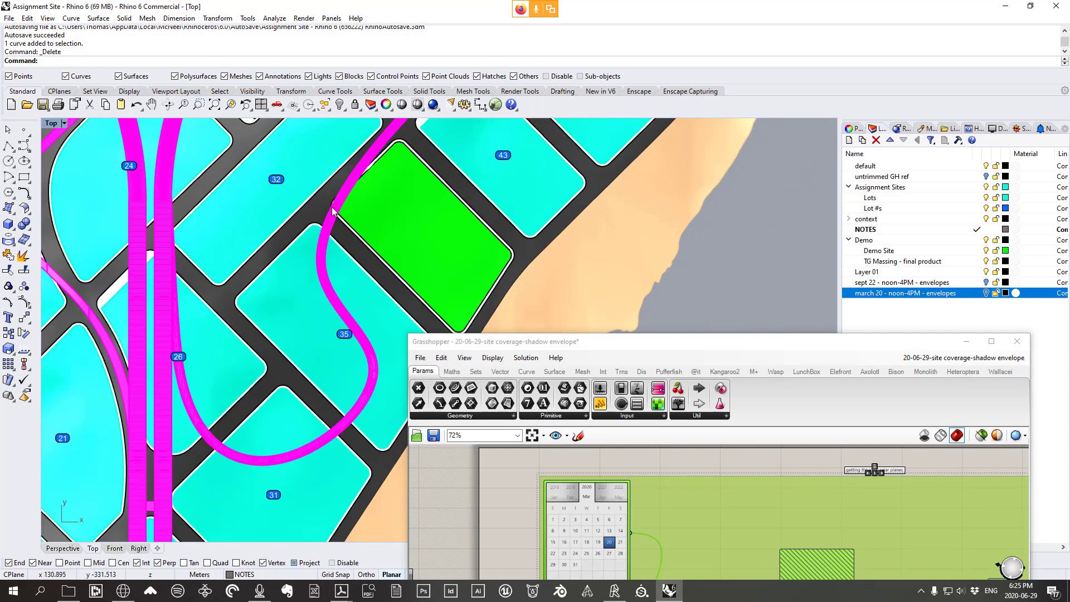
right_click_drag(466, 216, 522, 206)
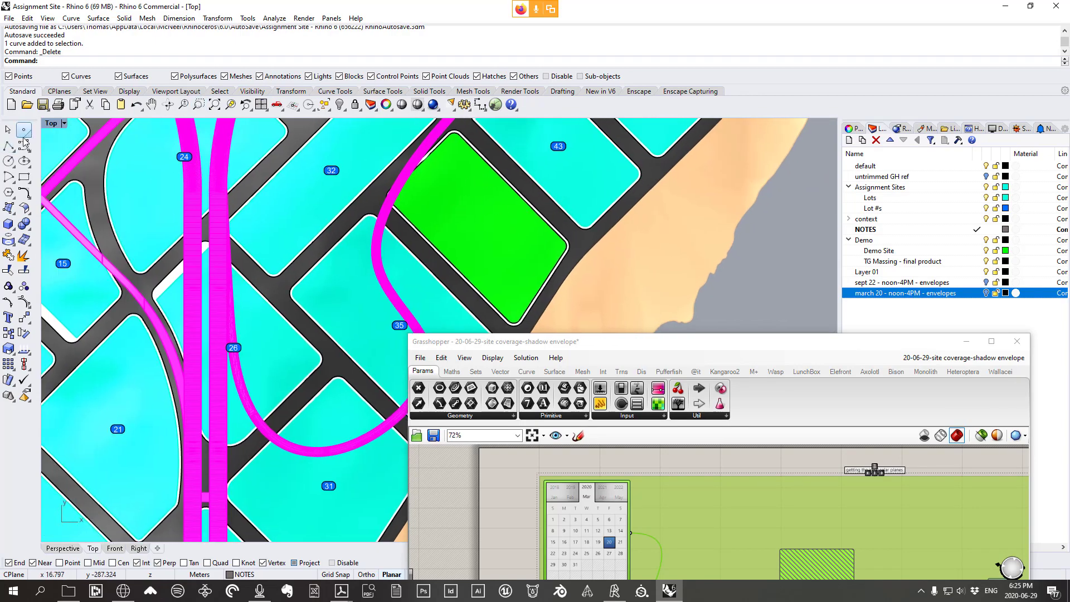
left_click(8, 146)
scroll(415, 202, "up", 2)
left_click(415, 205)
scroll(418, 207, "down", 2)
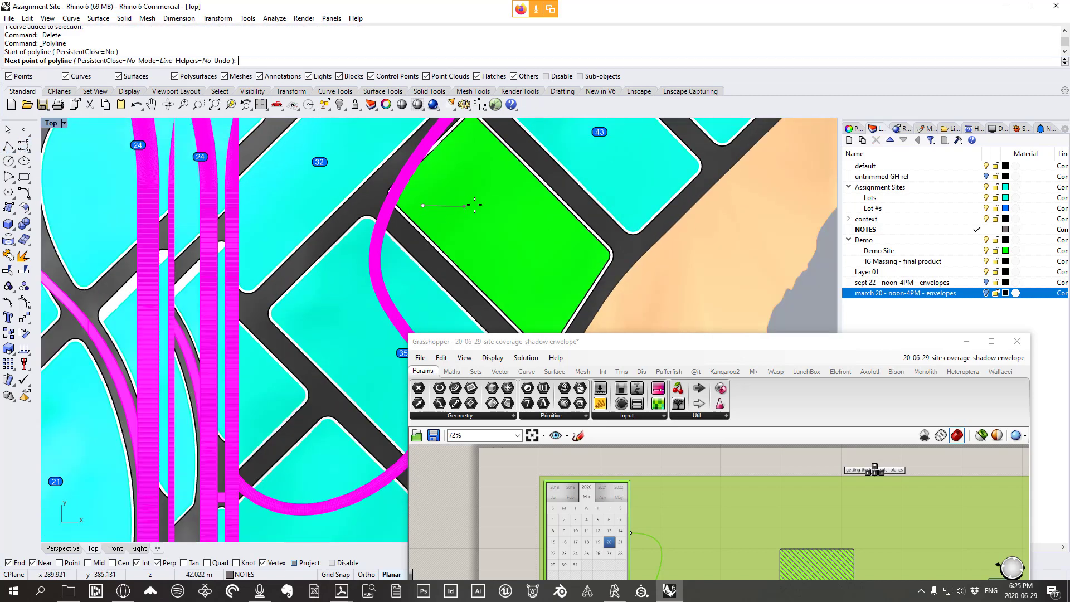
left_click(516, 294)
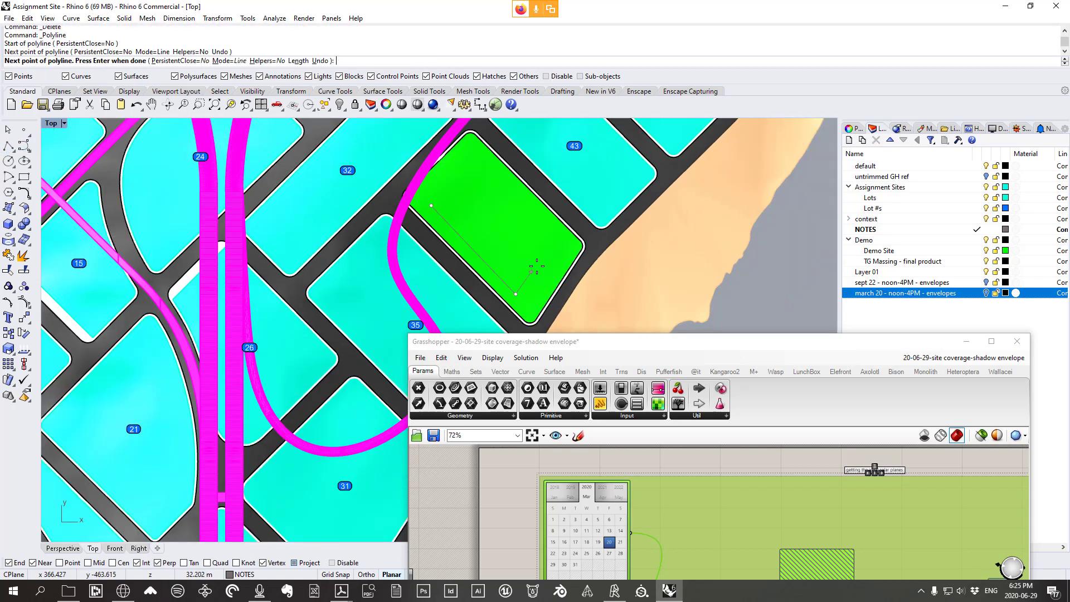
left_click(534, 270)
left_click(509, 248)
left_click(558, 244)
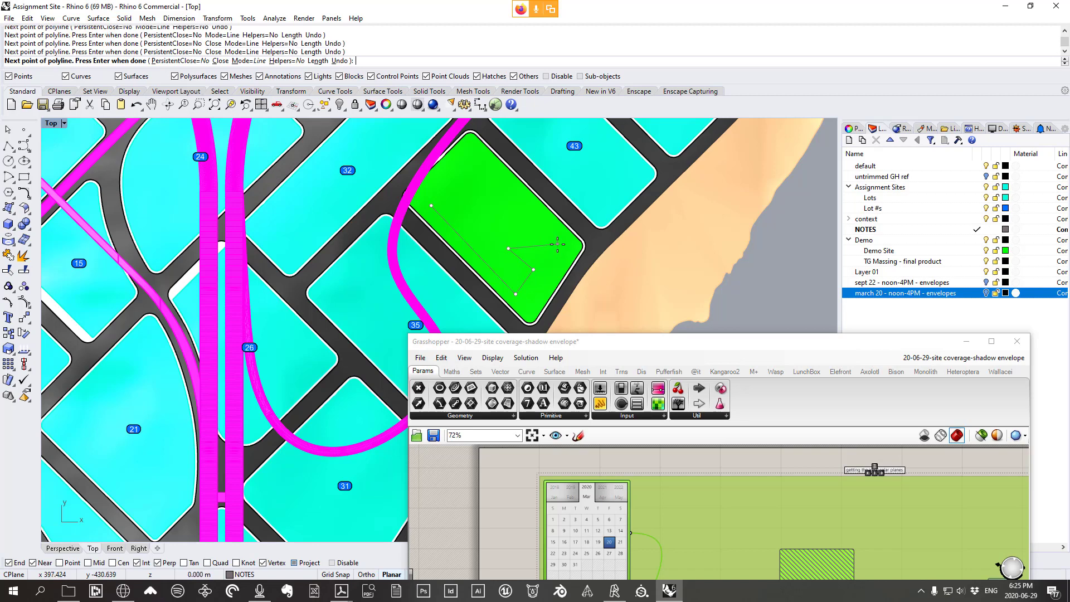
left_click(514, 202)
left_click(505, 217)
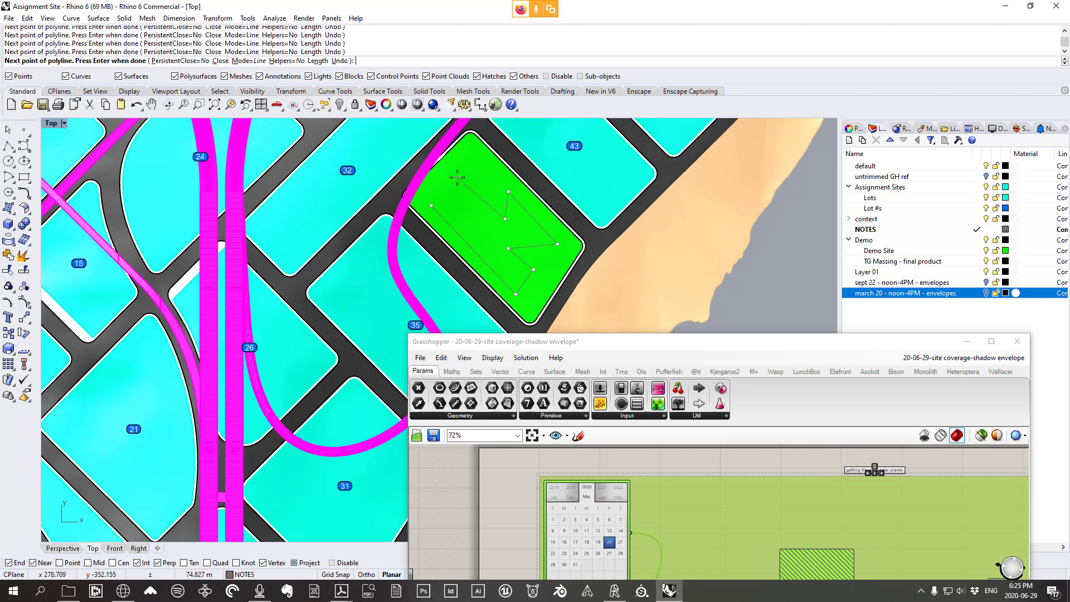
scroll(485, 172, "up", 2)
scroll(473, 188, "up", 1)
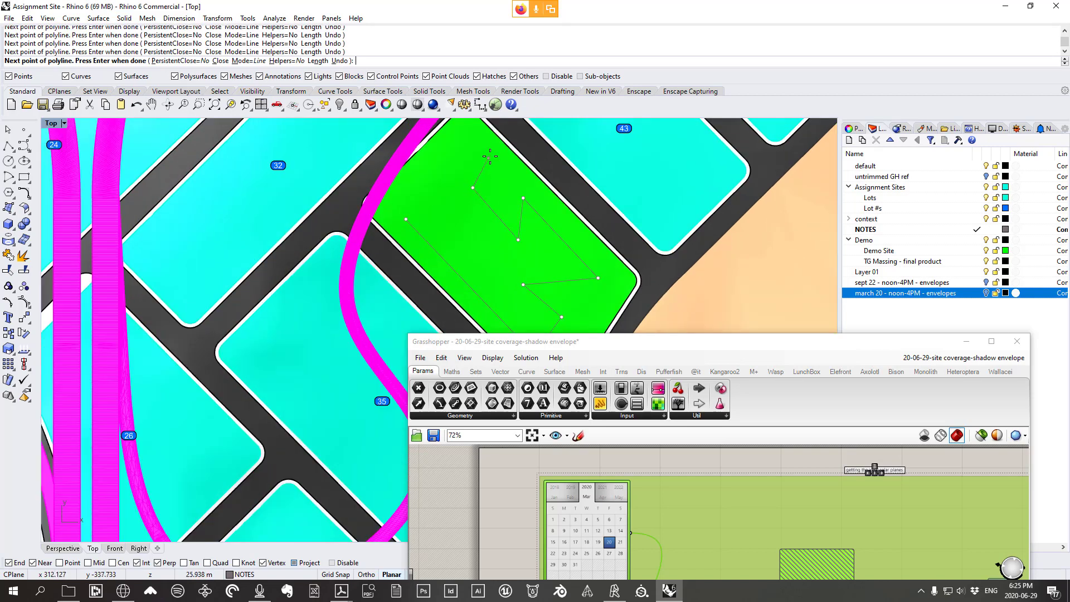
key("ctrl+z")
key("Escape")
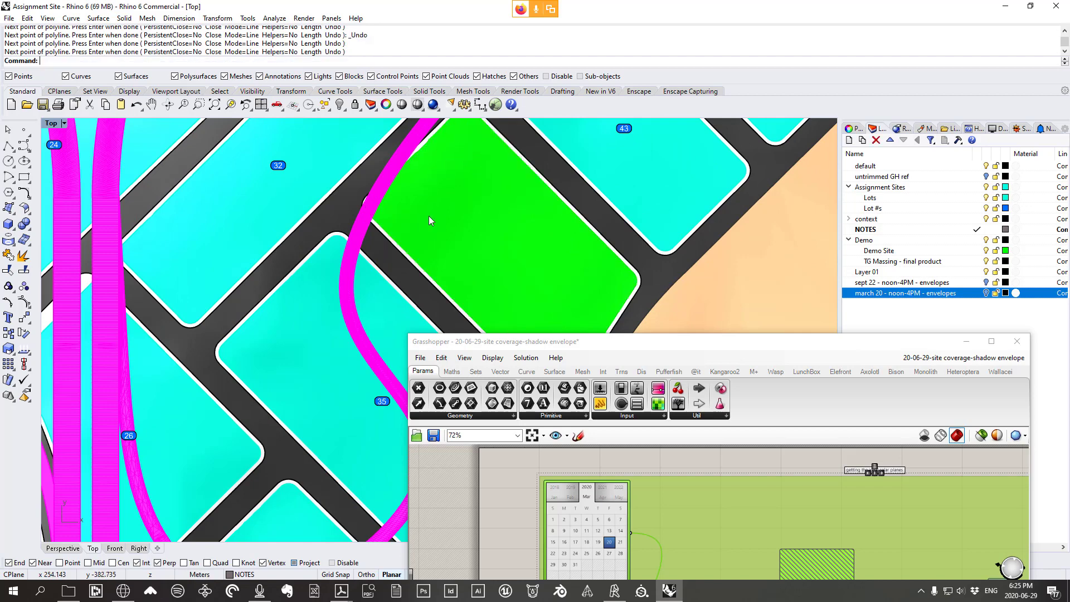
Project the outline flat onto the construction plane, deleting the original curve
left_click(496, 208)
left_click(493, 208, "shift")
scroll(493, 209, "up", 5)
scroll(495, 206, "down", 9)
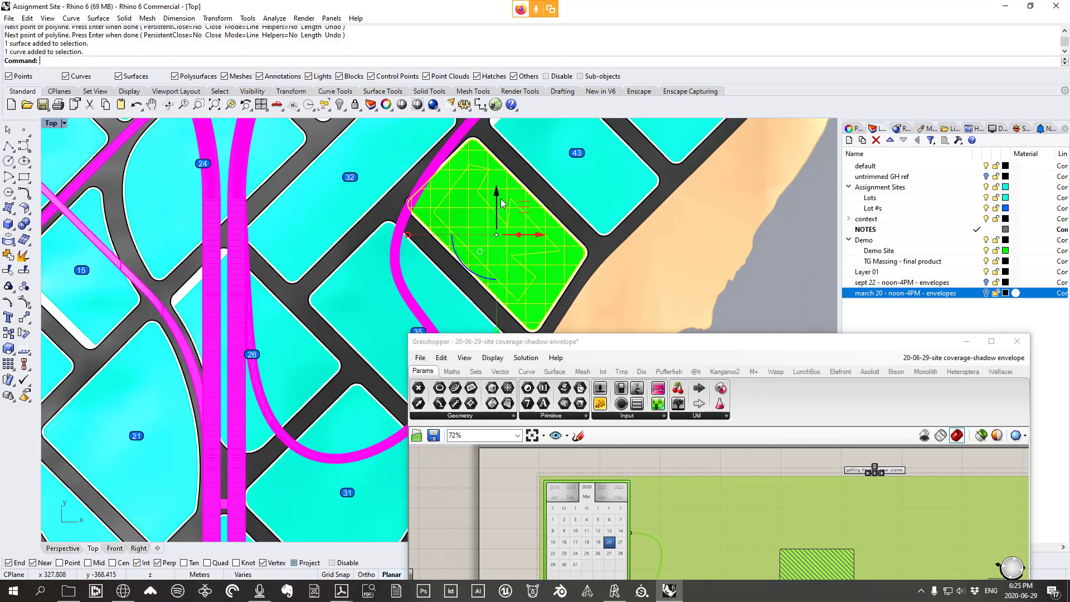
left_click(501, 184, "ctrl")
right_click_drag(499, 178, 459, 161)
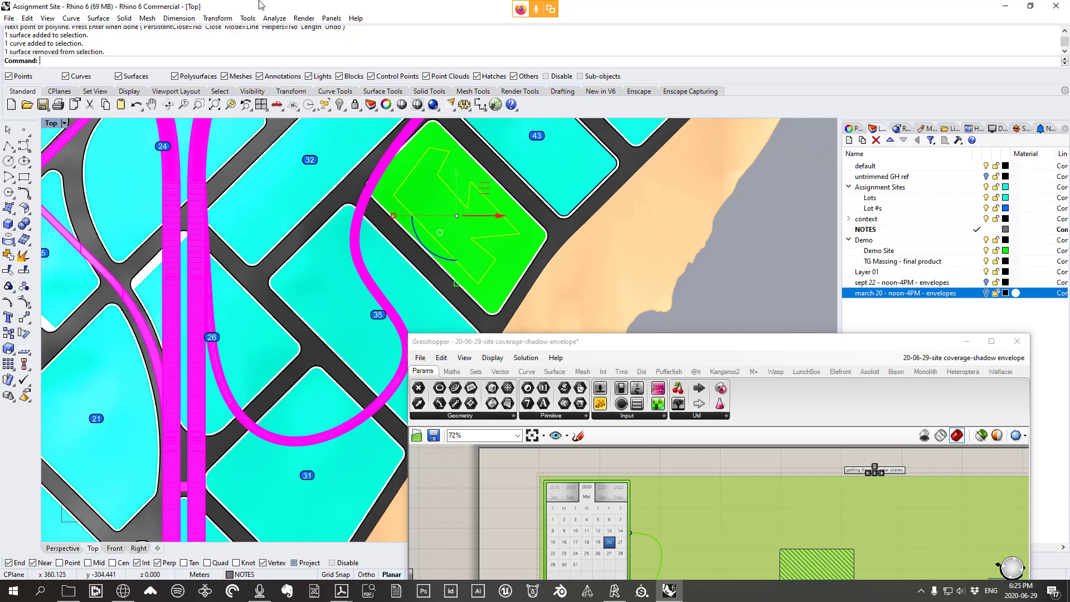
left_click(218, 18)
left_click(234, 180)
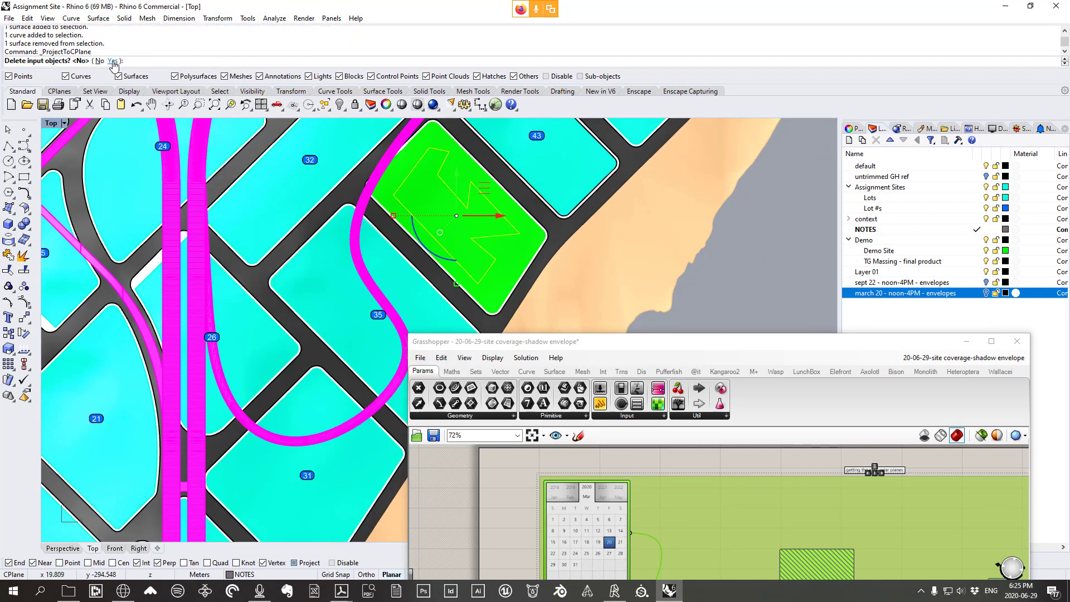
left_click(113, 60)
Look down on the site in a full-size Perspective view and select the flattened outline
double_click(57, 123)
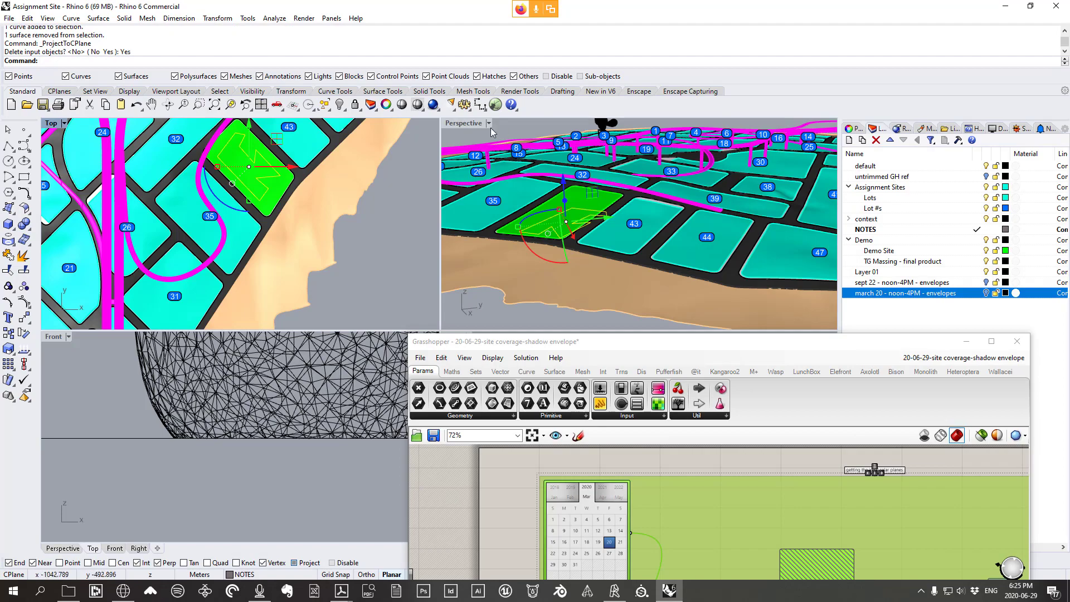
double_click(476, 124)
right_click_drag(446, 184, 800, 198)
left_click(799, 197)
scroll(613, 232, "up", 4)
right_click_drag(614, 232, 479, 215)
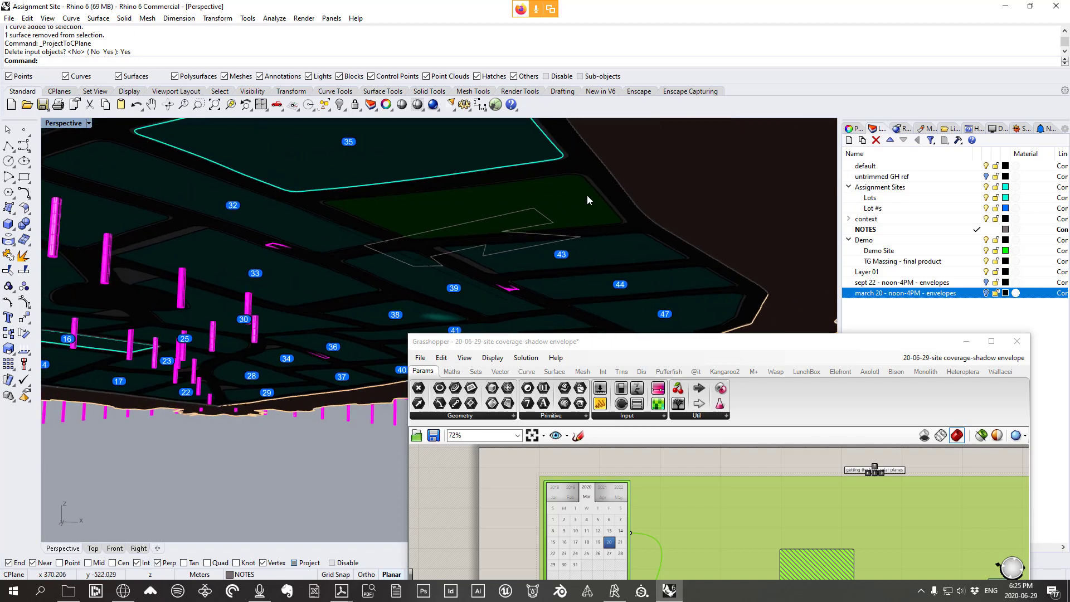
left_click(499, 215)
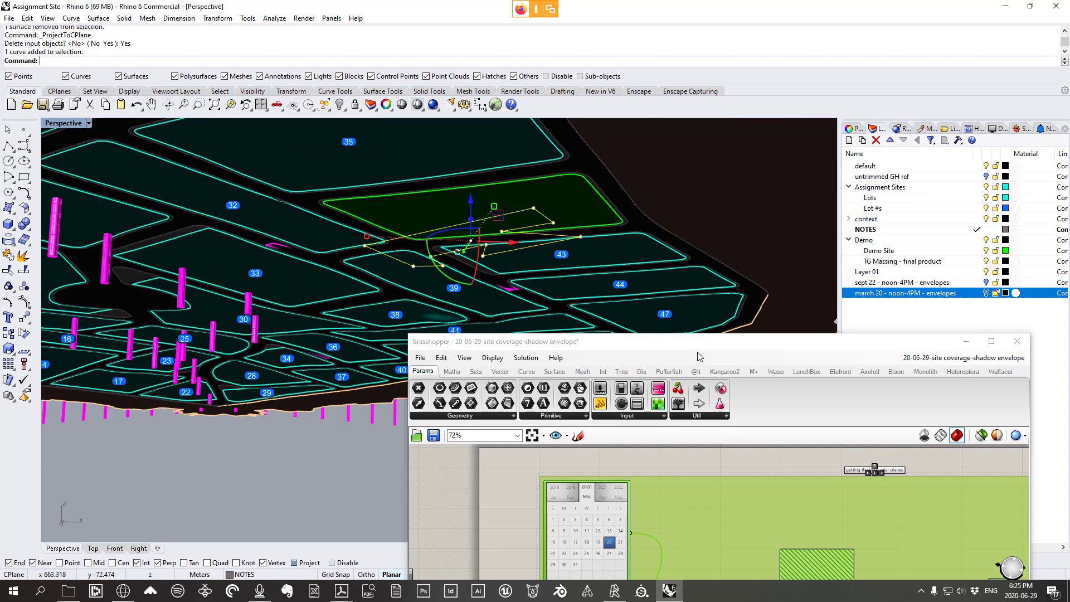
left_click_drag(698, 355, 727, 147)
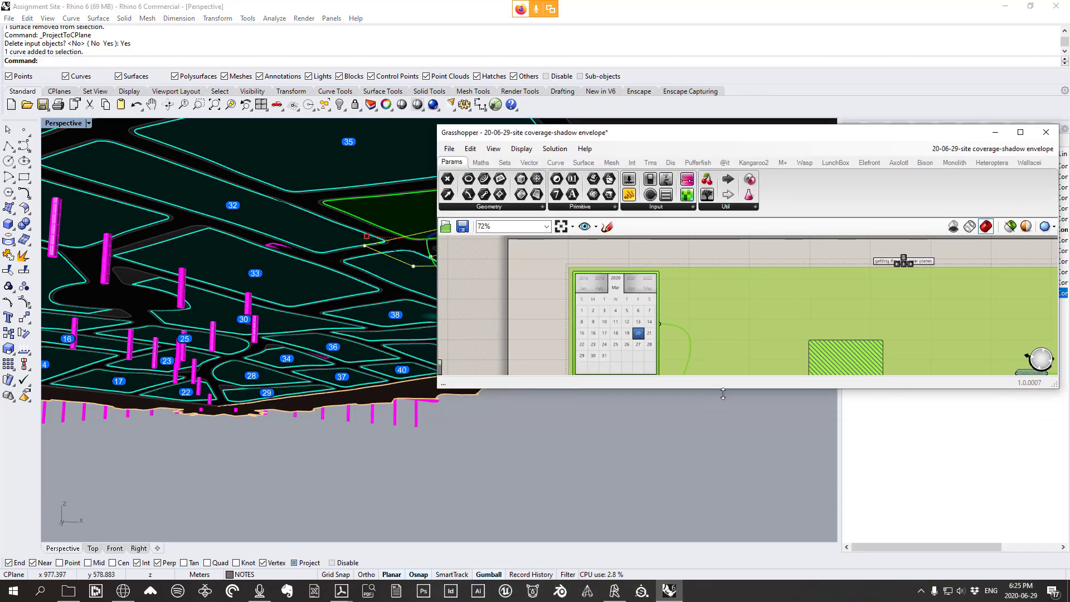
Isolate the outline curve and arrange the Grasshopper window and canvas
left_click_drag(723, 394, 725, 589)
scroll(257, 272, "down", 5)
right_click_drag(260, 267, 348, 339)
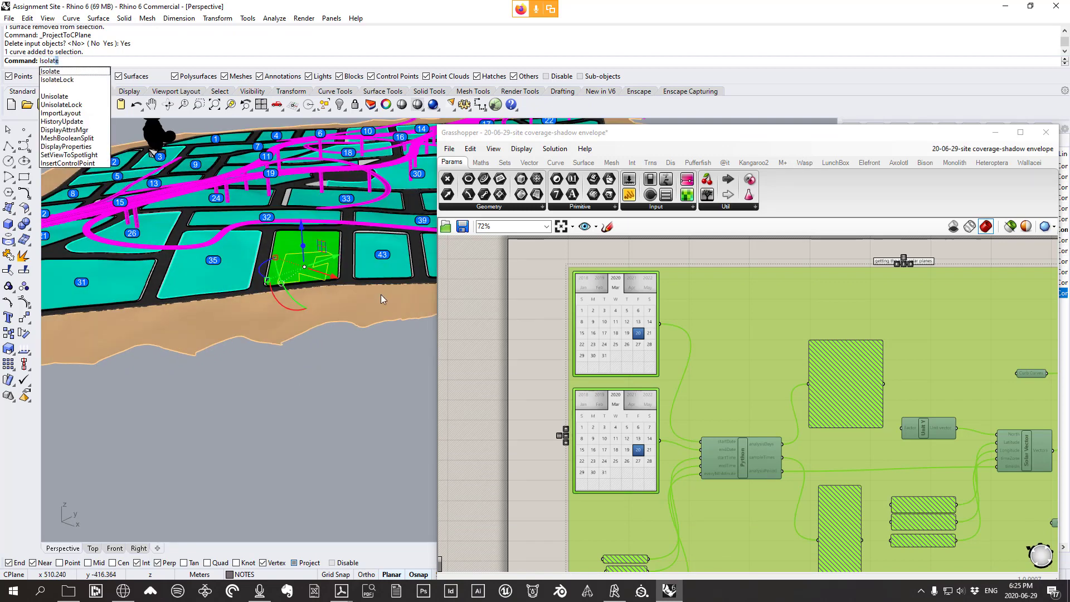
key("Return")
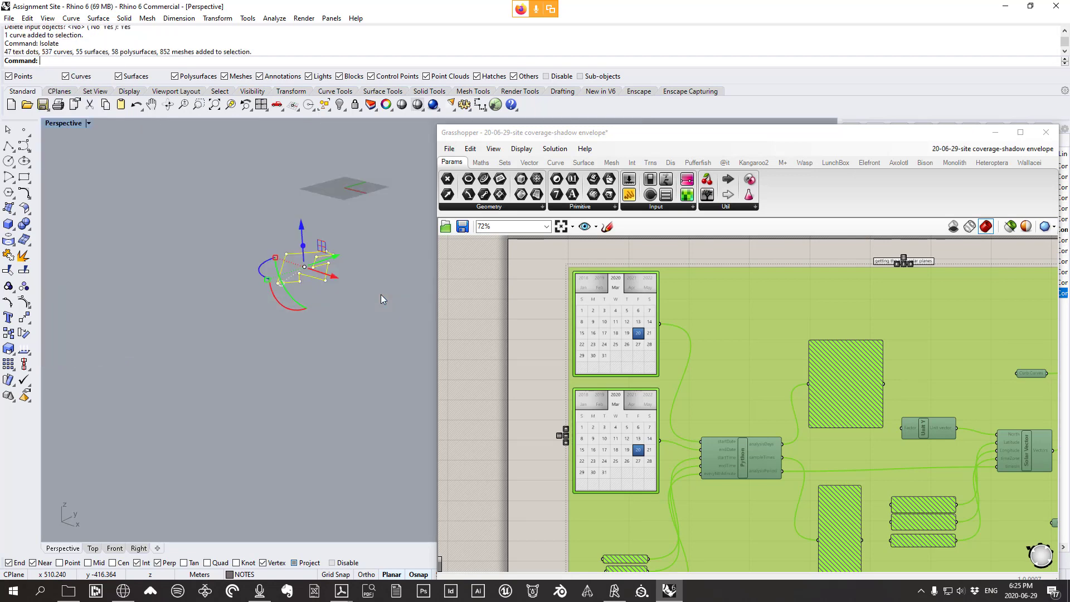
scroll(310, 262, "up", 5)
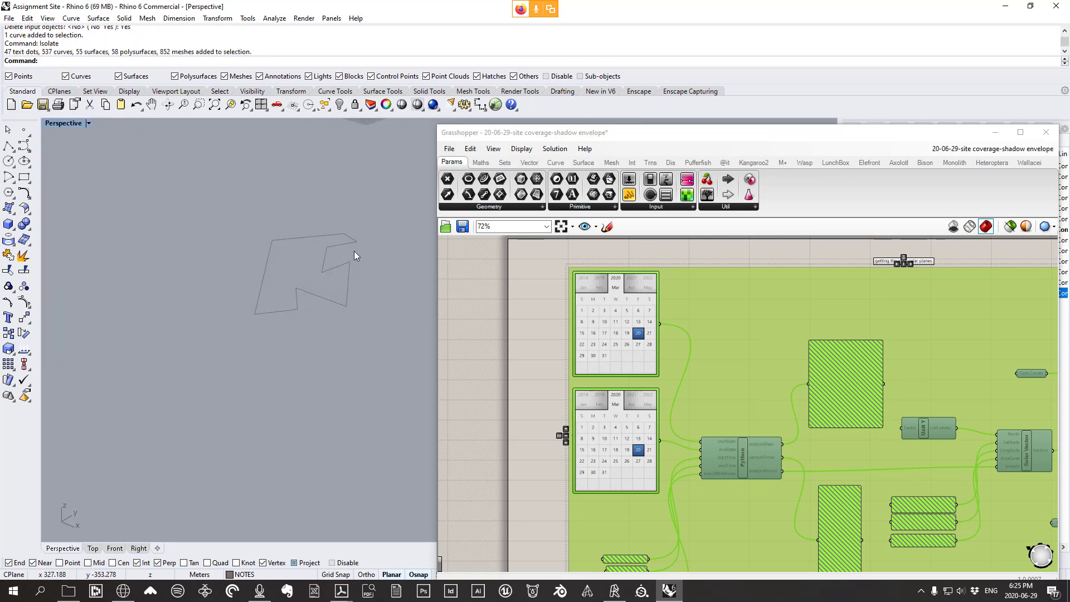
scroll(741, 278, "down", 6)
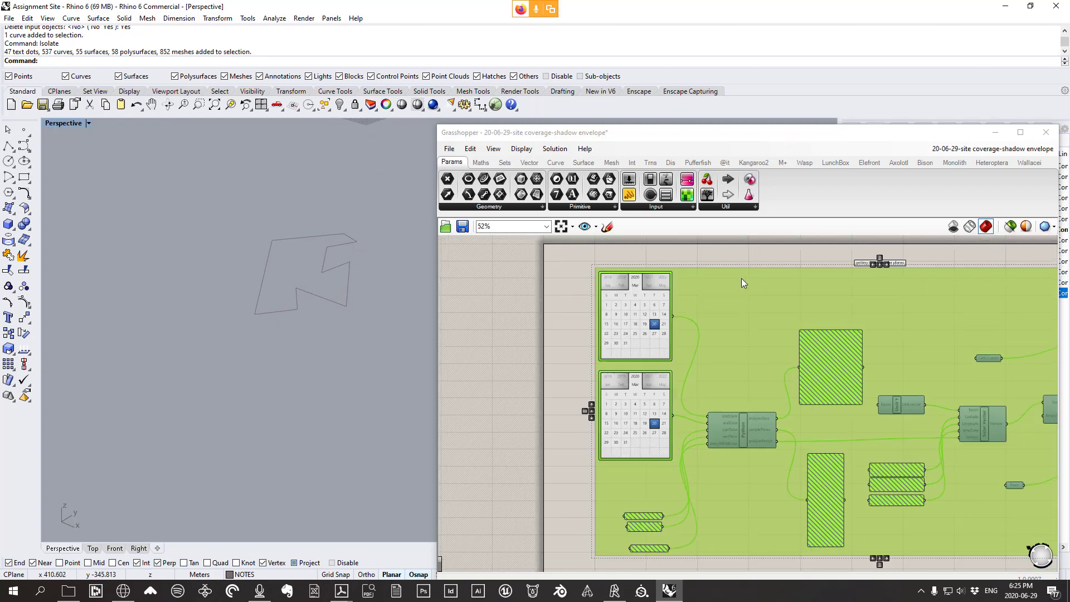
left_click(817, 404)
right_click_drag(791, 396, 474, 462)
right_click_drag(617, 319, 721, 331)
right_click_drag(633, 276, 659, 287)
scroll(707, 277, "up", 4)
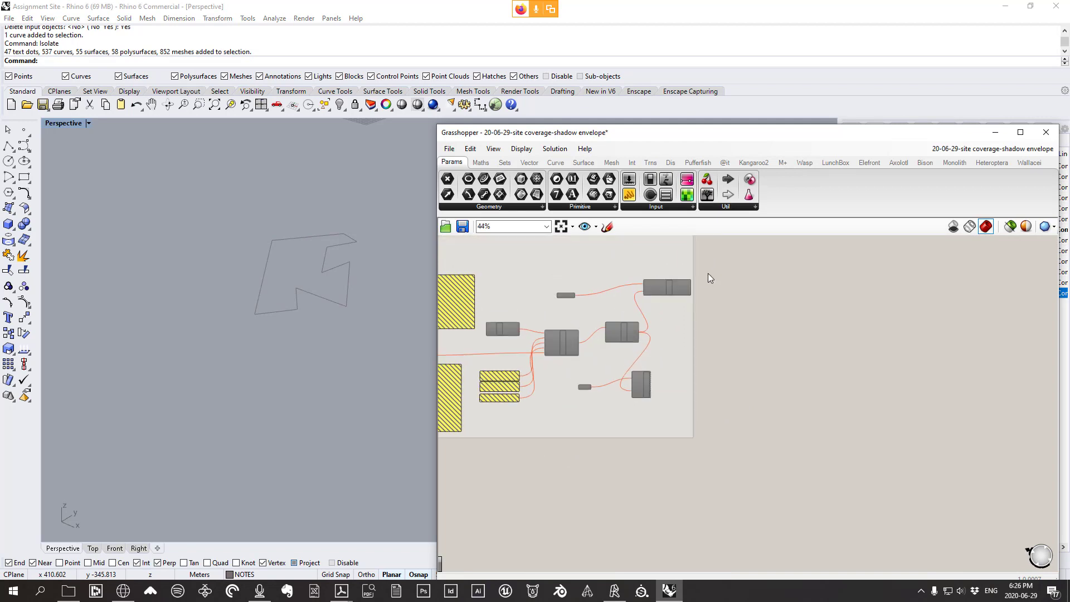
Add a Curve parameter and set the footprint outline as its one curve
left_click(489, 207)
left_click_drag(470, 263, 703, 301)
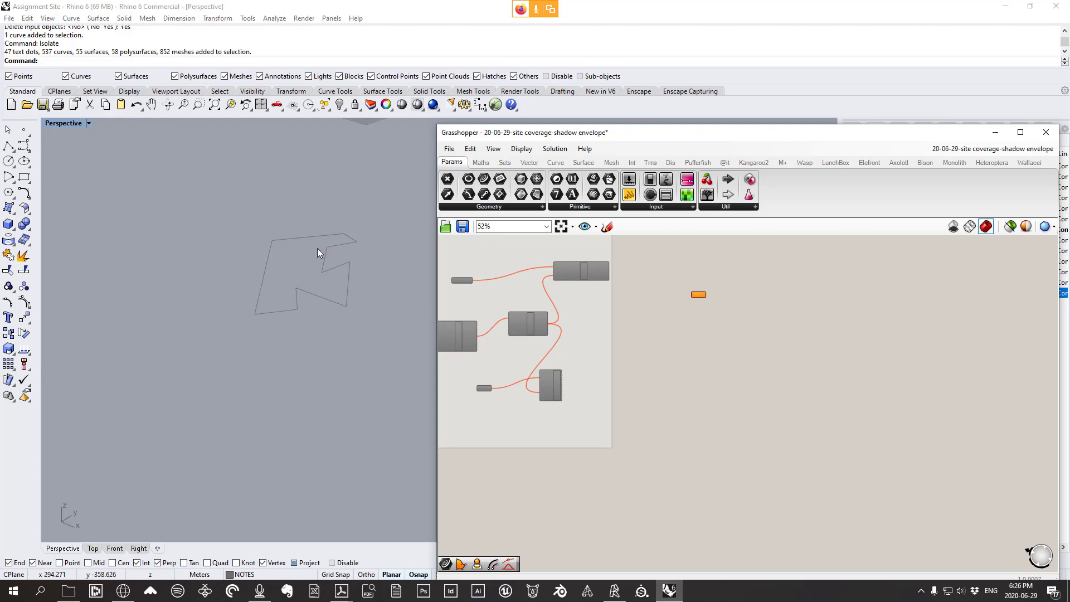
scroll(304, 285, "up", 3)
left_click(377, 326)
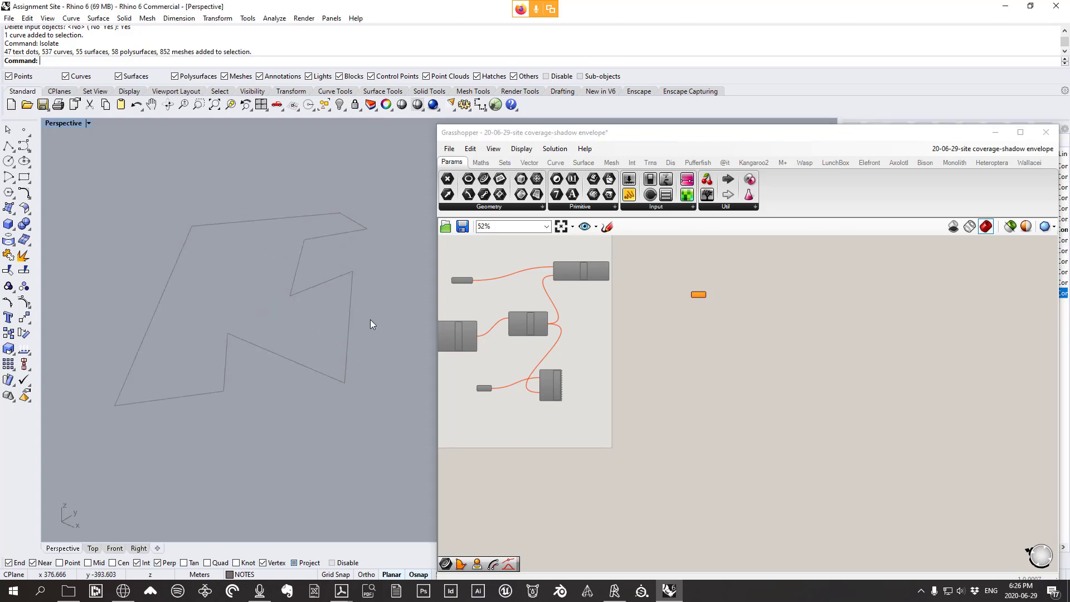
left_click(286, 297)
scroll(699, 296, "up", 5)
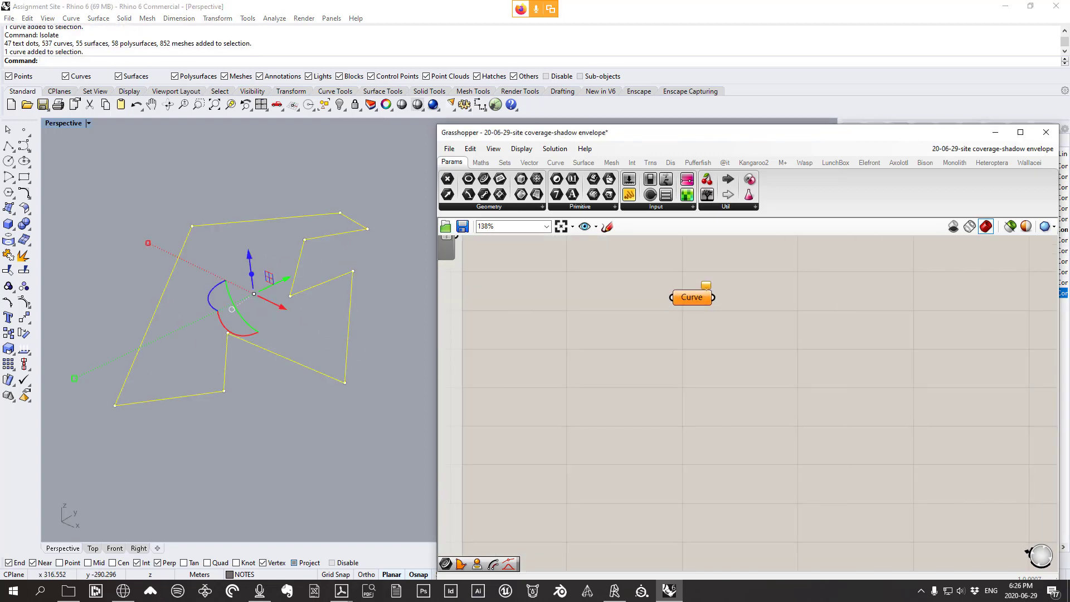
right_click(694, 298)
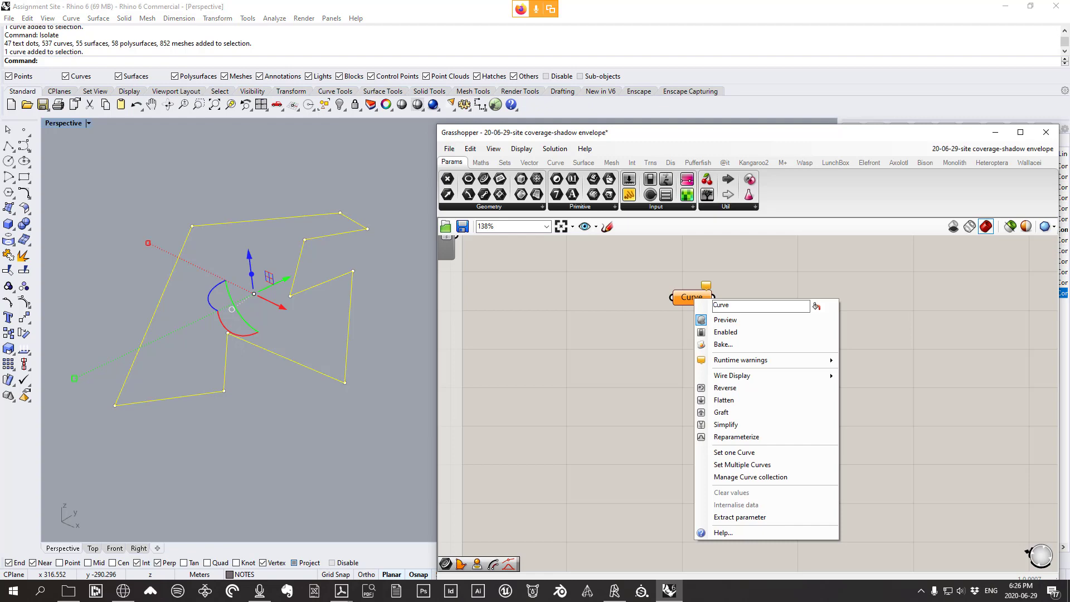
left_click(734, 452)
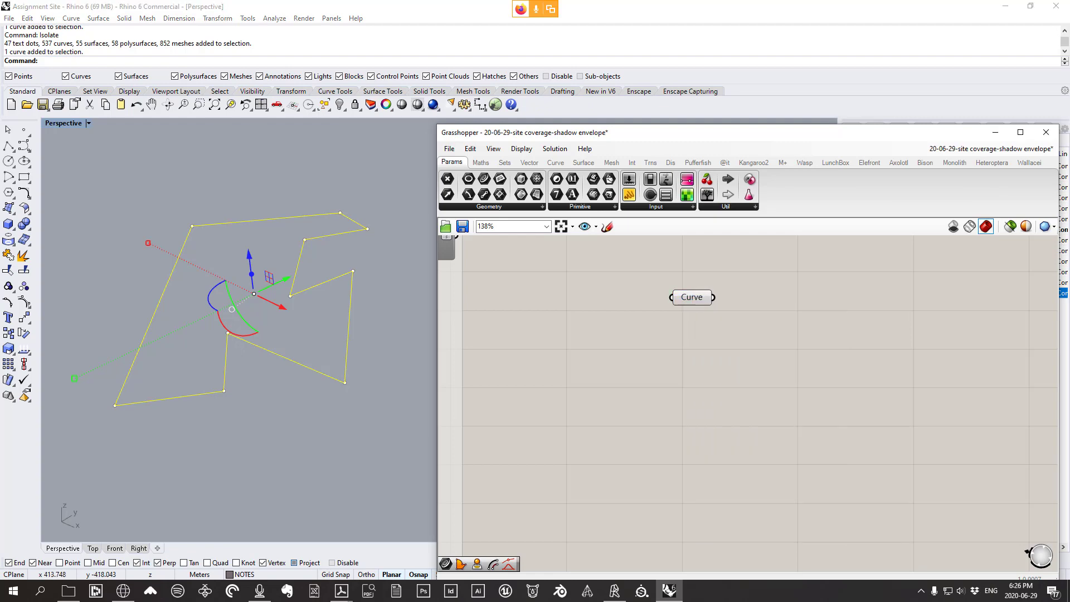
Rename the Curve parameter to 'Bldg foot Print'
right_click(695, 297)
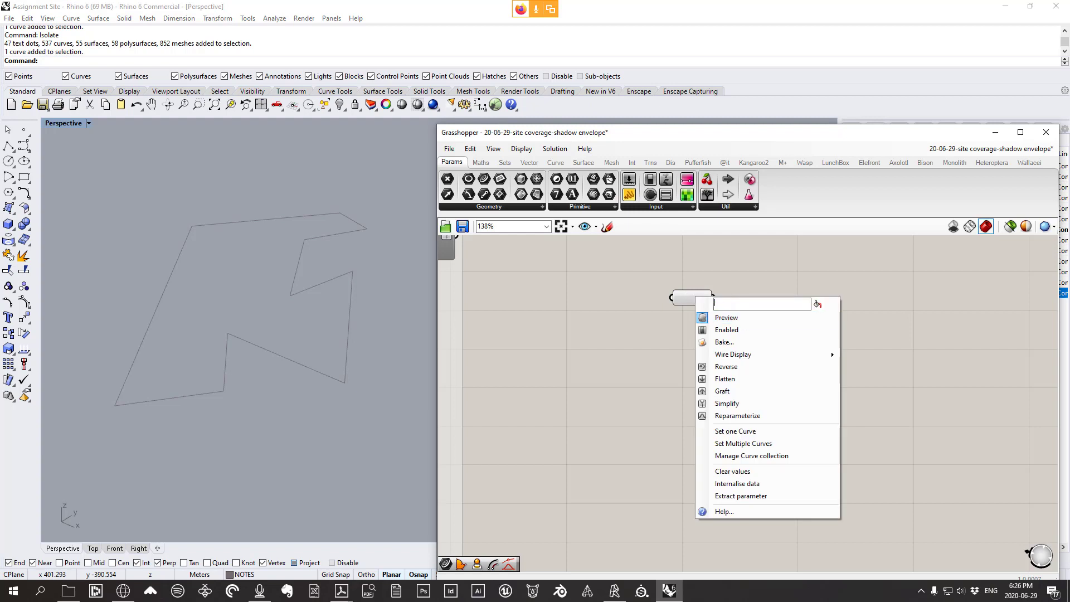
type("Bldg foot Print")
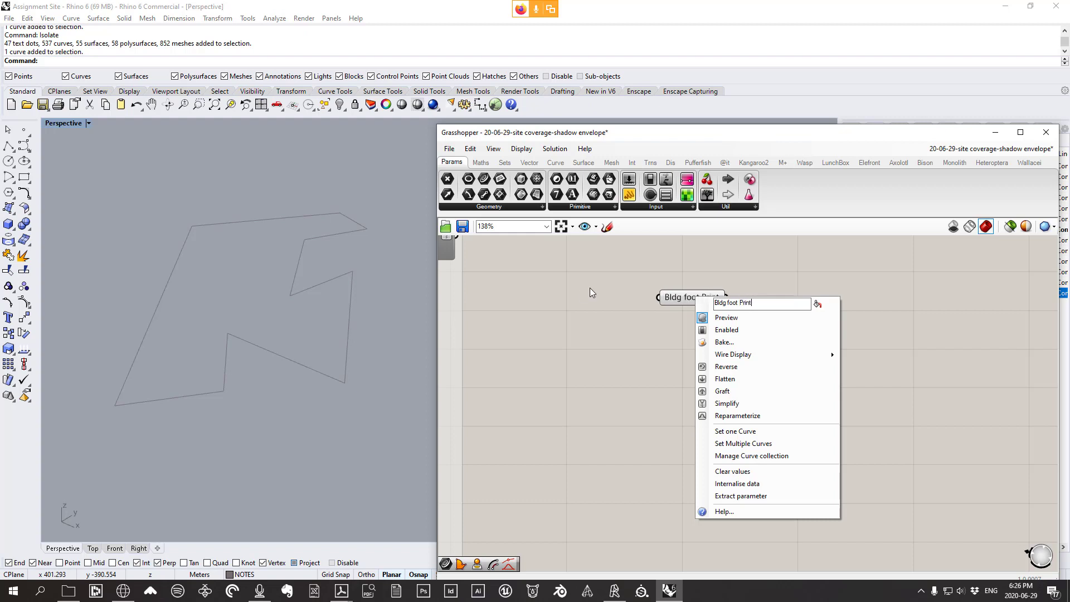
key("Return")
left_click_drag(683, 295, 699, 278)
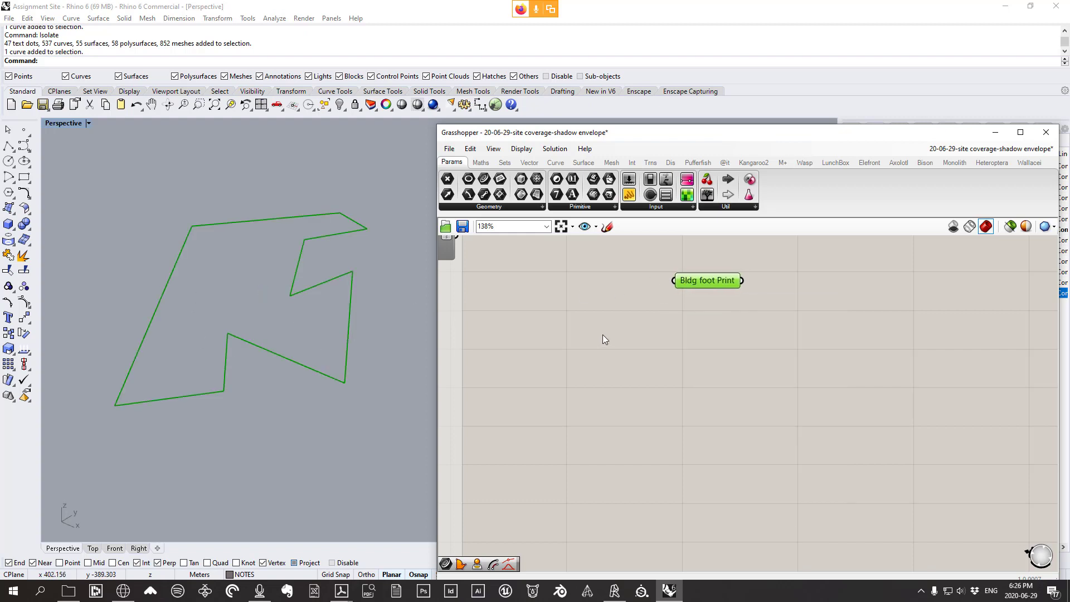
scroll(336, 294, "down", 2)
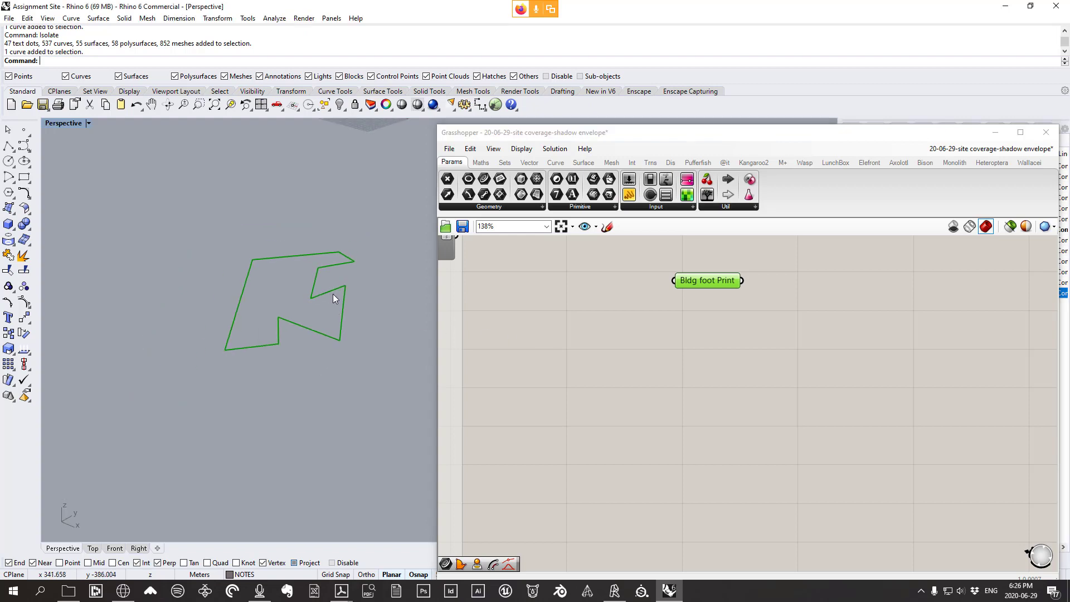
Sketch the building footprint with three upward arrows on the canvas
left_click(610, 226)
mouse_move(629, 398)
left_mouse_down()
mouse_move(555, 504)
mouse_move(719, 504)
mouse_move(749, 485)
mouse_move(725, 408)
mouse_move(734, 382)
mouse_move(841, 349)
mouse_move(669, 341)
mouse_move(611, 408)
left_mouse_up()
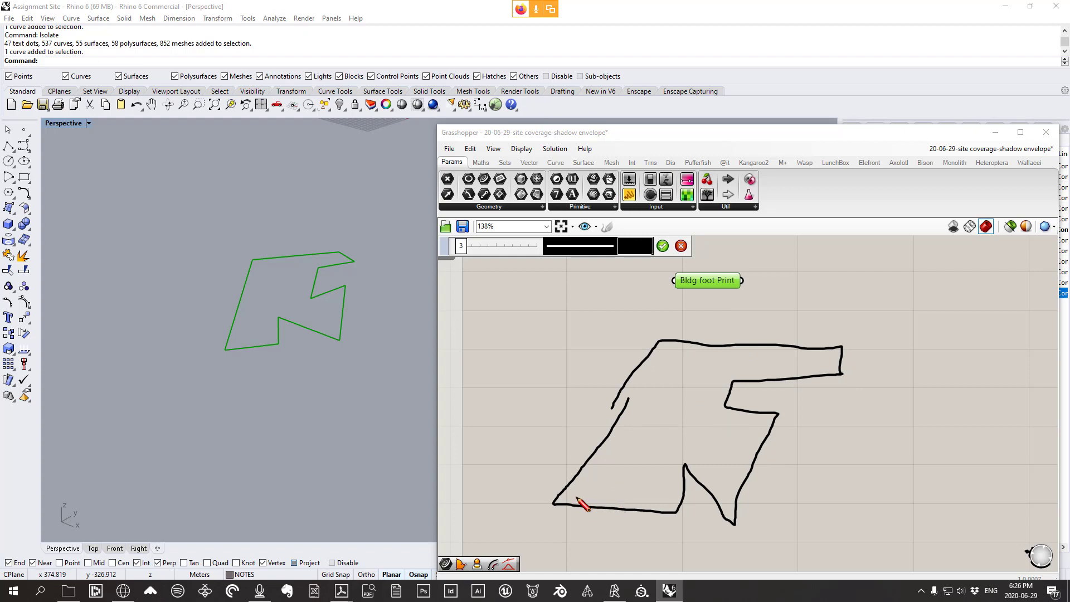
left_click(574, 495)
left_click_drag(622, 500, 663, 504)
mouse_move(660, 475)
left_mouse_down()
mouse_move(637, 473)
mouse_move(625, 445)
mouse_move(709, 453)
left_mouse_up()
left_click(603, 467)
mouse_move(573, 496)
left_mouse_down()
mouse_move(566, 342)
mouse_move(581, 346)
left_mouse_up()
mouse_move(620, 496)
left_mouse_down()
mouse_move(623, 332)
mouse_move(632, 343)
left_mouse_up()
mouse_move(657, 501)
left_mouse_down()
mouse_move(654, 345)
mouse_move(668, 343)
mouse_move(682, 470)
mouse_move(683, 320)
mouse_move(698, 341)
left_mouse_up()
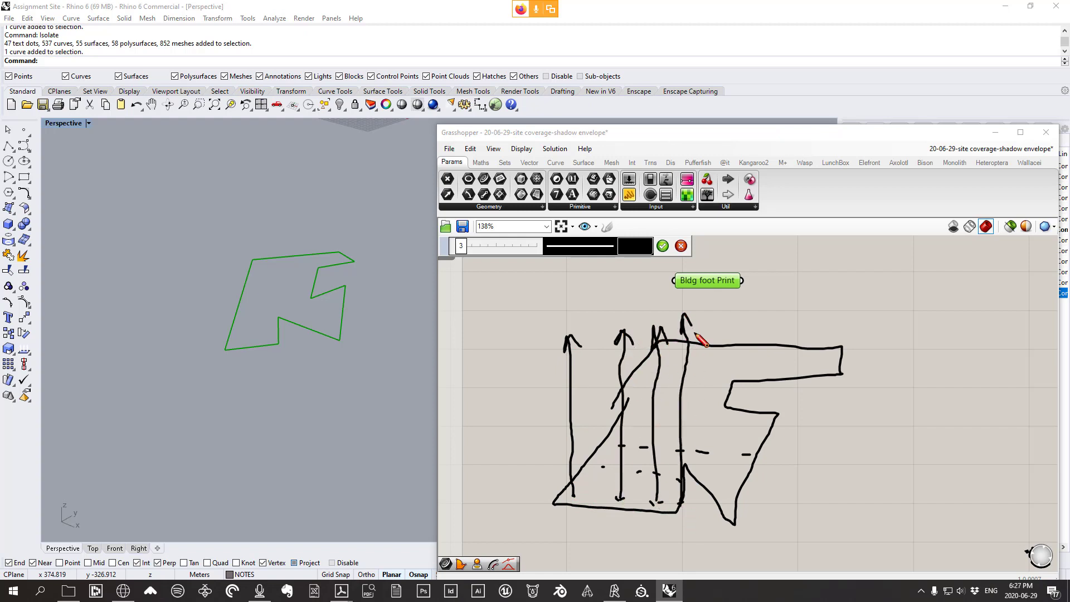
Sketch the long shadow lines extending right above the arrows
mouse_move(543, 284)
left_mouse_down()
mouse_move(574, 330)
mouse_move(593, 275)
mouse_move(588, 323)
mouse_move(640, 296)
mouse_move(676, 325)
mouse_move(672, 293)
mouse_move(934, 318)
left_mouse_up()
left_click_drag(687, 324, 942, 340)
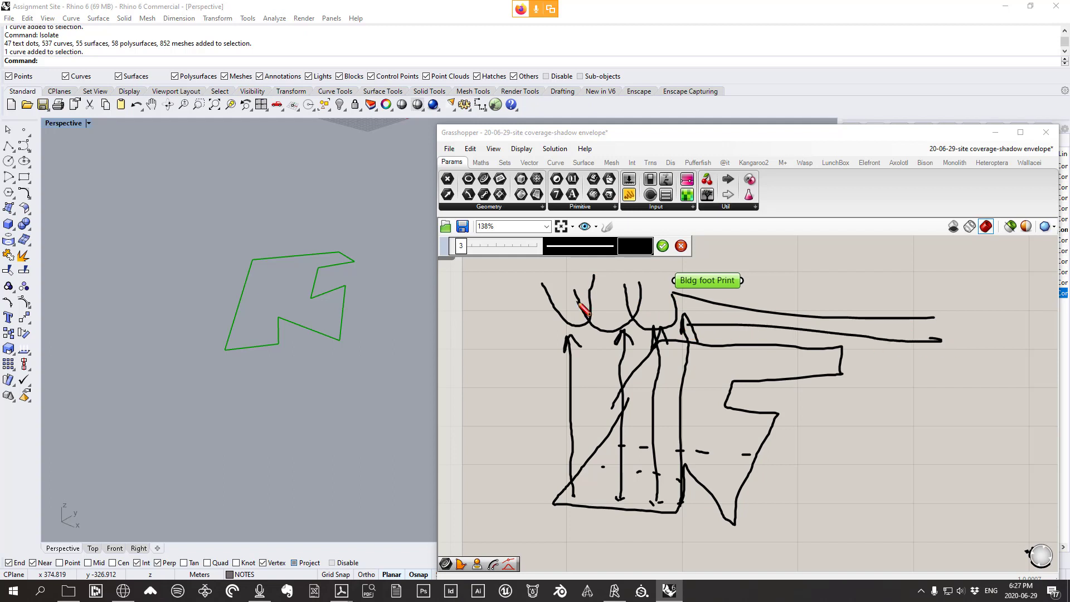
left_click_drag(636, 285, 928, 316)
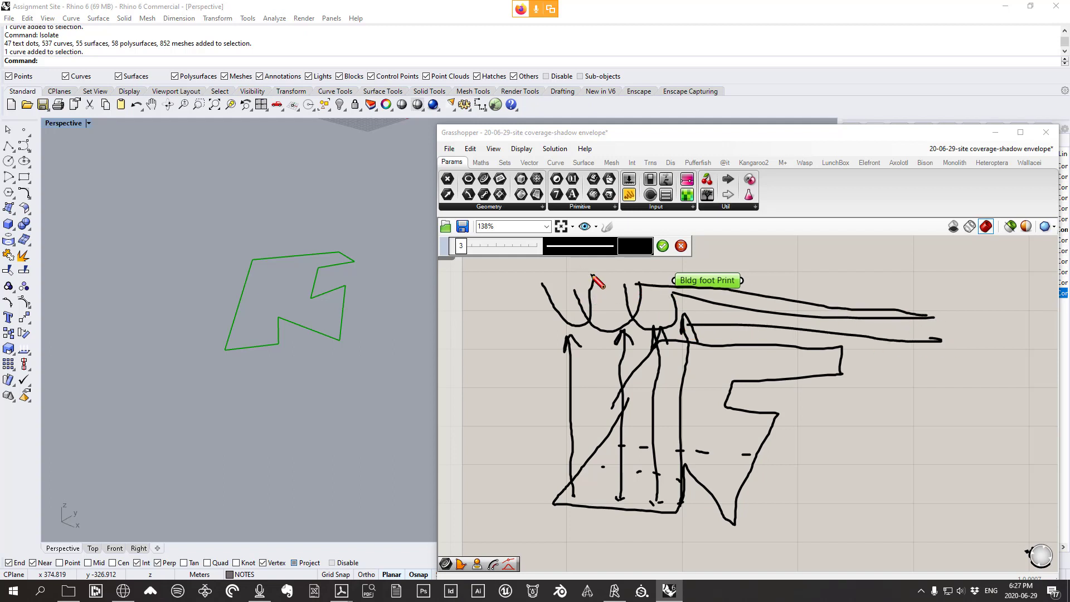
left_click_drag(590, 273, 939, 317)
left_click_drag(546, 282, 848, 306)
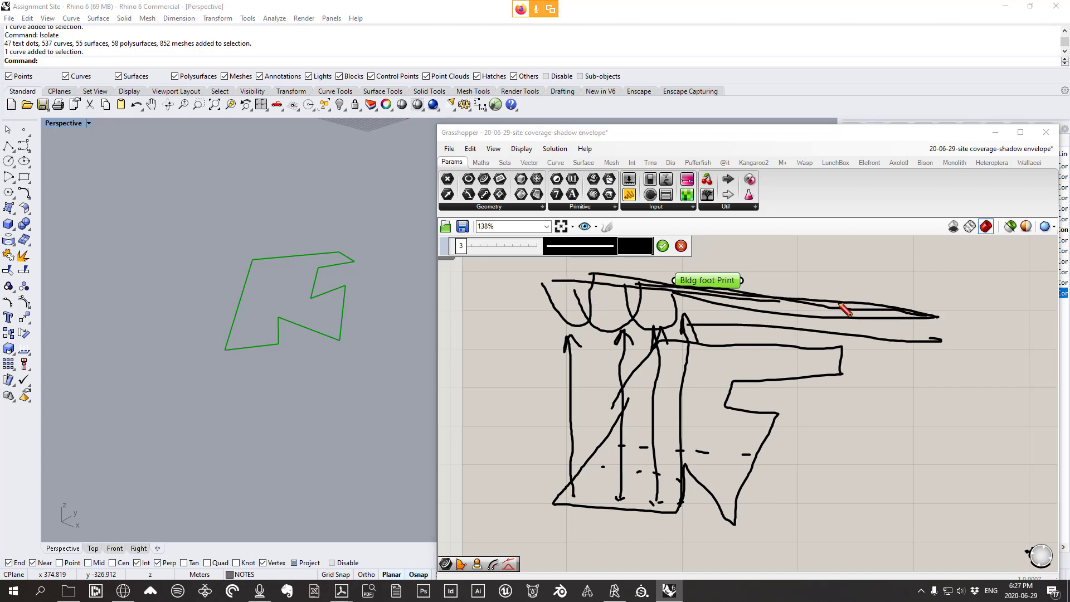
mouse_move(697, 450)
left_mouse_down()
mouse_move(707, 453)
mouse_move(710, 310)
mouse_move(723, 323)
left_mouse_up()
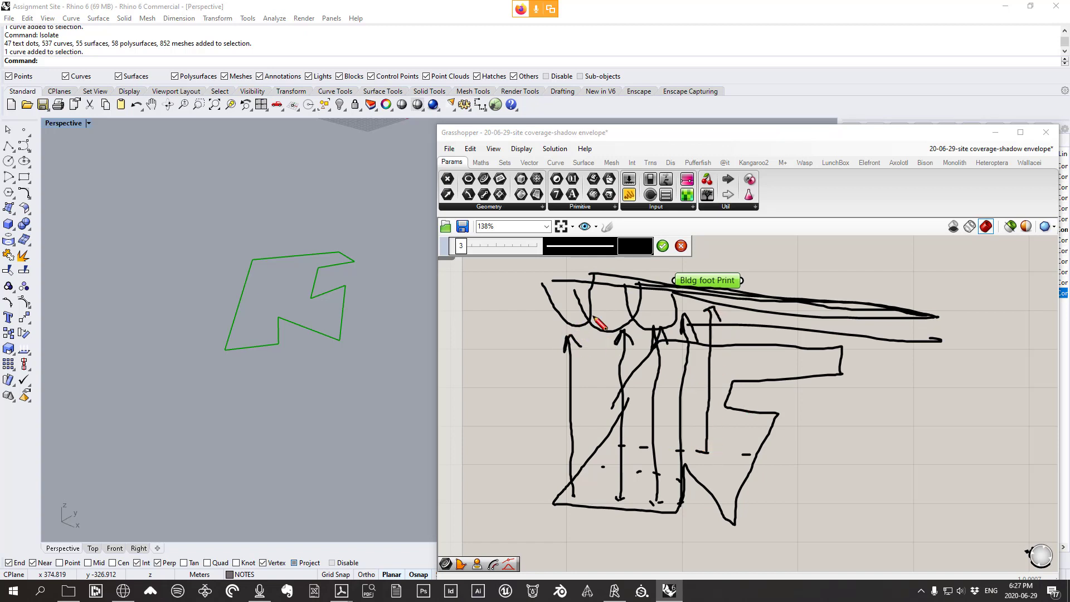
Turn the sketch red, add a final arrow and marks, and uncover the Layers panel
left_click(634, 249)
left_click(650, 301)
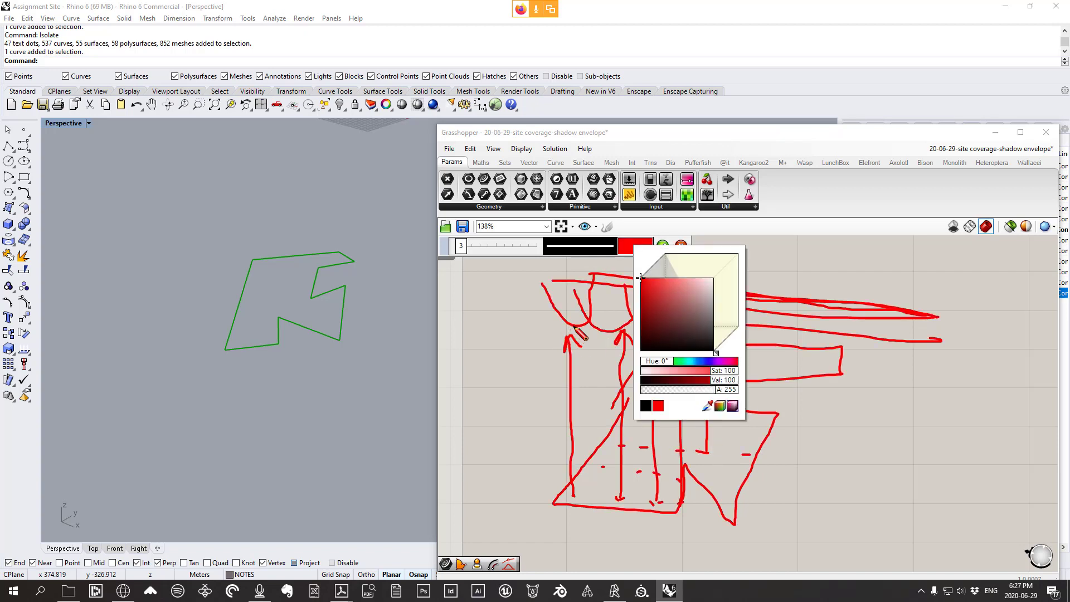
left_click_drag(622, 330, 619, 329)
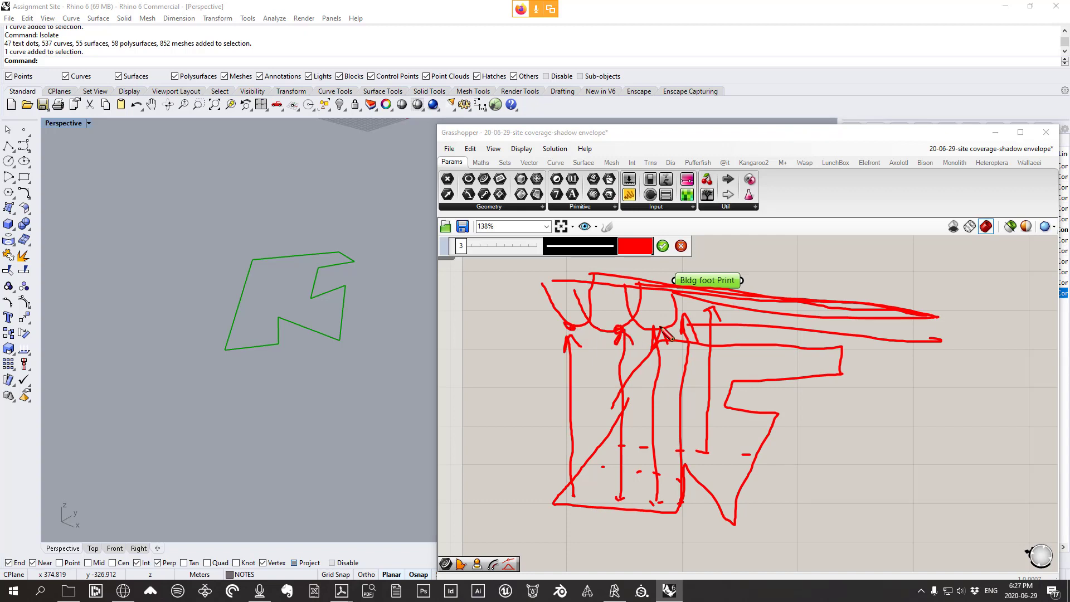
left_click_drag(681, 308, 664, 303)
mouse_move(839, 375)
left_mouse_down()
mouse_move(832, 238)
mouse_move(839, 247)
left_mouse_up()
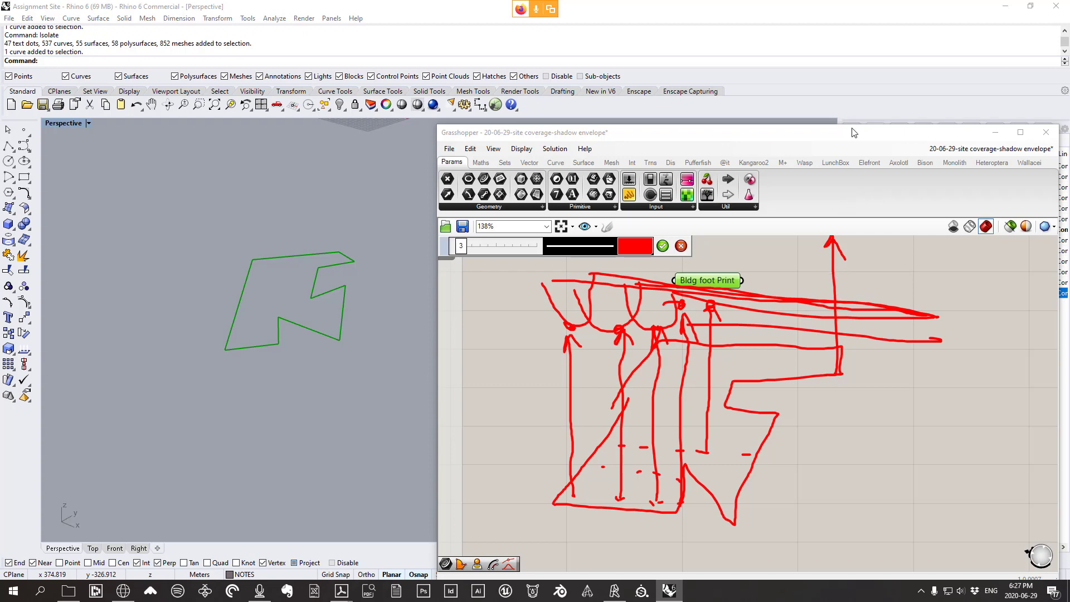
left_click_drag(851, 132, 467, 246)
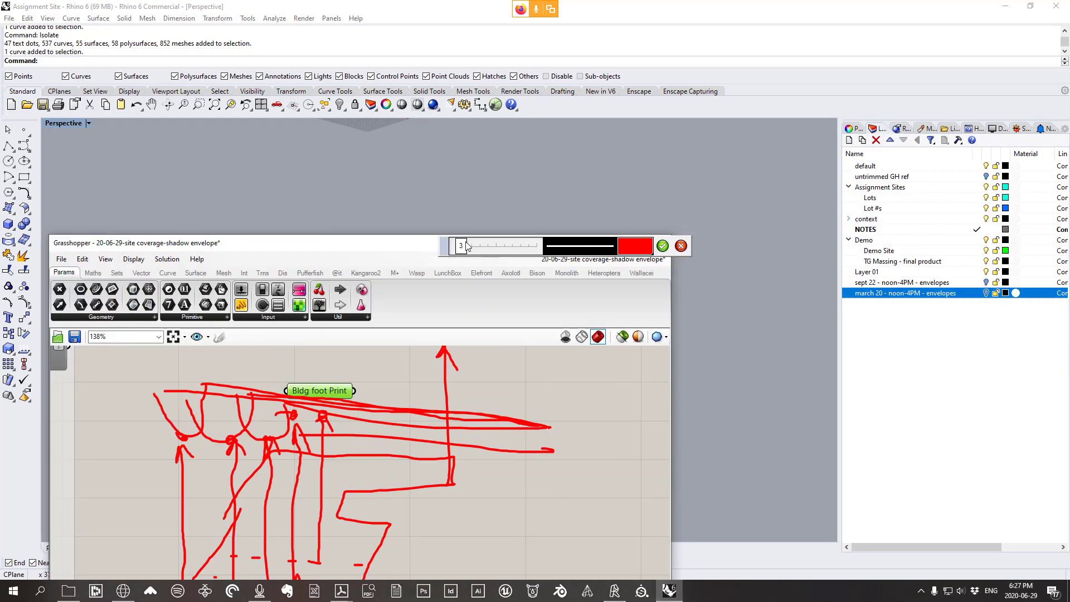
Briefly show the hidden site objects with ShowSelected, then cancel
scroll(701, 246, "down", 10)
left_click(828, 279)
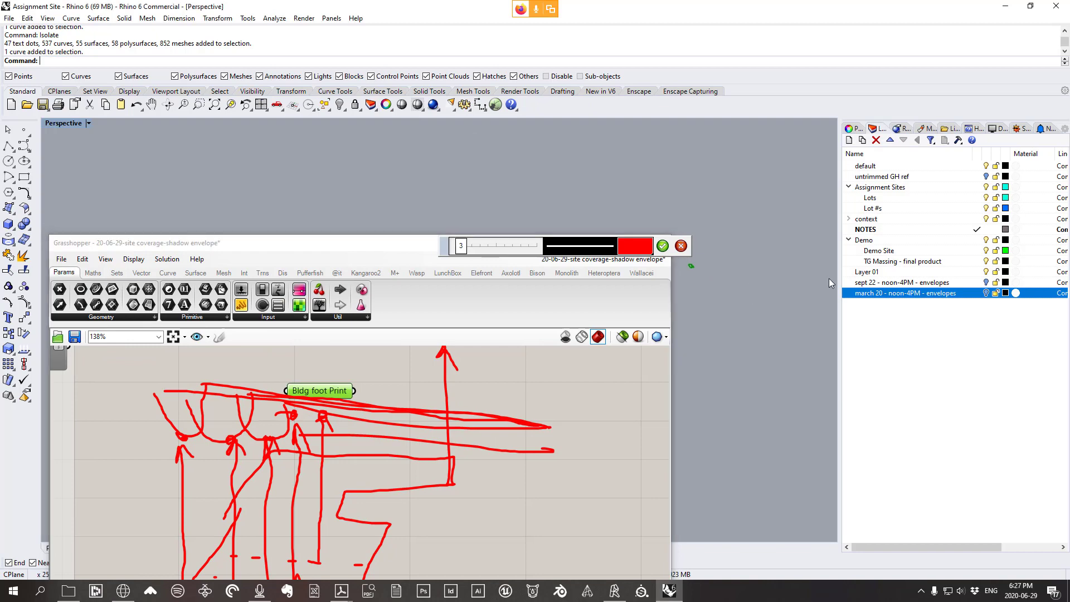
key("ctrl+shift+h")
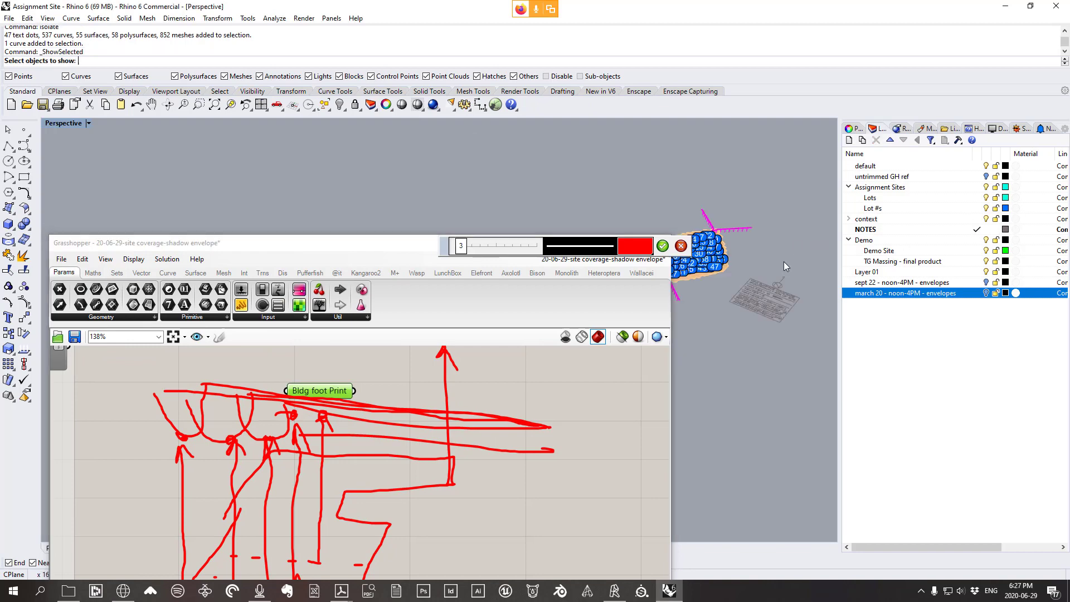
scroll(704, 273, "up", 12)
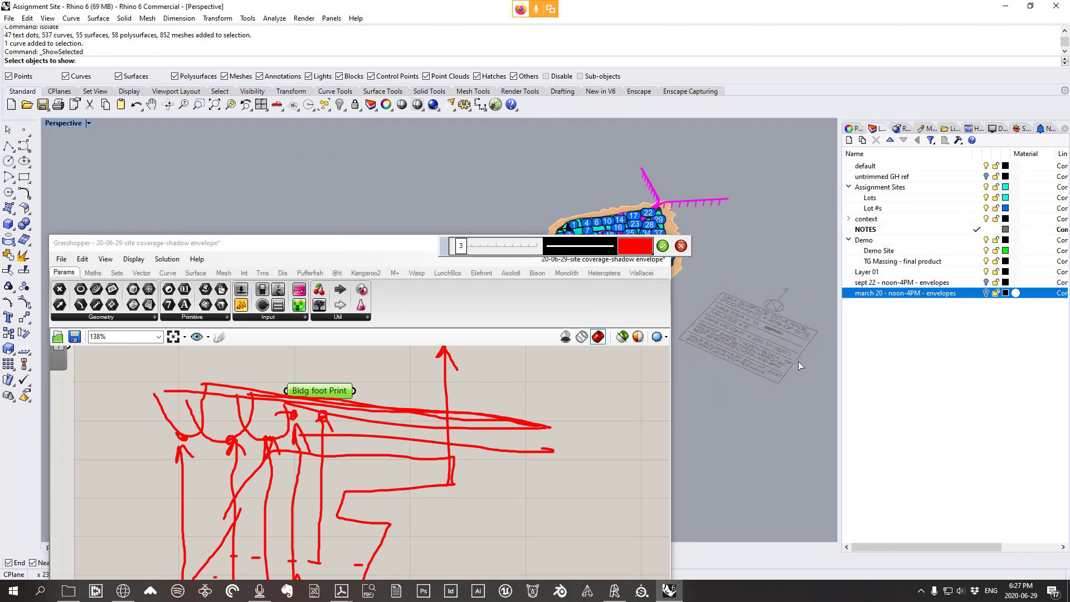
right_click(734, 362)
scroll(450, 405, "down", 3)
scroll(445, 400, "up", 2)
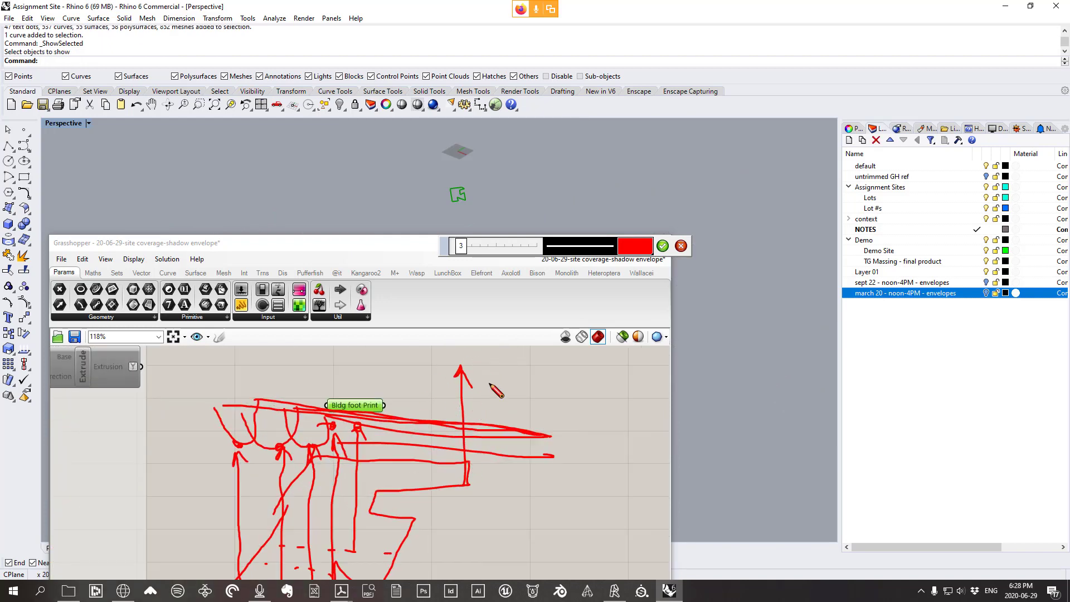
scroll(485, 390, "down", 3)
scroll(463, 424, "up", 2)
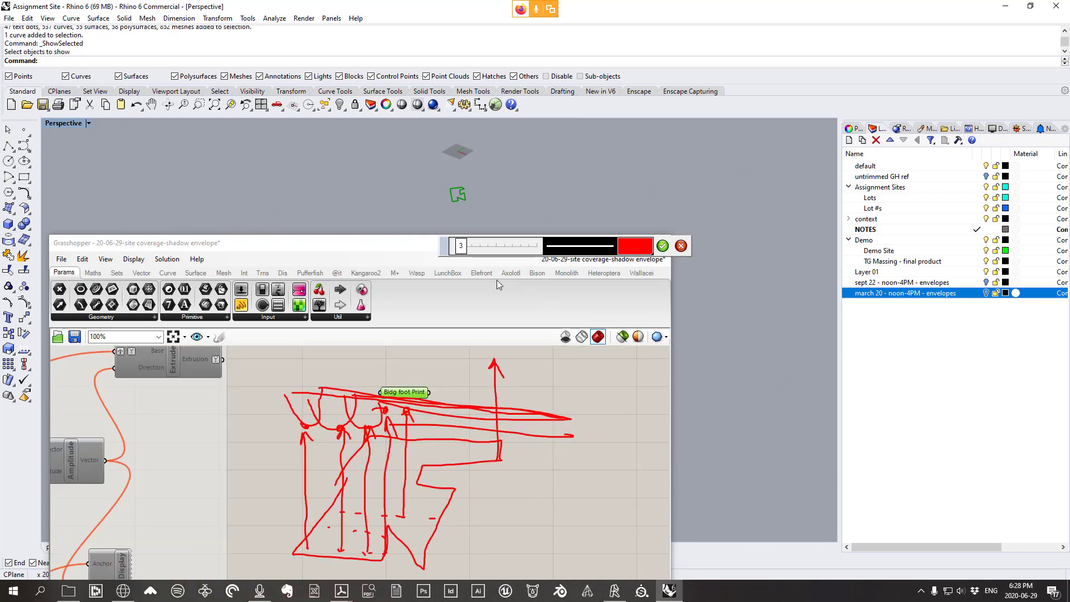
Discard the red sketch and frame the footprint beside the Grasshopper window
left_click(680, 245)
scroll(505, 440, "up", 2)
scroll(464, 187, "up", 2)
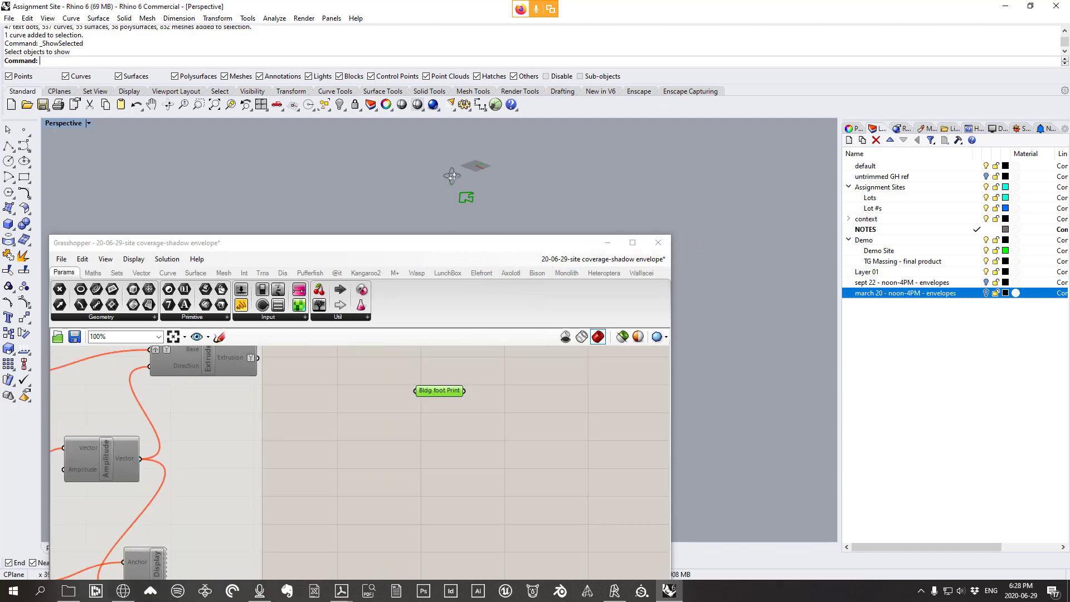
scroll(464, 187, "up", 5)
left_click_drag(464, 244, 906, 89)
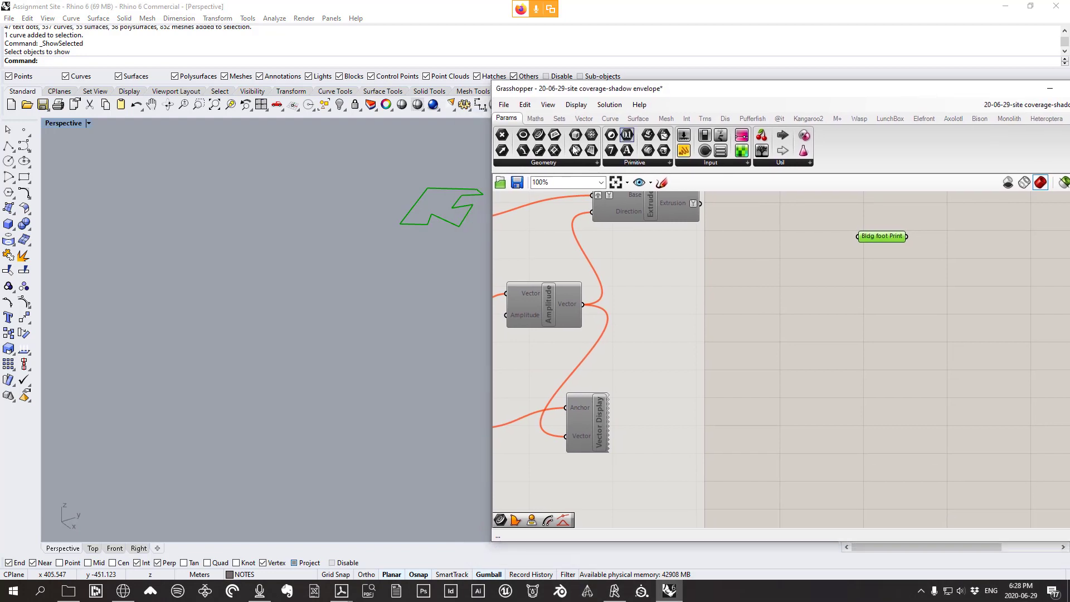
right_click_drag(403, 217, 221, 256, "shift")
left_click_drag(677, 89, 537, 74)
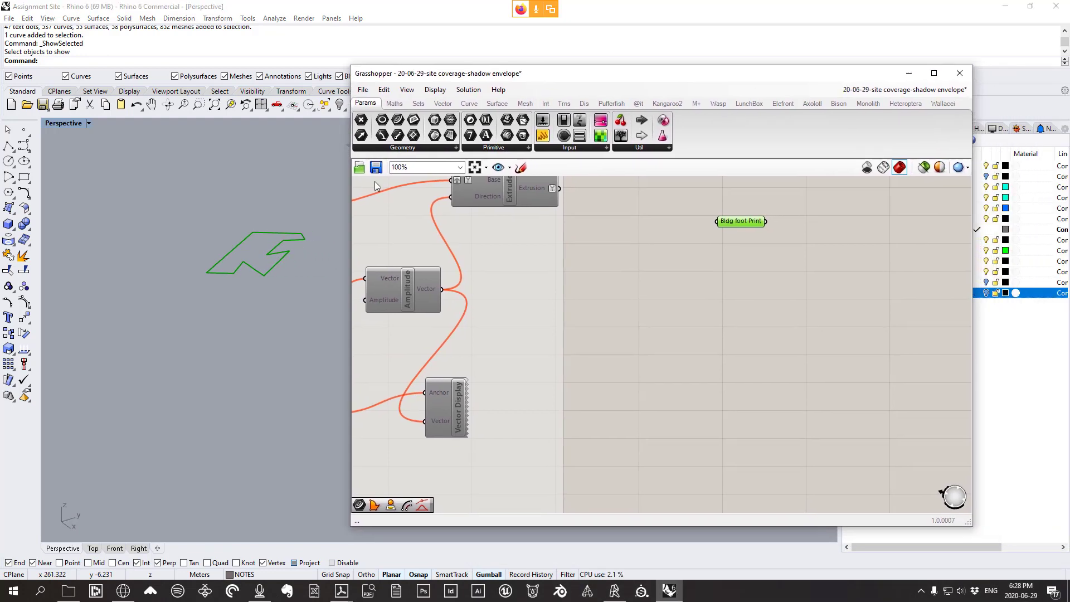
scroll(294, 292, "up", 4)
right_click_drag(293, 342, 222, 383, "shift")
left_click(715, 283)
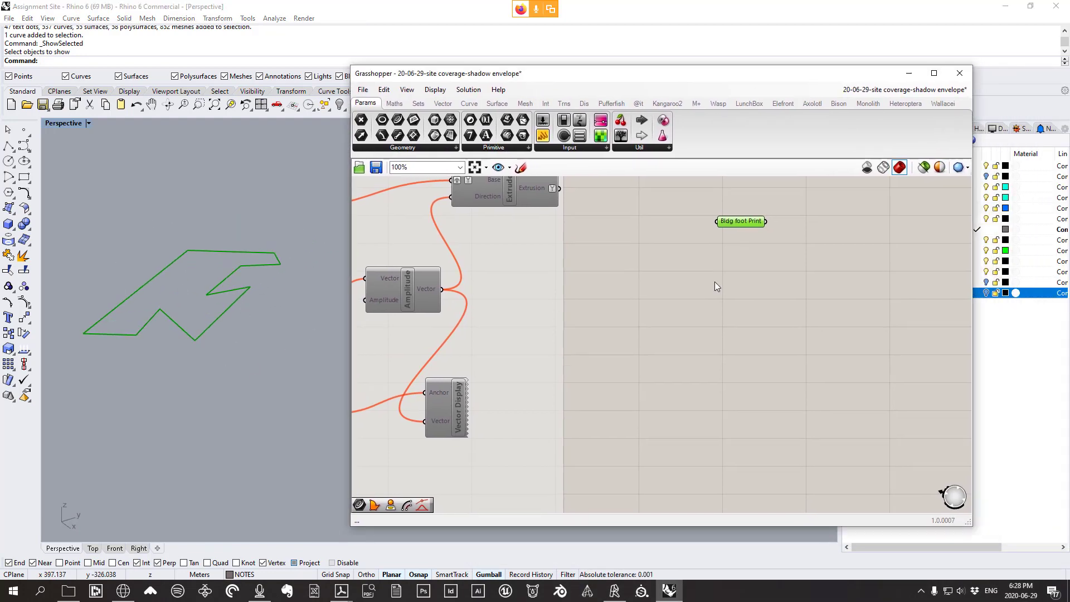
right_click_drag(742, 287, 676, 309)
left_click_drag(665, 242, 666, 249)
Add a Boundary Surfaces component to the canvas beside Bldg foot Print
left_click(698, 300)
left_click(497, 103)
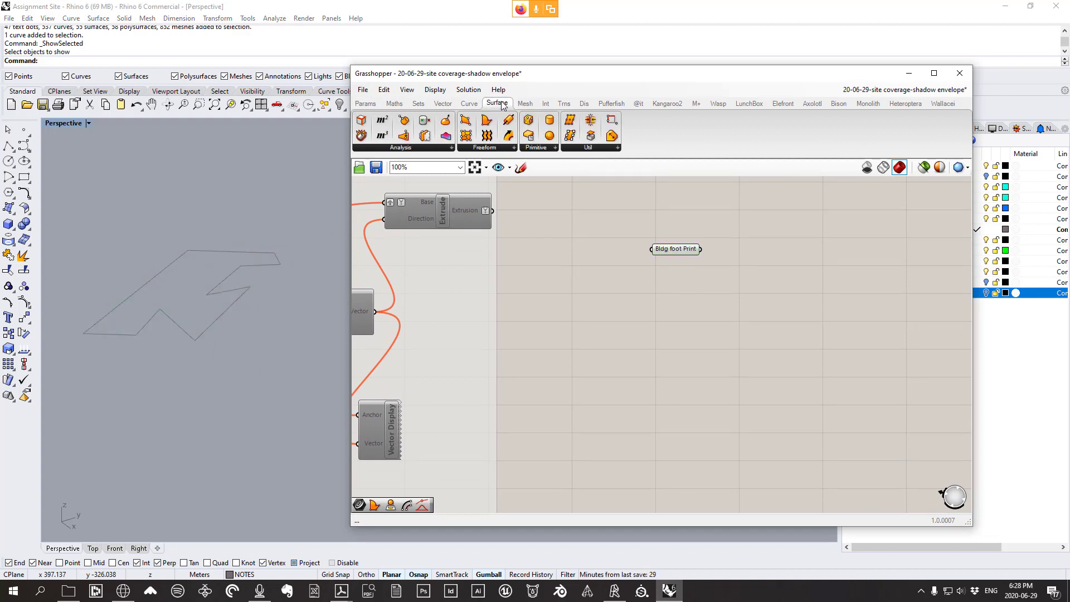
left_click(482, 147)
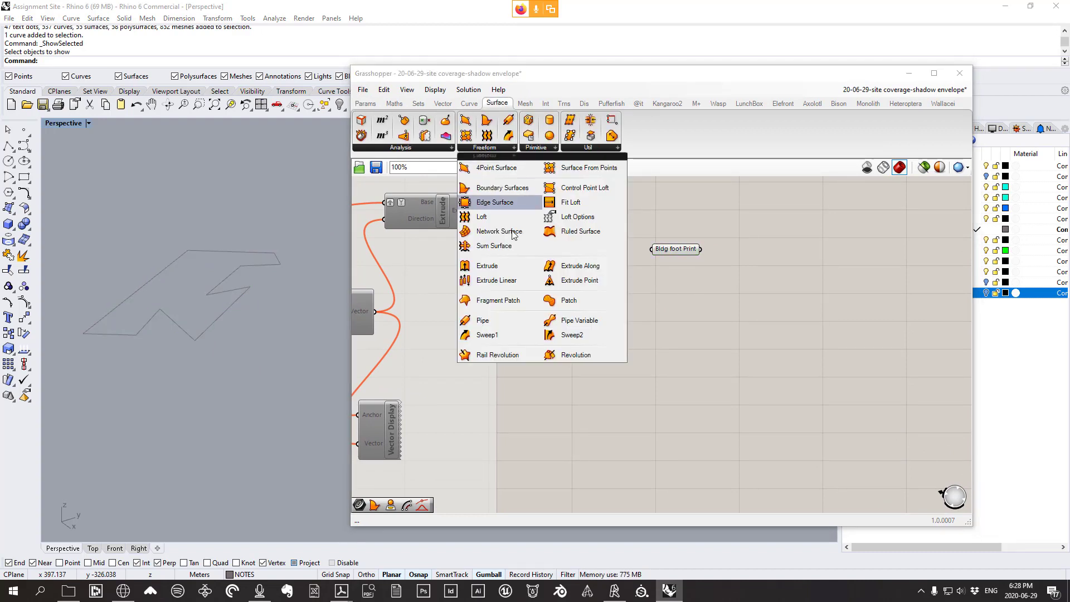
left_click(503, 188)
left_click(764, 326)
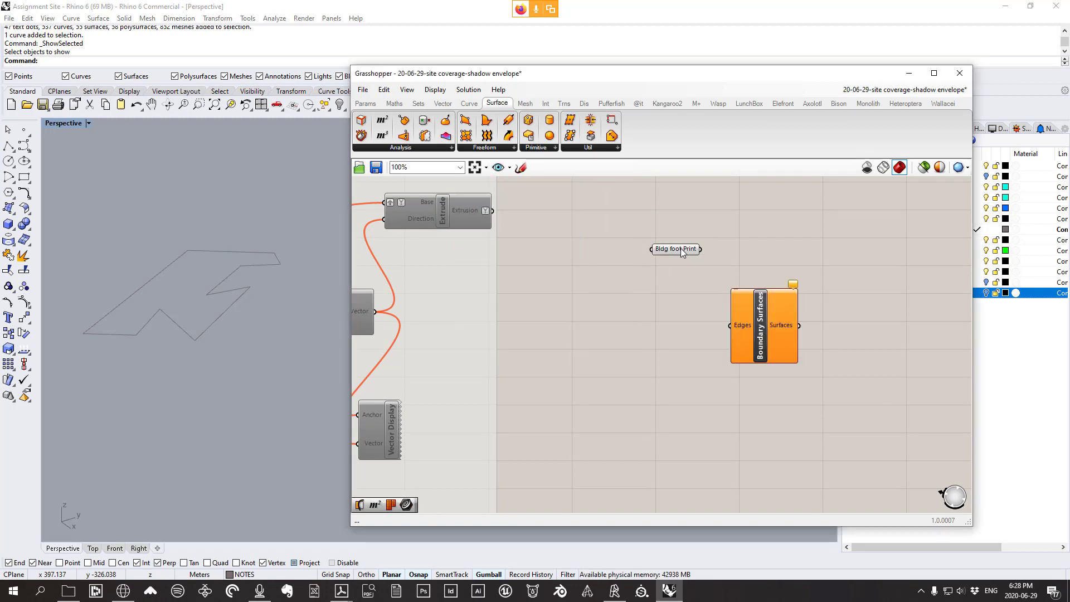
left_click_drag(681, 248, 749, 312)
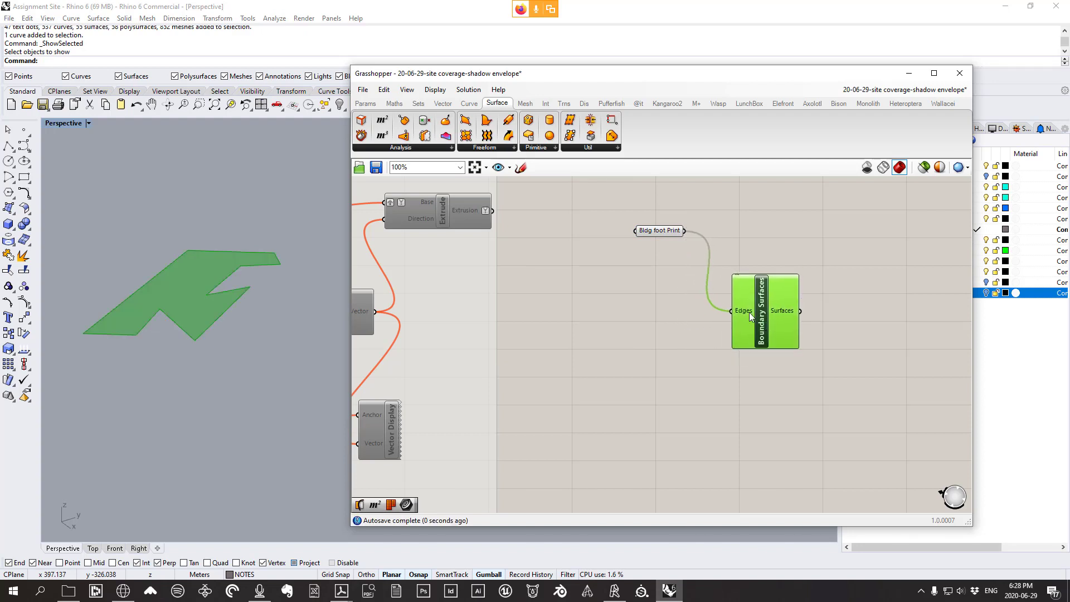
mouse_move(785, 314)
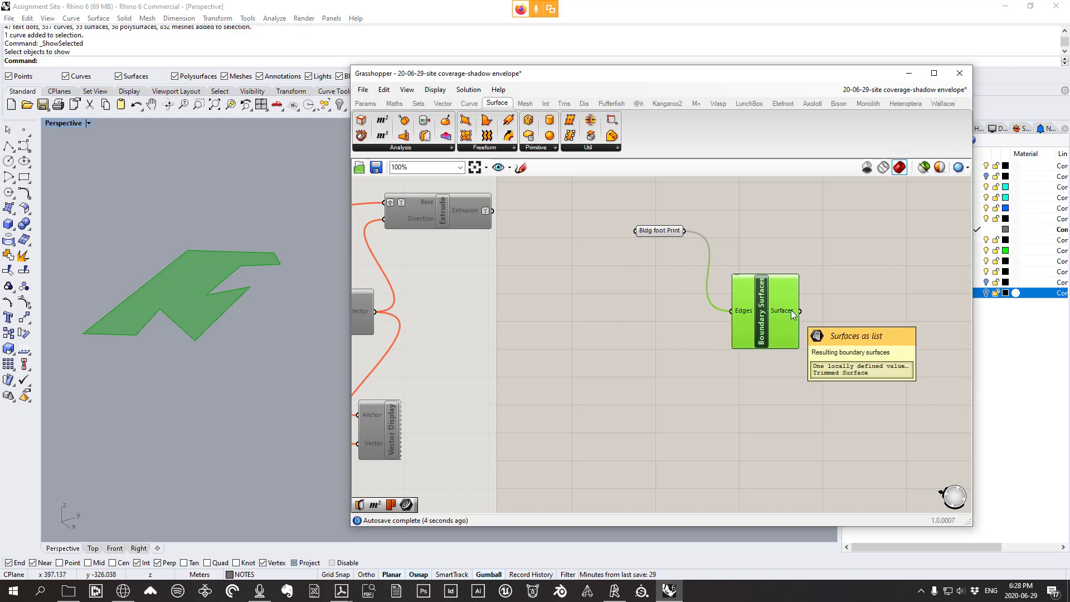
Move Boundary Surfaces up next to Bldg foot Print and recentre the definition
right_click_drag(290, 310, 279, 293)
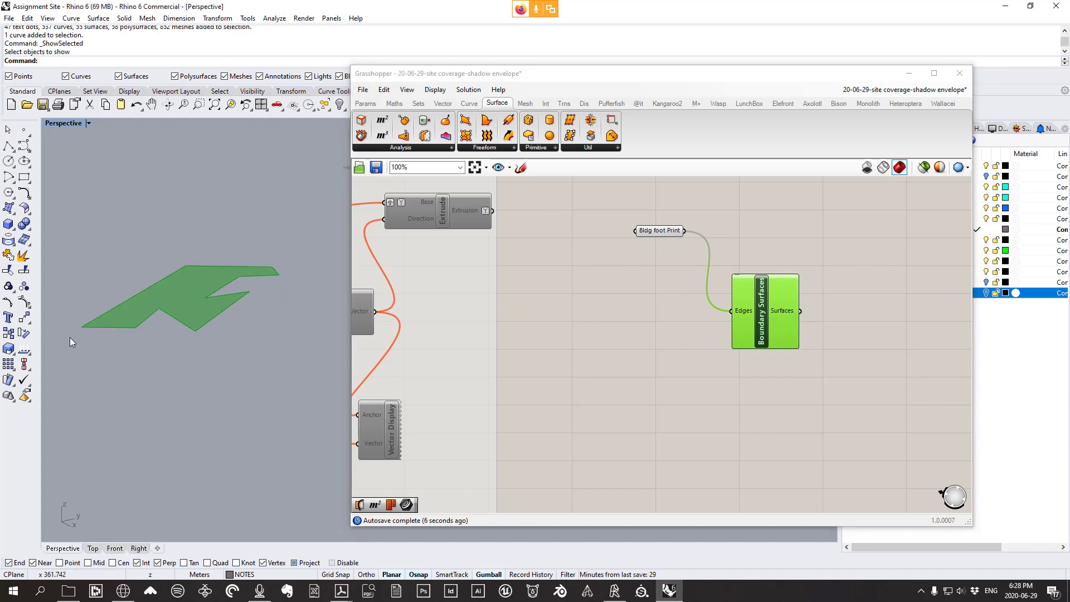
right_click_drag(811, 314, 651, 325)
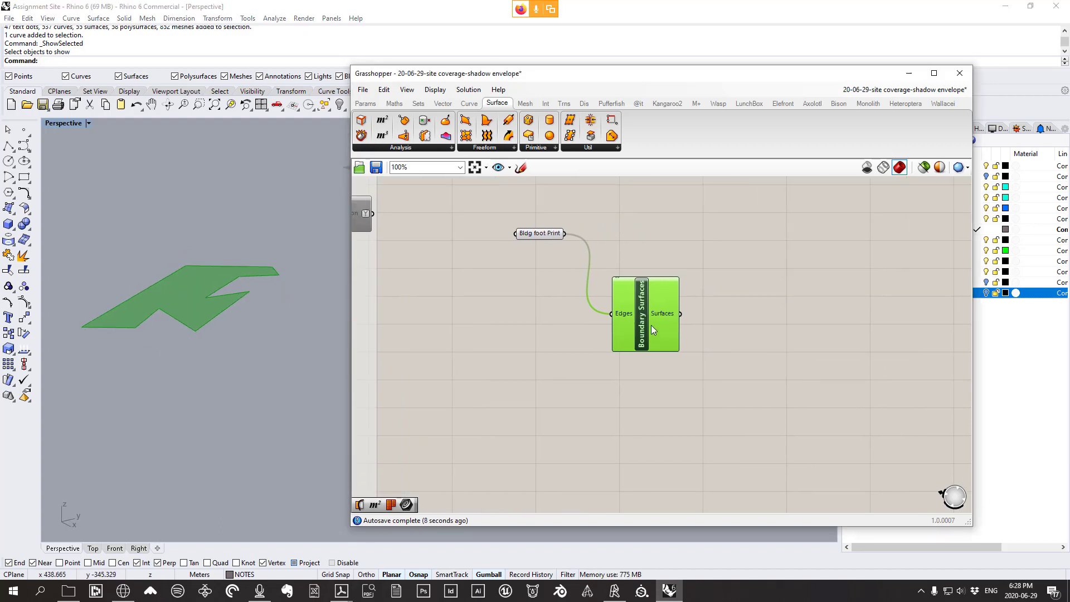
left_click_drag(652, 327, 634, 283)
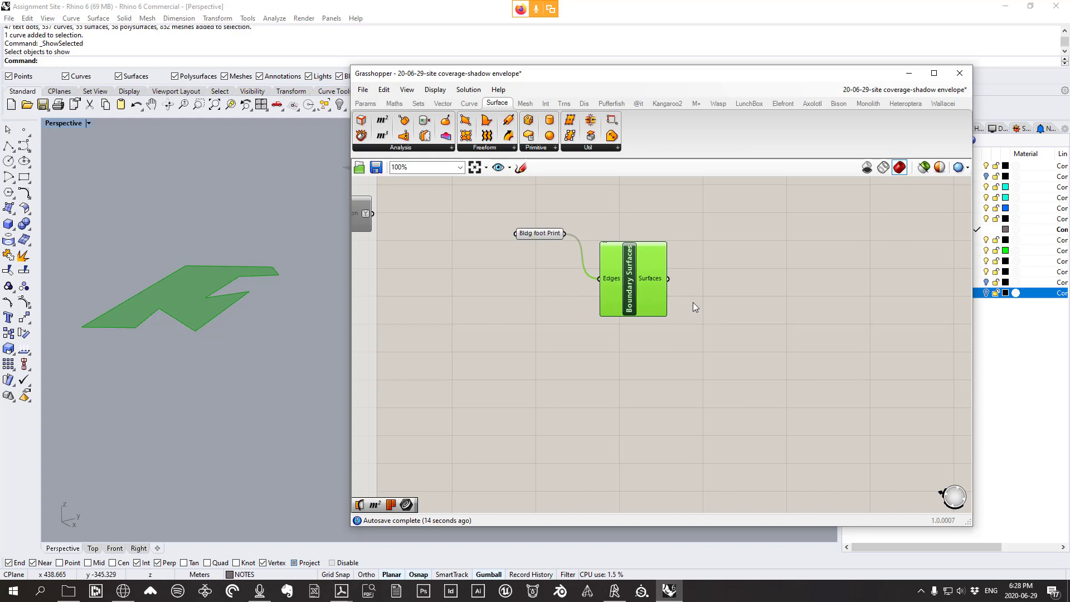
right_click_drag(665, 309, 611, 339)
left_click(497, 266)
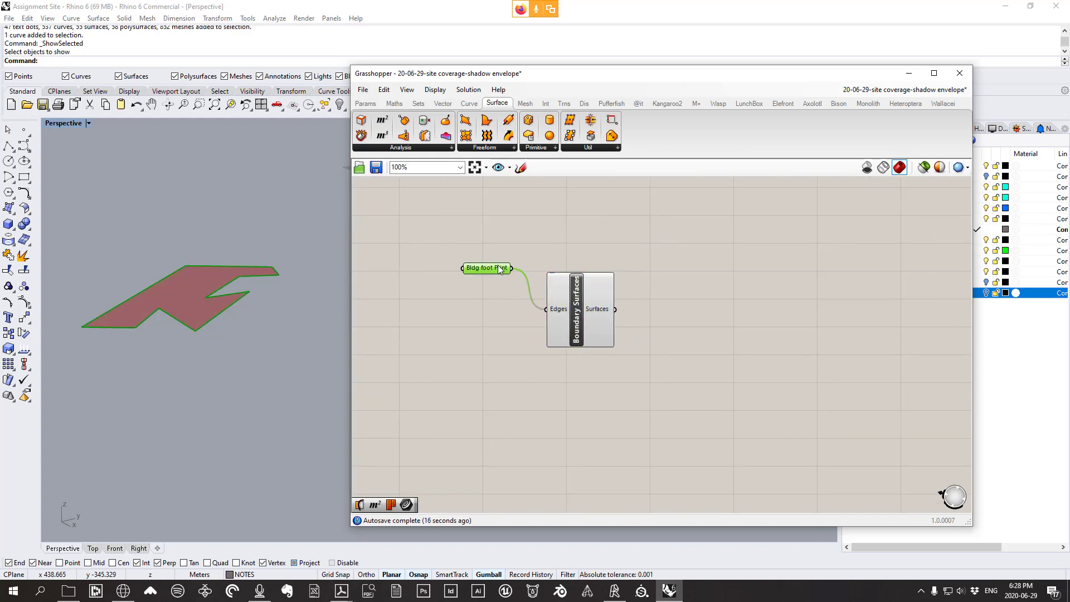
Place a Mesh Brep component from the Mesh Util list beside Boundary Surfaces
left_click(526, 248)
left_click(525, 103)
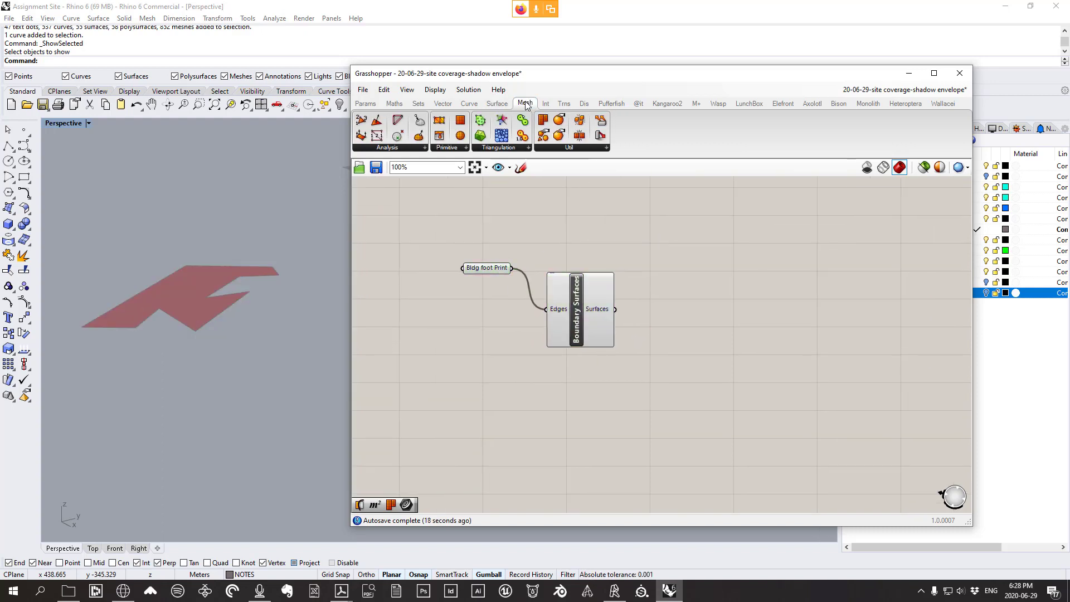
left_click(570, 148)
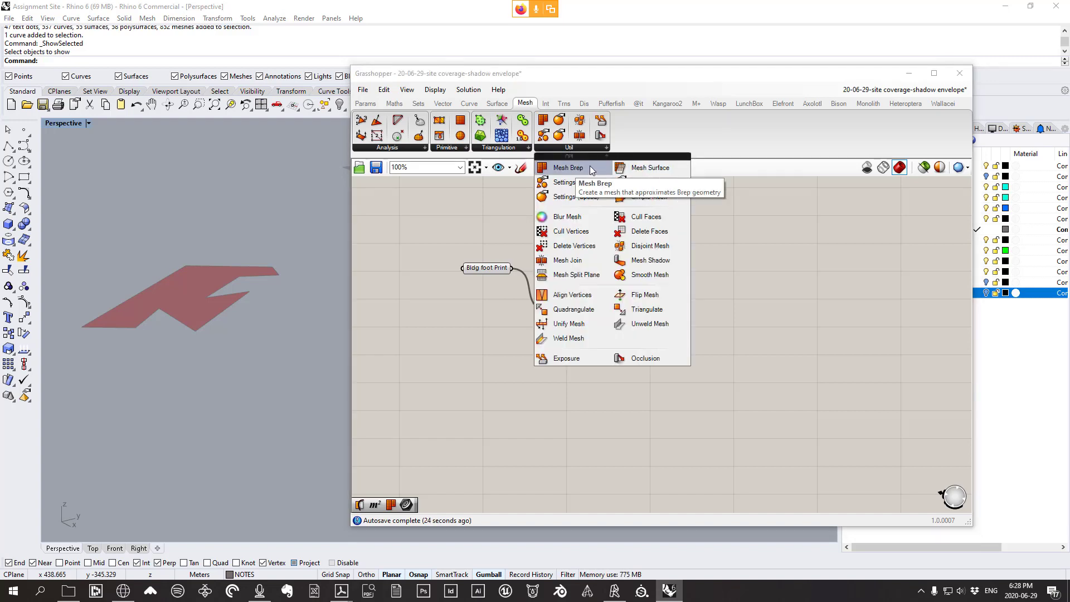
left_click(580, 168)
left_click(695, 287)
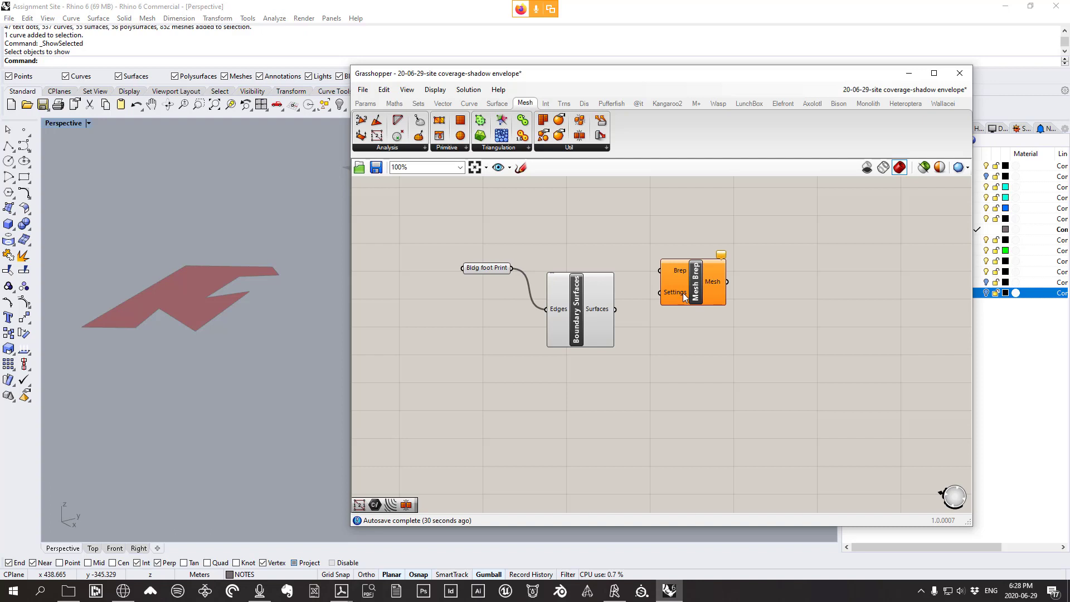
left_click_drag(686, 292, 698, 313)
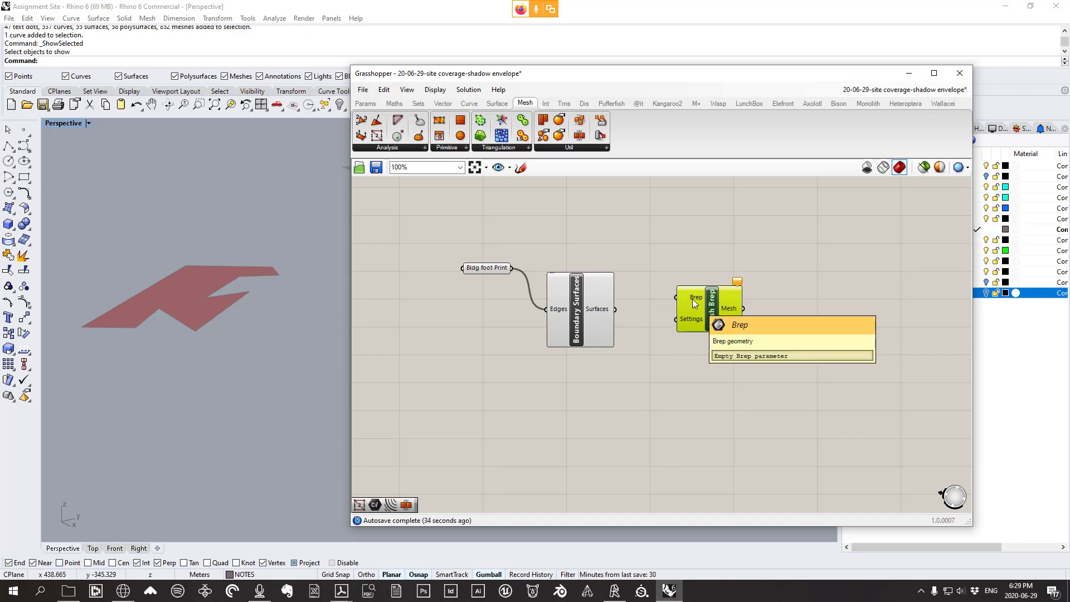
left_click(604, 310)
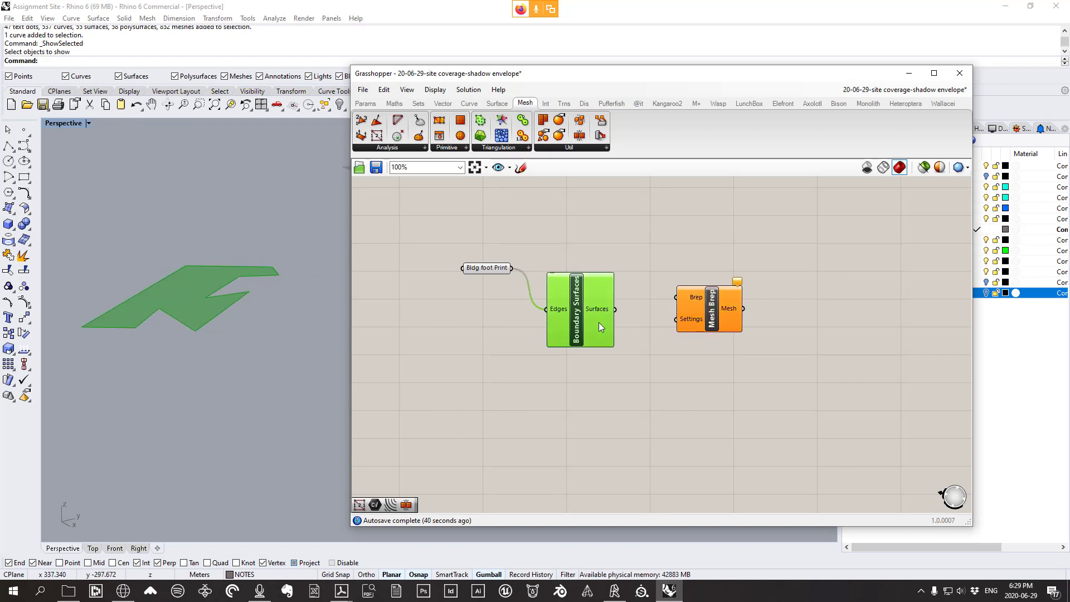
right_click_drag(155, 335, 145, 337)
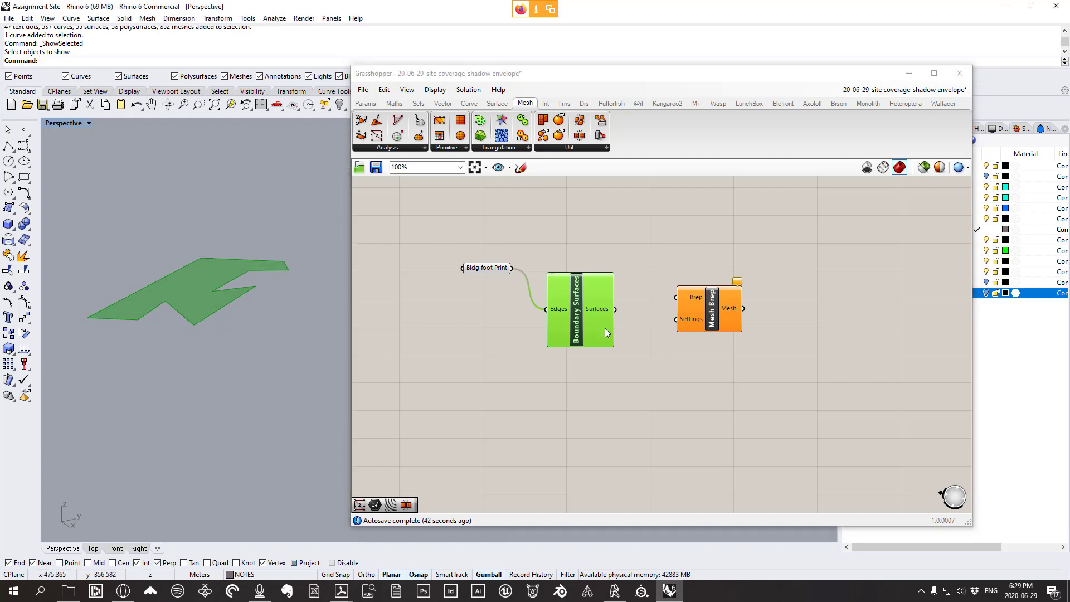
left_click_drag(721, 312, 711, 279)
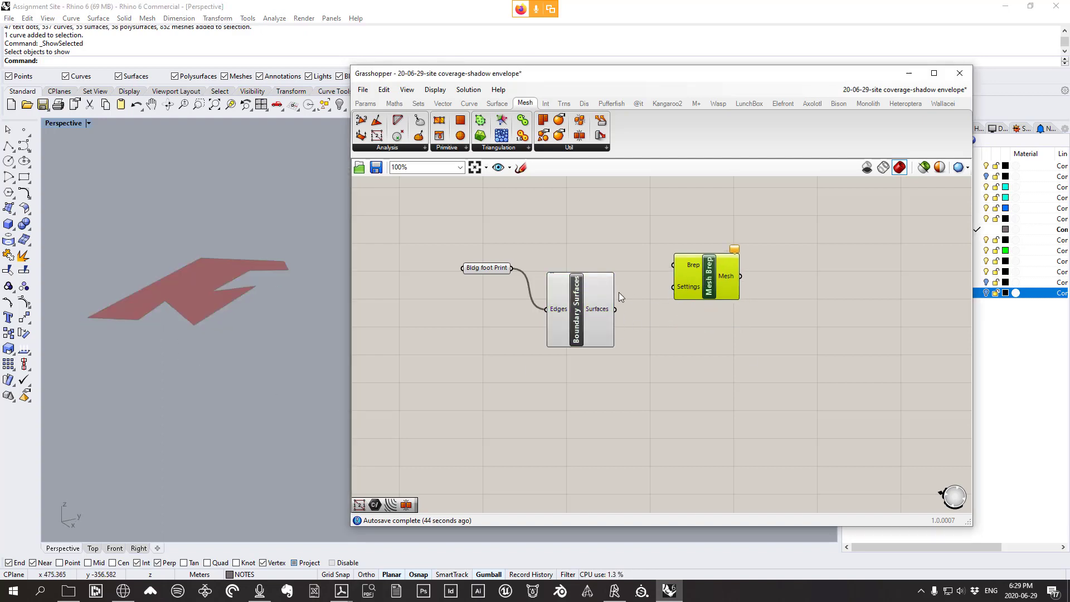
Try a Mesh Surface component fed by the Surfaces output, then delete it
left_click(555, 148)
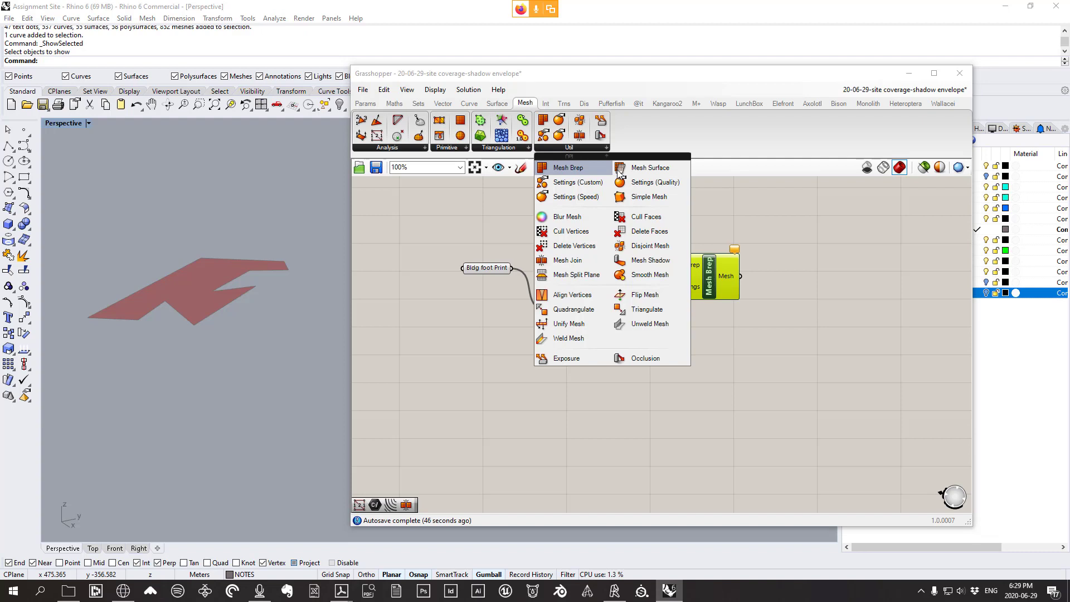
left_click(654, 173)
left_click(705, 210)
right_click_drag(648, 231, 637, 261)
left_click_drag(605, 338, 689, 208)
left_click(228, 292)
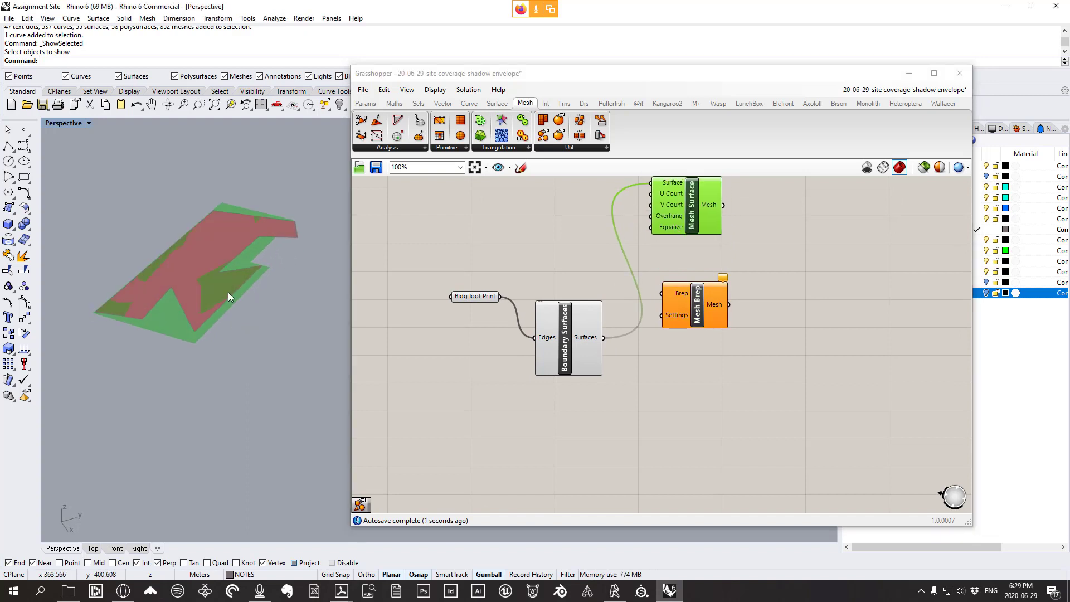
right_click_drag(228, 292, 158, 316)
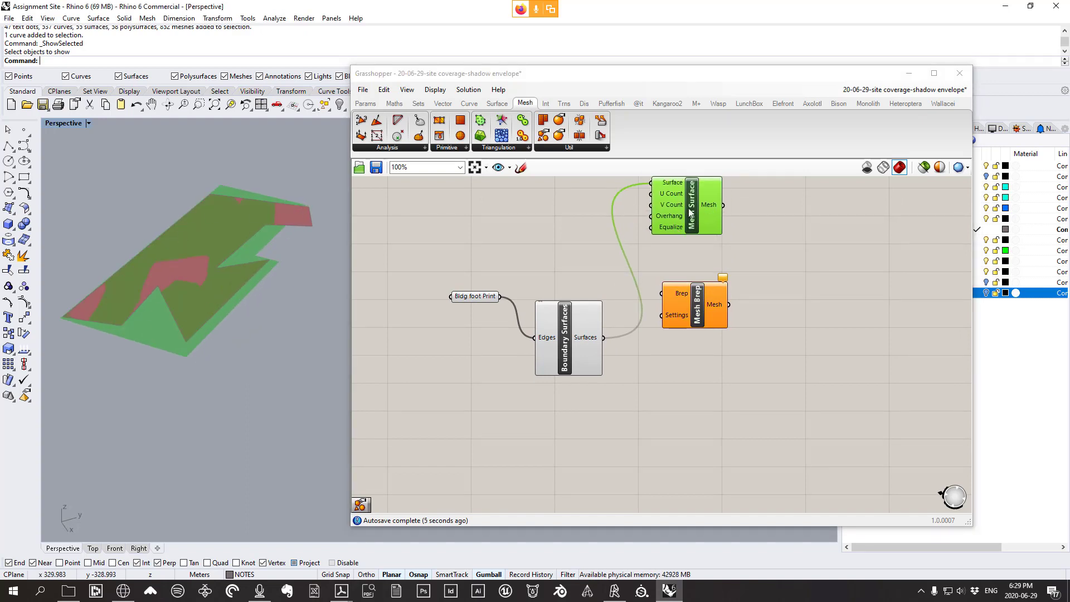
right_click_drag(690, 212, 668, 240)
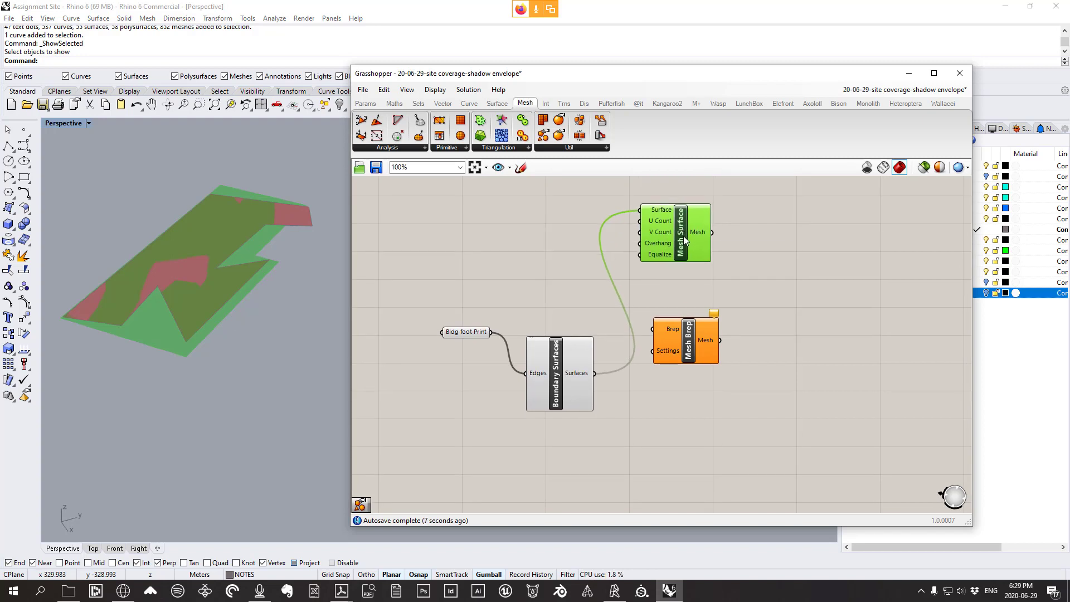
key("Delete")
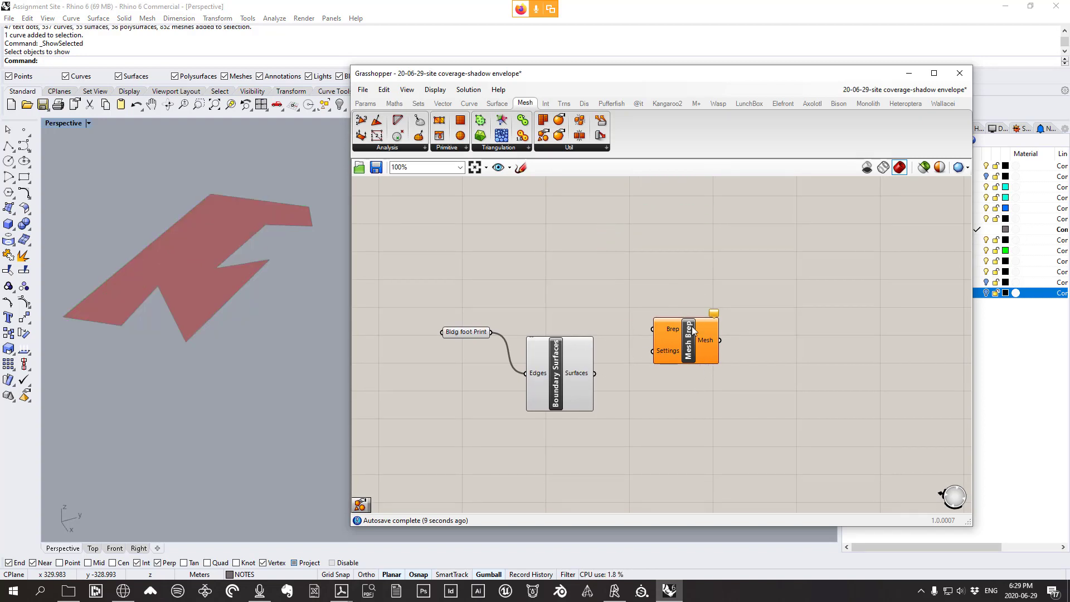
Wire Boundary Surfaces' Surfaces output into Mesh Brep's Brep input and tidy the layout
left_click_drag(585, 370, 684, 306)
left_click(679, 346)
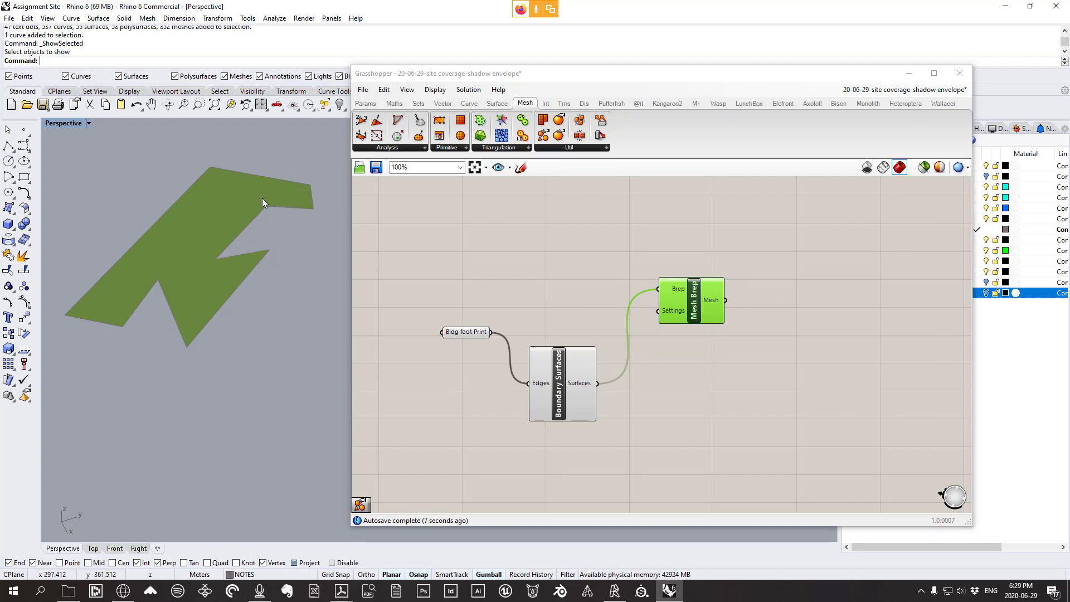
left_click(257, 212)
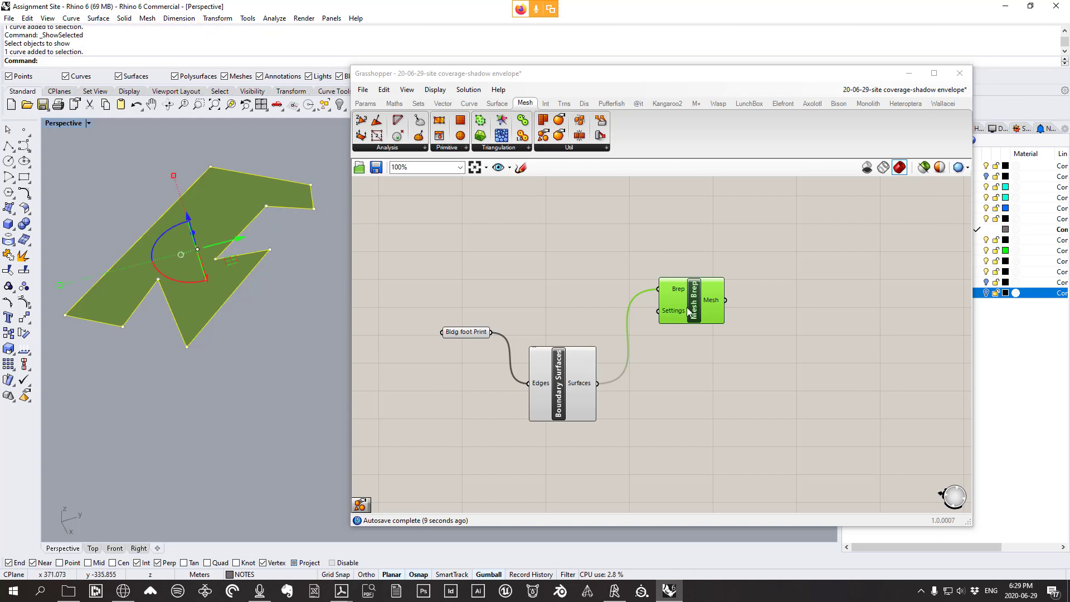
left_click_drag(684, 305, 667, 310)
left_click(763, 330)
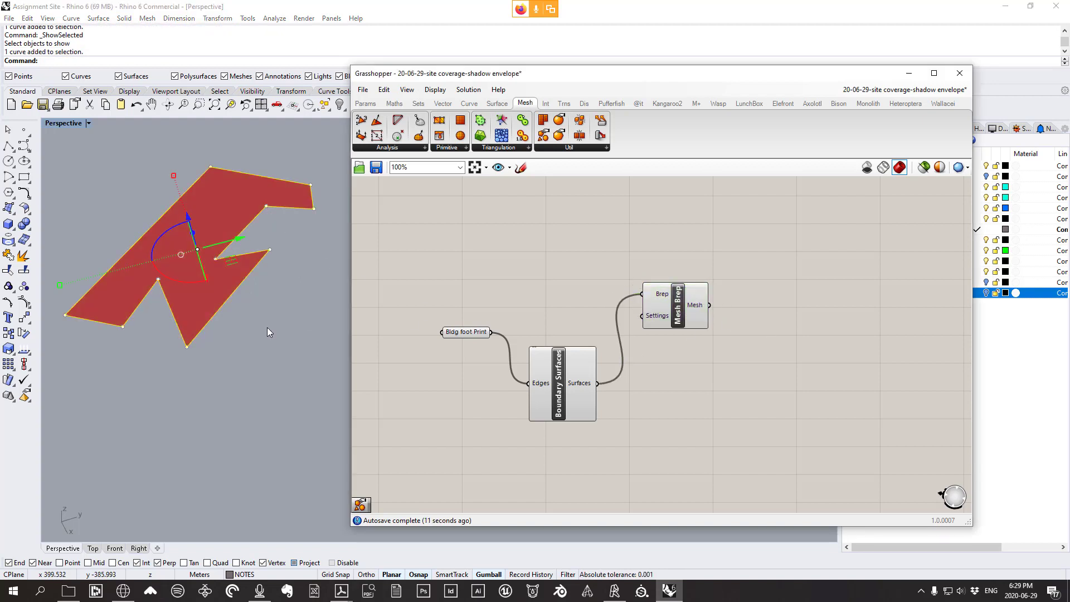
left_click(270, 306)
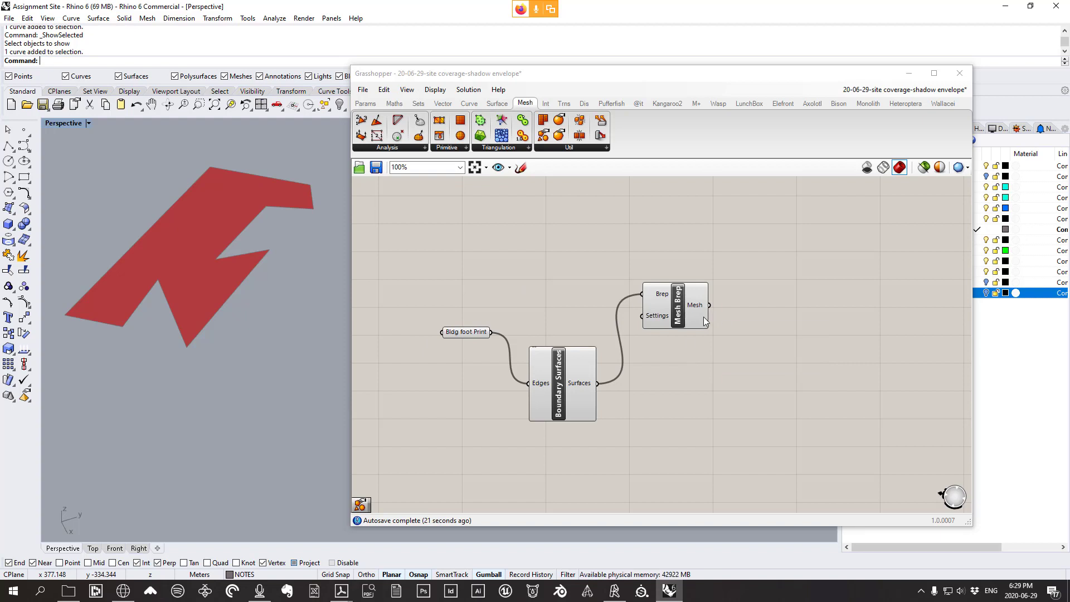
left_click_drag(680, 321, 659, 327)
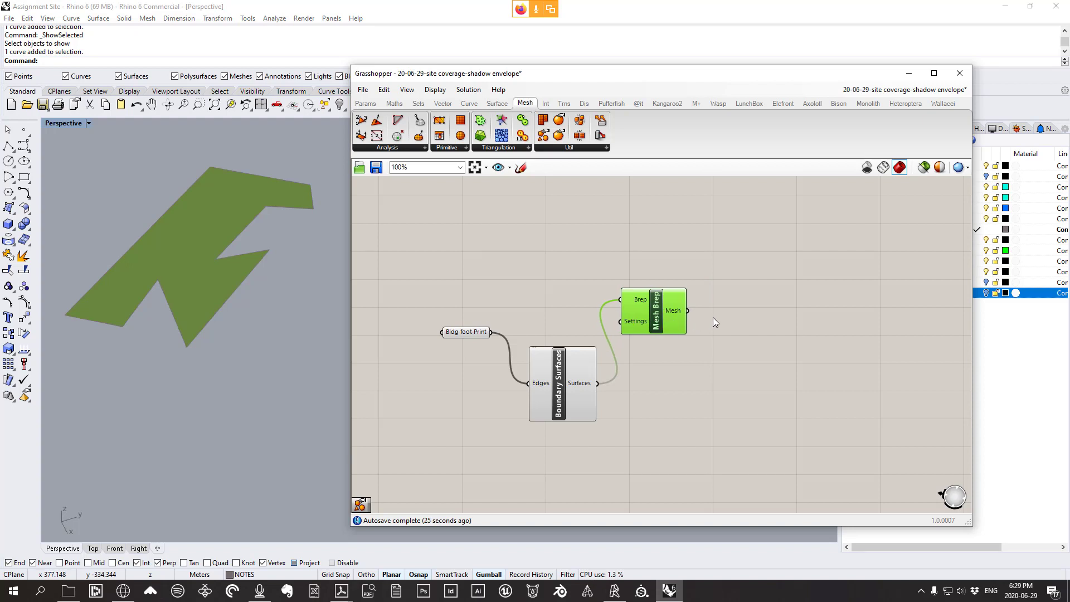
Check a mesh vertices image search, then return to Mesh Brep's options
right_click_drag(279, 312, 278, 312)
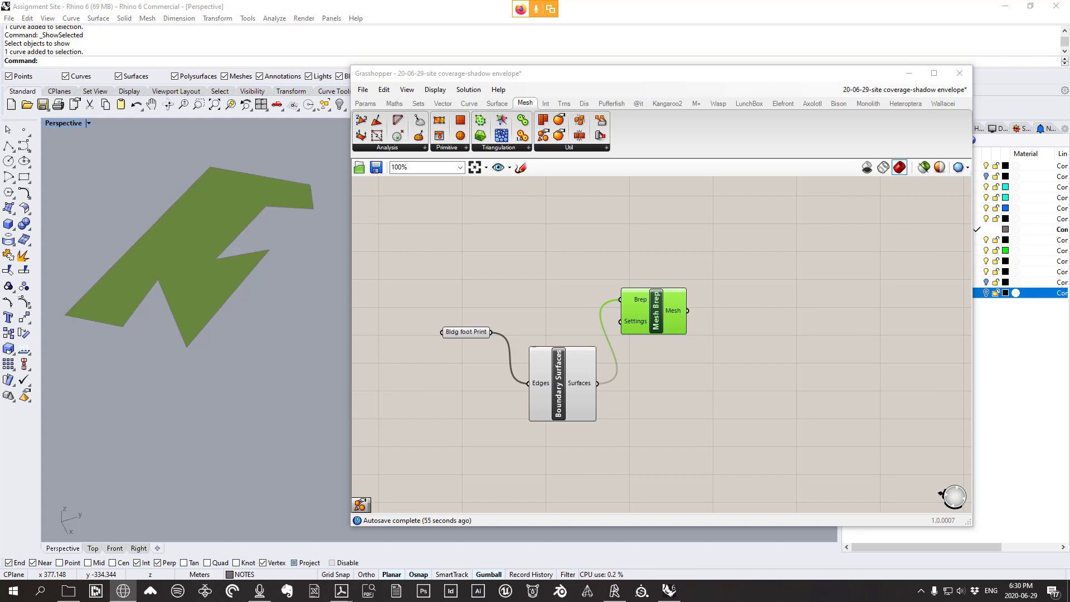
left_click_drag(377, 116, 413, 2)
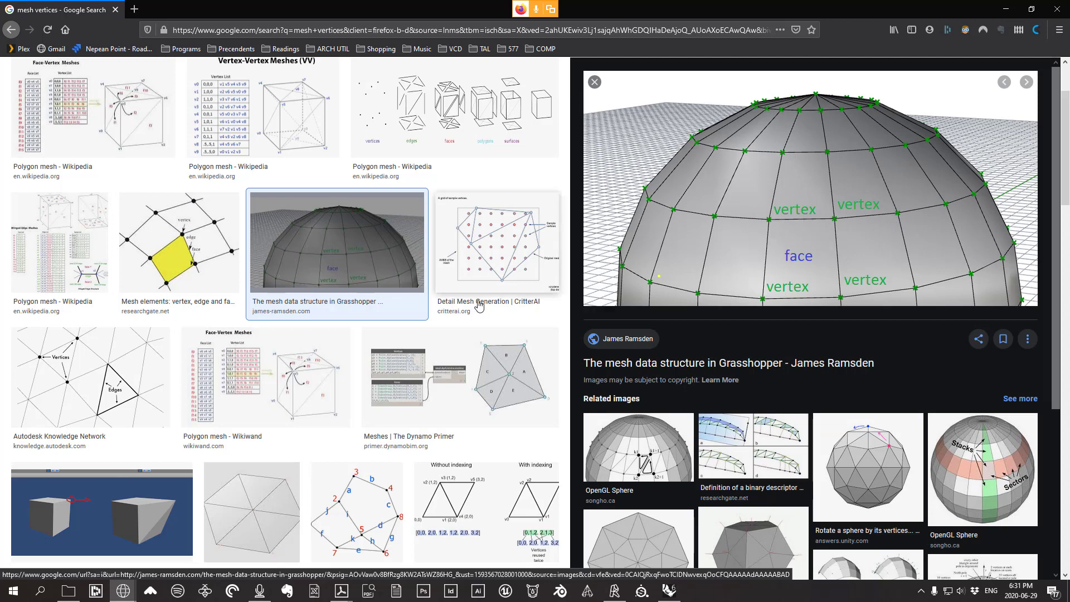
left_click(1062, 9)
right_click(672, 304)
left_click(702, 265)
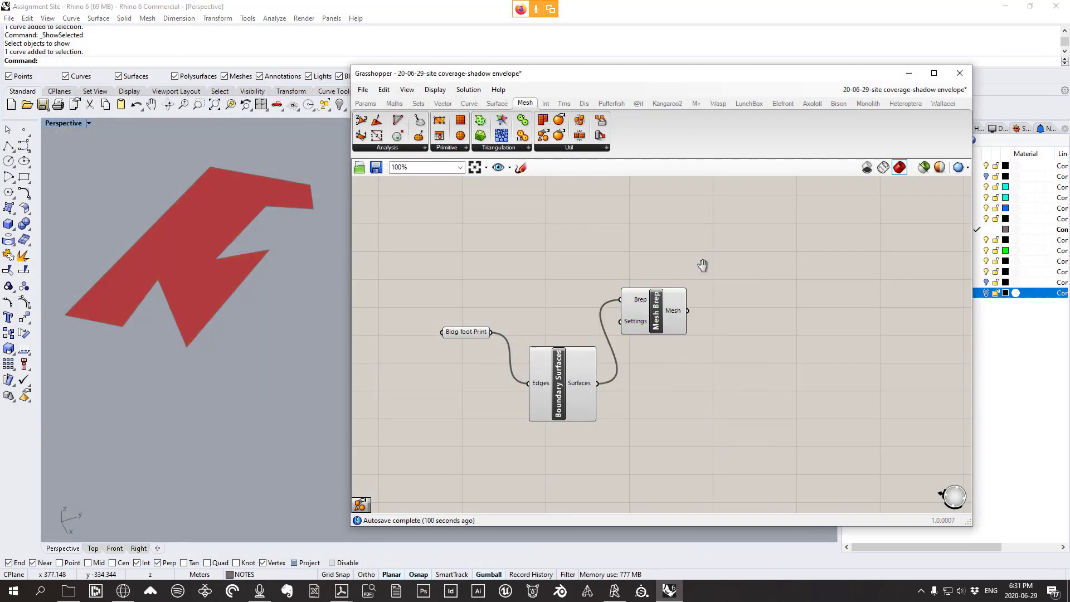
Add a Mesh Edges component and feed it Mesh Brep's Mesh output
right_click_drag(702, 266, 664, 254)
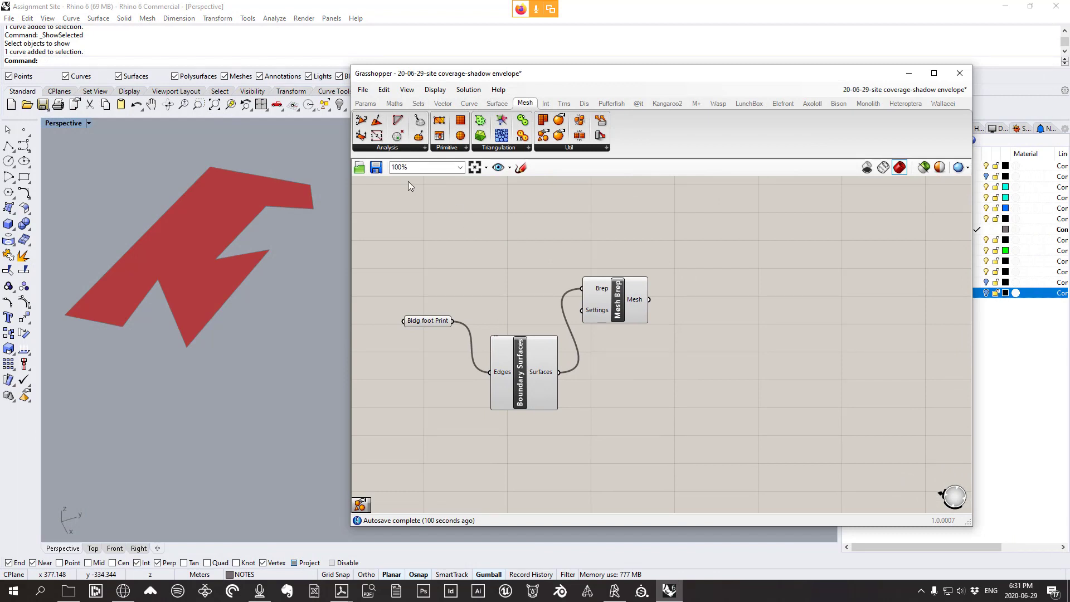
right_click_drag(251, 268, 238, 273)
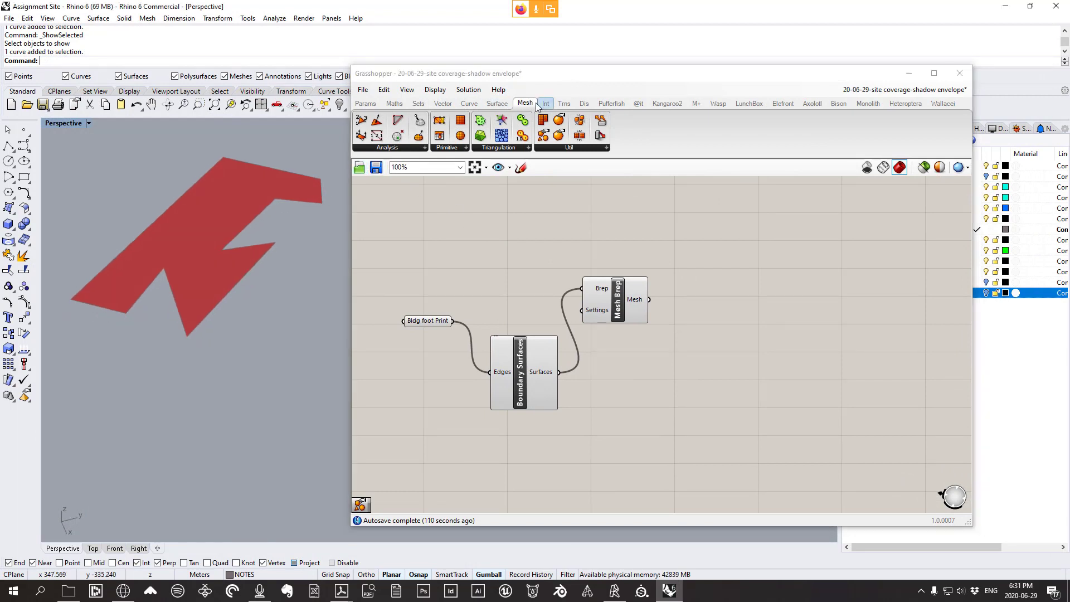
left_click(389, 148)
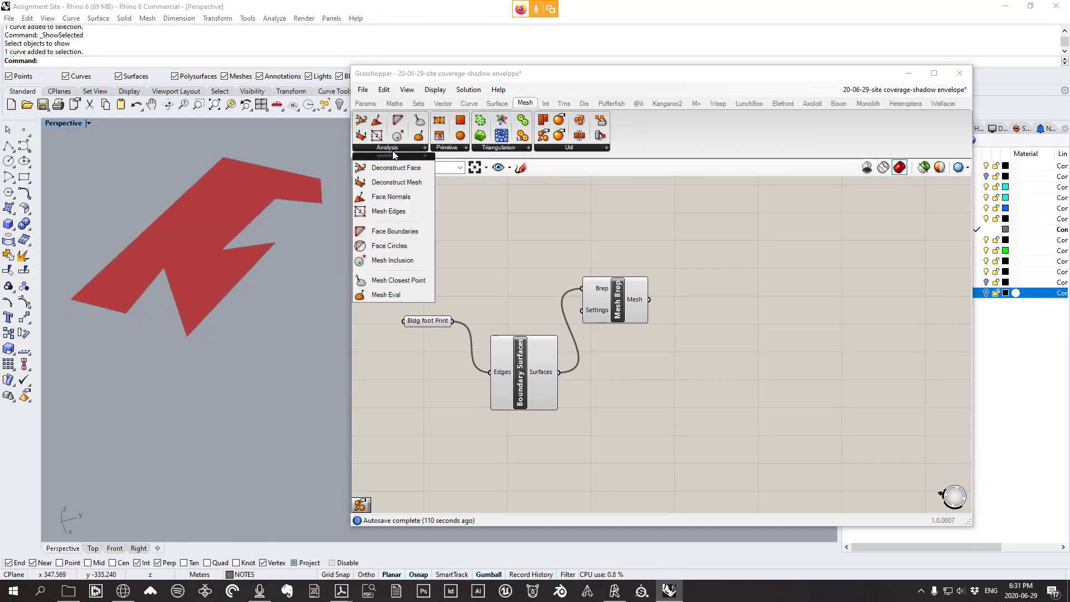
left_click(400, 214)
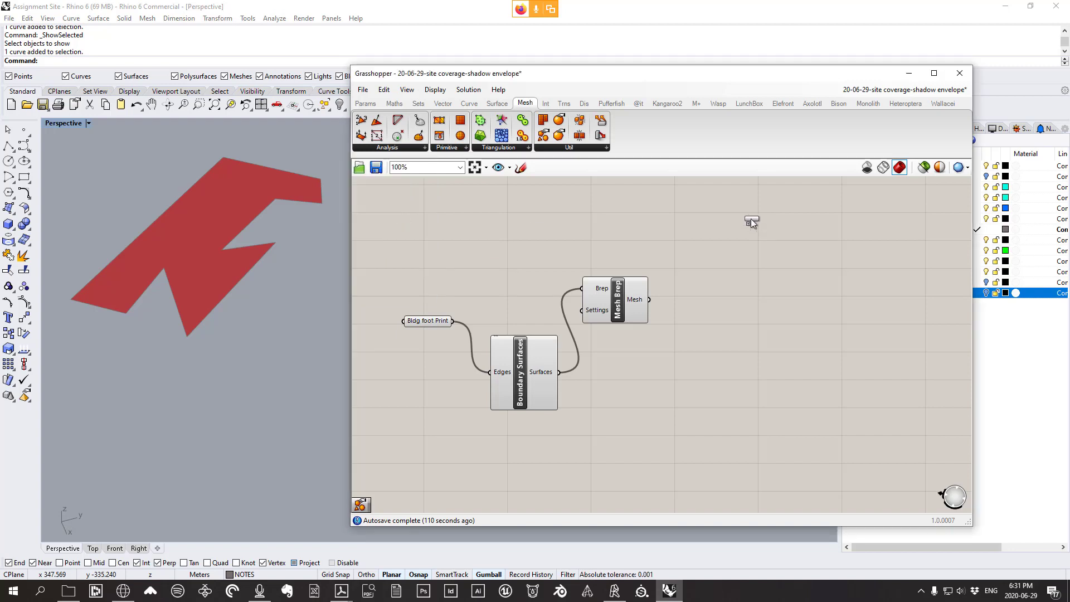
left_click(750, 219)
left_click_drag(752, 218, 735, 219)
left_click_drag(627, 301, 620, 289)
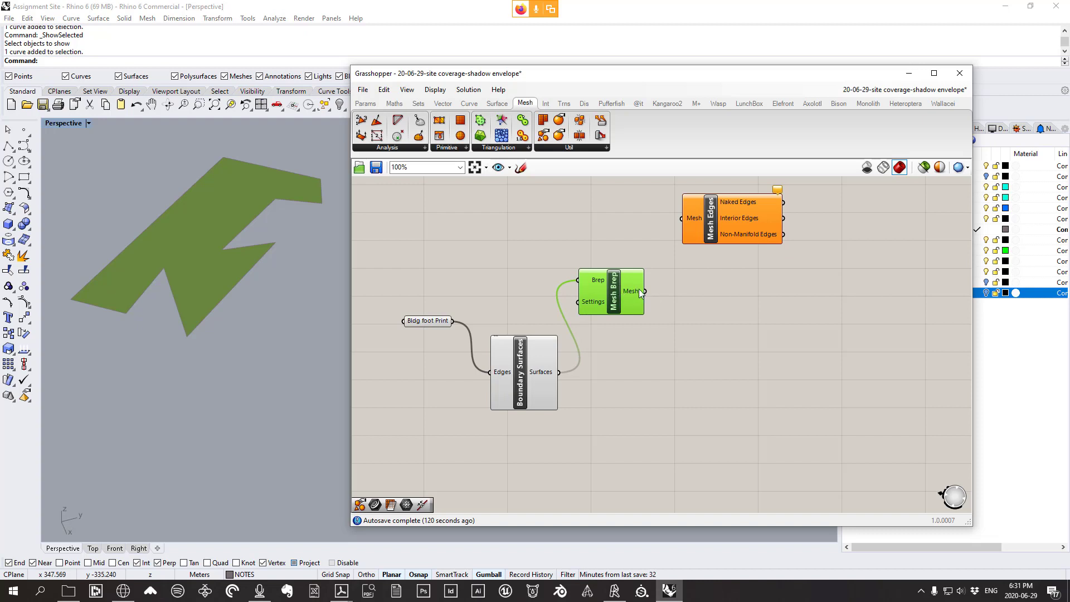
left_click_drag(644, 290, 703, 219)
Zoom the Perspective view onto the triangulated footprint and move the Grasshopper window down
scroll(239, 256, "up", 2)
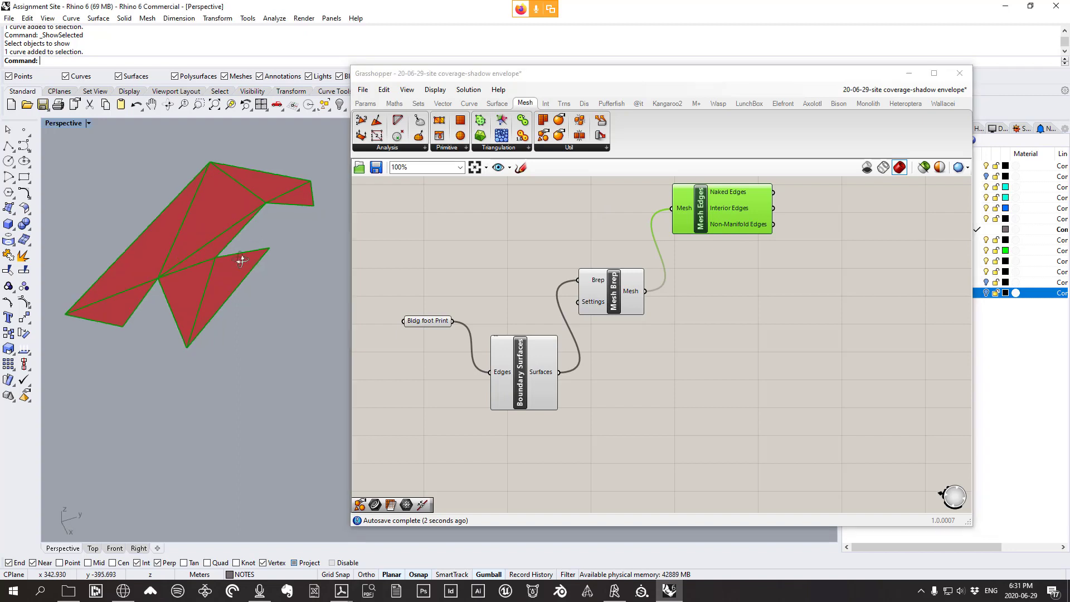
scroll(294, 229, "down", 5)
scroll(260, 238, "up", 3)
scroll(245, 270, "up", 2)
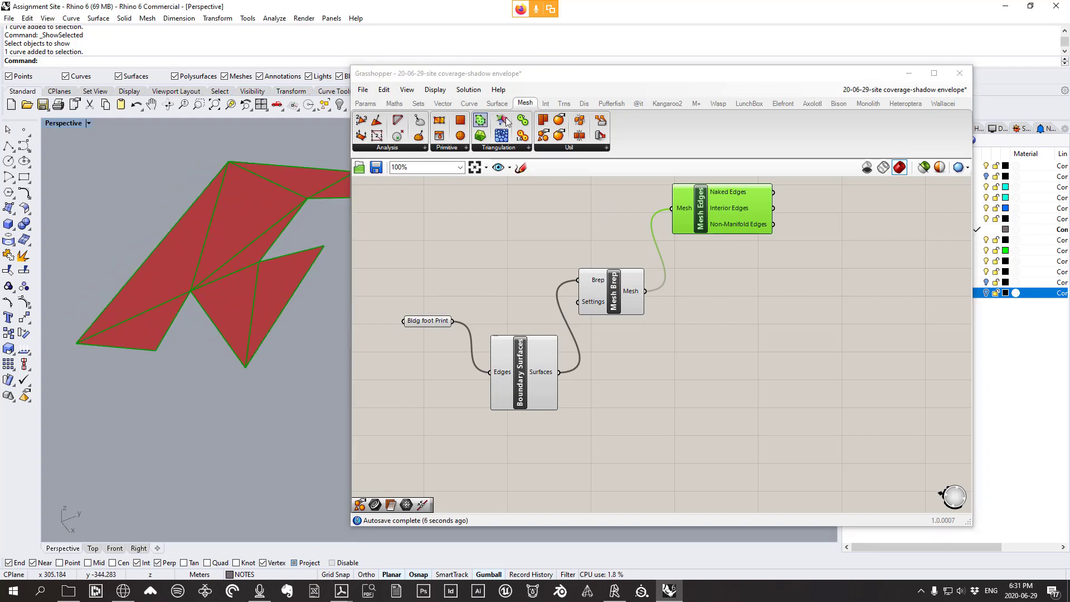
left_click_drag(625, 77, 623, 156)
scroll(279, 308, "down", 2)
scroll(278, 308, "up", 2)
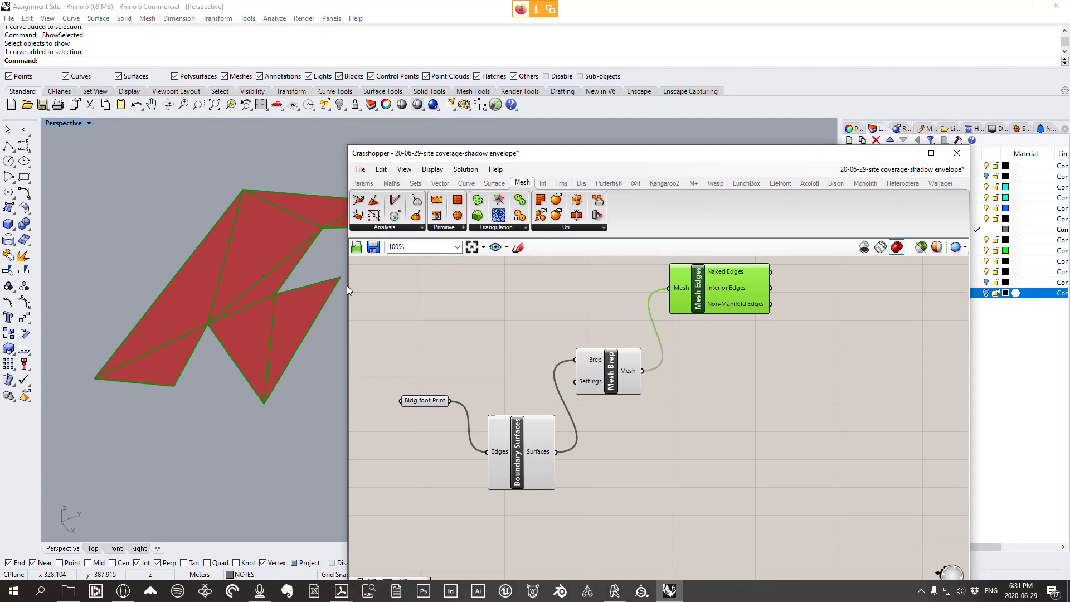
Turn on the sept 22 and march 20 envelope layers
left_click_drag(775, 152, 769, 367)
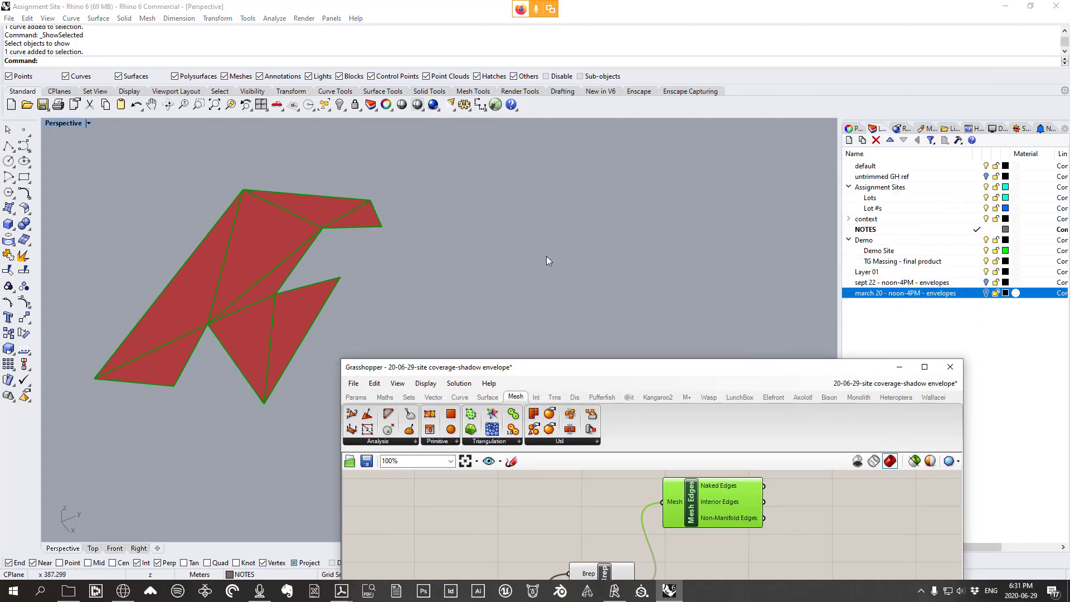
scroll(464, 287, "down", 5)
left_click(985, 283)
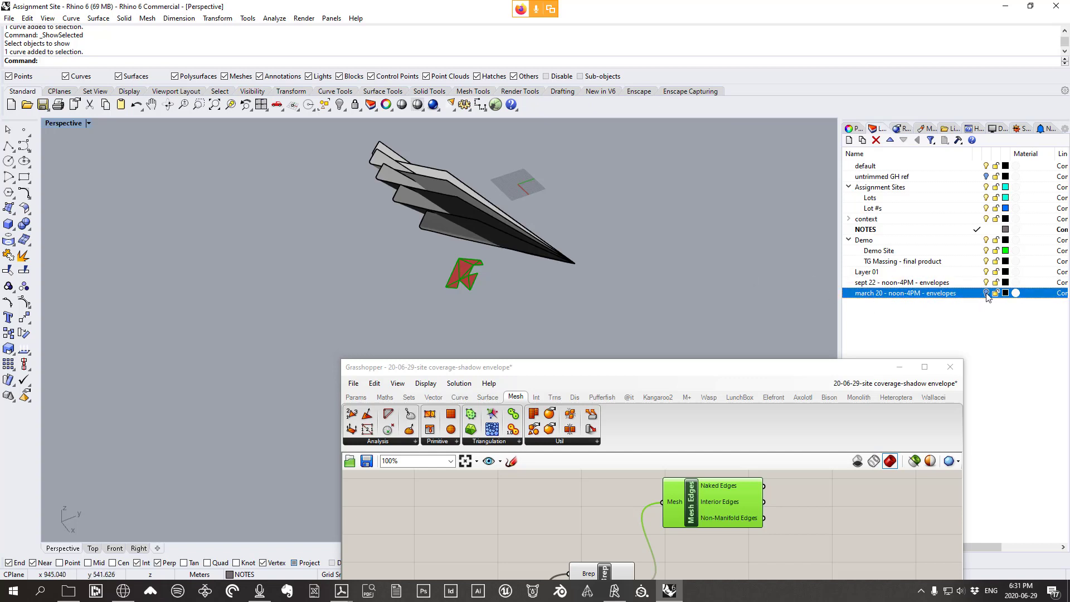
left_click(986, 294)
Orbit and zoom the Perspective view to inspect the shadow envelopes over the footprint mesh
right_click_drag(527, 267, 593, 227)
scroll(377, 236, "up", 6)
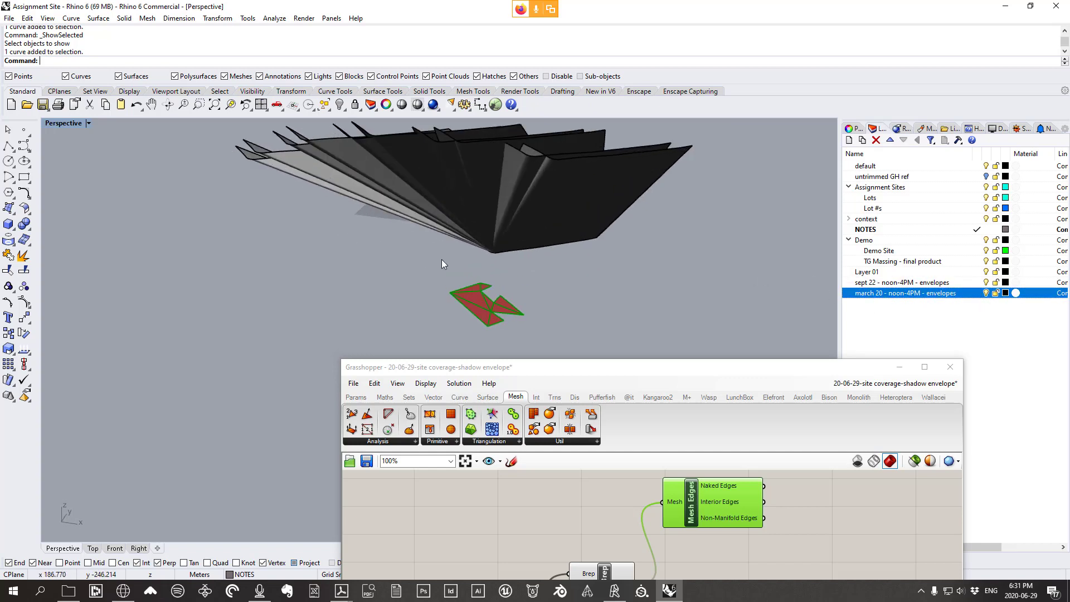
right_click_drag(441, 259, 521, 340)
scroll(524, 336, "up", 3)
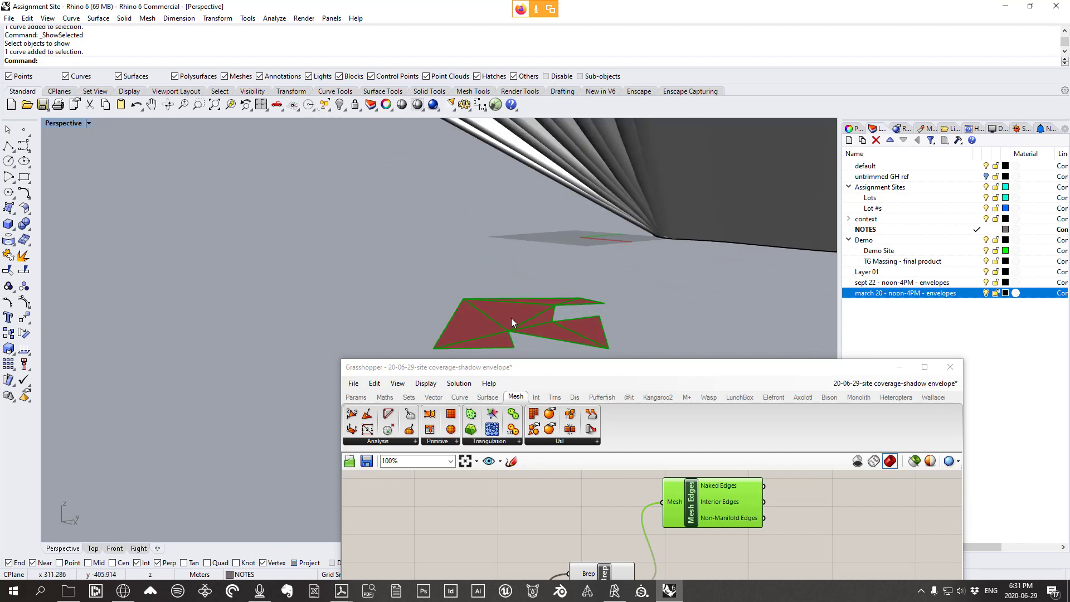
right_click_drag(568, 303, 523, 318)
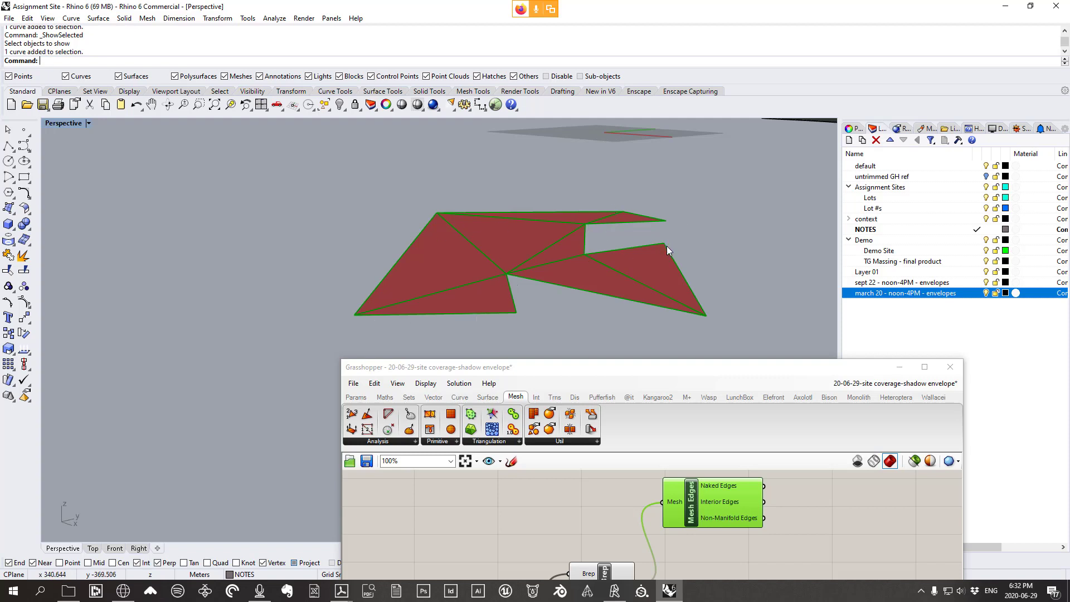
scroll(554, 303, "down", 6)
right_click_drag(553, 302, 570, 289)
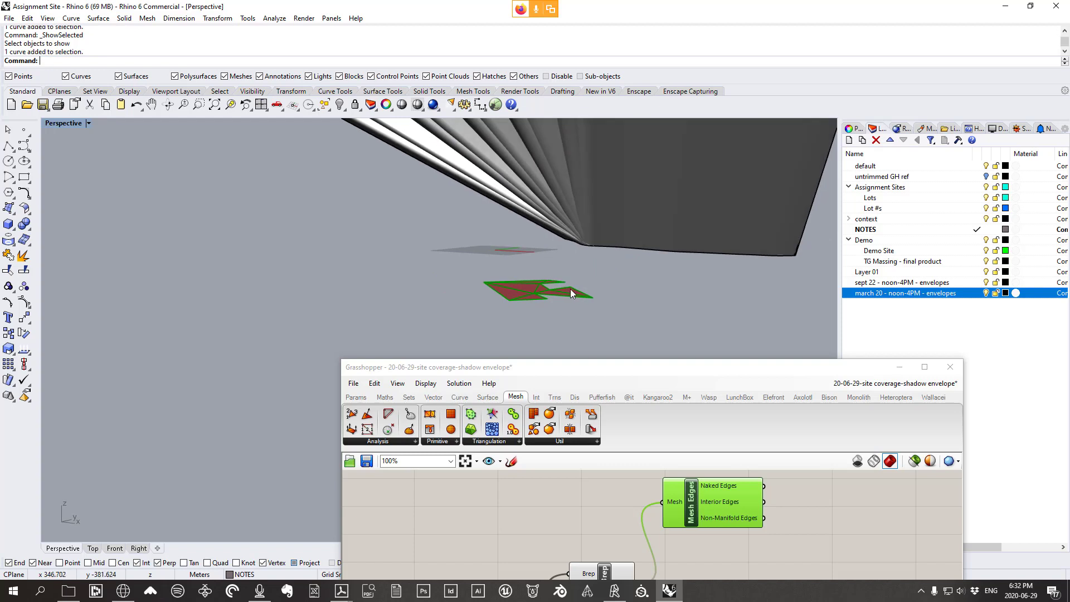
scroll(577, 288, "down", 3)
right_click_drag(604, 520, 595, 467)
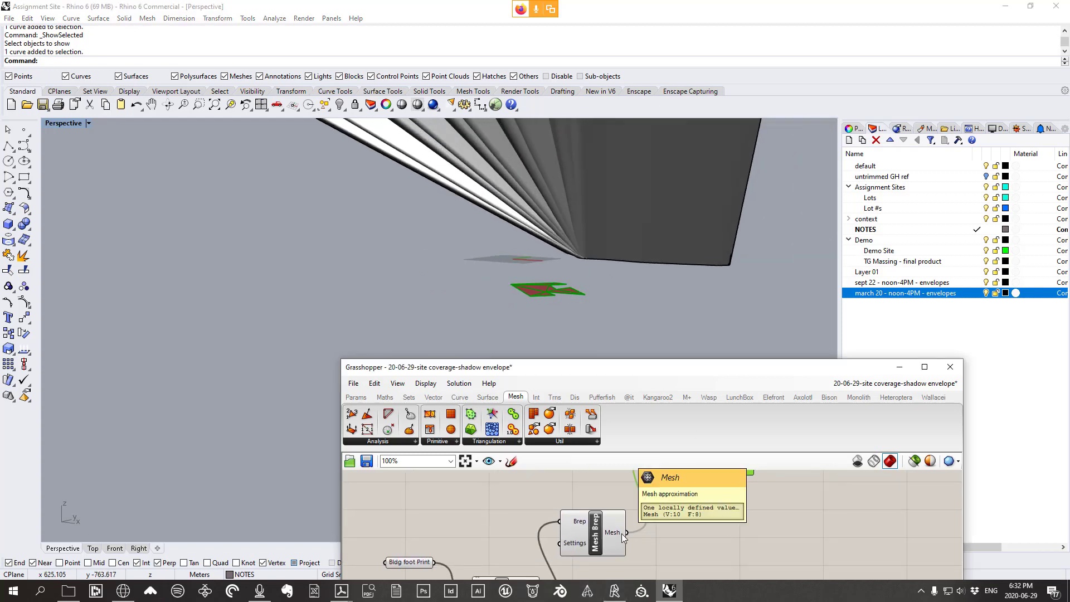
right_click_drag(547, 305, 561, 250)
scroll(553, 290, "down", 4)
scroll(561, 249, "down", 5)
scroll(560, 250, "up", 3)
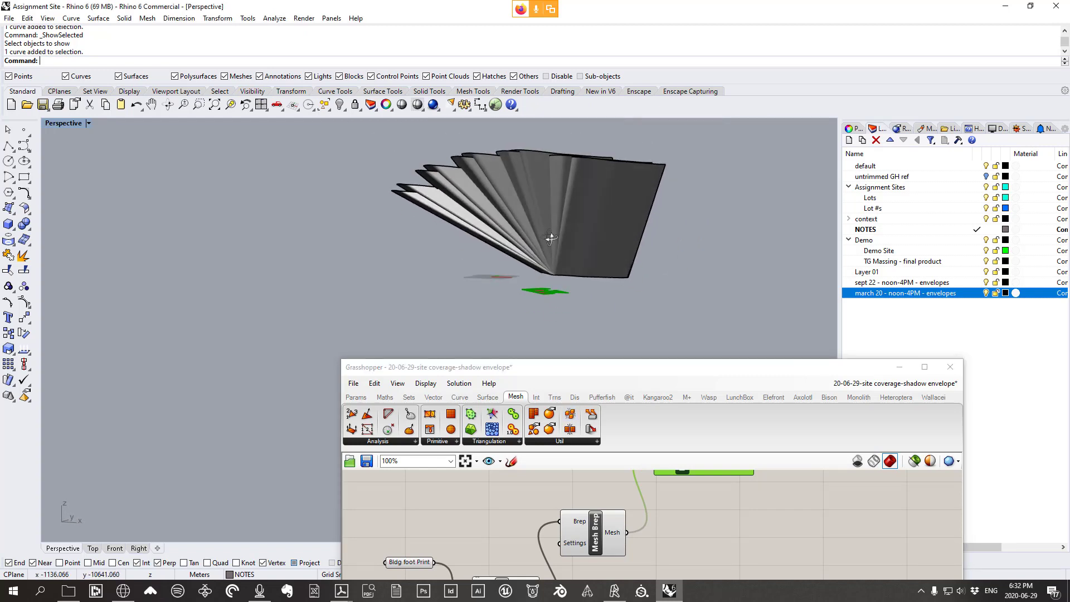
scroll(568, 284, "up", 2)
scroll(567, 293, "down", 2)
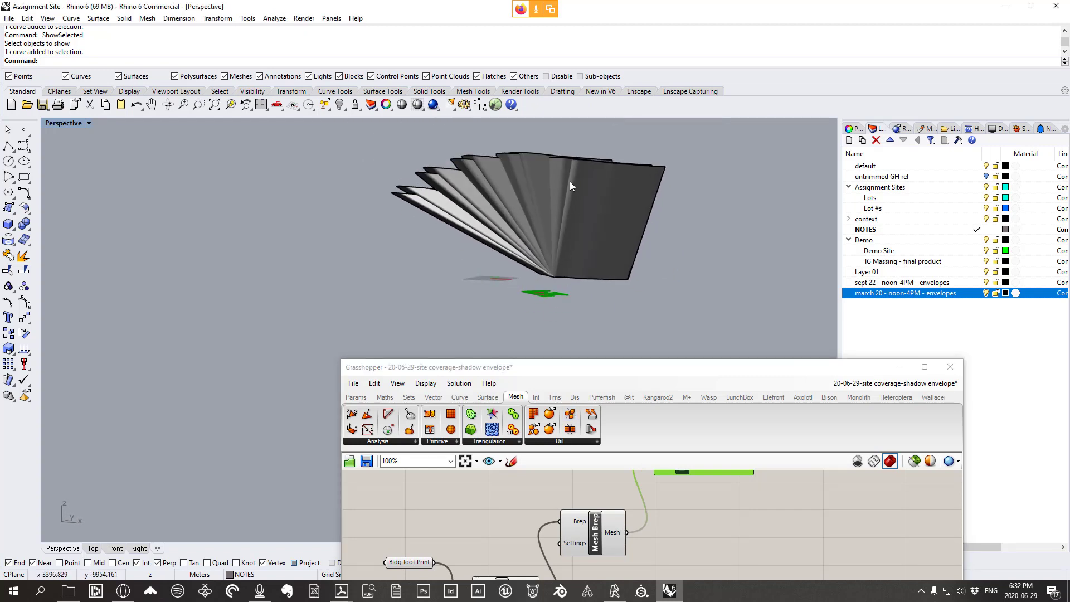
scroll(547, 267, "up", 6)
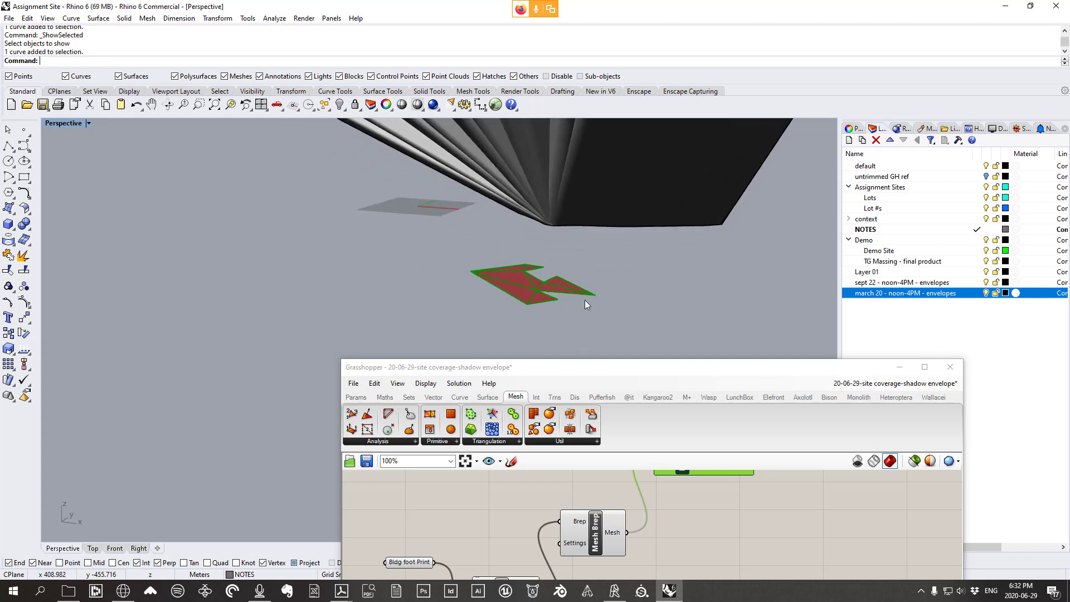
scroll(592, 299, "down", 2)
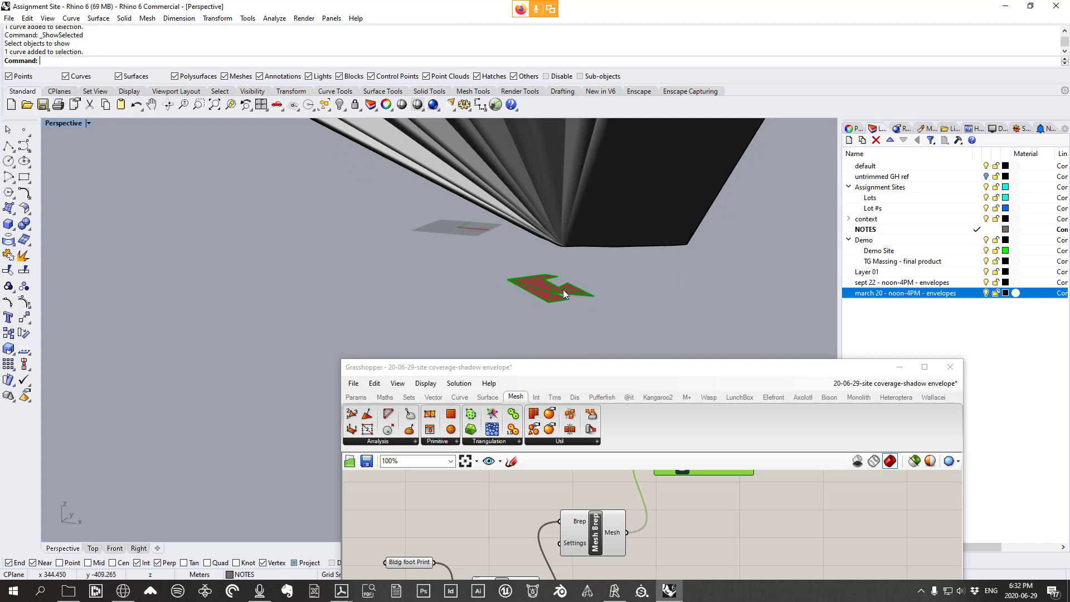
scroll(540, 282, "up", 2)
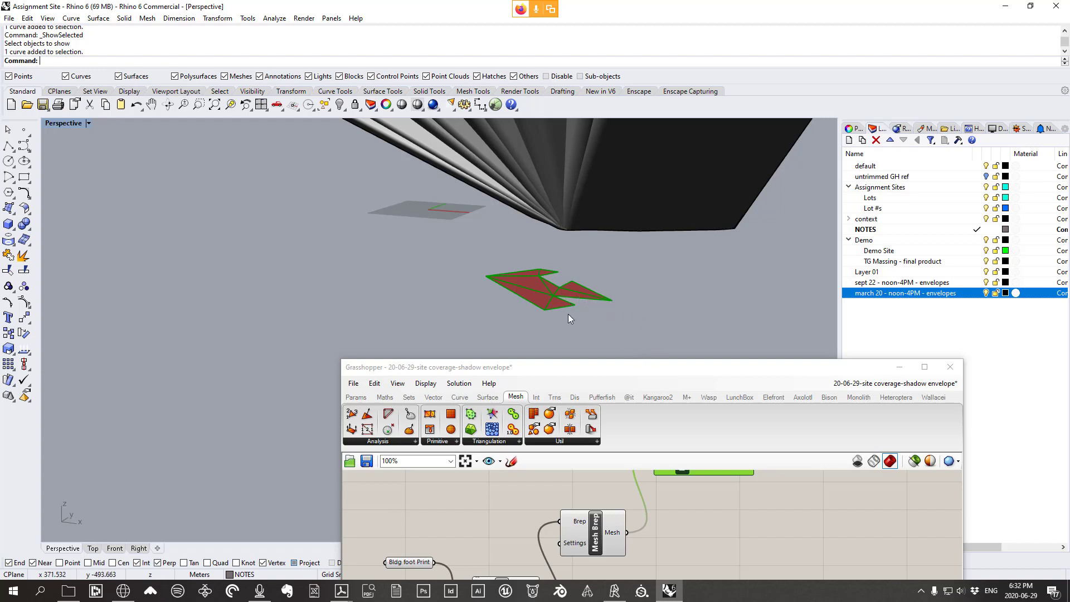
scroll(567, 314, "up", 3)
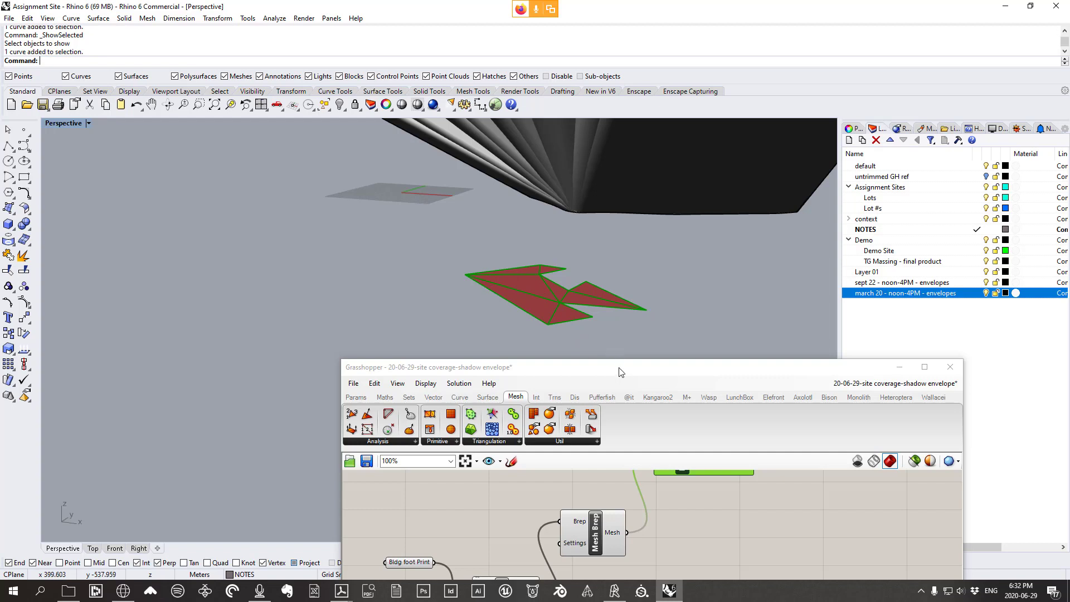
scroll(635, 484, "down", 3)
Rearrange Mesh Edges and Mesh Brep on the canvas and reposition the Grasshopper window
right_click_drag(658, 512, 597, 531)
left_click_drag(621, 488, 698, 494)
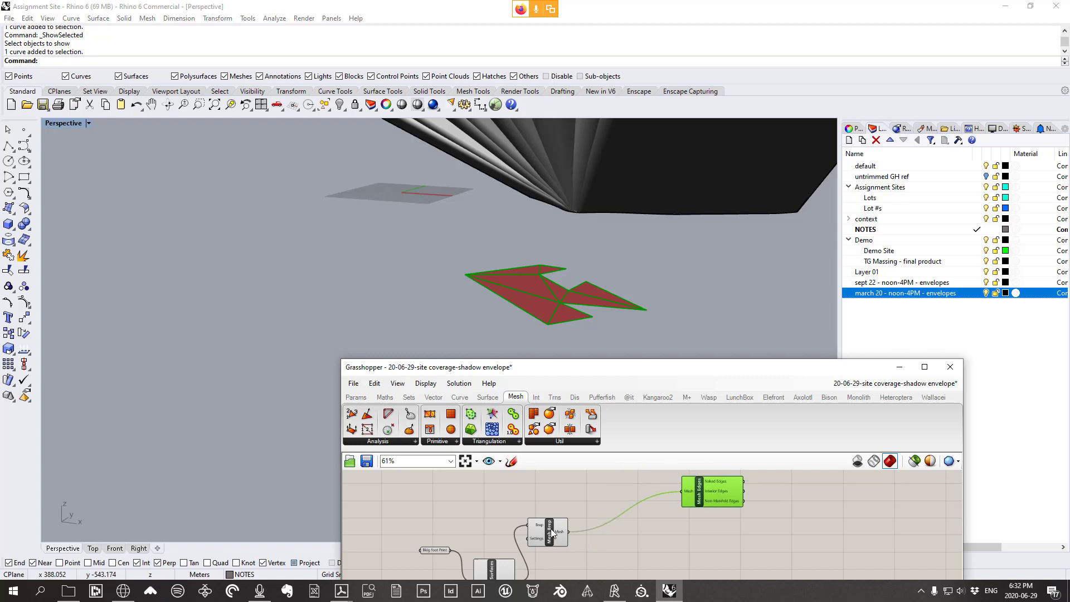
left_click_drag(552, 534, 611, 523)
left_click_drag(706, 360, 706, 236)
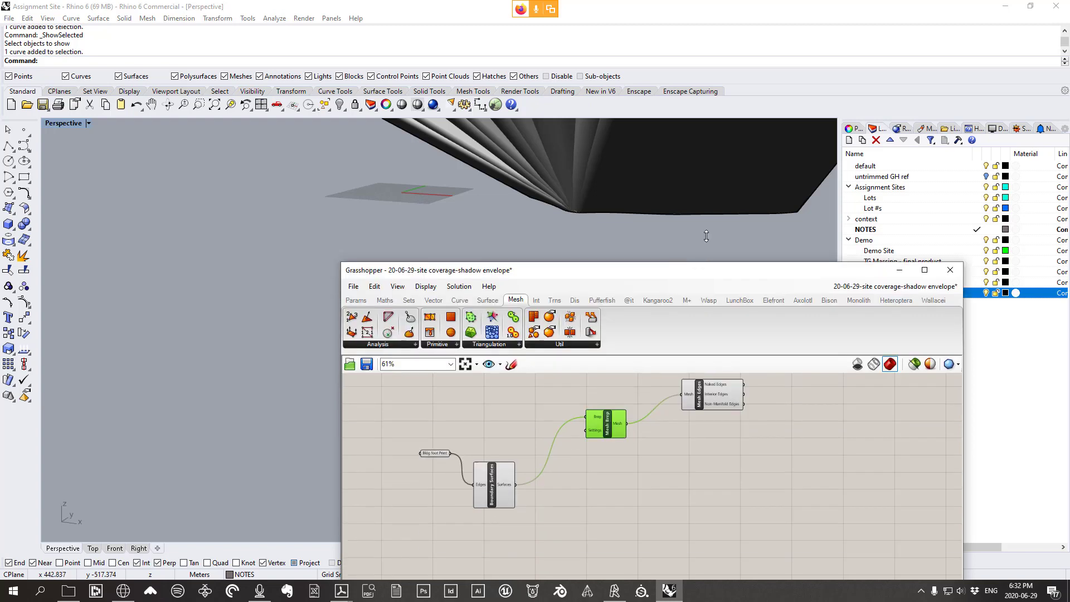
scroll(570, 397, "up", 4)
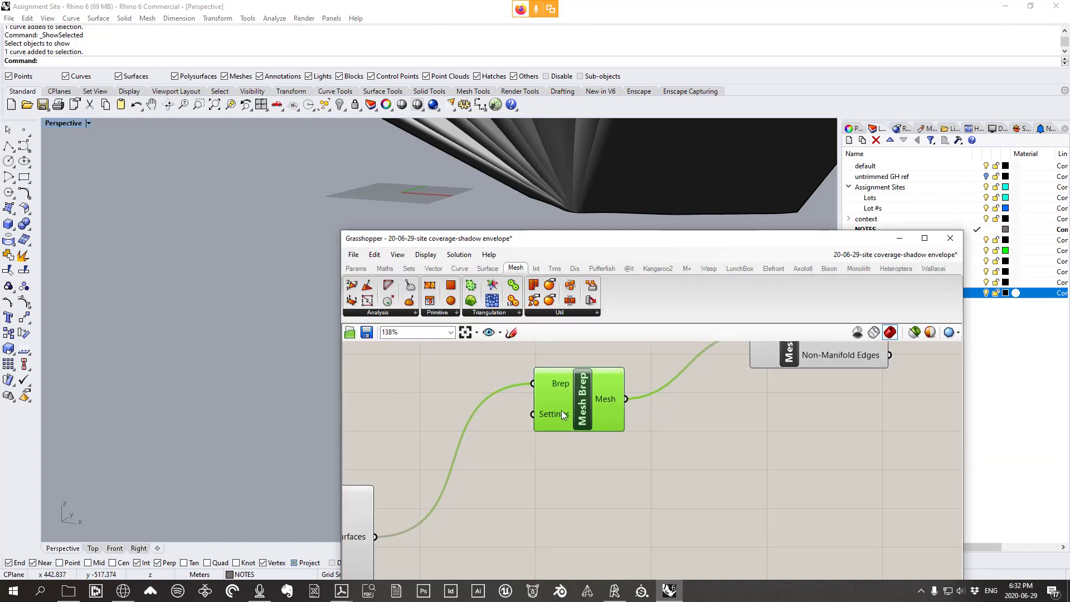
scroll(286, 375, "down", 5)
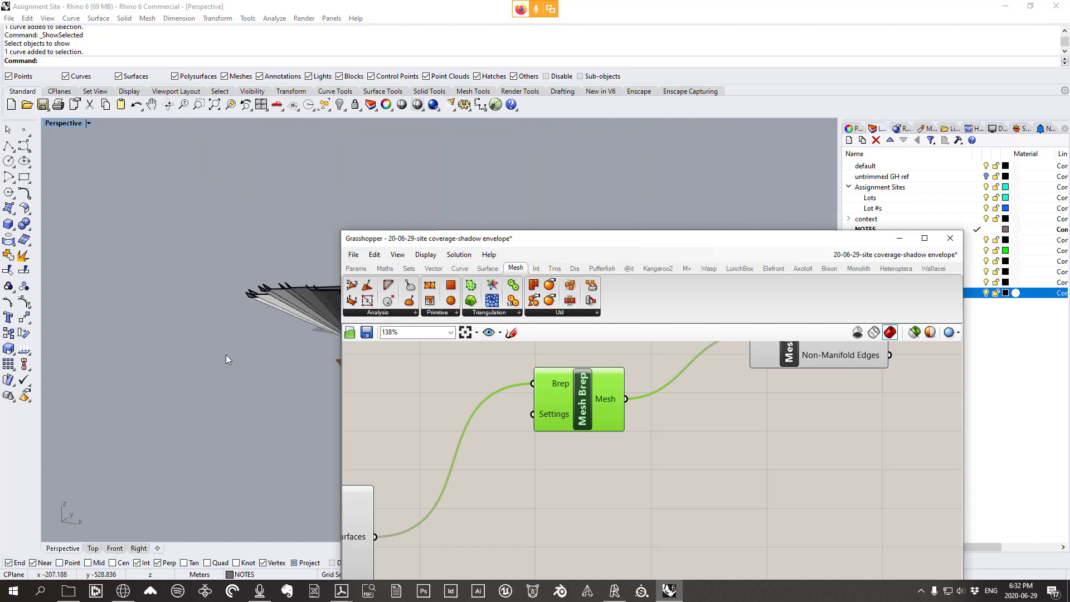
right_click_drag(287, 356, 240, 322, "shift")
scroll(304, 328, "up", 6)
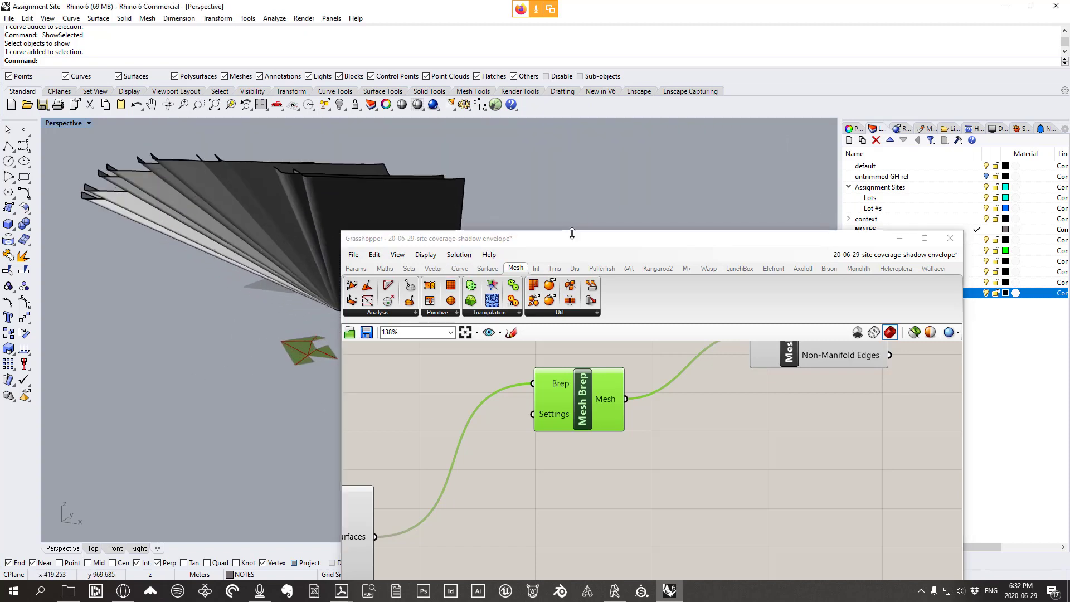
left_click_drag(572, 235, 688, 154)
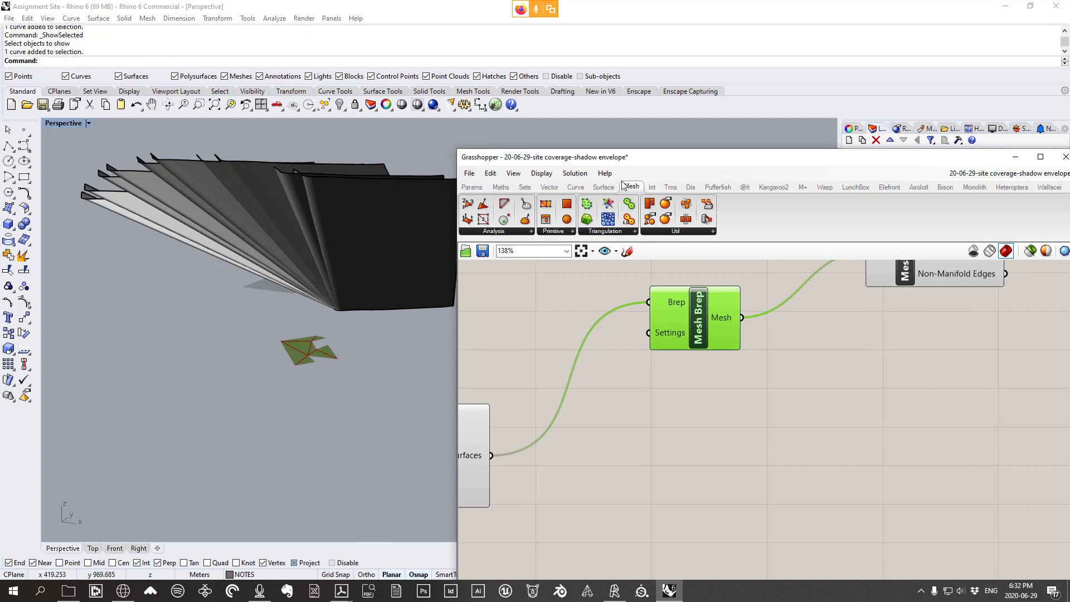
Place a Settings (Custom) component from the Mesh Util list near Mesh Brep
left_click(678, 231)
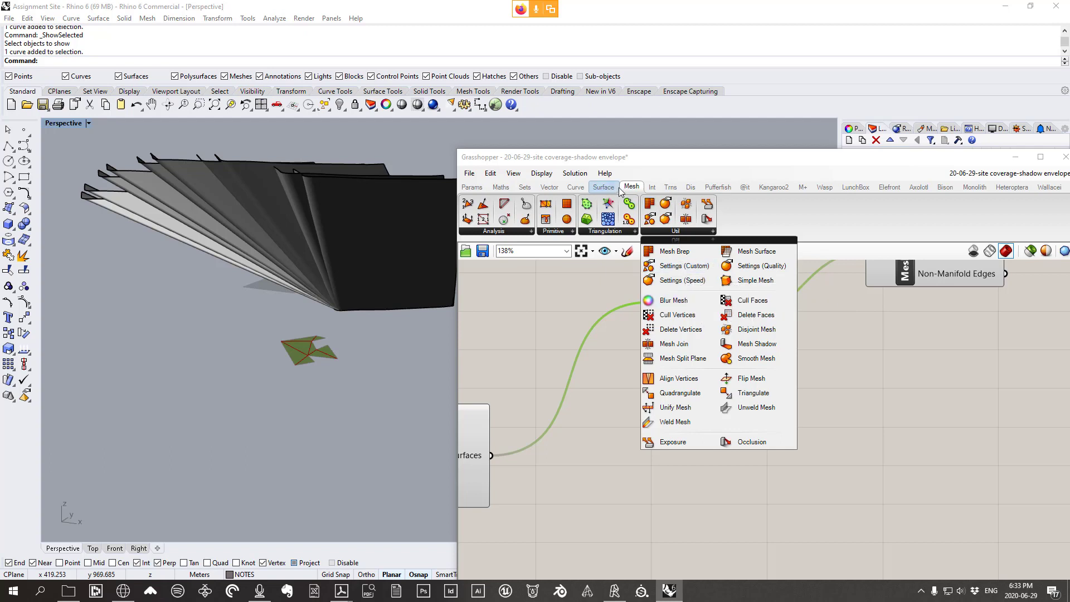
left_click(697, 272)
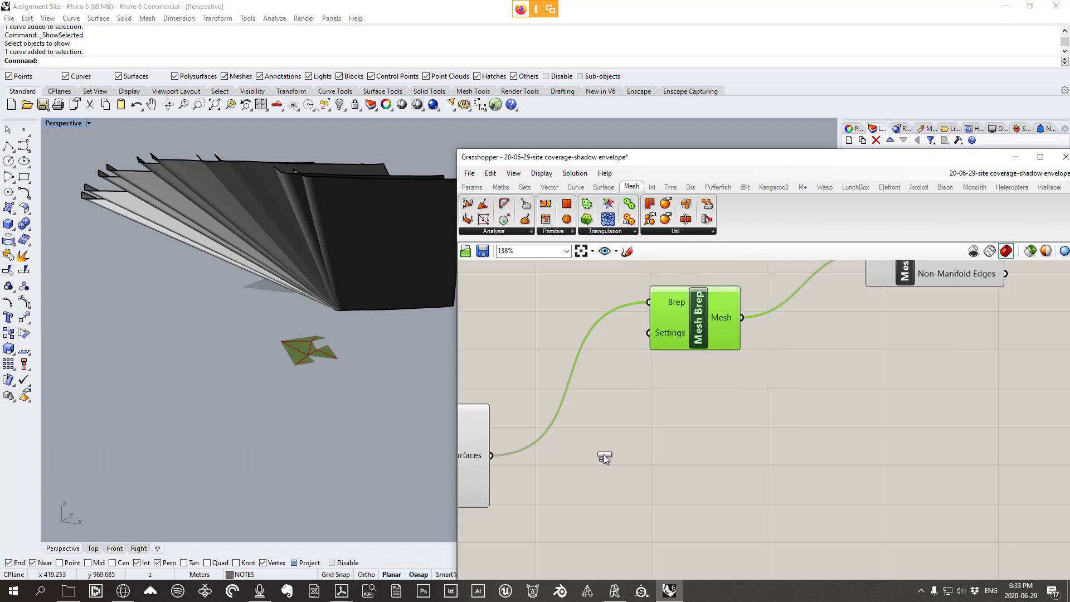
left_click(605, 459)
scroll(697, 372, "down", 2)
left_click_drag(530, 421, 521, 345)
right_click_drag(597, 356, 700, 310)
left_click_drag(722, 385, 698, 407)
right_click_drag(814, 383, 716, 435)
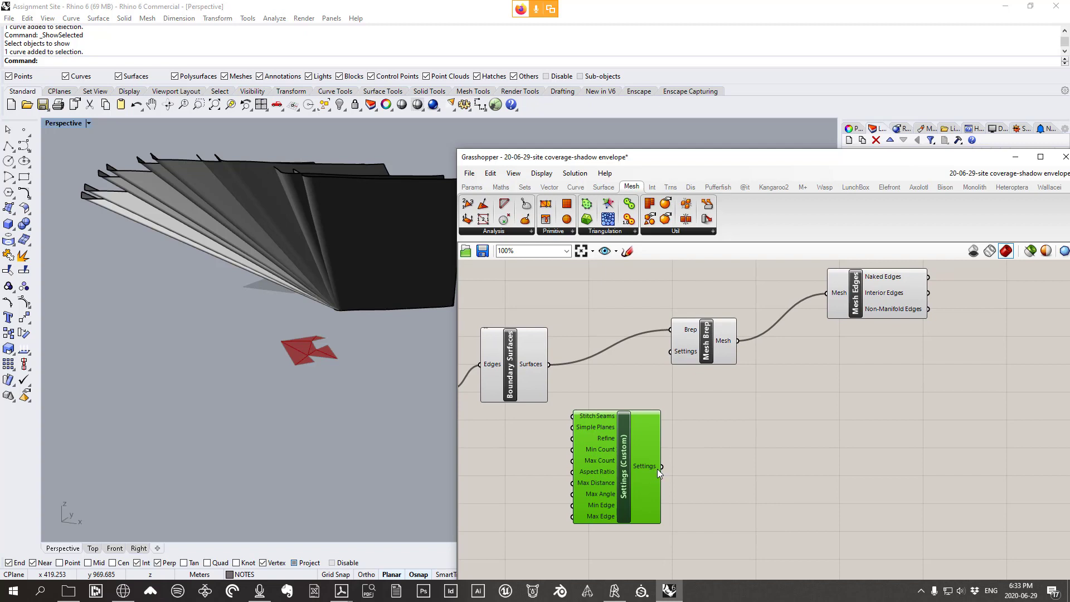
Wire Settings (Custom) into Mesh Brep's Settings input and preview the smaller triangles
left_click_drag(663, 468, 680, 354)
left_click(690, 342)
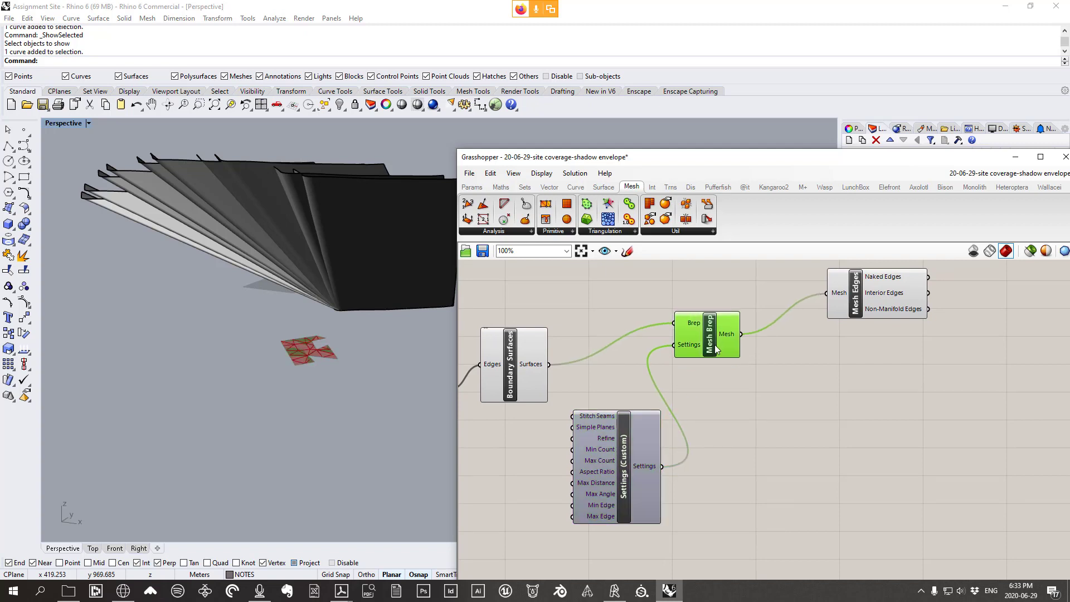
right_click_drag(314, 369, 344, 350)
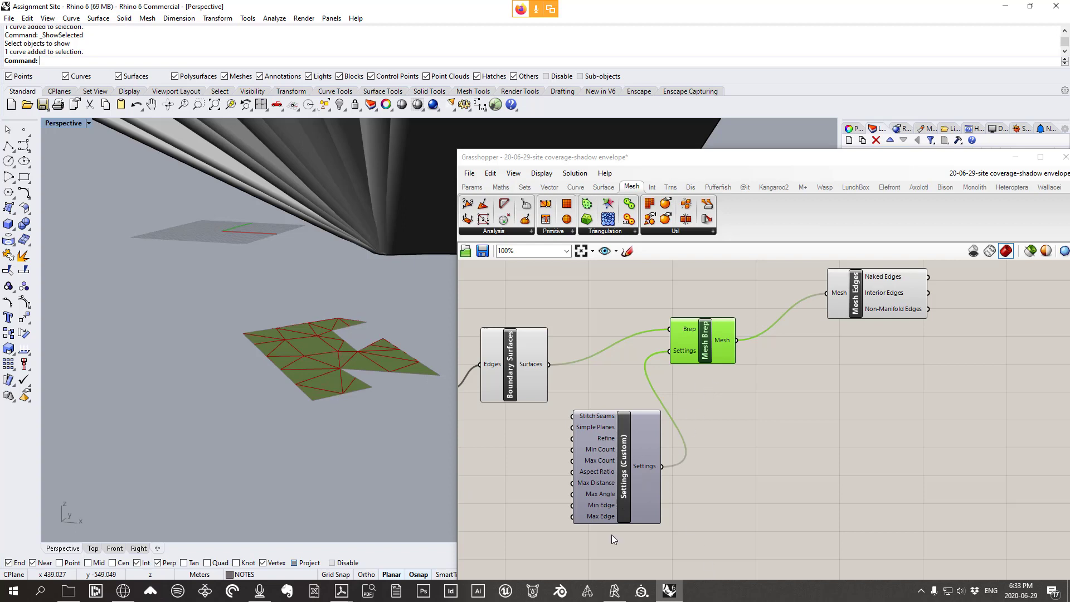
mouse_move(616, 490)
right_mouse_down()
mouse_move(635, 469)
mouse_move(623, 477)
right_mouse_up()
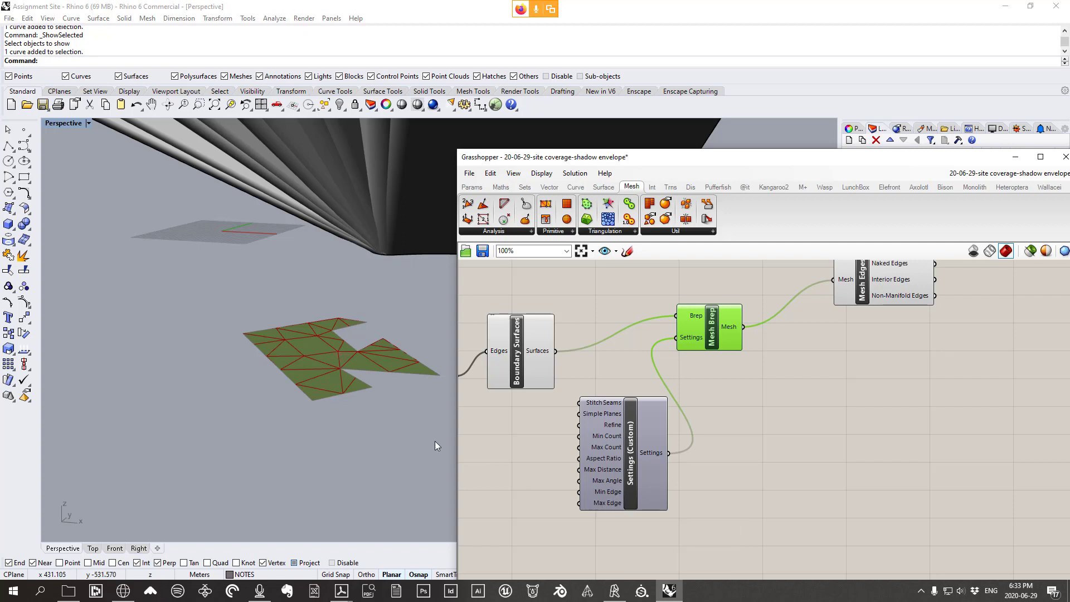
scroll(334, 378, "up", 5)
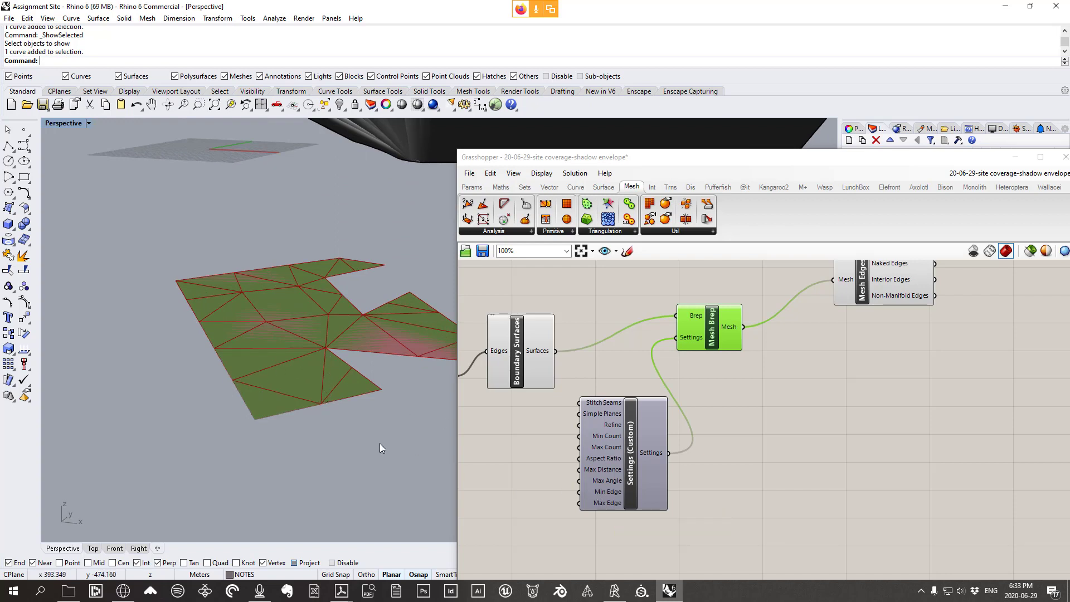
scroll(318, 372, "up", 2)
Measure two vertex-to-vertex distances on the footprint mesh: 43.822 and 20.806 meters
left_click(275, 18)
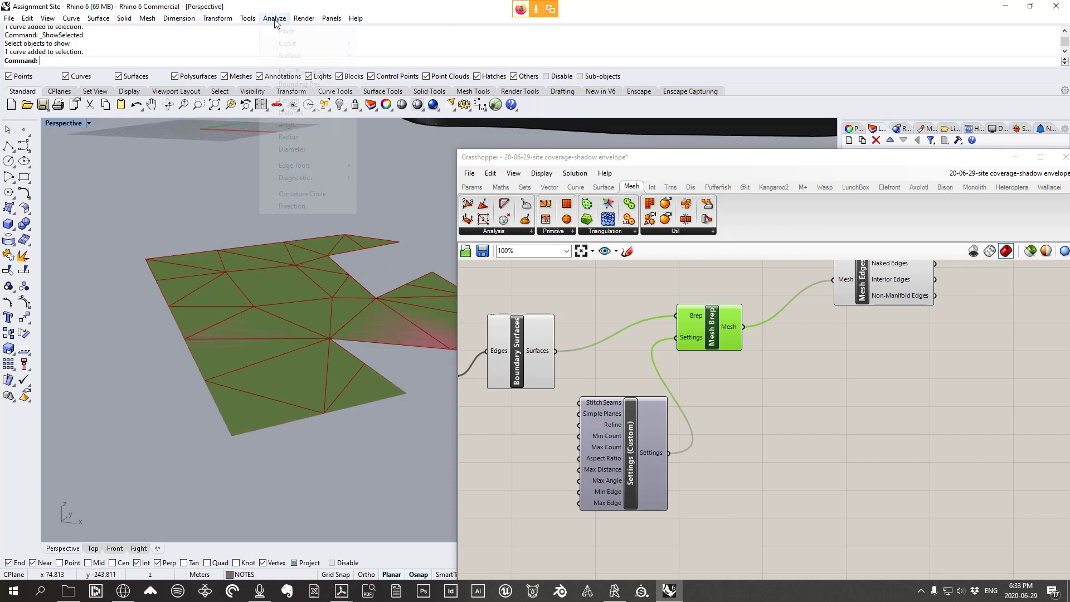
left_click(285, 112)
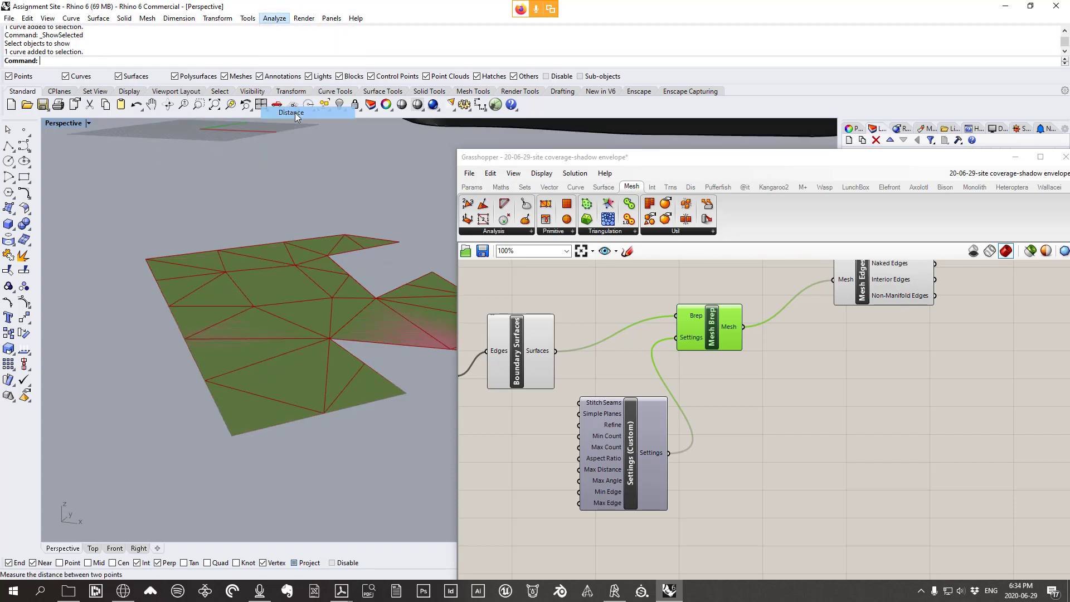
left_click(335, 413)
left_click(331, 339)
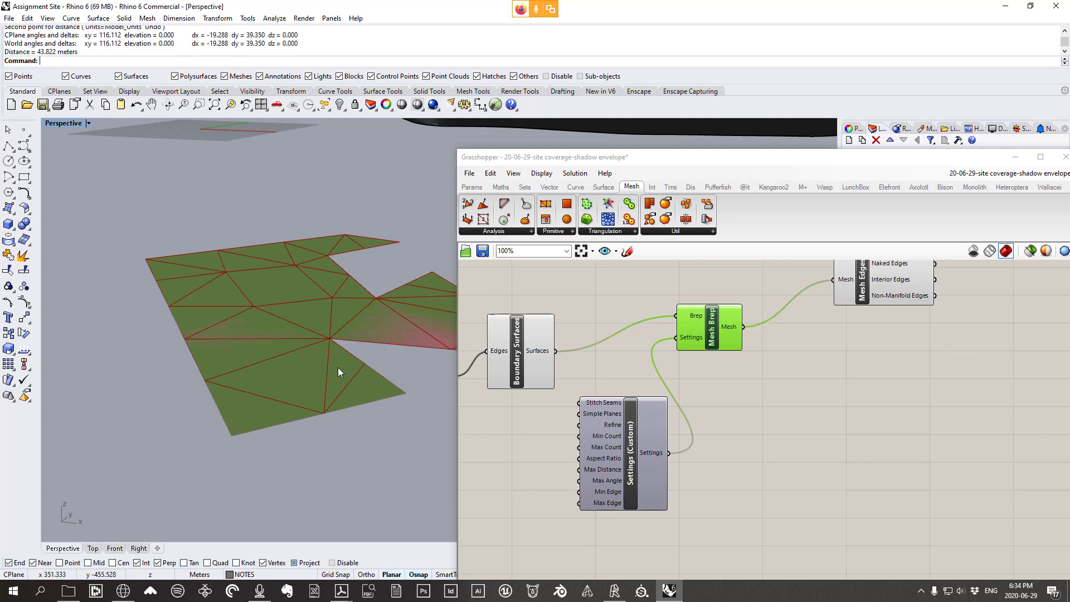
key("Return")
left_click(300, 267)
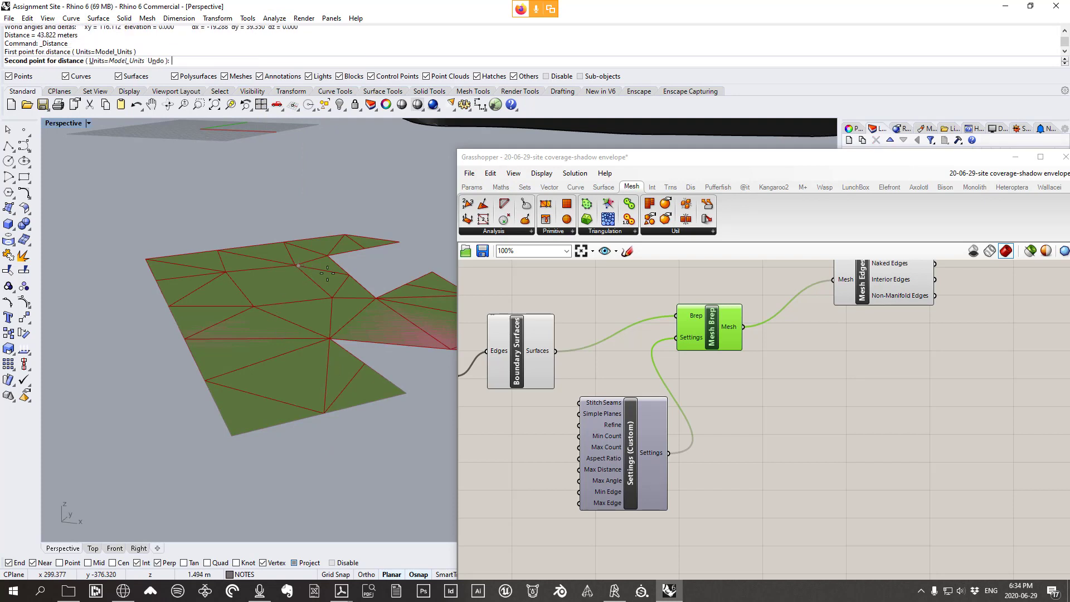
left_click(375, 296)
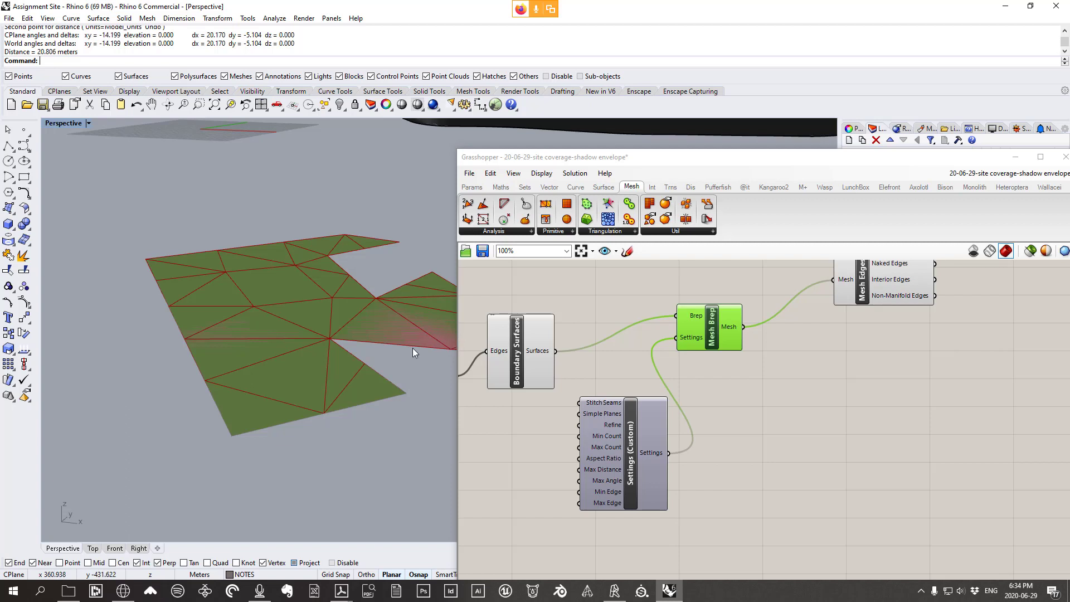
right_click_drag(329, 332, 232, 299)
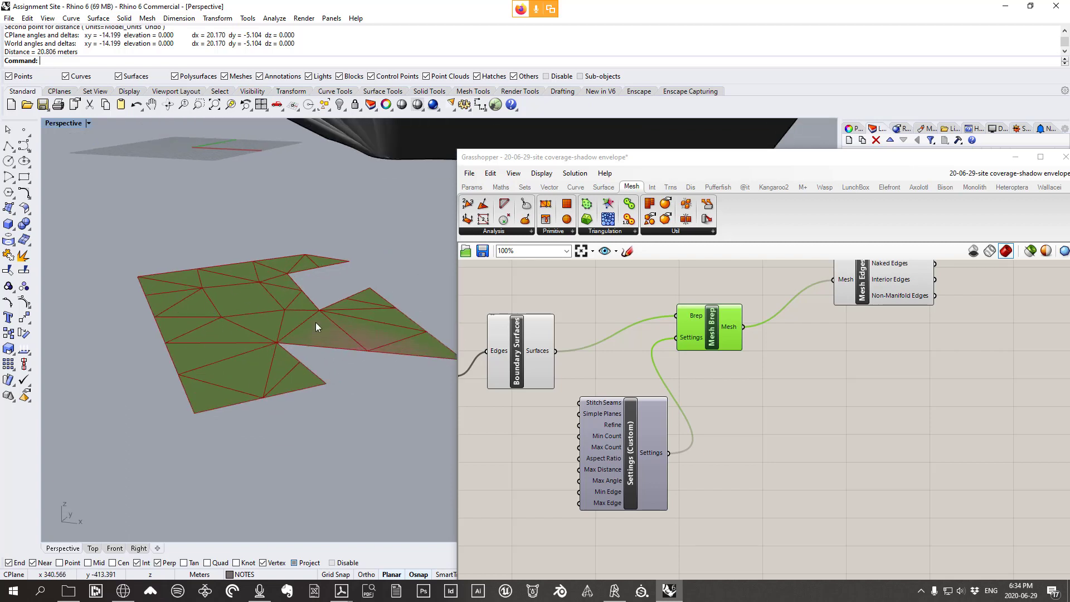
left_click_drag(630, 488, 634, 487)
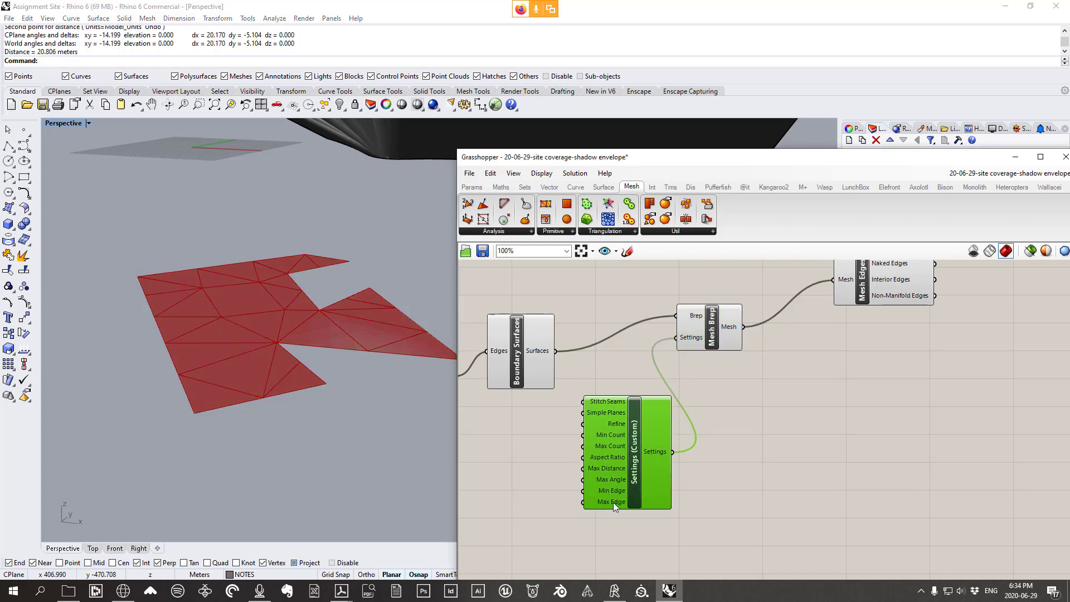
Set the Settings (Custom) Max Edge input to 5
right_click(615, 503)
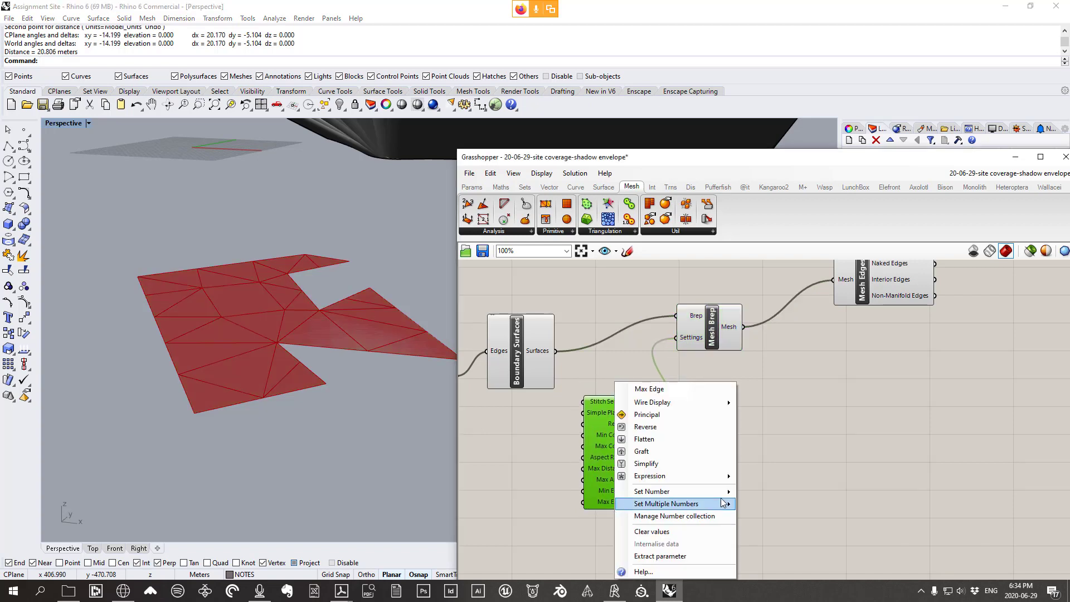
mouse_move(725, 491)
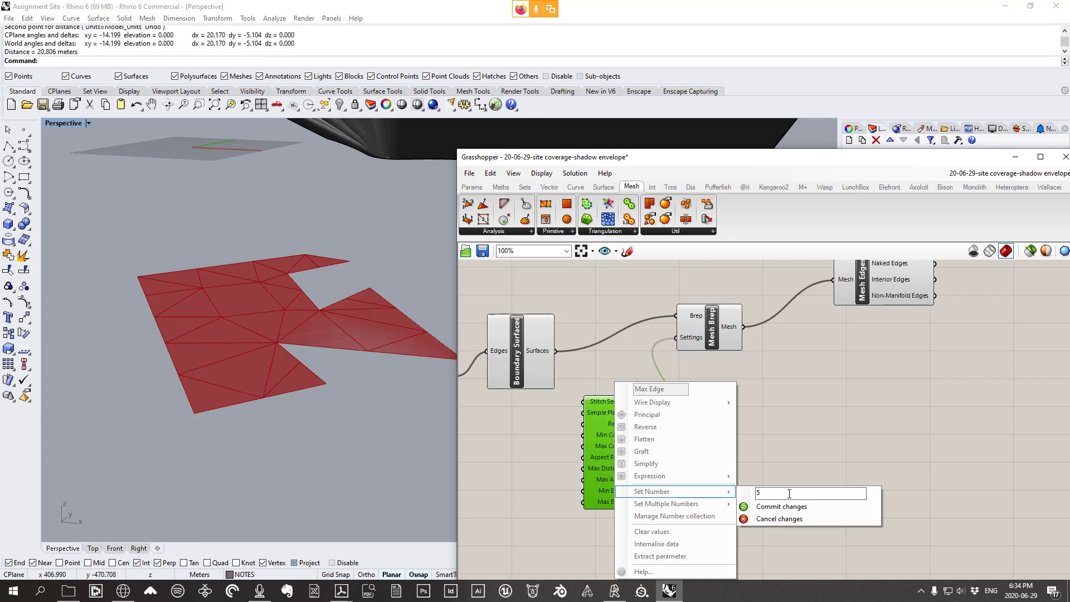
left_click(764, 510)
Orbit and zoom the Perspective view to inspect the refined footprint mesh from above
right_click_drag(269, 363, 249, 323)
scroll(254, 334, "up", 3)
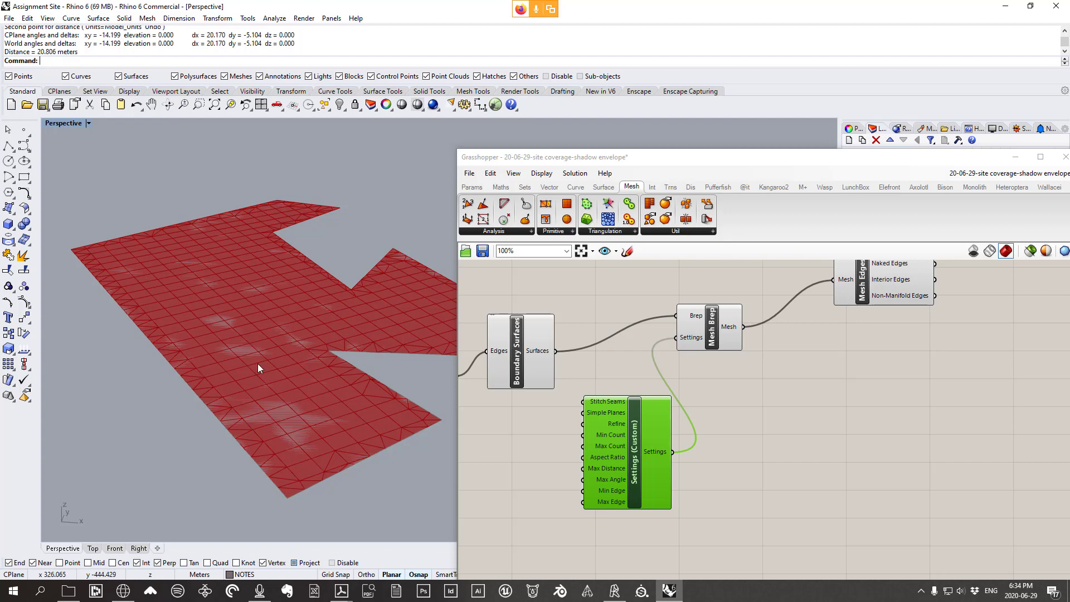
scroll(257, 364, "down", 5)
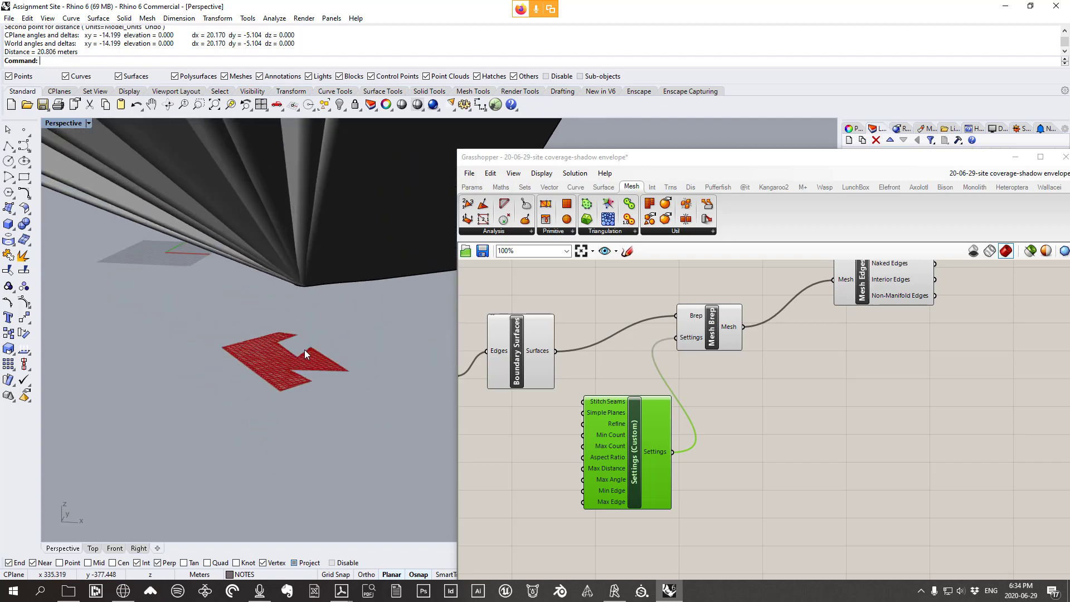
scroll(304, 349, "down", 3)
right_click_drag(304, 349, 326, 398)
scroll(274, 327, "up", 3)
scroll(310, 395, "up", 5)
scroll(310, 394, "down", 3)
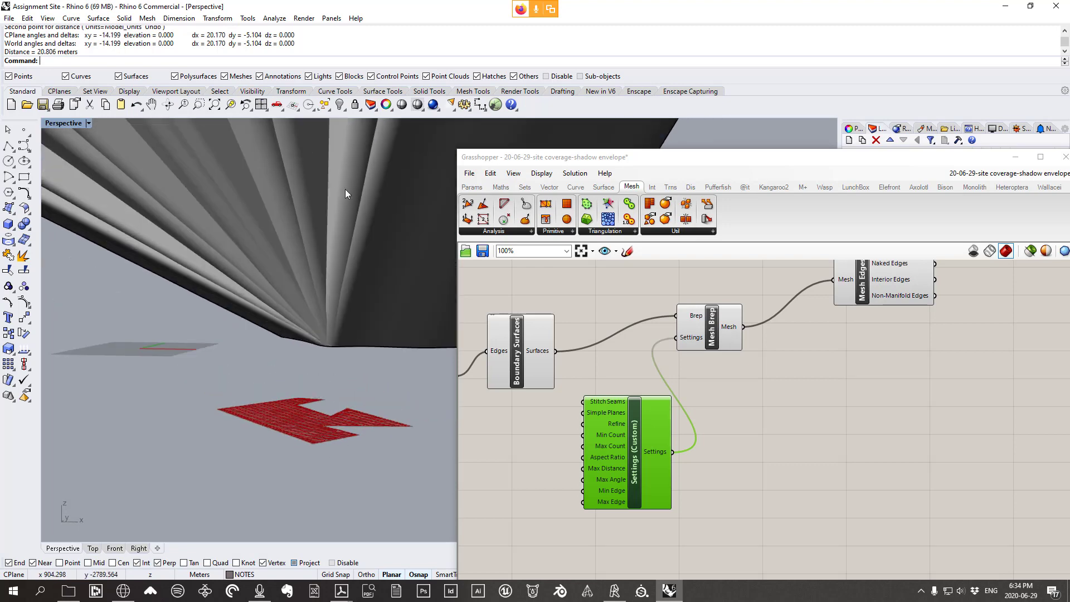
right_click_drag(346, 190, 332, 279)
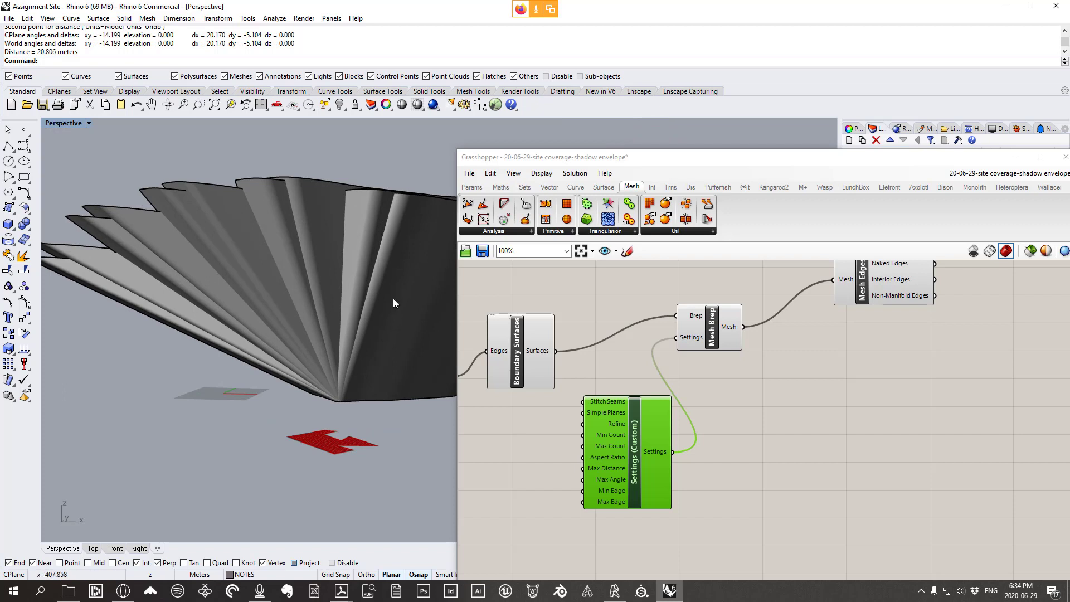
scroll(351, 443, "up", 3)
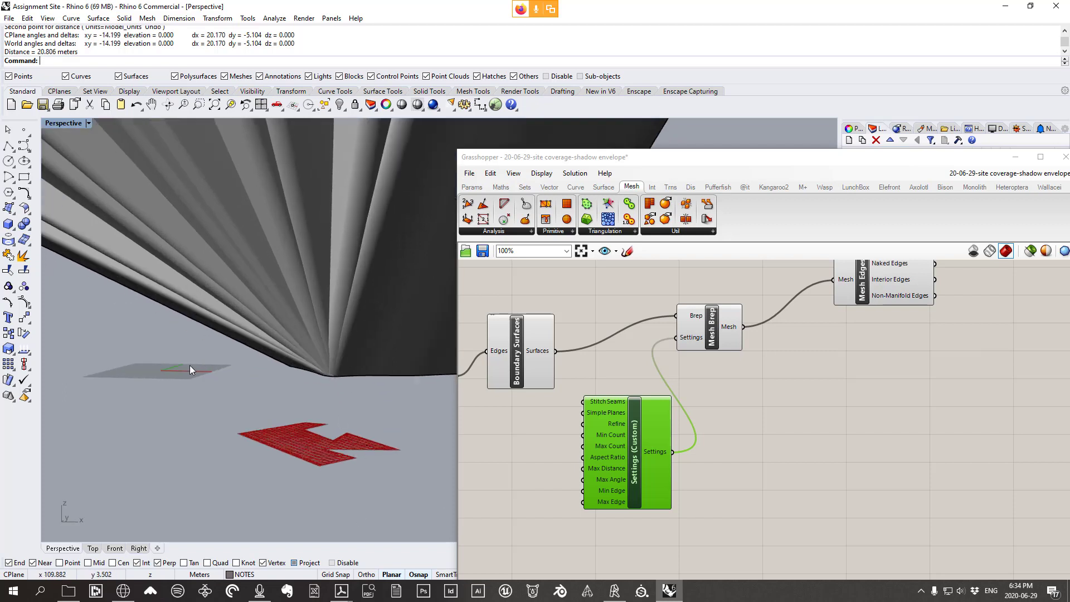
scroll(319, 430, "up", 2)
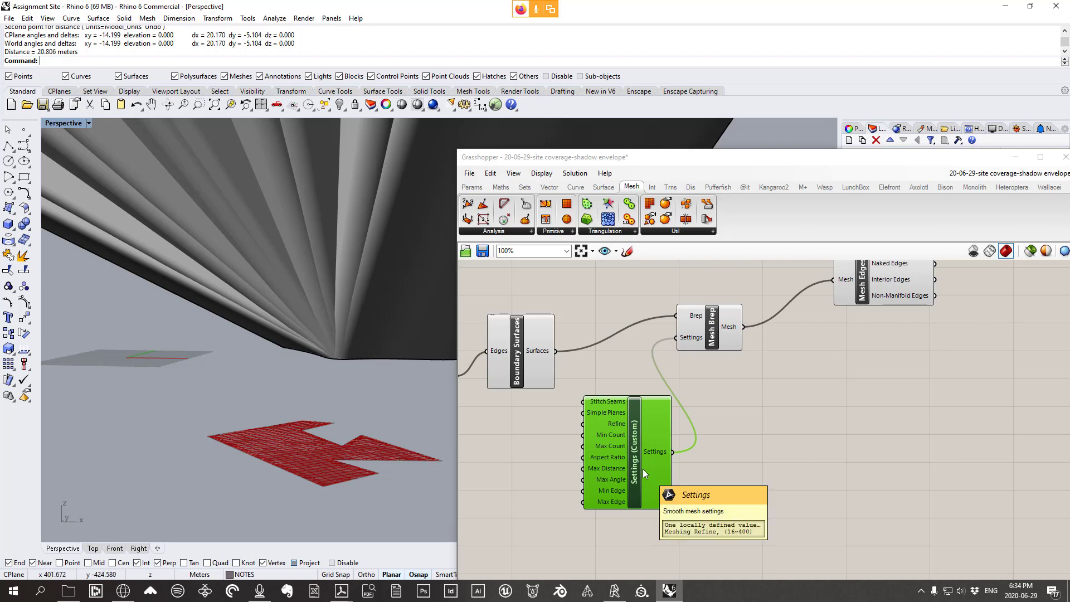
scroll(643, 470, "up", 3)
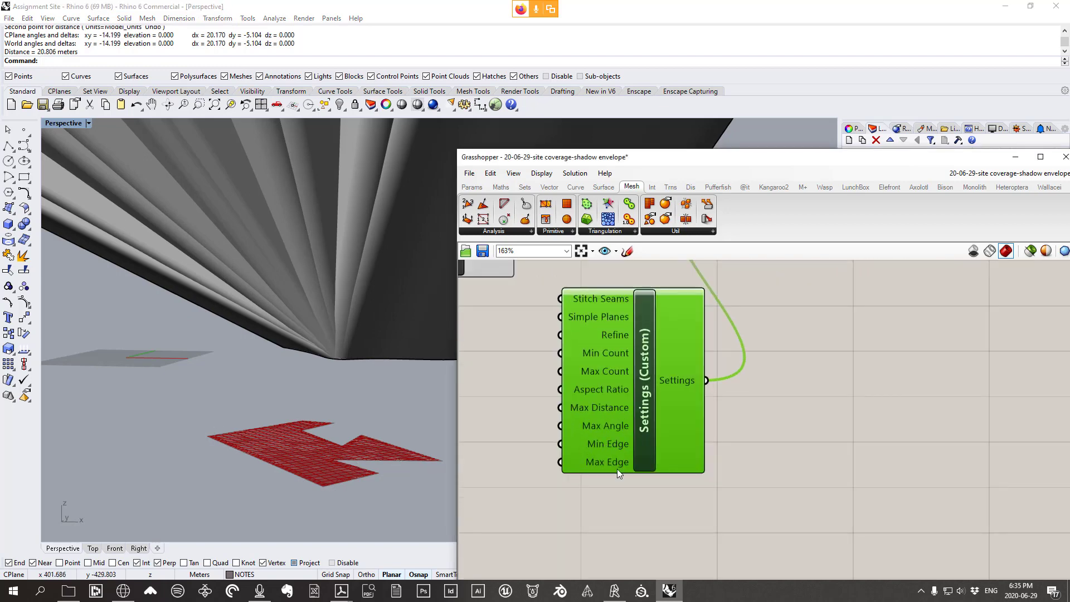
scroll(333, 464, "up", 2)
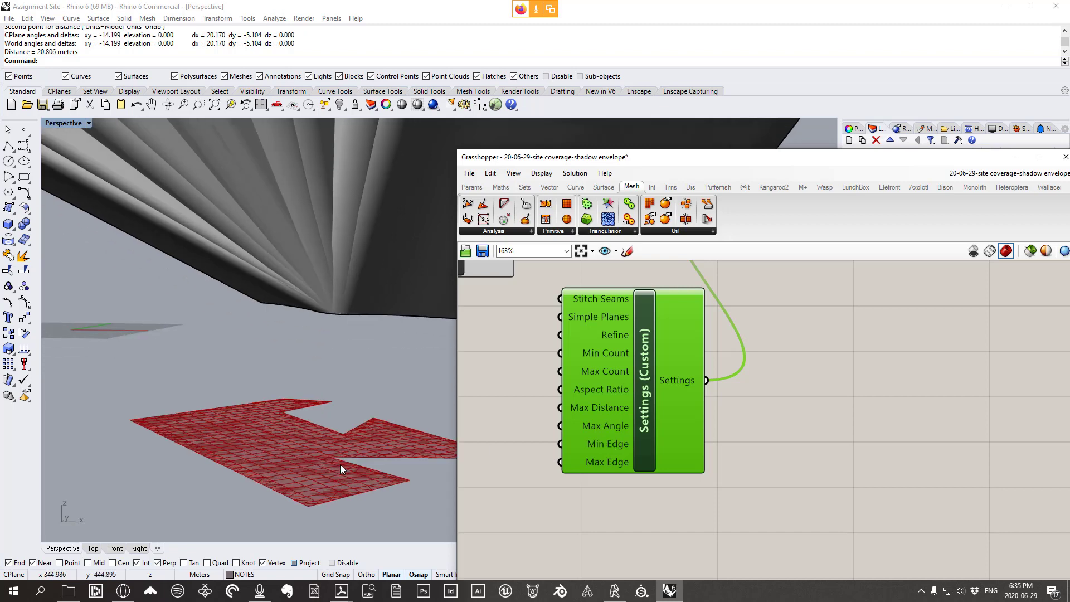
Set the Max Edge input to 1 and view the resulting denser footprint mesh
right_click(617, 462)
mouse_move(715, 495)
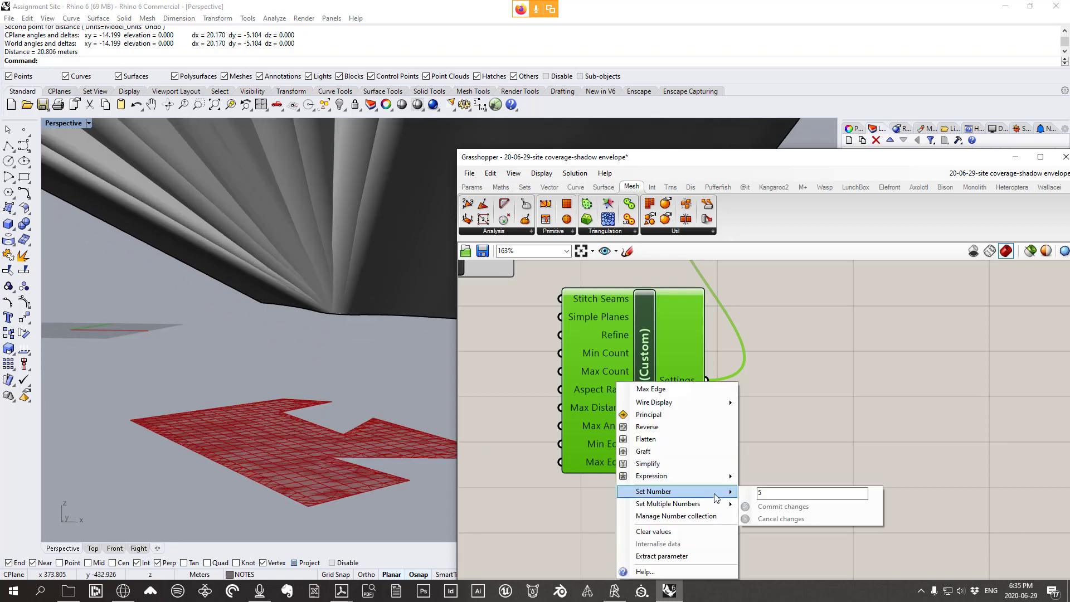
left_click(785, 496)
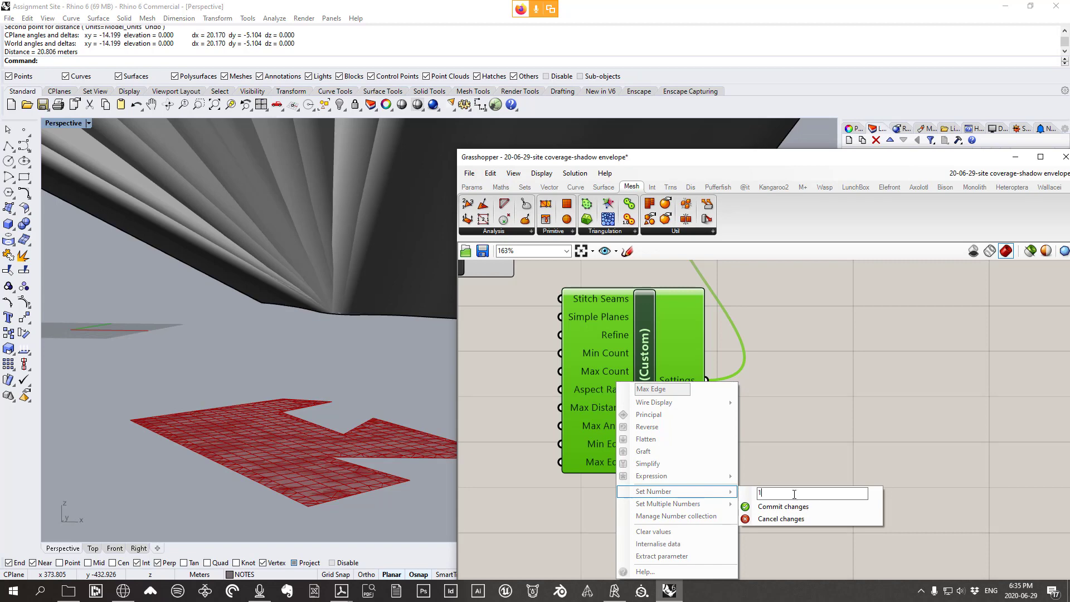
type("1")
left_click(783, 506)
scroll(334, 496, "up", 5)
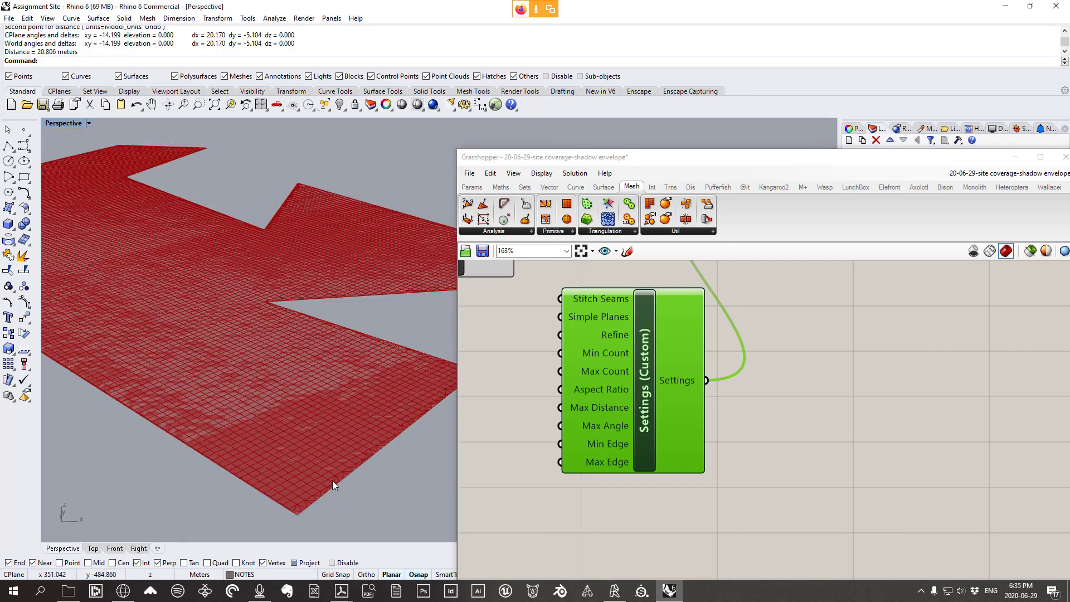
scroll(351, 454, "down", 8)
scroll(347, 428, "up", 5)
scroll(291, 434, "down", 4)
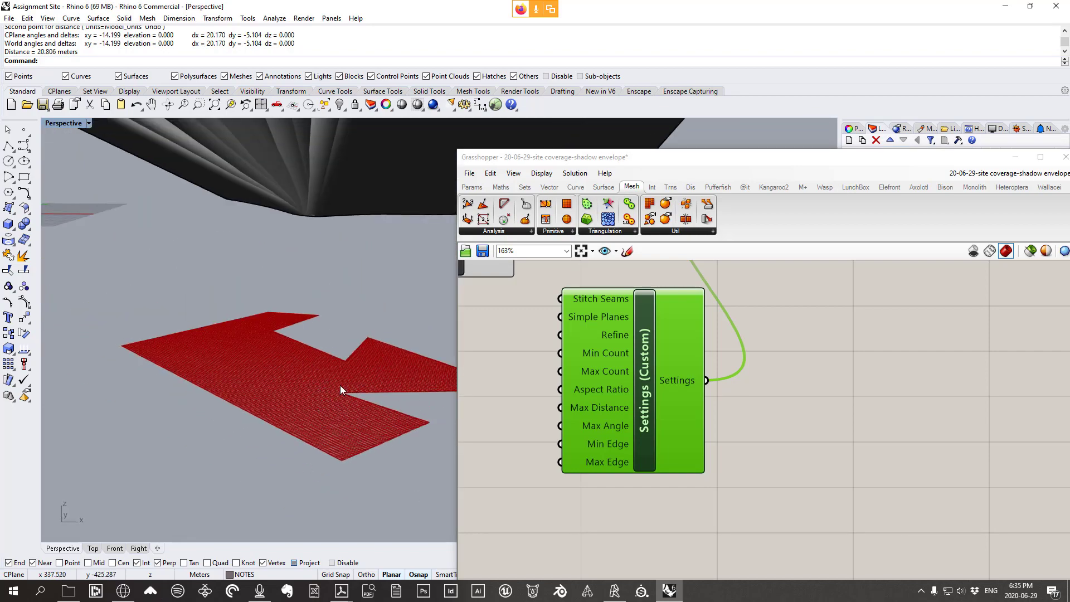
right_click_drag(210, 400, 351, 442)
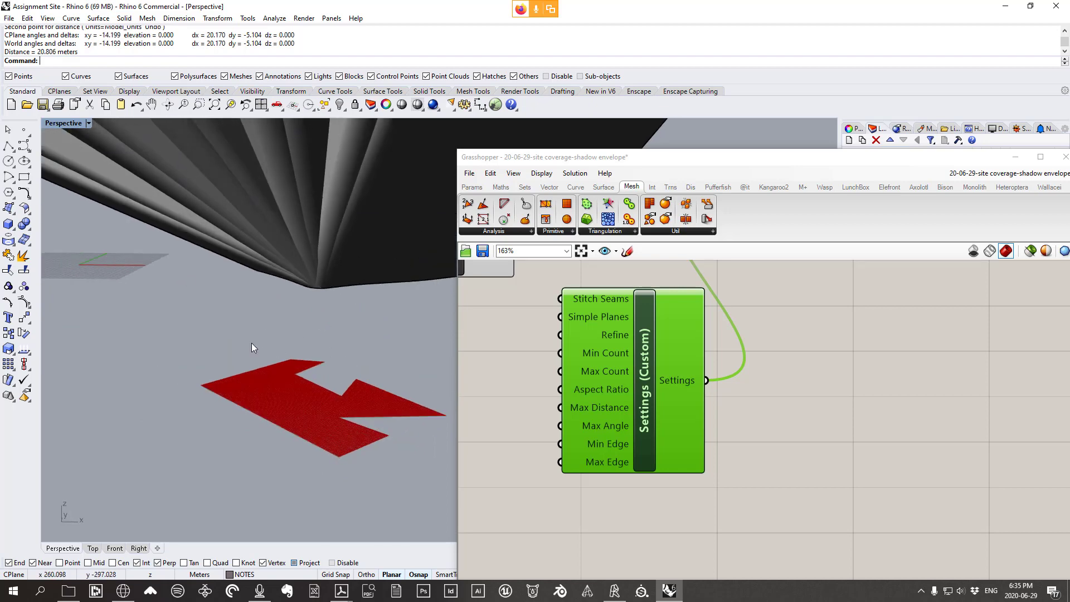
scroll(346, 407, "up", 2)
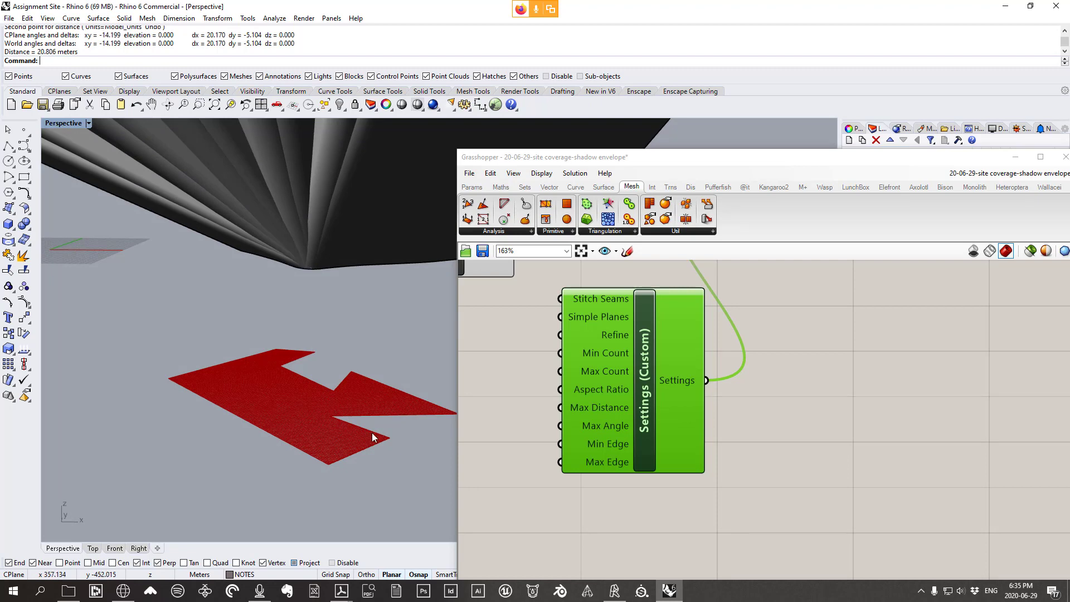
Re-enter Max Edge 1 and orbit to inspect the fine square-grid mesh from below
right_click(616, 461)
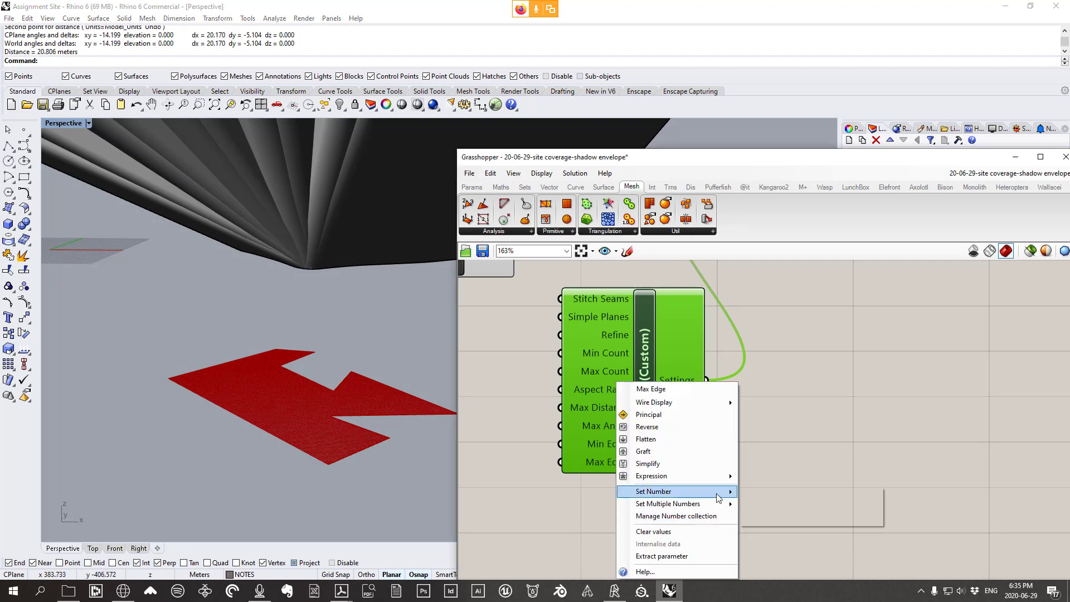
mouse_move(719, 497)
left_click(765, 494)
type("1")
left_click(778, 510)
scroll(319, 450, "up", 6)
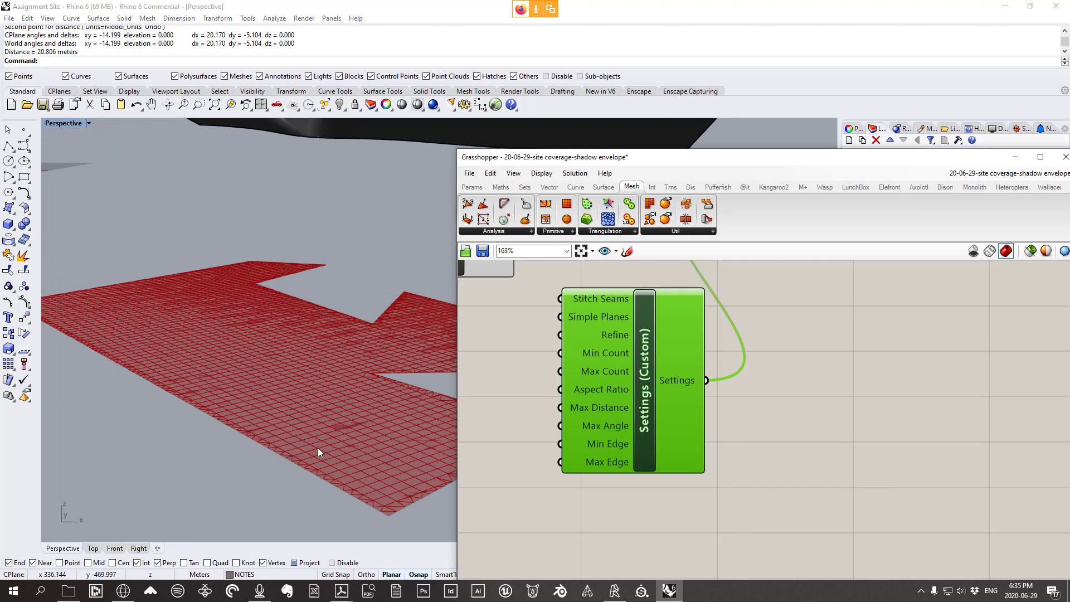
scroll(228, 447, "down", 8)
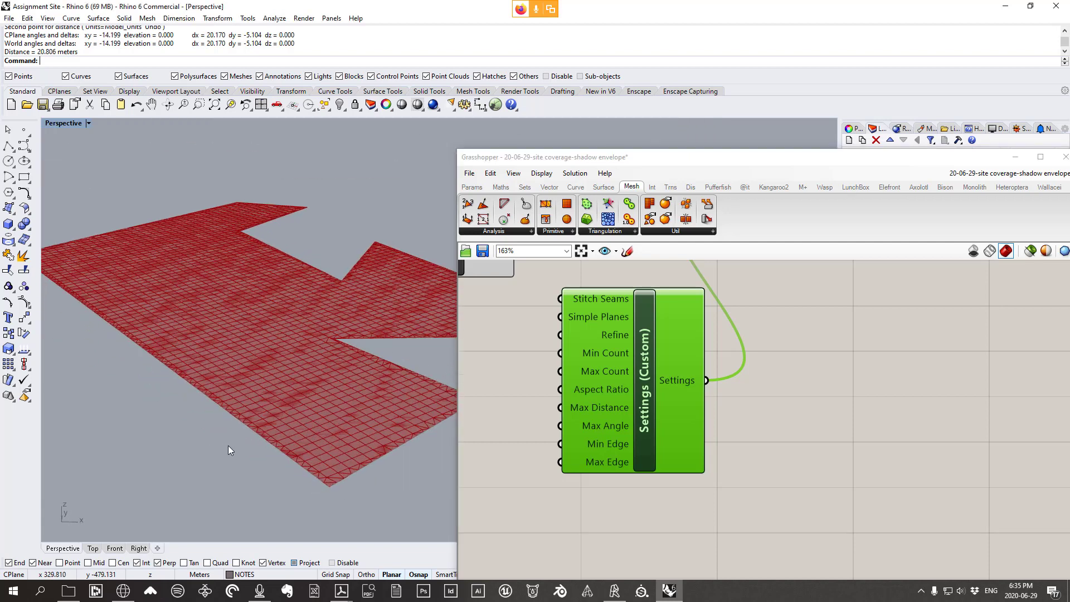
right_click_drag(259, 453, 237, 408)
right_click_drag(393, 386, 374, 342)
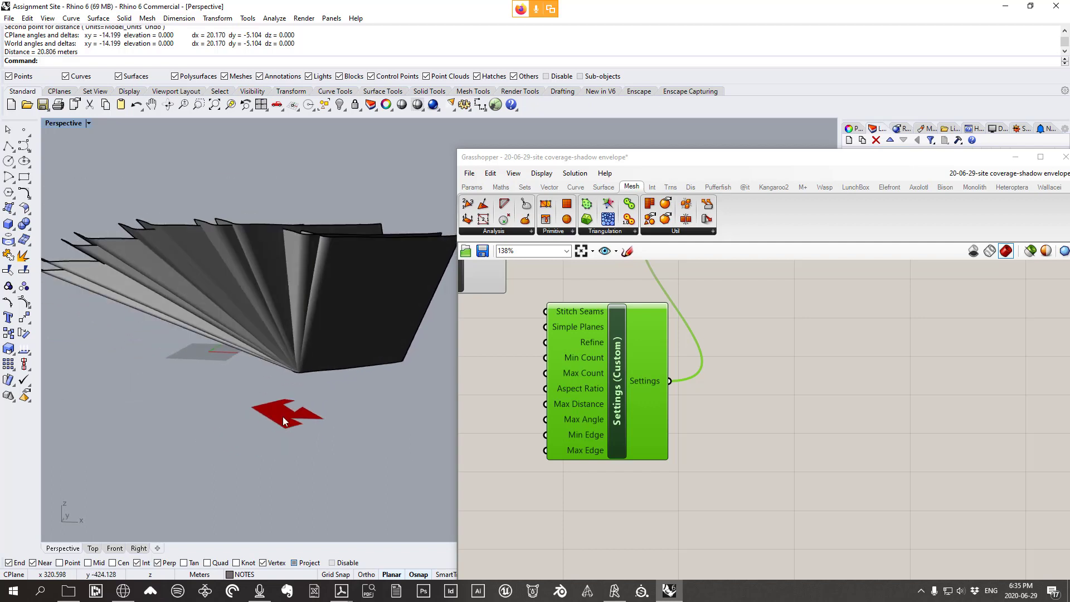
scroll(284, 421, "up", 3)
scroll(284, 427, "up", 1)
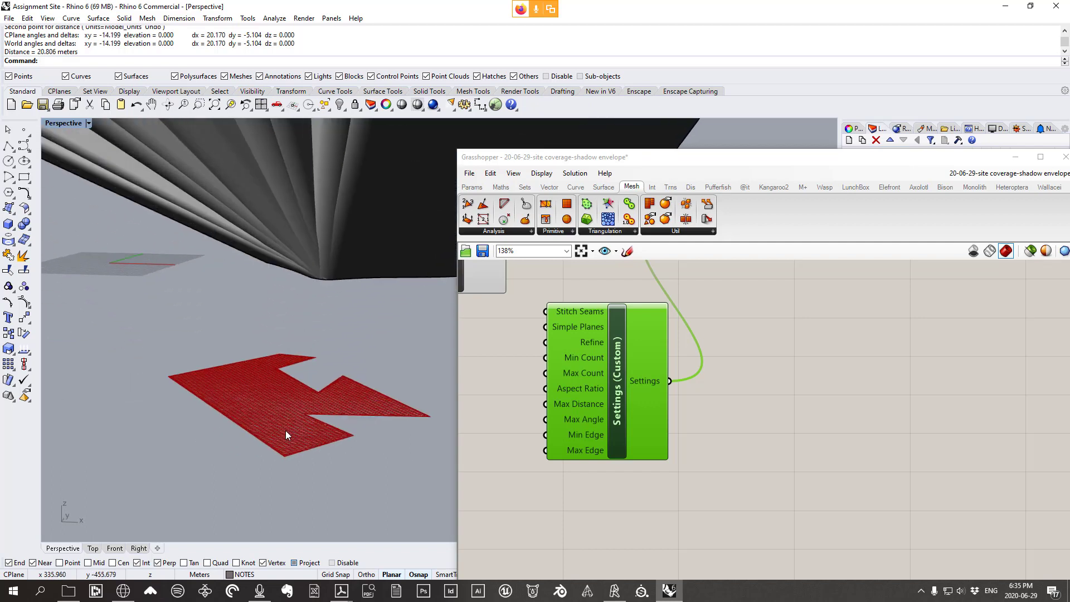
scroll(326, 444, "down", 4)
right_click_drag(326, 450, 335, 372)
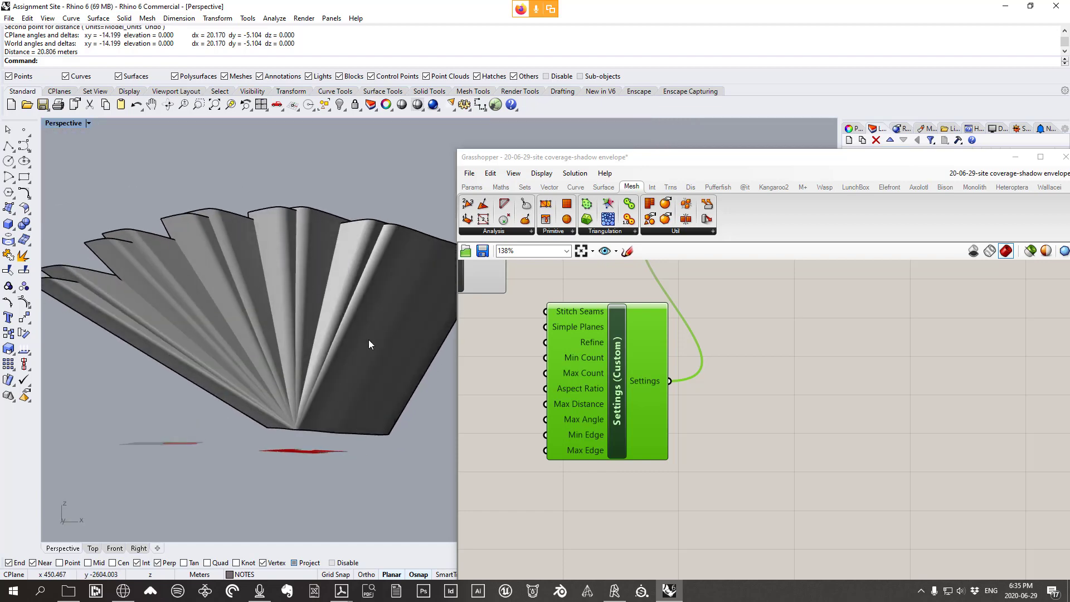
Raise the Grasshopper editor over the viewport and show the Params > Geometry parameter list
left_click_drag(446, 378, 206, 334)
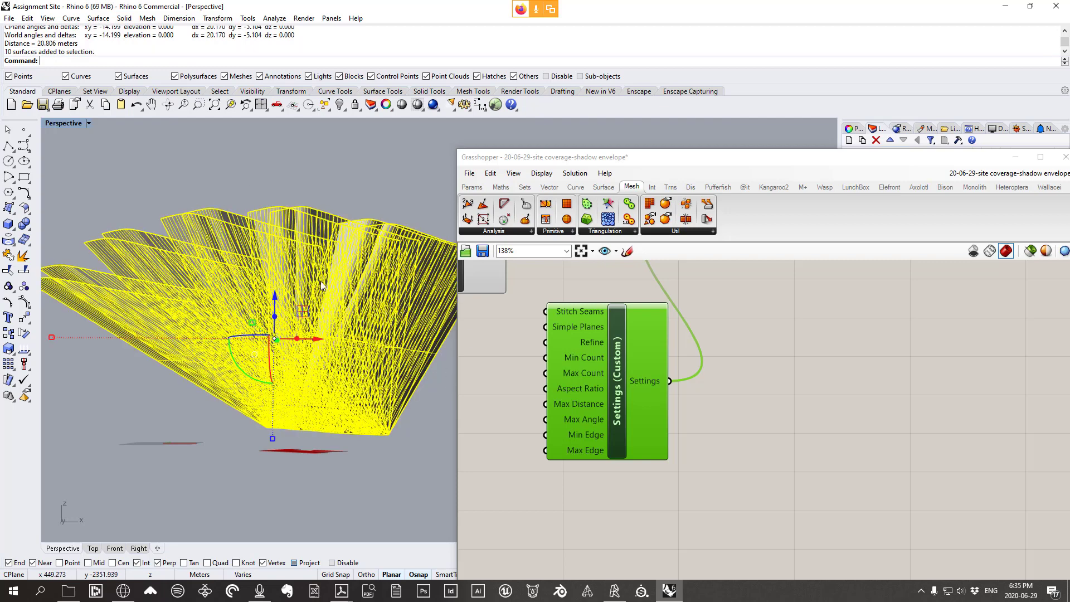
left_click_drag(696, 162, 684, 519)
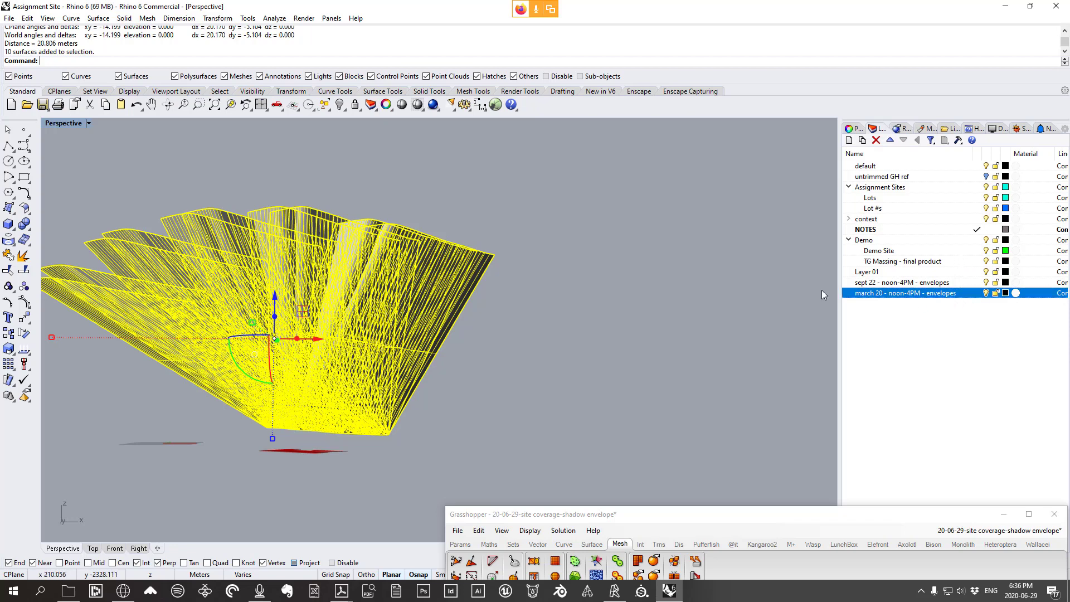
left_click_drag(685, 518, 700, 154)
left_click(480, 183)
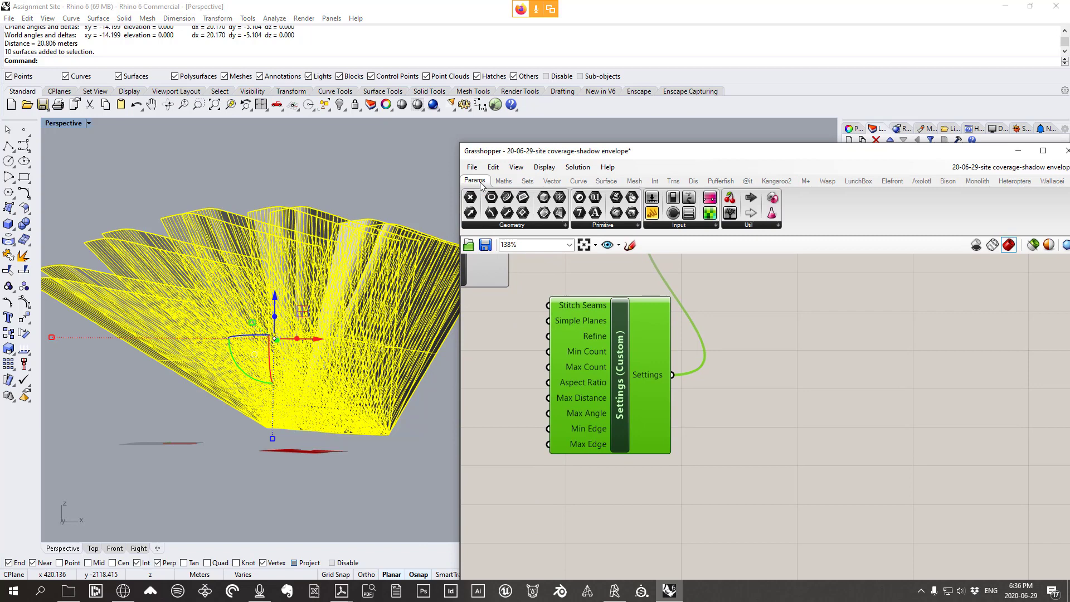
left_click(539, 226)
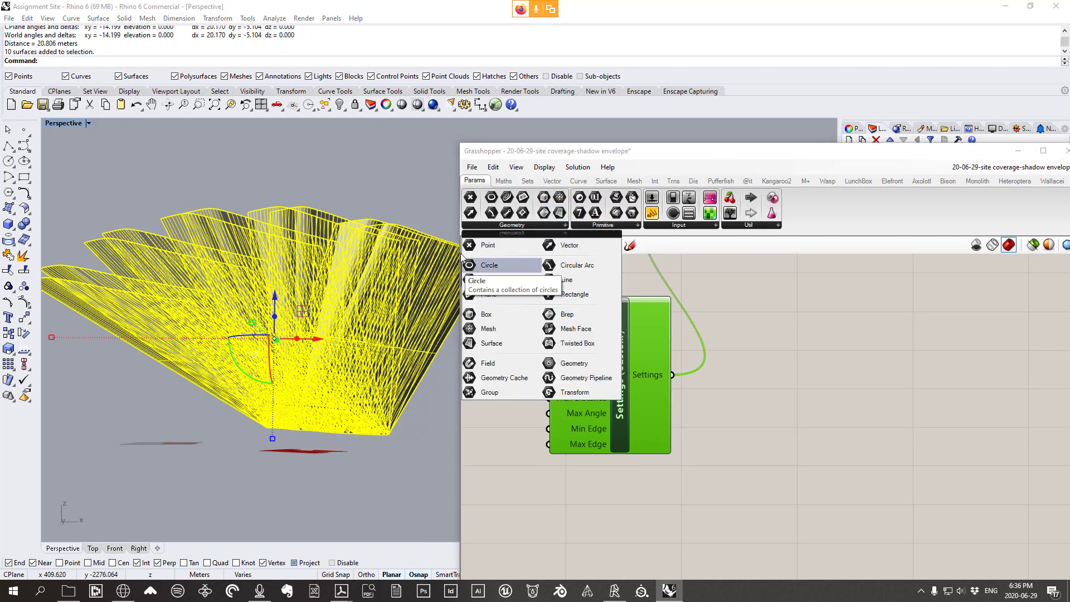
Place a Brep parameter and assign the folded shadow envelope surfaces from Rhino via Set Multiple Breps
left_click(580, 317)
scroll(630, 386, "down", 8)
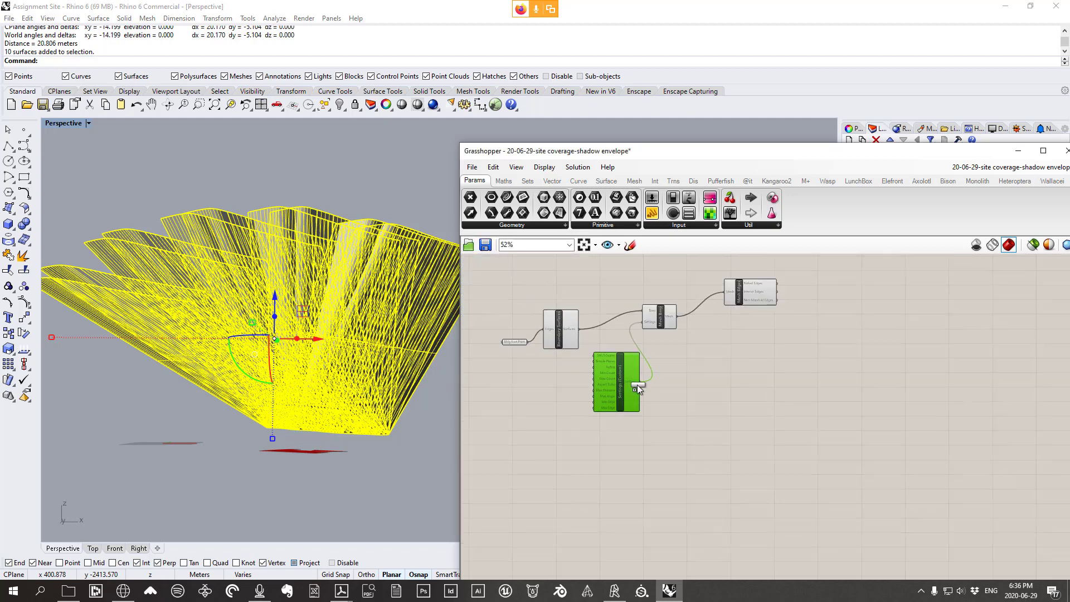
scroll(582, 425, "up", 3)
left_click(555, 426)
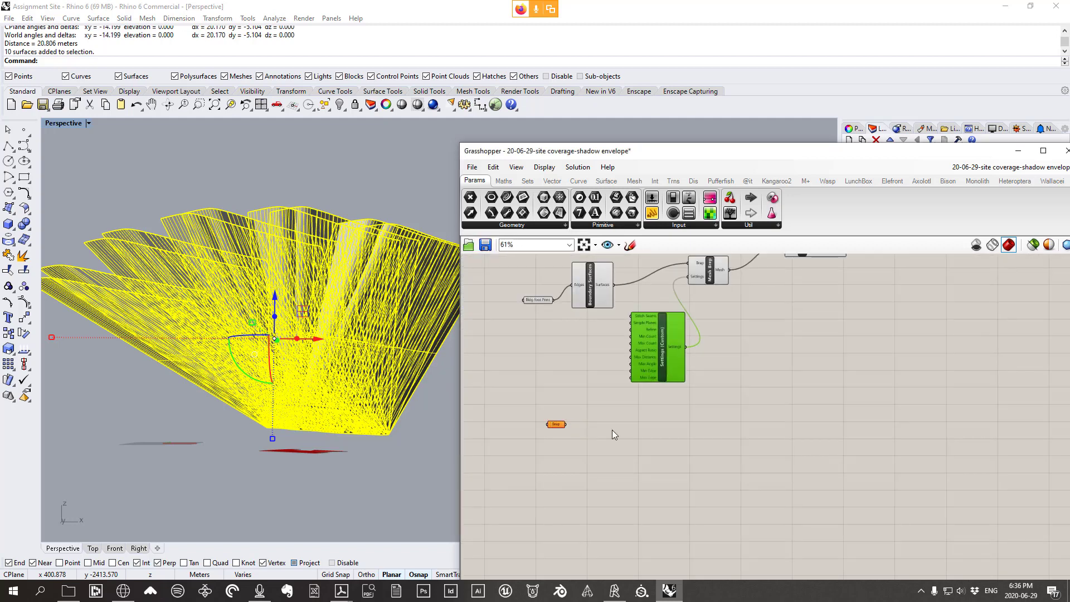
right_click_drag(614, 434, 623, 472)
right_click_drag(613, 428, 592, 453)
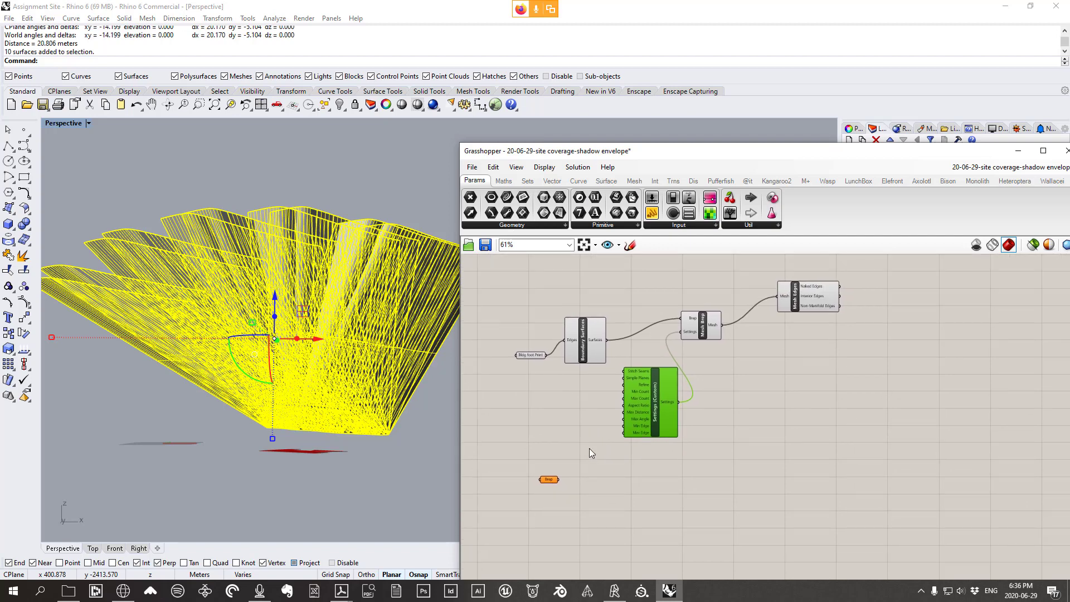
right_click(549, 480)
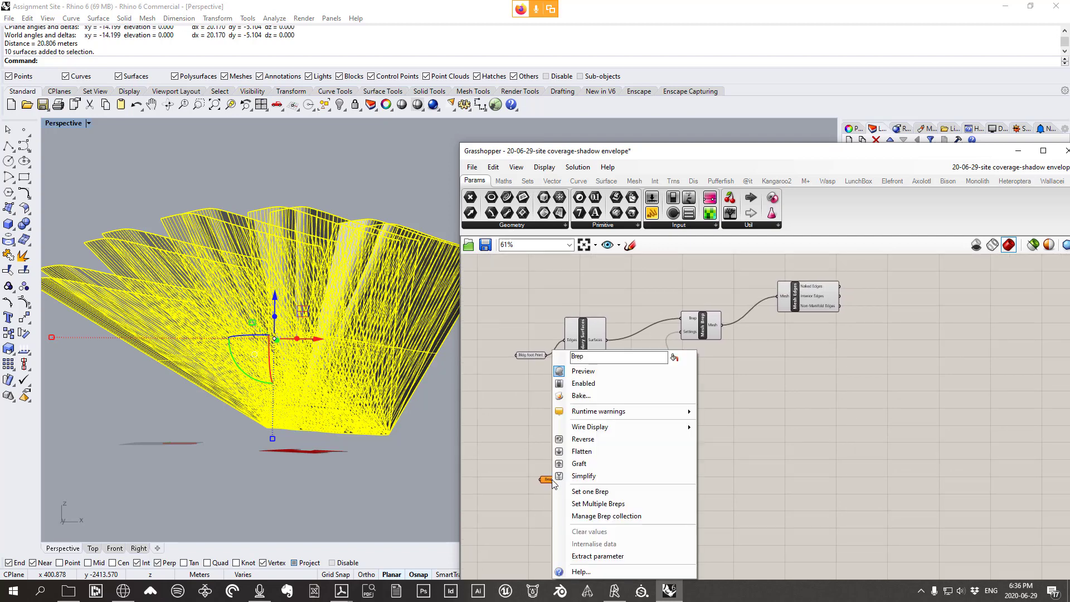
left_click(599, 504)
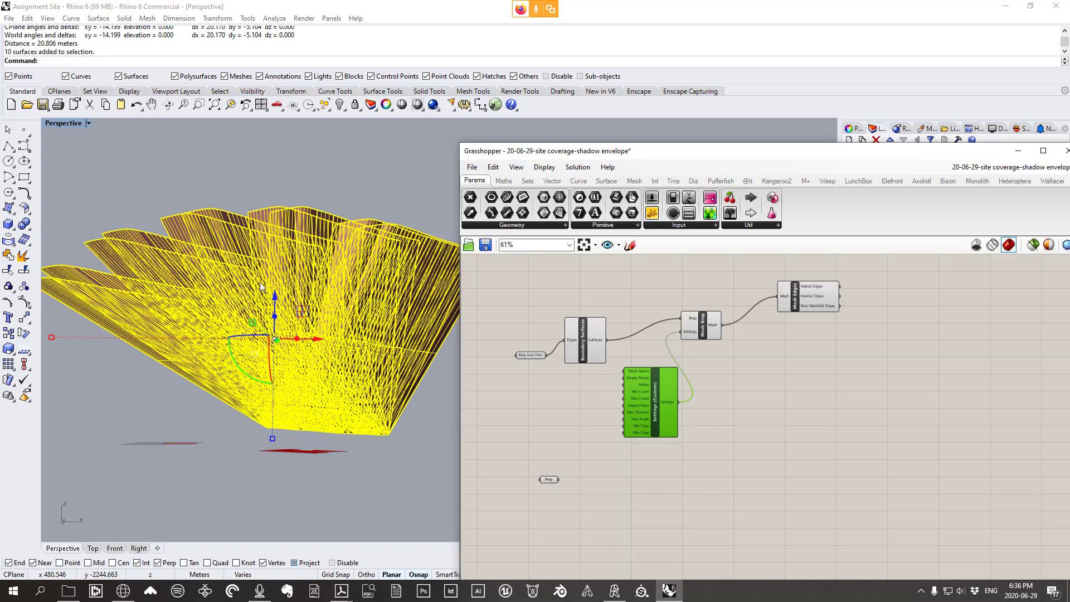
right_click_drag(271, 312, 274, 320)
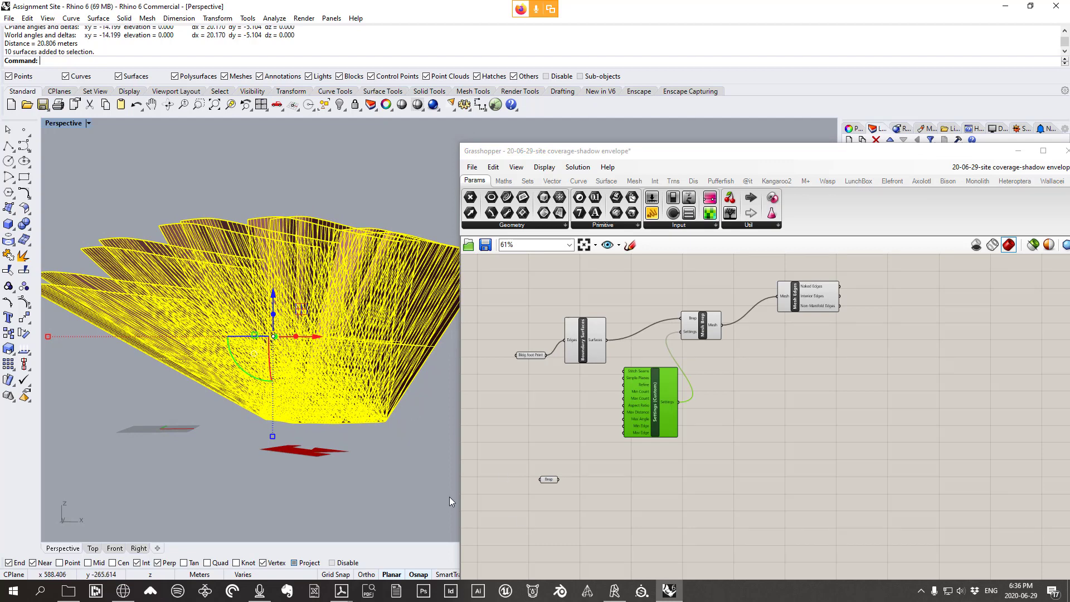
left_click(373, 434)
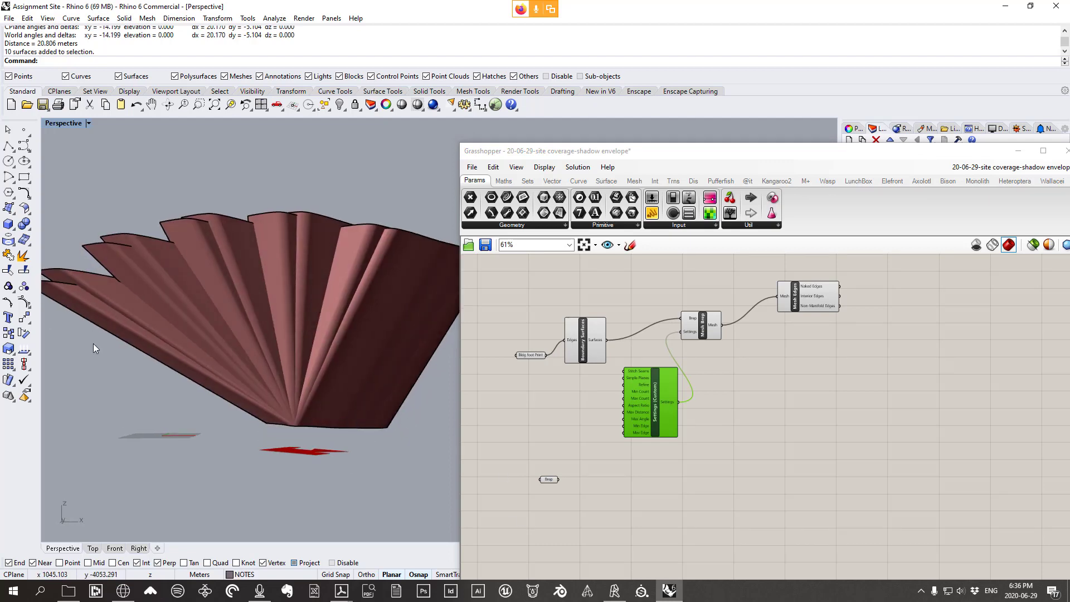
Rename the Brep parameter 'Shadow Extrusions' and move it up beside the Mesh Edges component
right_click(554, 481)
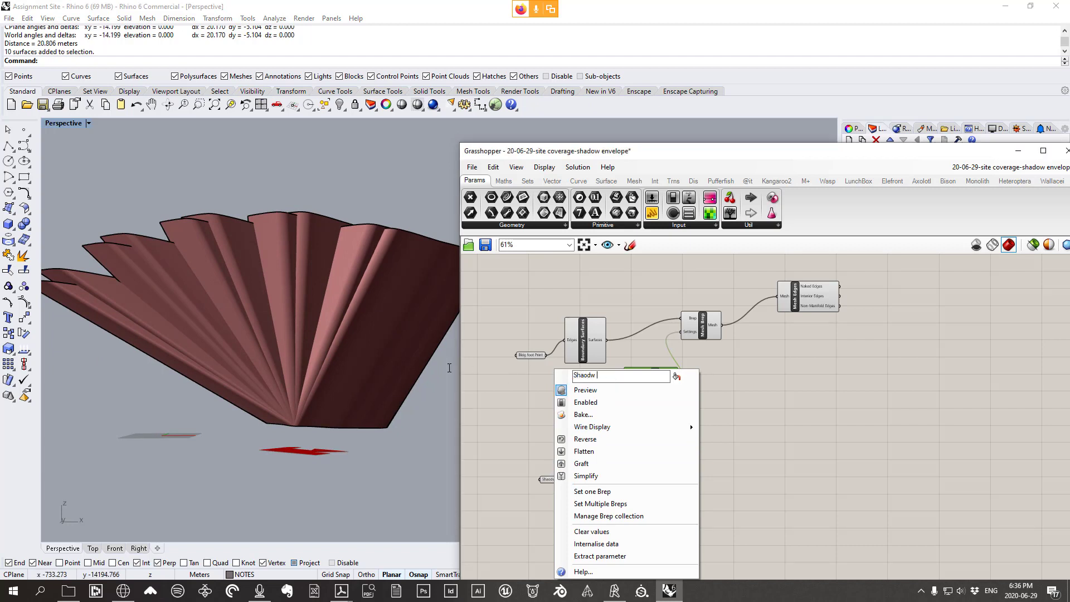
type("Shadow Extrusions")
left_click(817, 449)
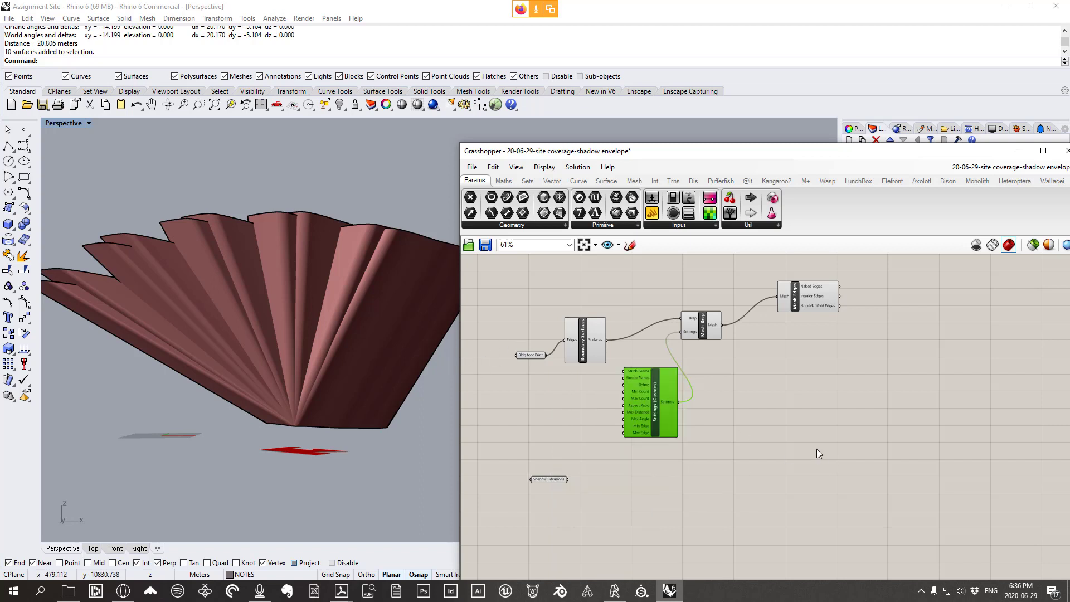
mouse_move(312, 372)
right_mouse_down()
mouse_move(312, 329)
mouse_move(346, 352)
mouse_move(364, 338)
mouse_move(199, 358)
mouse_move(239, 363)
mouse_move(222, 394)
mouse_move(222, 432)
mouse_move(198, 430)
mouse_move(224, 386)
mouse_move(207, 365)
right_mouse_up()
left_click_drag(549, 480, 810, 339)
left_click(770, 397)
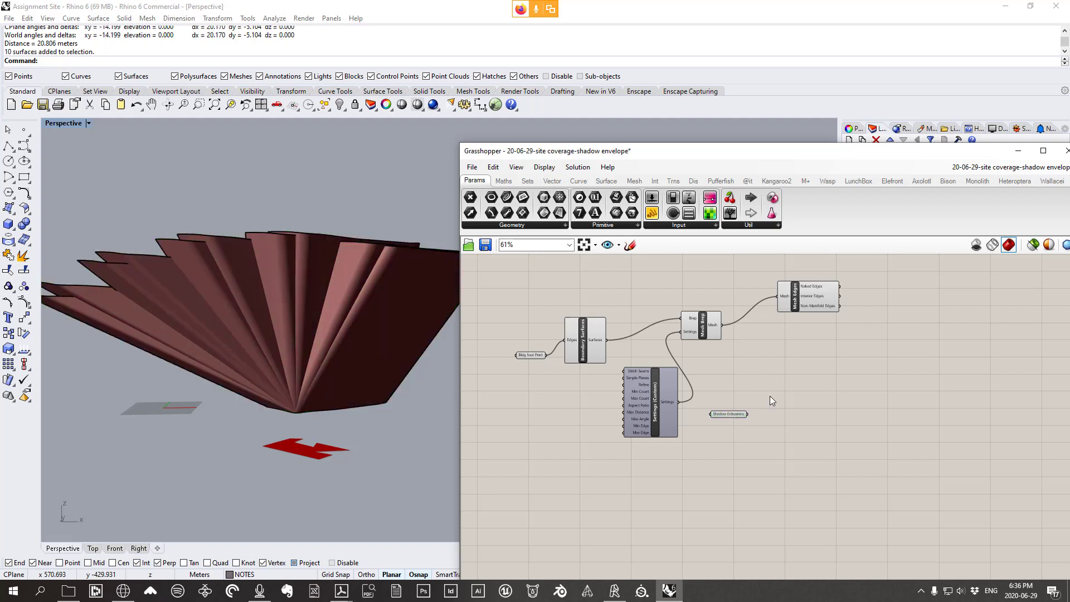
scroll(705, 378, "up", 2)
left_click_drag(800, 307, 769, 293)
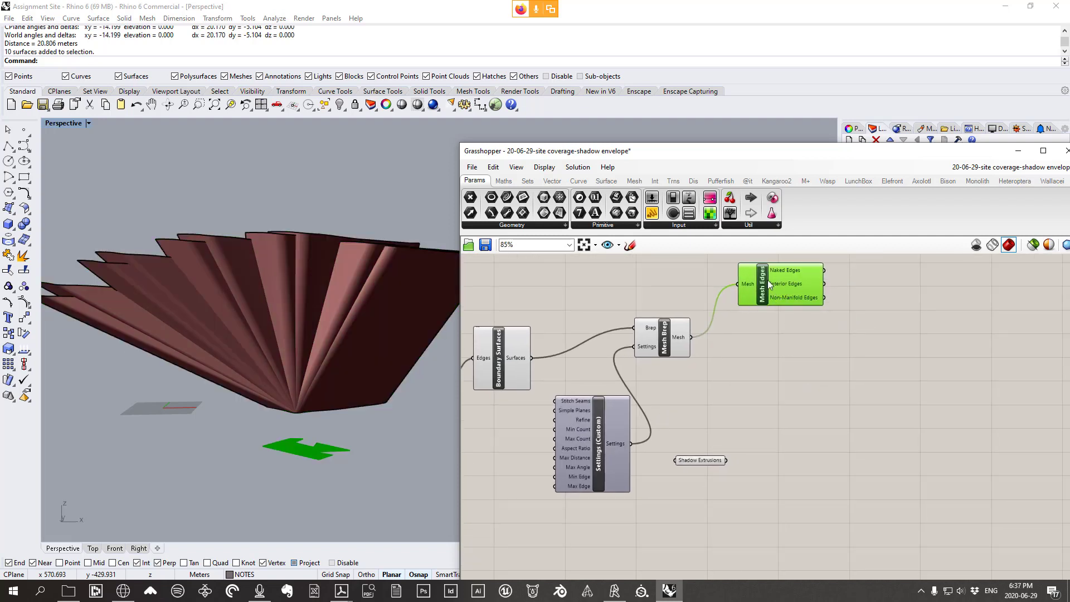
Add a Line SDL component from Curve > Primitive to the canvas
right_click(841, 284)
left_click(881, 296)
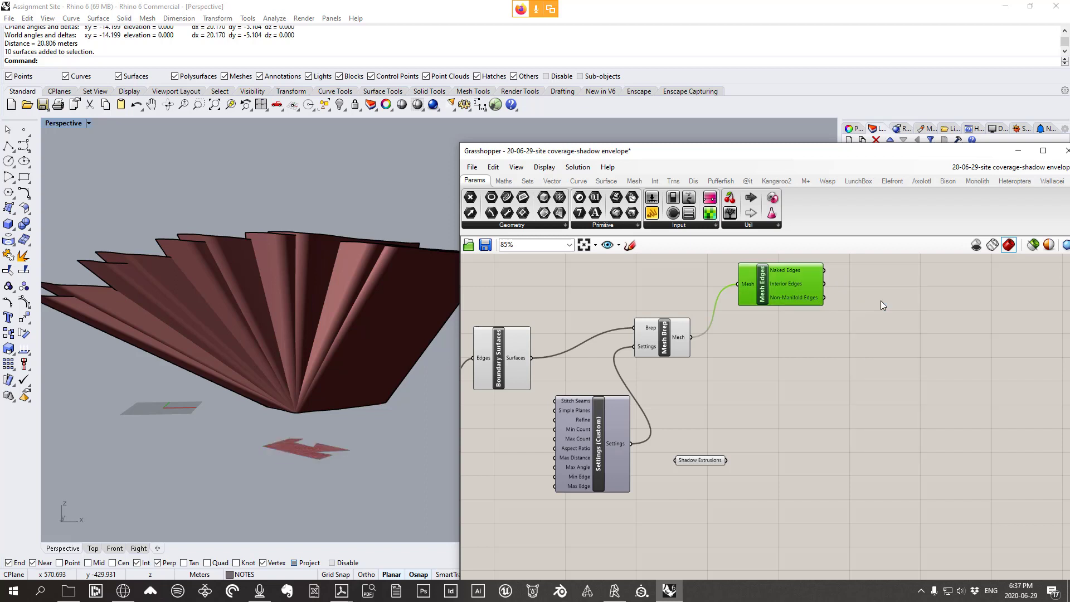
right_click_drag(344, 491, 316, 460)
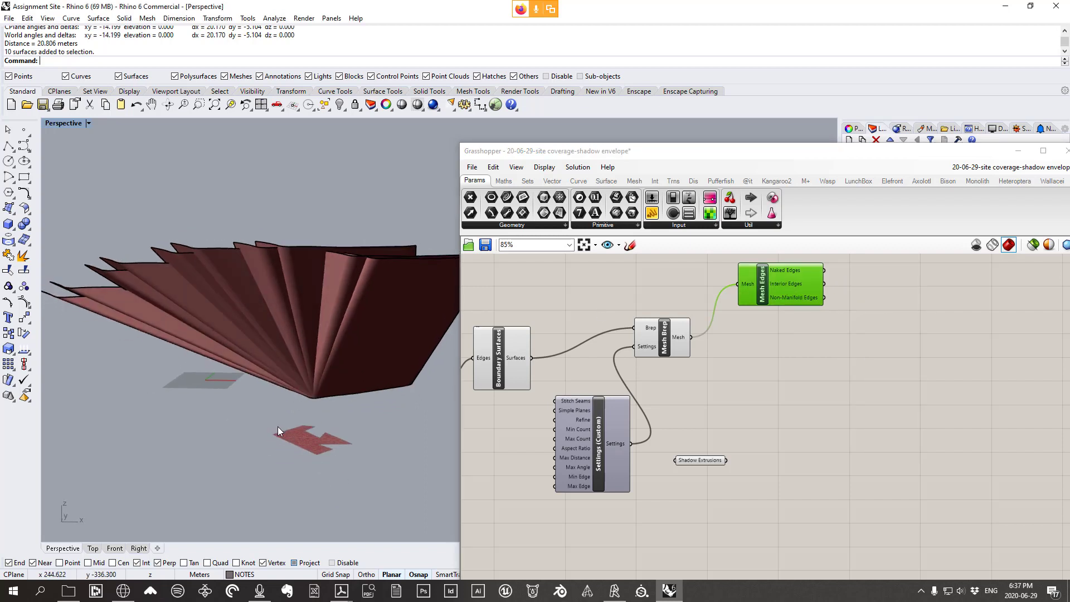
scroll(296, 429, "up", 6)
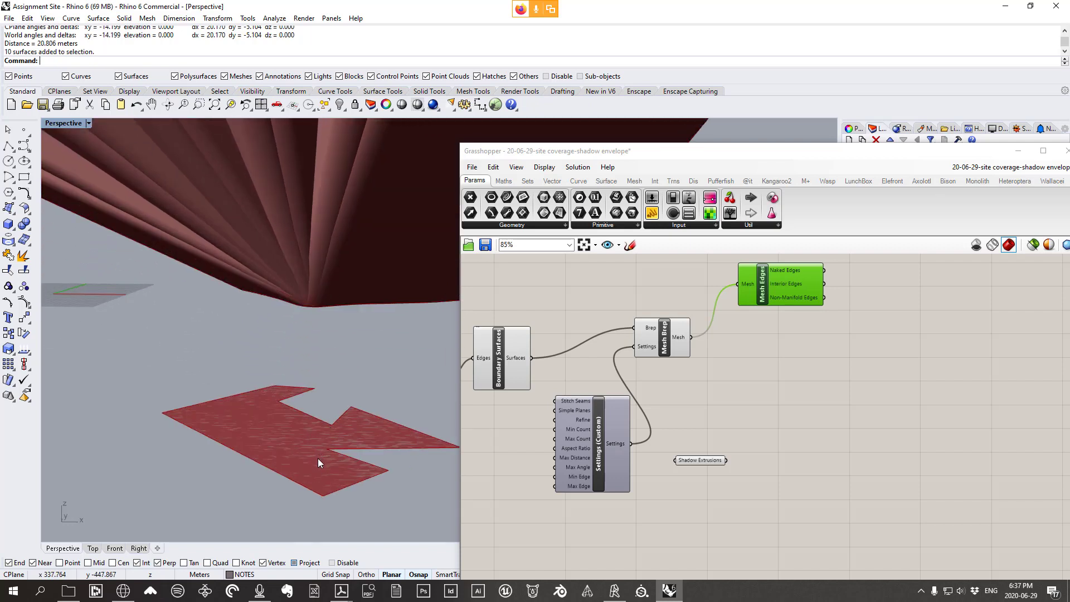
left_click(577, 182)
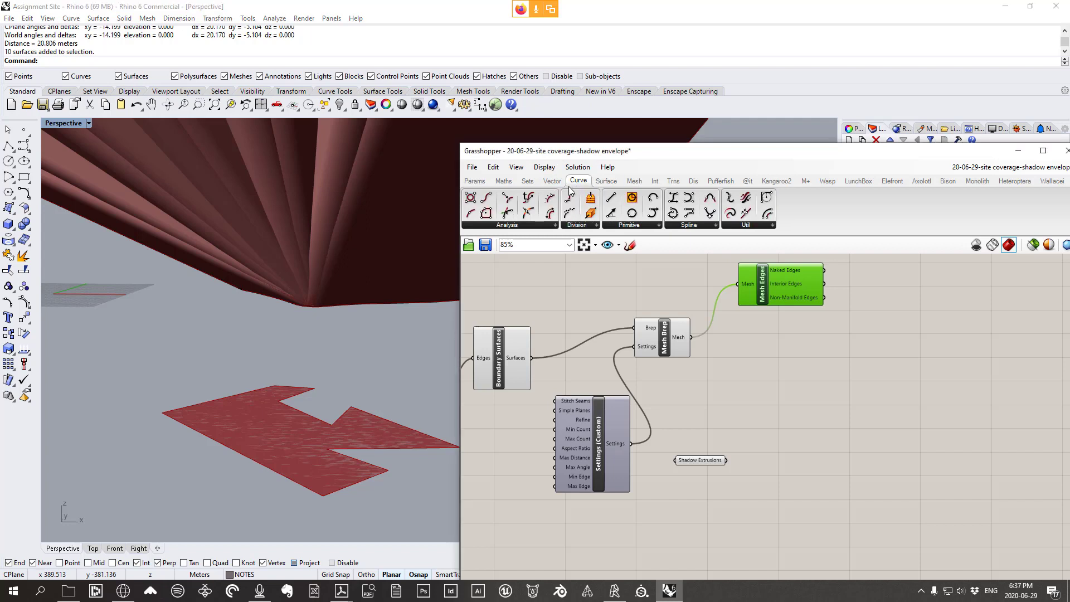
left_click(632, 226)
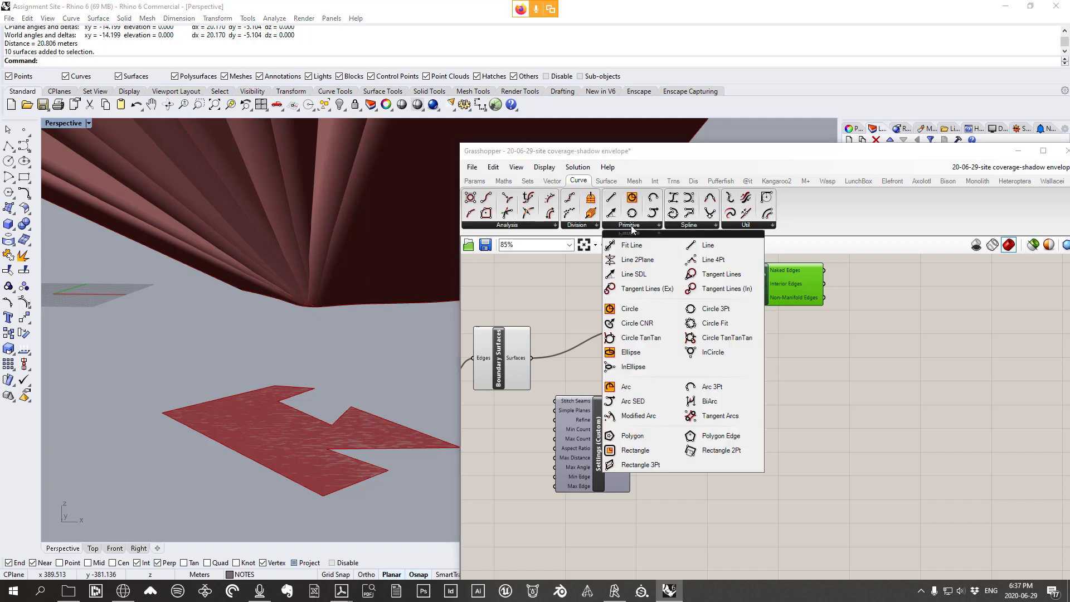
left_click(634, 275)
left_click(756, 401)
Nudge Line SDL slightly right and move the Mesh Brep component down a little
scroll(757, 403, "up", 1)
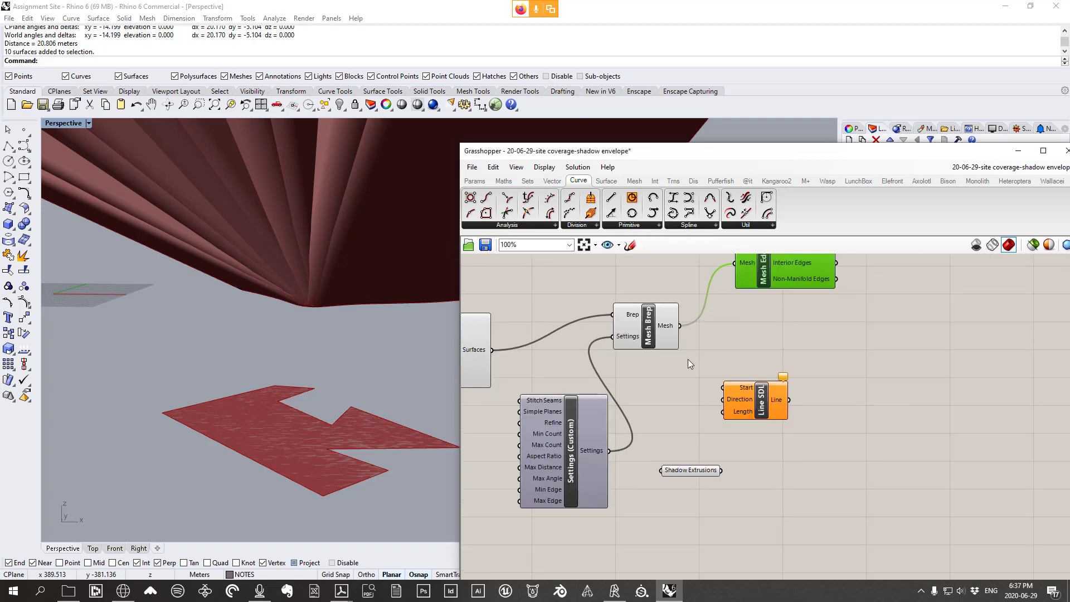
scroll(679, 383, "down", 1)
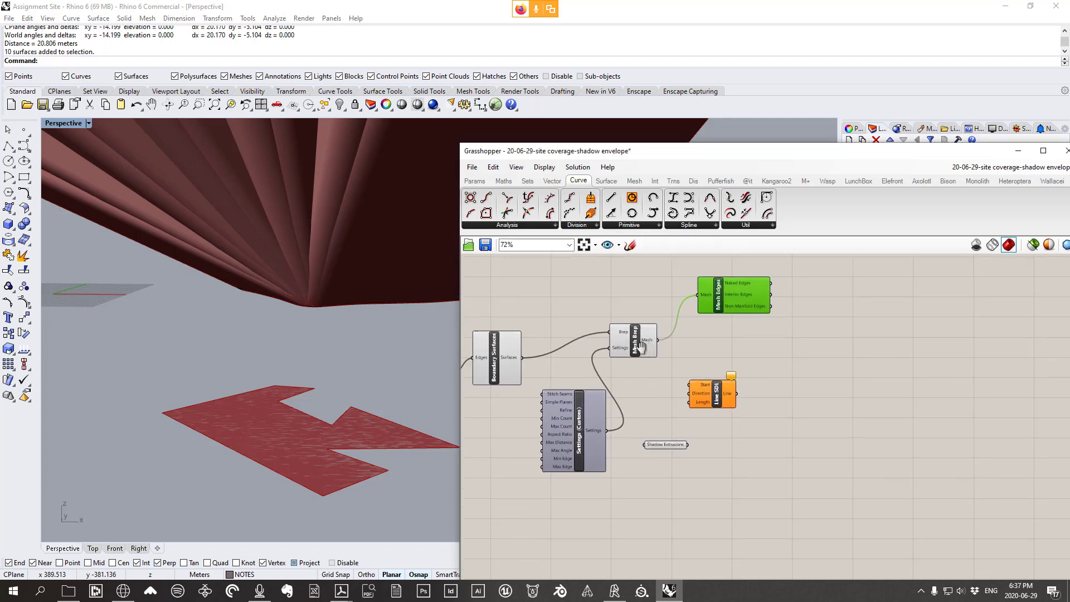
scroll(679, 382, "up", 1)
left_click_drag(681, 385, 695, 389)
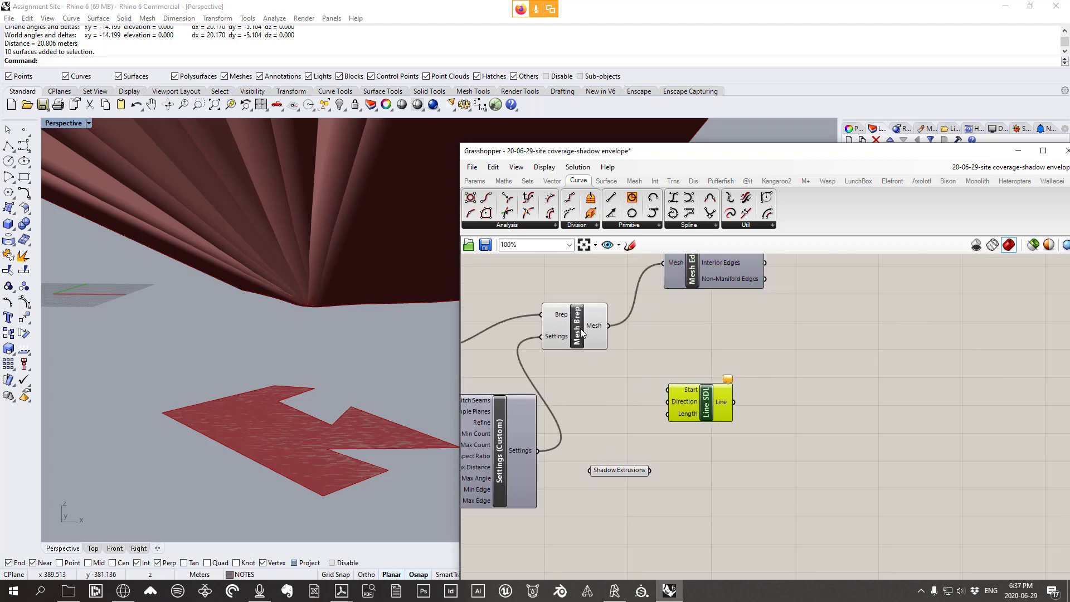
left_click_drag(562, 326, 563, 344)
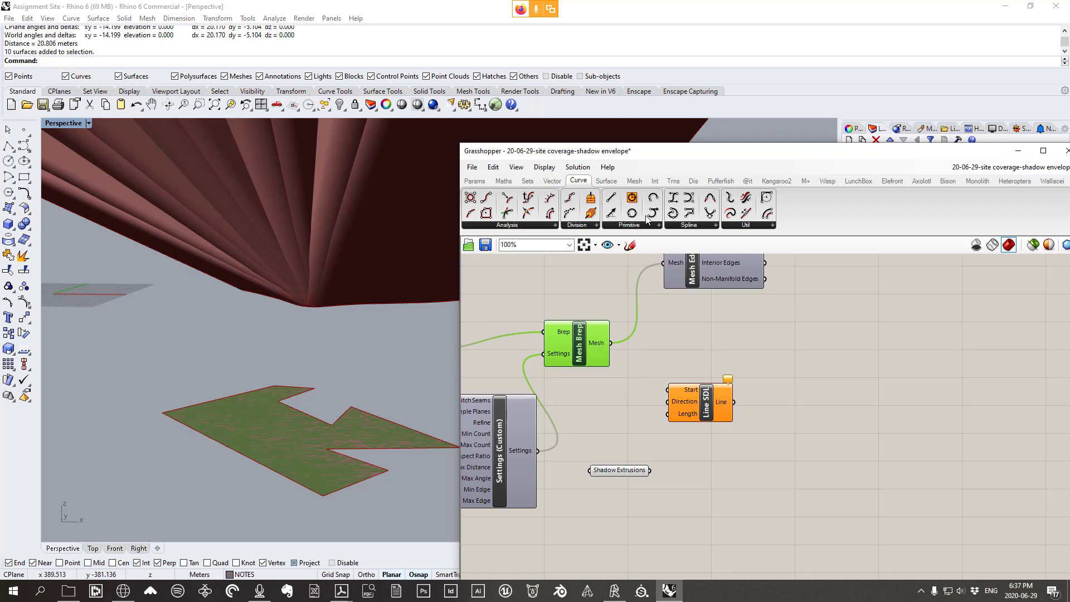
left_click(635, 181)
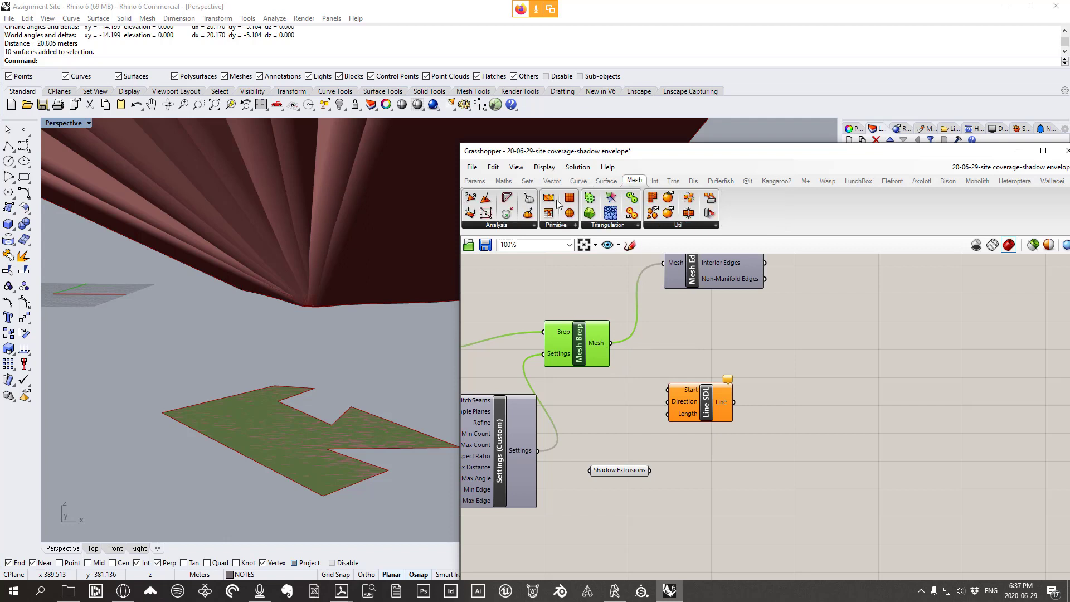
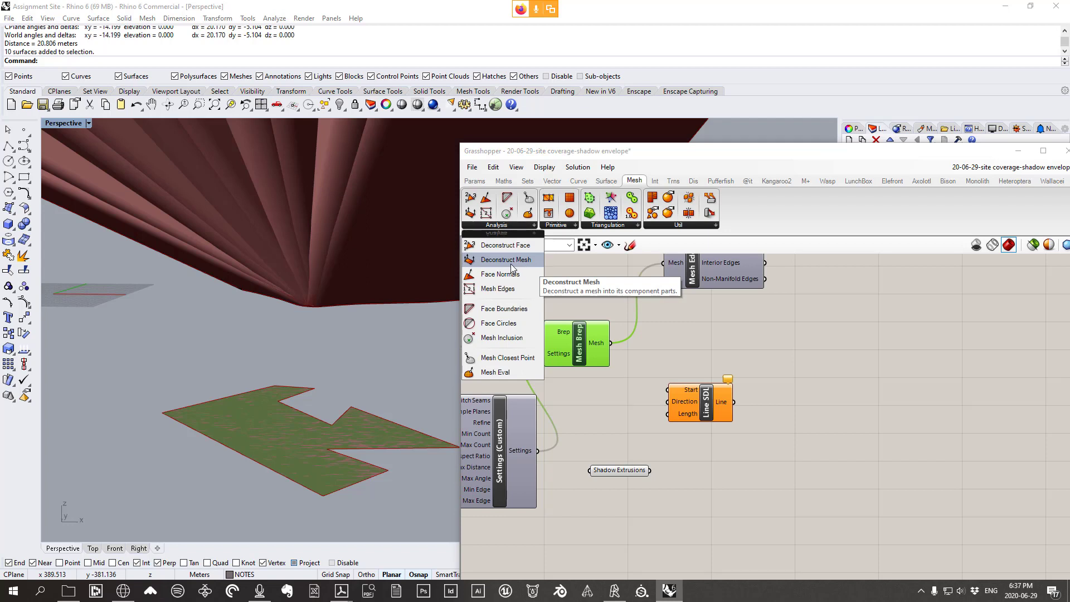
Place Deconstruct Mesh beside Mesh Brep, shifting Line SDL and Mesh Brep to make room
left_click_drag(512, 261, 654, 355)
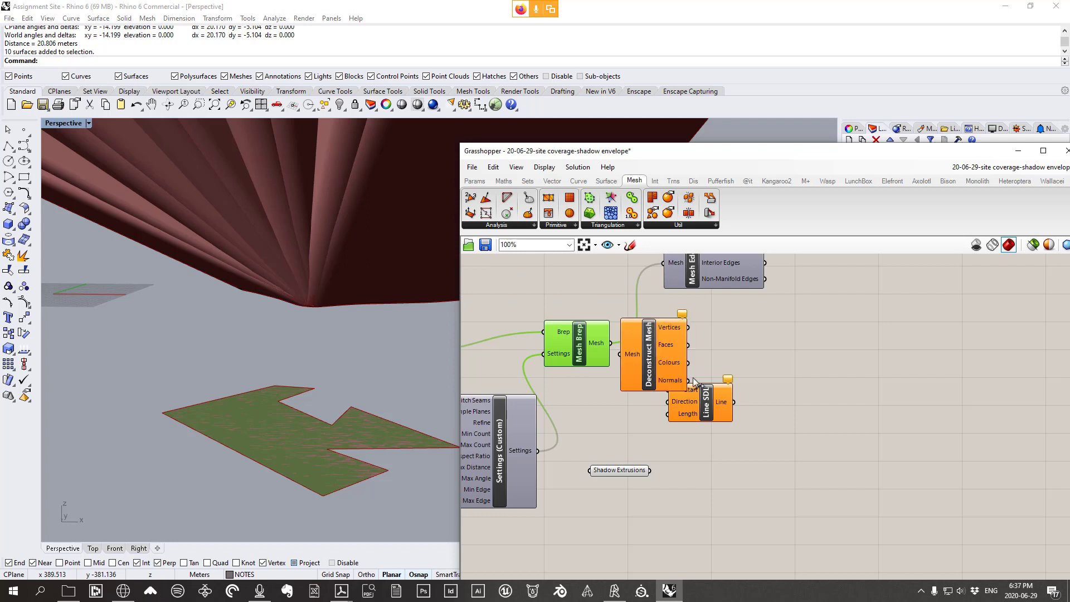
left_click_drag(708, 406, 812, 433)
left_click_drag(644, 348, 676, 385)
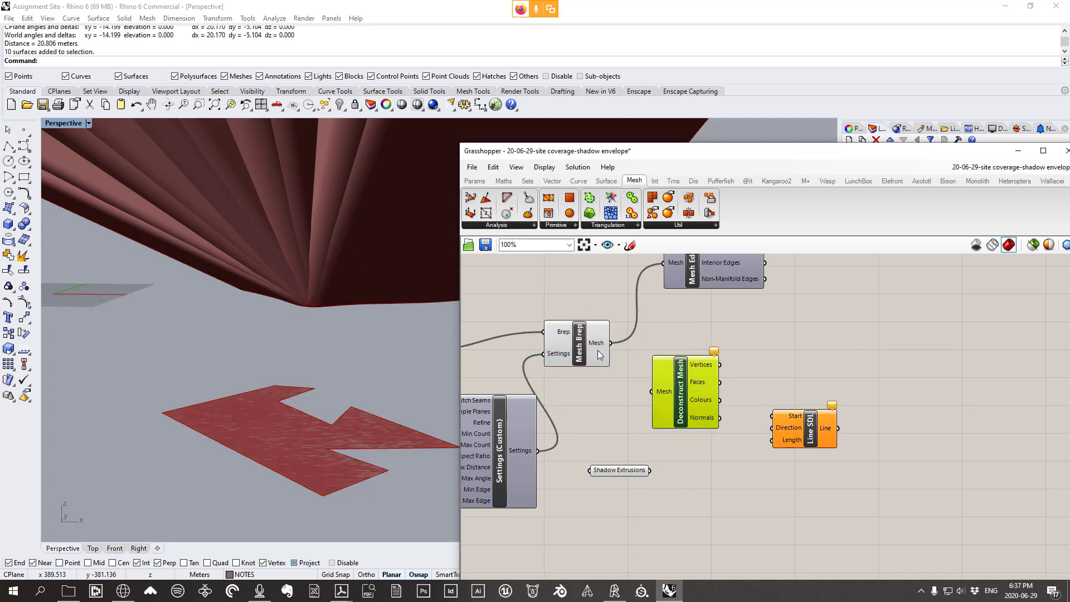
left_click_drag(580, 347, 677, 358)
scroll(329, 458, "up", 6)
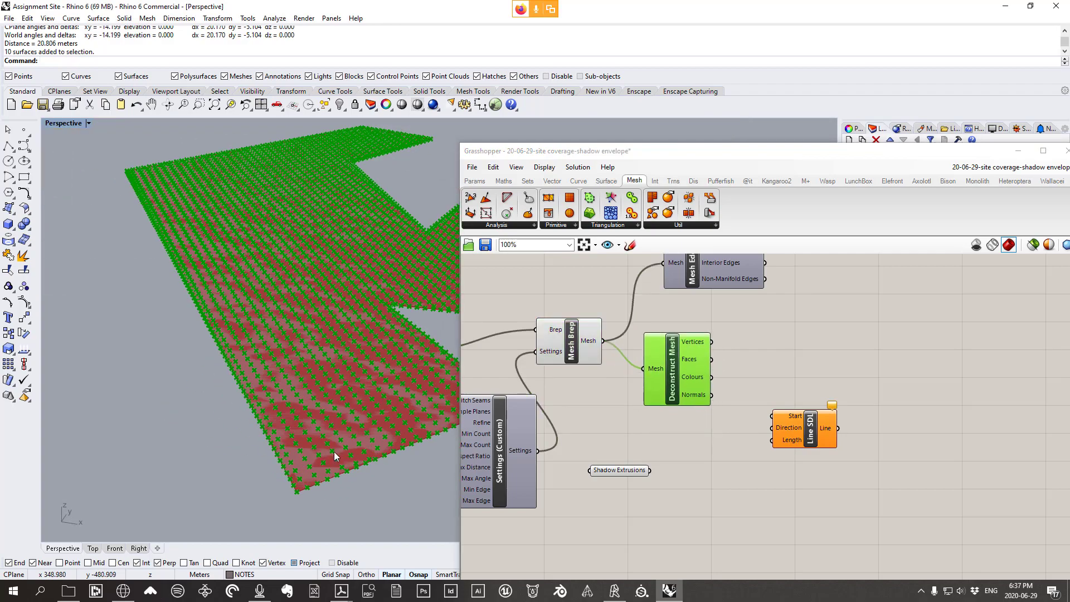
scroll(245, 280, "down", 6)
scroll(129, 282, "up", 3)
scroll(203, 276, "down", 3)
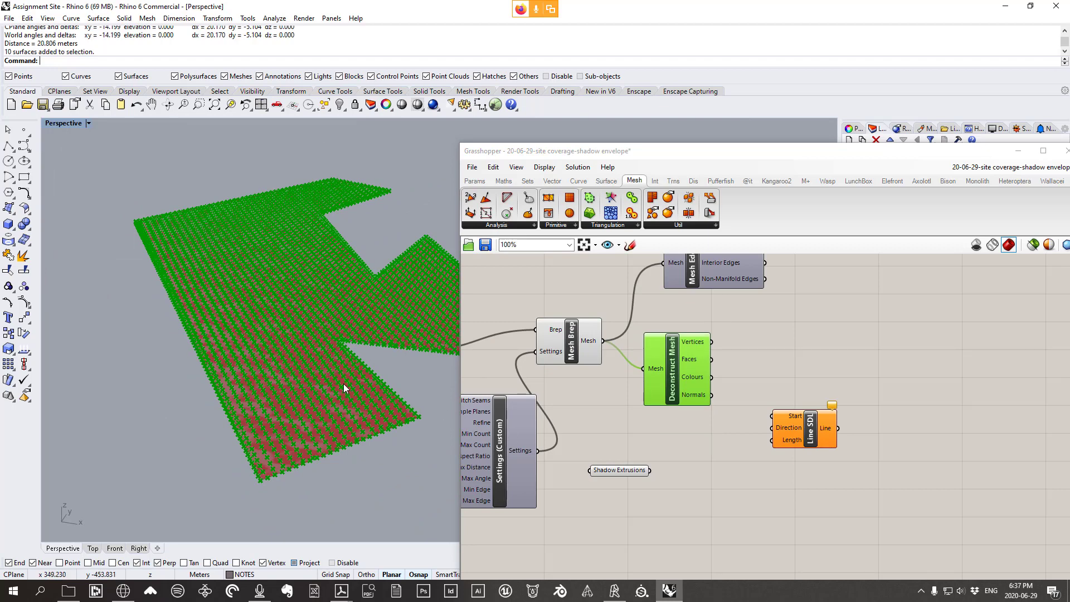
Wire Deconstruct Mesh's Vertices into Line SDL's Start input and reposition Line SDL
left_click(811, 431)
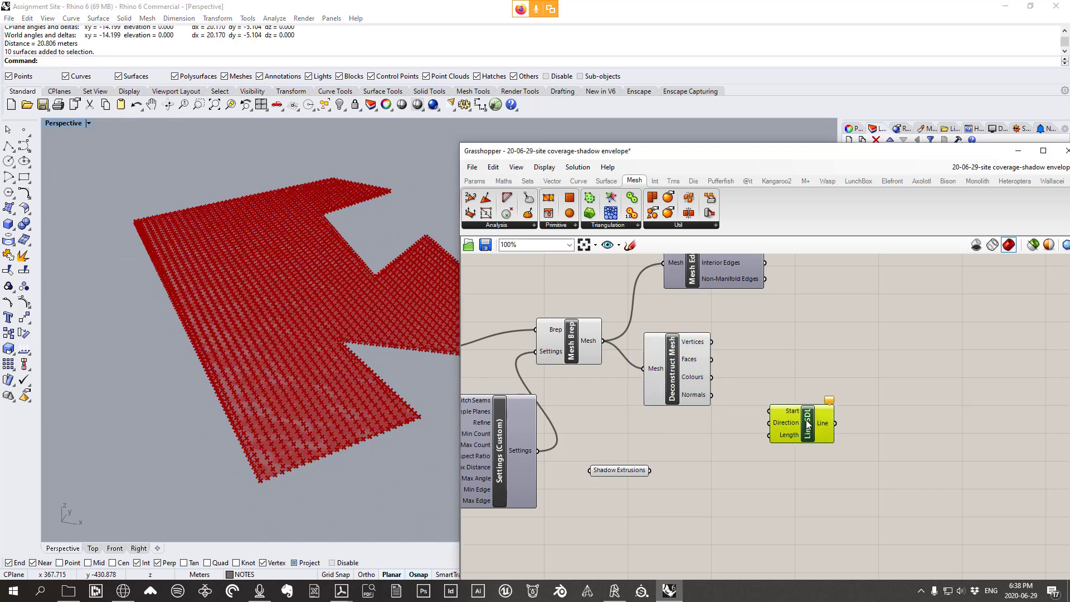
scroll(806, 407, "up", 1)
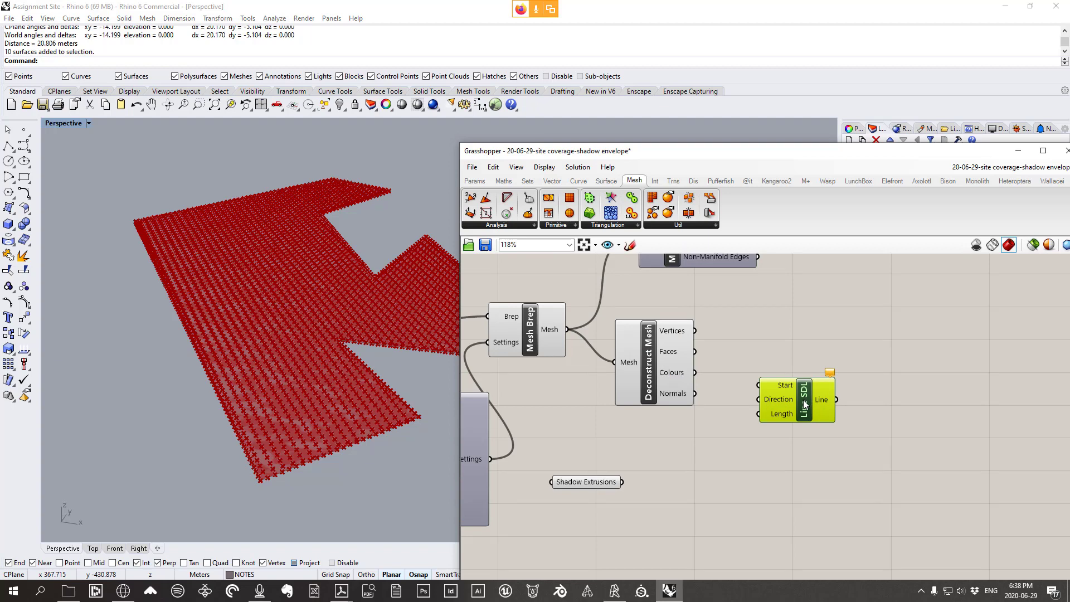
left_click(578, 180)
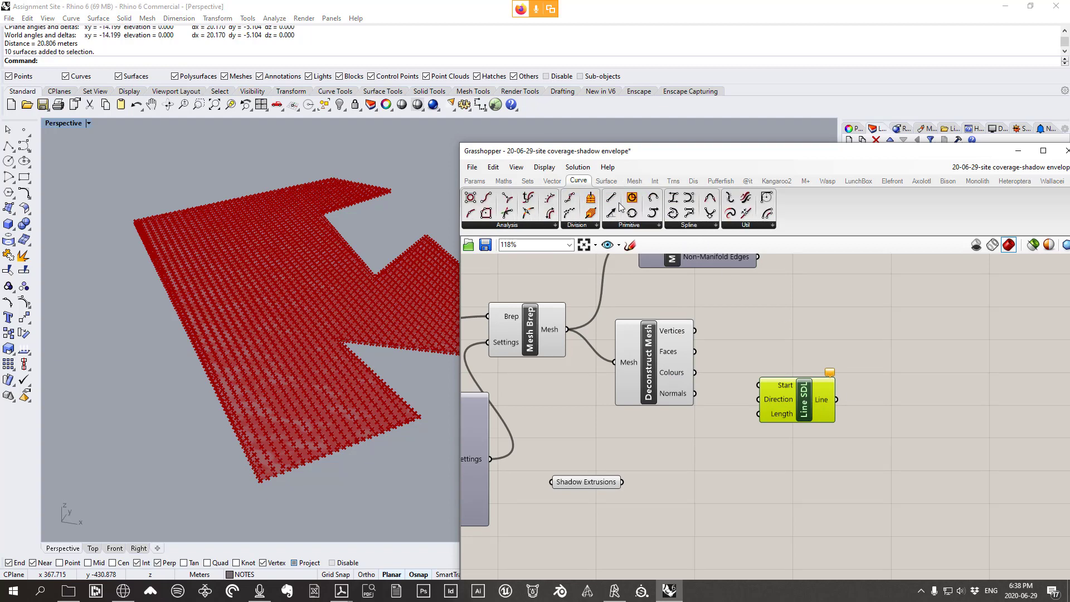
left_click(654, 226)
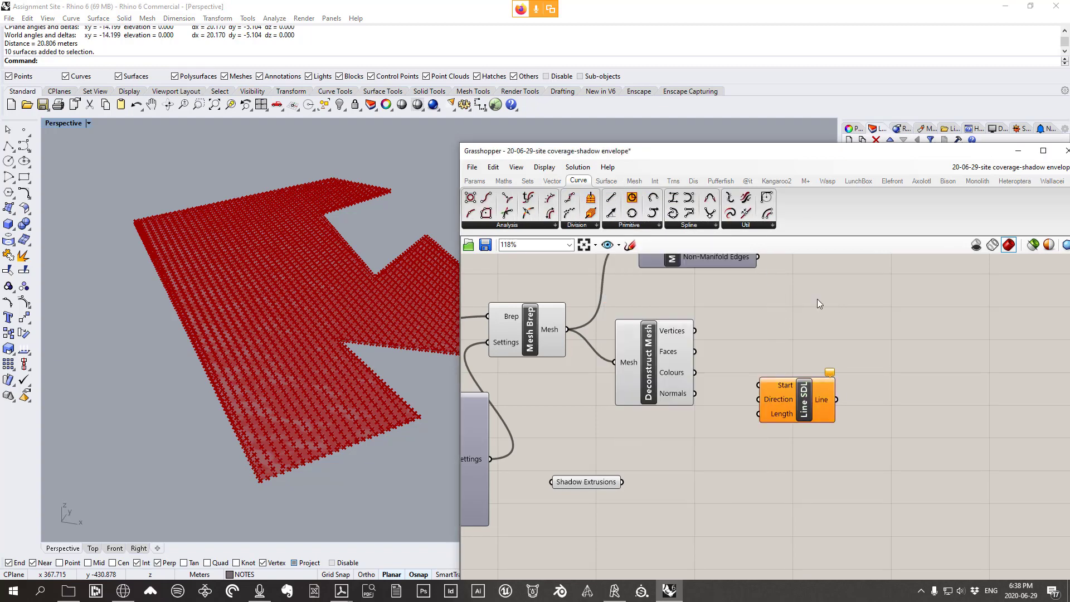
left_click_drag(811, 400, 807, 411)
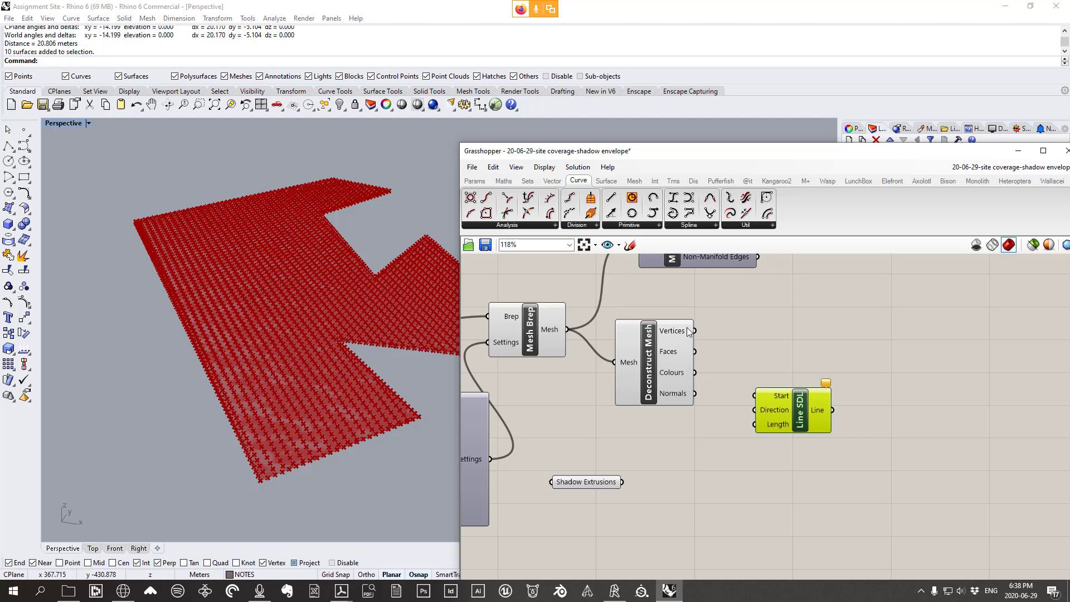
mouse_move(690, 332)
left_click_drag(696, 333, 754, 398)
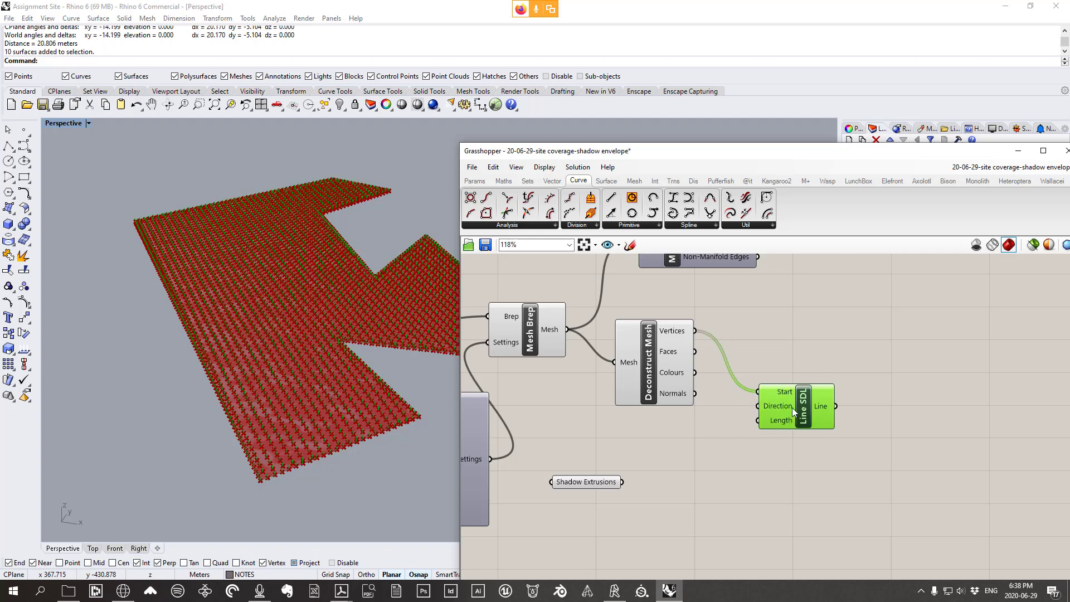
left_click_drag(792, 406, 803, 368)
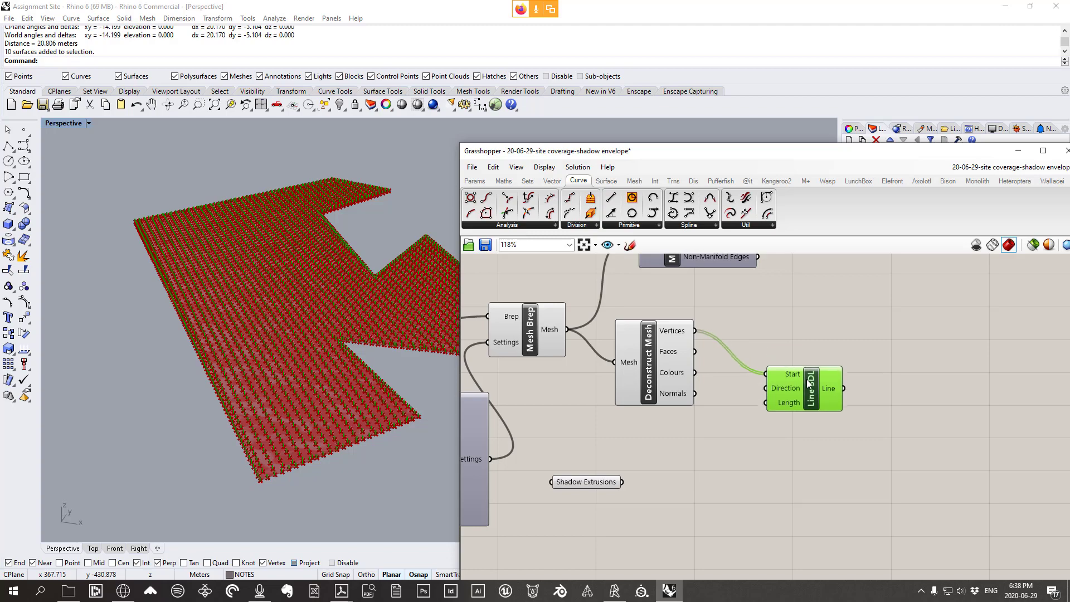
left_click_drag(809, 363, 805, 343)
Orbit and zoom the Perspective view to inspect the short lines rising from each vertex
right_click_drag(297, 453, 349, 448)
scroll(348, 445, "up", 5)
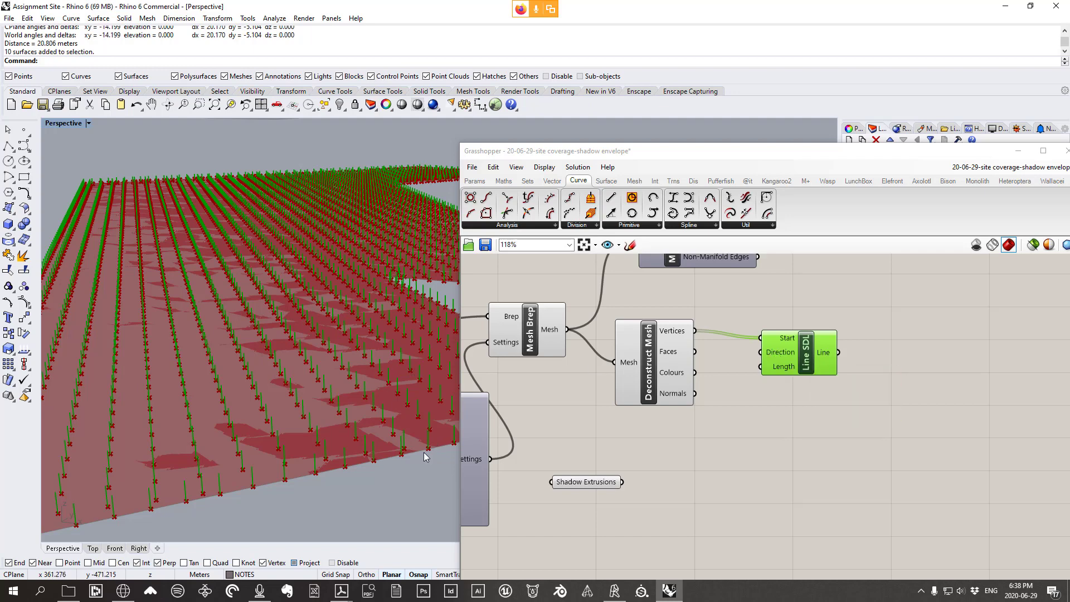
mouse_move(780, 369)
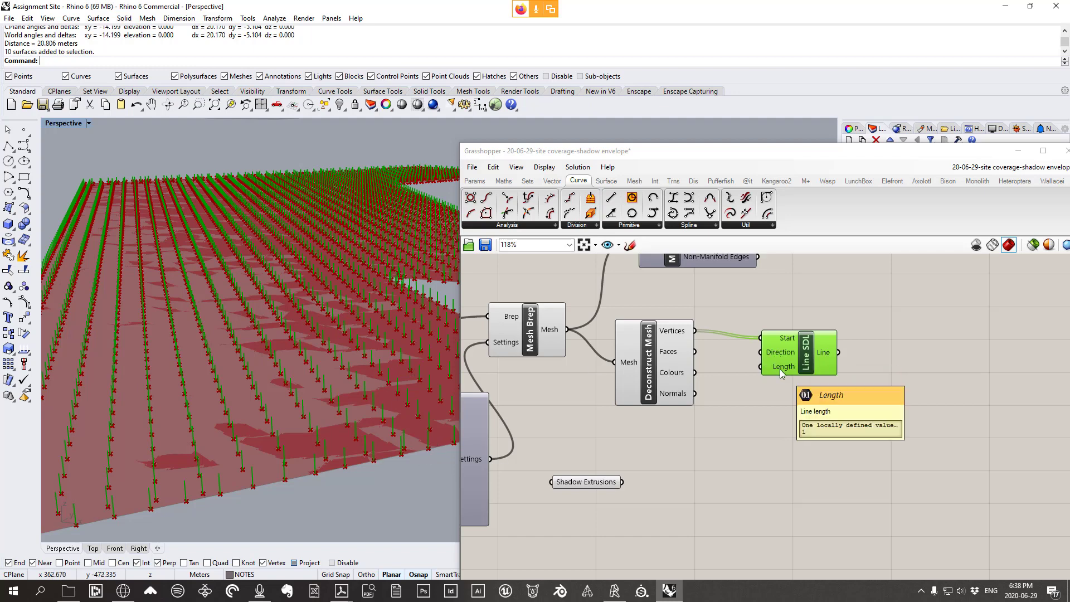
scroll(268, 396, "down", 10)
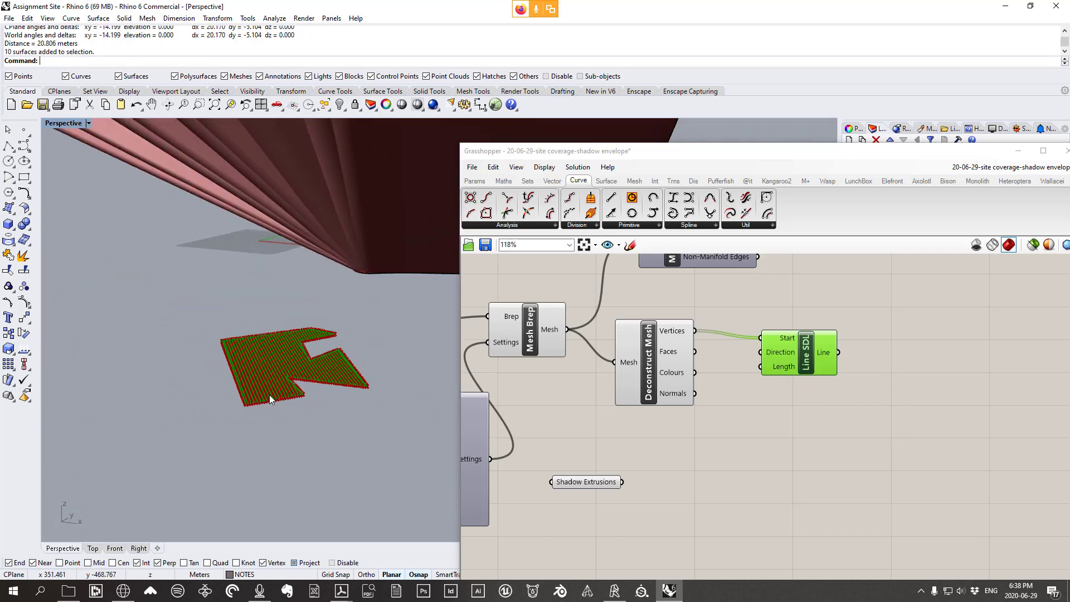
right_click_drag(269, 394, 312, 370)
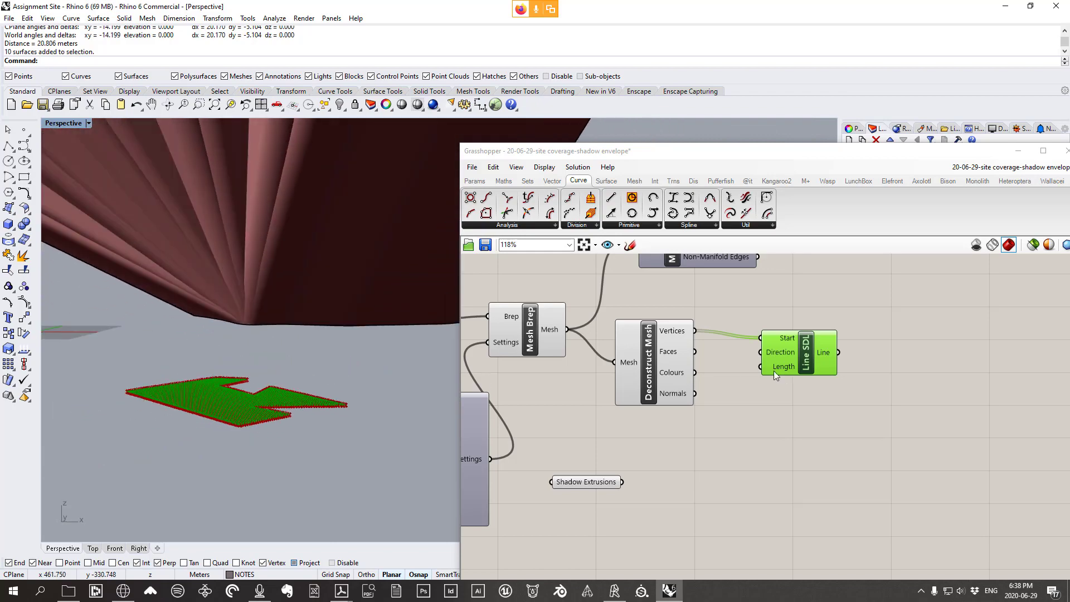
left_click_drag(773, 370, 744, 384)
scroll(254, 440, "up", 5)
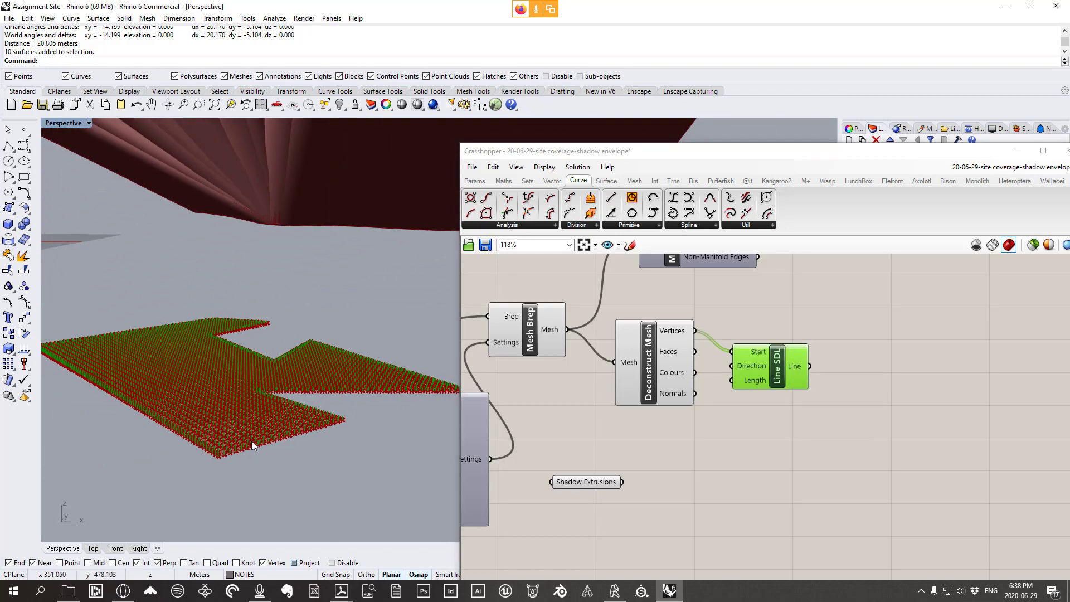
scroll(253, 444, "up", 4)
scroll(301, 419, "down", 5)
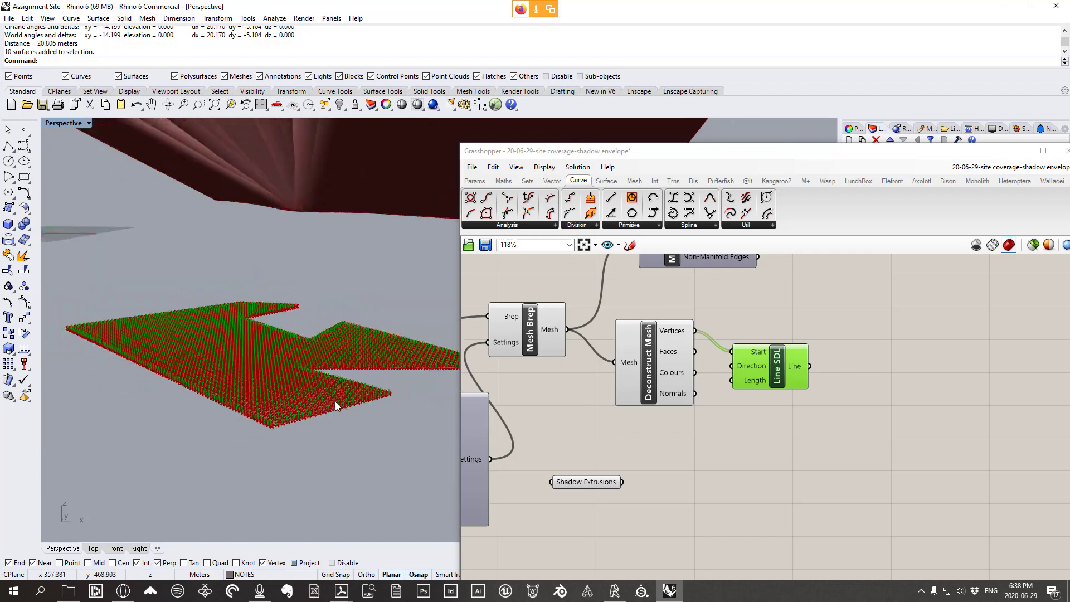
right_click_drag(335, 402, 277, 400)
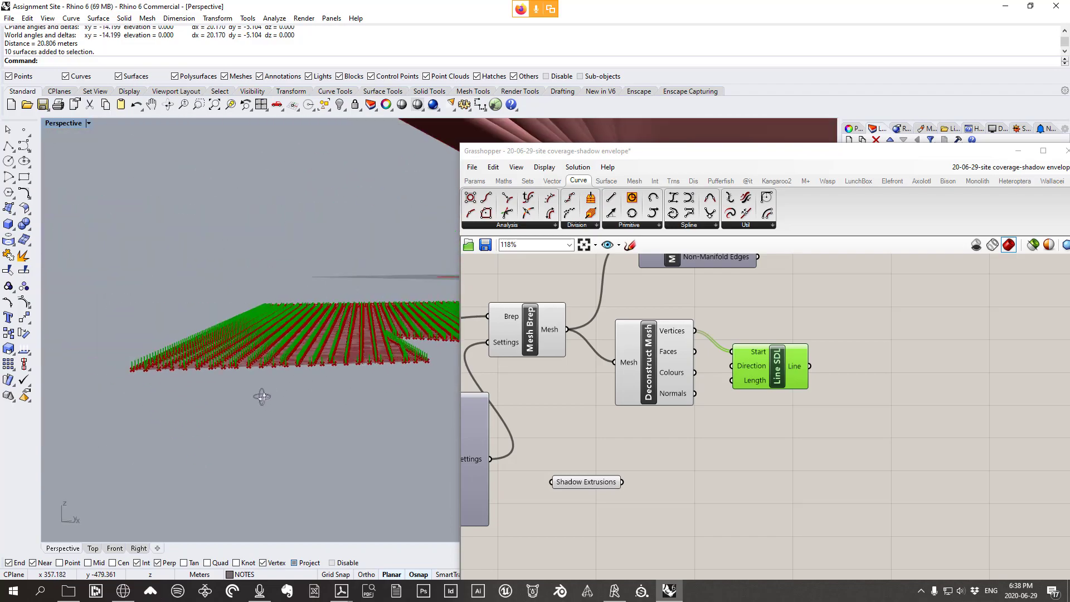
scroll(283, 397, "up", 5)
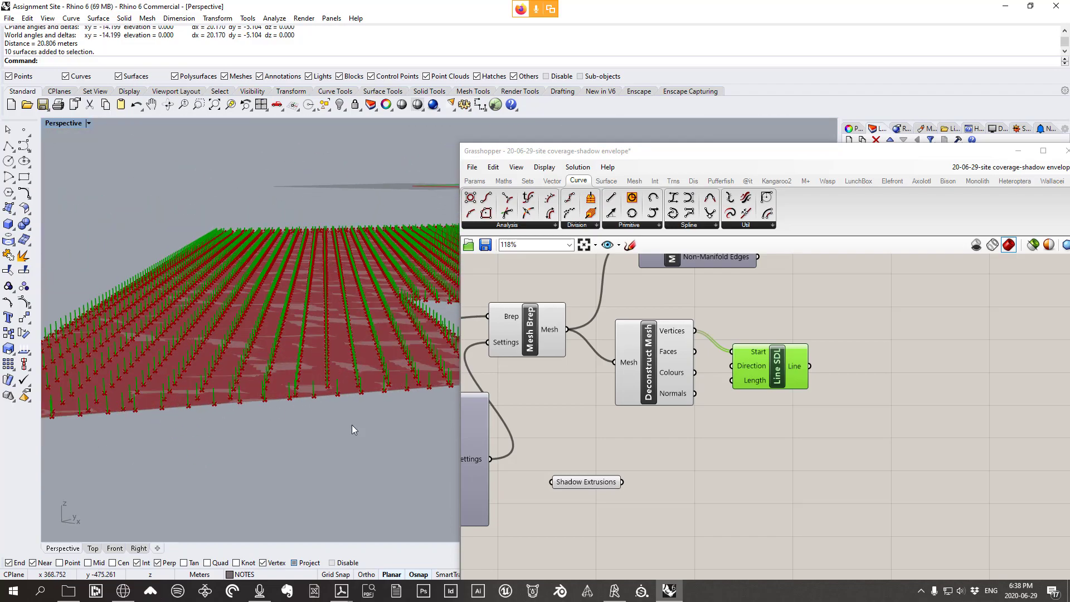
scroll(301, 394, "down", 8)
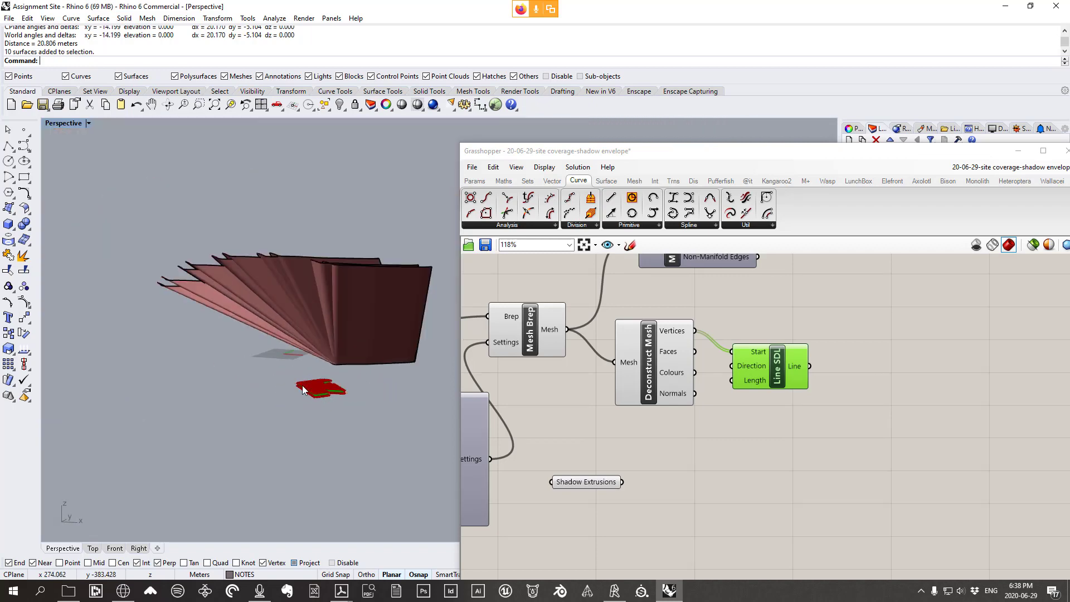
mouse_move(304, 389)
right_mouse_down()
mouse_move(301, 449)
mouse_move(300, 382)
right_mouse_up()
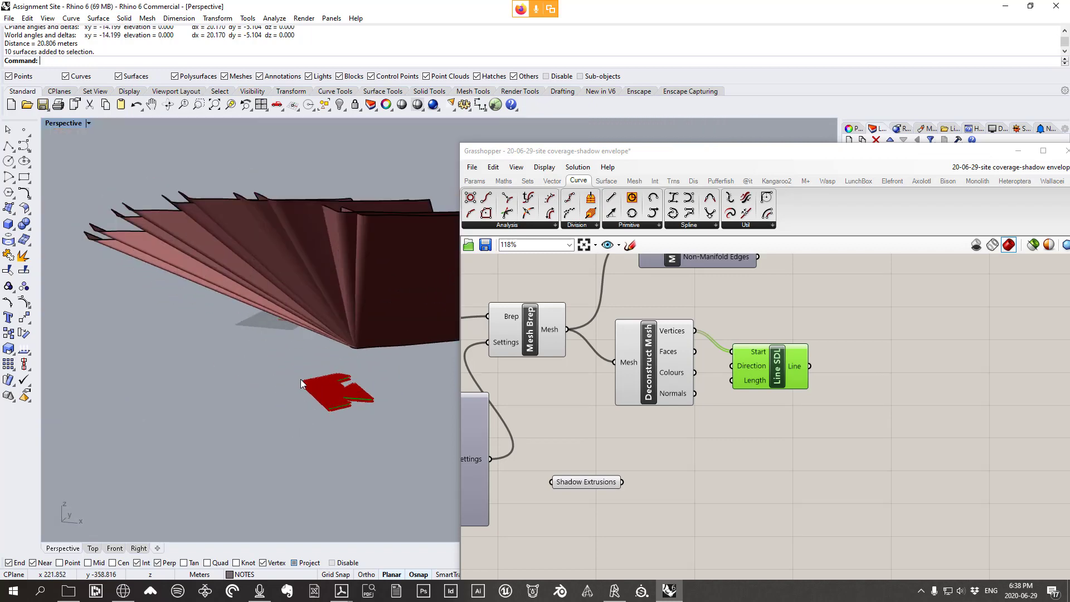
Set Line SDL's Length input to 1000
right_click(756, 383)
mouse_move(819, 491)
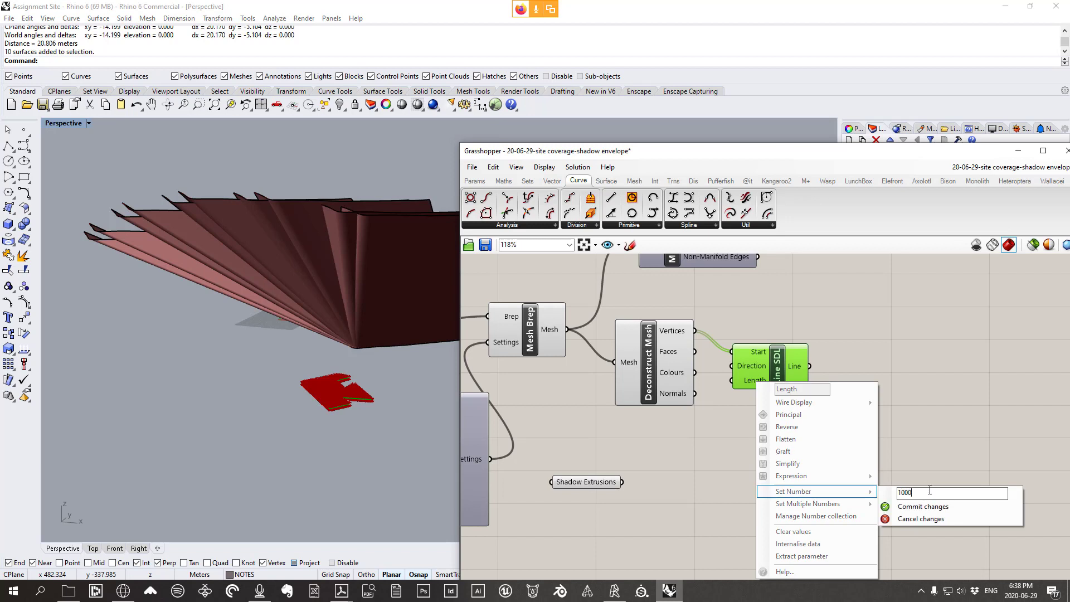
left_click(927, 507)
Orbit around the tall lines through the roof fins, then window-select Mesh Brep and Deconstruct Mesh
right_click_drag(346, 401, 345, 336)
scroll(365, 383, "down", 15)
scroll(365, 371, "up", 10)
scroll(374, 383, "up", 6)
scroll(294, 294, "down", 2)
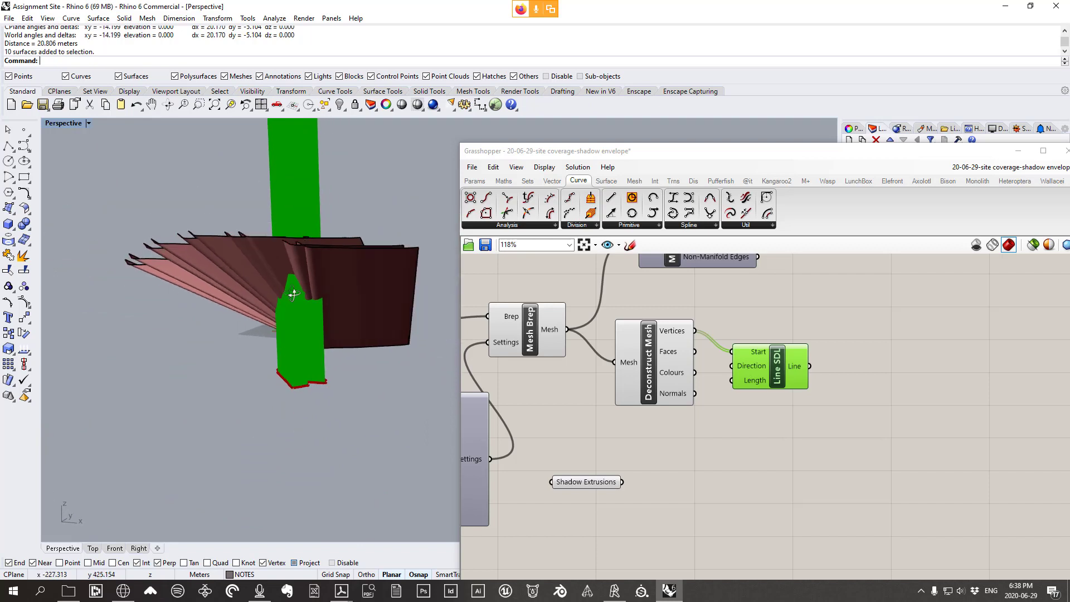
right_click_drag(294, 294, 316, 310)
scroll(368, 286, "up", 3)
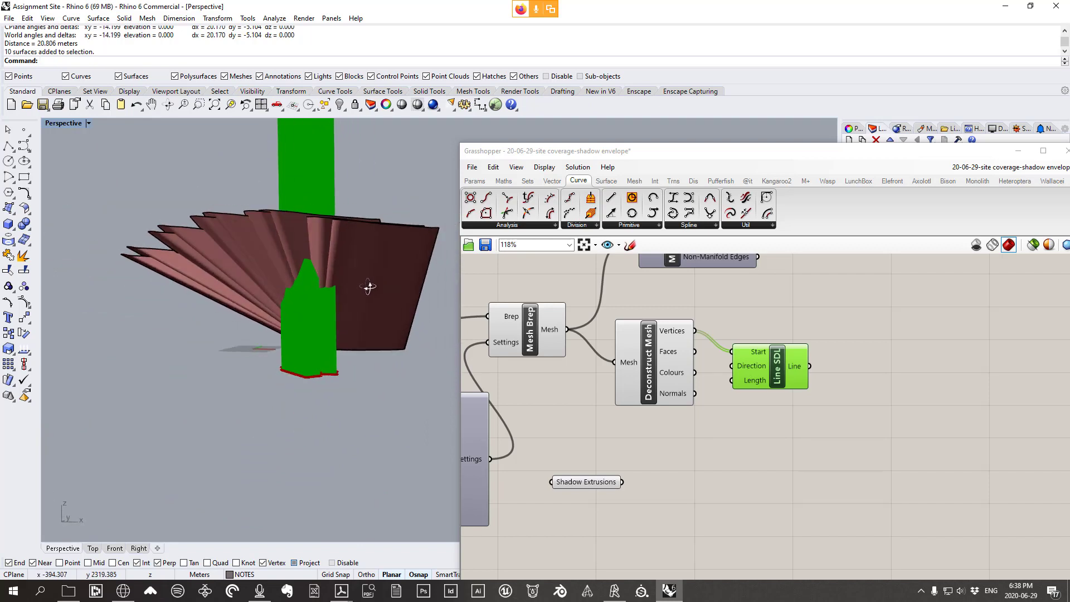
right_click_drag(368, 287, 423, 301)
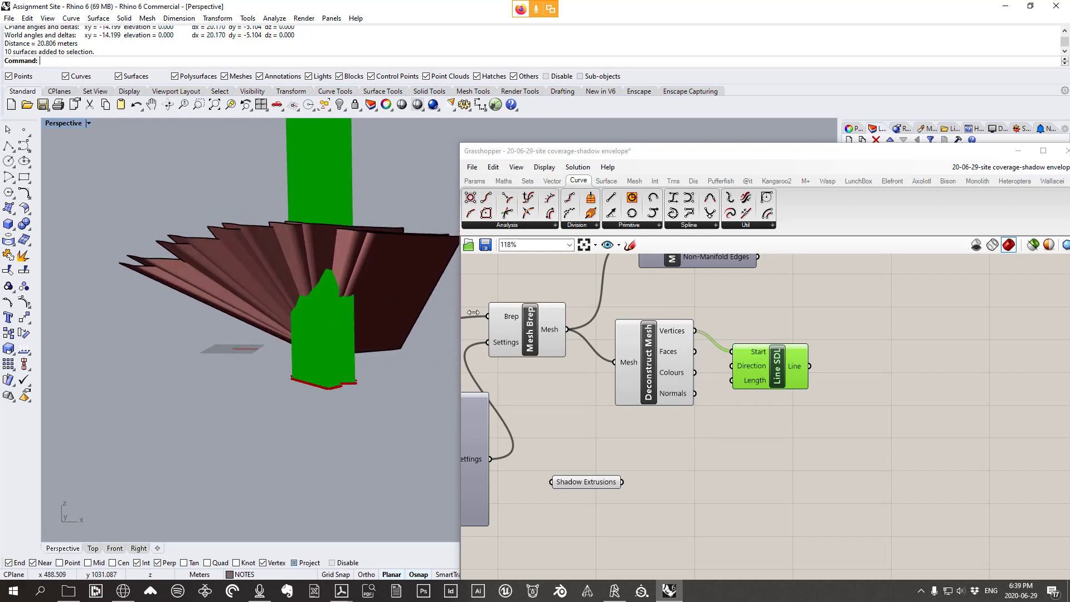
scroll(795, 394, "down", 2)
left_click_drag(700, 445, 572, 326)
right_click_drag(582, 285, 583, 297)
Turn off the viewport preview of Mesh Brep and Deconstruct Mesh
right_click(583, 296)
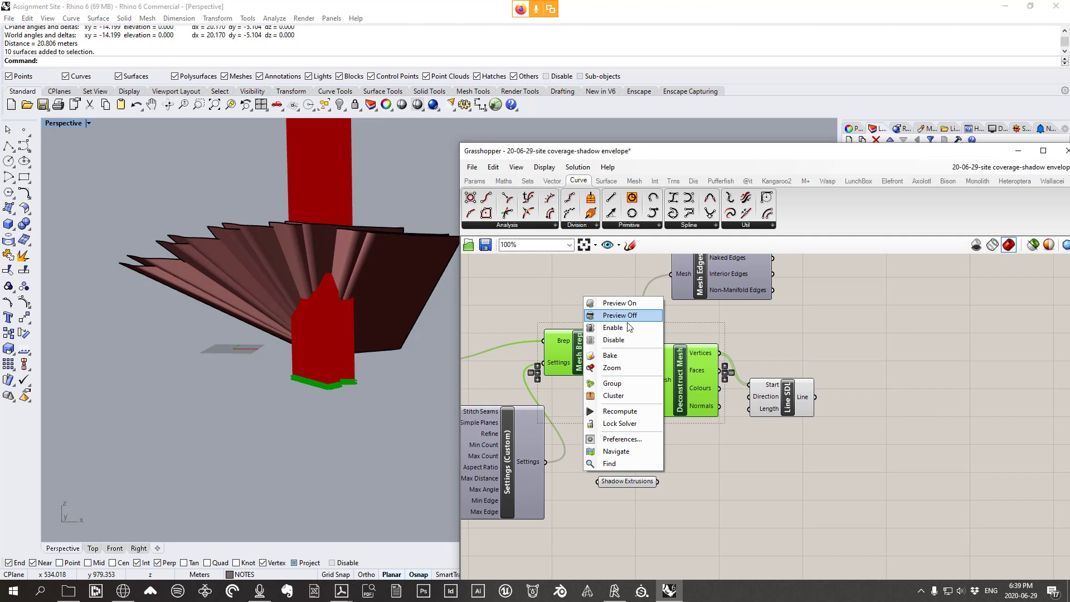
left_click(628, 322)
scroll(674, 336, "down", 2)
Rearrange Line SDL, Shadow Extrusions, Mesh Edges, Settings (Custom) and Mesh Brep on the canvas
left_click_drag(761, 379, 862, 402)
right_click_drag(726, 368, 741, 374)
left_click_drag(889, 417, 901, 415)
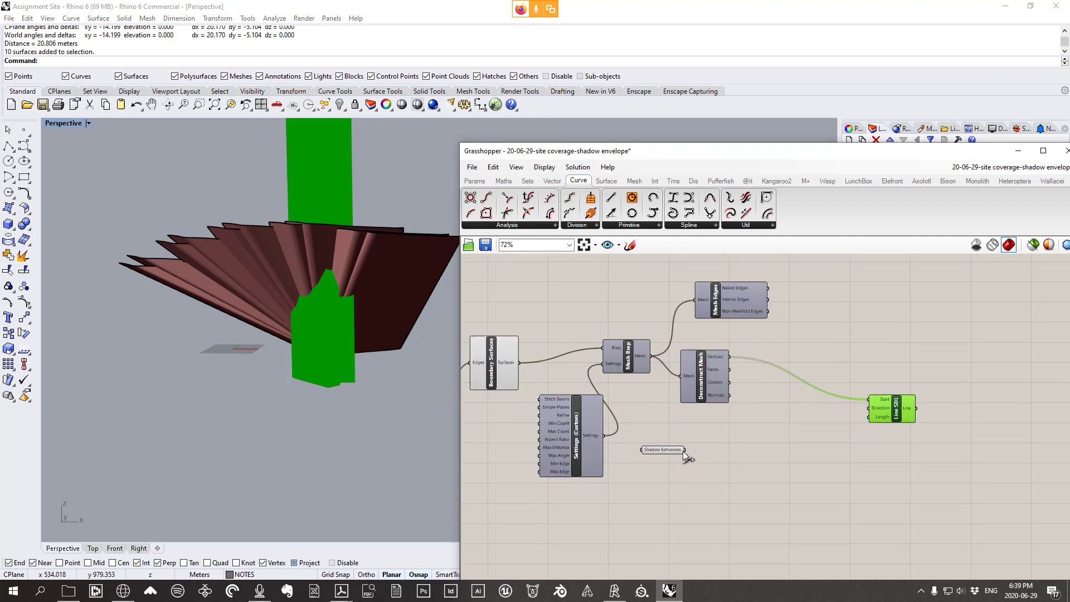
left_click_drag(670, 454, 877, 461)
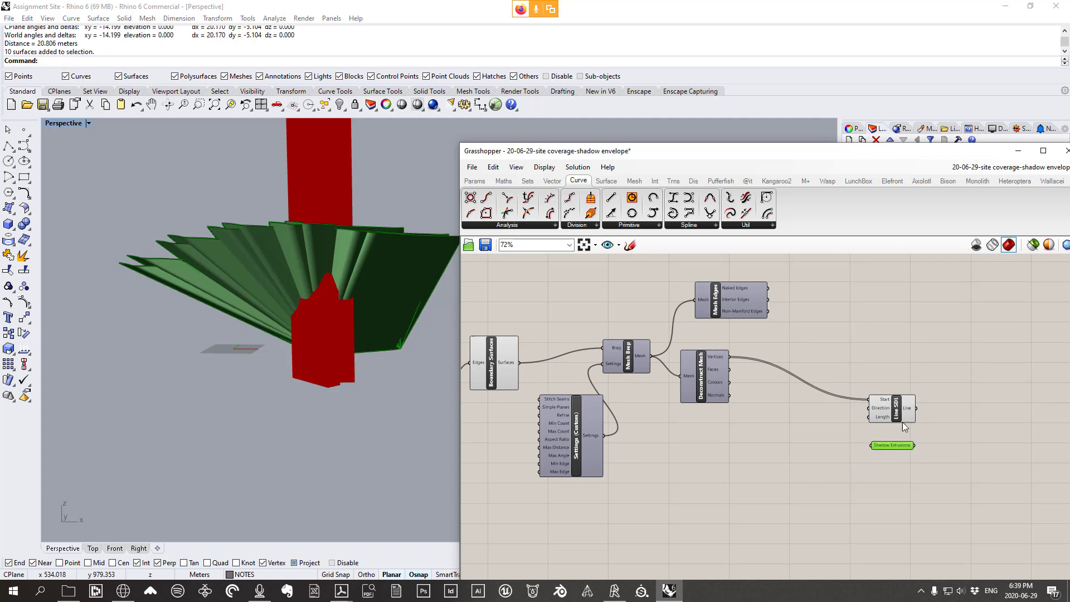
right_click_drag(740, 425, 817, 450)
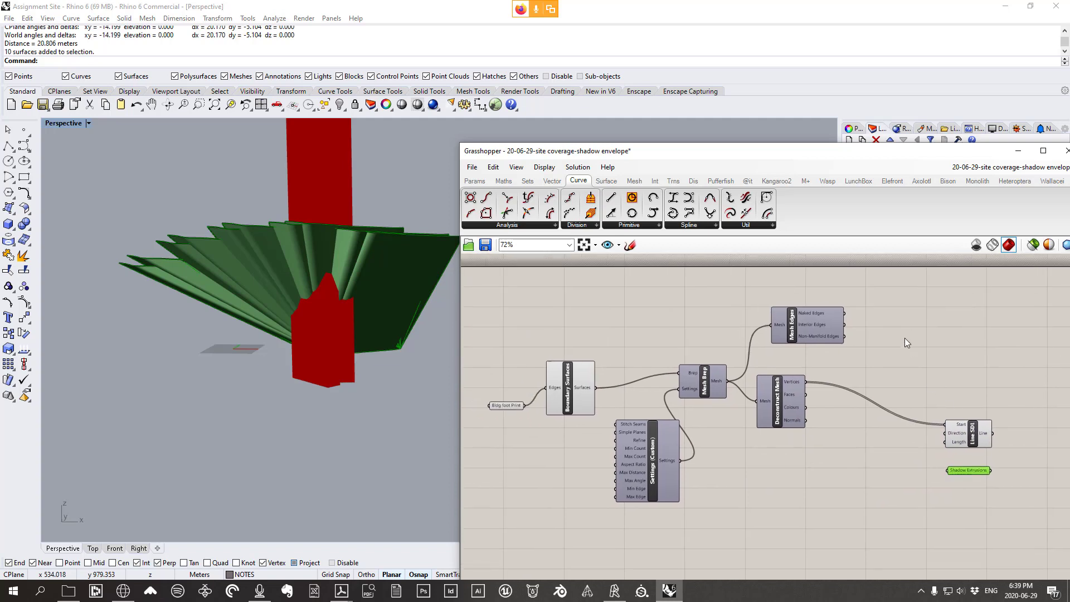
left_click_drag(801, 319, 776, 311)
left_click_drag(630, 458, 567, 467)
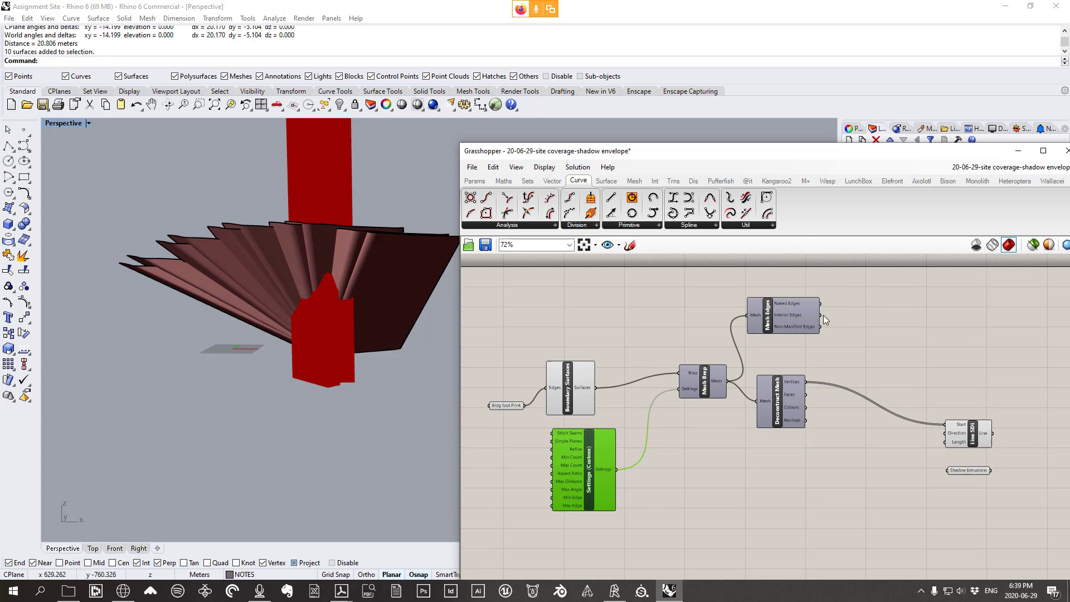
left_click(313, 383)
scroll(314, 383, "up", 3)
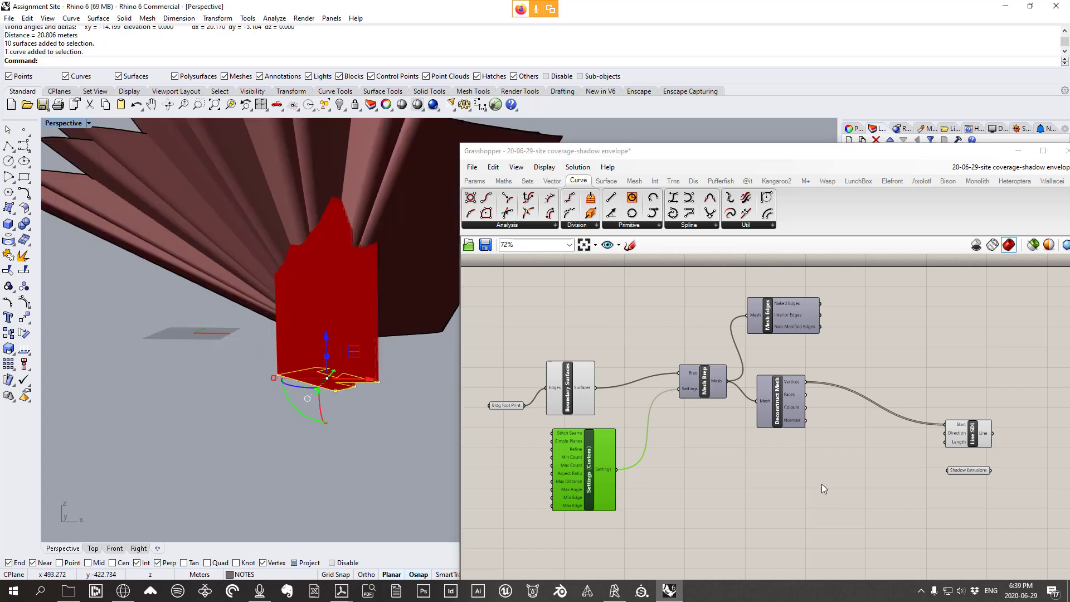
left_click_drag(771, 306, 767, 323)
left_click_drag(702, 381, 693, 384)
Group the six footprint meshing components together
left_click_drag(827, 540, 458, 295)
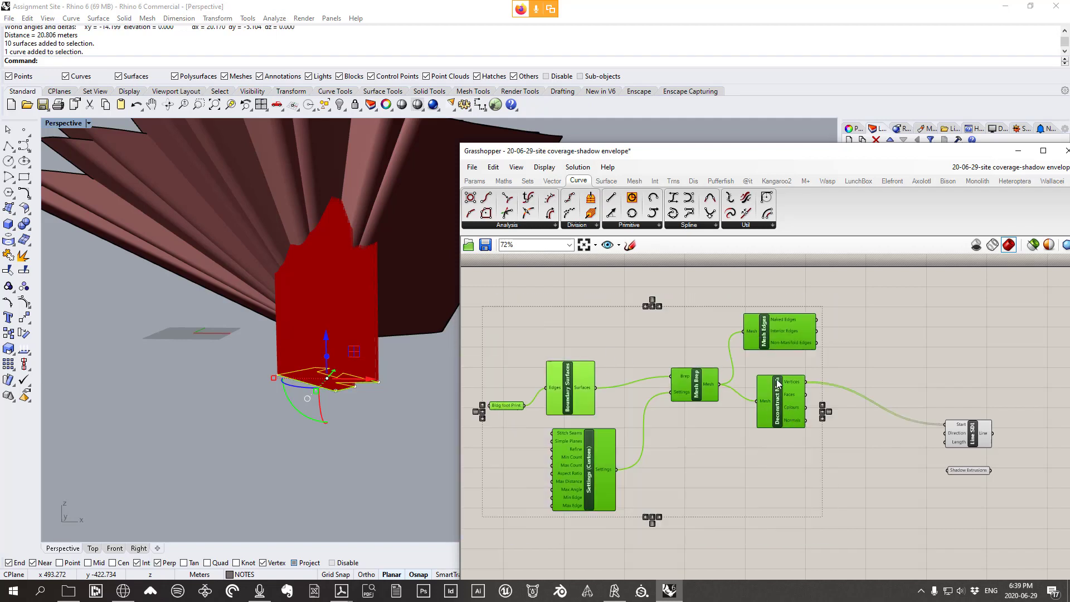
right_click(691, 322)
left_click(719, 405)
left_click(868, 337)
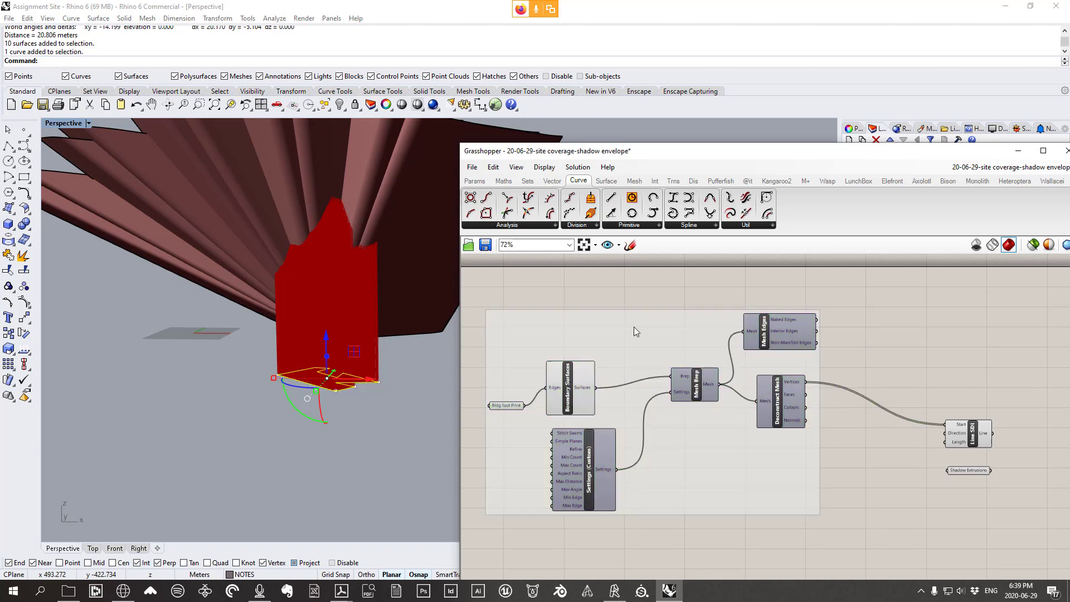
Name the new group 'footprint to dense mesh'
right_click(636, 331)
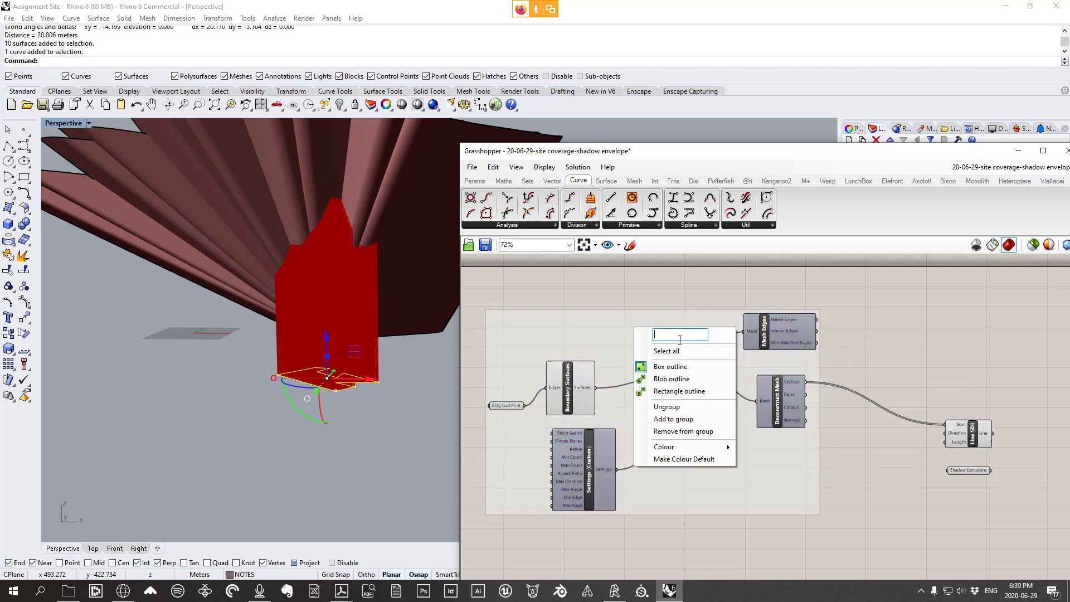
type("footprint to desnse")
key("BackSpace")
key("BackSpace")
key("BackSpace")
type("nse mesh")
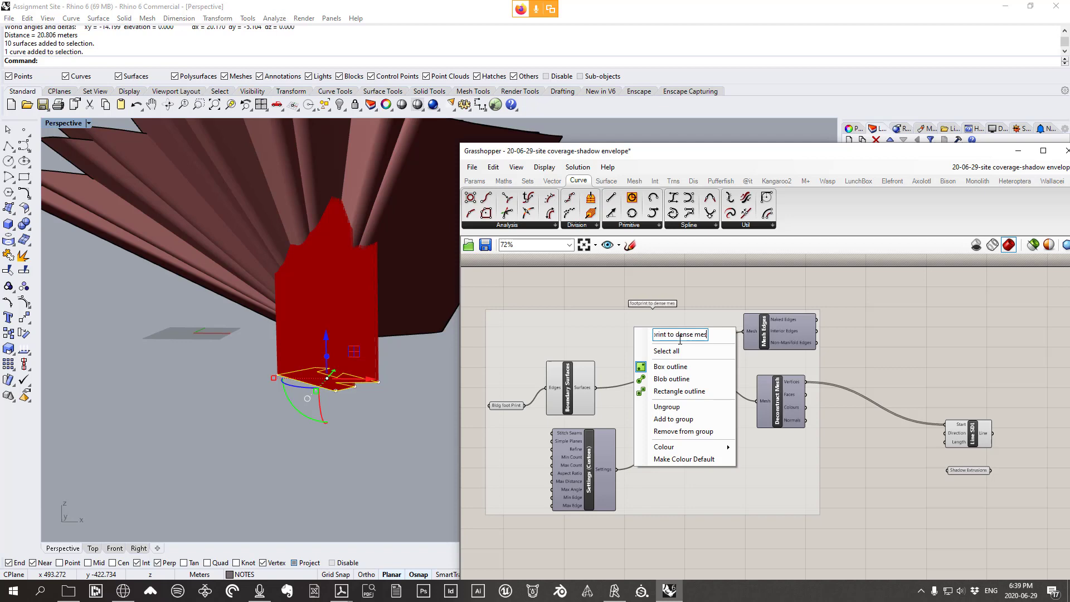
left_click(901, 317)
right_click_drag(874, 397, 765, 364)
Save the definition as '20-06-29-site coverage-shadow envelope' on the Desktop
left_click(473, 169)
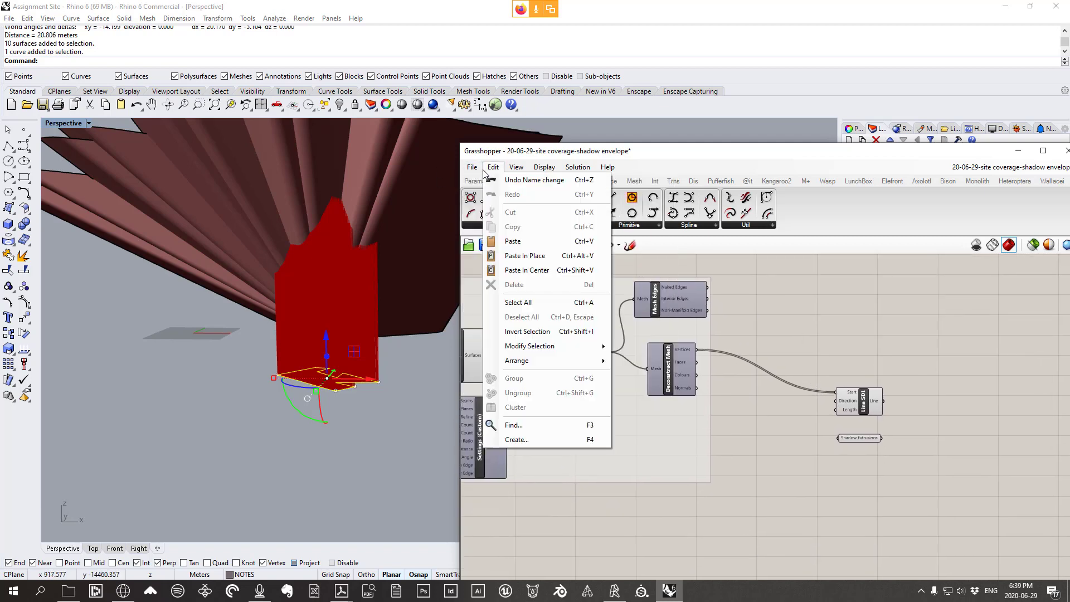
left_click(471, 170)
left_click(472, 167)
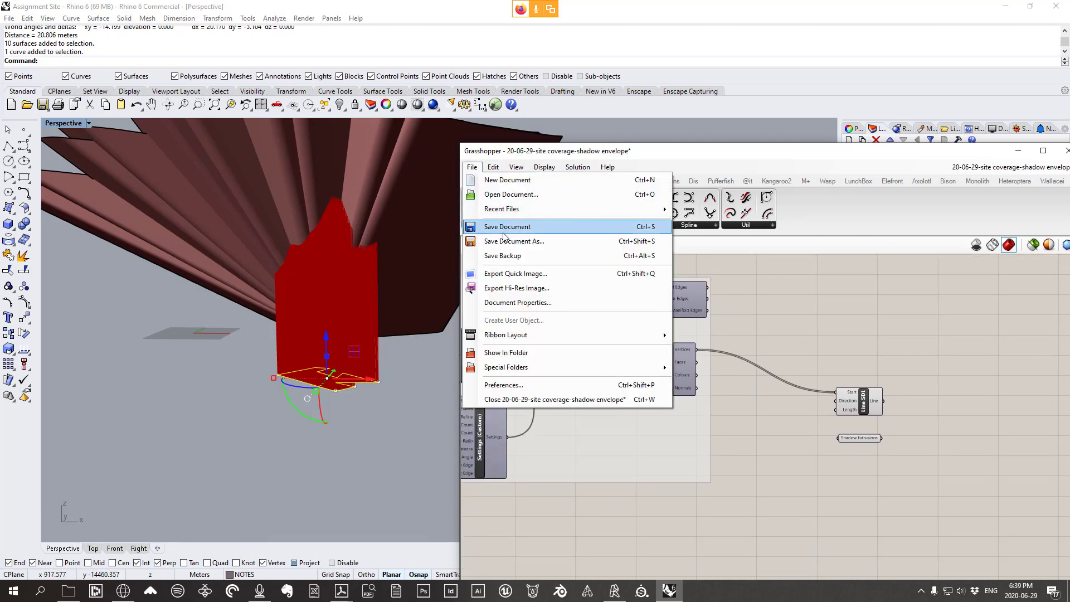
left_click(491, 246)
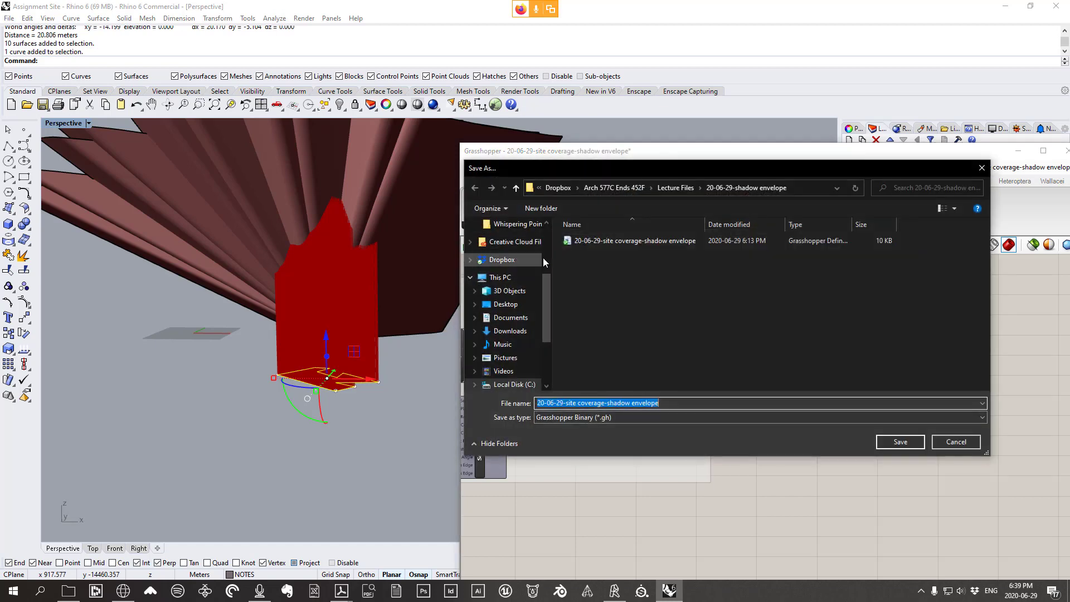
left_click(498, 304)
left_click(704, 403)
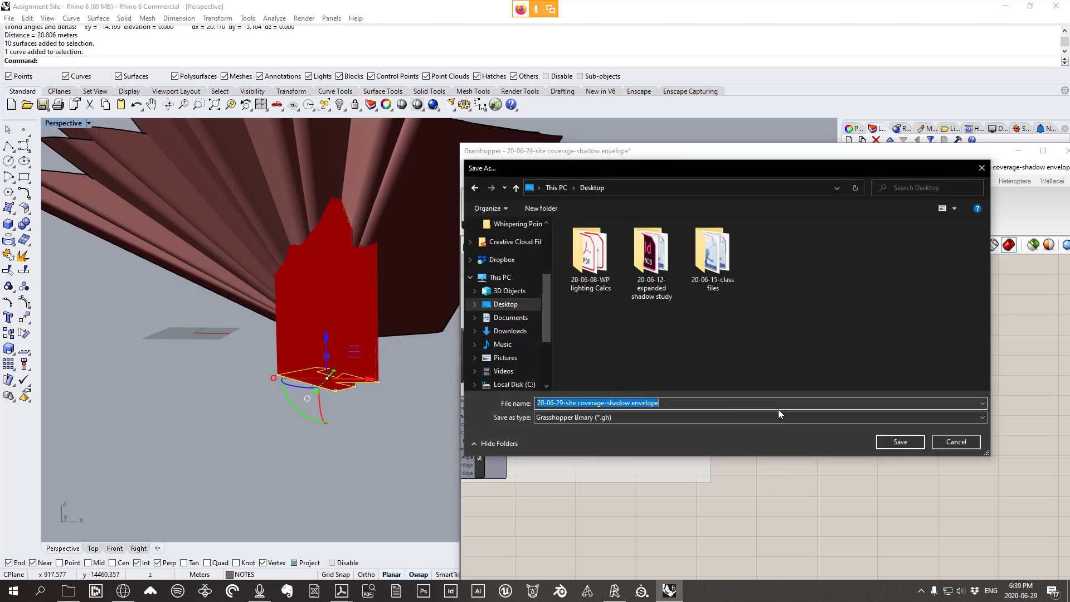
left_click(894, 441)
Preview Line SDL and Shadow Extrusions, nudge Shadow Extrusions up, and orbit around the red extrusion
left_click(864, 404)
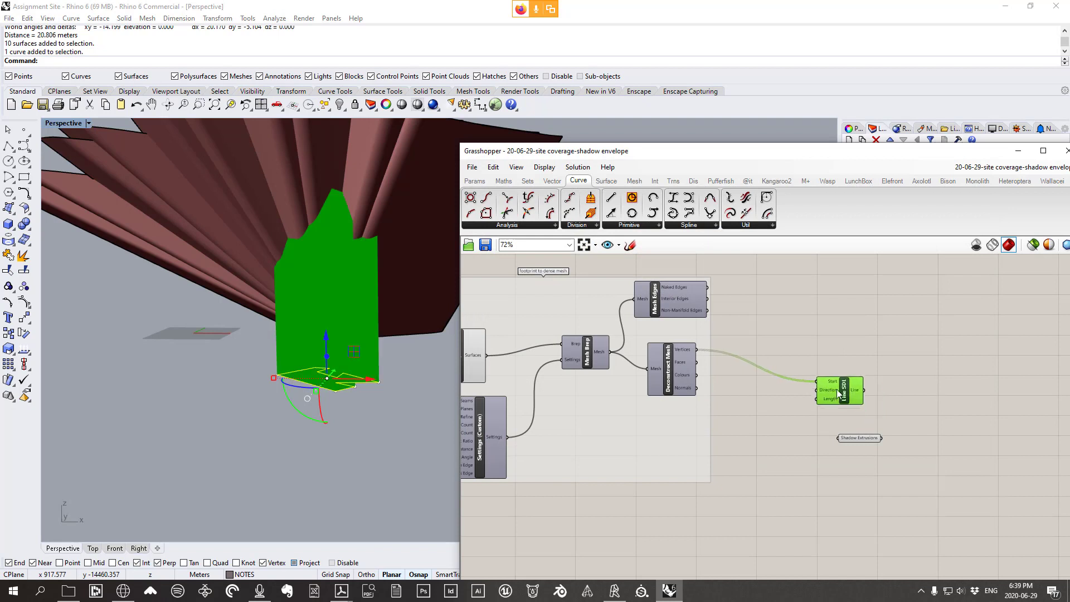
left_click(852, 438)
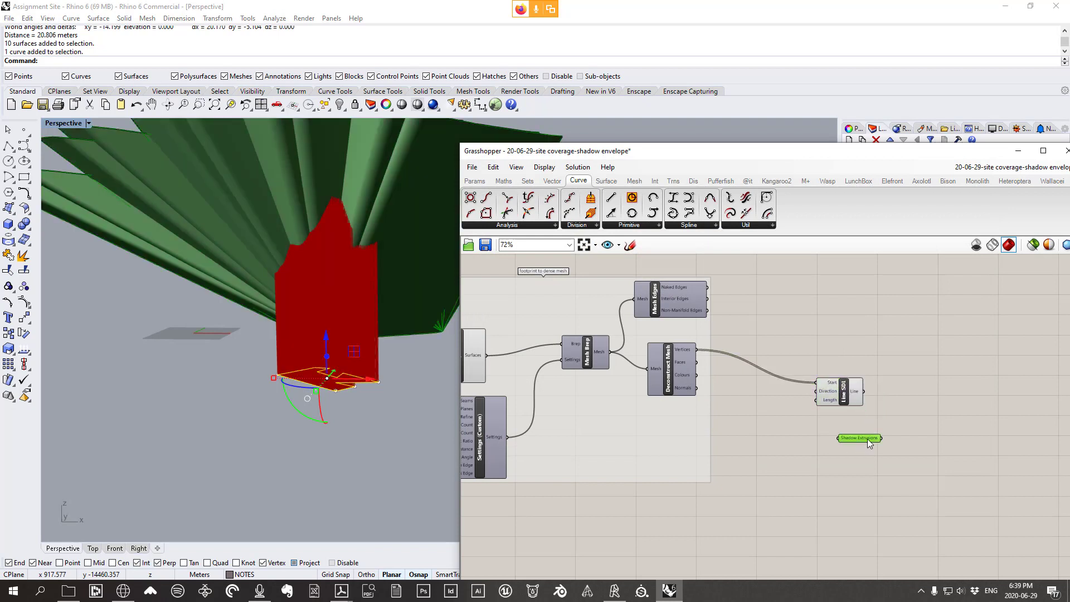
left_click_drag(844, 433, 846, 424)
scroll(901, 413, "up", 4)
left_click(875, 408)
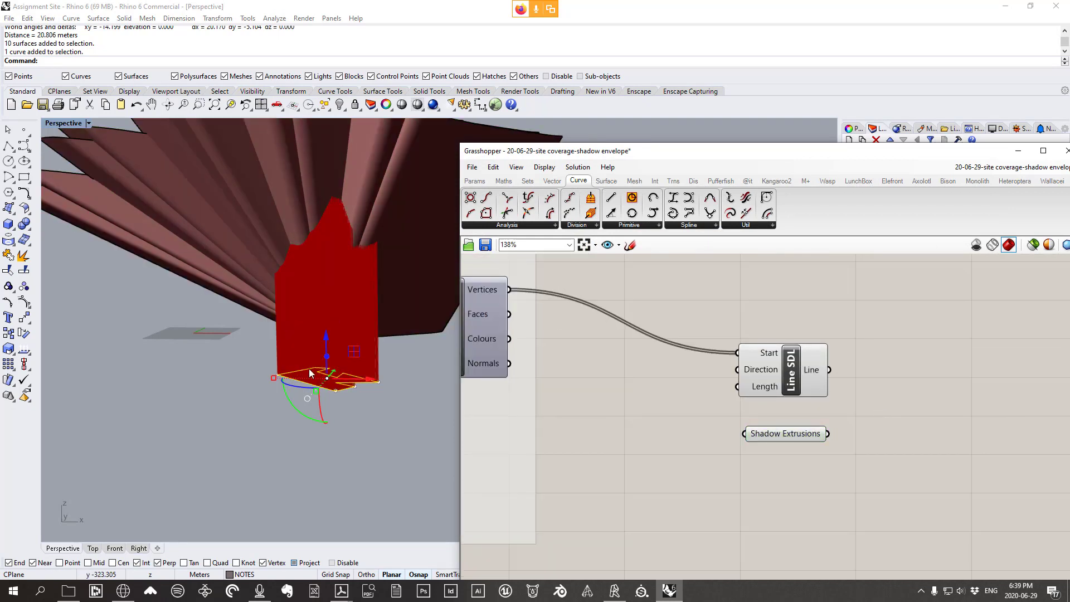
right_click_drag(365, 399, 347, 419)
scroll(337, 367, "down", 4)
scroll(299, 346, "up", 4)
right_click_drag(336, 366, 312, 340)
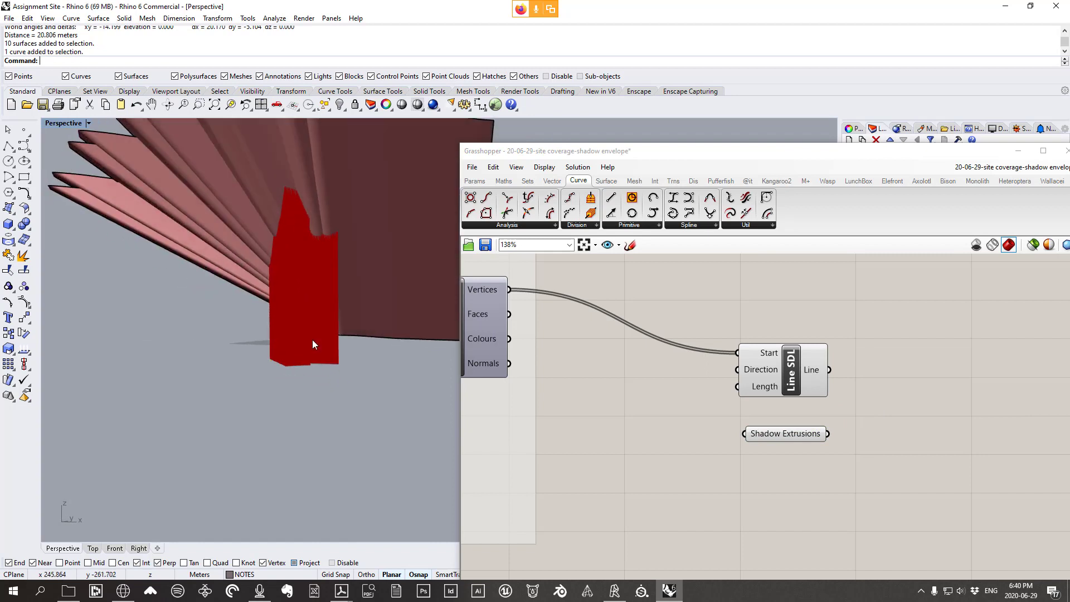
scroll(310, 239, "up", 5)
scroll(363, 235, "down", 2)
Show the Int components and pan the canvas across the Pick'n'Choose, Mesh Ray and meshing groups
right_click_drag(363, 234, 359, 257)
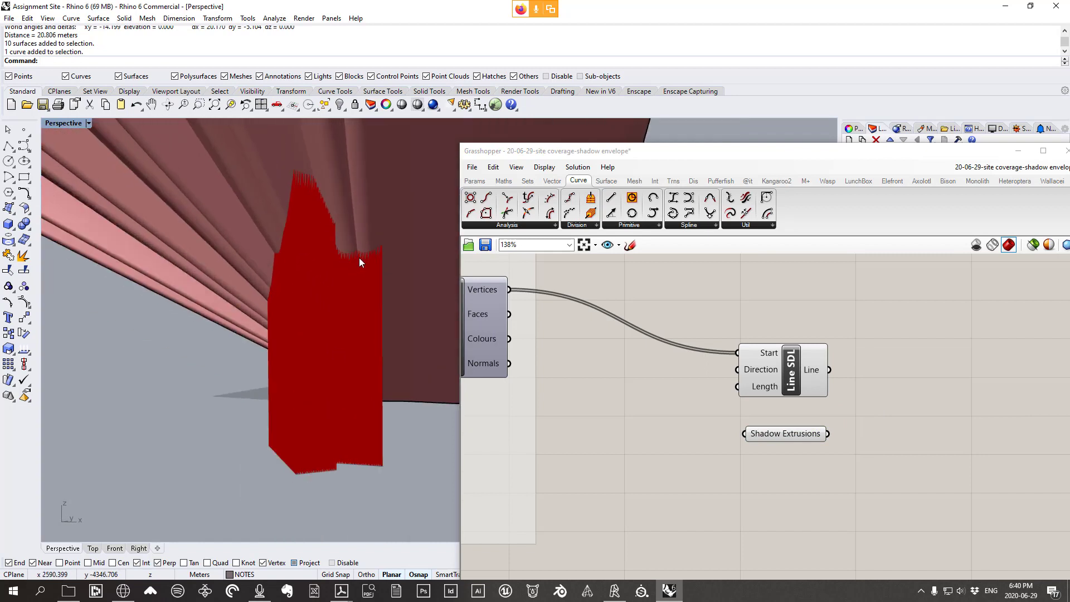
left_click(656, 182)
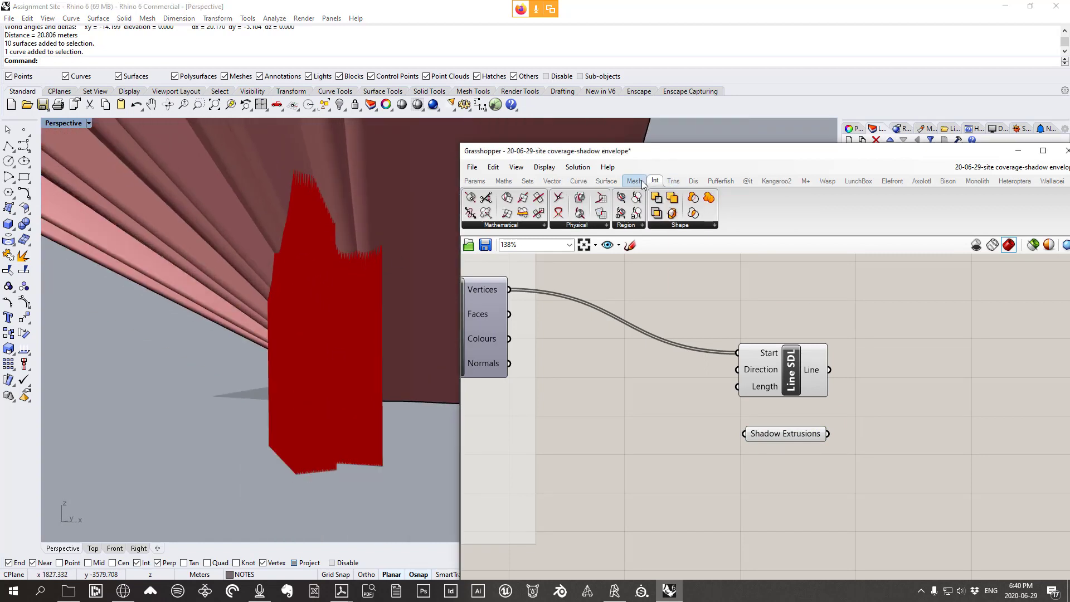
scroll(892, 359, "down", 10)
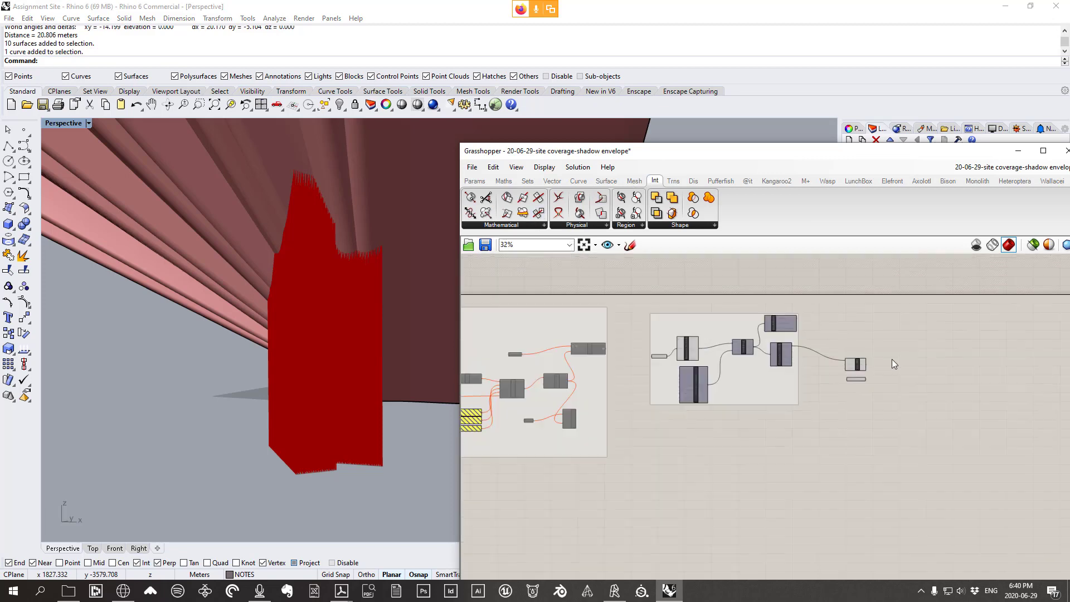
right_click_drag(696, 472, 724, 377)
scroll(731, 376, "up", 9)
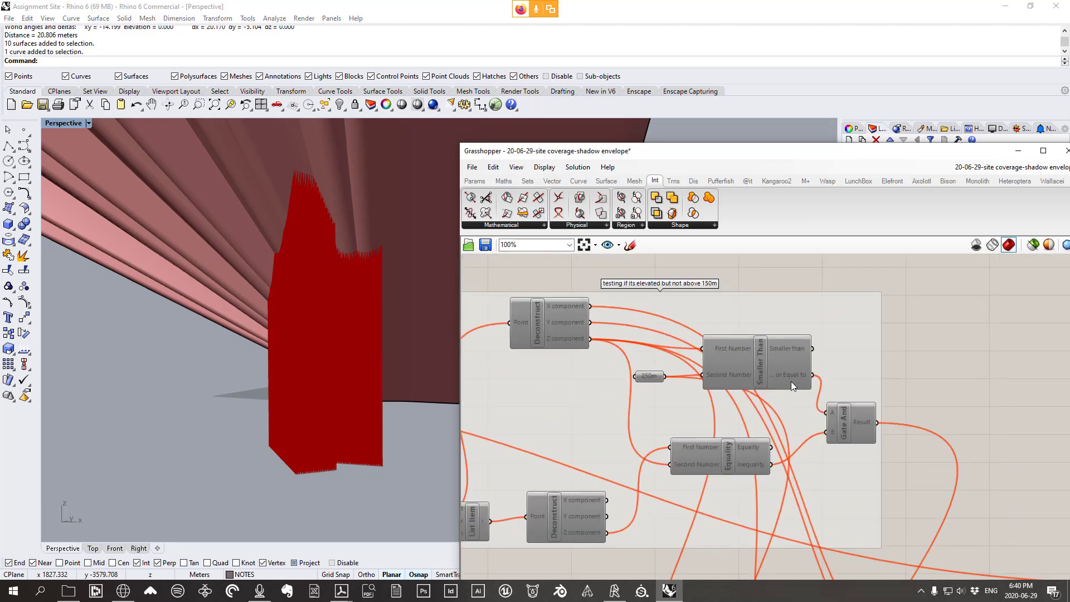
right_click_drag(649, 399, 816, 373)
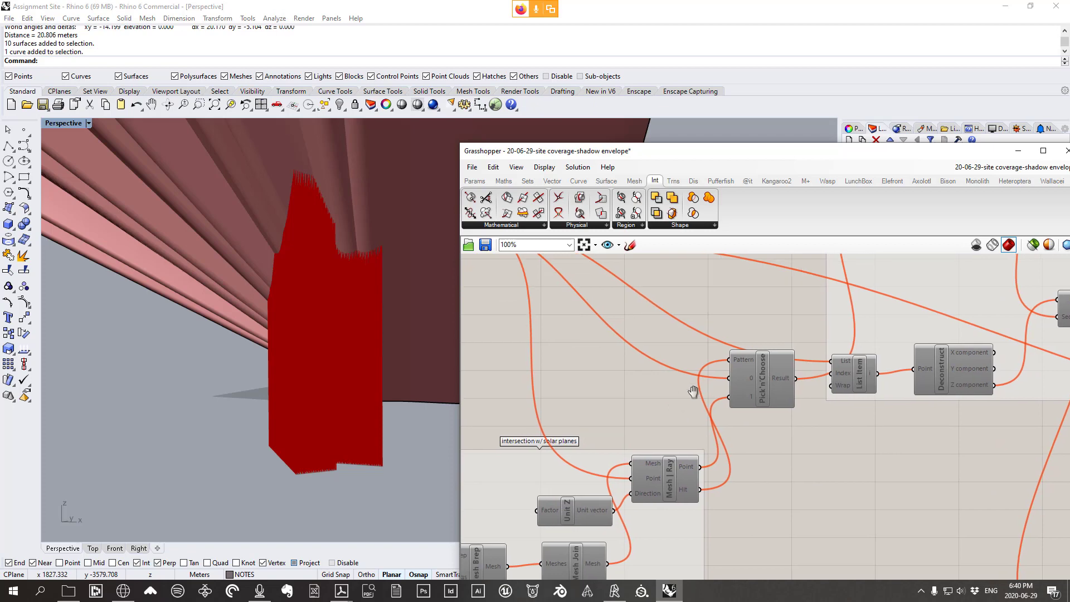
right_click_drag(641, 418, 776, 355)
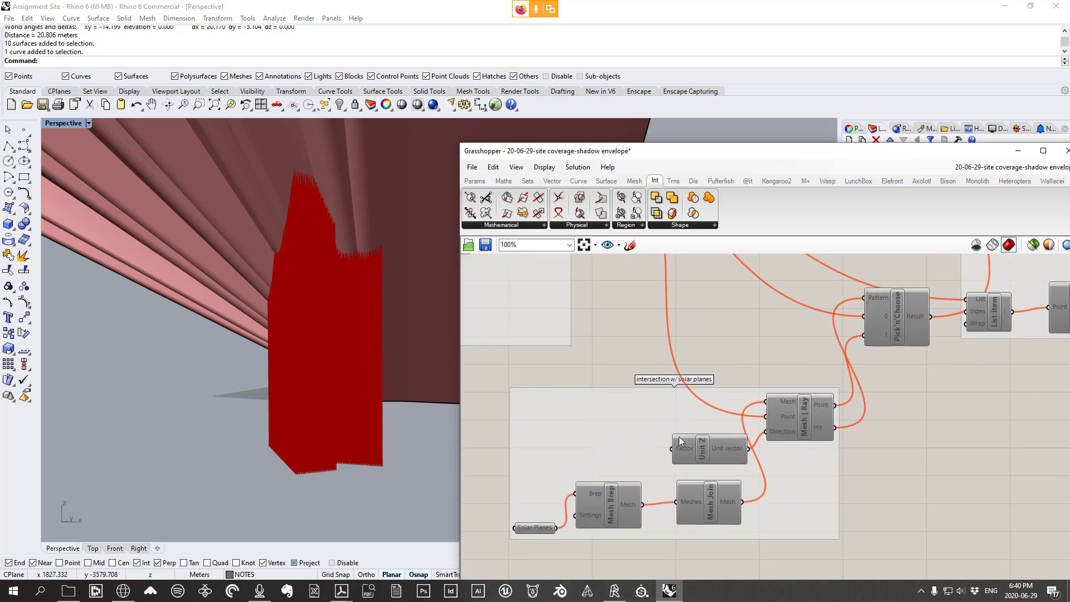
scroll(774, 406, "down", 2)
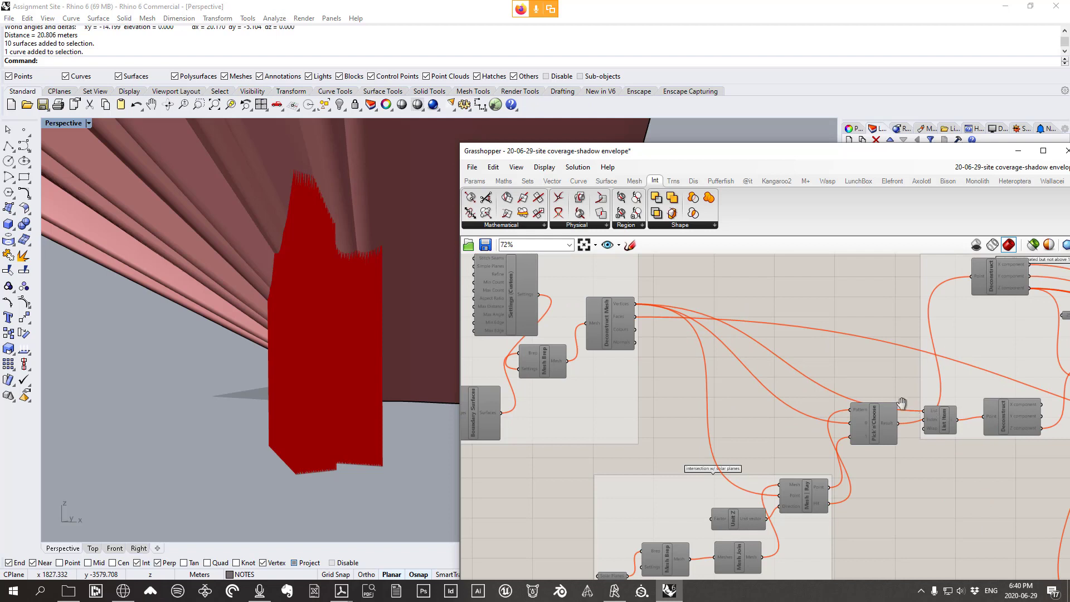
right_click_drag(902, 403, 835, 386)
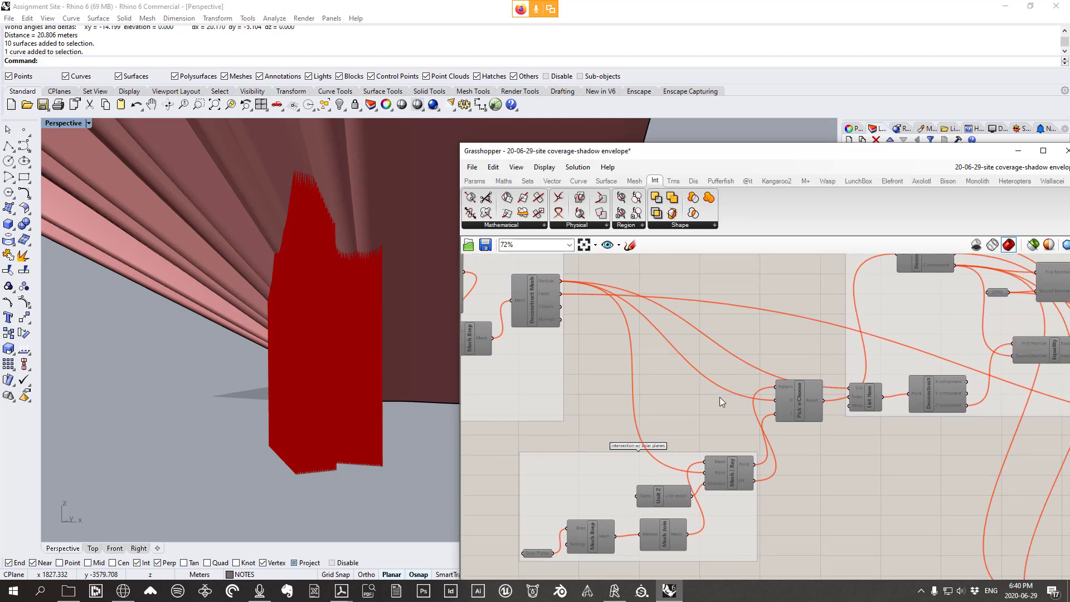
Inspect the Pick'n'Choose component's inputs and survey the rest of the definition
mouse_move(797, 410)
left_mouse_down()
mouse_move(795, 379)
mouse_move(799, 402)
left_mouse_up()
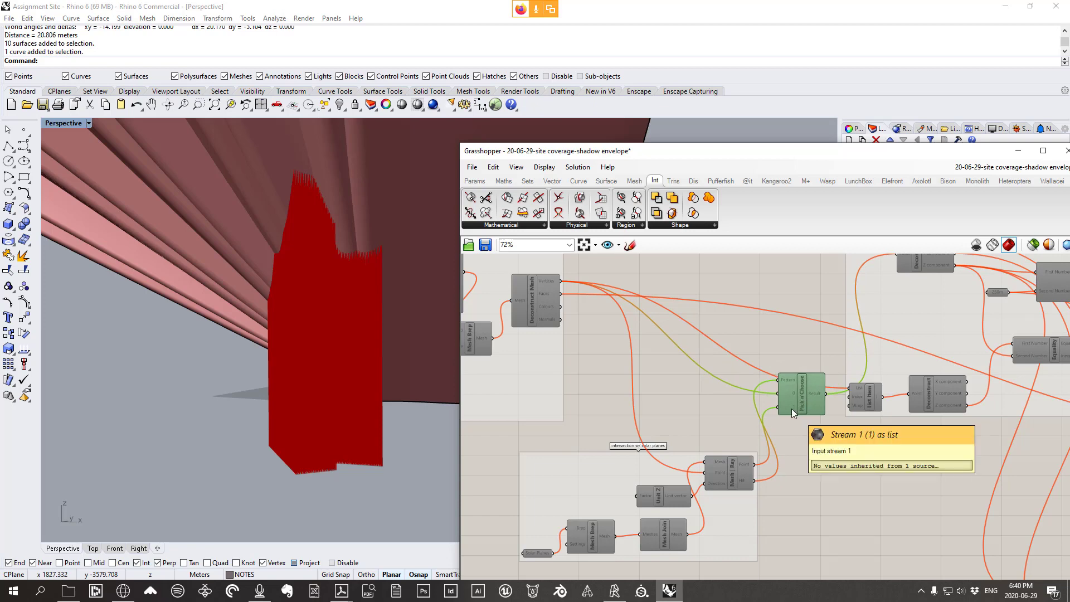
right_click_drag(798, 407, 762, 420)
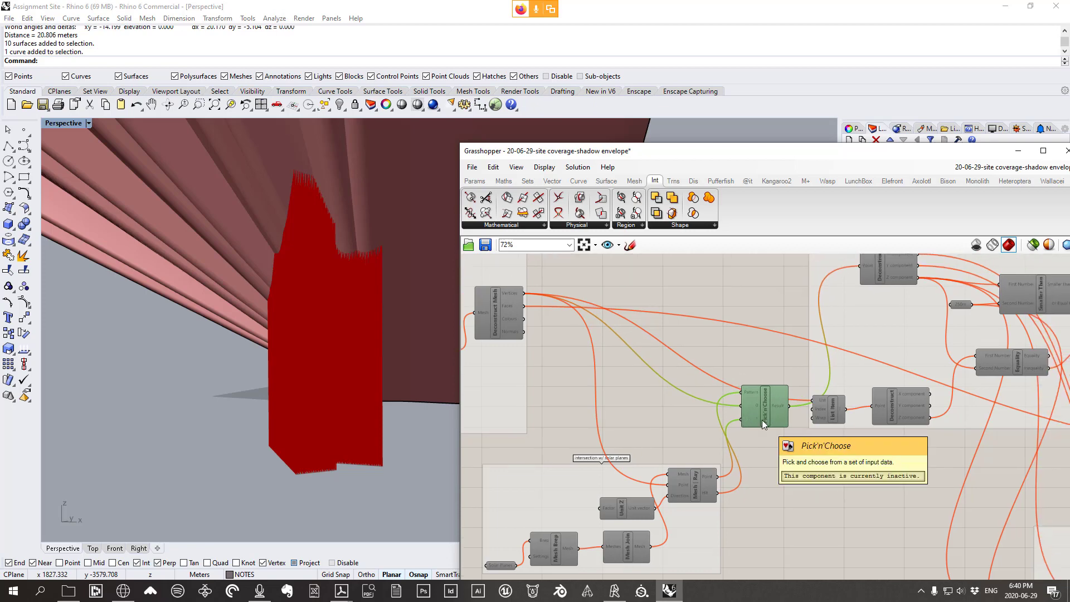
scroll(761, 420, "down", 7)
right_click_drag(958, 301, 731, 462)
scroll(727, 353, "up", 6)
scroll(719, 304, "up", 5)
right_click_drag(693, 313, 835, 345)
scroll(791, 357, "down", 5)
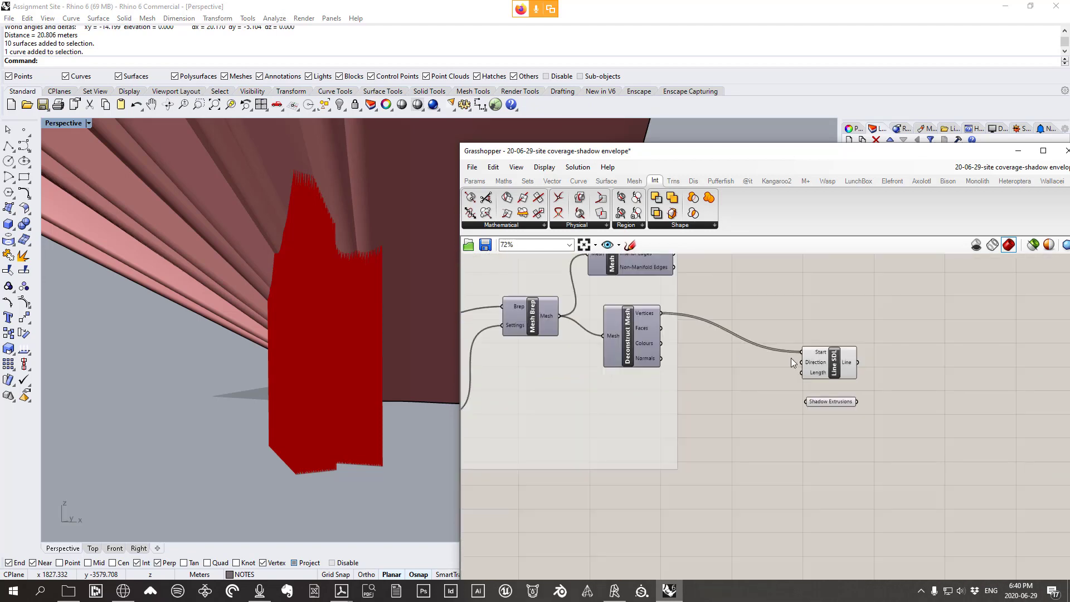
scroll(845, 390, "up", 3)
Preview Line SDL's lines while orbiting the fins and green mass, nudging Shadow Extrusions down-right
left_click(707, 353)
scroll(709, 351, "up", 2)
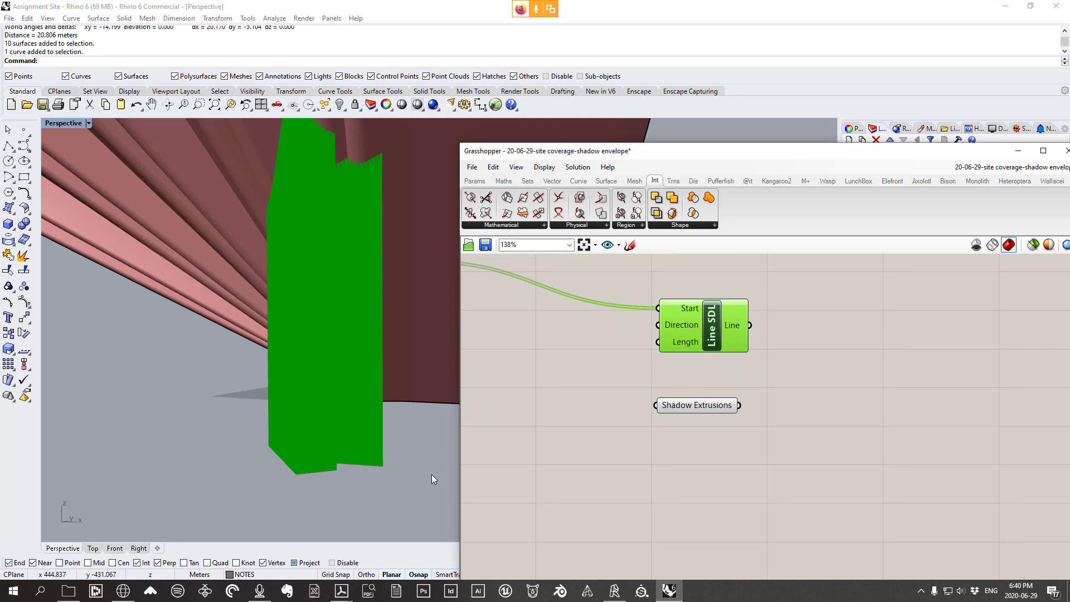
right_click_drag(432, 473, 376, 349)
scroll(366, 356, "up", 2)
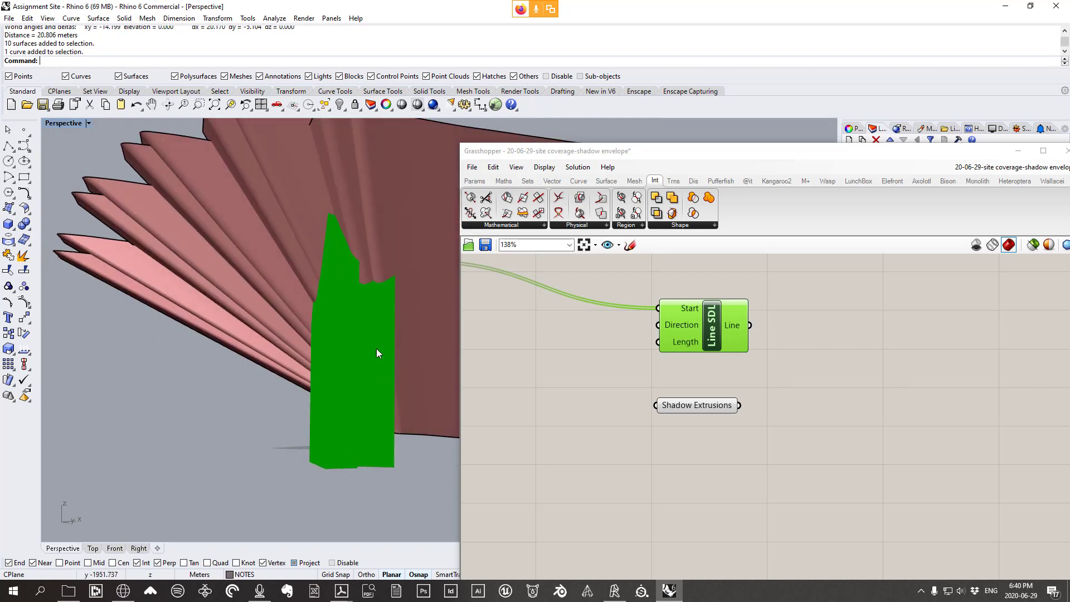
right_click_drag(744, 416, 849, 426)
scroll(848, 427, "down", 1)
right_click_drag(340, 360, 213, 225)
mouse_move(400, 306)
right_mouse_down()
mouse_move(366, 311)
mouse_move(399, 306)
right_mouse_up()
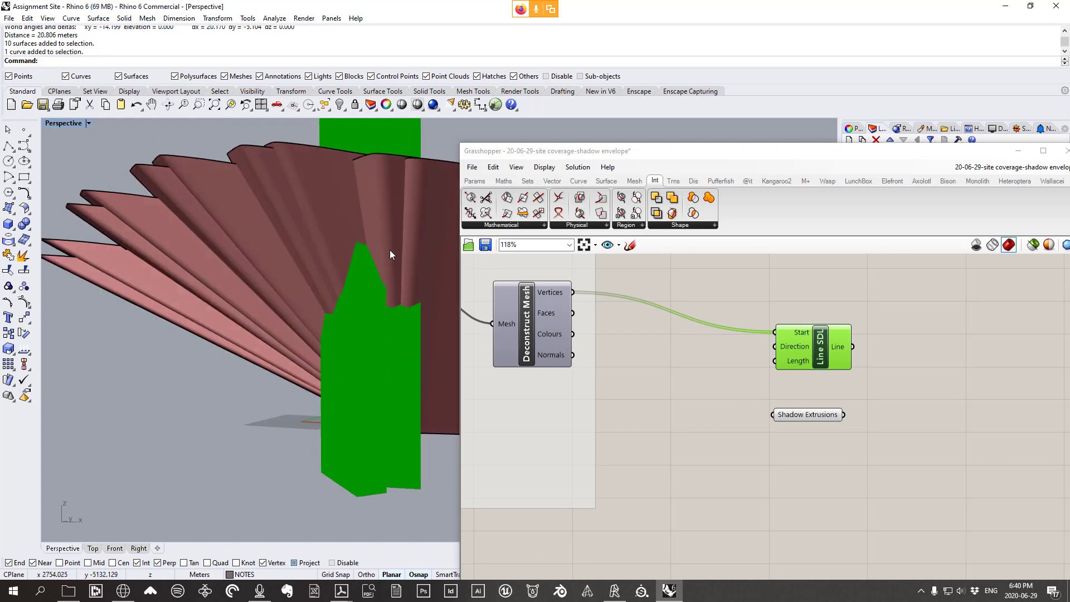
left_click_drag(817, 415, 817, 433)
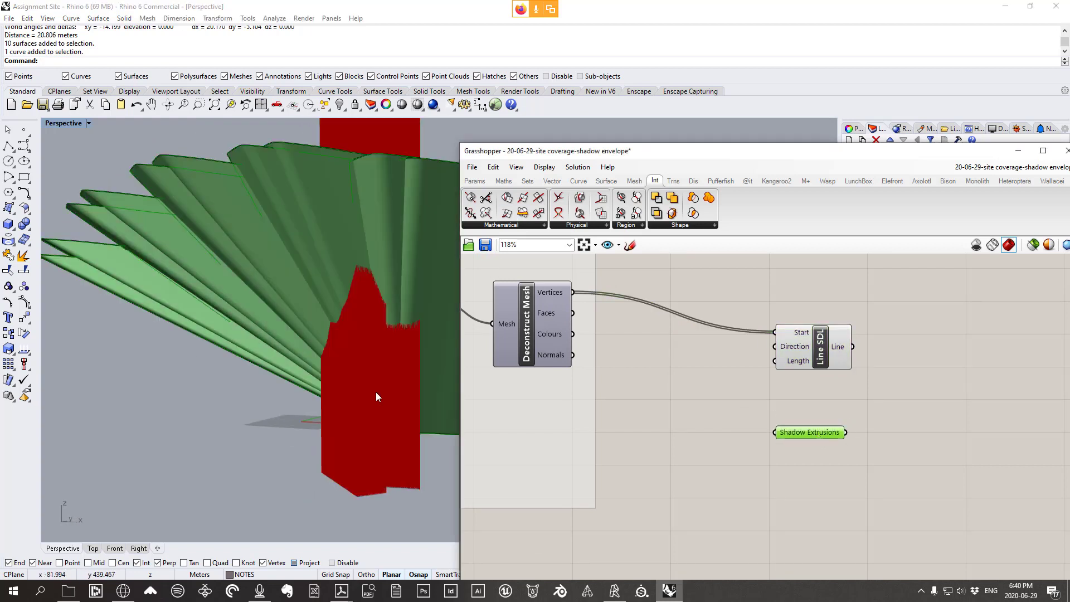
right_click_drag(362, 323, 394, 311)
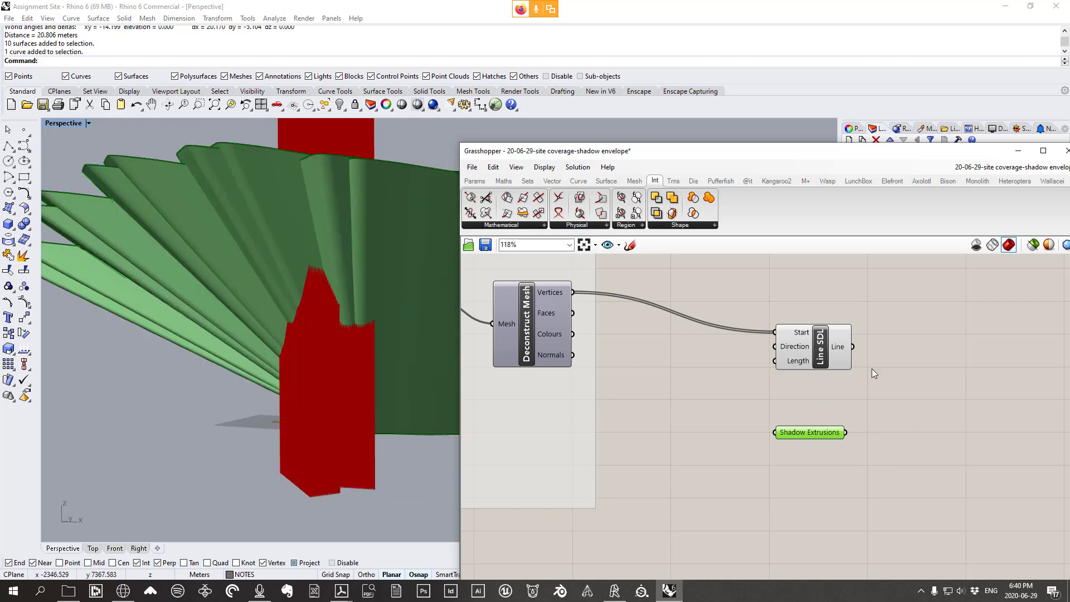
left_click_drag(838, 430, 847, 436)
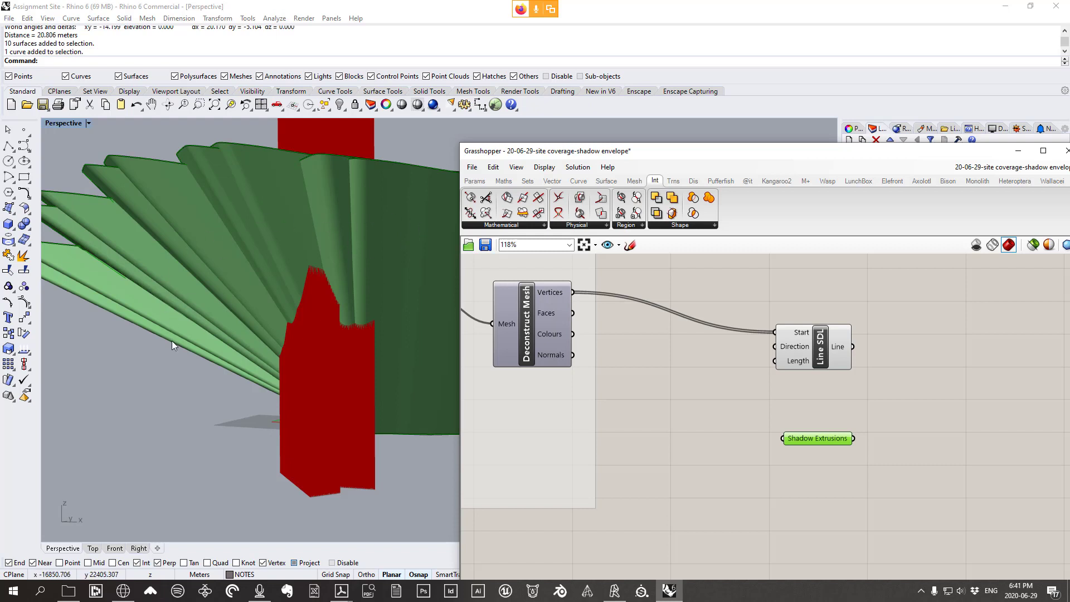
right_click_drag(919, 366, 890, 360)
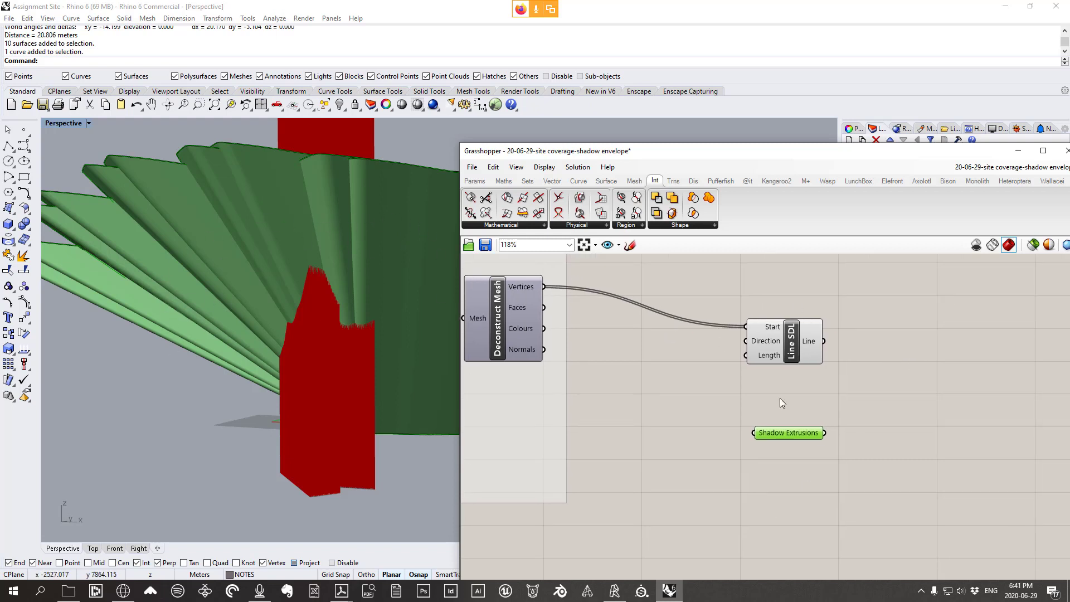
Place a Mesh Brep component from Mesh > Util onto the canvas
left_click(635, 181)
left_click(679, 225)
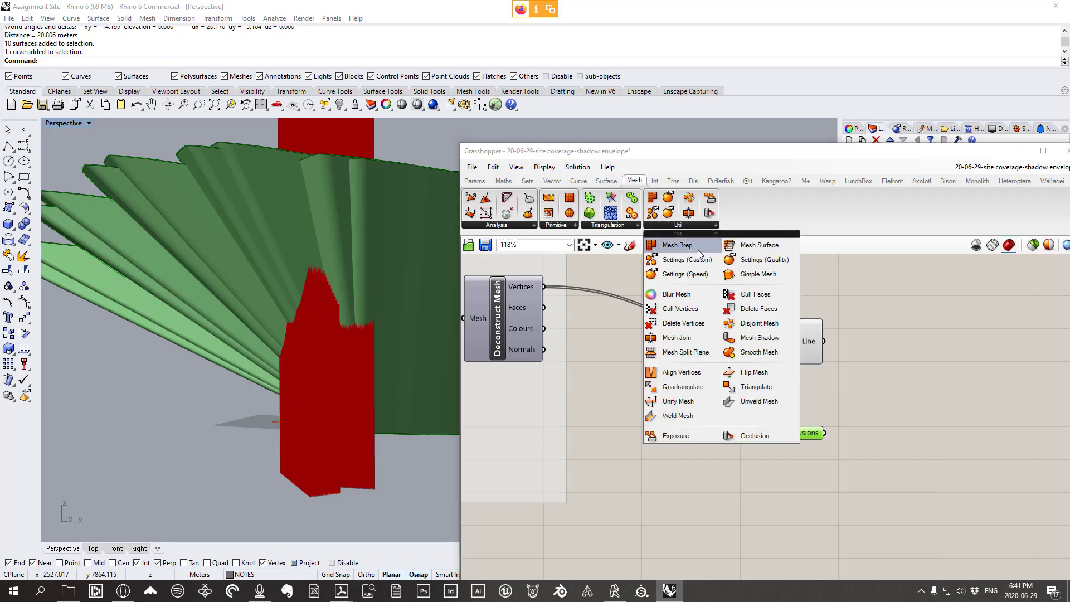
left_click(681, 245)
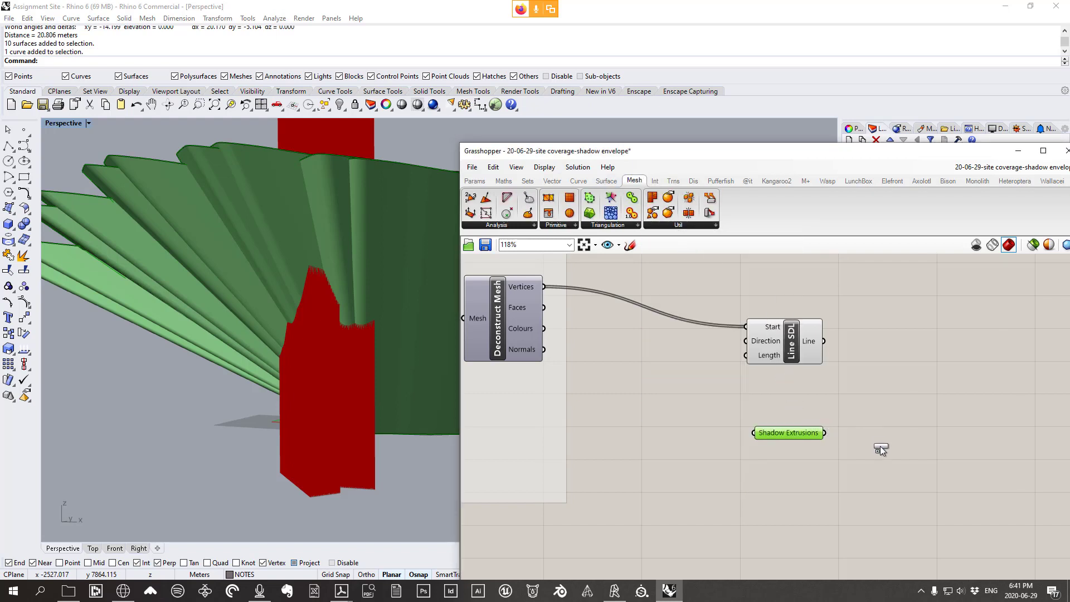
left_click(914, 480)
scroll(888, 433, "down", 3)
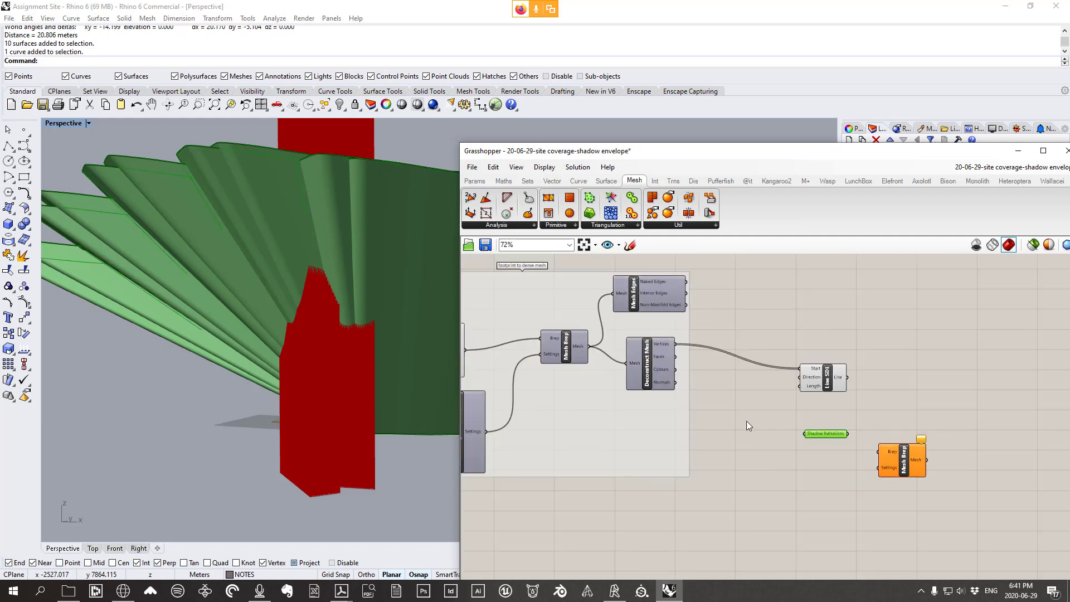
left_click_drag(578, 348, 592, 343)
Feed Shadow Extrusions into the new Mesh Brep's Brep input
right_click_drag(994, 429, 766, 385)
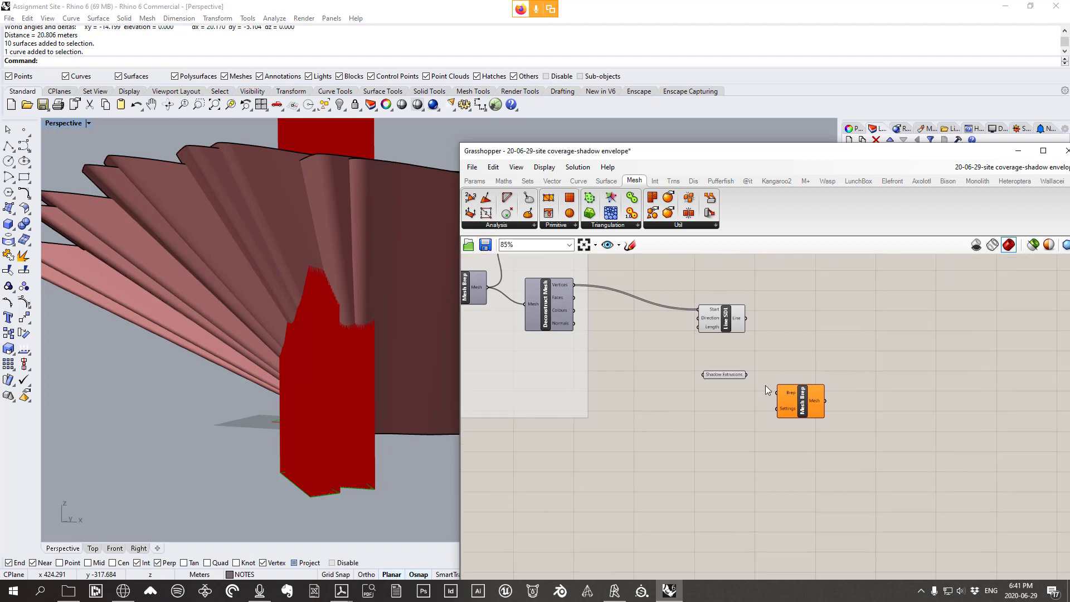
scroll(766, 386, "up", 3)
left_click_drag(730, 369, 807, 395)
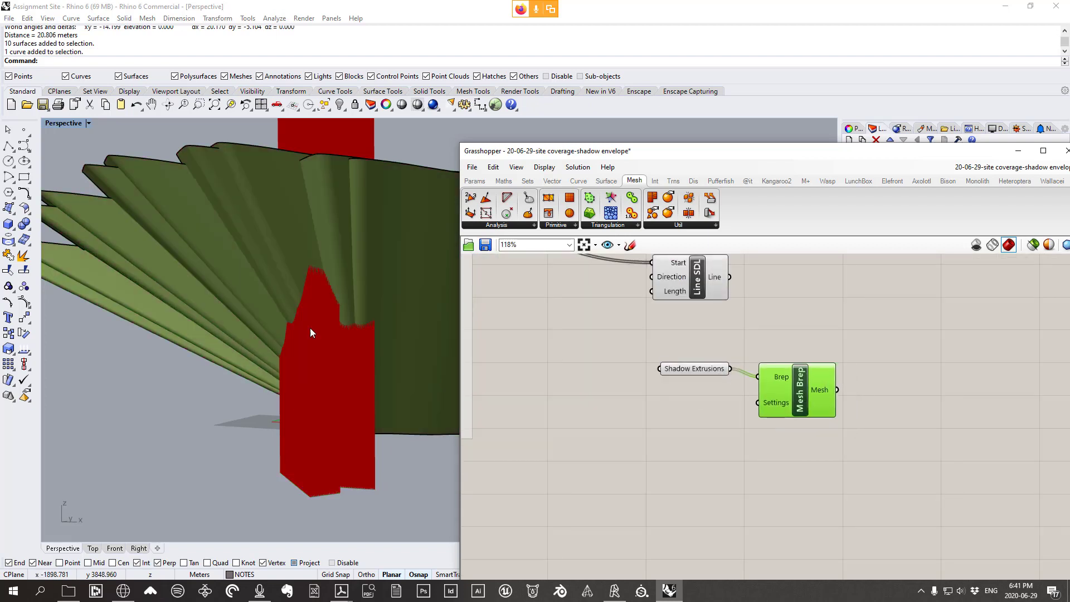
right_click_drag(310, 328, 151, 275)
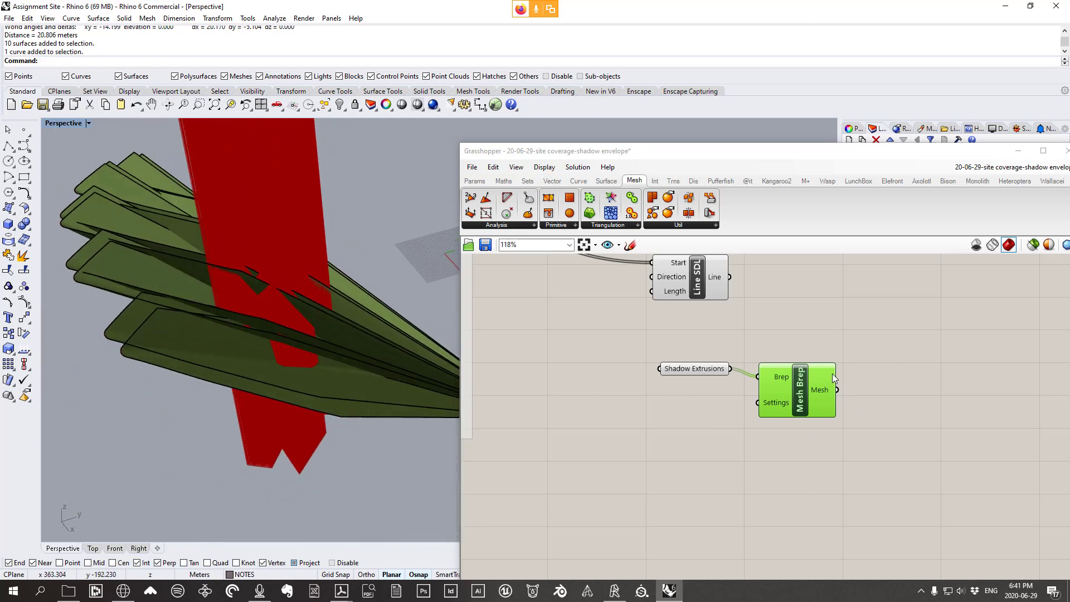
Bake the meshed shadow extrusions into Rhino and select the baked mesh to inspect it
right_click(797, 321)
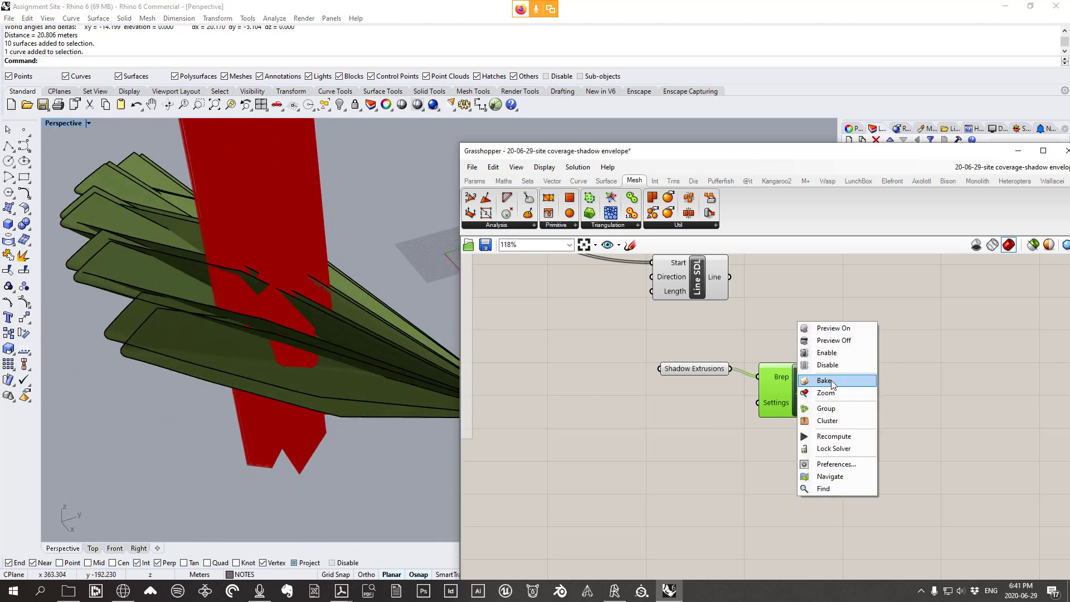
left_click(831, 380)
right_click_drag(325, 381, 249, 397)
left_click(253, 356)
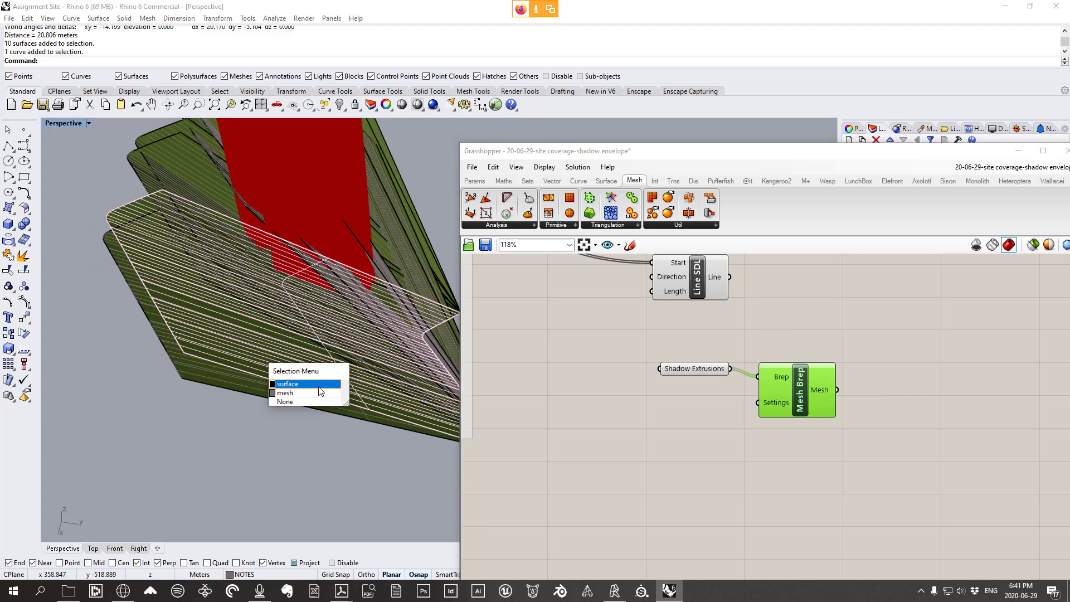
left_click(295, 384)
left_click(230, 365)
left_click(267, 403)
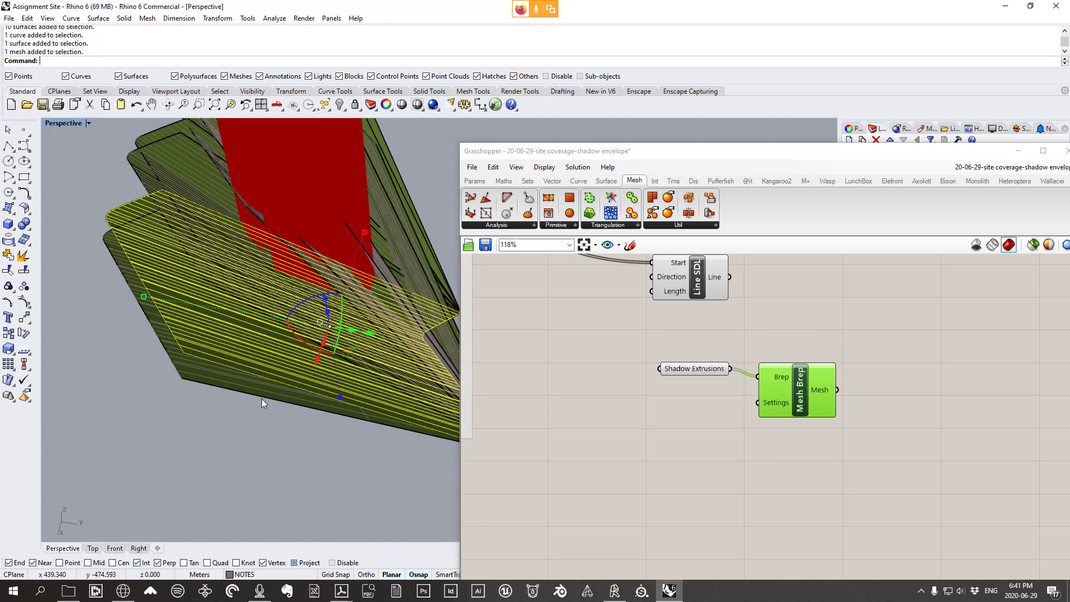
right_click_drag(262, 399, 420, 190)
Undo the bake, then move Shadow Extrusions and Mesh Brep down-left together
key("ctrl+z")
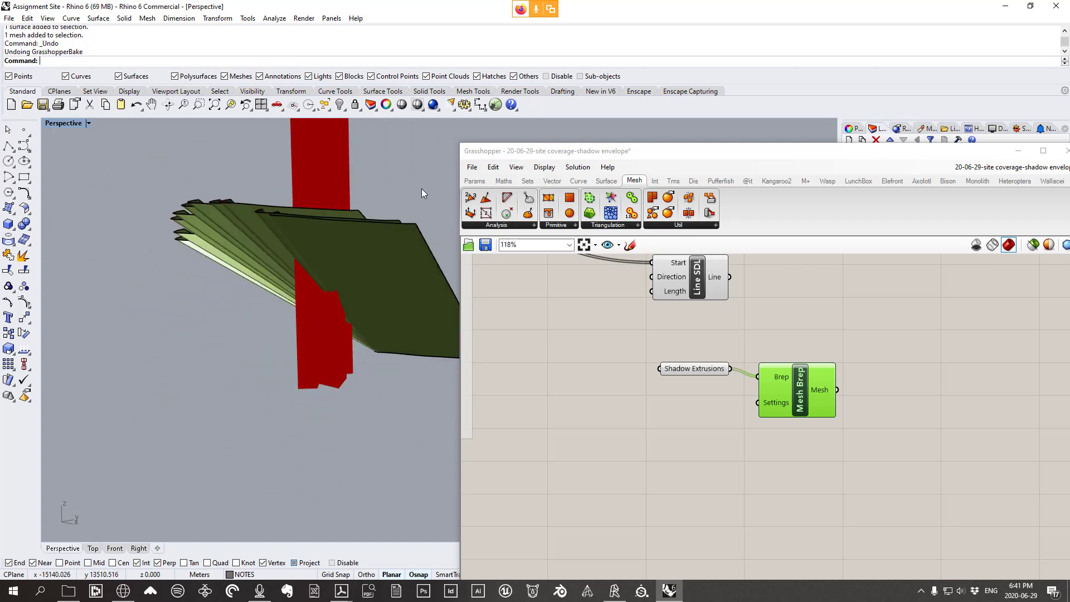
left_click(730, 432)
right_click_drag(730, 432, 765, 514)
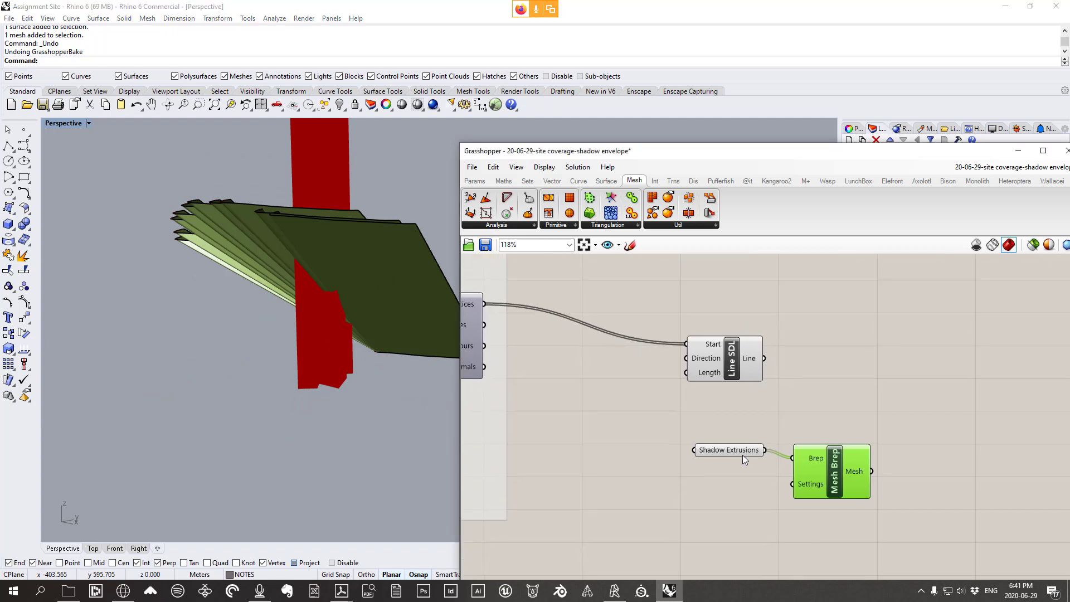
left_click_drag(742, 455, 671, 494)
left_click_drag(827, 482, 757, 512)
left_click(821, 463)
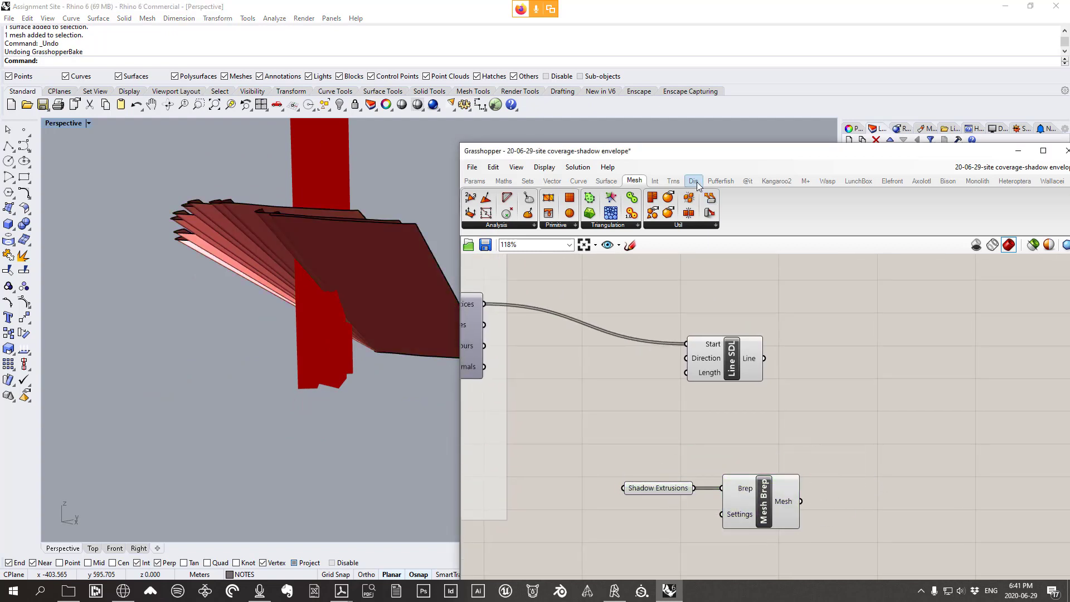
Add a Mesh | Ray component from the Intersect tab's Mathematical list to the canvas
left_click(655, 181)
left_click(507, 226)
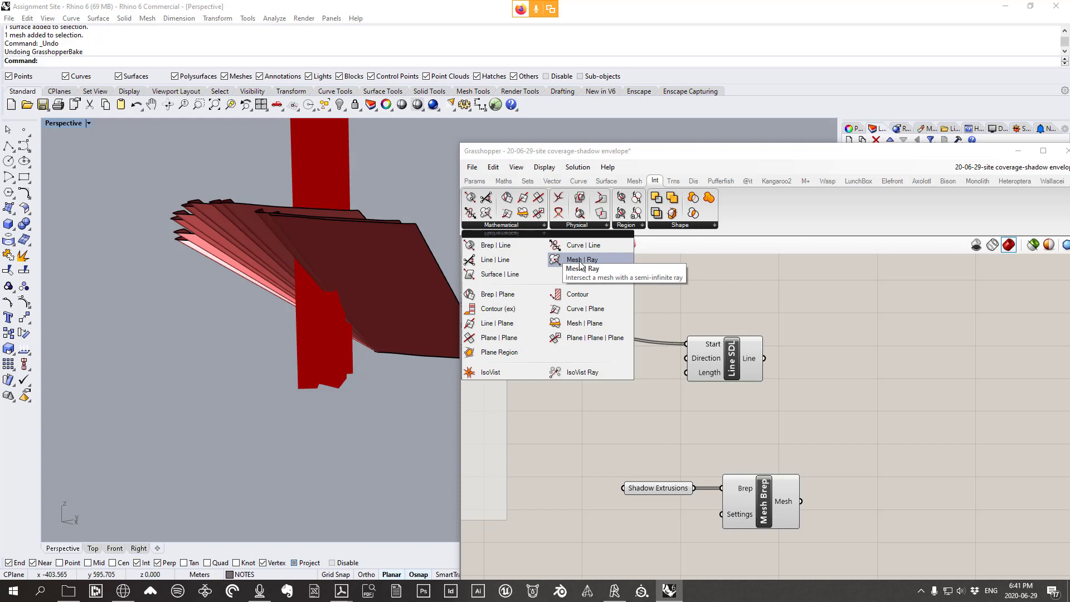
left_click_drag(580, 264, 898, 386)
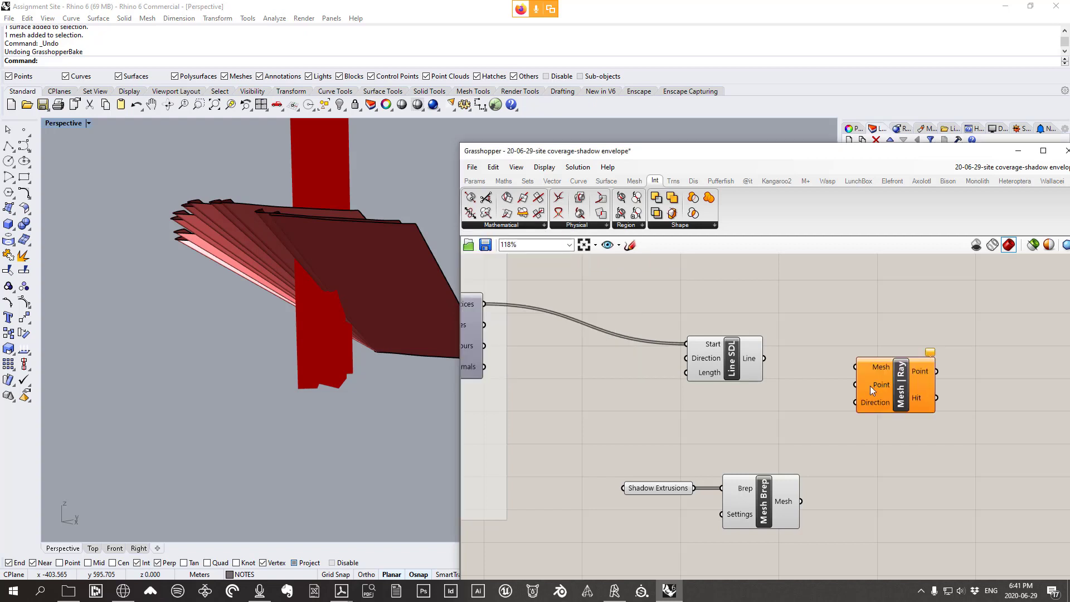
Reposition Line SDL and move Shadow Extrusions with Mesh Brep down-left
right_click_drag(808, 395, 944, 382)
left_click_drag(874, 365, 865, 383)
right_click_drag(867, 388, 817, 384)
right_click_drag(347, 342, 340, 364)
scroll(811, 392, "down", 2)
left_click_drag(796, 370, 796, 282)
left_click_drag(894, 542, 687, 423)
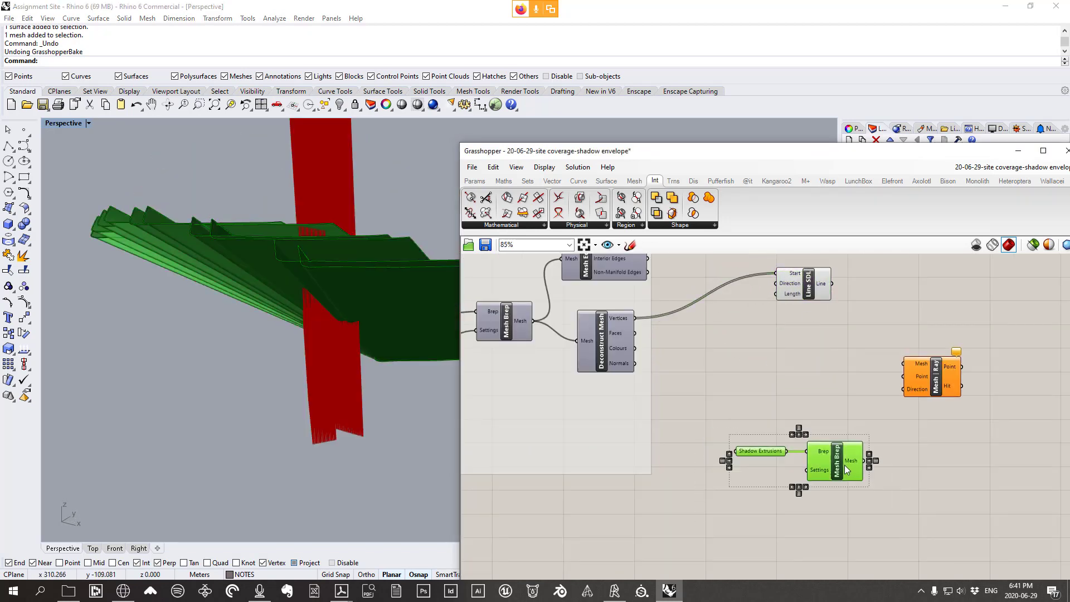
left_click_drag(845, 469, 812, 445)
left_click(798, 331)
left_click_drag(810, 289, 804, 293)
right_click_drag(322, 302, 339, 280)
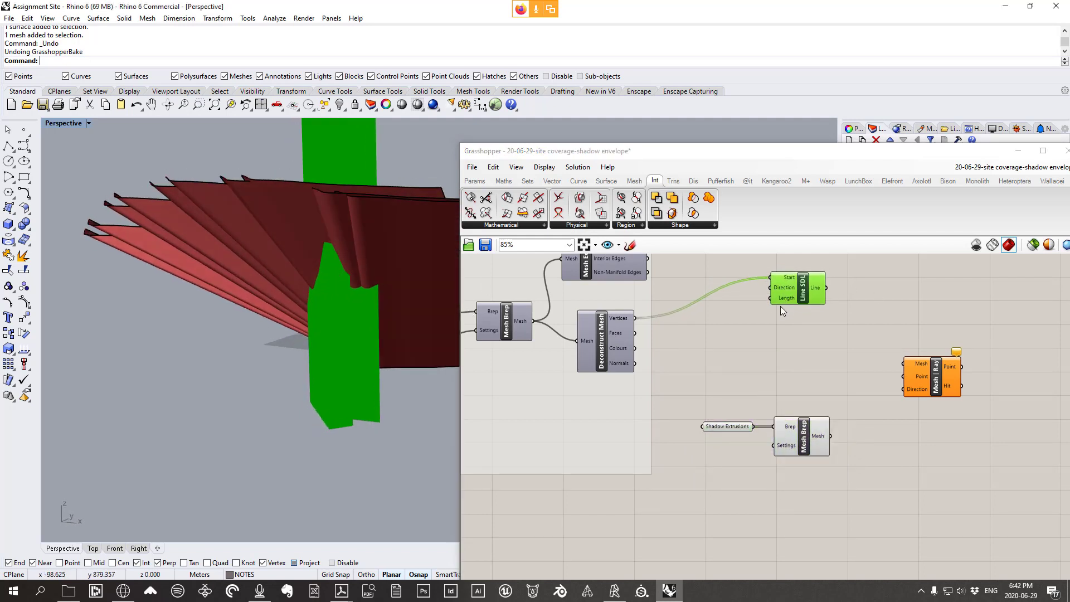
right_click_drag(780, 308, 750, 369)
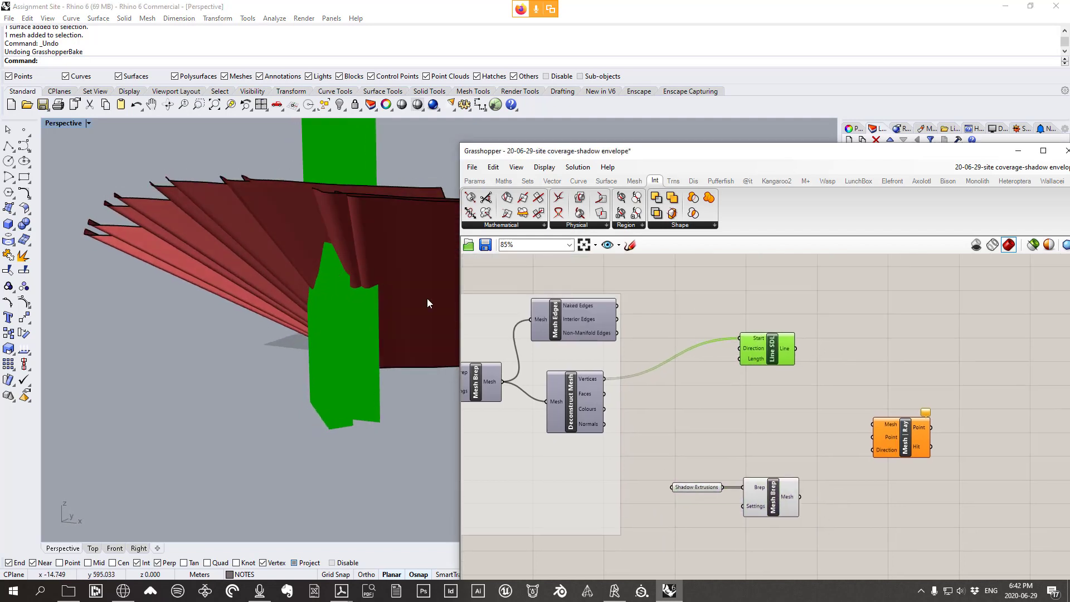
Turn off Line SDL's preview and shift Mesh | Ray up-left
right_click(774, 296)
left_click(804, 316)
left_click_drag(901, 444, 857, 430)
Rearrange Mesh Brep, Mesh | Ray and Line SDL into tidier positions
scroll(352, 412, "up", 2)
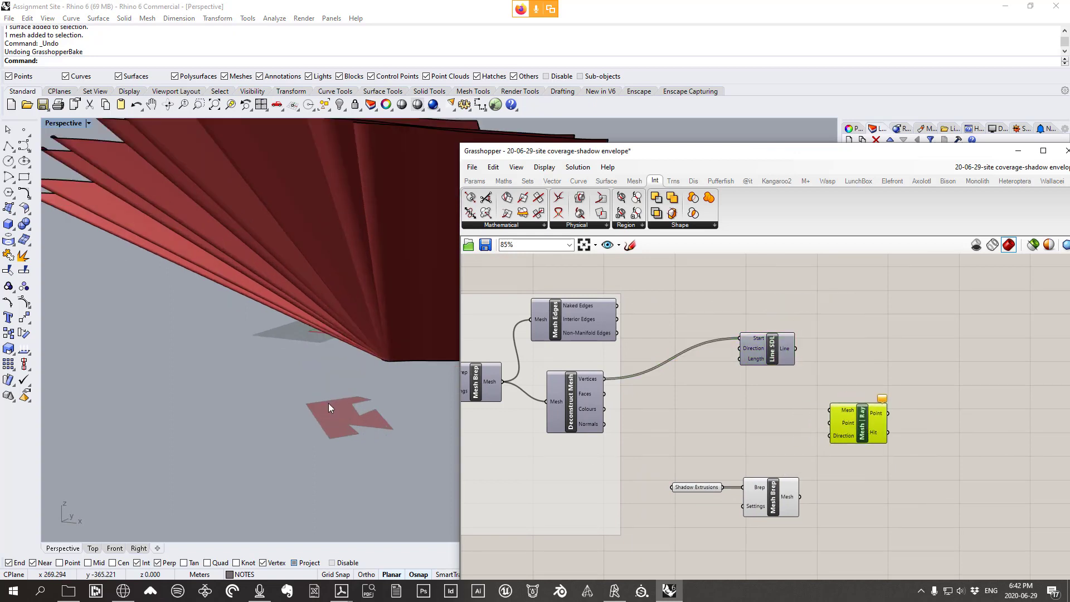
left_click(788, 504)
scroll(789, 509, "up", 1)
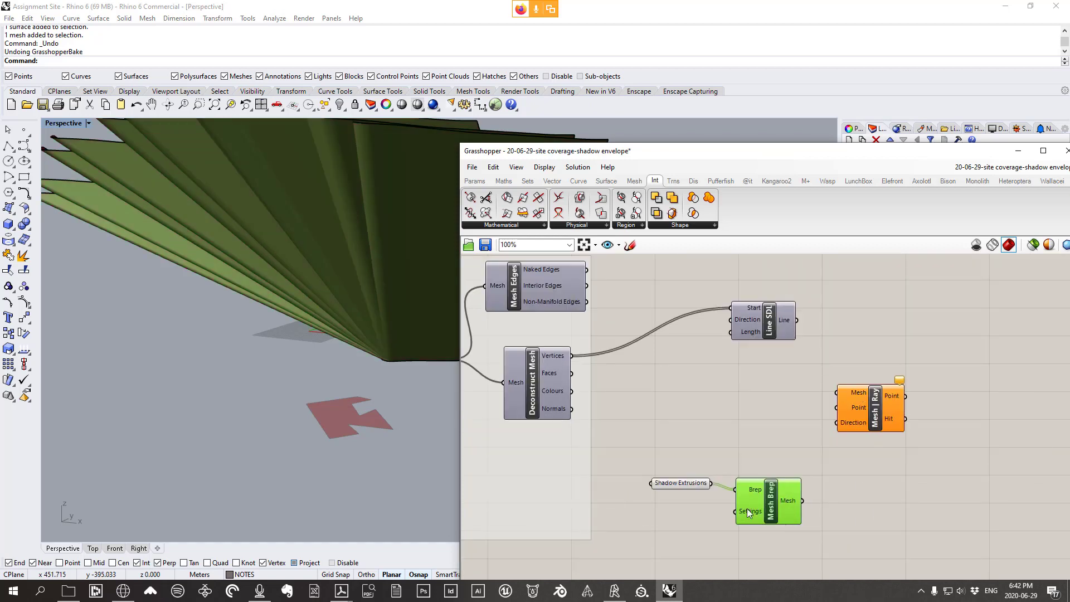
left_click_drag(747, 508, 748, 496)
right_click_drag(391, 433, 103, 249)
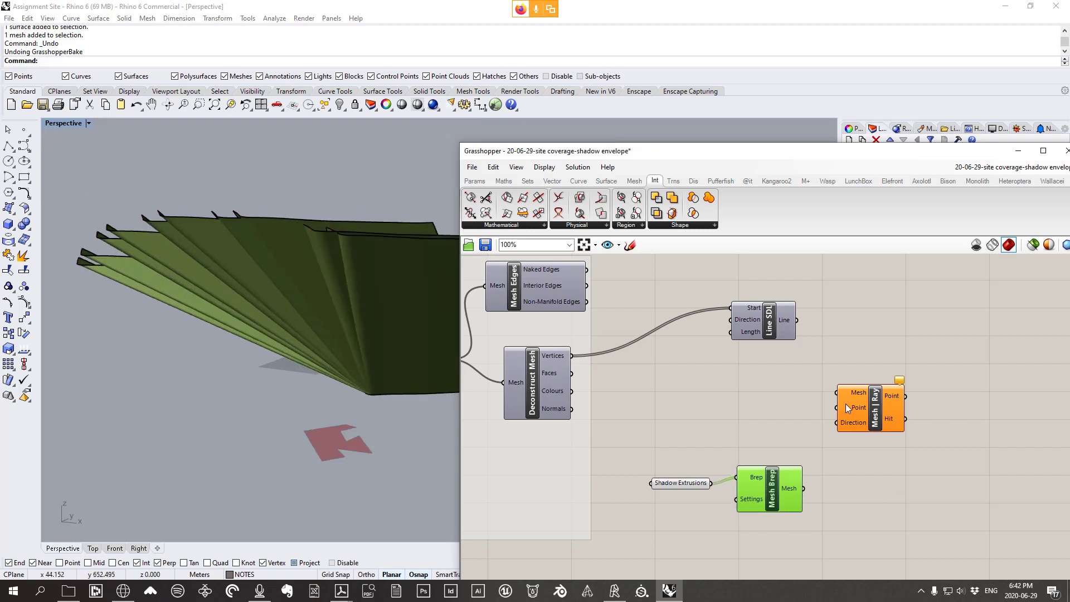
mouse_move(845, 404)
mouse_move(854, 423)
left_click_drag(757, 323, 742, 315)
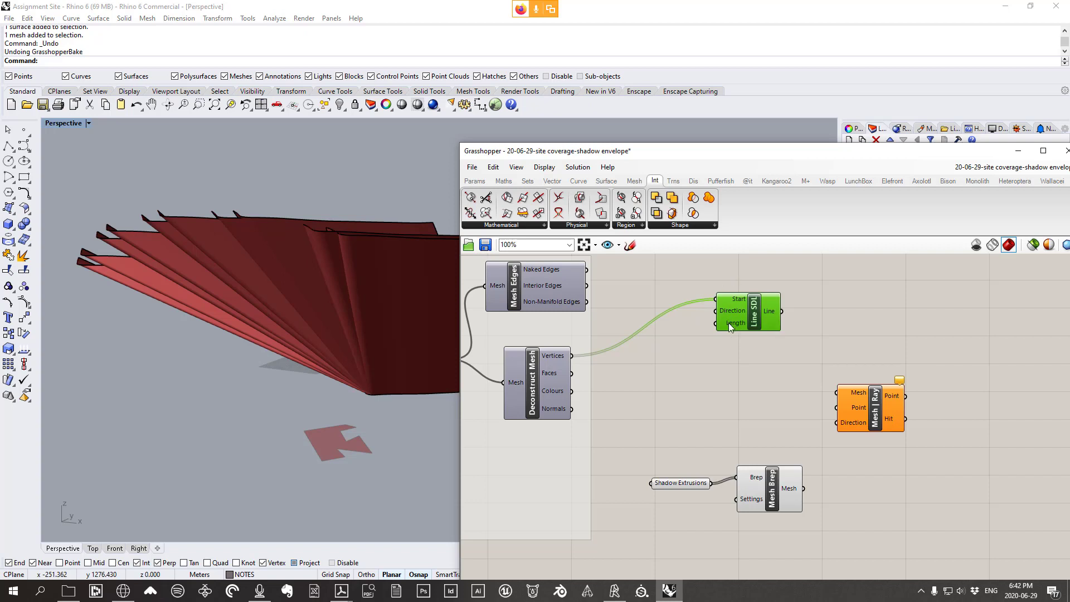
left_click_drag(890, 426, 881, 405)
left_click_drag(757, 329, 742, 301)
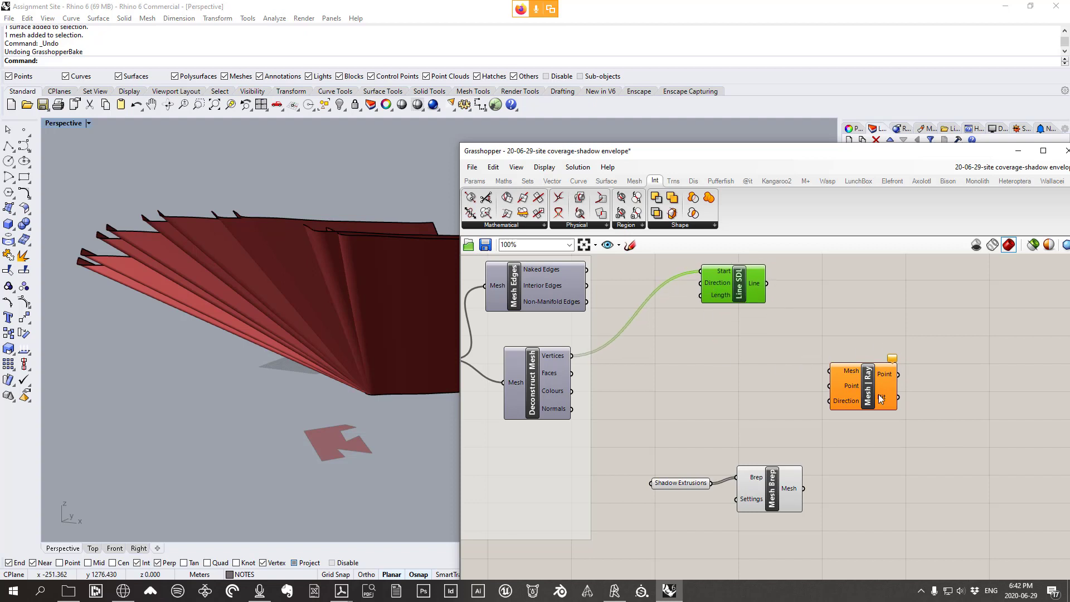
left_click_drag(732, 303, 739, 293)
Delete the Line SDL component and nudge Mesh Brep slightly up-left
mouse_move(757, 281)
key("Delete")
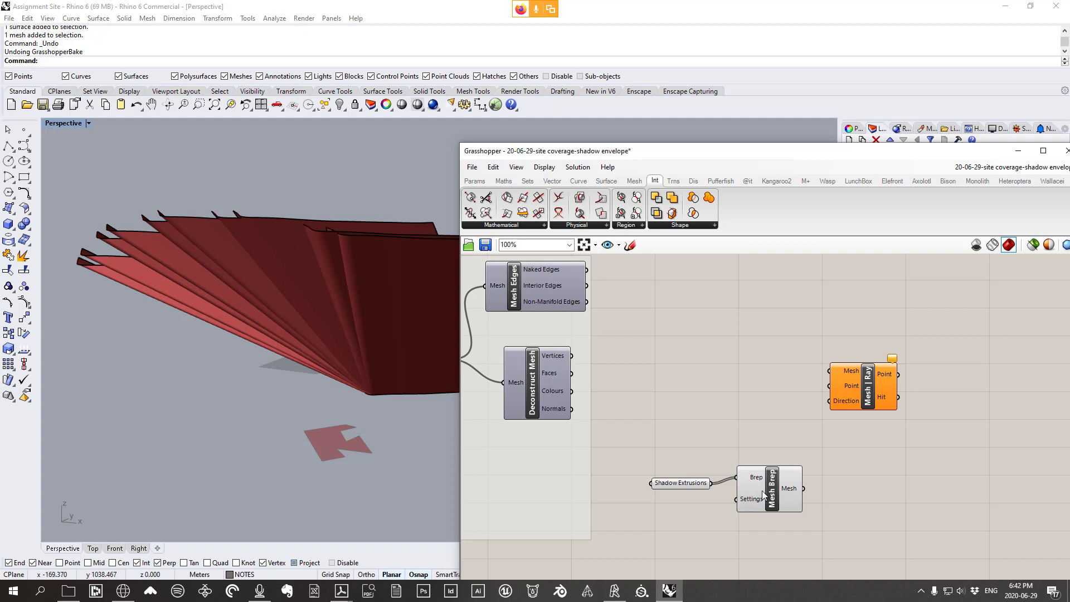
left_click_drag(784, 493, 777, 490)
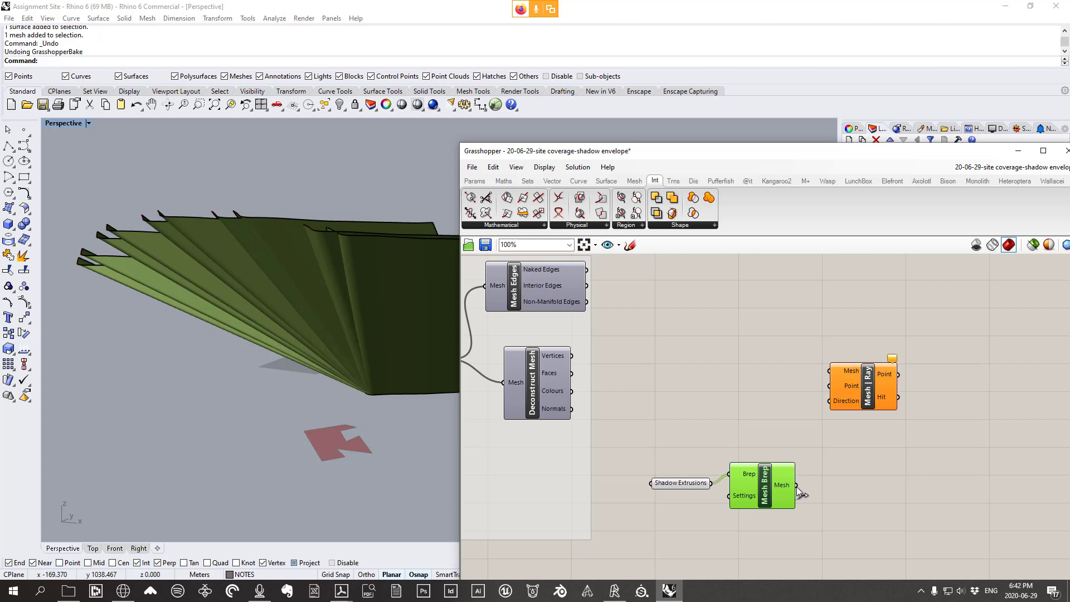
Wire Mesh Brep's mesh and Deconstruct Mesh's vertices into Mesh | Ray's Mesh and Point inputs
left_click_drag(796, 484, 853, 384)
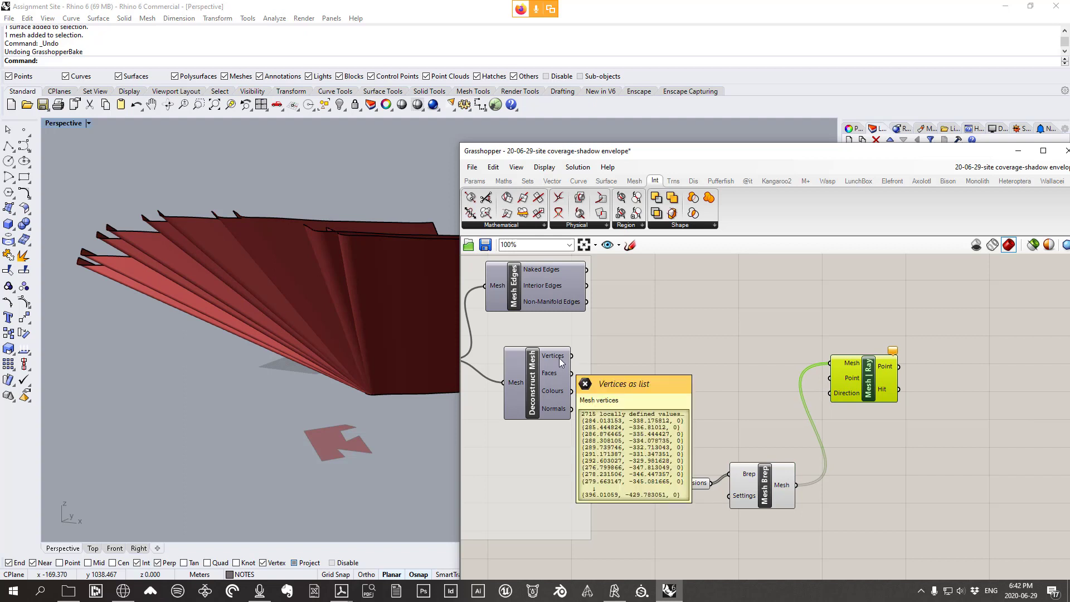
left_click_drag(571, 357, 838, 380)
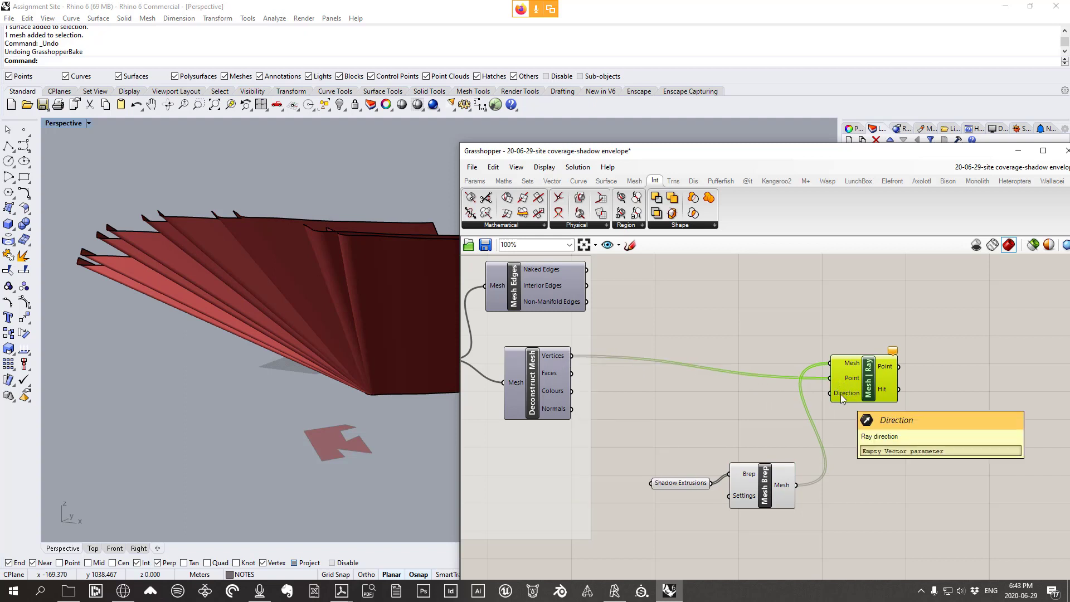
right_click_drag(396, 406, 297, 396)
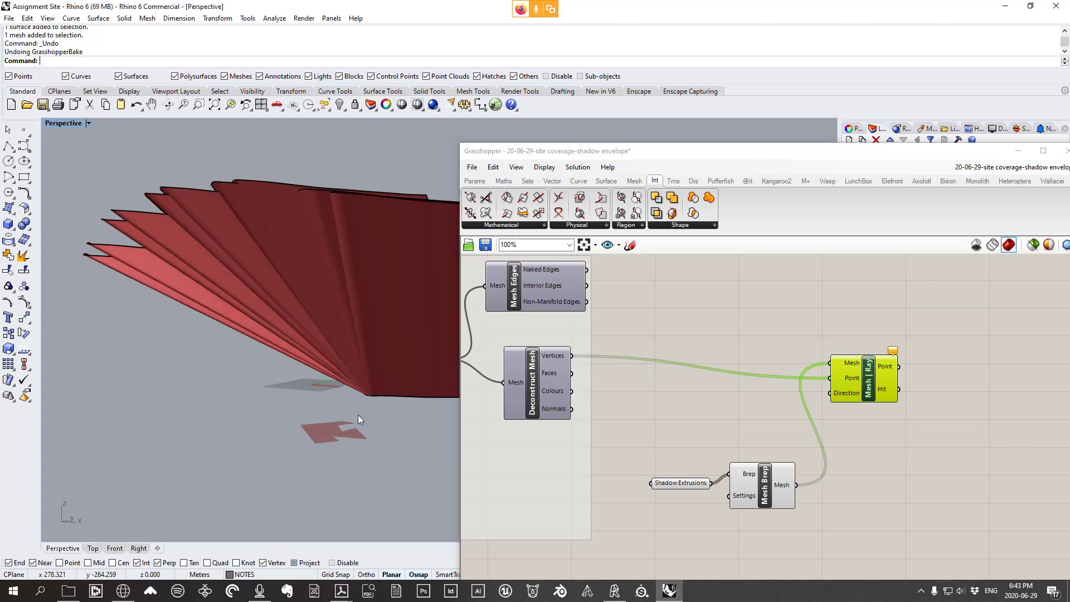
Place a Unit Z component and wire it into Mesh | Ray's Direction, yielding 2715 hit values
right_click_drag(436, 255, 179, 394)
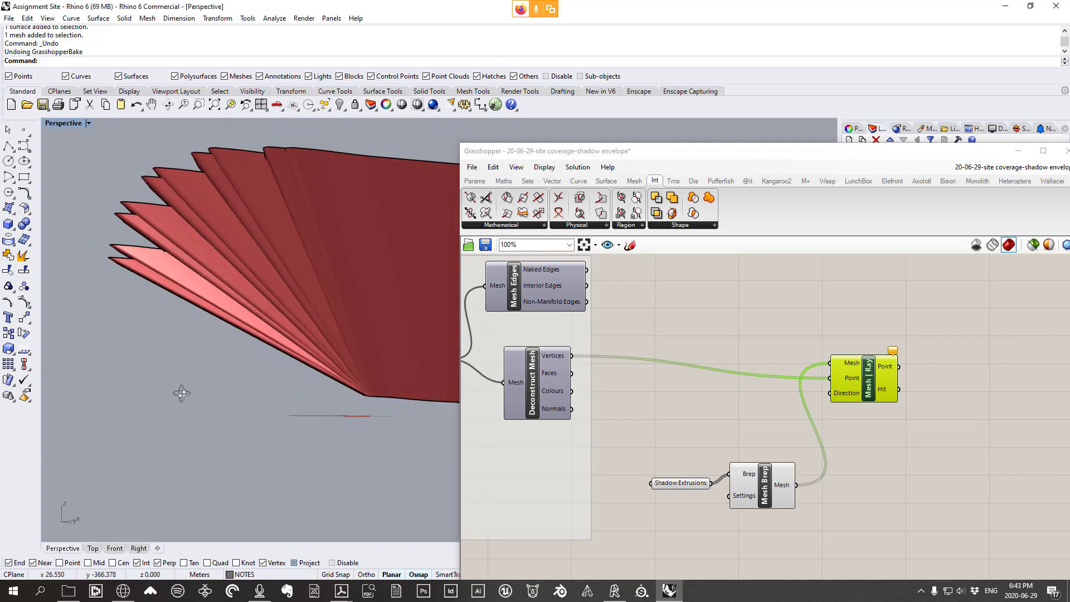
left_click(547, 182)
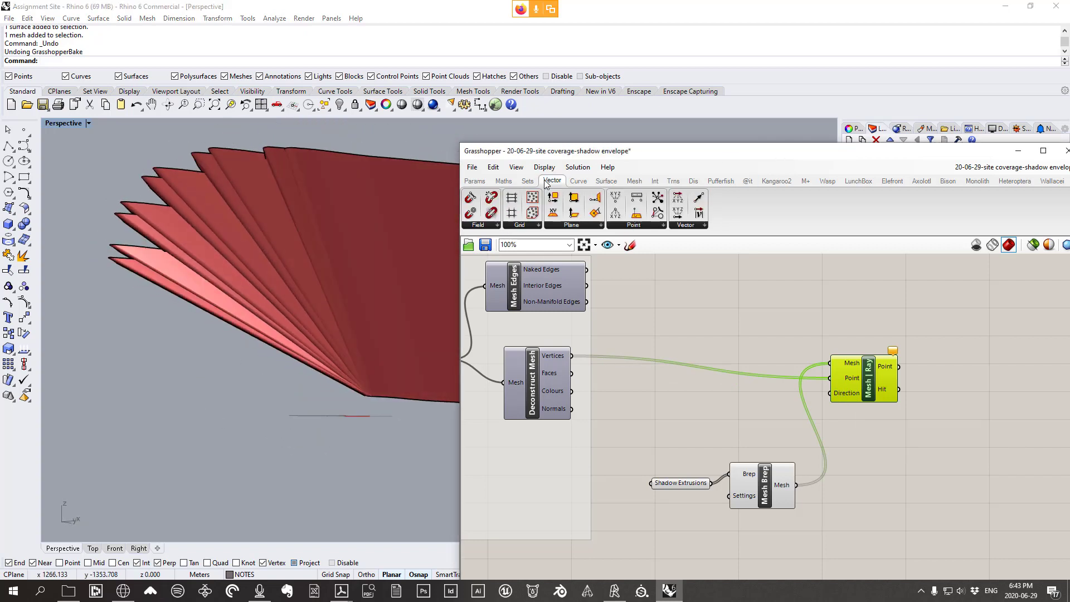
left_click(687, 224)
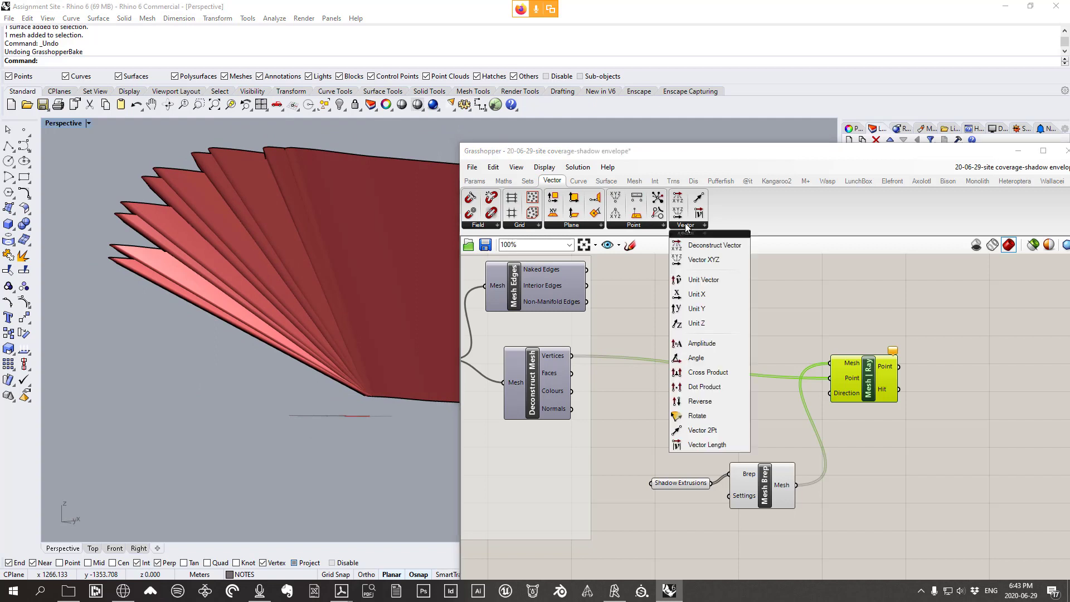
left_click(696, 323)
left_click(734, 395)
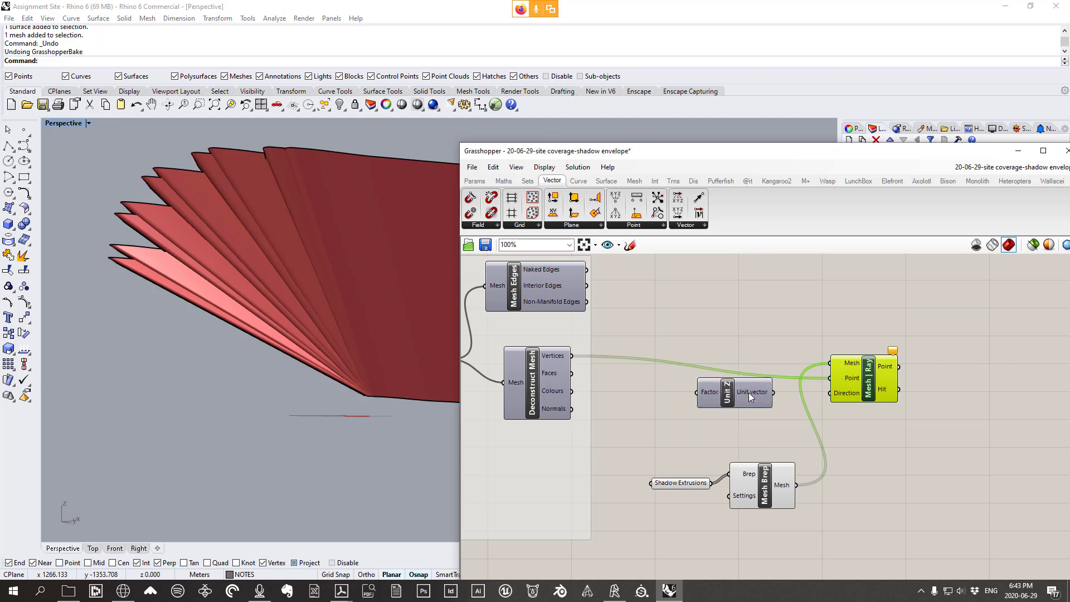
left_click_drag(786, 392, 859, 376)
scroll(339, 360, "up", 10)
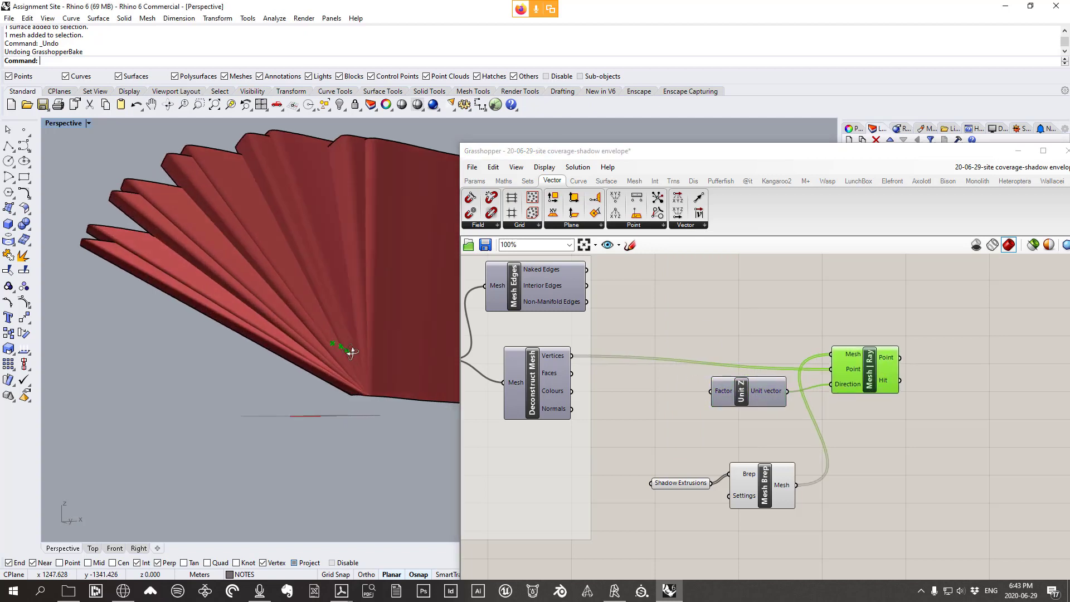
scroll(380, 353, "down", 8)
right_click_drag(380, 354, 339, 359)
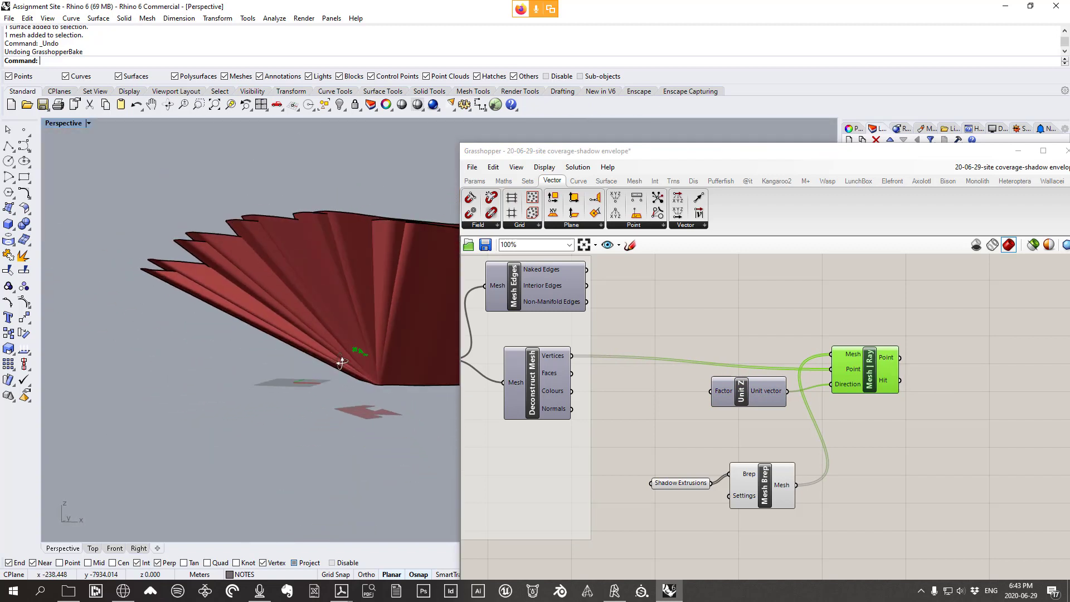
scroll(373, 346, "up", 5)
left_click_drag(875, 388, 865, 374)
Disable a box-selected group of components
mouse_move(882, 347)
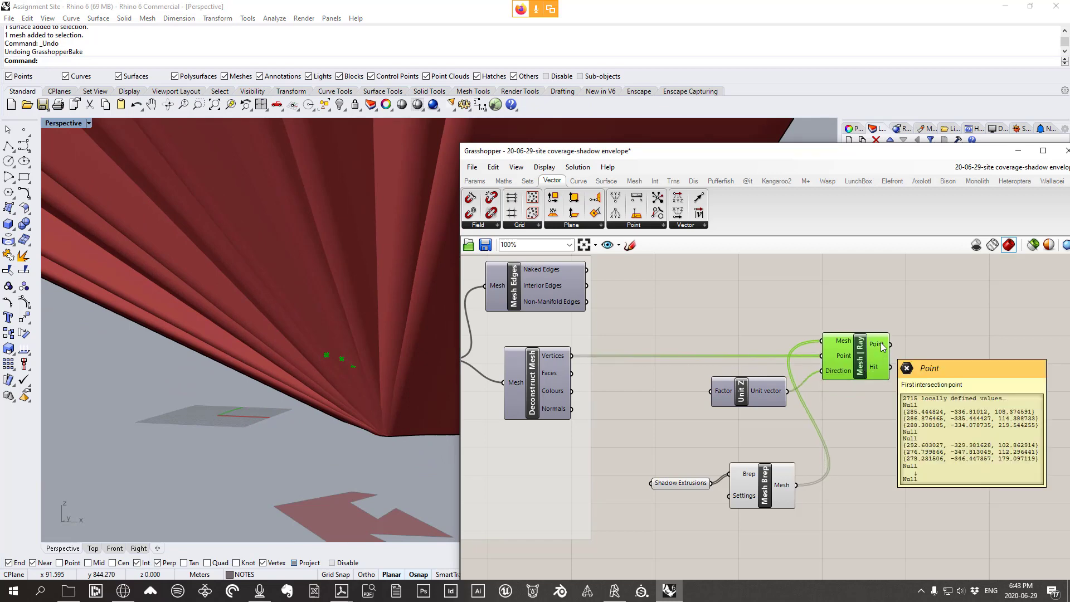
scroll(882, 347, "down", 5)
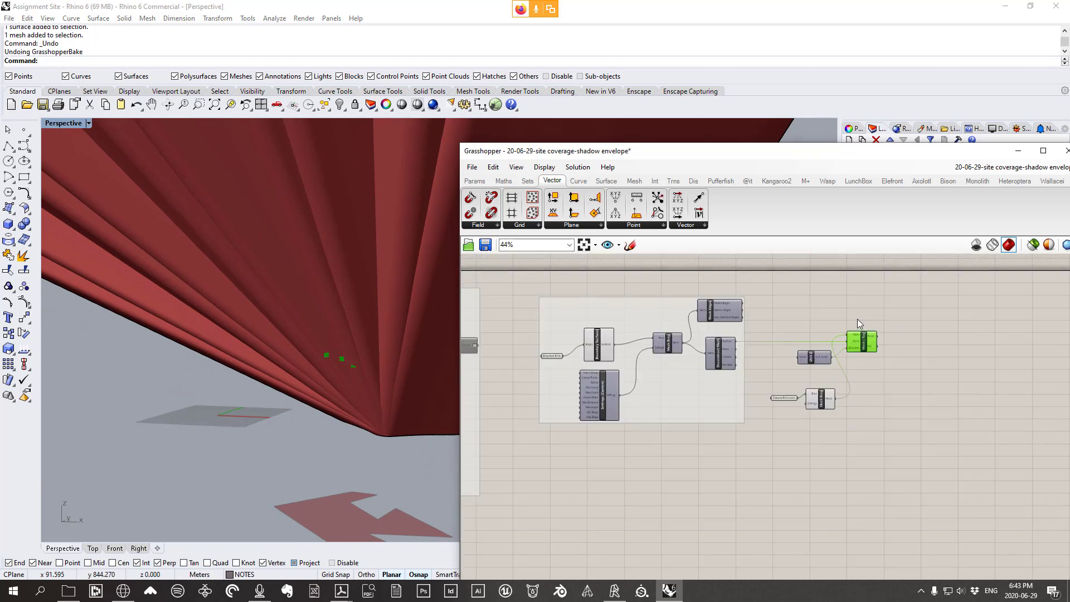
scroll(765, 348, "up", 8)
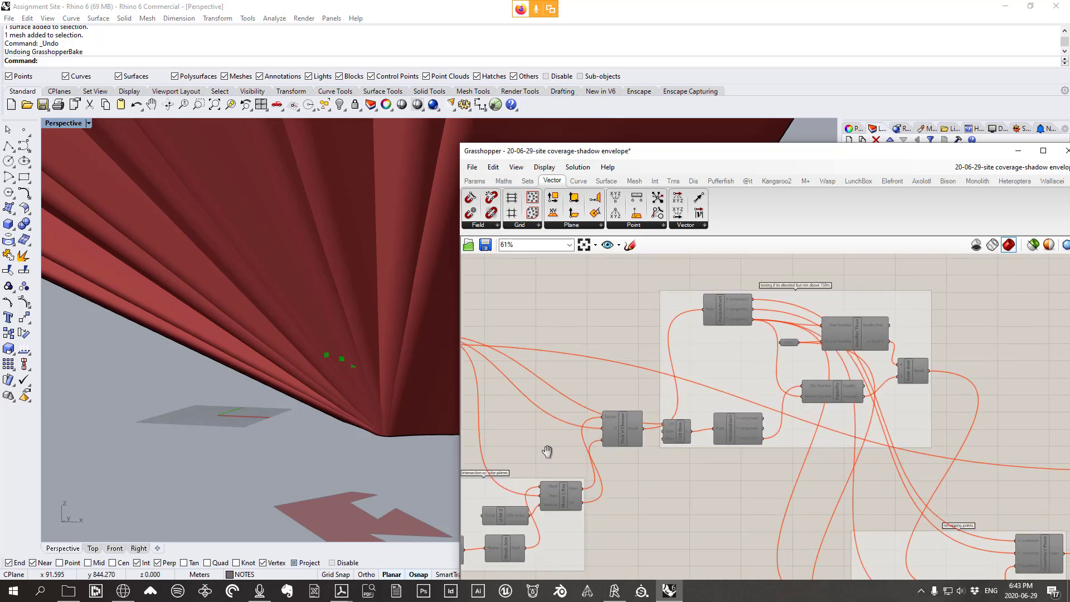
scroll(772, 386, "down", 4)
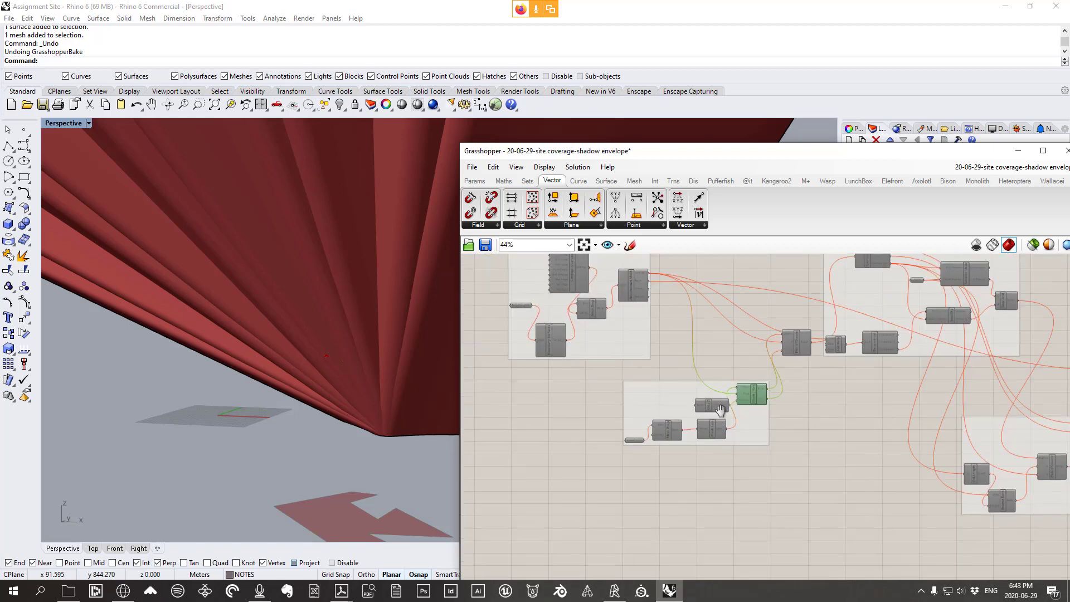
scroll(707, 424, "up", 2)
scroll(779, 409, "down", 3)
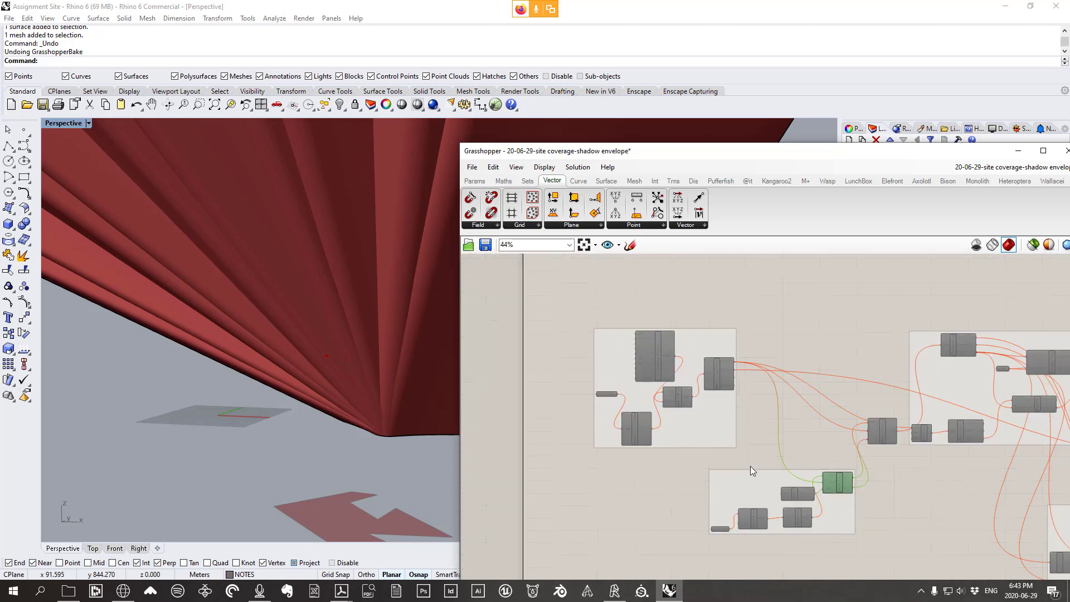
left_click_drag(750, 466, 624, 299)
right_click(624, 299)
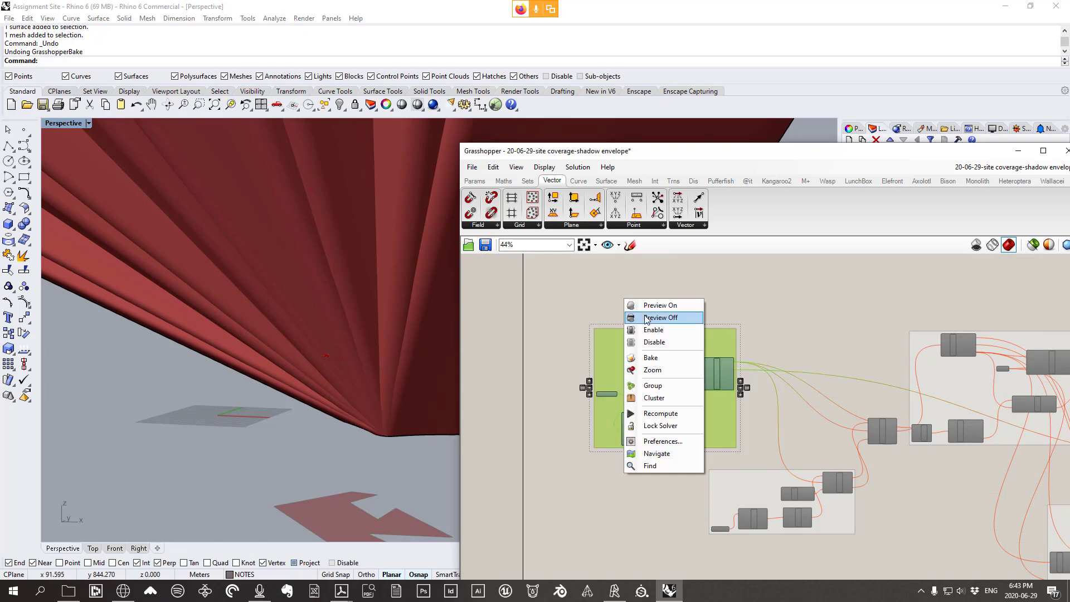
left_click(658, 342)
Re-enable the 'intersection w/ solar planes' group so Mesh | Ray lists points again
scroll(757, 350, "up", 4)
scroll(722, 305, "down", 5)
right_click_drag(817, 460, 768, 379)
scroll(768, 379, "up", 3)
left_click_drag(819, 503, 553, 325)
right_click(768, 283)
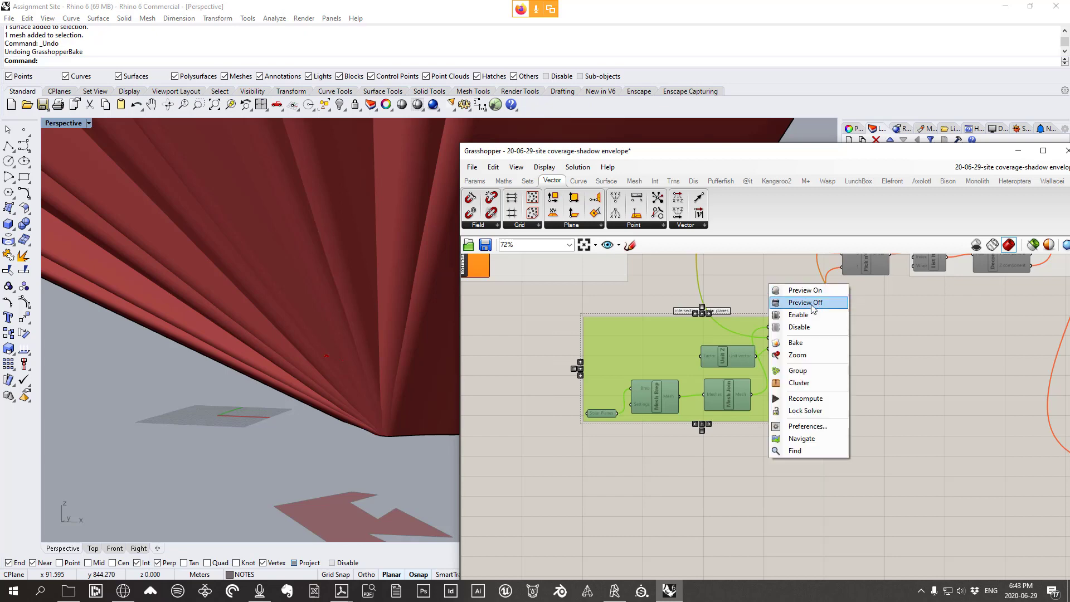
left_click(806, 316)
scroll(807, 326, "up", 3)
mouse_move(807, 325)
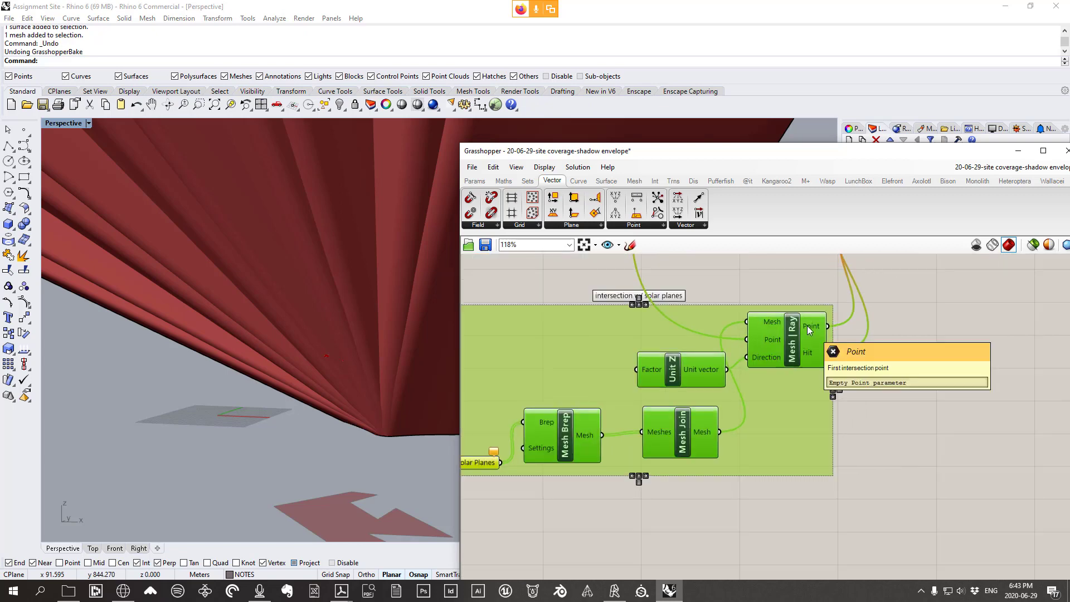
scroll(434, 346, "down", 5)
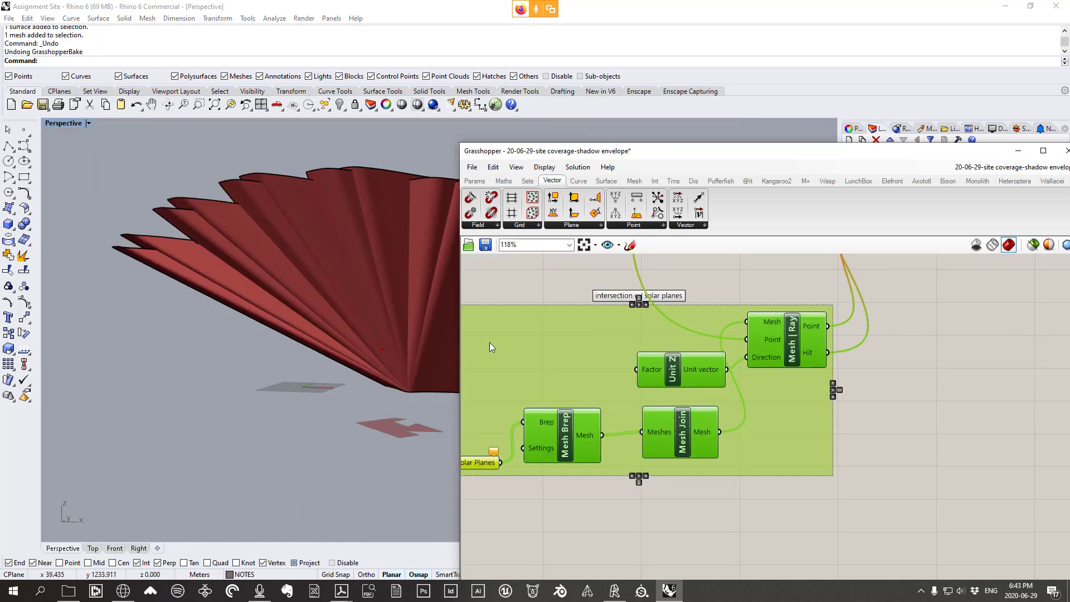
Pan across the definition past Pick'n'Choose and List Item, and move Mesh | Ray right
right_click_drag(742, 306, 722, 476)
scroll(693, 426, "down", 5)
scroll(619, 361, "up", 4)
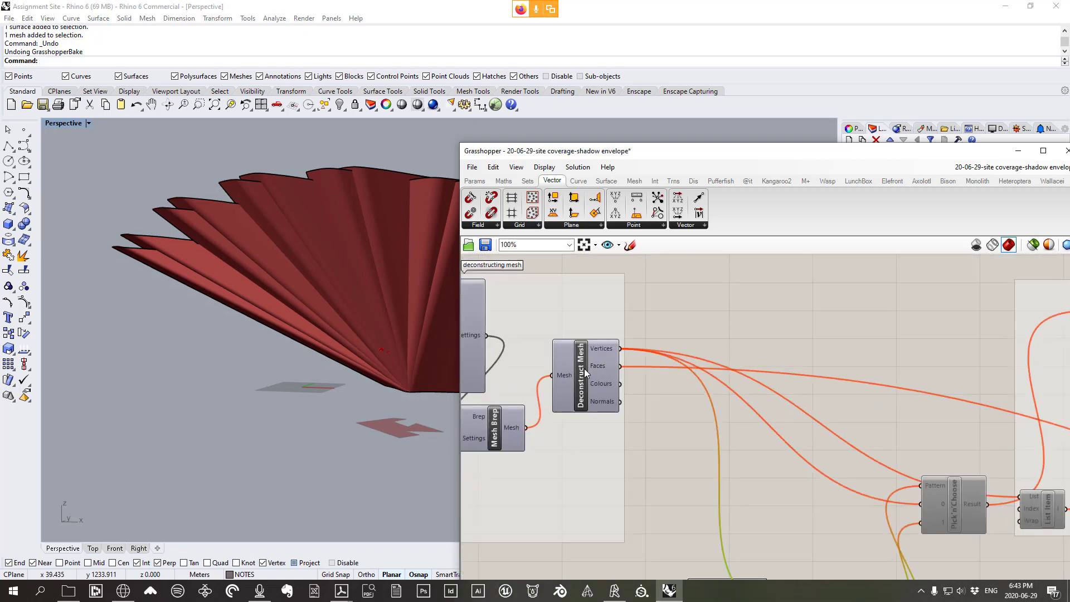
scroll(667, 398, "down", 6)
right_click_drag(787, 382, 559, 571)
right_click_drag(837, 312, 657, 486)
scroll(829, 335, "up", 6)
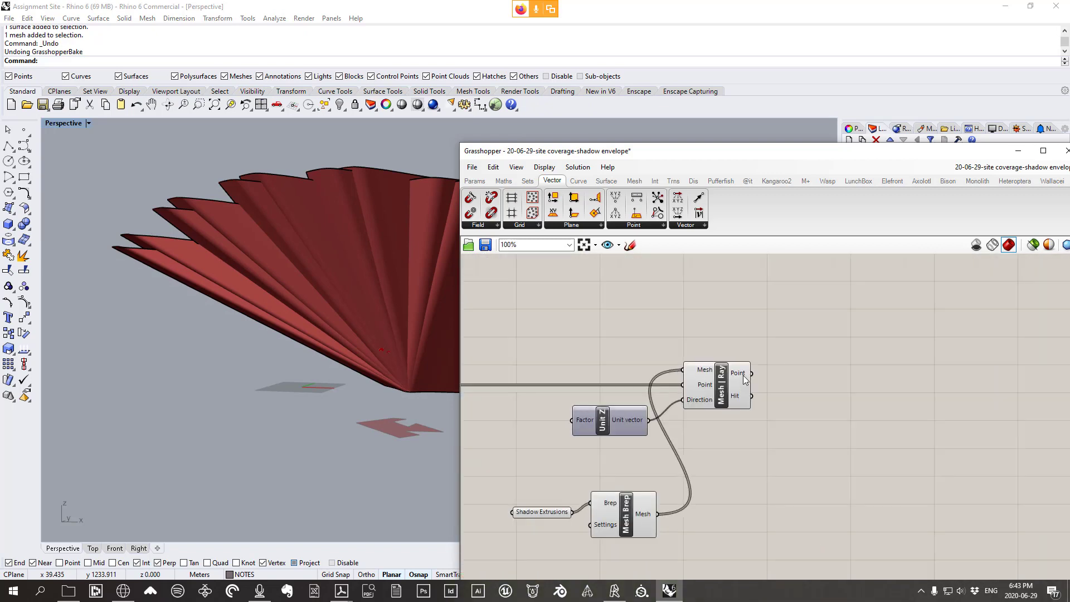
scroll(743, 374, "up", 2)
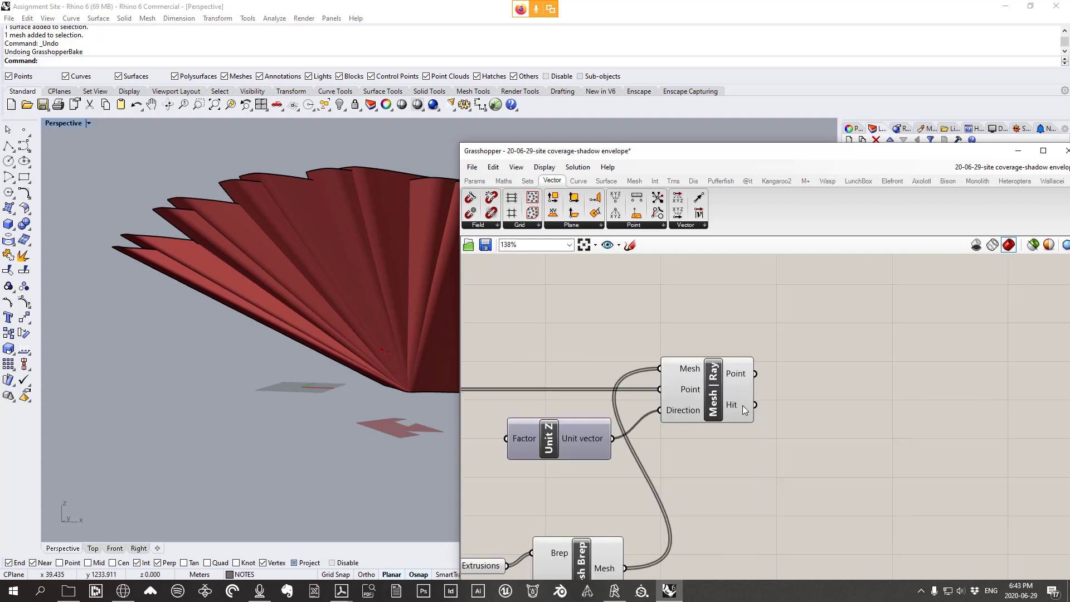
mouse_move(743, 405)
left_click_drag(704, 392, 755, 388)
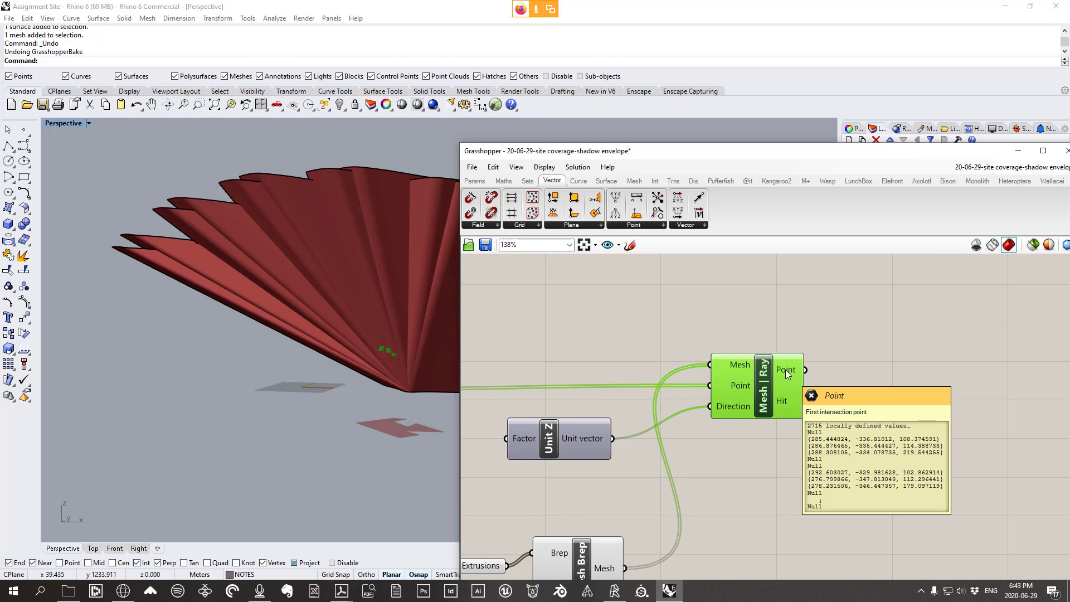
Orbit the model to inspect the green hit points on the red fins
right_click_drag(390, 341, 379, 403)
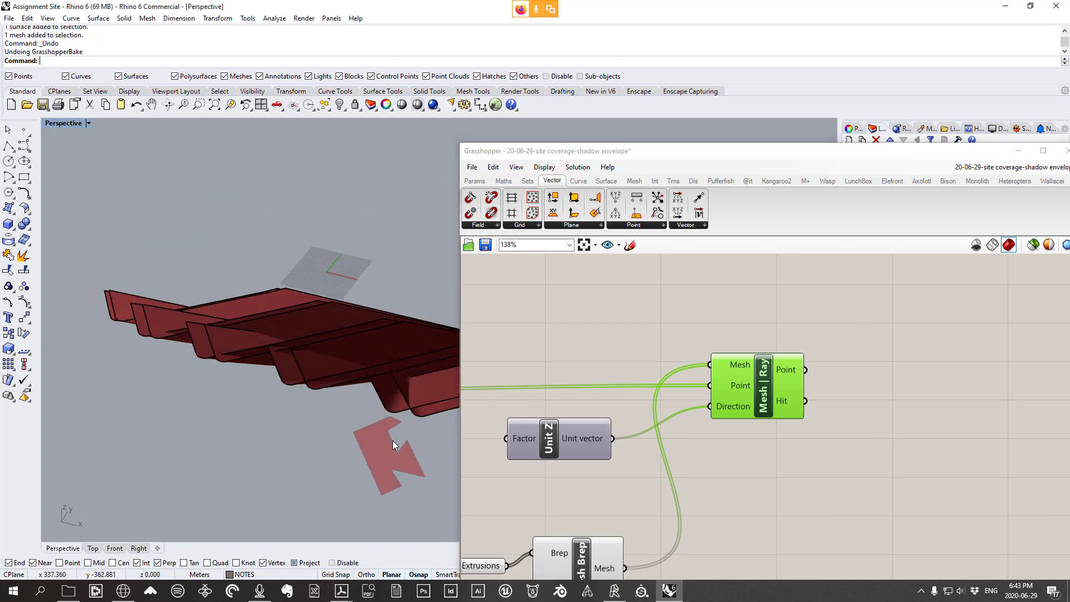
right_click_drag(393, 440, 386, 466)
right_click_drag(434, 372, 297, 412)
scroll(723, 379, "down", 6)
right_click_drag(567, 404, 587, 388)
scroll(588, 388, "up", 5)
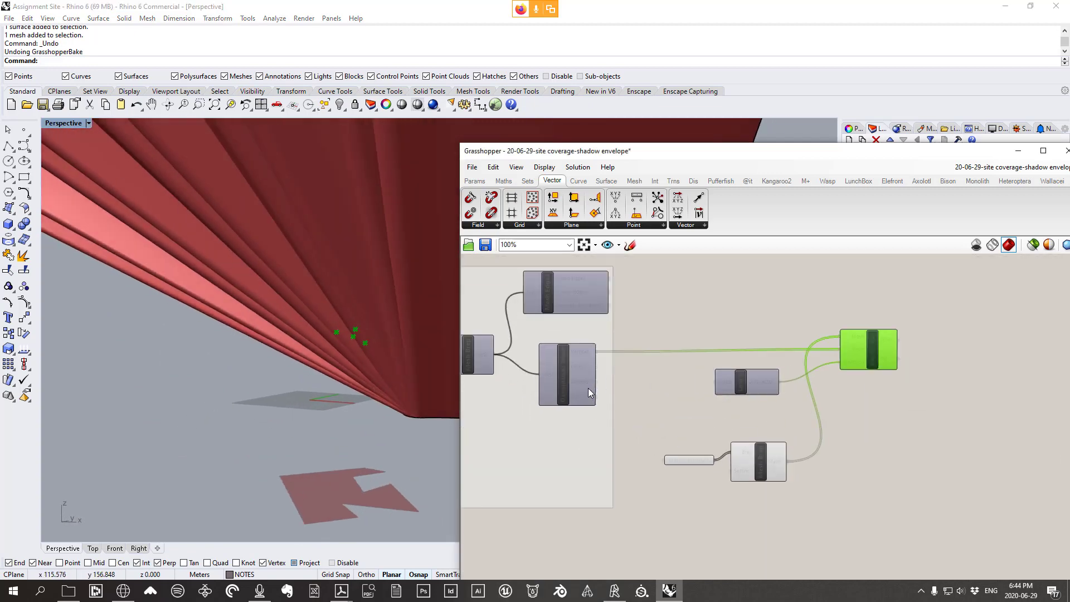
right_click(557, 379)
left_click(583, 401)
right_click_drag(371, 421, 374, 123)
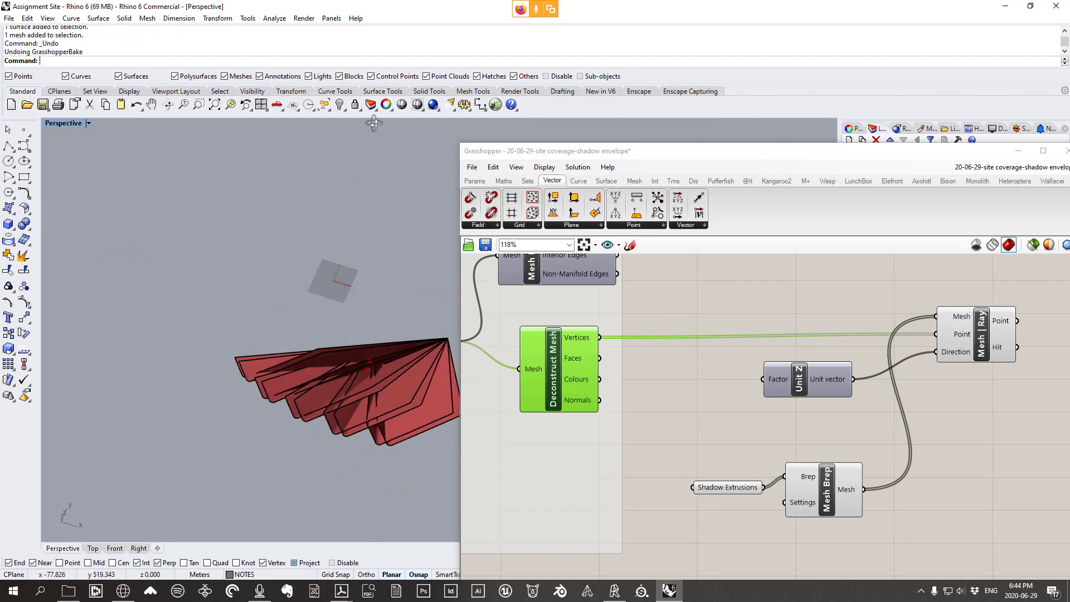
double_click(68, 122)
double_click(58, 122)
right_click_drag(499, 259, 460, 269)
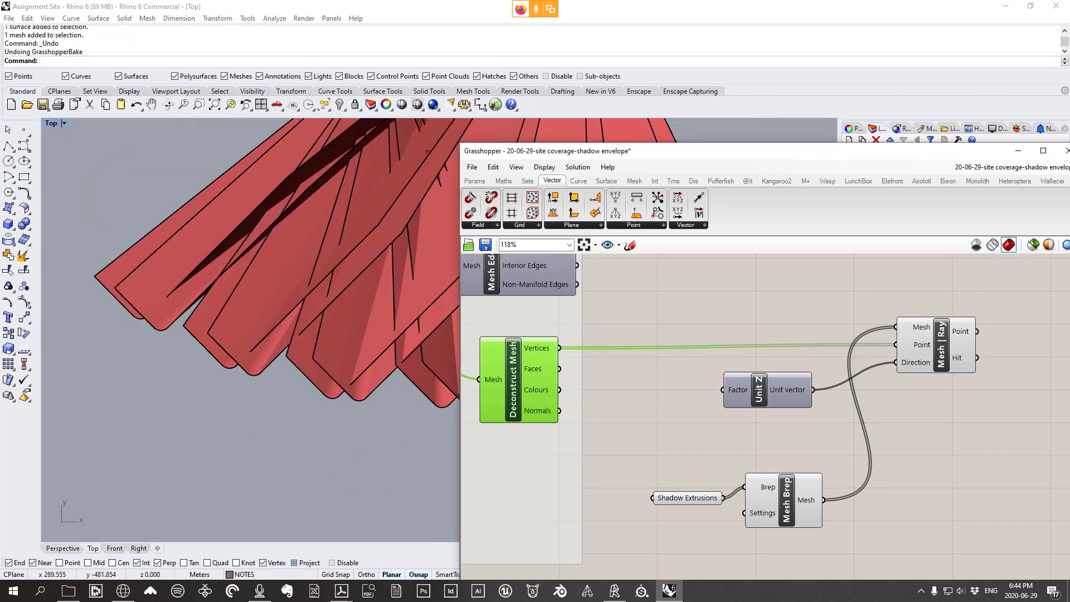
left_click_drag(794, 503, 801, 489)
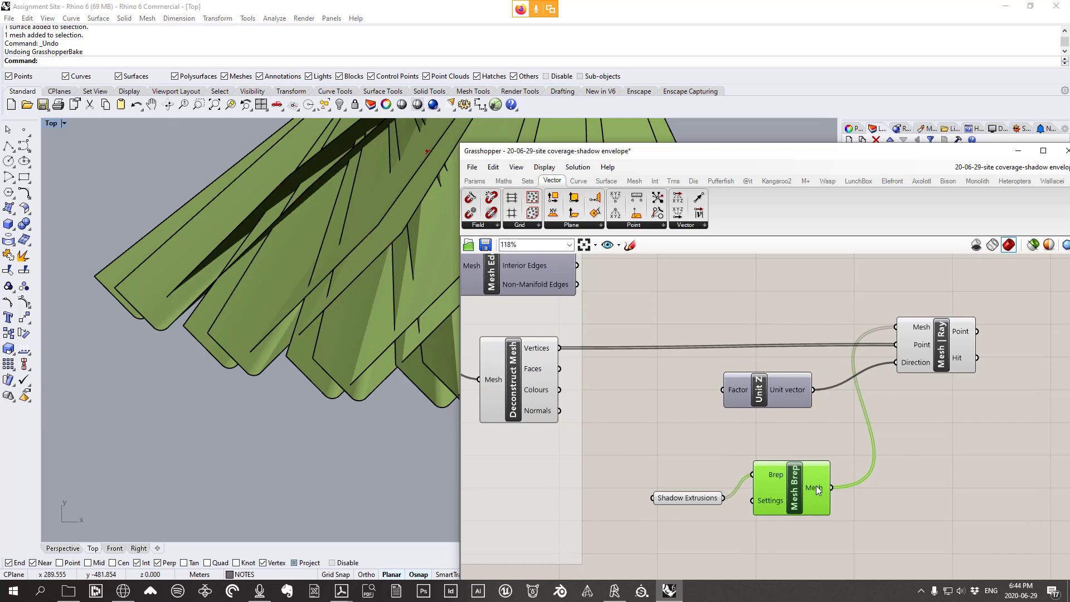
mouse_move(816, 486)
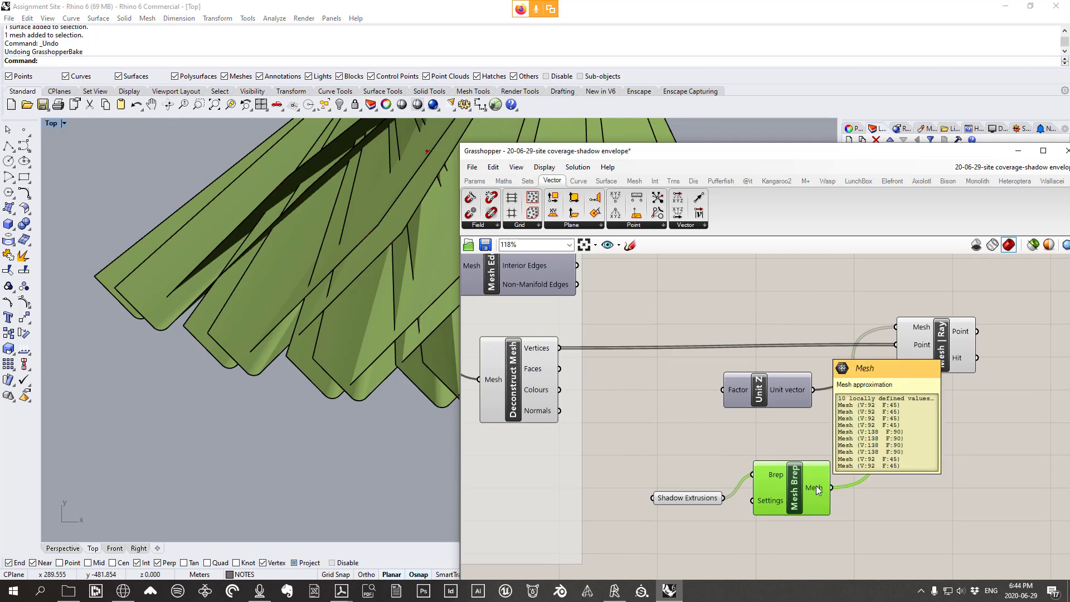
left_click(941, 345)
scroll(840, 378, "down", 8)
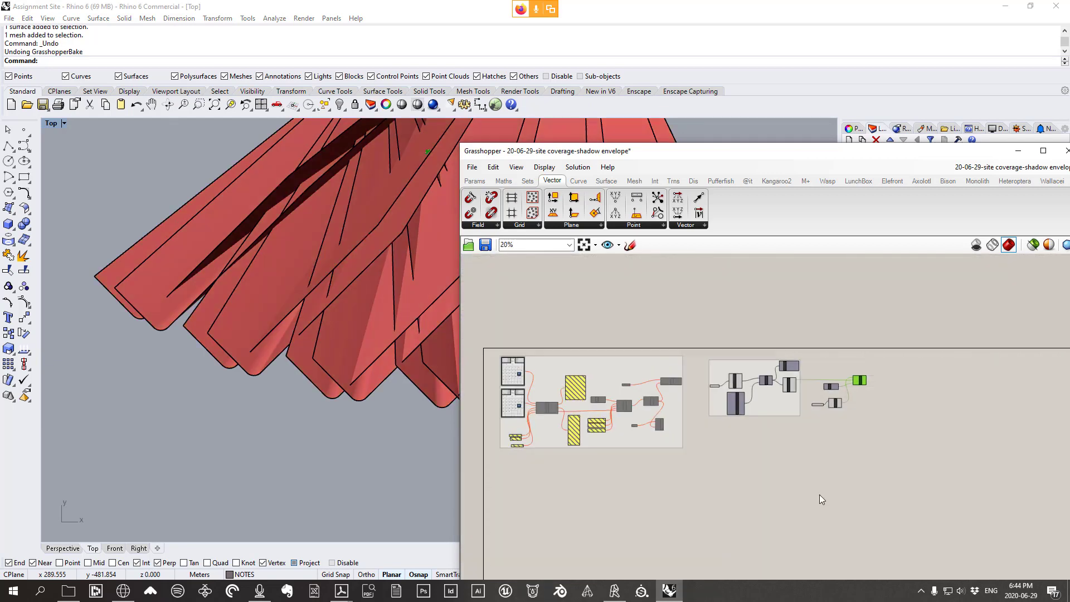
scroll(625, 504, "up", 8)
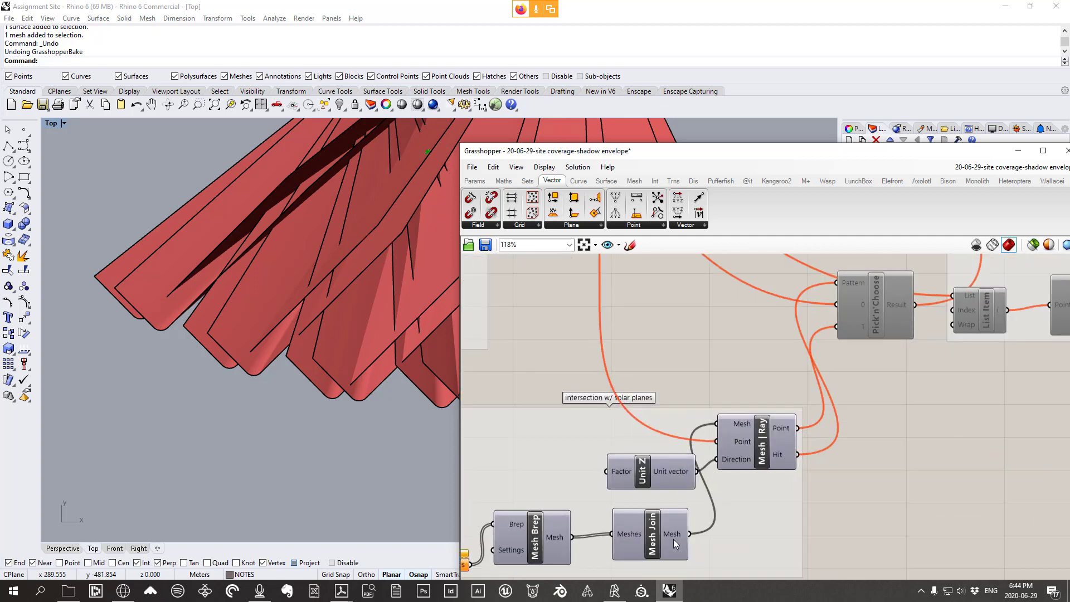
scroll(669, 532, "down", 3)
scroll(829, 258, "up", 5)
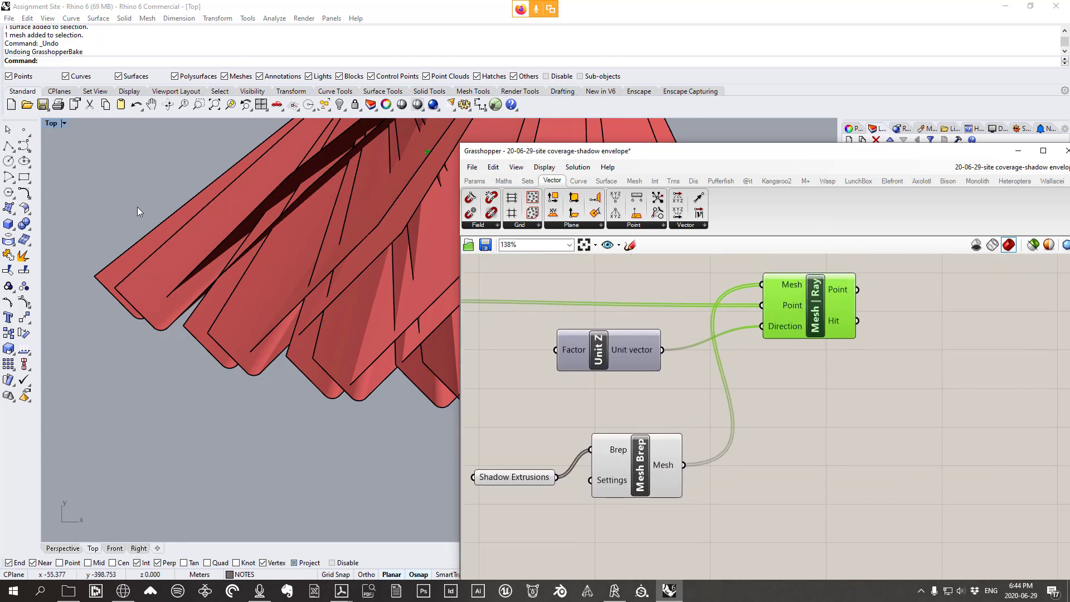
double_click(51, 123)
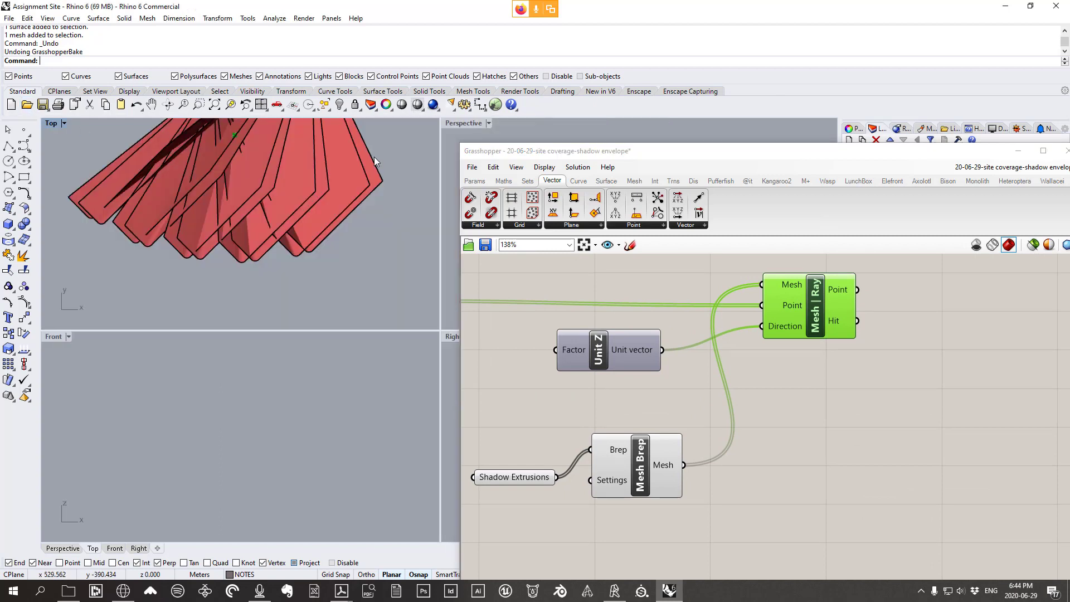
double_click(462, 123)
right_click_drag(242, 423, 387, 391)
left_click_drag(817, 335, 843, 327)
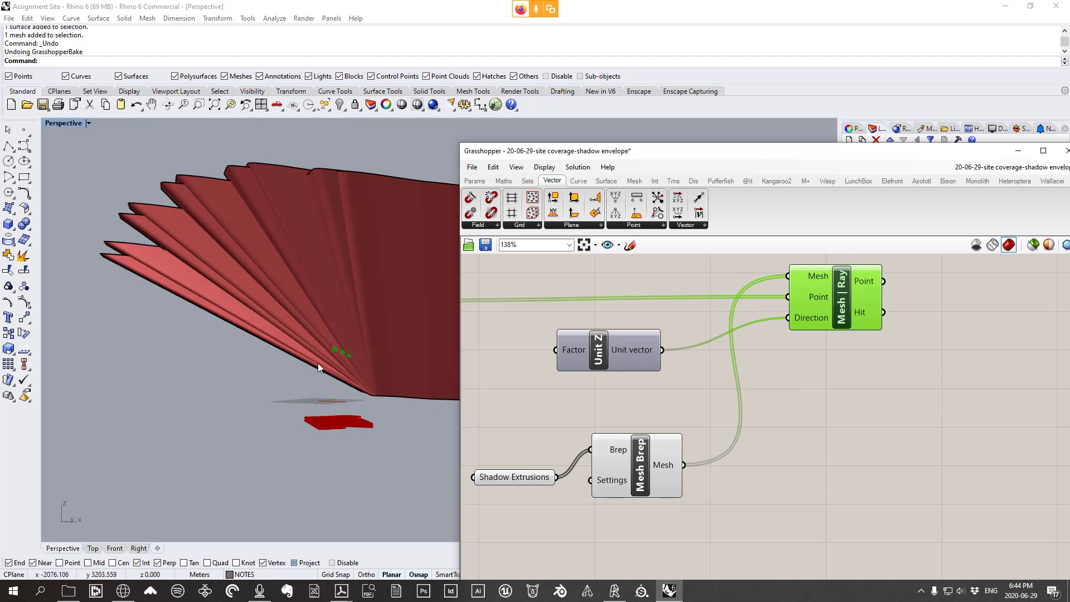
right_click_drag(318, 363, 372, 372)
scroll(380, 363, "up", 5)
left_click(360, 349)
left_click(384, 347)
scroll(375, 357, "down", 4)
scroll(357, 364, "up", 4)
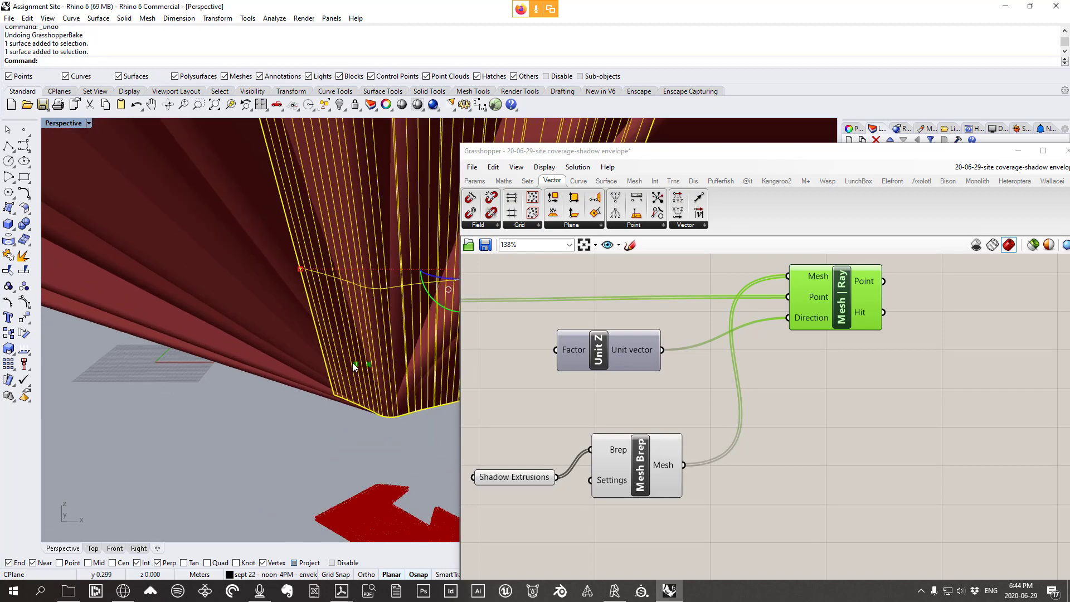
scroll(373, 364, "up", 3)
scroll(358, 341, "down", 9)
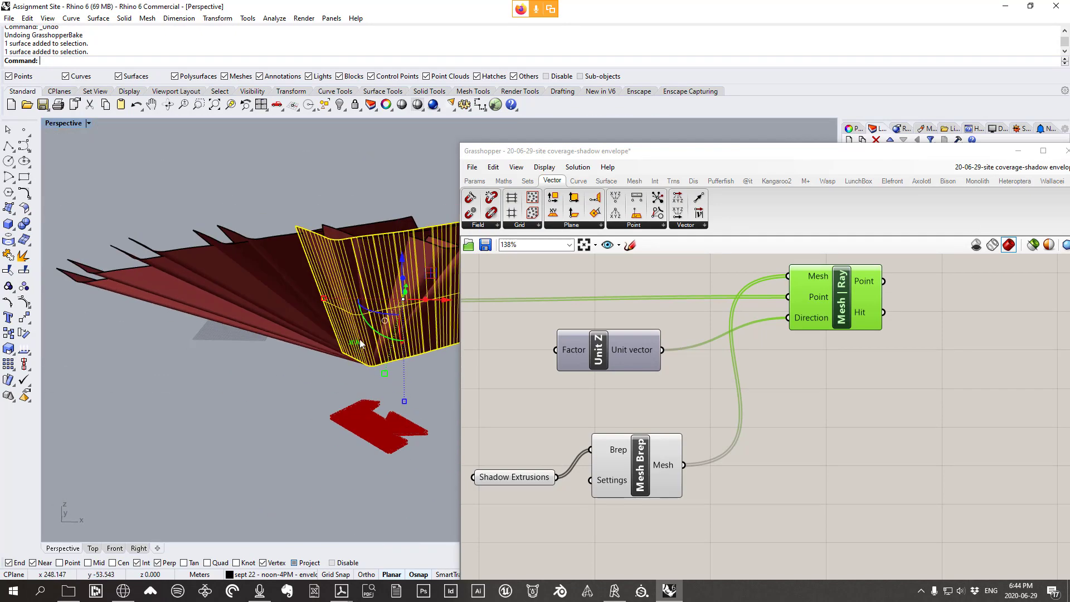
right_click_drag(360, 339, 351, 368)
scroll(350, 355, "up", 2)
scroll(350, 358, "up", 5)
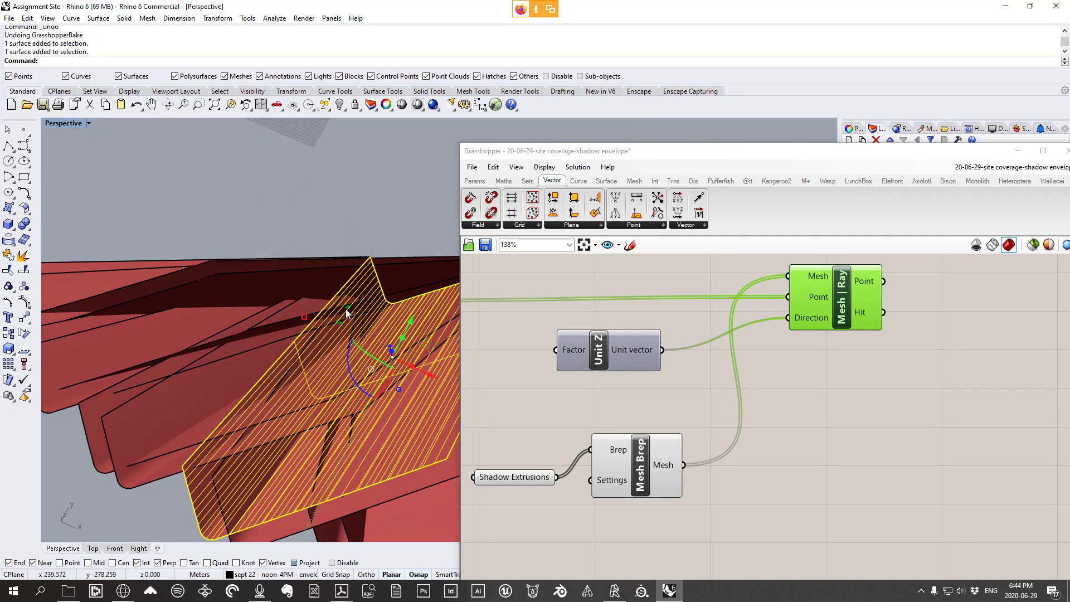
left_click(289, 320)
right_click_drag(289, 321, 318, 338)
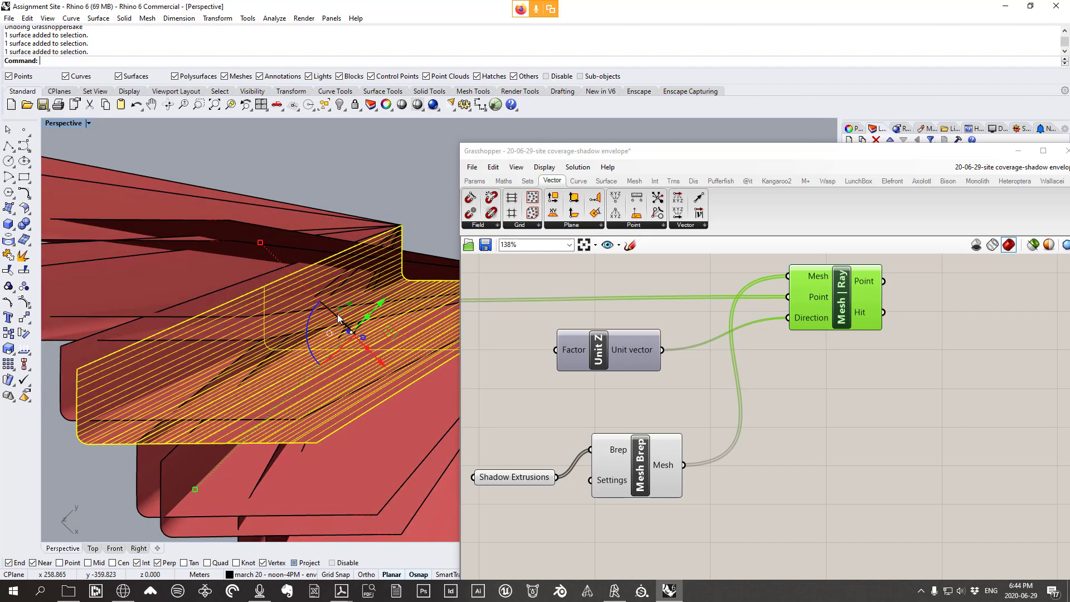
scroll(360, 305, "up", 7)
left_click(360, 307)
scroll(360, 307, "down", 10)
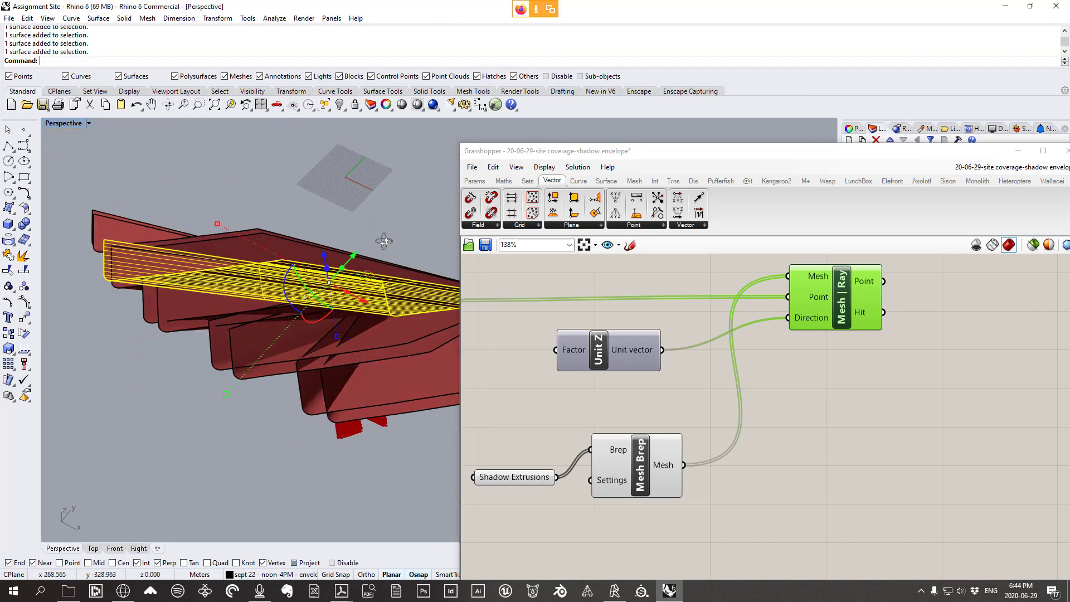
key("Return")
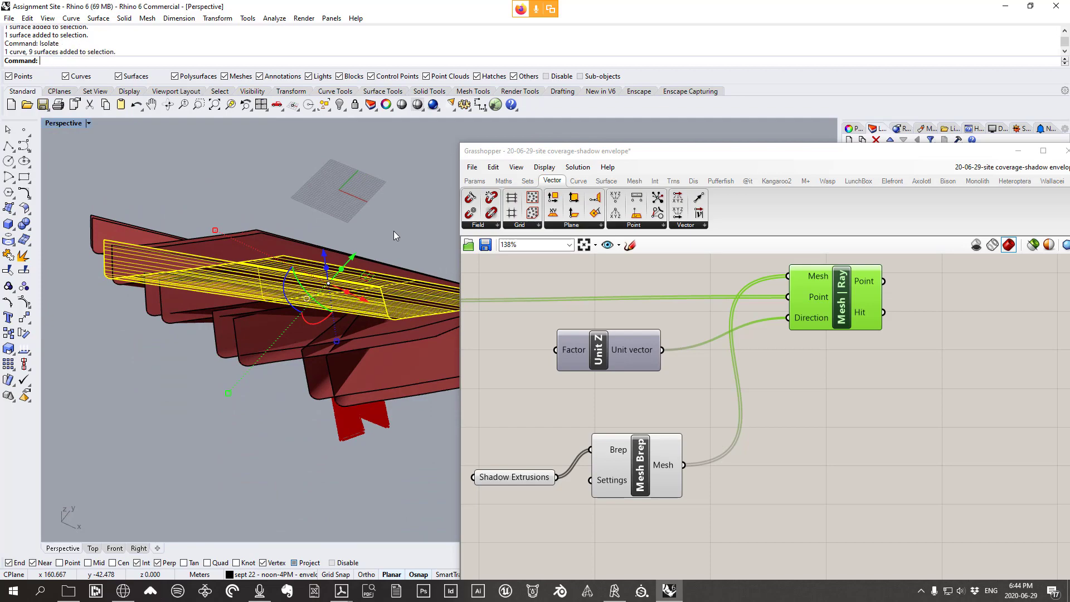
right_click_drag(356, 280, 416, 226)
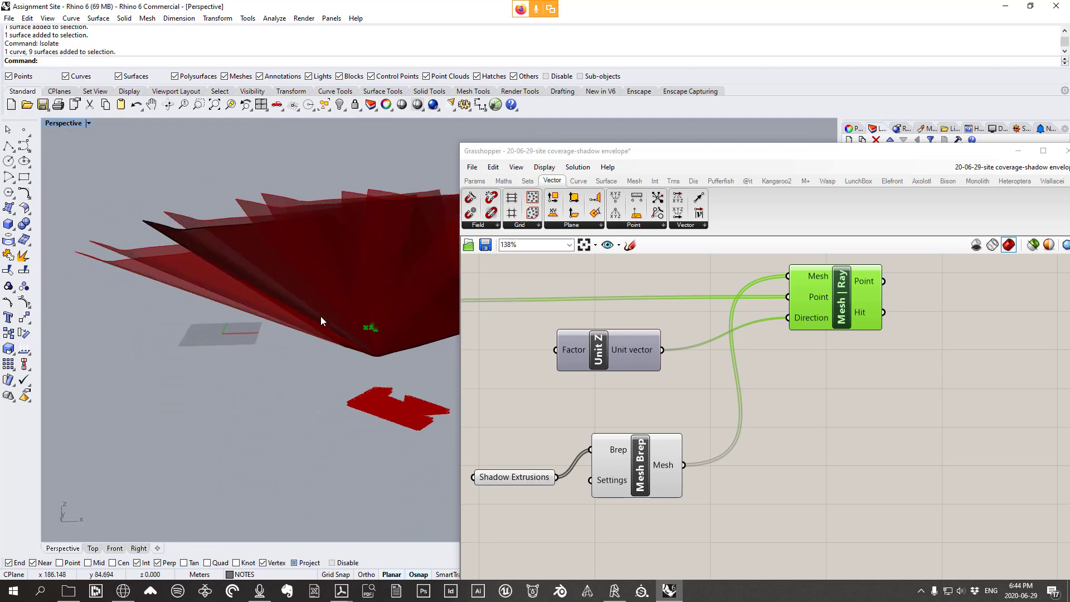
left_click(320, 316)
scroll(320, 316, "up", 8)
right_click_drag(421, 344, 413, 394)
right_click_drag(313, 316, 347, 336)
key("ctrl+z")
scroll(349, 336, "up", 6)
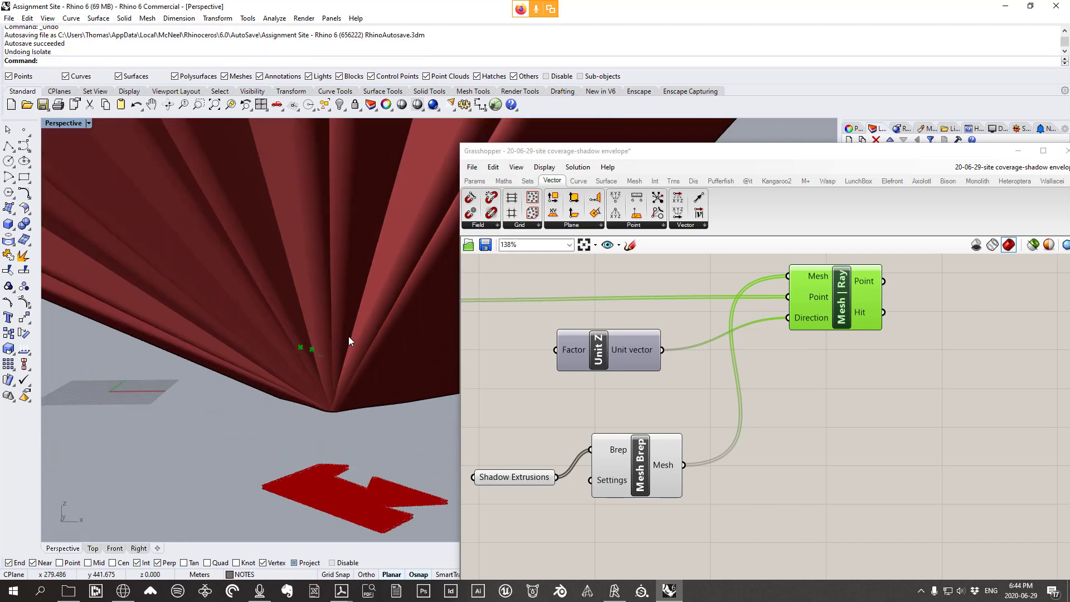
scroll(329, 326, "down", 4)
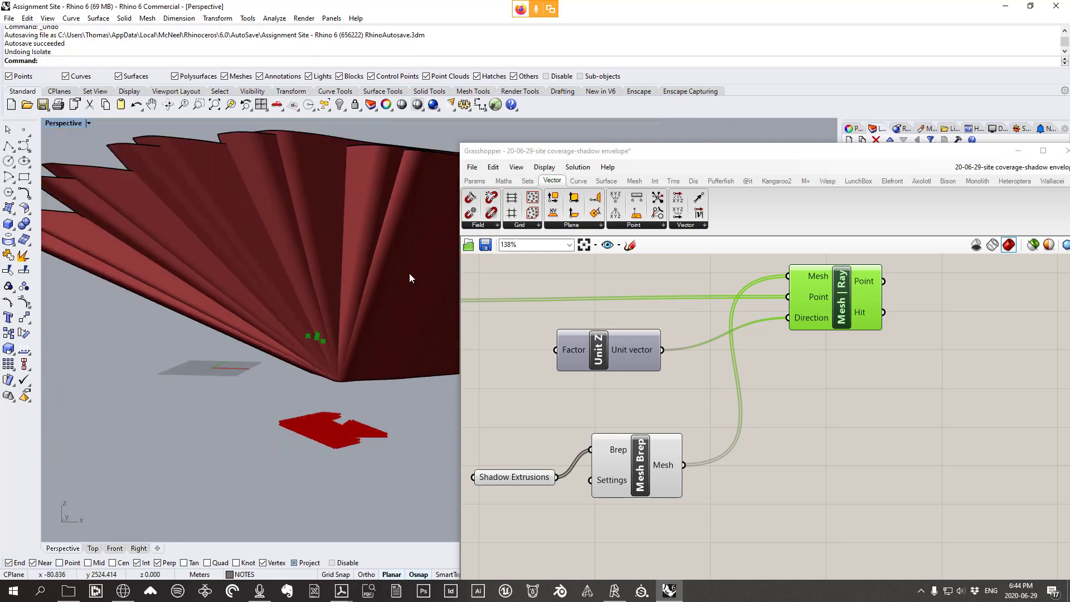
right_click_drag(359, 298, 389, 277)
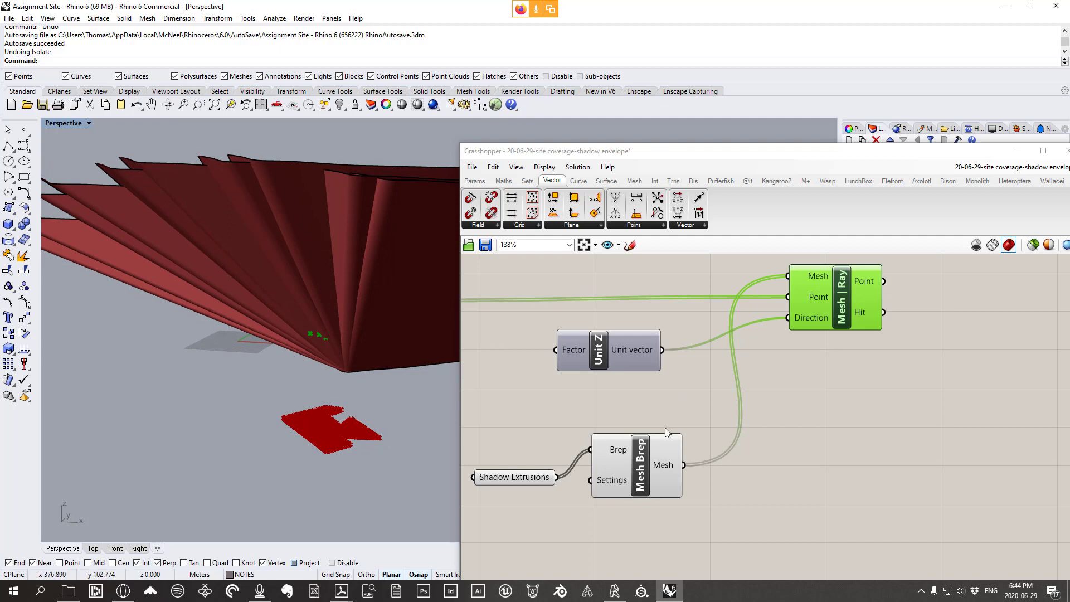
left_click_drag(654, 462, 655, 450)
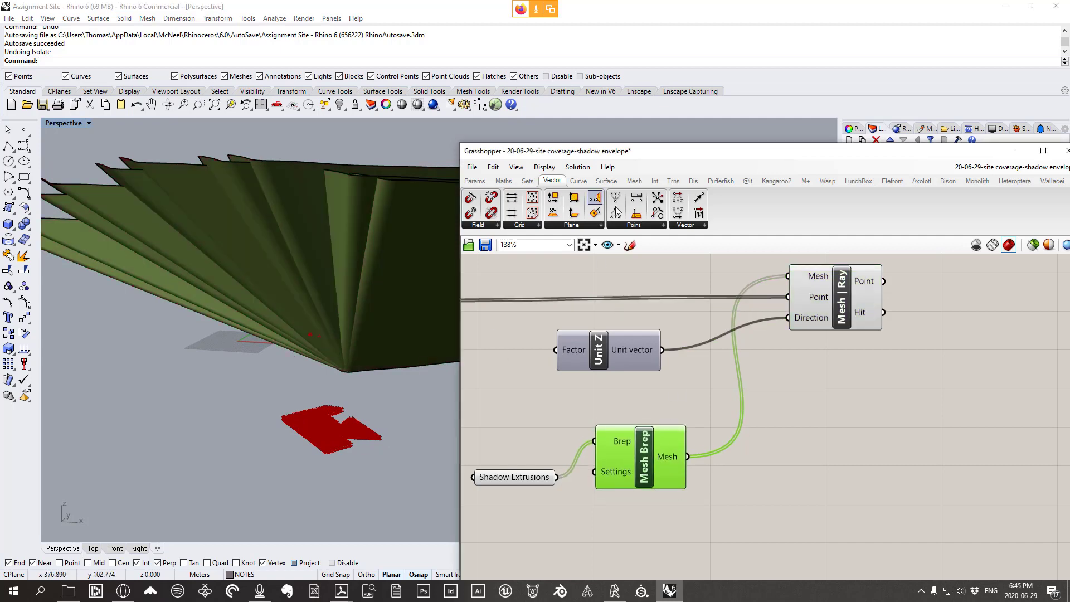
Place a Mesh Join component from Mesh > Util and feed Mesh Brep into it
left_click(634, 181)
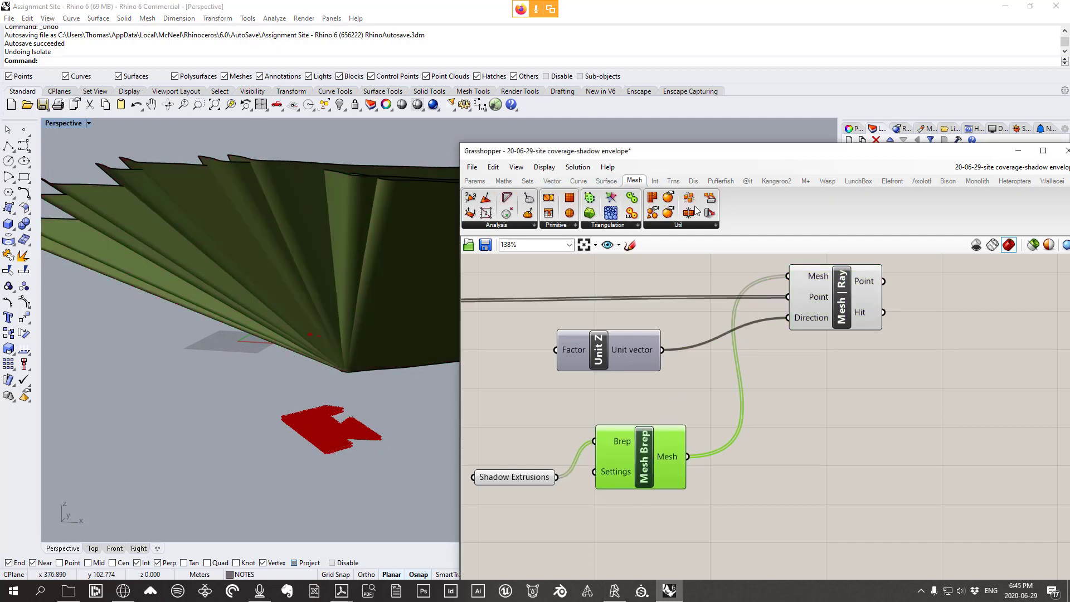
left_click(678, 225)
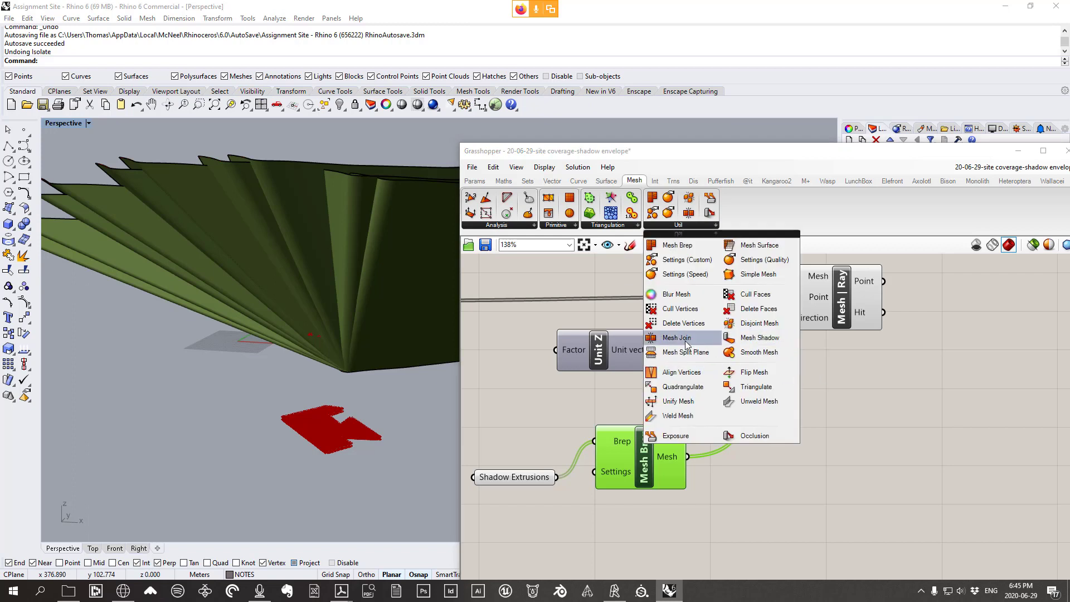
left_click_drag(688, 342, 772, 455)
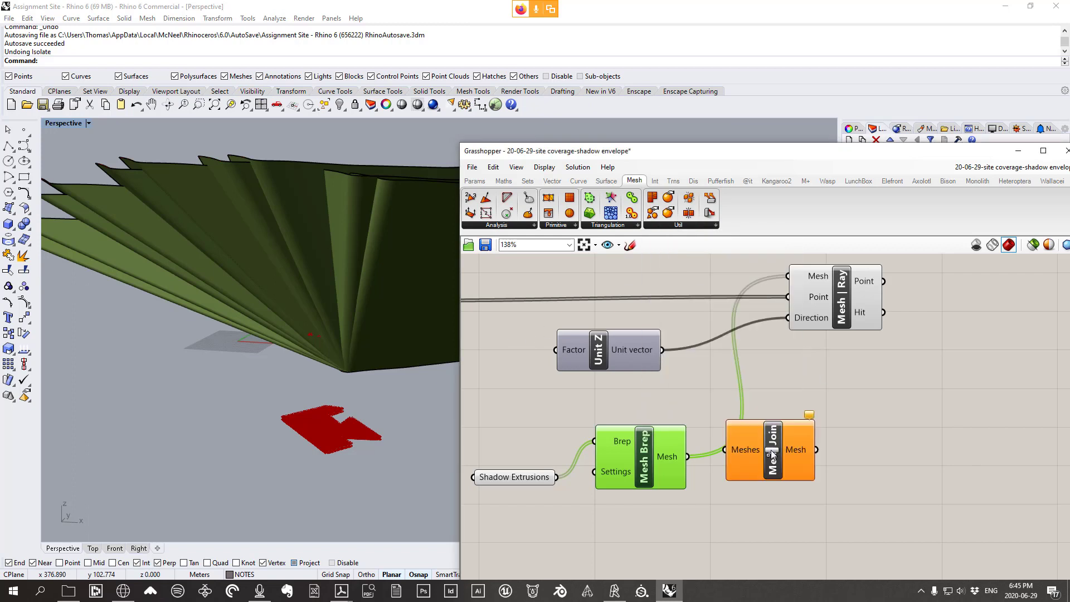
left_click_drag(670, 461, 667, 439)
right_click_drag(271, 288, 159, 317)
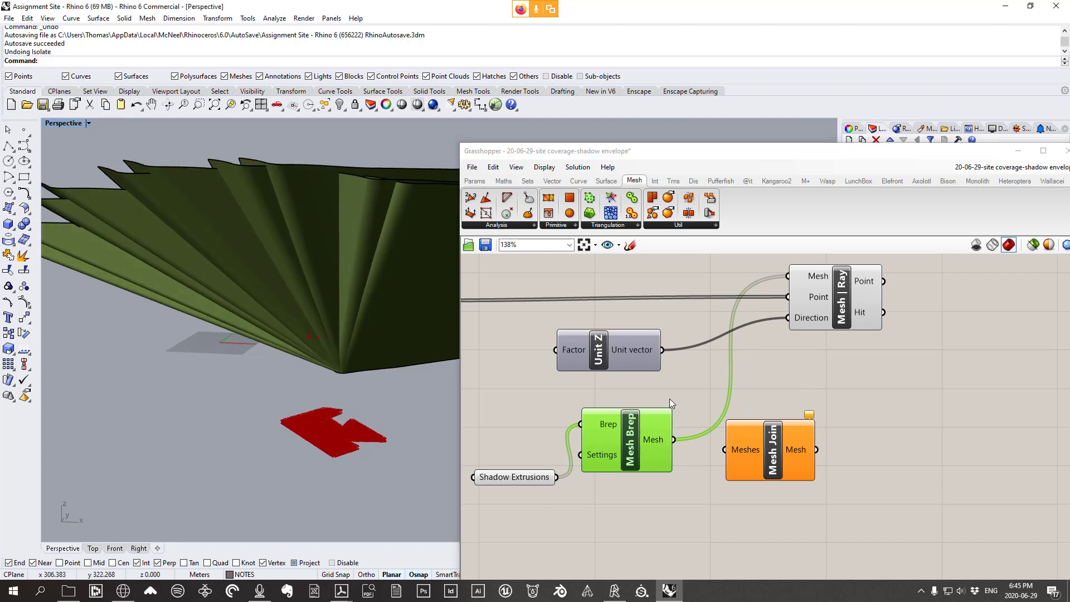
left_click_drag(674, 439, 790, 440)
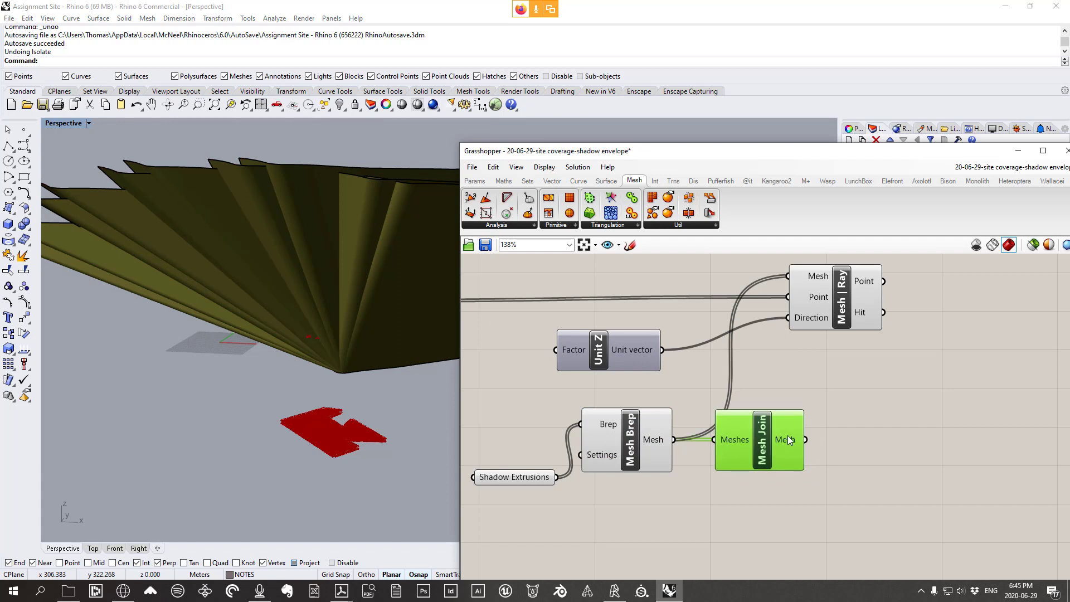
Route the joined mesh into Mesh|Ray's Mesh input
left_click_drag(842, 313, 846, 308)
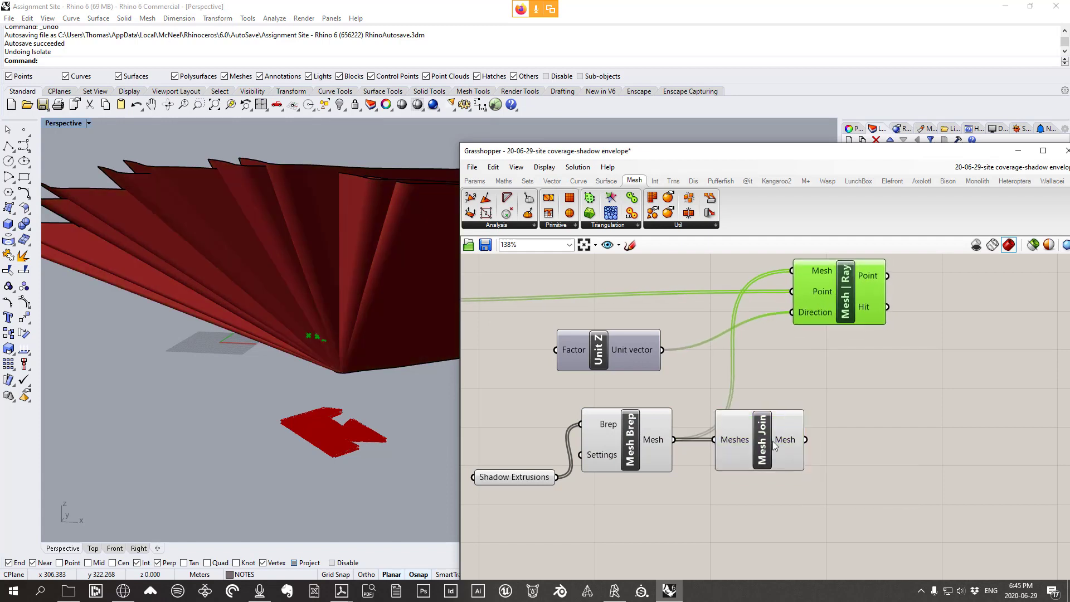
left_click_drag(769, 439, 765, 427)
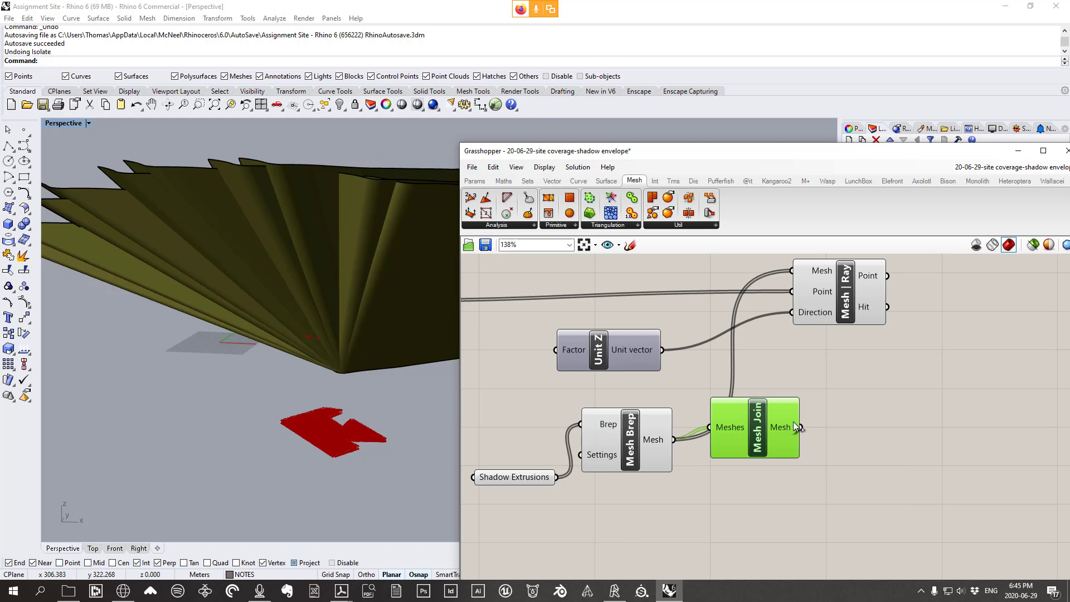
left_click_drag(784, 426, 830, 285)
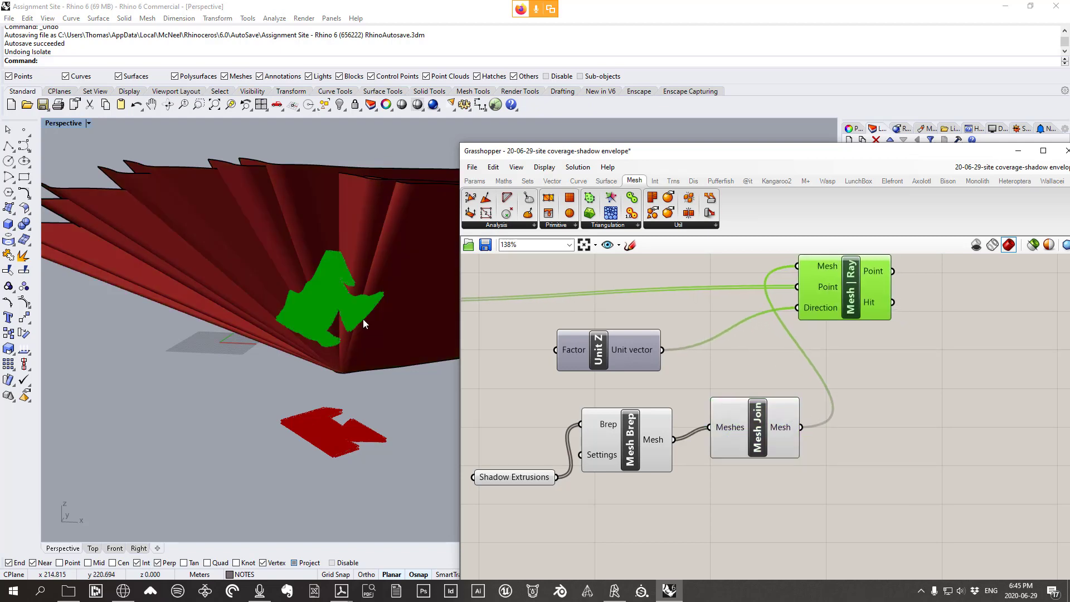
right_click_drag(363, 322, 390, 312)
Move the whole mesh-ray component group to the left
scroll(835, 410, "down", 5)
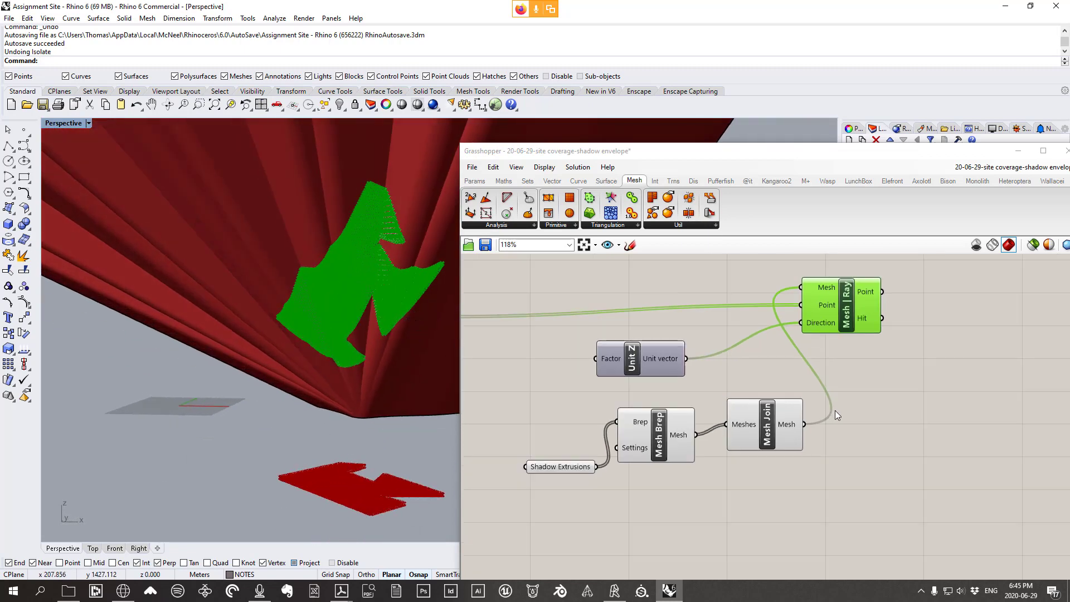
scroll(817, 394, "up", 2)
left_click_drag(942, 489, 682, 305)
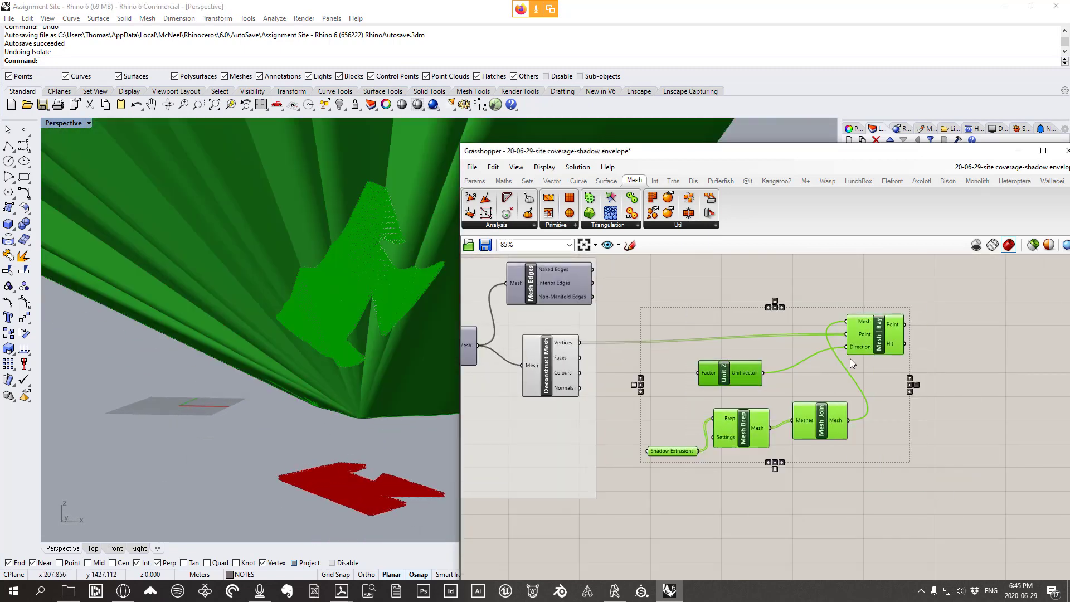
mouse_move(845, 353)
left_mouse_down()
mouse_move(814, 347)
mouse_move(795, 357)
mouse_move(835, 354)
left_mouse_up()
left_click(905, 358)
left_click(823, 357)
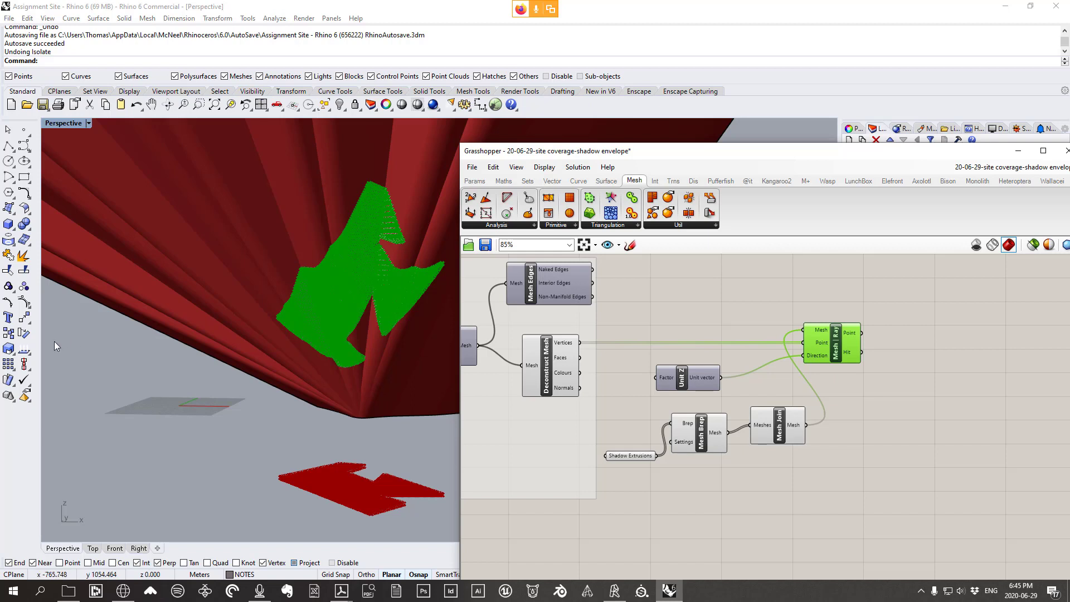
right_click_drag(302, 337, 251, 331)
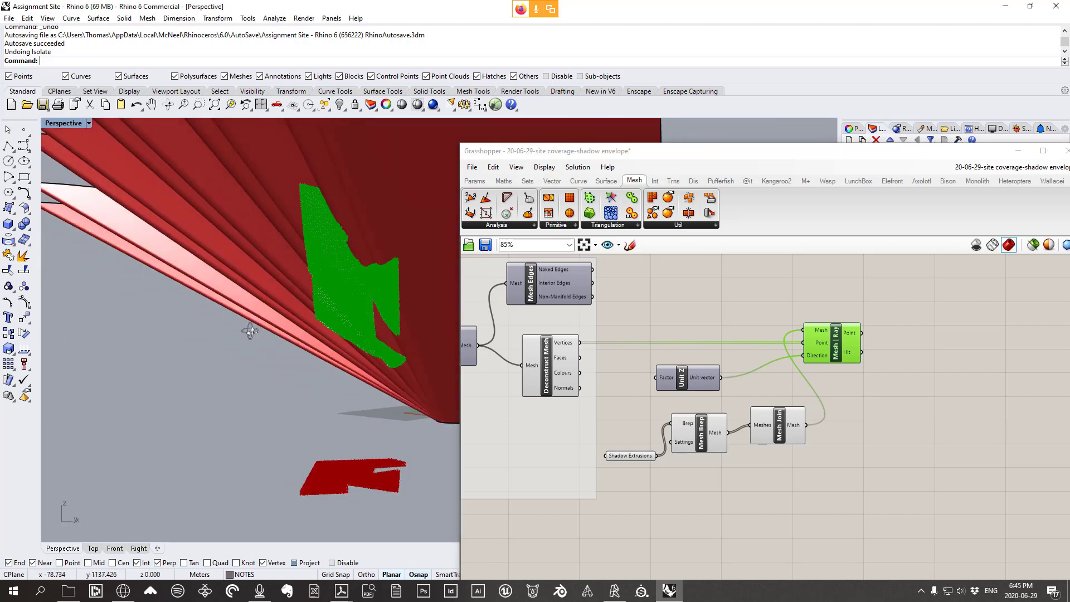
right_click_drag(319, 330, 379, 290)
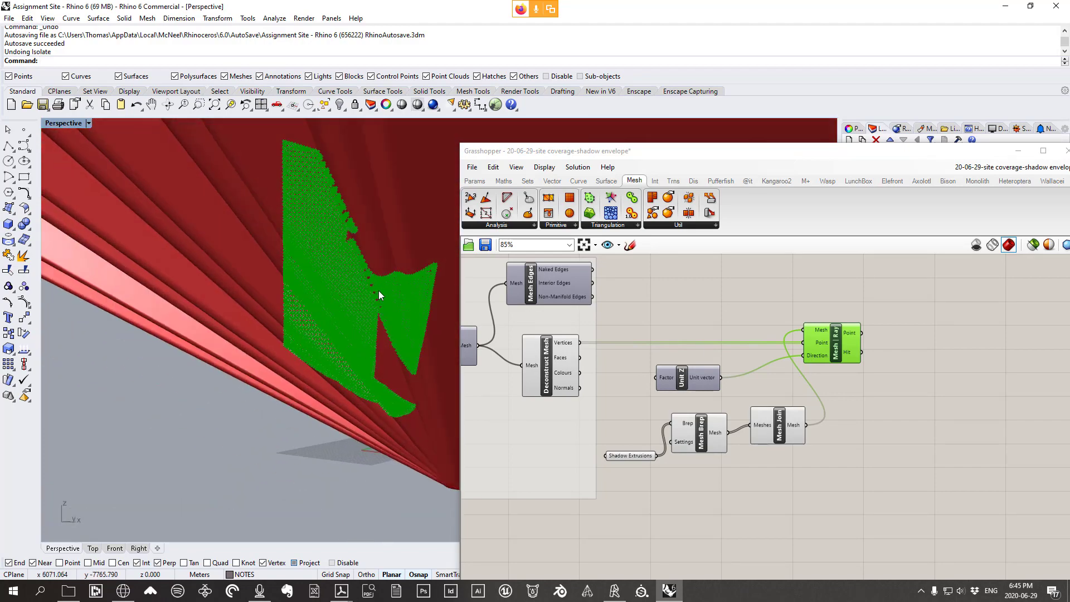
scroll(783, 326, "down", 9)
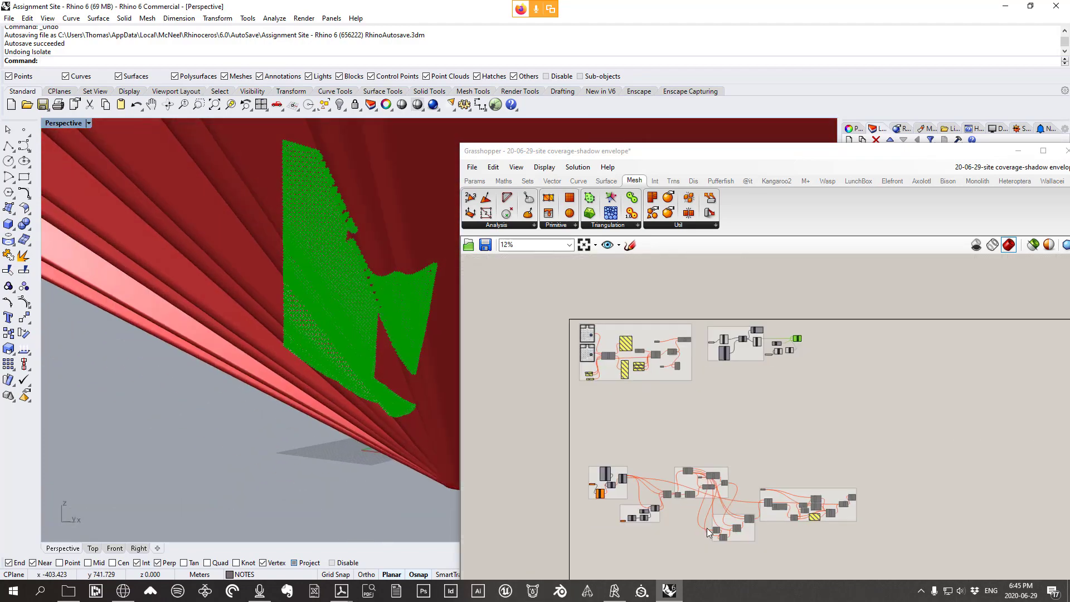
Bring Pick'n'Choose into view and drag it up and to the left
scroll(693, 519, "up", 5)
right_click_drag(693, 518, 731, 438)
scroll(819, 365, "up", 3)
scroll(818, 362, "up", 4)
right_click_drag(753, 310, 1011, 355)
scroll(1011, 356, "down", 2)
right_click_drag(690, 496, 803, 415)
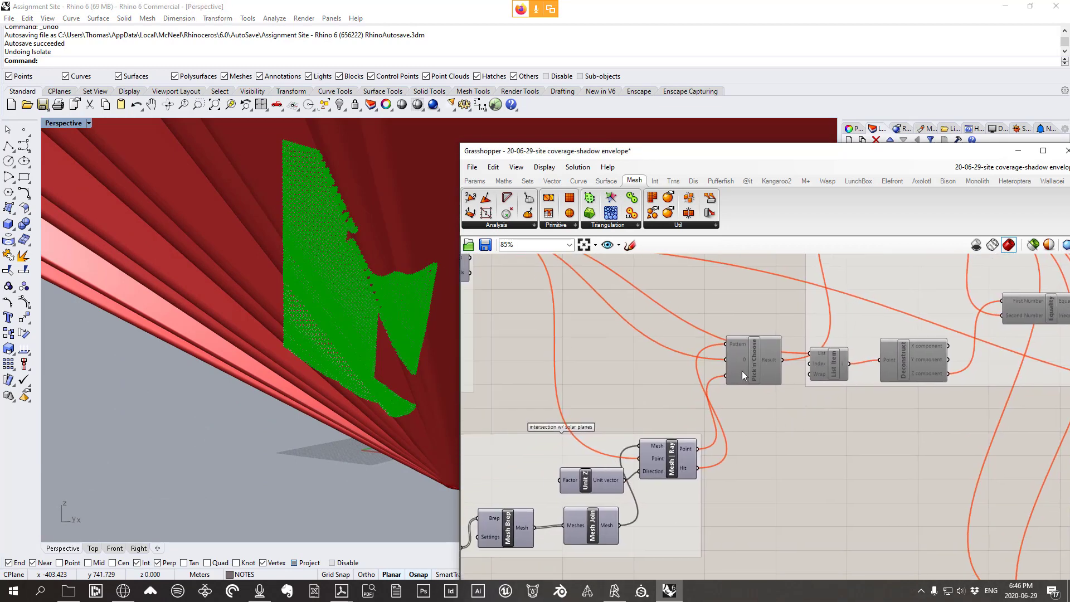
right_click_drag(741, 370, 712, 421)
left_click_drag(714, 409, 691, 361)
Position Pick'n'Choose right beside Deconstruct Mesh
right_click_drag(717, 355, 664, 419)
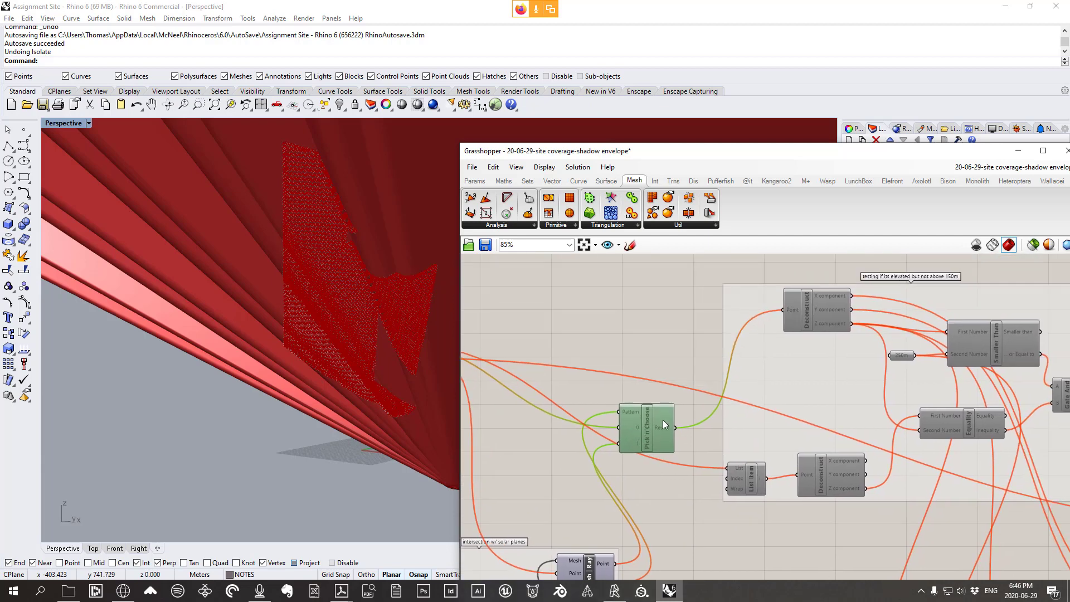
scroll(673, 419, "down", 1)
right_click_drag(747, 439, 747, 417)
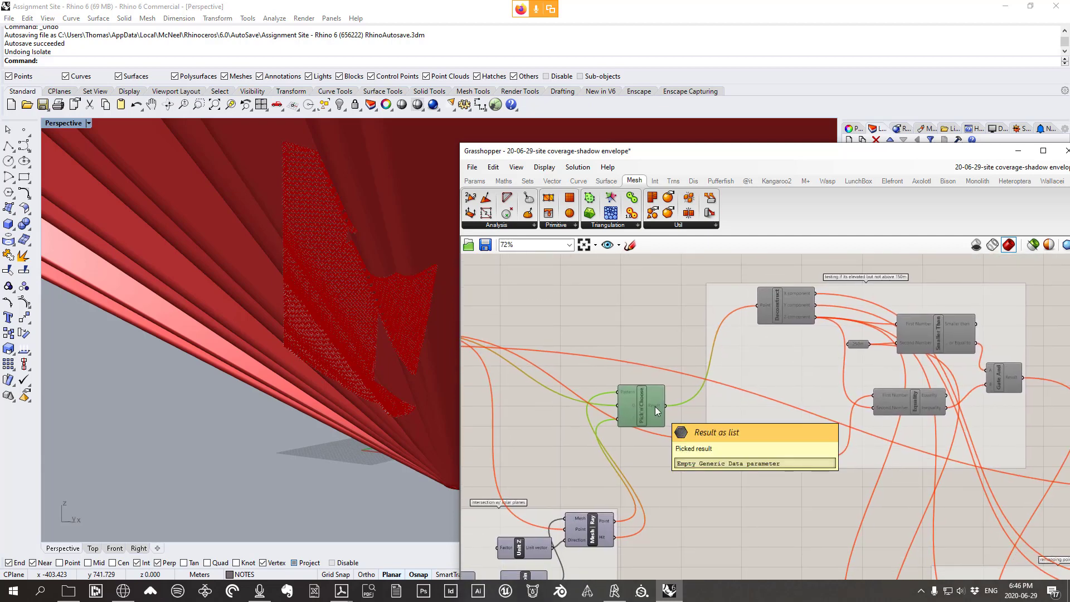
left_click_drag(653, 414, 674, 386)
right_click_drag(467, 332, 569, 326)
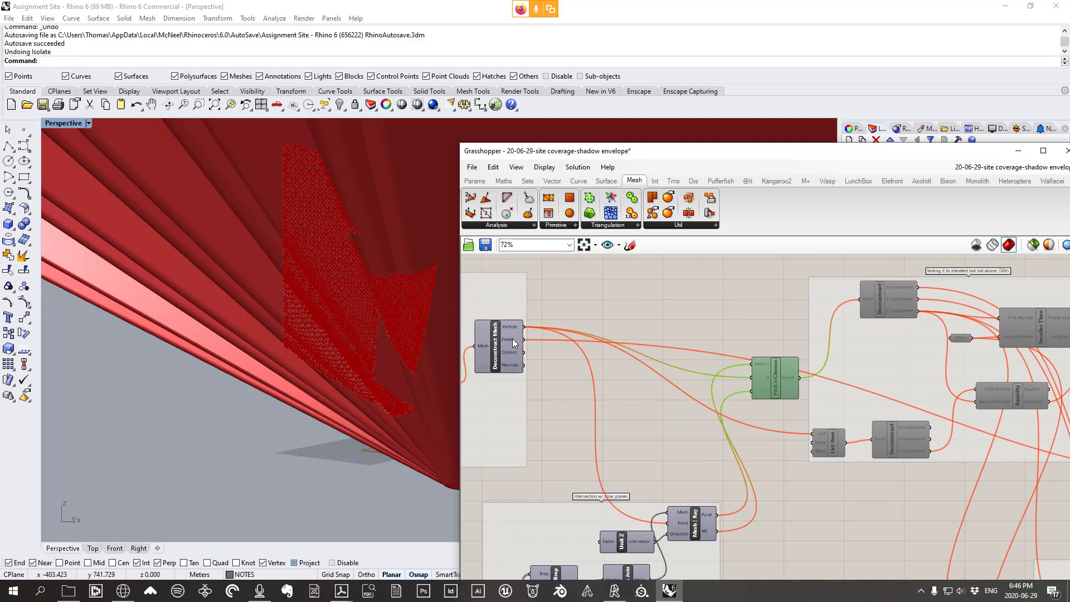
left_click_drag(768, 374, 758, 339)
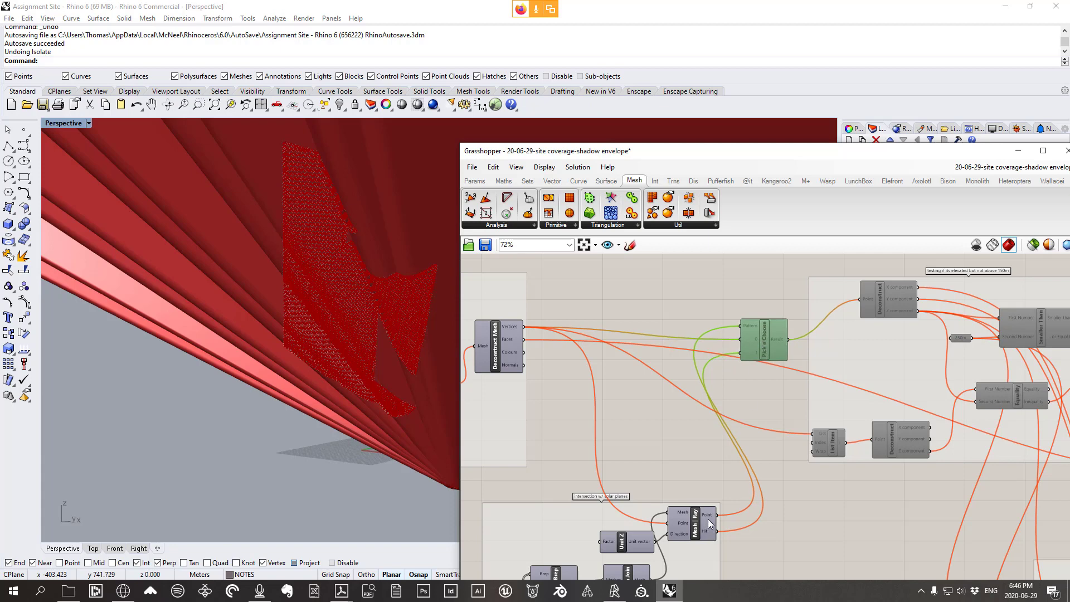
Shift the Grasshopper window slightly right and adjust the Rhino view
scroll(352, 423, "down", 5)
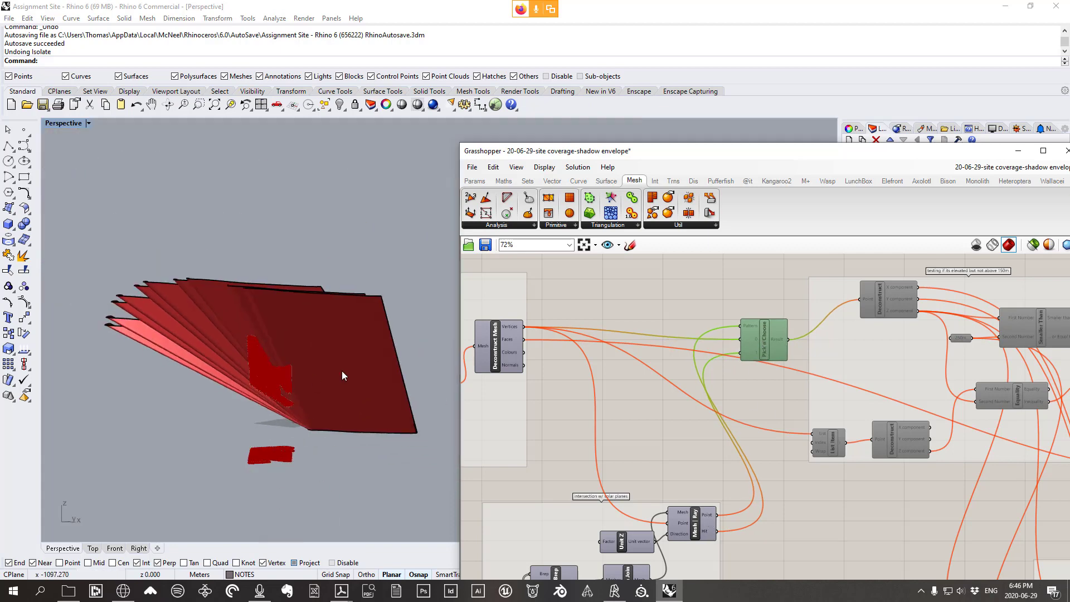
scroll(342, 372, "up", 4)
left_click_drag(864, 155, 962, 132)
right_click_drag(385, 311, 446, 293)
scroll(458, 299, "down", 4)
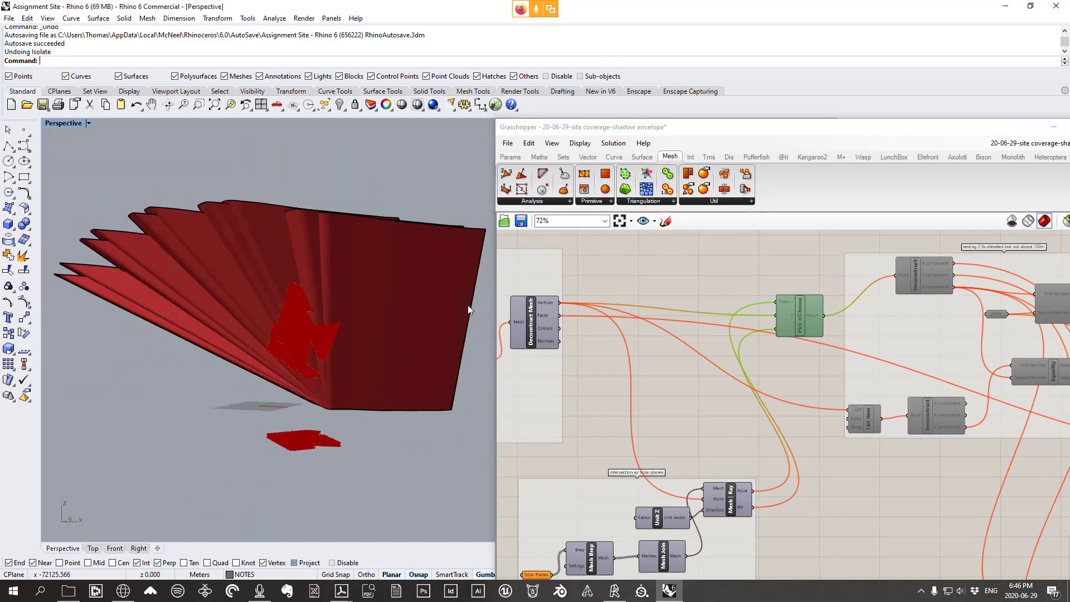
Frame Unit Z, Mesh Brep and Mesh|Ray, and highlight the Mesh|Ray hit points
scroll(773, 363, "down", 5)
scroll(773, 363, "up", 7)
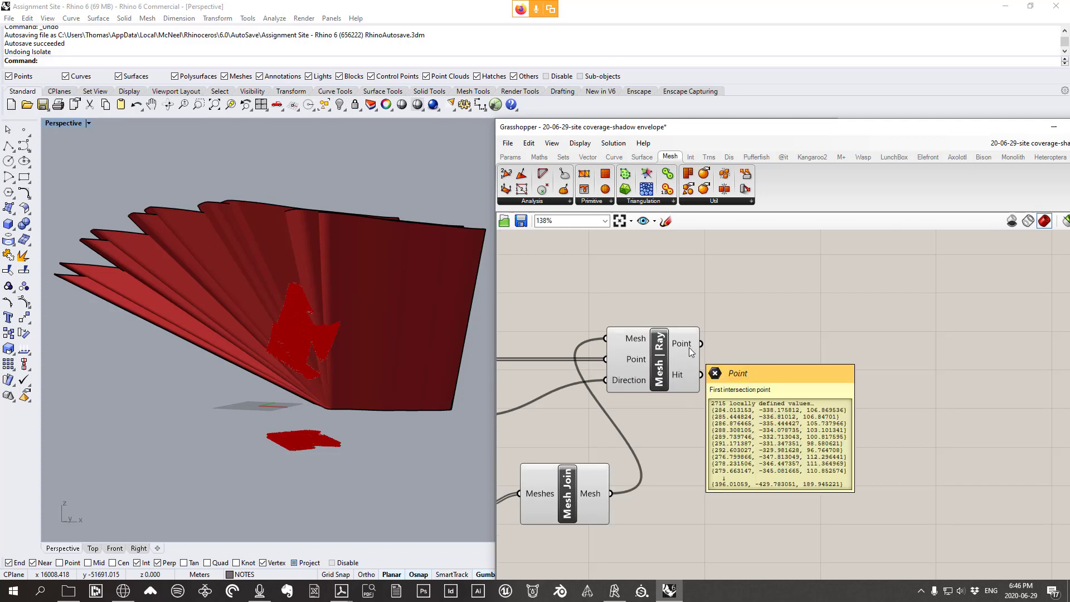
right_click_drag(502, 459, 654, 370)
right_click_drag(753, 397, 774, 431)
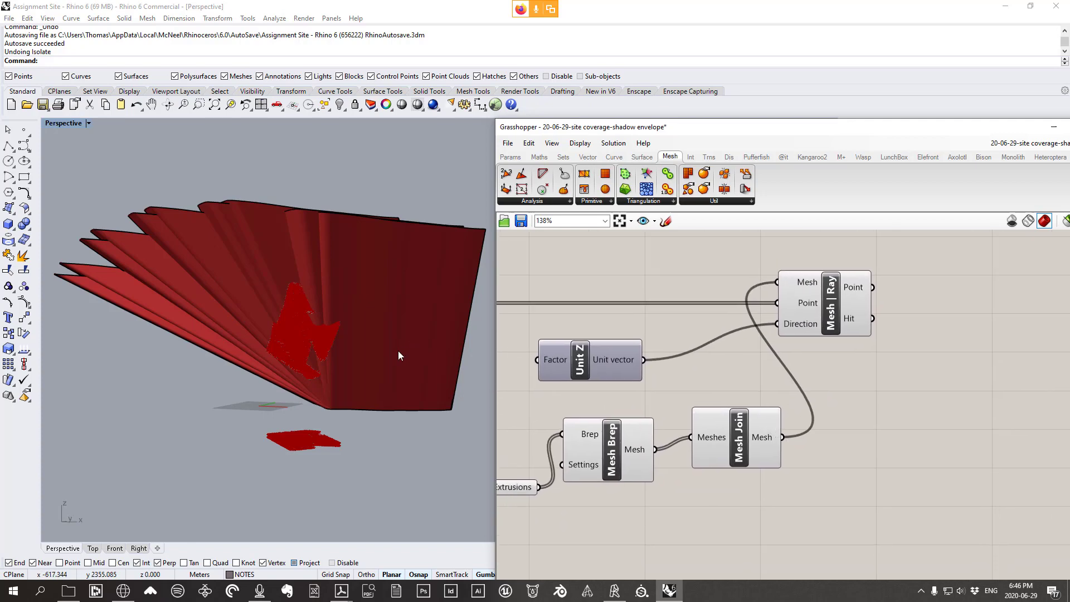
scroll(295, 330, "up", 7)
scroll(368, 333, "down", 5)
right_click_drag(295, 330, 352, 245)
scroll(368, 333, "down", 4)
scroll(384, 347, "up", 5)
left_click_drag(816, 307, 818, 314)
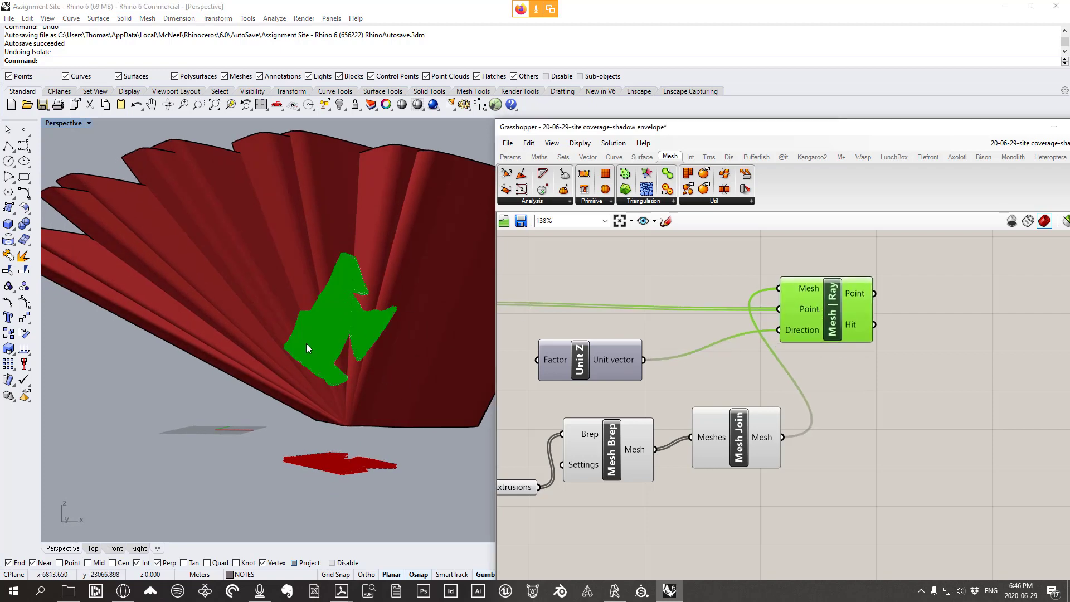
Orbit around the green hit patch on the fins and select the right-hand fin
right_click_drag(306, 343, 344, 229)
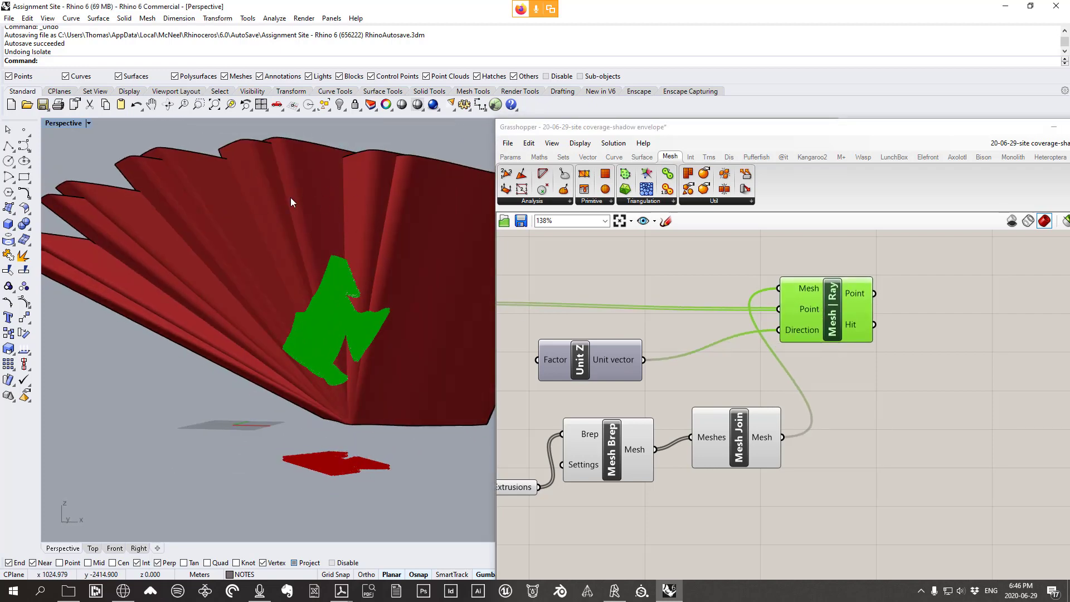
right_click_drag(296, 183, 326, 305)
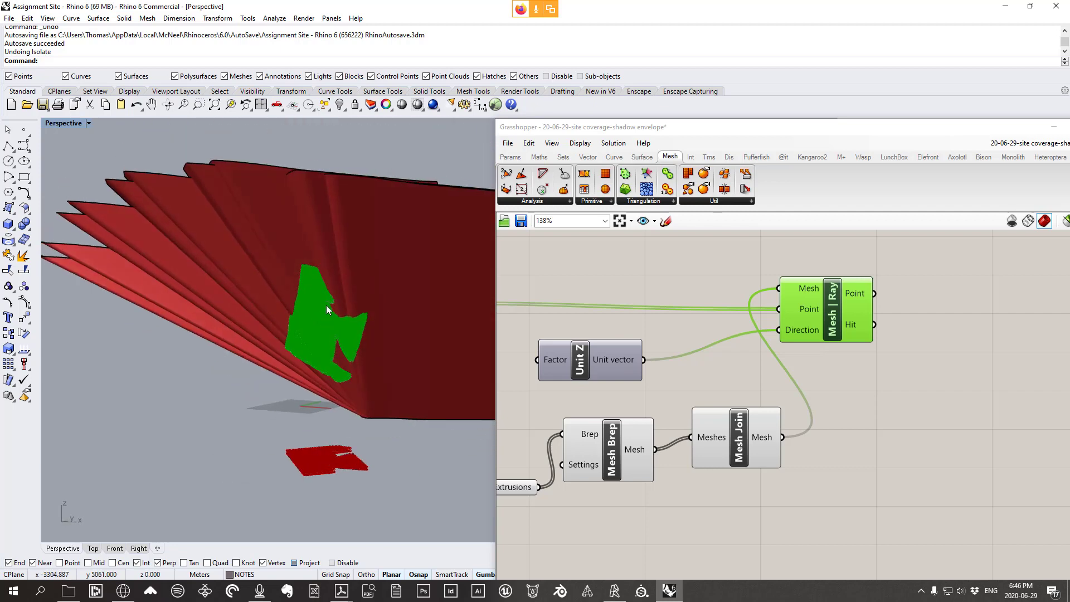
right_click_drag(369, 426, 402, 395)
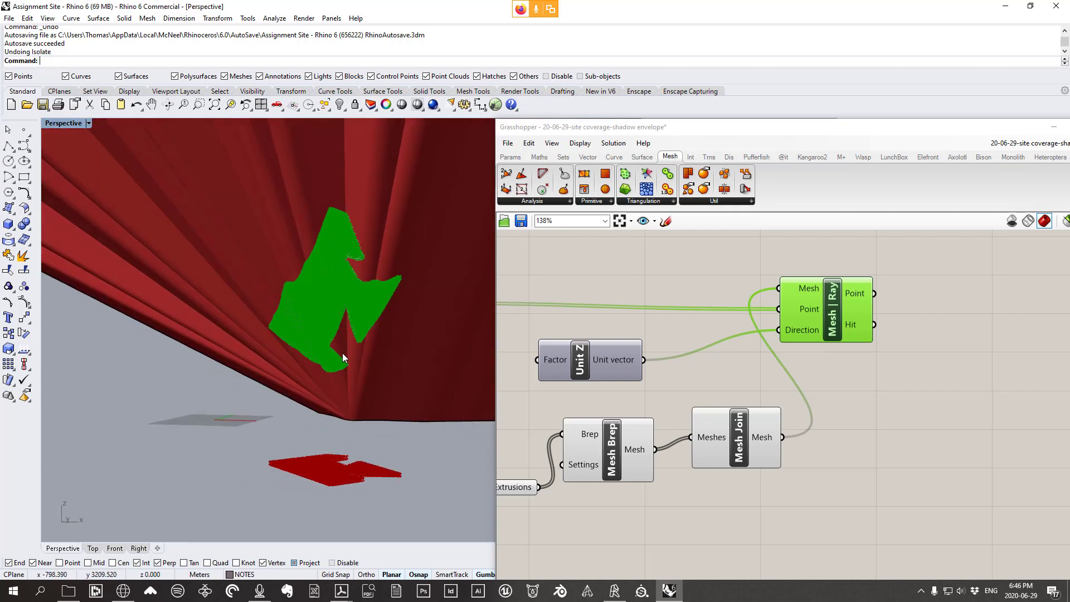
scroll(364, 269, "down", 6)
left_click(410, 204)
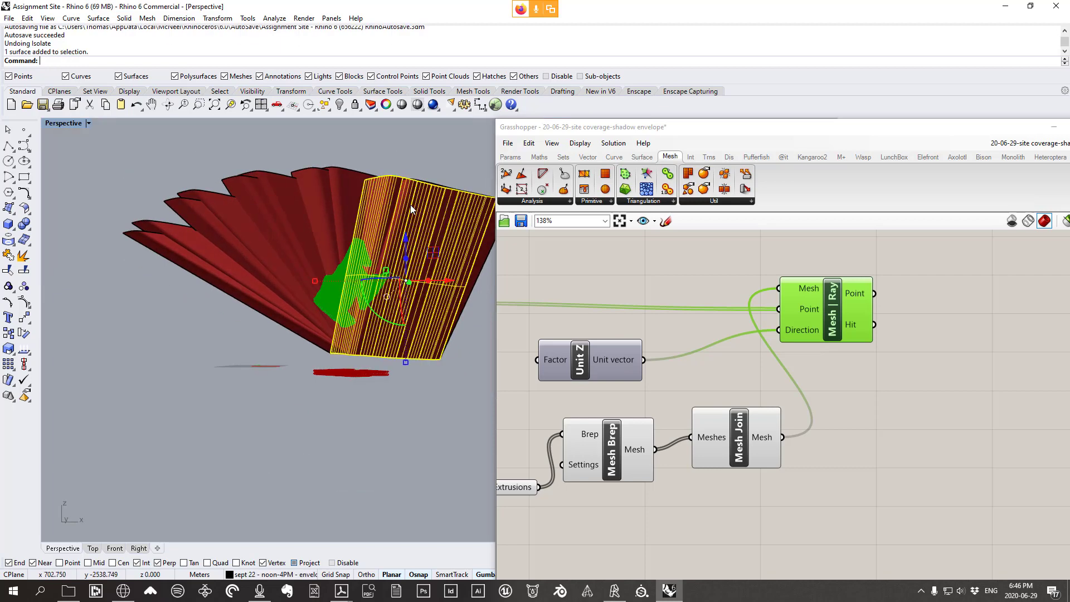
Delete several fin surfaces, including the big right fin, then undo to restore them
left_click(377, 194)
left_click(360, 193)
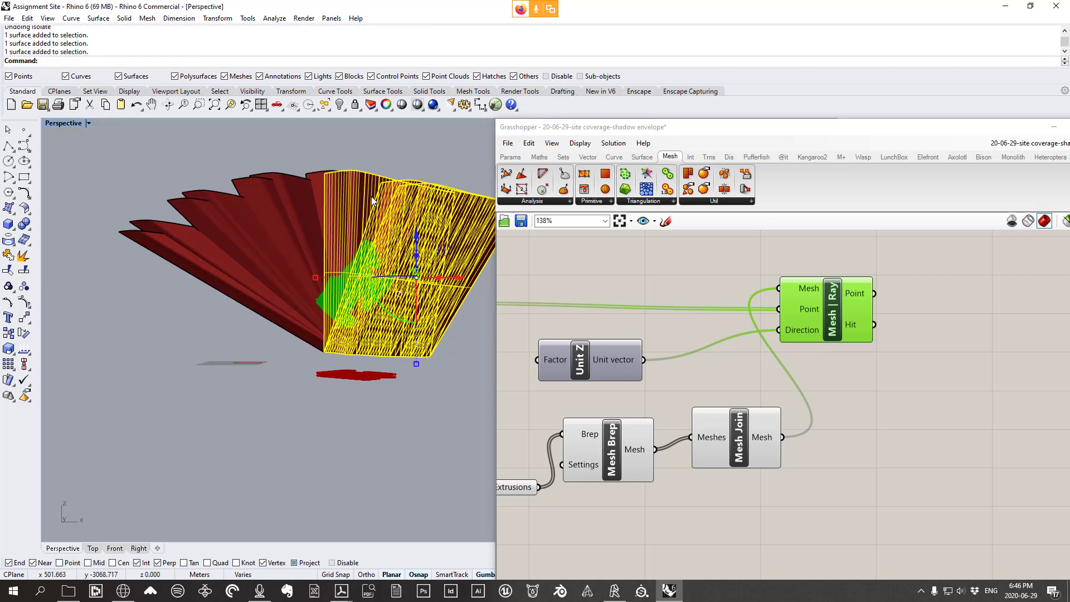
key("Delete")
left_click(400, 212)
key("Delete")
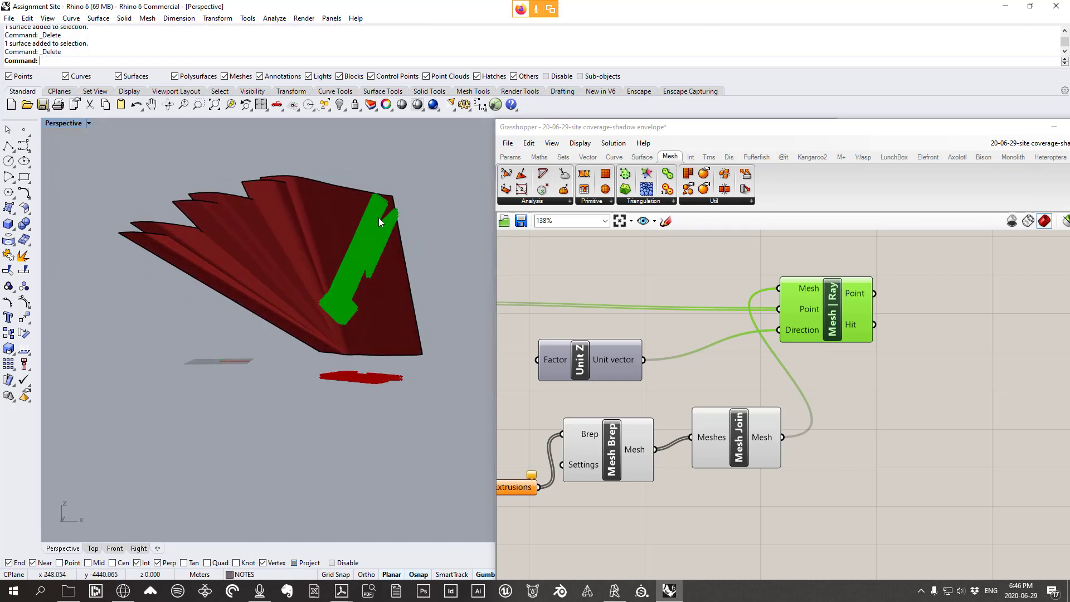
right_click_drag(334, 219, 398, 470)
key("ctrl+z")
left_click(410, 321)
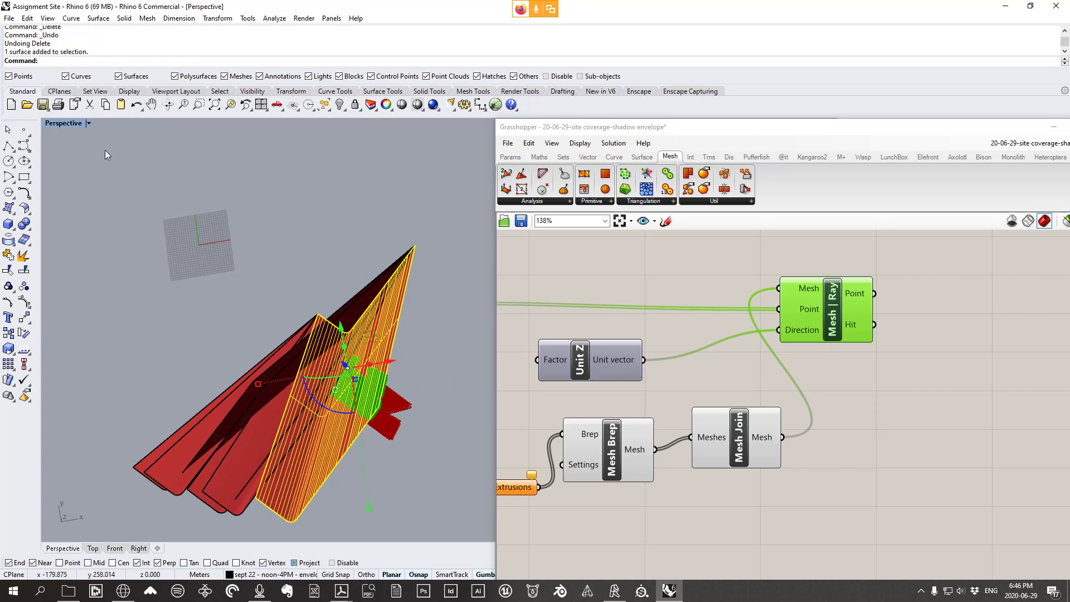
Maximize the Top view and zoom onto the green hit patch over the red shadow mesh
double_click(61, 123)
double_click(60, 123)
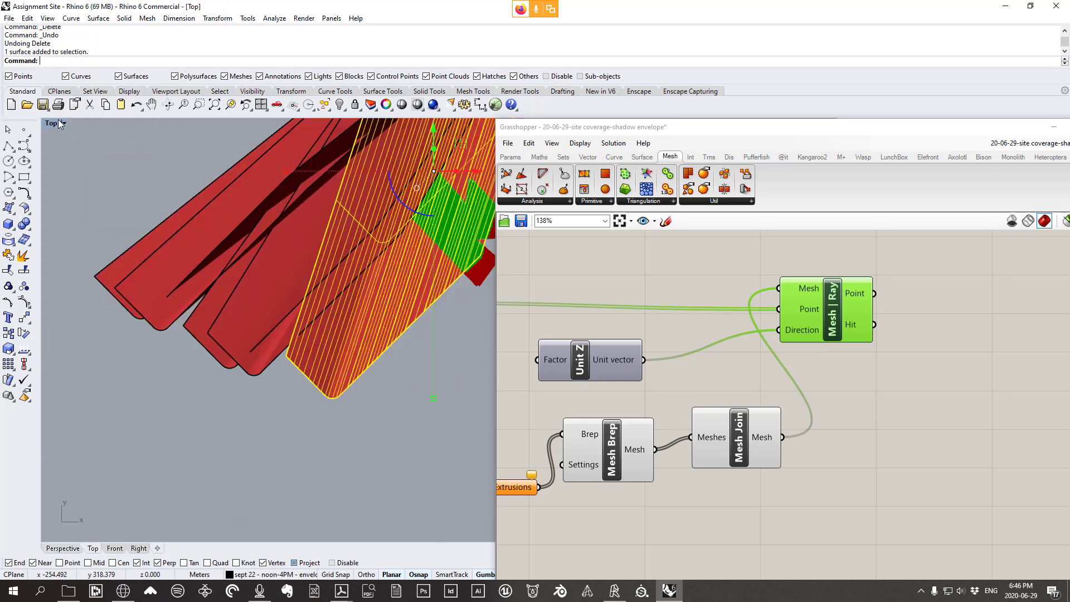
left_click(434, 359)
right_click_drag(418, 370, 308, 402)
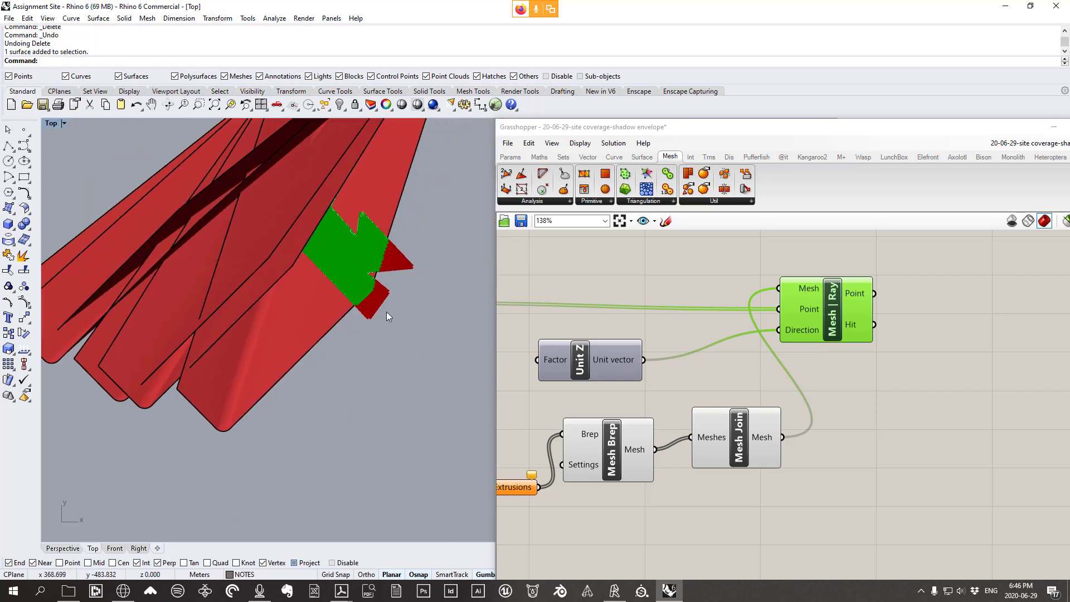
scroll(389, 310, "up", 5)
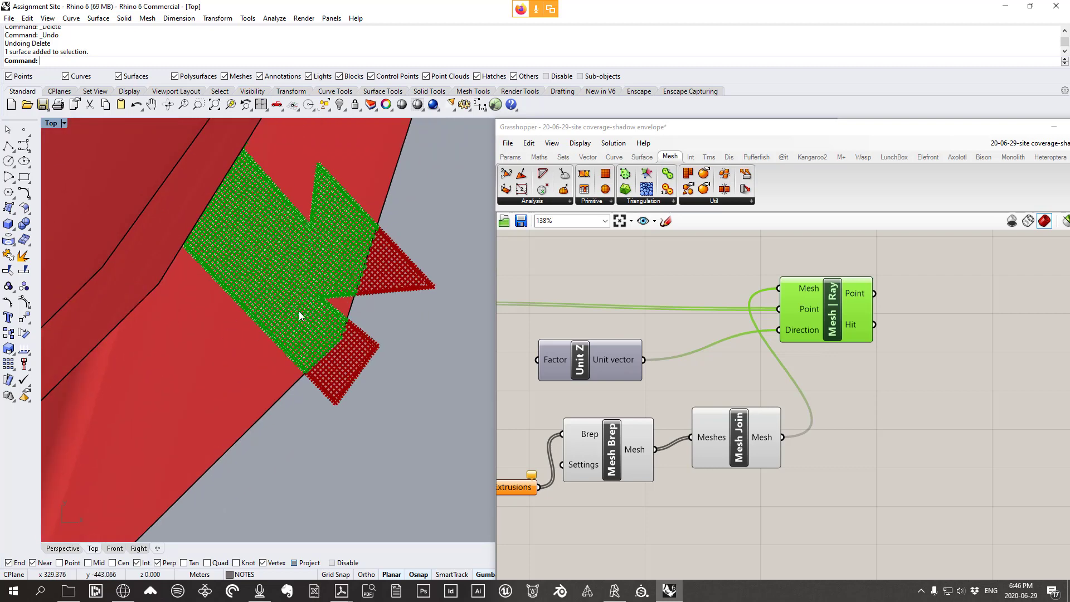
scroll(324, 357, "down", 6)
right_click_drag(326, 346, 363, 302)
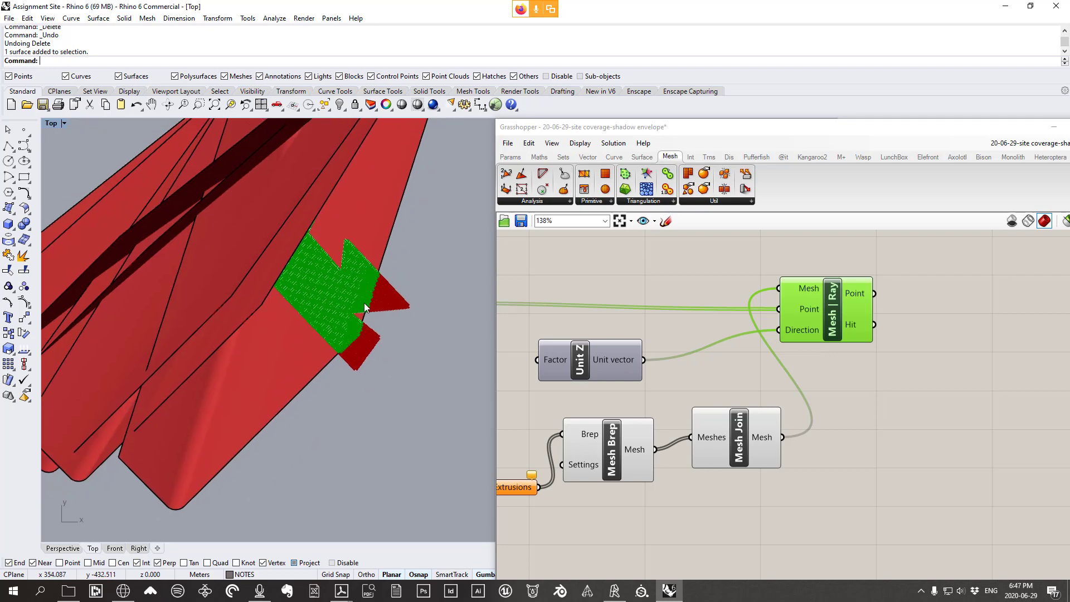
scroll(406, 212, "up", 4)
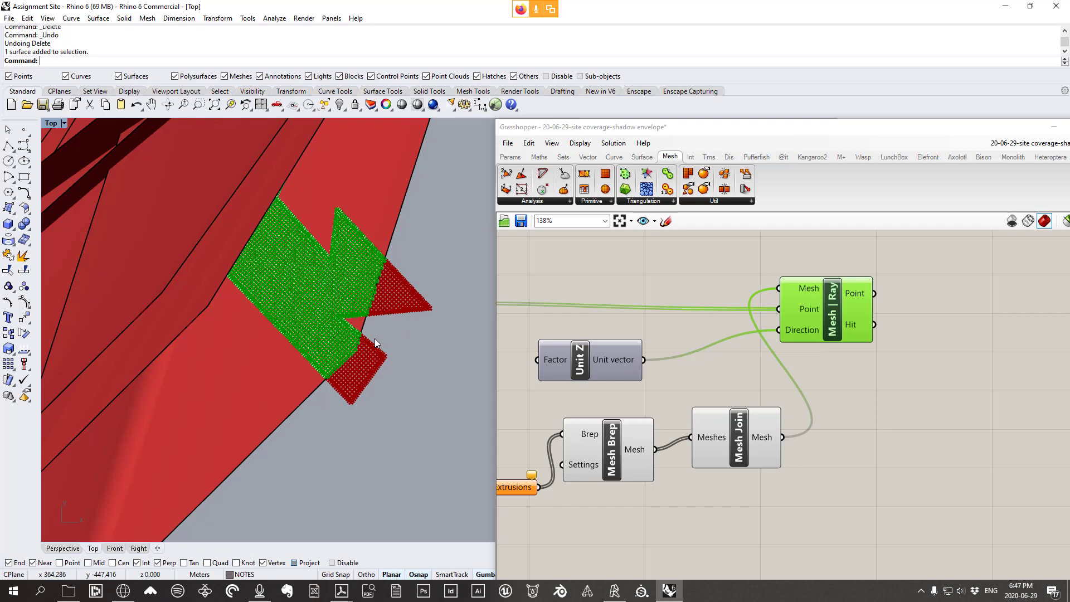
scroll(374, 339, "down", 2)
scroll(365, 340, "up", 5)
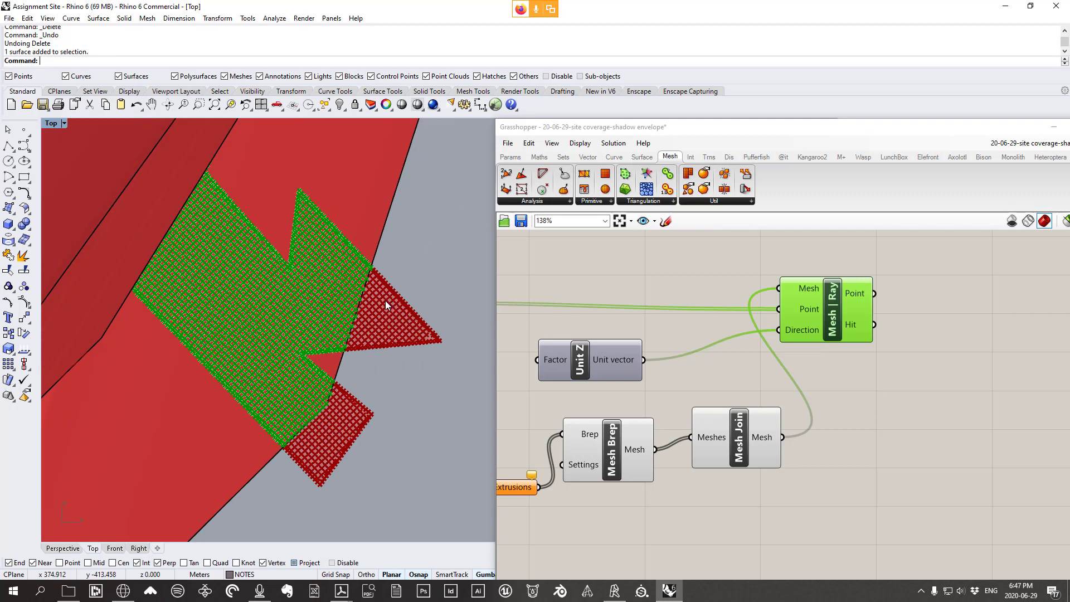
right_click_drag(341, 306, 389, 264)
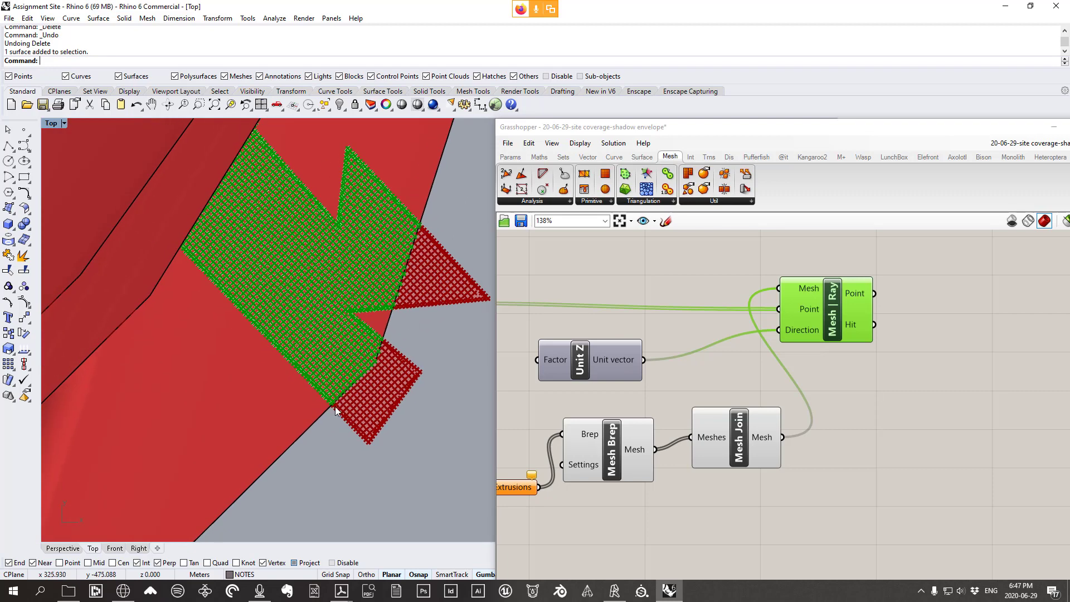
right_click_drag(425, 328, 420, 334)
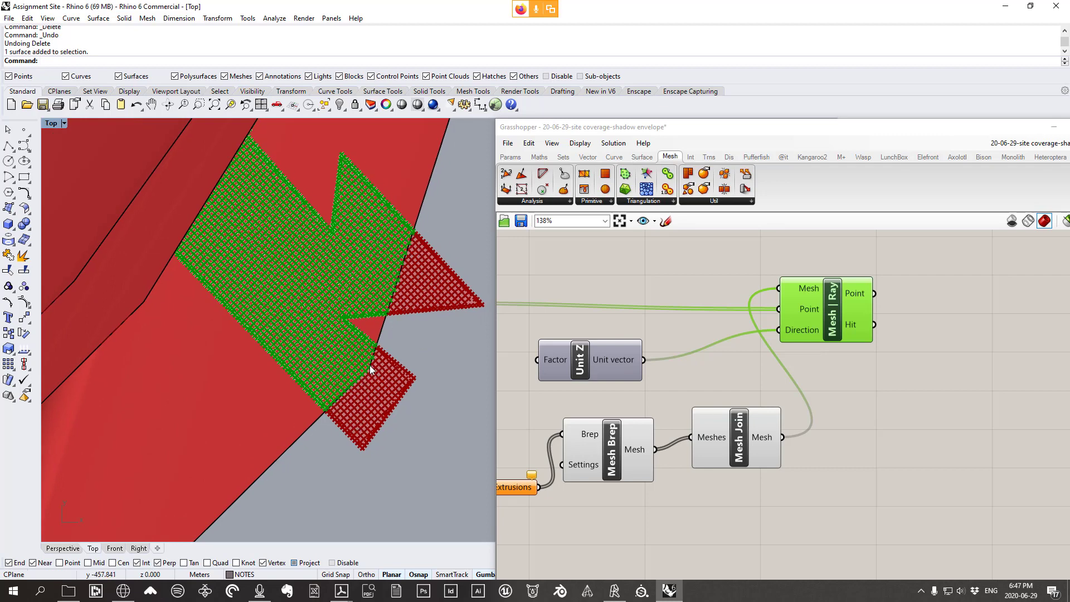
scroll(590, 404, "down", 3)
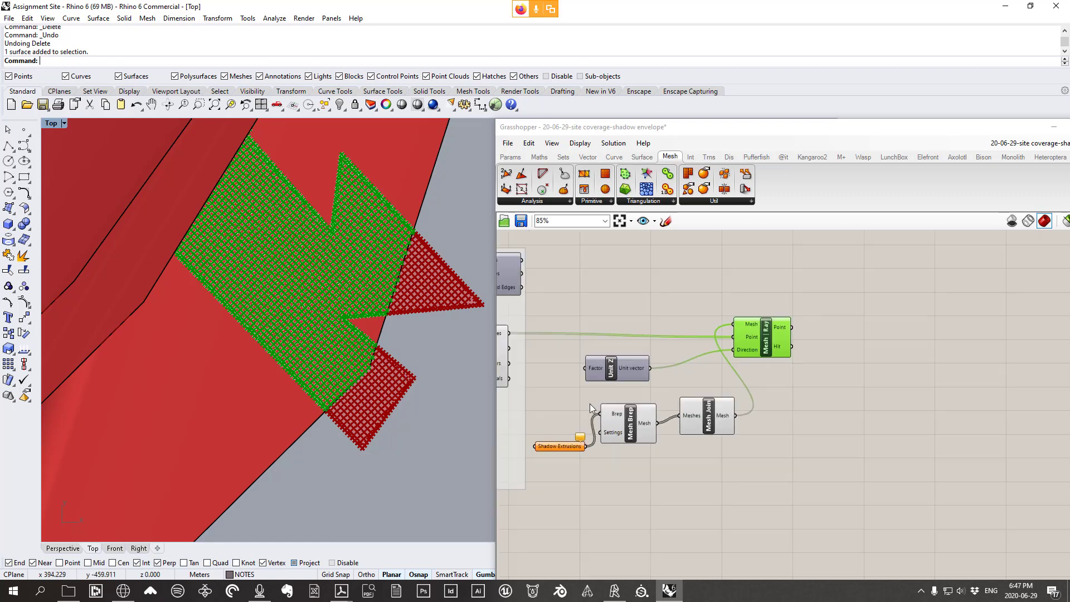
Beside Mesh | Ray, sketch the base lines and two rising fin lines with the pencil tool
right_click_drag(849, 441, 634, 430)
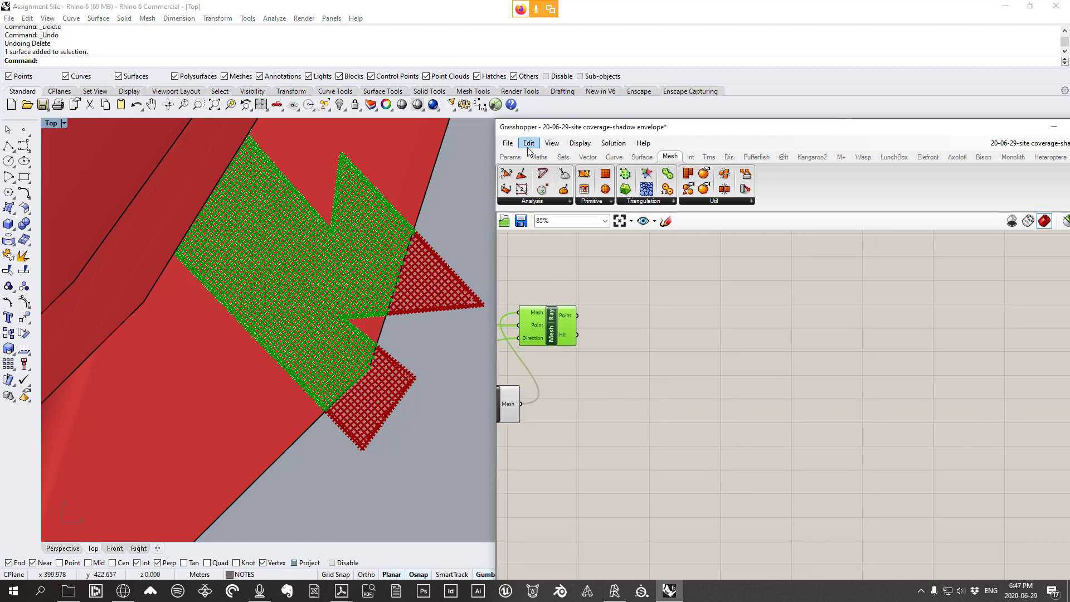
left_click(665, 221)
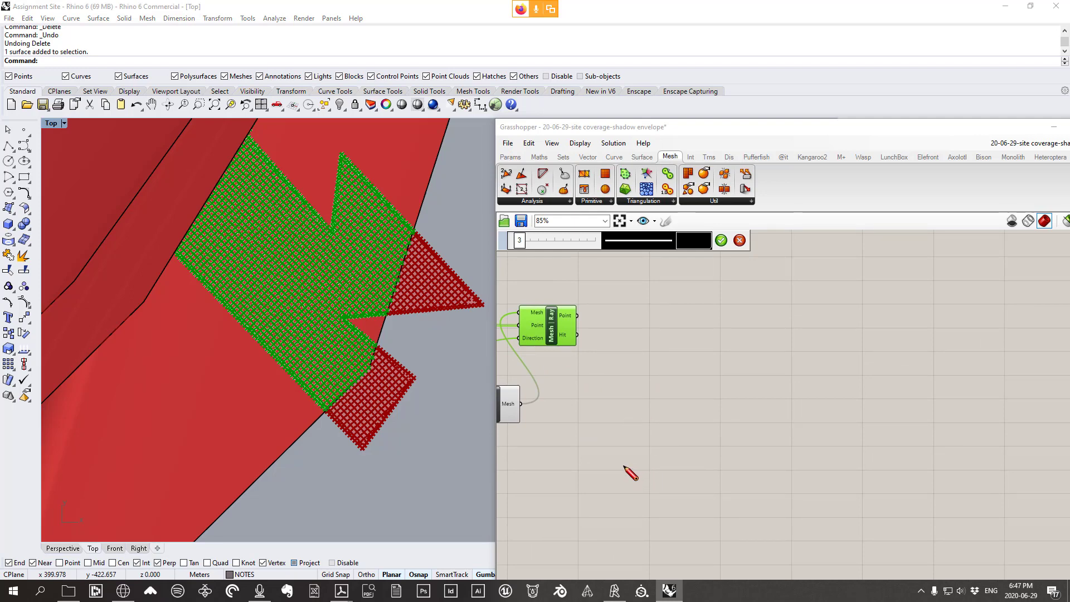
mouse_move(624, 466)
left_mouse_down()
mouse_move(715, 473)
mouse_move(752, 515)
left_mouse_up()
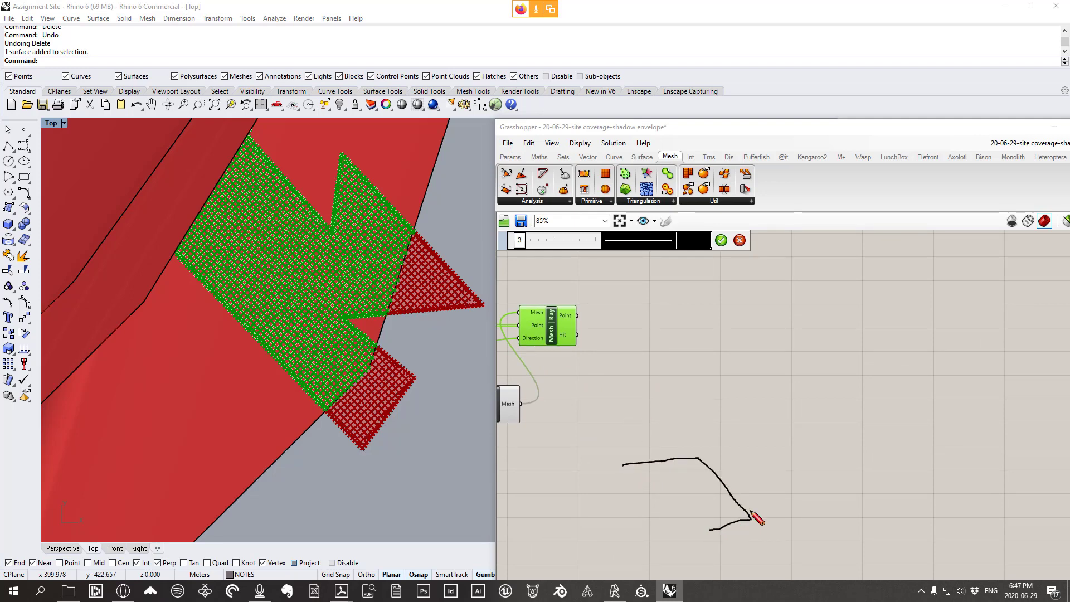
left_click_drag(700, 459, 789, 316)
left_click_drag(752, 520, 854, 329)
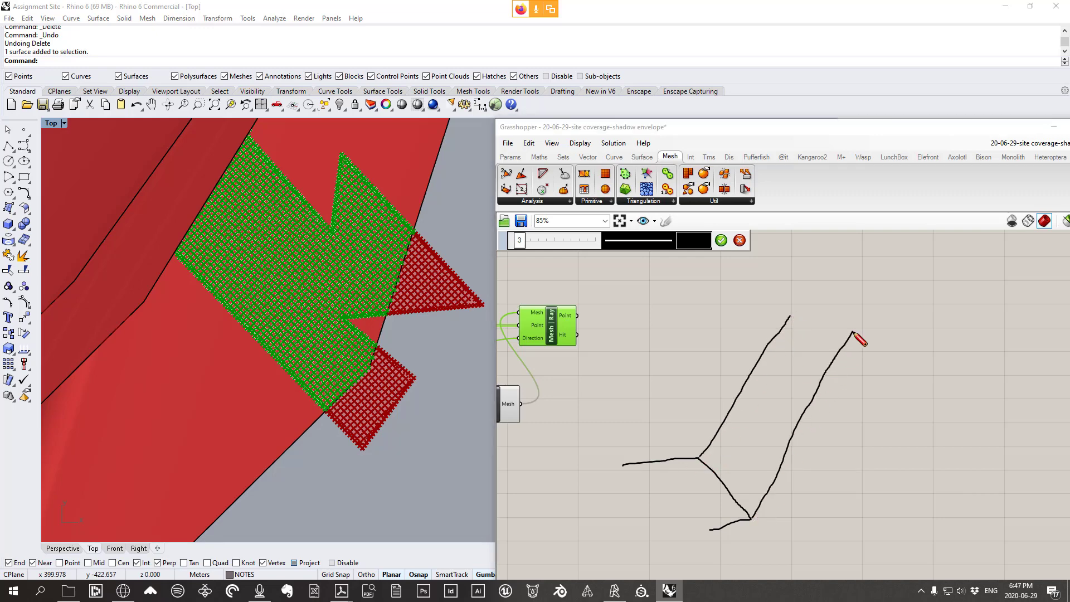
left_click_drag(791, 319, 801, 300)
Add vertical strokes, a dashed ray between the fins, and horizontal ground lines to the sketch
left_click_drag(842, 359, 814, 414)
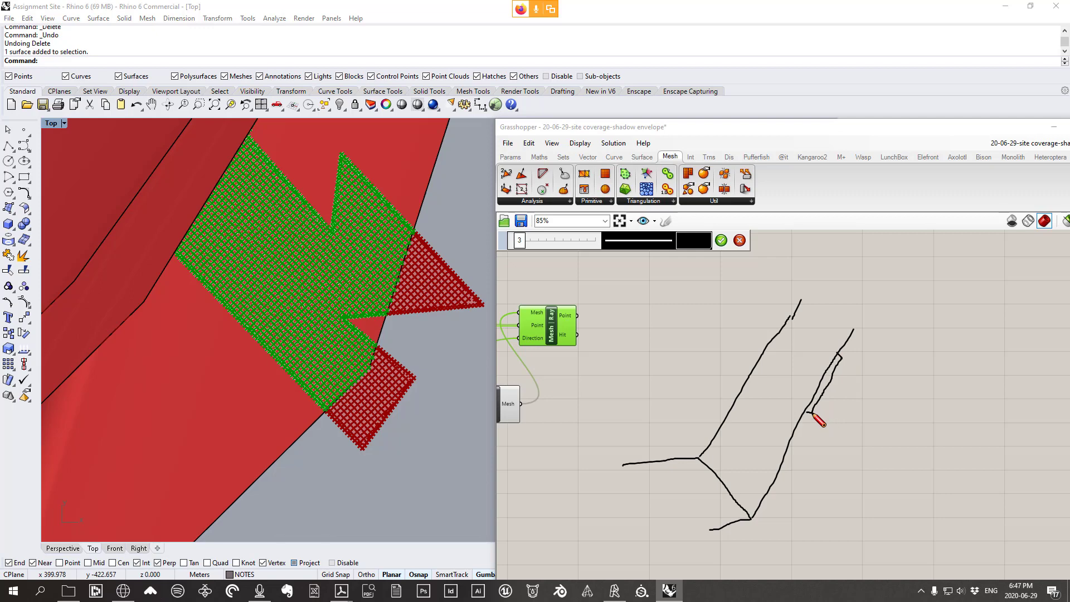
mouse_move(810, 413)
left_mouse_down()
mouse_move(806, 493)
mouse_move(796, 498)
left_mouse_up()
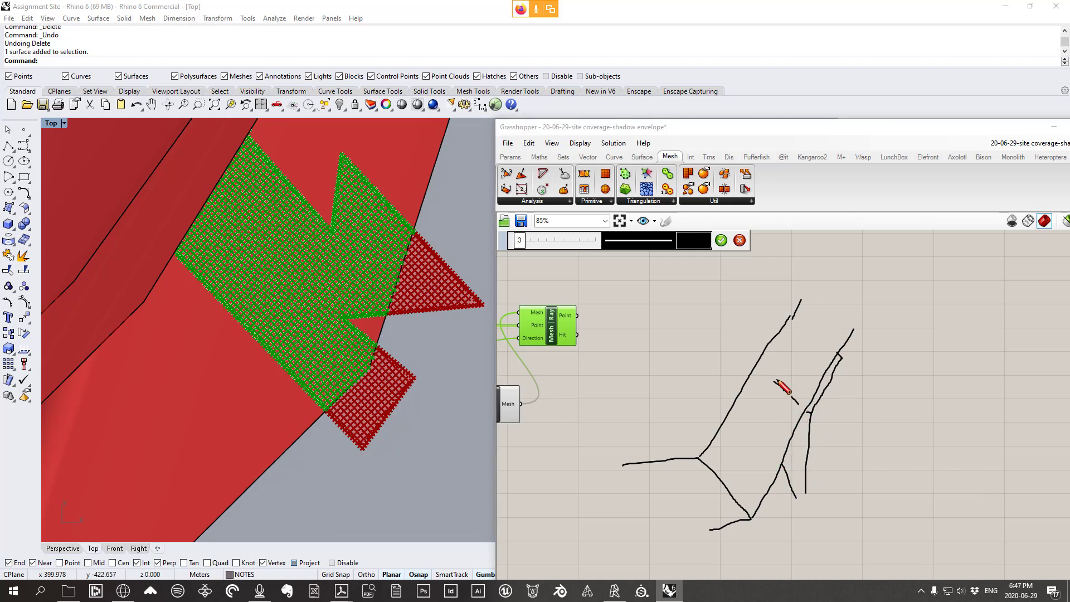
mouse_move(774, 381)
left_mouse_down()
mouse_move(812, 340)
mouse_move(841, 359)
mouse_move(735, 411)
mouse_move(781, 390)
mouse_move(784, 469)
mouse_move(823, 519)
mouse_move(804, 493)
left_mouse_up()
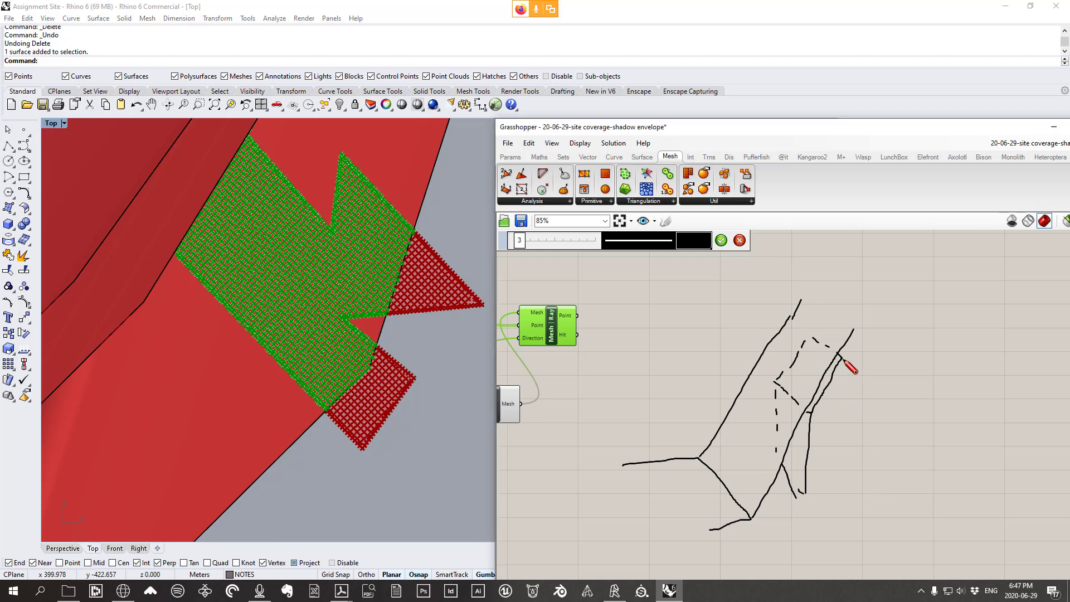
left_click_drag(844, 360, 842, 432)
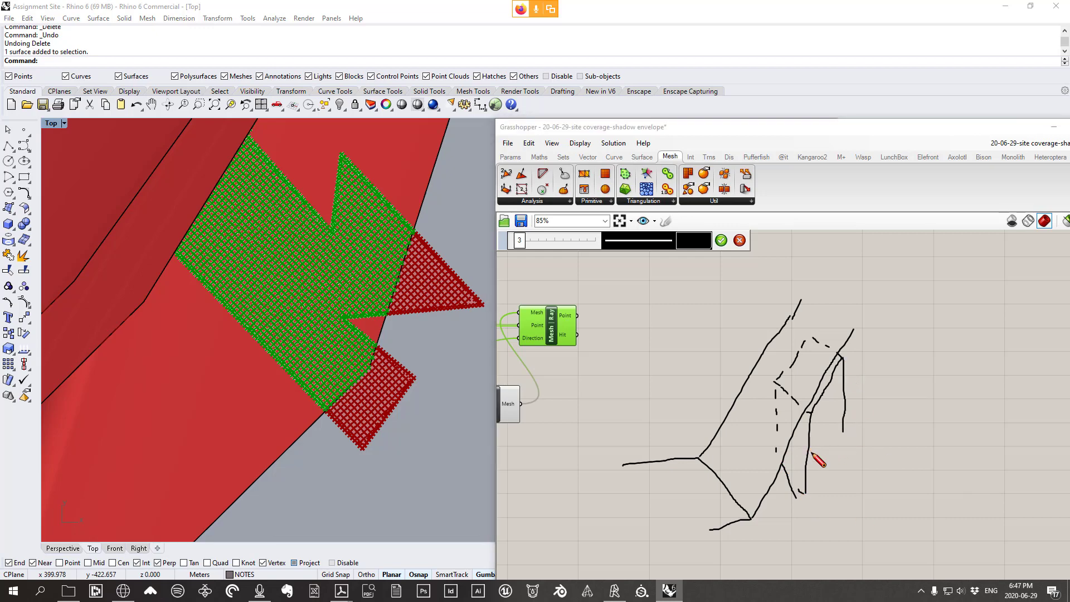
left_click_drag(807, 456, 918, 466)
left_click_drag(809, 495, 980, 512)
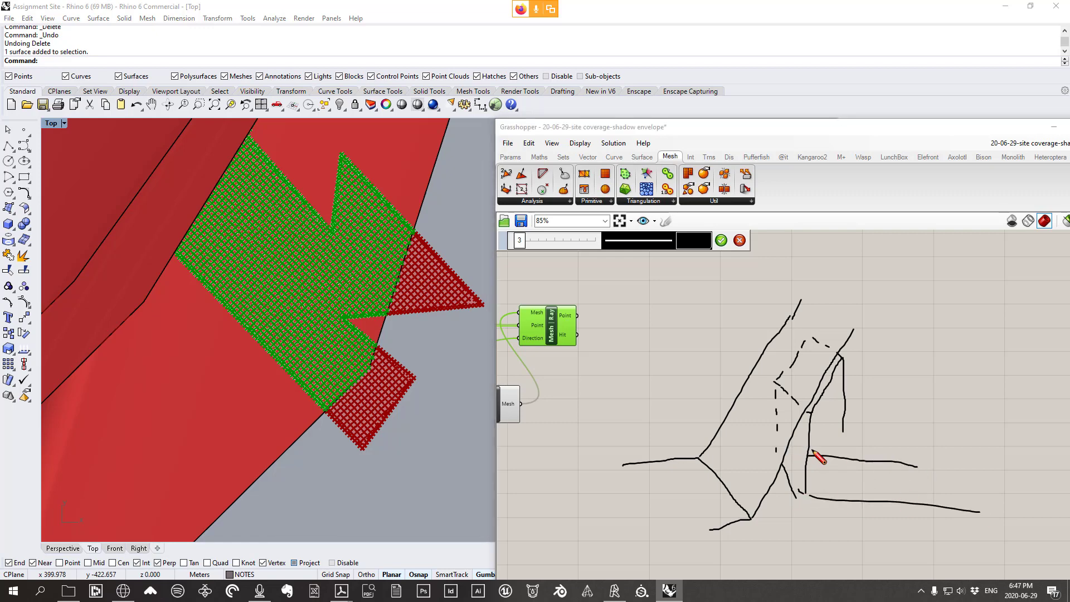
mouse_move(815, 454)
left_mouse_down()
mouse_move(844, 434)
mouse_move(880, 433)
mouse_move(873, 441)
mouse_move(863, 262)
mouse_move(911, 260)
mouse_move(913, 466)
left_mouse_up()
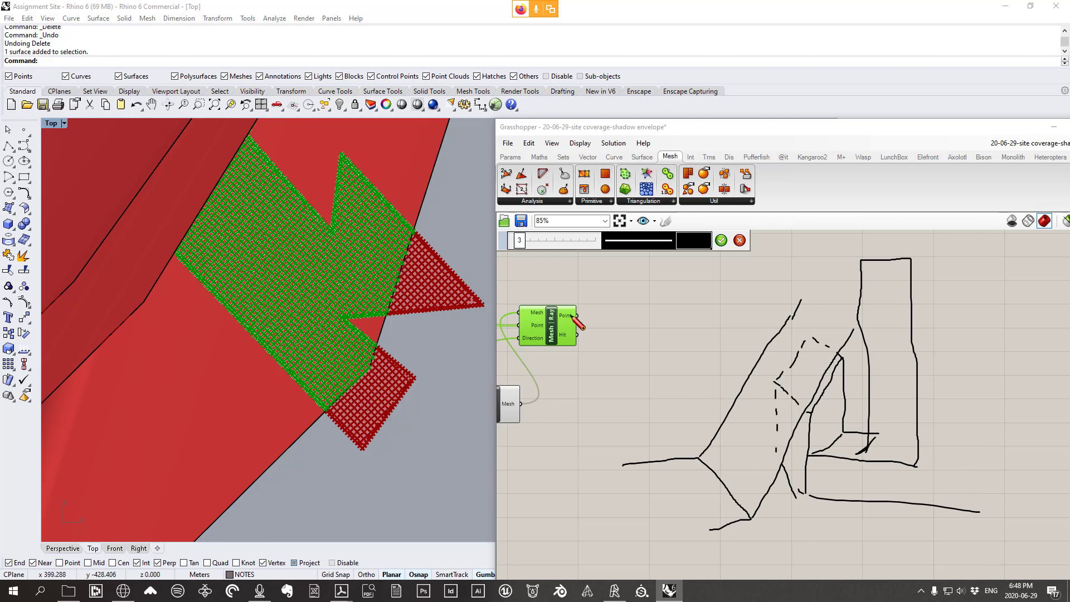
key("Escape")
right_click_drag(599, 332, 681, 353)
scroll(647, 334, "up", 4)
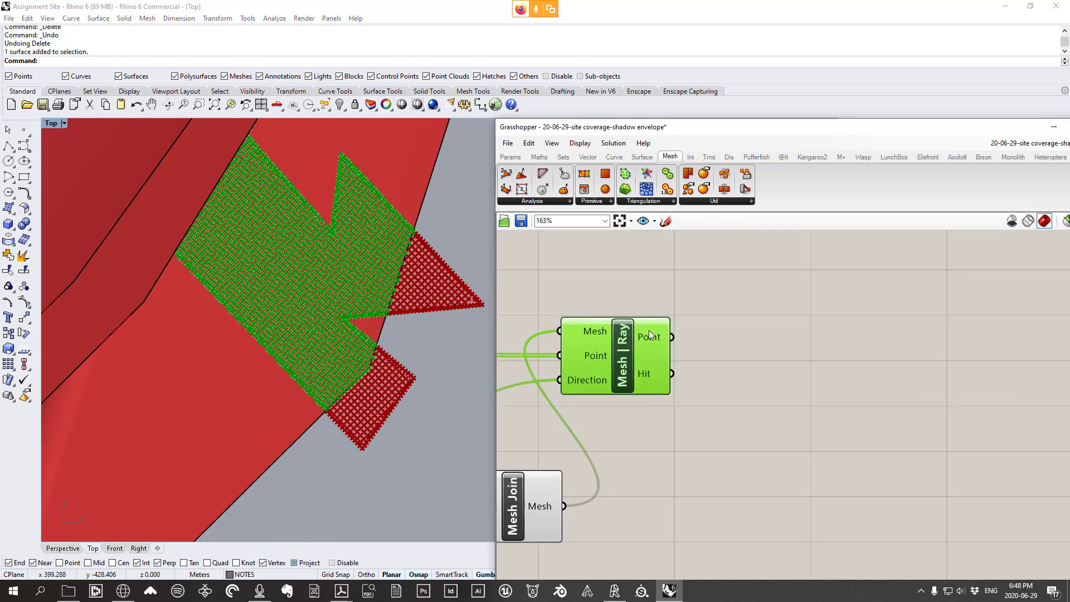
left_click(510, 157)
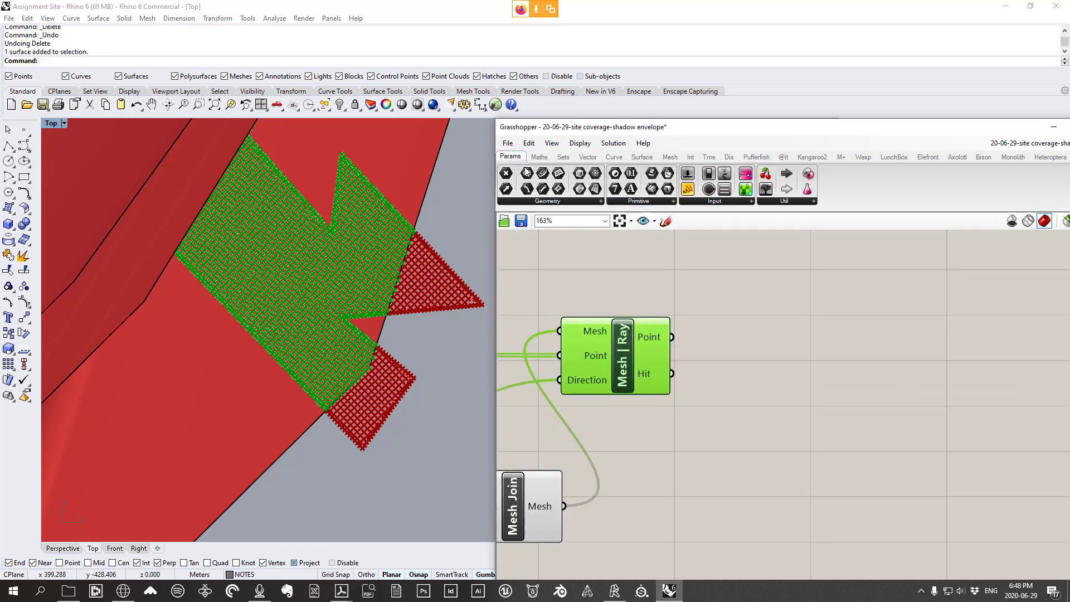
left_click_drag(689, 196, 790, 331)
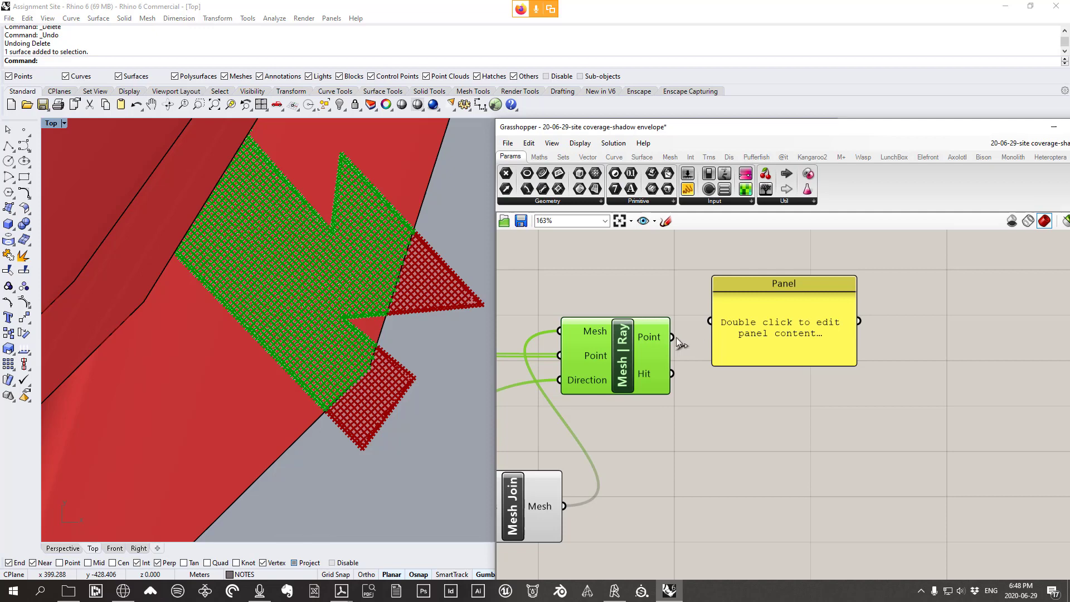
left_click_drag(714, 335, 711, 329)
right_click_drag(335, 374, 319, 362)
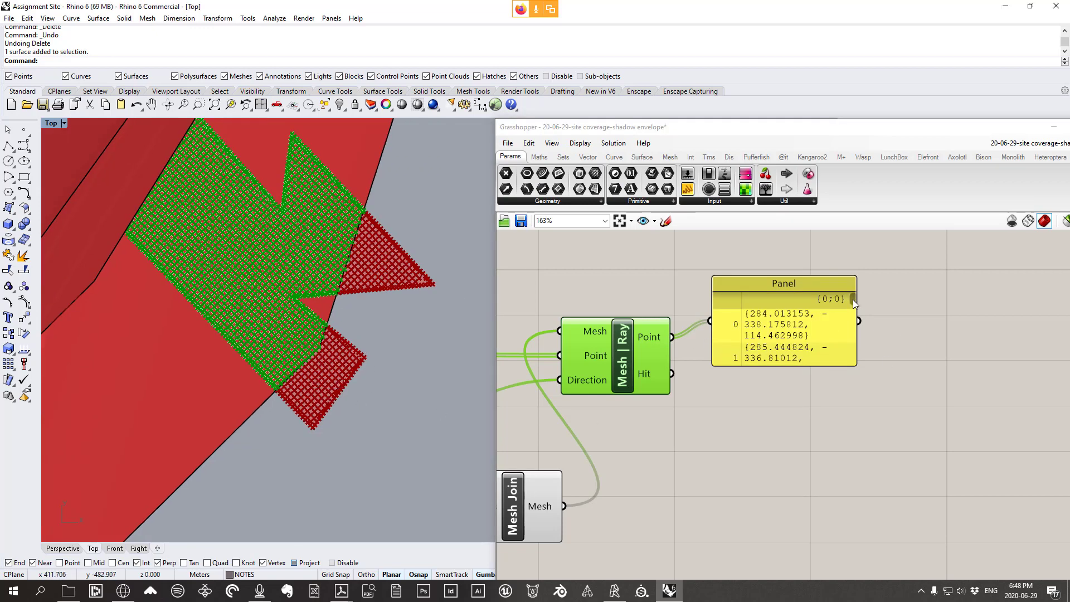
left_click_drag(853, 300, 858, 353)
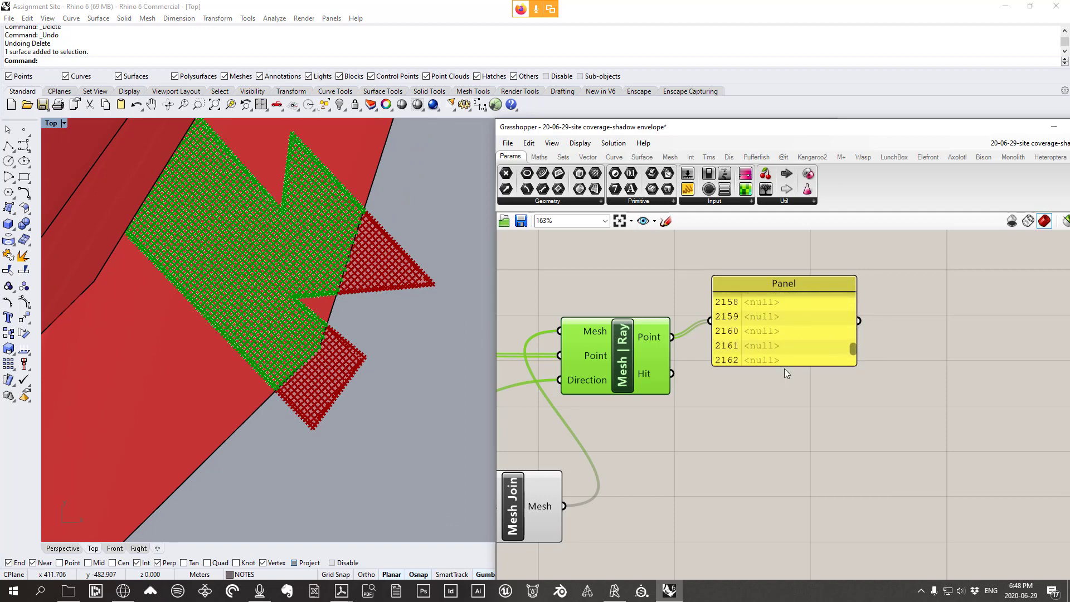
left_click_drag(784, 367, 813, 487)
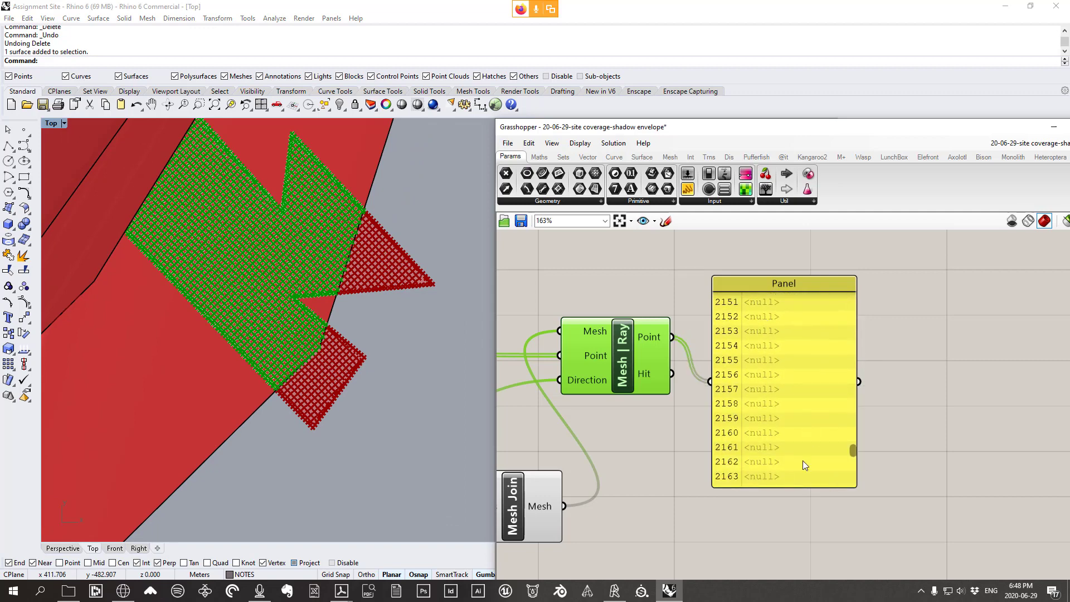
left_click(787, 380)
key("Delete")
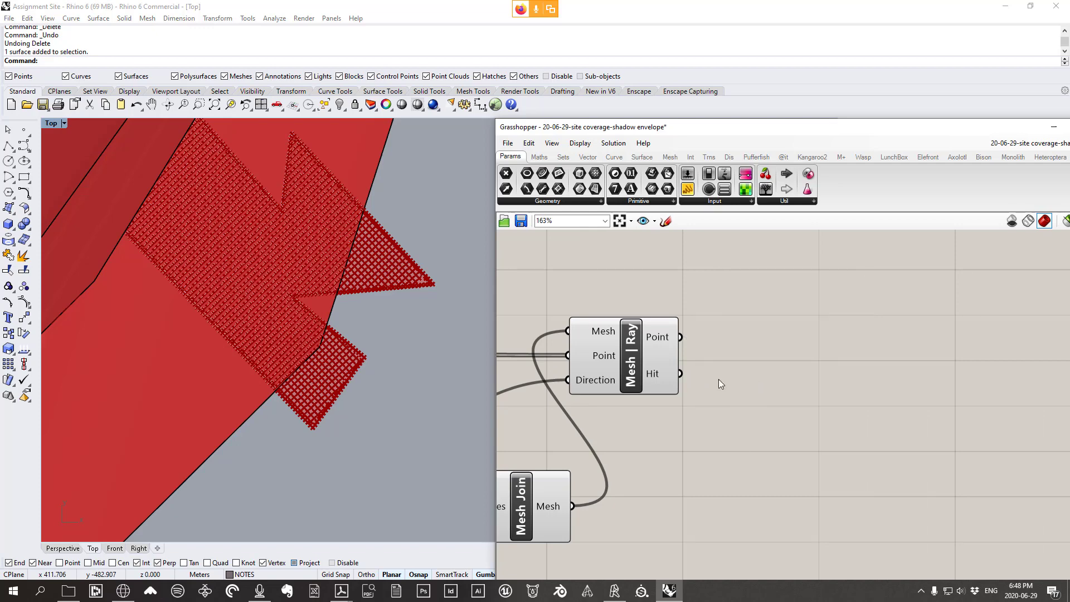
scroll(718, 379, "down", 3)
scroll(703, 383, "up", 2)
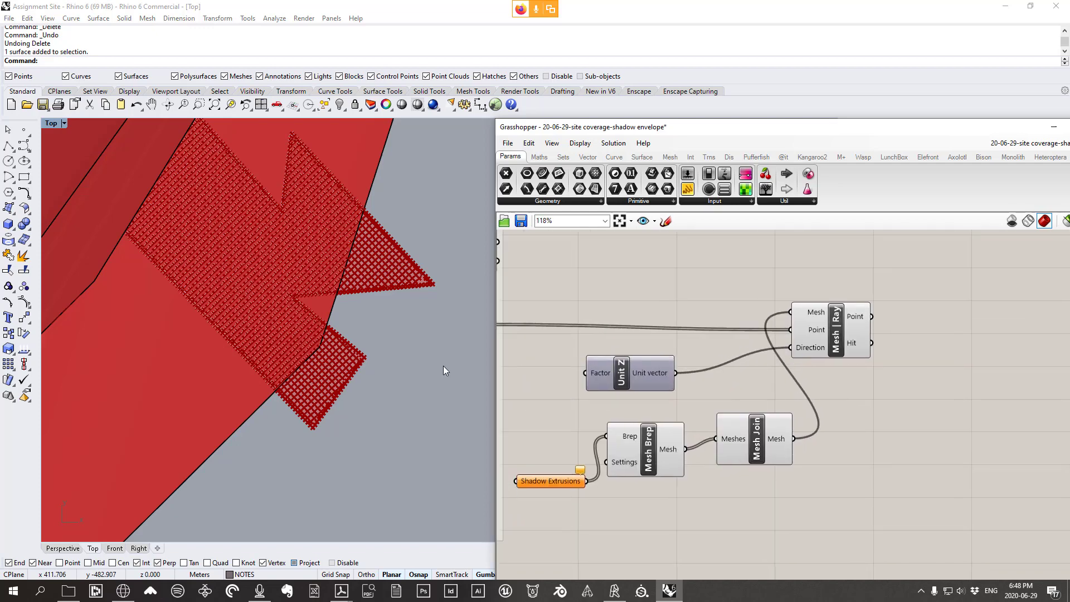
right_click_drag(840, 371, 784, 373)
scroll(795, 353, "down", 2)
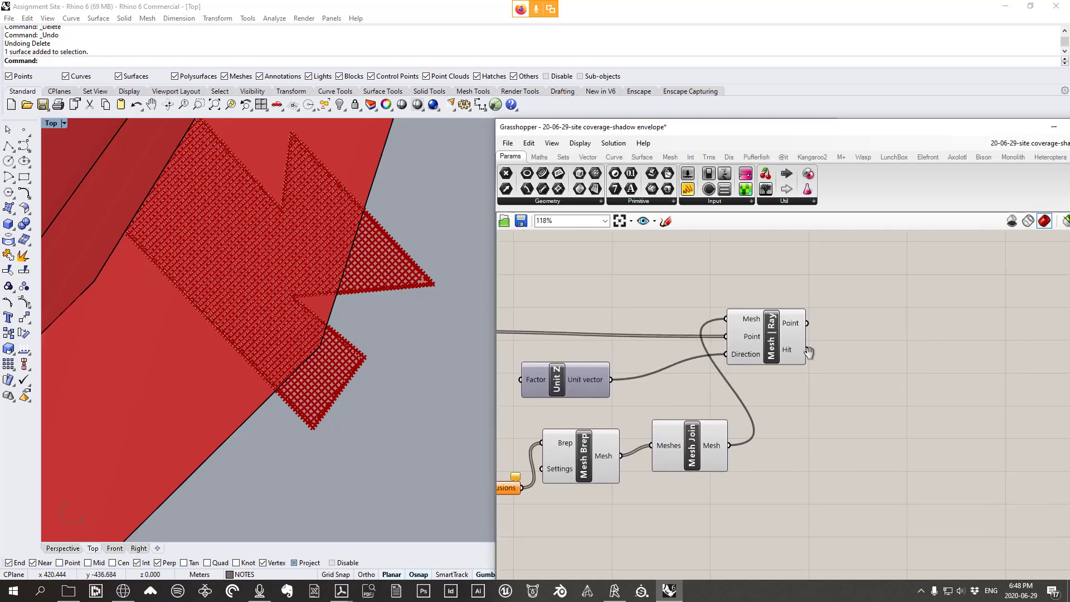
right_click_drag(597, 364, 666, 361)
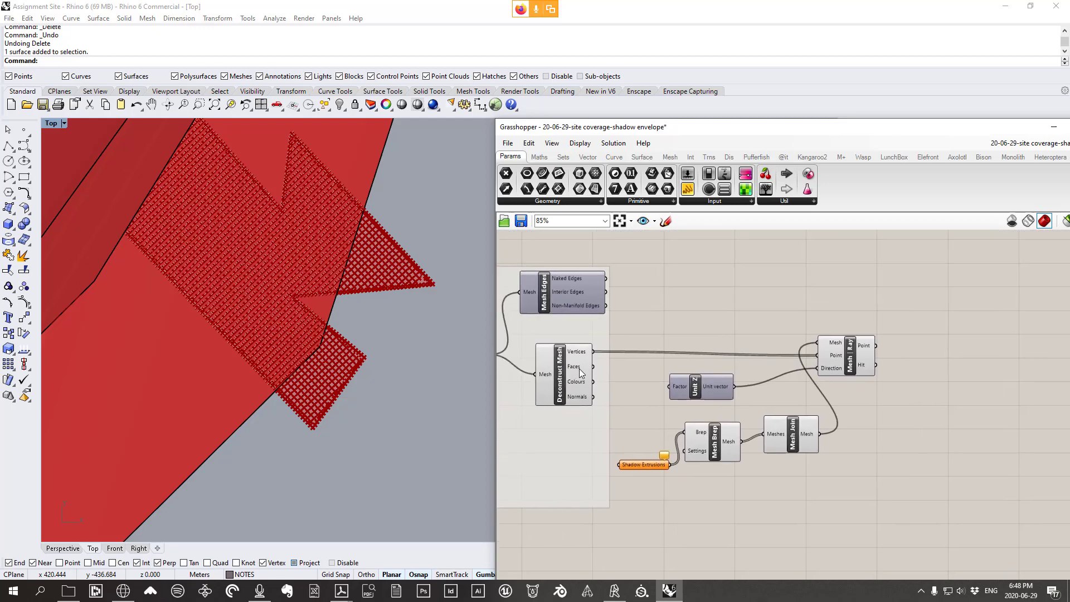
left_click(563, 385)
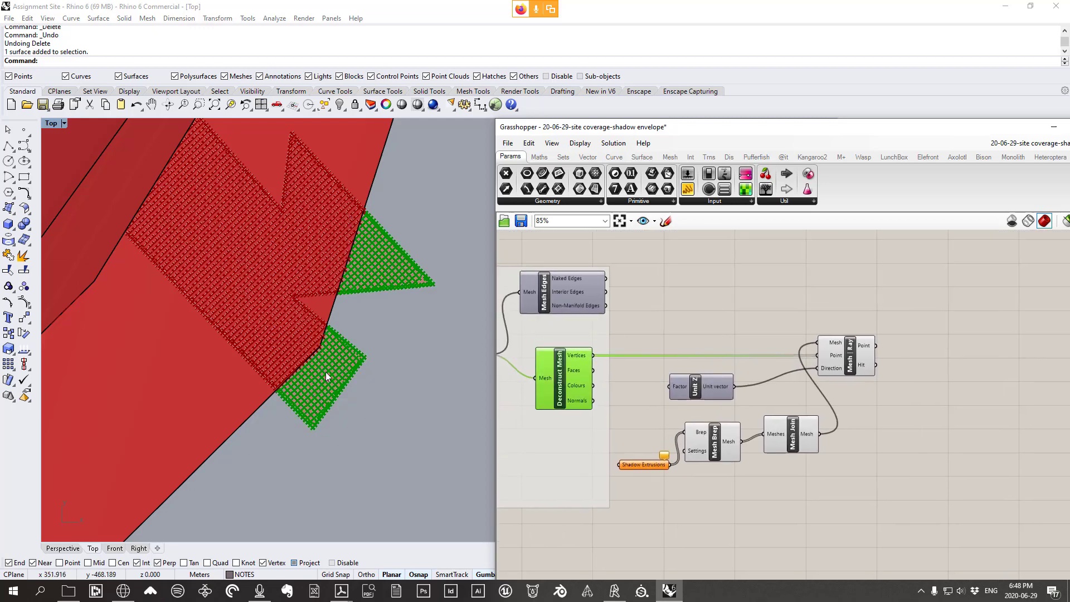
right_click_drag(712, 355, 706, 364)
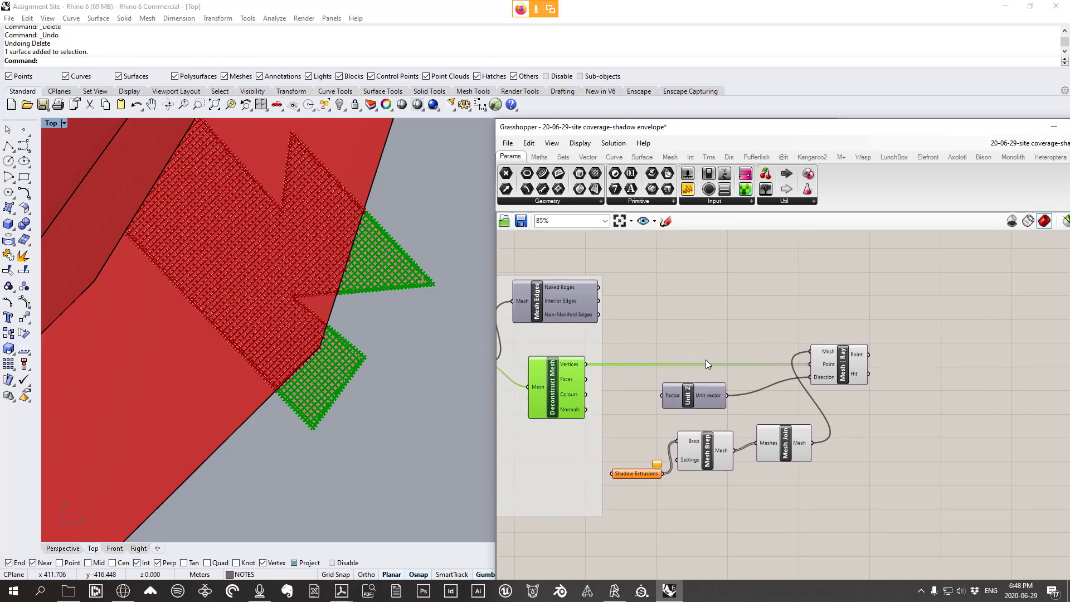
scroll(863, 383, "up", 1)
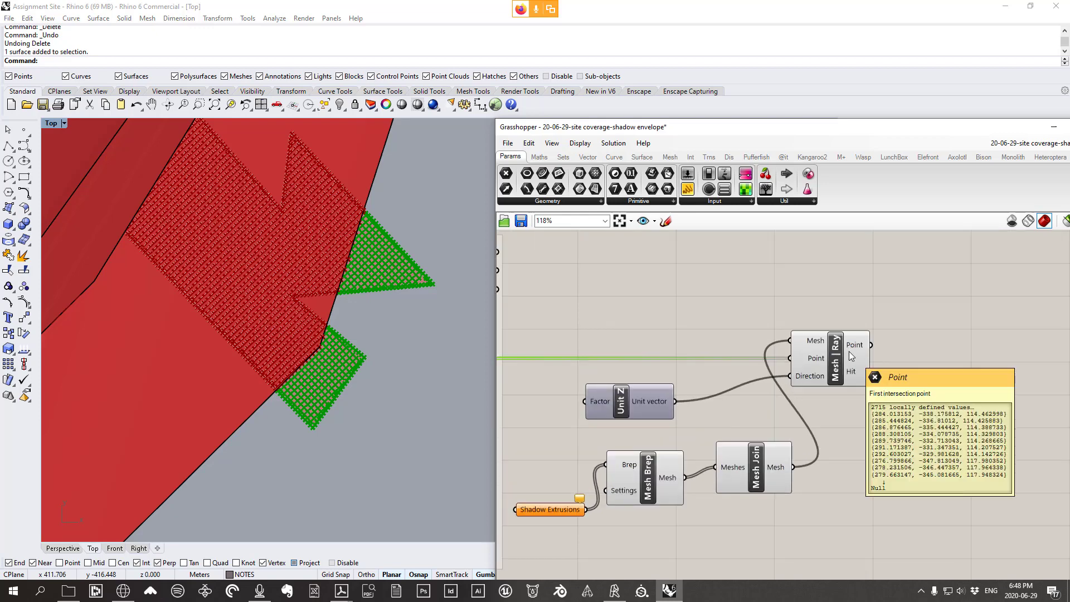
mouse_move(850, 350)
scroll(848, 349, "down", 1)
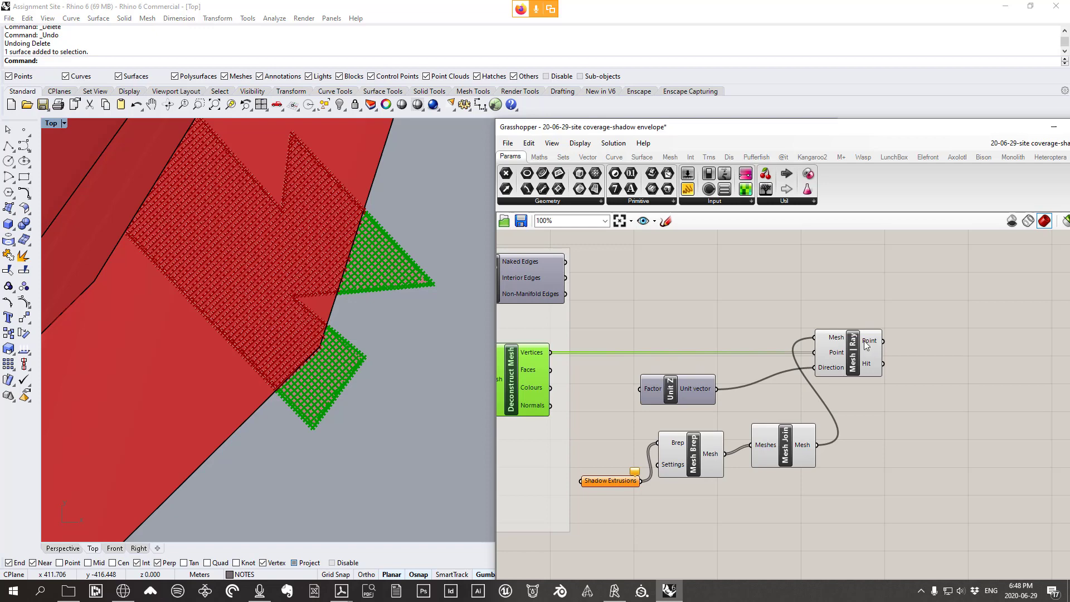
scroll(734, 332, "down", 5)
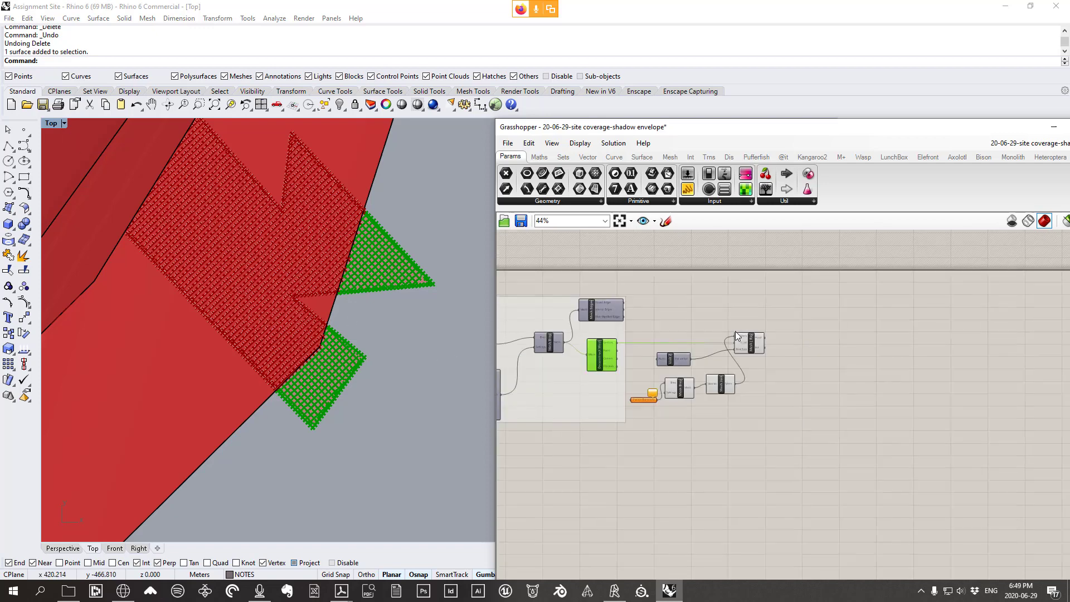
scroll(618, 370, "up", 4)
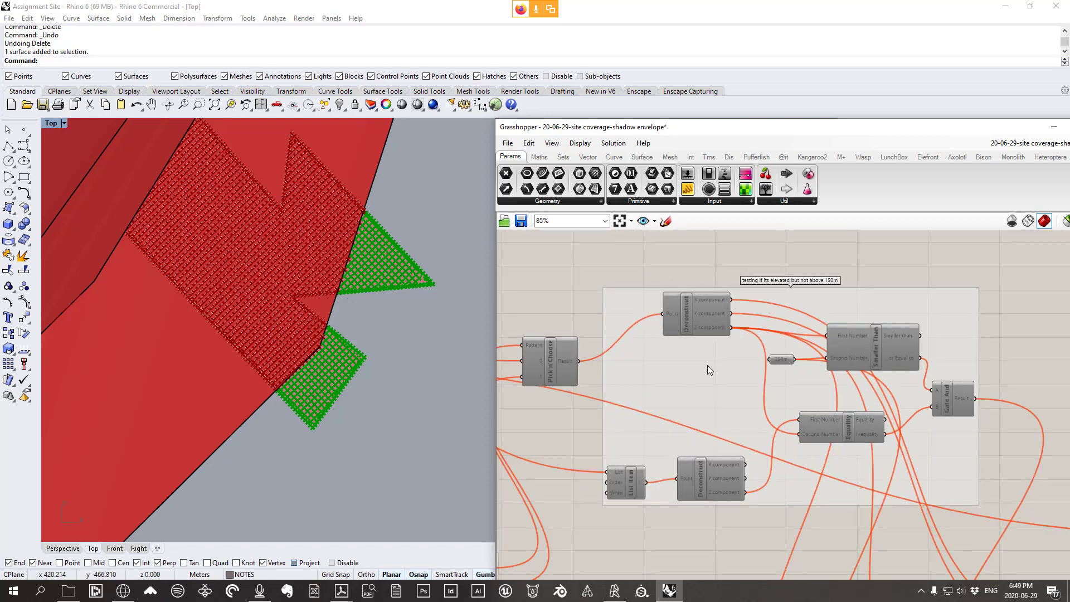
right_click_drag(683, 385, 838, 369)
scroll(831, 366, "down", 3)
scroll(838, 369, "up", 2)
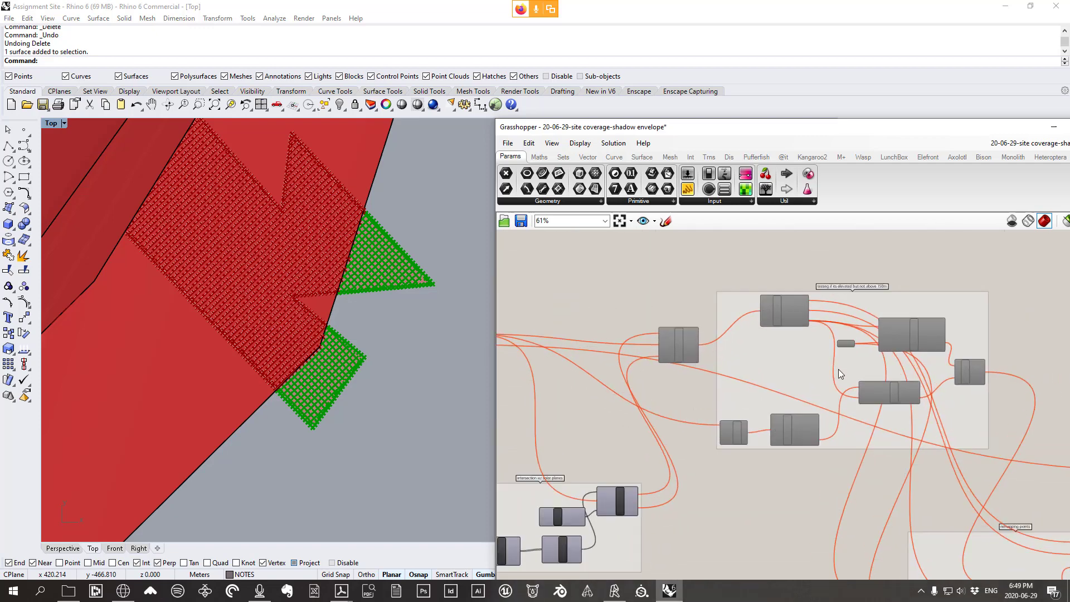
scroll(838, 369, "down", 5)
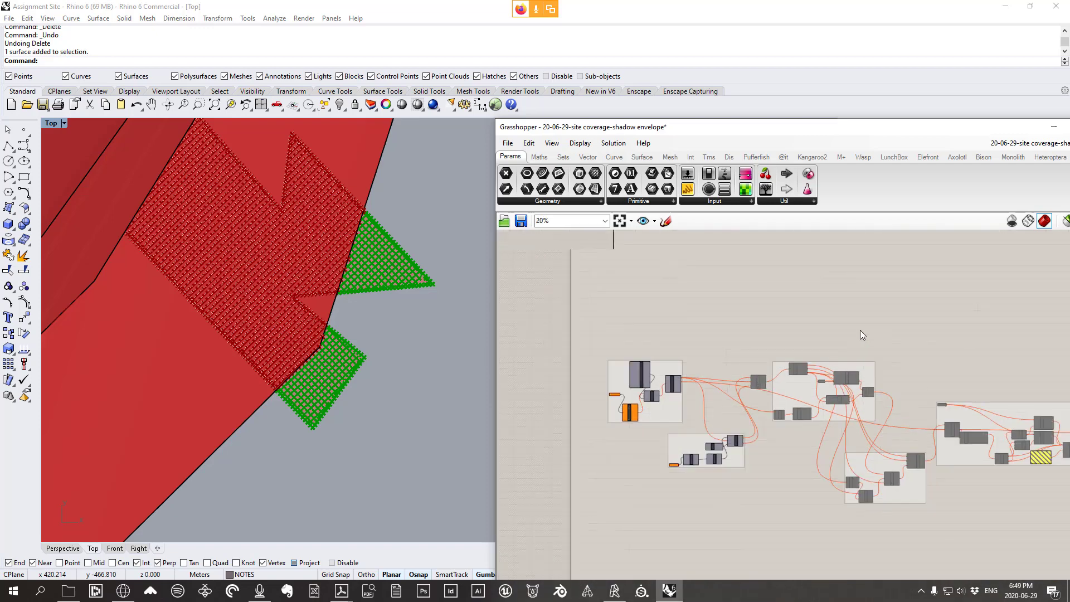
scroll(852, 326, "up", 8)
left_click_drag(804, 309, 792, 303)
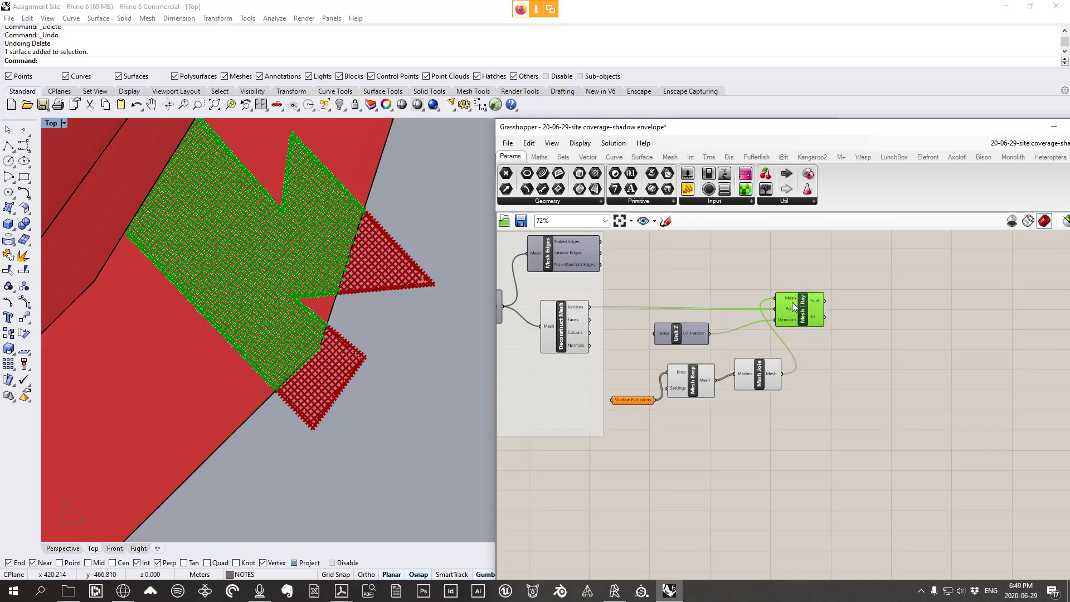
scroll(802, 301, "up", 2)
right_click_drag(691, 377, 737, 375)
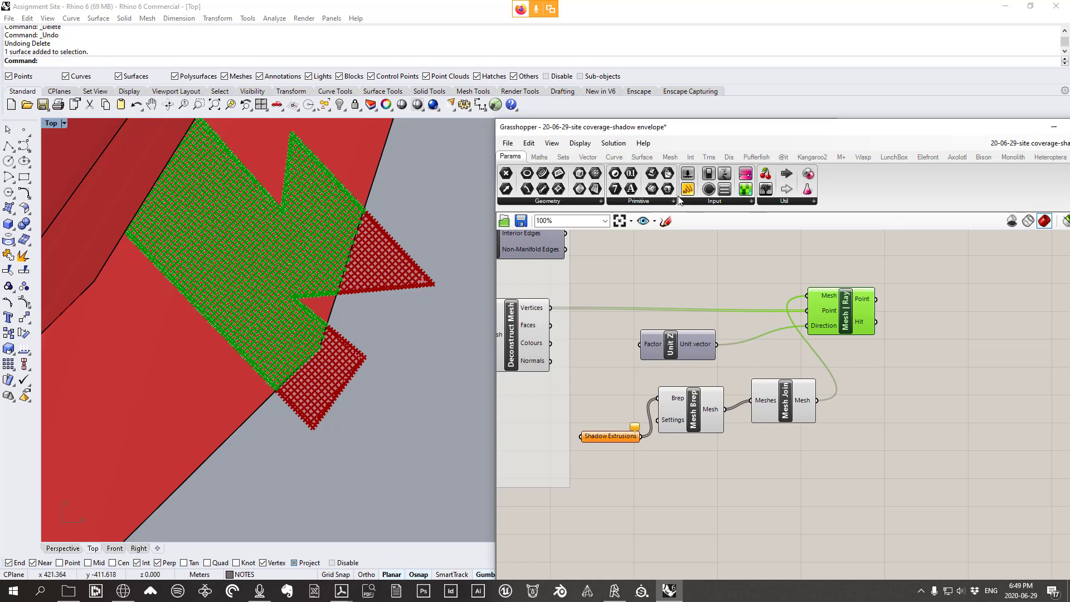
left_click_drag(823, 332, 835, 324)
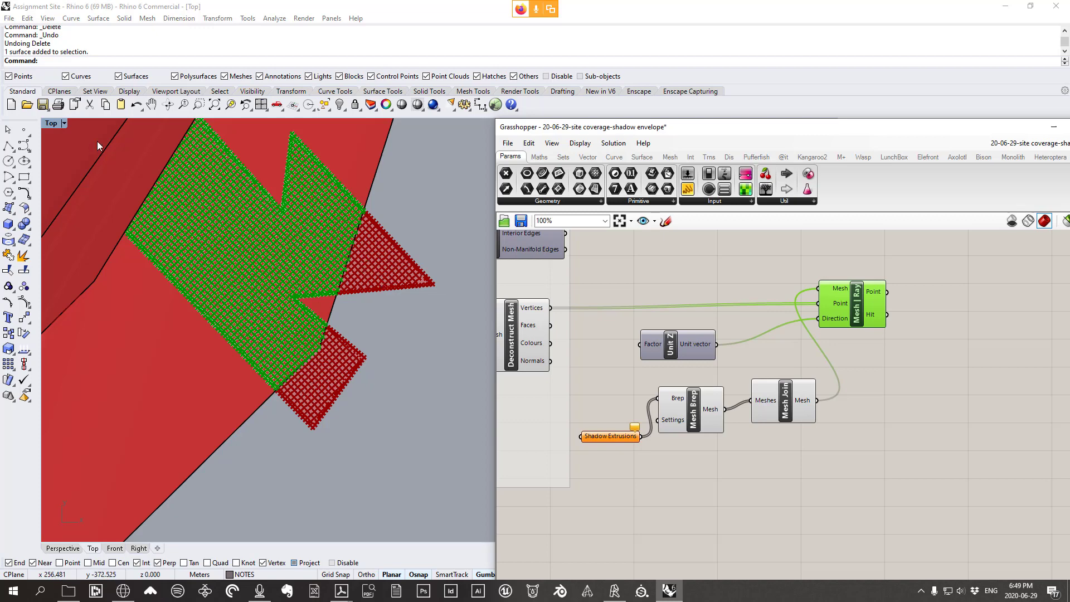
Maximize the Perspective view and orbit it to see the extrusions in 3D
double_click(56, 124)
double_click(456, 124)
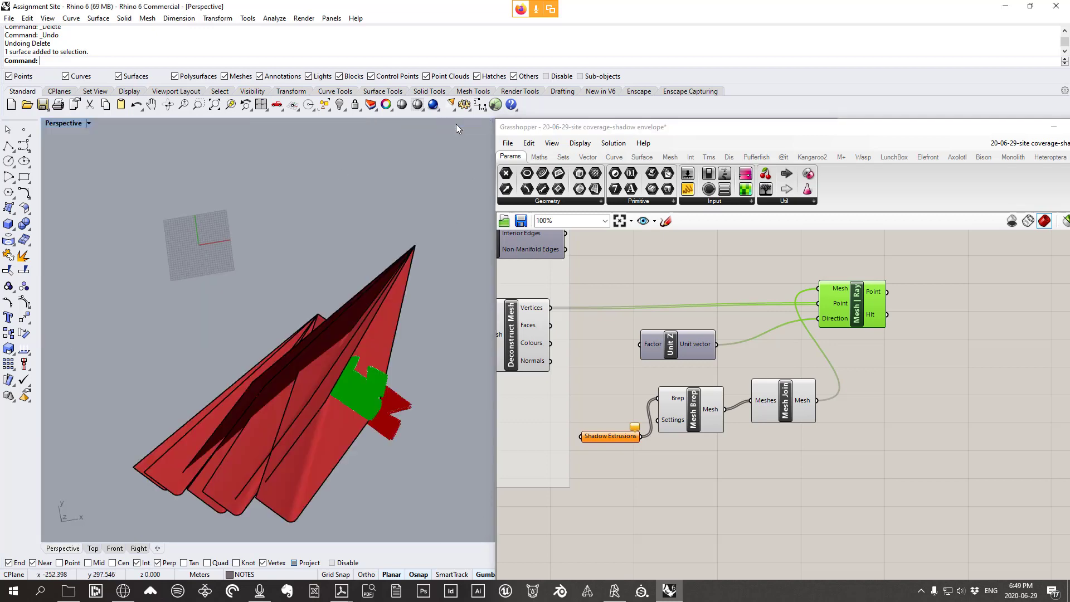
right_click_drag(456, 124, 399, 325)
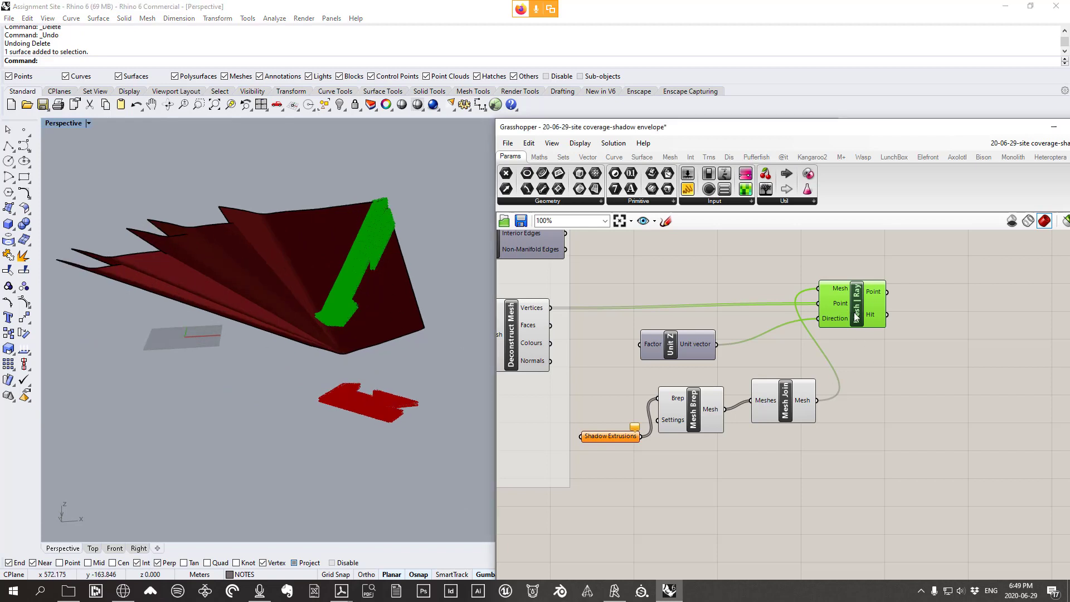
Place a Point Deconstruct component from Vector > Point on the canvas
left_click_drag(853, 315, 846, 320)
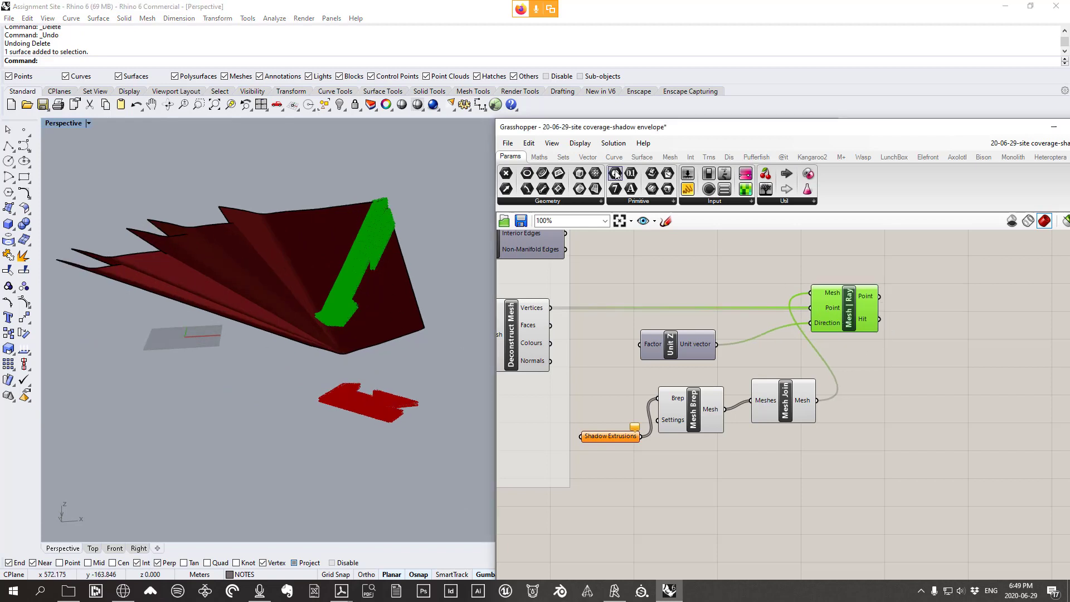
left_click(587, 157)
left_click(690, 201)
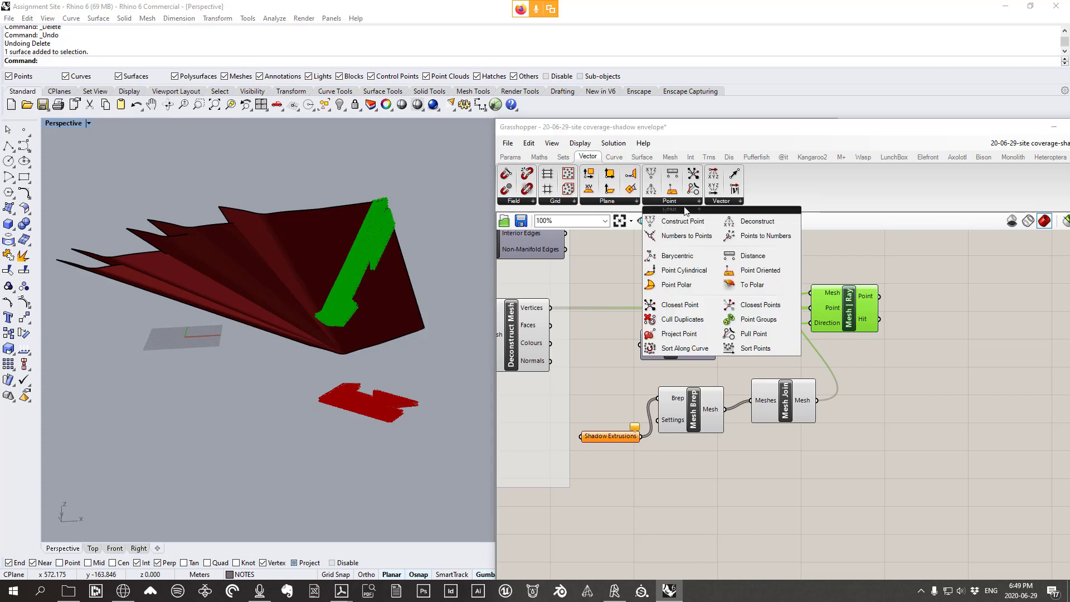
left_click(758, 221)
left_click(967, 304)
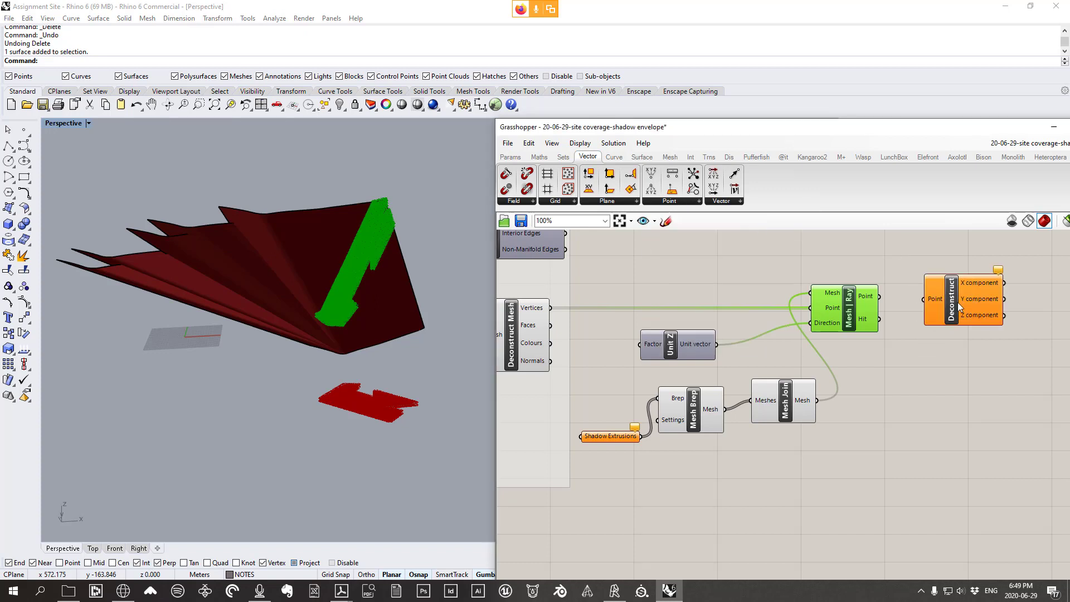
right_click_drag(925, 305, 804, 295)
Position Deconstruct beside Mesh | Ray so it takes the ray hit points
left_click_drag(729, 296, 724, 296)
mouse_move(741, 290)
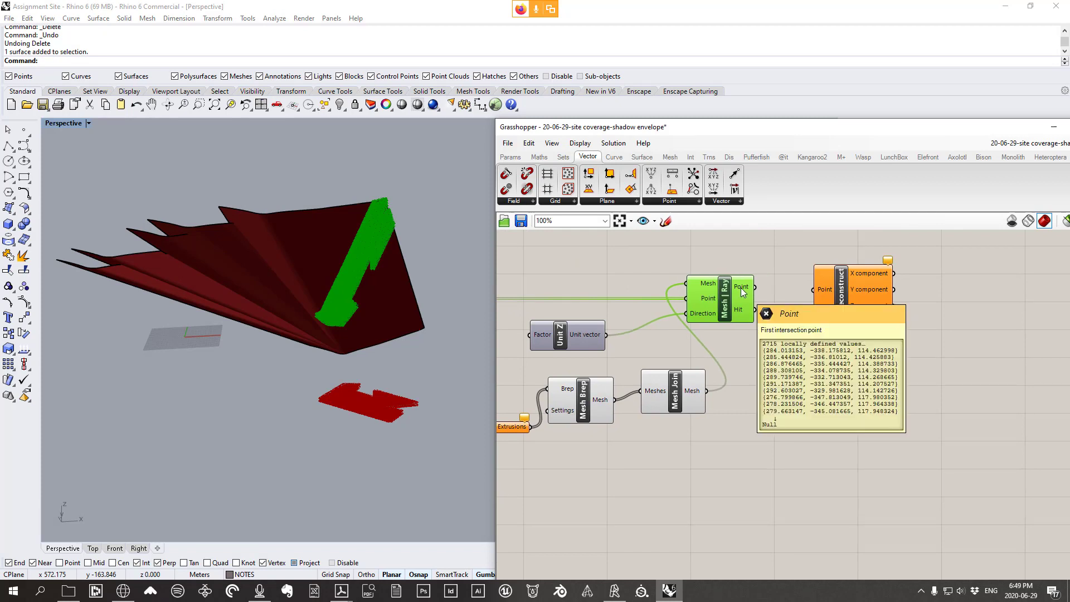
left_click_drag(737, 299, 807, 290)
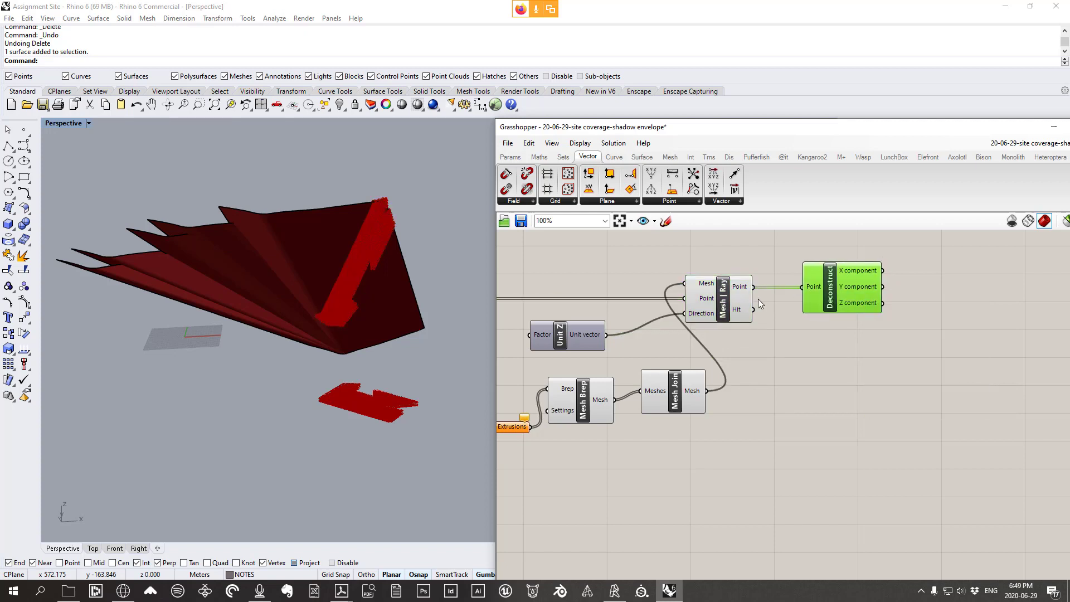
scroll(842, 269, "up", 2)
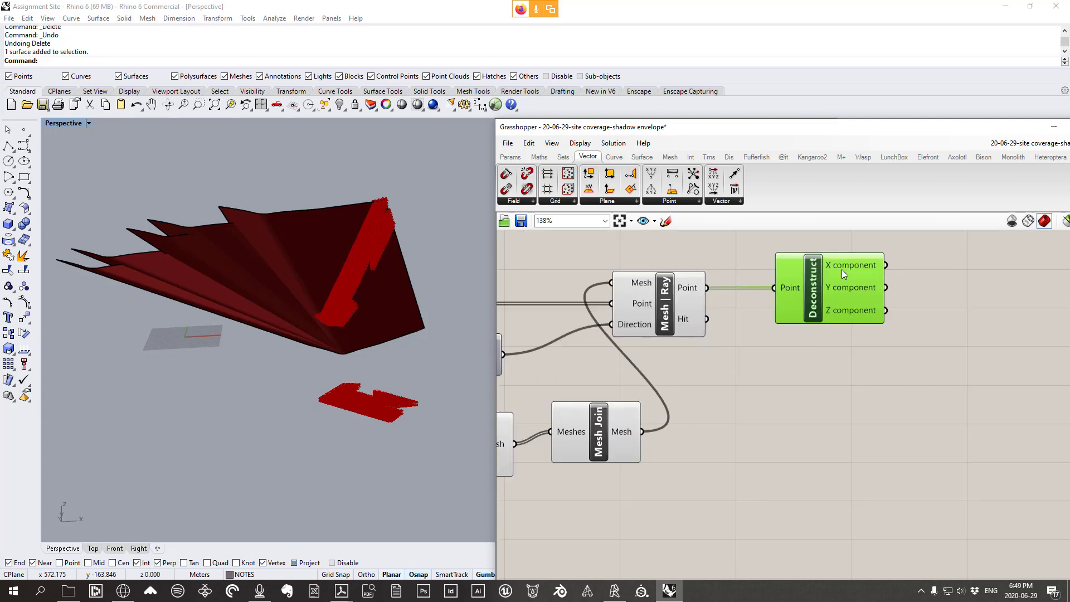
left_click_drag(843, 269, 823, 259)
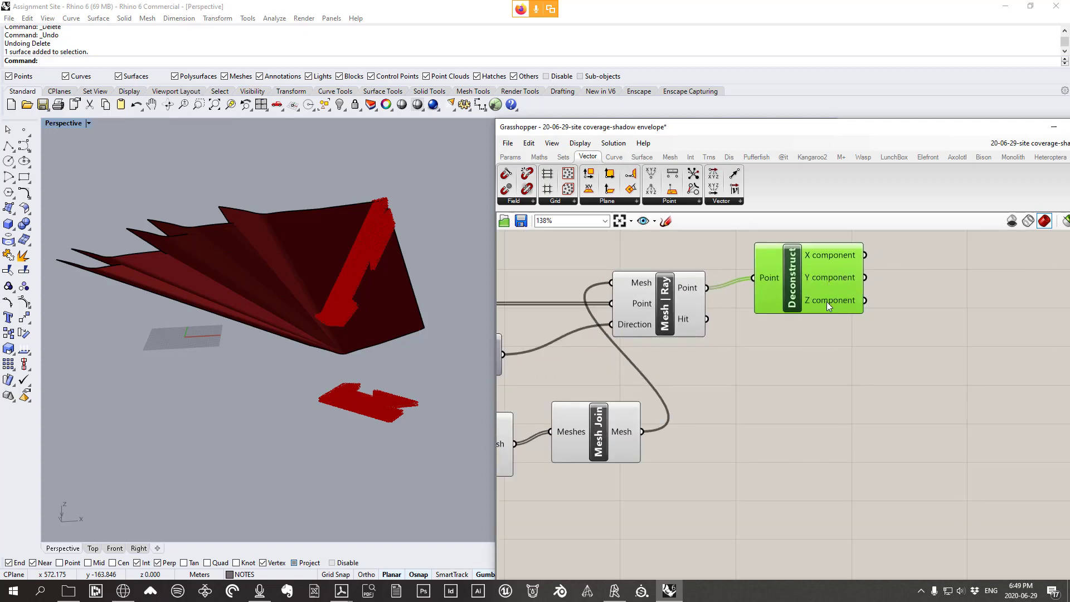
left_click_drag(825, 303, 854, 305)
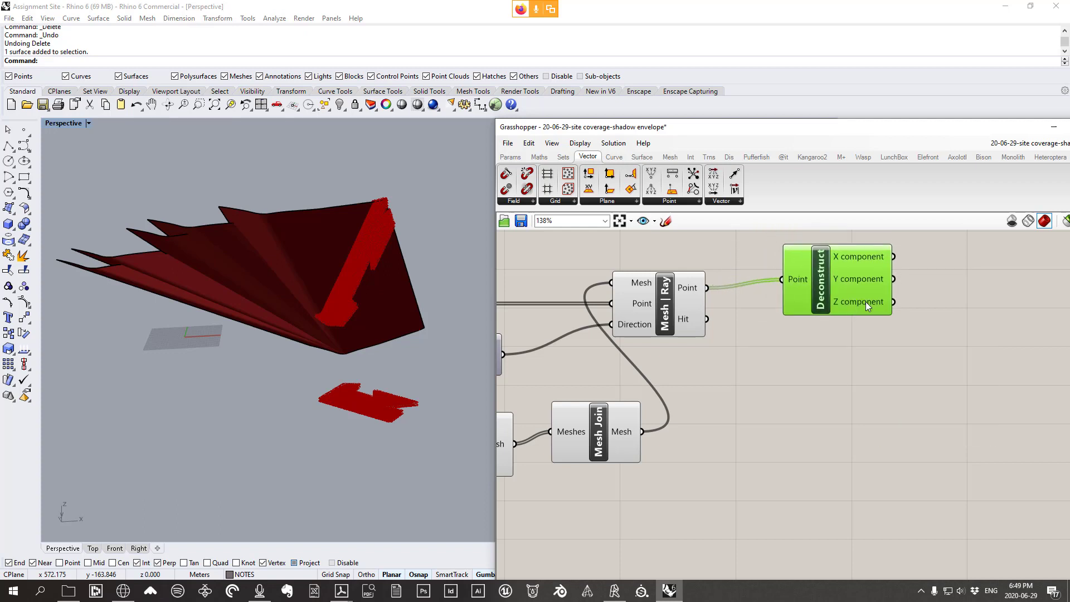
right_click_drag(865, 303, 761, 325)
right_click_drag(419, 271, 392, 212)
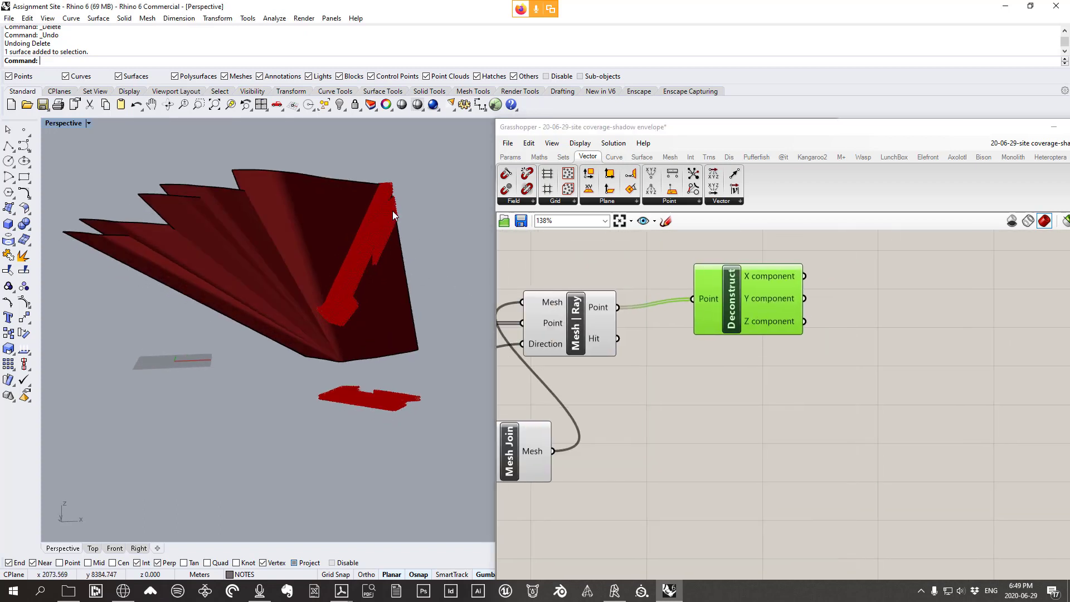
Add a Panel fed by Deconstruct's Z, listing <null> misses and heights like 286.989913
left_click(511, 159)
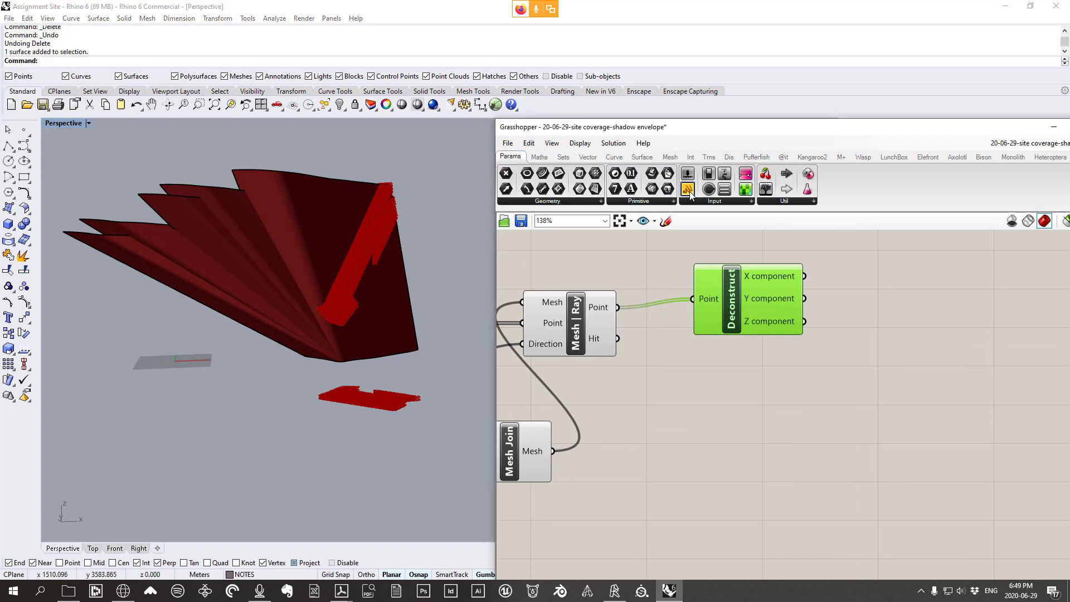
left_click_drag(908, 364, 908, 363)
left_click_drag(804, 321, 847, 363)
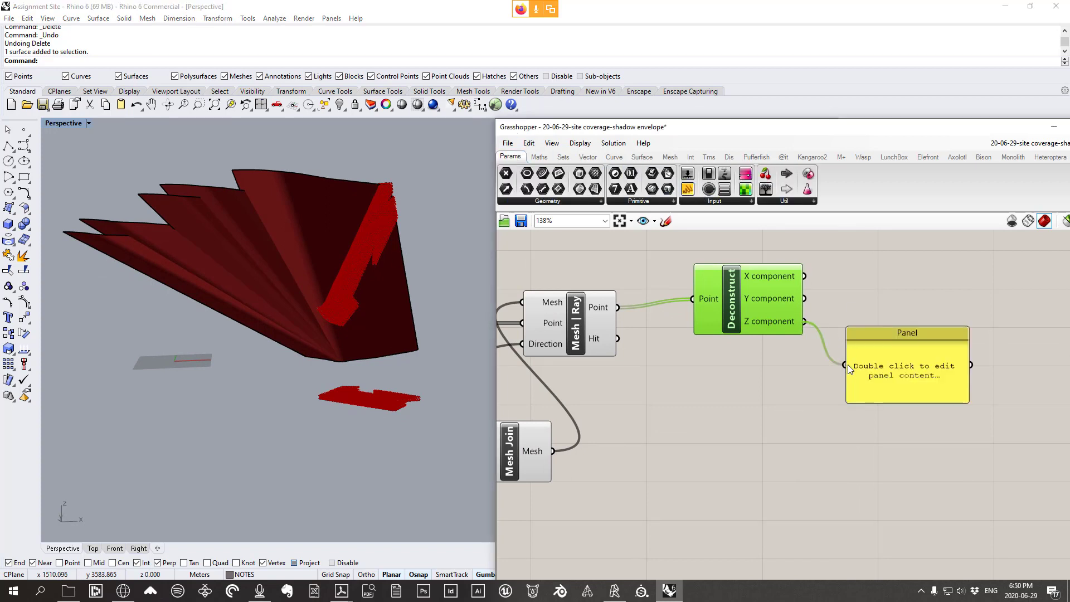
scroll(888, 374, "up", 1)
left_click_drag(980, 342, 979, 450)
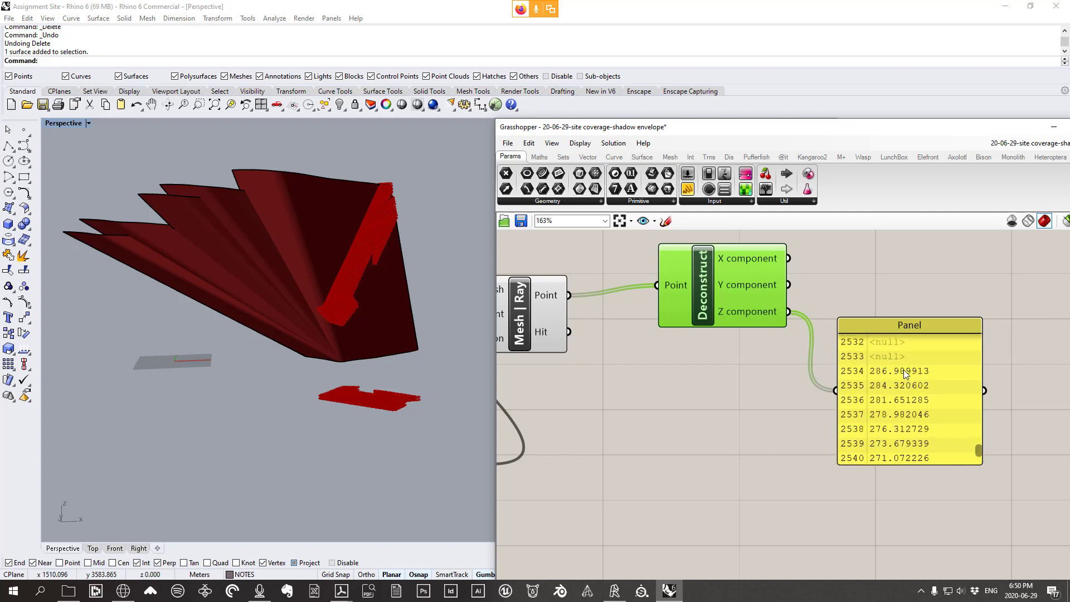
left_click(877, 370)
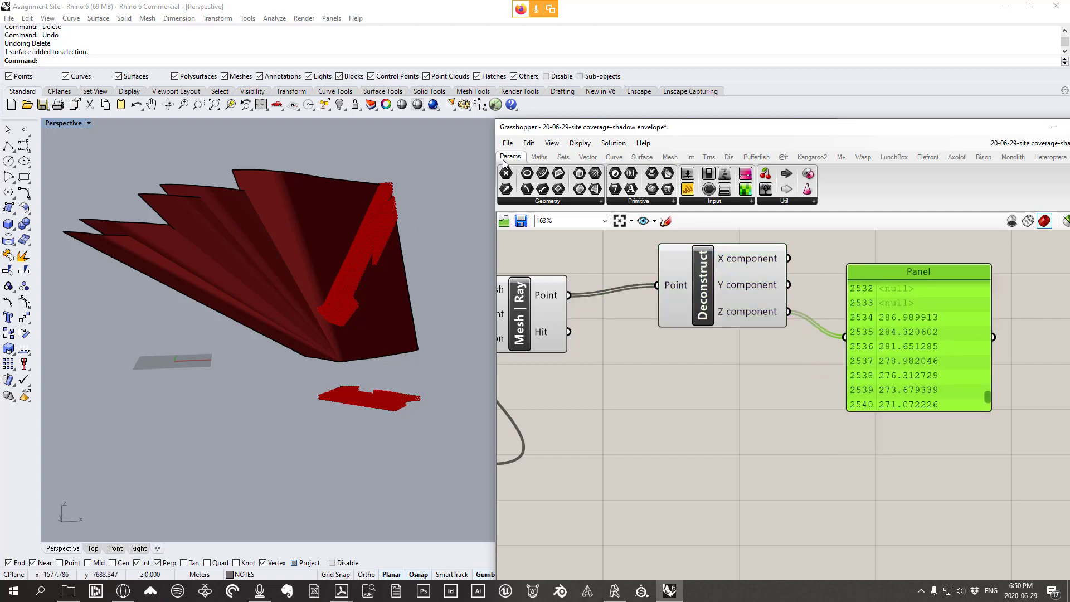
scroll(900, 362, "down", 2)
Delete the Z-value panel and nudge the Deconstruct node into place
scroll(899, 336, "down", 2)
key("Delete")
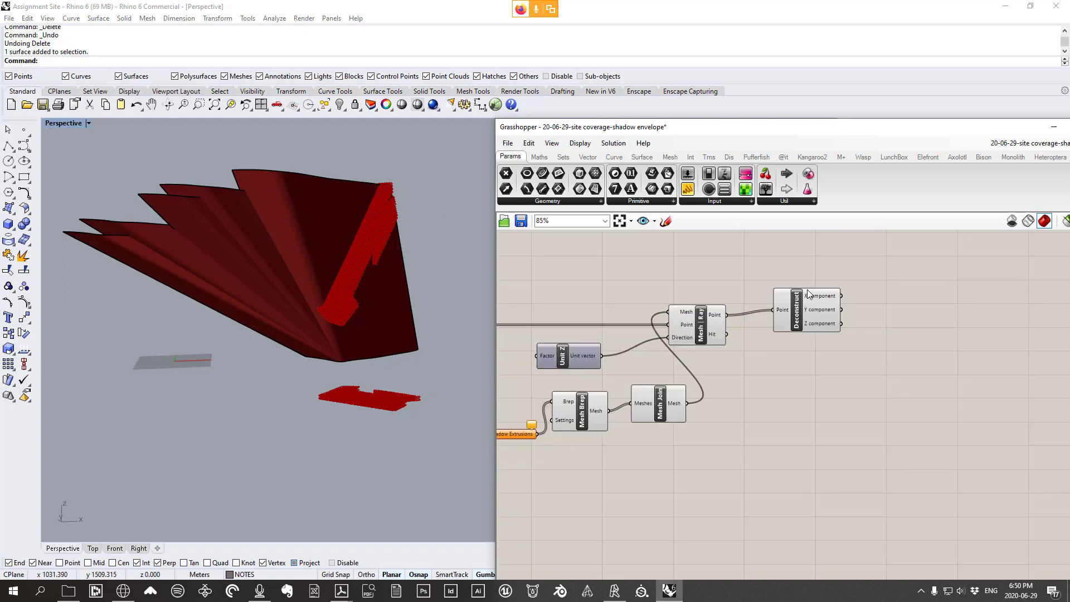
mouse_move(806, 290)
left_mouse_down()
mouse_move(815, 312)
mouse_move(801, 303)
left_mouse_up()
right_click_drag(346, 292, 343, 307)
left_click_drag(804, 339, 797, 340)
right_click_drag(779, 349, 872, 312)
left_click_drag(764, 432, 594, 369)
Move the Mesh Brep, Mesh Join and Shadow Extrusions nodes lower on the canvas
left_click_drag(673, 372, 674, 396)
scroll(719, 377, "up", 2)
right_click_drag(695, 378, 704, 404)
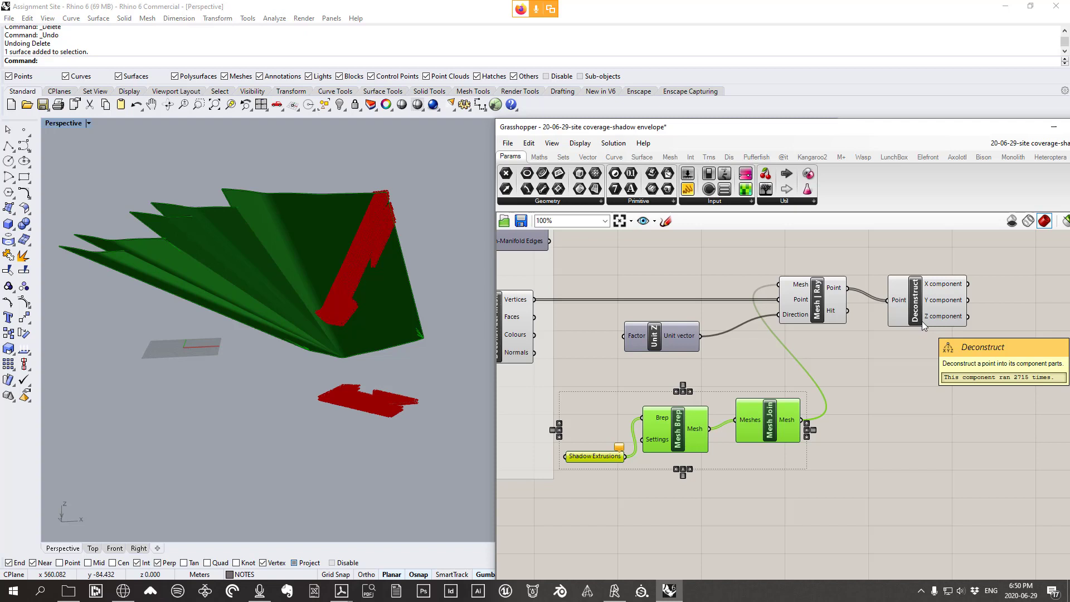
right_click_drag(419, 438, 425, 402)
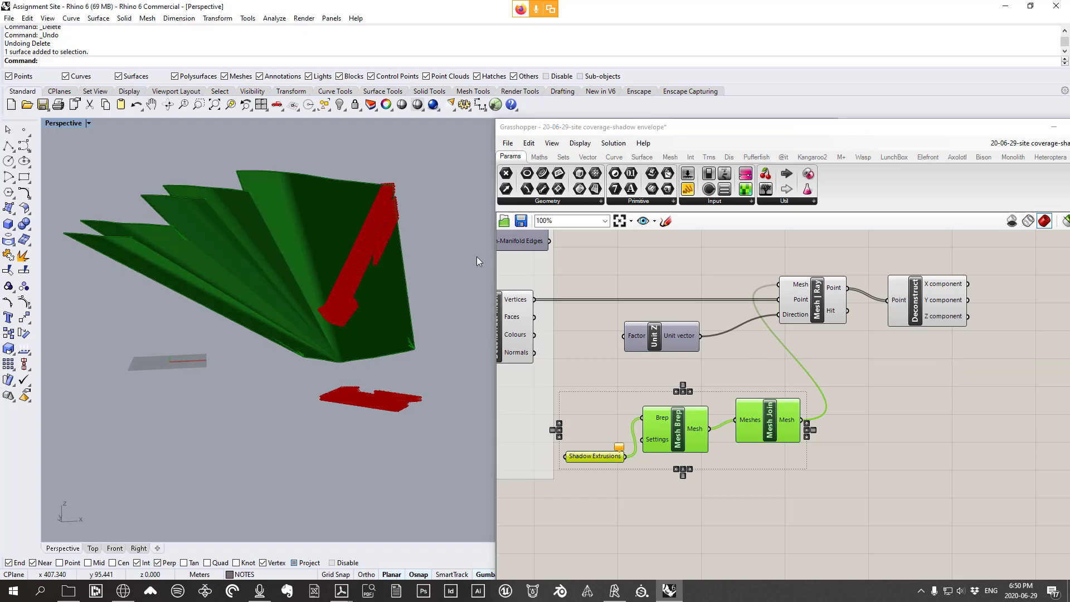
right_click_drag(412, 310, 412, 403)
scroll(413, 404, "up", 4)
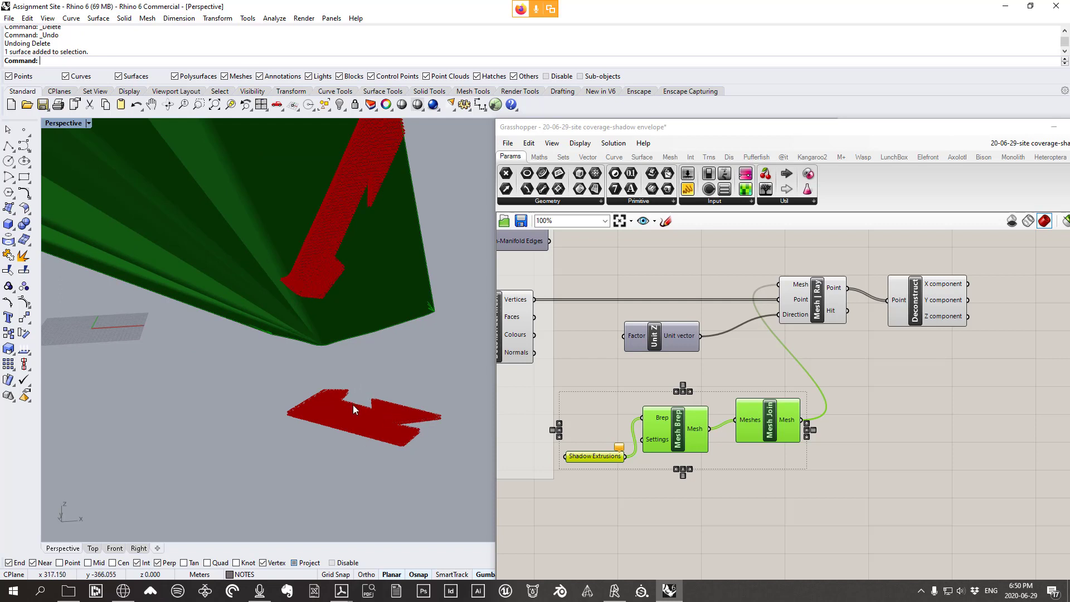
Place a second Point Deconstruct component above the existing one
right_click_drag(736, 387, 789, 439)
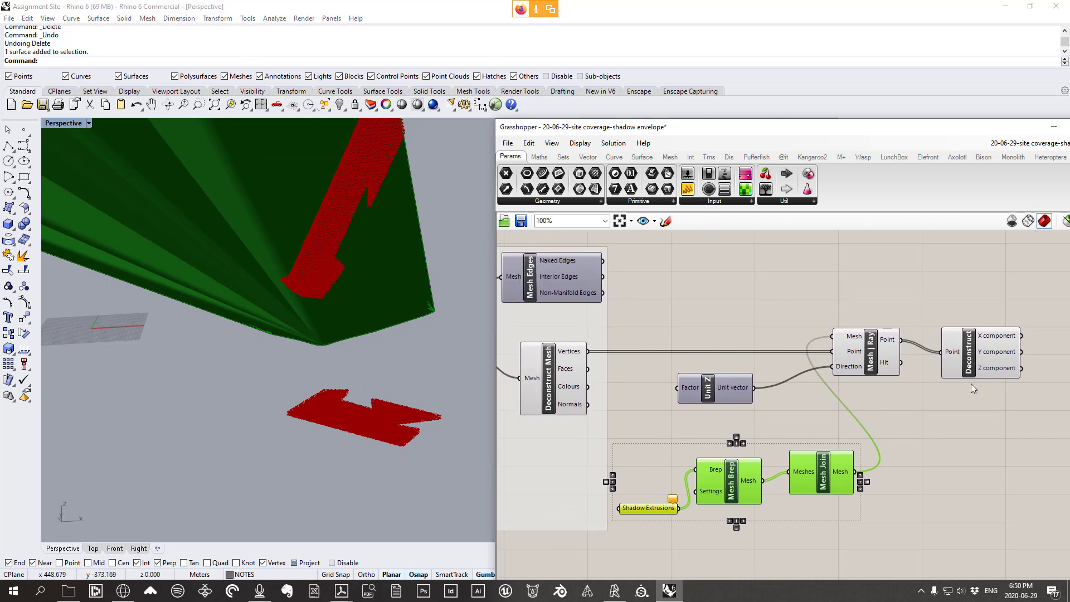
left_click_drag(994, 357, 976, 357)
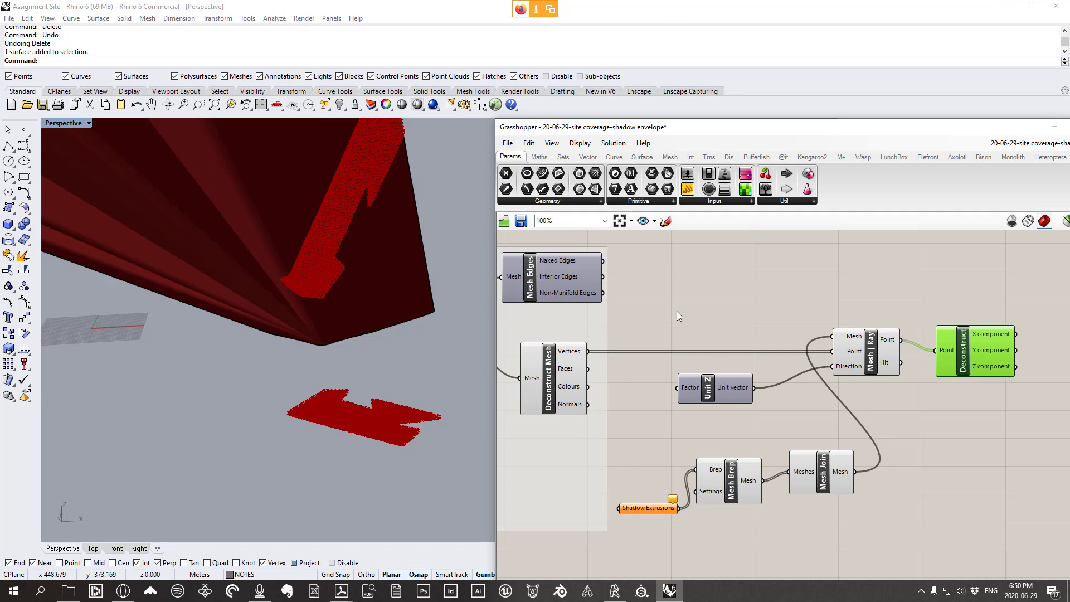
left_click(588, 157)
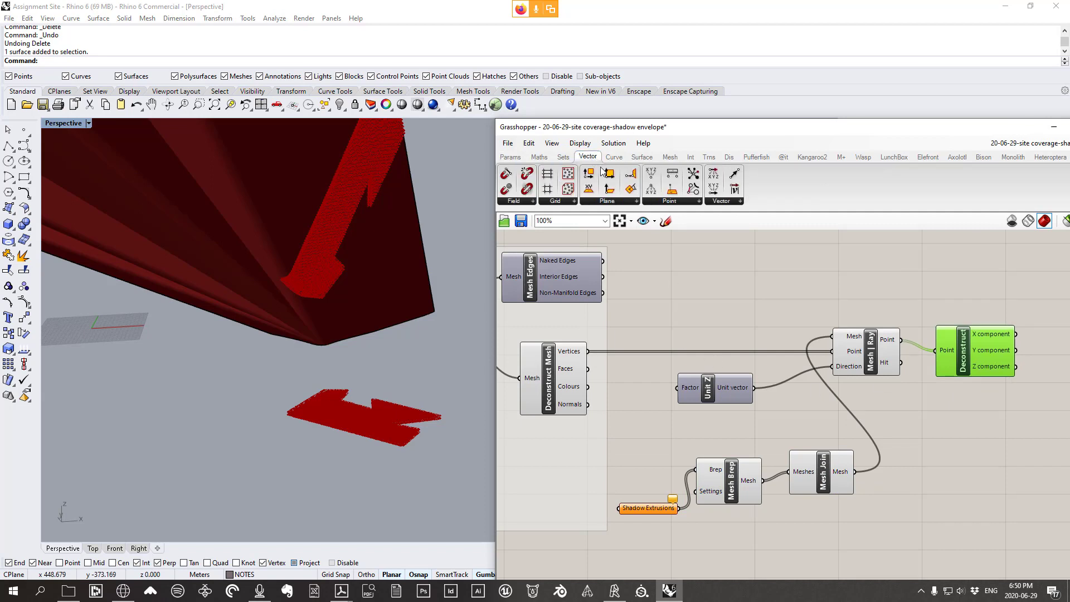
left_click(659, 200)
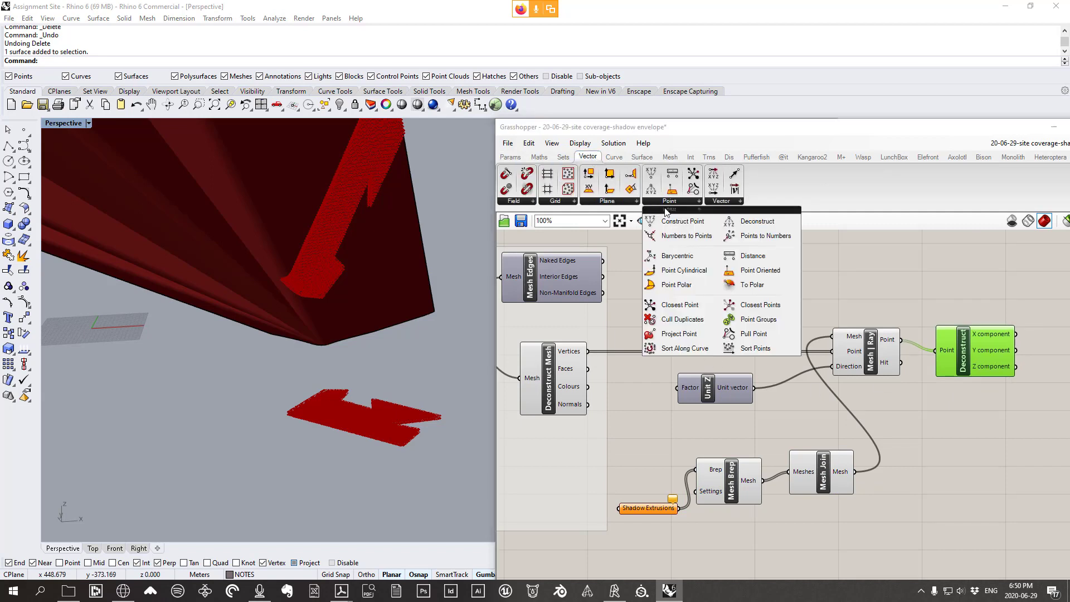
left_click(966, 286)
left_click_drag(966, 286, 979, 289)
left_click(892, 301)
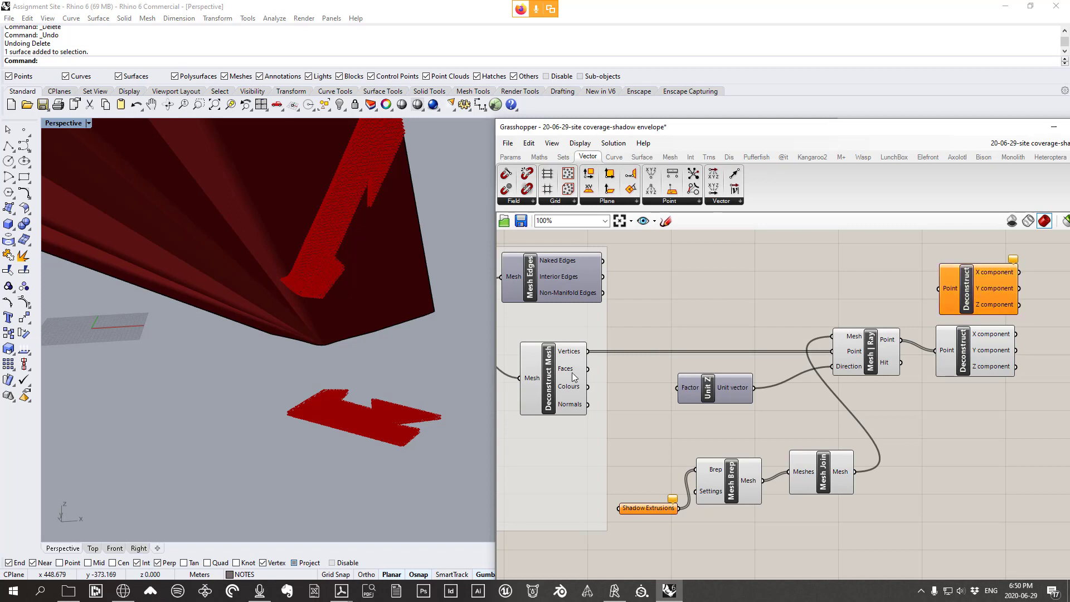
Connect Deconstruct Mesh's Vertices output to the new Deconstruct's Point input
left_click_drag(574, 377, 575, 387)
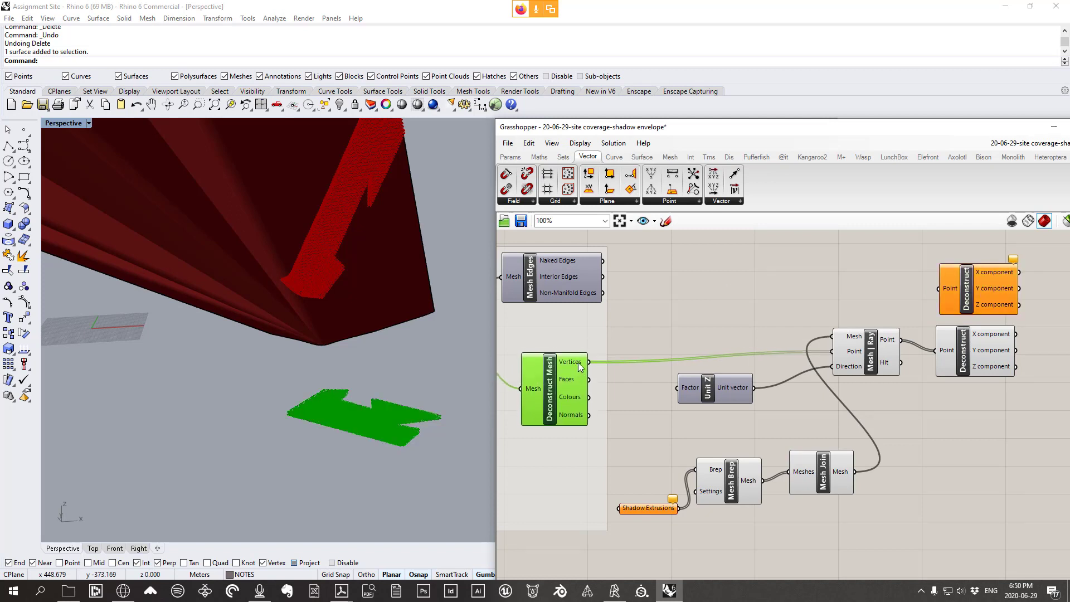
mouse_move(579, 366)
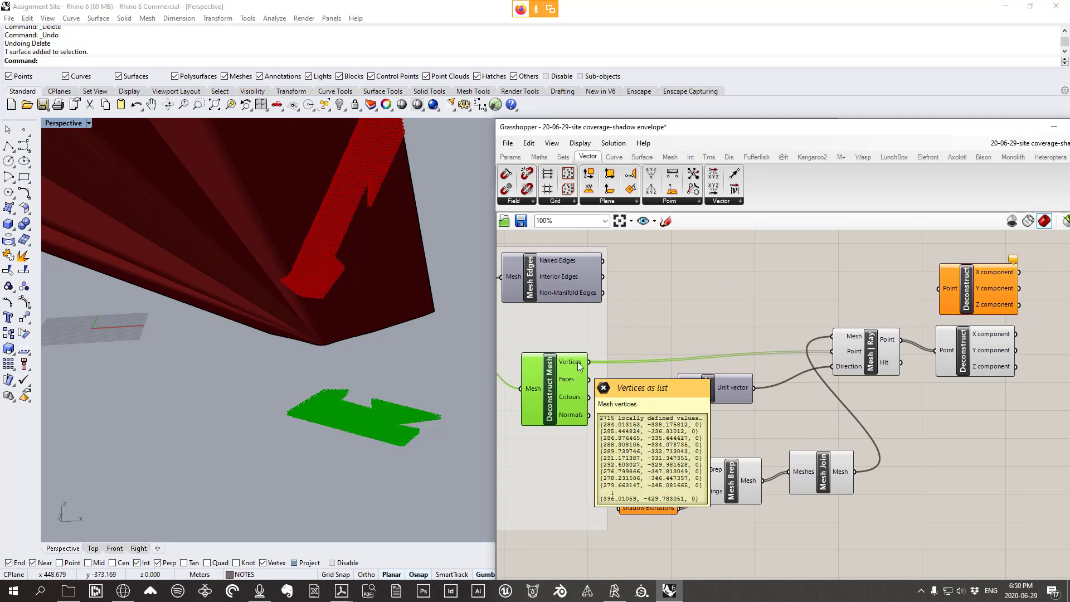
left_click_drag(590, 362, 961, 297)
scroll(331, 335, "down", 4)
scroll(331, 335, "down", 2)
right_click_drag(331, 335, 336, 314)
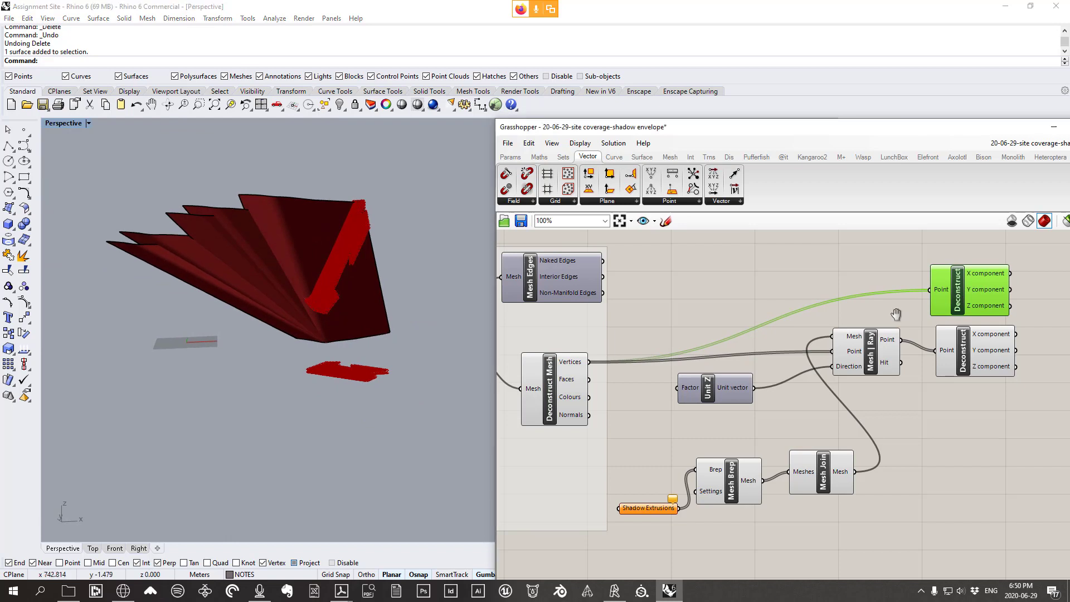
right_click_drag(982, 306, 685, 281)
scroll(695, 281, "up", 4)
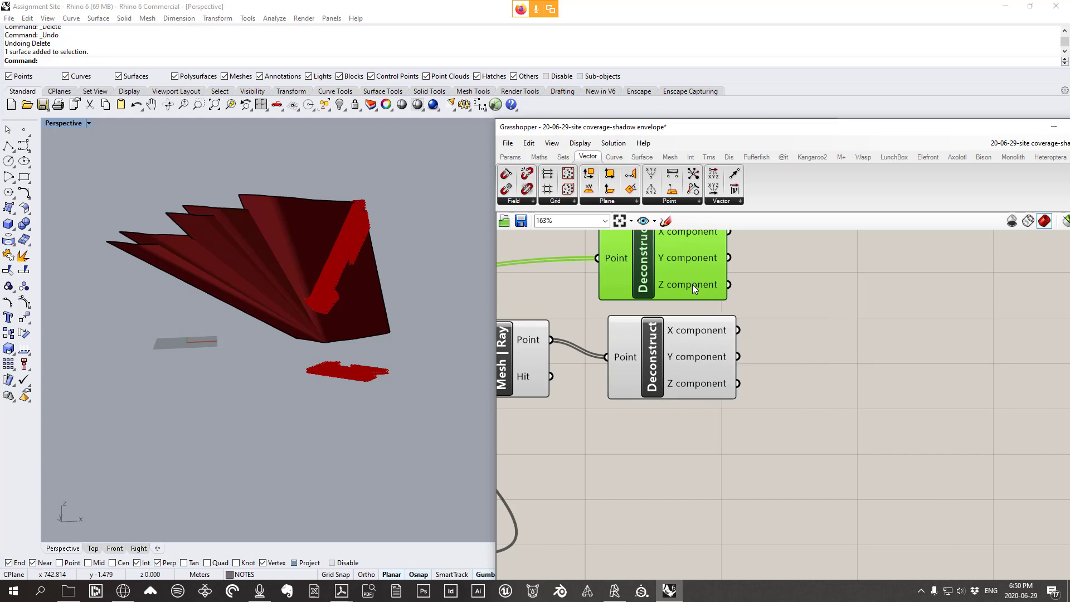
right_click_drag(353, 350, 356, 304)
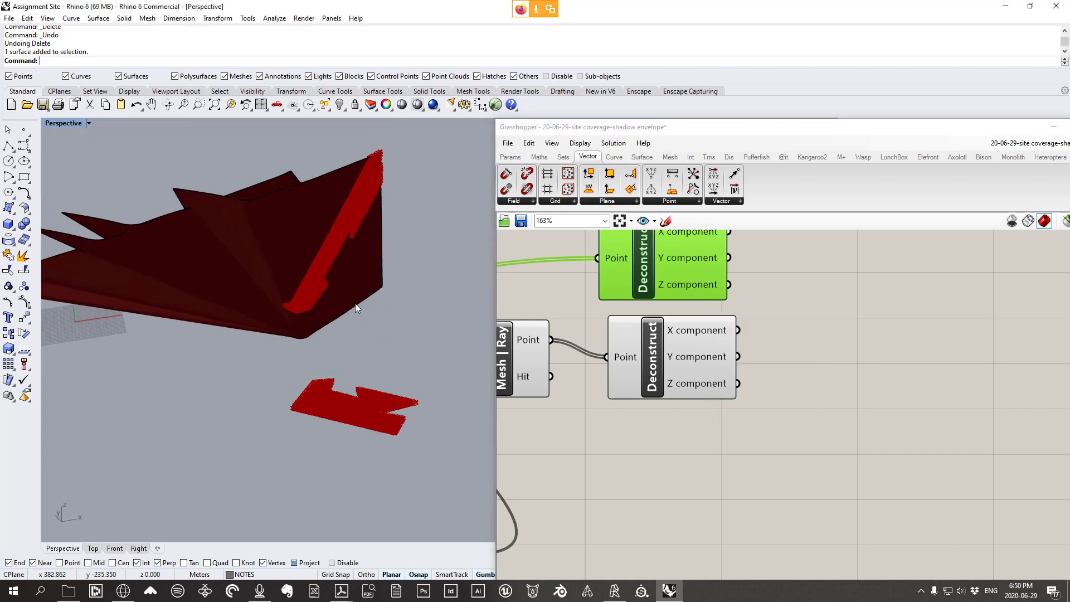
right_click_drag(306, 272, 442, 365)
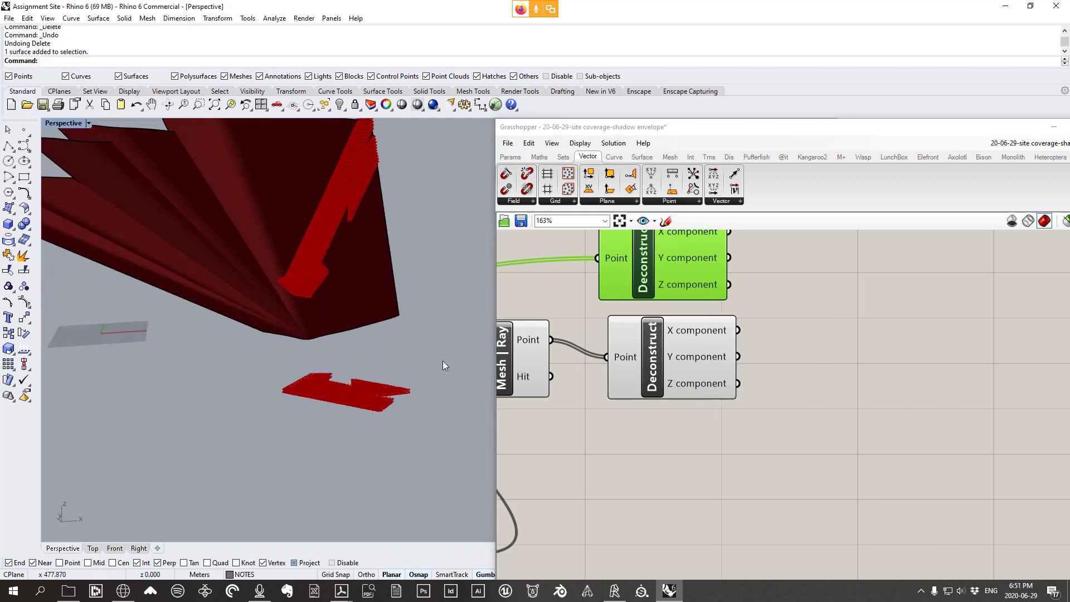
right_click_drag(524, 377, 836, 382)
right_click_drag(580, 388, 894, 369)
left_click(592, 402)
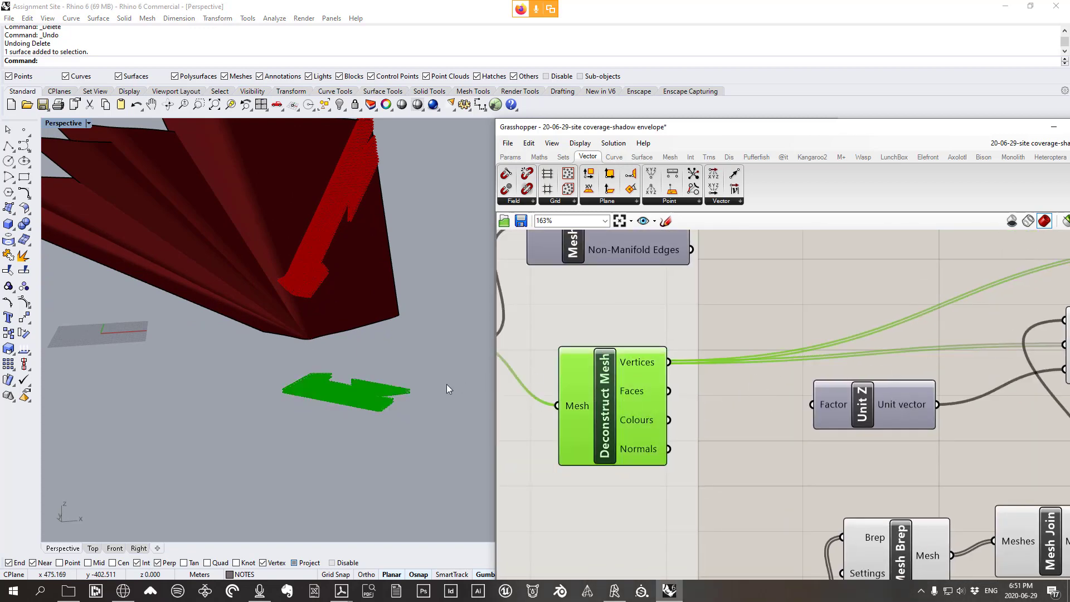
scroll(570, 437, "down", 3)
scroll(761, 332, "up", 2)
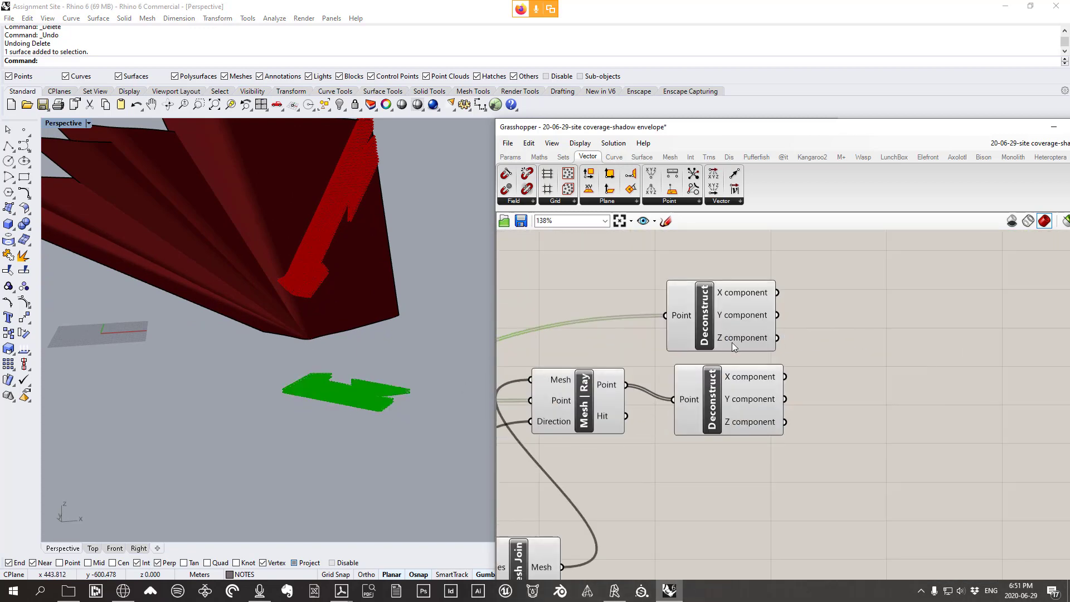
mouse_move(737, 338)
scroll(757, 412, "down", 3)
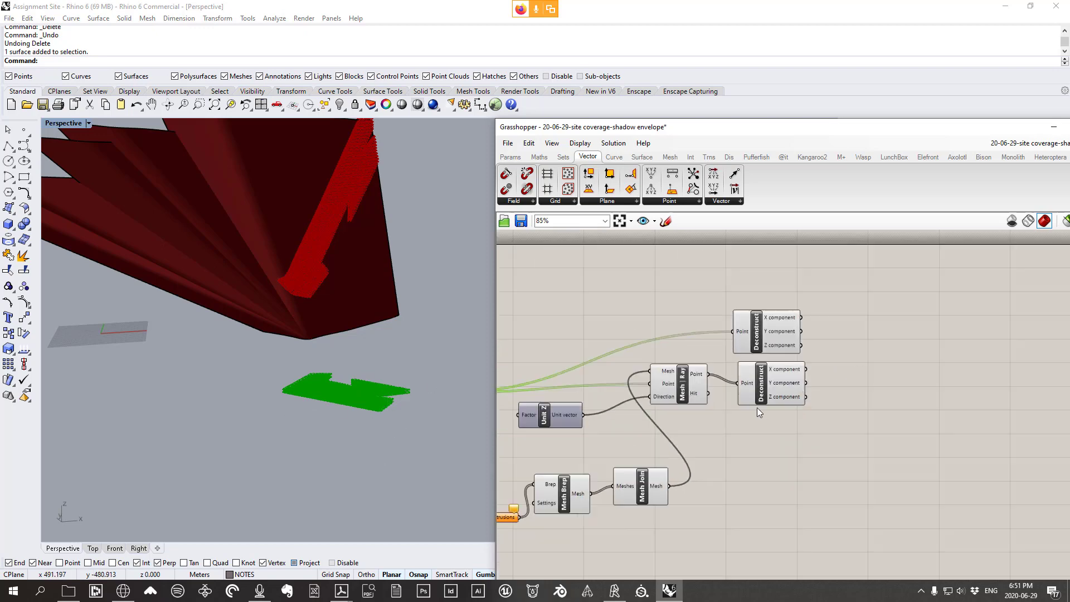
left_click(780, 393)
scroll(724, 393, "up", 2)
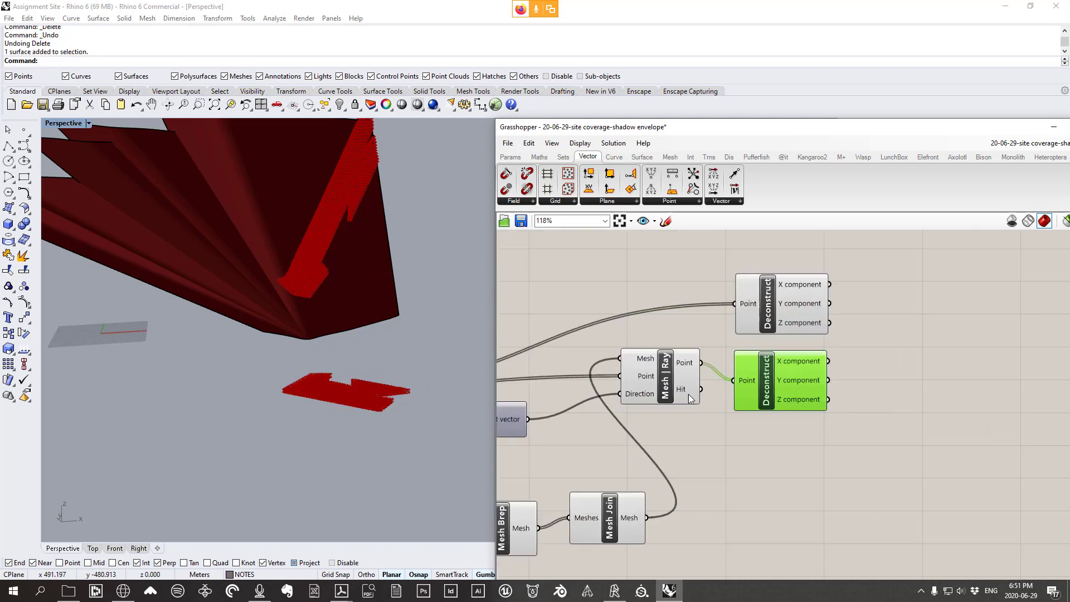
mouse_move(680, 392)
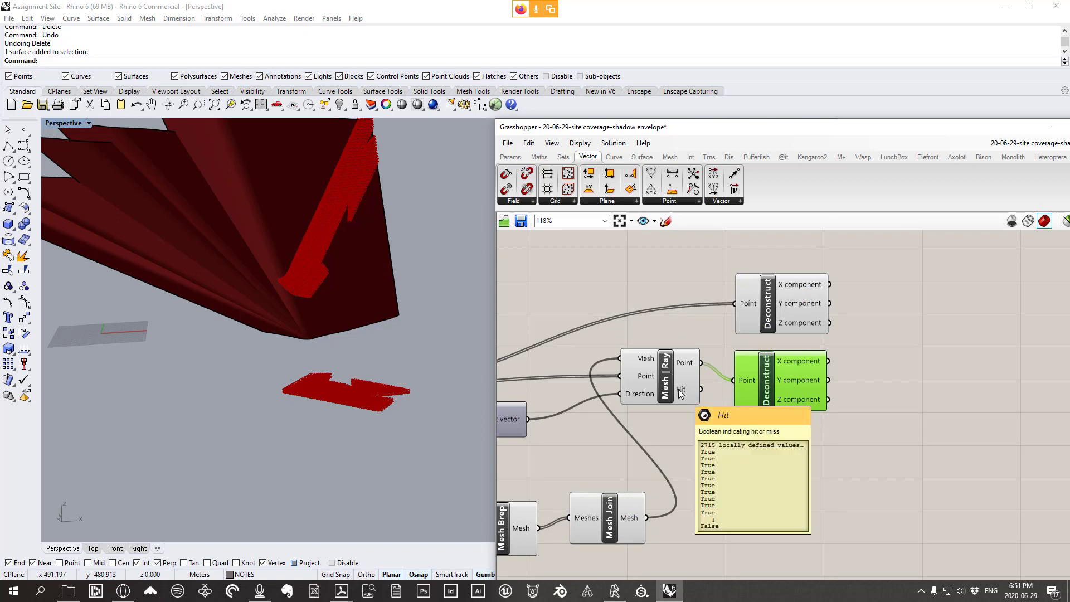
scroll(679, 390, "down", 1)
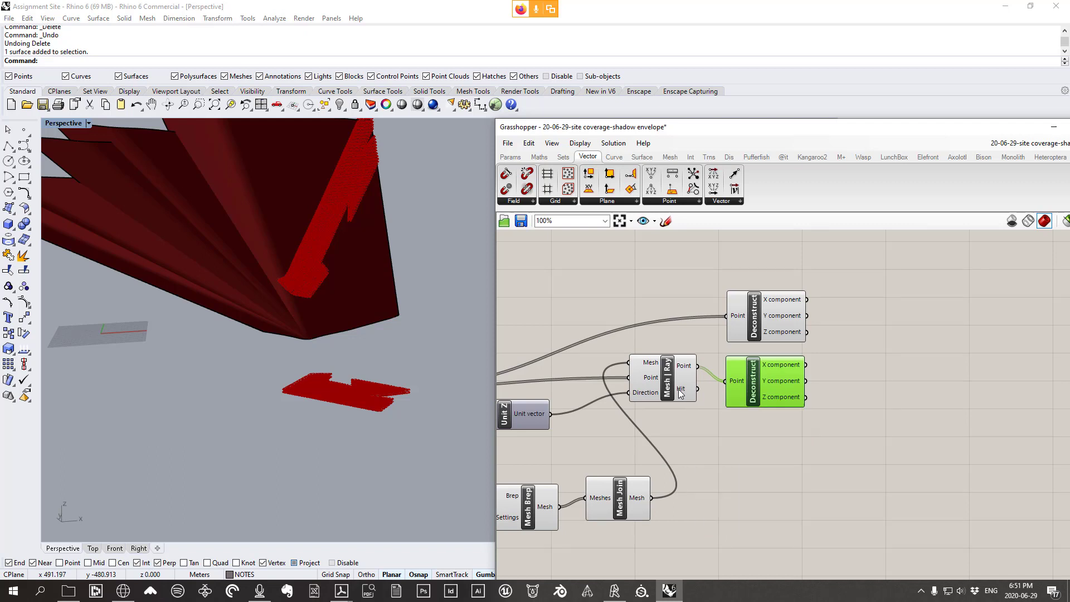
right_click_drag(679, 390, 801, 383)
right_click_drag(912, 386, 777, 387)
scroll(778, 387, "up", 1)
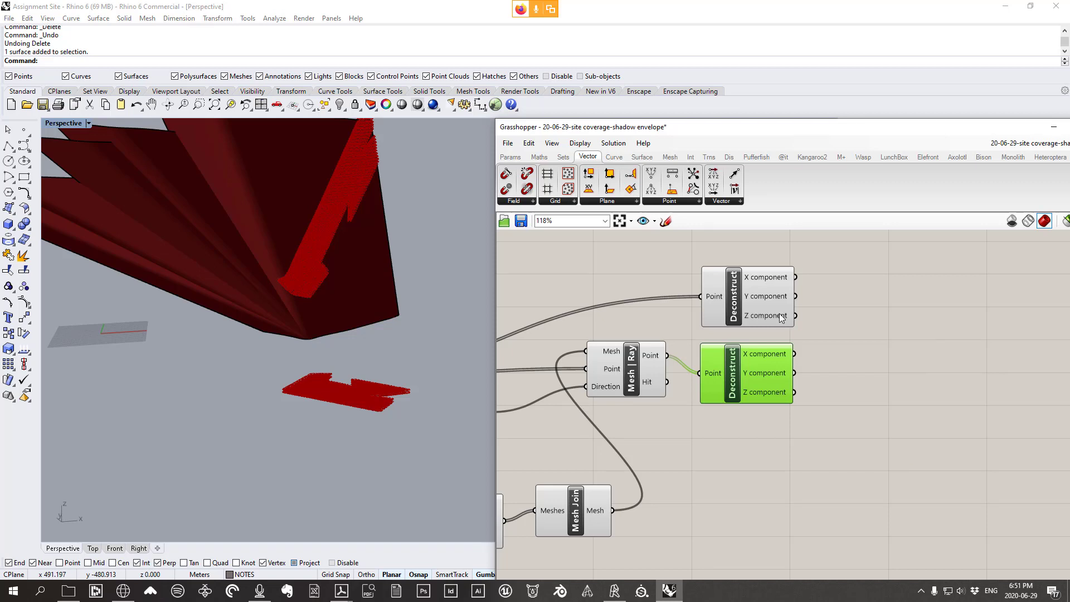
mouse_move(782, 317)
mouse_move(655, 383)
left_click_drag(756, 385, 767, 388)
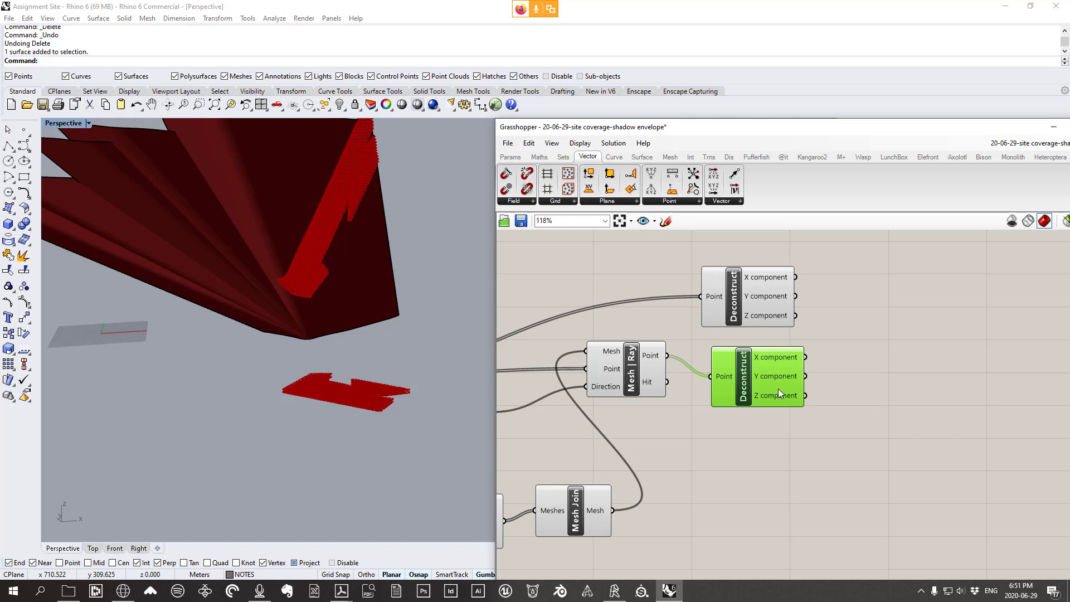
mouse_move(742, 296)
left_mouse_down()
mouse_move(759, 306)
mouse_move(747, 292)
left_mouse_up()
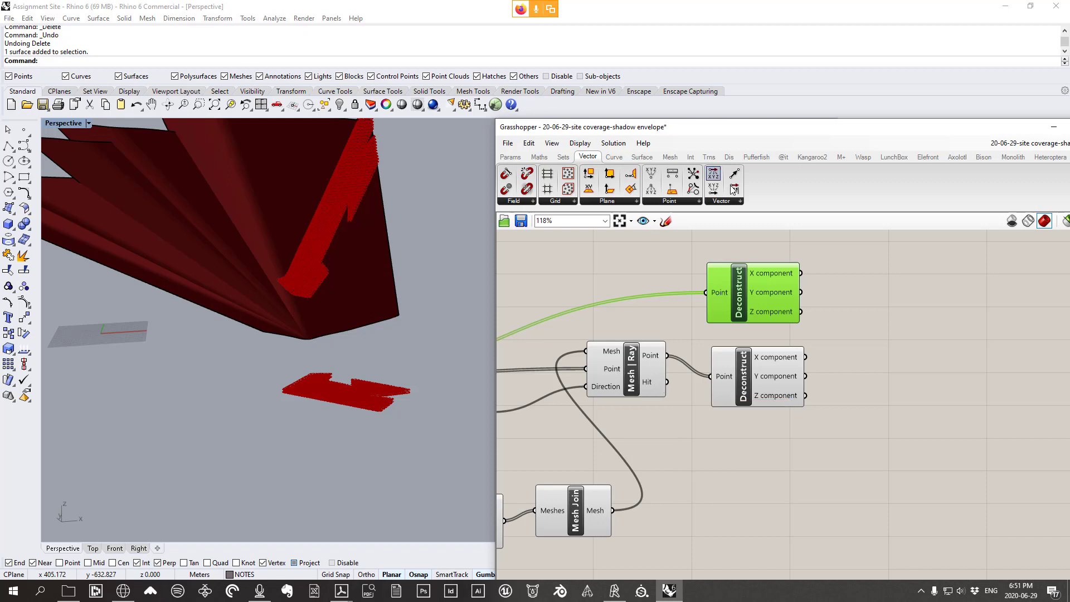
Add a Pick'n'Choose component from Sets > List to the canvas
left_click(563, 158)
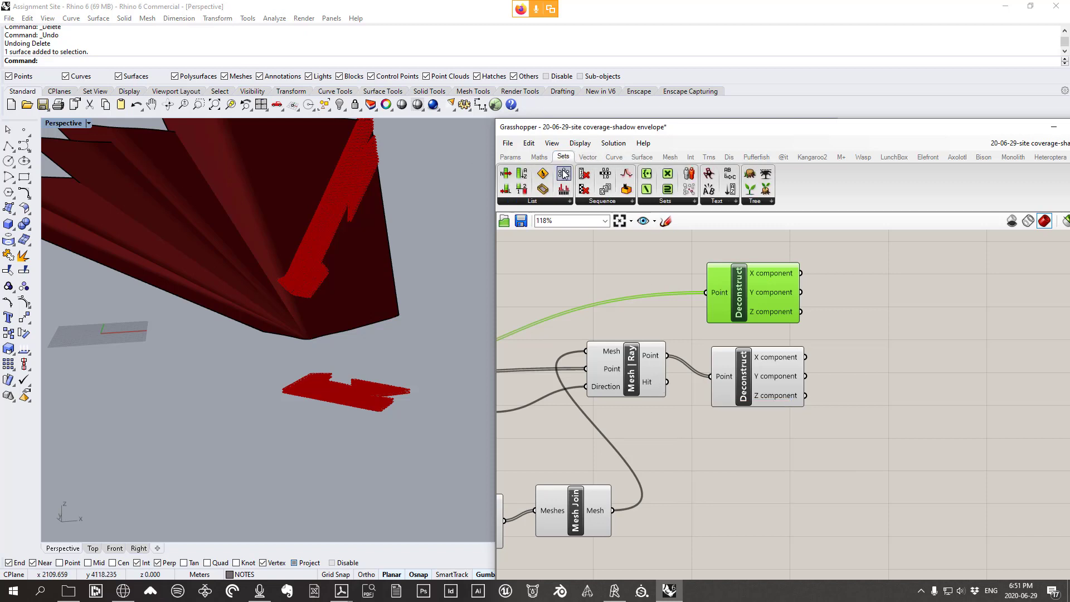
left_click(543, 202)
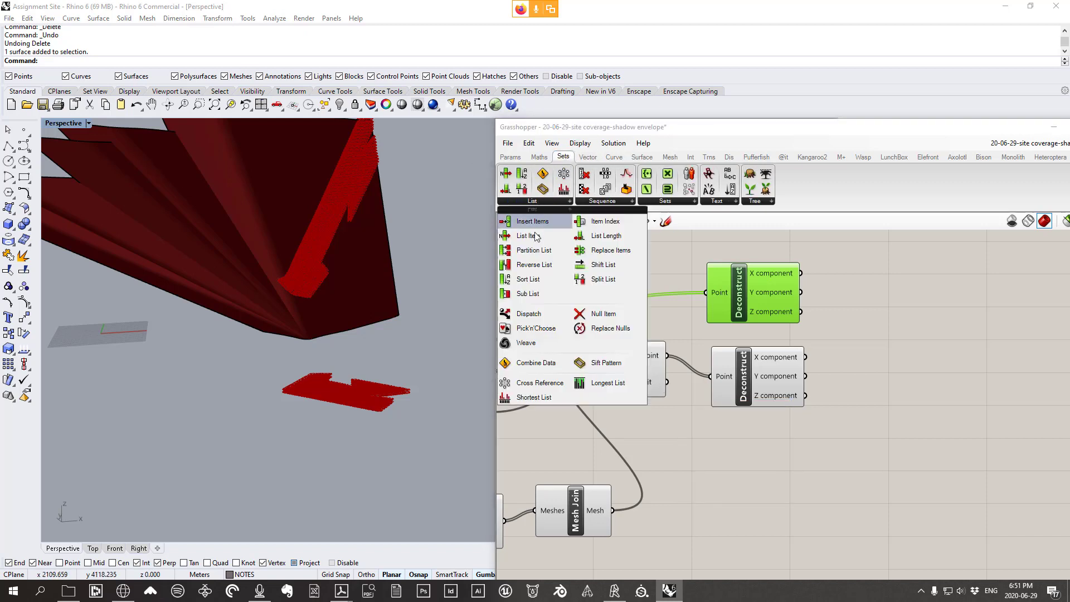
left_click(528, 329)
left_click(938, 380)
left_click_drag(940, 384, 937, 346)
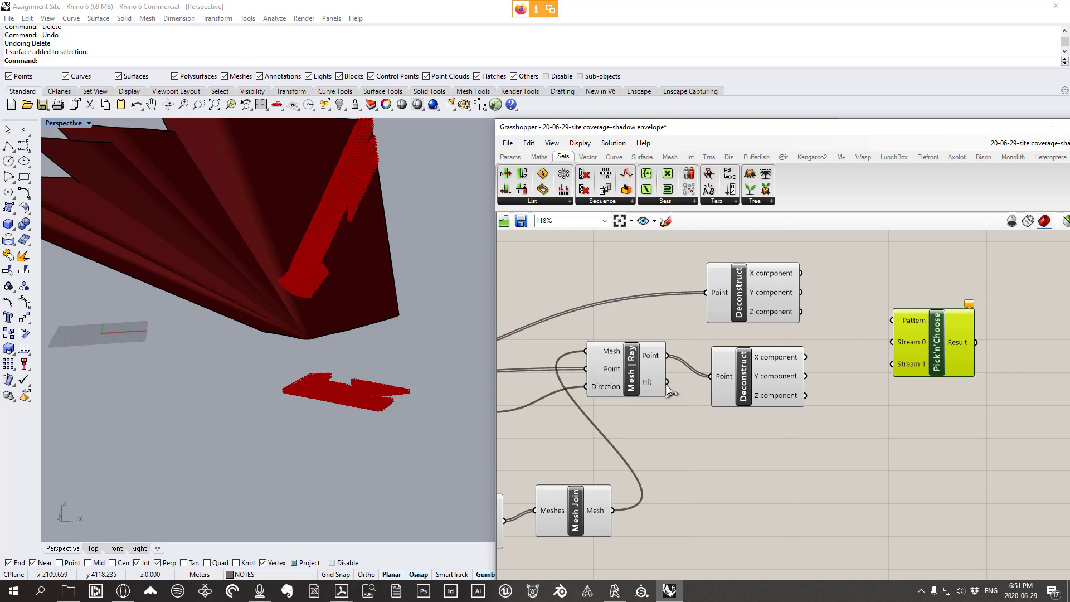
Wire Mesh | Ray Hit into Pattern and the lower Deconstruct's Z into Stream 1
mouse_move(662, 385)
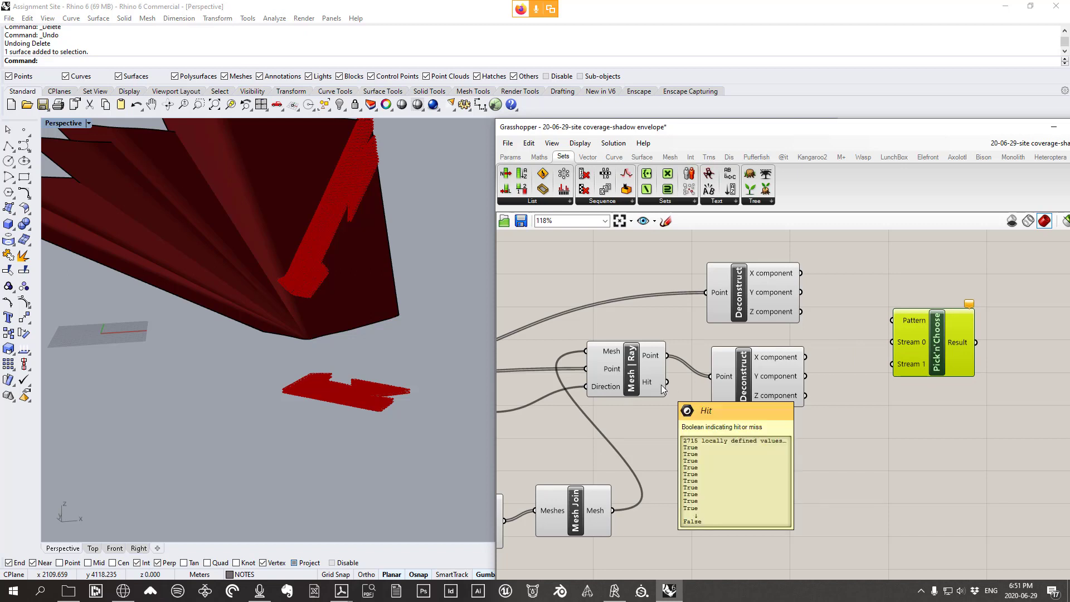
left_click_drag(661, 385, 894, 320)
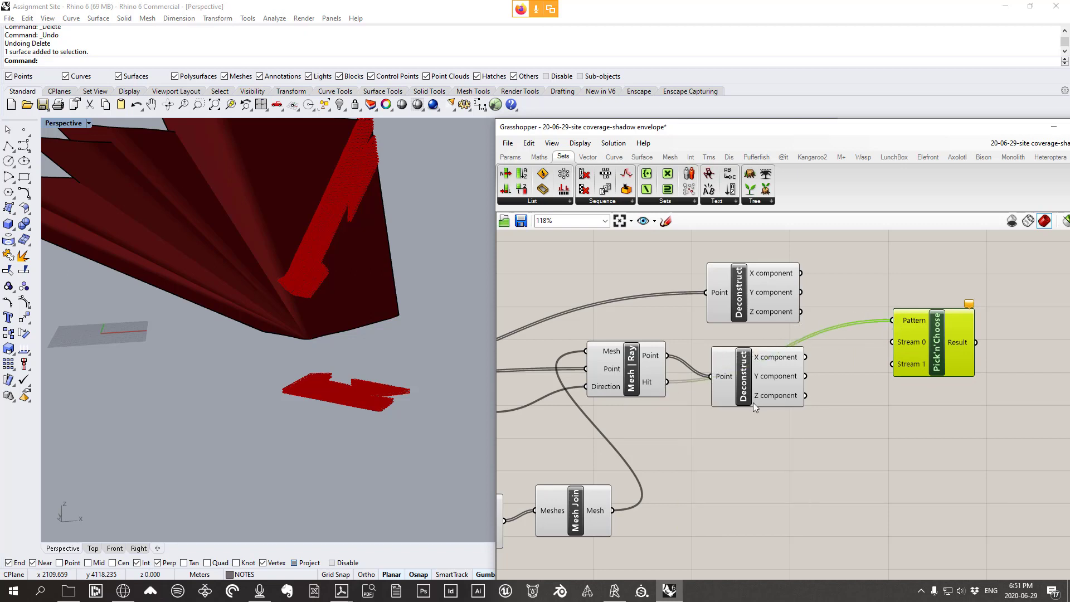
left_click_drag(753, 403, 756, 448)
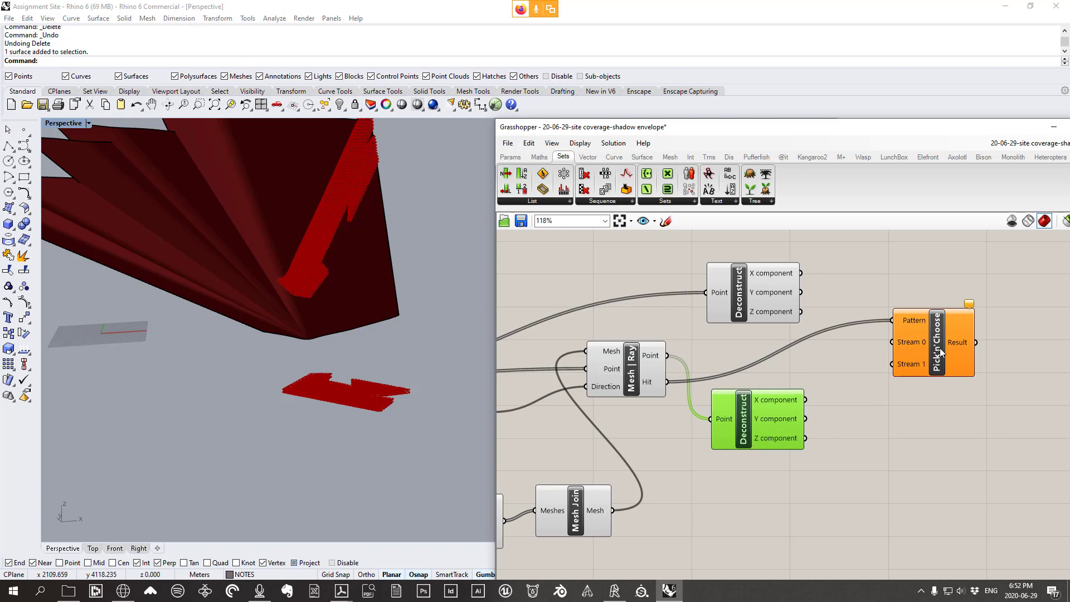
left_click_drag(939, 349, 931, 352)
mouse_move(901, 323)
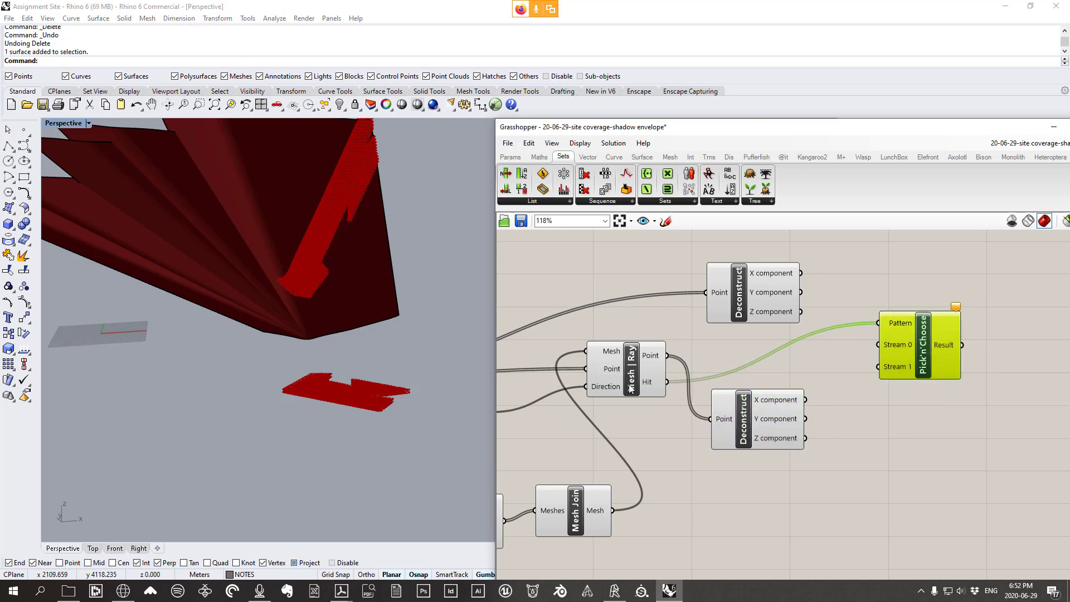
mouse_move(660, 384)
mouse_move(894, 368)
left_click_drag(766, 422, 759, 441)
left_click_drag(634, 374, 634, 379)
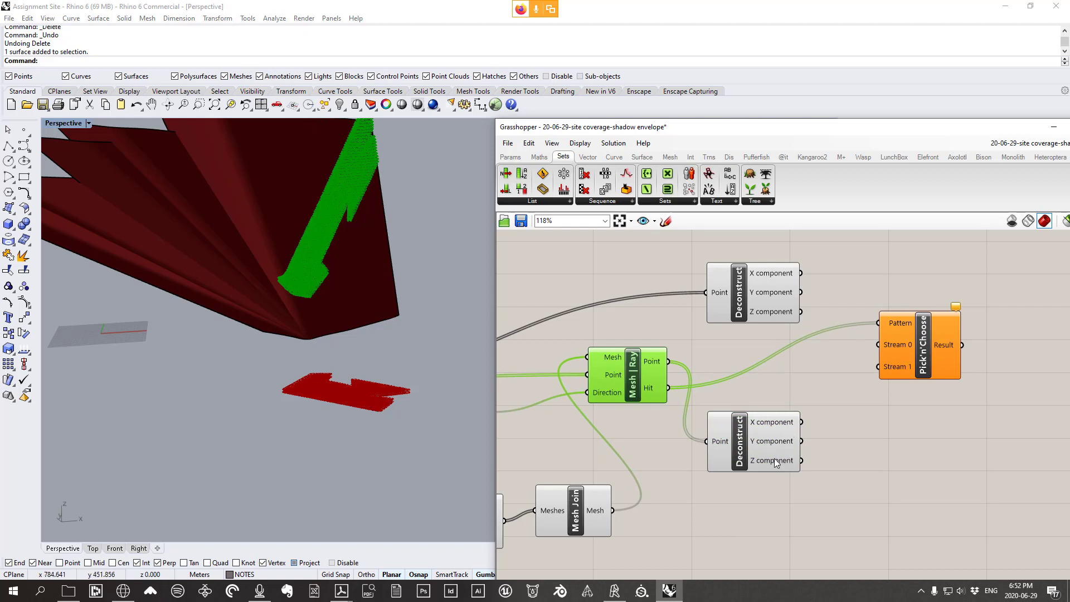
mouse_move(773, 460)
left_click_drag(802, 461, 879, 368)
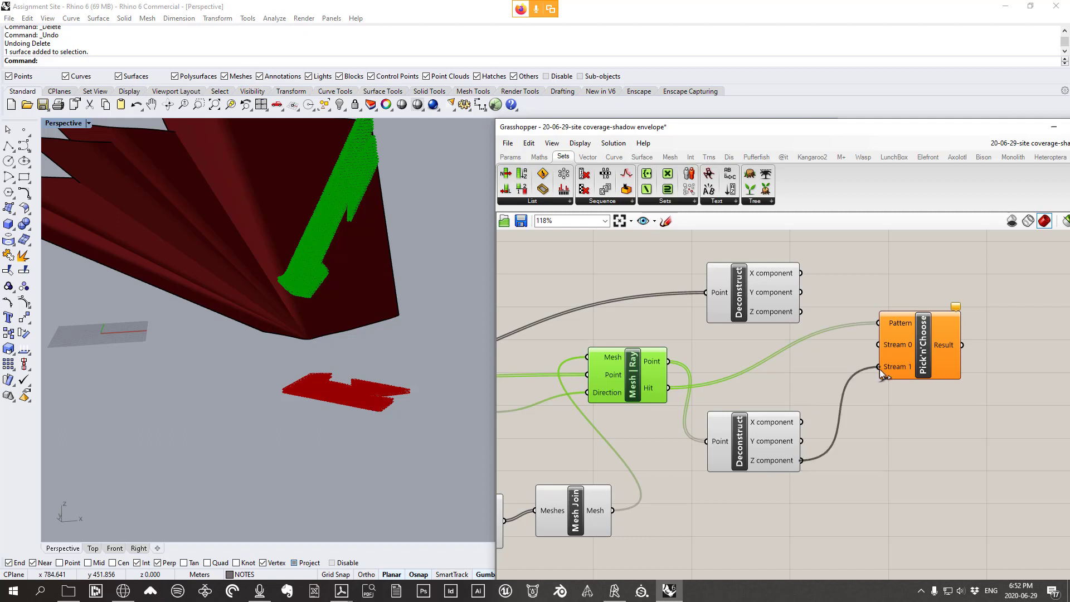
Rearrange the components and connect the upper Deconstruct's Z to Stream 0
left_click_drag(754, 294, 748, 298)
scroll(767, 303, "down", 3)
right_click_drag(685, 312, 816, 307)
left_click(586, 366)
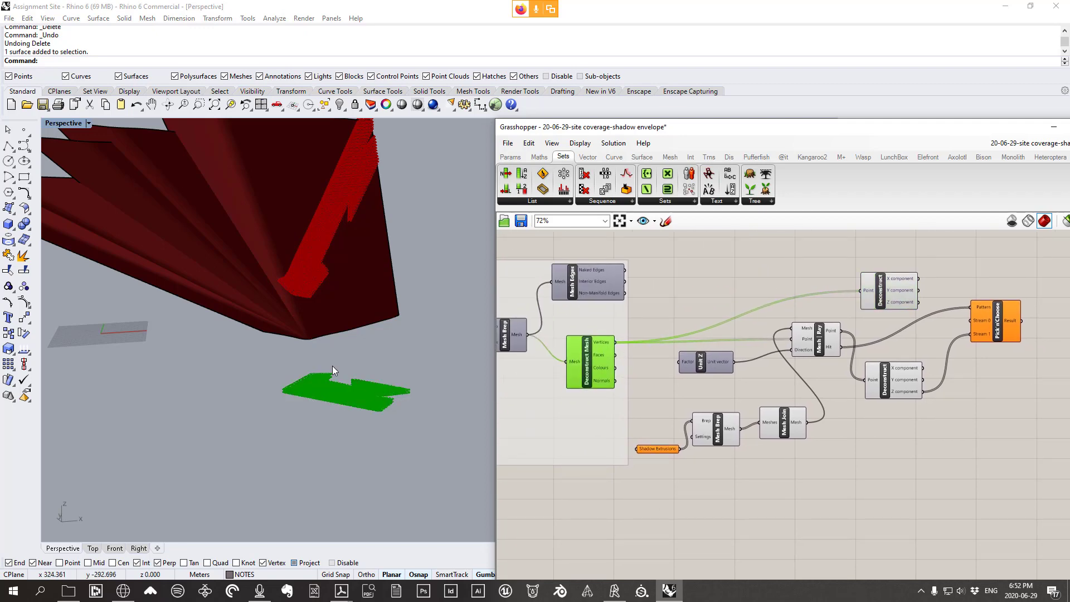
scroll(911, 320, "up", 4)
left_click(883, 373)
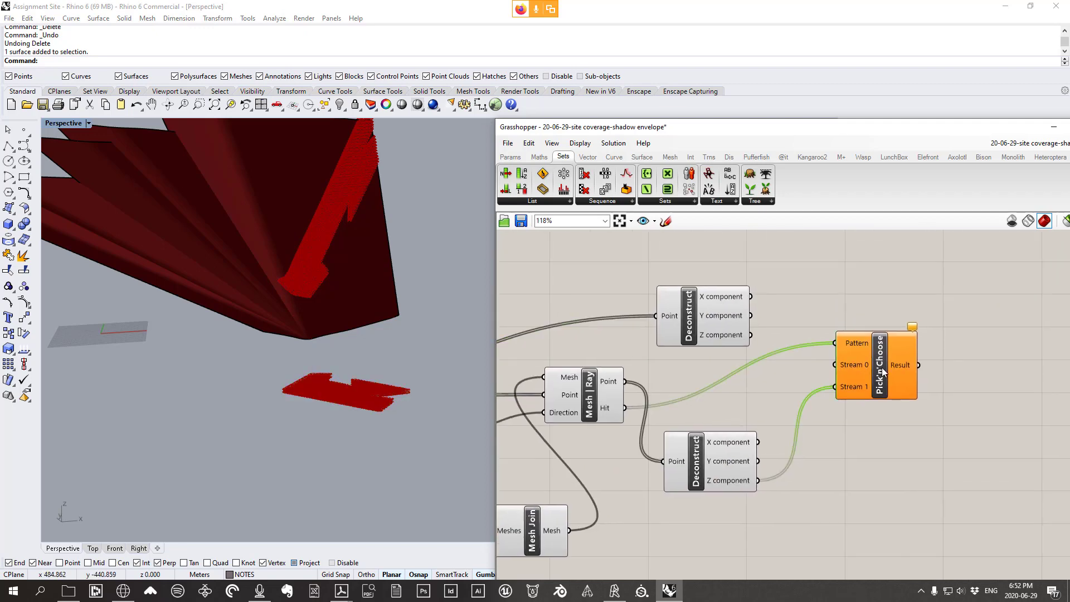
left_click_drag(883, 372, 859, 383)
mouse_move(731, 338)
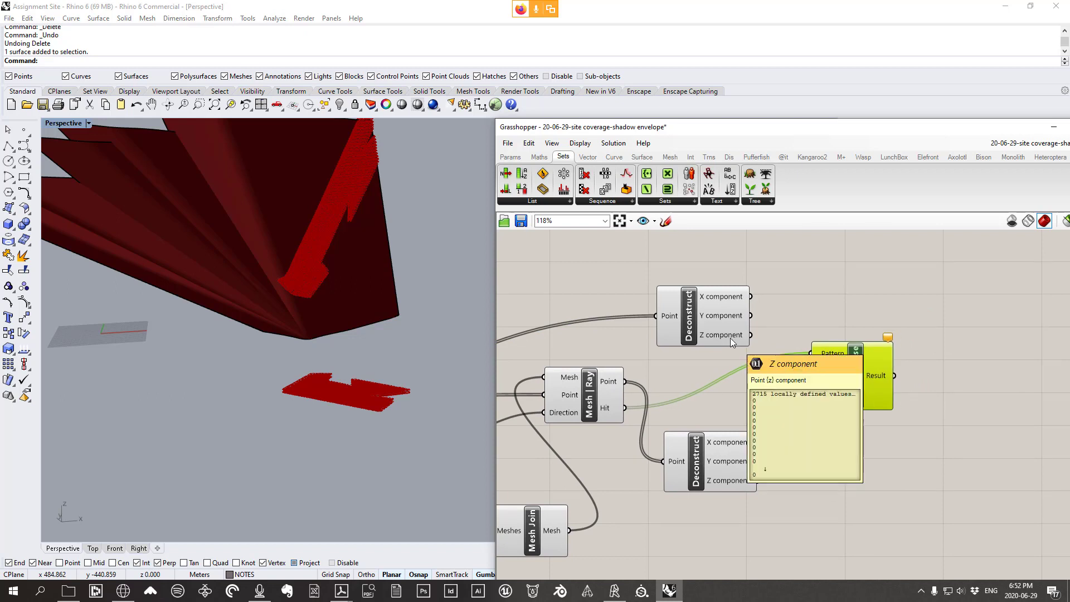
left_click_drag(727, 335, 711, 310)
scroll(610, 343, "down", 4)
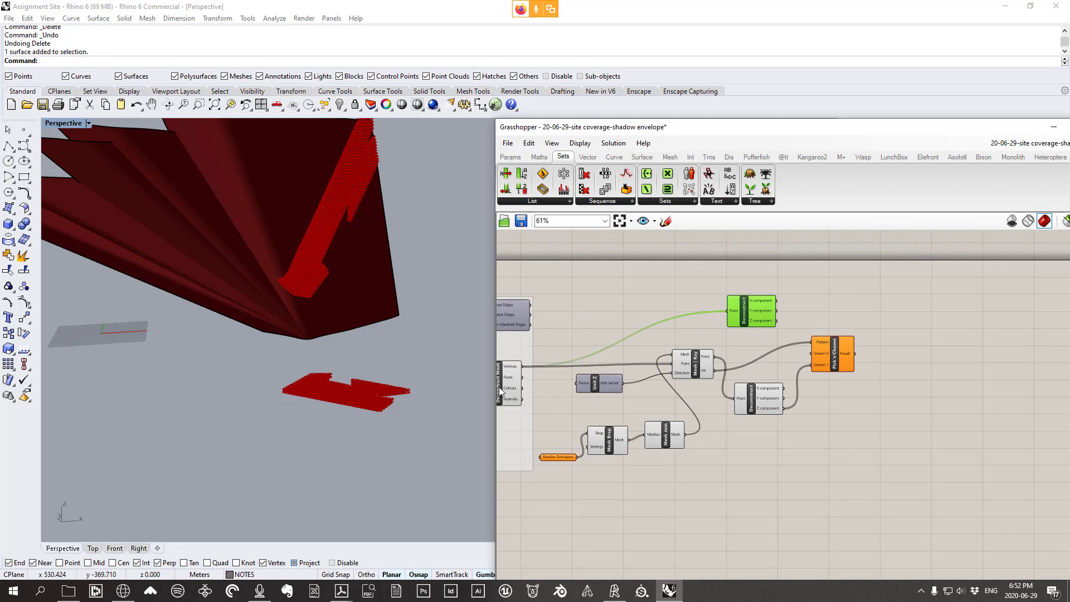
scroll(836, 324, "up", 5)
left_click_drag(687, 304, 779, 391)
right_click_drag(883, 396, 772, 362)
Add a Panel wired to the Pick'n'Choose Result and enlarge it to show more values
left_click(510, 157)
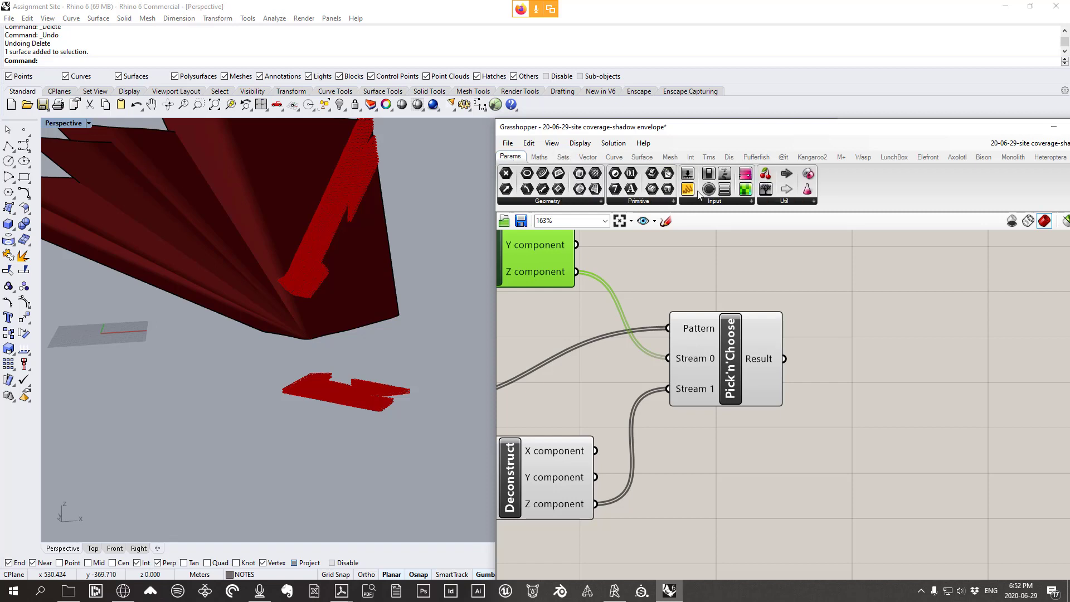
left_click(964, 391)
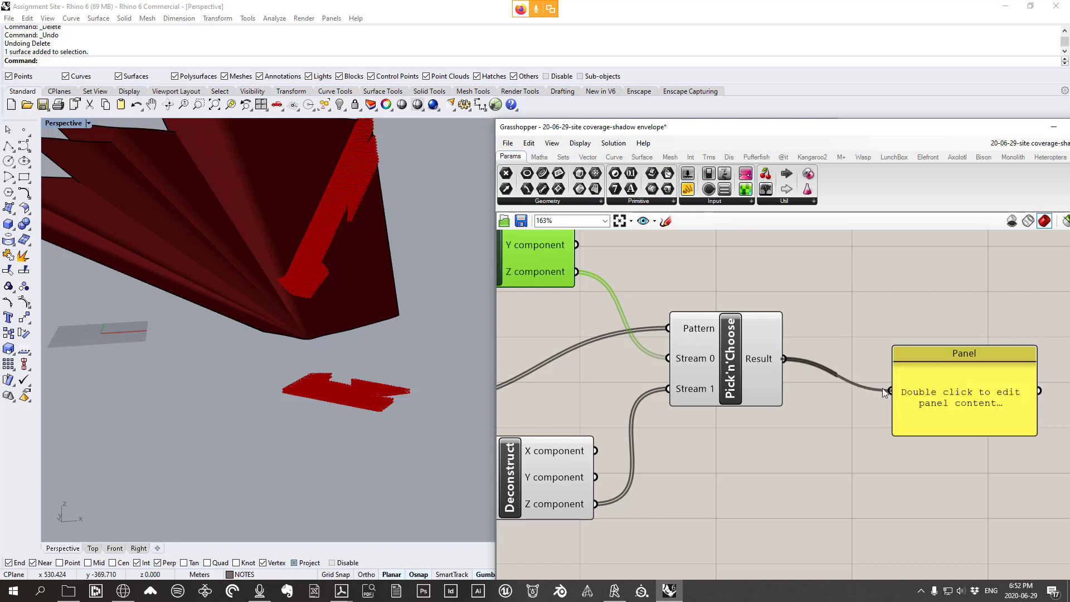
left_click_drag(882, 388, 890, 390)
scroll(926, 390, "down", 1)
left_click_drag(938, 364, 868, 305)
left_click_drag(955, 317, 934, 498)
right_click_drag(880, 477, 915, 427)
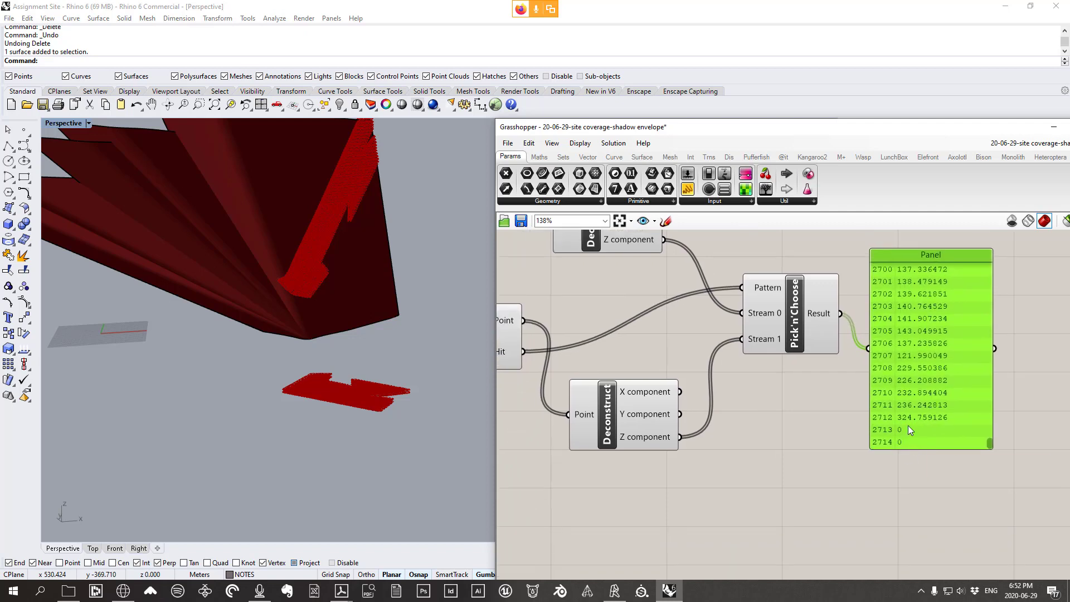
Duplicate the panel for comparing values, place the copy below Pick'n'Choose, then delete it
right_click_drag(871, 412, 879, 426)
right_click_drag(725, 356, 717, 379)
left_click_drag(942, 377, 813, 446, "alt")
left_click_drag(682, 475, 740, 453)
right_click_drag(762, 444, 759, 374)
left_click_drag(859, 477, 864, 507)
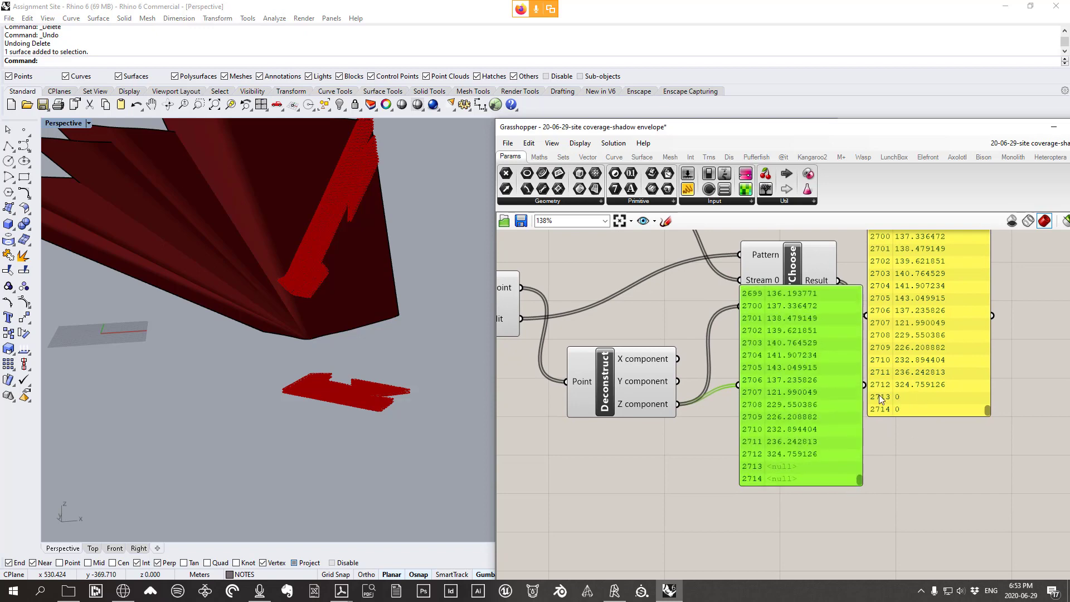
scroll(878, 387, "down", 3)
left_click_drag(815, 408, 813, 475)
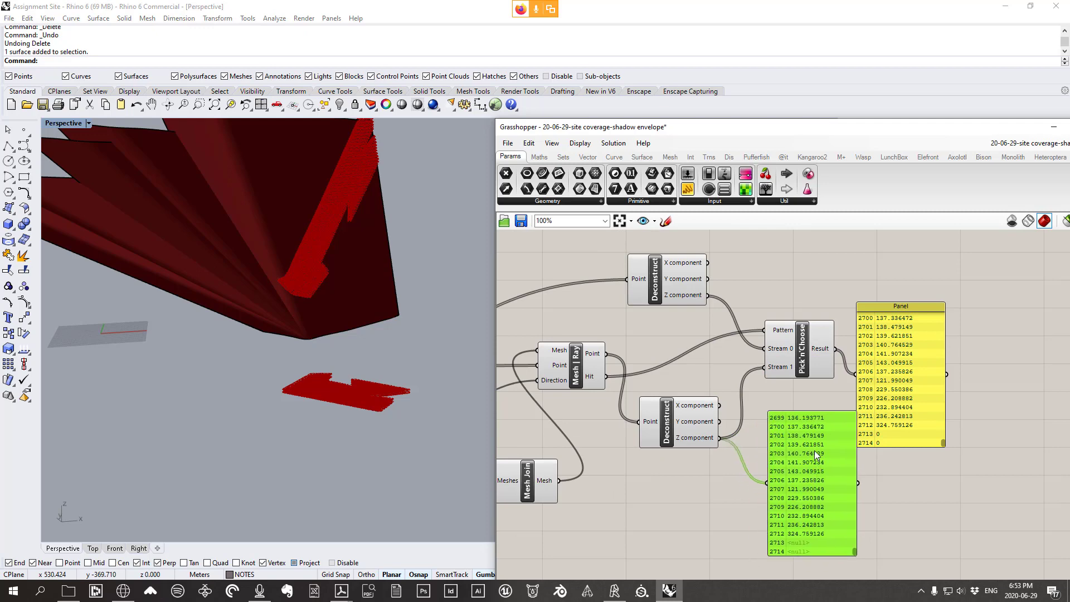
key("Delete")
Reposition the remaining panel and the Pick'n'Choose component lower on the canvas
left_click_drag(898, 392, 899, 393)
right_click_drag(757, 377, 807, 391)
scroll(828, 364, "down", 2)
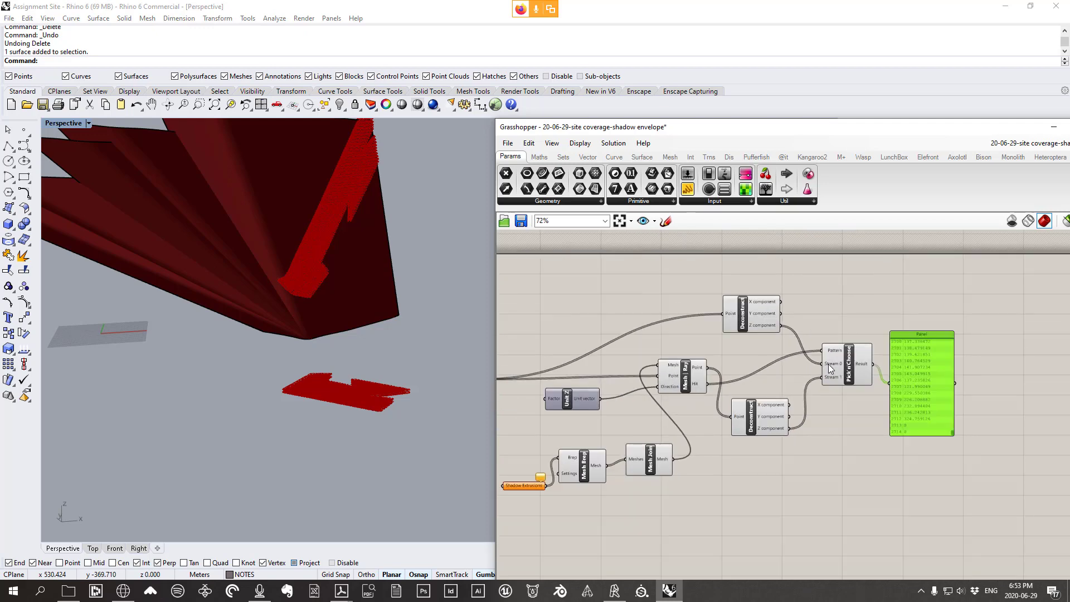
scroll(831, 363, "up", 2)
left_click_drag(949, 387, 950, 429)
left_click_drag(853, 368, 837, 413)
scroll(1000, 471, "up", 1)
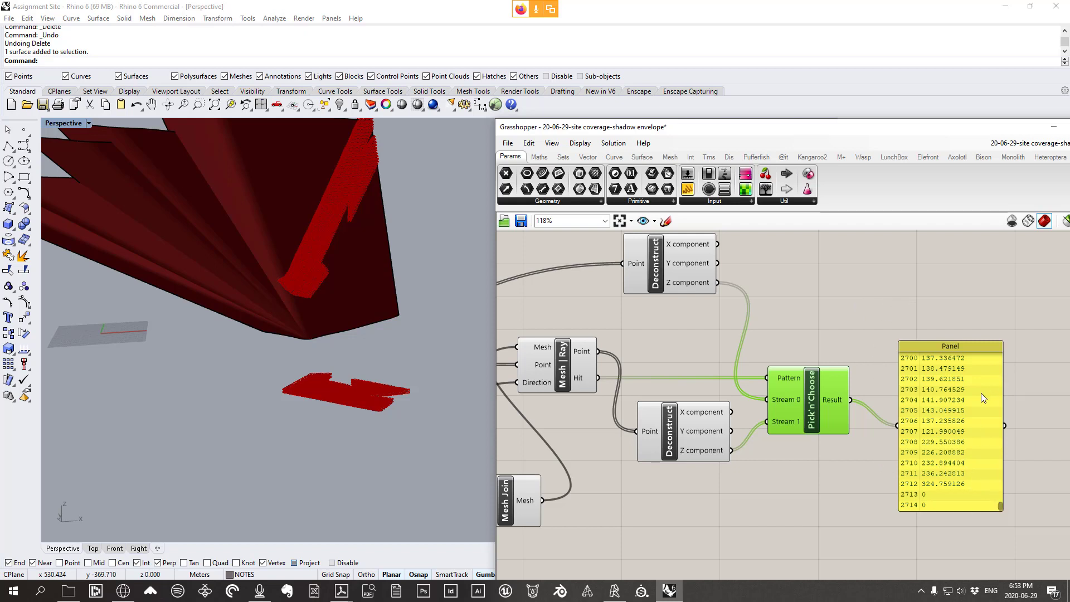
Orbit and zoom the Rhino viewport around the massing model
right_click_drag(316, 255, 367, 145)
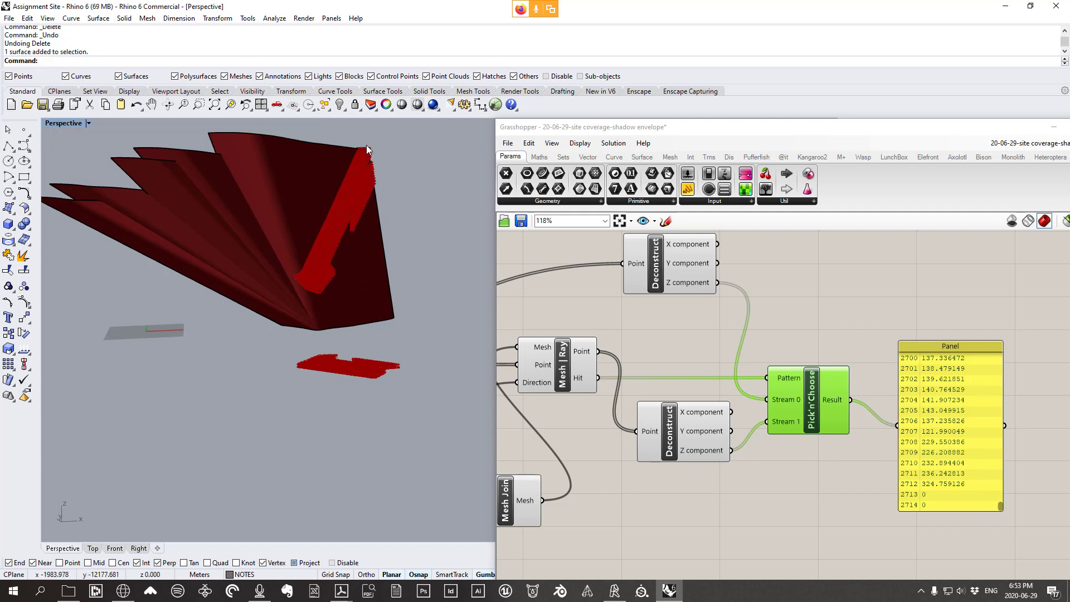
scroll(319, 286, "up", 2)
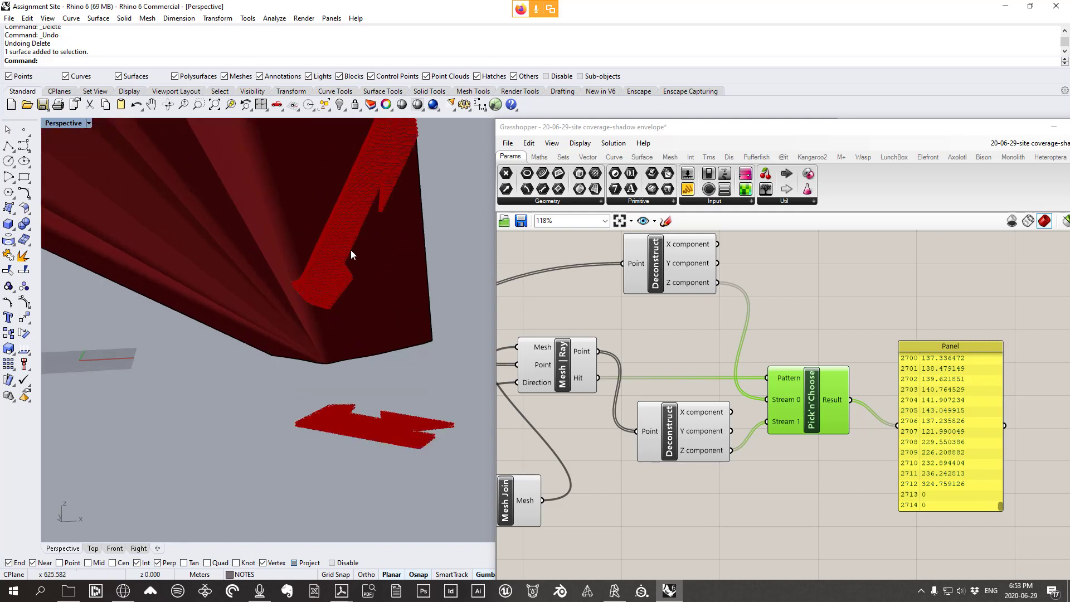
scroll(378, 238, "down", 3)
scroll(390, 279, "up", 2)
scroll(393, 262, "down", 6)
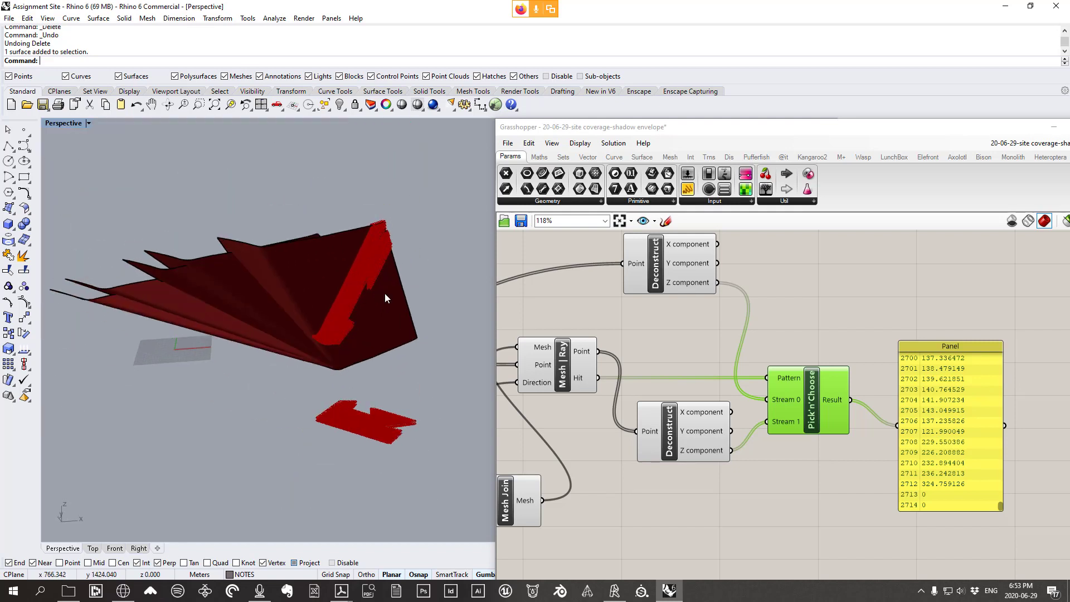
scroll(331, 312, "up", 5)
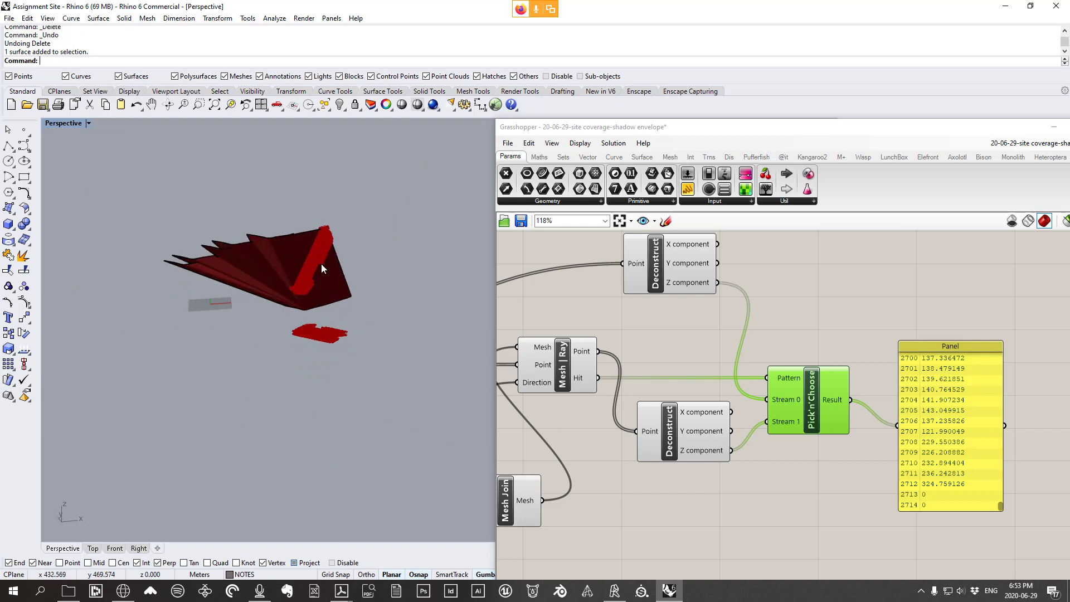
scroll(337, 262, "up", 4)
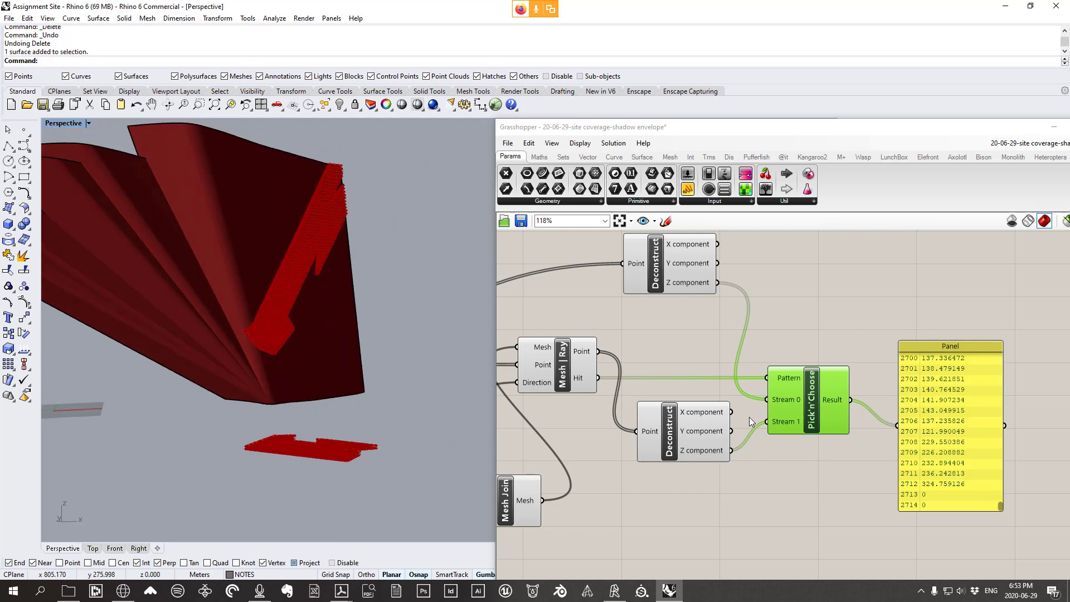
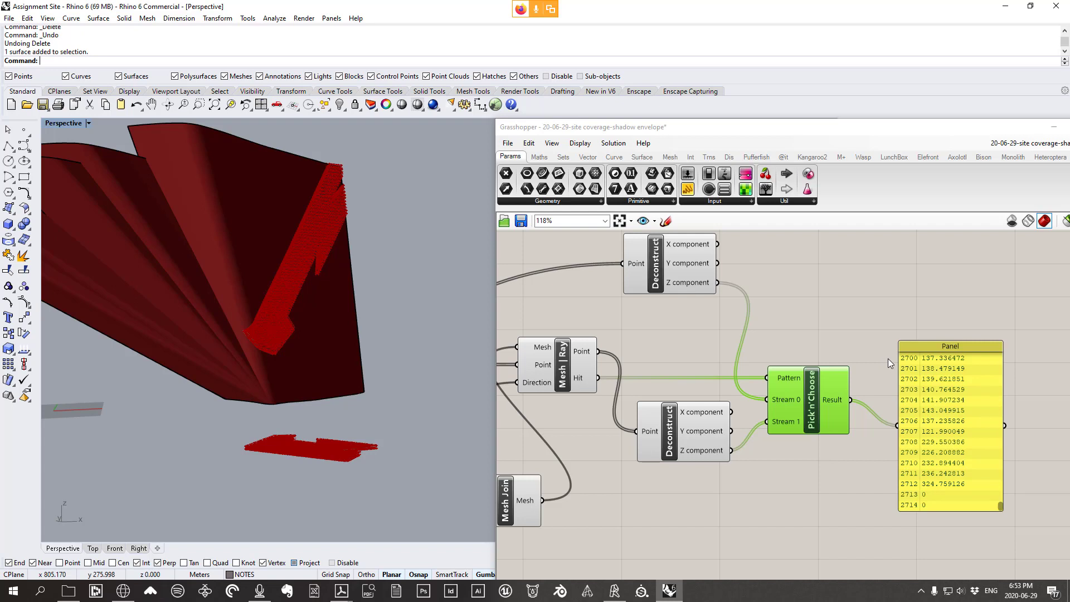
Reposition the upper Deconstruct component higher and to the right on the canvas
right_click_drag(871, 346, 841, 344)
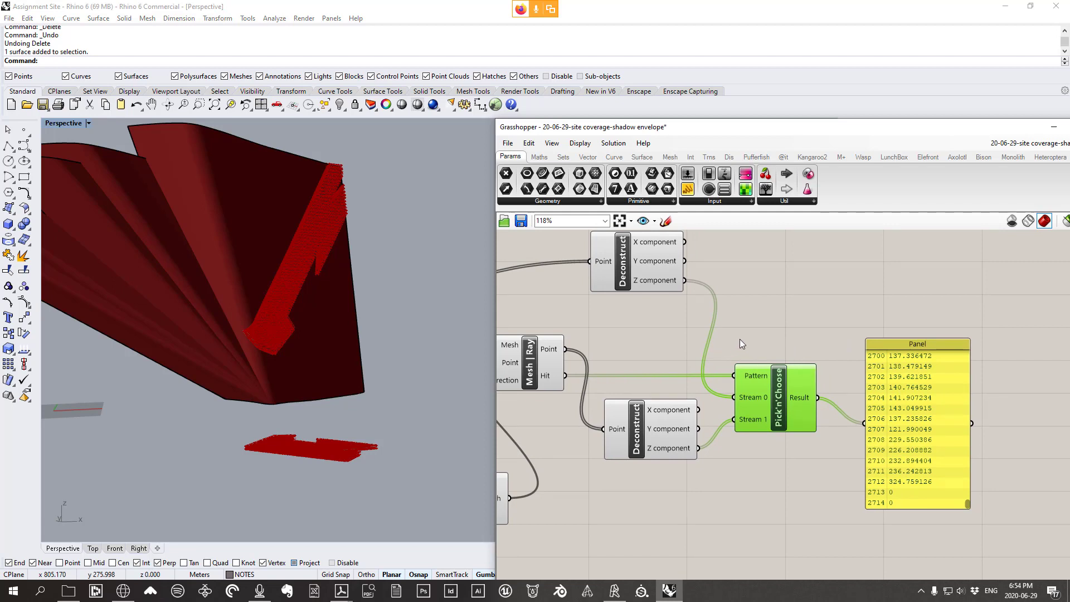
left_click_drag(653, 255, 657, 285)
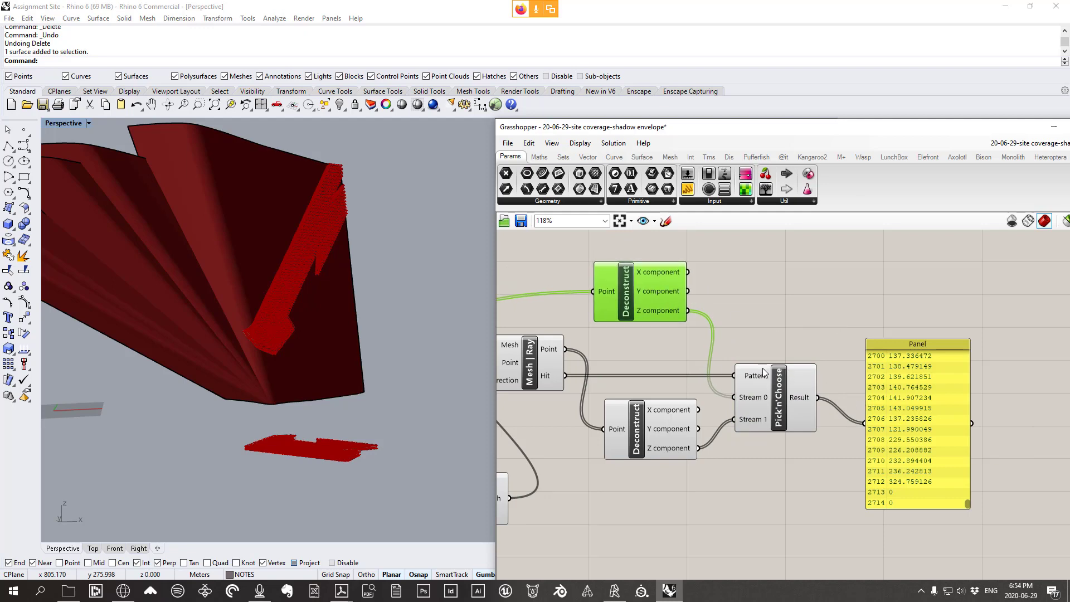
right_click_drag(636, 300, 722, 309)
left_click_drag(721, 308, 741, 291)
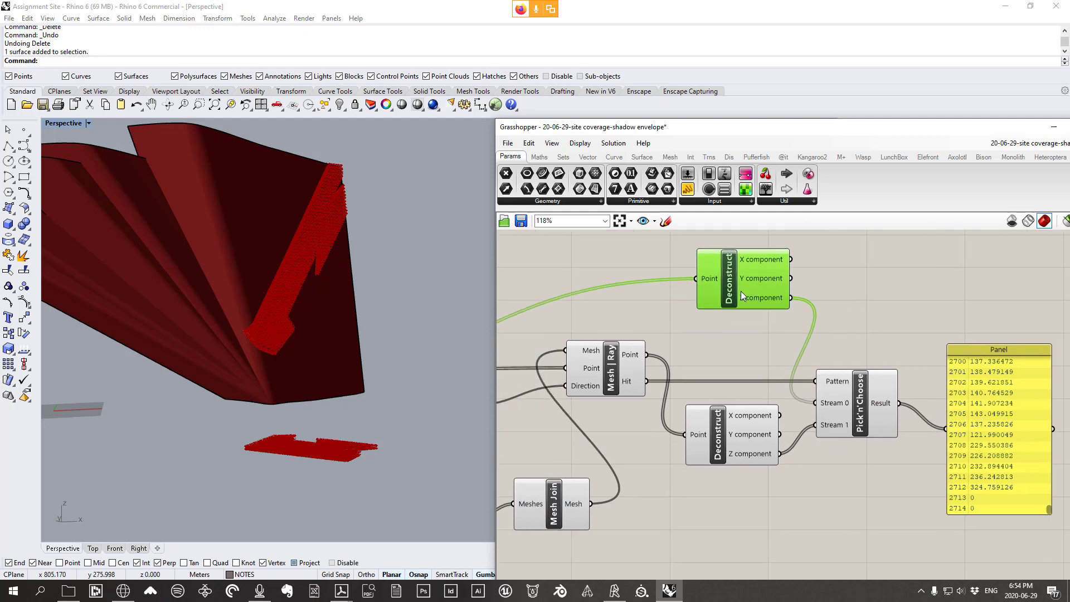
scroll(763, 302, "down", 3)
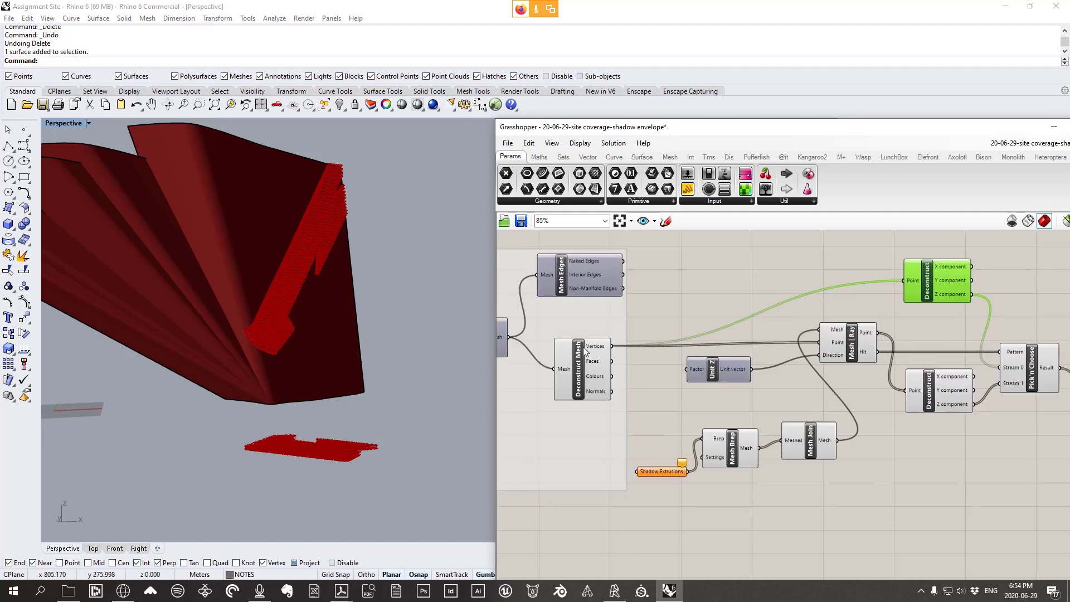
Orbit the Perspective view around the ground mesh, then lower the Grasshopper window to expose the Layers panel
right_click_drag(385, 414, 320, 445)
scroll(323, 453, "up", 8)
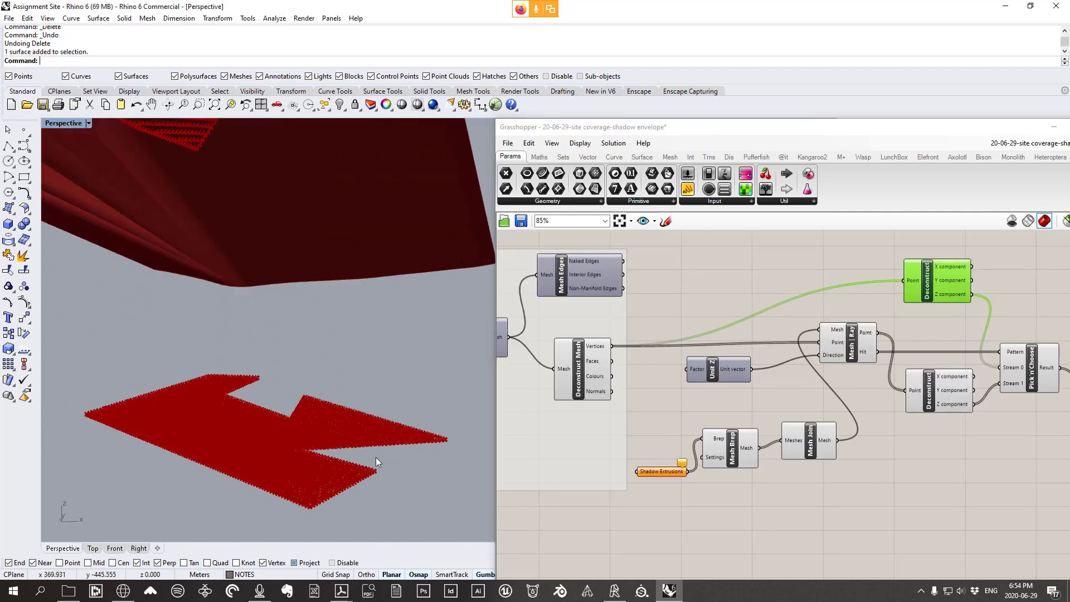
scroll(375, 457, "up", 3)
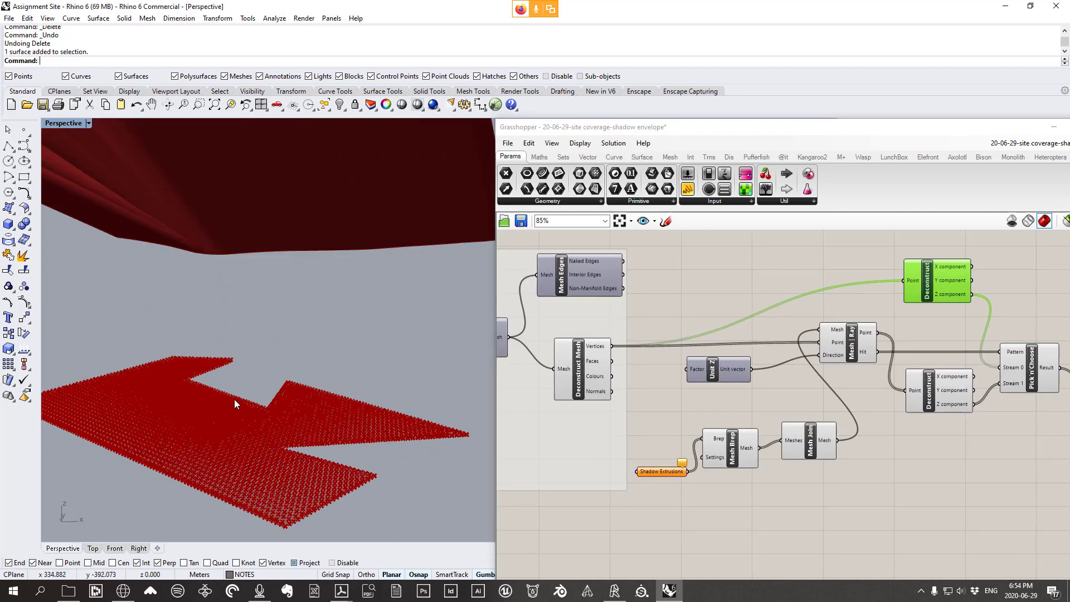
scroll(223, 387, "down", 3)
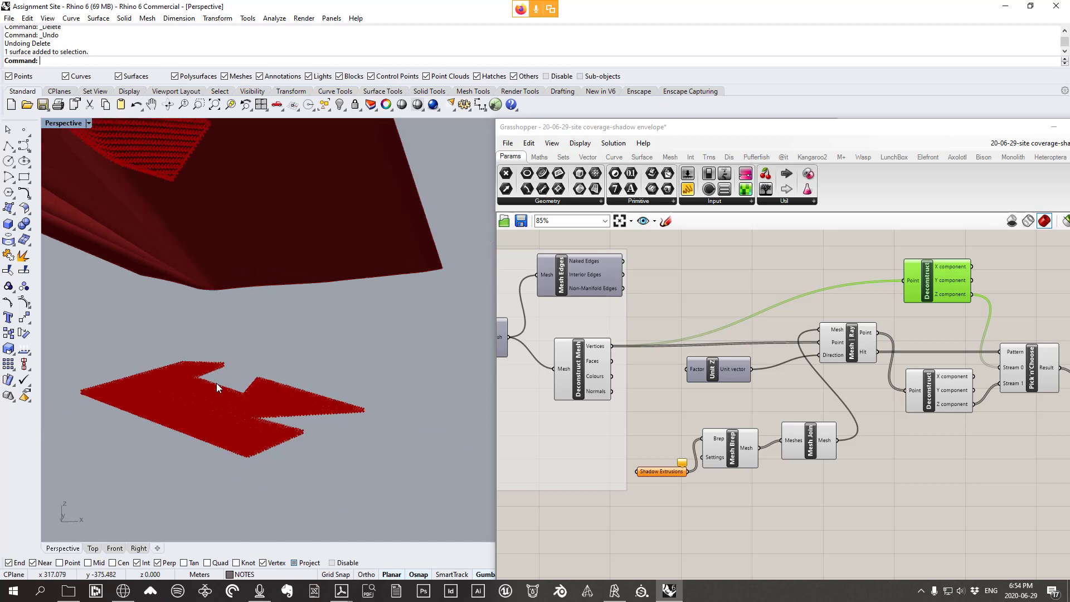
scroll(860, 360, "down", 2)
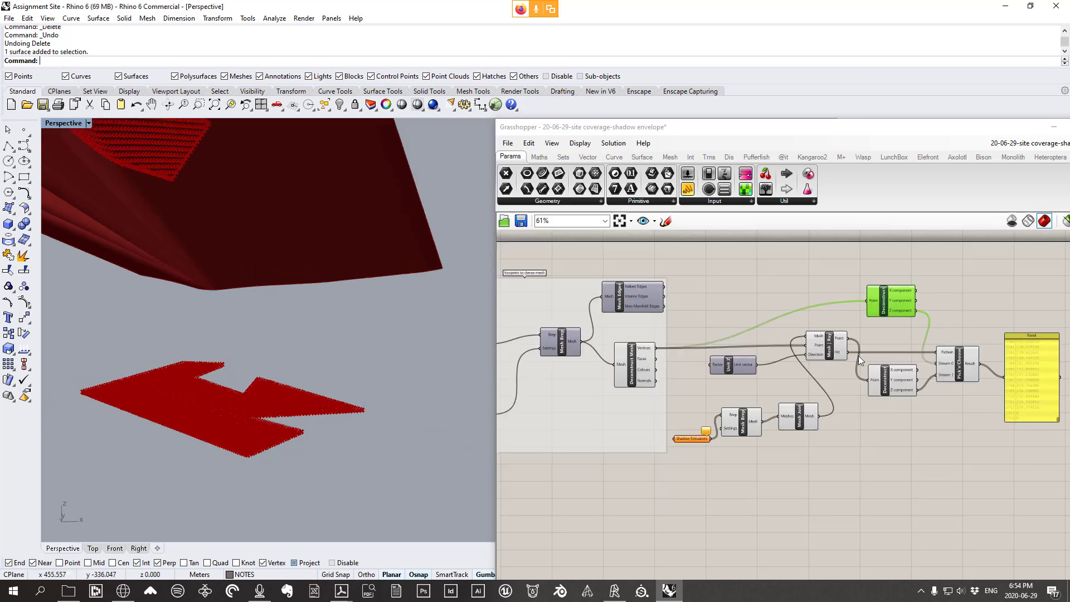
scroll(860, 360, "up", 3)
left_click_drag(898, 132, 815, 389)
scroll(529, 273, "down", 5)
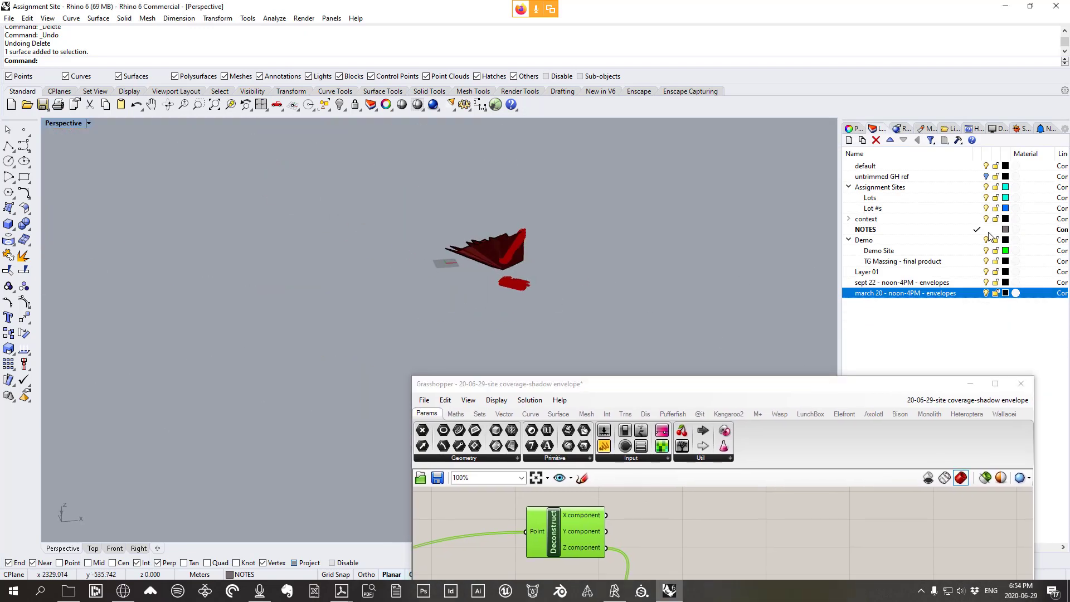
Show the hidden text on the NOTES layer with ShowSelected
key("ctrl+shift+h")
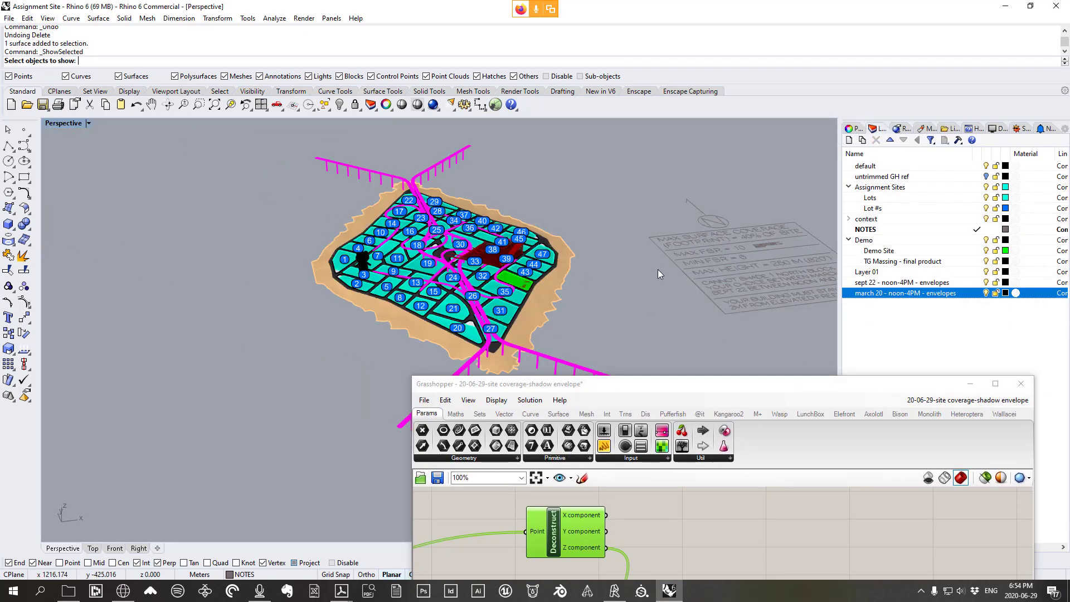
right_click(881, 234)
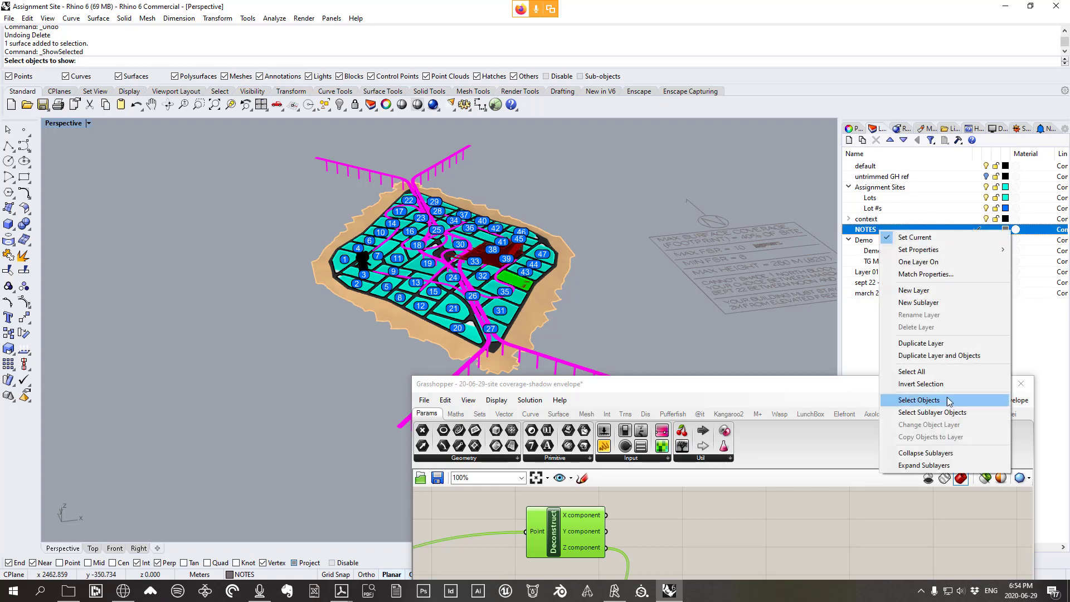
left_click(945, 400)
key("Return")
scroll(544, 262, "up", 5)
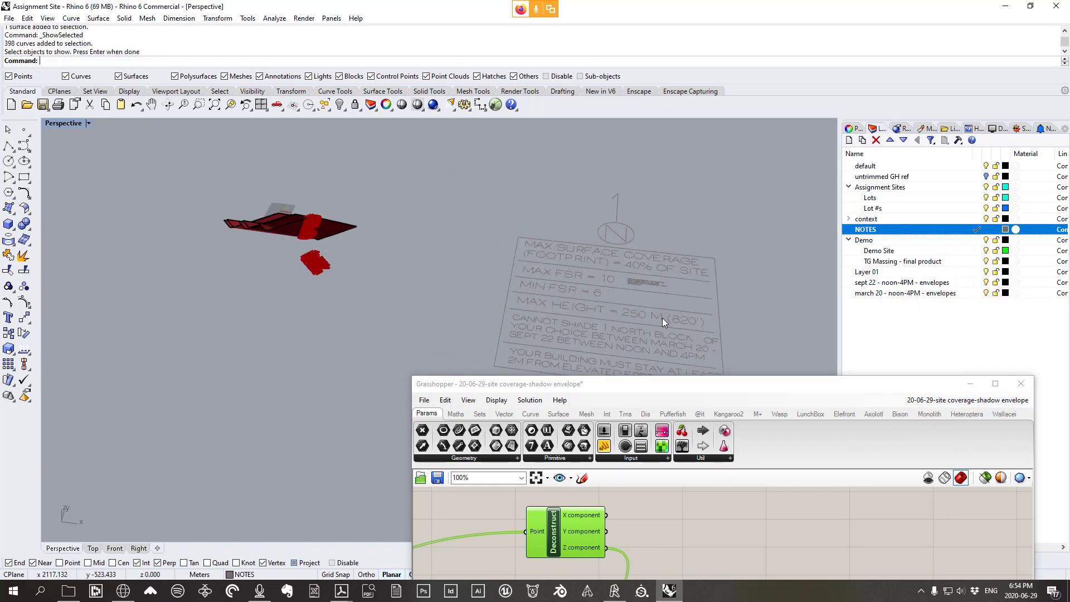
Raise the Grasshopper window and delete the upper Deconstruct component
left_click_drag(734, 385, 735, 194)
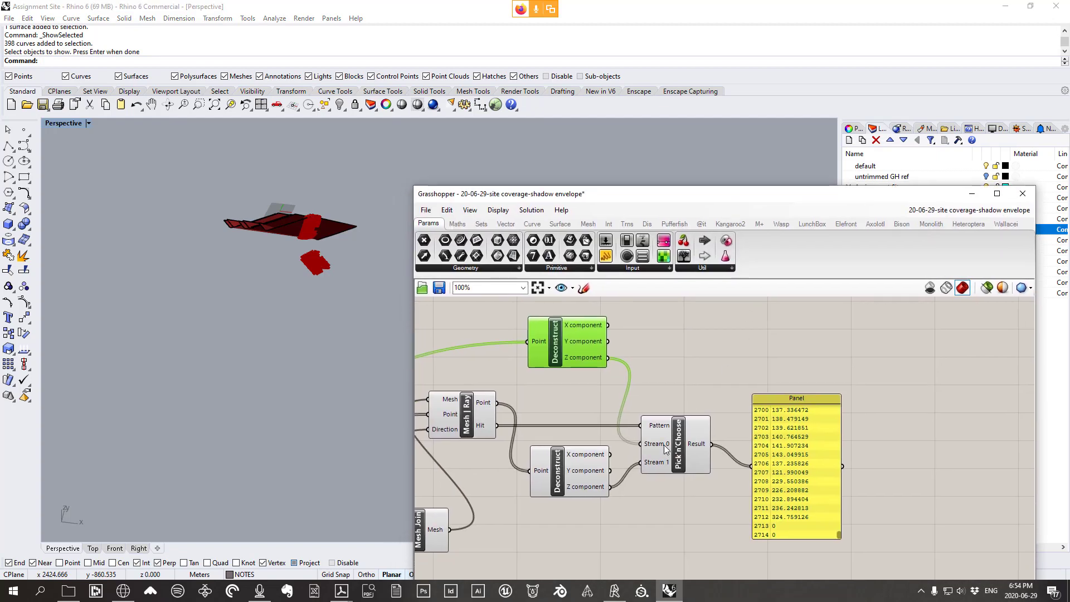
right_click_drag(669, 443, 765, 460)
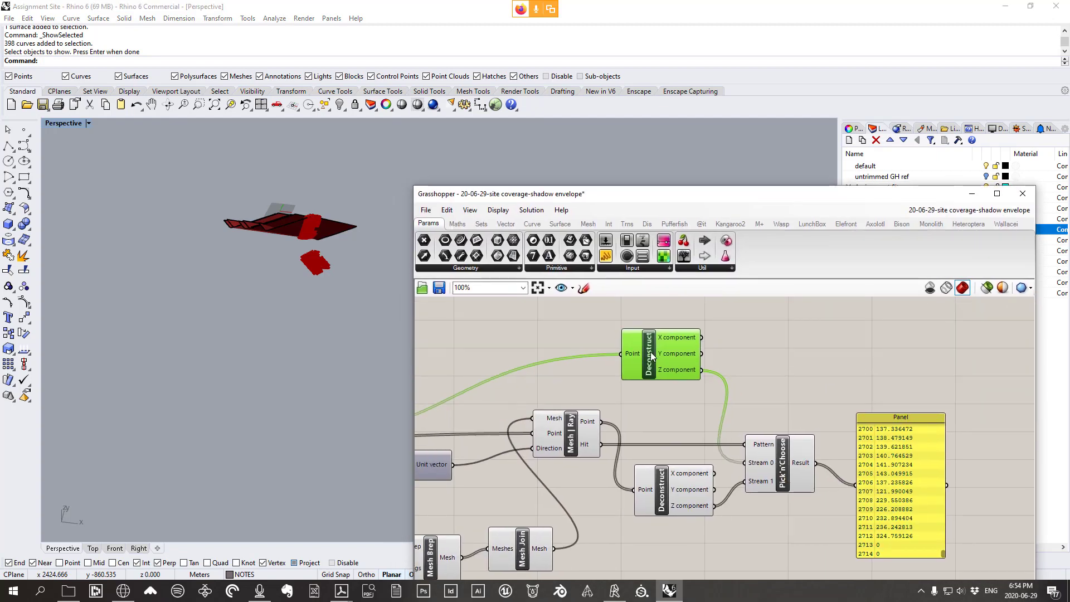
scroll(664, 369, "down", 3)
right_click_drag(664, 370, 743, 354)
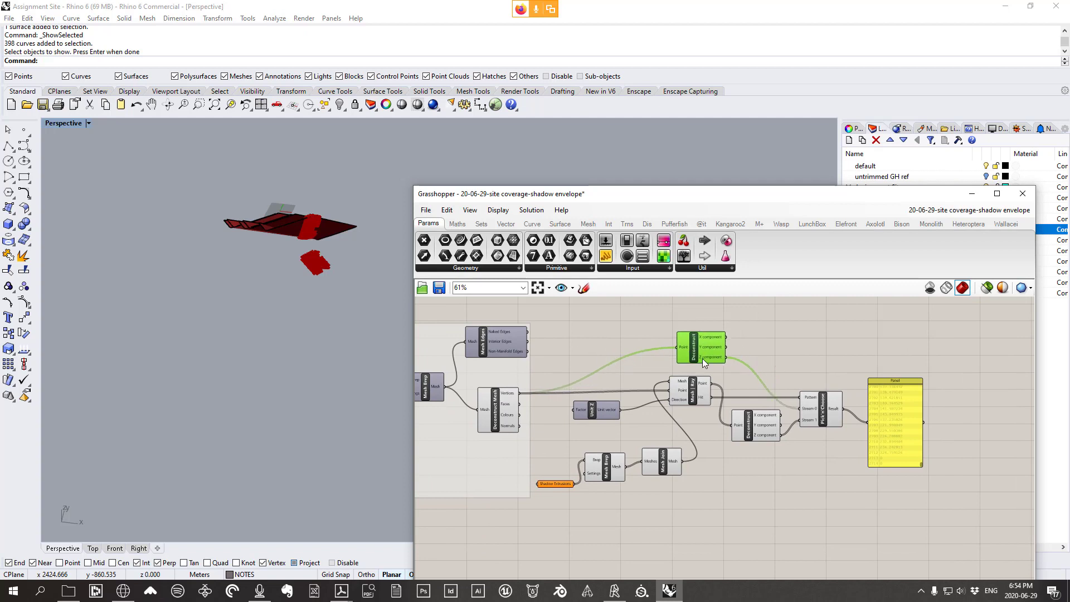
scroll(690, 362, "up", 1)
mouse_move(690, 362)
left_mouse_down()
mouse_move(683, 353)
mouse_move(699, 356)
left_mouse_up()
scroll(697, 356, "up", 1)
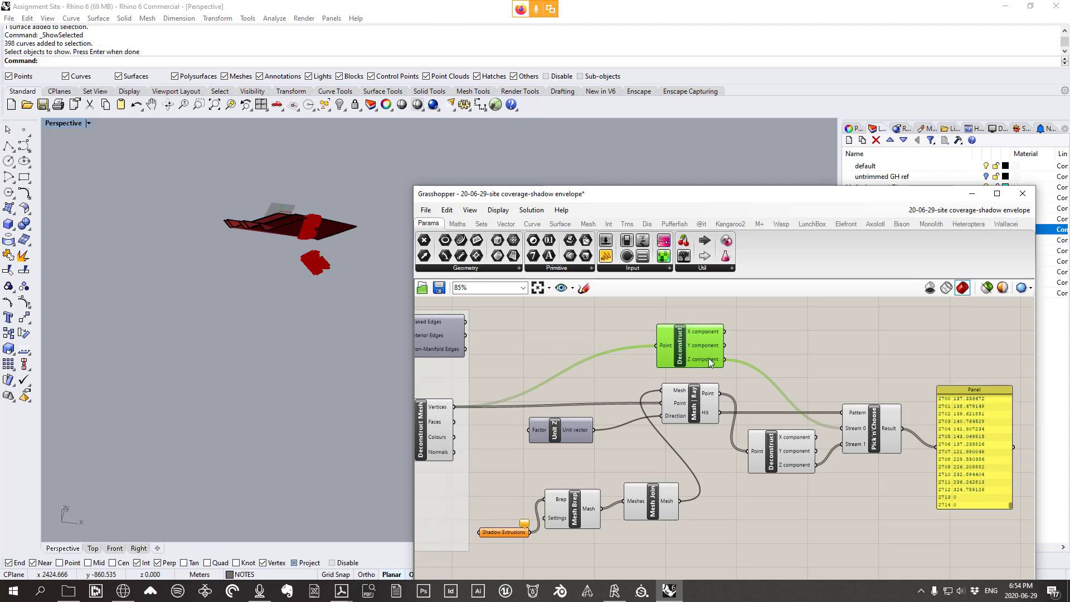
left_click_drag(680, 353, 680, 345)
key("Delete")
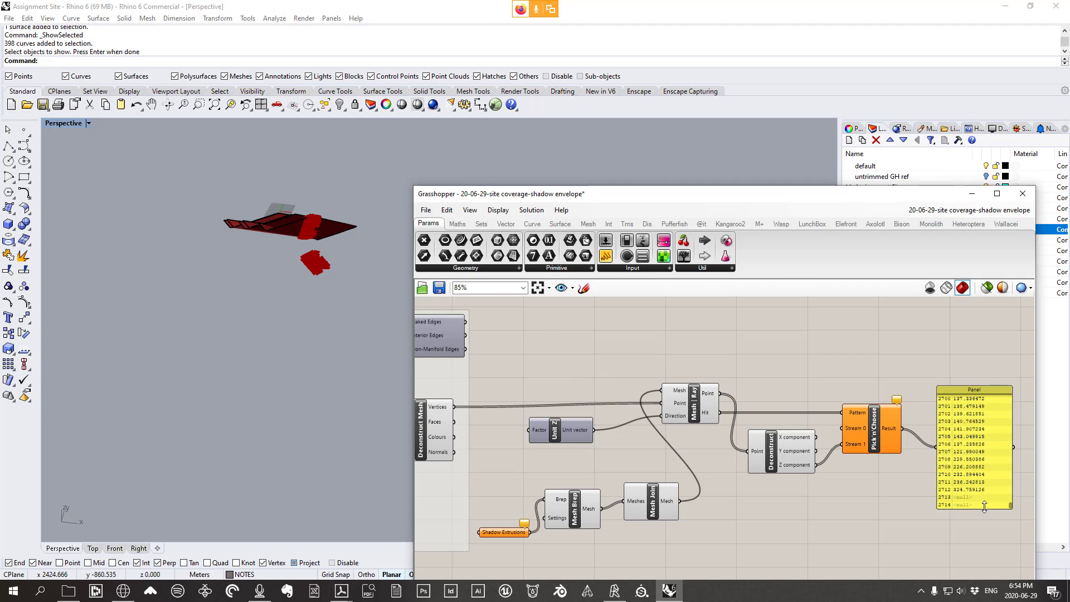
Place a Number Slider set to 10 on the Grasshopper canvas
right_click_drag(313, 264, 326, 173)
scroll(326, 173, "up", 5)
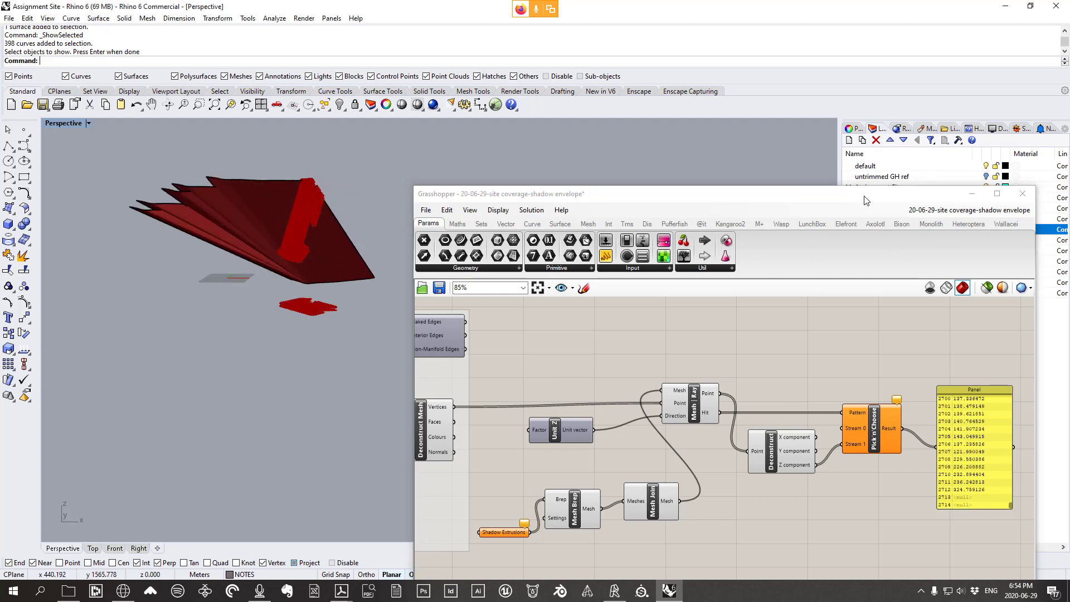
left_click_drag(719, 193, 657, 370)
right_click_drag(657, 302, 585, 299)
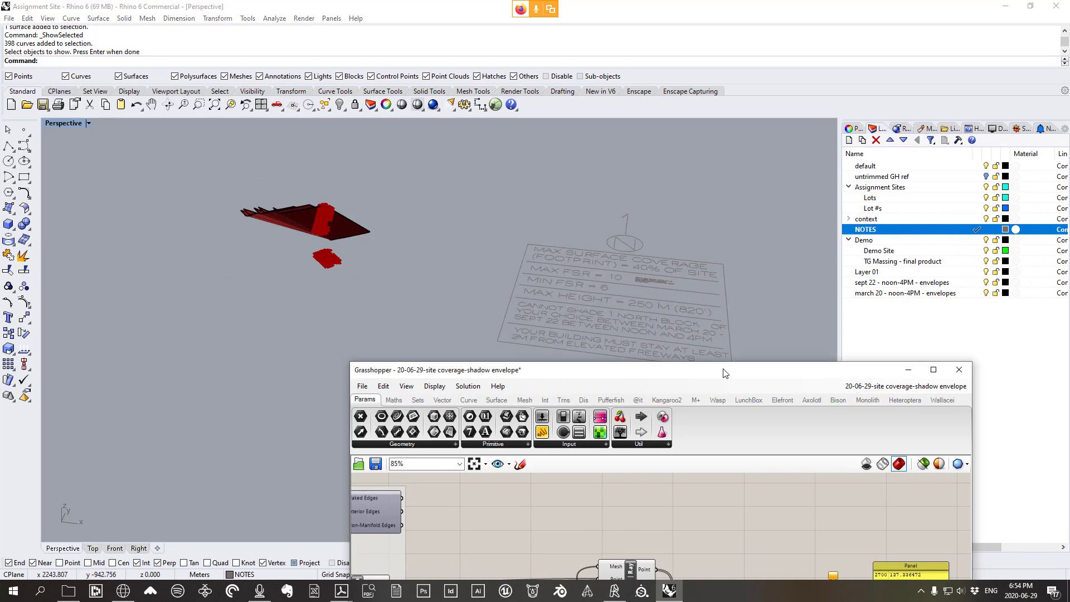
left_click_drag(728, 370, 716, 204)
right_click_drag(696, 378, 680, 392)
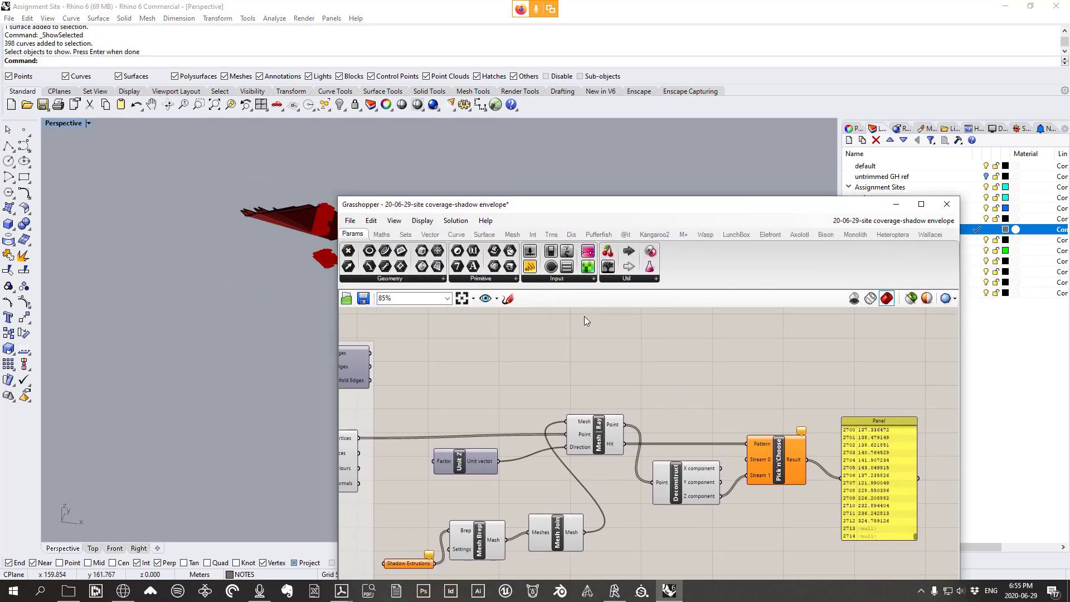
double_click(634, 376)
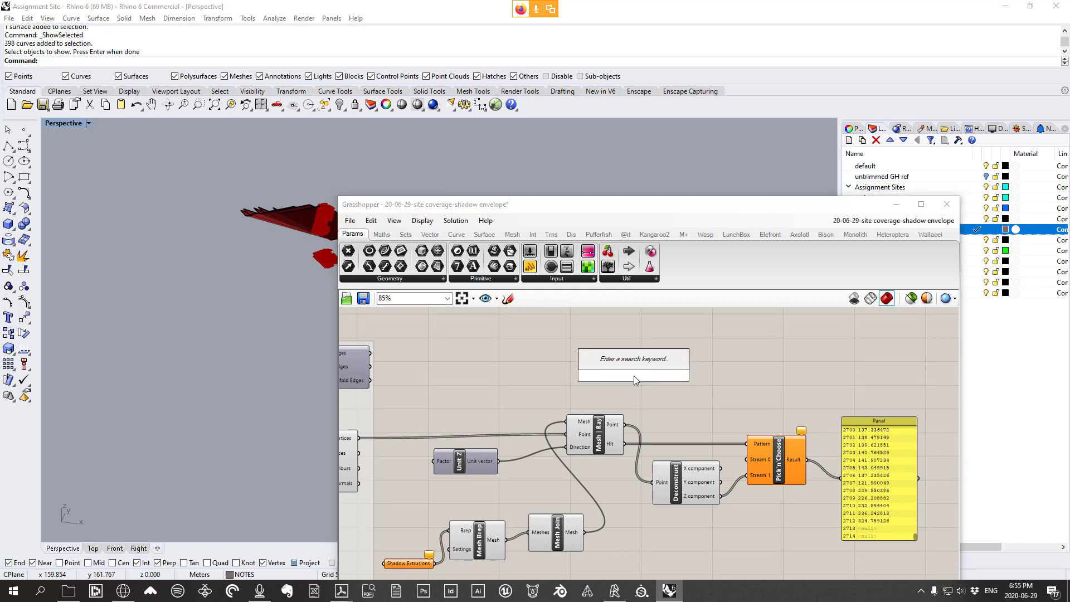
type("10<500")
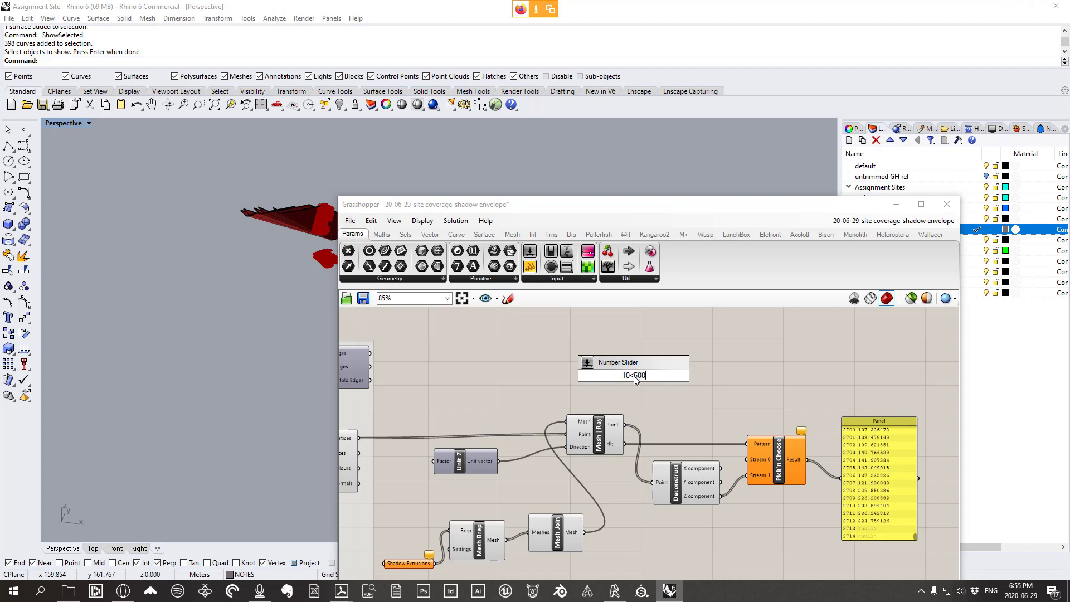
key("Return")
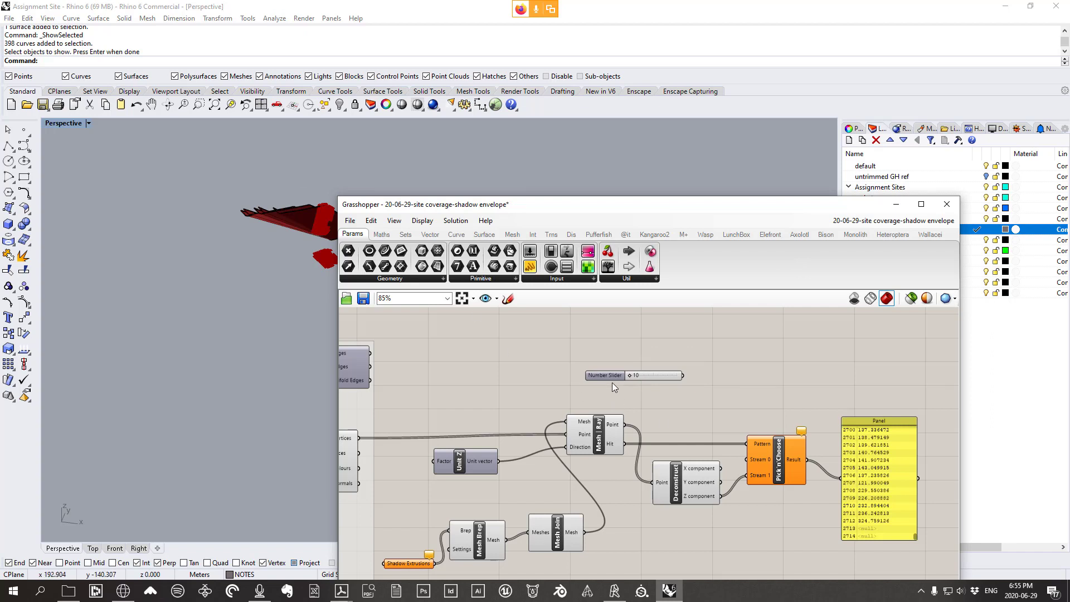
Name the slider 'Max Height' and wire it into Pick'n'Choose Stream 0
left_click_drag(601, 376, 566, 377)
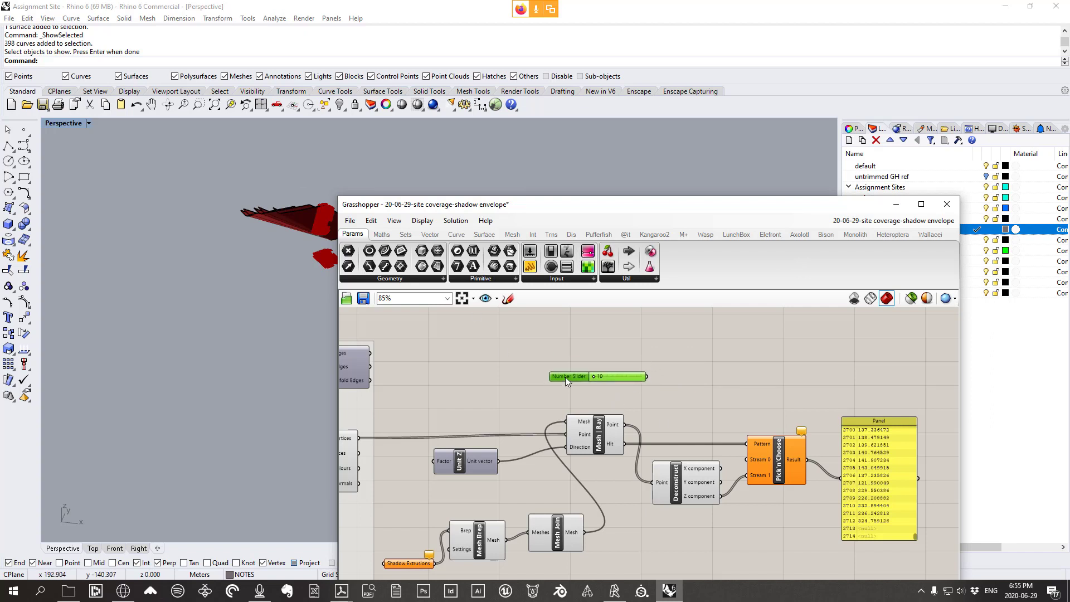
right_click(565, 377)
type("M")
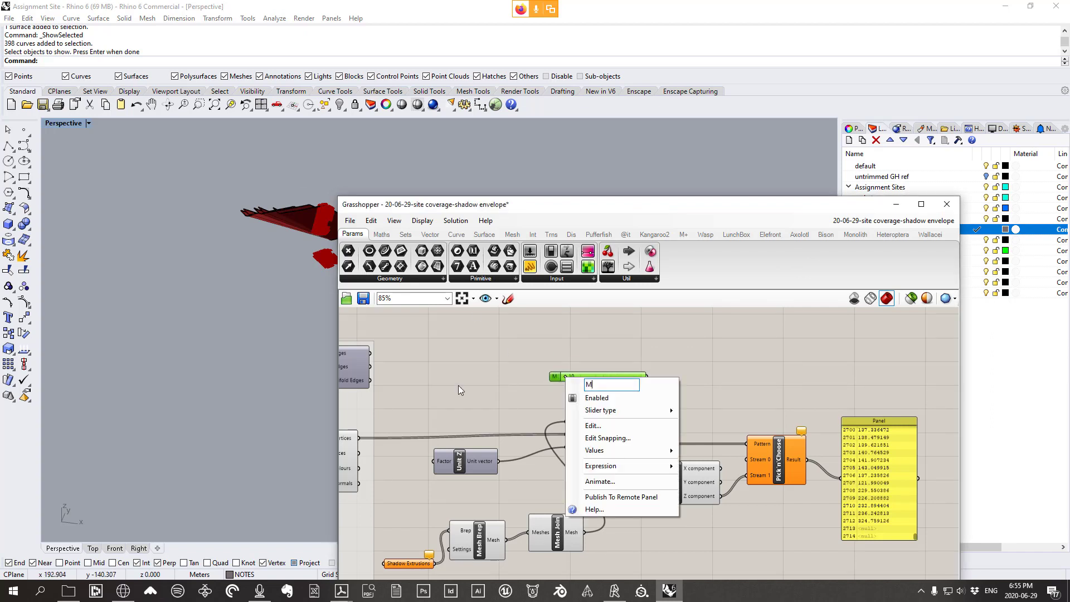
type("ax Height")
left_click(580, 357)
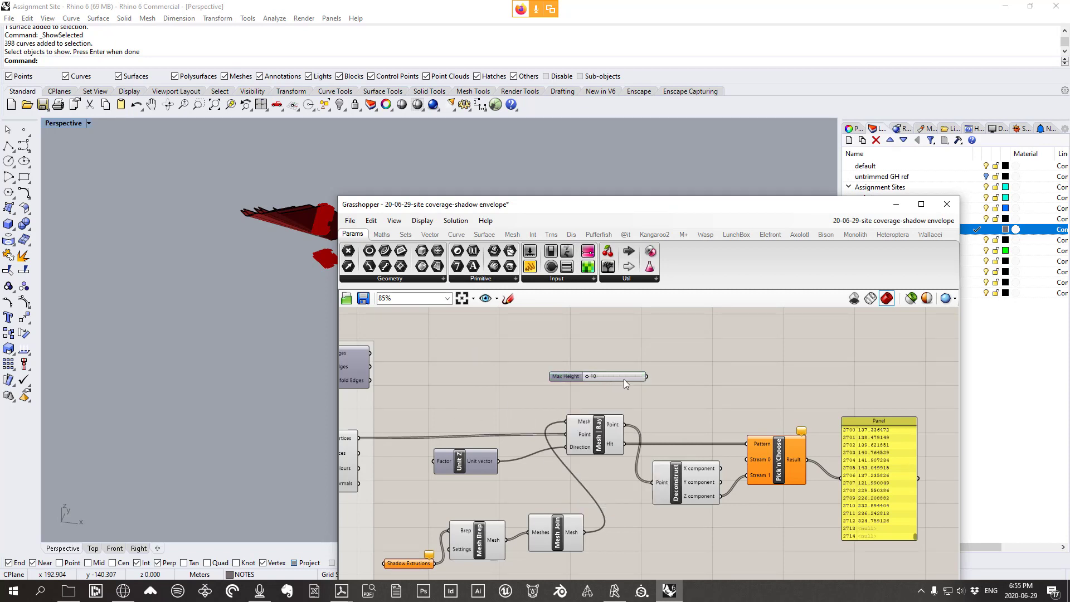
left_click_drag(624, 374, 604, 357)
right_click_drag(631, 358, 637, 341)
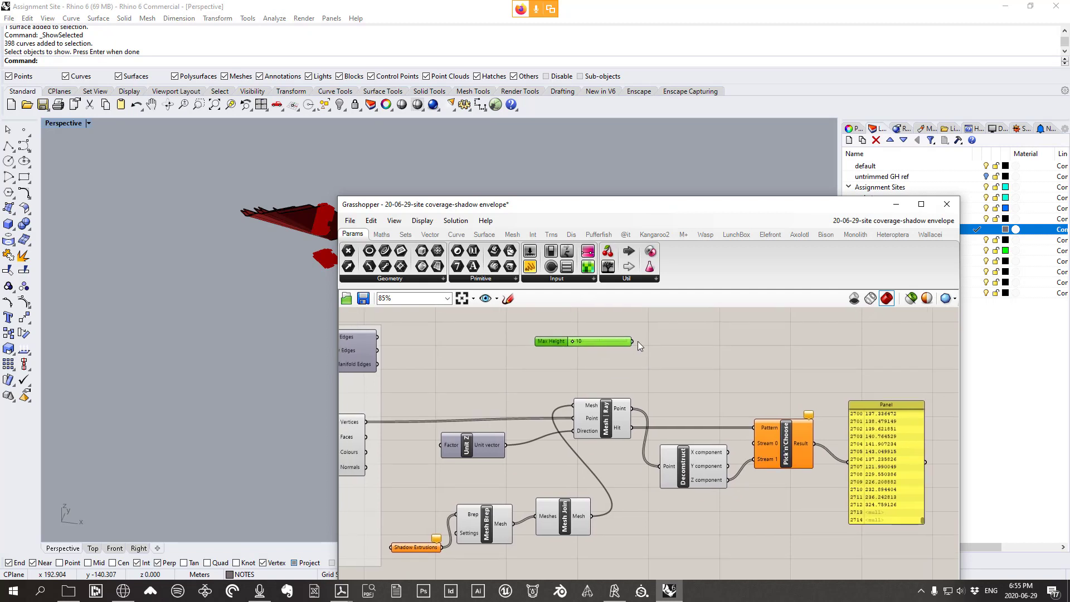
left_click_drag(632, 341, 757, 443)
Disconnect the Max Height wire from the Pick'n'Choose Stream 0 input
scroll(815, 437, "up", 3)
mouse_move(808, 410)
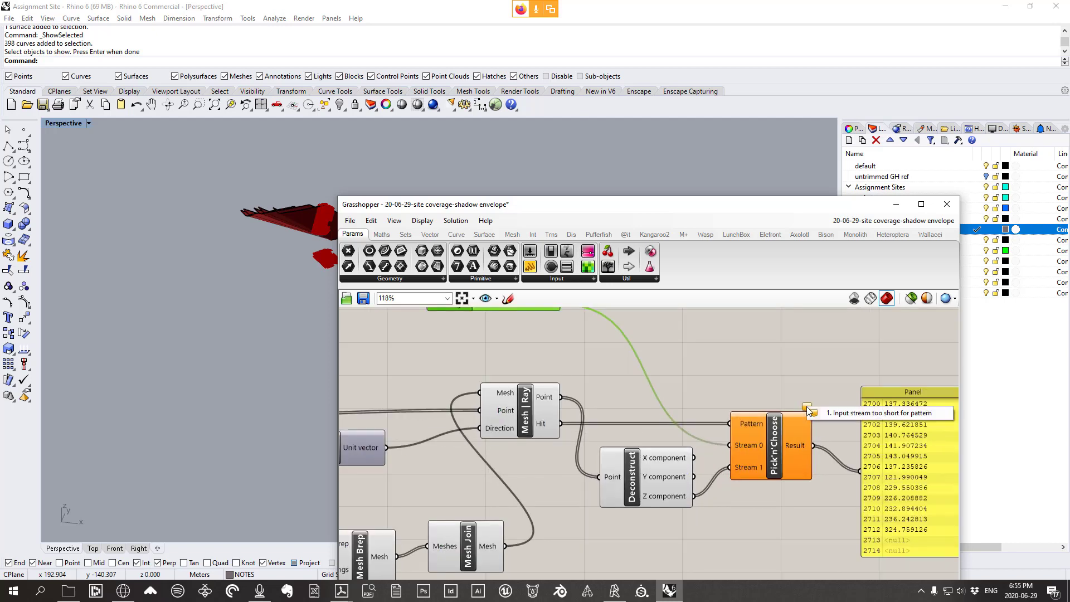
scroll(798, 413, "down", 2)
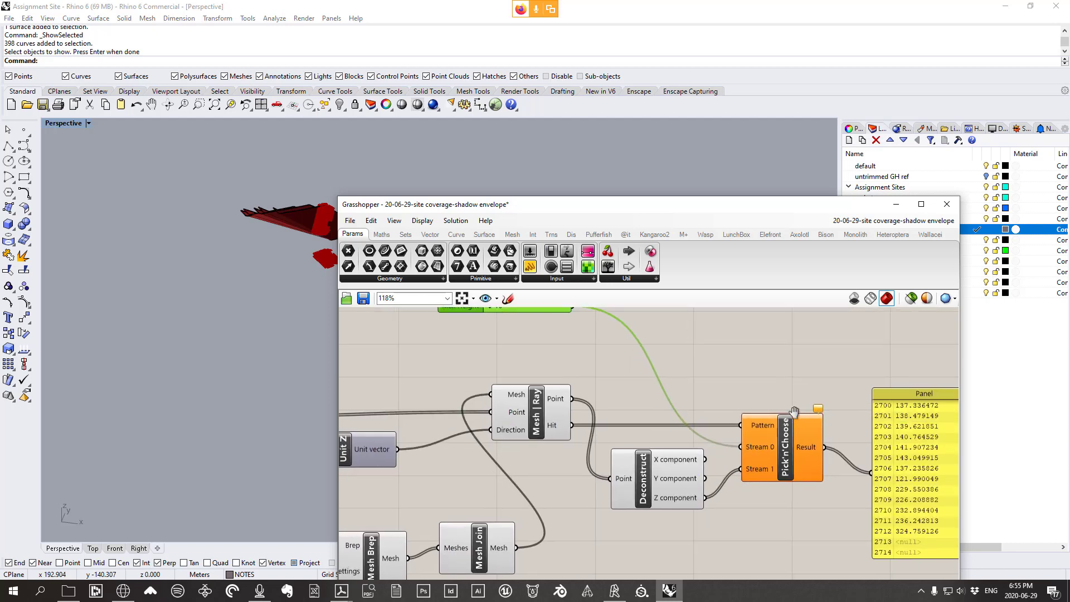
right_click(761, 439)
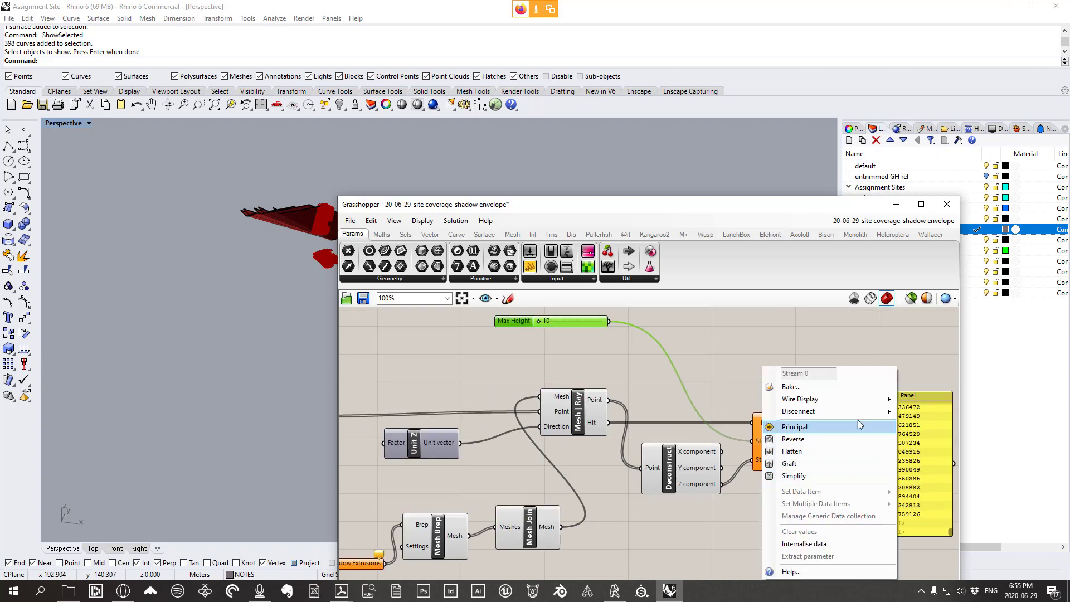
mouse_move(863, 411)
left_click(926, 426)
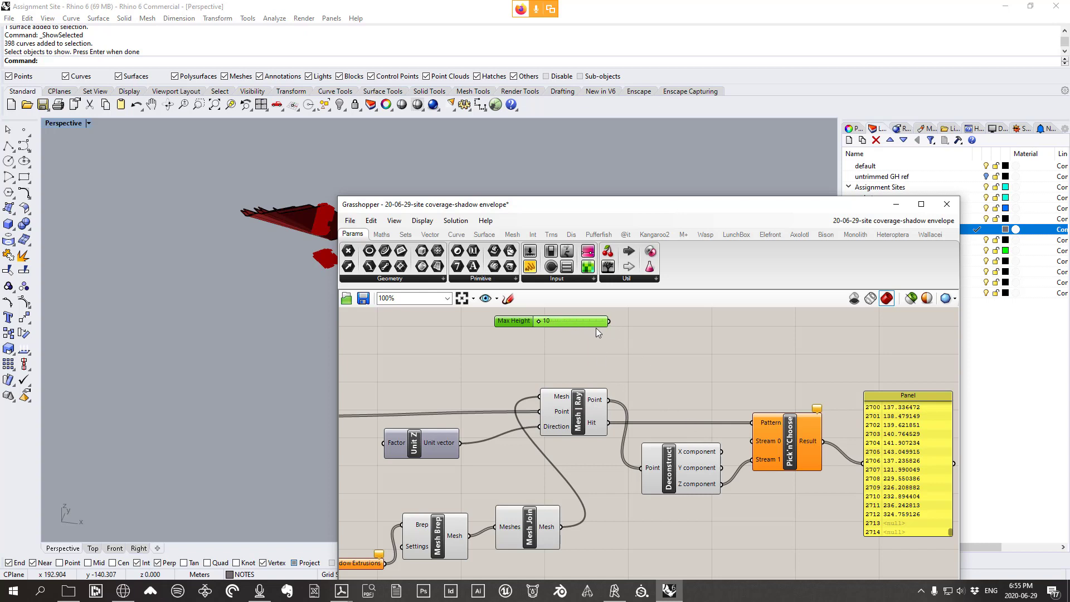
mouse_move(765, 423)
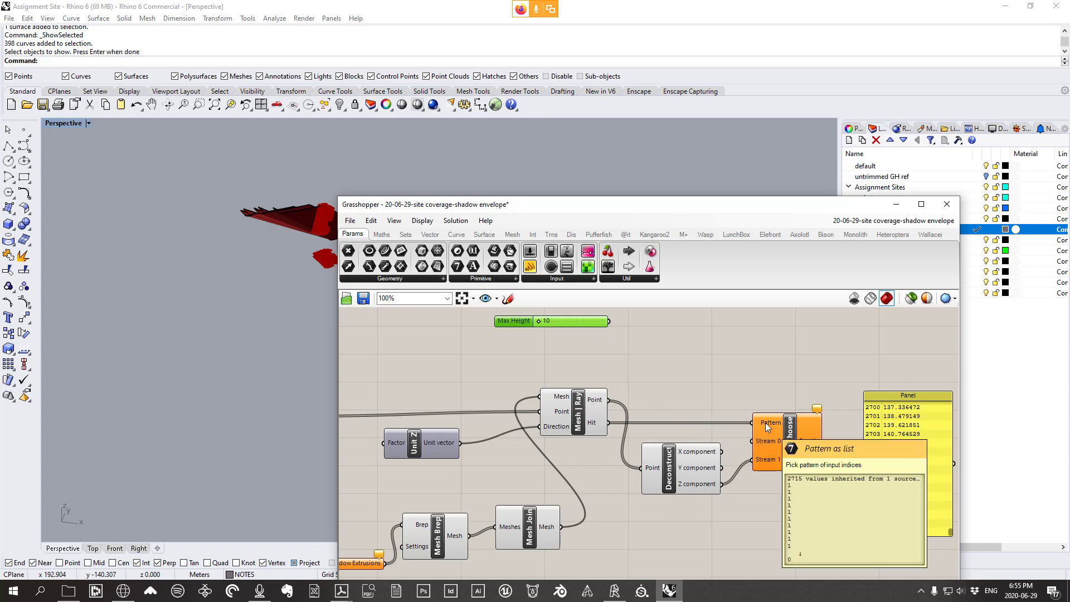
Add a List Length component from Sets, fed by the Mesh | Ray Hit output
left_click(405, 235)
left_click(374, 278)
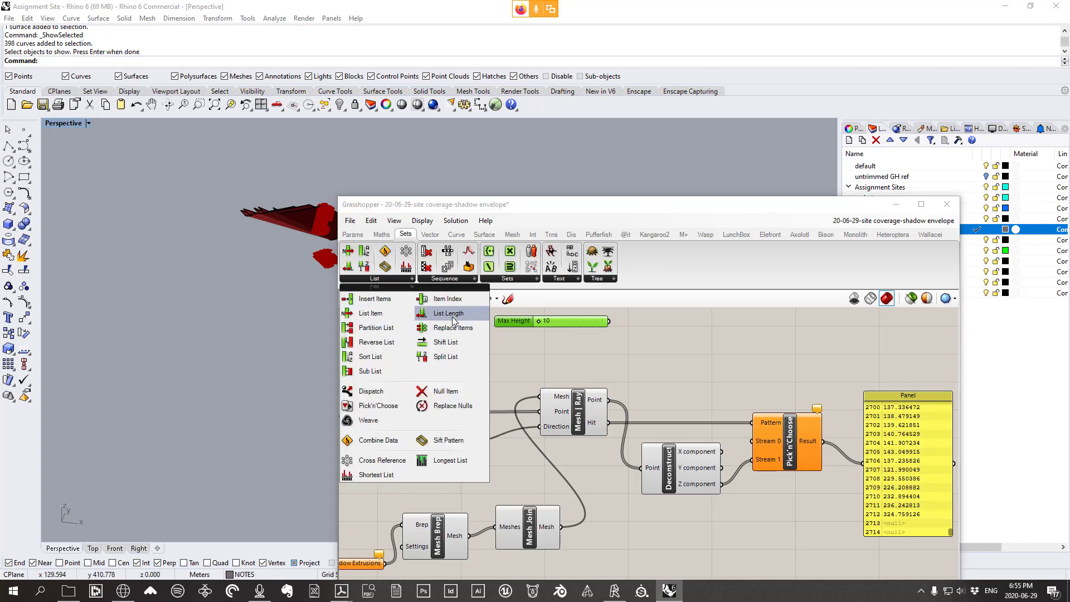
left_click_drag(452, 319, 656, 385)
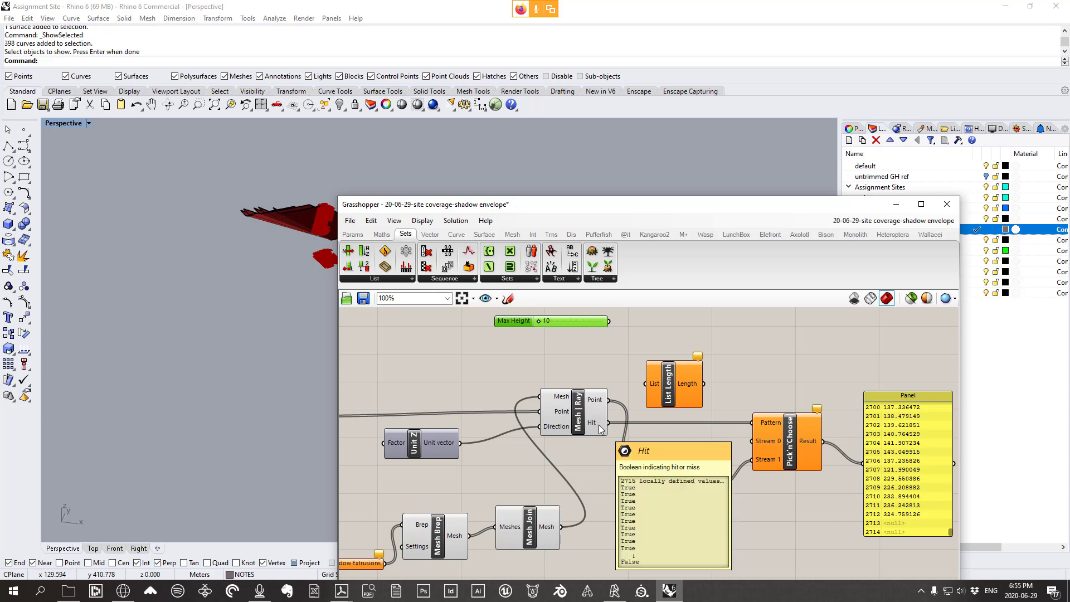
left_click_drag(589, 430, 564, 435)
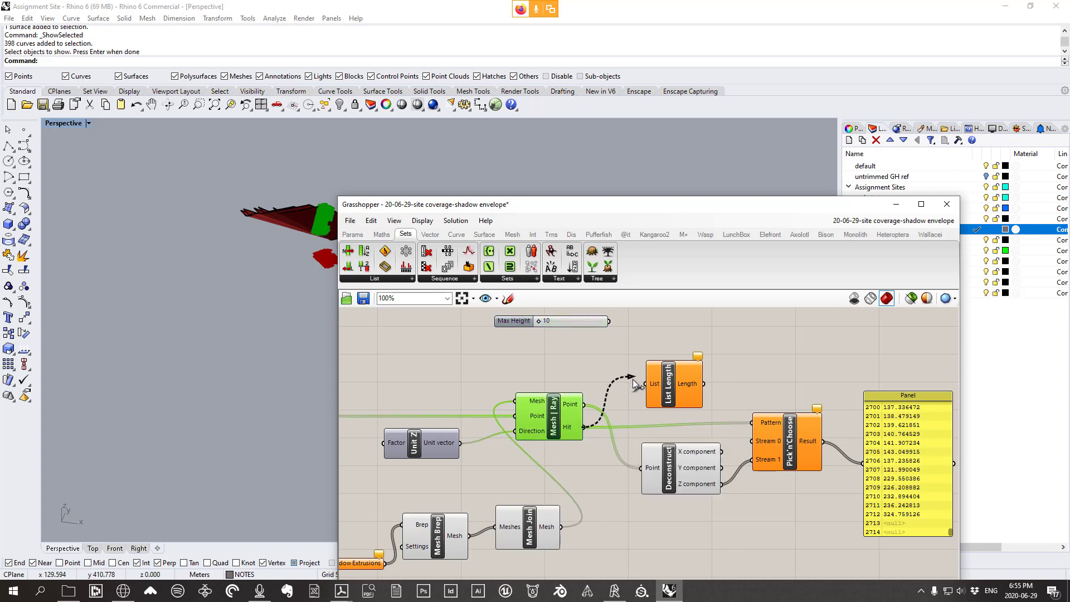
left_click_drag(634, 383, 653, 383)
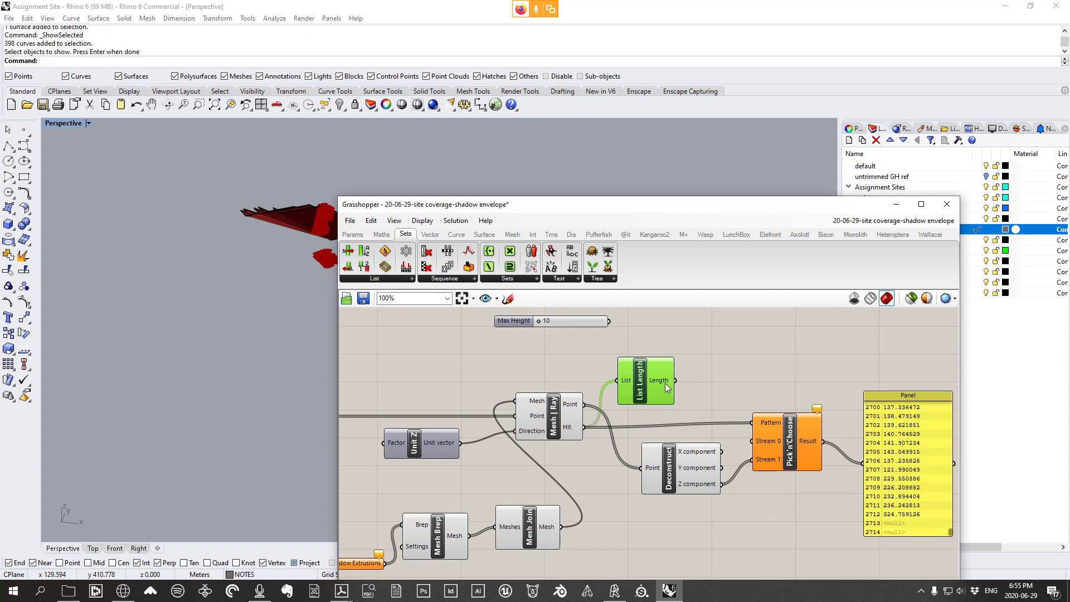
mouse_move(665, 383)
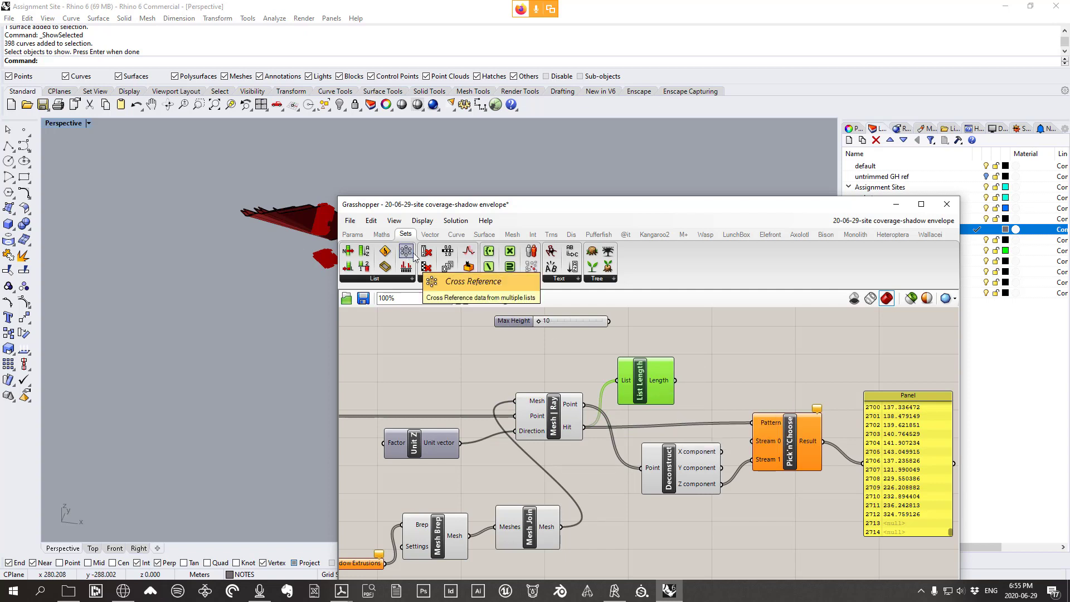
Add Repeat Data repeating Max Height by that length, output into Pick'n'Choose Stream 0
left_click(444, 278)
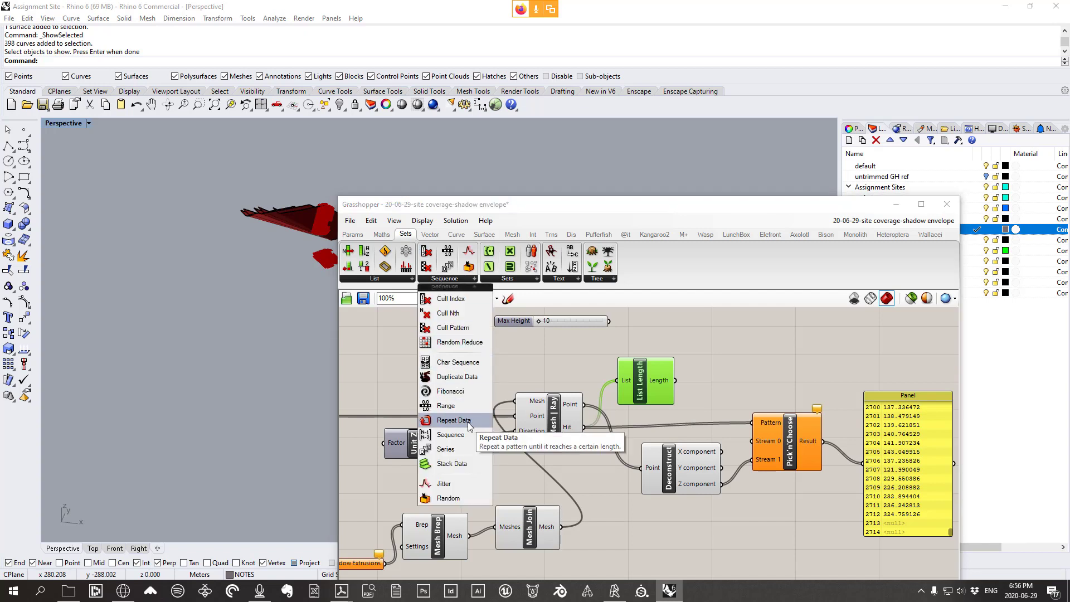
left_click_drag(467, 422, 697, 382)
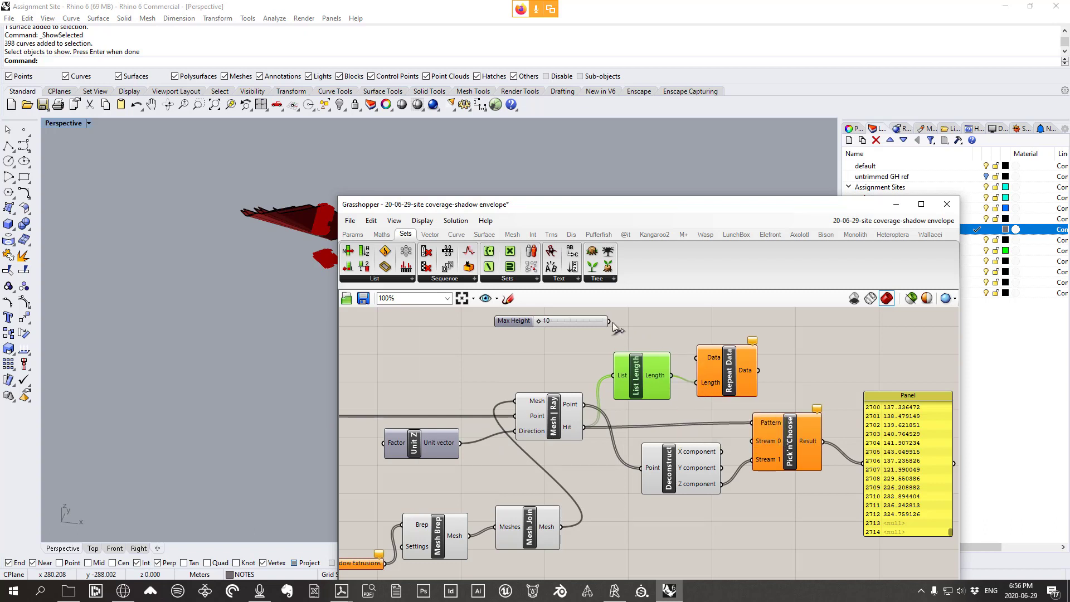
left_click_drag(609, 321, 697, 358)
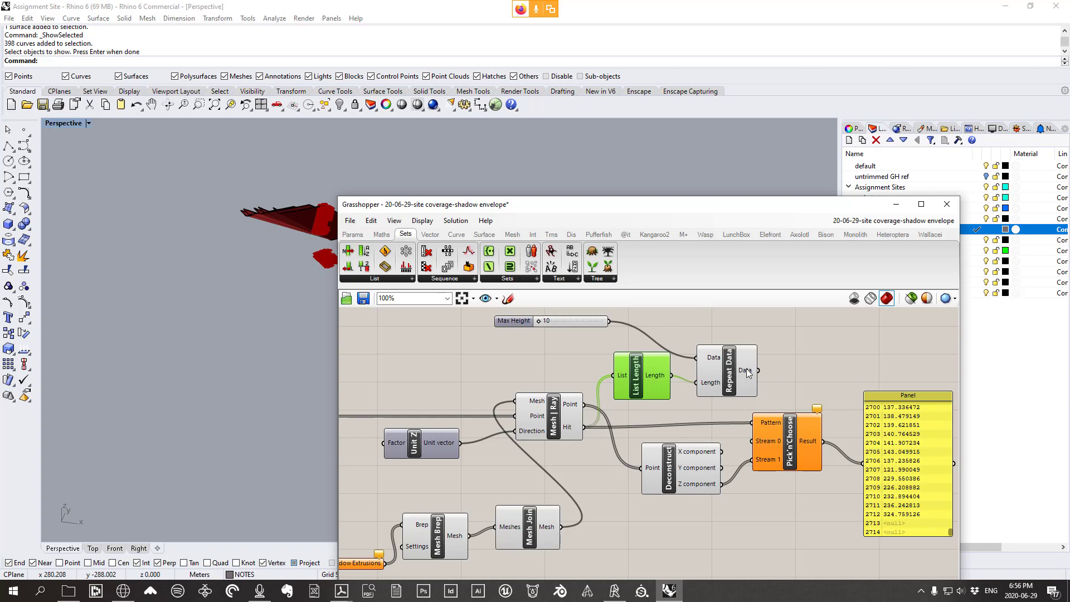
mouse_move(747, 369)
left_click_drag(758, 371, 759, 444)
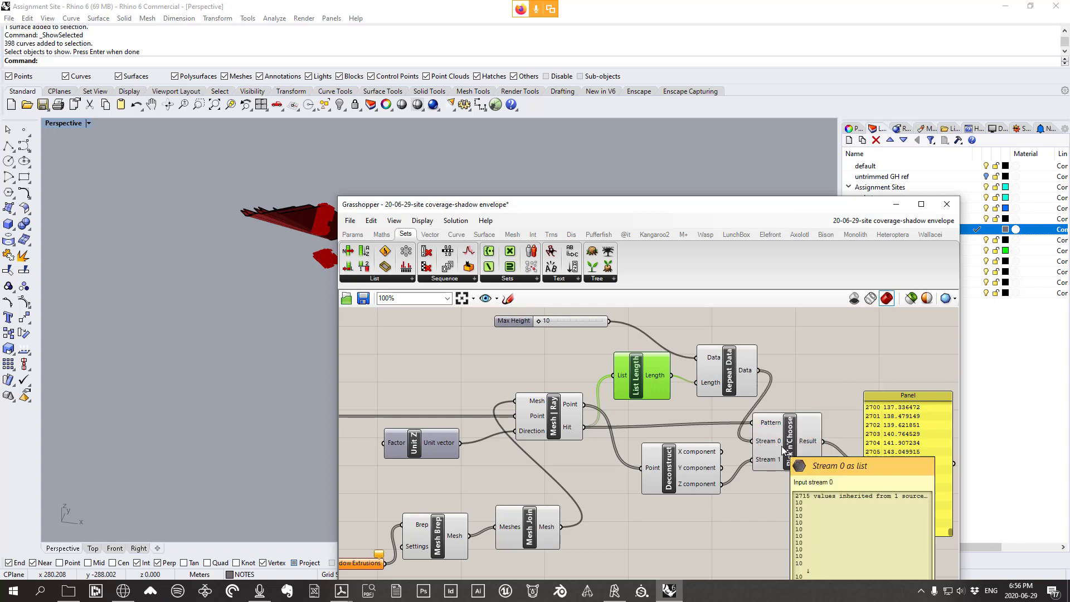
right_click_drag(843, 465, 814, 438)
right_click_drag(731, 401, 724, 444)
left_click_drag(603, 393, 615, 416)
left_click_drag(658, 193, 721, 170)
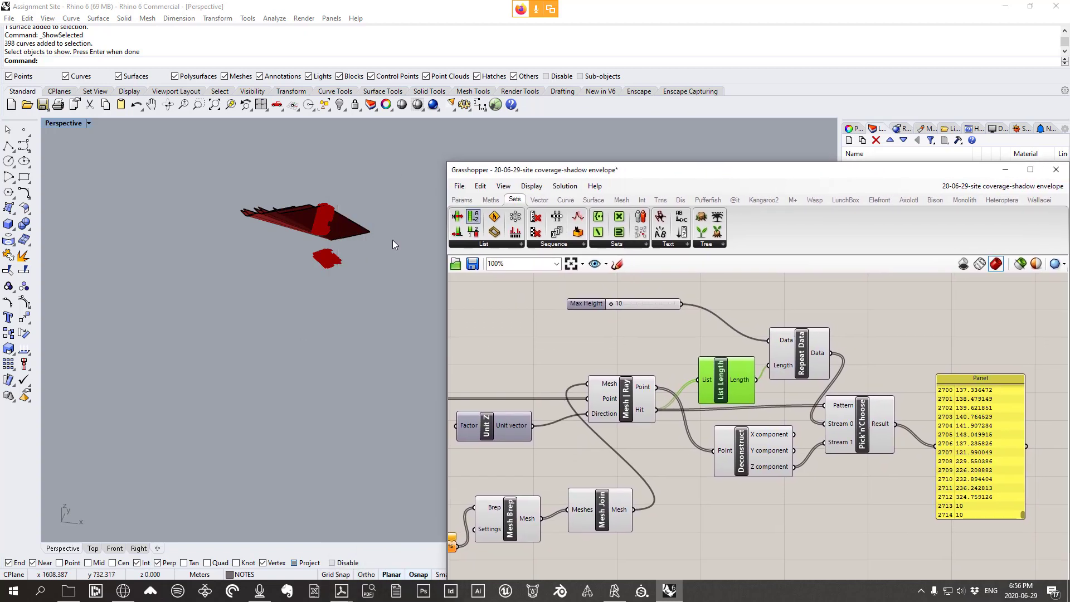
right_click_drag(392, 240, 362, 153)
scroll(360, 160, "up", 5)
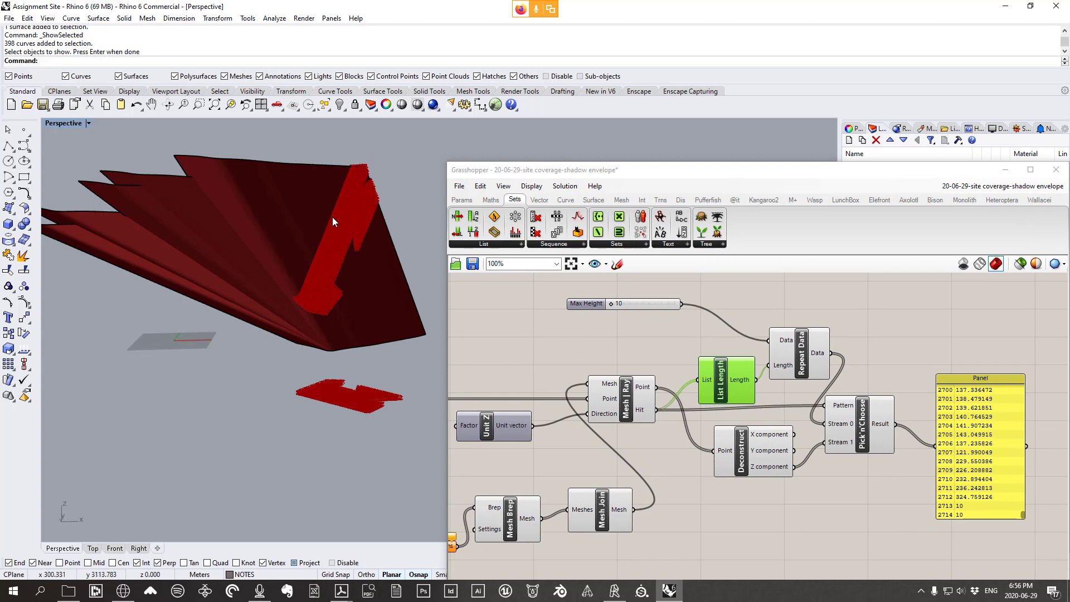
scroll(333, 218, "down", 5)
right_click_drag(333, 218, 315, 238)
scroll(315, 238, "up", 5)
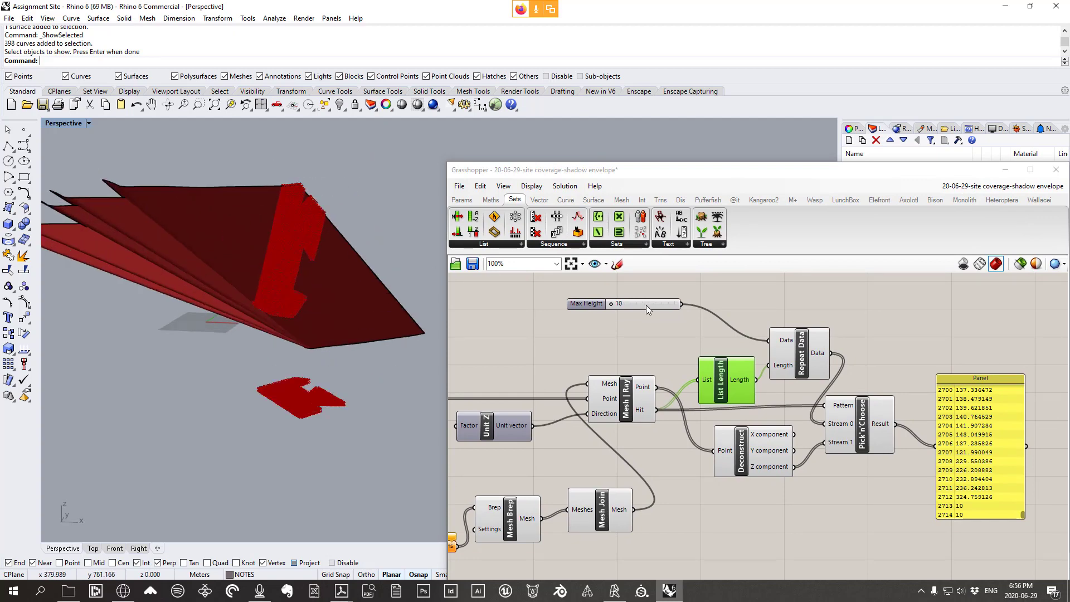
Change the Max Height slider value from 10 to 250
left_click_drag(708, 170, 685, 365)
scroll(552, 292, "down", 5)
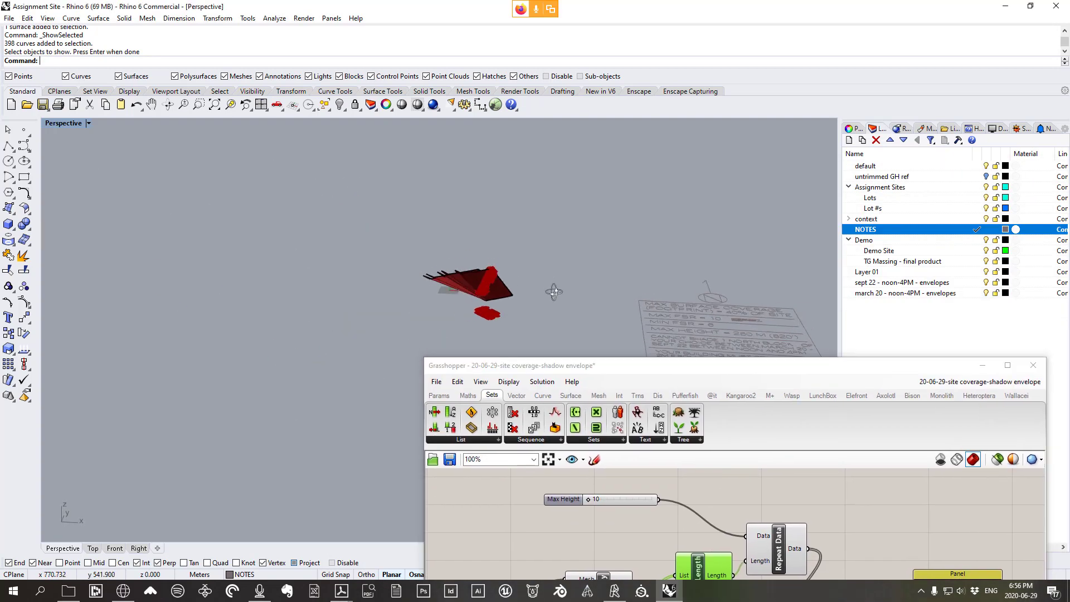
scroll(724, 316, "up", 5)
scroll(752, 313, "down", 2)
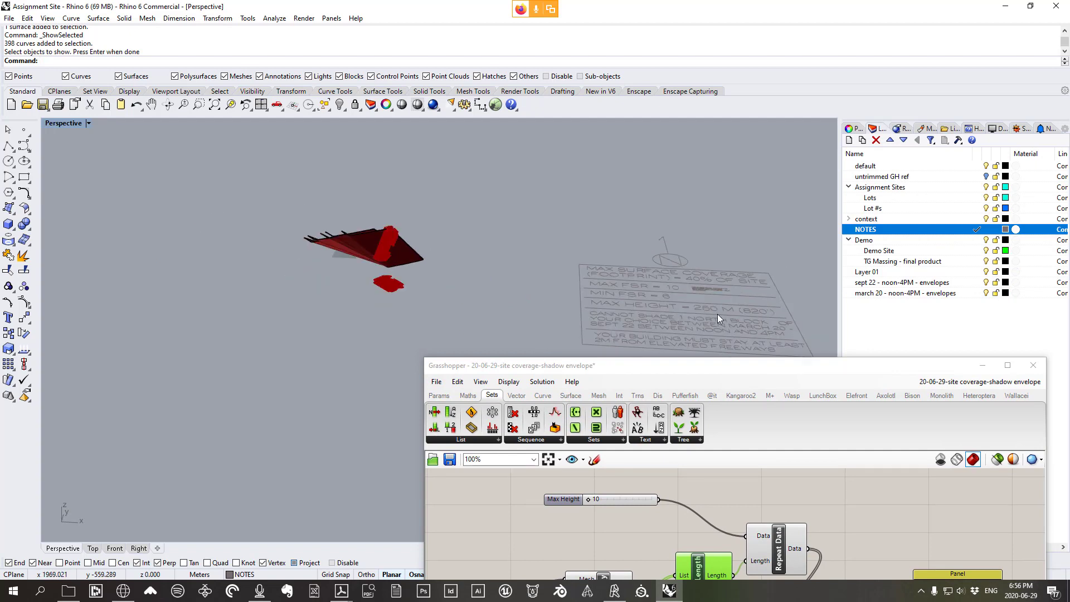
double_click(618, 500)
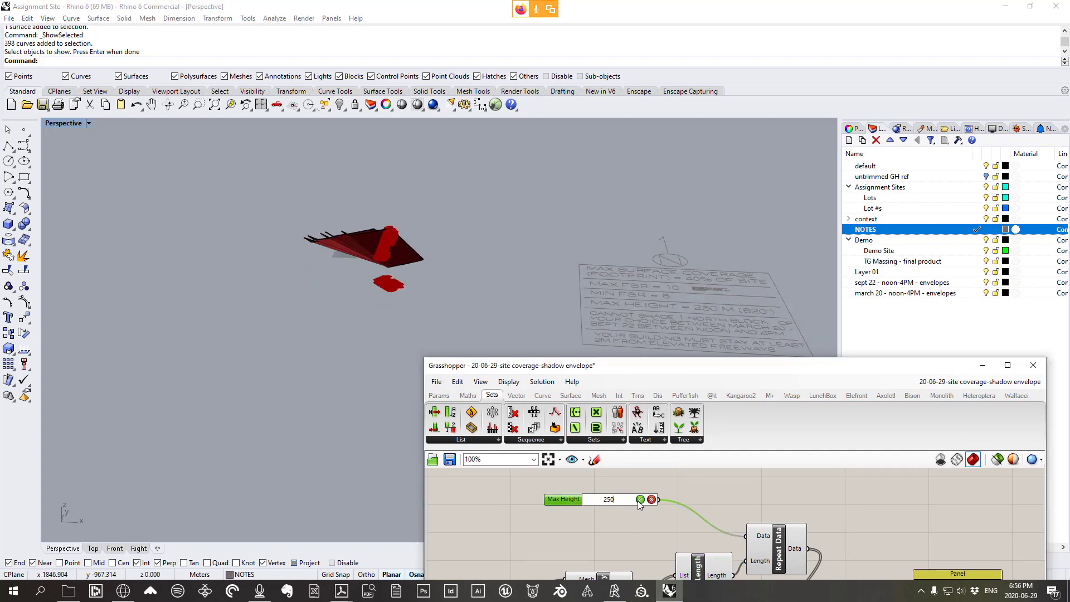
left_click(640, 499)
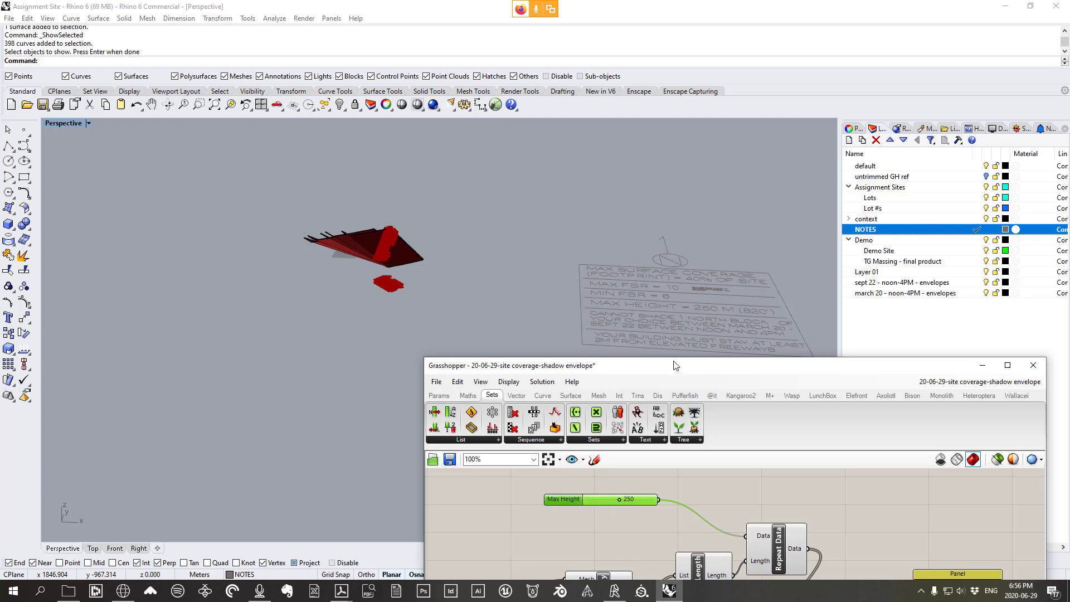
left_click_drag(677, 366, 697, 85)
scroll(390, 223, "up", 5)
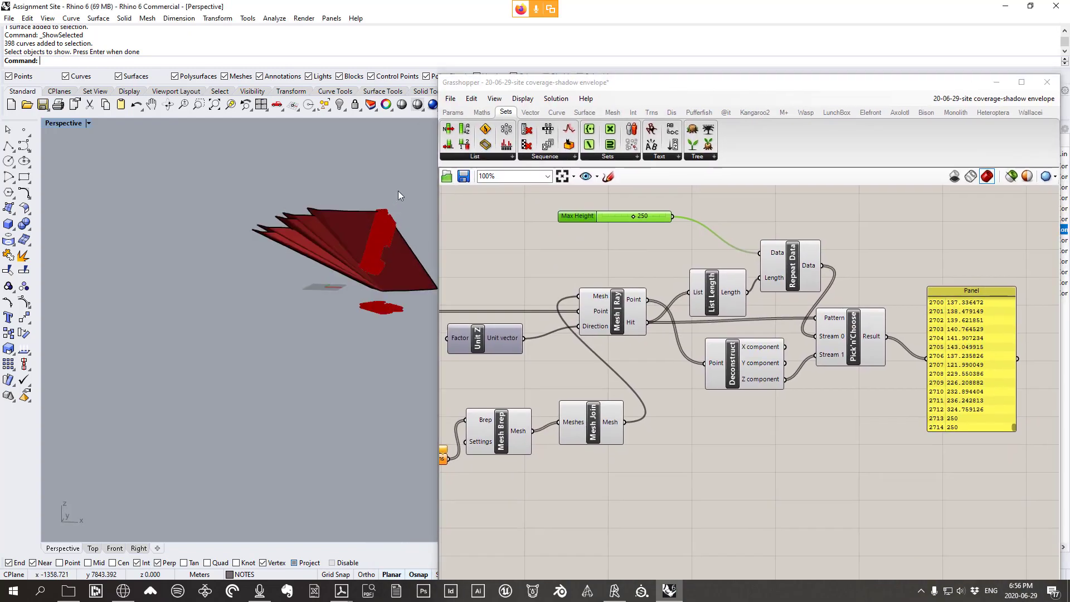
Zoom out and window-select every component from Max Height through to the results Panel
scroll(388, 229, "up", 5)
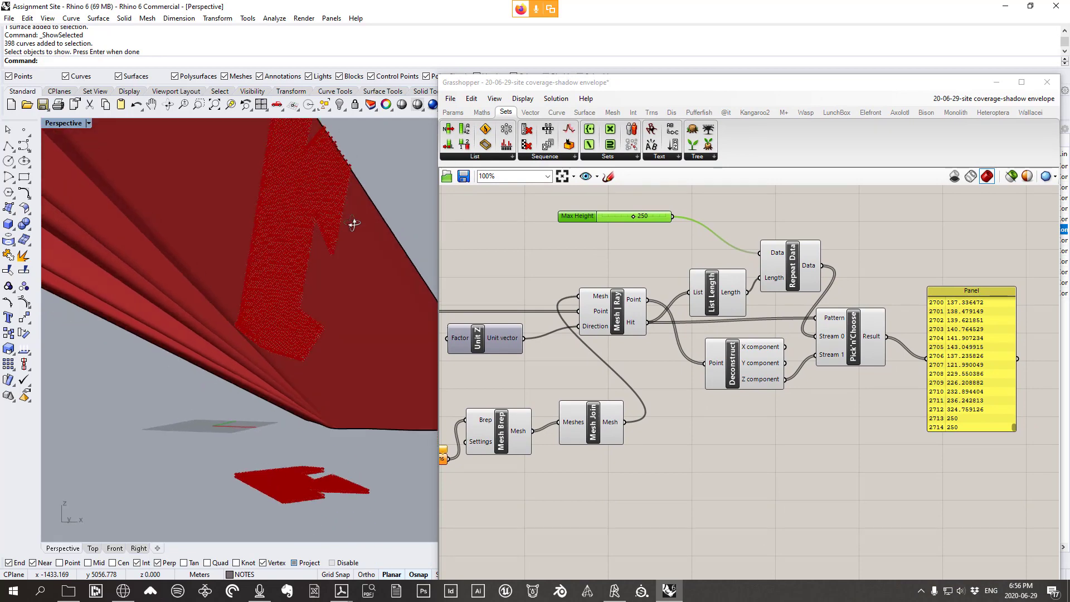
scroll(810, 256, "down", 4)
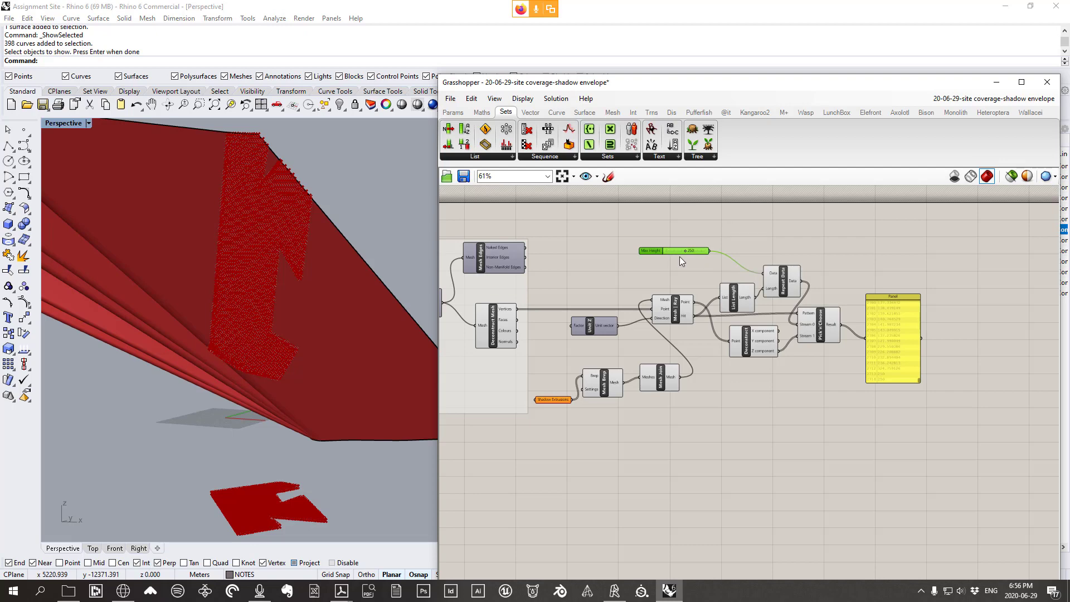
scroll(680, 256, "up", 2)
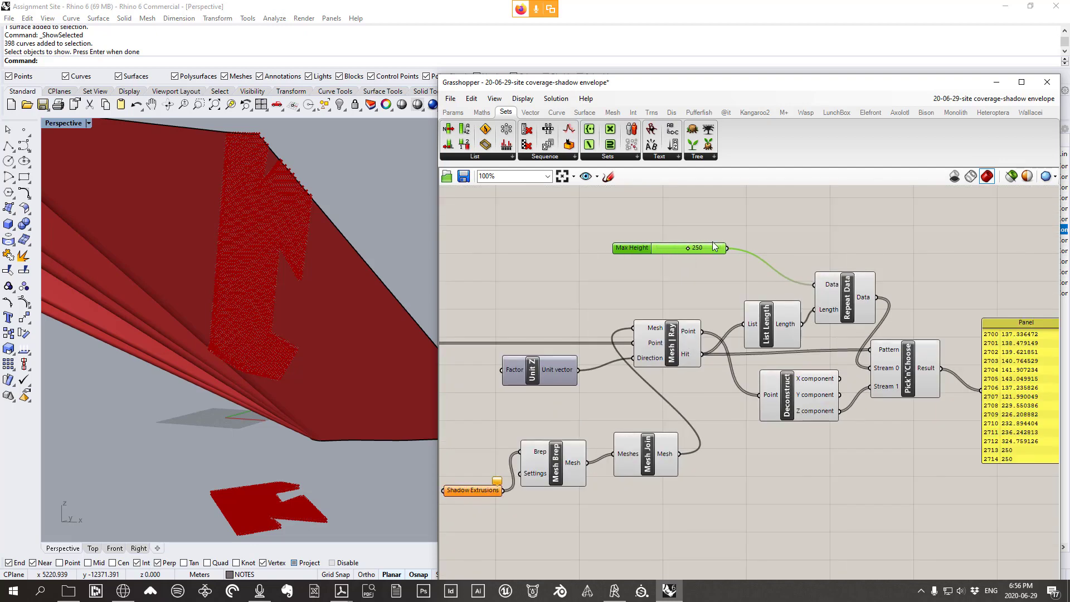
scroll(714, 246, "down", 2)
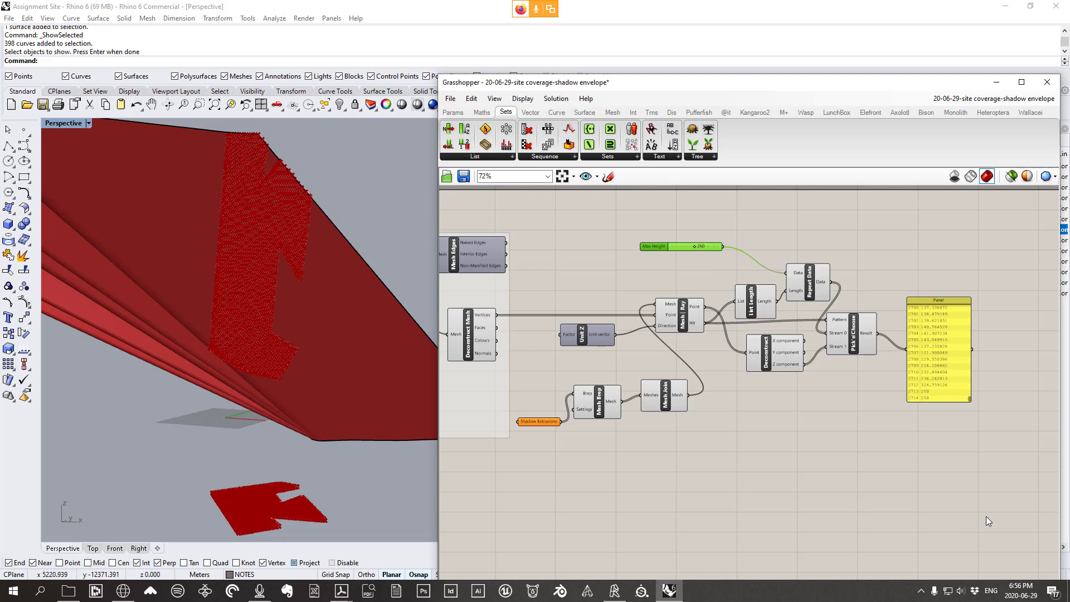
left_click_drag(985, 524, 544, 216)
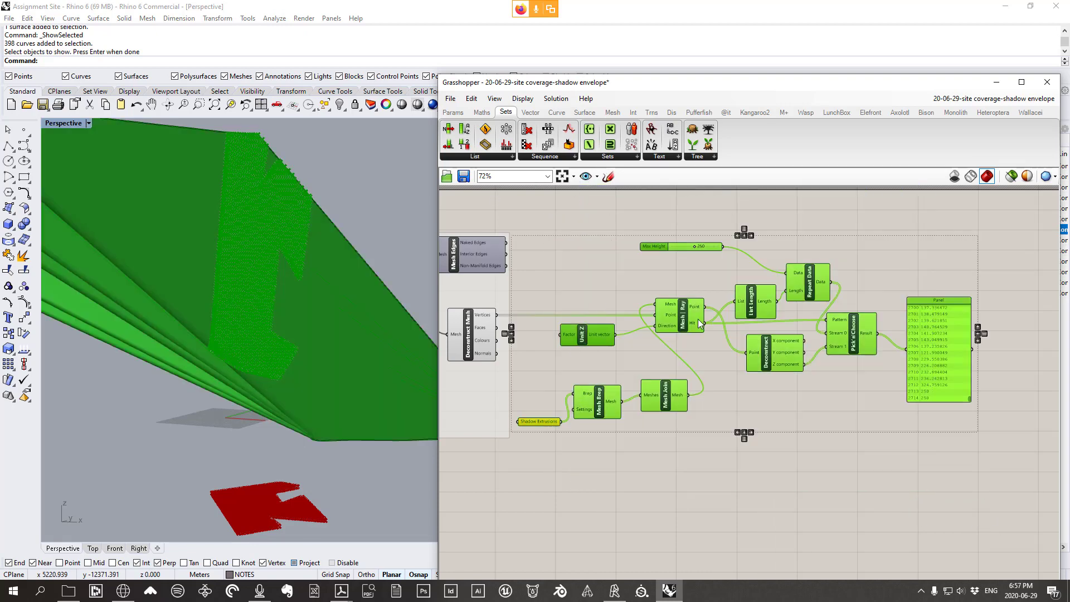
Group the selected ray-intersection components, undoing an accidental cluster first
right_click(626, 278)
left_click(653, 382)
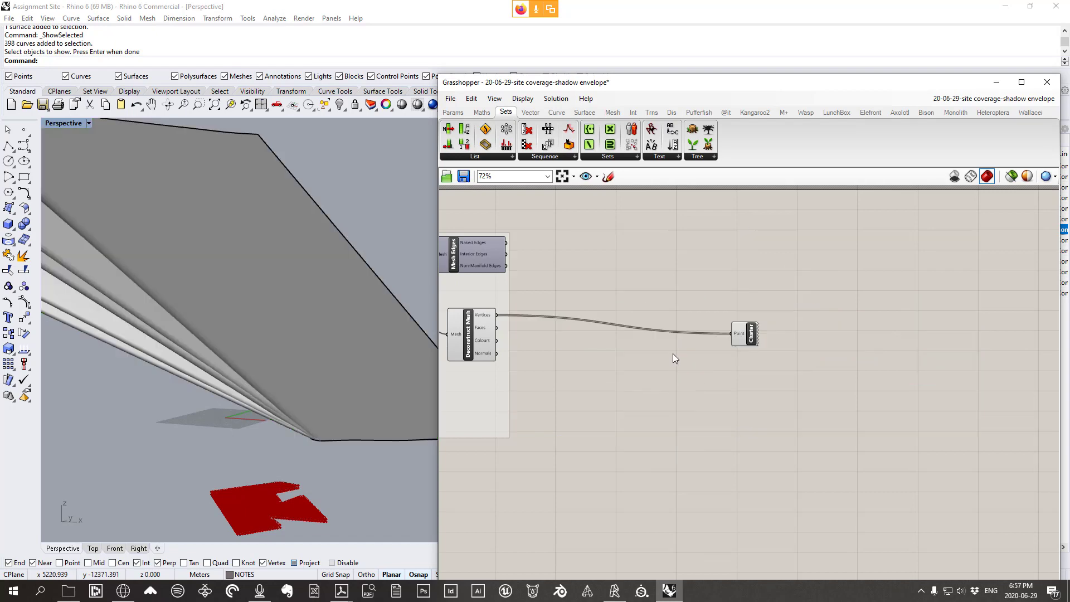
key("ctrl+z")
right_click(627, 279)
left_click(653, 366)
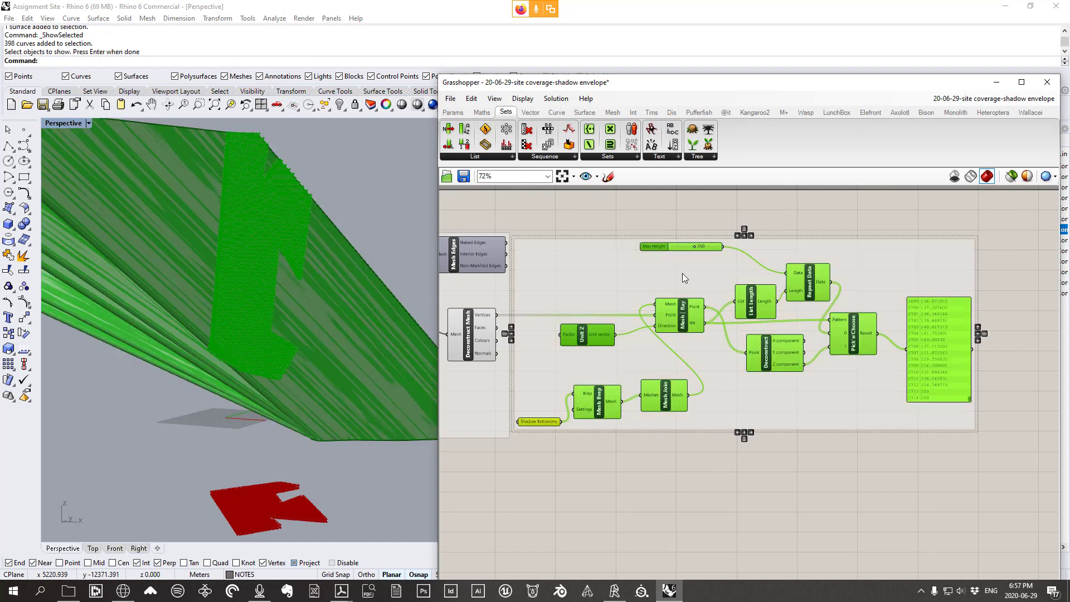
left_click_drag(683, 274, 721, 269)
left_click(584, 218)
Name the group 'elevations from intersections'
right_click(617, 251)
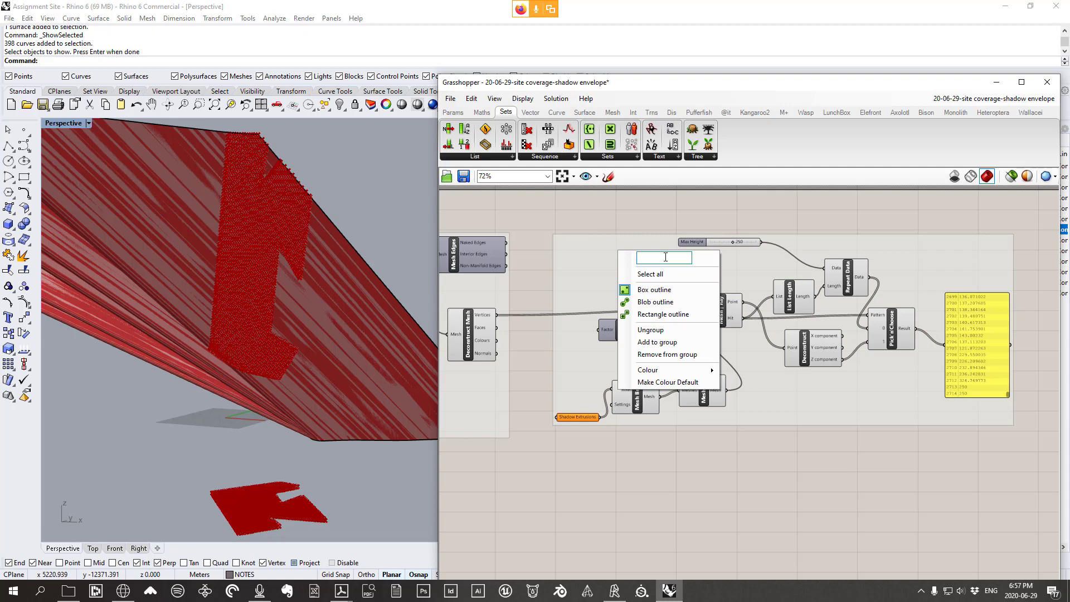
type("elevations from int")
type("ersectio")
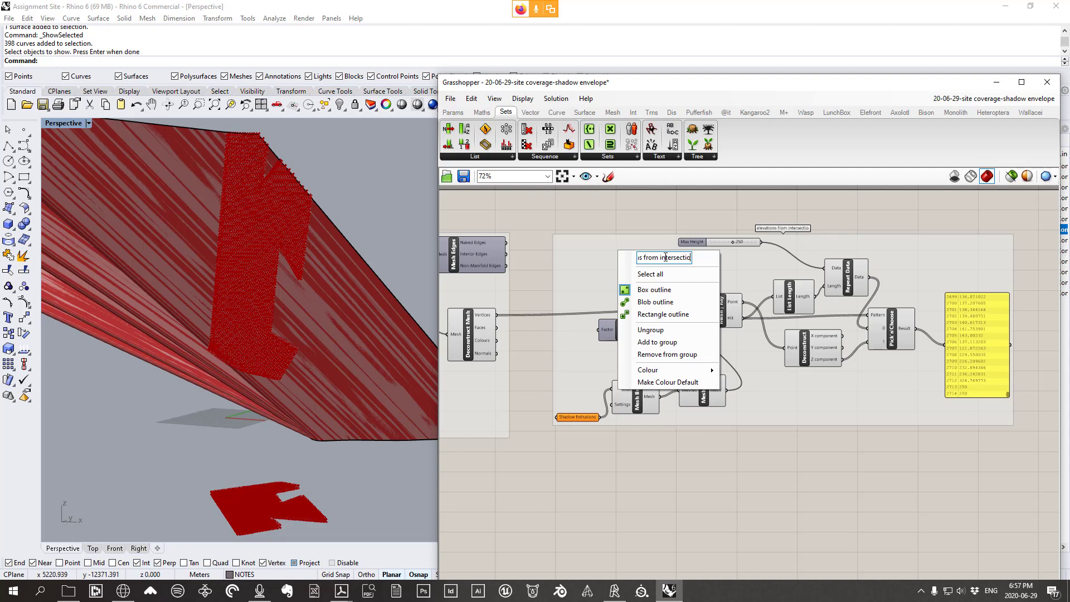
type("ns")
key("Return")
left_click_drag(694, 278, 666, 283)
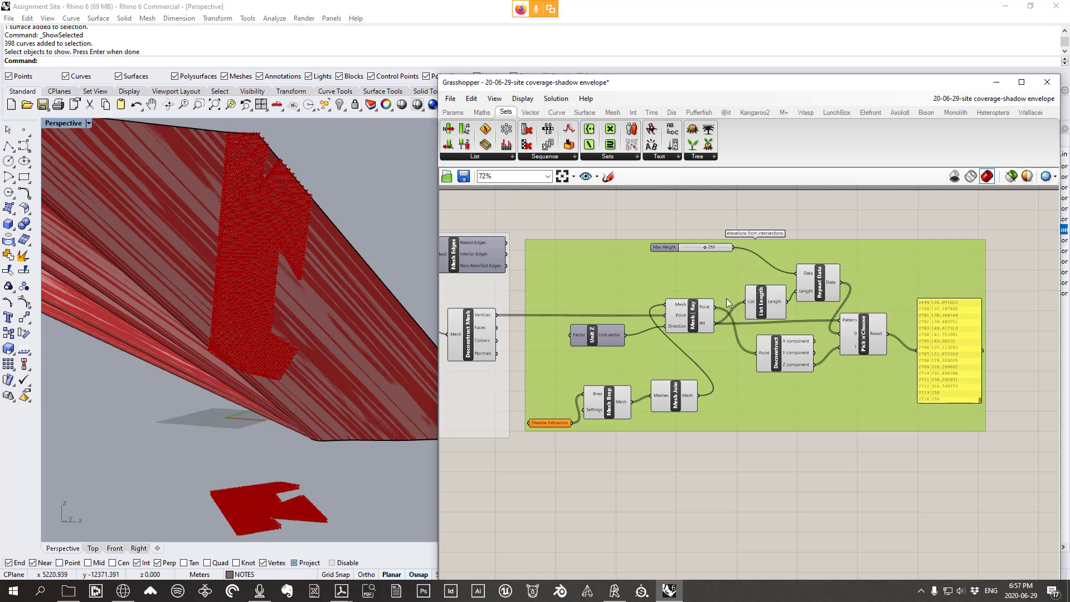
right_click_drag(777, 311, 654, 269)
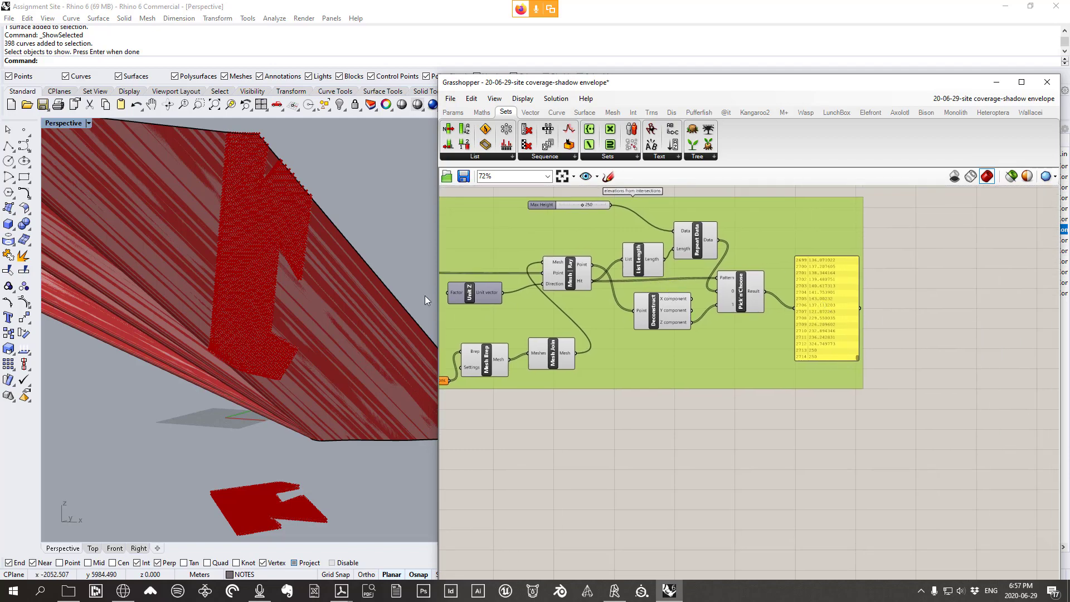
right_click_drag(424, 296, 277, 208)
right_click_drag(354, 286, 301, 209)
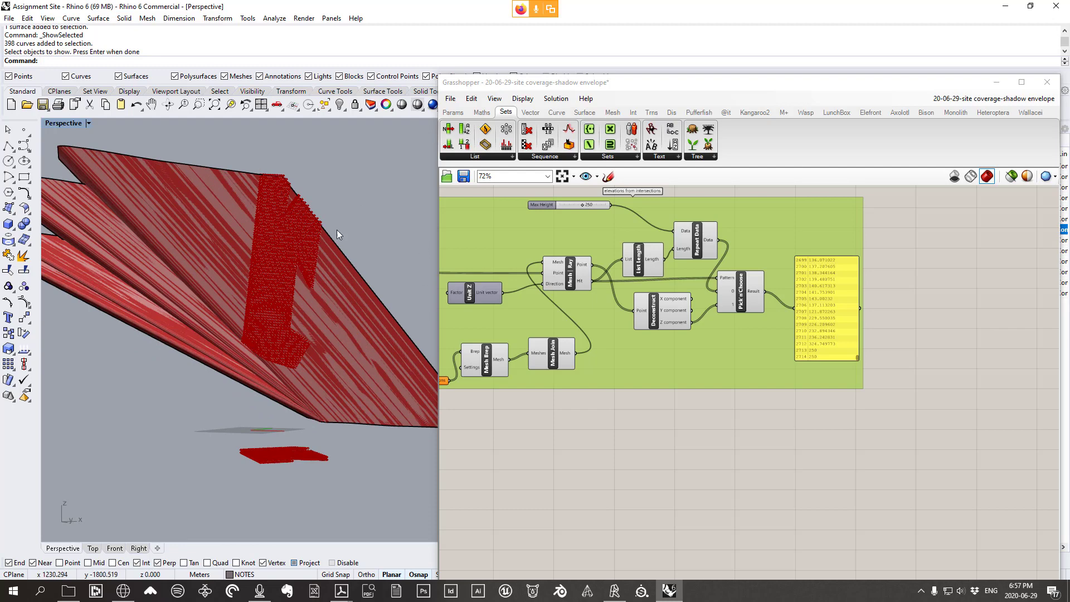
scroll(836, 311, "up", 5)
right_click_drag(885, 420, 885, 433)
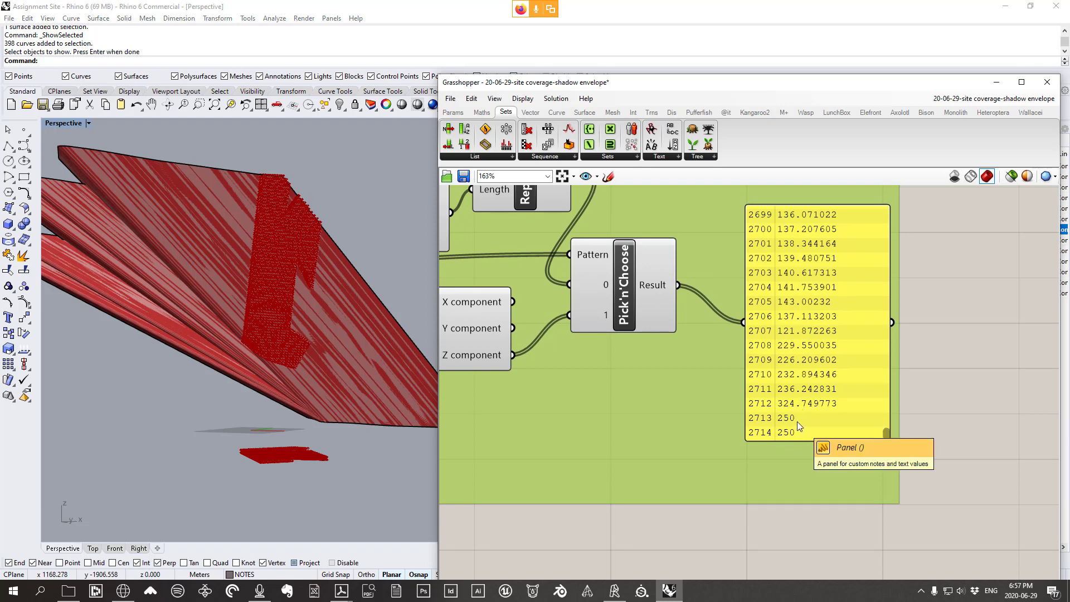
right_click_drag(255, 230, 203, 258)
scroll(252, 202, "up", 5)
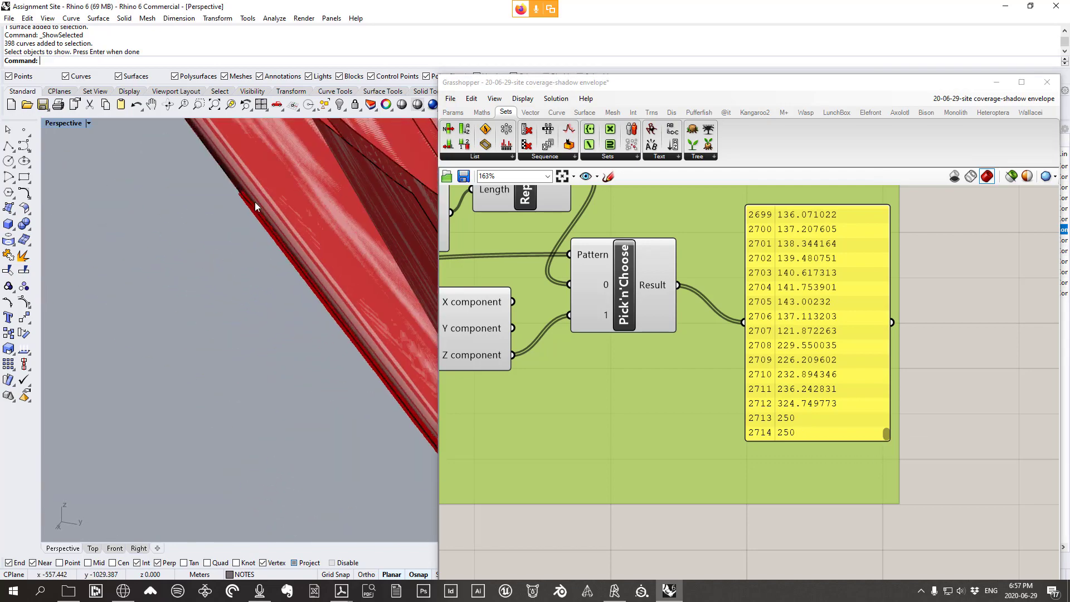
scroll(252, 202, "down", 5)
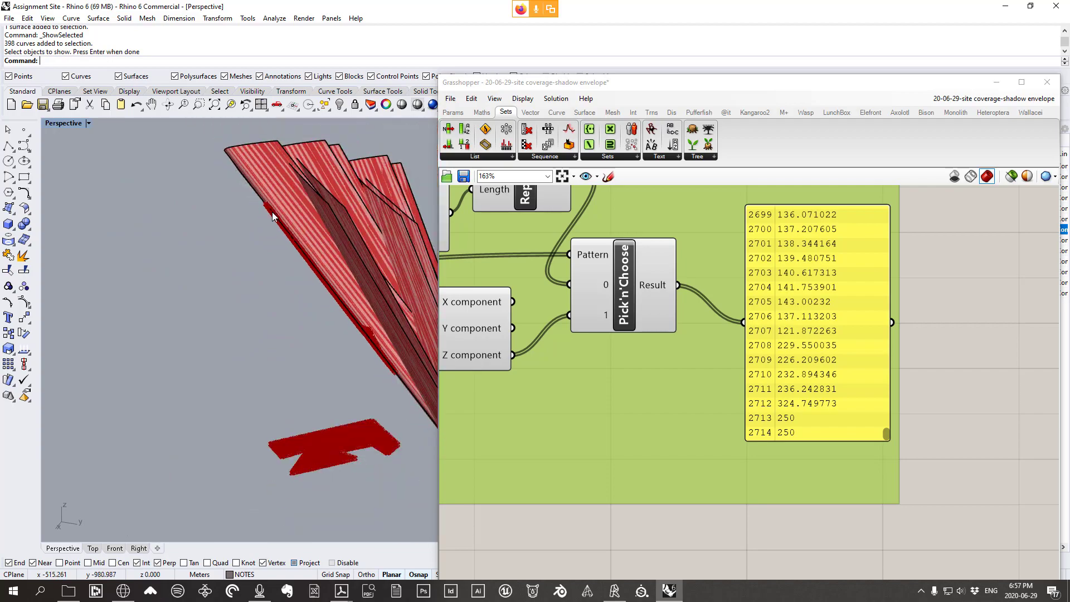
scroll(265, 205, "up", 5)
right_click_drag(266, 206, 183, 240)
scroll(246, 202, "up", 3)
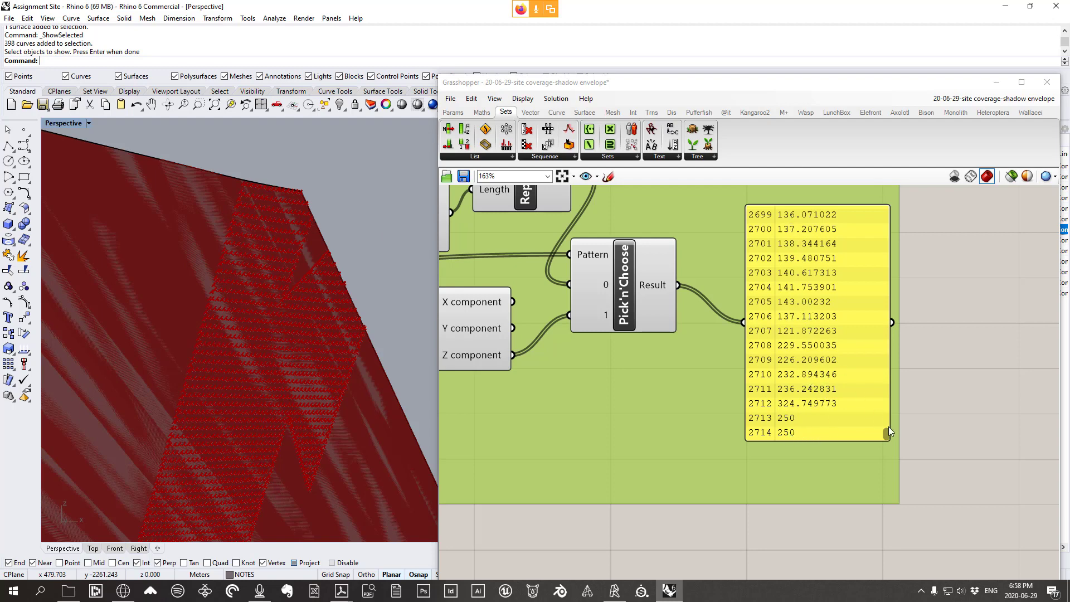
scroll(798, 412, "down", 5)
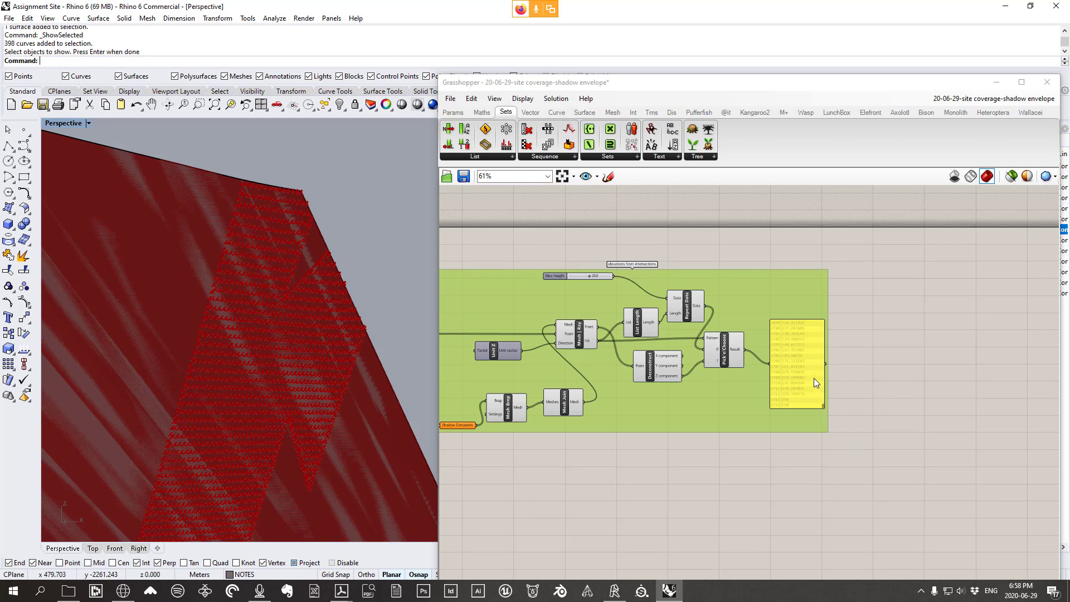
scroll(813, 378, "up", 3)
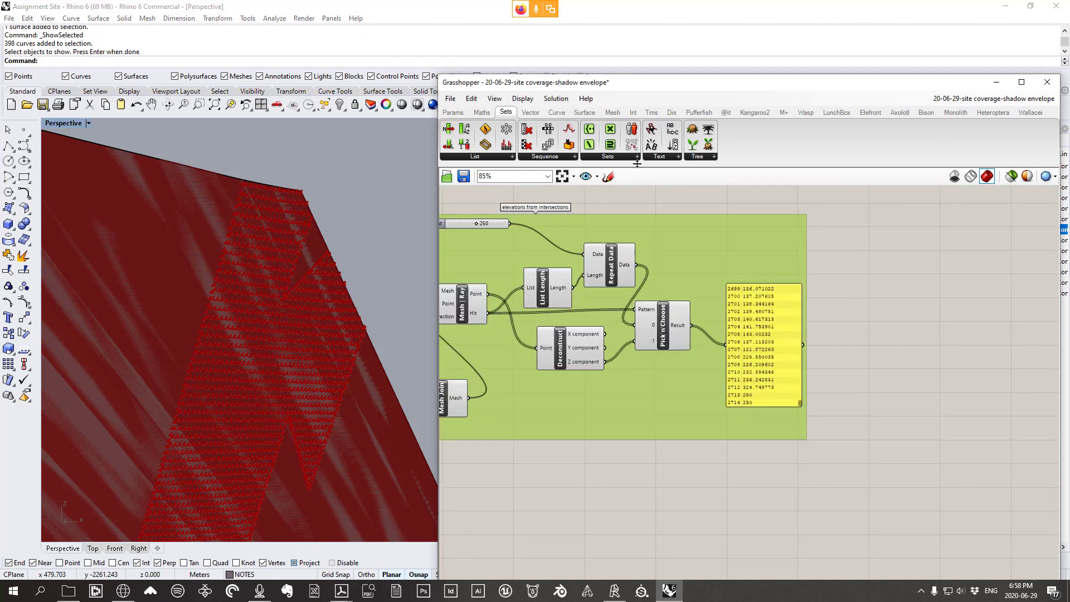
Place a Smaller Than component from Maths > Operators on the canvas
left_click(481, 113)
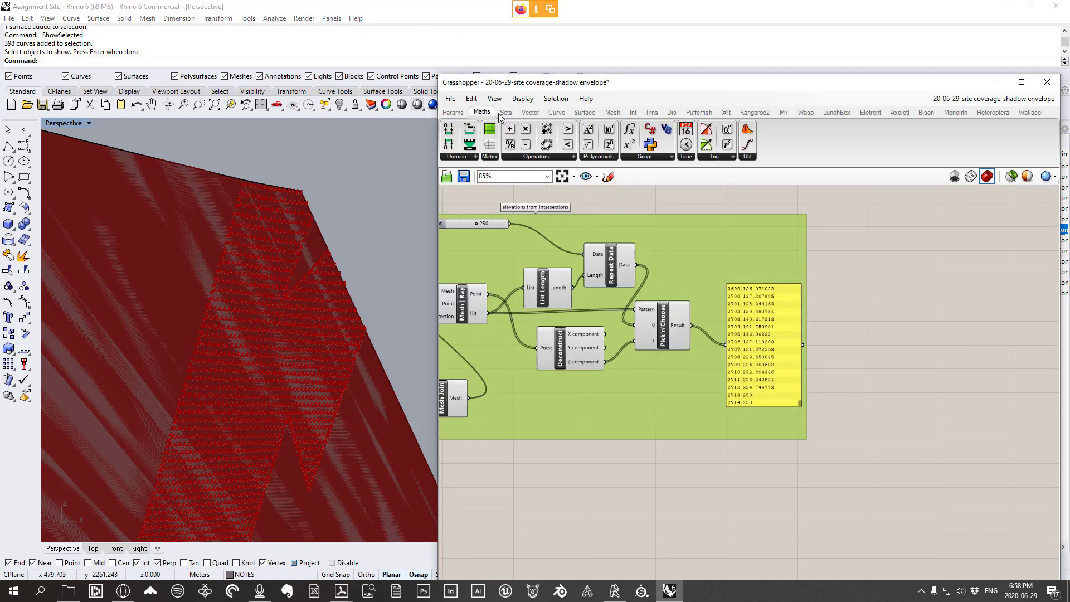
left_click(544, 158)
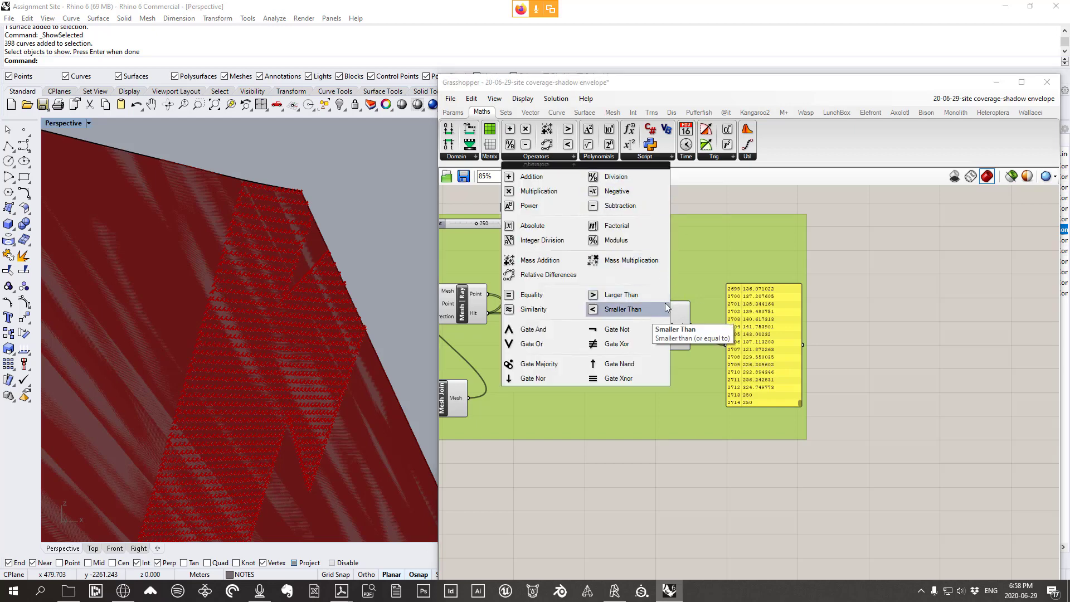
left_click(622, 316)
left_click(898, 325)
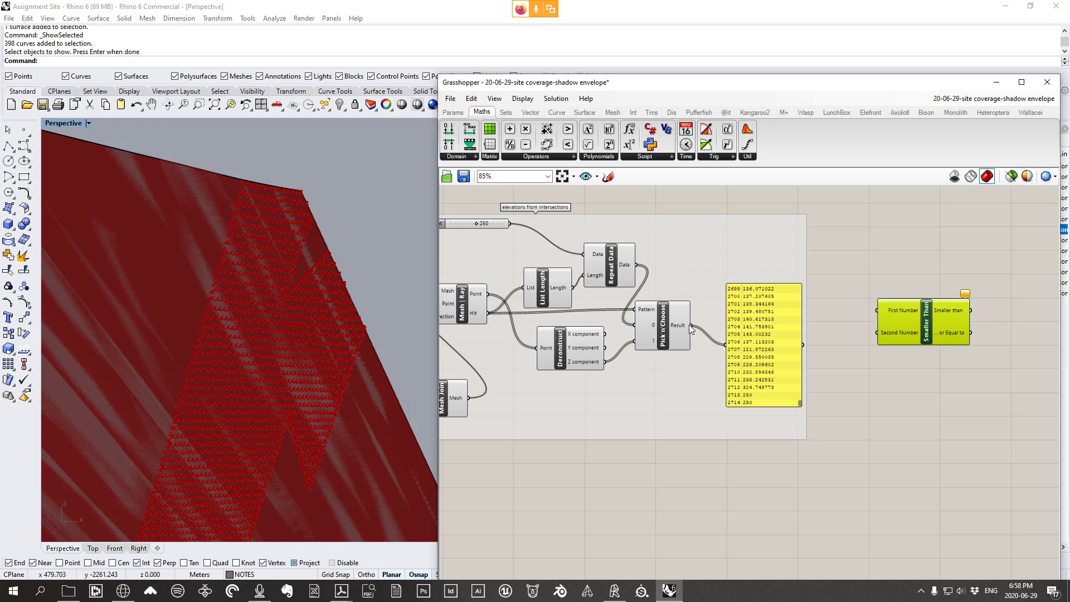
mouse_move(689, 324)
left_click_drag(927, 318, 932, 320)
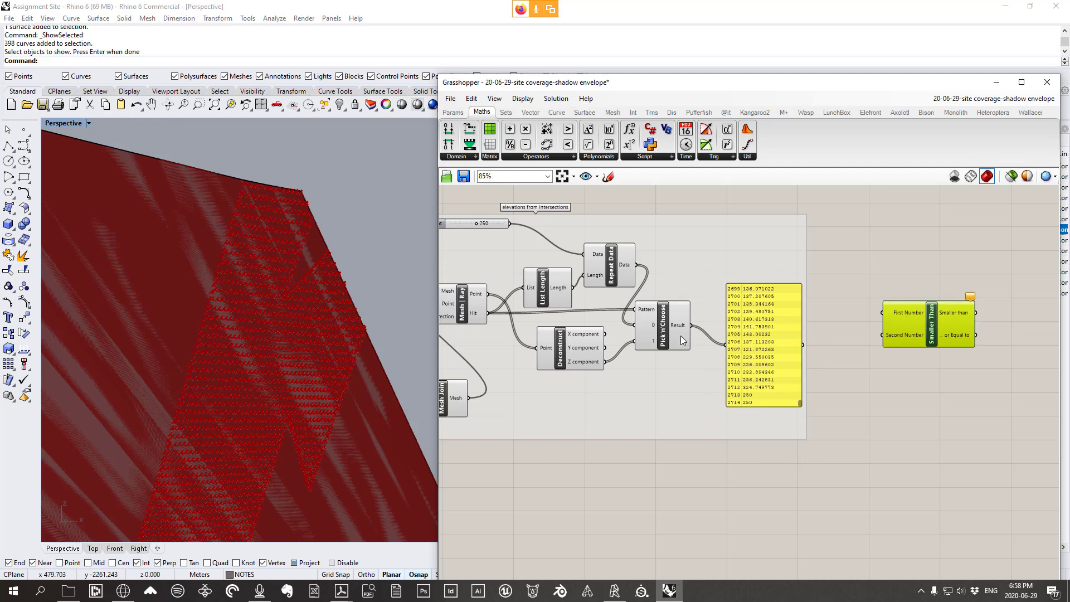
Wire Pick'n'Choose Result into First Number and Max Height into Second Number
mouse_move(683, 326)
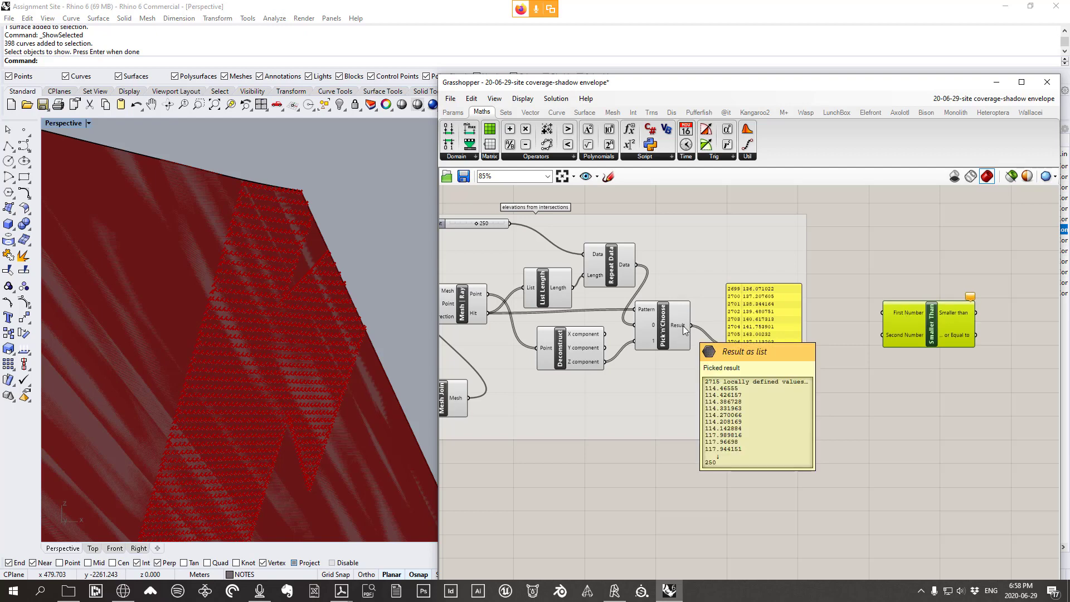
left_click_drag(690, 326, 882, 313)
mouse_move(895, 337)
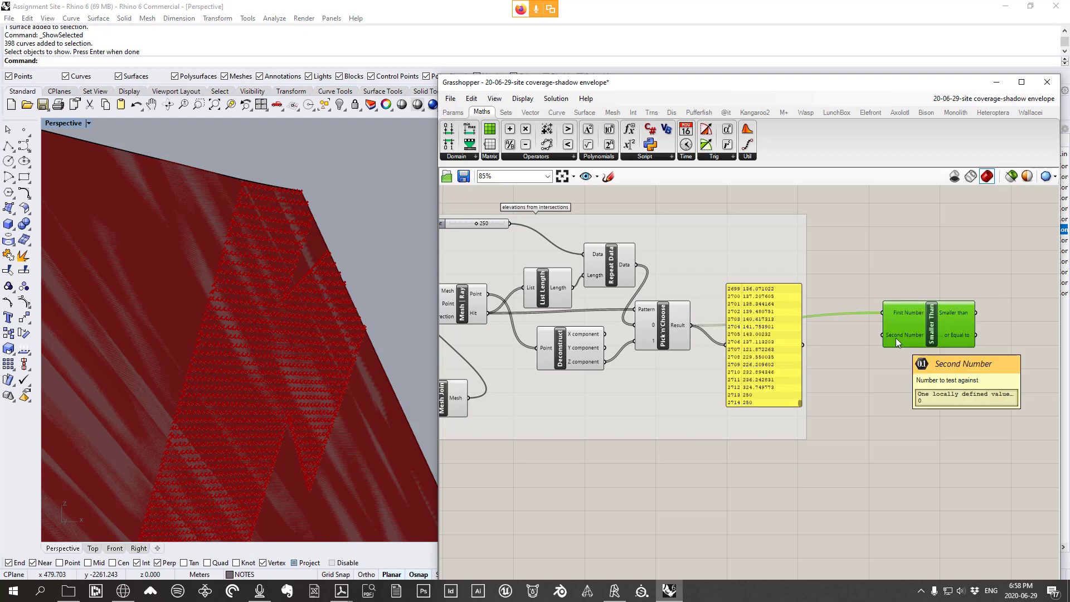
right_click_drag(536, 256, 577, 258)
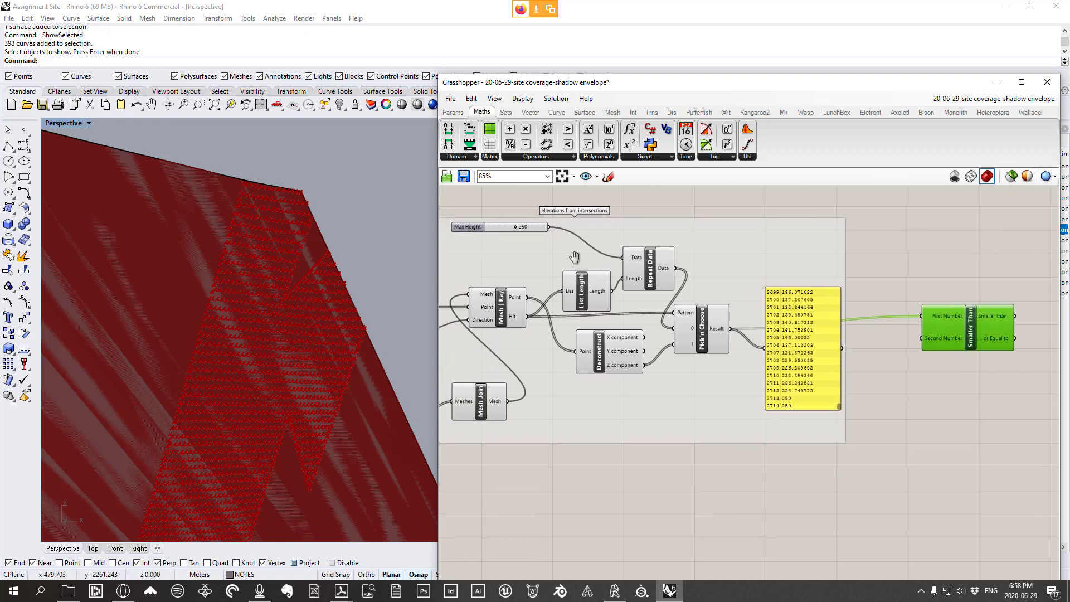
left_click(497, 223)
left_click_drag(497, 222, 921, 338)
left_click_drag(987, 324, 928, 227)
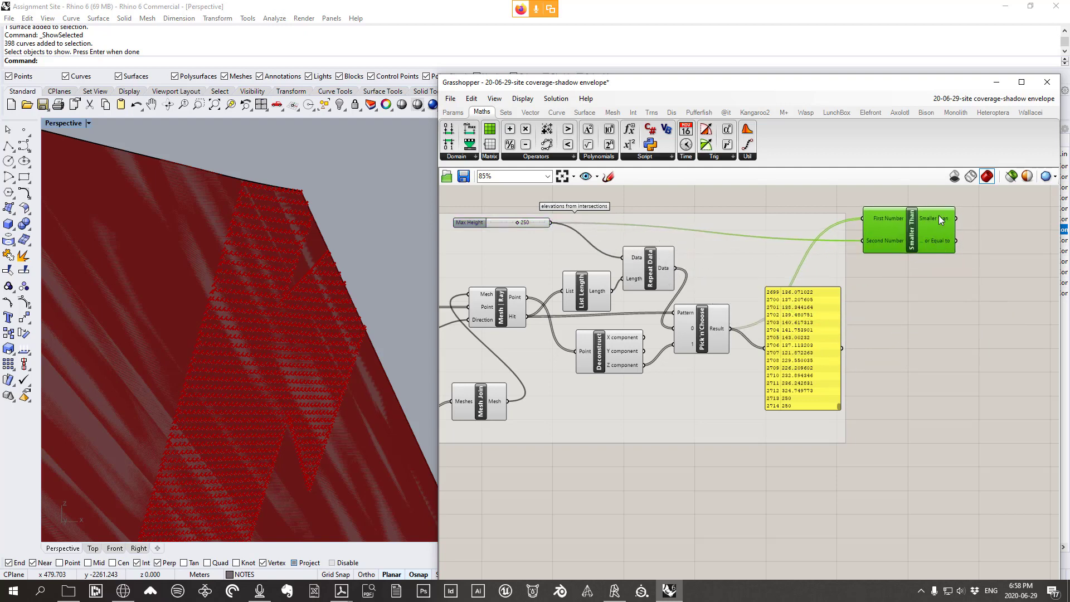
Preview the Smaller Than True/False results in a lengthened panel
right_click_drag(916, 209, 839, 222)
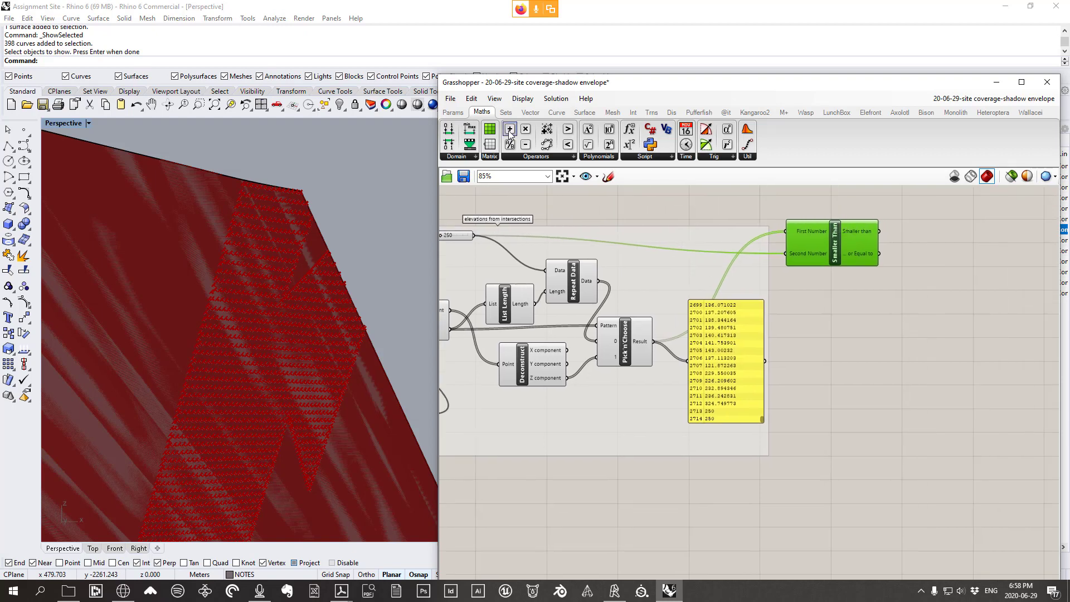
left_click(452, 112)
left_click(960, 319)
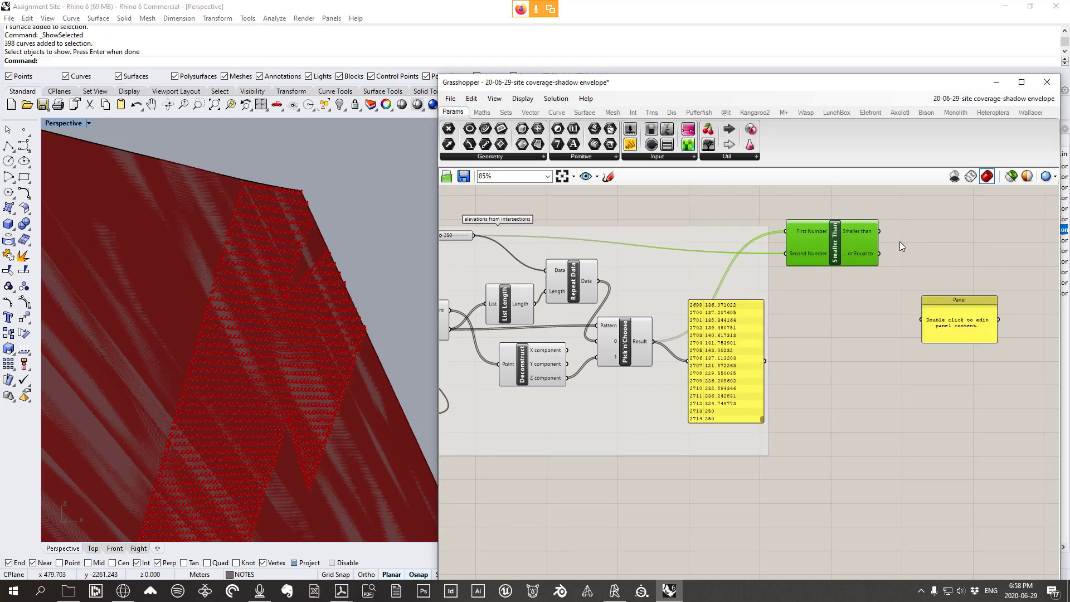
left_click_drag(879, 232, 981, 457)
scroll(981, 457, "up", 3)
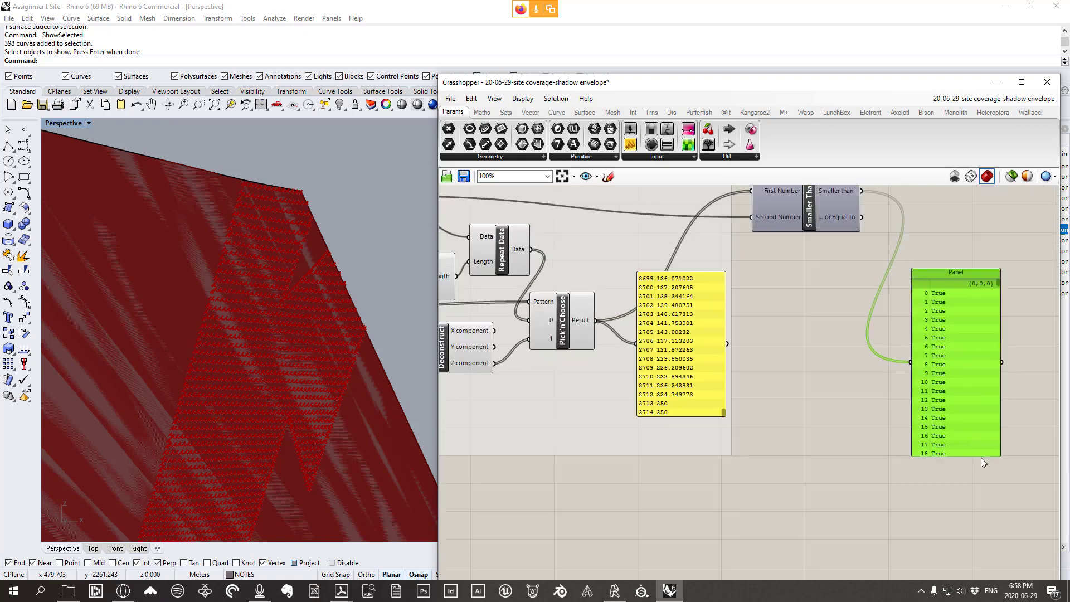
left_click_drag(1001, 251, 1012, 363)
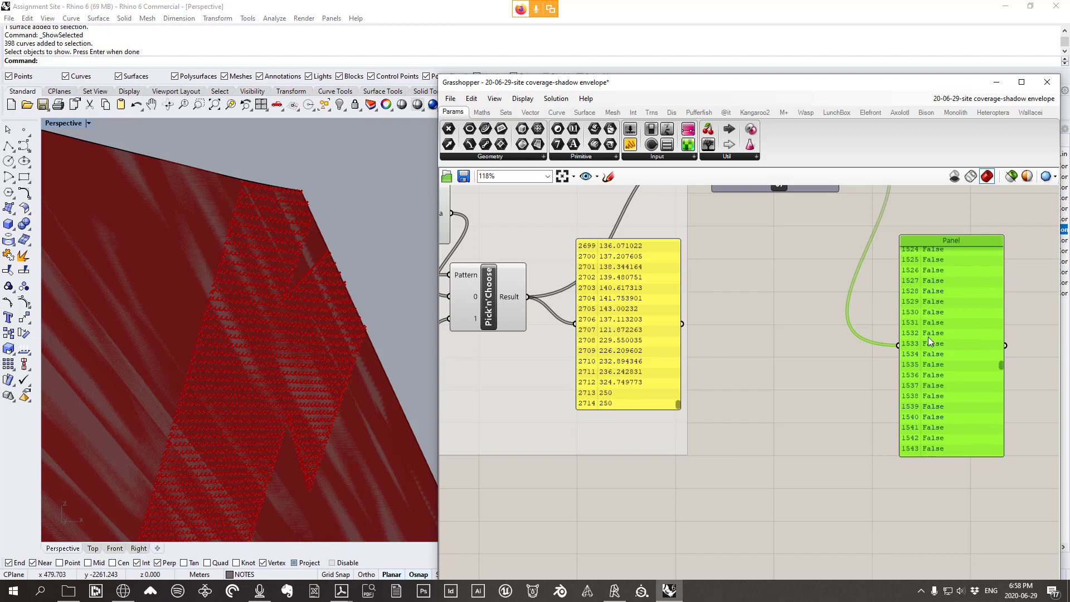
scroll(488, 301, "down", 2)
scroll(282, 242, "down", 5)
right_click_drag(282, 242, 266, 200)
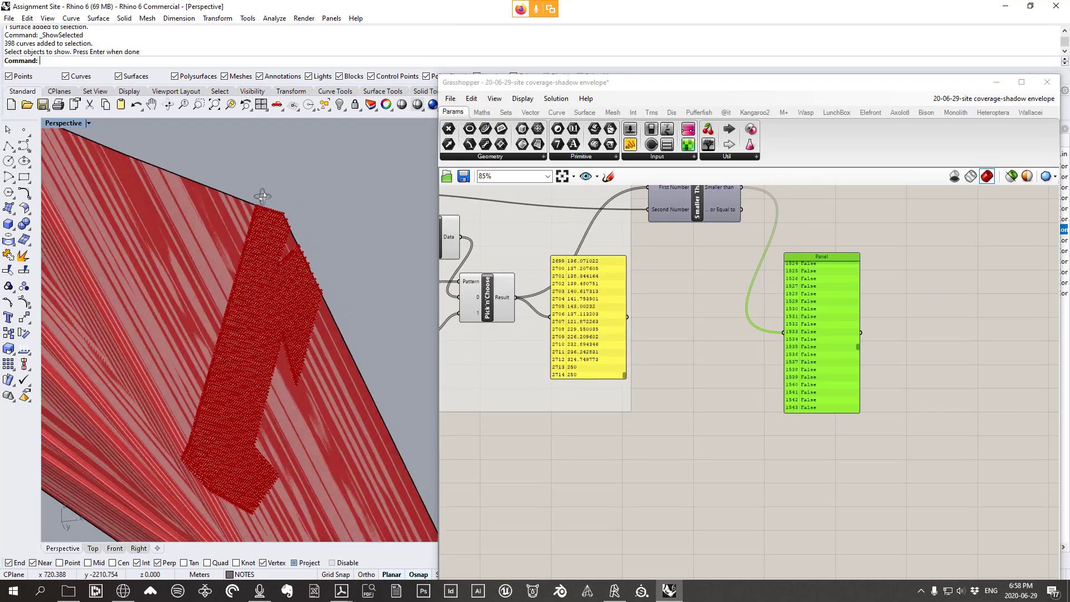
scroll(283, 238, "up", 3)
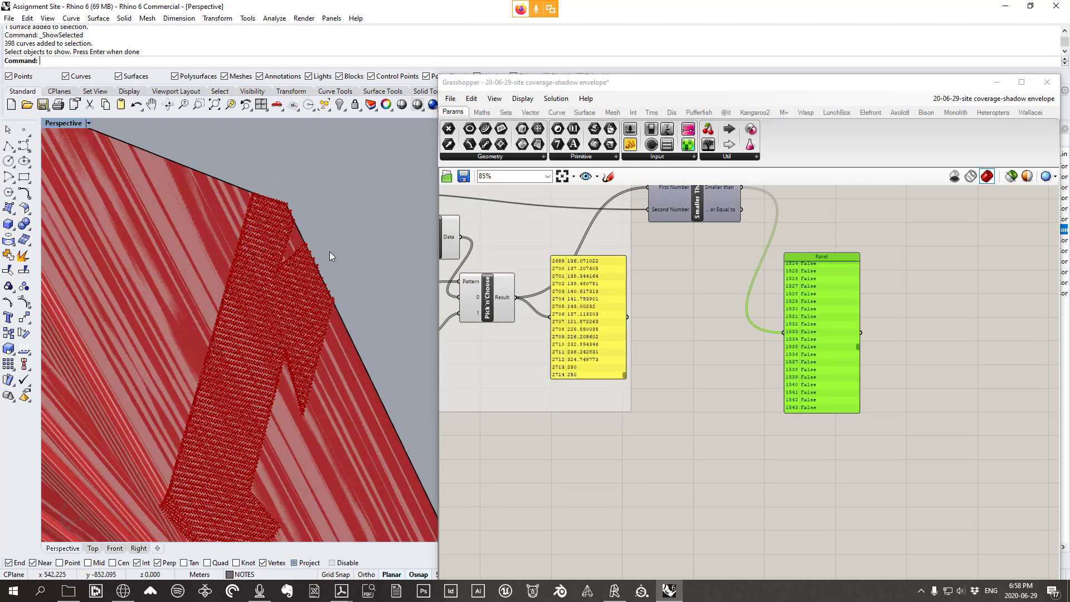
Delete the preview panel and recentre the definition
left_click_drag(825, 306, 810, 288)
scroll(791, 368, "down", 2)
scroll(813, 305, "up", 2)
key("Delete")
right_click_drag(525, 339, 735, 311)
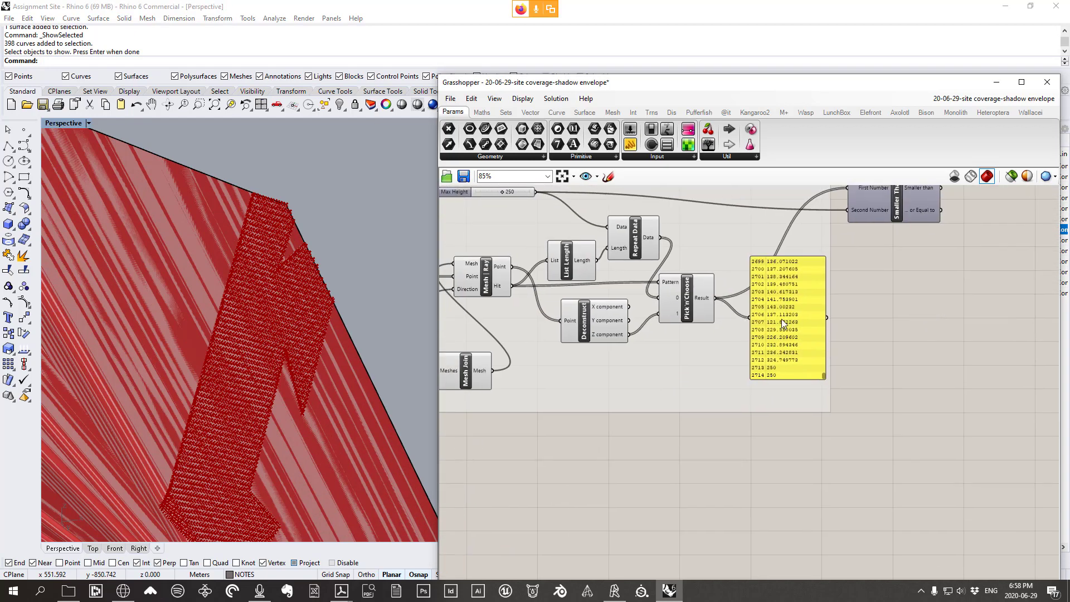
right_click_drag(845, 328, 762, 370)
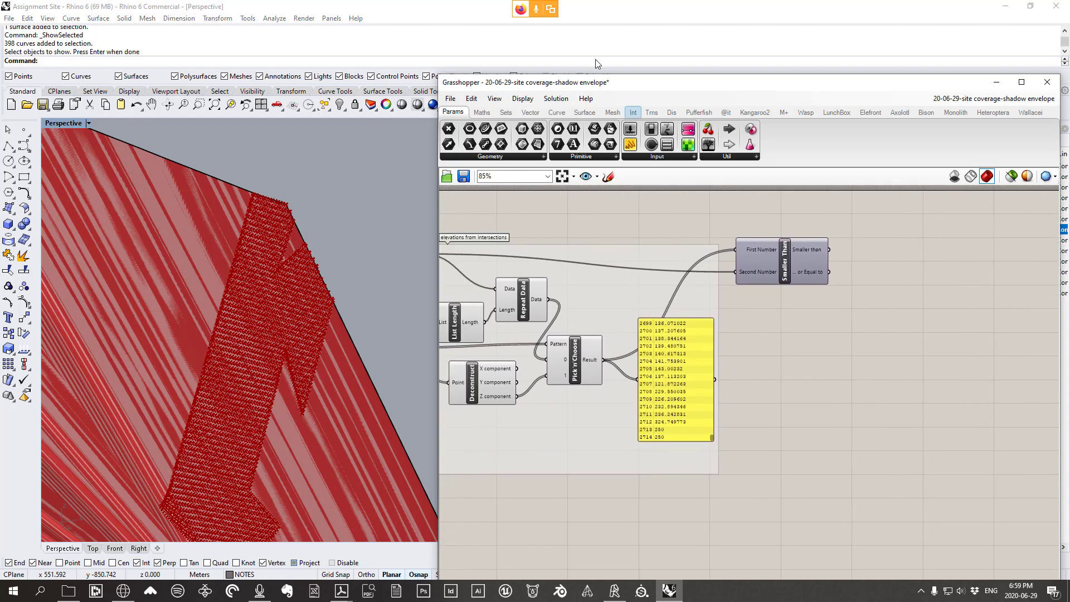
Add a second Pick'n'Choose and feed the Smaller Than result into its pattern input
left_click(504, 114)
left_click(475, 157)
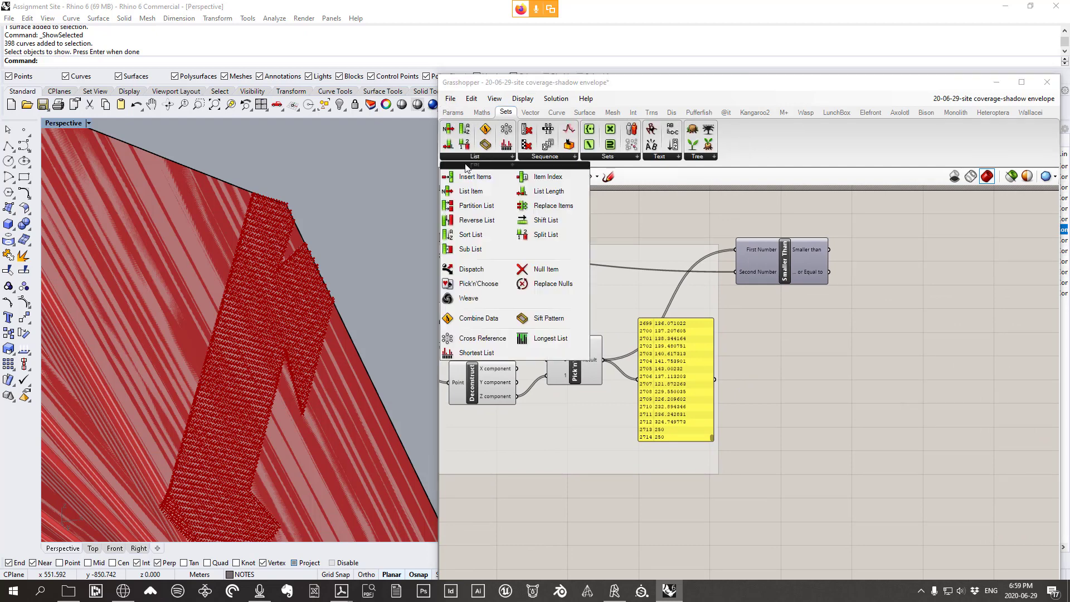
left_click(479, 284)
left_click(898, 336)
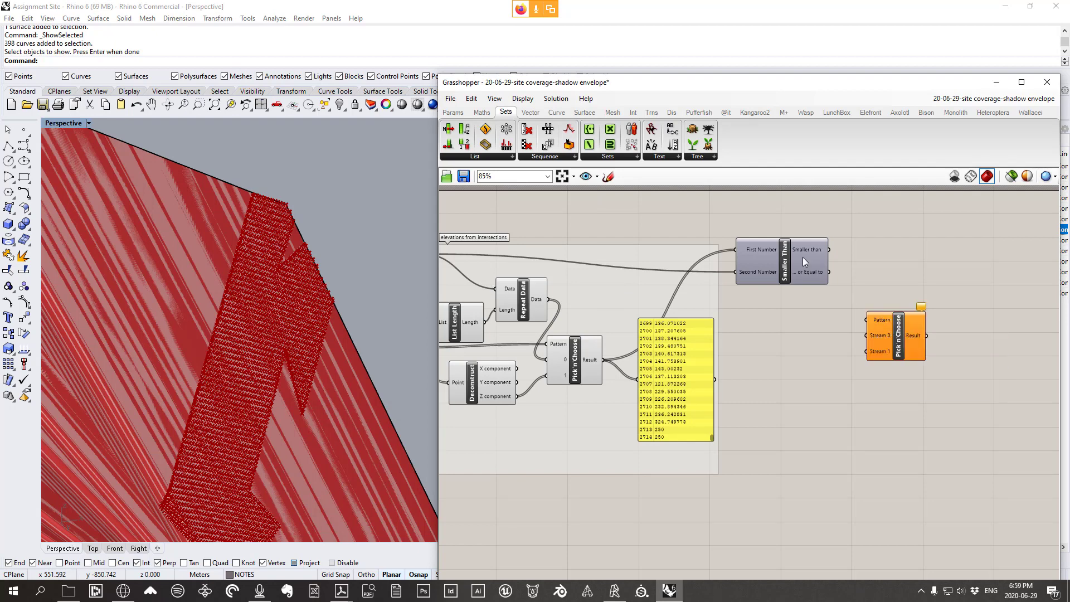
left_click_drag(800, 258, 848, 284)
mouse_move(819, 251)
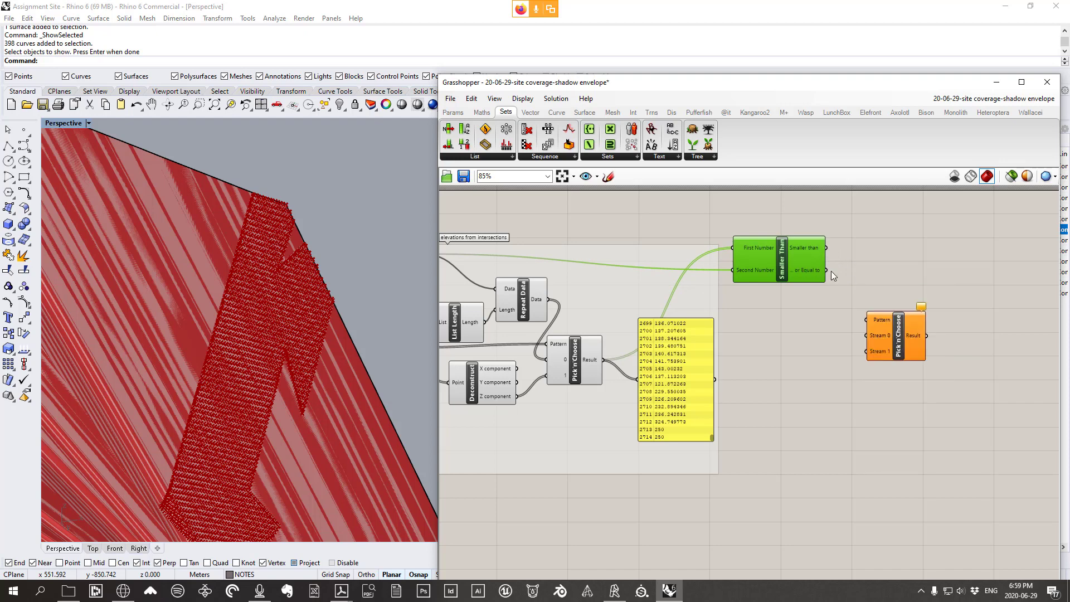
left_click_drag(827, 271, 864, 320)
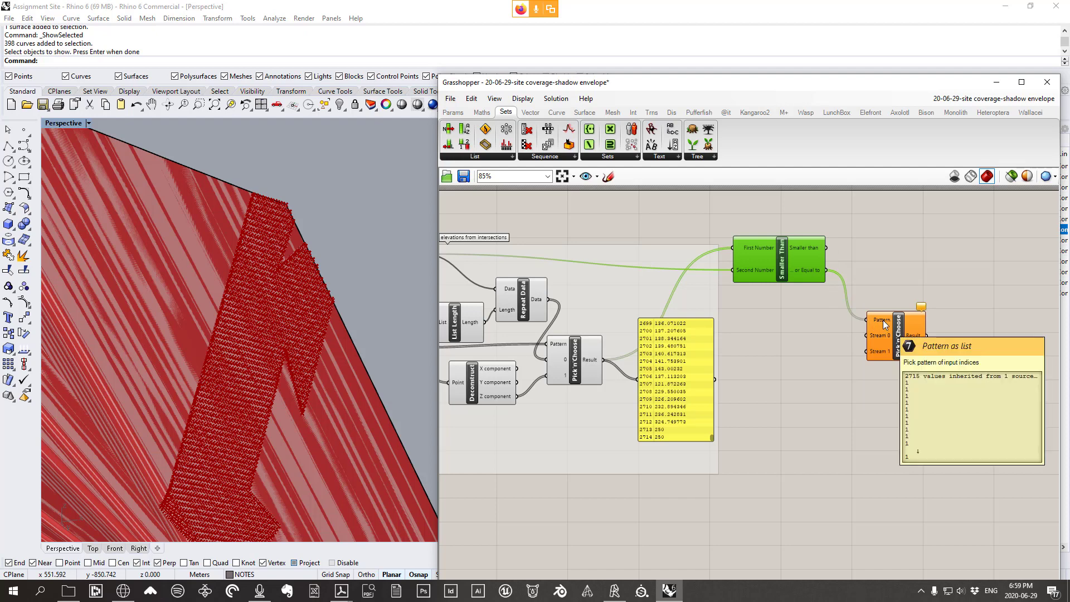
Rearrange the final Pick'n'Choose and values panel, bringing Repeat Data and Max Height into view
right_click_drag(830, 361, 864, 364)
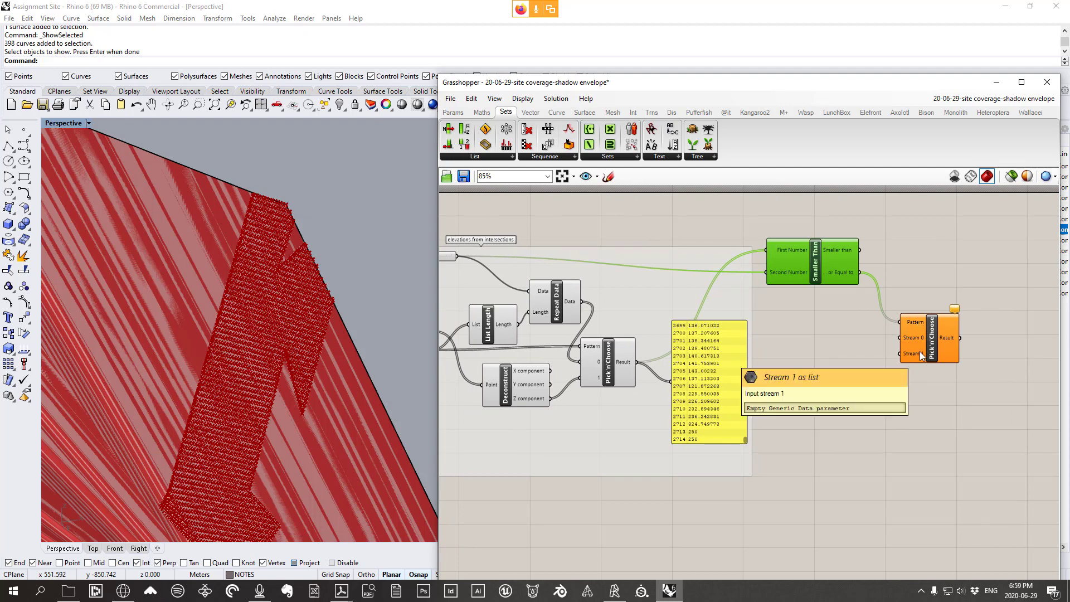
left_click_drag(611, 369, 901, 356)
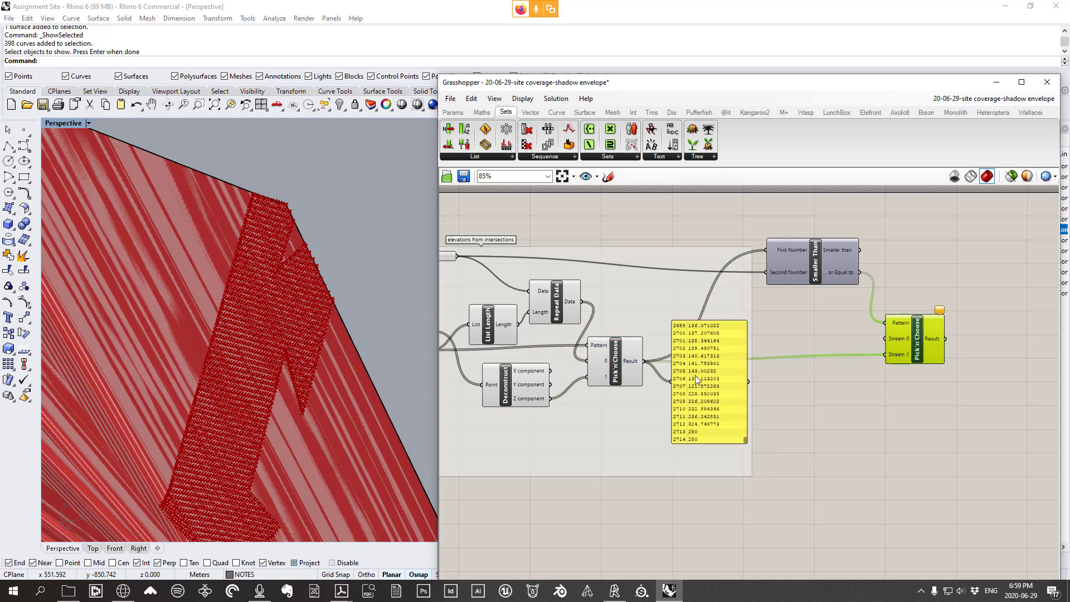
left_click_drag(701, 381, 706, 427)
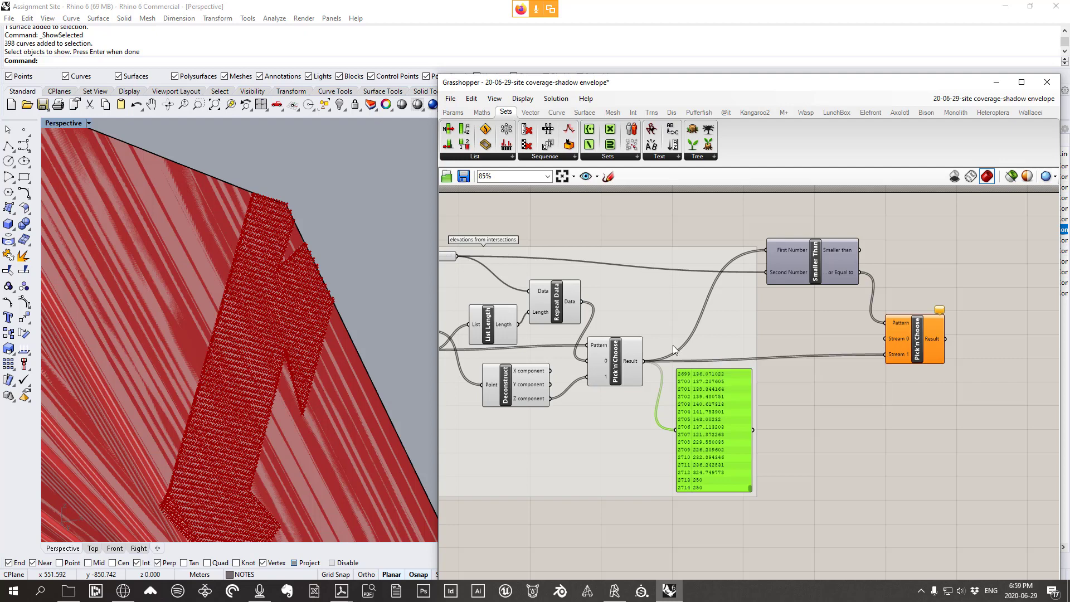
right_click_drag(594, 342, 653, 346)
left_click(617, 317)
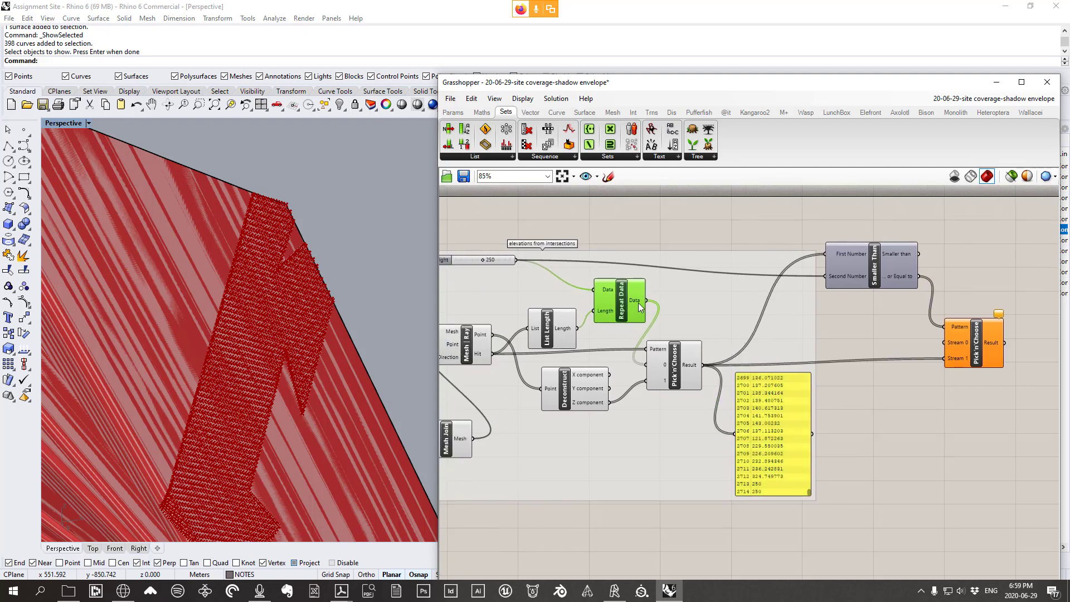
right_click_drag(458, 260, 499, 259)
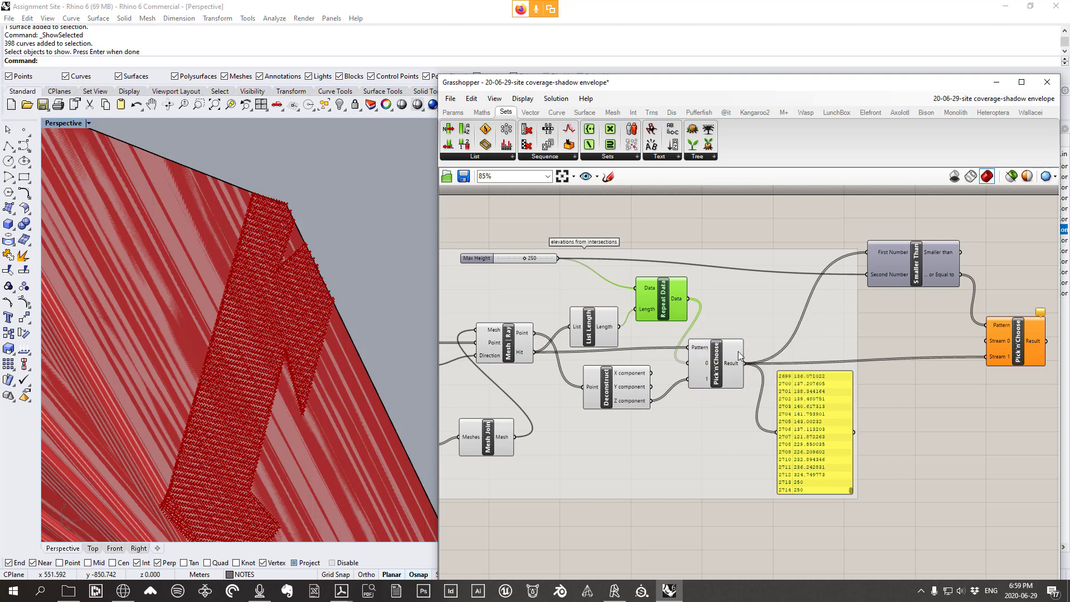
right_click_drag(731, 335, 696, 332)
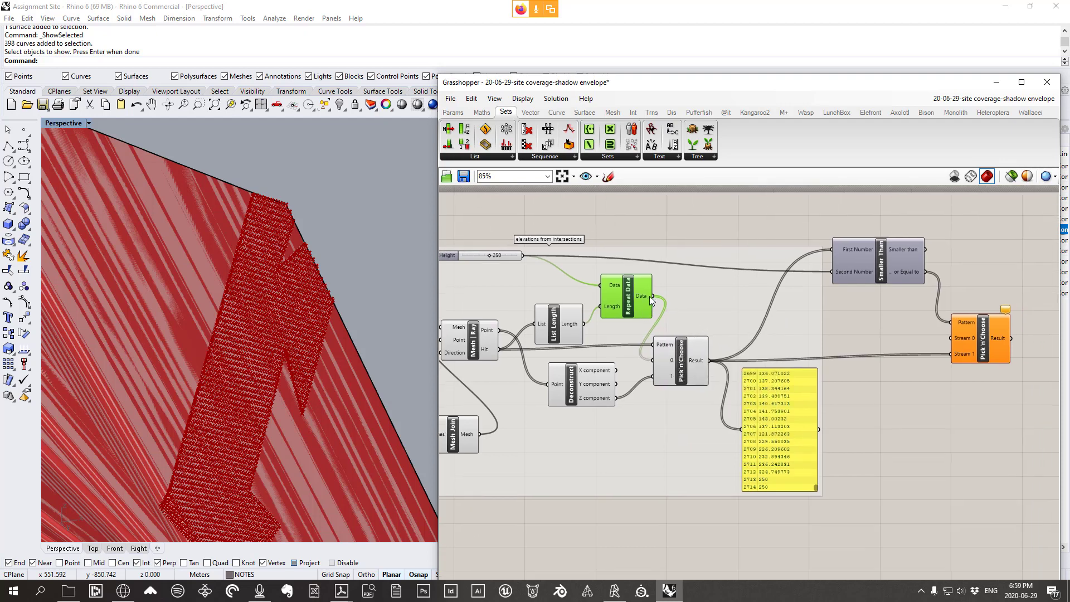
Wire Repeat Data into Stream 0, confirming the result lists 2715 values ending in 250
left_click_drag(651, 296, 966, 344)
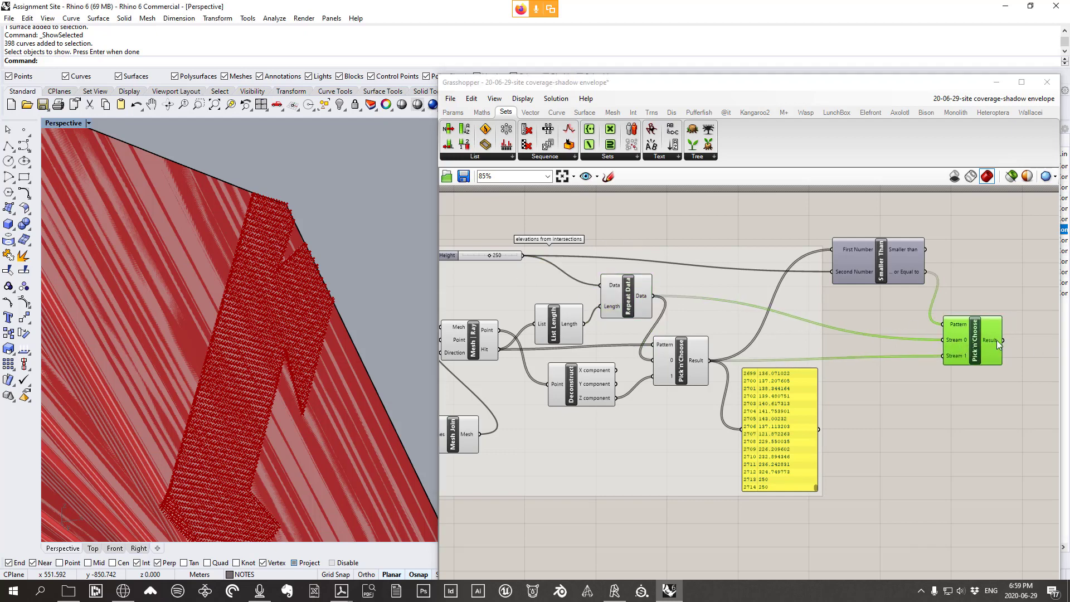
mouse_move(997, 340)
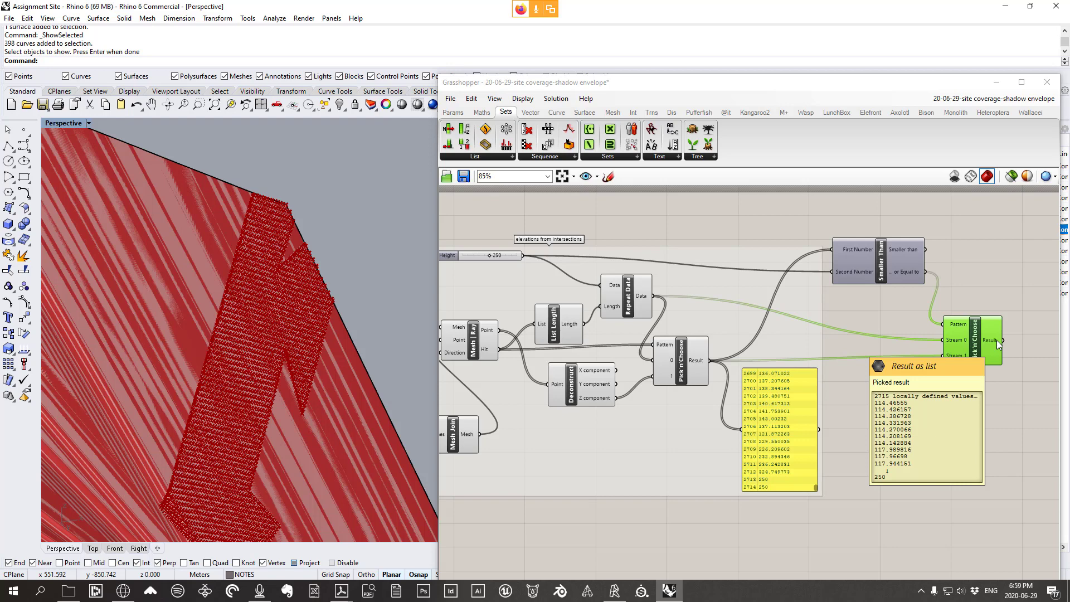
right_click_drag(967, 344, 817, 333)
left_click_drag(833, 335, 911, 336)
left_click(745, 262)
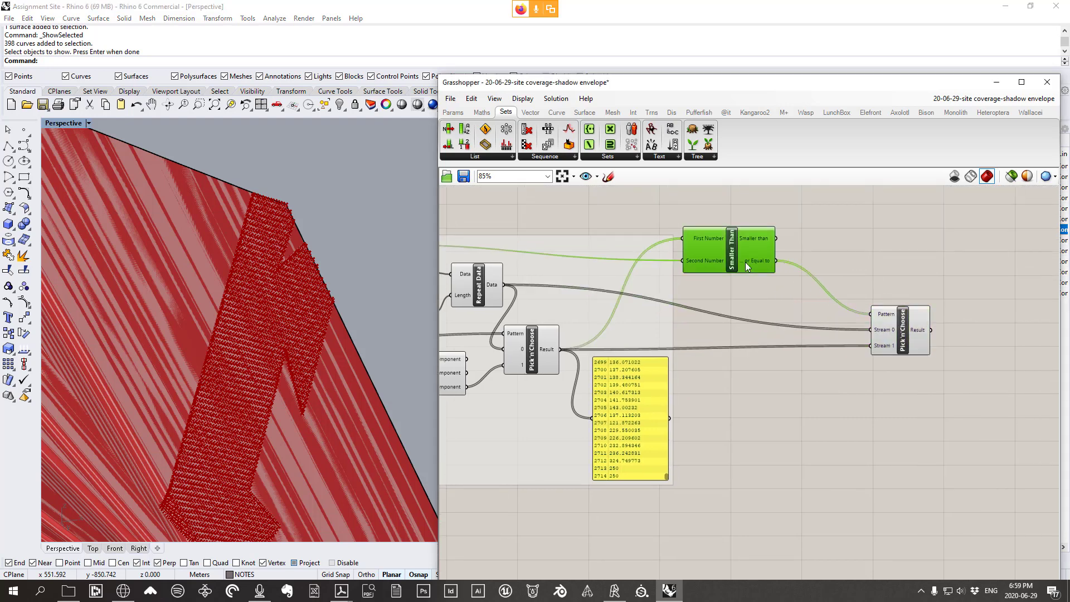
Group the Smaller Than and final Pick'n'Choose components together
left_click_drag(745, 262, 812, 293)
left_click_drag(892, 329, 878, 334)
left_click_drag(954, 413, 729, 242)
right_click(870, 266)
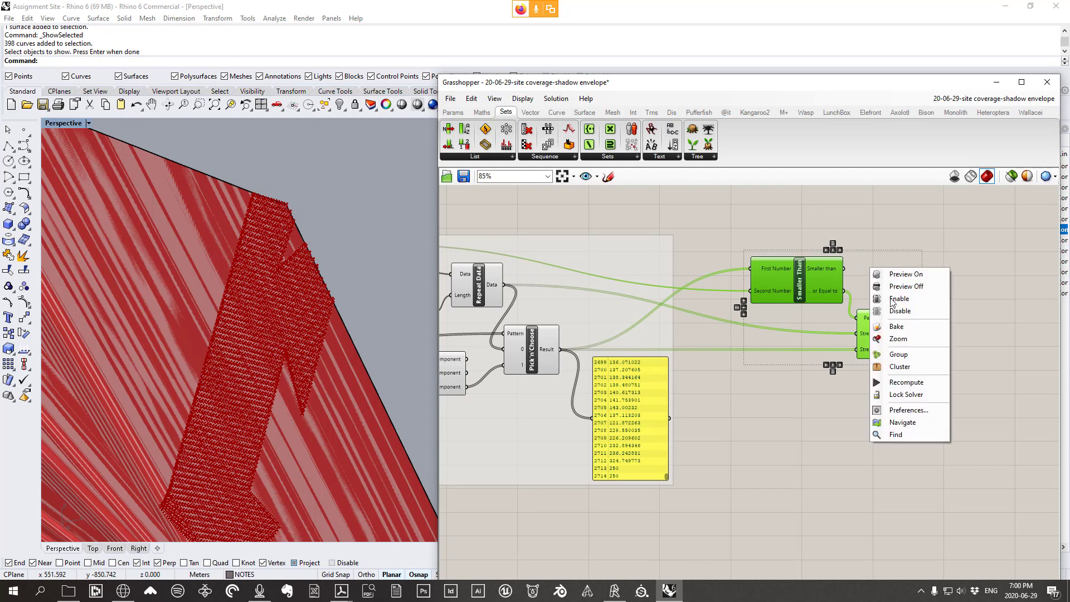
left_click(900, 355)
Name the group 'replacing values > max height w/ max. height'
right_click(872, 276)
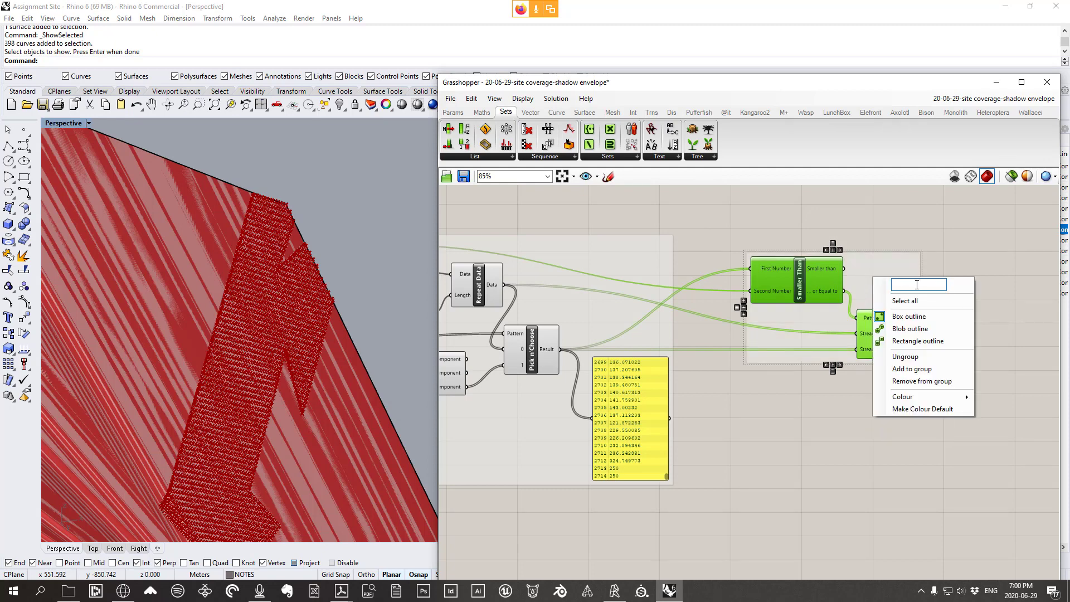
type("replacing values > 25")
key("BackSpace")
key("BackSpace")
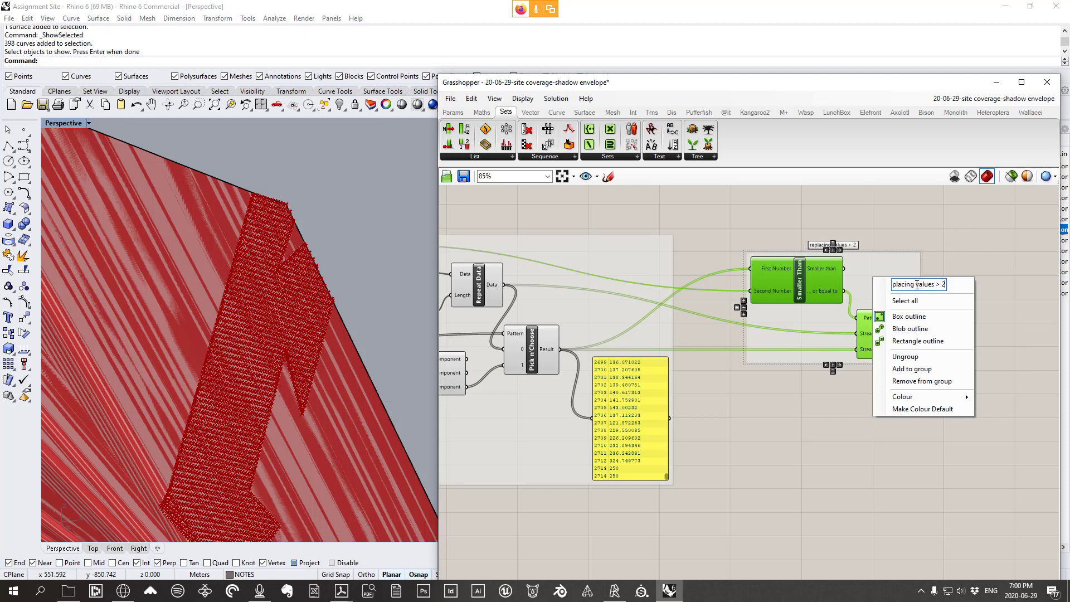
type("max height w/ max. height")
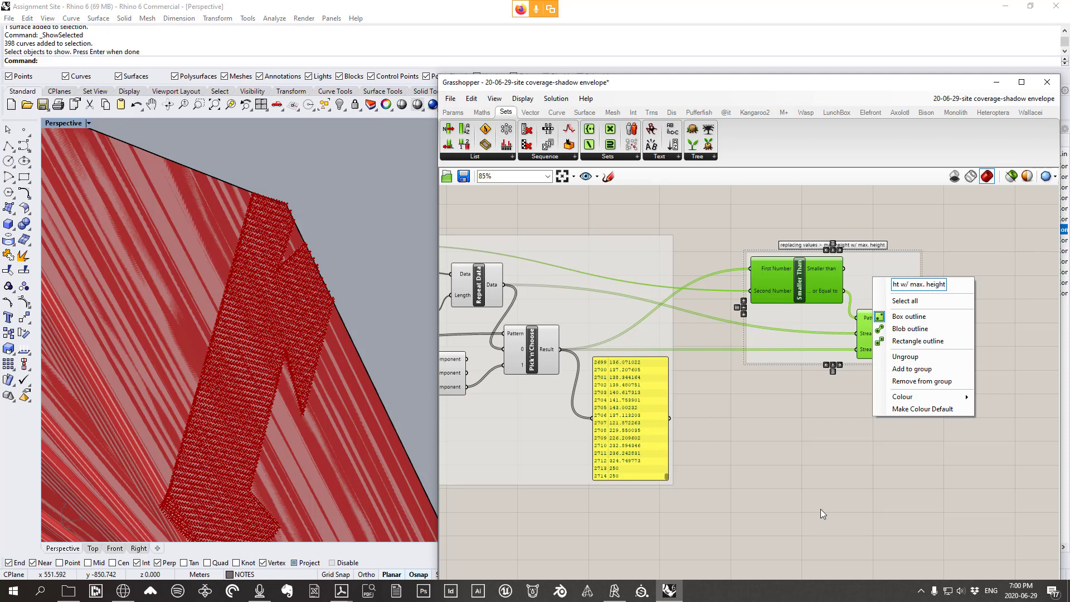
left_click(915, 375)
left_click_drag(804, 354, 791, 352)
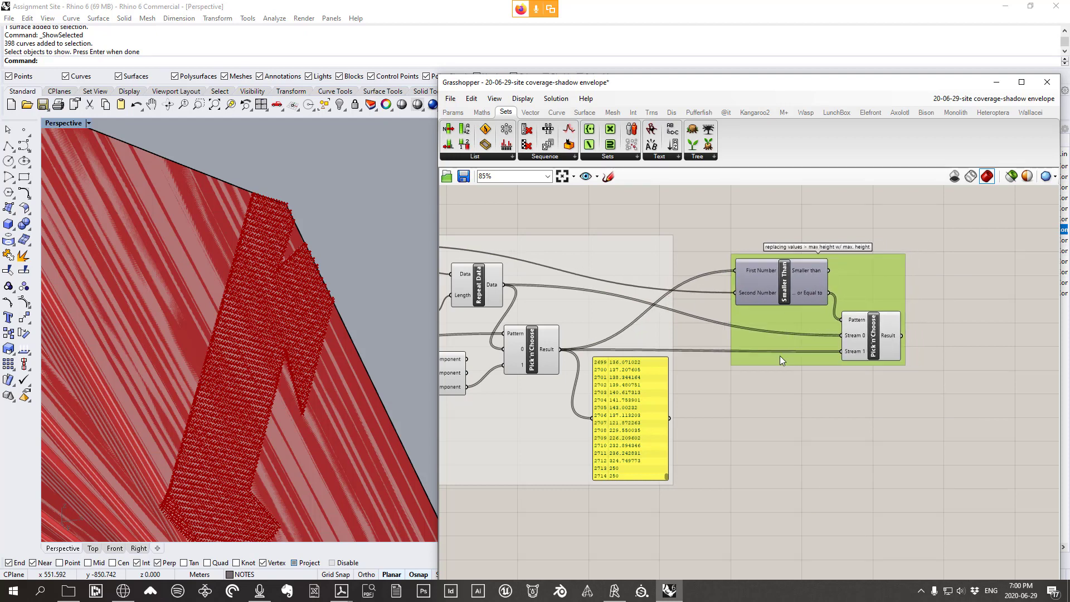
Add a blank Panel from Params > Input beside Pick'n'Choose
left_click(865, 336)
left_click_drag(865, 337, 874, 330)
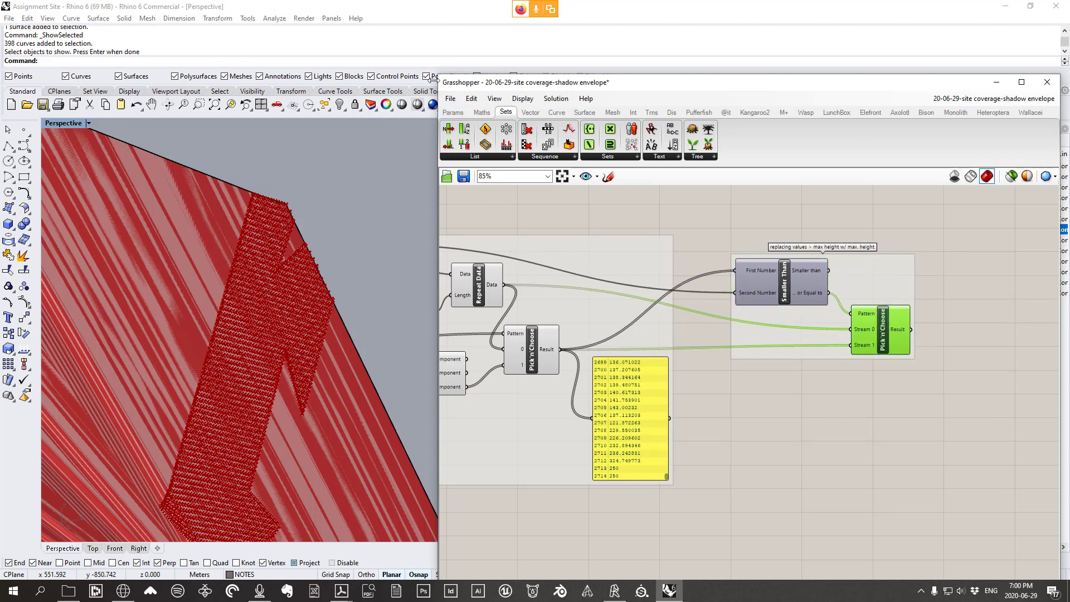
left_click(452, 112)
left_click_drag(630, 145, 800, 350)
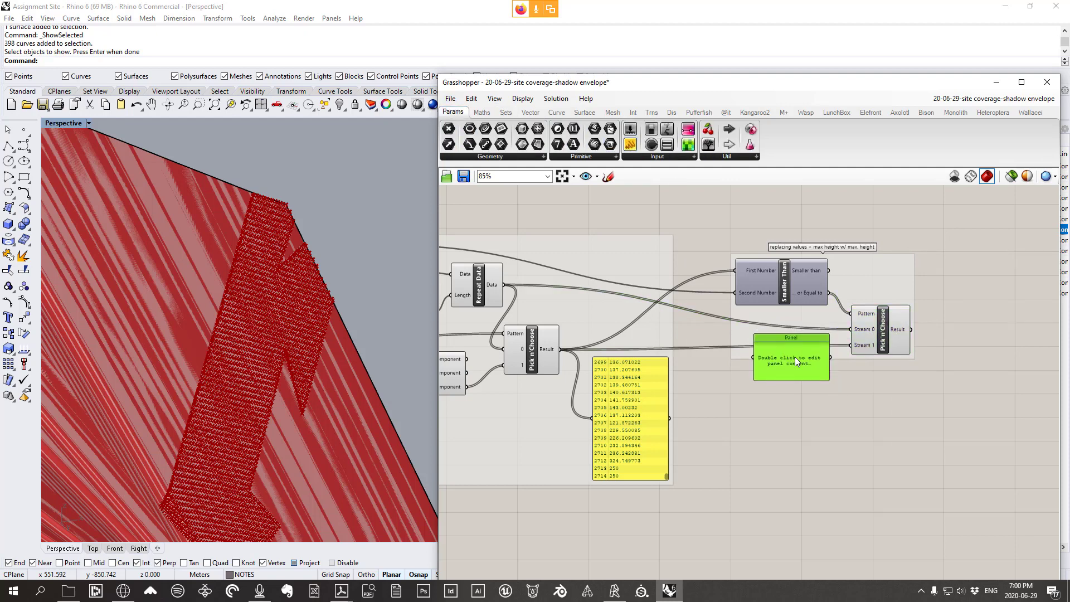
Fill the panel with 'if a value was greater than 250, replace it with 250 using pickn/choose'
double_click(795, 357)
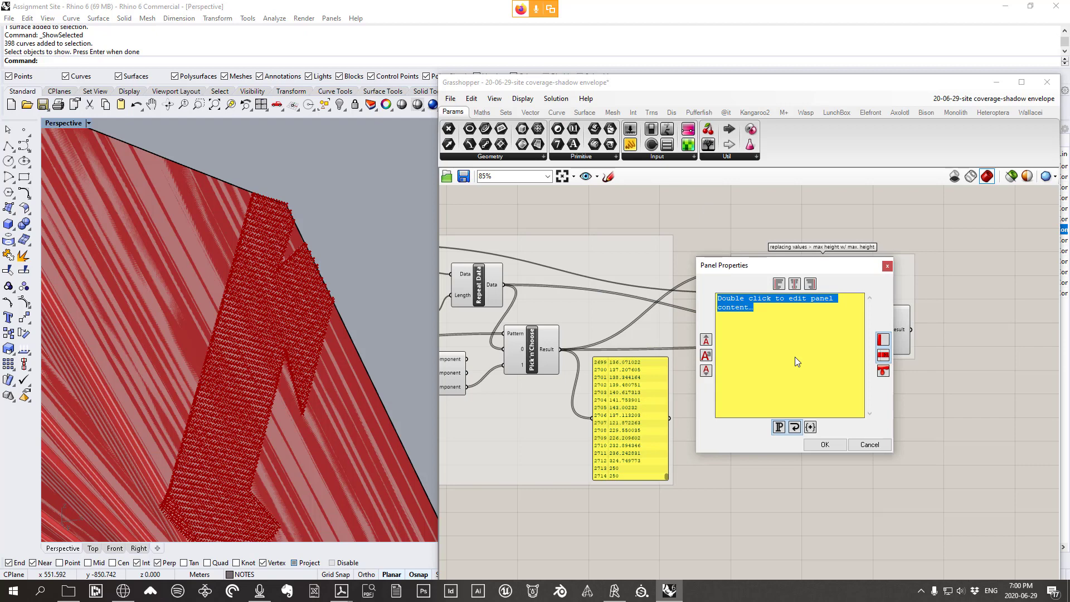
type("if a val")
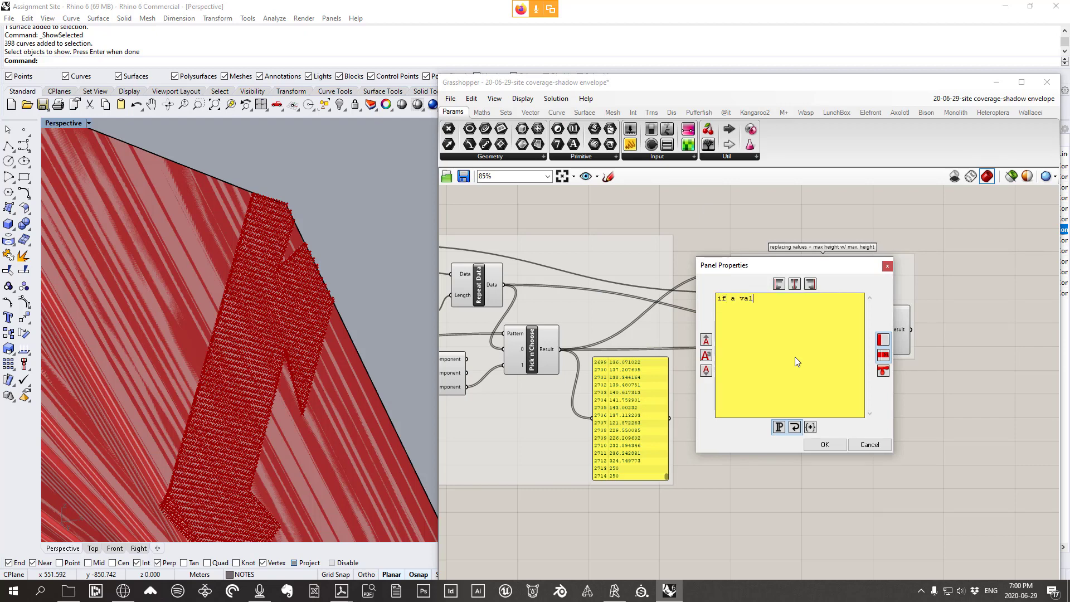
type("ue was greater than 250, replace it with 25")
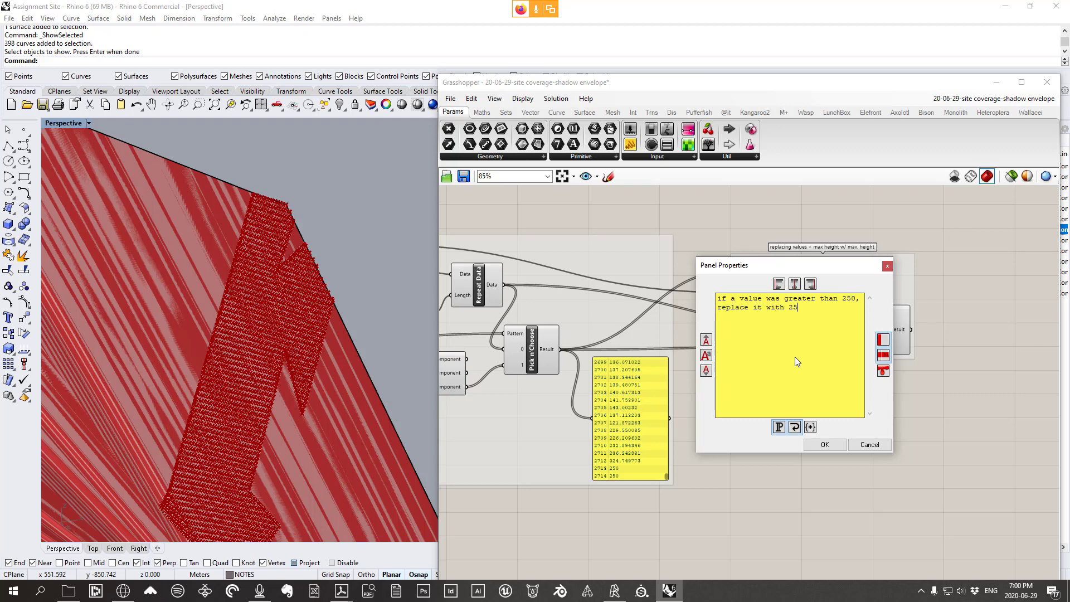
type("0 using pickn/choose")
left_click(825, 445)
left_click_drag(769, 372, 763, 359)
Add the note panel to the height-capping group
right_click(860, 281)
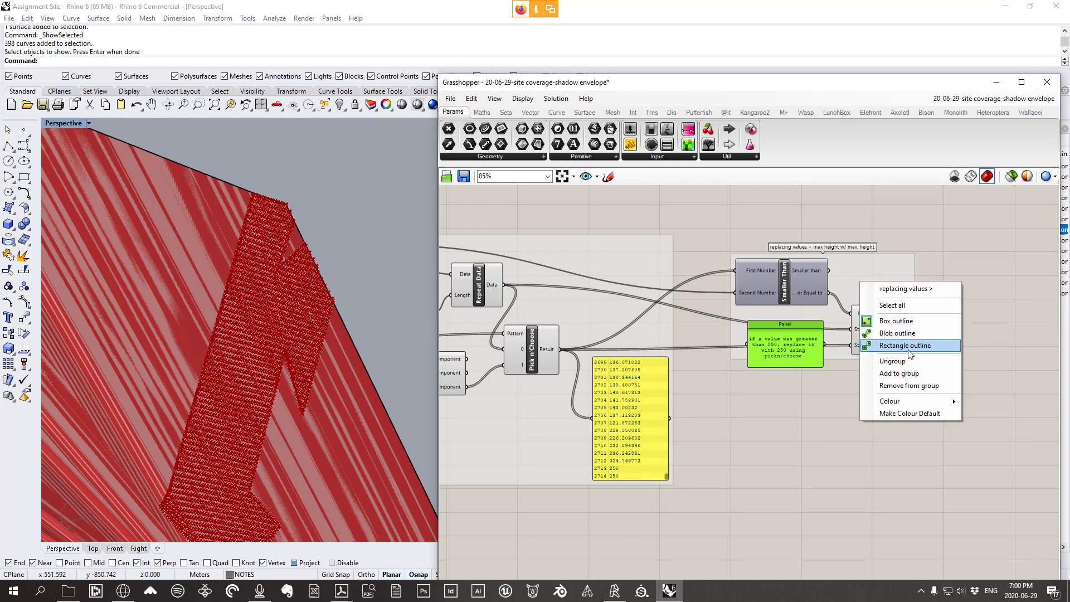
left_click(873, 377)
left_click(874, 378)
Orbit the Rhino model to a low side view and pan the canvas back to the group
scroll(902, 243, "down", 8)
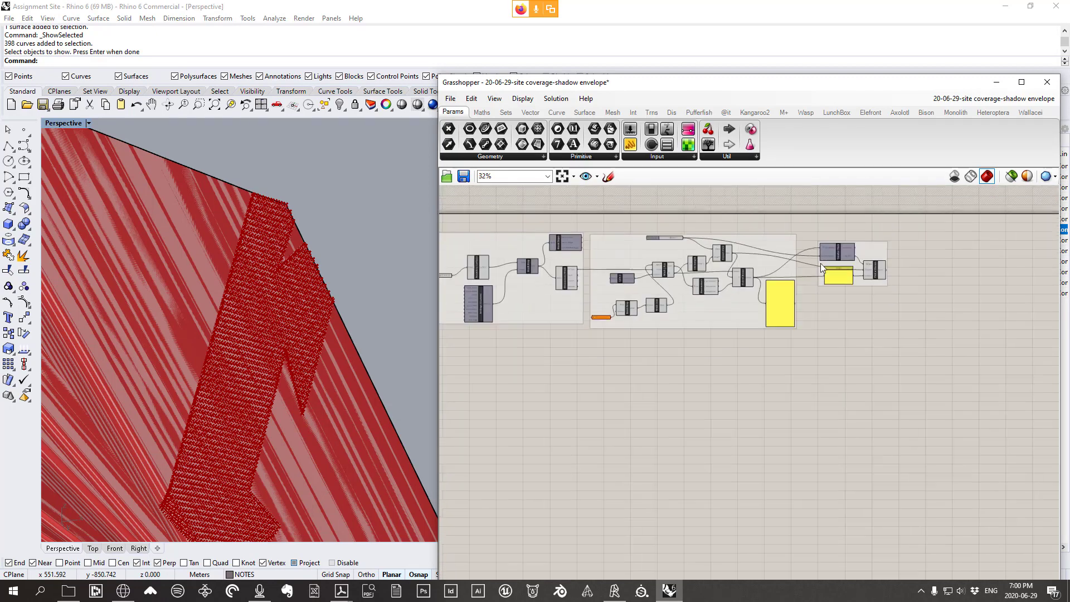
scroll(722, 283, "up", 2)
scroll(677, 305, "up", 2)
scroll(317, 250, "down", 6)
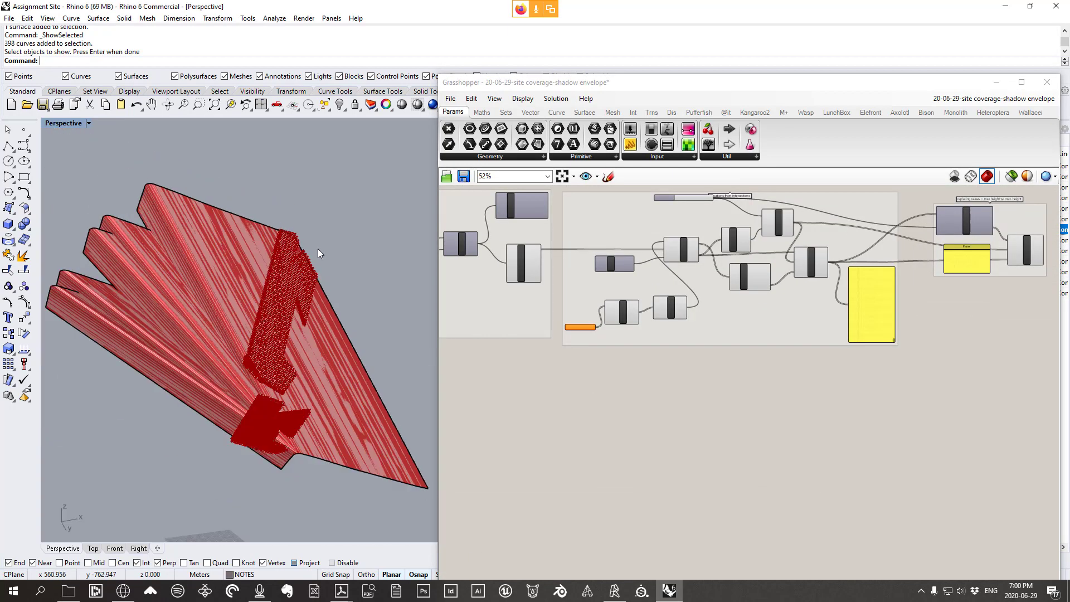
right_click_drag(318, 248, 296, 217)
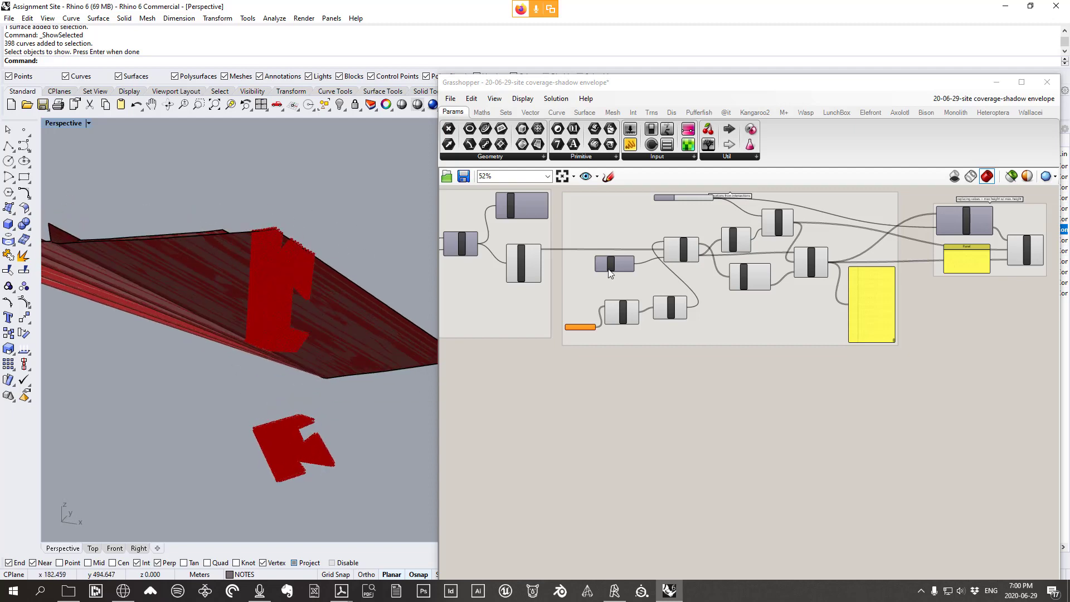
right_click_drag(875, 305, 682, 319)
scroll(825, 259, "up", 5)
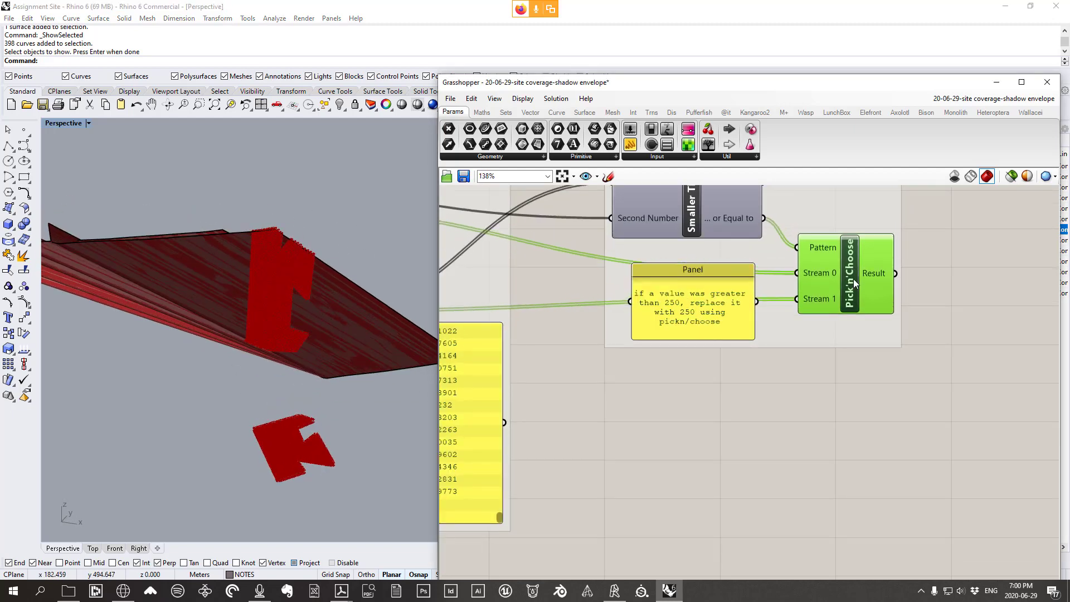
mouse_move(886, 276)
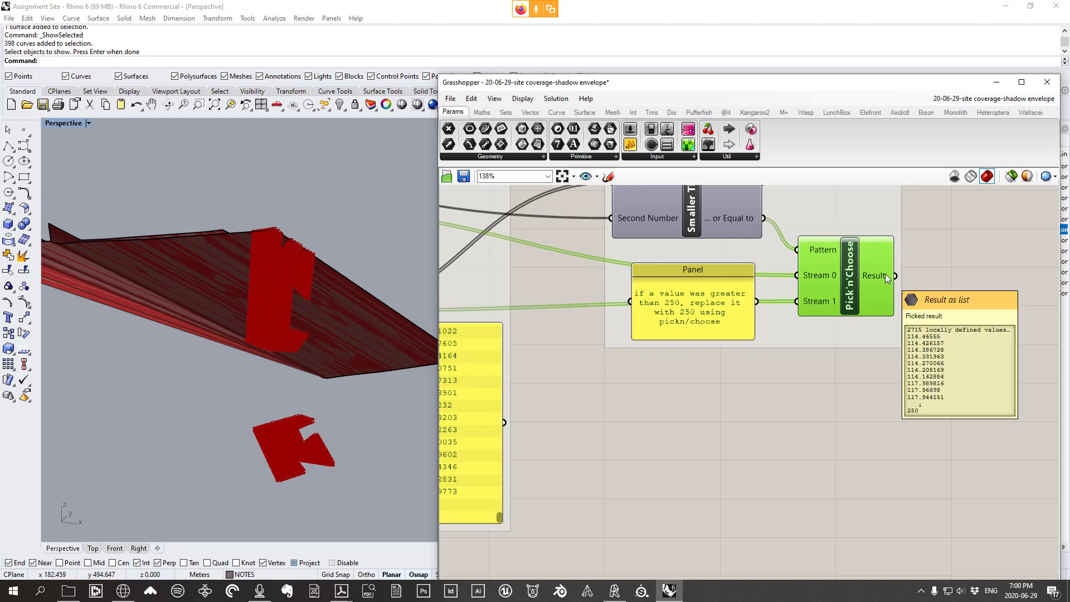
scroll(885, 274, "down", 4)
scroll(879, 289, "up", 2)
scroll(886, 286, "up", 2)
right_click_drag(878, 284, 767, 314)
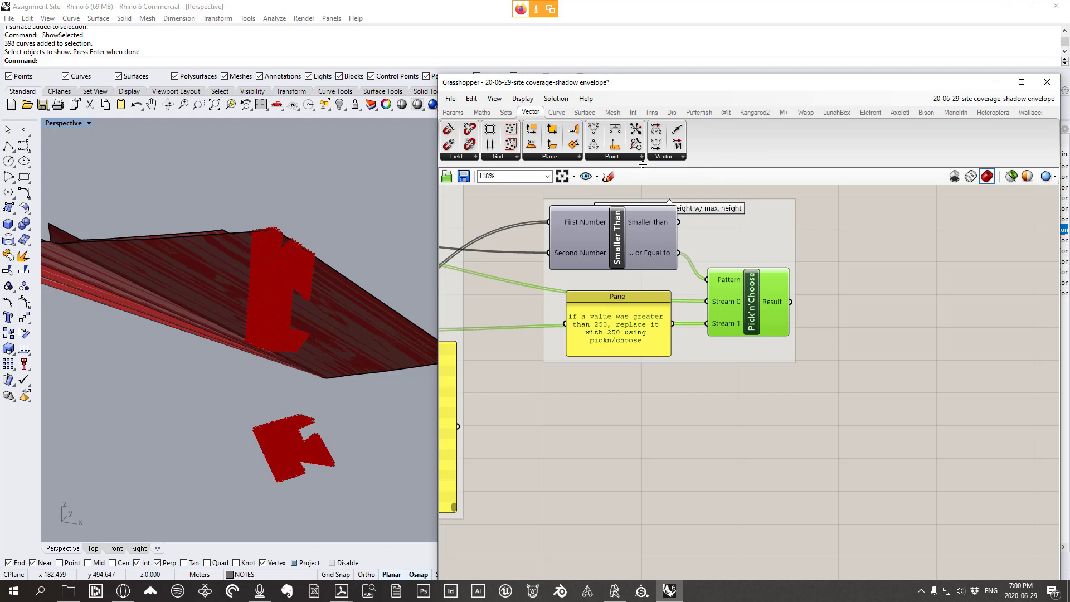
Place Construct Point right of the capping group, wiring the final Pick'n'Choose result into Z
left_click(610, 157)
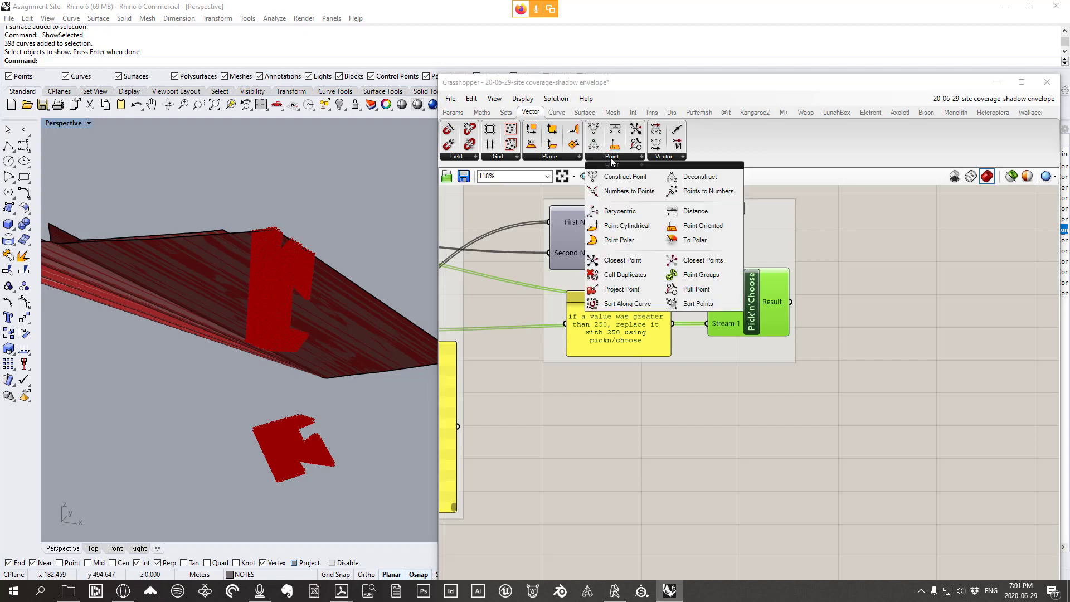
left_click(641, 181)
left_click(907, 417)
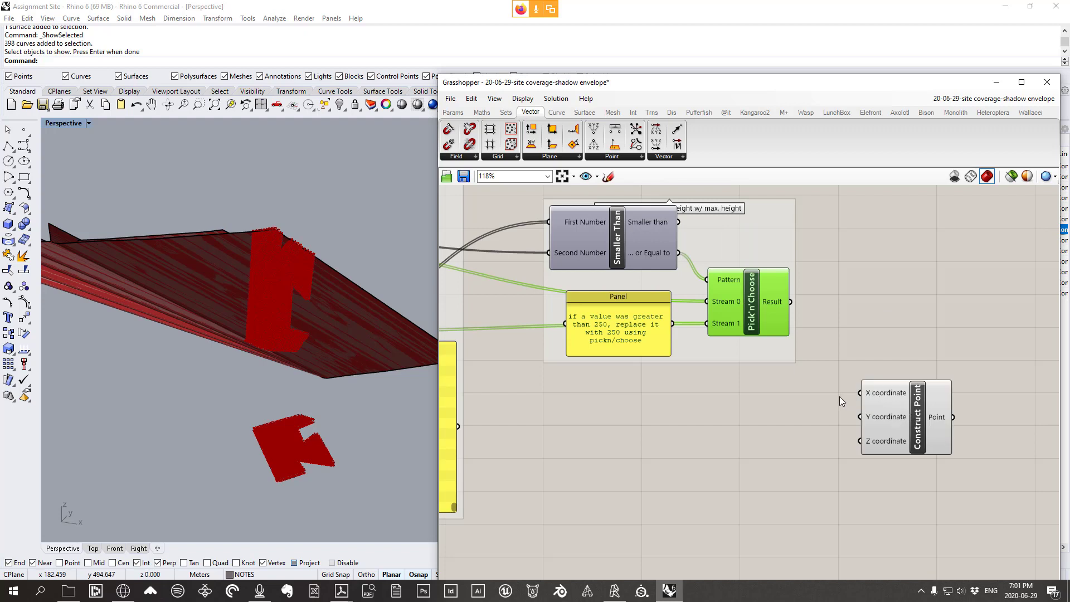
right_click_drag(839, 396, 866, 380)
left_click_drag(786, 296, 923, 408)
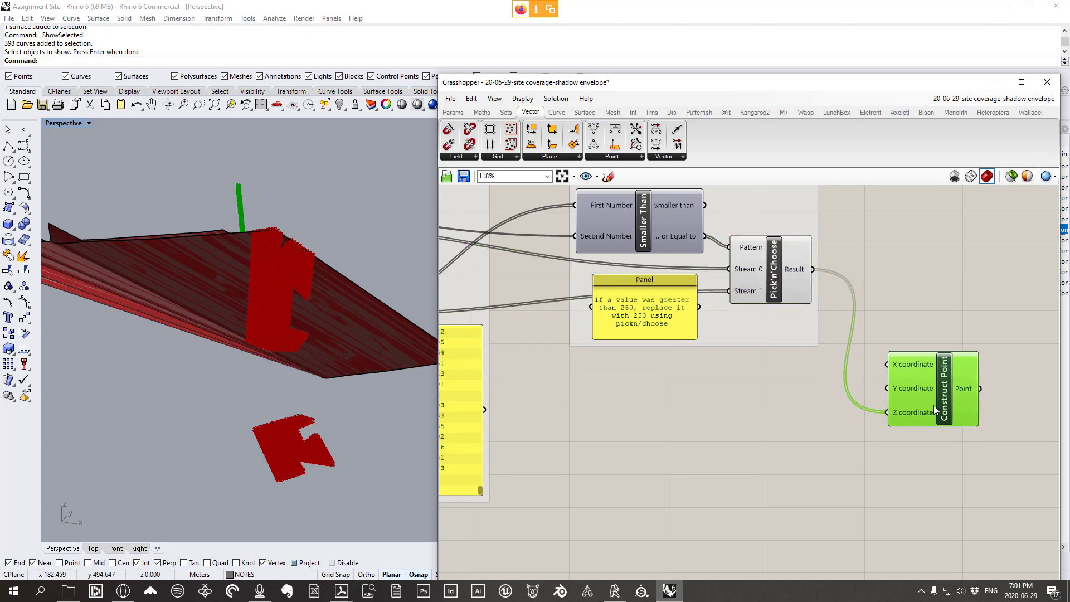
right_click_drag(323, 314, 168, 215)
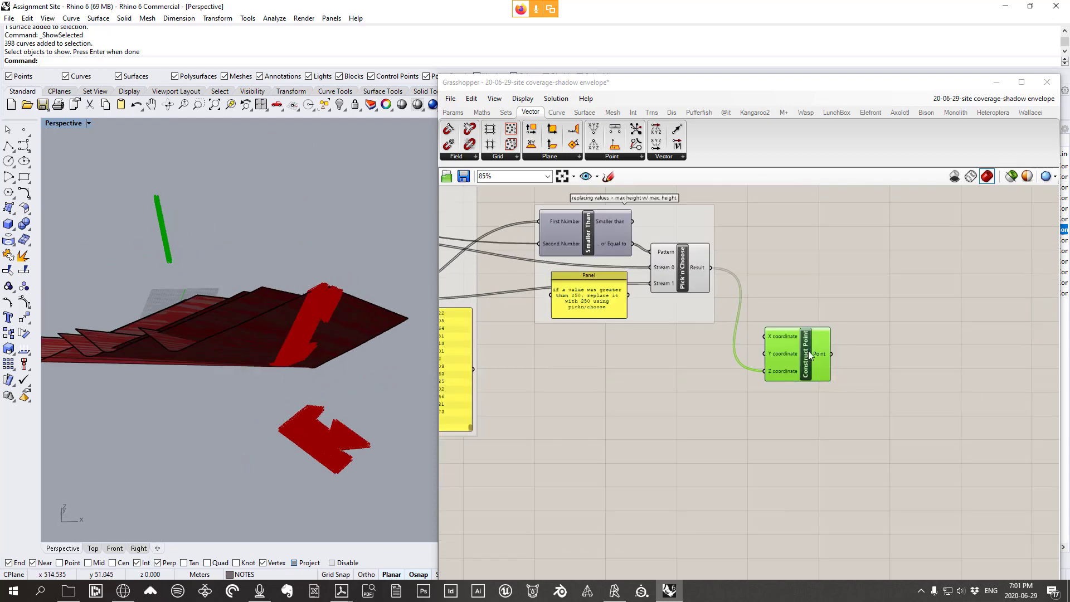
right_click_drag(733, 381, 886, 386)
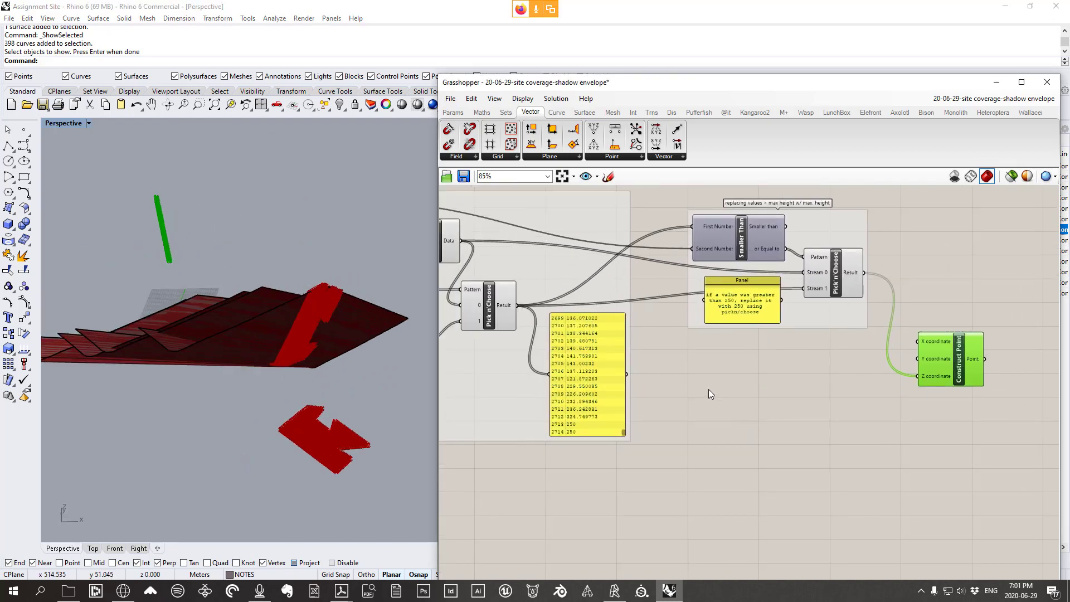
right_click_drag(711, 394, 836, 408)
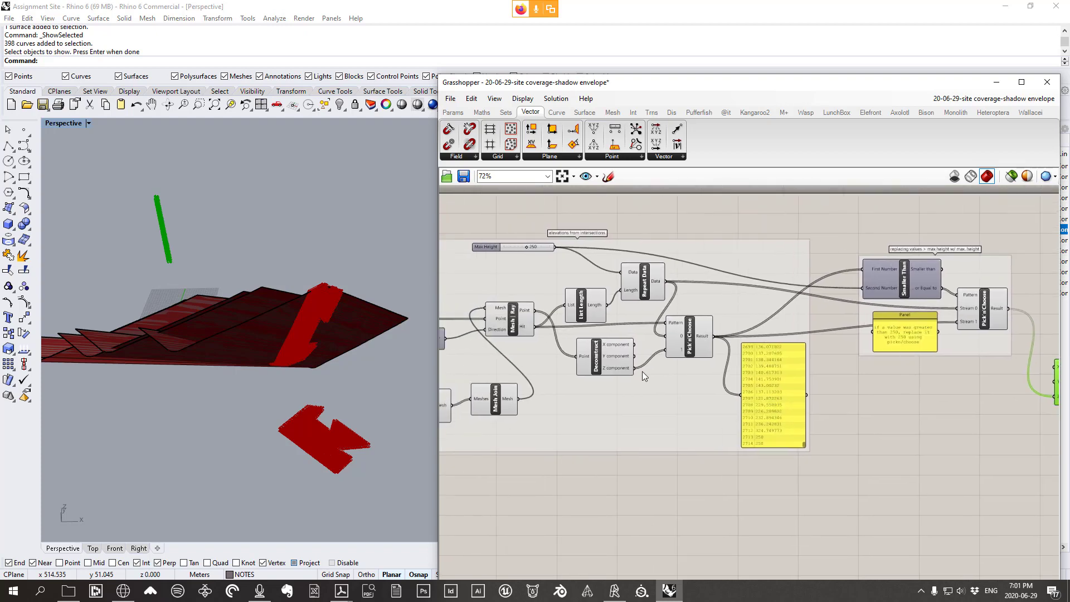
Add a Deconstruct point component fed by Deconstruct Mesh's vertices
right_click_drag(558, 394, 739, 396)
right_click_drag(604, 400, 707, 403)
scroll(590, 345, "up", 1)
left_click(580, 346)
left_click_drag(579, 346, 578, 339)
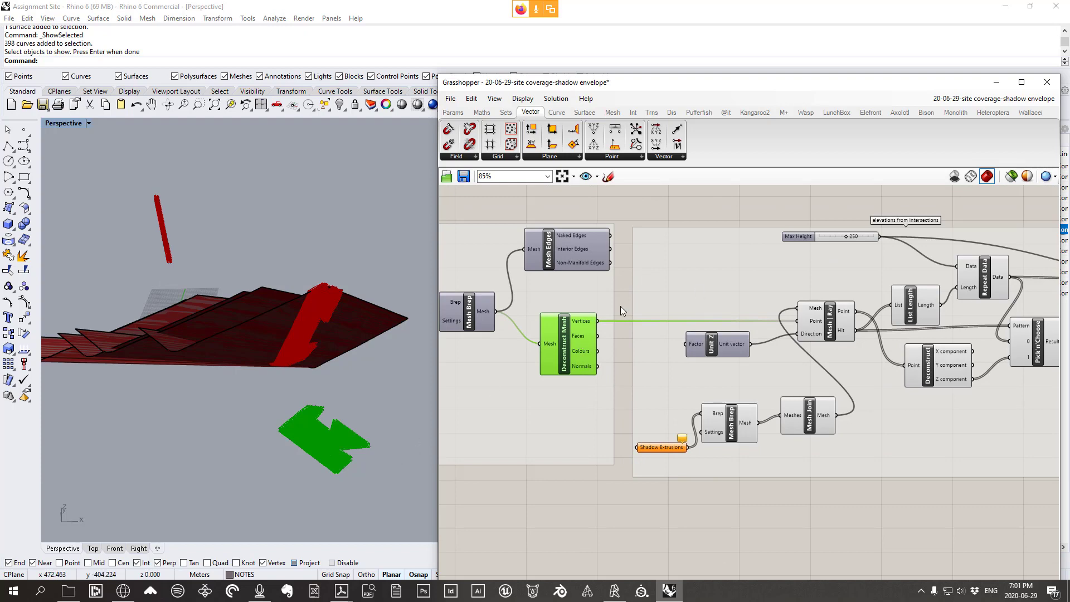
scroll(356, 469, "up", 6)
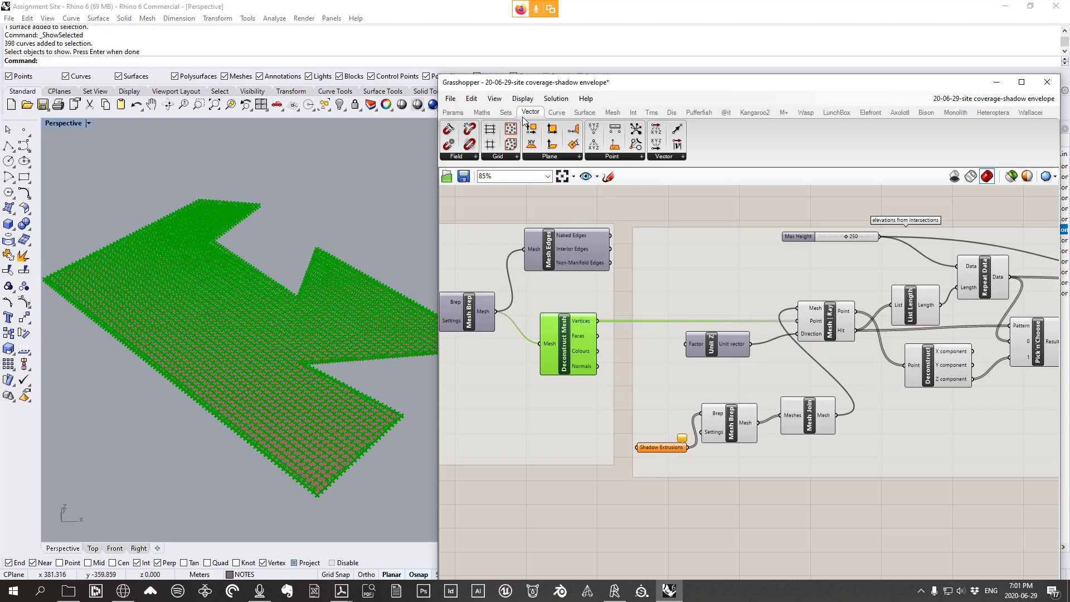
left_click(615, 157)
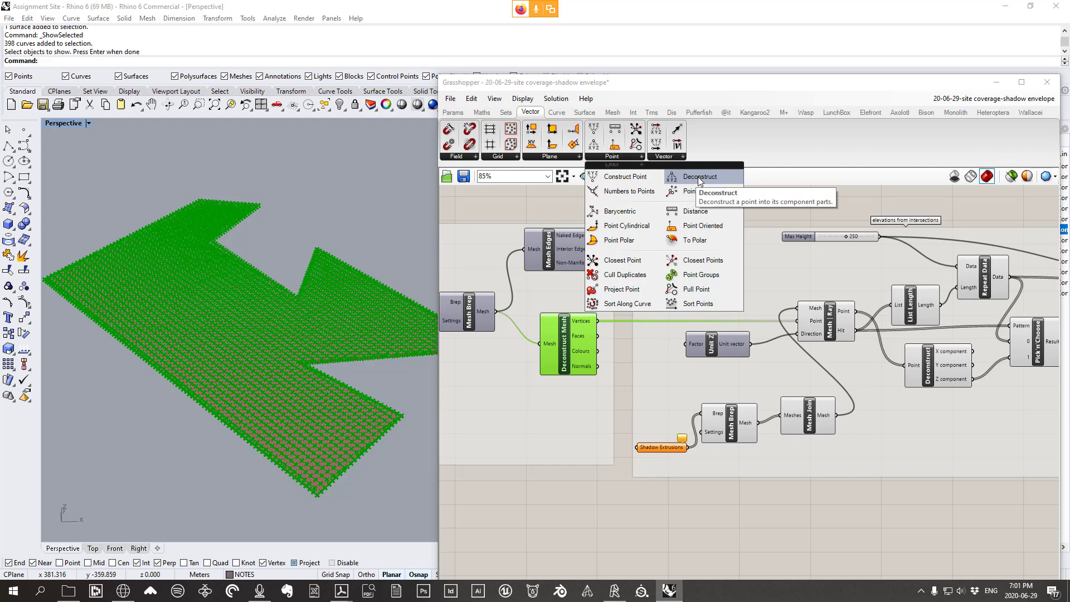
left_click_drag(713, 539, 717, 520)
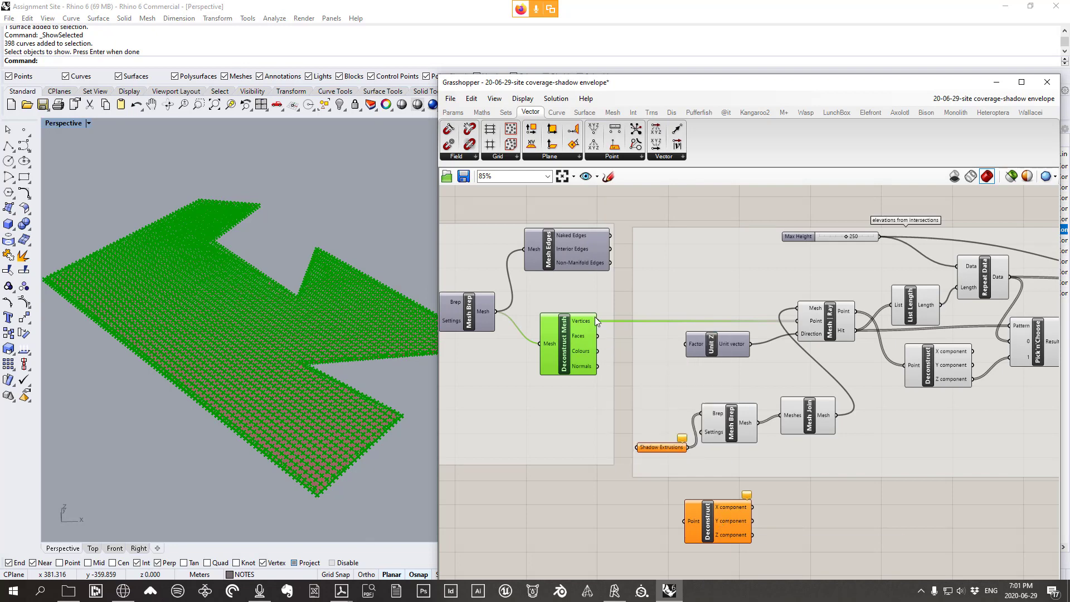
left_click_drag(597, 320, 990, 497)
Arrange Deconstruct directly beside Construct Point
scroll(694, 515, "down", 5)
scroll(862, 475, "up", 5)
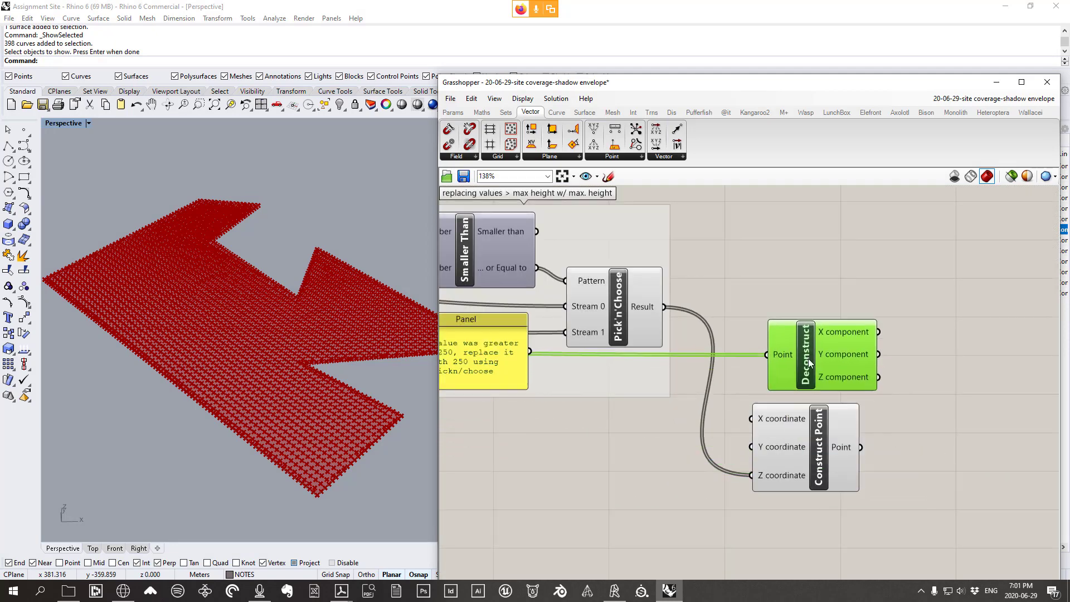
left_click_drag(791, 359, 604, 449)
left_click(798, 466)
left_click_drag(797, 466, 895, 467)
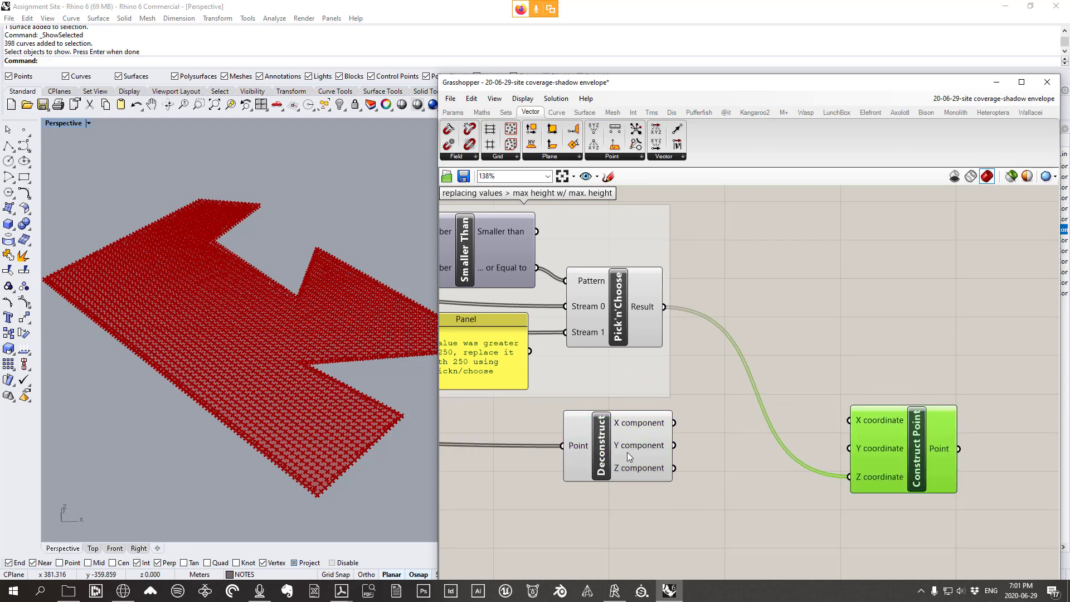
left_click_drag(627, 453, 696, 449)
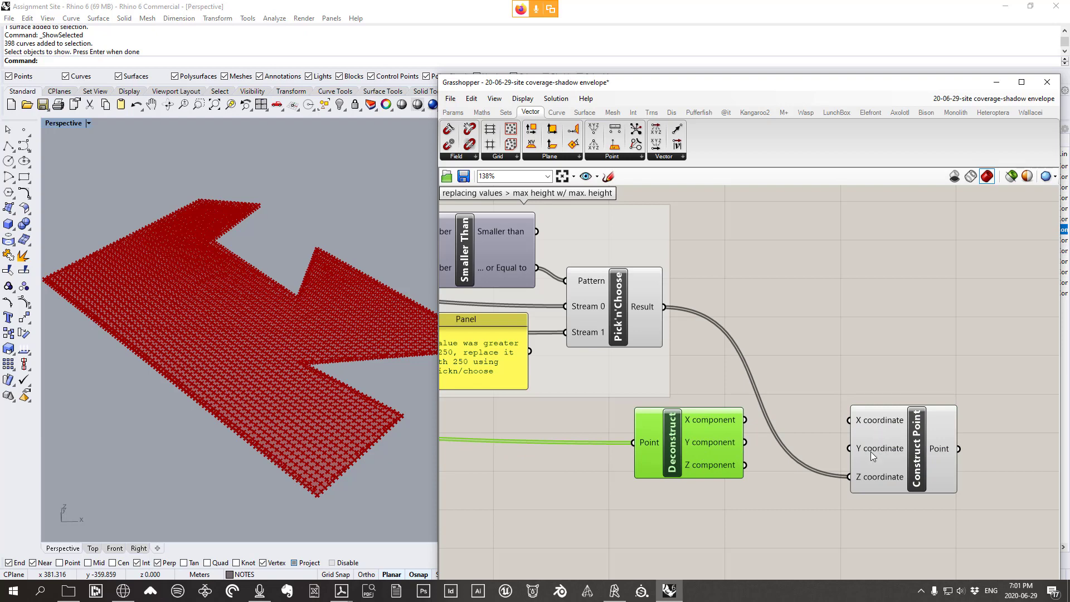
scroll(350, 322, "down", 3)
scroll(313, 353, "up", 3)
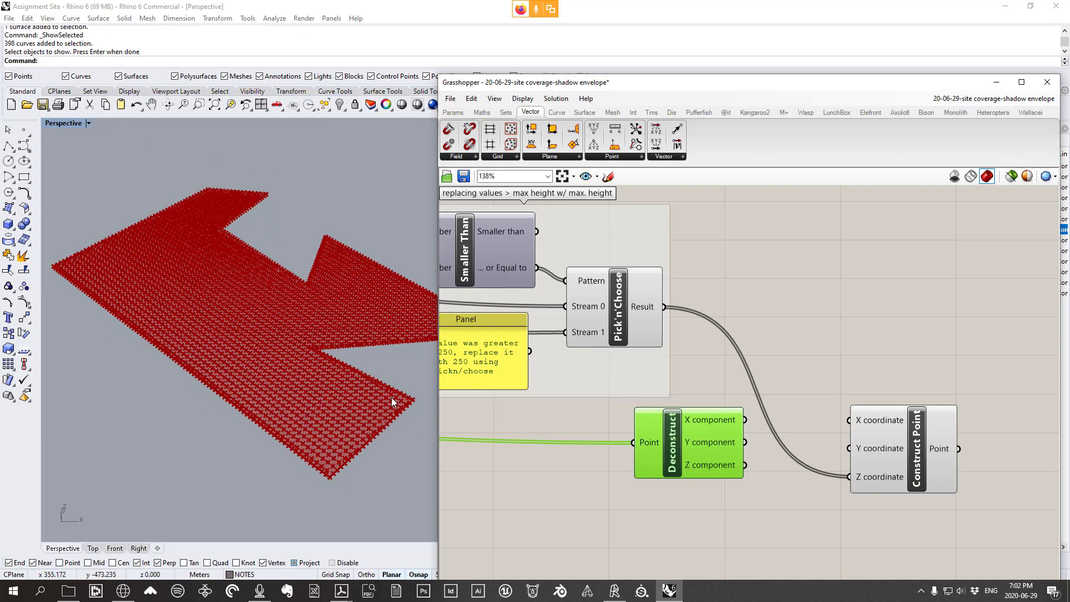
Wire Deconstruct's X and Y into Construct Point's X and Y coordinates
left_click_drag(746, 419, 849, 420)
left_click_drag(747, 442, 892, 445)
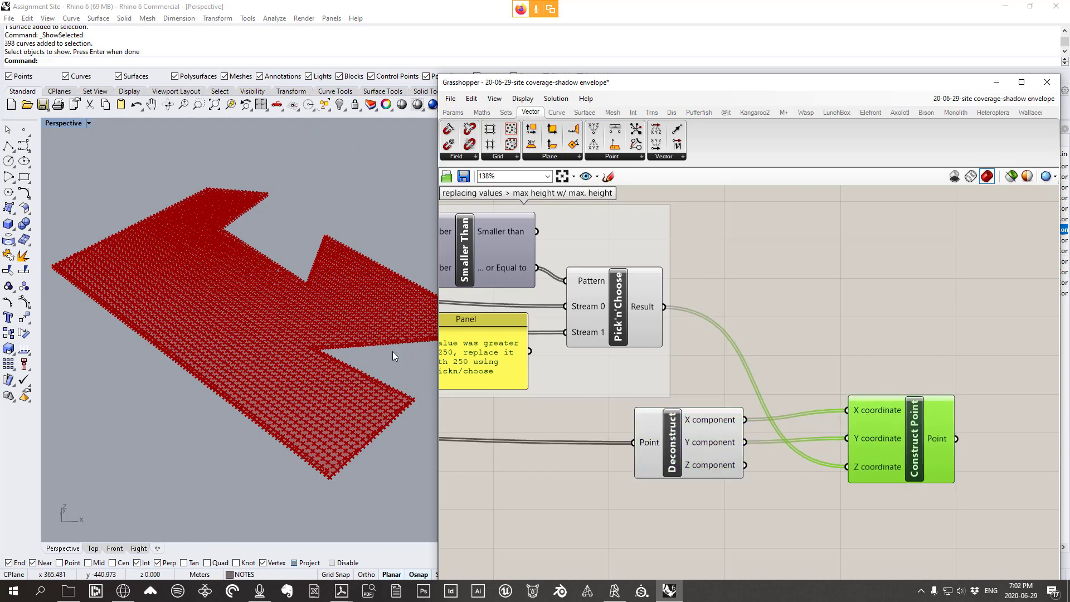
scroll(385, 360, "down", 7)
right_click_drag(388, 450, 334, 325)
Hide the sept 22 envelopes layer in the Layers panel
double_click(58, 122)
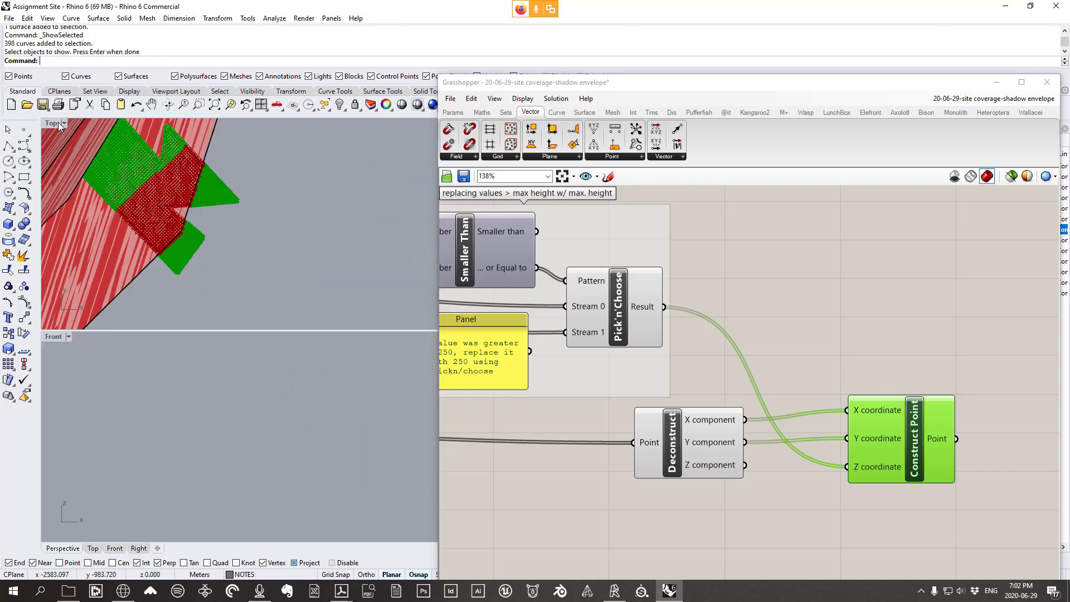
double_click(57, 122)
scroll(305, 282, "down", 5)
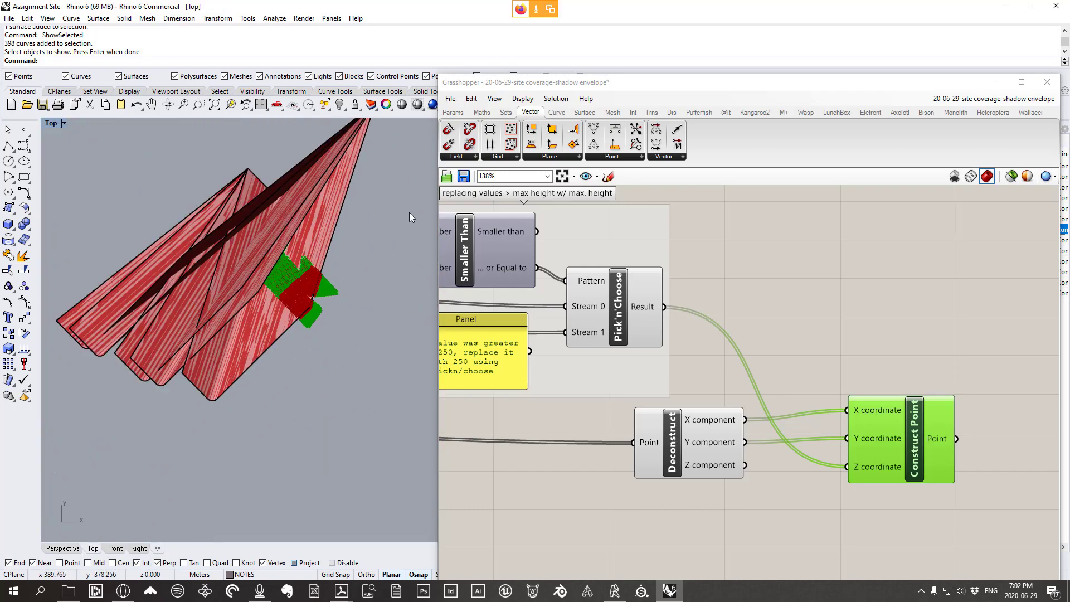
left_click(847, 86)
left_click_drag(847, 86, 813, 464)
left_click(877, 381)
left_click(986, 283)
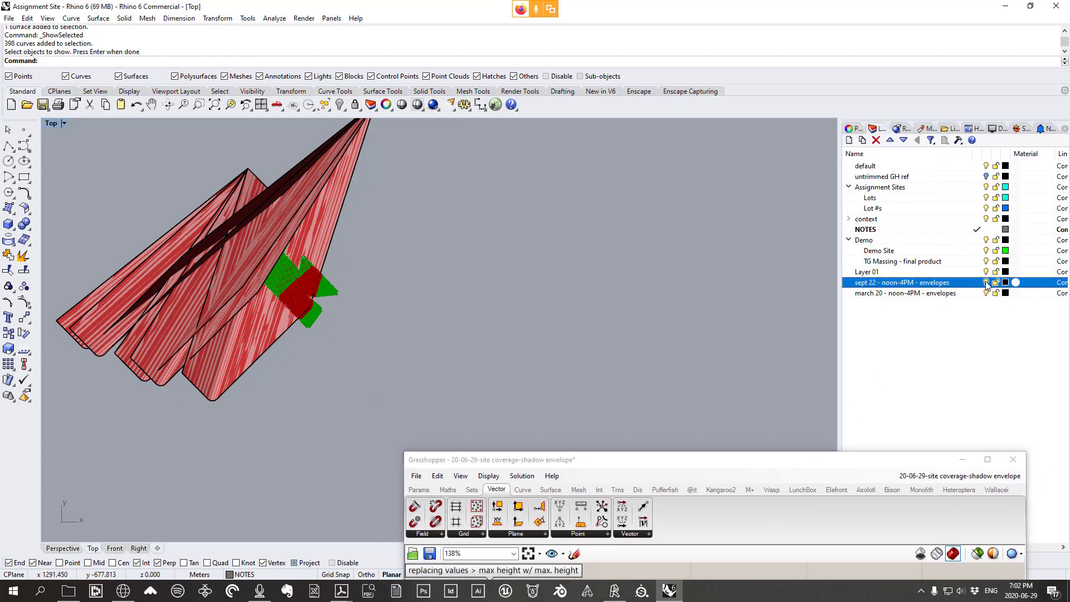
left_click(987, 293)
scroll(490, 268, "up", 5)
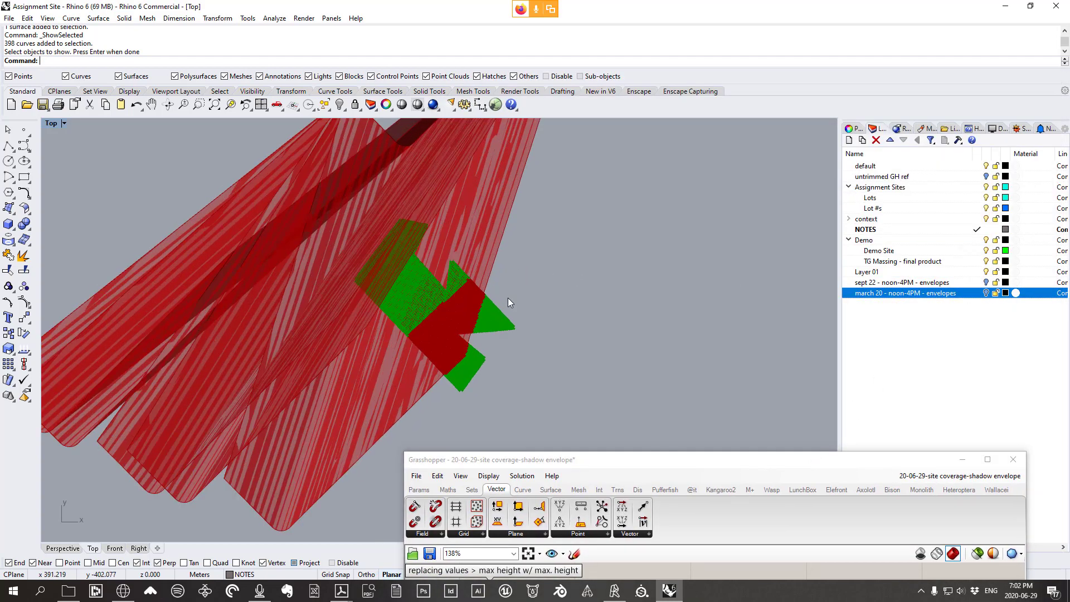
left_click_drag(676, 480, 840, 257)
scroll(761, 446, "down", 5)
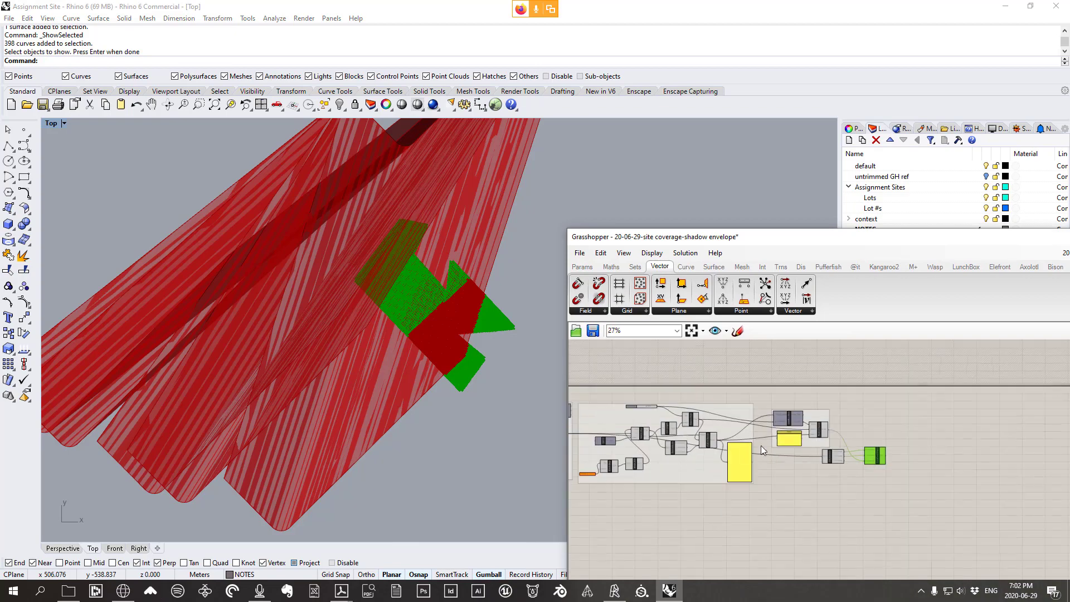
Turn preview off for the two upstream component groups
left_click_drag(856, 539, 570, 370)
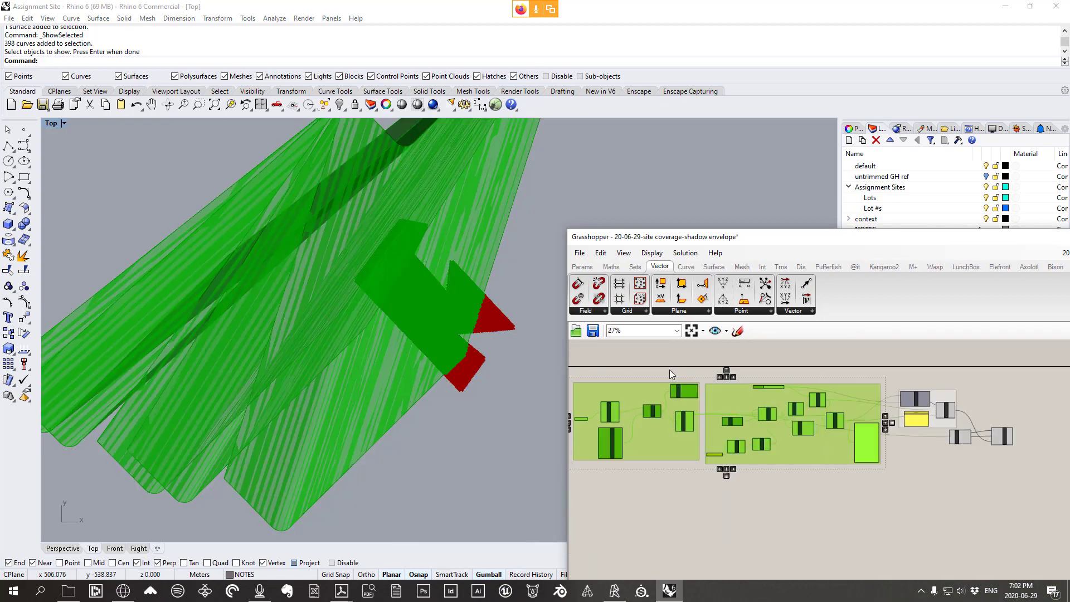
right_click(670, 368)
left_click(707, 386)
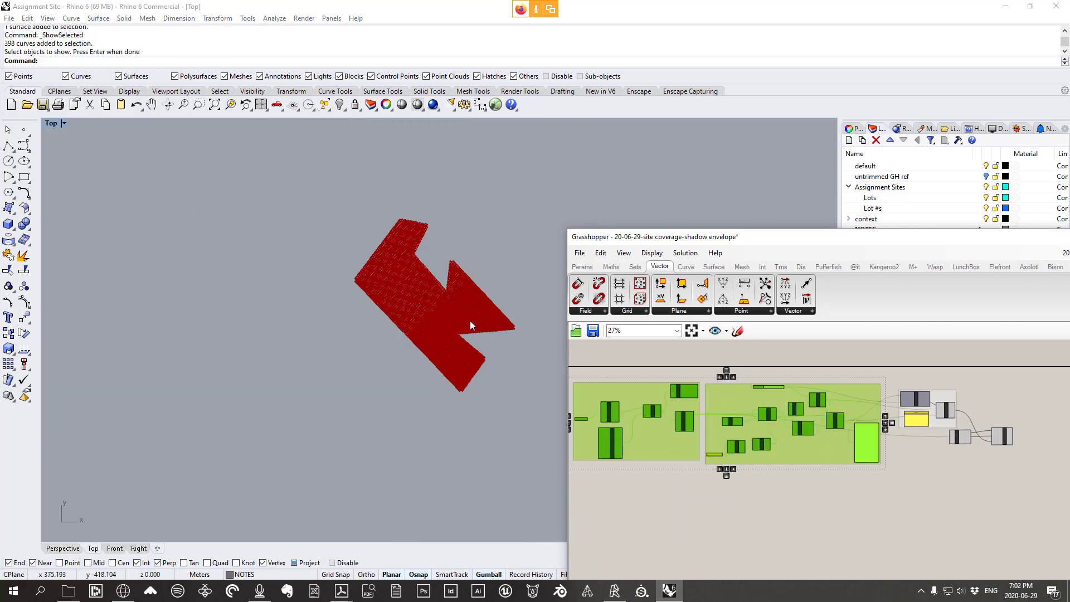
scroll(469, 312, "up", 3)
scroll(349, 396, "down", 2)
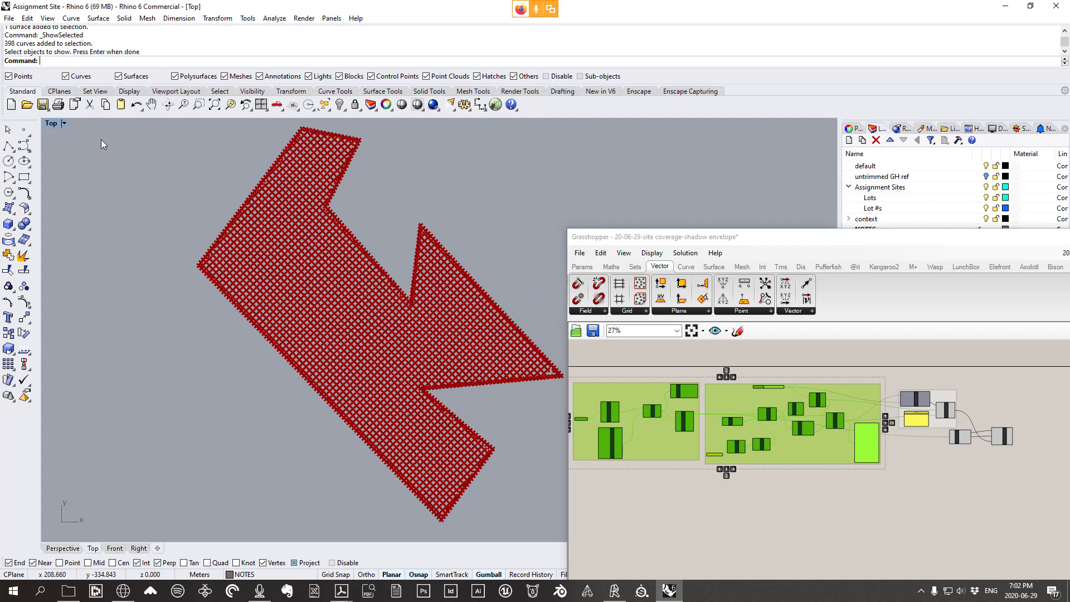
Select Construct Point and orbit the Perspective view to inspect the stepped point grid
double_click(50, 124)
double_click(465, 125)
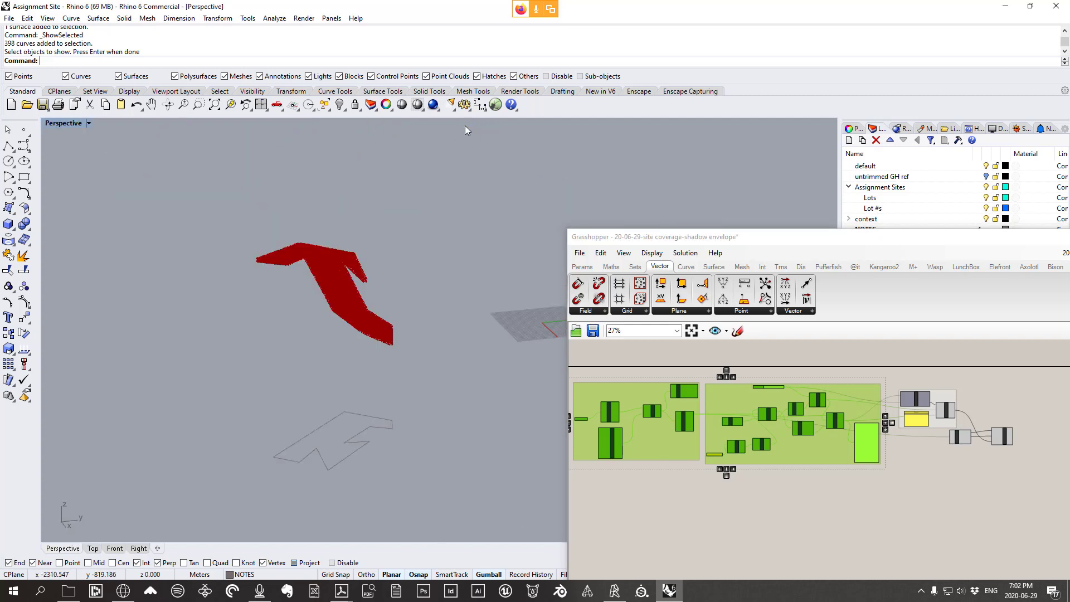
right_click_drag(465, 127, 485, 179)
scroll(484, 180, "up", 5)
scroll(1015, 428, "up", 2)
scroll(1014, 427, "up", 2)
left_click(984, 441)
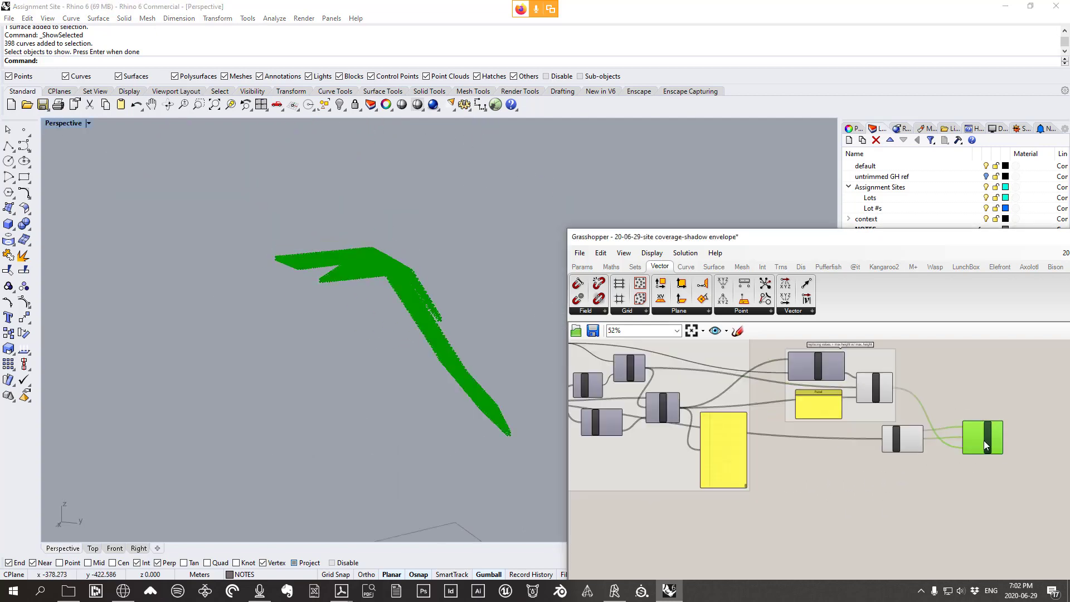
right_click_drag(401, 335, 410, 415)
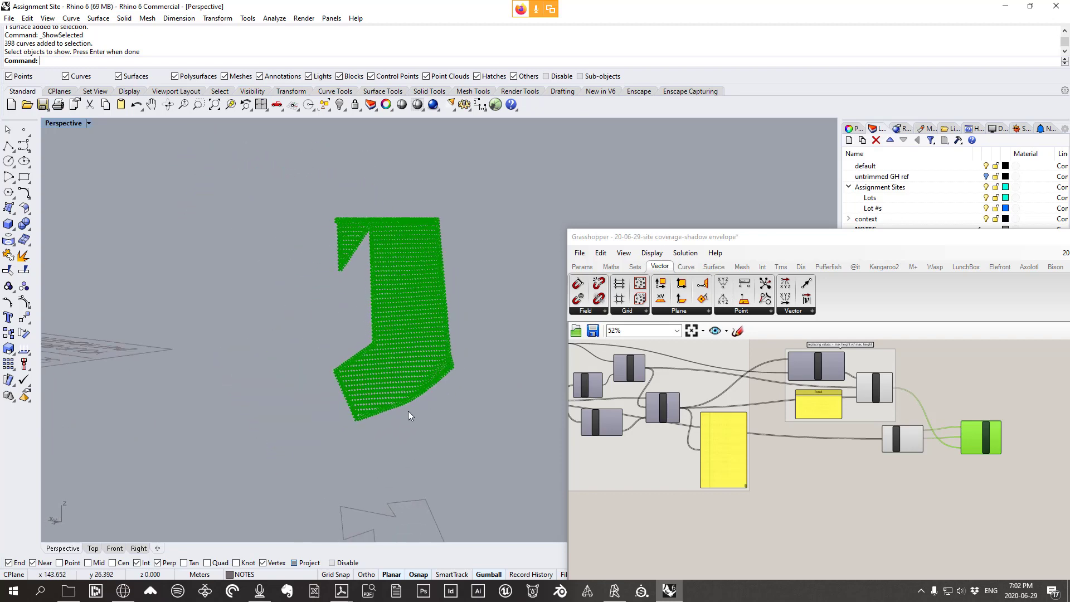
mouse_move(382, 250)
right_mouse_down()
mouse_move(450, 256)
mouse_move(368, 249)
right_mouse_up()
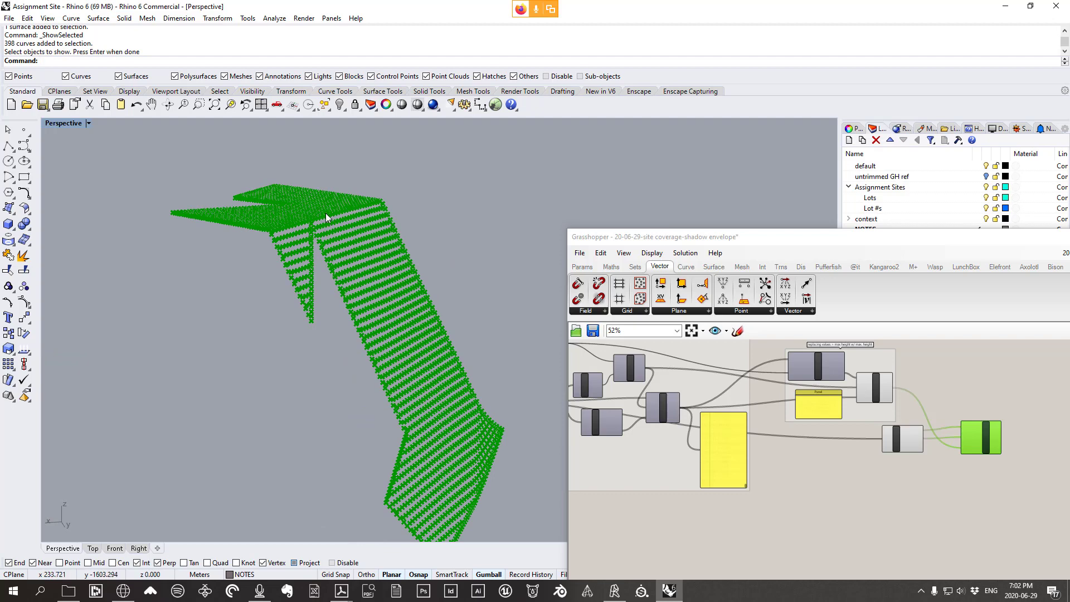
right_click_drag(306, 225, 263, 215)
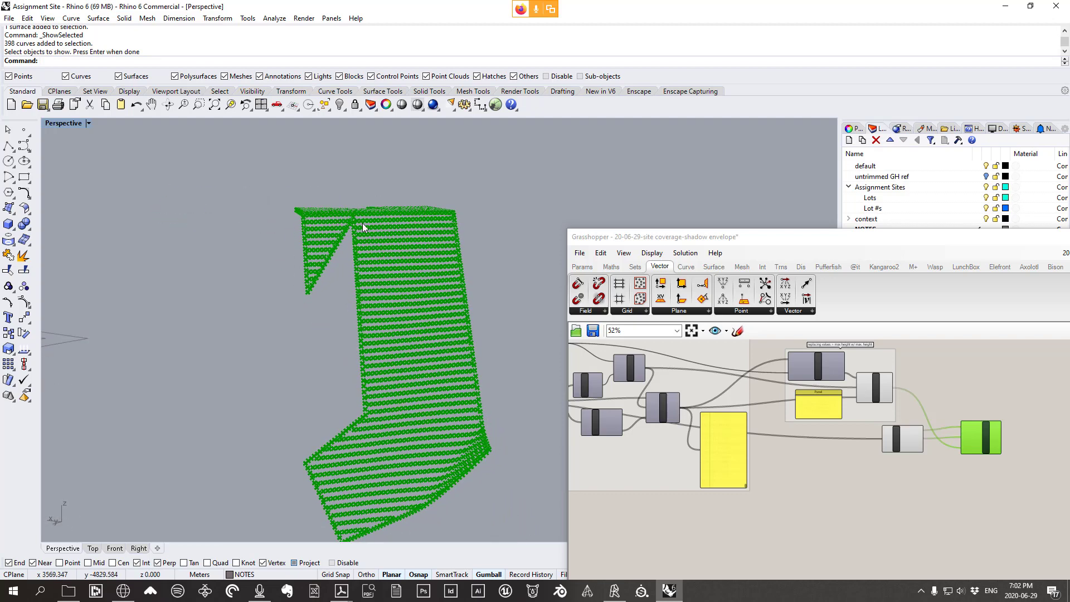
scroll(505, 308, "down", 4)
right_click_drag(504, 312, 497, 401)
scroll(1016, 473, "up", 3)
scroll(924, 419, "up", 1)
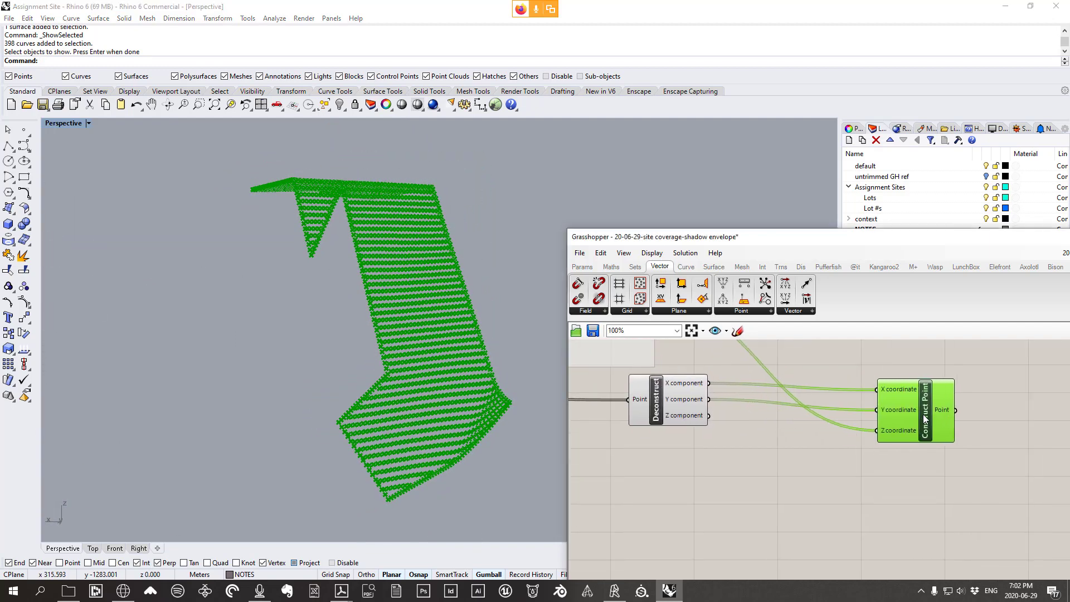
Reposition Deconstruct and Construct Point, bringing the left of the definition into view
left_click_drag(662, 404, 774, 408)
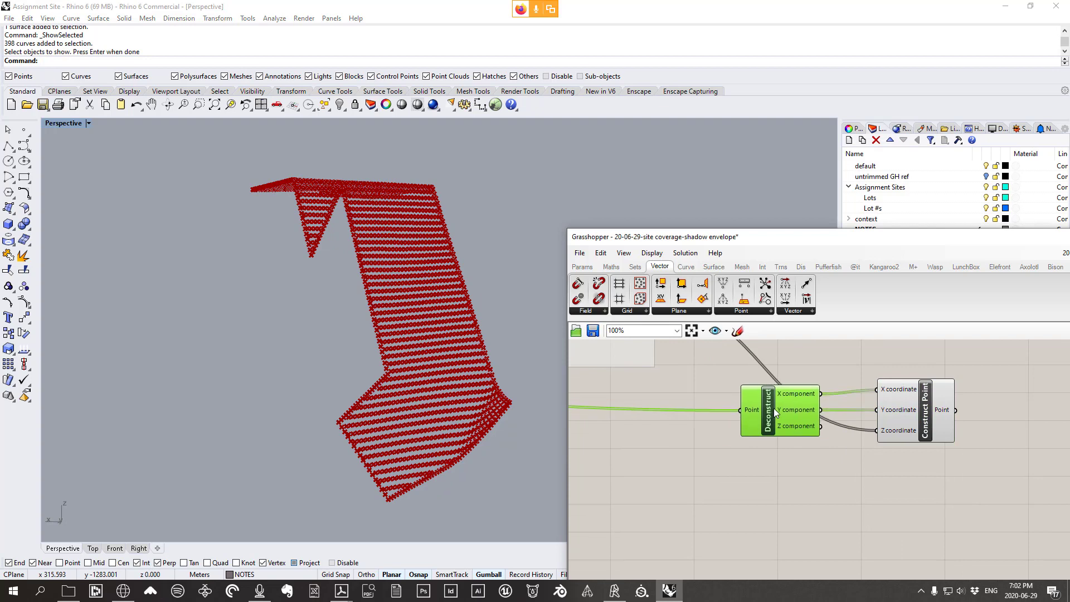
left_click(910, 427)
left_click_drag(910, 428, 874, 428)
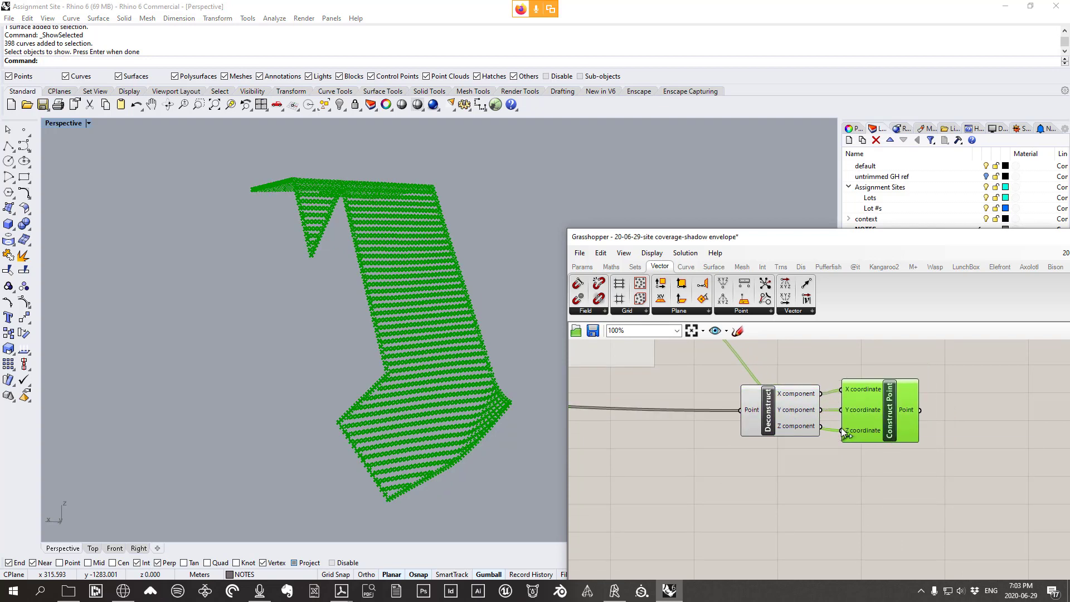
right_click_drag(465, 375, 463, 309)
scroll(787, 417, "down", 2)
scroll(788, 417, "down", 2)
right_click_drag(690, 396, 735, 428)
scroll(915, 423, "up", 6)
right_click_drag(888, 421, 834, 419)
Place a Construct Mesh component from Mesh > Primitive
left_click(751, 266)
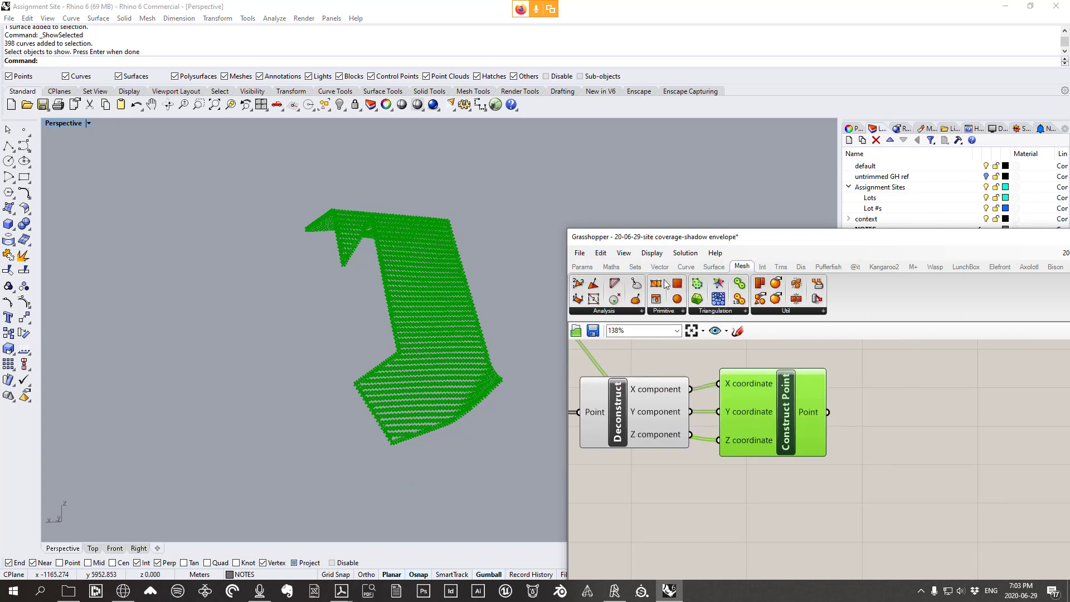
left_click(676, 315)
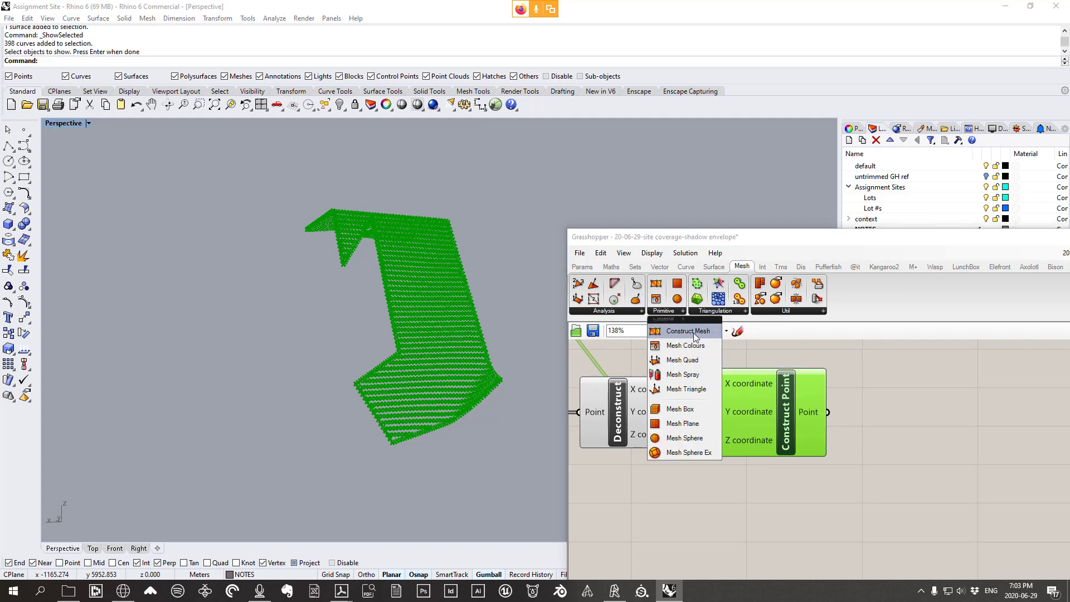
left_click(688, 331)
left_click(975, 473)
left_click_drag(797, 427, 774, 419)
right_click_drag(511, 384, 505, 389)
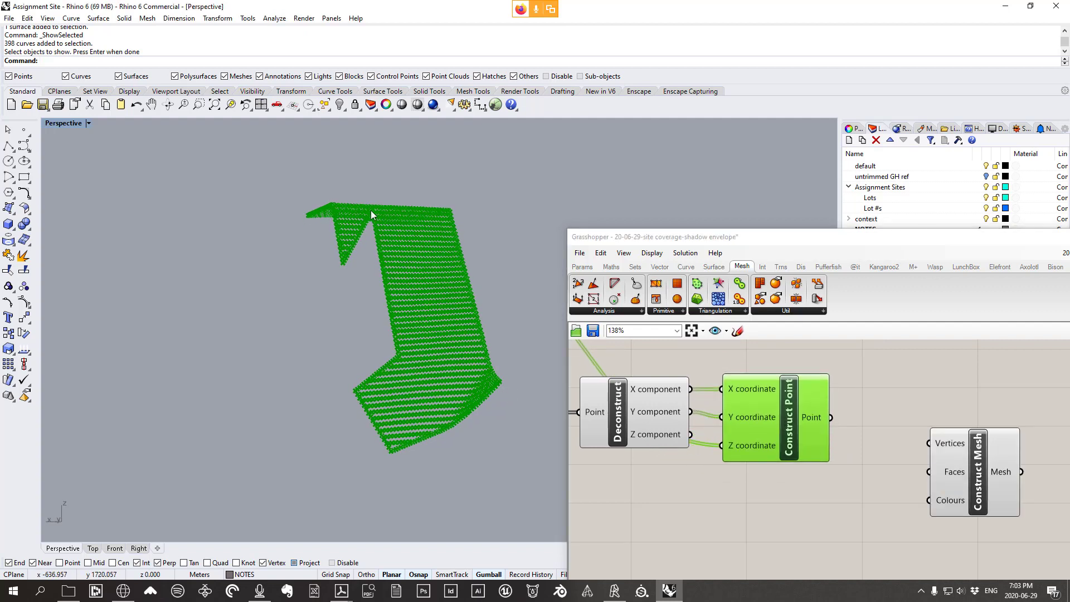
Wire Construct Point's points into Construct Mesh's Vertices input
left_click_drag(830, 417, 930, 444)
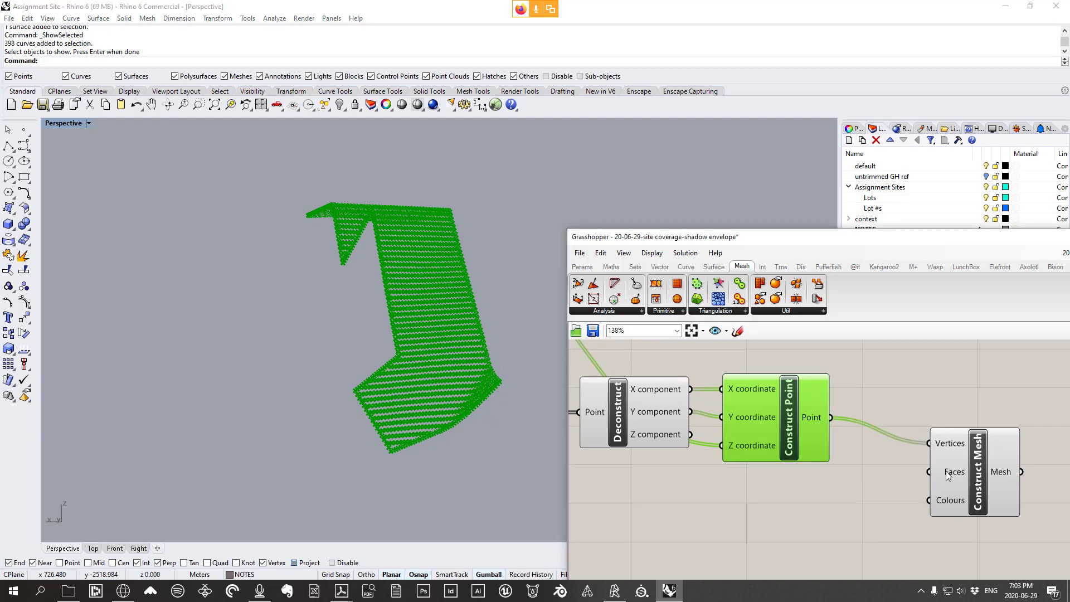
left_click_drag(955, 478, 927, 521)
mouse_move(444, 355)
right_mouse_down()
mouse_move(446, 330)
mouse_move(436, 381)
mouse_move(450, 371)
right_mouse_up()
scroll(857, 400, "down", 6)
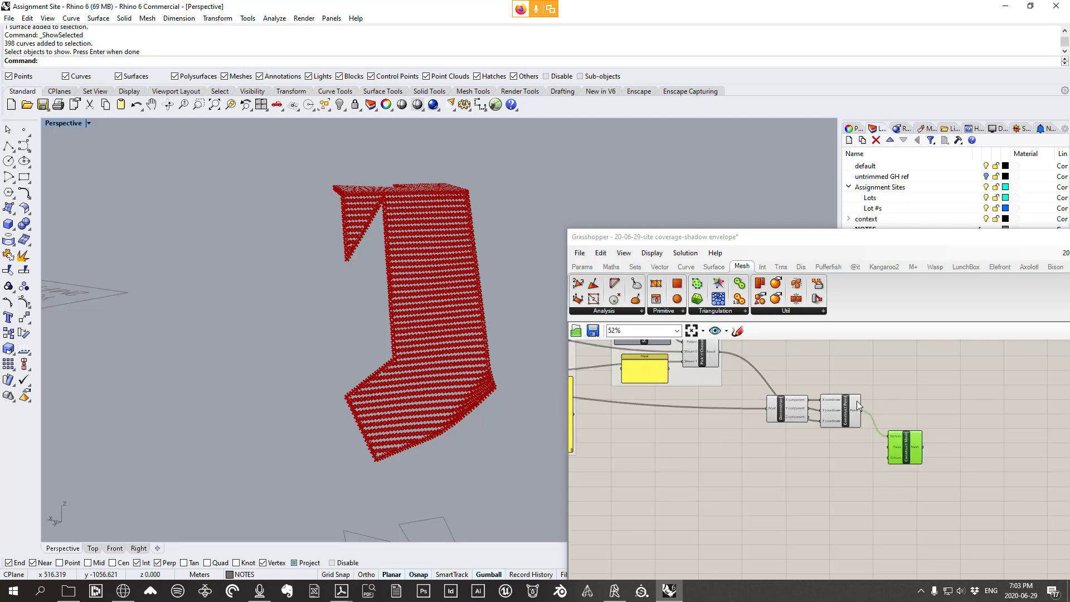
Turn on the Deconstruct Mesh preview so the flat green mesh shows
scroll(830, 405, "up", 3)
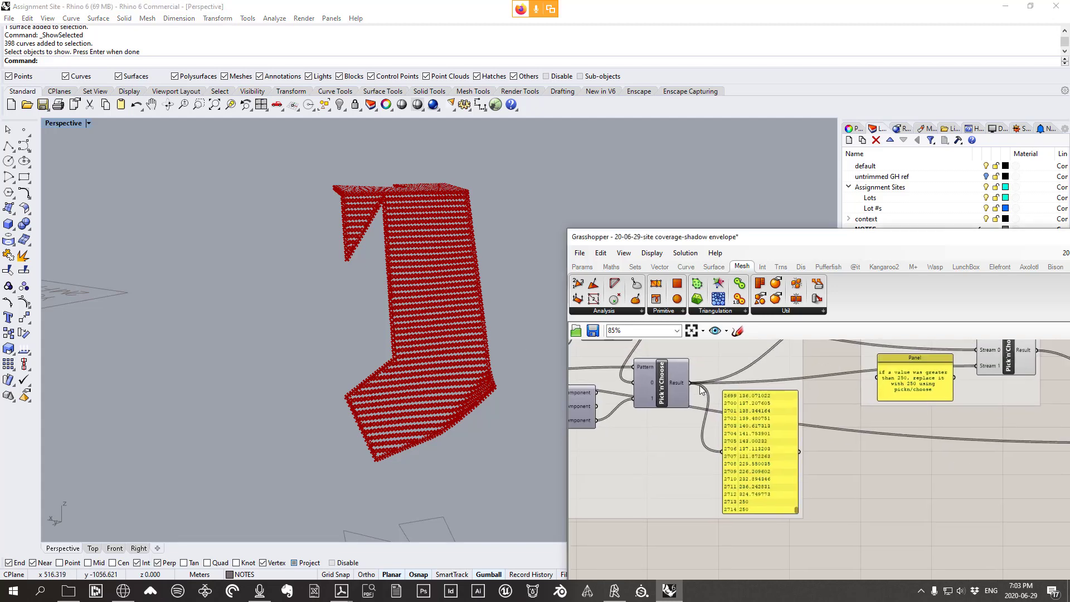
scroll(877, 439, "down", 2)
right_click_drag(572, 415, 750, 396)
scroll(750, 397, "up", 3)
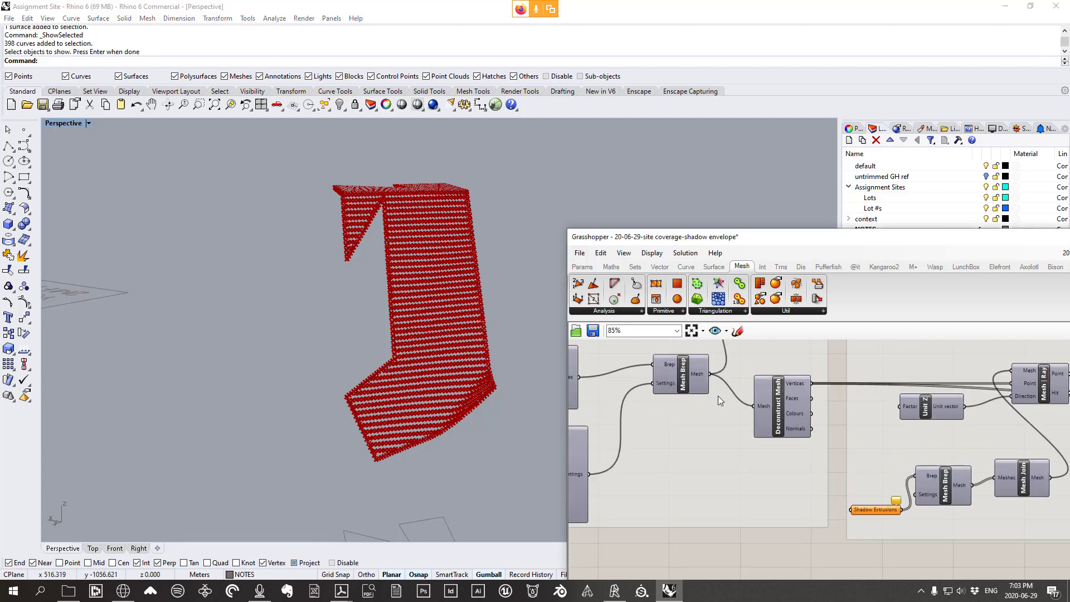
left_click(674, 376)
scroll(392, 369, "down", 8)
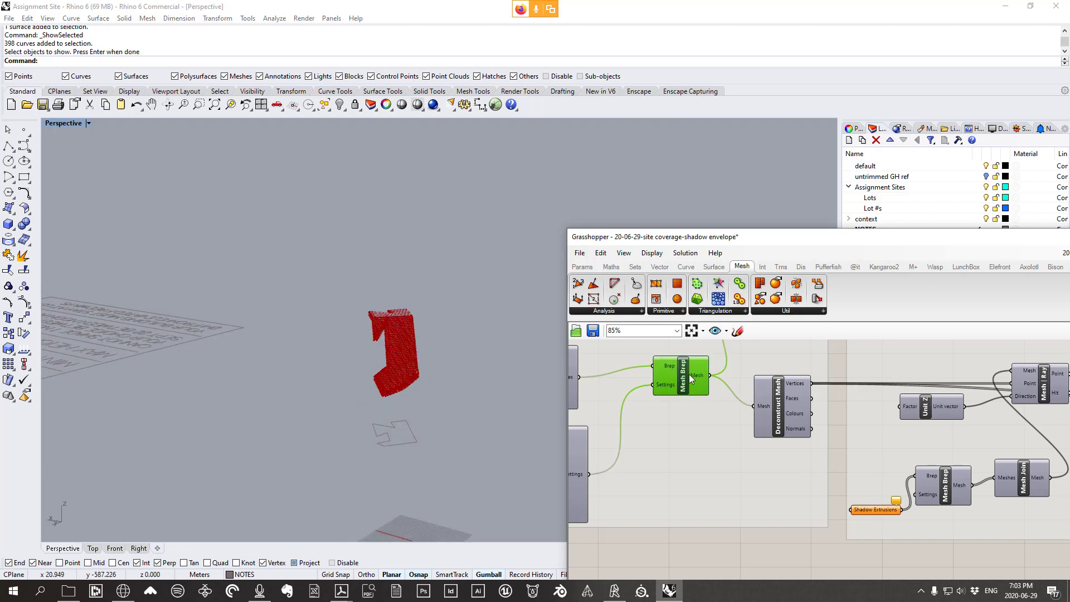
right_click_drag(724, 396, 687, 451)
left_click(744, 456)
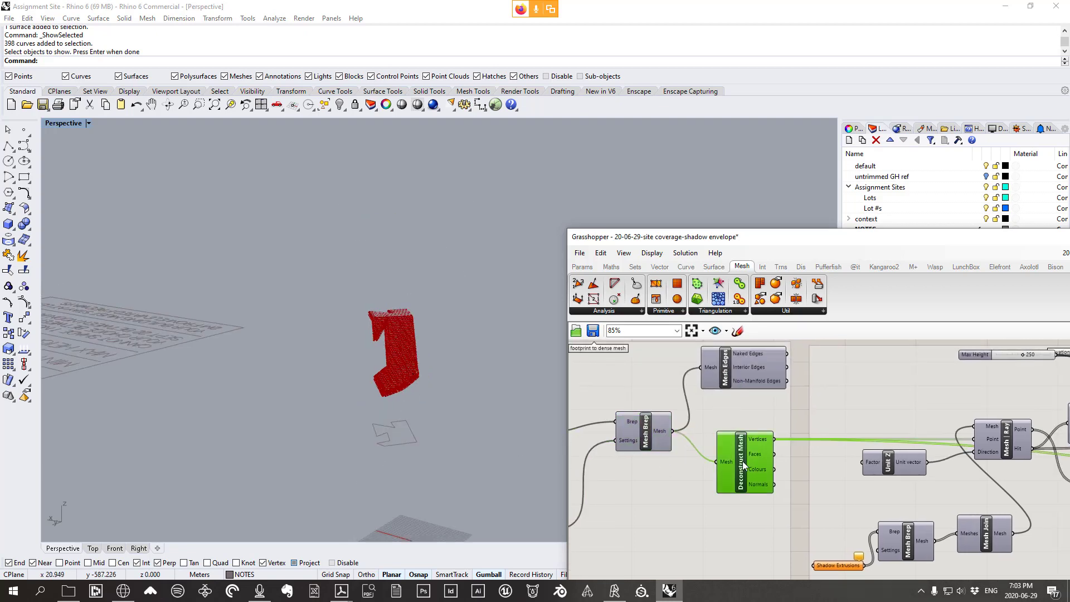
right_click(743, 460)
left_click(772, 485)
Add a Panel listing the Deconstruct Mesh vertex coordinates and enlarge it
scroll(457, 462, "up", 7)
scroll(238, 370, "up", 3)
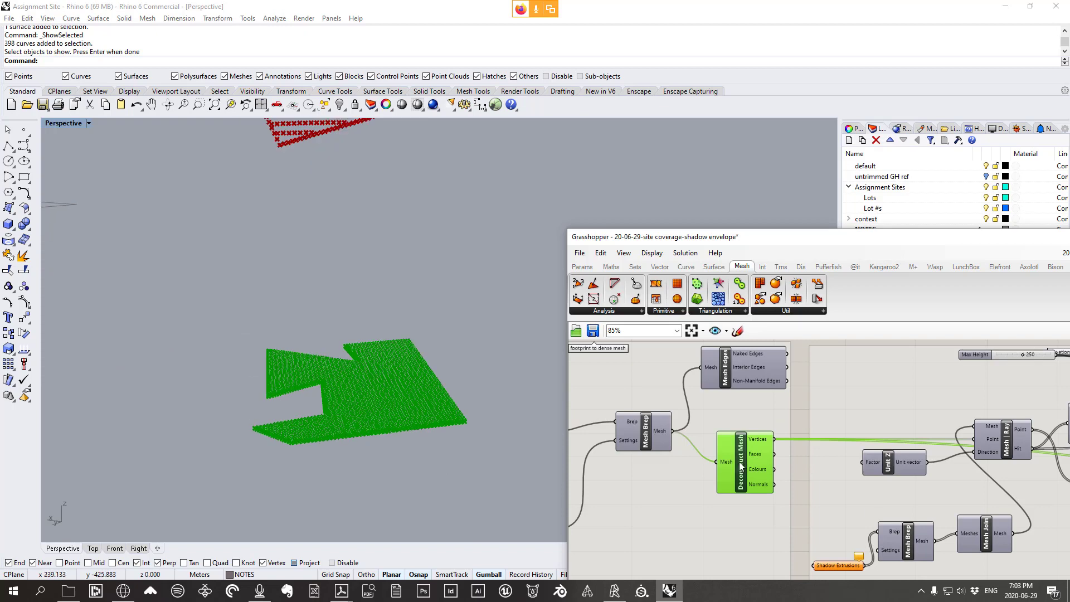
right_click_drag(728, 474, 804, 458)
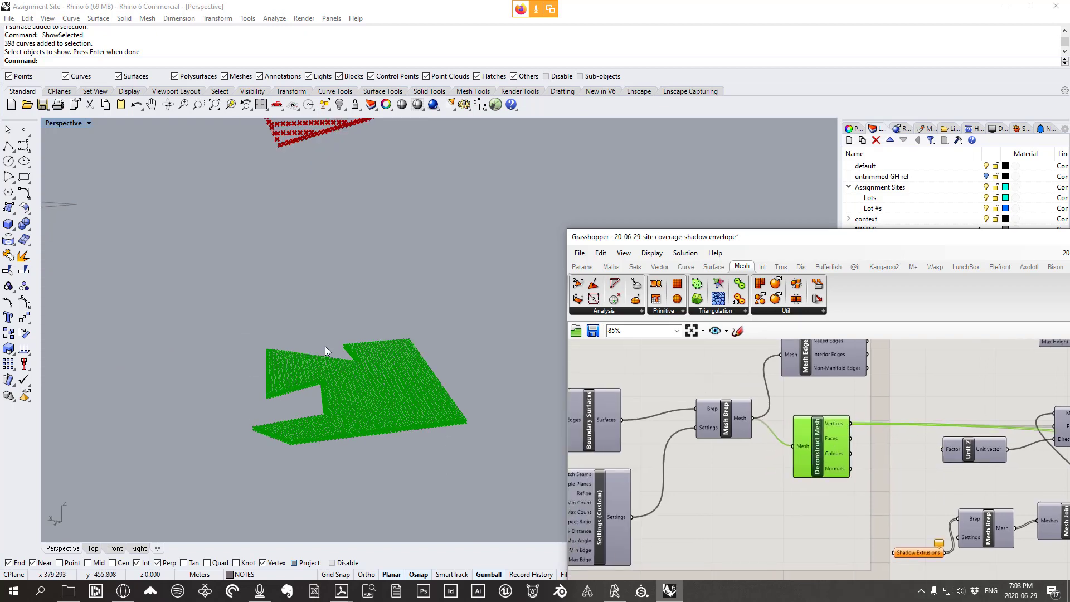
right_click_drag(342, 378, 358, 415)
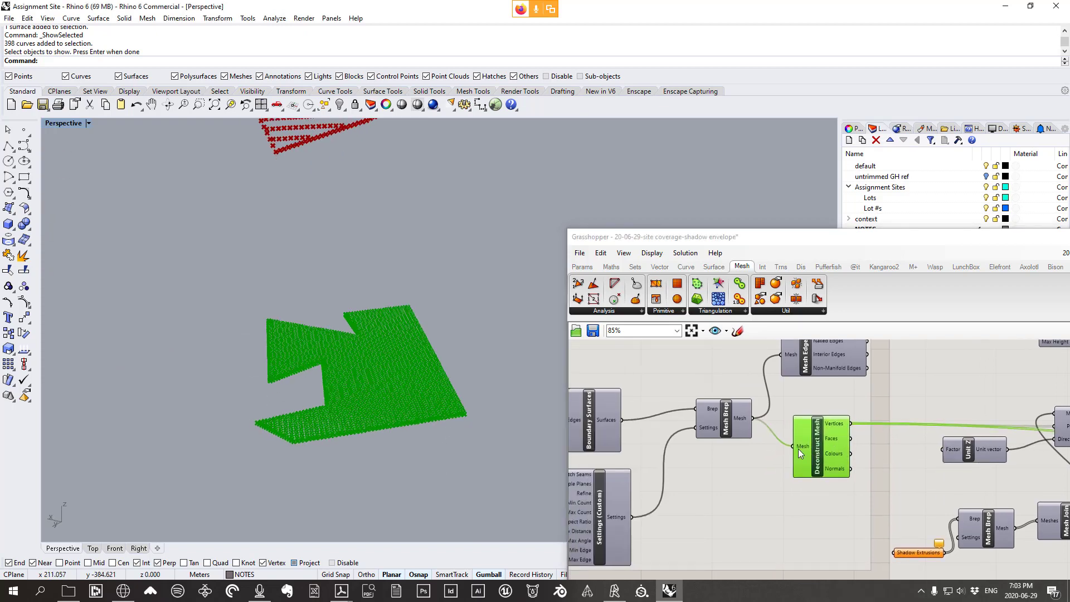
scroll(835, 473, "up", 2)
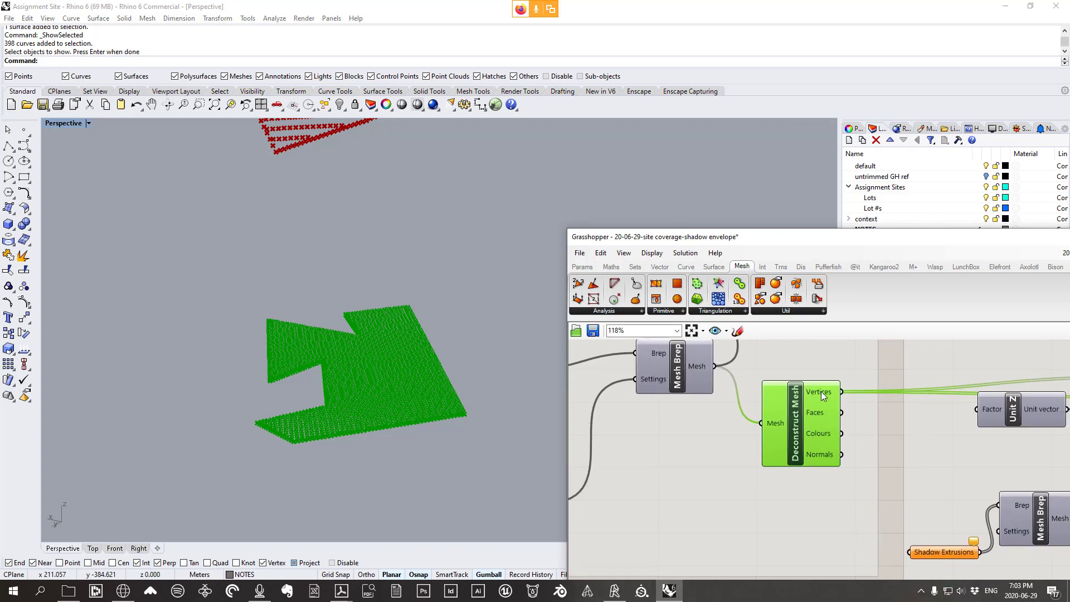
right_click_drag(848, 393, 753, 357)
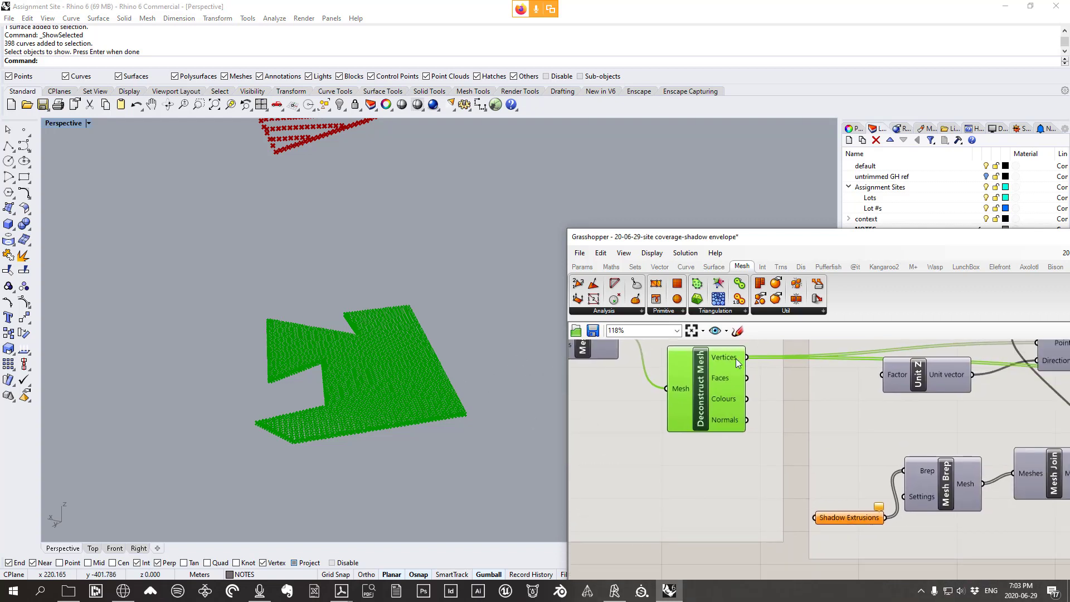
left_click(582, 266)
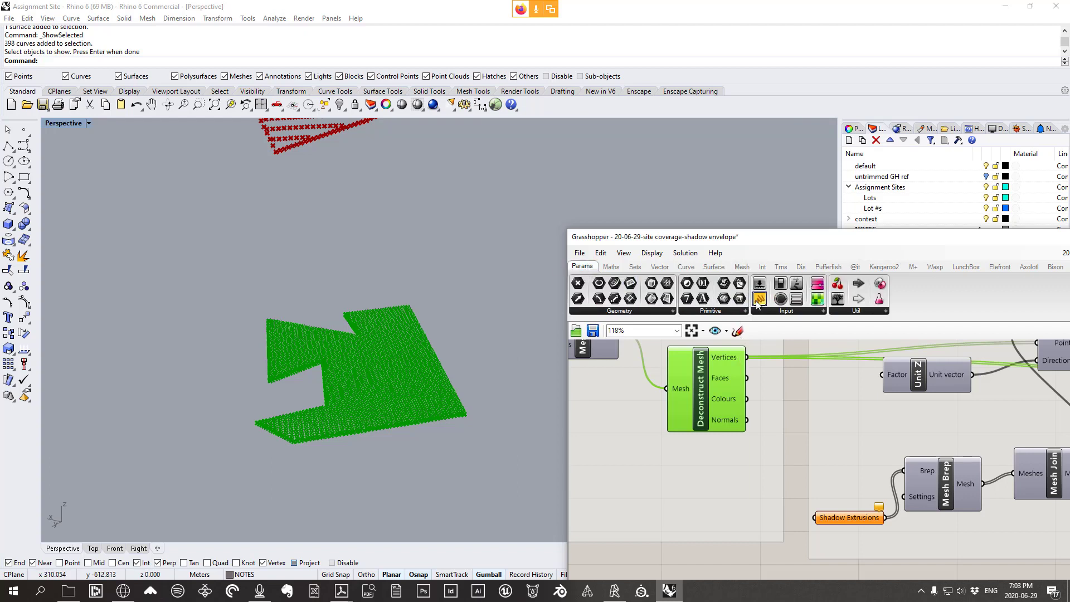
left_click_drag(760, 299, 849, 438)
left_click_drag(768, 378, 794, 435)
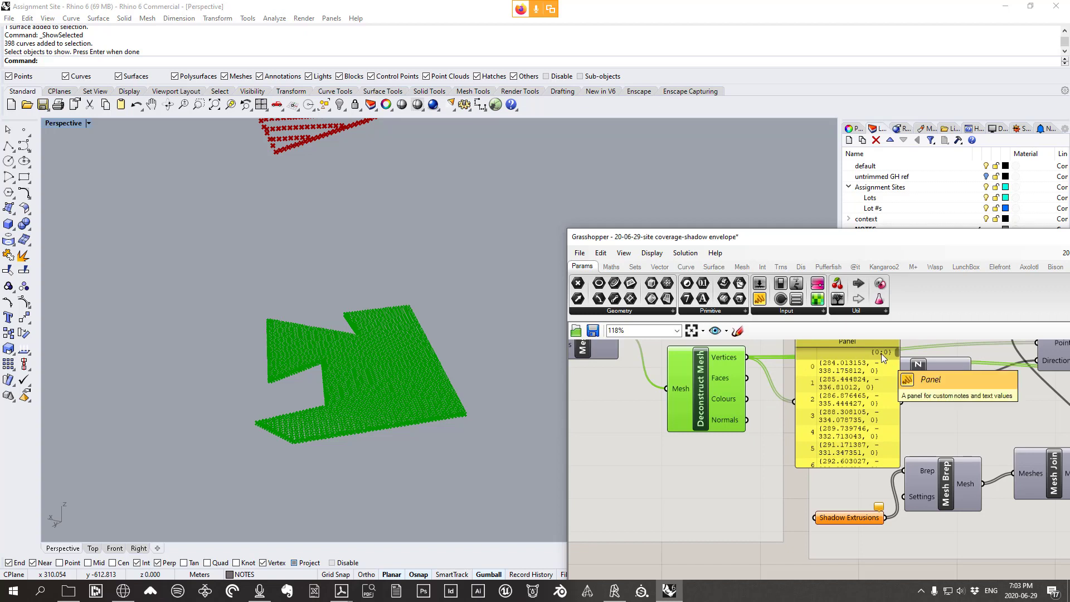
left_click_drag(855, 467, 855, 511)
left_click_drag(898, 404, 1032, 404)
Place a second empty panel below the vertex panel
scroll(827, 363, "up", 3)
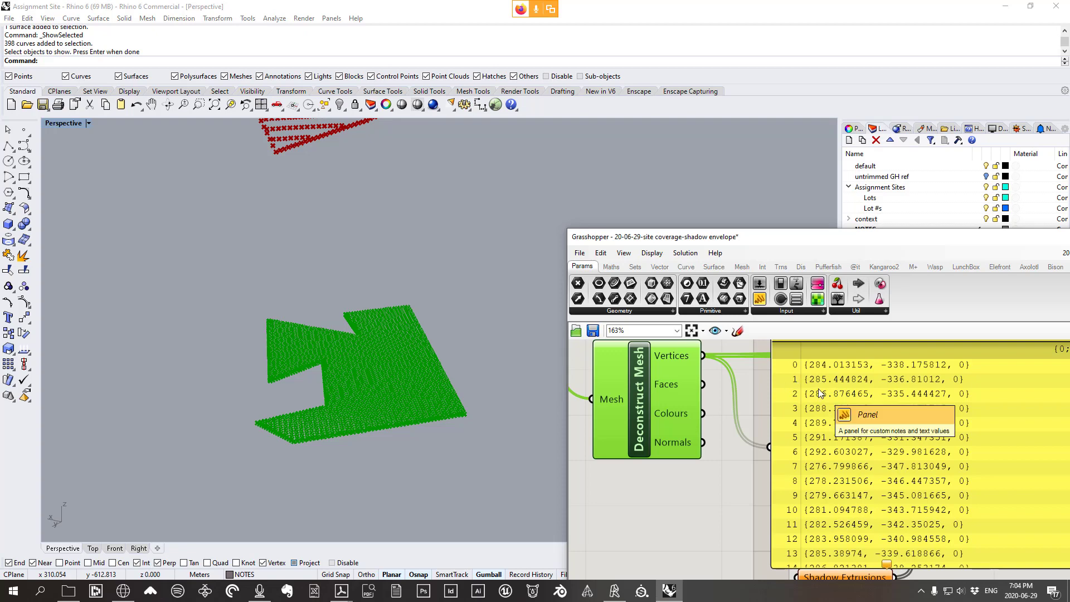
scroll(818, 389, "down", 3)
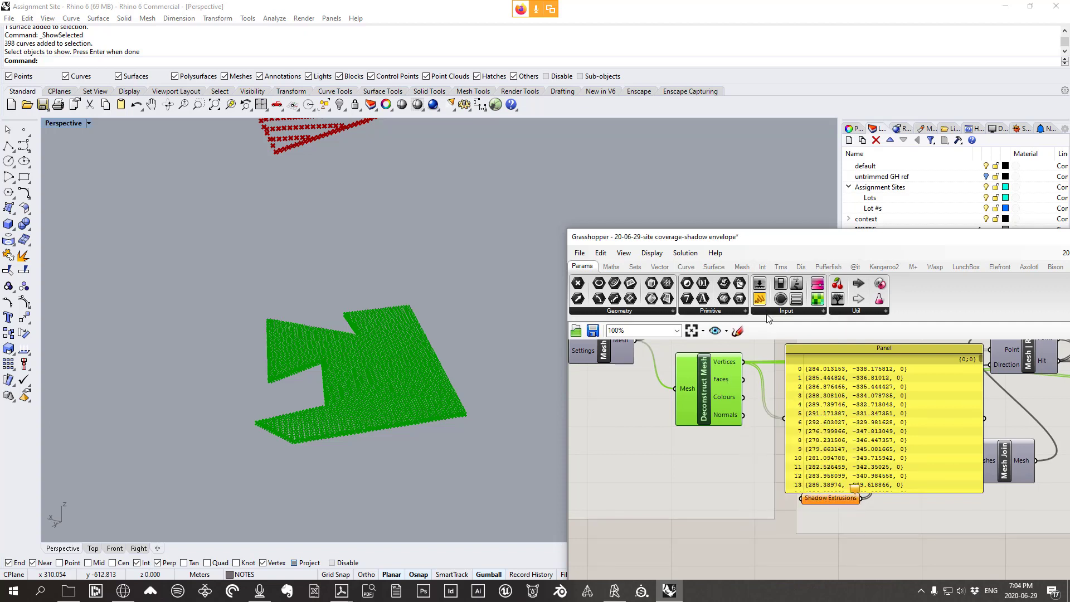
left_click_drag(759, 299, 826, 549)
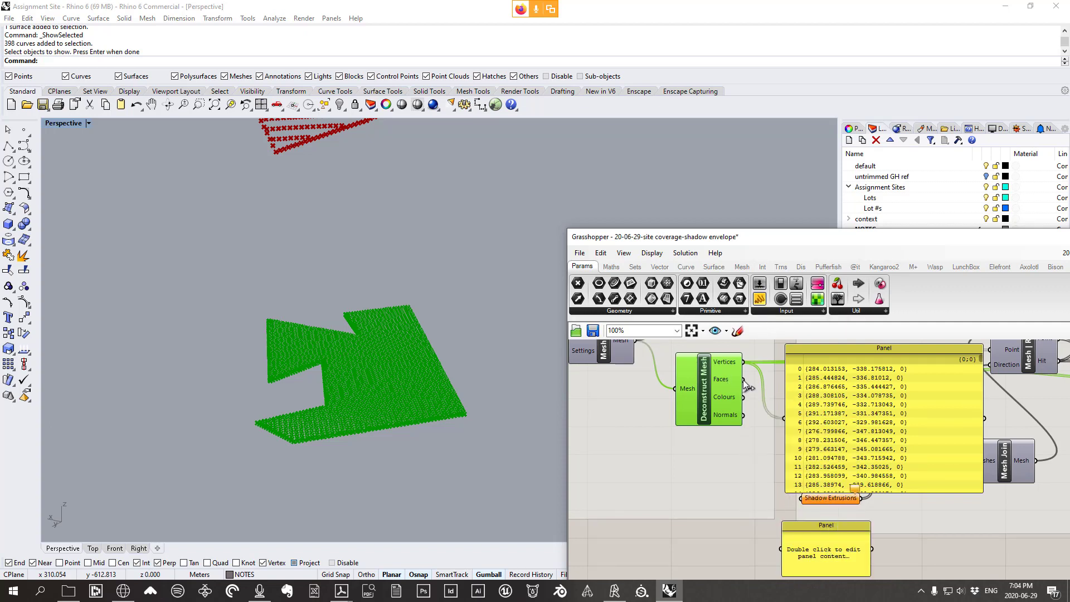
Show the mesh face data in the second panel and make it taller and wider
left_click_drag(744, 379, 781, 549)
left_click_drag(857, 521, 856, 400)
right_click_drag(855, 452, 826, 392)
left_click_drag(814, 432, 808, 464)
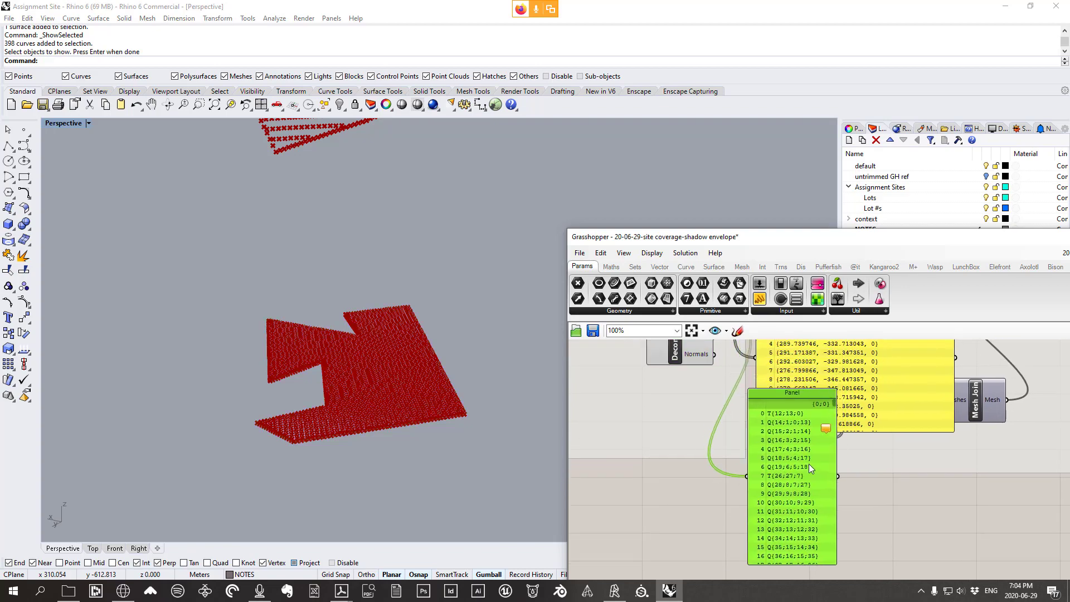
scroll(808, 463, "up", 2)
scroll(456, 413, "up", 5)
scroll(457, 427, "up", 3)
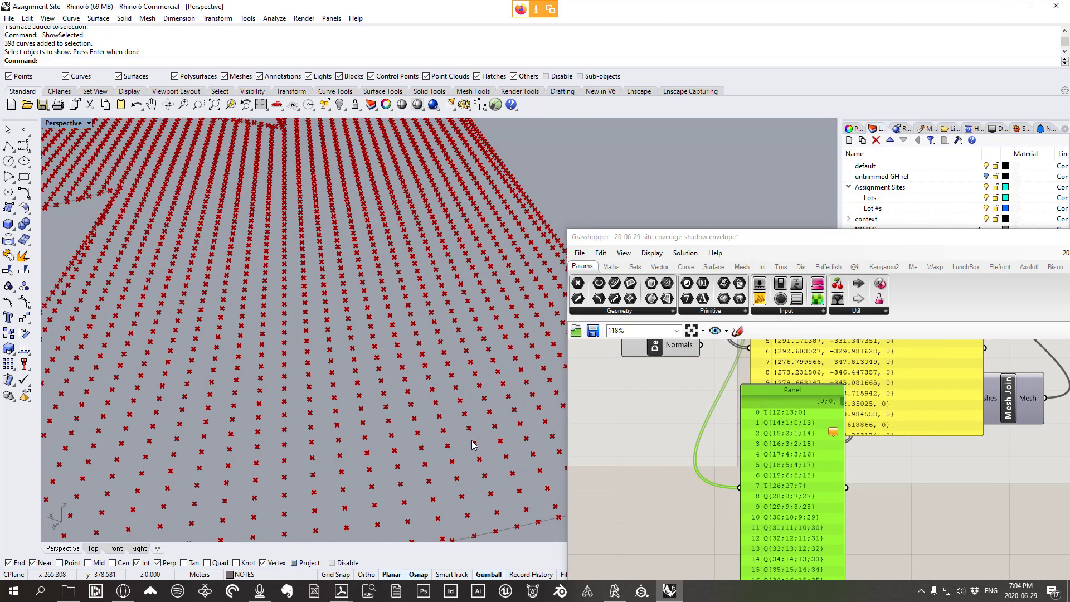
scroll(507, 427, "down", 4)
scroll(436, 457, "up", 1)
scroll(436, 457, "up", 3)
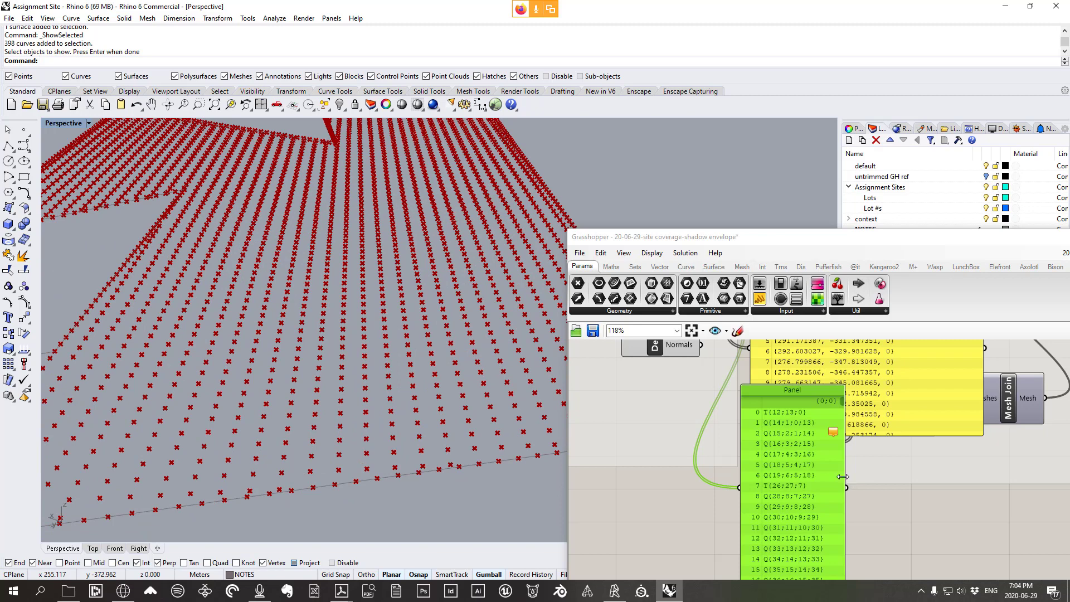
left_click_drag(843, 477, 995, 477)
Rearrange the vertex and face-data panels so the coordinates are readable
scroll(781, 415, "up", 2)
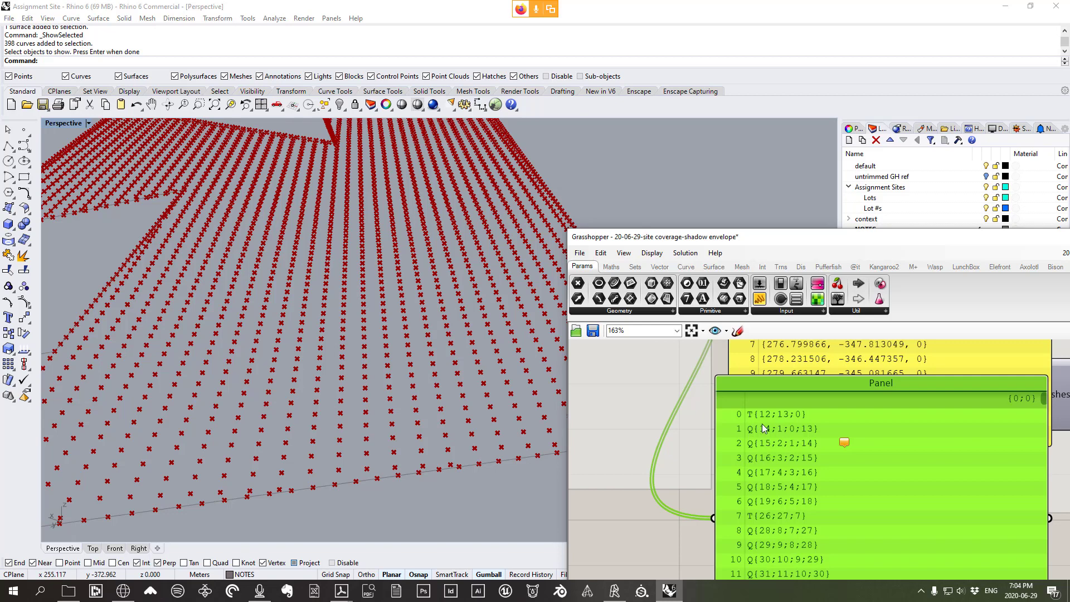
scroll(799, 408, "down", 4)
scroll(840, 405, "up", 2)
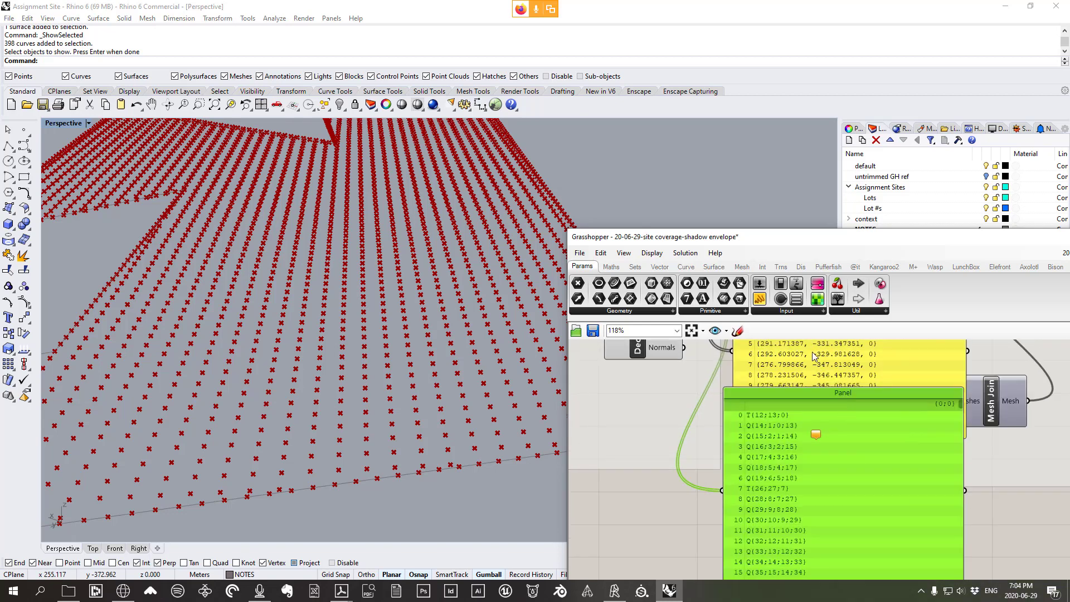
scroll(794, 409, "up", 3)
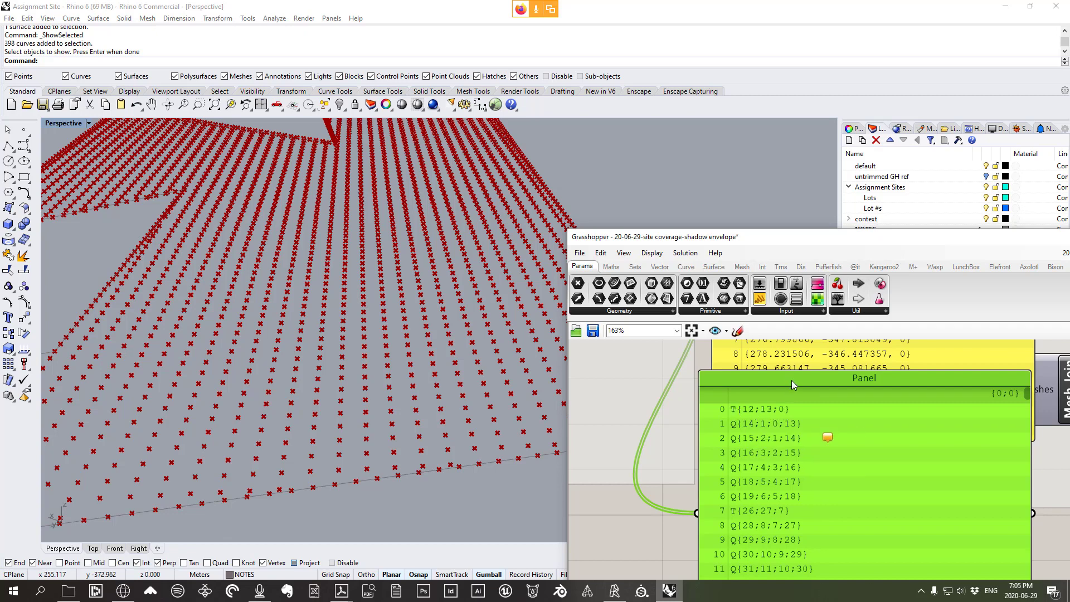
left_click_drag(792, 381, 801, 426)
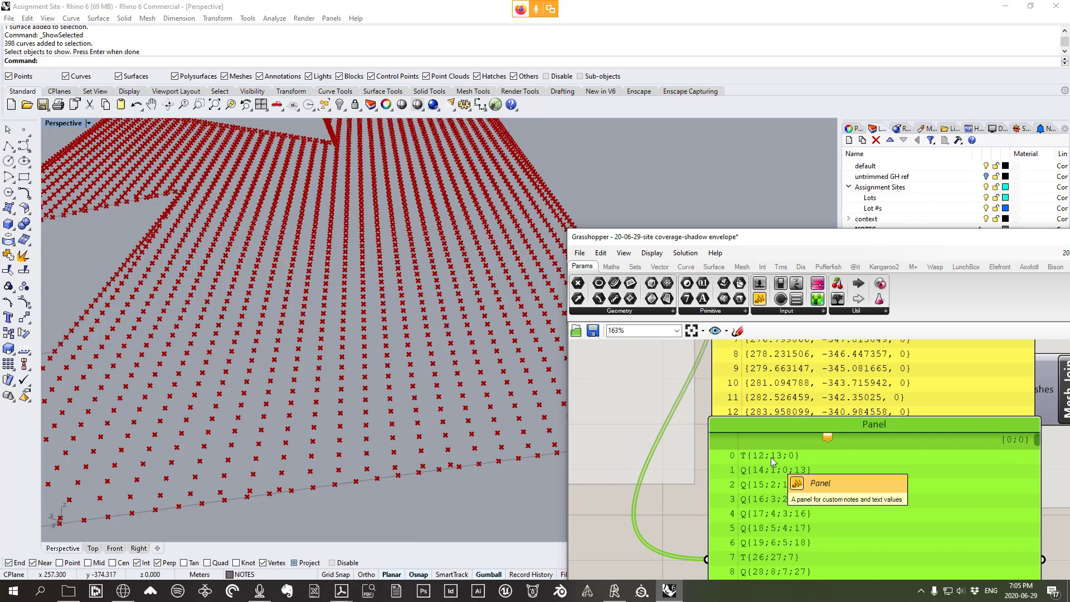
scroll(771, 457, "down", 2)
left_click_drag(785, 450, 799, 476)
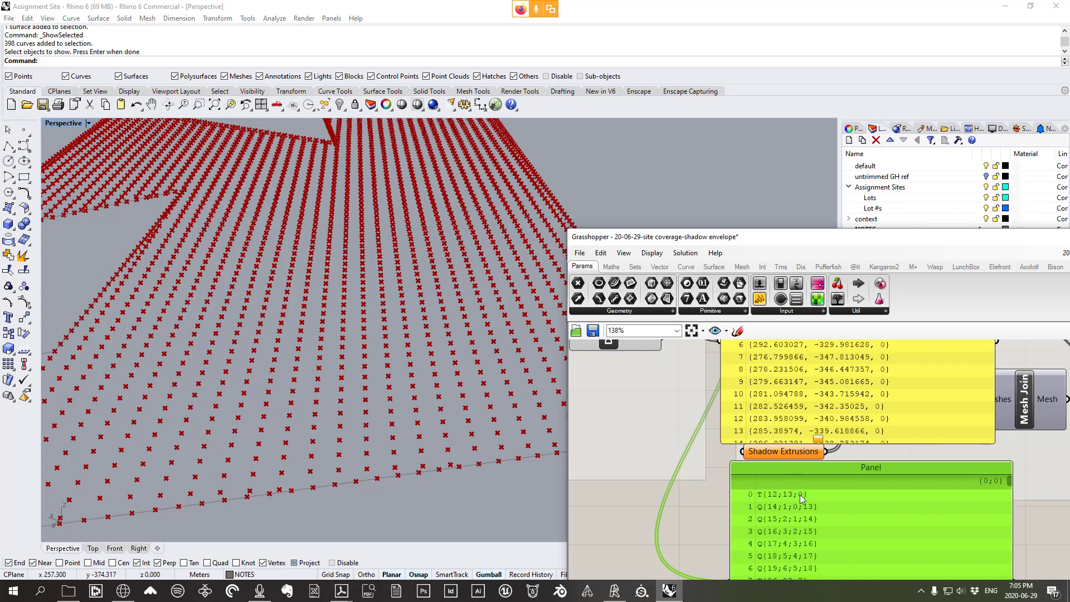
right_click_drag(798, 440, 780, 526)
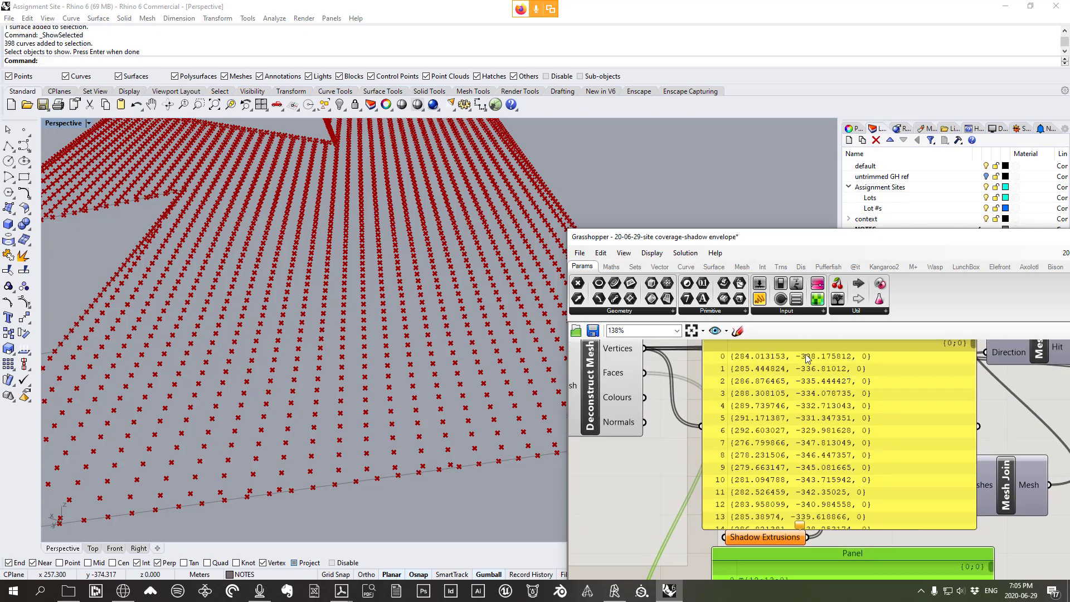
scroll(802, 368, "down", 3)
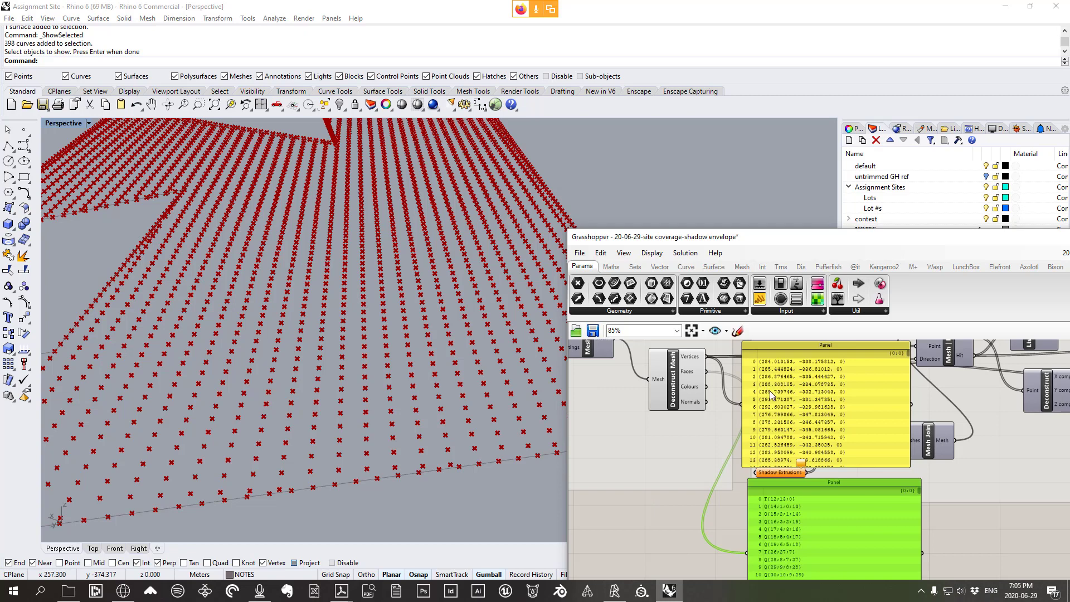
scroll(772, 390, "up", 1)
scroll(777, 527, "up", 4)
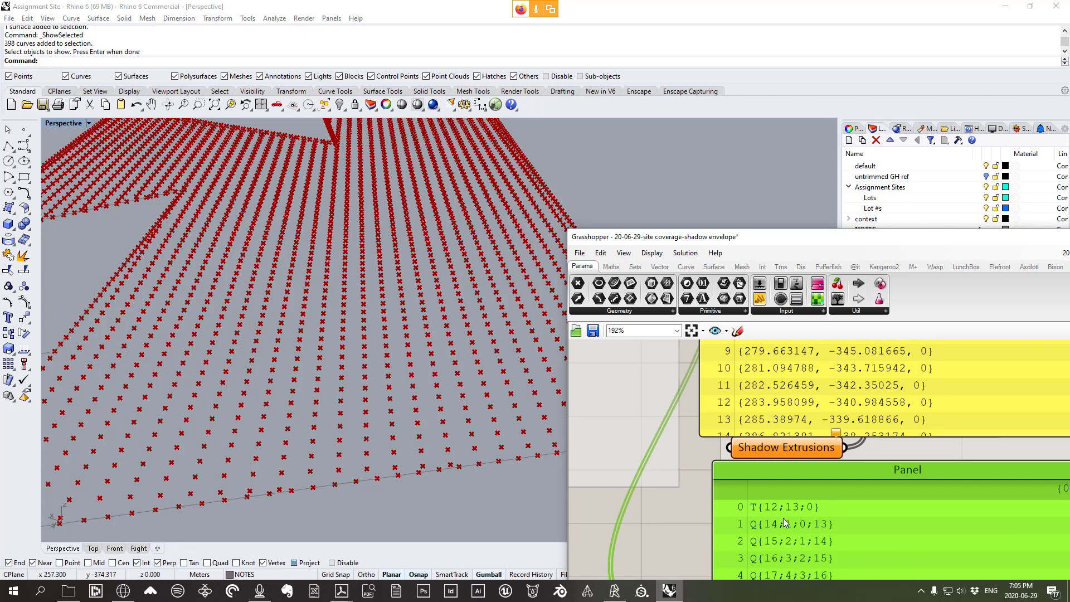
scroll(784, 517, "down", 5)
left_click_drag(865, 392, 871, 389)
scroll(372, 439, "down", 15)
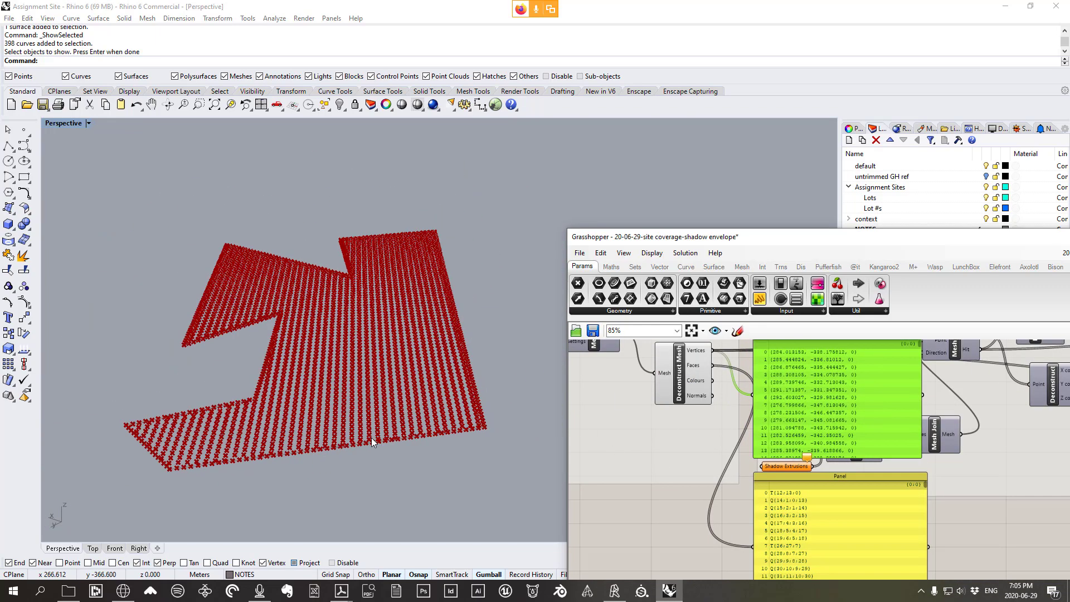
Orbit and zoom the Perspective view to inspect the points on both red meshes
right_click_drag(373, 441, 364, 388)
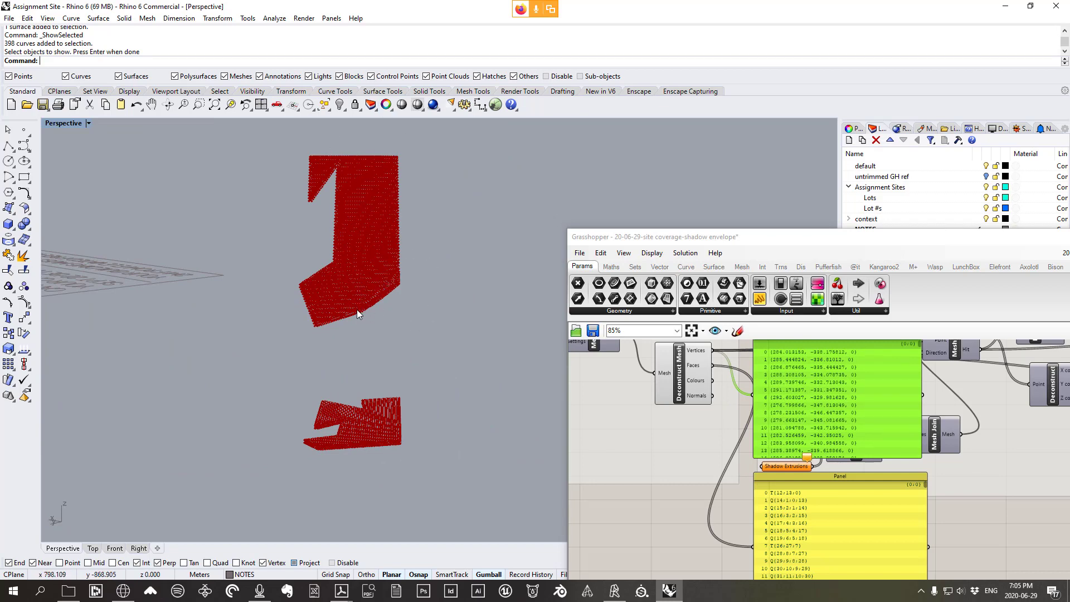
right_click_drag(406, 270, 379, 318)
scroll(313, 346, "up", 6)
right_click_drag(314, 346, 358, 245)
scroll(367, 406, "up", 5)
scroll(366, 407, "up", 6)
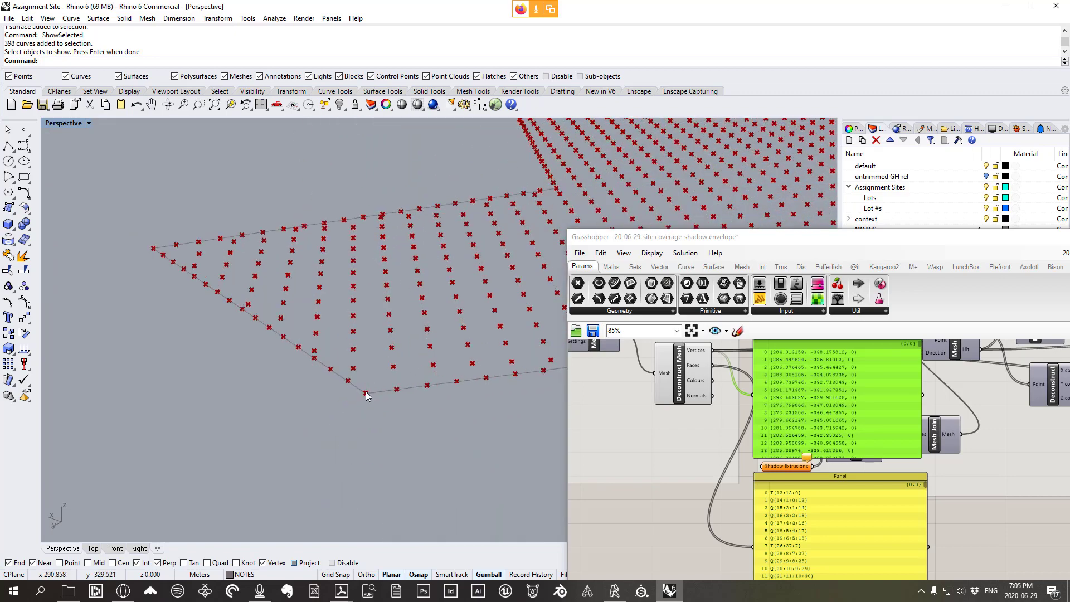
scroll(365, 403, "down", 8)
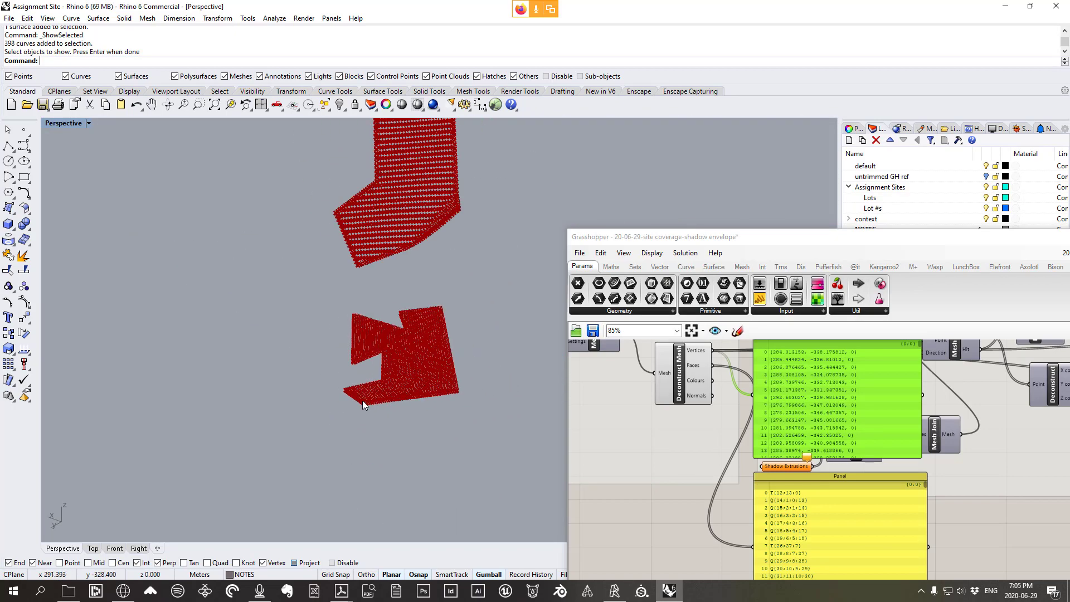
scroll(362, 278, "up", 3)
scroll(362, 278, "up", 3)
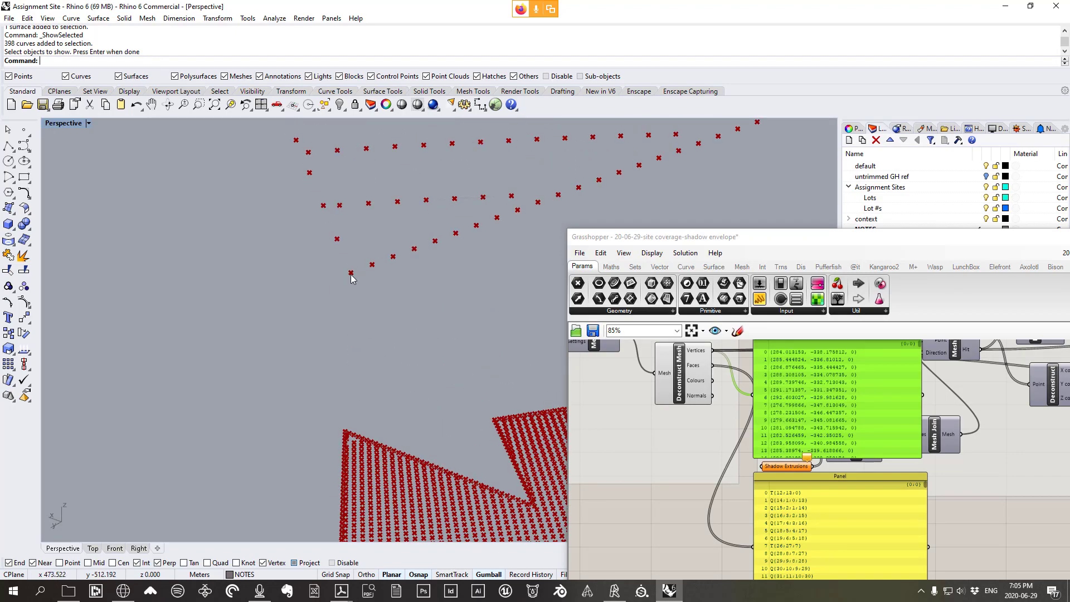
scroll(363, 273, "down", 6)
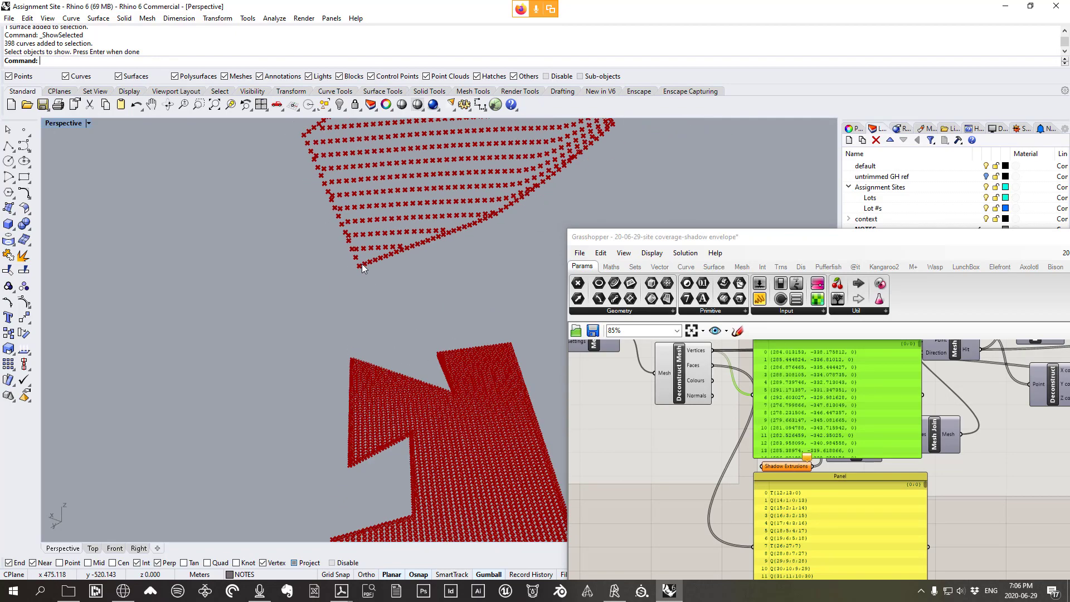
scroll(384, 518, "up", 6)
scroll(381, 518, "down", 2)
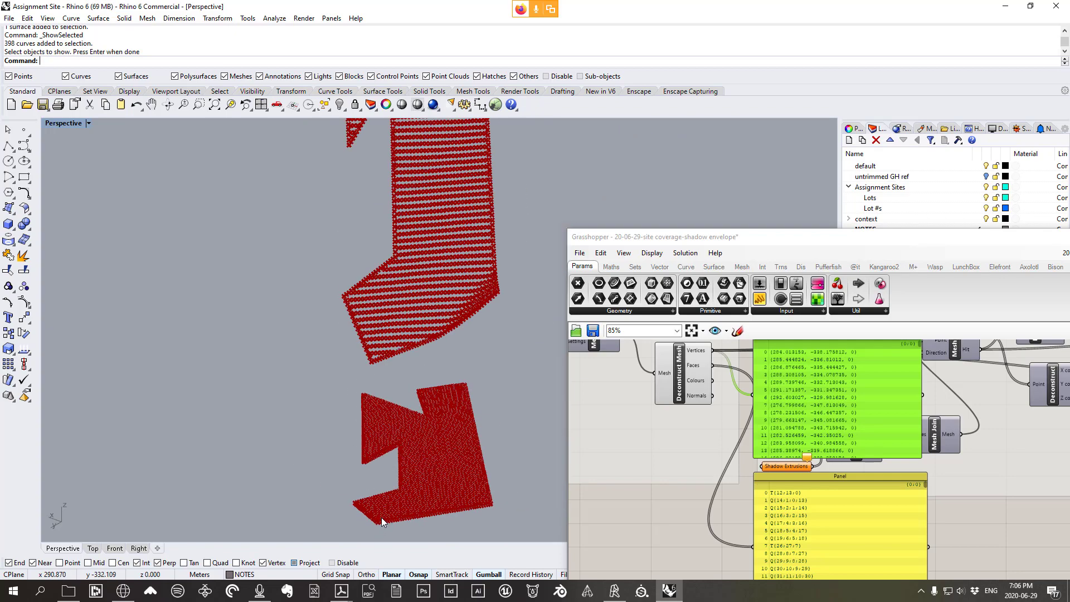
scroll(366, 355, "up", 6)
scroll(795, 443, "down", 2)
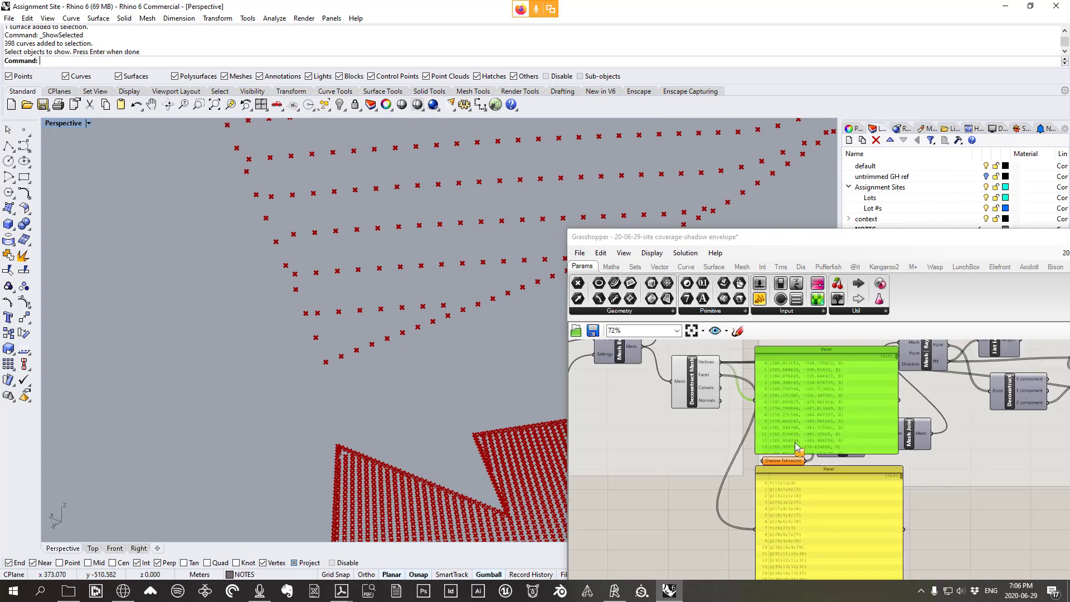
left_click_drag(822, 506, 819, 489)
scroll(804, 473, "up", 1)
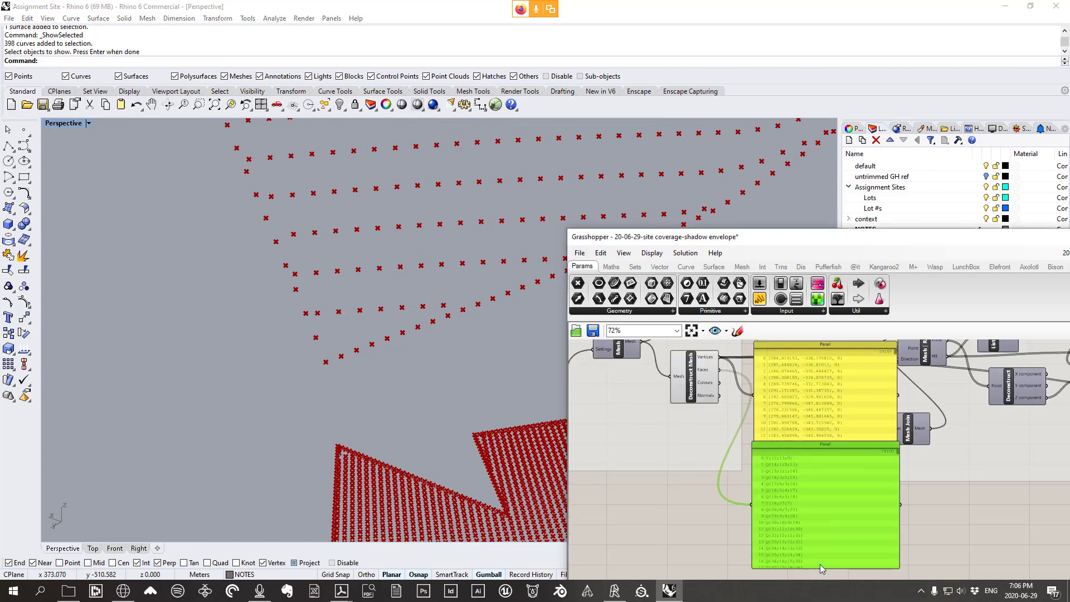
scroll(784, 378, "up", 2)
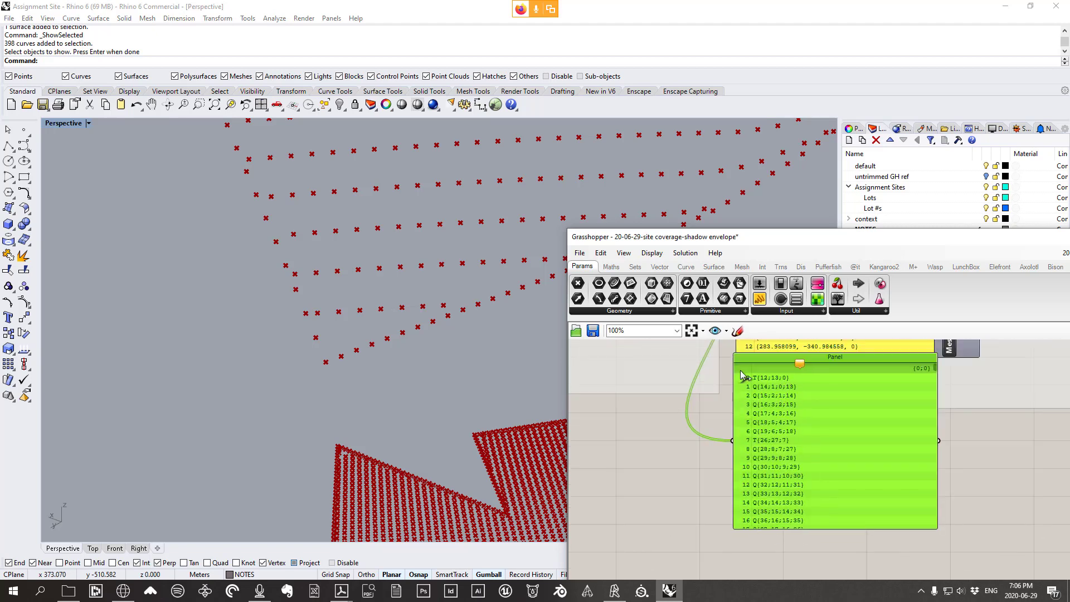
scroll(741, 466, "down", 4)
scroll(358, 389, "down", 5)
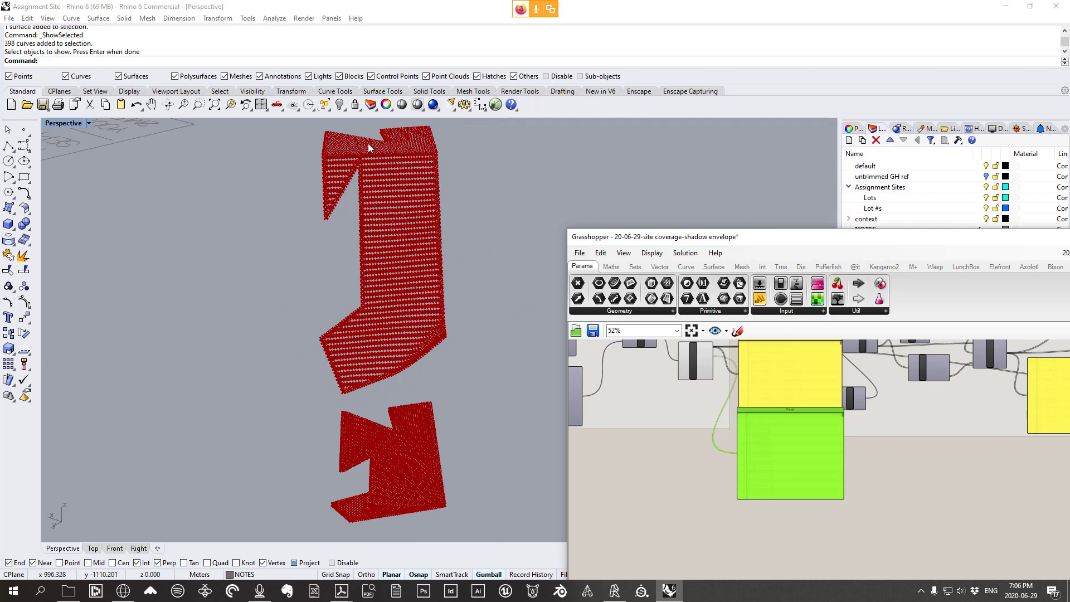
scroll(741, 368, "up", 3)
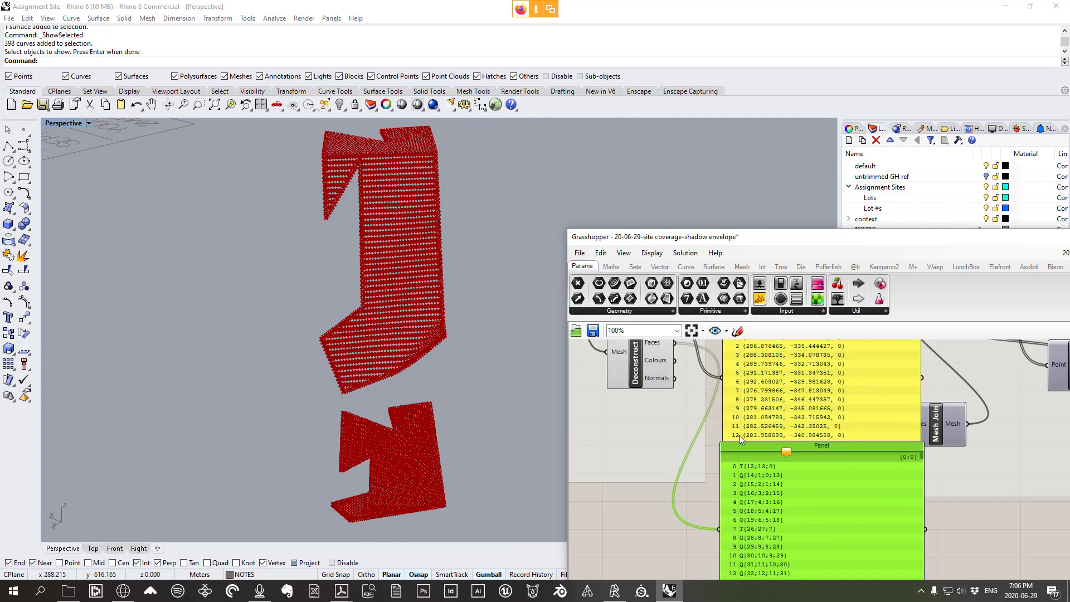
right_click_drag(395, 340, 396, 259)
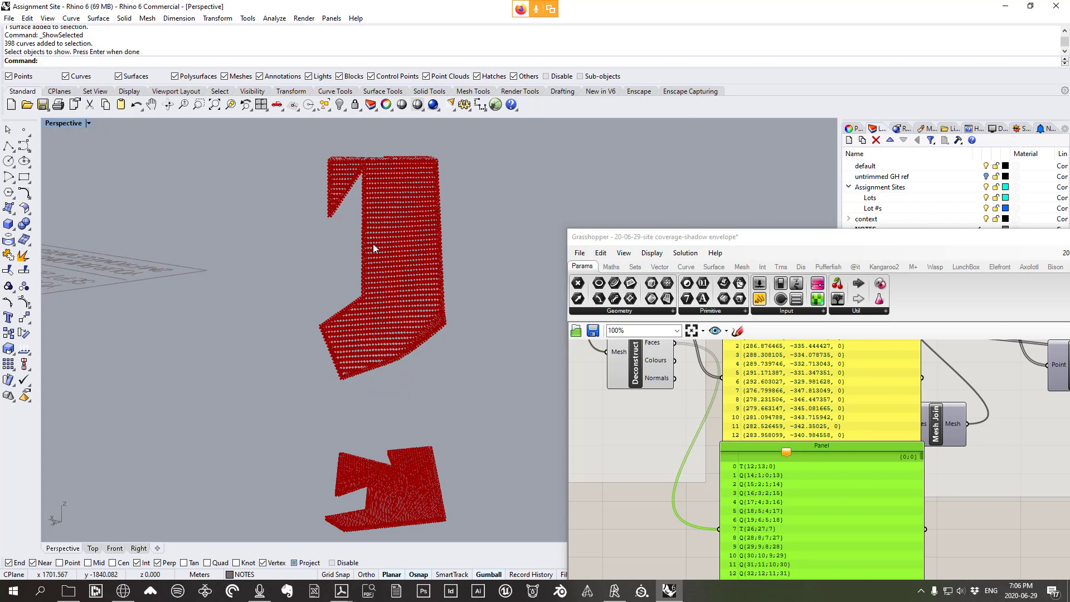
scroll(349, 387, "up", 3)
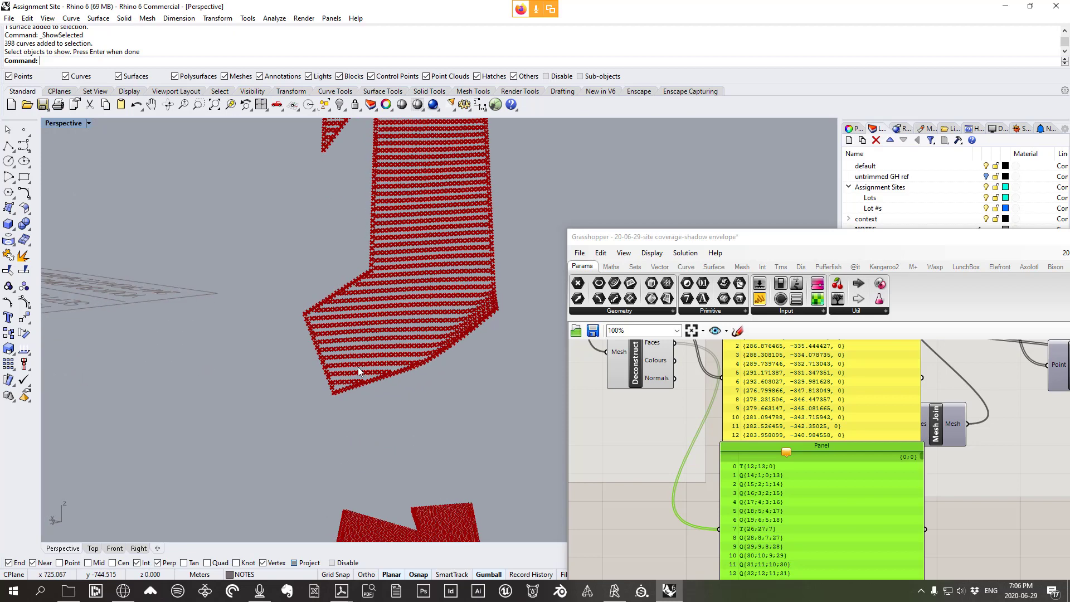
scroll(360, 370, "down", 1)
scroll(728, 439, "down", 4)
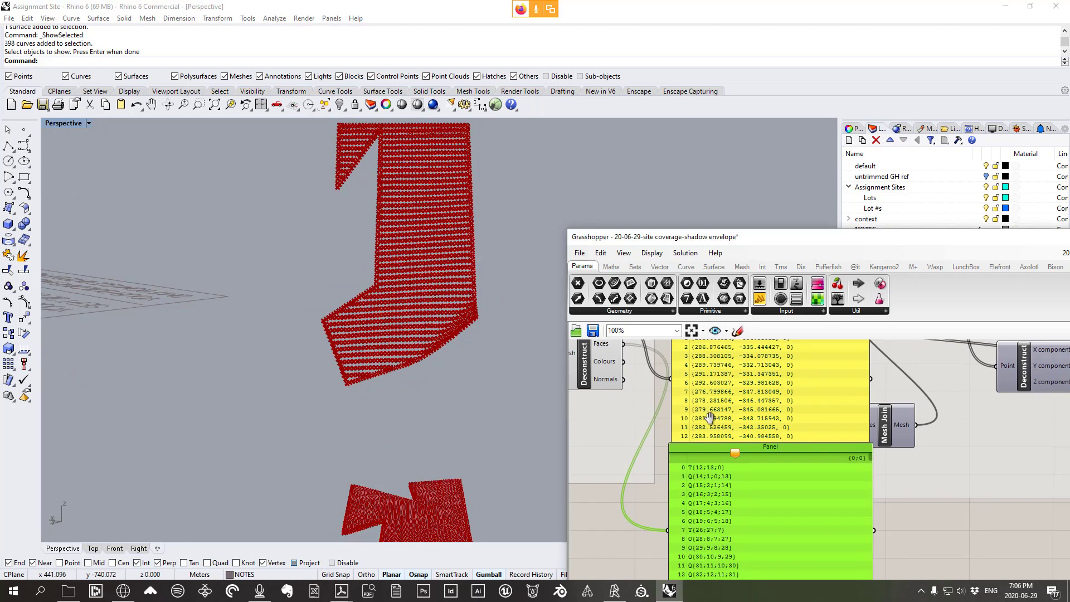
scroll(727, 435, "up", 3)
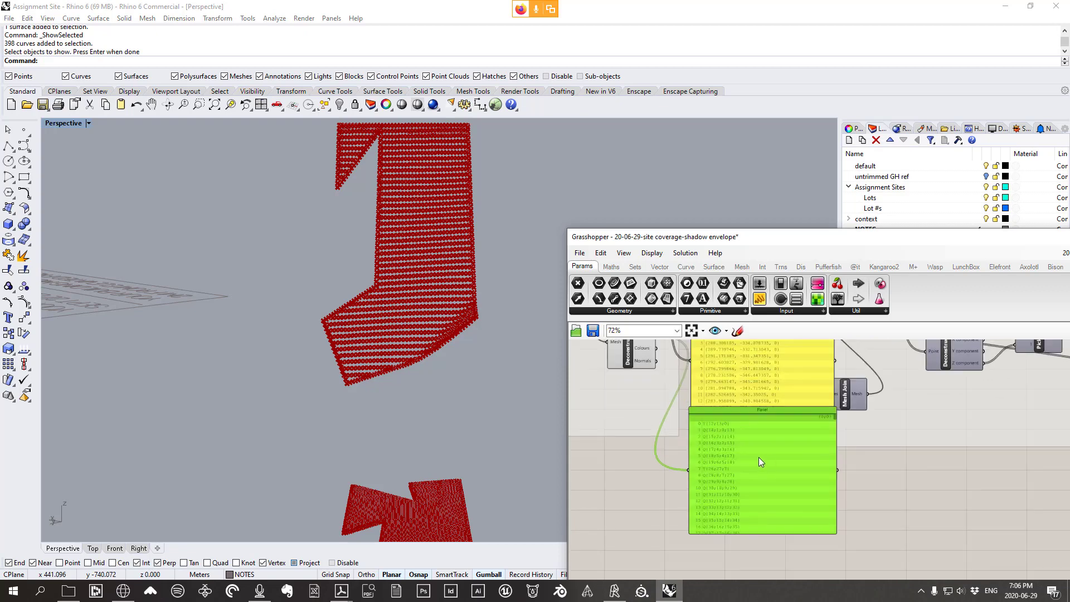
Delete the large vertex and face-data panels
left_click_drag(759, 461, 769, 489)
left_click(768, 405)
right_click_drag(761, 419, 798, 465)
key("Delete")
left_click_drag(805, 526, 806, 401)
scroll(751, 410, "up", 3)
right_click_drag(775, 410, 800, 432)
key("Delete")
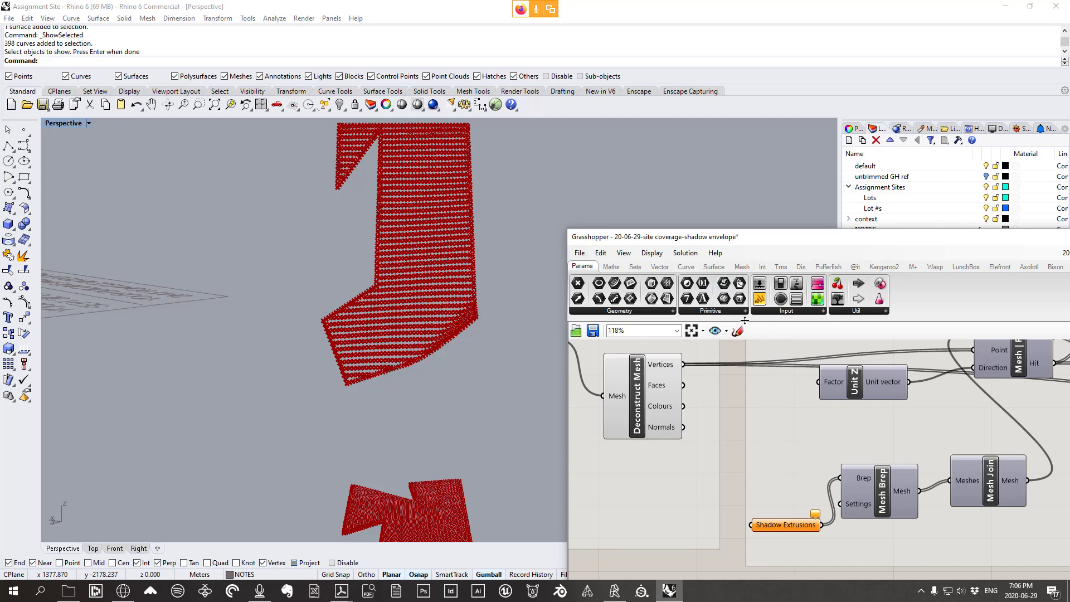
Add a panel showing Deconstruct Mesh Faces and name it 'Mesh Faces'
left_click(786, 312)
left_click(858, 331)
left_click(769, 443)
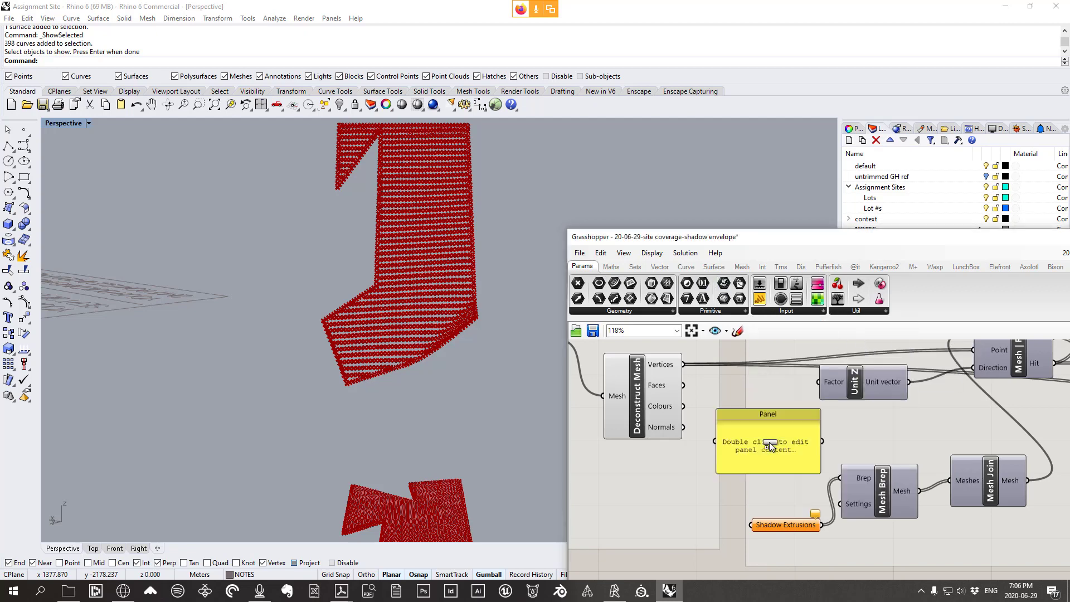
left_click_drag(671, 383, 704, 389)
left_click(739, 415)
right_click(724, 386)
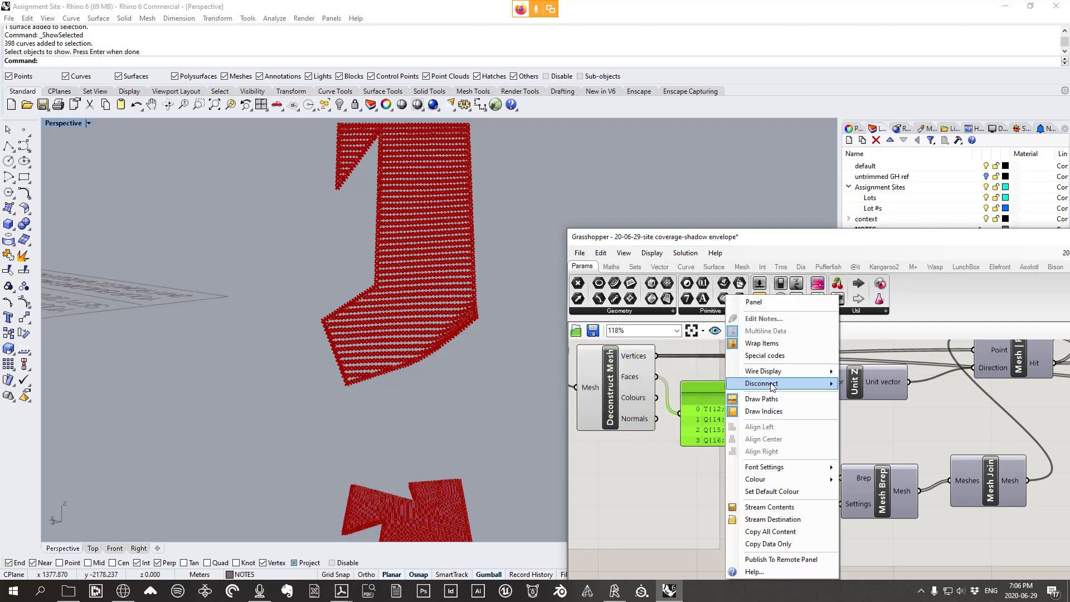
type("Me")
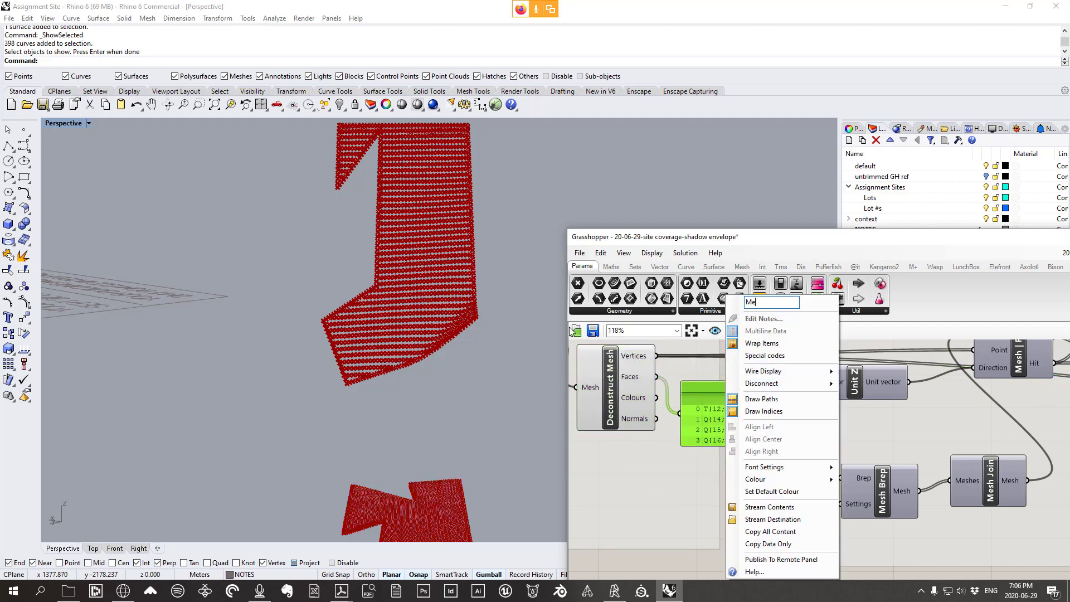
type("sh Faces")
key("Return")
Place the Mesh Faces panel below Construct Point and wire it into Construct Mesh's Faces input
scroll(706, 415, "down", 10)
left_click_drag(706, 396, 847, 436)
scroll(852, 429, "up", 8)
right_click_drag(900, 457, 778, 471)
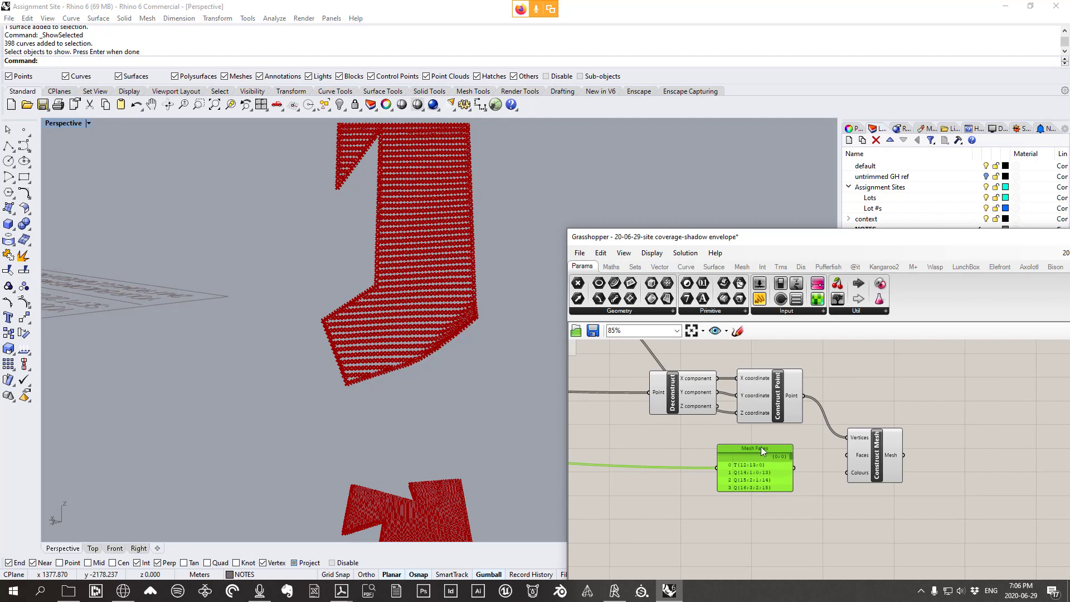
mouse_move(777, 490)
left_mouse_down()
mouse_move(781, 545)
mouse_move(783, 484)
left_mouse_up()
scroll(879, 474, "up", 1)
left_click_drag(889, 461, 885, 433)
left_click_drag(764, 385, 789, 381)
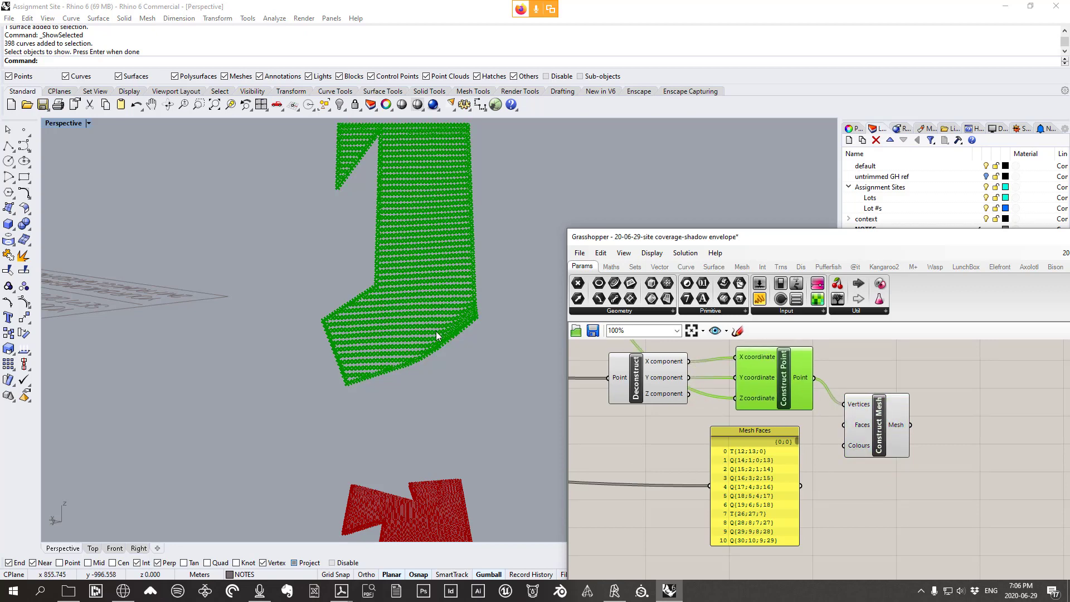
right_click_drag(437, 333, 436, 320)
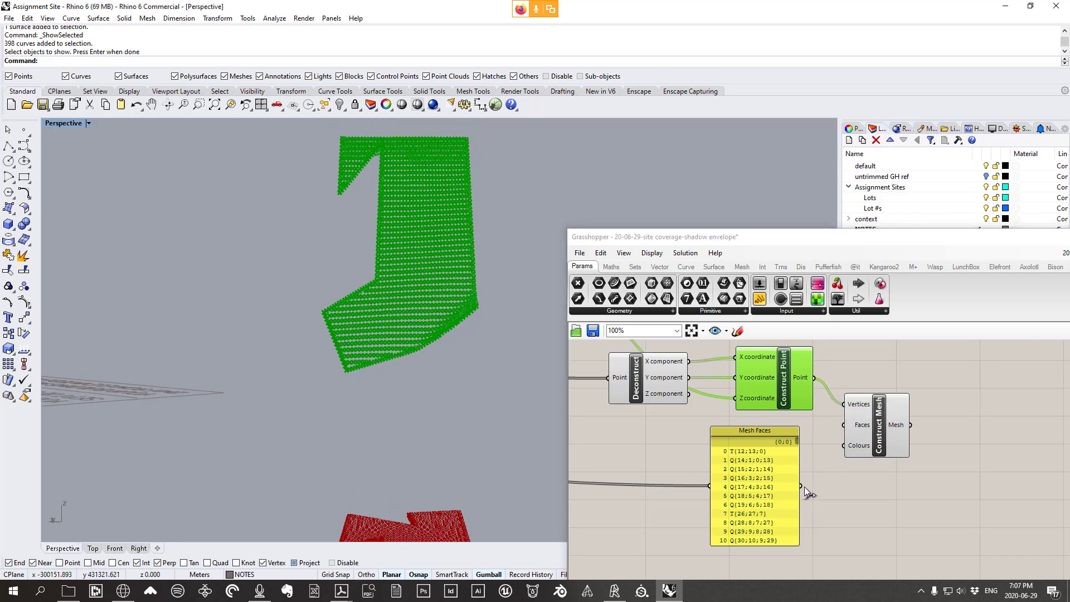
left_click_drag(803, 486, 877, 405)
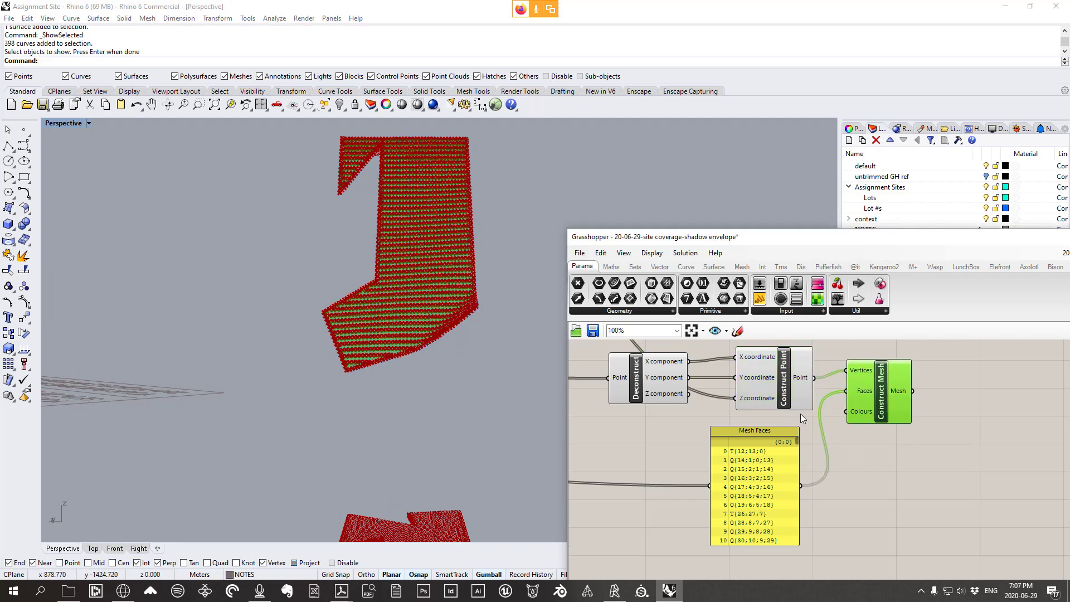
Select the three point-building components
left_click_drag(808, 418, 607, 356)
scroll(716, 382, "down", 5)
right_click_drag(716, 383, 778, 427)
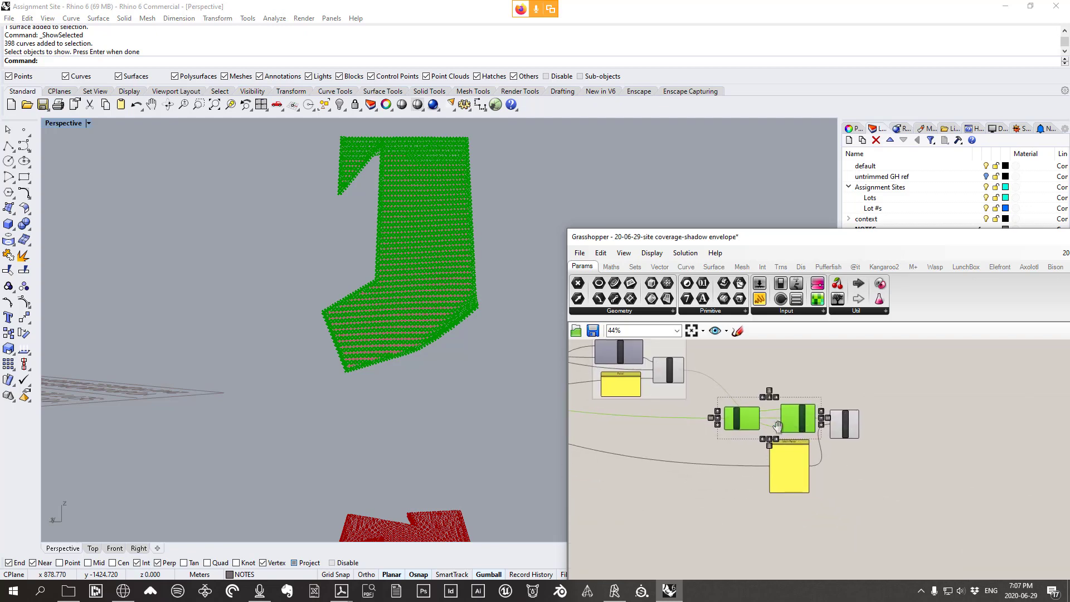
scroll(814, 386, "up", 3)
left_click(843, 379)
left_click_drag(836, 433, 597, 349)
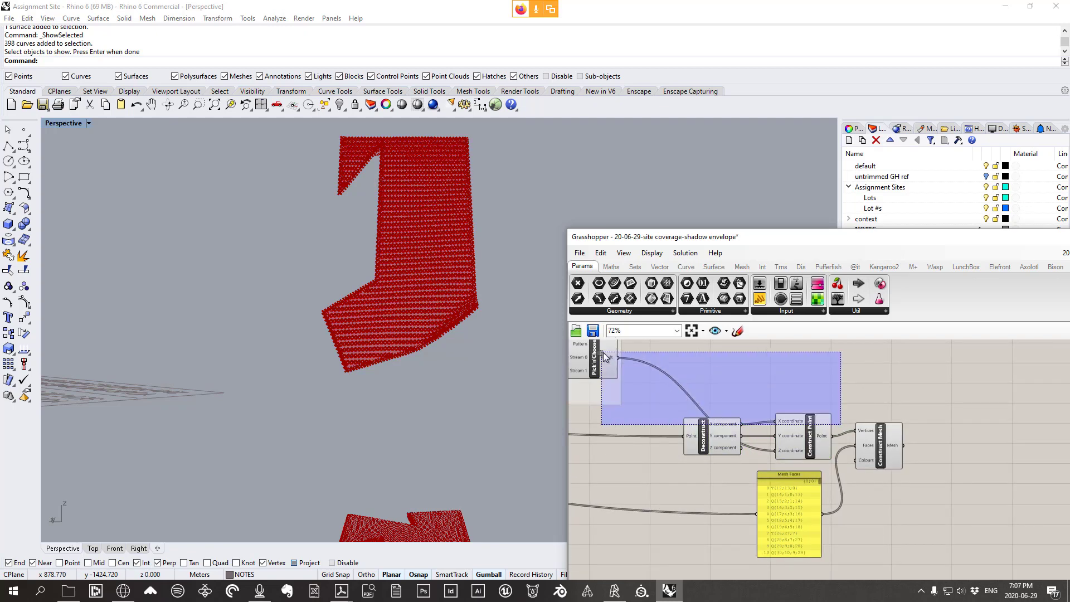
Hide the red point previews of the selected components and move Construct Mesh down-right
right_click(744, 366)
left_click(769, 386)
left_click(890, 447)
left_click_drag(890, 447, 925, 476)
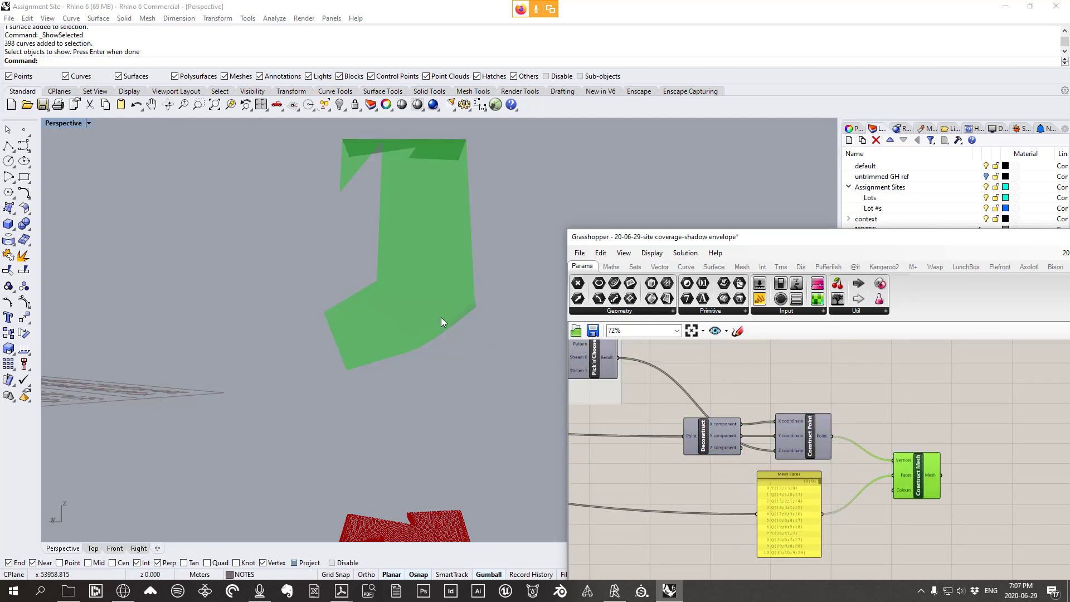
right_click_drag(442, 319, 411, 307)
Inspect the green envelope mesh, move Construct Mesh up-left, and select the four rebuild components
scroll(485, 328, "up", 5)
scroll(507, 356, "down", 5)
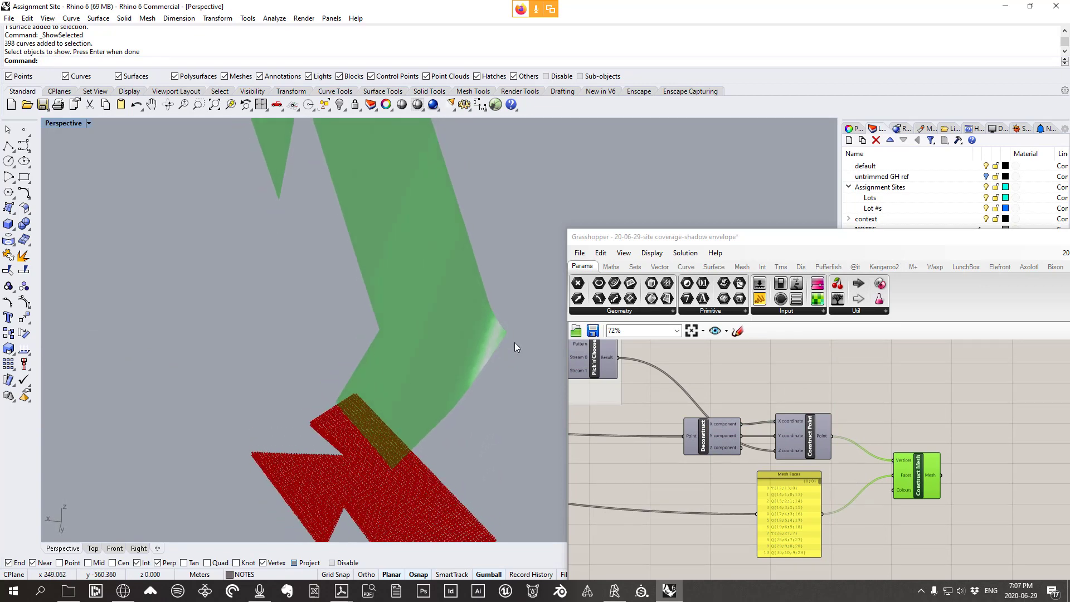
right_click_drag(463, 301, 436, 473)
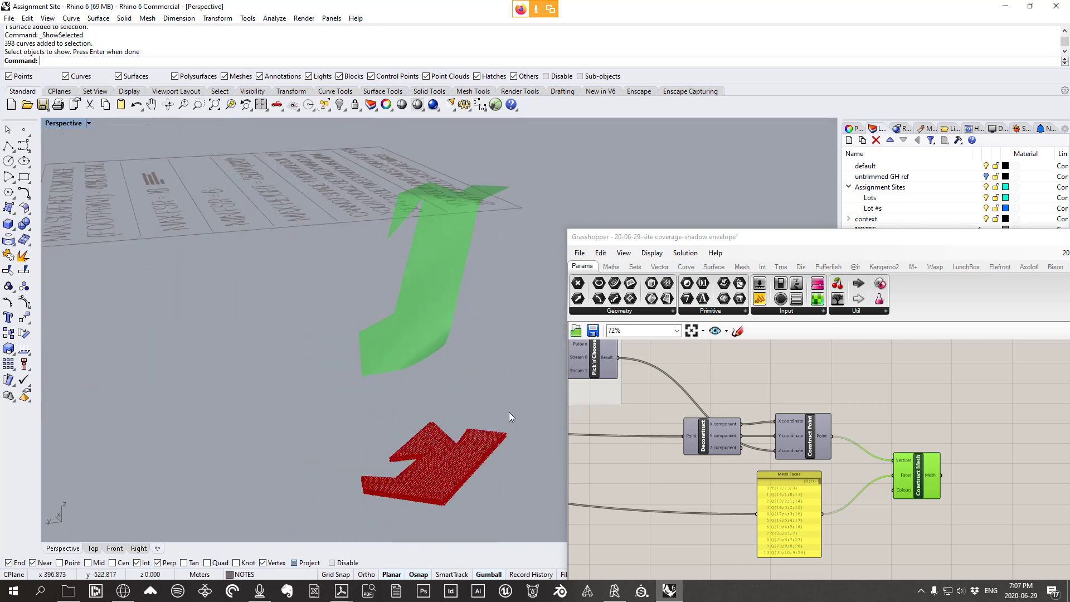
right_click_drag(510, 413, 470, 356)
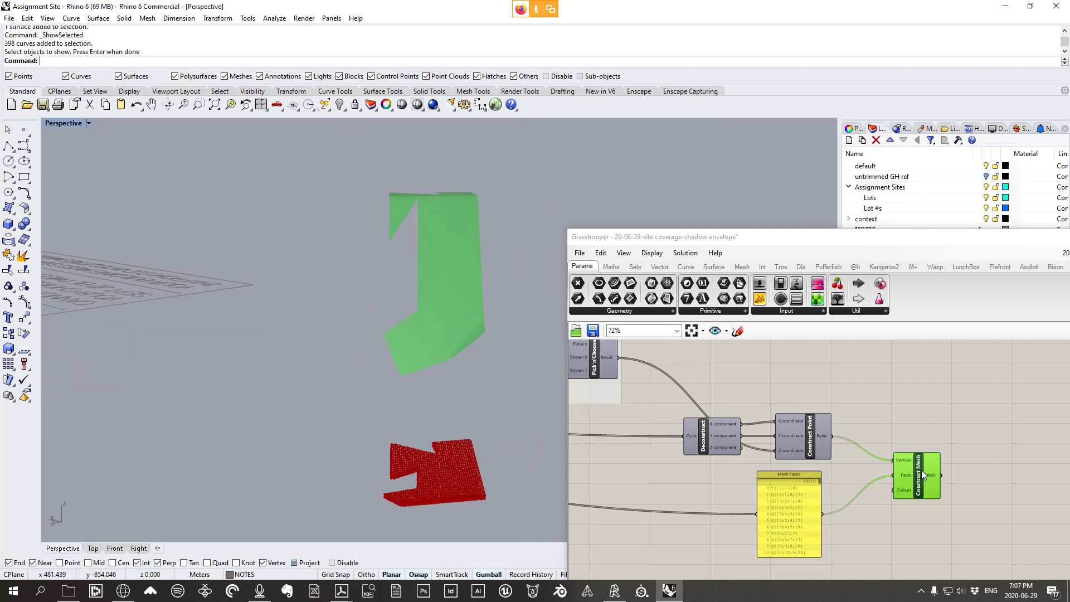
left_click_drag(921, 470, 899, 424)
scroll(899, 424, "down", 2)
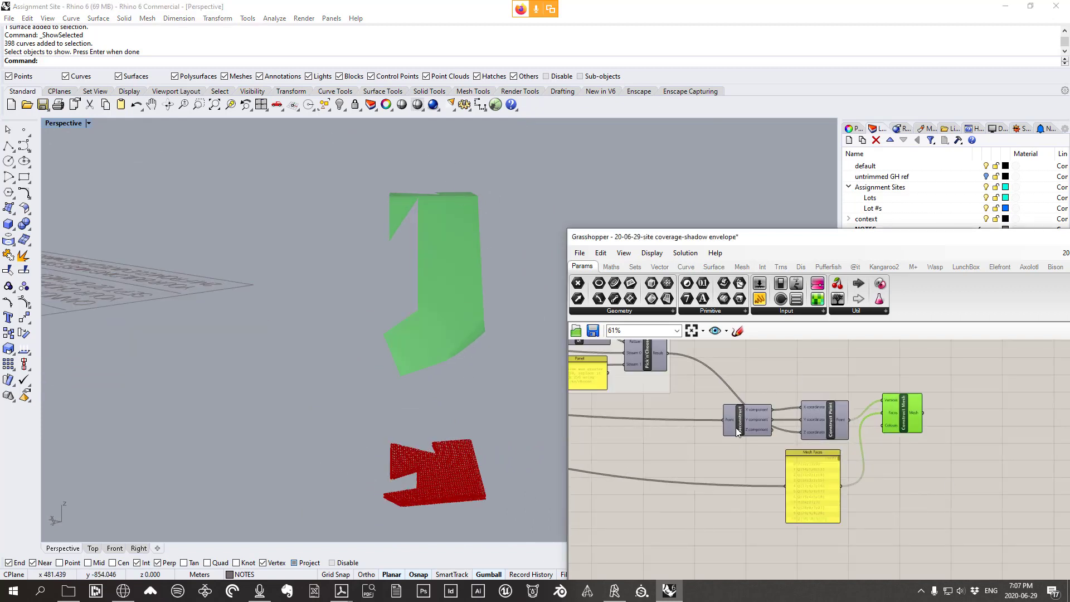
left_click_drag(943, 549, 720, 373)
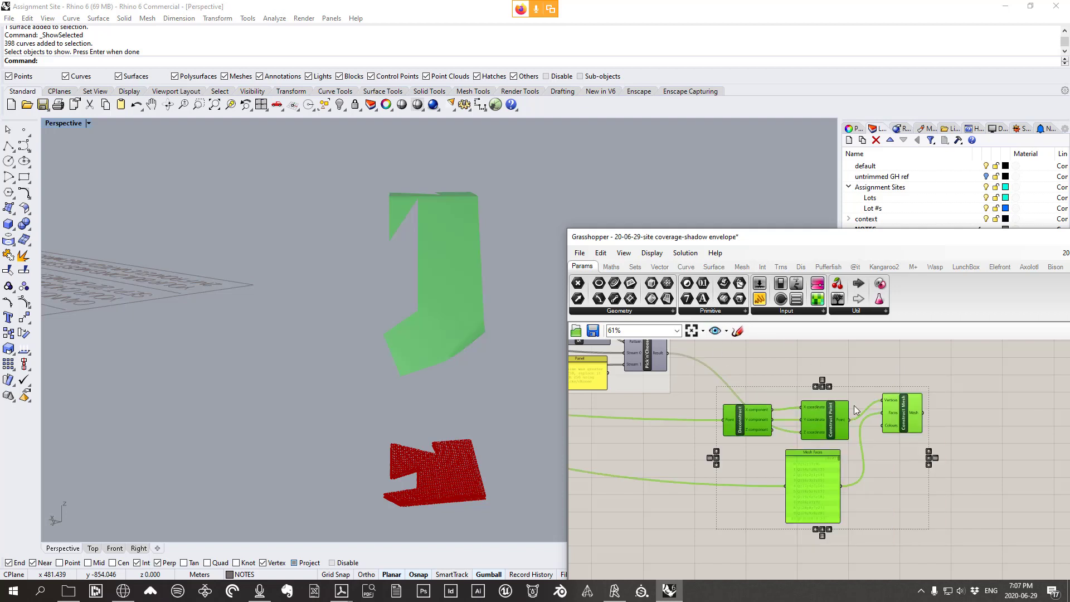
Group Deconstruct Point, Construct Point, Mesh Faces and Construct Mesh, labelled 'rebuilding the top face of the mesh'
right_click(790, 368)
left_click(819, 455)
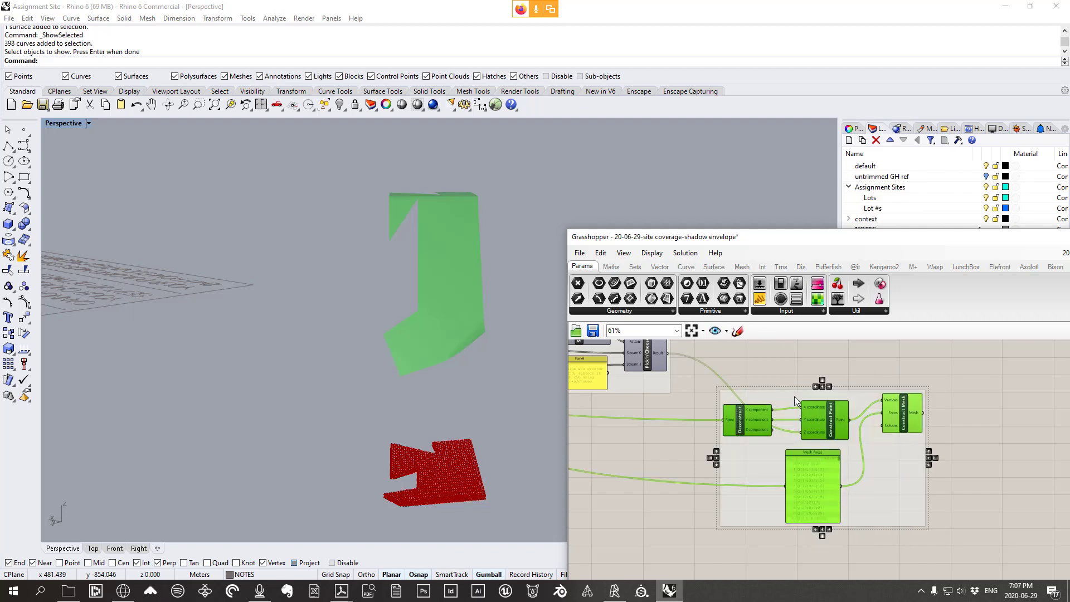
right_click(794, 396)
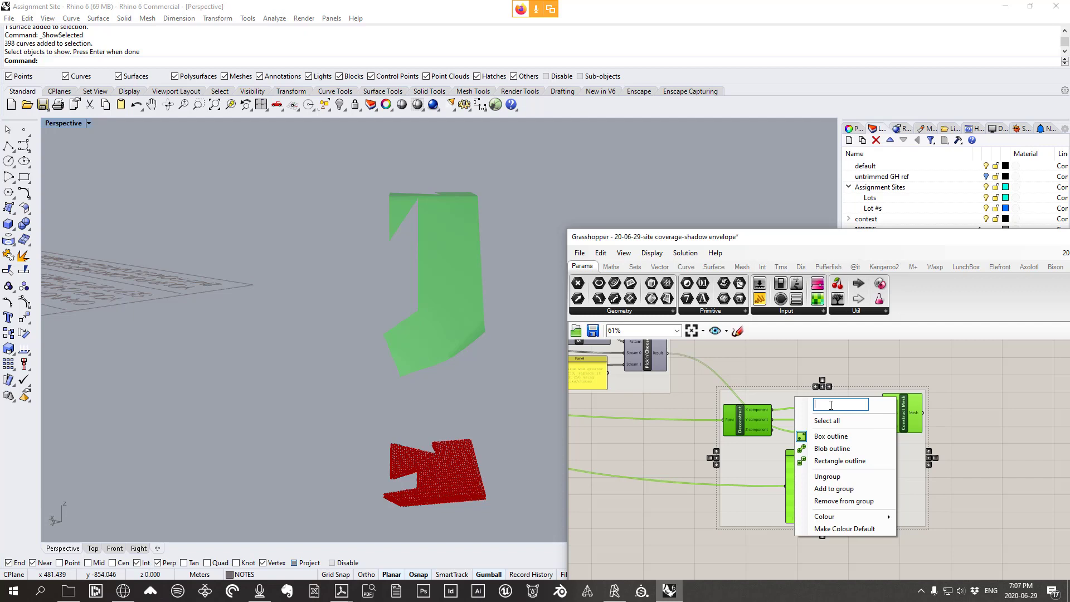
type("rebuilding th")
type("e top face of the m")
type("esh")
left_click(969, 432)
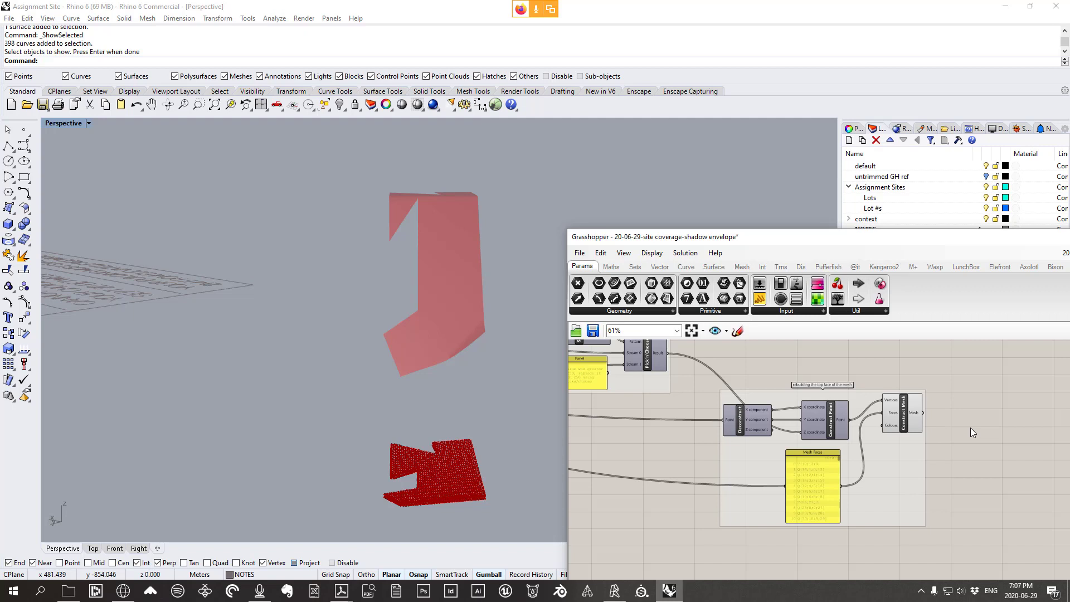
Select all Grasshopper components and set Preview on them from the canvas menu
right_click_drag(446, 267, 861, 403)
scroll(862, 403, "down", 5)
left_click_drag(909, 494, 601, 363)
scroll(884, 410, "up", 3)
right_click(902, 373)
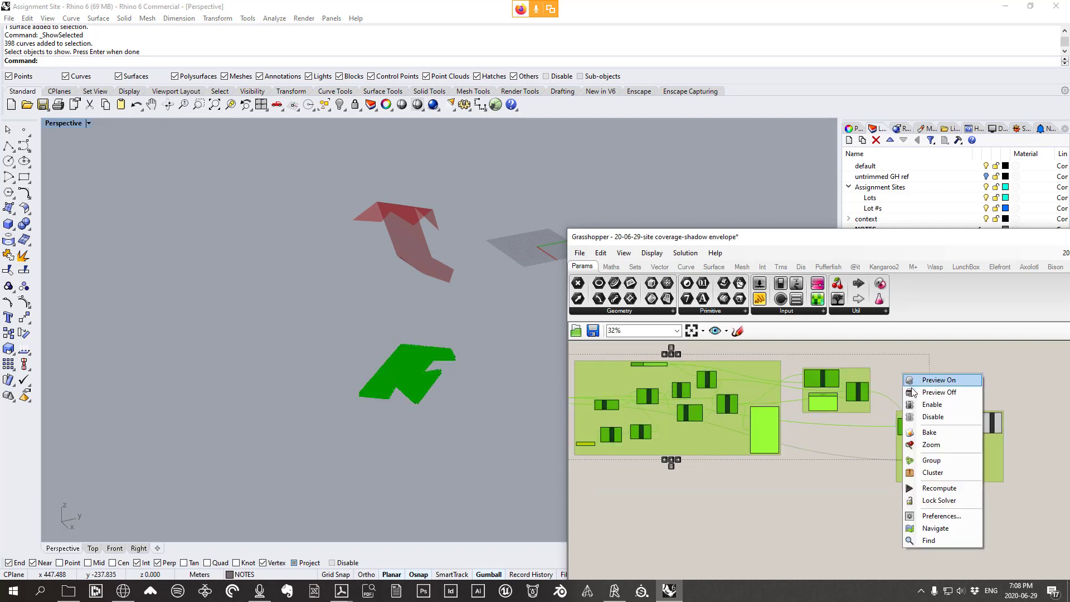
left_click(919, 390)
right_click_drag(449, 378, 440, 245)
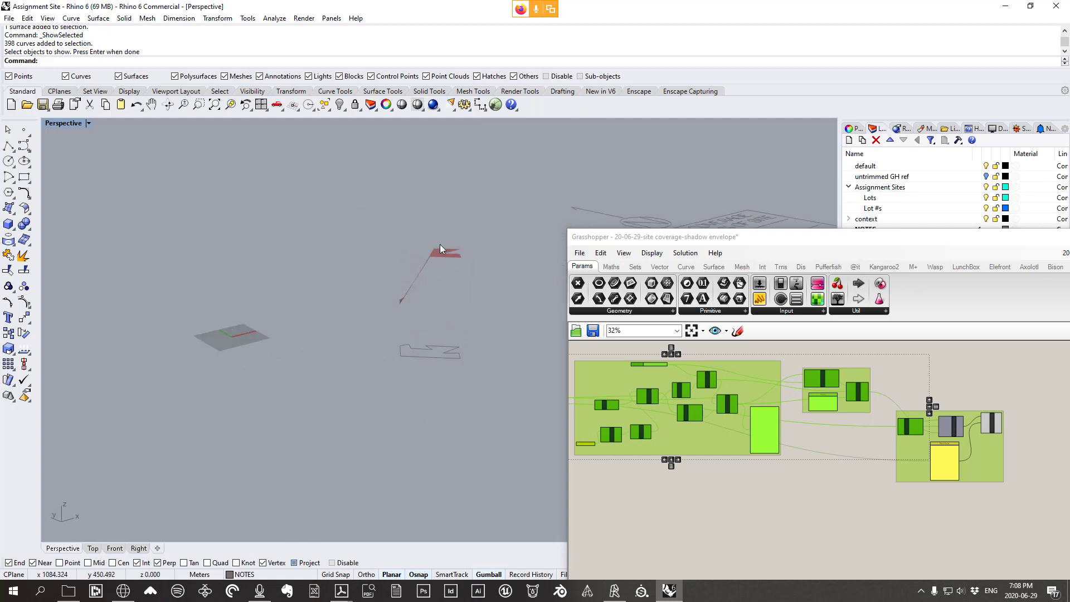
right_click_drag(446, 316, 470, 310)
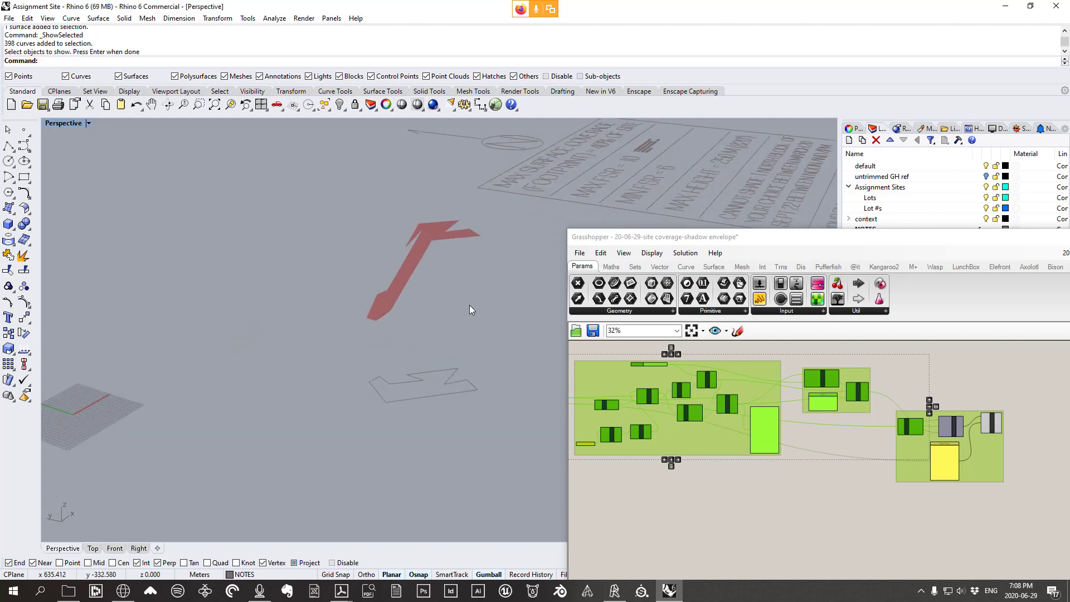
Show the hidden site model again with ShowSelected and SelAll
key("ctrl+shift+h")
scroll(293, 193, "down", 12)
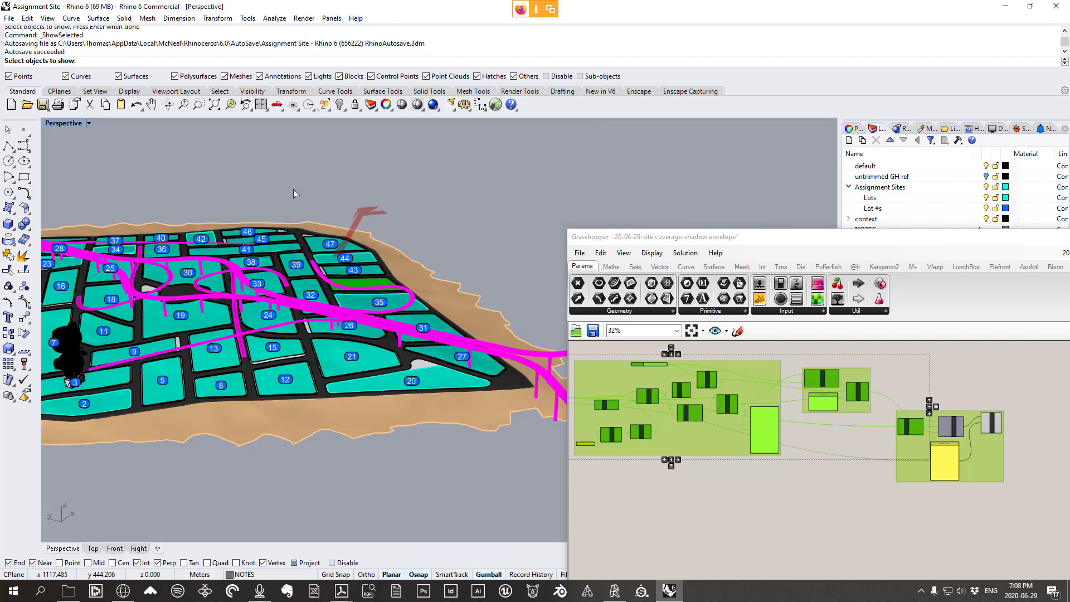
right_click_drag(293, 193, 449, 329)
key("ctrl+a")
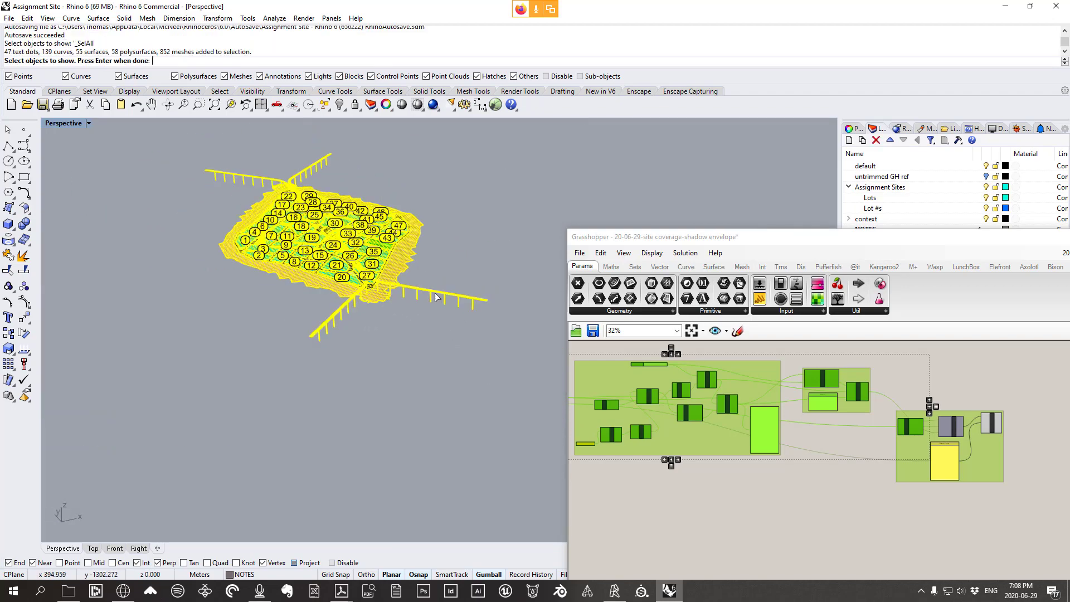
scroll(377, 216, "up", 3)
right_click_drag(379, 216, 399, 201)
key("Return")
Orbit the Perspective view to an oblique look at the shadow envelope over lots 31 and 35
right_click_drag(469, 267, 342, 254)
right_click_drag(415, 263, 312, 280, "shift")
right_click_drag(511, 291, 373, 306)
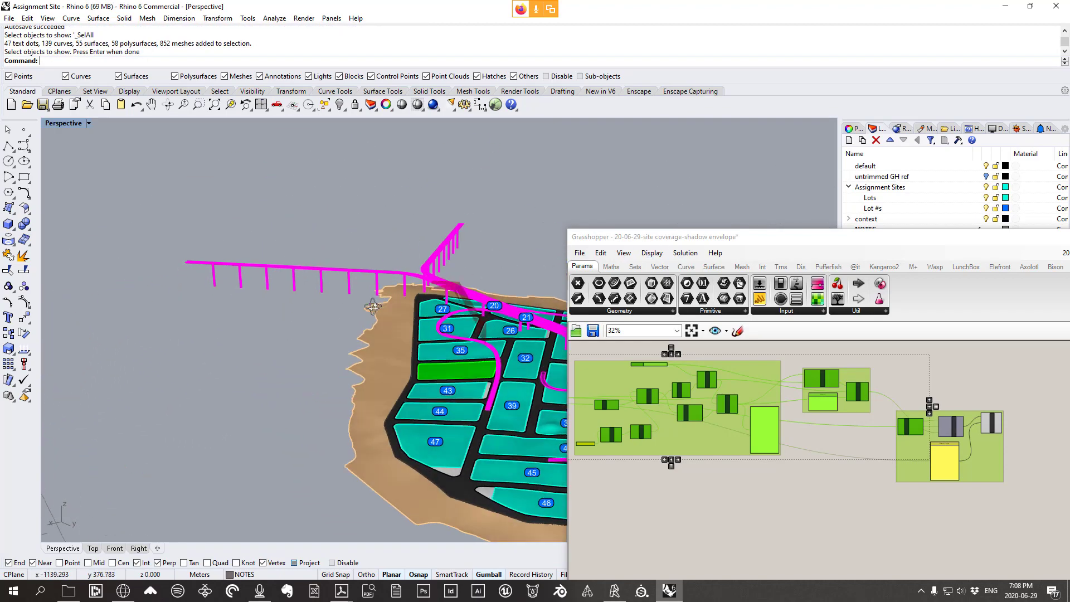
scroll(540, 319, "up", 7)
right_click_drag(539, 329, 428, 327)
scroll(402, 395, "up", 3)
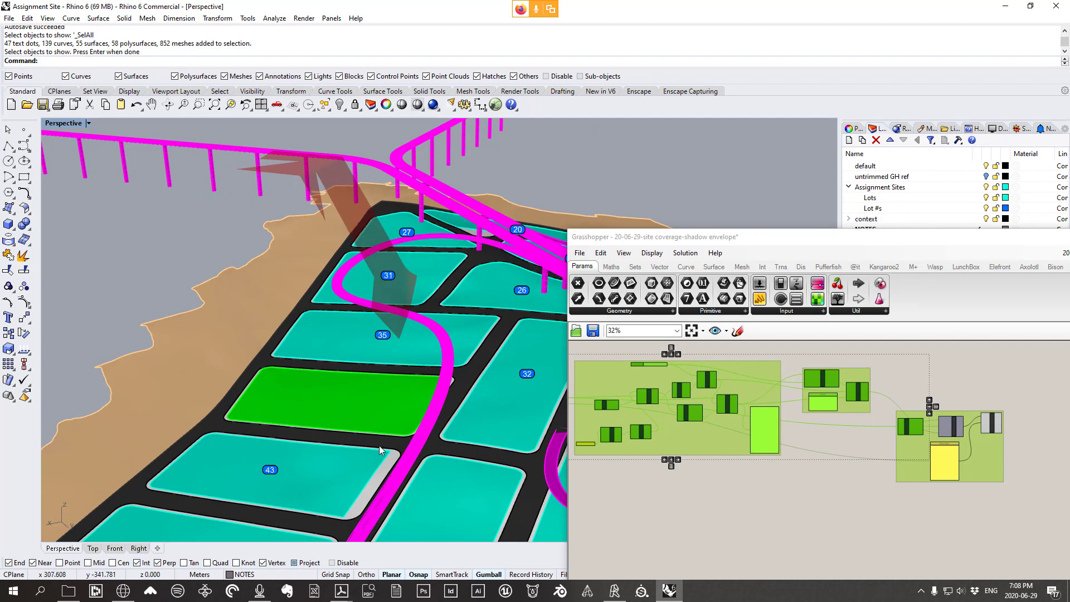
right_click_drag(442, 386, 365, 345)
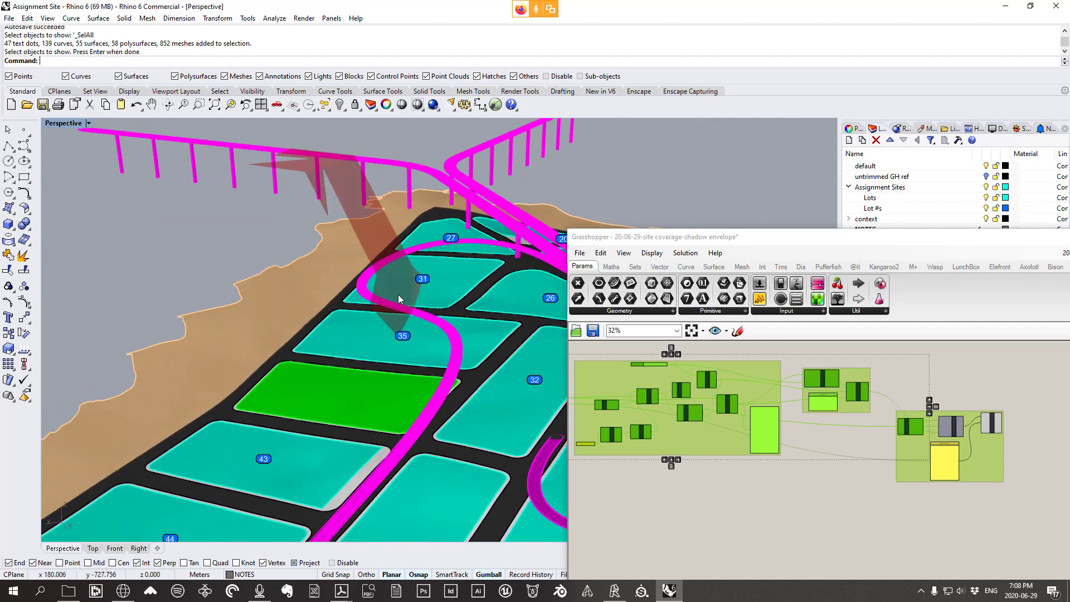
scroll(801, 415, "down", 3)
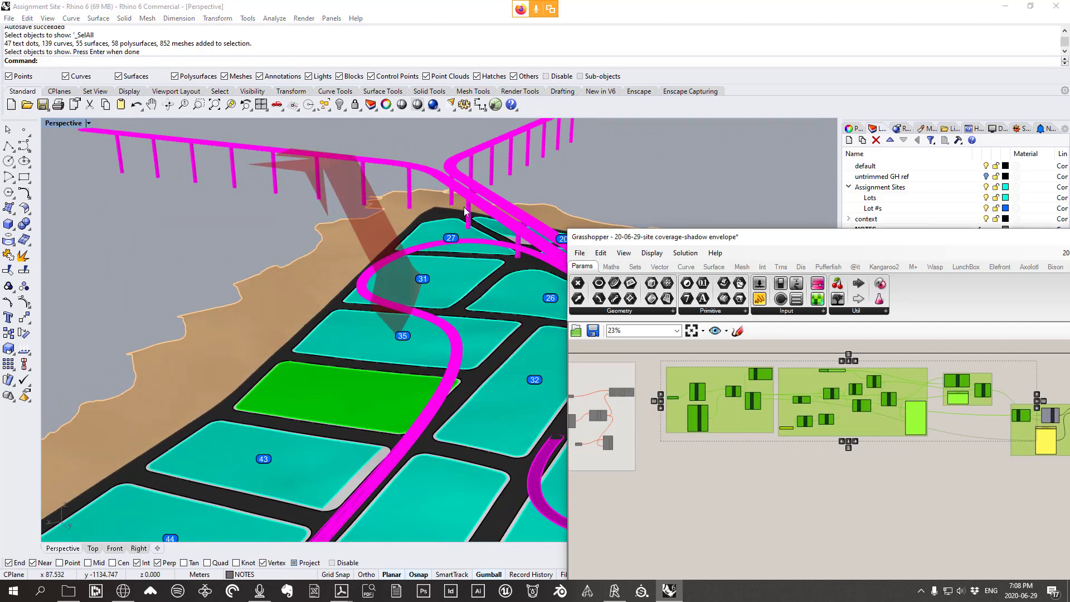
scroll(800, 417, "down", 4)
scroll(771, 510, "up", 8)
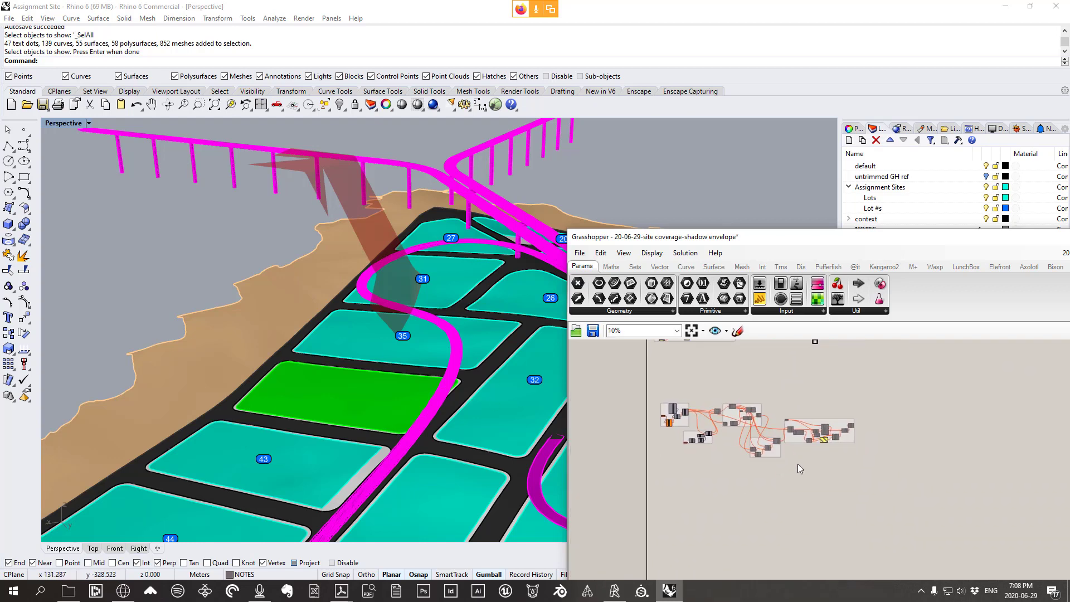
Place a Mesh Edges component from Mesh > Analysis beside Construct Mesh
right_click_drag(954, 440, 725, 388)
right_click_drag(882, 417, 818, 460)
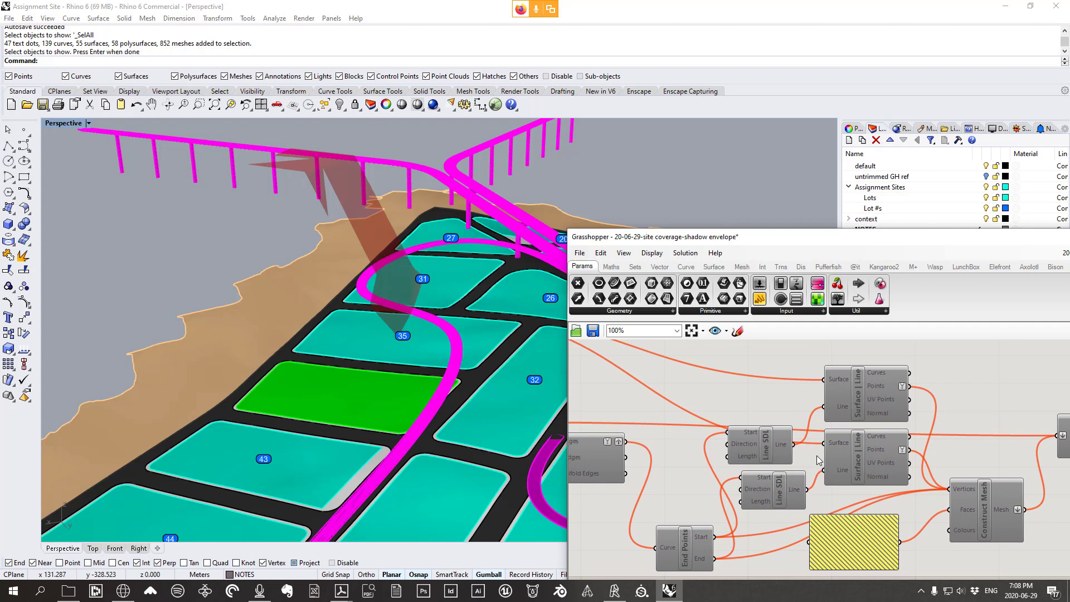
scroll(953, 476, "down", 1)
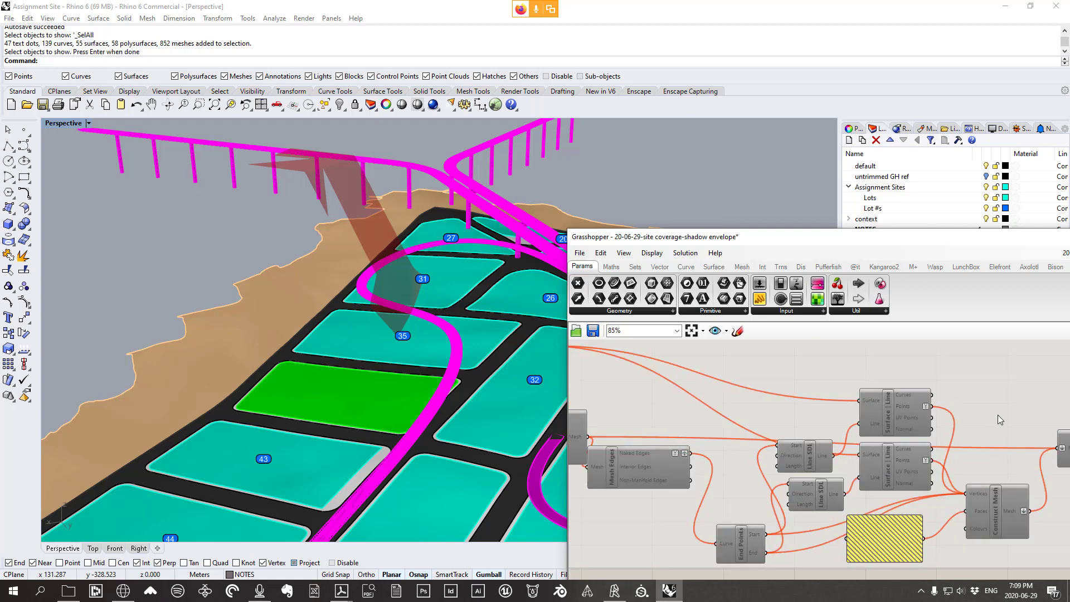
right_click_drag(998, 415, 891, 407)
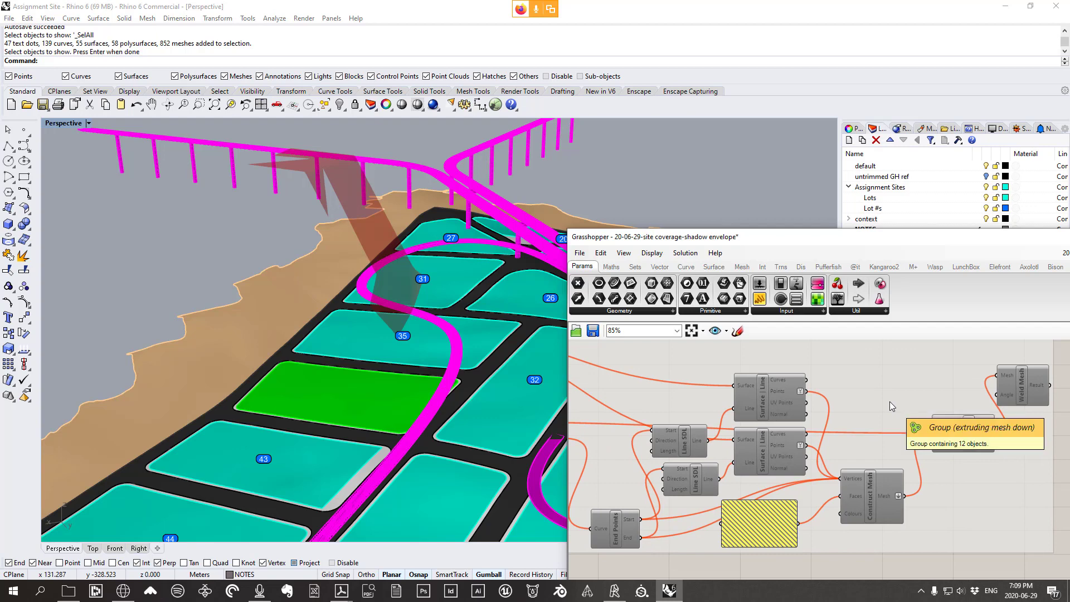
scroll(890, 401, "down", 6)
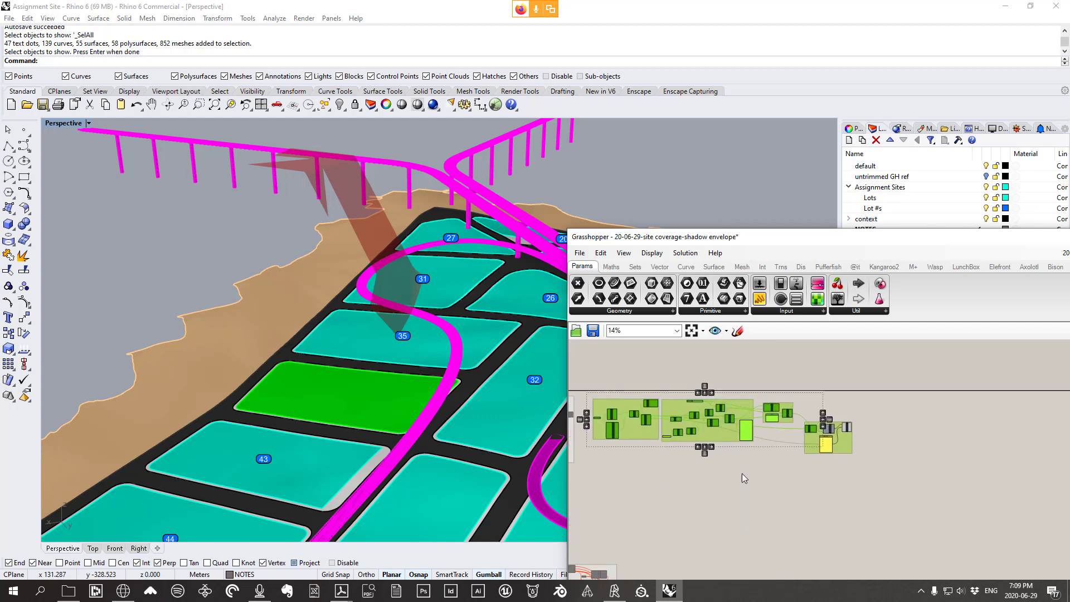
scroll(853, 432, "up", 7)
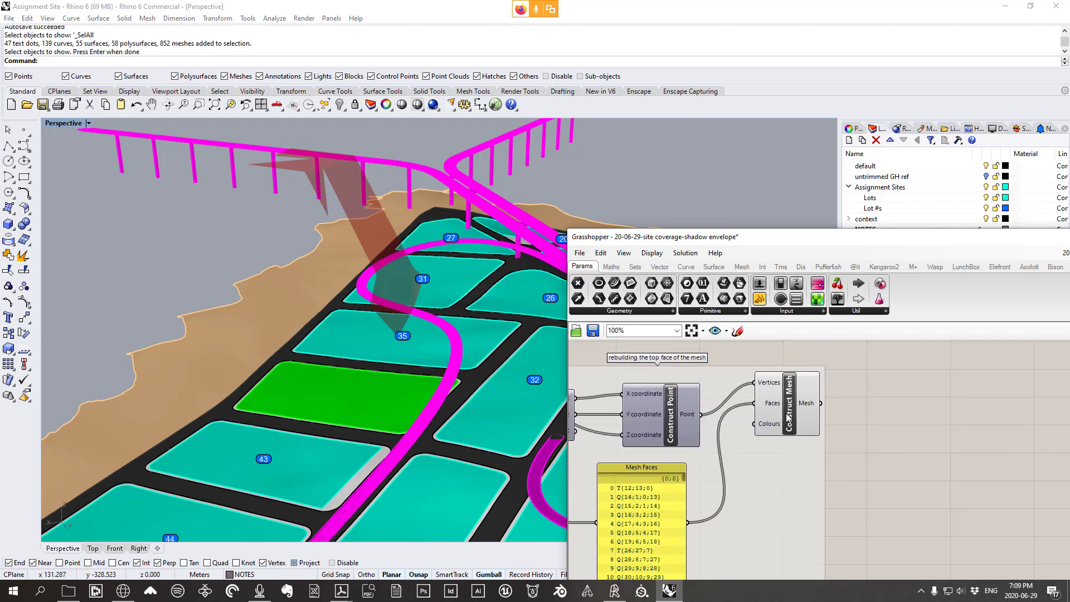
left_click_drag(788, 416, 784, 416)
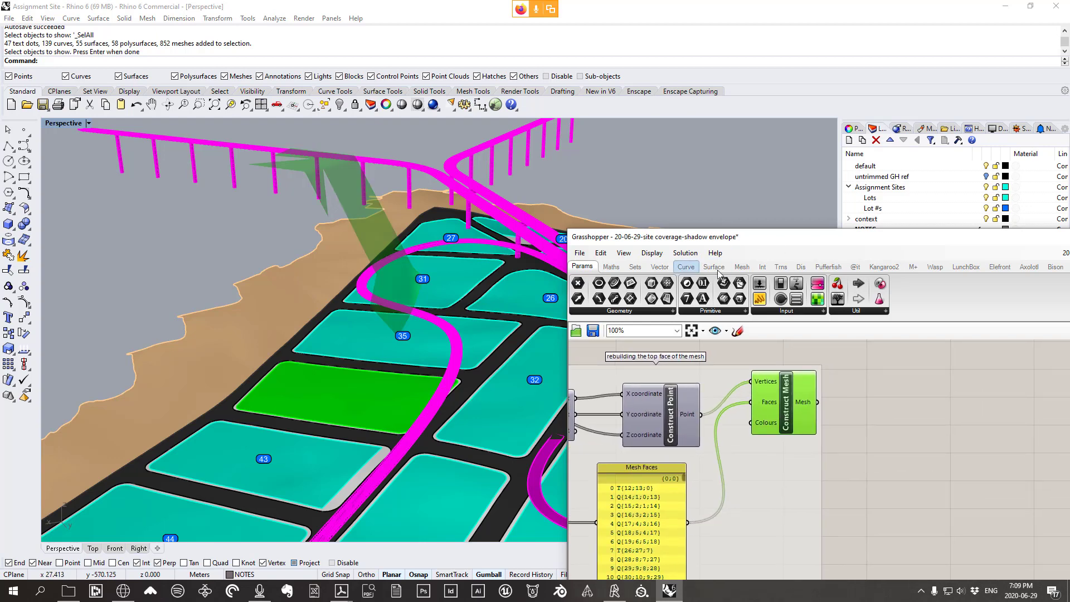
left_click(742, 266)
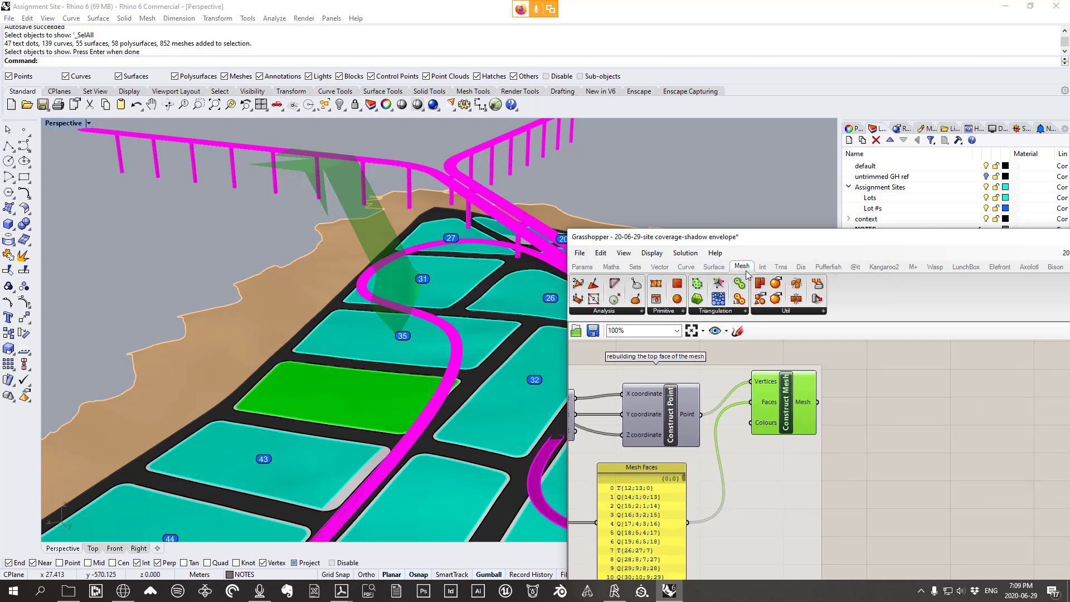
left_click(600, 312)
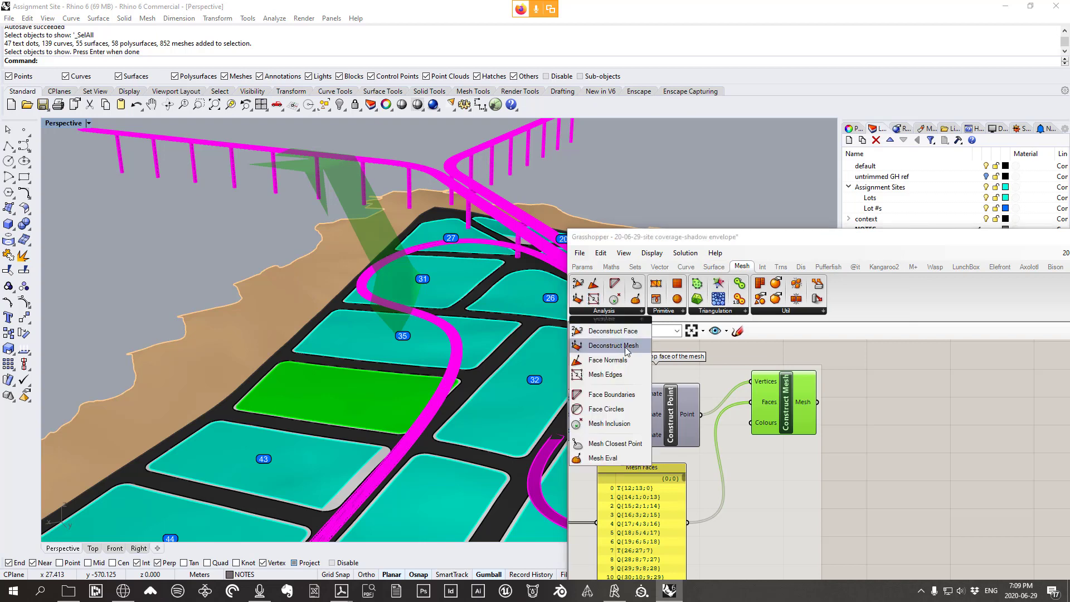
left_click(619, 377)
left_click(913, 433)
scroll(913, 433, "up", 1)
right_click_drag(885, 432, 814, 432)
Wire the constructed mesh into the Mesh Edges component's Mesh input
left_click_drag(697, 406, 787, 432)
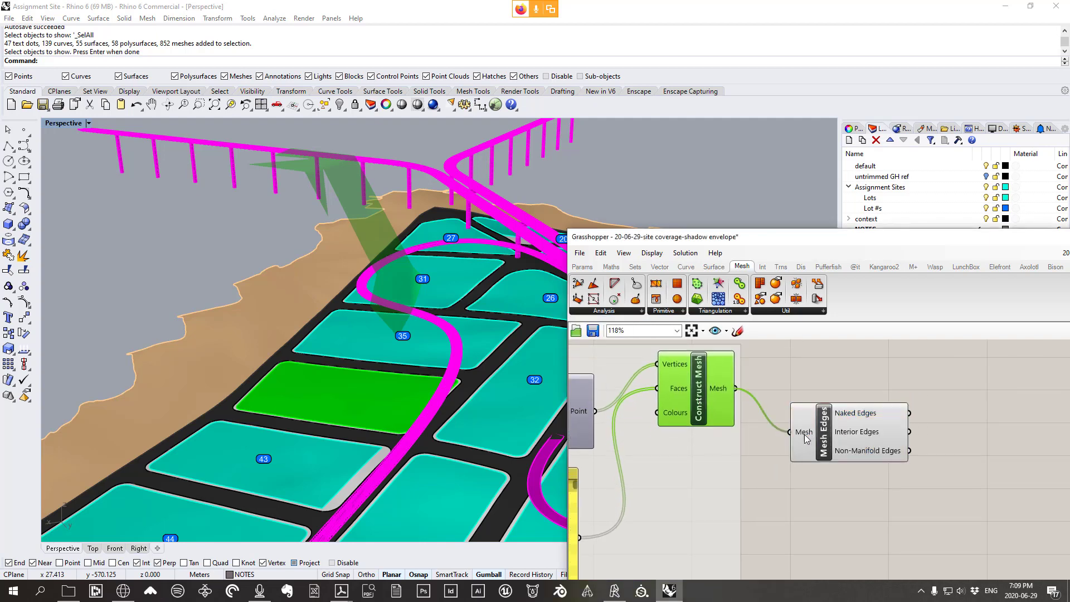
left_click_drag(875, 405, 890, 399)
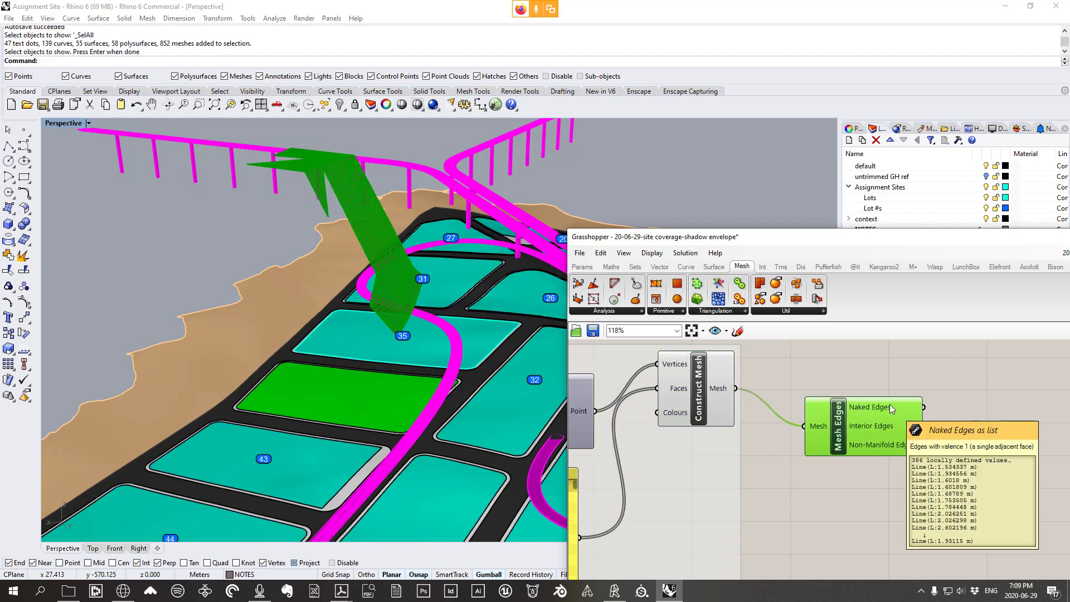
scroll(443, 288, "up", 5)
scroll(442, 288, "up", 3)
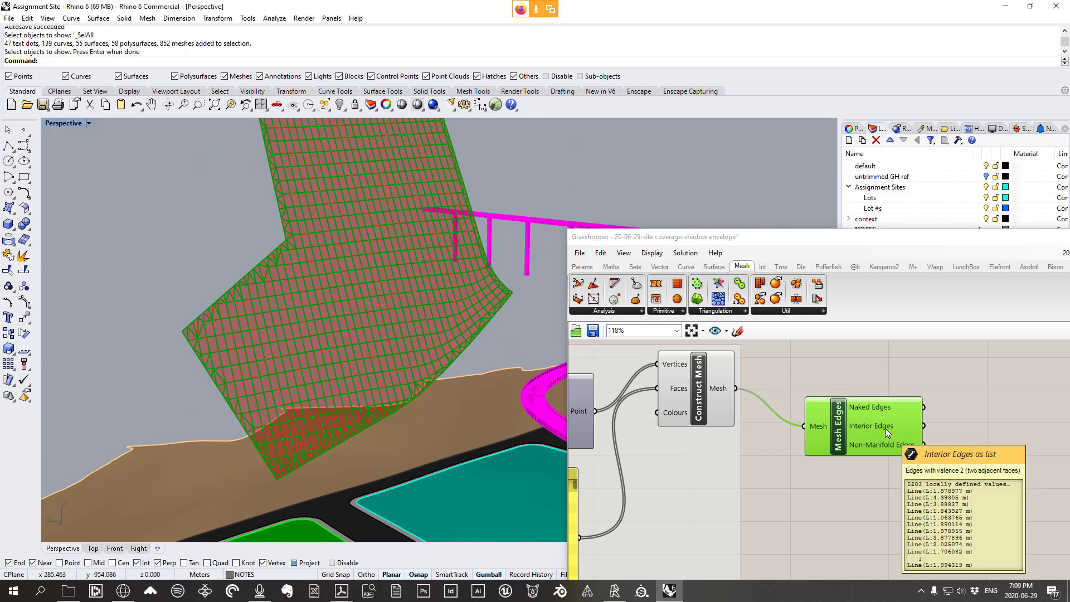
mouse_move(880, 448)
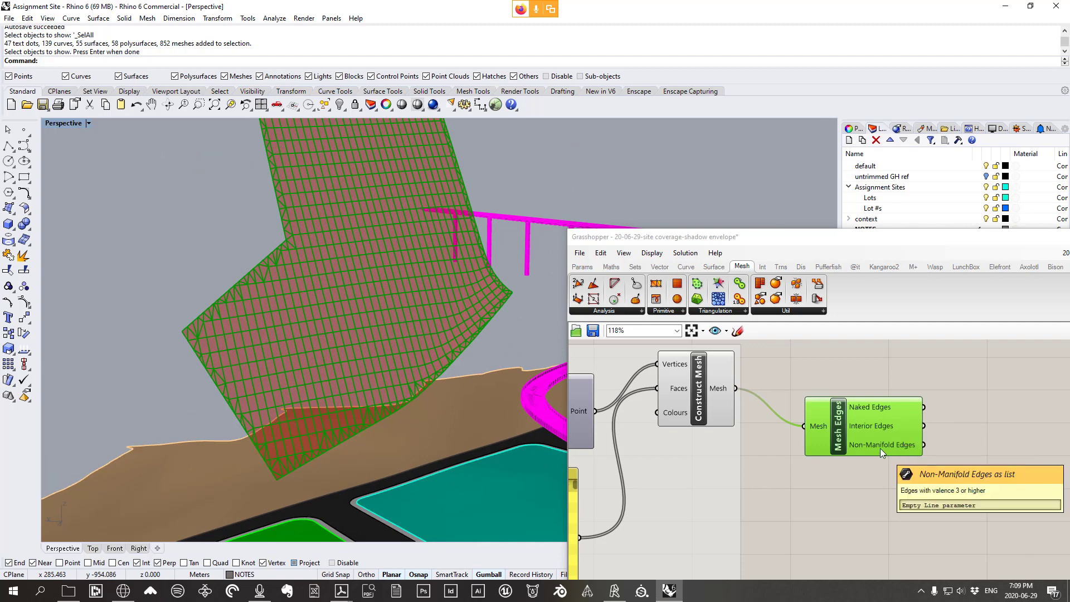
mouse_move(877, 410)
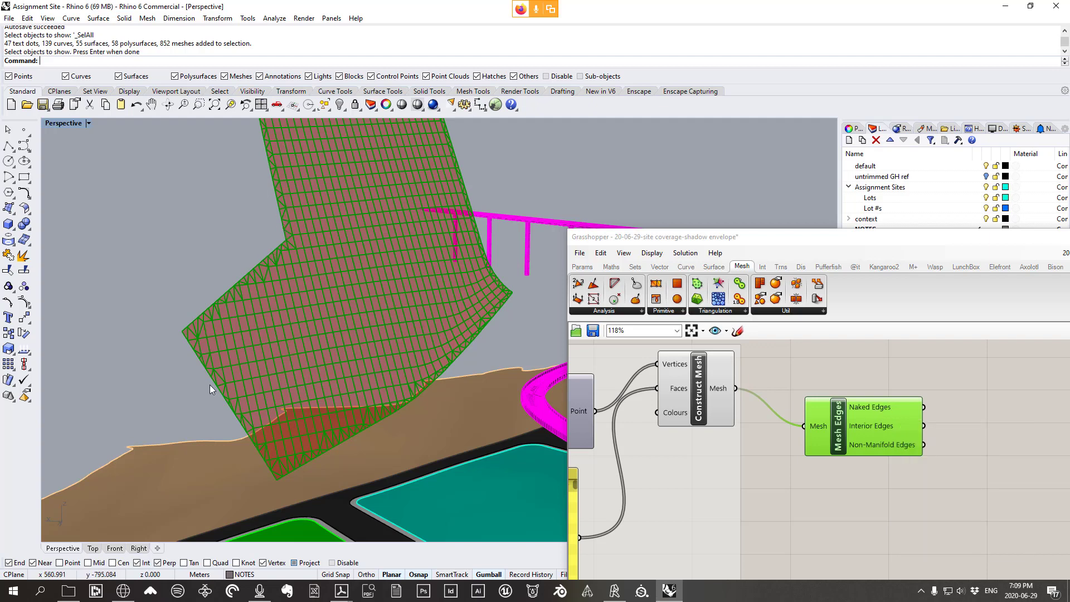
scroll(949, 463, "up", 3)
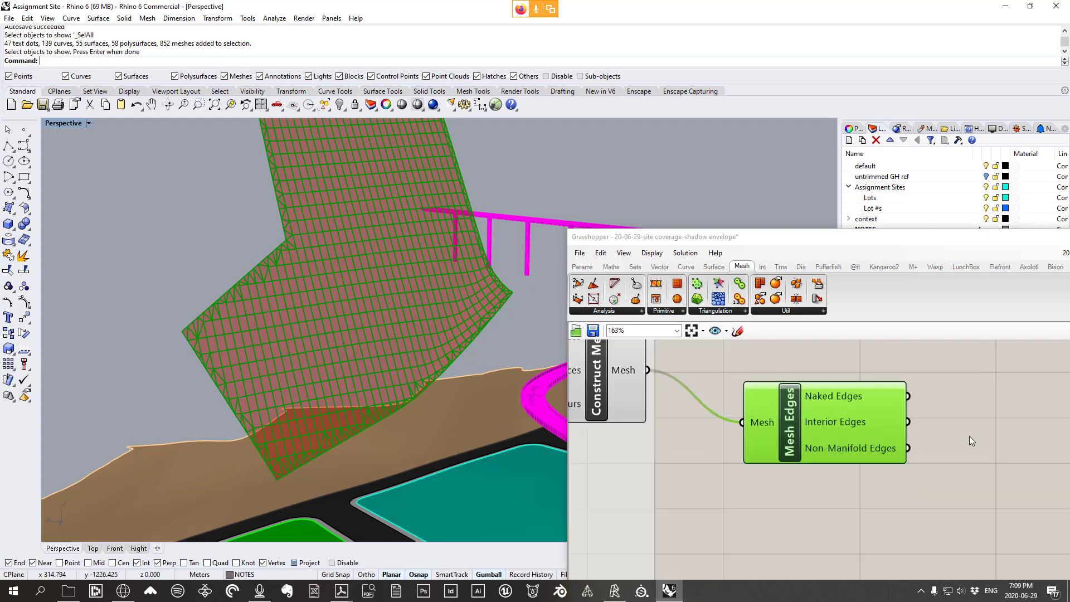
scroll(233, 286, "up", 5)
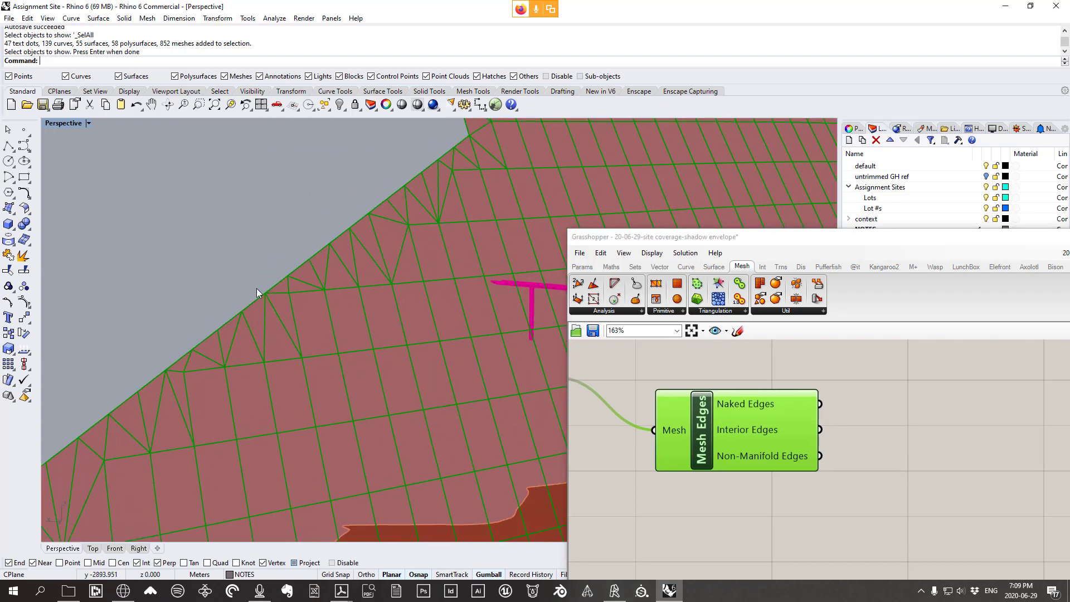
right_click_drag(772, 429, 735, 433)
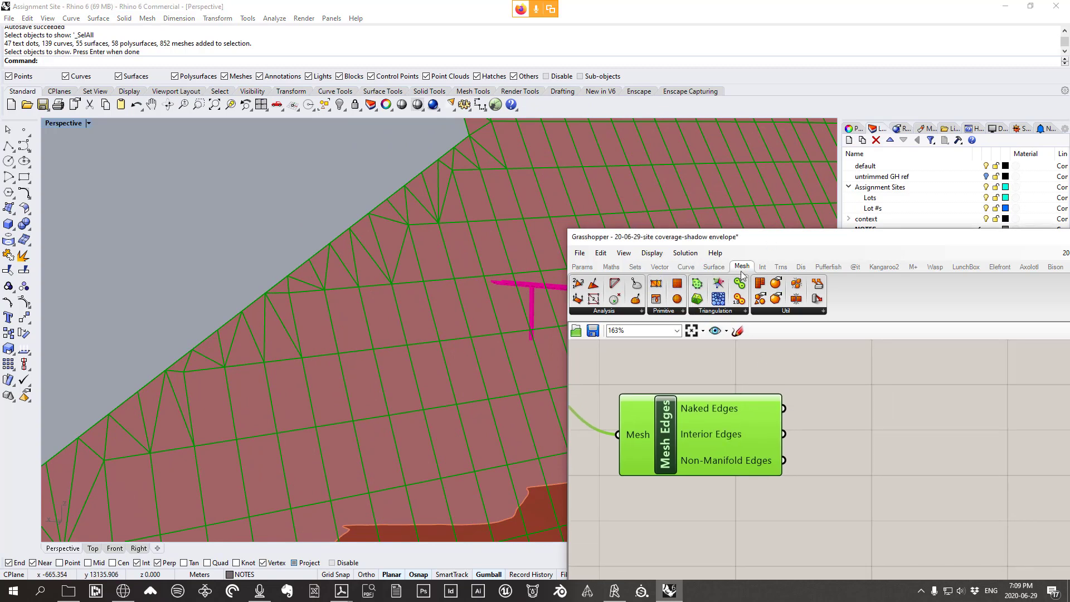
Add a Curve > Analysis End Points component fed by Mesh Edges' Naked Edges
left_click(687, 267)
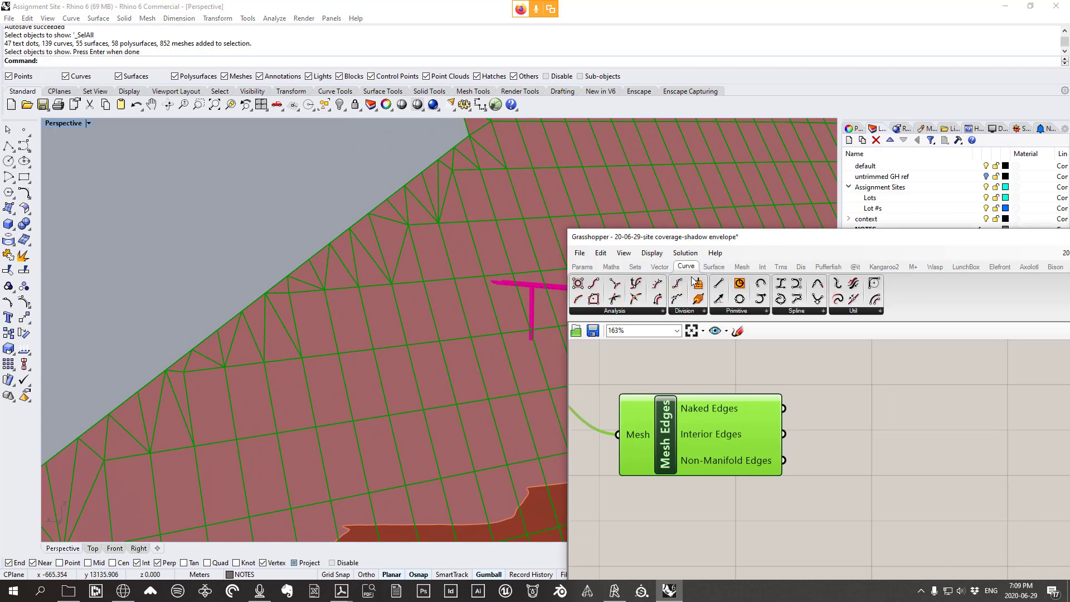
left_click(738, 311)
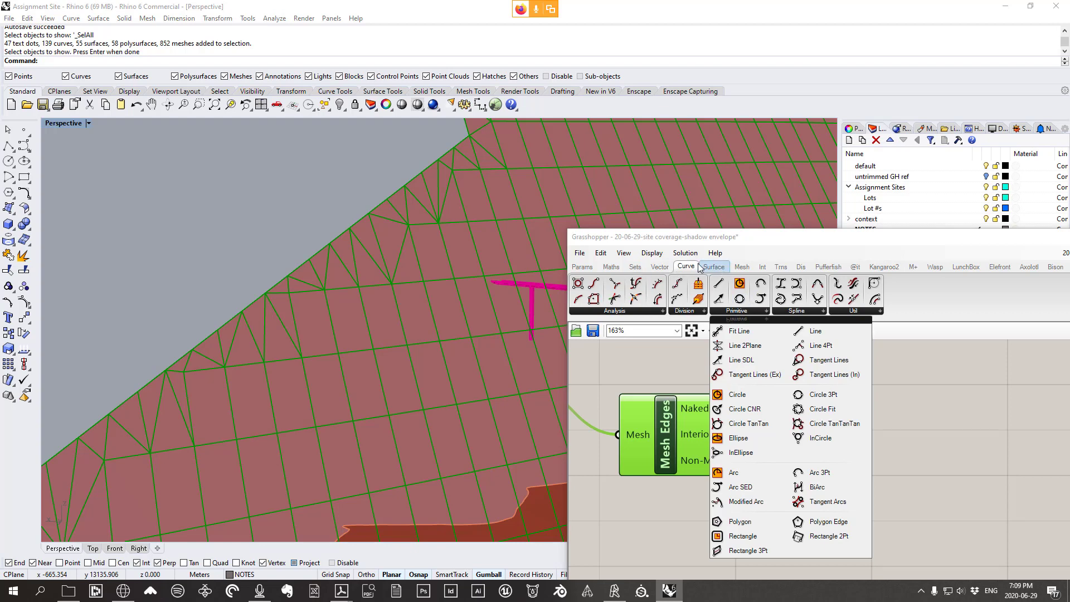
left_click(632, 311)
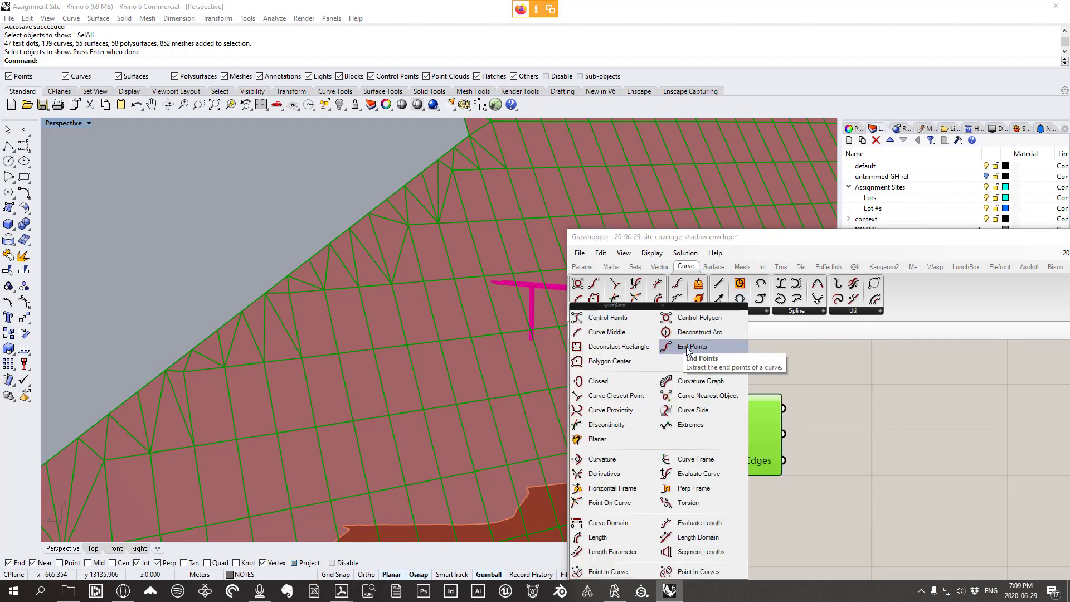
left_click_drag(693, 346, 918, 426)
left_click_drag(783, 408, 895, 401)
scroll(374, 273, "down", 5)
scroll(398, 363, "up", 6)
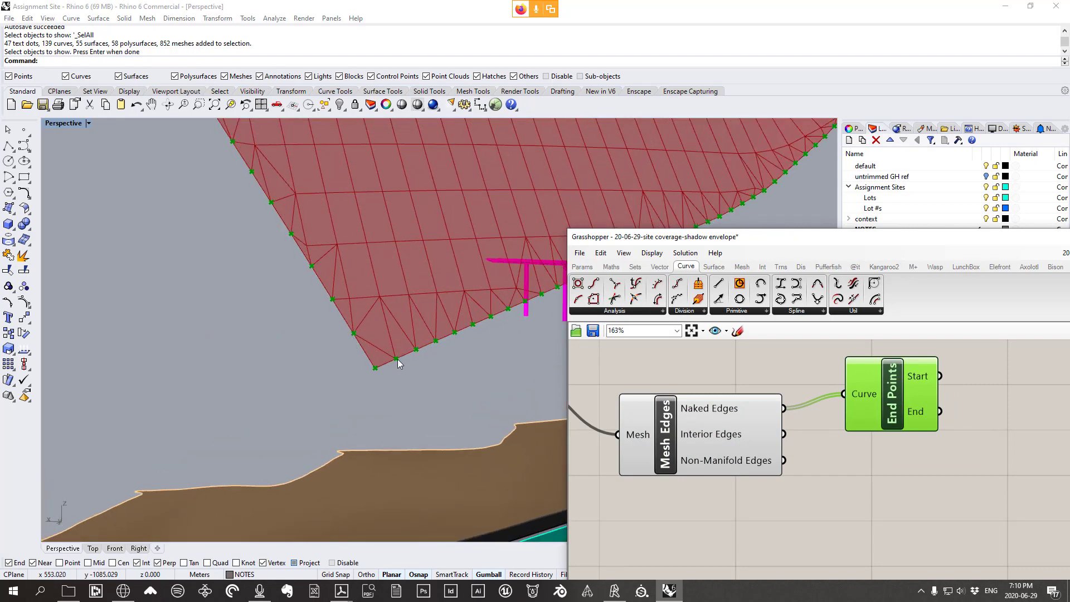
scroll(397, 360, "down", 5)
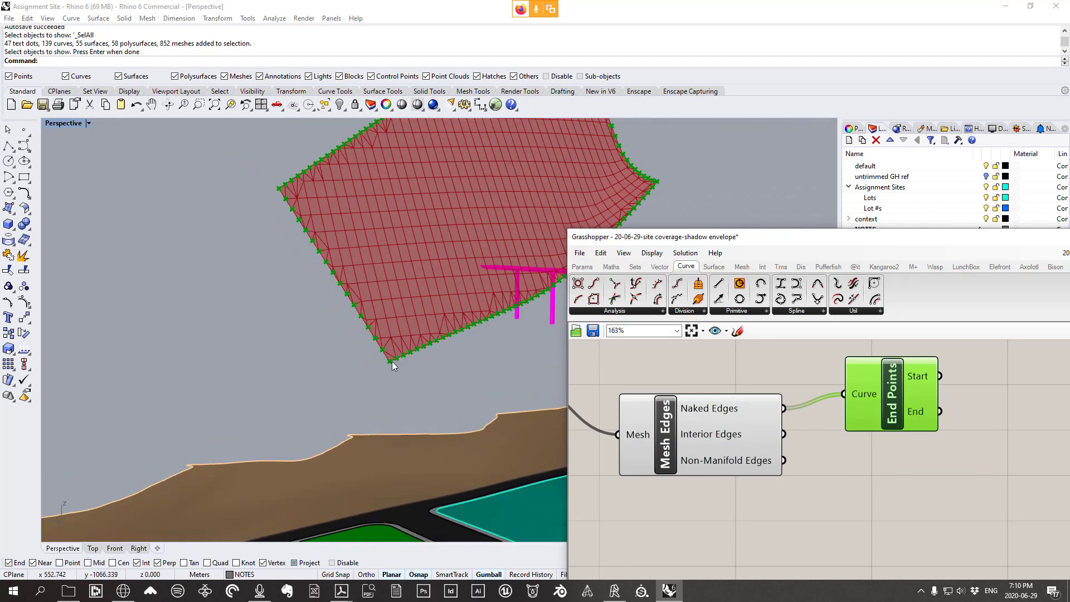
scroll(393, 365, "up", 4)
right_click_drag(882, 432, 724, 397)
scroll(724, 396, "down", 4)
right_click_drag(828, 436, 754, 382)
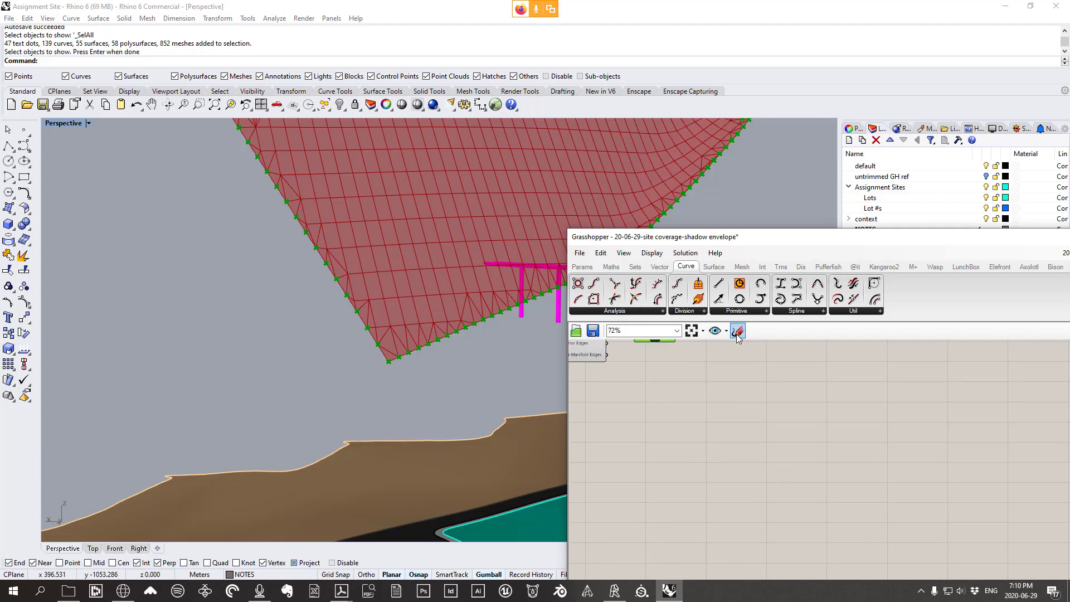
left_click(737, 333)
mouse_move(747, 378)
left_mouse_down()
mouse_move(825, 434)
mouse_move(939, 430)
left_mouse_up()
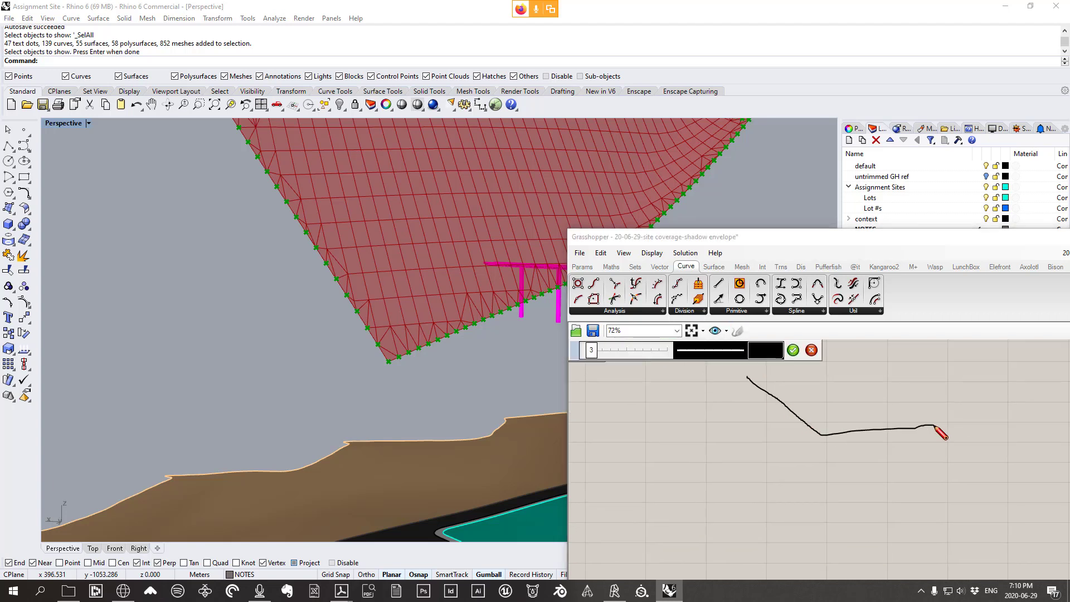
mouse_move(747, 378)
left_mouse_down()
mouse_move(813, 428)
mouse_move(862, 406)
left_mouse_up()
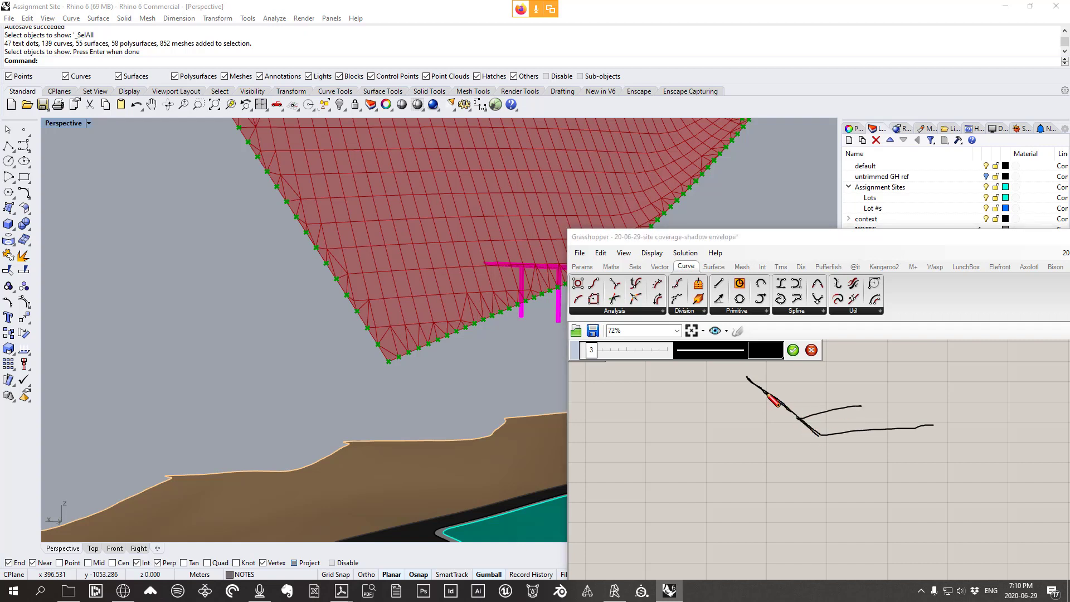
mouse_move(768, 393)
left_mouse_down()
mouse_move(748, 379)
mouse_move(796, 424)
left_mouse_up()
mouse_move(816, 385)
left_mouse_down()
mouse_move(856, 433)
mouse_move(833, 436)
mouse_move(853, 435)
left_mouse_up()
mouse_move(862, 385)
left_mouse_down()
mouse_move(892, 427)
mouse_move(861, 431)
mouse_move(946, 432)
left_mouse_up()
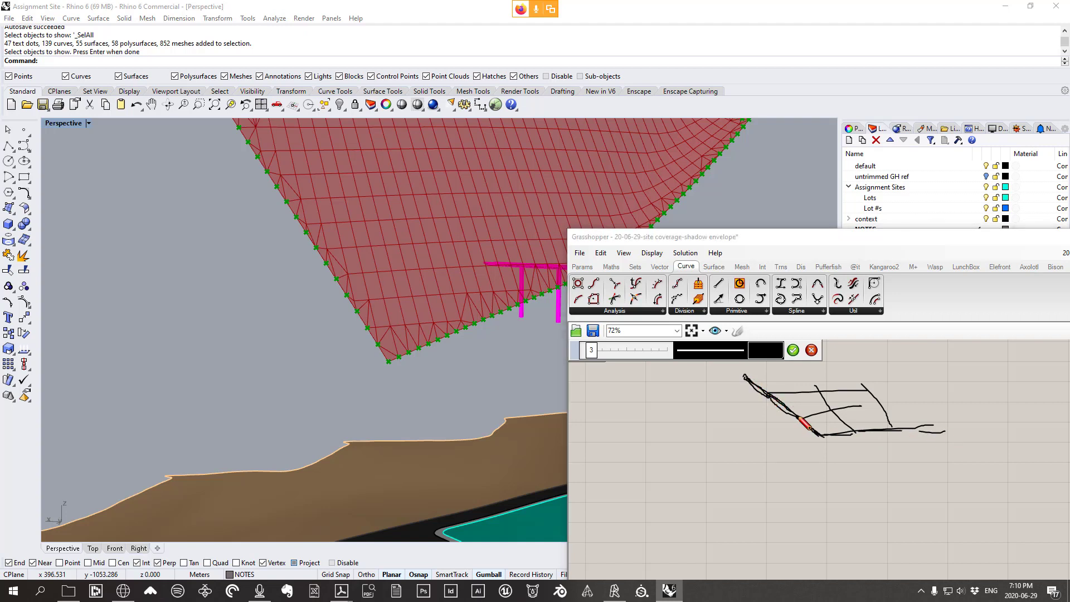
mouse_move(799, 417)
left_mouse_down()
mouse_move(820, 438)
mouse_move(890, 429)
left_mouse_up()
mouse_move(745, 392)
left_mouse_down()
mouse_move(742, 473)
mouse_move(750, 453)
left_mouse_up()
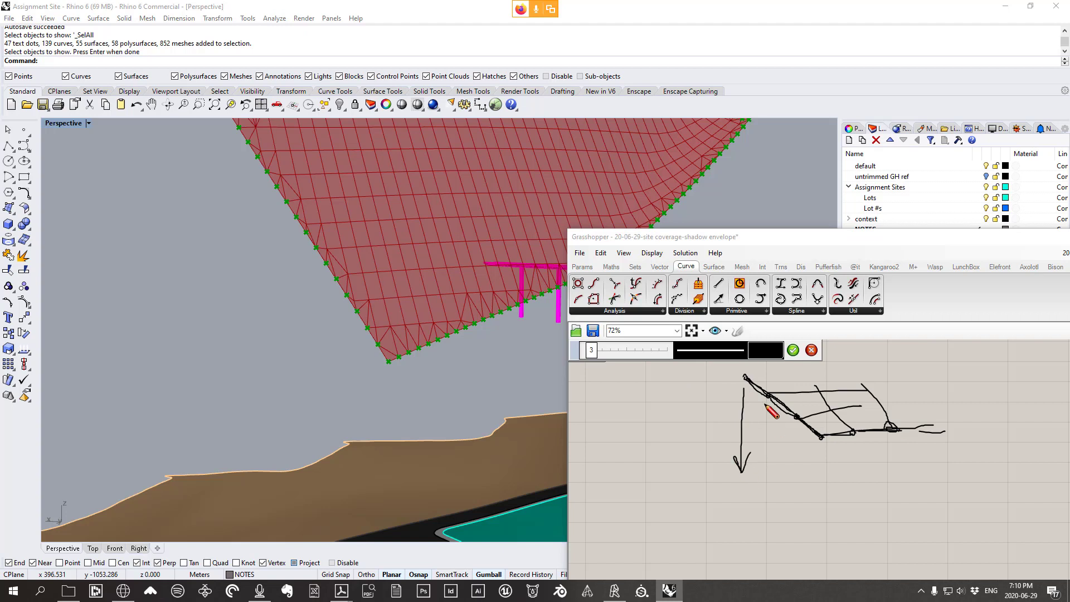
mouse_move(768, 407)
left_mouse_down()
mouse_move(765, 508)
mouse_move(777, 485)
left_mouse_up()
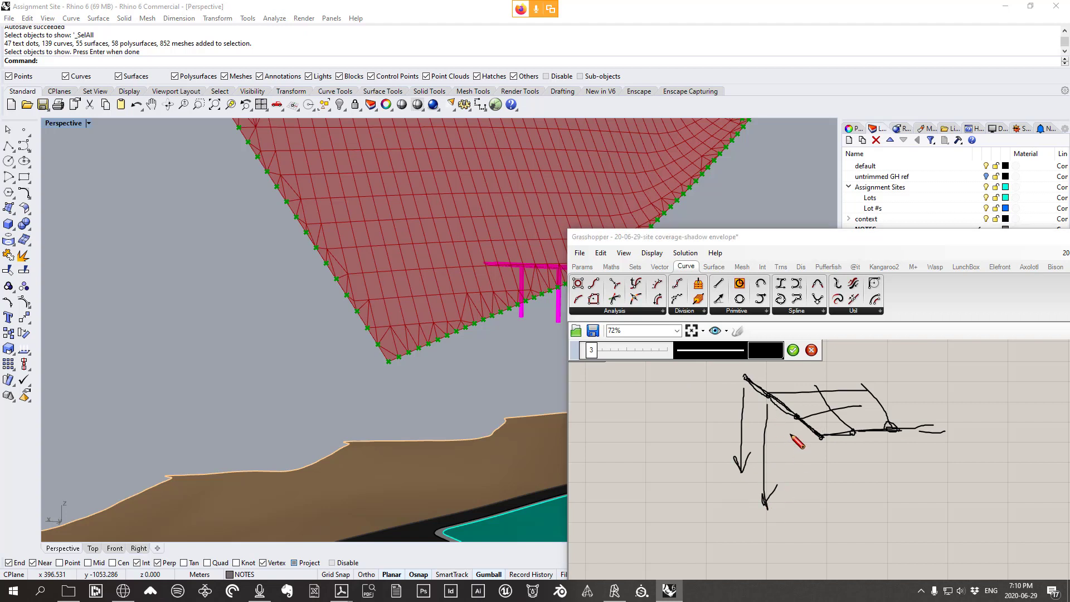
mouse_move(790, 431)
left_mouse_down()
mouse_move(786, 499)
mouse_move(801, 500)
left_mouse_up()
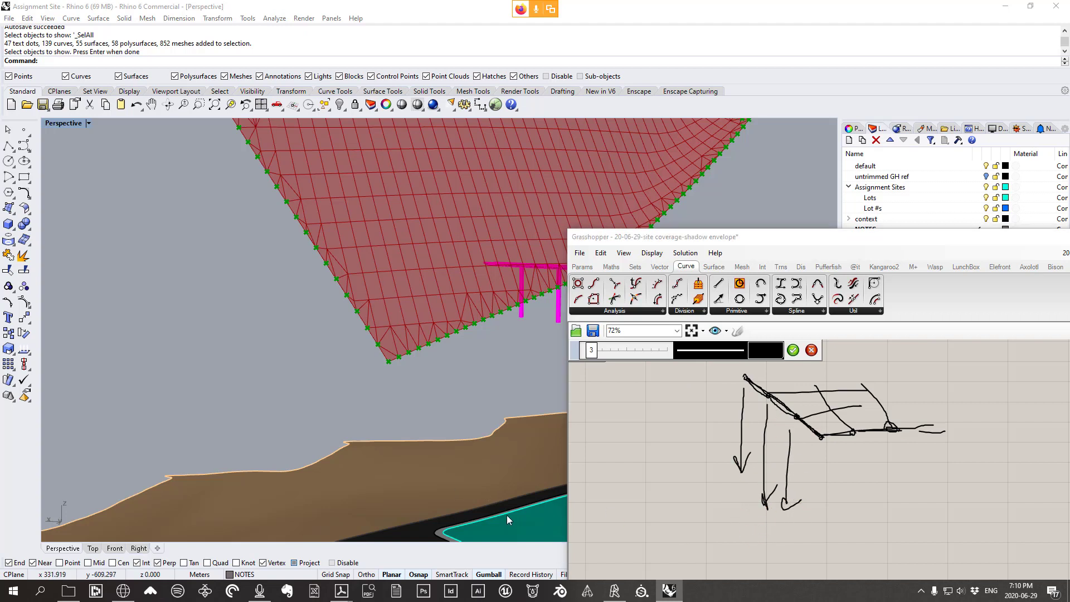
mouse_move(698, 486)
left_mouse_down()
mouse_move(805, 565)
mouse_move(1068, 533)
left_mouse_up()
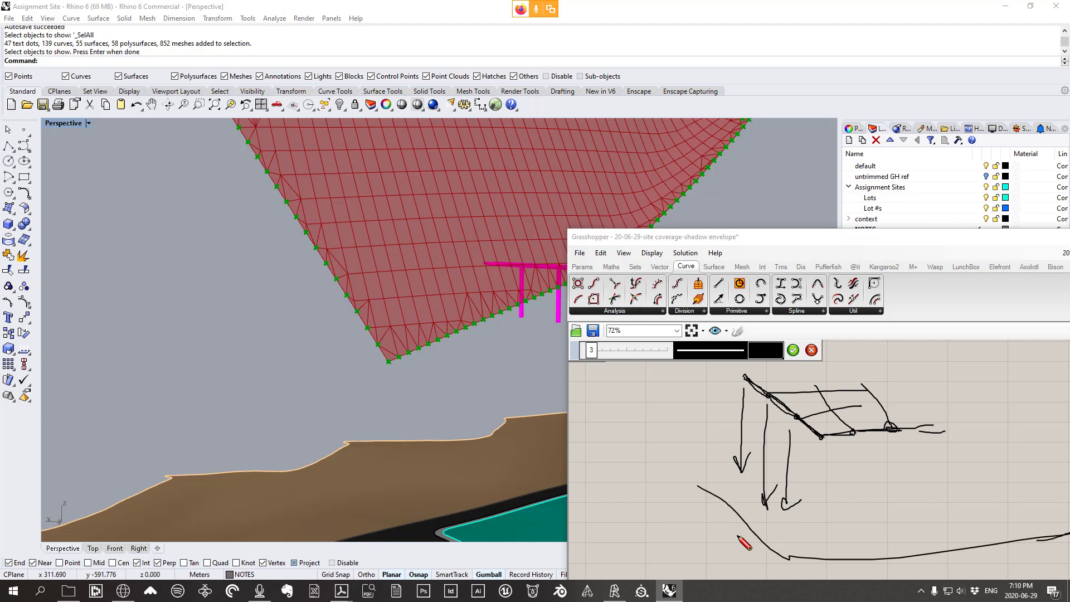
left_click_drag(761, 536, 779, 554)
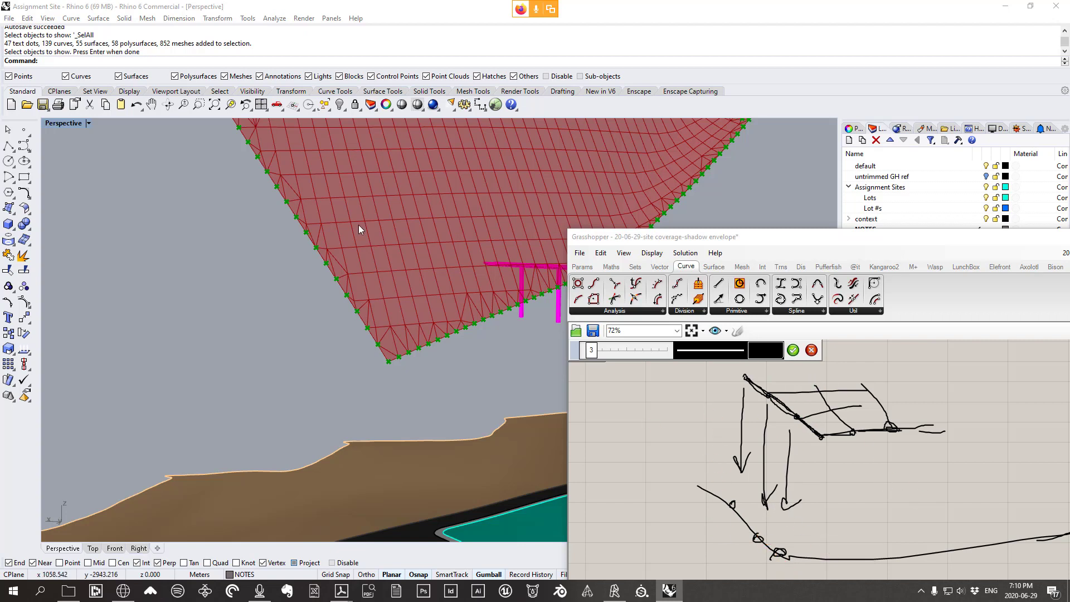
left_click(812, 350)
right_click_drag(643, 368, 664, 486)
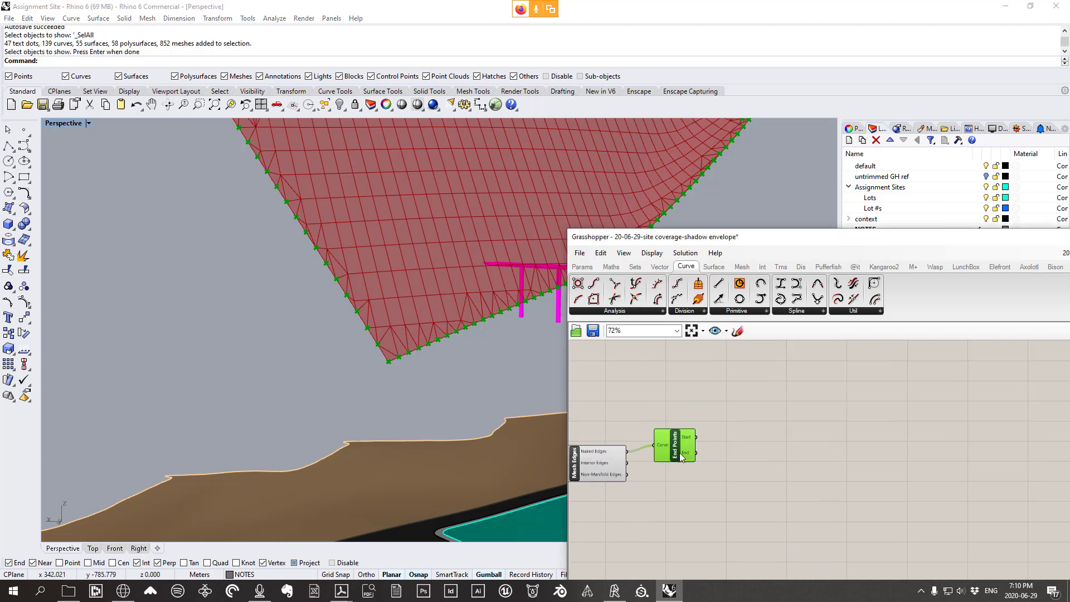
Select the green lot and place a Params > Geometry > Surface parameter on the canvas
scroll(664, 487, "up", 3)
right_click_drag(681, 449, 789, 447)
scroll(349, 293, "down", 3)
scroll(273, 326, "up", 5)
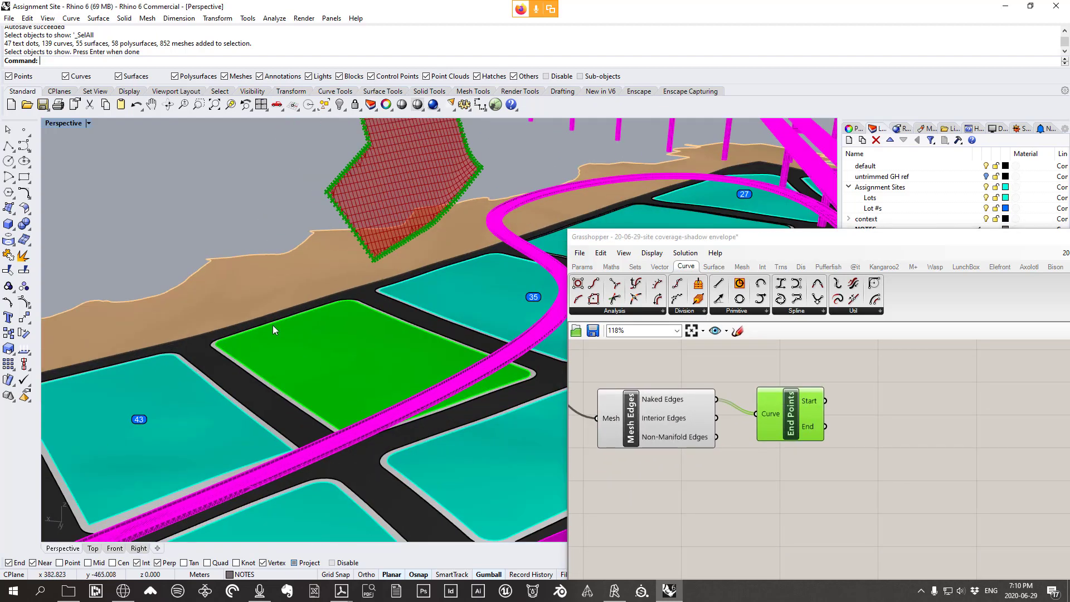
left_click(297, 366)
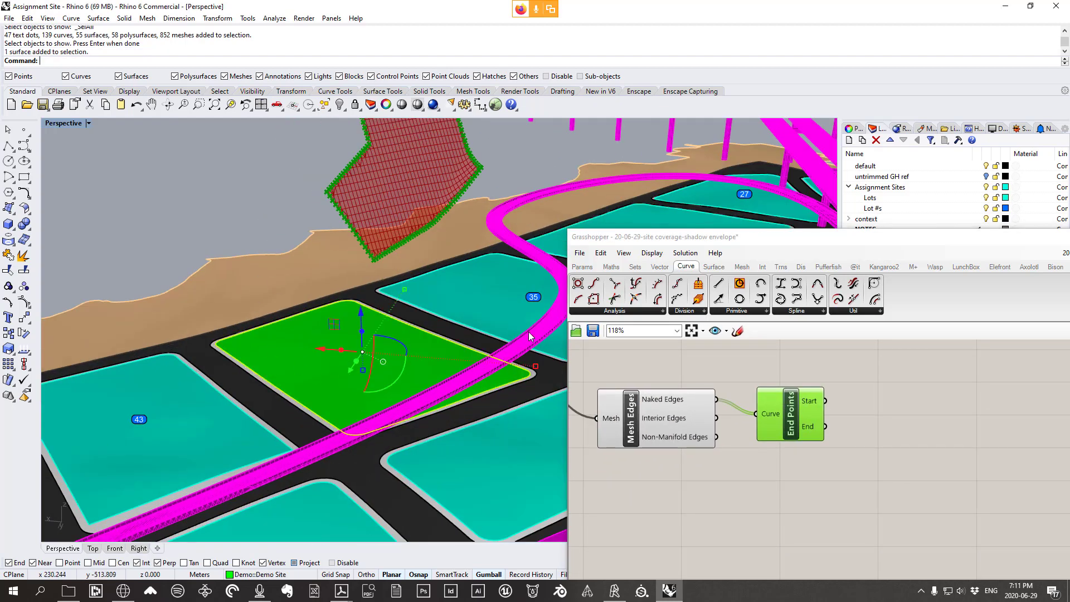
left_click(582, 266)
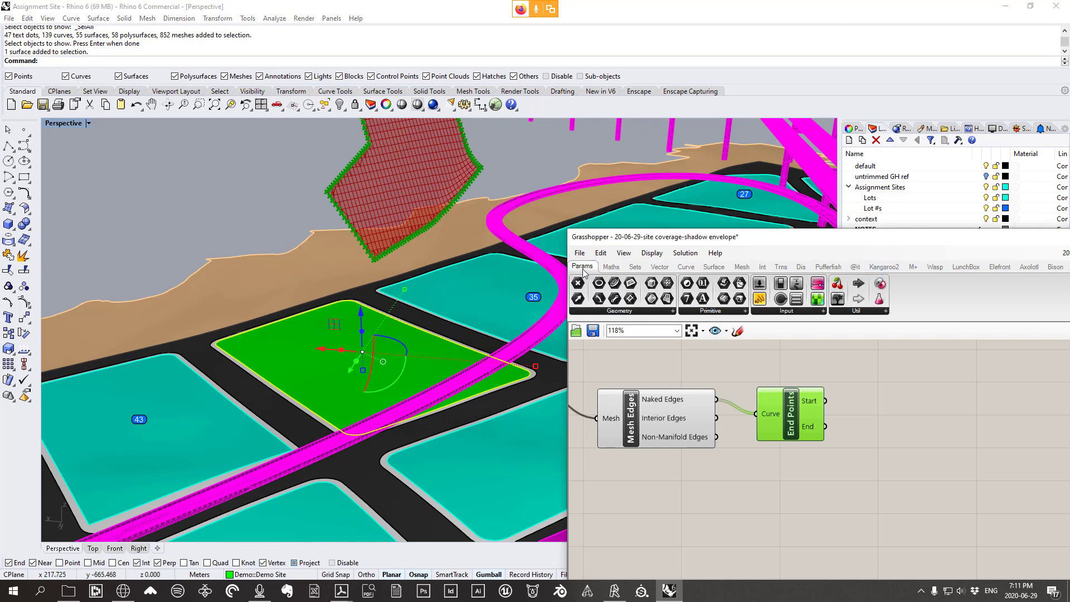
left_click(614, 313)
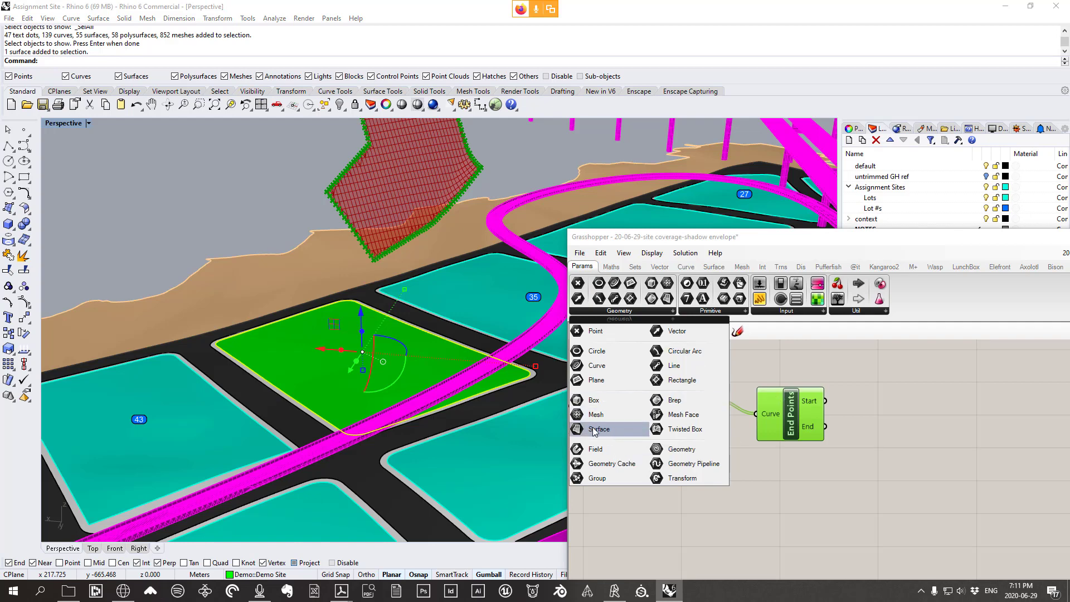
left_click_drag(595, 430, 801, 520)
Assign the green lot to the Surface parameter with Set one Surface, and deselect the lot
right_click(801, 519)
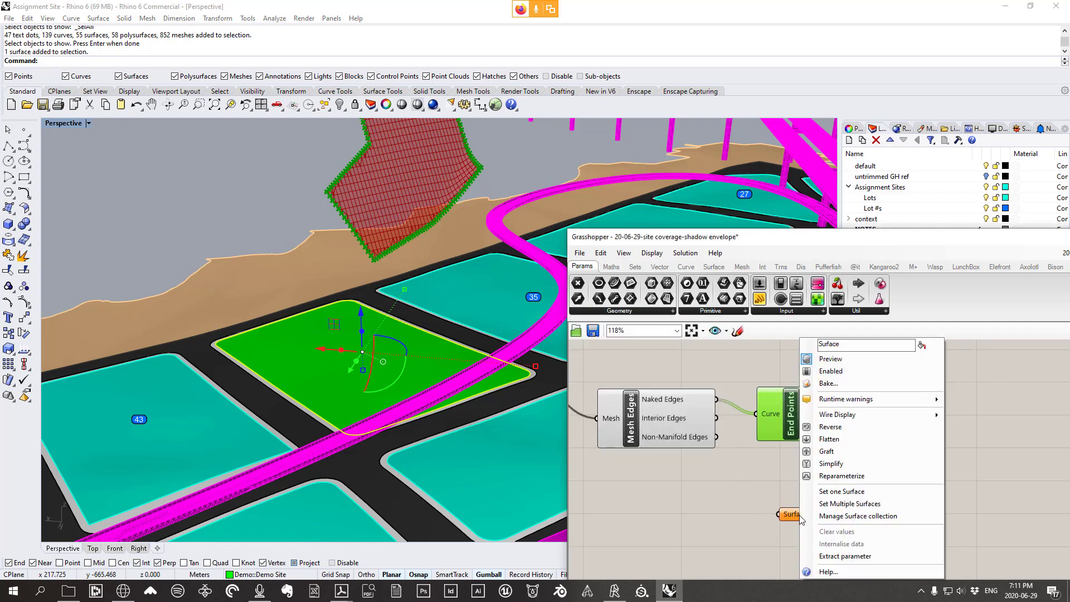
left_click(853, 495)
right_click_drag(401, 426, 338, 351)
left_click(176, 249)
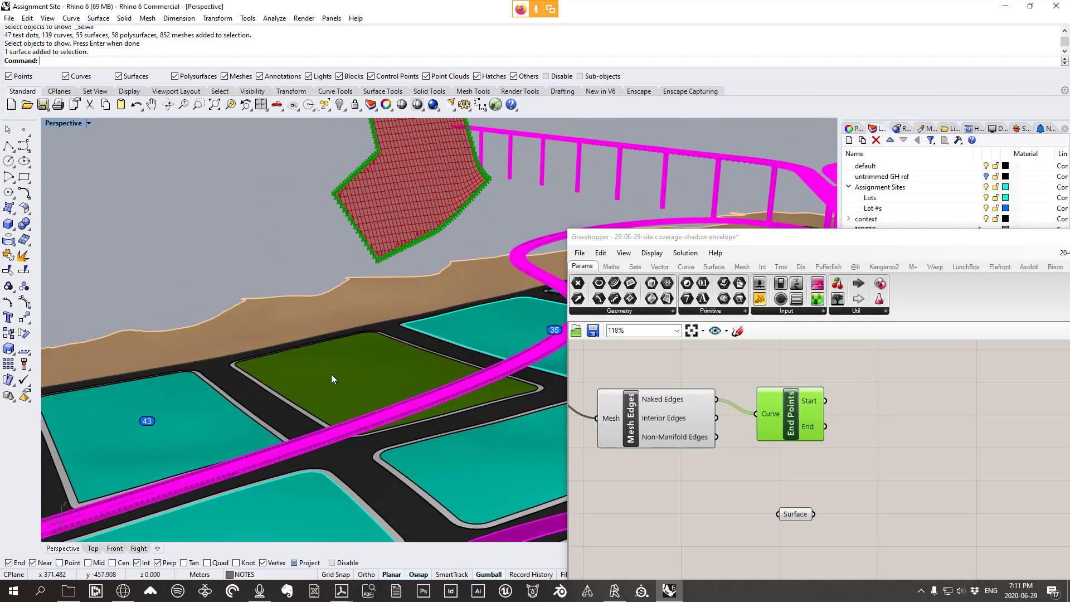
left_click_drag(799, 513, 800, 524)
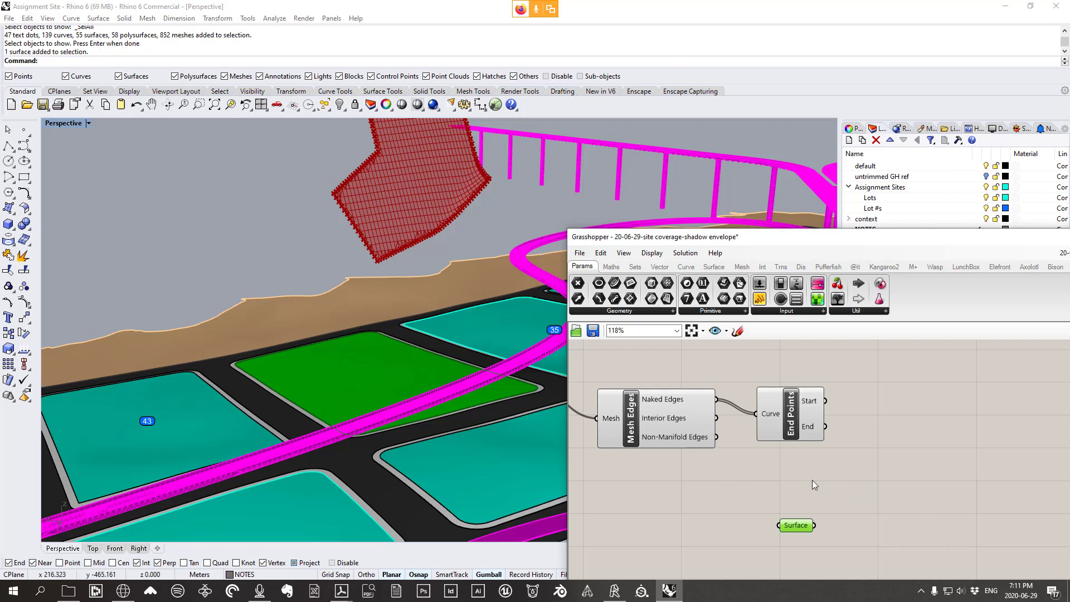
Rename the Surface parameter holding the green lot to 'lot'
scroll(858, 531, "up", 3)
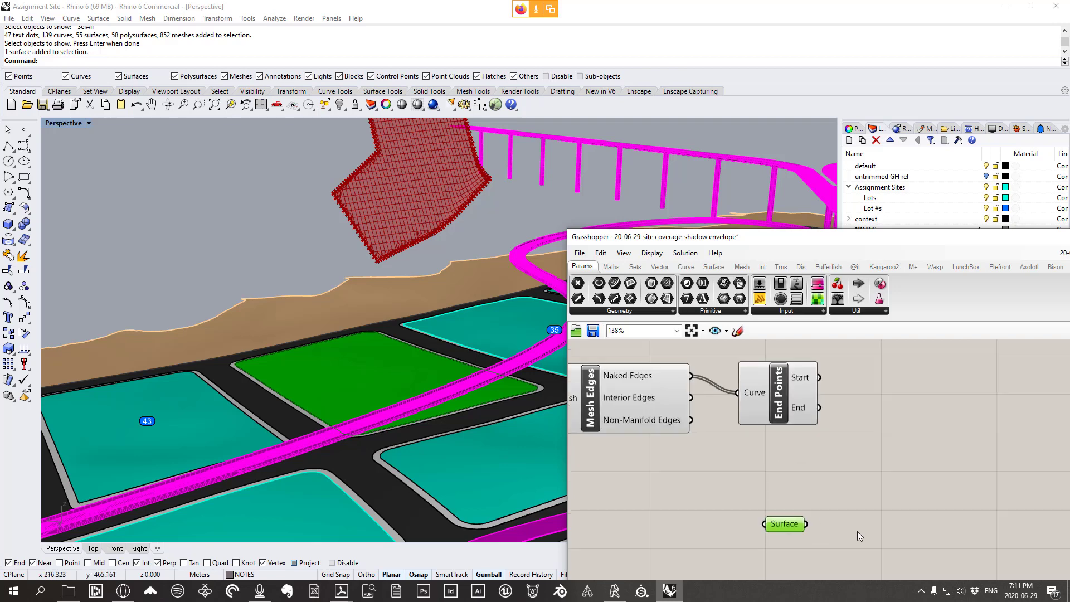
right_click(769, 520)
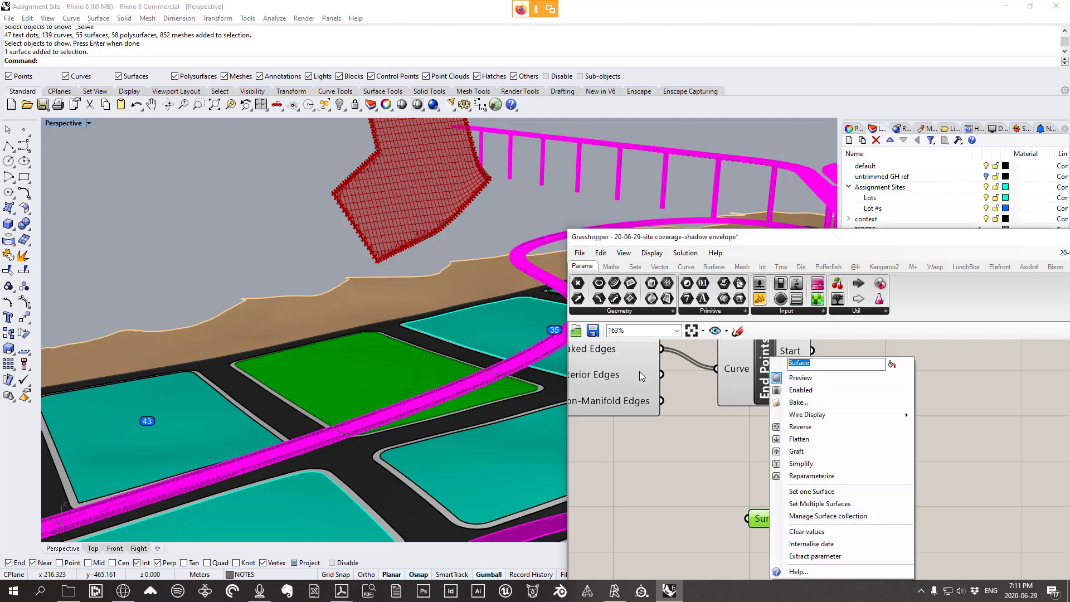
type("s")
type("lot")
key("Return")
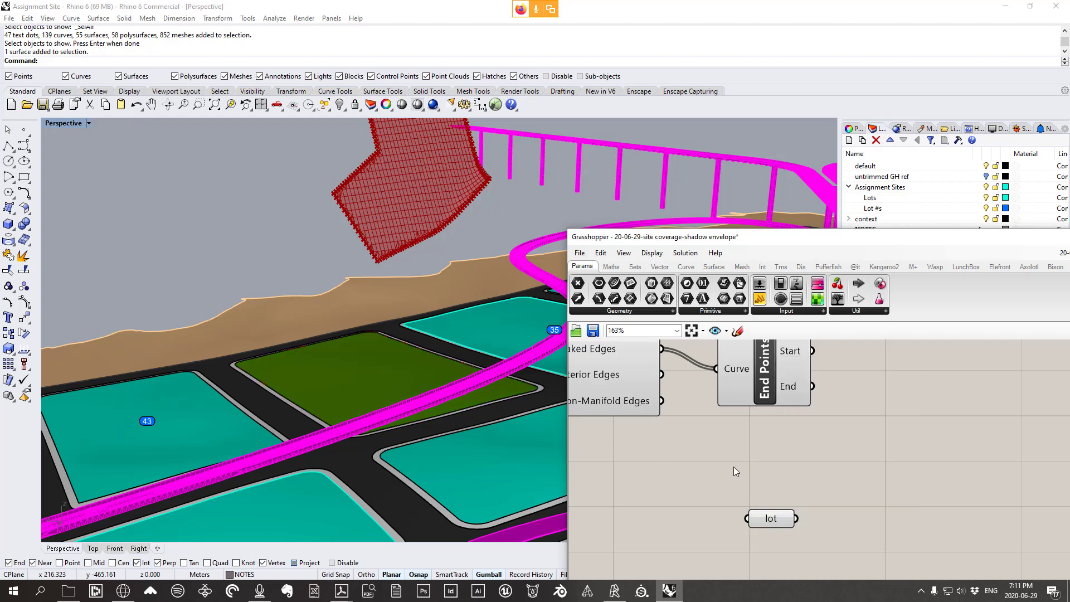
Add a Mesh > Util > Mesh Brep fed by lot, and tidy the components around it
left_click(742, 267)
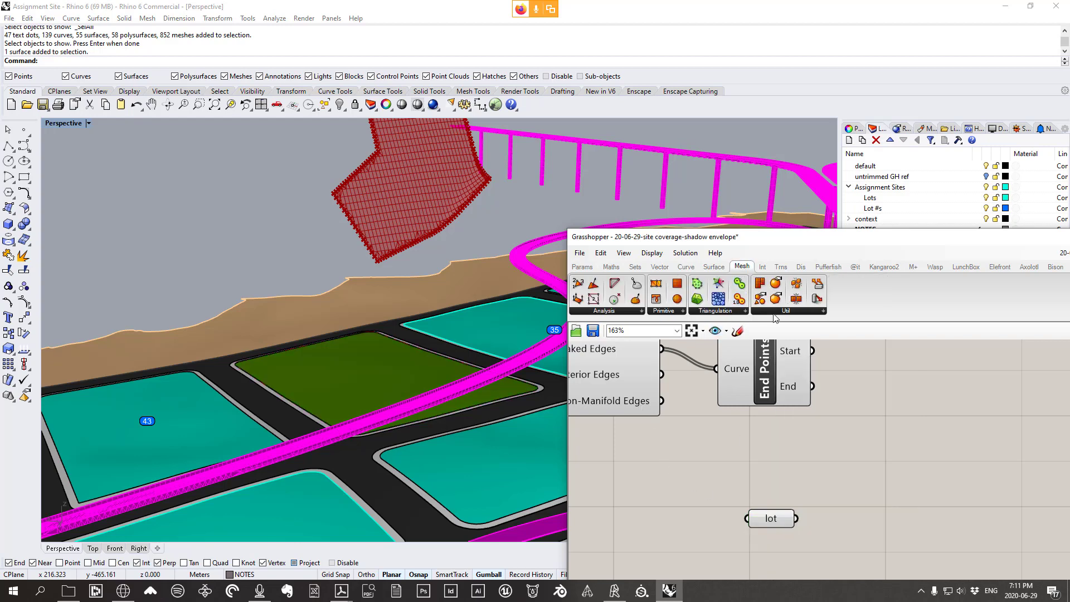
left_click(787, 312)
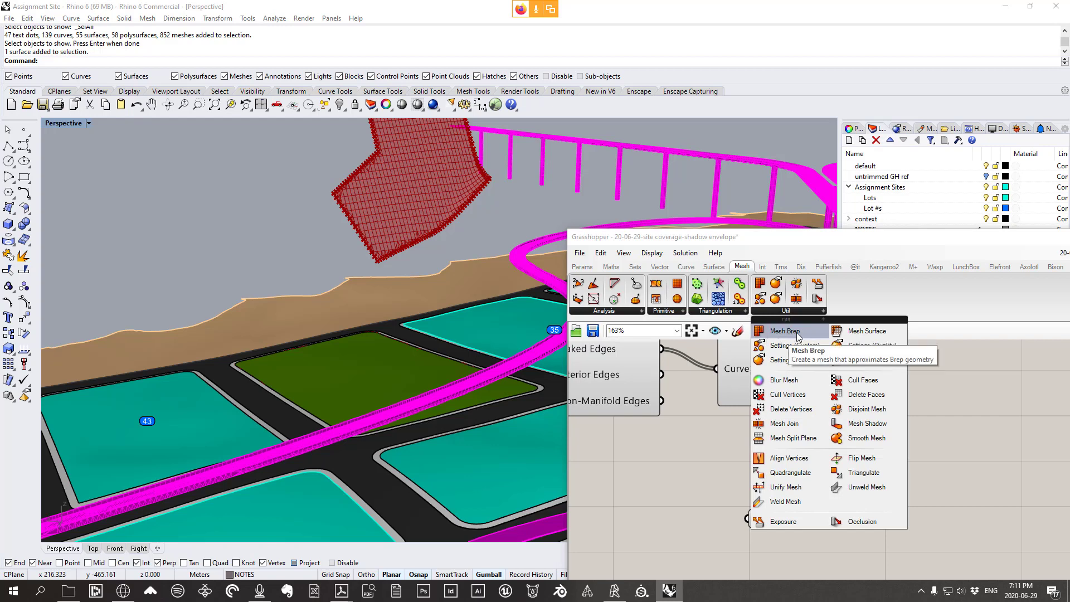
left_click(785, 331)
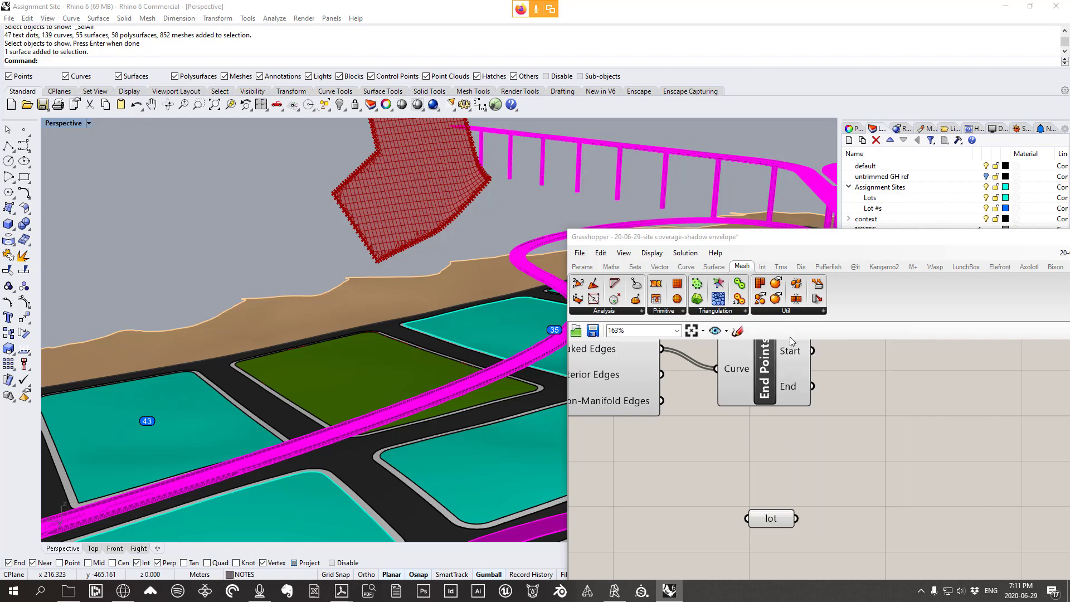
left_click(911, 492)
scroll(800, 497, "down", 3)
left_click_drag(797, 509, 834, 481)
left_click_drag(783, 509, 731, 540)
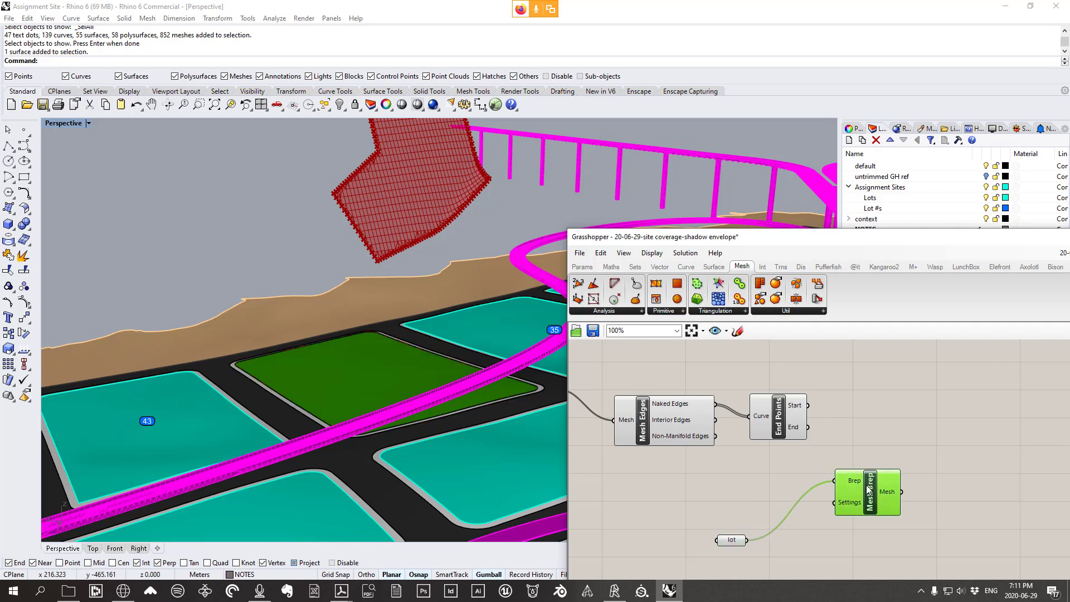
left_click_drag(867, 494, 806, 519)
left_click_drag(792, 430, 823, 435)
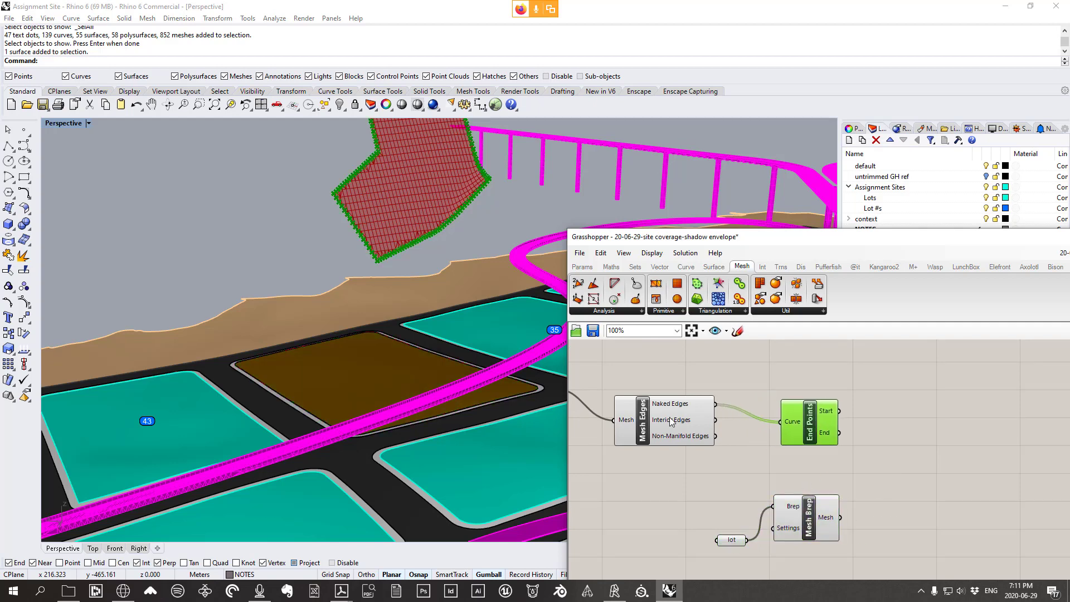
left_click_drag(671, 421, 689, 425)
left_click(840, 465)
right_click_drag(840, 465, 792, 461)
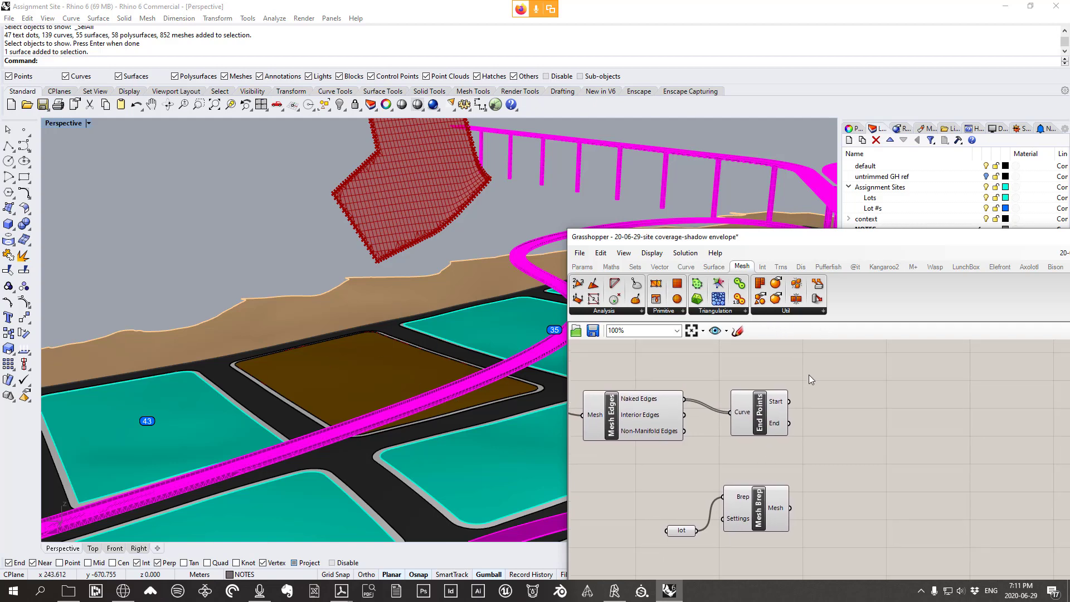
Add an Intersect Mesh | Ray taking Mesh Brep's mesh and End Points' Start points
left_click(660, 267)
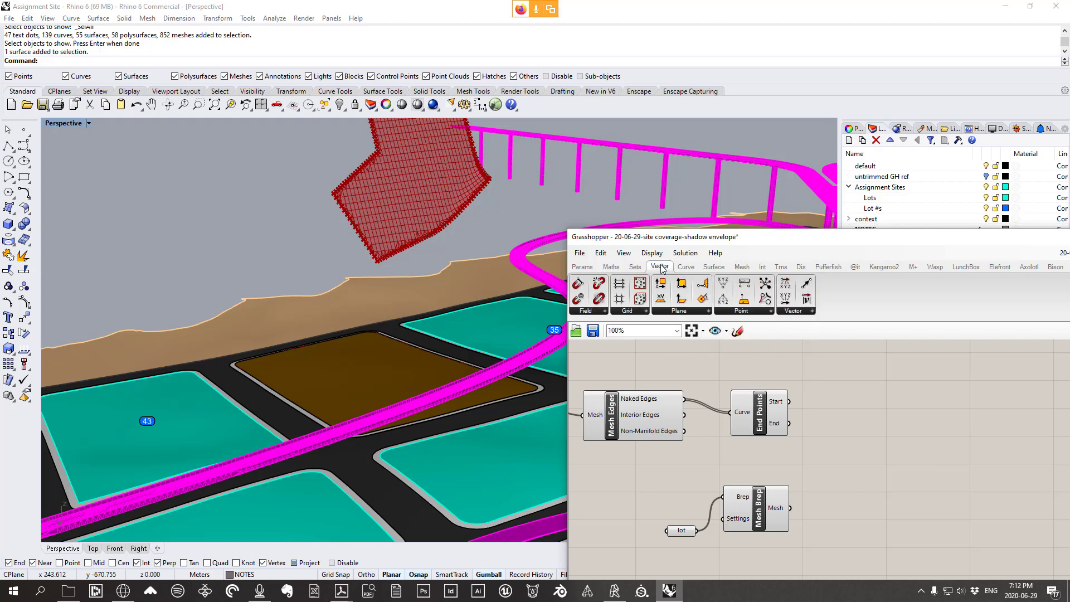
left_click(762, 267)
left_click(605, 310)
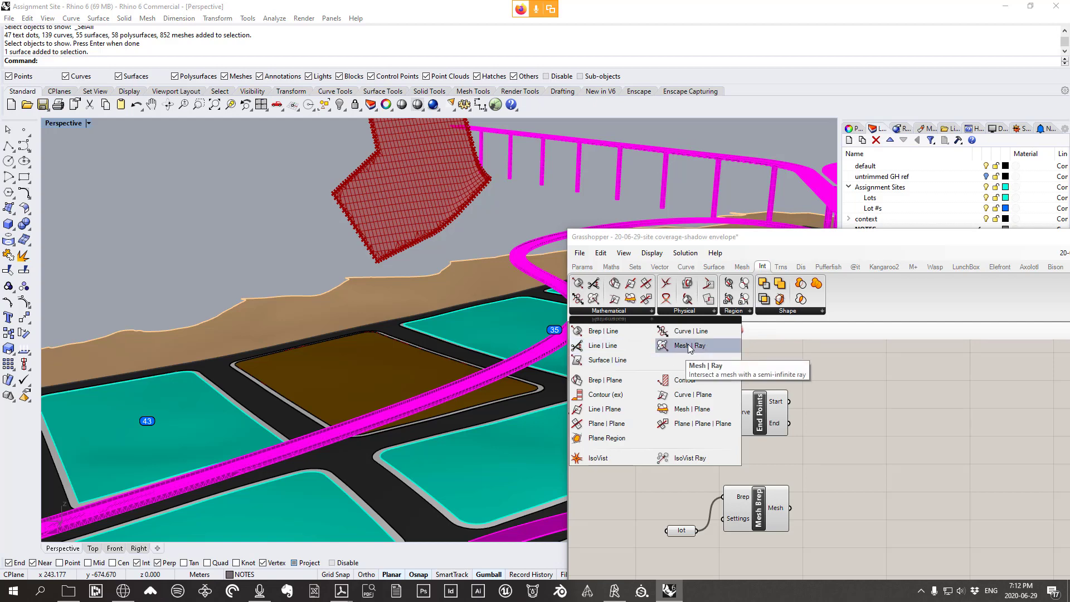
left_click_drag(690, 349, 892, 447)
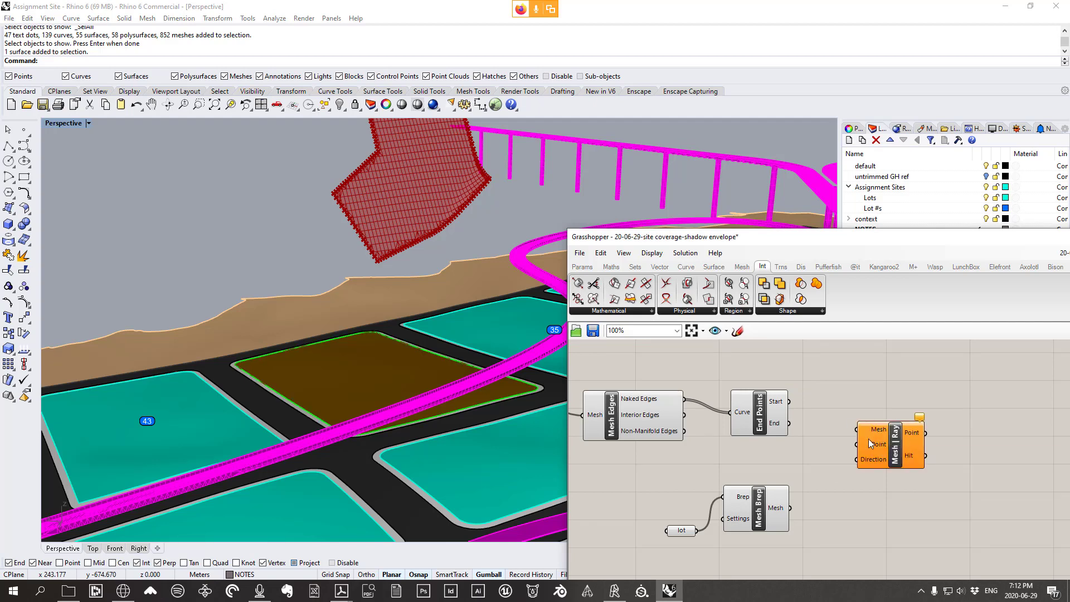
mouse_move(771, 512)
left_mouse_down()
mouse_move(764, 488)
mouse_move(766, 517)
left_mouse_up()
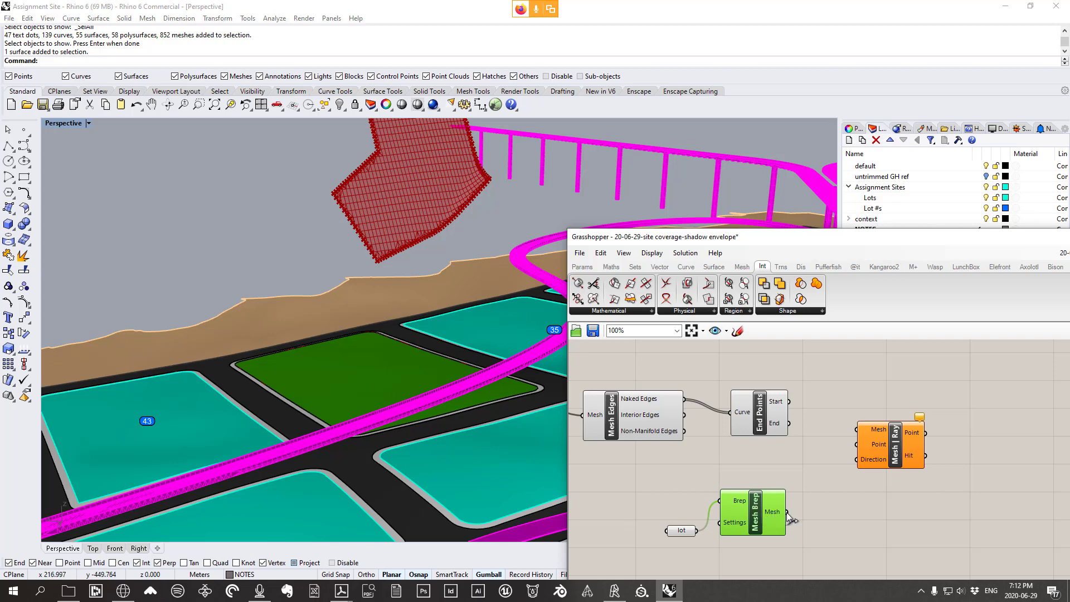
left_click_drag(788, 512, 859, 430)
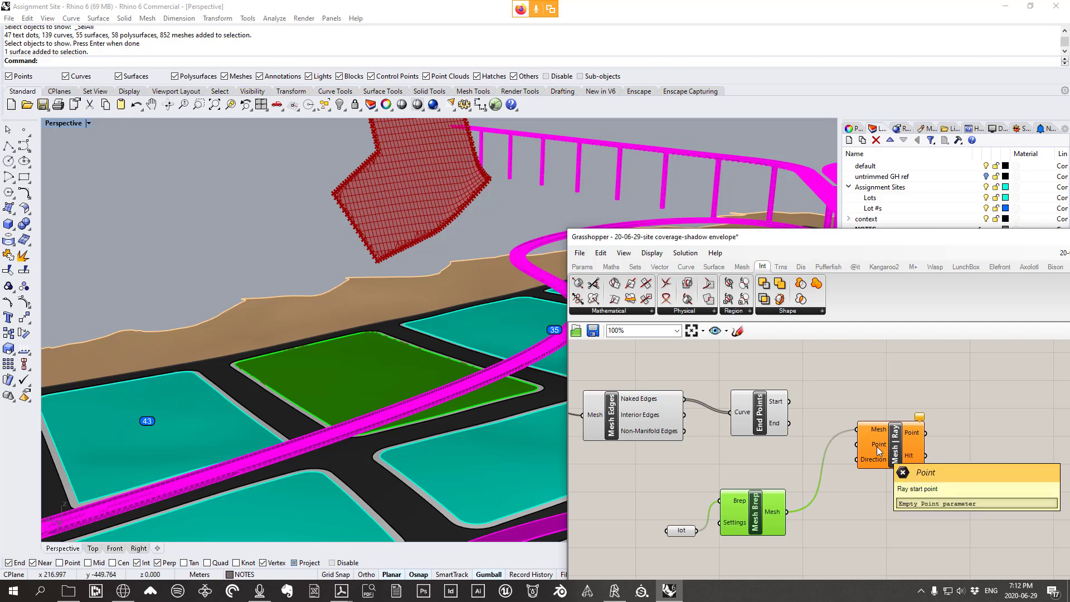
left_click_drag(877, 446, 928, 444)
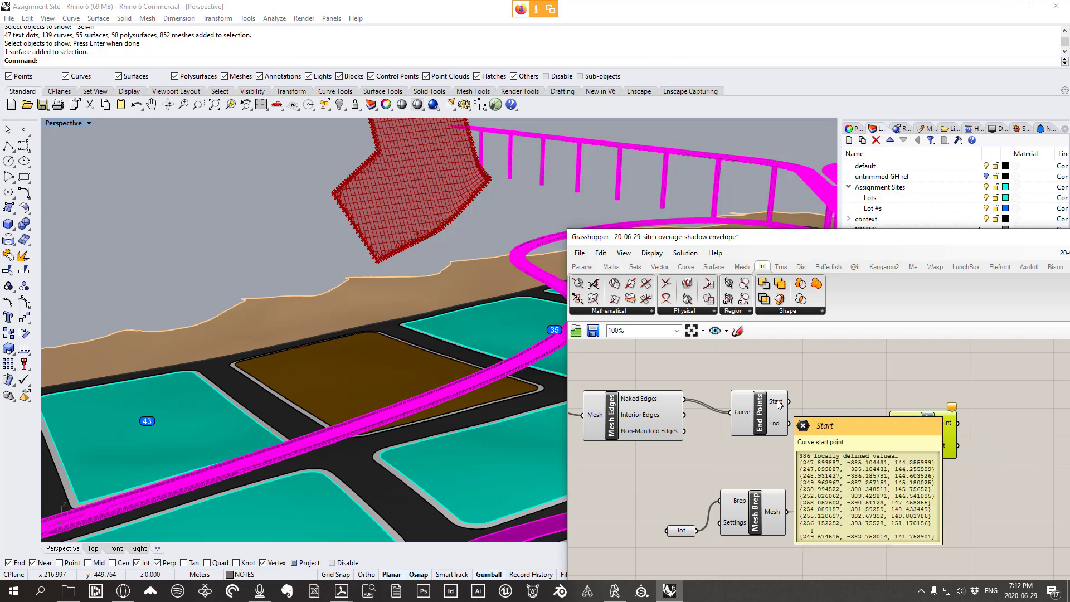
left_click_drag(778, 405, 921, 443)
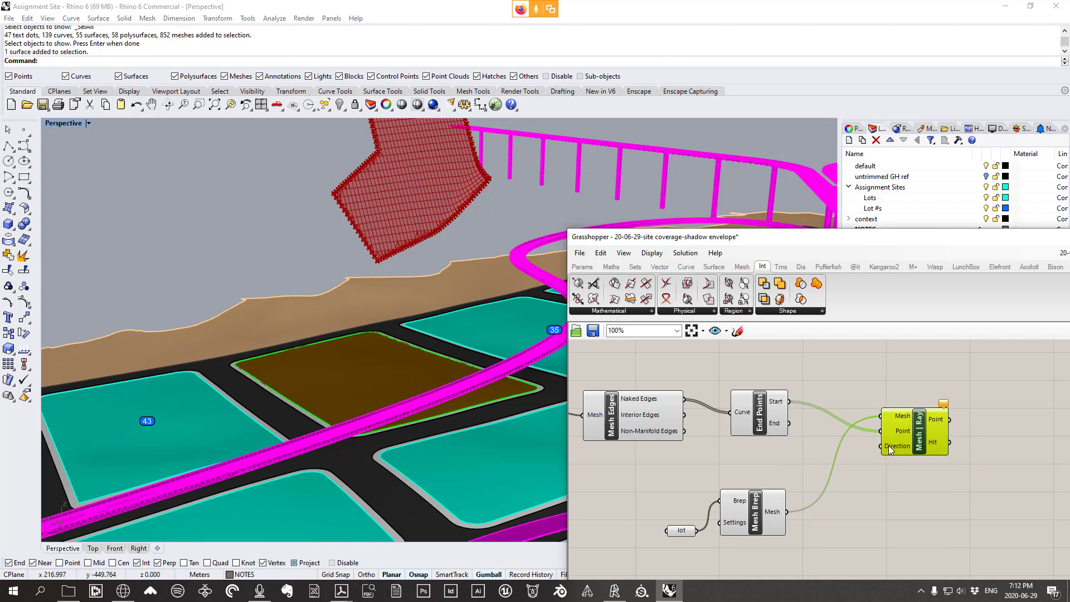
right_click_drag(512, 459, 353, 276)
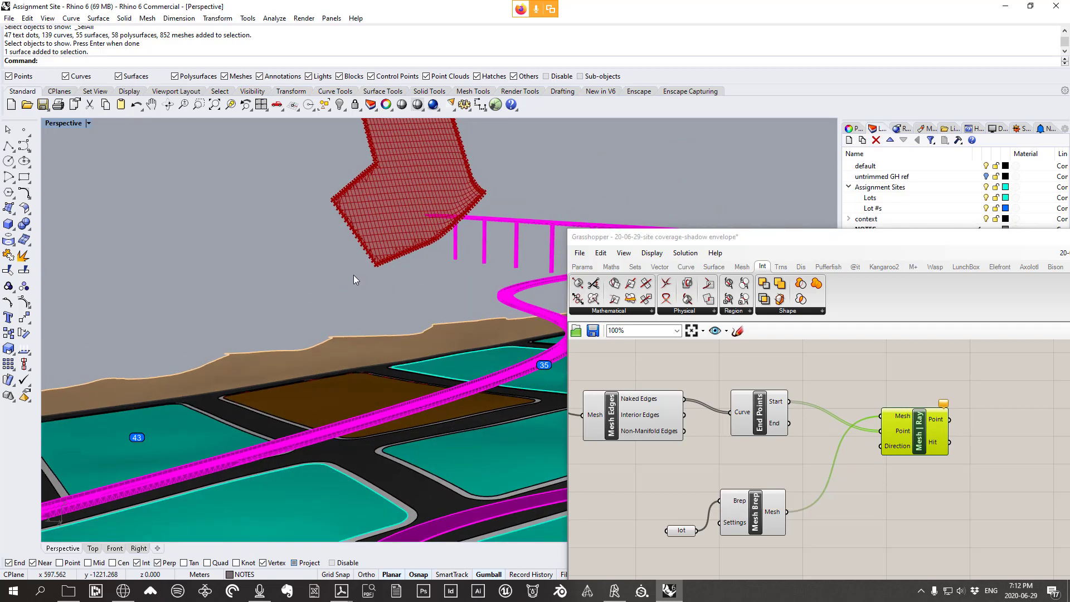
Place a Vector > Unit Z component on the canvas
left_click(660, 266)
left_click(811, 311)
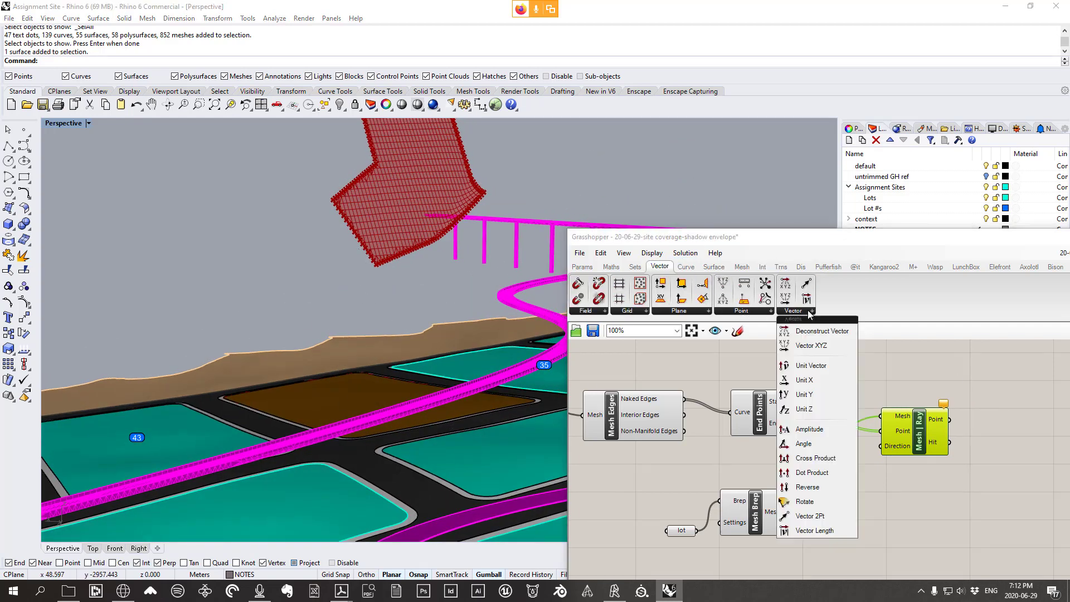
left_click(800, 410)
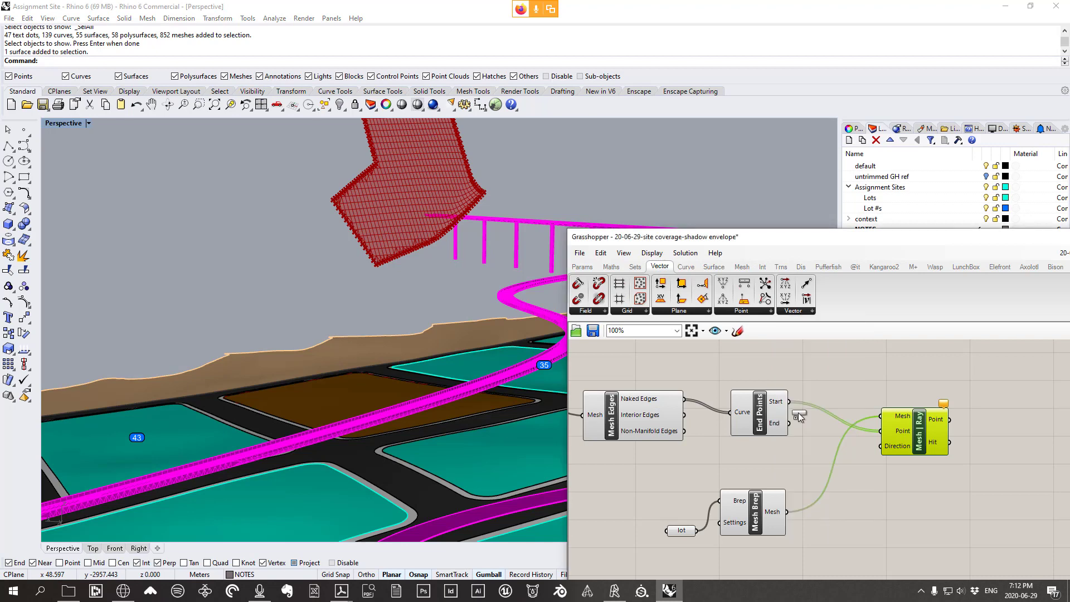
left_click(791, 311)
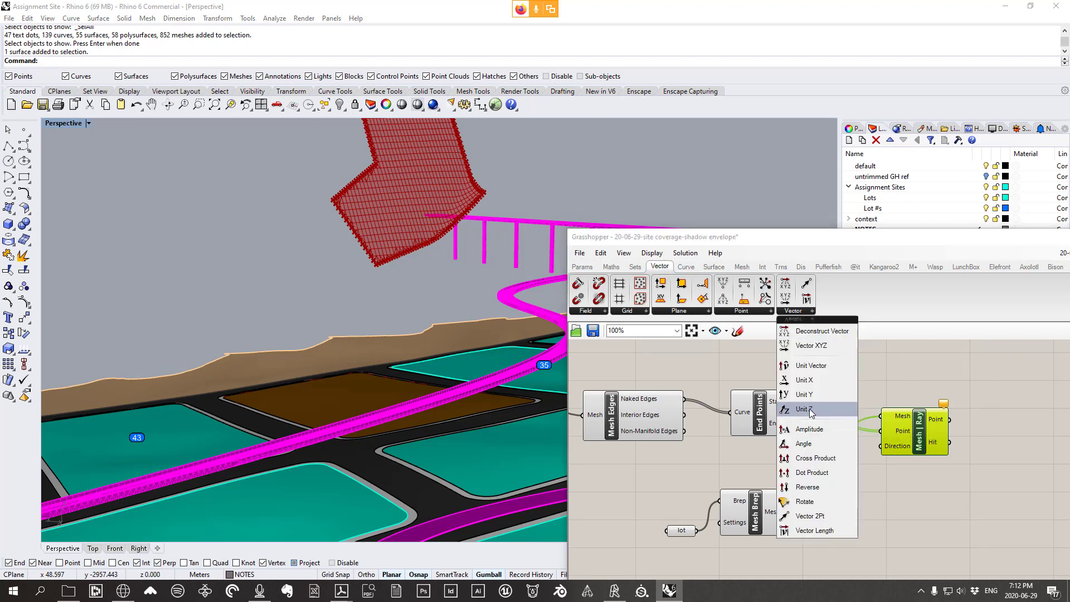
left_click(811, 410)
Rearrange End Points, lot, Mesh Brep and Unit Z into a clearer layout
left_click(806, 457)
left_click_drag(769, 424, 791, 406)
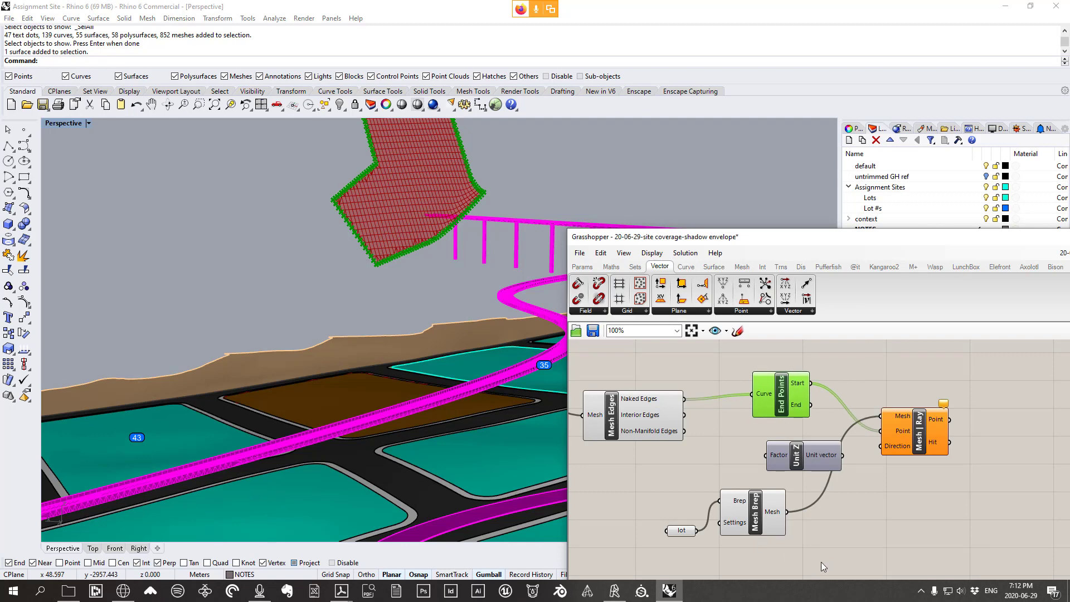
left_click_drag(789, 558, 686, 493)
left_click_drag(757, 517, 752, 548)
right_click_drag(859, 515, 818, 508)
left_click_drag(740, 530, 754, 555)
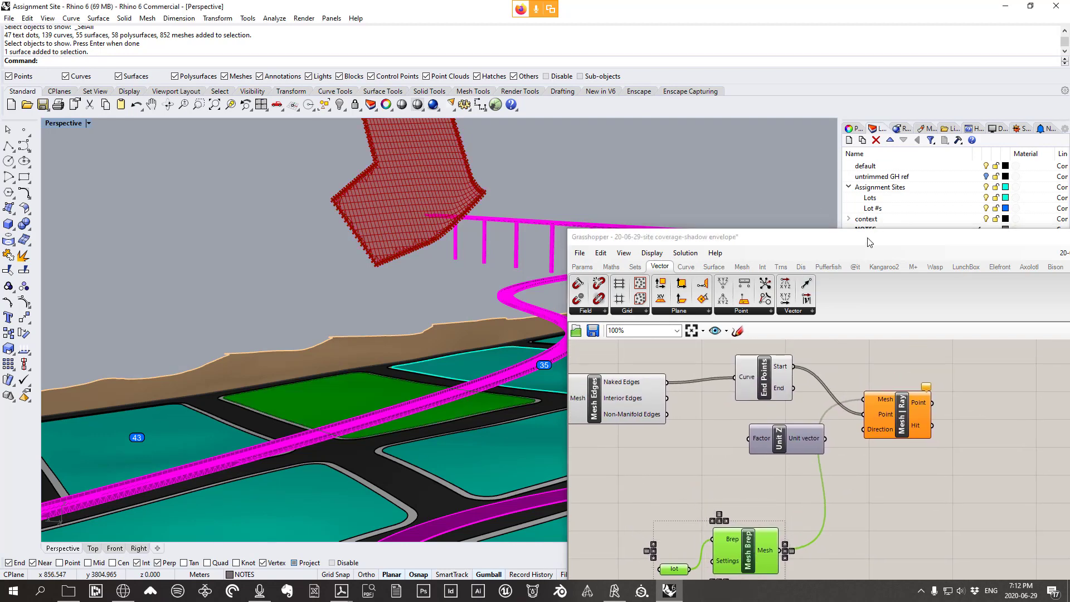
left_click_drag(867, 242, 872, 101)
left_click_drag(761, 414, 760, 438)
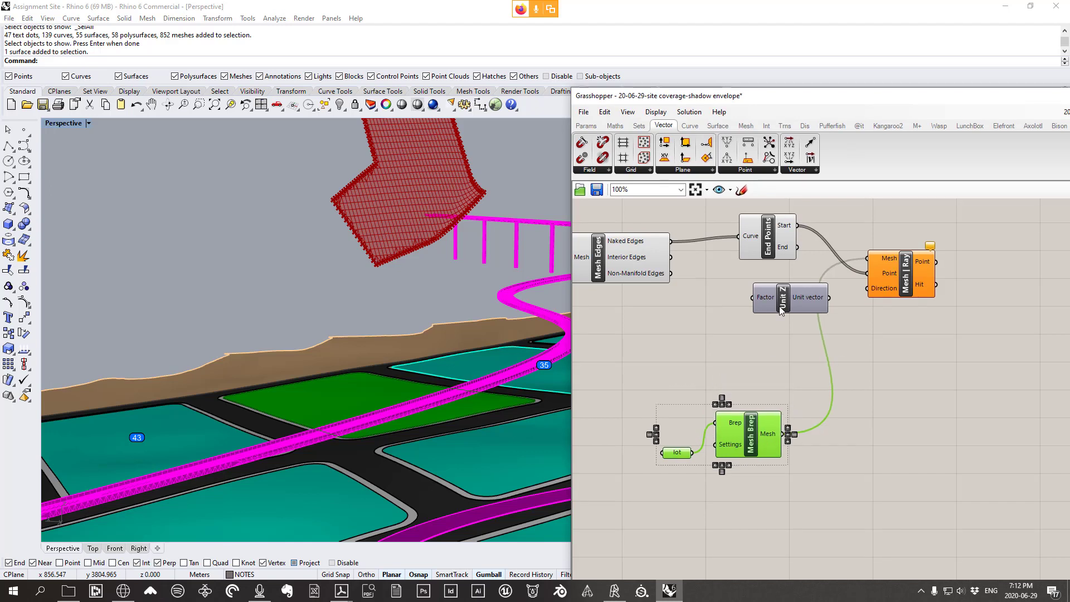
left_click_drag(785, 301, 758, 320)
right_click_drag(901, 339, 826, 366)
left_click(821, 366)
right_click_drag(717, 369, 735, 366)
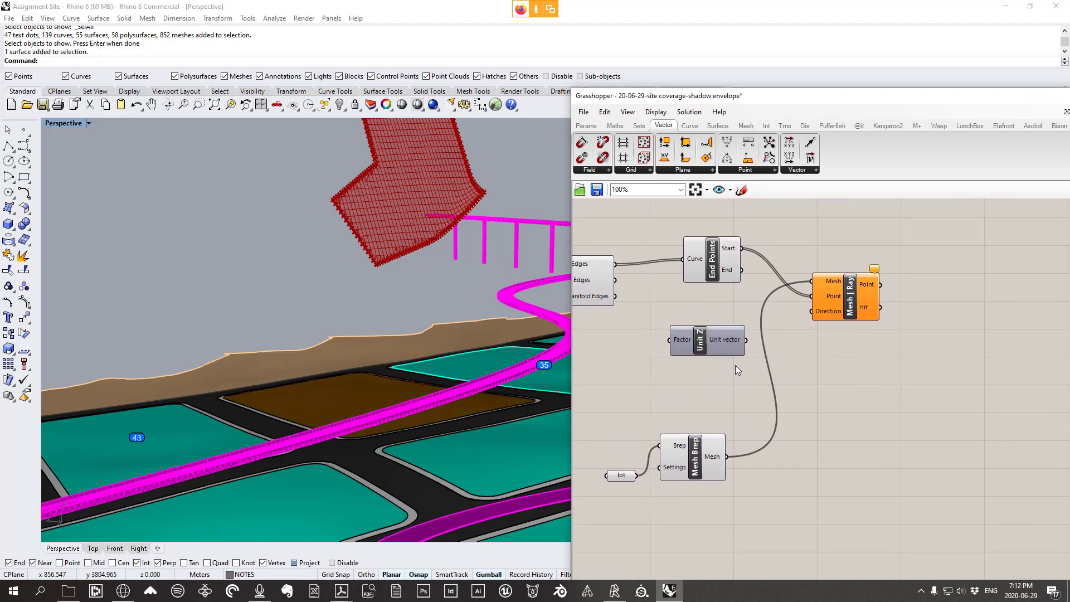
Set Unit Z's Factor input to -1 for a downward direction
mouse_move(681, 337)
right_click_drag(294, 319, 294, 290)
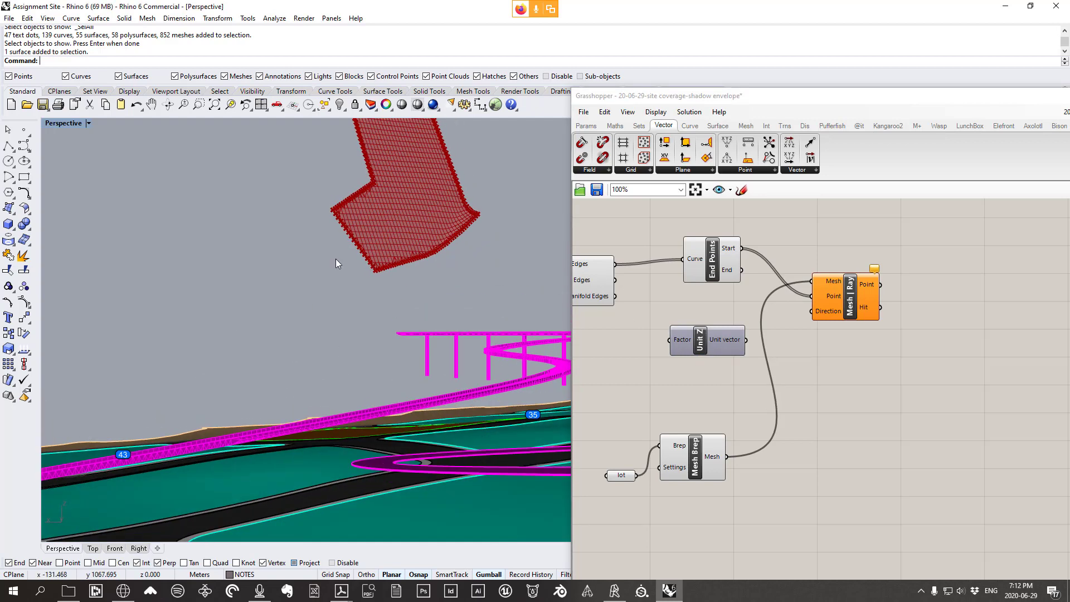
right_click(684, 340)
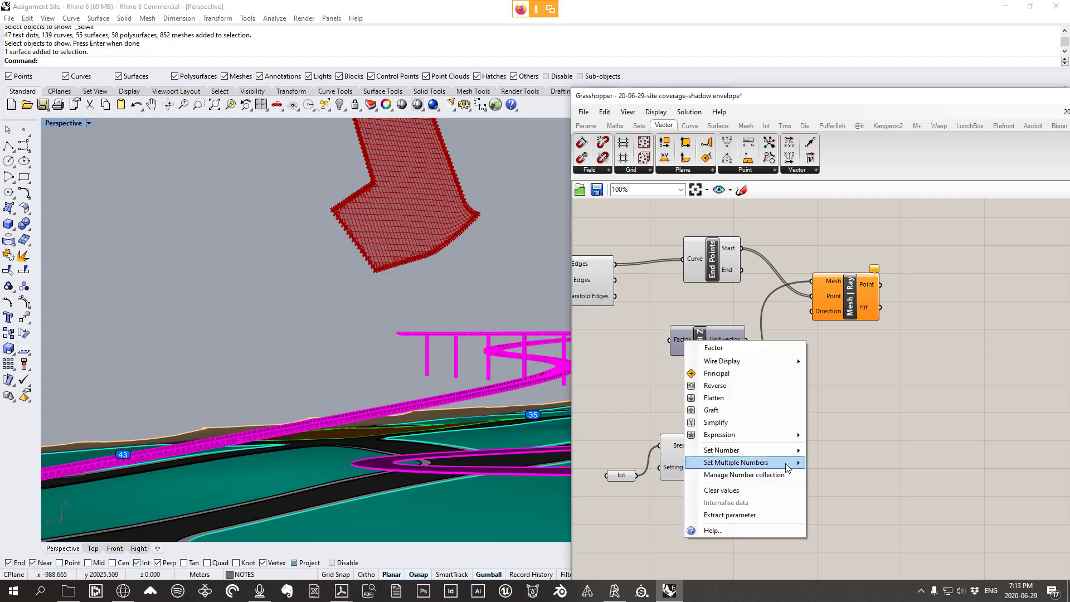
mouse_move(780, 455)
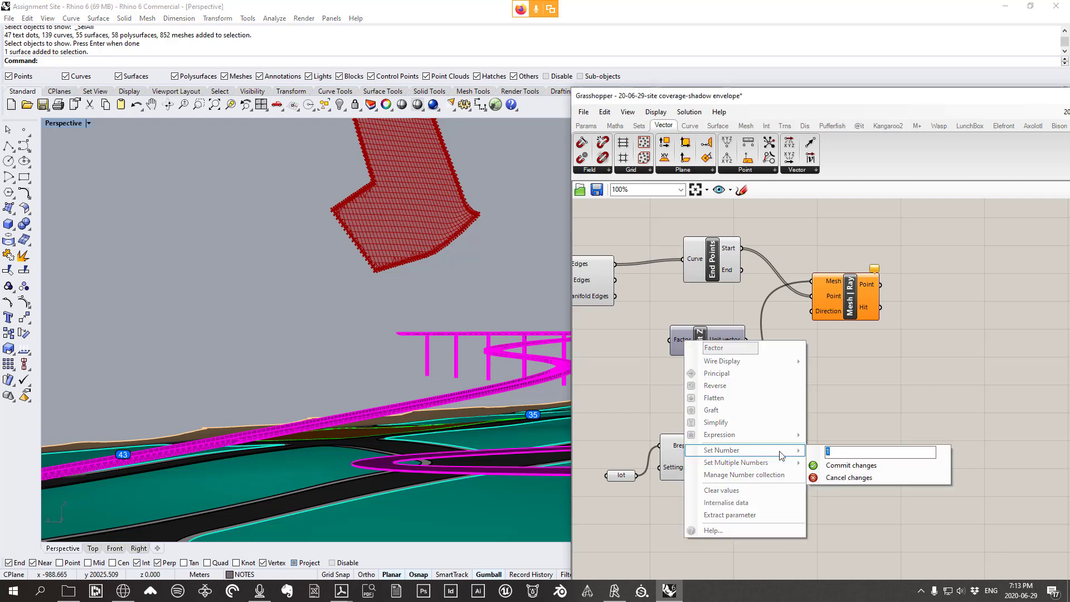
type("-1")
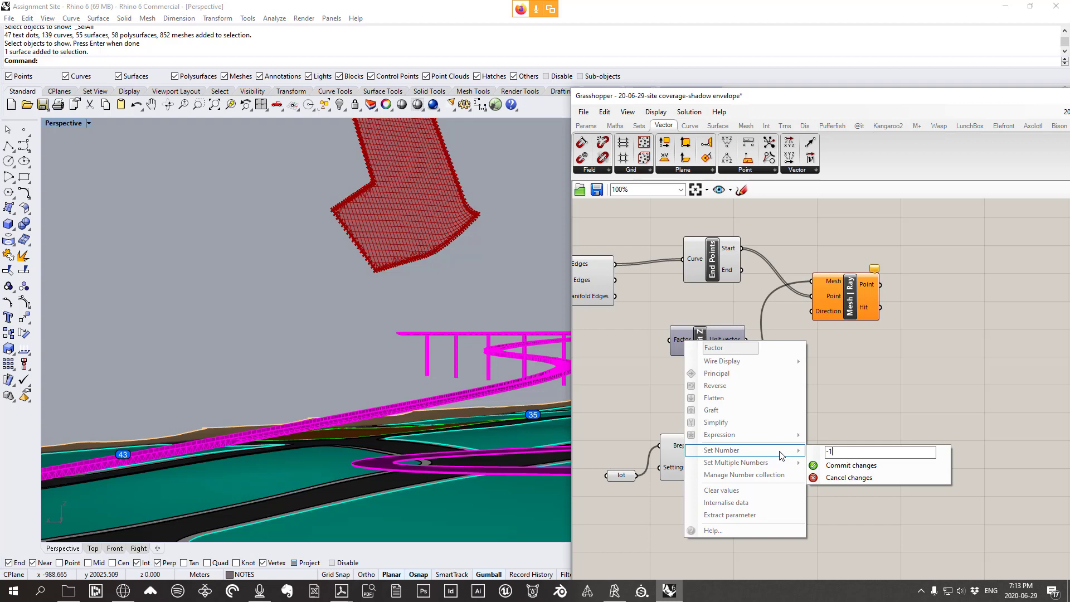
left_click(862, 470)
left_click(715, 338)
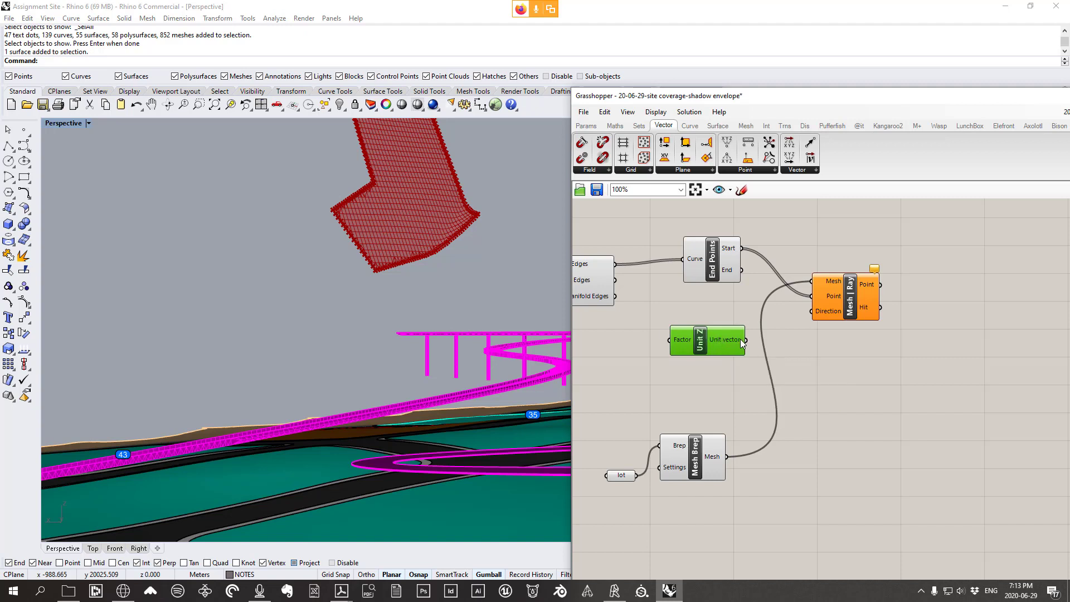
Wire Unit Z into Mesh | Ray's Direction and confirm all 386 start points hit the lot
left_click_drag(746, 342, 848, 304)
right_click_drag(365, 379, 351, 429)
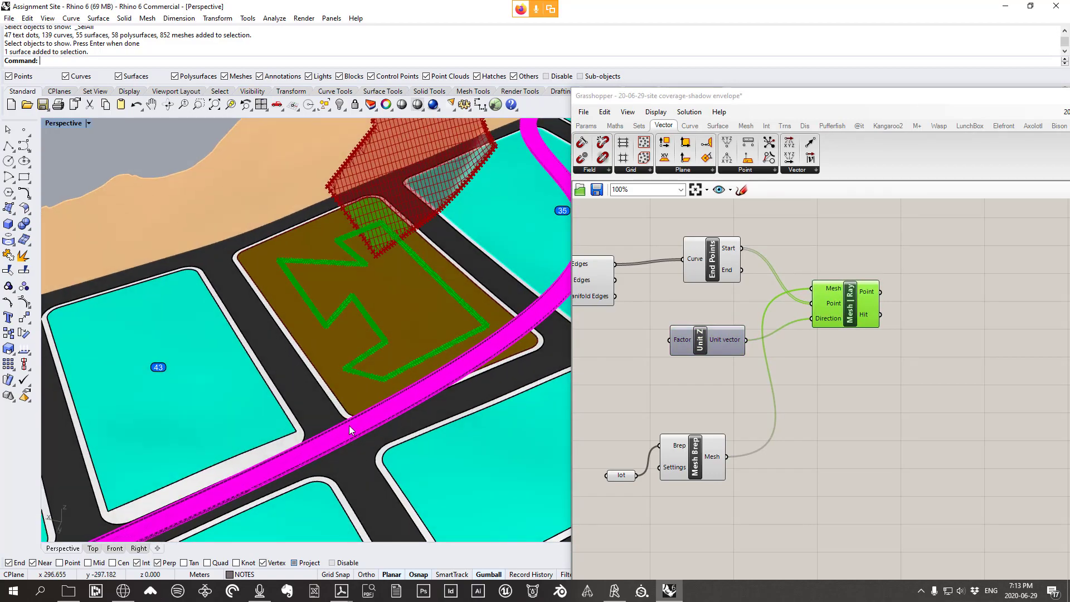
scroll(390, 312, "up", 10)
scroll(330, 397, "down", 8)
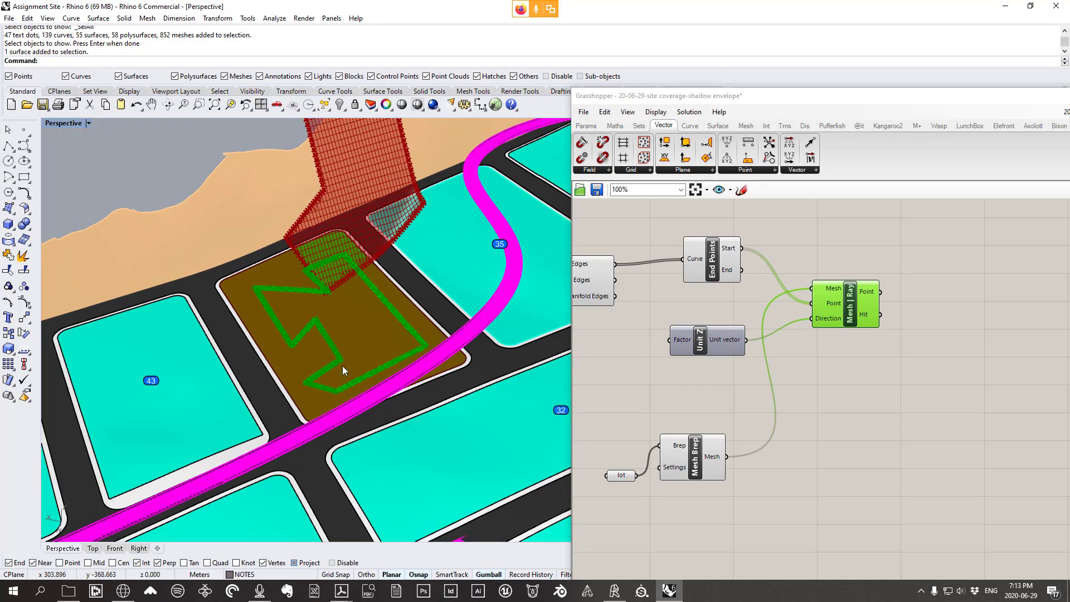
right_click_drag(342, 366, 323, 327)
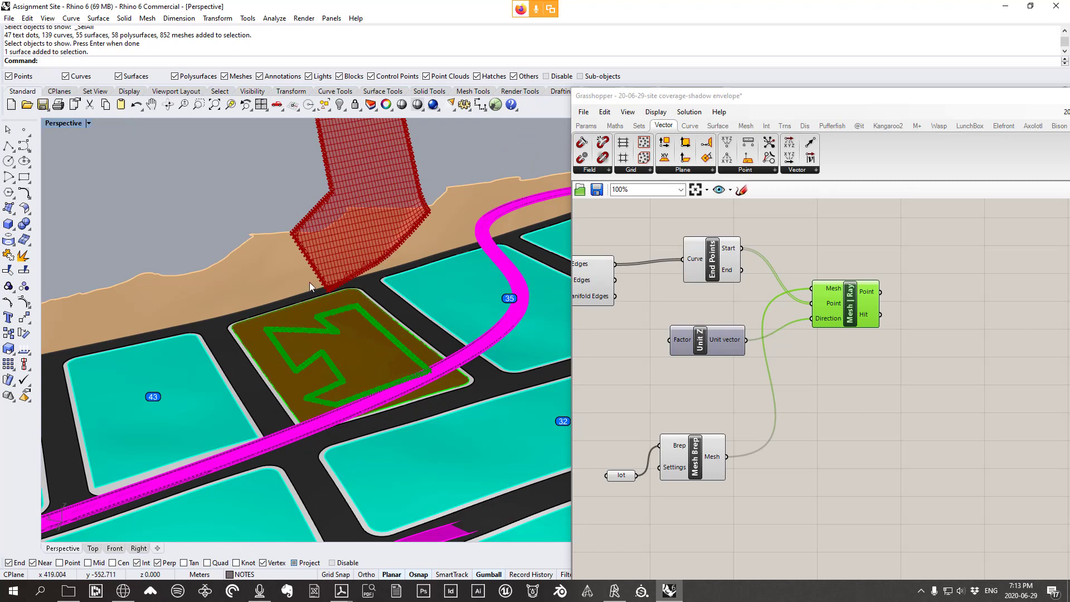
left_click_drag(864, 317, 872, 332)
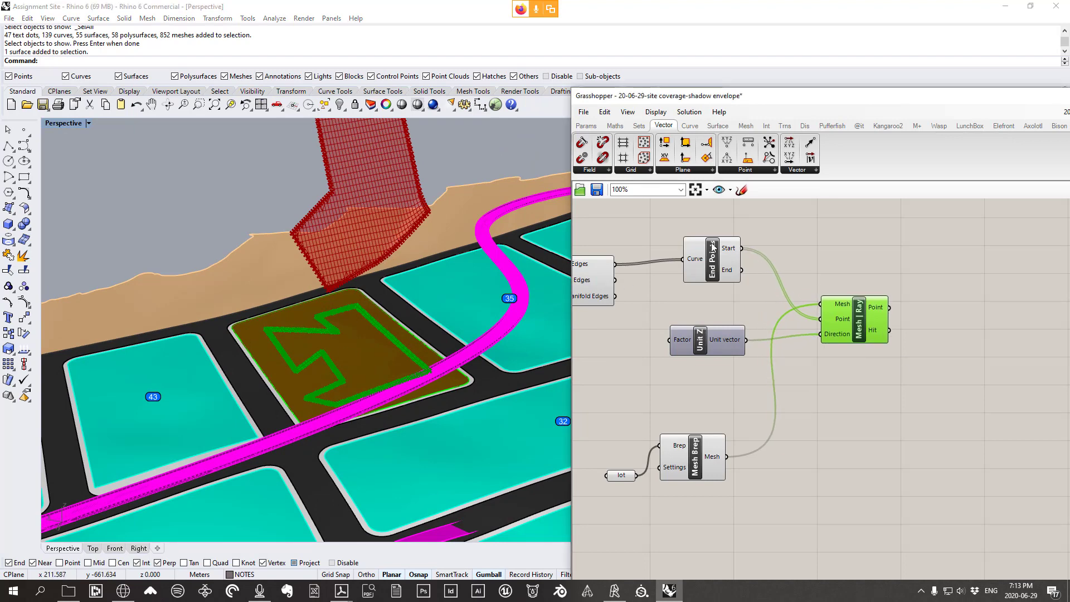
left_click_drag(713, 245, 713, 250)
mouse_move(738, 252)
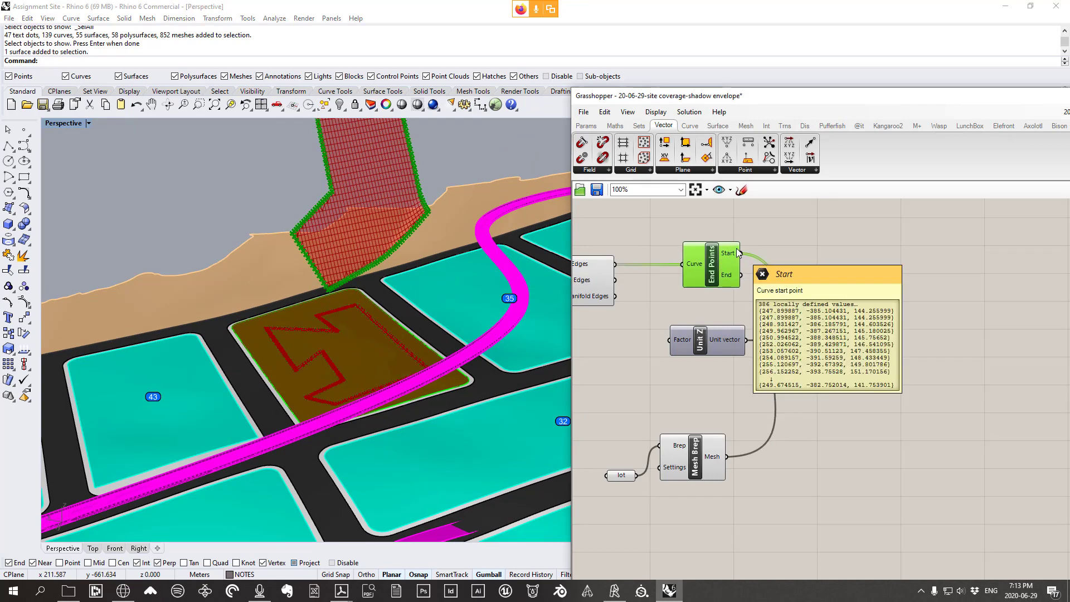
left_click_drag(859, 331, 863, 321)
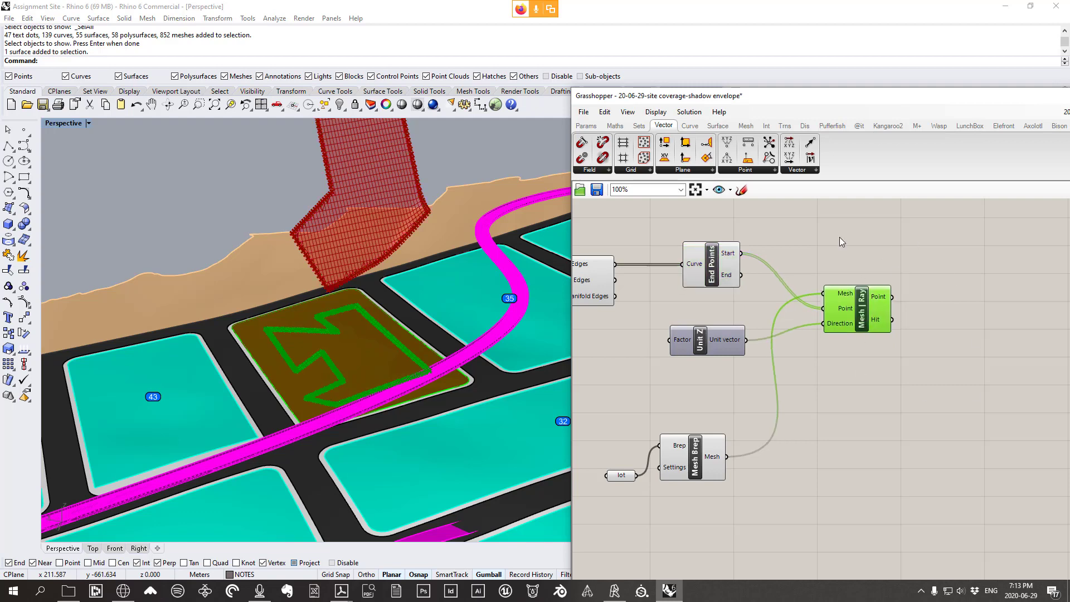
left_click_drag(871, 310, 870, 369)
mouse_move(883, 325)
Duplicate the Mesh | Ray component via Edit > Copy and Paste, deleting the extra copy
left_click(600, 114)
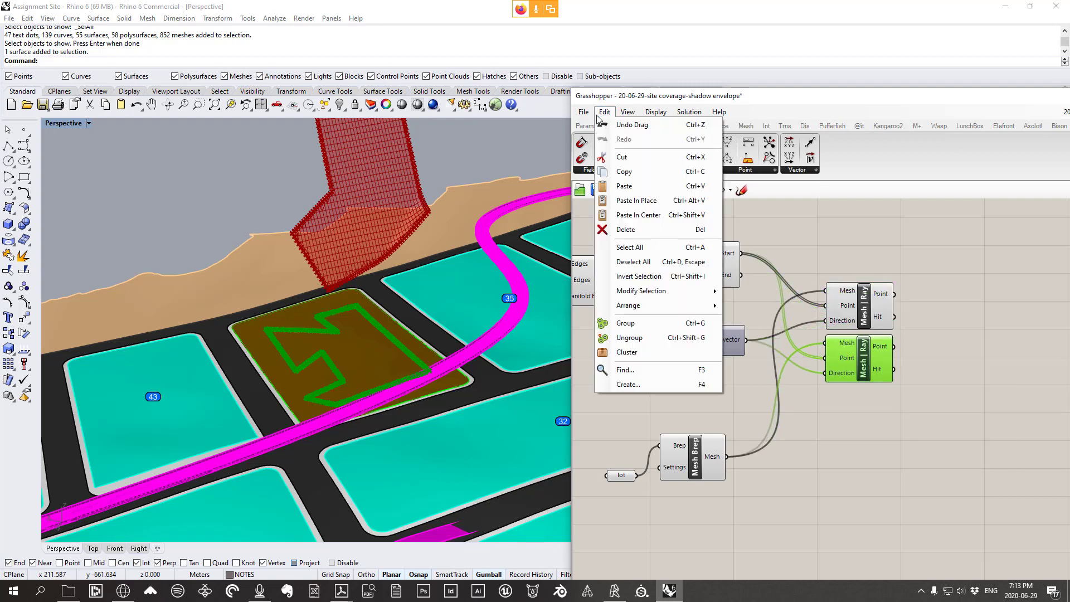
left_click(628, 169)
left_click(609, 115)
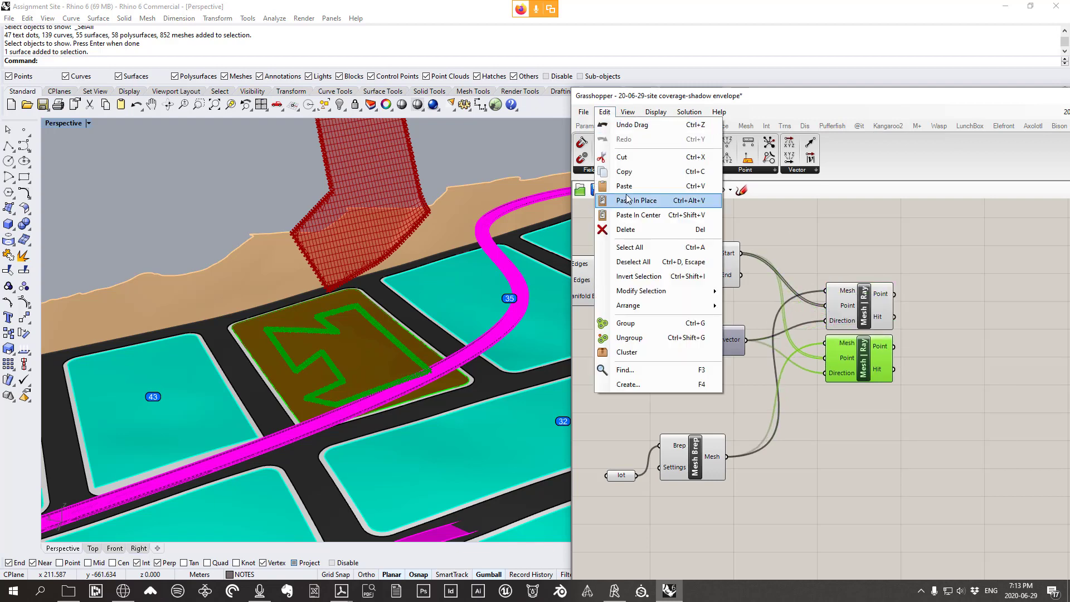
left_click(630, 186)
left_click_drag(872, 370, 873, 453)
key("Delete")
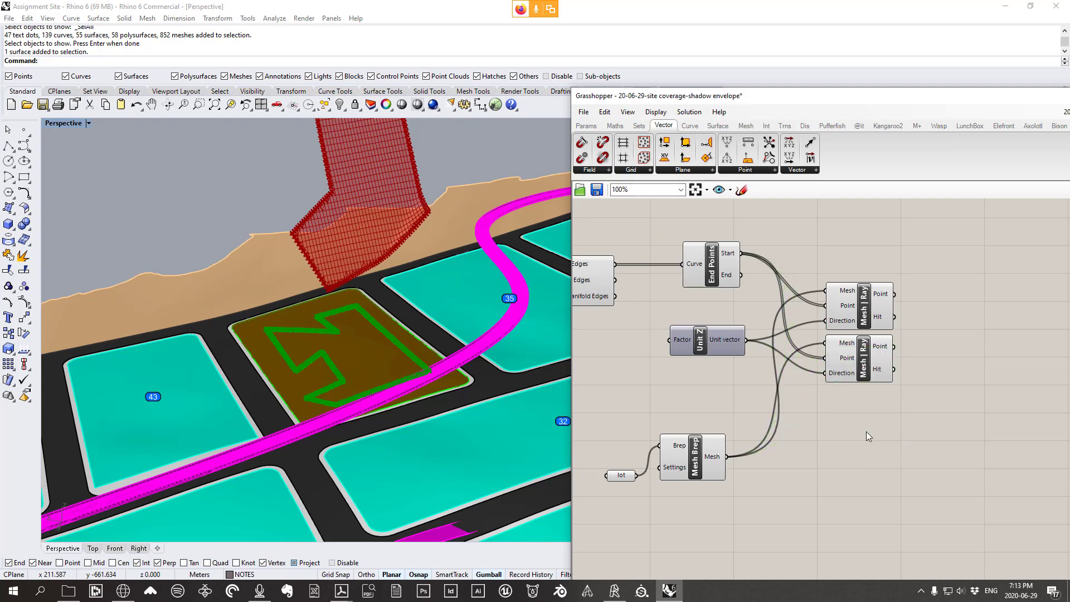
Feed End Points' End output into the second Mesh | Ray's Point input
left_click_drag(851, 307, 851, 285)
mouse_move(850, 367)
left_mouse_down()
mouse_move(851, 377)
mouse_move(851, 366)
left_mouse_up()
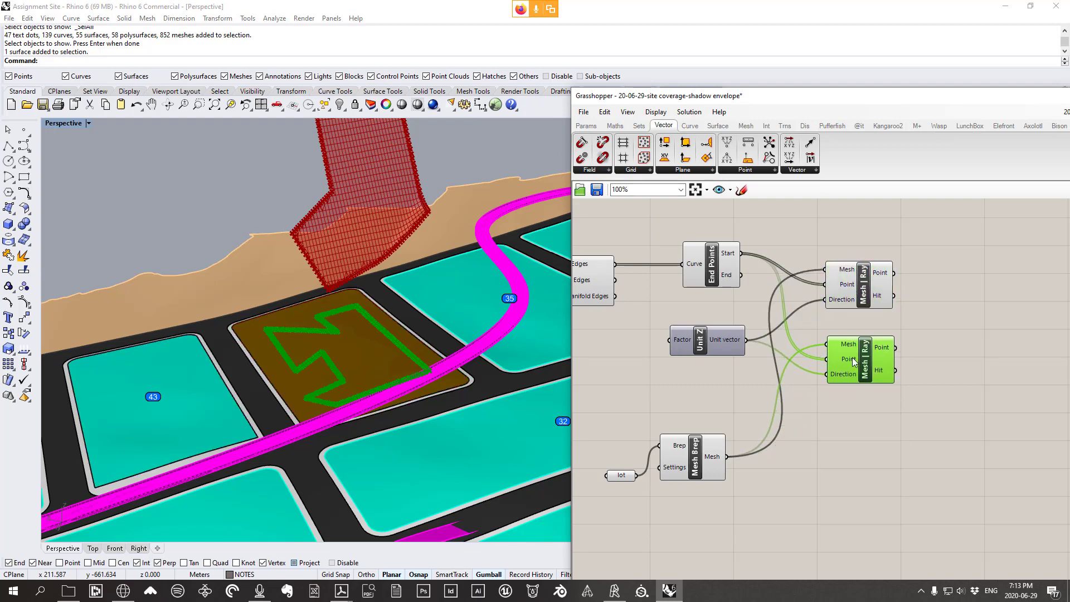
scroll(850, 353, "up", 1)
right_click_drag(837, 364, 840, 385)
left_click_drag(843, 383, 840, 381)
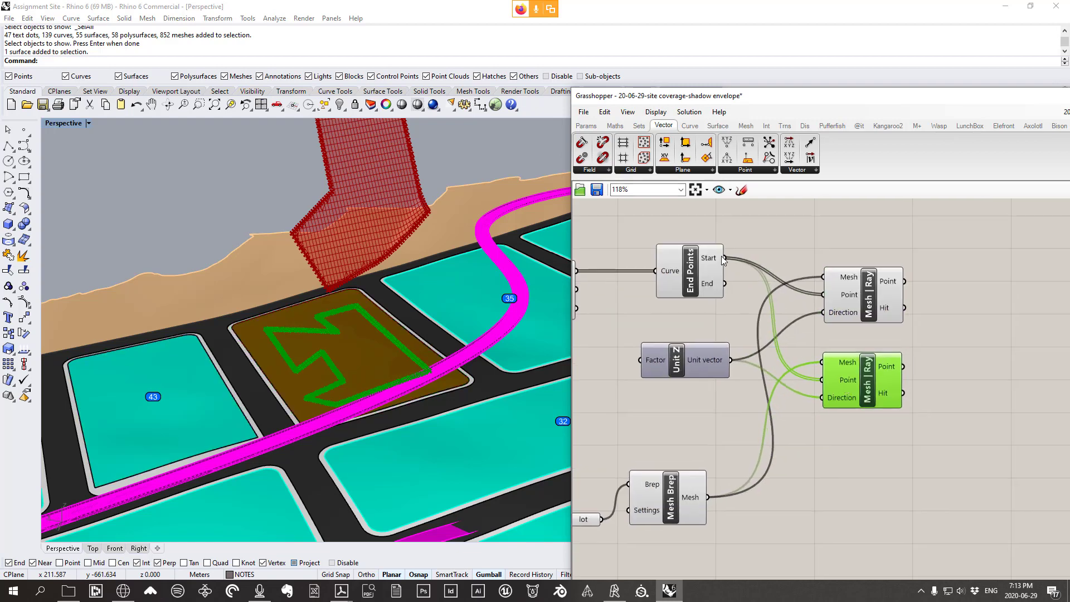
left_click_drag(724, 259, 800, 216)
left_click_drag(726, 284, 821, 386)
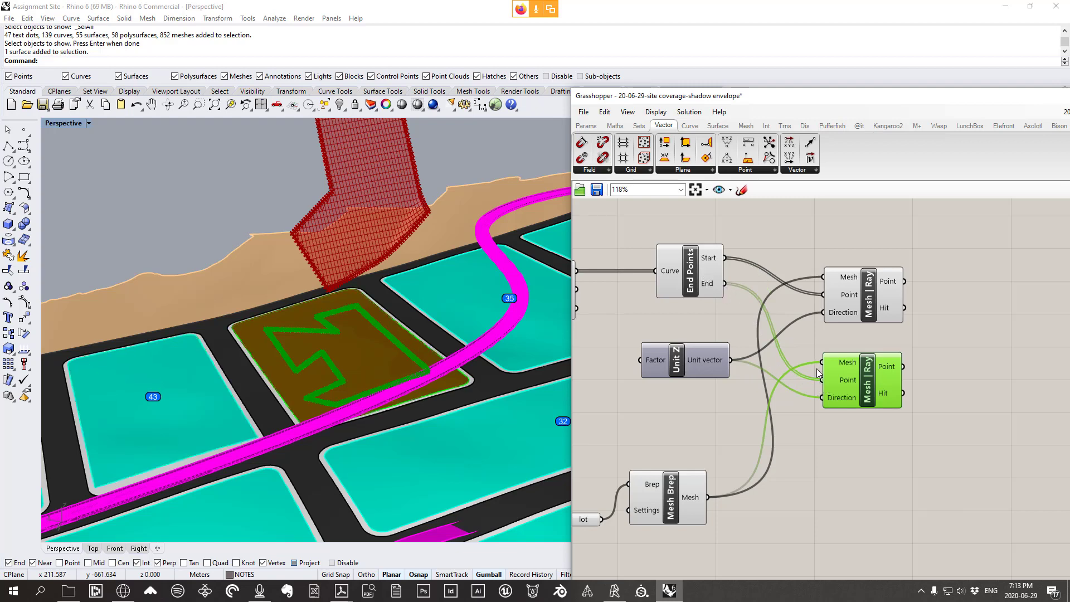
left_click_drag(847, 383, 851, 362)
Regroup End Points, Unit Z, lot and Mesh Brep into a compact layout
left_click(791, 424)
right_click_drag(791, 423, 830, 413)
left_click_drag(730, 266, 708, 275)
left_click_drag(722, 356, 715, 336)
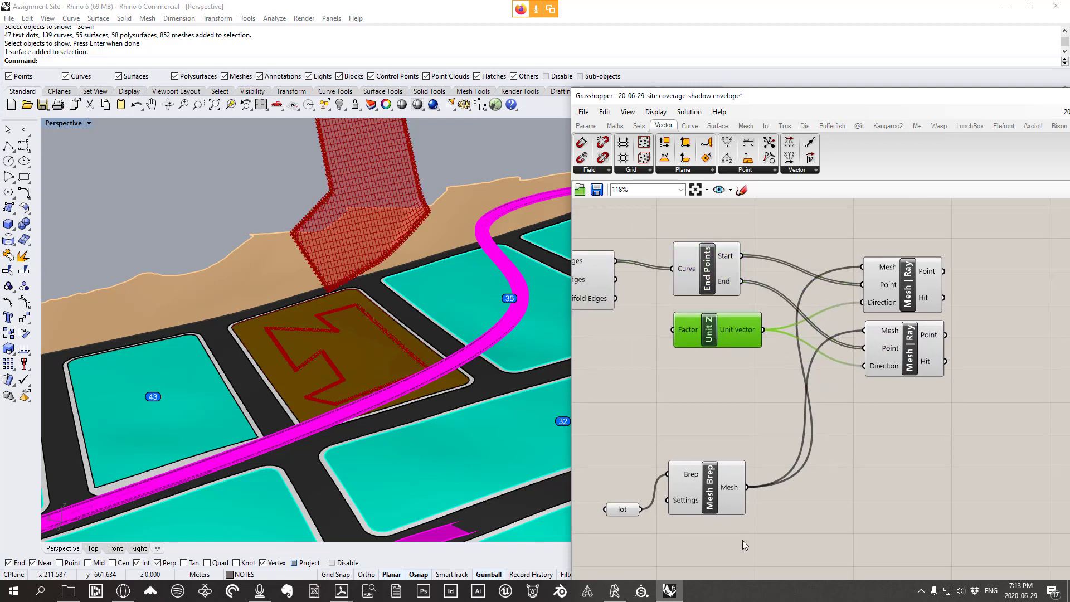
left_click_drag(743, 540, 599, 469)
left_click_drag(729, 484, 732, 386)
left_click(817, 448)
right_click_drag(817, 448, 764, 457)
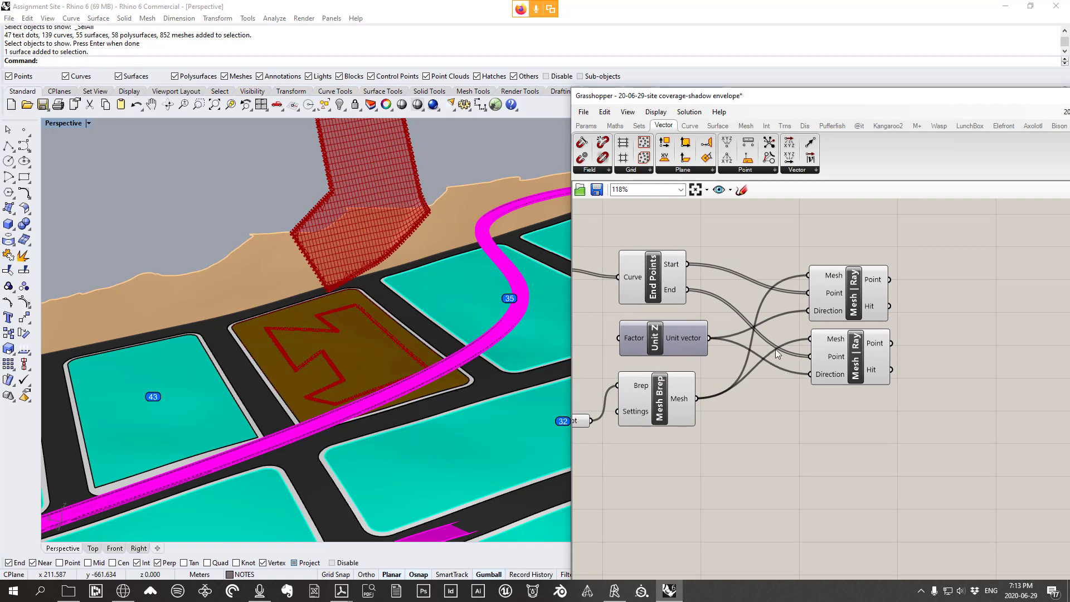
mouse_move(778, 354)
right_mouse_down()
mouse_move(683, 337)
mouse_move(719, 338)
right_mouse_up()
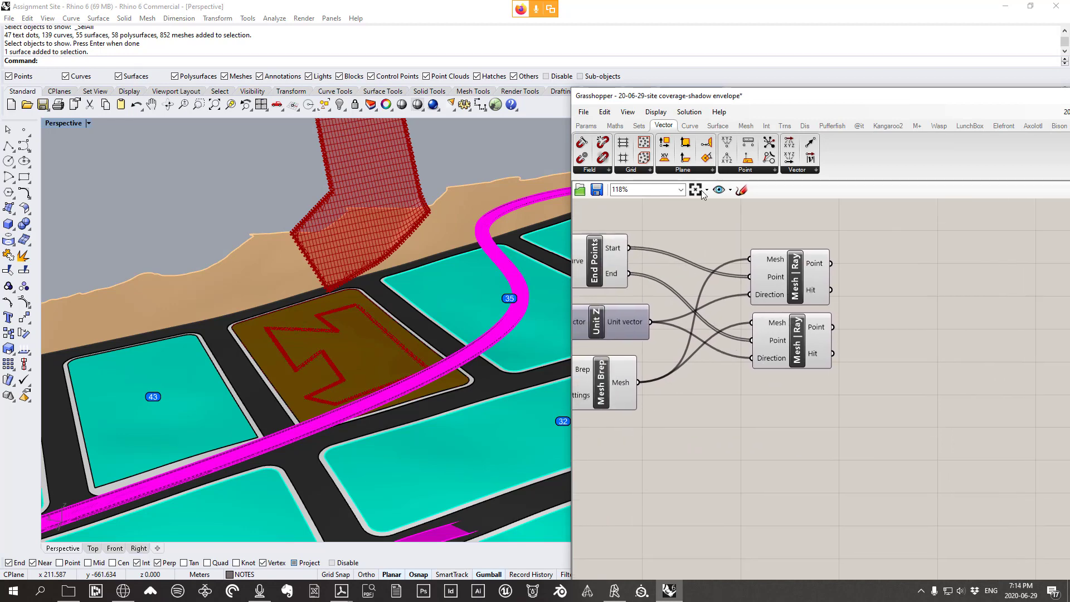
left_click(741, 191)
left_click_drag(906, 247, 941, 249)
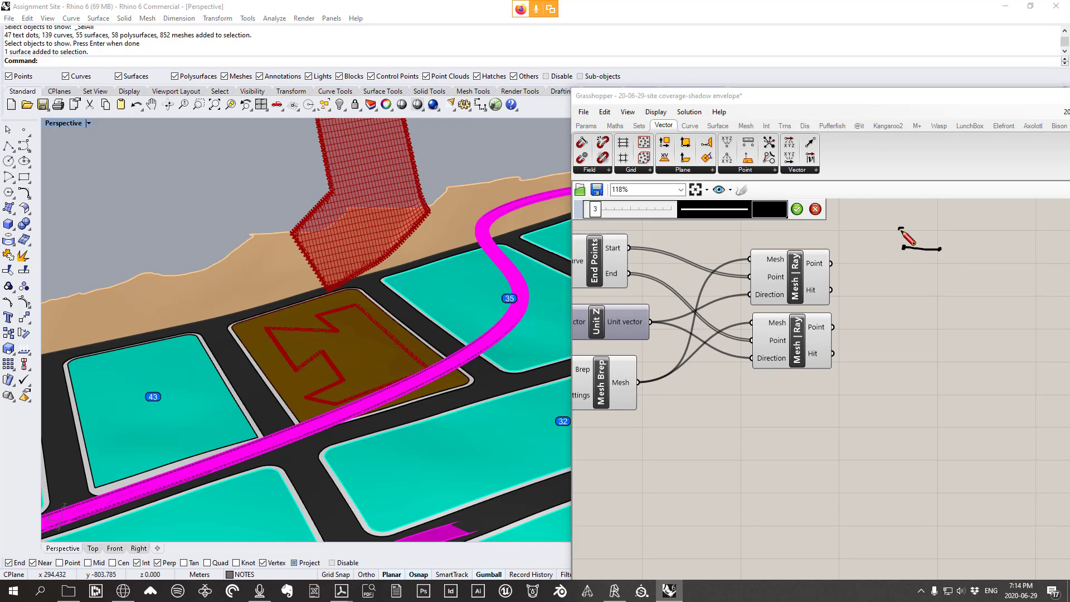
left_click_drag(903, 228, 952, 229)
mouse_move(940, 267)
left_mouse_down()
mouse_move(932, 374)
mouse_move(943, 348)
left_mouse_up()
mouse_move(899, 259)
left_mouse_down()
mouse_move(883, 354)
mouse_move(895, 345)
mouse_move(1028, 400)
left_mouse_up()
left_click(926, 382)
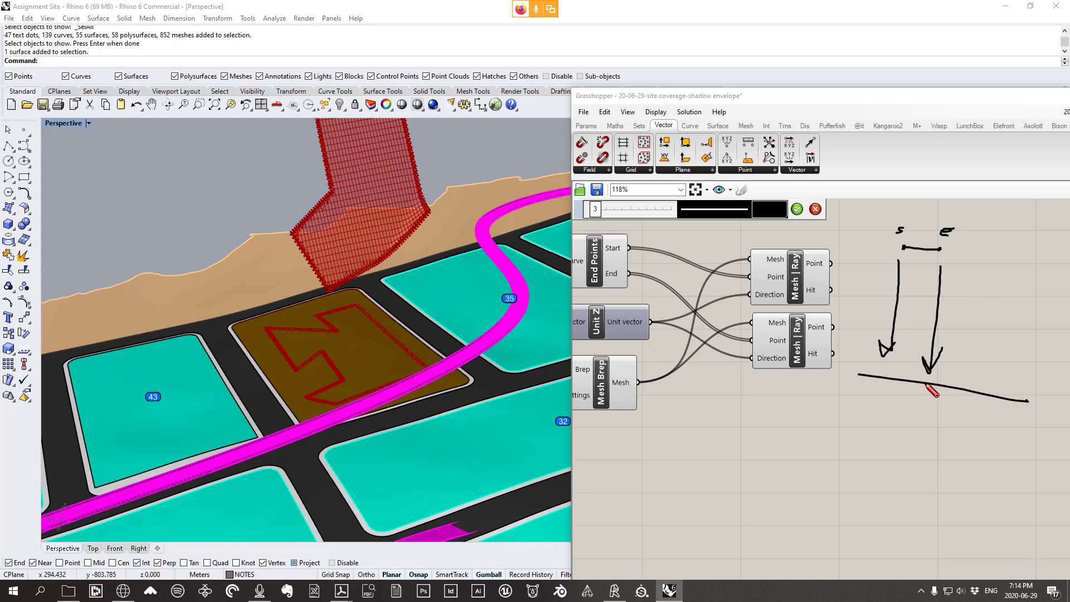
left_click(884, 375)
left_click_drag(880, 386, 877, 394)
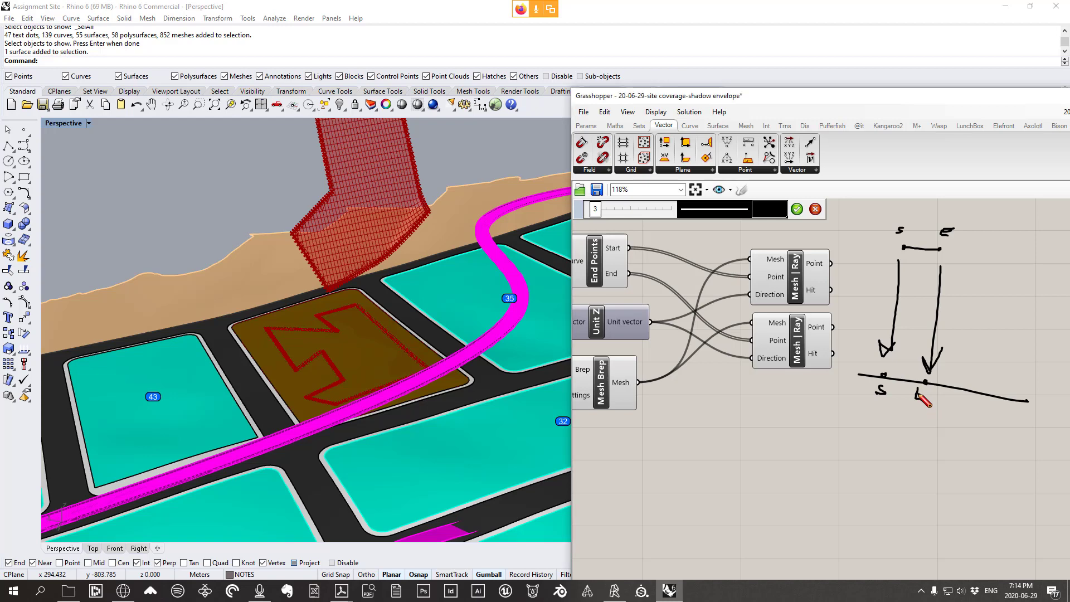
left_click_drag(918, 395, 935, 391)
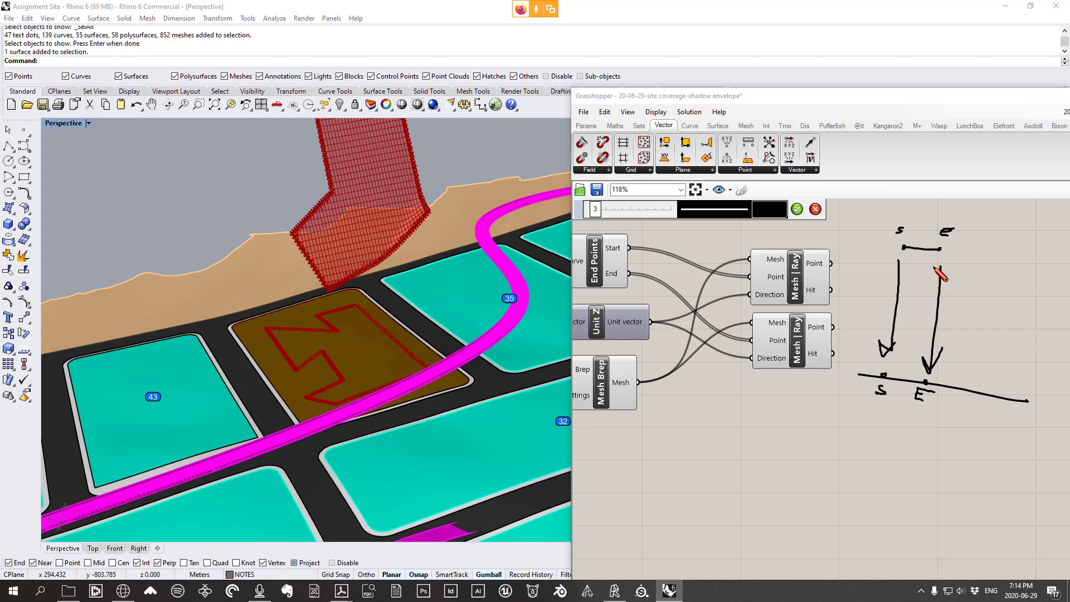
mouse_move(902, 226)
left_mouse_down()
mouse_move(963, 239)
mouse_move(942, 207)
left_mouse_up()
mouse_move(927, 381)
left_mouse_down()
mouse_move(943, 389)
mouse_move(887, 369)
mouse_move(876, 394)
left_mouse_up()
mouse_move(952, 254)
left_mouse_down()
mouse_move(831, 411)
mouse_move(851, 438)
left_mouse_up()
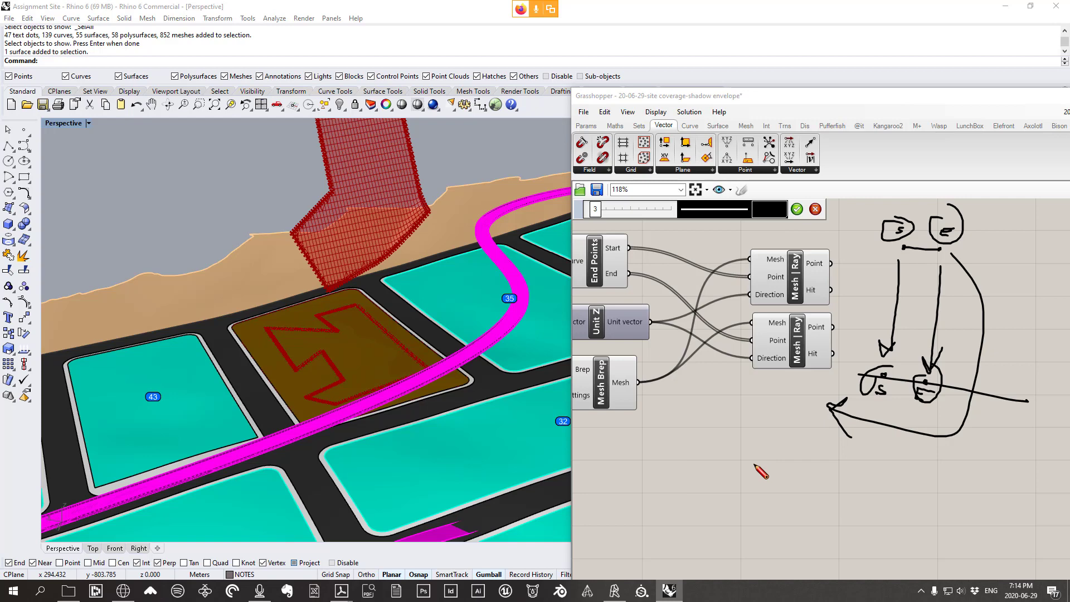
mouse_move(780, 461)
left_mouse_down()
mouse_move(785, 494)
mouse_move(776, 474)
mouse_move(816, 480)
mouse_move(806, 496)
mouse_move(811, 527)
left_mouse_up()
mouse_move(829, 481)
left_mouse_down()
mouse_move(840, 494)
mouse_move(828, 481)
mouse_move(826, 522)
left_mouse_up()
left_click(851, 491)
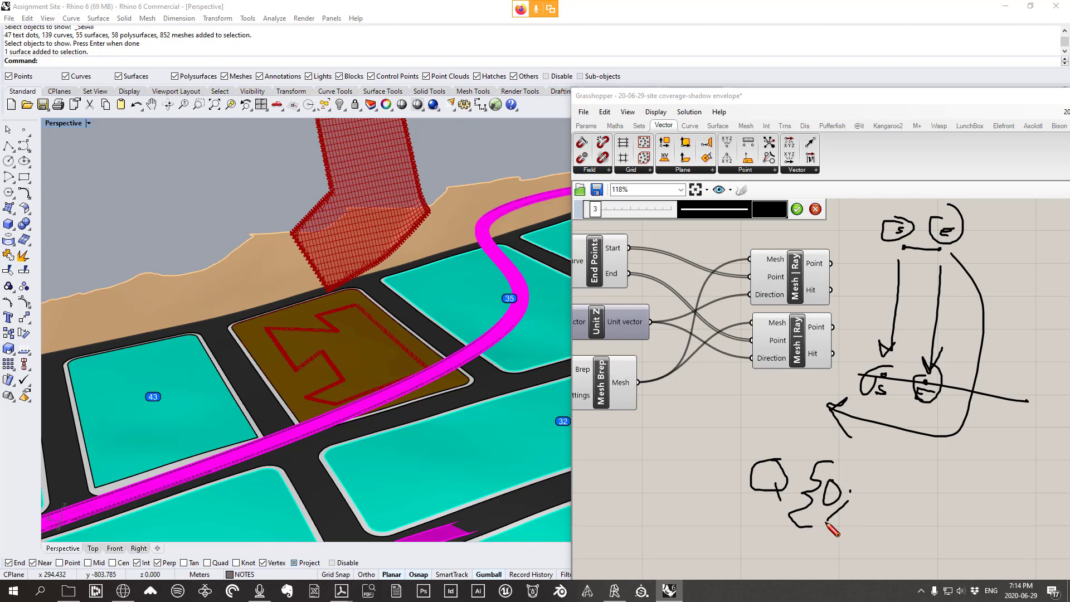
mouse_move(863, 489)
left_mouse_down()
mouse_move(855, 517)
mouse_move(866, 524)
mouse_move(902, 497)
mouse_move(888, 520)
mouse_move(908, 527)
mouse_move(939, 508)
mouse_move(928, 524)
left_mouse_up()
left_click(874, 501)
left_click(916, 503)
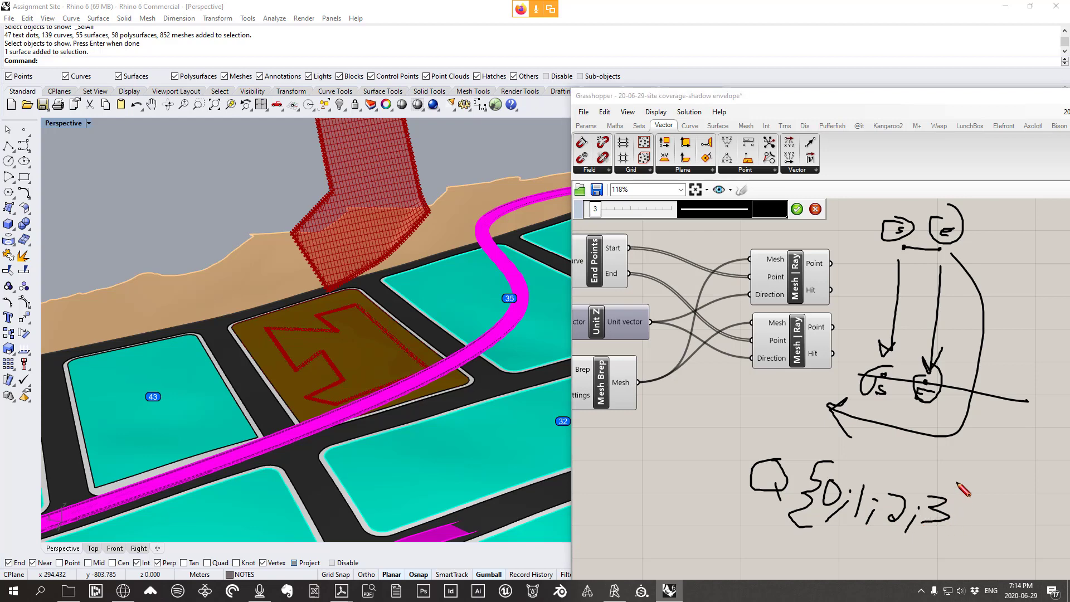
mouse_move(957, 483)
left_mouse_down()
mouse_move(984, 557)
mouse_move(921, 560)
left_mouse_up()
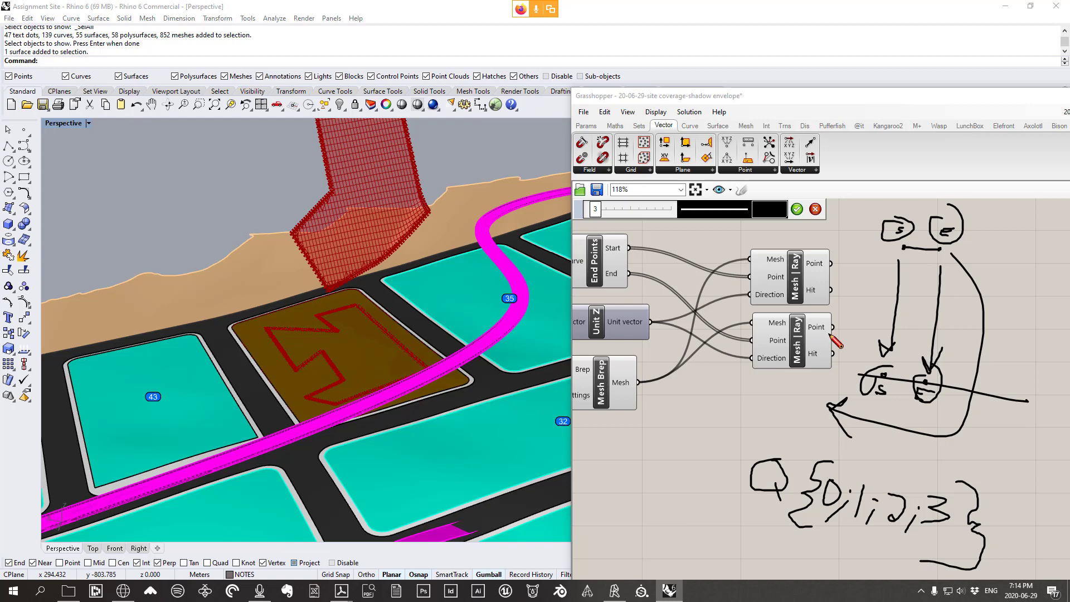
key("Escape")
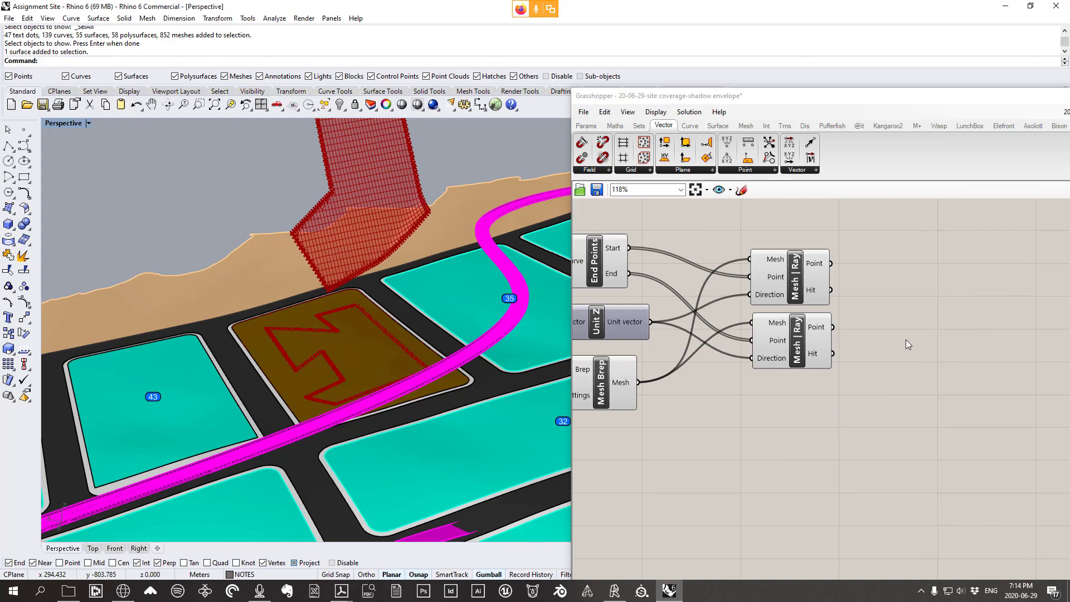
Place a Sets > Tree > Merge component and move End Points higher
right_click_drag(905, 339, 931, 321)
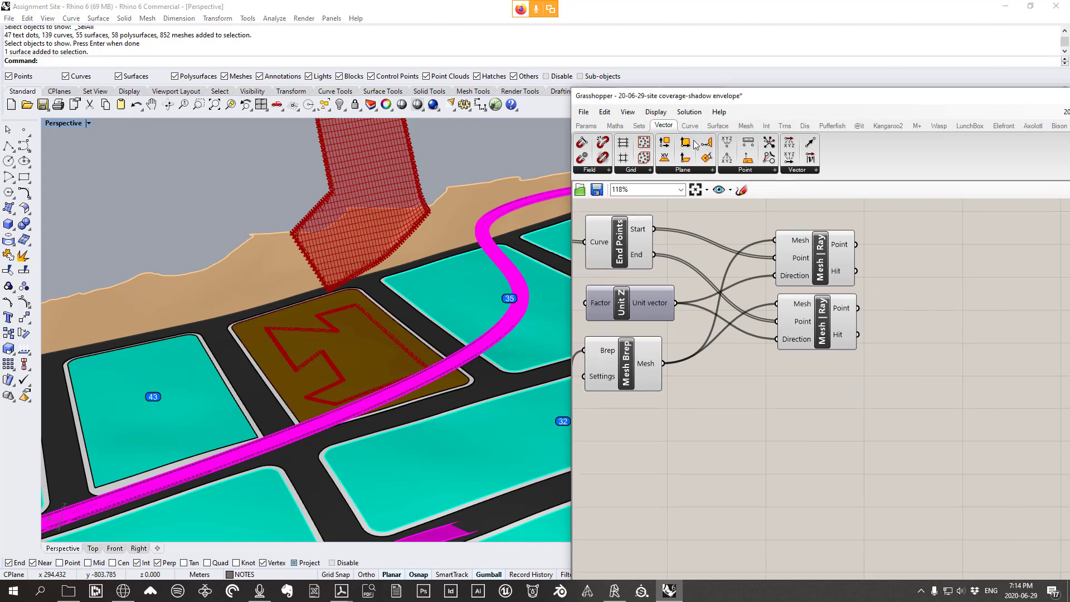
left_click(639, 126)
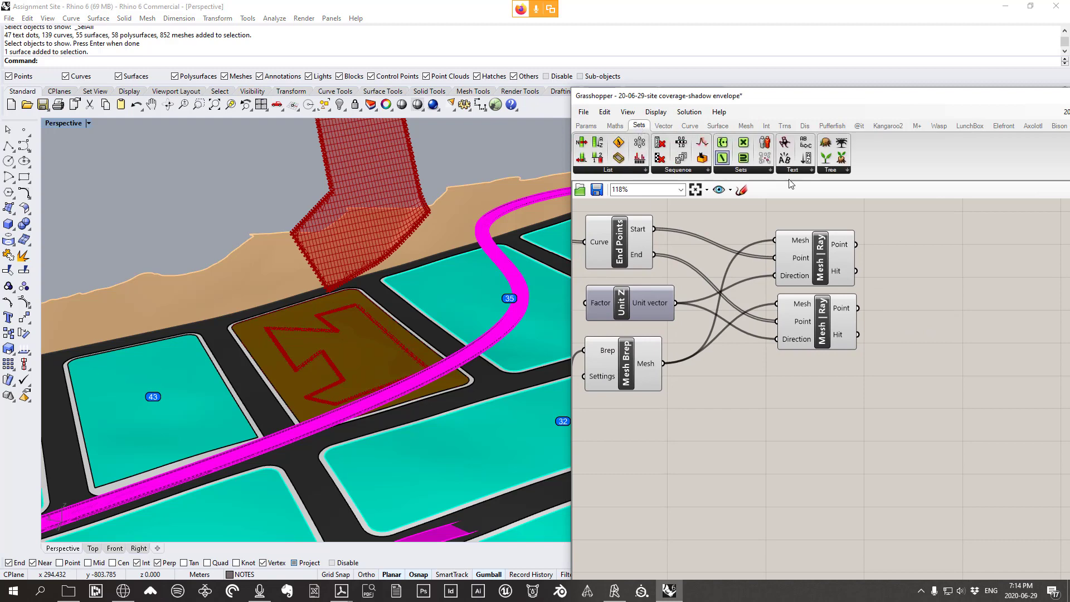
left_click(835, 171)
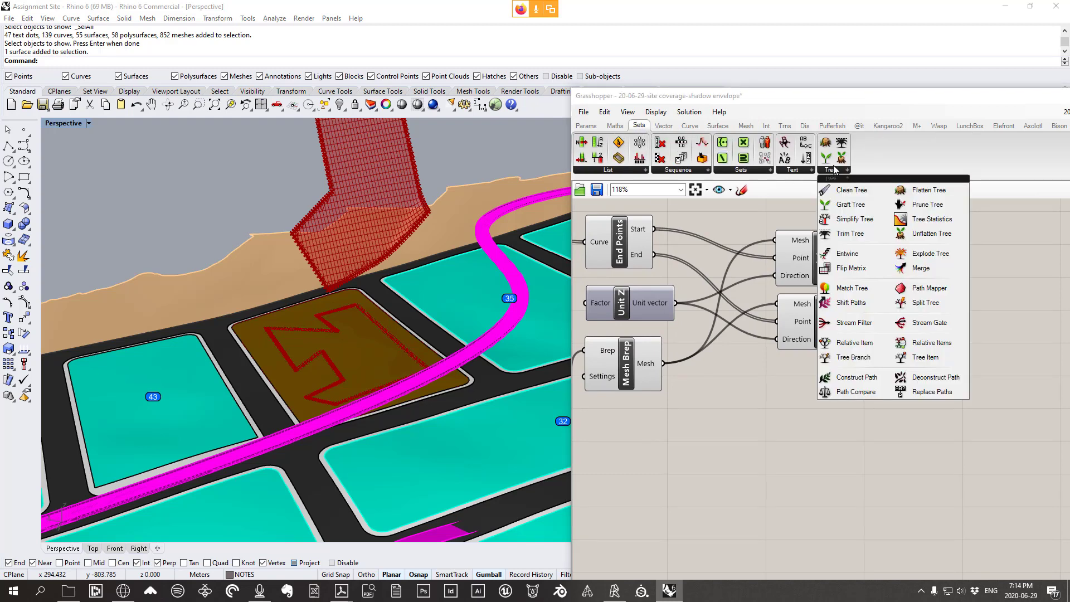
left_click(917, 269)
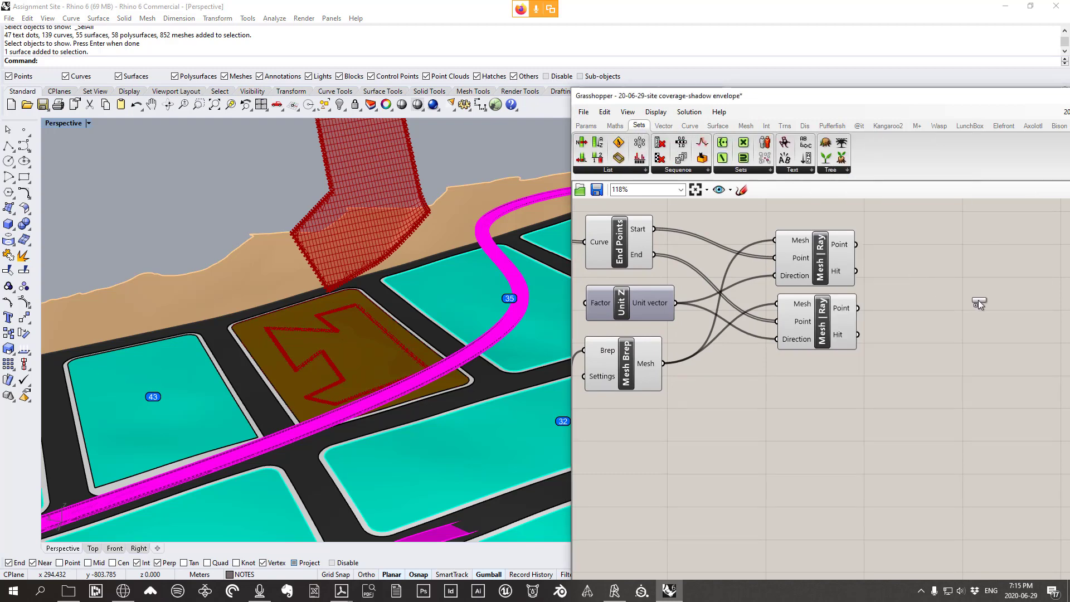
left_click(979, 300)
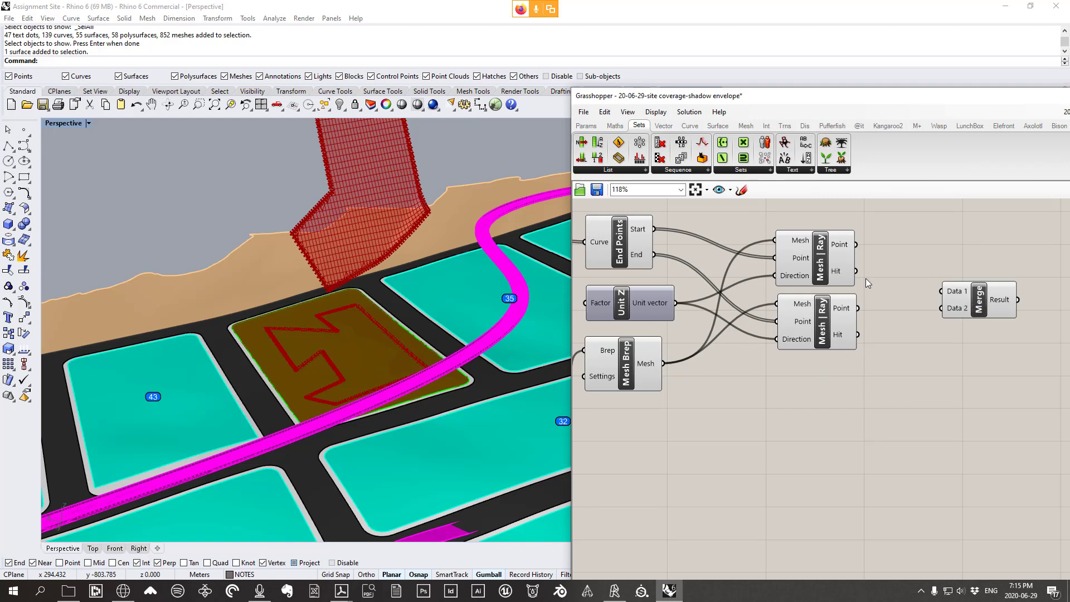
right_click_drag(865, 281, 845, 319)
left_click_drag(618, 286, 617, 241)
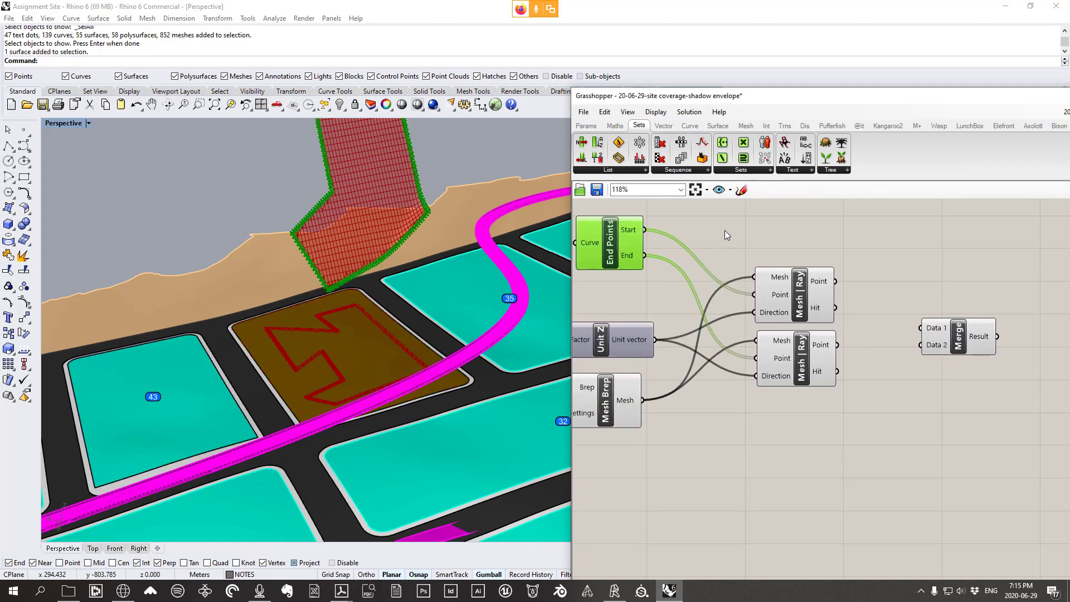
left_click(830, 169)
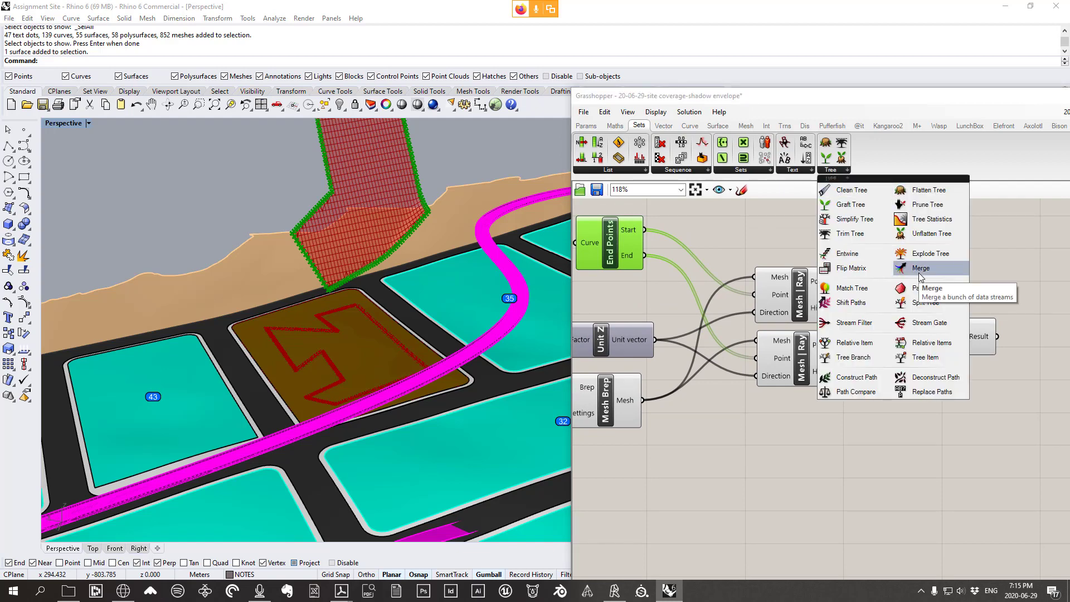
left_click(731, 238)
mouse_move(623, 254)
left_mouse_down()
mouse_move(621, 267)
mouse_move(618, 258)
left_mouse_up()
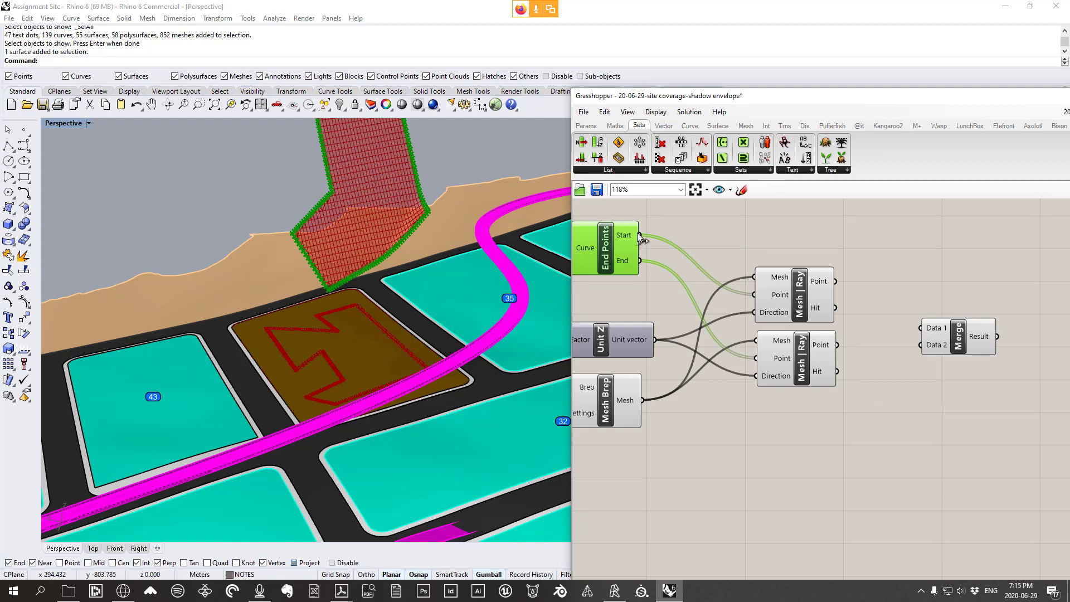
right_click_drag(637, 233, 648, 228)
Wire End Points' Start and End outputs into Merge D1 and D2
left_click_drag(650, 229, 933, 236)
left_click(951, 330)
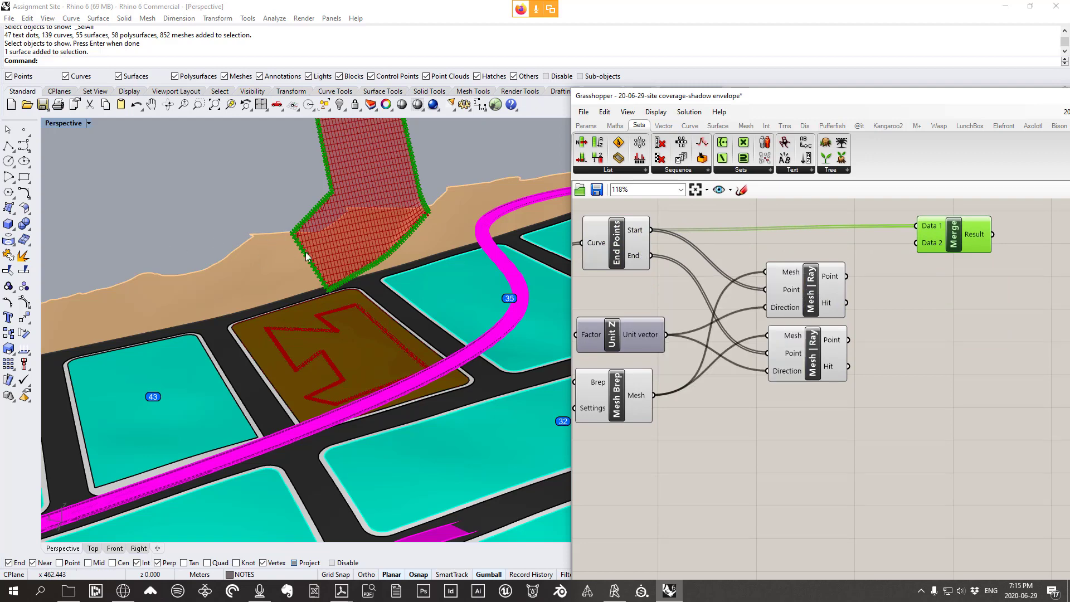
left_click_drag(647, 256, 929, 235)
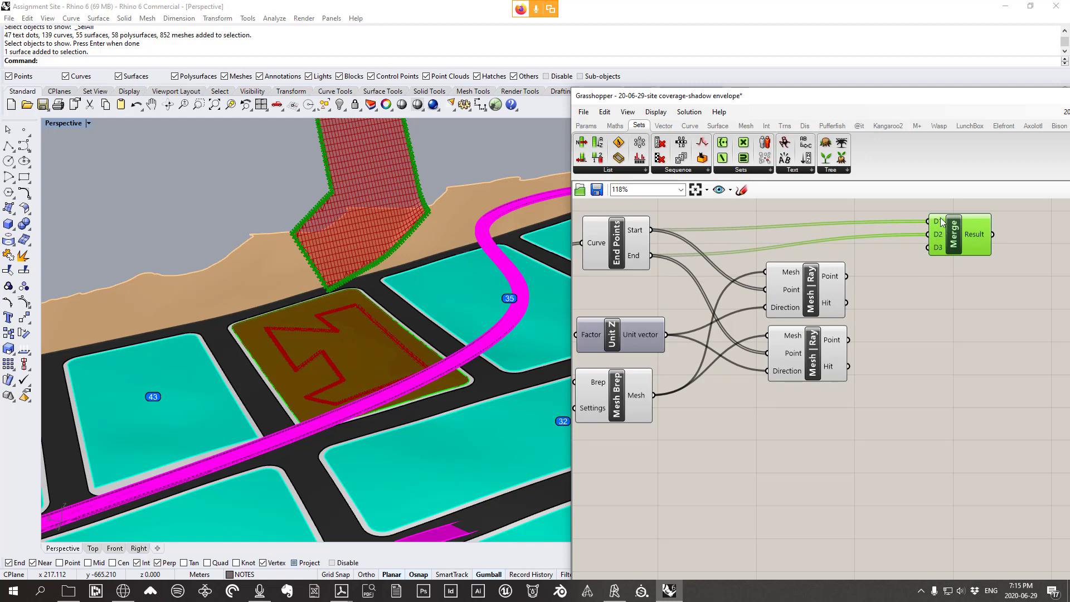
scroll(968, 217, "up", 5)
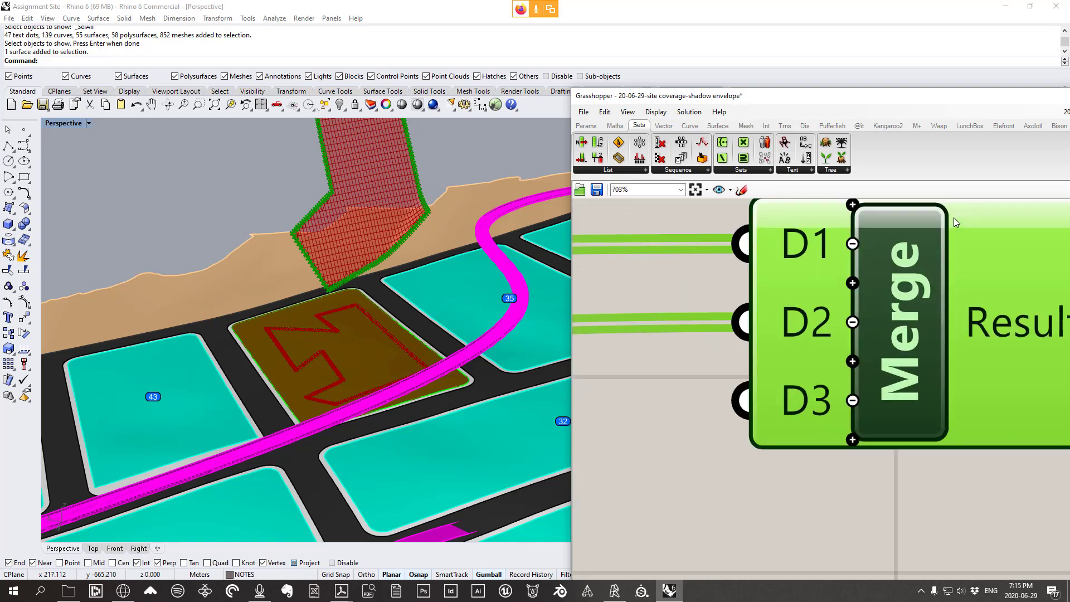
scroll(775, 335, "up", 1)
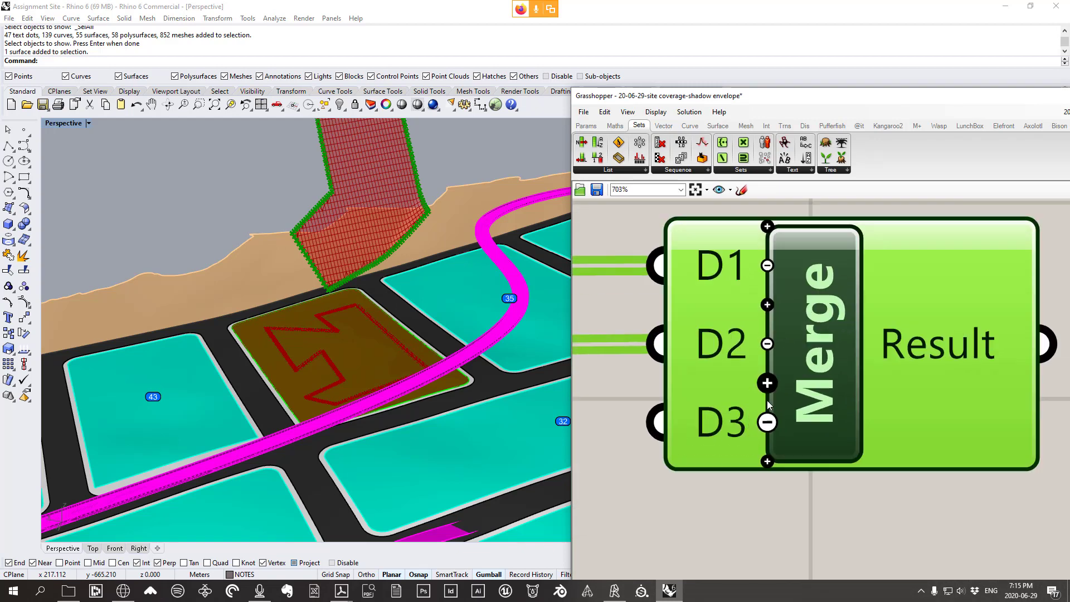
scroll(820, 429, "down", 6)
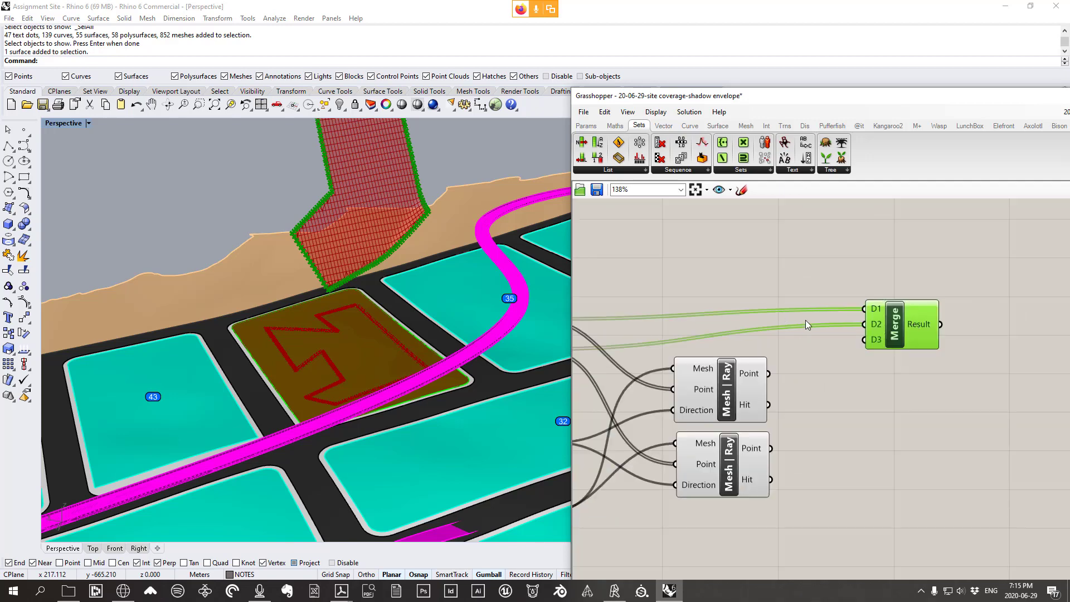
left_click(823, 414)
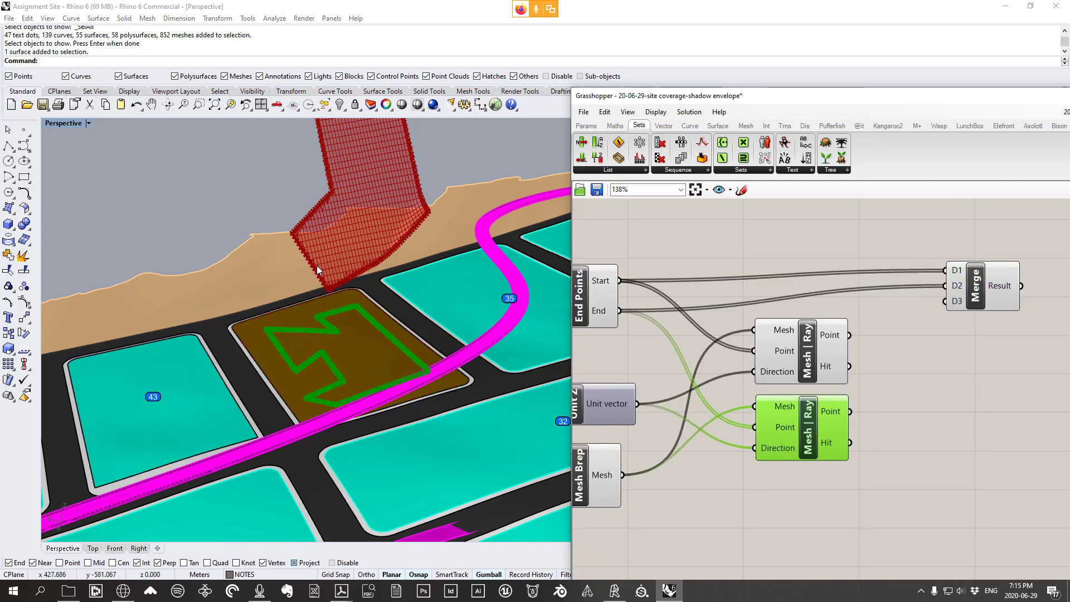
Reorder the two Mesh | Ray components and wire their Point outputs into Merge D3 and D4
right_click_drag(887, 399, 927, 354)
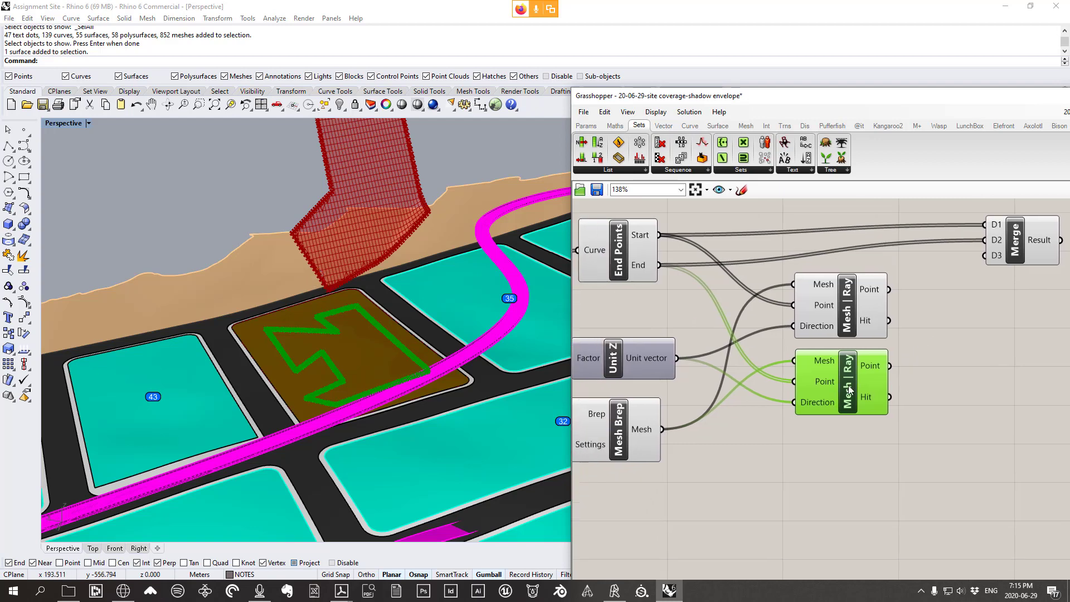
left_click_drag(846, 389, 829, 408)
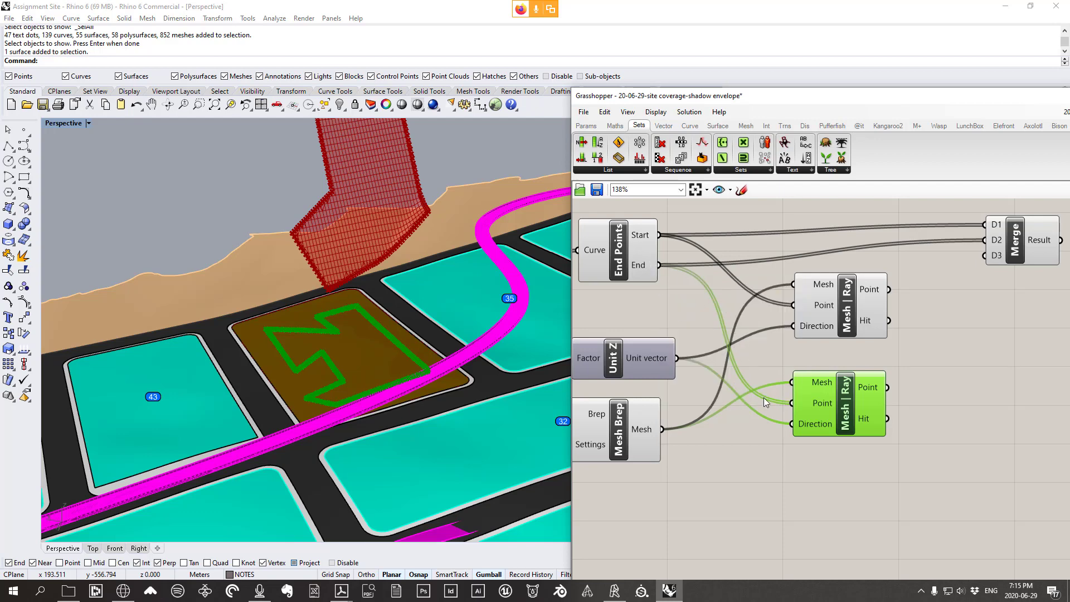
right_click_drag(870, 409, 830, 418)
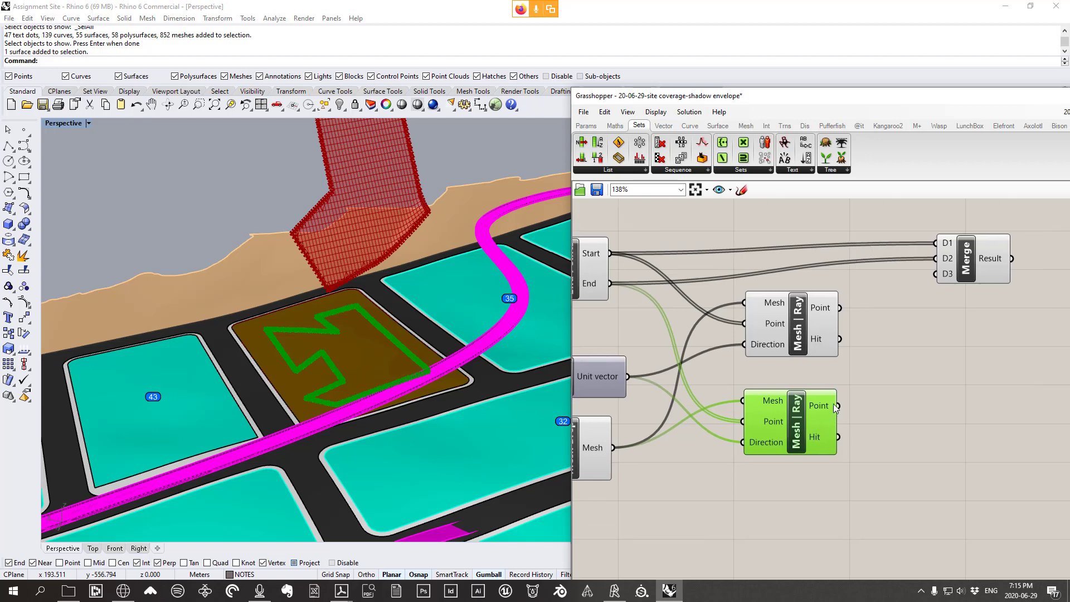
left_click_drag(837, 406, 937, 285)
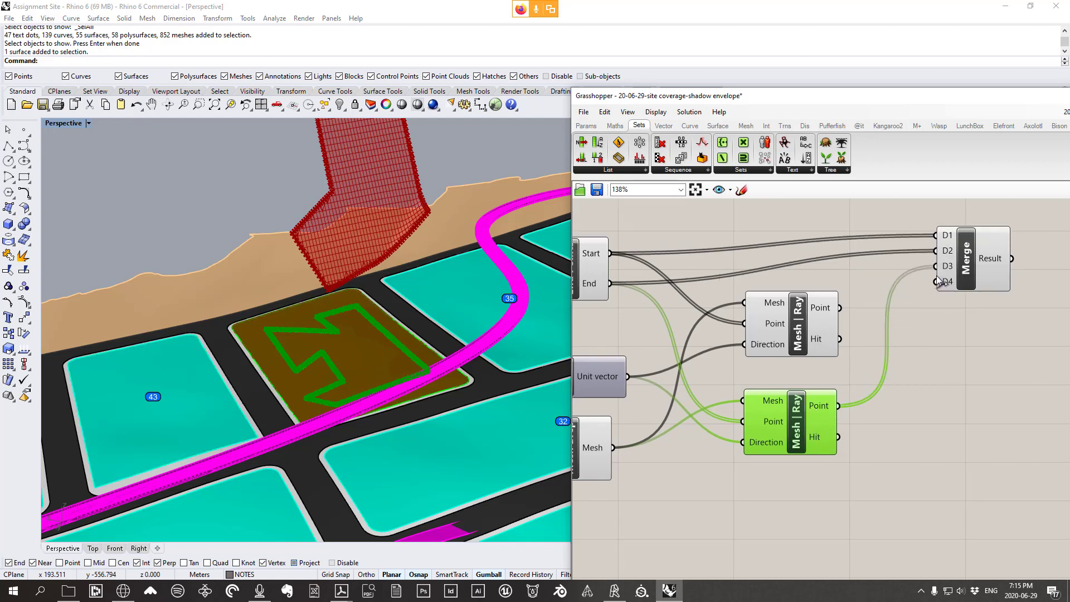
left_click_drag(791, 343, 775, 353)
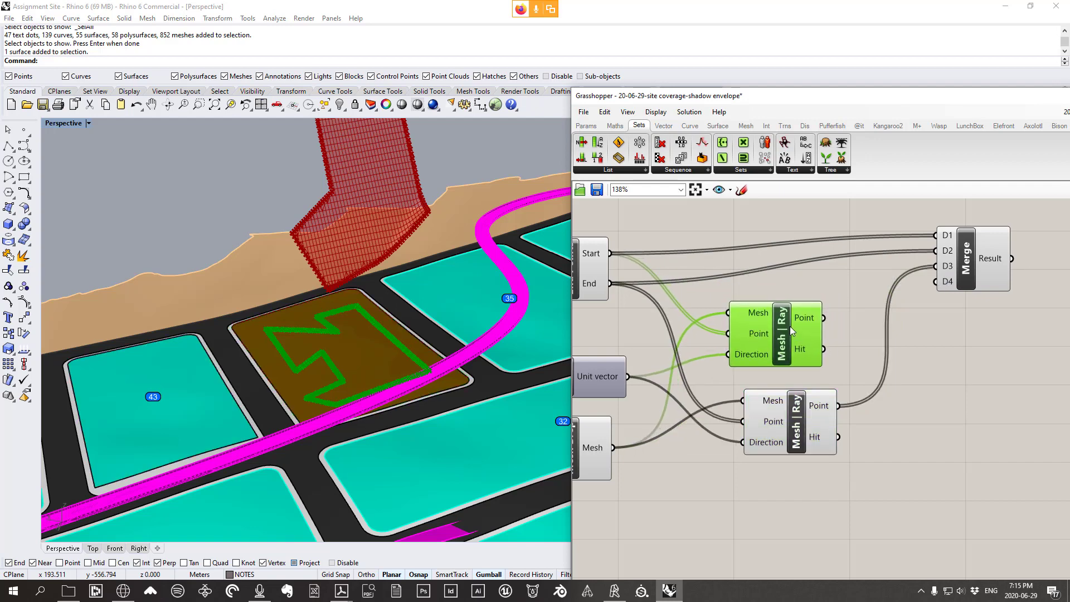
right_click_drag(611, 266, 650, 265)
mouse_move(637, 255)
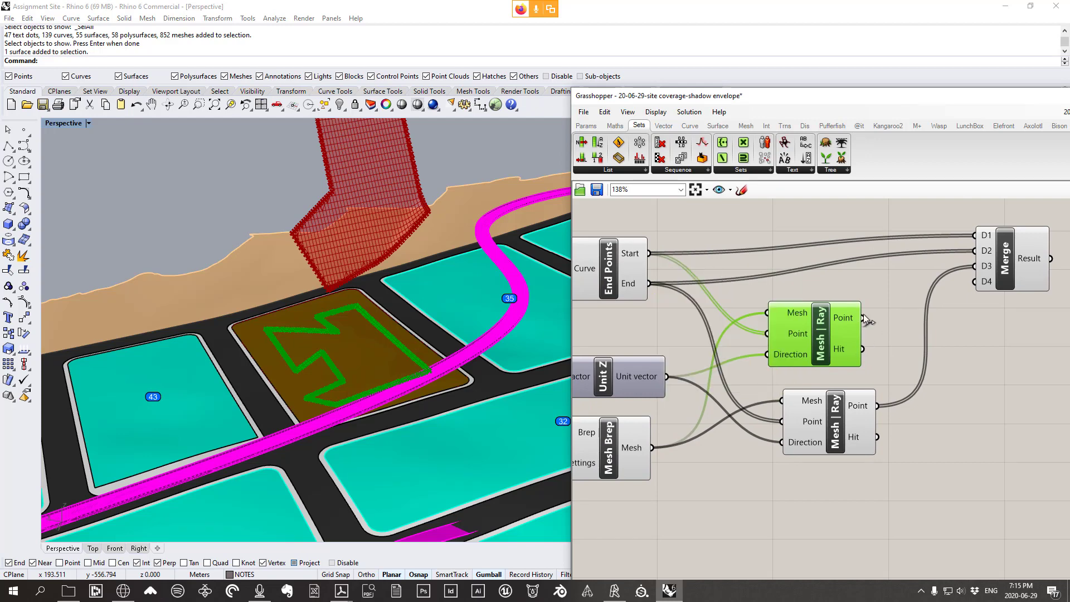
left_click_drag(864, 319, 977, 282)
Remove Merge's unused D5 input, leaving four inputs
right_click_drag(955, 357, 898, 367)
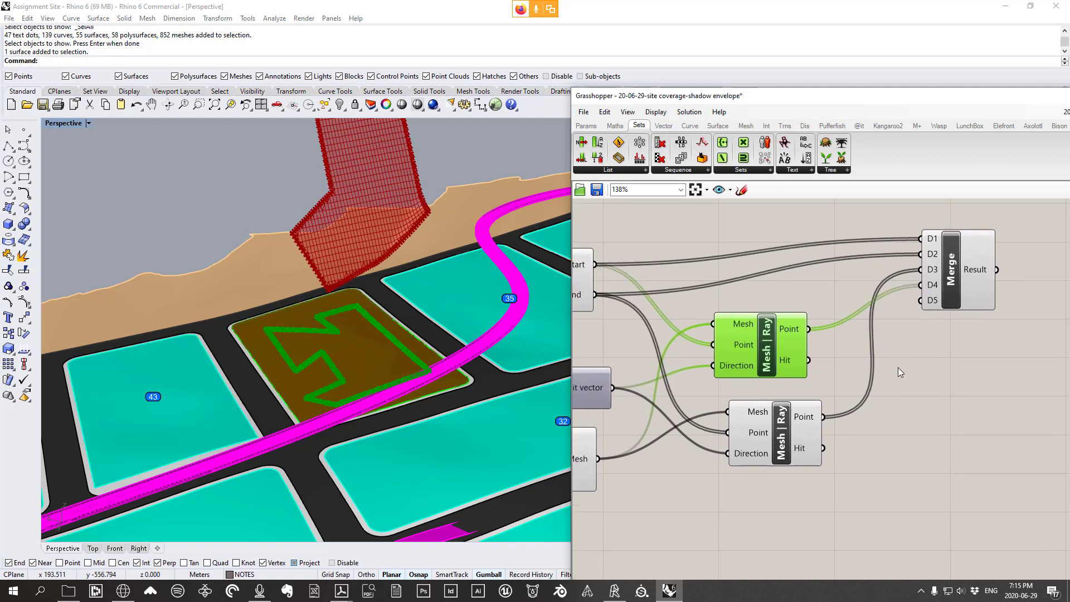
scroll(965, 250, "up", 5)
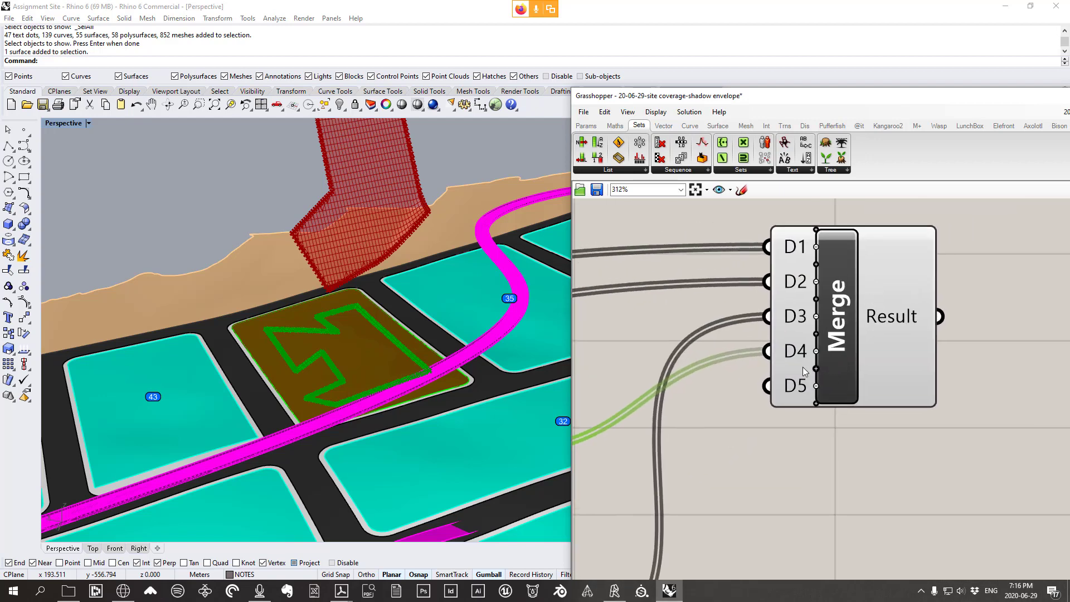
scroll(835, 388, "up", 3)
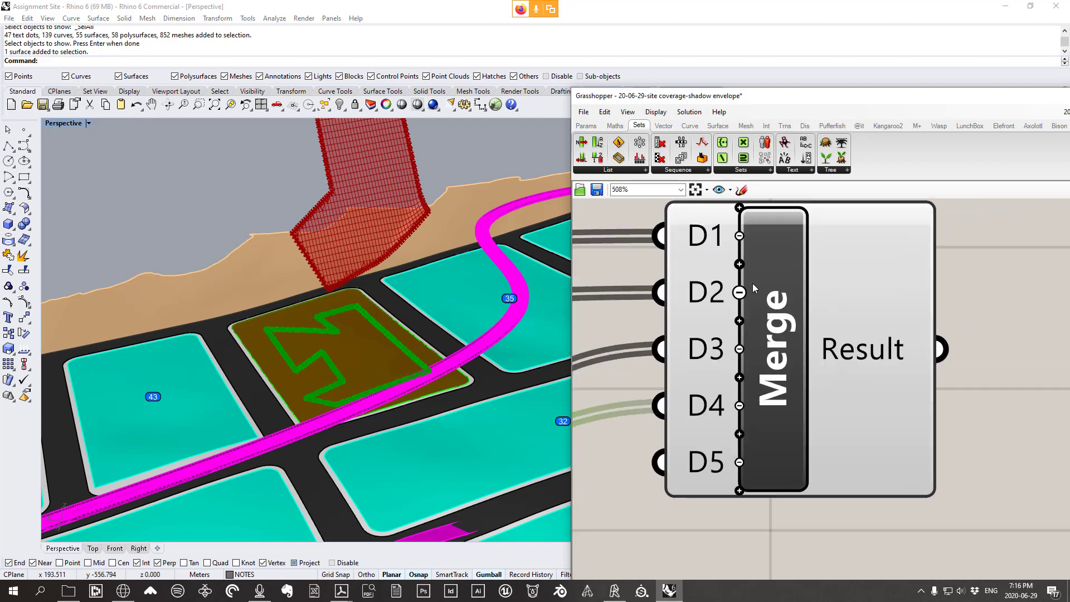
left_click(739, 462)
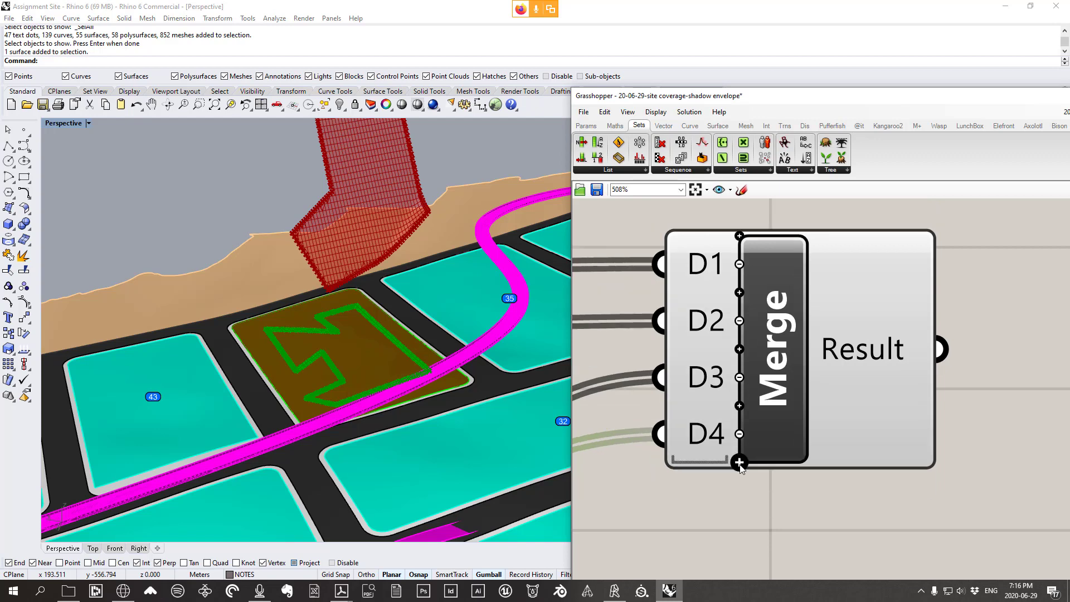
left_click(866, 350)
scroll(859, 348, "down", 5)
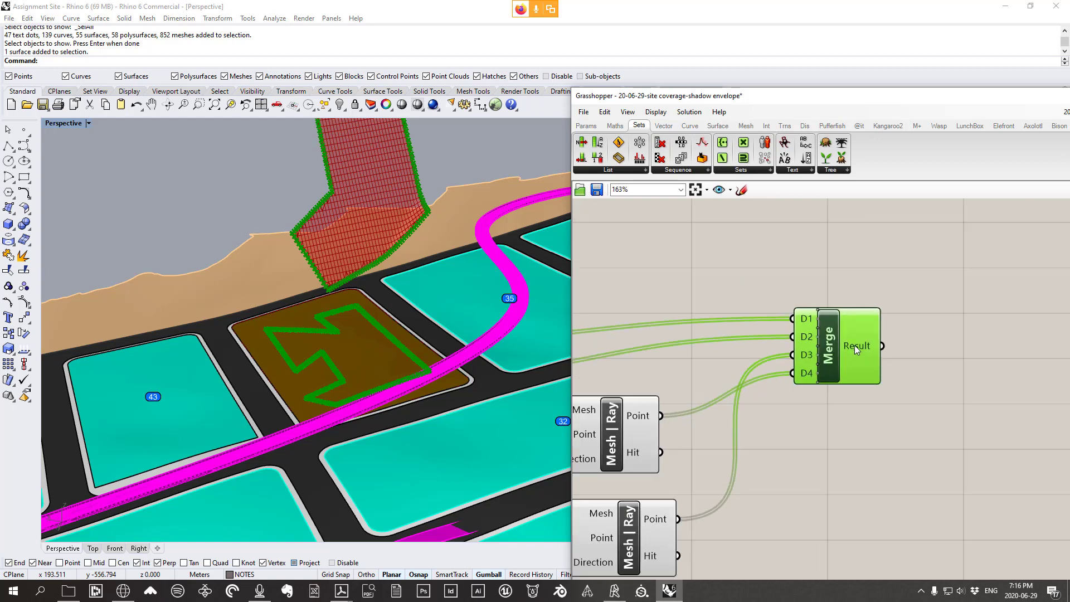
Zoom the canvas from 61% to 138% on Merge, shifting Merge slightly down-left
scroll(834, 354, "up", 1)
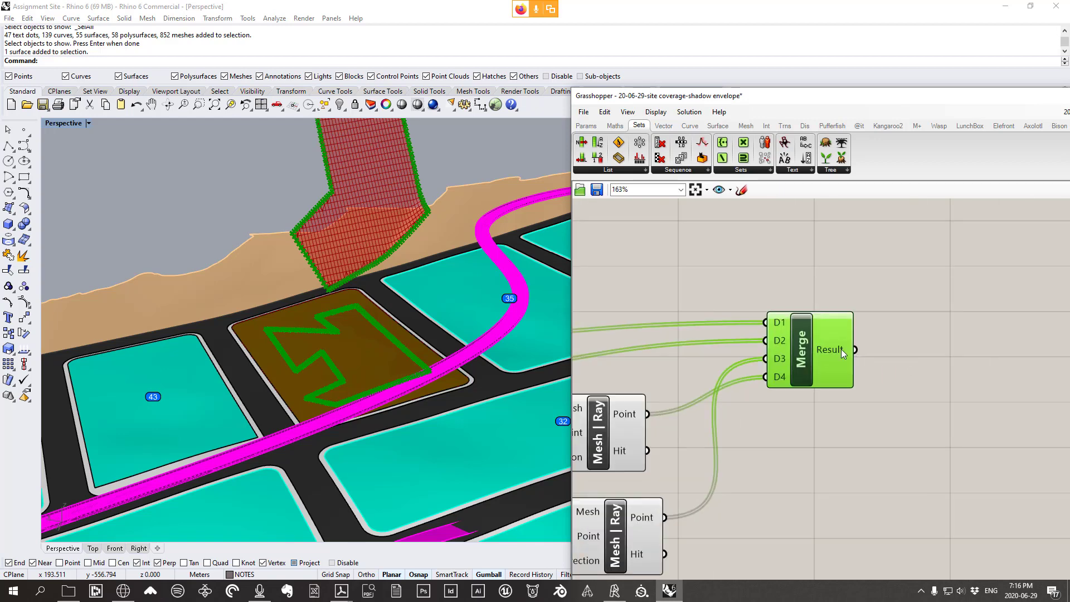
mouse_move(842, 349)
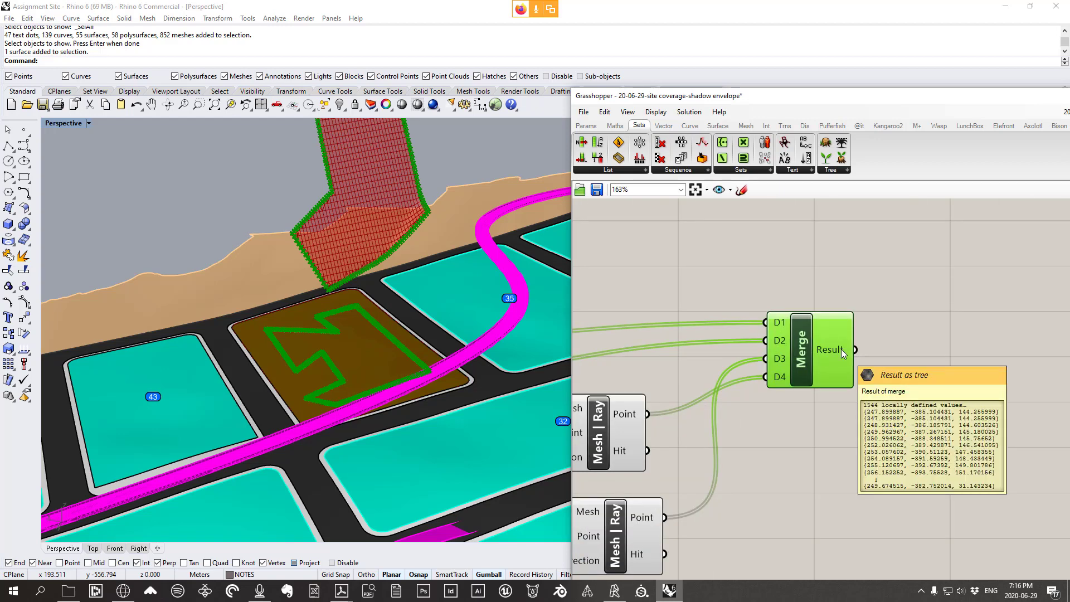
right_click_drag(772, 360, 844, 344)
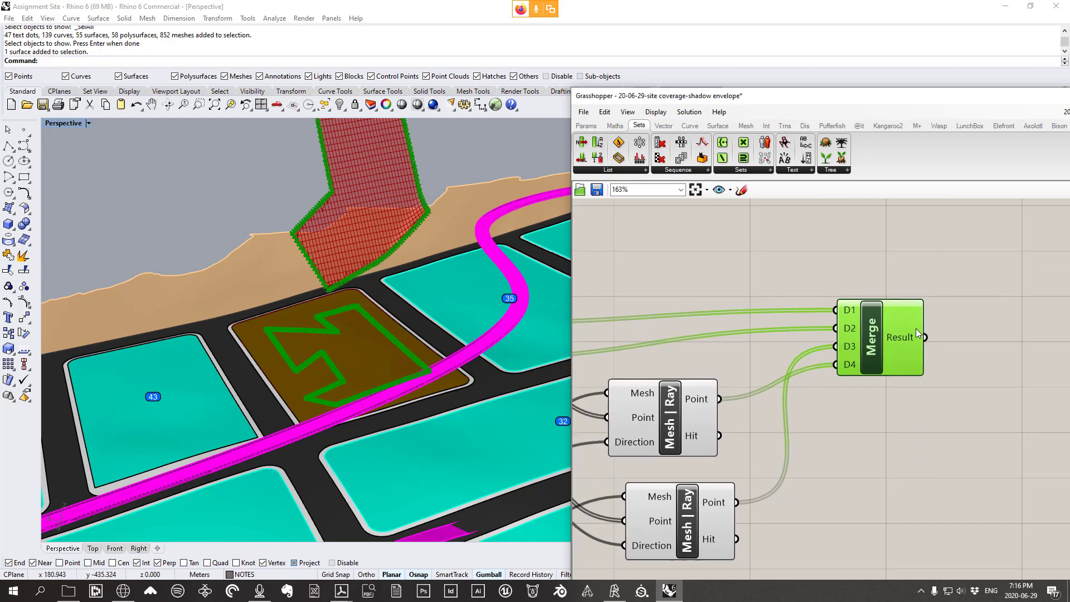
left_click_drag(897, 334, 873, 353)
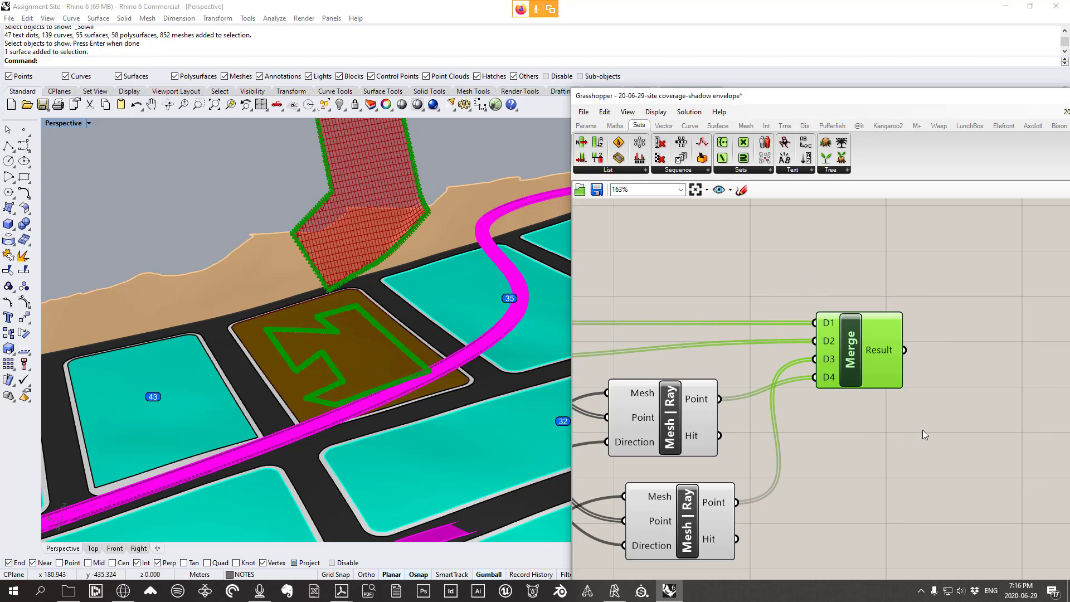
right_click_drag(924, 435, 714, 338)
scroll(717, 220, "down", 3)
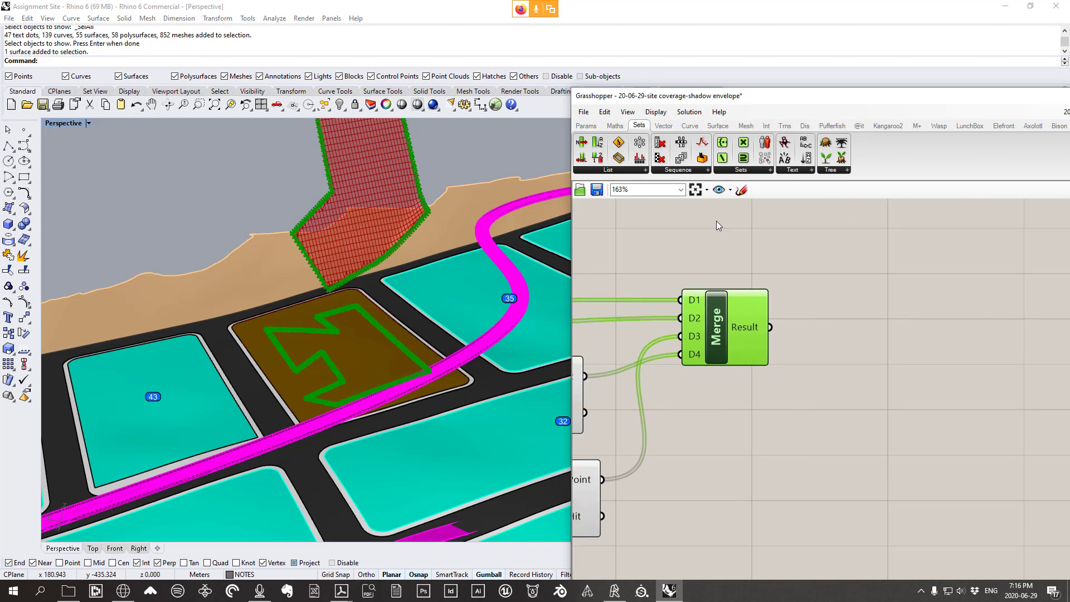
left_click(742, 189)
scroll(760, 296, "down", 4)
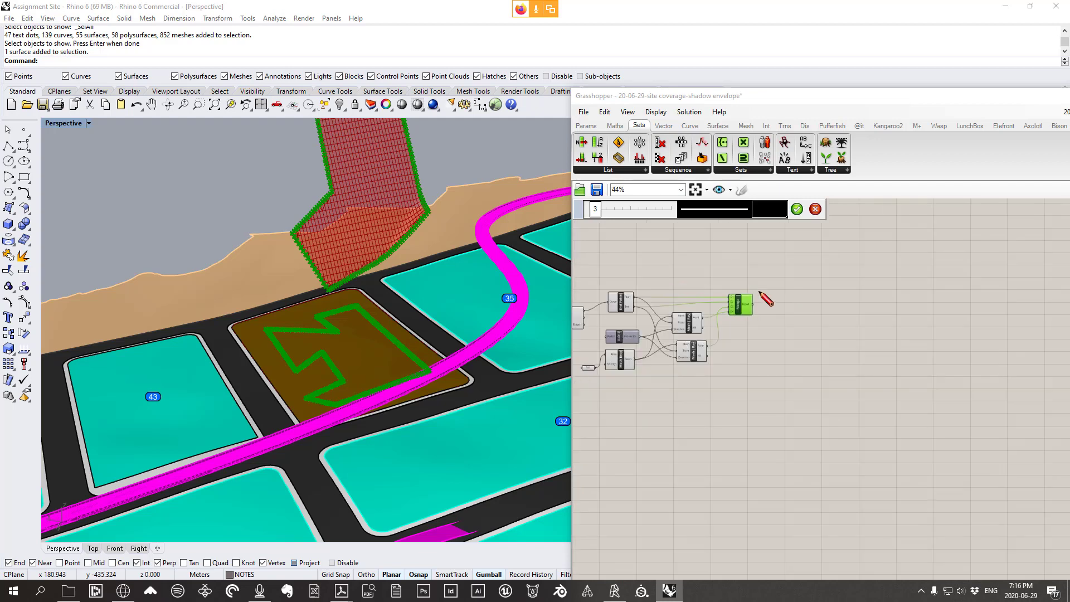
scroll(615, 303, "up", 6)
key("Escape")
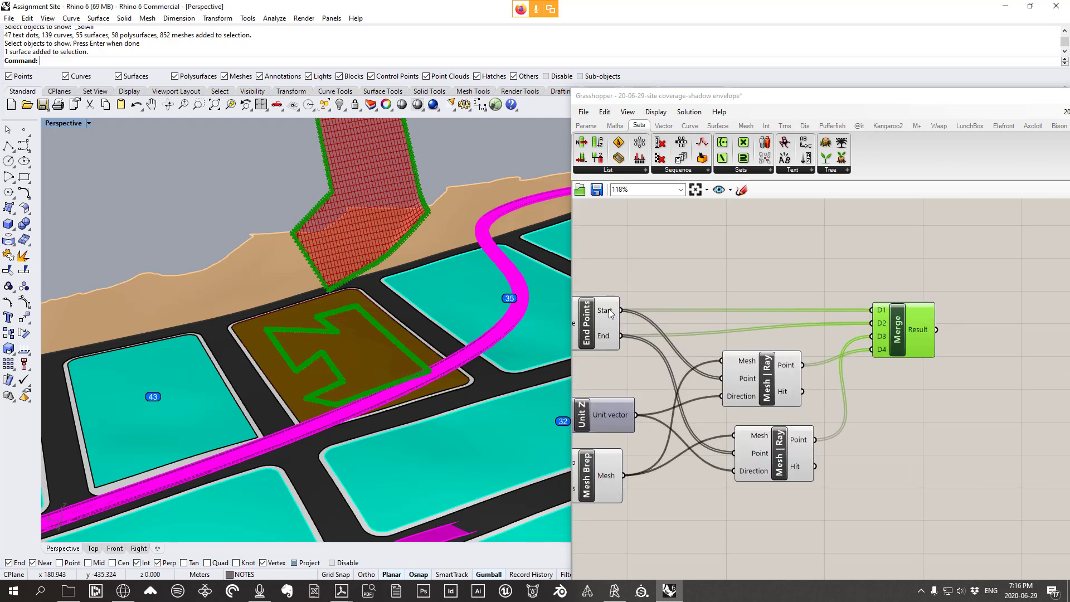
mouse_move(615, 336)
scroll(757, 387, "down", 4)
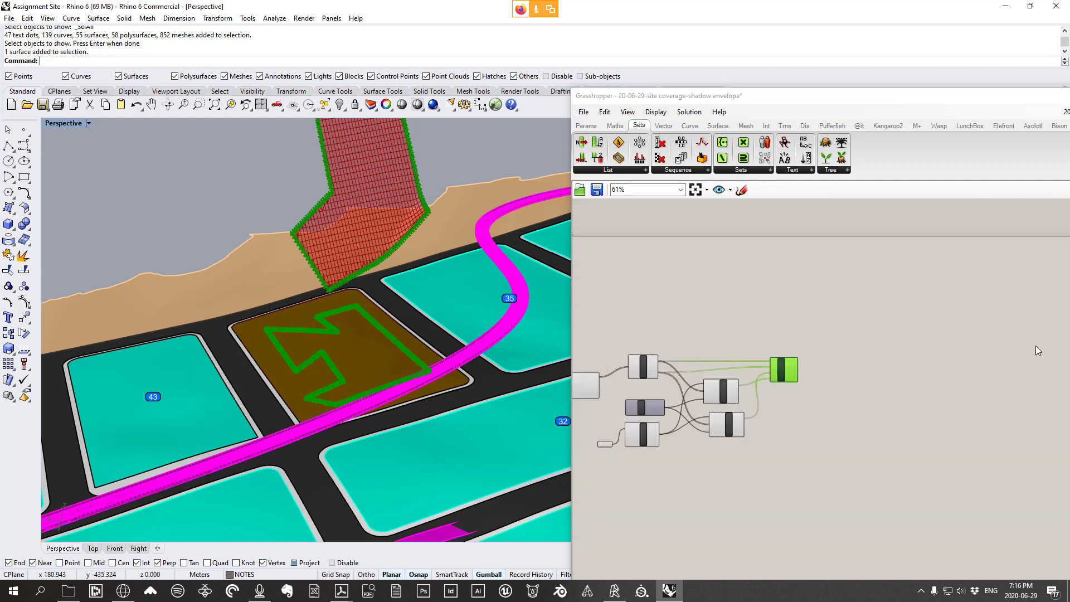
scroll(750, 339, "up", 4)
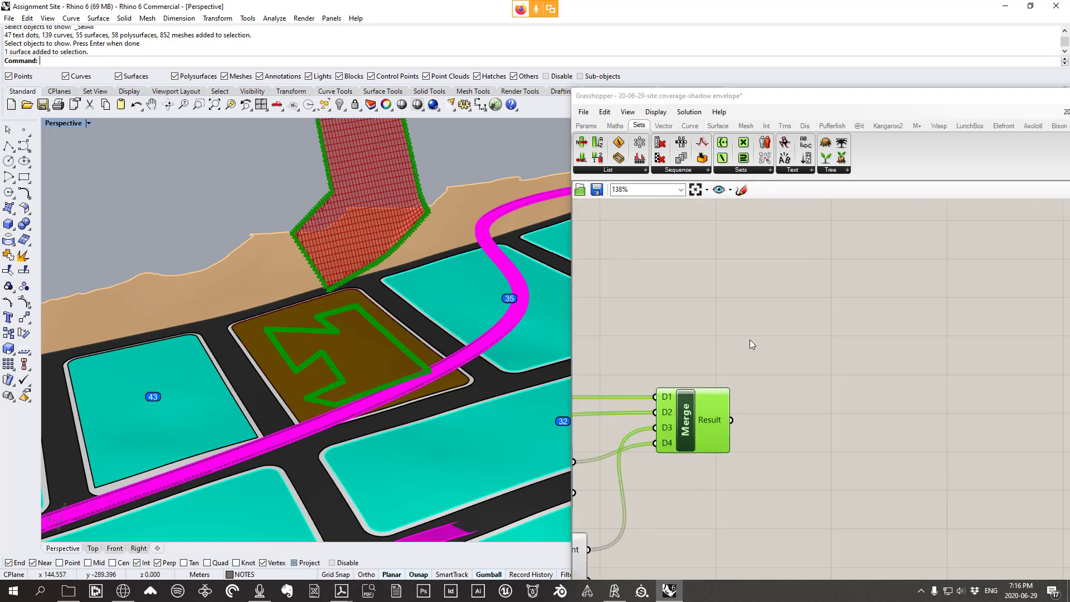
left_click(742, 189)
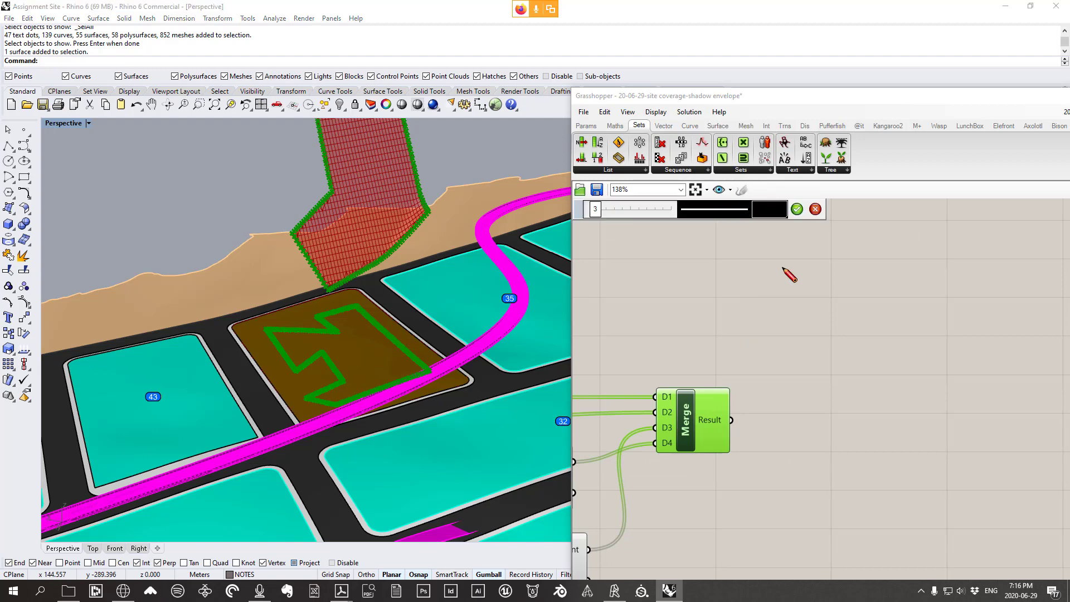
mouse_move(783, 268)
left_mouse_down()
mouse_move(837, 300)
mouse_move(835, 259)
mouse_move(888, 295)
mouse_move(940, 249)
left_mouse_up()
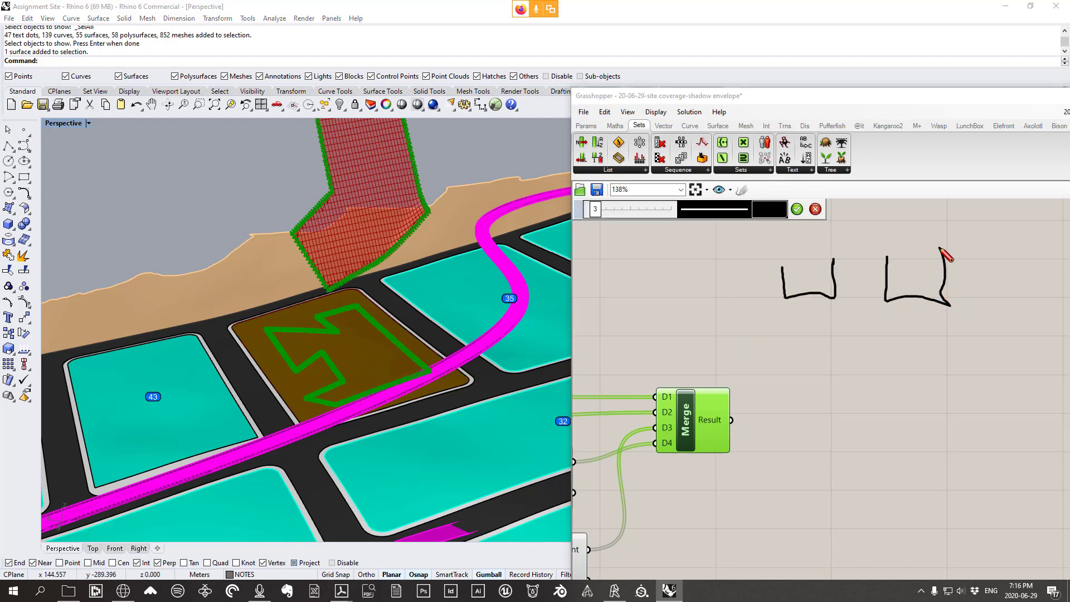
mouse_move(701, 265)
left_mouse_down()
mouse_move(737, 294)
mouse_move(752, 250)
left_mouse_up()
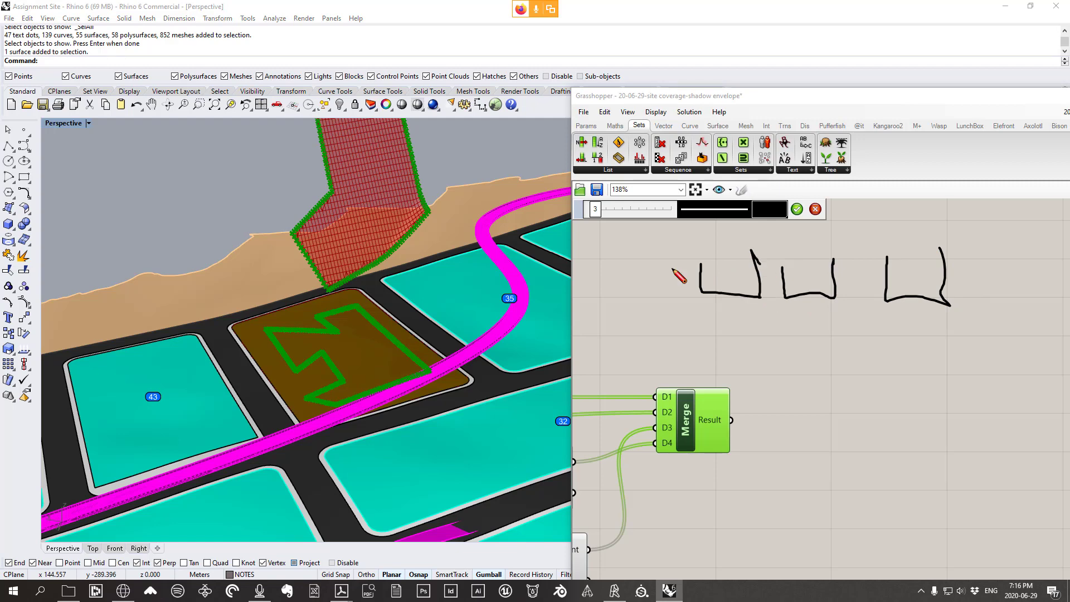
mouse_move(601, 255)
left_mouse_down()
mouse_move(607, 291)
mouse_move(668, 257)
left_mouse_up()
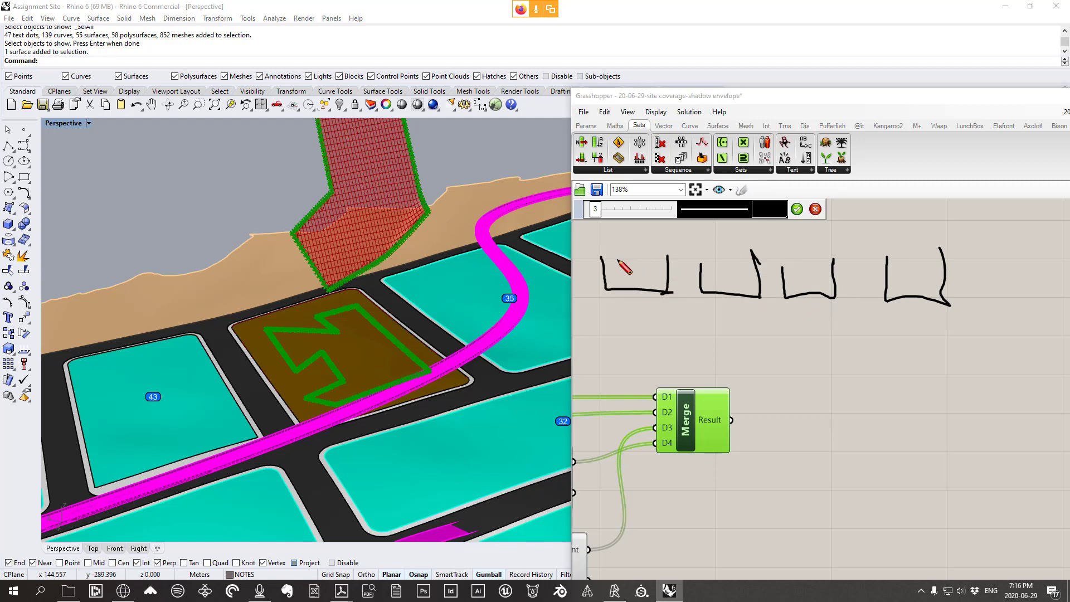
mouse_move(621, 267)
left_mouse_down()
mouse_move(610, 271)
mouse_move(651, 277)
left_mouse_up()
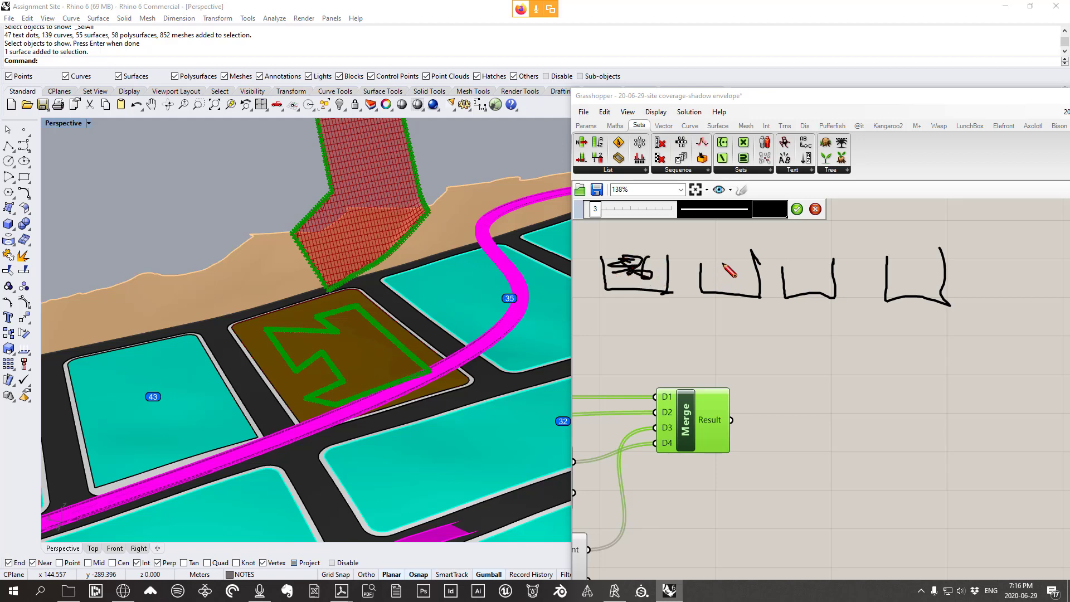
left_click_drag(731, 263, 724, 261)
mouse_move(808, 260)
left_mouse_down()
mouse_move(812, 280)
mouse_move(805, 261)
left_mouse_up()
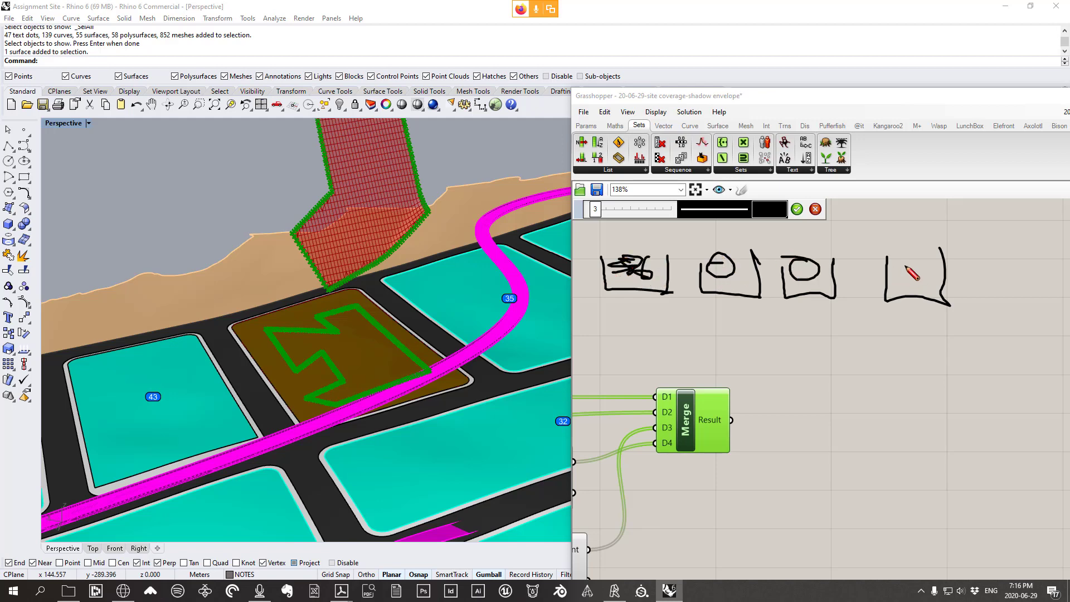
left_click_drag(922, 262, 905, 263)
mouse_move(656, 305)
left_mouse_down()
mouse_move(727, 357)
mouse_move(747, 316)
mouse_move(725, 351)
mouse_move(753, 338)
left_mouse_up()
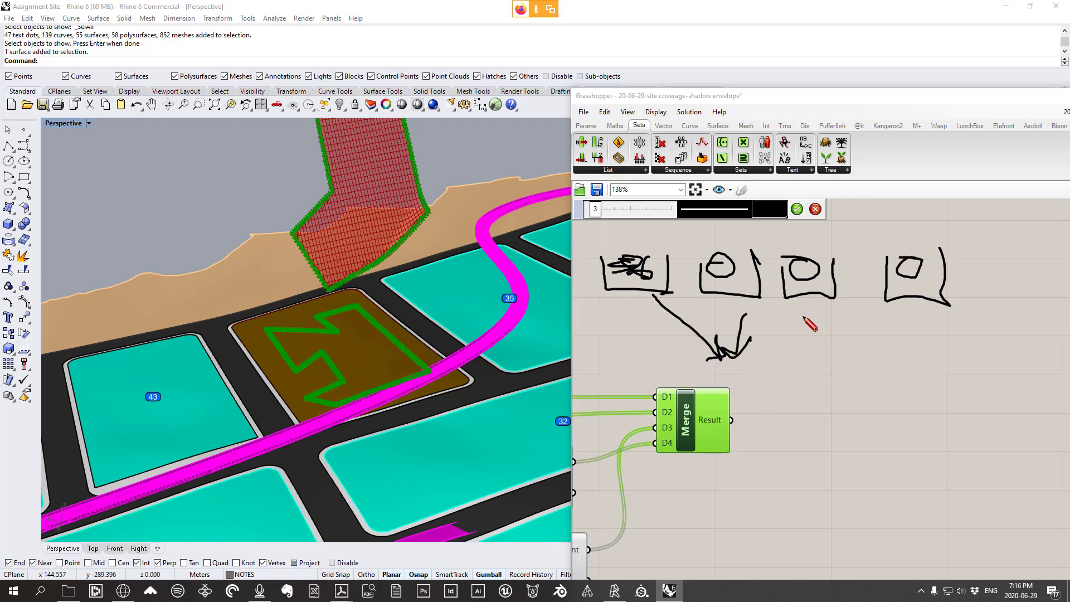
mouse_move(803, 310)
left_mouse_down()
mouse_move(727, 362)
mouse_move(783, 349)
left_mouse_up()
mouse_move(900, 314)
left_mouse_down()
mouse_move(770, 361)
mouse_move(783, 364)
left_mouse_up()
mouse_move(705, 378)
left_mouse_down()
mouse_move(705, 424)
mouse_move(838, 393)
mouse_move(838, 379)
left_mouse_up()
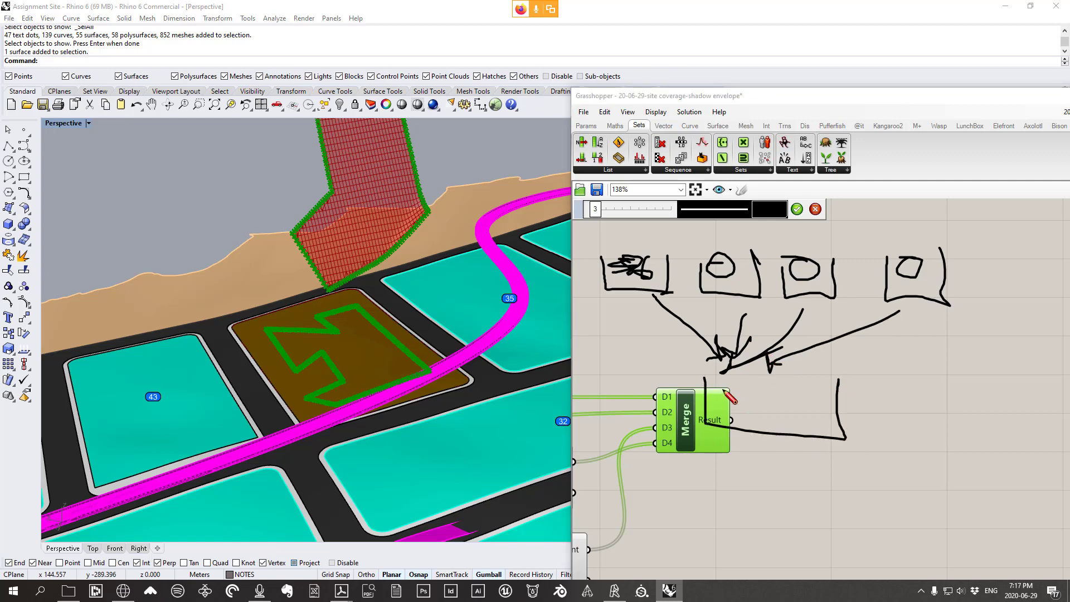
mouse_move(720, 388)
left_mouse_down()
mouse_move(714, 406)
mouse_move(751, 406)
mouse_move(736, 392)
mouse_move(781, 414)
mouse_move(812, 405)
mouse_move(806, 419)
left_mouse_up()
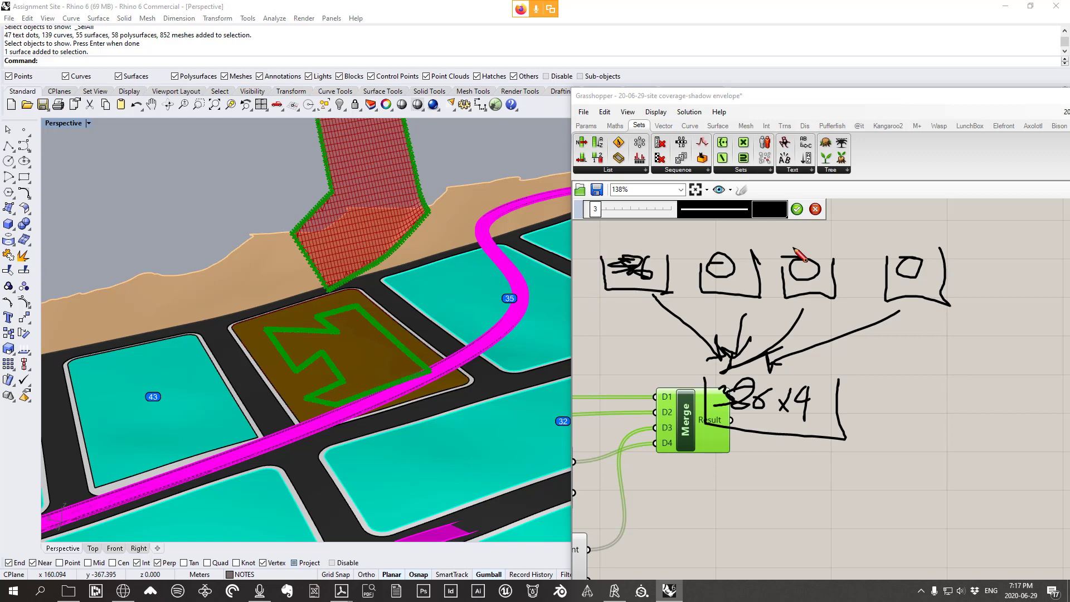
left_click(815, 209)
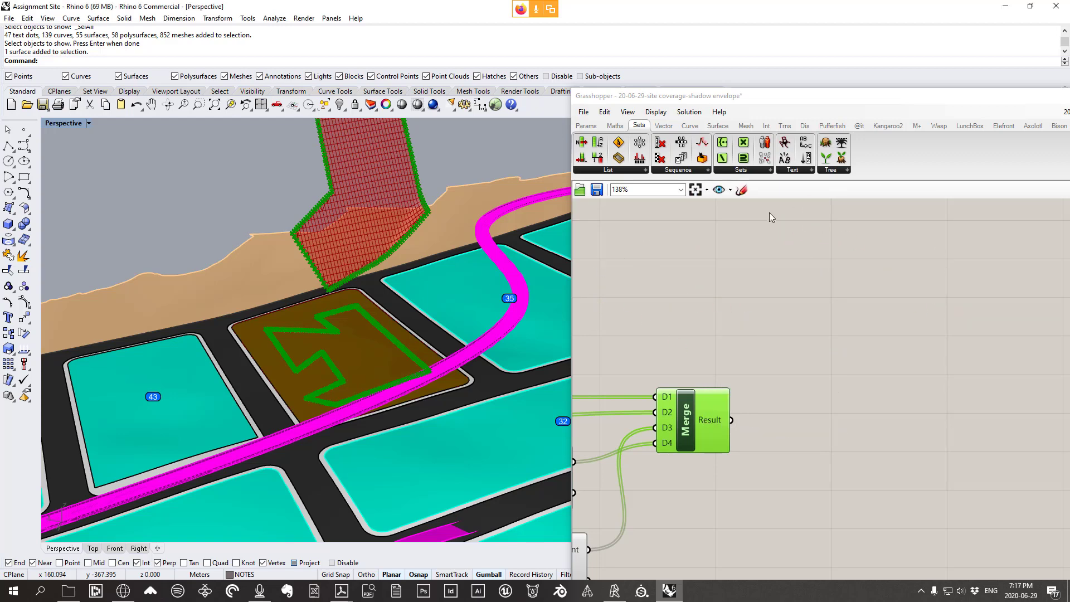
Sketch four large boxes on the canvas with small items drawn inside each
left_click(742, 190)
mouse_move(617, 251)
left_mouse_down()
mouse_move(615, 334)
mouse_move(722, 338)
mouse_move(737, 249)
mouse_move(767, 334)
mouse_move(912, 338)
mouse_move(895, 249)
mouse_move(926, 334)
mouse_move(989, 339)
mouse_move(993, 234)
mouse_move(1000, 347)
mouse_move(1064, 335)
mouse_move(1053, 237)
left_mouse_up()
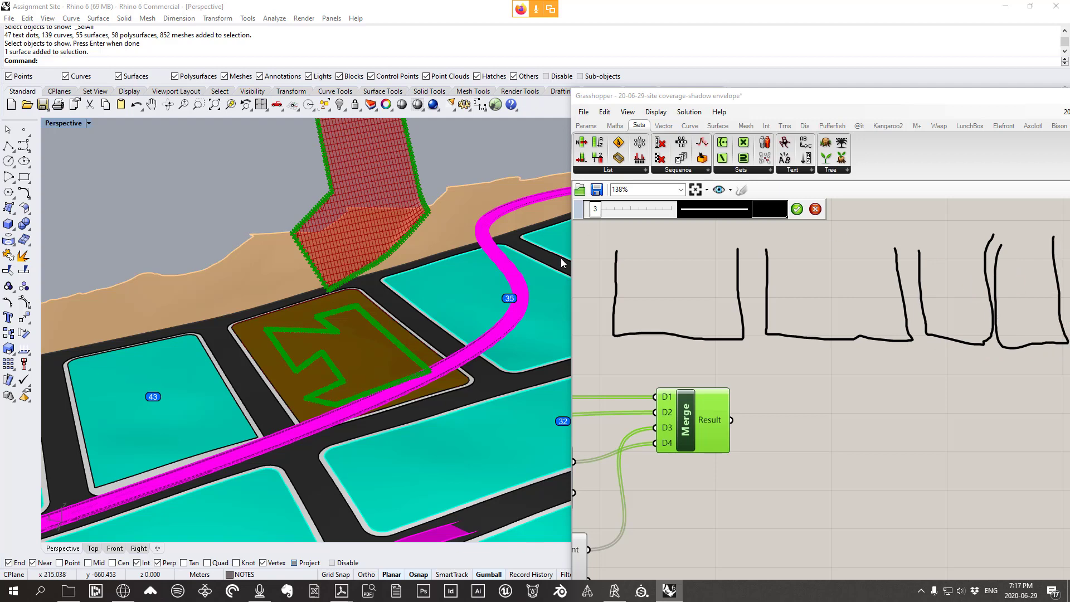
mouse_move(623, 255)
left_mouse_down()
mouse_move(684, 270)
mouse_move(685, 260)
mouse_move(694, 271)
mouse_move(704, 262)
left_mouse_up()
left_click_drag(775, 257, 963, 268)
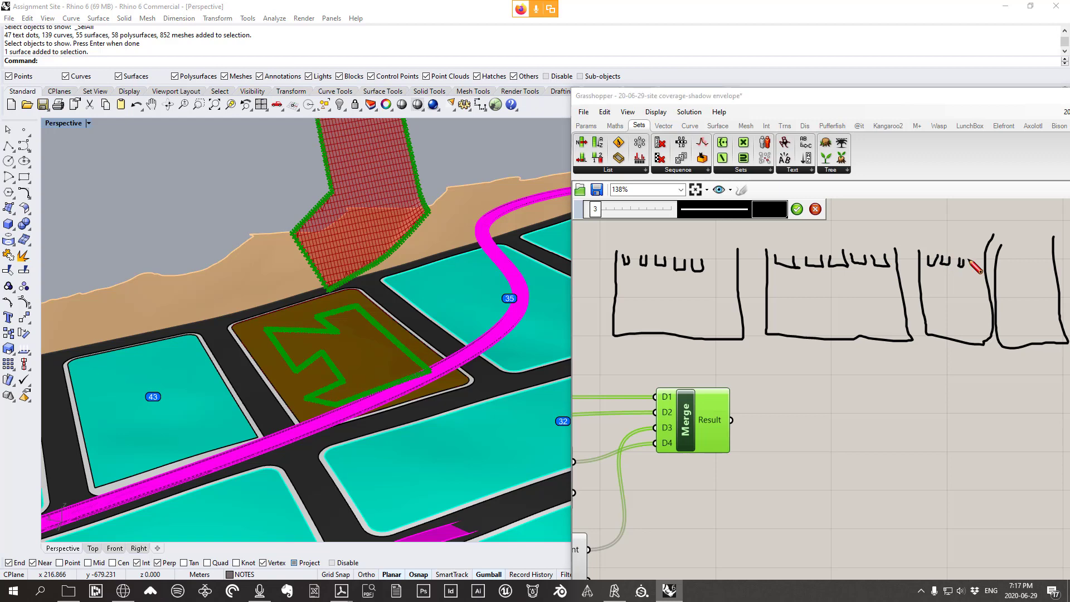
left_click_drag(1010, 268, 1049, 259)
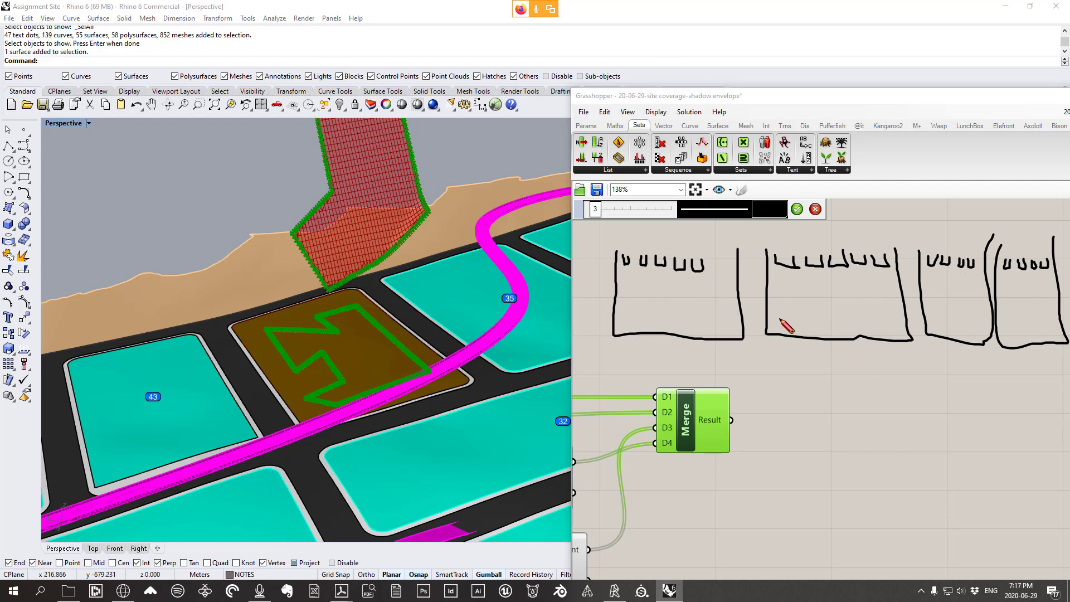
left_click(628, 247)
Draw lines from each box converging below Merge, and mark extra items and the merged result
mouse_move(630, 270)
left_mouse_down()
mouse_move(775, 449)
mouse_move(760, 449)
left_mouse_up()
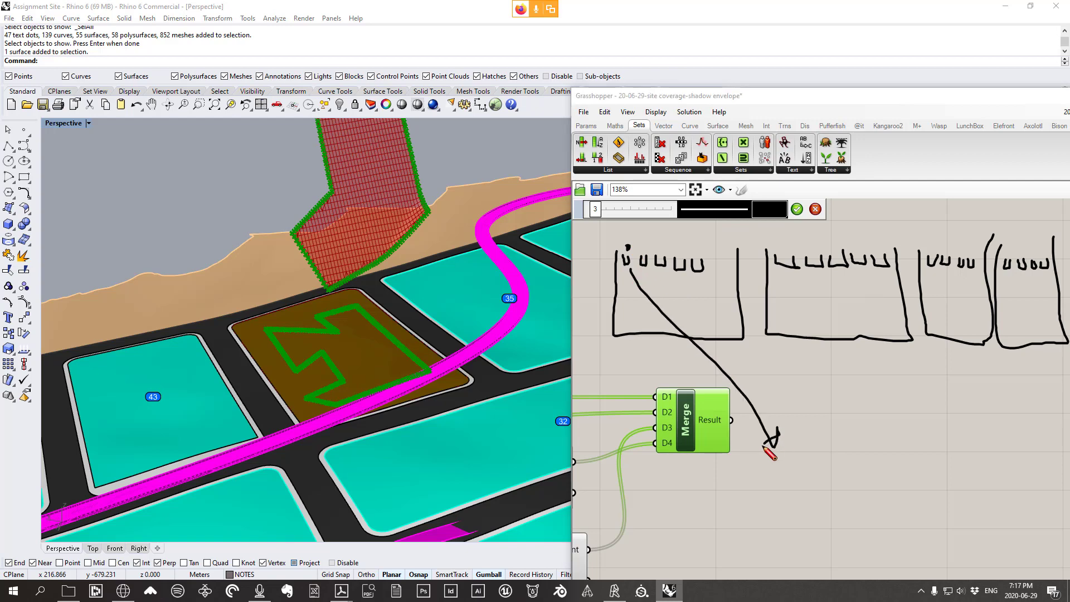
mouse_move(787, 274)
left_mouse_down()
mouse_move(772, 430)
mouse_move(791, 432)
mouse_move(801, 400)
left_mouse_up()
mouse_move(928, 272)
left_mouse_down()
mouse_move(776, 473)
mouse_move(840, 432)
left_mouse_up()
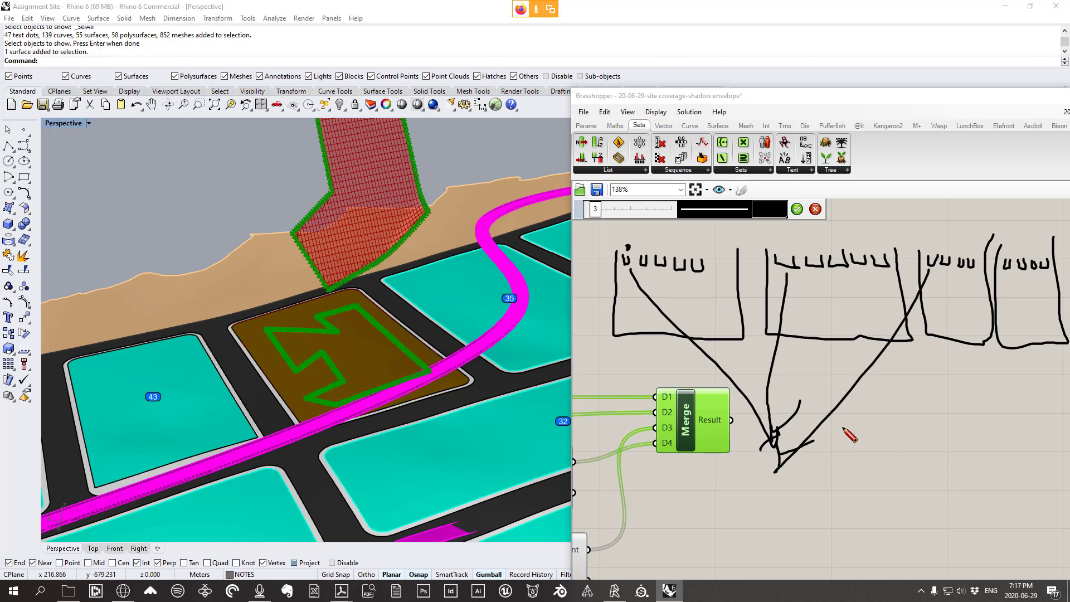
mouse_move(1003, 273)
left_mouse_down()
mouse_move(840, 430)
mouse_move(825, 431)
mouse_move(833, 469)
mouse_move(853, 459)
left_mouse_up()
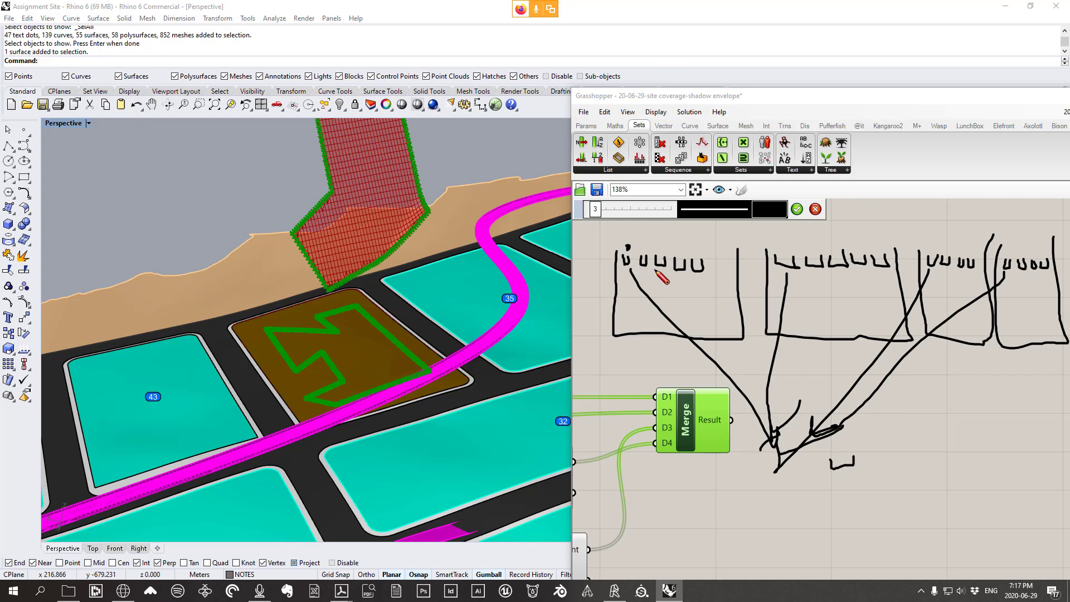
left_click_drag(642, 252, 643, 264)
left_click_drag(820, 258, 820, 272)
left_click_drag(944, 264, 951, 276)
left_click_drag(1028, 262, 1011, 291)
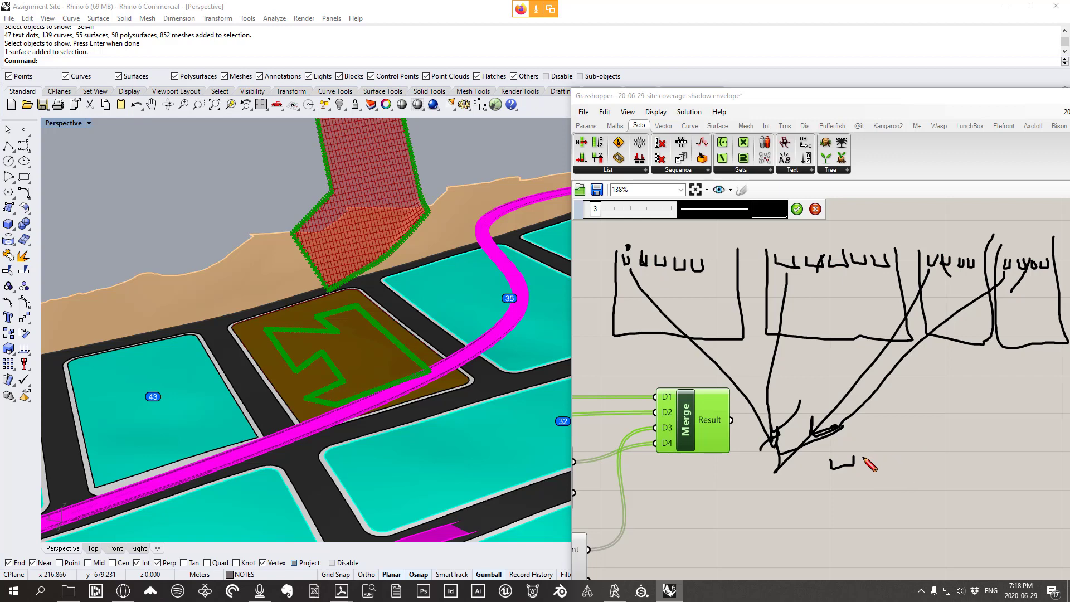
mouse_move(862, 457)
left_mouse_down()
mouse_move(896, 446)
mouse_move(847, 458)
mouse_move(882, 456)
left_mouse_up()
Clear the sketch, lock the solver, and shift Merge slightly down-left
key("Escape")
scroll(803, 379, "up", 3)
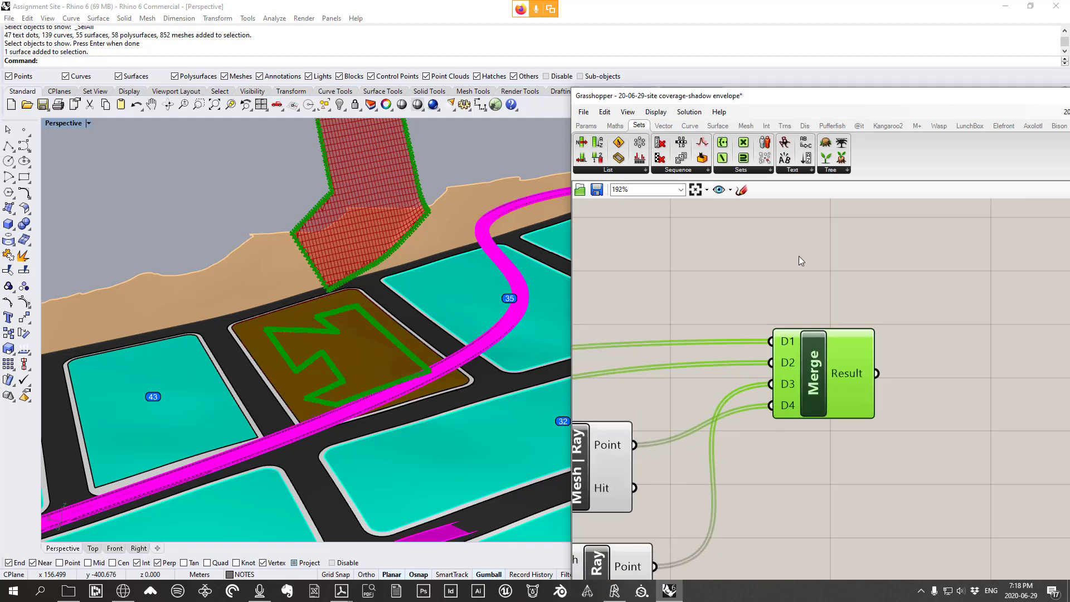
right_click(773, 241)
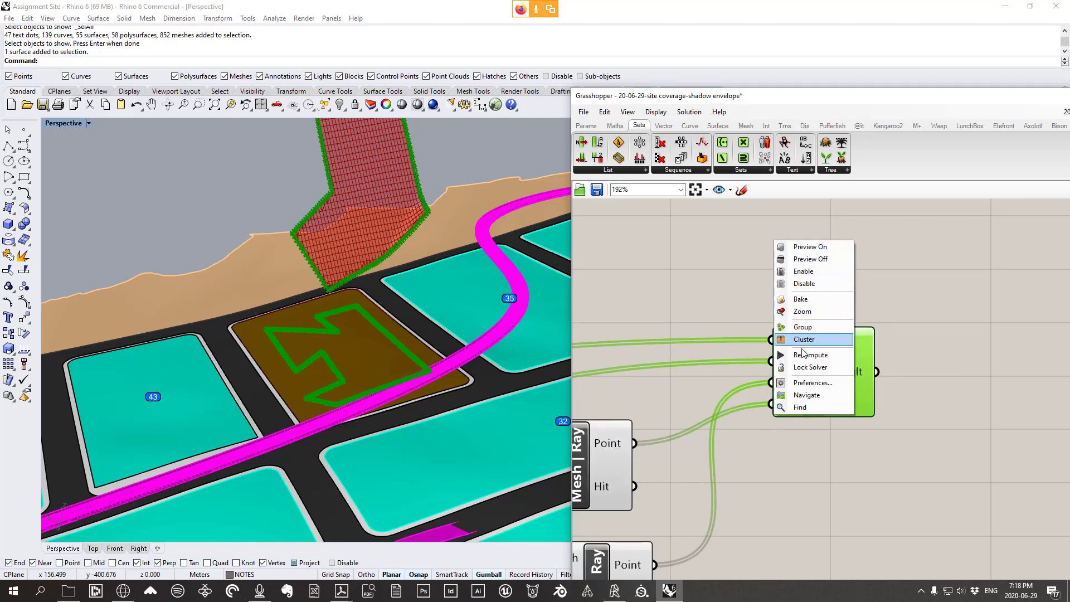
left_click(806, 368)
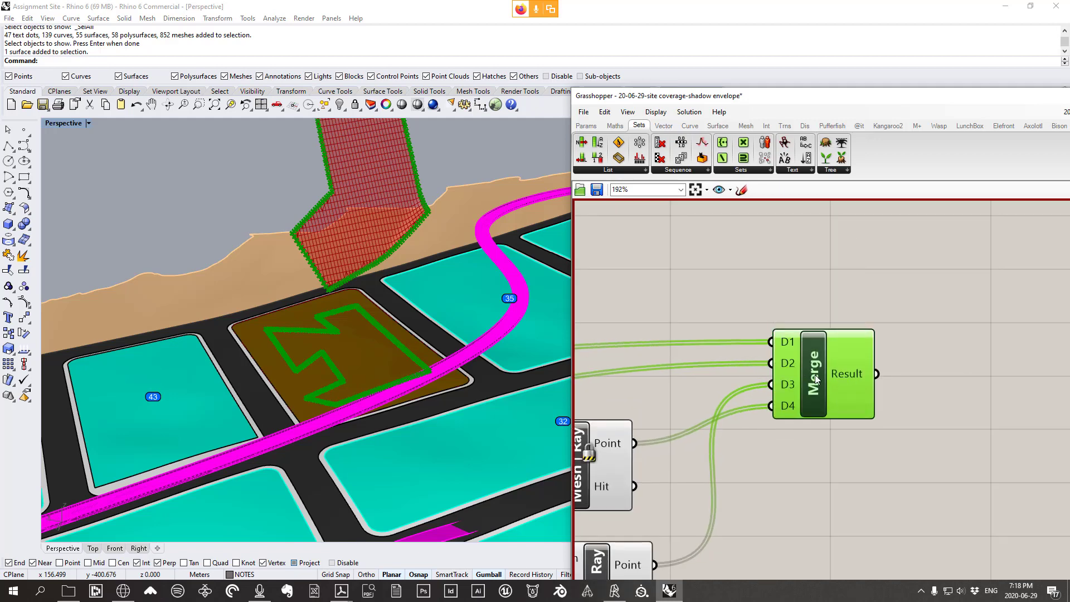
left_click_drag(812, 372, 798, 402)
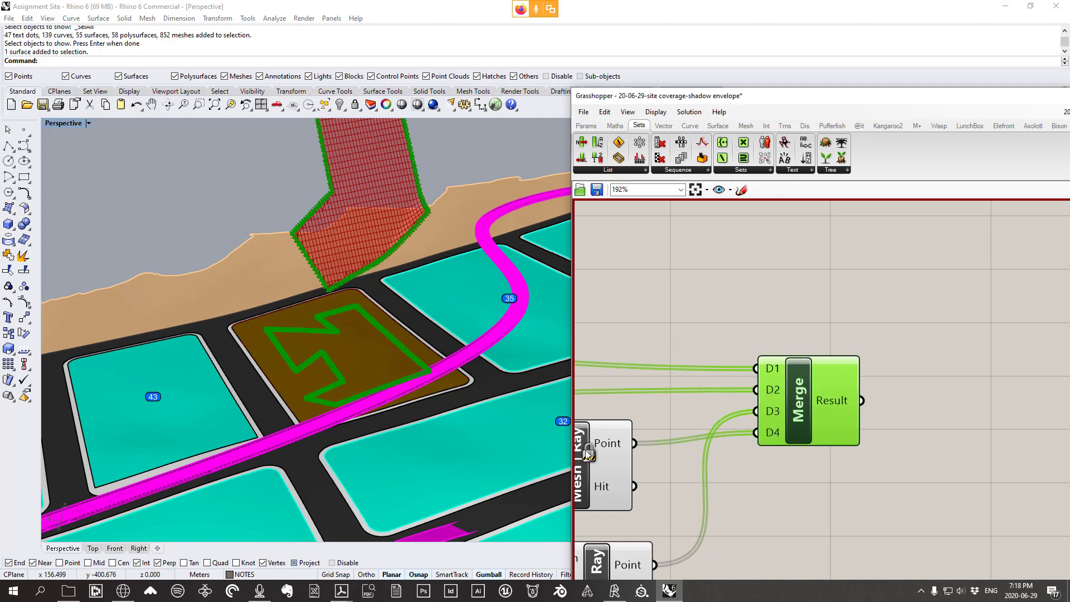
Graft all four Merge inputs, D1 through D4
right_click(764, 366)
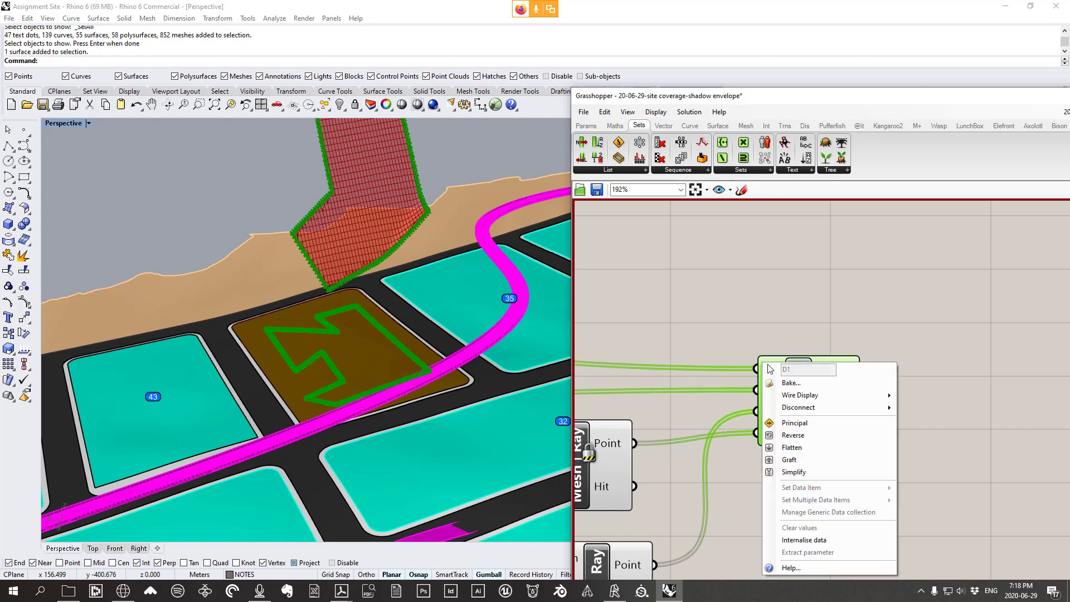
left_click(802, 461)
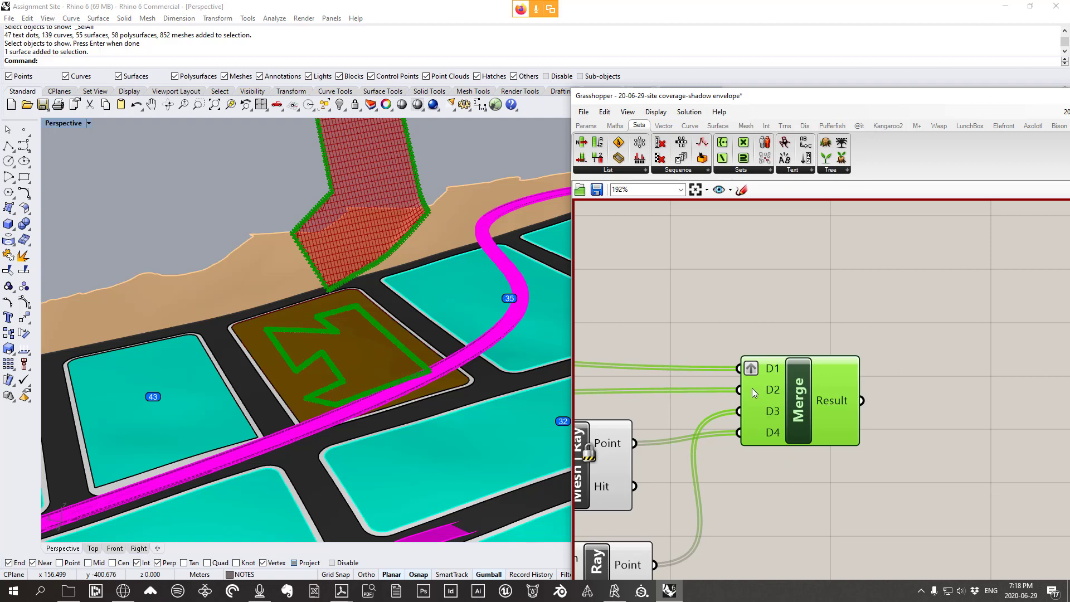
right_click(754, 393)
left_click(780, 465)
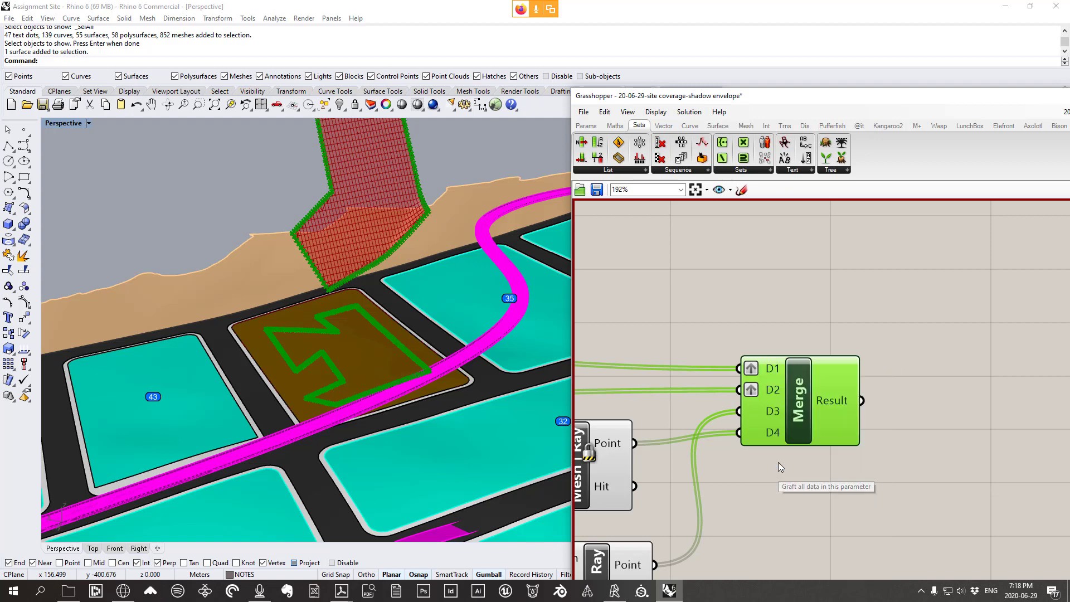
right_click(752, 413)
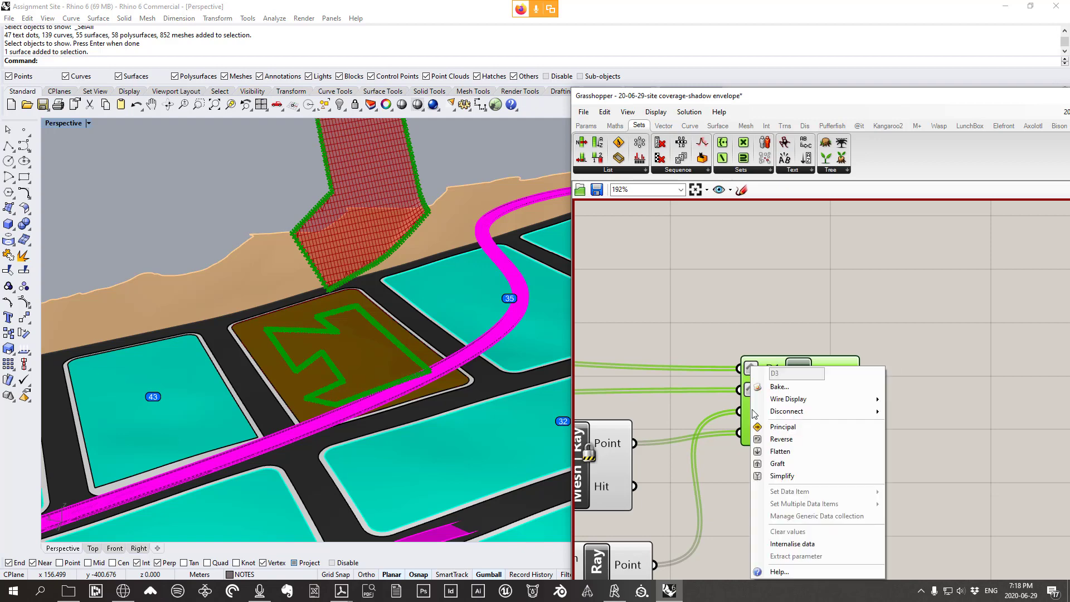
left_click(783, 465)
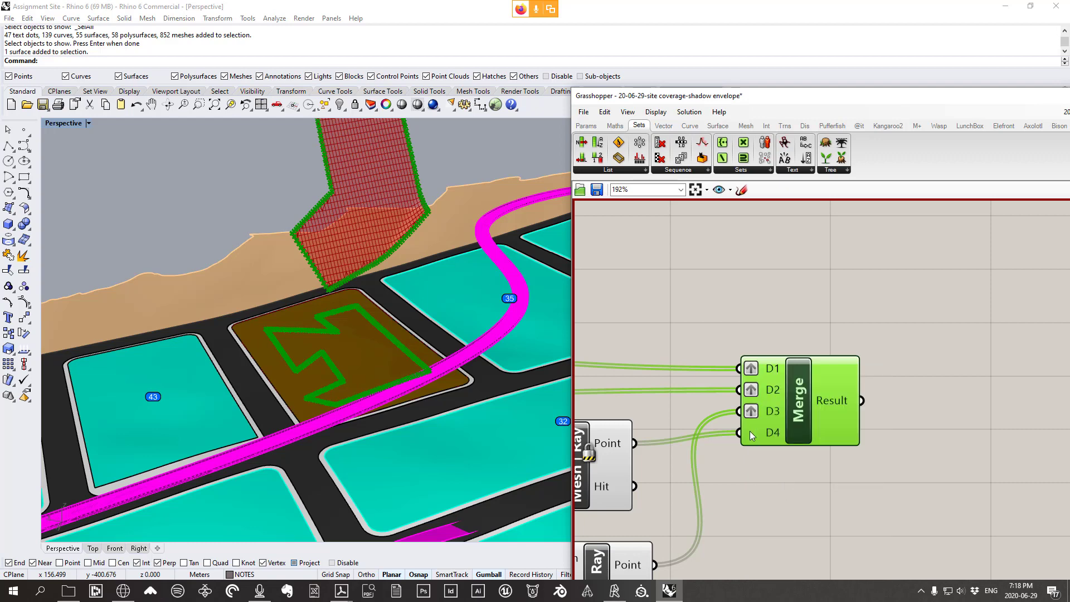
right_click(753, 434)
left_click(778, 464)
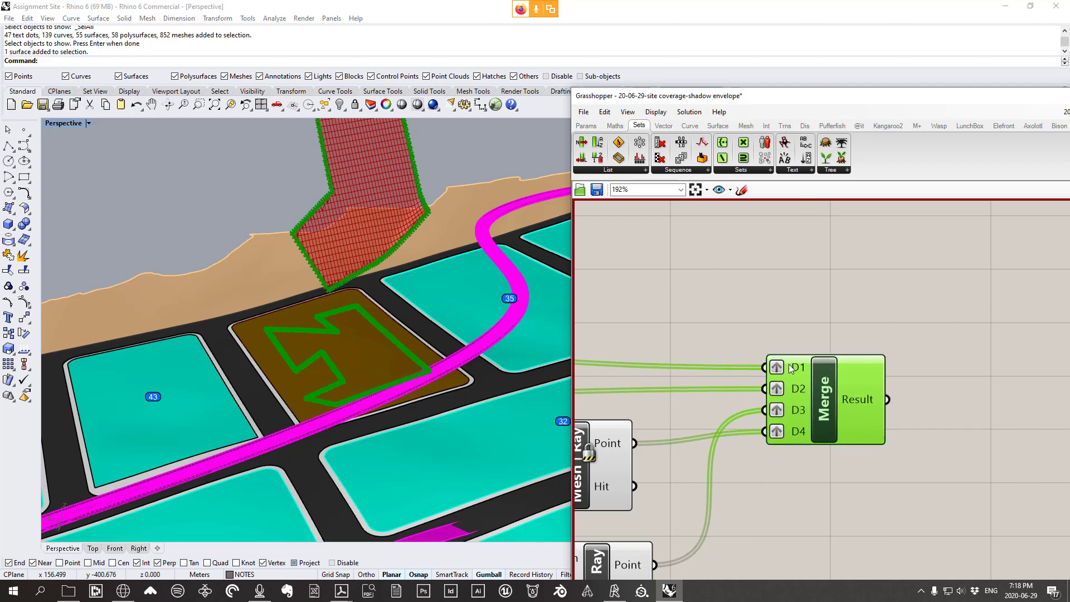
left_click_drag(787, 385, 792, 385)
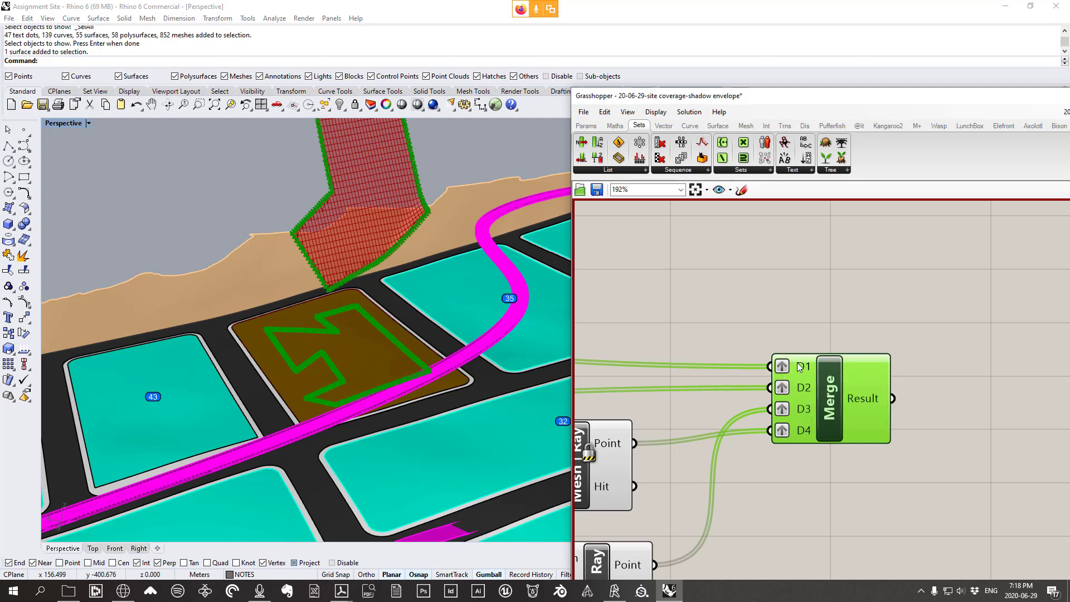
Re-apply the graft option to the incoming data on D1, D2, D3 and D4
right_click(795, 370)
left_click(805, 466)
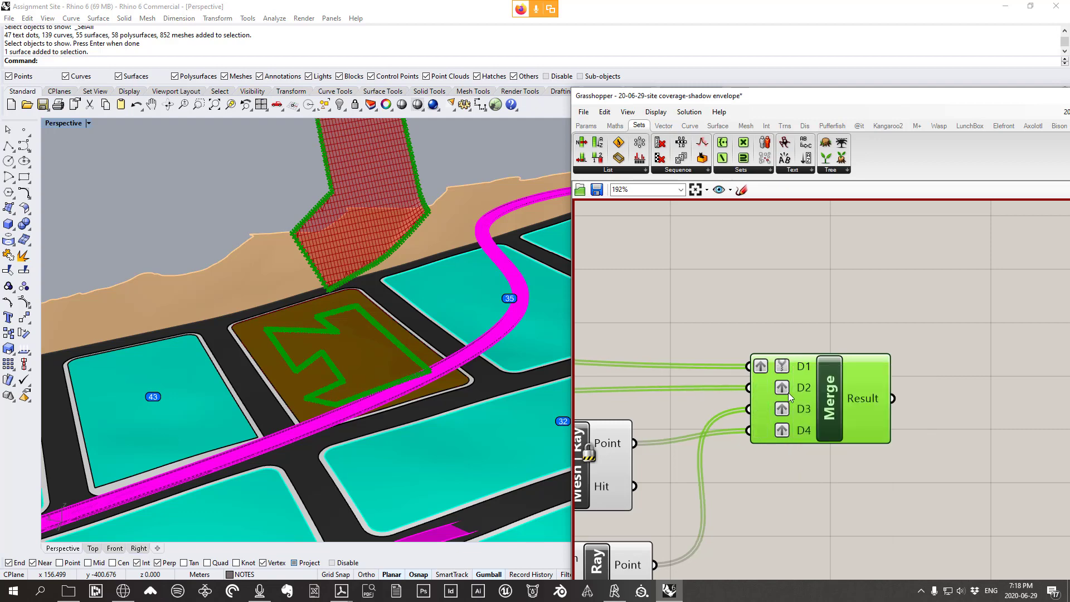
right_click(762, 392)
left_click(787, 476)
right_click(758, 406)
left_click(787, 476)
right_click(764, 430)
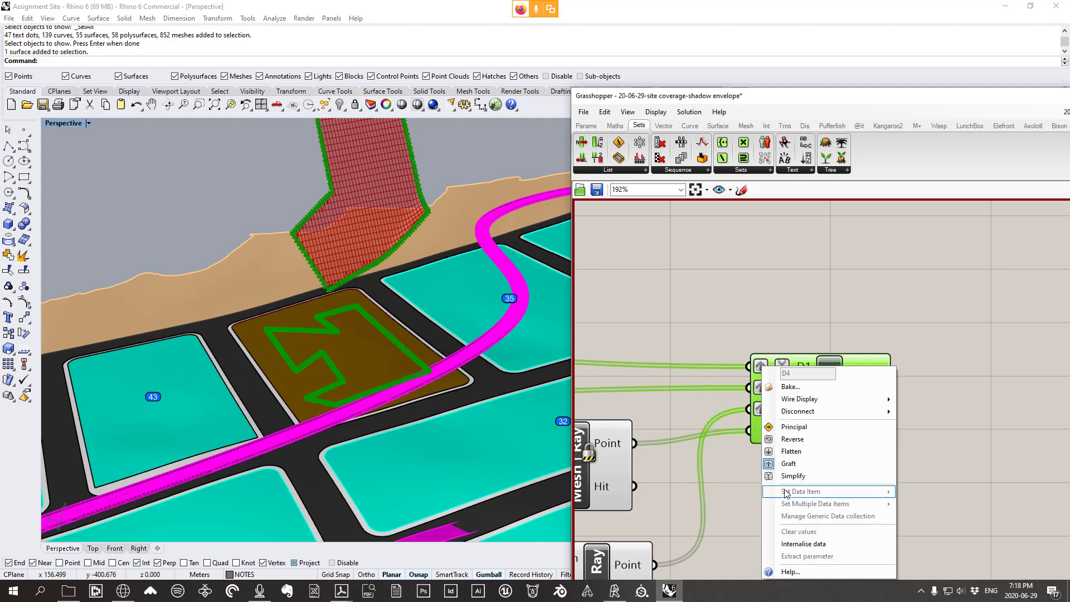
left_click(790, 463)
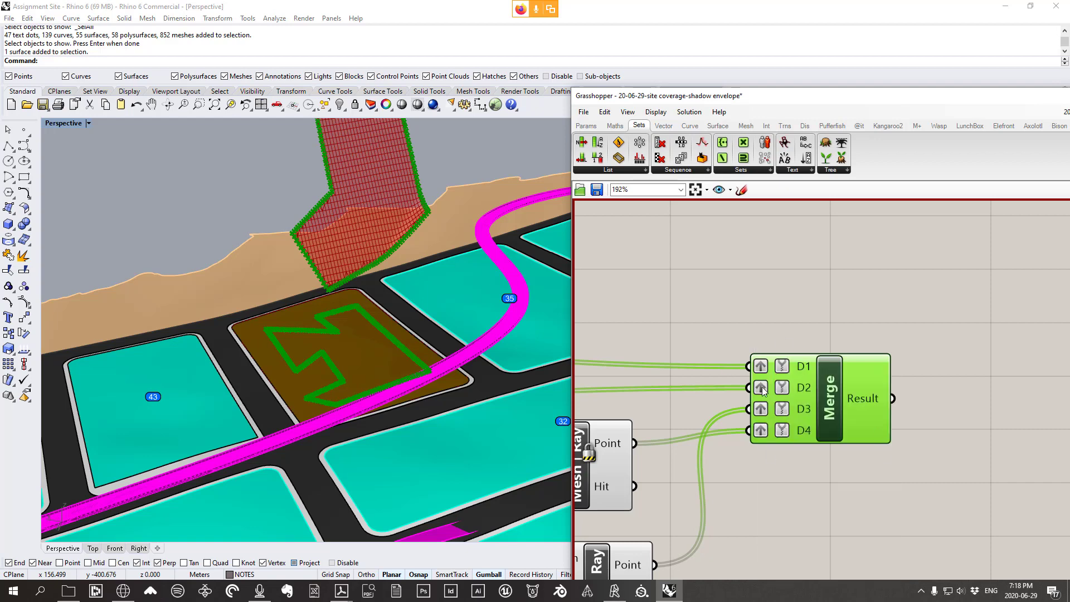
Review D1's data options without changes, then pause the solver again
right_click(797, 365)
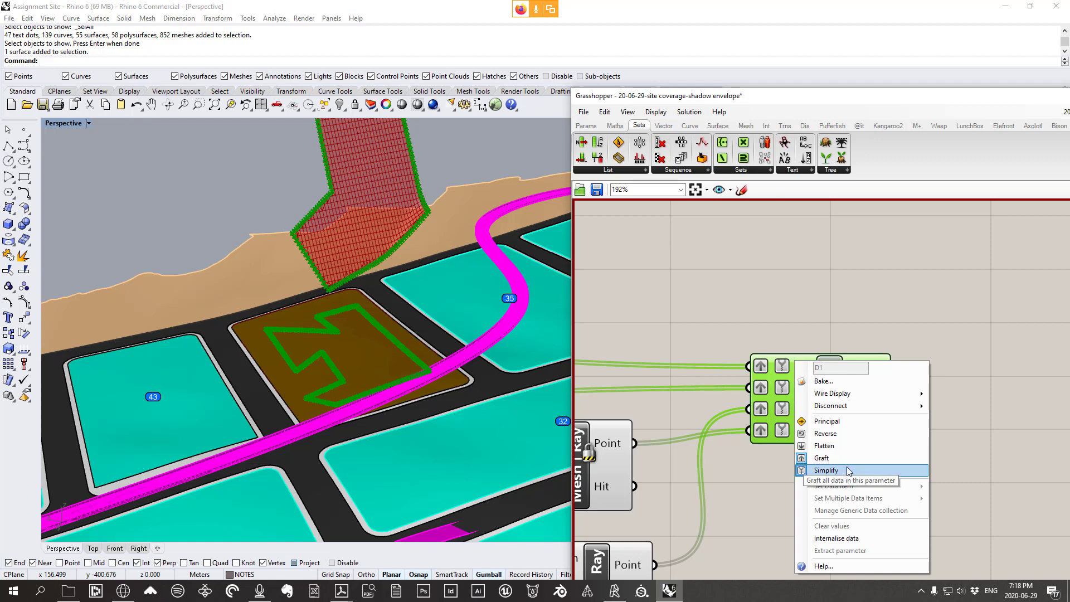
right_click_drag(798, 313, 795, 345)
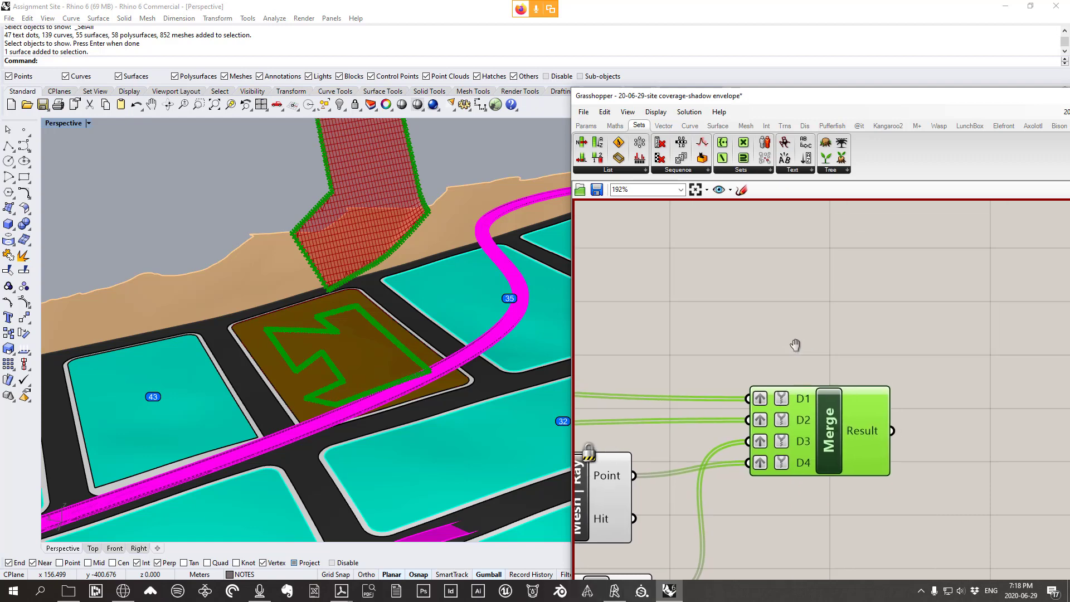
right_click(770, 263)
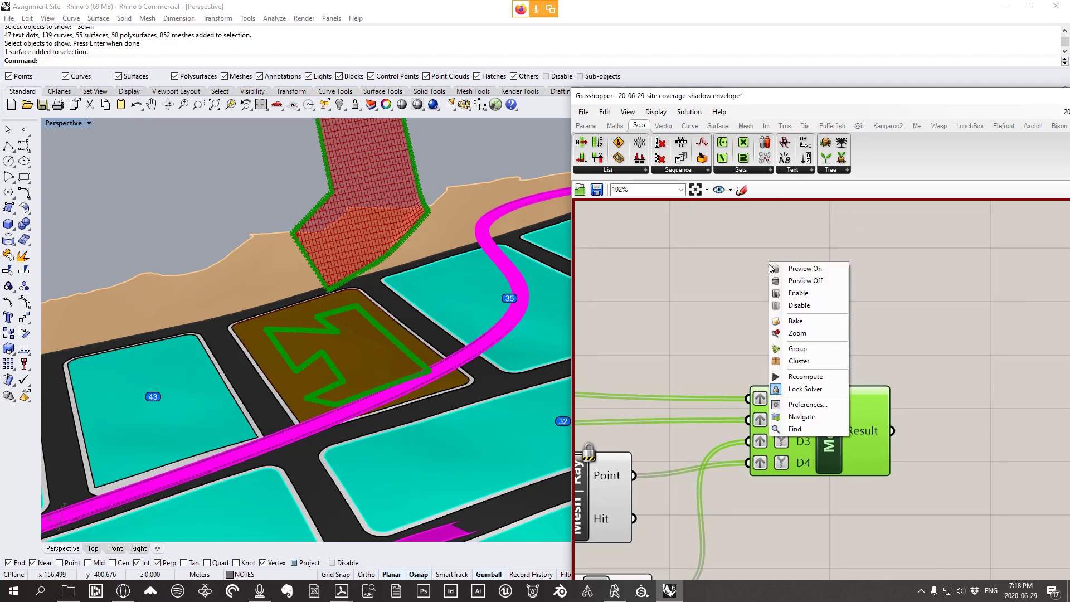
left_click(802, 390)
Move Merge up-left and read the D1, D3, D4 and Result data trees (386 branches of 4)
left_click_drag(839, 429, 818, 371)
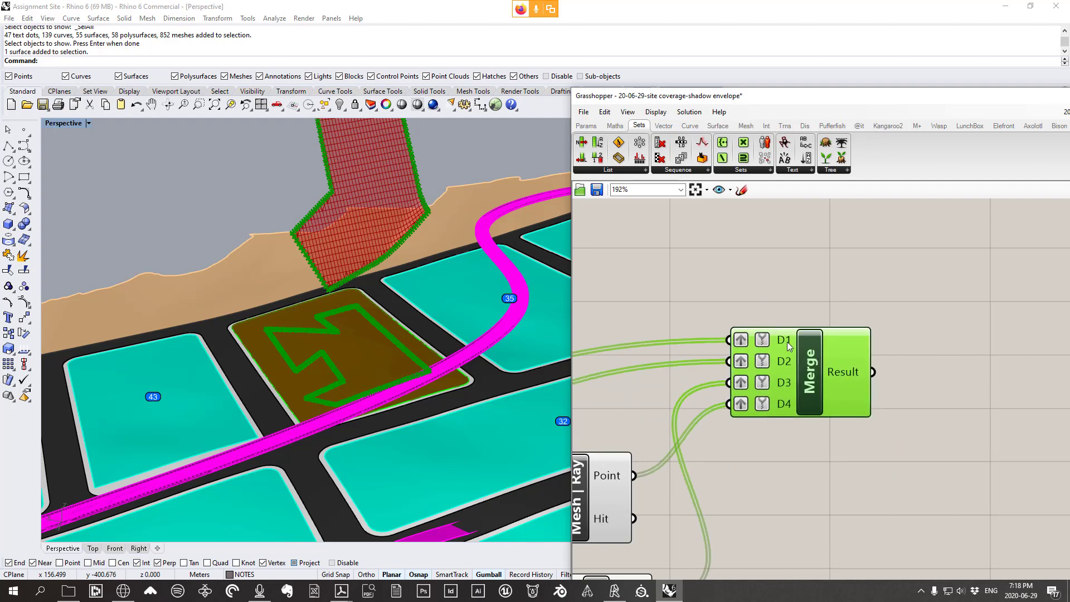
mouse_move(787, 342)
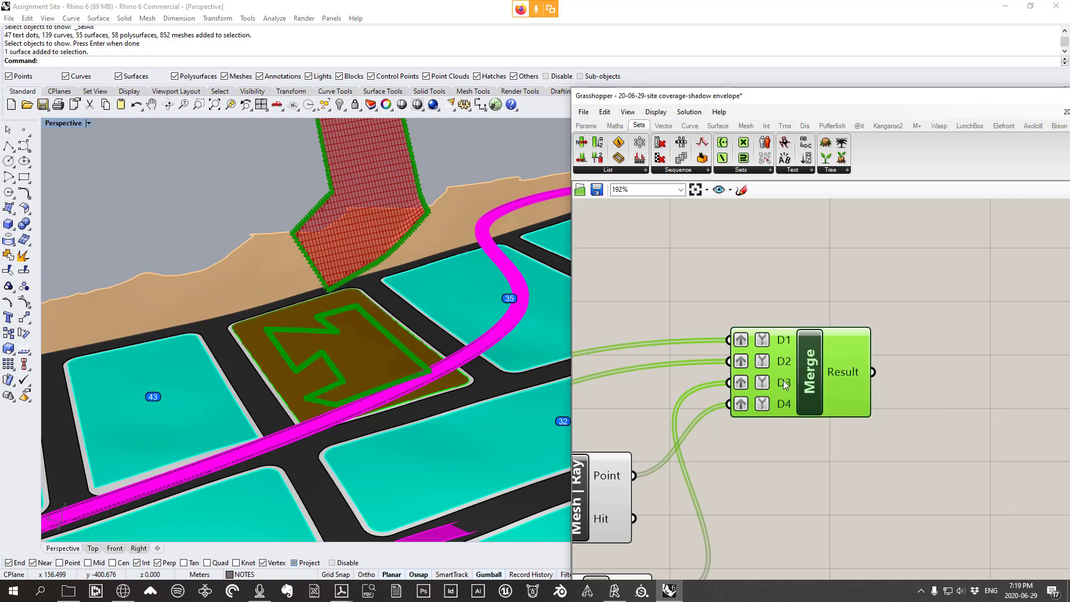
mouse_move(784, 380)
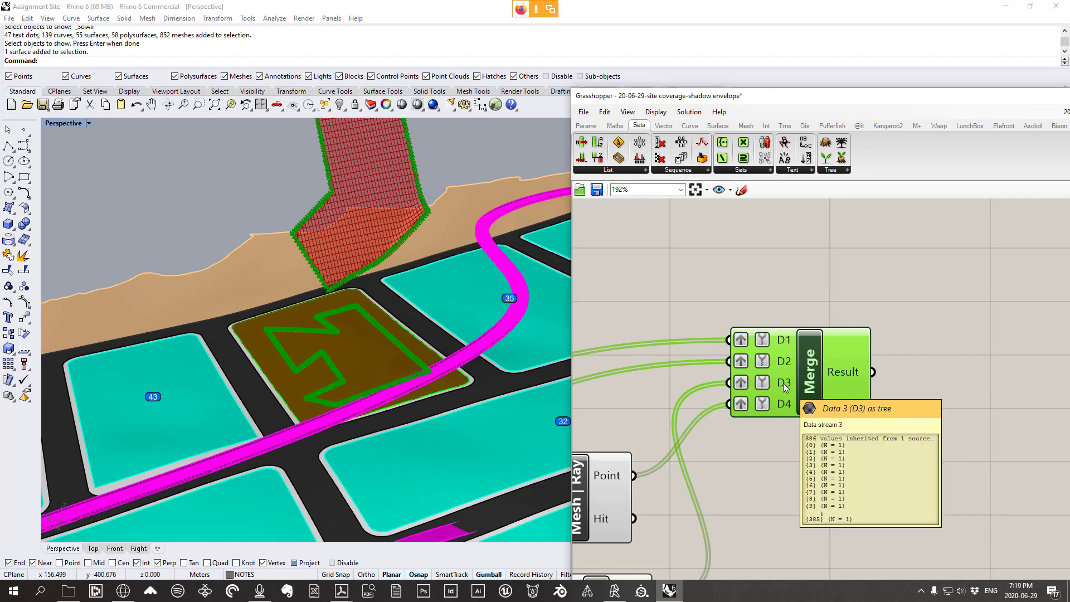
mouse_move(788, 401)
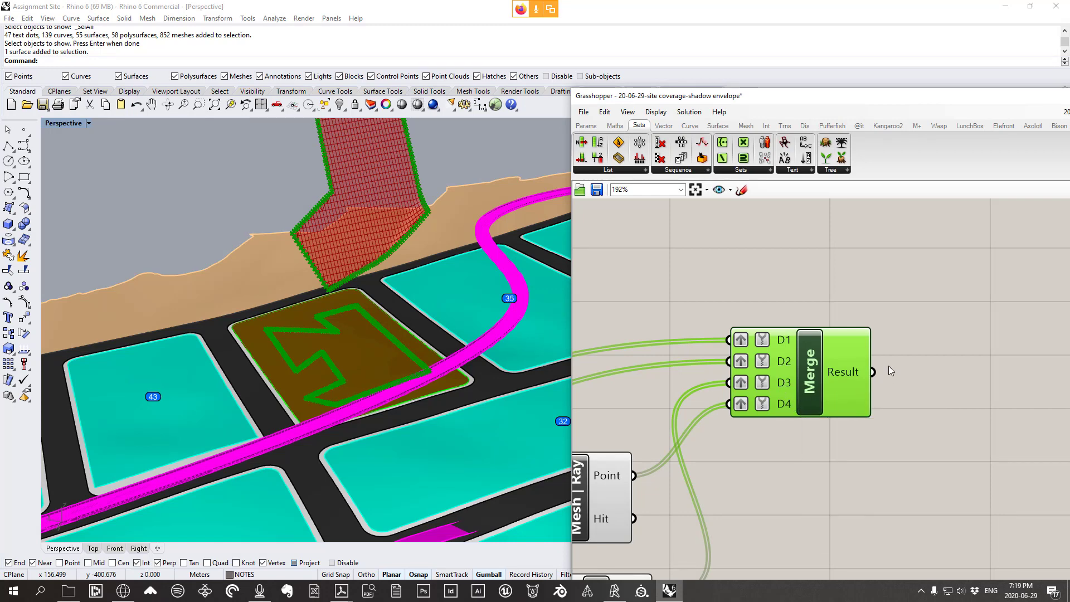
mouse_move(849, 372)
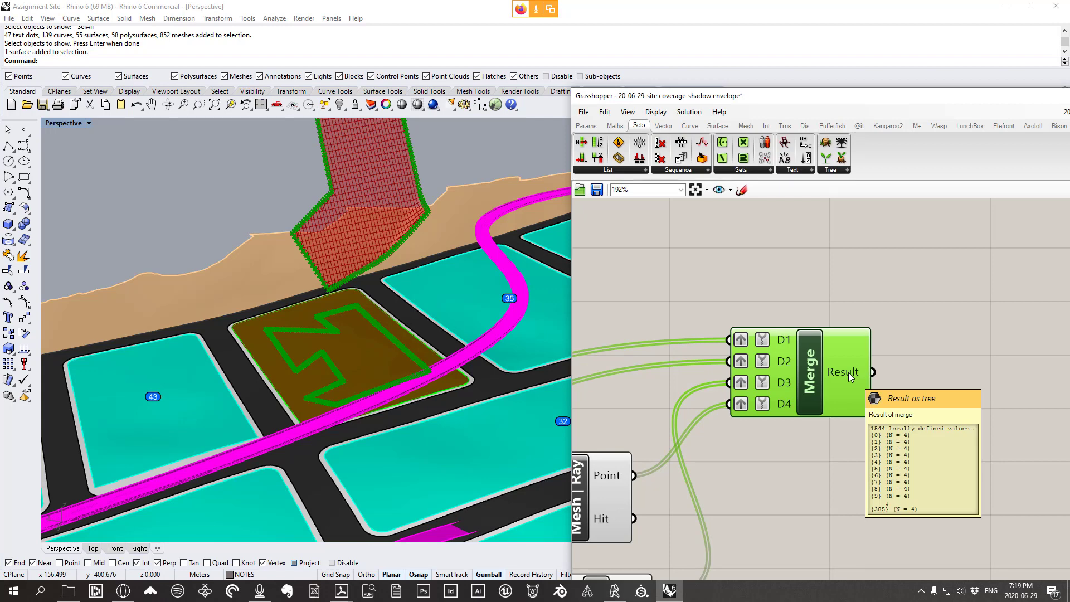
Zoom out to bring the ray and vector components into view, then browse the vector components
scroll(828, 338, "down", 3)
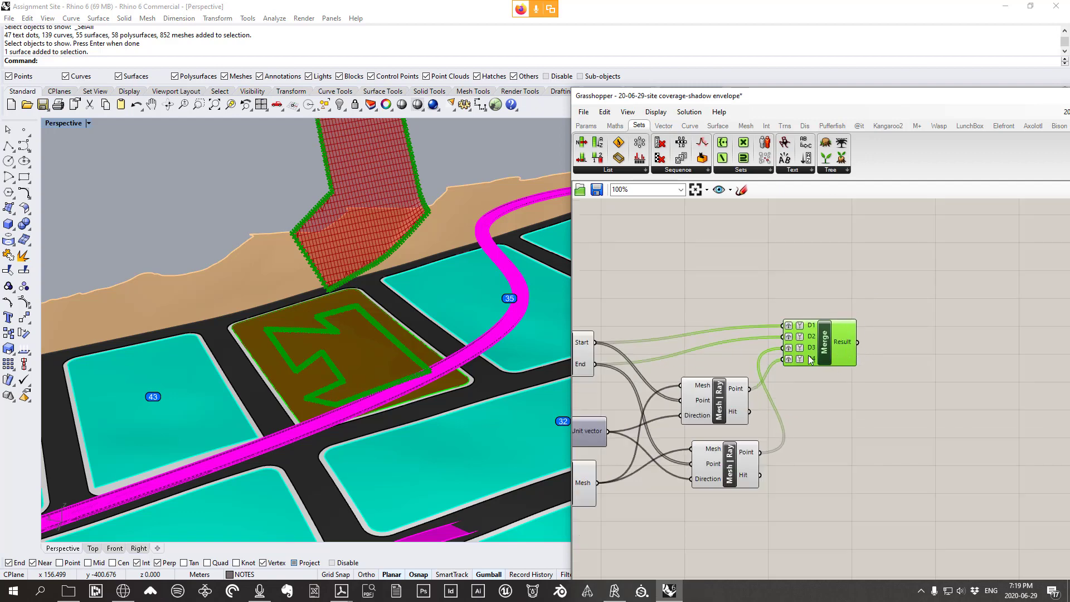
scroll(842, 345, "down", 2)
right_click_drag(842, 345, 918, 297)
scroll(979, 301, "up", 1)
scroll(914, 306, "up", 4)
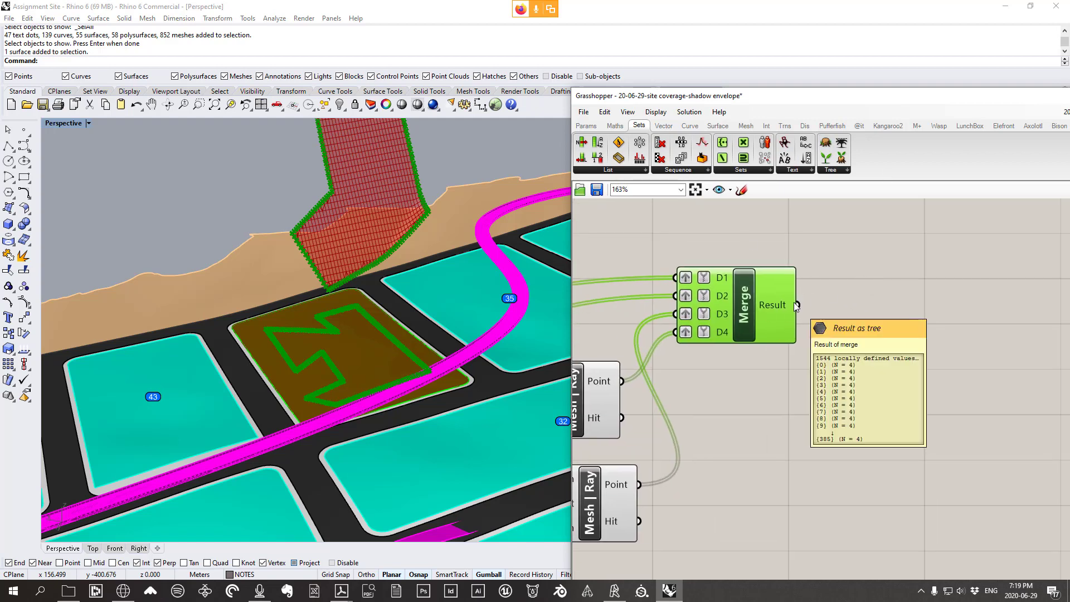
left_click(664, 126)
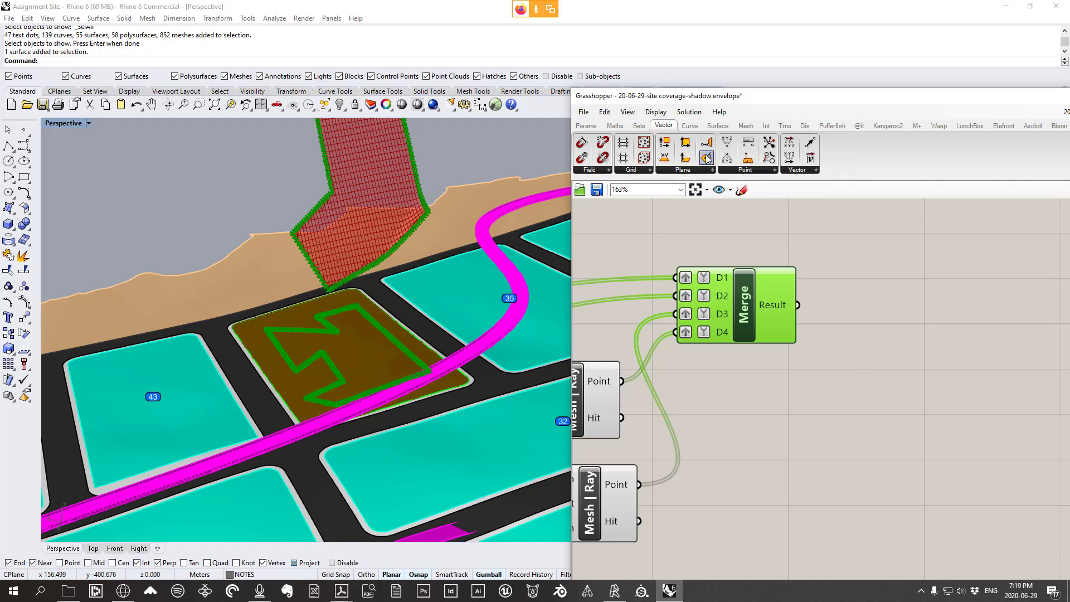
Add a Construct Mesh component from Mesh > Primitive, placed right of Merge
left_click(745, 125)
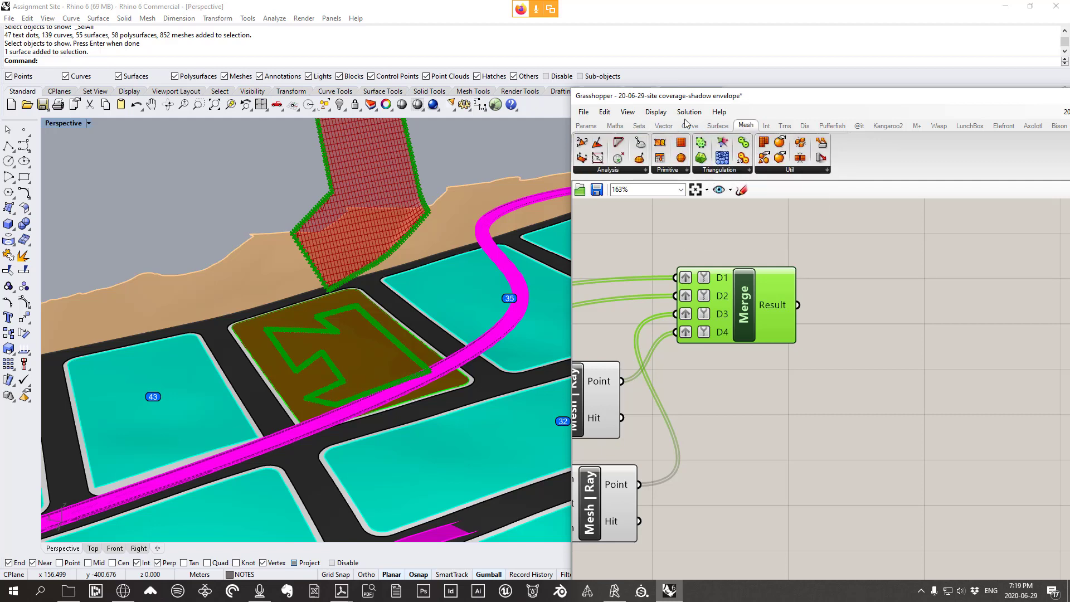
left_click(686, 170)
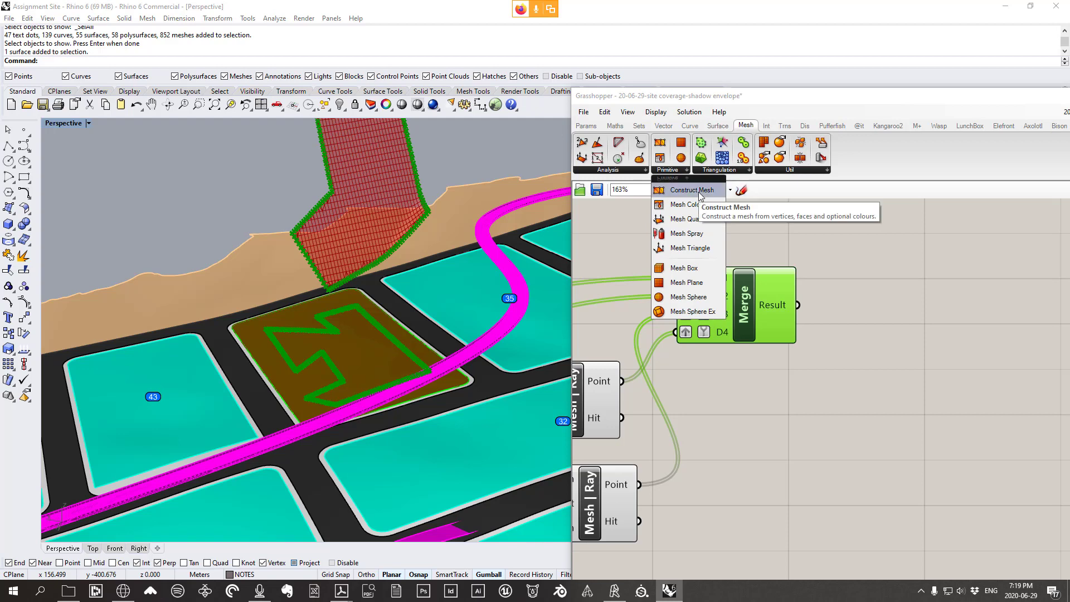
left_click(692, 190)
left_click(922, 391)
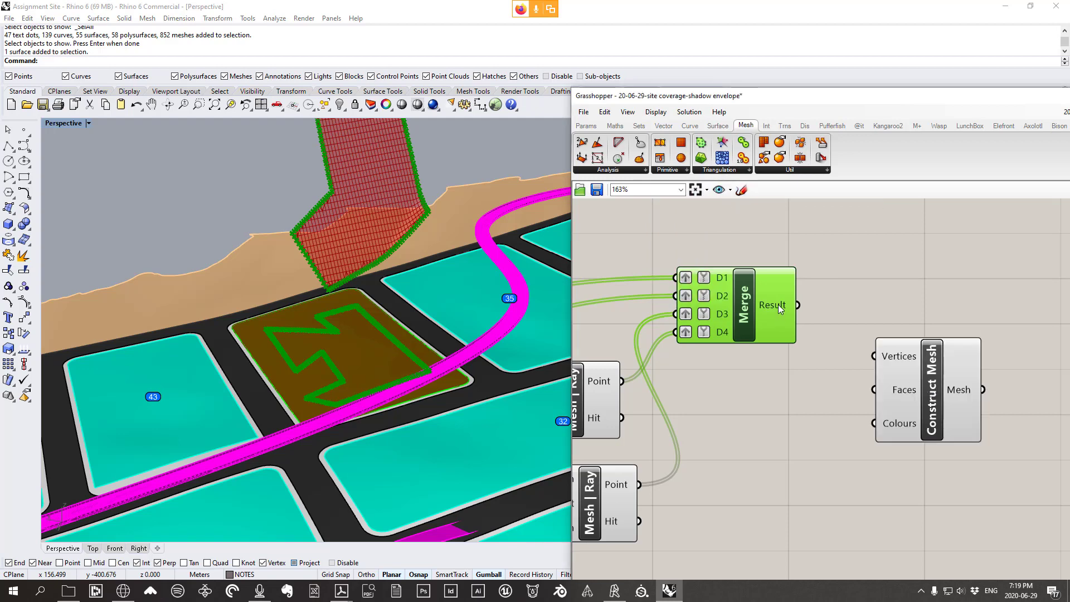
Wire Merge's Result into Construct Mesh's Vertices and orbit to see the green envelope walls
left_click_drag(798, 305, 908, 376)
right_click_drag(372, 309, 389, 296)
mouse_move(895, 397)
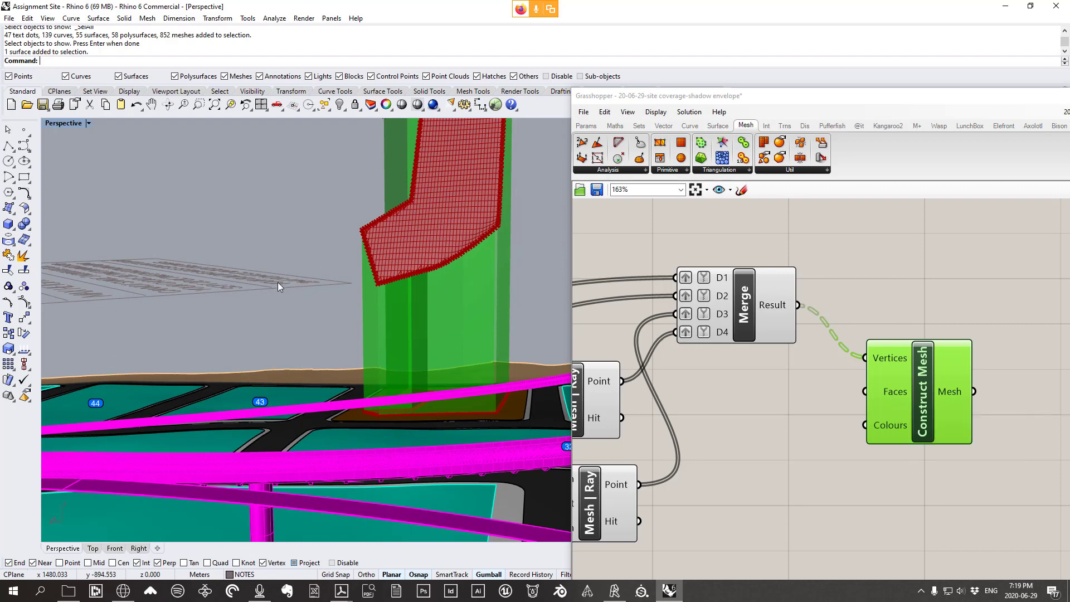
right_click_drag(279, 287, 401, 312)
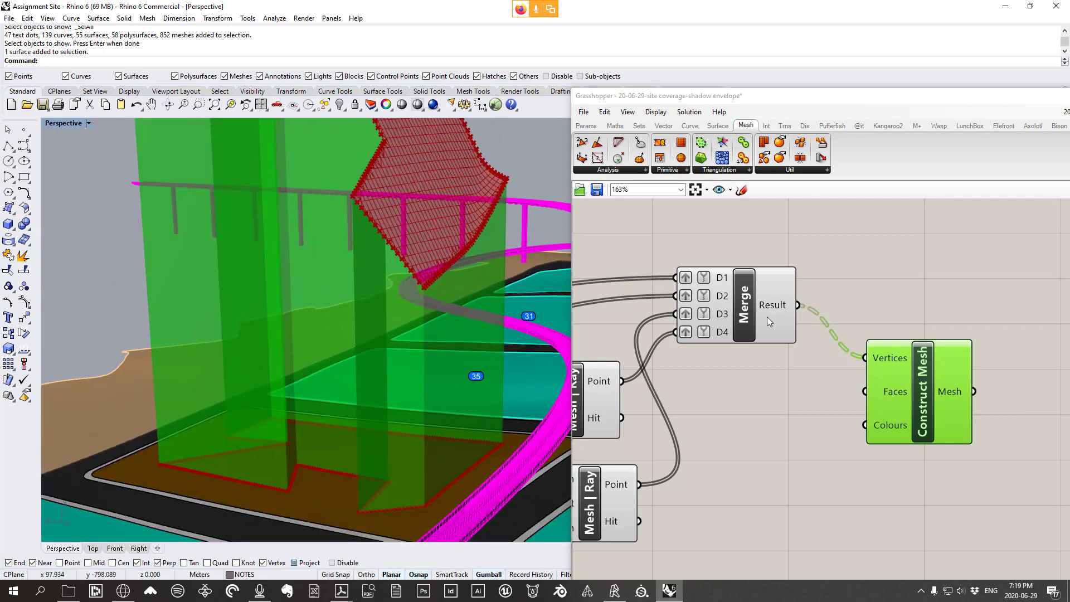
Place a Panel from the Params tab on the canvas near Merge
left_click(587, 125)
left_click(764, 158)
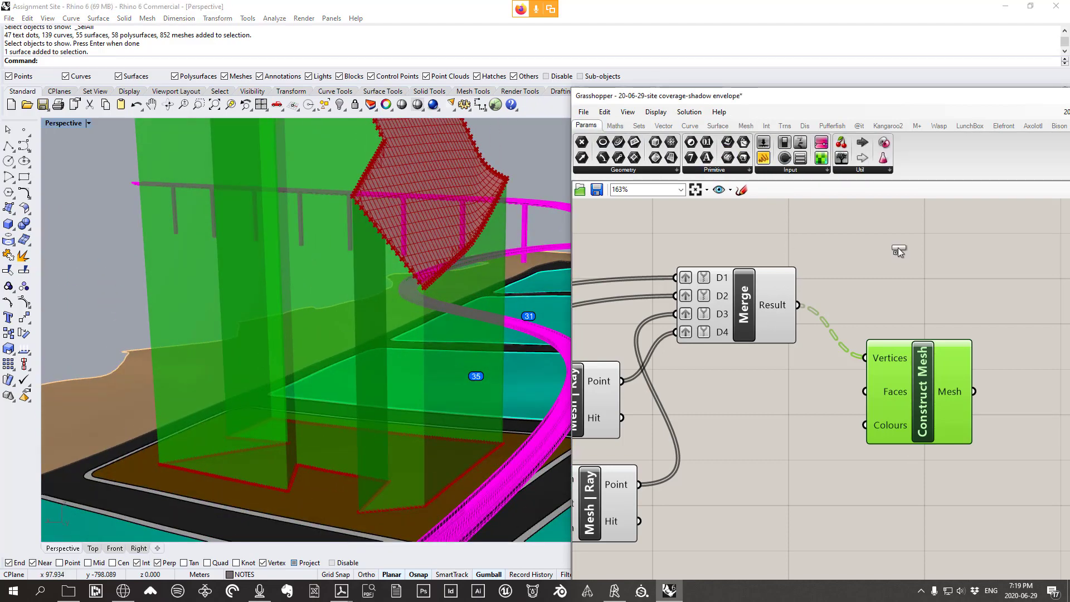
left_click(898, 248)
right_click_drag(898, 248, 858, 286)
Feed Merge's Result into the Panel and enlarge it to read the point coordinates
left_click_drag(759, 343, 794, 286)
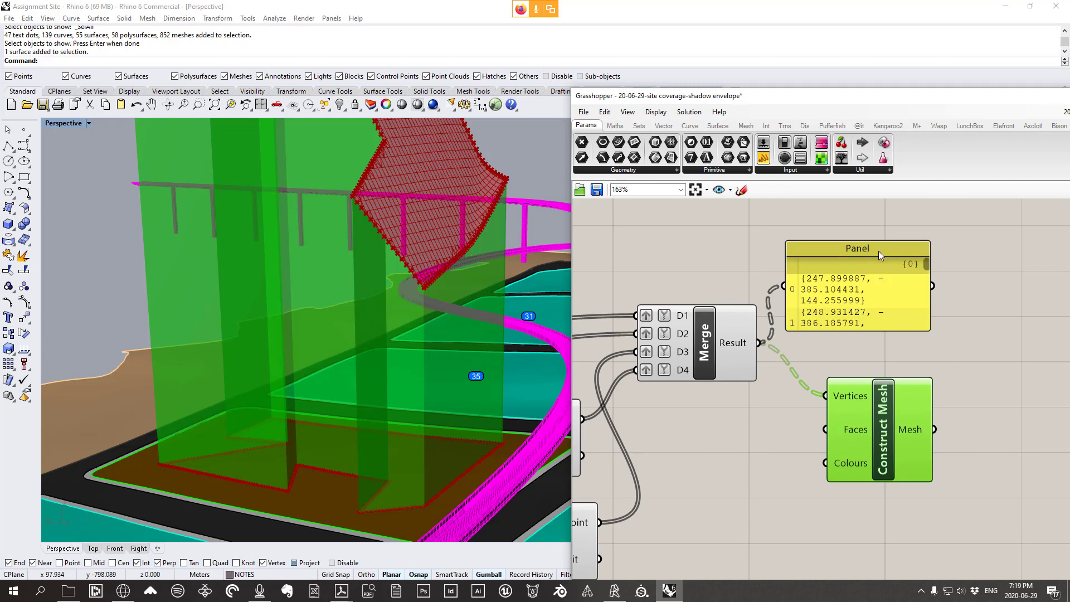
left_click_drag(881, 233, 889, 198)
left_click_drag(888, 242, 894, 194)
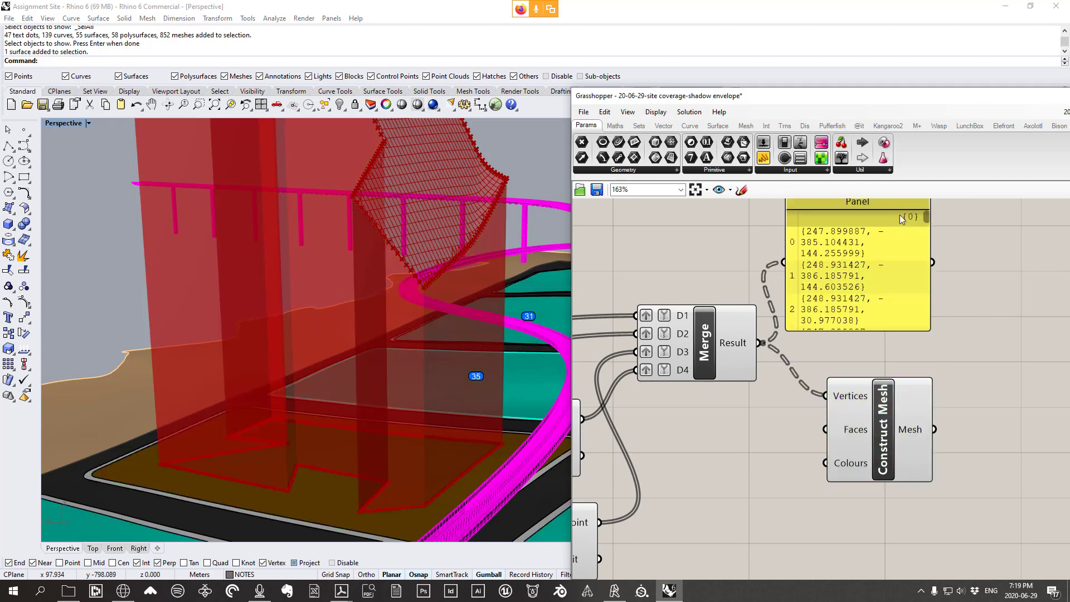
left_click_drag(929, 248, 1060, 240)
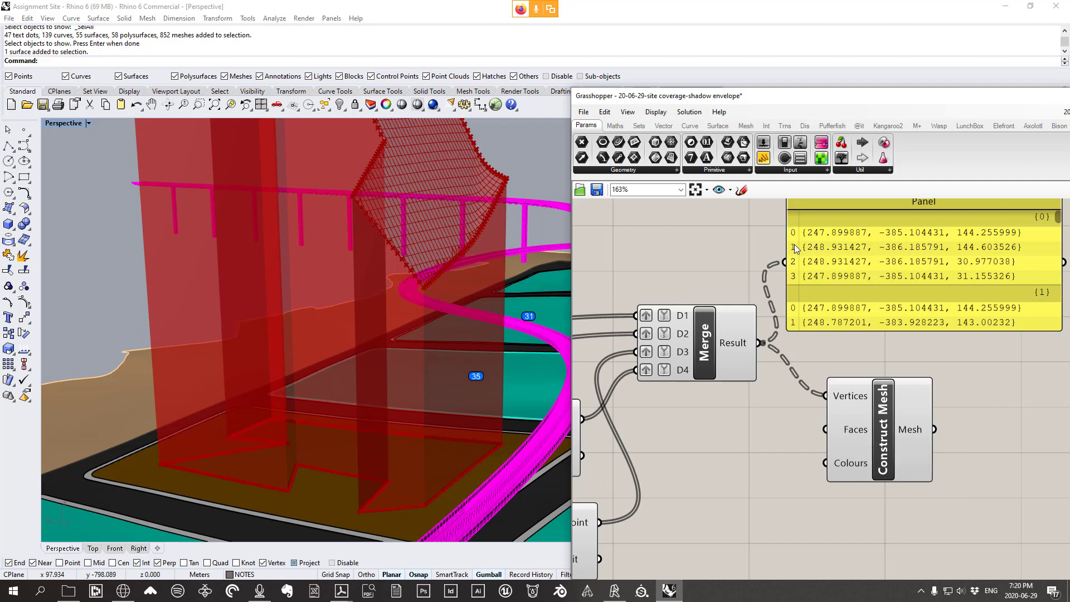
left_click_drag(806, 329, 808, 460)
scroll(827, 290, "down", 1)
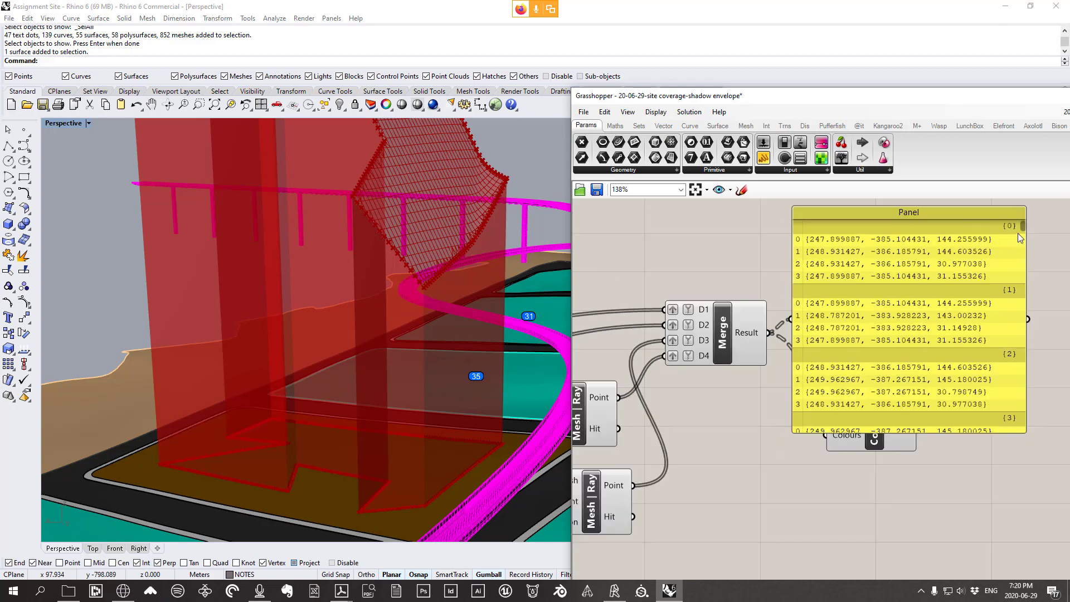
scroll(1018, 232, "up", 1)
left_click_drag(1026, 230, 1026, 449)
Delete the Panel, reposition Construct Mesh, and orbit around the green envelope
left_click(872, 321)
key("Delete")
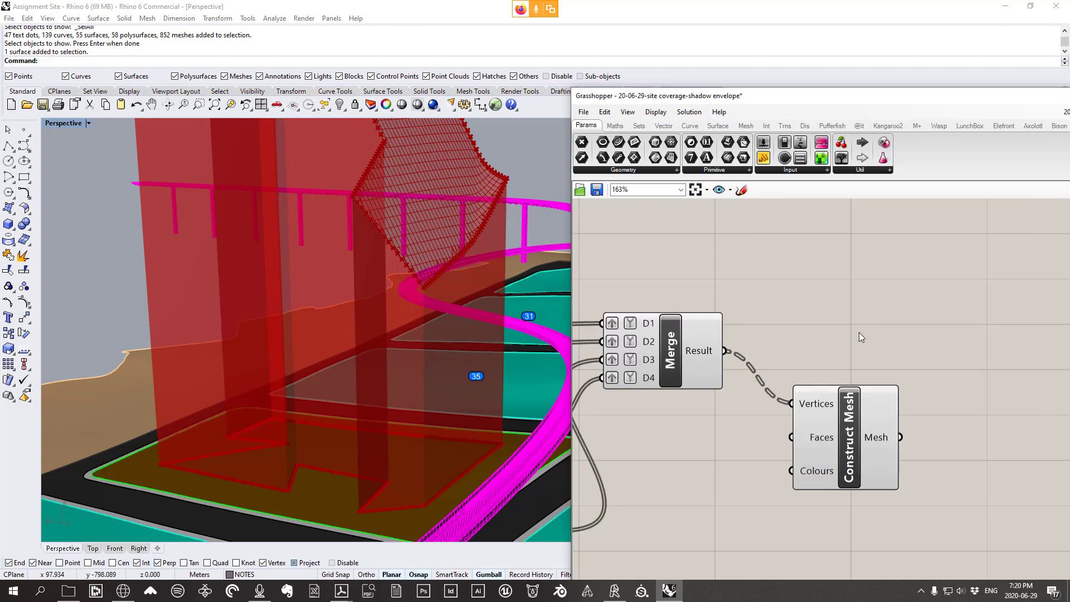
left_click_drag(845, 454, 816, 416)
scroll(428, 293, "down", 4)
right_click_drag(419, 294, 481, 412)
scroll(483, 417, "down", 5)
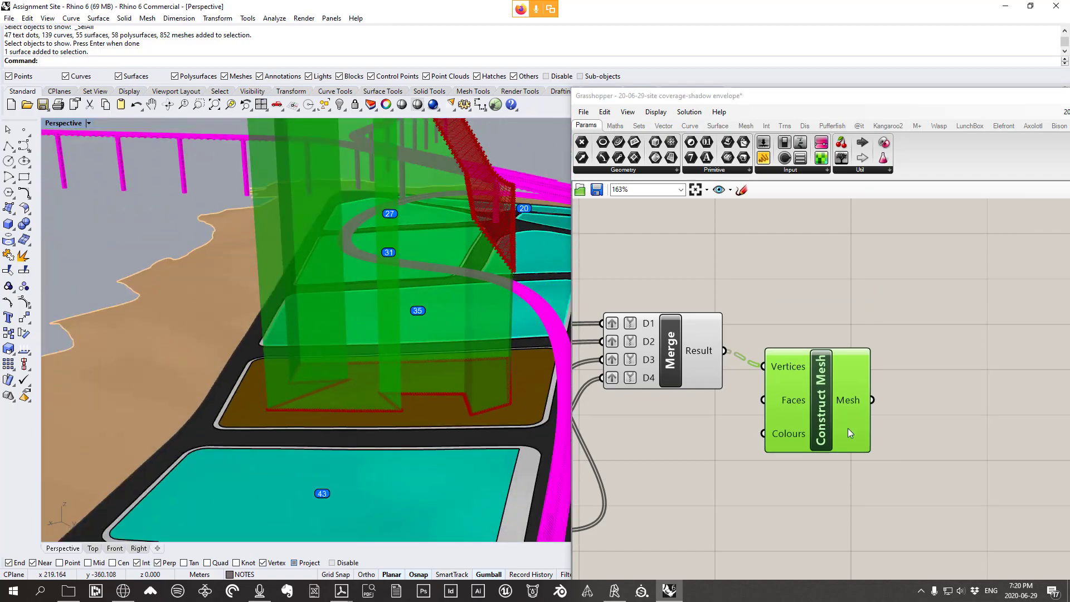
left_click_drag(835, 417, 836, 452)
Frame the whole definition and window-select all its components
scroll(684, 428, "down", 3)
right_click_drag(683, 428, 776, 406)
scroll(776, 406, "down", 2)
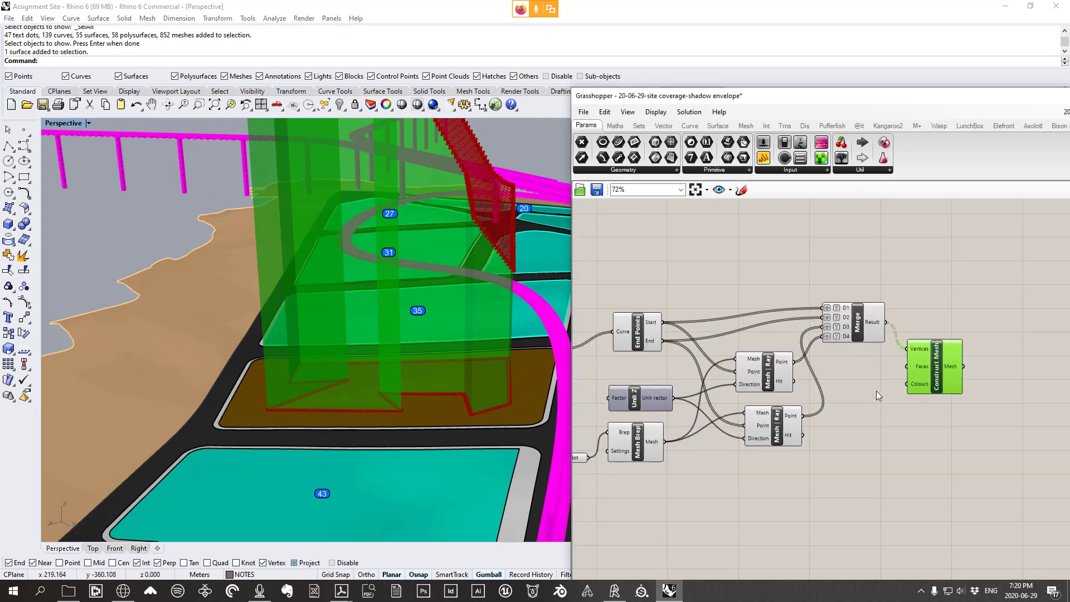
left_click_drag(947, 485, 578, 305)
right_click_drag(692, 323, 789, 318)
scroll(797, 320, "down", 3)
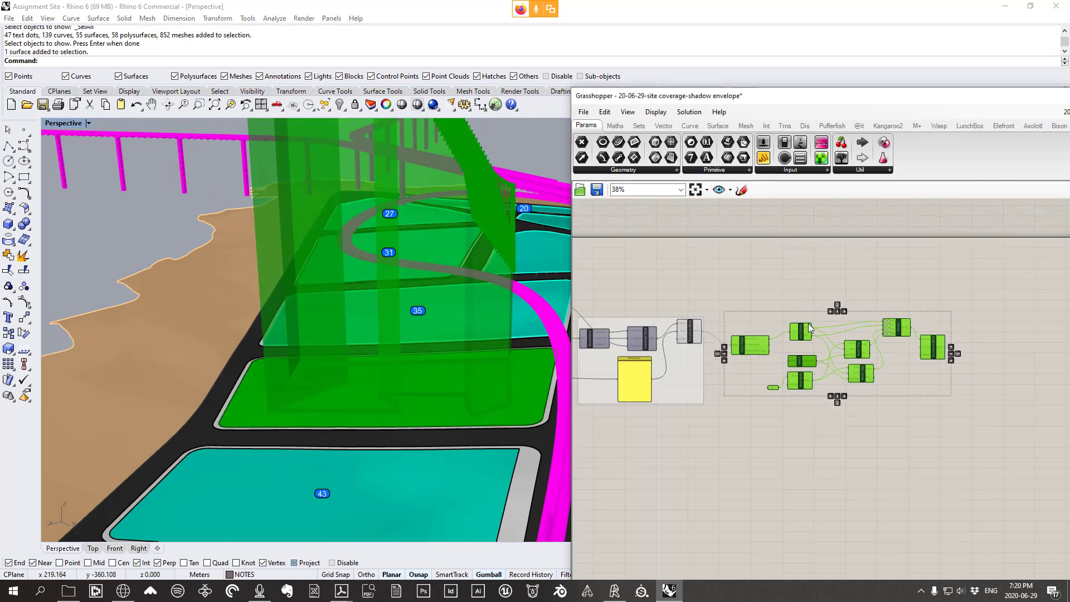
Zoom onto the selected components and name their group 'creating side meshes'
scroll(836, 298, "up", 1)
right_click(848, 286)
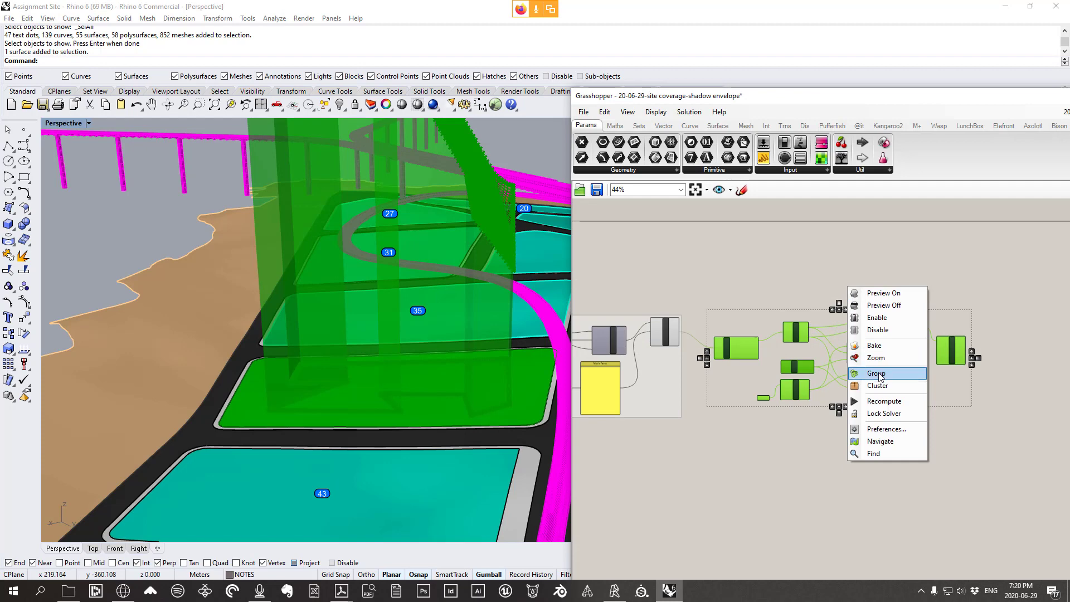
left_click(881, 359)
left_click(827, 280)
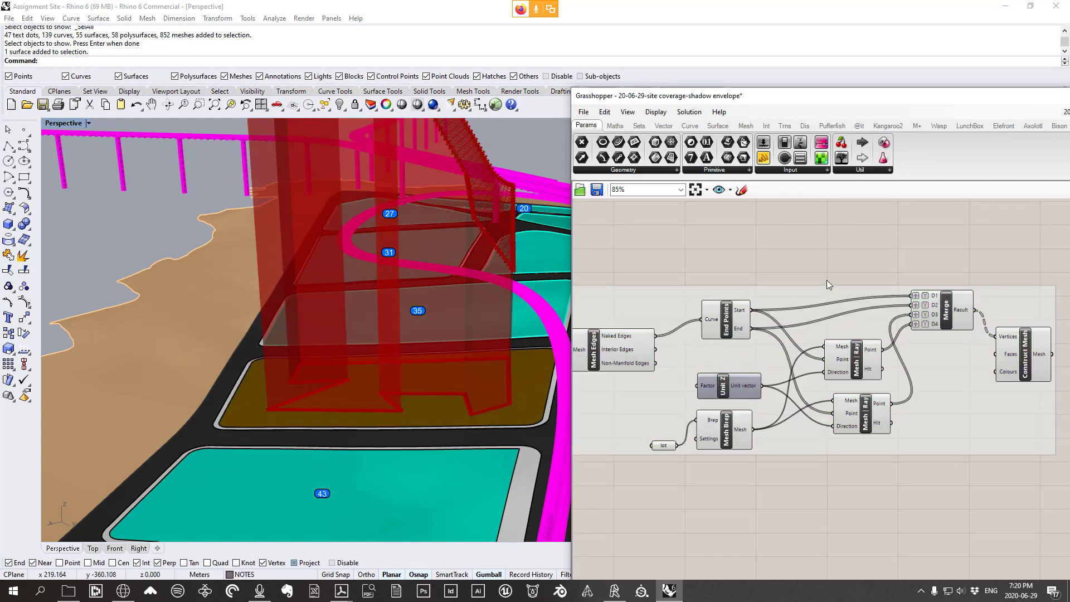
right_click(795, 290)
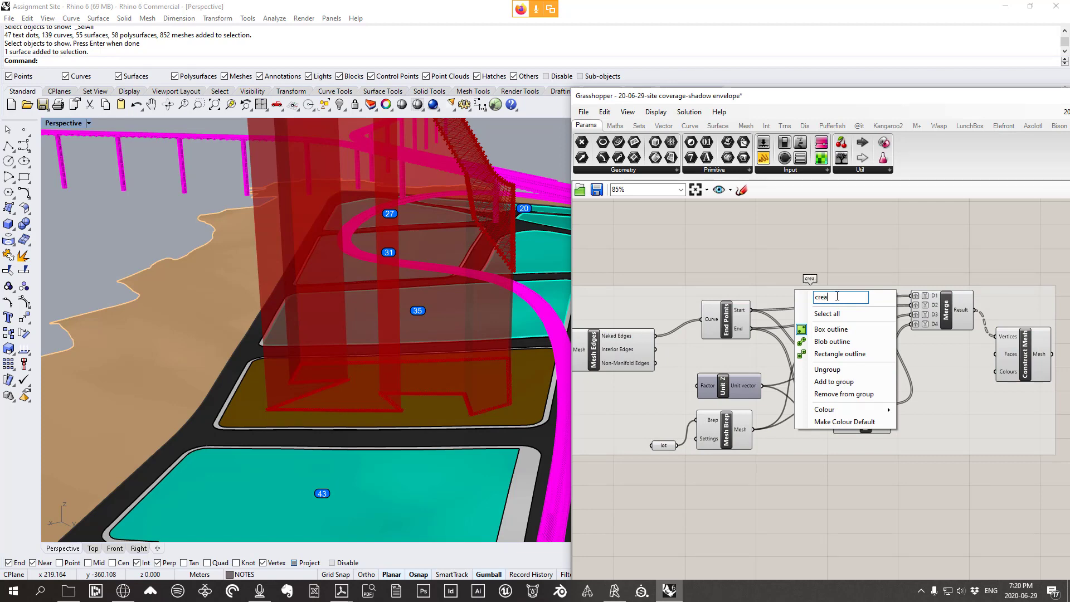
type("creating side")
type(" meshes")
left_click(814, 220)
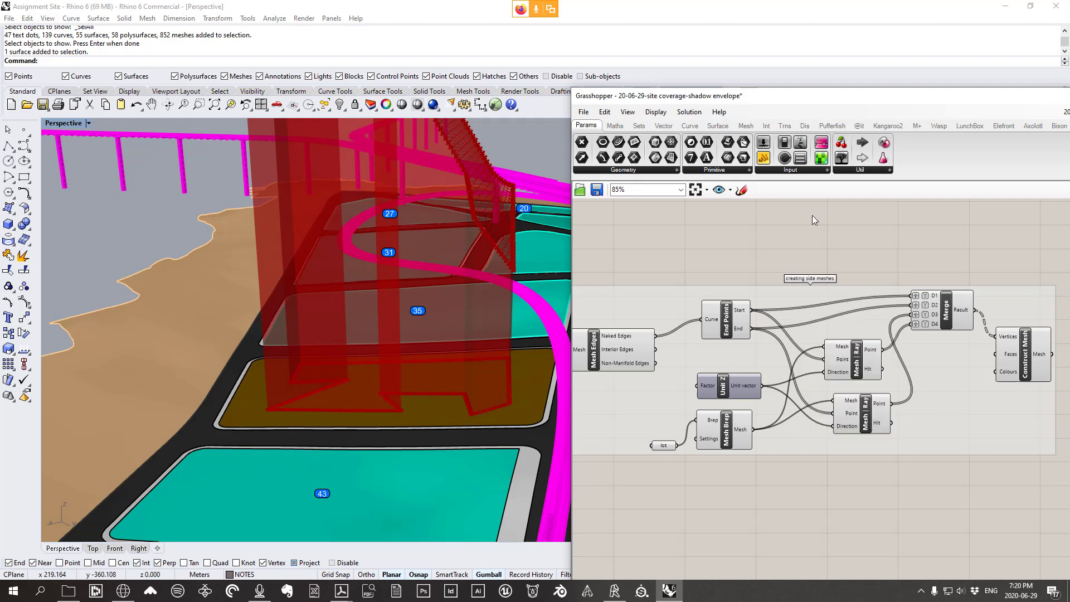
Select the side-mesh group's components and switch their preview off
scroll(814, 220, "down", 4)
left_click_drag(922, 415, 703, 224)
middle_click(754, 220)
left_click(787, 237)
right_click_drag(514, 340, 472, 360)
scroll(638, 296, "up", 2)
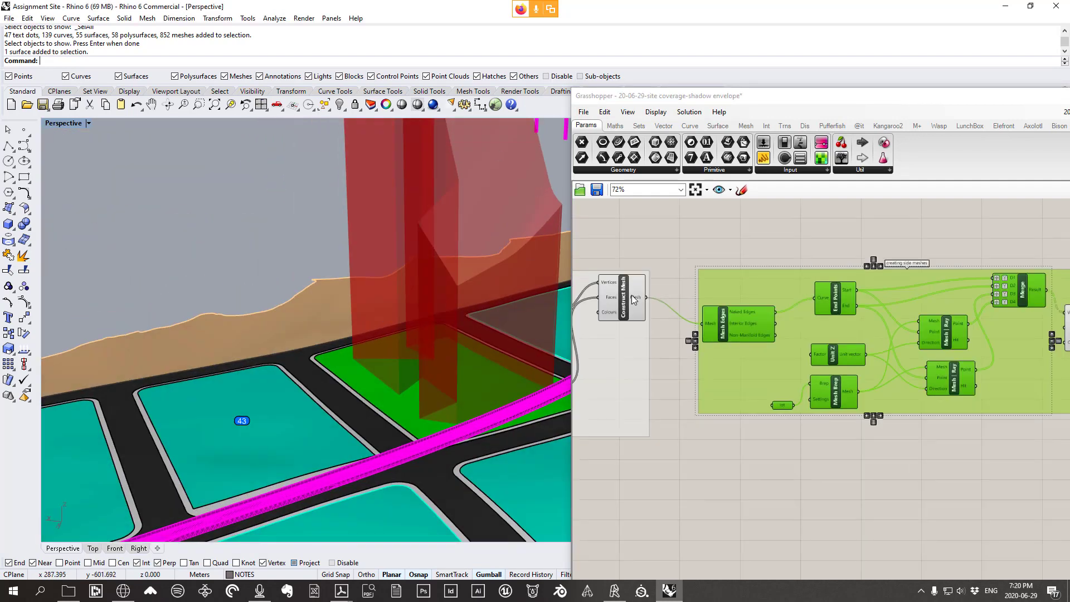
Add a Mesh Join component from Mesh > Util and place it right of the definition
right_click_drag(880, 339, 813, 333)
scroll(841, 311, "down", 1)
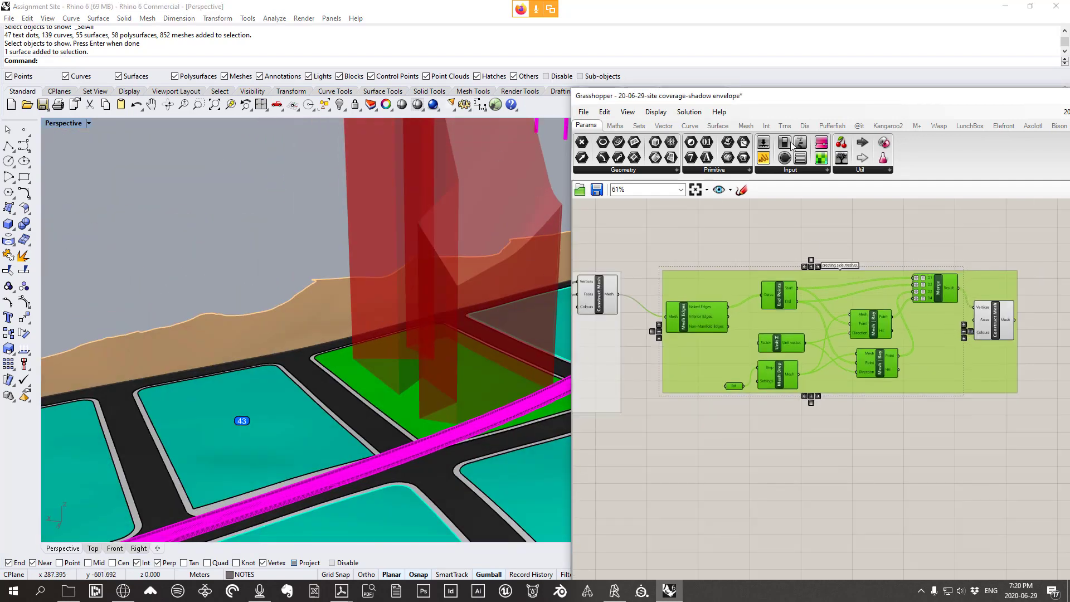
left_click(745, 126)
left_click(786, 169)
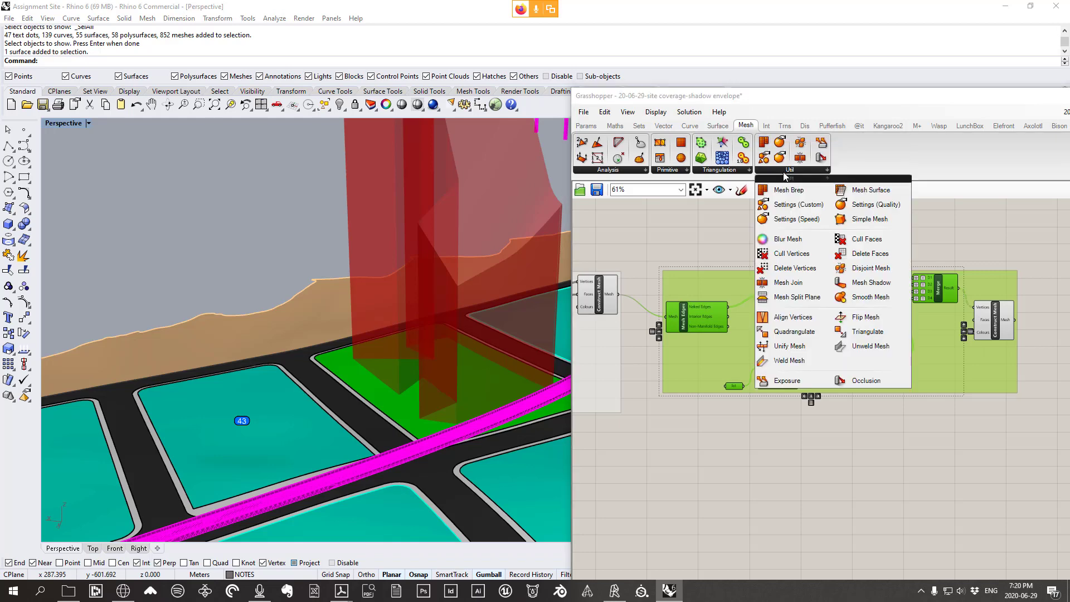
left_click(783, 285)
left_click(1010, 323)
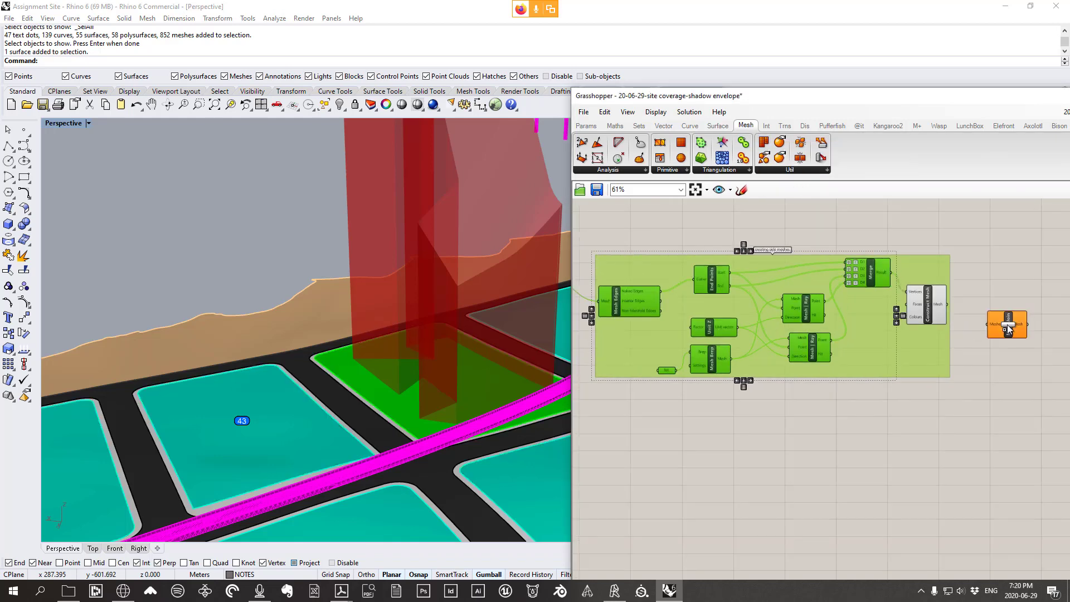
right_click_drag(1011, 319, 890, 319)
scroll(889, 320, "up", 3)
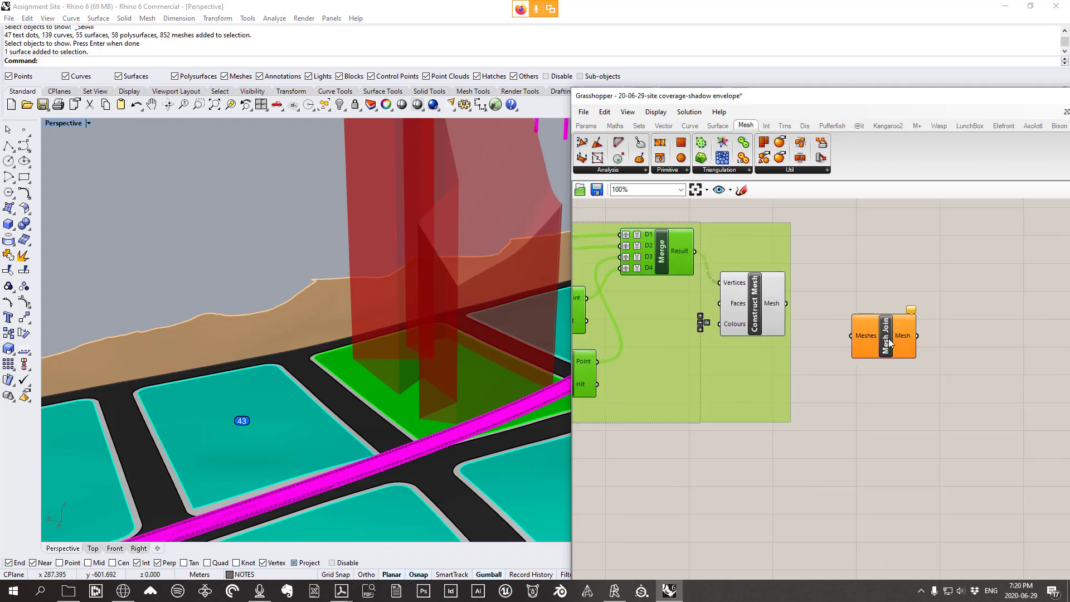
left_click_drag(868, 338, 923, 332)
Nudge Construct Mesh slightly and orbit the site view around the envelope
left_click(757, 306)
left_click_drag(757, 306, 761, 309)
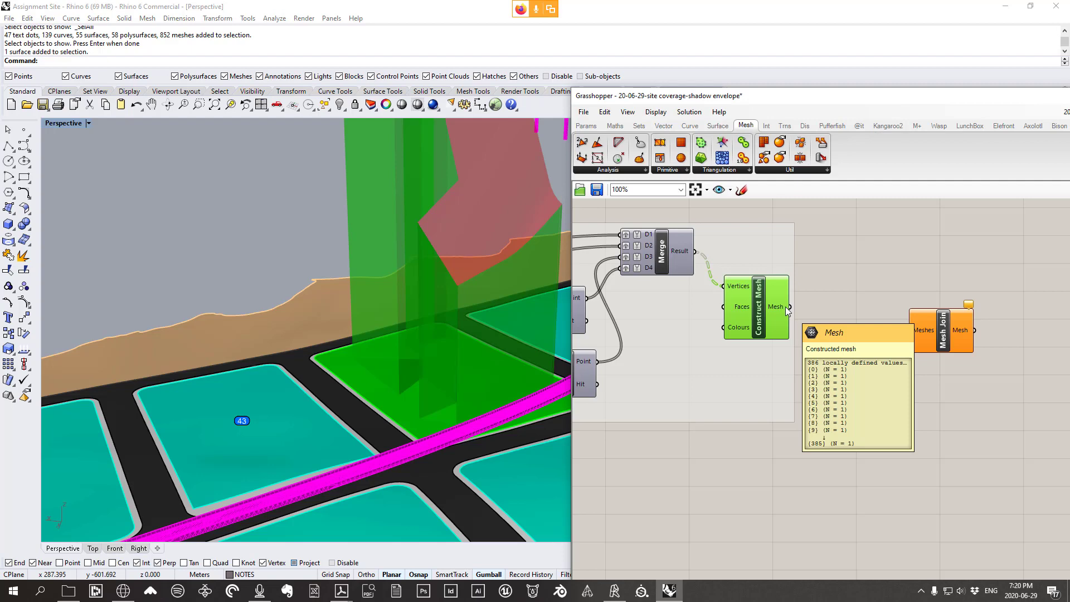
scroll(785, 306, "up", 3)
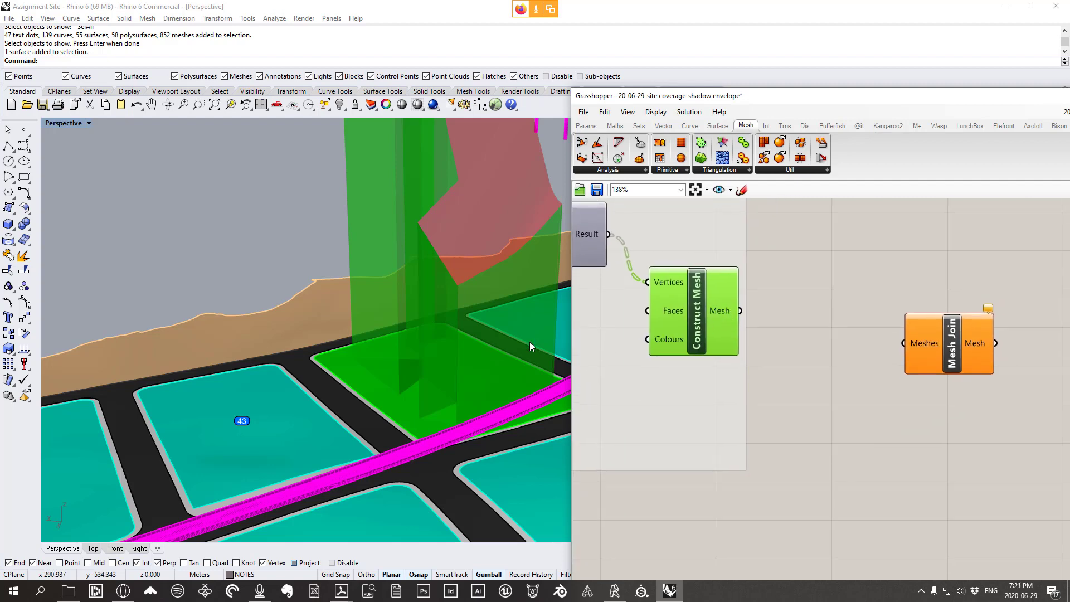
right_click_drag(529, 343, 532, 220)
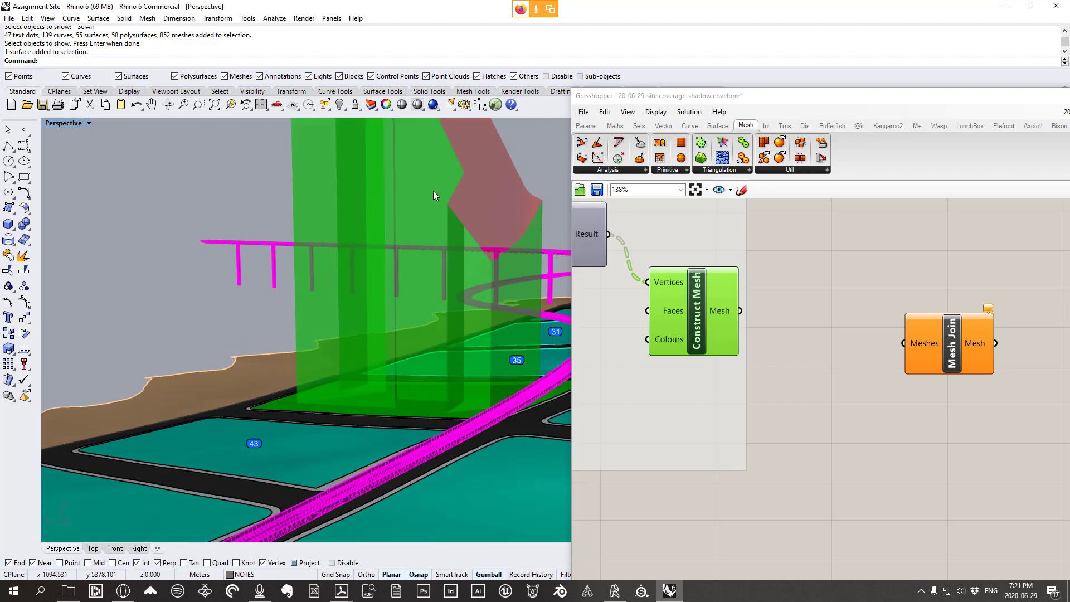
right_click_drag(499, 407, 490, 422)
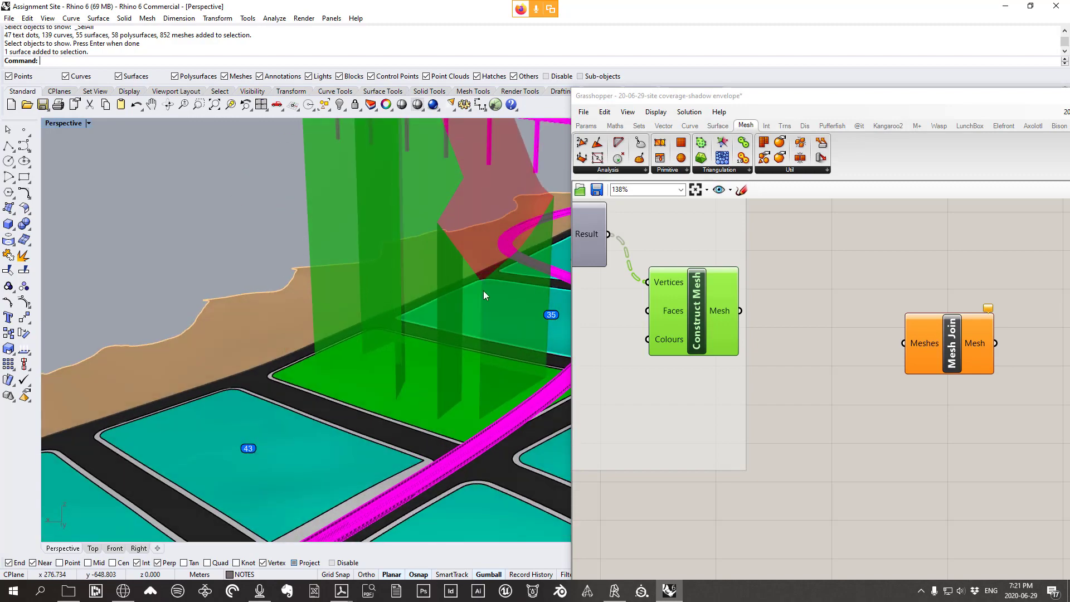
right_click_drag(484, 290, 441, 259)
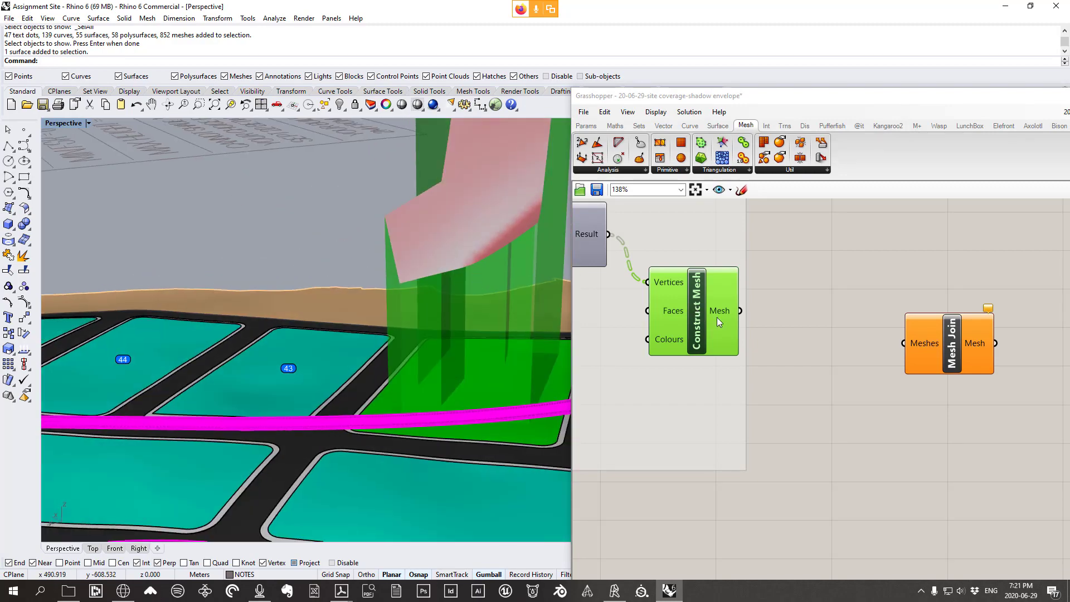
Flatten Construct Mesh's Mesh output and wire it into Mesh Join's Meshes input
right_click(722, 313)
left_click(758, 360)
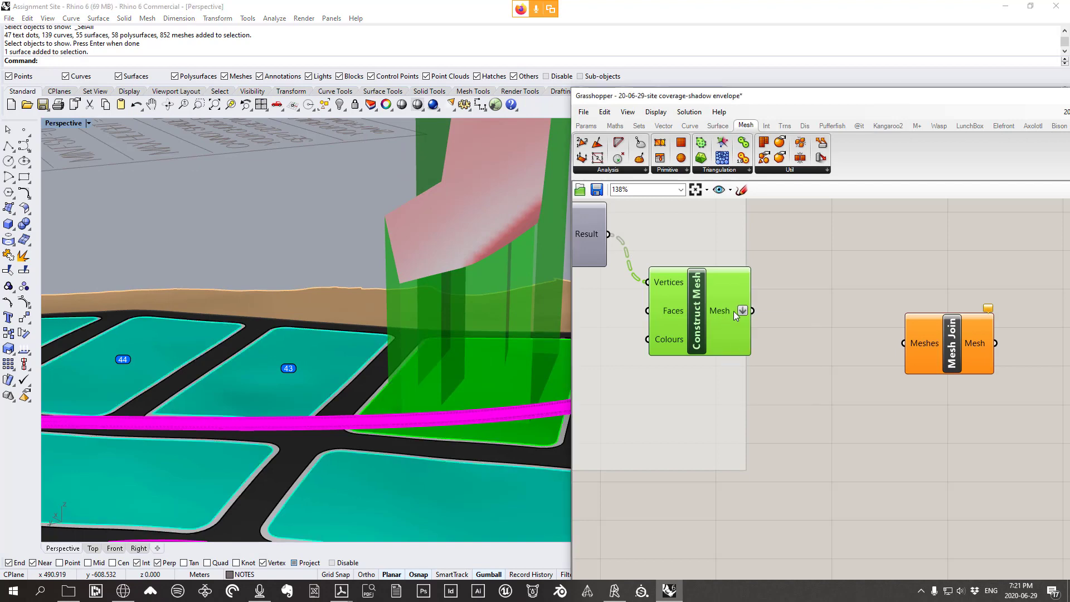
mouse_move(734, 311)
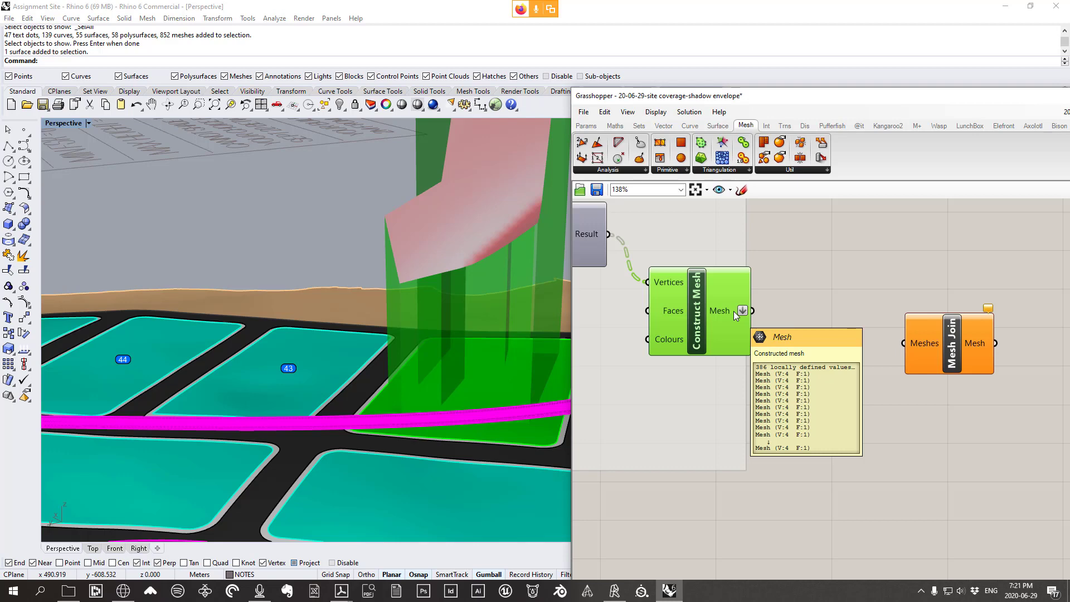
left_click_drag(751, 310, 919, 289)
mouse_move(981, 349)
scroll(918, 289, "down", 3)
right_click_drag(674, 310, 919, 308)
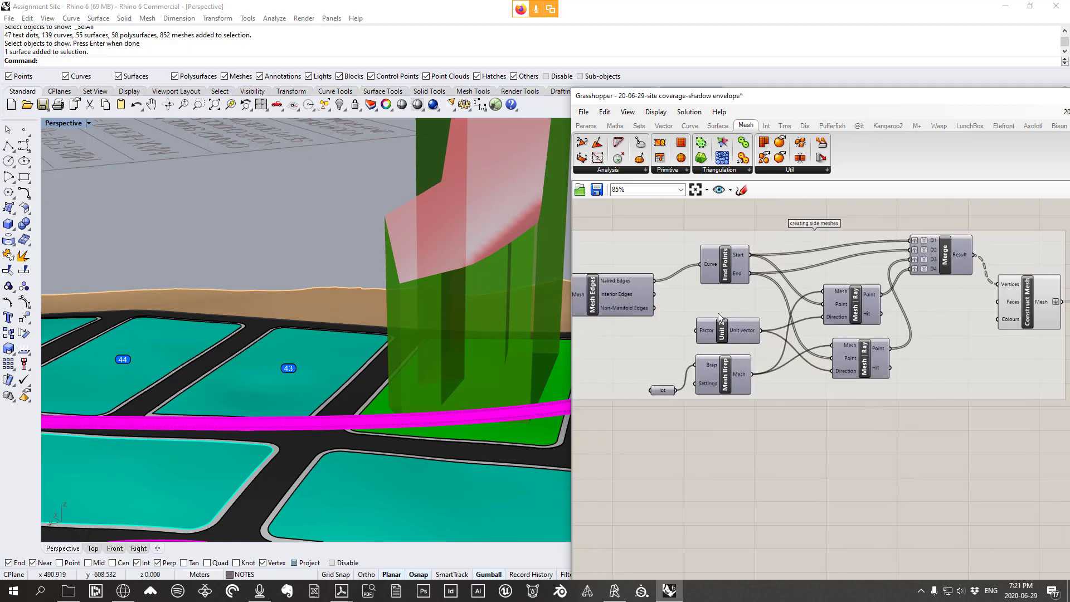
Wire the top-face group's Construct Mesh into Mesh Join and check its 387 meshes and two outputs
right_click_drag(754, 314, 854, 303)
scroll(853, 304, "down", 3)
left_click(682, 277)
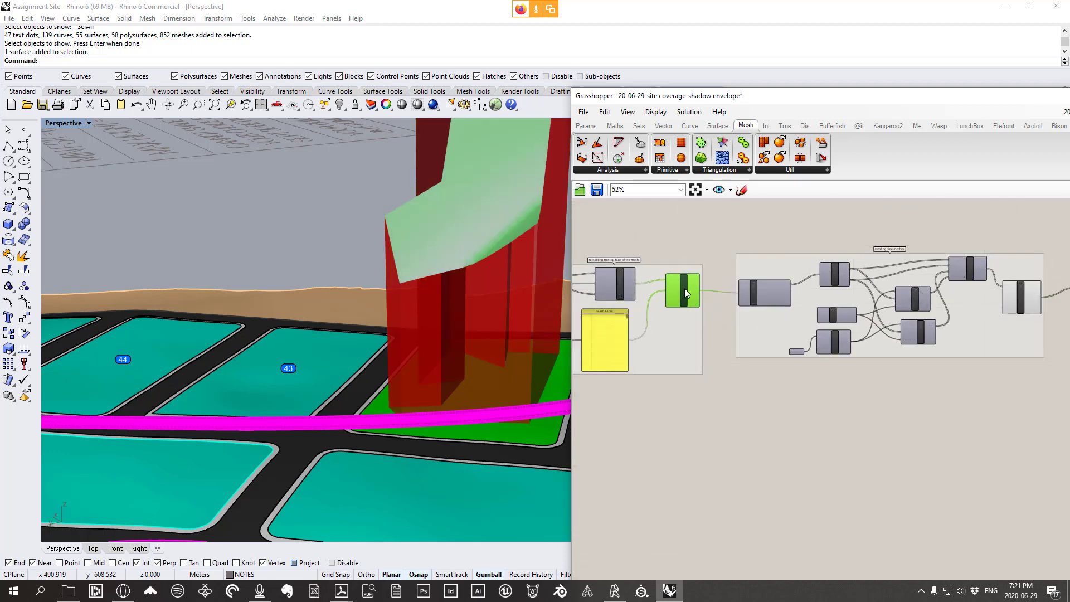
scroll(684, 289, "up", 4)
scroll(779, 287, "down", 4)
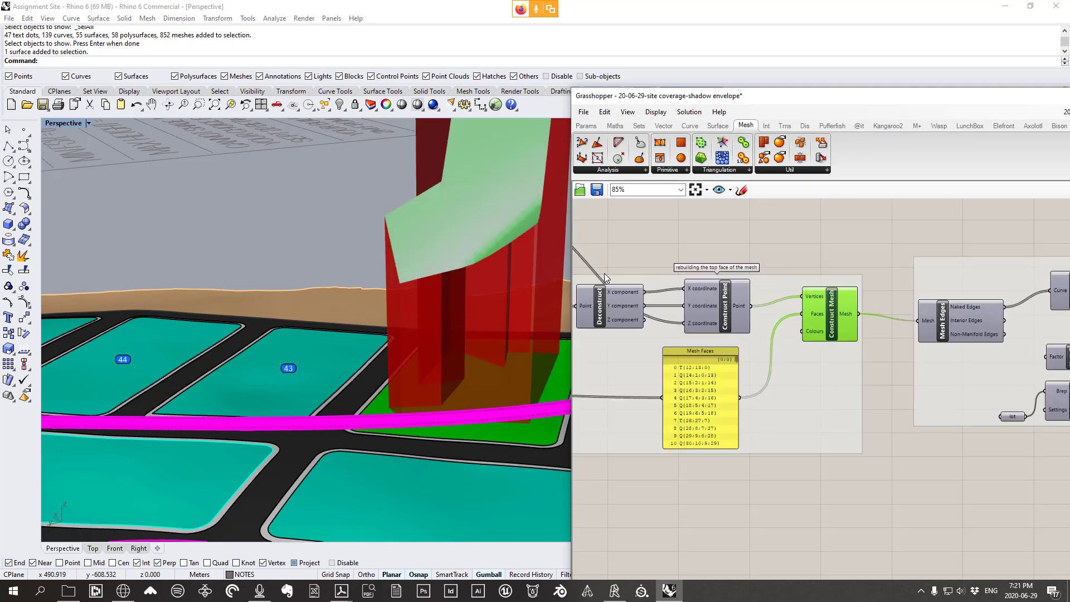
right_click_drag(790, 296, 685, 291)
left_click_drag(605, 282, 925, 385)
scroll(725, 401, "down", 3)
scroll(892, 352, "up", 6)
mouse_move(942, 390)
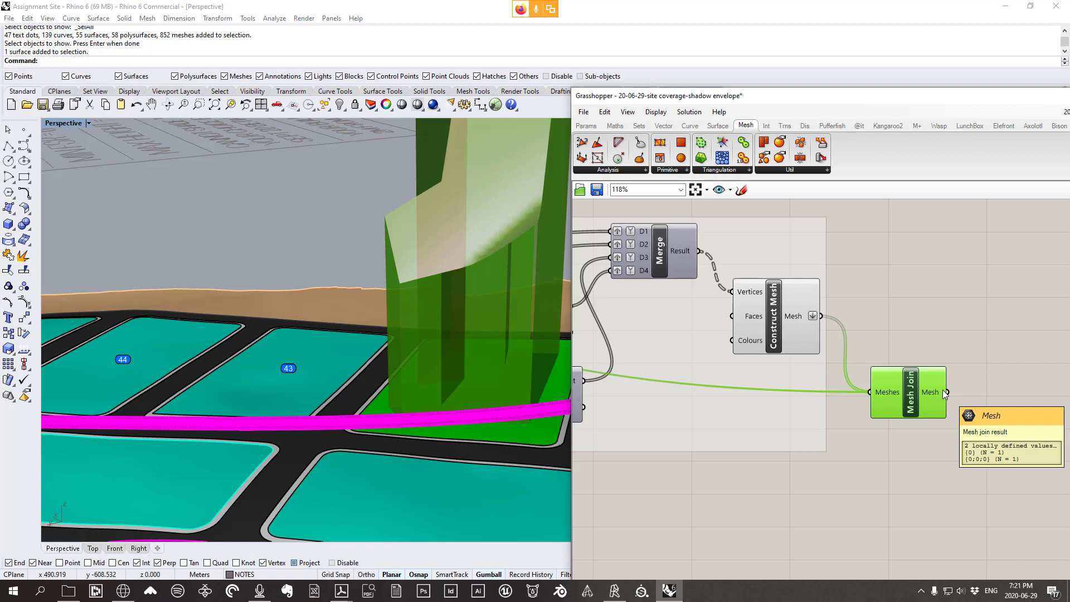
mouse_move(882, 392)
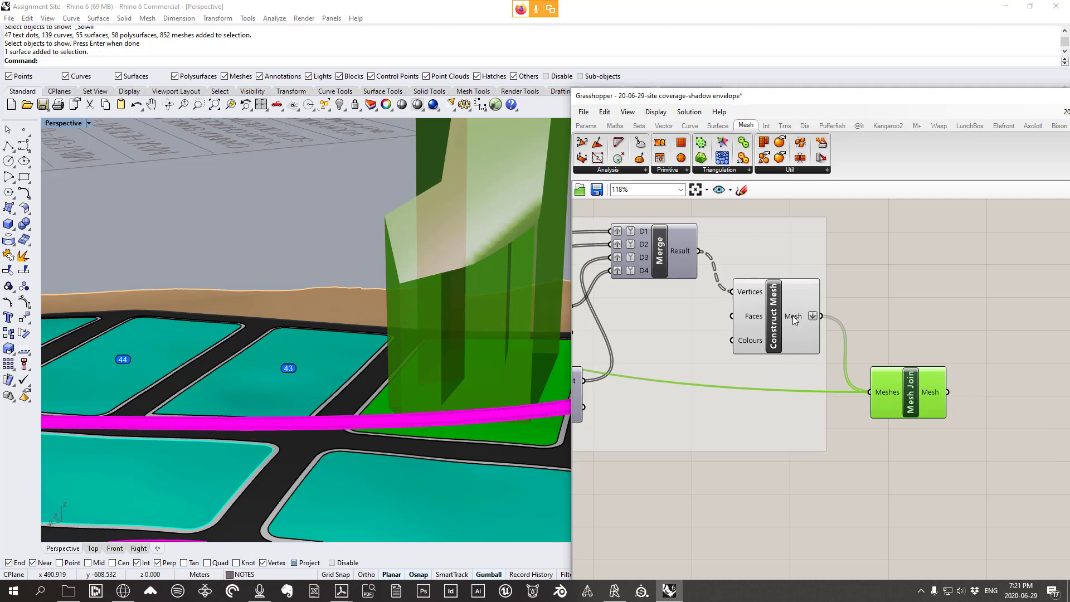
Flatten the Meshes input of the Mesh Join component
right_click(882, 392)
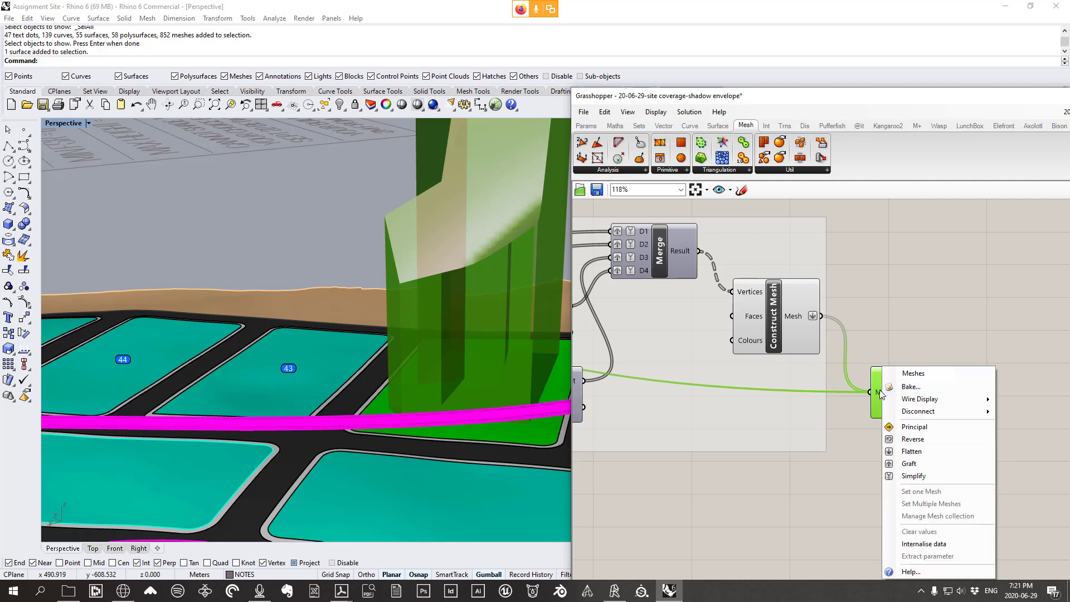
left_click(873, 404)
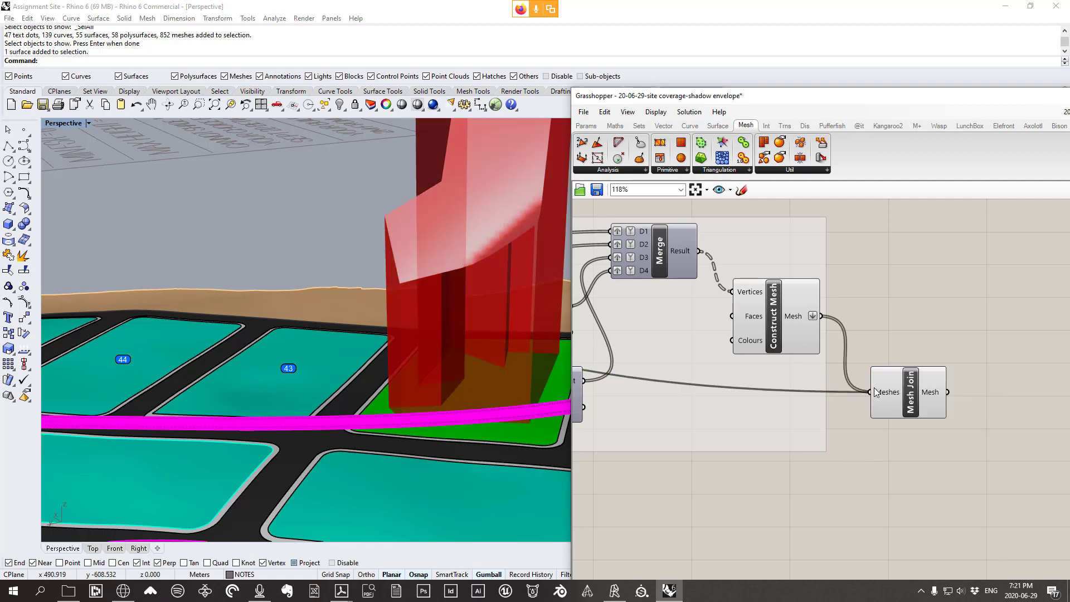
right_click(881, 394)
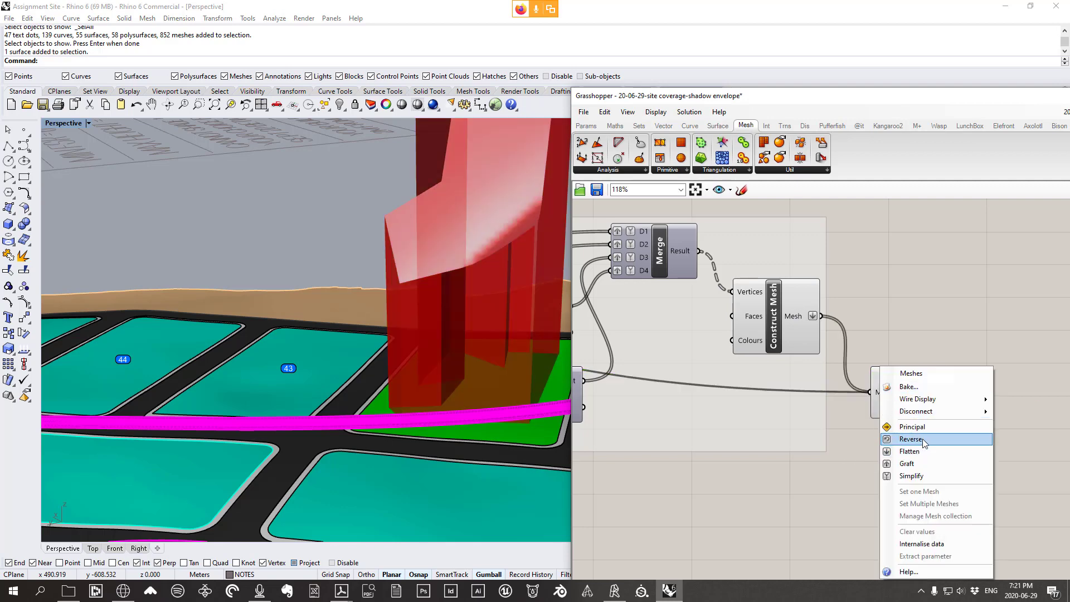
left_click(907, 452)
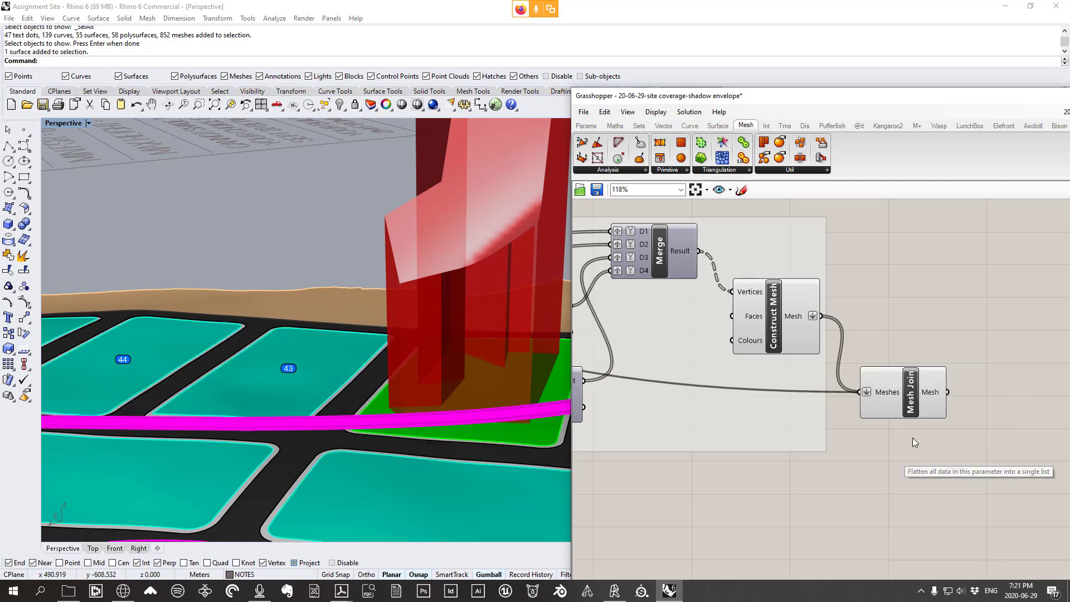
Turn Preview Off for all components in both mesh-building groups
left_click(922, 400)
scroll(882, 410, "down", 4)
scroll(882, 410, "down", 3)
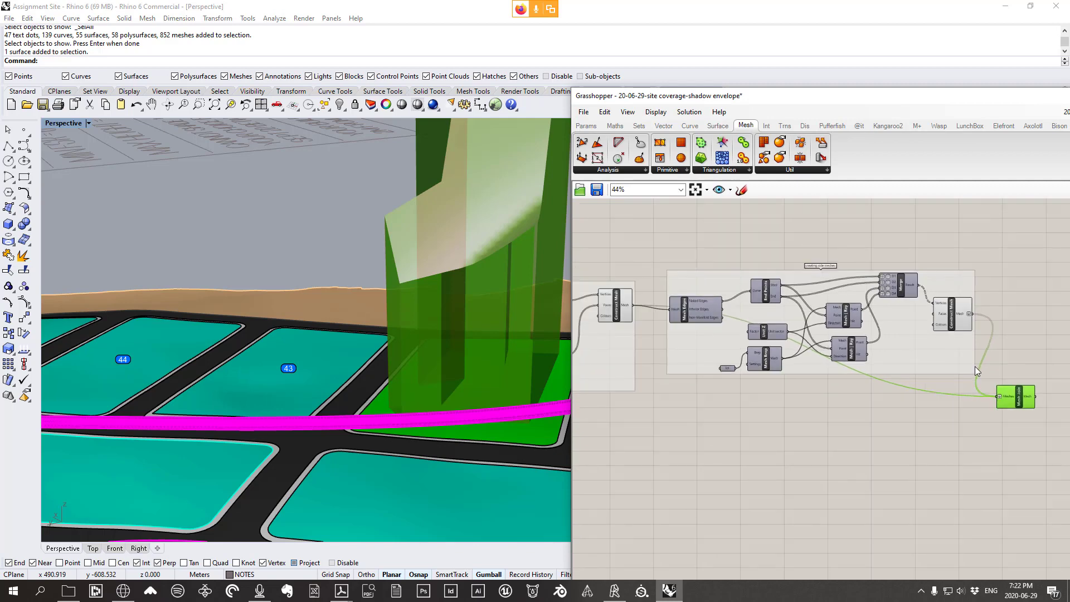
left_click_drag(965, 420, 630, 266)
middle_click(751, 262)
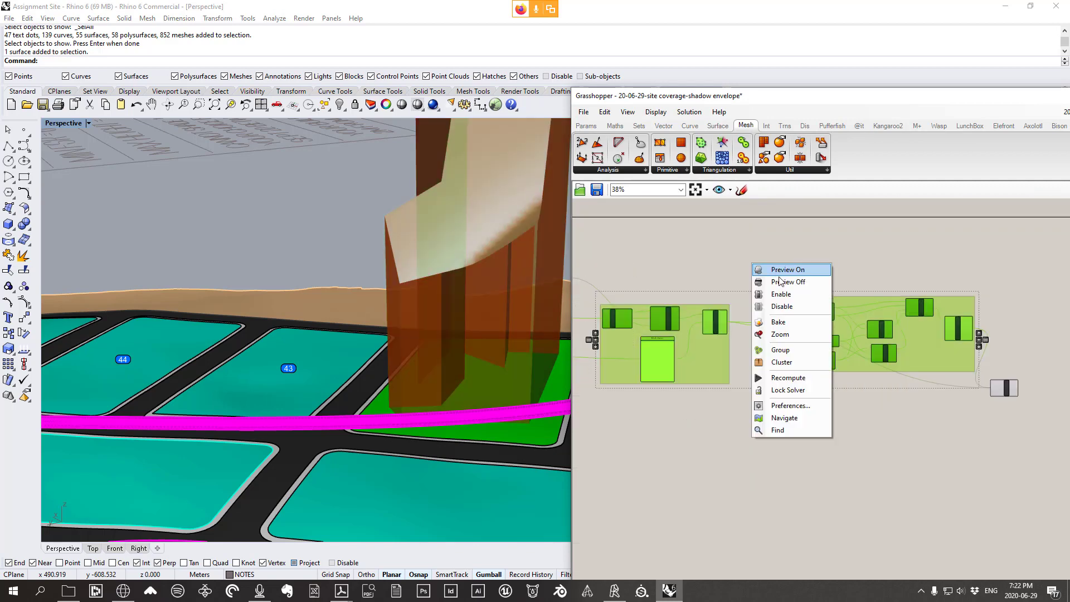
left_click(781, 282)
left_click(989, 284)
Select Mesh Join so only the joined envelope mesh previews over the site
right_click_drag(1005, 321, 829, 306)
scroll(828, 313, "up", 3)
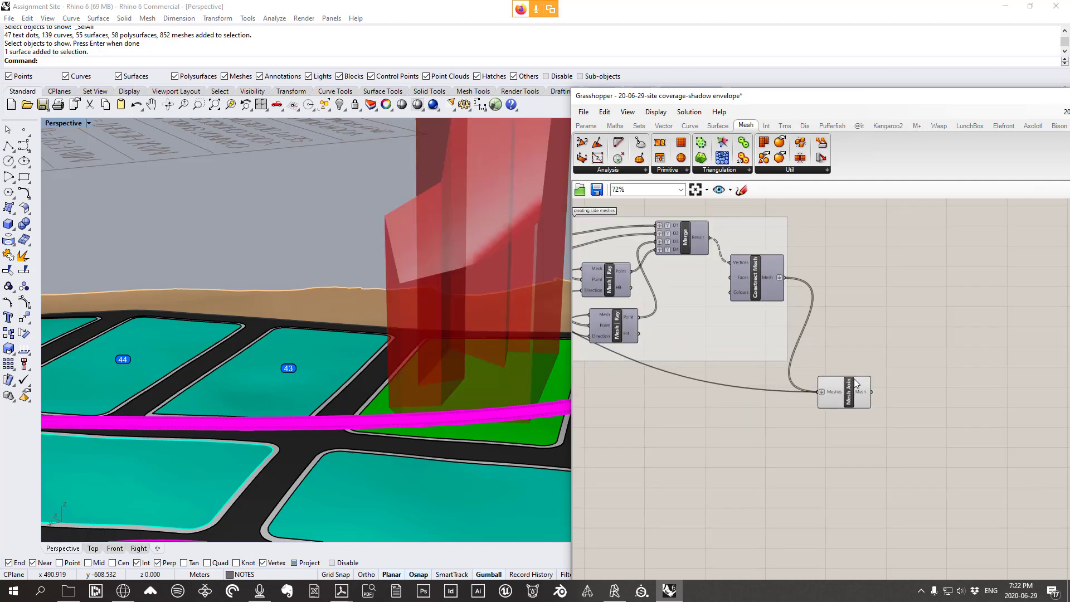
left_click(836, 465)
mouse_move(427, 353)
right_mouse_down()
mouse_move(538, 312)
mouse_move(383, 306)
mouse_move(392, 339)
mouse_move(479, 345)
mouse_move(468, 379)
mouse_move(465, 344)
mouse_move(427, 346)
right_mouse_up()
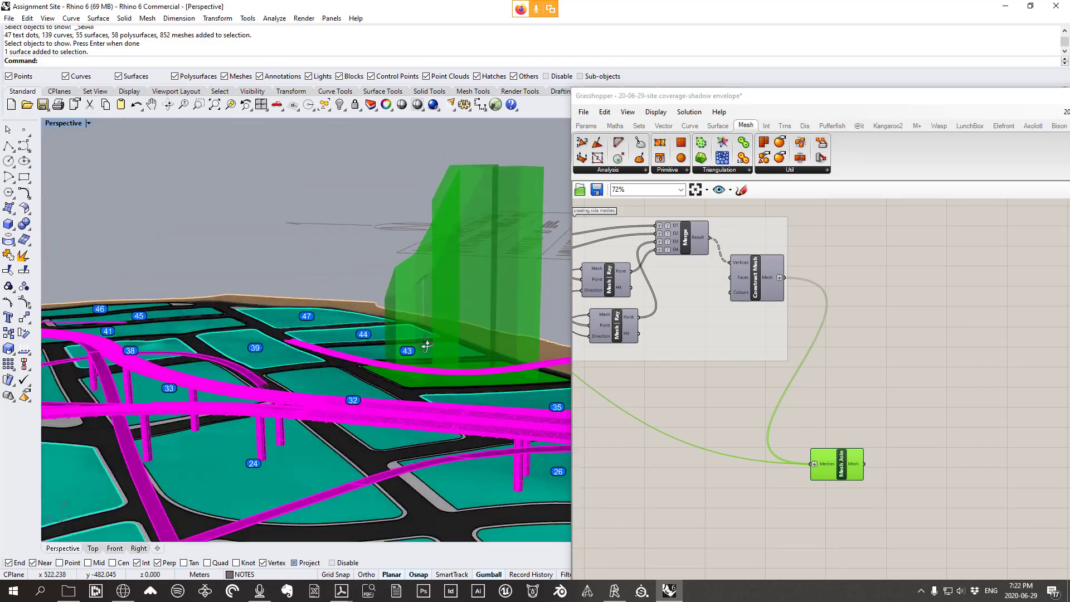
scroll(785, 470, "up", 2)
right_click_drag(922, 460, 721, 423)
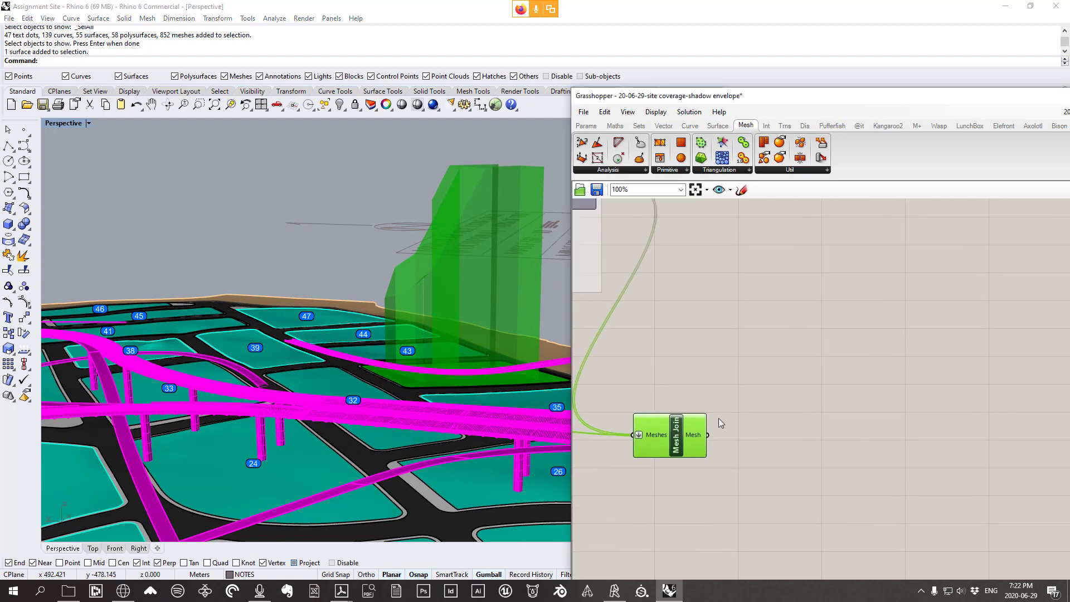
Sketch a rectangle split into two faces, number its vertices and label the faces A and B
left_click(742, 191)
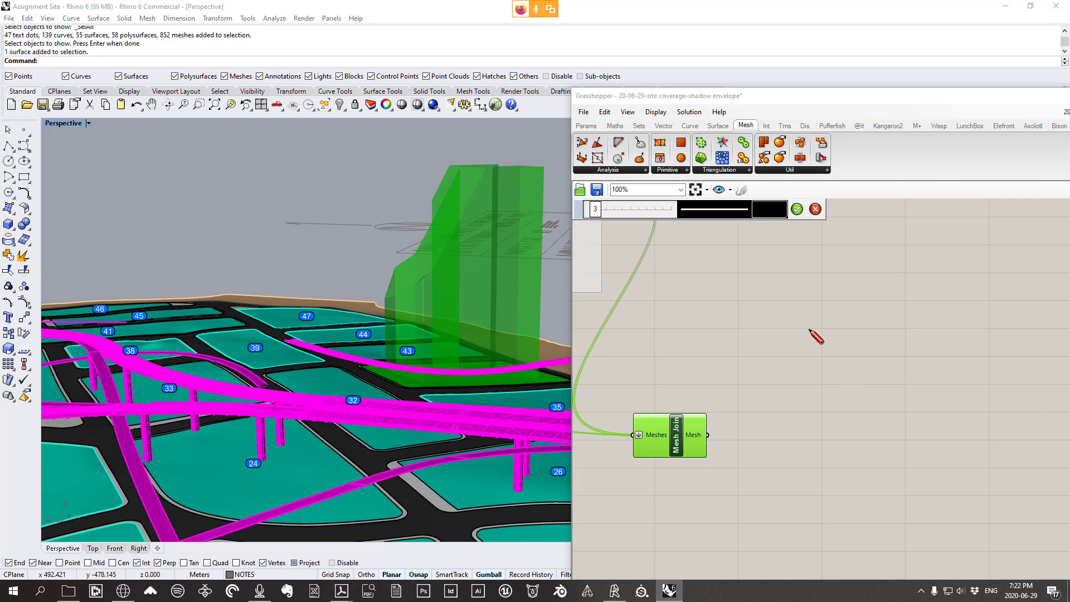
mouse_move(802, 317)
left_mouse_down()
mouse_move(856, 391)
mouse_move(865, 313)
mouse_move(801, 316)
mouse_move(869, 320)
mouse_move(876, 384)
mouse_move(970, 387)
mouse_move(954, 320)
mouse_move(872, 314)
mouse_move(879, 397)
mouse_move(872, 326)
mouse_move(879, 371)
left_mouse_up()
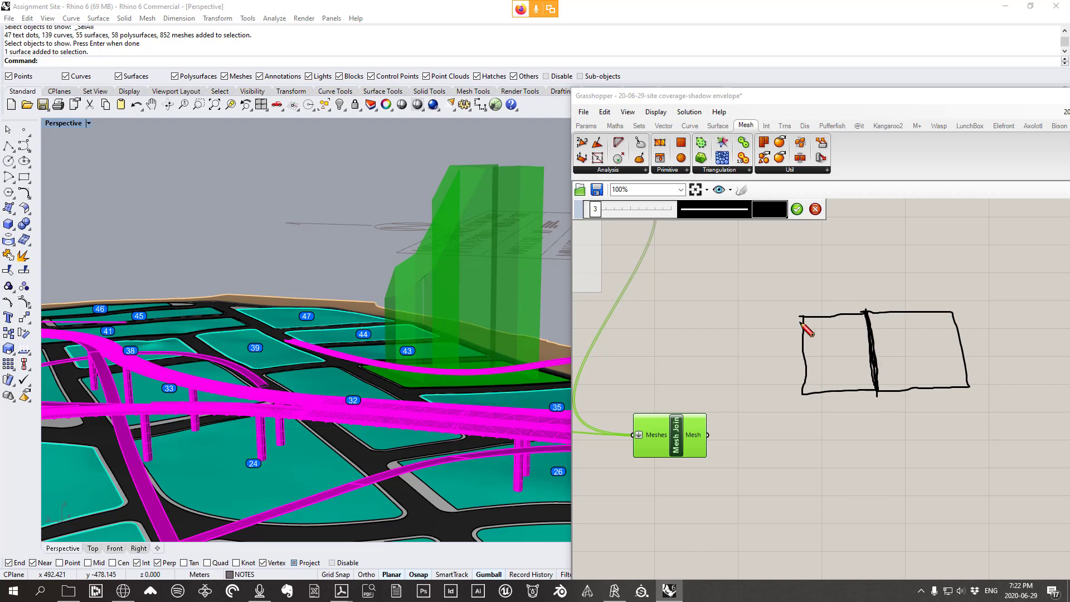
left_click_drag(803, 313, 859, 327)
left_click_drag(859, 327, 861, 321)
mouse_move(862, 373)
left_mouse_down()
mouse_move(869, 379)
mouse_move(819, 386)
left_mouse_up()
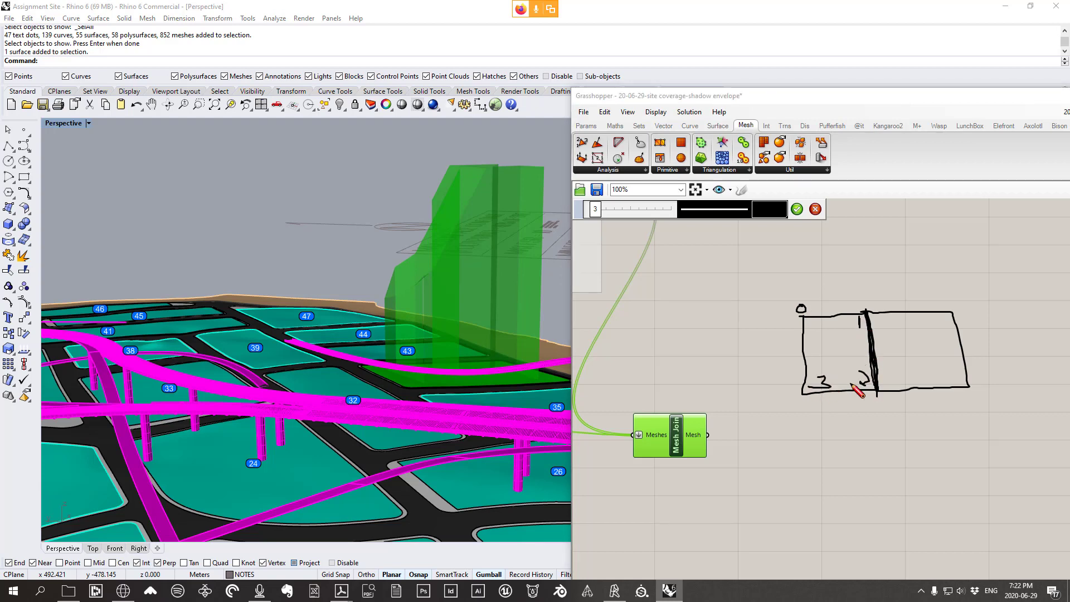
left_click_drag(965, 311, 964, 320)
left_click_drag(980, 375, 972, 393)
left_click_drag(835, 351, 840, 345)
mouse_move(910, 333)
left_mouse_down()
mouse_move(909, 349)
mouse_move(920, 341)
mouse_move(902, 348)
left_mouse_up()
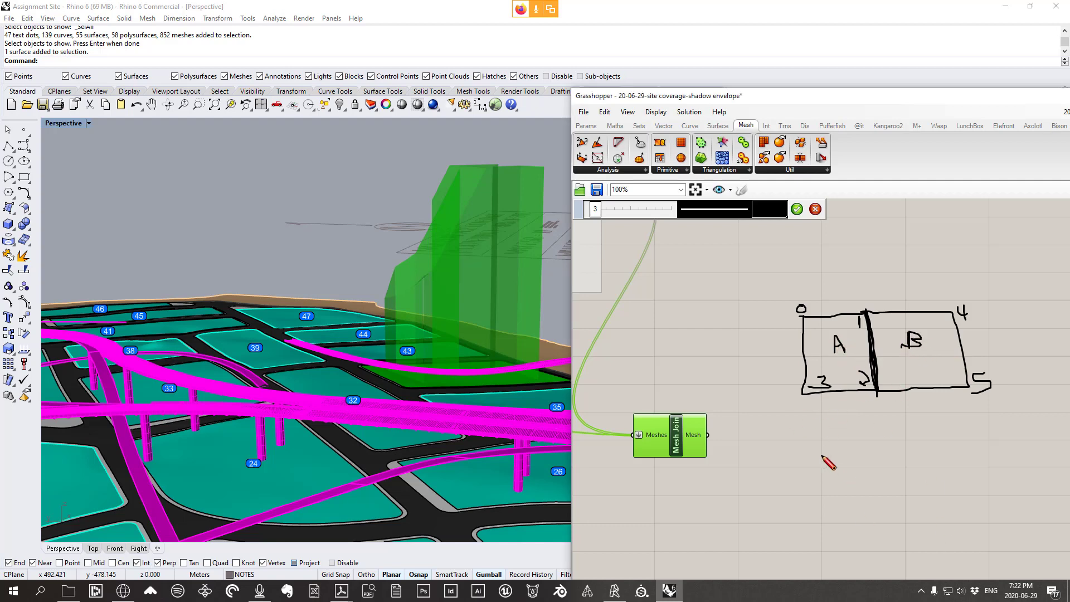
Write the vertex lists A = 0,1,2,3 and B = 4,5,6,7 beneath the sketch
mouse_move(821, 455)
left_mouse_down()
mouse_move(842, 464)
mouse_move(839, 449)
mouse_move(872, 446)
left_mouse_up()
left_click_drag(863, 453, 901, 441)
left_click_drag(912, 454, 926, 457)
left_click_drag(941, 454, 970, 462)
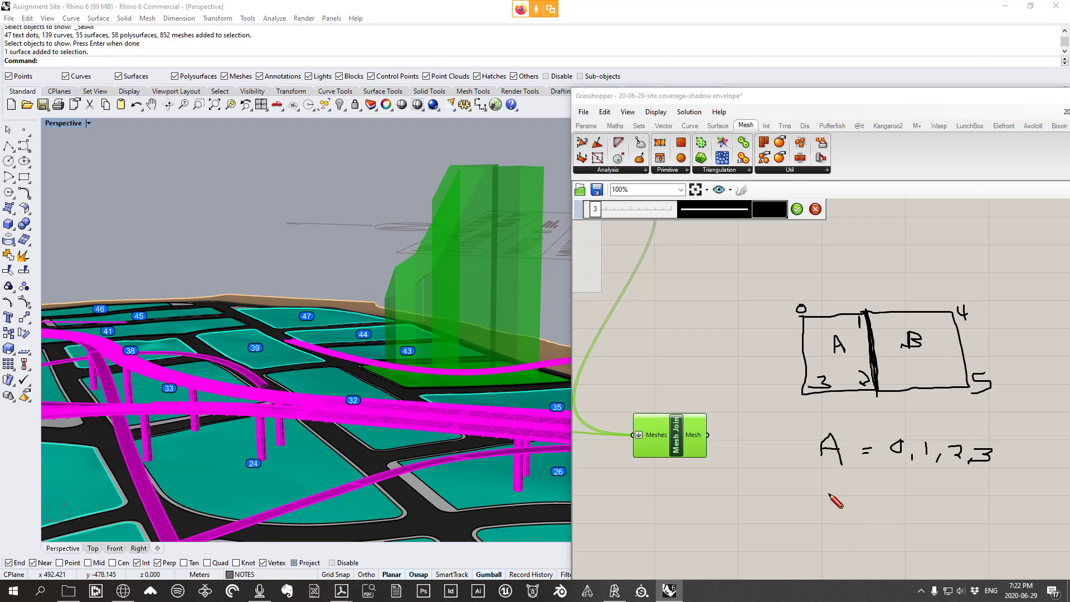
left_click_drag(828, 487, 830, 522)
mouse_move(829, 489)
left_mouse_down()
mouse_move(845, 505)
mouse_move(827, 519)
mouse_move(882, 509)
left_mouse_up()
left_click_drag(887, 371, 882, 382)
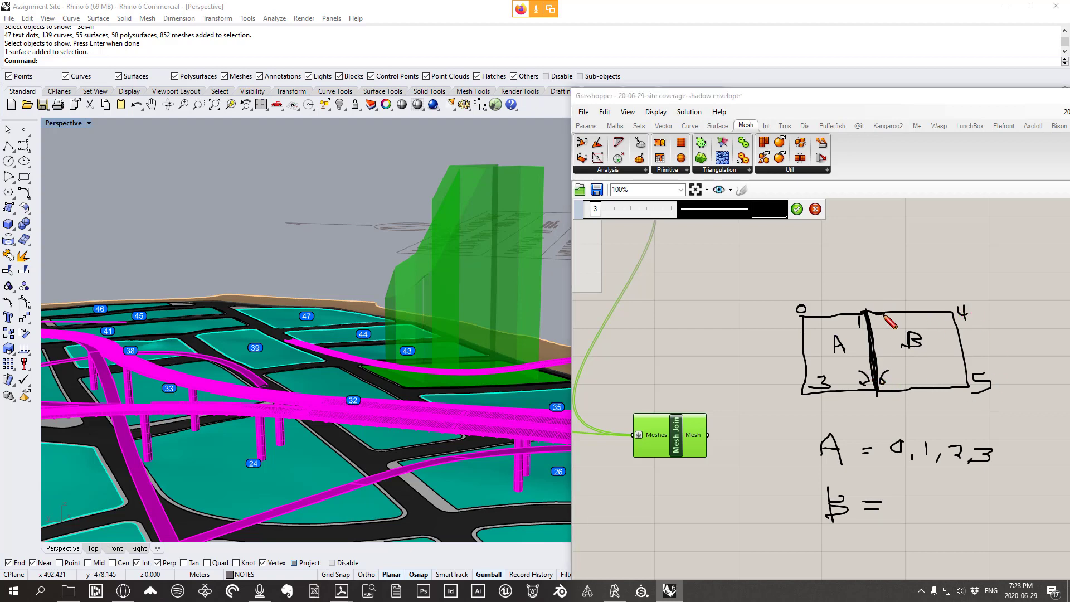
left_click_drag(875, 315, 880, 325)
mouse_move(895, 490)
left_mouse_down()
mouse_move(907, 506)
mouse_move(899, 525)
left_mouse_up()
mouse_move(913, 519)
left_mouse_down()
mouse_move(937, 524)
mouse_move(1006, 493)
mouse_move(995, 516)
left_mouse_up()
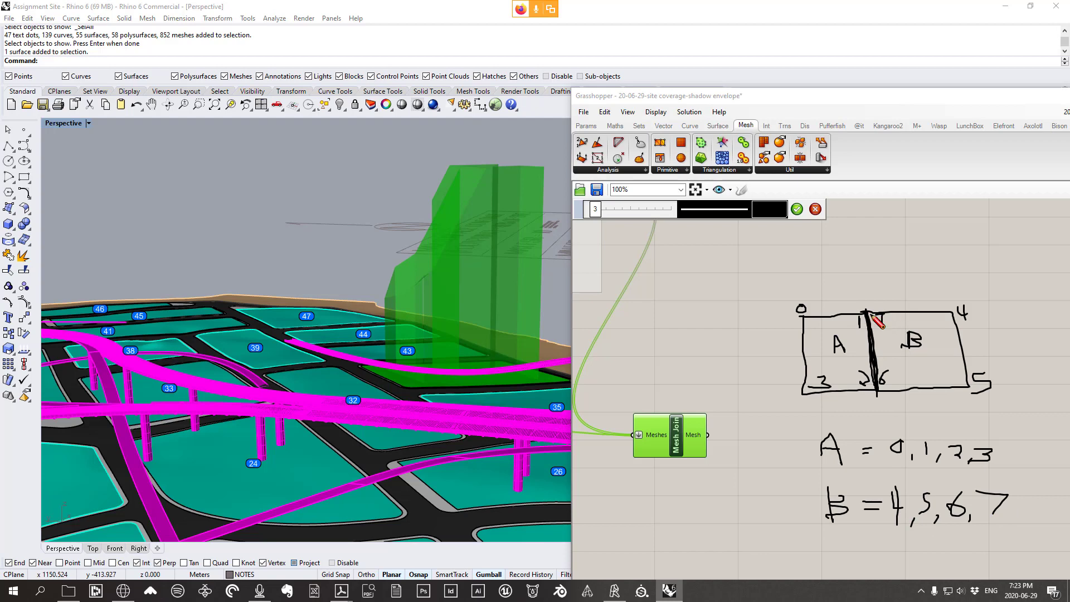
mouse_move(862, 324)
left_mouse_down()
mouse_move(880, 322)
mouse_move(865, 301)
left_mouse_up()
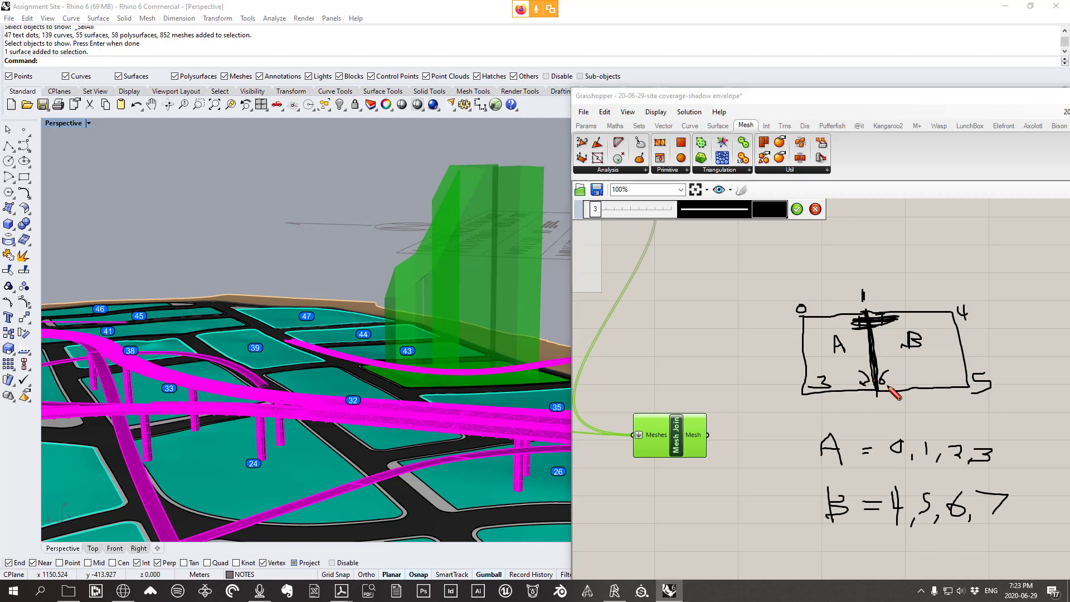
Scribble out the duplicate 6 and 7 labels and rewrite face B as 4, 5, 2, 1
mouse_move(878, 387)
left_mouse_down()
mouse_move(906, 377)
mouse_move(839, 378)
mouse_move(881, 377)
mouse_move(890, 409)
left_mouse_up()
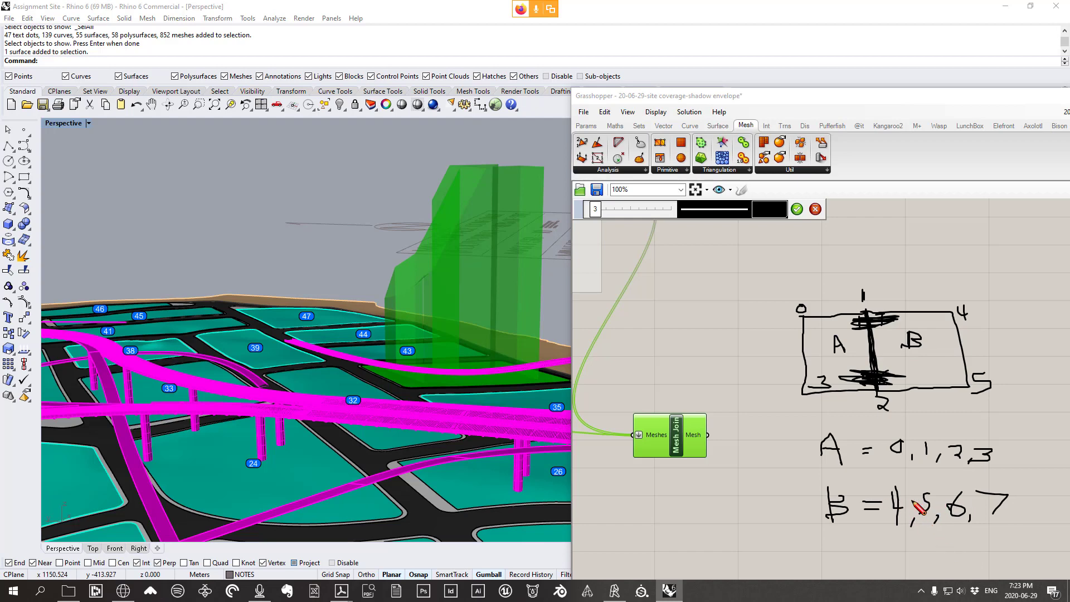
left_click_drag(961, 501, 969, 542)
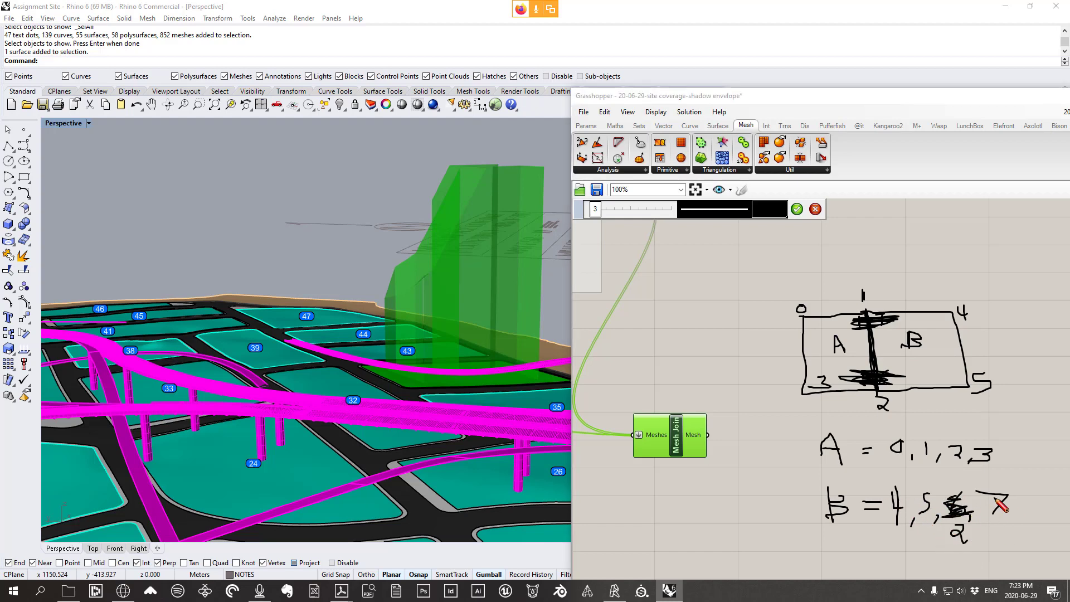
left_click_drag(995, 500, 1010, 504)
mouse_move(1000, 526)
left_mouse_down()
mouse_move(999, 538)
mouse_move(1009, 499)
mouse_move(1001, 505)
mouse_move(1017, 497)
mouse_move(998, 515)
mouse_move(996, 500)
left_mouse_up()
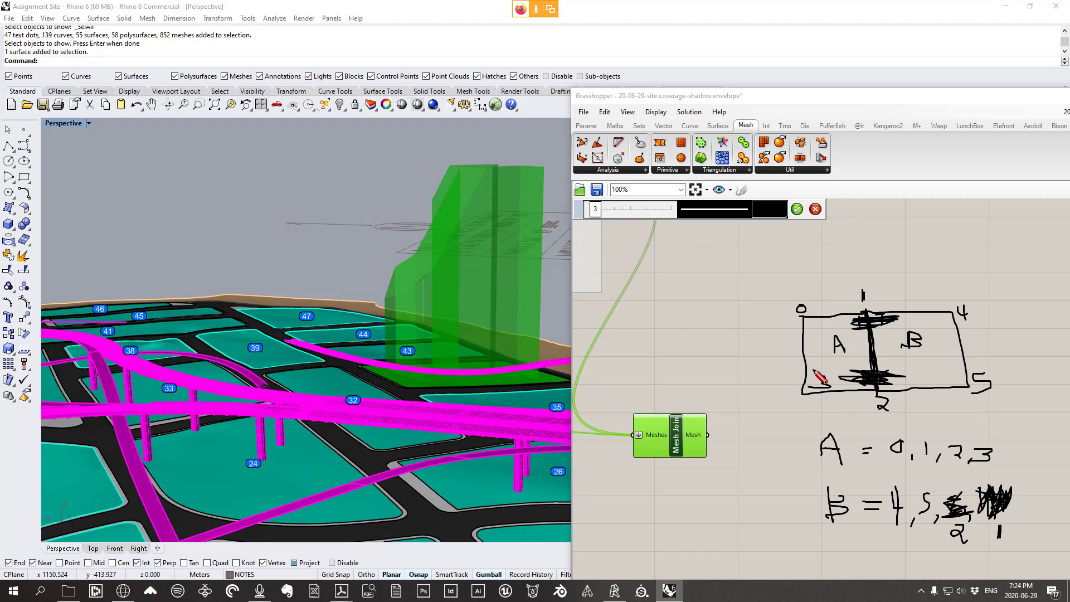
Clear the sketch and add a Weld Mesh component fed by Mesh Join's output
left_click(815, 209)
left_click_drag(667, 448, 674, 399)
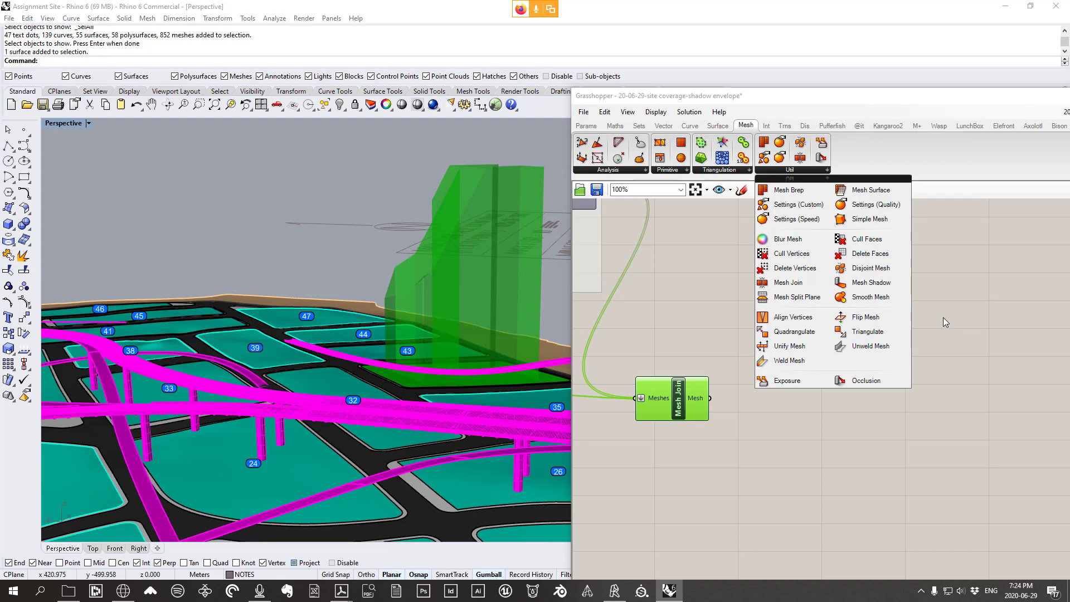
left_click(783, 366)
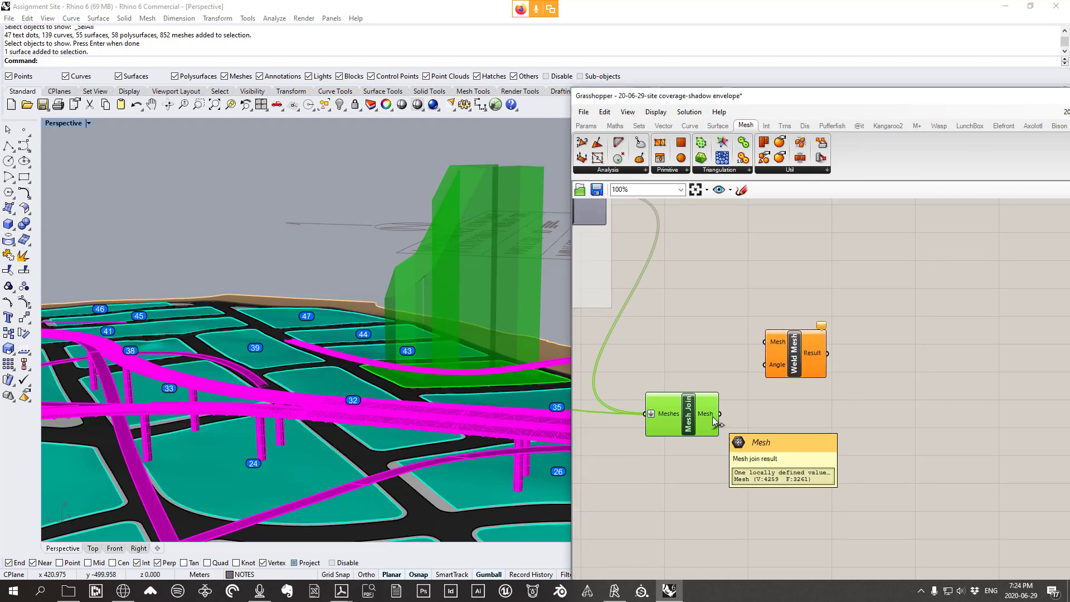
left_click_drag(720, 414, 777, 352)
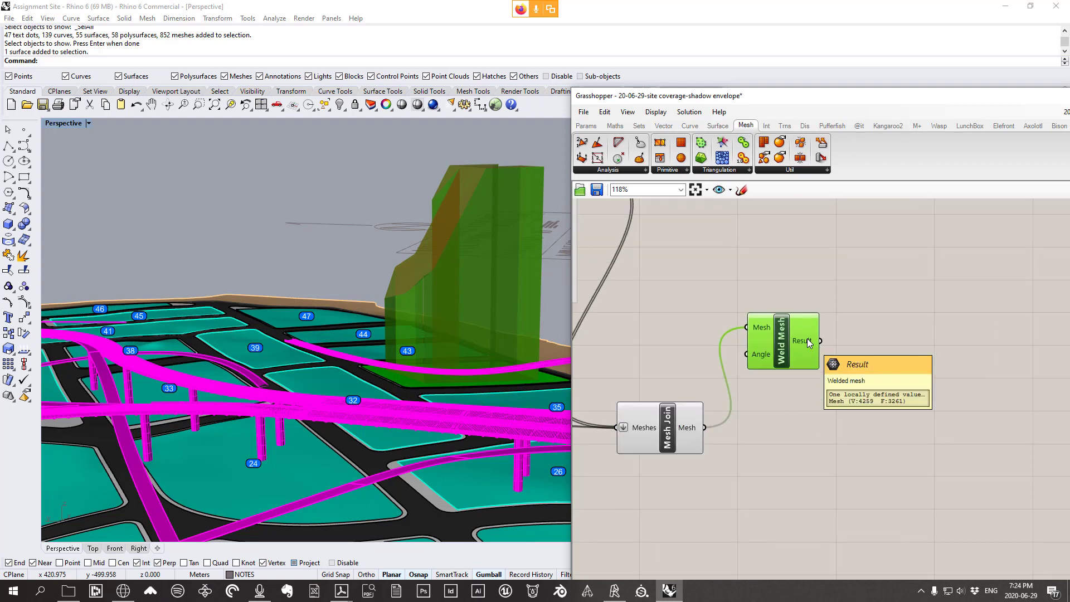
Place Weld Mesh beside Mesh Join while orbiting the site to look down on the tower
scroll(807, 339, "up", 2)
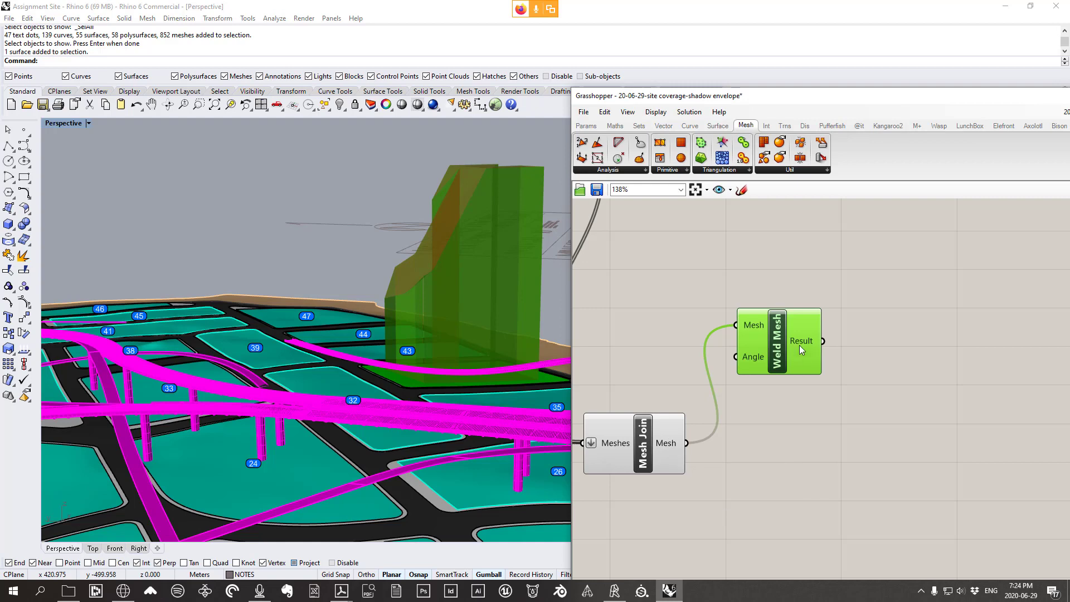
mouse_move(811, 338)
mouse_move(671, 446)
mouse_move(760, 356)
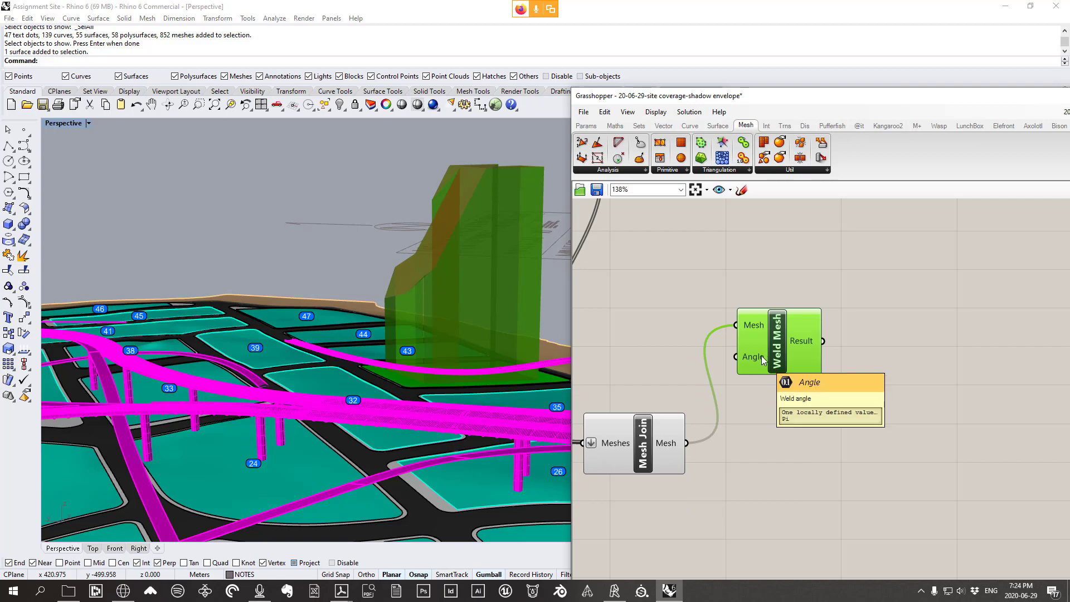
left_click_drag(761, 356, 776, 348)
right_click_drag(317, 288, 387, 291)
right_click_drag(501, 287, 422, 347)
right_click_drag(517, 230, 356, 225)
left_click_drag(778, 335, 729, 441)
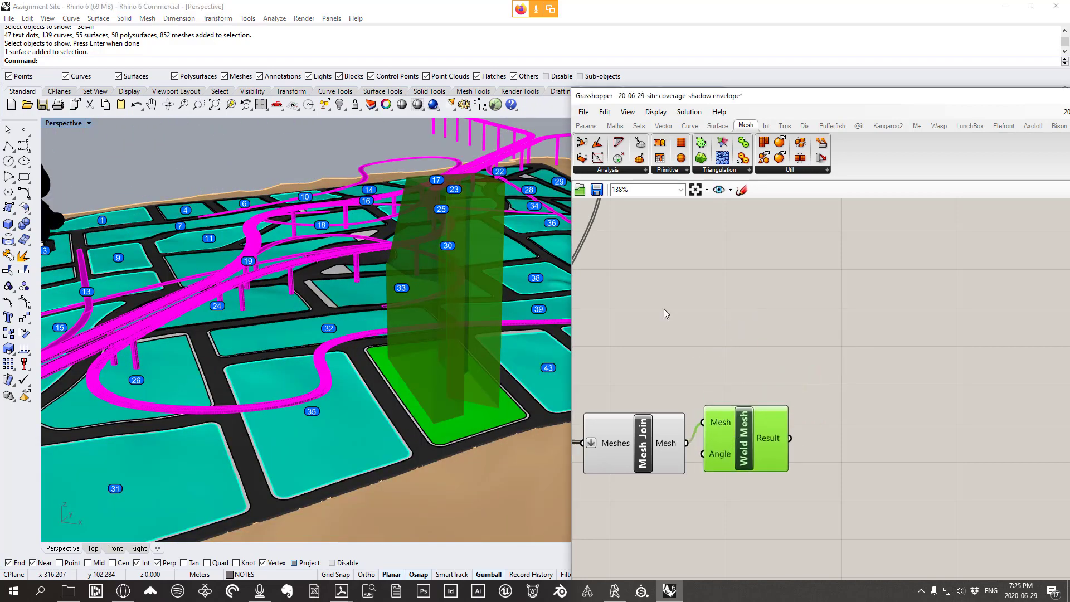
right_click_drag(462, 221, 439, 180)
right_click_drag(524, 299, 433, 338)
Recentre the definition and move the Grasshopper window aside to expose Rhino's Layers panel
right_click_drag(719, 446, 828, 420)
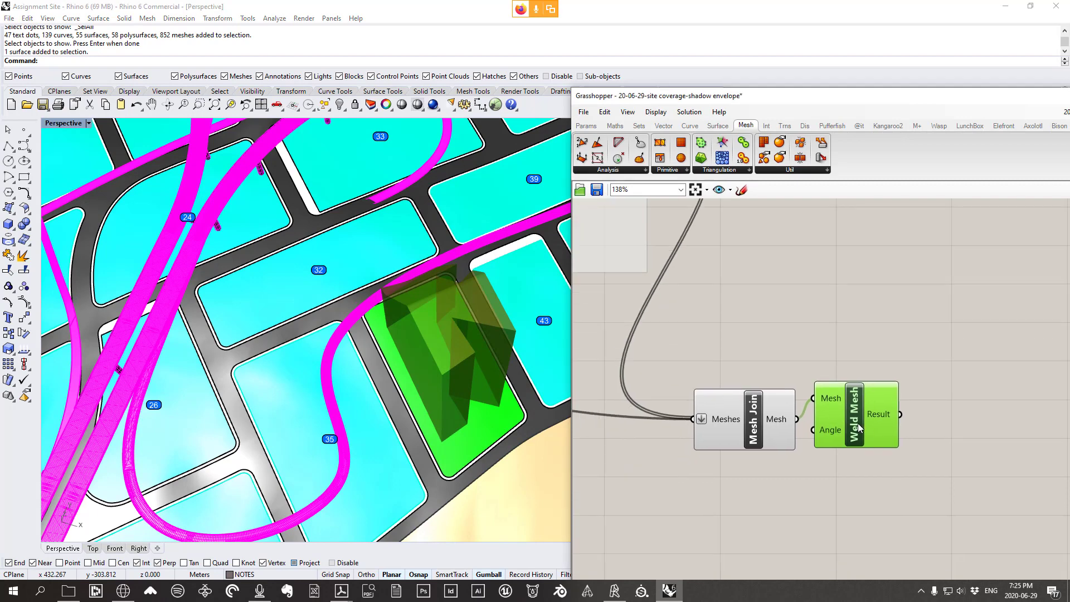
left_click_drag(858, 423, 863, 341)
right_click(864, 341)
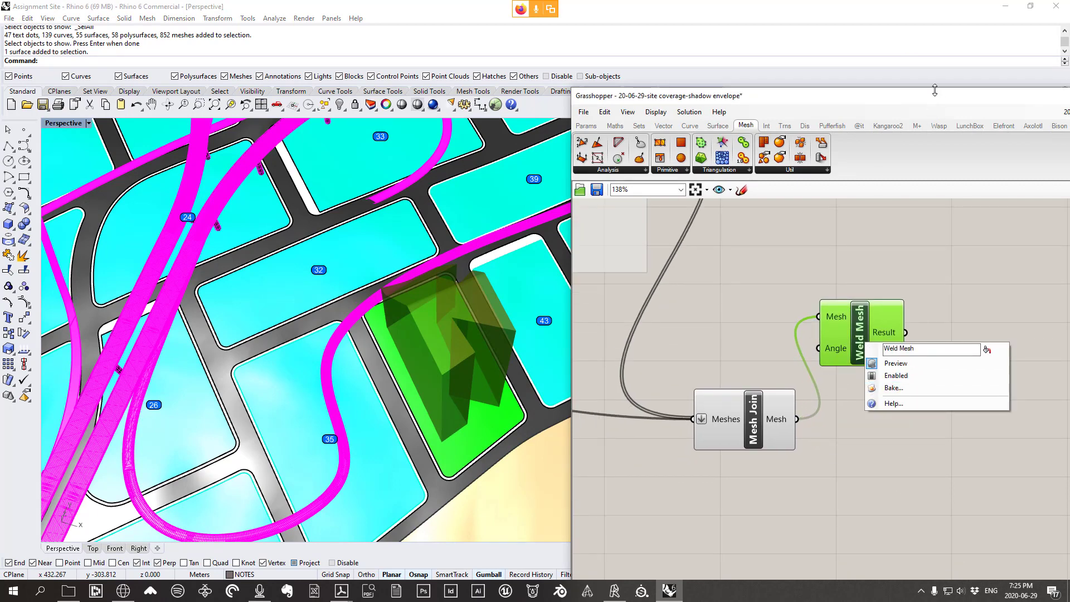
left_click_drag(935, 92, 434, 58)
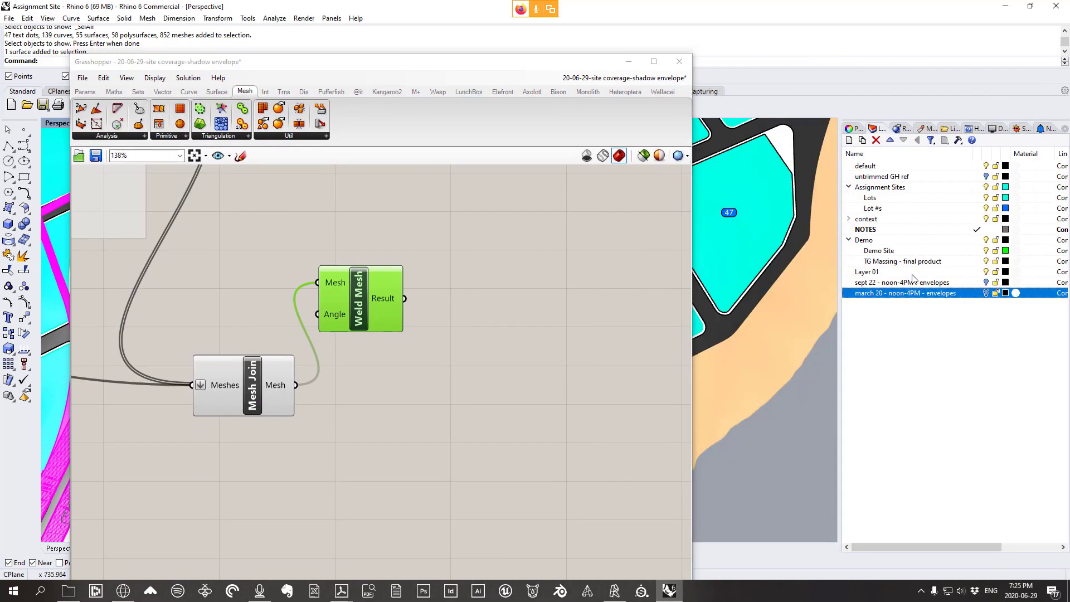
Create a new layer named 'shadow / height envelope'
right_click(888, 330)
left_click(920, 334)
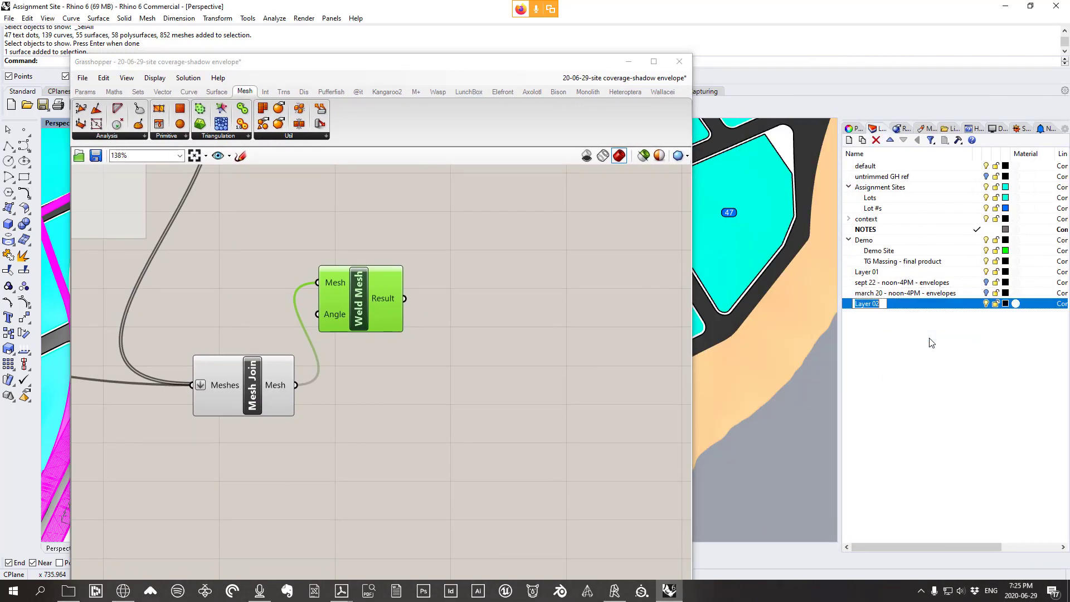
type("shadow / height envelope")
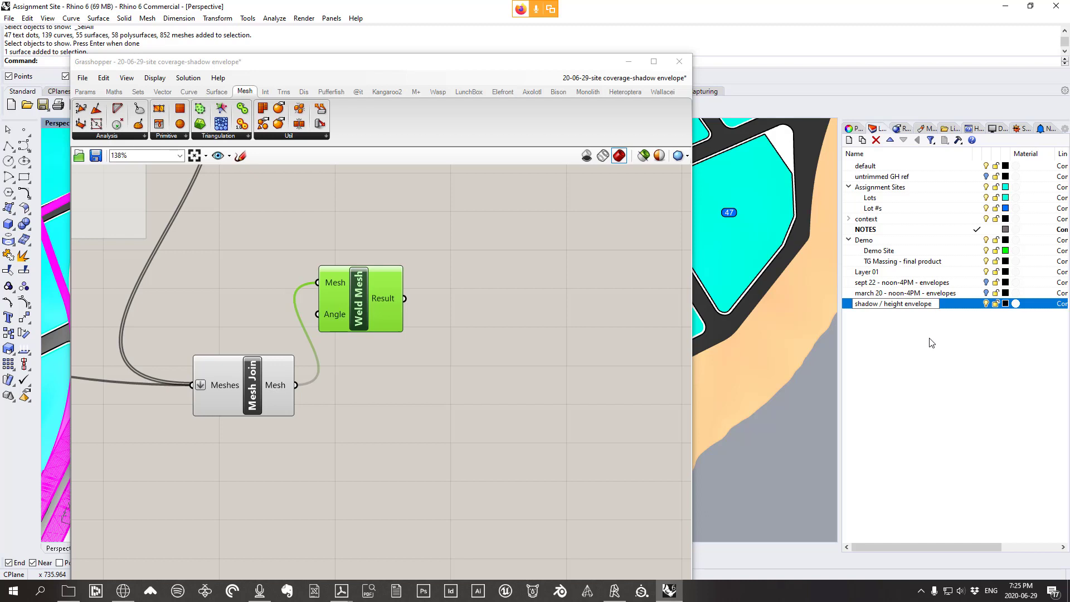
key("Return")
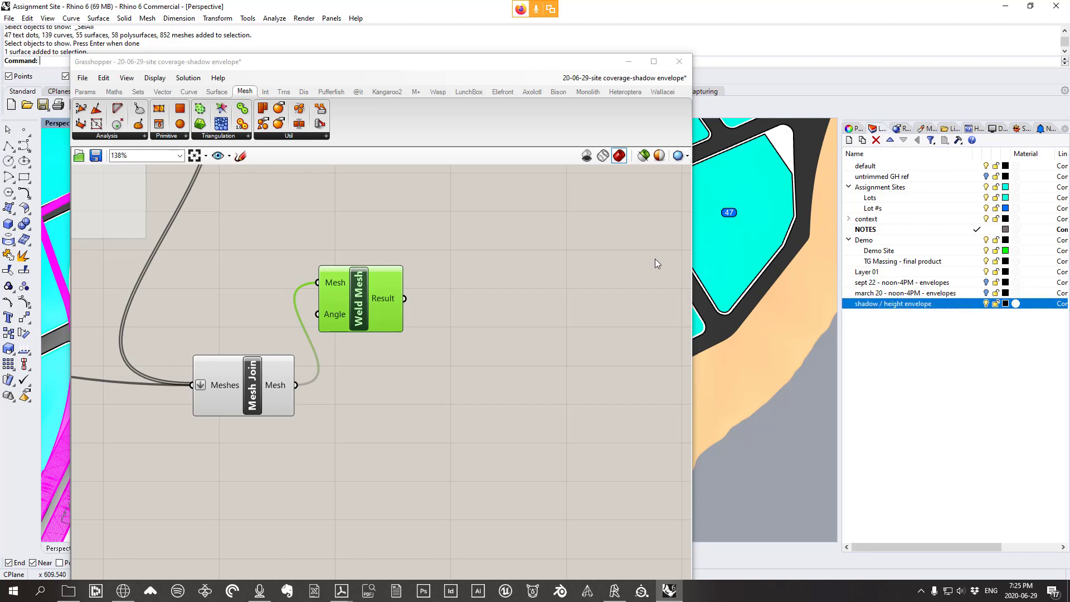
Bake the Weld Mesh output onto the 'shadow / height envelope' layer
right_click(355, 297)
left_click(383, 341)
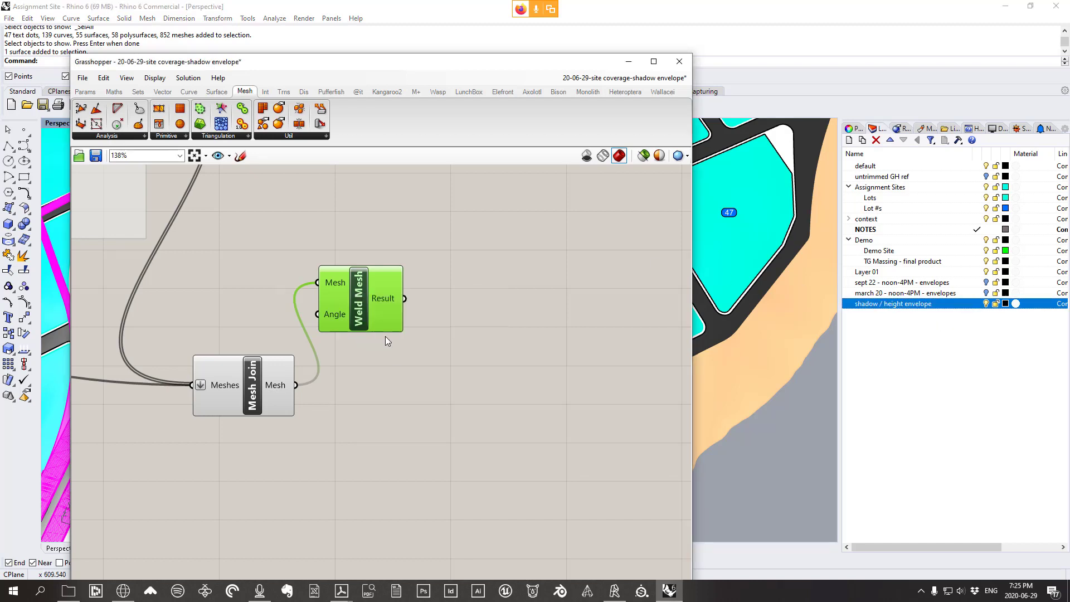
scroll(411, 319, "down", 2)
left_click(390, 334)
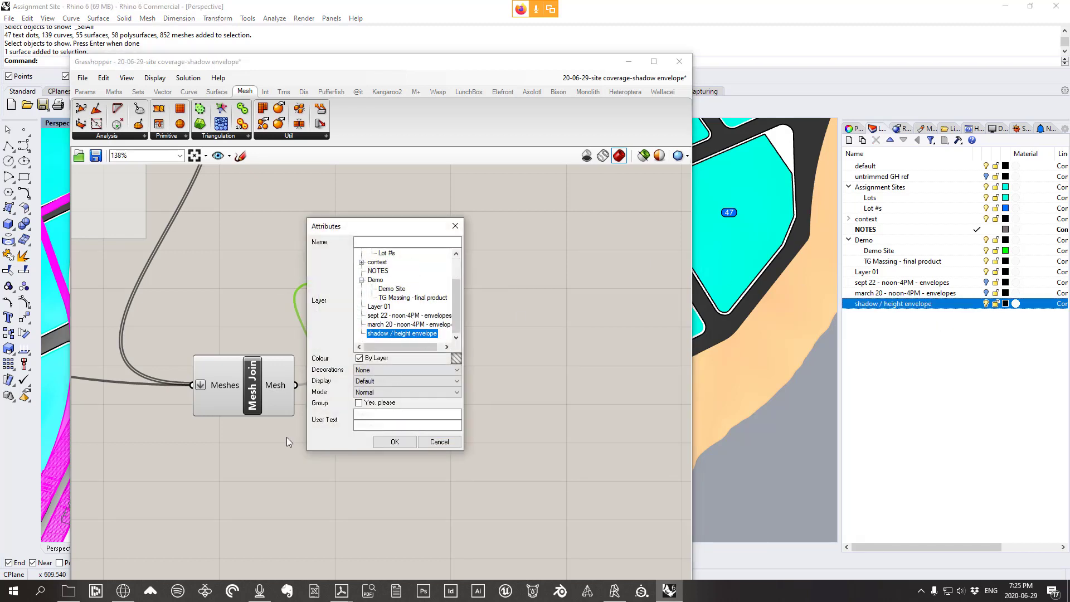
left_click(394, 442)
left_click(544, 312)
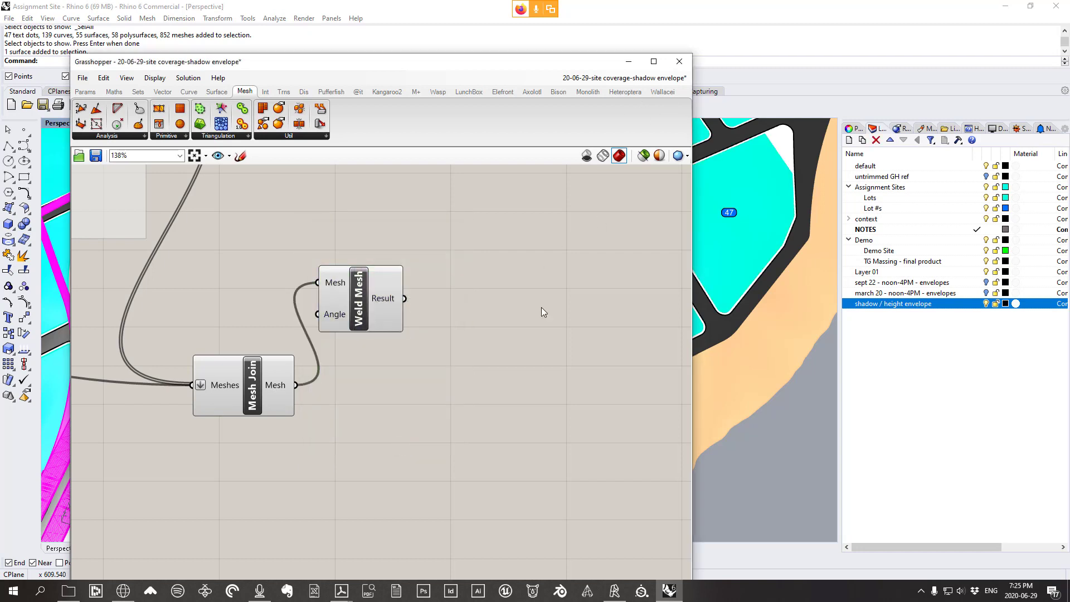
Save the Grasshopper definition with Ctrl+S and close it
key("ctrl+s")
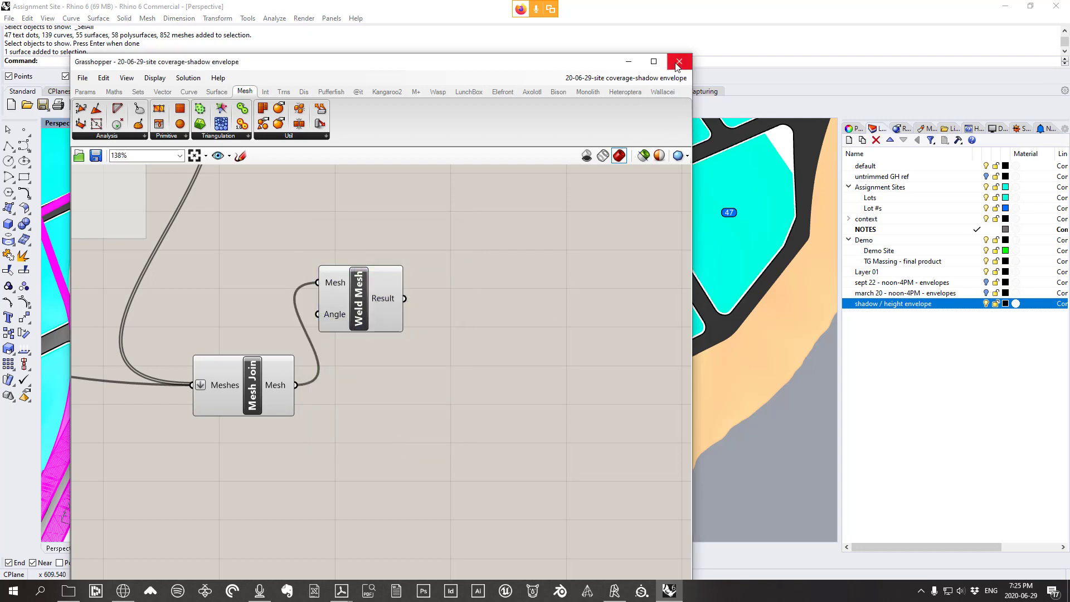
left_click(685, 80)
left_click(649, 93)
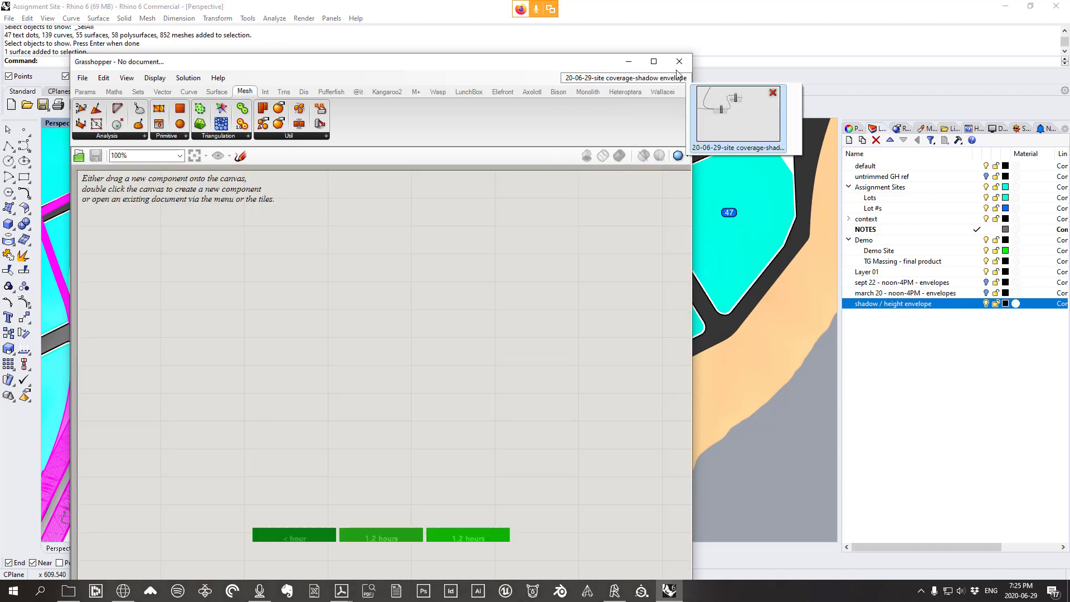
Close the Grasshopper editor and orbit the Perspective view around the baked tower
left_click(680, 61)
scroll(600, 385, "down", 8)
right_click_drag(600, 385, 295, 306)
scroll(382, 299, "up", 4)
scroll(316, 209, "down", 6)
mouse_move(316, 209)
right_mouse_down()
mouse_move(282, 253)
mouse_move(320, 226)
right_mouse_up()
scroll(286, 255, "up", 7)
Switch the Perspective viewport to Rendered display and view the tower from higher up
left_click(47, 18)
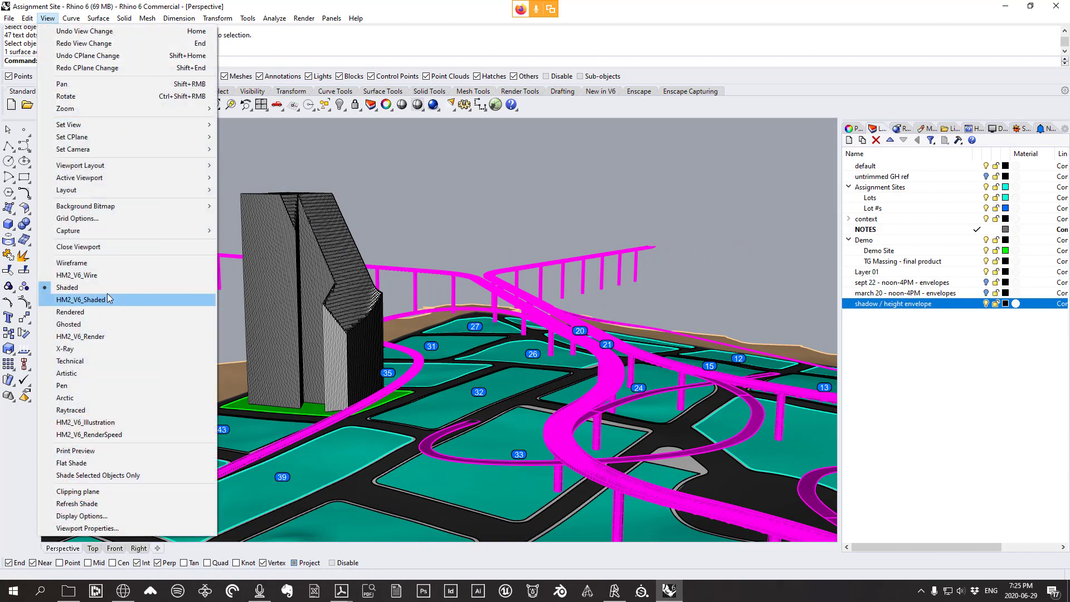
left_click(85, 312)
right_click_drag(385, 312, 447, 322)
scroll(301, 328, "up", 3)
scroll(447, 322, "down", 4)
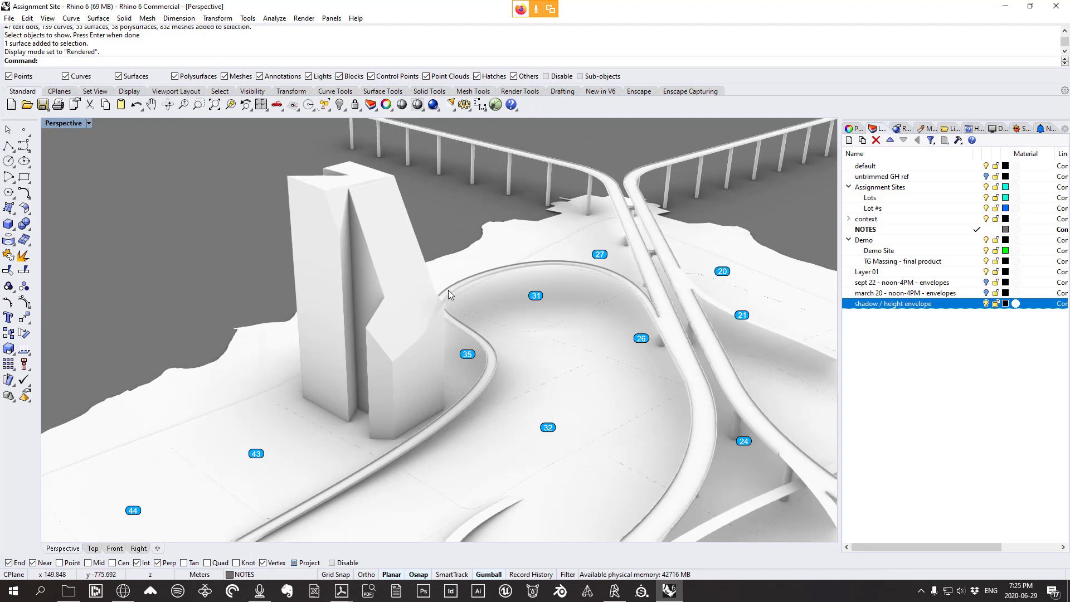
scroll(685, 285, "down", 6)
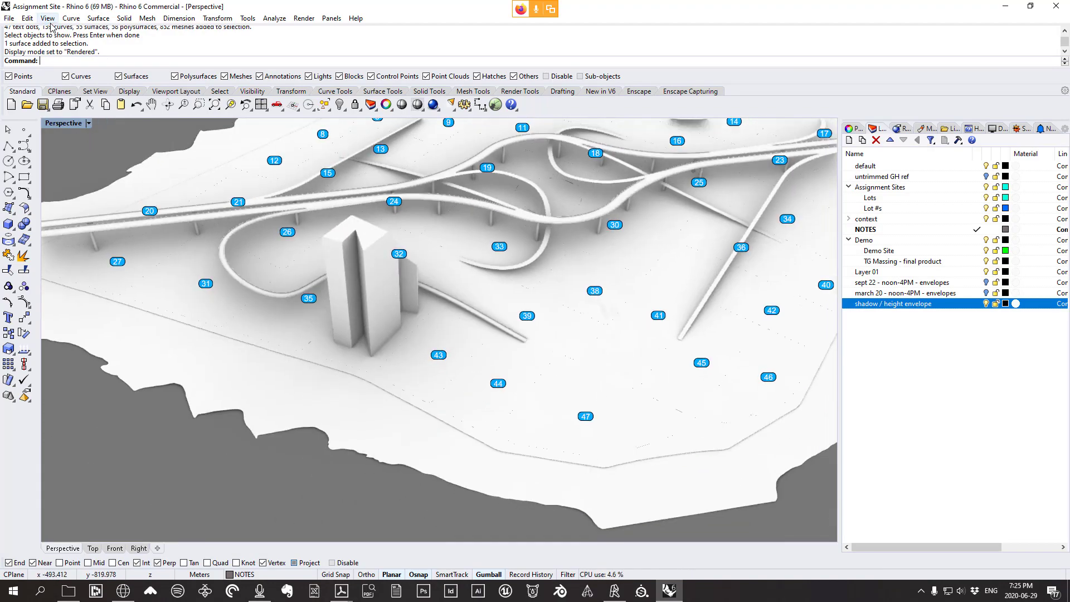
Set the viewport to Shaded display and orbit low around the tower on the green lot
left_click(48, 17)
left_click(67, 287)
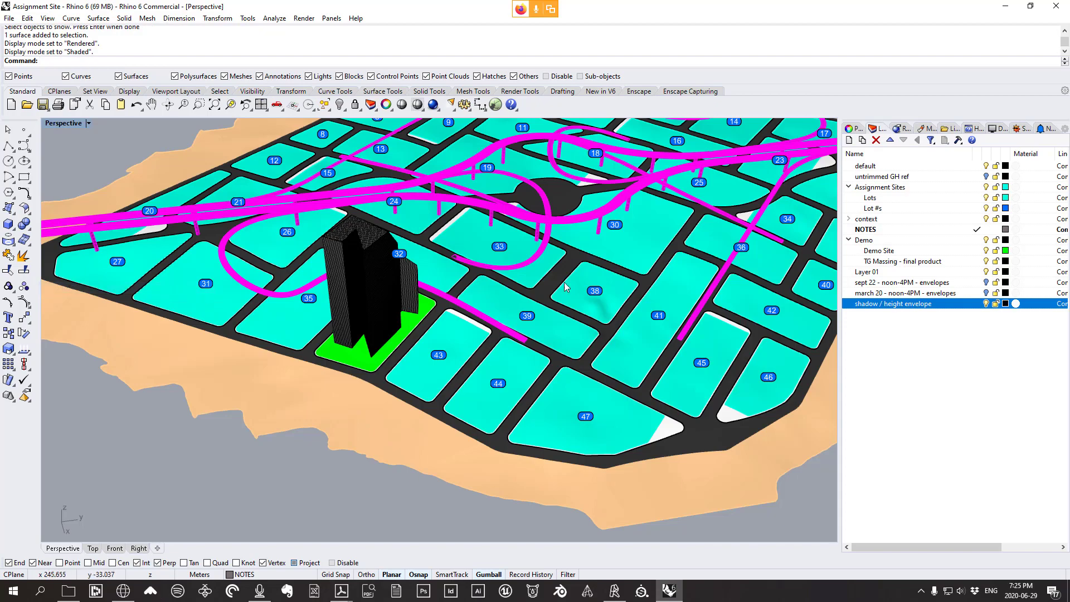
right_click_drag(439, 286, 501, 303)
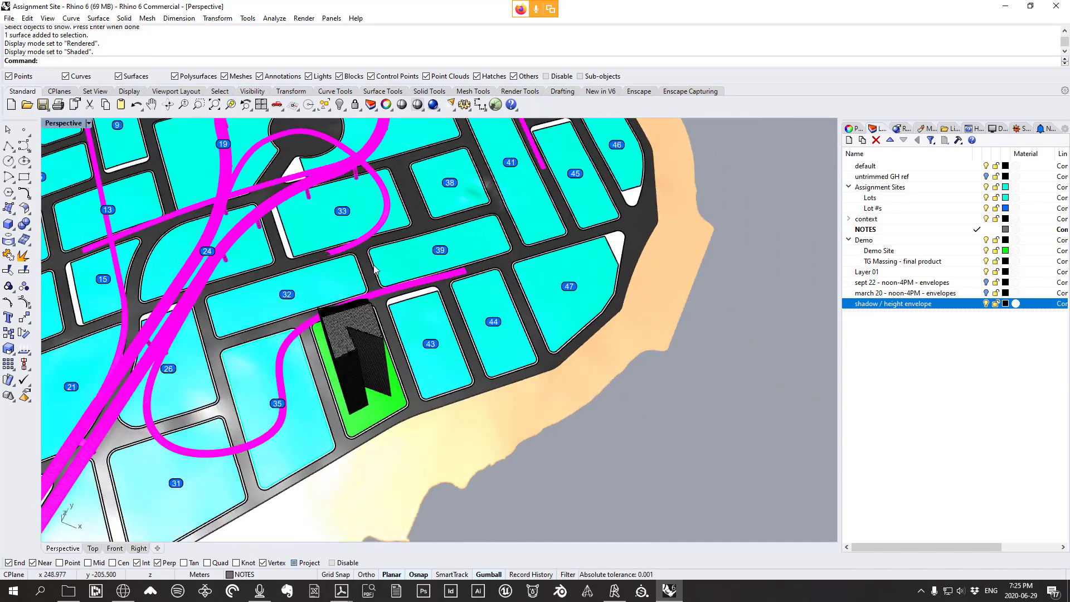
scroll(382, 269, "down", 15)
scroll(520, 395, "up", 4)
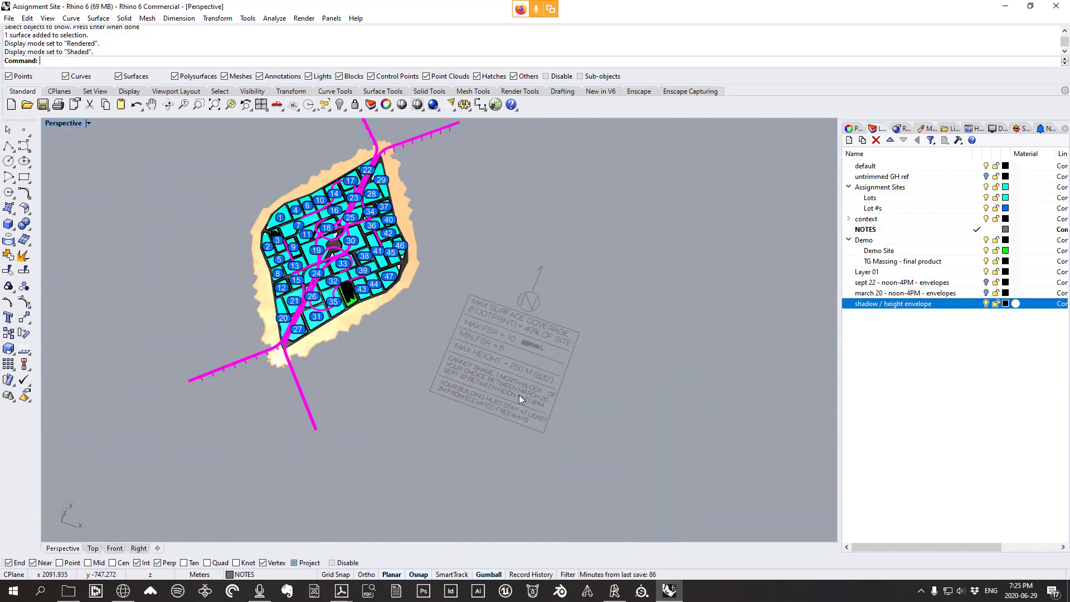
scroll(251, 166, "up", 2)
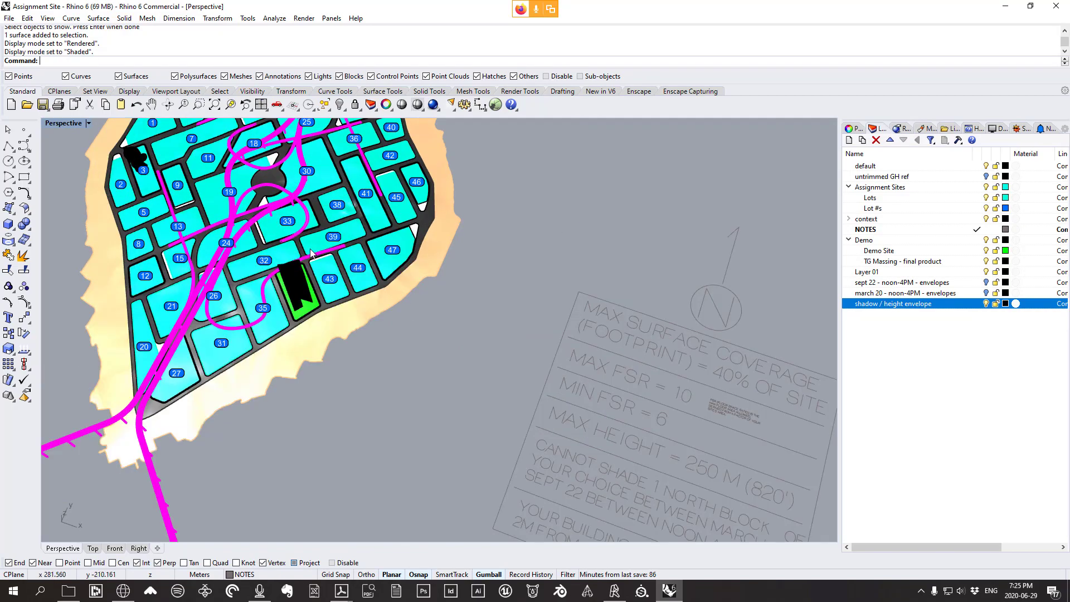
scroll(279, 246, "up", 5)
right_click_drag(279, 246, 415, 248)
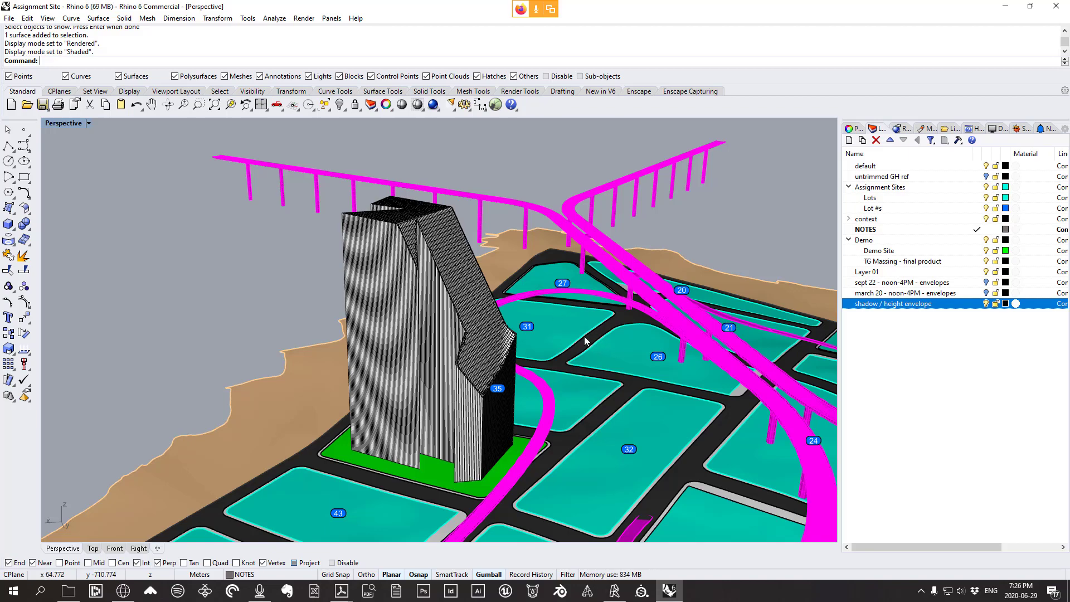
right_click_drag(584, 336, 517, 301)
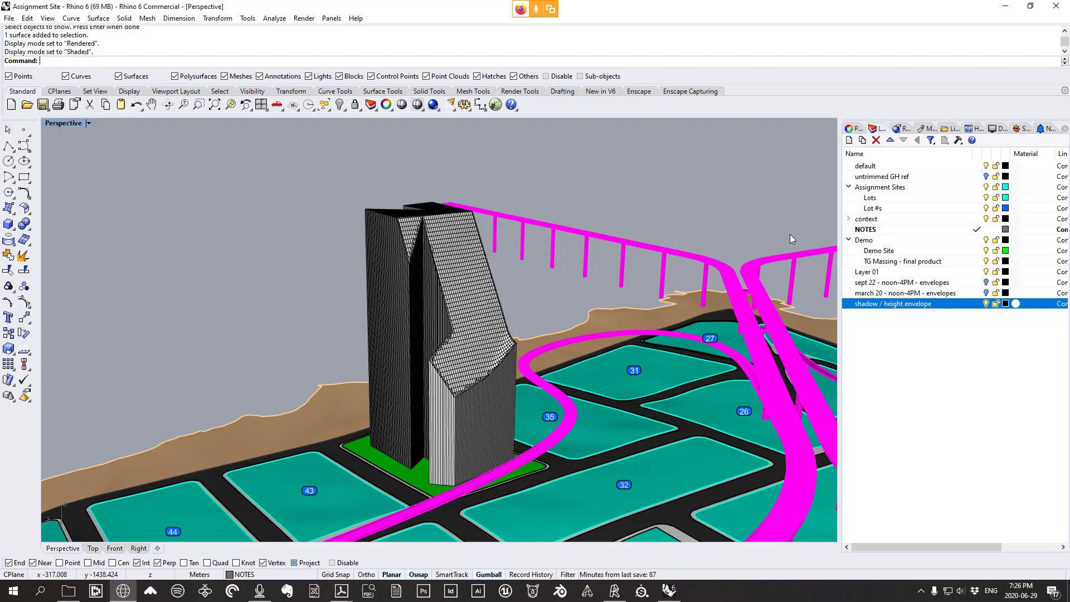
right_click_drag(567, 296, 551, 317)
Launch Grasshopper with G and reopen the recent site coverage-shadow envelope definition
type("Grasshopper")
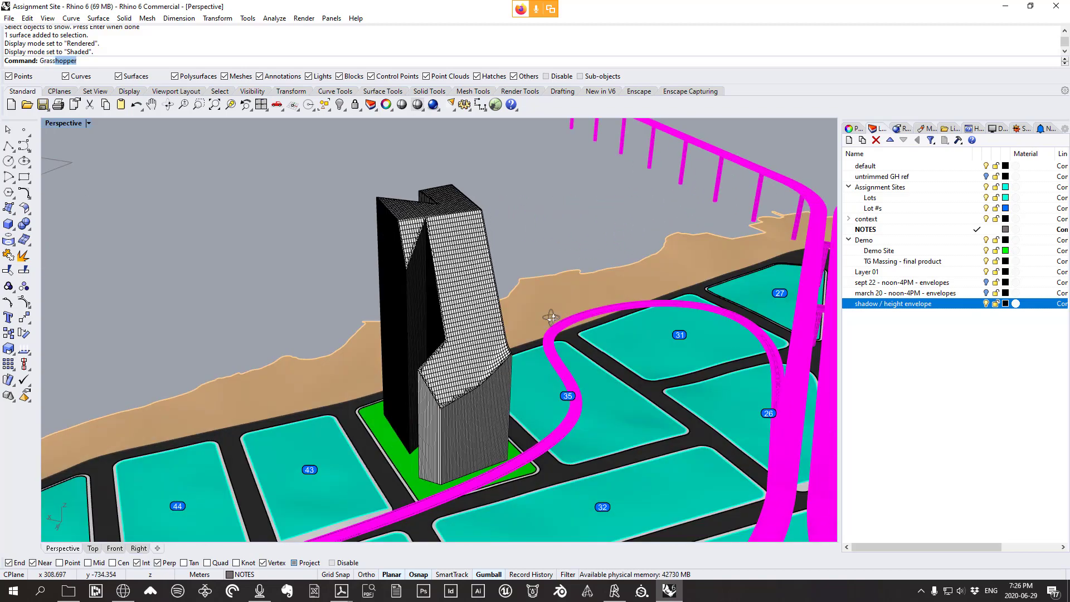
key("Return")
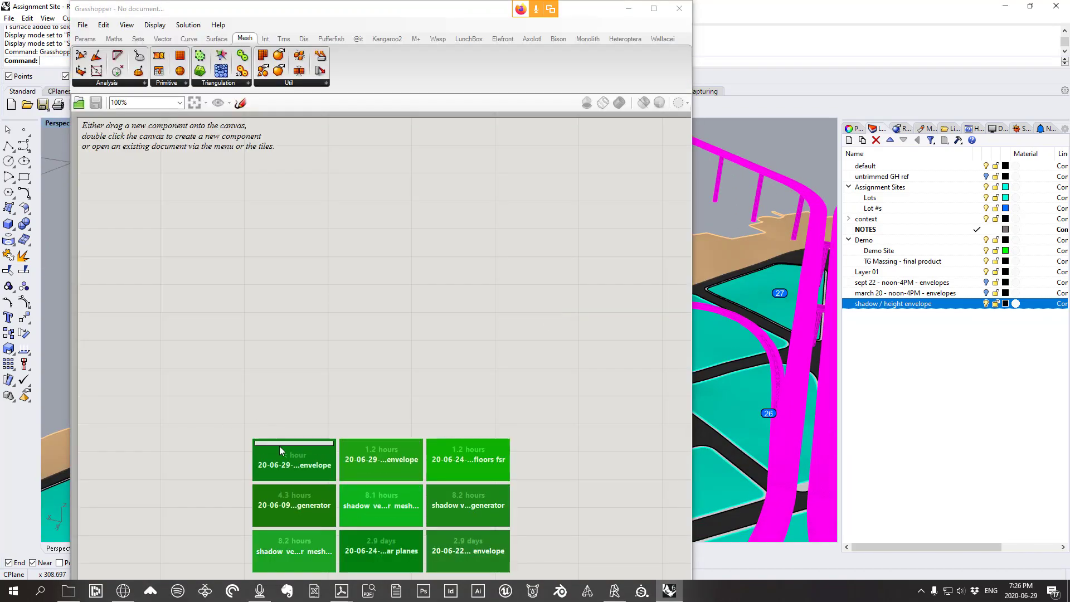
left_click(283, 453)
Select the Mesh Join component and briefly move Grasshopper aside to check the tower mesh
scroll(529, 326, "down", 5)
right_click_drag(422, 306, 507, 328)
scroll(435, 269, "up", 4)
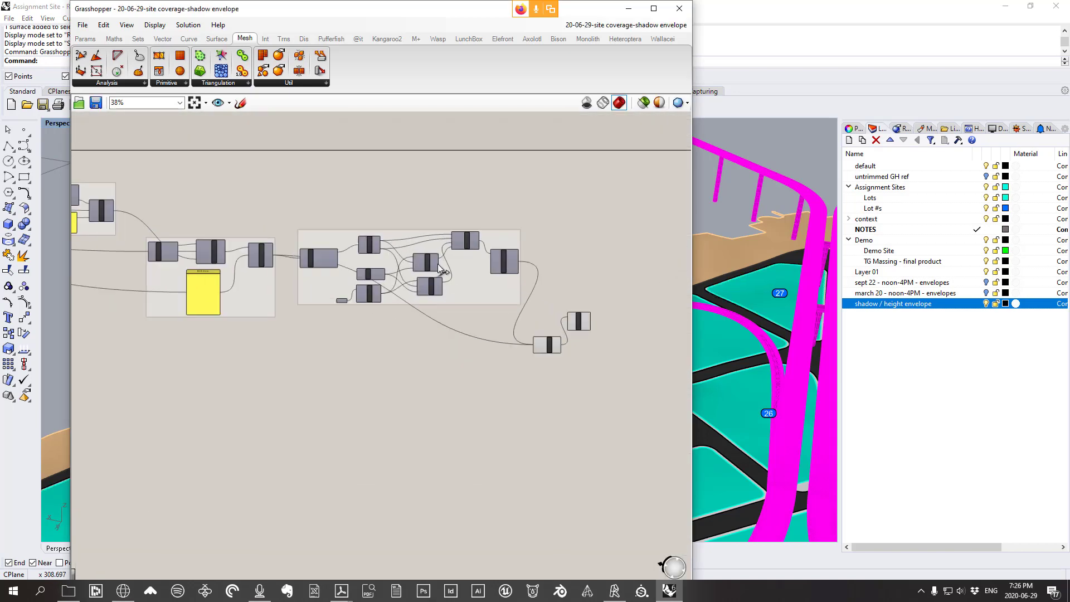
right_click_drag(527, 274, 392, 247)
left_click(476, 369)
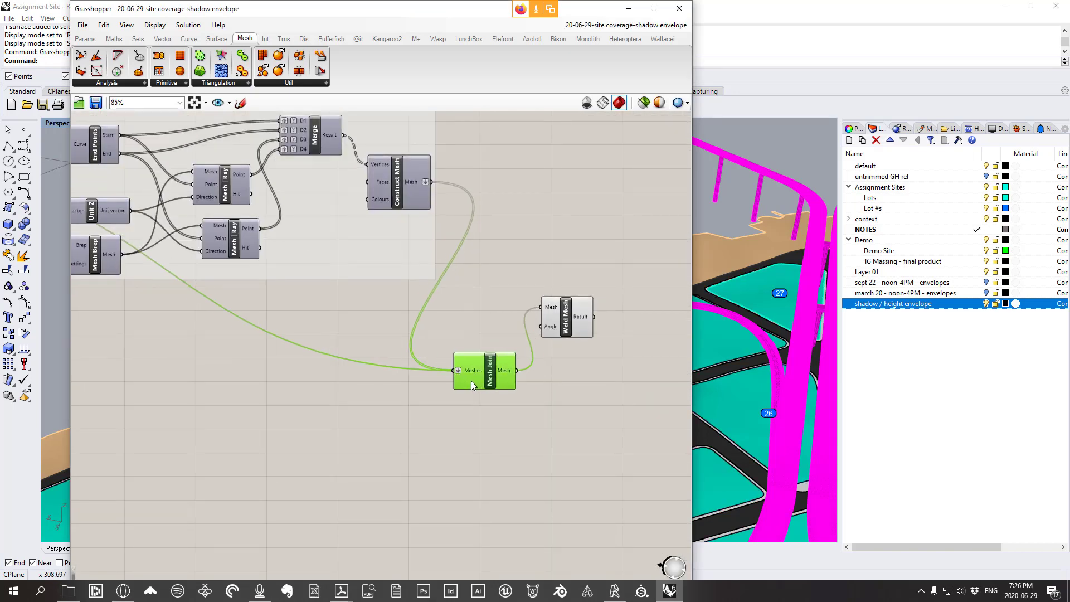
scroll(557, 326, "up", 1)
left_click_drag(458, 15, 1069, 121)
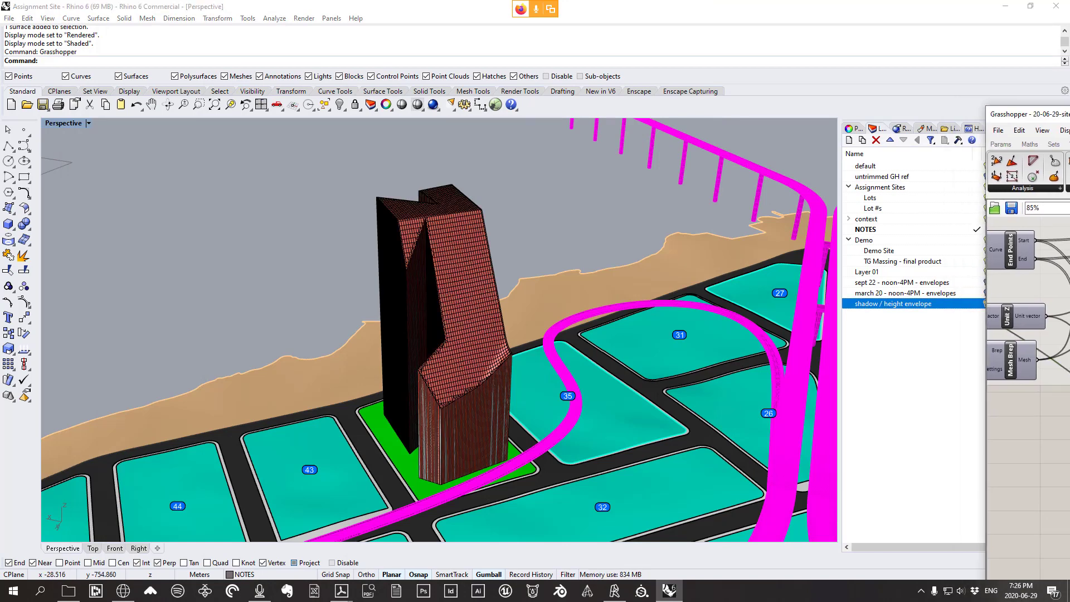
left_click_drag(1059, 114, 807, 68)
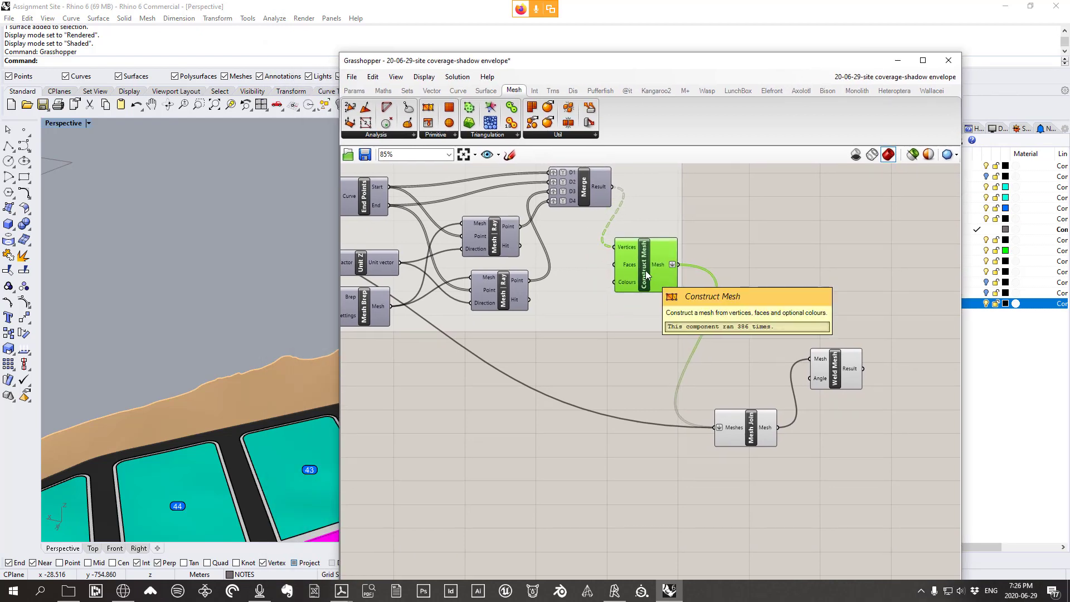
Move the top-face Construct Mesh component down beside the Mesh Faces panel
scroll(646, 271, "down", 2)
right_click_drag(551, 311, 780, 319)
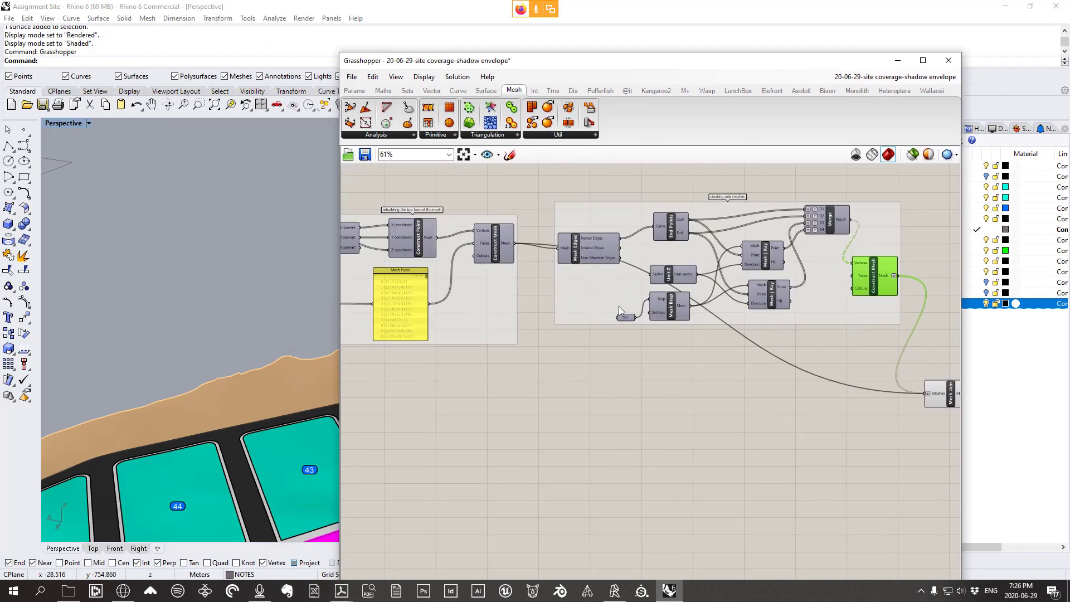
left_click_drag(502, 255, 502, 333)
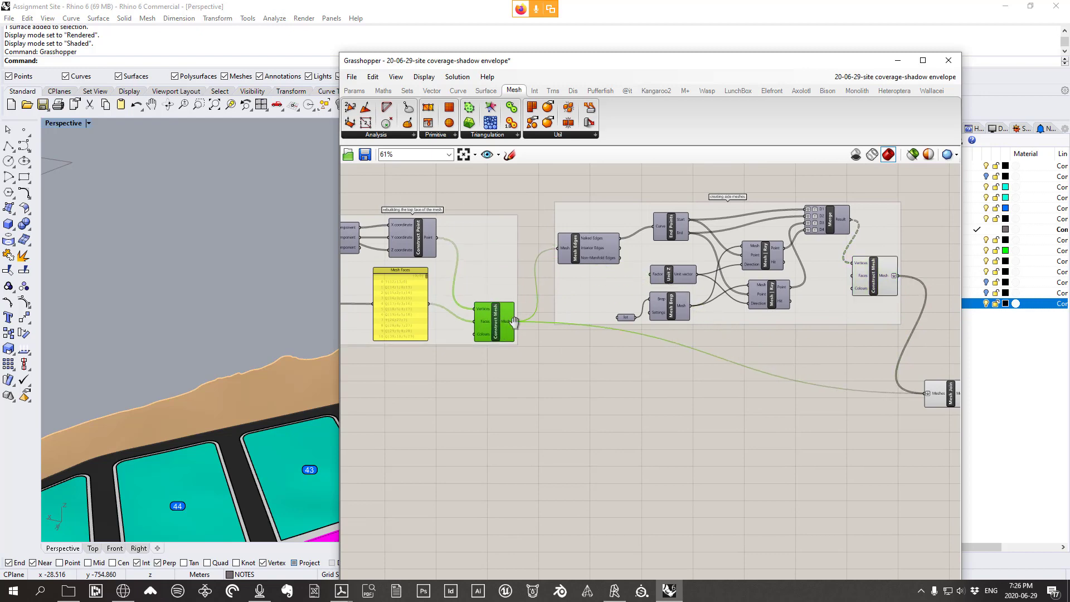
right_click_drag(408, 222, 537, 235)
scroll(537, 235, "up", 2)
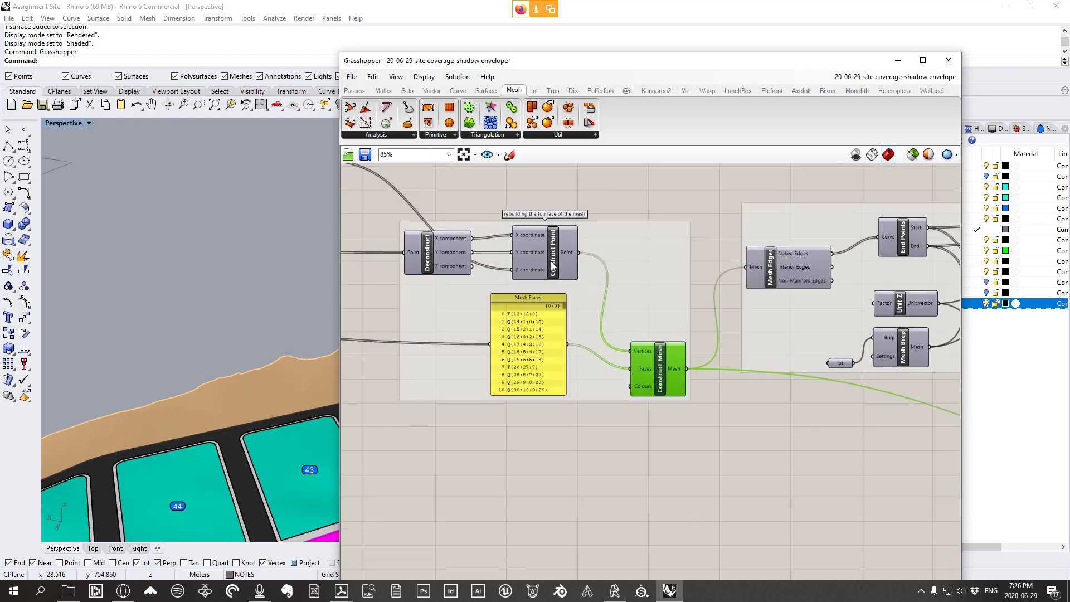
left_click(554, 241)
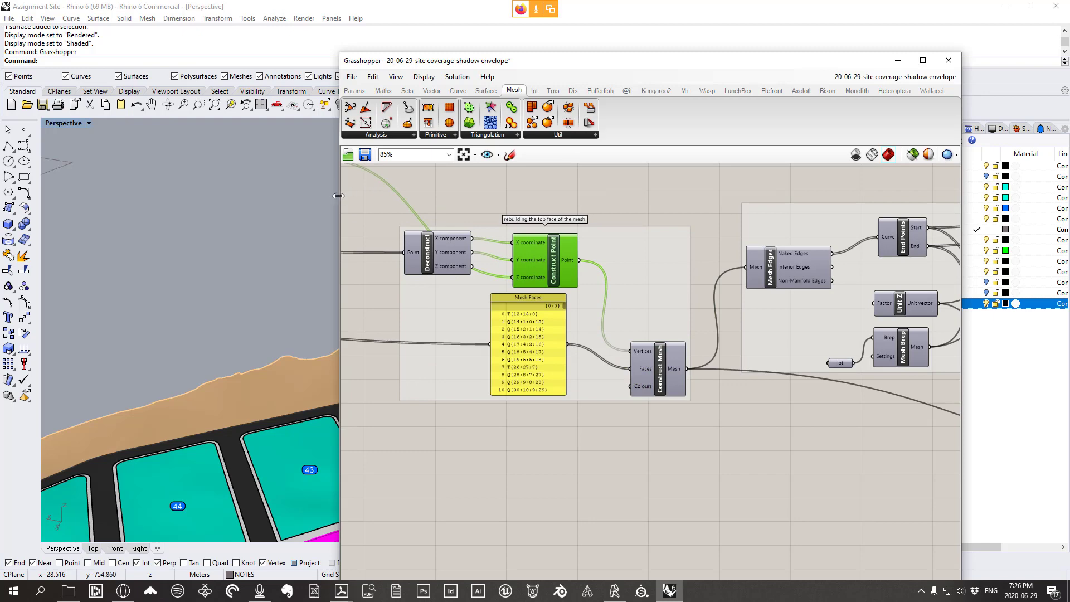
Narrow the Grasshopper window and preview the rebuilt top-face mesh on the building
left_click_drag(339, 196, 503, 200)
left_click(827, 371)
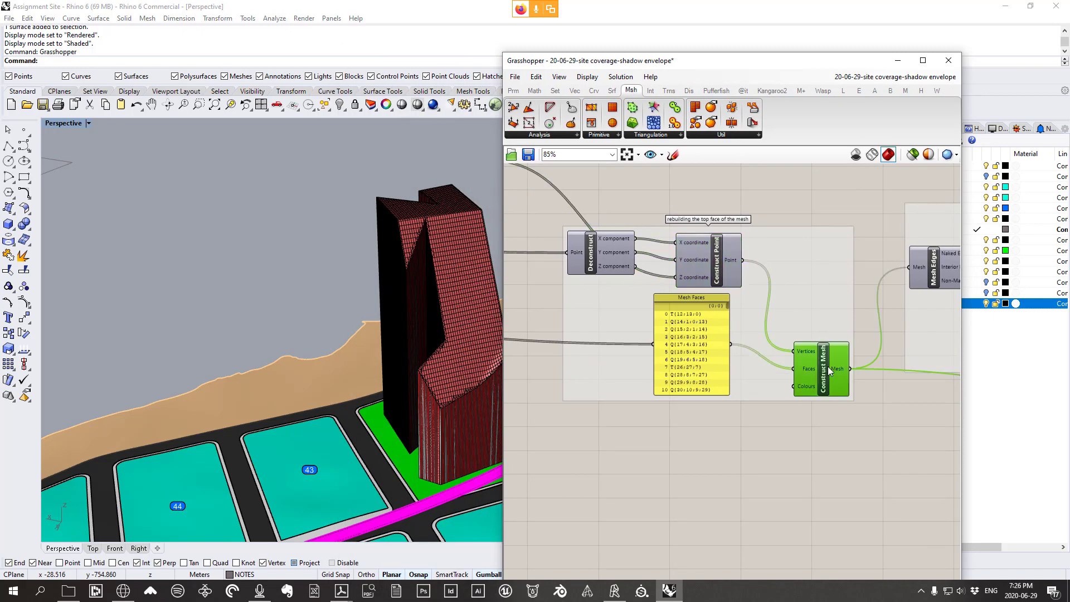
right_click(828, 369)
left_click(852, 386)
right_click_drag(345, 329, 401, 216)
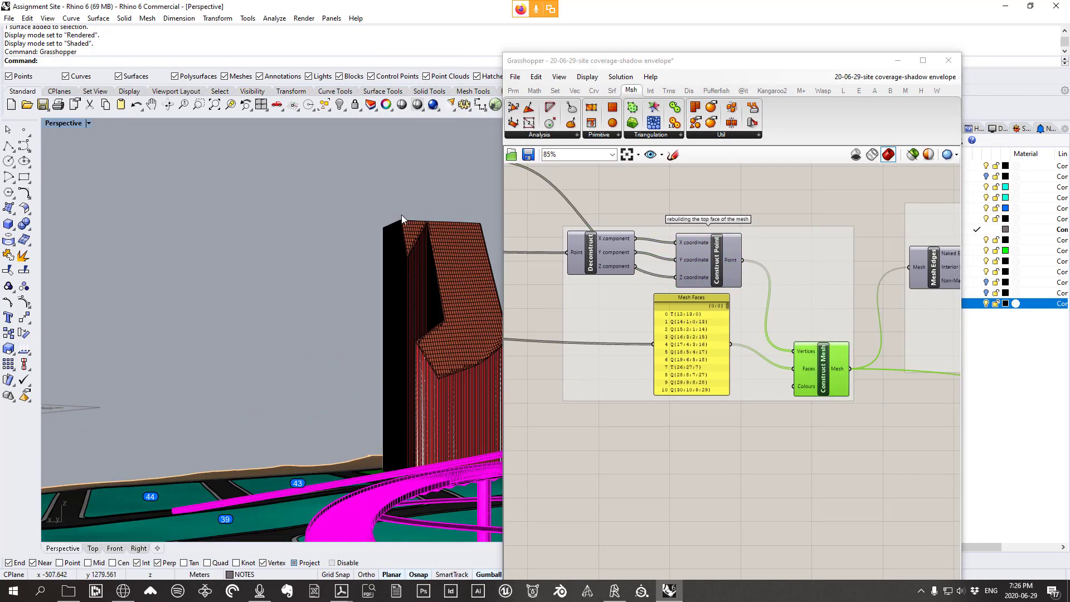
scroll(404, 342, "down", 4)
scroll(418, 308, "up", 3)
right_click_drag(403, 343, 424, 423)
left_click(841, 399)
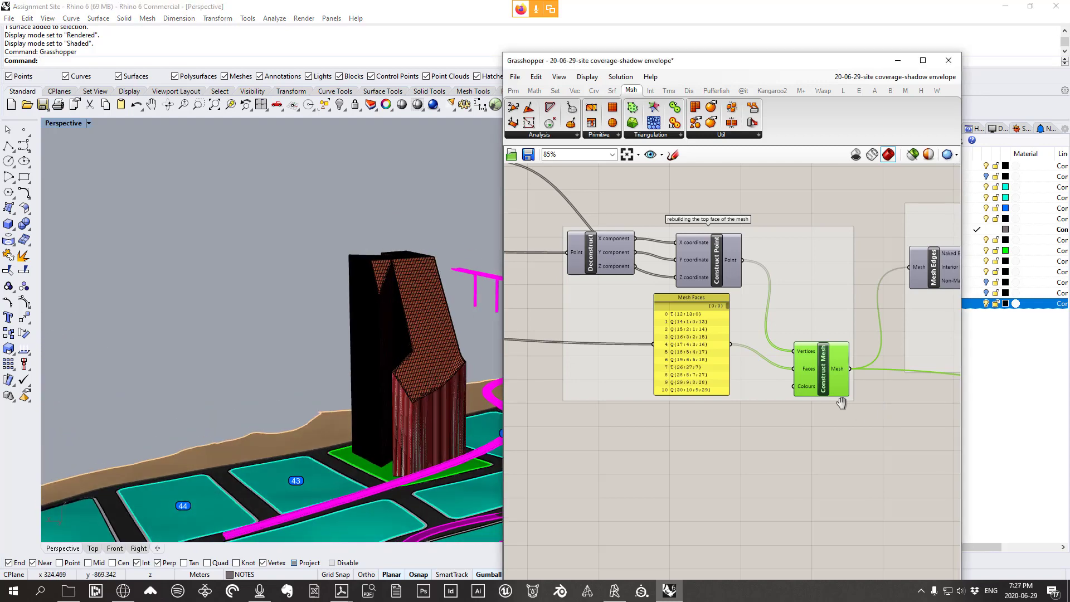
Turn off a component's preview and move Mesh Join up beside Weld Mesh
scroll(640, 344, "down", 3)
scroll(641, 343, "down", 1)
right_click(642, 361)
left_click(676, 383)
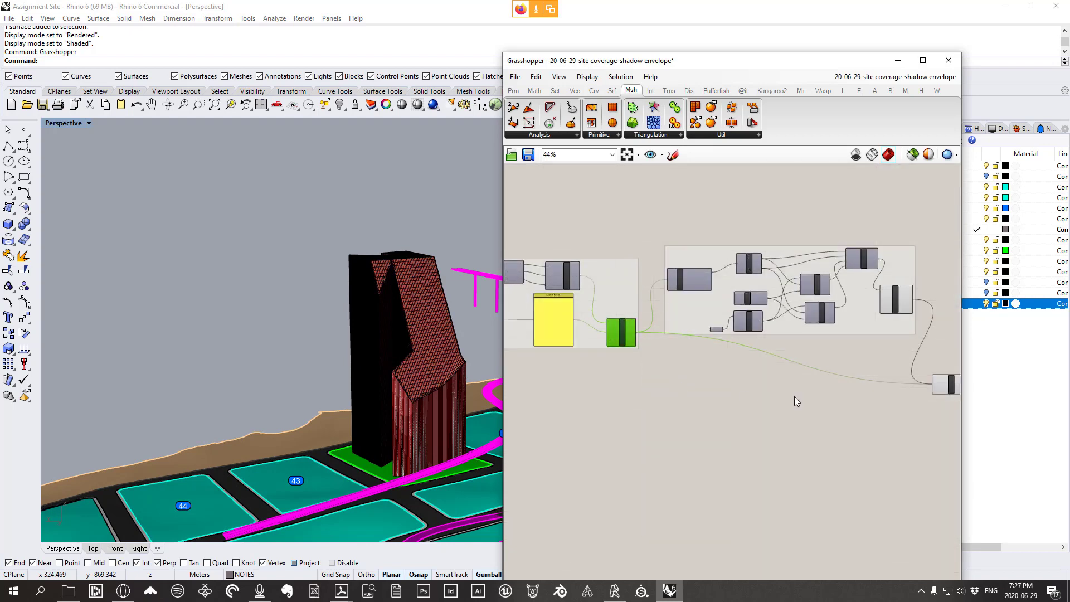
right_click_drag(788, 394, 580, 351)
scroll(744, 336, "up", 3)
left_click_drag(732, 355, 724, 283)
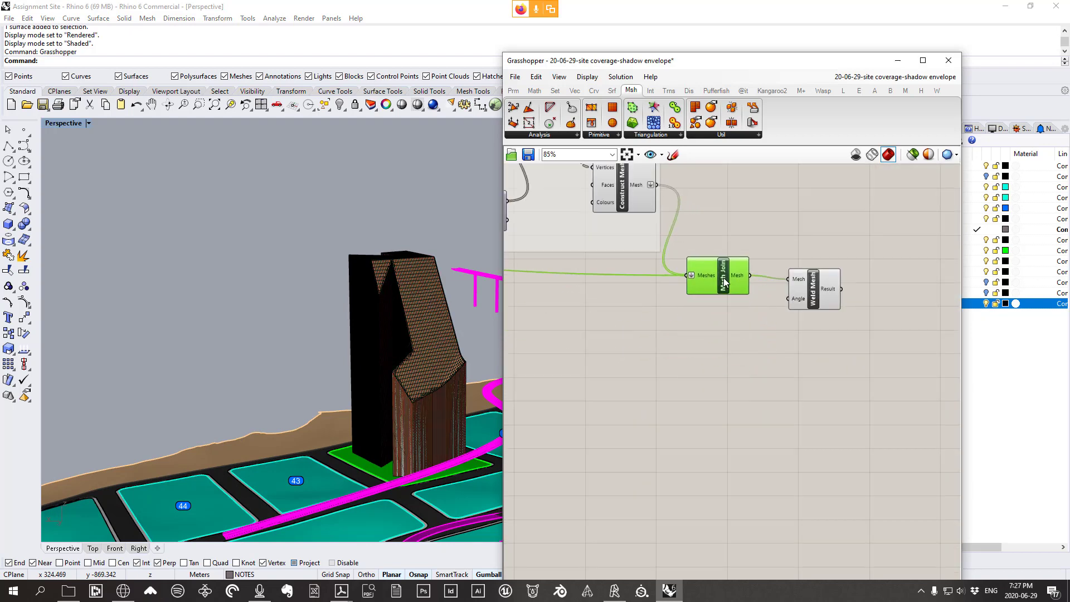
left_click_drag(808, 290, 806, 300)
Orbit around the tower to inspect the envelope mesh from several angles
scroll(423, 404, "up", 6)
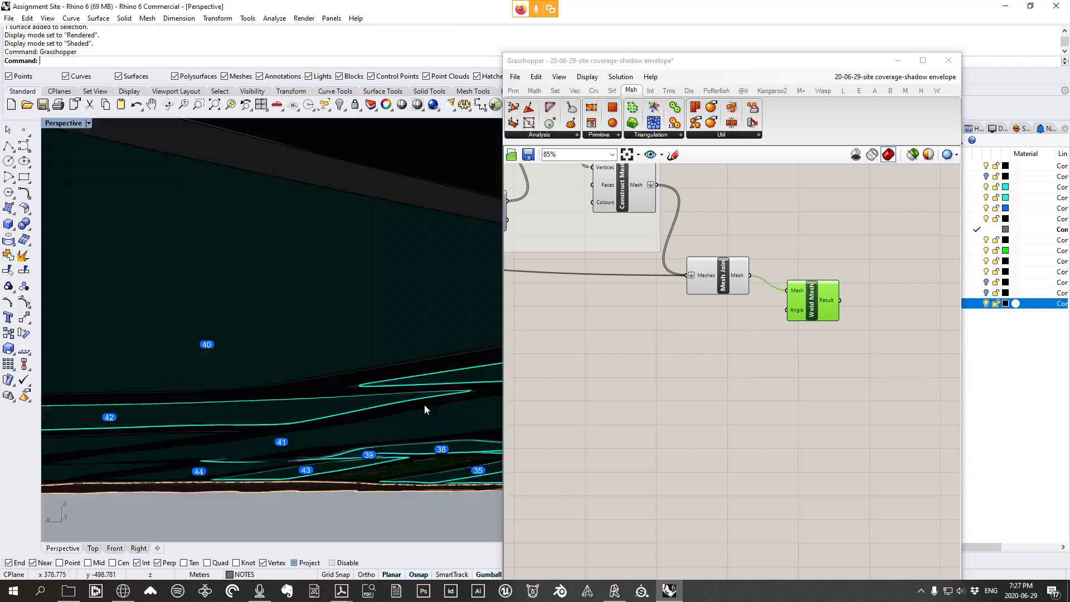
scroll(413, 440, "down", 8)
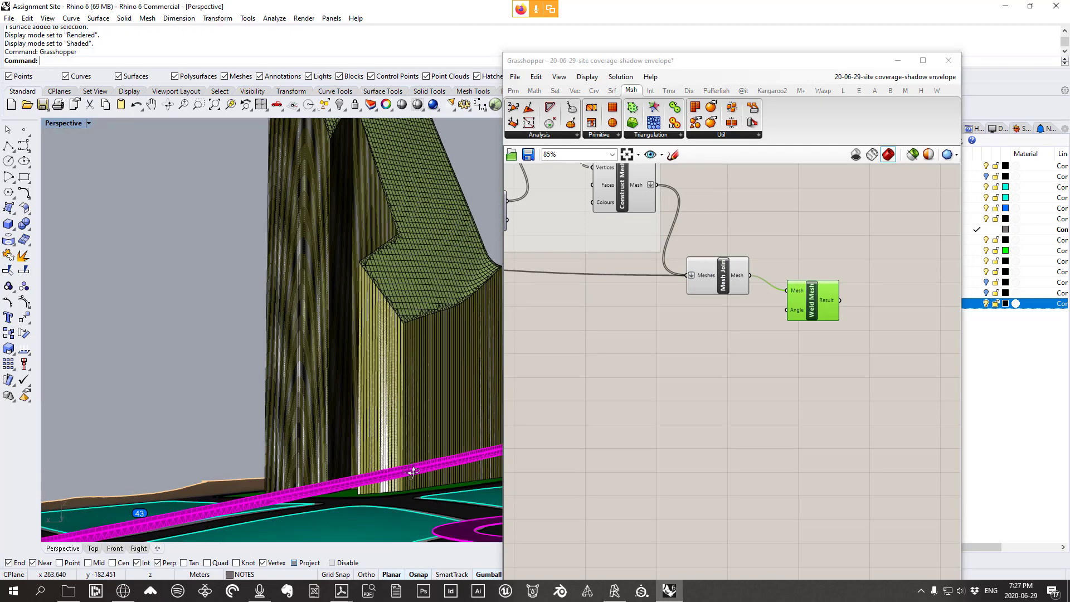
right_click_drag(346, 449, 298, 465)
scroll(387, 490, "up", 3)
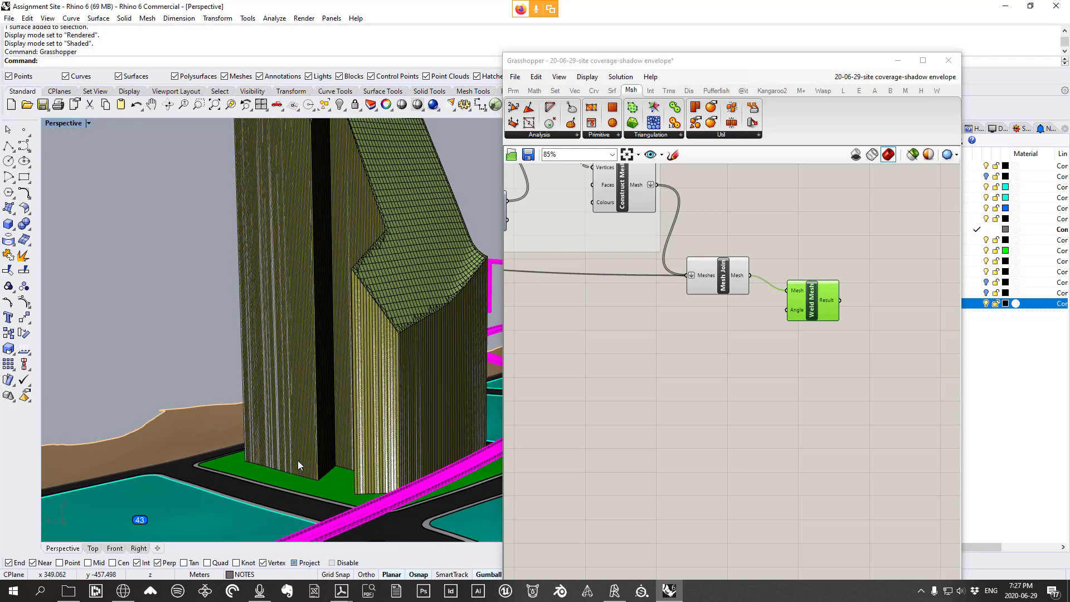
right_click_drag(363, 493, 351, 498)
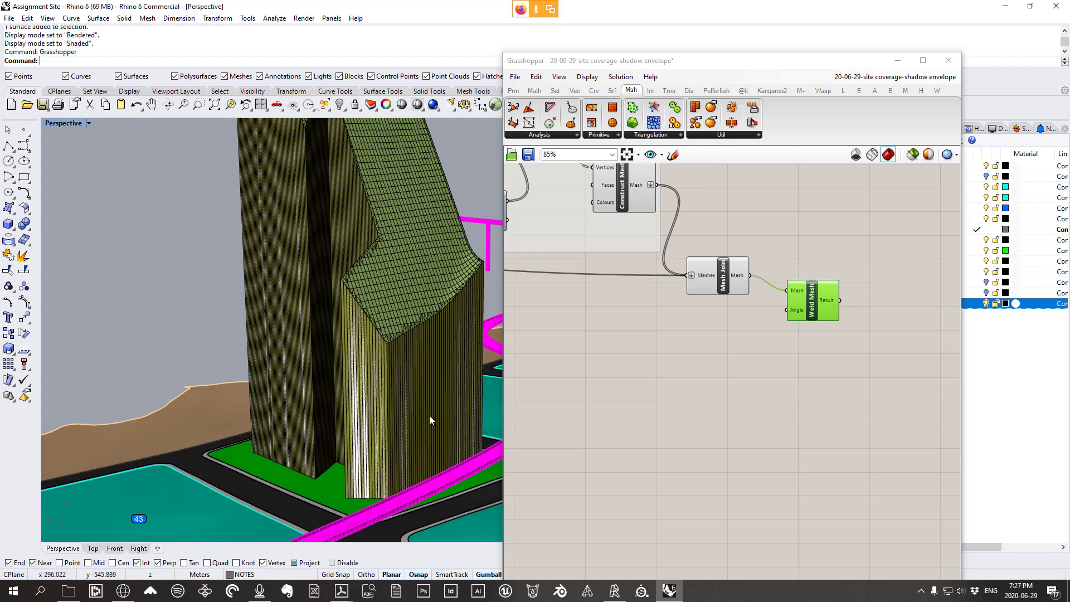
scroll(428, 417, "down", 4)
right_click_drag(370, 414, 386, 450)
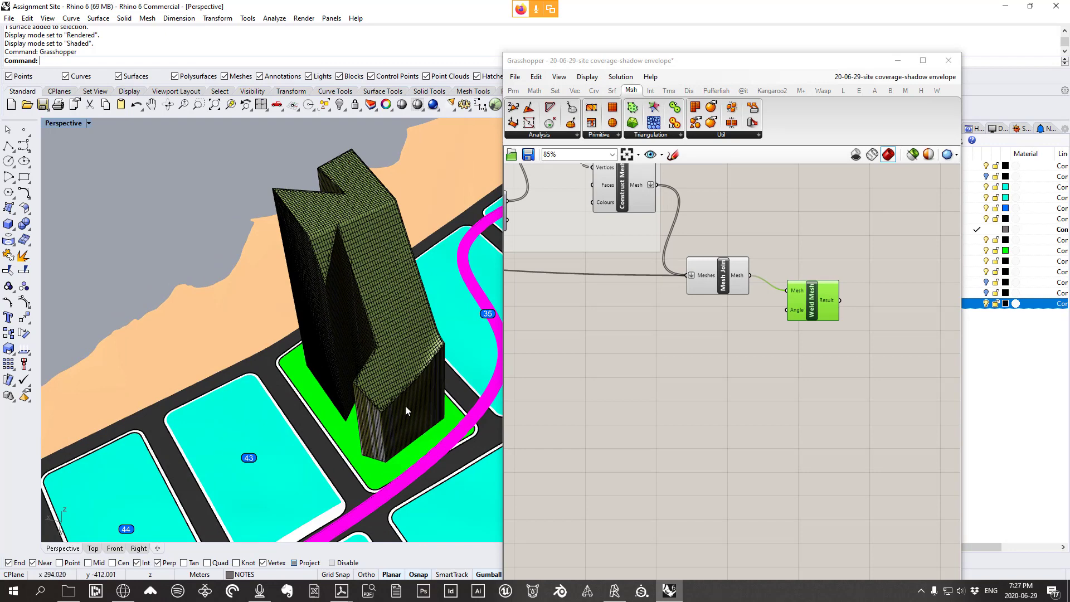
right_click_drag(360, 242, 339, 216)
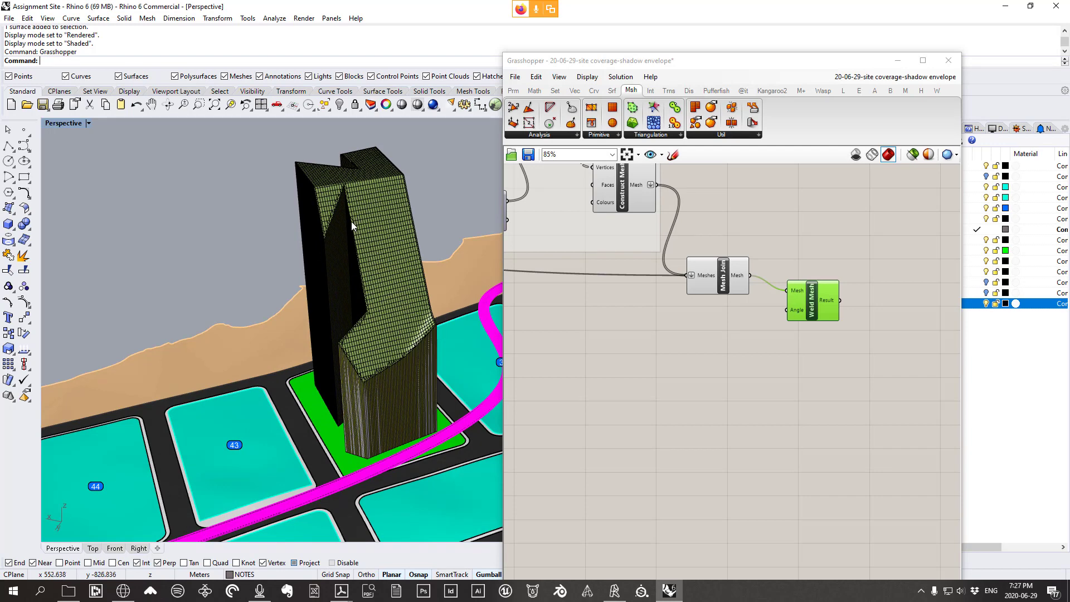
right_click_drag(394, 250, 429, 239)
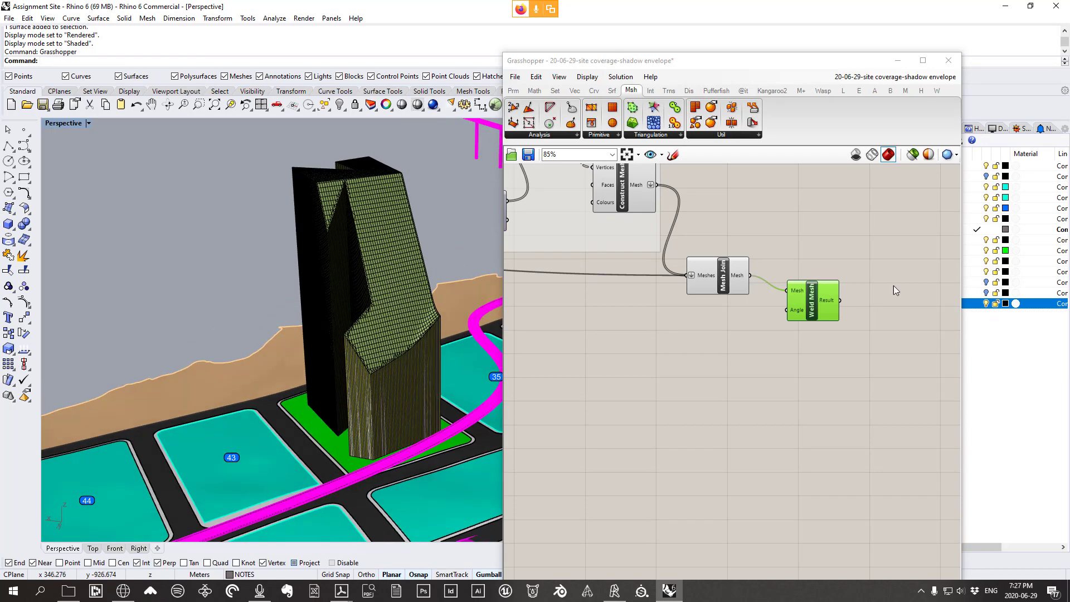
Align Weld Mesh level with Mesh Join and maximize the Grasshopper editor
left_click_drag(812, 300, 806, 279)
left_click(796, 312)
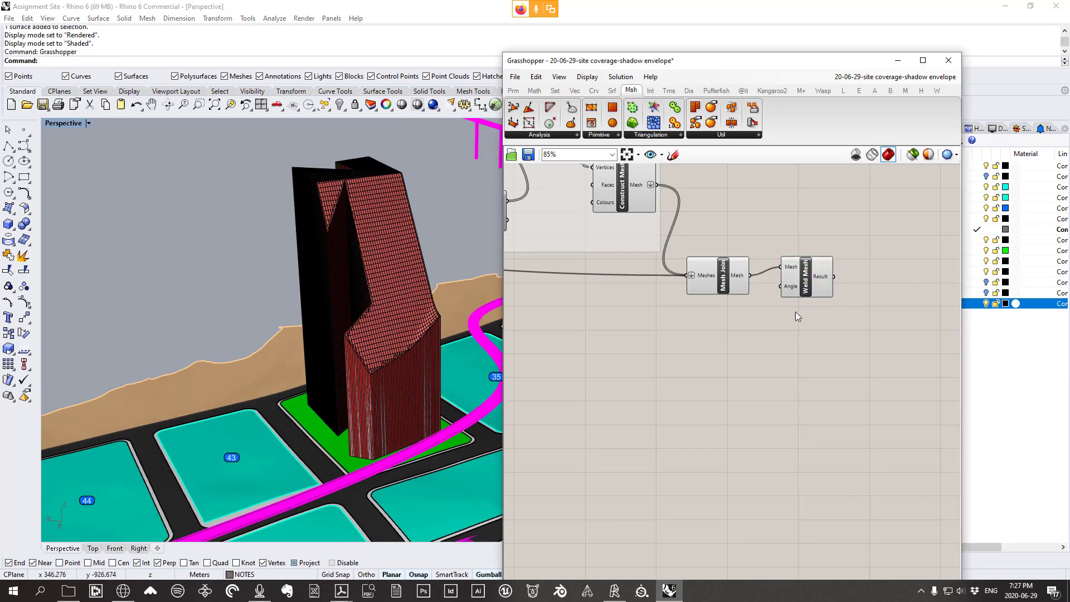
right_click_drag(795, 313, 877, 339)
scroll(877, 339, "down", 2)
scroll(877, 339, "down", 4)
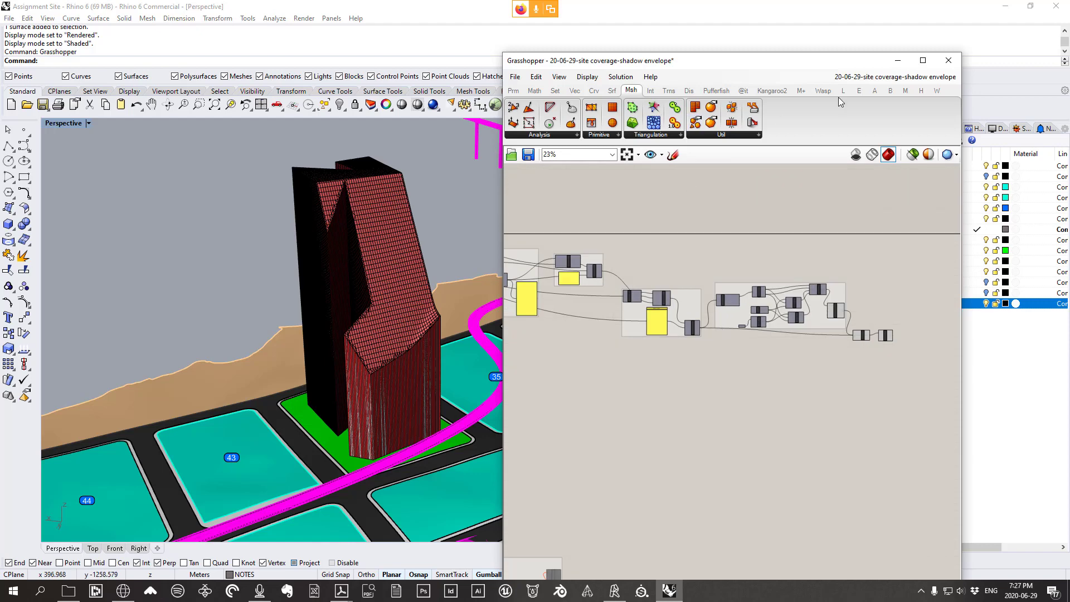
left_click(923, 60)
Window-select the right-hand component groups and move them below the upper groups
right_click_drag(640, 280, 812, 277)
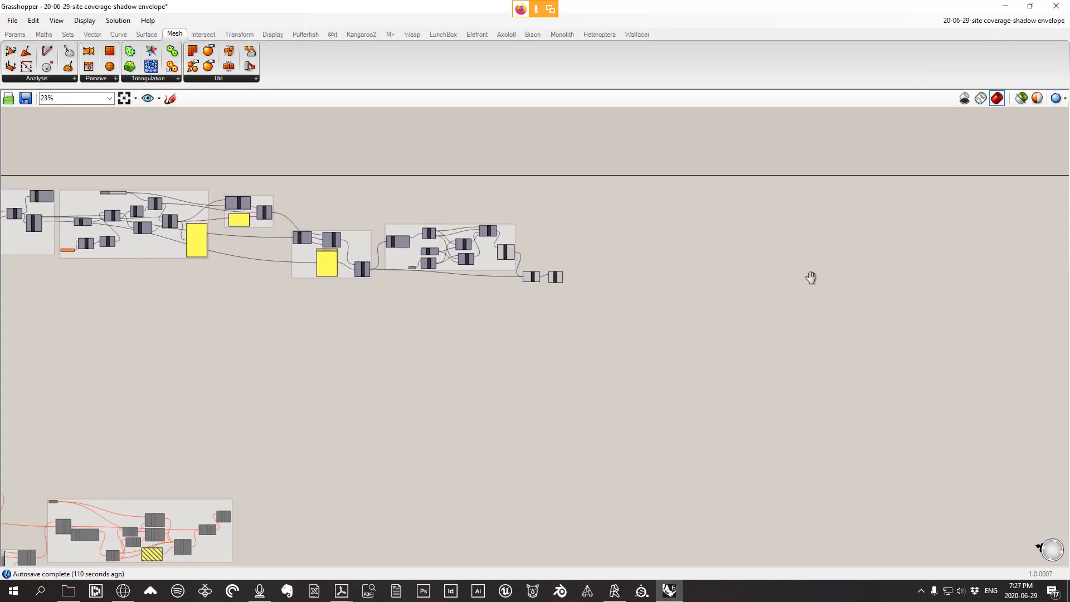
scroll(329, 206, "up", 2)
right_click_drag(329, 207, 548, 251)
left_click_drag(873, 415, 500, 254)
left_click_drag(578, 295, 214, 384)
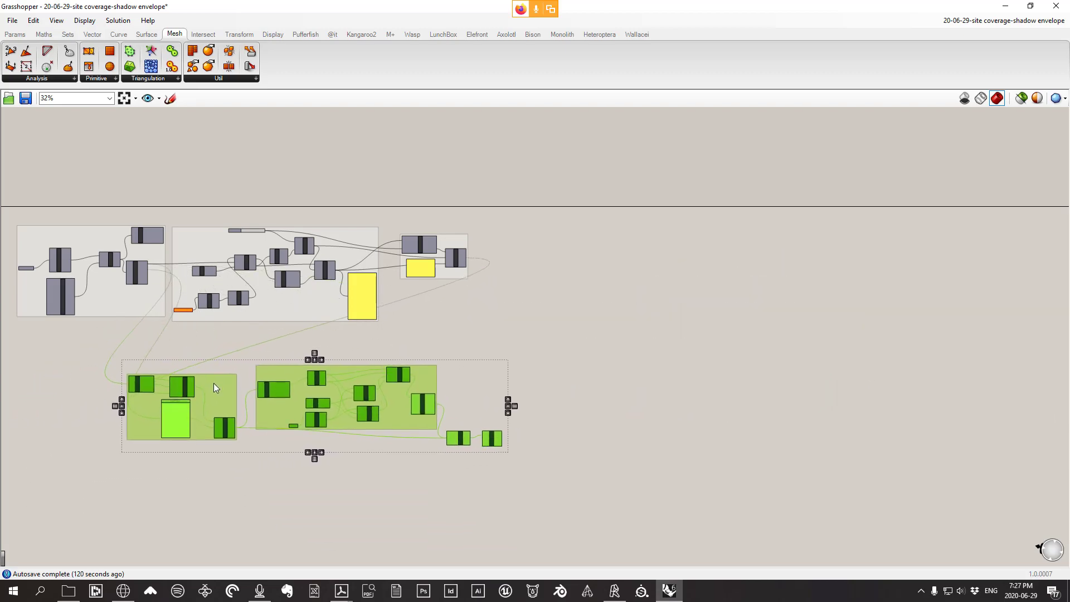
right_click_drag(277, 357, 585, 345)
Move the Weld Mesh component up to sit just above Mesh Join
scroll(614, 334, "down", 1)
scroll(663, 329, "up", 4)
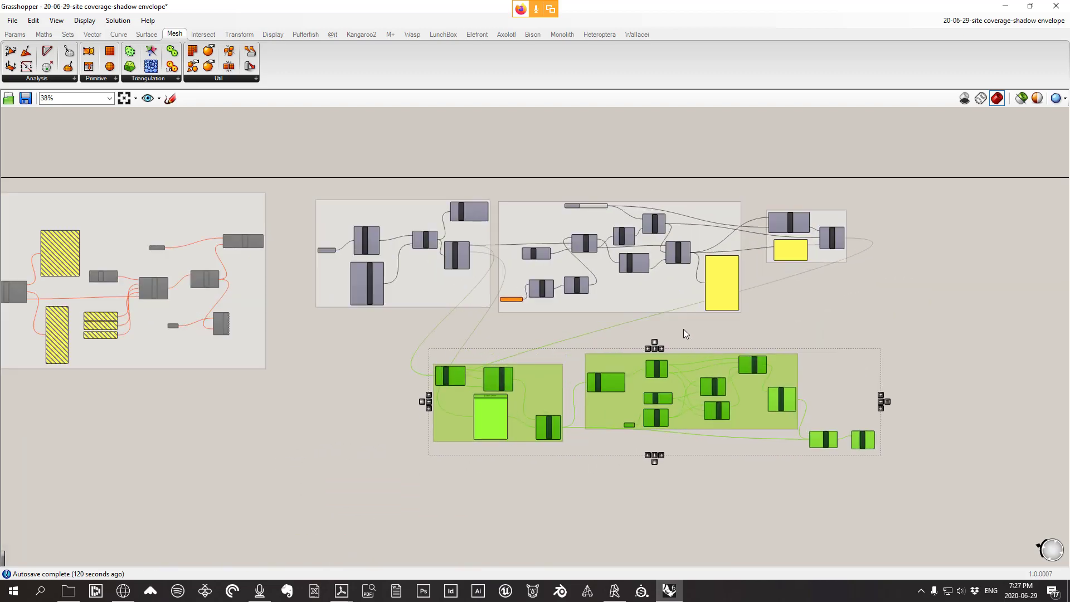
scroll(769, 342, "up", 3)
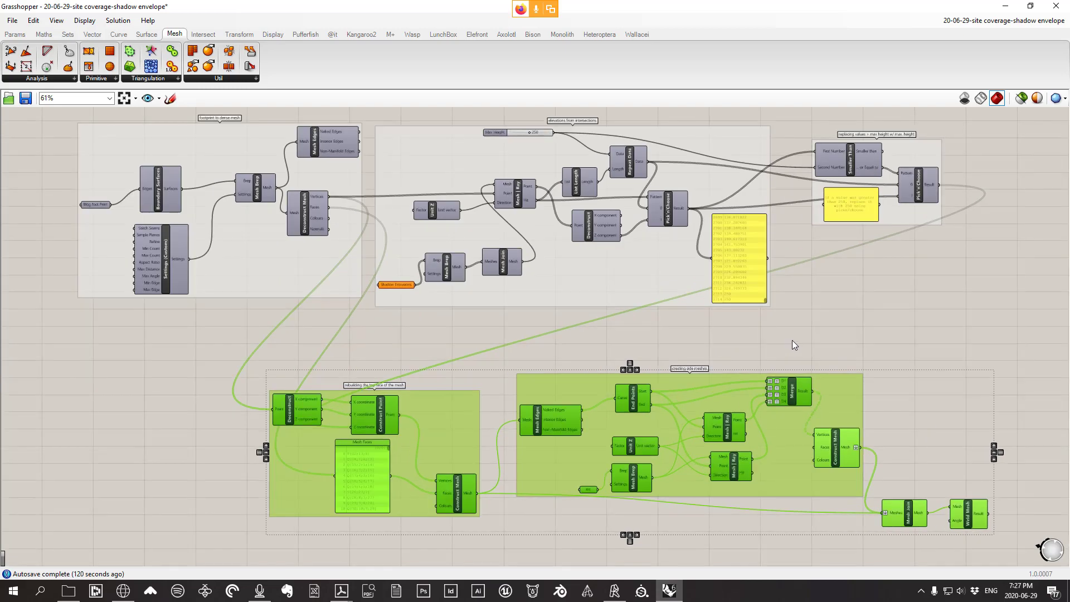
scroll(836, 335, "up", 2)
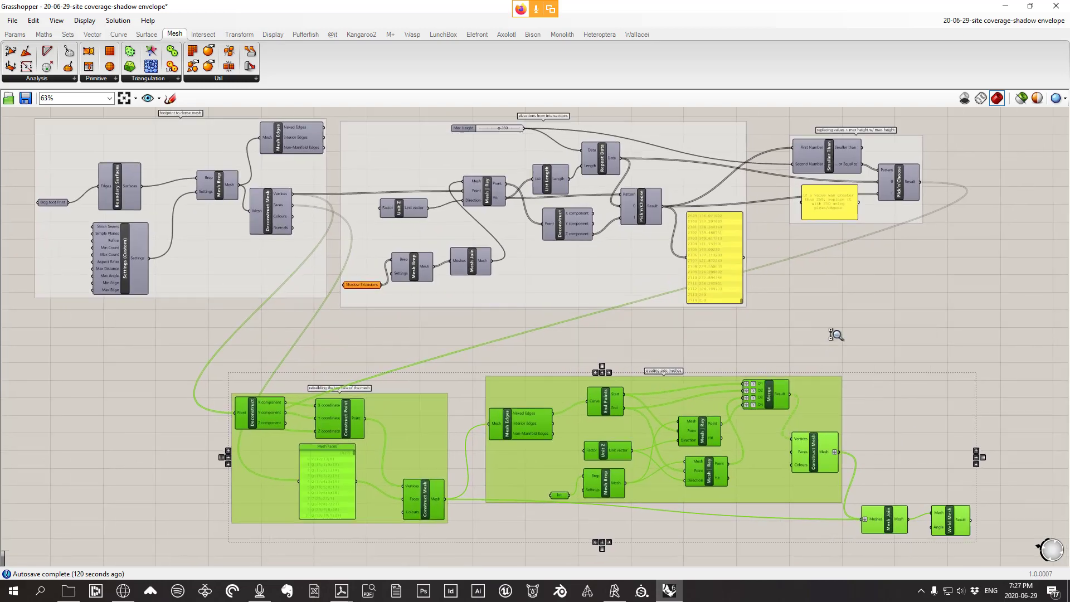
right_click_drag(837, 335, 861, 336)
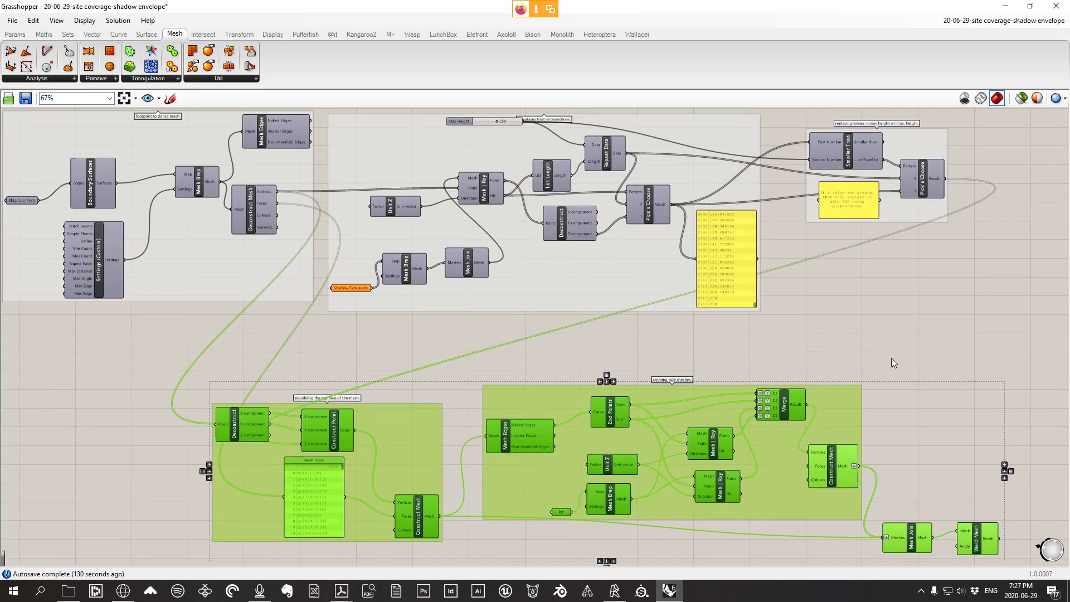
left_click(932, 502)
left_click_drag(973, 543, 915, 485)
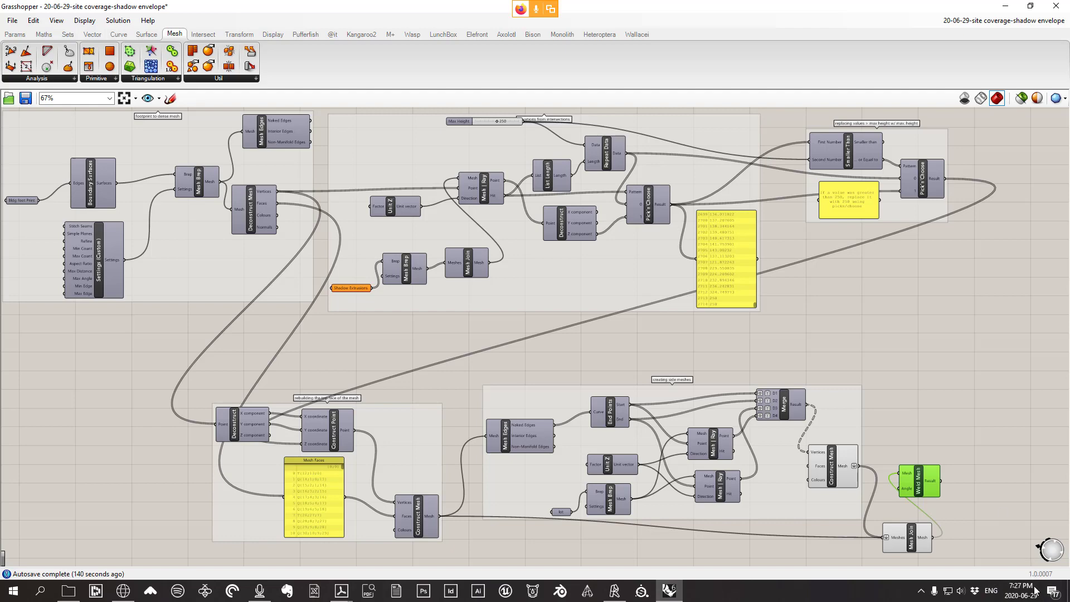
Shift the two bottom groups up and left, then bring up the Bison browser page
scroll(831, 305, "down", 2)
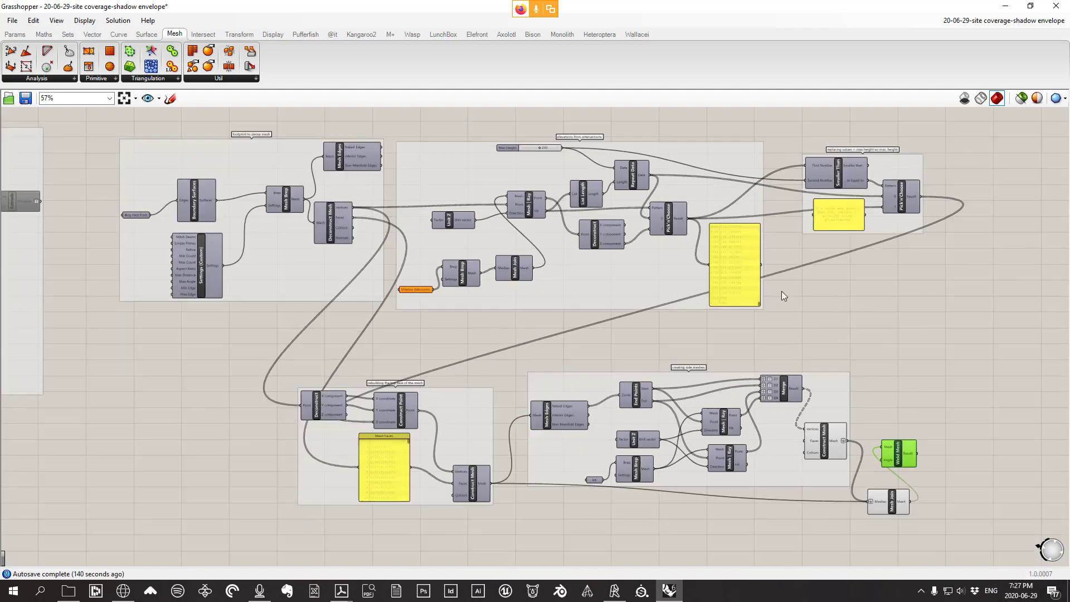
scroll(782, 291, "up", 4)
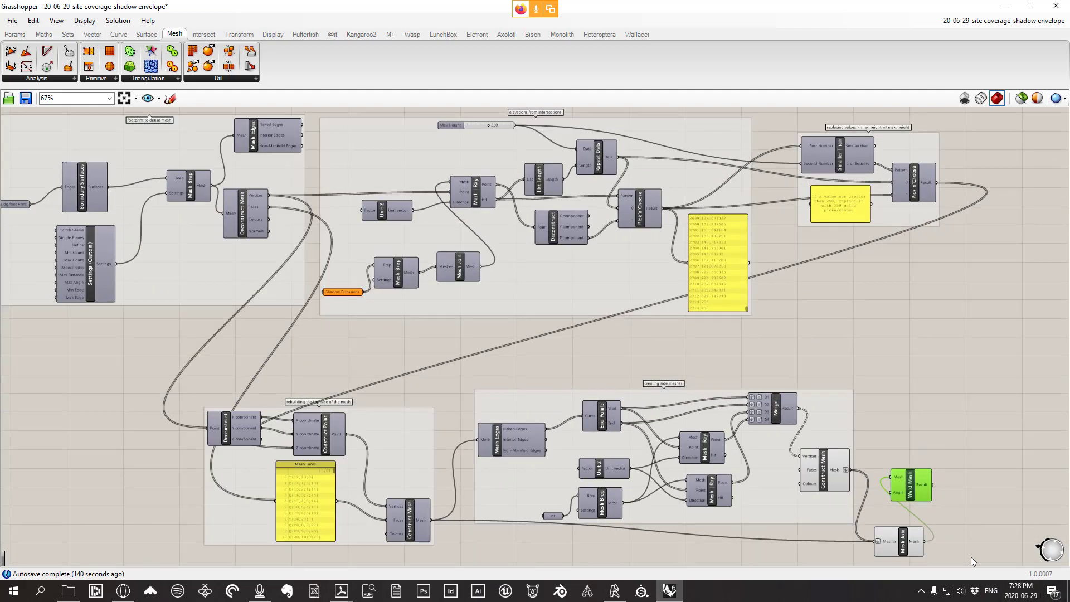
left_click_drag(972, 555, 148, 365)
left_click_drag(425, 427, 394, 390)
left_click(935, 315)
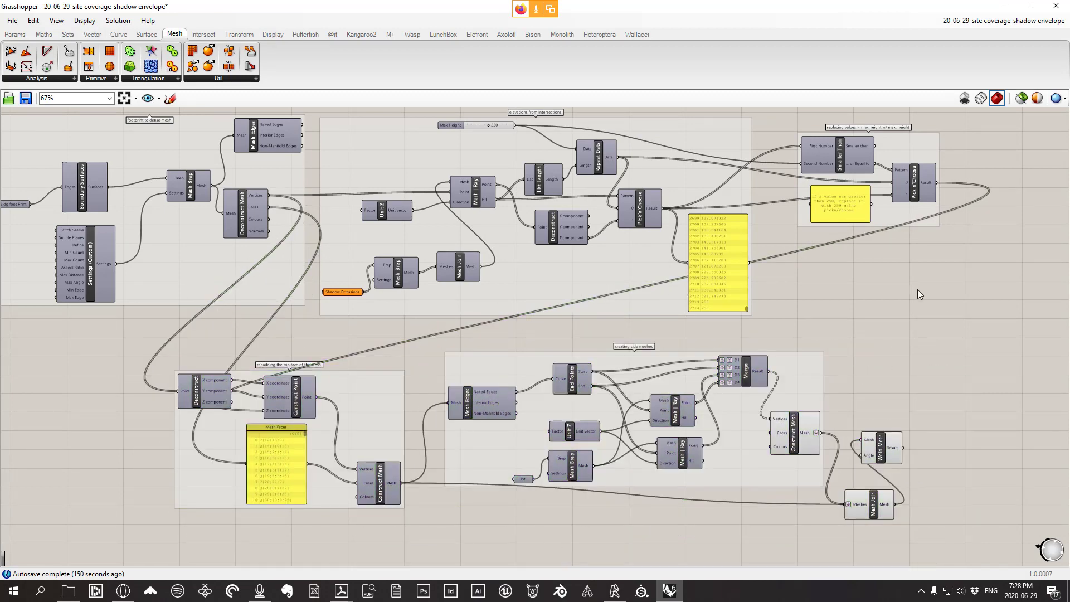
left_click(123, 590)
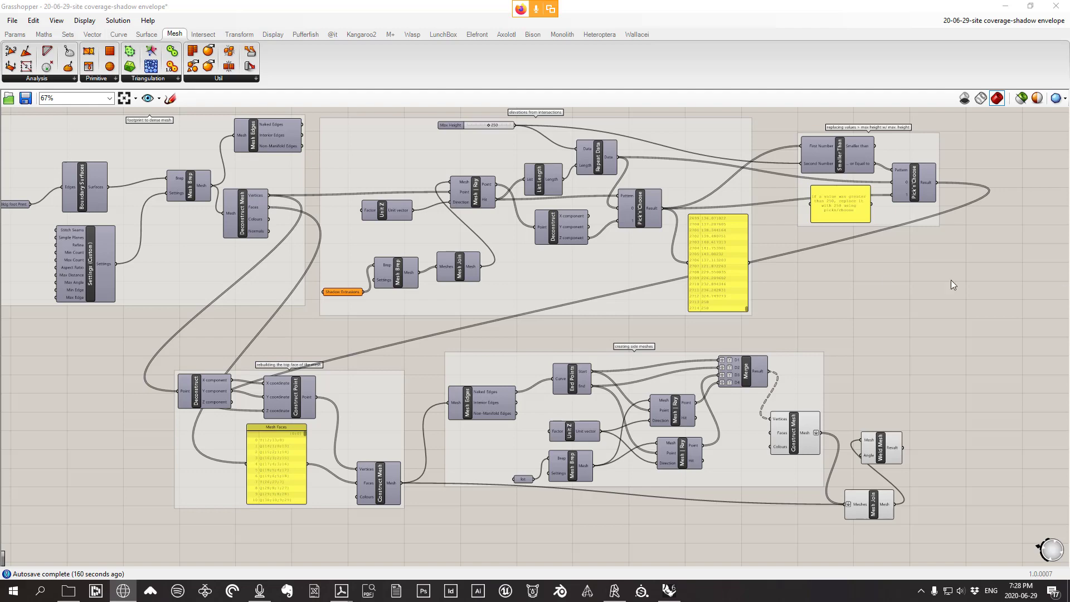
left_click_drag(951, 280, 593, 1)
Scroll the Bison Food4Rhino page down to its Downloads table and back, then close Firefox
scroll(477, 333, "down", 4)
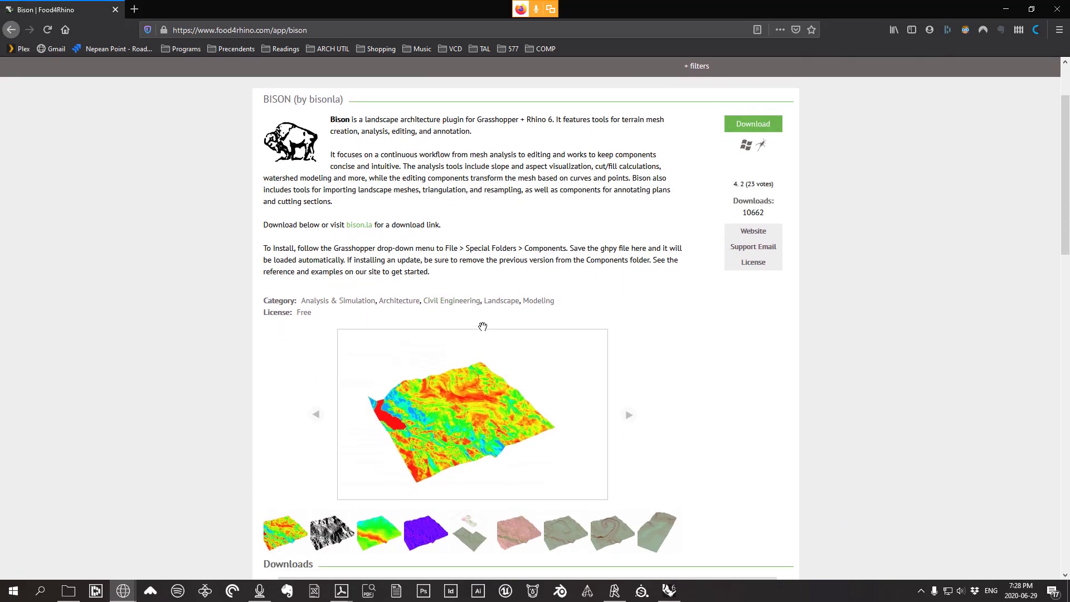
scroll(425, 466, "down", 2)
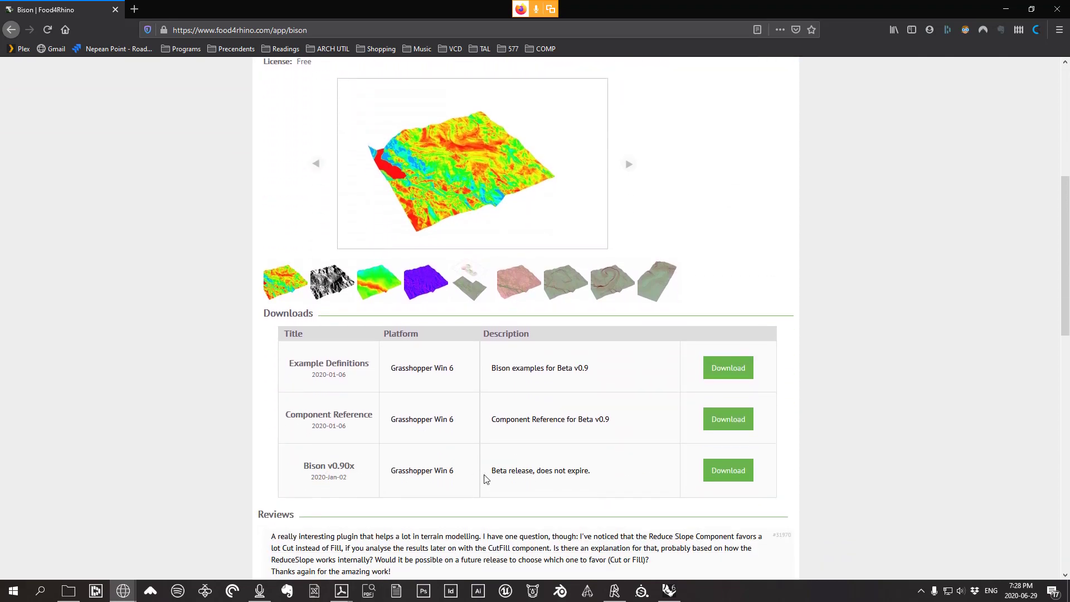
scroll(342, 433, "up", 1)
scroll(423, 376, "up", 1)
scroll(424, 376, "up", 4)
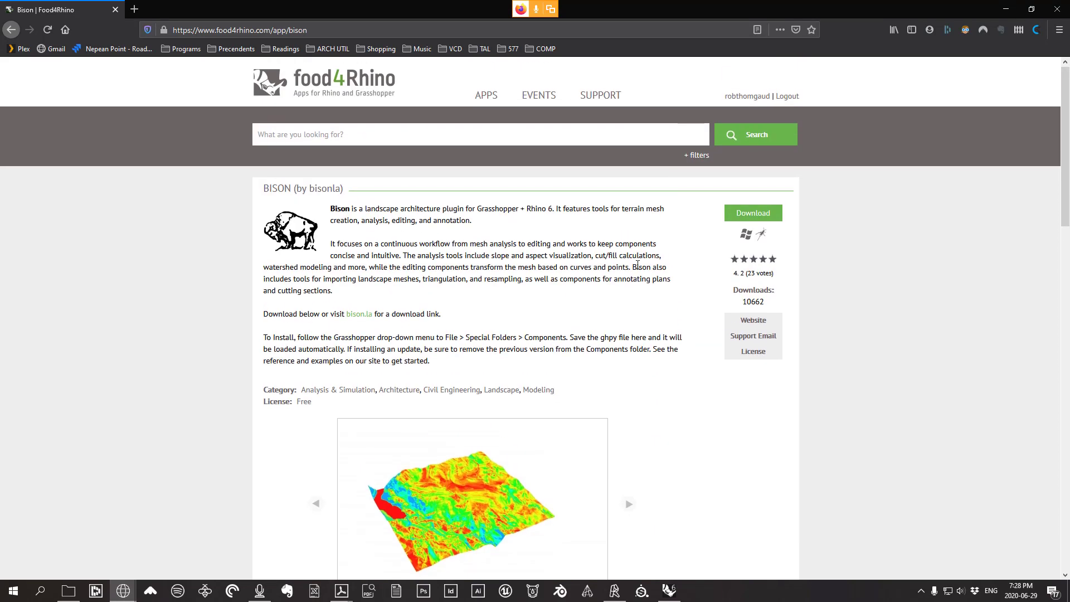
scroll(799, 229, "down", 1)
left_click(1047, 16)
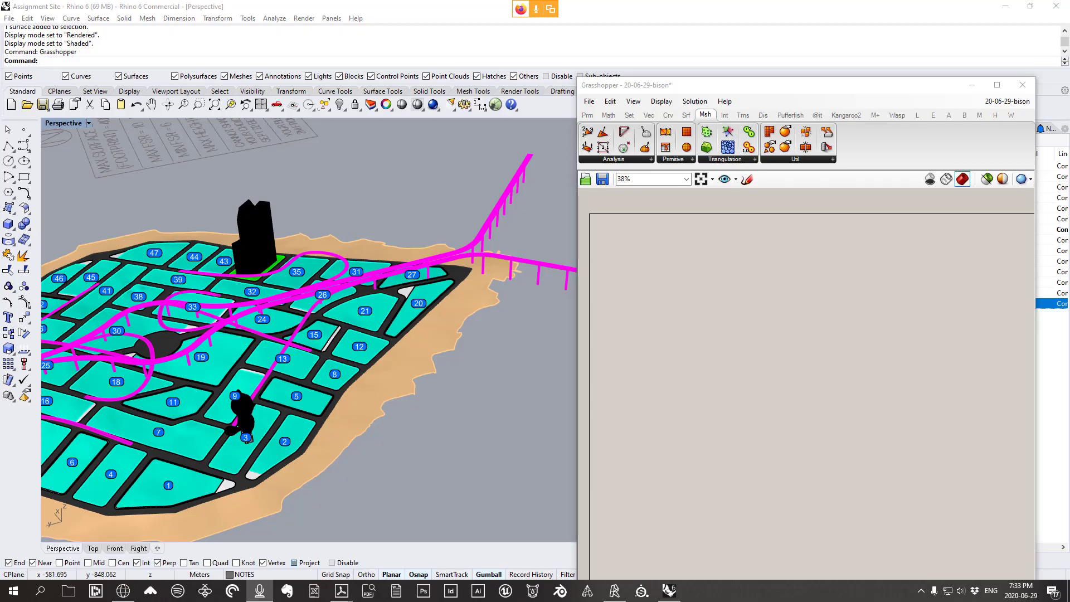
left_click(577, 252)
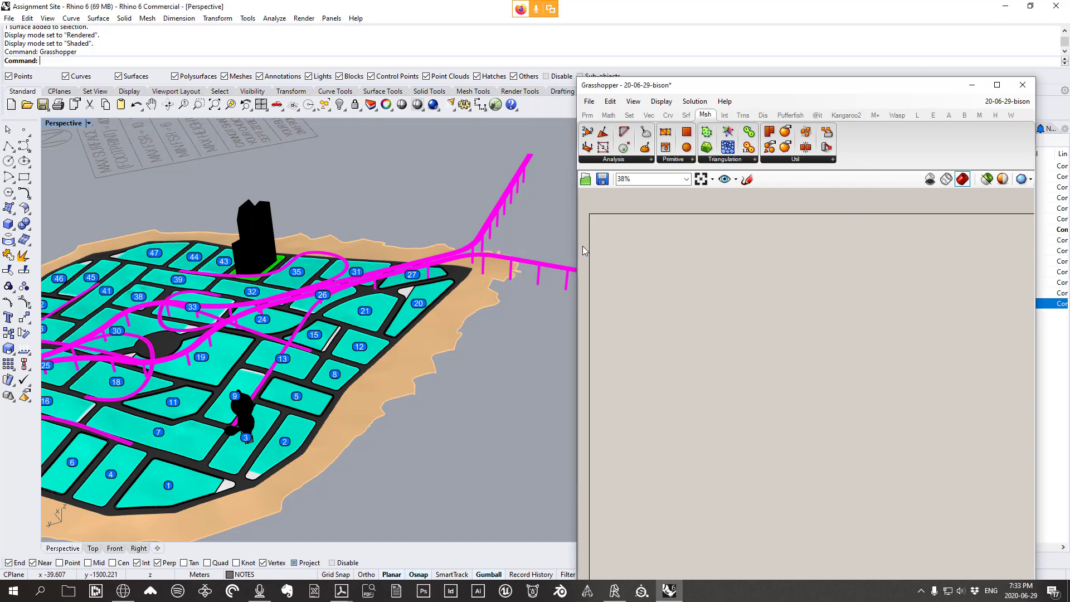
right_click_drag(259, 253, 405, 256, "shift")
scroll(334, 268, "up", 8)
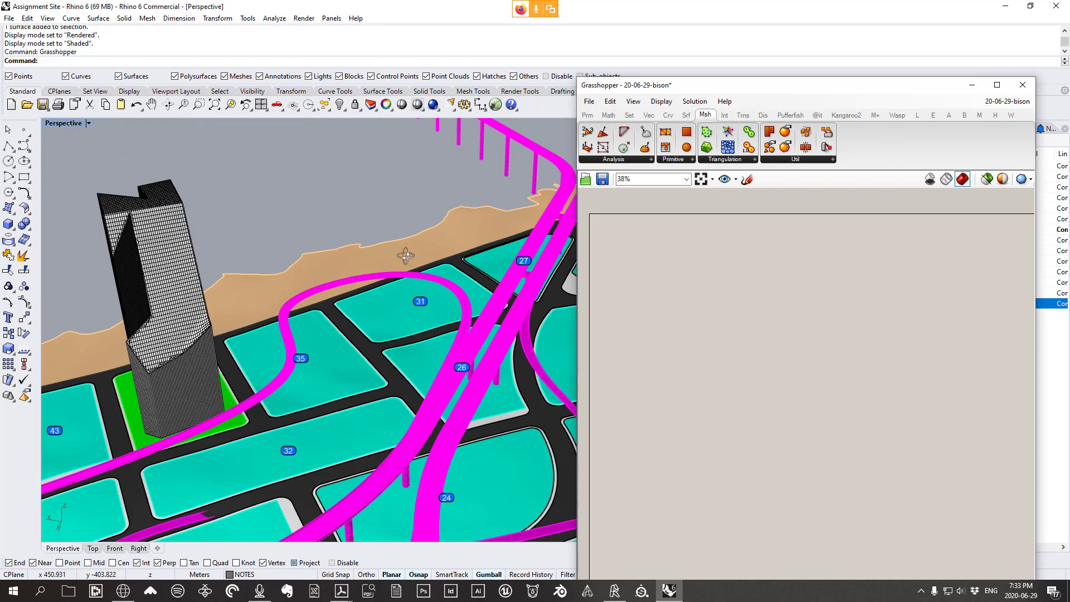
right_click_drag(255, 351, 419, 242, "shift")
scroll(413, 293, "up", 3)
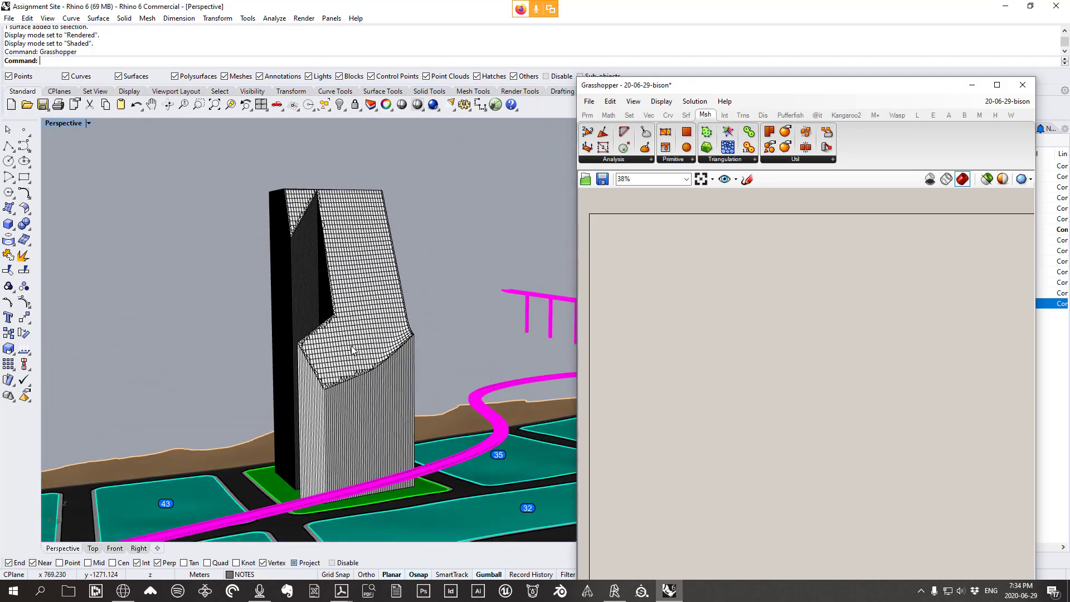
right_click_drag(393, 339, 395, 352)
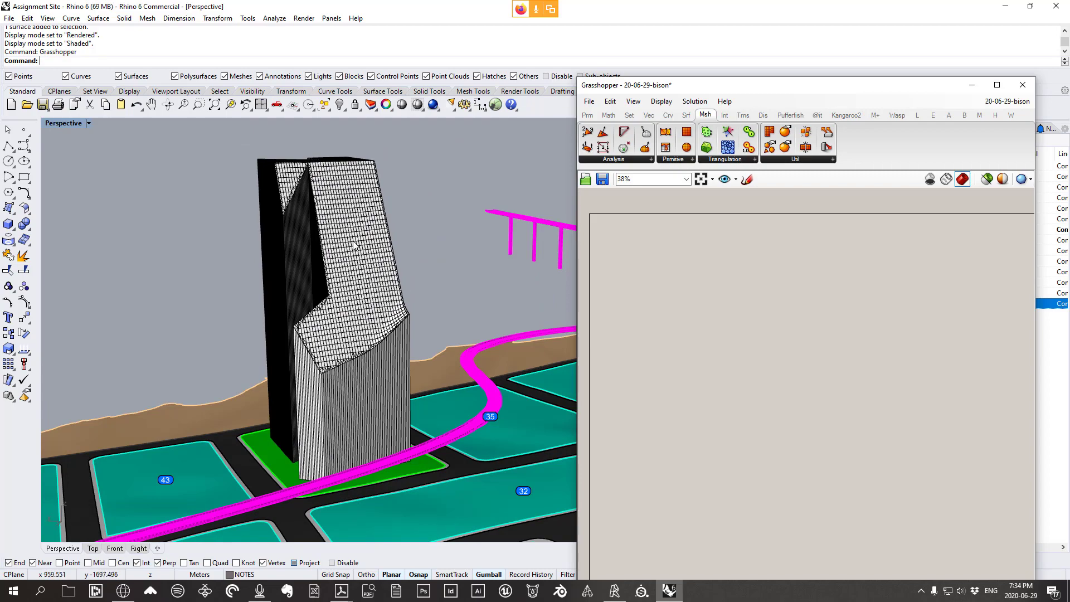
scroll(342, 275, "down", 3)
right_click_drag(341, 275, 423, 372)
scroll(274, 389, "up", 5)
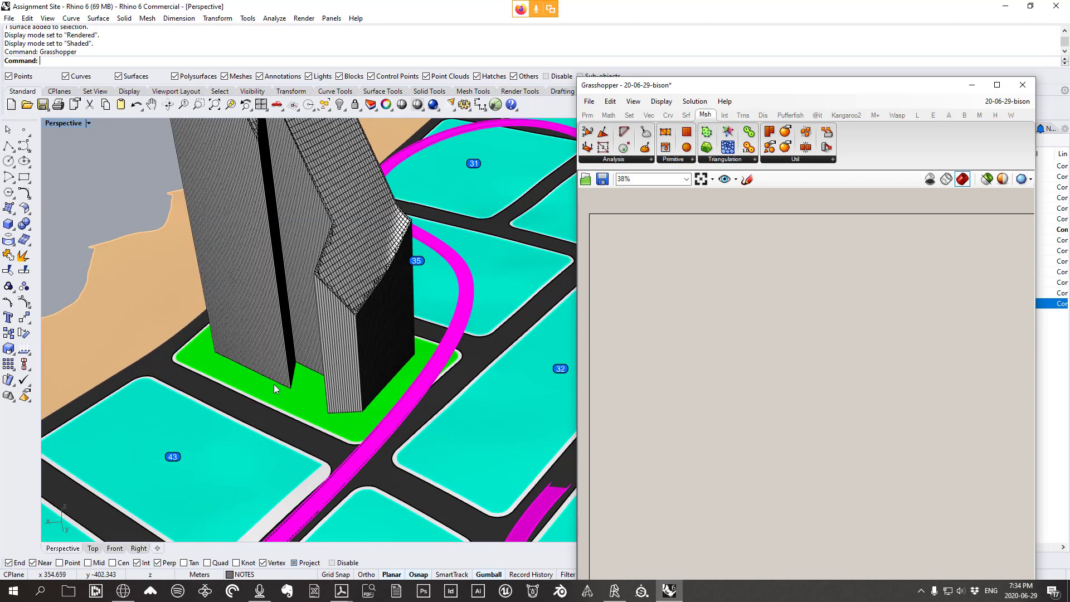
scroll(274, 384, "up", 5)
scroll(309, 396, "down", 5)
right_click_drag(308, 400, 371, 350)
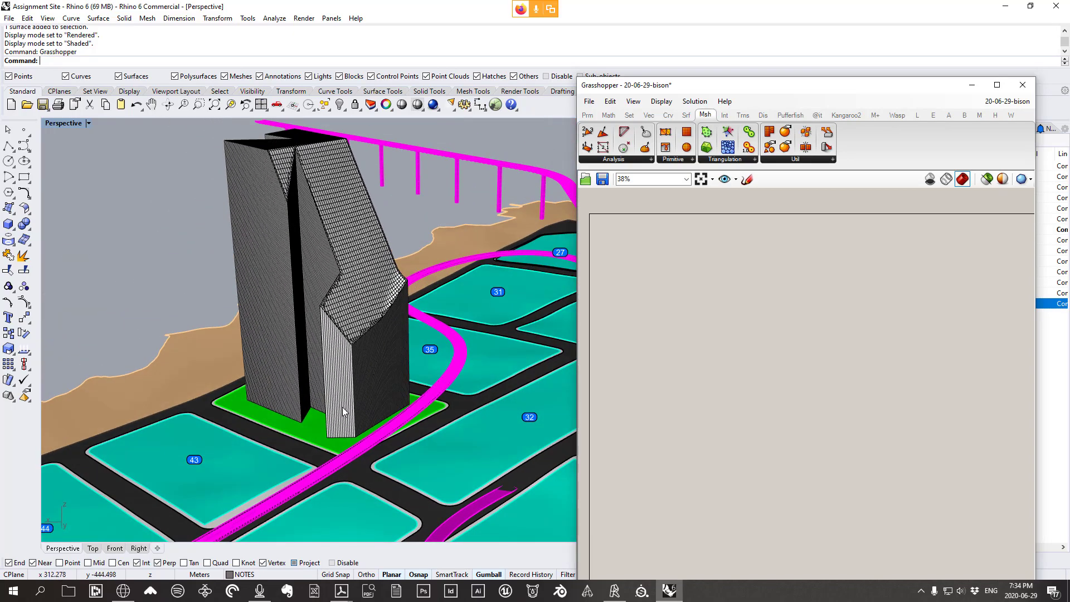
scroll(341, 412, "up", 3)
scroll(399, 412, "down", 3)
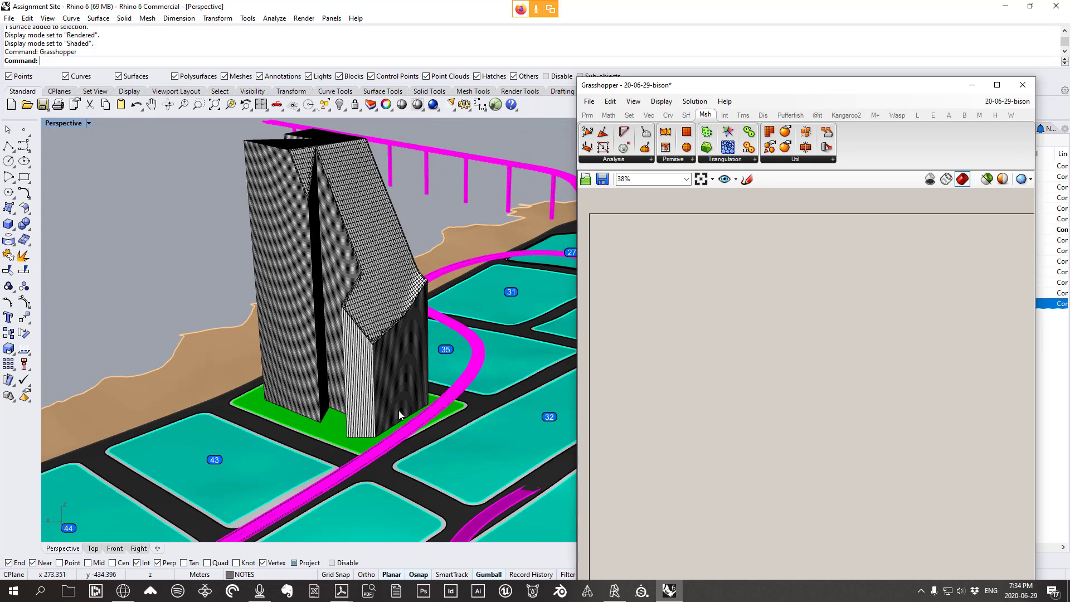
right_click_drag(397, 412, 506, 389)
scroll(506, 389, "down", 3)
right_click_drag(393, 389, 358, 387)
scroll(374, 421, "up", 6)
scroll(386, 420, "down", 4)
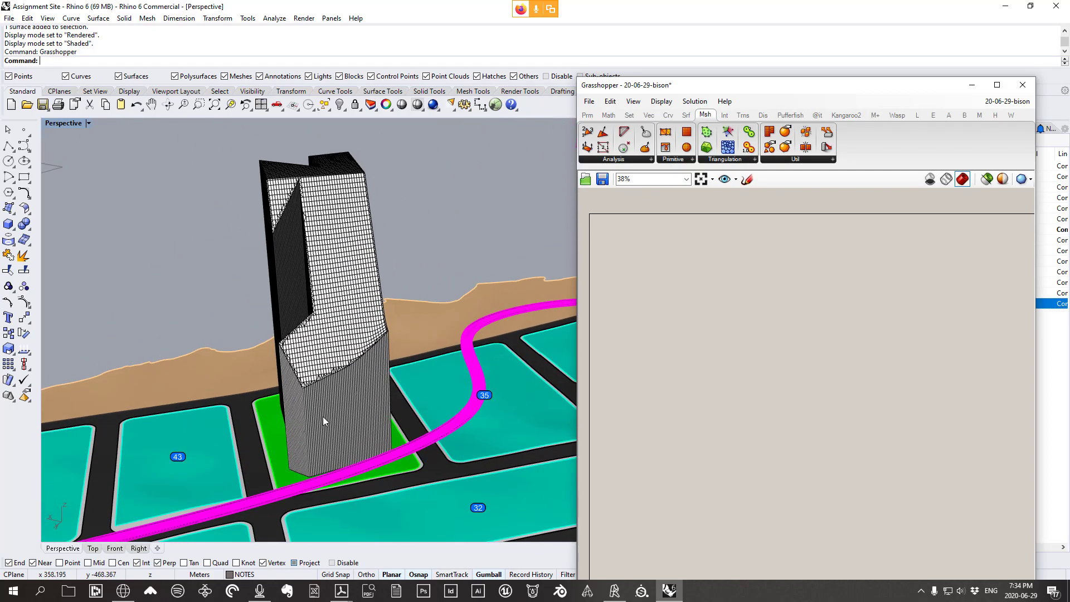
right_click_drag(333, 425, 490, 377)
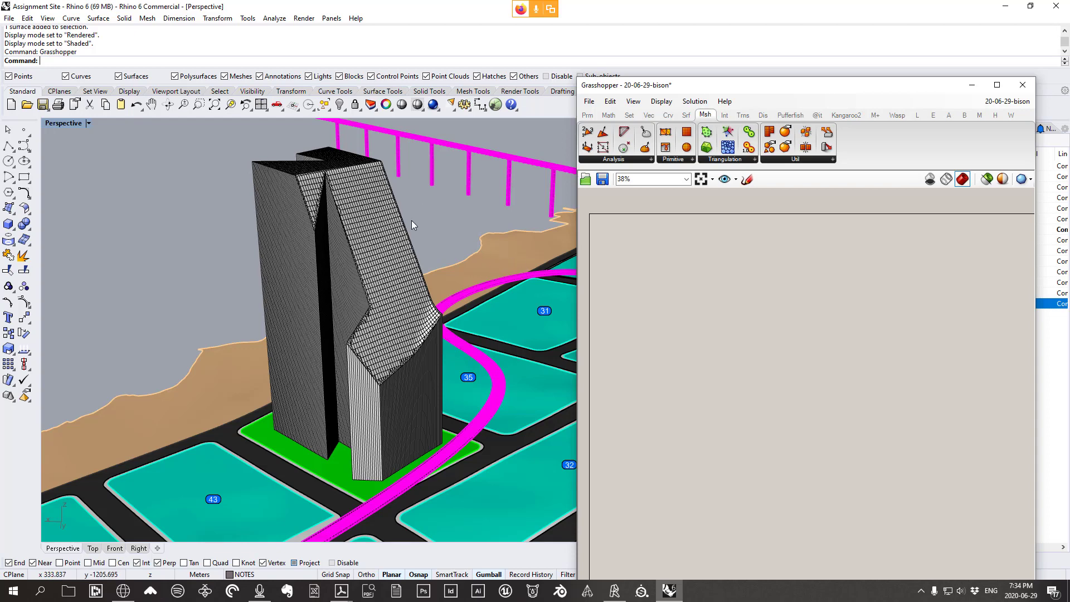
scroll(351, 502, "up", 5)
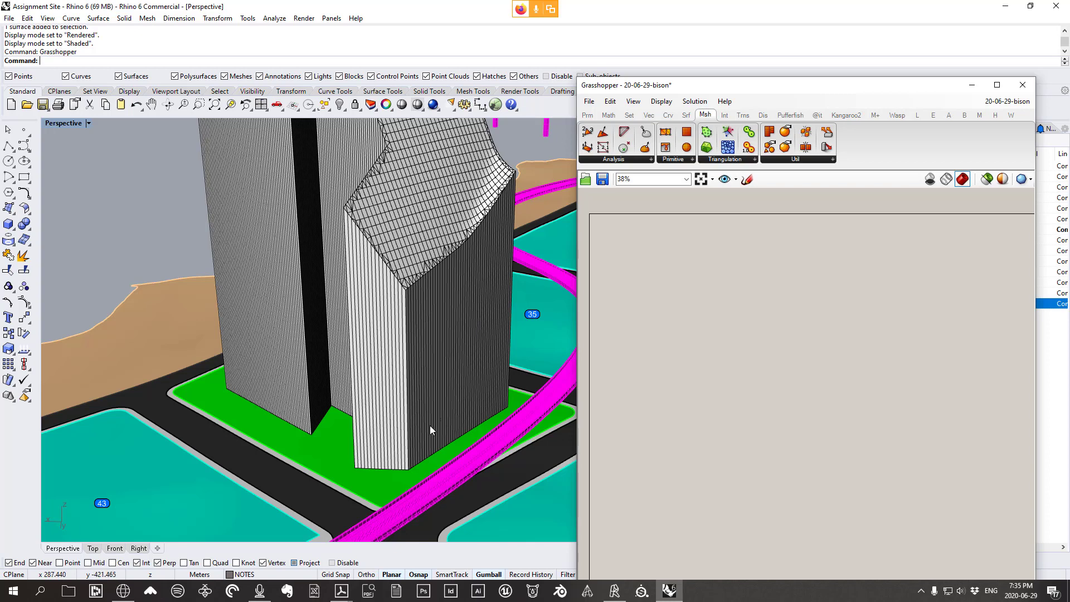
Orbit around the towers and magenta bridges, then zoom out to show the whole numbered site
right_click_drag(438, 386, 421, 410)
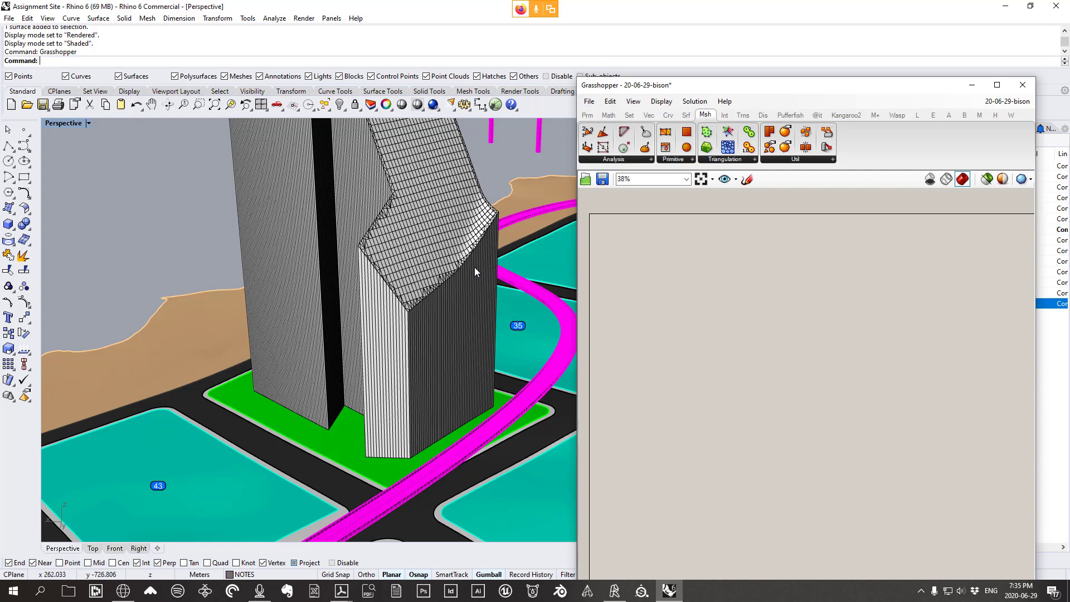
right_click_drag(457, 292, 442, 291)
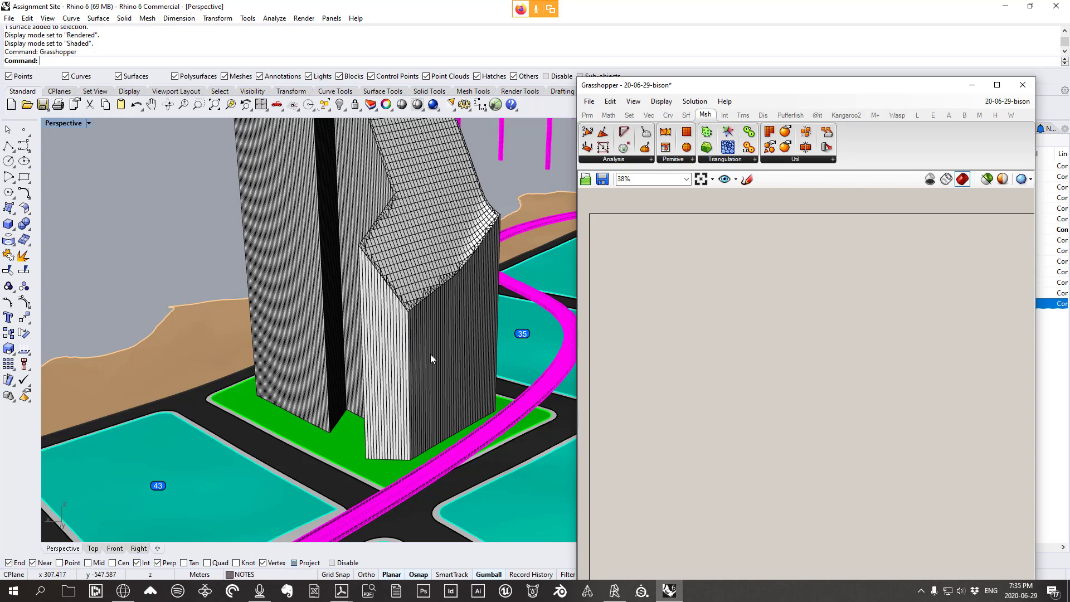
mouse_move(433, 358)
right_mouse_down()
mouse_move(428, 342)
mouse_move(440, 333)
mouse_move(496, 359)
mouse_move(437, 376)
right_mouse_up()
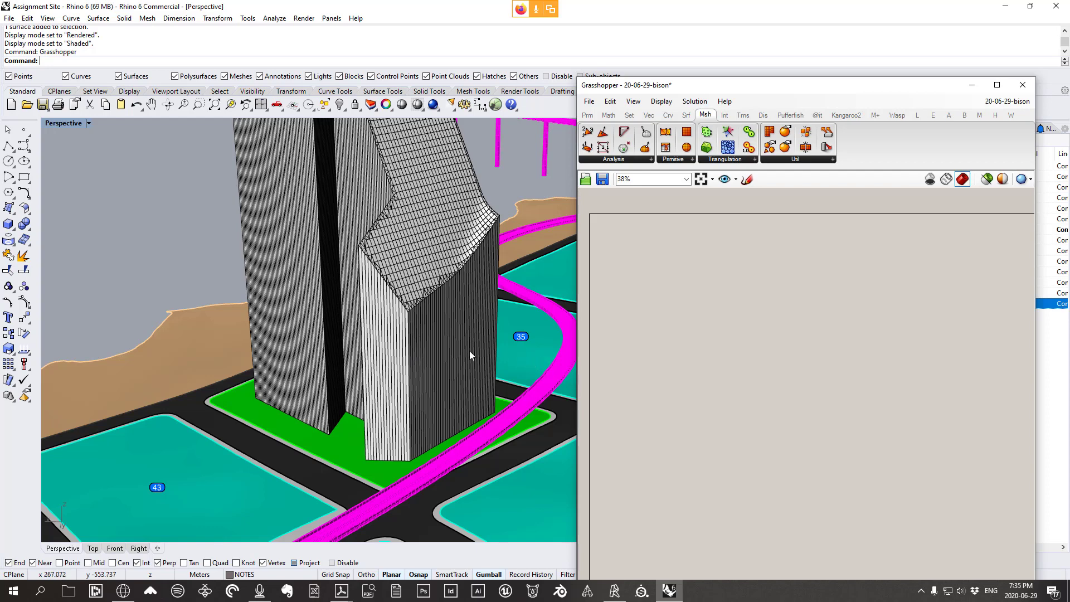
right_click_drag(477, 393, 472, 374)
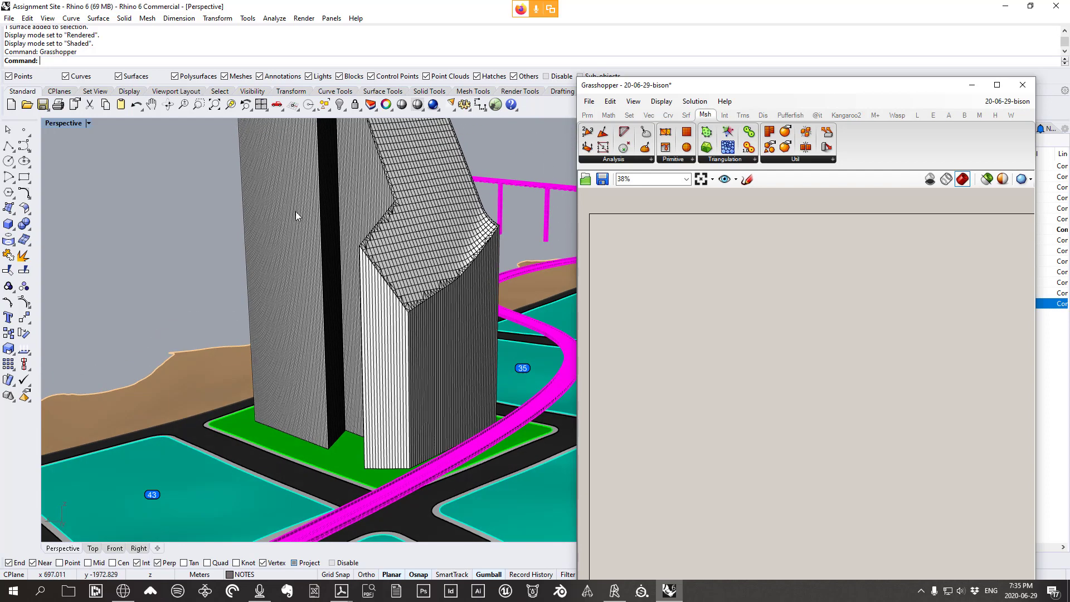
right_click_drag(447, 303, 534, 342)
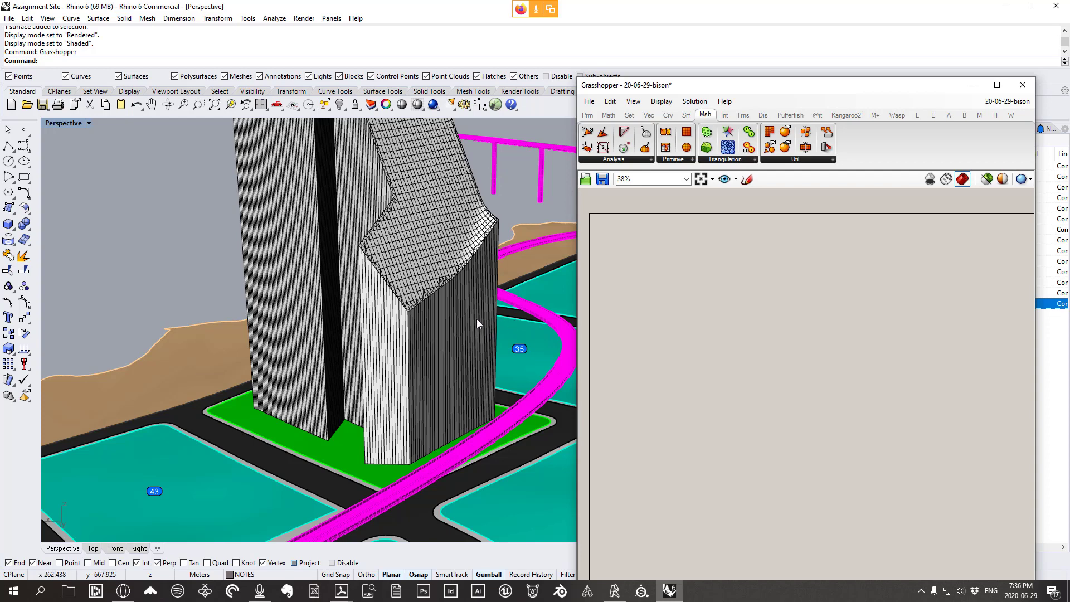
right_click_drag(403, 353, 442, 342)
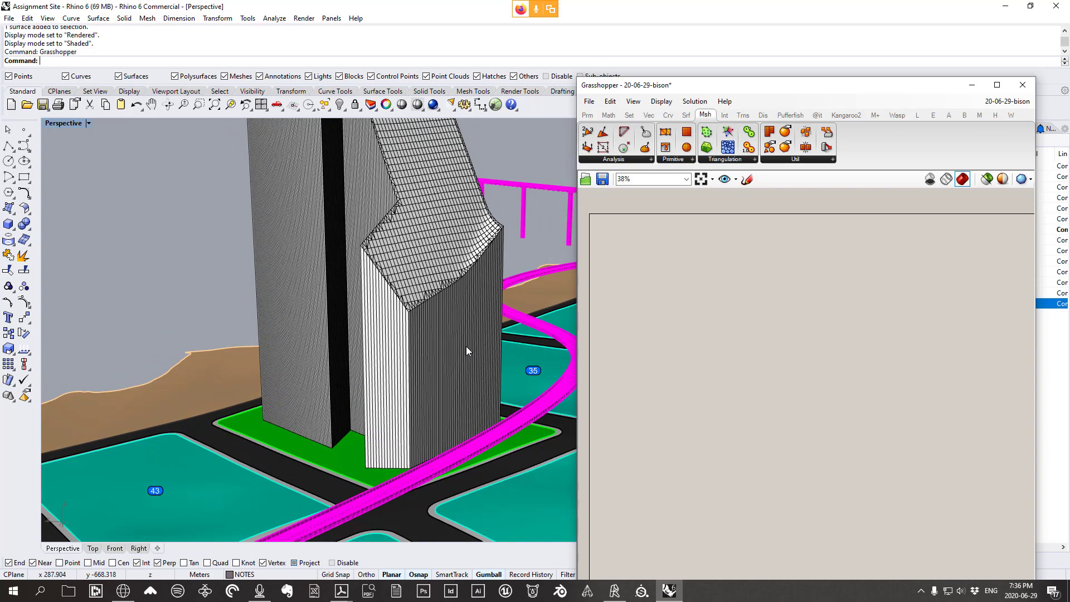
right_click_drag(464, 344, 453, 343)
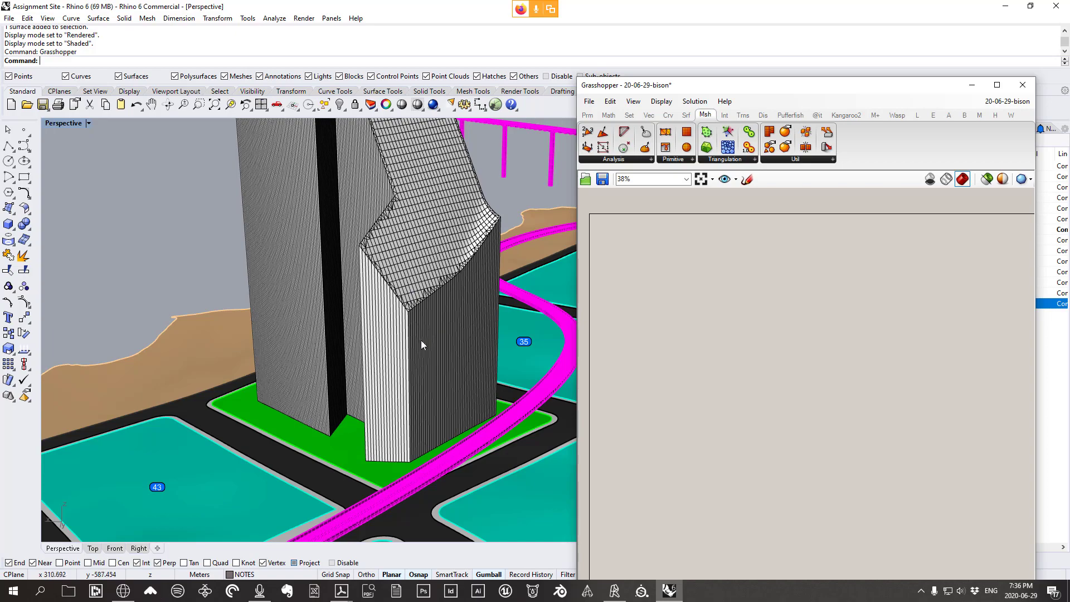
scroll(348, 345, "down", 15)
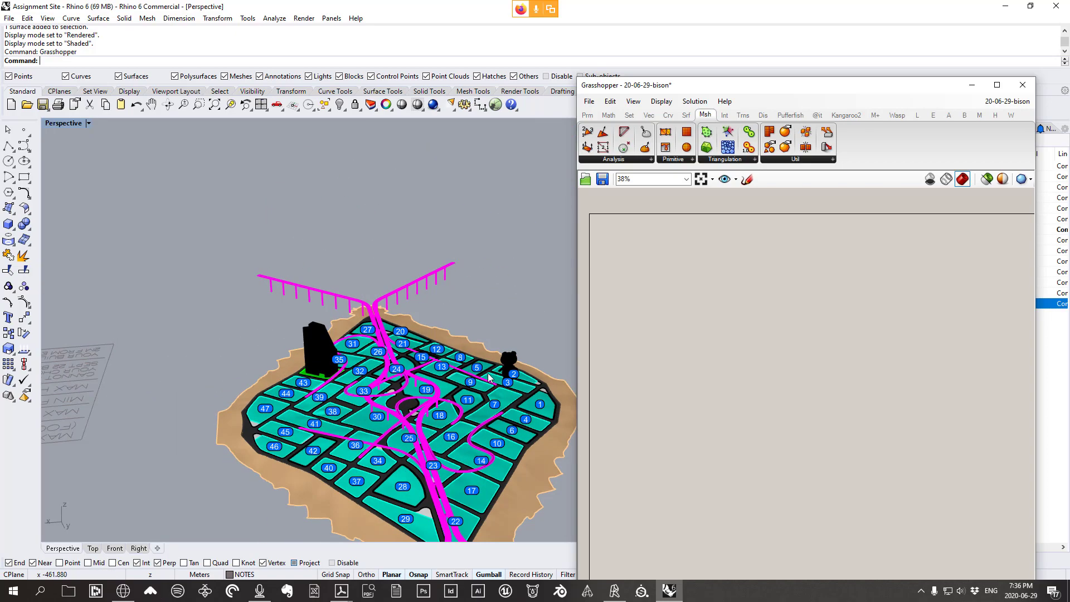
Frame the bear statue on lot 3 and switch the Perspective viewport to Rendered display
right_click_drag(526, 373, 339, 338)
scroll(385, 356, "up", 4)
scroll(339, 338, "up", 1)
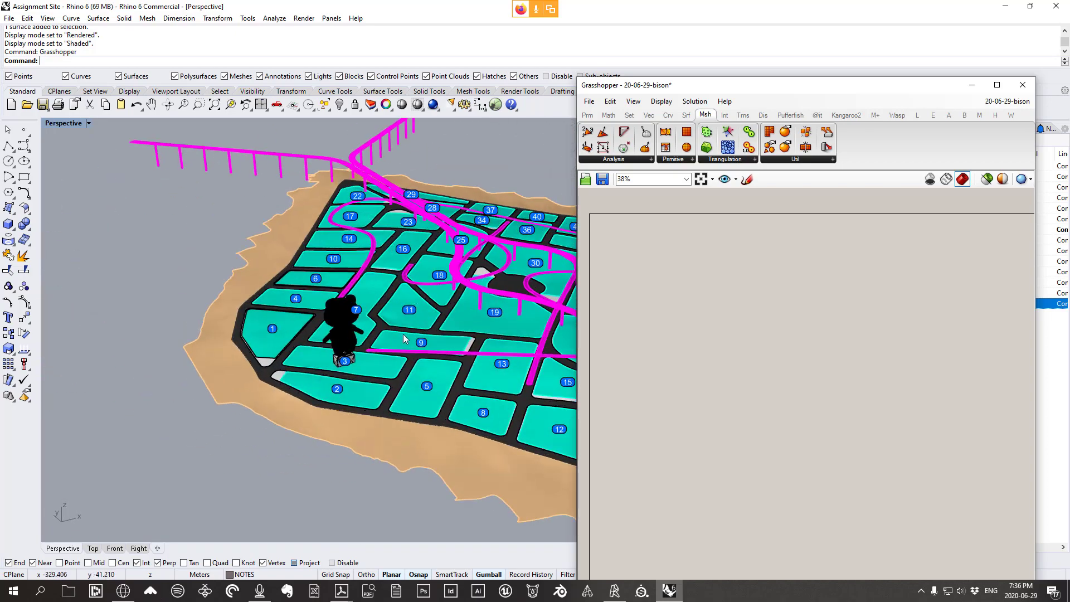
scroll(406, 339, "up", 8)
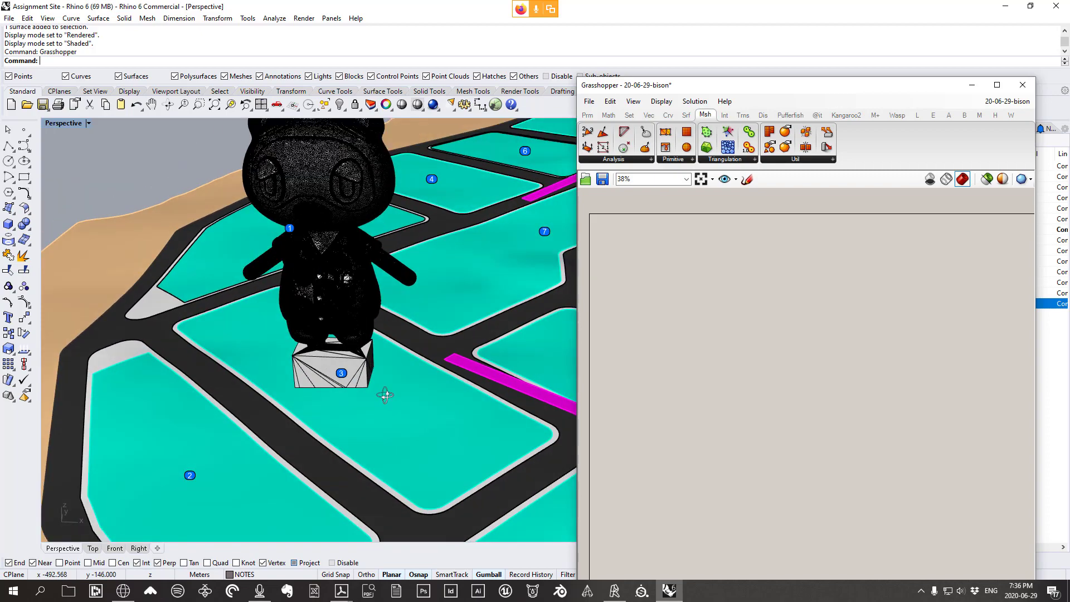
mouse_move(385, 396)
right_mouse_down()
mouse_move(383, 374)
mouse_move(398, 389)
right_mouse_up()
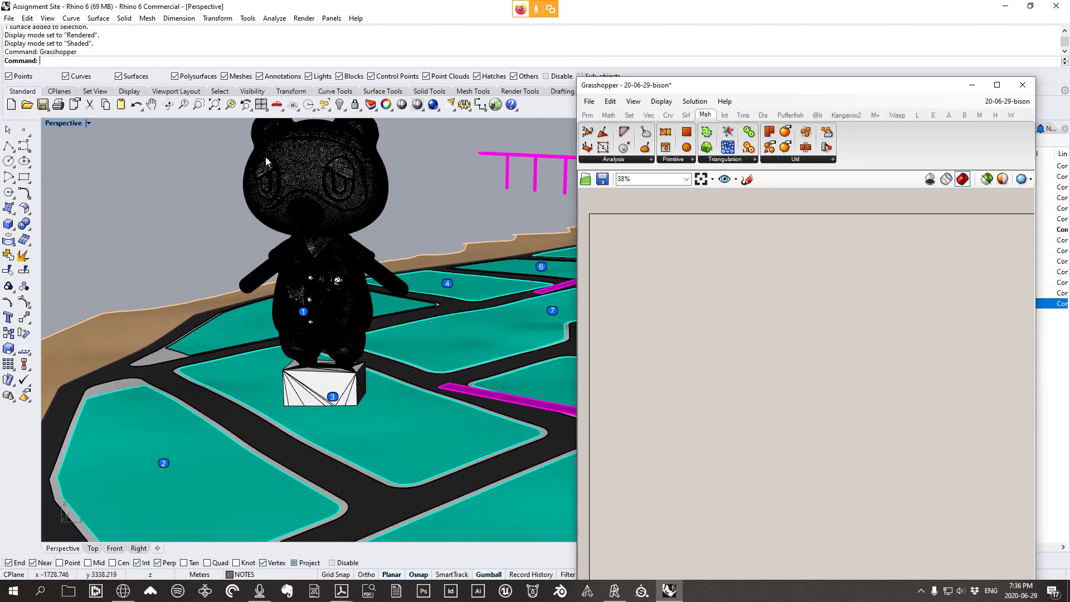
left_click(44, 19)
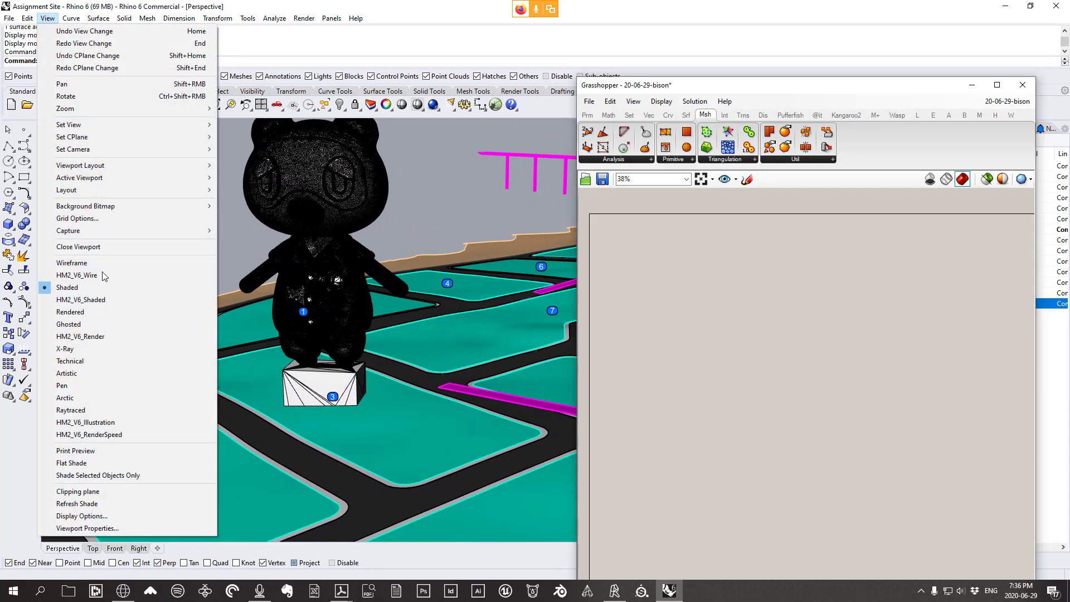
left_click(101, 314)
Orbit and zoom around the bear statue in the rendered view
mouse_move(356, 313)
right_mouse_down()
mouse_move(366, 302)
mouse_move(361, 310)
right_mouse_up()
scroll(366, 302, "down", 3)
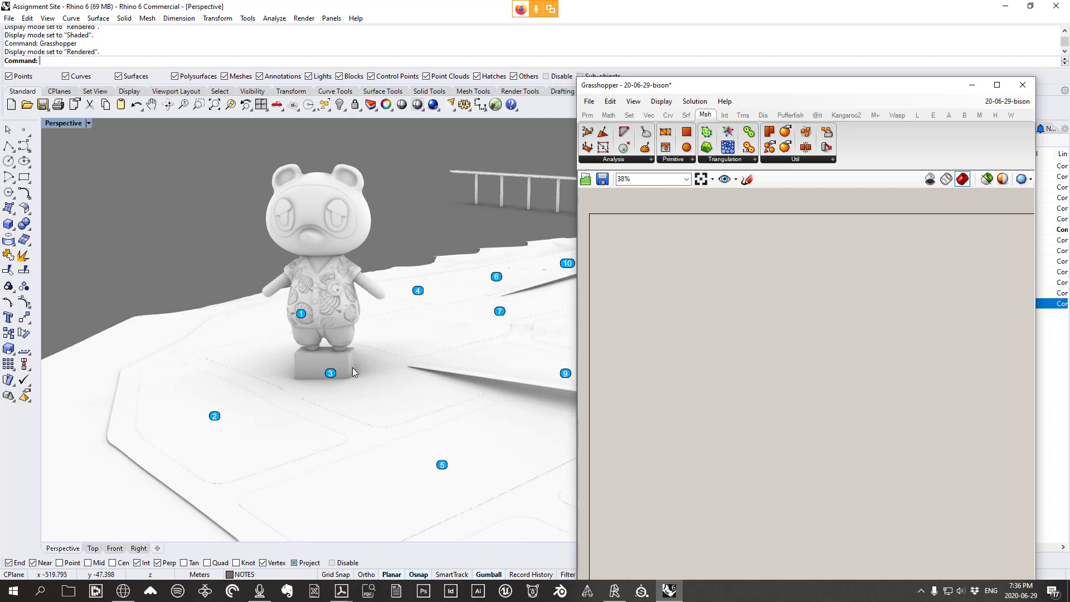
scroll(353, 367, "up", 1)
right_click_drag(392, 413, 364, 386)
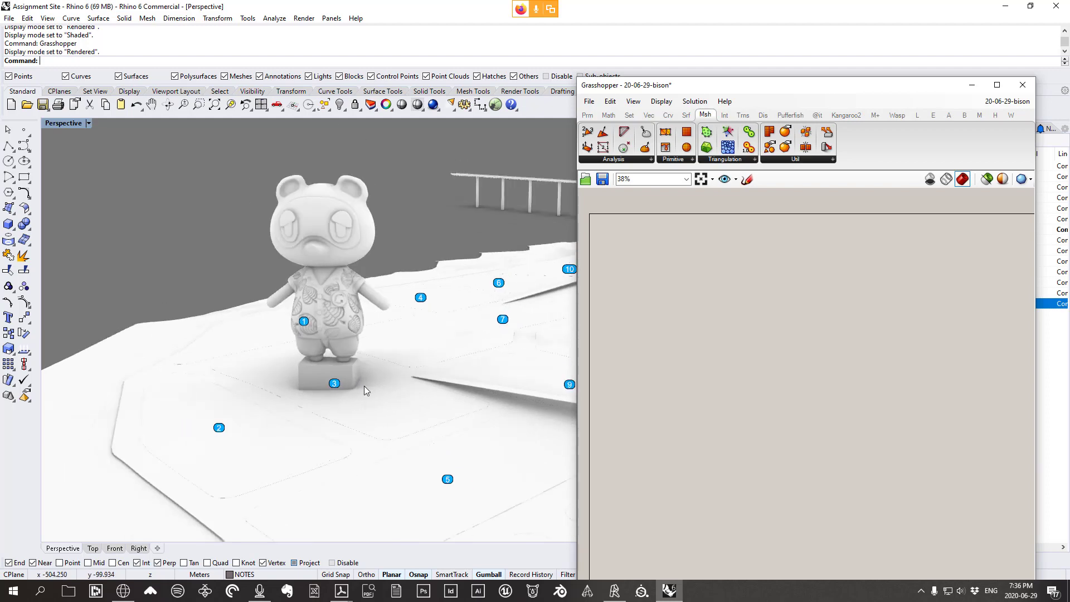
right_click_drag(373, 227, 388, 277)
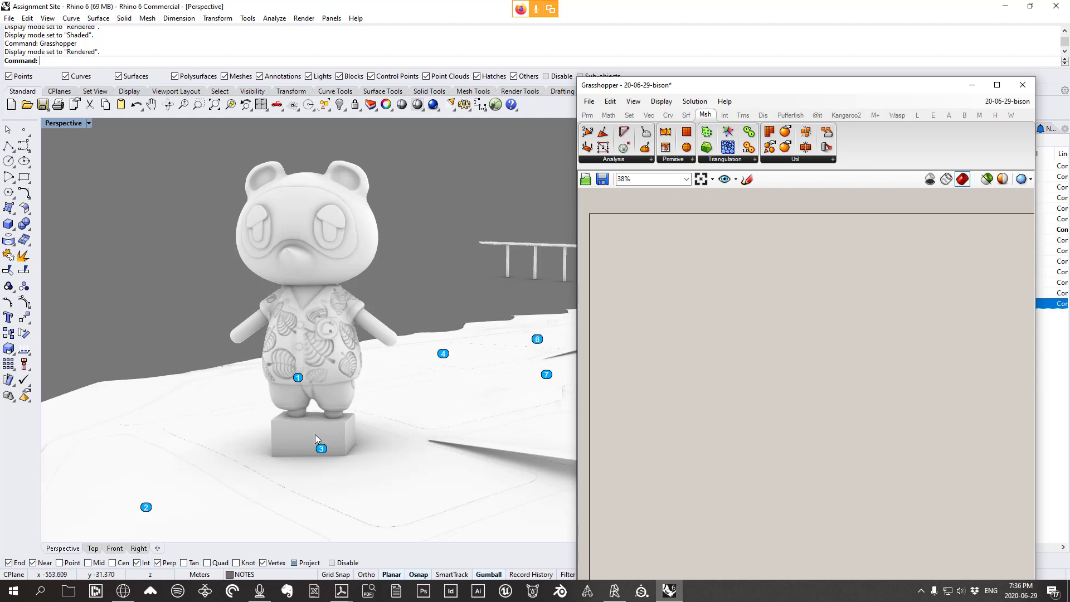
scroll(299, 427, "down", 10)
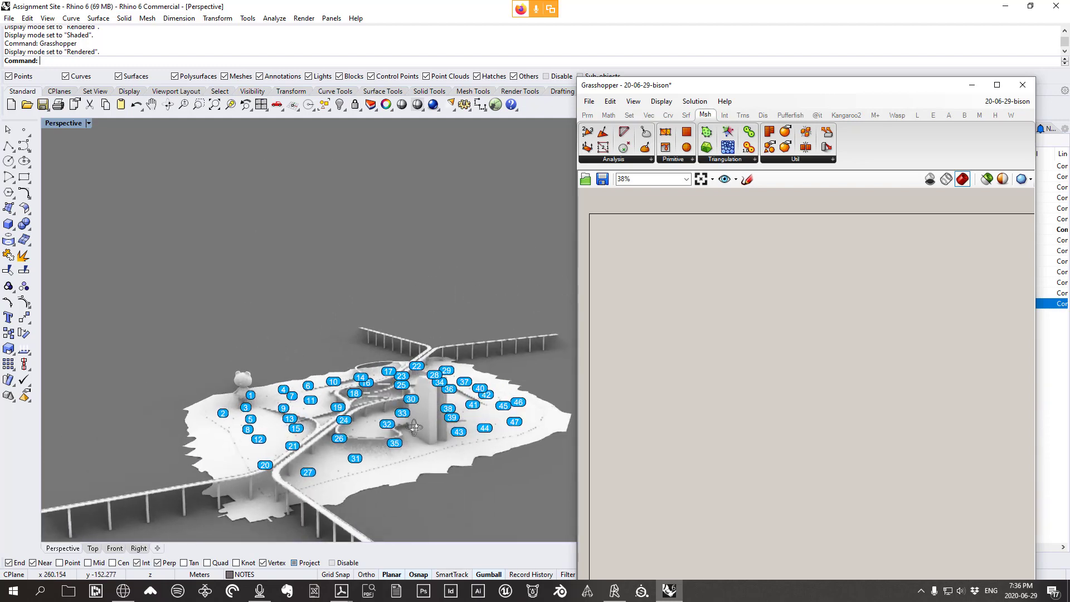
scroll(415, 428, "up", 10)
Select the tower mesh and its ground surface while orbiting around the tower
left_click(355, 429)
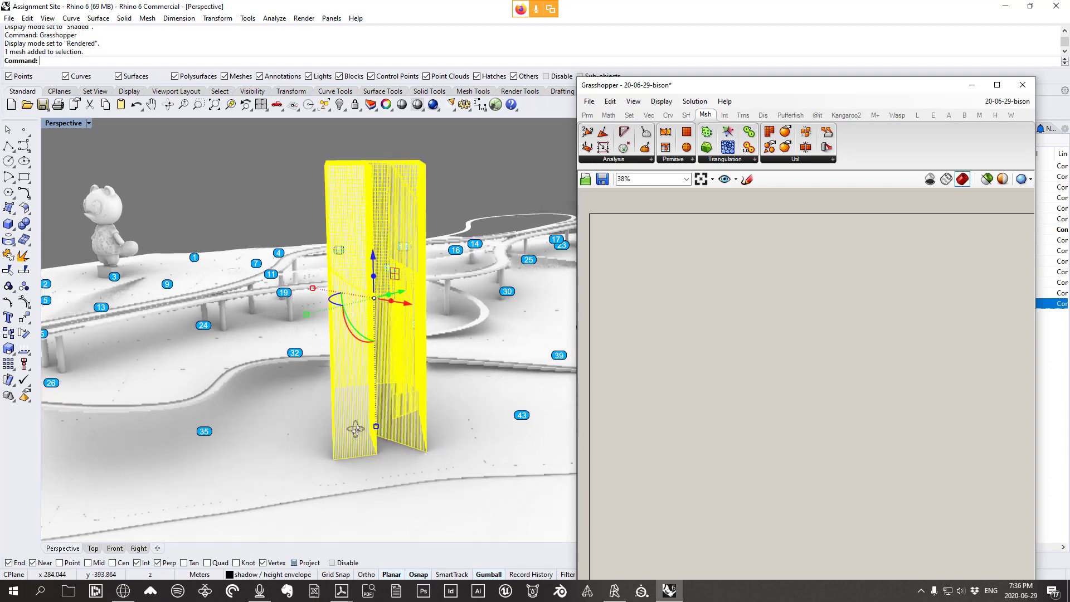
right_click_drag(355, 429, 374, 444)
left_click(390, 456)
right_click_drag(368, 399, 392, 357)
right_click_drag(471, 438, 410, 416)
scroll(496, 337, "down", 3)
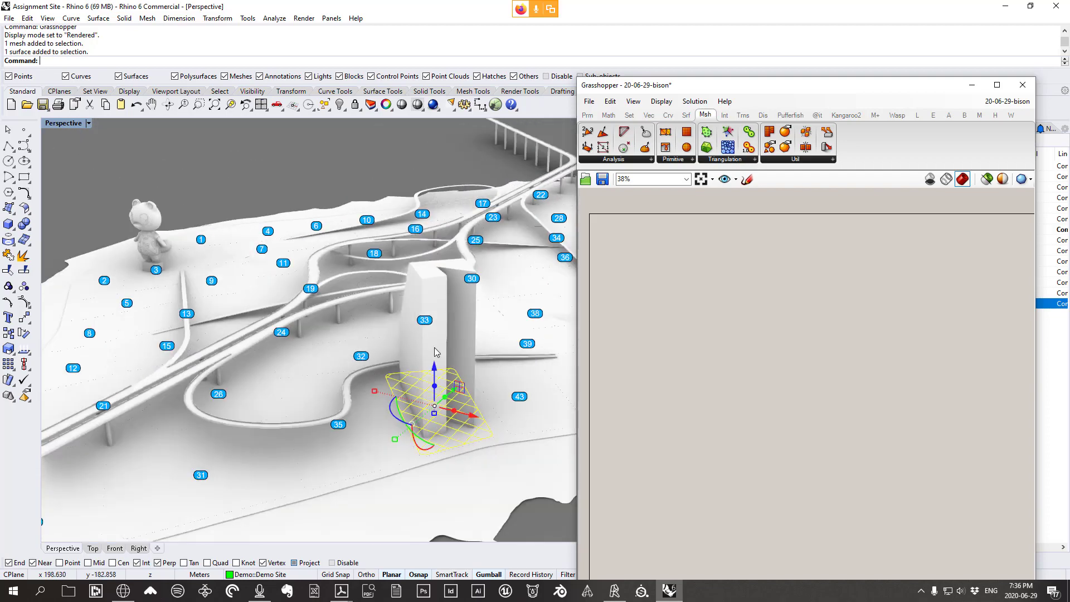
Pan and orbit across the site to reveal the far bridge and centre the bear statue
right_click_drag(305, 362, 327, 372, "shift")
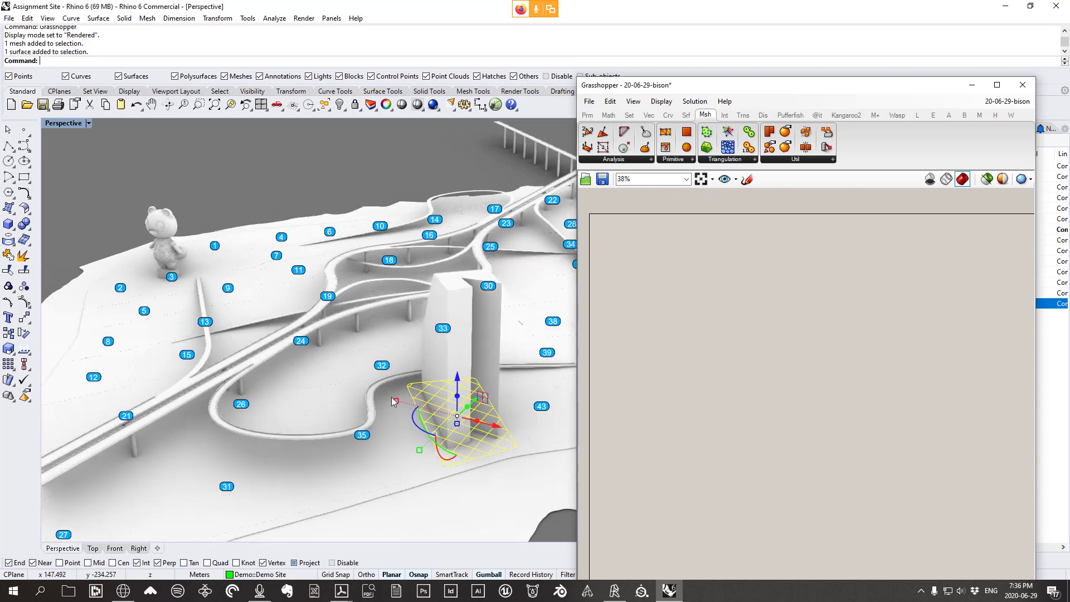
right_click_drag(417, 386, 421, 373)
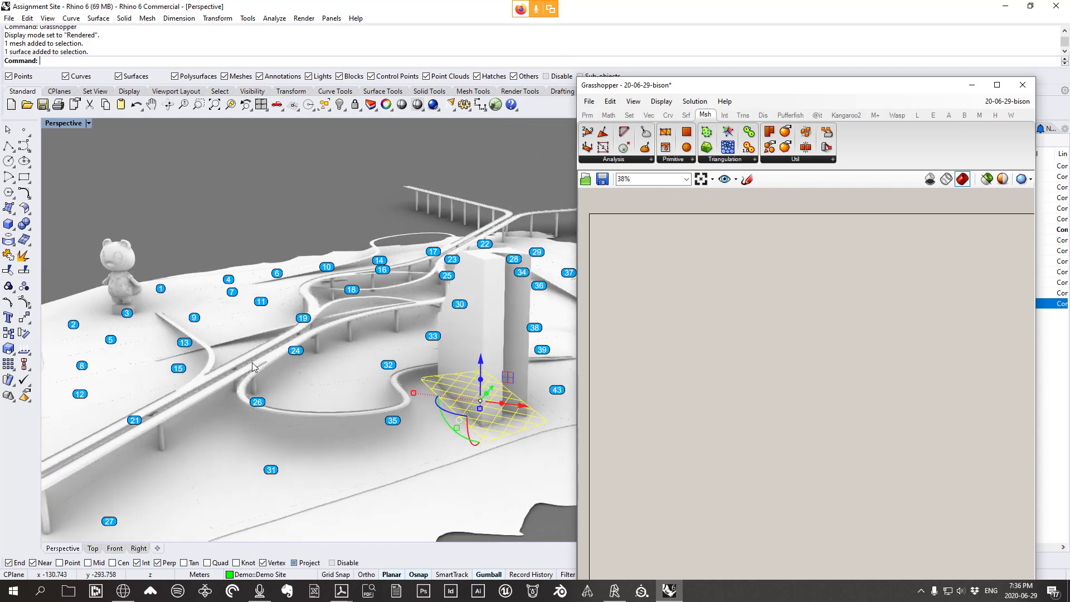
right_click_drag(253, 366, 353, 378, "shift")
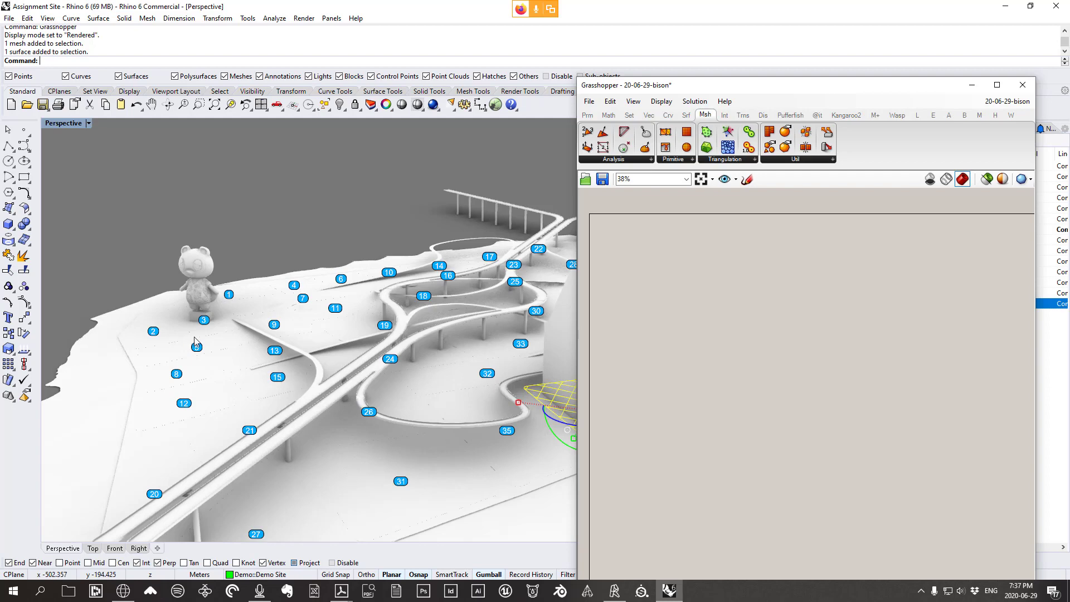
right_click_drag(197, 342, 202, 344)
scroll(142, 318, "up", 8)
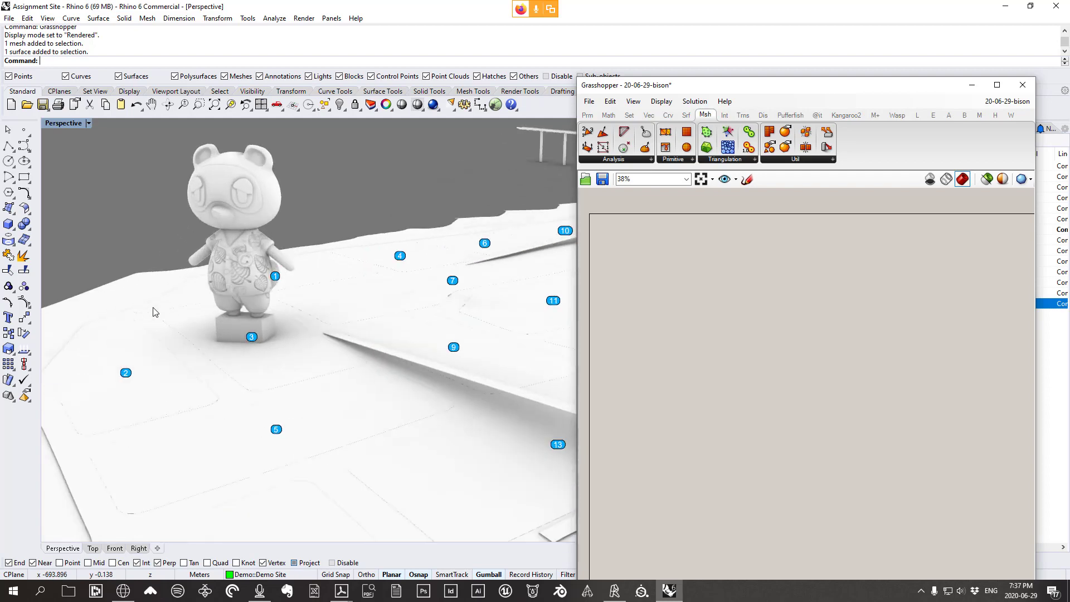
scroll(181, 294, "up", 2)
right_click_drag(309, 383, 346, 454, "shift")
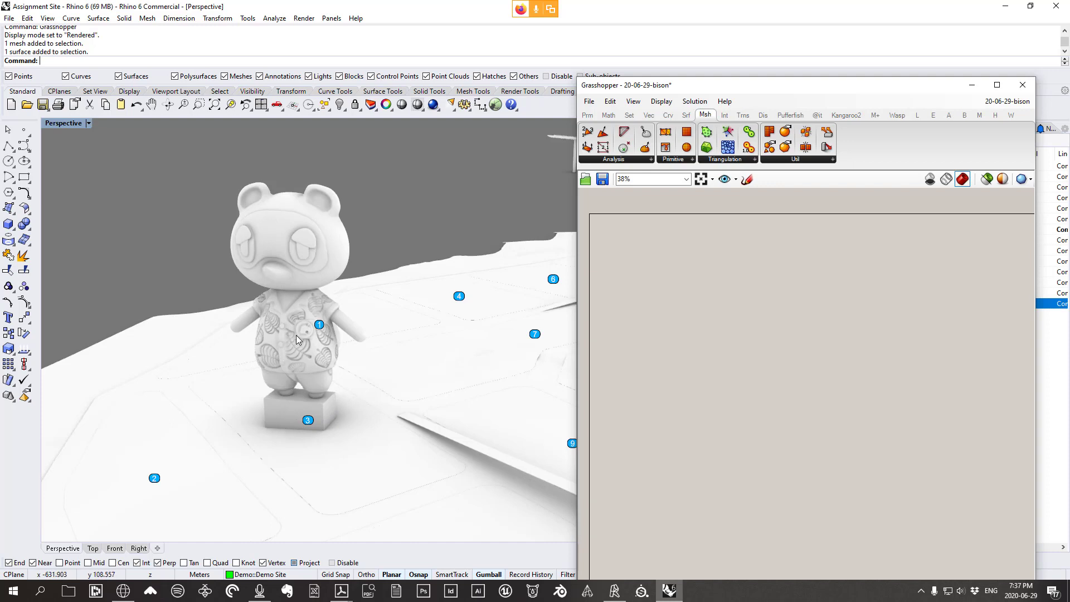
Check the view options without changes and tilt down over the curving paths
left_click(47, 18)
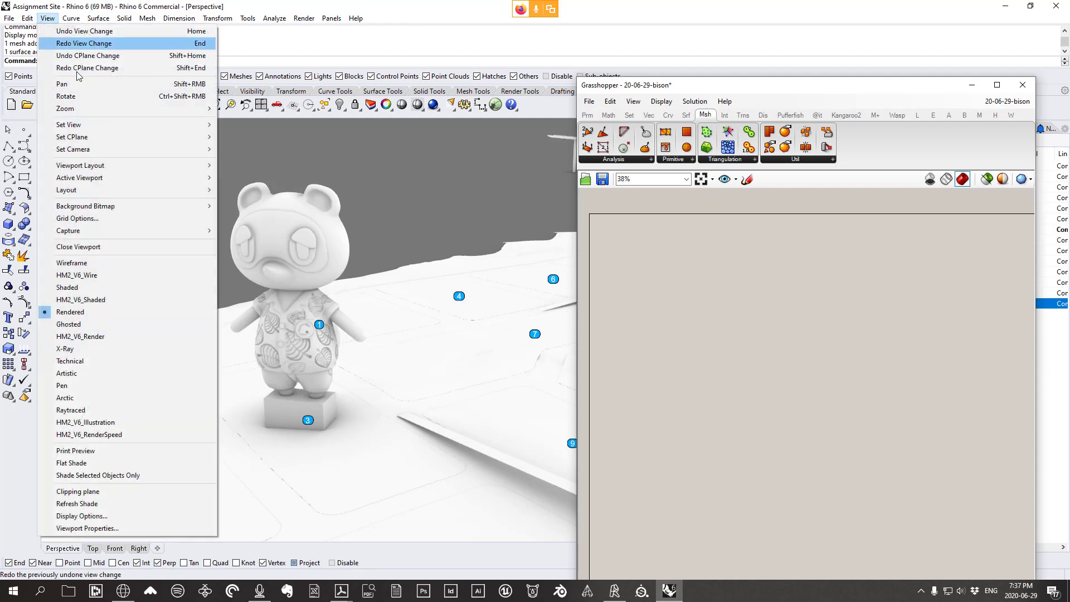
left_click(306, 375)
scroll(307, 379, "down", 10)
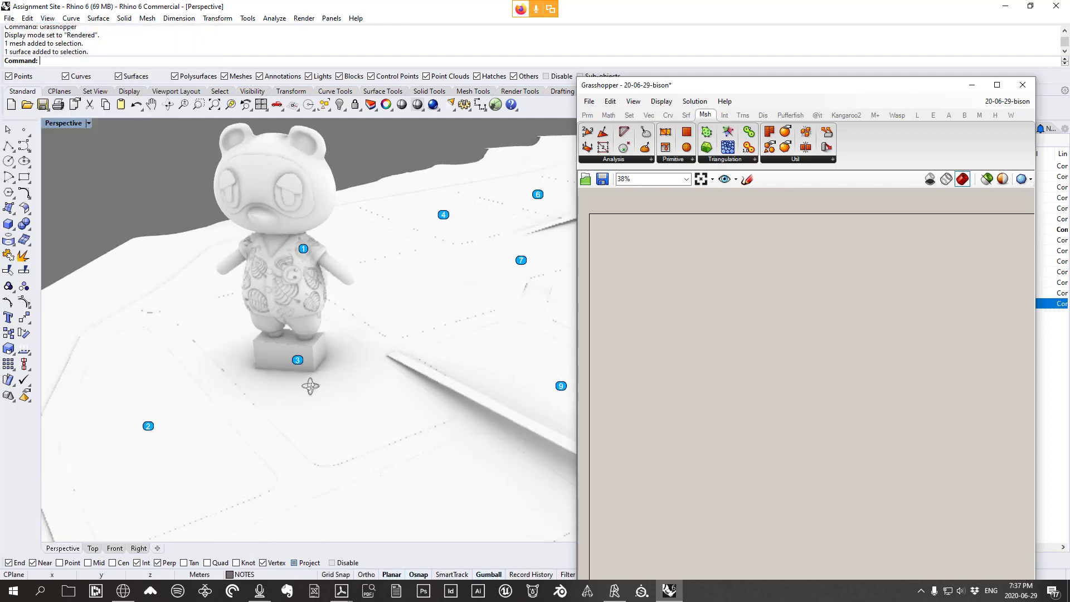
scroll(332, 390, "up", 10)
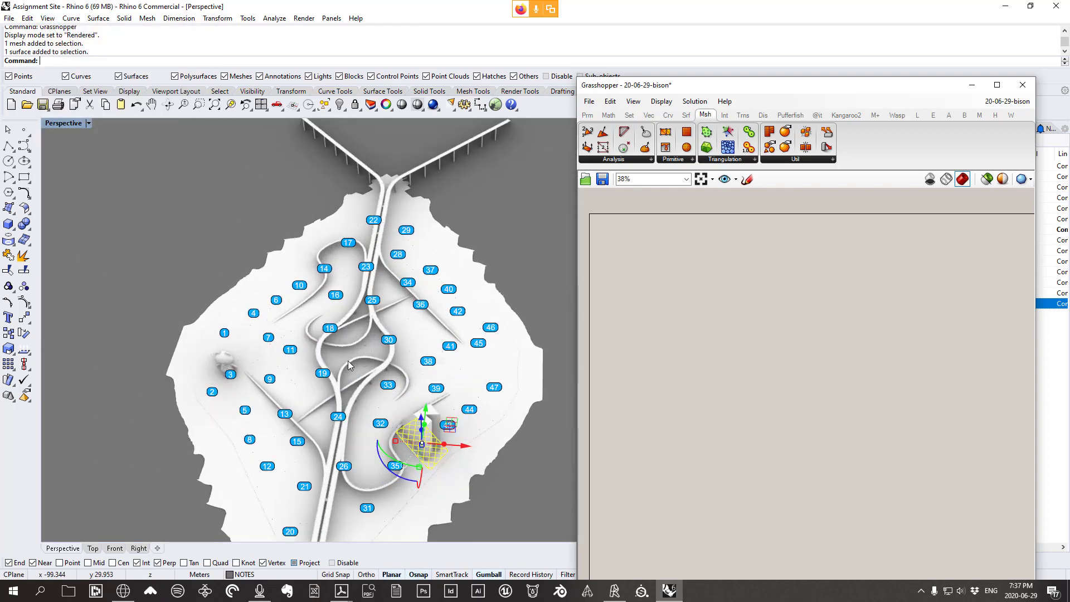
right_click_drag(385, 358, 373, 386)
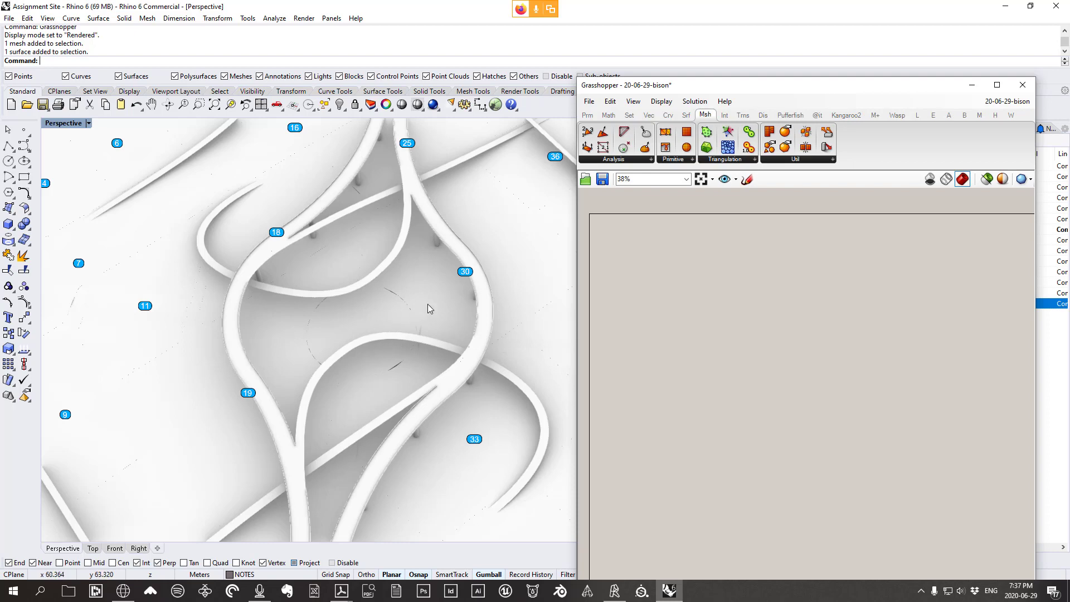
Orbit to a lower tilt and pan the view onto the bear statue
scroll(451, 313, "down", 9)
right_click_drag(279, 397, 218, 352)
scroll(270, 369, "up", 8)
scroll(270, 385, "up", 6)
scroll(265, 423, "down", 2)
scroll(269, 472, "up", 2)
right_click_drag(312, 427, 356, 403, "shift")
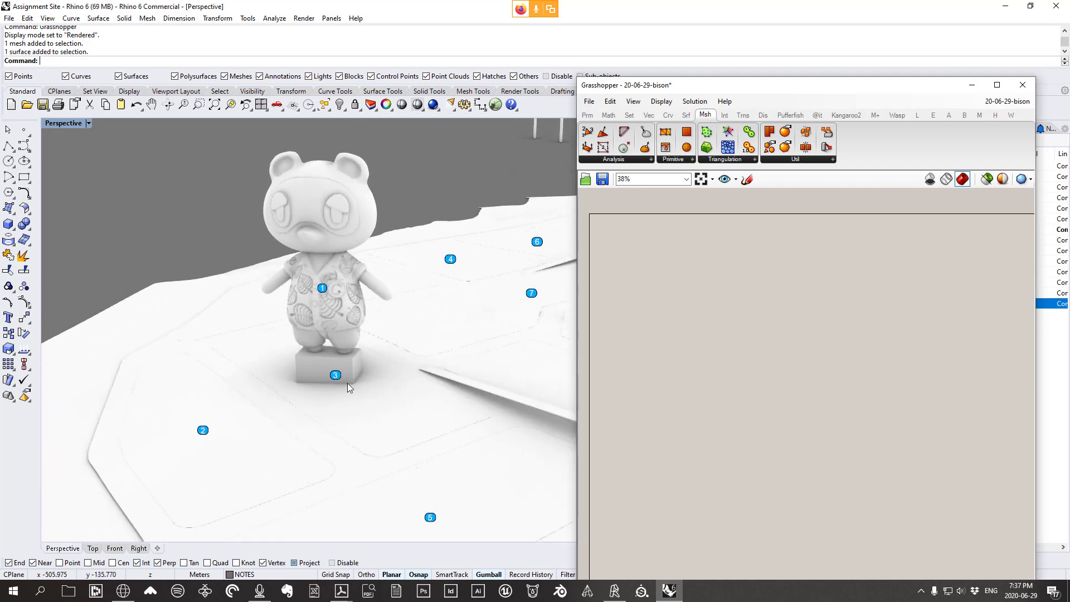
Switch the Perspective viewport back to Shaded display
left_click(47, 18)
left_click(106, 289)
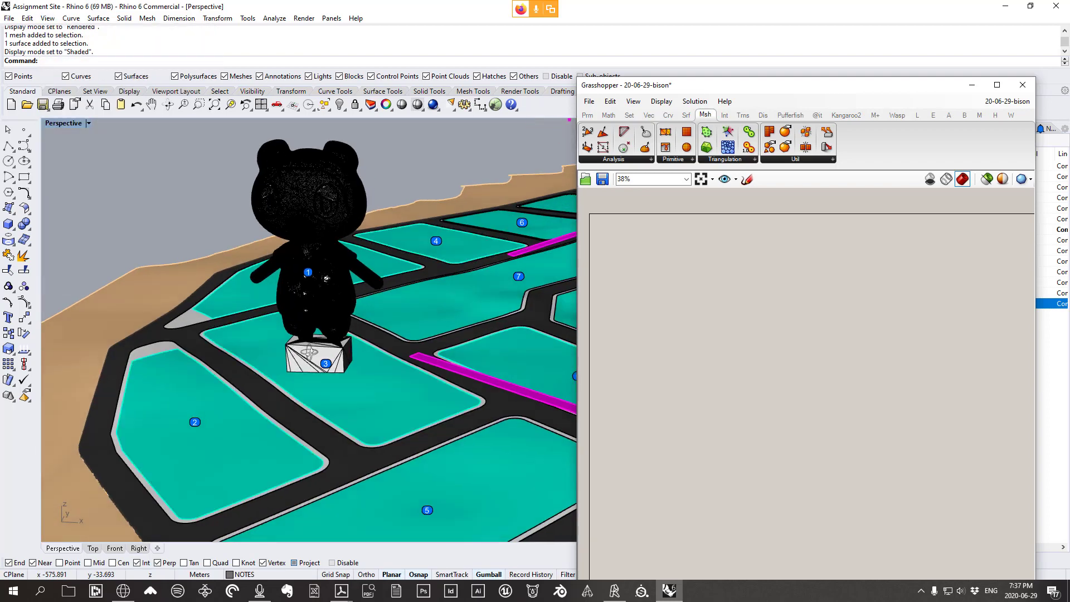
right_click_drag(310, 352, 385, 343)
scroll(385, 342, "down", 3)
scroll(286, 392, "up", 3)
Orbit and zoom in close on the bear statue's box base
right_click_drag(396, 434, 364, 377)
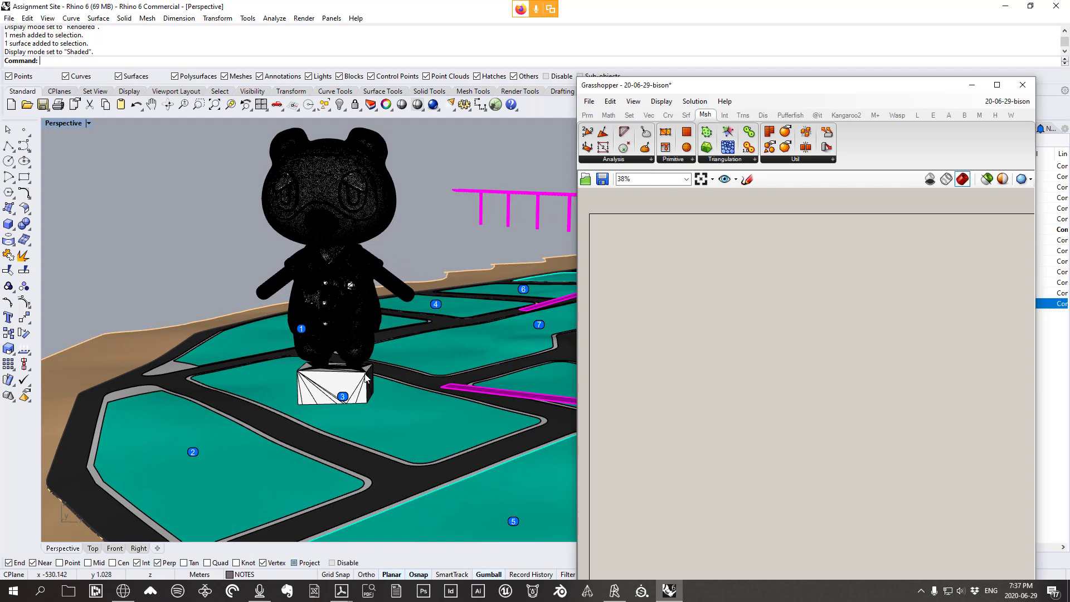
scroll(356, 385, "up", 3)
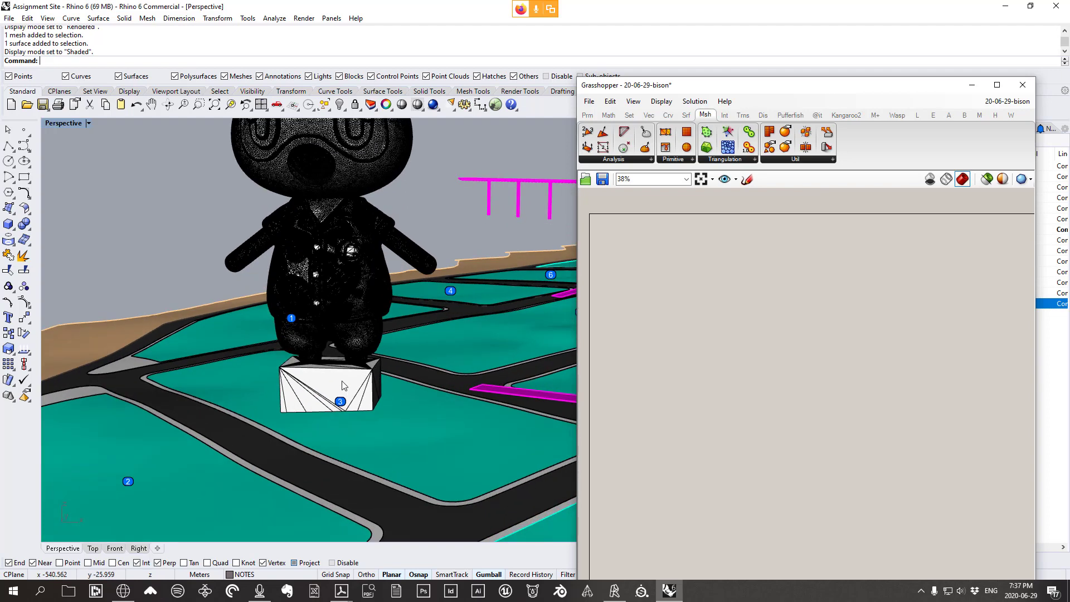
scroll(347, 384, "down", 2)
right_click_drag(353, 384, 372, 401)
scroll(397, 420, "up", 4)
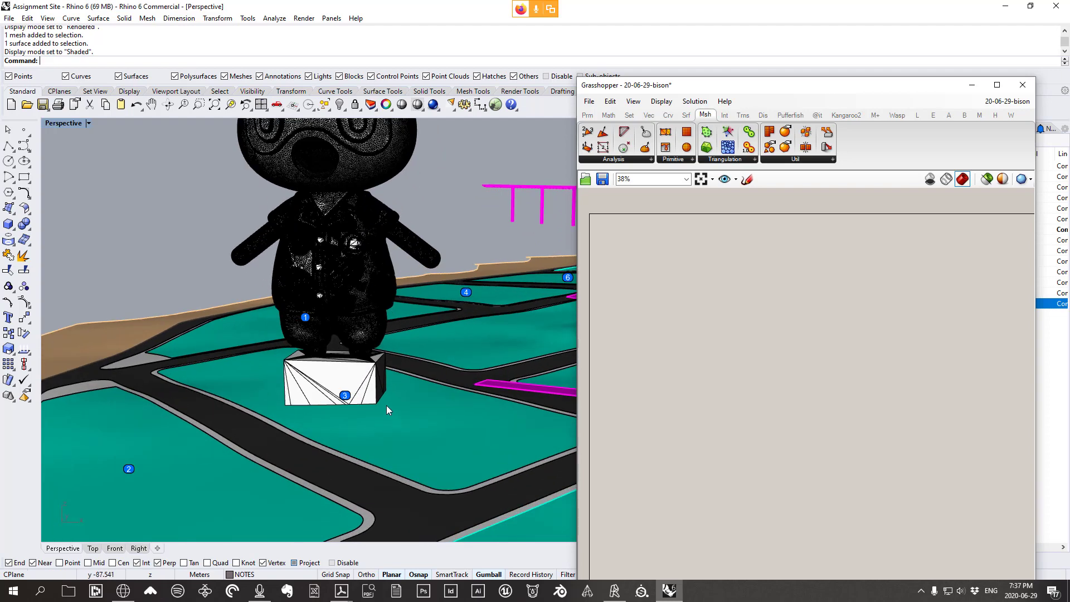
scroll(351, 386, "down", 2)
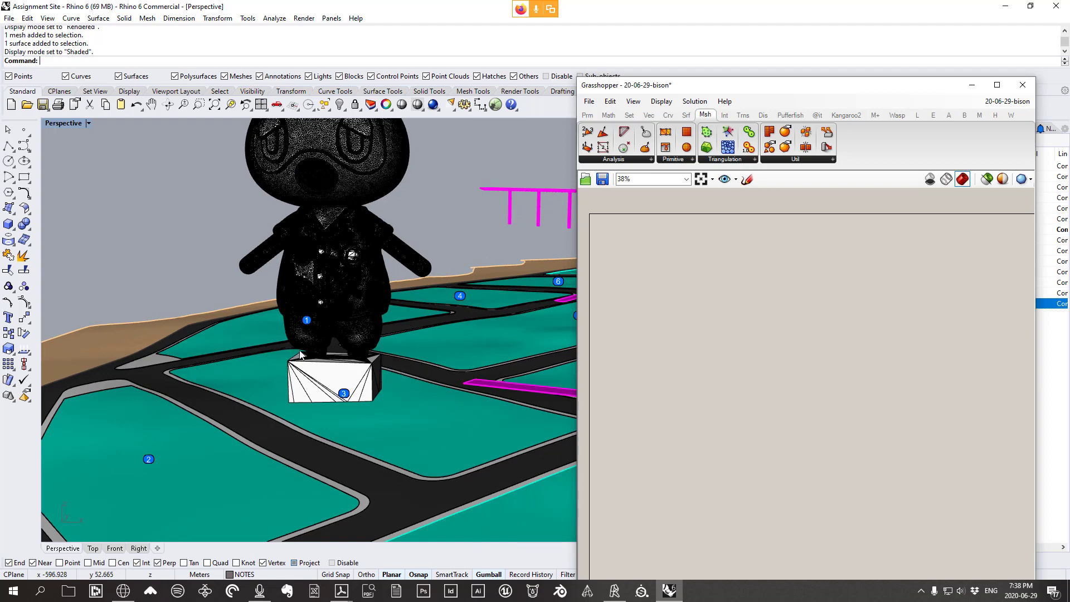
scroll(301, 354, "up", 3)
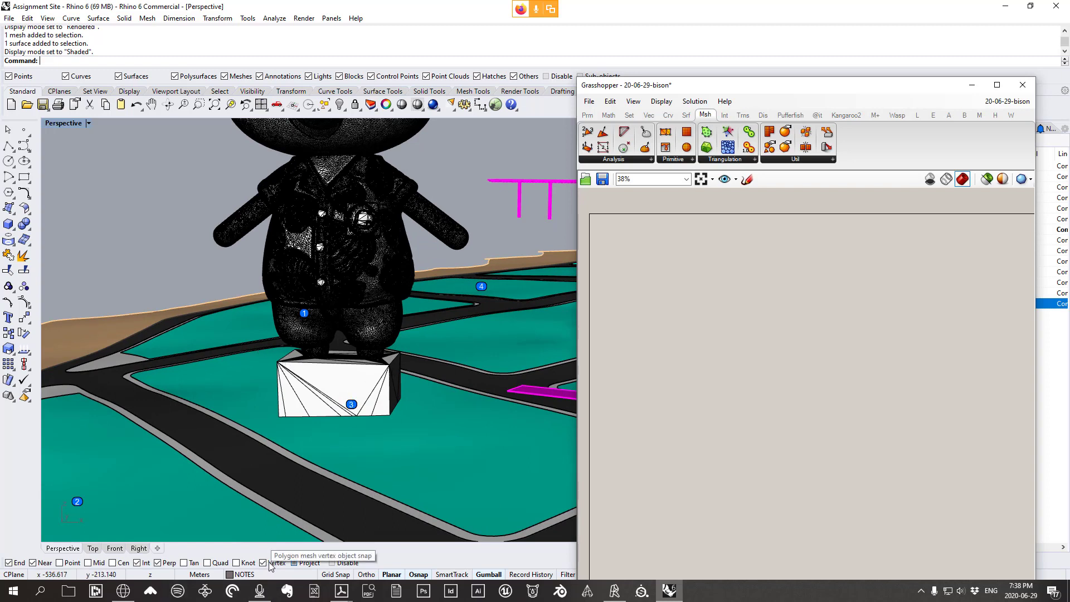
Start a polyline at a corner vertex of the statue's box base
left_click(8, 146)
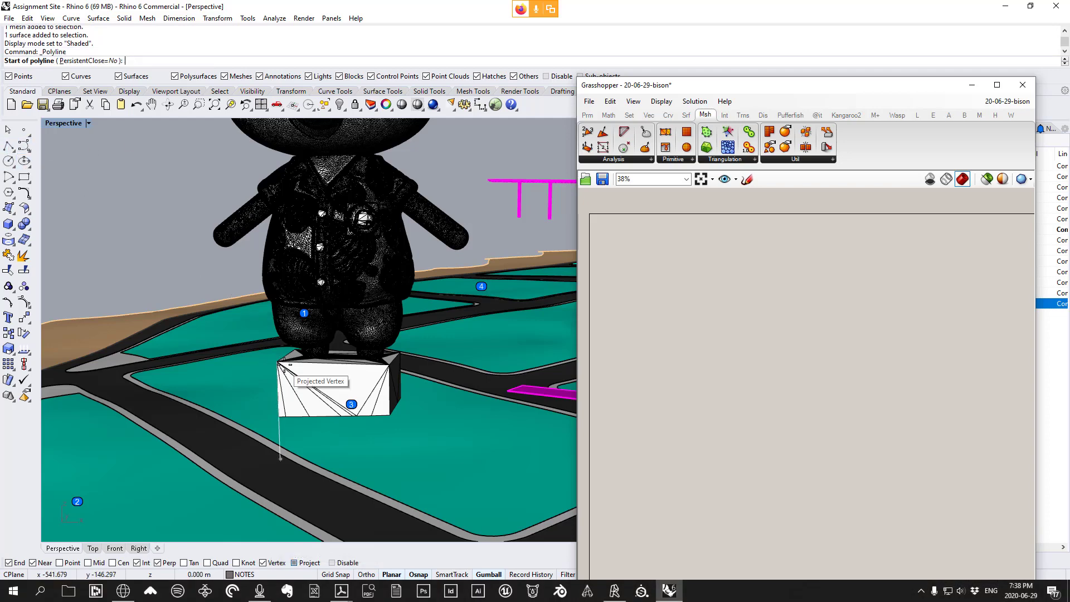
scroll(277, 364, "up", 3)
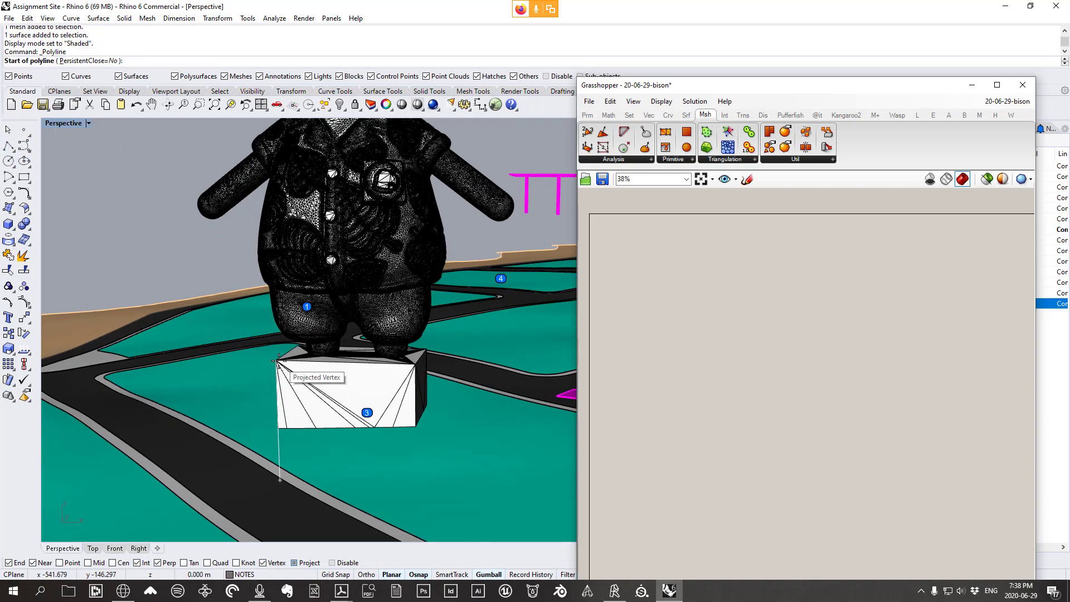
left_click(278, 362)
key("Escape")
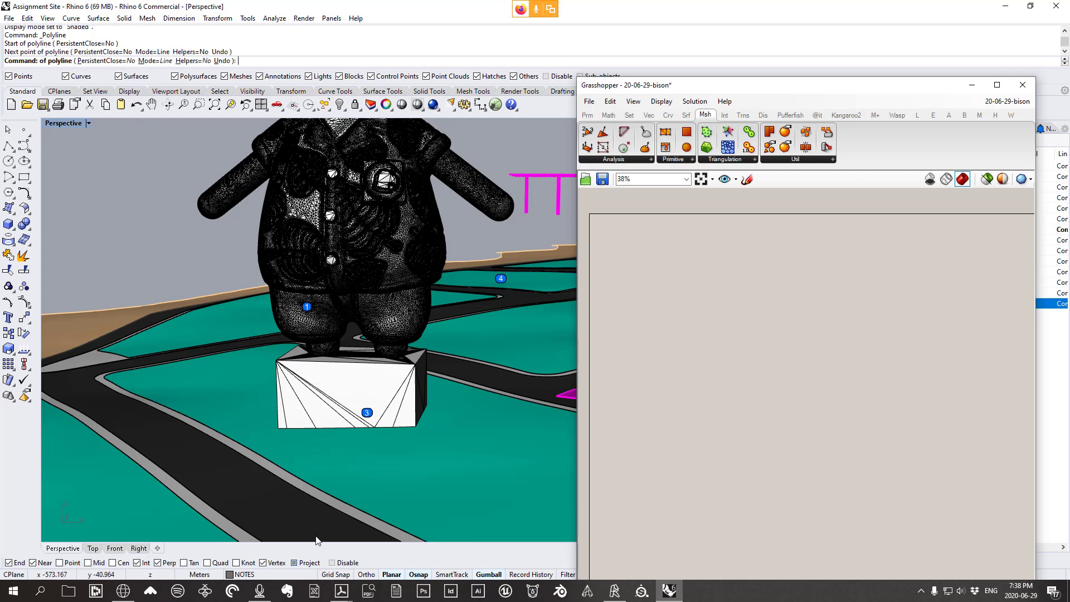
left_click(301, 563)
right_click_drag(269, 364, 268, 361)
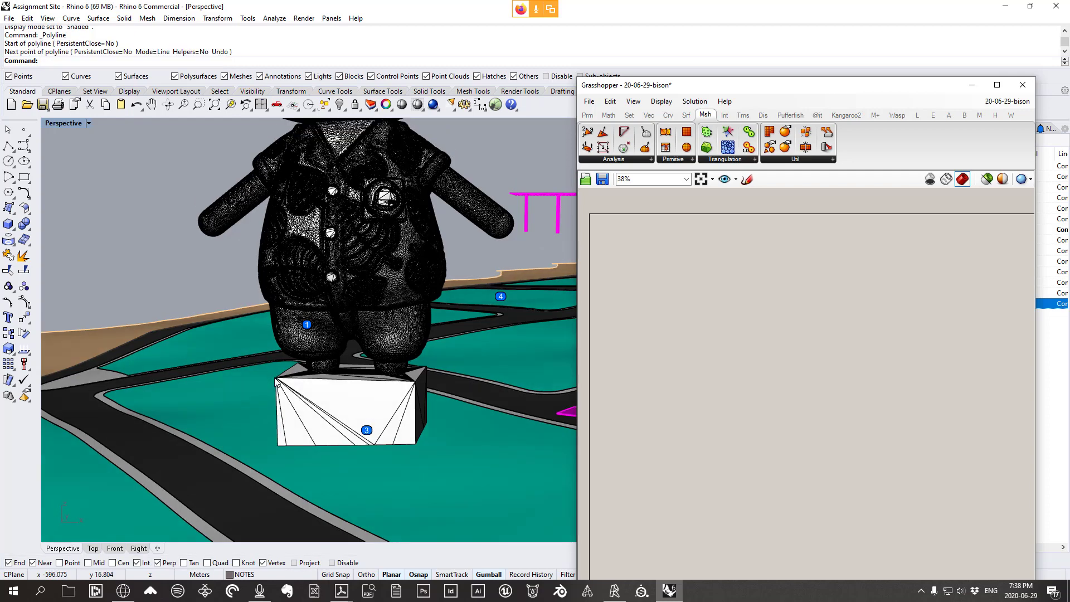
right_click(273, 372)
left_click(276, 379)
Re-enable the Project osnap and add the second polyline point at the next box corner
scroll(274, 391, "up", 2)
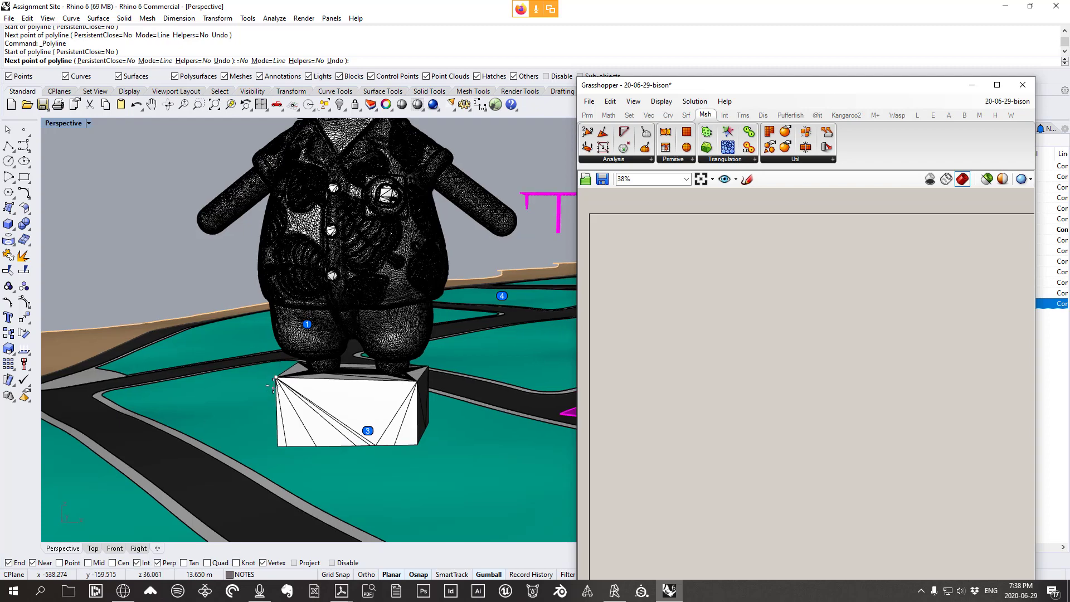
left_click(299, 564)
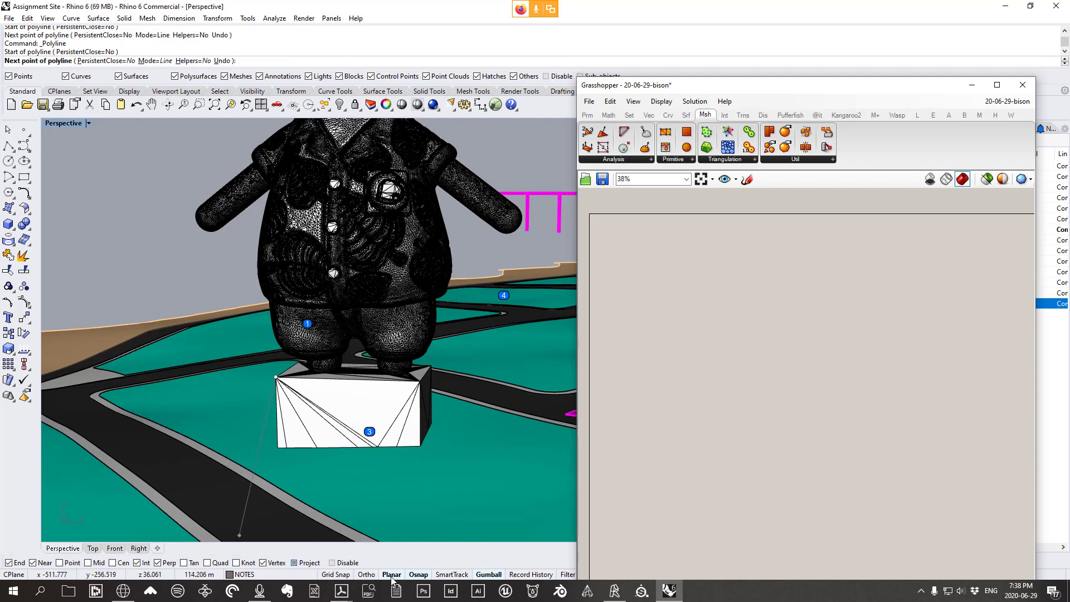
scroll(389, 442, "down", 6)
mouse_move(393, 446)
right_mouse_down()
mouse_move(413, 493)
mouse_move(405, 452)
right_mouse_up()
scroll(373, 440, "up", 3)
mouse_move(342, 436)
right_mouse_down()
mouse_move(311, 430)
mouse_move(337, 425)
mouse_move(363, 453)
mouse_move(353, 432)
right_mouse_up()
scroll(371, 370, "up", 4)
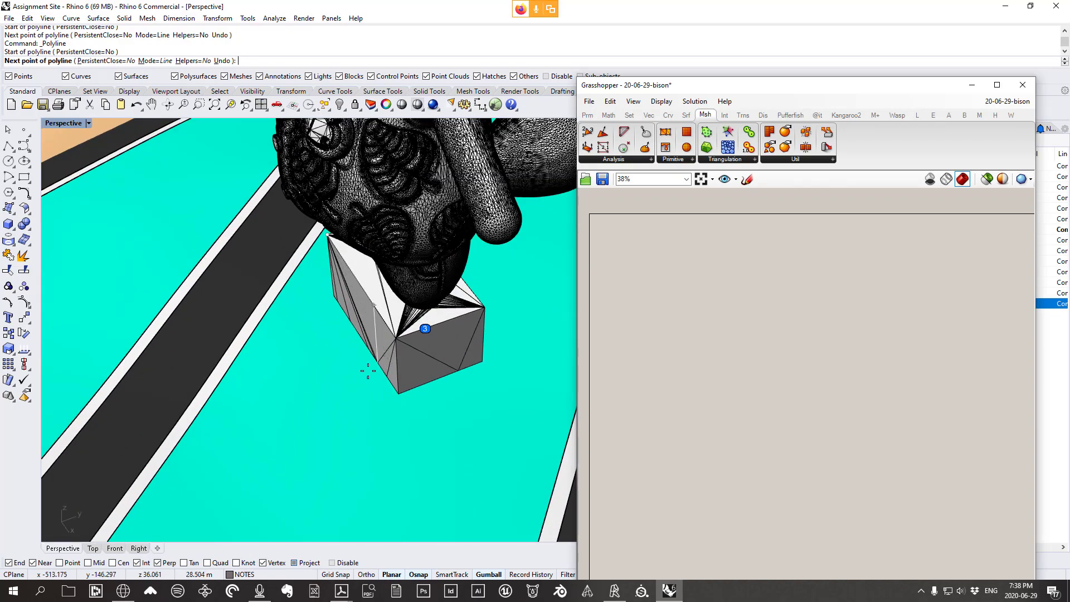
scroll(368, 370, "down", 6)
scroll(397, 358, "up", 3)
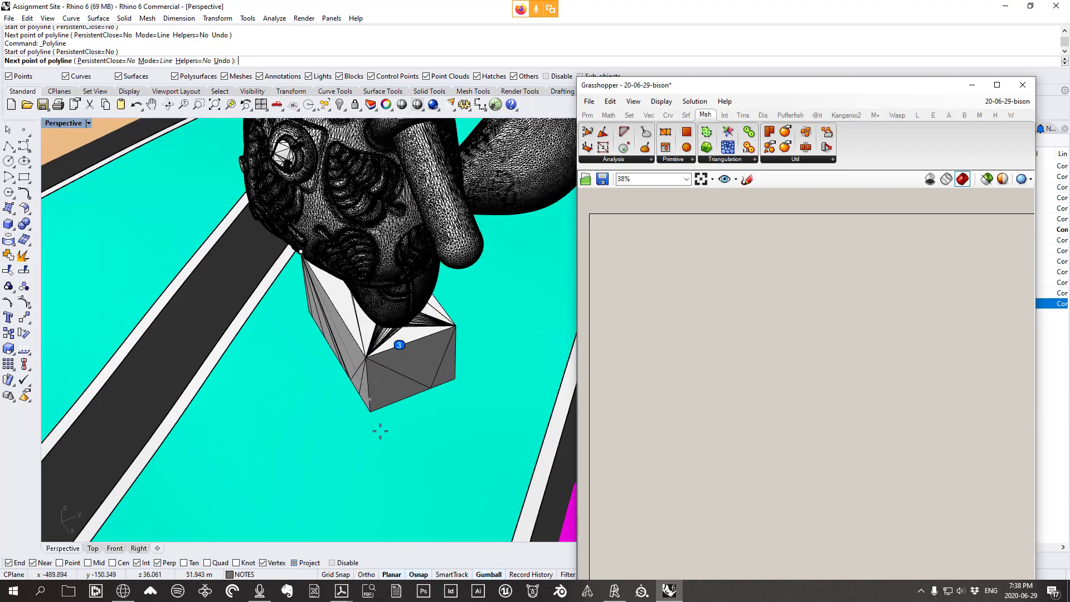
mouse_move(384, 435)
right_mouse_down()
mouse_move(467, 380)
mouse_move(341, 403)
right_mouse_up()
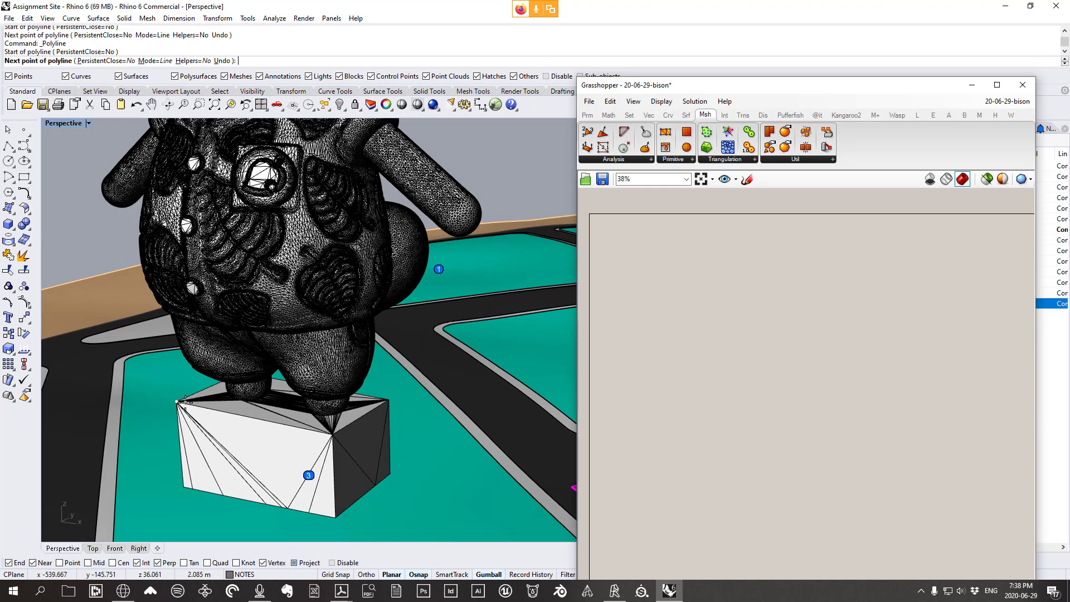
scroll(178, 402, "down", 4)
scroll(256, 417, "up", 1)
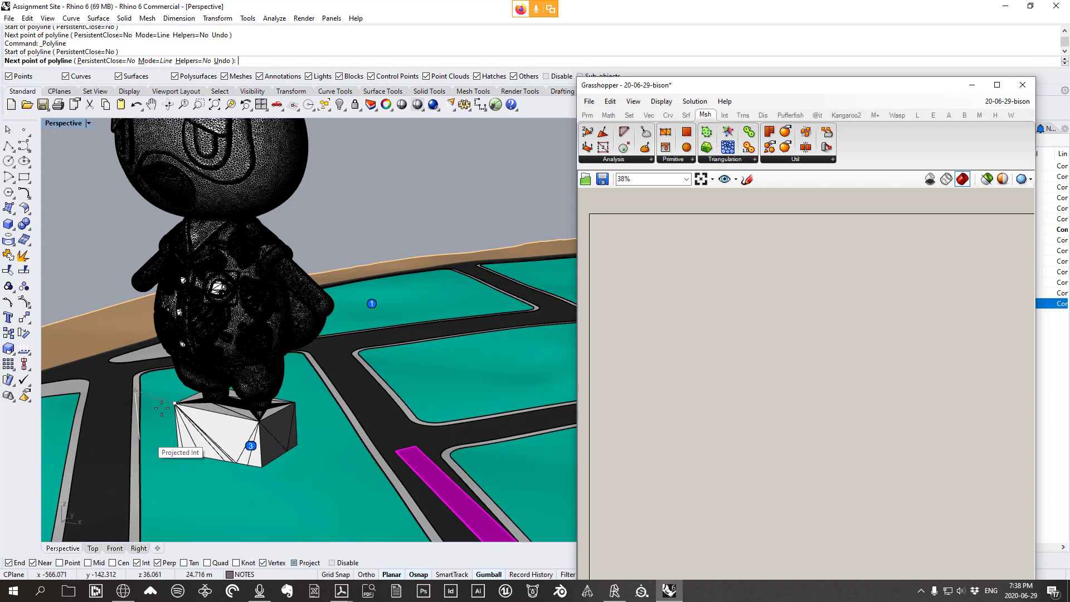
left_click(160, 450)
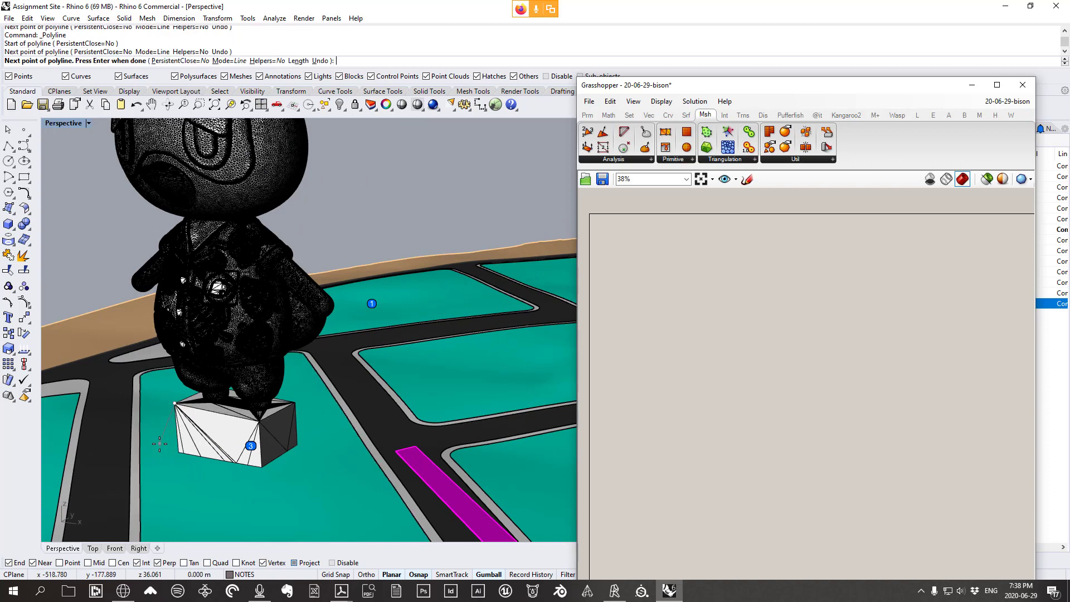
In the maximized Top view, snap the remaining box corners and close the polyline
double_click(64, 123)
double_click(58, 123)
scroll(437, 412, "down", 15)
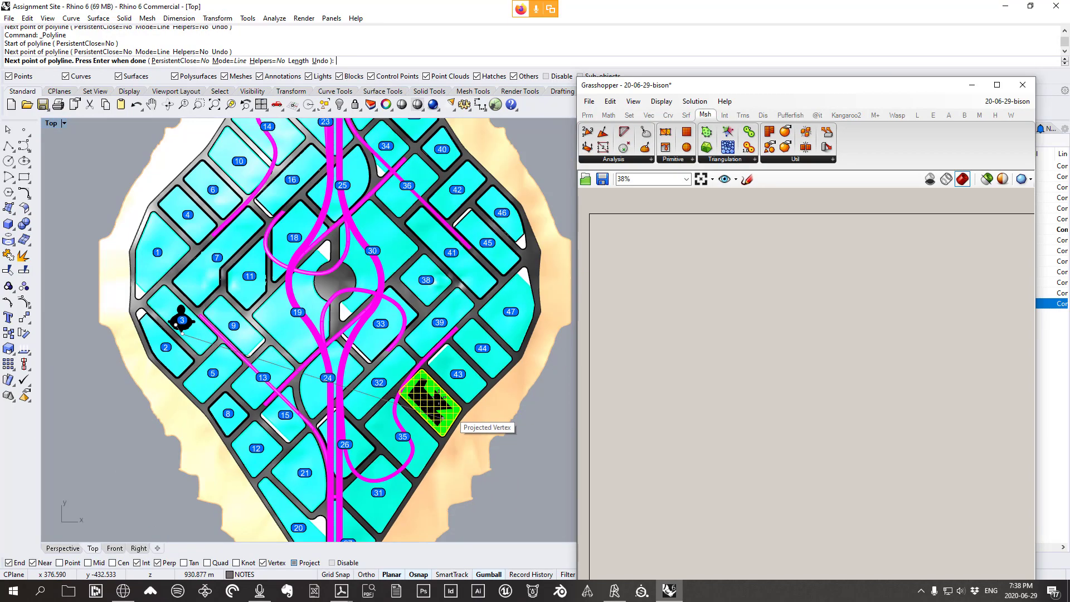
scroll(149, 331, "up", 8)
right_click_drag(414, 389, 278, 372)
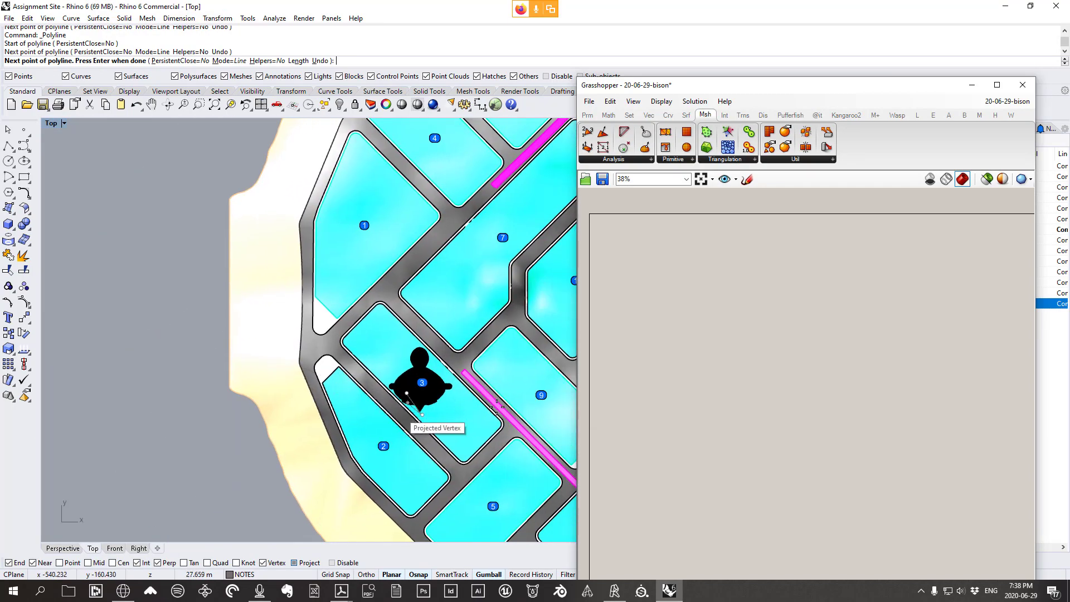
scroll(451, 409, "up", 7)
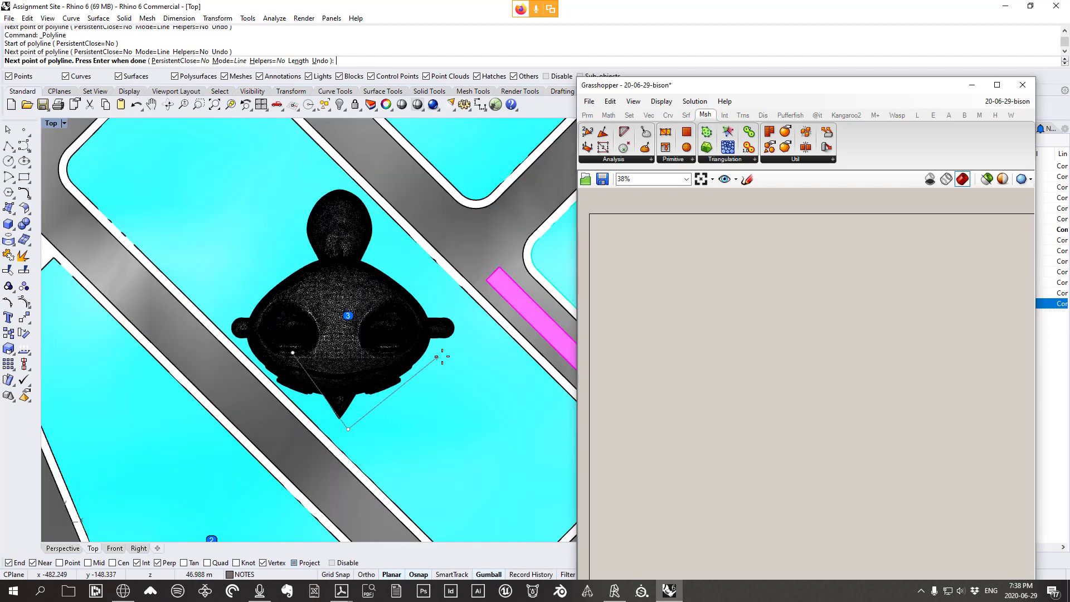
left_click(477, 302)
right_click_drag(373, 244, 415, 338)
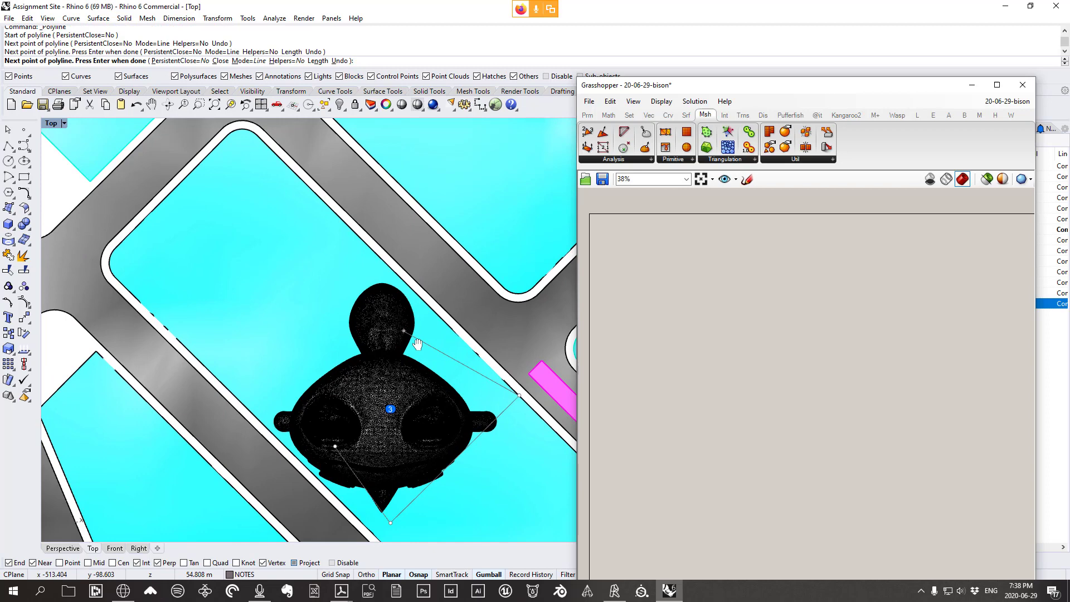
left_click(366, 245)
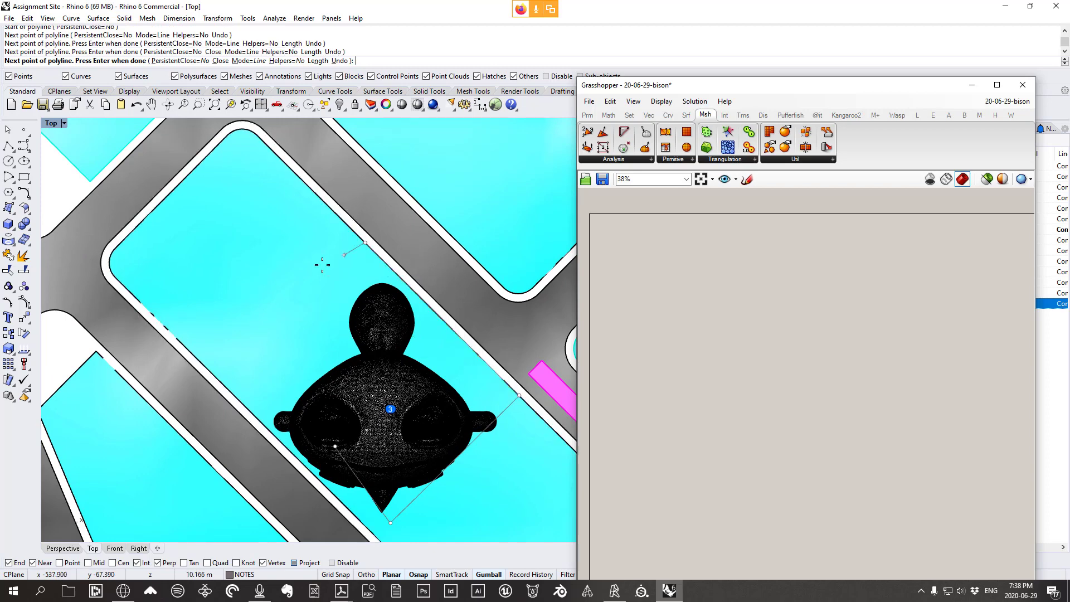
left_click(269, 382)
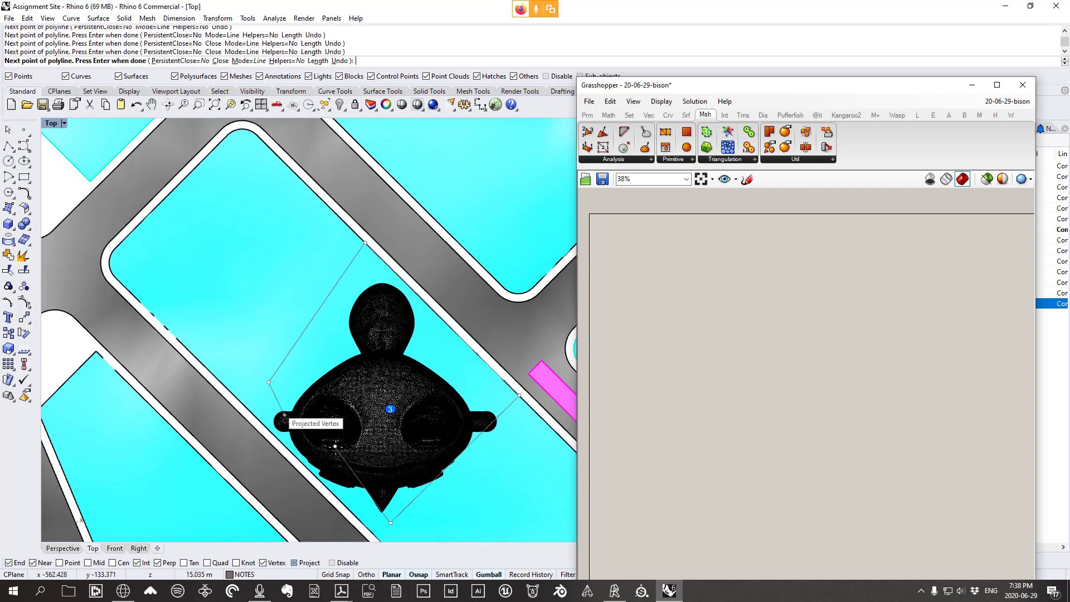
left_click(335, 446)
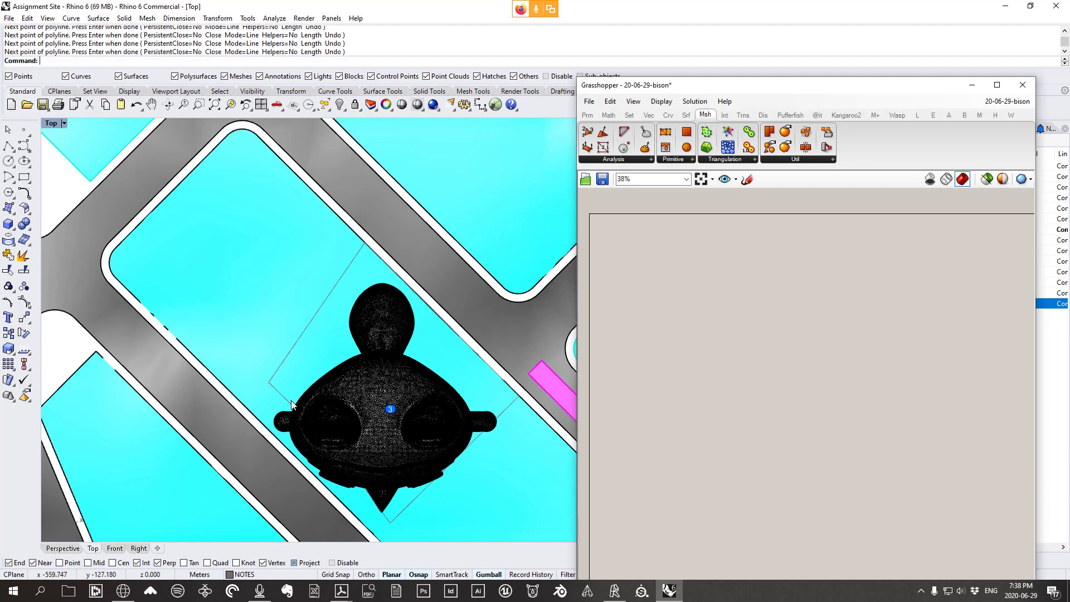
Select the closed polyline and maximize the Perspective viewport around the box base
left_click(291, 403)
right_click_drag(355, 454, 329, 357)
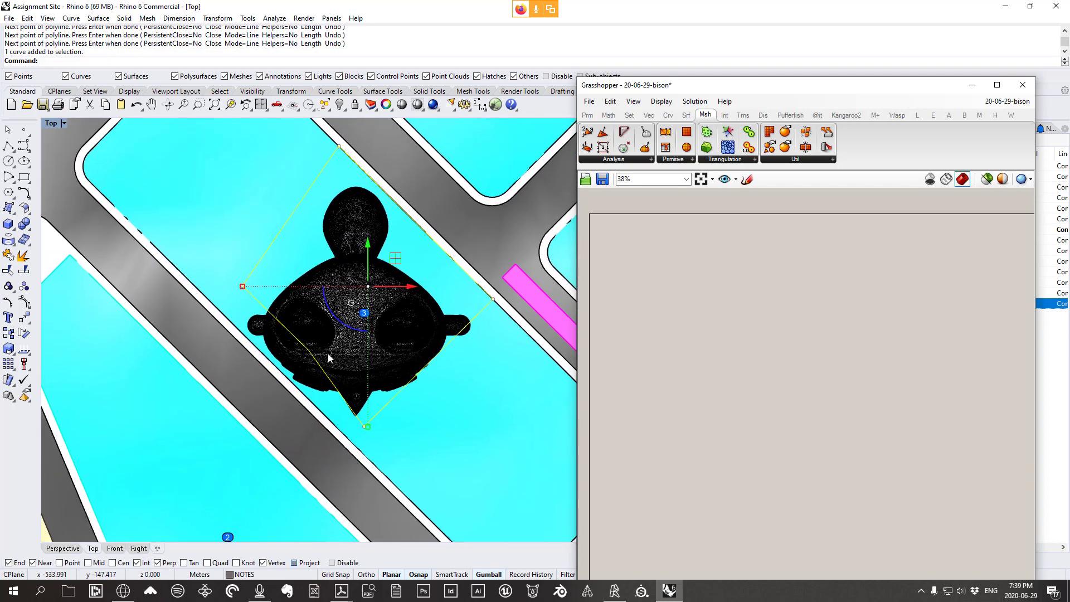
left_click(253, 300)
scroll(374, 430, "up", 5)
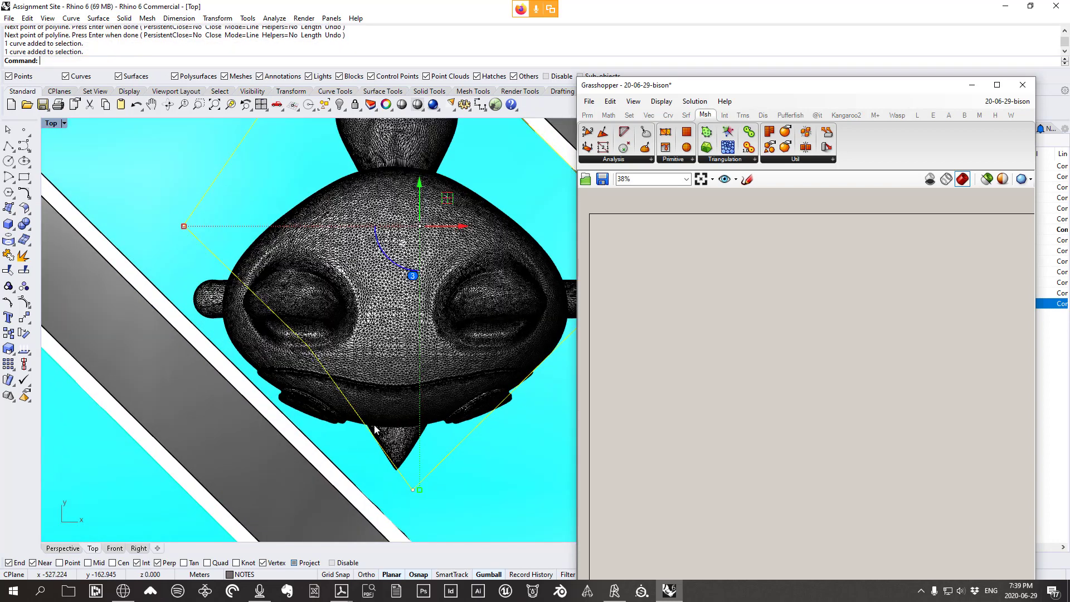
double_click(51, 123)
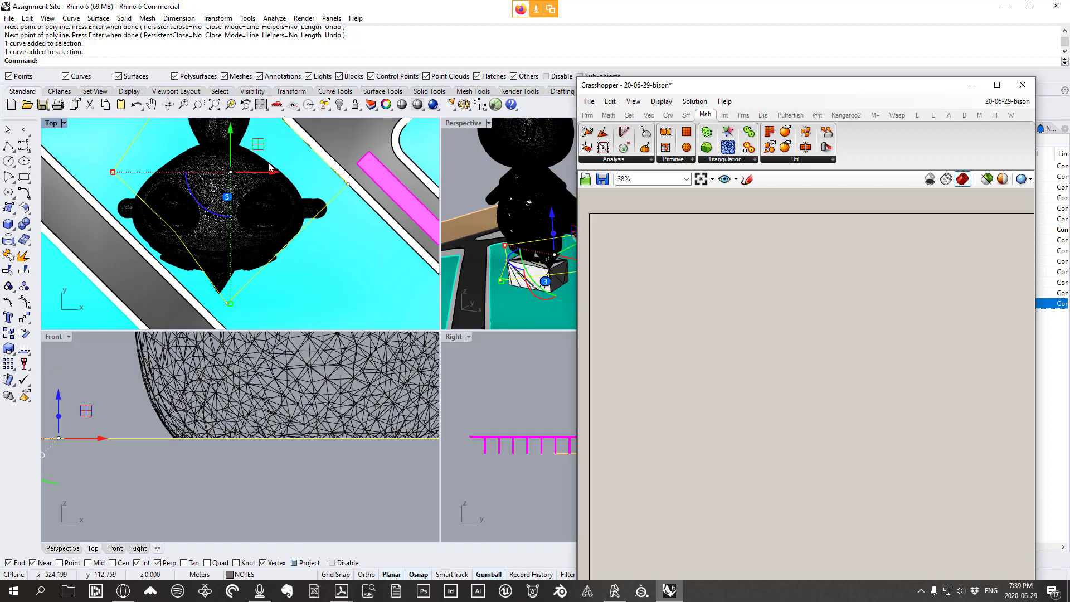
double_click(463, 123)
right_click_drag(268, 356, 247, 354)
scroll(255, 355, "up", 5)
Drag one of the curve's control points to the left, then clear the selection
left_click(266, 340)
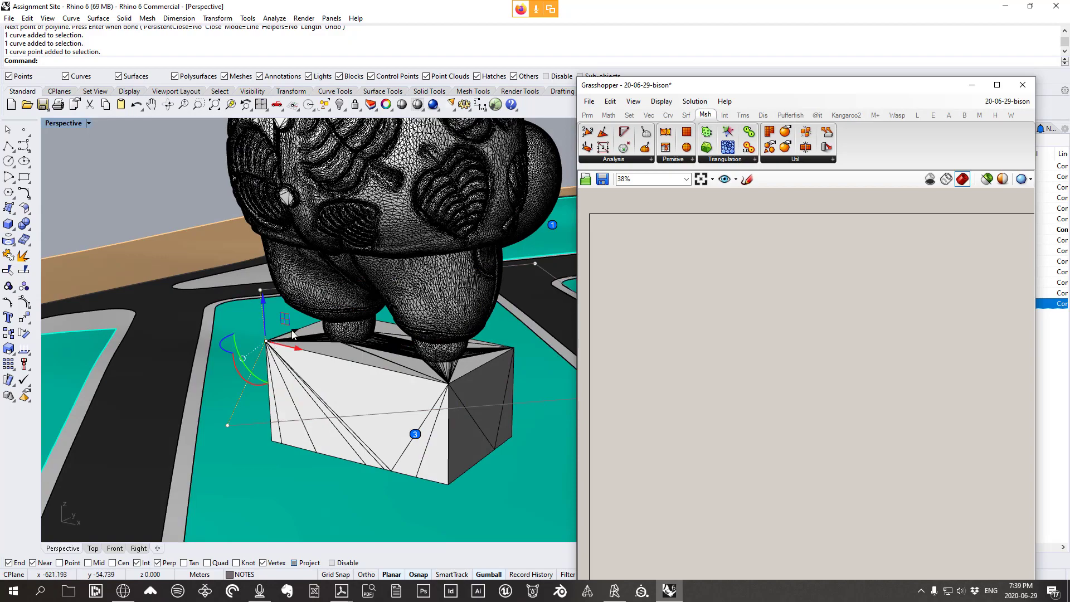
left_click_drag(297, 349, 255, 340)
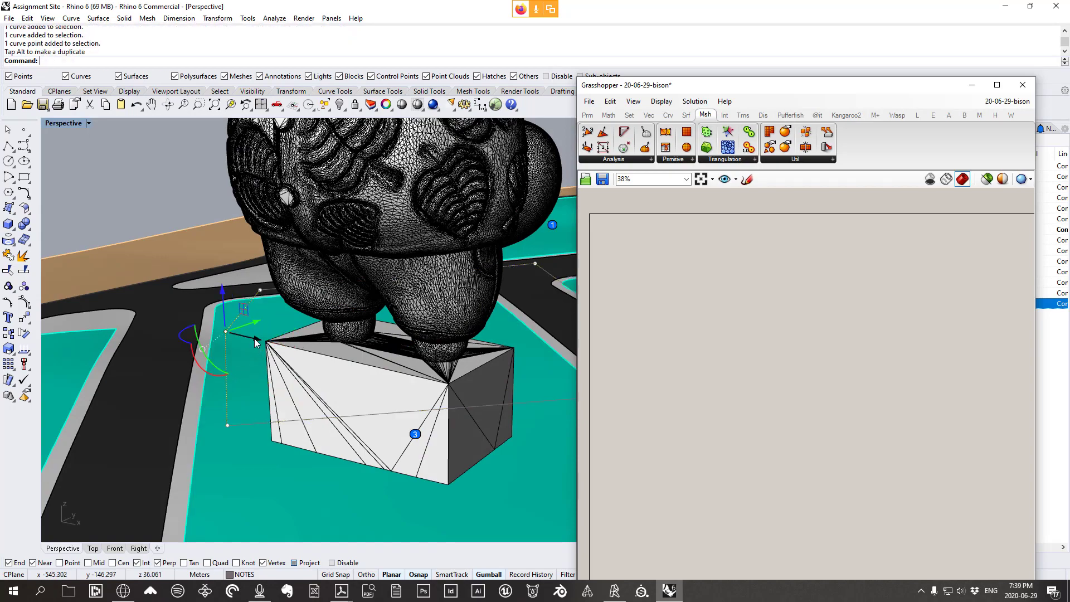
right_click_drag(279, 350, 348, 358)
scroll(305, 305, "down", 5)
key("Escape")
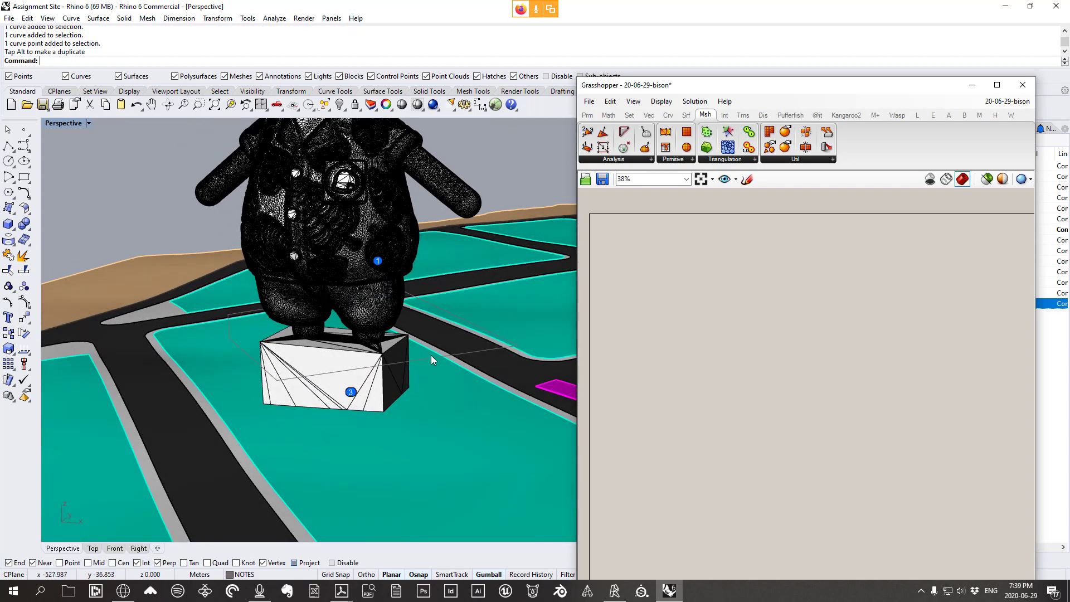
right_click_drag(430, 356, 469, 357)
Lower the platform curve above the box slightly with the gumball Z arrow
left_click(467, 354)
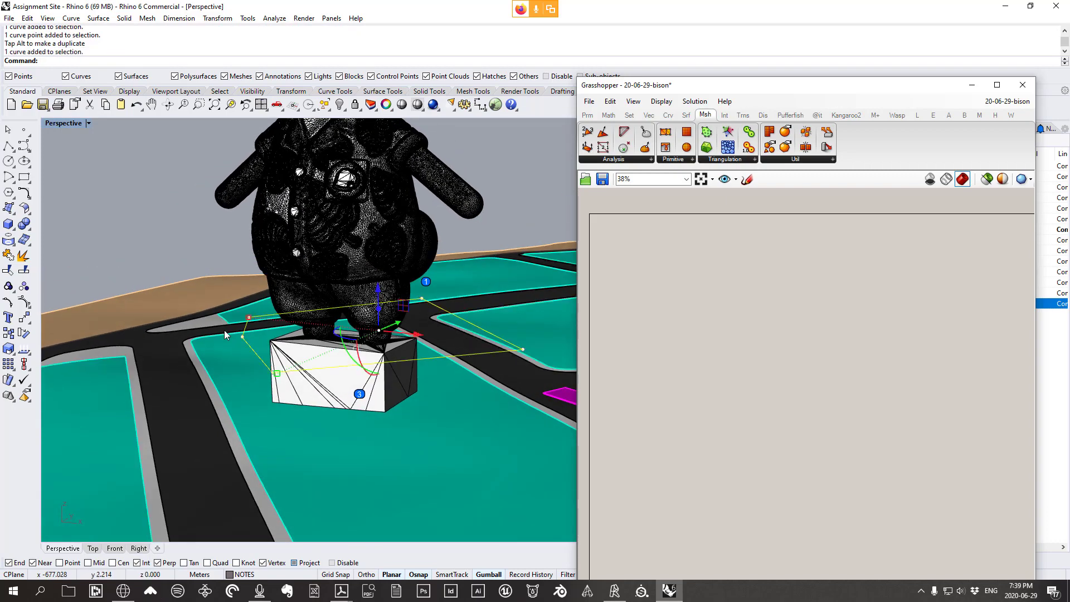
right_click_drag(406, 361, 279, 304)
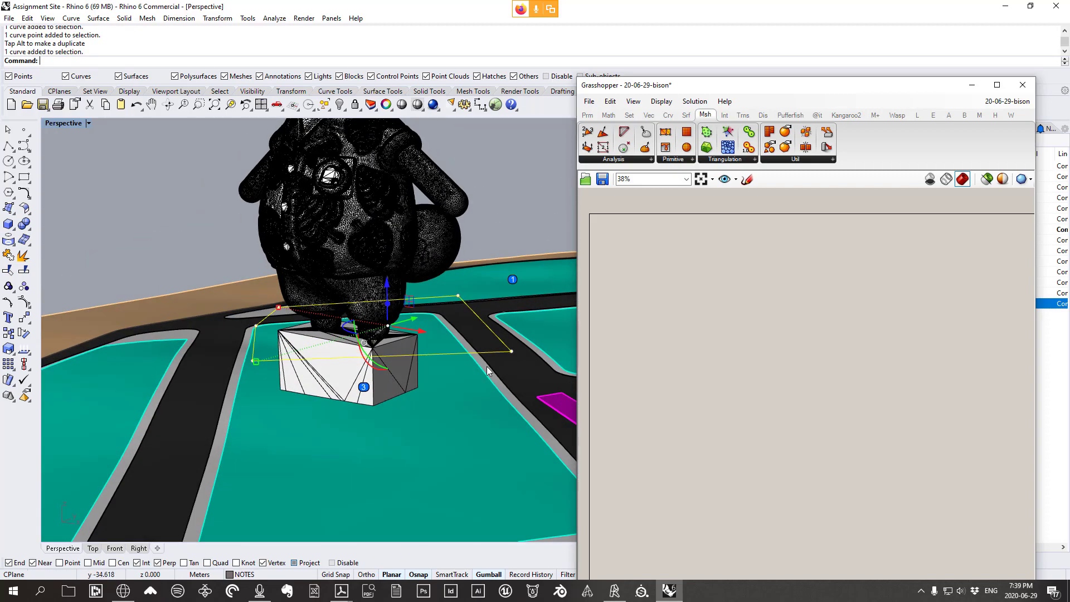
right_click_drag(466, 353, 444, 373)
left_click_drag(413, 312, 413, 321)
right_click_drag(479, 351, 422, 357)
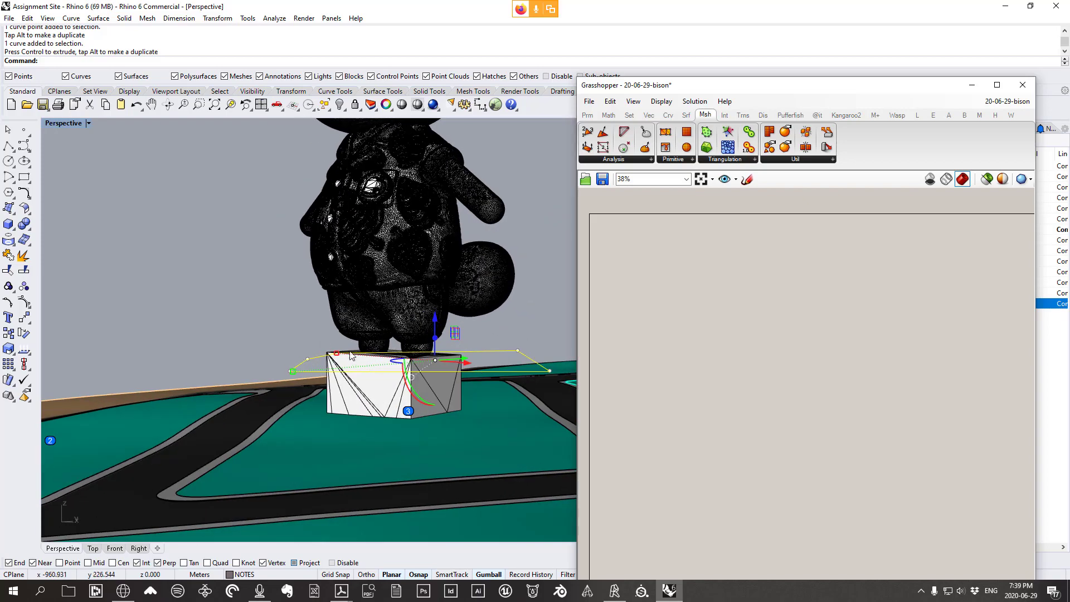
right_click_drag(353, 374, 422, 393)
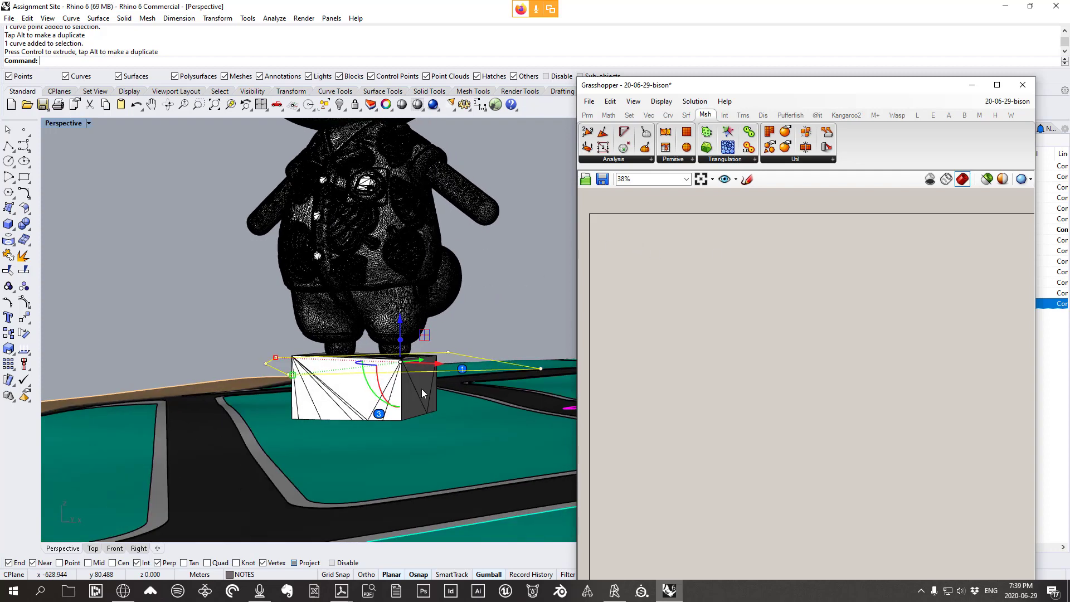
Undo the accidental drag of the lot surface beneath the box
mouse_move(370, 430)
left_mouse_down()
mouse_move(421, 447)
mouse_move(384, 437)
left_mouse_up()
key("ctrl+z")
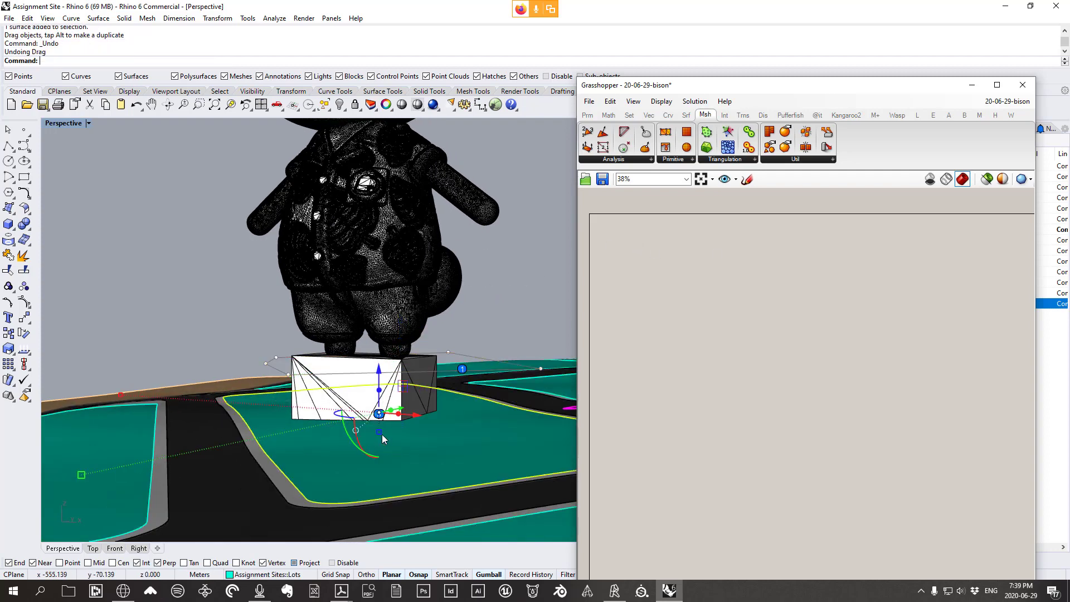
right_click_drag(305, 431, 308, 450)
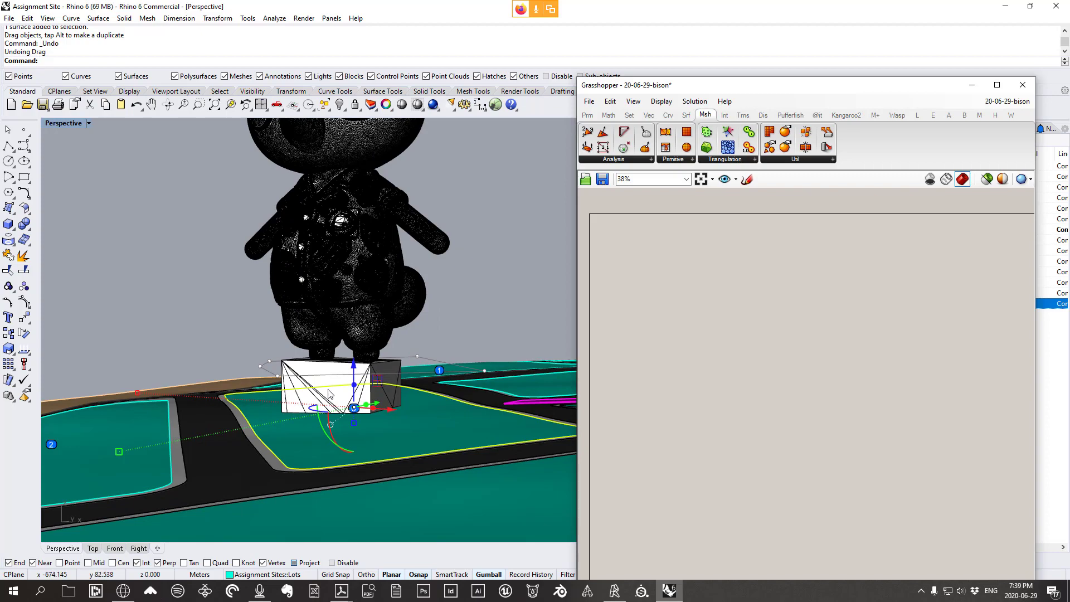
right_click_drag(494, 425, 410, 435)
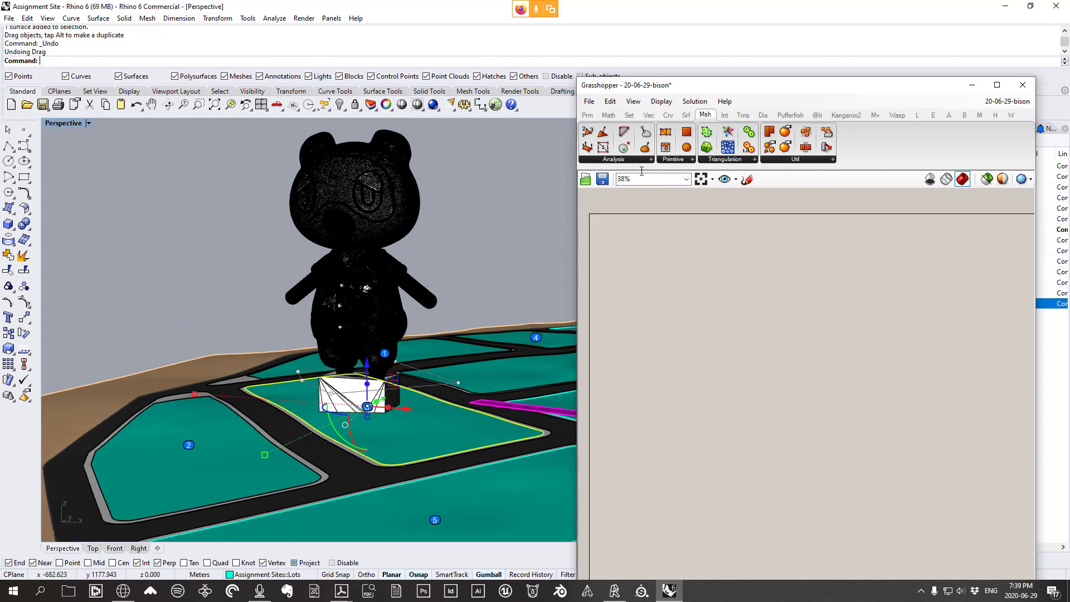
Add a Grasshopper Surface parameter and set it to the lot surface from Rhino
left_click(587, 115)
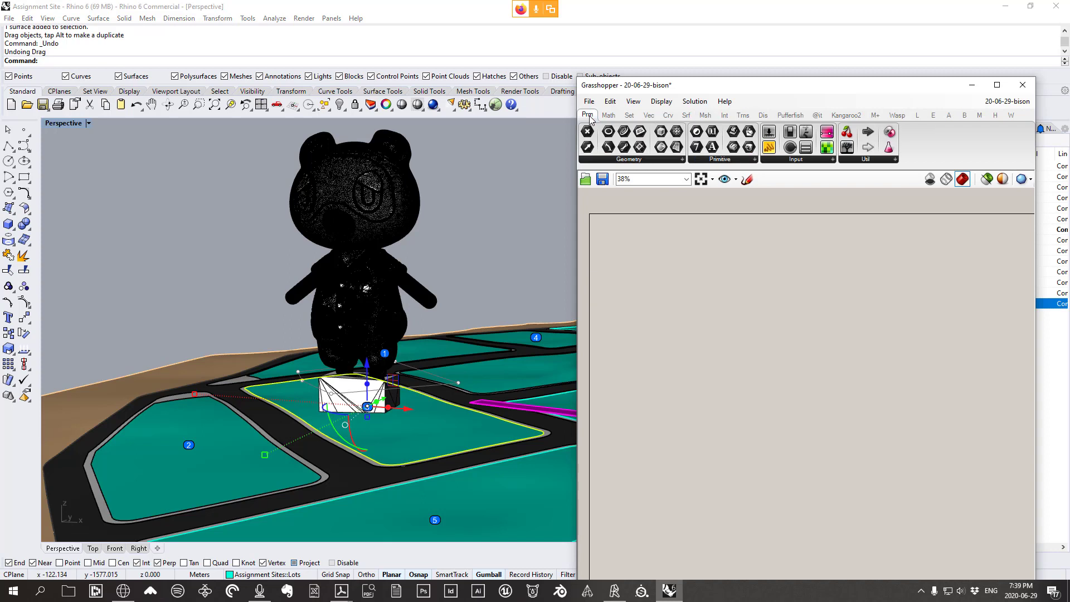
left_click(639, 161)
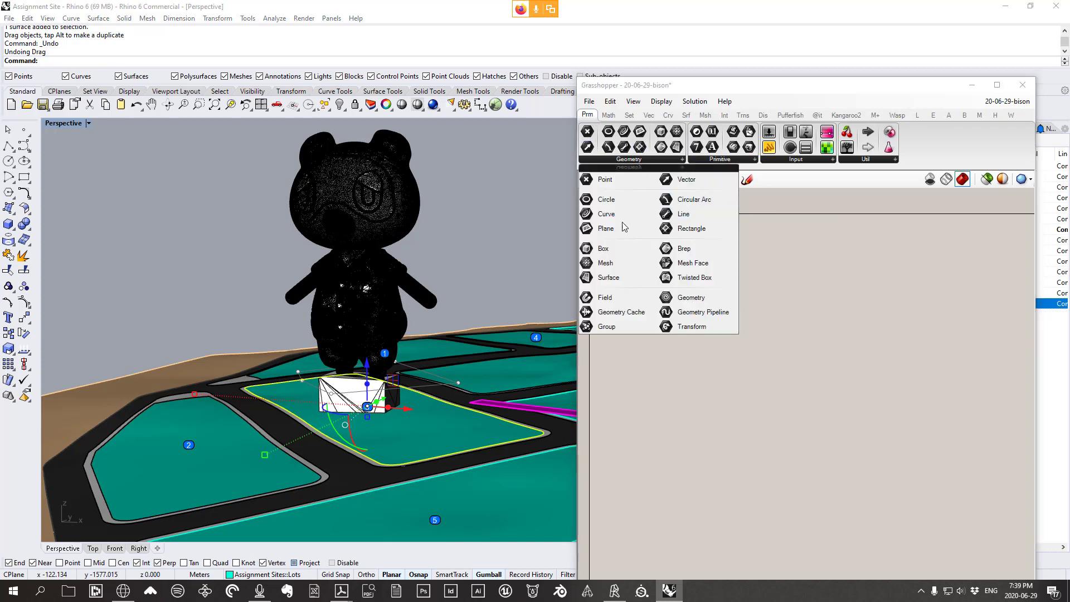
left_click(611, 278)
left_click(677, 308)
right_click(678, 311)
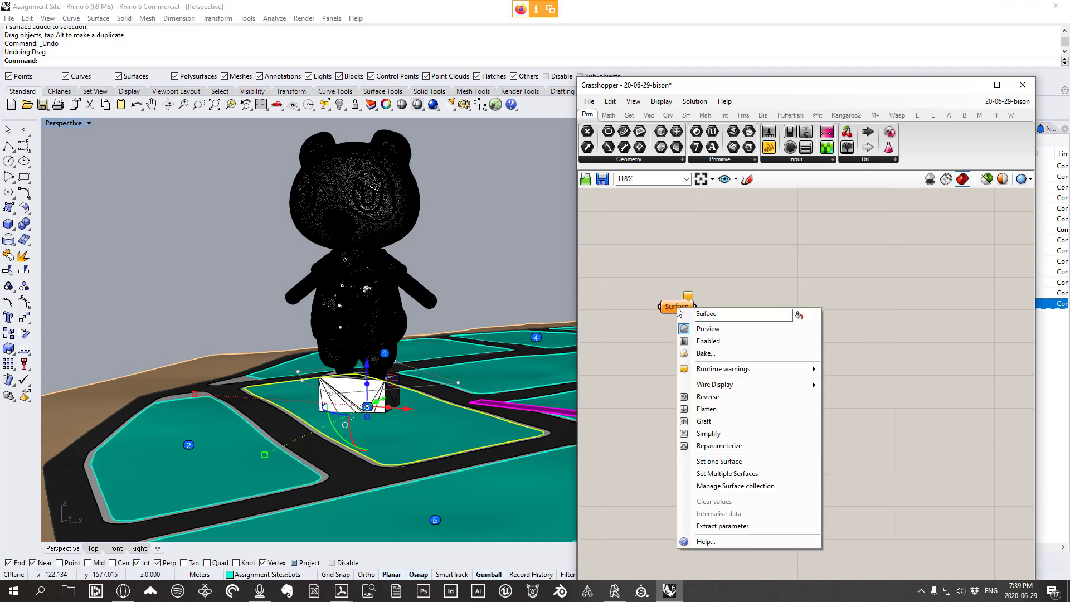
left_click(731, 464)
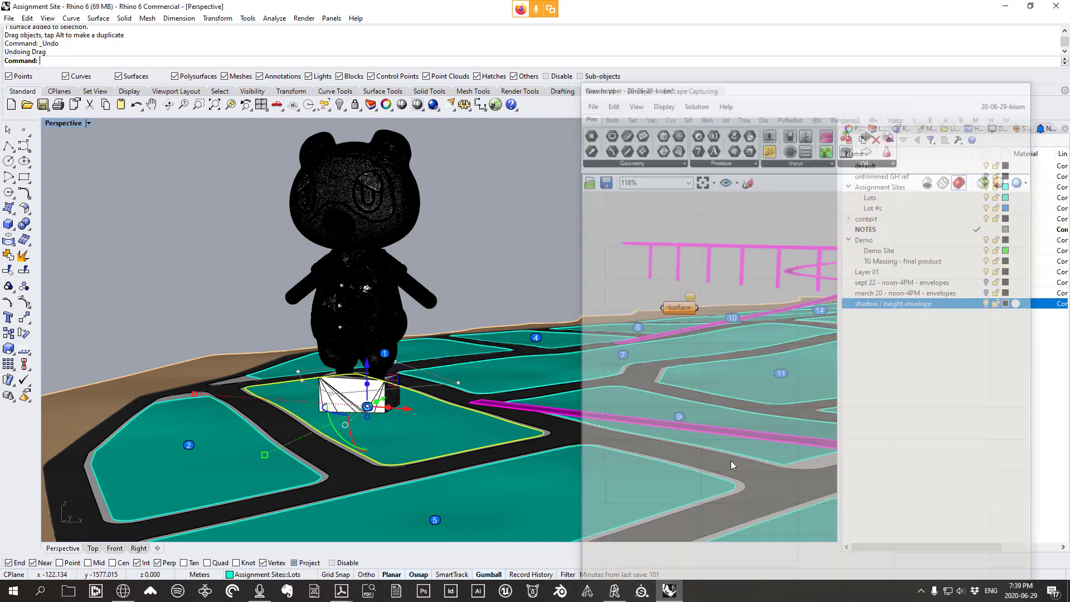
right_click_drag(552, 446, 505, 442)
left_click(493, 313)
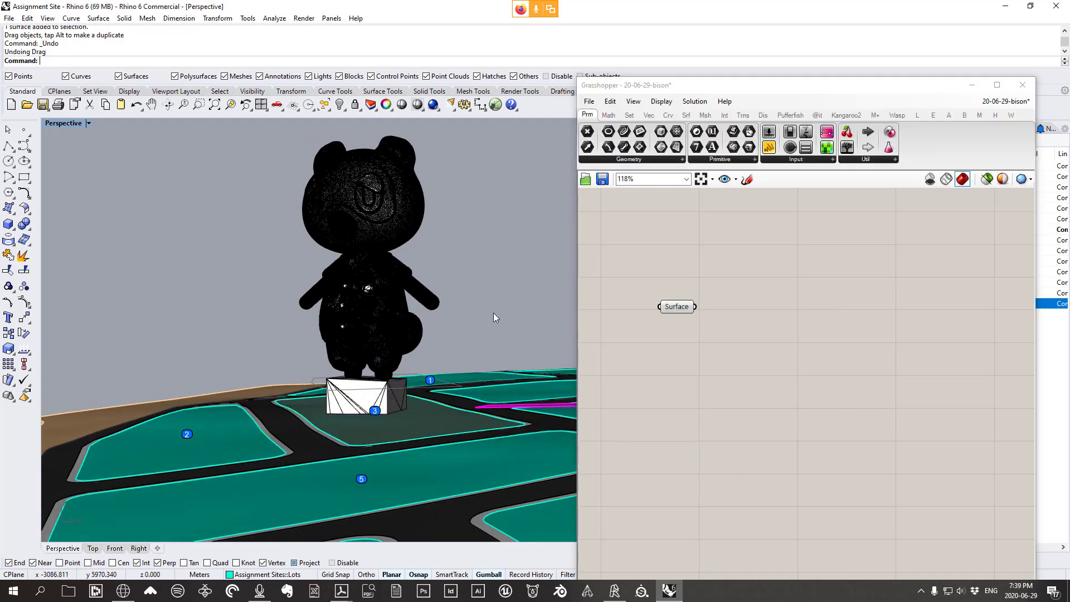
scroll(414, 431, "up", 2)
right_click_drag(413, 432, 432, 377)
left_click(432, 376)
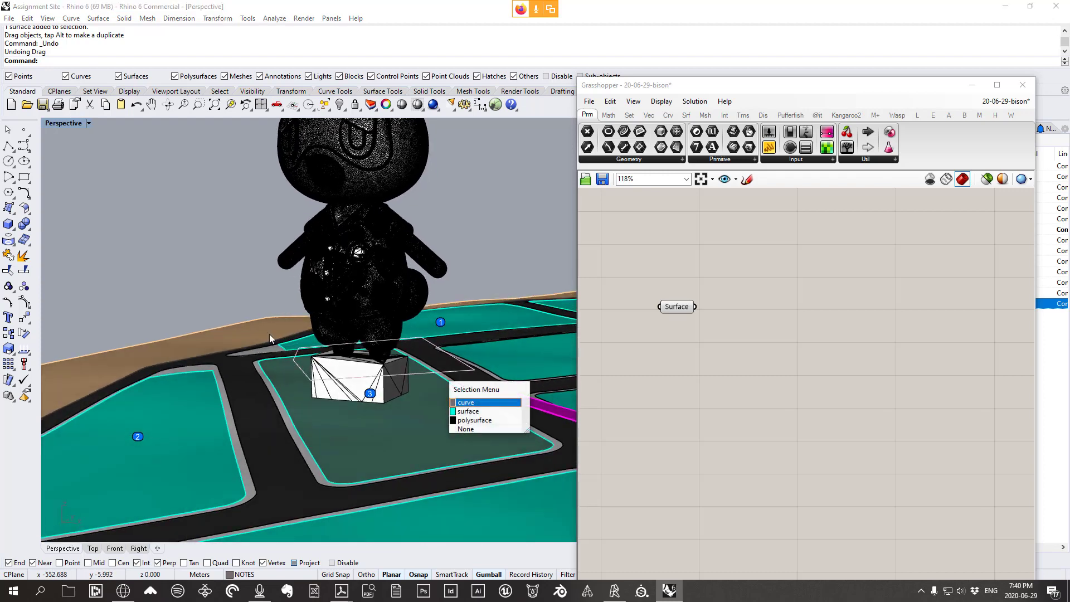
left_click(466, 403)
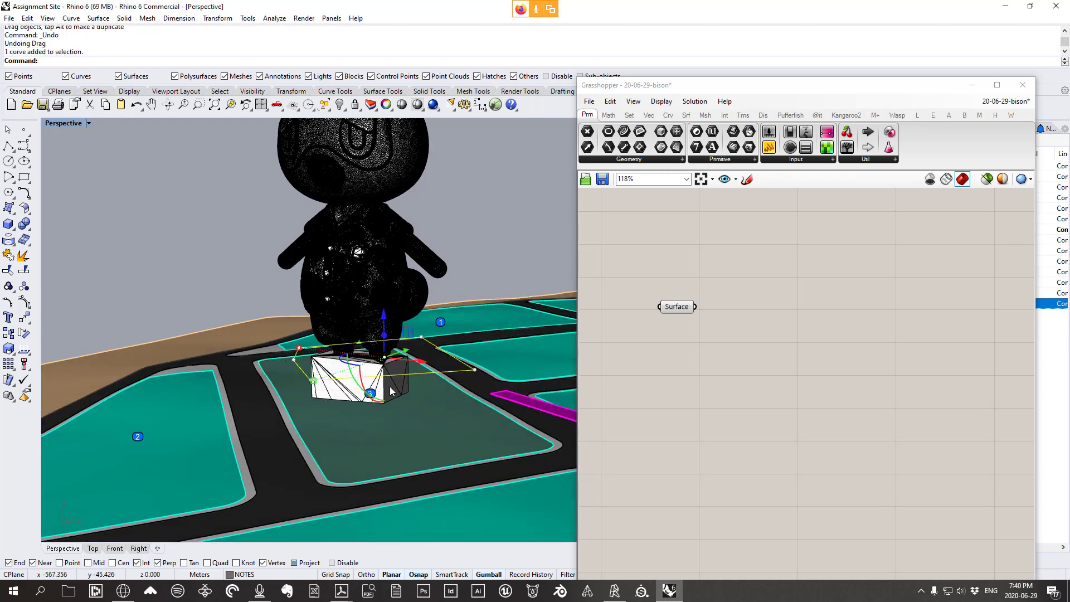
right_click_drag(429, 383, 398, 372)
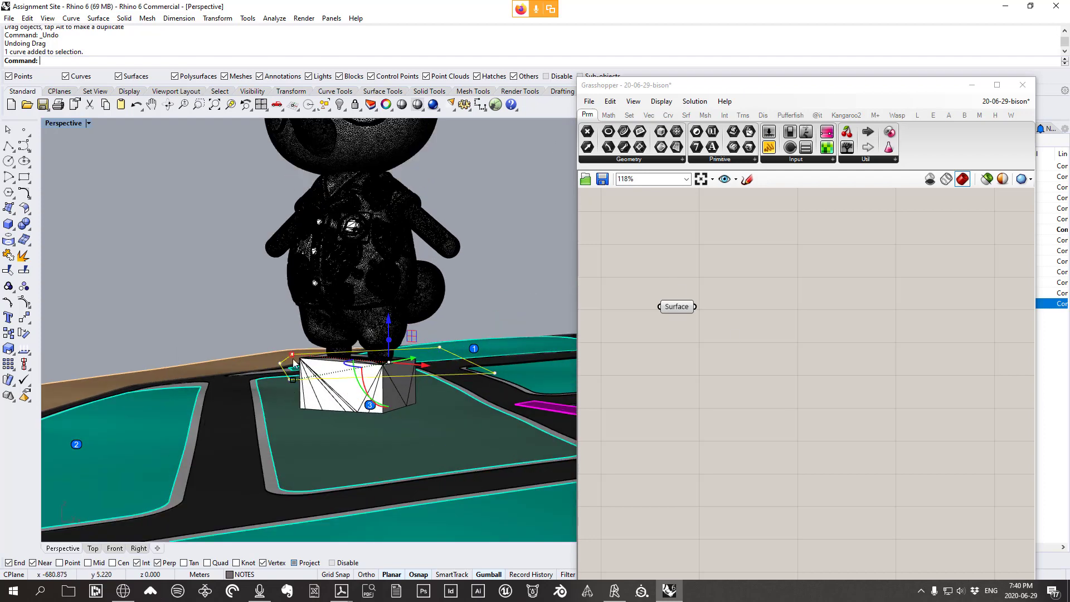
Add a Curve parameter and set it to the elevated platform curve
left_click(627, 159)
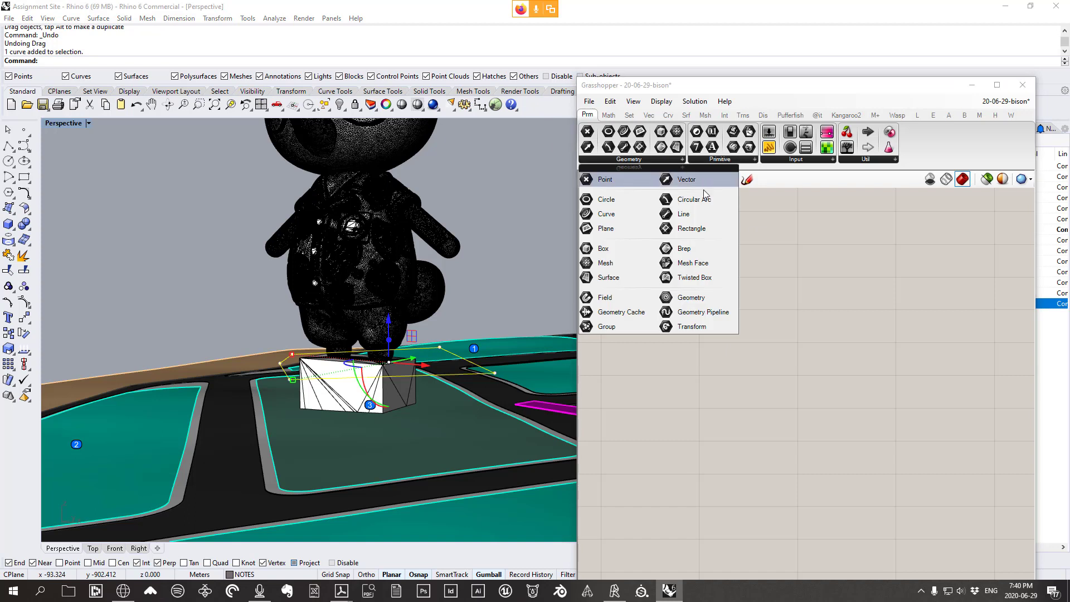
left_click_drag(606, 216, 686, 409)
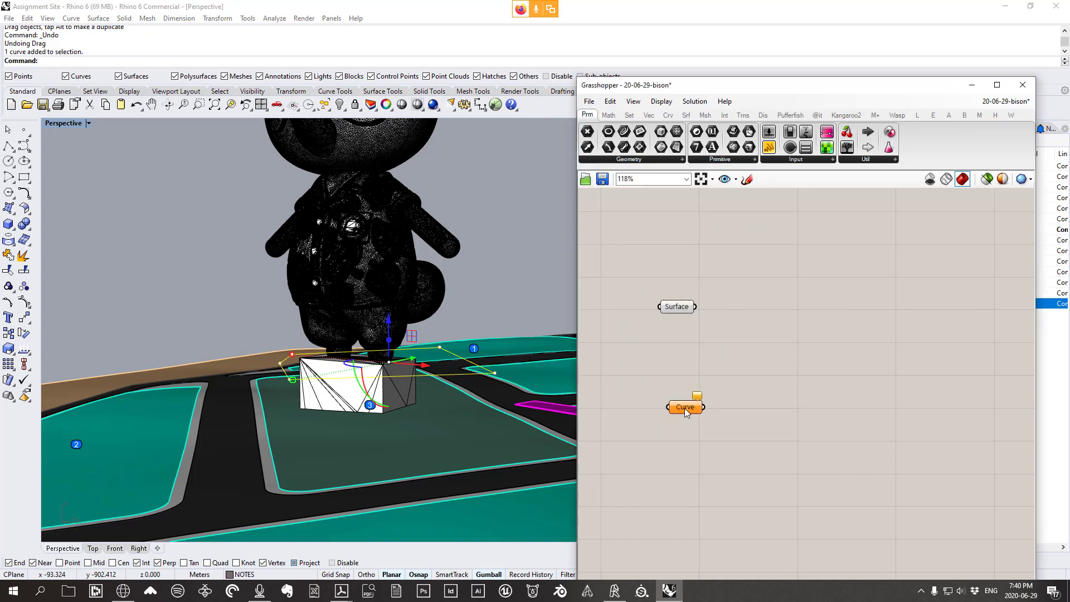
right_click(686, 410)
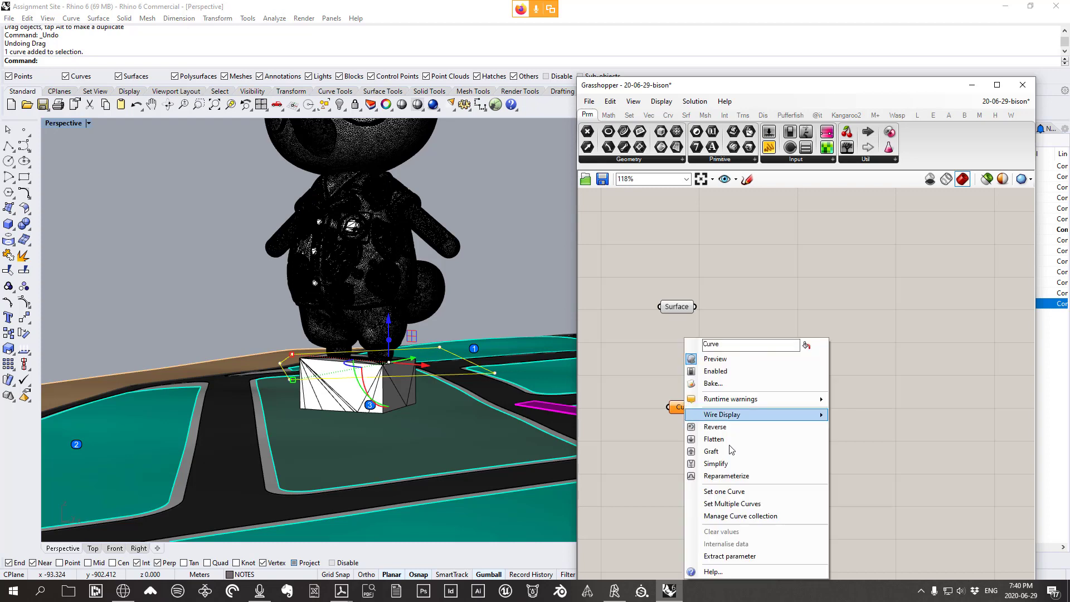
left_click(733, 493)
left_click(509, 299)
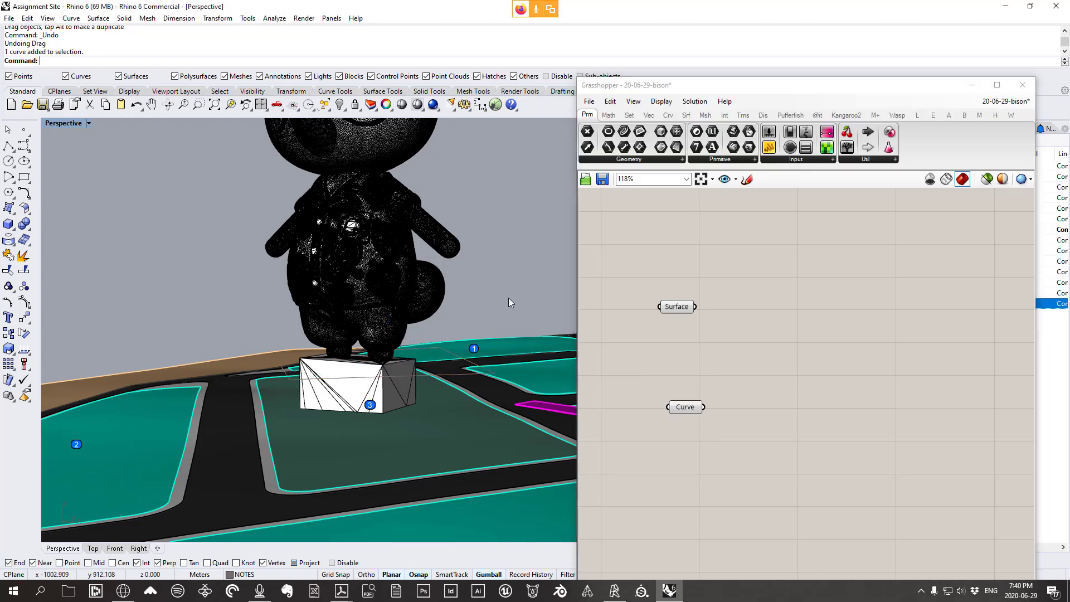
Rename the Surface parameter to 'Lot Surface'
right_click(679, 307)
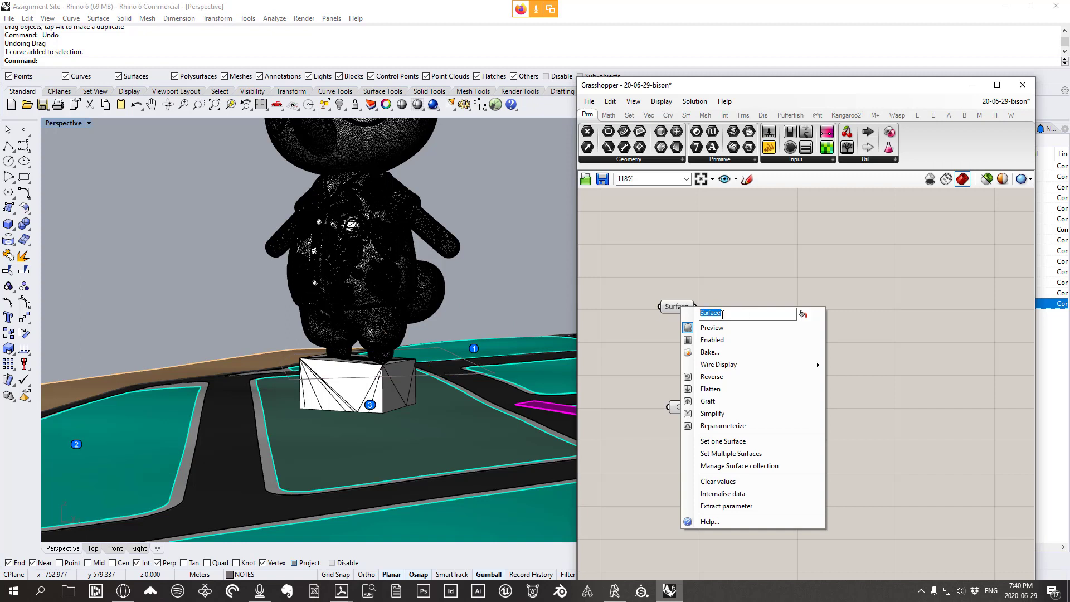
type("Lot Surface")
key("Return")
Rename the Curve parameter to 'Elevated Platform Curve'
left_click_drag(681, 413, 671, 407)
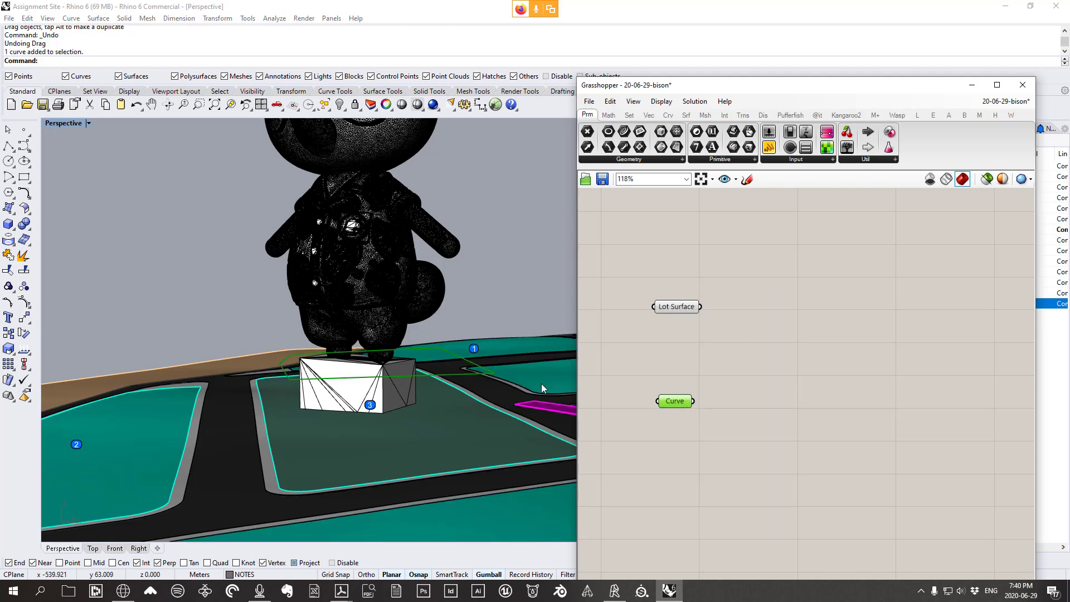
right_click(666, 401)
left_click_drag(724, 364, 653, 361)
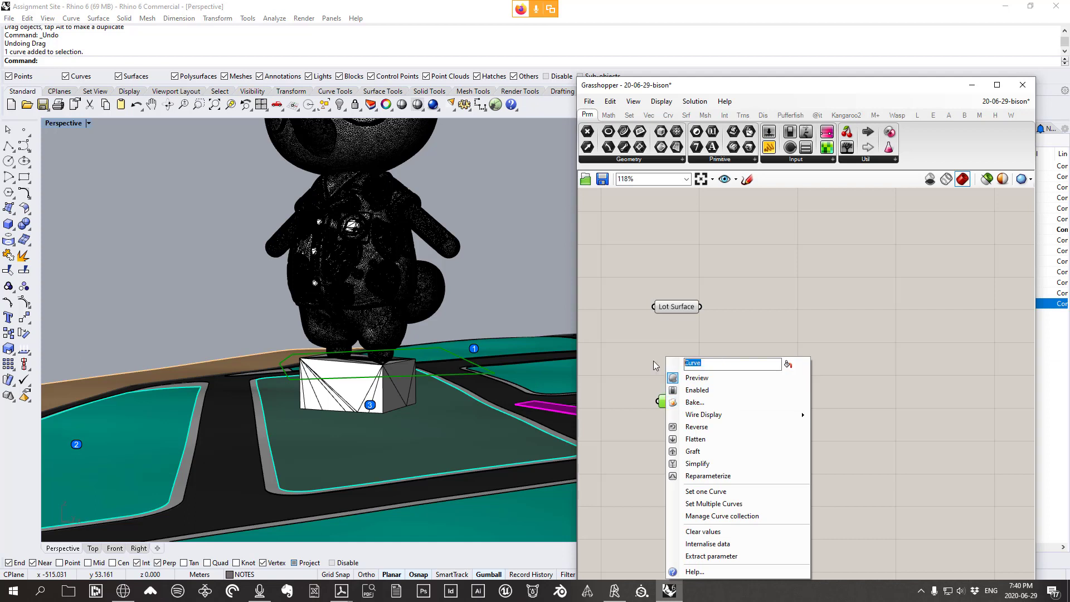
type("Elevated Platform Curve")
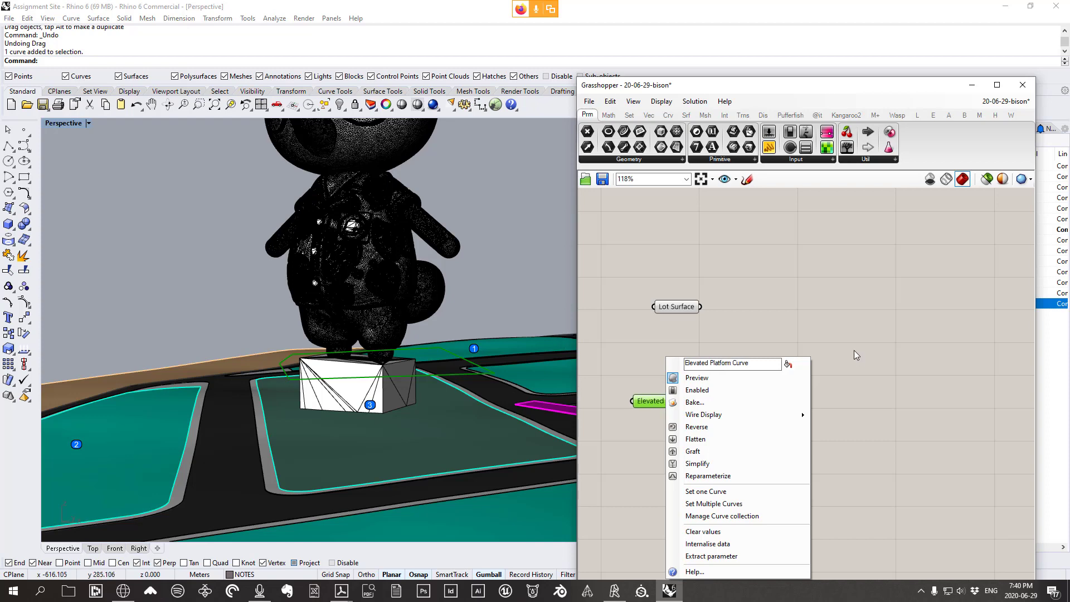
key("Return")
Move Elevated Platform Curve lower and Lot Surface right on the canvas
mouse_move(431, 378)
right_mouse_down()
mouse_move(447, 351)
mouse_move(434, 371)
mouse_move(427, 352)
mouse_move(425, 372)
right_mouse_up()
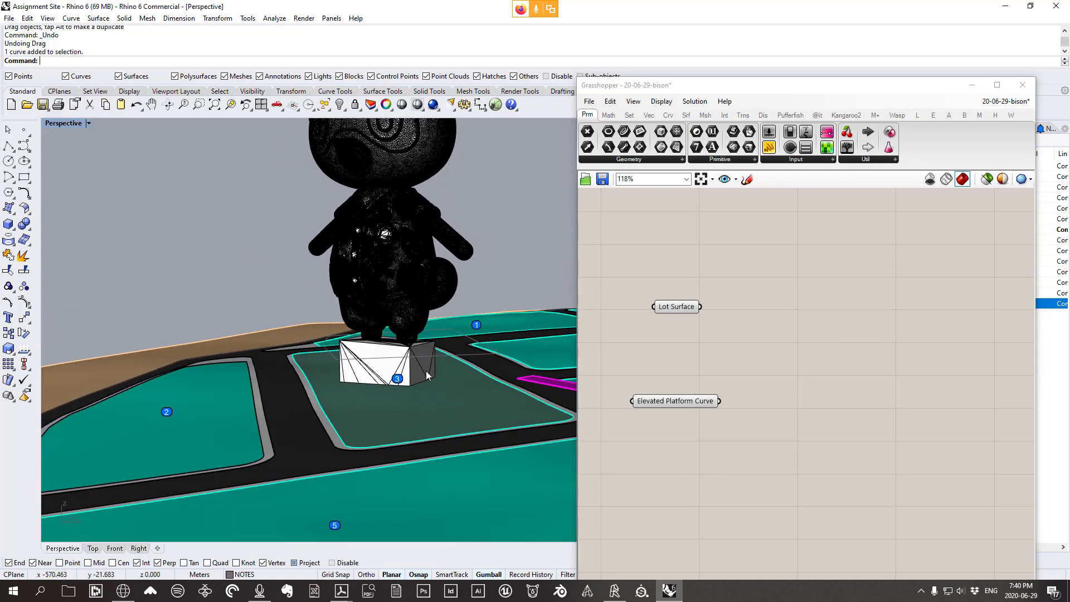
scroll(426, 371, "up", 3)
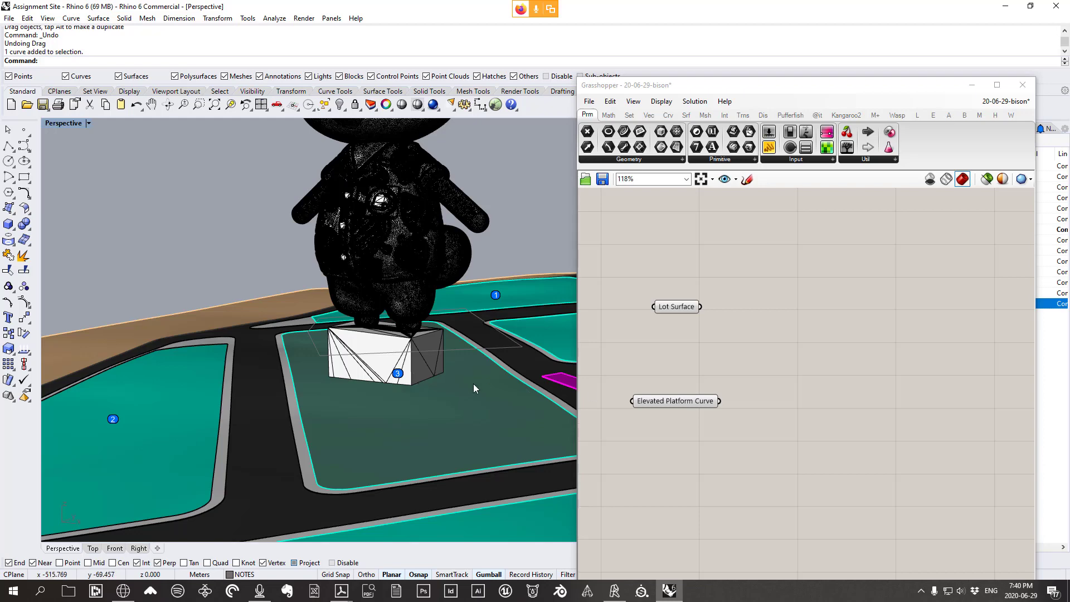
right_click_drag(413, 374, 405, 389)
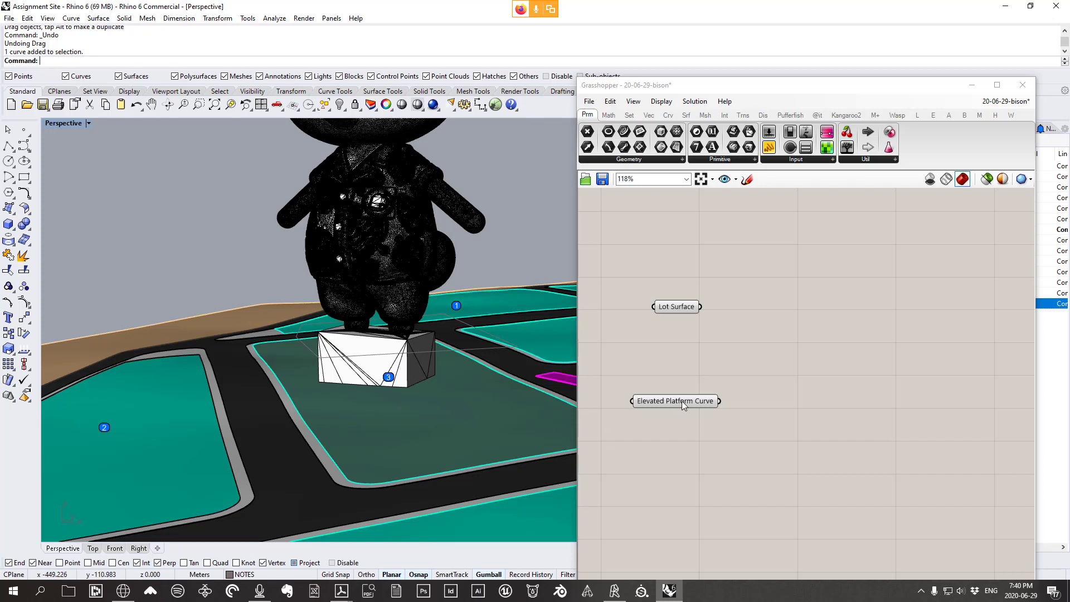
left_click_drag(683, 401, 694, 441)
left_click_drag(682, 313, 696, 318)
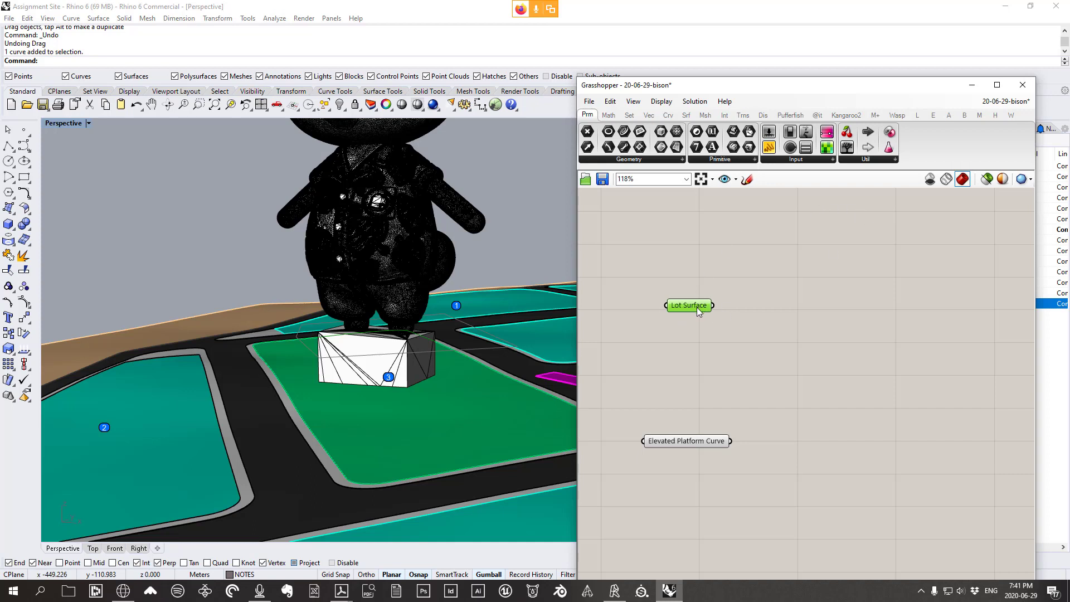
right_click_drag(800, 329, 781, 329)
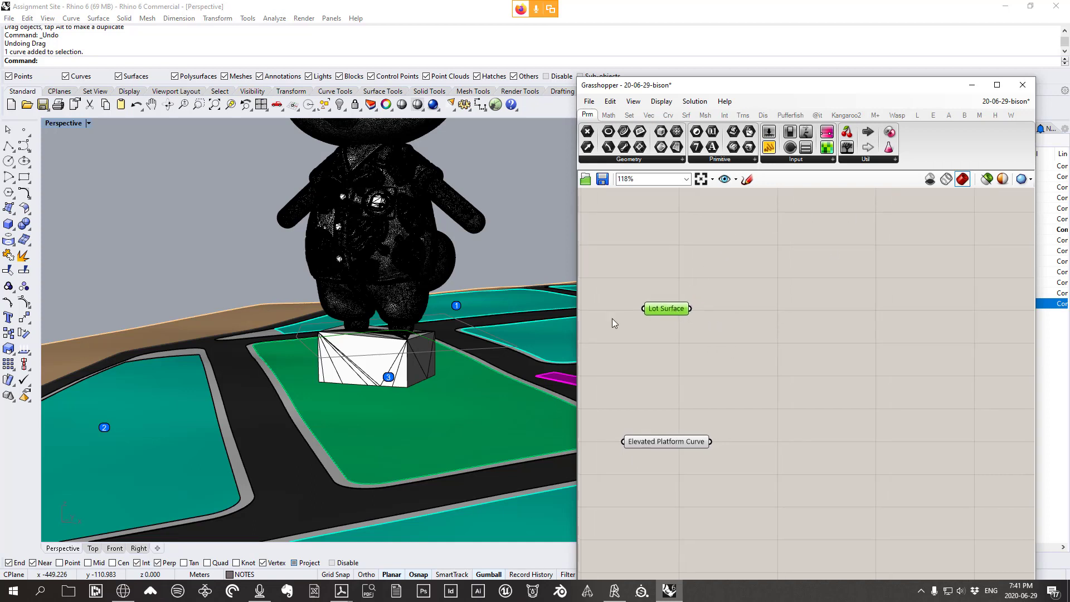
Zoom and pan the Perspective view onto the bear figure on the green lot
scroll(223, 252, "down", 14)
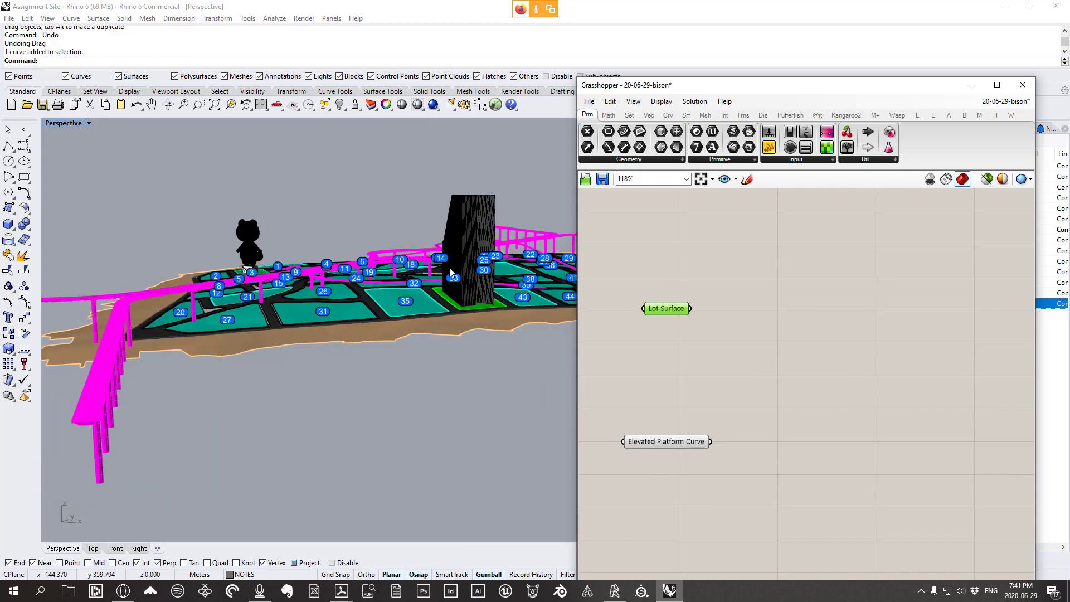
scroll(462, 317, "up", 5)
scroll(627, 301, "down", 2)
scroll(168, 279, "down", 5)
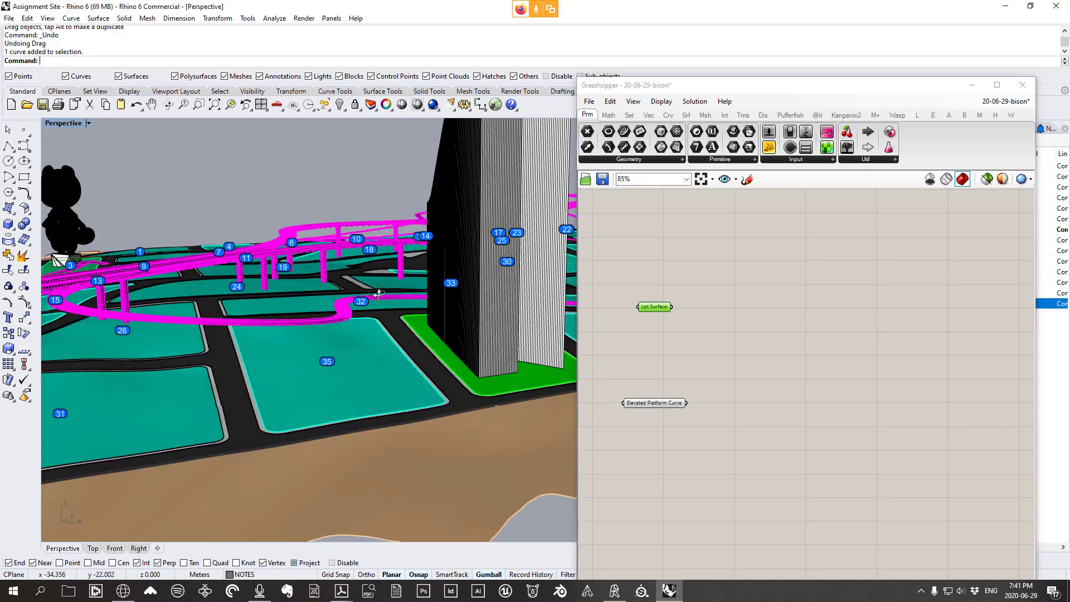
scroll(165, 285, "up", 6)
scroll(165, 284, "down", 4)
scroll(170, 269, "up", 4)
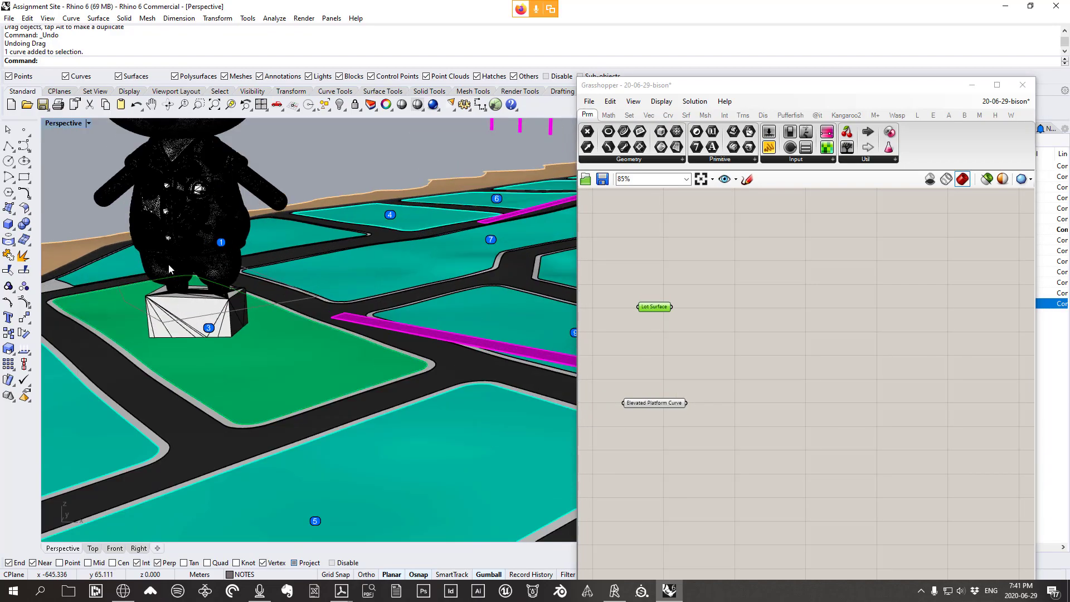
right_click_drag(281, 297, 383, 311, "shift")
right_click_drag(320, 287, 343, 311, "shift")
Drag the Elevated Platform Curve node up toward Lot Surface and clear the selection
right_click_drag(395, 344, 412, 365, "shift")
right_click_drag(411, 365, 403, 337)
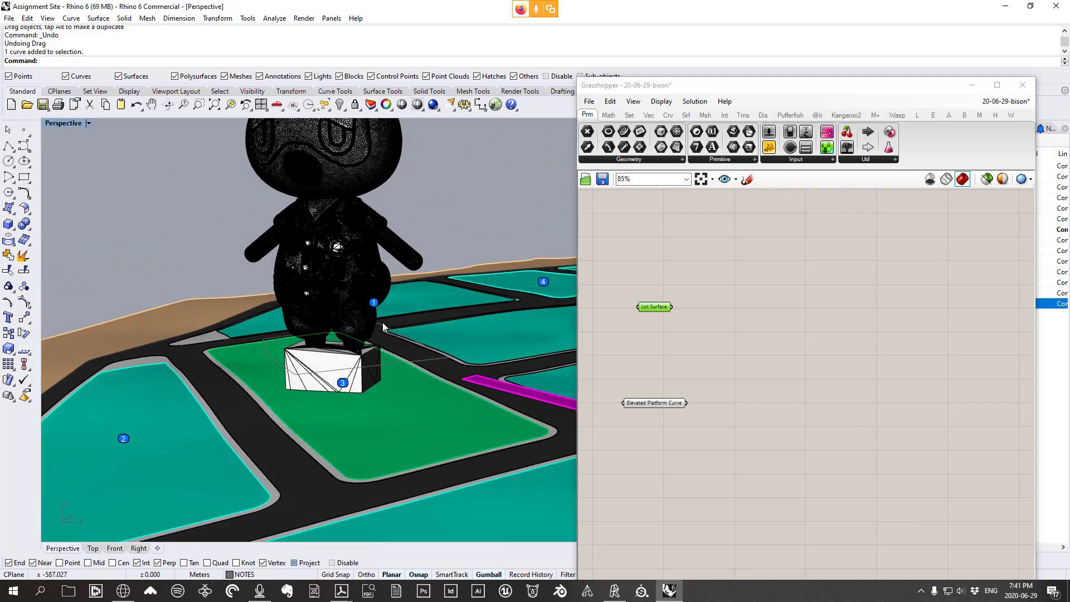
scroll(366, 324, "up", 3)
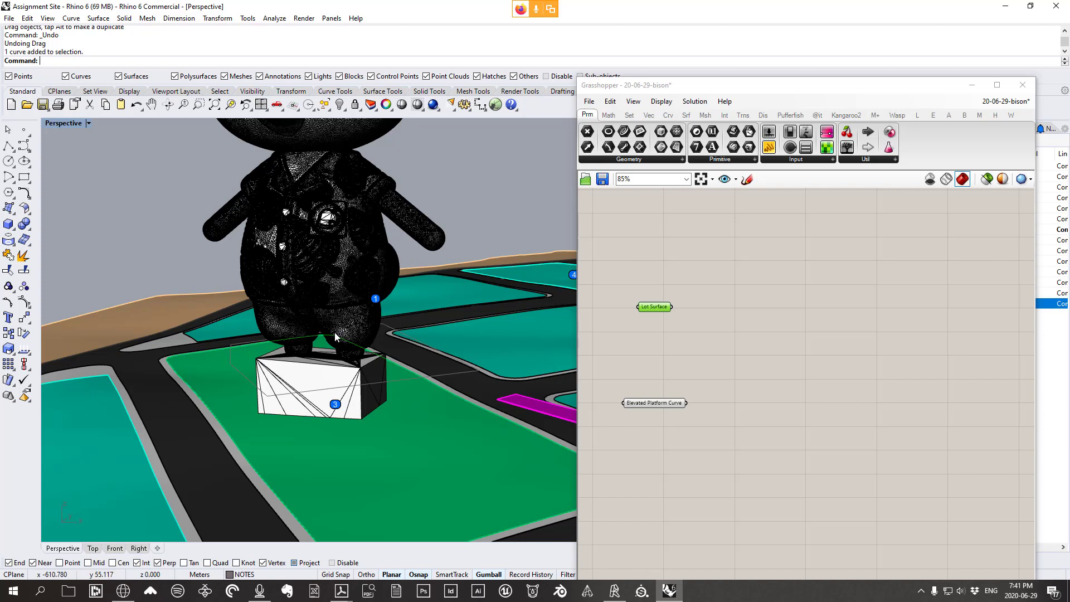
scroll(422, 352, "down", 3)
mouse_move(355, 360)
right_mouse_down()
mouse_move(366, 359)
mouse_move(335, 352)
mouse_move(356, 360)
right_mouse_up()
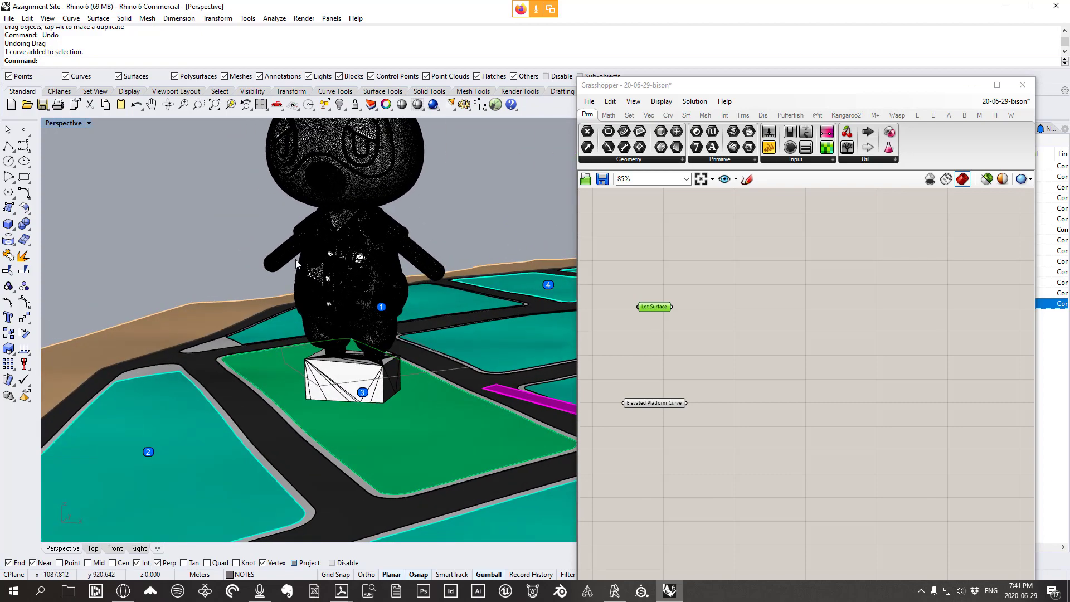
mouse_move(392, 256)
right_mouse_down()
mouse_move(384, 243)
mouse_move(390, 263)
mouse_move(397, 258)
right_mouse_up()
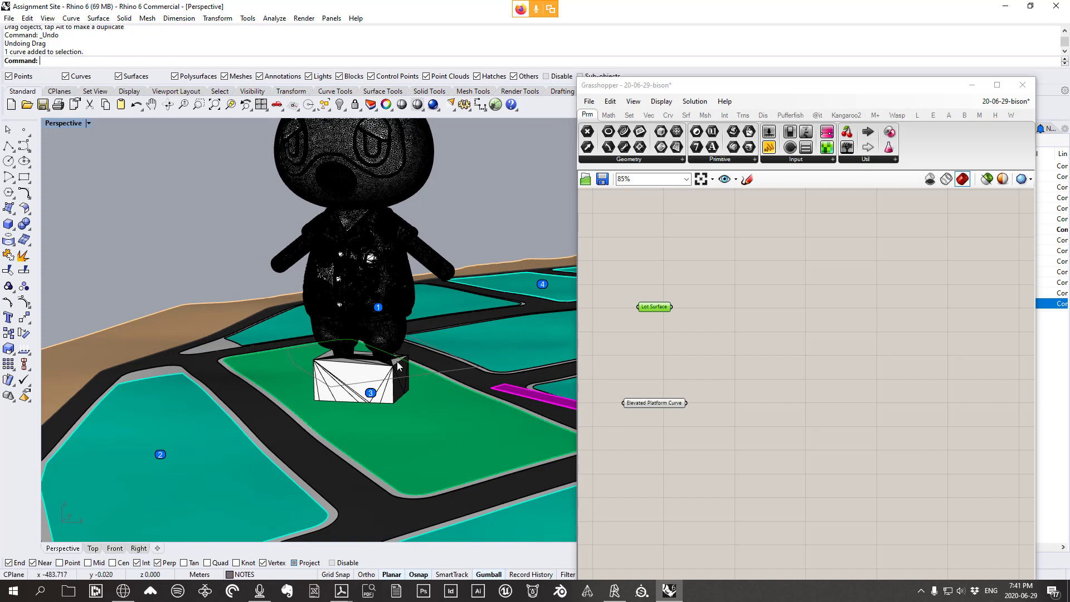
left_click_drag(679, 403, 687, 385)
left_click(719, 377)
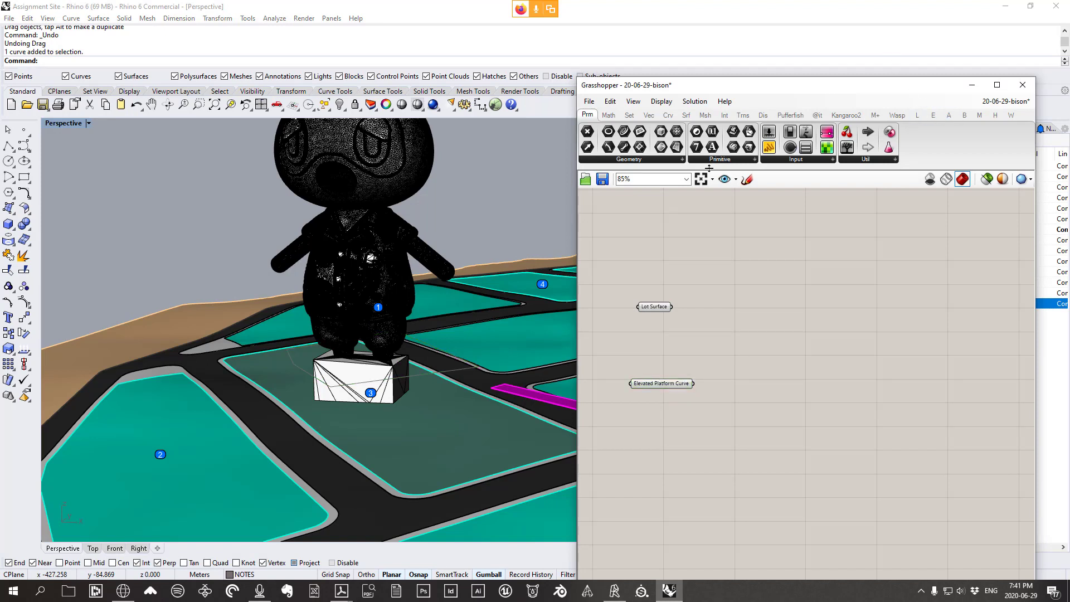
Place a Mesh Brep component from Mesh > Util and feed Lot Surface into its Brep input
left_click(705, 115)
left_click(775, 160)
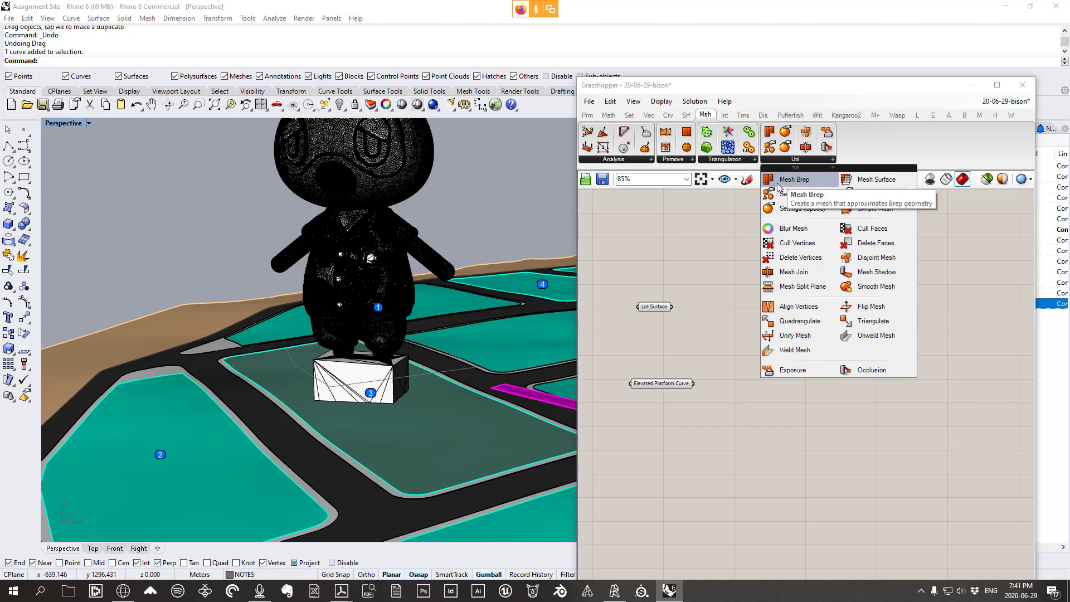
left_click(791, 179)
left_click(732, 316)
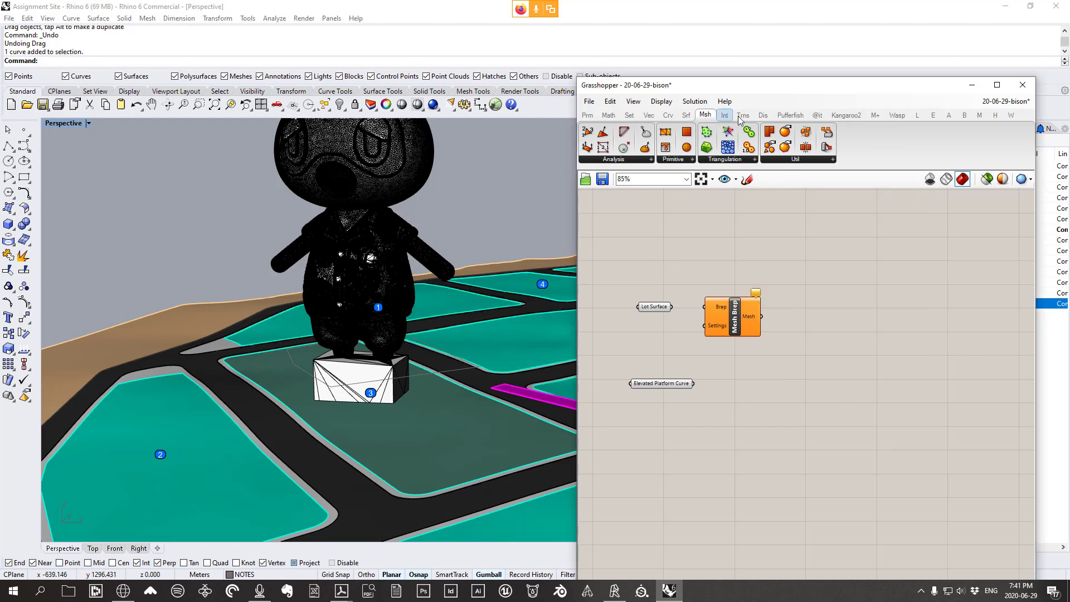
left_click(793, 162)
left_click_drag(671, 306, 722, 314)
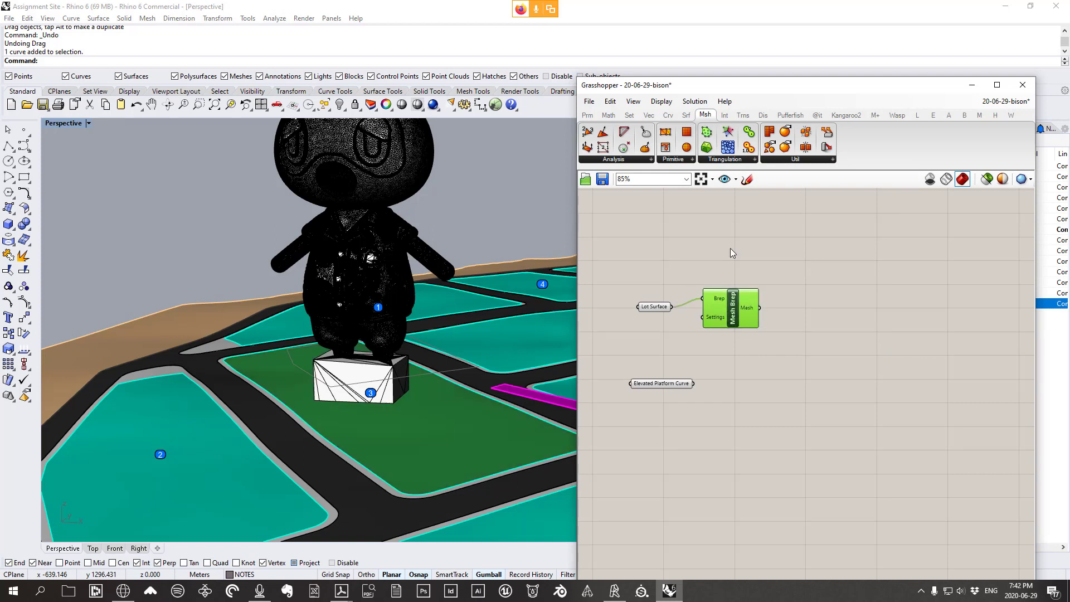
mouse_move(710, 321)
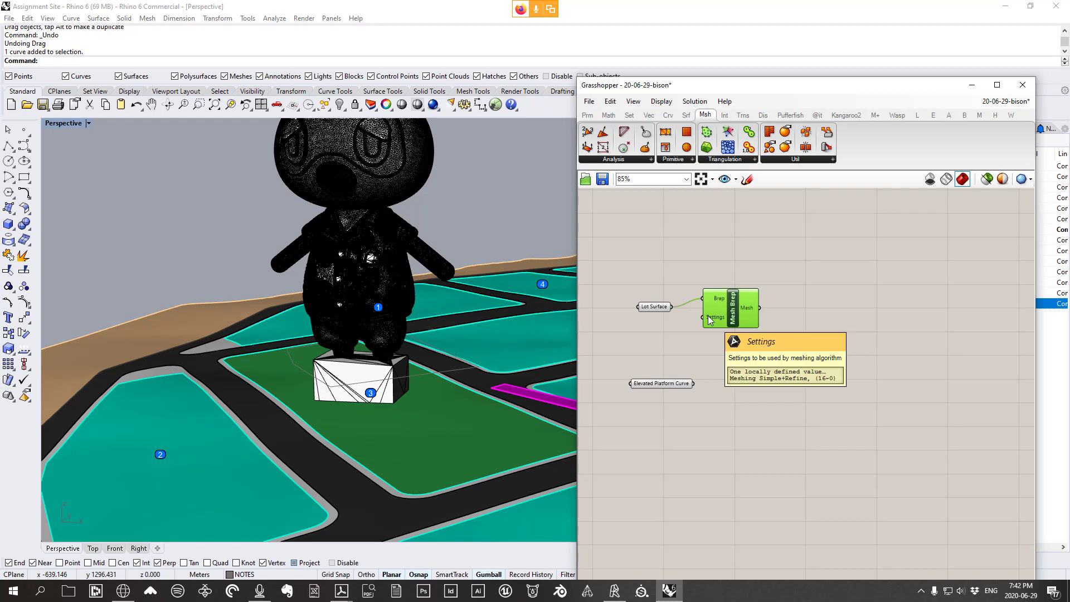
scroll(710, 321, "up", 2)
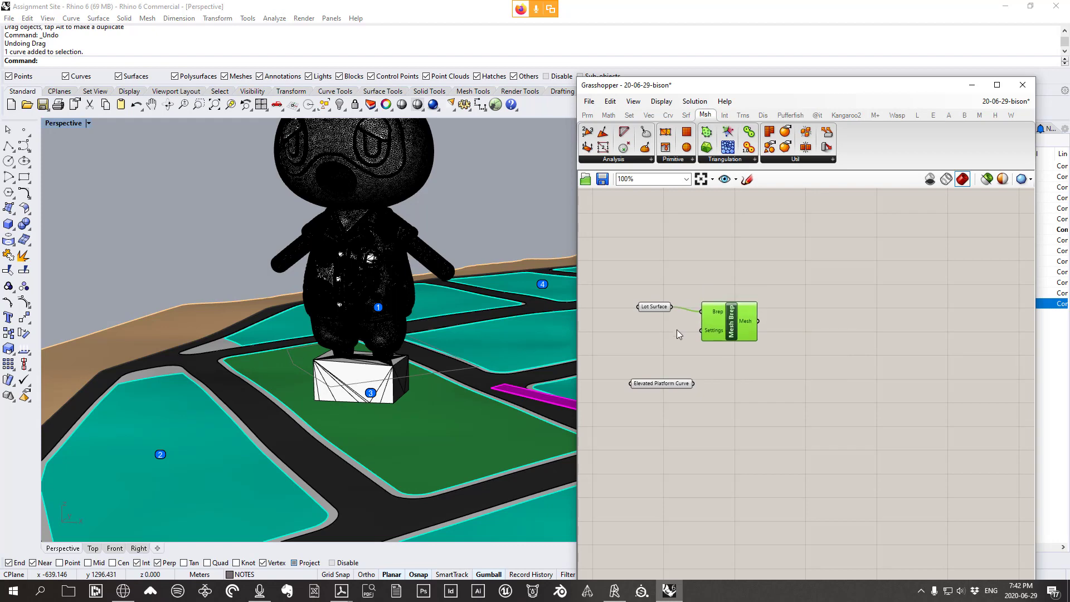
left_click_drag(722, 333, 722, 327)
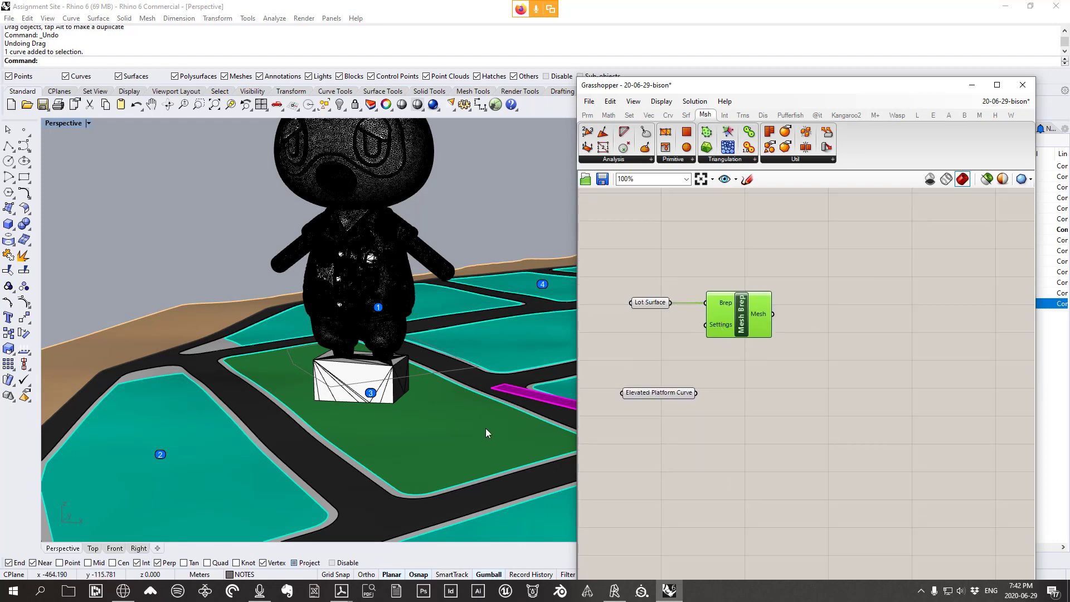
right_click_drag(488, 433, 221, 281)
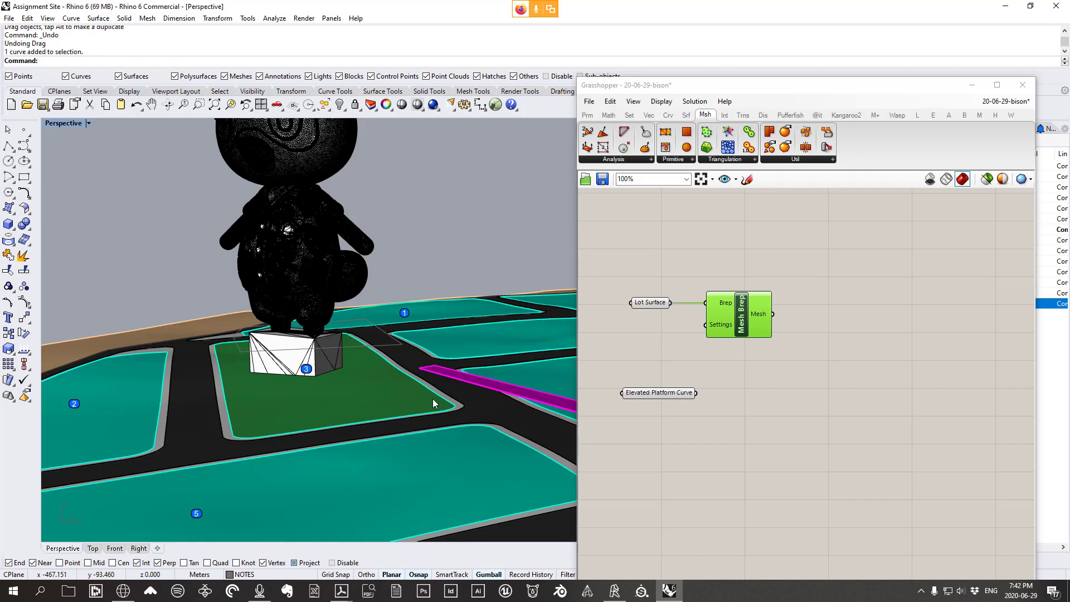
left_click(893, 255)
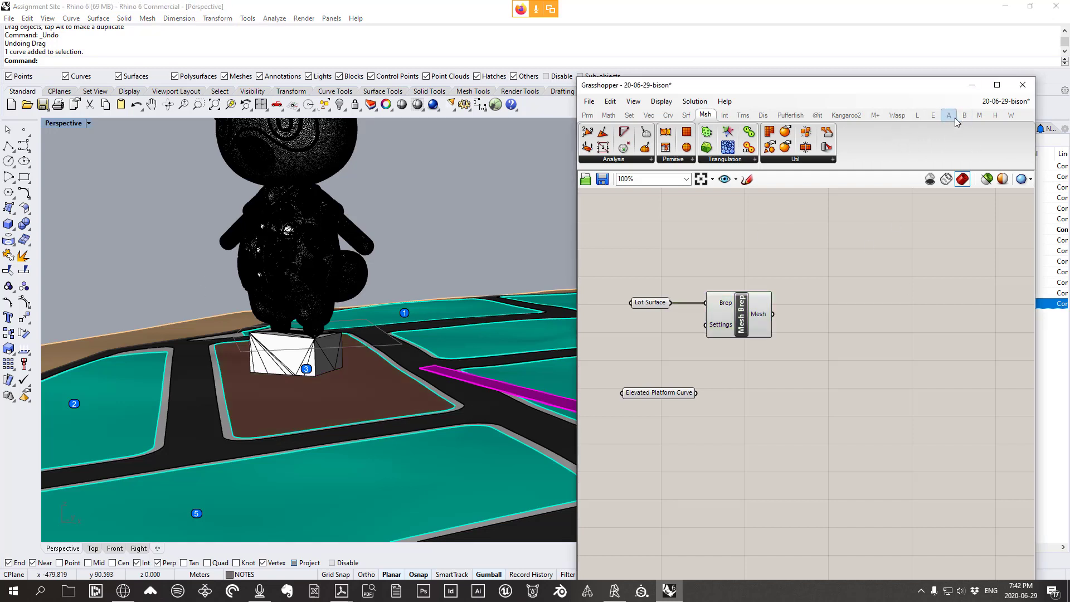
Widen the Grasshopper window and place a Bison Remesh Triangular component
left_click_drag(578, 192, 483, 191)
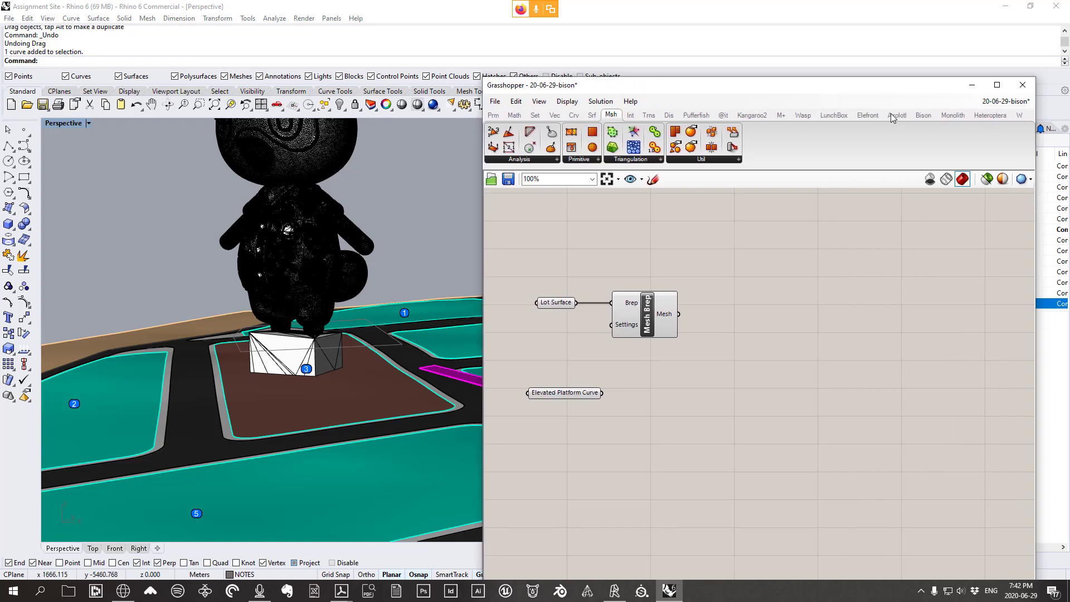
left_click(922, 116)
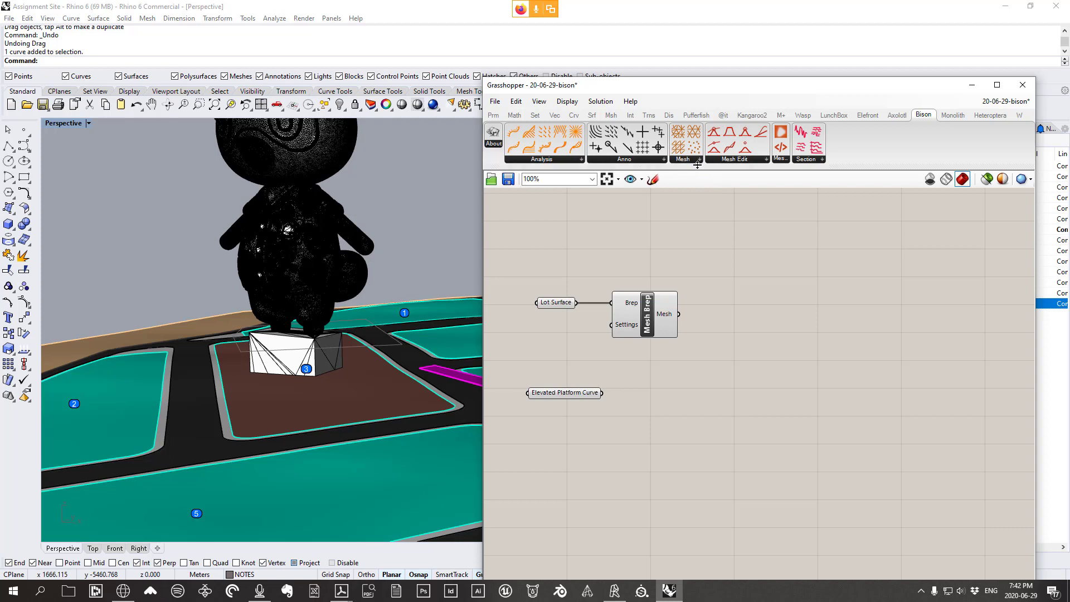
left_click(691, 161)
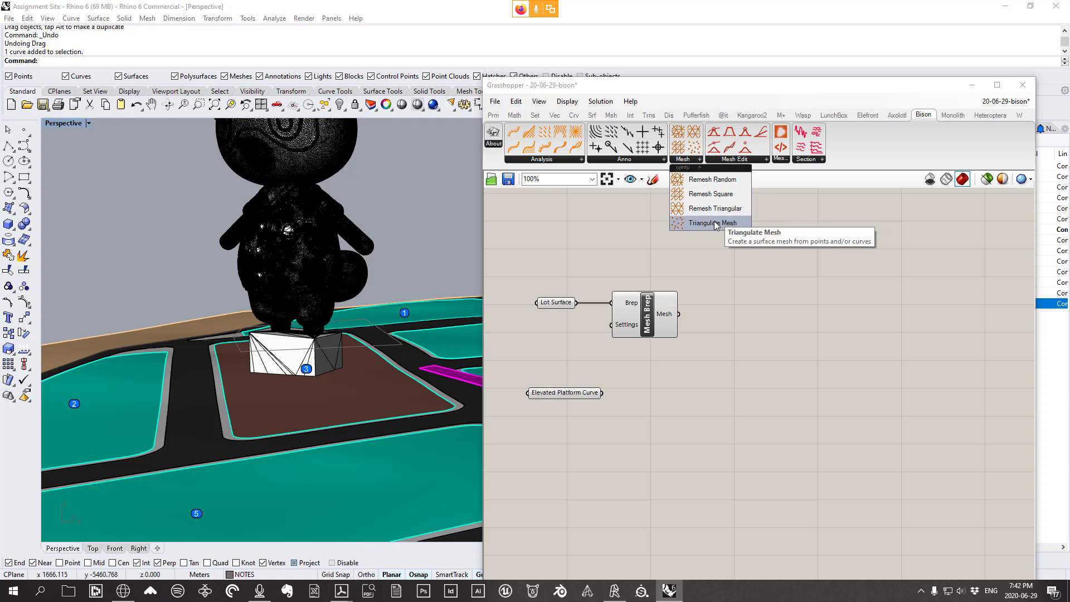
left_click_drag(717, 208, 749, 298)
Connect Mesh Brep's output to Remesh Triangular's Mesh input
scroll(655, 318, "up", 1)
left_click_drag(634, 321, 627, 246)
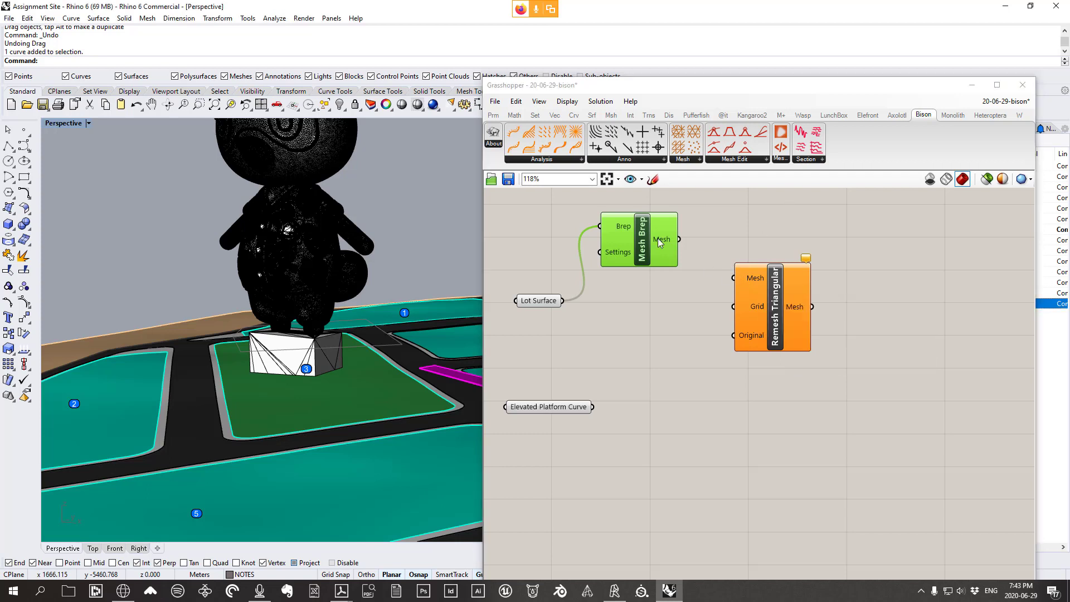
left_click_drag(665, 240, 733, 277)
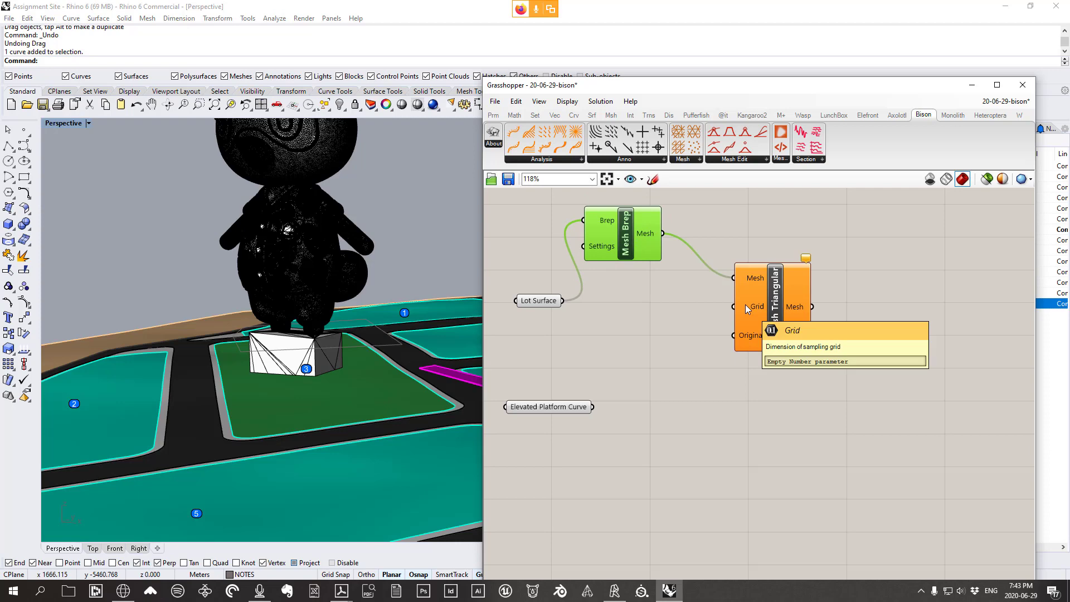
right_click_drag(402, 338, 350, 381)
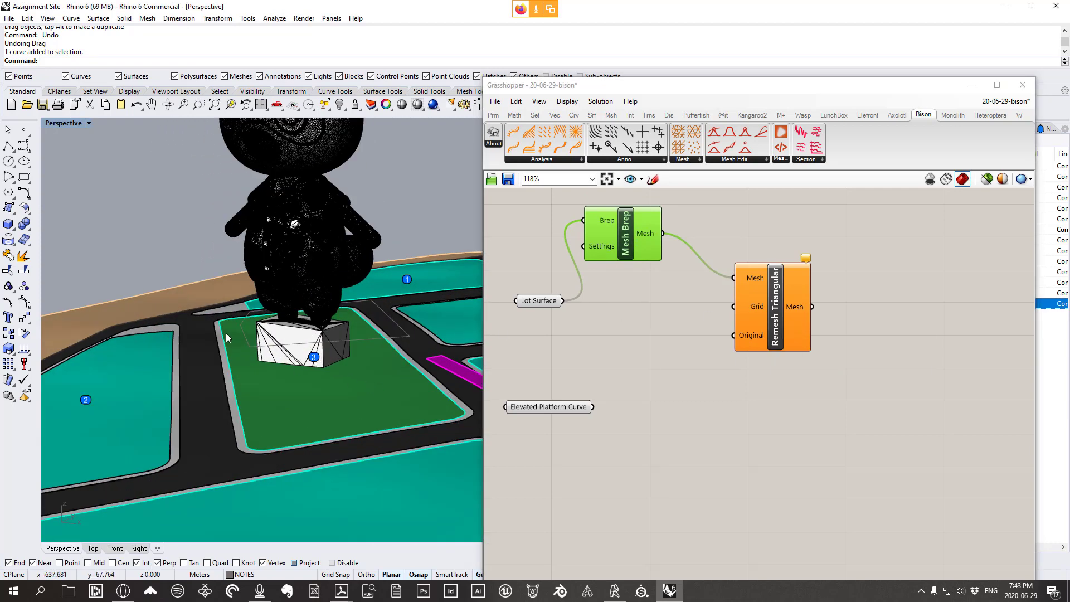
left_click(653, 179)
scroll(819, 364, "down", 5)
scroll(700, 344, "up", 3)
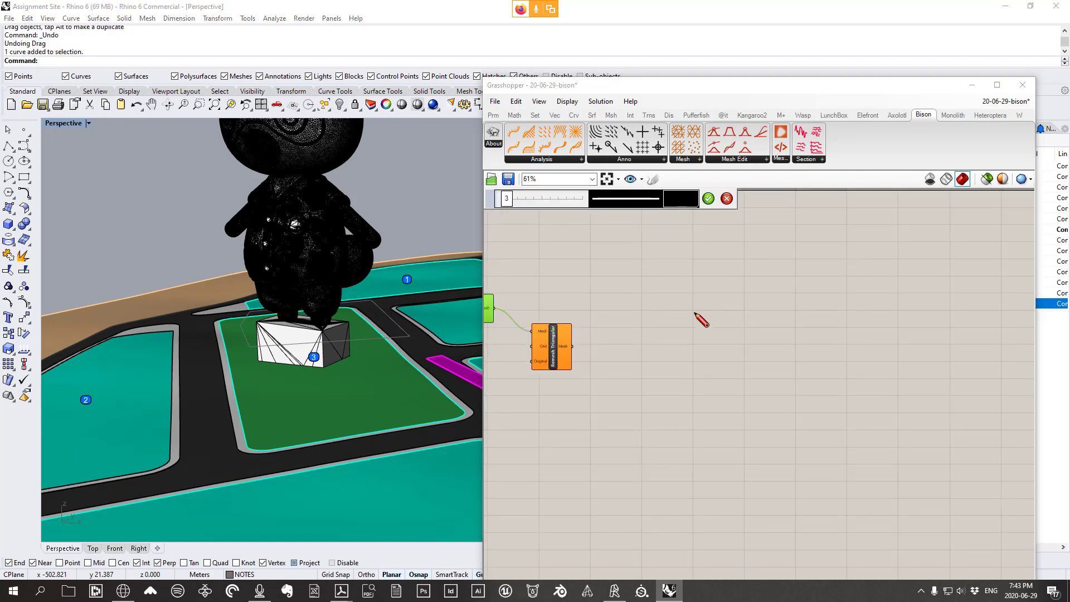
mouse_move(698, 309)
left_mouse_down()
mouse_move(721, 379)
mouse_move(719, 465)
mouse_move(846, 402)
mouse_move(931, 377)
mouse_move(836, 375)
mouse_move(783, 400)
mouse_move(796, 303)
mouse_move(739, 336)
mouse_move(703, 298)
mouse_move(693, 309)
left_mouse_up()
left_click_drag(680, 333, 795, 340)
mouse_move(787, 351)
left_mouse_down()
mouse_move(674, 361)
mouse_move(746, 379)
left_mouse_up()
mouse_move(679, 333)
left_mouse_down()
mouse_move(691, 356)
mouse_move(678, 330)
mouse_move(694, 352)
mouse_move(730, 338)
mouse_move(733, 362)
mouse_move(757, 336)
mouse_move(743, 357)
mouse_move(775, 363)
mouse_move(764, 368)
mouse_move(787, 364)
mouse_move(796, 338)
mouse_move(785, 361)
left_mouse_up()
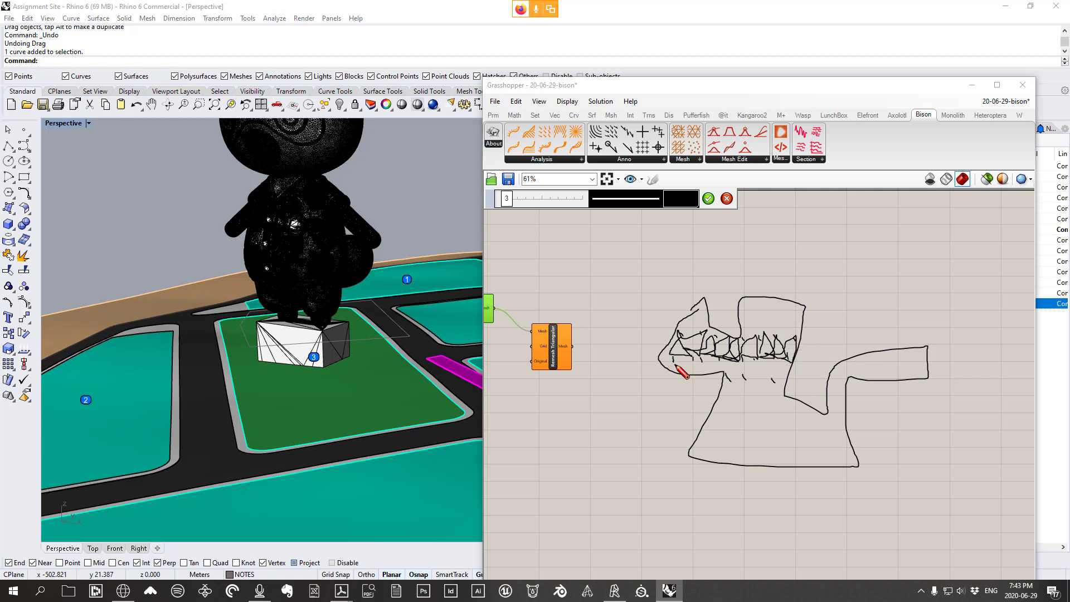
mouse_move(676, 367)
left_mouse_down()
mouse_move(685, 357)
mouse_move(675, 361)
mouse_move(690, 374)
mouse_move(701, 363)
mouse_move(741, 375)
left_mouse_up()
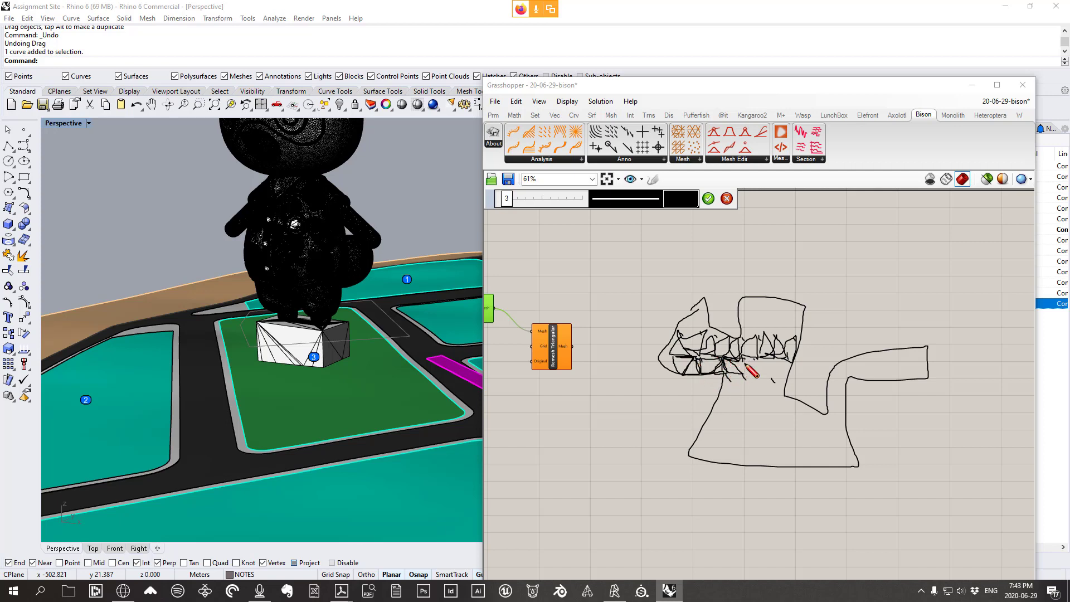
mouse_move(757, 371)
left_mouse_down()
mouse_move(732, 371)
mouse_move(776, 363)
mouse_move(783, 387)
mouse_move(784, 362)
left_mouse_up()
left_click(727, 199)
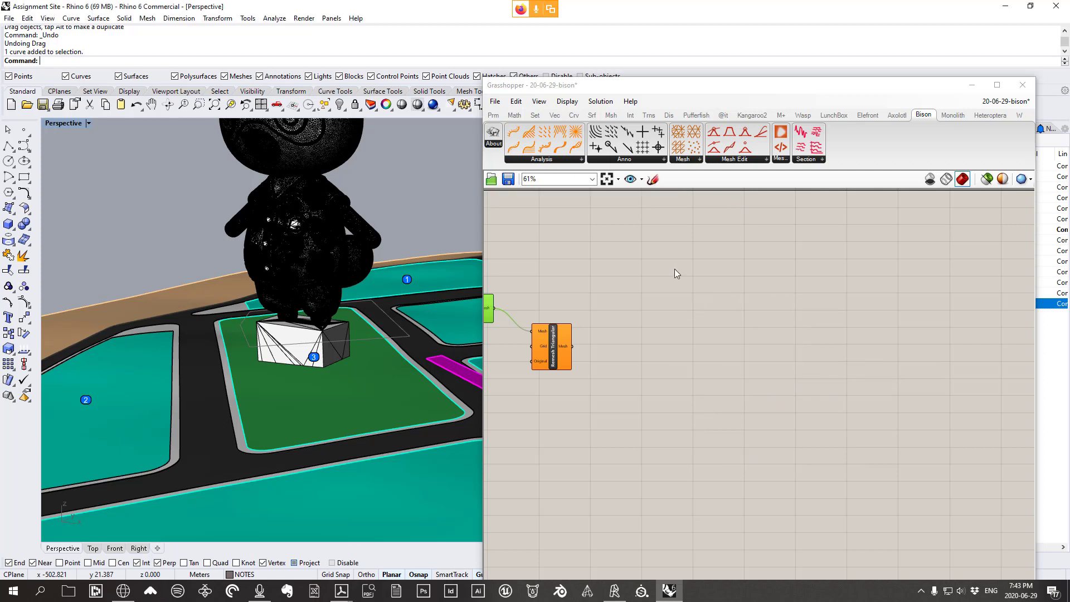
Set Remesh Triangular's Grid input to 1
right_click_drag(636, 322, 796, 315)
scroll(688, 342, "up", 3)
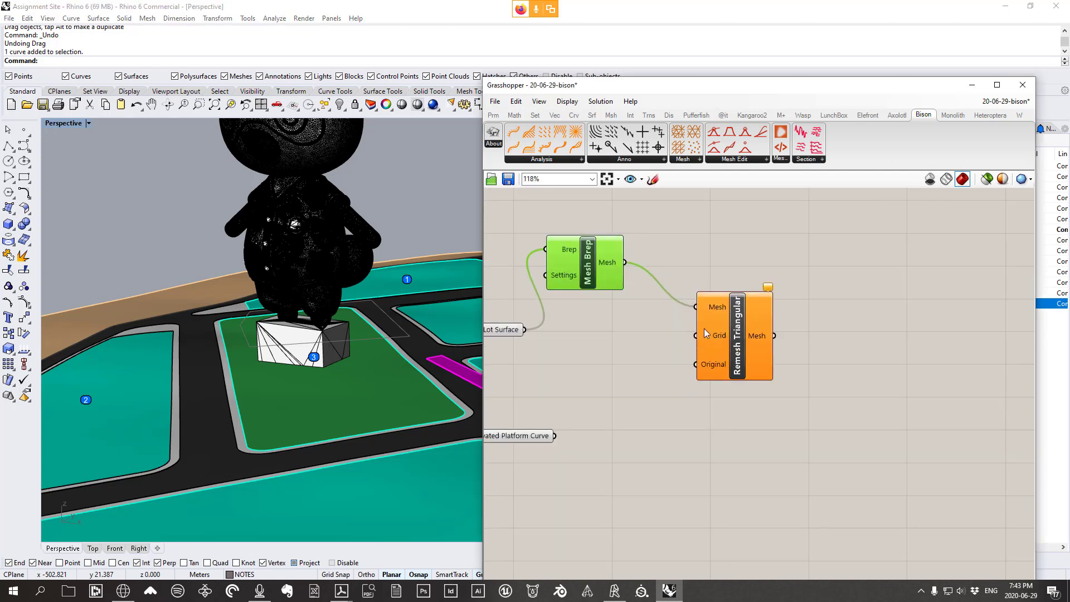
mouse_move(711, 340)
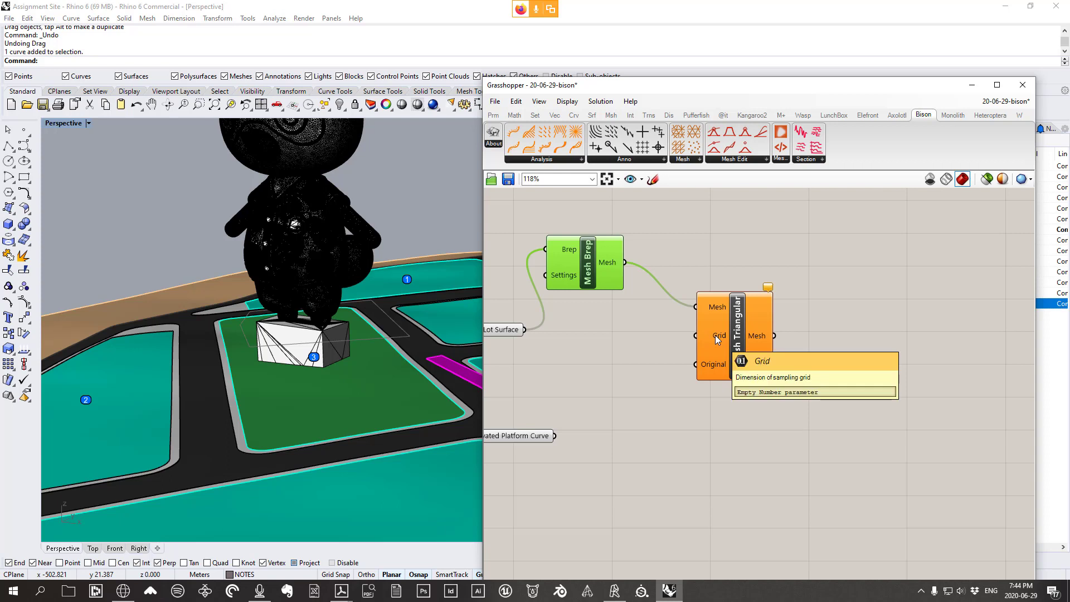
right_click(717, 337)
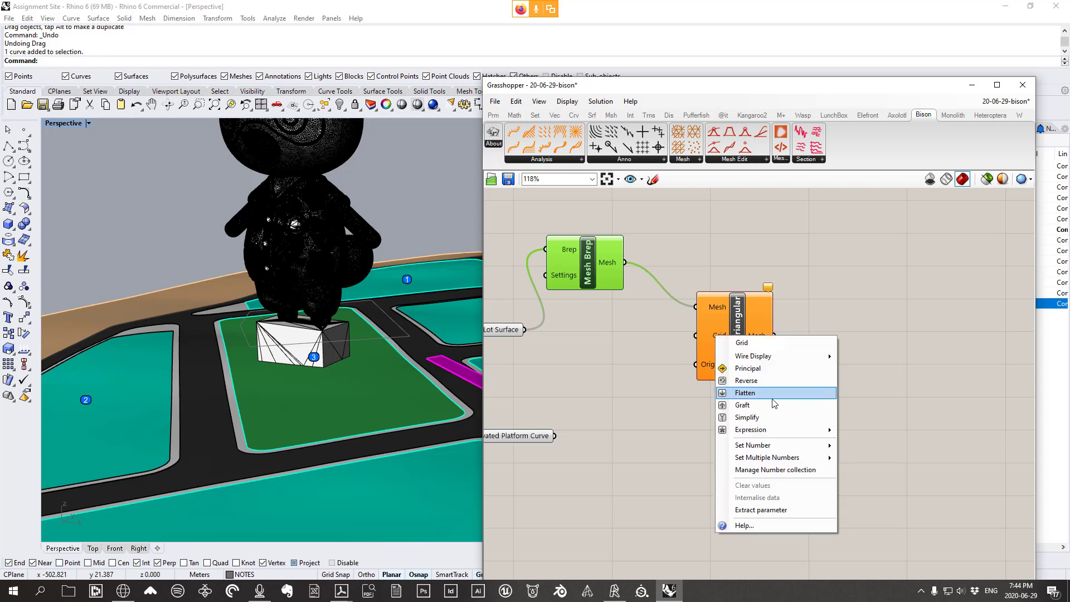
mouse_move(781, 447)
left_click(886, 446)
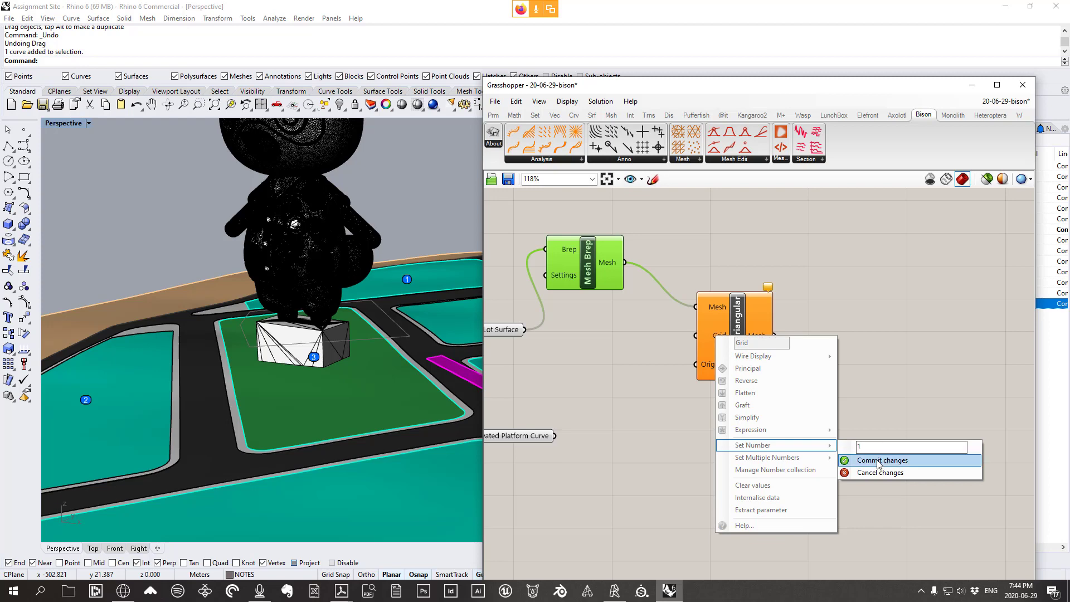
left_click(879, 462)
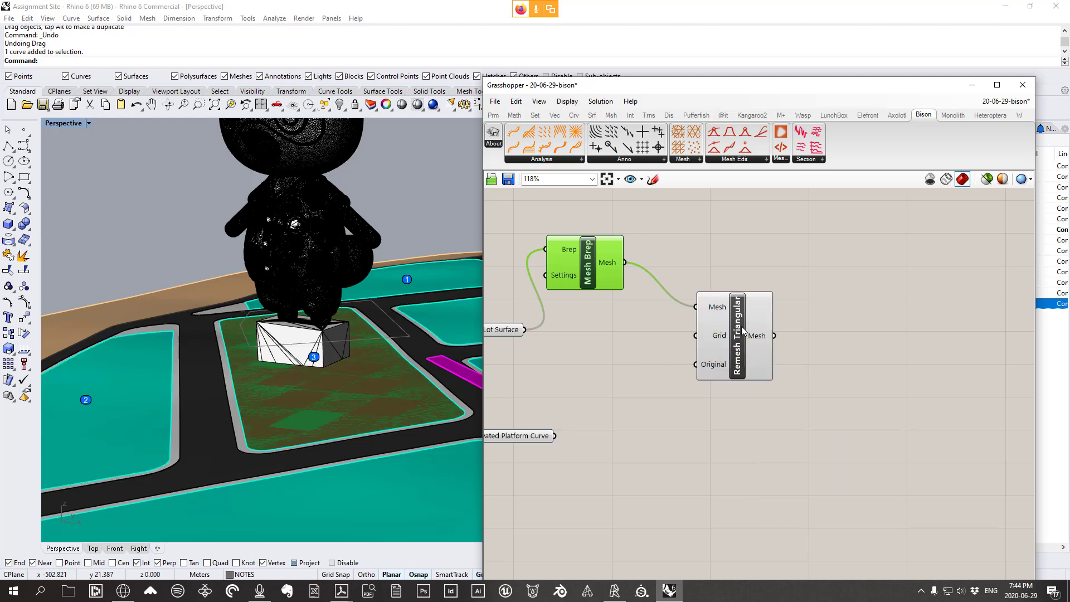
Inspect the remeshed lot around the platform box and bring up the Mesh components
left_click_drag(741, 350, 742, 327)
right_click_drag(394, 351, 343, 373)
scroll(289, 408, "up", 3)
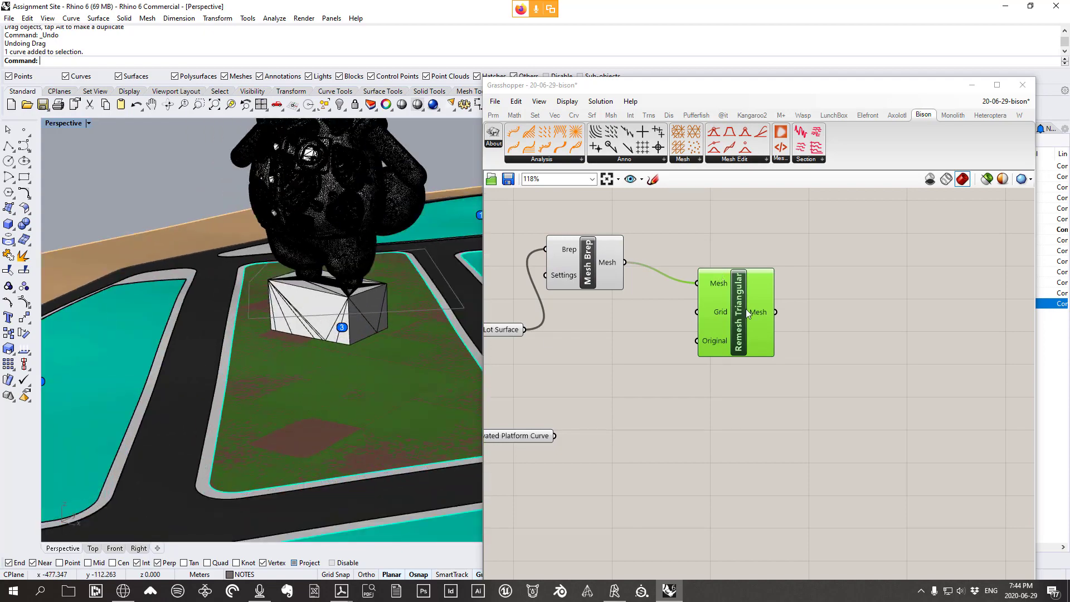
left_click_drag(748, 314, 740, 288)
right_click_drag(329, 411, 413, 348)
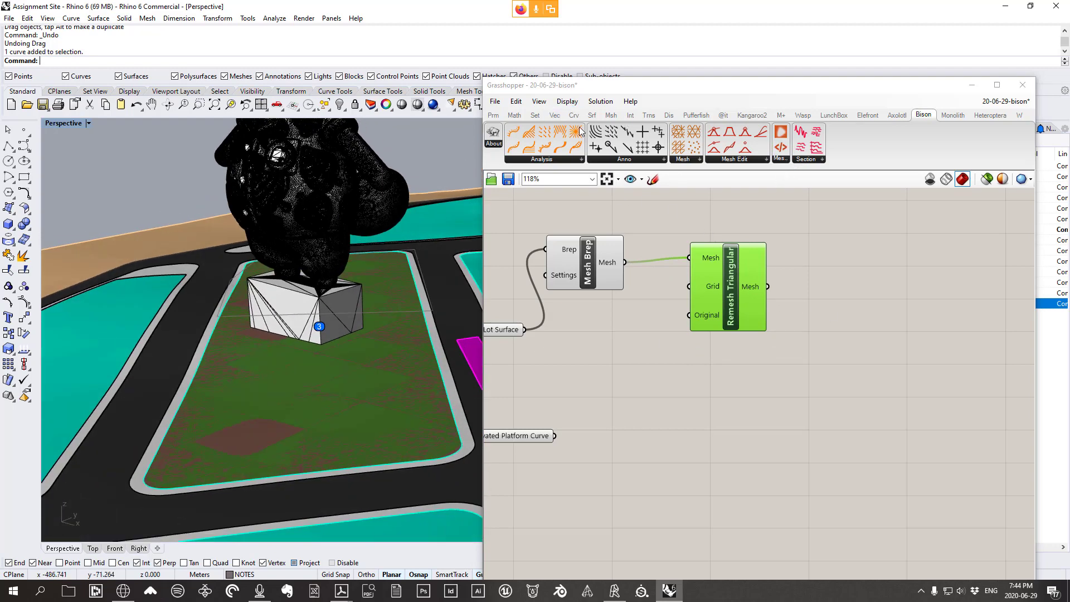
left_click(611, 115)
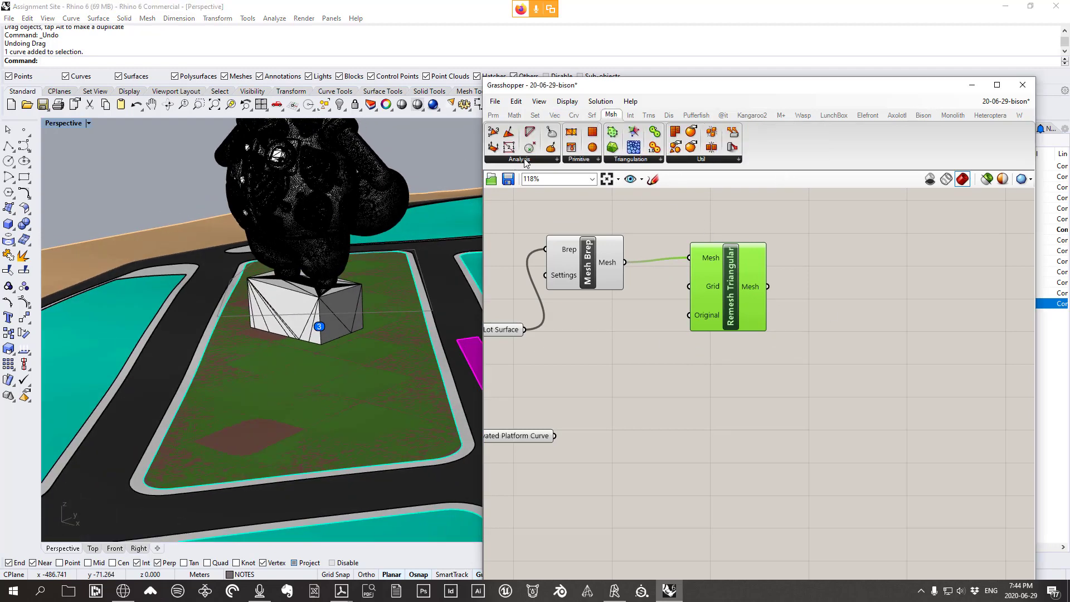
Add a Mesh Edges component fed by Remesh Triangular's output
left_click(525, 161)
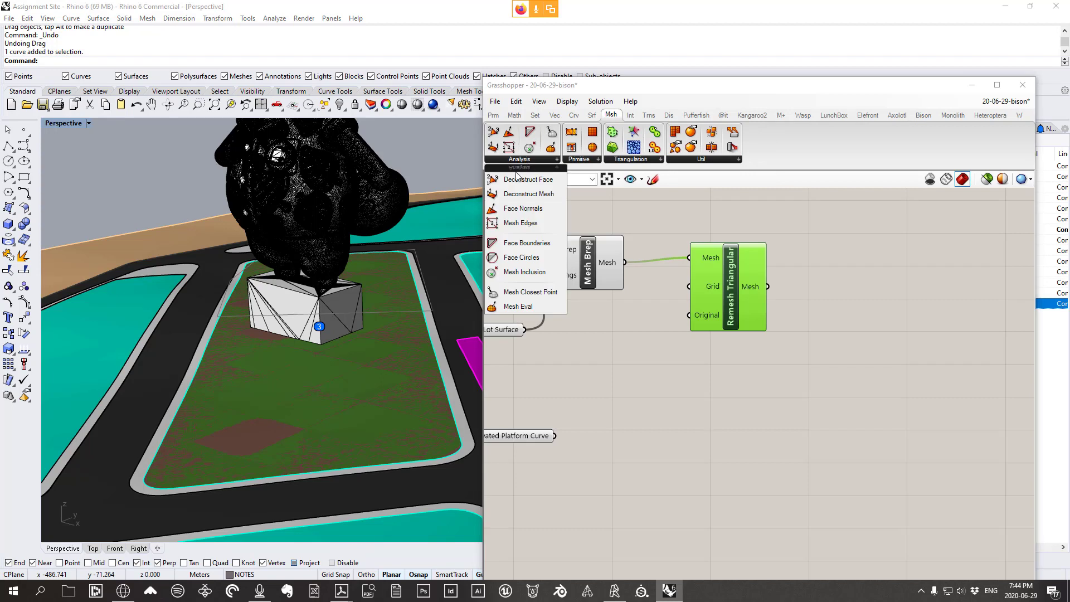
left_click(531, 223)
left_click(885, 235)
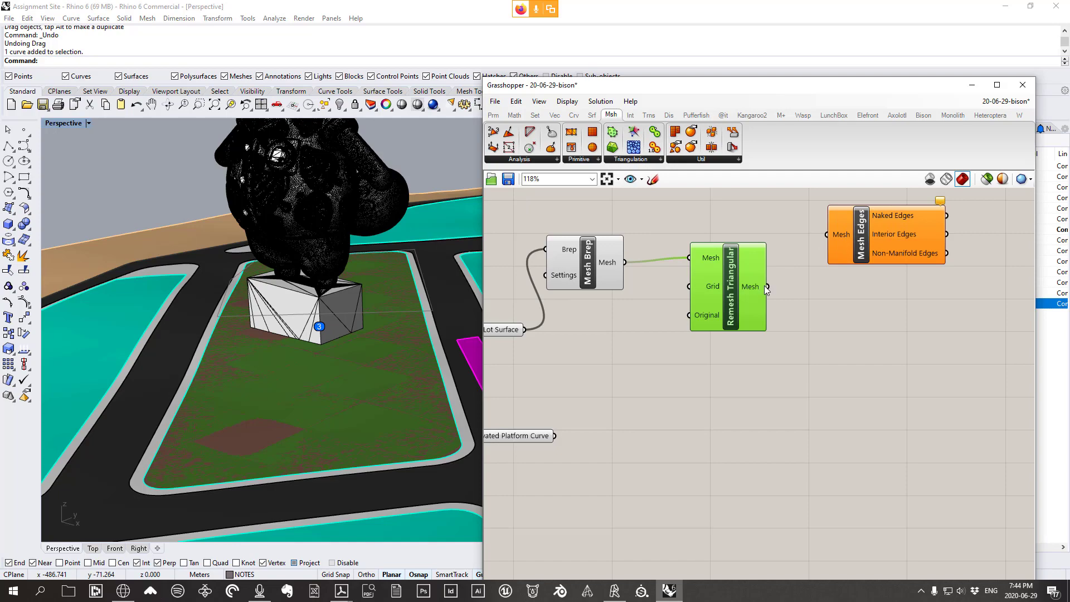
left_click_drag(767, 287, 815, 227)
scroll(292, 392, "up", 5)
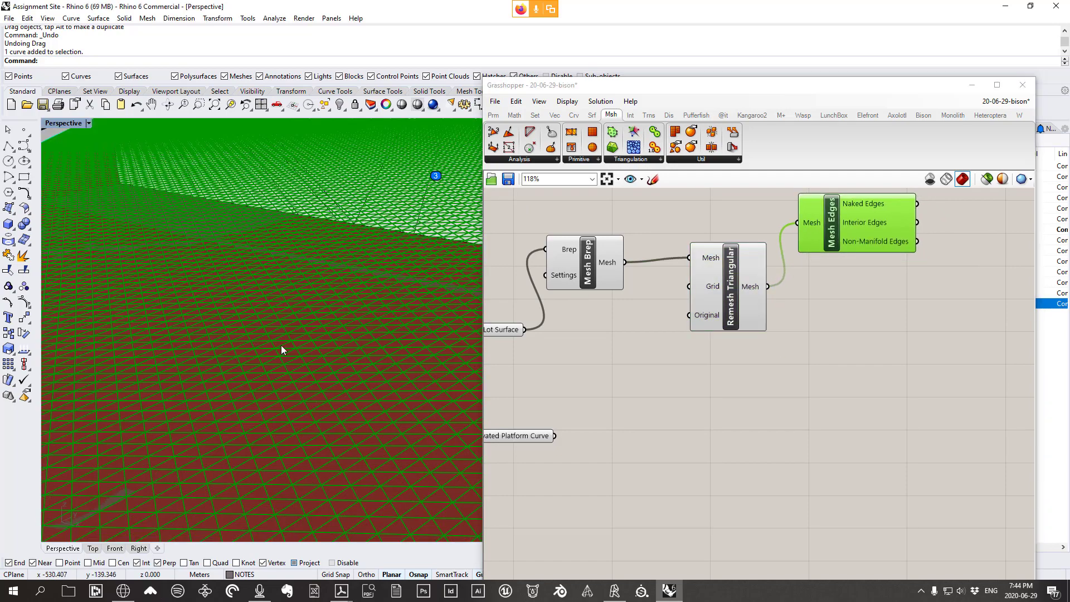
scroll(280, 340, "down", 8)
Commit a Grid value on Remesh Triangular and orbit around the meshed lot
right_click_drag(278, 332, 187, 317)
scroll(296, 289, "up", 5)
right_click_drag(297, 290, 260, 311)
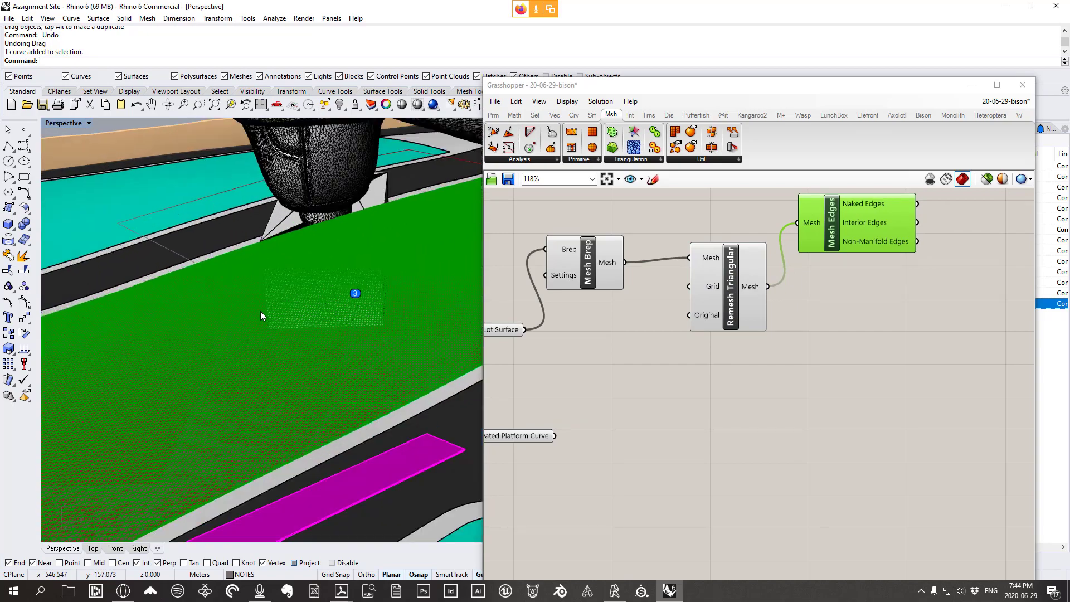
scroll(280, 339, "up", 6)
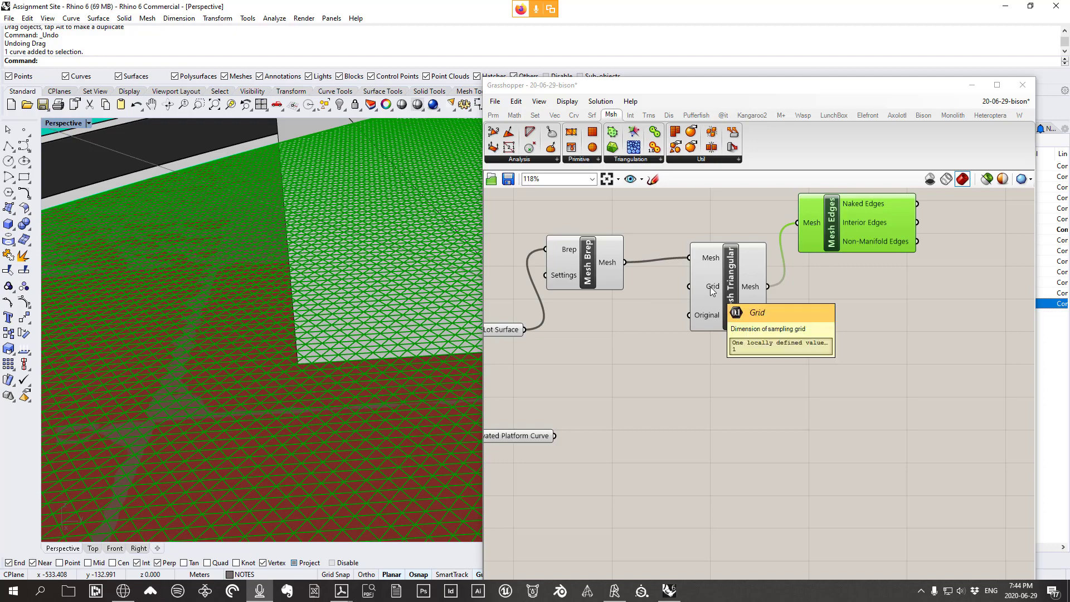
scroll(329, 322, "down", 8)
scroll(370, 309, "up", 7)
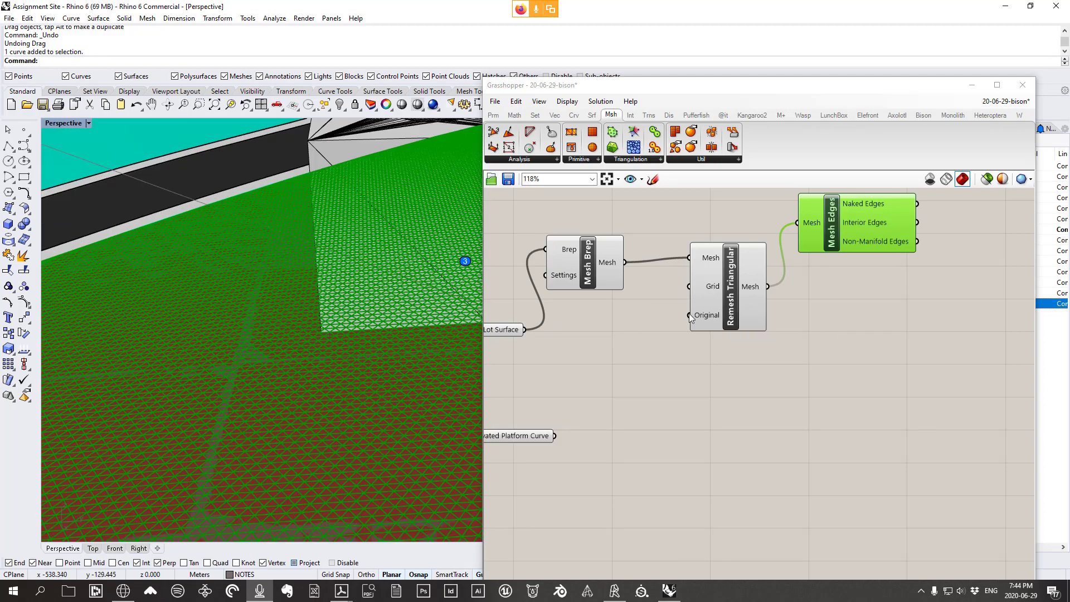
right_click(706, 289)
mouse_move(768, 396)
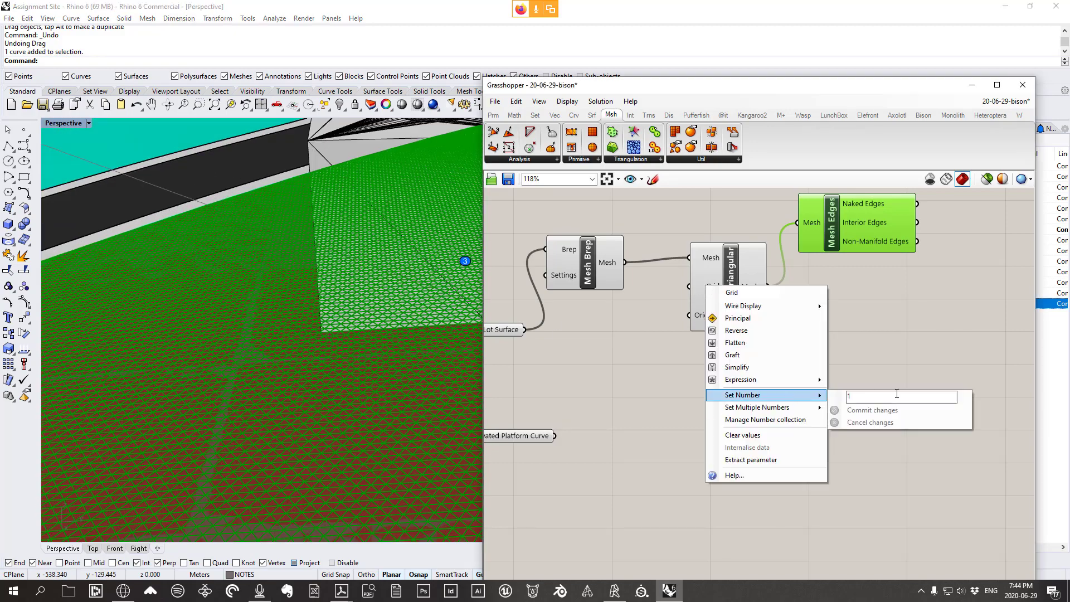
left_click(852, 411)
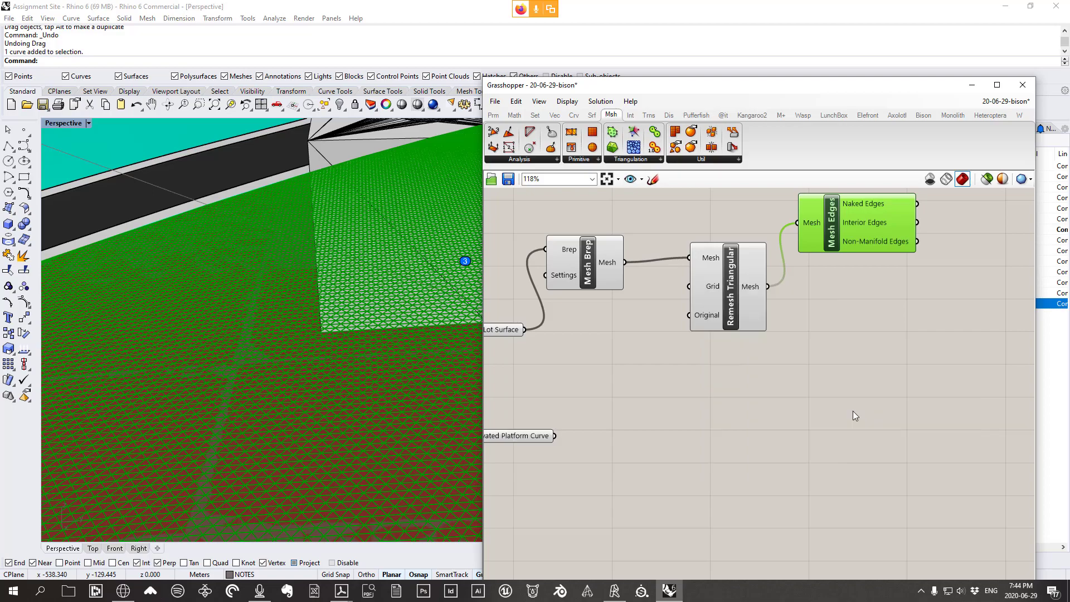
scroll(378, 321, "down", 3)
mouse_move(378, 321)
right_mouse_down()
mouse_move(316, 308)
mouse_move(419, 292)
mouse_move(373, 322)
right_mouse_up()
scroll(357, 329, "up", 3)
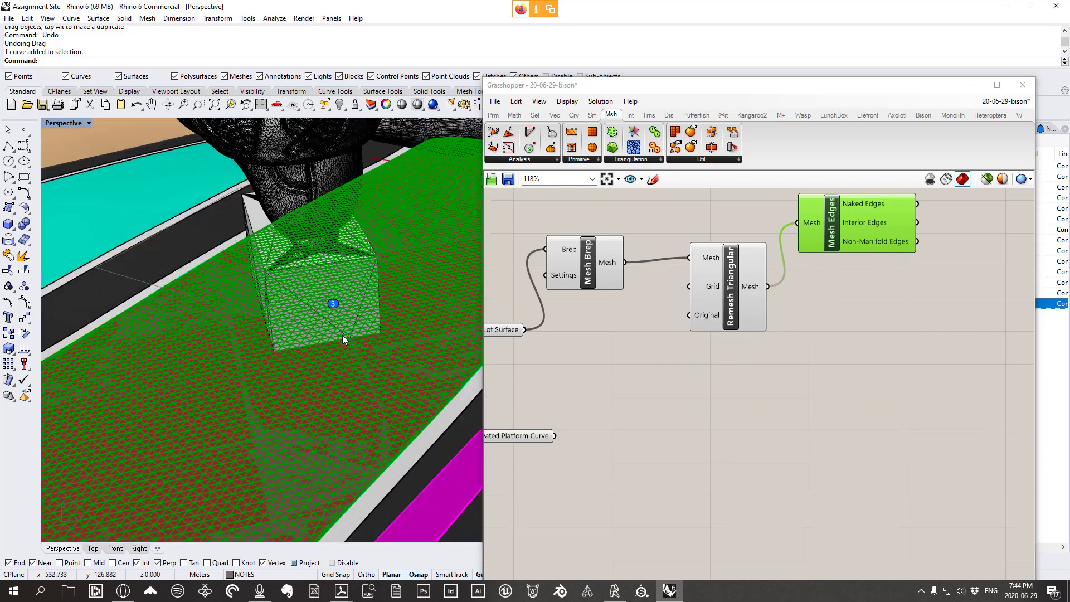
Change Remesh Triangular's Grid input to 2
right_click(701, 291)
mouse_move(802, 396)
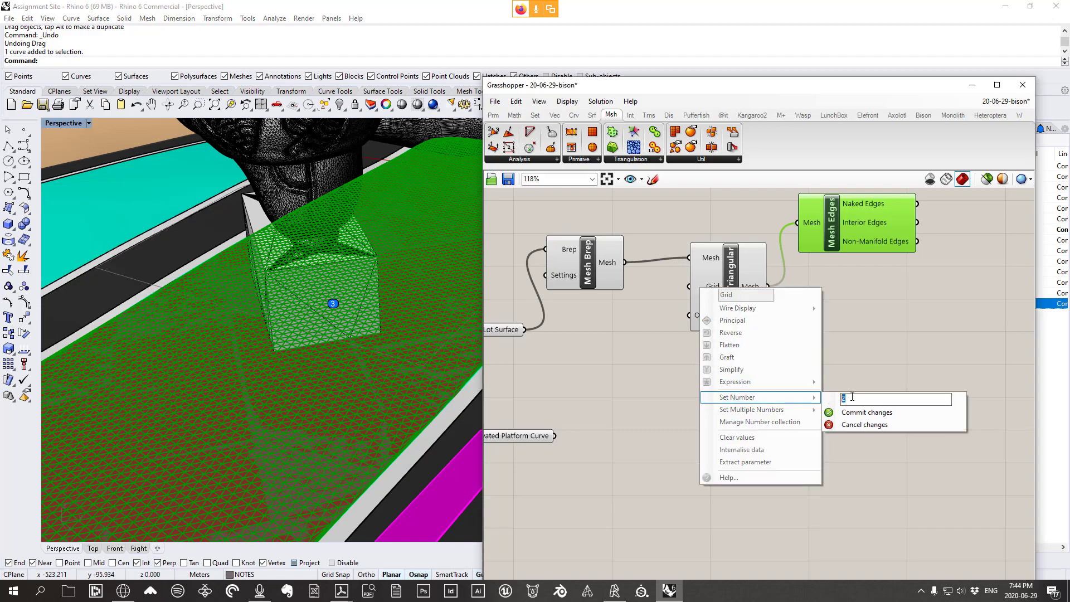
left_click(869, 412)
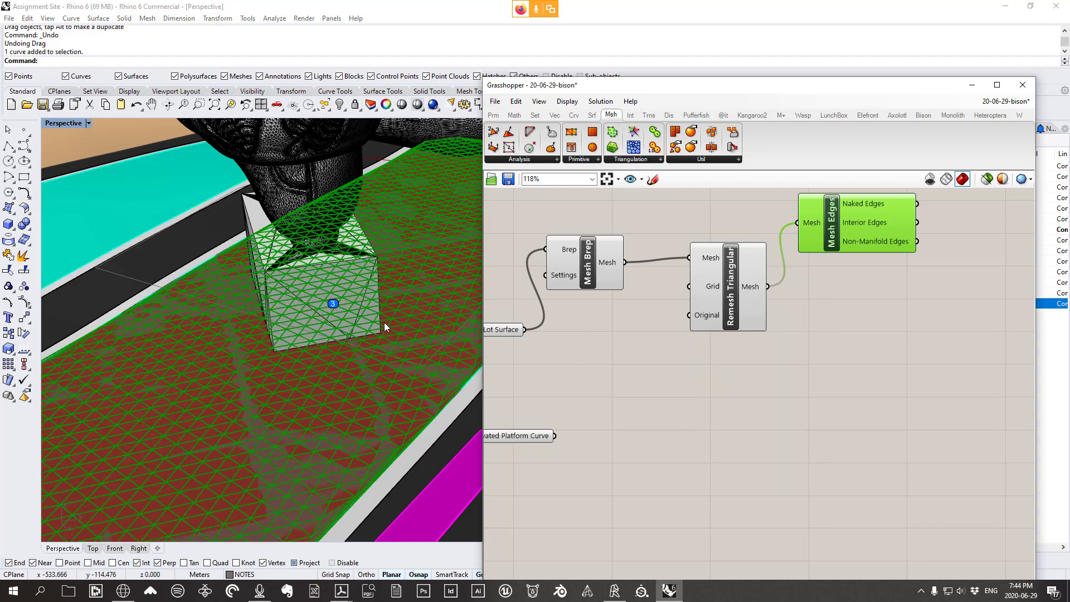
scroll(383, 321, "down", 5)
right_click_drag(382, 320, 361, 257)
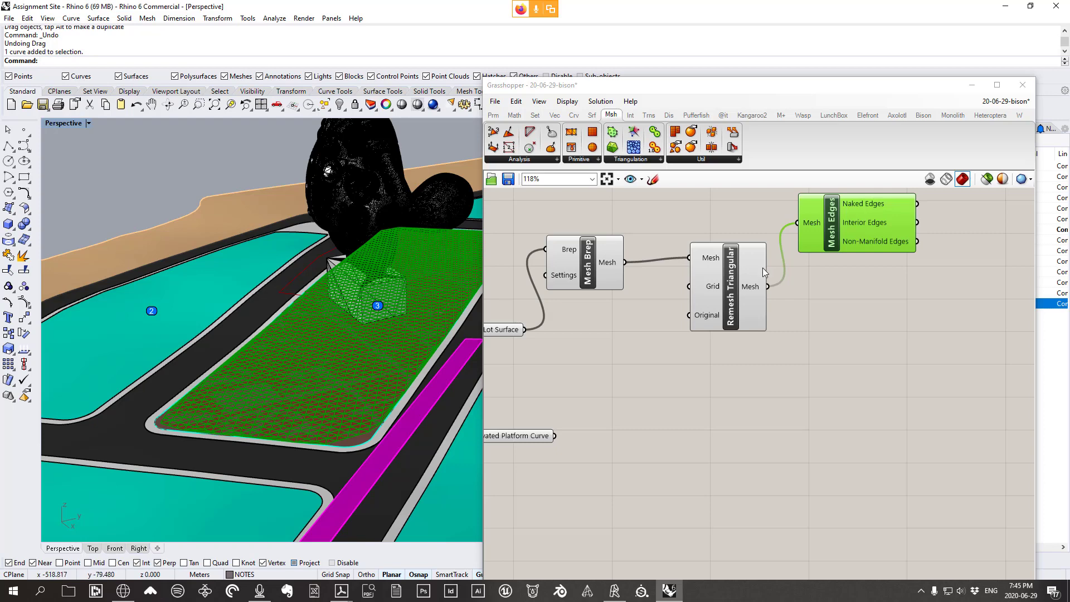
right_click(708, 294)
mouse_move(804, 399)
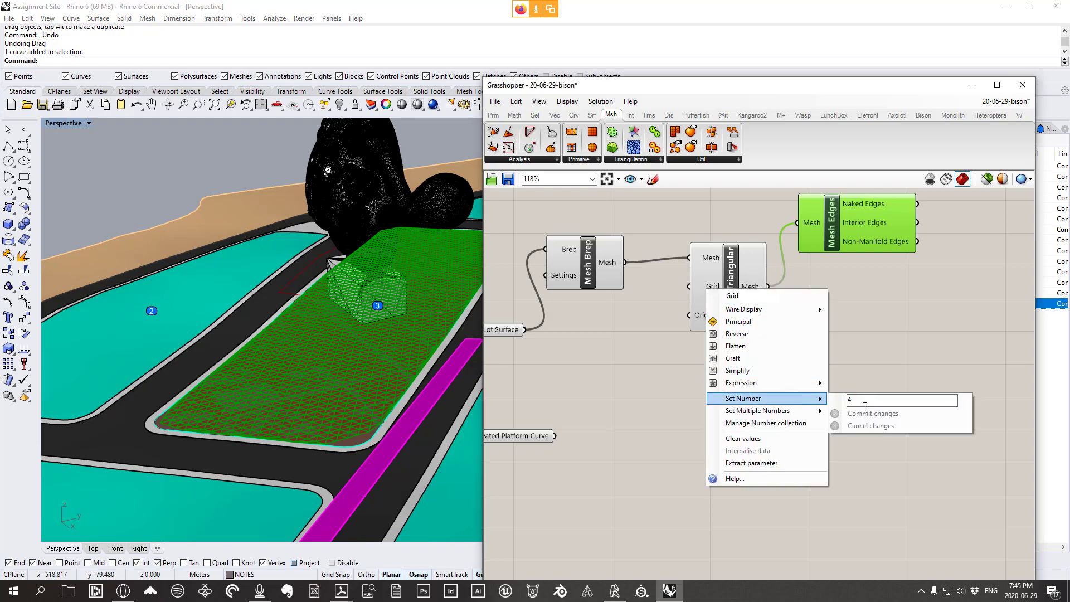
type("2")
left_click(862, 414)
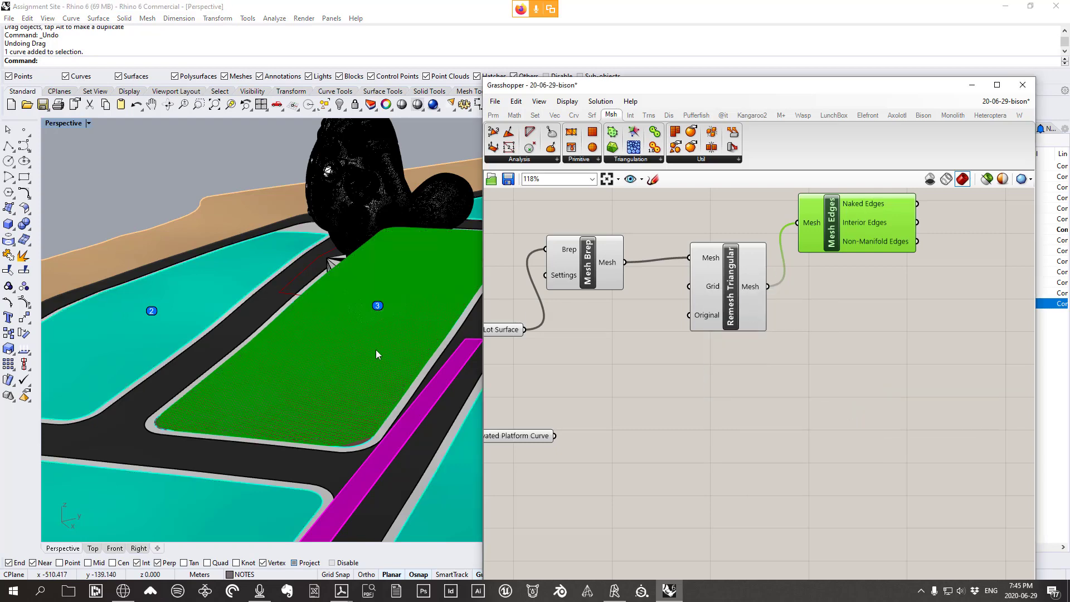
scroll(385, 427, "down", 5)
right_click_drag(402, 385, 422, 473)
Rearrange Remesh Triangular, Mesh Edges and Mesh Brep higher on the canvas
scroll(423, 457, "up", 8)
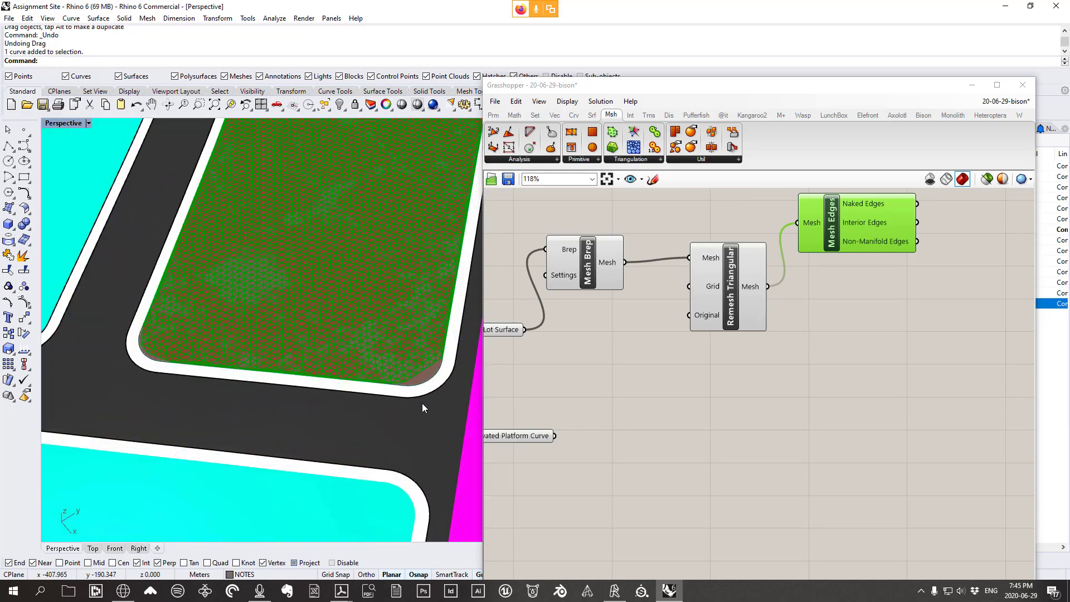
scroll(422, 404, "up", 5)
scroll(446, 427, "down", 4)
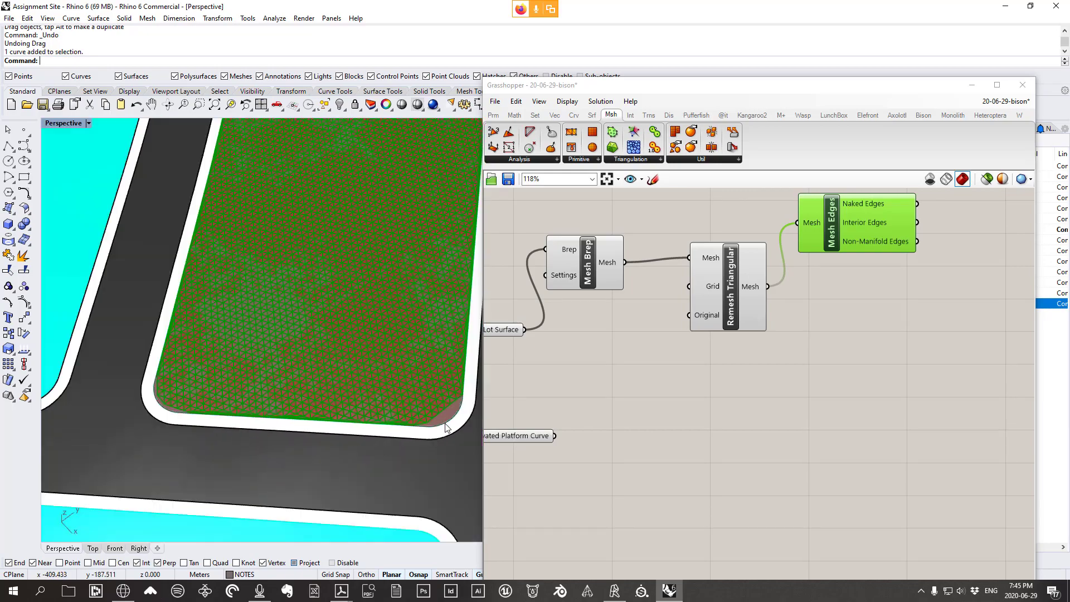
scroll(450, 406, "up", 3)
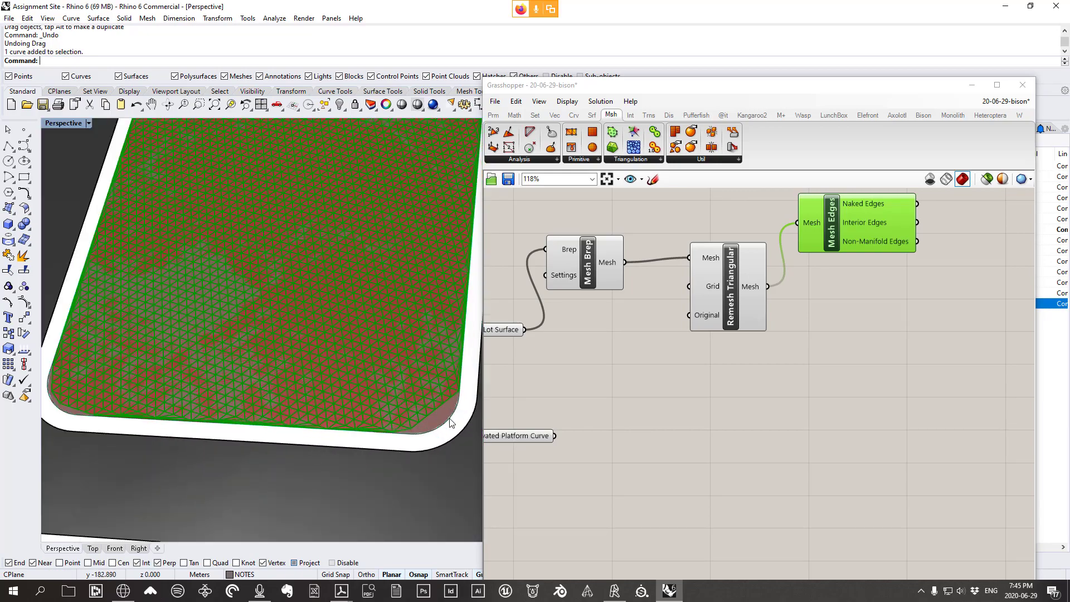
right_click_drag(431, 430, 399, 338)
scroll(379, 319, "up", 5)
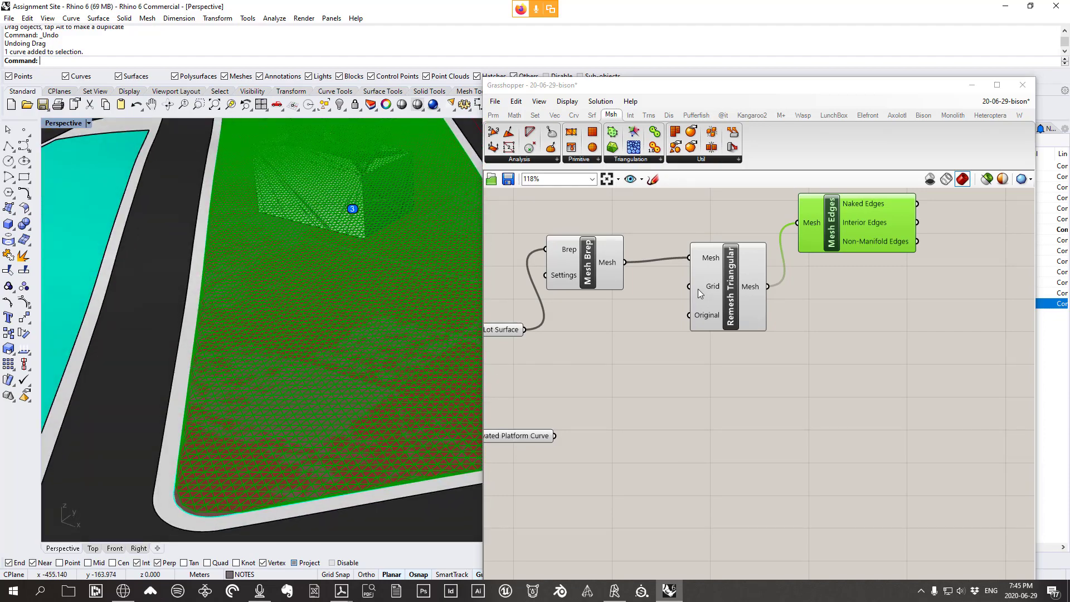
left_click_drag(701, 293, 670, 320)
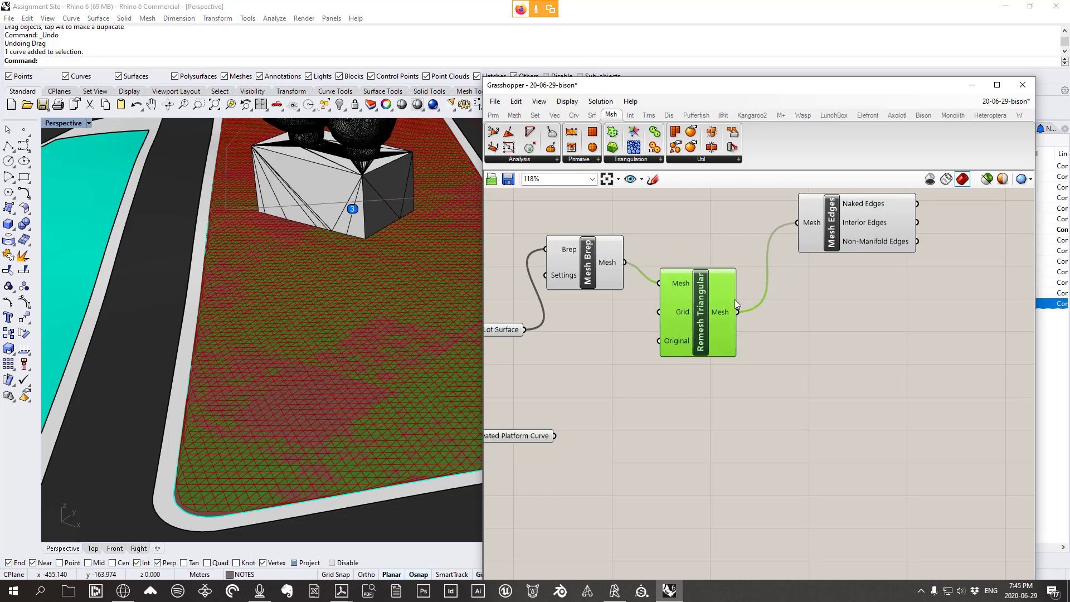
scroll(737, 304, "down", 2)
left_click_drag(825, 251, 798, 250)
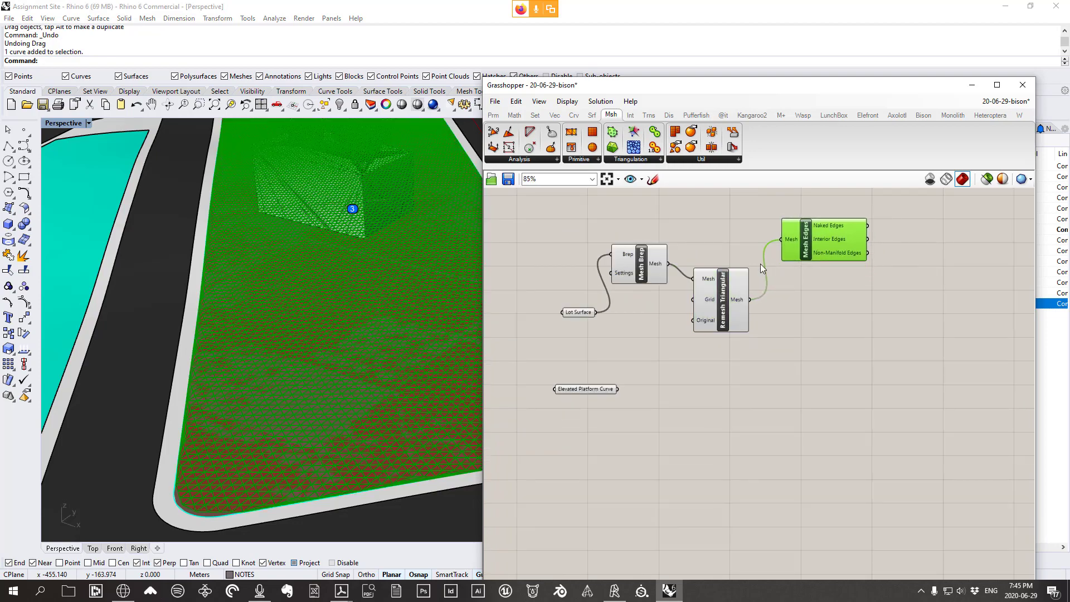
left_click_drag(718, 311, 721, 253)
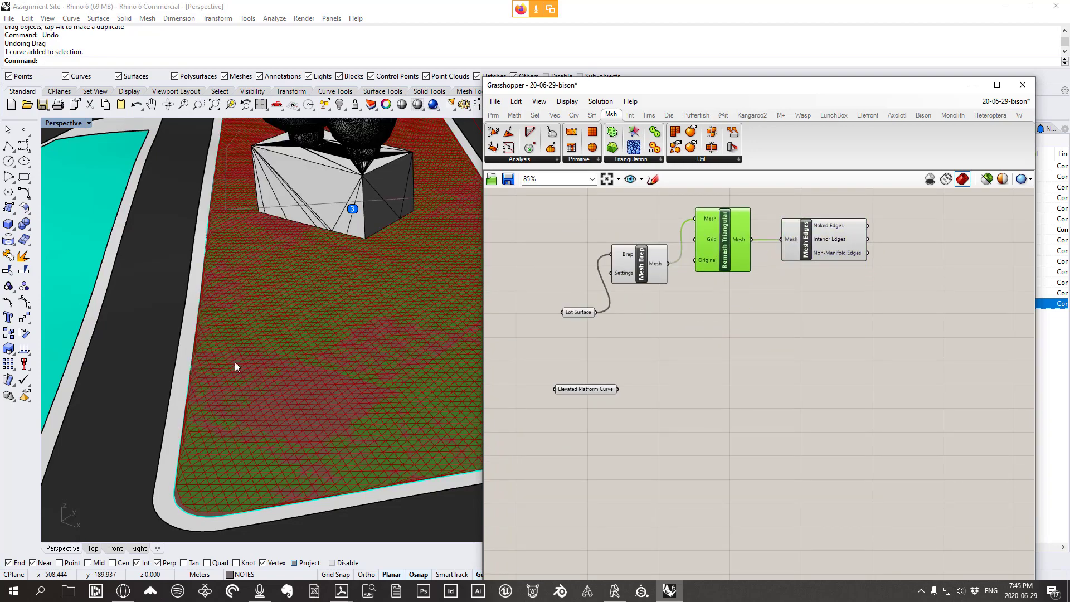
right_click_drag(236, 363, 171, 358)
scroll(272, 389, "up", 10)
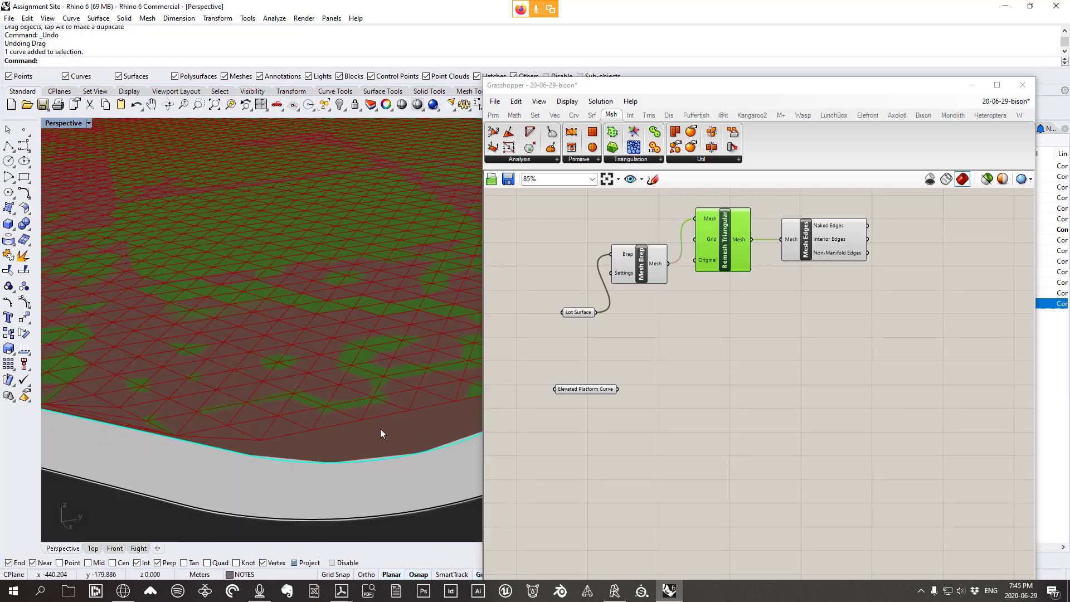
left_click_drag(650, 273, 643, 256)
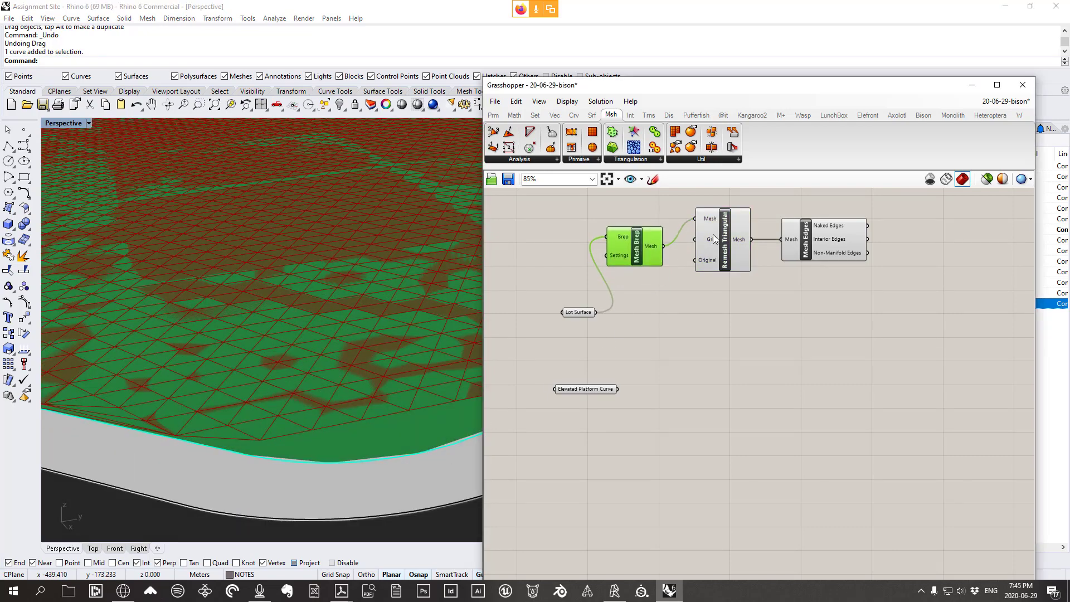
Re-commit the Grid value of 2 and view the lot from a low side angle
right_click(715, 238)
mouse_move(792, 346)
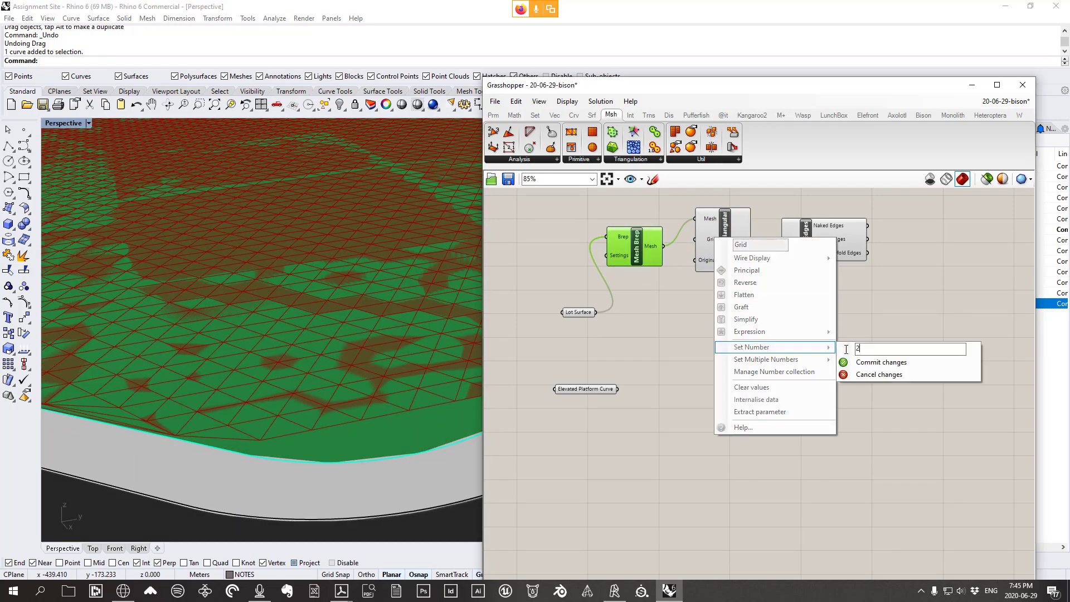
left_click(897, 363)
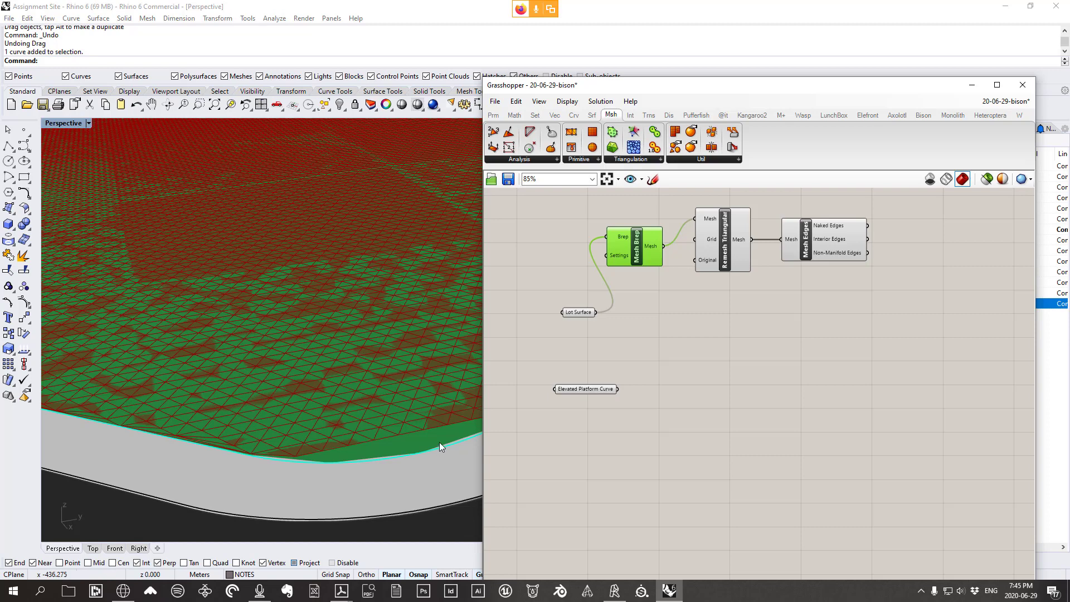
scroll(351, 382, "down", 8)
scroll(390, 396, "up", 5)
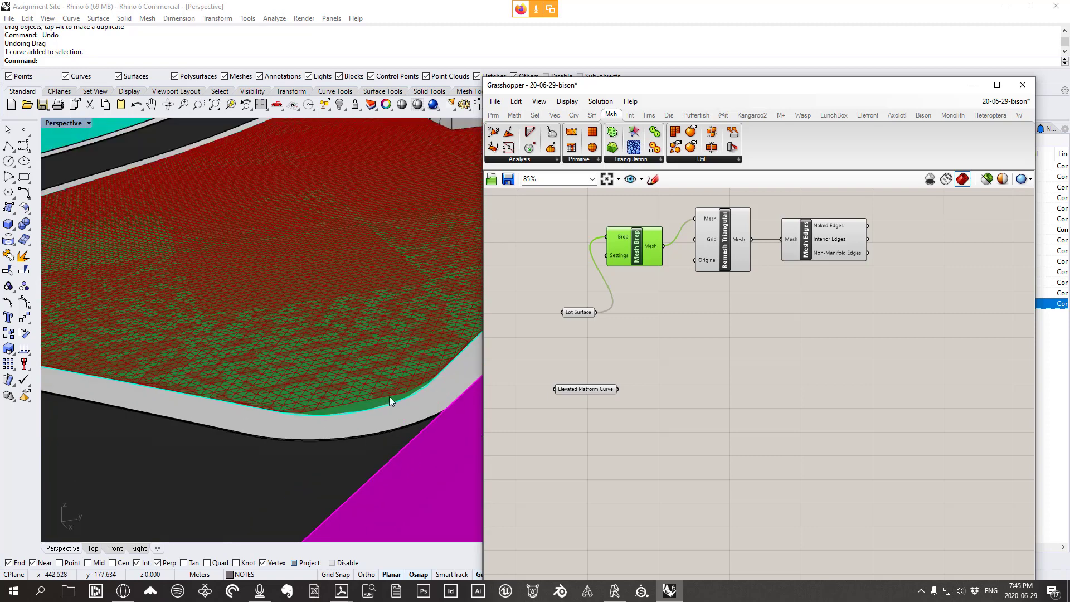
right_click(714, 241)
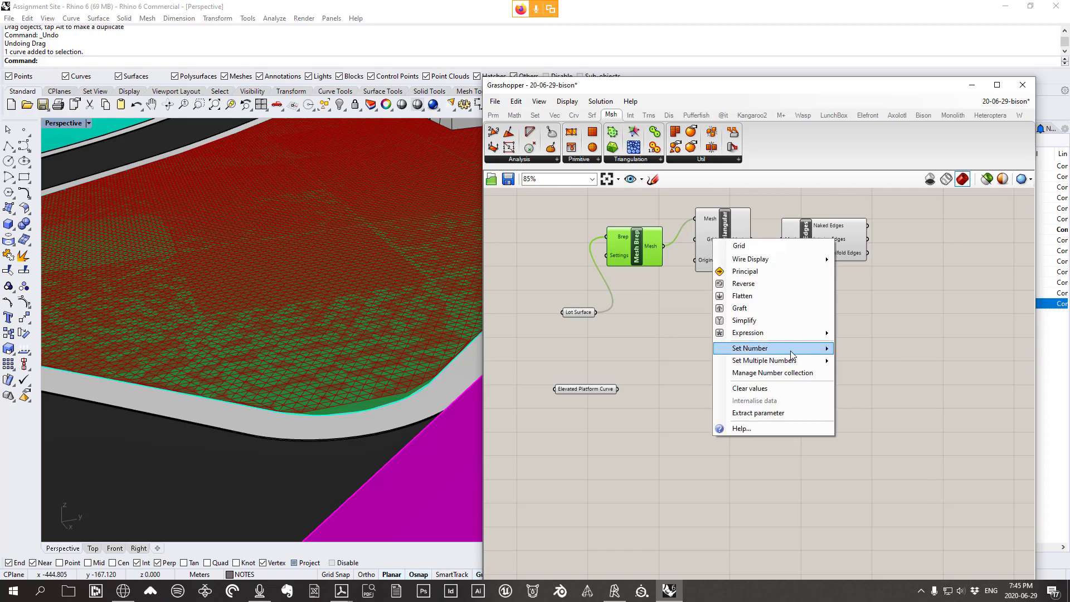
mouse_move(792, 351)
type("2")
left_click(863, 364)
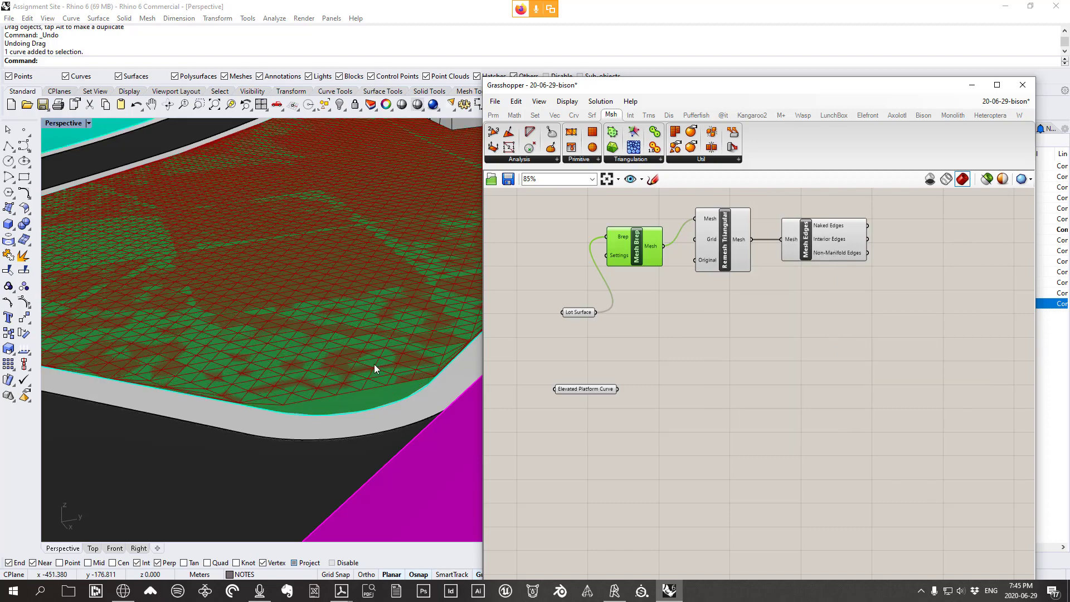
scroll(374, 363, "down", 5)
scroll(364, 266, "up", 2)
right_click_drag(365, 266, 420, 226)
Scale down the elevated platform curve with the gumball and move it onto the box top
left_click(446, 253)
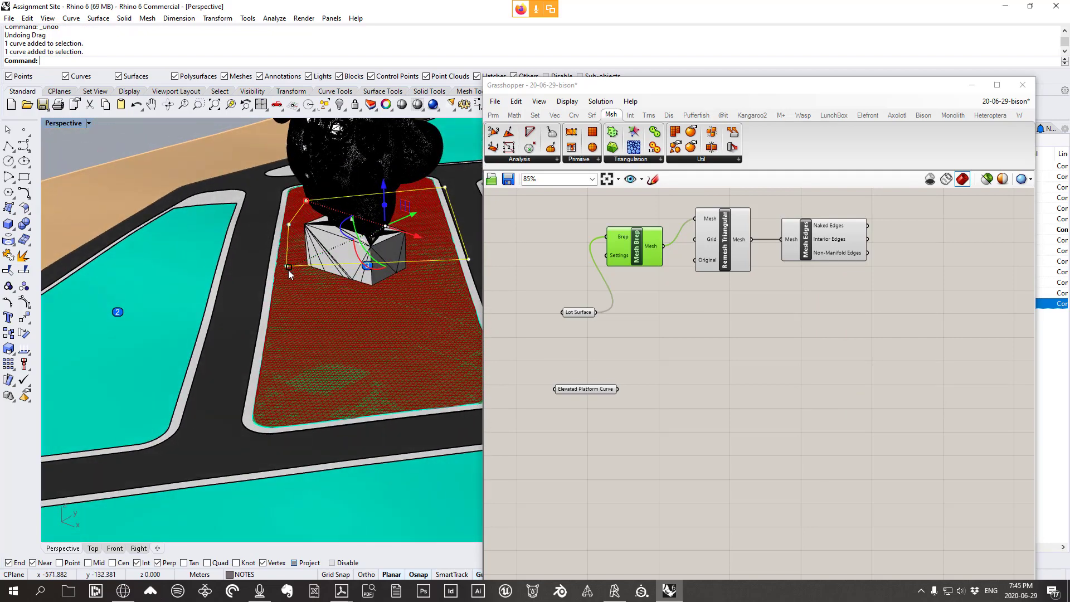
left_click_drag(289, 269, 303, 261, "shift")
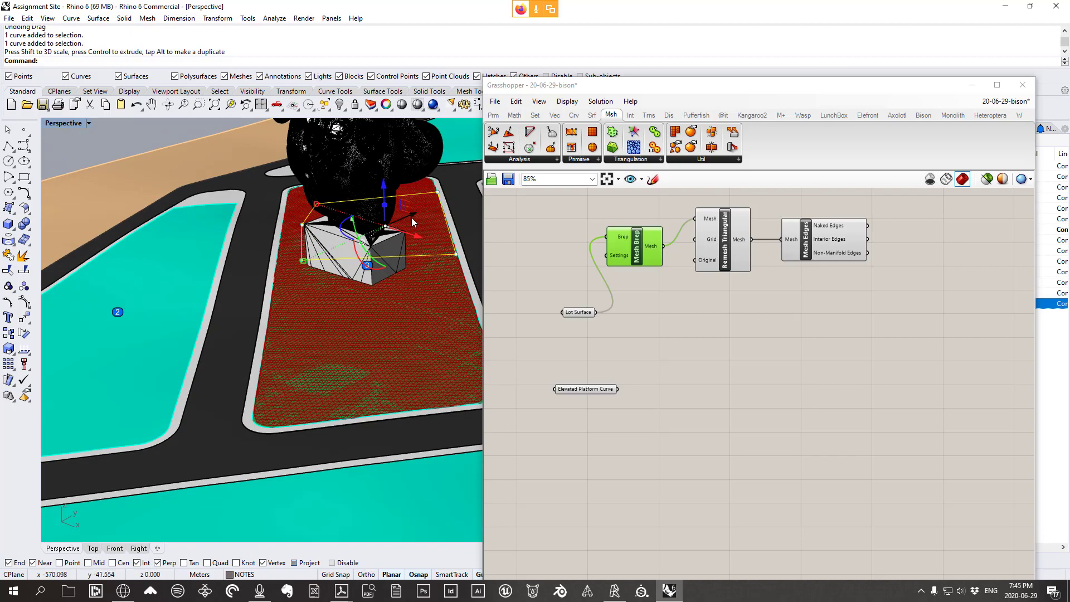
right_click_drag(345, 220, 341, 241)
mouse_move(411, 232)
left_mouse_down()
mouse_move(392, 219)
mouse_move(397, 240)
left_mouse_up()
scroll(393, 220, "up", 4)
right_click_drag(409, 262, 440, 241)
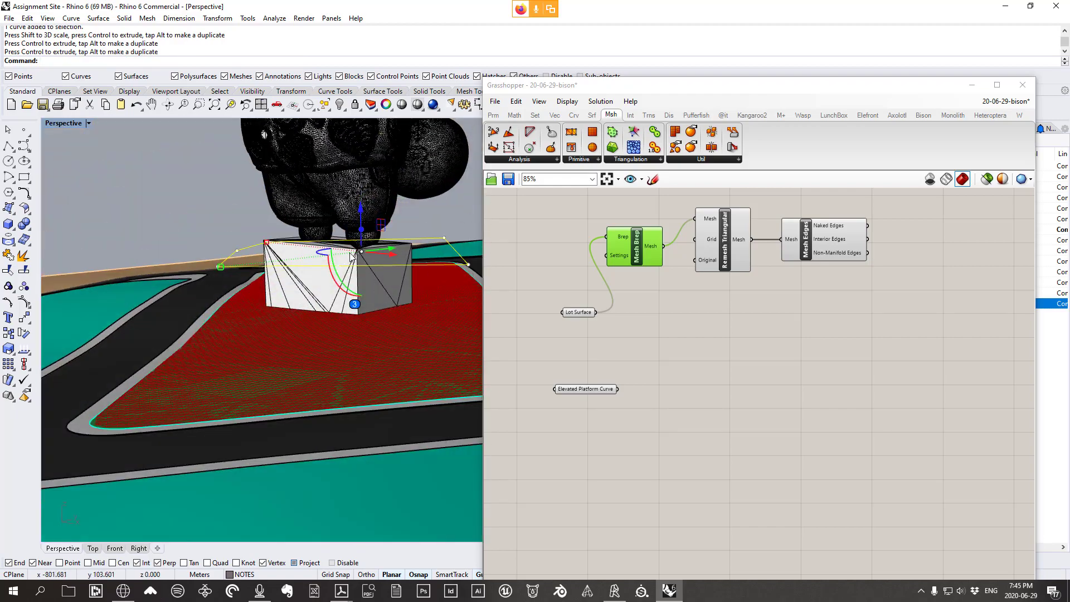
right_click_drag(352, 255, 426, 273)
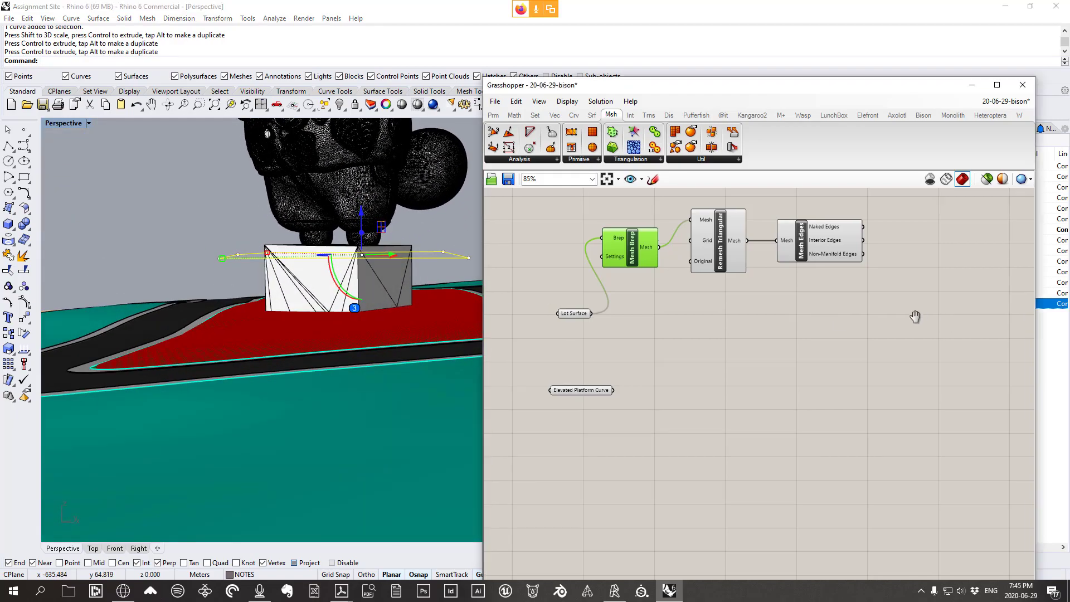
Nudge Mesh Edges up-left on the canvas and bring up the Bison tab
right_click_drag(915, 312, 890, 335)
left_click(778, 251)
left_click_drag(778, 251, 768, 243)
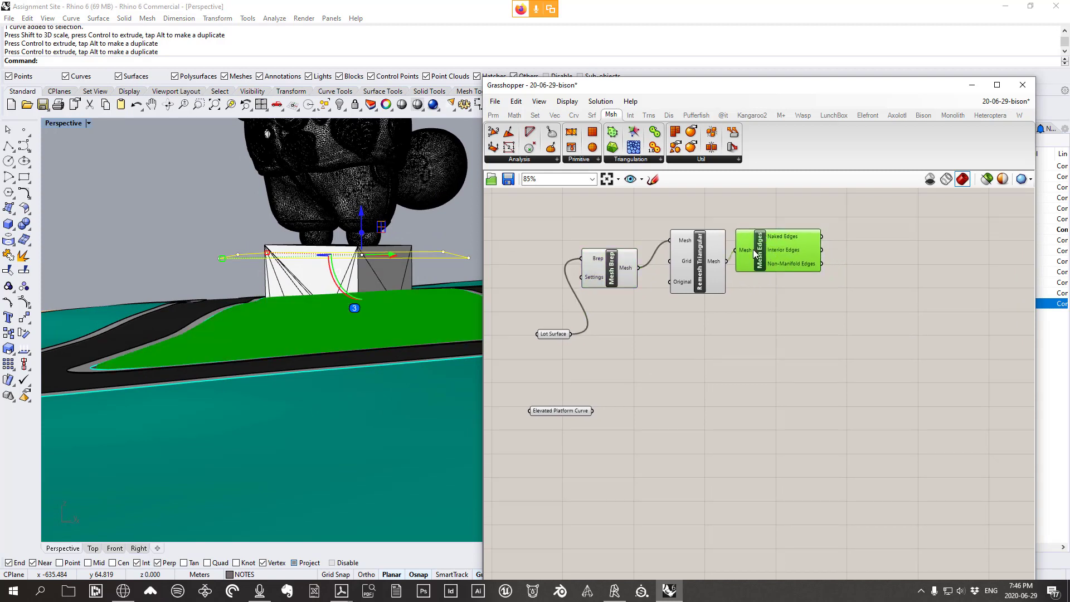
left_click(923, 115)
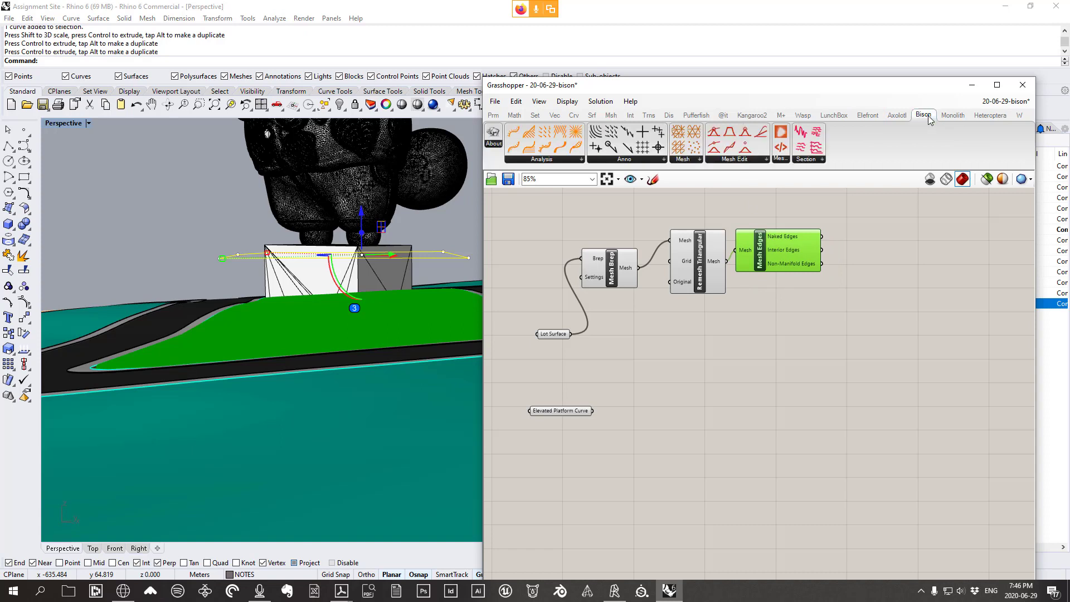
Place a Bison Mesh Flat component from the Mesh Edit group on the canvas
left_click(725, 160)
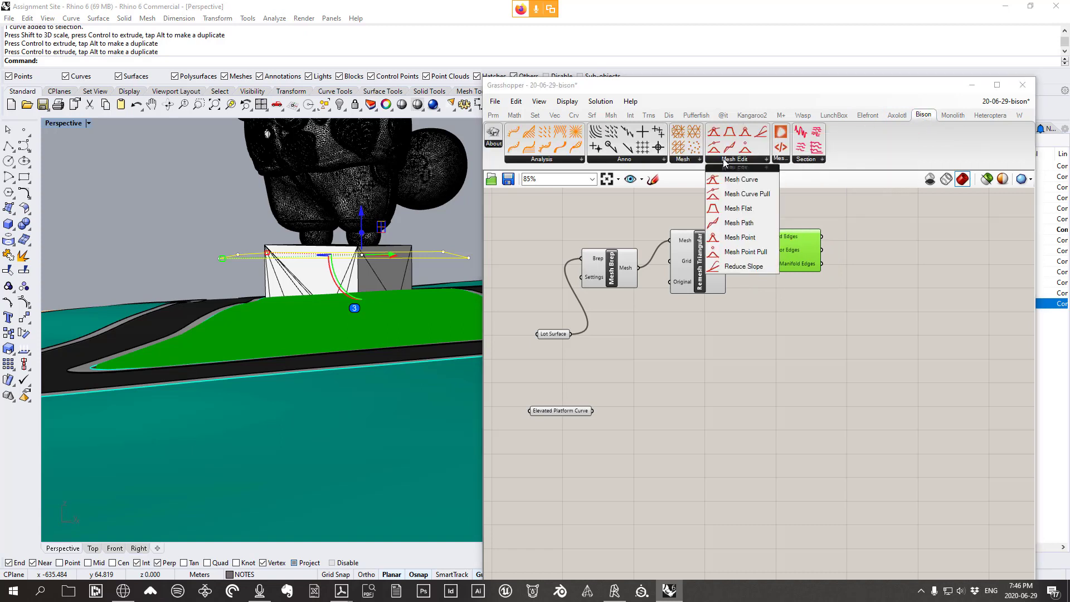
left_click(738, 208)
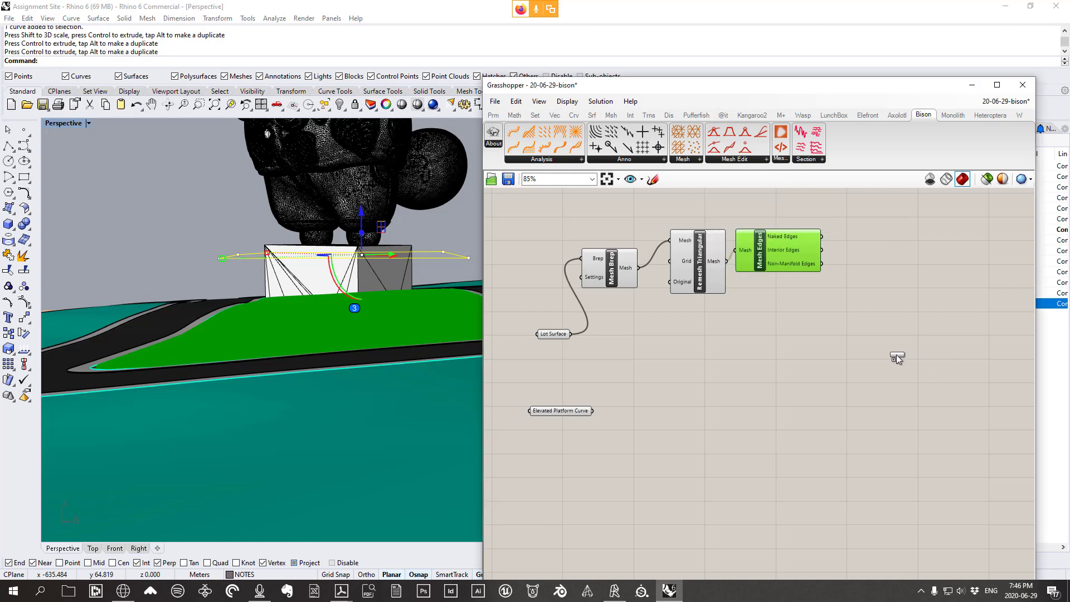
left_click(894, 354)
left_click_drag(894, 354, 879, 347)
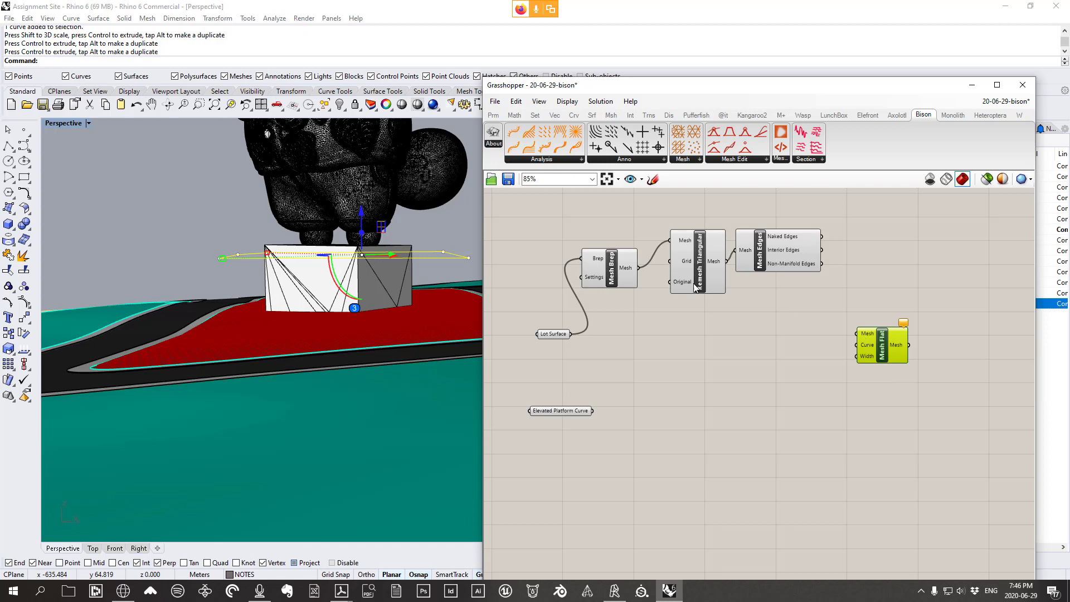
Wire Remesh Triangular's mesh and the Elevated Platform Curve into Mesh Flat's Mesh and Curve inputs
left_click_drag(708, 276, 857, 334)
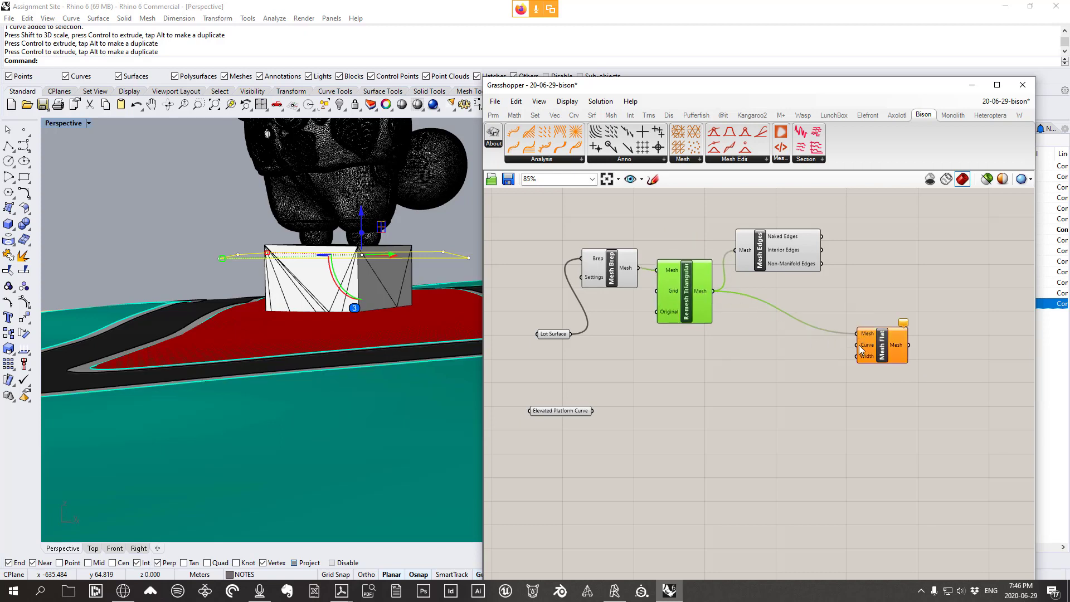
left_click_drag(566, 411, 569, 383)
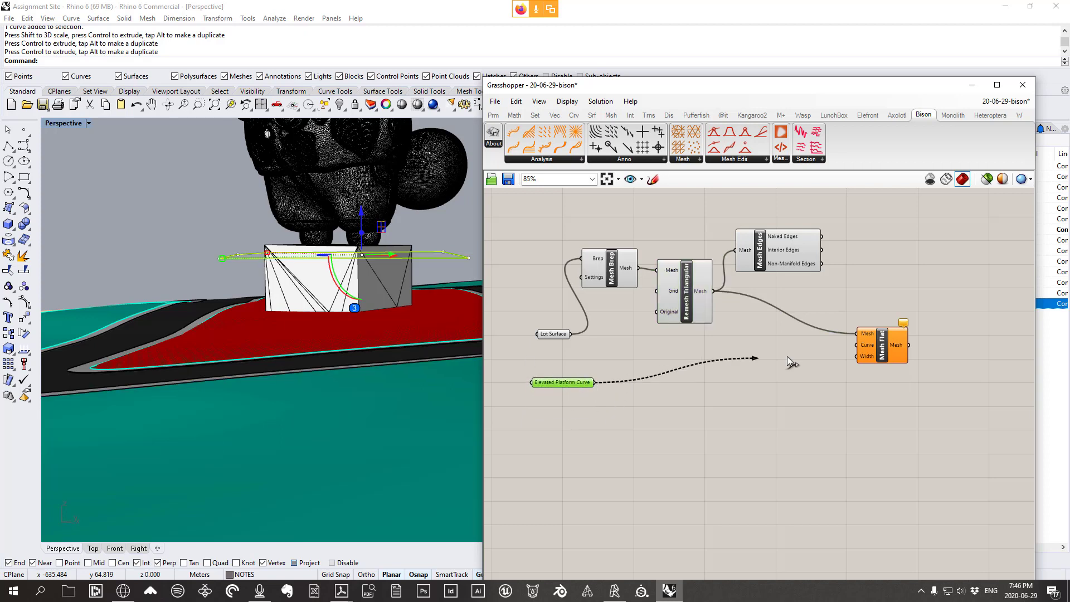
left_click_drag(788, 361, 867, 352)
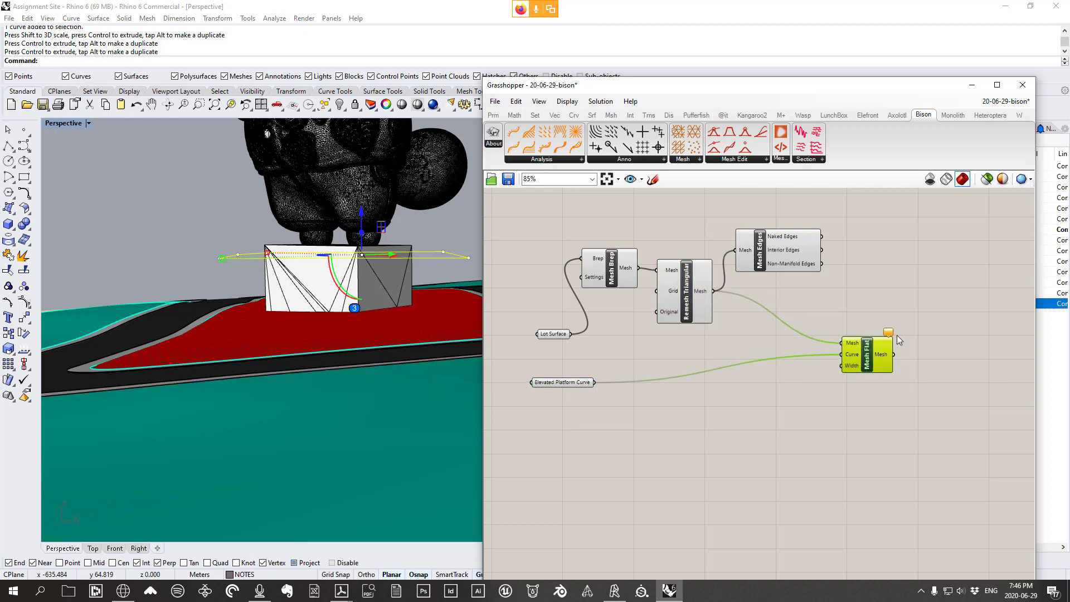
scroll(899, 340, "up", 1)
mouse_move(890, 337)
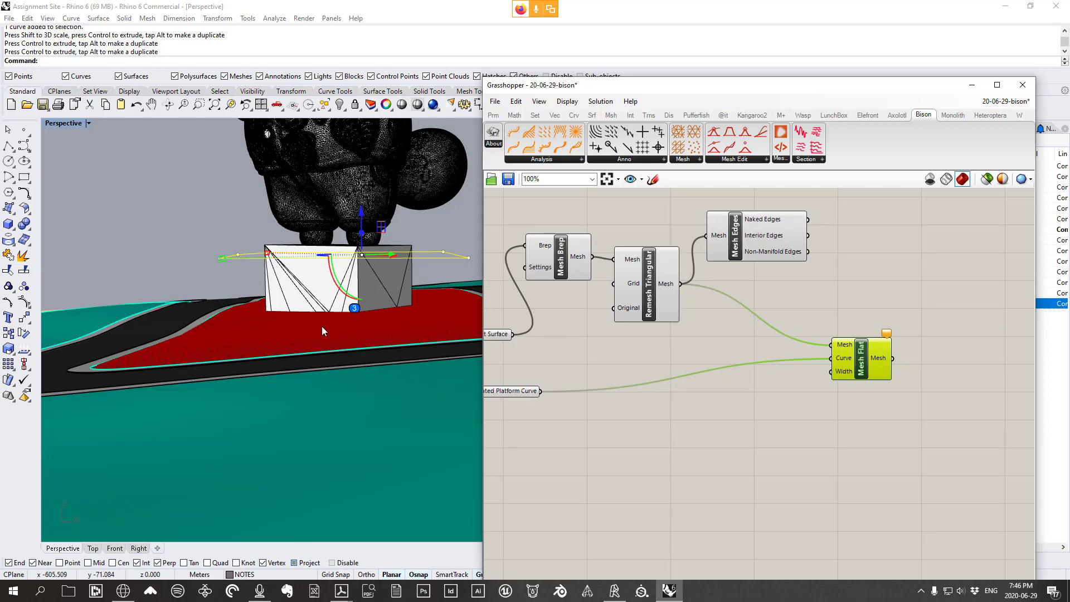
Orbit the lot view down to a low horizon angle and open a component search
right_click_drag(322, 332, 383, 277)
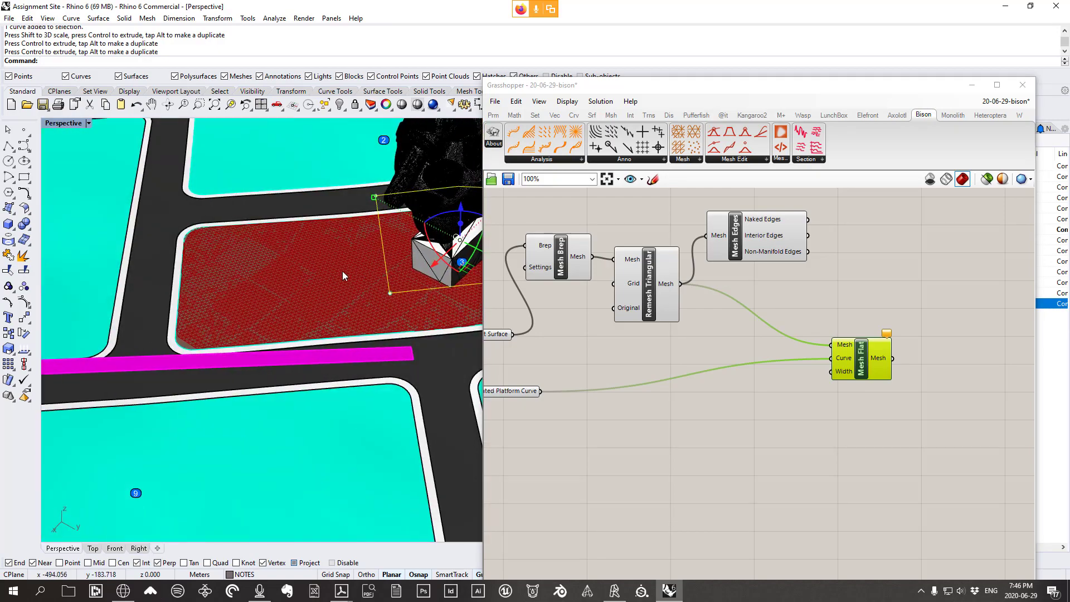
right_click_drag(330, 299, 373, 290)
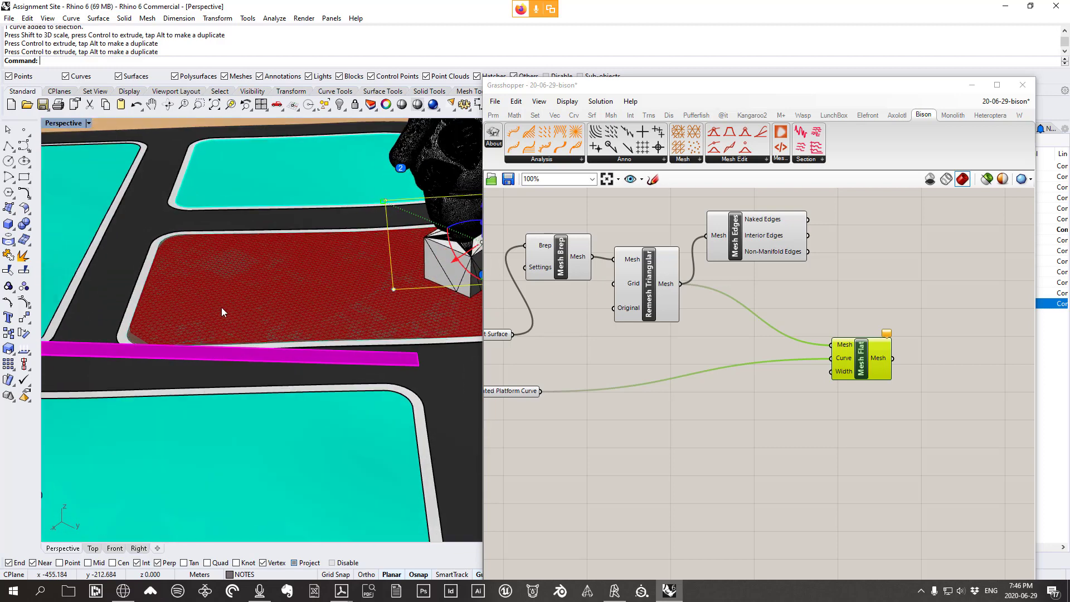
scroll(222, 312, "down", 2)
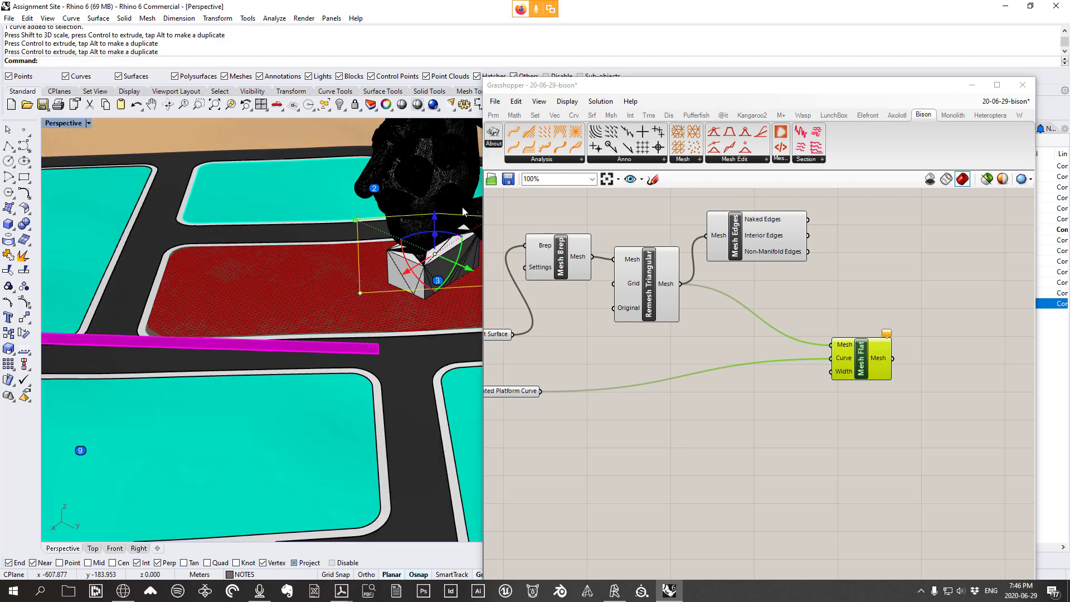
right_click_drag(305, 290, 298, 241)
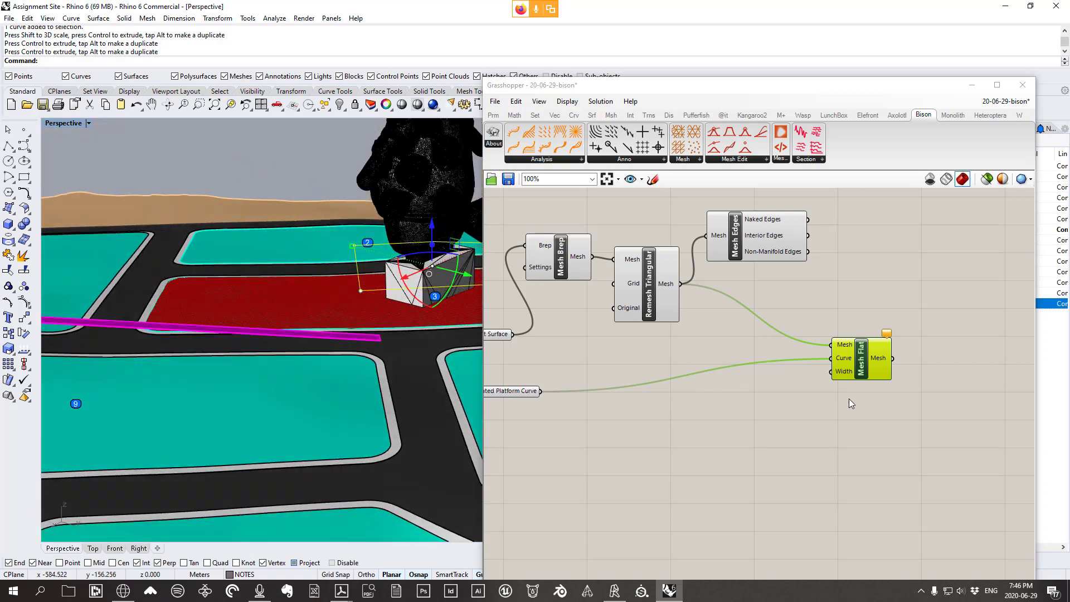
right_click_drag(851, 403, 815, 350)
double_click(805, 369)
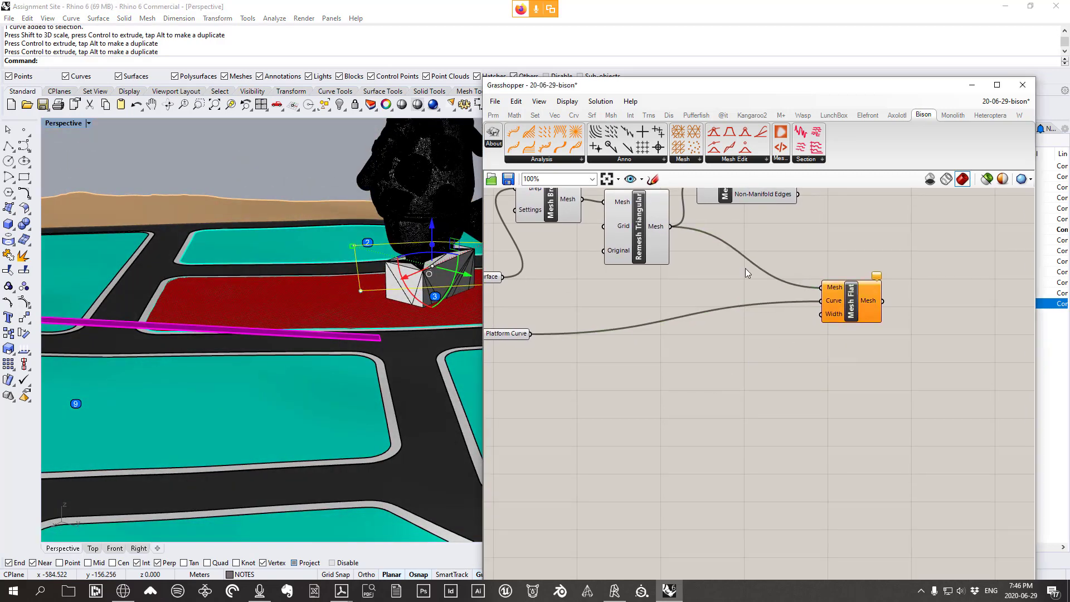
right_click_drag(738, 382, 754, 400)
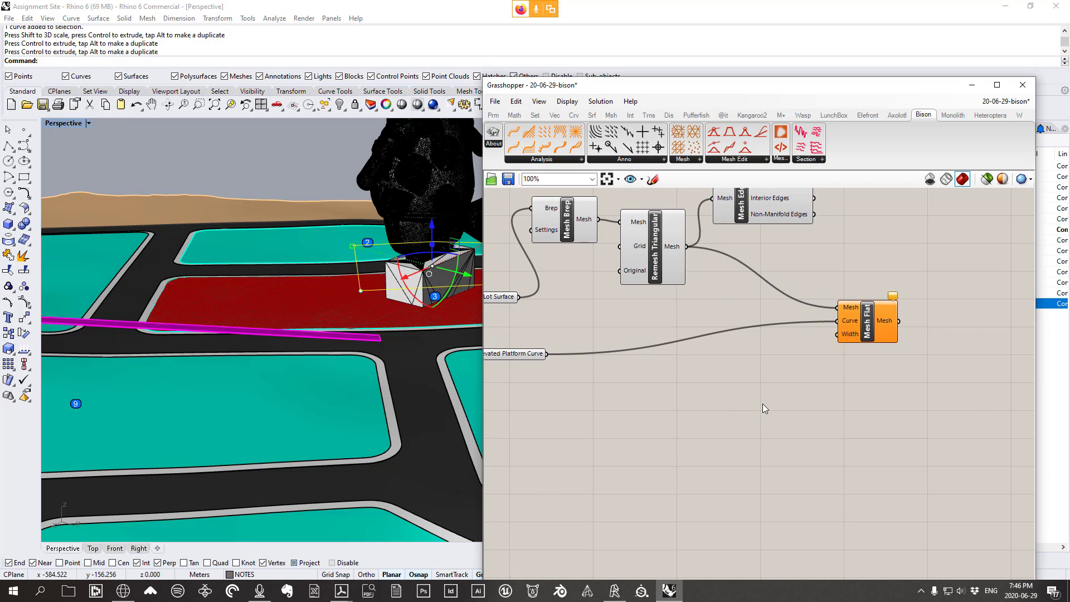
double_click(763, 406)
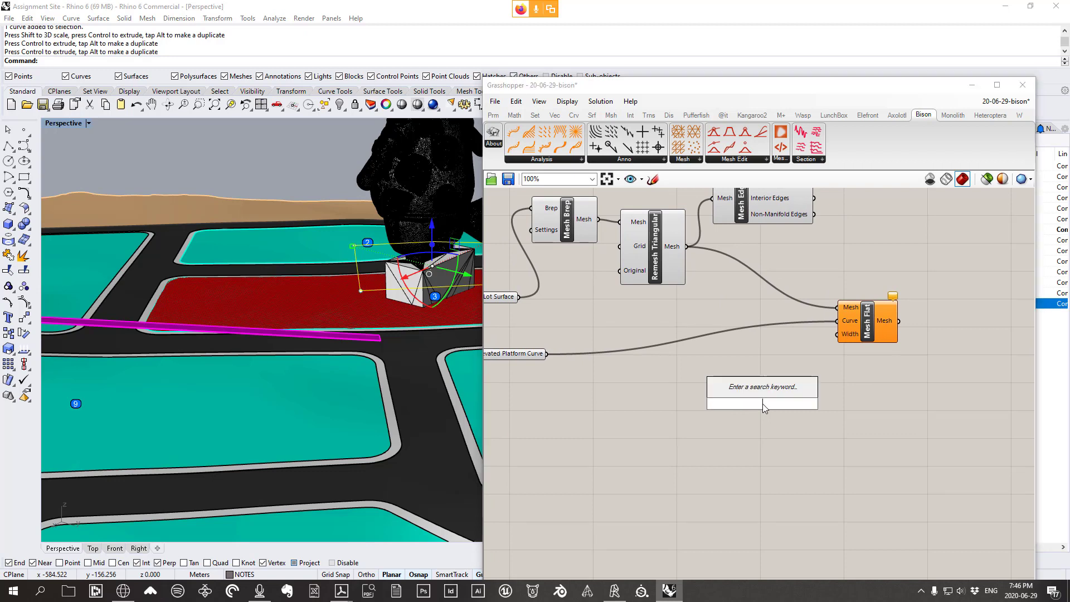
Add a 1<250 number slider and wire it to Mesh Flat's Width input
type("1")
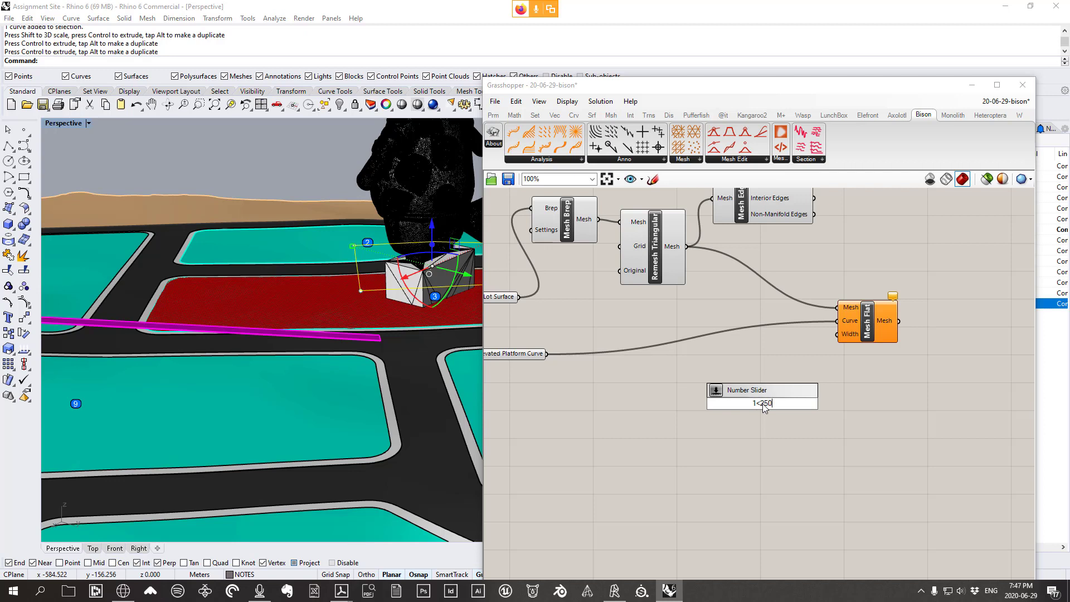
type("<250")
key("Return")
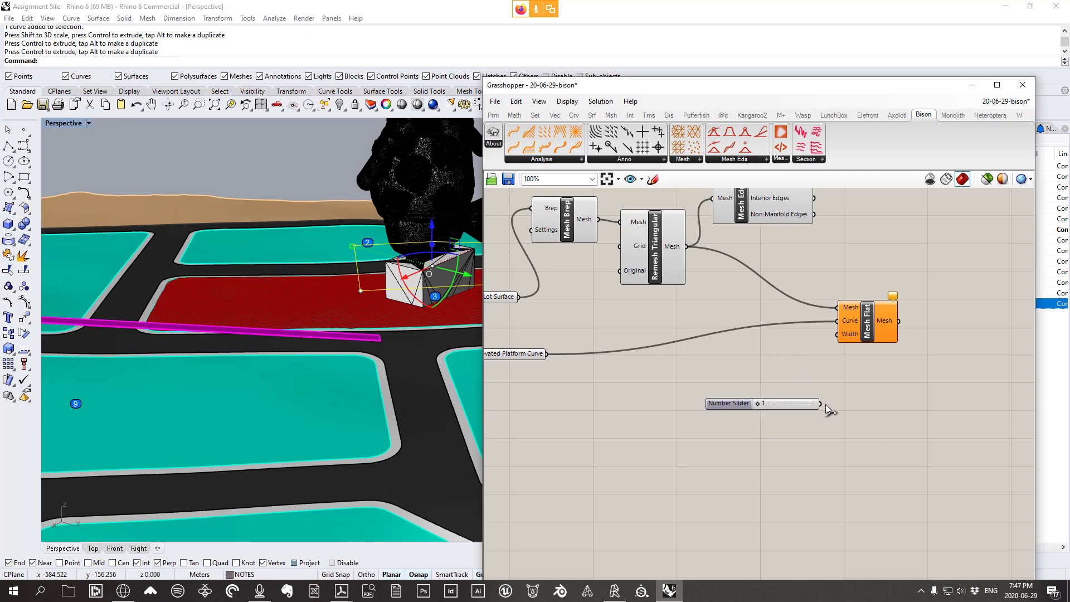
double_click(784, 406)
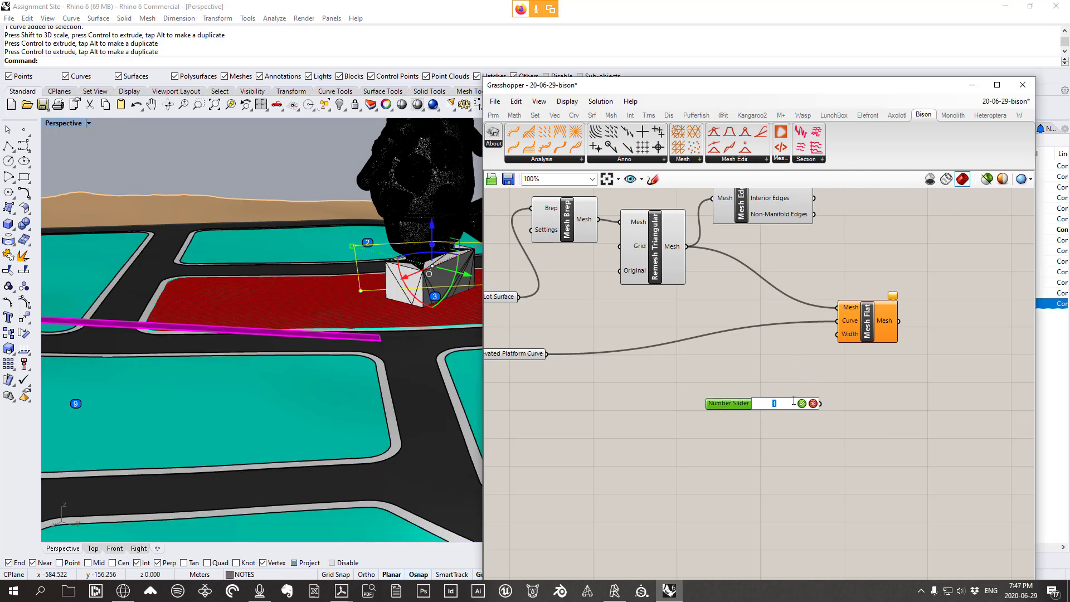
left_click(802, 404)
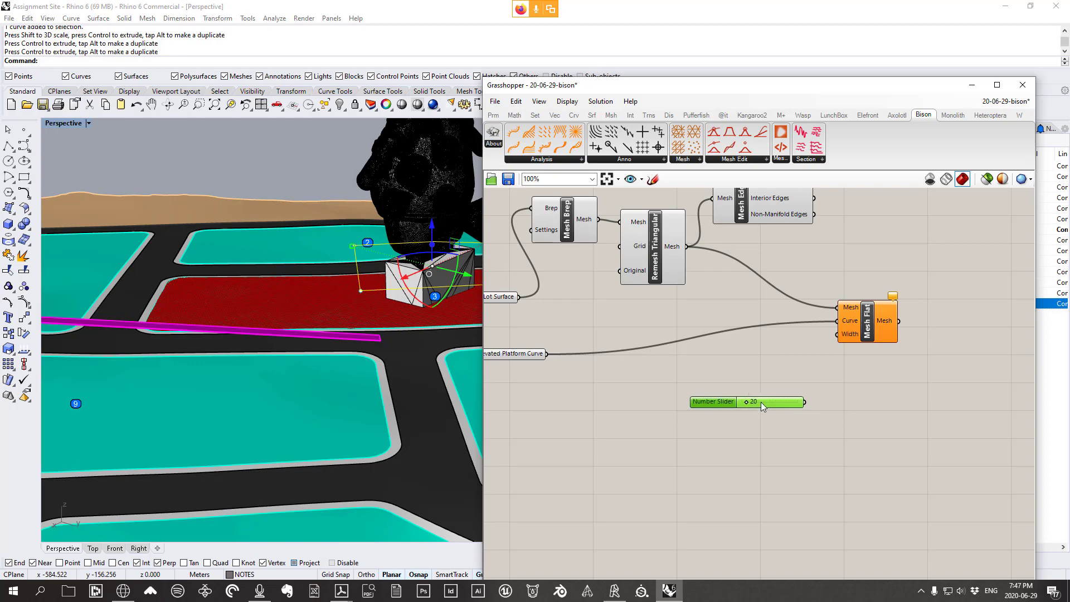
left_click_drag(761, 402, 861, 294)
Reposition Mesh Flat and drag the width slider to 40
right_click_drag(300, 262, 400, 257)
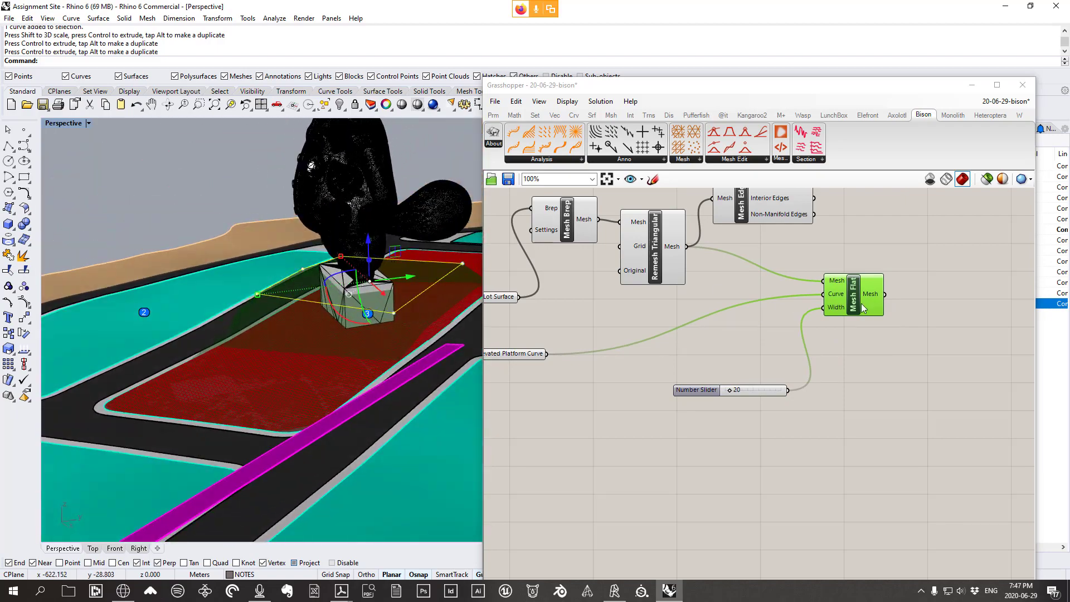
left_click_drag(863, 308, 860, 302)
right_click_drag(443, 322, 403, 317)
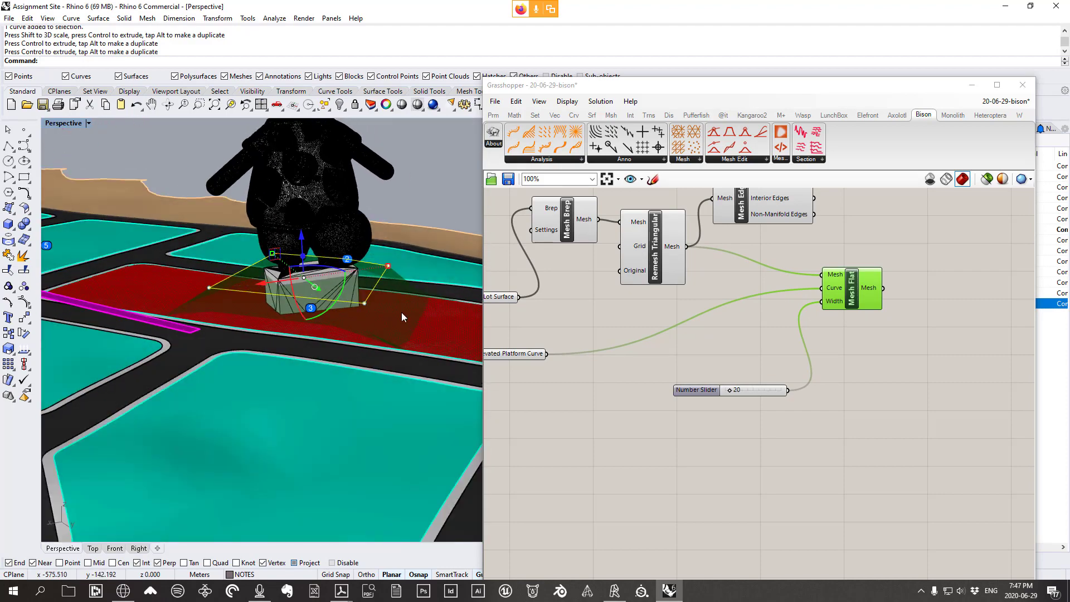
mouse_move(731, 390)
left_mouse_down()
mouse_move(754, 394)
mouse_move(722, 393)
mouse_move(733, 396)
left_mouse_up()
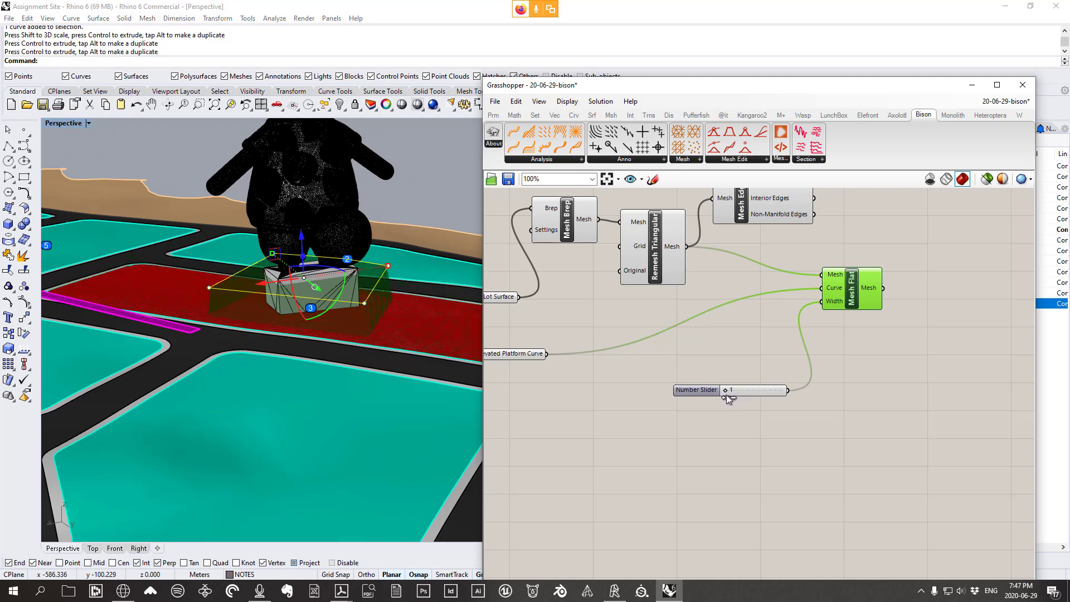
left_click_drag(730, 396, 737, 398)
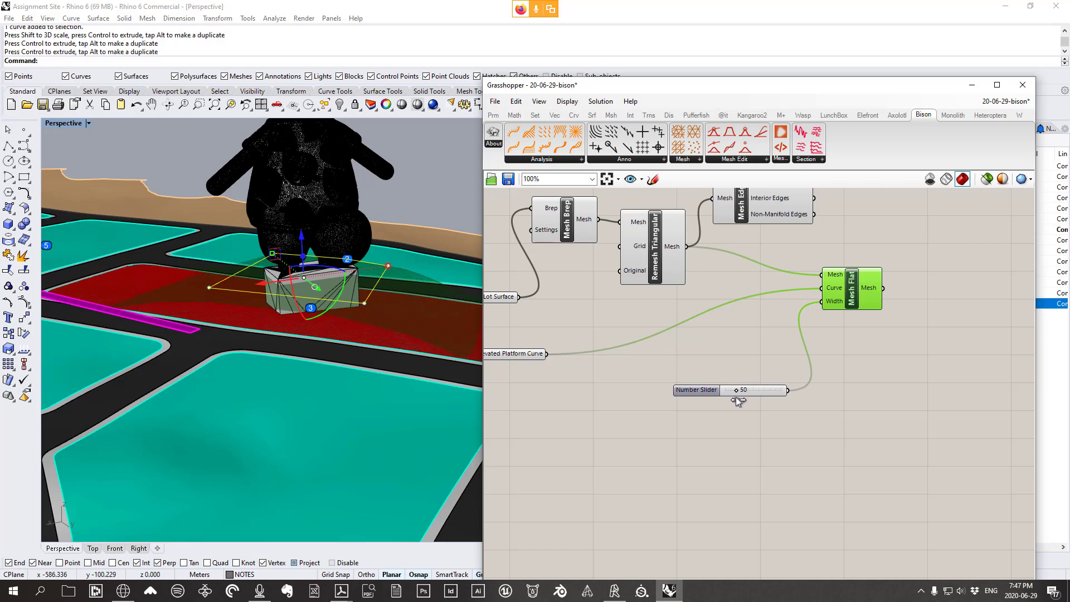
Bake the flattened Mesh Flat result into the Rhino model with default attributes
right_click(851, 287)
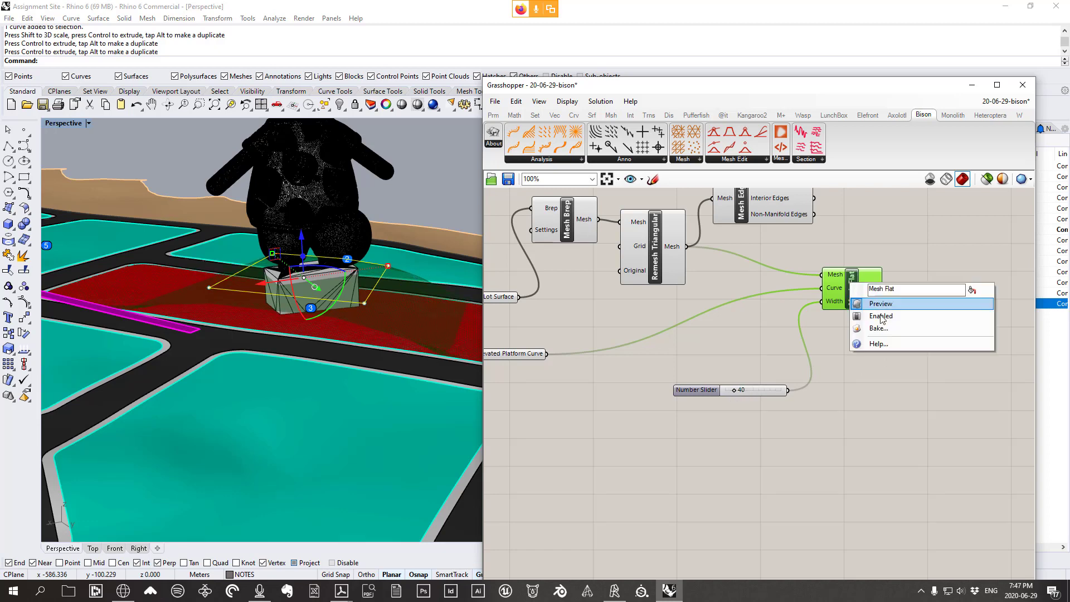
left_click(882, 328)
left_click(898, 435)
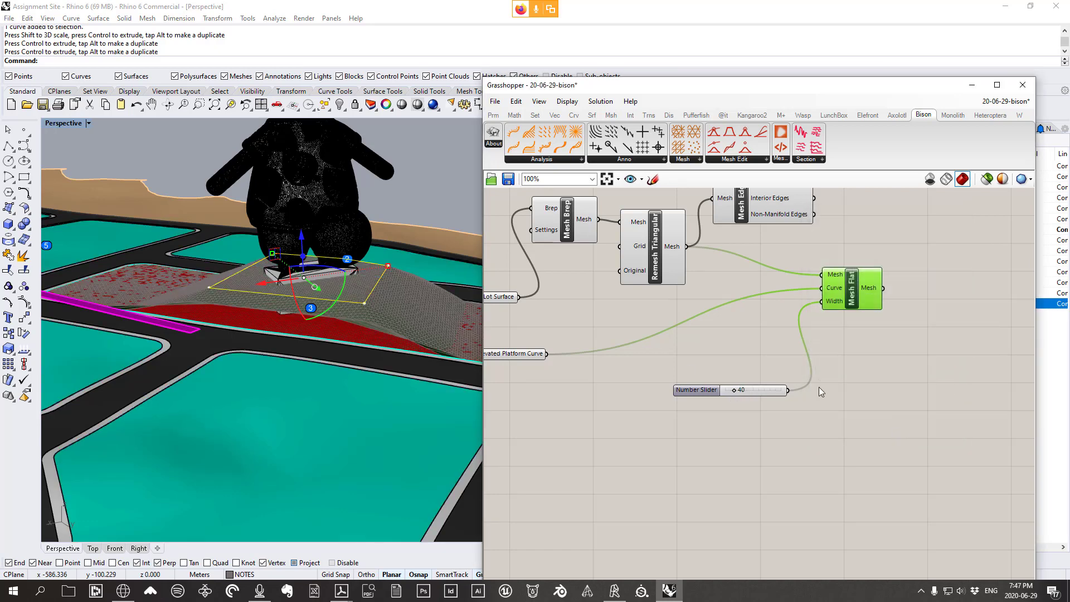
right_click_drag(289, 319, 513, 322)
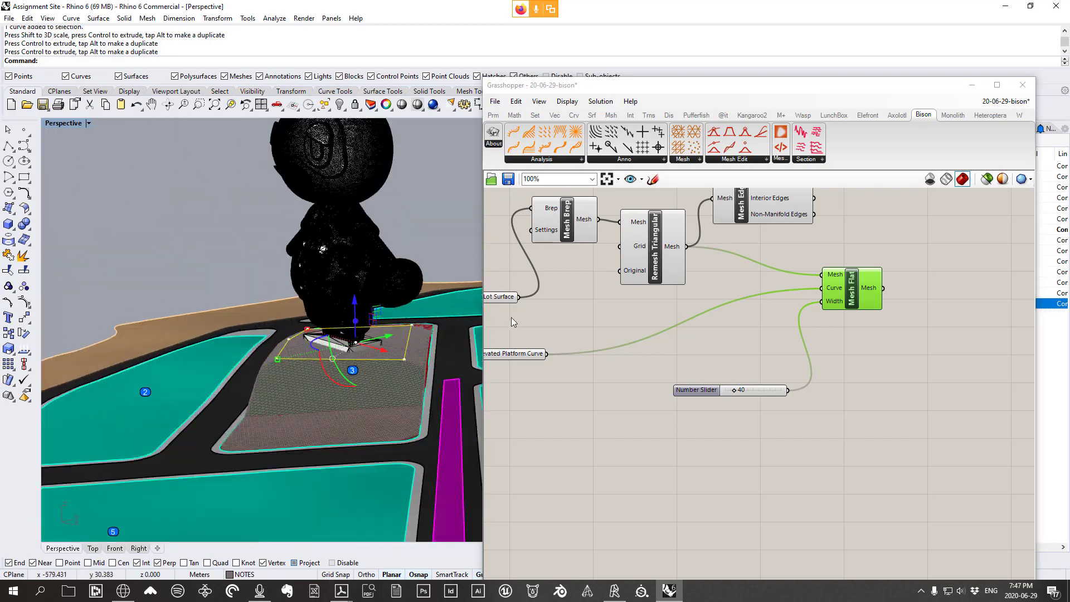
left_click(48, 17)
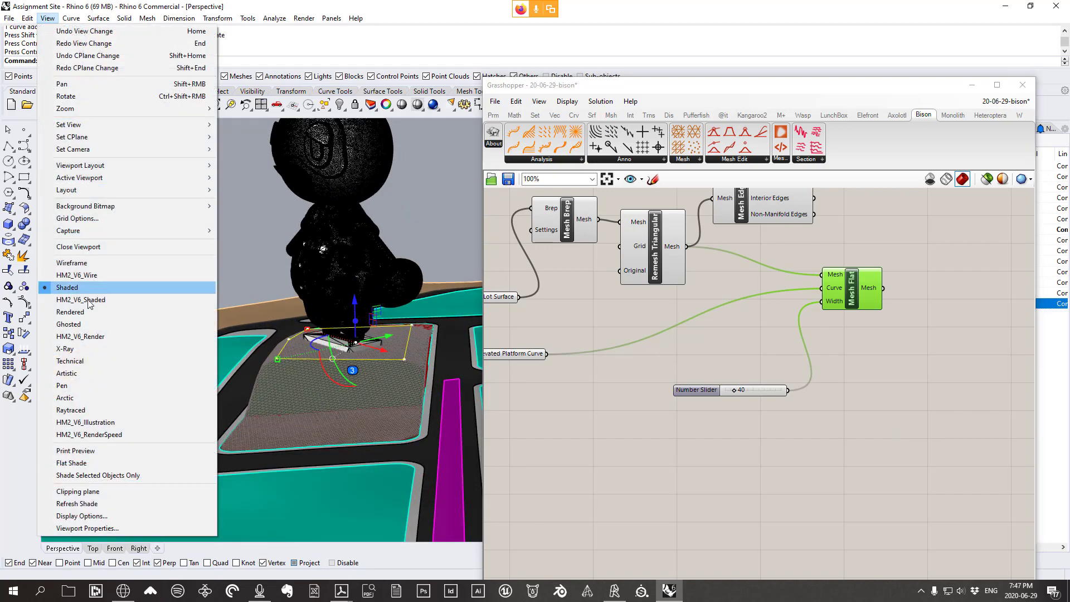
Inspect the bear and lot in Rendered display, then return the viewport to Shaded
left_click(85, 316)
right_click_drag(387, 278, 315, 251)
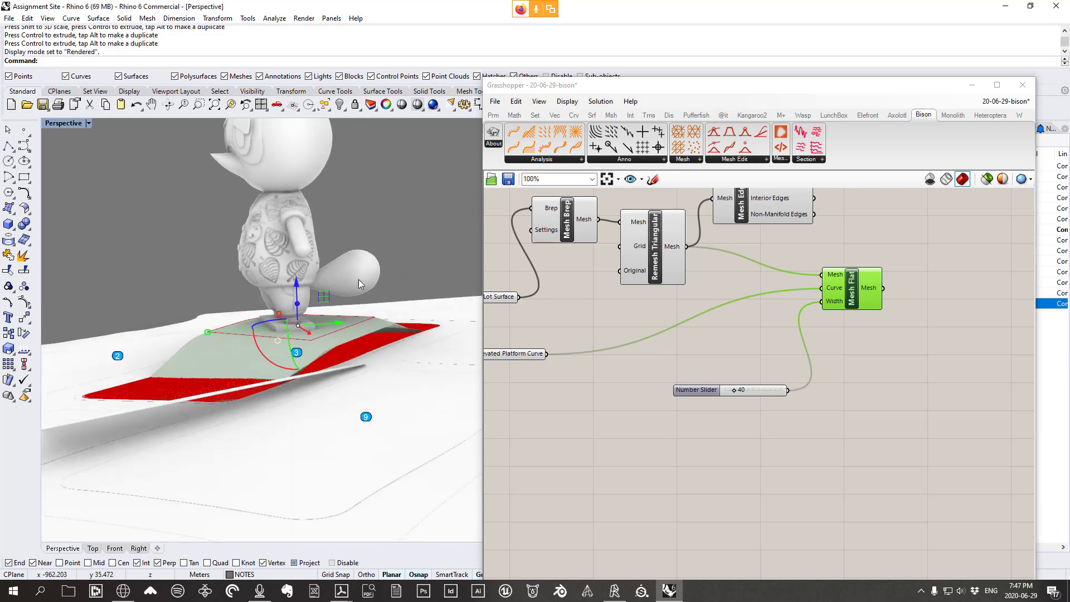
left_click(974, 87)
right_click_drag(390, 321, 311, 279)
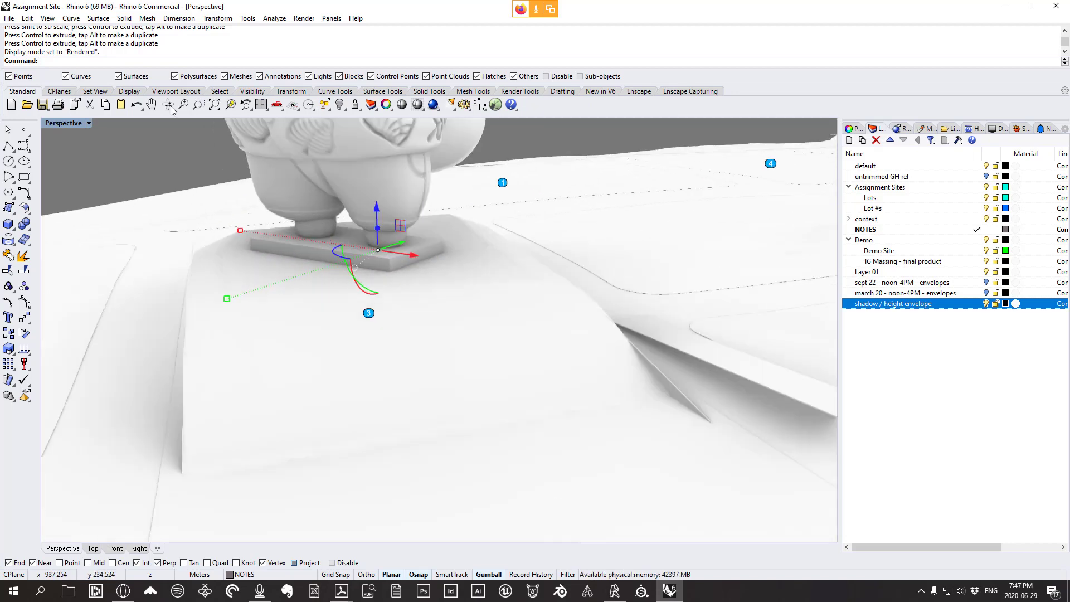
left_click(48, 18)
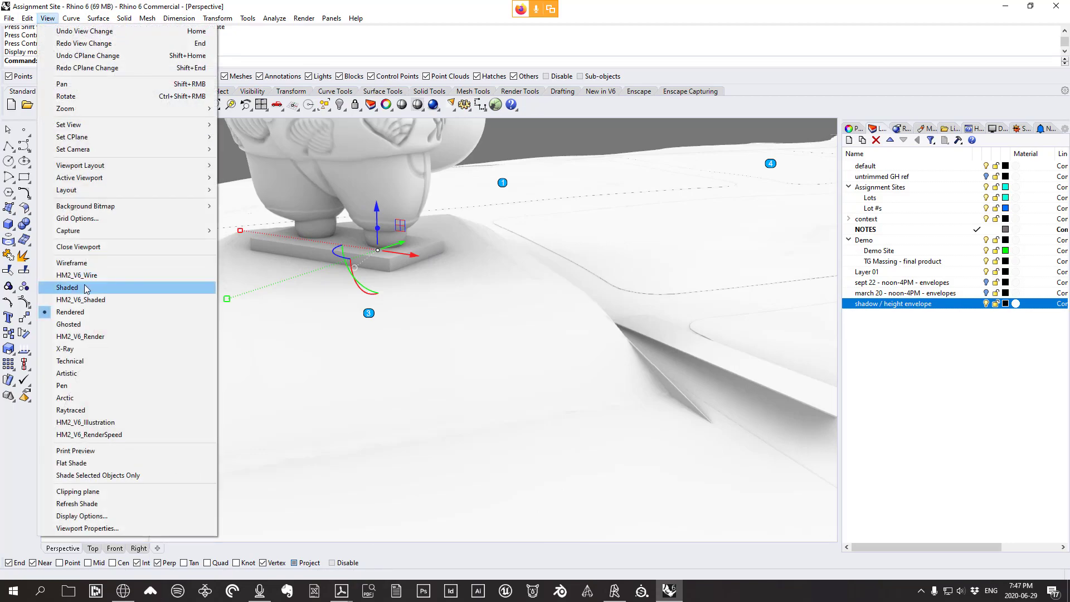
left_click(73, 279)
right_click_drag(446, 289, 325, 286)
scroll(241, 279, "up", 5)
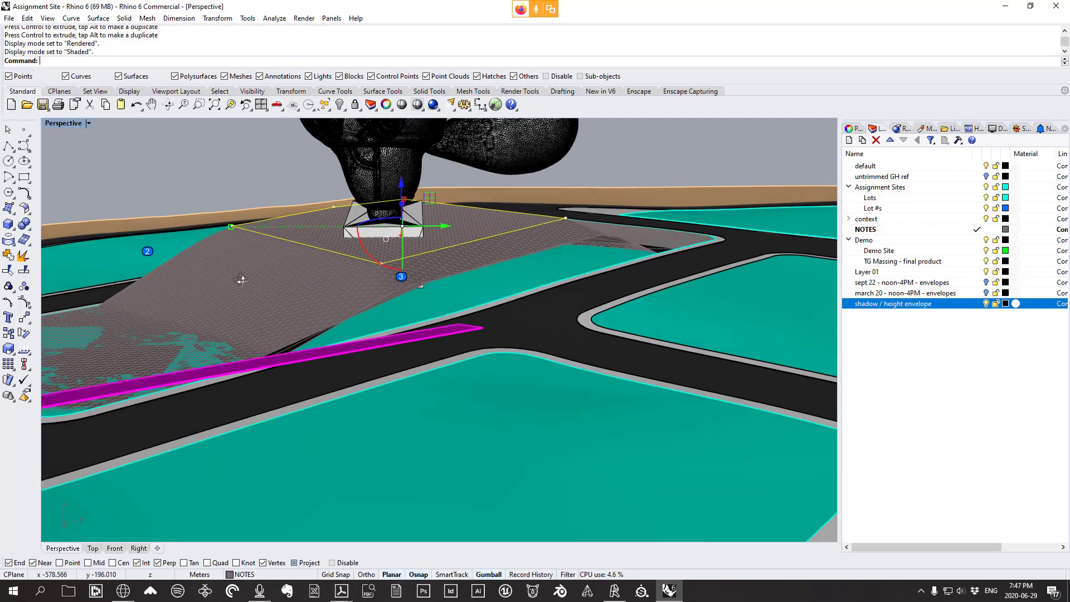
right_click_drag(242, 279, 553, 310)
Delete the baked brown mesh and reopen Grasshopper with the Gra command
left_click(452, 306)
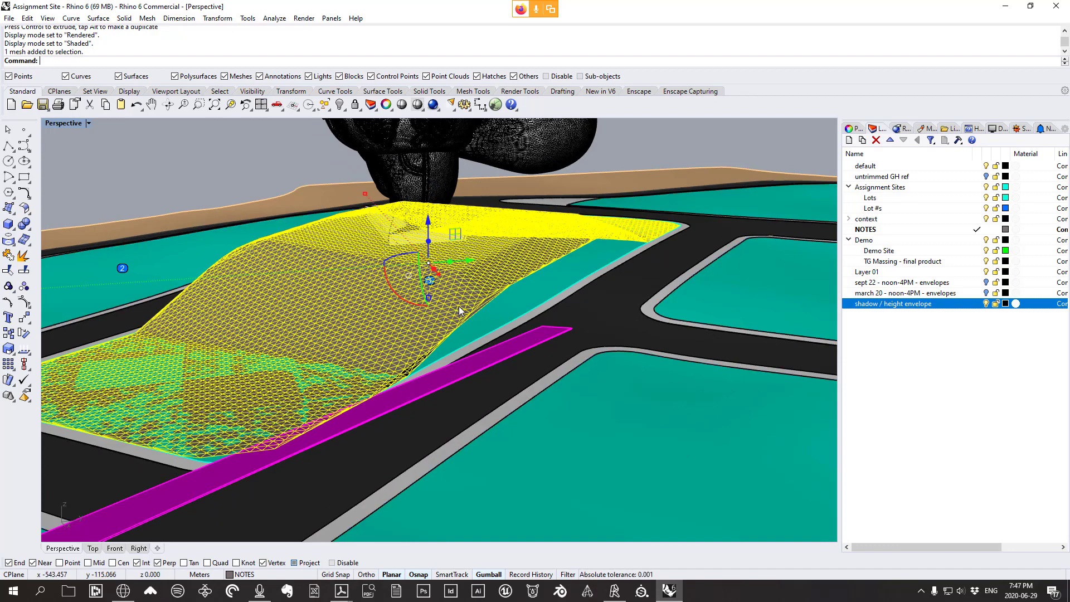
key("Delete")
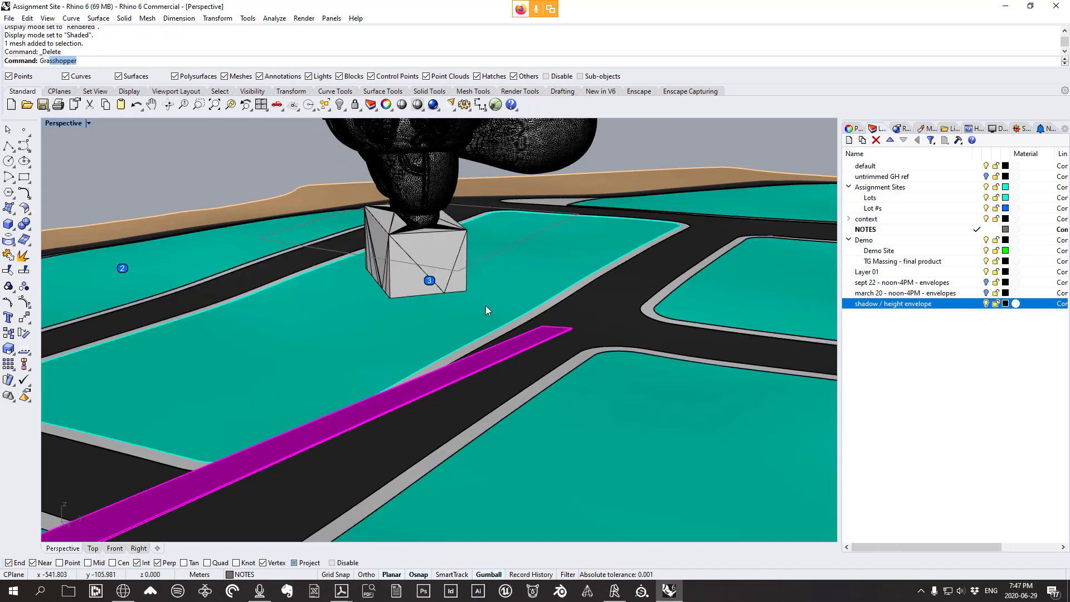
type("Gra")
key("Return")
Select two control points of the platform curve and move them toward the road
right_click_drag(431, 287, 354, 294)
left_click(428, 282)
right_click_drag(429, 283, 407, 293)
left_click(463, 275)
left_click(320, 324, "shift")
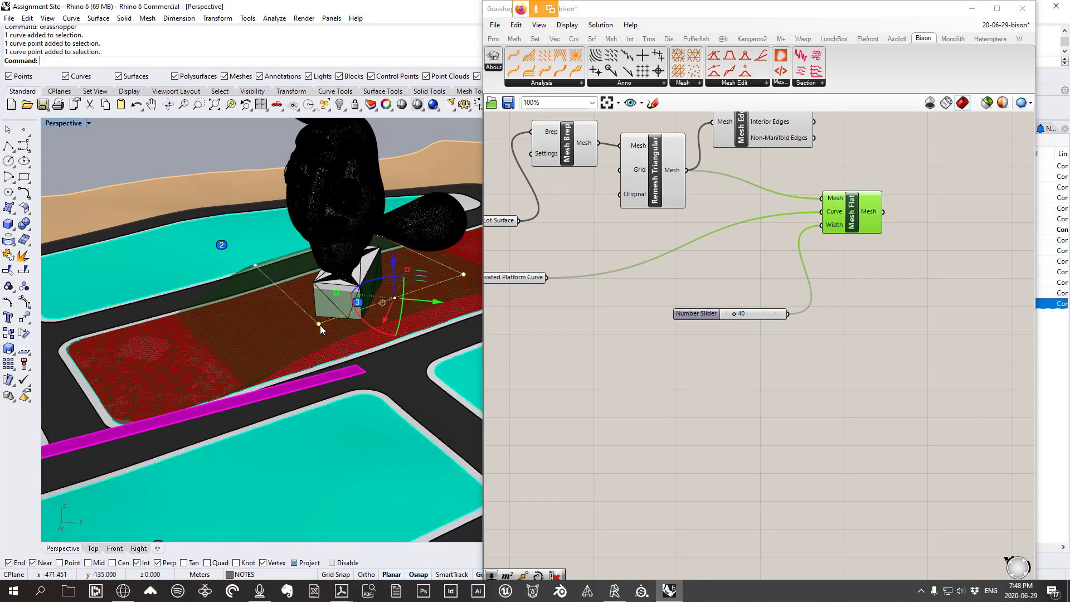
right_click_drag(320, 326, 345, 431)
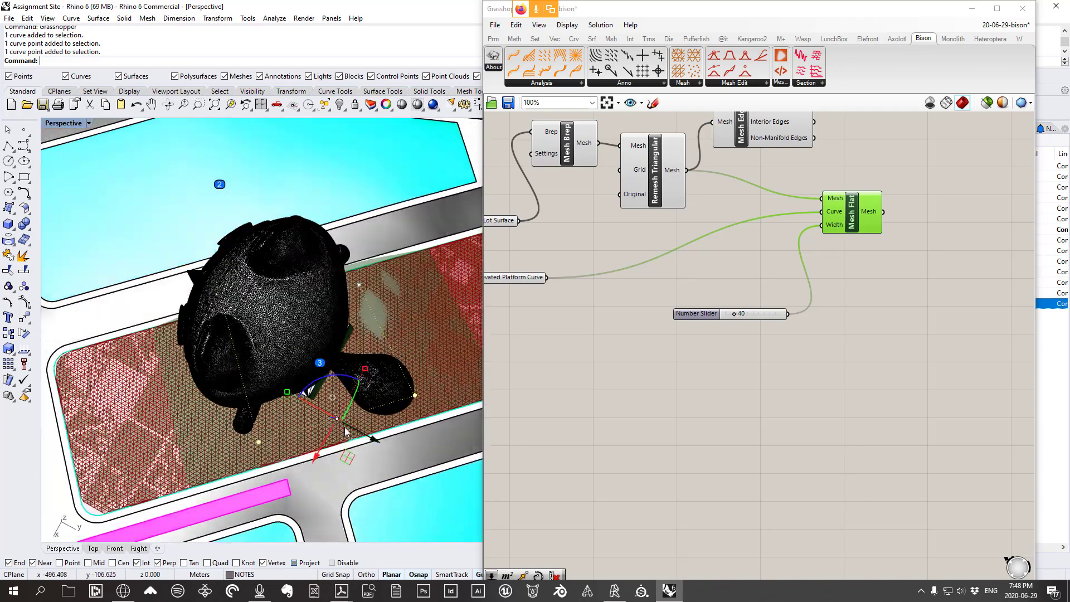
left_click_drag(346, 458, 355, 496)
right_click_drag(355, 496, 369, 302)
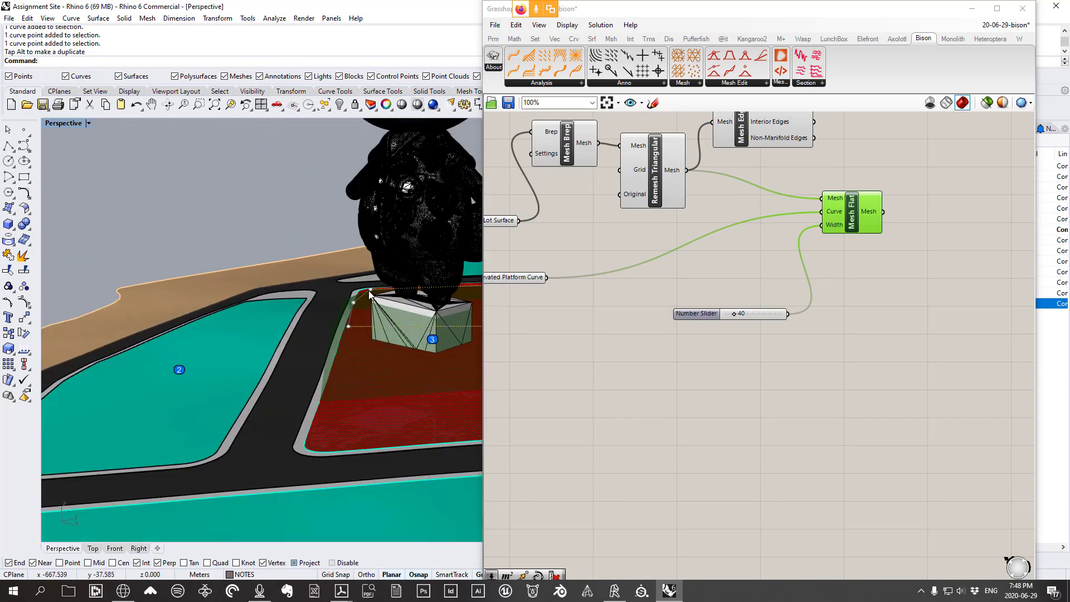
Shift three more curve corner points toward the road and lower the flattening width to 25
left_click(368, 300)
scroll(355, 304, "up", 6)
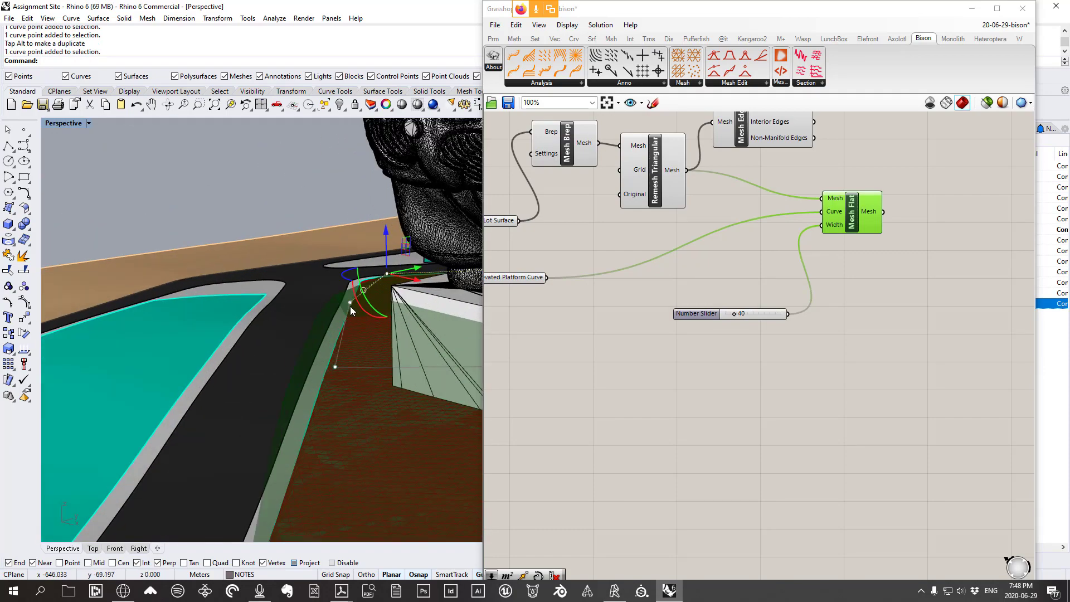
left_click(349, 302, "shift")
scroll(341, 311, "down", 4)
left_click(330, 357, "shift")
scroll(331, 357, "down", 8)
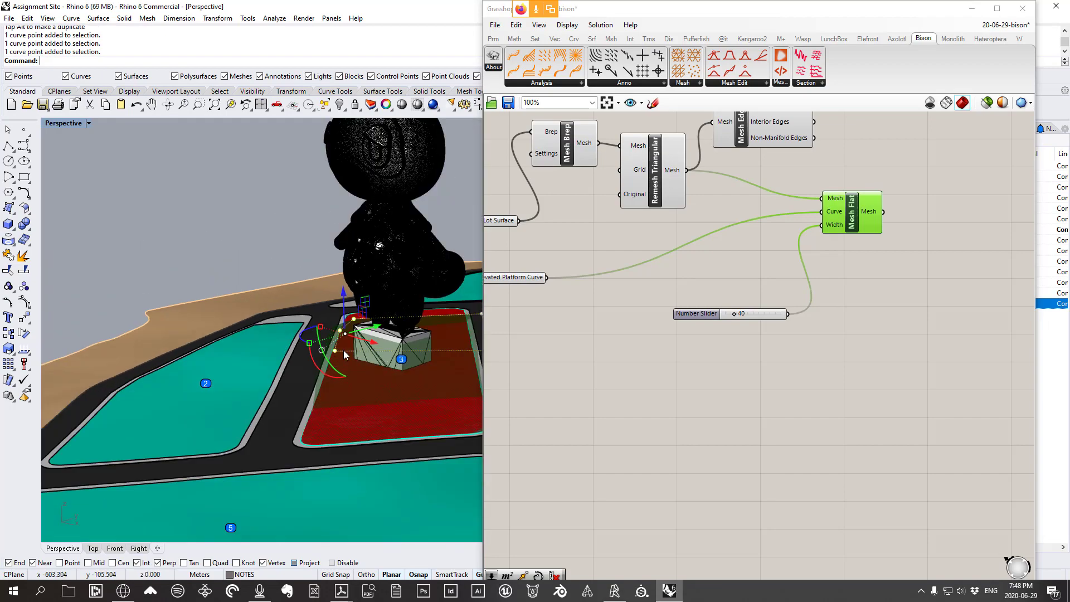
scroll(307, 396, "up", 6)
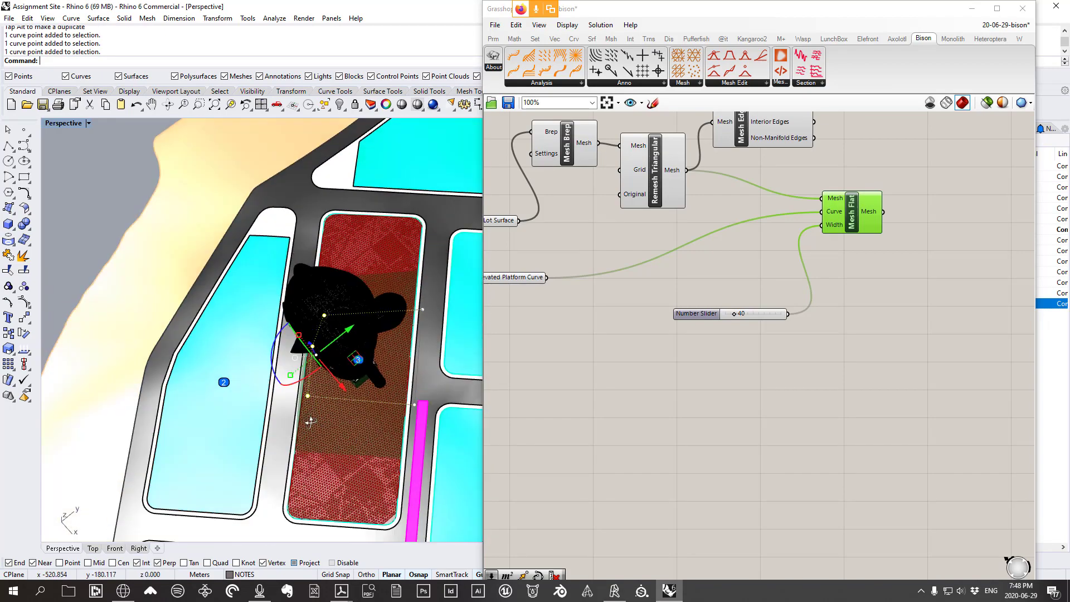
left_click_drag(354, 357, 323, 357)
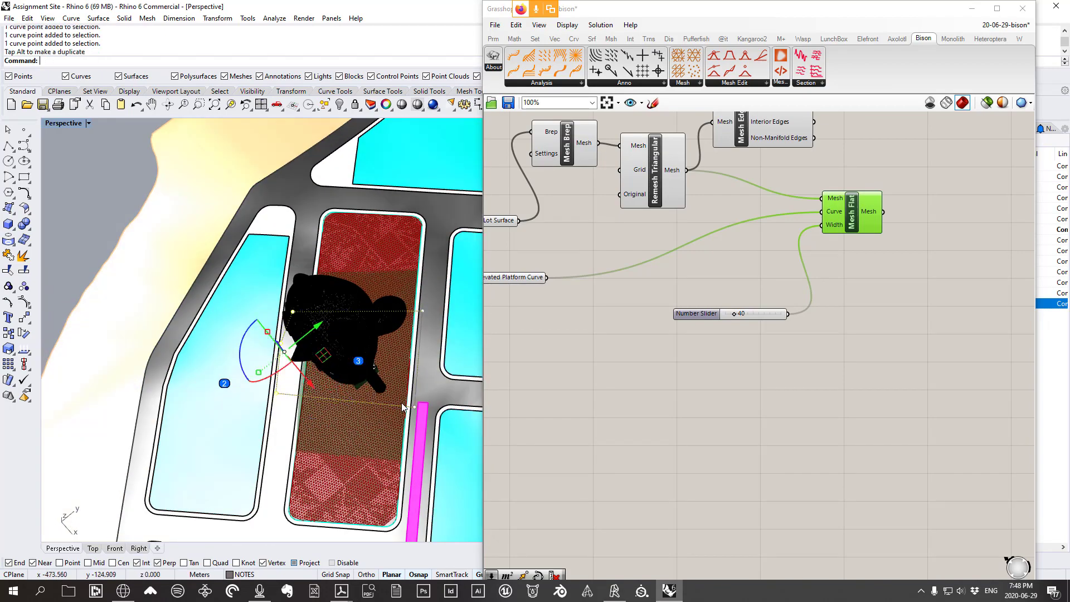
right_click_drag(323, 357, 333, 298)
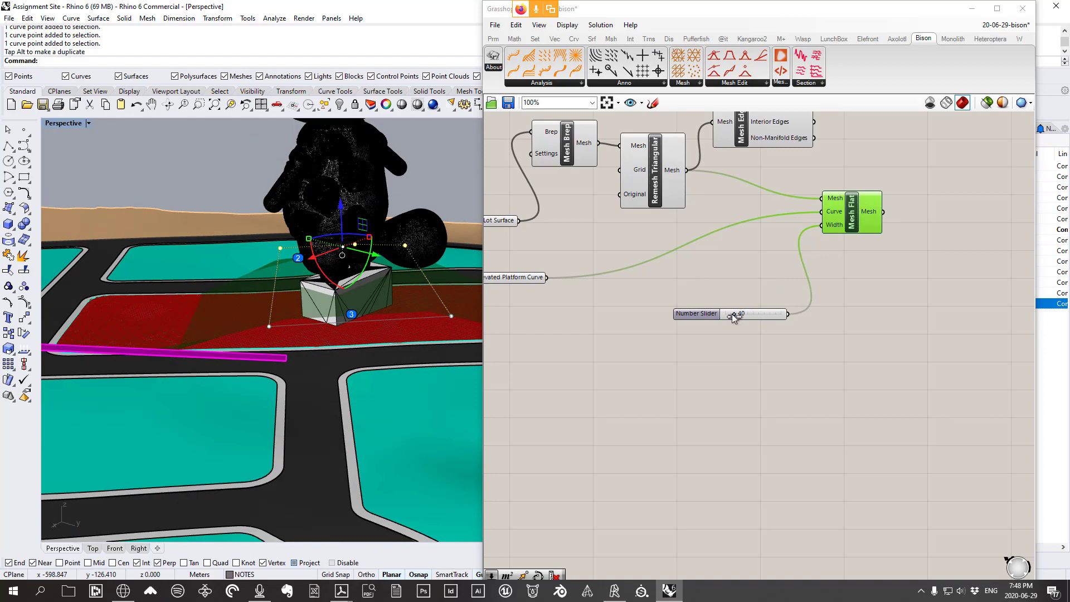
left_click_drag(734, 316, 732, 317)
right_click_drag(419, 327, 343, 382)
Select the platform curve and maximize the Top view, panning to the platform area
left_click(323, 370)
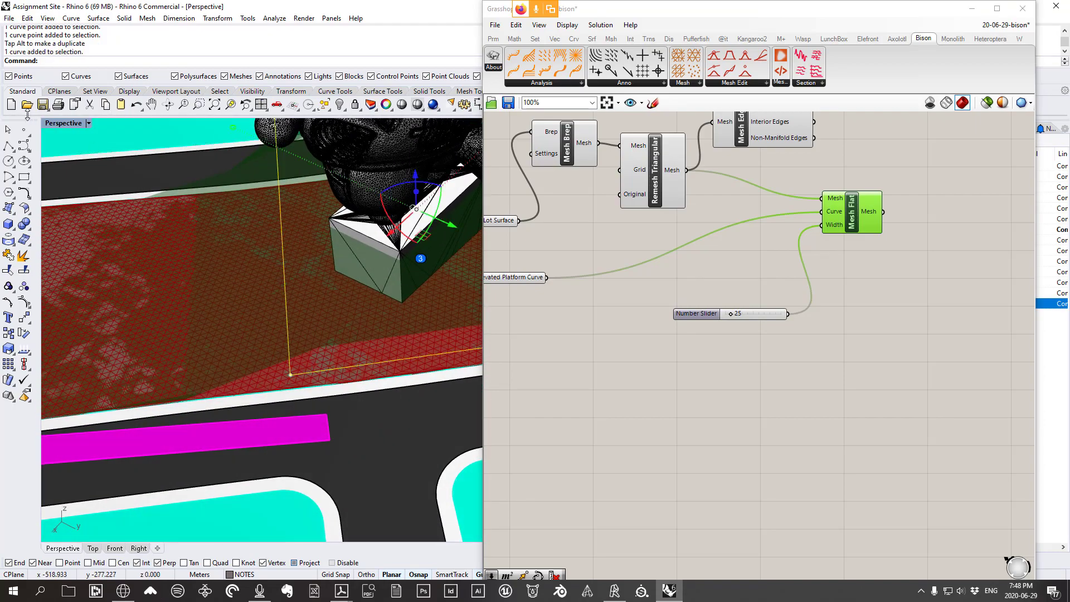
double_click(55, 123)
double_click(55, 123)
right_click_drag(450, 244, 251, 370)
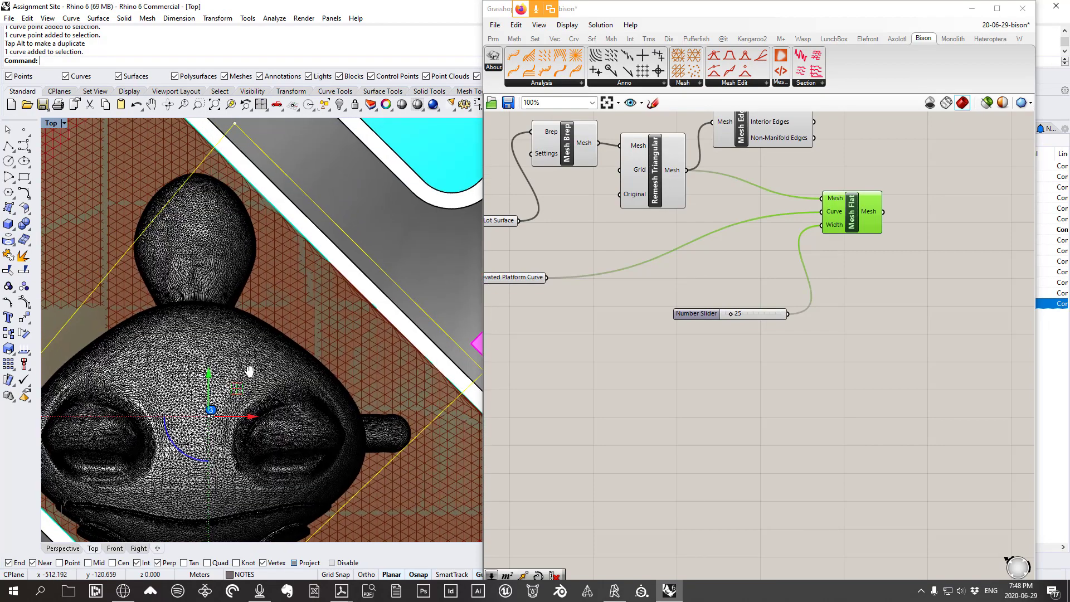
right_click_drag(246, 222, 184, 249)
scroll(409, 390, "down", 4)
right_click_drag(366, 349, 376, 303)
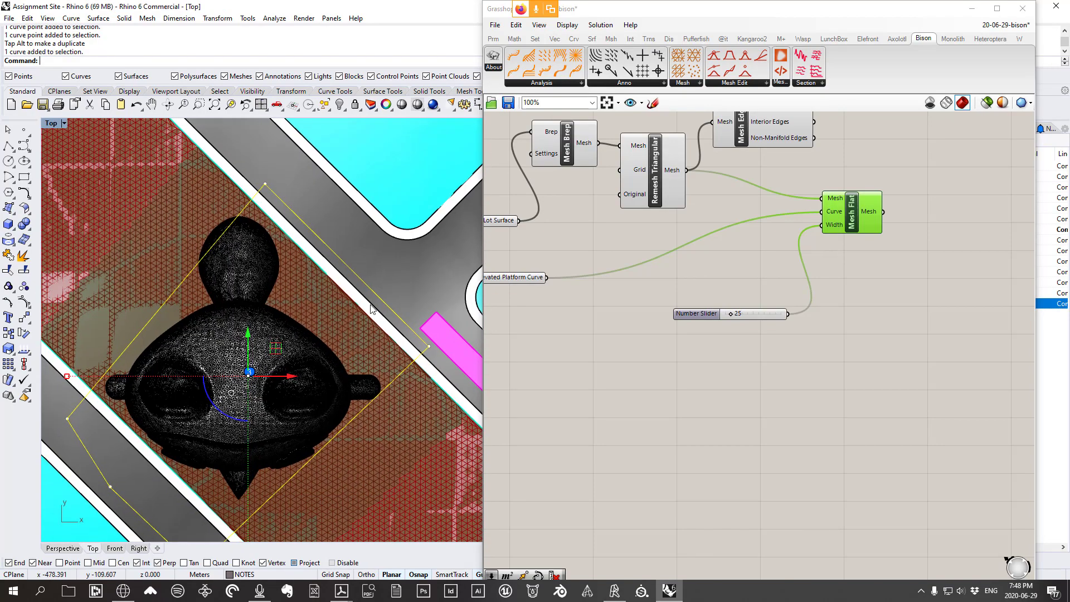
scroll(375, 304, "down", 2)
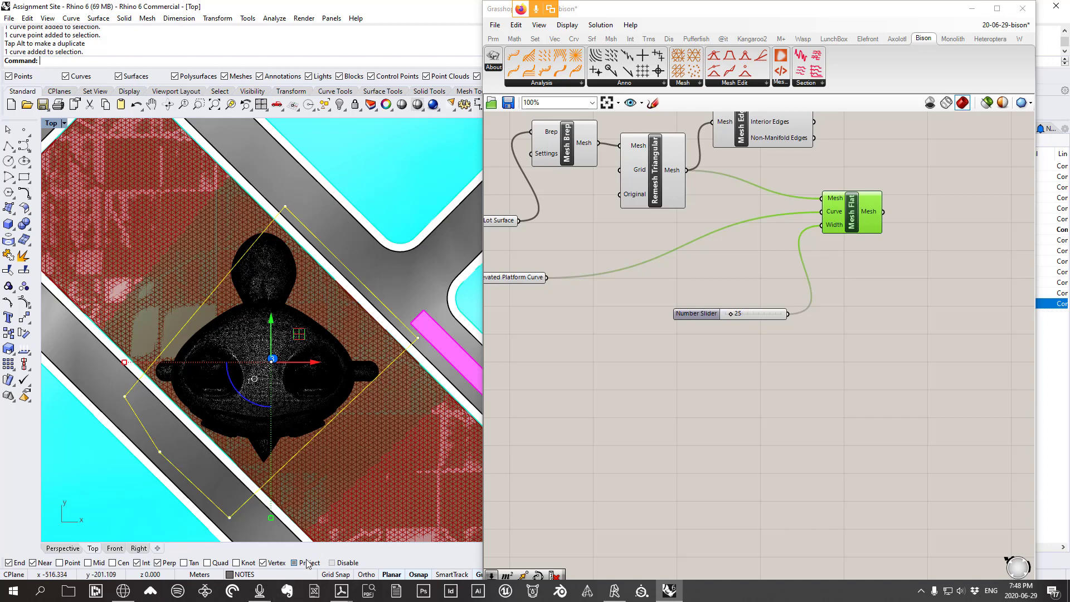
scroll(280, 176, "up", 2)
Move two corner points of the platform curve onto the lot edge intersections
left_click(289, 229)
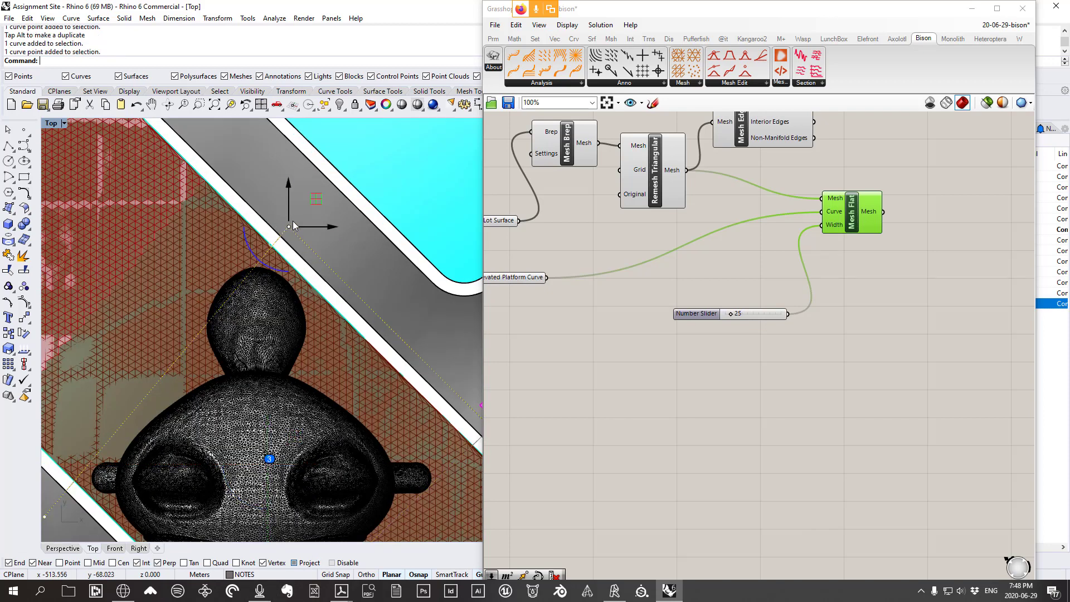
left_click(217, 18)
left_click(225, 31)
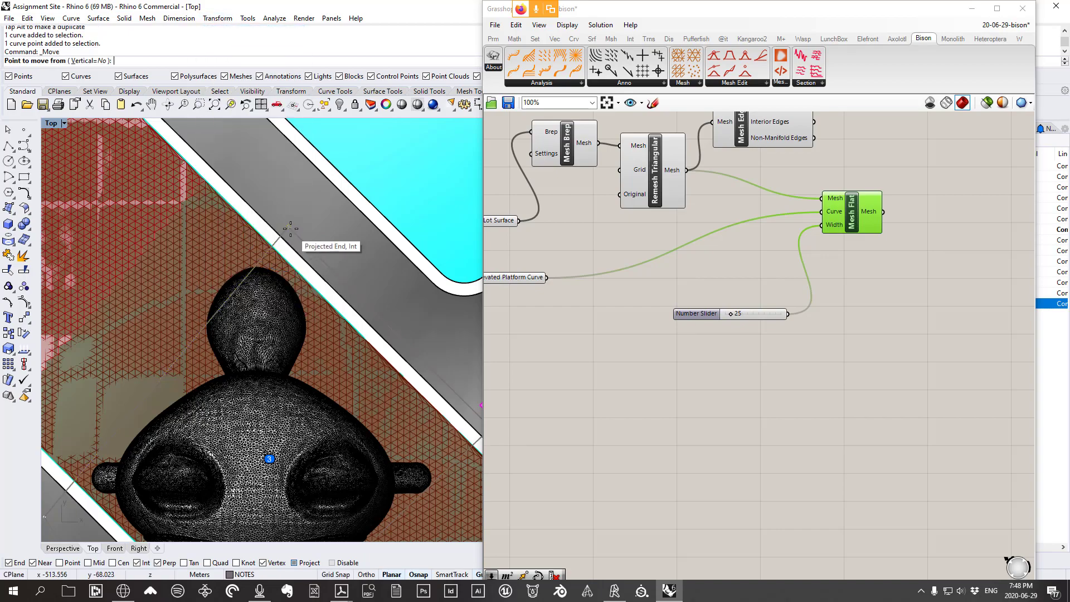
left_click(279, 238)
scroll(281, 268, "up", 2)
left_click(266, 241)
scroll(263, 239, "down", 8)
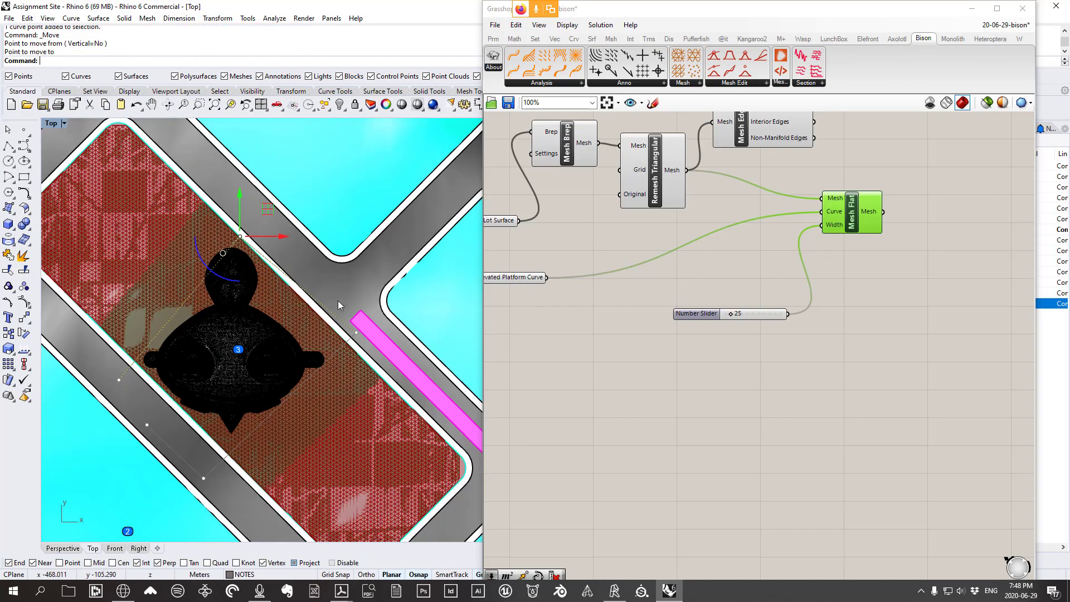
scroll(349, 345, "up", 5)
left_click(372, 317)
left_click(371, 319)
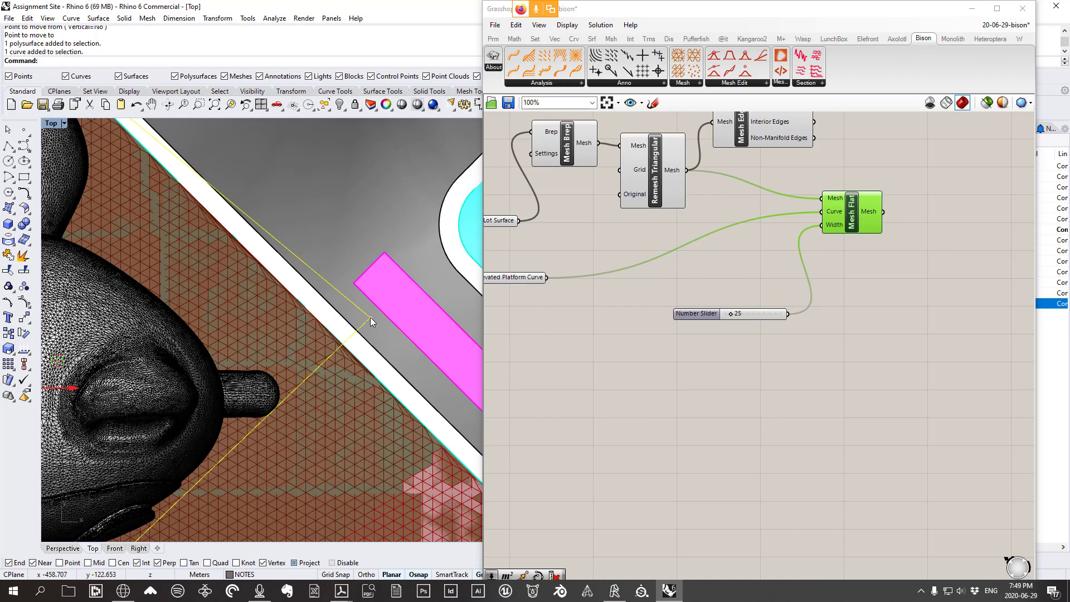
left_click(372, 318)
key("Return")
left_click(371, 317)
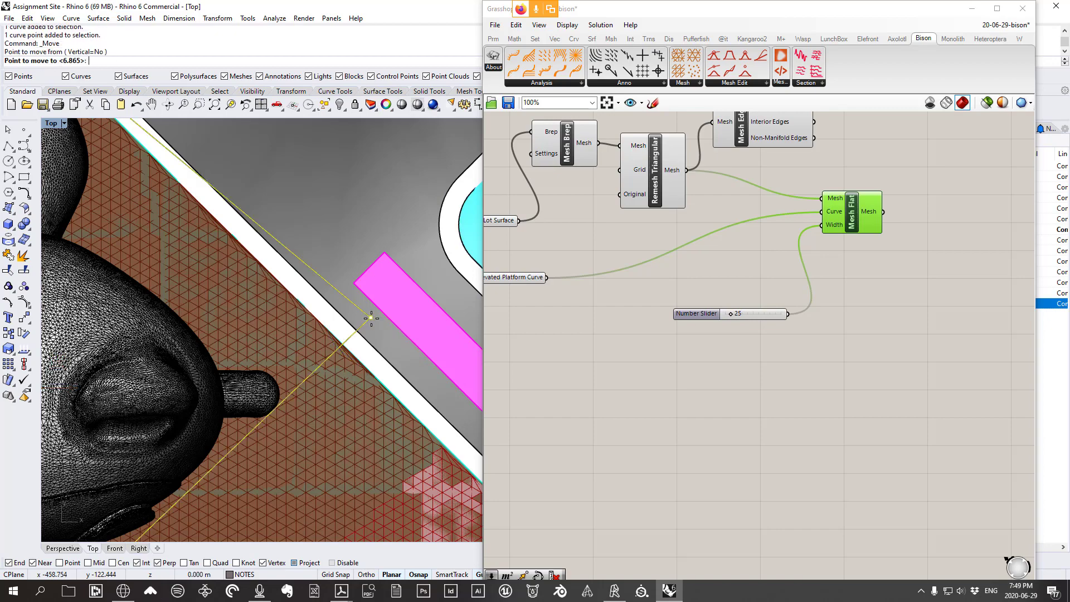
left_click(342, 345)
scroll(334, 329, "down", 5)
scroll(189, 323, "up", 5)
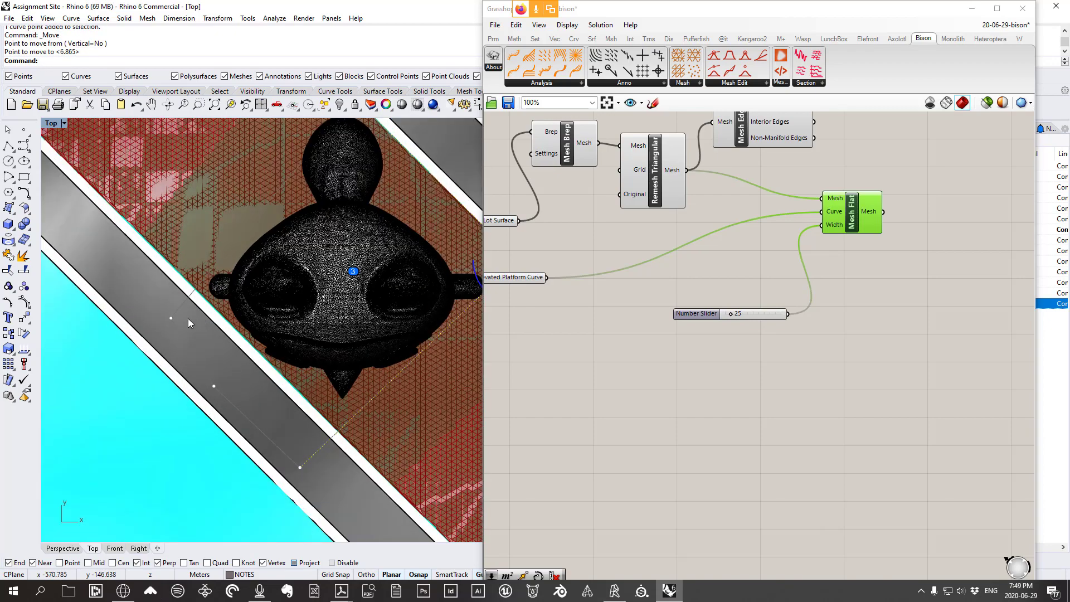
Snap the remaining three curve points onto the lot edge with Perp and Int snaps
left_click(171, 321)
key("Return")
left_click(184, 330)
scroll(190, 312, "up", 5)
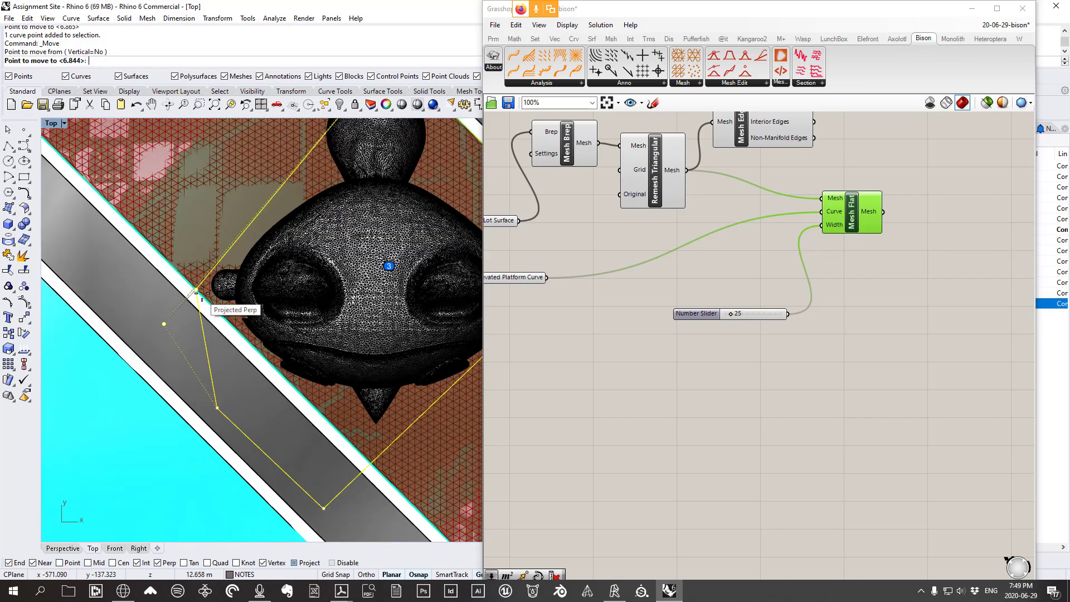
left_click(196, 294)
scroll(235, 334, "down", 5)
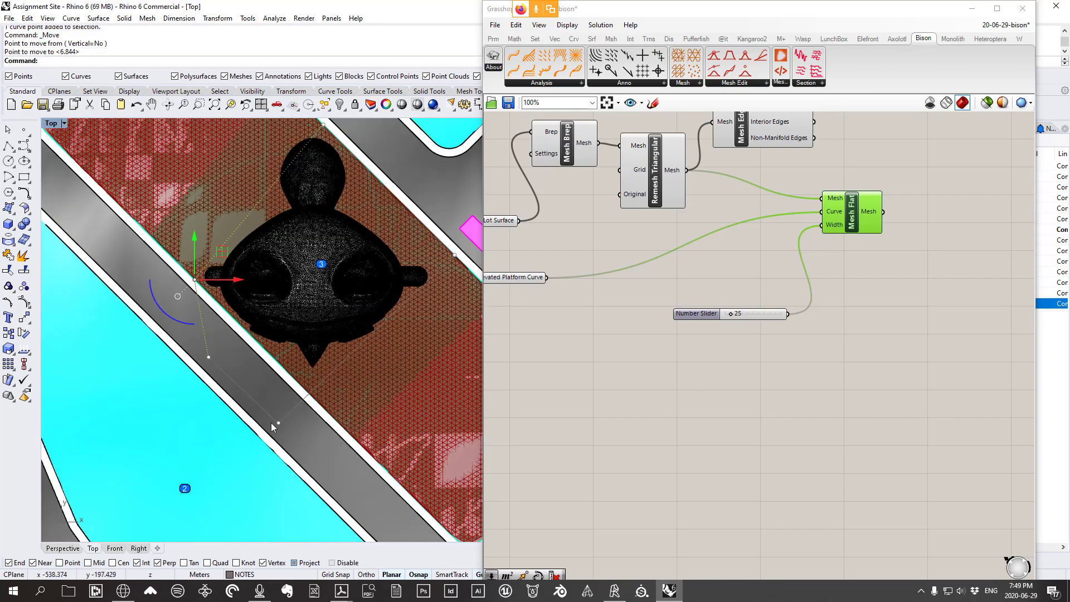
left_click(279, 426)
scroll(279, 425, "up", 5)
key("Return")
left_click(277, 426)
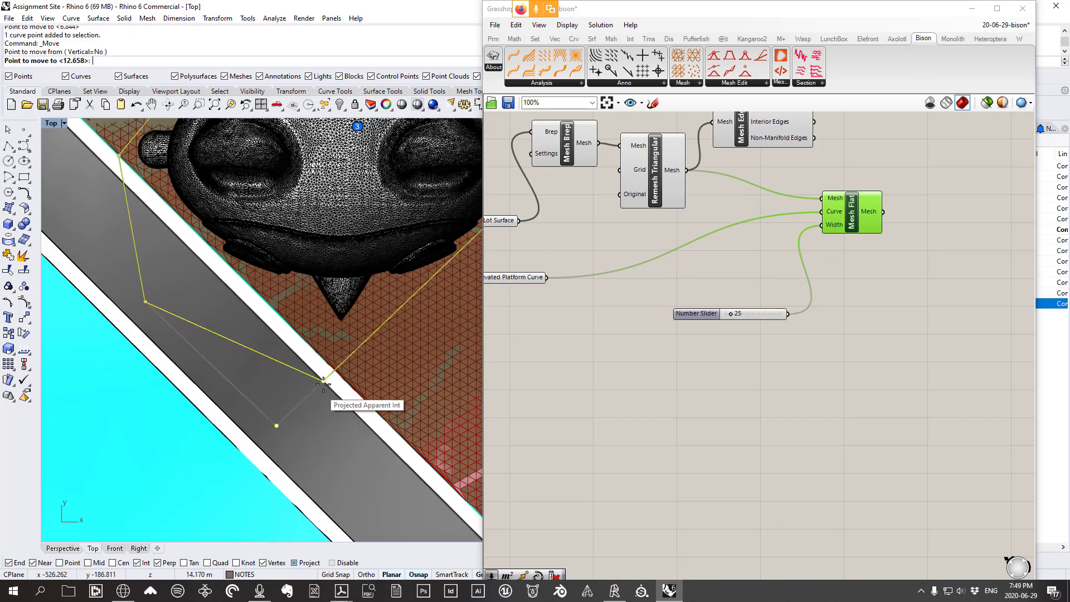
left_click(337, 370)
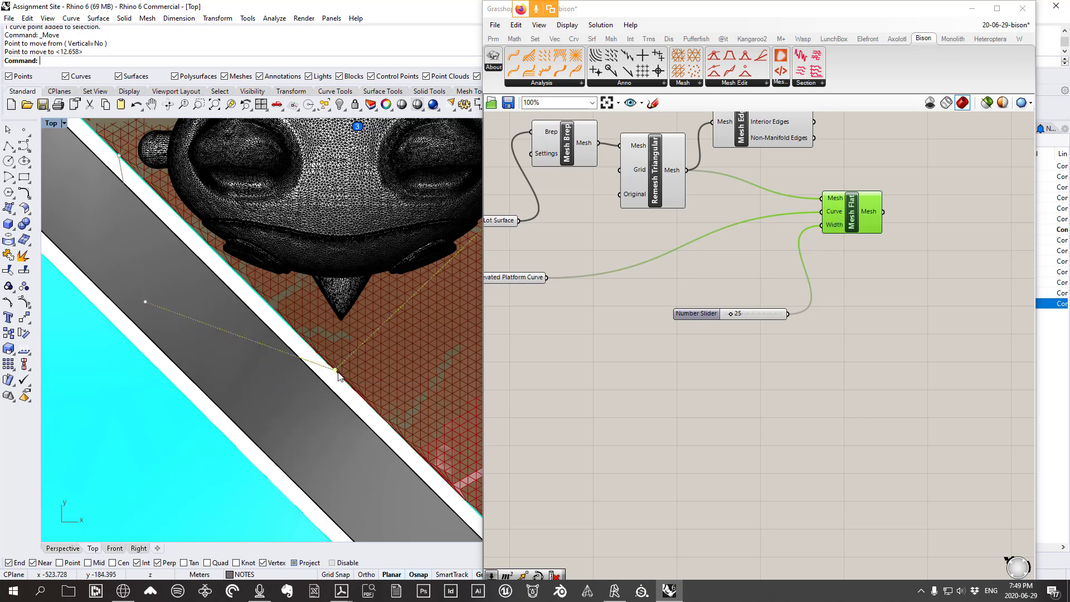
key("Return")
left_click(145, 303)
scroll(206, 246, "up", 3)
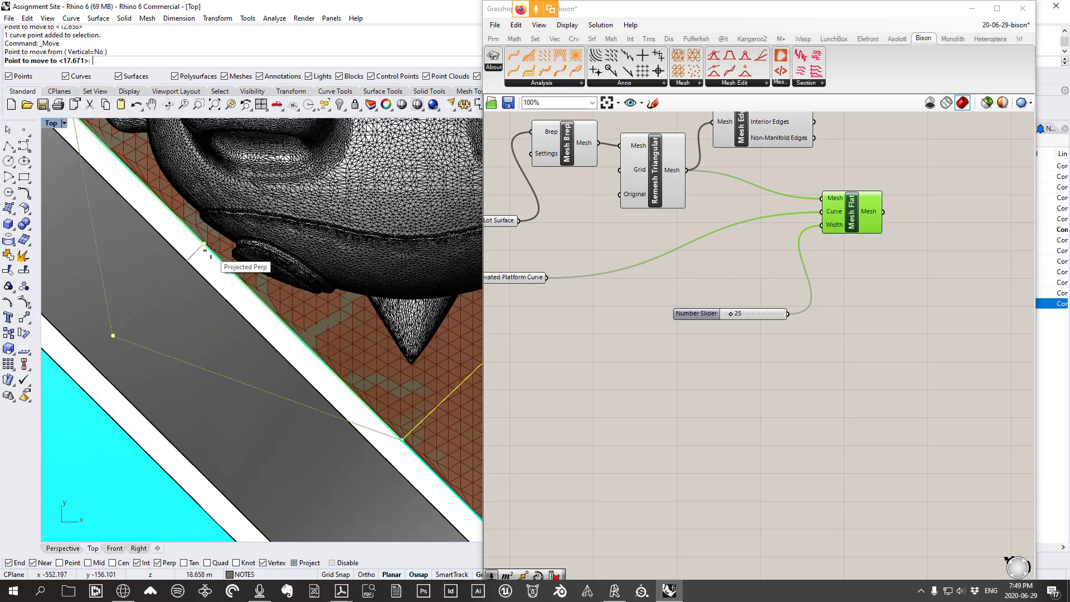
left_click(204, 245)
Maximize the Perspective view and orbit to inspect the raised plateau under the bear
double_click(50, 123)
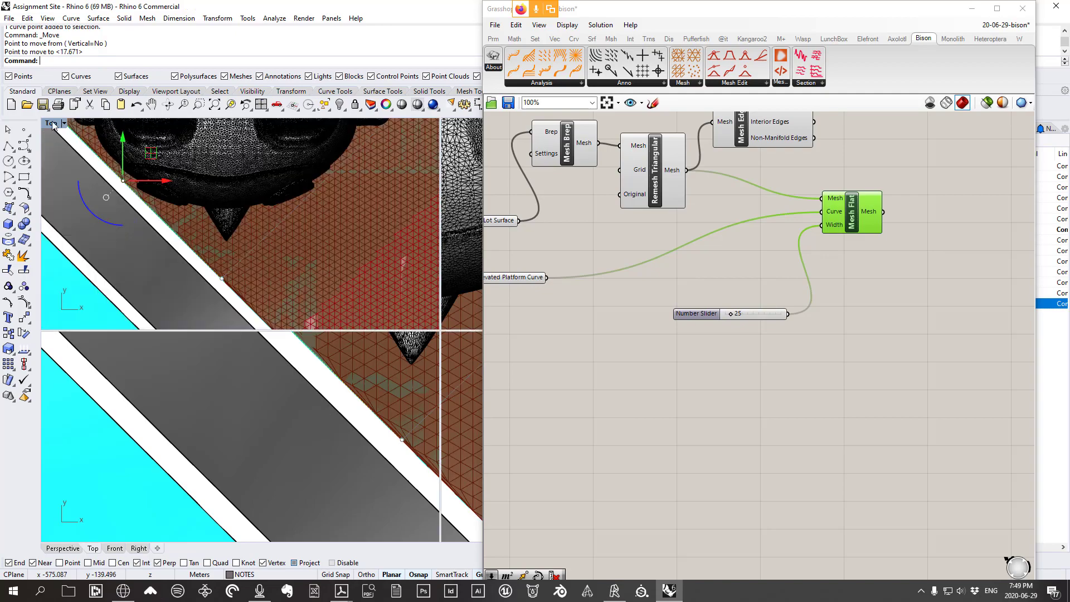
double_click(451, 124)
scroll(359, 346, "down", 3)
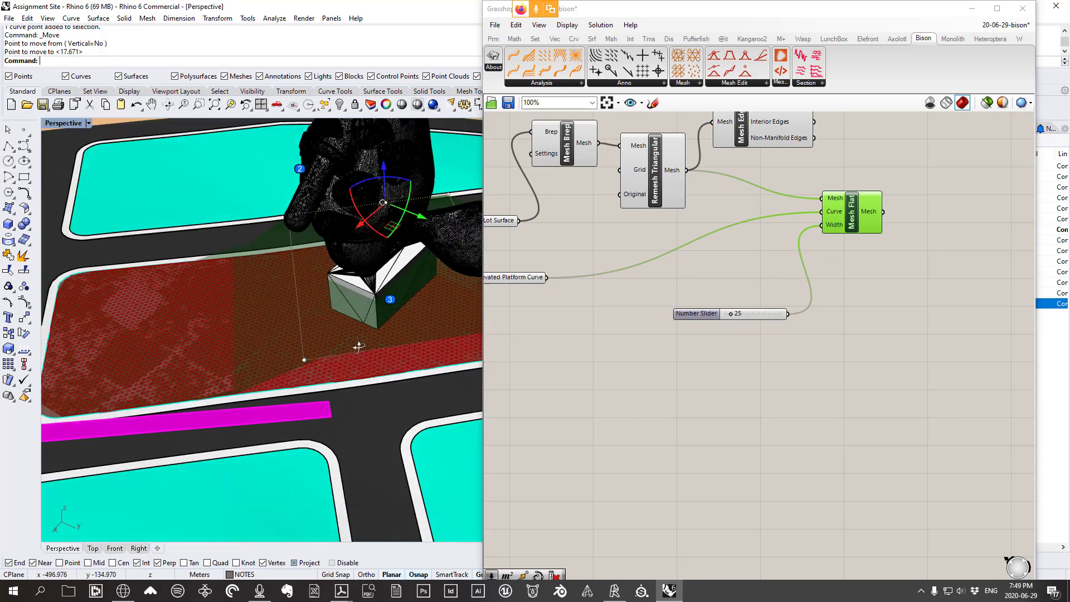
mouse_move(359, 346)
right_mouse_down()
mouse_move(367, 281)
mouse_move(436, 329)
mouse_move(366, 337)
right_mouse_up()
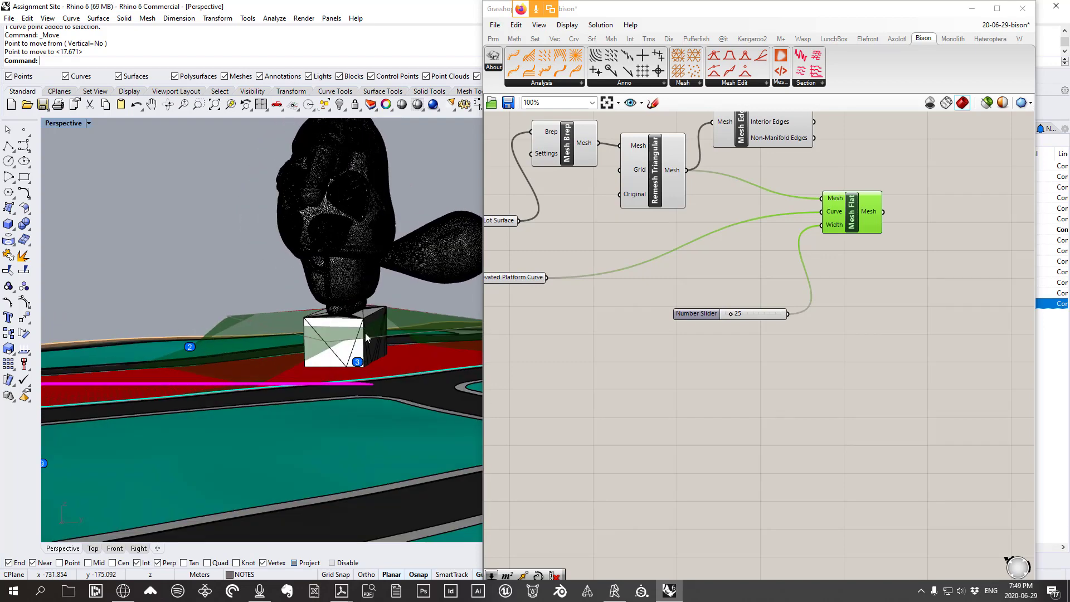
right_click_drag(589, 330, 646, 329)
right_click_drag(273, 328, 306, 341)
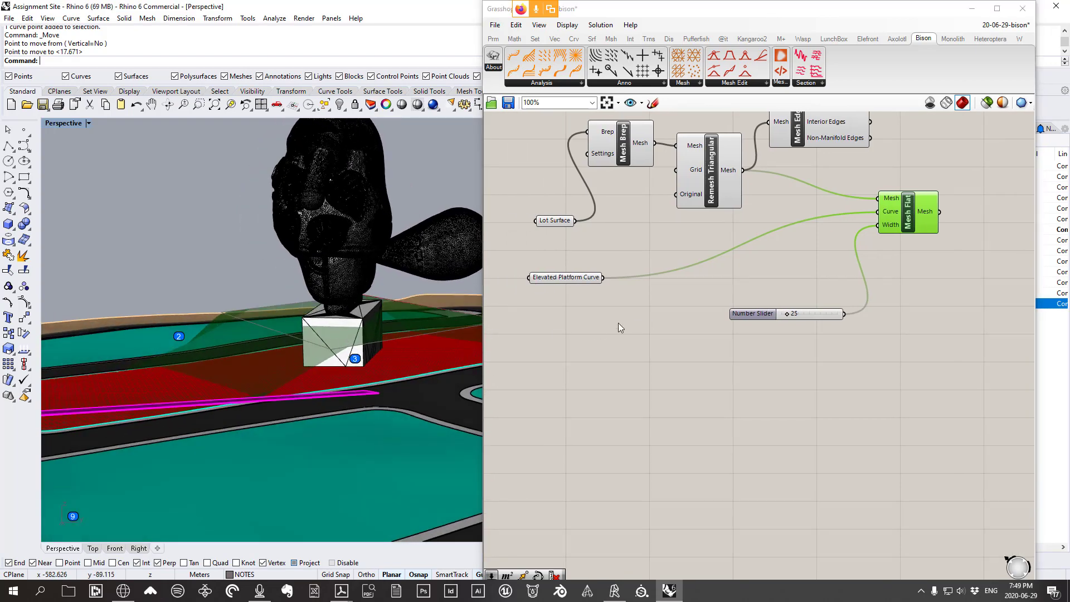
left_click_drag(575, 284, 578, 289)
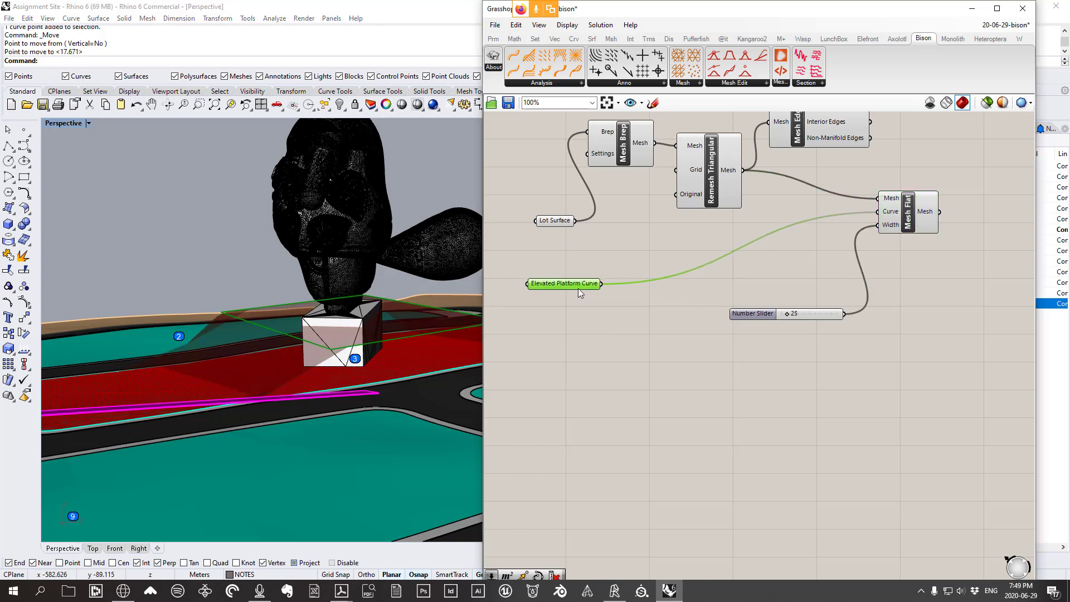
Add a Surface > Freeform Extrude component with the Elevated Platform Curve as its Base
left_click(592, 41)
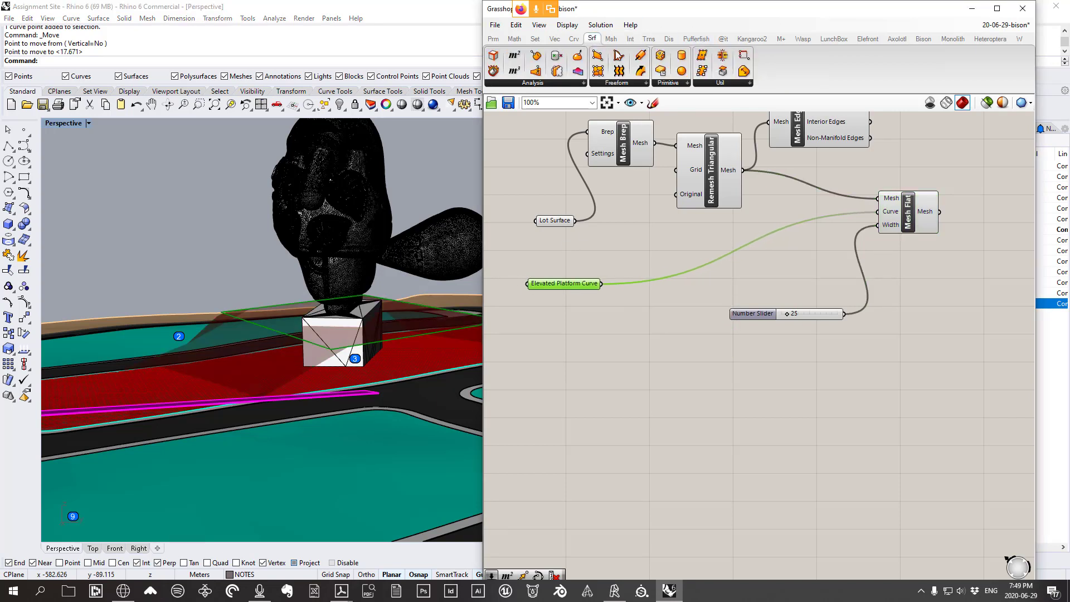
left_click(628, 89)
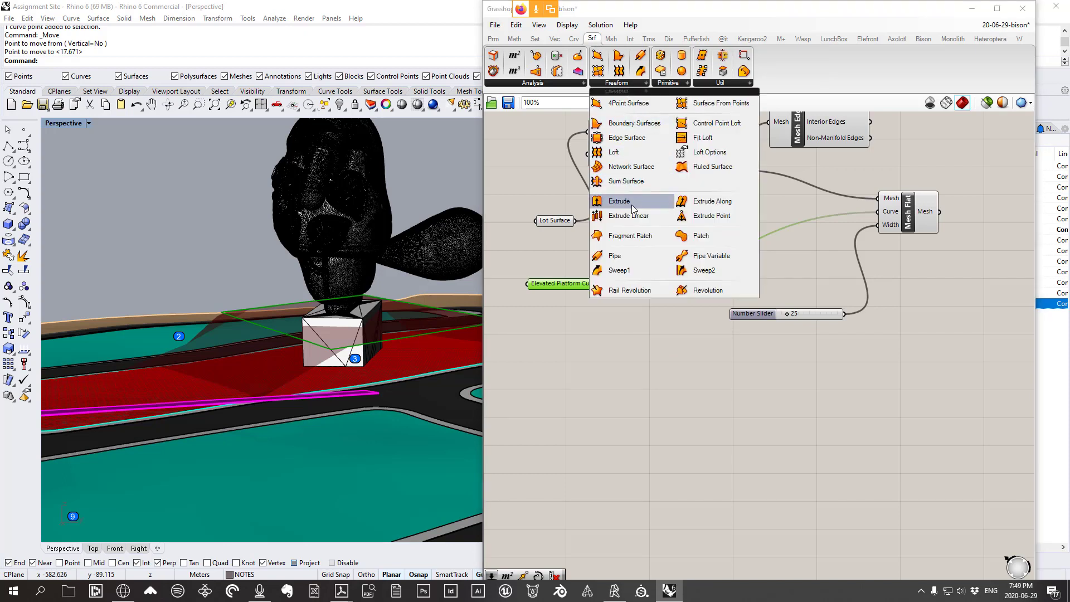
left_click_drag(634, 208, 676, 402)
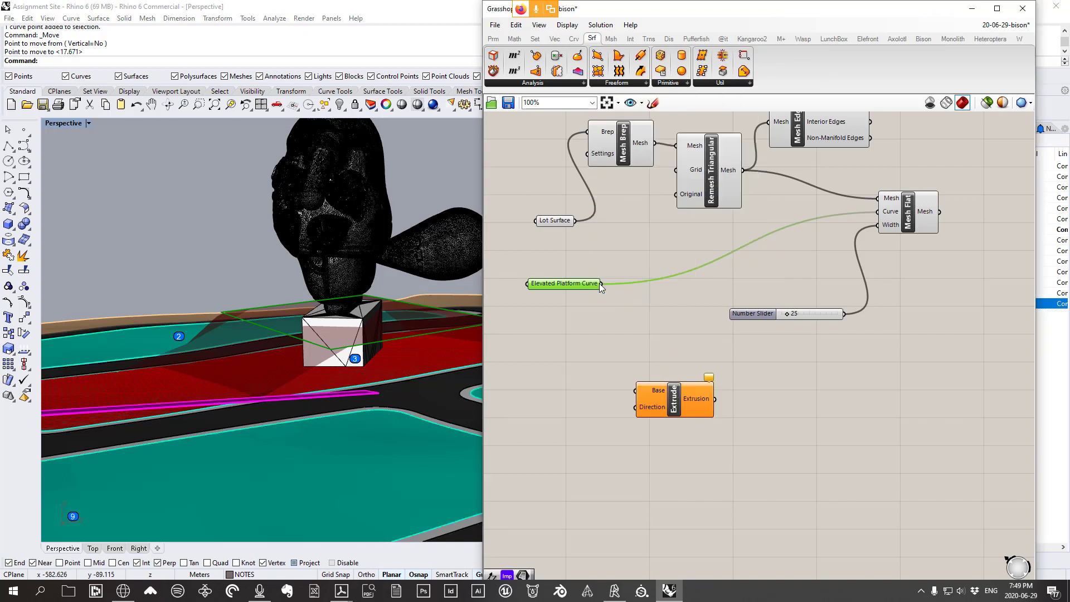
left_click_drag(600, 283, 687, 411)
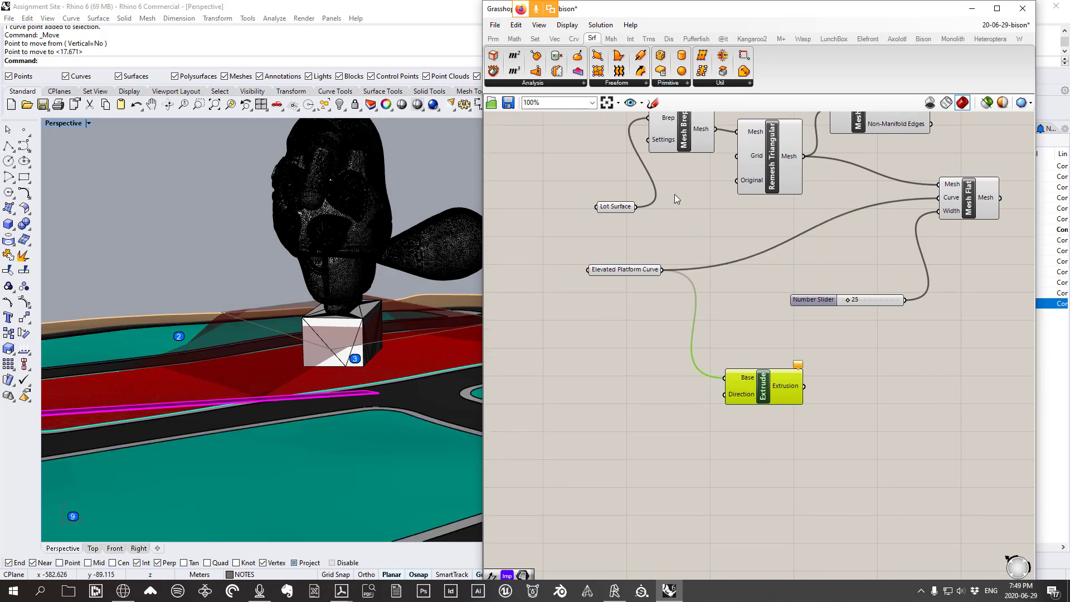
Add a Vector Unit Z component and wire it into Extrude's Direction
left_click(555, 39)
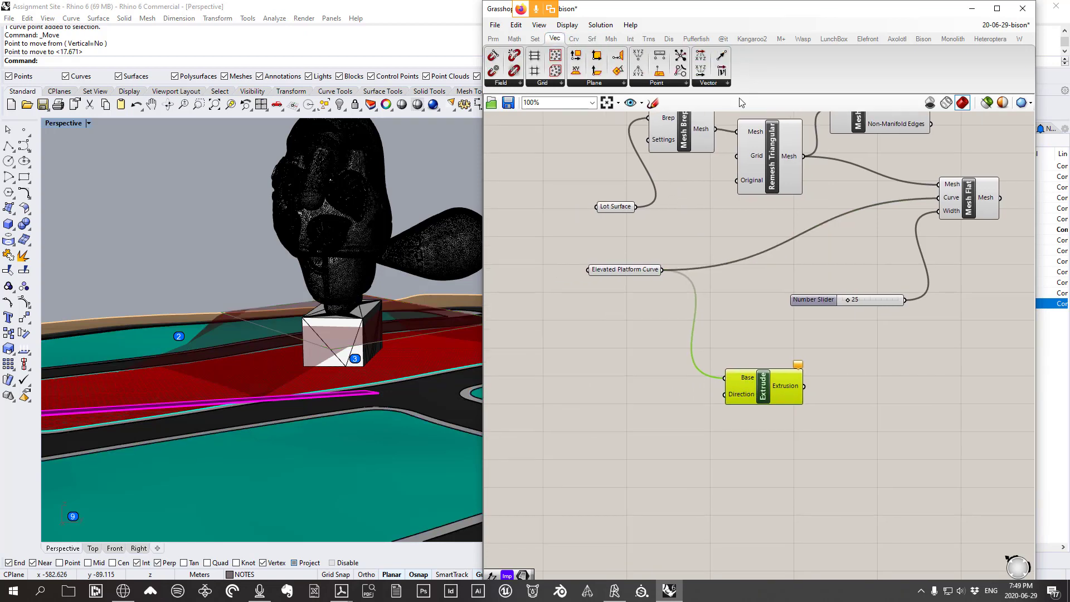
left_click(708, 84)
left_click(722, 182)
left_click(614, 455)
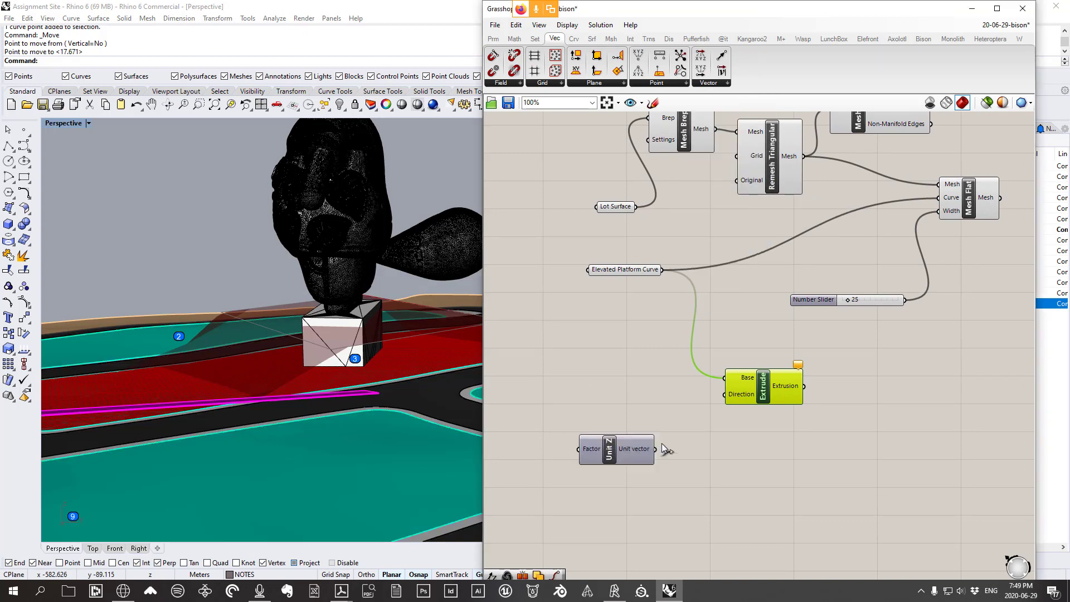
left_click_drag(655, 449, 764, 391)
left_click_drag(619, 469, 705, 466)
Orbit to inspect the vertical extrusion previewed over the box and red plane
scroll(677, 452, "up", 1)
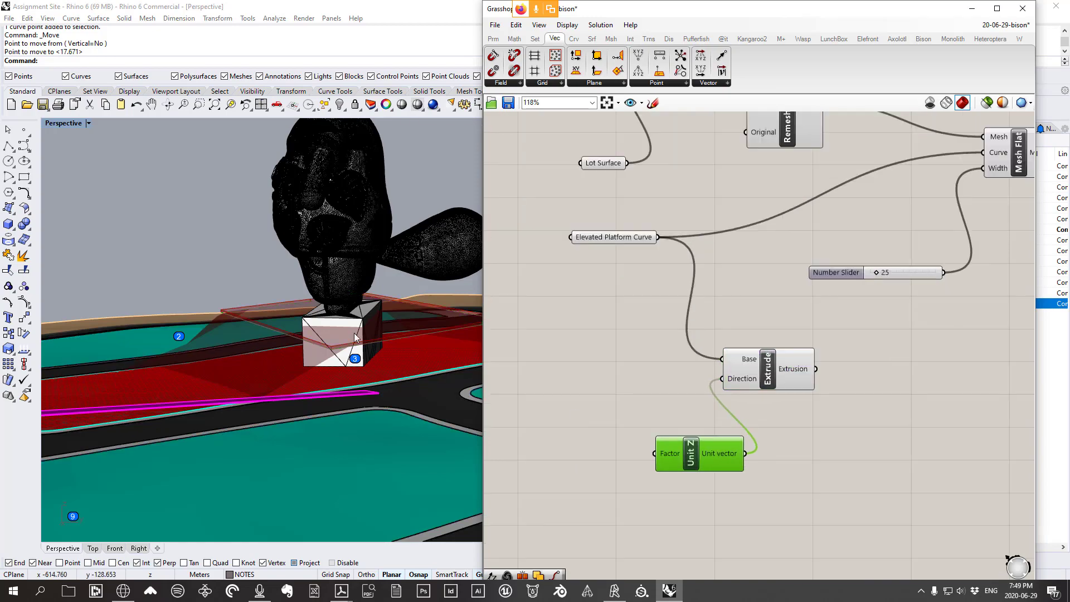
right_click_drag(354, 338, 254, 308)
scroll(336, 345, "up", 3)
scroll(329, 361, "up", 4)
scroll(245, 308, "up", 2)
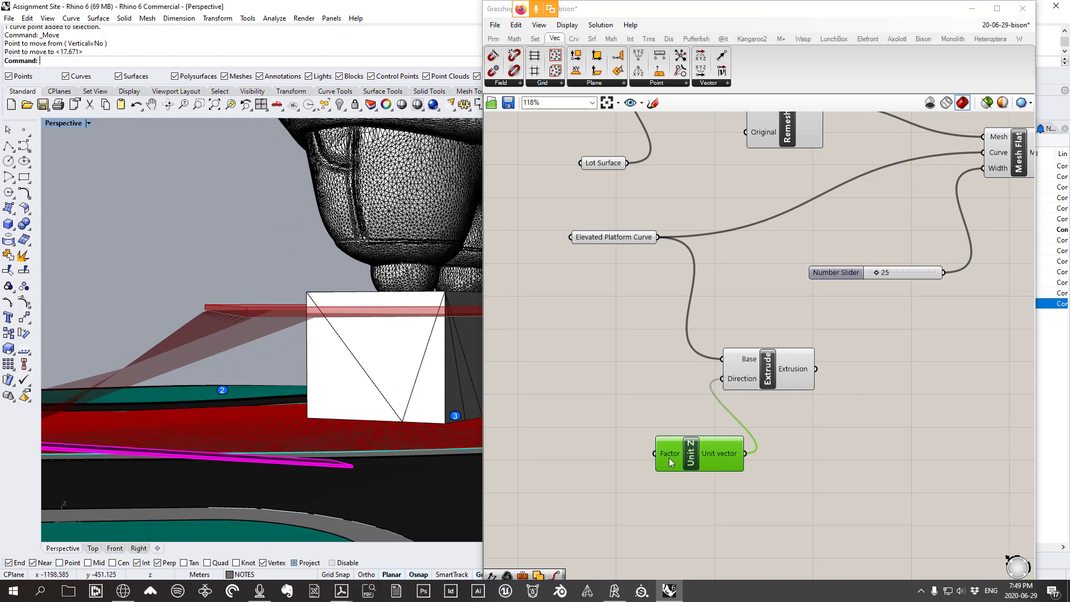
right_click_drag(388, 398, 223, 360)
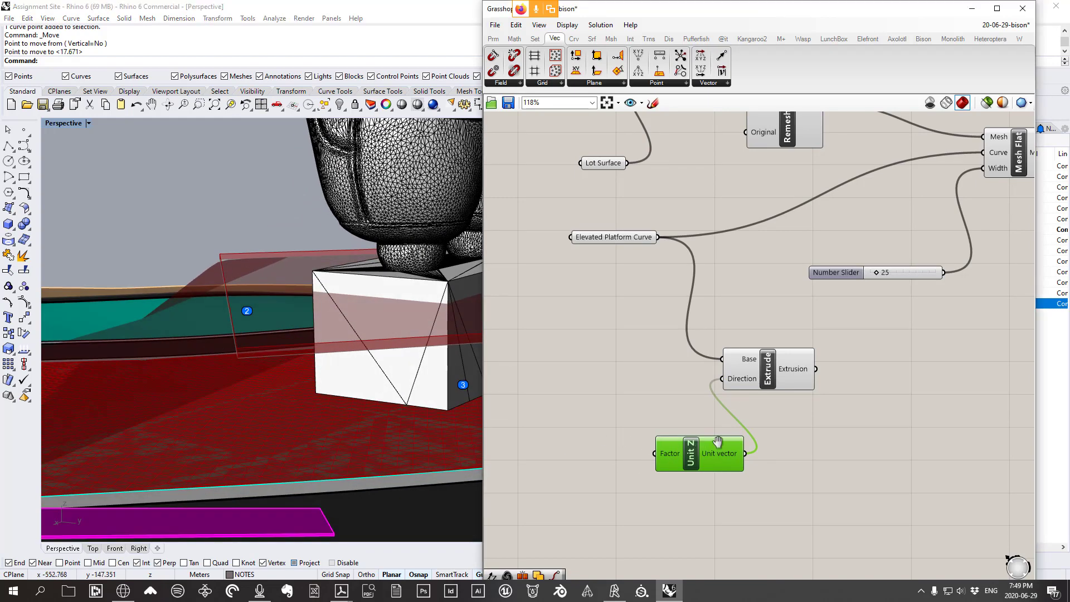
right_click_drag(717, 439, 774, 400)
double_click(598, 373)
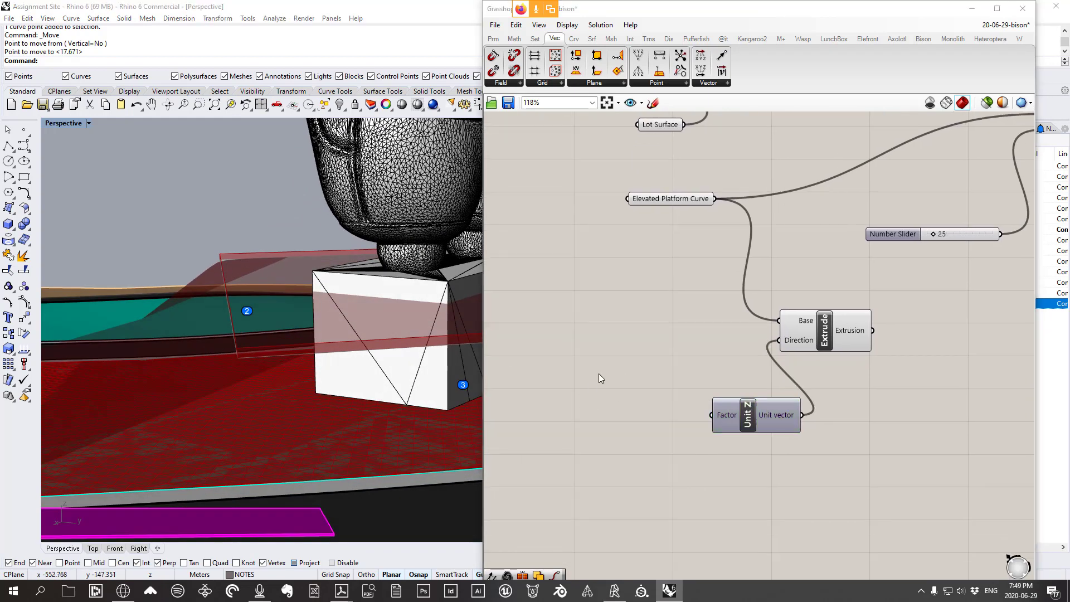
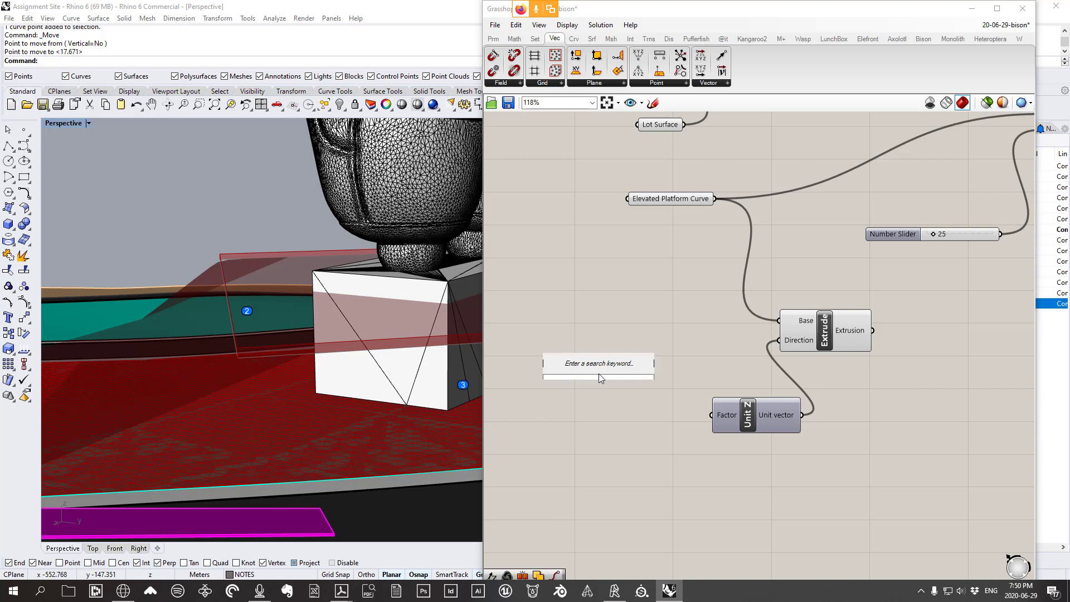
Create a -1.00 to 3.00 Number Slider, wire it into Unit Z Factor, and set it to 0.42
type("-")
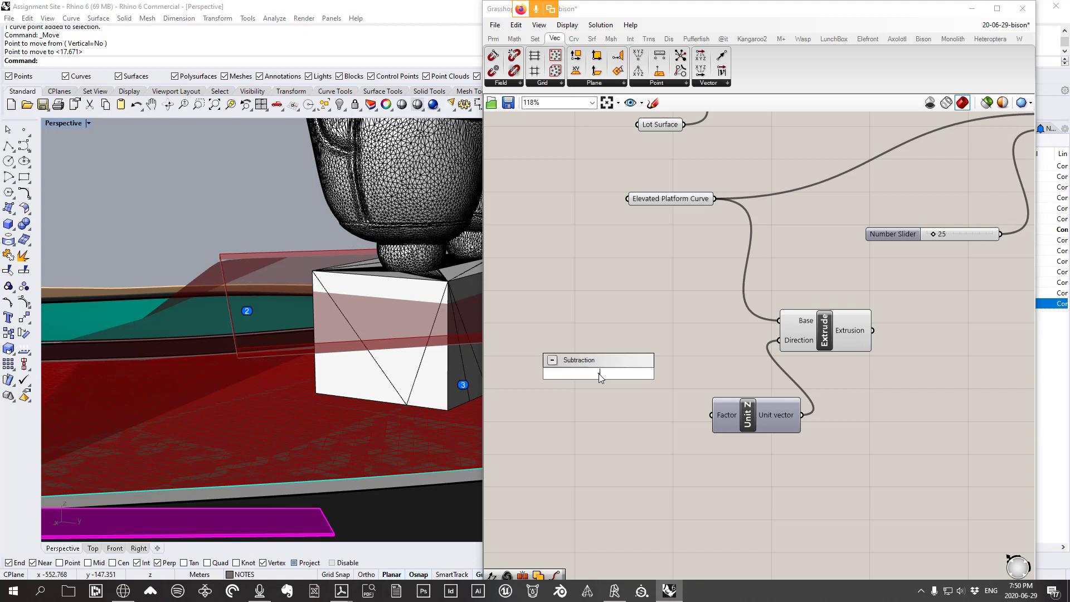
type("1.00")
type("<3.00")
key("Return")
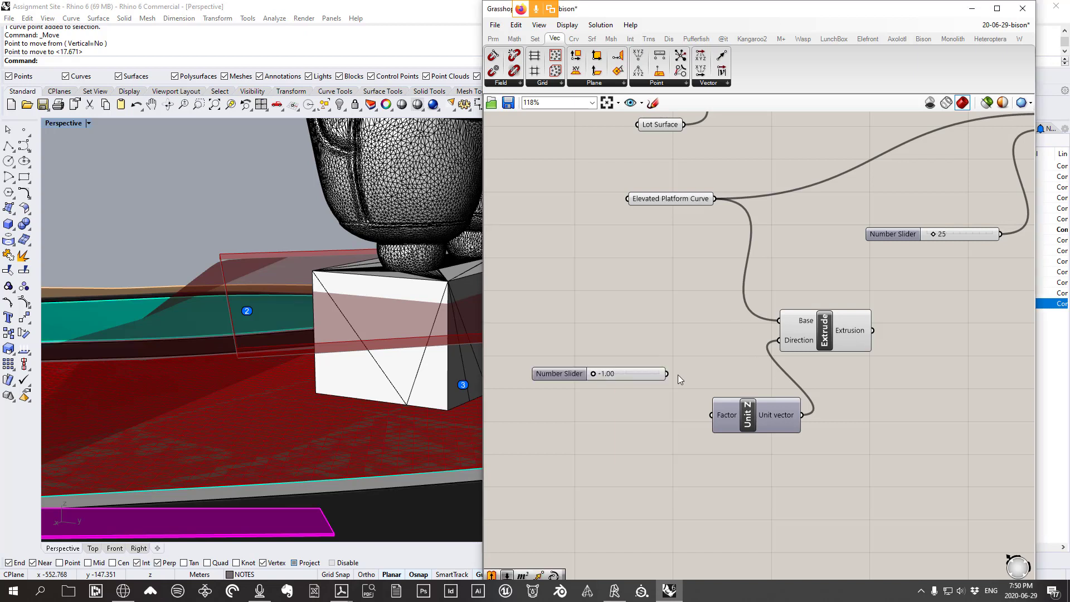
left_click_drag(681, 383, 711, 415)
left_click_drag(827, 340, 844, 333)
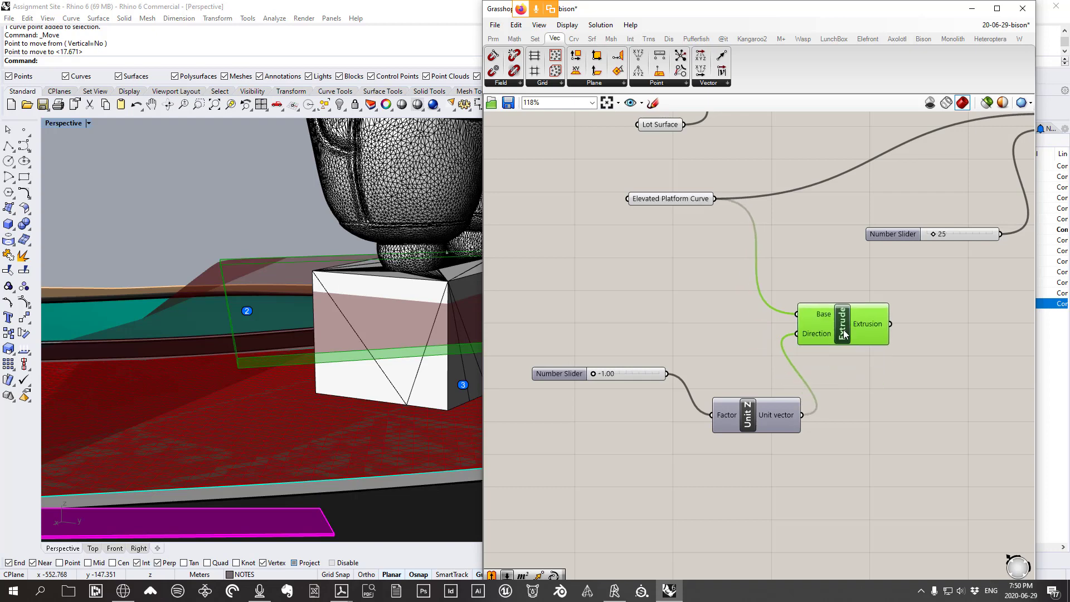
right_click_drag(336, 341, 339, 304)
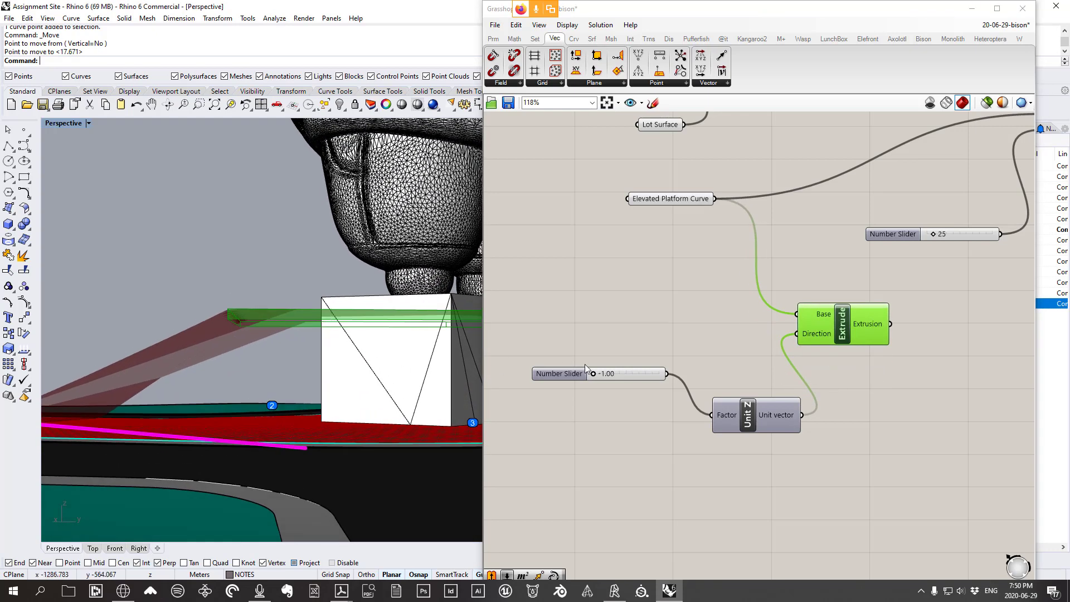
scroll(596, 374, "up", 1)
left_click_drag(592, 374, 620, 371)
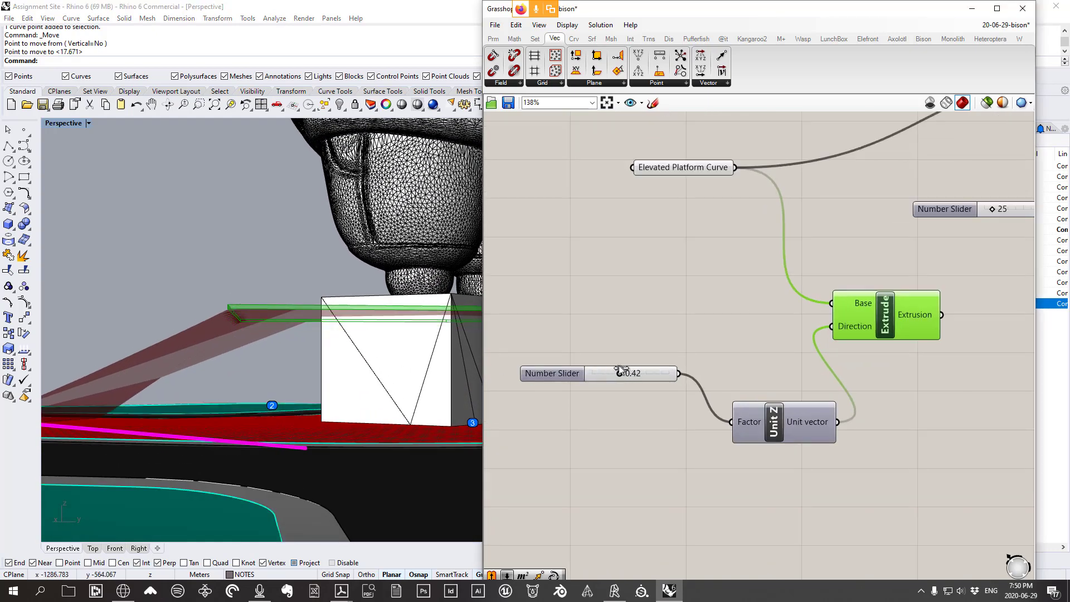
Place a Surface > Util > Cap Holes component on the canvas
right_click_drag(872, 387, 806, 402)
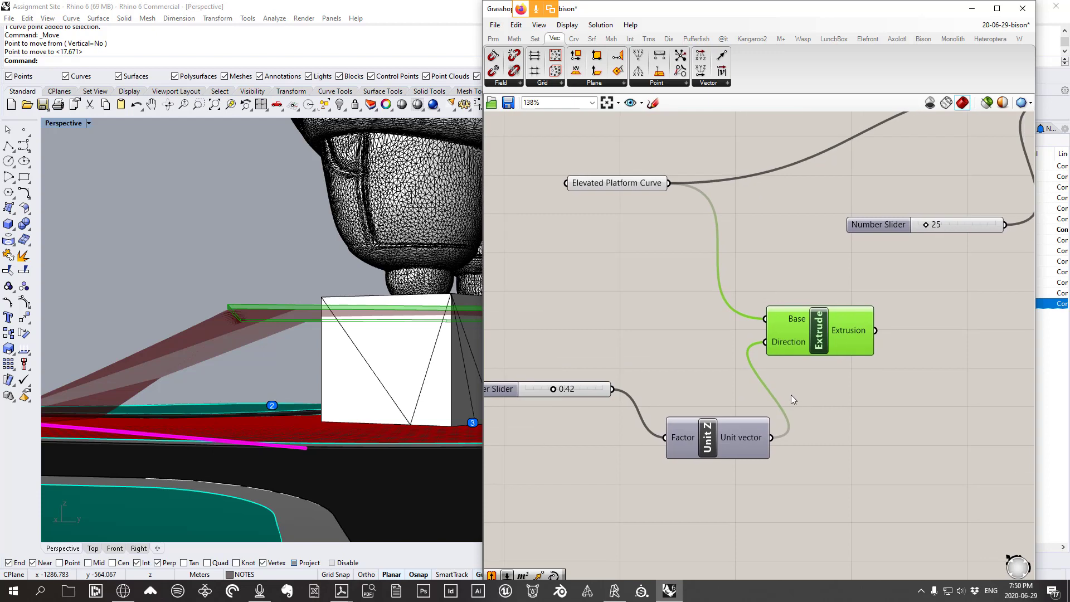
left_click(594, 40)
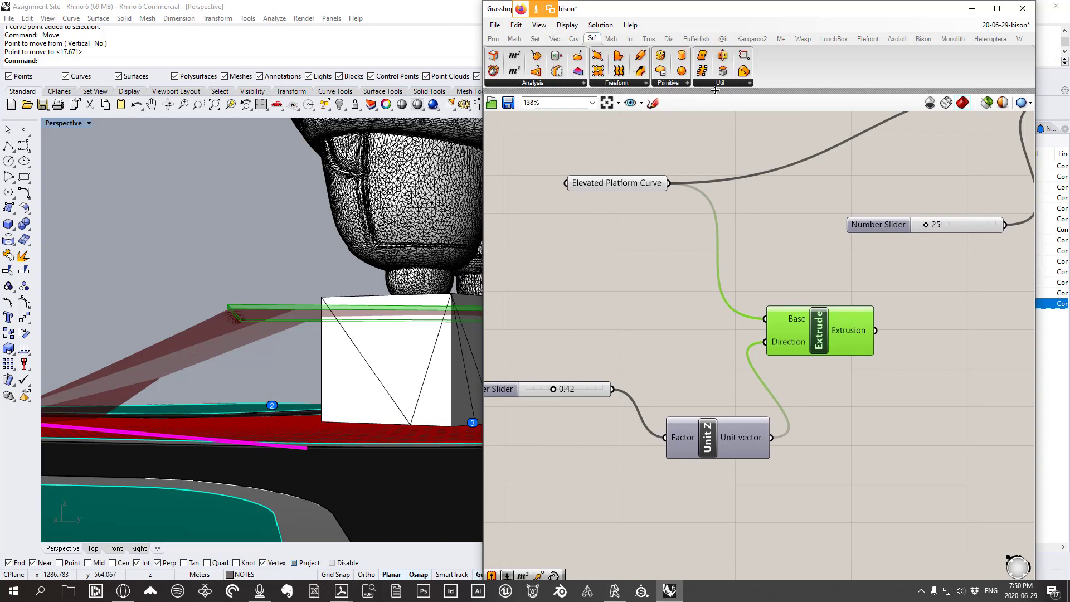
left_click(719, 84)
left_click(809, 158)
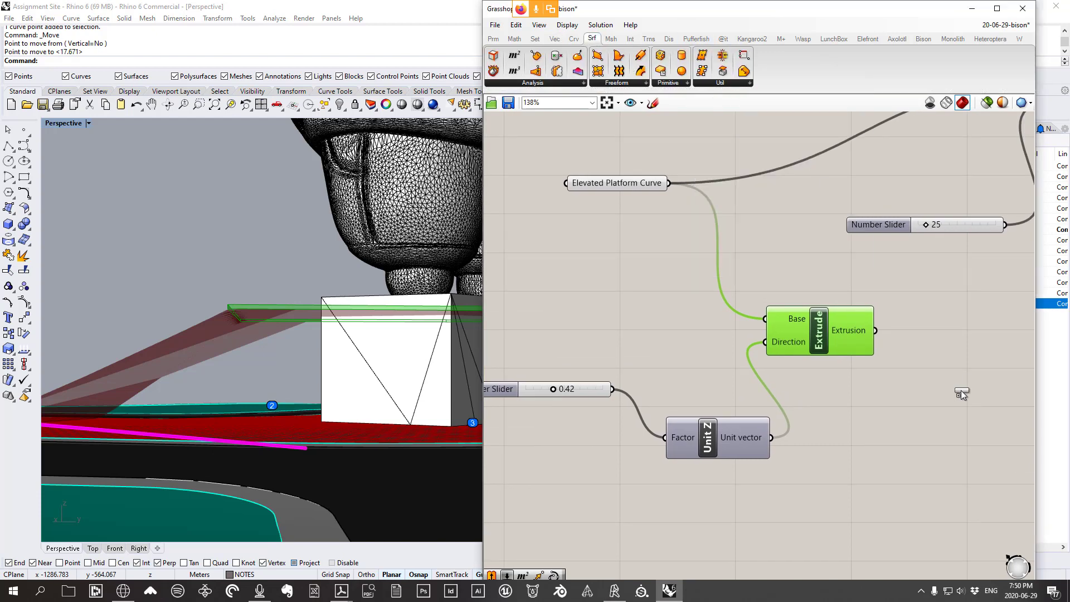
left_click(960, 392)
Wire the extrusion into Cap Holes and bake the capped platform into Rhino
left_click_drag(875, 330, 948, 441)
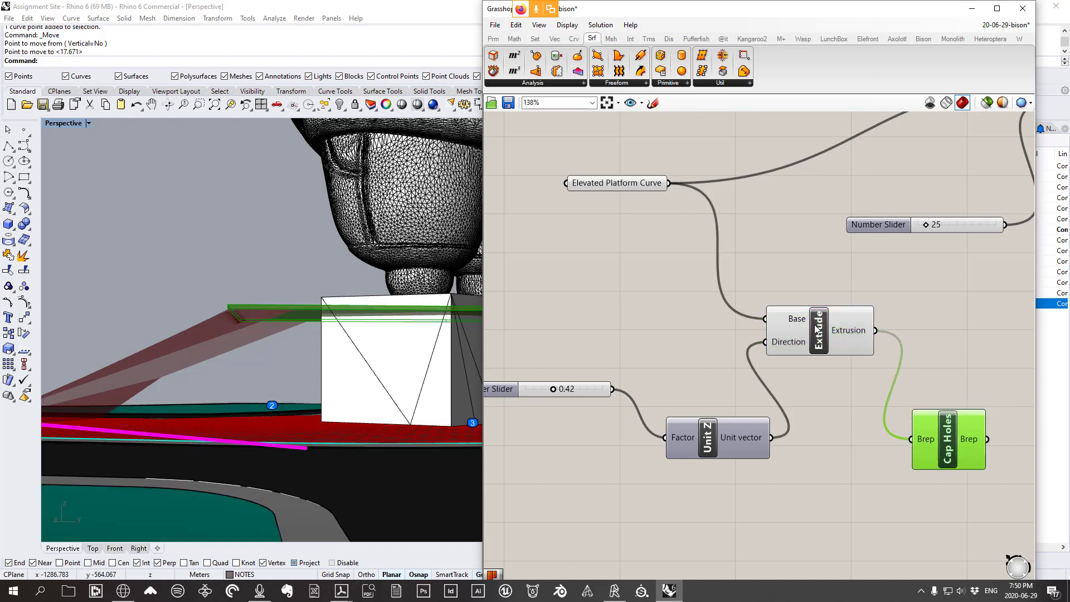
left_click_drag(819, 334, 818, 380)
left_click_drag(945, 440, 933, 429)
right_click(926, 428)
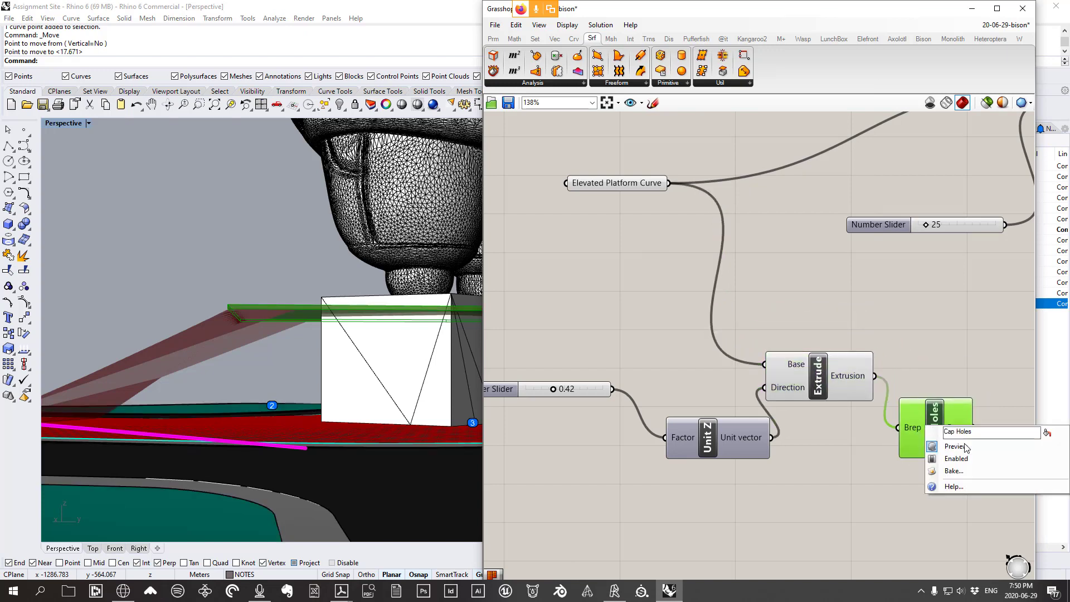
left_click(954, 471)
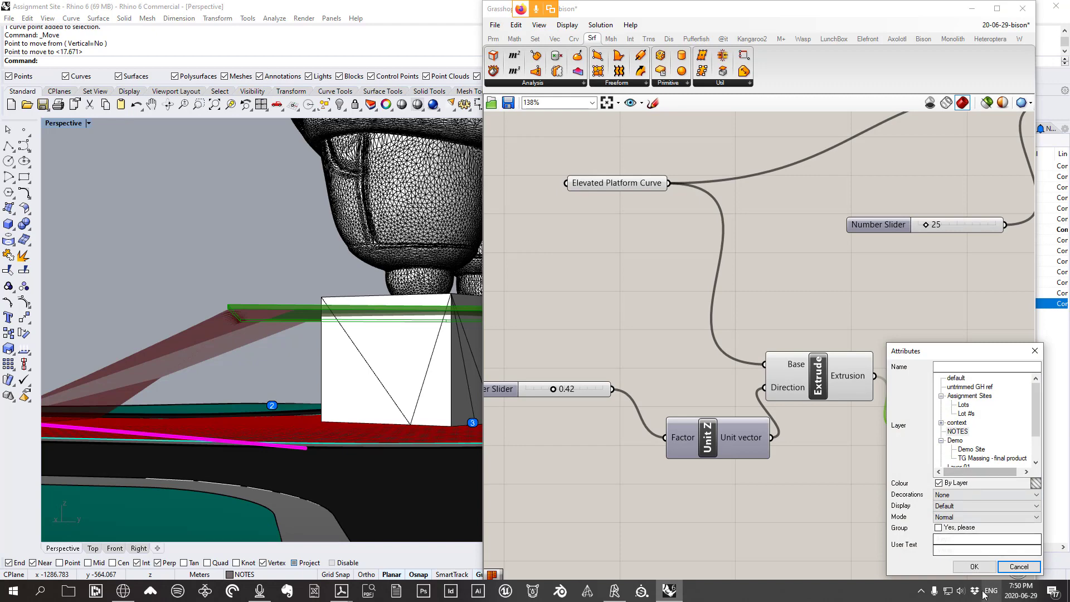
left_click(977, 566)
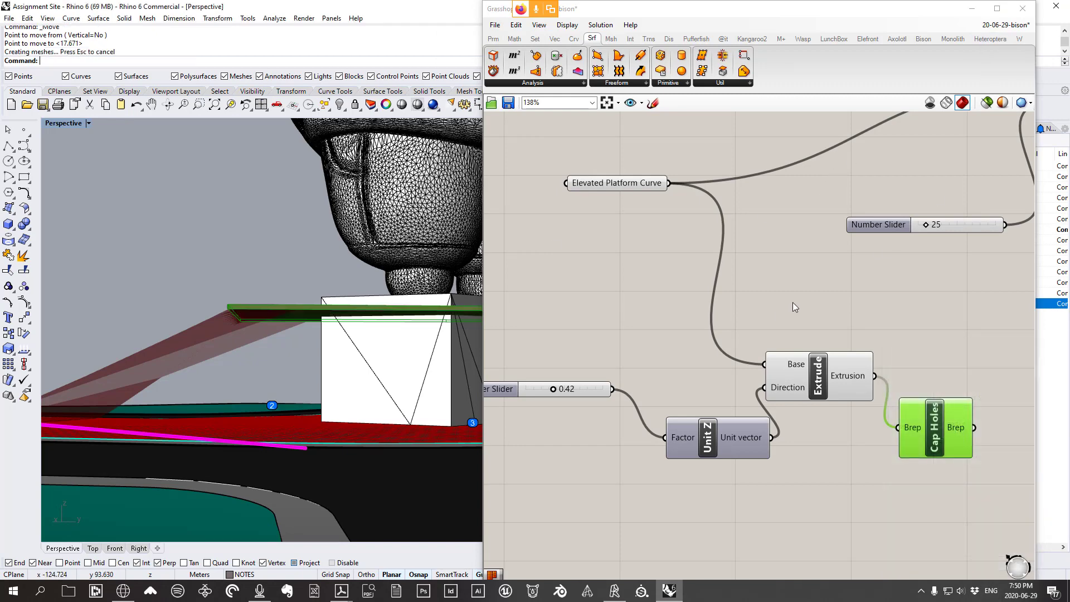
Bake the Mesh Flat output onto a chosen layer, then close Grasshopper
scroll(794, 301, "down", 5)
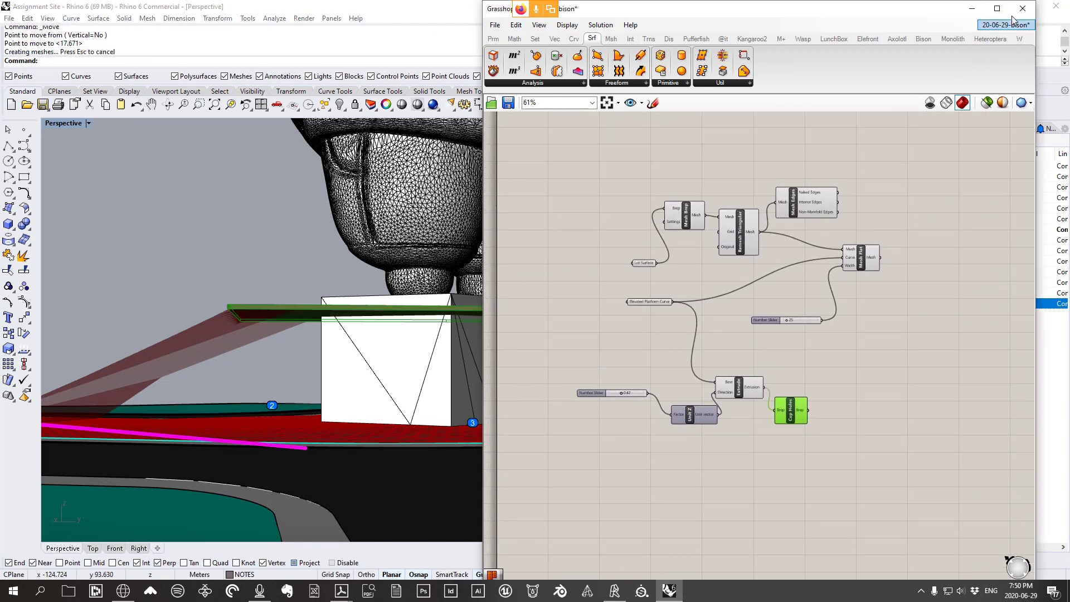
right_click_drag(713, 312, 703, 345)
left_click(856, 289)
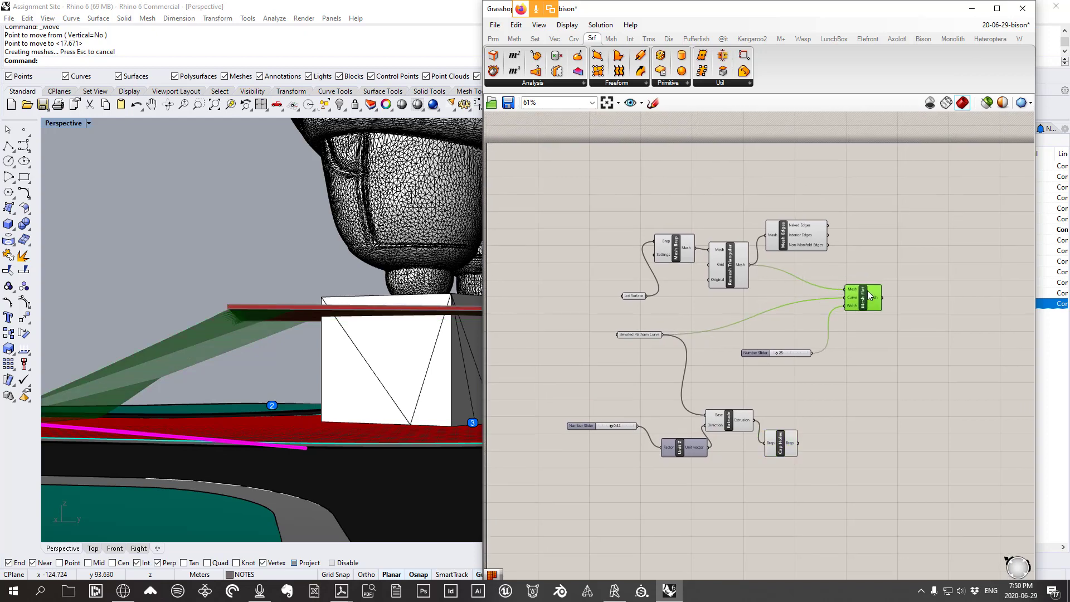
right_click(872, 285)
left_click(898, 341)
left_click(914, 335)
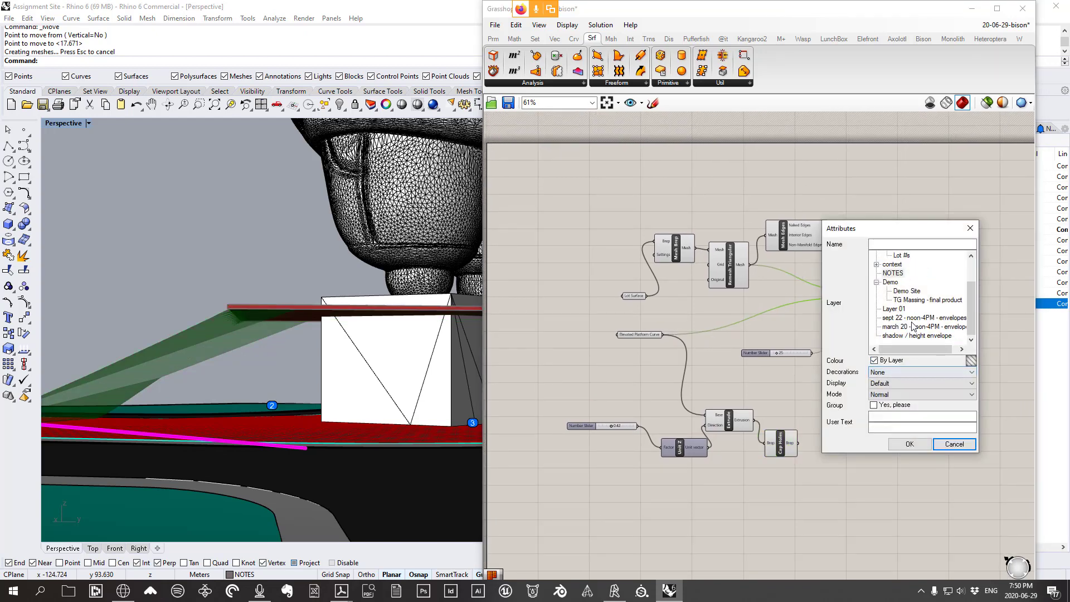
left_click(910, 445)
left_click(1024, 11)
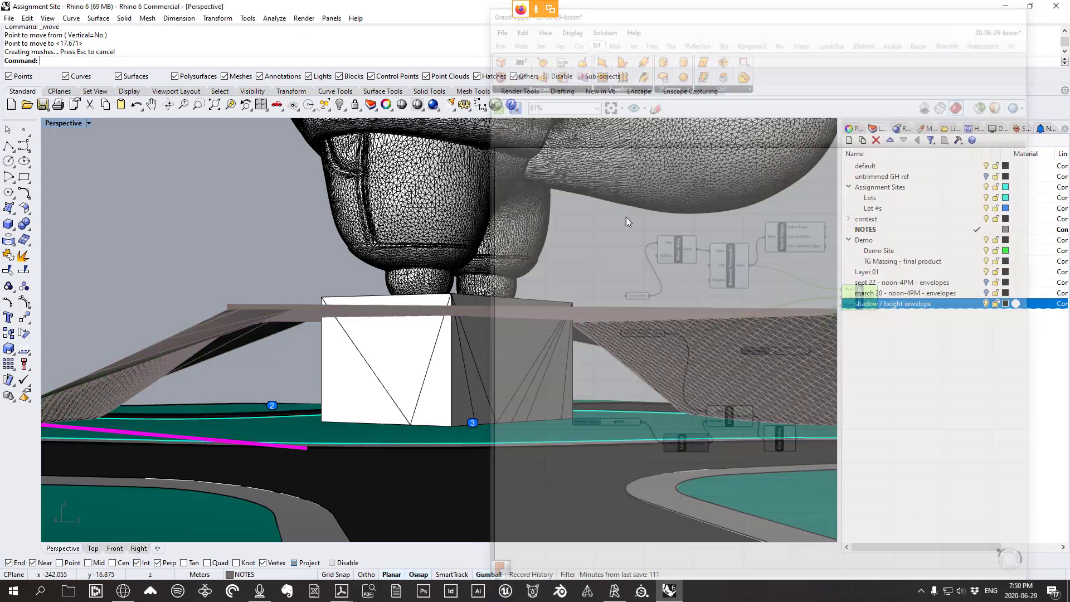
Select the flat slab floating above the lot and delete it
right_click_drag(324, 335, 513, 346)
scroll(450, 370, "up", 5)
left_click(410, 379)
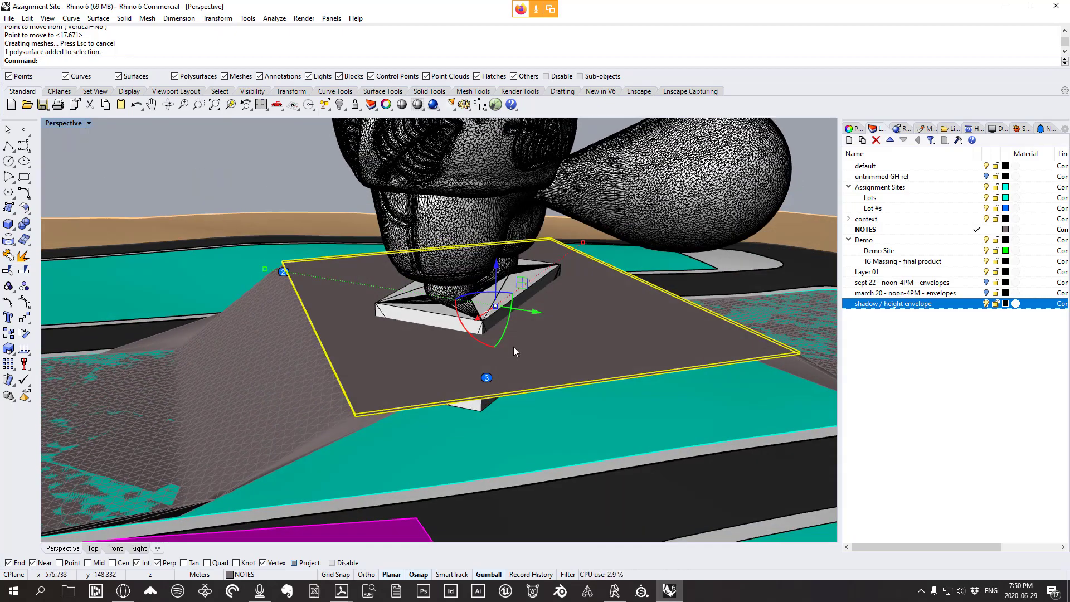
scroll(513, 346, "down", 5)
right_click_drag(432, 350, 462, 350)
scroll(463, 350, "up", 5)
key("Delete")
Orbit around the lot to inspect the remaining sloped mesh beneath the figure
right_click_drag(571, 370, 595, 344)
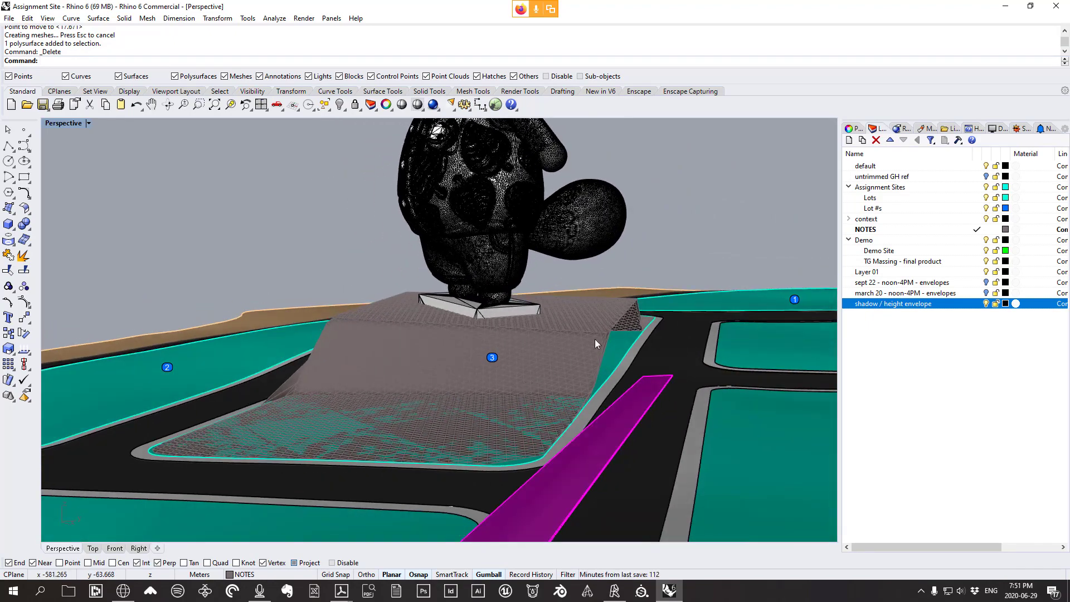
right_click_drag(608, 446, 545, 383)
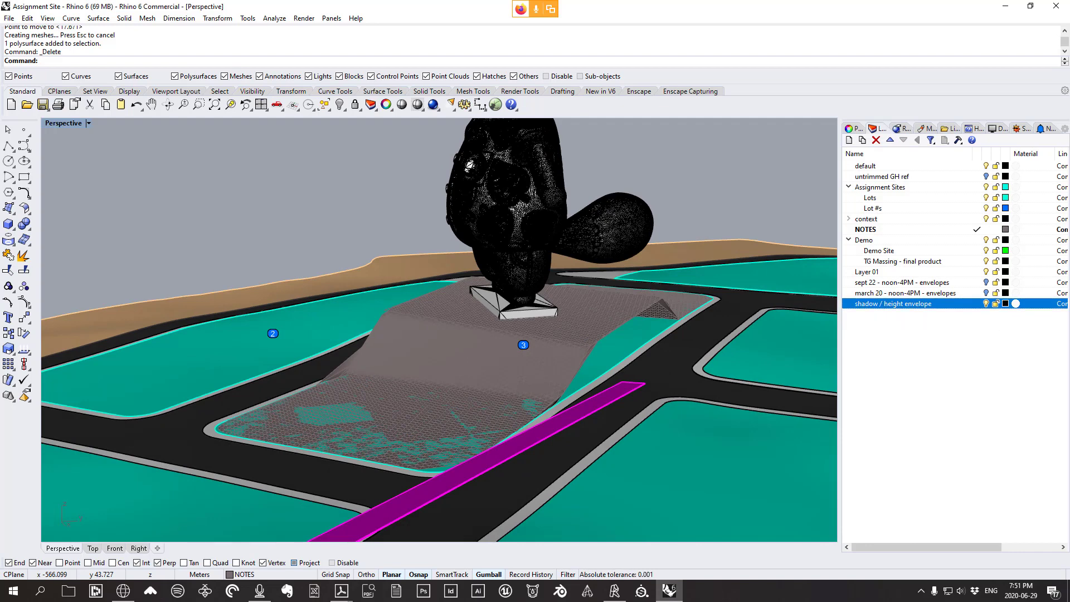
right_click_drag(498, 410, 532, 385)
scroll(532, 384, "up", 2)
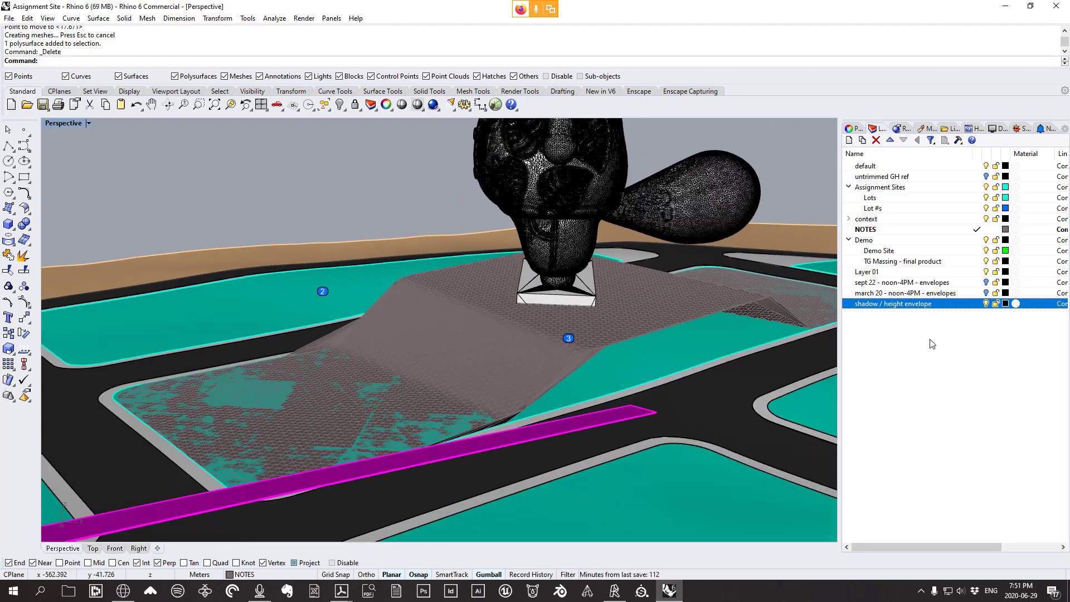
Collapse the Demo and Assignment Sites groups and create a top-level Landscape layer
right_click(878, 309)
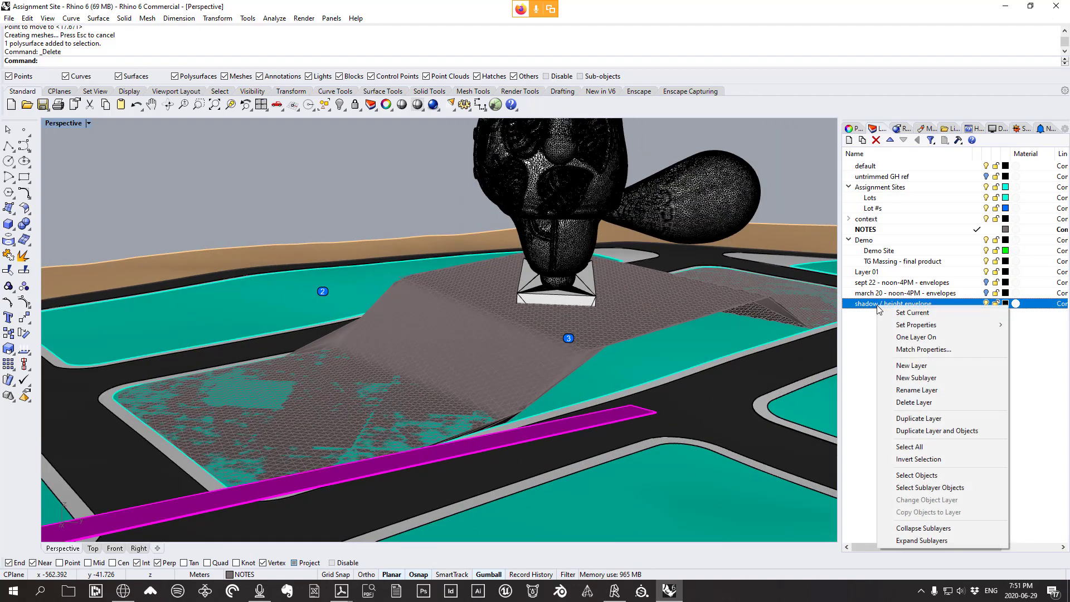
left_click(848, 241)
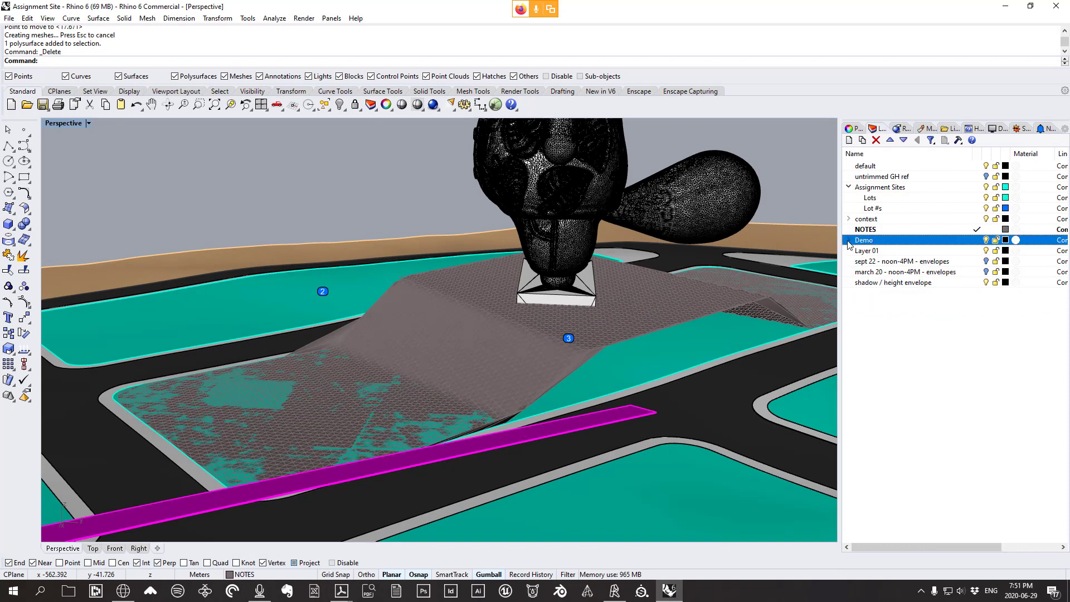
left_click(849, 187)
left_click(880, 280)
right_click(873, 297)
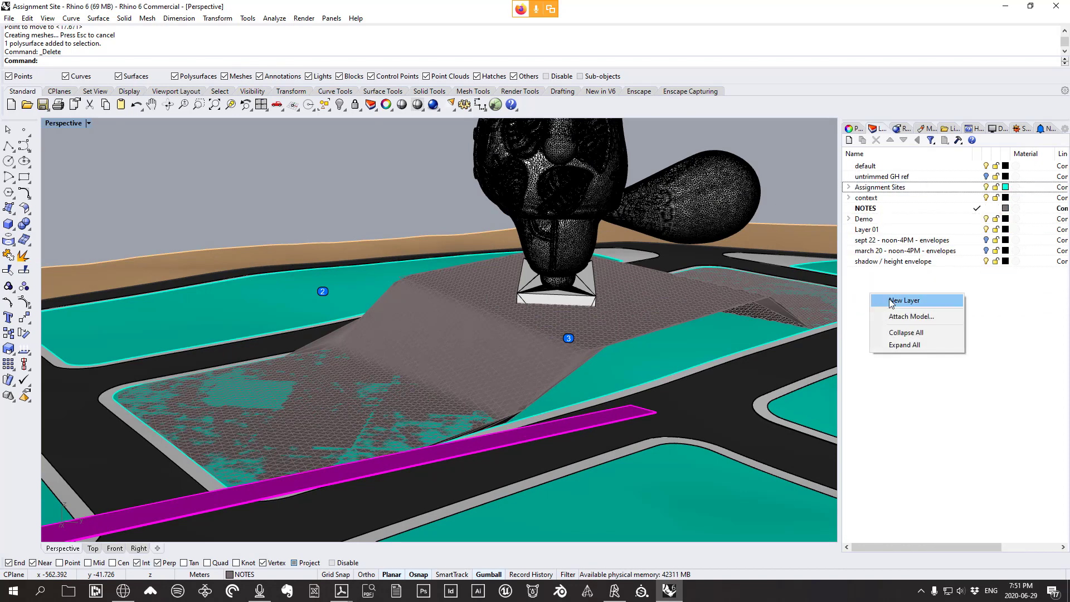
left_click(892, 299)
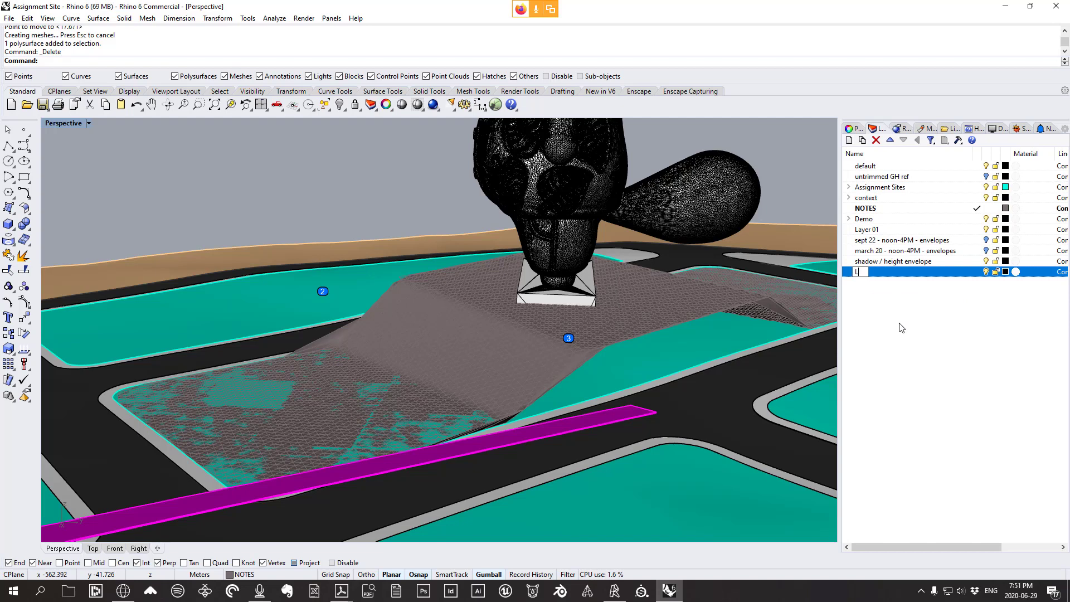
type("Landscape")
key("Return")
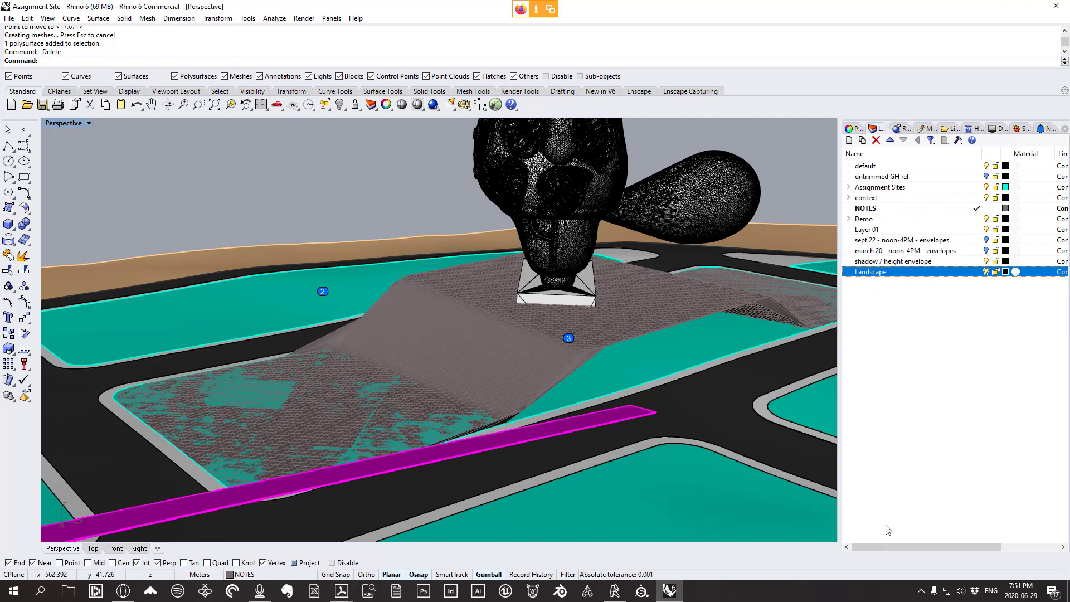
Add hardscape and softscape sublayers under Landscape
right_click(880, 266)
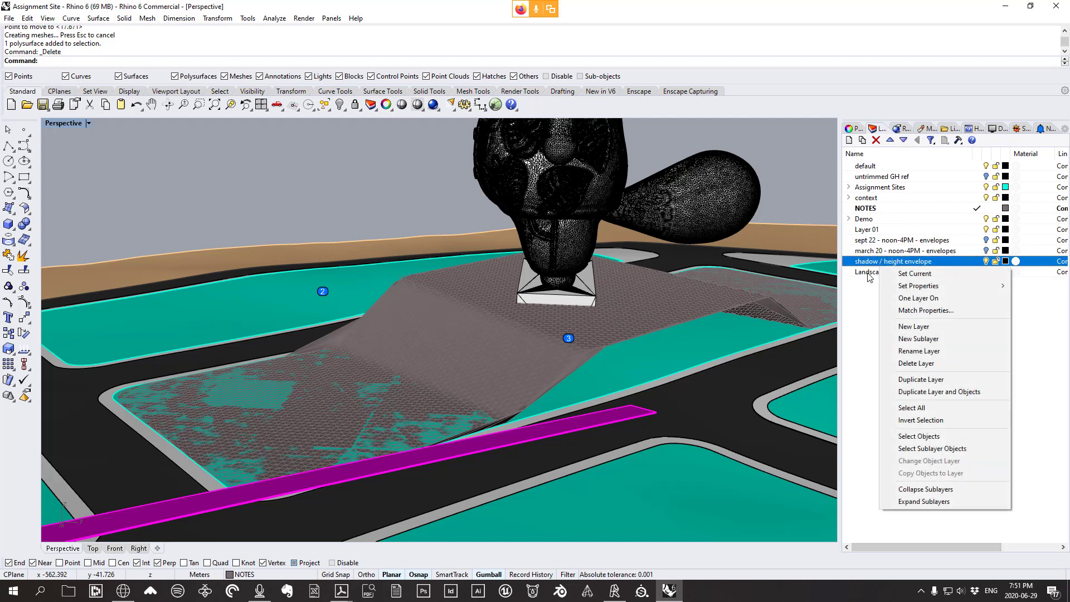
right_click(869, 273)
left_click(908, 346)
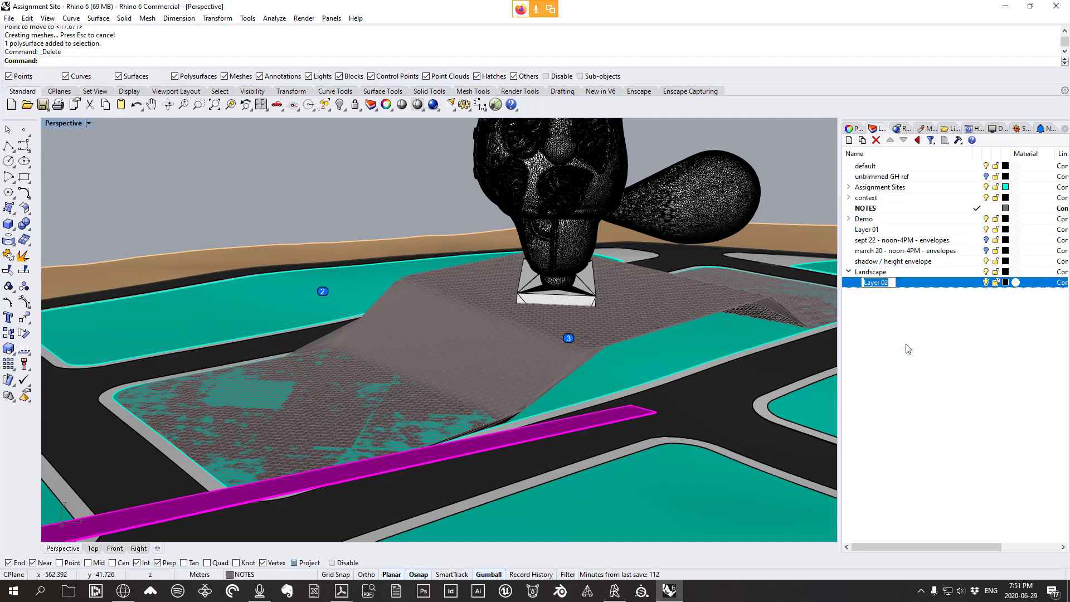
type("hardscape")
key("Return")
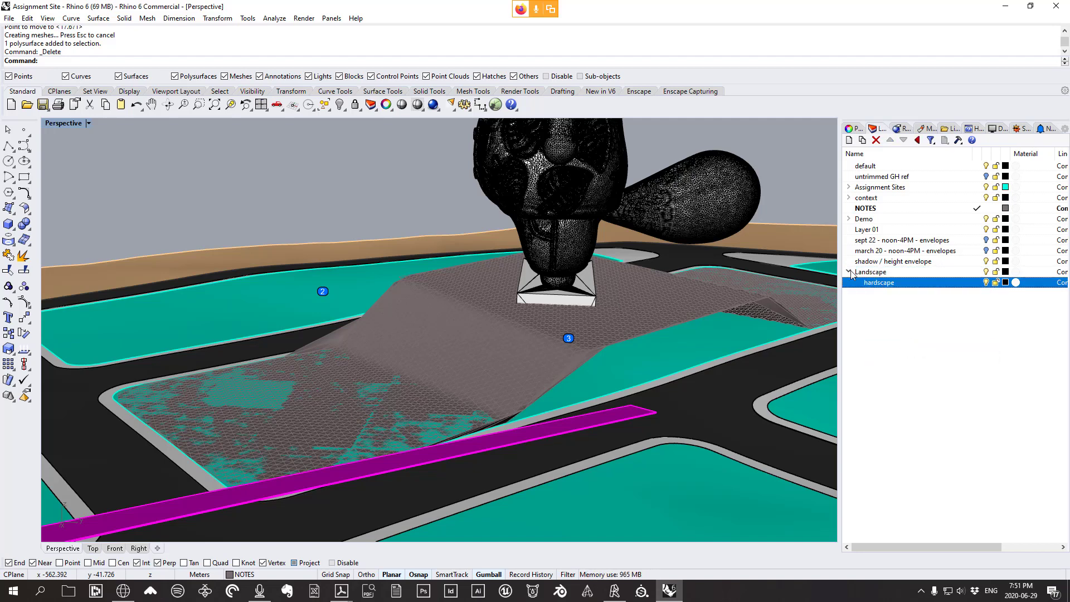
right_click(882, 284)
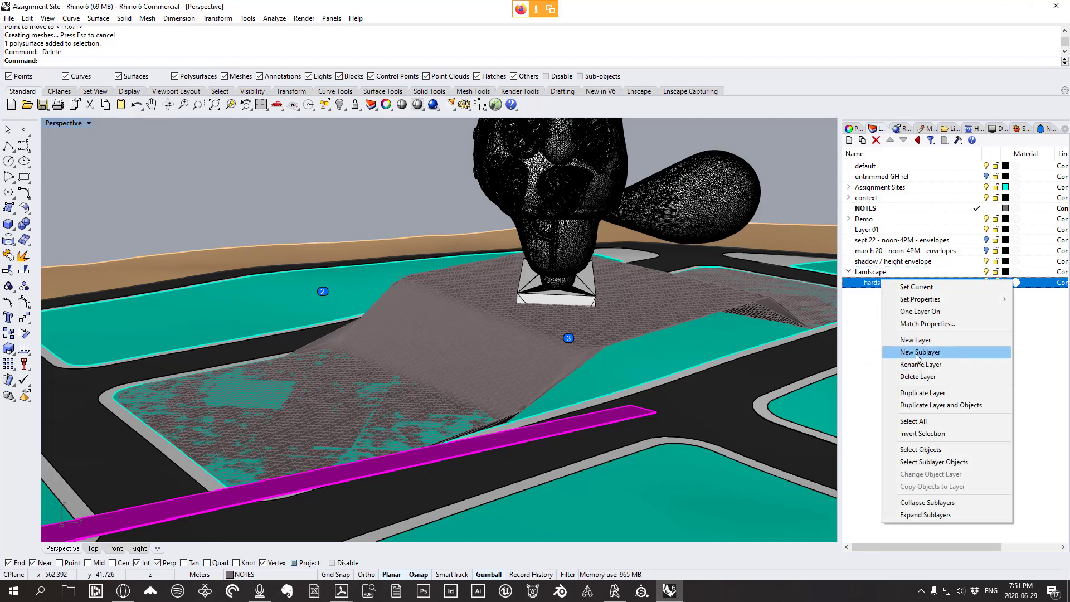
left_click(924, 341)
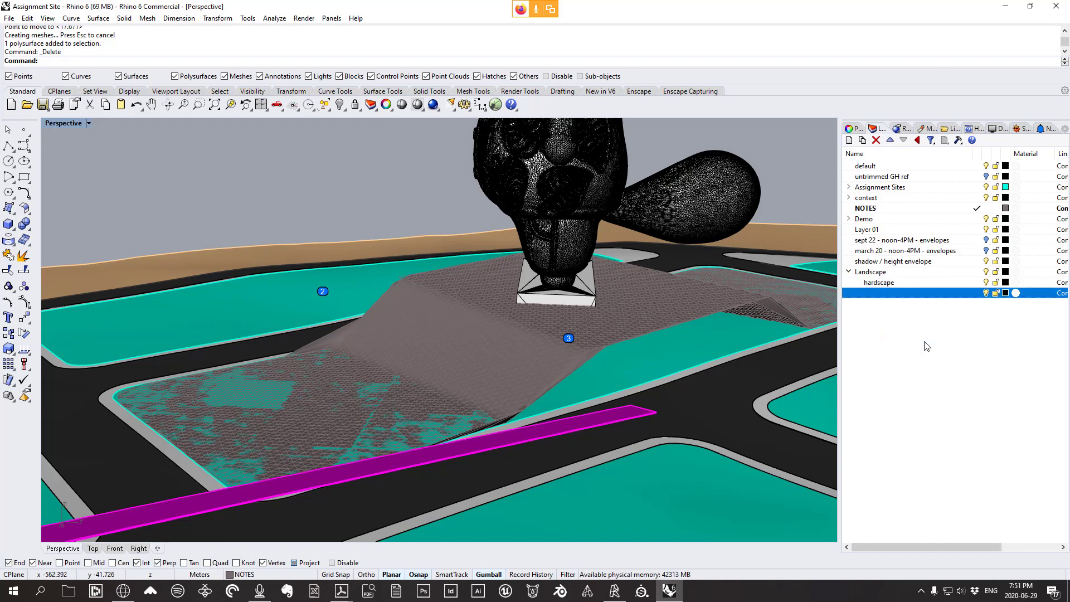
type("softscape")
key("Return")
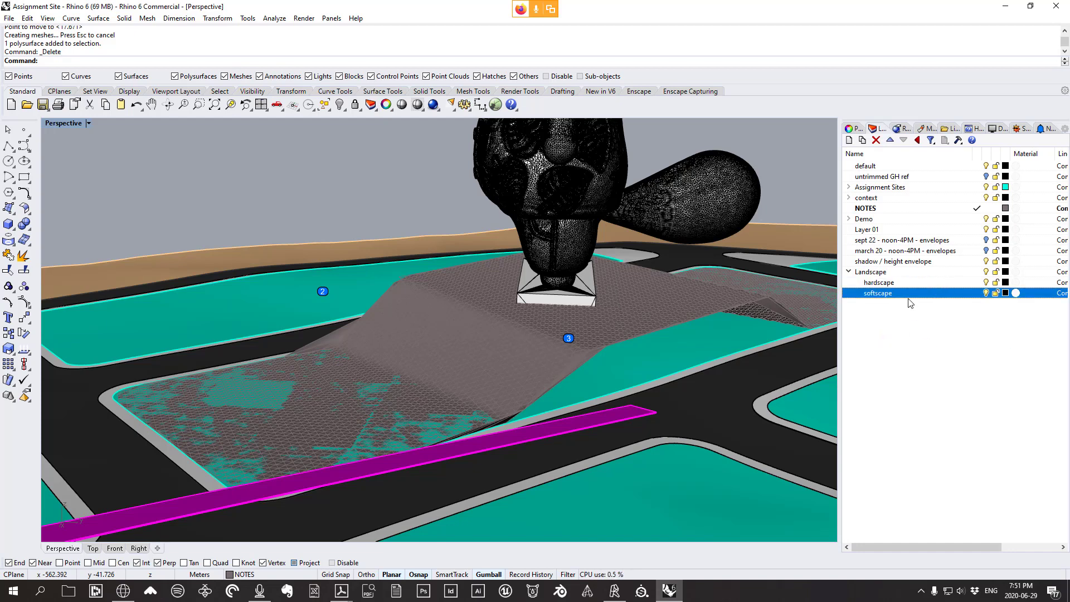
Create an anno layer and nest it under Landscape
right_click(906, 300)
left_click(947, 306)
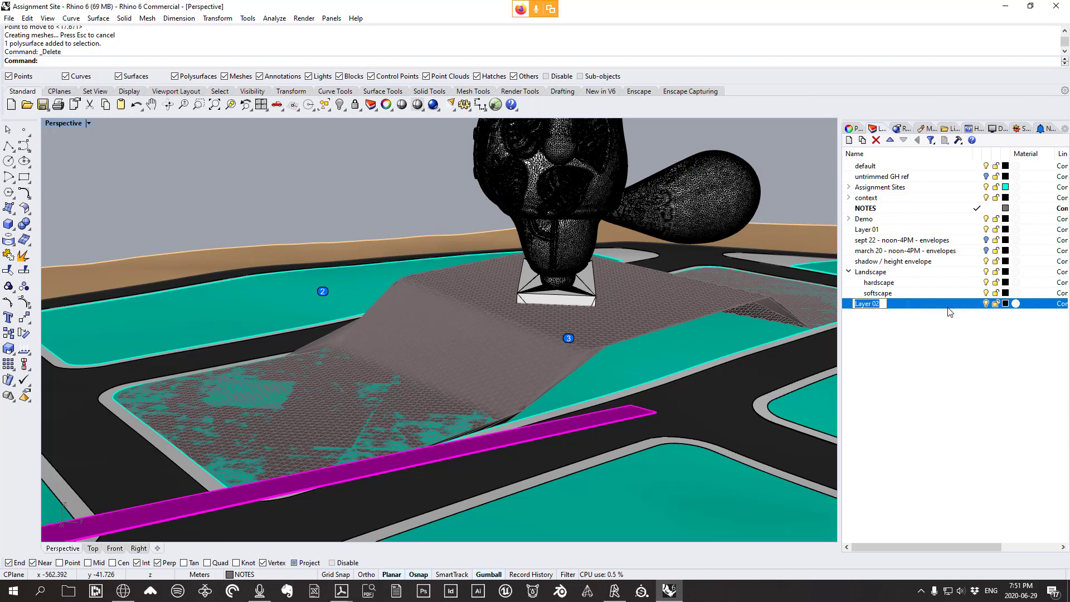
type("anno")
left_click(957, 354)
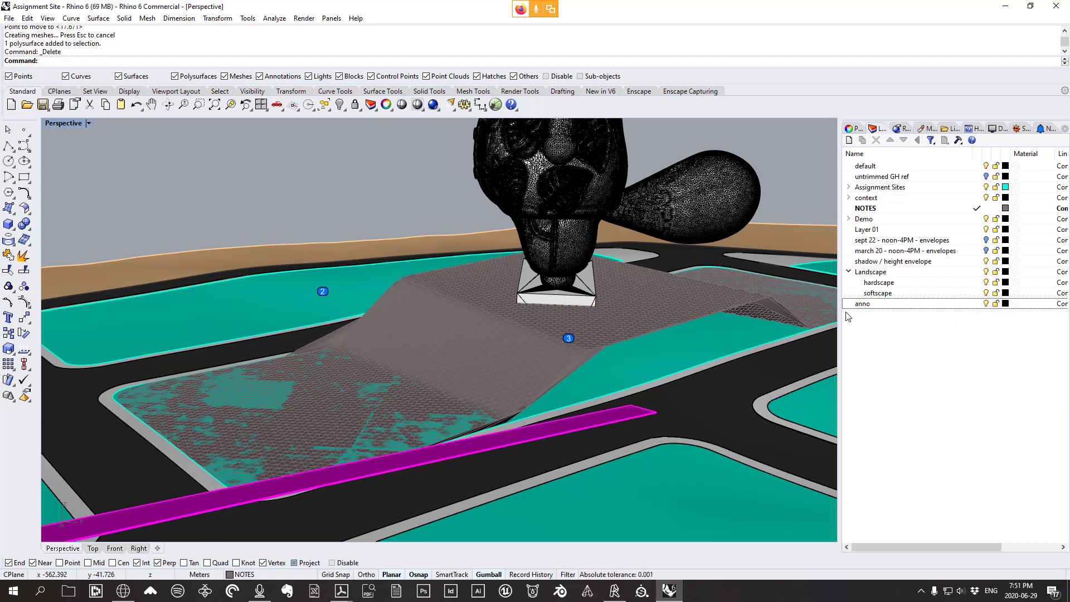
left_click_drag(858, 302, 868, 272)
scroll(564, 336, "up", 3)
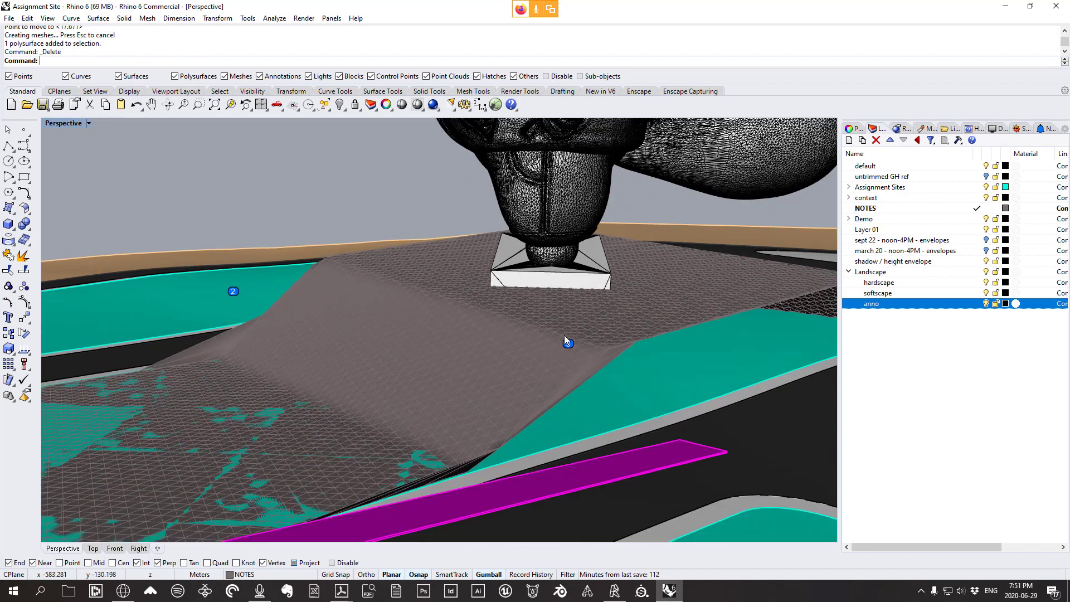
Move the terrain mesh onto the softscape layer
left_click(564, 335)
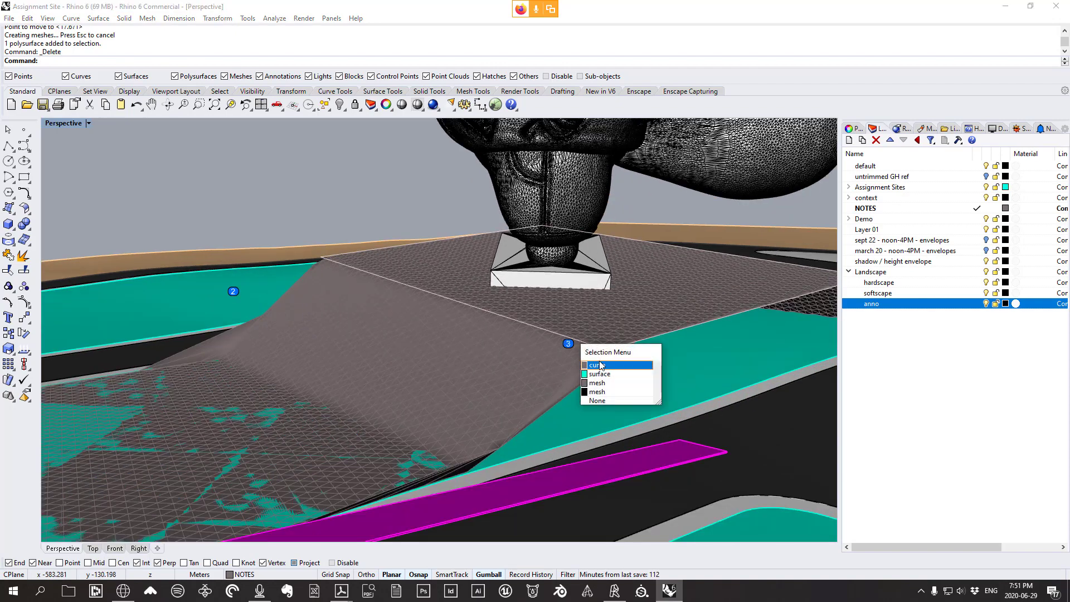
left_click(591, 363)
scroll(644, 336, "down", 3)
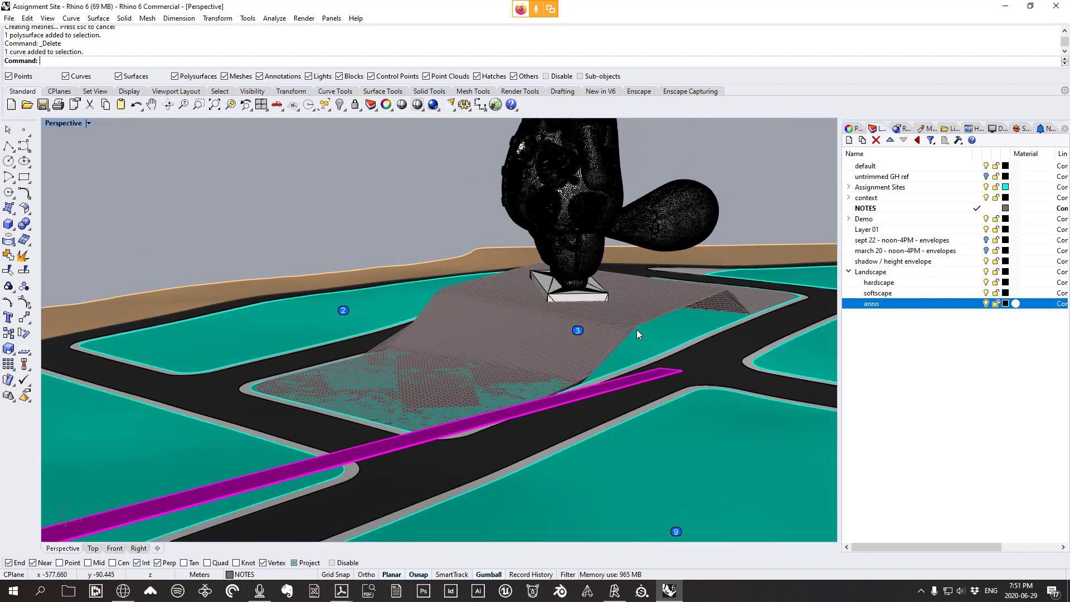
left_click(559, 346)
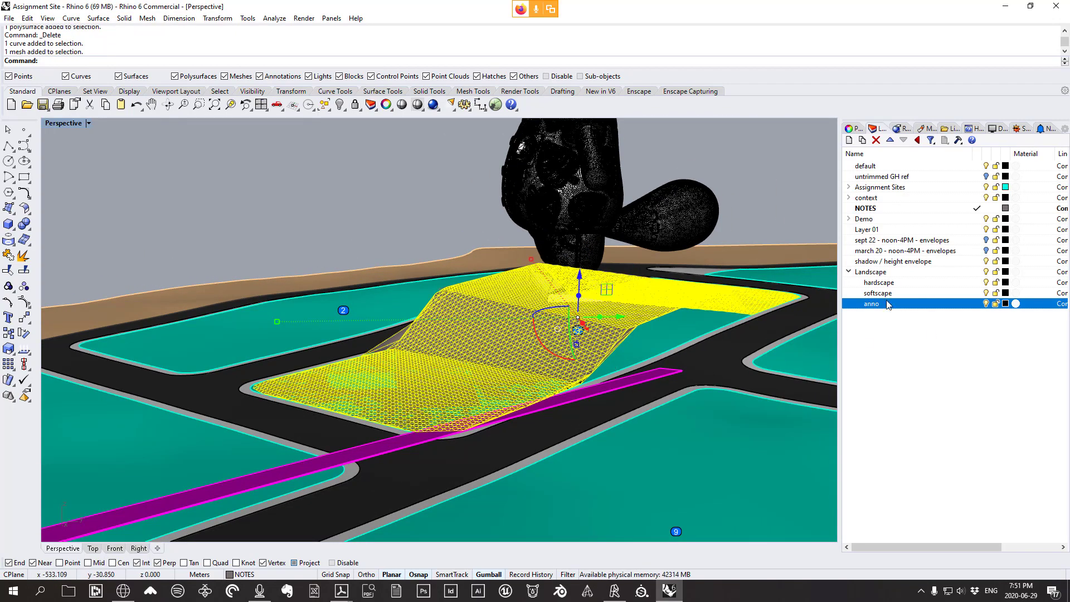
right_click(891, 294)
left_click(941, 487)
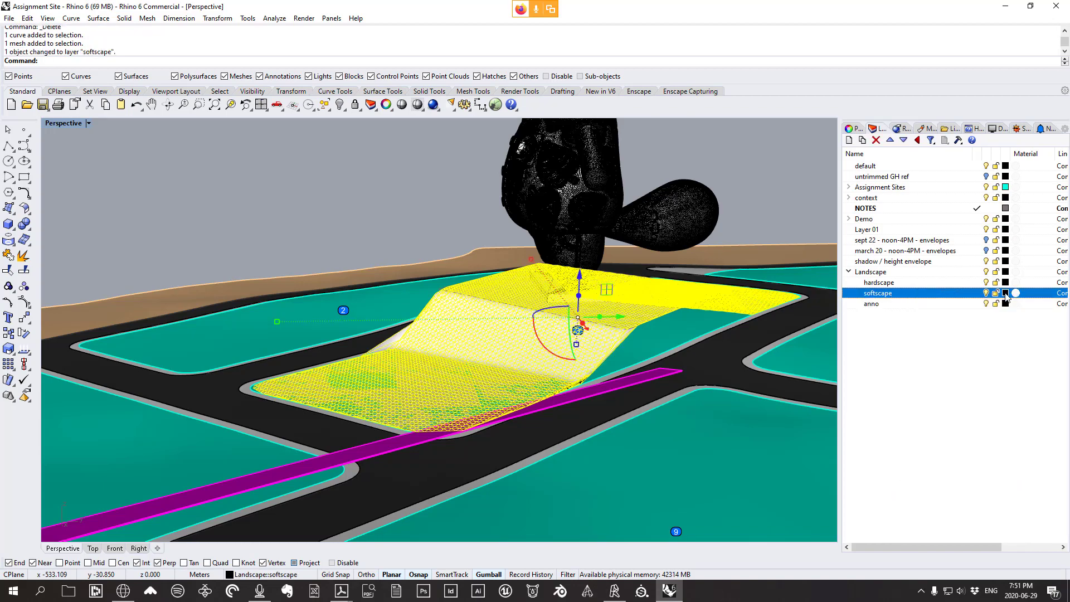
Set the softscape layer colour to dark green
left_click(1006, 293)
left_click(539, 196)
left_click(567, 410)
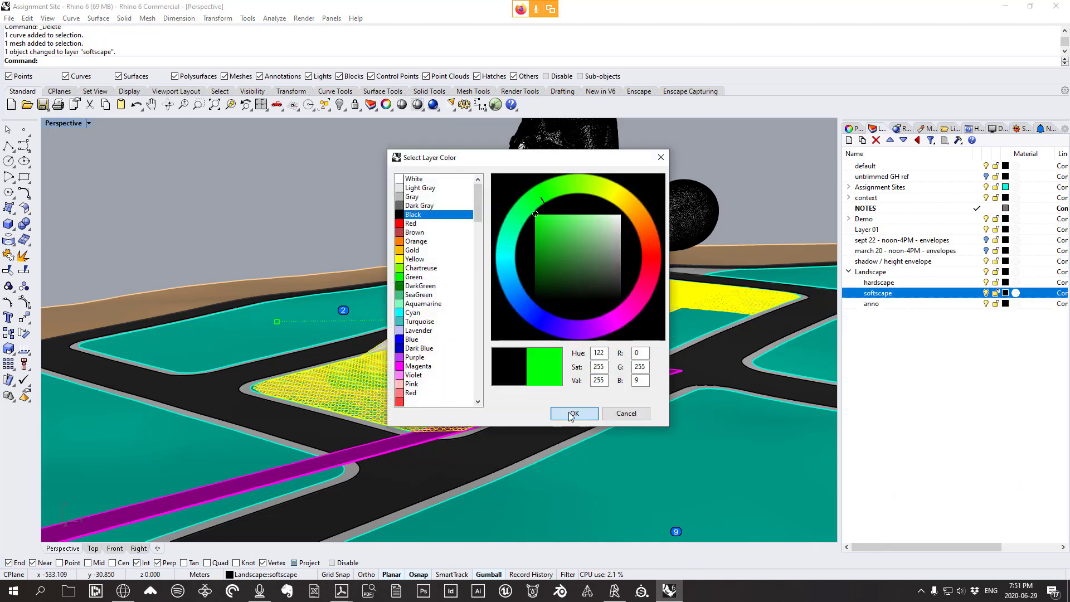
scroll(642, 337, "up", 3)
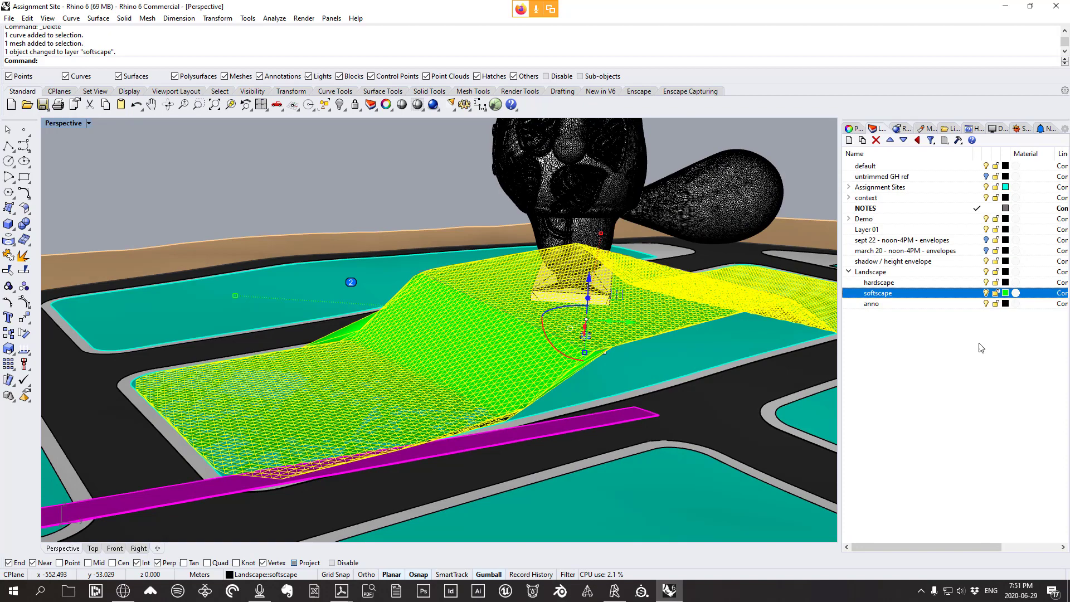
left_click(1005, 292)
left_click(535, 251)
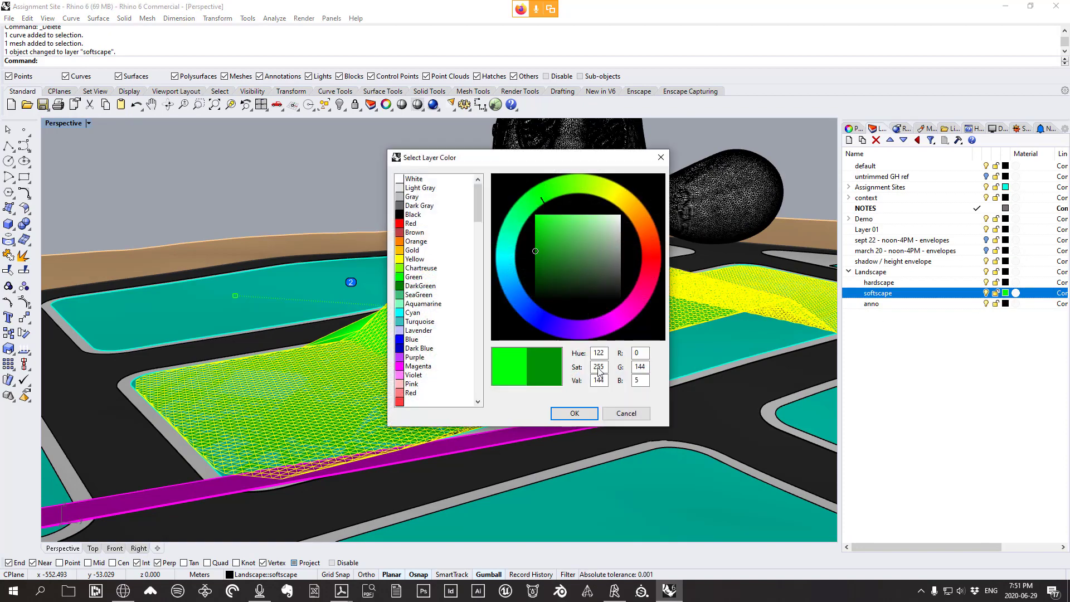
left_click(579, 406)
Move the plateau's boundary curve onto the hardscape layer
right_click_drag(615, 390, 629, 388)
key("Escape")
left_click(601, 343)
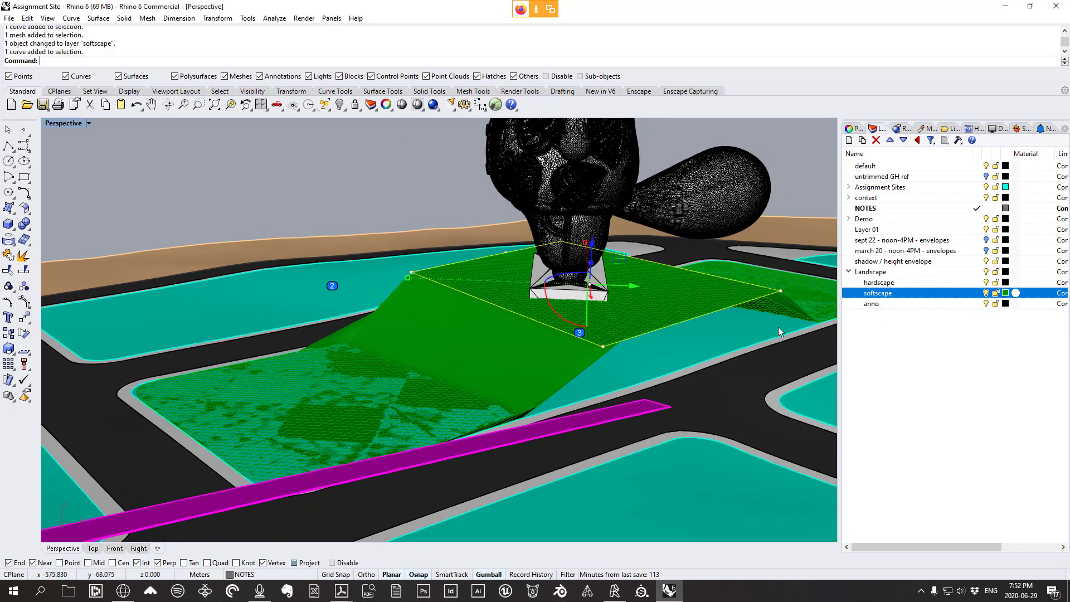
right_click(972, 282)
left_click(981, 476)
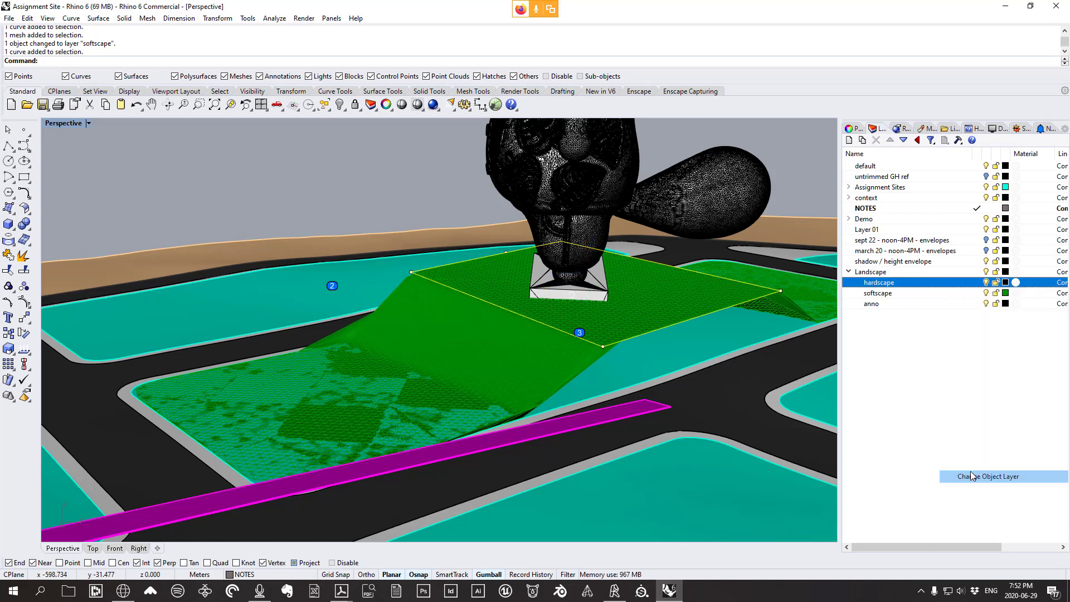
left_click(124, 19)
Extrude the plateau boundary curve straight by 0.1 into a thin slab
mouse_move(173, 216)
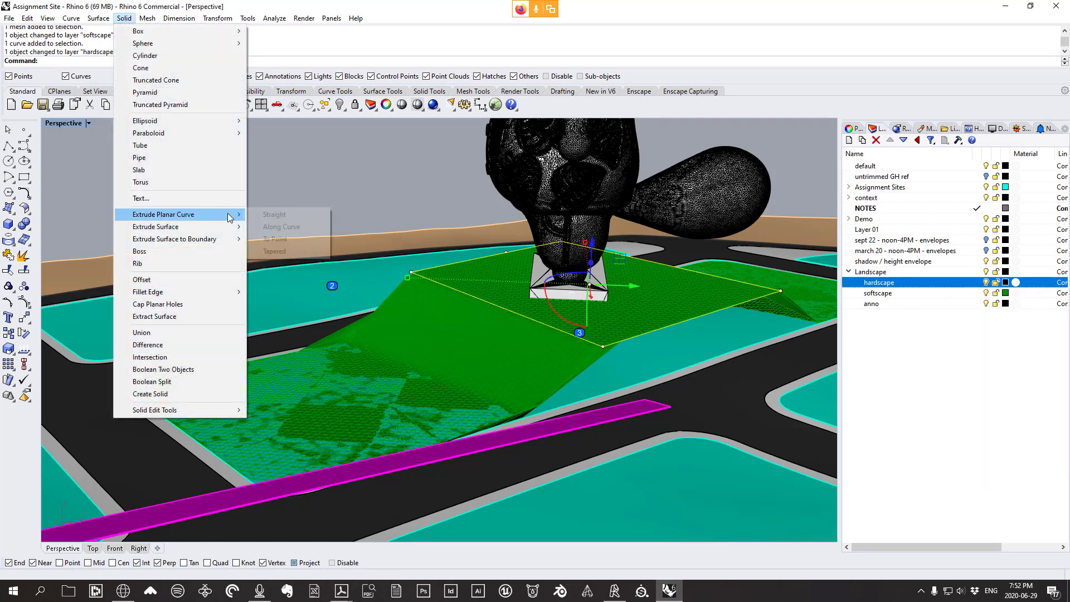
left_click(265, 212)
scroll(599, 309, "up", 3)
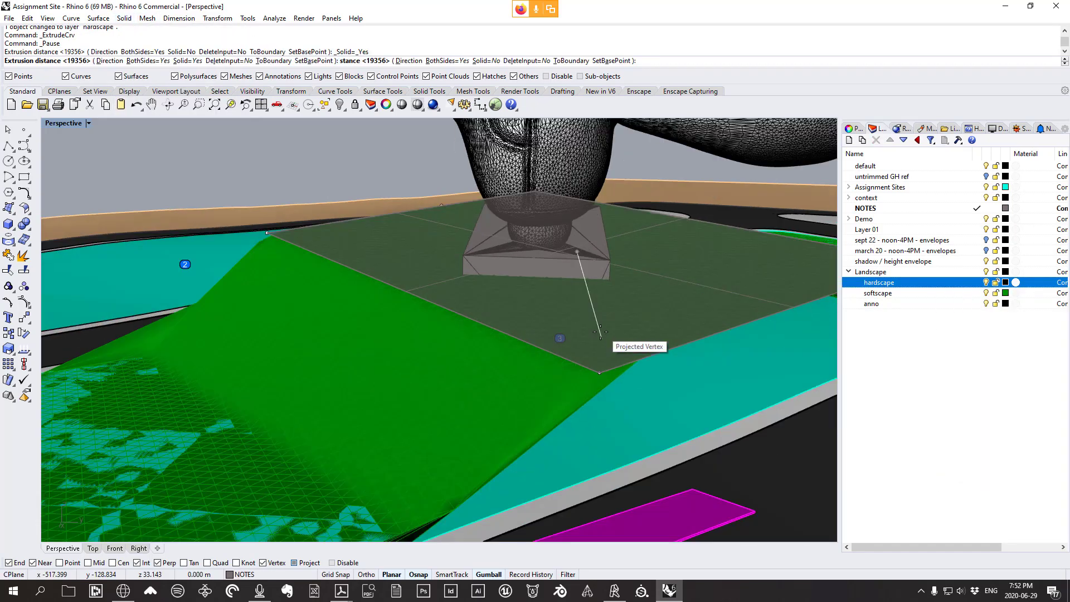
type("0.1")
key("Return")
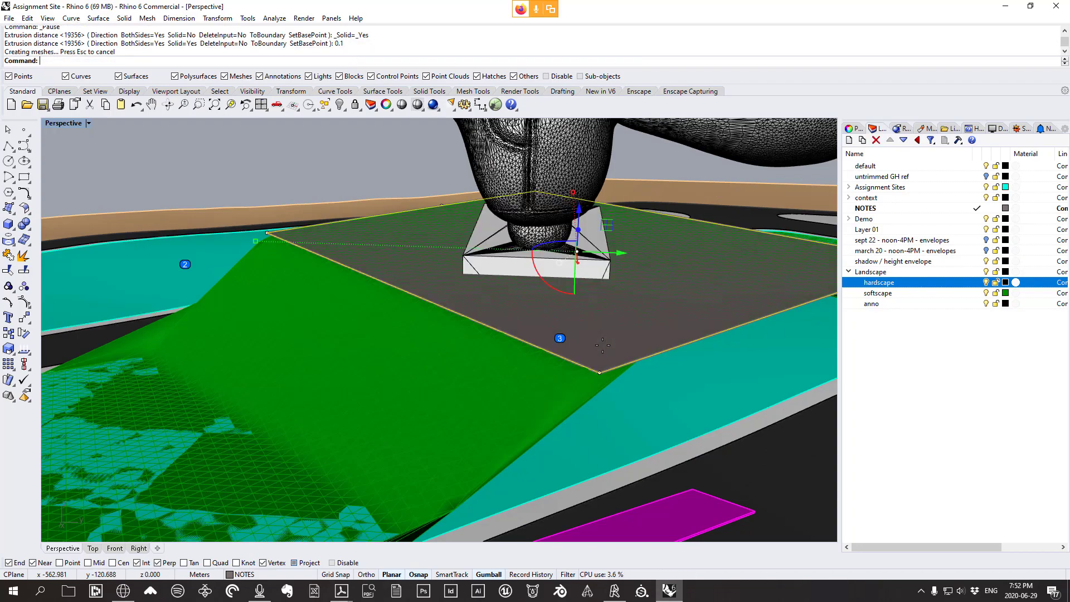
scroll(608, 345, "down", 3)
right_click_drag(608, 345, 588, 324)
scroll(657, 362, "up", 3)
Delete the curve, undo the deletion, and launch Grasshopper from the command line
key("Delete")
scroll(617, 343, "up", 6)
scroll(617, 343, "down", 3)
key("ctrl+z")
scroll(619, 351, "down", 3)
type("Grasshopper")
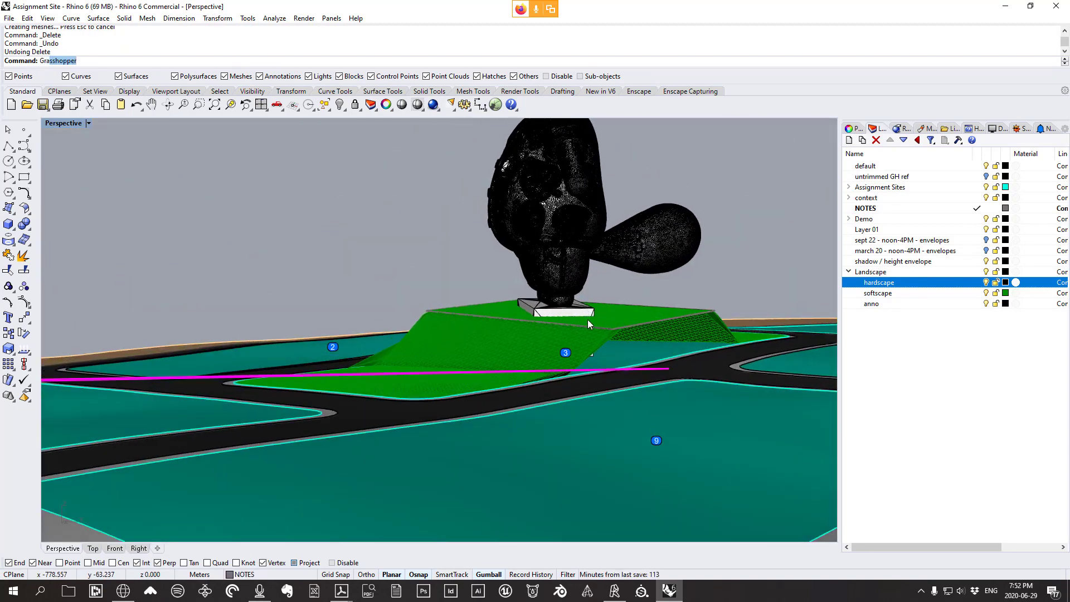
key("Return")
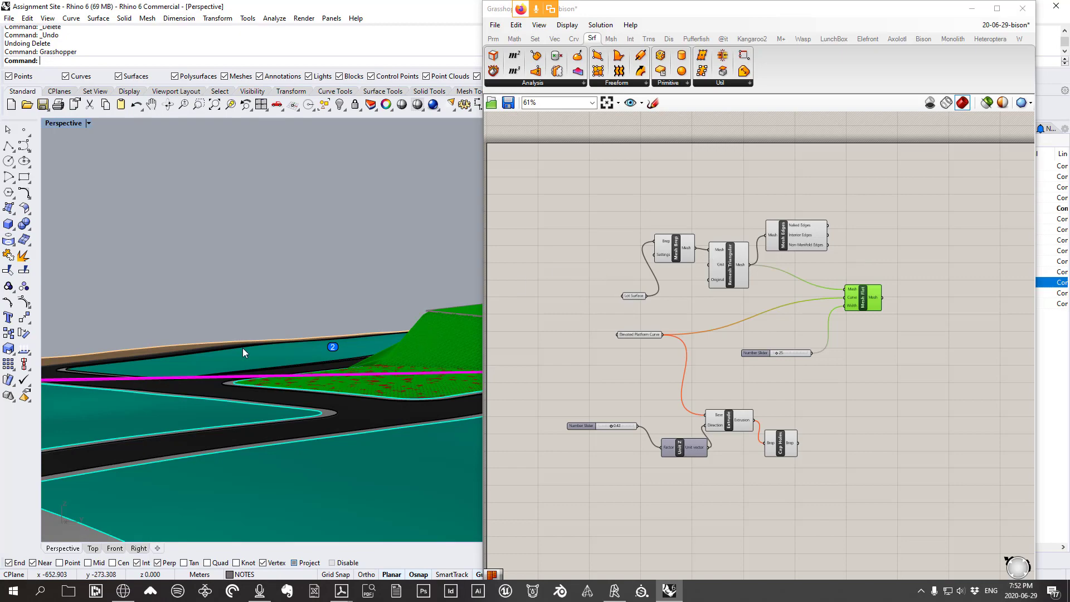
Arrange the Grasshopper canvas and Rhino view so the whole definition is visible
right_click_drag(242, 348, 400, 362)
scroll(400, 363, "up", 3)
left_click(862, 302)
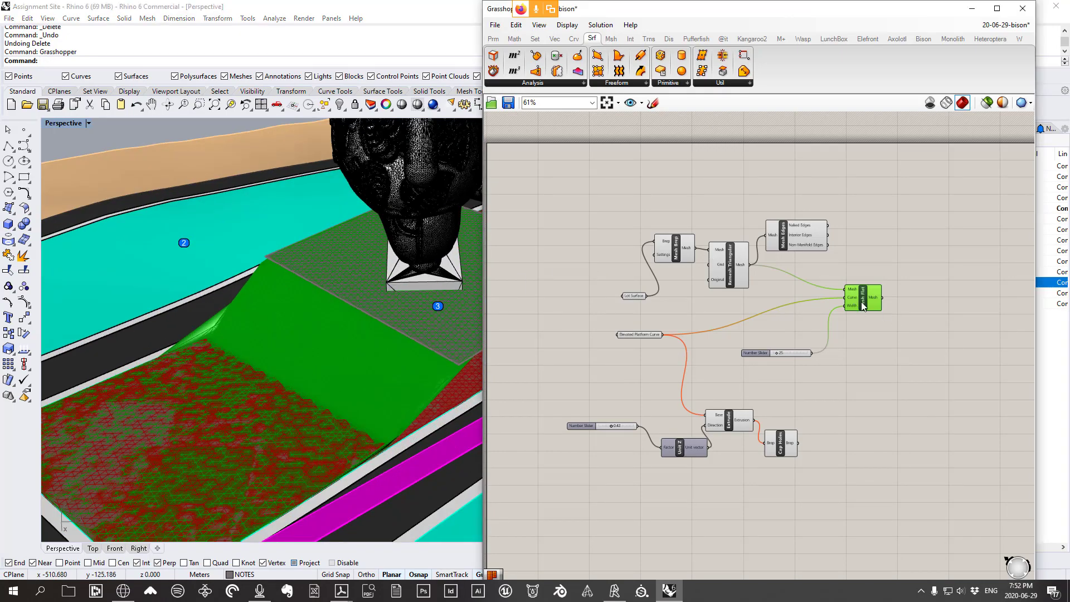
left_click_drag(861, 302, 860, 311)
scroll(872, 314, "up", 2)
right_click_drag(663, 396, 396, 312)
right_click_drag(690, 312, 792, 306)
right_click_drag(653, 331, 771, 315)
Set the plateau boundary curve as the Elevated Platform Curve input
left_click(282, 323)
left_click(312, 349)
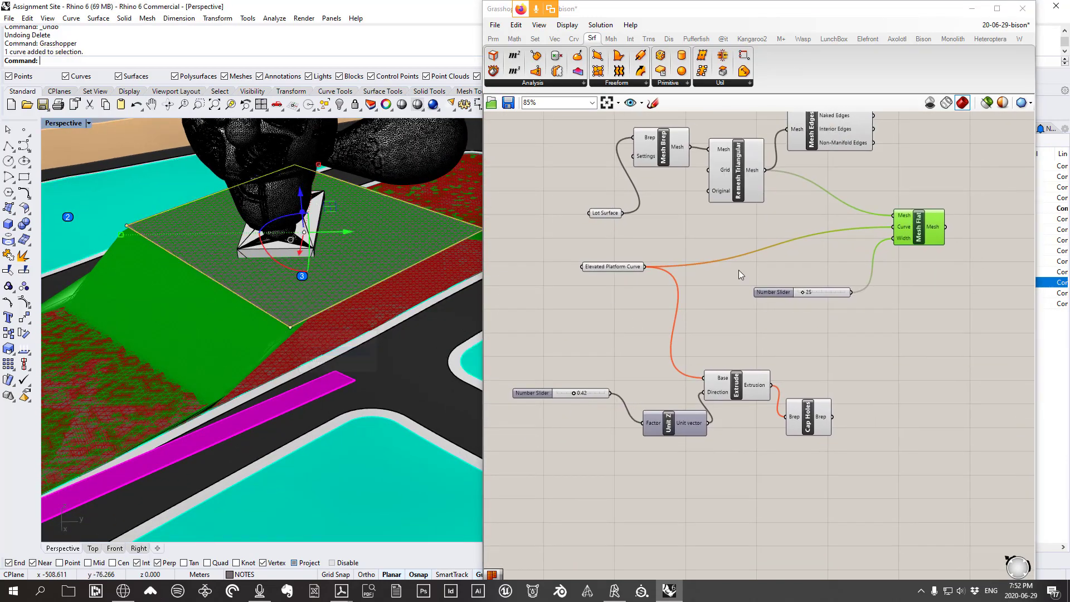
right_click(610, 266)
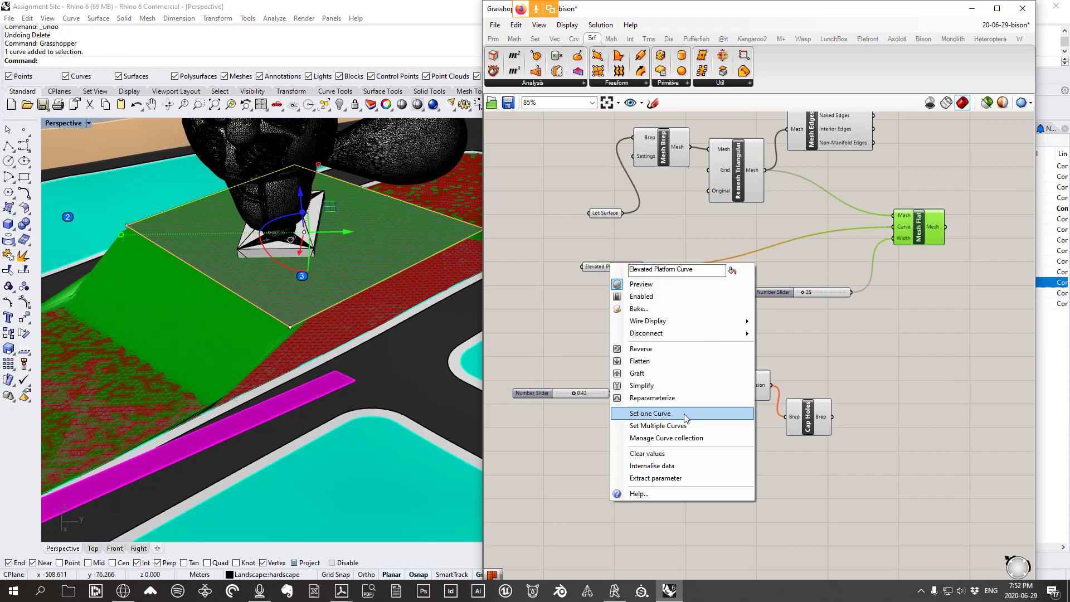
left_click(641, 411)
scroll(373, 355, "down", 4)
right_click_drag(382, 290, 329, 295)
scroll(329, 295, "up", 3)
key("Escape")
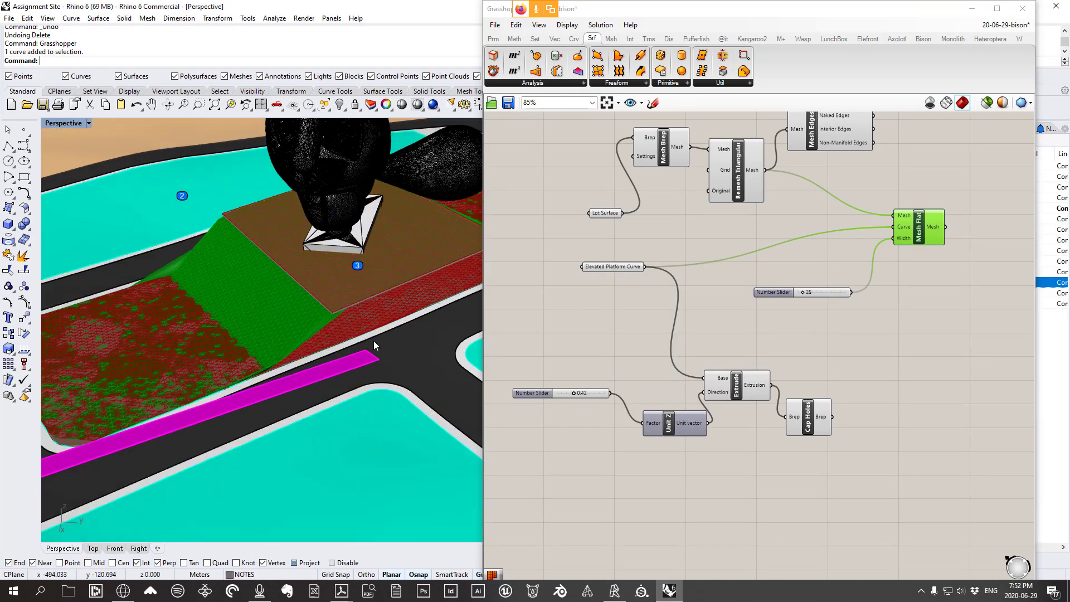
Repeat the extrude command, then cancel it without extruding anything
right_click_drag(374, 340, 168, 320)
right_click(320, 324)
scroll(321, 325, "down", 3)
scroll(397, 301, "up", 3)
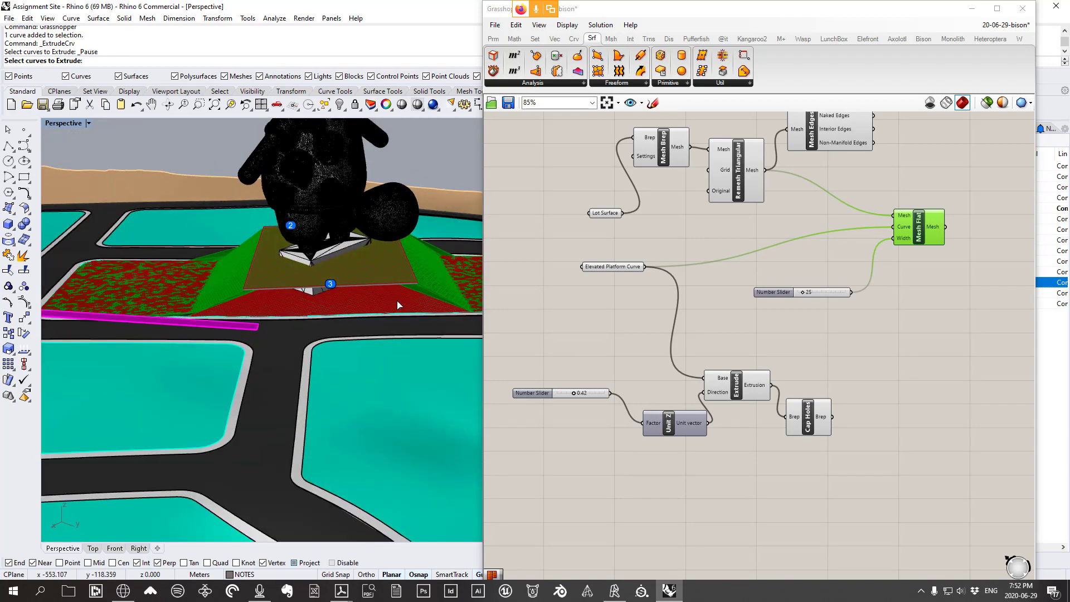
right_click_drag(398, 305, 365, 325)
scroll(365, 325, "down", 4)
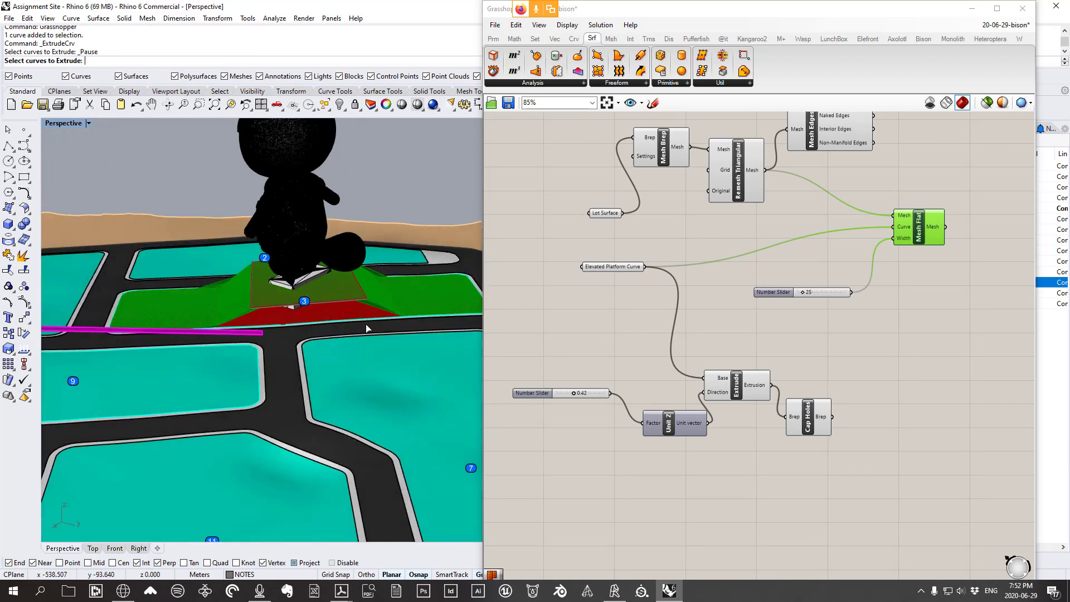
scroll(379, 309, "up", 5)
right_click(379, 309)
Delete the green slope mesh, leaving the red lot mesh
left_click(376, 316)
key("Delete")
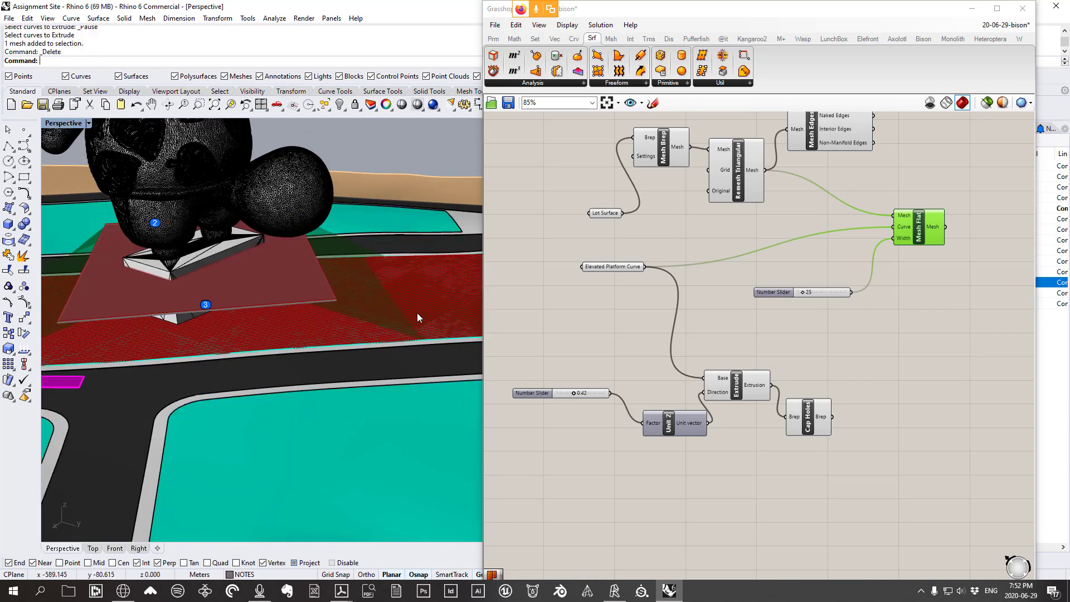
scroll(357, 309, "down", 3)
right_click_drag(270, 306, 337, 307)
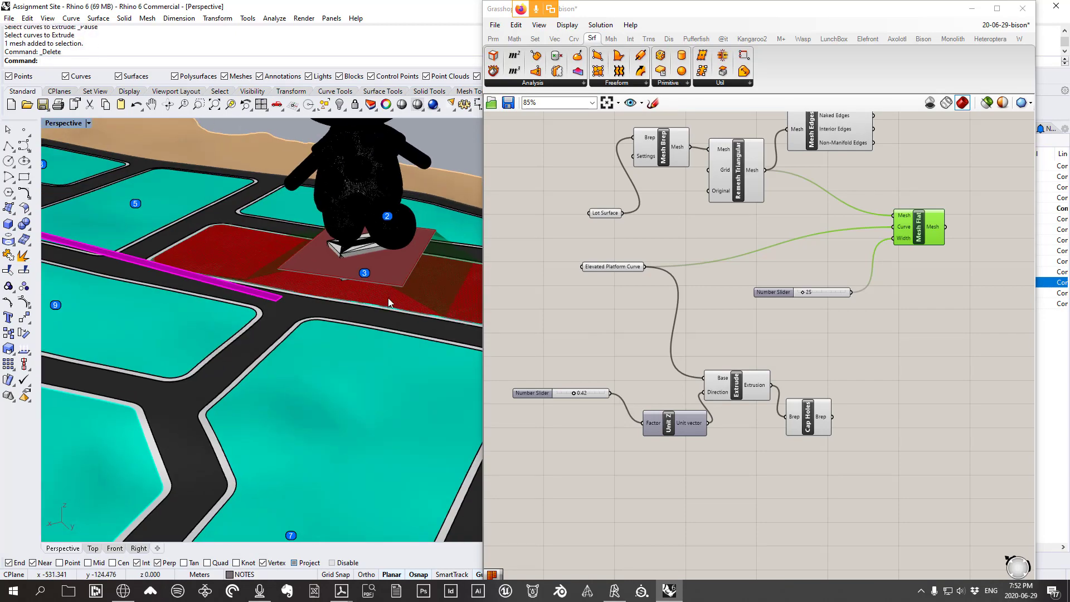
scroll(367, 287, "up", 3)
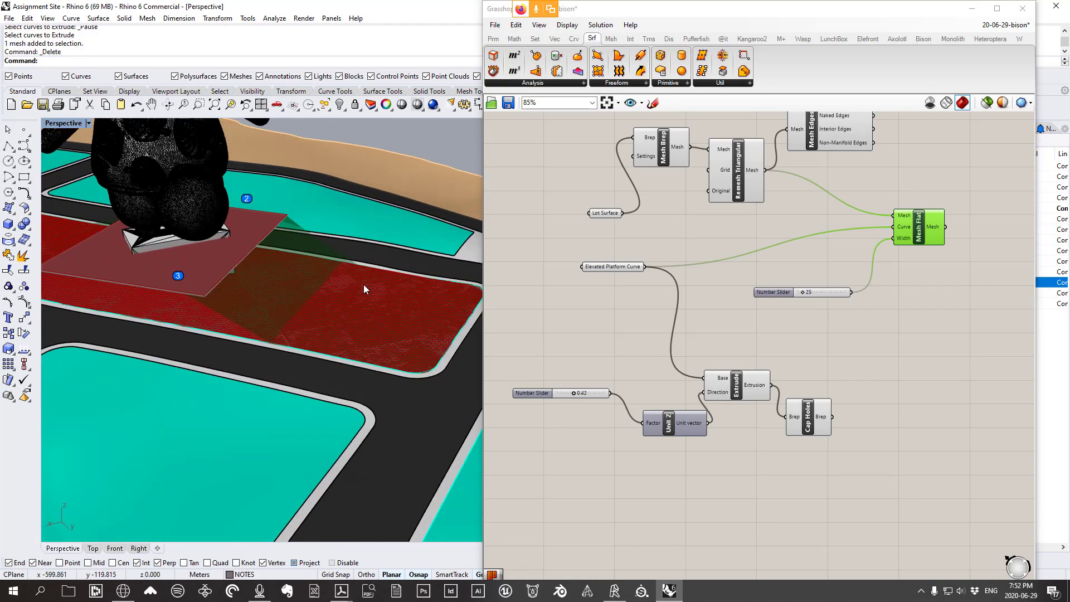
Draw a rectangle on the red lot
left_click(24, 178)
left_click(327, 285)
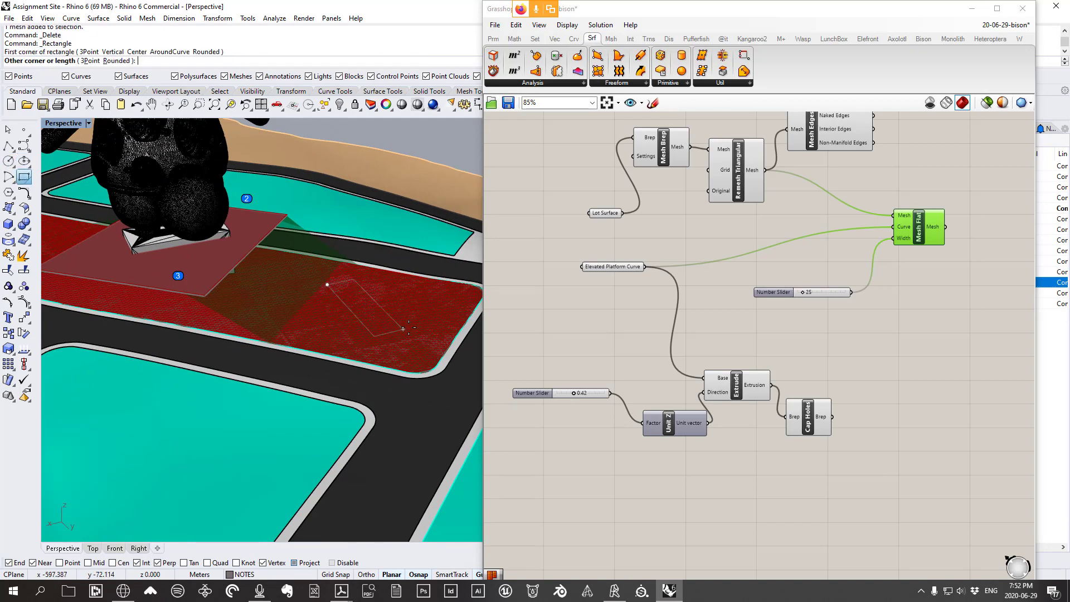
left_click(438, 324)
Select only the new rectangle and lift it upward
left_click(419, 329)
left_click(419, 329, "shift")
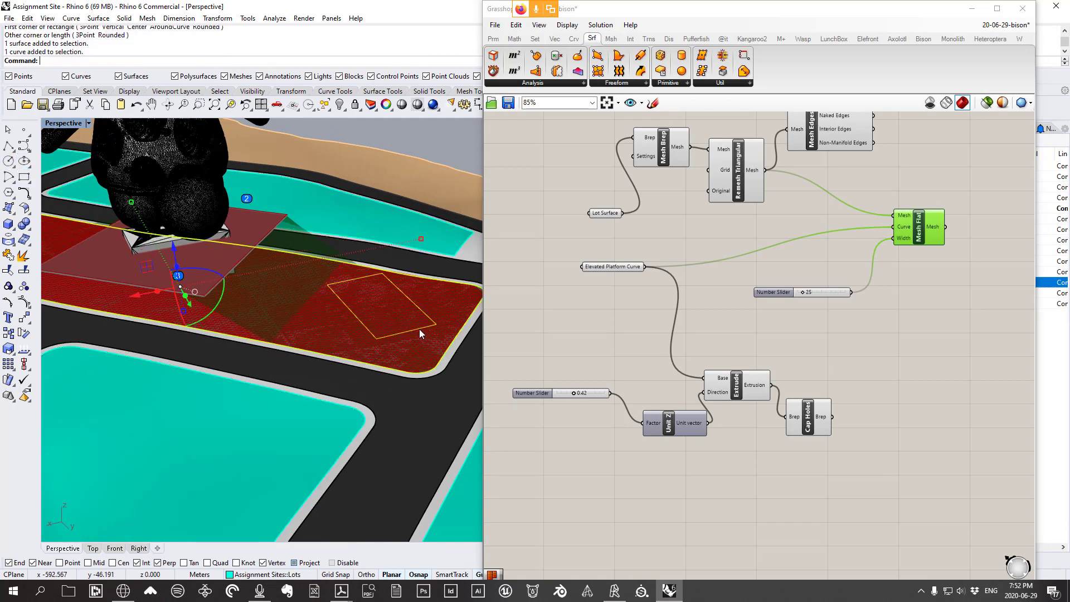
right_click_drag(420, 329, 406, 323)
left_click(292, 316, "ctrl")
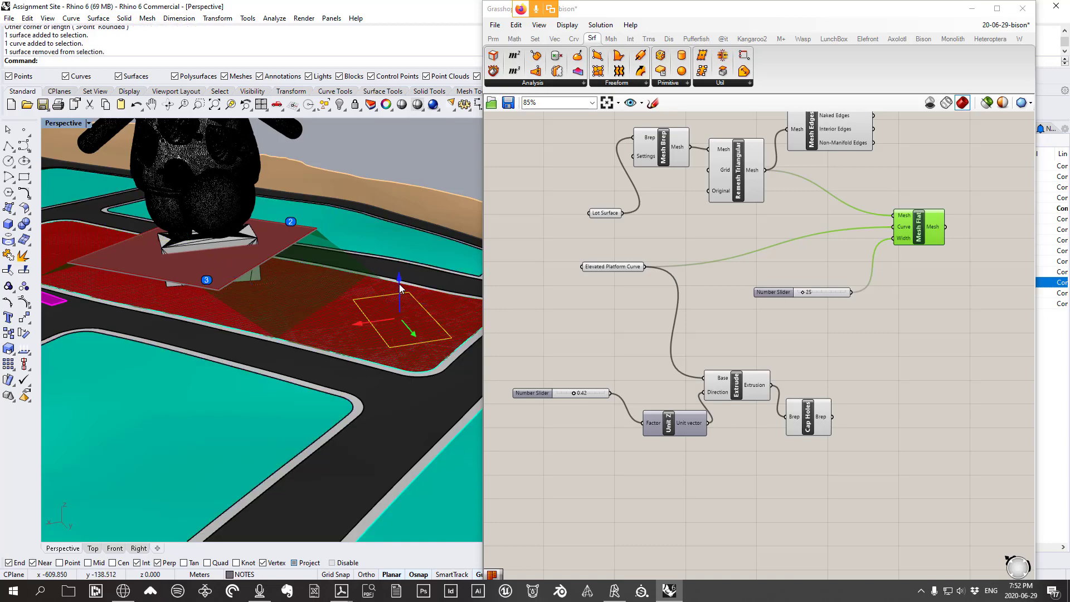
left_click_drag(399, 285, 400, 265)
In the four-view layout, shift the rectangle up and to the right on the lot
right_click_drag(381, 292, 326, 323)
scroll(326, 323, "down", 8)
scroll(327, 323, "up", 6)
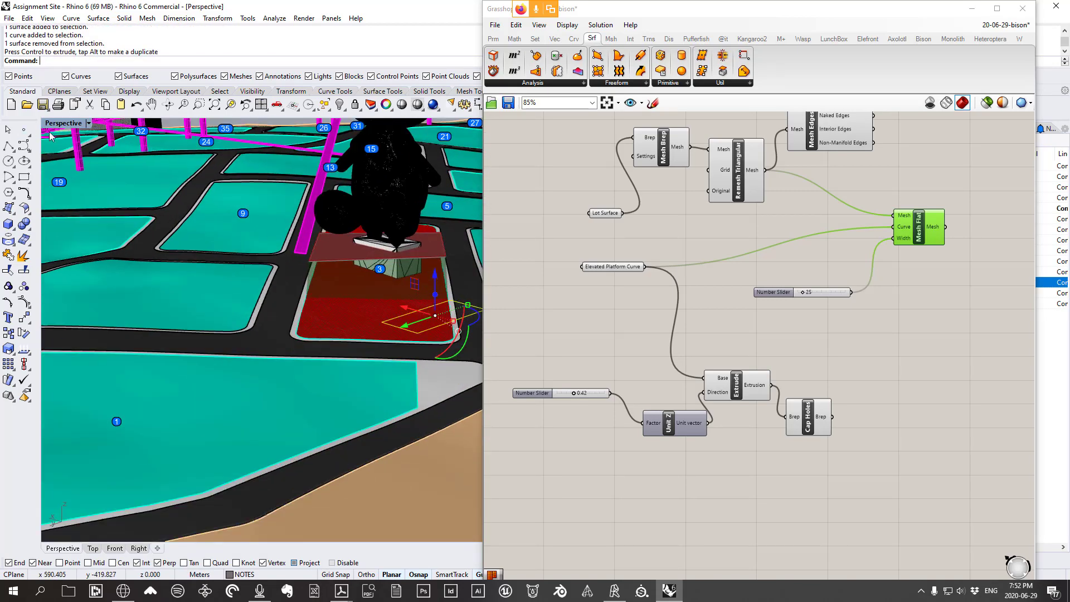
double_click(68, 124)
scroll(177, 188, "down", 5)
scroll(277, 230, "up", 5)
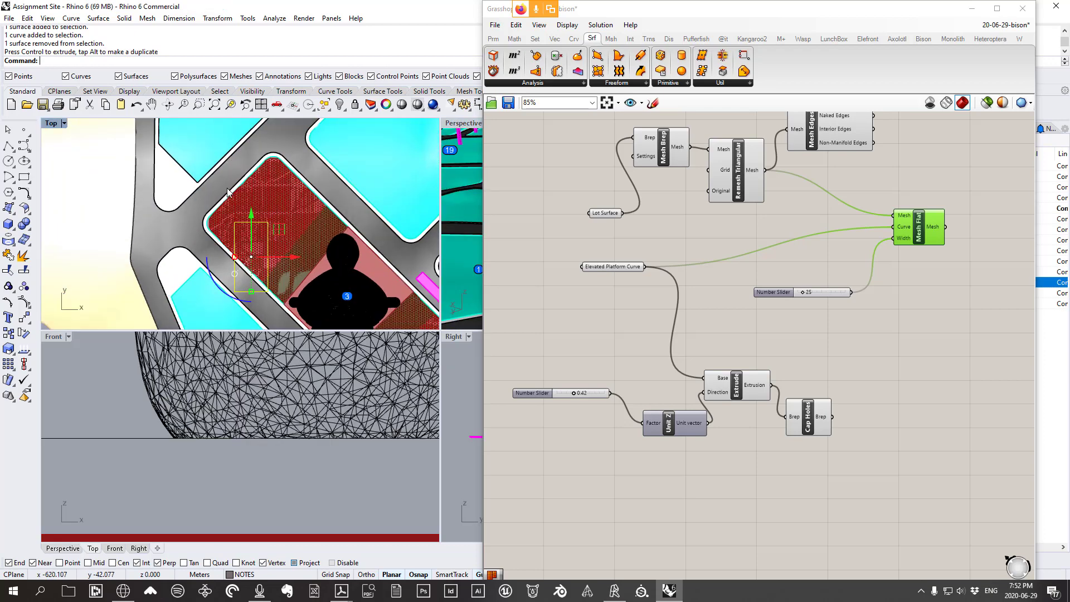
left_click_drag(277, 230, 295, 195)
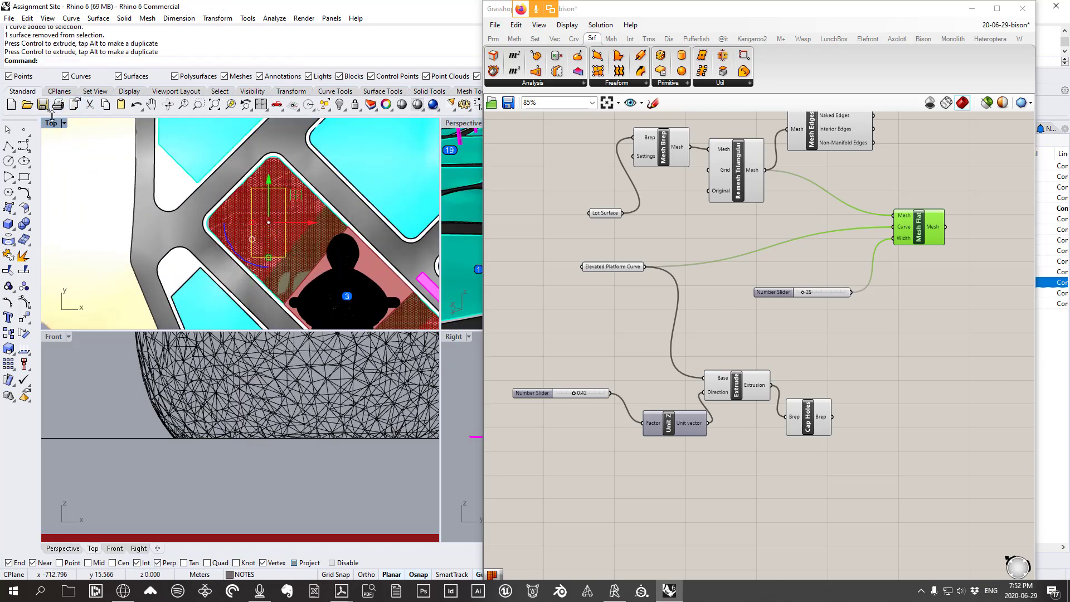
double_click(51, 124)
double_click(55, 127)
Maximize the Perspective viewport and raise the curve above the lot with the gumball's Z arrow
left_click(454, 125)
scroll(161, 313, "down", 6)
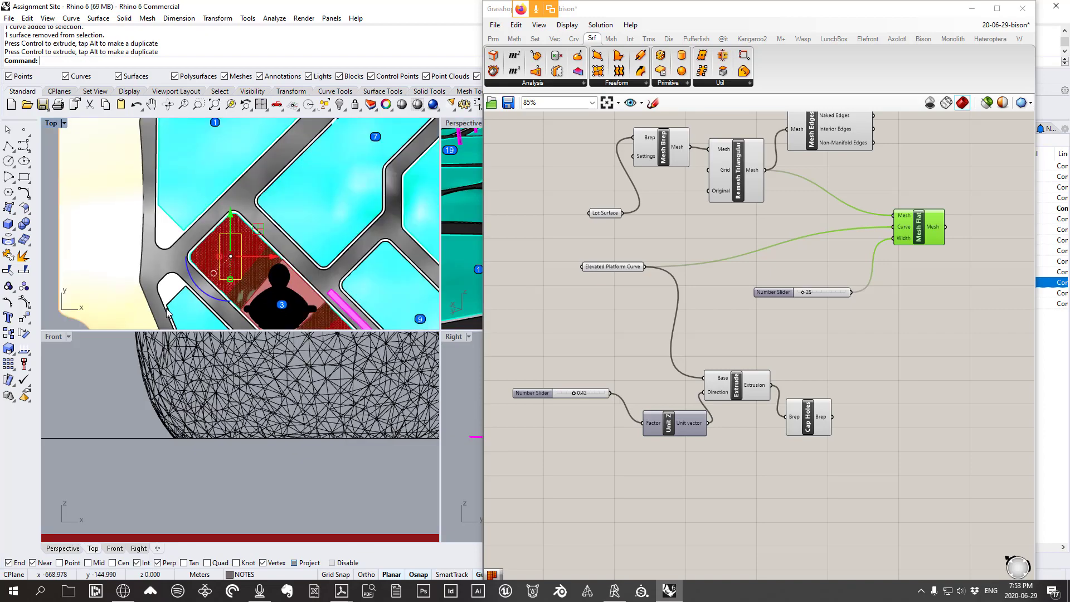
left_click(458, 126)
double_click(459, 126)
scroll(289, 342, "up", 6)
right_click_drag(289, 343, 327, 302)
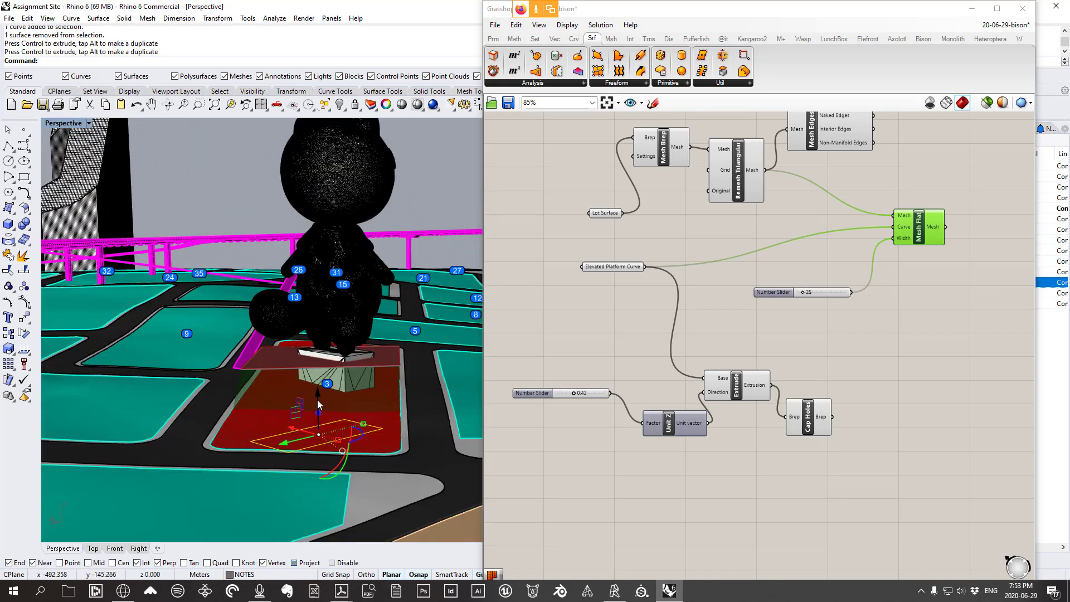
left_click_drag(317, 400, 316, 368)
Orbit around the raised curve from side angles, then pan the Grasshopper canvas toward Mesh Flat
right_click_drag(316, 369, 240, 360)
scroll(240, 360, "down", 6)
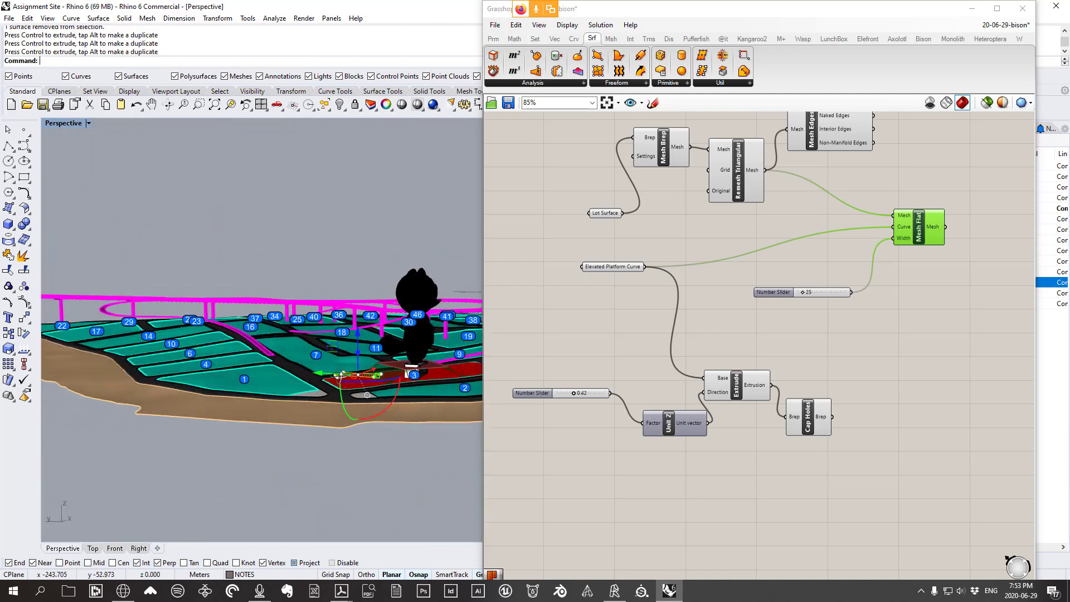
scroll(365, 384, "up", 6)
scroll(413, 381, "down", 4)
right_click_drag(403, 374, 264, 359)
scroll(382, 379, "up", 4)
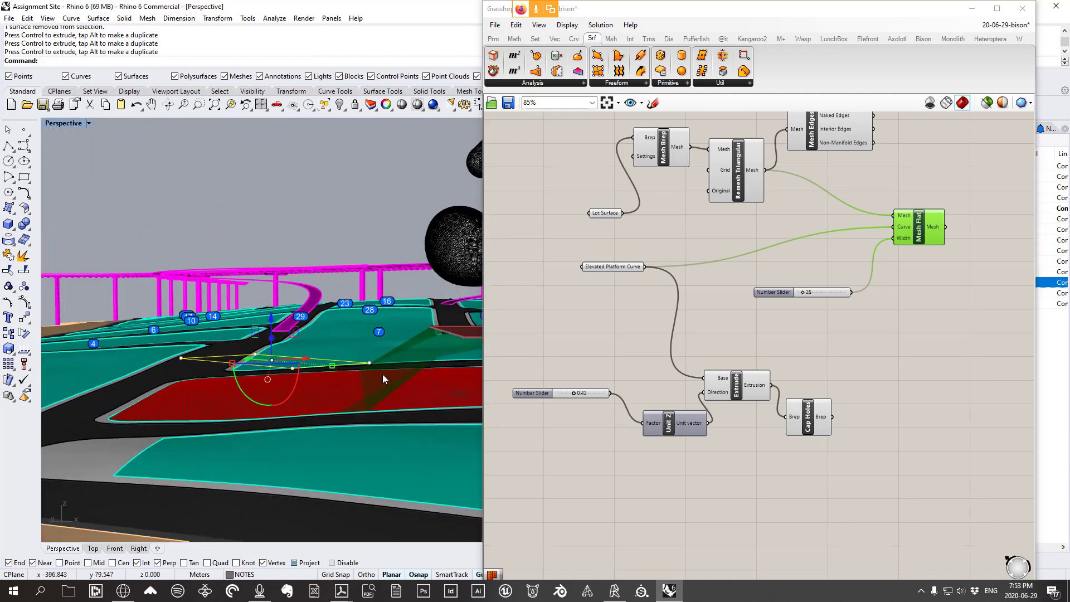
right_click_drag(863, 355, 768, 337)
scroll(762, 274, "up", 3)
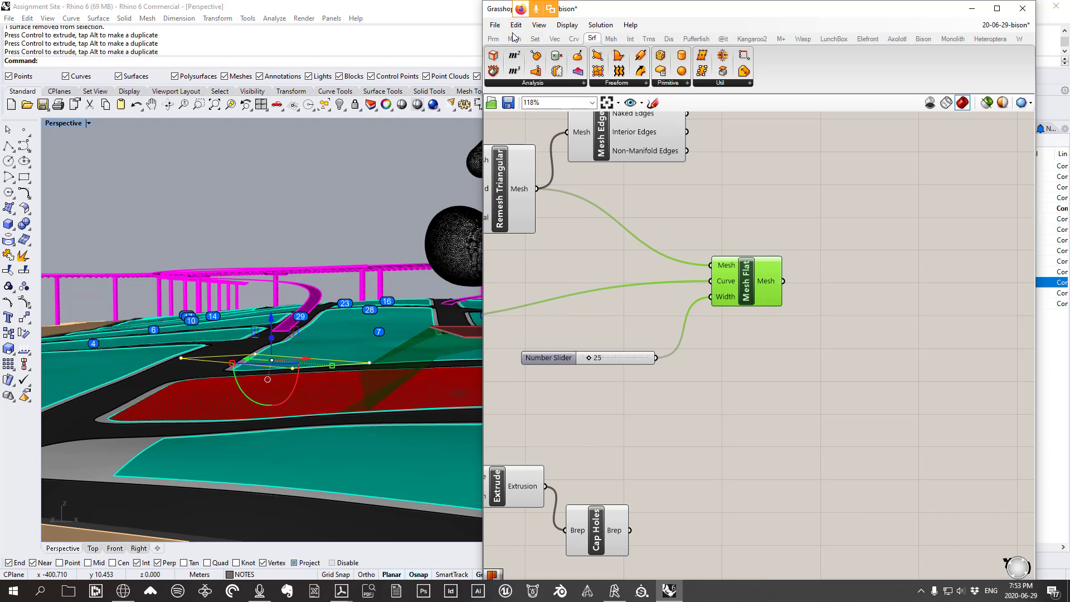
Add a Curve parameter from Params > Geometry and set it to one Rhino curve
left_click(493, 39)
left_click(529, 88)
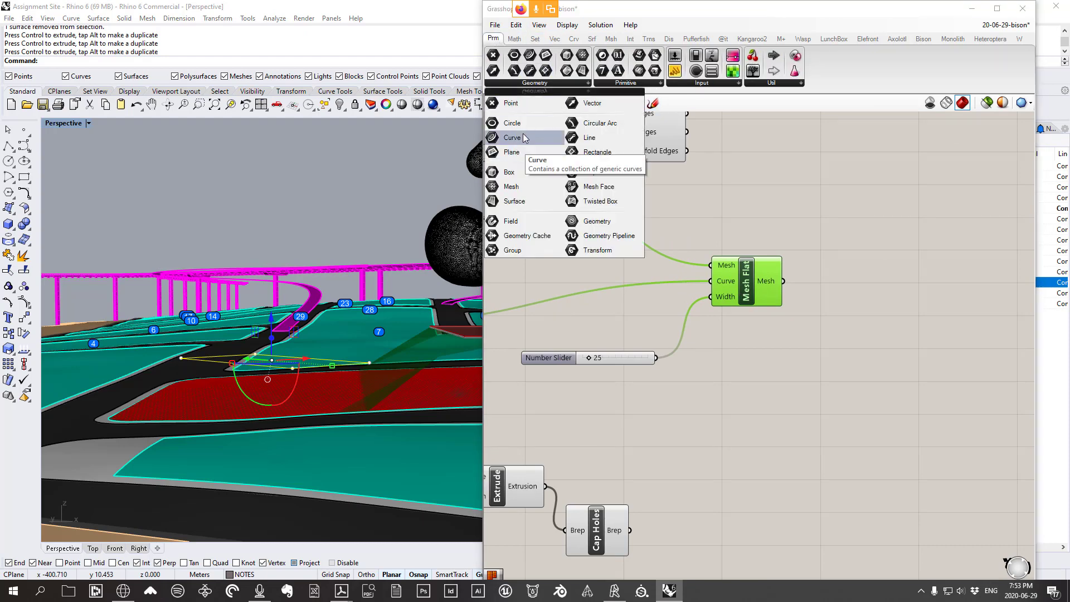
left_click_drag(524, 141, 800, 415)
right_click(799, 413)
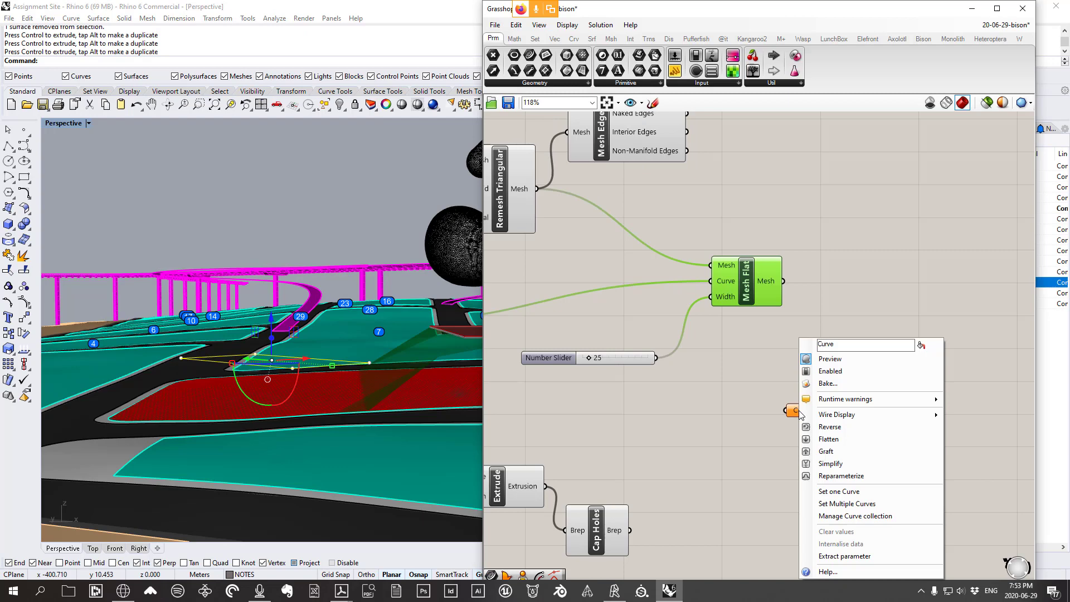
left_click(860, 492)
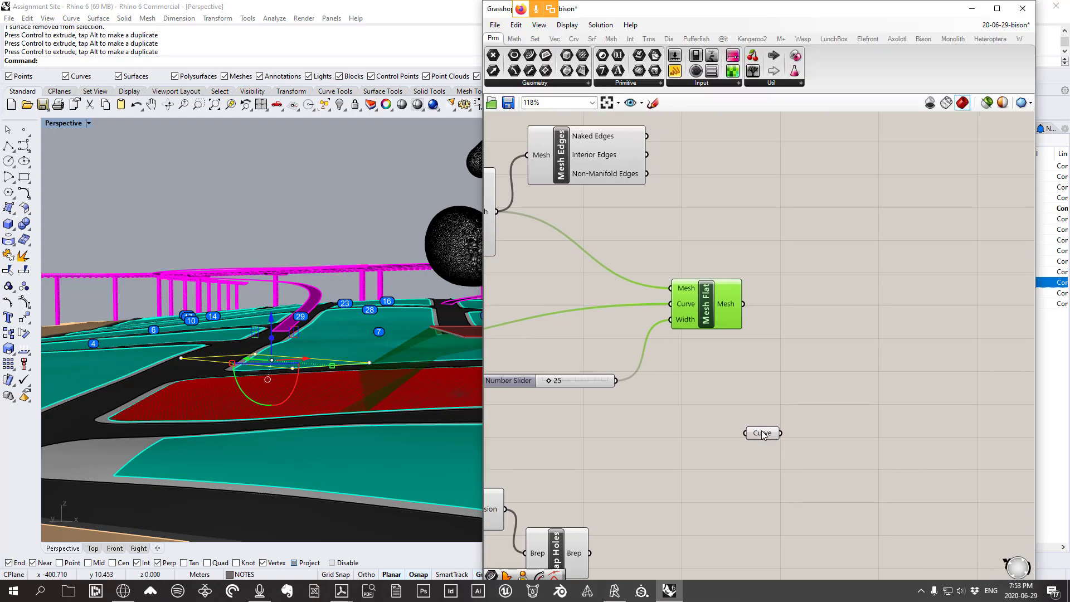
Rearrange Mesh Flat and its slider, then duplicate both to the right
left_click_drag(717, 302, 772, 293)
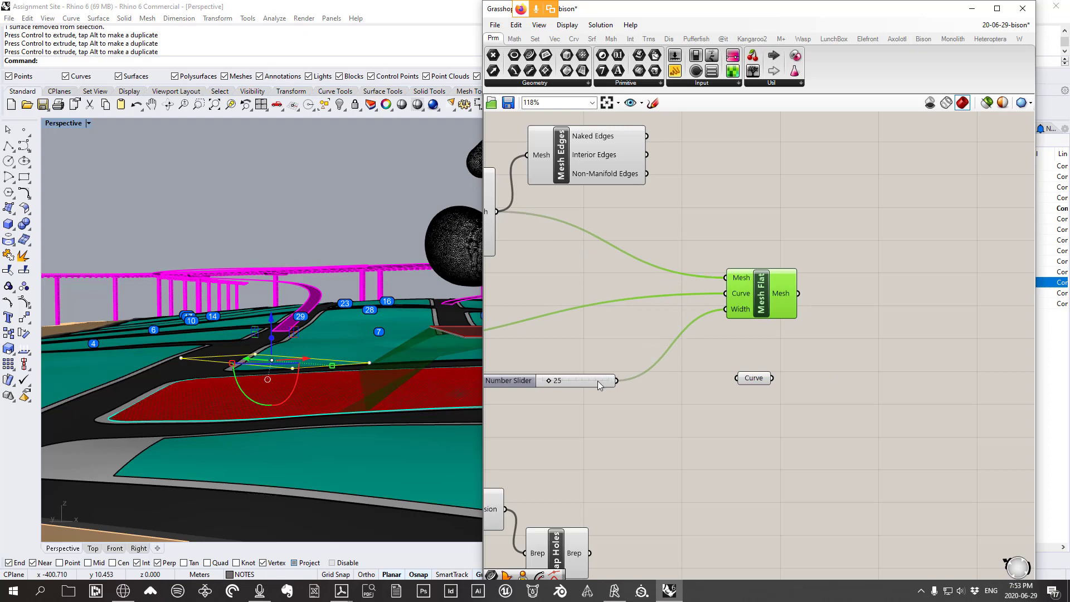
left_click_drag(599, 384, 670, 365)
left_click_drag(764, 293, 747, 291)
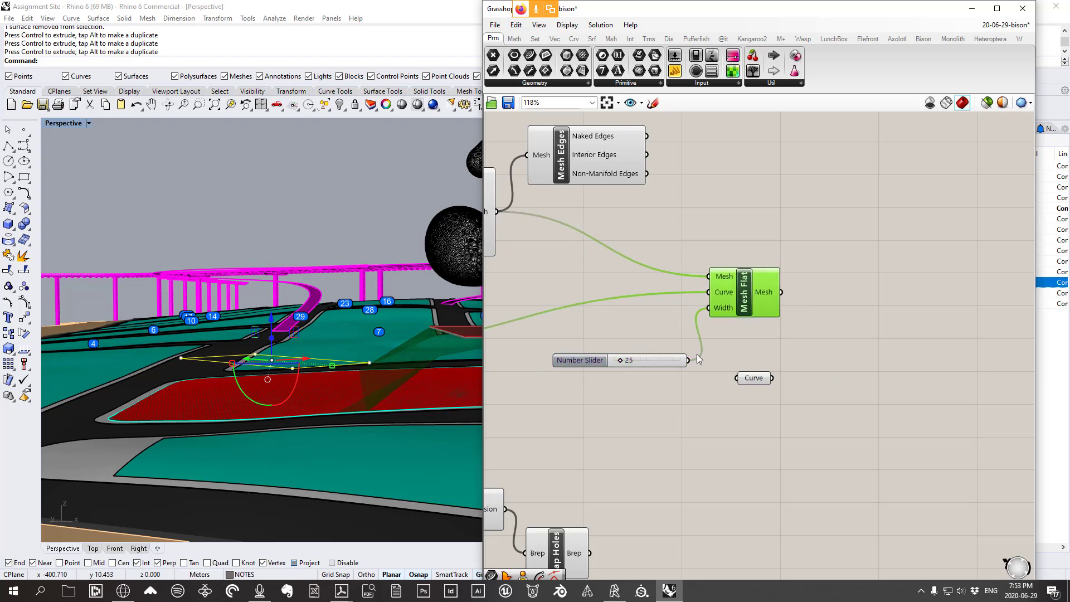
left_click_drag(767, 362, 628, 282)
right_click_drag(850, 325, 827, 328)
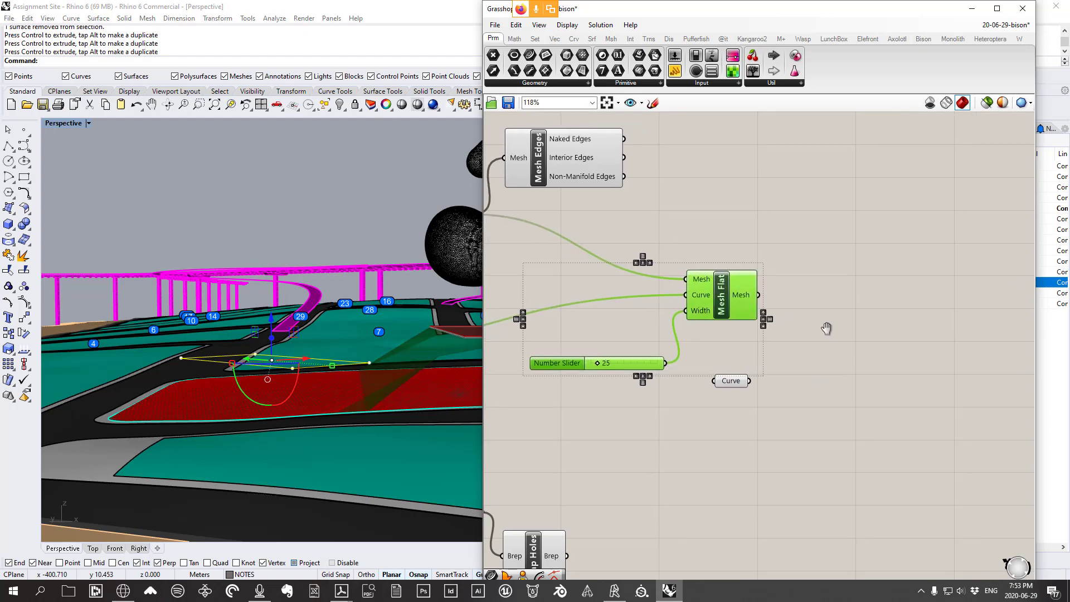
left_click_drag(721, 301, 916, 299, "alt")
left_click(890, 388)
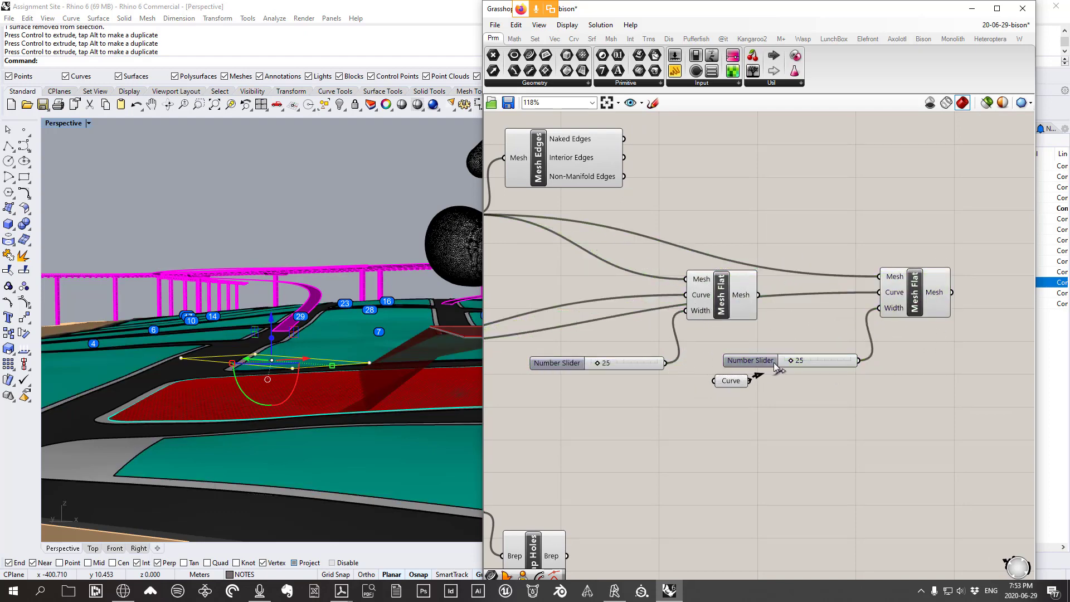
Wire the Curve parameter into the second Mesh Flat and tidy the layout
left_click_drag(775, 367, 877, 292)
left_click_drag(752, 367, 756, 341)
mouse_move(735, 384)
left_mouse_down()
mouse_move(747, 331)
mouse_move(739, 390)
left_mouse_up()
right_click_drag(859, 297, 817, 320)
left_click_drag(701, 350, 707, 376)
left_click_drag(696, 316, 863, 308)
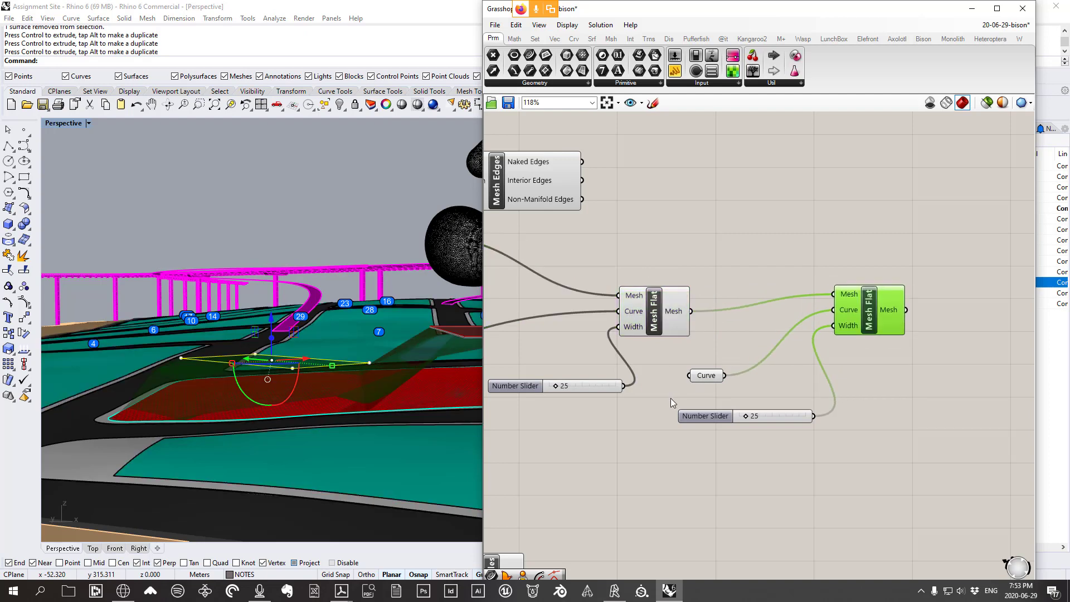
Turn off the preview of the first Mesh Flat and its slider
left_click_drag(673, 402, 544, 251)
right_click(637, 234)
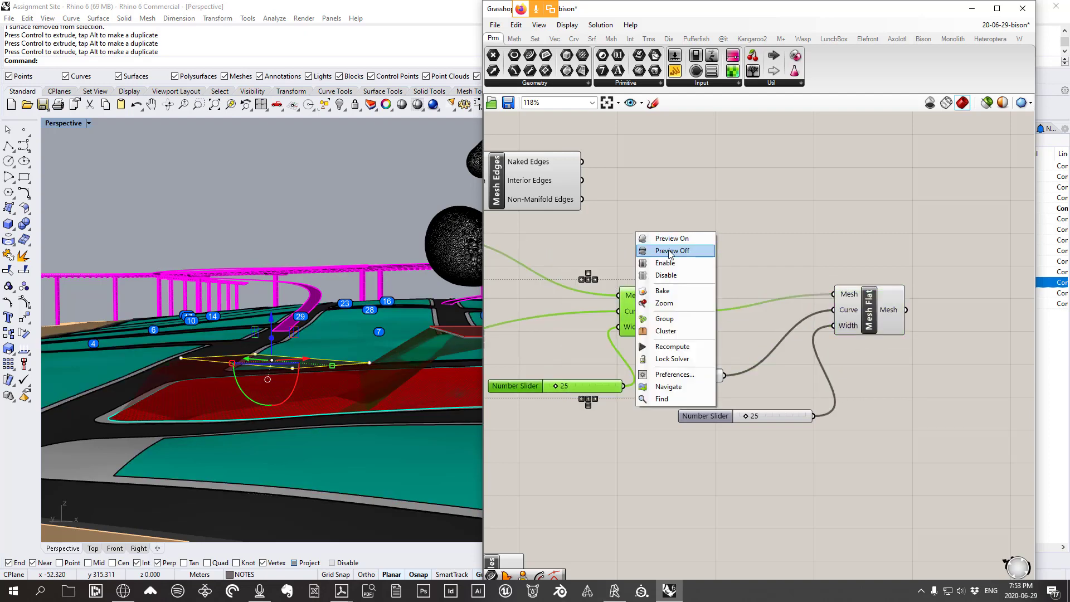
left_click(669, 251)
right_click_drag(296, 335, 370, 376)
scroll(366, 342, "down", 8)
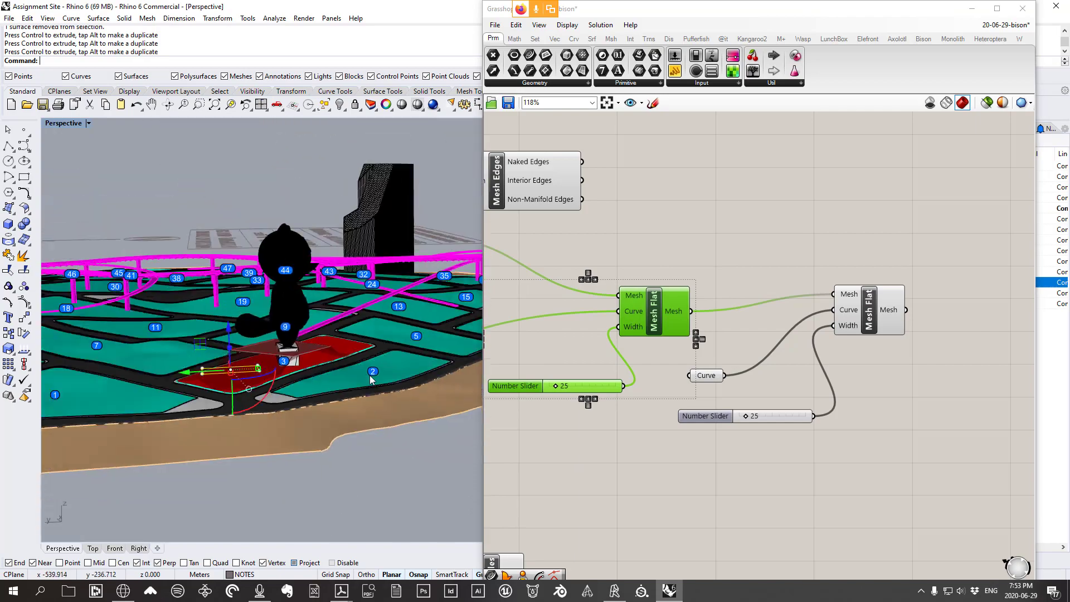
scroll(210, 375, "up", 10)
scroll(264, 383, "down", 6)
right_click_drag(263, 383, 336, 389)
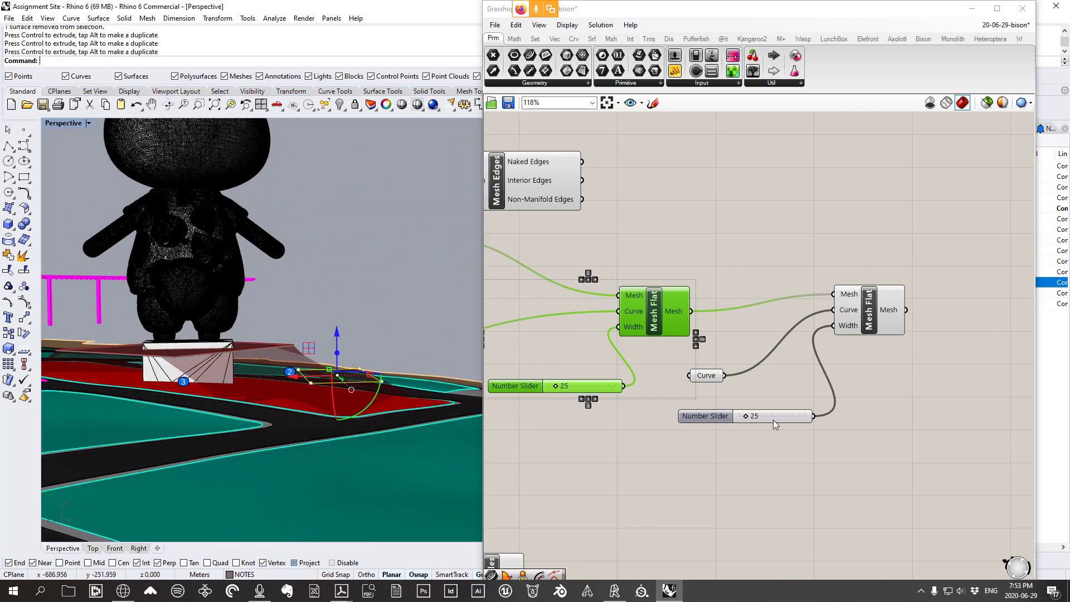
scroll(745, 419, "up", 3)
Set the second Mesh Flat's width slider to 8
left_click_drag(743, 417, 744, 418)
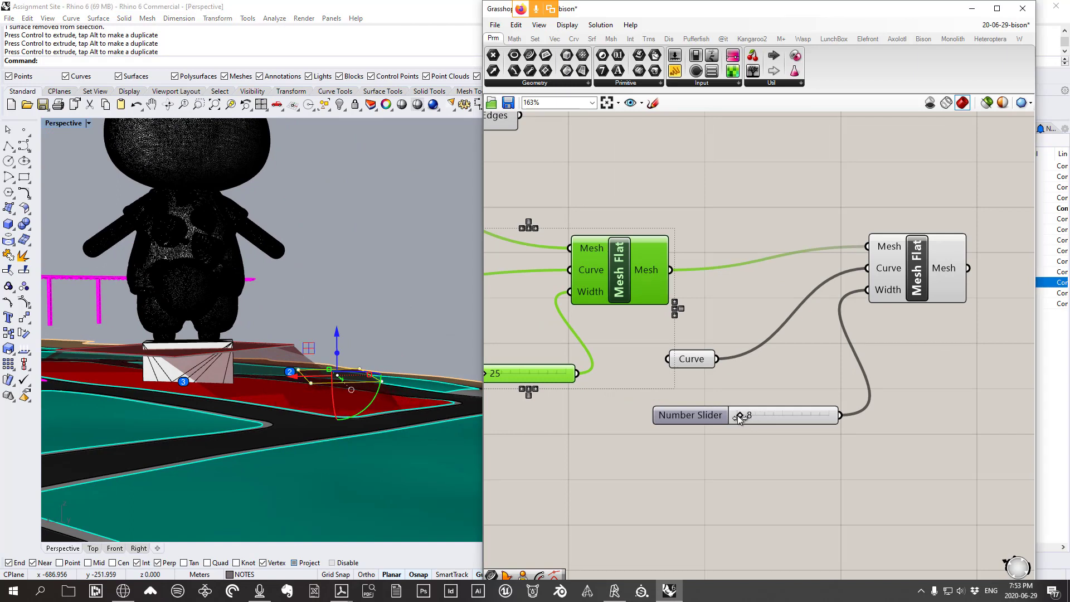
left_click_drag(738, 416, 739, 416)
right_click_drag(895, 288, 858, 299)
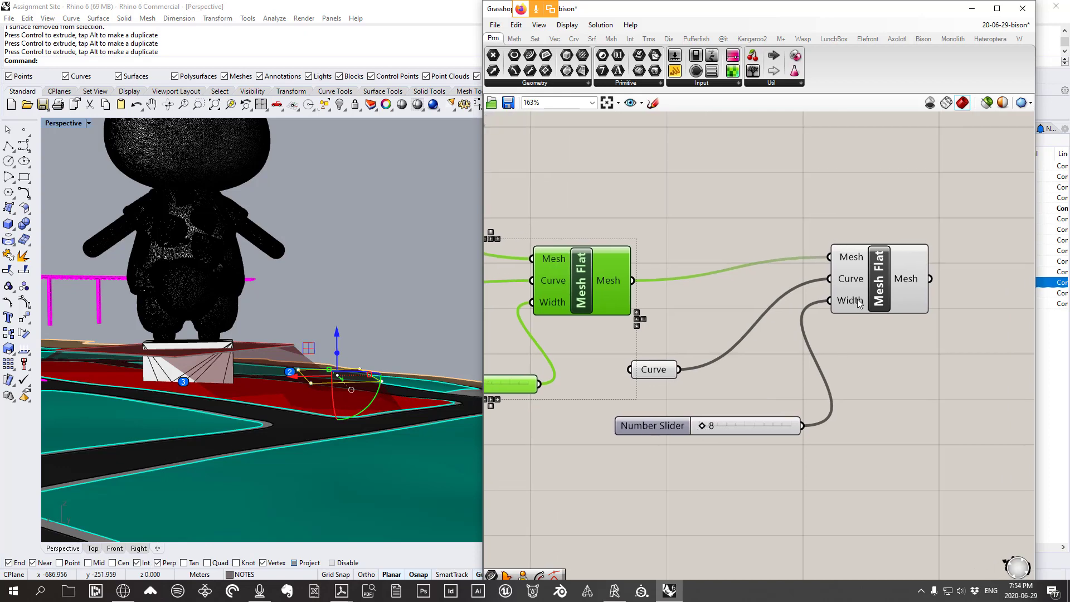
mouse_move(871, 296)
left_mouse_down()
mouse_move(864, 276)
mouse_move(860, 290)
left_mouse_up()
Bake the second Mesh Flat's flattened mesh into the model
right_click(841, 163)
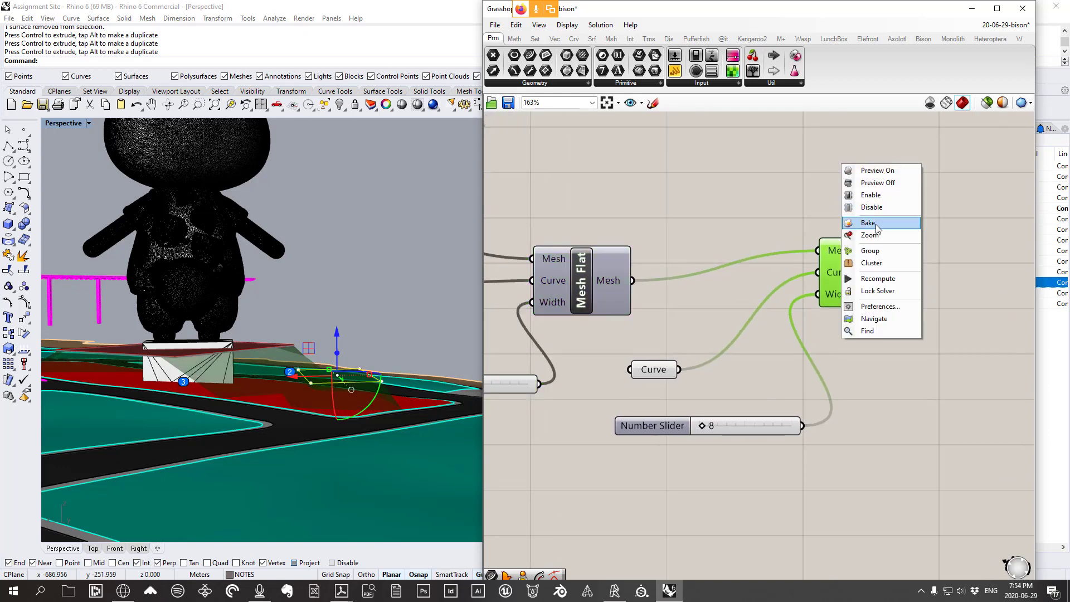
left_click(876, 226)
right_click_drag(388, 368, 347, 385)
scroll(347, 385, "up", 4)
Deselect the curve and zoom in on the baked mesh hump
left_click(420, 282)
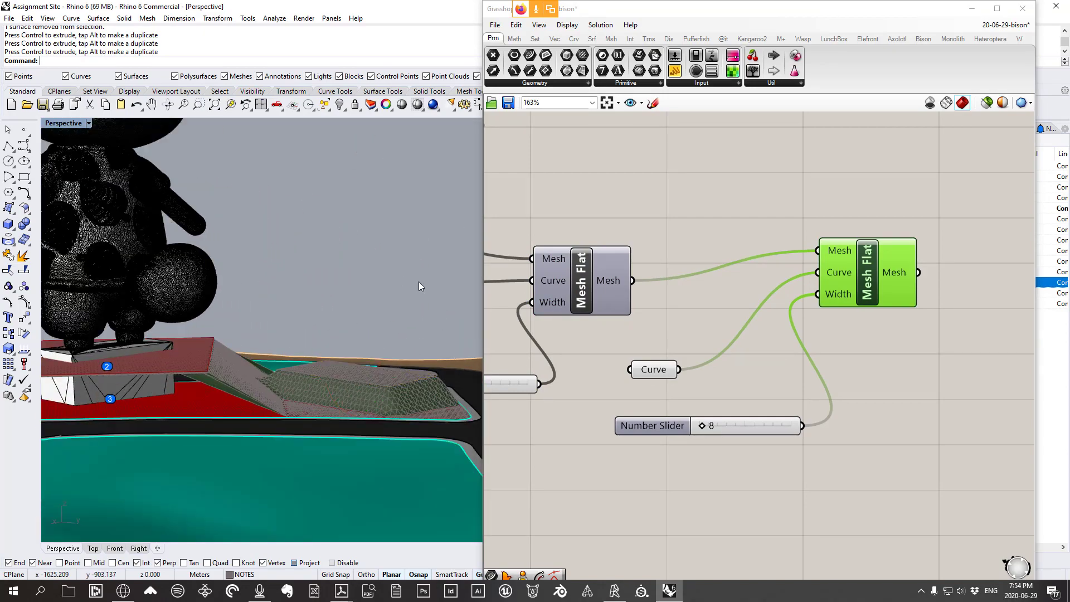
right_click_drag(419, 282, 325, 296)
scroll(296, 385, "up", 3)
right_click_drag(295, 384, 328, 377)
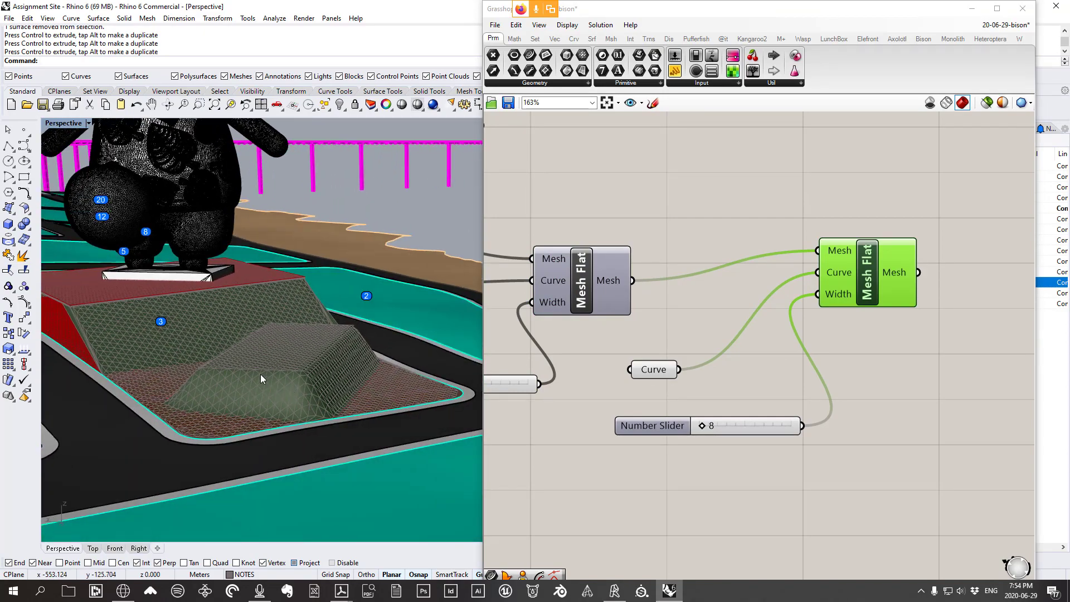
right_click_drag(260, 379, 383, 376)
scroll(382, 365, "up", 3)
scroll(397, 366, "up", 4)
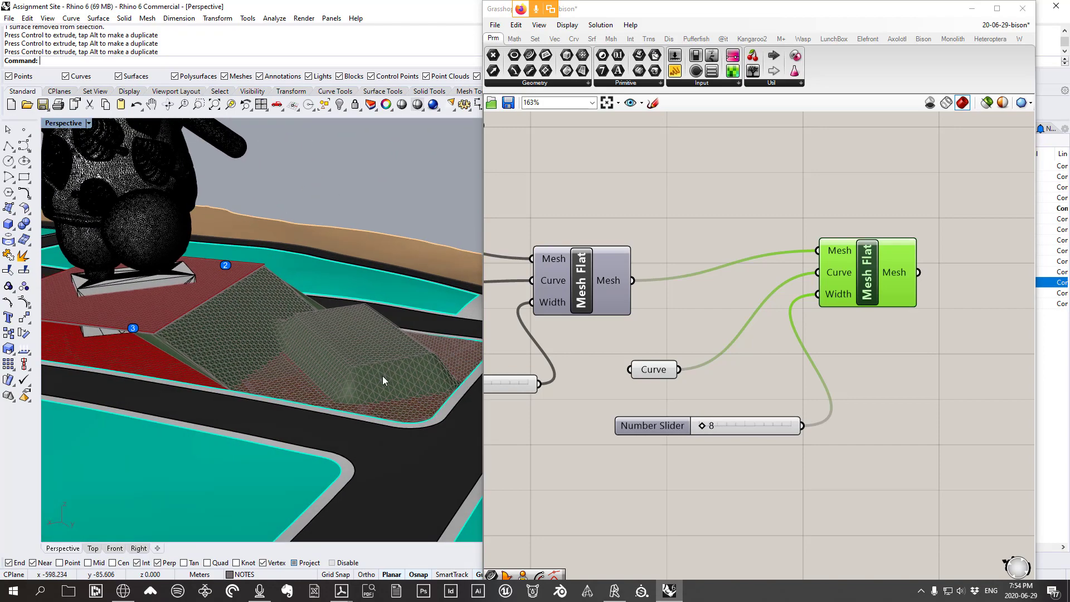
Delete the old baked mesh, set the width to 22 and bake again
left_click(381, 374)
key("Delete")
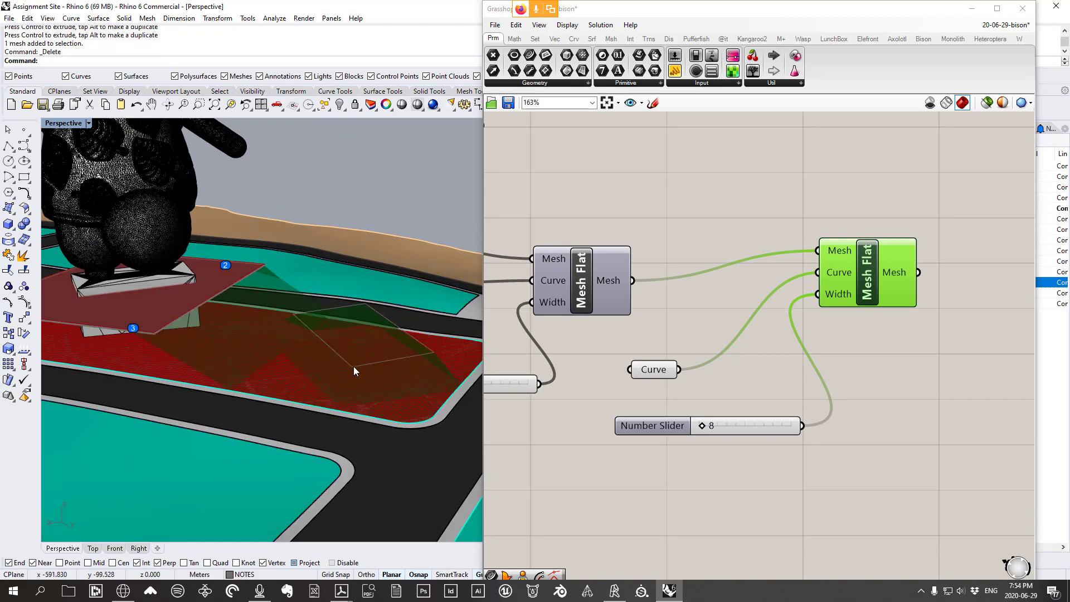
mouse_move(703, 431)
left_mouse_down()
mouse_move(715, 430)
mouse_move(706, 432)
left_mouse_up()
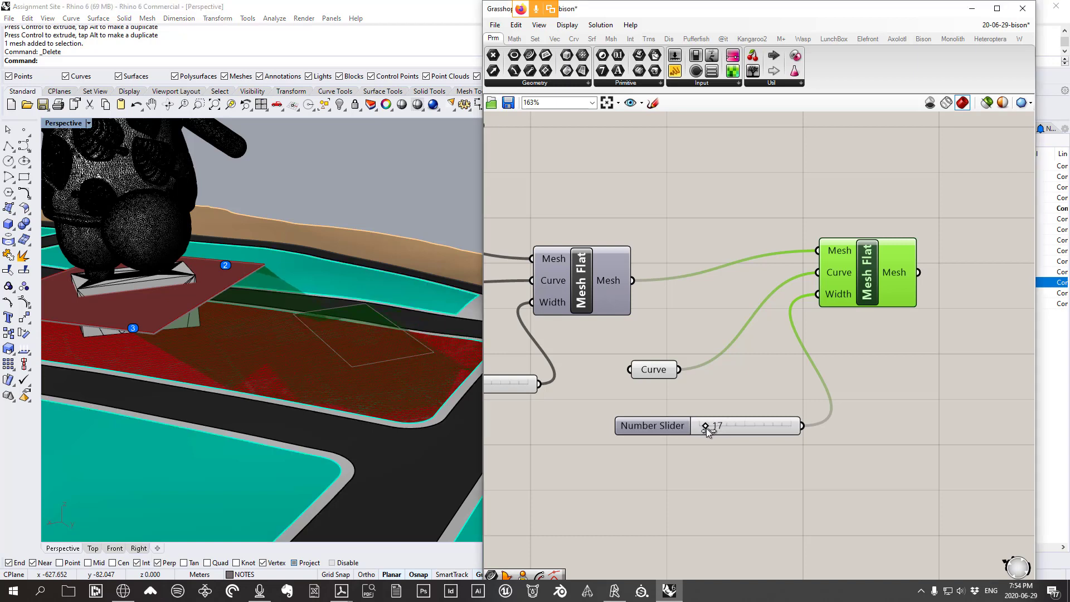
right_click(837, 183)
left_click(874, 241)
Select the newly baked mesh and open its layer's context menu
right_click_drag(372, 374, 336, 330)
scroll(335, 330, "up", 1)
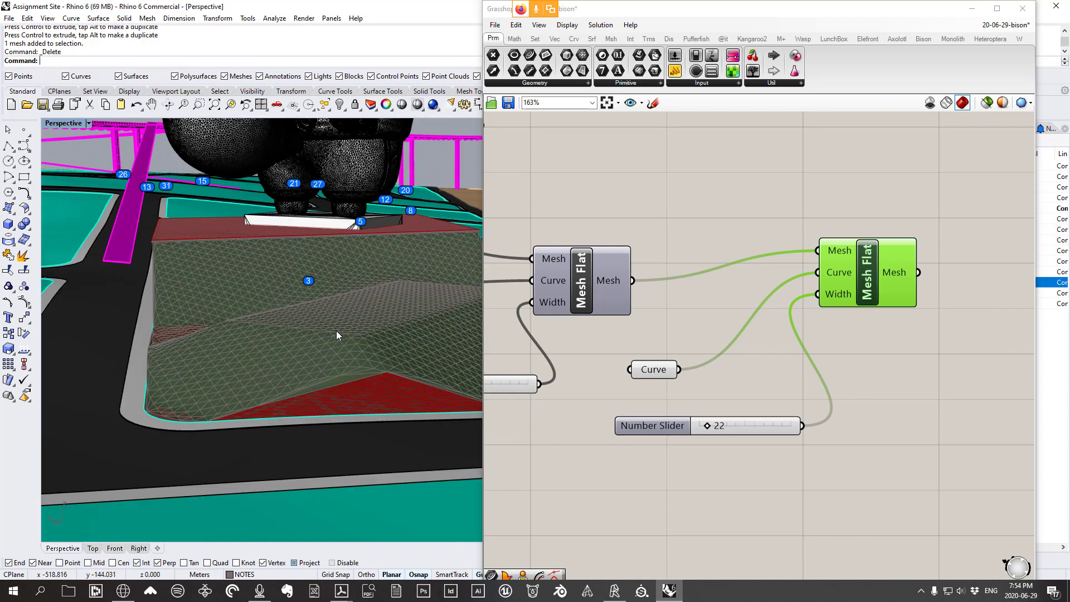
left_click(336, 330)
left_click(327, 363)
left_click_drag(787, 15, 689, 293)
right_click(947, 293)
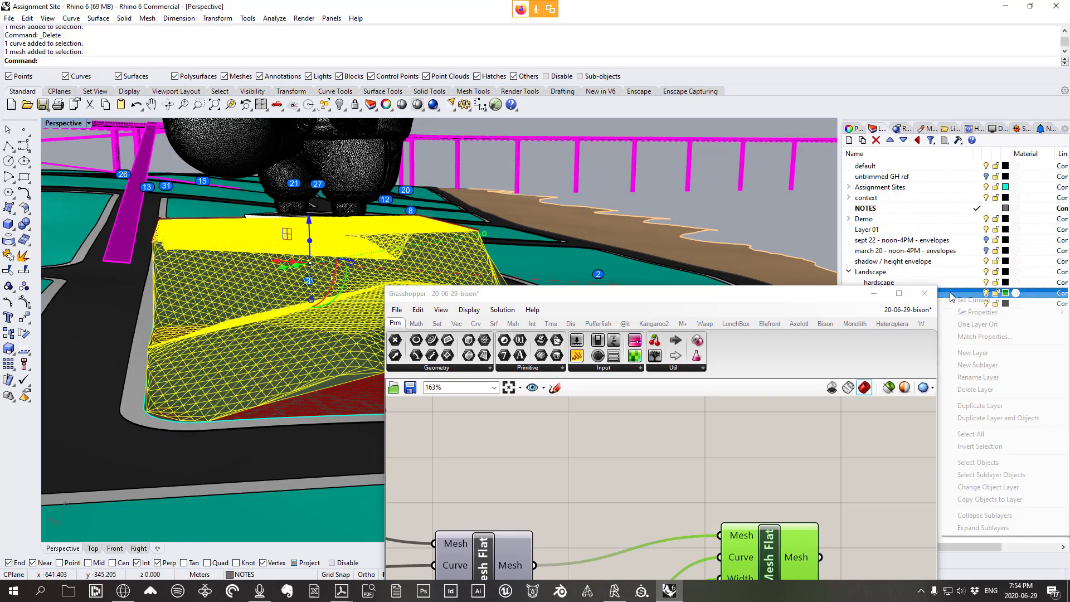
Select all objects on the baked mesh's layer, then clear the selection
left_click(981, 462)
right_click_drag(263, 339, 236, 334)
key("Escape")
scroll(243, 371, "down", 3)
scroll(351, 237, "down", 3)
right_click_drag(349, 236, 353, 230)
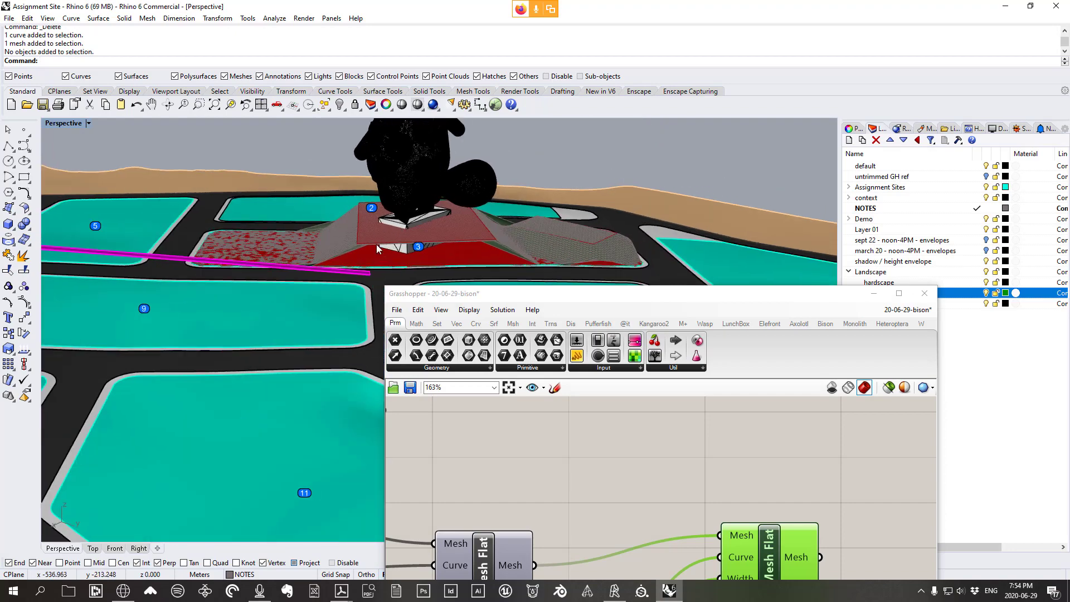
Turn off previews of both Mesh Flats, their sliders and the Curve parameter
left_click_drag(613, 295, 636, 152)
right_click_drag(816, 416, 749, 393)
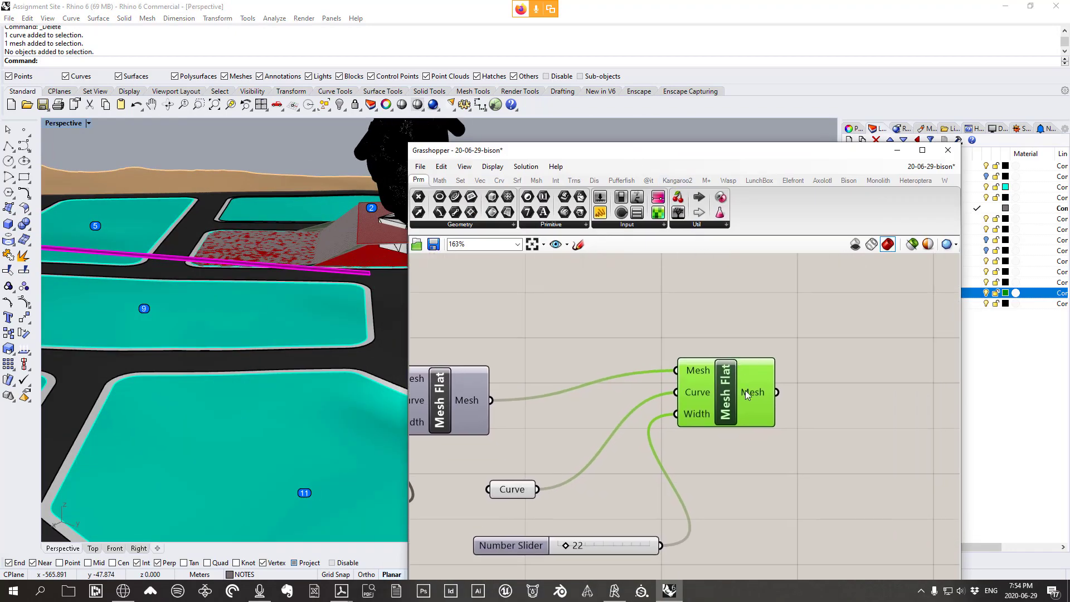
left_click_drag(748, 395, 735, 412)
mouse_move(319, 230)
right_mouse_down()
mouse_move(322, 261)
mouse_move(151, 246)
mouse_move(320, 240)
right_mouse_up()
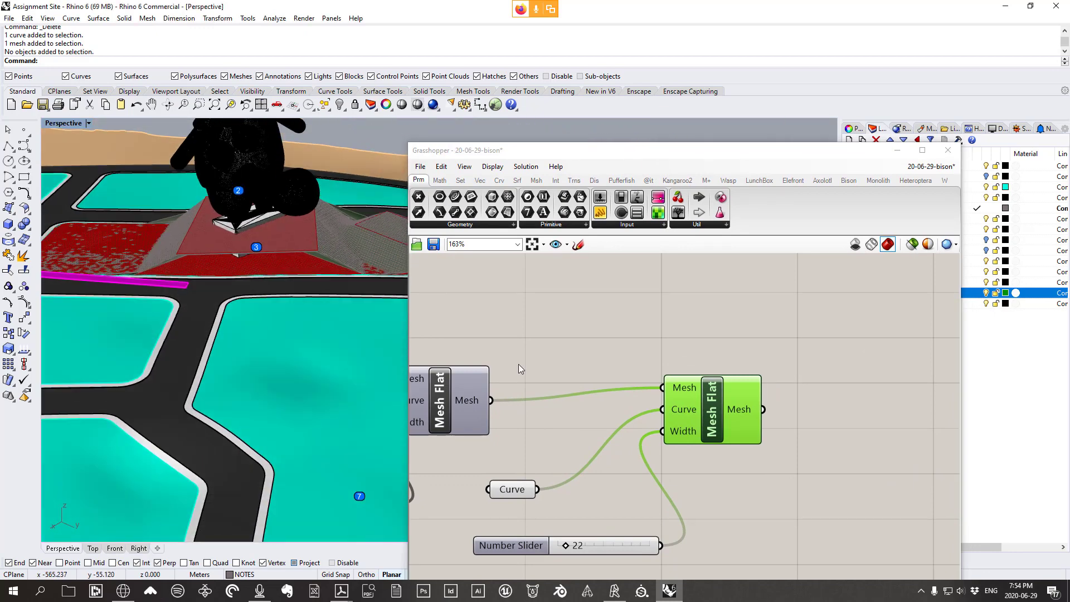
scroll(542, 374, "down", 3)
right_click_drag(557, 379, 639, 355)
left_click_drag(630, 468, 474, 353)
right_click(583, 320)
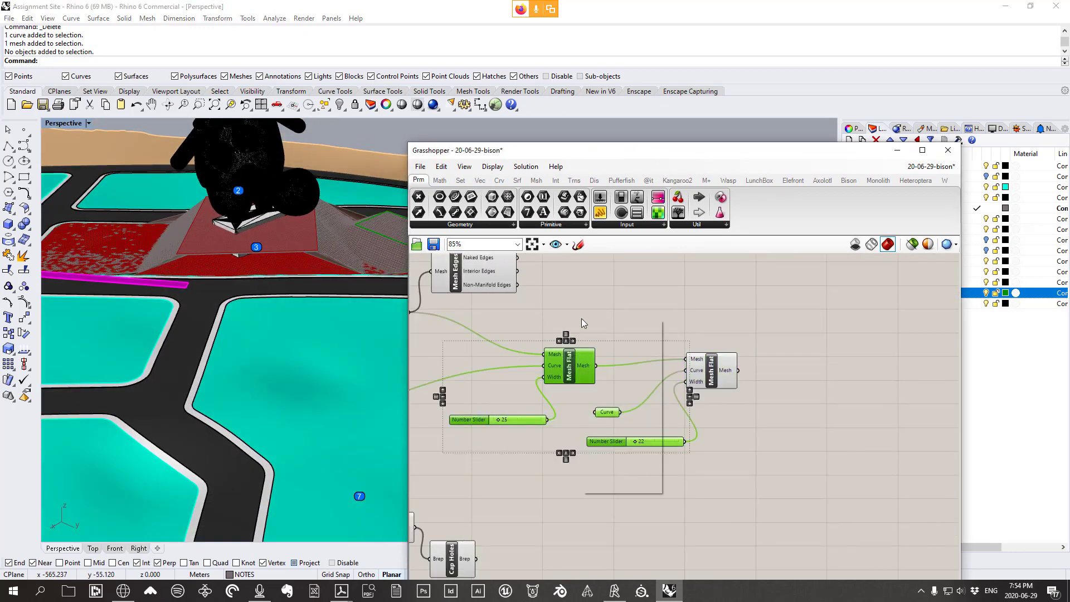
left_click(635, 338)
Shift the Mesh Flat group slightly right and select the first Mesh Flat with its slider
right_click_drag(347, 290, 349, 298)
scroll(714, 384, "down", 2)
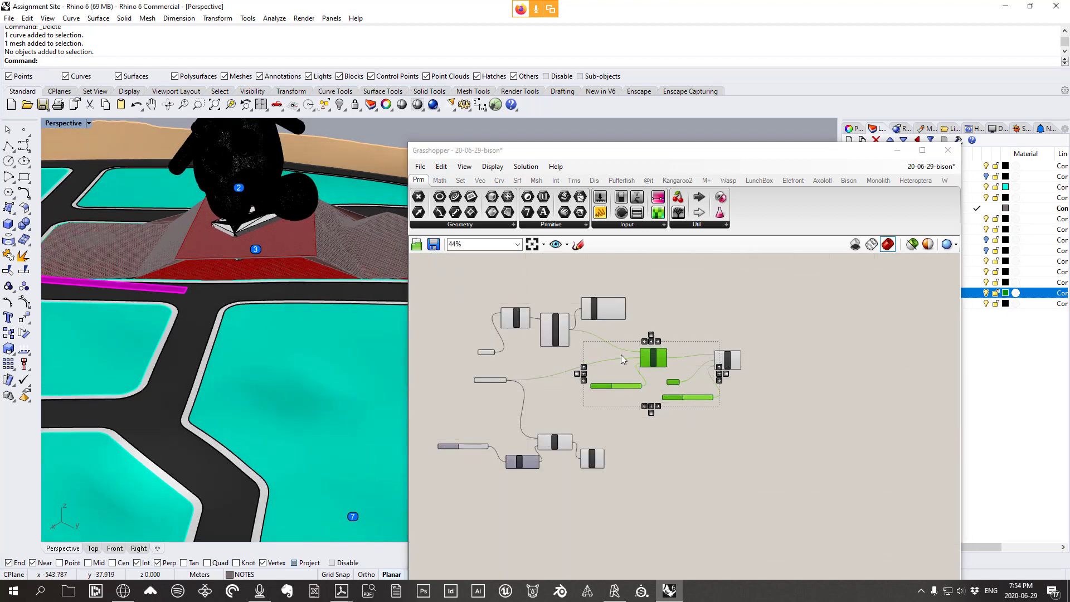
left_click_drag(786, 445, 579, 340)
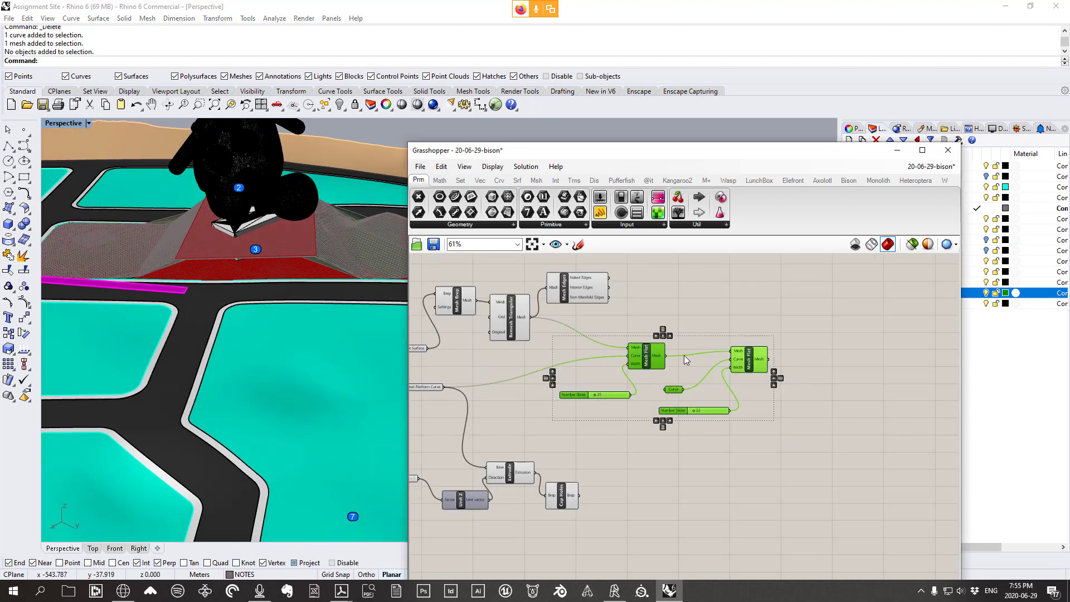
left_click_drag(669, 359, 801, 349)
left_click(799, 435)
left_click_drag(781, 423, 724, 355)
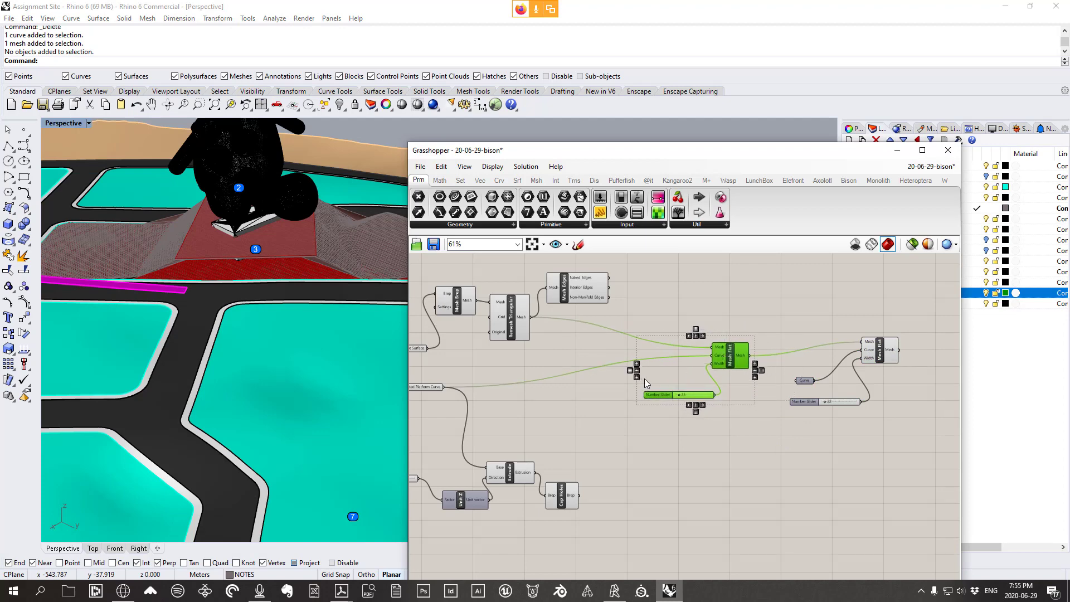
Move Mesh Flat and its 25 slider left and pan to the upstream components
right_click_drag(644, 379, 725, 364)
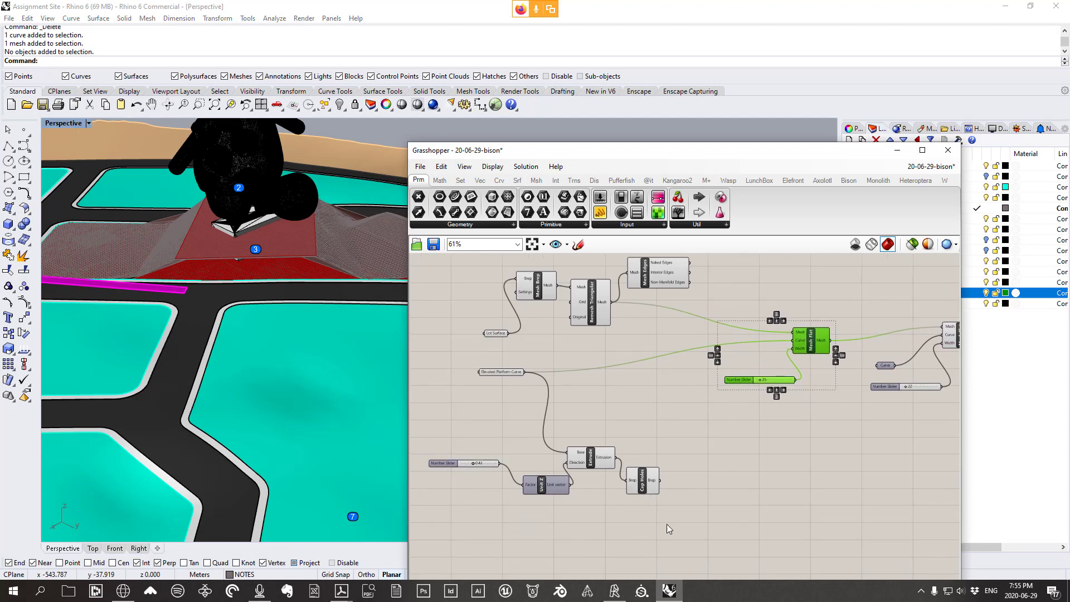
right_click_drag(764, 485, 740, 482)
left_click(688, 486)
right_click_drag(671, 474, 667, 492)
Group Lot Surface, Mesh Brep, Remesh Triangular and Mesh Edges together
left_click_drag(671, 346, 454, 272)
right_click_drag(605, 317, 620, 333)
right_click(633, 261)
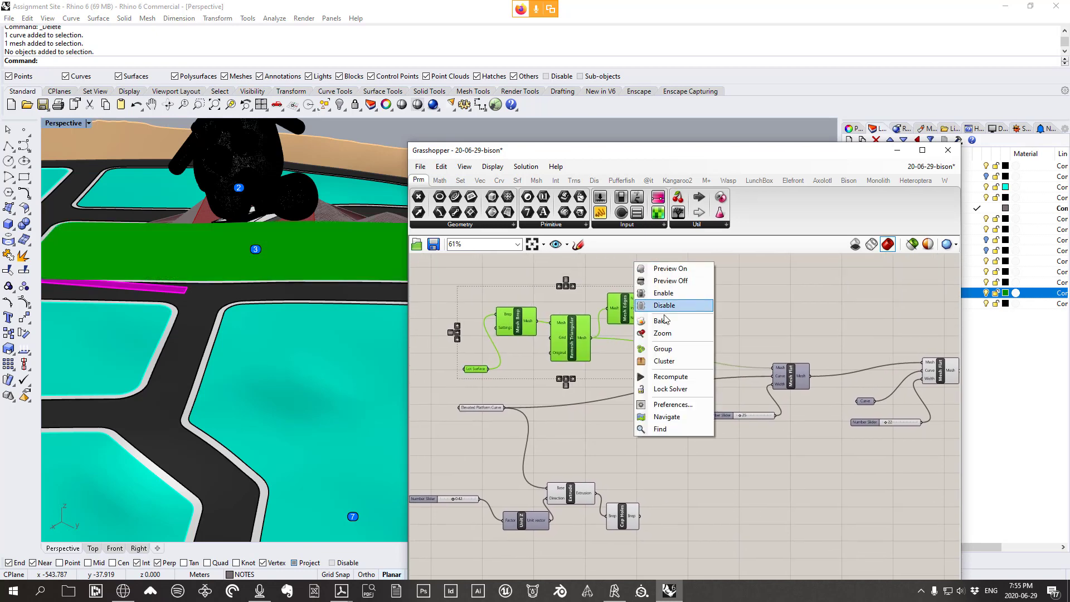
left_click(658, 350)
left_click_drag(593, 333, 598, 326)
left_click(741, 311)
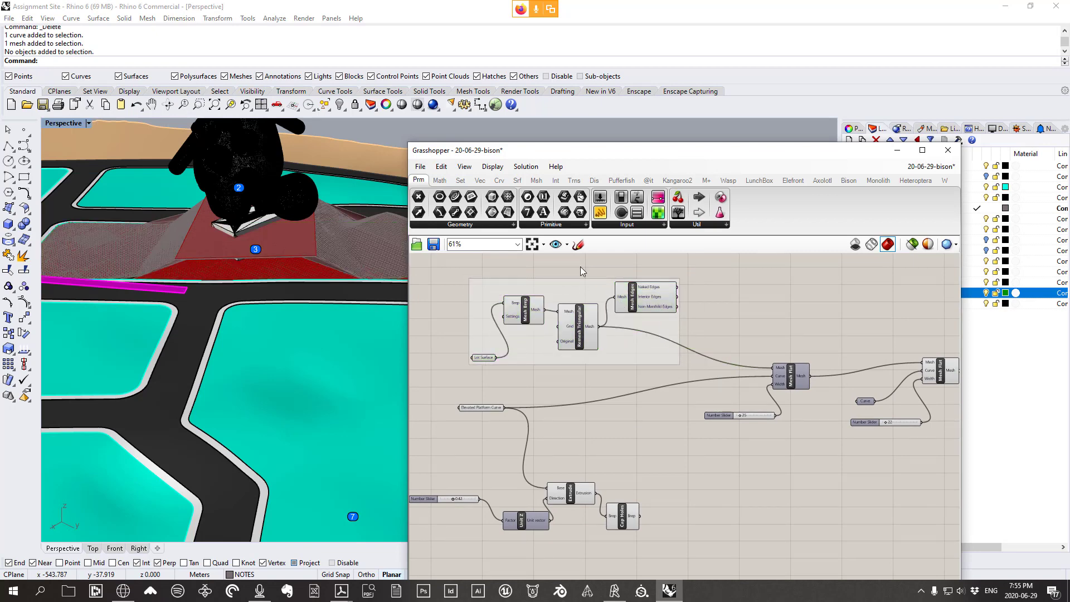
Label the new group with a name beginning 'Orginally remes'
right_click(584, 290)
scroll(543, 312, "up", 2)
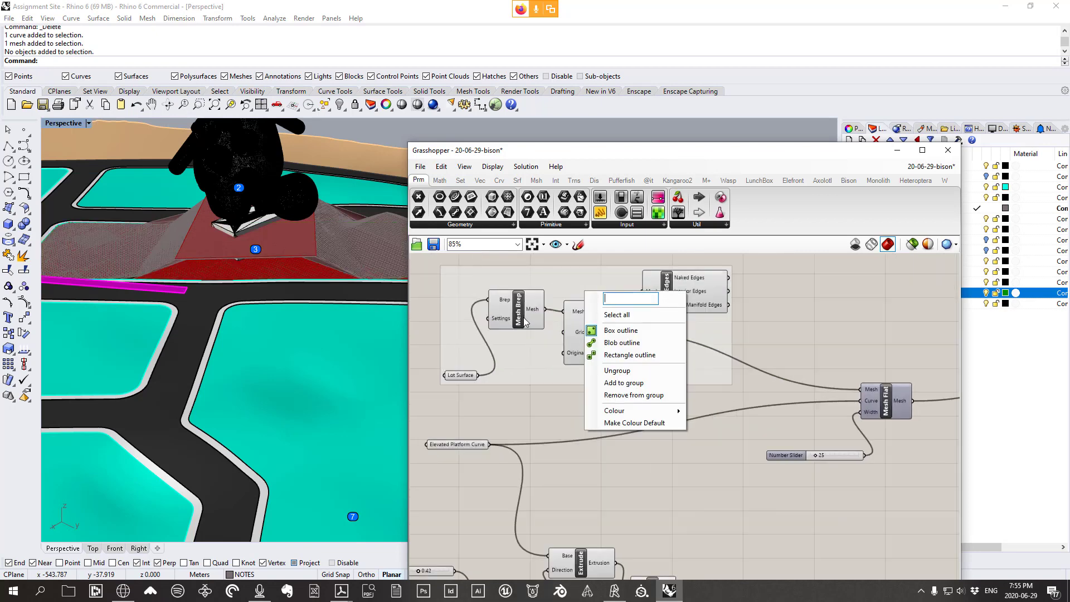
left_click(526, 395)
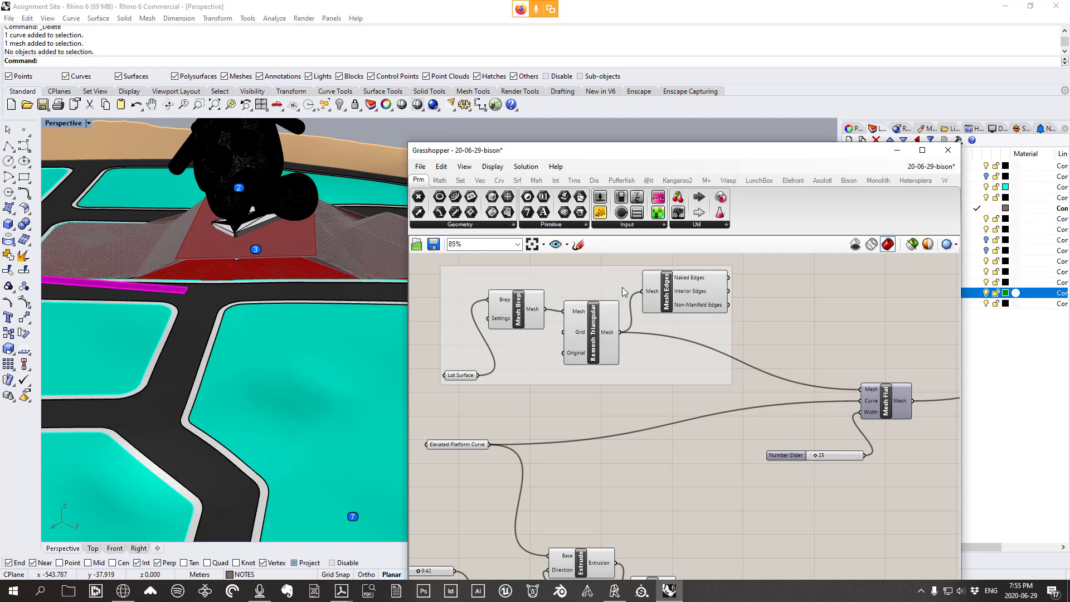
right_click(583, 283)
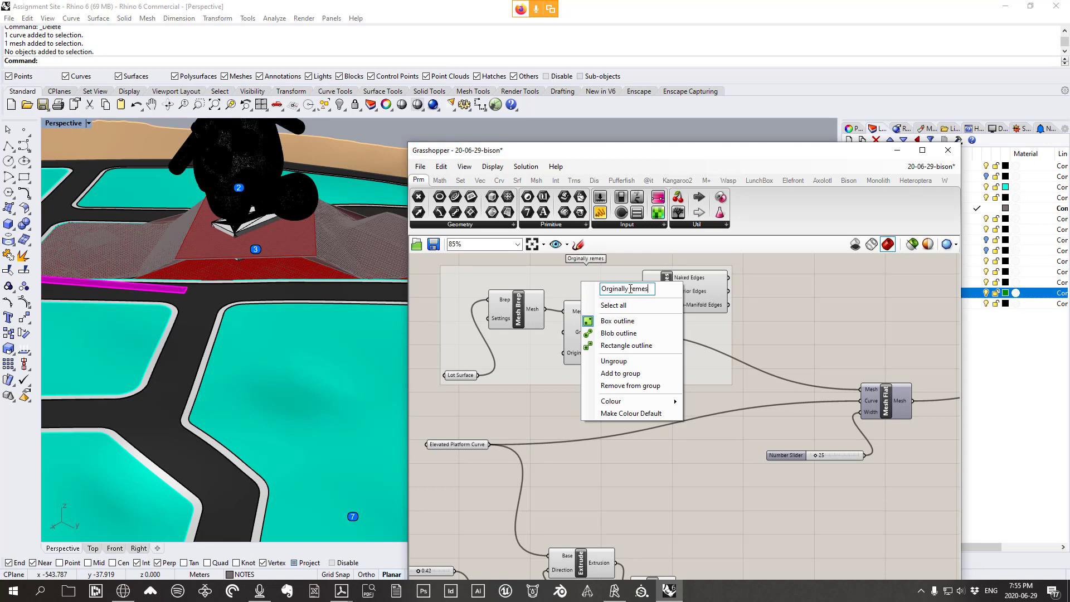
left_click(830, 268)
scroll(767, 292, "down", 1)
right_click_drag(648, 565, 691, 467)
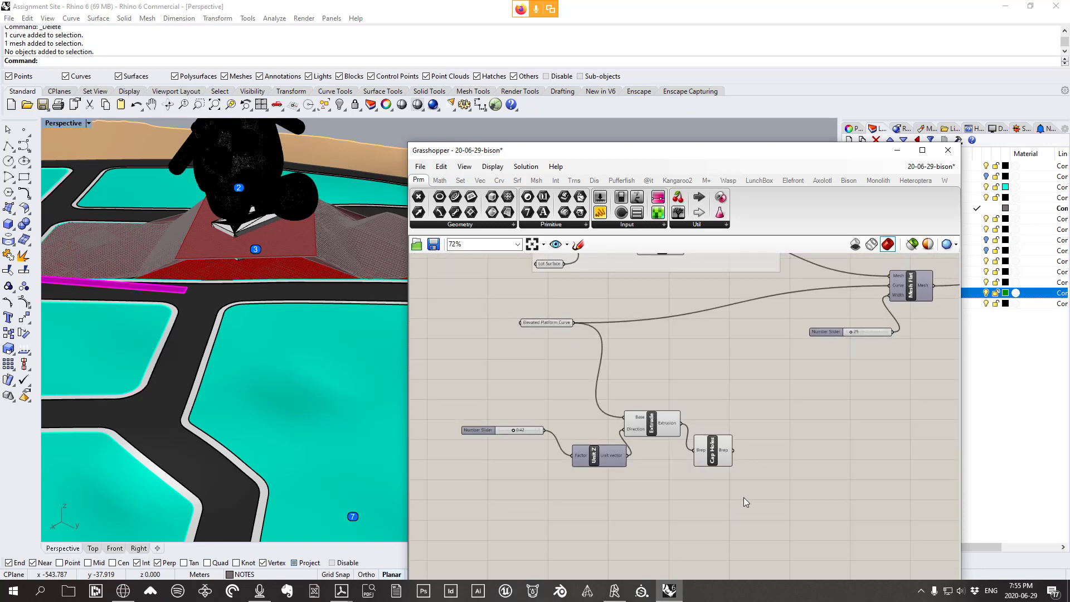
Group the 0.42 slider, Unit Z, Extrude and Cap Holes and move the group right
left_click_drag(745, 497, 470, 405)
right_click(669, 396)
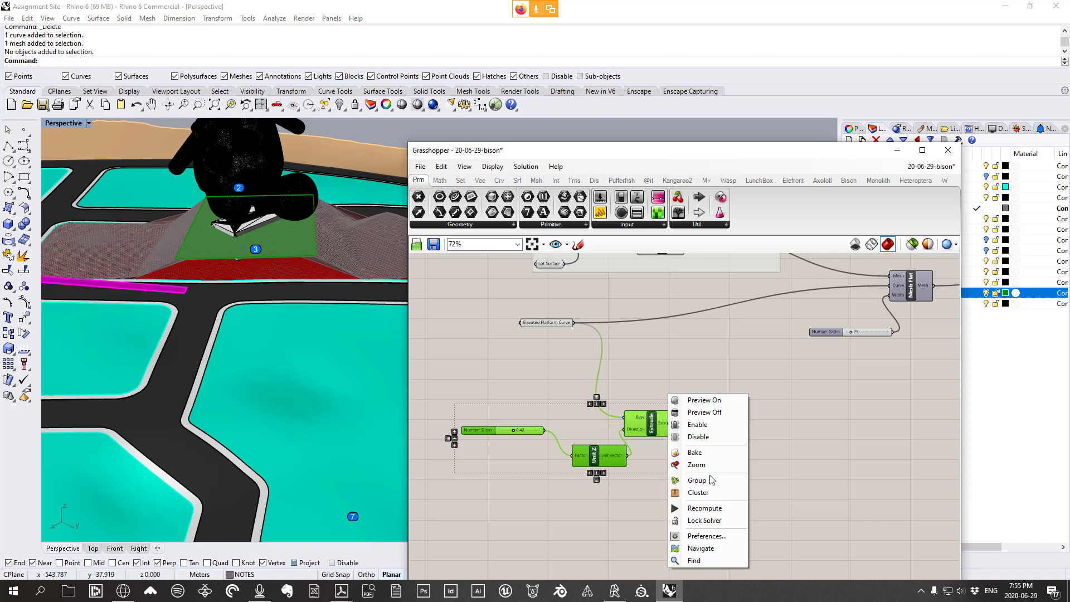
left_click(691, 481)
left_click_drag(609, 434, 630, 436)
right_click_drag(336, 376, 240, 263)
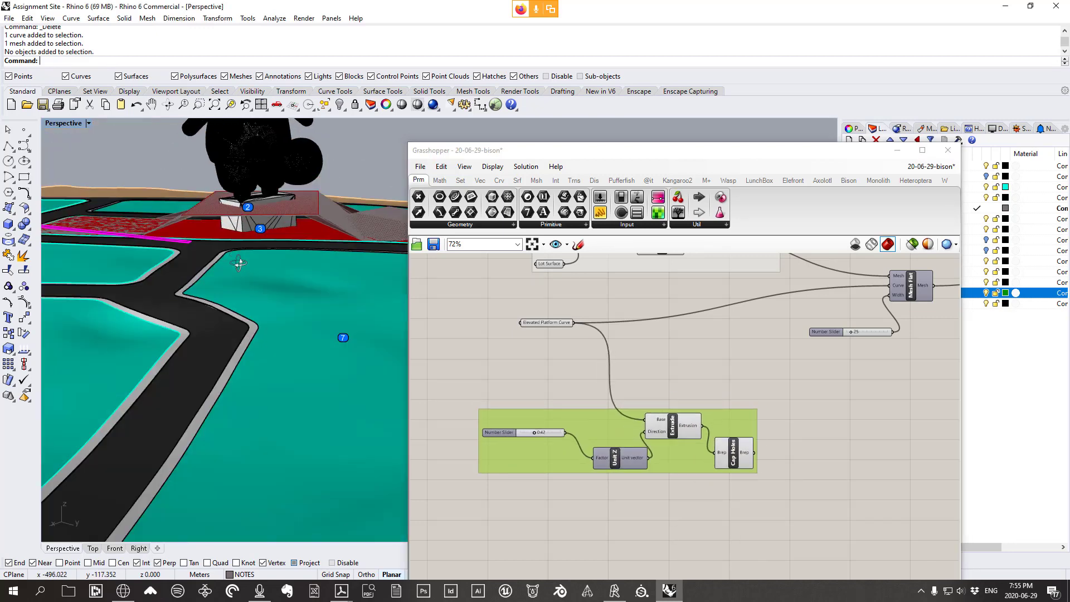
scroll(283, 190, "up", 6)
left_click(690, 382)
Name the extrusion group 'hardscape'
right_click(609, 422)
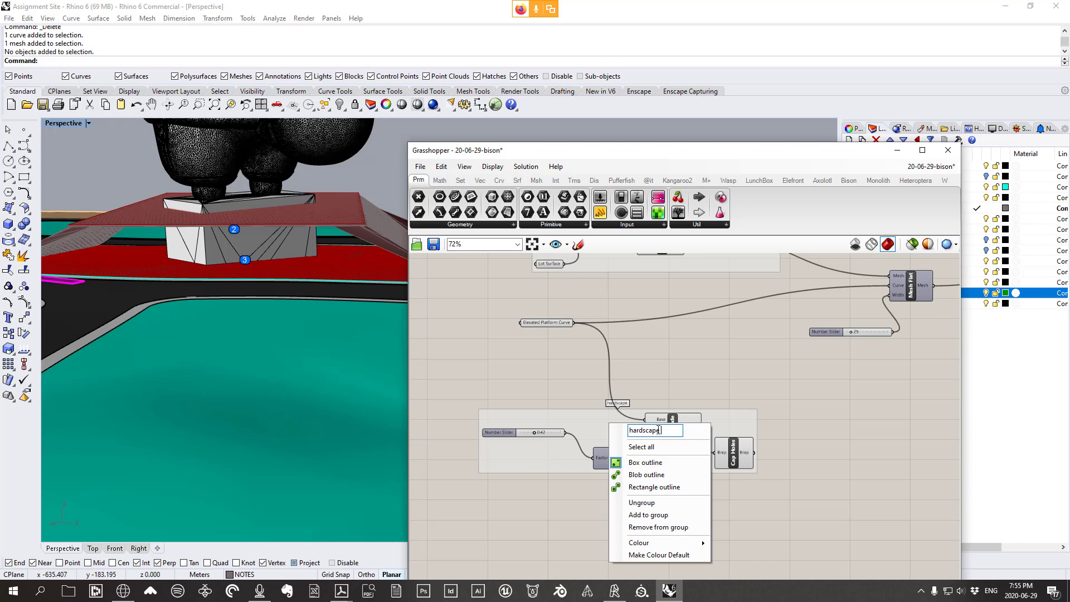
left_click(687, 371)
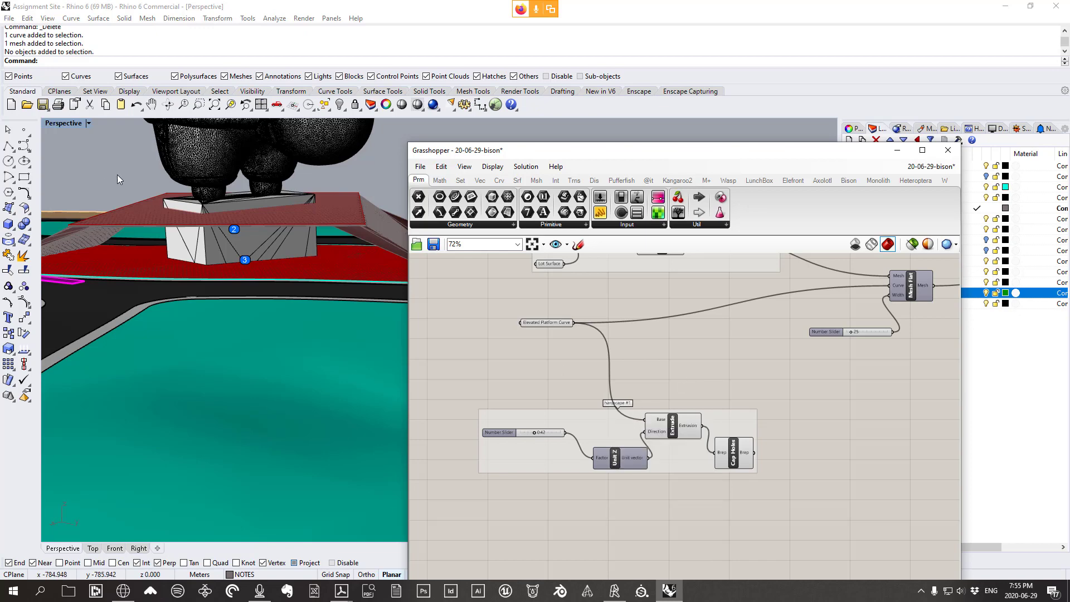
right_click_drag(286, 243, 269, 280)
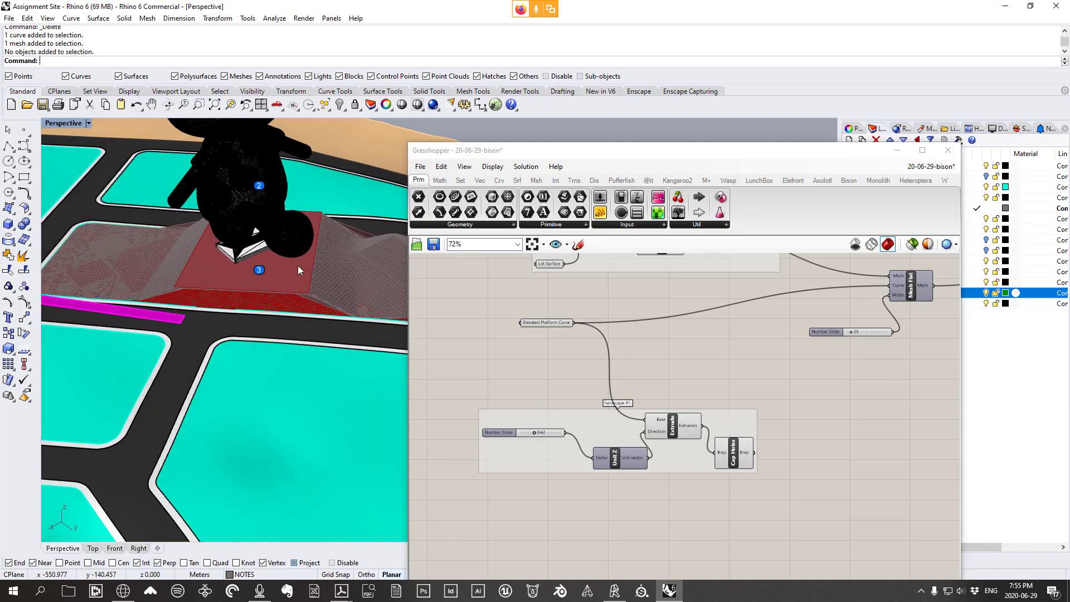
right_click_drag(183, 275, 212, 238)
Shift Mesh Flat, Curve and the Number Slider left, then select the orange-wired cluster
scroll(211, 320, "down", 5)
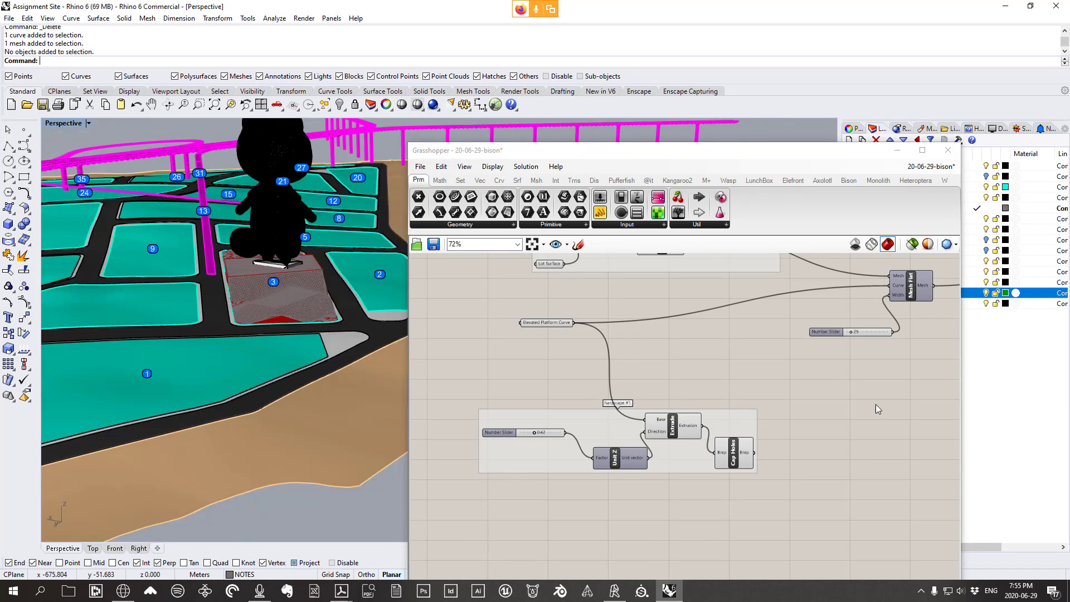
right_click_drag(855, 400, 680, 399)
scroll(680, 399, "down", 2)
scroll(700, 390, "down", 2)
right_click_drag(751, 328, 700, 341)
scroll(707, 342, "up", 3)
scroll(762, 360, "down", 4)
right_click_drag(762, 361, 693, 347)
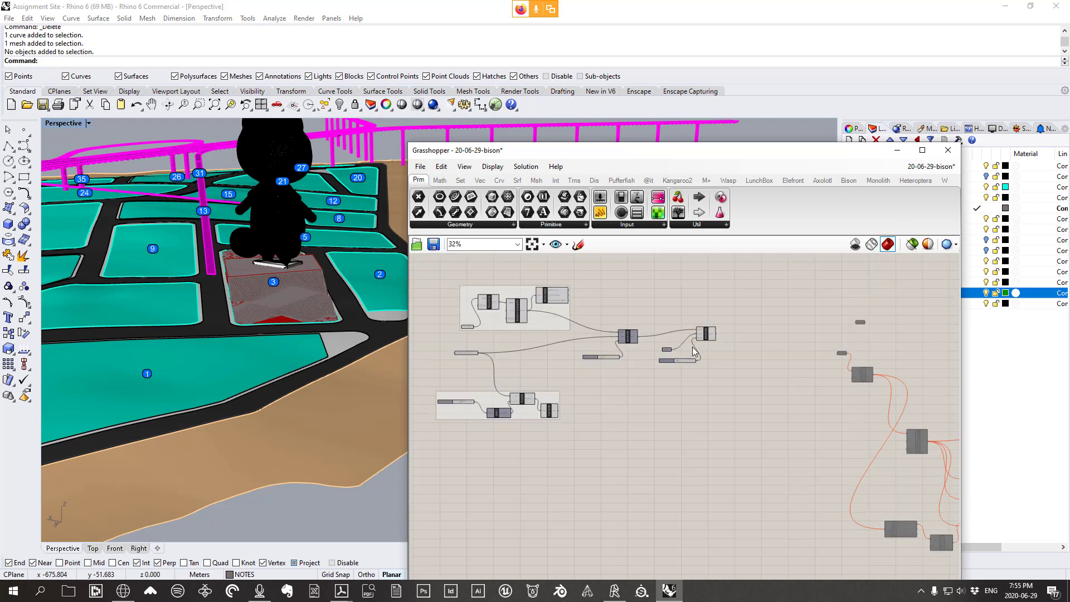
scroll(706, 348, "up", 2)
scroll(639, 344, "up", 2)
left_click_drag(753, 435, 624, 305)
left_click_drag(729, 334, 709, 333)
left_click(743, 344)
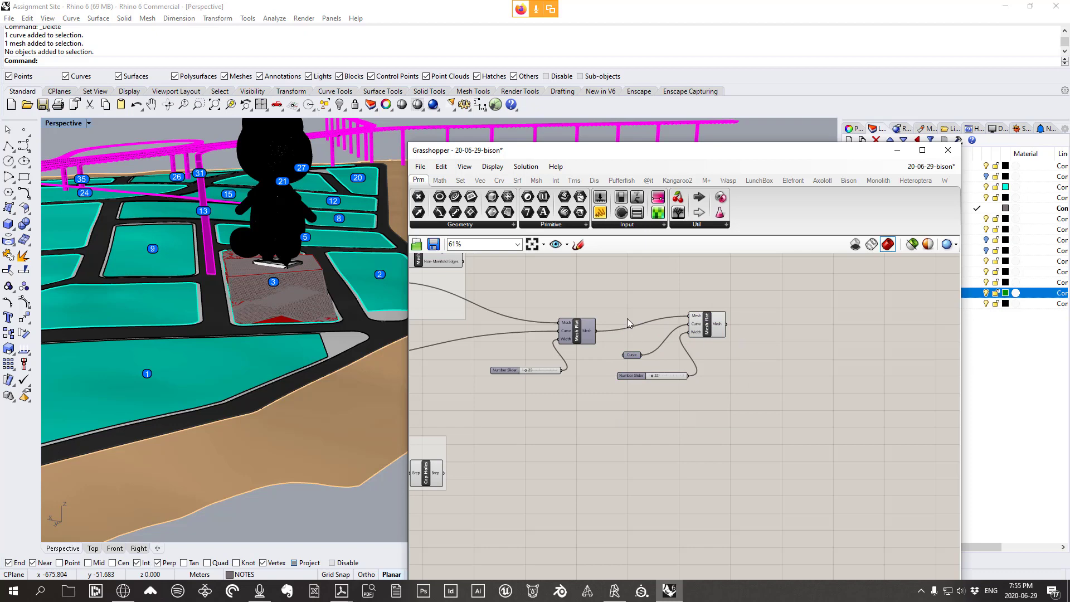
scroll(639, 328, "down", 6)
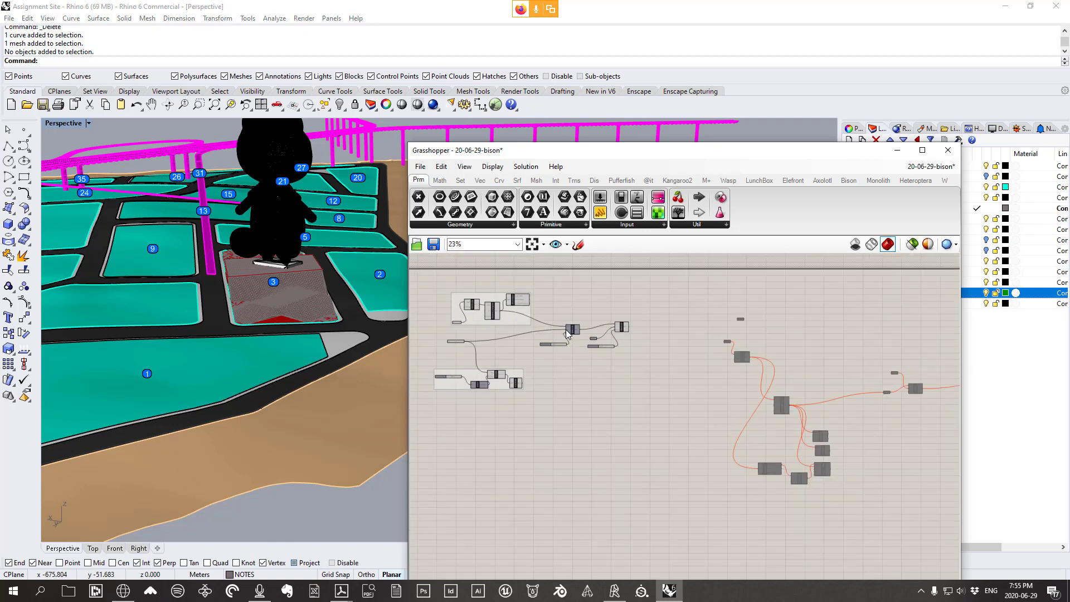
left_click_drag(747, 470, 746, 444)
Delete the leftover flattened mesh over lot 3 and list Bison's Analysis components
scroll(599, 329, "up", 8)
scroll(597, 327, "up", 2)
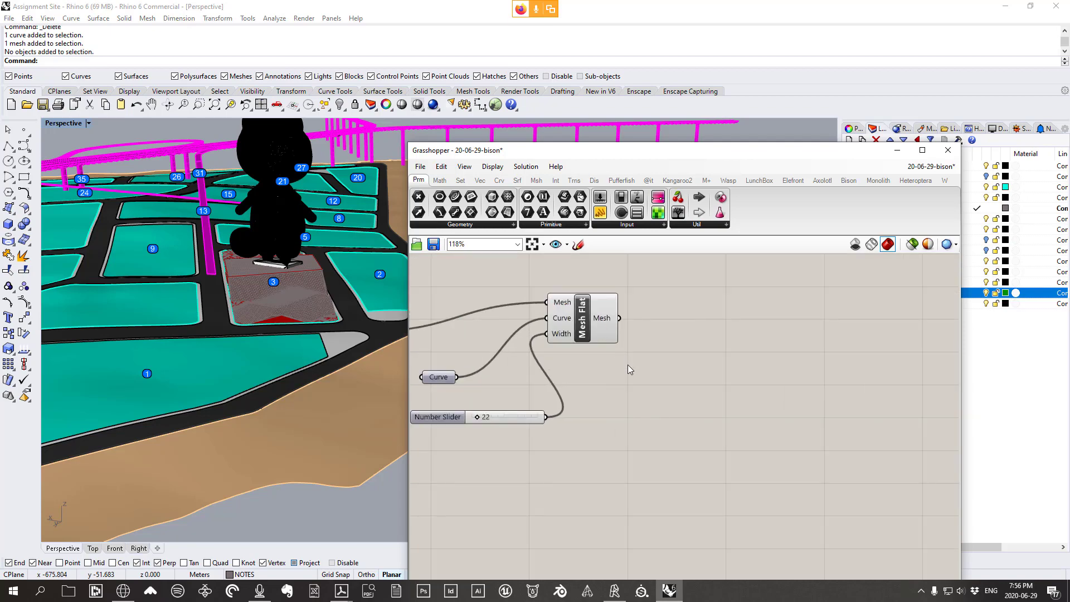
right_click_drag(626, 363, 642, 411)
right_click_drag(204, 329, 231, 330)
scroll(232, 334, "up", 3)
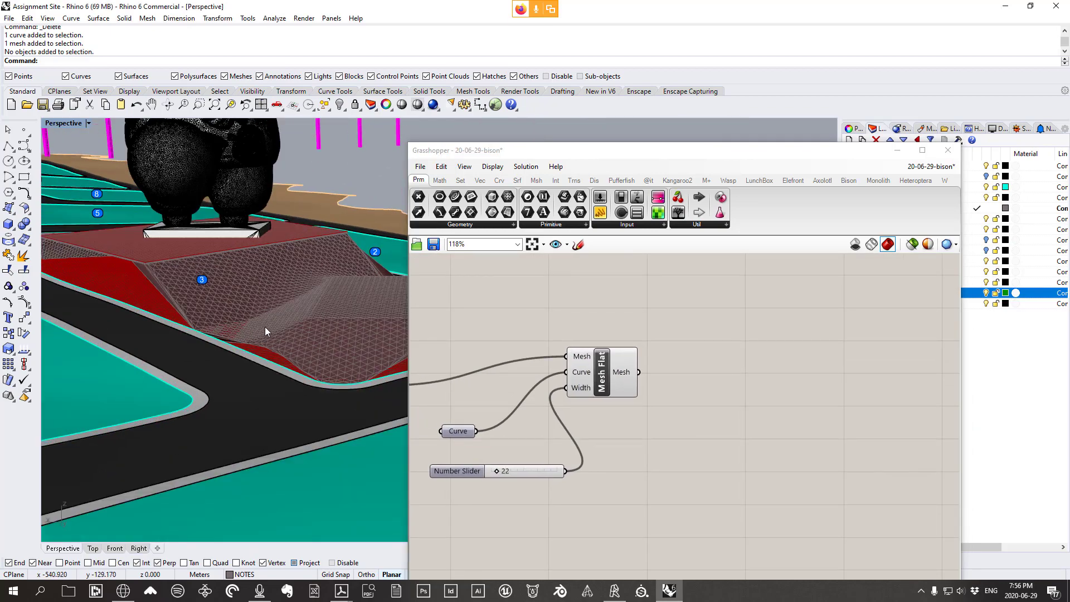
left_click(265, 326)
key("Delete")
right_click_drag(316, 343, 396, 355)
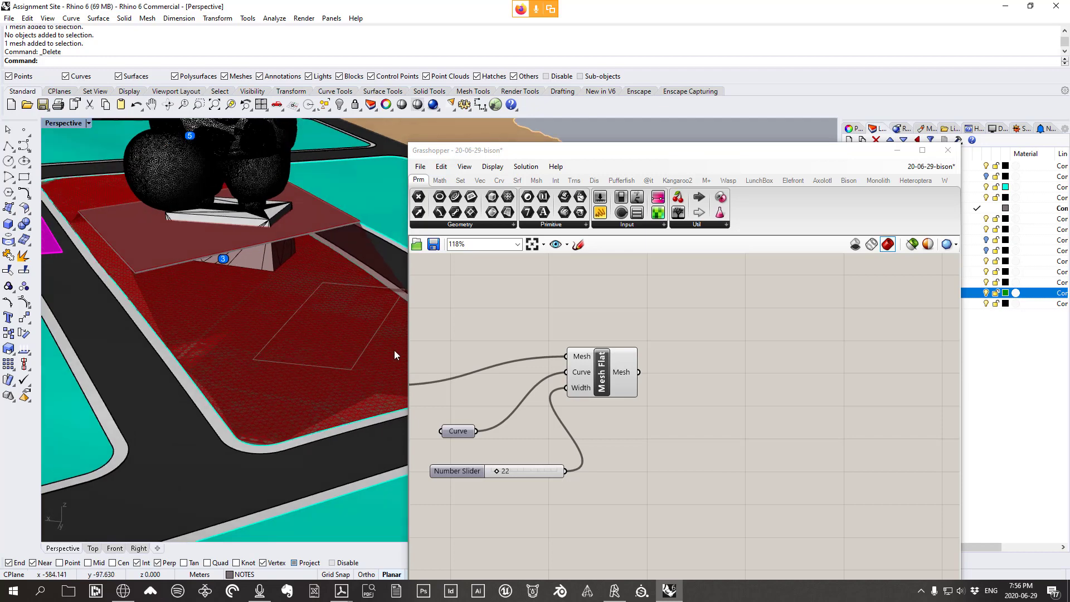
left_click(849, 180)
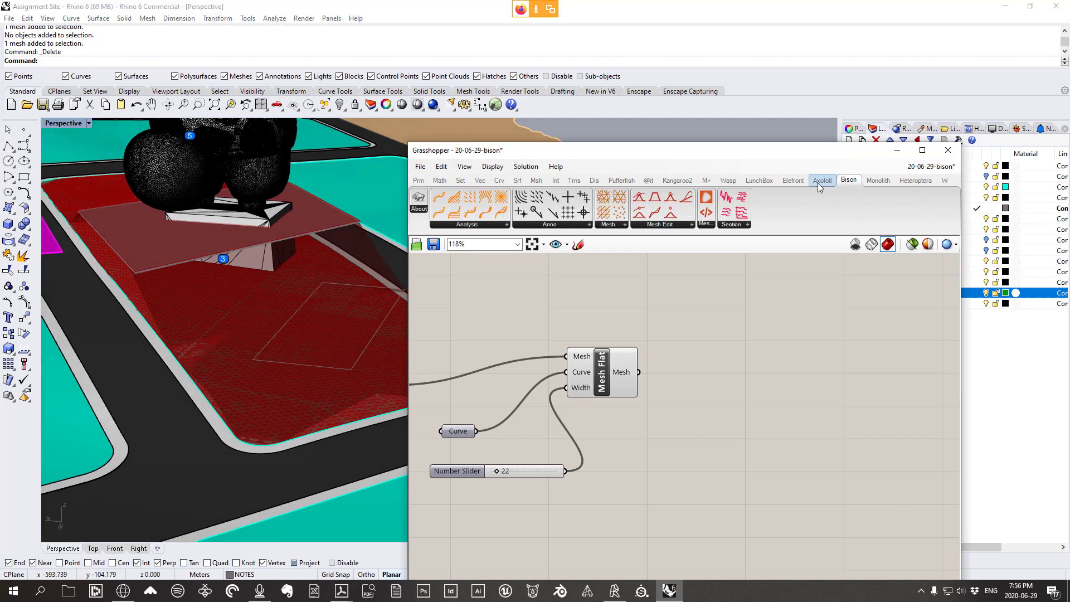
left_click(490, 225)
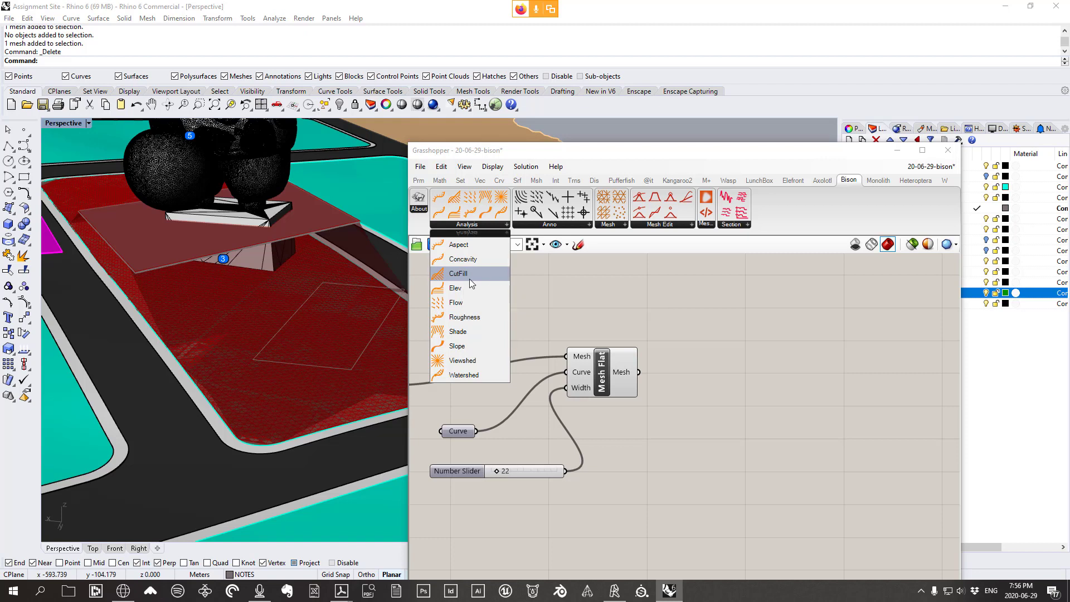
Place a Bison Flow component on the canvas to the right of Mesh Flat
left_click(449, 306)
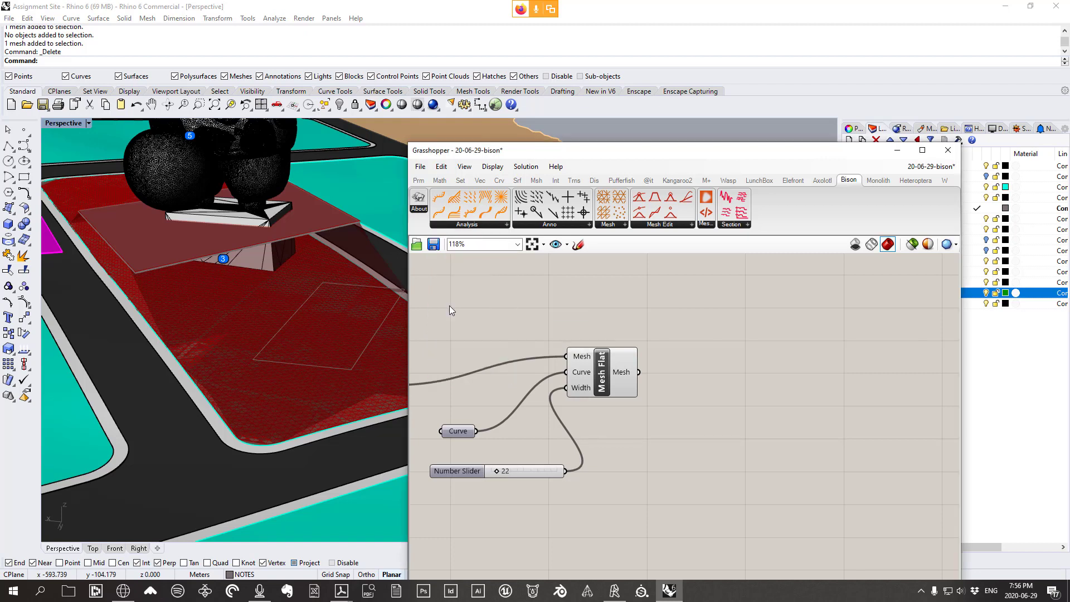
left_click(770, 382)
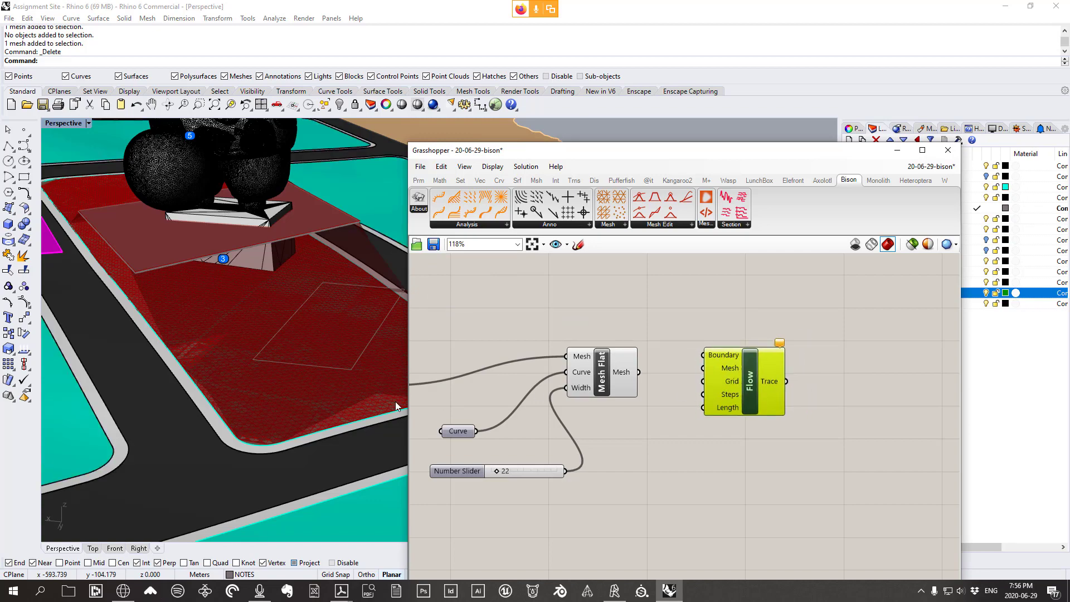
right_click_drag(397, 406, 285, 306)
left_click_drag(647, 149, 719, 113)
right_click_drag(382, 224, 279, 395)
scroll(351, 296, "down", 7)
scroll(345, 307, "up", 9)
scroll(282, 361, "up", 4)
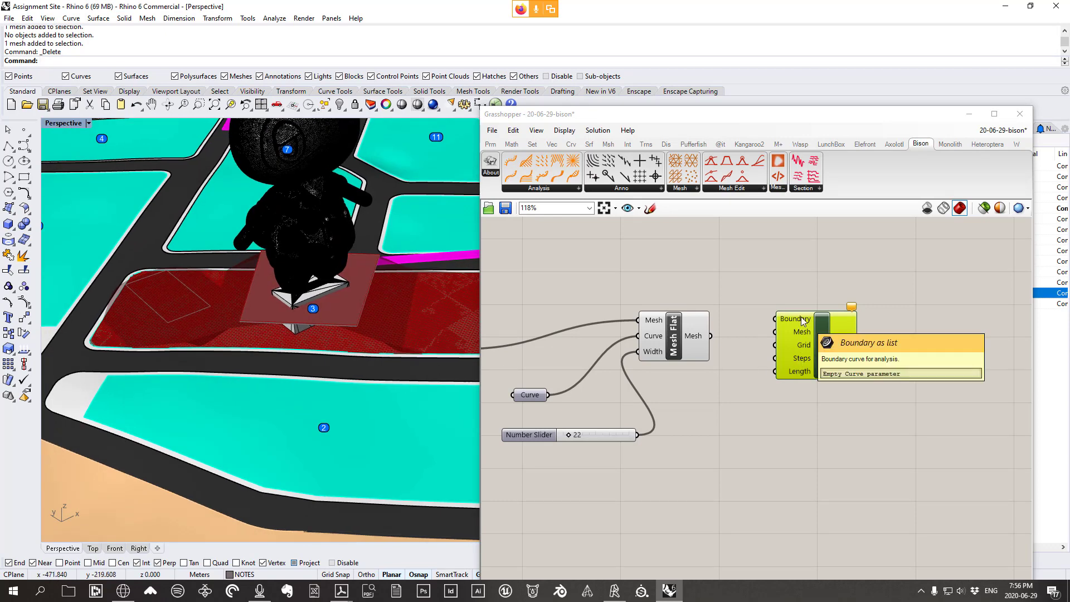
right_click_drag(275, 360, 363, 353)
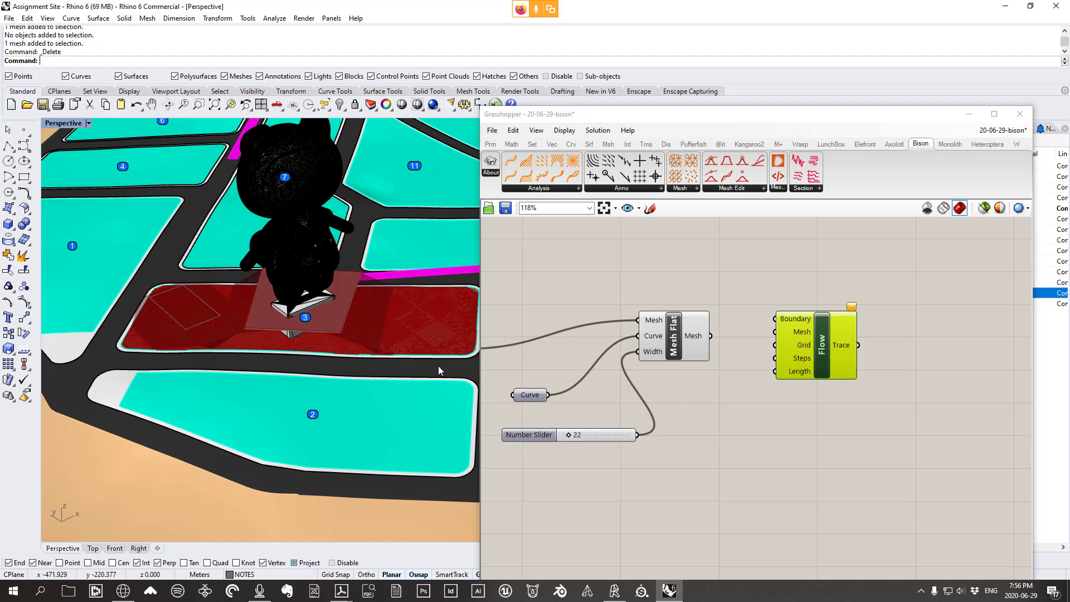
scroll(459, 359, "up", 5)
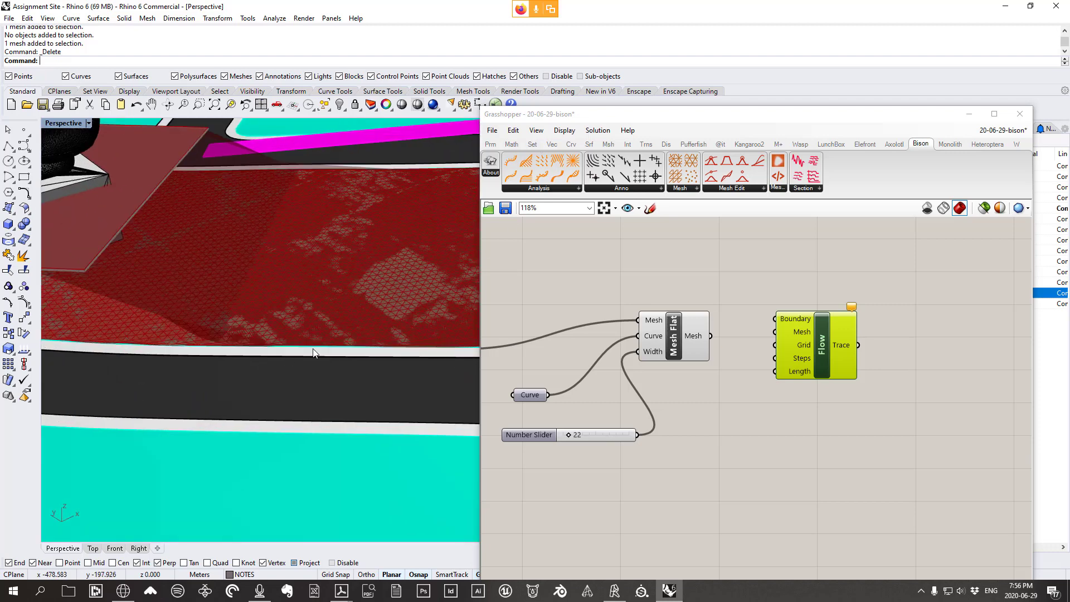
scroll(318, 350, "down", 5)
scroll(243, 346, "up", 3)
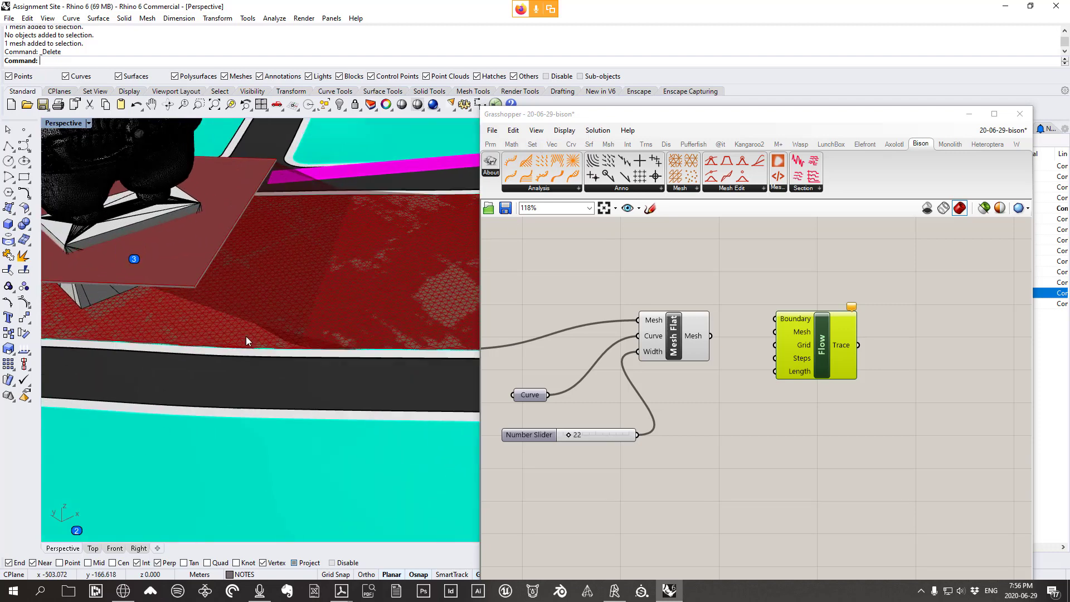
Nudge the Lot Surface parameter slightly within its group
left_click(279, 350)
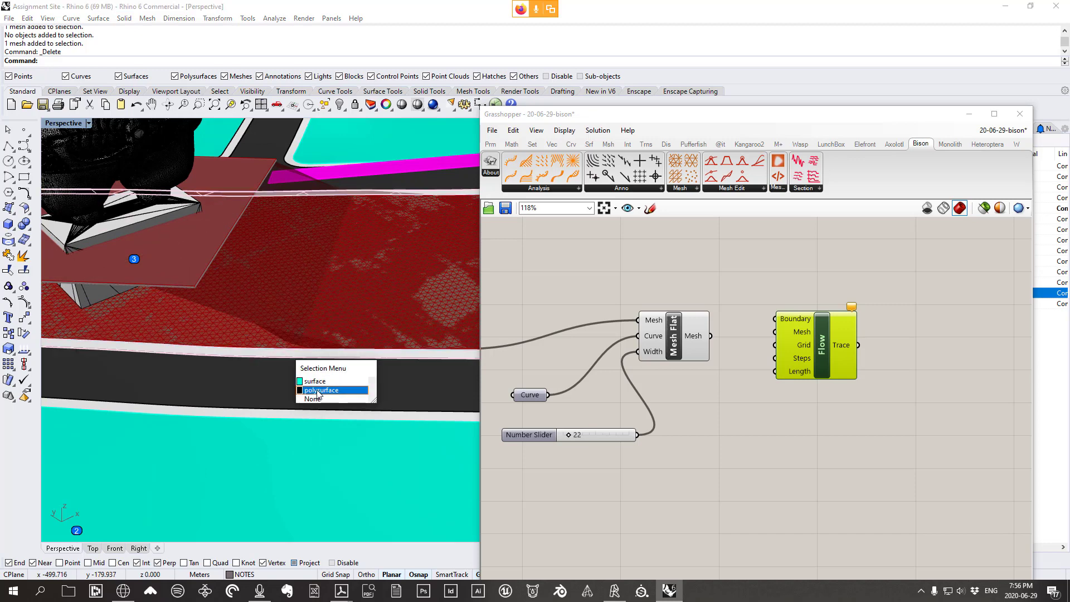
right_click_drag(658, 437, 752, 436)
scroll(803, 415, "down", 1)
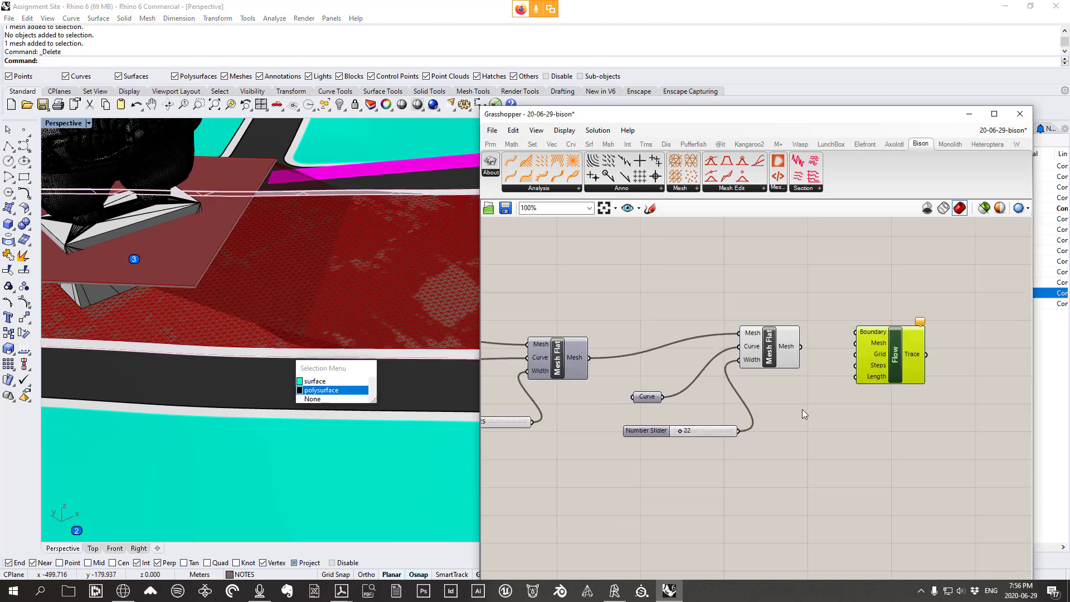
scroll(801, 409, "down", 2)
scroll(592, 350, "up", 2)
left_click(545, 332)
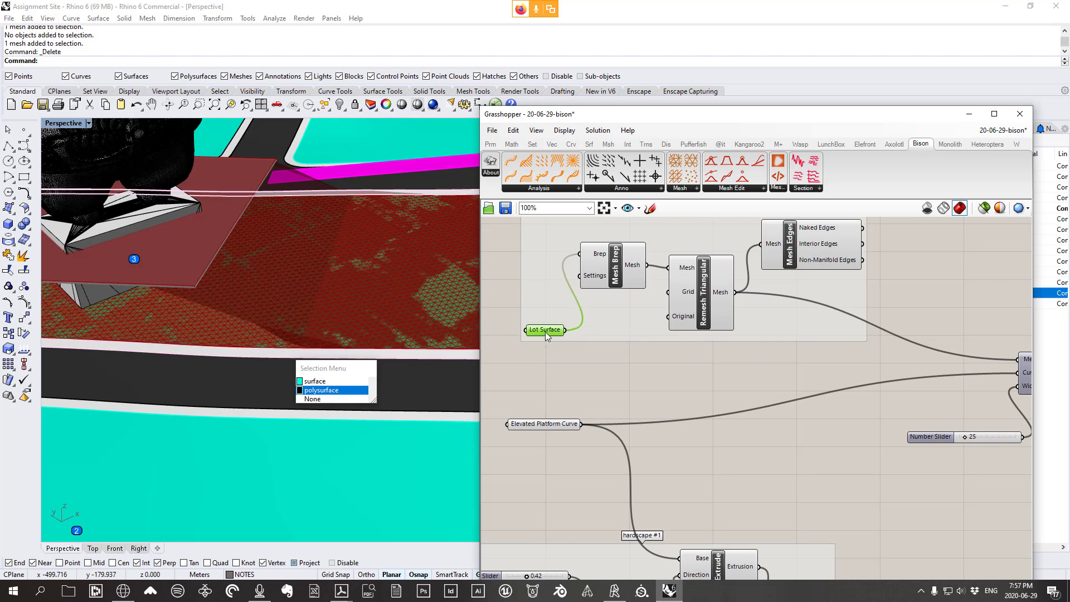
left_click_drag(545, 333, 544, 337)
scroll(544, 338, "down", 1)
scroll(546, 342, "up", 1)
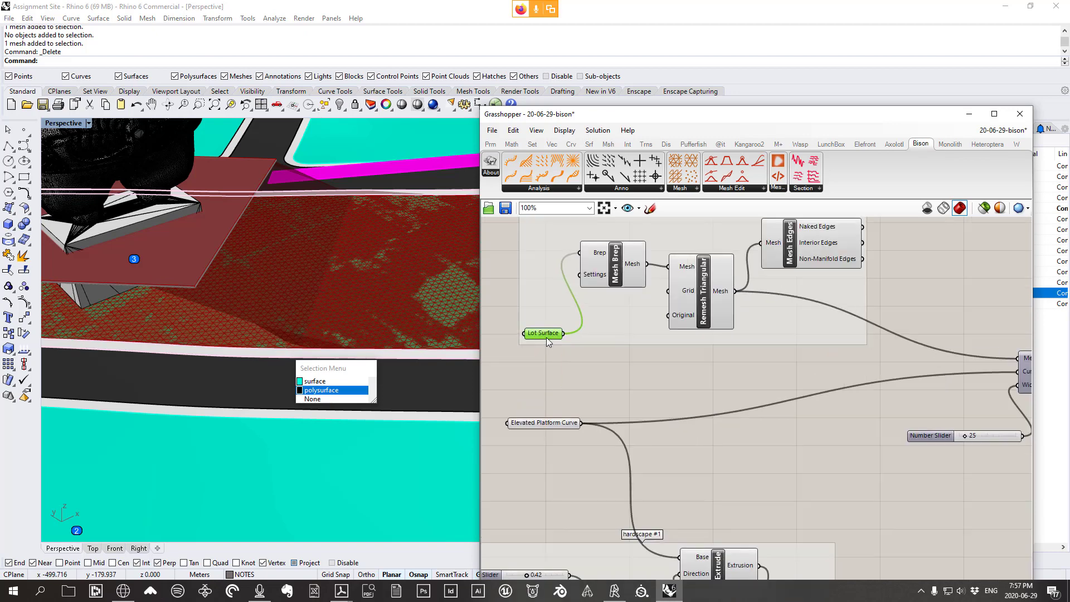
scroll(546, 336, "down", 2)
scroll(553, 337, "up", 1)
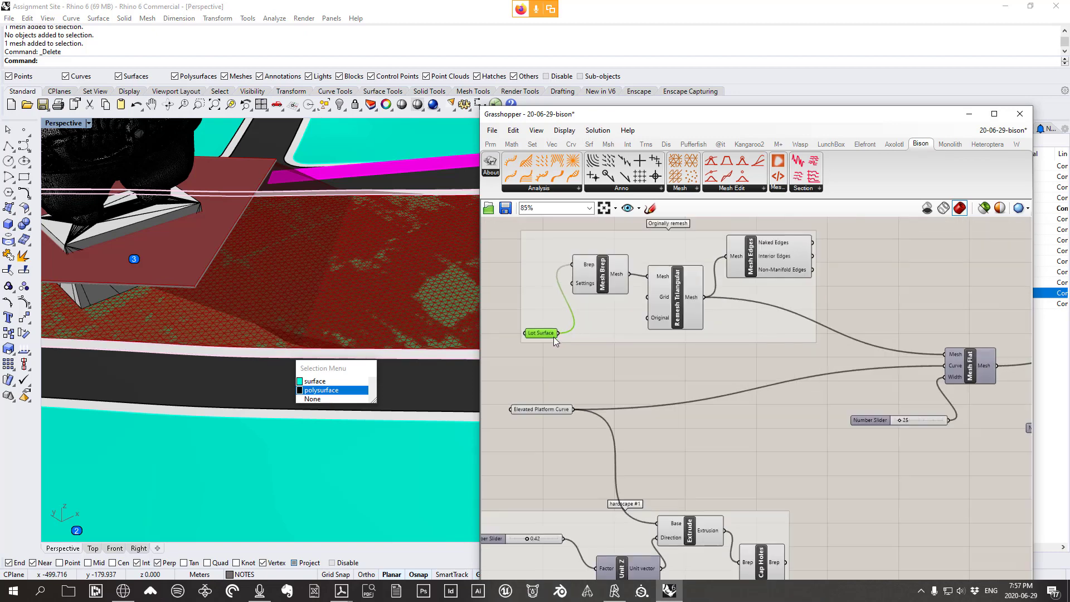
left_click(617, 371)
Add a Brep Edges component from Surface > Analysis and wire Lot Surface into its Brep input
left_click(589, 145)
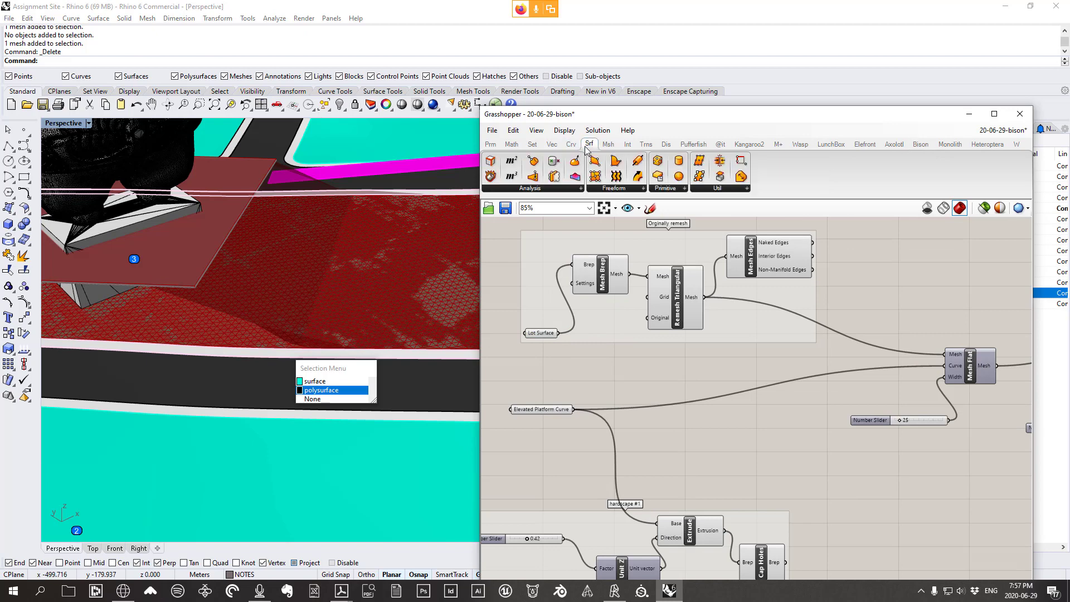
left_click(579, 189)
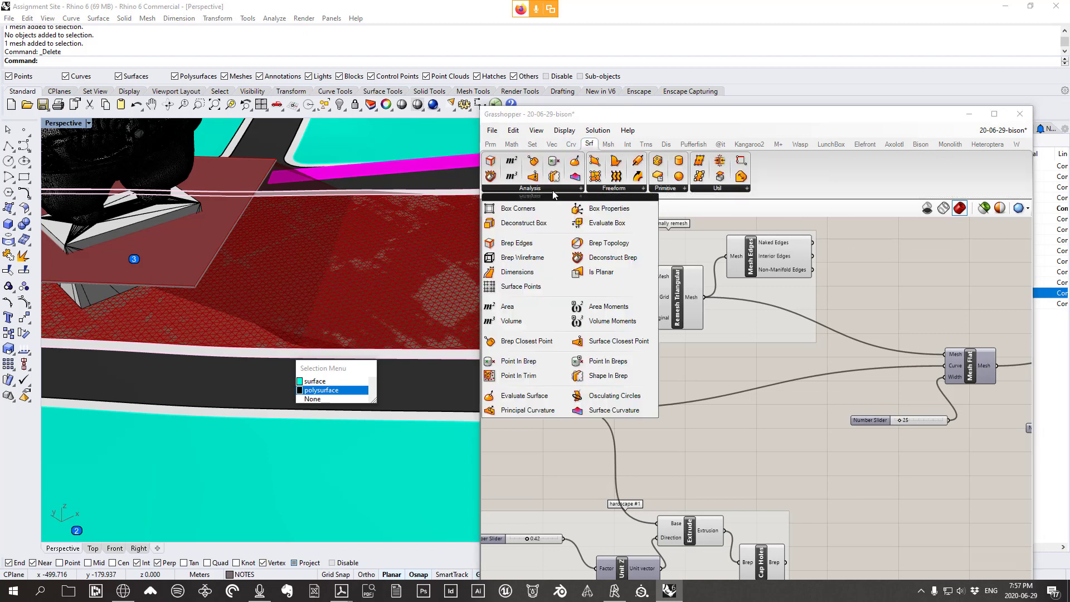
left_click(524, 248)
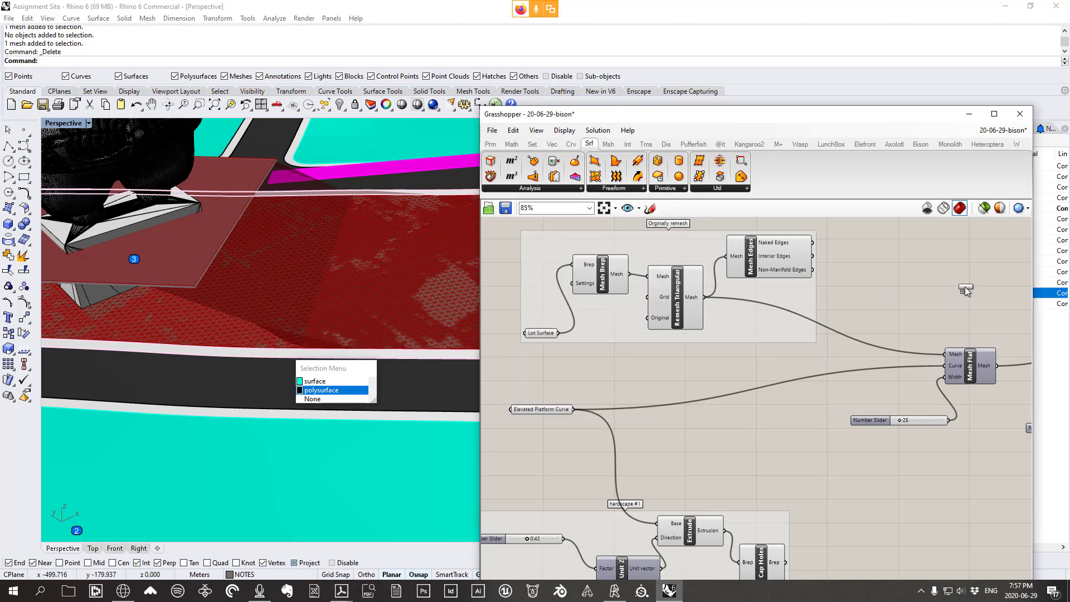
left_click(965, 286)
left_click(528, 319)
left_click_drag(529, 323, 929, 291)
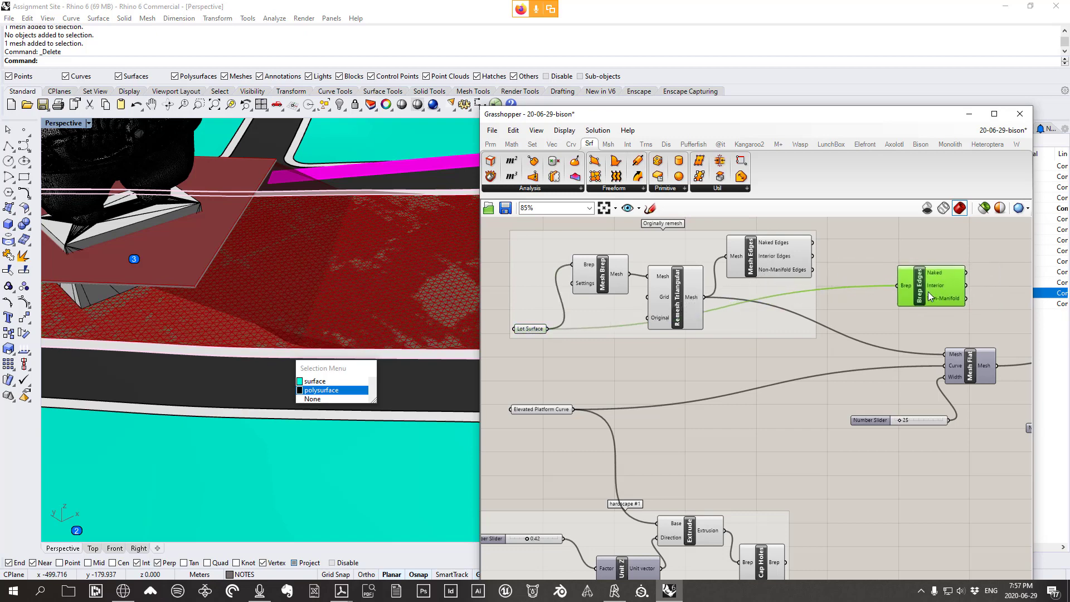
right_click_drag(954, 295, 640, 299)
left_click_drag(639, 300, 924, 306)
Clear the sidewalk selection in the model and nudge Brep Edges into place near Flow
scroll(172, 316, "down", 5)
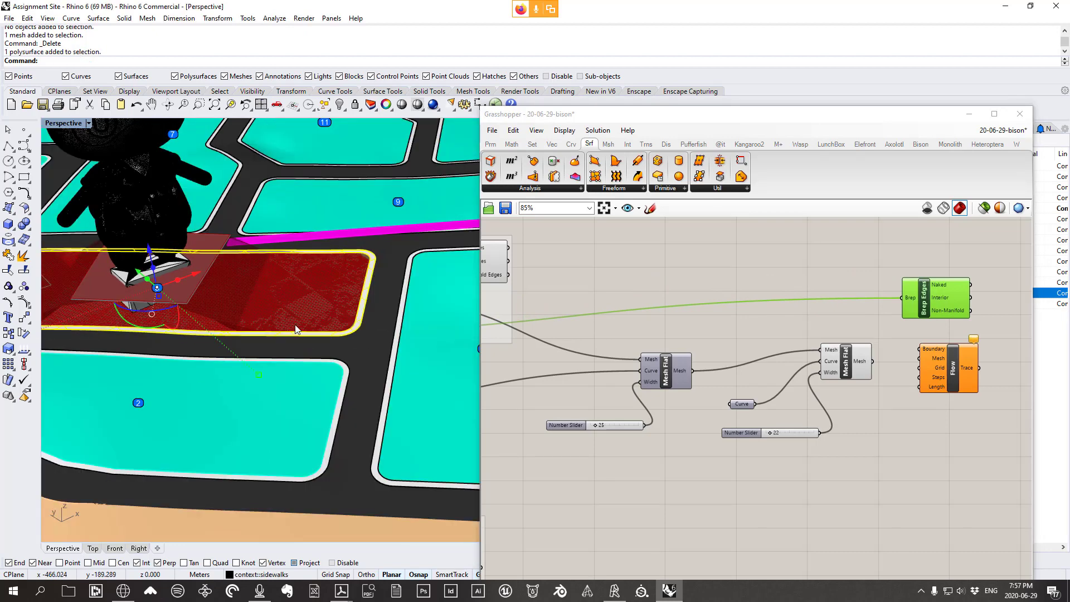
right_click_drag(296, 326, 300, 334)
left_click(390, 296)
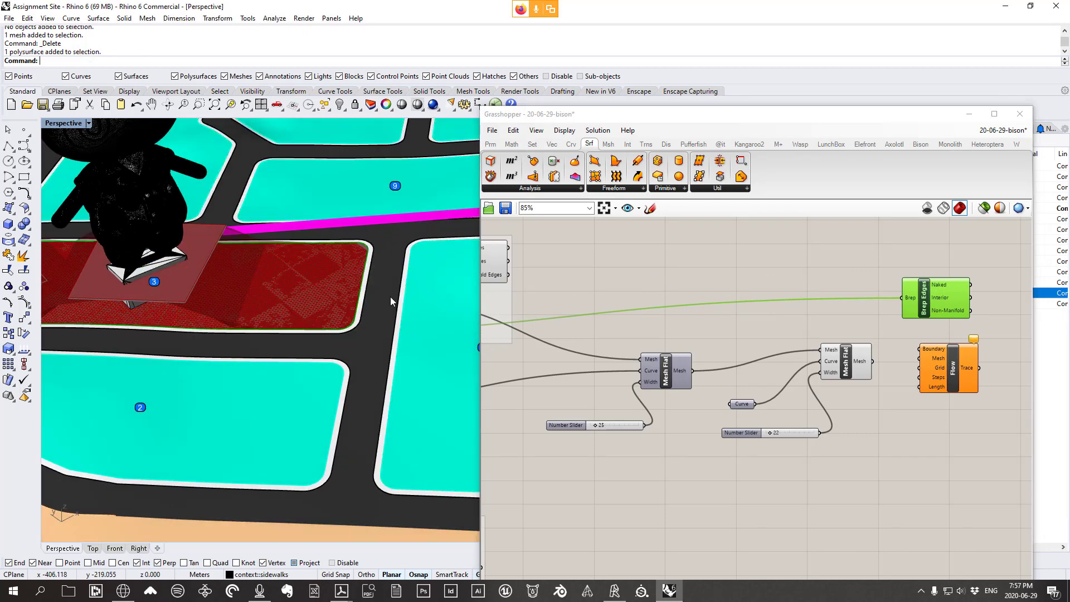
scroll(875, 315, "up", 1)
scroll(887, 307, "up", 1)
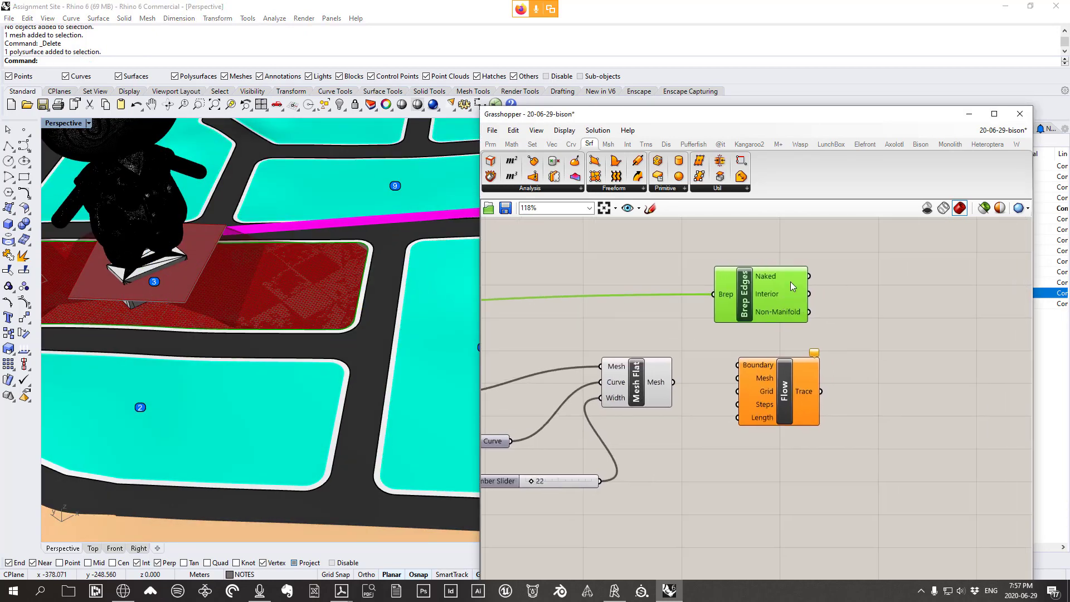
mouse_move(792, 285)
right_click_drag(377, 289, 334, 257)
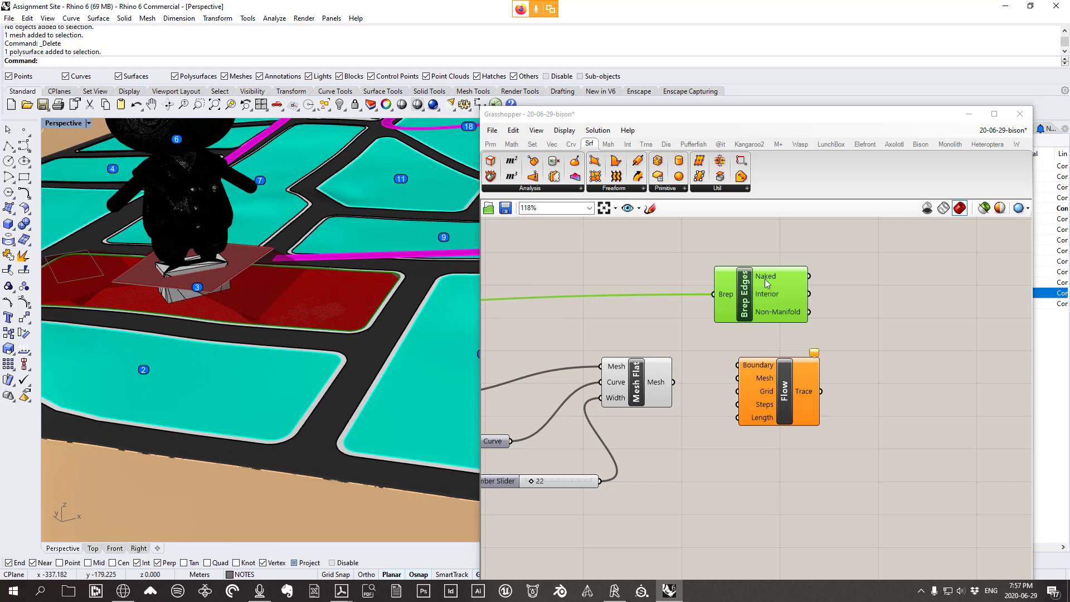
left_click_drag(767, 283, 719, 284)
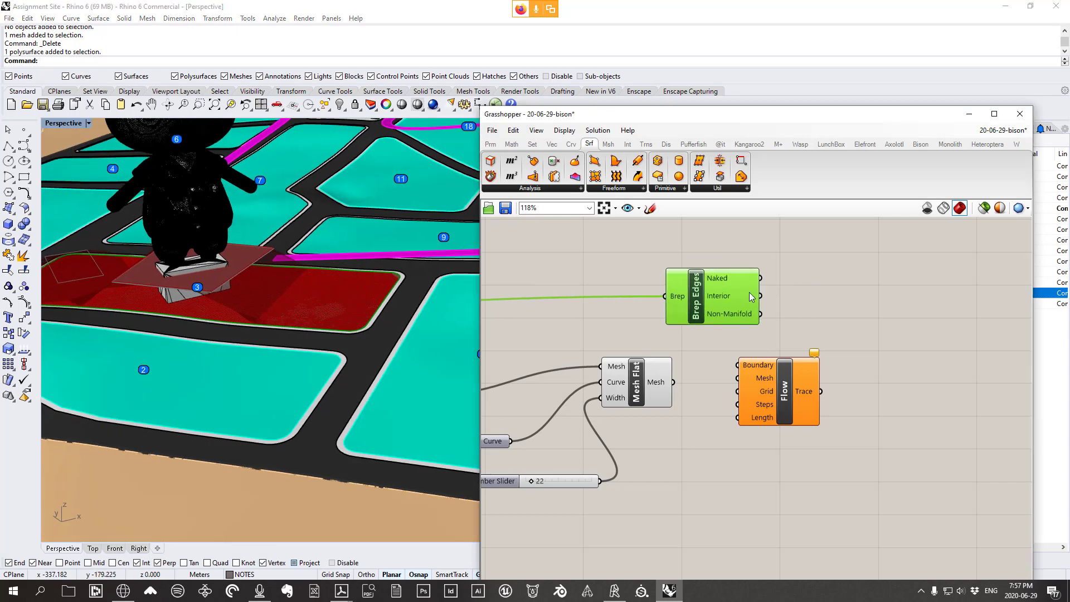
Add Join Curves from Curve > Util and feed Brep Edges' Naked output into it
left_click(570, 144)
left_click(766, 189)
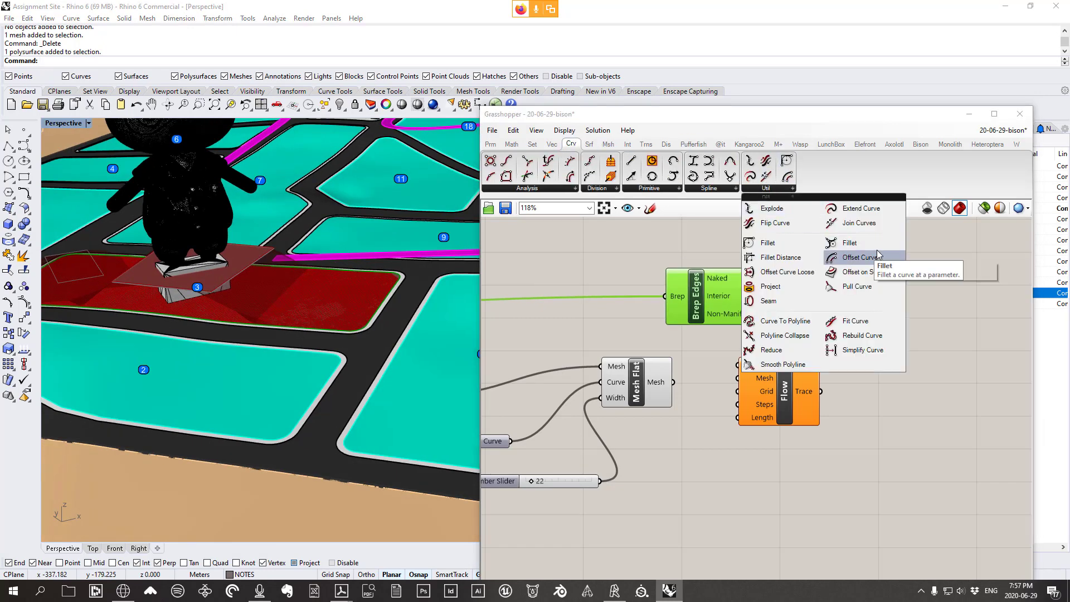
left_click(863, 223)
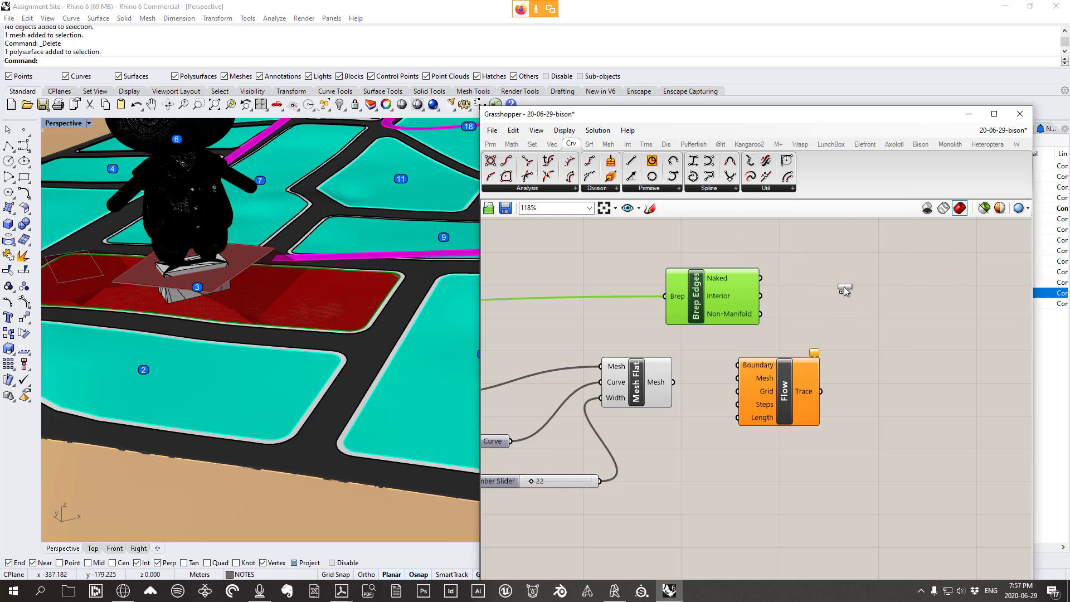
left_click(843, 289)
left_click_drag(845, 295, 844, 301)
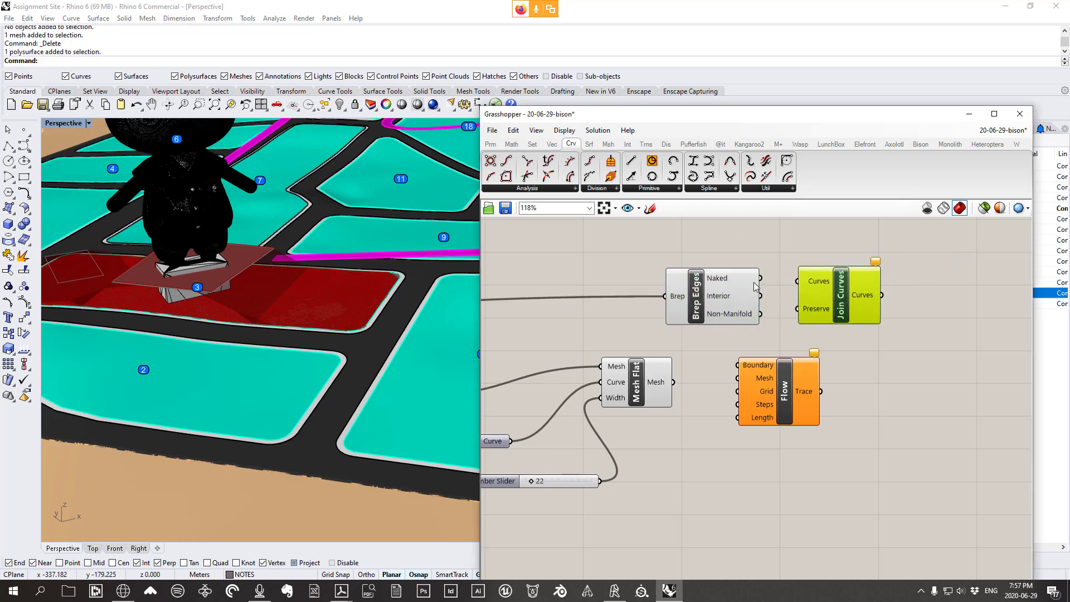
left_click_drag(756, 286, 837, 288)
Move the Flow component to the right of Join Curves
mouse_move(857, 288)
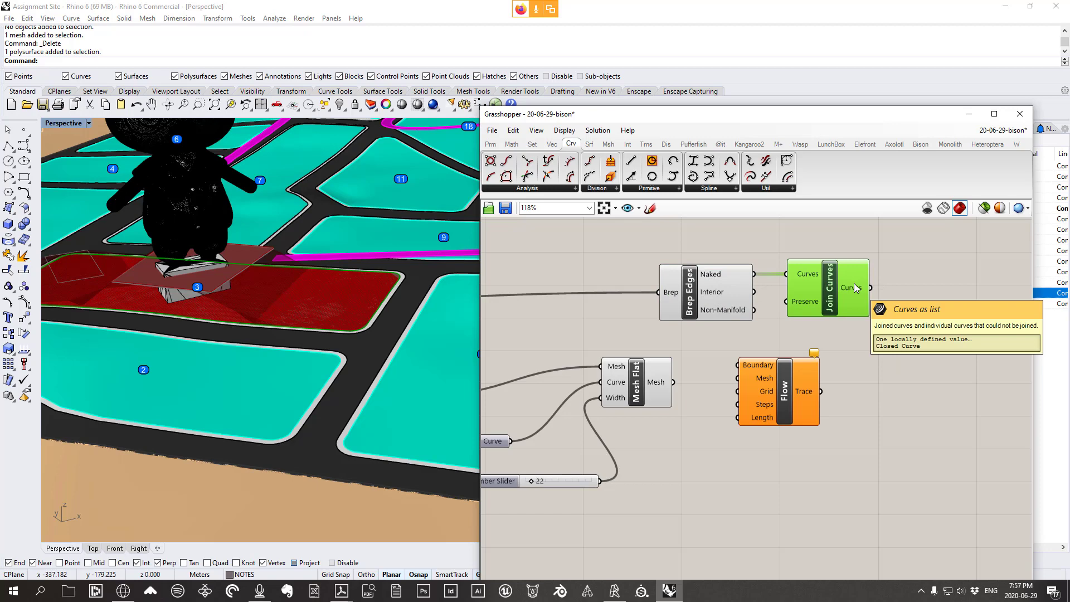
right_click_drag(857, 287, 768, 286)
left_click(711, 398)
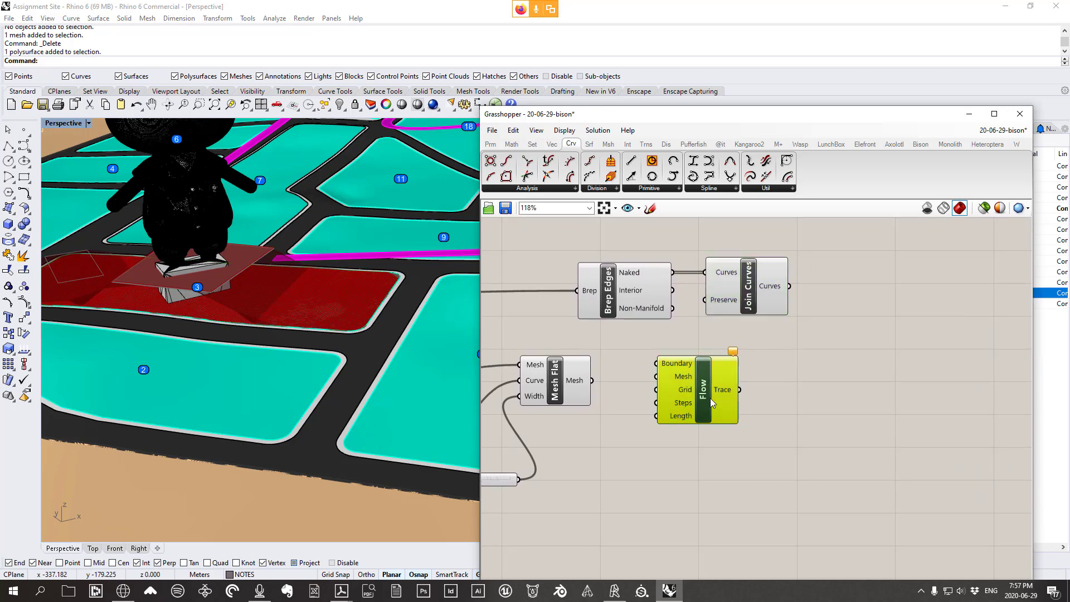
left_click_drag(710, 398, 890, 379)
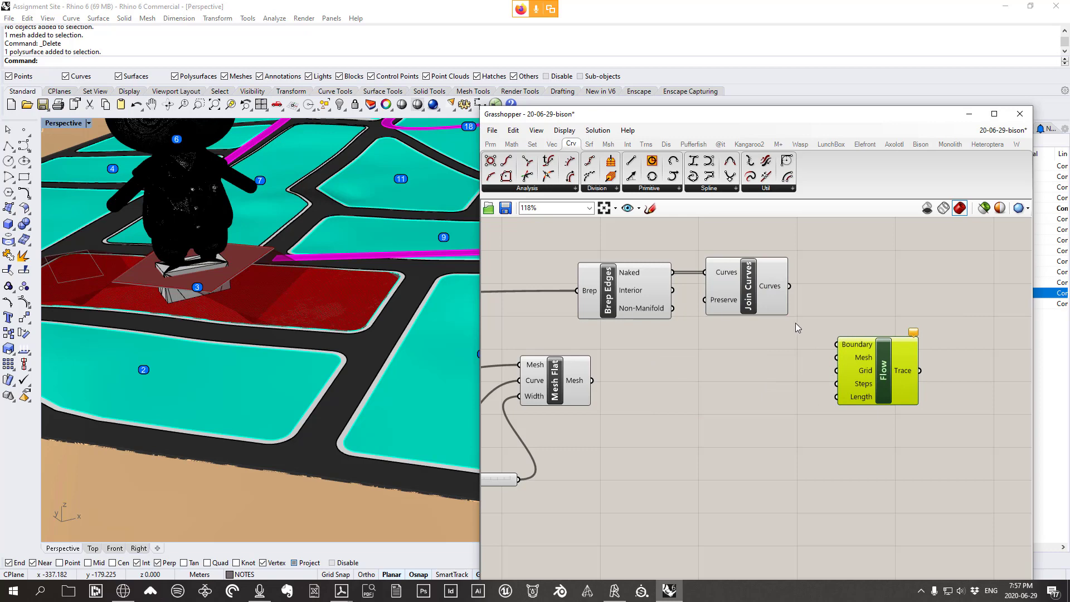
Wire the joined lot curve into Flow's Boundary and Mesh Flat's output into Flow's Mesh
left_click(917, 146)
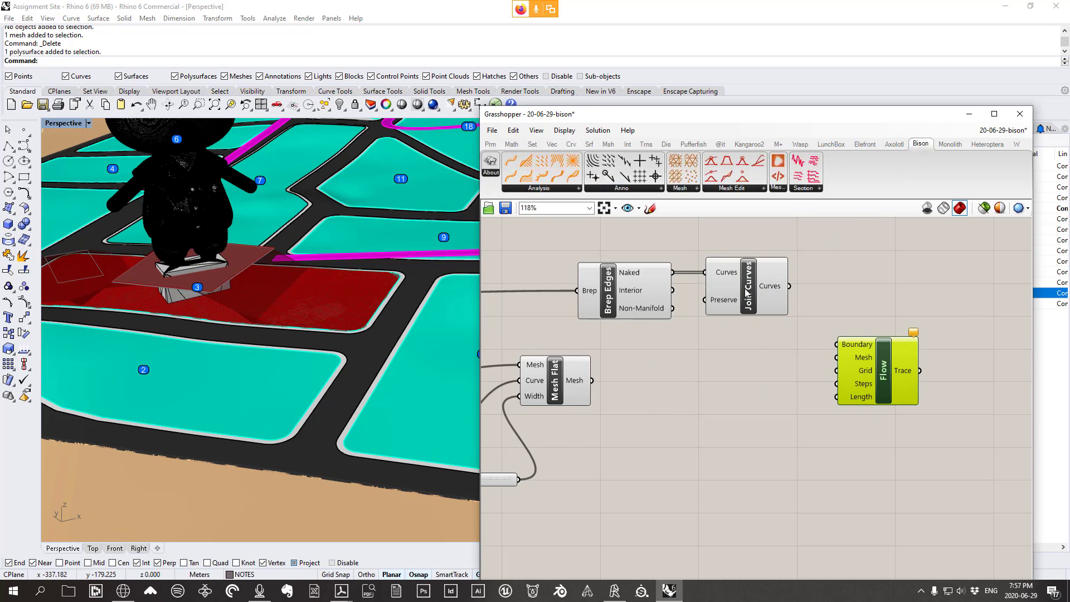
mouse_move(780, 290)
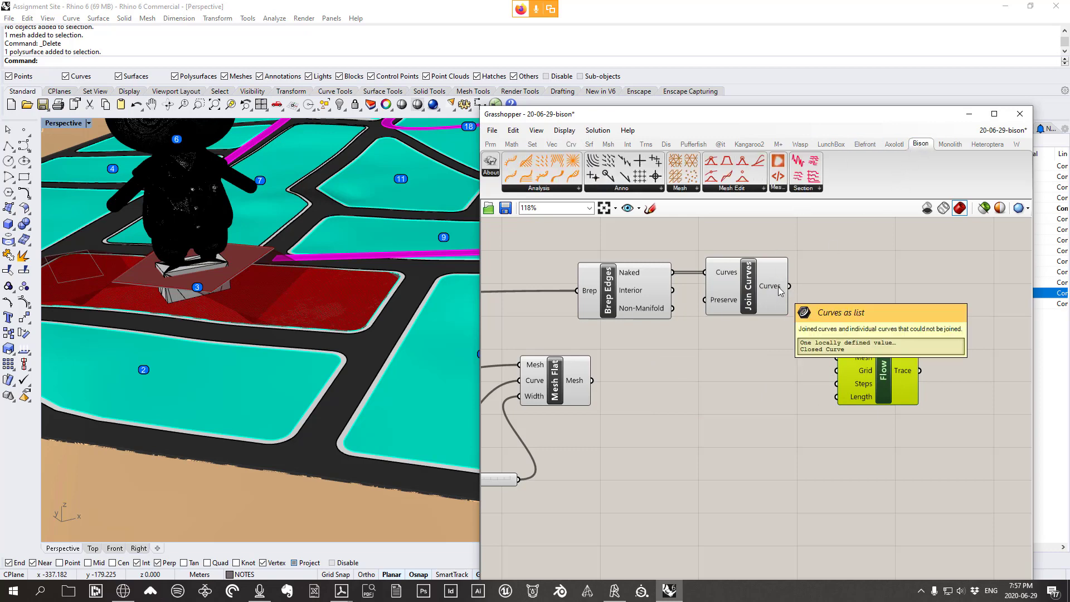
left_click_drag(789, 286, 836, 344)
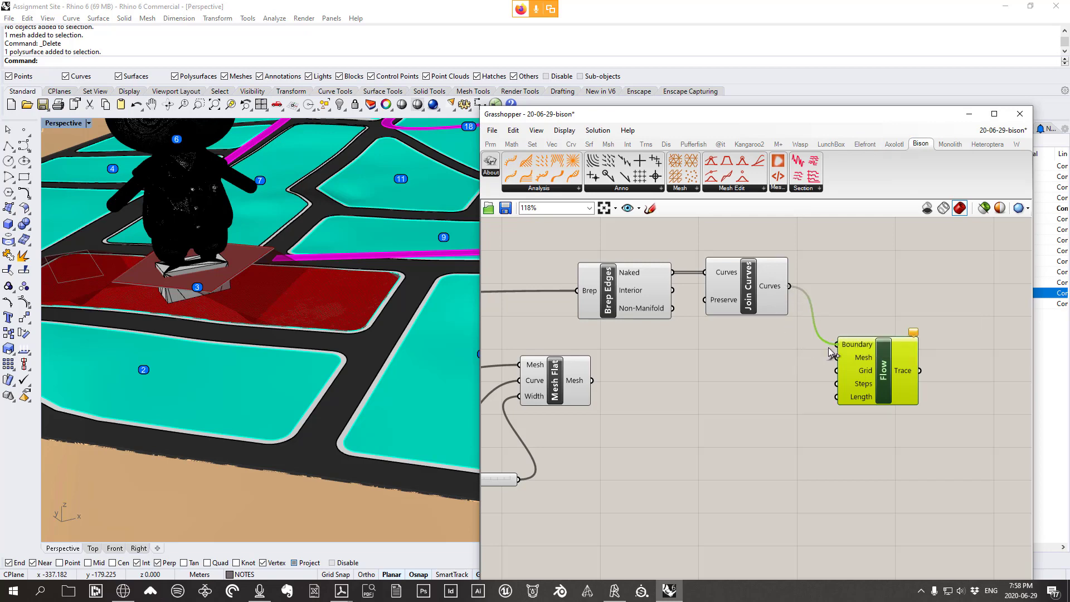
left_click(565, 385)
right_click_drag(399, 382, 396, 318)
scroll(397, 318, "down", 3)
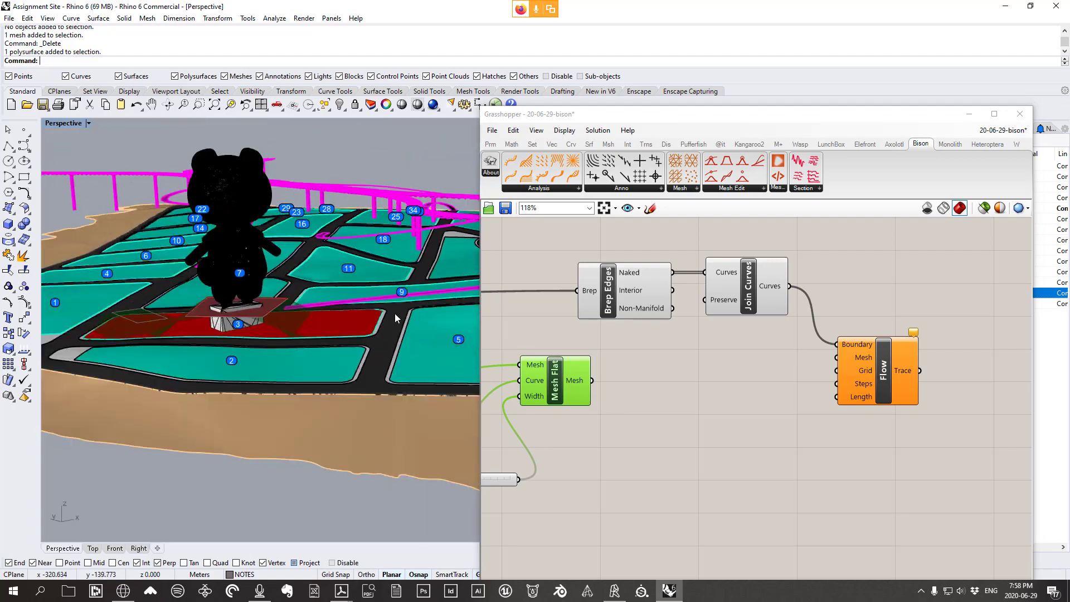
scroll(179, 330, "up", 4)
right_click_drag(179, 329, 223, 348)
scroll(257, 312, "down", 3)
mouse_move(257, 312)
right_mouse_down()
mouse_move(256, 335)
mouse_move(272, 316)
right_mouse_up()
scroll(272, 316, "up", 3)
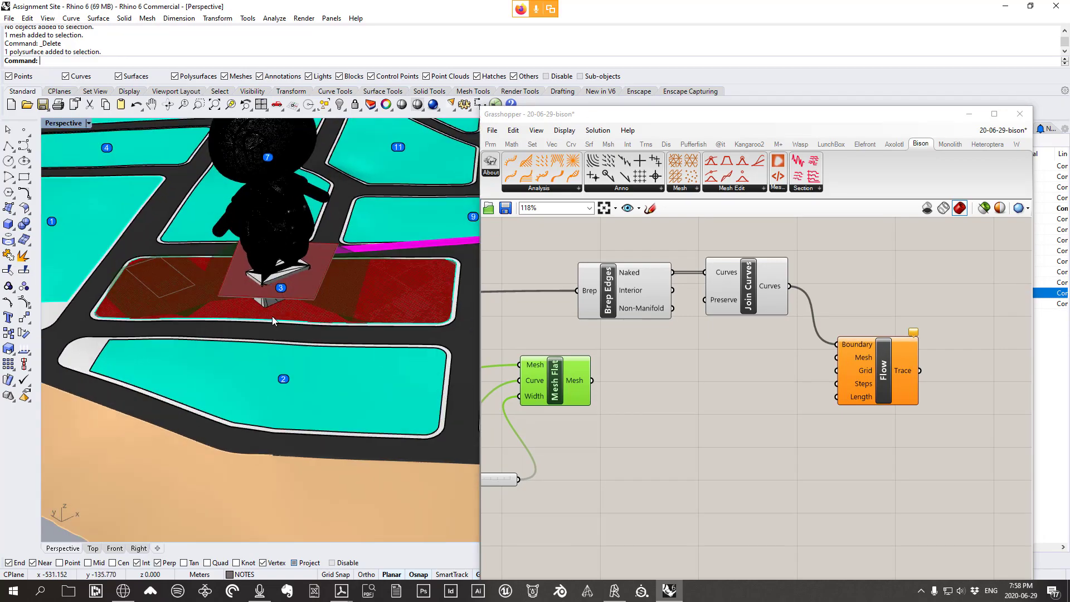
scroll(272, 316, "up", 2)
right_click_drag(183, 311, 184, 343)
scroll(217, 308, "down", 2)
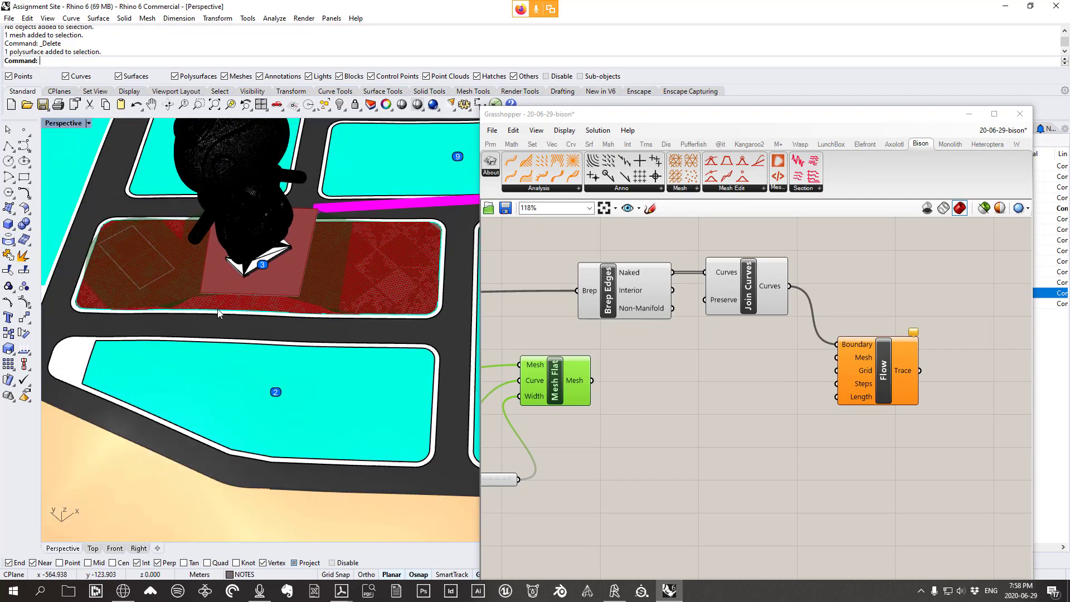
right_click_drag(217, 309, 209, 337)
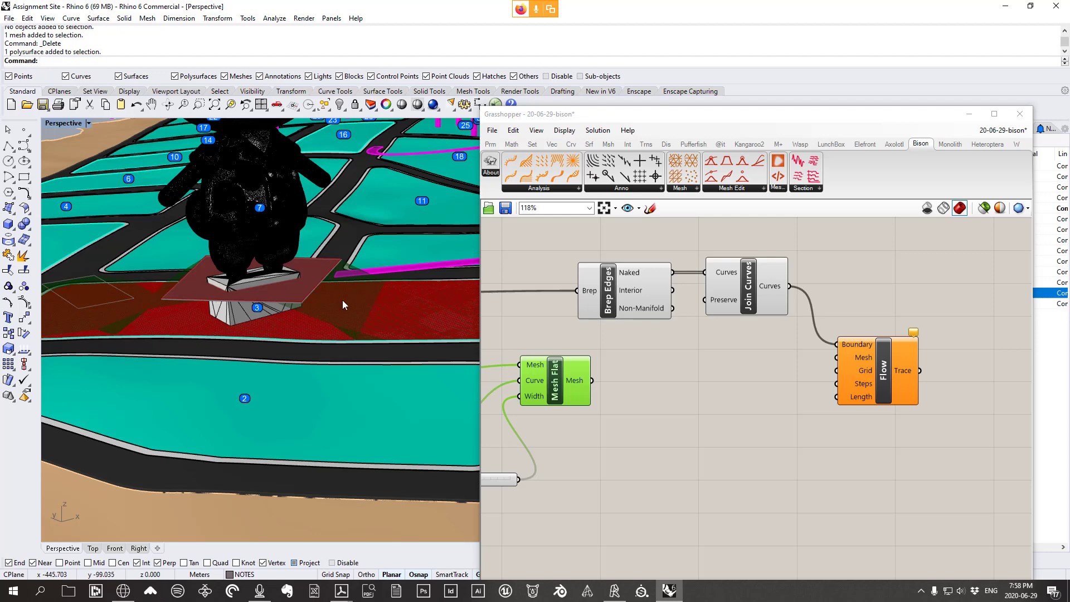
right_click_drag(342, 300, 192, 313)
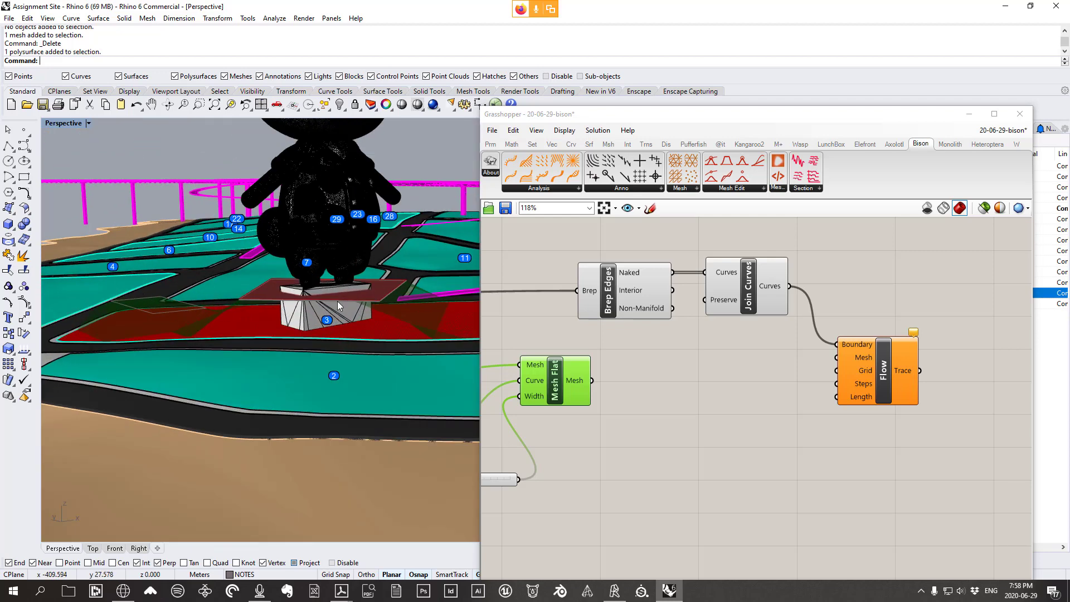
left_click_drag(593, 381, 883, 385)
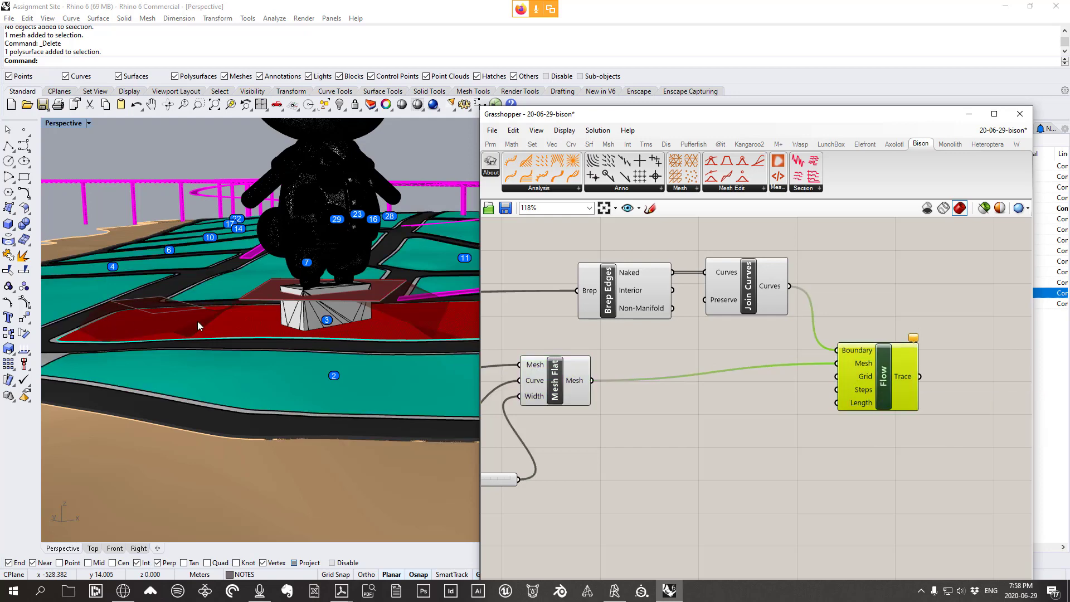
Maximize the Top viewport and pan the top-down view over the lot
right_click_drag(198, 321, 203, 370)
scroll(296, 340, "down", 5)
right_click_drag(297, 340, 301, 365)
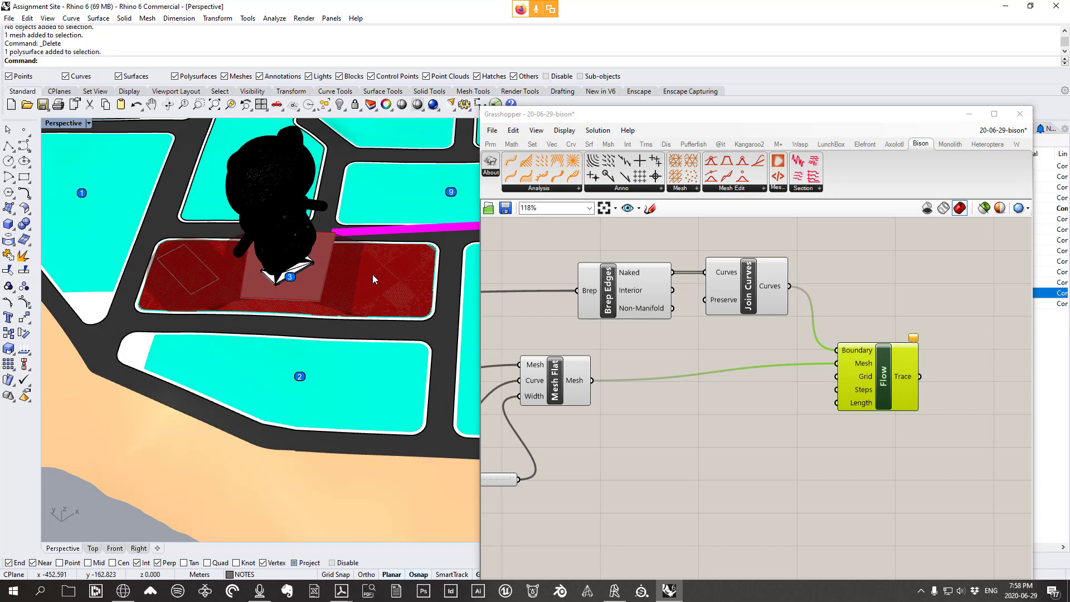
right_click_drag(373, 274, 378, 276)
double_click(66, 125)
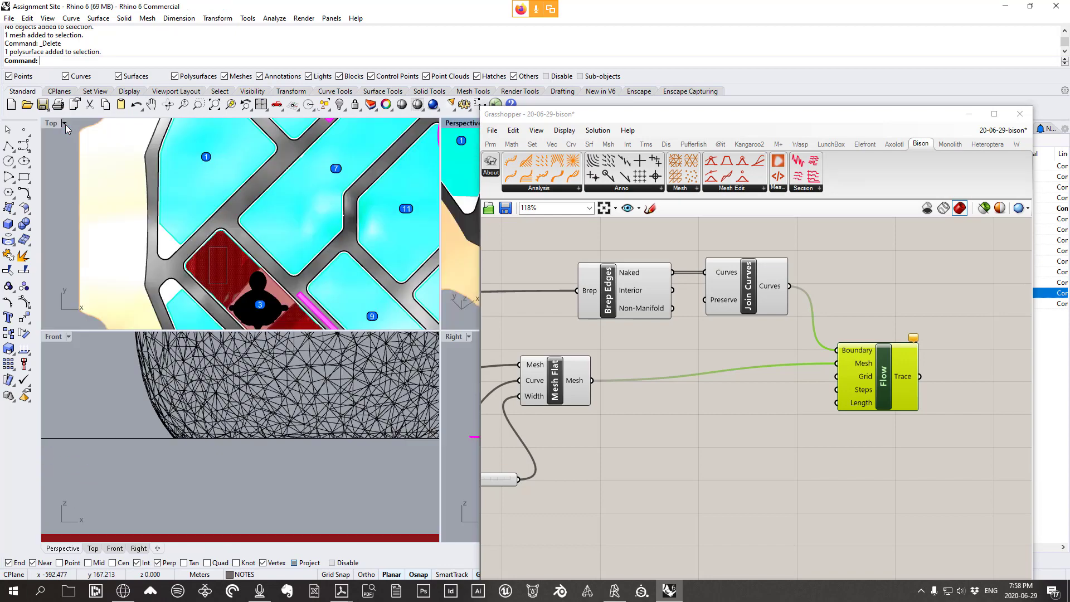
double_click(56, 121)
scroll(277, 279, "up", 8)
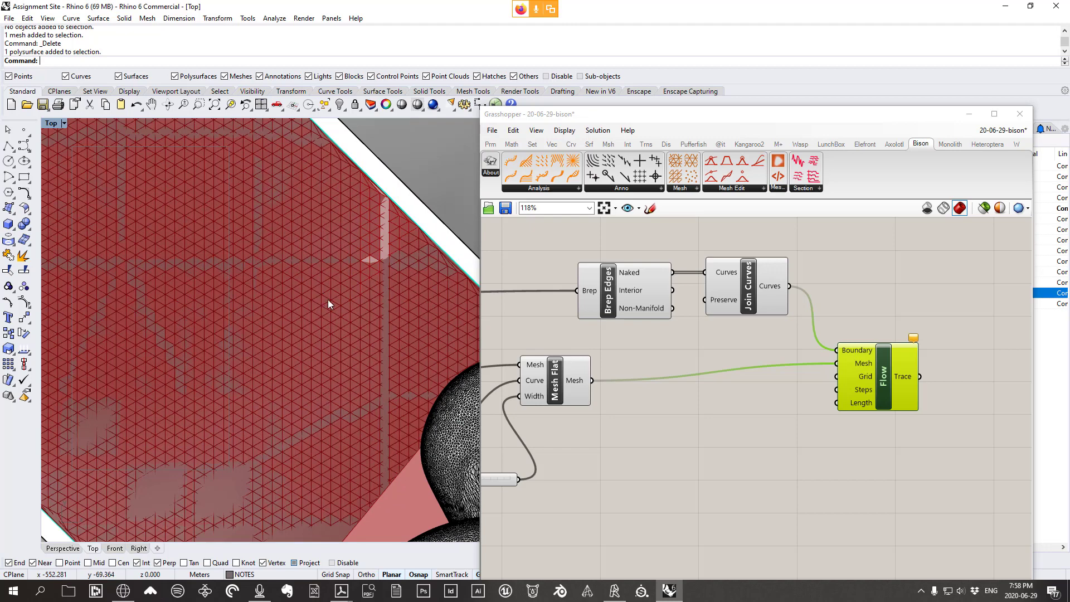
scroll(751, 366, "down", 5)
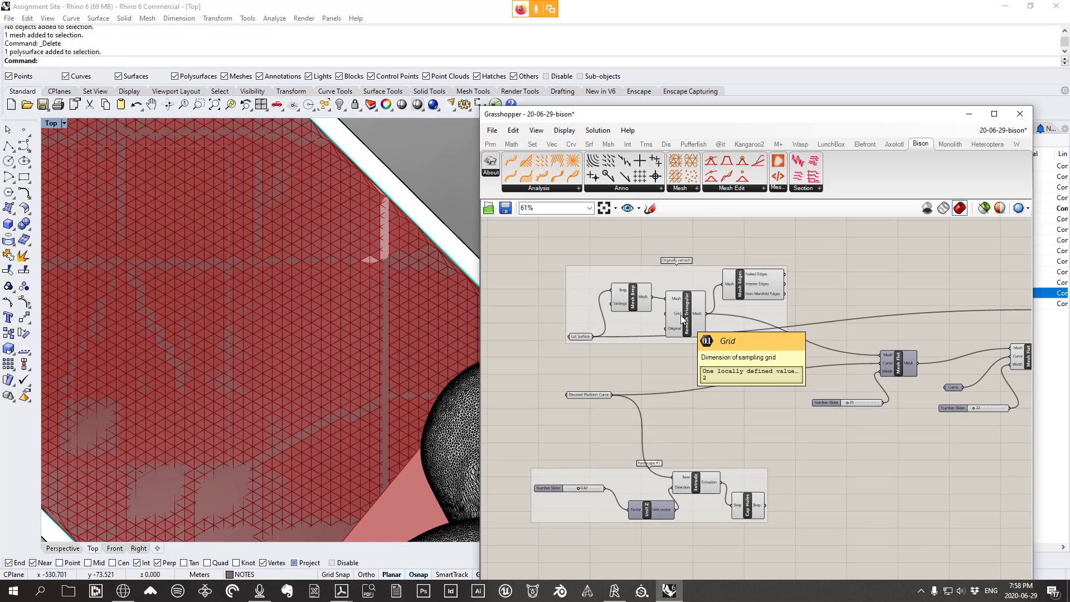
scroll(681, 315, "down", 4)
right_click_drag(829, 352, 539, 337)
scroll(538, 336, "up", 3)
right_click_drag(211, 312, 209, 261)
scroll(212, 258, "down", 9)
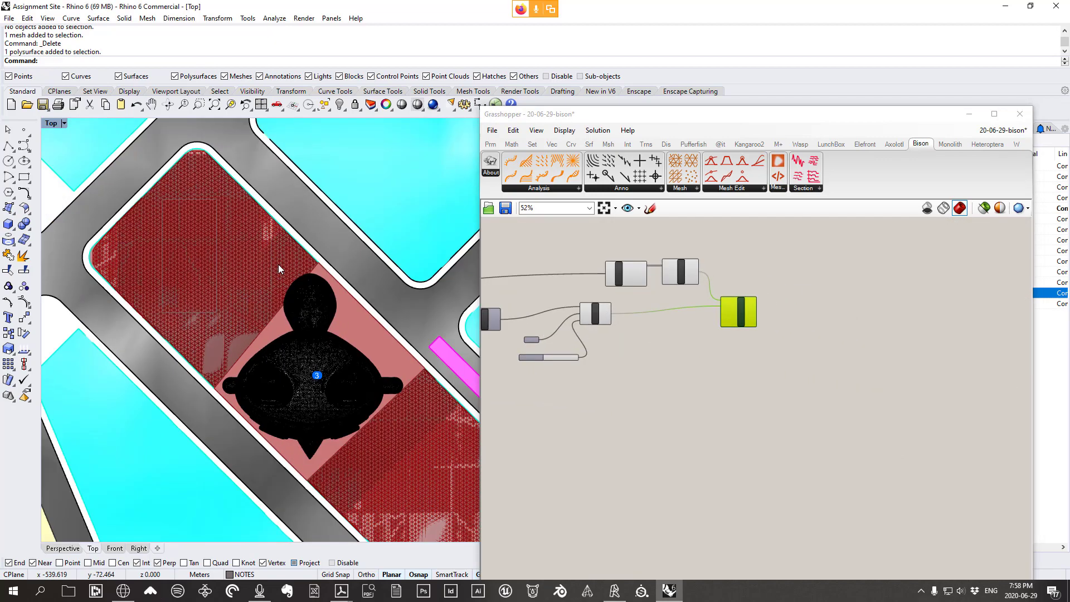
right_click_drag(335, 361, 393, 375)
scroll(314, 358, "up", 2)
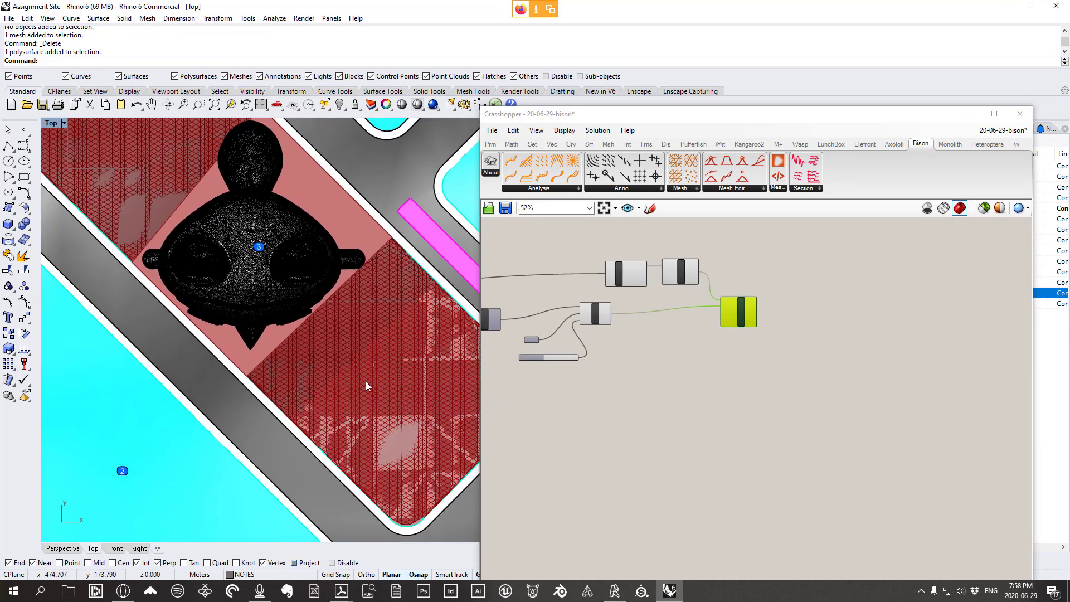
scroll(753, 312, "up", 5)
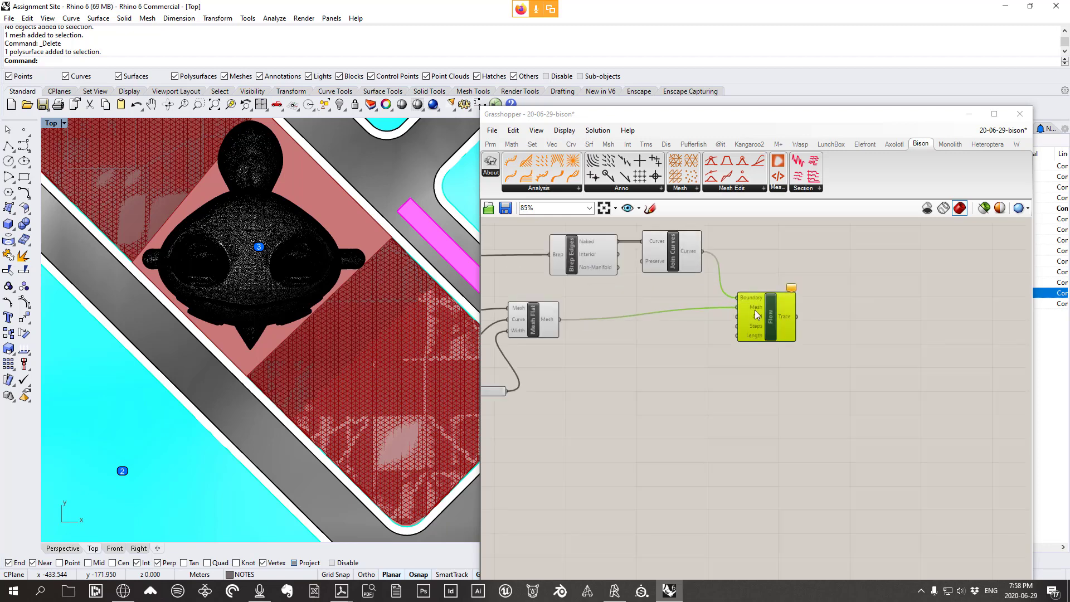
Set and commit an integer value for Flow's Grid input
right_click(753, 319)
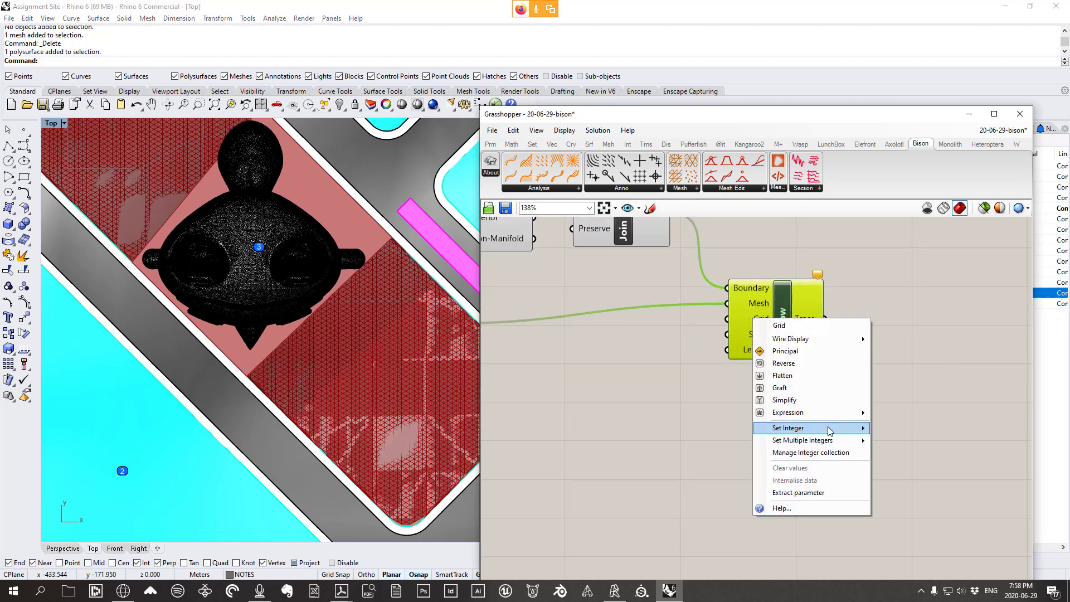
mouse_move(831, 428)
left_click(911, 426)
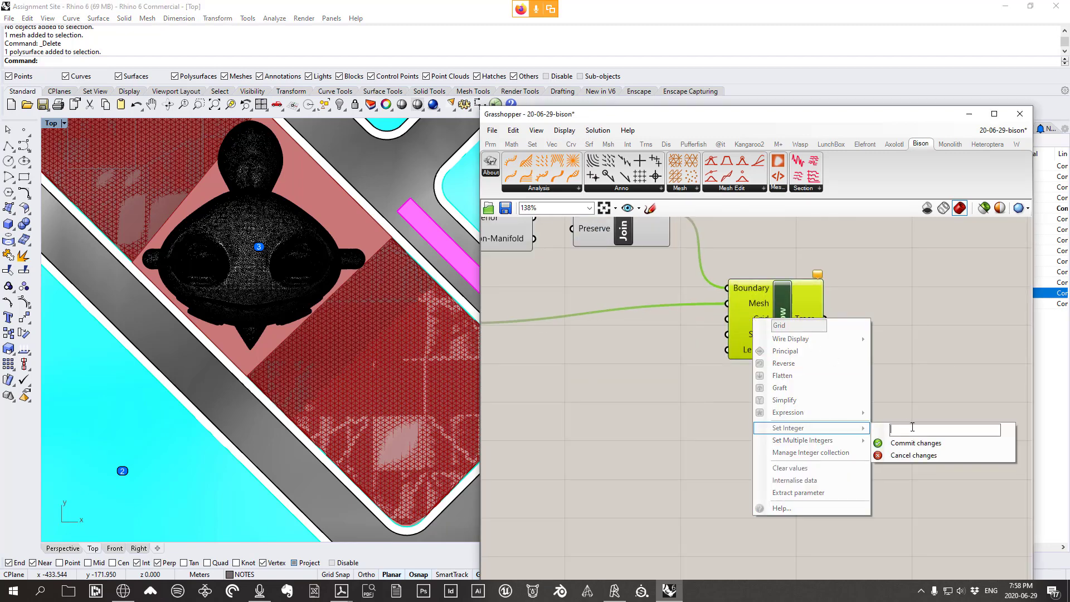
left_click(904, 444)
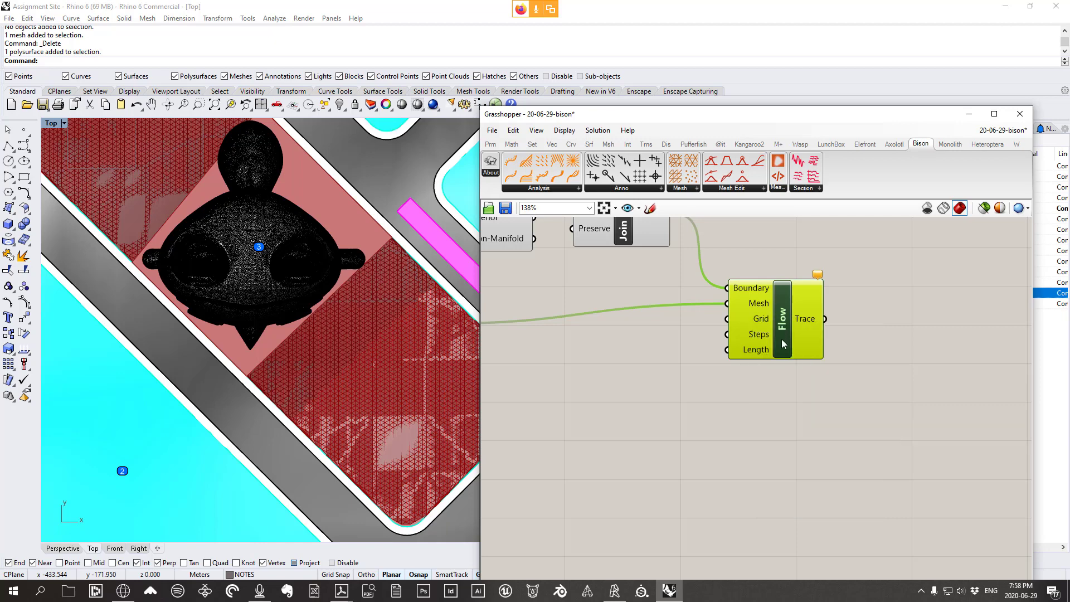
scroll(752, 323, "up", 3)
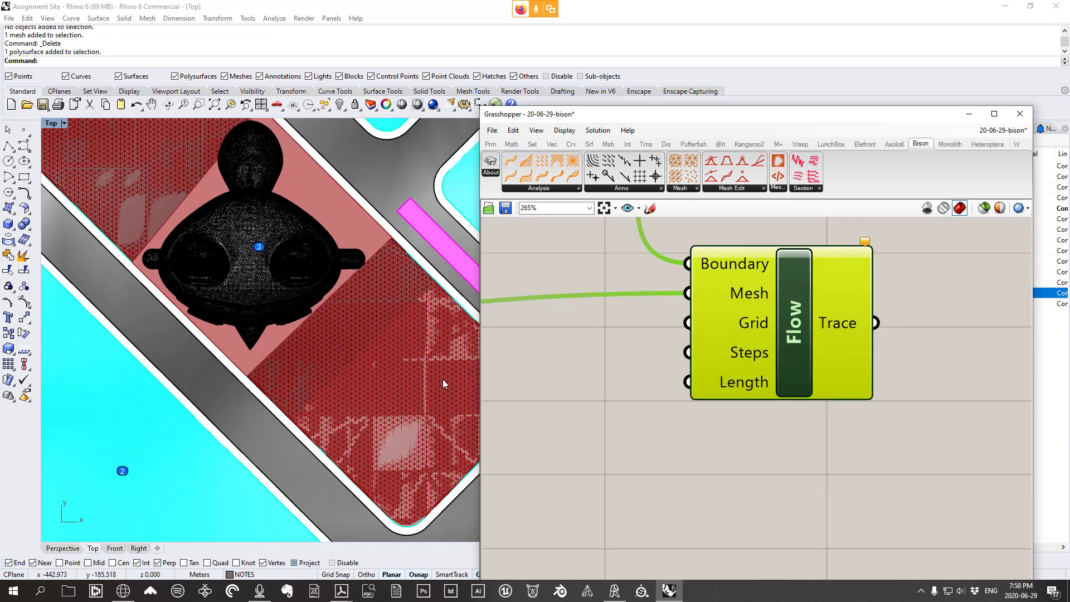
scroll(443, 379, "up", 1)
scroll(413, 357, "up", 1)
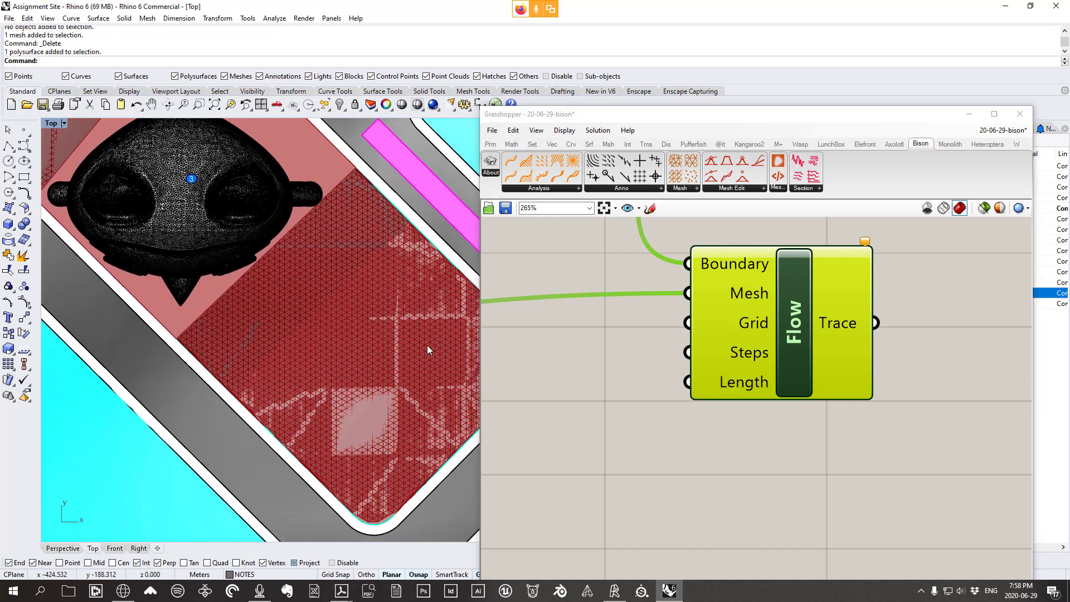
mouse_move(720, 353)
right_click_drag(728, 340, 740, 315)
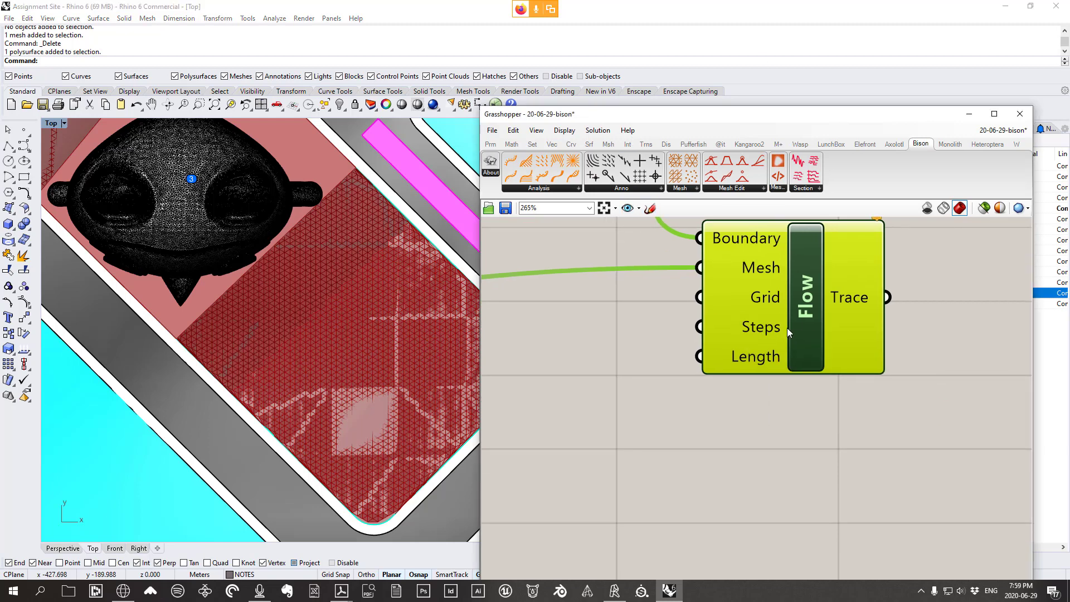
mouse_move(759, 365)
scroll(403, 282, "up", 5)
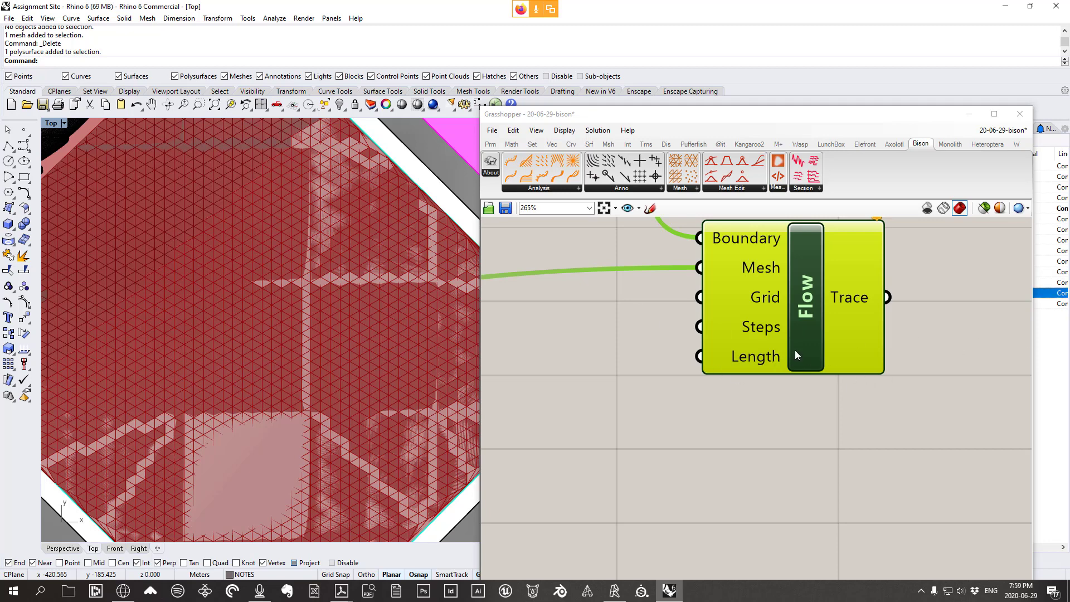
right_click_drag(773, 360, 777, 375)
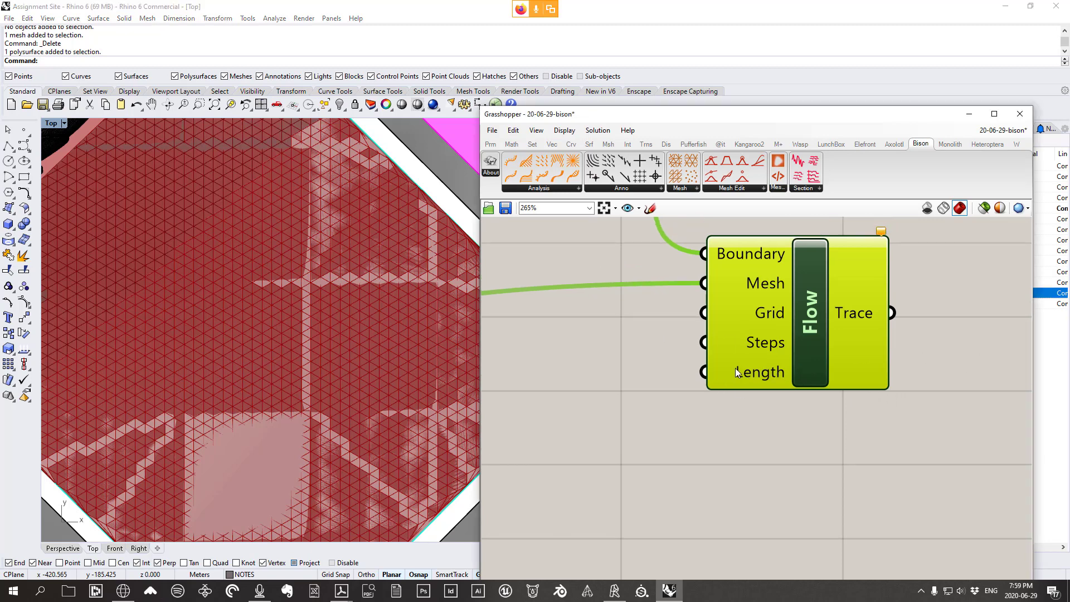
Set and commit a number value for Flow's Length input
mouse_move(736, 372)
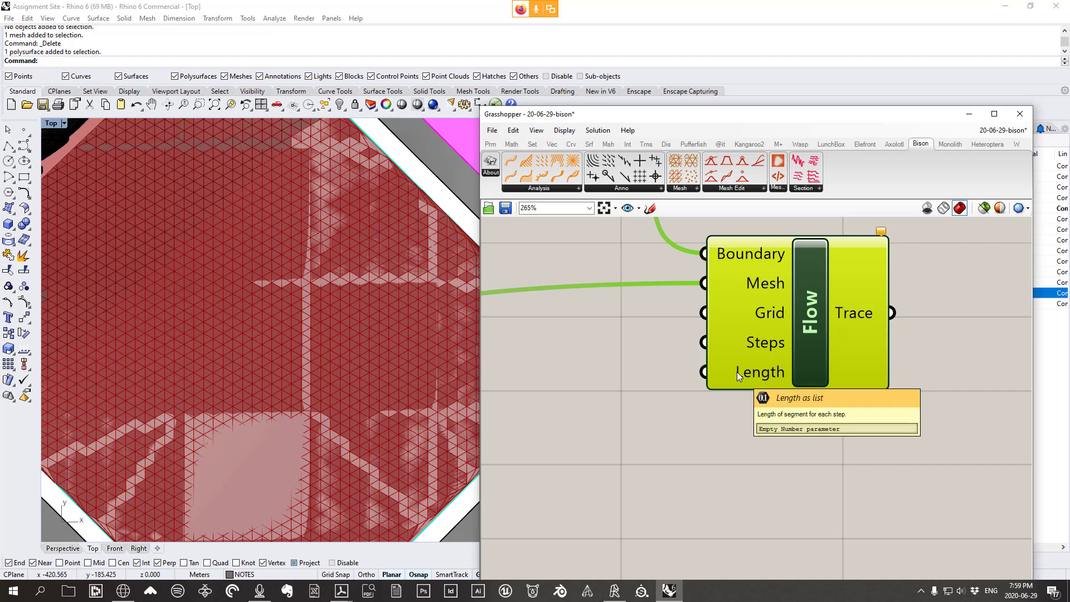
right_click(736, 372)
mouse_move(825, 482)
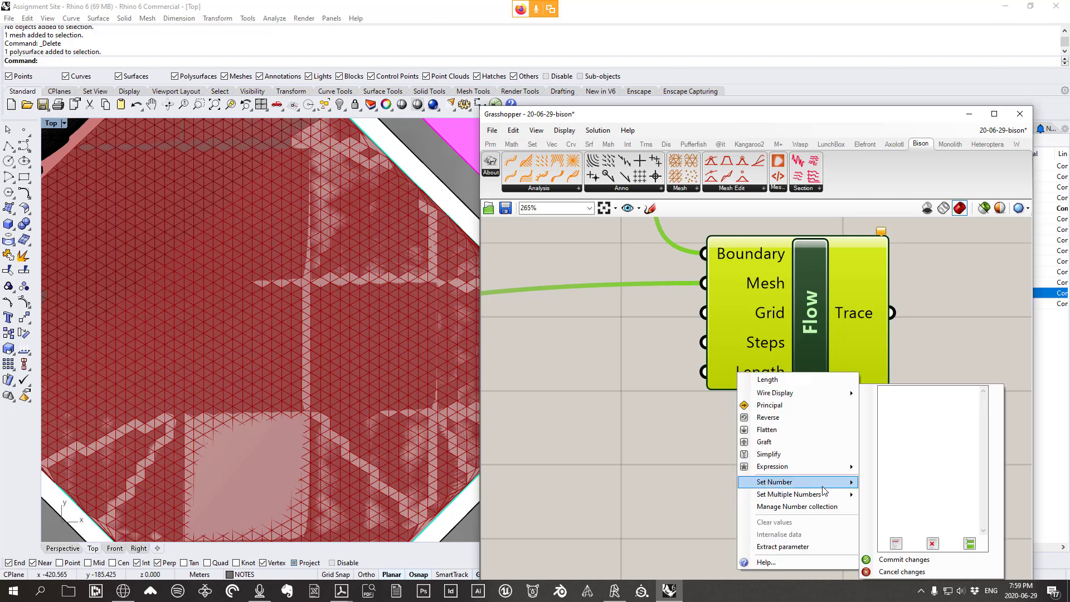
left_click(914, 485)
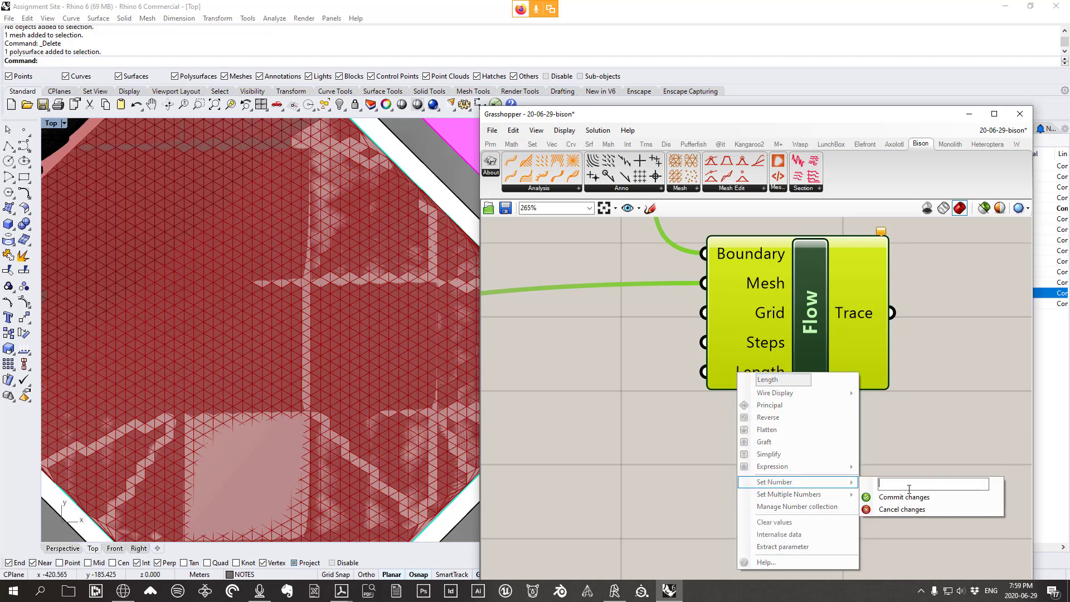
left_click(908, 500)
right_click_drag(734, 415, 796, 363)
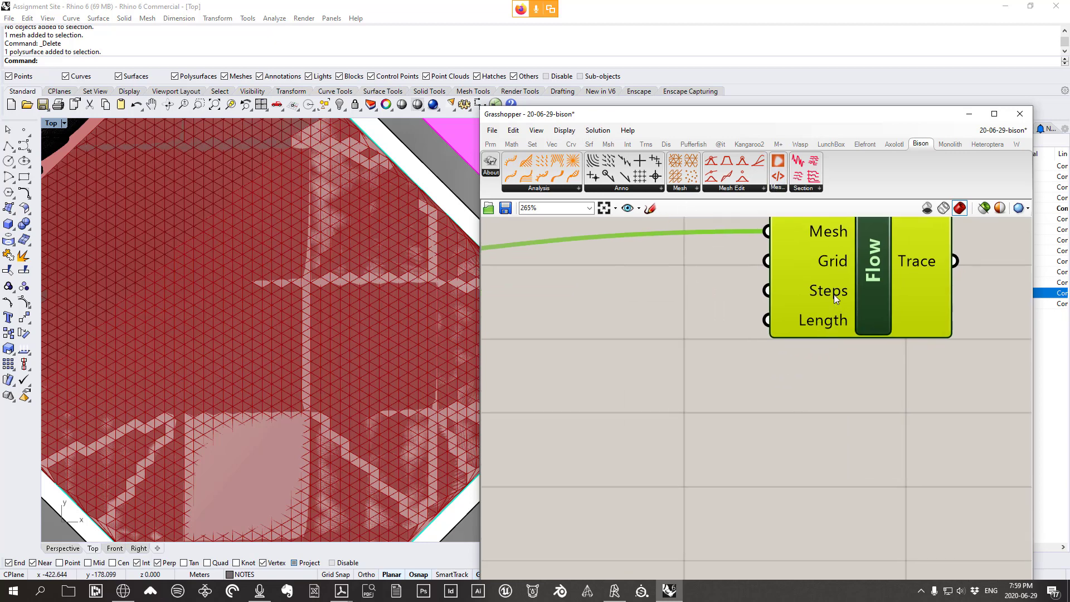
left_click(651, 209)
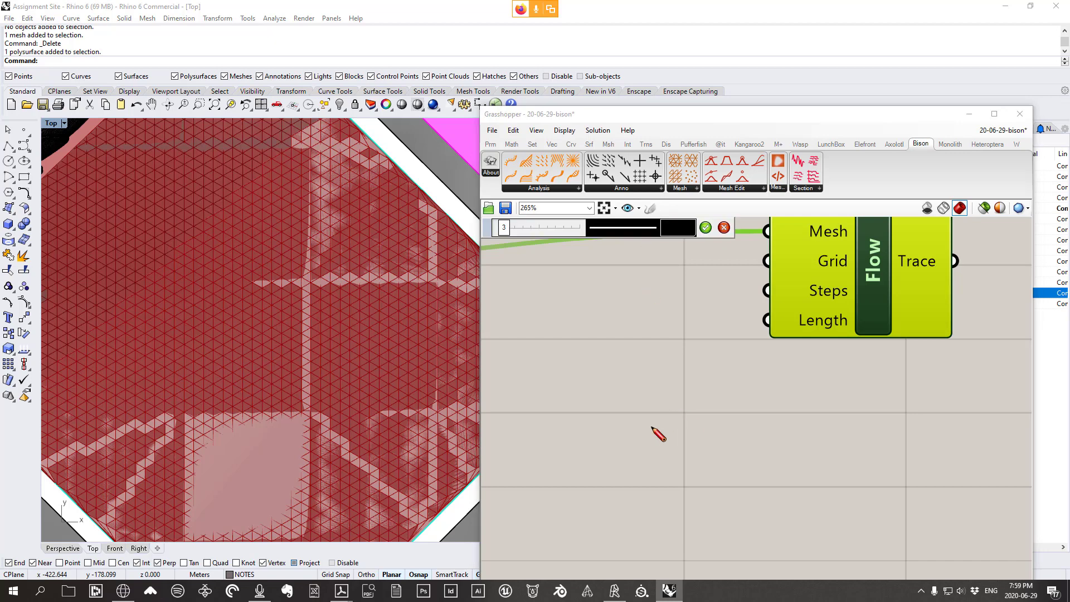
Sketch freehand downhill flow lines and arrows below the Flow component, then discard them with Escape
mouse_move(791, 428)
left_mouse_down()
mouse_move(743, 432)
mouse_move(671, 482)
mouse_move(533, 517)
left_mouse_up()
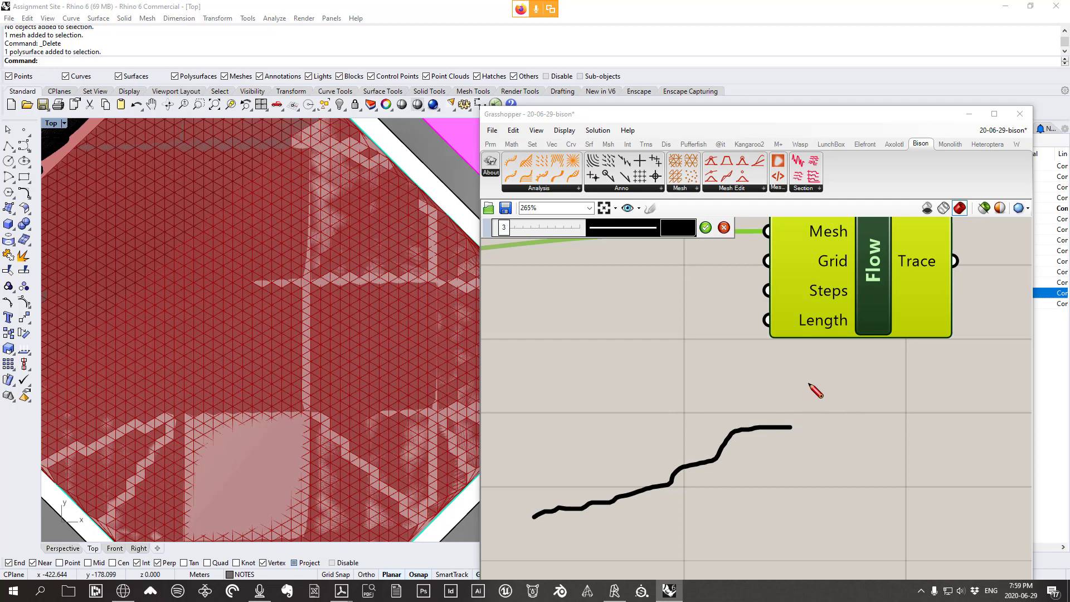
mouse_move(825, 370)
left_mouse_down()
mouse_move(815, 400)
mouse_move(825, 371)
left_mouse_up()
mouse_move(803, 412)
left_mouse_down()
mouse_move(726, 427)
mouse_move(708, 452)
left_mouse_up()
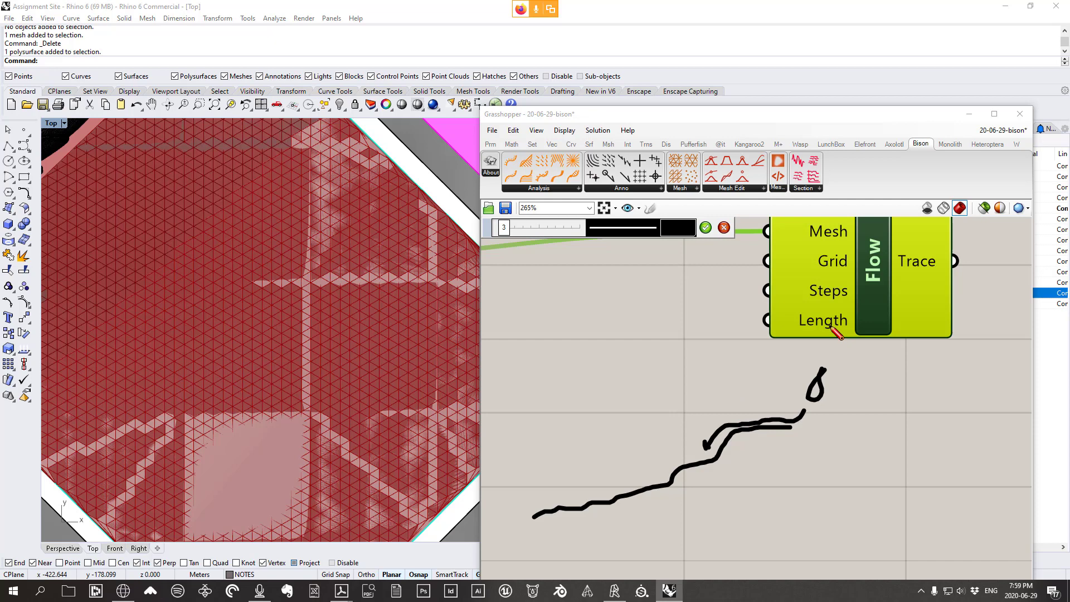
left_click_drag(751, 402, 747, 401)
left_click_drag(693, 459, 586, 495)
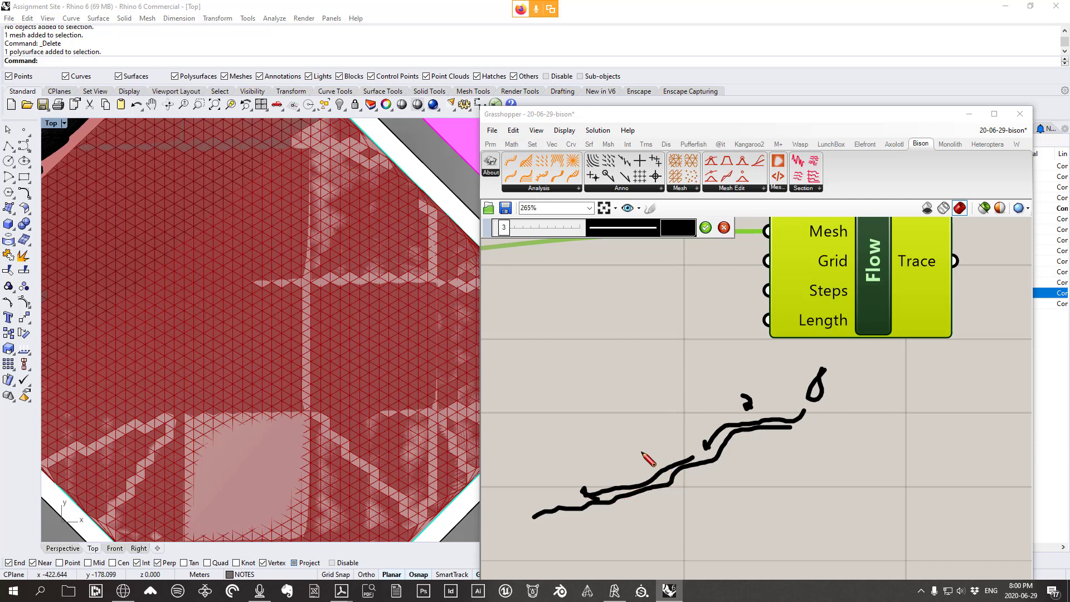
left_click_drag(636, 465, 648, 477)
mouse_move(573, 494)
left_mouse_down()
mouse_move(484, 512)
mouse_move(504, 524)
left_mouse_up()
left_click_drag(510, 473, 535, 483)
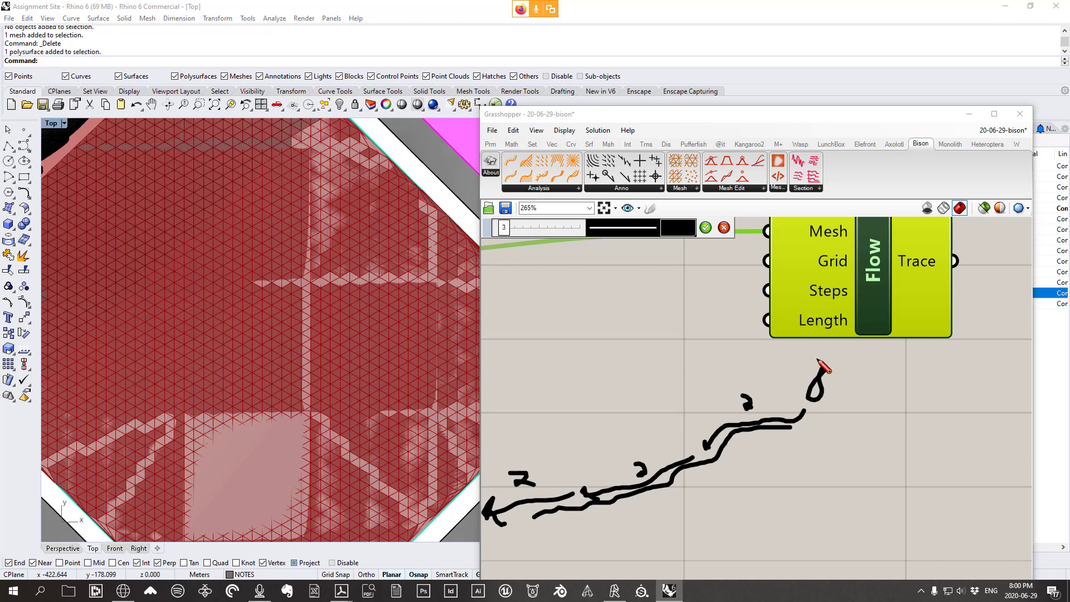
key("Escape")
right_click(820, 286)
right_click(805, 287)
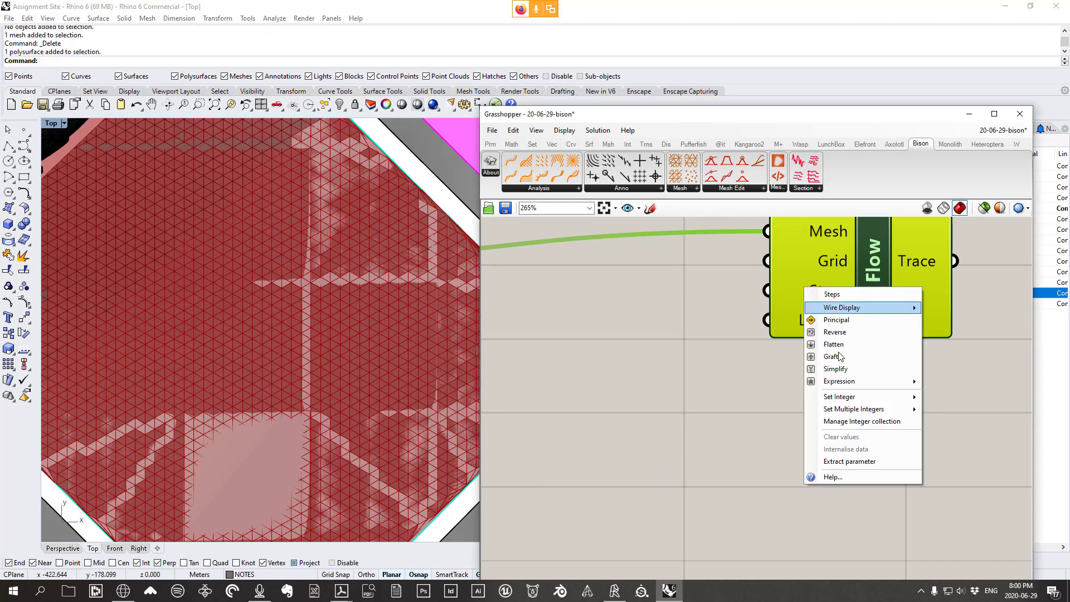
mouse_move(892, 396)
left_click(958, 398)
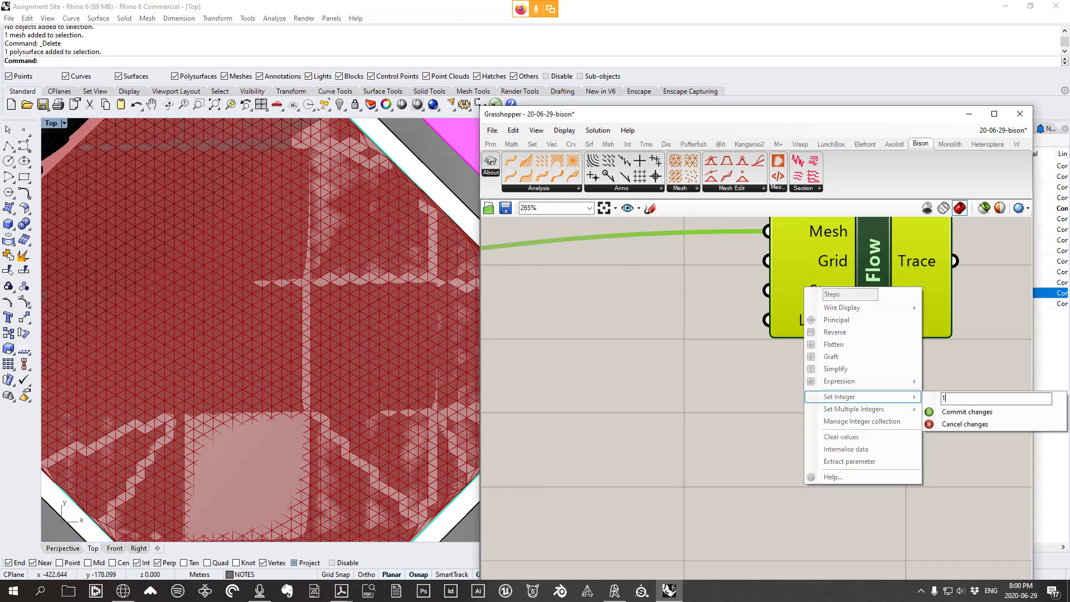
left_click(958, 411)
scroll(404, 390, "down", 5)
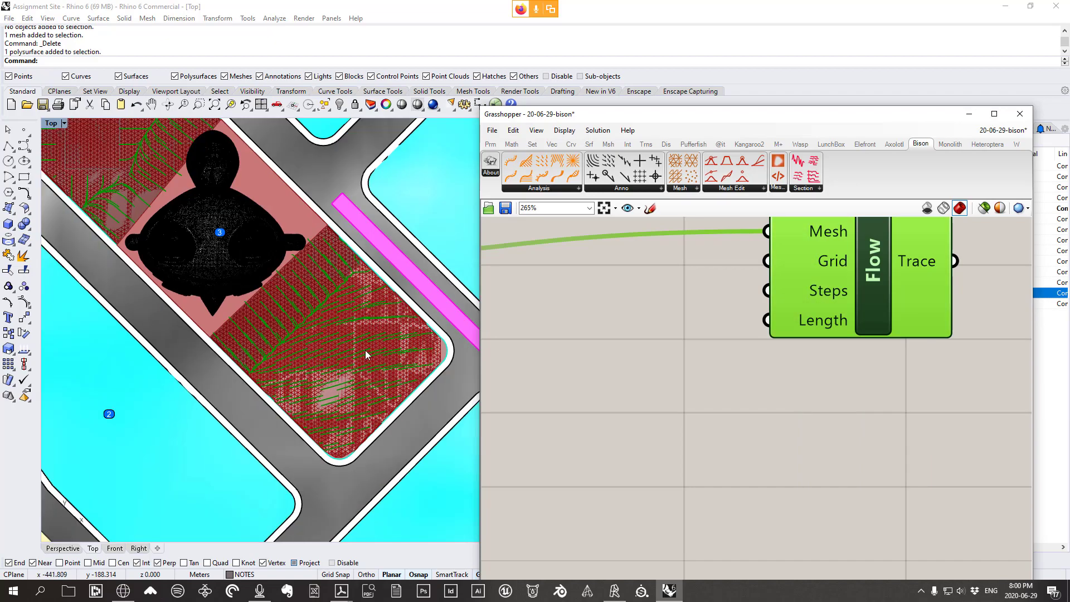
scroll(372, 334, "down", 5)
scroll(356, 343, "up", 3)
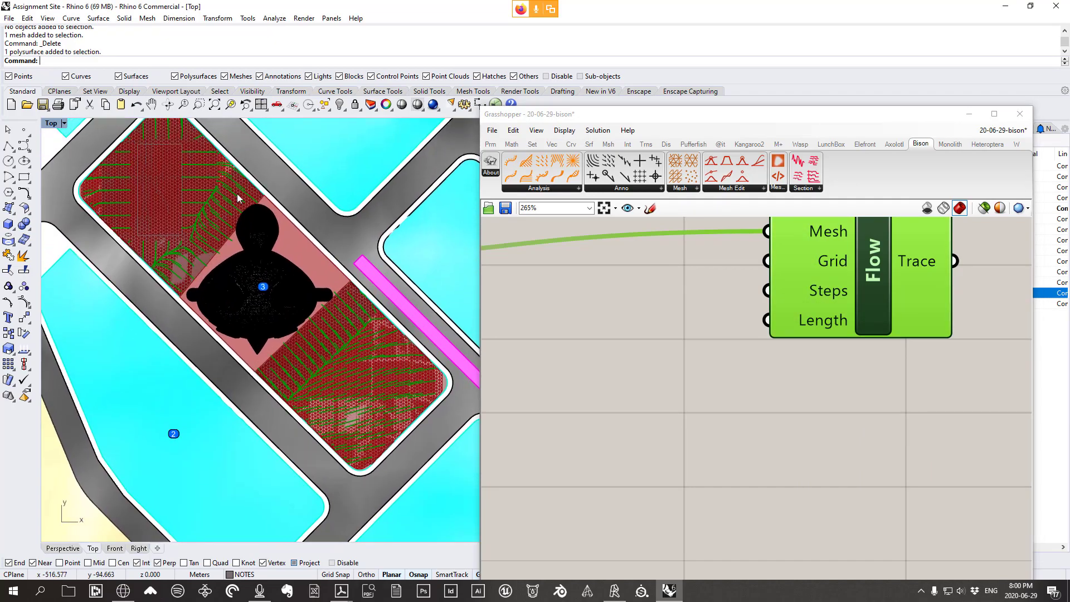
scroll(386, 396, "up", 6)
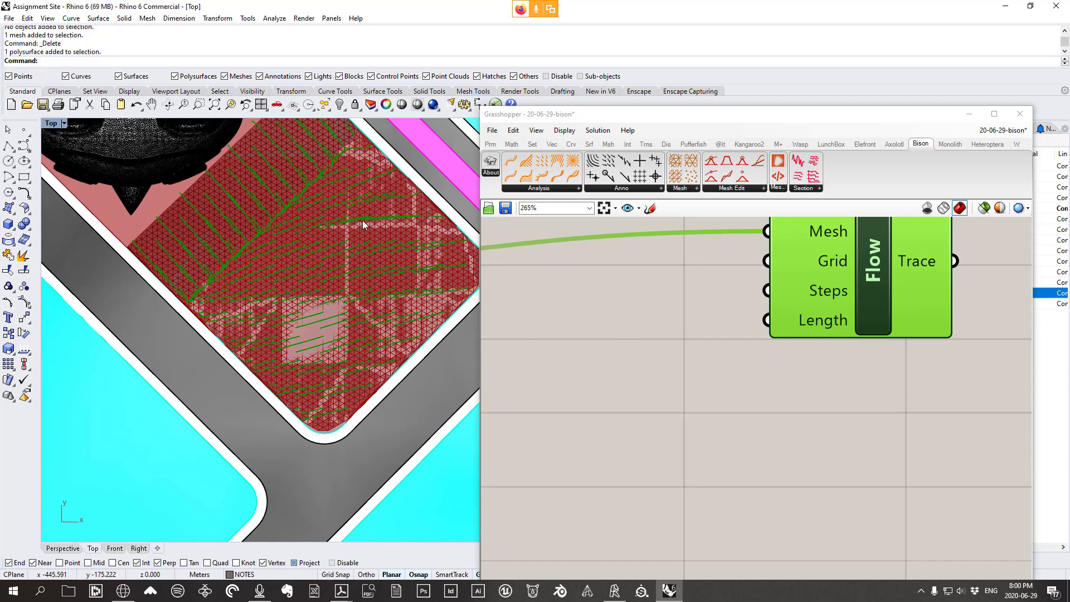
scroll(354, 268, "up", 5)
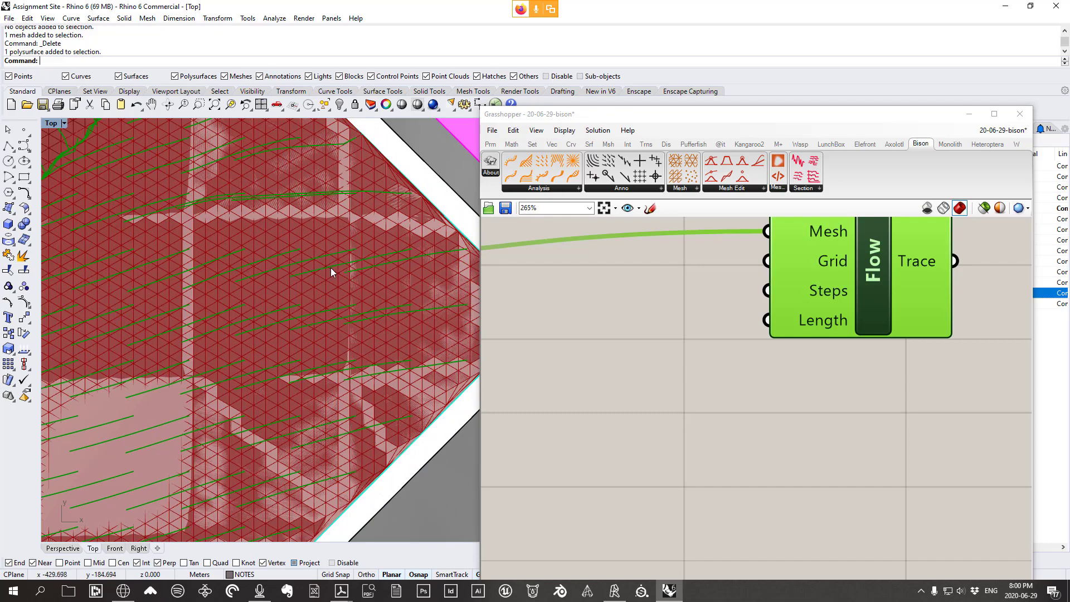
scroll(335, 271, "down", 4)
right_click(804, 290)
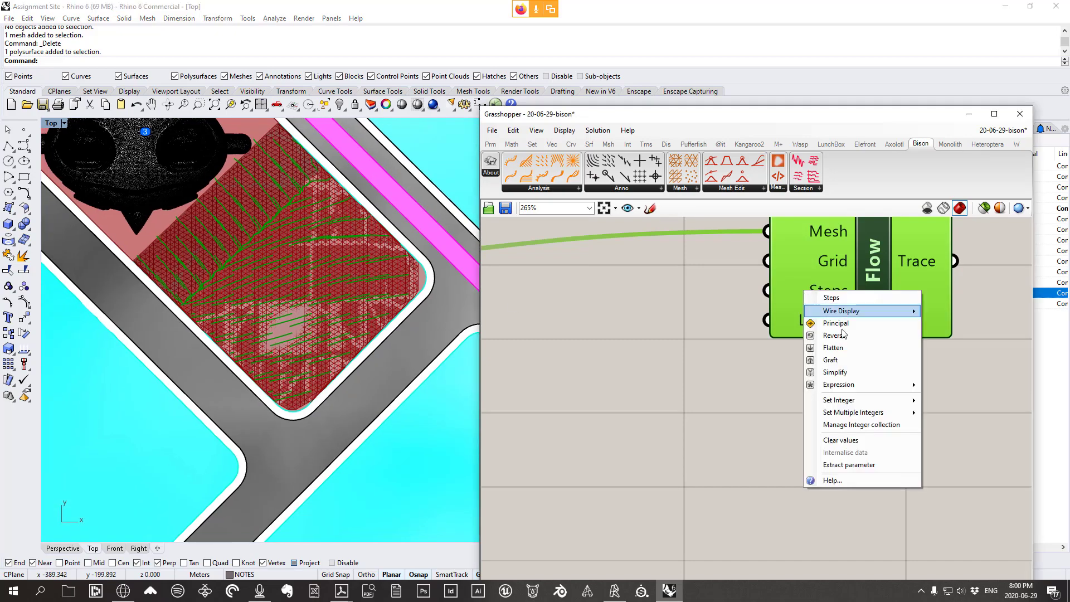
mouse_move(839, 400)
left_click(949, 401)
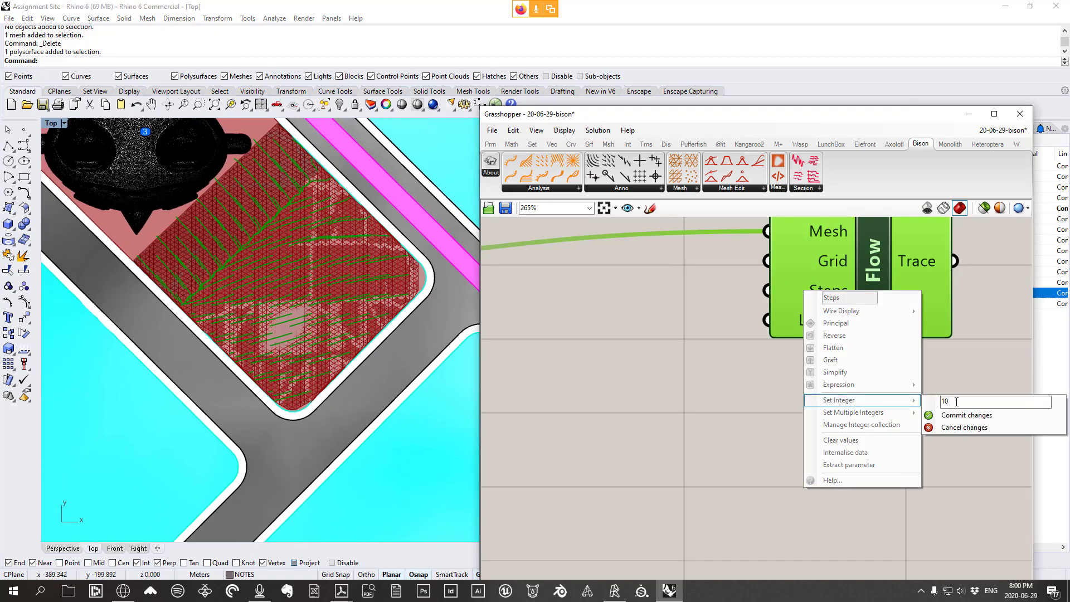
left_click(967, 415)
right_click_drag(311, 334, 324, 334)
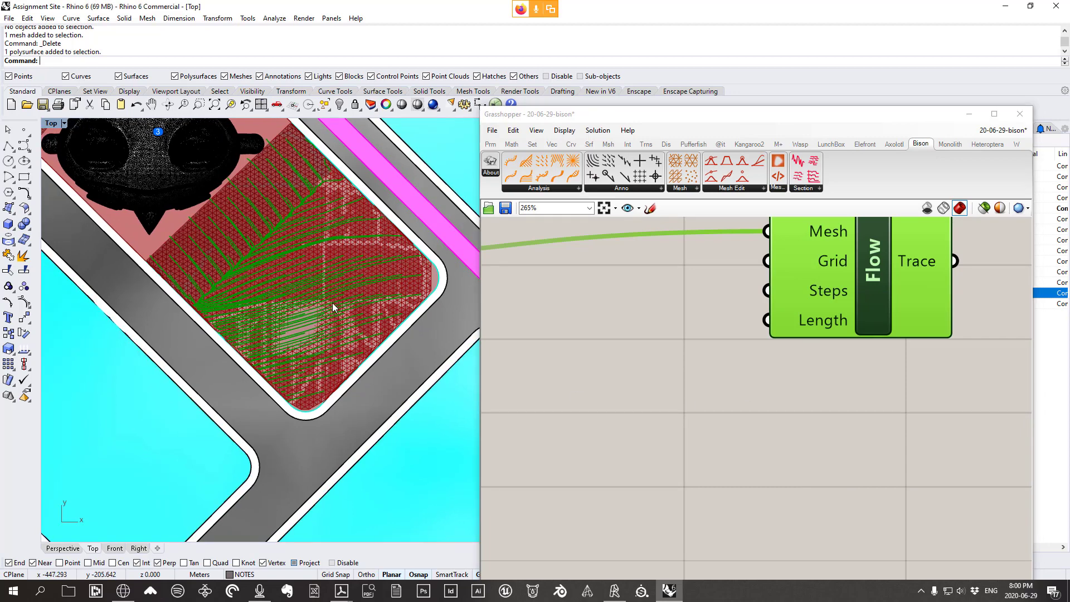
scroll(394, 270, "down", 4)
right_click_drag(352, 280, 339, 368)
double_click(54, 124)
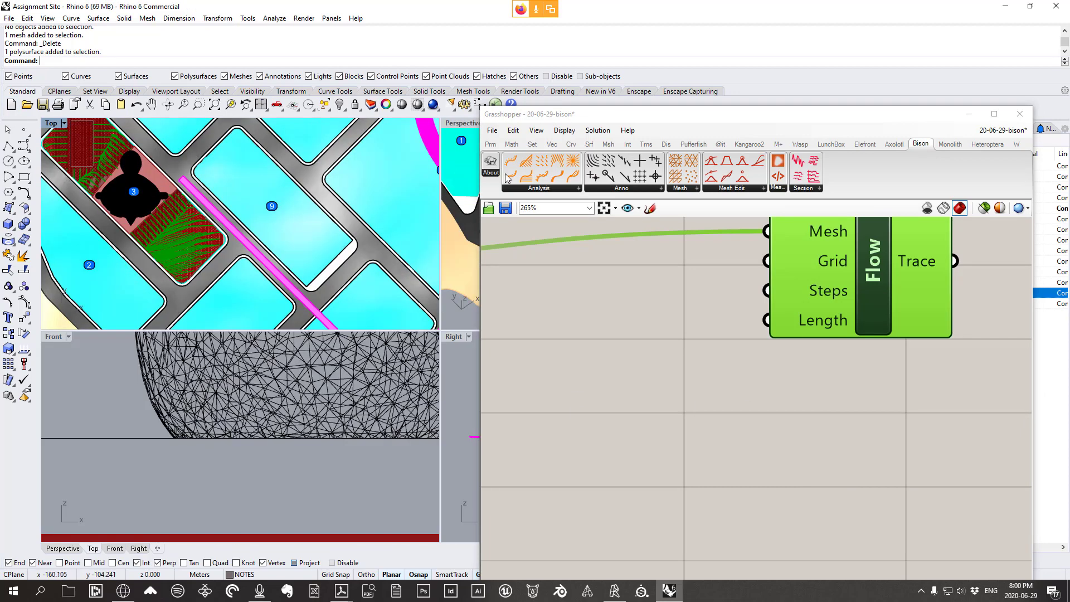
double_click(454, 124)
scroll(340, 289, "down", 8)
right_click_drag(340, 357, 360, 303)
scroll(368, 318, "up", 12)
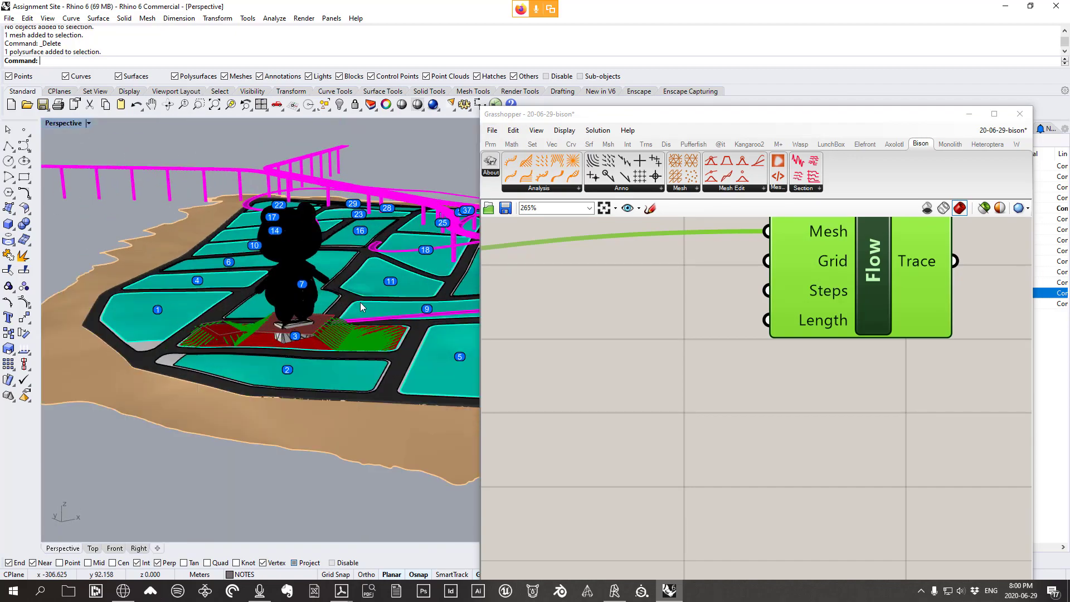
scroll(383, 369, "down", 7)
right_click_drag(360, 366, 356, 337)
scroll(346, 417, "up", 9)
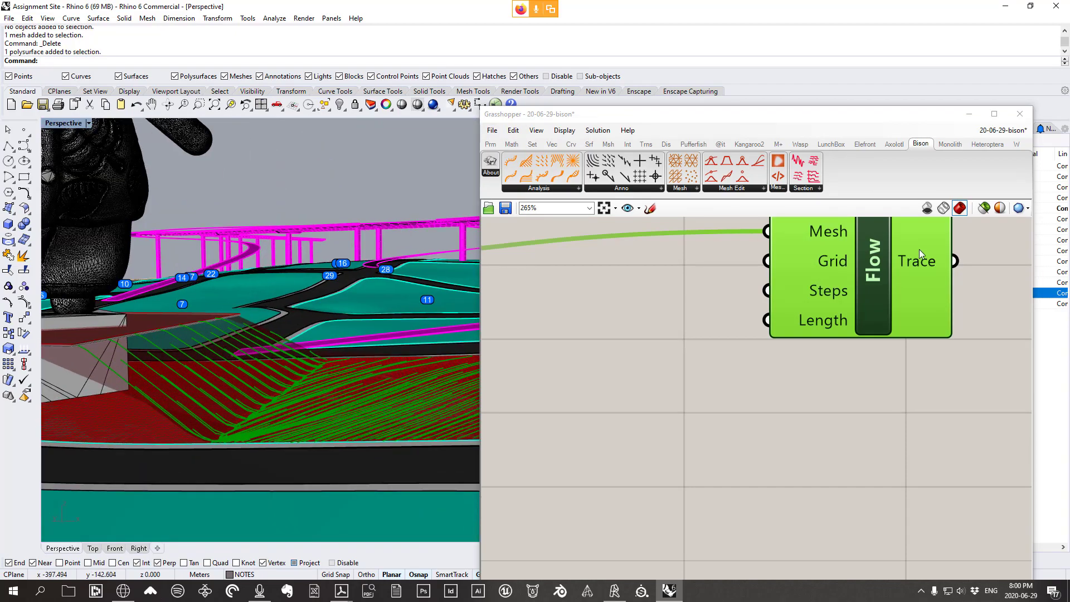
left_click_drag(921, 260, 903, 266)
right_click_drag(205, 433, 339, 422)
scroll(340, 423, "down", 4)
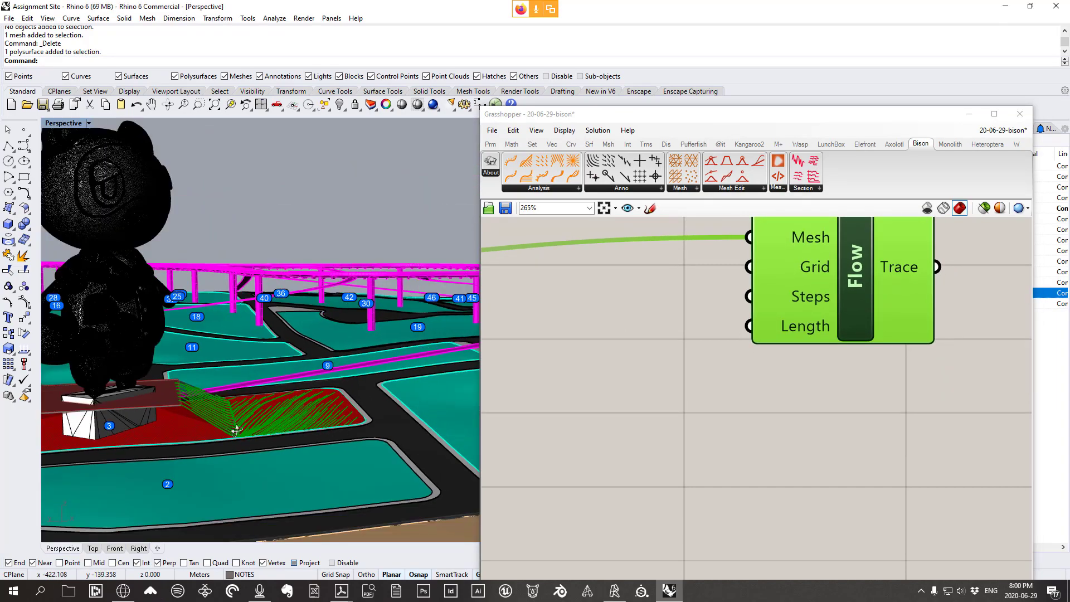
right_click_drag(235, 429, 366, 368)
scroll(292, 331, "up", 8)
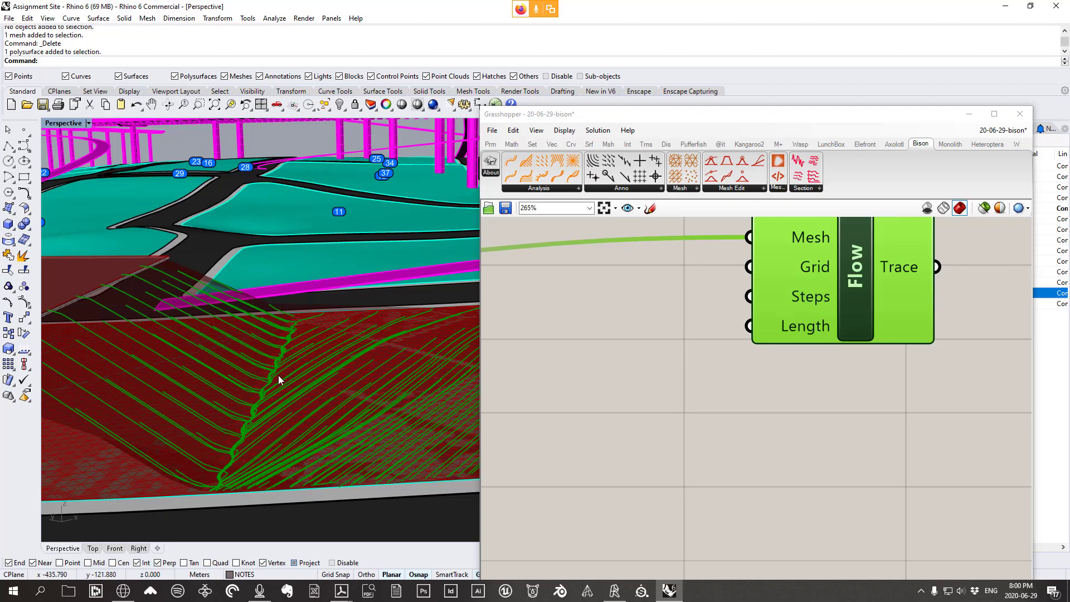
scroll(295, 329, "down", 8)
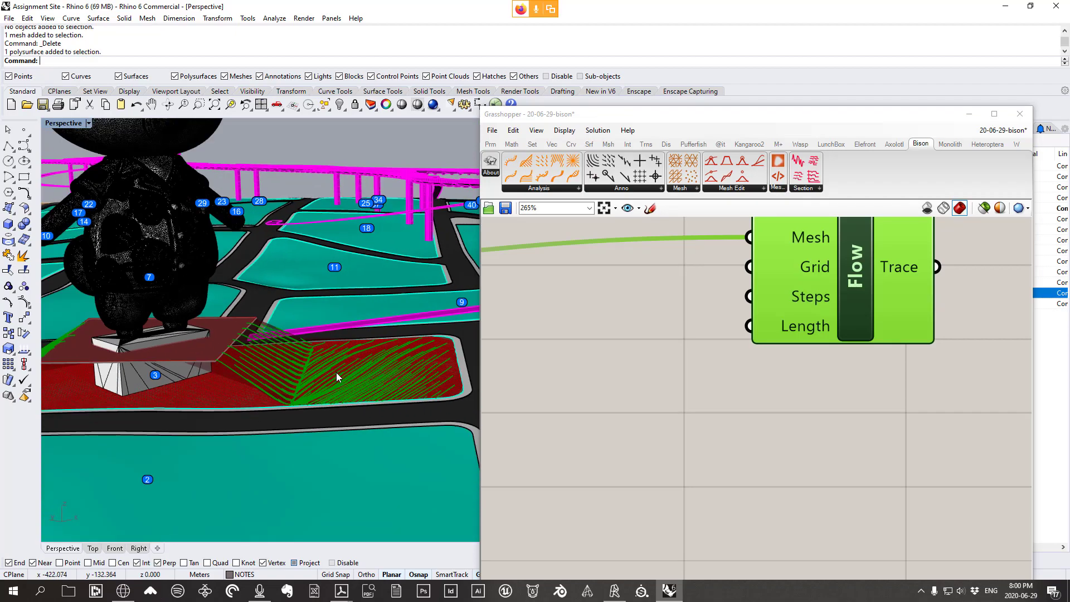
right_click_drag(336, 372, 173, 342)
scroll(227, 370, "up", 7)
scroll(185, 431, "up", 5)
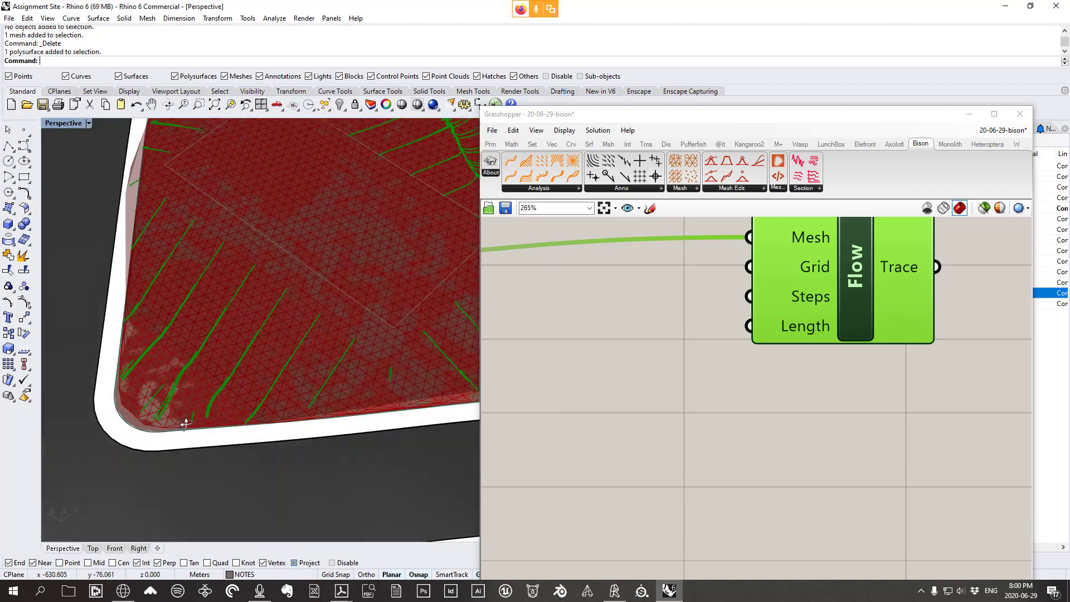
scroll(163, 423, "down", 5)
right_click_drag(219, 432, 229, 409)
scroll(230, 410, "down", 8)
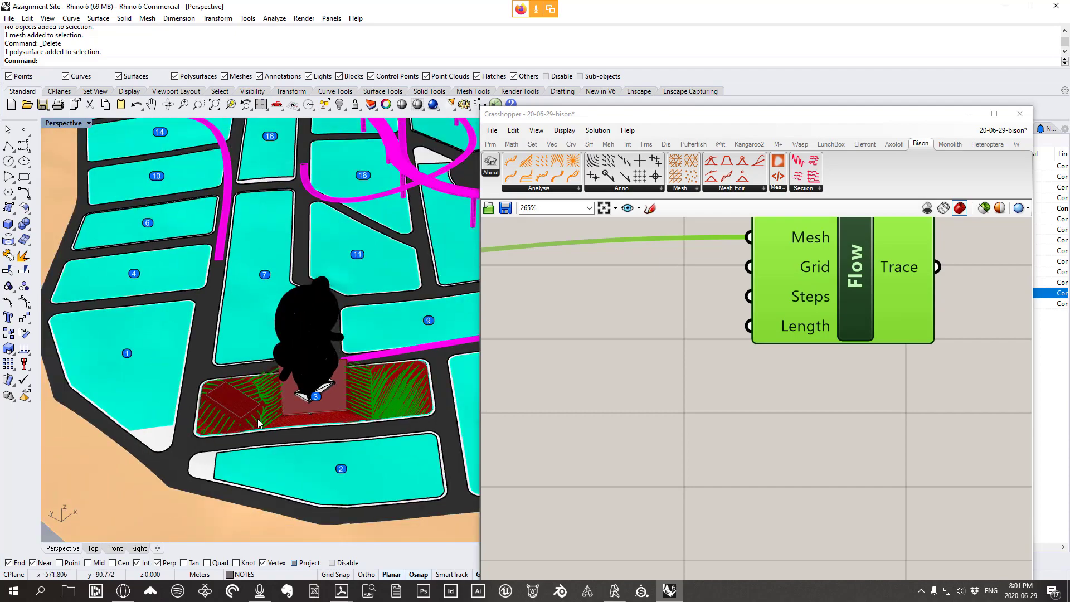
scroll(264, 423, "up", 9)
scroll(267, 416, "down", 6)
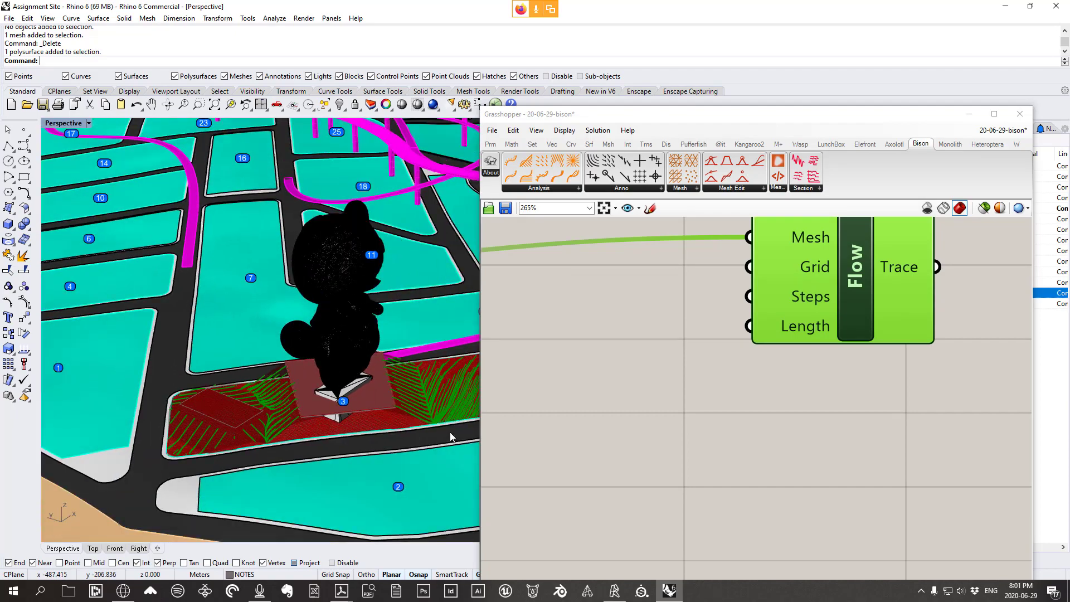
scroll(451, 437, "up", 8)
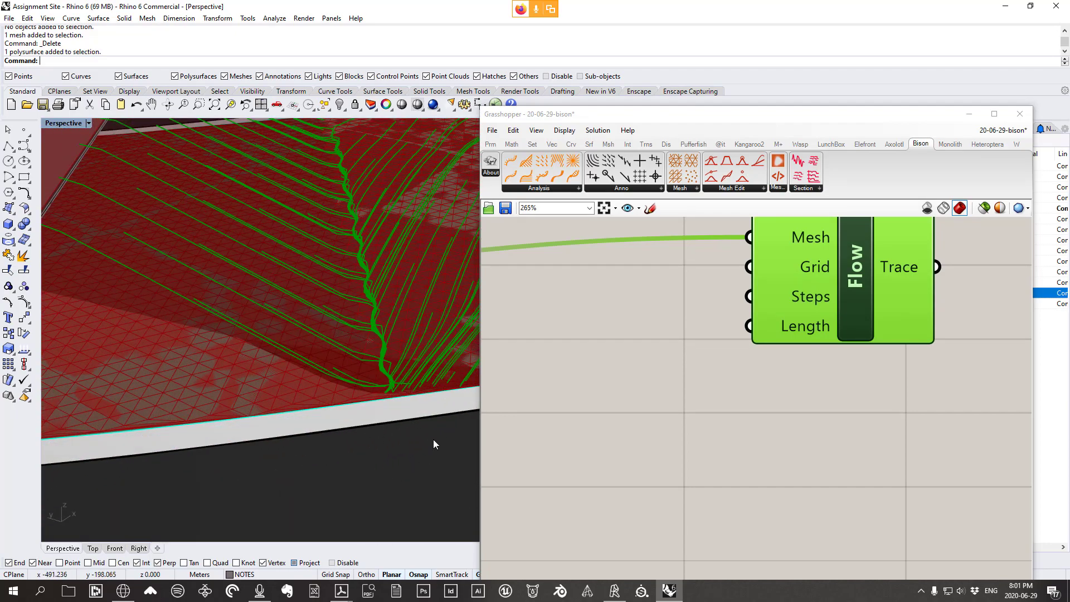
scroll(393, 432, "down", 6)
scroll(395, 424, "down", 3)
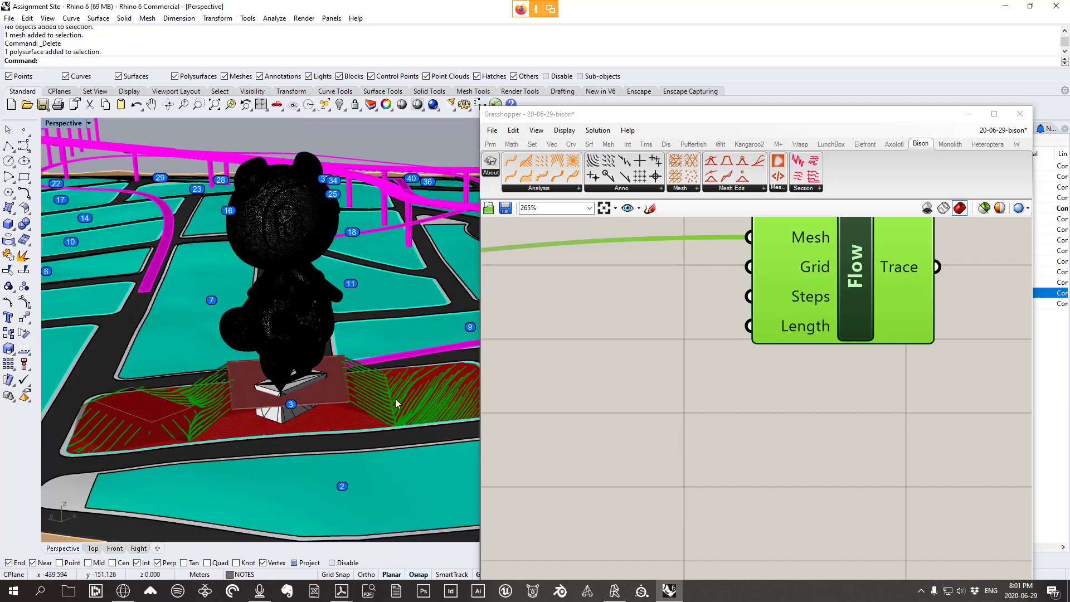
mouse_move(322, 413)
right_mouse_down()
mouse_move(321, 365)
mouse_move(327, 406)
right_mouse_up()
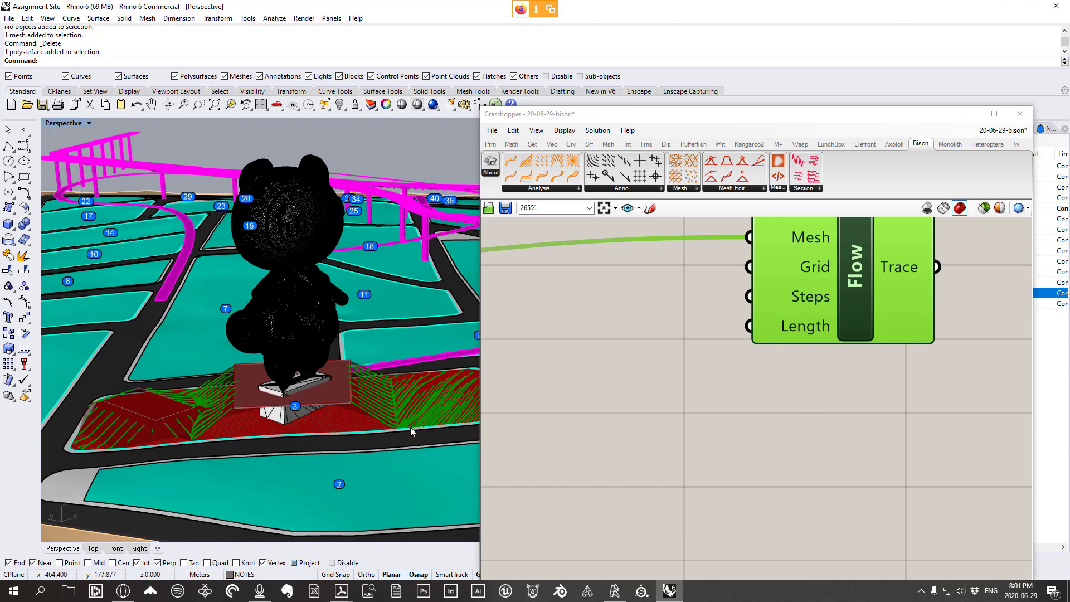
scroll(378, 449, "down", 2)
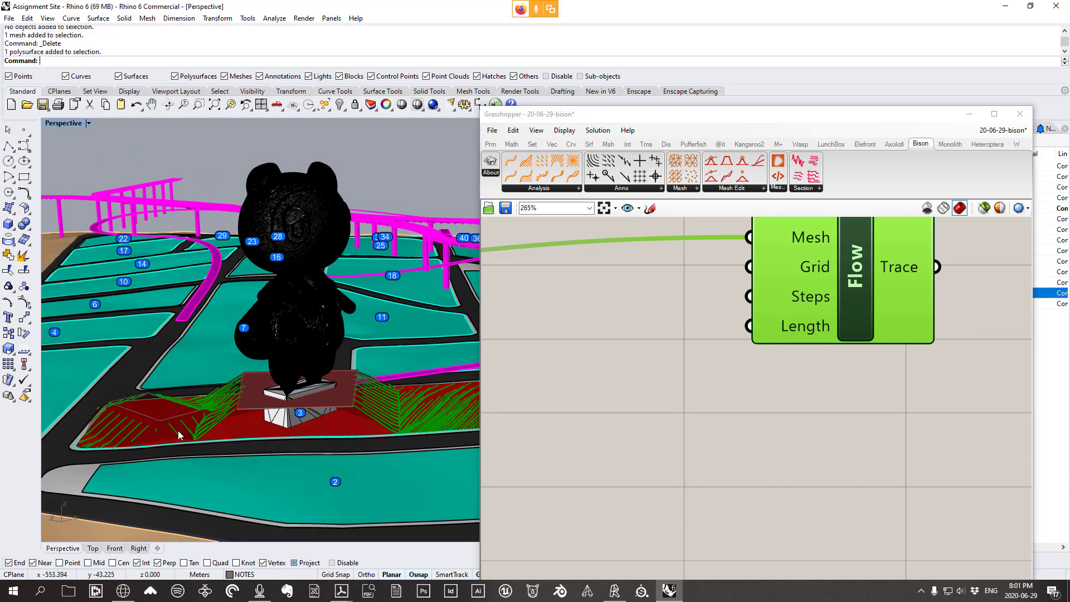
mouse_move(178, 430)
right_mouse_down()
mouse_move(223, 421)
mouse_move(222, 430)
mouse_move(178, 419)
right_mouse_up()
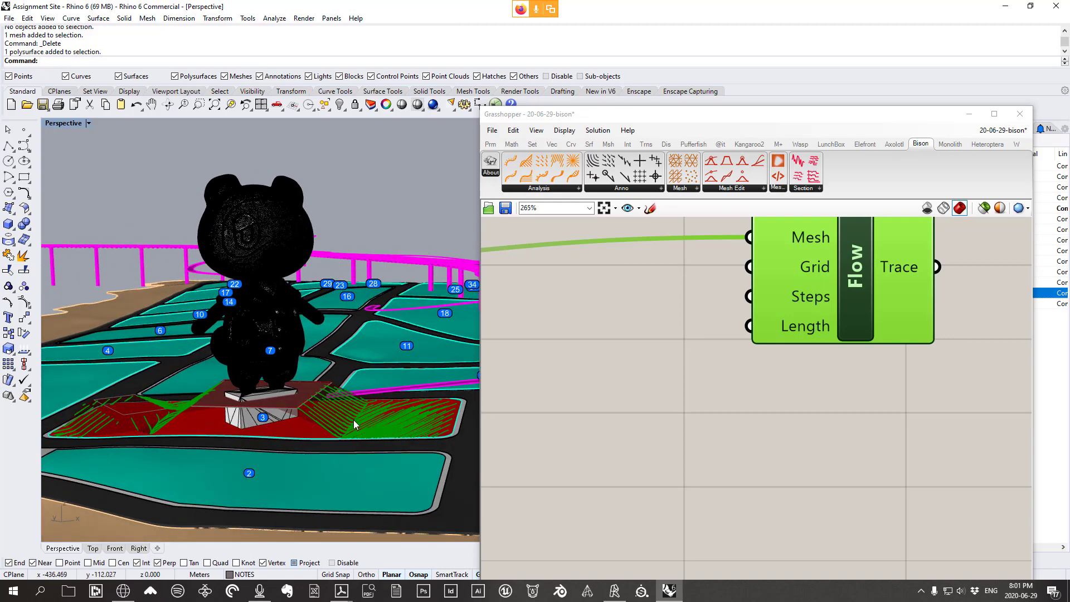
right_click_drag(319, 425, 335, 460)
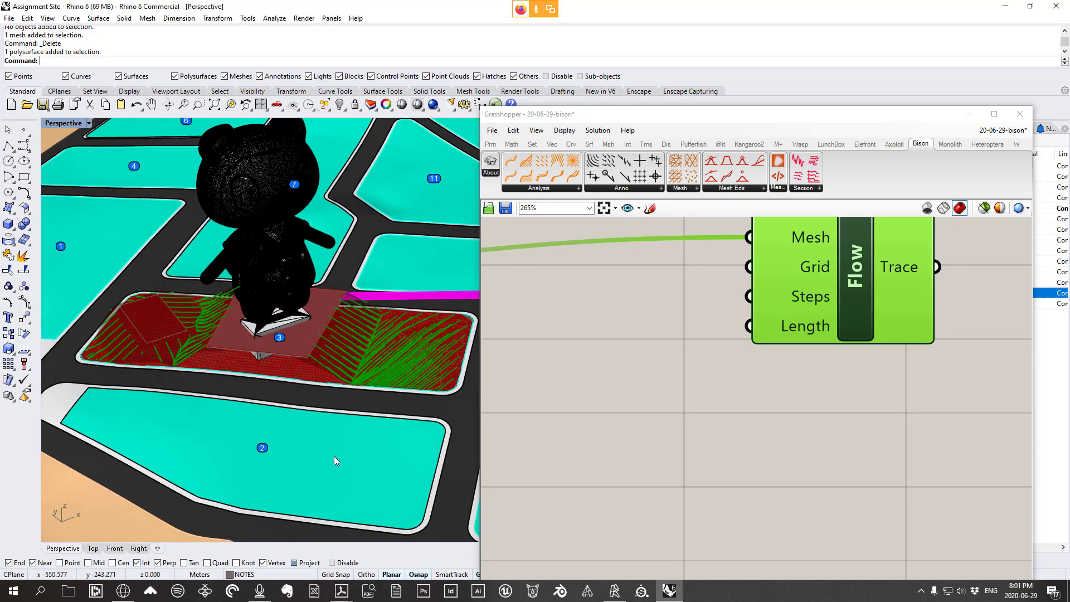
scroll(836, 300, "down", 5)
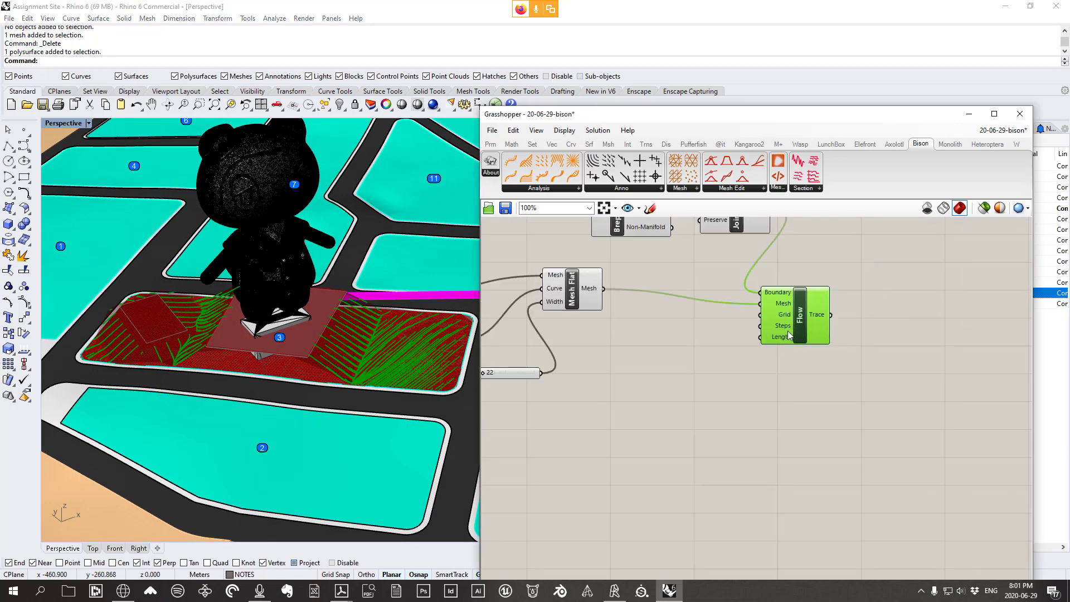
Turn off the preview of Brep Edges, Join Curves and Flow to hide the green Flow traces
right_click(851, 301)
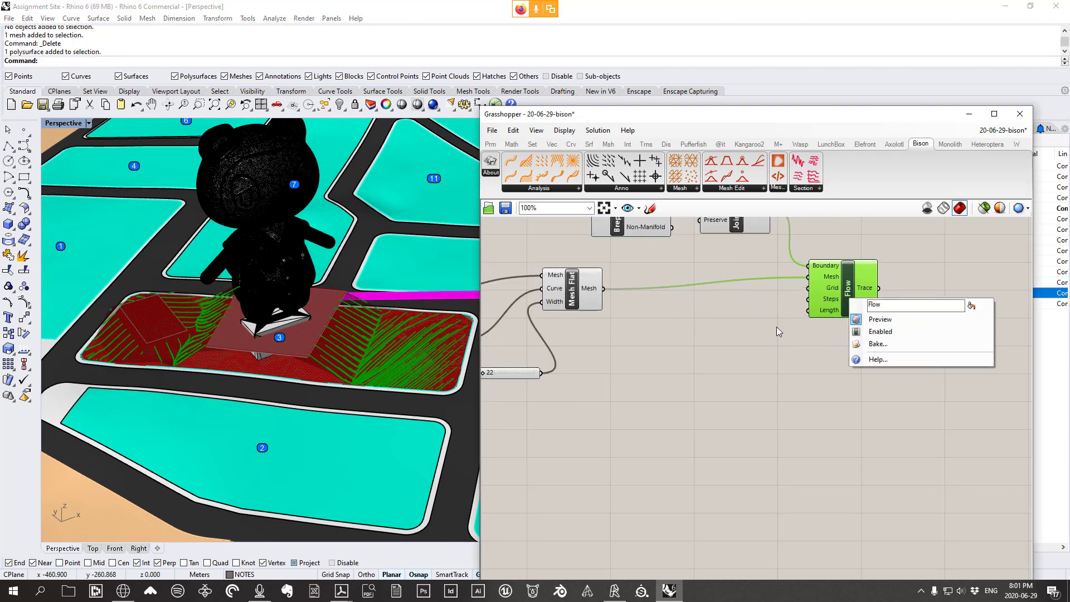
right_click_drag(747, 324, 710, 411)
left_click(865, 411)
left_click_drag(847, 411, 549, 265)
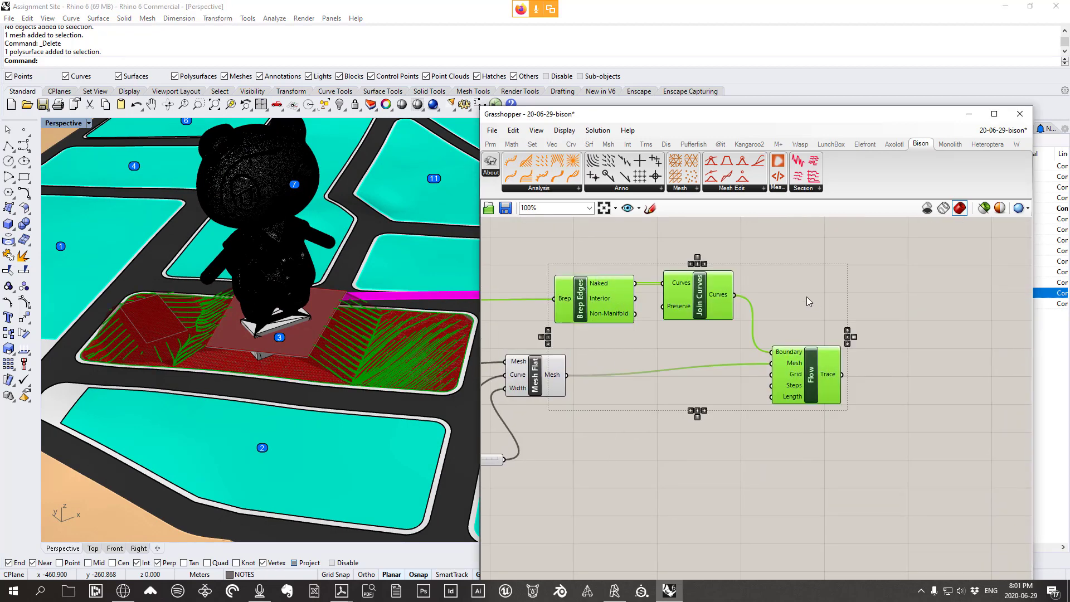
right_click(790, 289)
left_click(815, 306)
Move the three components up and right and show the Bison Anno component list
left_click_drag(810, 399, 846, 375)
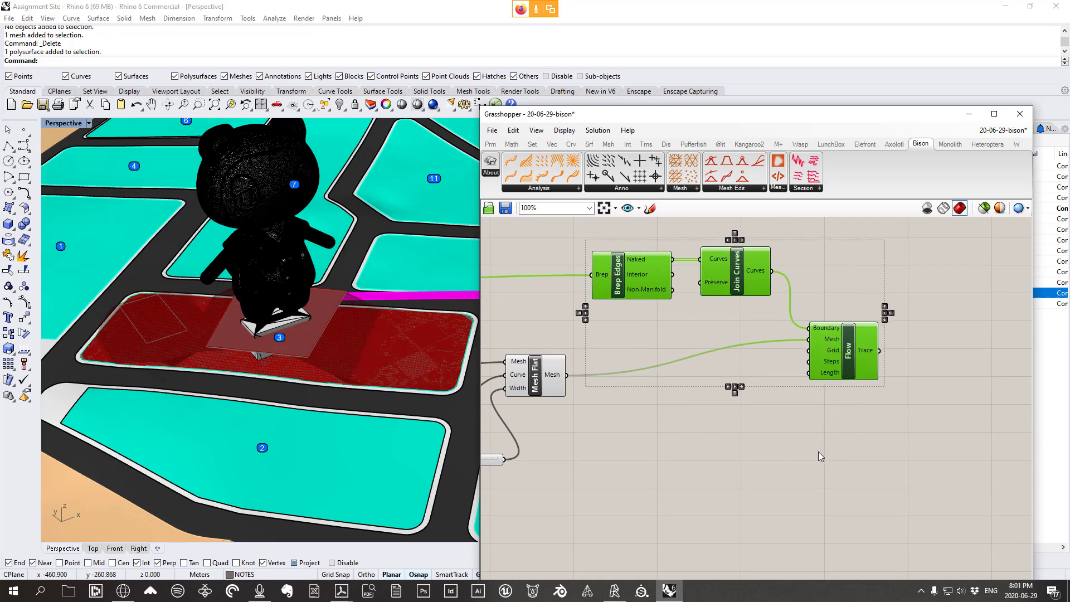
left_click(773, 402)
left_click(619, 189)
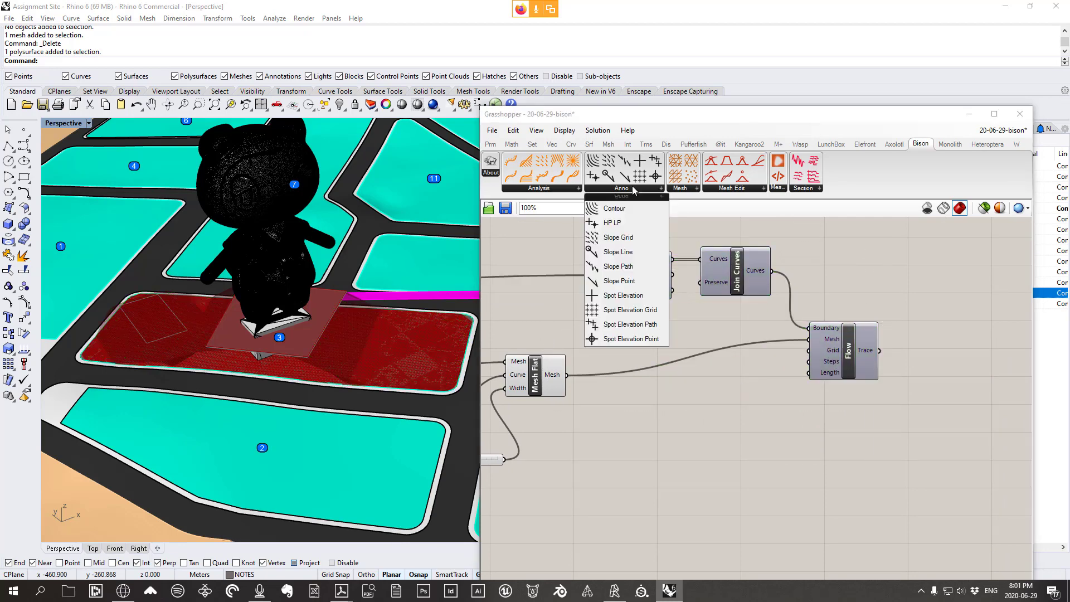
Add a Bison Contour component and connect Mesh Flat's Mesh output to its Mesh input
left_click(611, 210)
left_click(708, 427)
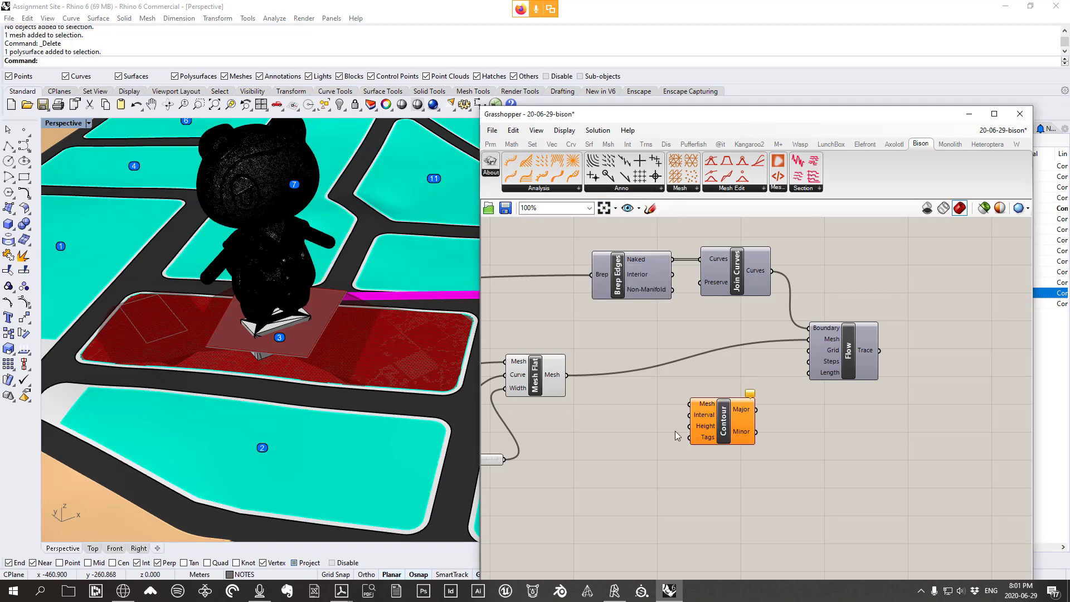
right_click_drag(708, 427, 743, 414)
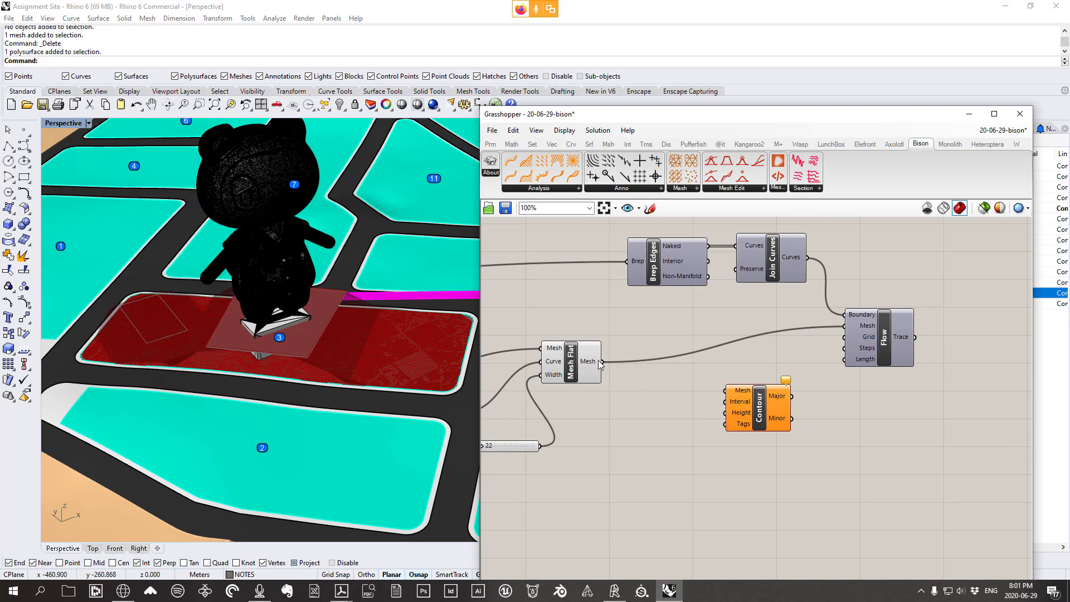
left_click_drag(603, 361, 722, 412)
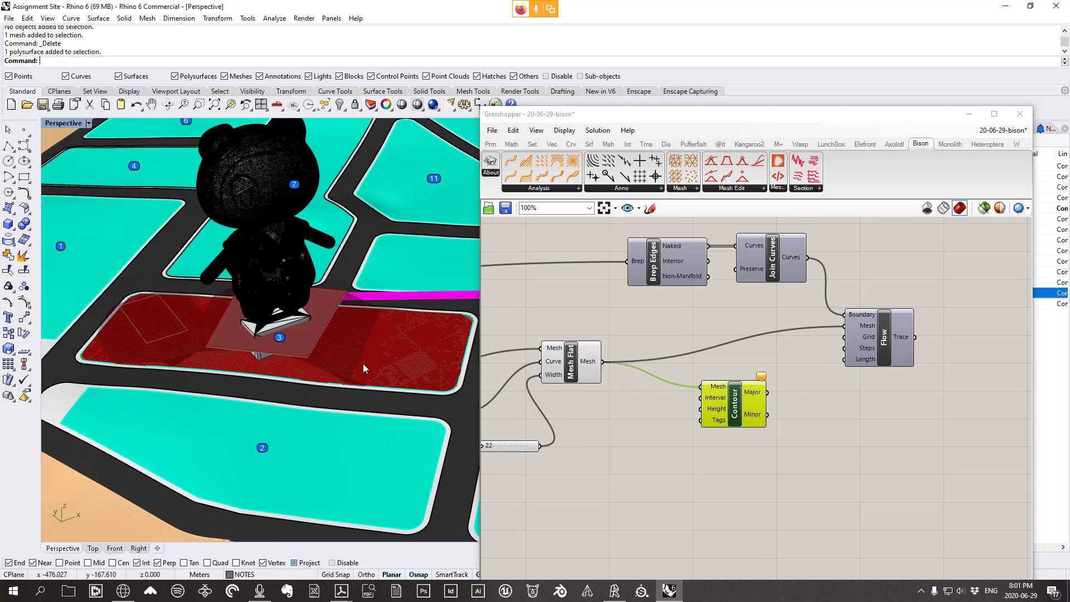
Set the Contour component's Interval input to 0.5
right_click_drag(362, 363, 343, 325)
scroll(715, 411, "up", 2)
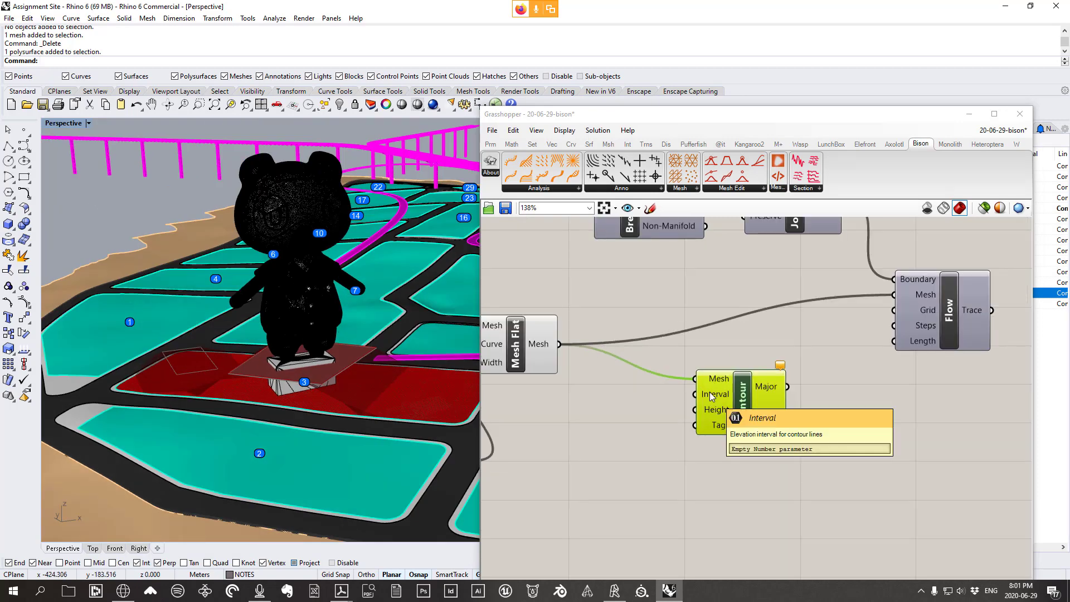
scroll(400, 409, "up", 2)
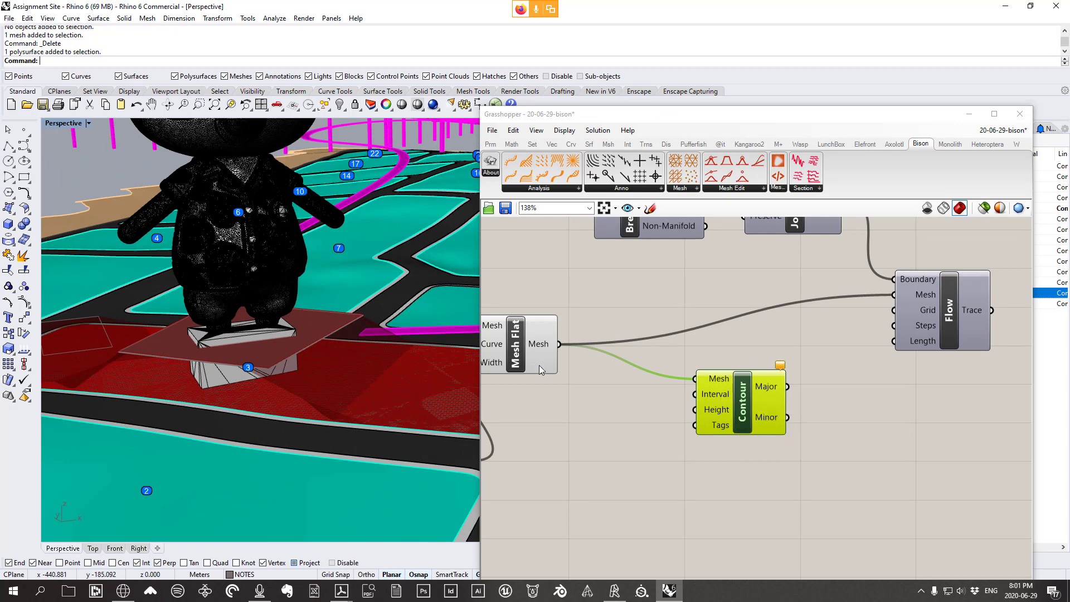
mouse_move(553, 347)
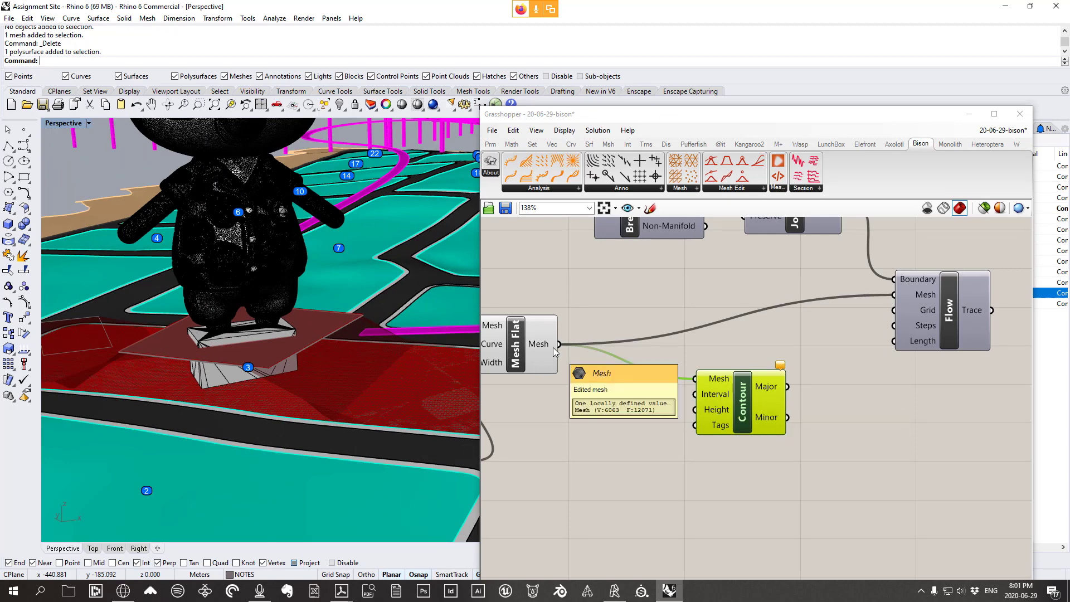
left_click_drag(713, 381, 705, 393)
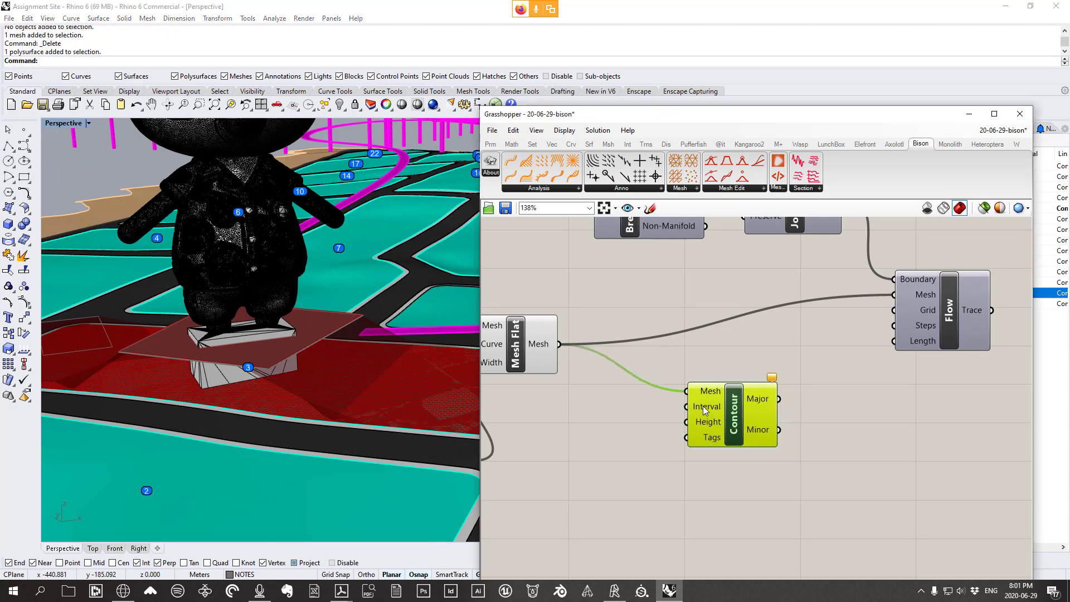
right_click(703, 406)
mouse_move(792, 491)
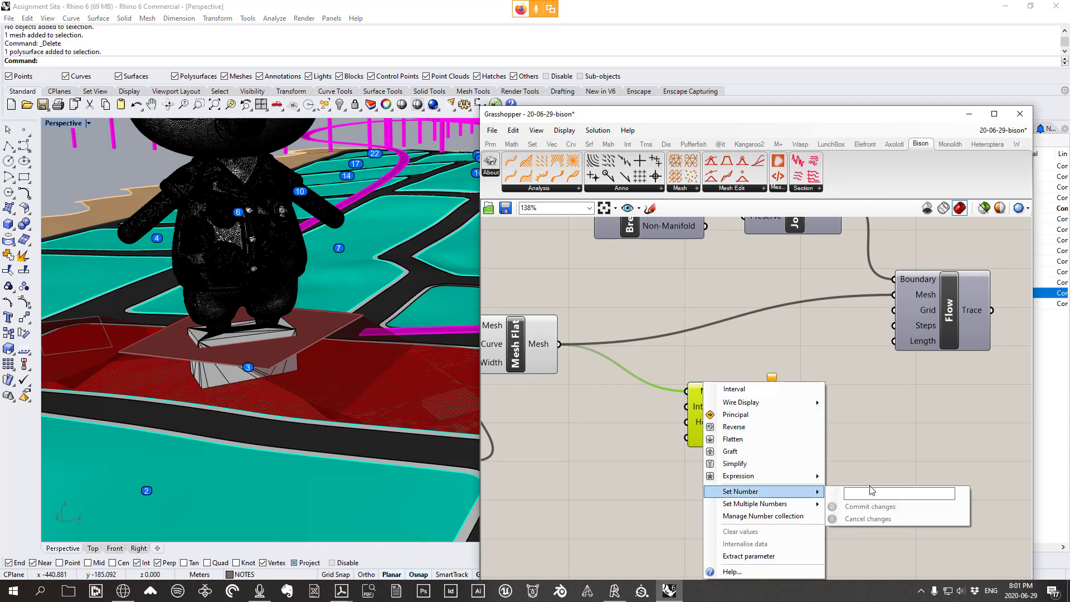
left_click(862, 496)
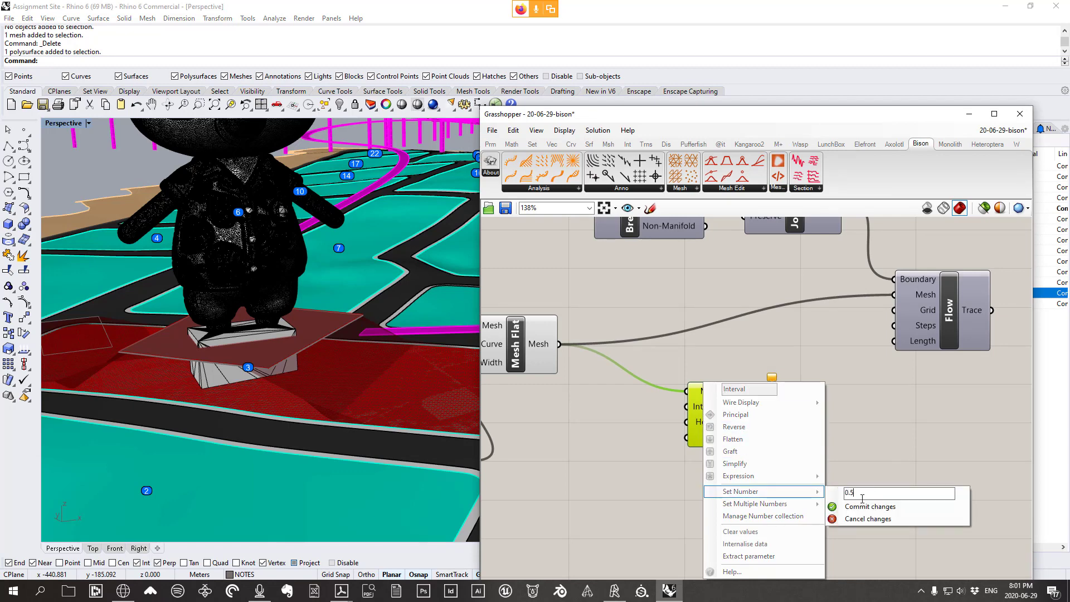
left_click(887, 505)
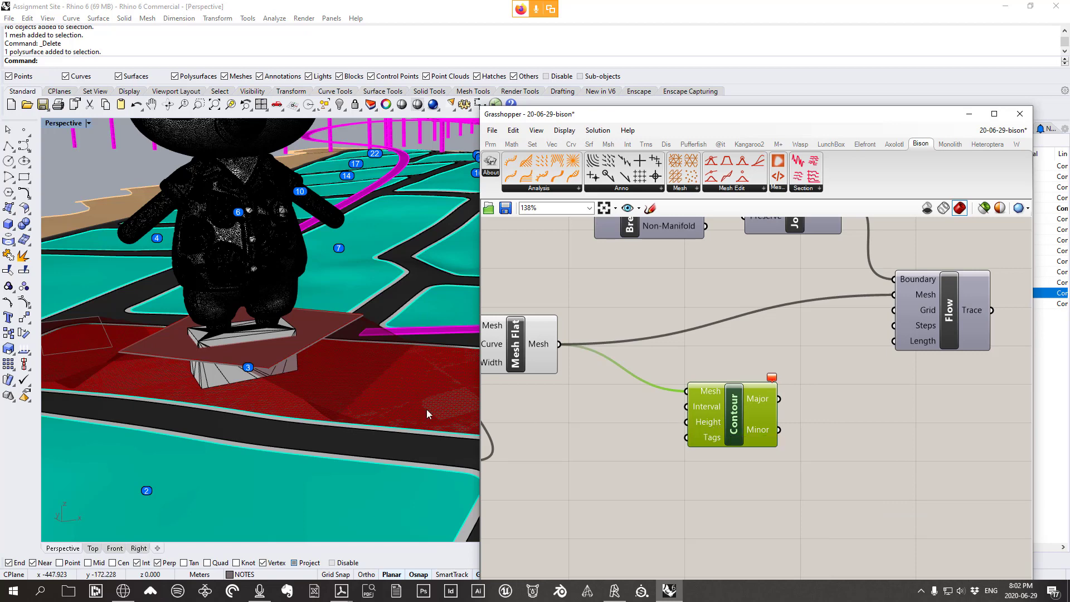
Set the Contour component's Height input to 1
scroll(426, 413, "up", 4)
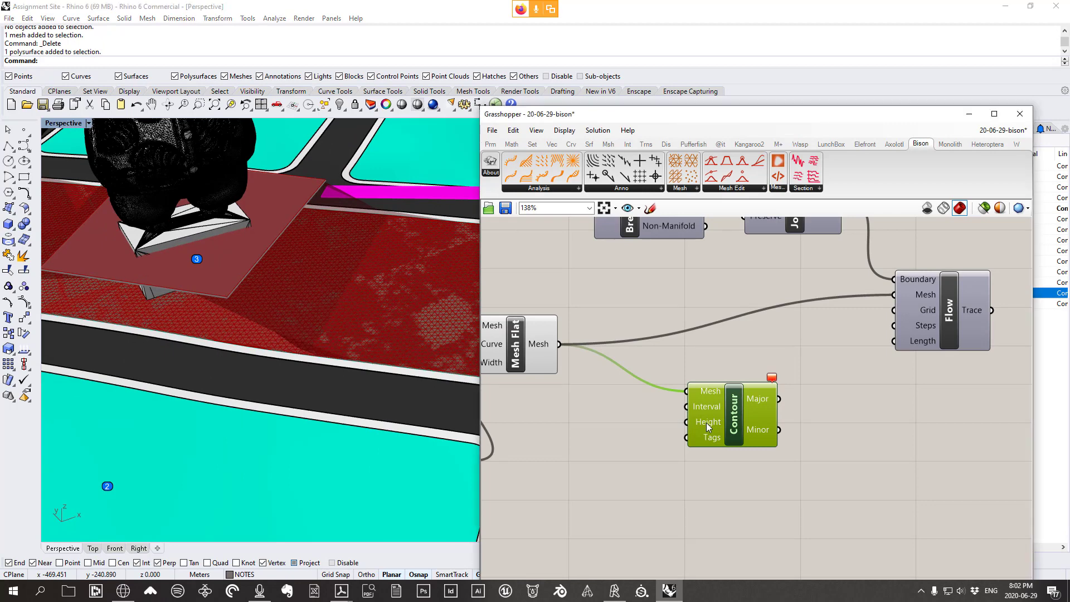
right_click(708, 421)
mouse_move(814, 492)
type("1")
left_click(877, 506)
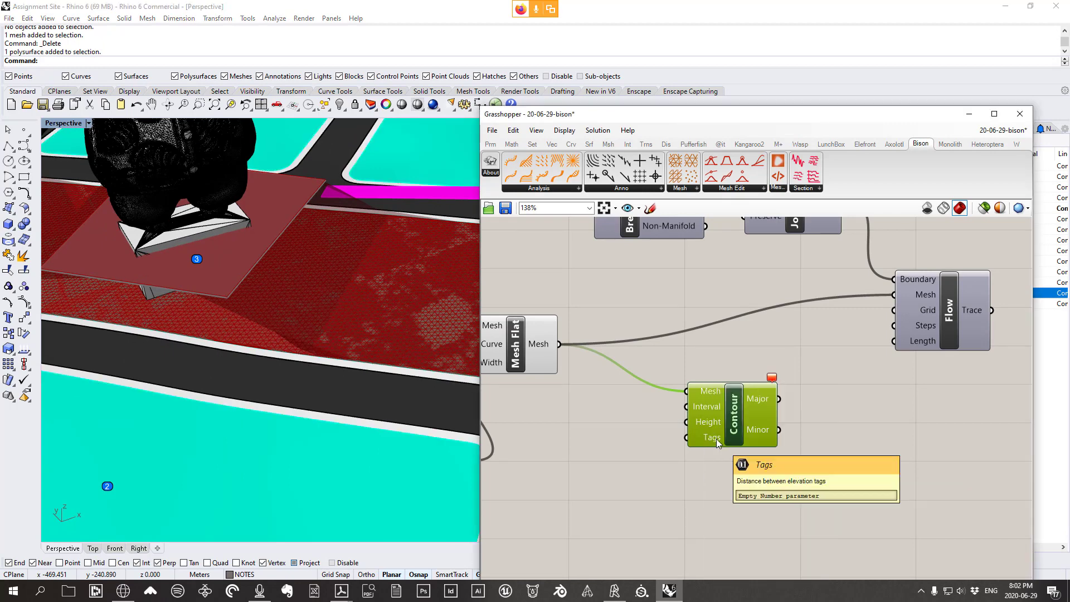
Set the Contour Tags input to 20 after first trying 2, tagging contours on the lot
scroll(403, 325, "down", 3)
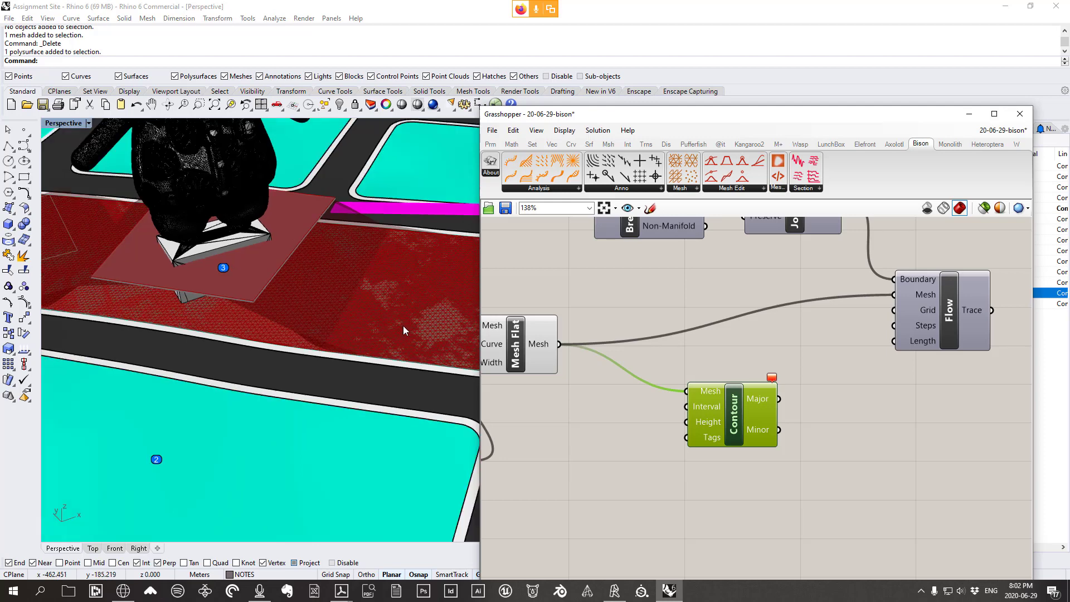
scroll(440, 323, "up", 3)
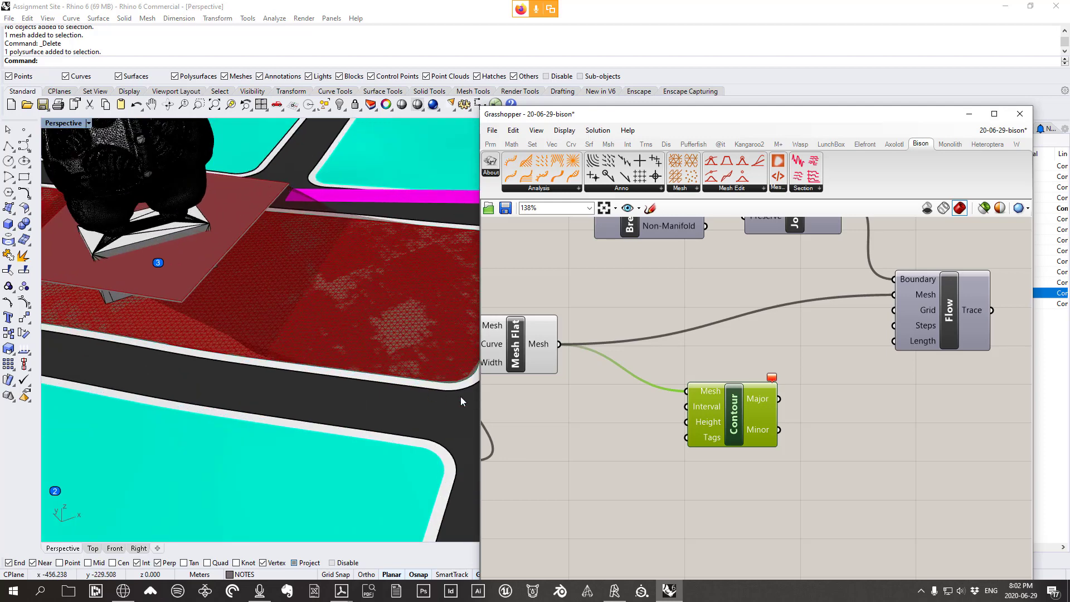
right_click(716, 437)
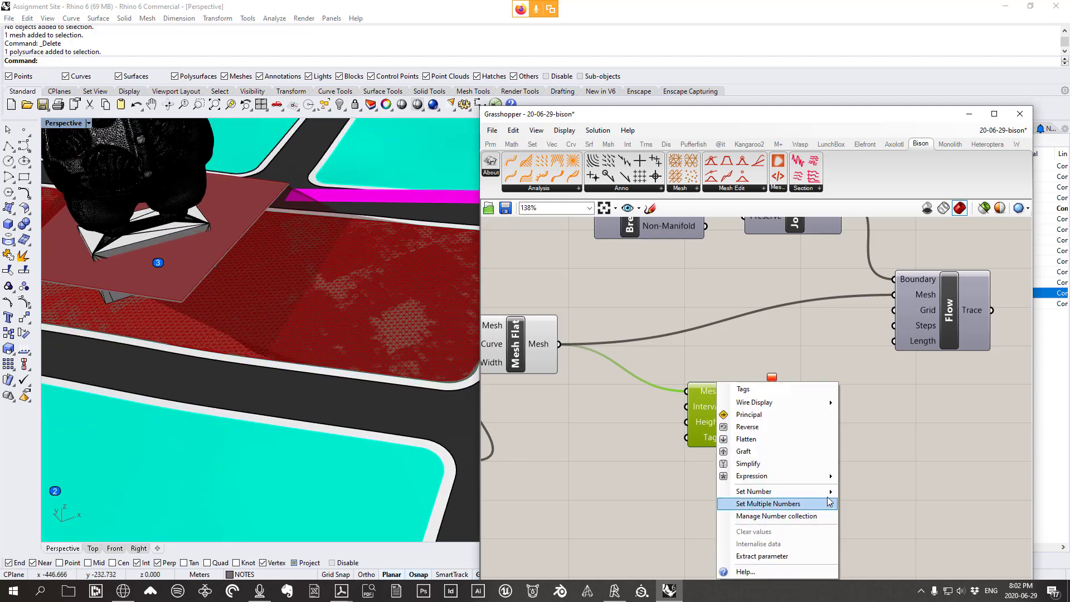
mouse_move(809, 492)
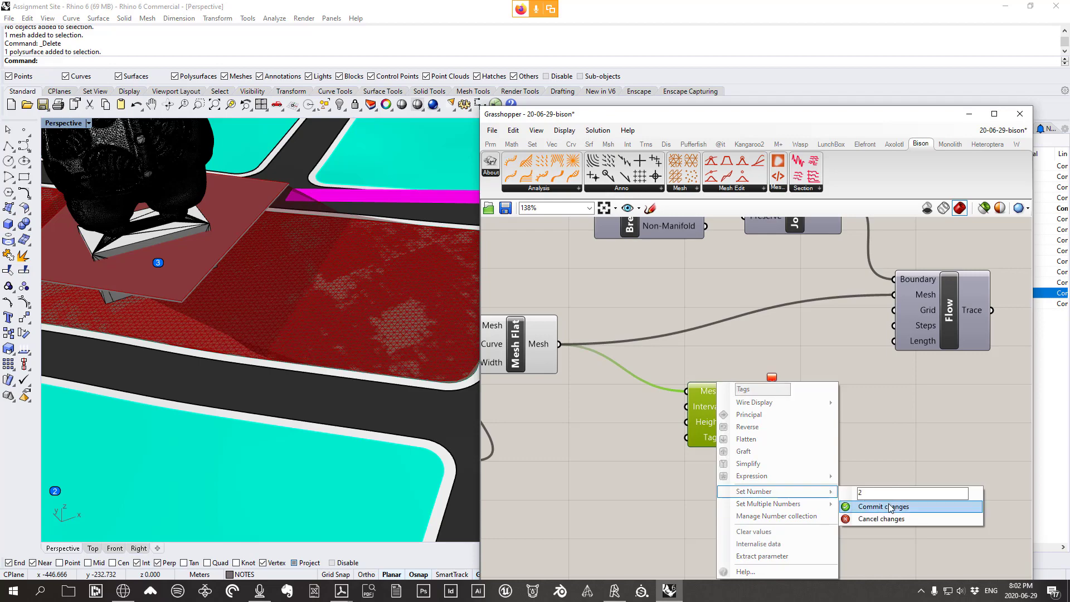
left_click(884, 506)
scroll(392, 343, "up", 2)
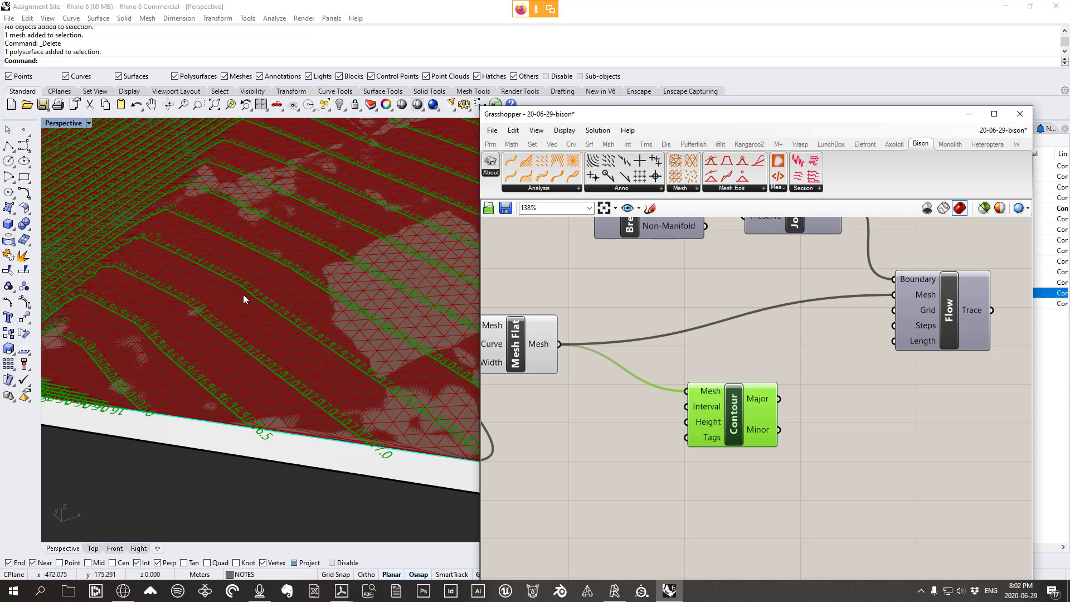
right_click(719, 441)
mouse_move(829, 492)
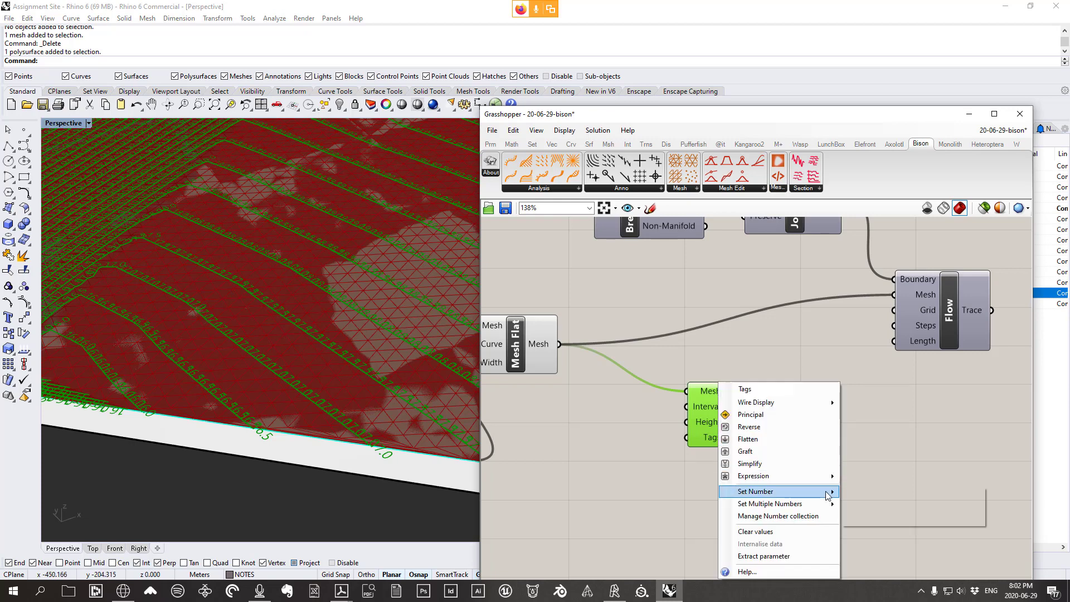
left_click(894, 494)
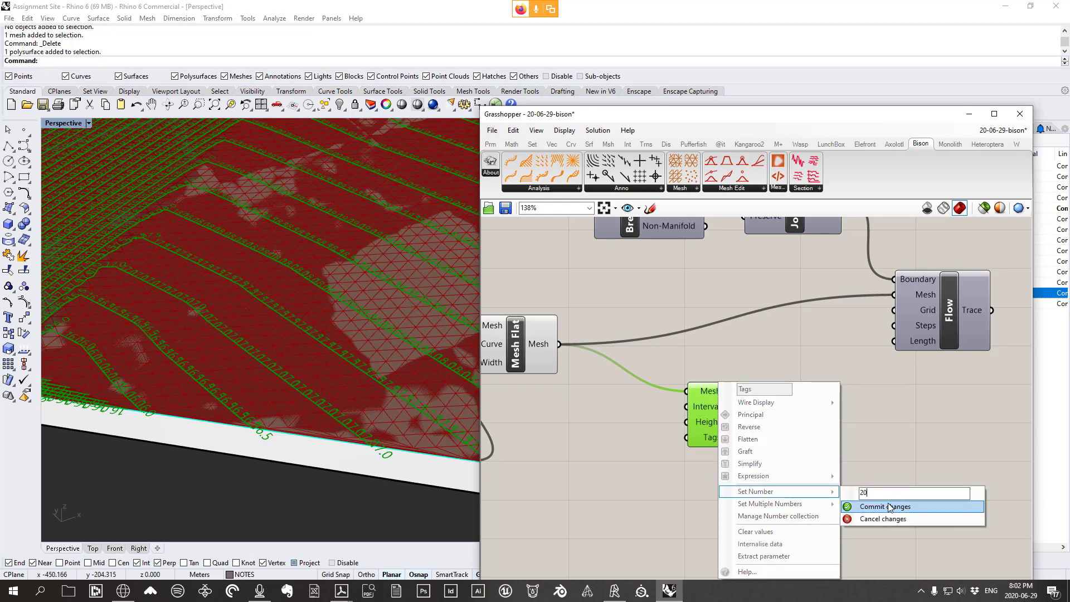
left_click(890, 506)
scroll(224, 299, "down", 6)
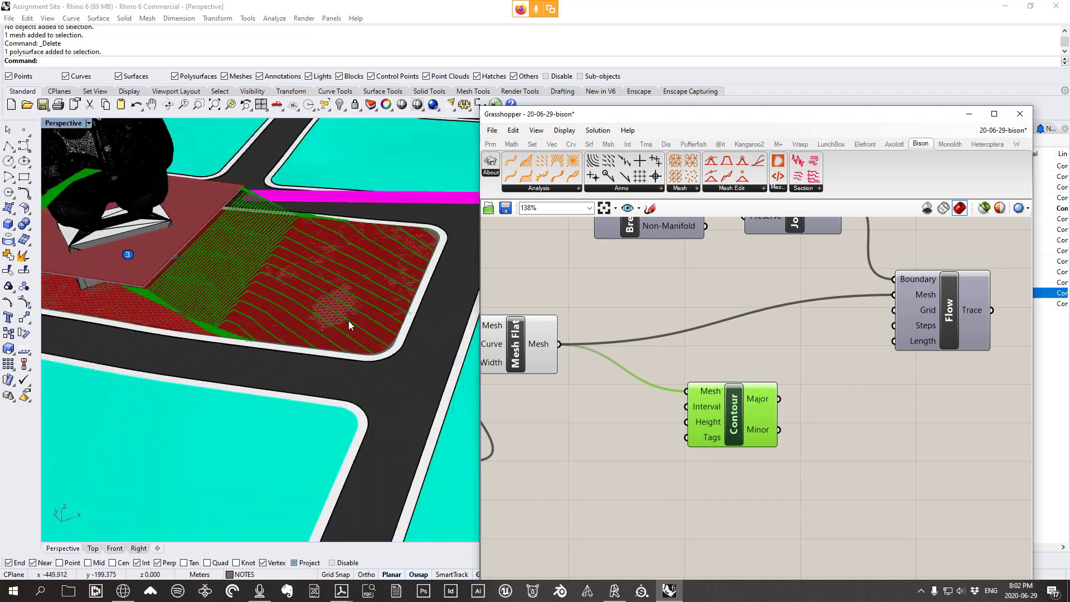
Enlarge the Top view and set the Contour Tags input to 100
double_click(67, 124)
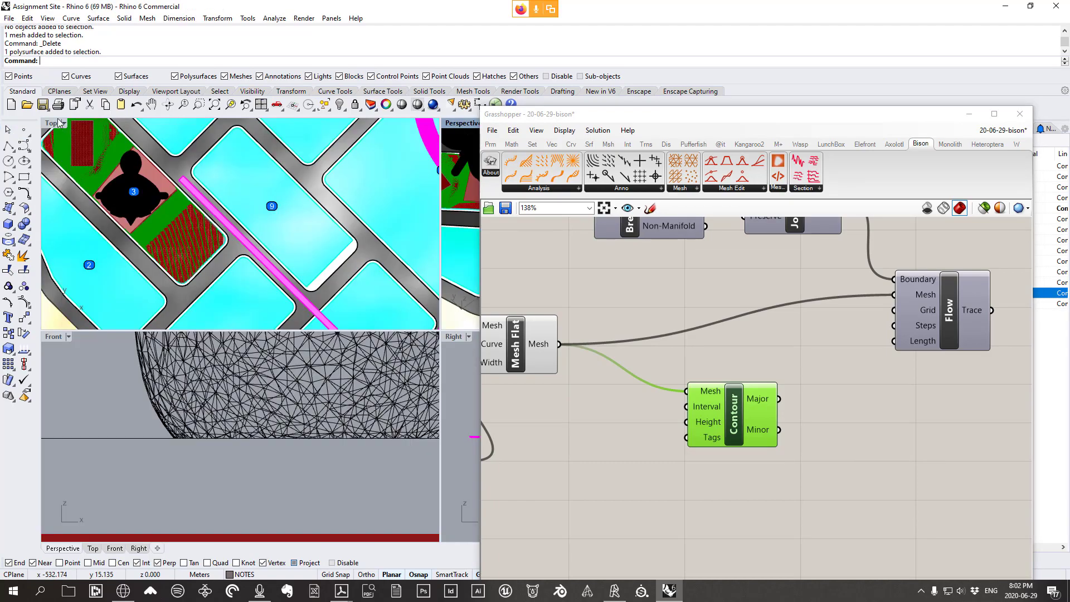
double_click(56, 124)
scroll(145, 165, "up", 5)
scroll(306, 257, "down", 4)
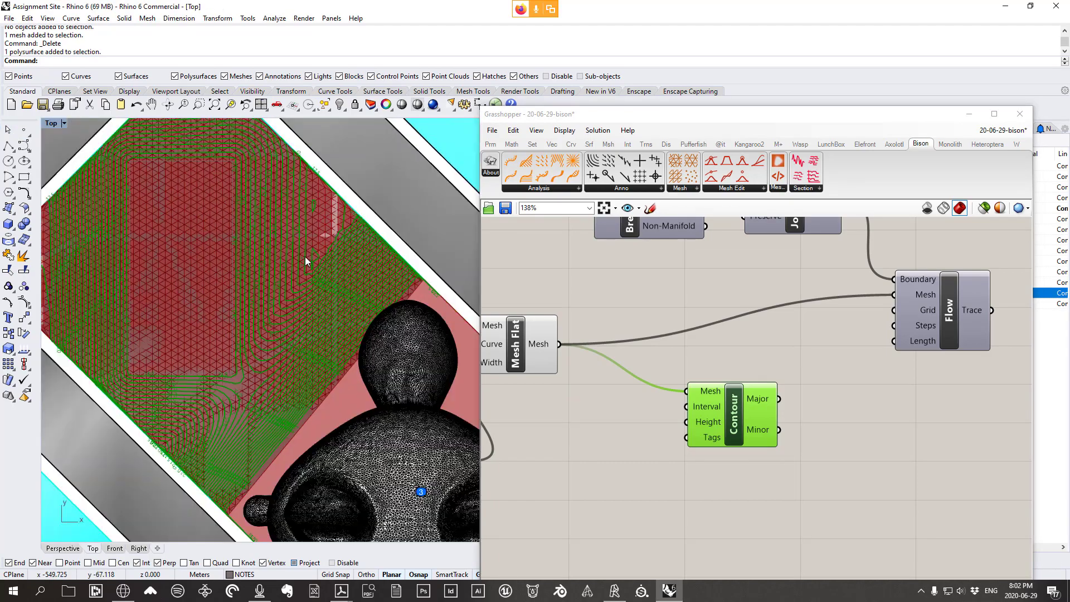
right_click(711, 437)
mouse_move(792, 491)
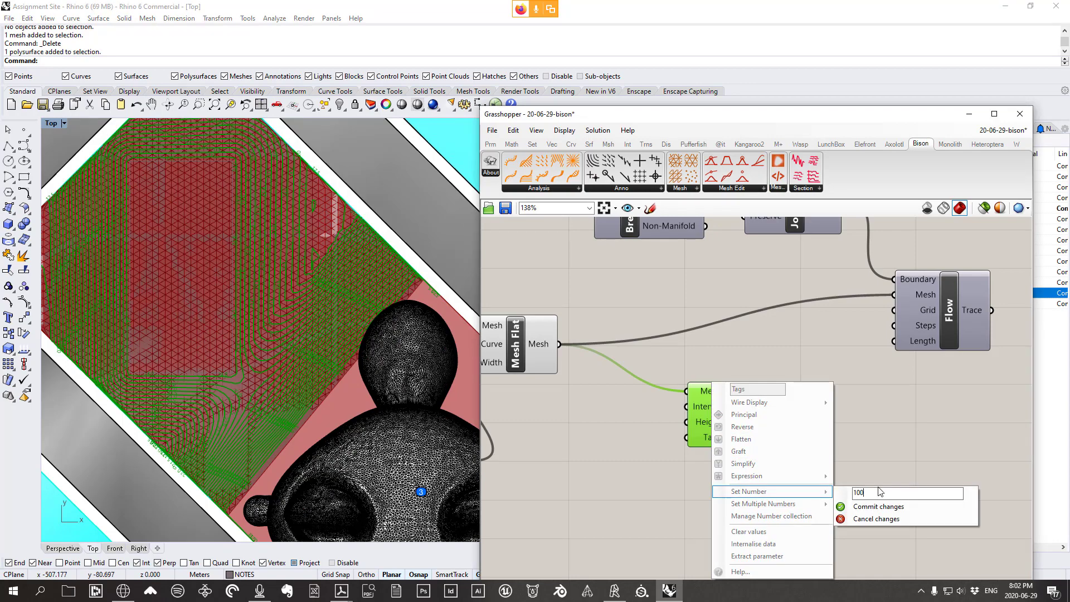
left_click(881, 506)
Inspect the recomputed contour labels in the Top view, then orbit the Perspective view low
scroll(297, 223, "up", 3)
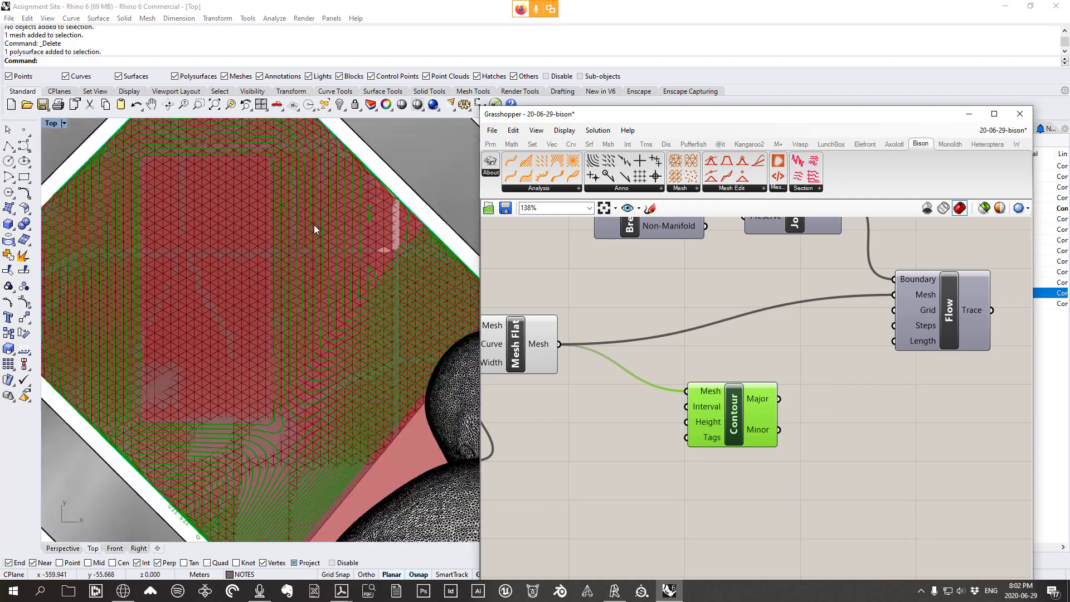
right_click_drag(313, 225, 334, 279)
scroll(223, 180, "up", 6)
right_click_drag(209, 202, 162, 253)
scroll(329, 190, "up", 4)
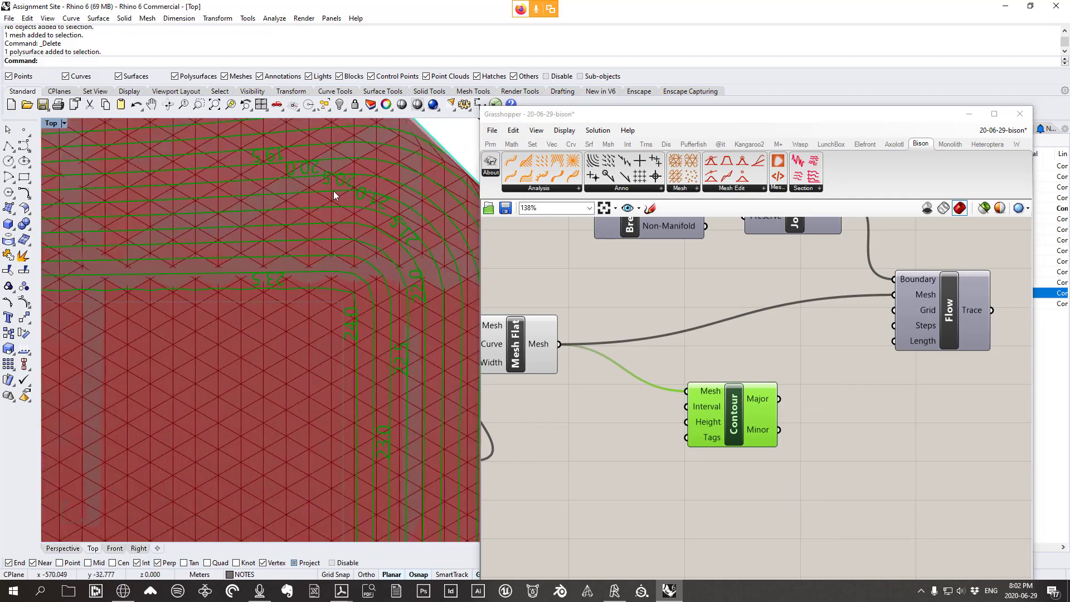
scroll(335, 192, "down", 12)
right_click_drag(346, 286, 216, 154)
scroll(341, 299, "up", 8)
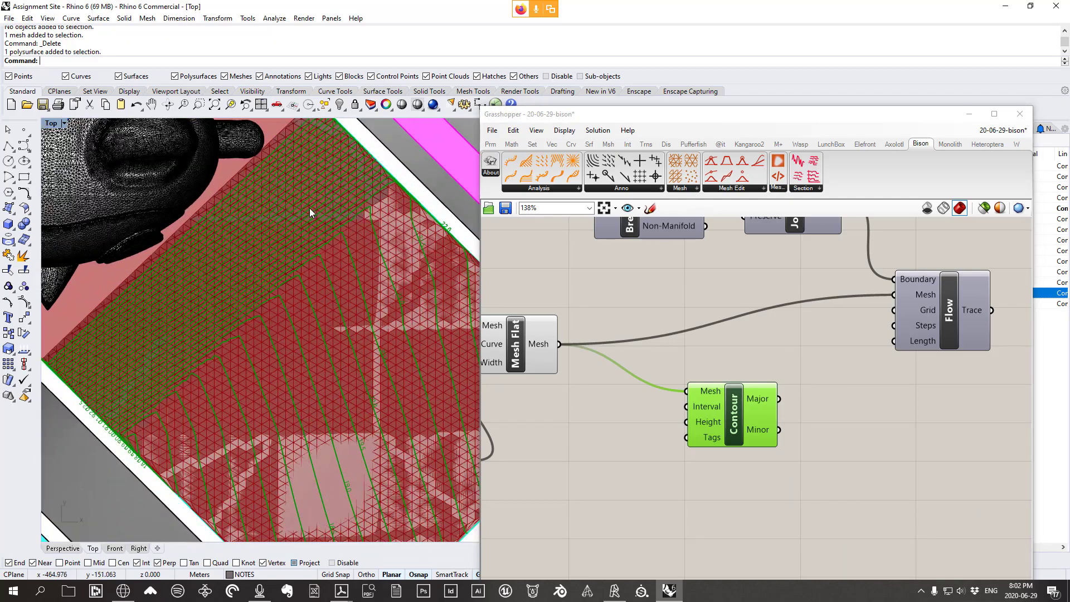
scroll(310, 210, "down", 4)
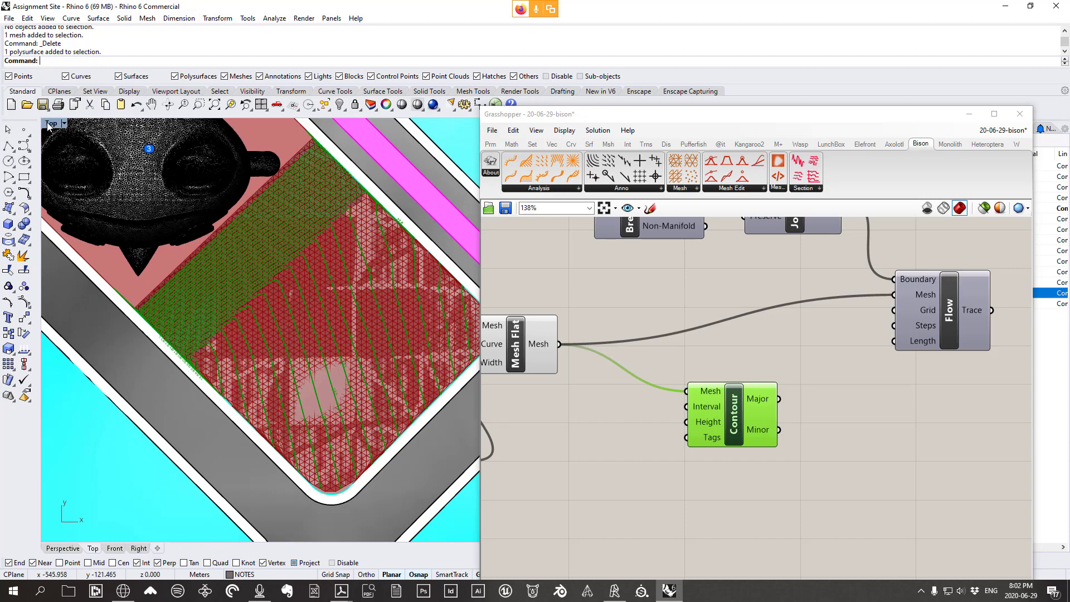
double_click(48, 123)
double_click(451, 123)
scroll(243, 415, "down", 5)
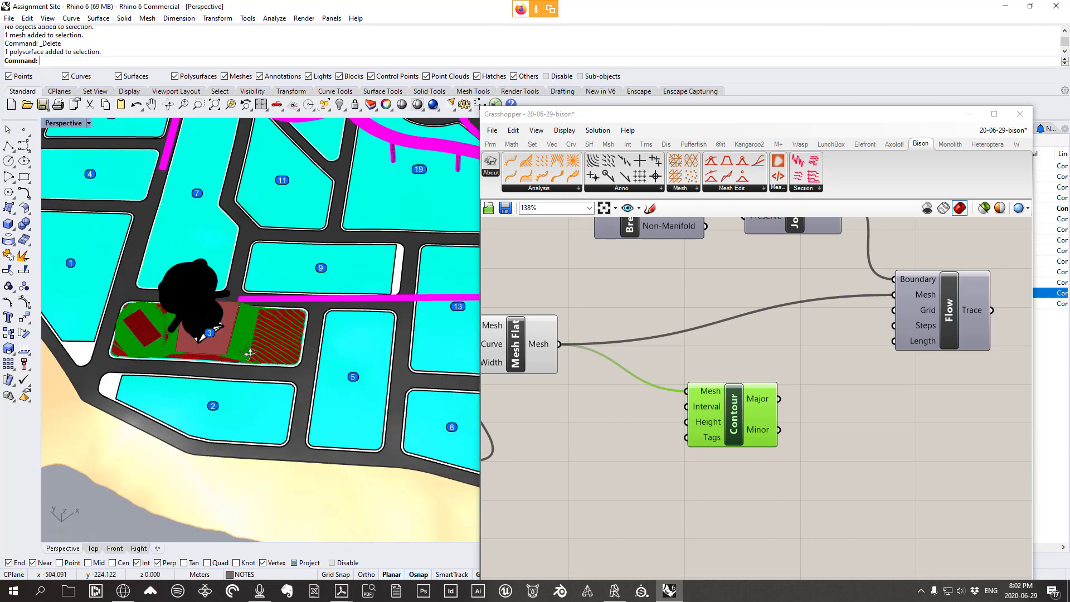
scroll(251, 357, "up", 5)
right_click_drag(284, 416, 393, 410)
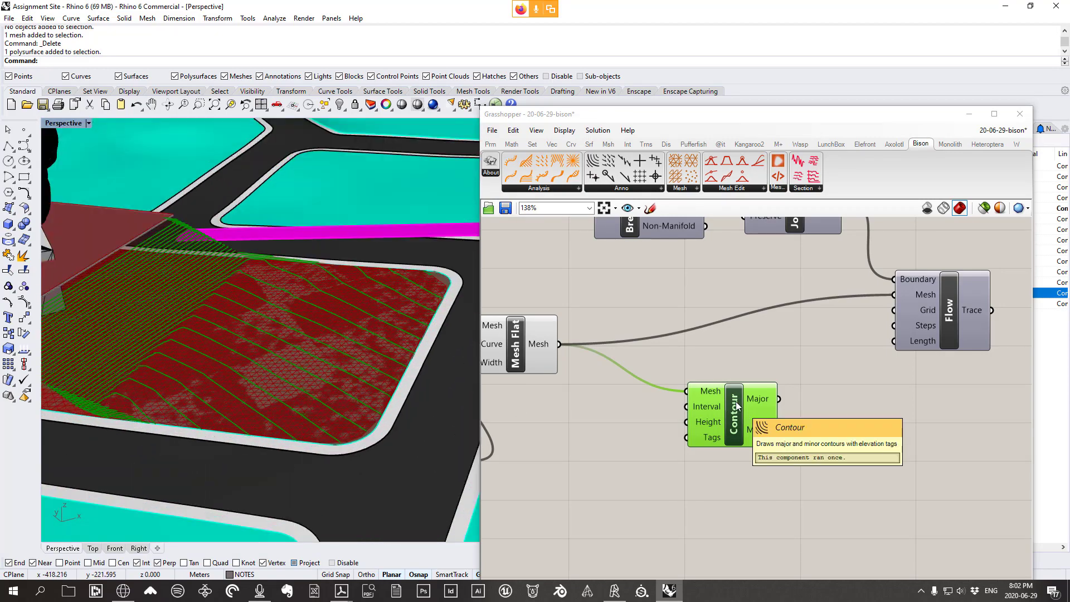
Bake the Contour component's curves and tags into the Rhino model
right_click(736, 402)
left_click(764, 448)
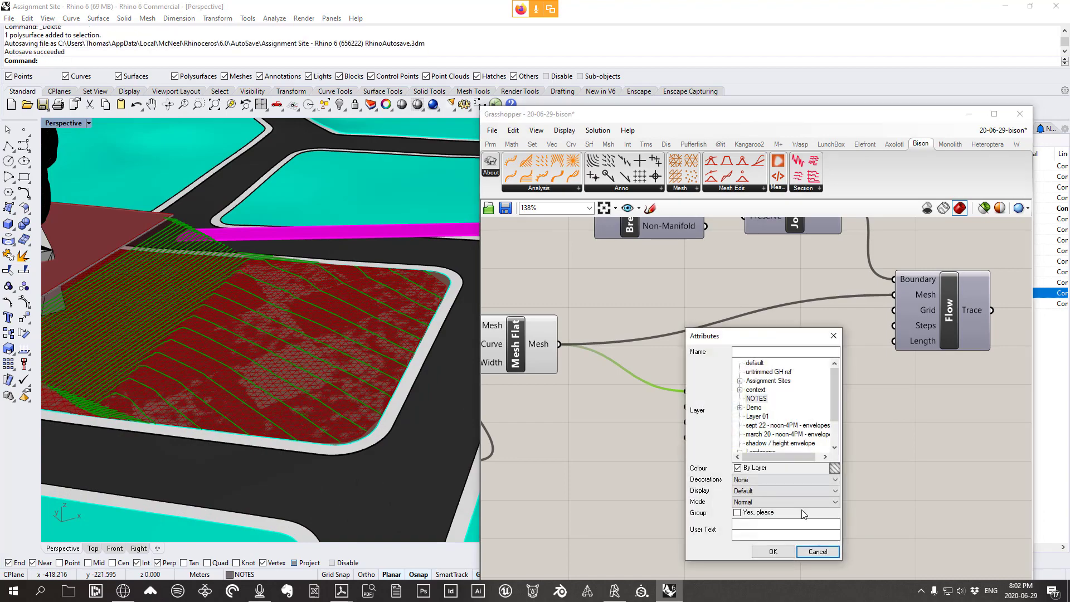
left_click(773, 551)
scroll(336, 384, "up", 3)
Inspect the baked contour curve and its 19.0 elevation text, then move the Contour component aside
left_click(347, 397)
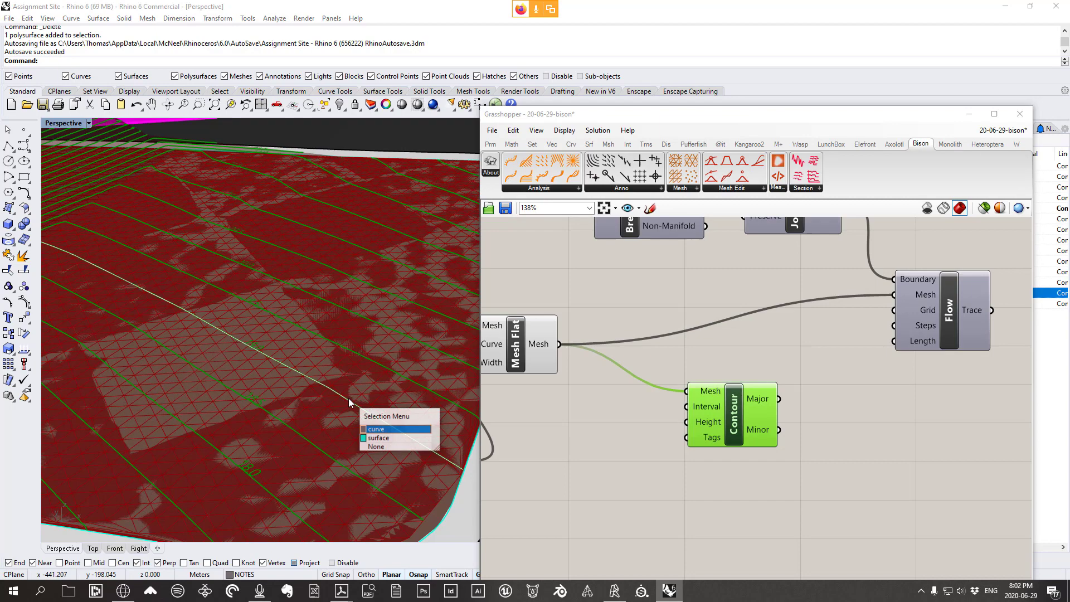
left_click(377, 428)
left_click(260, 347)
scroll(262, 345, "up", 3)
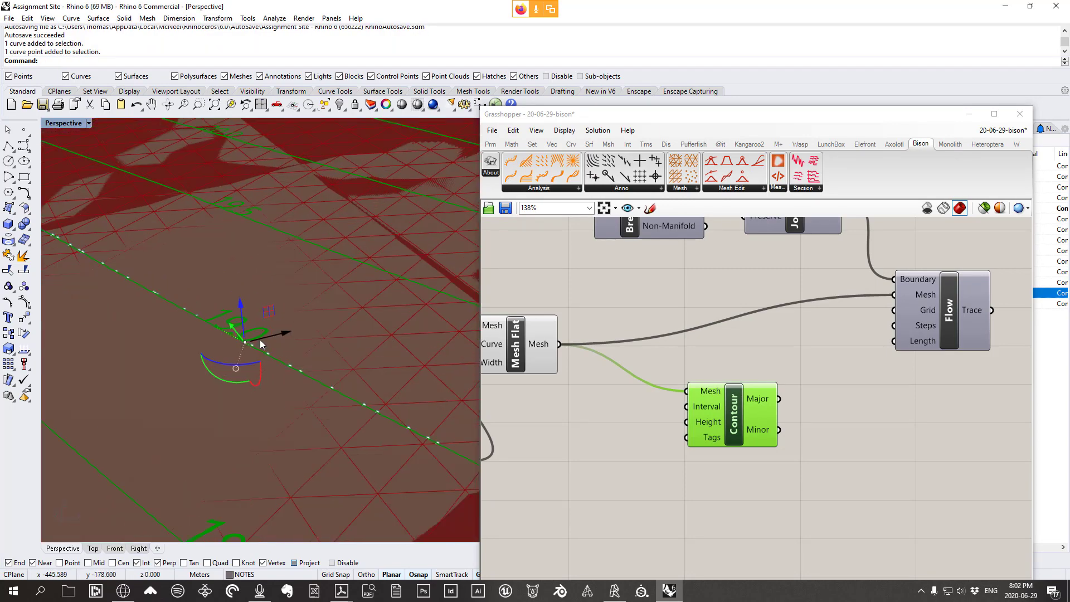
left_click(267, 335)
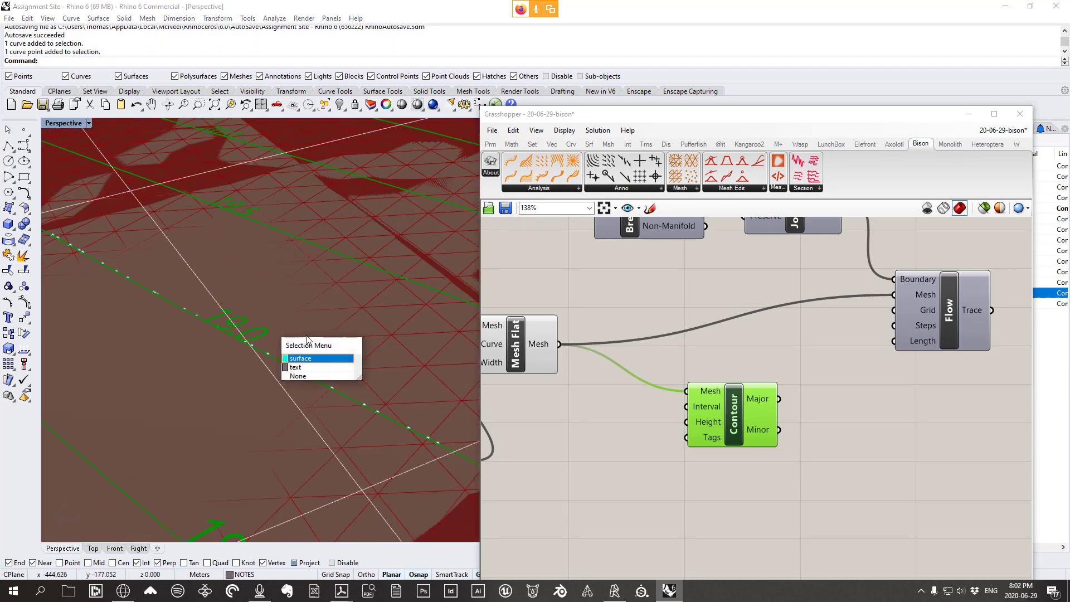
left_click(309, 369)
scroll(323, 309, "down", 2)
scroll(350, 301, "down", 5)
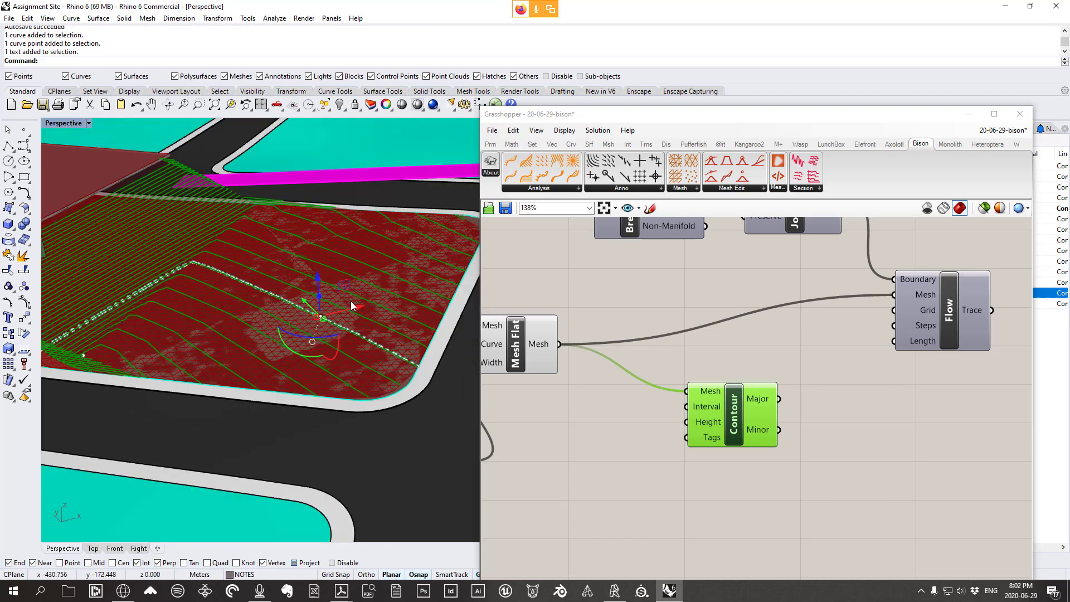
scroll(346, 338, "up", 2)
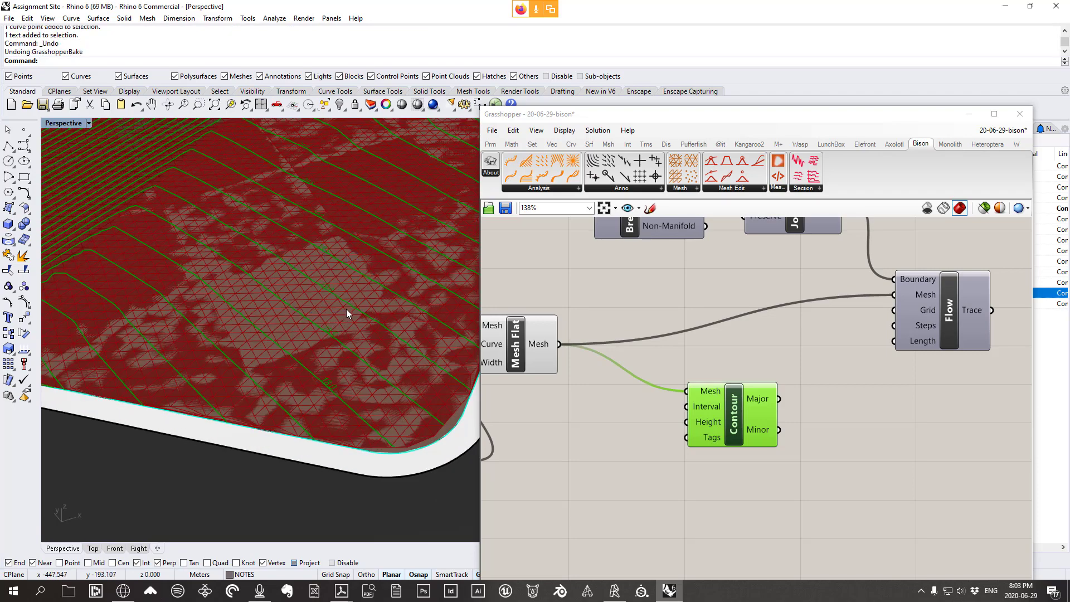
left_click_drag(727, 419, 828, 429)
left_click(637, 188)
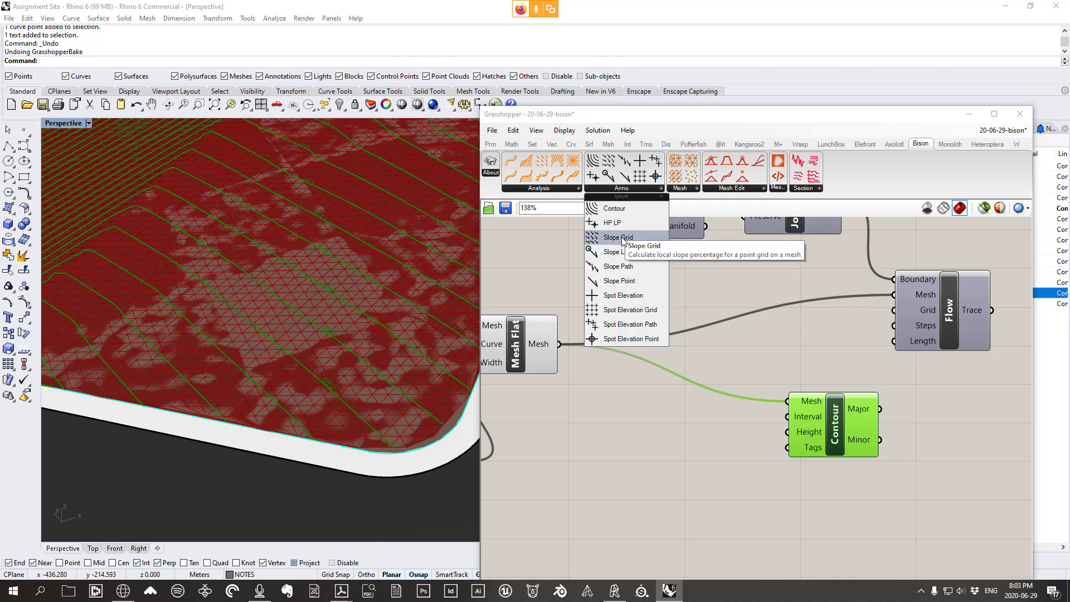
Add a Slope Grid component fed by Mesh Flat's Mesh output
left_click_drag(623, 238, 831, 520)
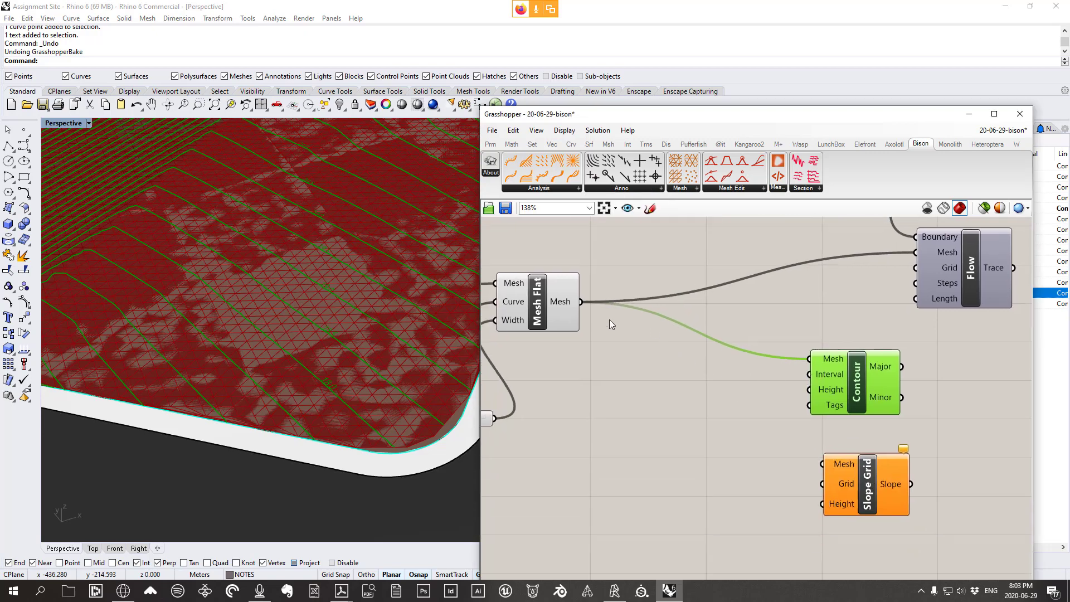
left_click_drag(581, 301, 823, 464)
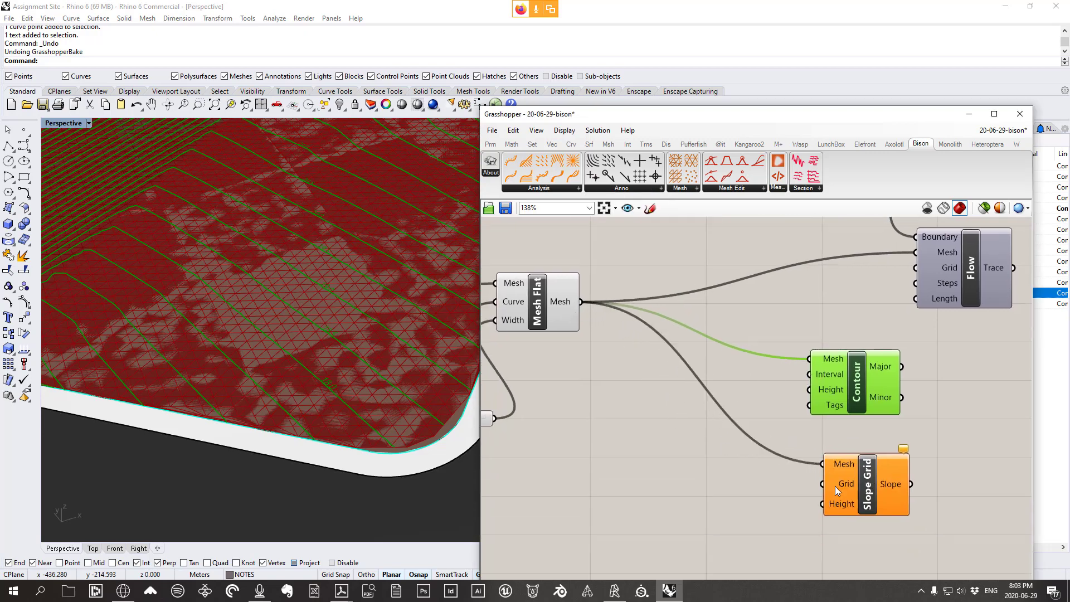
scroll(330, 370, "down", 3)
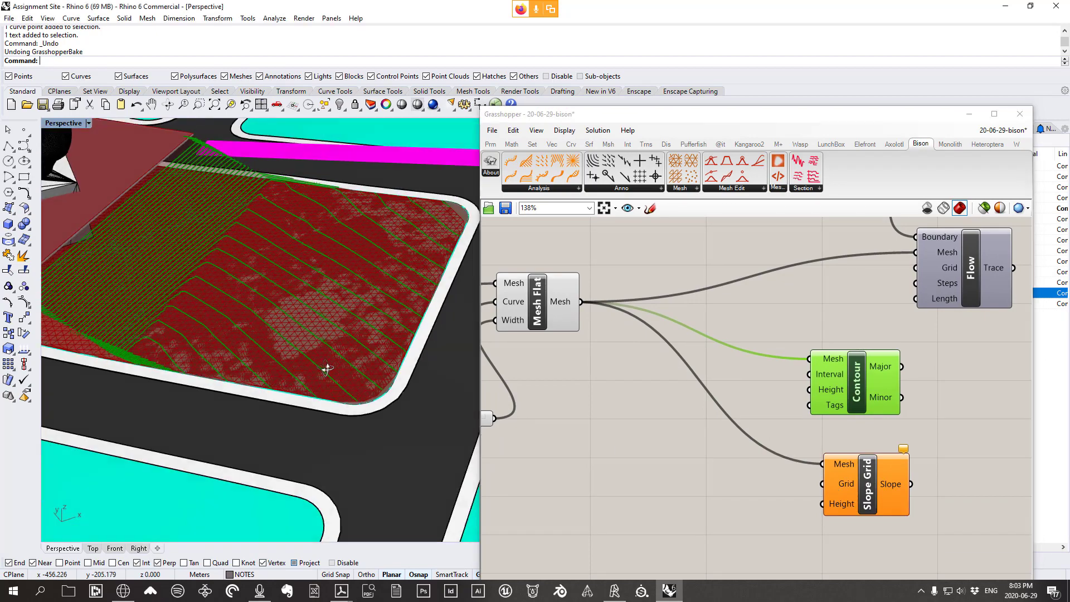
scroll(320, 344, "up", 4)
Turn off the Contour component's preview
left_click_drag(874, 397, 865, 400)
right_click(836, 318)
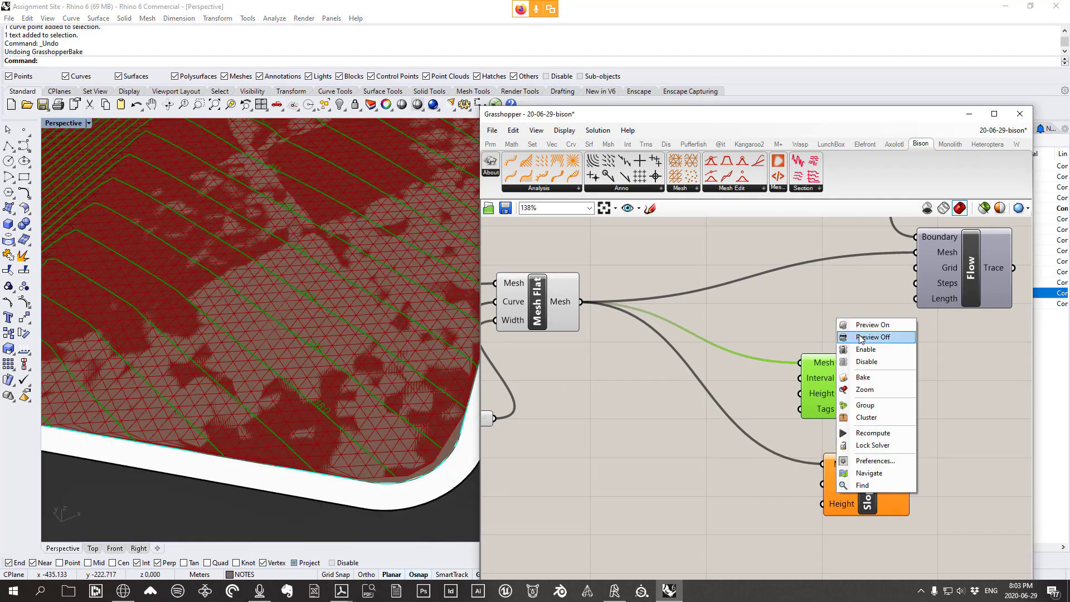
left_click(861, 337)
scroll(399, 314, "down", 5)
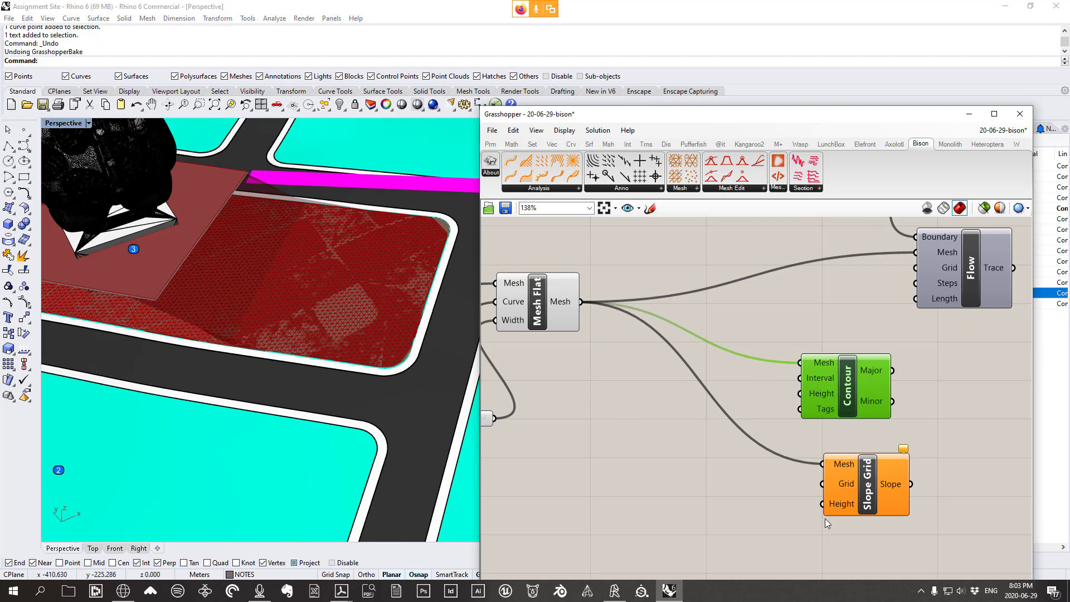
Set Slope Grid's Grid input to 5
right_click(841, 486)
mouse_move(870, 492)
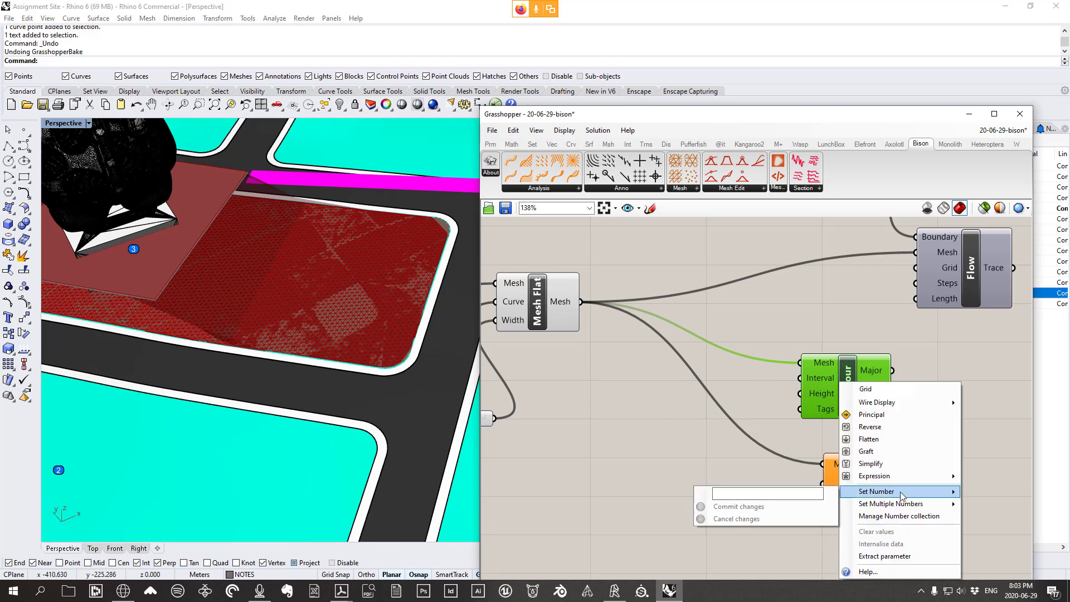
left_click(760, 493)
type("5")
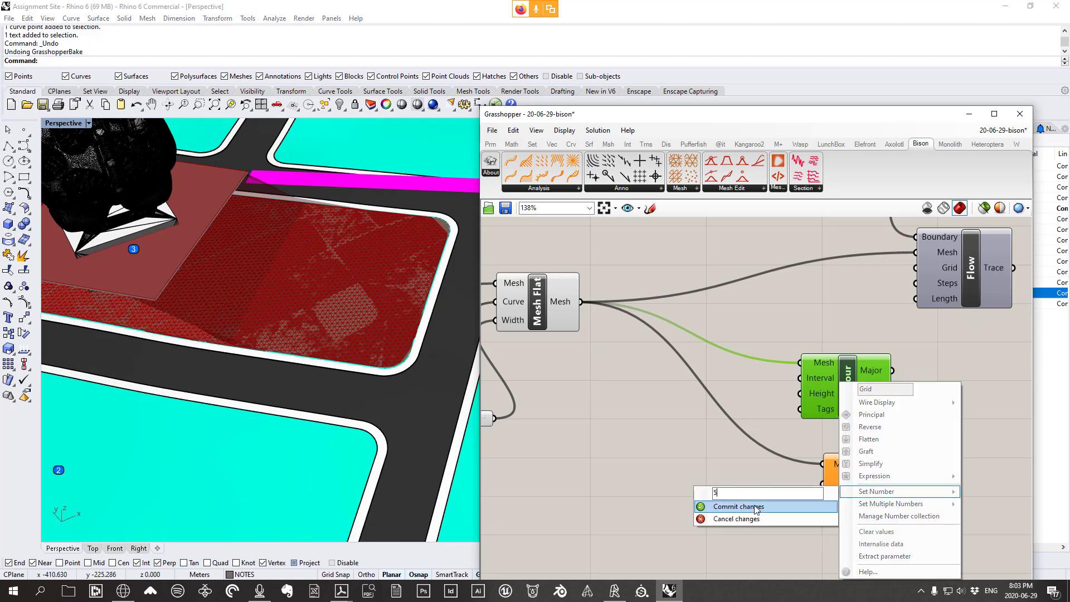
left_click(757, 506)
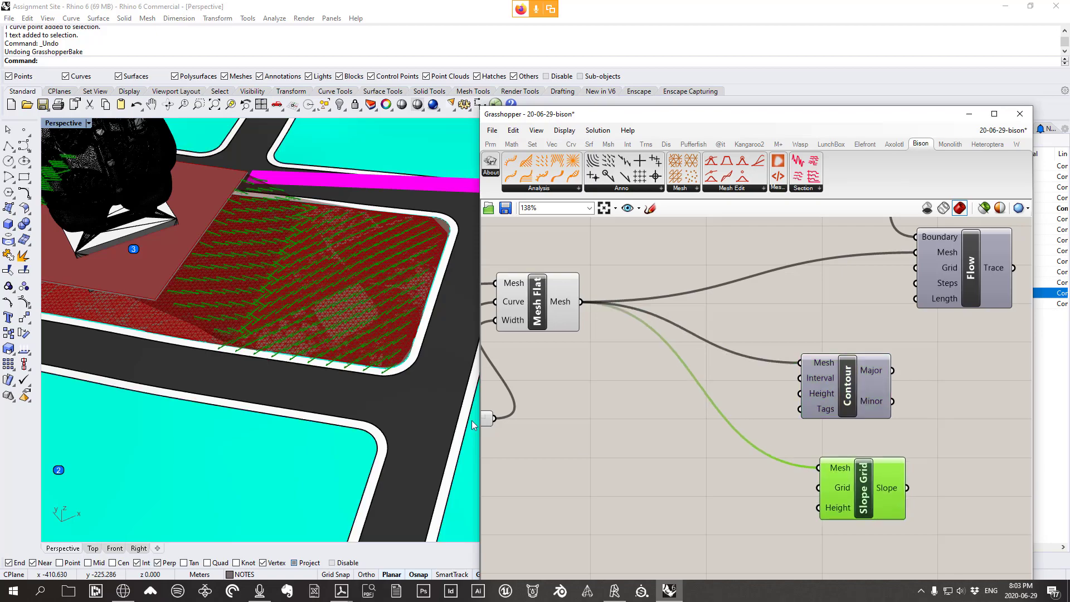
Orbit toward the lot edge and try a Slope Grid Grid value of 20
scroll(377, 331, "up", 5)
right_click_drag(377, 329, 382, 306)
scroll(394, 319, "up", 5)
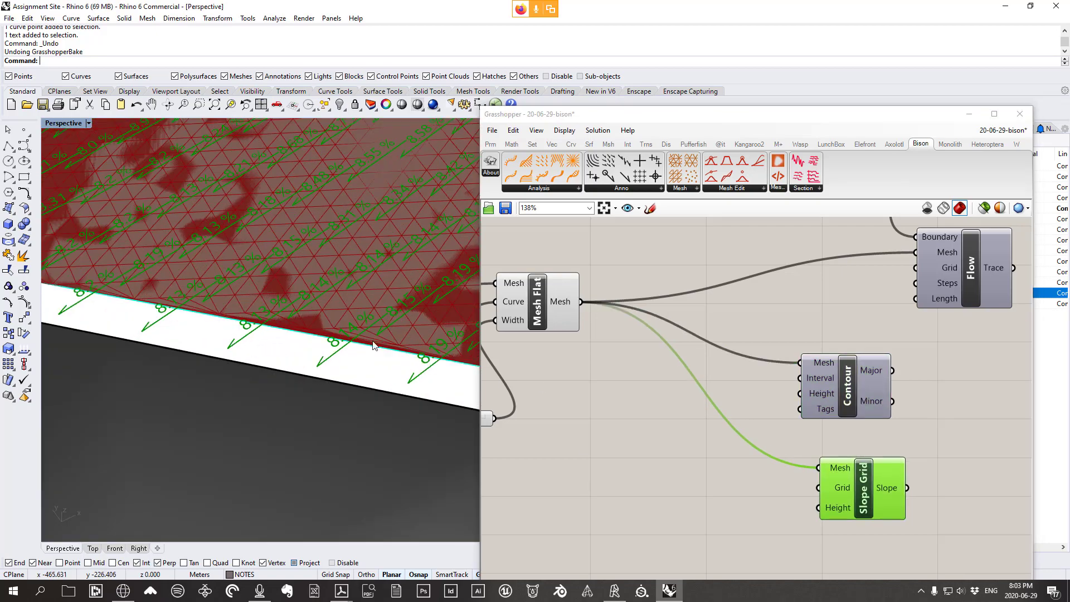
scroll(315, 327, "down", 6)
scroll(315, 330, "up", 3)
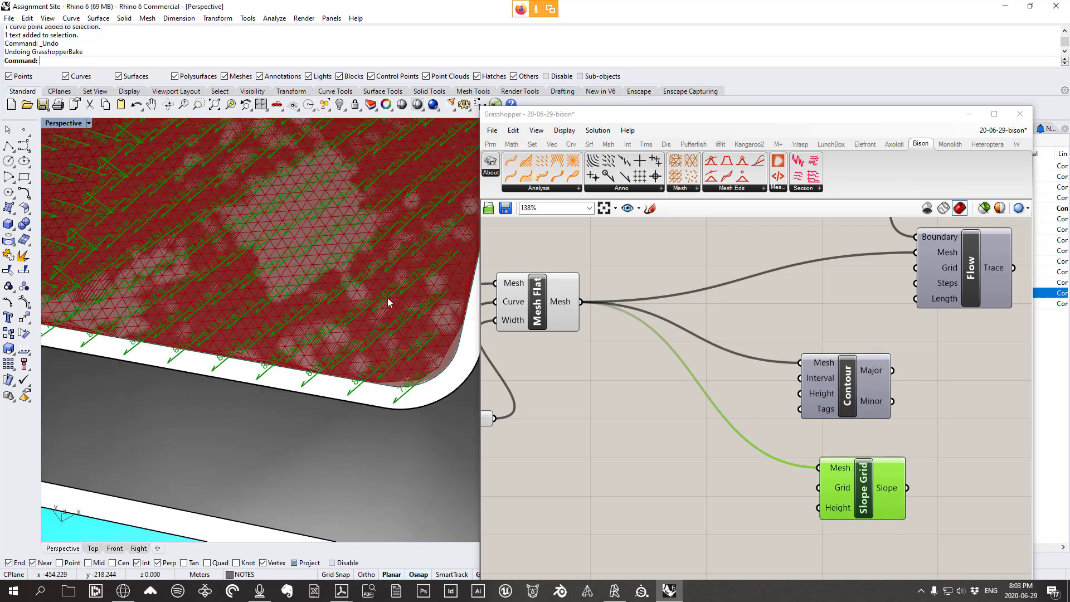
right_click(829, 489)
mouse_move(875, 492)
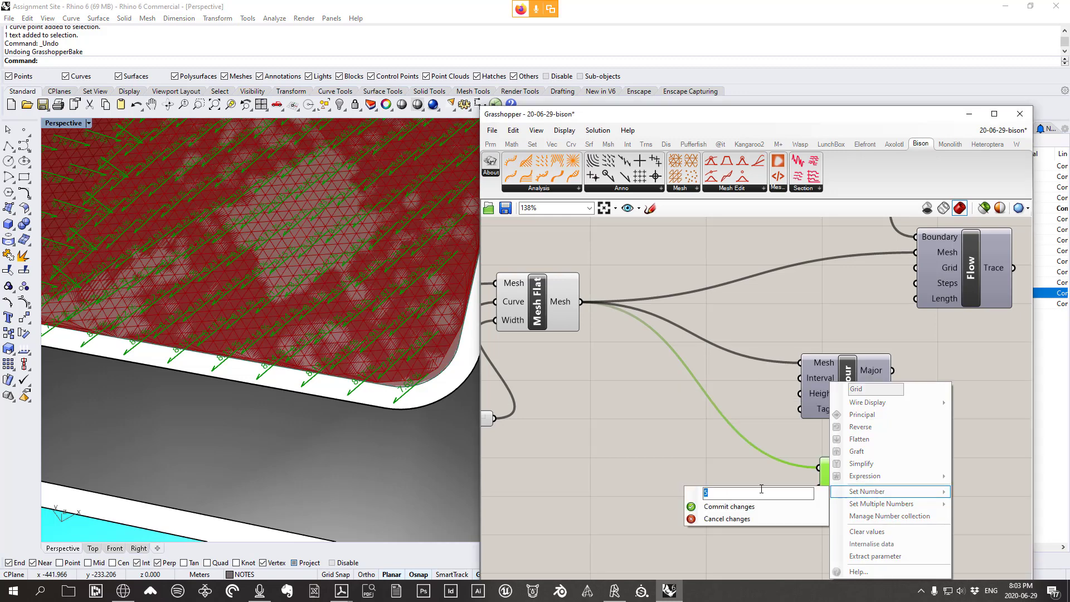
key("Return")
Set Slope Grid's Grid input to 10
scroll(381, 356, "down", 5)
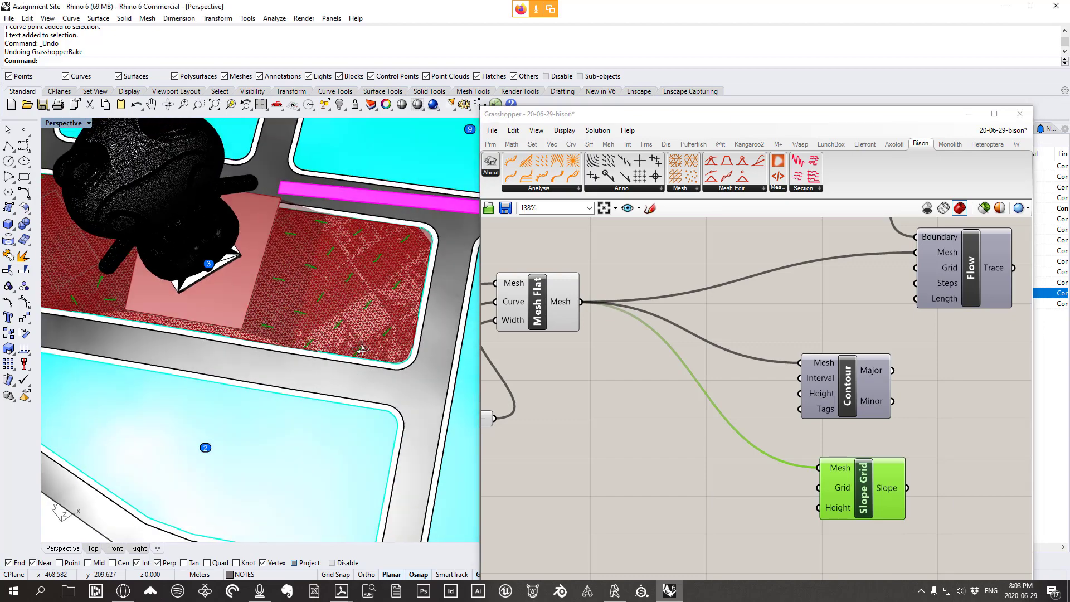
right_click(838, 488)
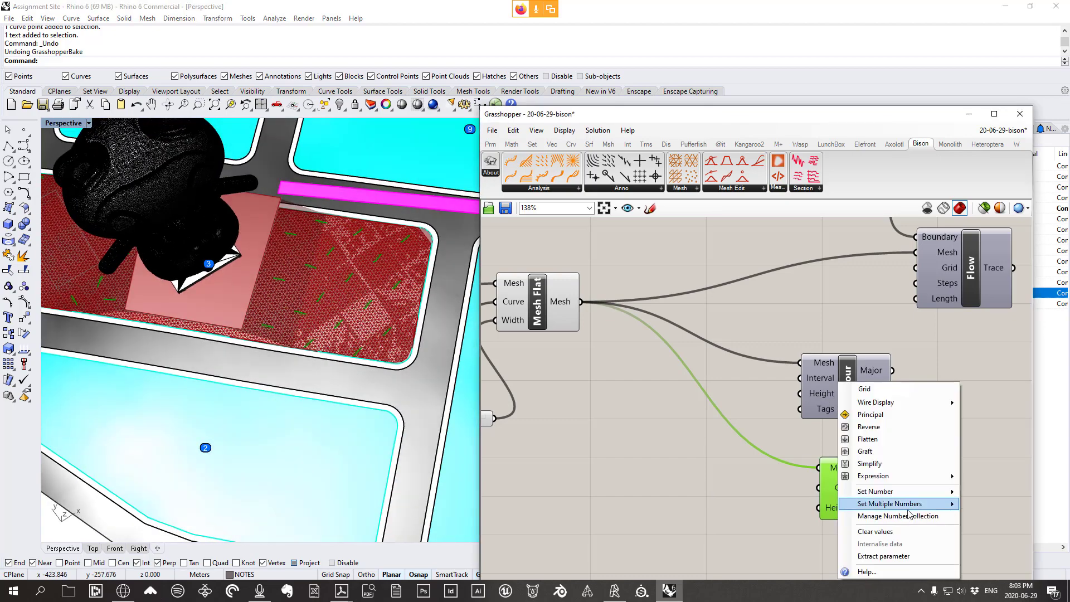
mouse_move(878, 491)
left_click(750, 495)
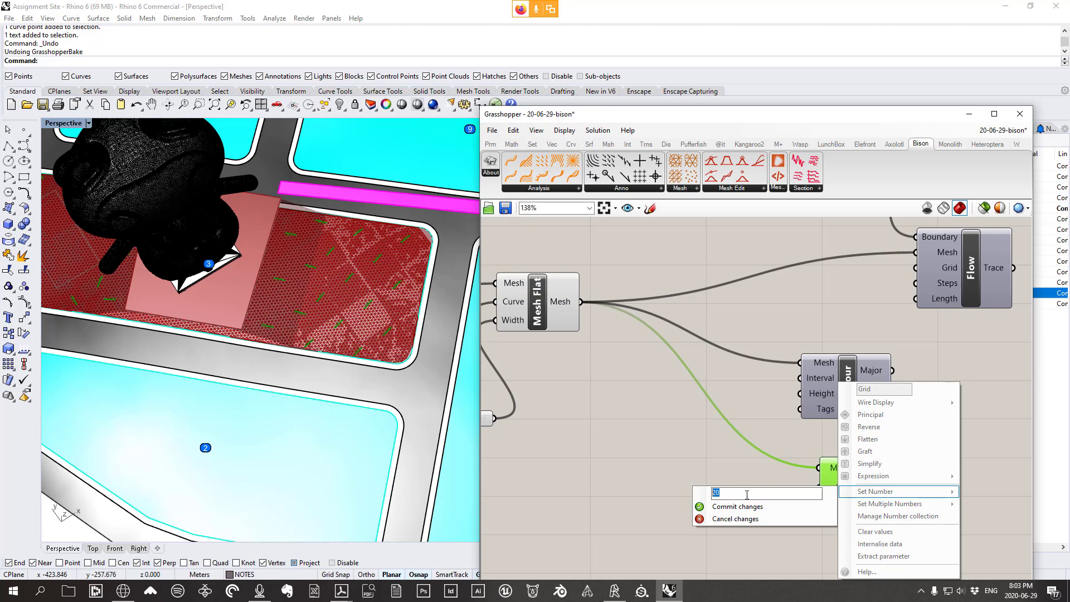
type("10")
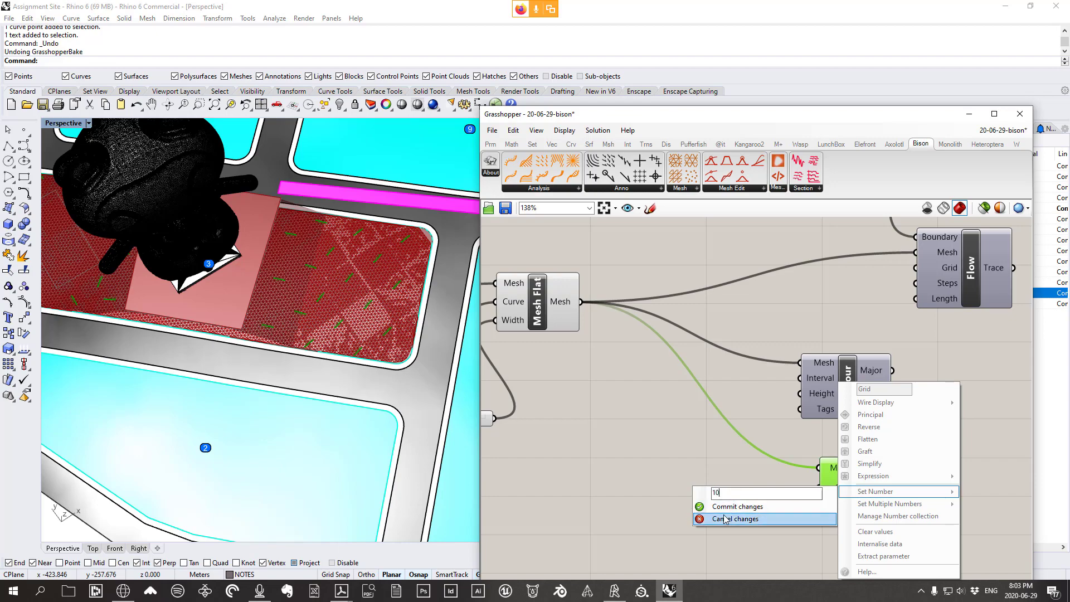
left_click(728, 511)
scroll(300, 308, "up", 4)
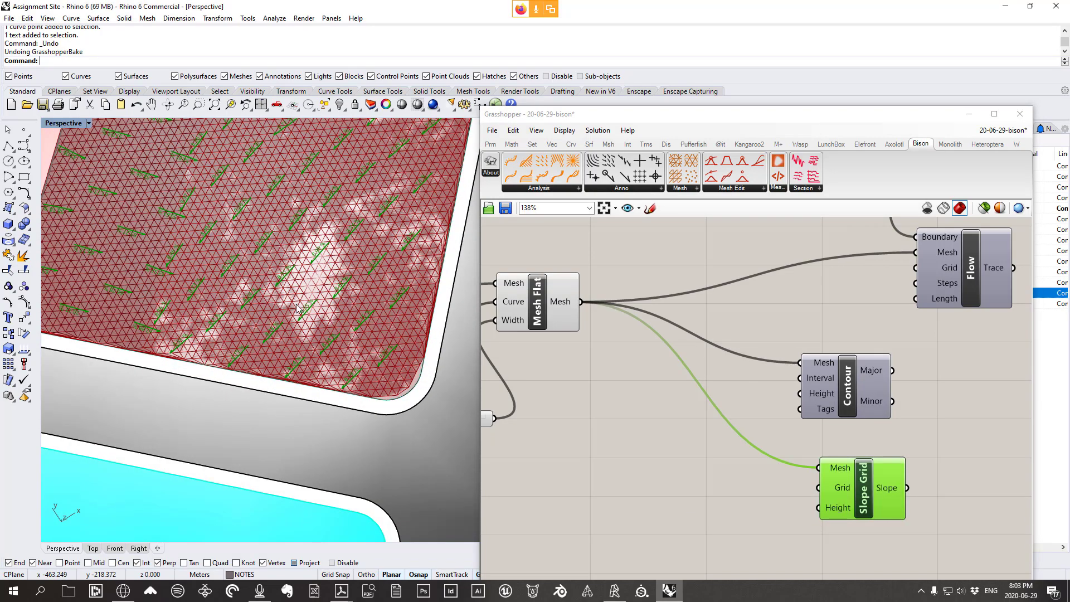
Select the left group of Grasshopper components and turn off their preview
left_click(177, 196)
scroll(784, 396, "down", 6)
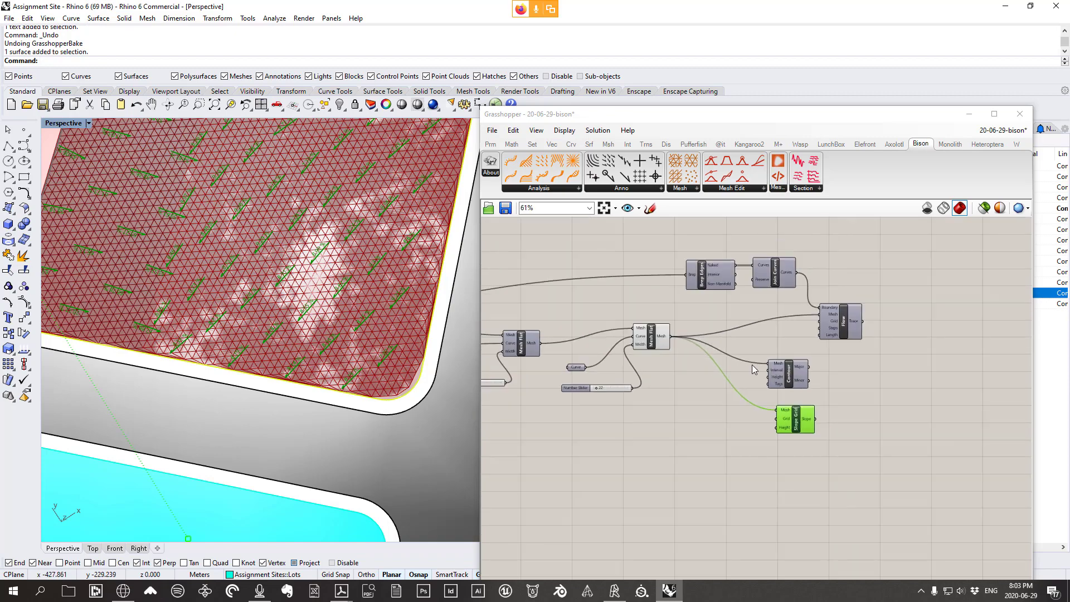
left_click_drag(651, 386, 490, 330)
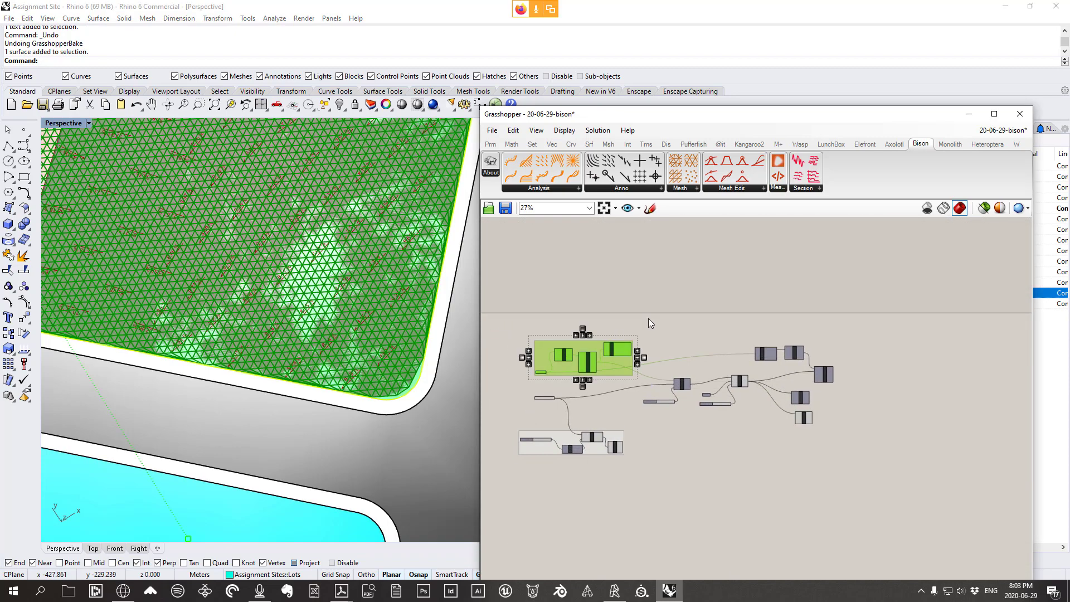
right_click(649, 319)
left_click(682, 337)
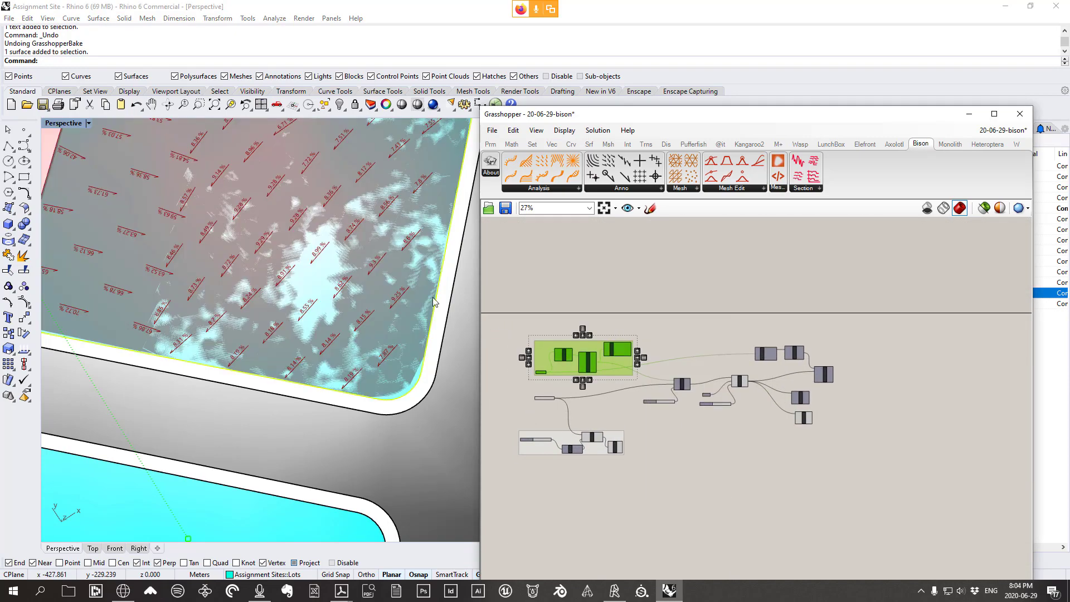
Maximize the Top view and zoom into slope labels such as 8.36 % and 9.28 %
left_click(54, 125)
double_click(53, 121)
right_click_drag(242, 321, 384, 421)
right_click_drag(211, 327, 364, 450)
scroll(352, 279, "up", 8)
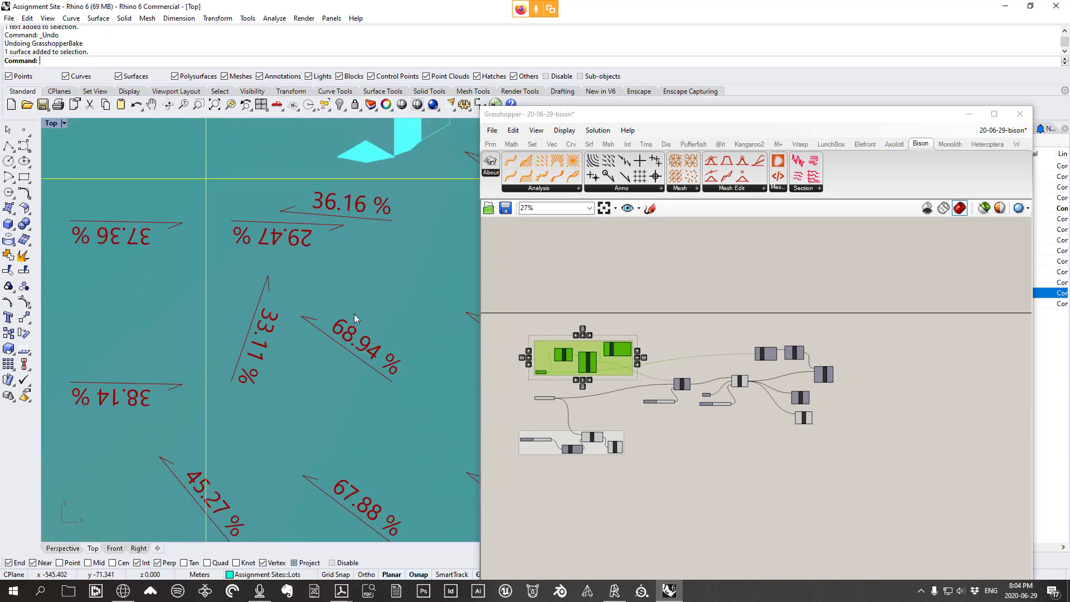
scroll(363, 319, "down", 6)
scroll(253, 246, "up", 2)
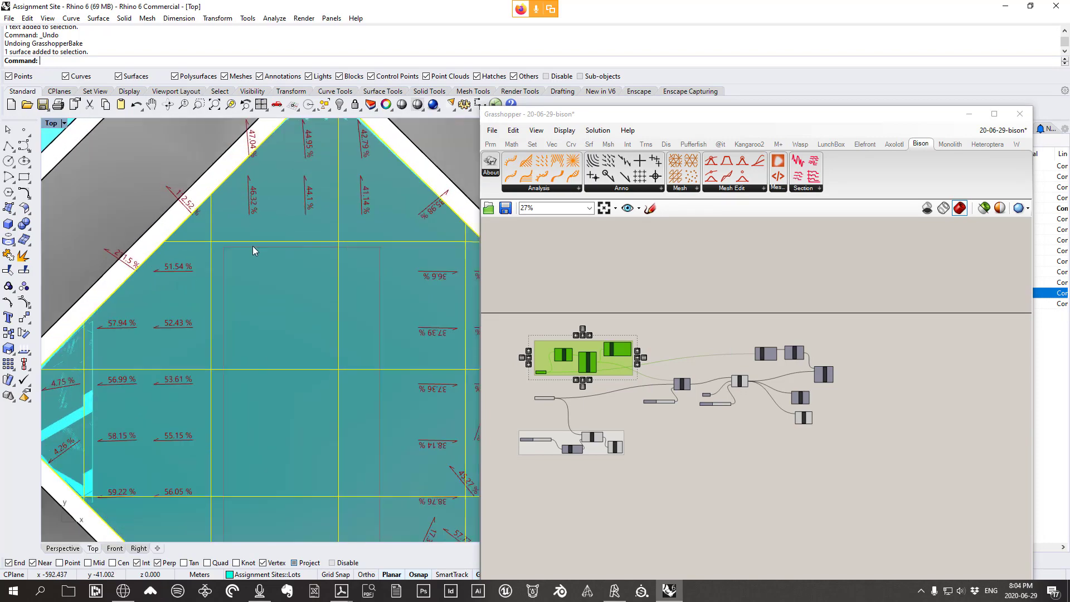
scroll(252, 246, "down", 2)
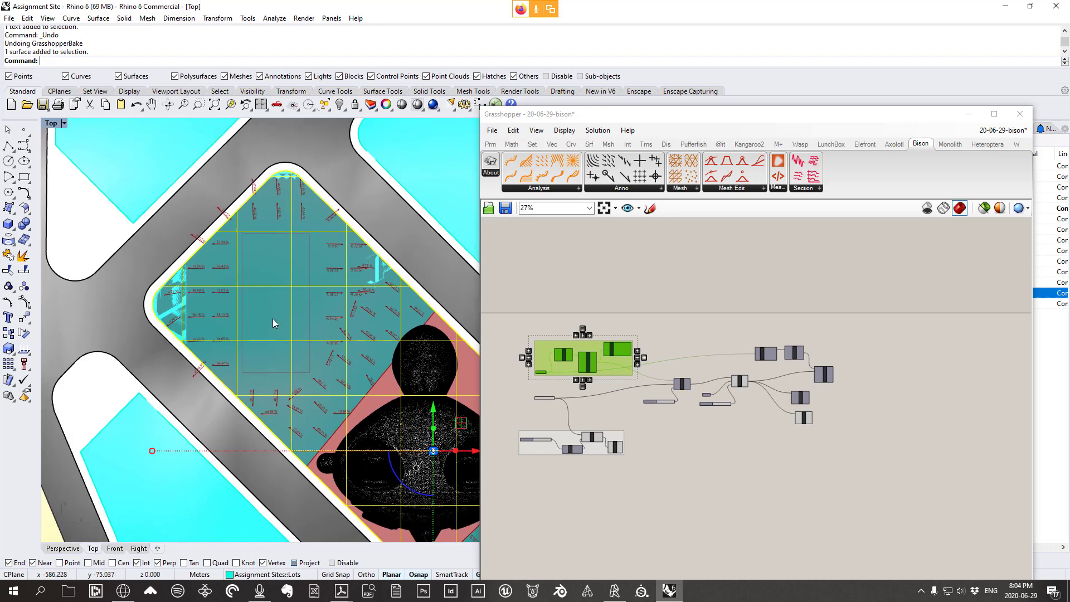
scroll(326, 319, "up", 4)
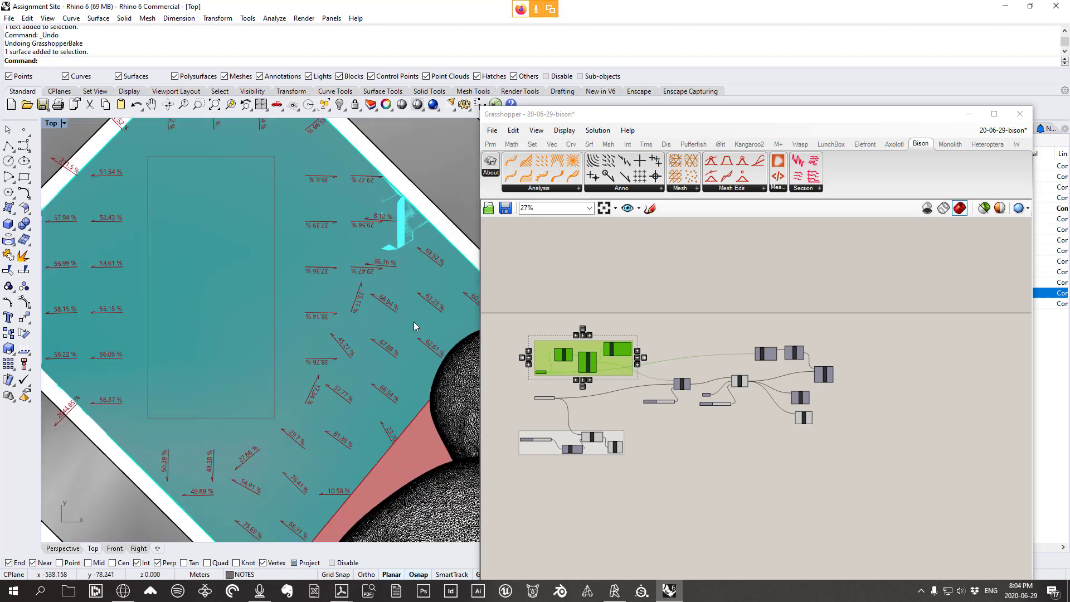
scroll(374, 322, "down", 2)
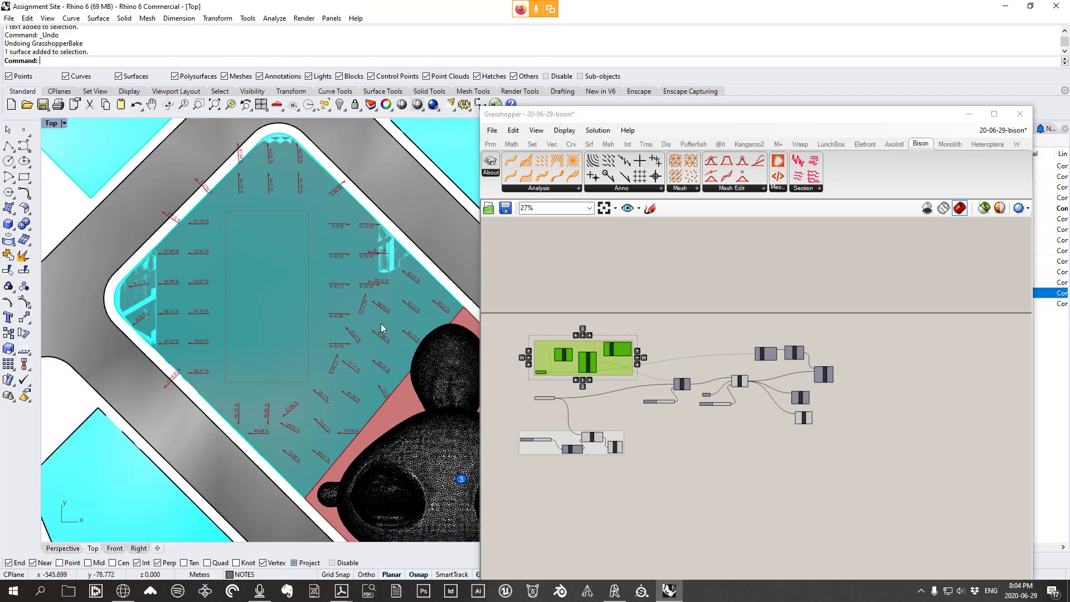
right_click_drag(380, 335, 325, 305)
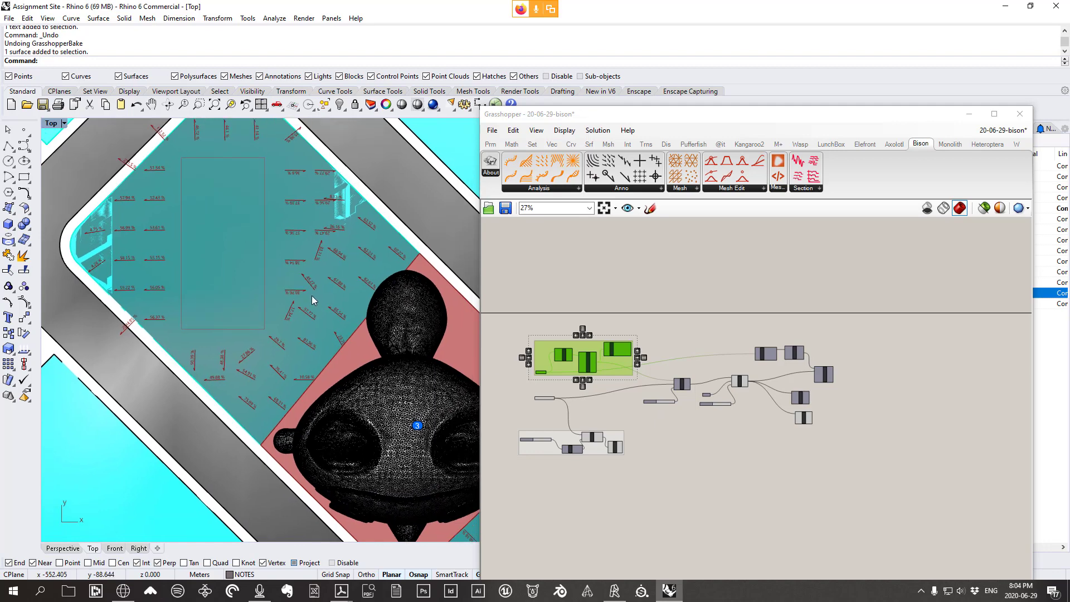
right_click_drag(358, 376, 232, 273)
right_click_drag(429, 404, 300, 260)
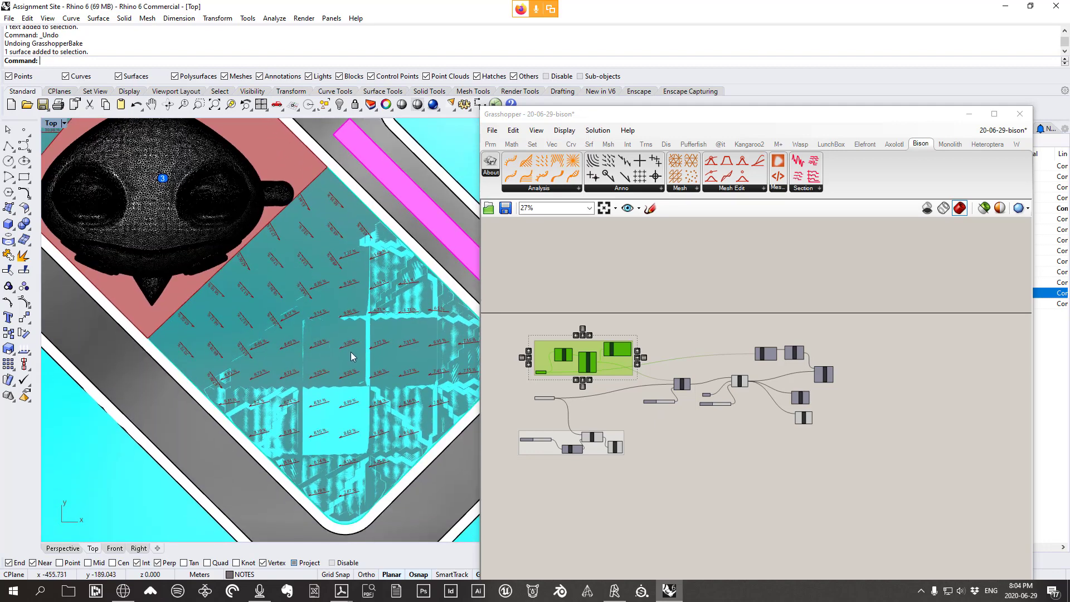
scroll(263, 271, "up", 3)
scroll(286, 267, "down", 3)
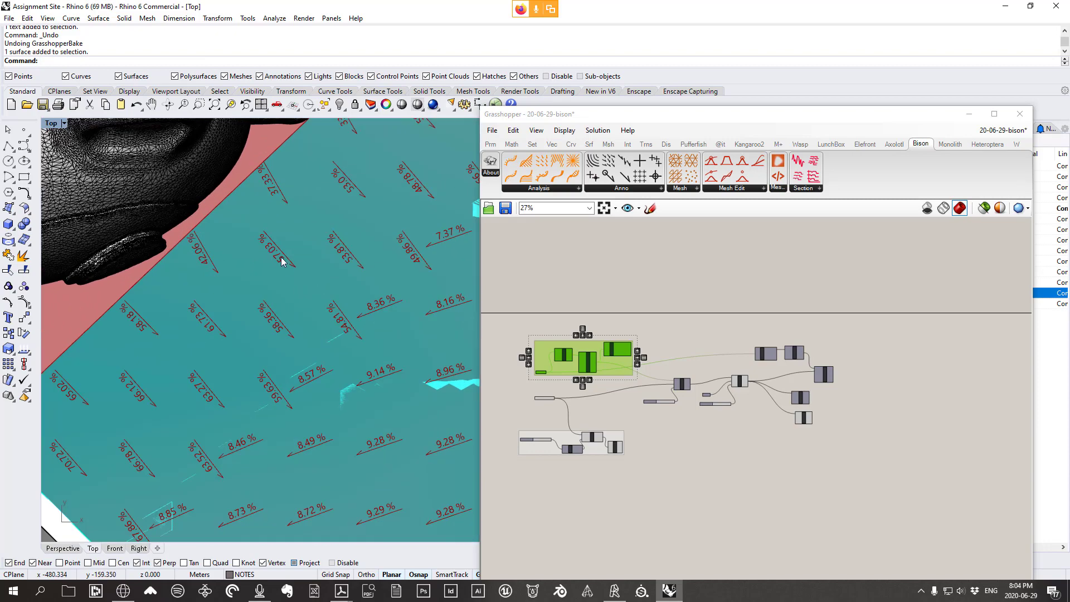
scroll(354, 294, "up", 3)
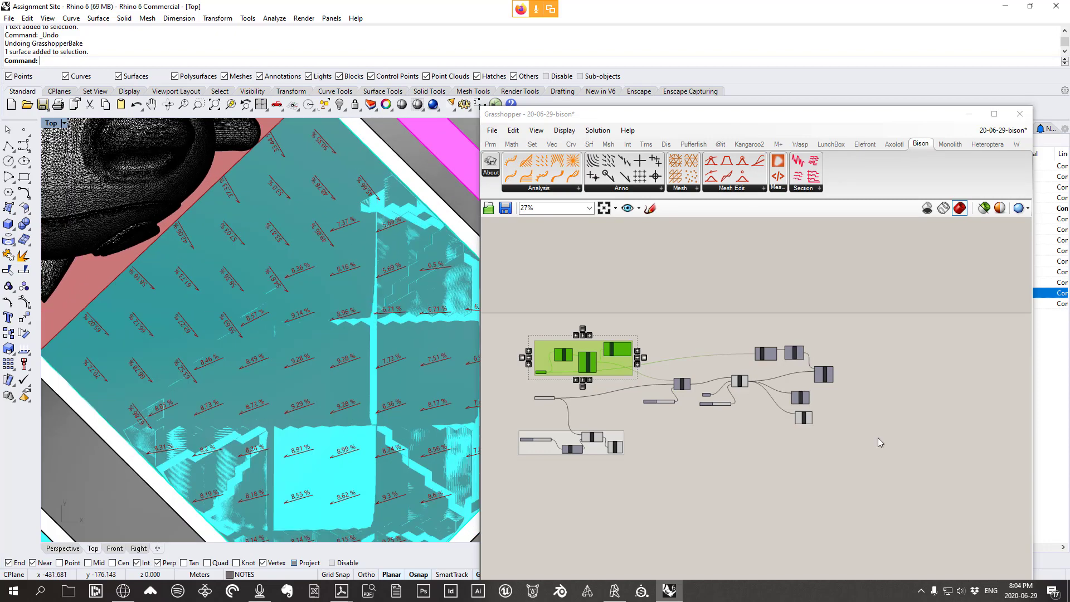
scroll(832, 405, "up", 5)
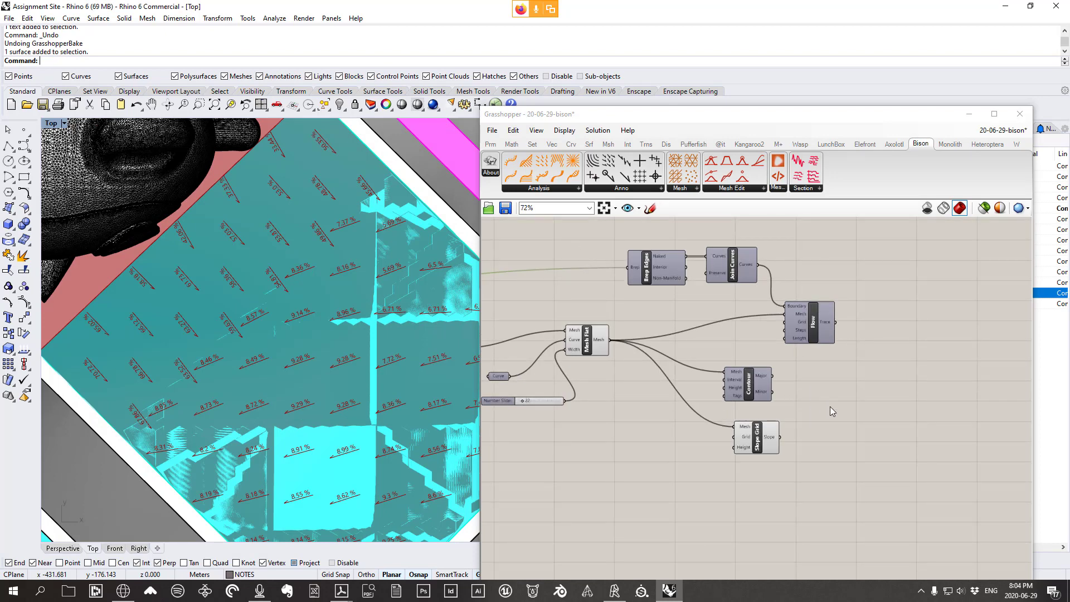
Place Contour beside Flow with Slope Grid beneath, then shift all five components up and right
right_click_drag(831, 412, 809, 427)
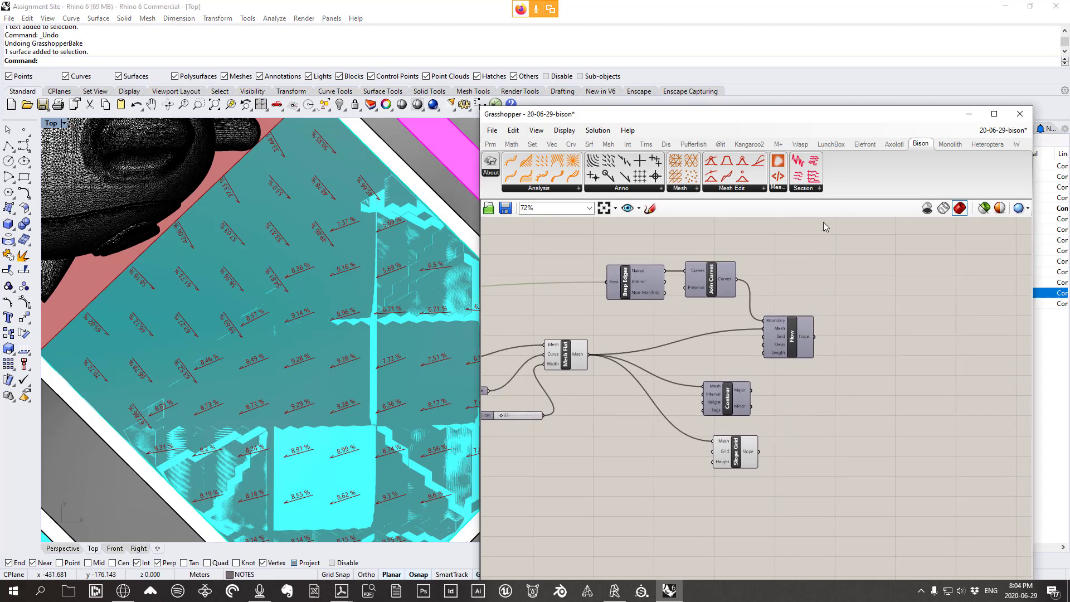
left_click(811, 189)
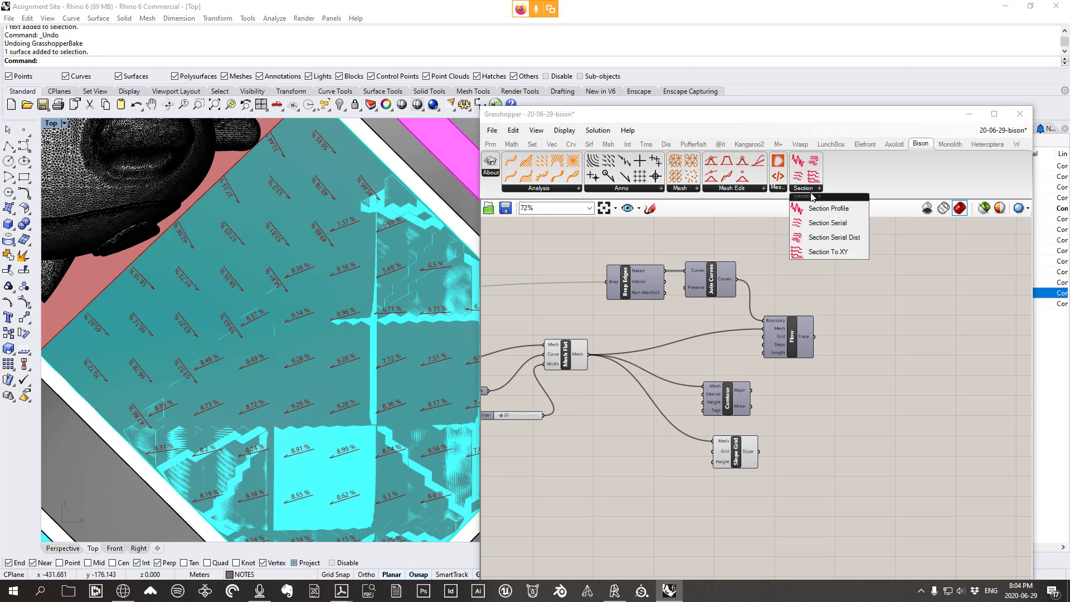
scroll(298, 342, "down", 4)
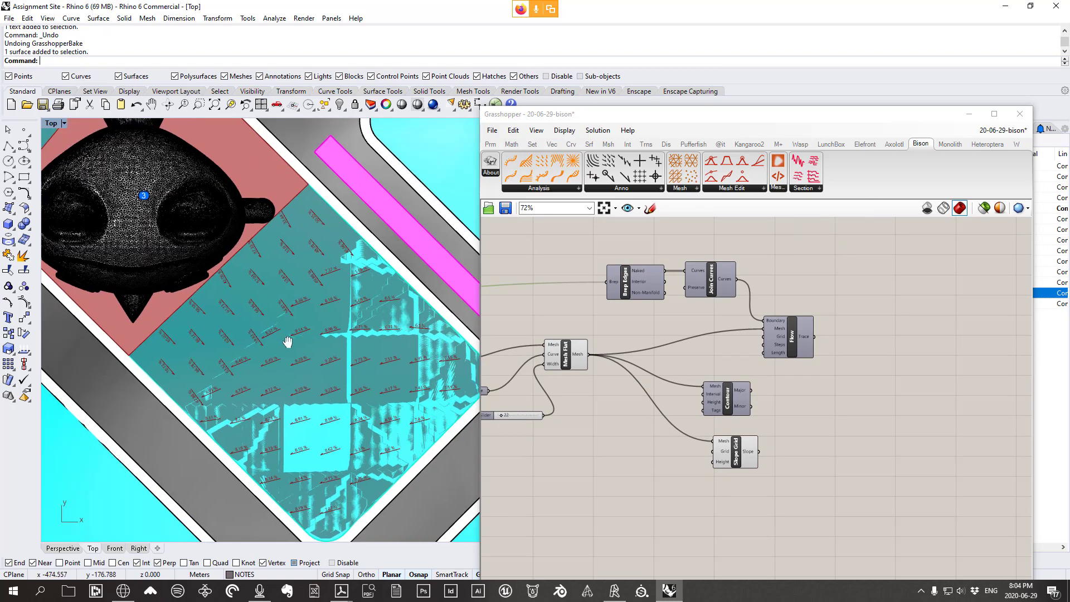
right_click_drag(288, 342, 301, 350)
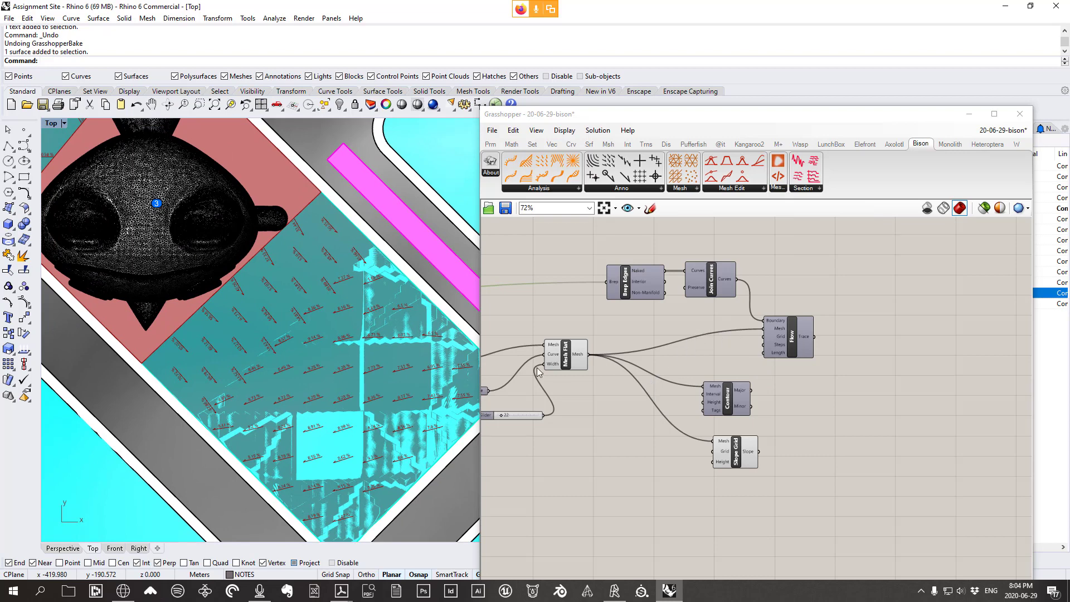
right_click_drag(357, 359, 353, 361)
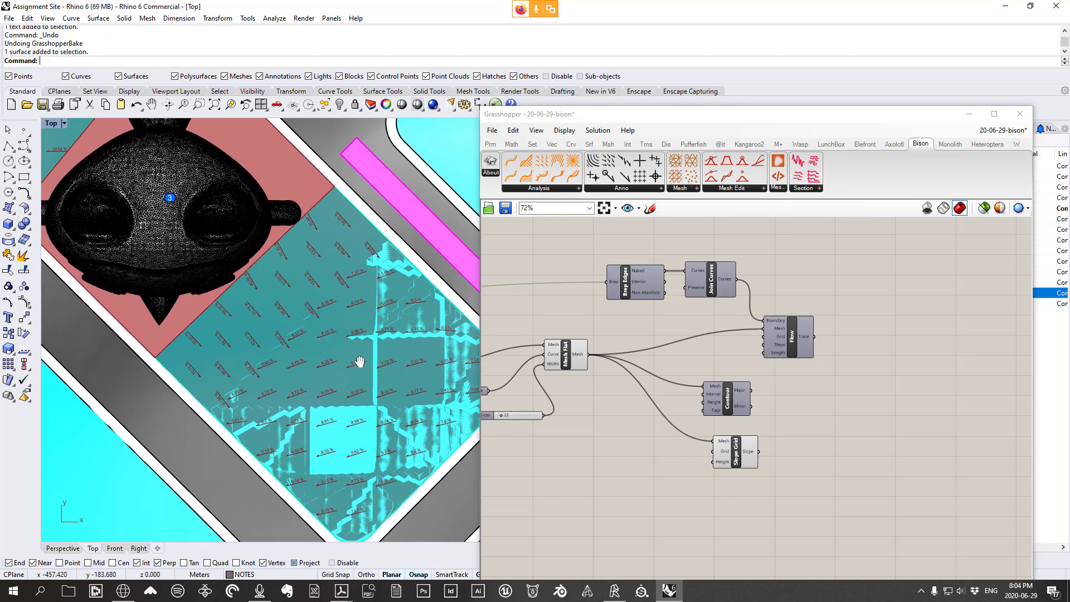
left_click(729, 399)
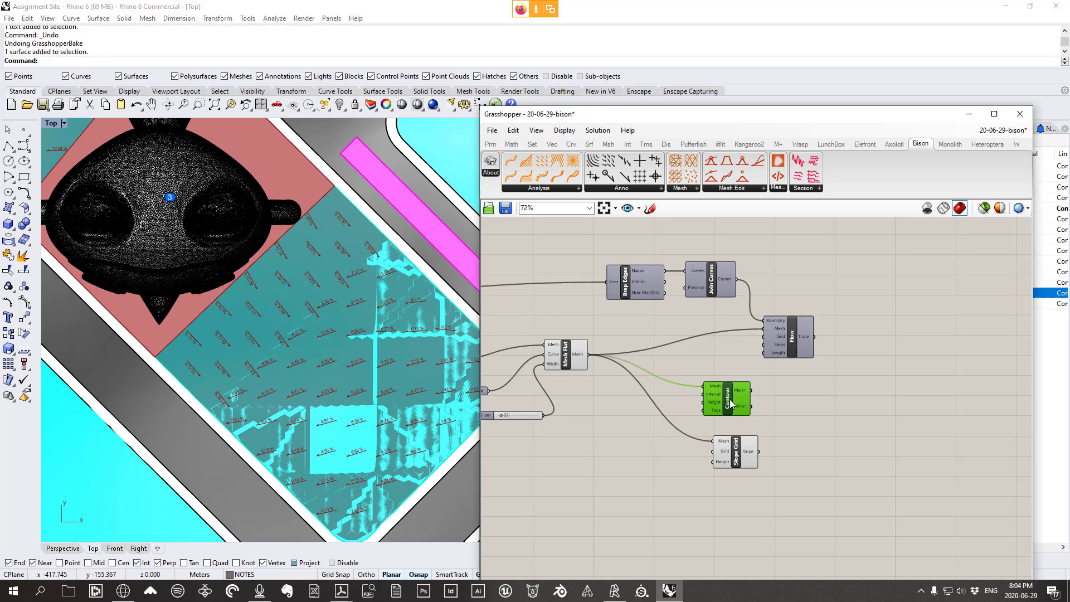
left_click_drag(729, 399, 715, 328)
left_click_drag(750, 453, 715, 364)
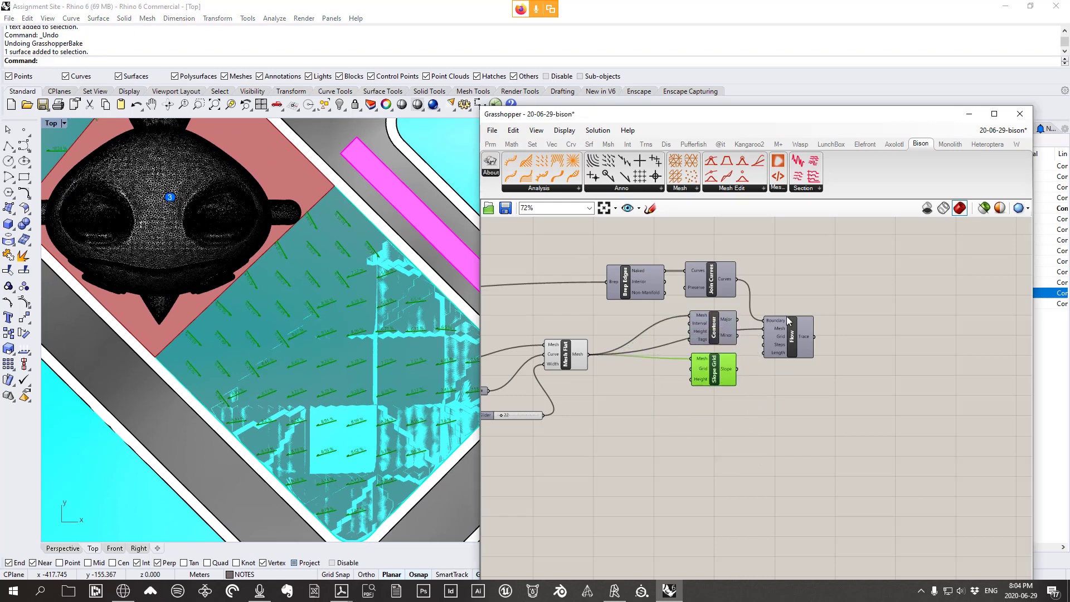
right_click_drag(766, 264, 771, 277)
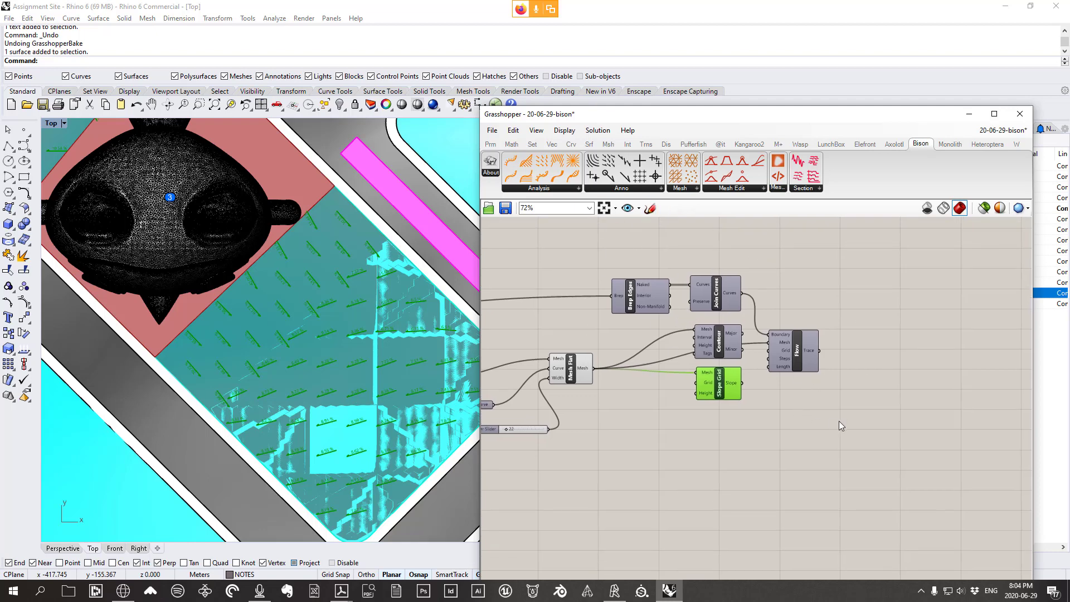
left_click_drag(838, 421, 609, 272)
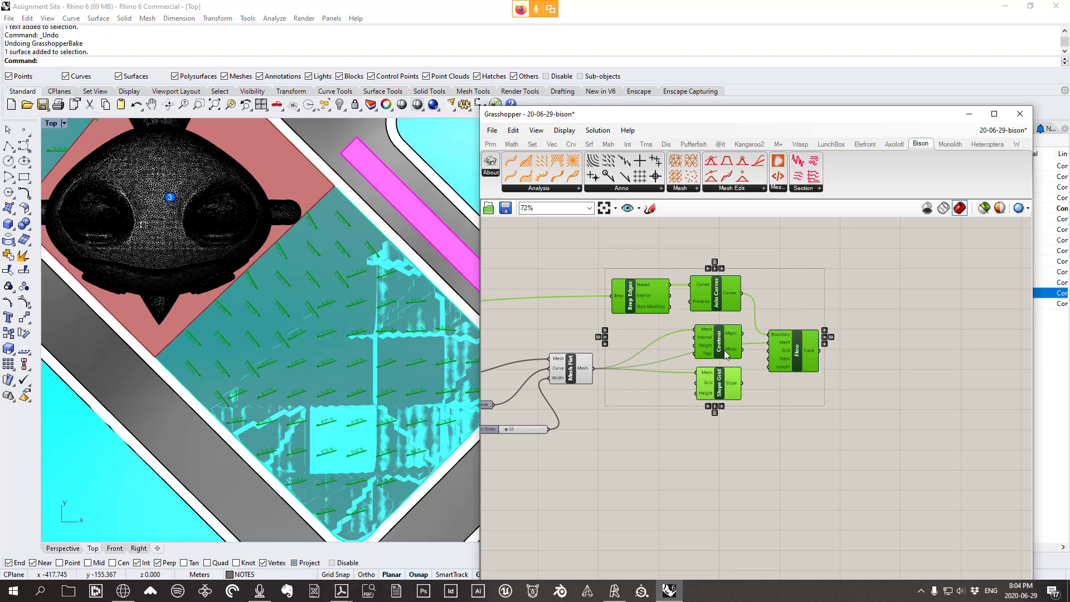
left_click_drag(724, 350, 871, 302)
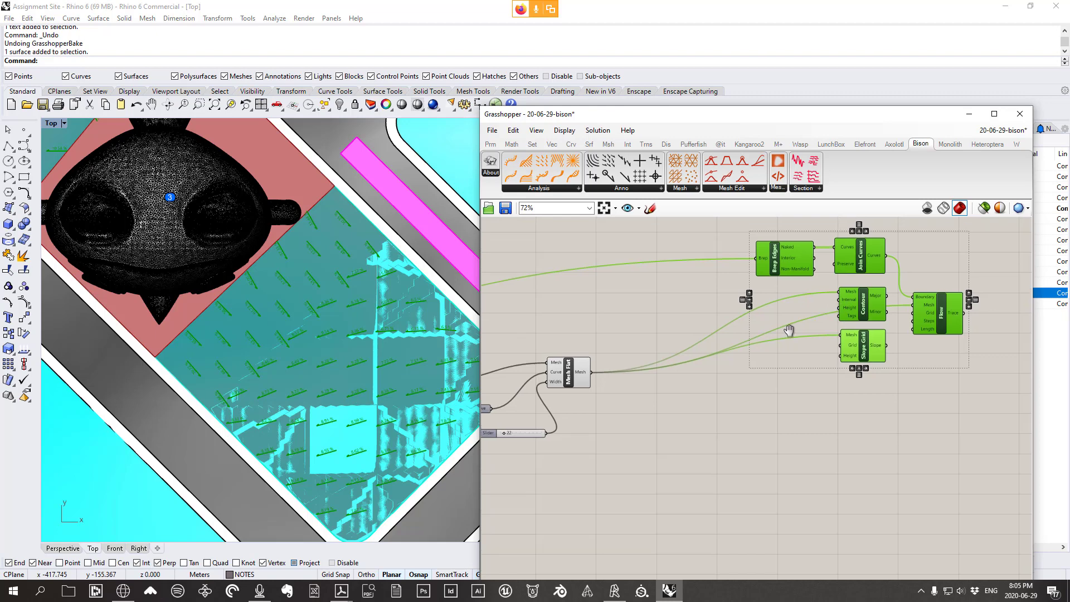
right_click_drag(785, 327, 778, 340)
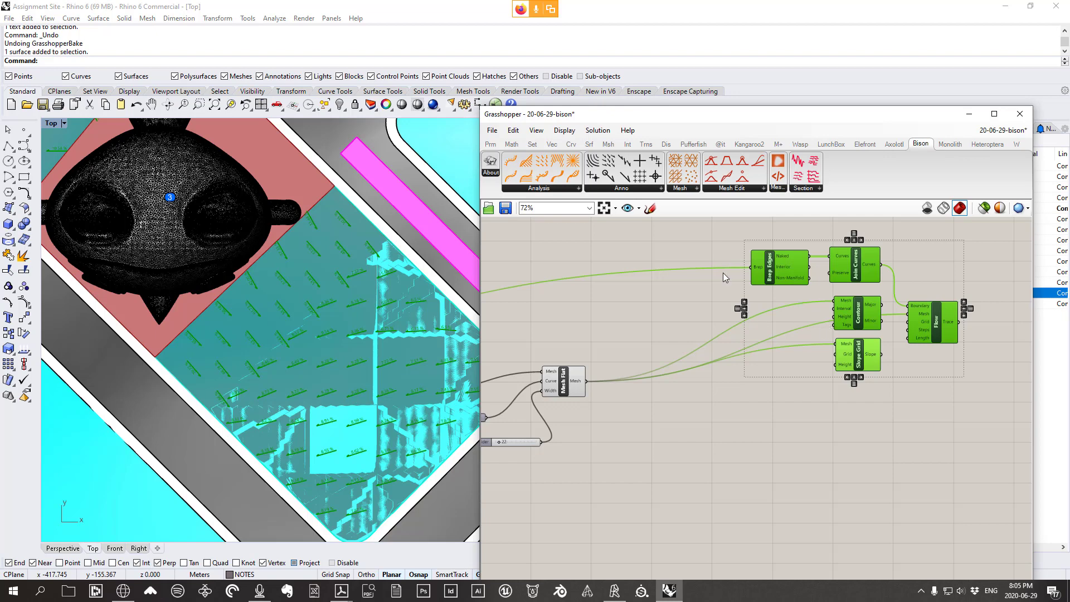
Dismiss the context menu, deselect the components, and bring the statue lot into view
right_click(710, 295)
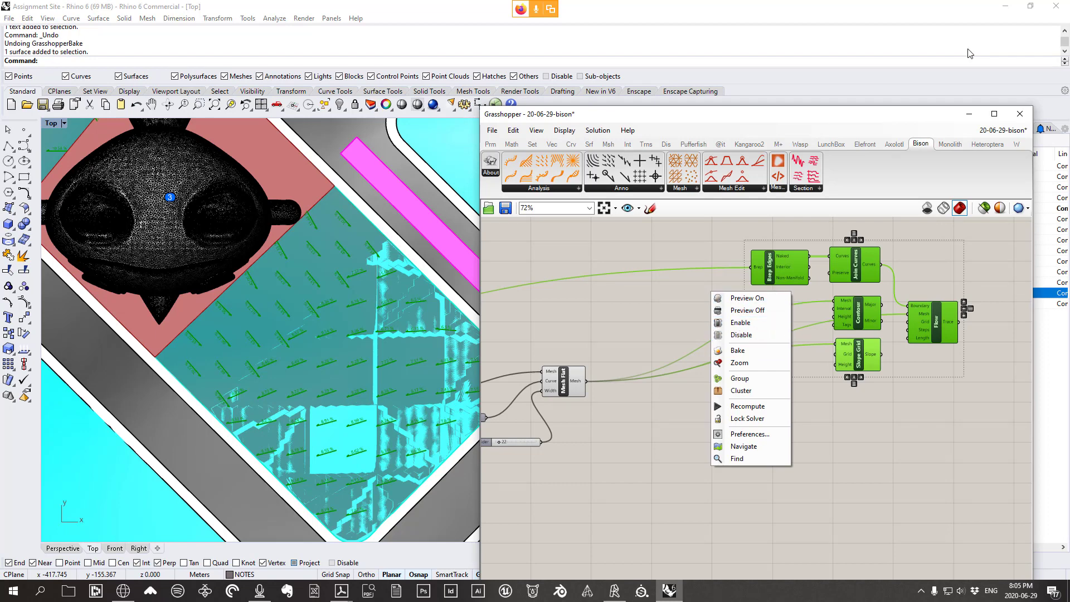
left_click(737, 285)
scroll(329, 307, "down", 8)
scroll(330, 306, "up", 2)
right_click_drag(330, 307, 282, 272)
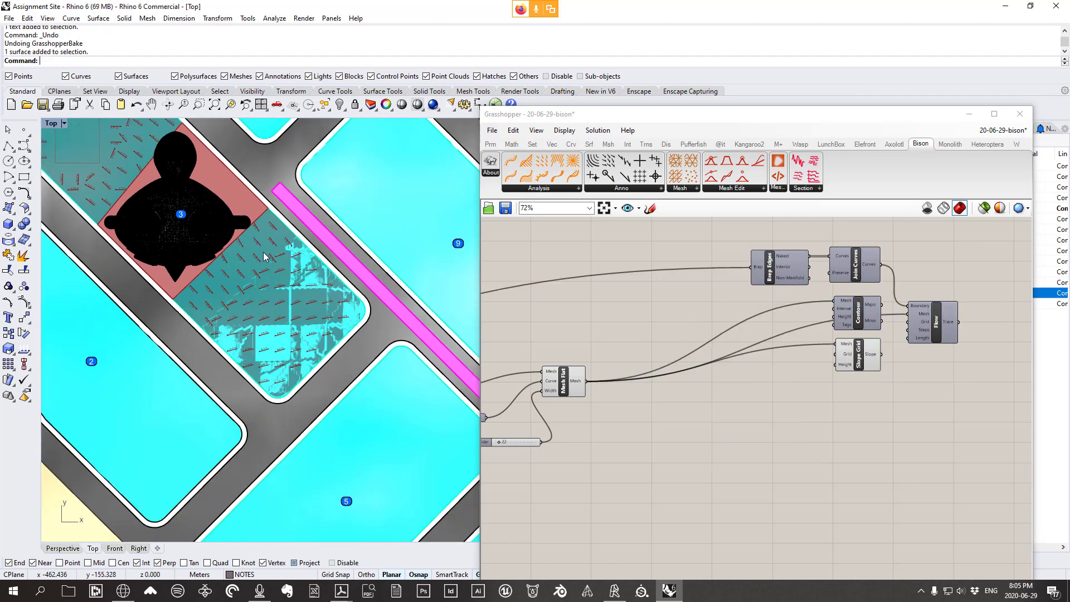
Maximize the Perspective view and orbit to a higher view over lots 2, 3 and 5
double_click(51, 123)
double_click(461, 123)
scroll(332, 296, "down", 8)
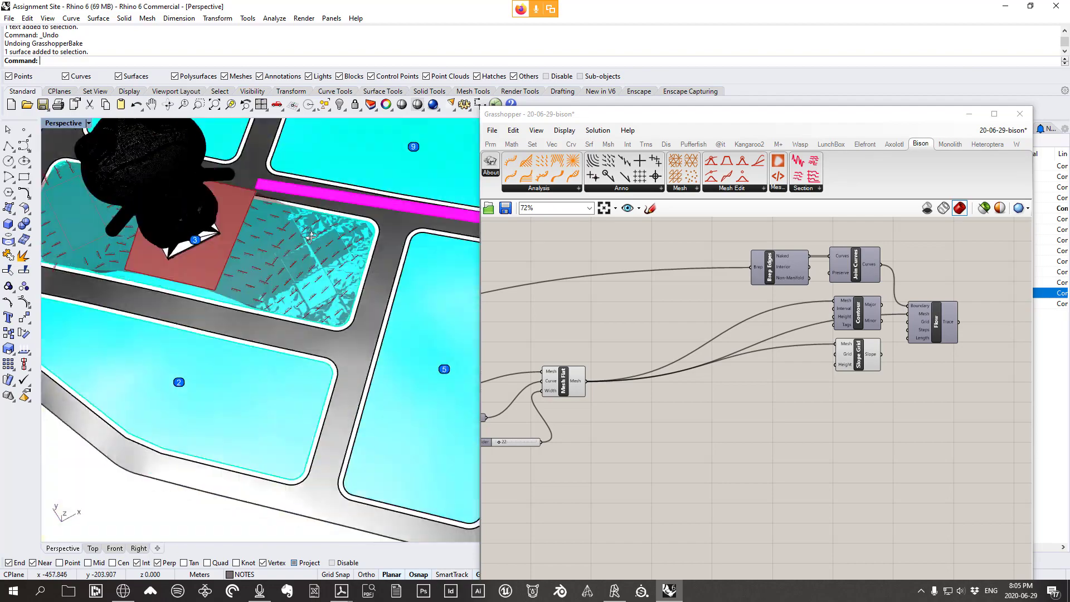
right_click_drag(312, 335, 217, 292)
scroll(223, 279, "up", 4)
scroll(240, 268, "down", 4)
Orbit down to a low, frontal angle on the statue pedestal, showing the slope arrows
right_click_drag(240, 257, 290, 288)
scroll(310, 279, "up", 5)
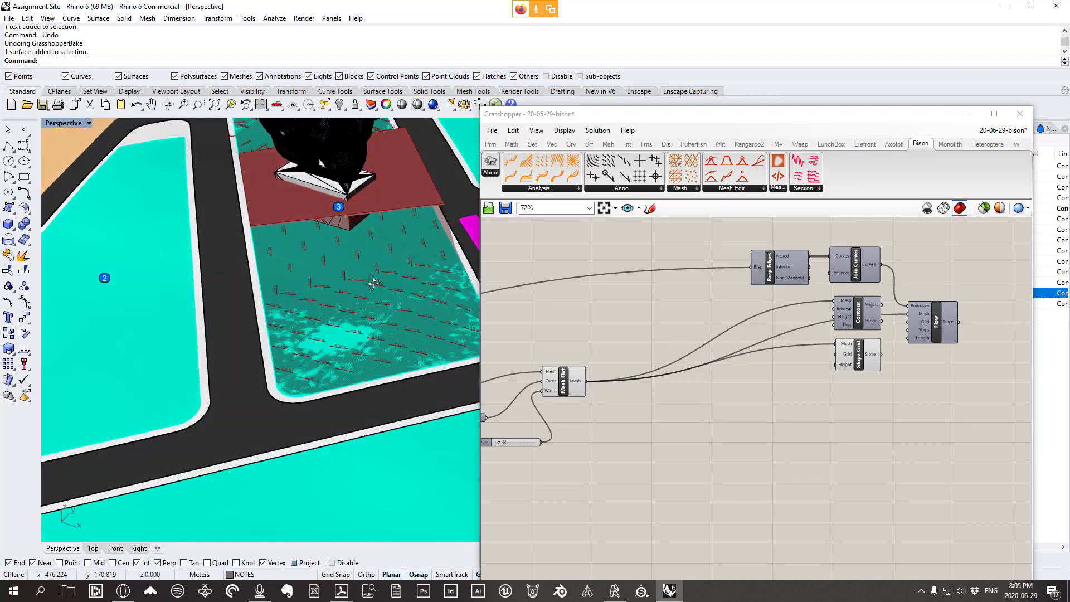
right_click_drag(373, 283, 393, 269)
scroll(403, 316, "up", 4)
right_click_drag(403, 316, 425, 344)
scroll(430, 333, "down", 3)
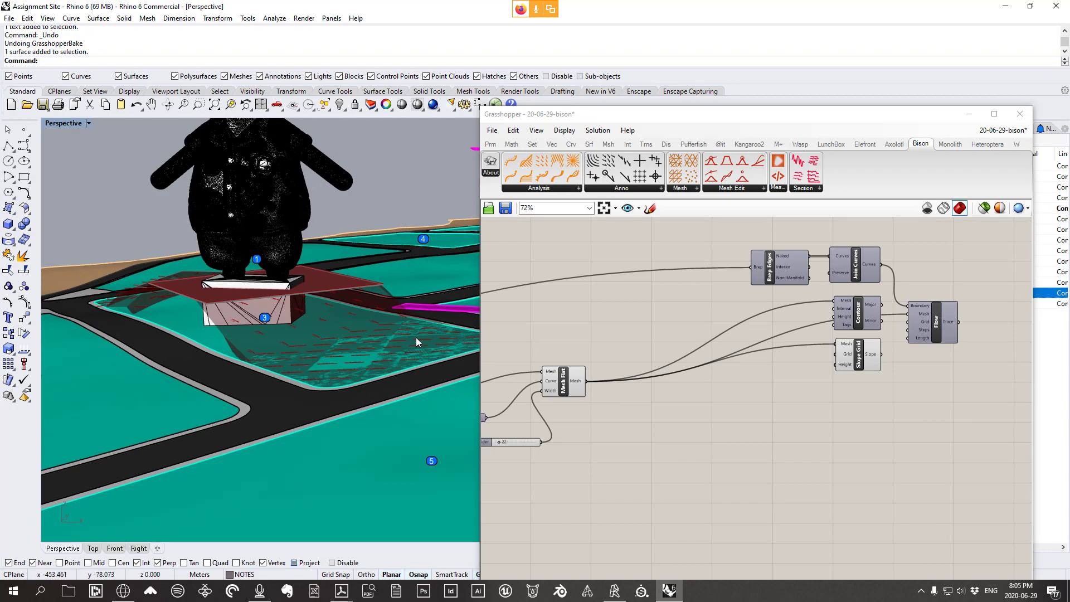
mouse_move(375, 355)
right_mouse_down()
mouse_move(373, 345)
mouse_move(376, 366)
right_mouse_up()
scroll(376, 366, "up", 5)
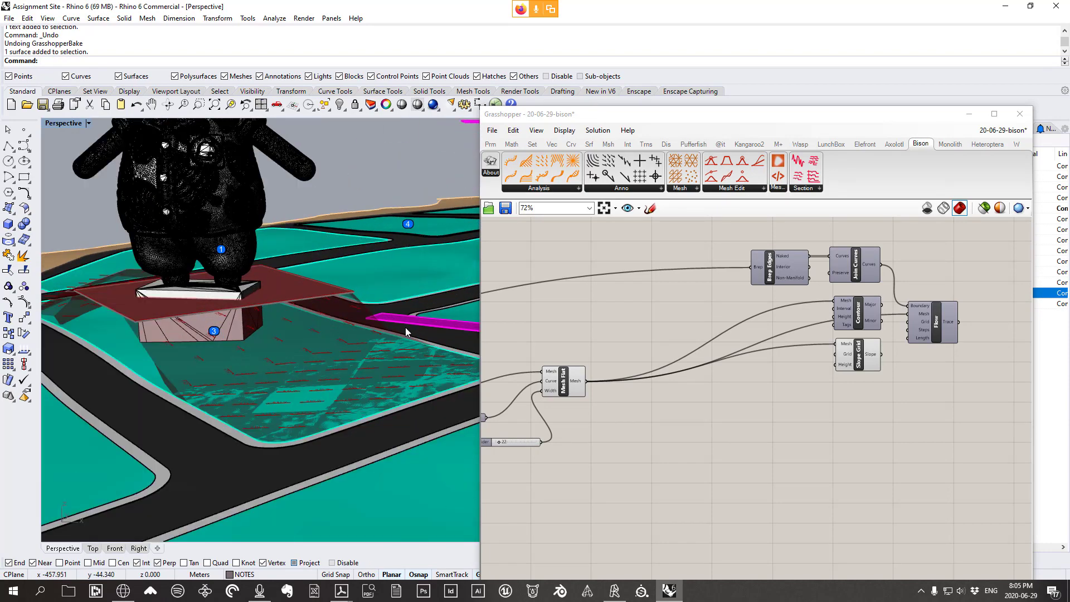
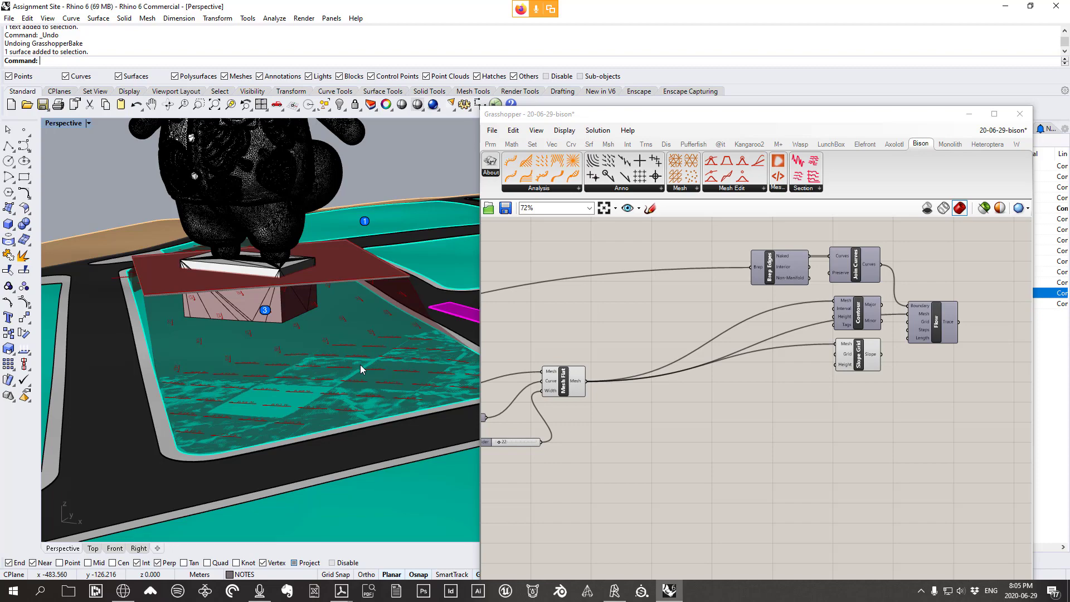
Orbit around the site, selecting the lot 7 and lot 8 surfaces
right_click_drag(368, 339, 404, 329)
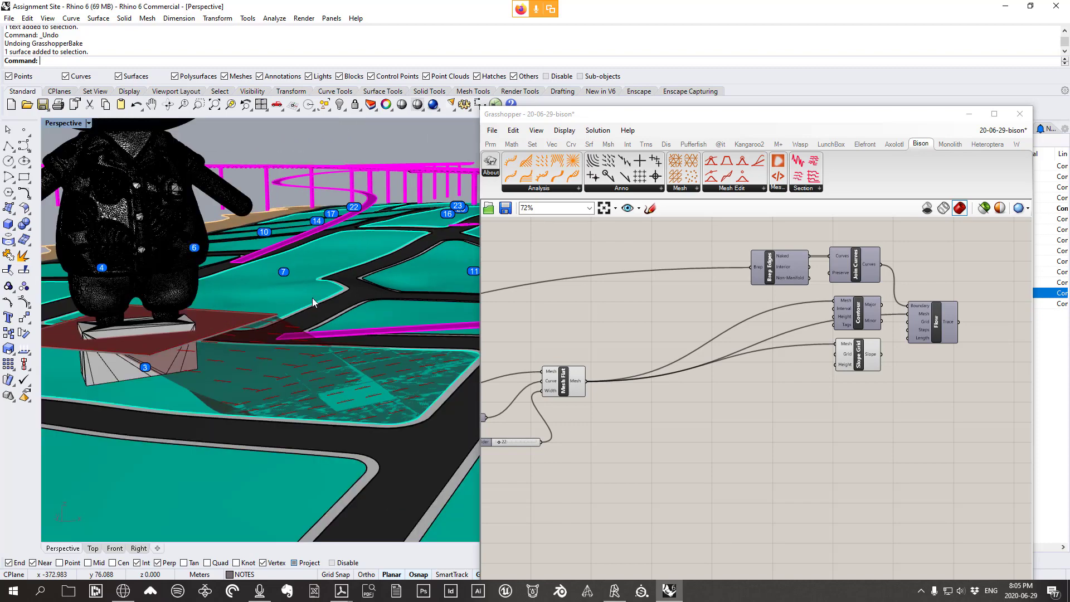
left_click(312, 298)
scroll(300, 282, "down", 9)
right_click_drag(299, 280, 347, 291)
left_click(431, 337)
scroll(428, 336, "up", 4)
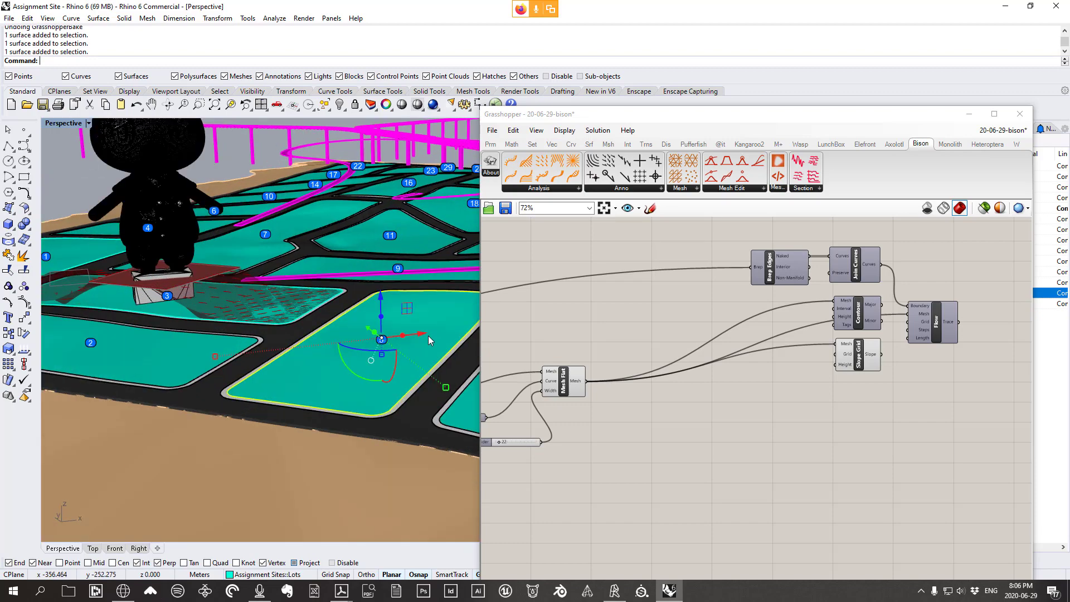
scroll(428, 336, "up", 2)
scroll(395, 346, "down", 3)
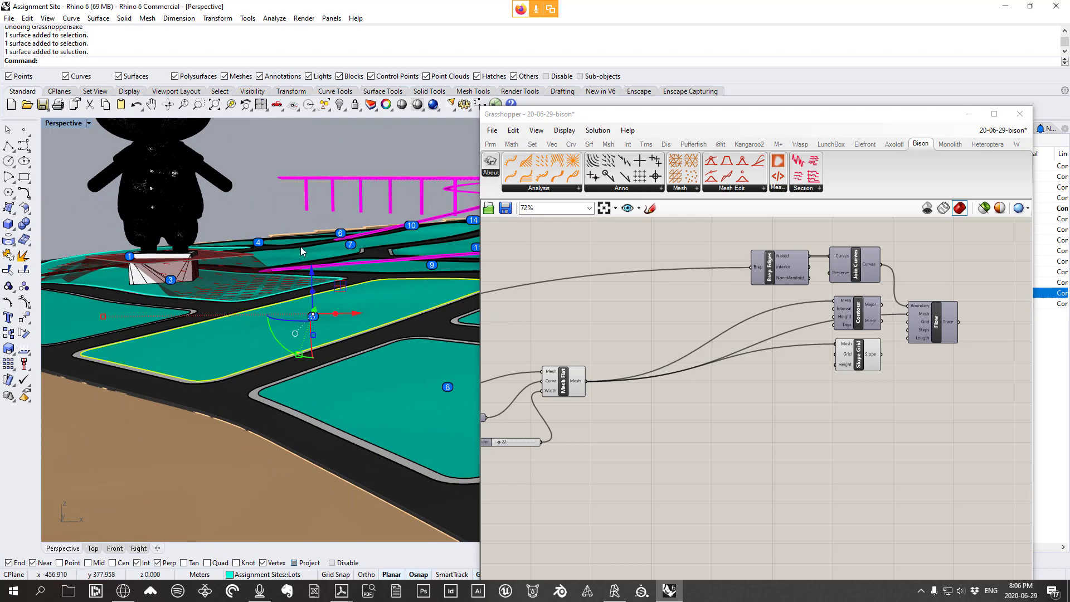
scroll(282, 292, "up", 1)
Orbit to face the building and bring the magenta strip into view
right_click_drag(282, 292, 356, 294)
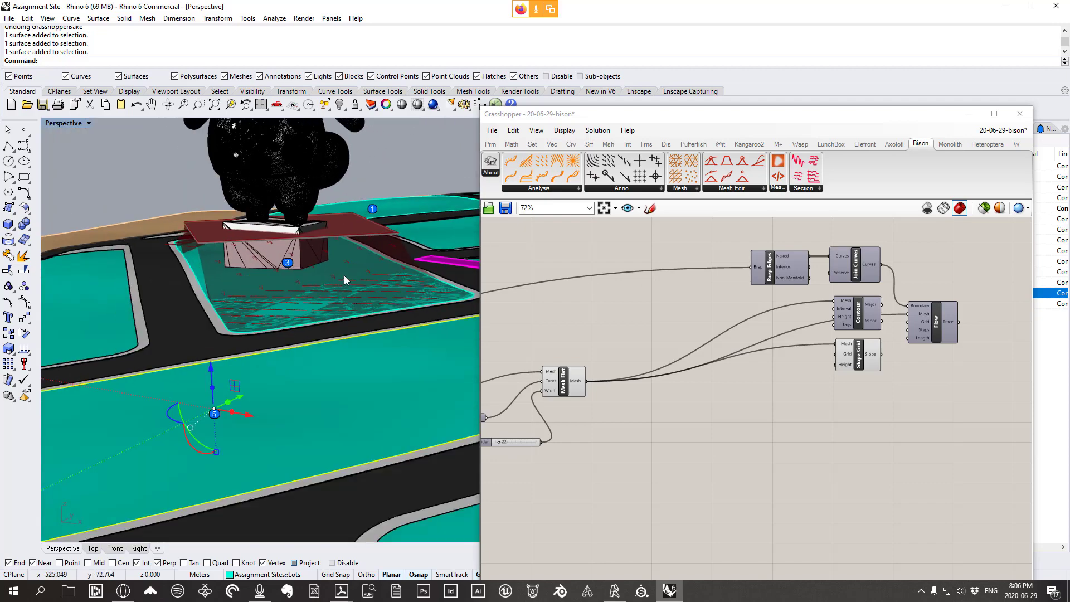
scroll(335, 262, "up", 3)
right_click_drag(333, 257, 326, 251)
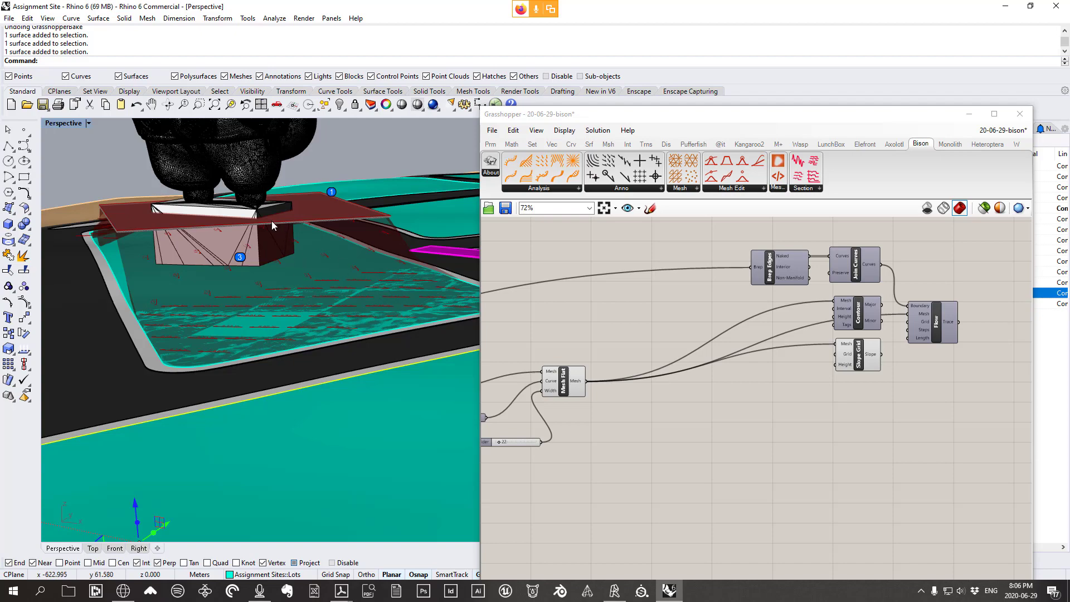
right_click_drag(269, 233, 259, 137)
right_click_drag(282, 268, 283, 271)
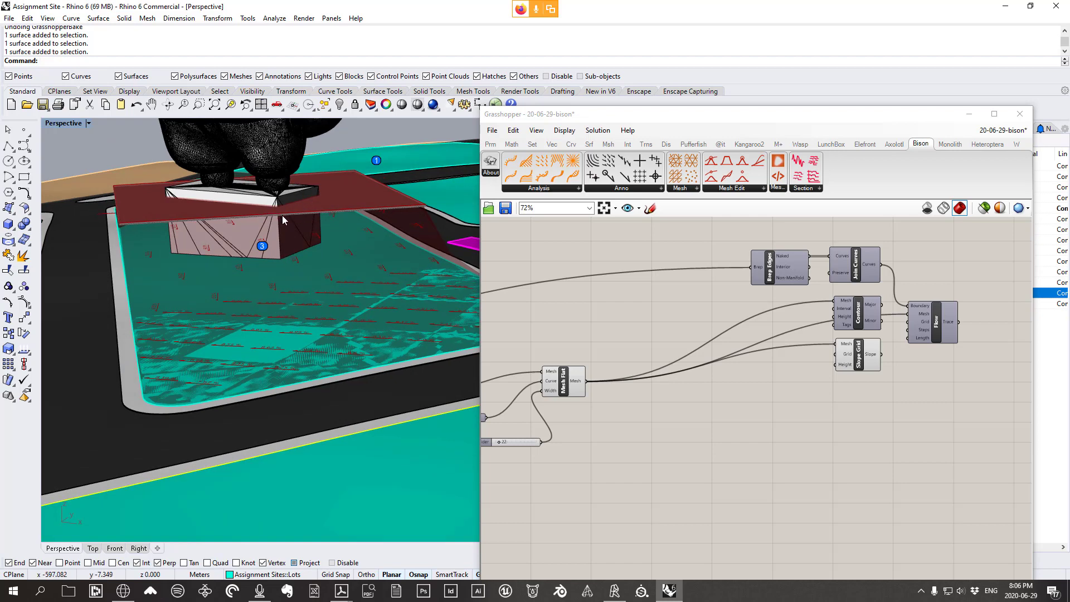
right_click_drag(251, 327, 380, 332)
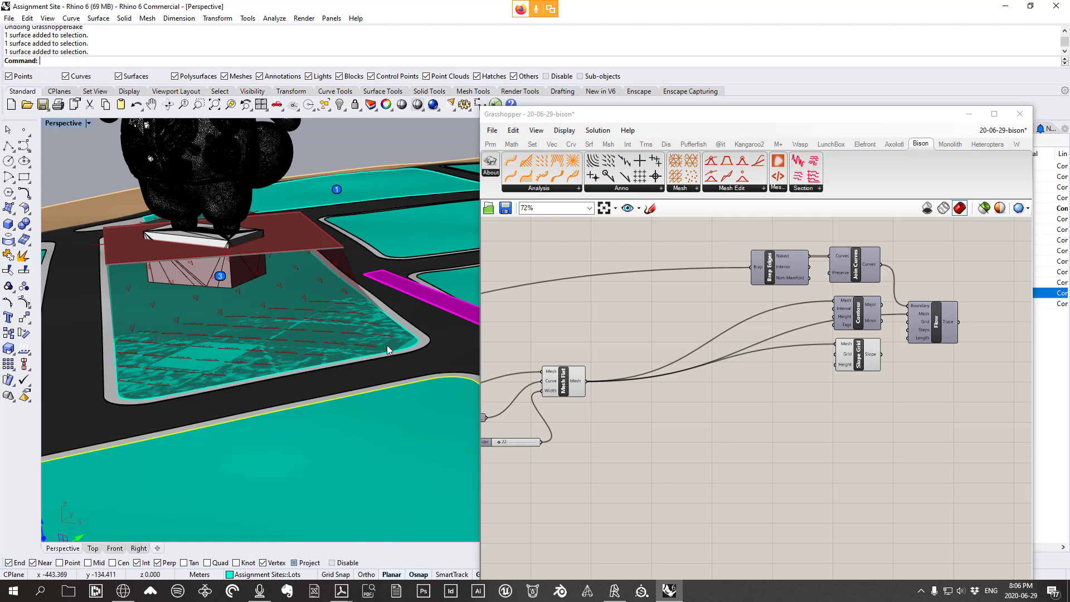
scroll(265, 325, "down", 3)
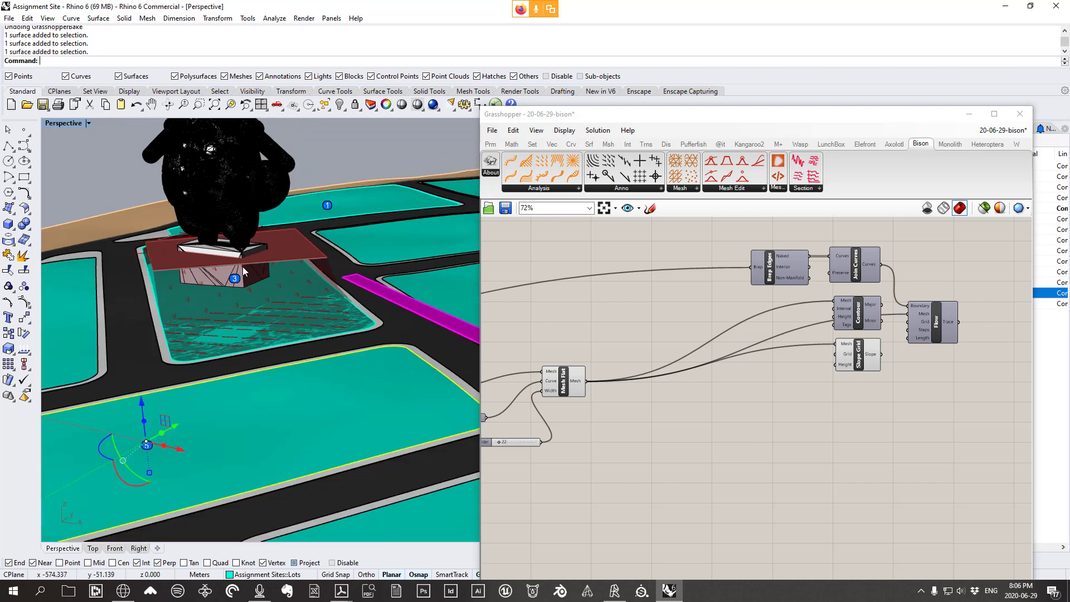
Maximize the Top view and turn off previews of the five analysis components
double_click(63, 123)
double_click(56, 123)
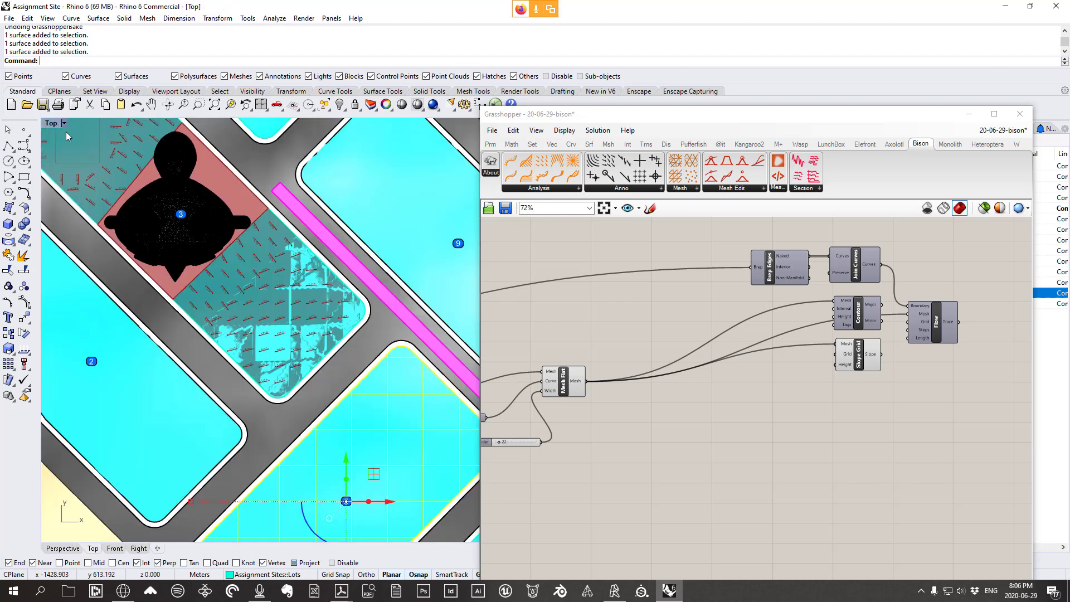
scroll(320, 238, "up", 2)
left_click_drag(998, 404, 741, 243)
right_click(948, 249)
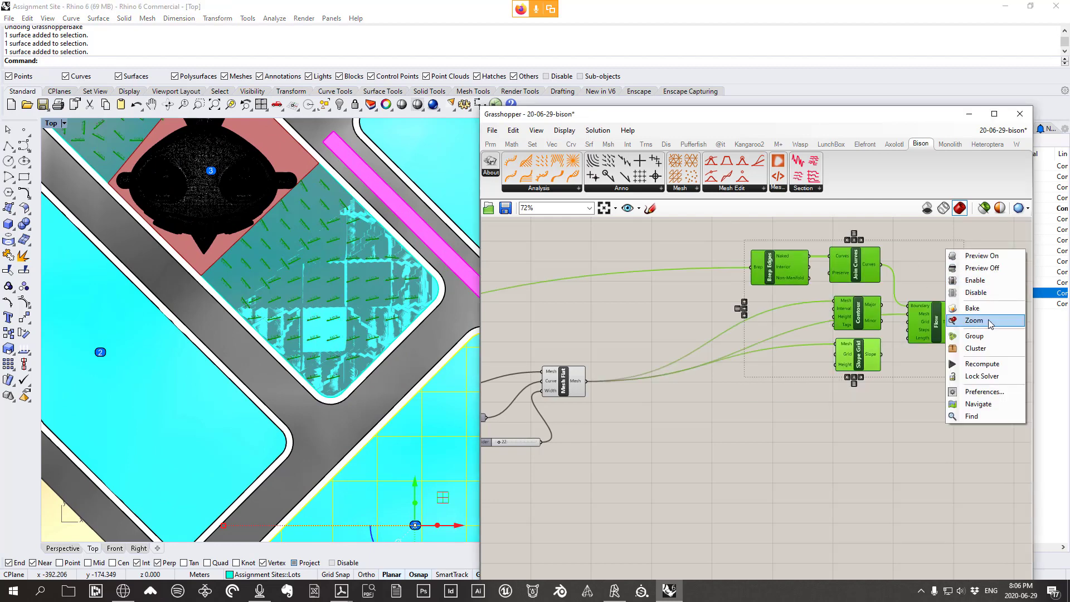
left_click(986, 268)
Group Brep Edges, Join Curves, Contour, Slope Grid and Flow together
scroll(882, 296, "down", 2)
right_click_drag(881, 306, 907, 333)
scroll(906, 335, "up", 3)
left_click_drag(858, 338, 842, 333)
right_click_drag(843, 336, 684, 322)
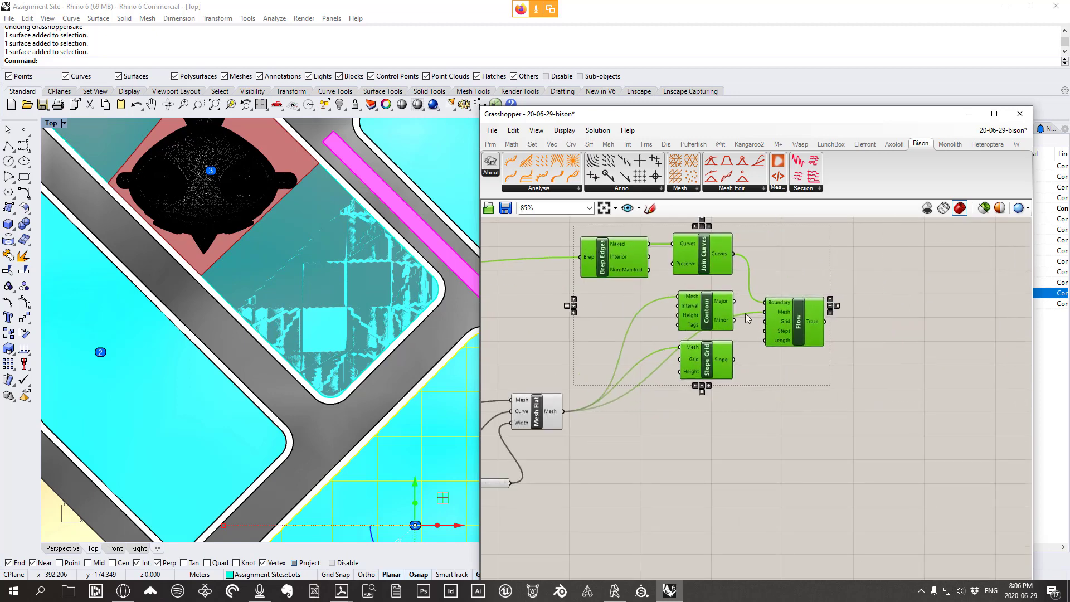
right_click(778, 254)
left_click(805, 340)
right_click(775, 244)
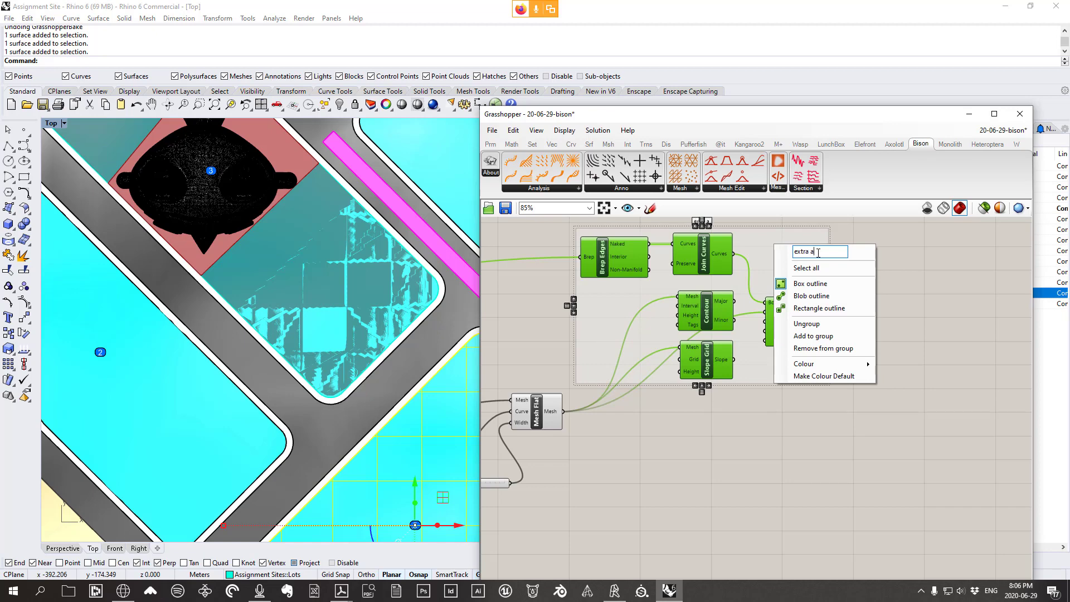
left_click(982, 333)
Move the Mesh Flat, Curve and slider components lower on the canvas
scroll(838, 330, "down", 5)
right_click_drag(719, 383, 829, 353)
scroll(829, 353, "up", 4)
left_click_drag(819, 446, 715, 304)
left_click_drag(803, 320, 797, 361)
left_click(767, 300)
scroll(309, 254, "up", 4)
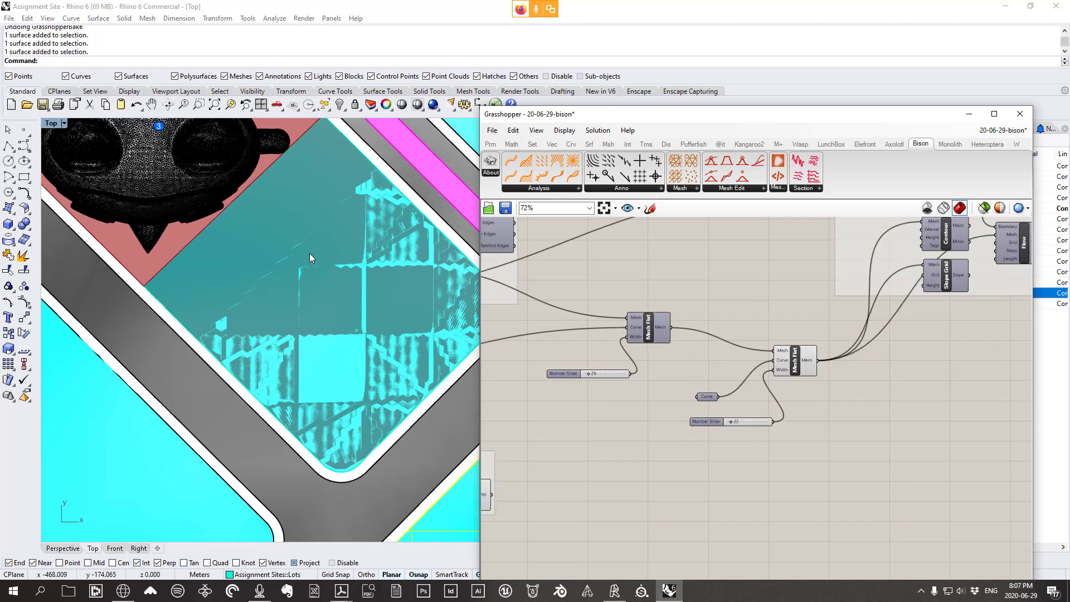
Draw a seven-point freeform curve looping across the teal lot in the Top view
left_click(24, 147)
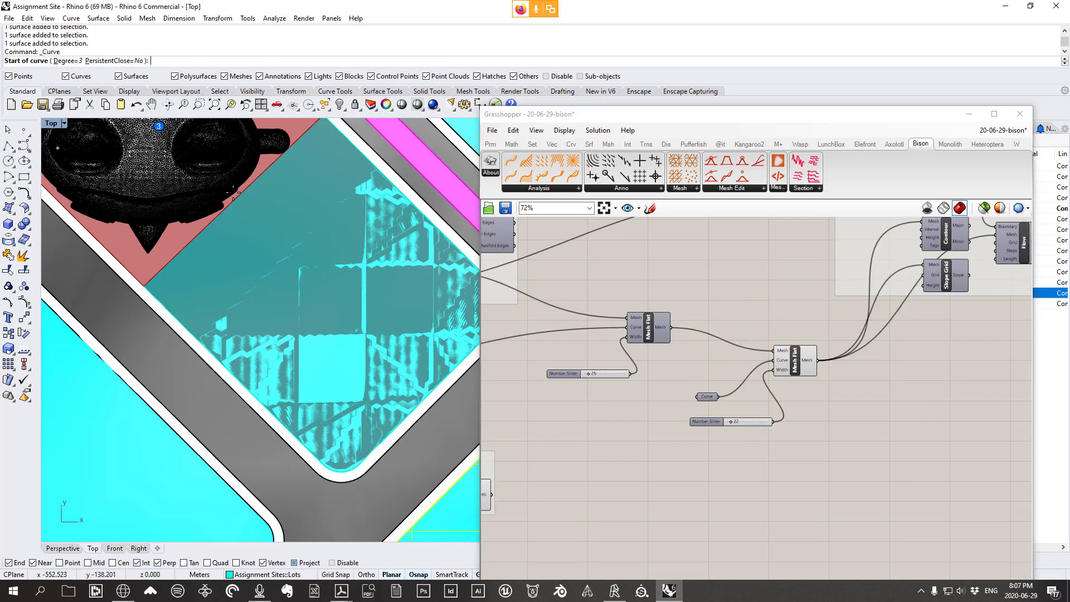
scroll(244, 198, "up", 2)
scroll(243, 198, "up", 2)
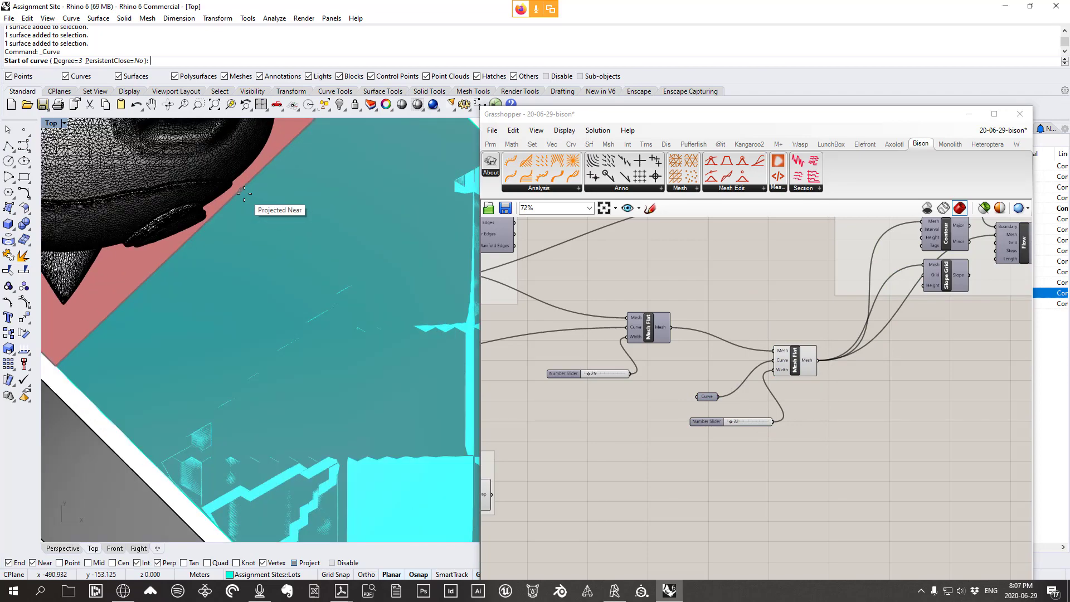
left_click(242, 189)
scroll(273, 219, "down", 4)
scroll(313, 217, "up", 3)
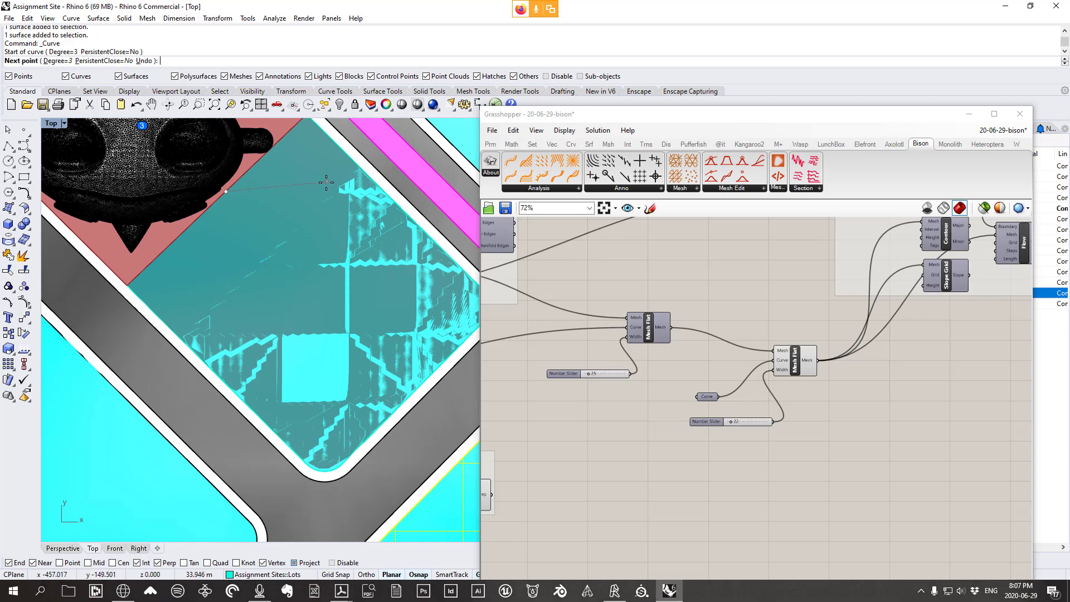
left_click(306, 178)
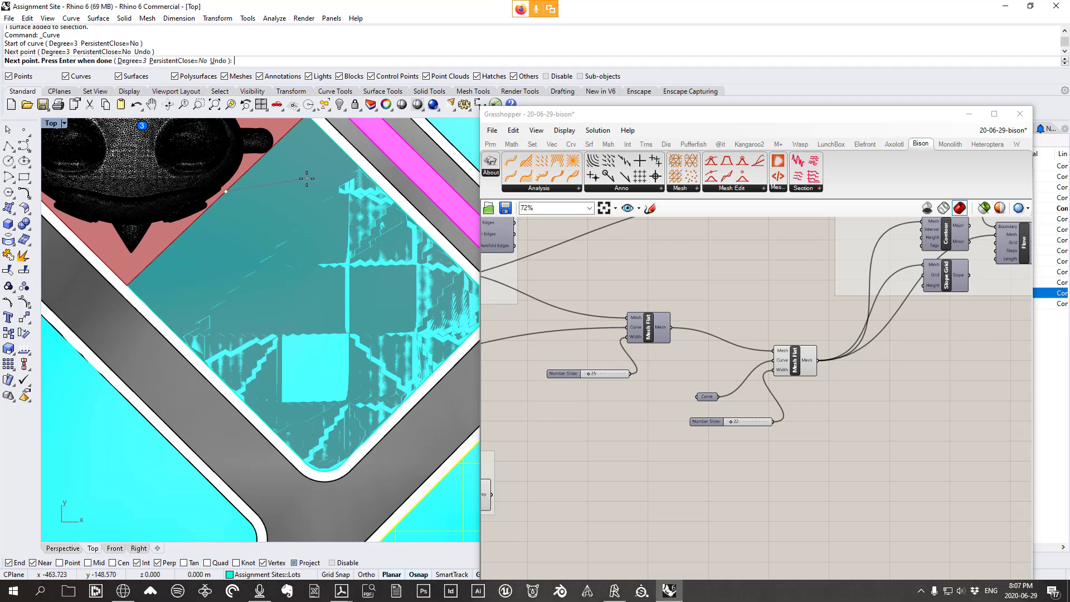
left_click(348, 207)
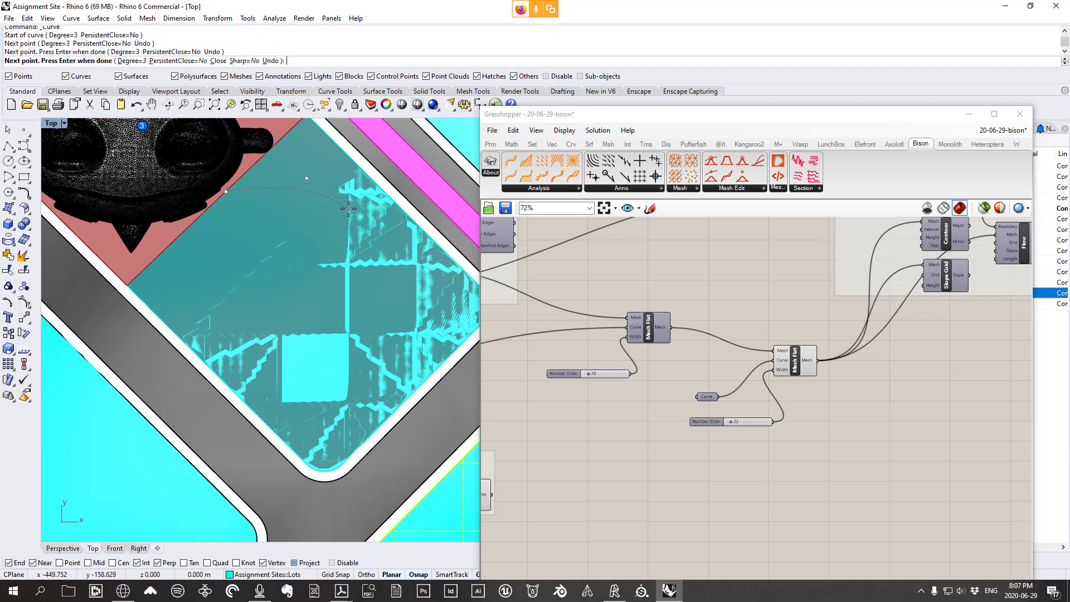
left_click(302, 279)
left_click(222, 301)
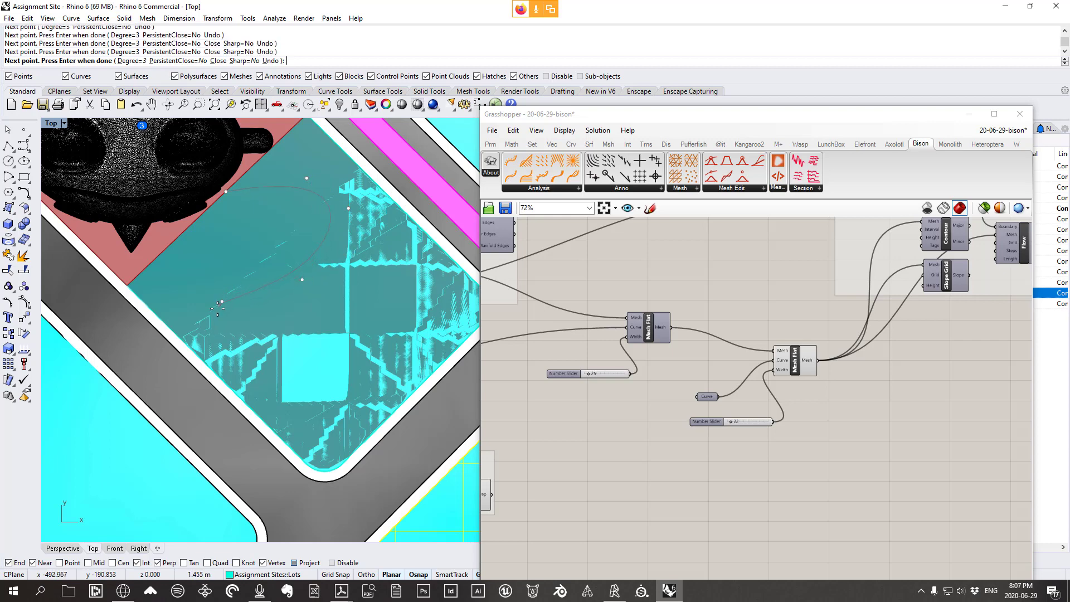
left_click(249, 373)
left_click(302, 407)
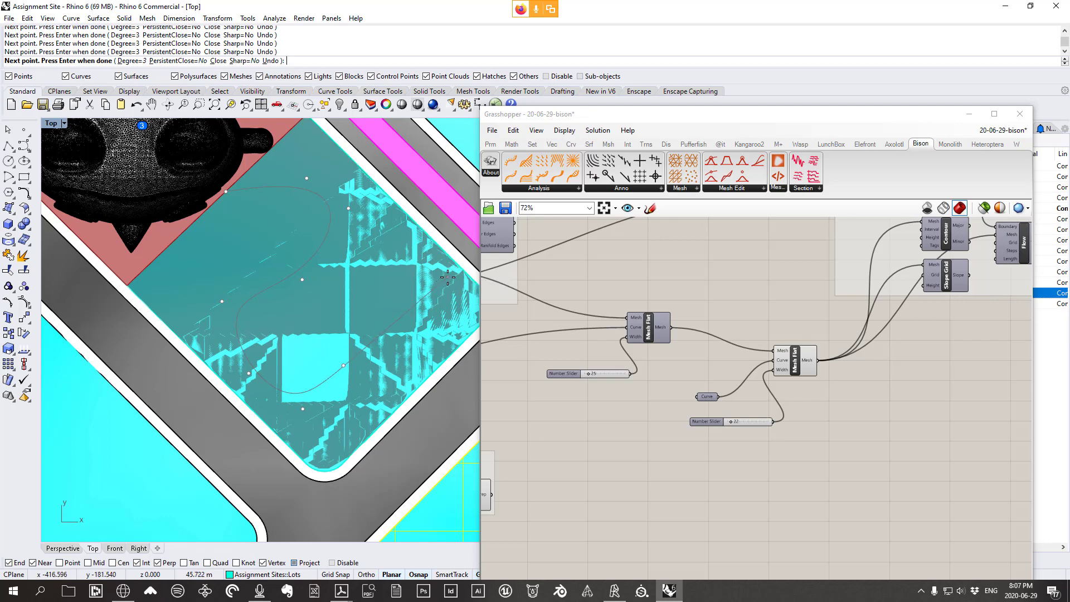
key("Escape")
Select only the new curve and restore the four-viewport layout
left_click(441, 288)
left_click(441, 289, "shift")
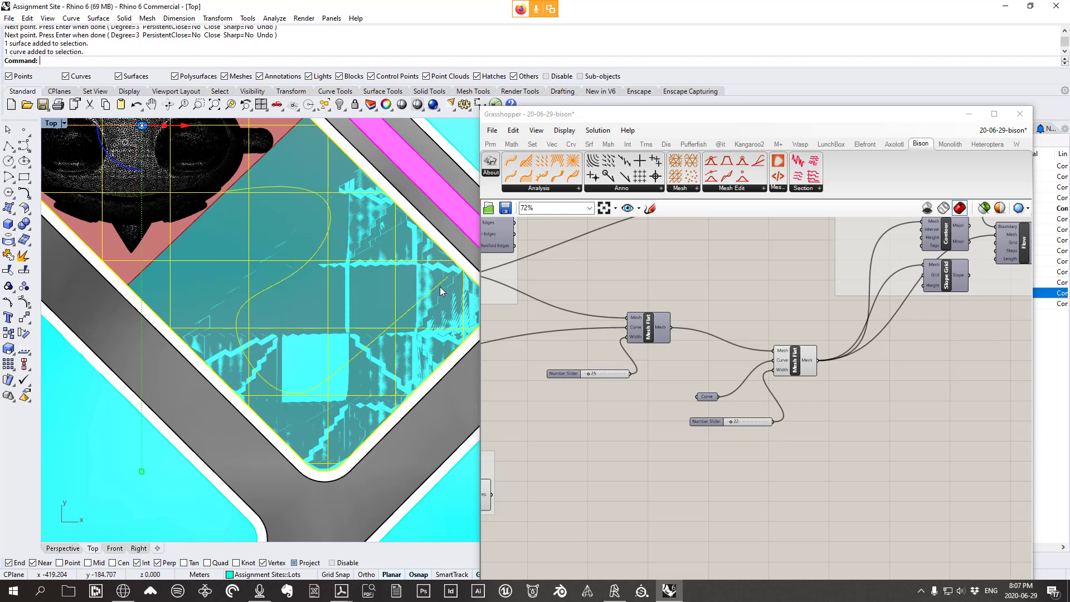
left_click(357, 260, "ctrl")
scroll(357, 261, "down", 4)
scroll(346, 272, "up", 4)
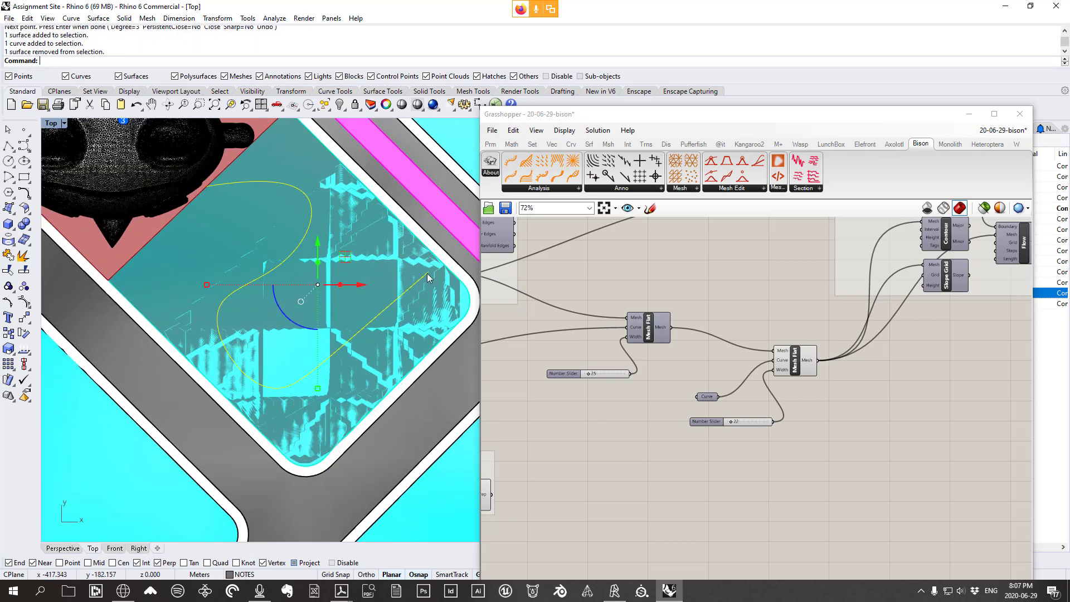
right_click_drag(430, 267, 436, 275)
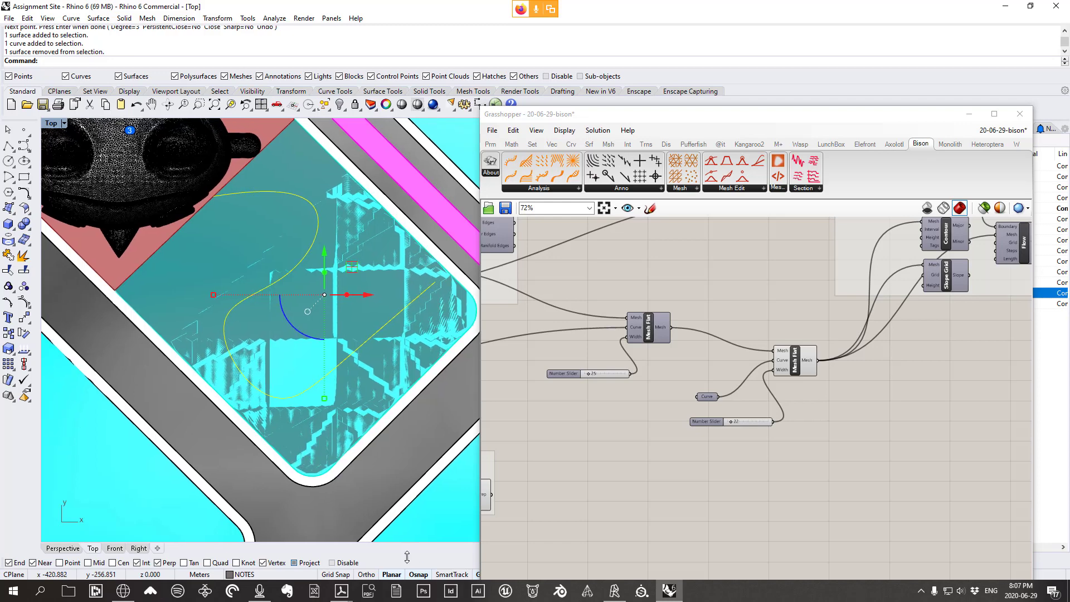
double_click(49, 127)
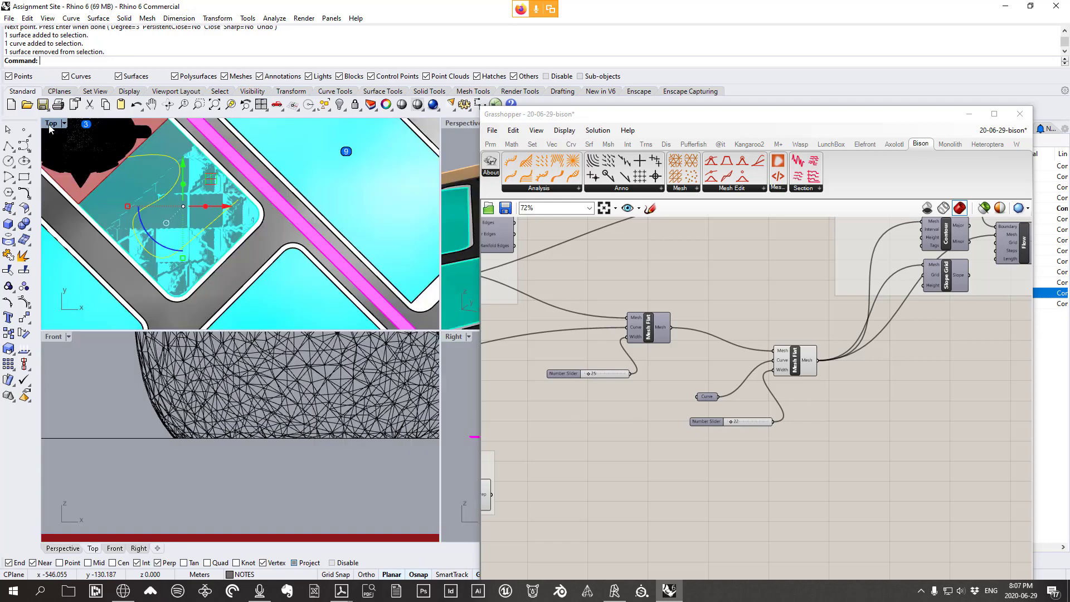
Project the curve flat onto the construction plane and delete the original
double_click(458, 125)
scroll(357, 329, "down", 3)
right_click_drag(346, 396, 246, 288)
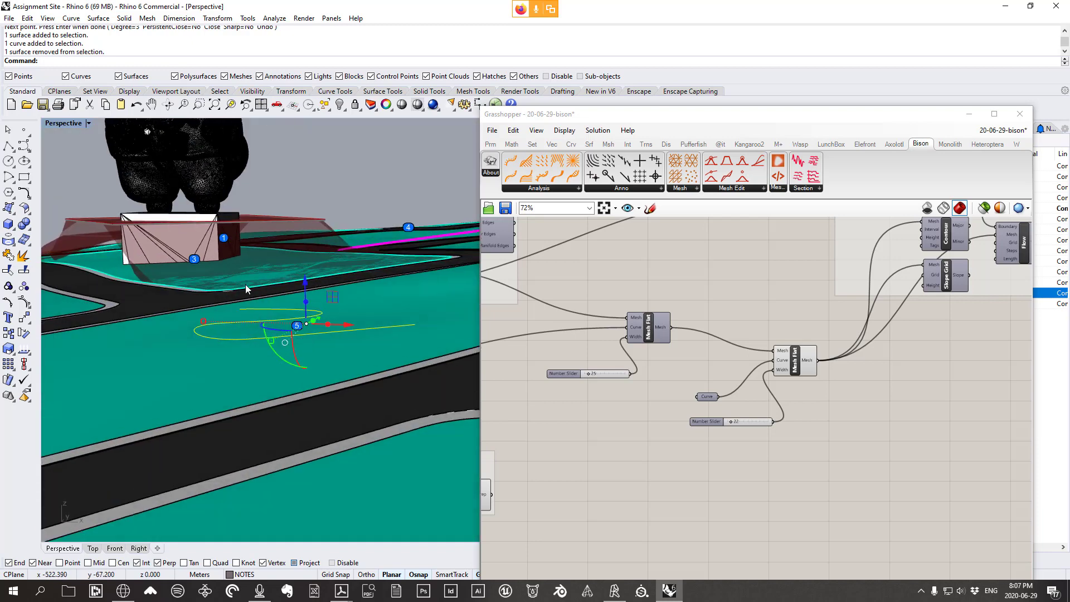
double_click(65, 123)
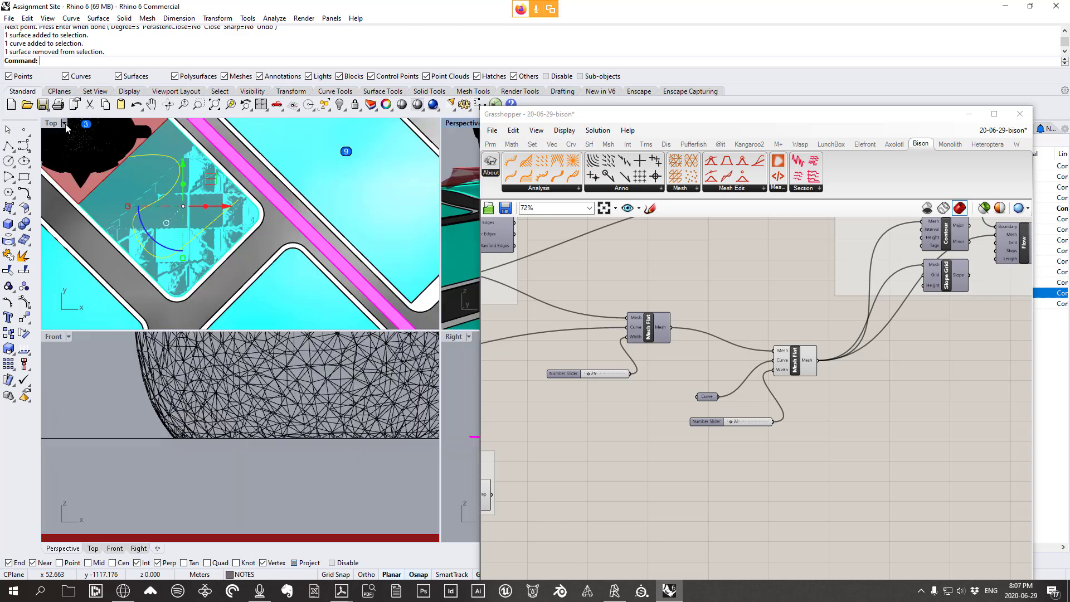
right_click_drag(144, 178, 188, 195)
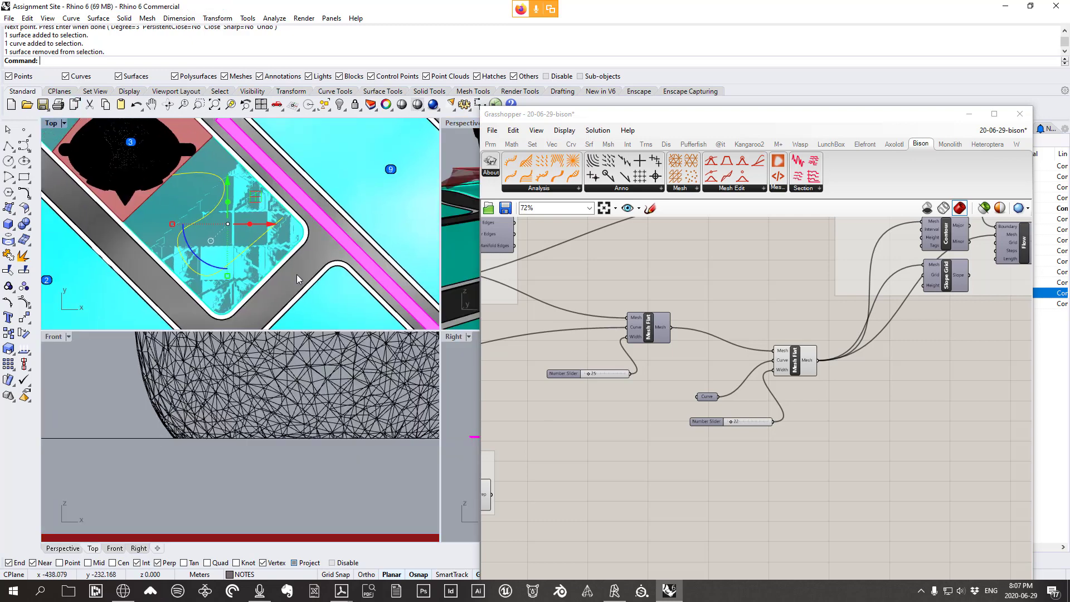
left_click(217, 18)
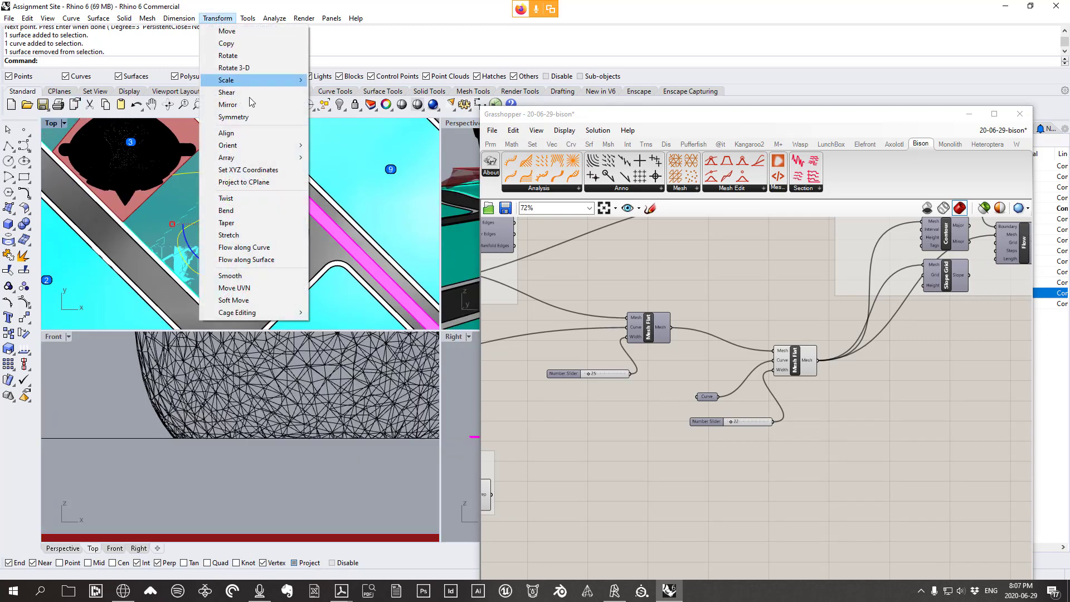
left_click(252, 183)
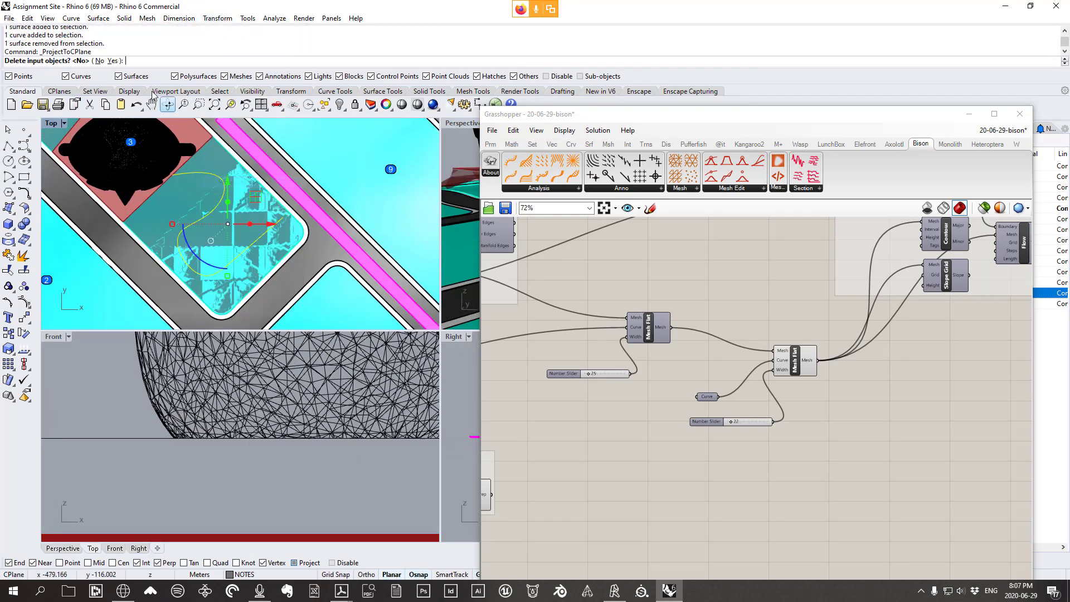
left_click(113, 61)
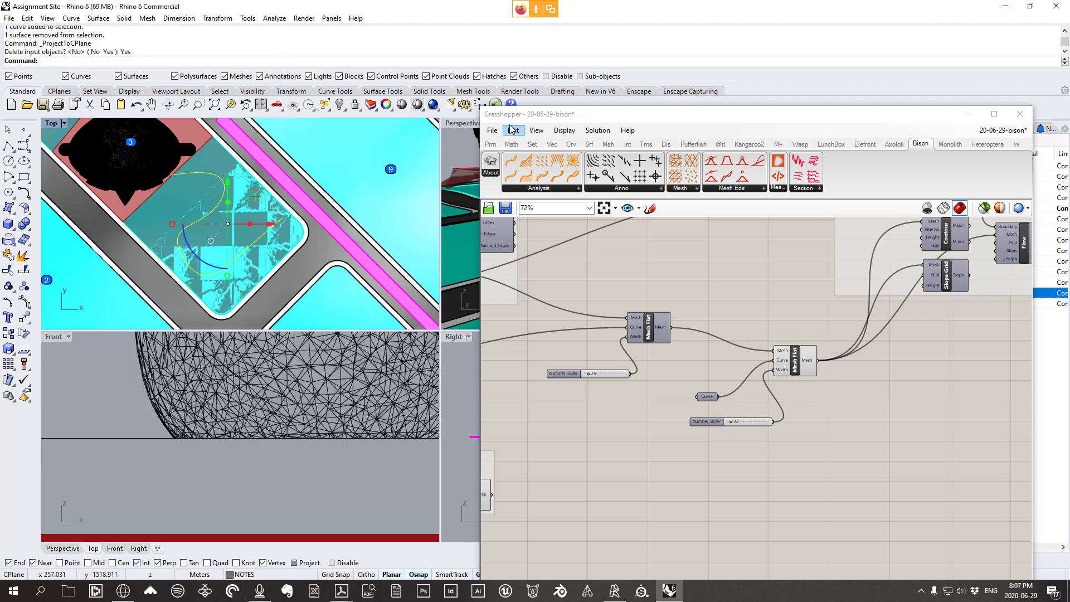
Raise the projected curve with the gumball's Z arrow and move Grasshopper up-left
double_click(460, 123)
right_click_drag(324, 289, 305, 276)
scroll(308, 331, "down", 1)
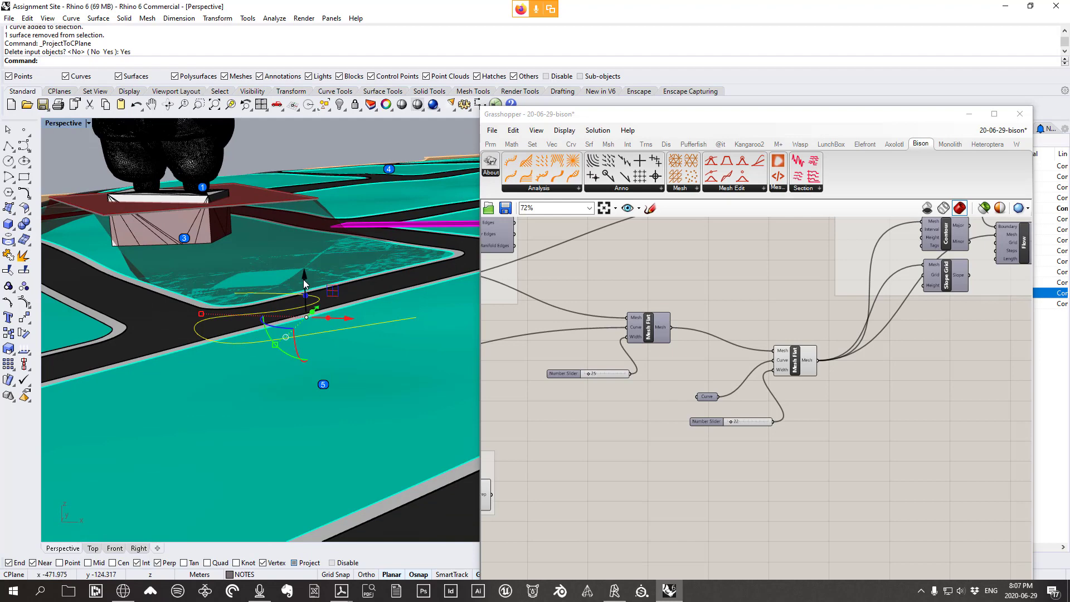
left_click_drag(303, 281, 303, 201)
right_click_drag(305, 217, 307, 197)
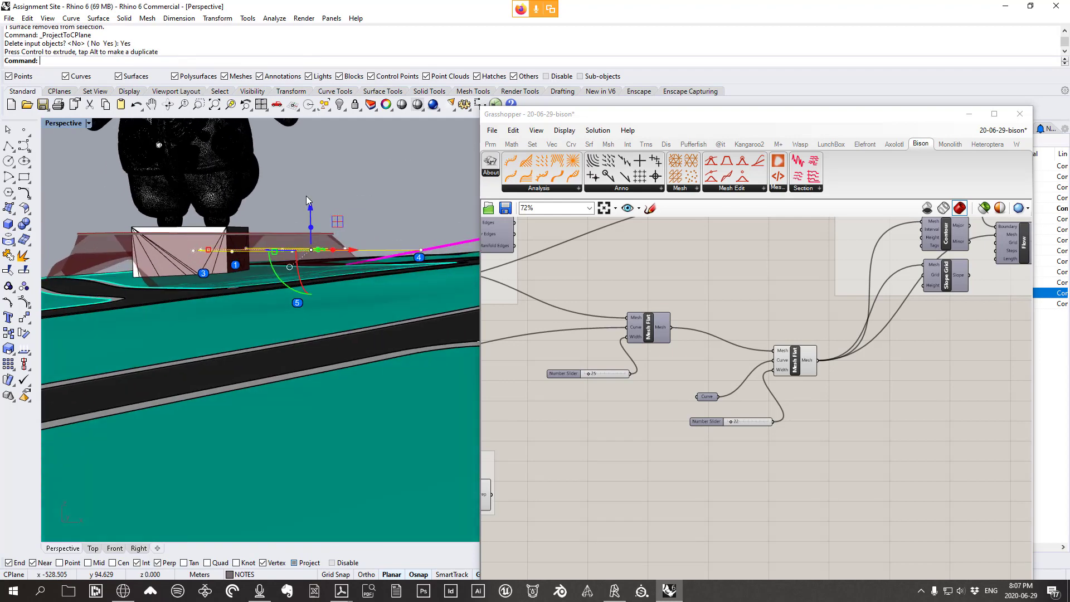
left_click_drag(703, 115, 705, 30)
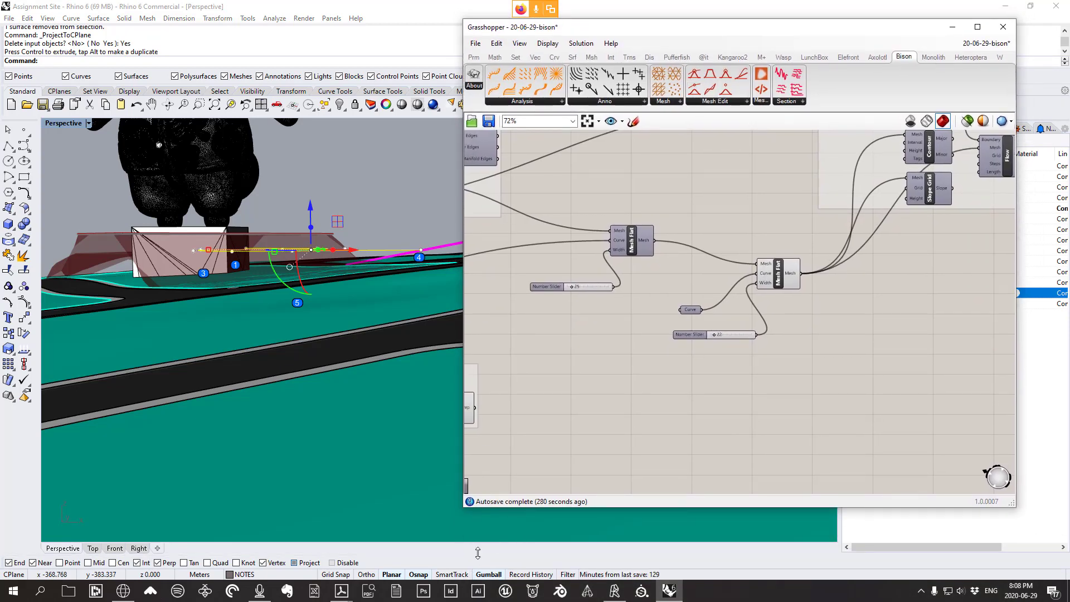
Orbit toward the gorilla and red surface and select the projected curve
right_click_drag(295, 273, 325, 288)
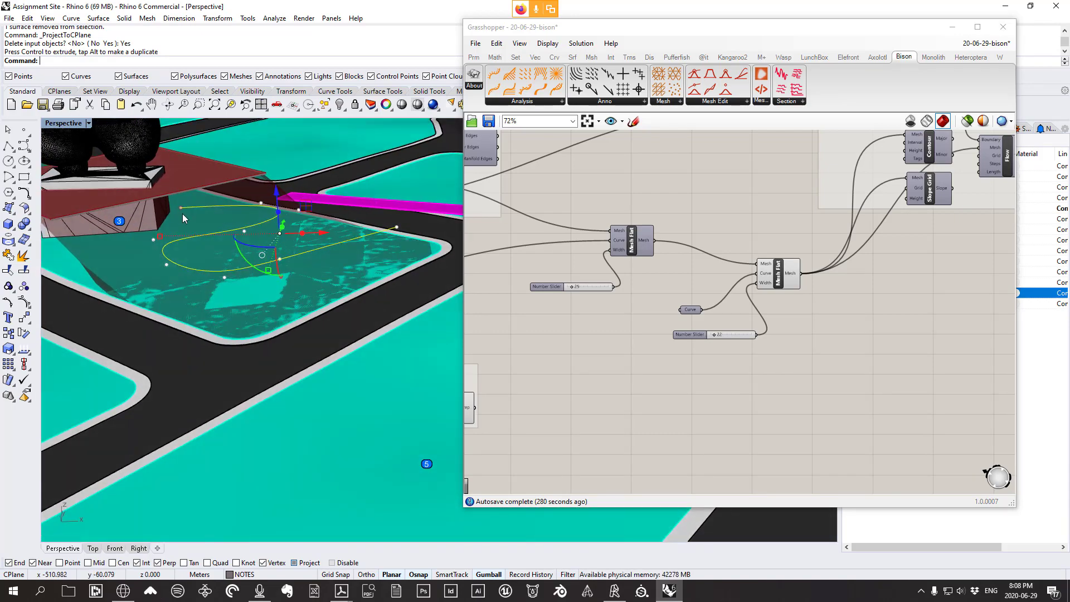
right_click_drag(182, 214, 246, 196)
right_click_drag(341, 197, 364, 229)
right_click_drag(400, 268, 290, 313)
scroll(277, 259, "up", 4)
scroll(275, 262, "up", 3)
left_click(288, 276)
left_click(296, 307)
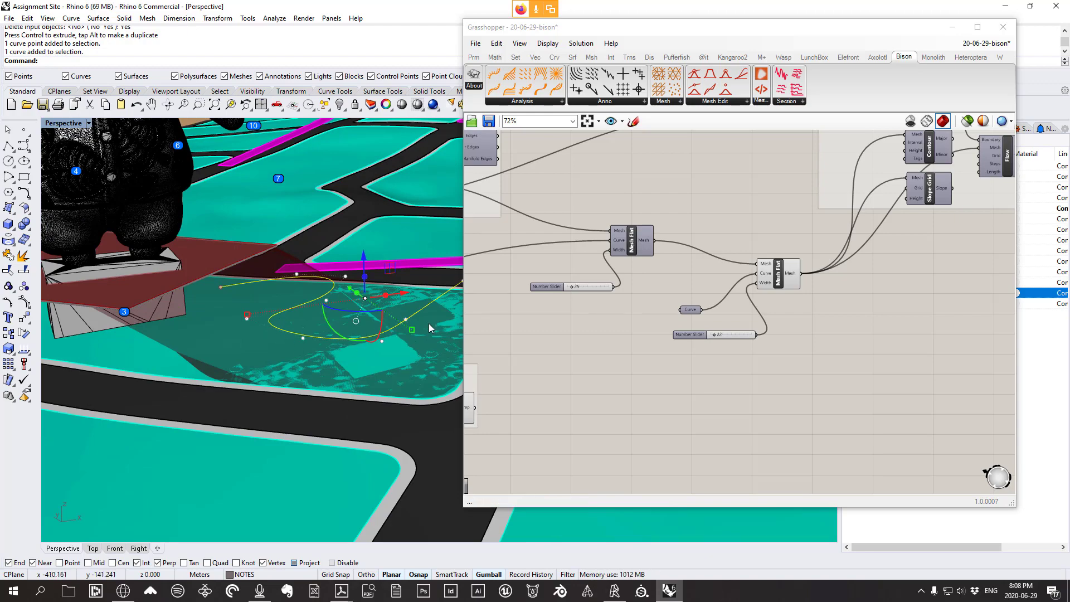
scroll(281, 267, "up", 3)
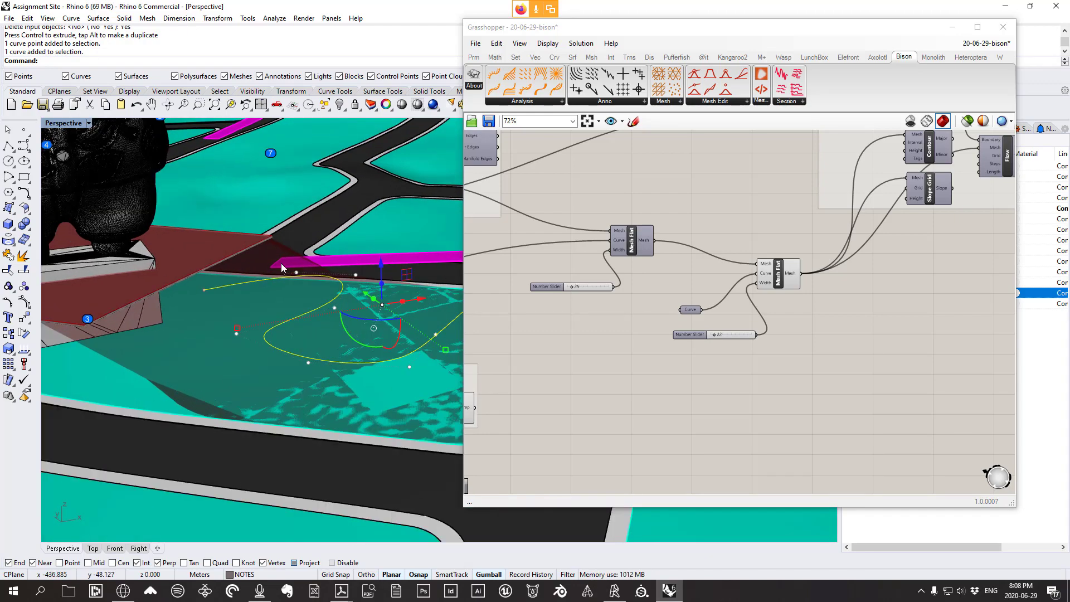
Turn on the curve's control points via Edit > Control Points
left_click(49, 18)
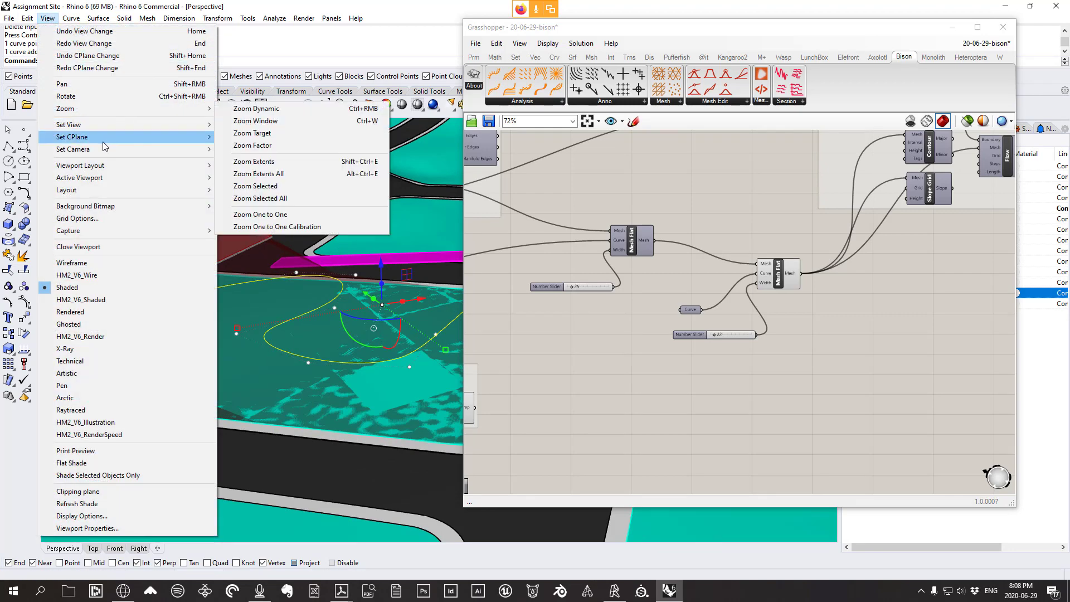
mouse_move(185, 124)
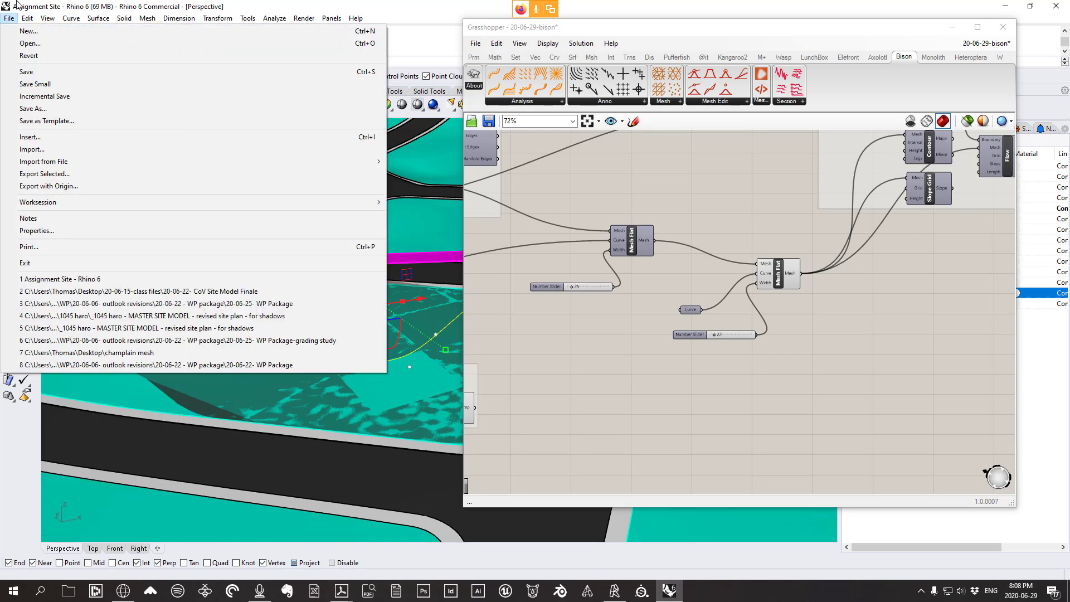
mouse_move(139, 150)
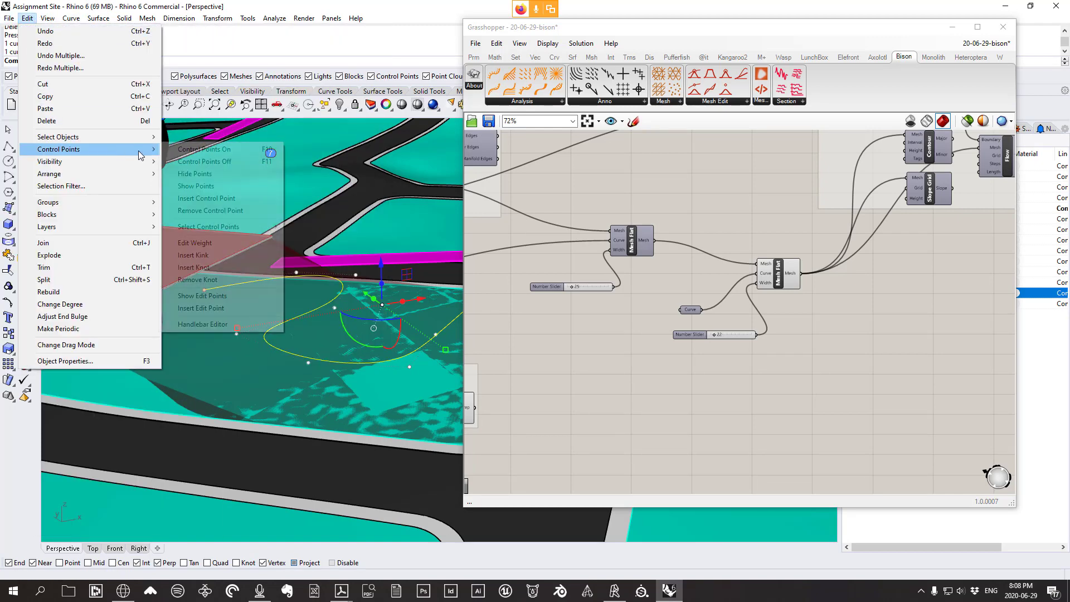
left_click(223, 149)
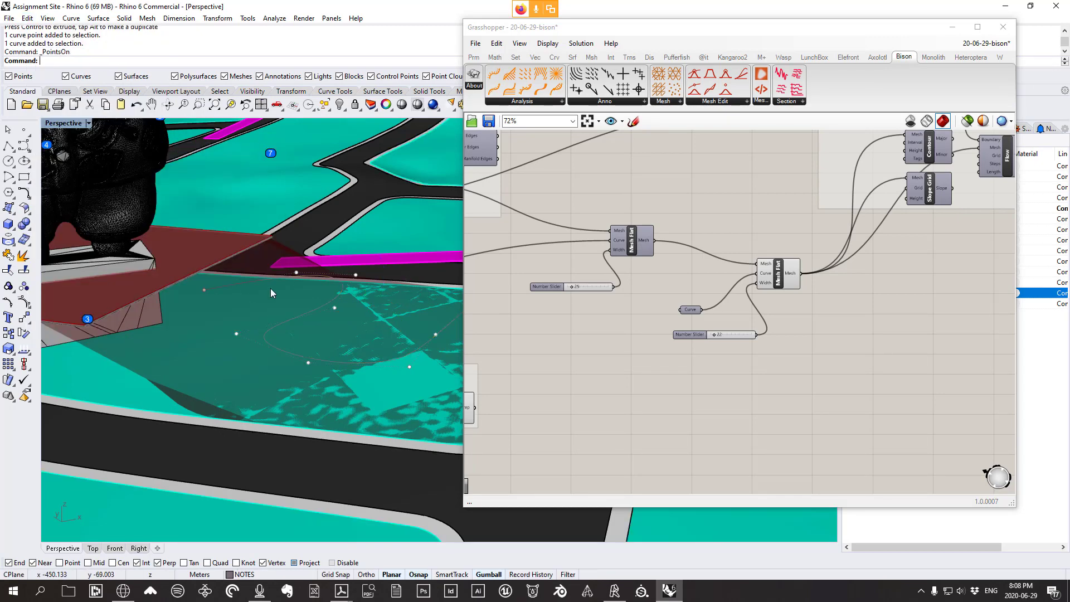
scroll(273, 284, "up", 3)
Select two curve control points and lift them with the gumball Z arrow
left_click(206, 292)
right_click_drag(205, 295, 179, 272)
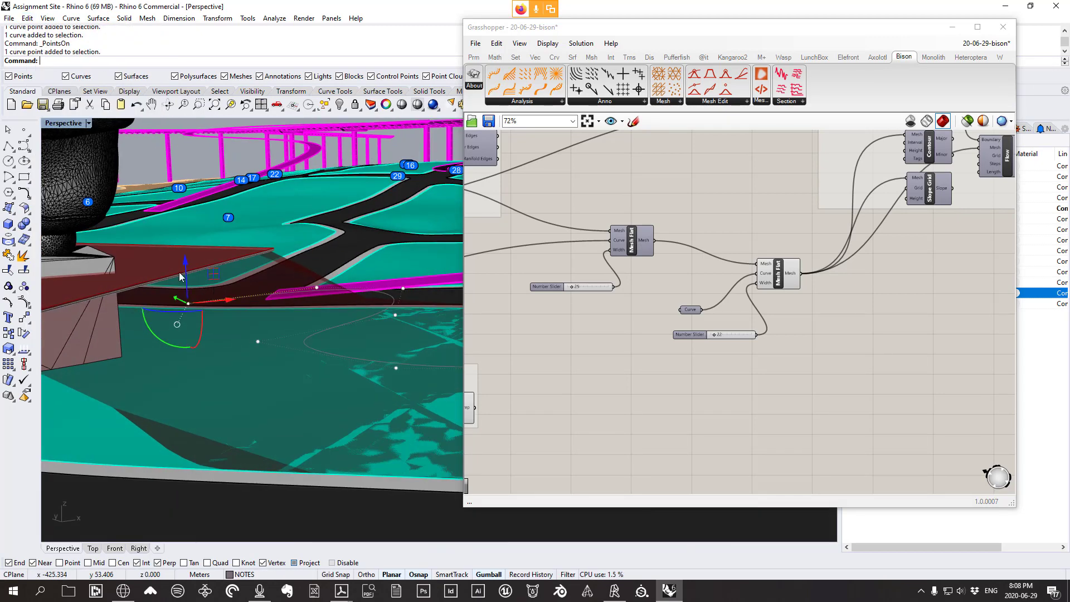
scroll(184, 279, "up", 3)
left_click(188, 287)
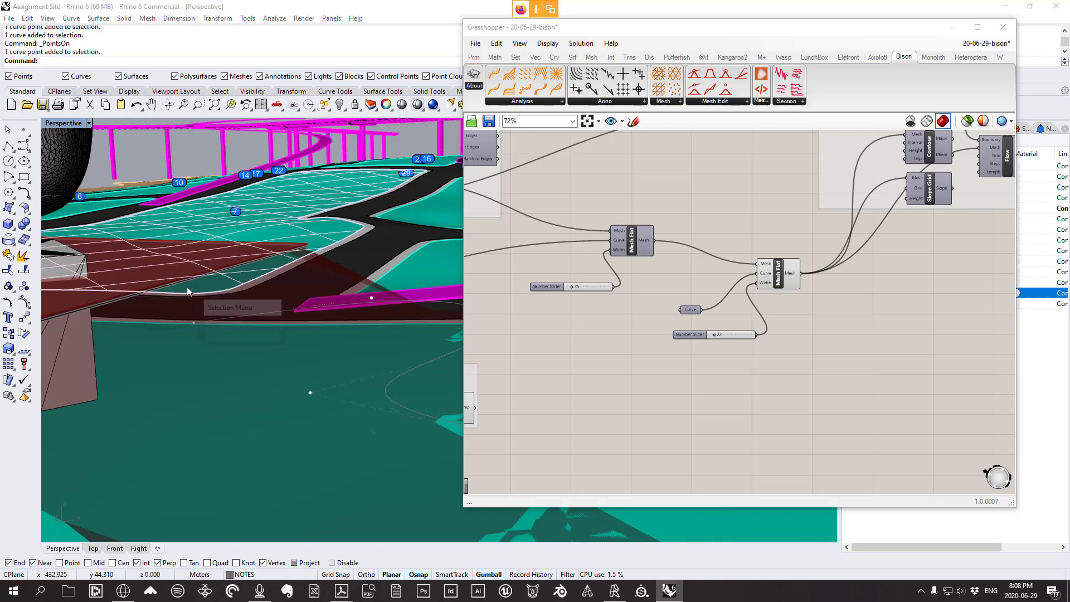
left_click(371, 297)
left_click(194, 322)
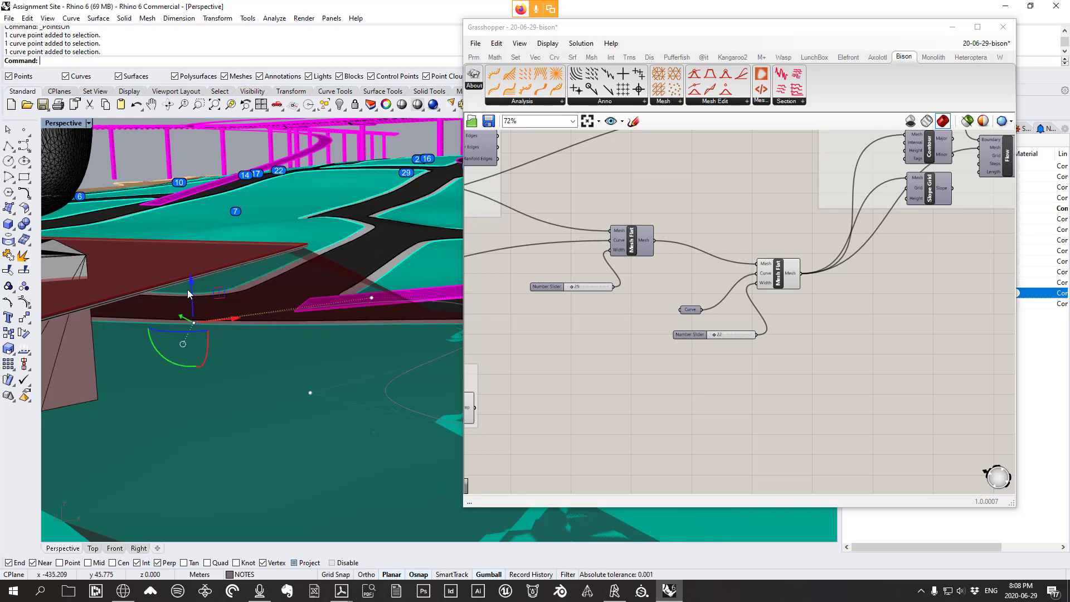
scroll(188, 290, "up", 4)
left_click_drag(196, 312, 203, 203)
scroll(191, 248, "up", 3)
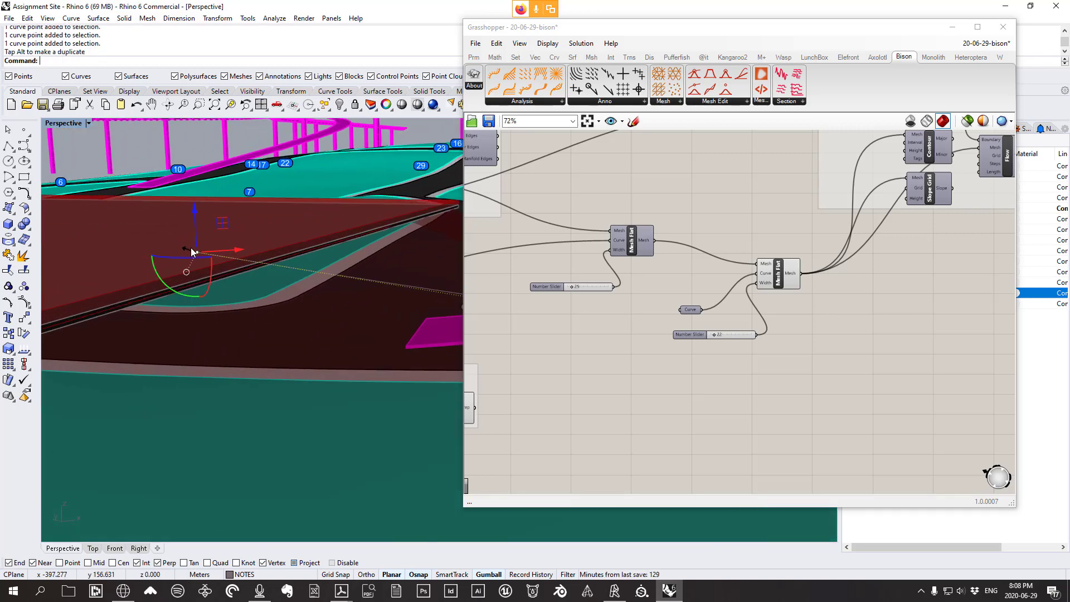
scroll(193, 270, "up", 2)
right_click_drag(224, 279, 169, 250)
mouse_move(204, 247)
left_mouse_down()
mouse_move(208, 267)
mouse_move(210, 243)
left_mouse_up()
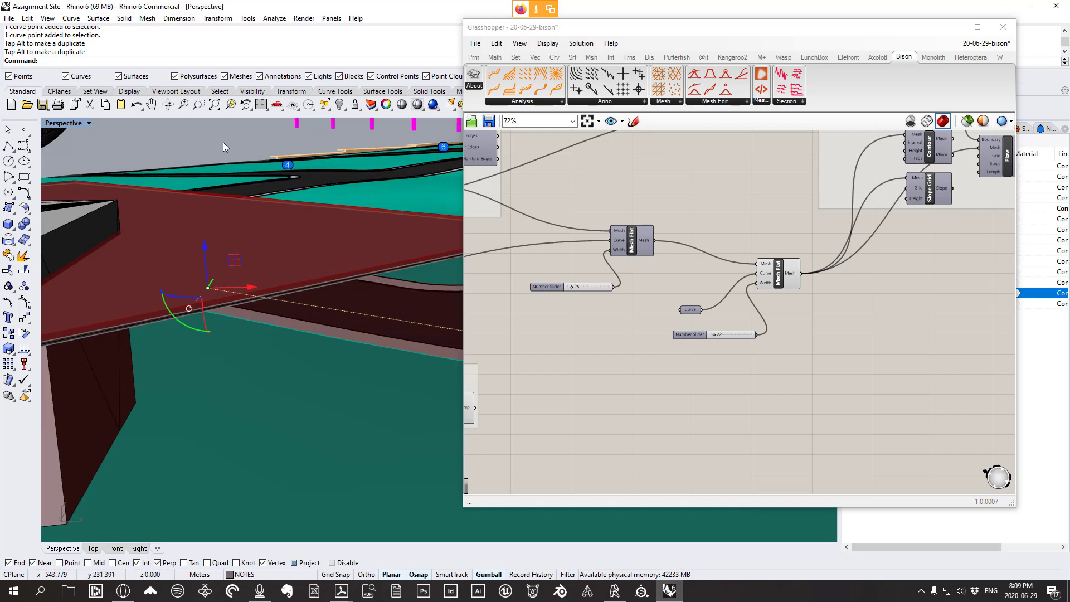
Move the selected control points onto the red ramp surface edge
left_click(218, 18)
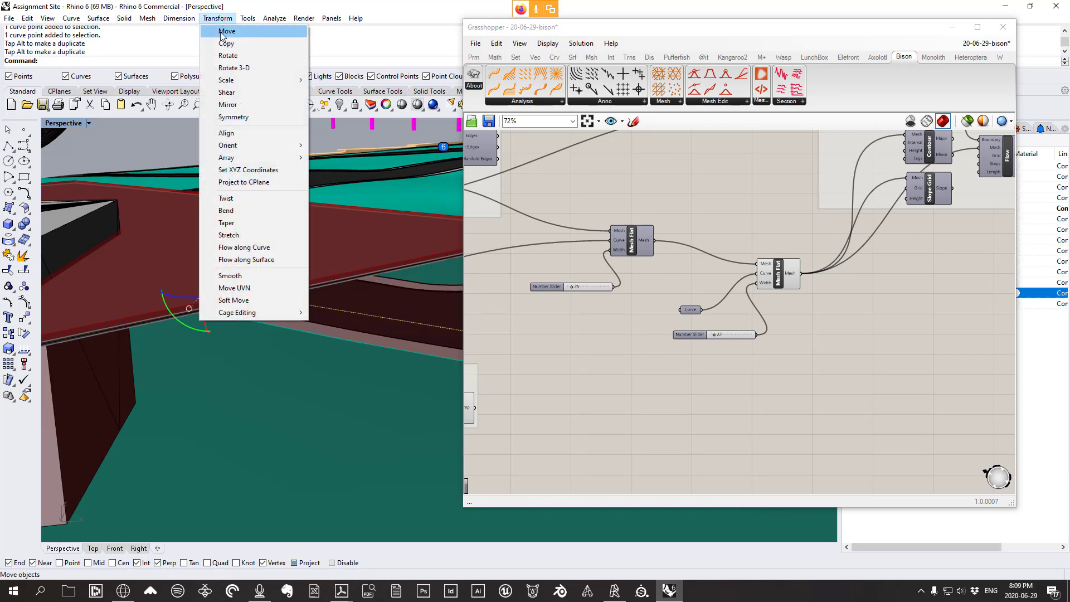
left_click(223, 29)
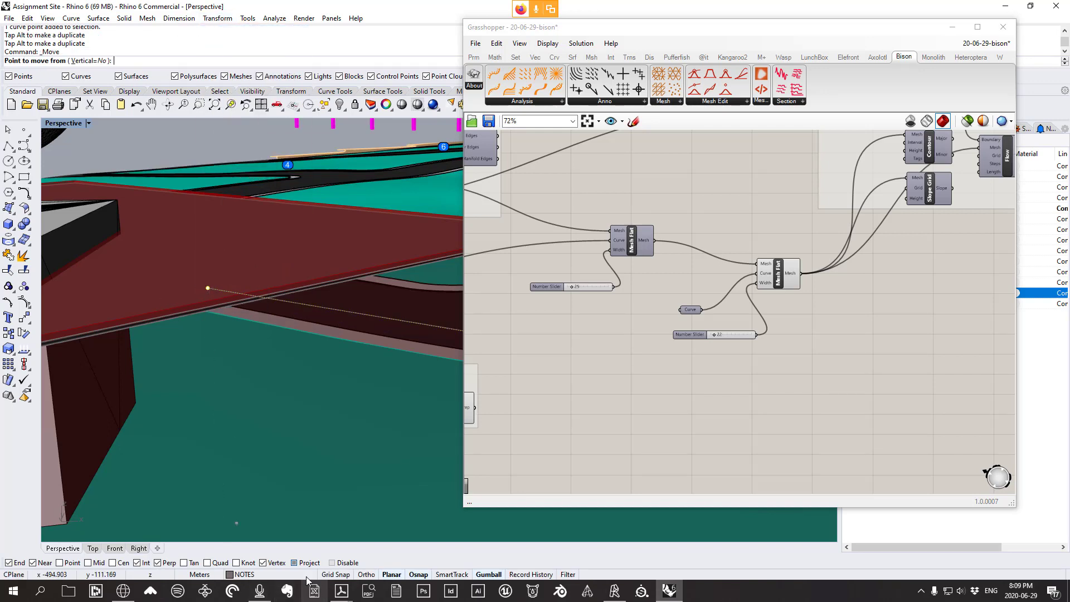
left_click(215, 299)
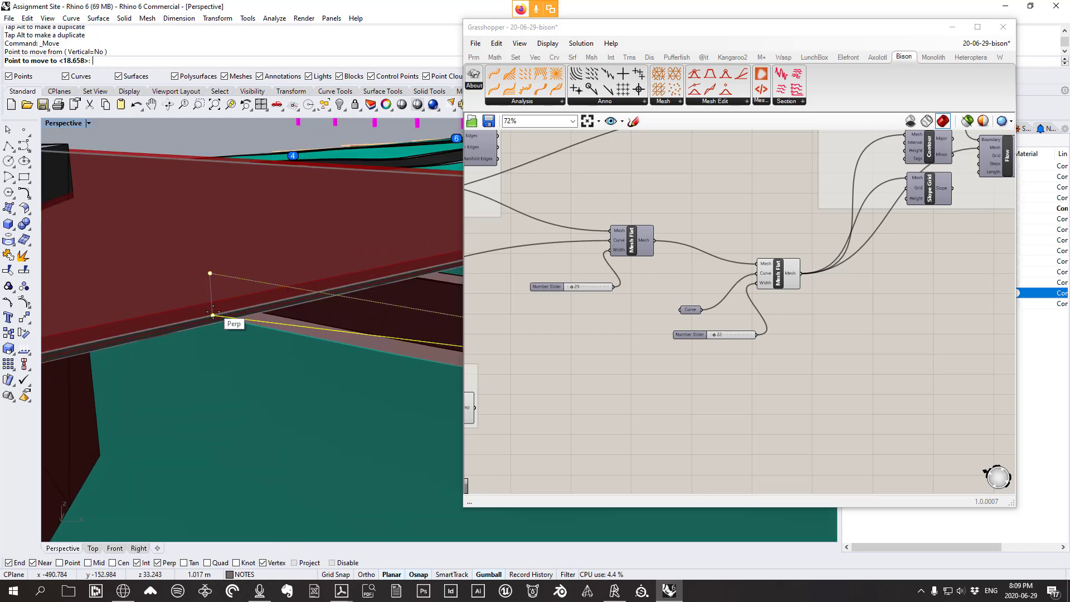
left_click(212, 314)
scroll(180, 269, "down", 6)
scroll(232, 284, "down", 8)
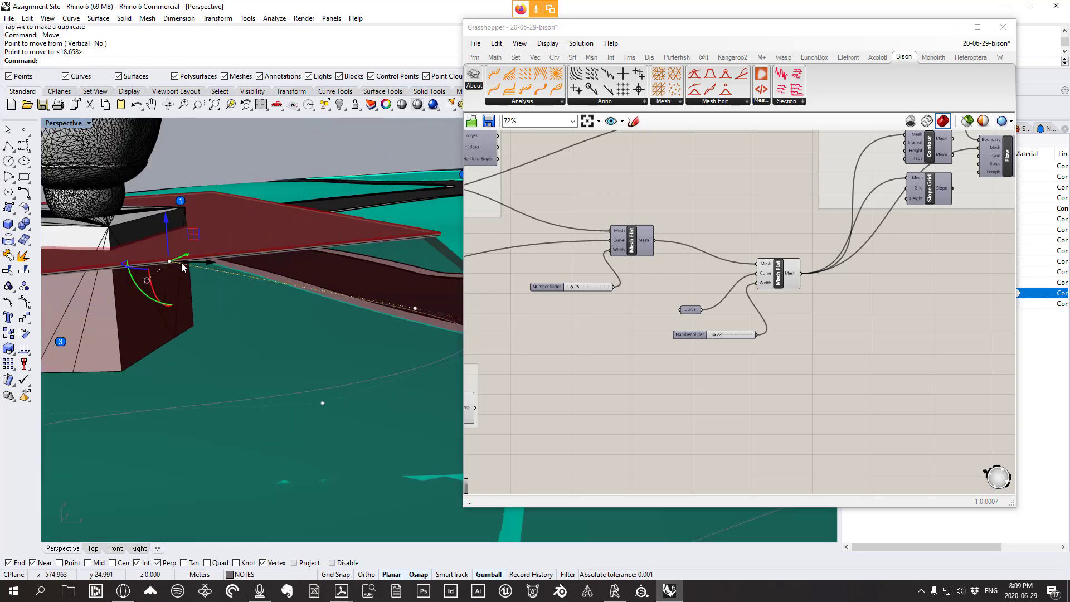
scroll(219, 251, "up", 6)
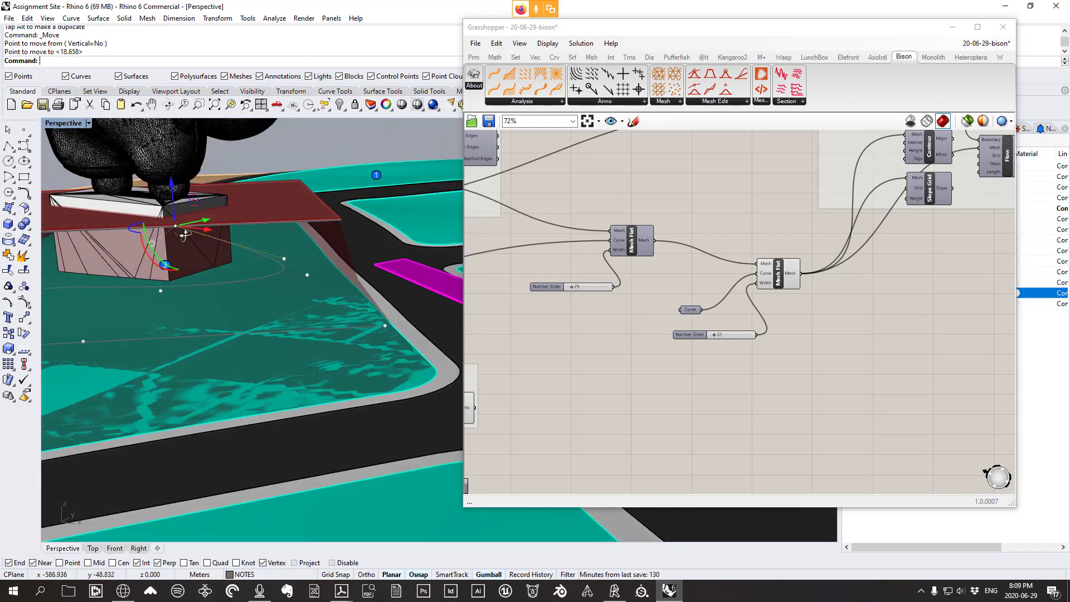
right_click_drag(220, 260, 181, 241)
scroll(180, 243, "up", 3)
Select another curve control point near the statue base
scroll(195, 271, "down", 3)
right_click_drag(252, 290, 342, 290)
scroll(296, 305, "up", 2)
scroll(317, 335, "up", 3)
left_click(318, 273)
left_click(340, 301)
Lower the selected point with the gumball, then enable Project object snapping
right_click_drag(278, 282, 340, 329)
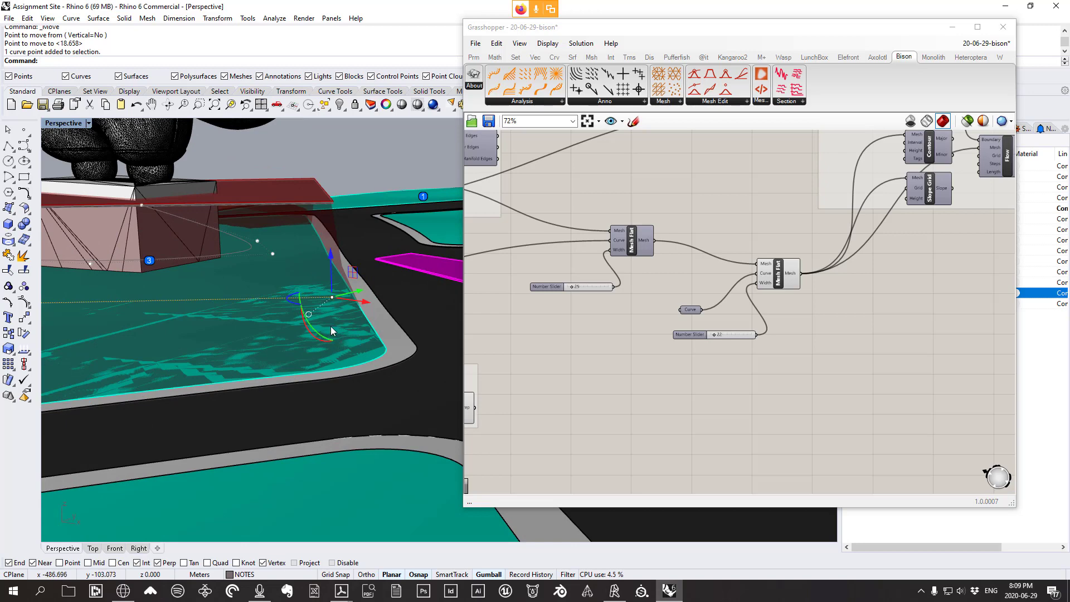
mouse_move(332, 265)
left_mouse_down()
mouse_move(329, 330)
mouse_move(338, 270)
left_mouse_up()
right_click_drag(339, 270, 348, 288)
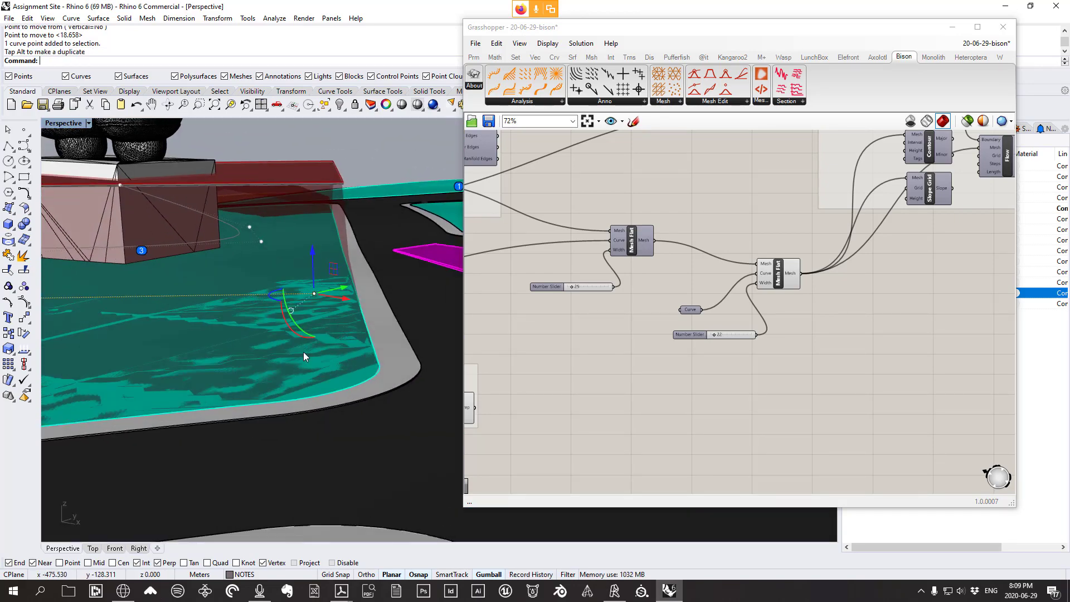
mouse_move(314, 262)
left_mouse_down()
mouse_move(326, 332)
mouse_move(318, 256)
mouse_move(334, 287)
mouse_move(326, 275)
left_mouse_up()
key("Escape")
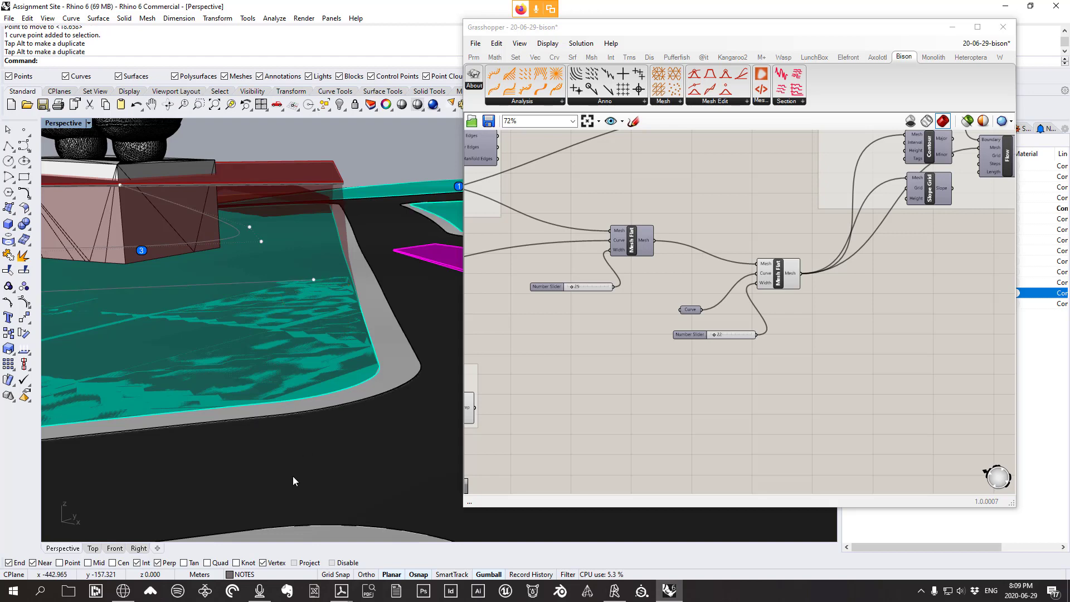
left_click(302, 564)
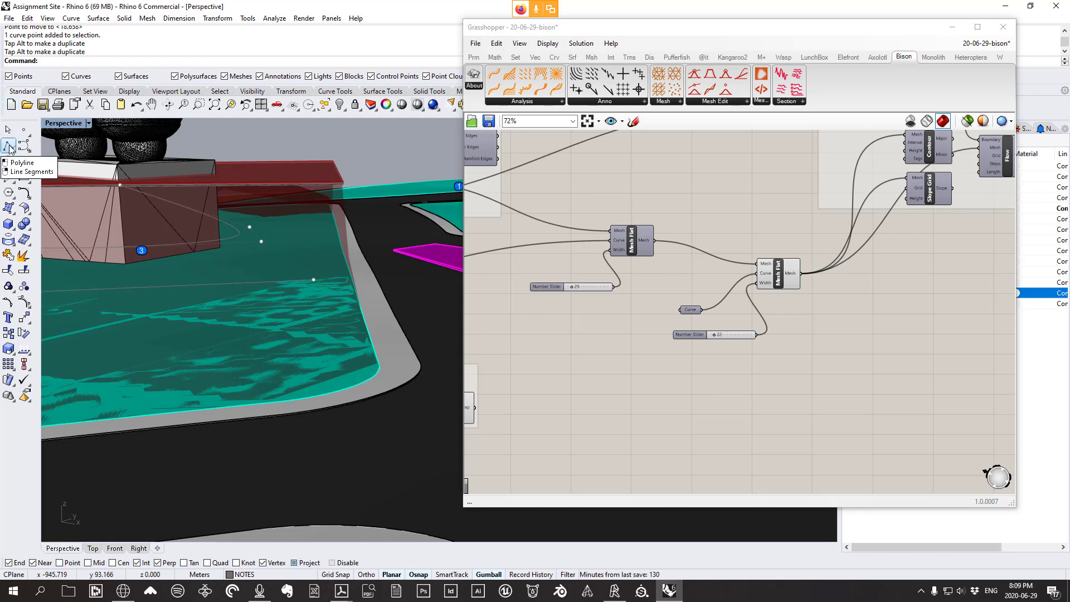
Draw a vertical helper polyline up from the path curve's projected end point
left_click(9, 147)
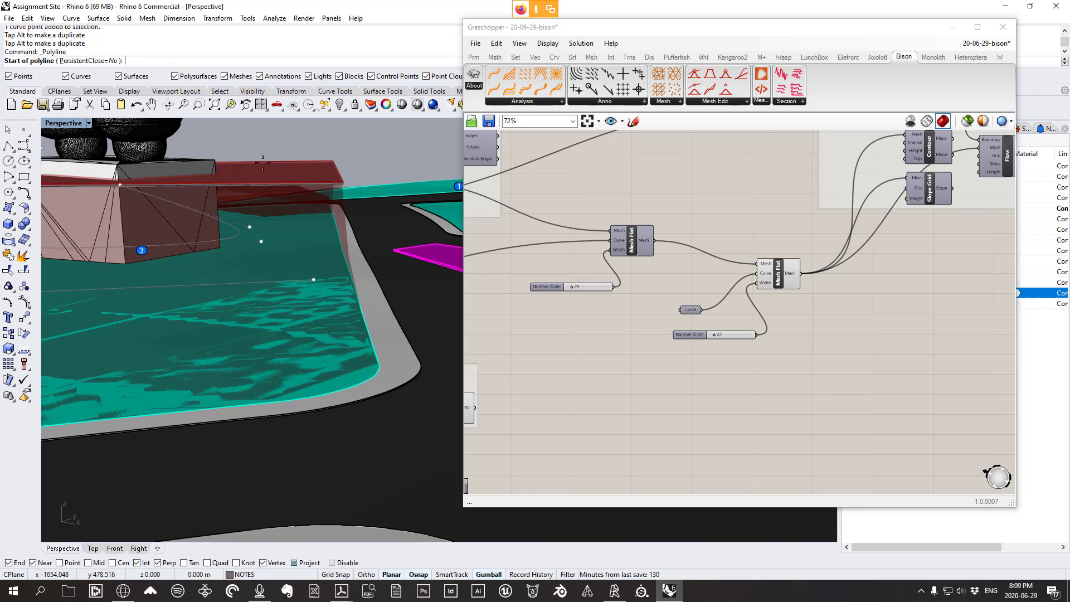
left_click(317, 281)
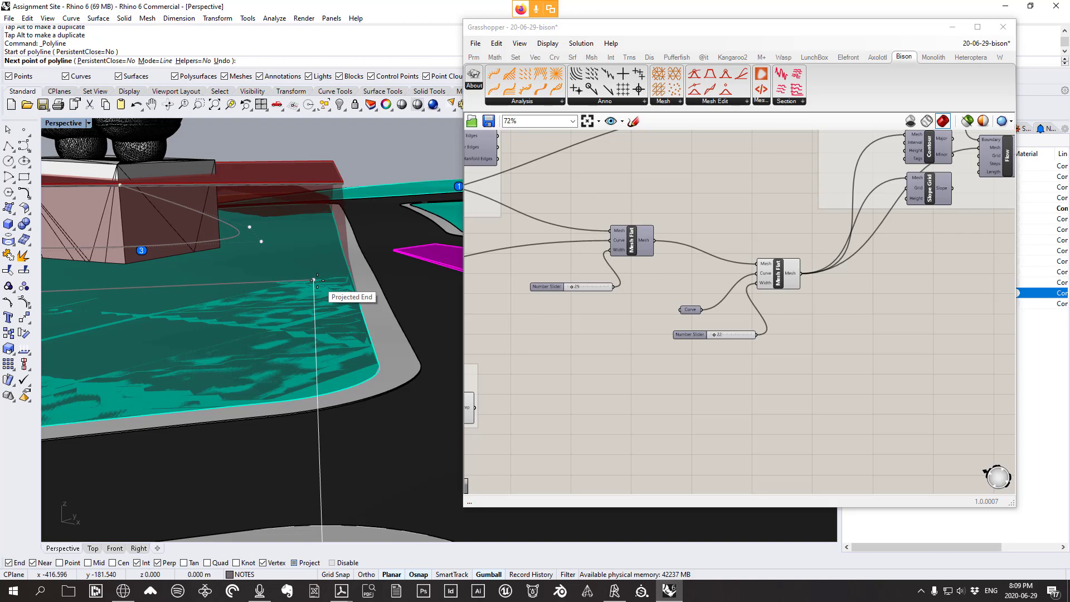
scroll(317, 280, "down", 2)
scroll(315, 273, "down", 2)
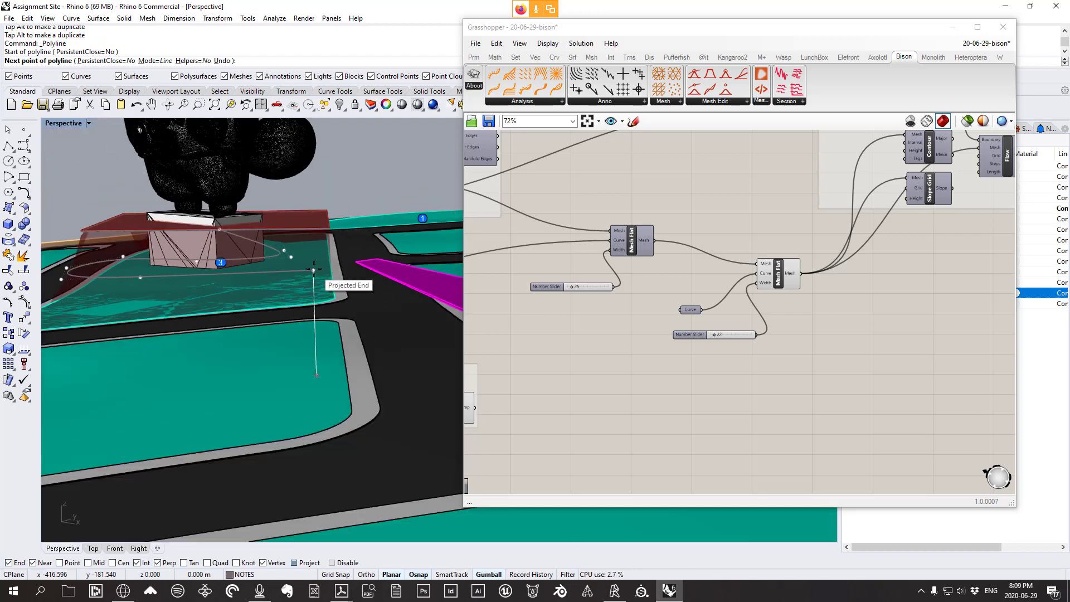
right_click_drag(314, 270, 315, 230)
scroll(337, 335, "up", 1)
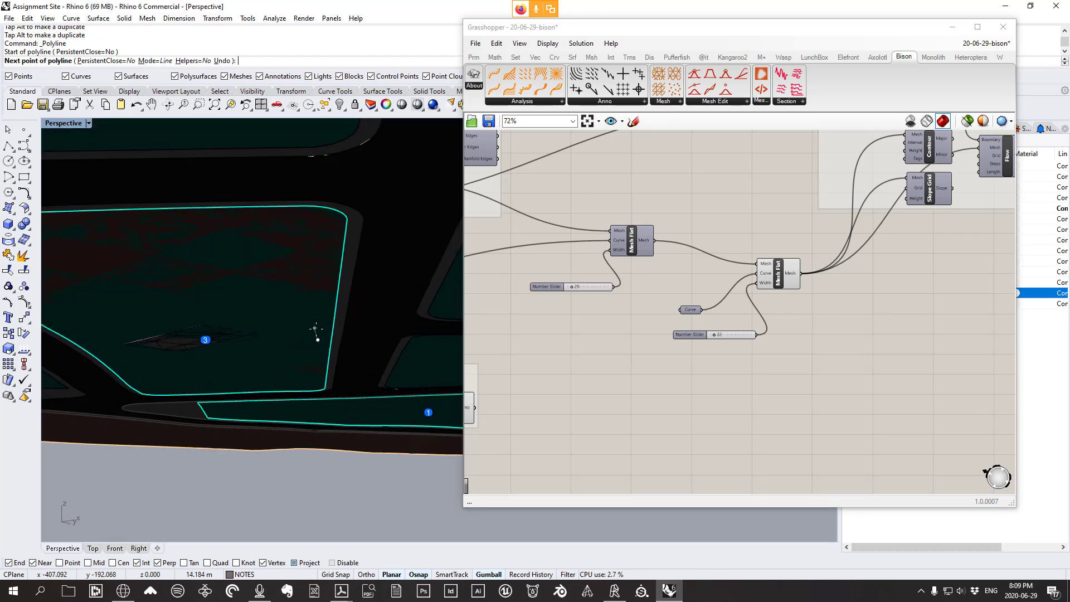
mouse_move(313, 323)
right_mouse_down()
mouse_move(309, 335)
mouse_move(316, 316)
right_mouse_up()
scroll(312, 280, "up", 3)
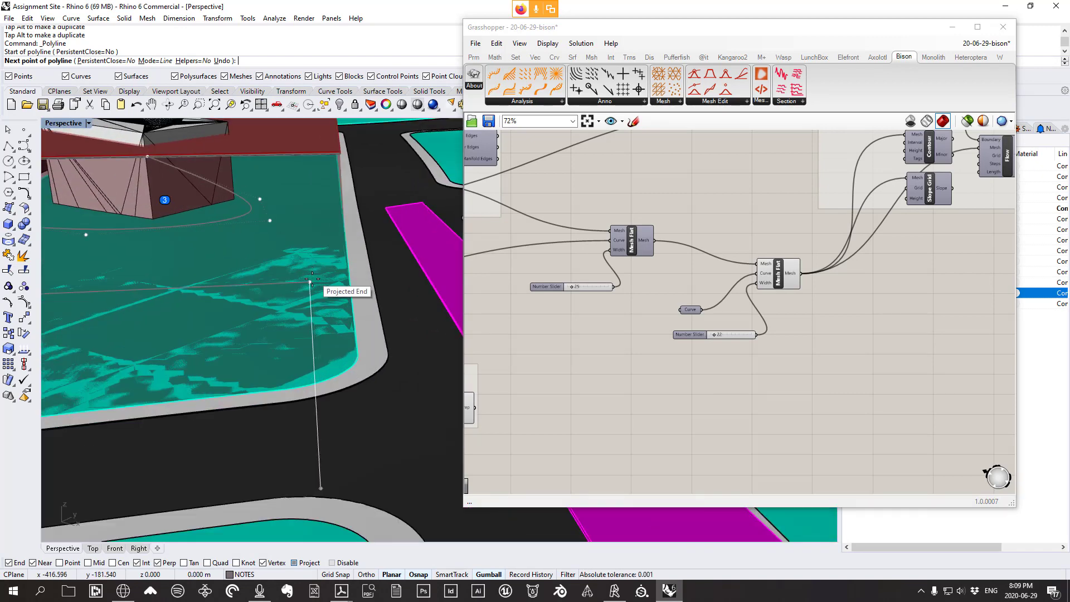
scroll(310, 282, "up", 2)
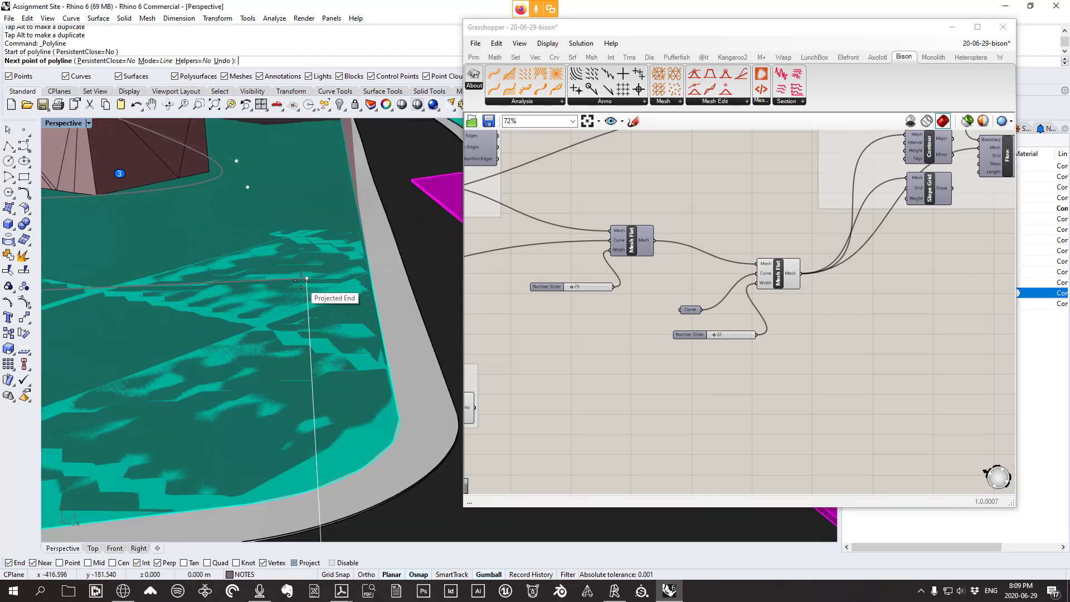
left_click(295, 562)
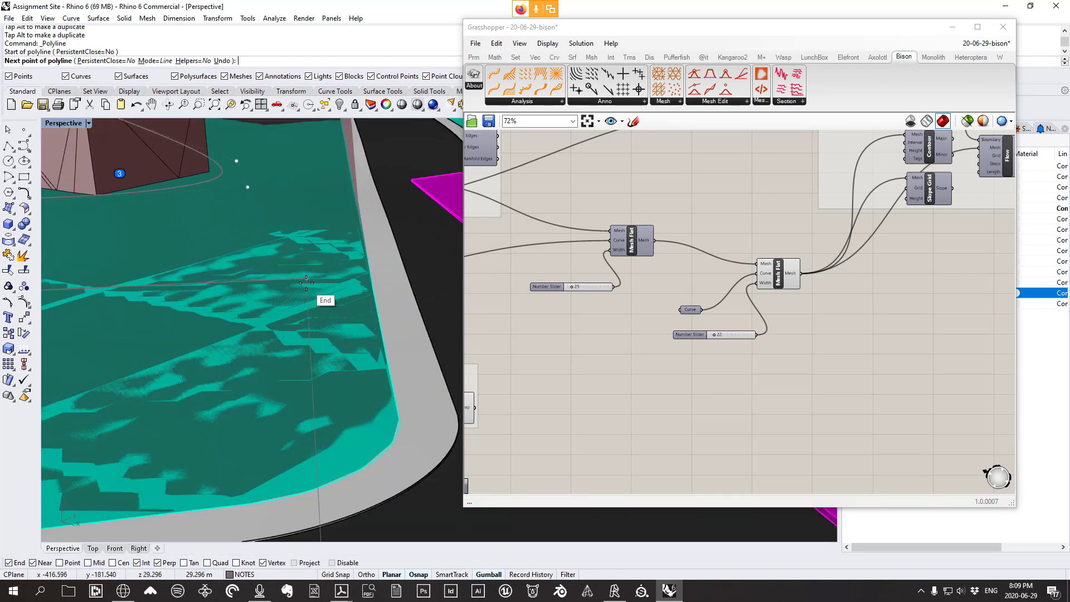
left_click(306, 283)
scroll(307, 281, "down", 4)
right_click_drag(326, 280, 329, 237)
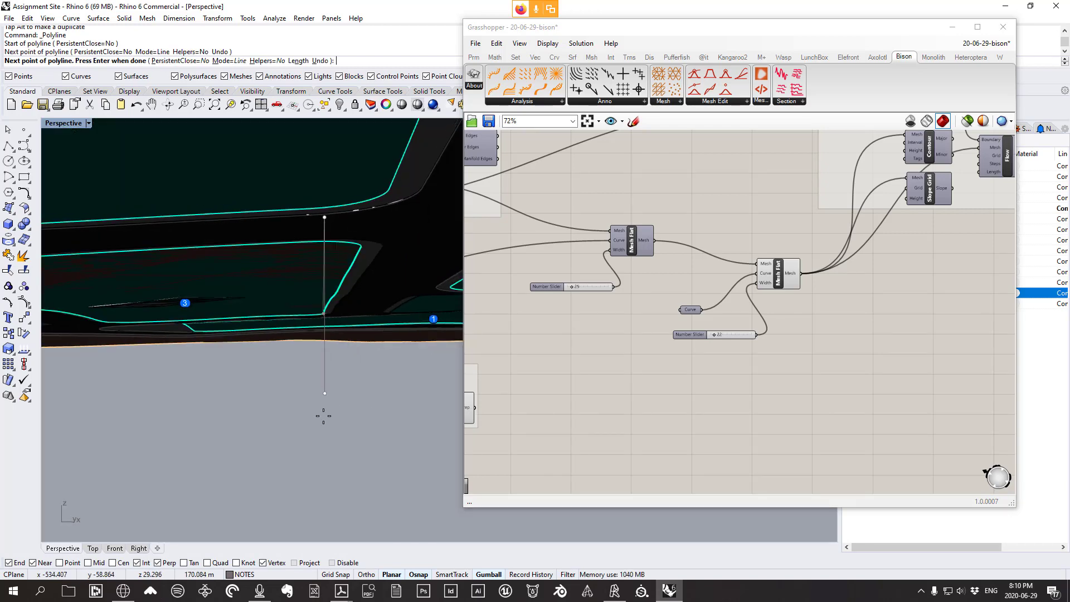
key("Return")
Split the helper line with the teal surface and delete its lower piece
right_click_drag(332, 339, 305, 304)
scroll(303, 293, "up", 3)
left_click(304, 292)
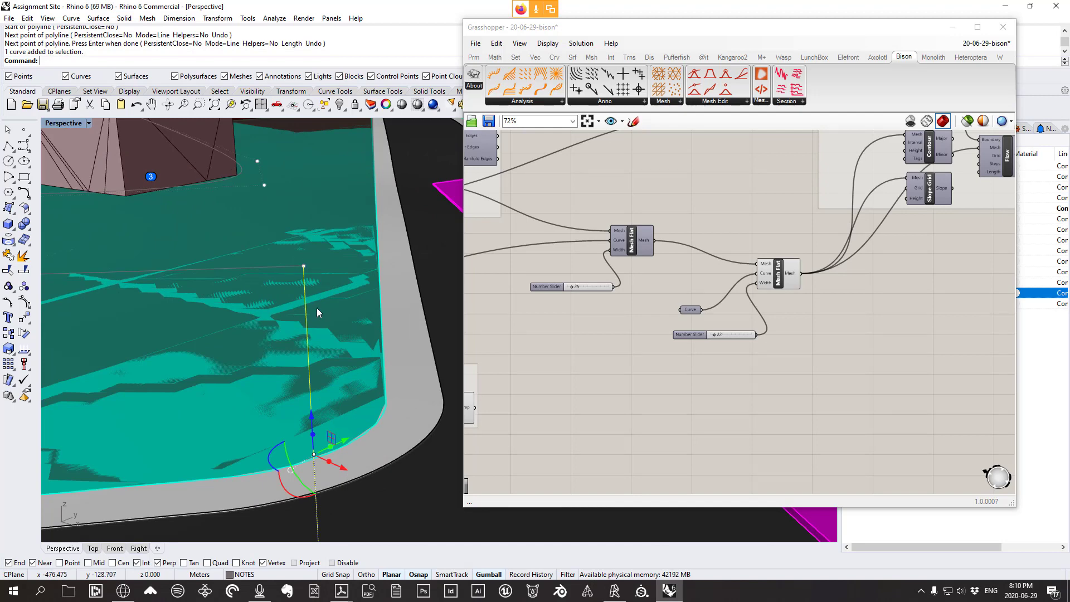
left_click(24, 272)
left_click(325, 347)
key("Return")
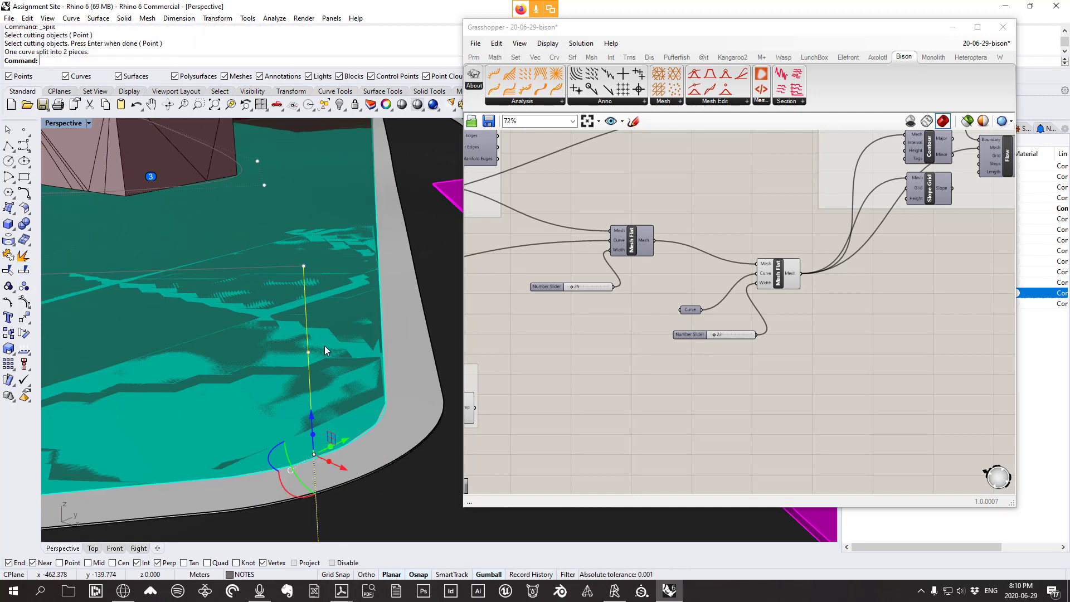
left_click(306, 319, "ctrl")
key("Delete")
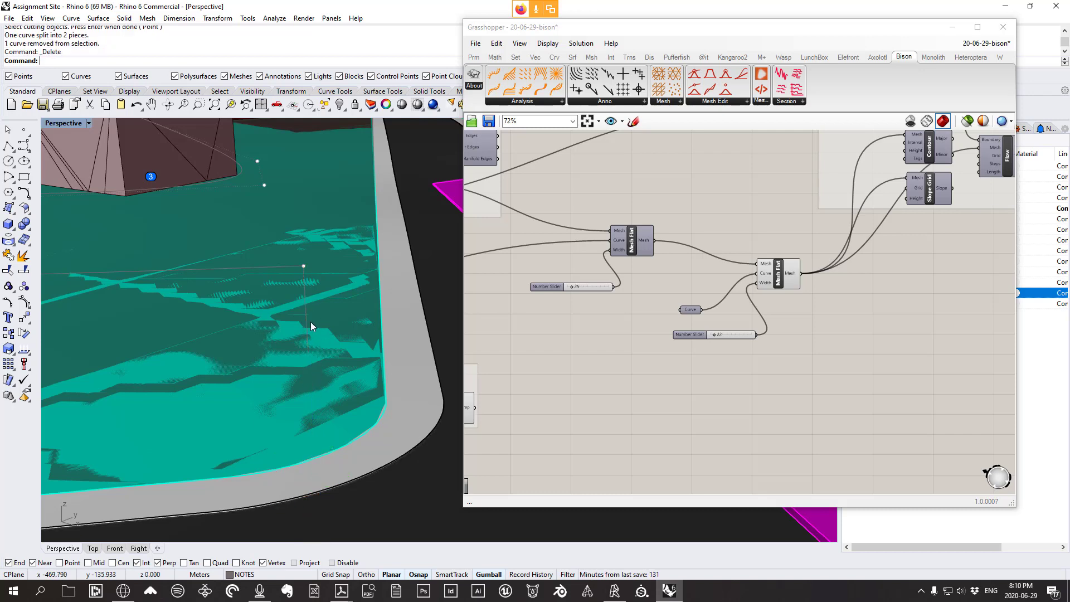
Move the long path line's endpoint down onto the helper line's surface-level point
left_click(304, 296)
left_click(294, 269)
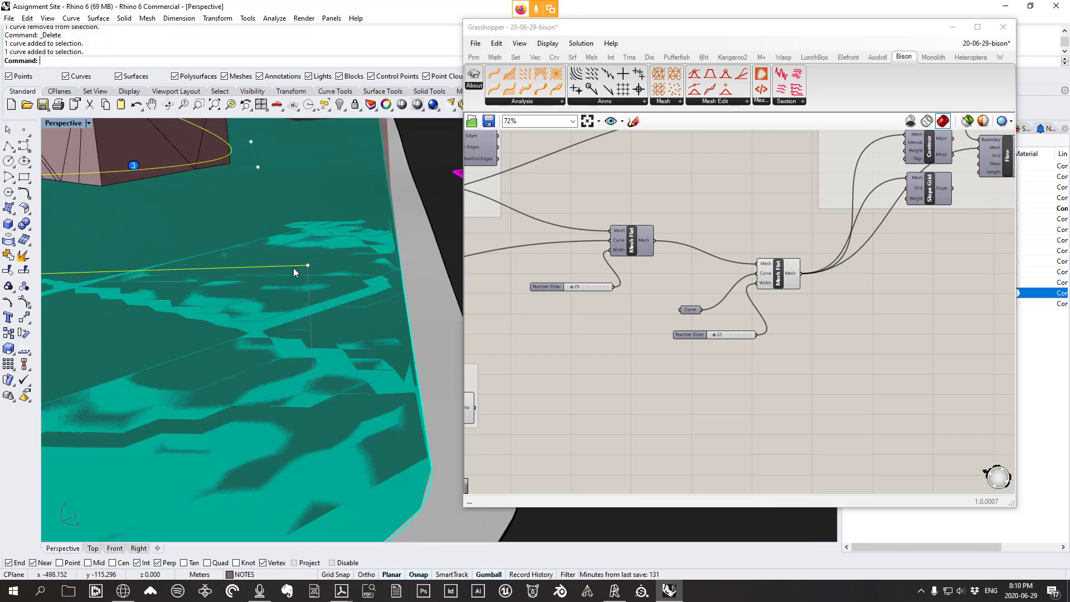
scroll(295, 267, "up", 1)
left_click(307, 266)
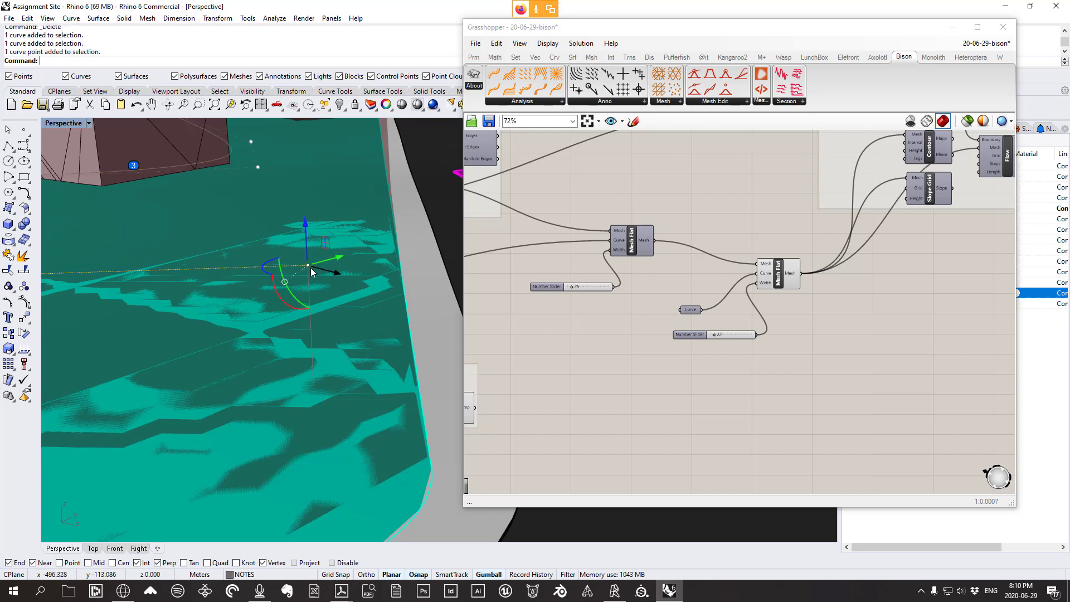
left_click(218, 18)
left_click(222, 31)
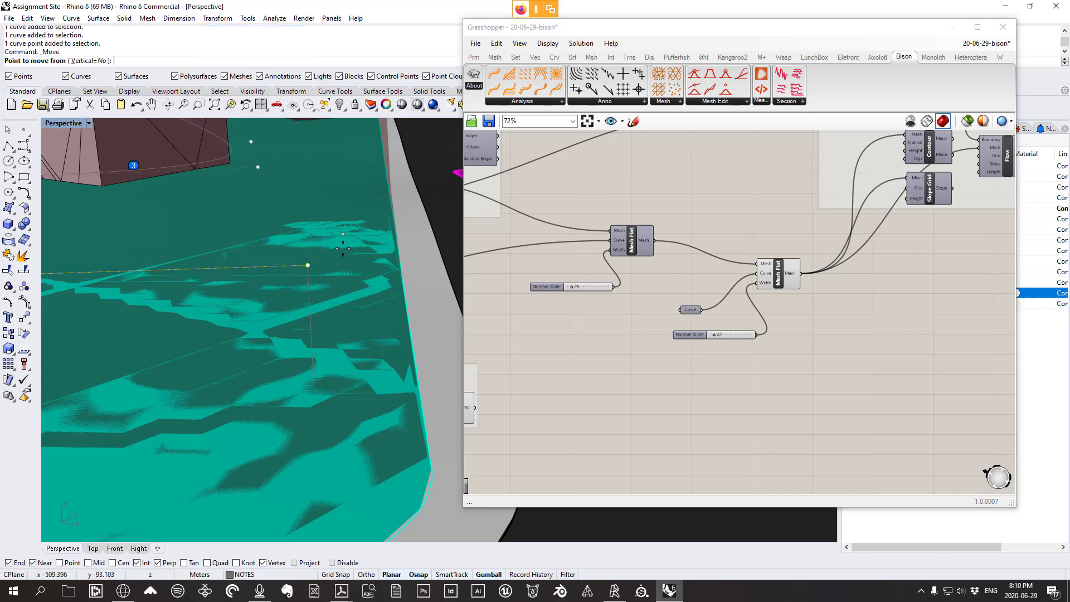
left_click(308, 266)
left_click(313, 385)
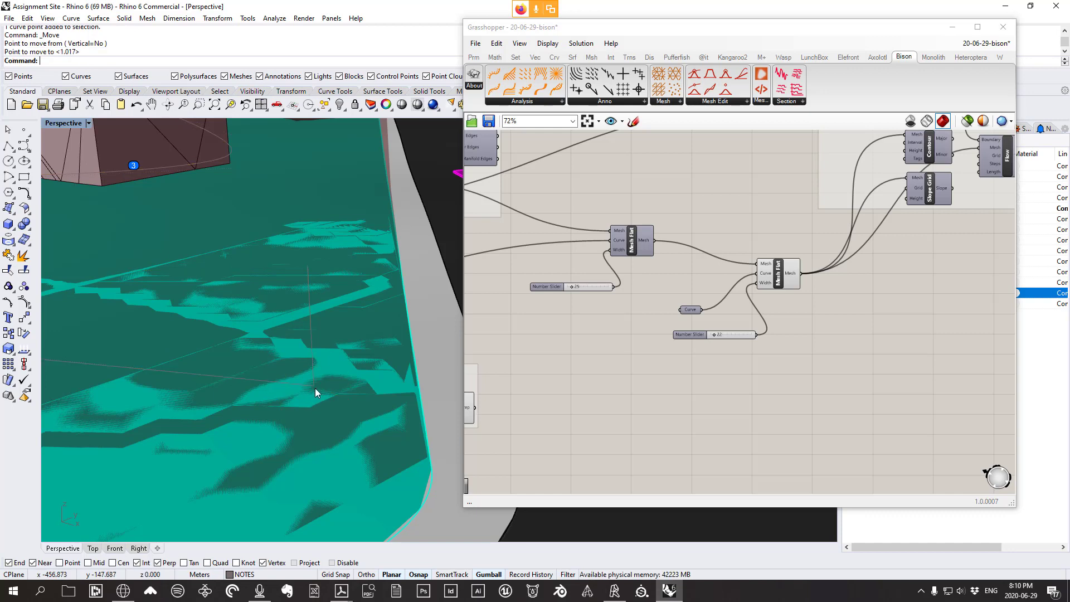
Delete the vertical helper line
left_click(315, 378)
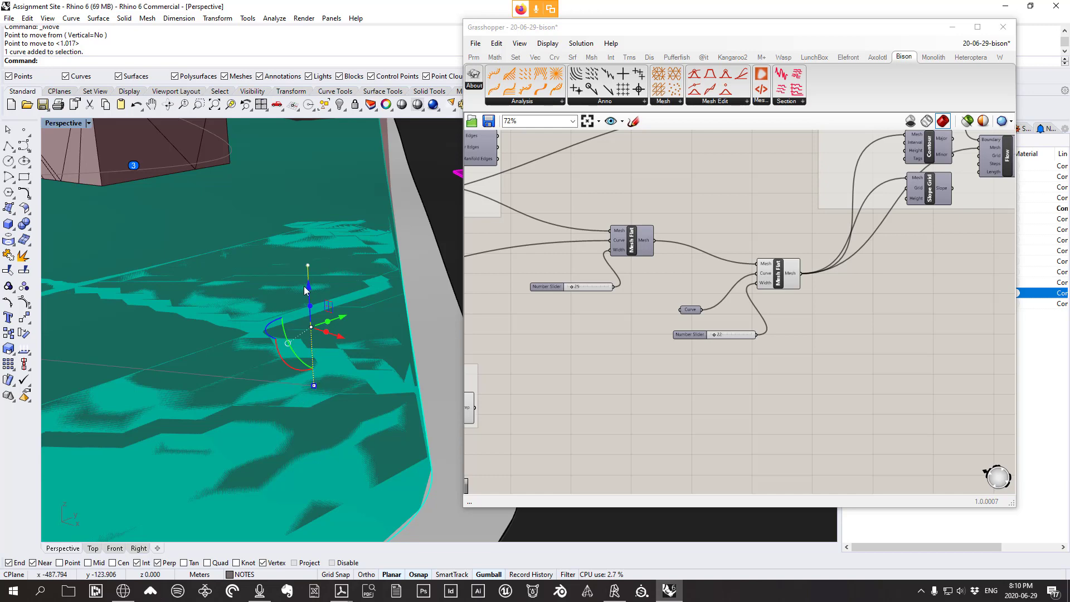
scroll(340, 345, "down", 5)
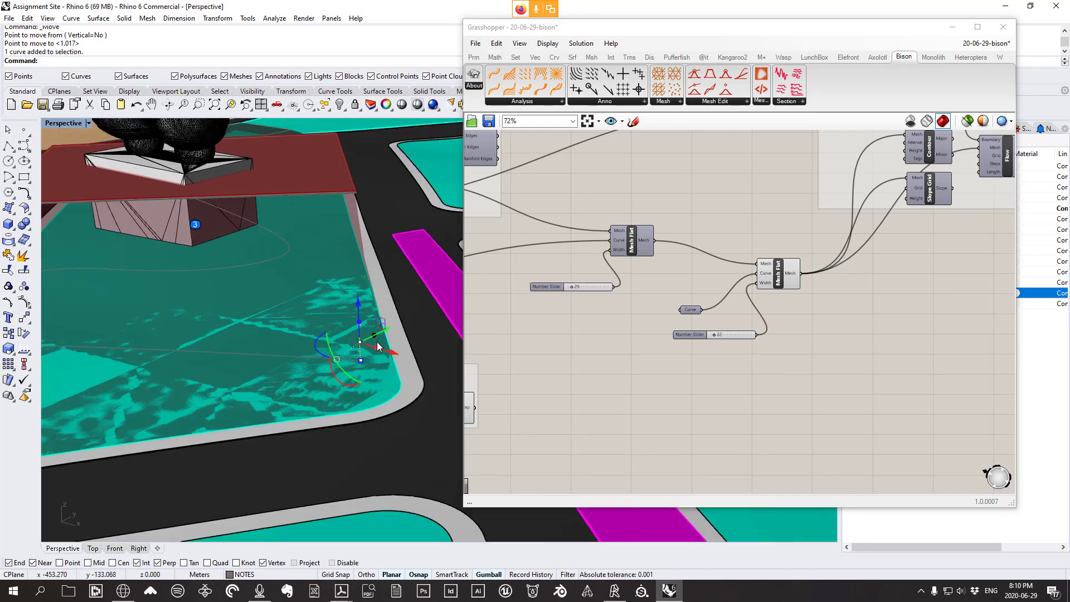
scroll(377, 346, "up", 3)
key("Delete")
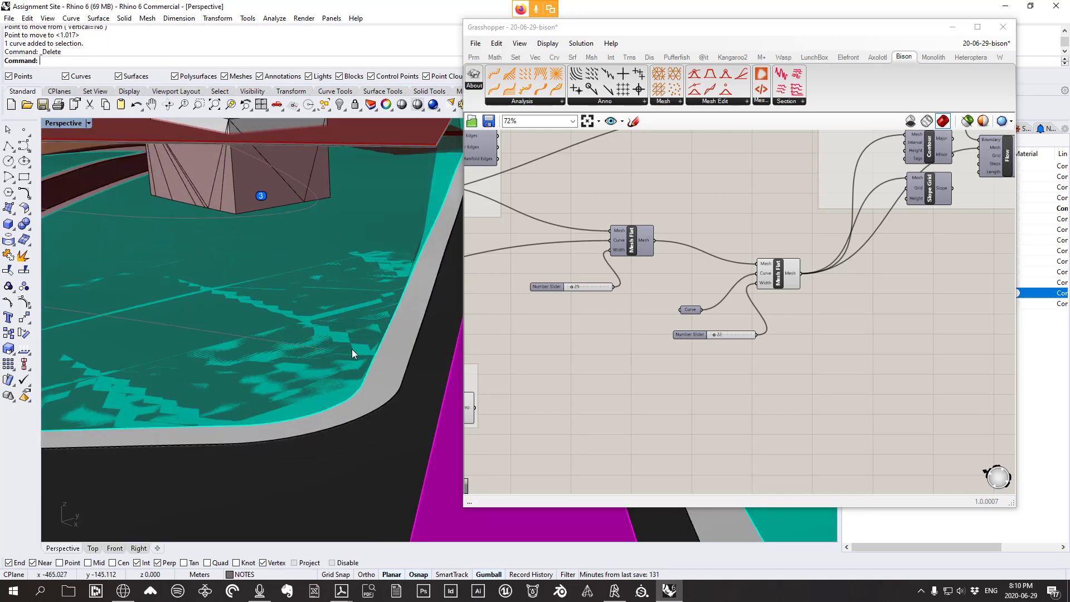
scroll(343, 319, "down", 4)
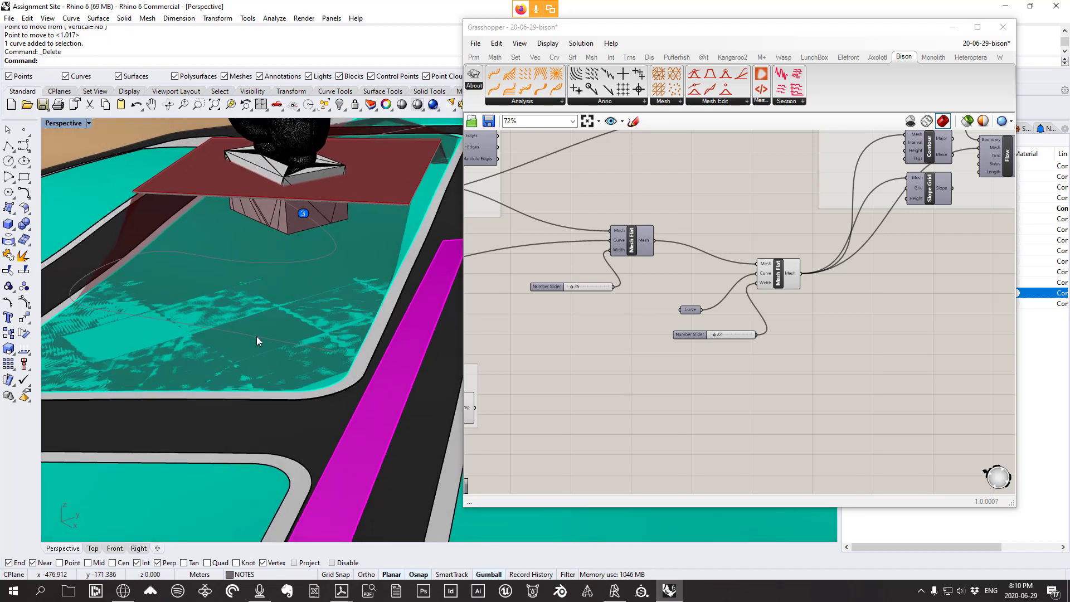
Select the yellow path curve in the Perspective viewport
left_click(257, 337)
right_click_drag(256, 337, 318, 304)
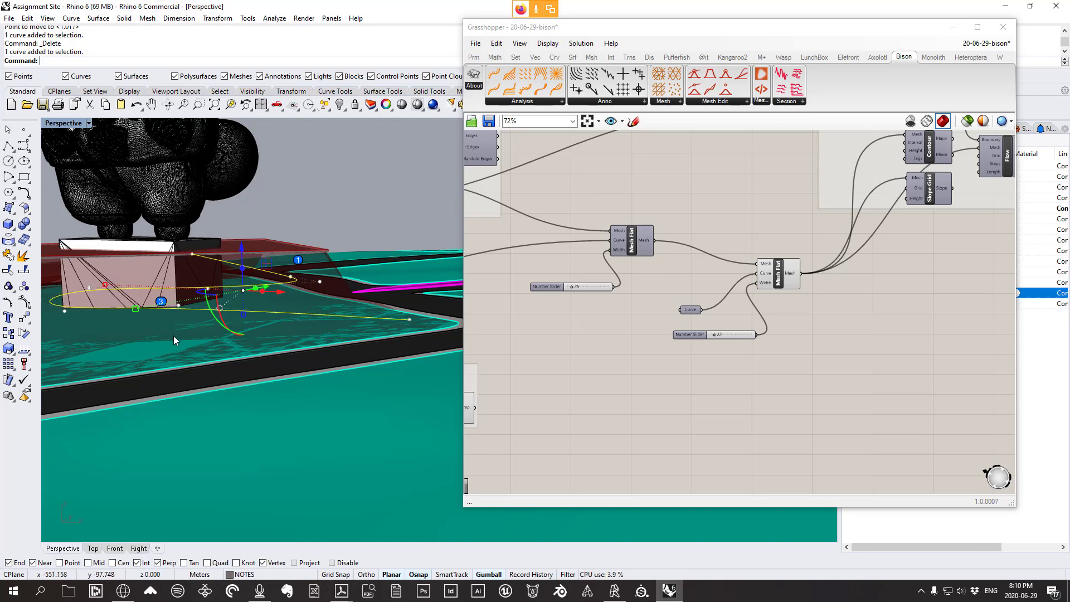
right_click_drag(400, 327, 350, 303)
scroll(329, 359, "down", 4)
right_click_drag(339, 340, 346, 315)
scroll(346, 315, "down", 2)
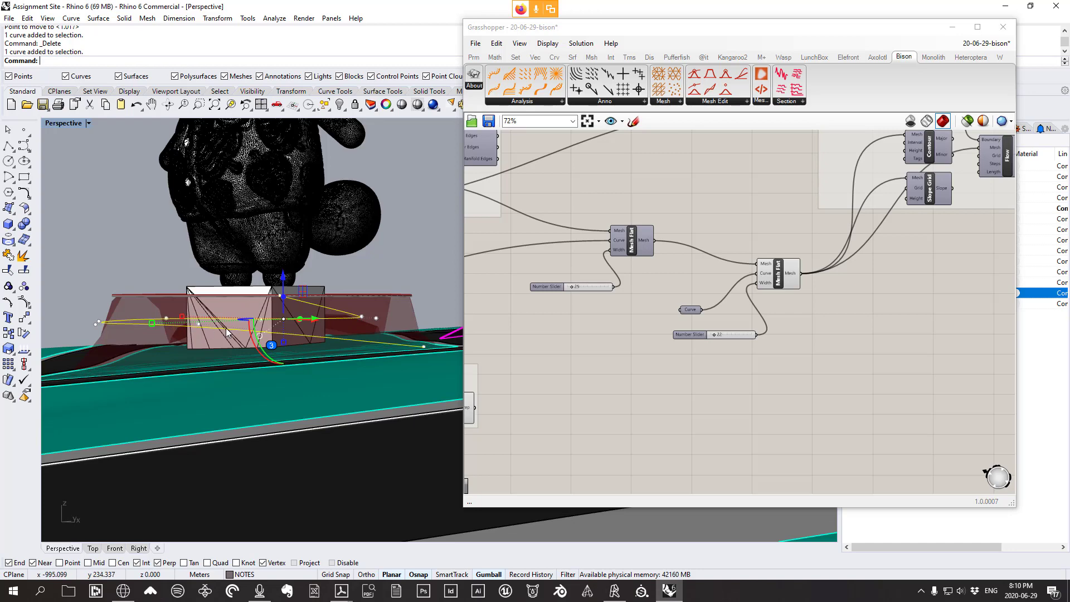
right_click_drag(425, 344, 428, 350)
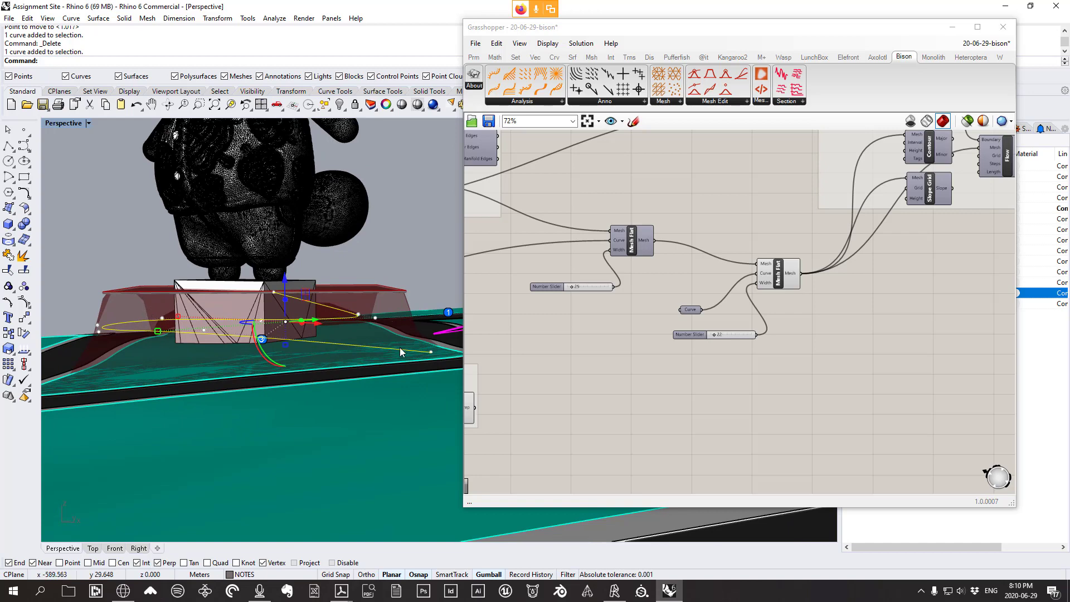
right_click_drag(440, 353, 401, 372)
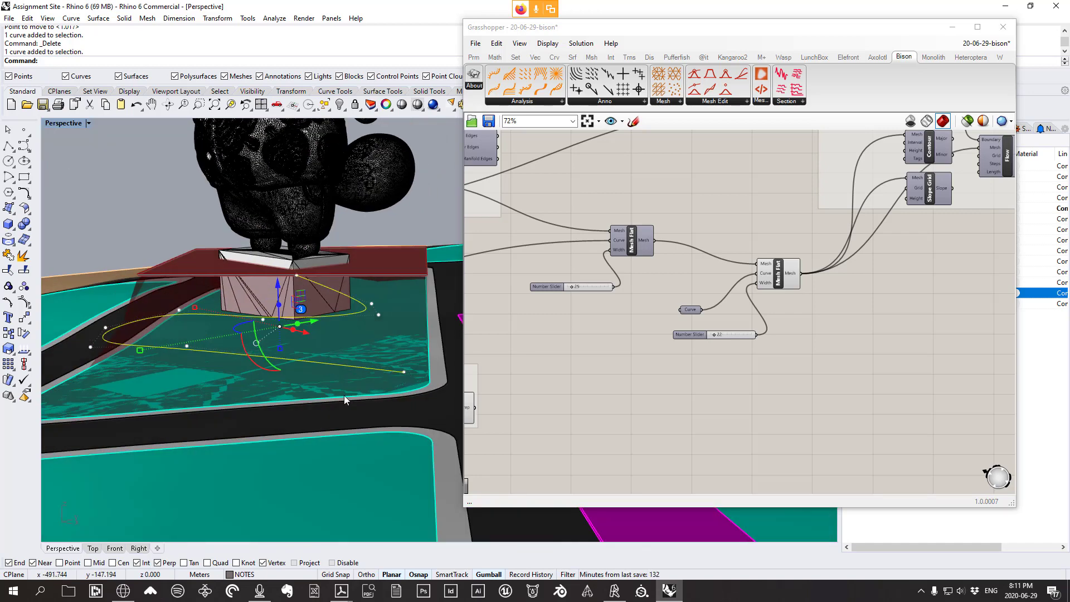
scroll(326, 367, "down", 4)
right_click_drag(328, 367, 369, 370)
left_click(354, 372)
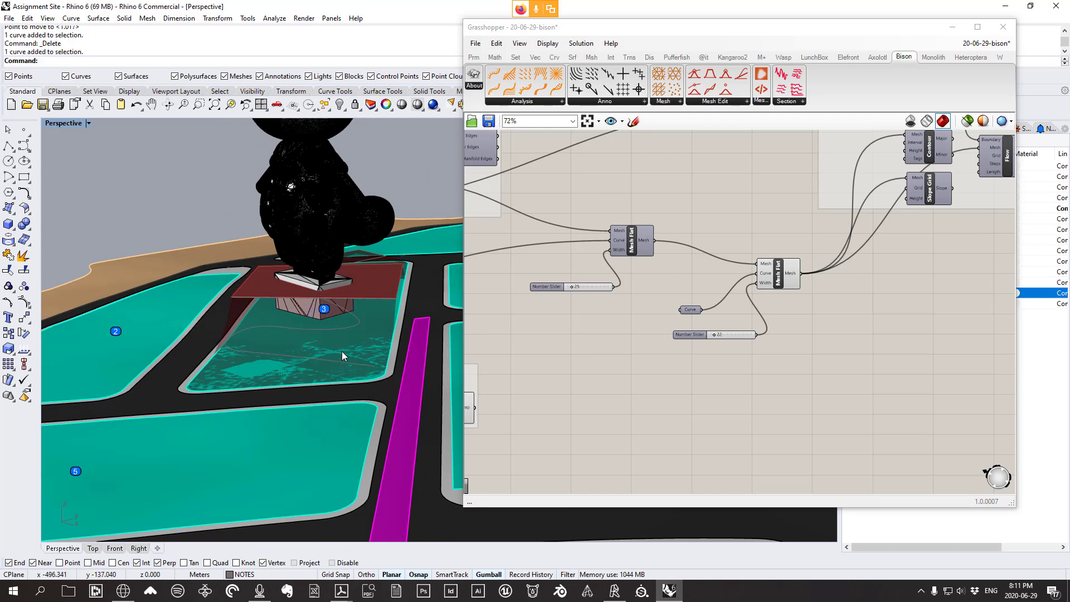
left_click(341, 365)
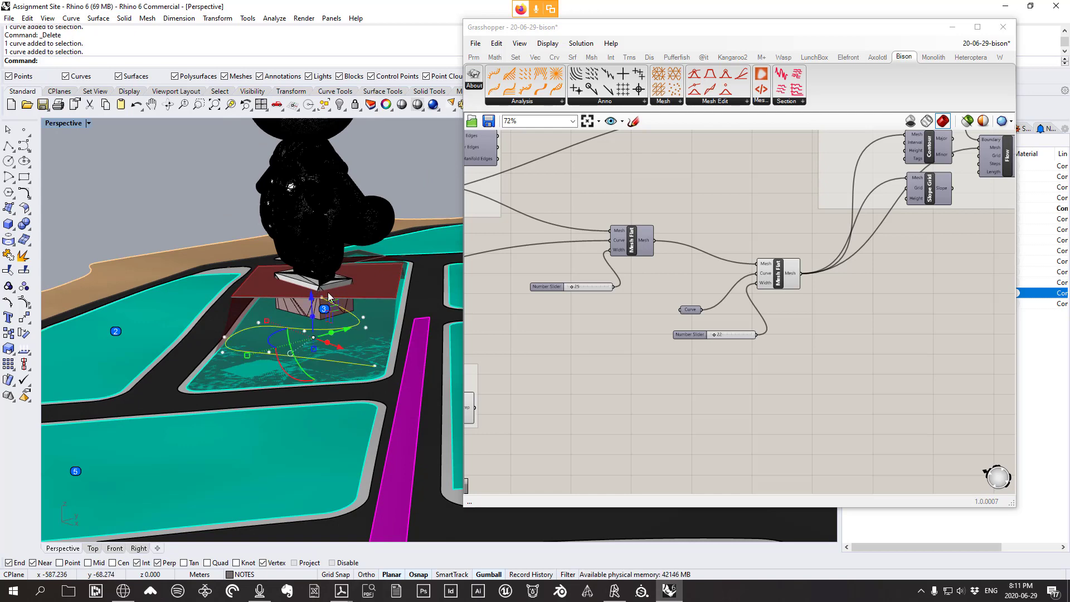
Pan the Grasshopper canvas and show the Params tab's Geometry parameters
scroll(590, 285, "down", 1)
right_click_drag(725, 307, 672, 280)
scroll(673, 280, "down", 1)
scroll(672, 280, "up", 2)
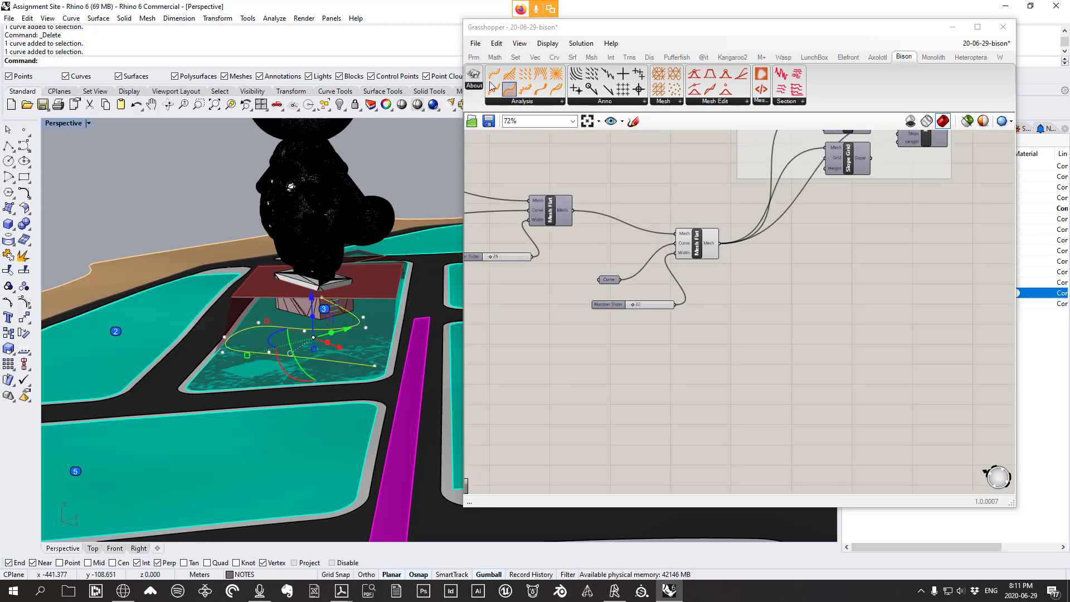
left_click(473, 57)
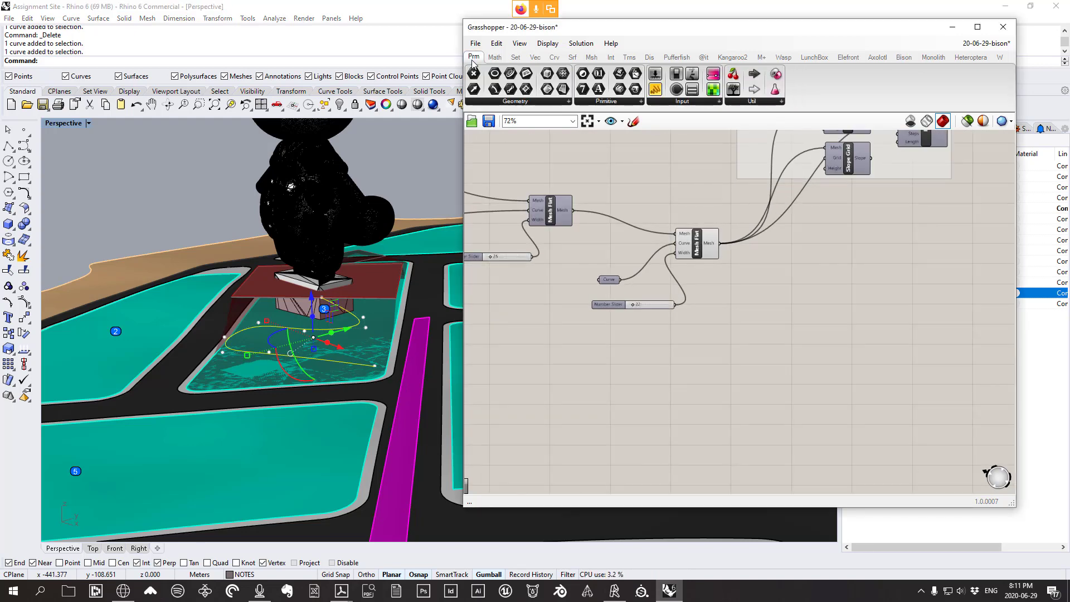
left_click(521, 101)
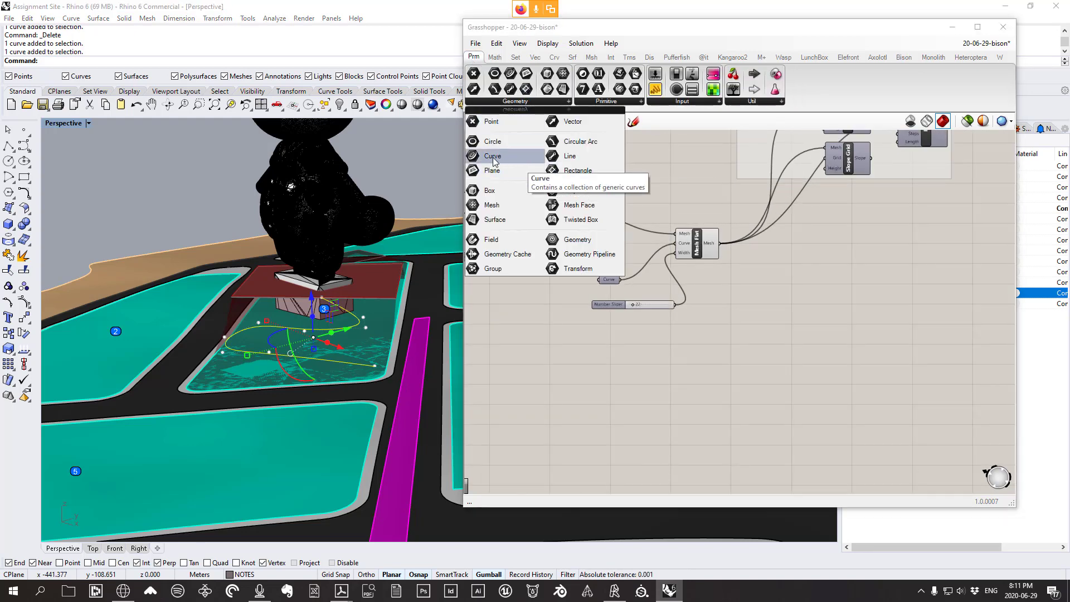
Place a Curve parameter and set it to the path curve picked in Rhino
left_click_drag(493, 160, 627, 398)
scroll(627, 403, "up", 3)
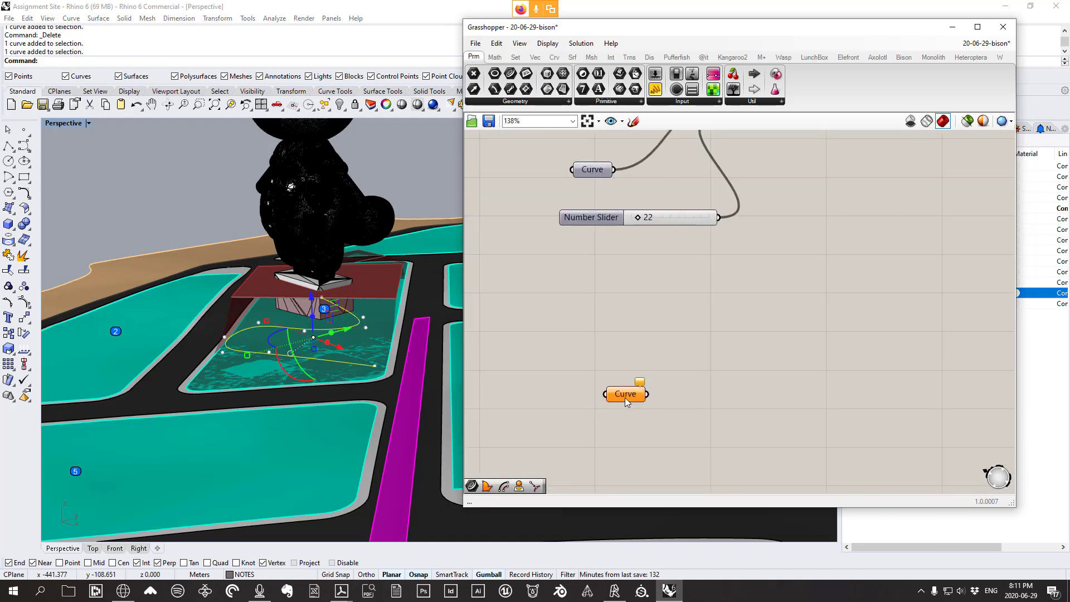
right_click(627, 397)
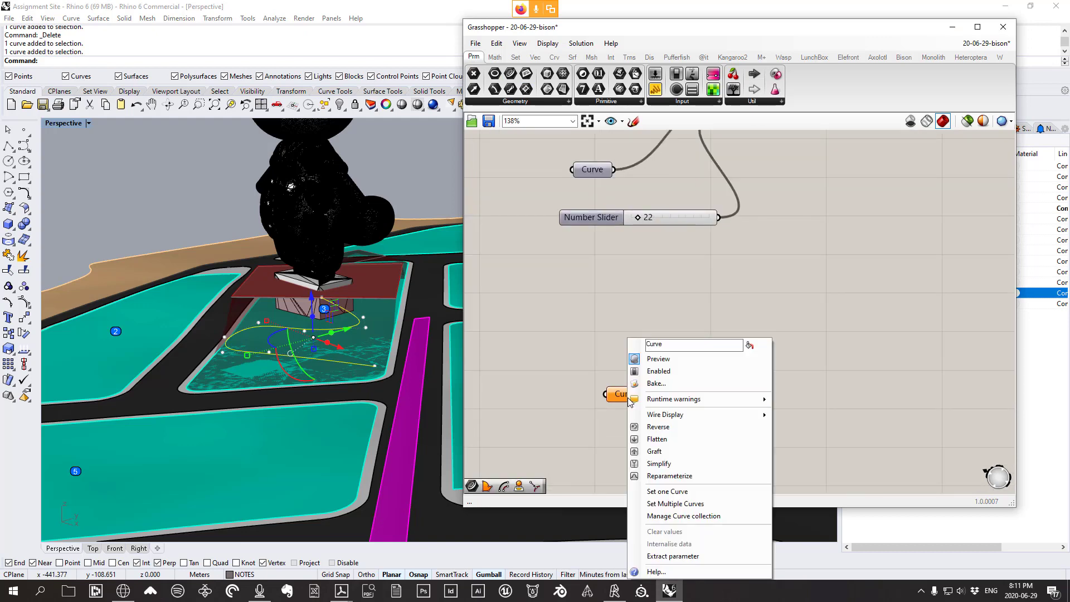
left_click(674, 493)
right_click_drag(296, 371, 343, 333)
scroll(342, 333, "up", 4)
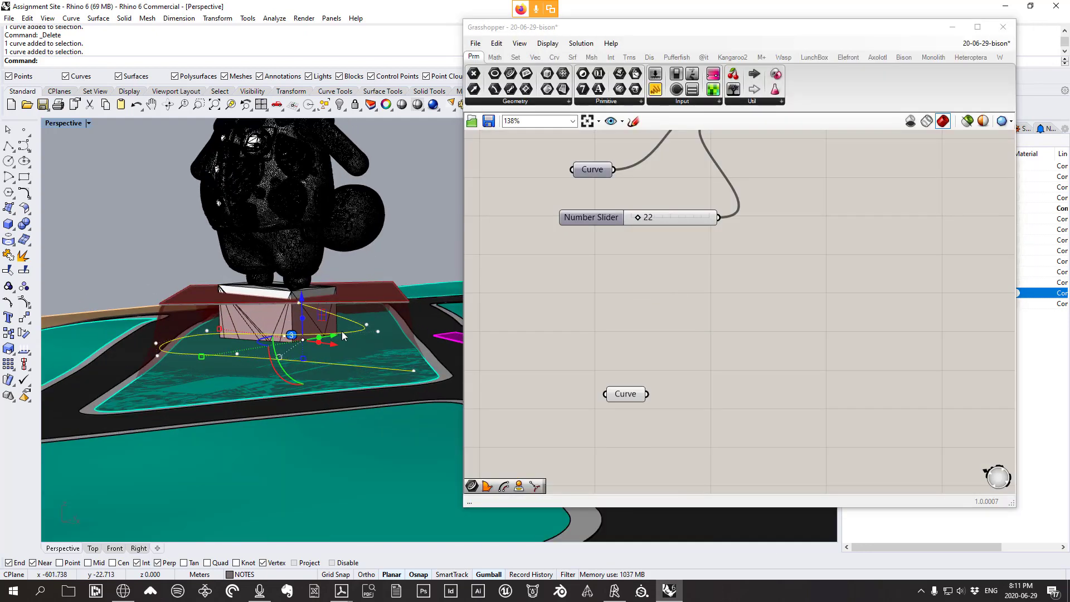
key("Escape")
Rename the Curve parameter 'Path Centre Line' and nudge it slightly down
right_click(628, 402)
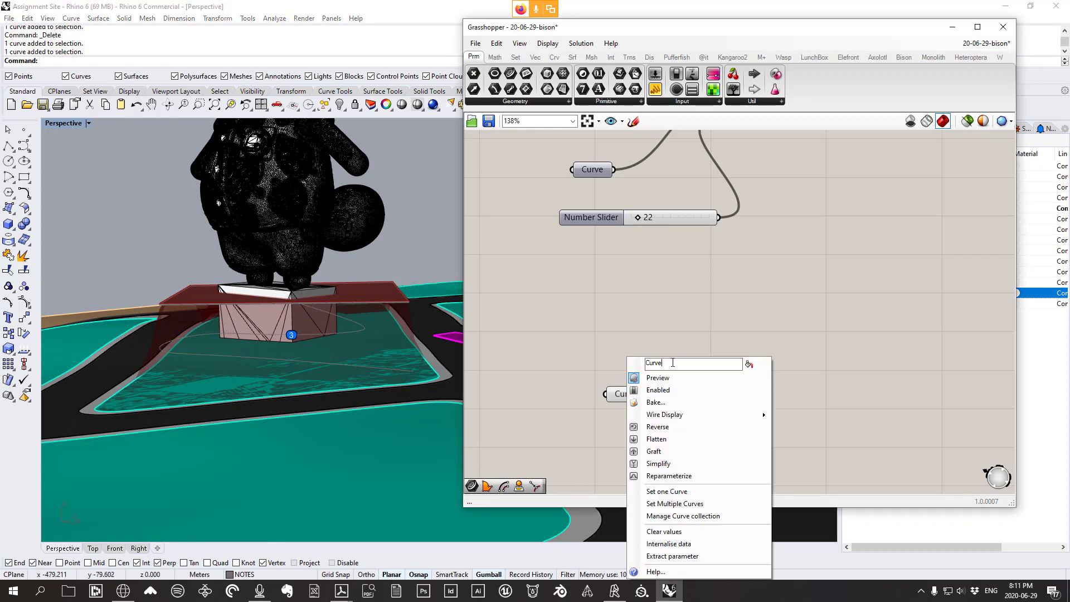
type("Path Cen")
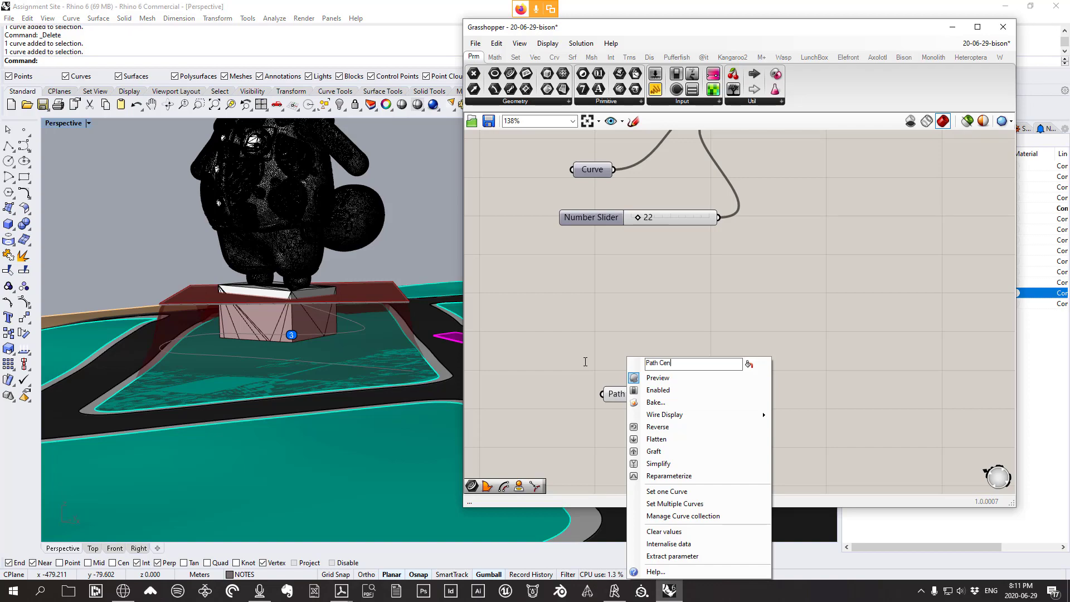
type("tre Line")
key("Return")
right_click_drag(377, 344, 235, 366)
left_click(641, 395)
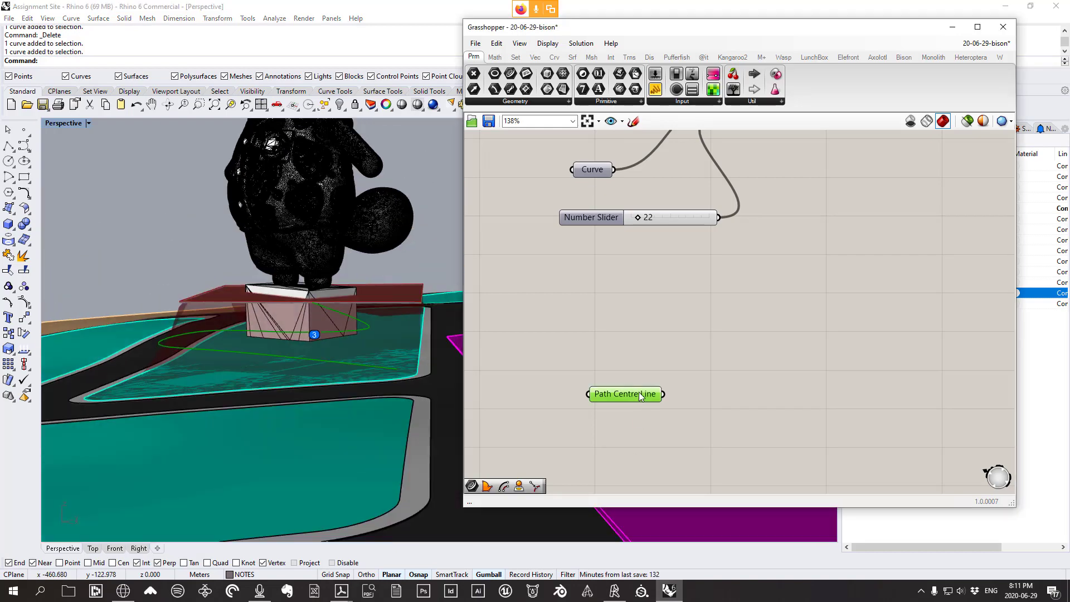
left_click_drag(640, 396, 639, 408)
right_click_drag(448, 337, 414, 385)
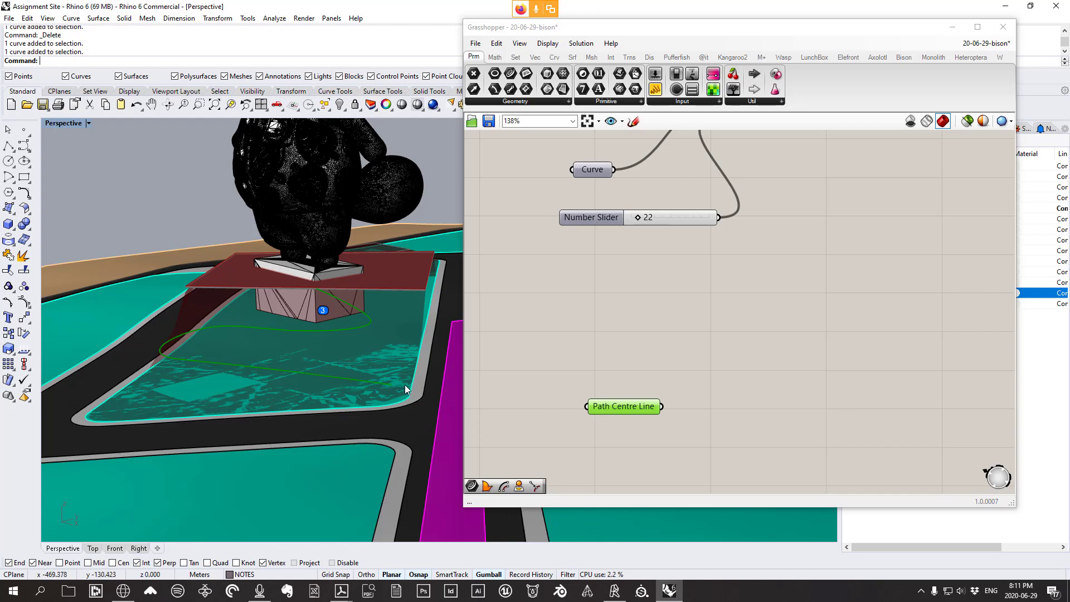
Add a Curve > Analysis End Points component beside Path Centre Line
left_click(558, 58)
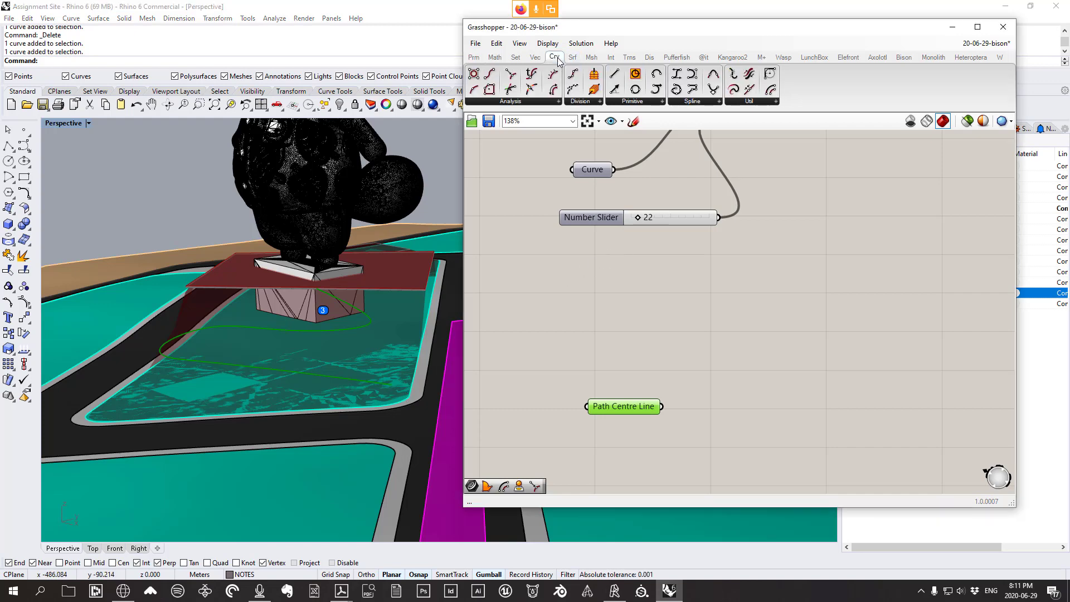
left_click(530, 102)
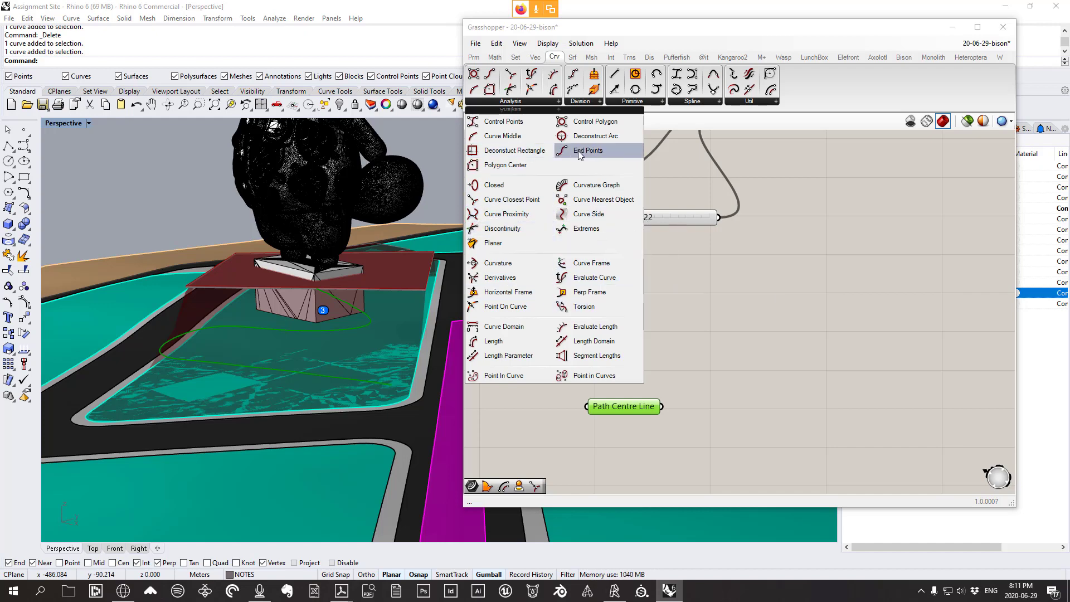
left_click_drag(579, 151, 731, 346)
left_click_drag(624, 410, 704, 337)
mouse_move(739, 318)
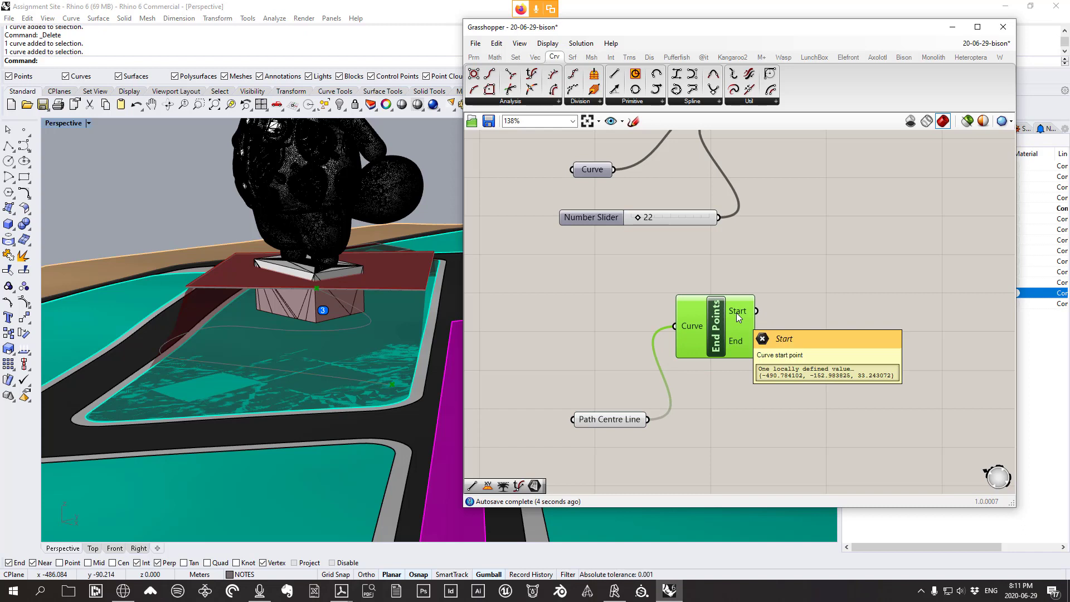
mouse_move(745, 340)
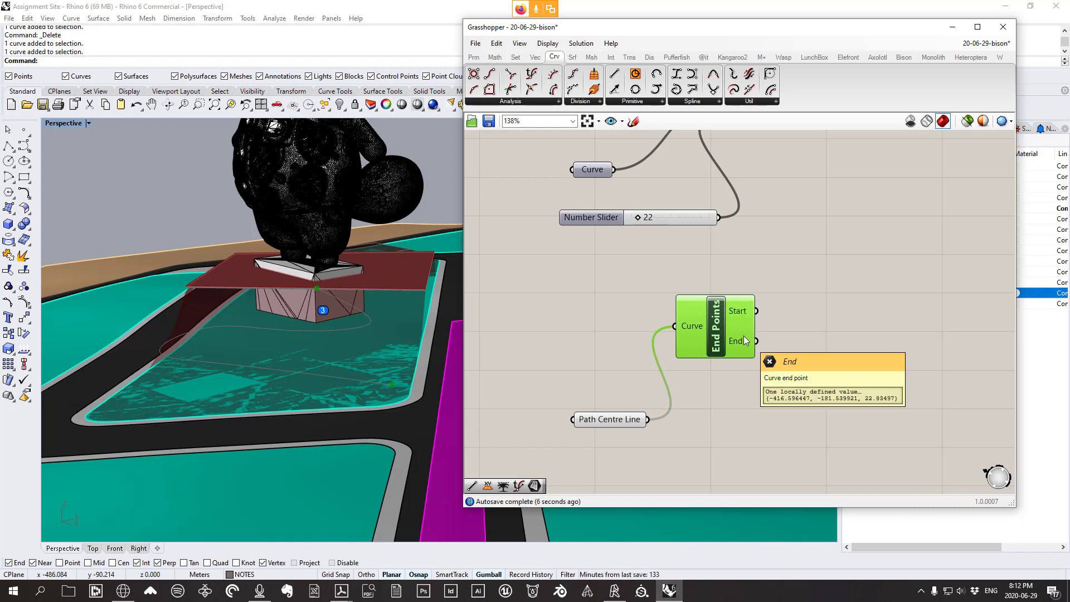
left_click_drag(615, 420, 613, 463)
left_click(723, 349)
left_click_drag(724, 349, 711, 395)
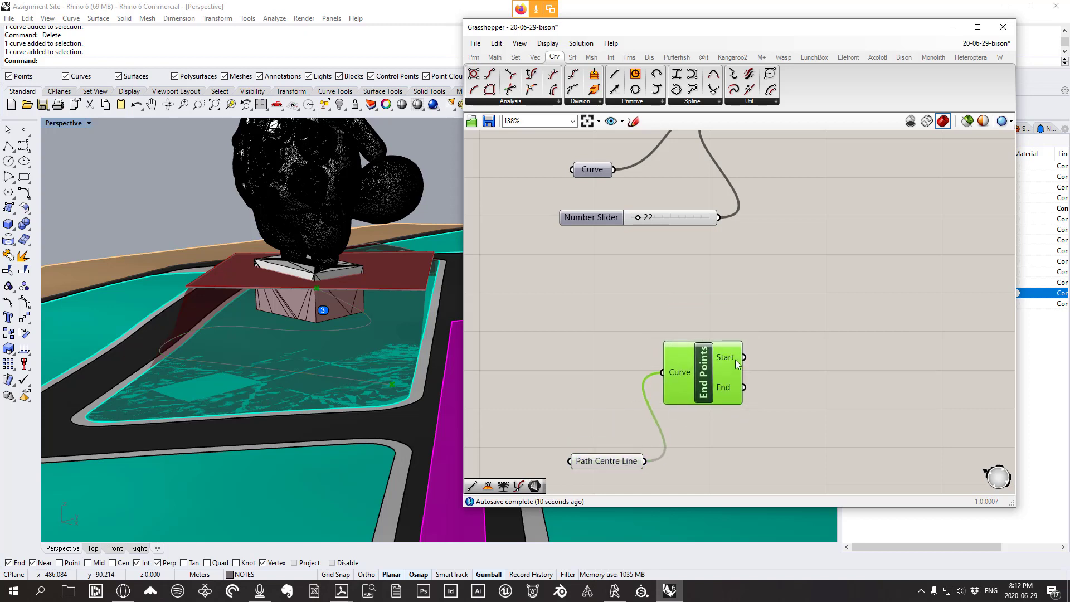
right_click_drag(767, 383, 765, 301)
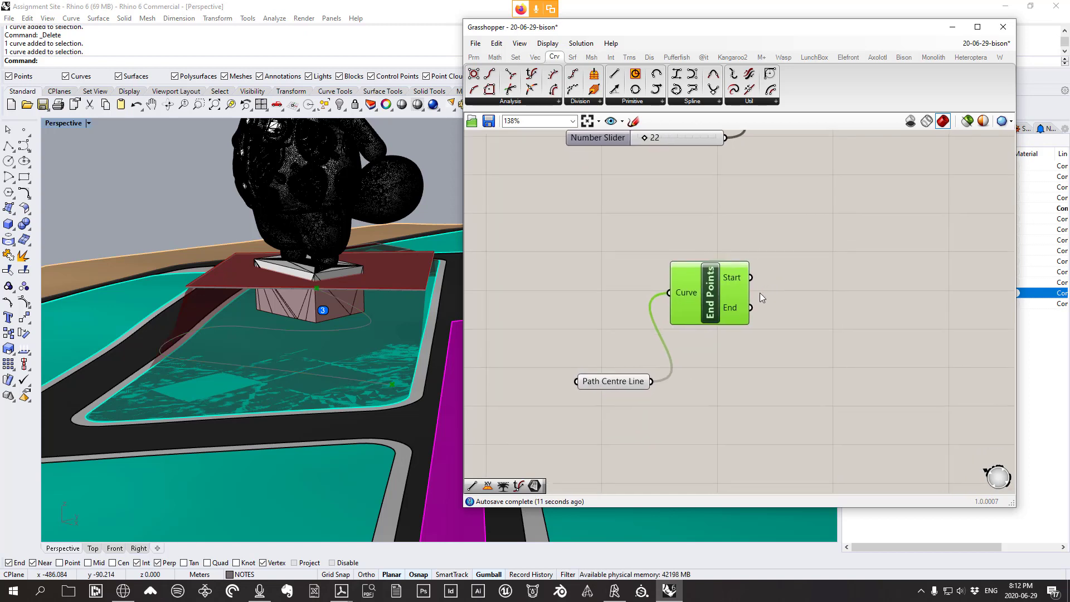
Place two Vector > Point Deconstruct components, one above the other
left_click(536, 56)
left_click(654, 103)
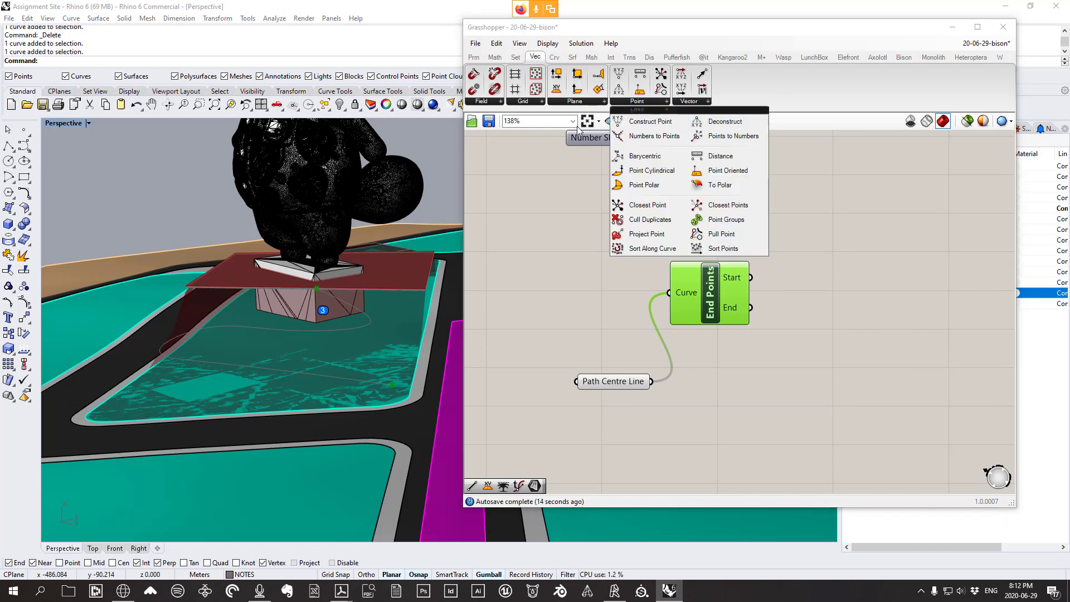
left_click(742, 128)
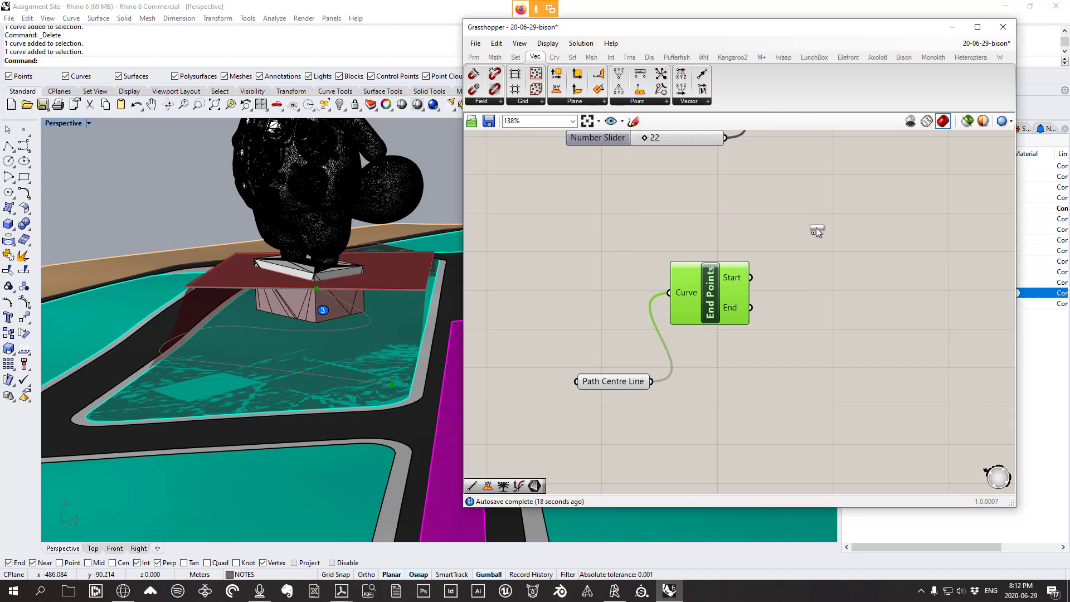
left_click(809, 243)
left_click_drag(810, 243, 824, 245)
left_click_drag(712, 305, 697, 312)
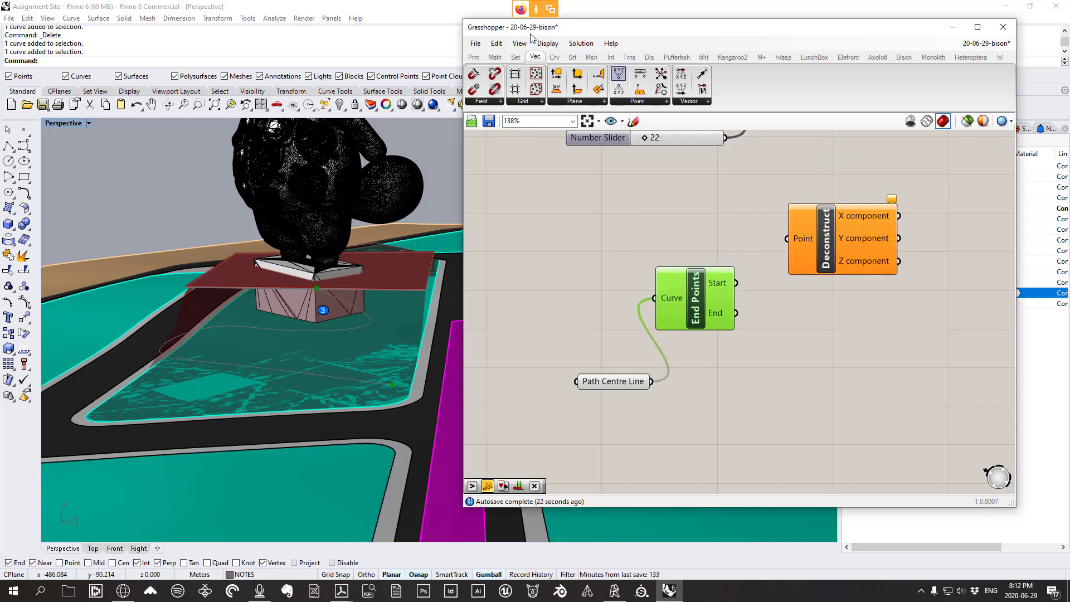
left_click(638, 103)
left_click(729, 125)
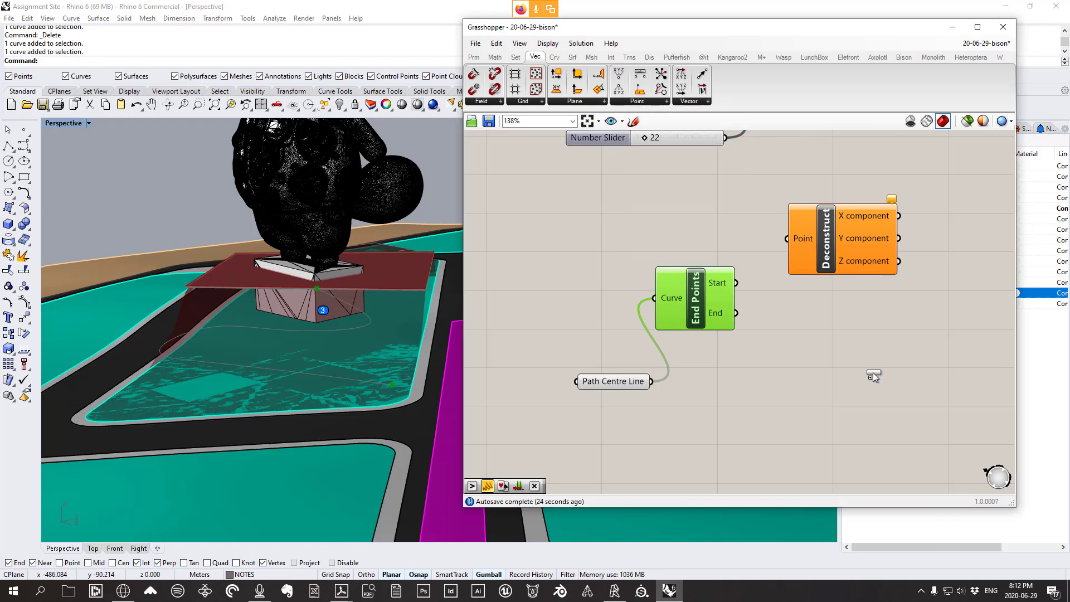
left_click(848, 344)
left_click_drag(847, 345, 843, 328)
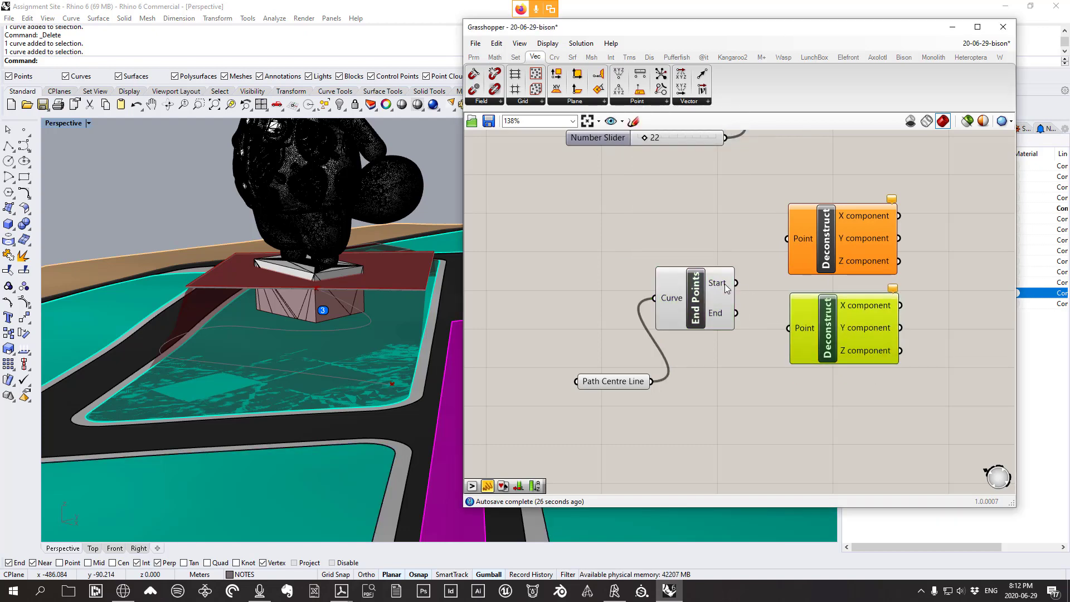
Wire End Points Start into the upper Deconstruct and End into the lower one
left_click_drag(737, 283, 803, 244)
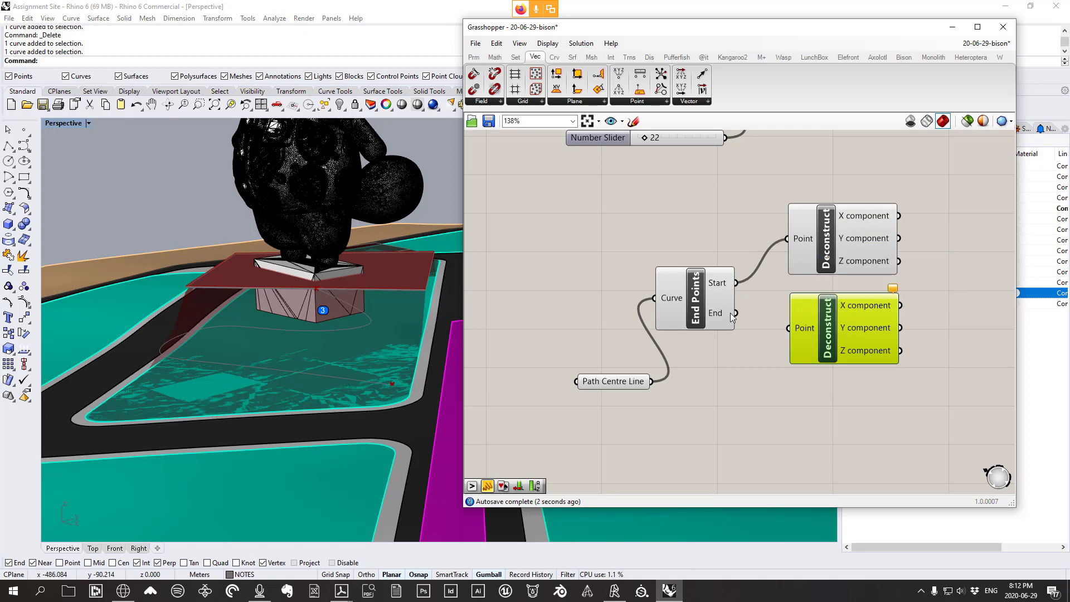
left_click_drag(741, 316, 805, 333)
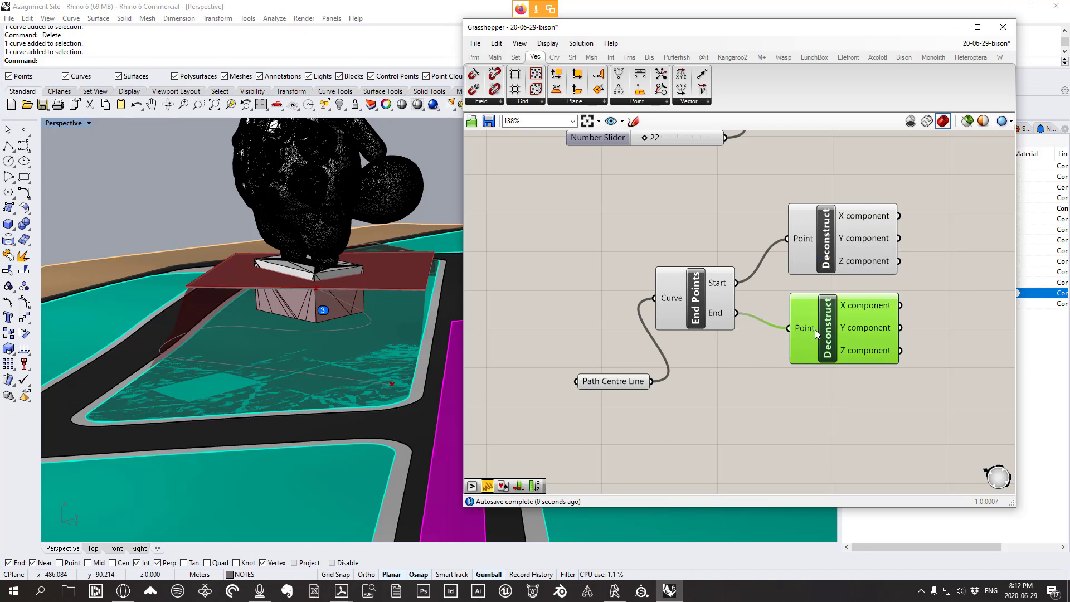
right_click_drag(844, 328, 797, 314)
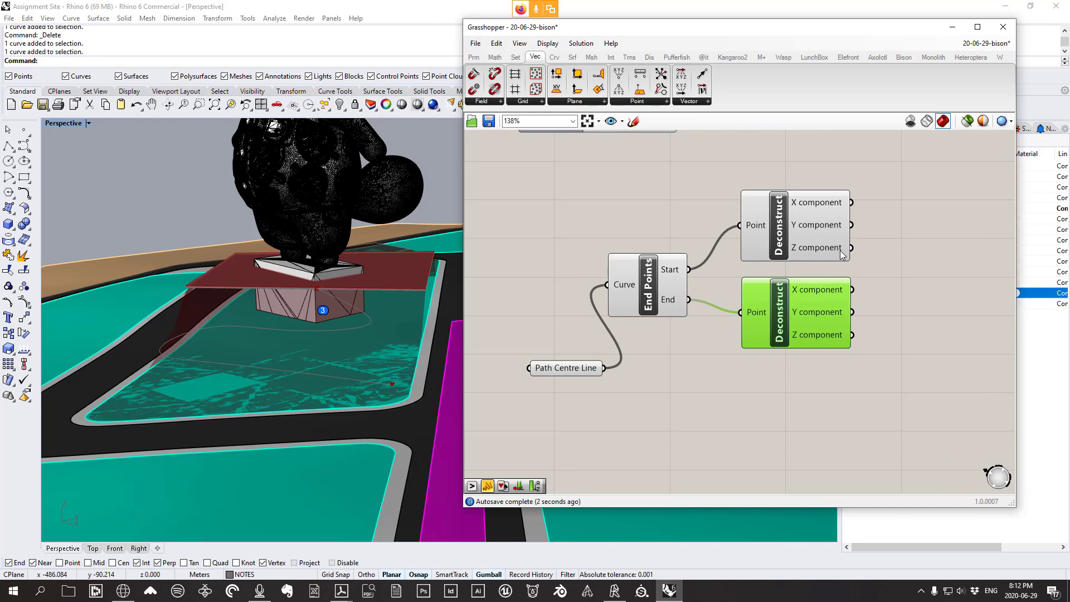
mouse_move(841, 251)
right_click_drag(345, 307, 320, 297)
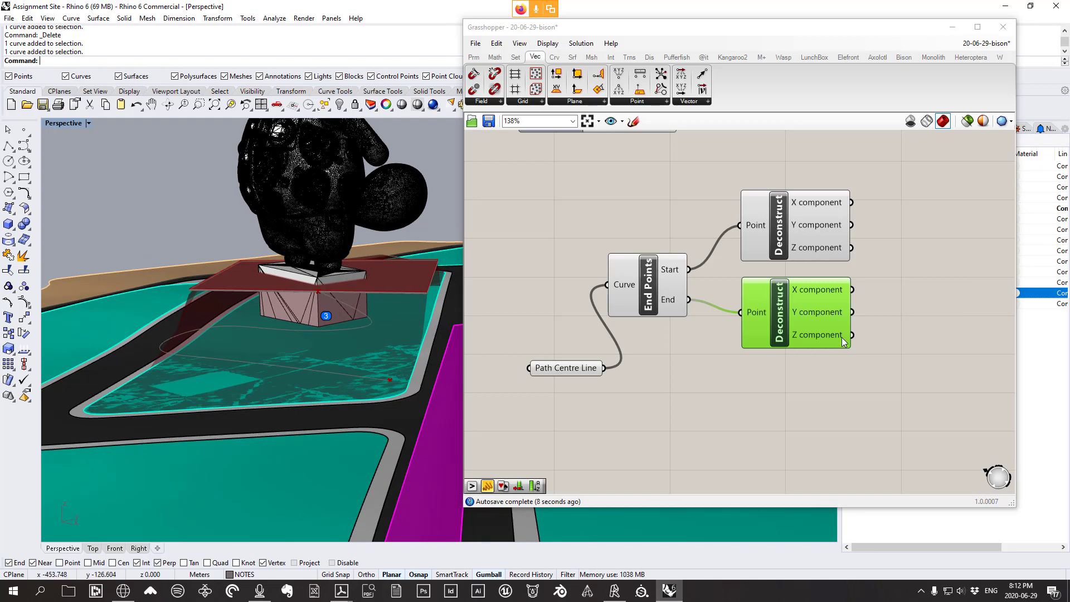
mouse_move(844, 342)
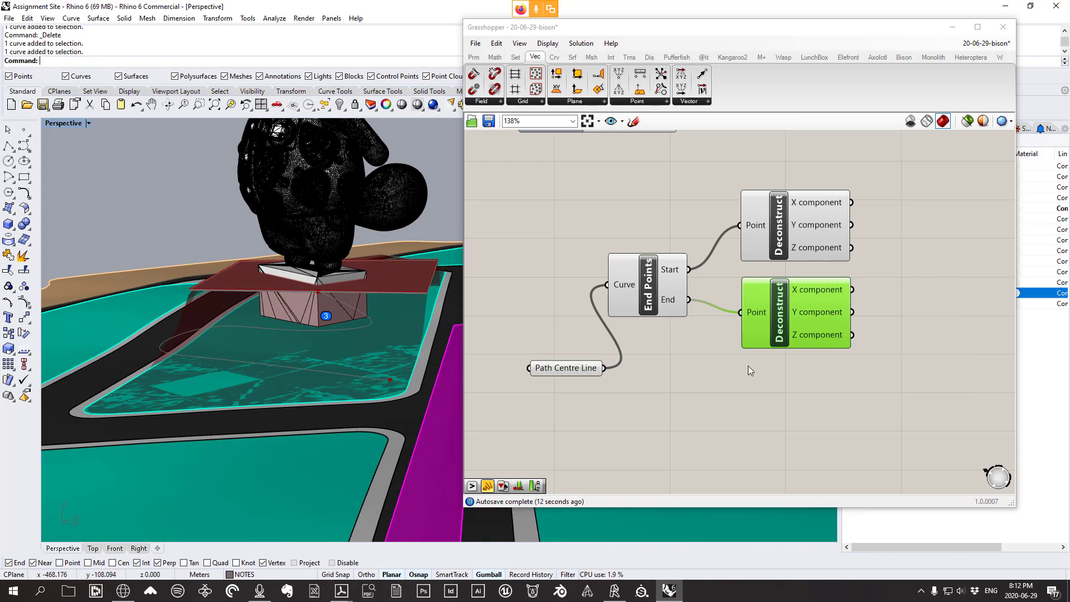
right_click_drag(761, 363, 718, 365)
left_click_drag(546, 380, 543, 402)
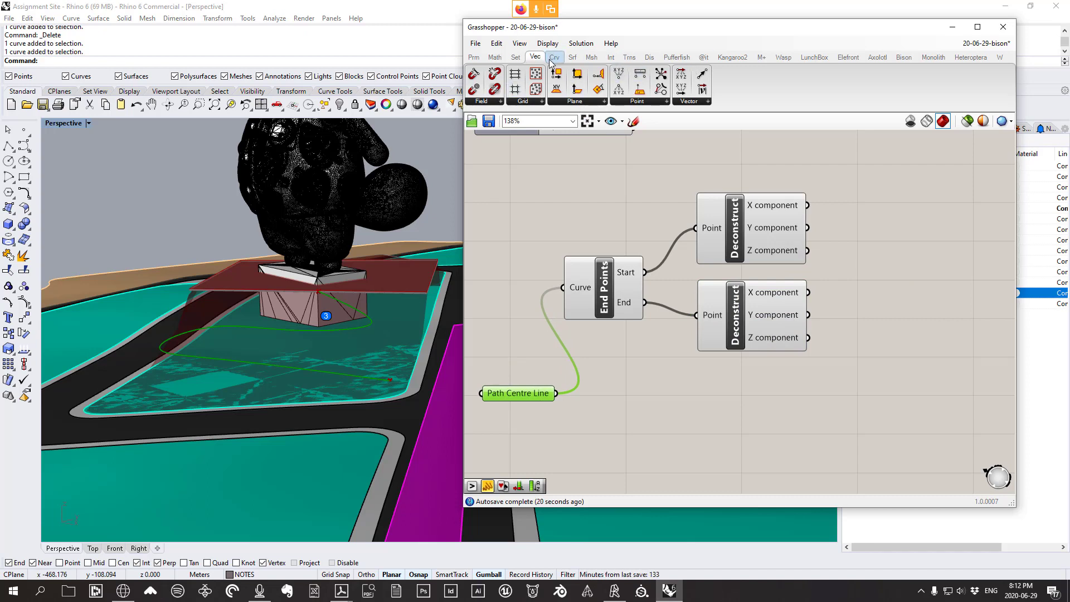
Add a Math > Domain Construct Domain component to the canvas
left_click(515, 56)
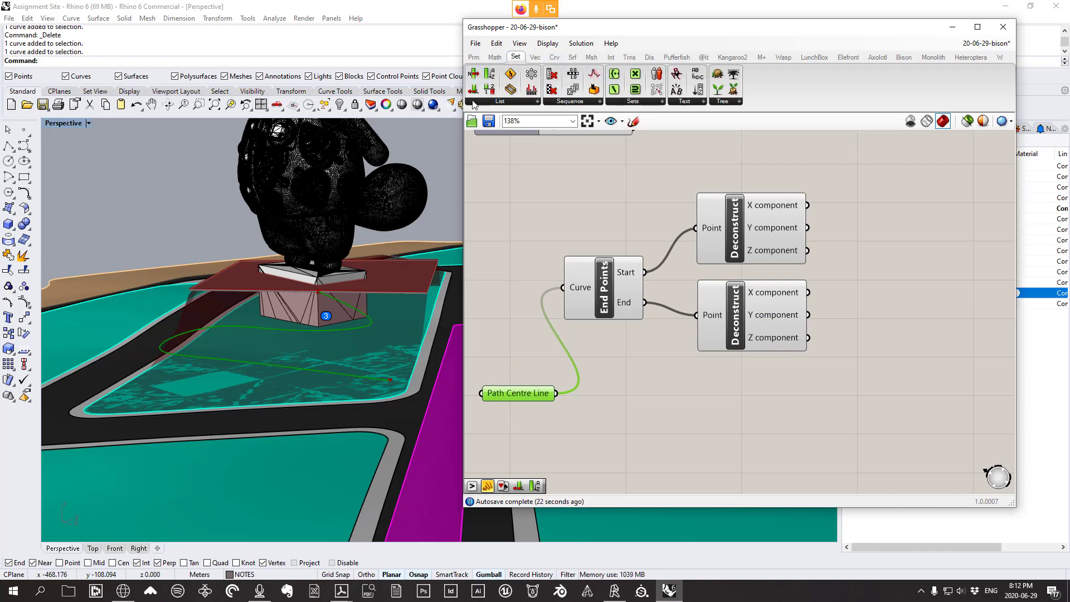
left_click(494, 56)
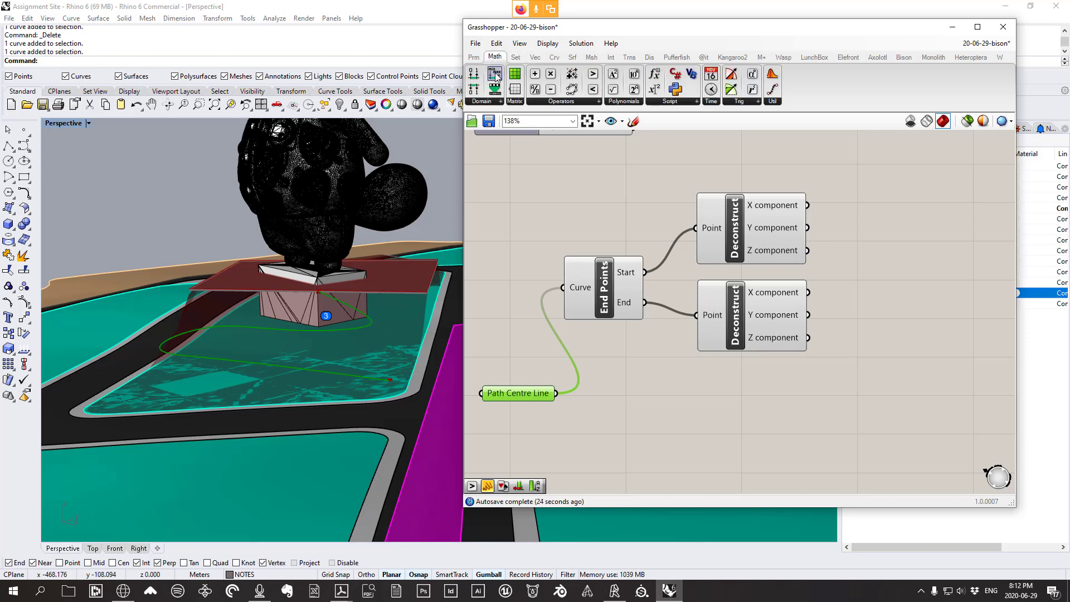
left_click(487, 103)
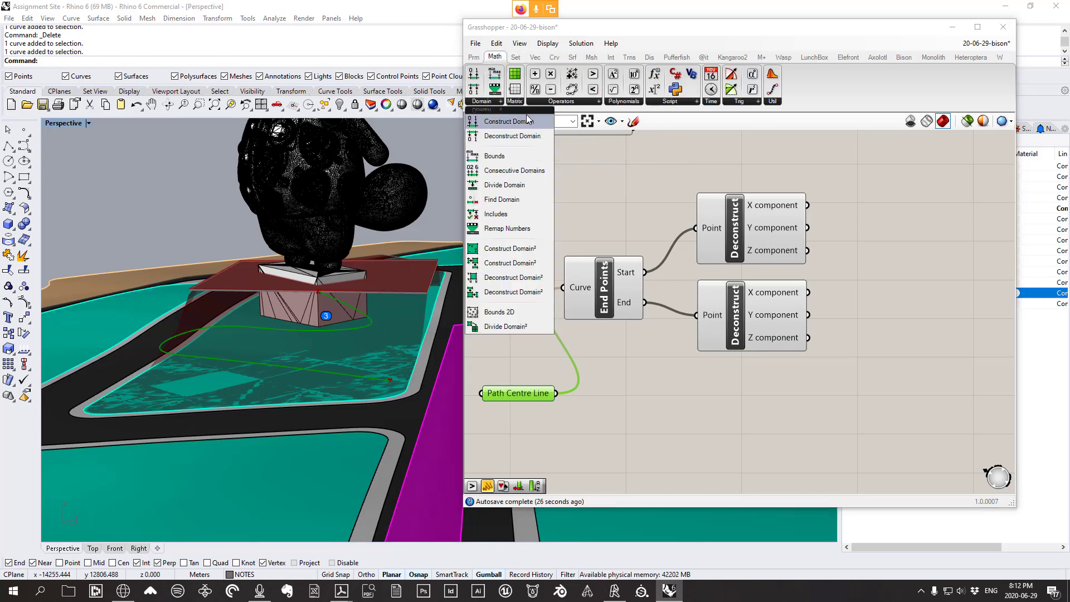
left_click_drag(525, 126, 929, 279)
left_click(482, 101)
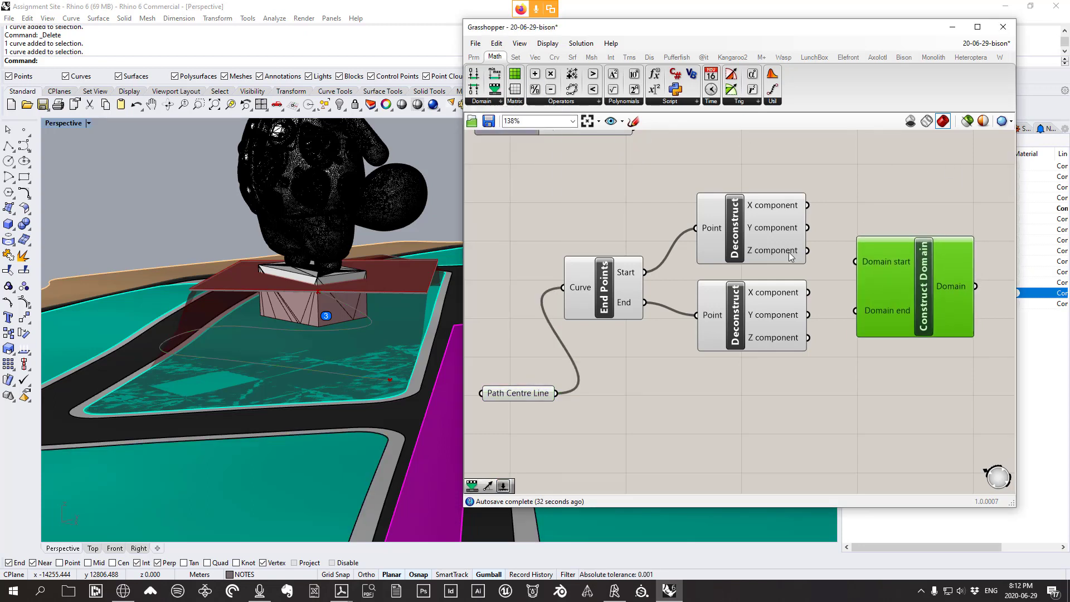
Wire the Deconstruct Z outputs into Domain start and end, giving 33.243072 to 22.83497
mouse_move(791, 257)
left_click_drag(784, 254, 856, 262)
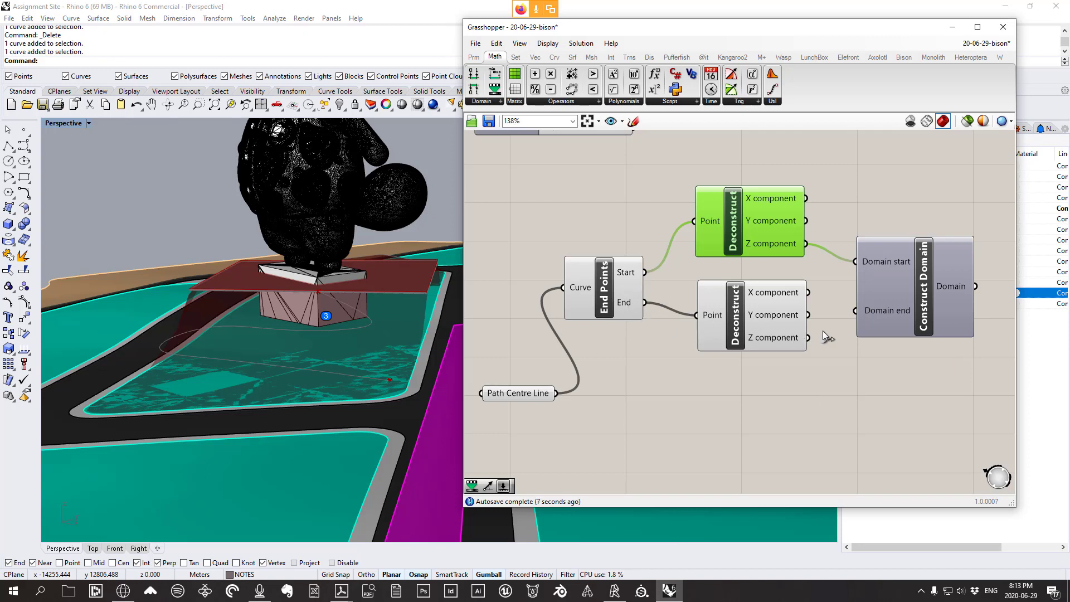
left_click_drag(808, 338, 856, 311)
left_click_drag(952, 304, 944, 285)
mouse_move(943, 285)
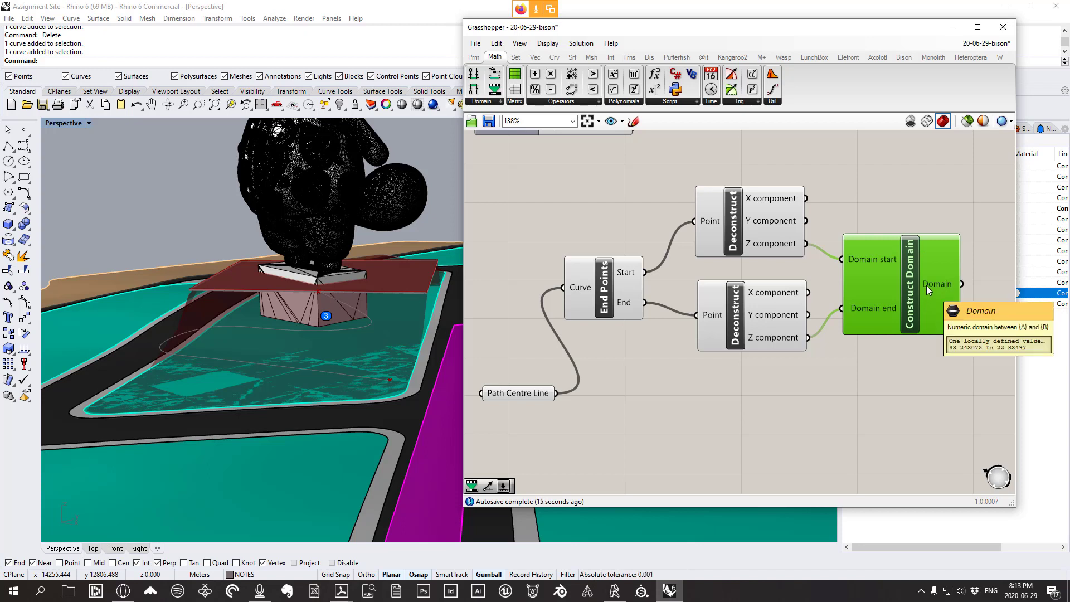
left_click_drag(930, 290, 917, 254)
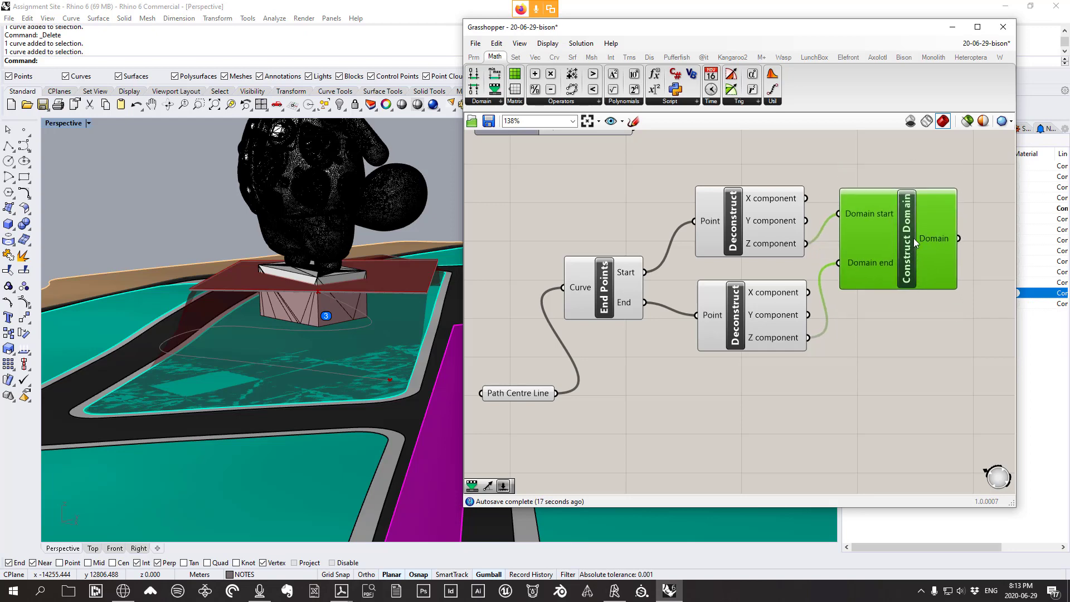
left_click_drag(762, 412, 756, 231)
scroll(762, 246, "down", 3)
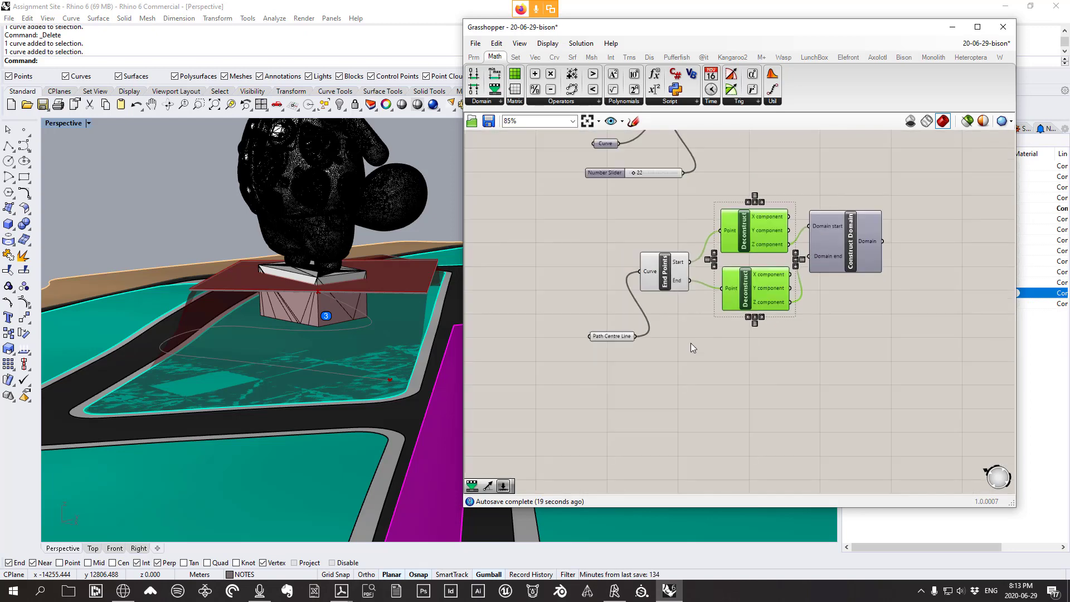
Sketch several freehand strokes below the definition, then discard them with Escape
scroll(692, 345, "up", 2)
left_click(699, 353)
right_click_drag(256, 384, 306, 368)
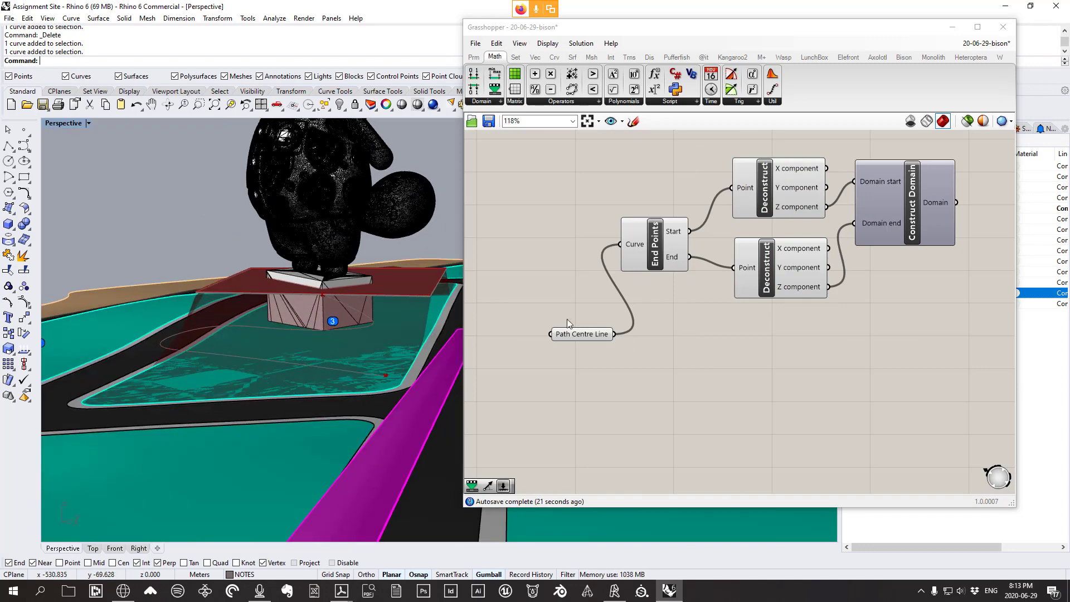
left_click(633, 121)
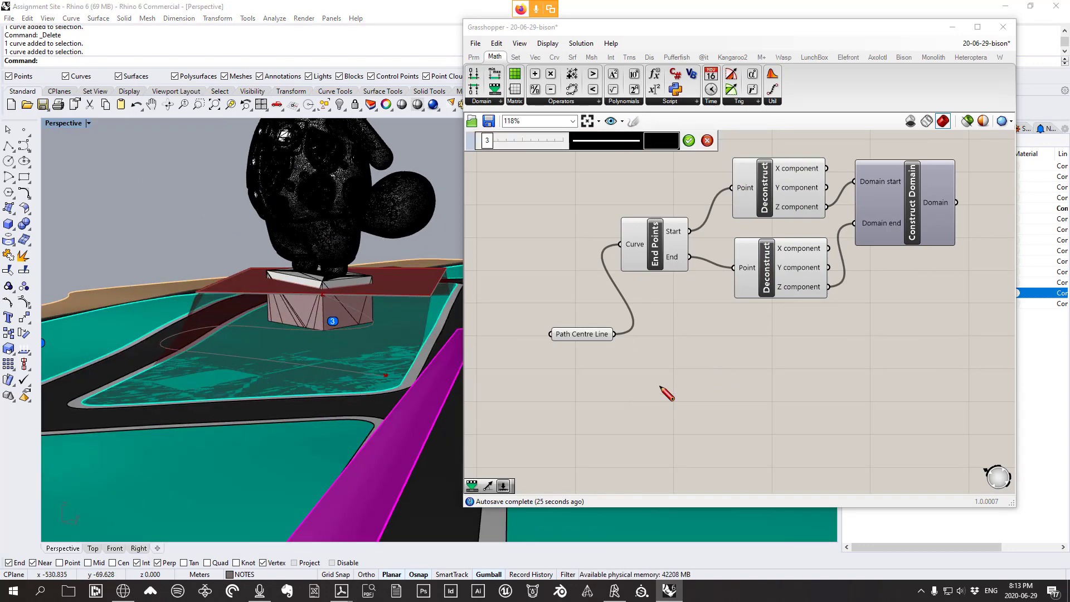
mouse_move(660, 385)
left_mouse_down()
mouse_move(691, 417)
mouse_move(781, 428)
left_mouse_up()
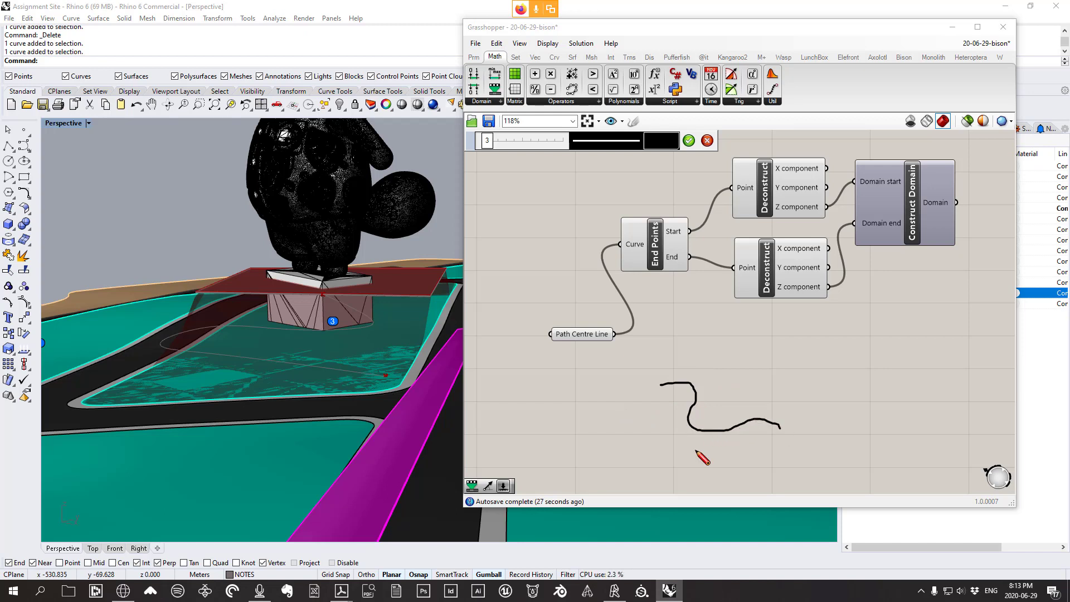
mouse_move(646, 478)
left_mouse_down()
mouse_move(820, 492)
mouse_move(656, 477)
mouse_move(694, 472)
mouse_move(685, 493)
mouse_move(722, 486)
left_mouse_up()
left_click_drag(730, 480, 769, 484)
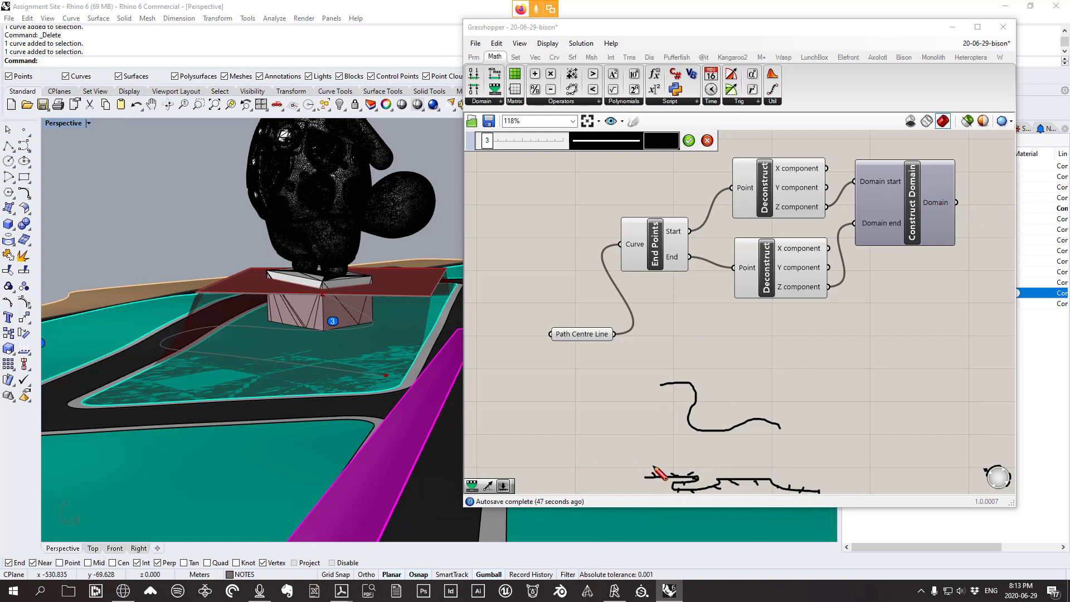
mouse_move(654, 466)
left_mouse_down()
mouse_move(654, 414)
mouse_move(687, 470)
mouse_move(697, 446)
left_mouse_up()
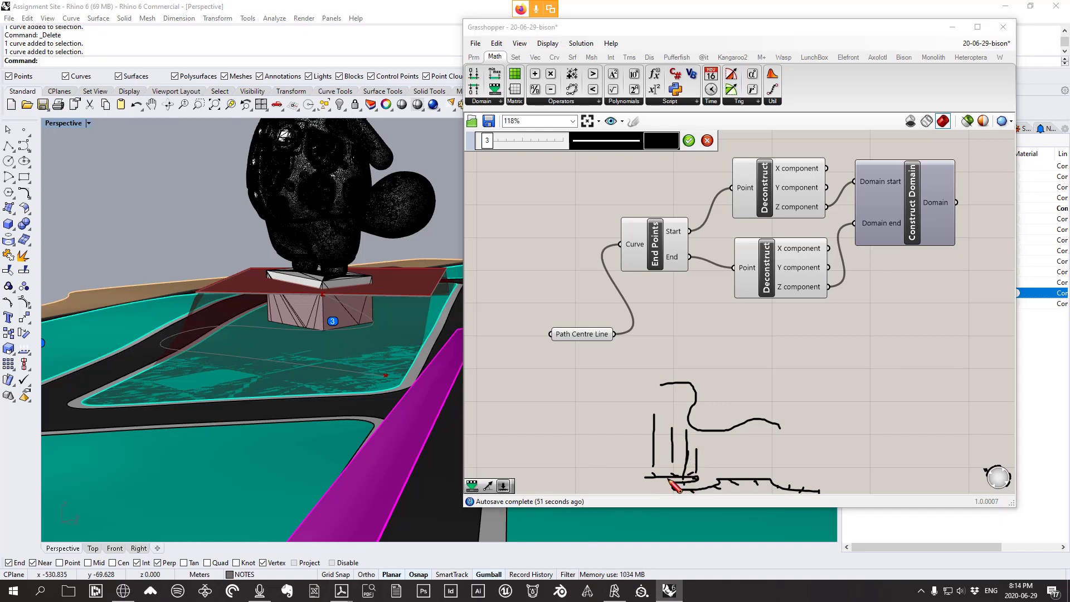
key("Escape")
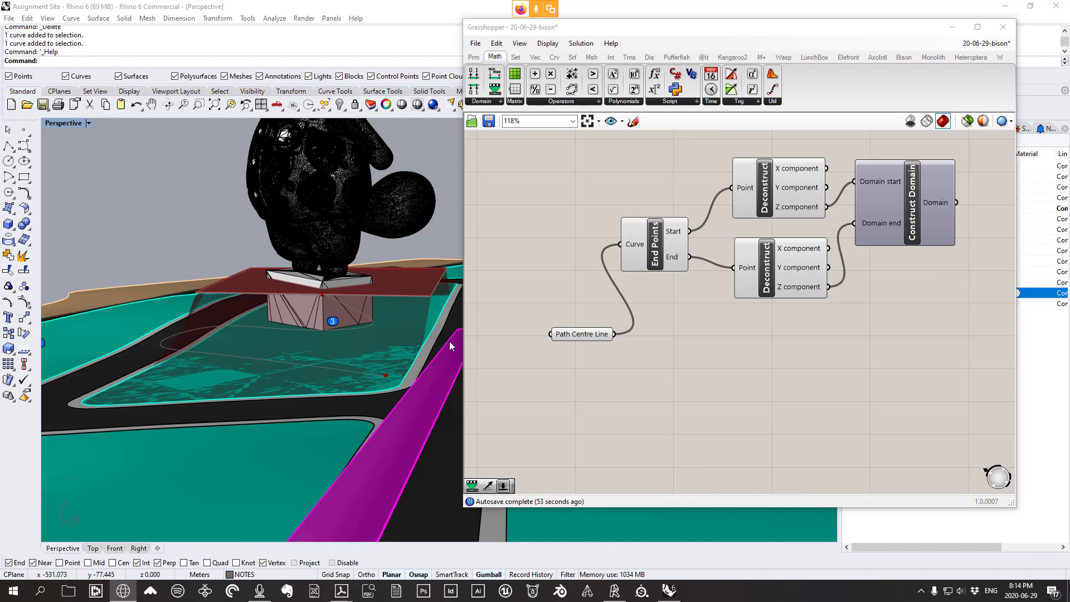
Draw a new freehand sketch curve below the Grasshopper definition
right_click_drag(287, 254, 219, 256)
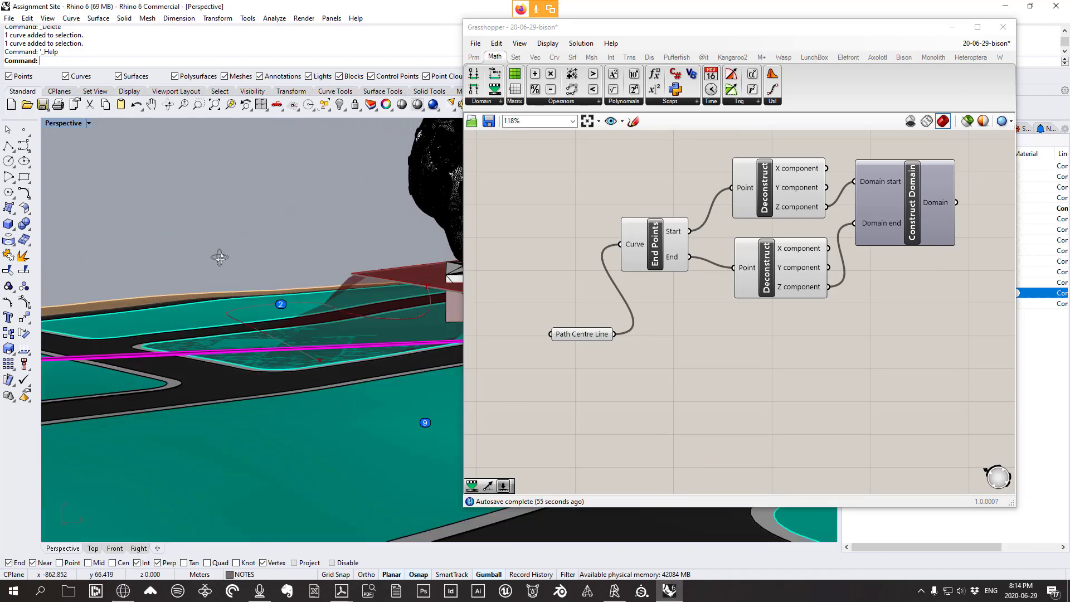
scroll(348, 317, "up", 5)
scroll(348, 317, "down", 5)
scroll(377, 327, "up", 3)
right_click_drag(376, 326, 455, 324)
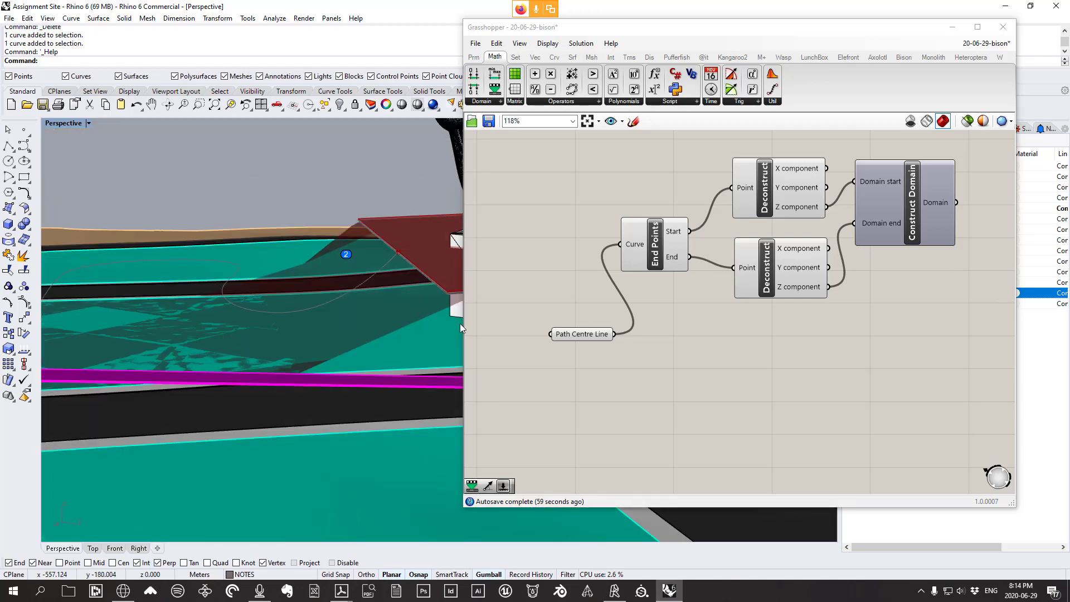
left_click(633, 121)
mouse_move(777, 366)
left_mouse_down()
mouse_move(823, 420)
mouse_move(807, 462)
mouse_move(908, 477)
left_mouse_up()
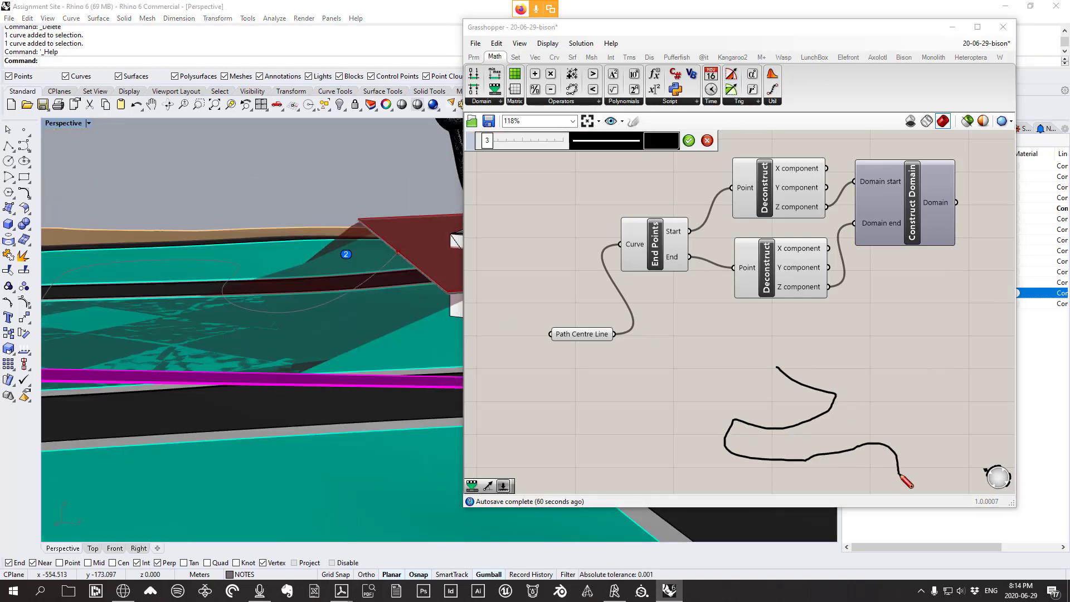
Drag a path curve control point left with the gumball, then move Path Centre Line up-left
mouse_move(308, 309)
right_mouse_down()
mouse_move(301, 261)
mouse_move(274, 315)
right_mouse_up()
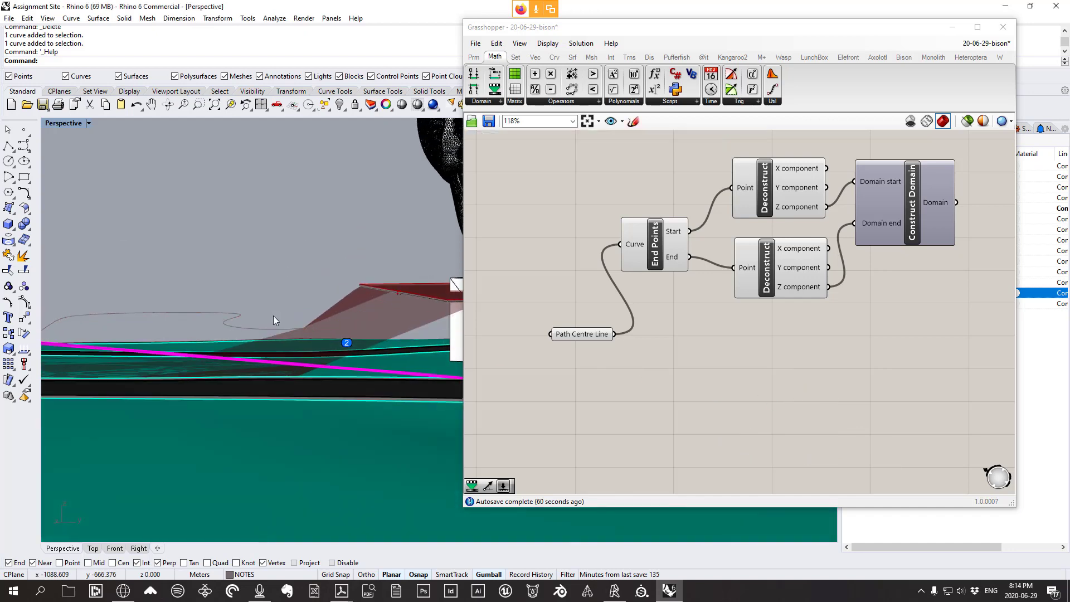
left_click(252, 329)
left_click_drag(278, 313, 347, 254)
right_click_drag(300, 277, 284, 303)
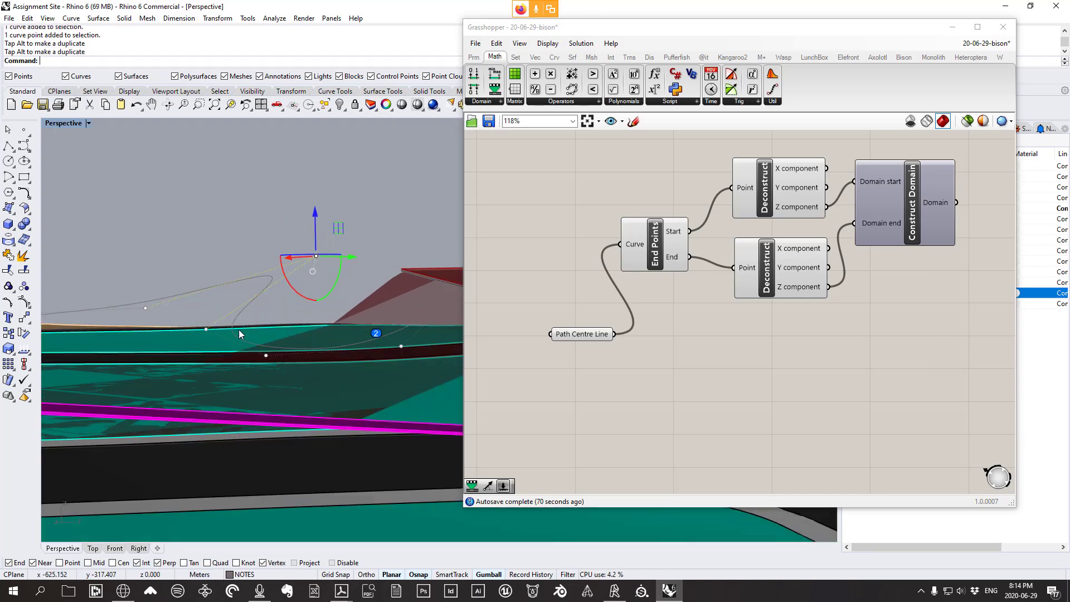
right_click_drag(239, 334, 295, 286)
left_click_drag(384, 284, 331, 285)
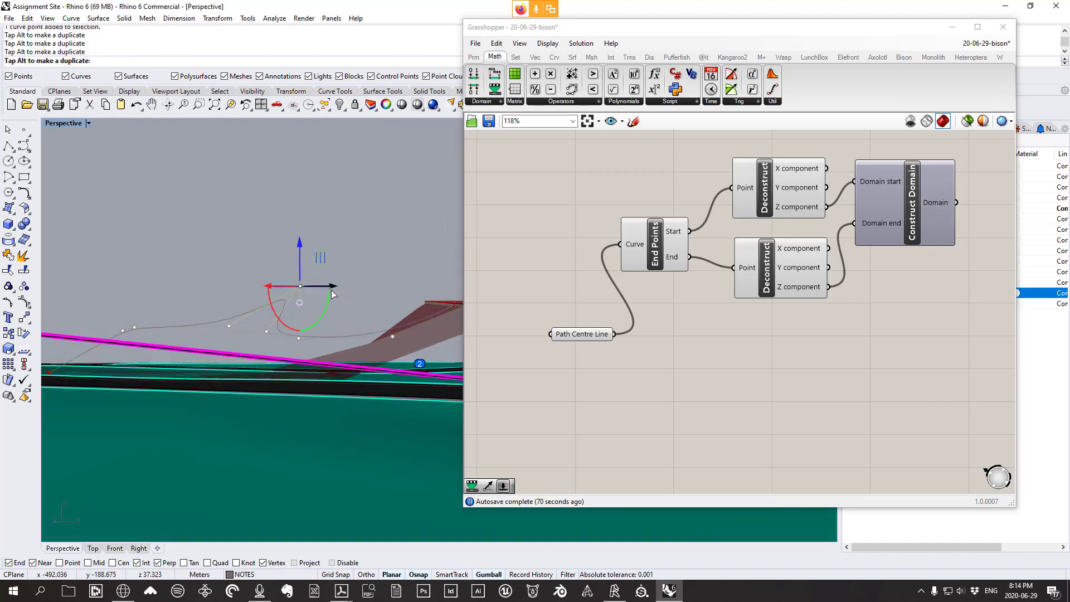
mouse_move(332, 287)
right_mouse_down()
mouse_move(366, 349)
mouse_move(293, 339)
mouse_move(324, 294)
mouse_move(337, 296)
mouse_move(323, 304)
right_mouse_up()
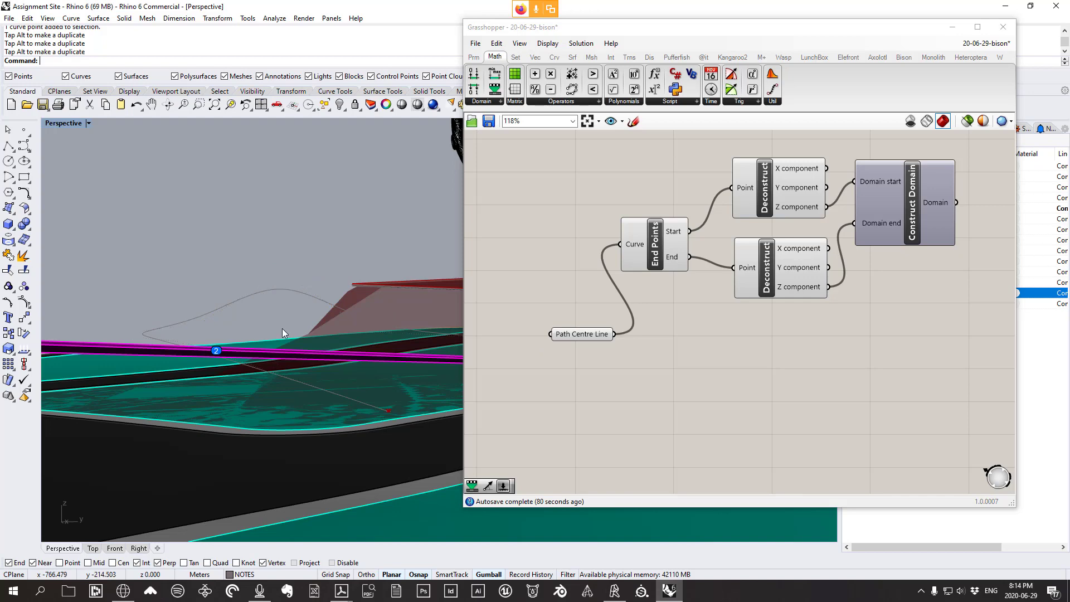
right_click_drag(282, 329, 457, 330)
left_click_drag(571, 337, 563, 325)
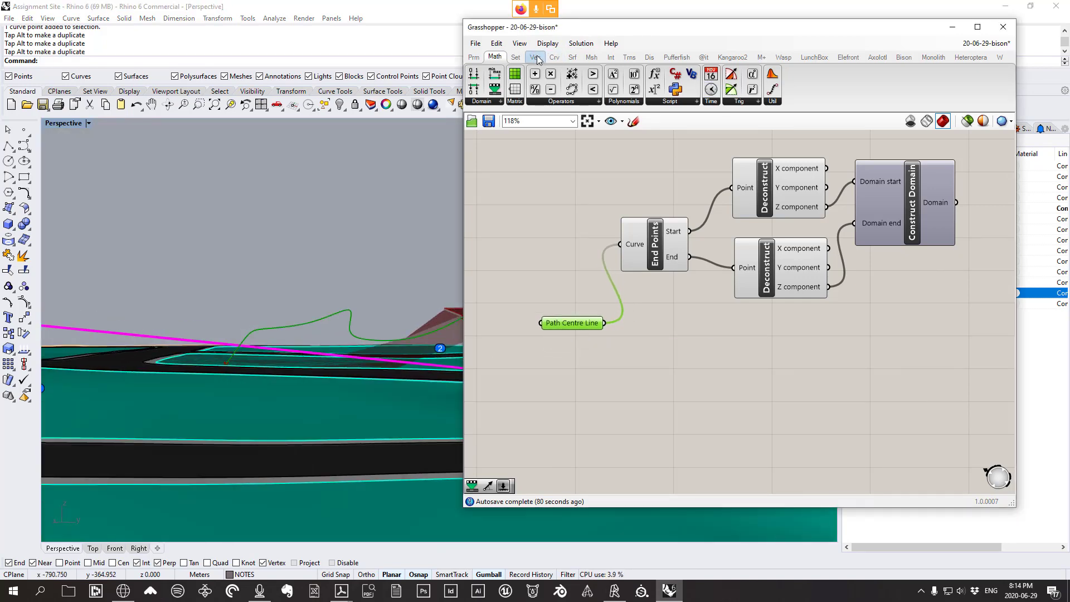
Add a Divide Curve component fed by the Path Centre Line curve
left_click(555, 57)
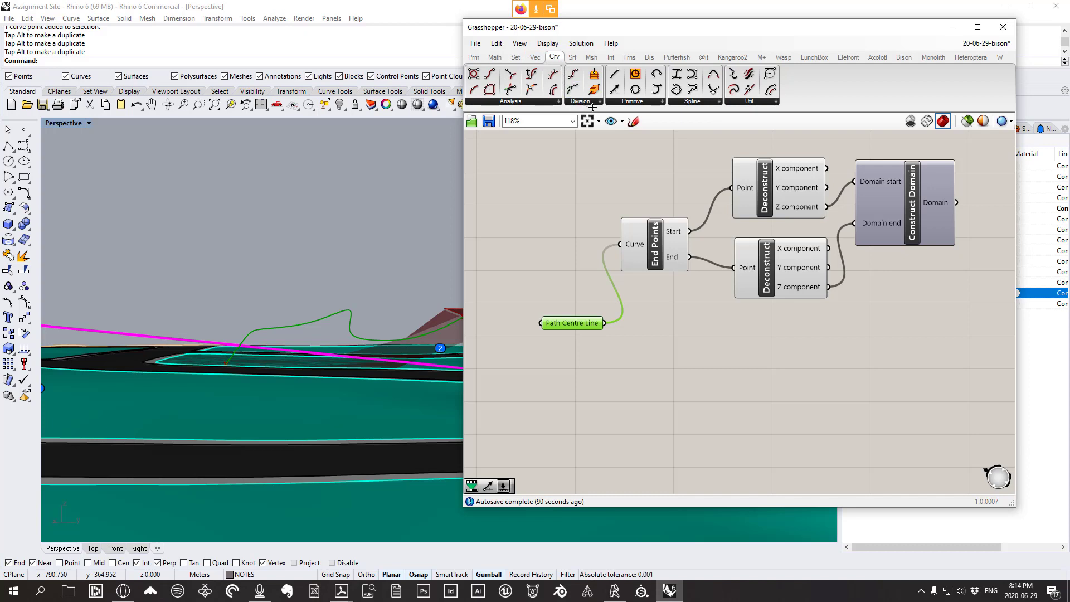
left_click(592, 104)
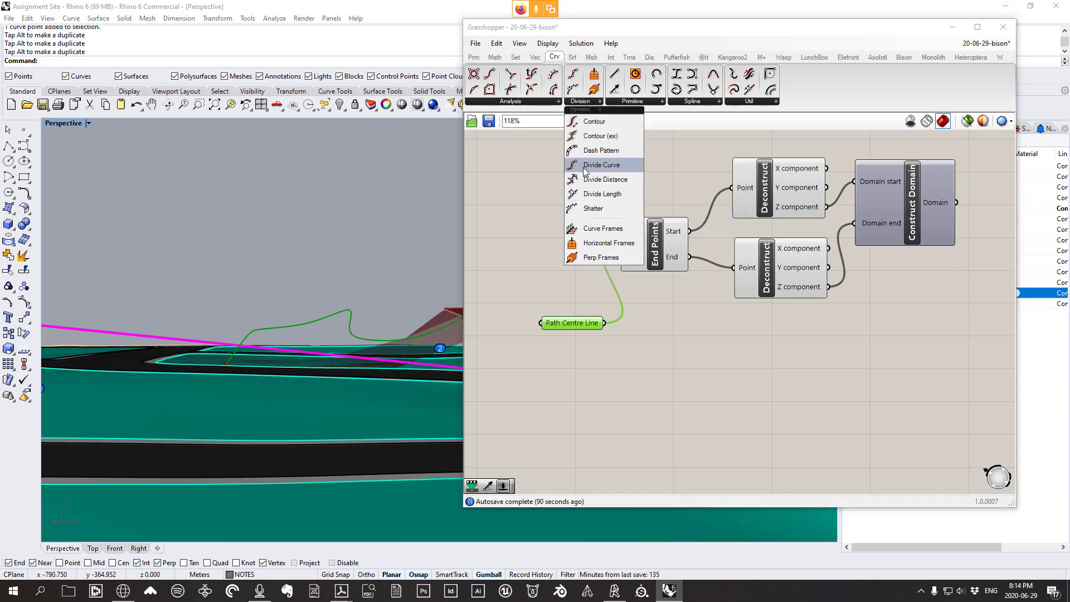
left_click_drag(584, 167, 648, 370)
left_click_drag(605, 323, 649, 404)
right_click_drag(377, 320, 304, 365)
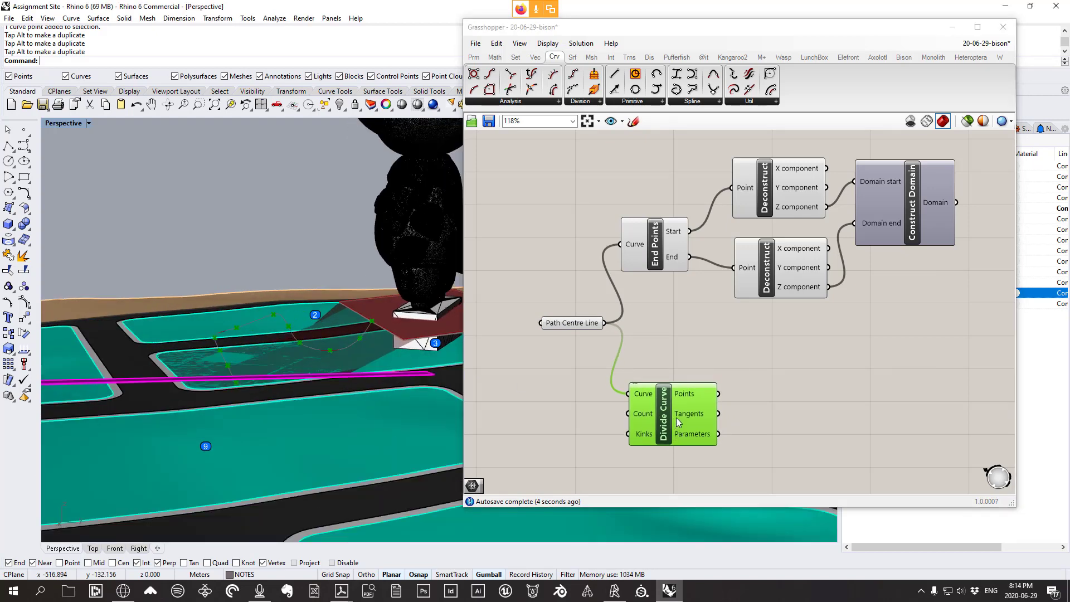
scroll(360, 325, "up", 3)
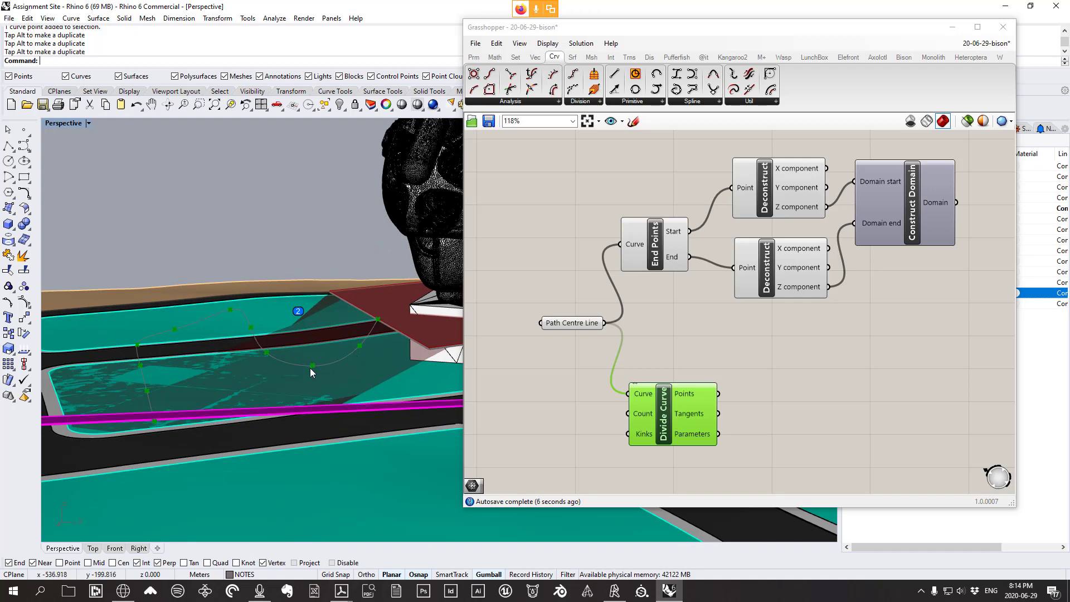
right_click_drag(261, 349, 269, 356)
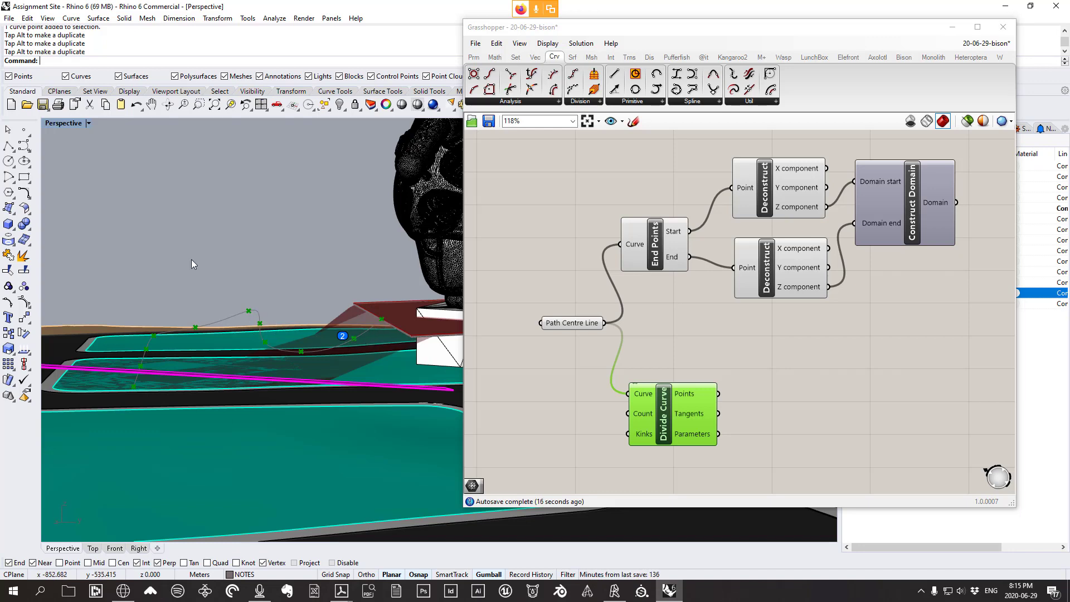
Select a control point of the path curve in the Top view and raise it with the gumball
double_click(57, 124)
double_click(55, 123)
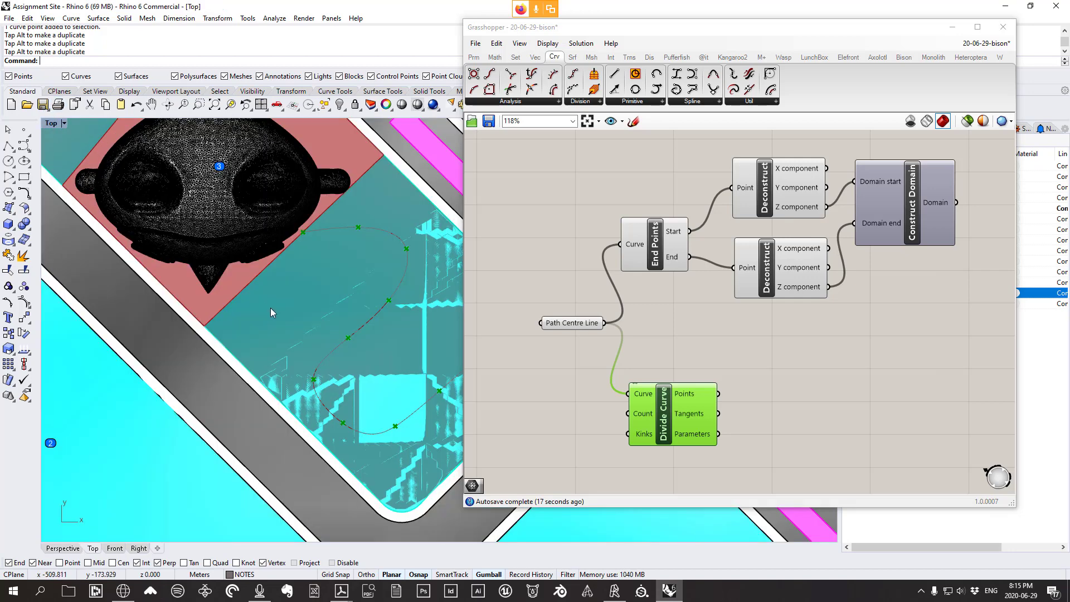
right_click_drag(345, 345, 286, 332)
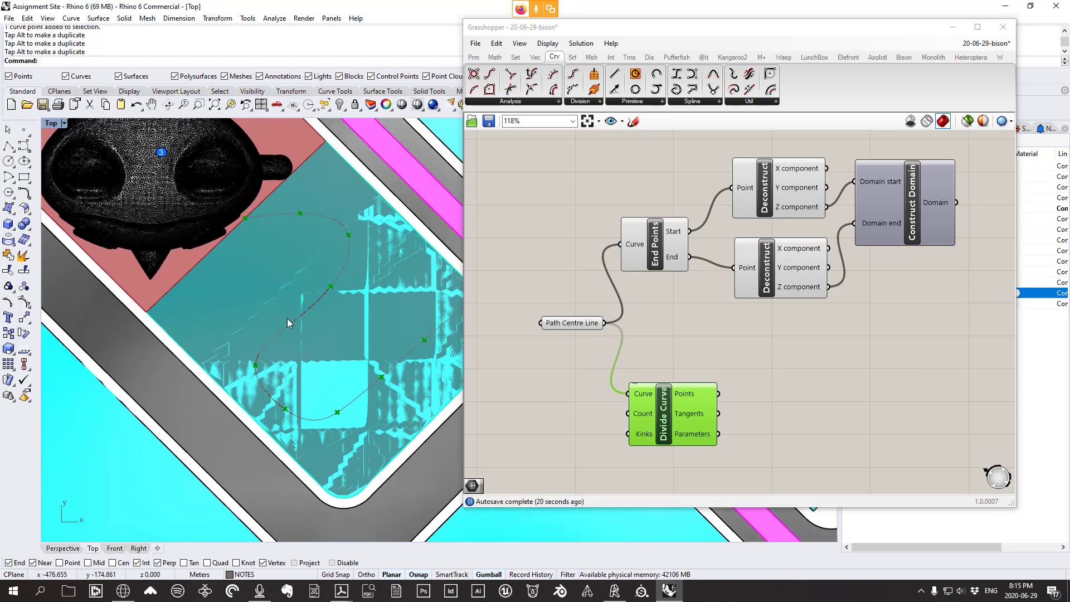
scroll(279, 365, "up", 2)
left_click(258, 358)
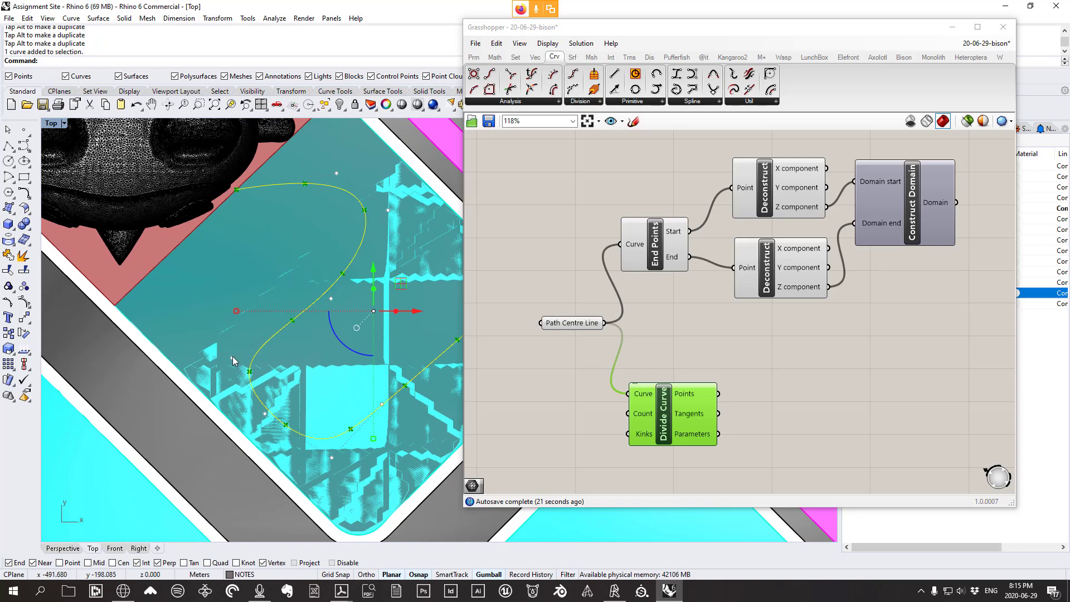
left_click(232, 359)
double_click(57, 124)
scroll(220, 418, "down", 10)
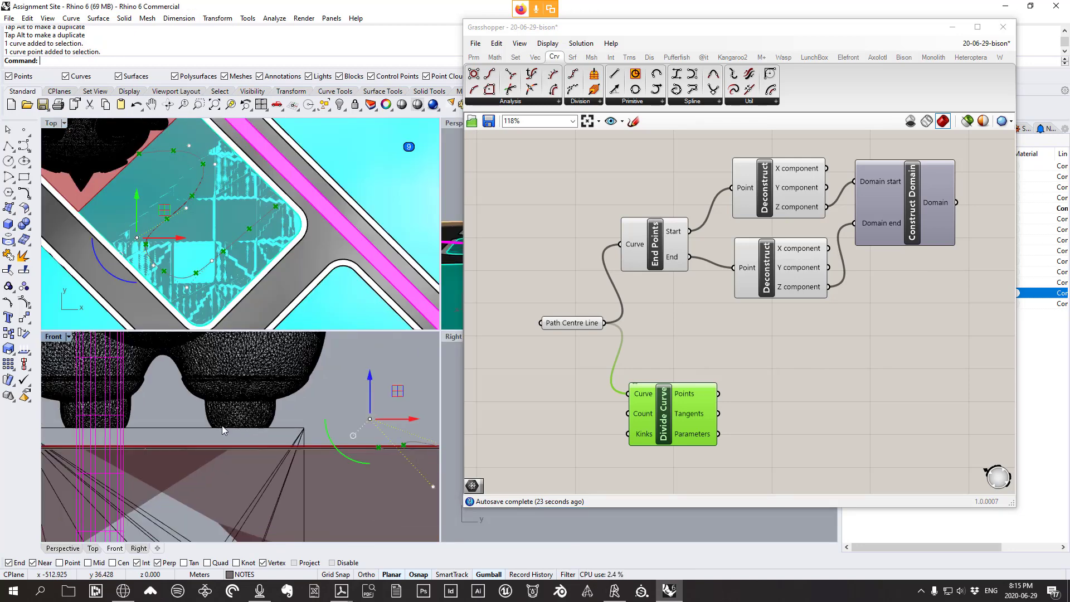
left_click_drag(290, 376, 290, 339)
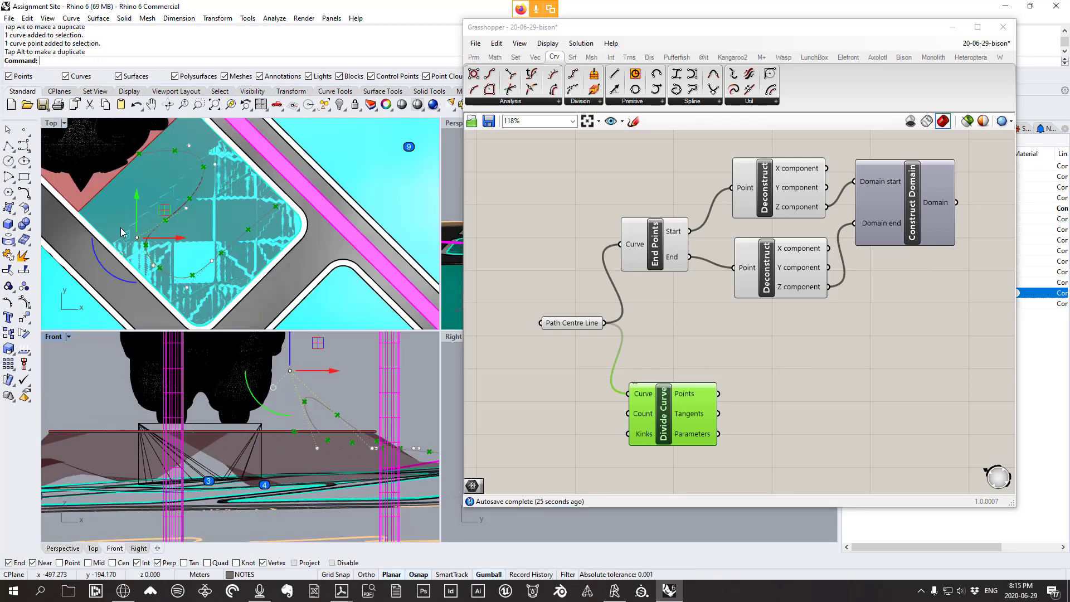
Drag the raised control point back down in Perspective to flatten the hump
scroll(131, 237, "up", 10)
double_click(51, 124)
scroll(252, 185, "down", 5)
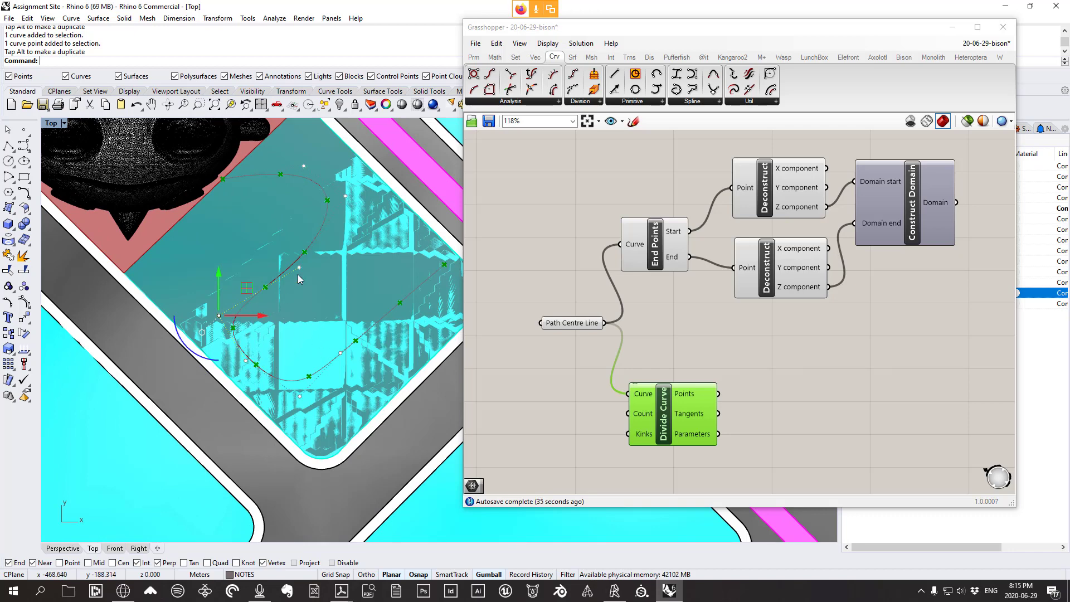
scroll(301, 287, "up", 2)
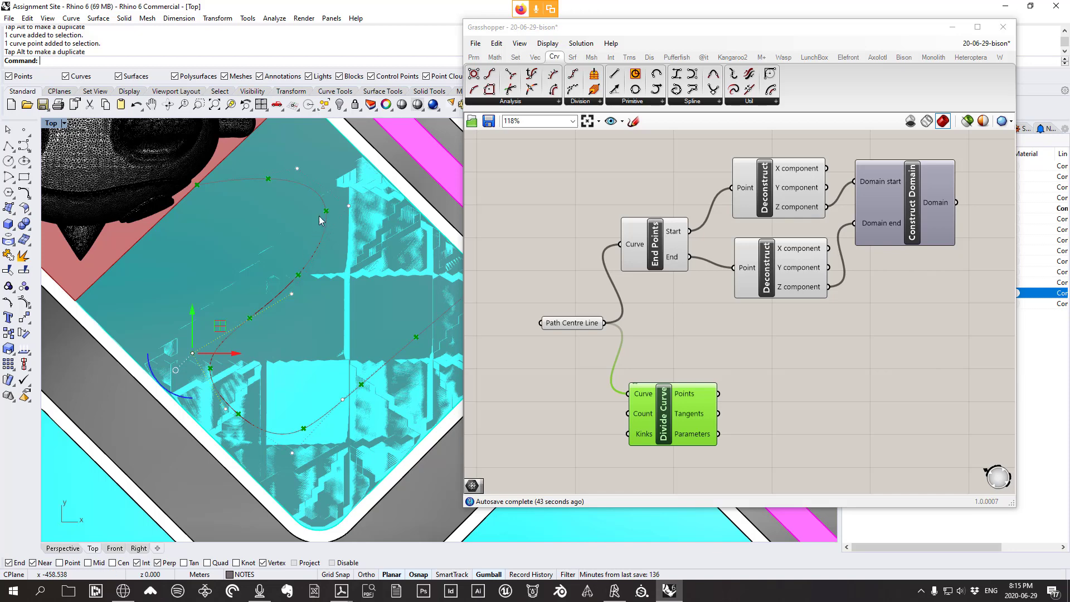
scroll(243, 339, "up", 2)
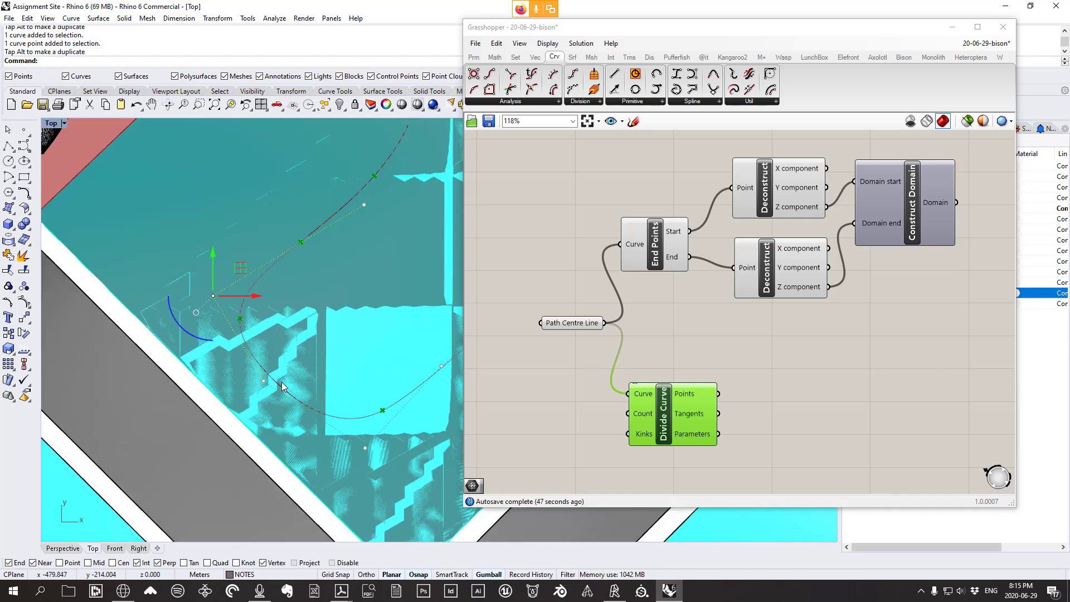
right_click_drag(241, 350, 205, 330)
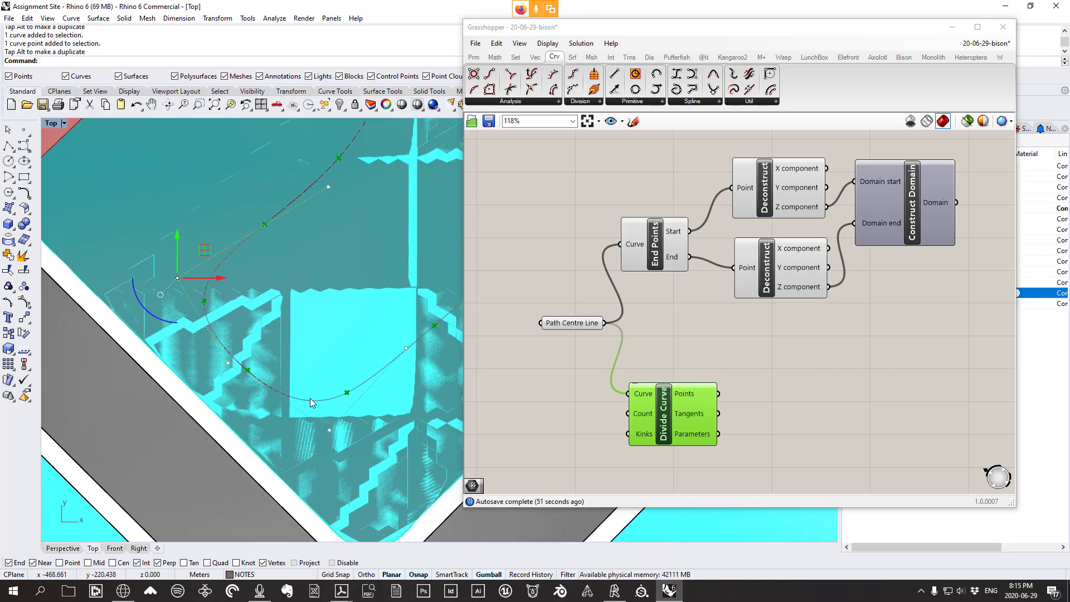
scroll(286, 354, "down", 2)
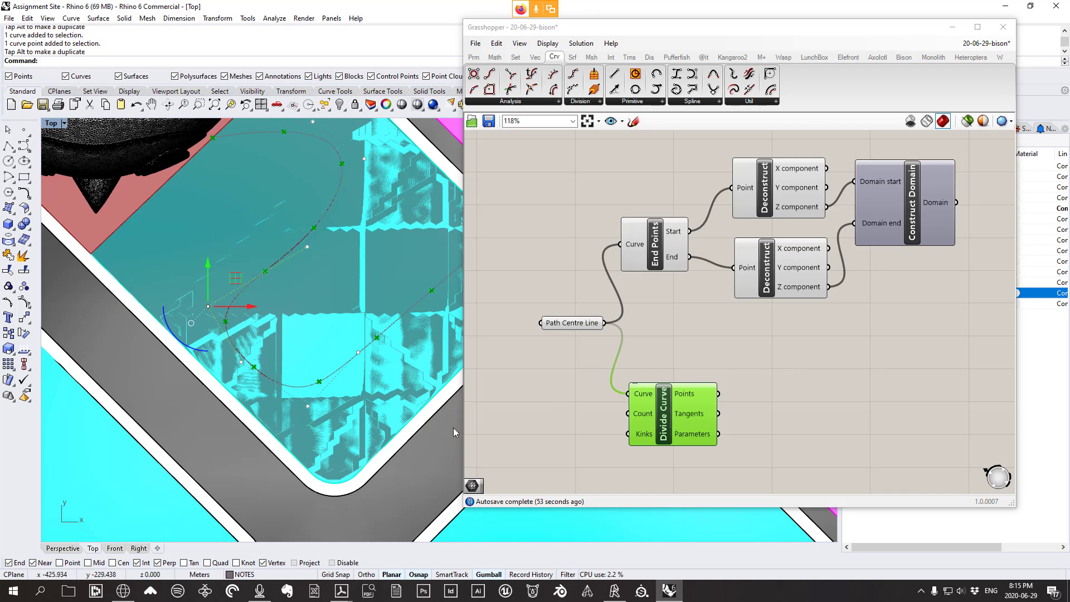
double_click(54, 125)
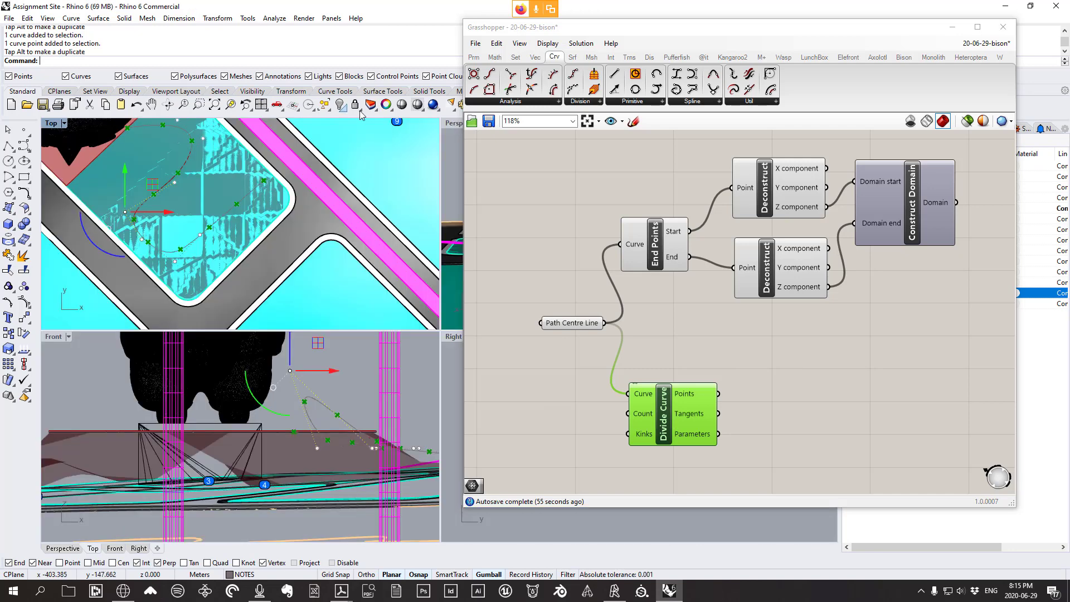
double_click(444, 124)
right_click_drag(270, 329, 263, 289)
scroll(263, 289, "up", 4)
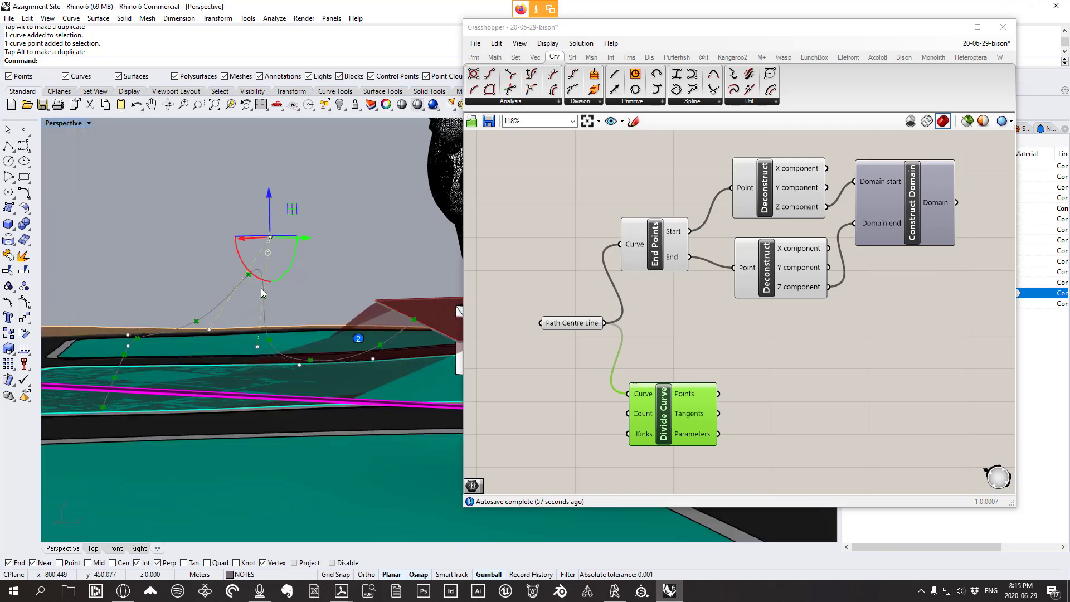
left_click_drag(269, 192, 292, 289)
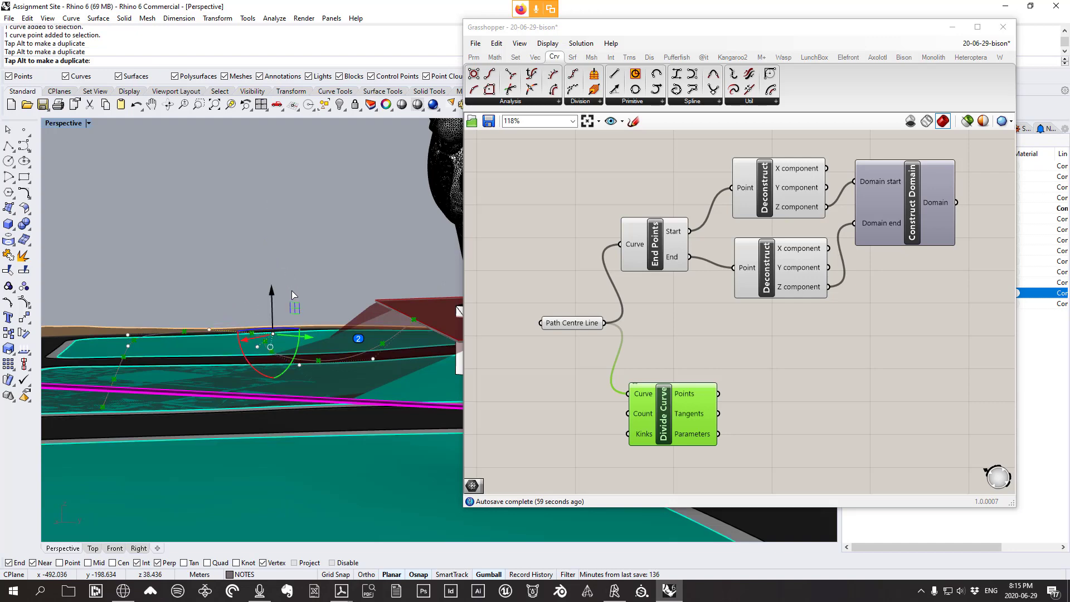
Delete the Divide Curve component from the canvas
right_click_drag(371, 361, 459, 406)
left_click(684, 417)
key("Delete")
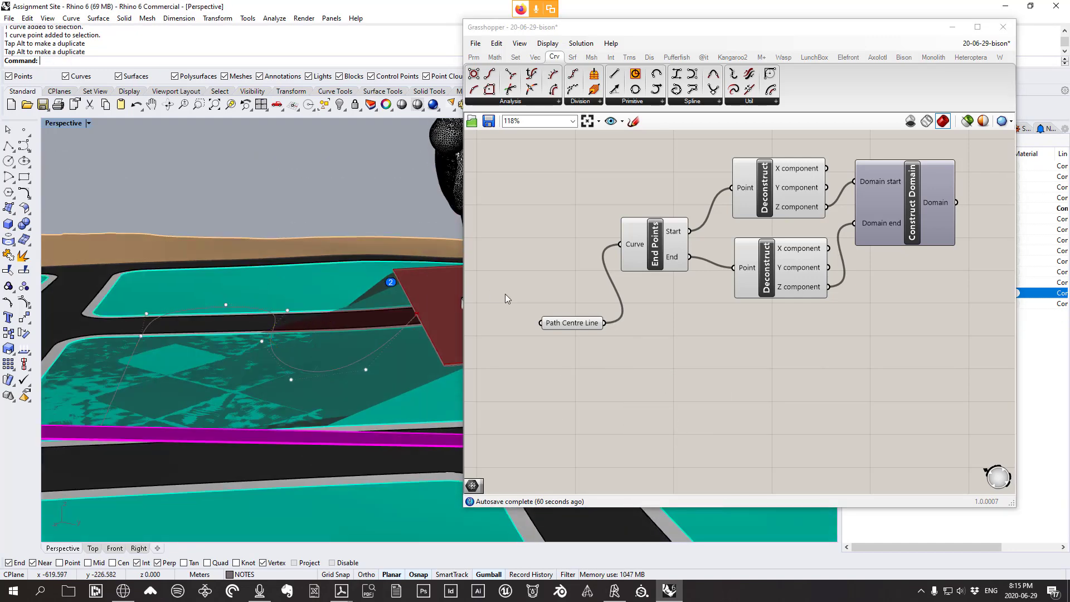
Add a Project component taking the Path Centre Line as its Geometry
left_click(563, 323)
left_click_drag(562, 324, 561, 330)
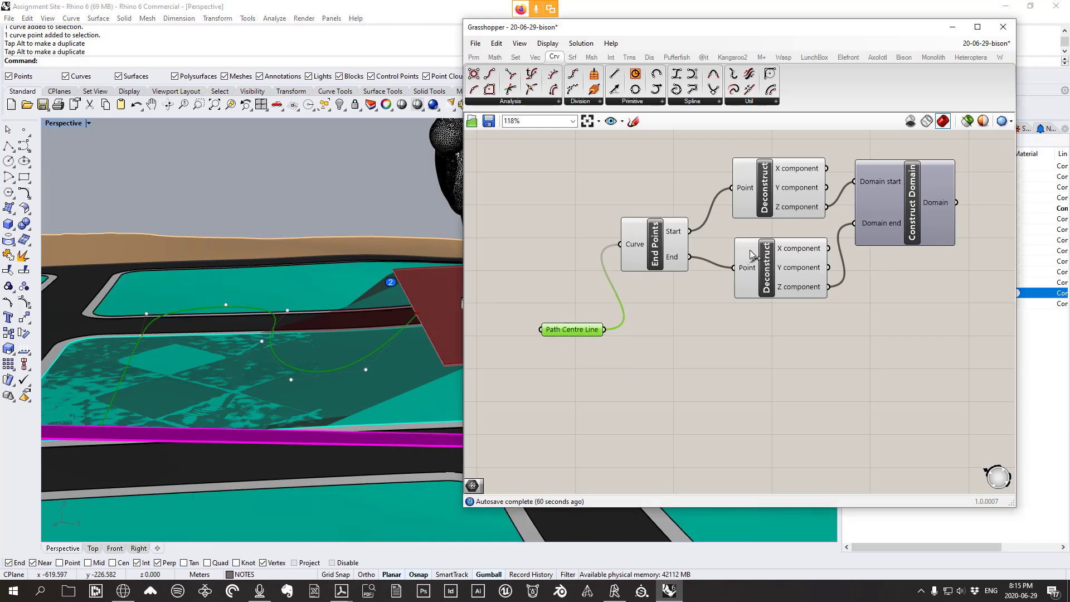
left_click(629, 57)
left_click(490, 101)
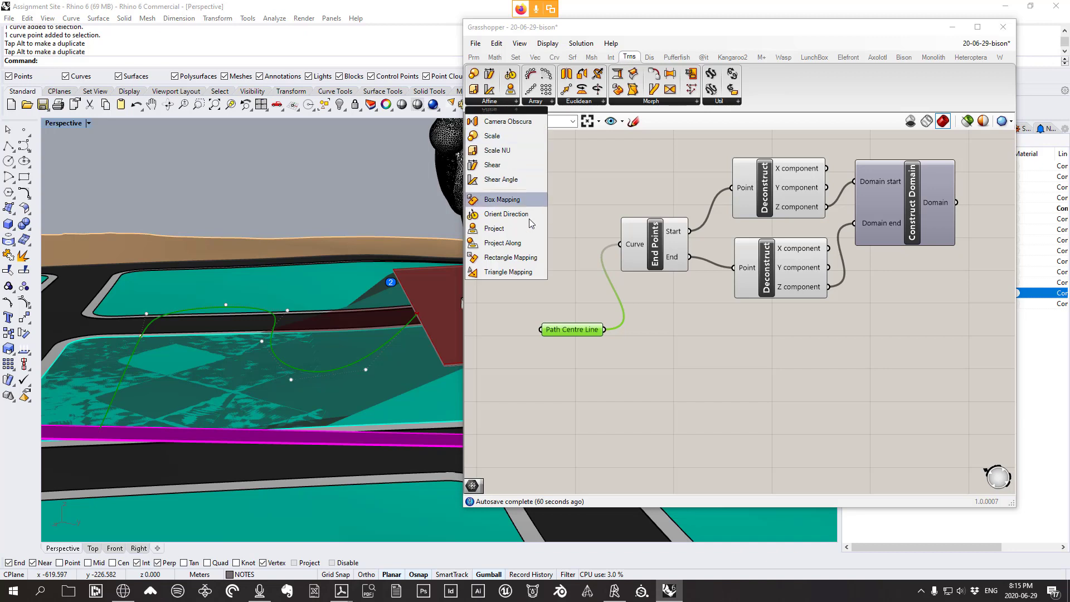
left_click(493, 229)
left_click(697, 406)
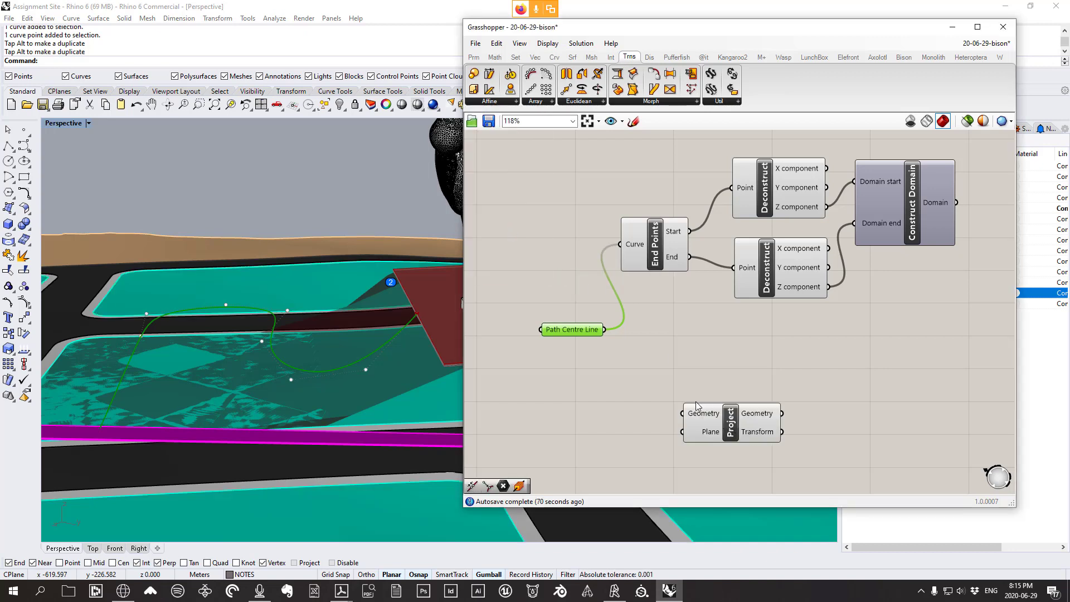
left_click_drag(605, 330, 709, 427)
right_click_drag(197, 412, 286, 322)
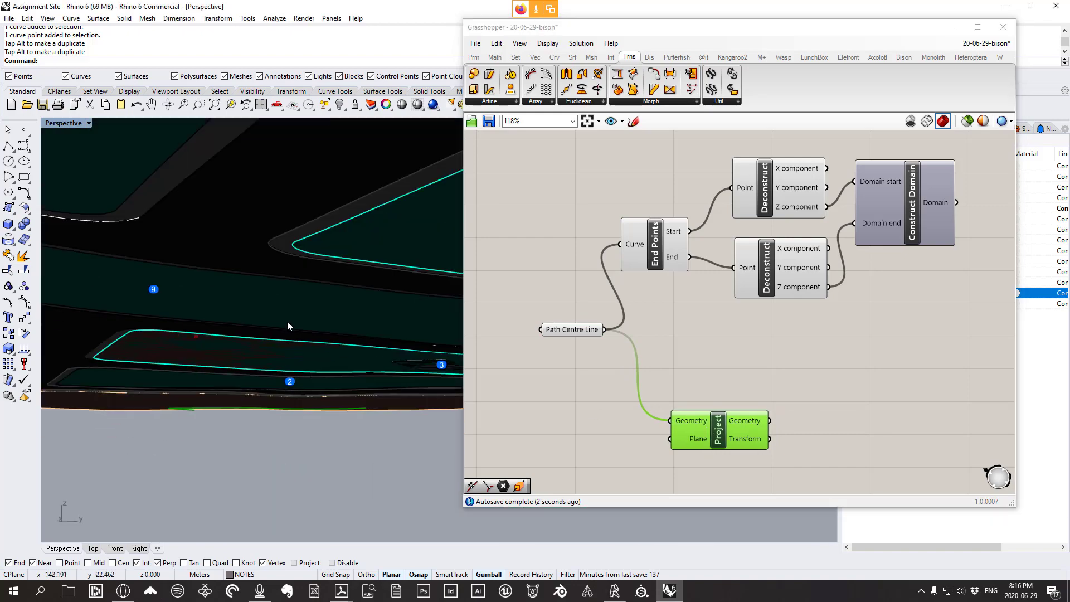
right_click_drag(319, 388, 301, 370)
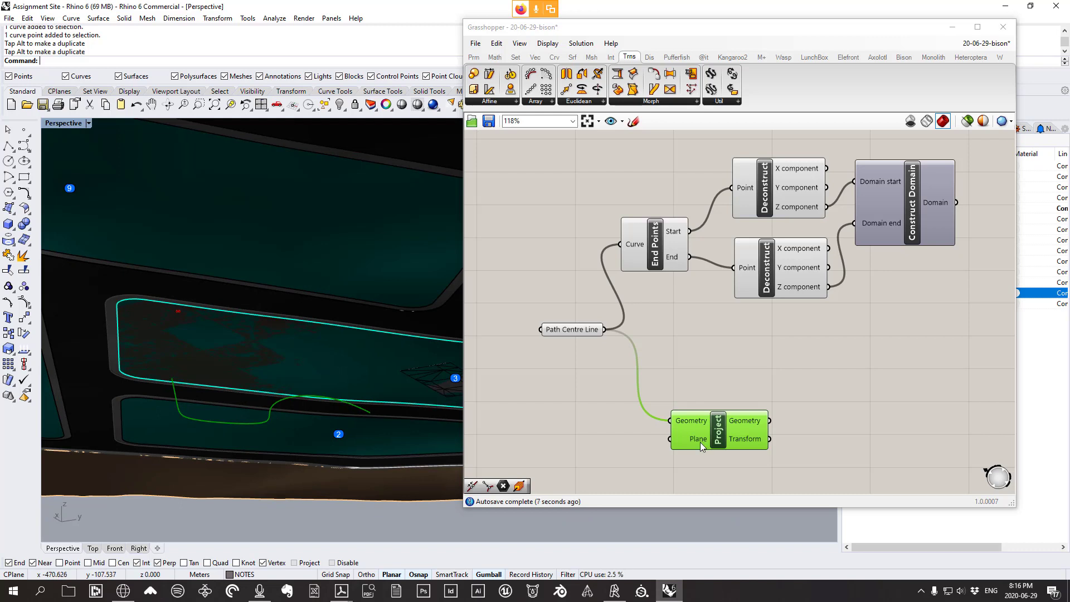
left_click_drag(718, 434, 687, 447)
right_click_drag(704, 444, 670, 434)
scroll(670, 435, "up", 1)
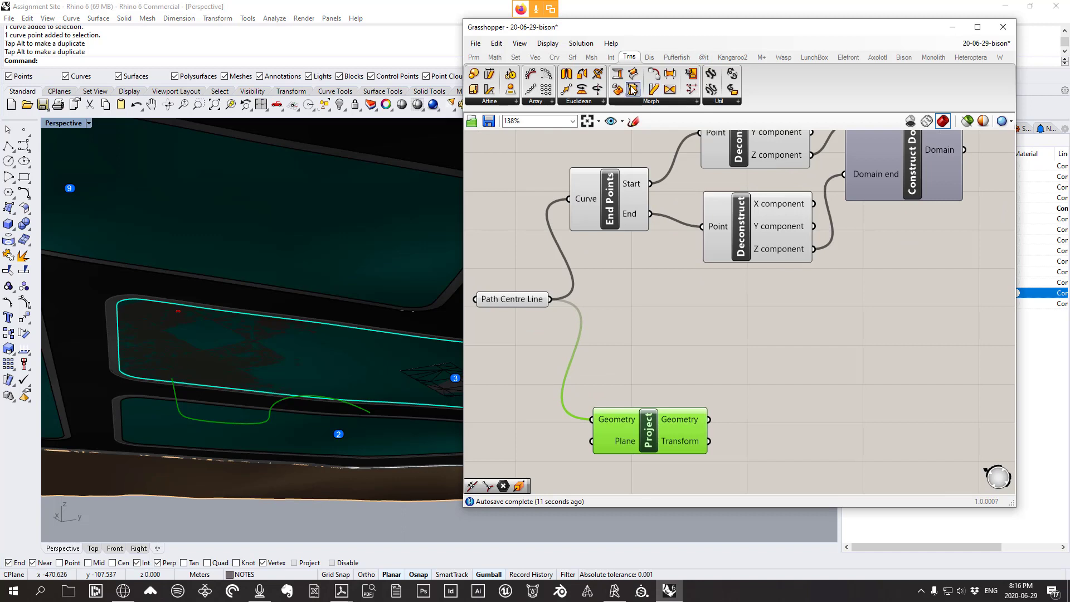
Add a Divide Curve component fed by the projected curve
left_click(552, 59)
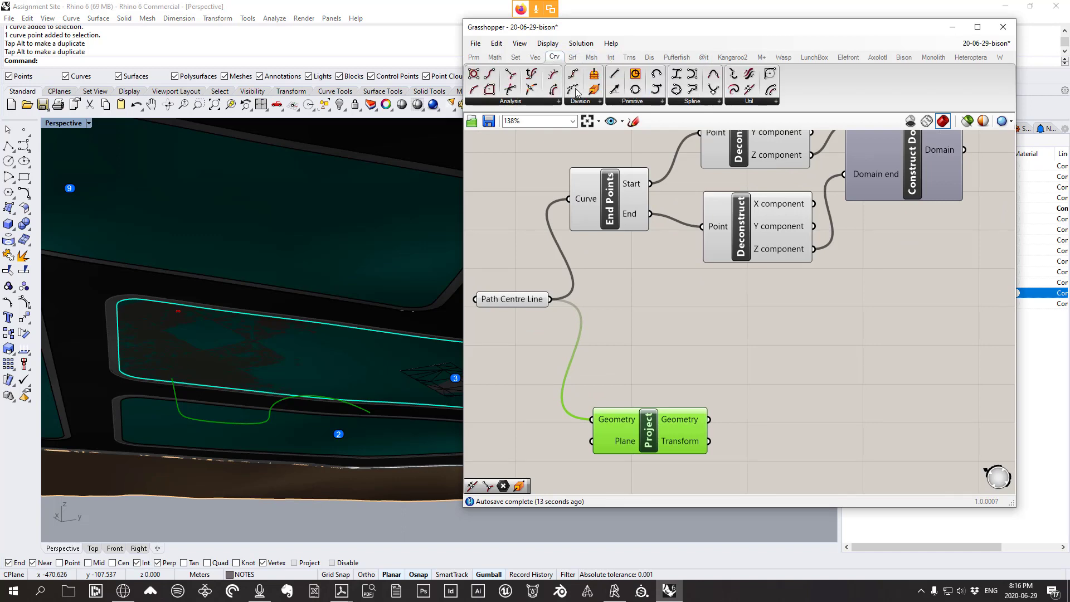
left_click(582, 102)
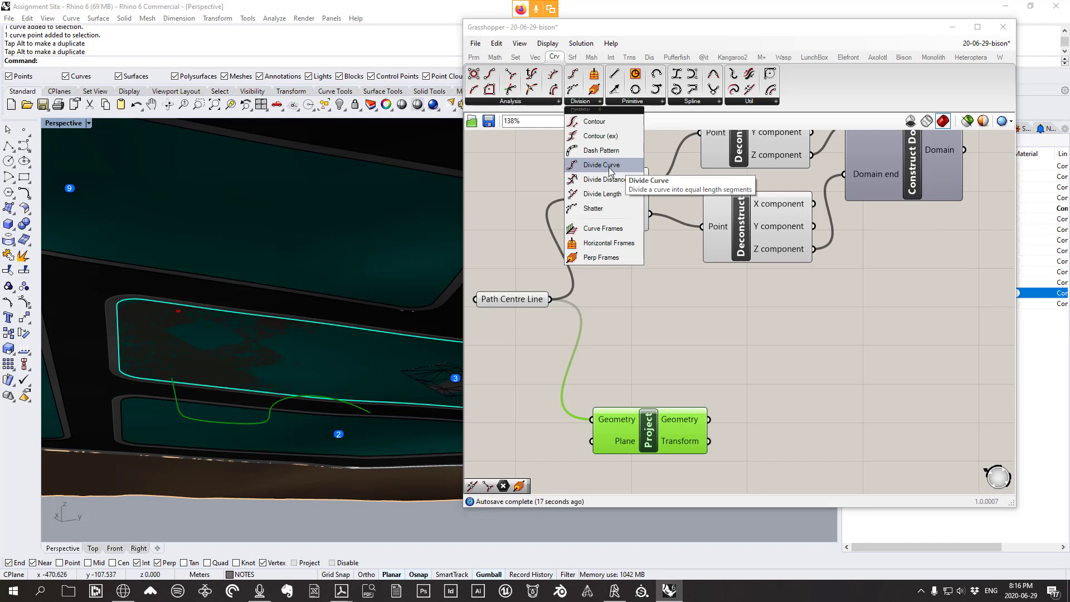
left_click_drag(602, 166, 802, 362)
left_click_drag(708, 419, 761, 351)
right_click_drag(289, 225, 344, 229)
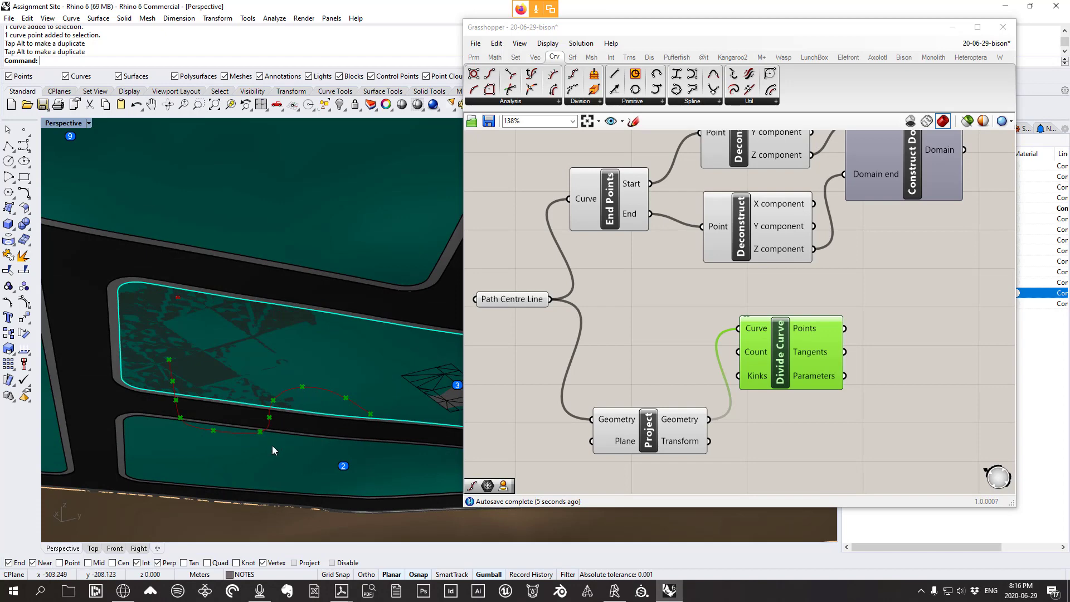
Restore the four viewports and hide the image surface to reveal the division points
double_click(61, 122)
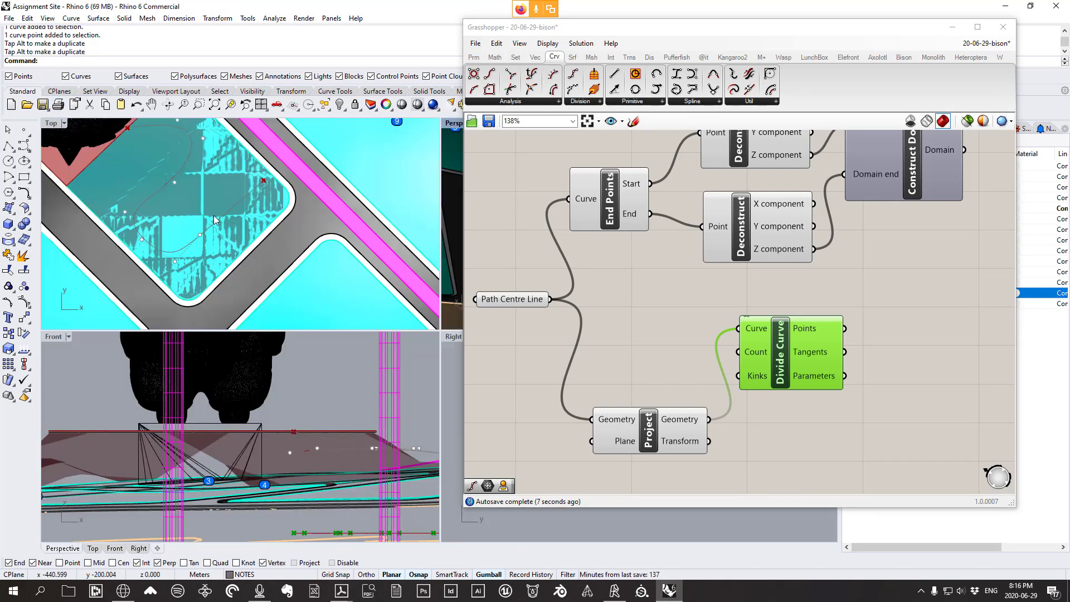
left_click(783, 365)
left_click(255, 213)
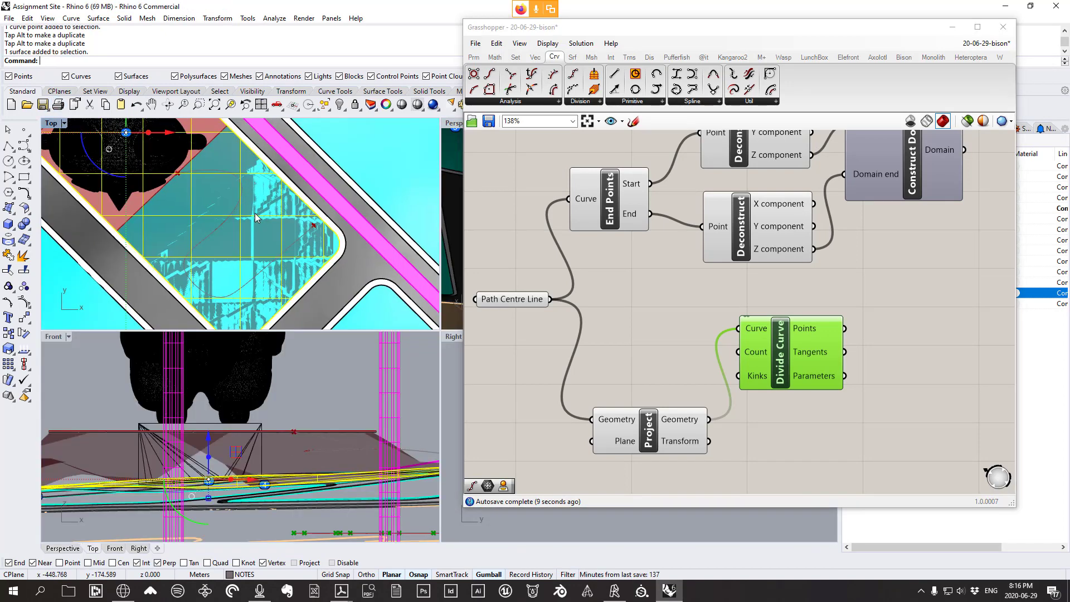
key("ctrl+h")
right_click_drag(253, 212, 254, 218)
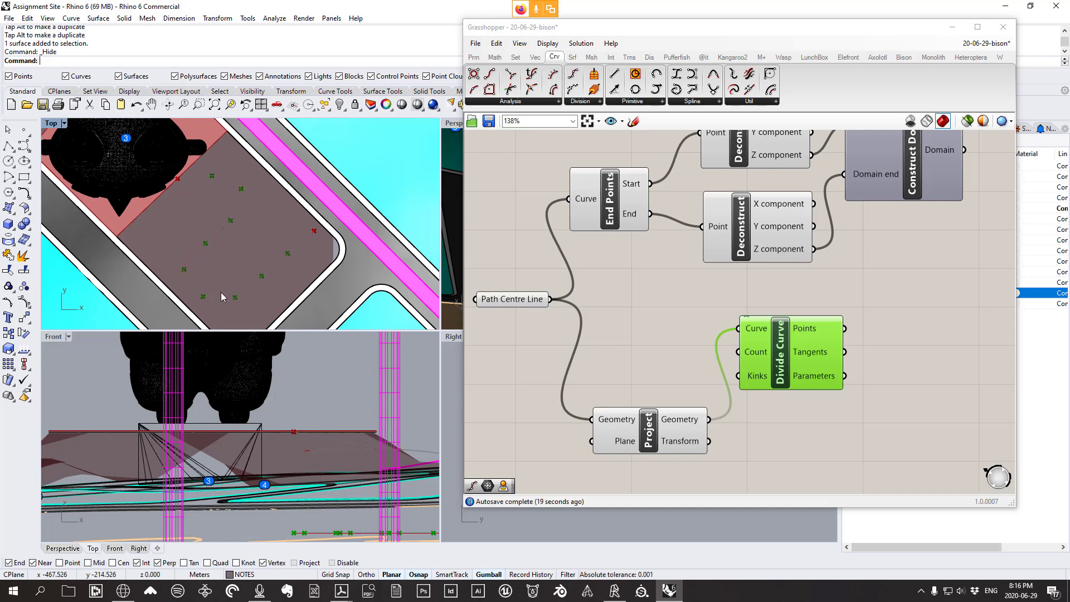
Tidy the canvas by repositioning Divide Curve and moving Project left
left_click_drag(780, 364, 787, 388)
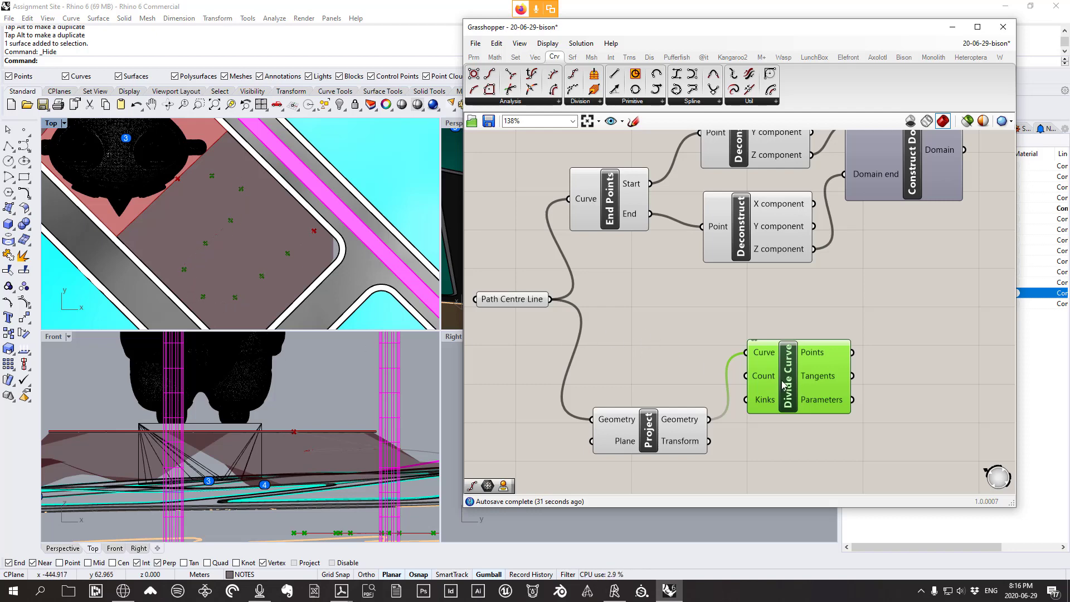
left_click_drag(783, 384, 776, 378)
left_click_drag(681, 420, 649, 427)
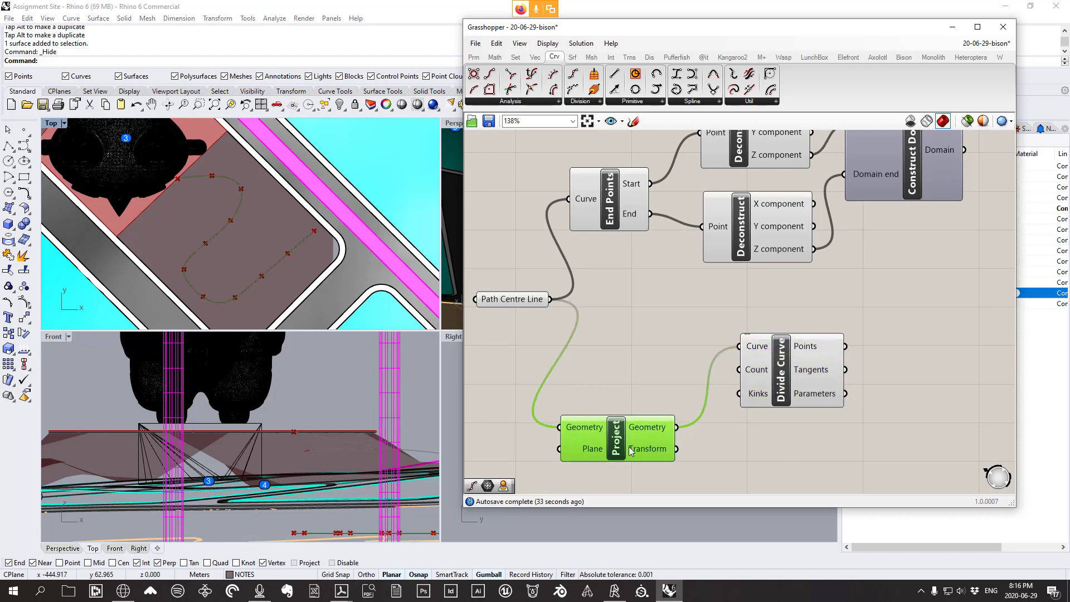
Create a 10<100 number slider and name it 'curve resolution'
double_click(614, 358)
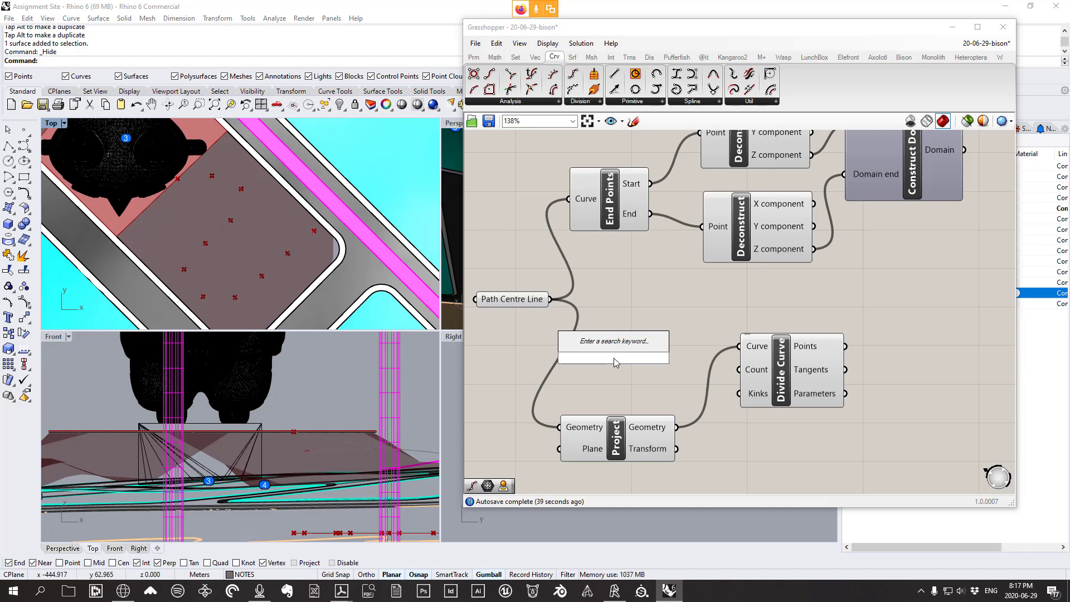
type("10")
key("Return")
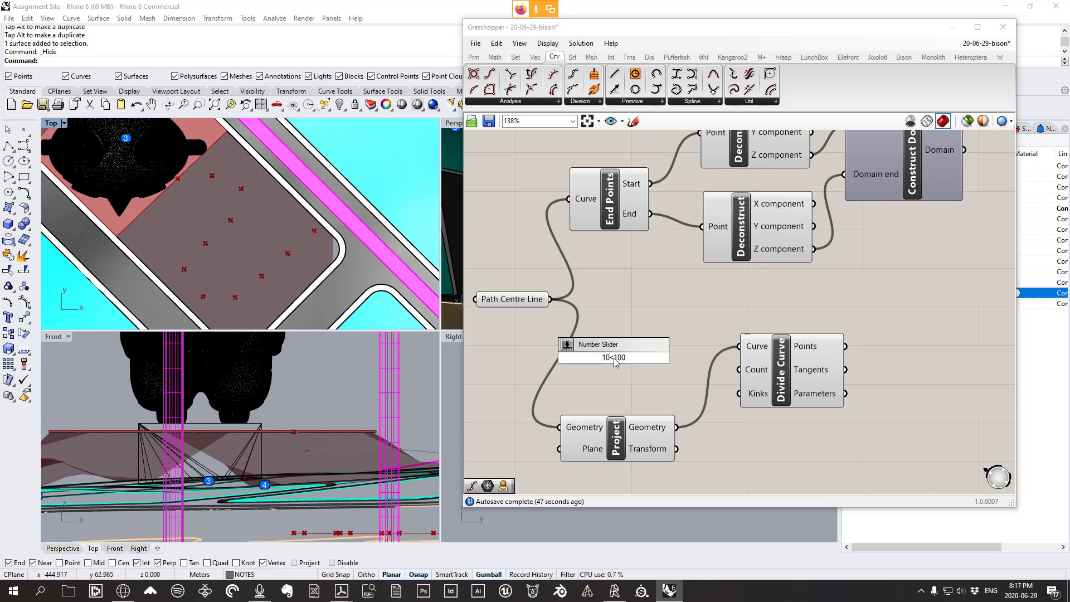
type("<100")
key("Return")
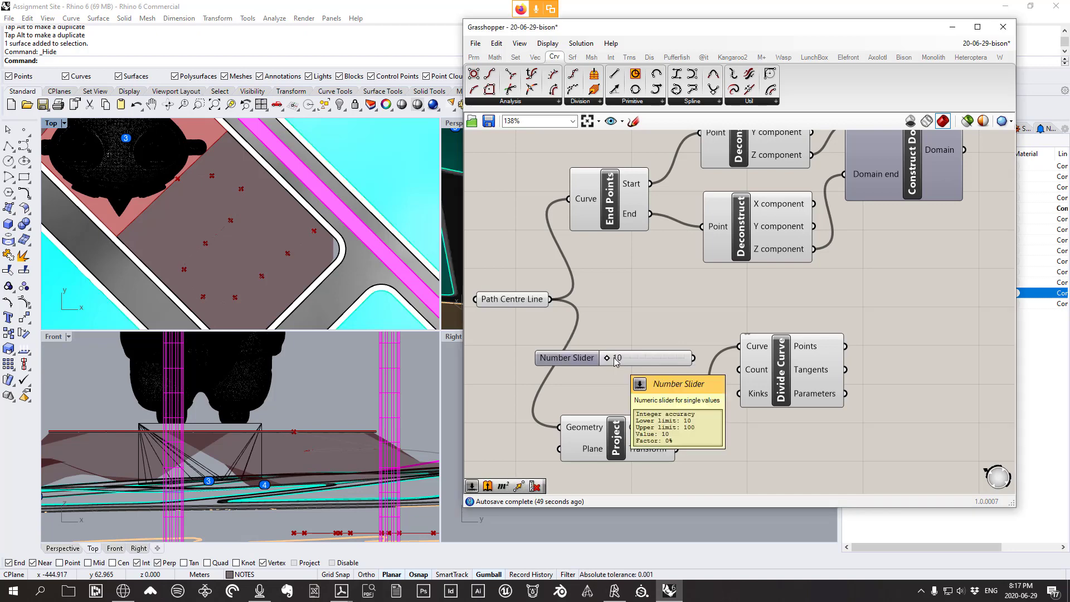
right_click(576, 360)
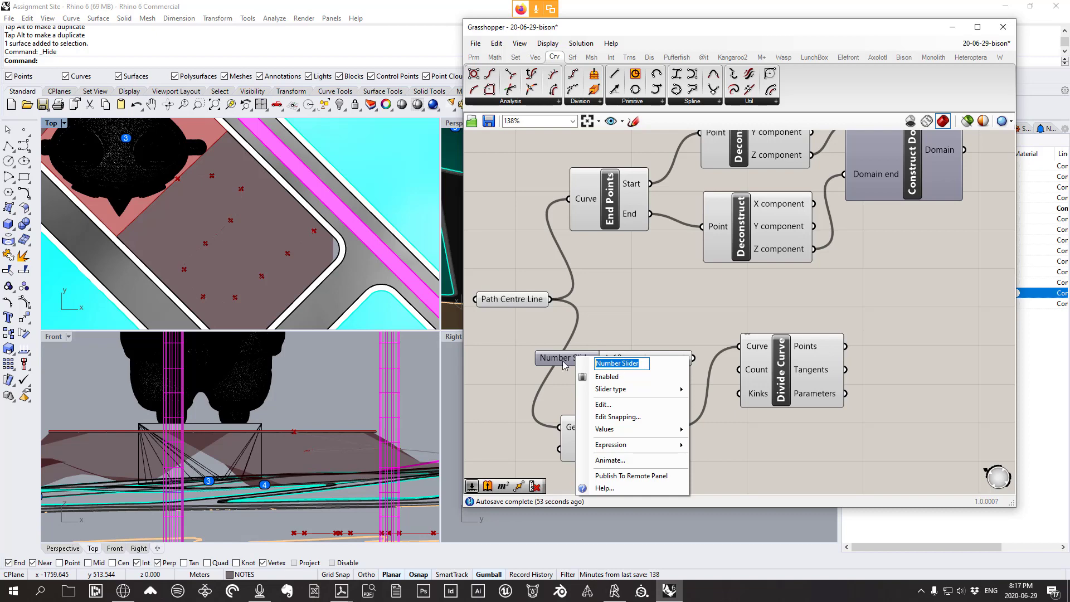
key("BackSpace")
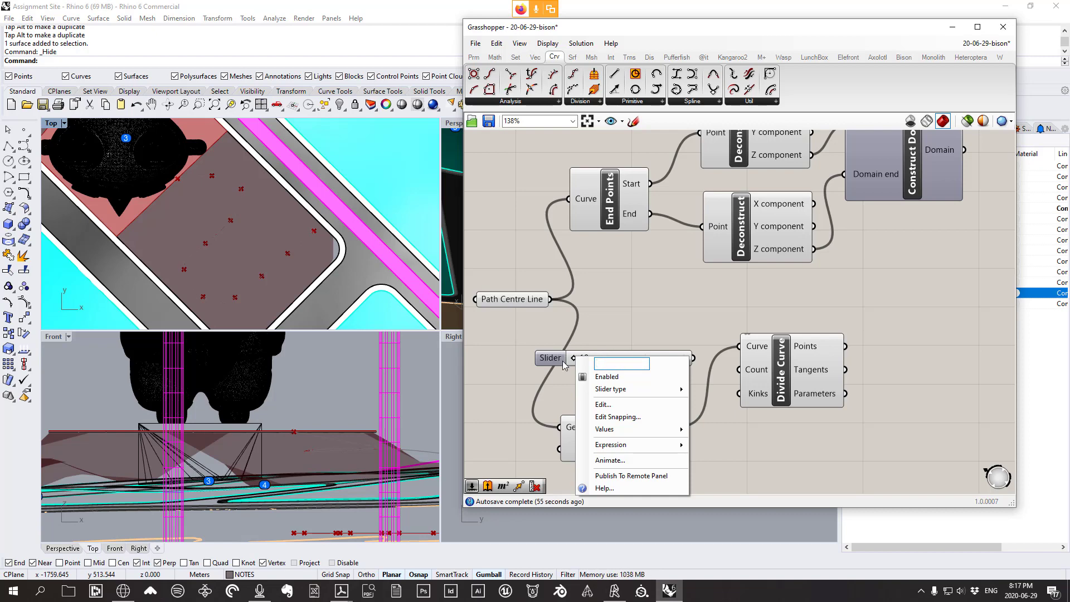
type("curve ")
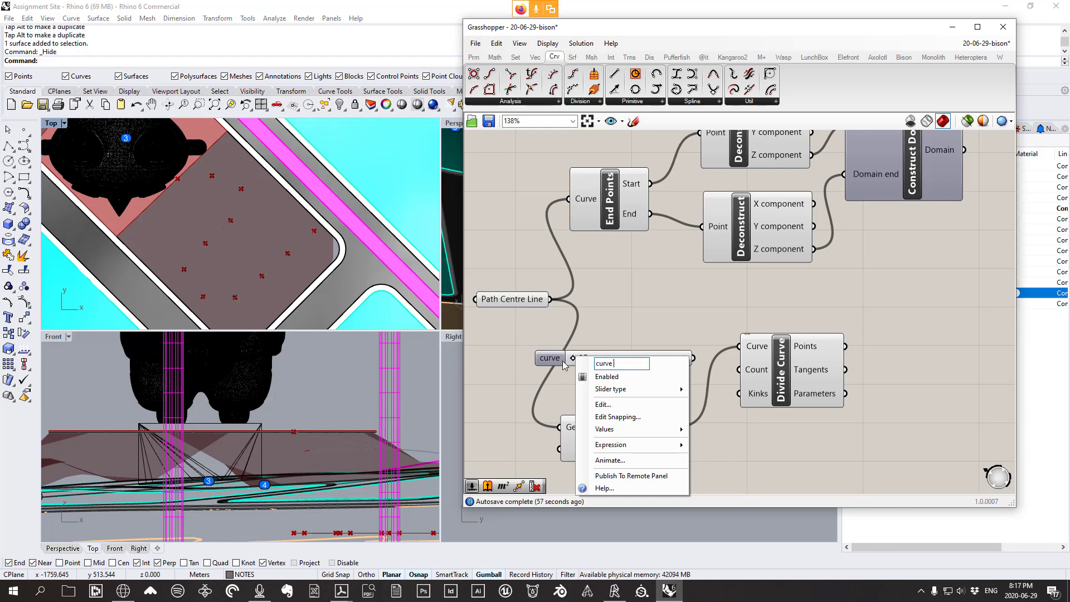
type("resolution")
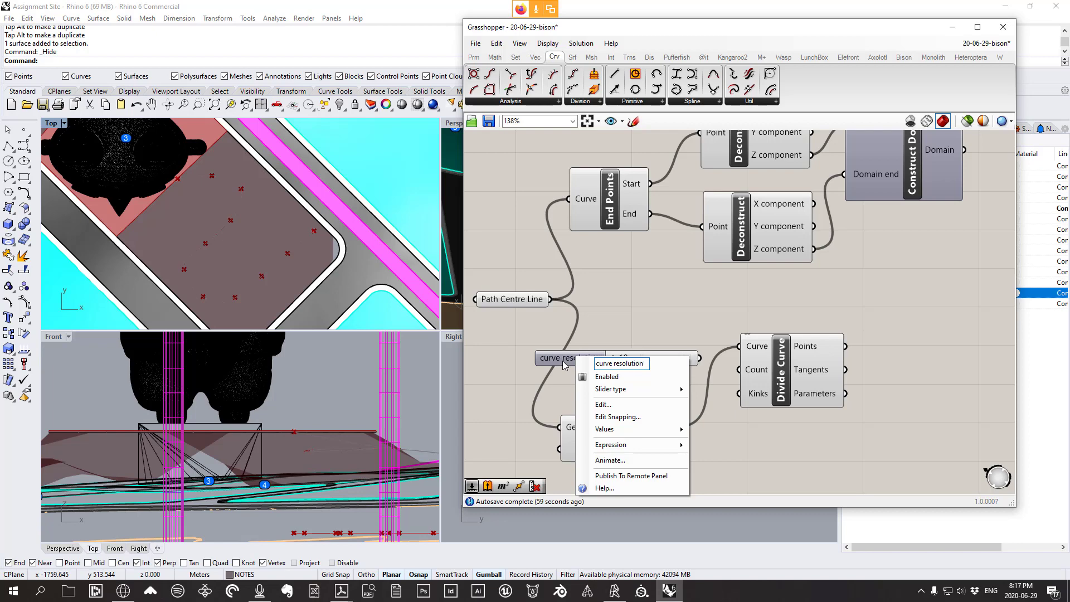
key("Return")
Wire the slider into Divide Curve's Count and set it to 30
left_click_drag(654, 362, 741, 370)
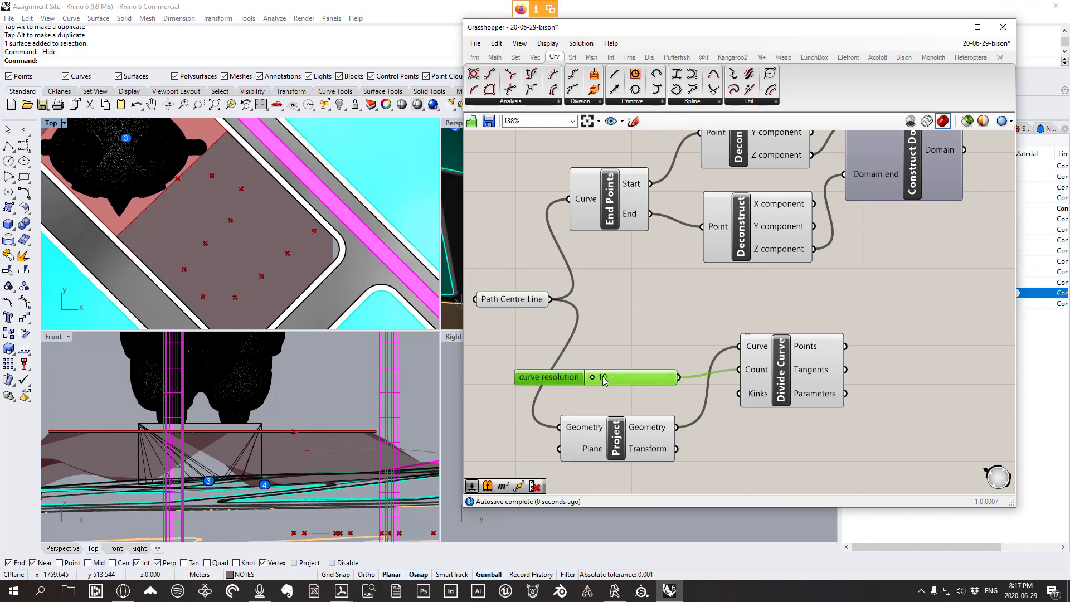
mouse_move(594, 379)
left_mouse_down()
mouse_move(632, 379)
mouse_move(590, 380)
left_mouse_up()
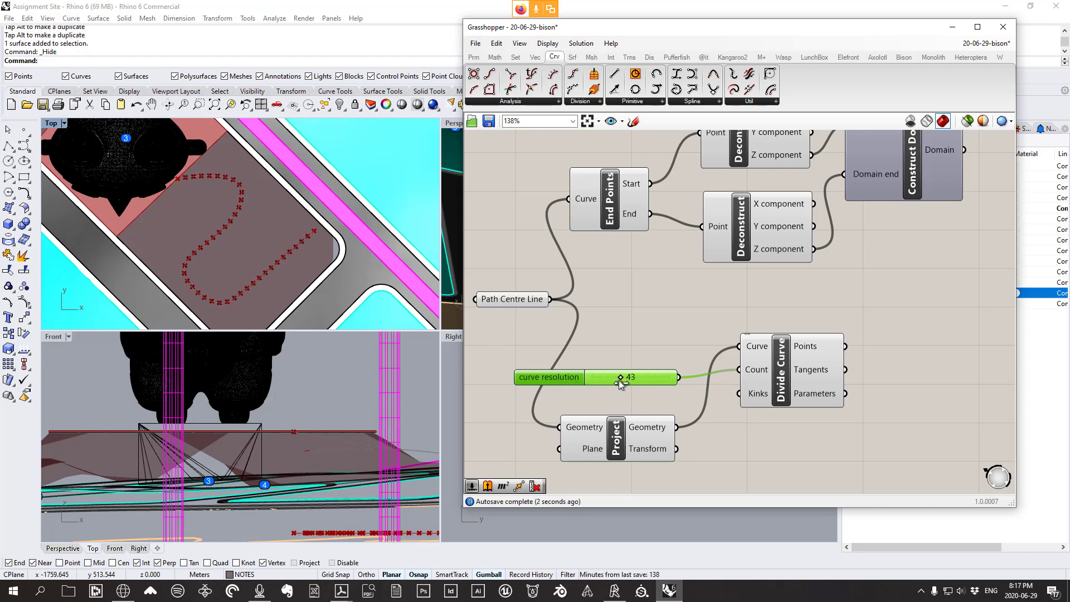
left_click_drag(638, 377, 611, 373)
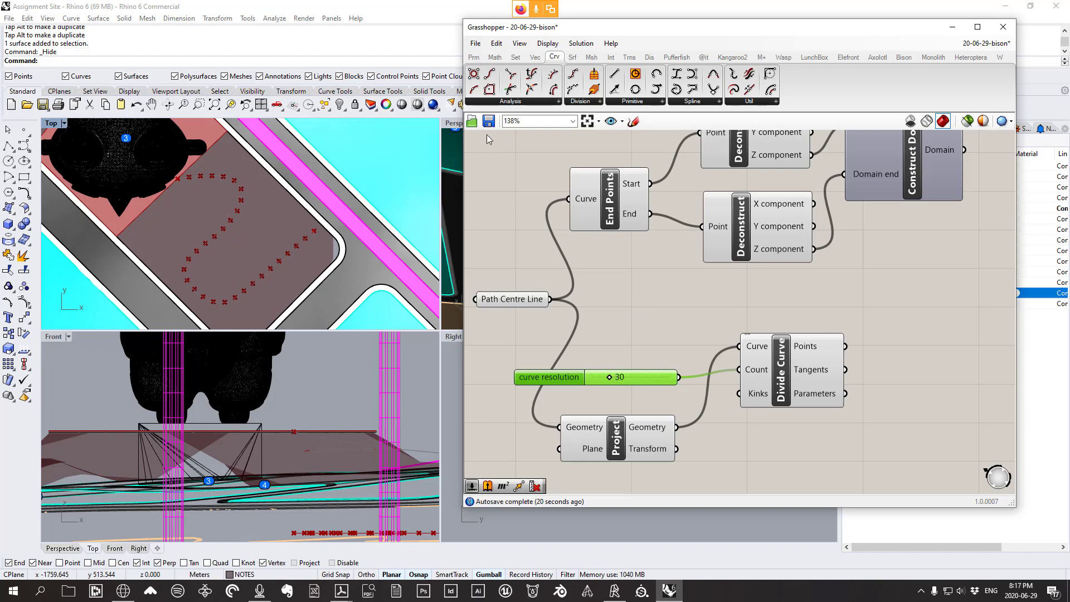
Maximize the Perspective view and move Divide Curve to the right on the canvas
double_click(54, 121)
double_click(58, 125)
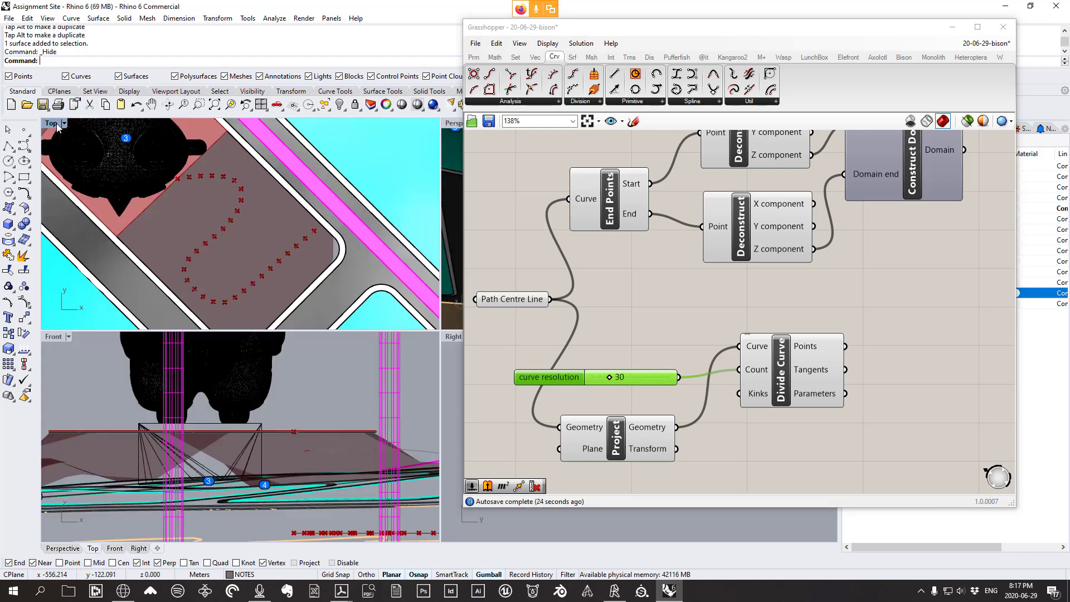
double_click(452, 123)
right_click_drag(192, 410, 221, 486)
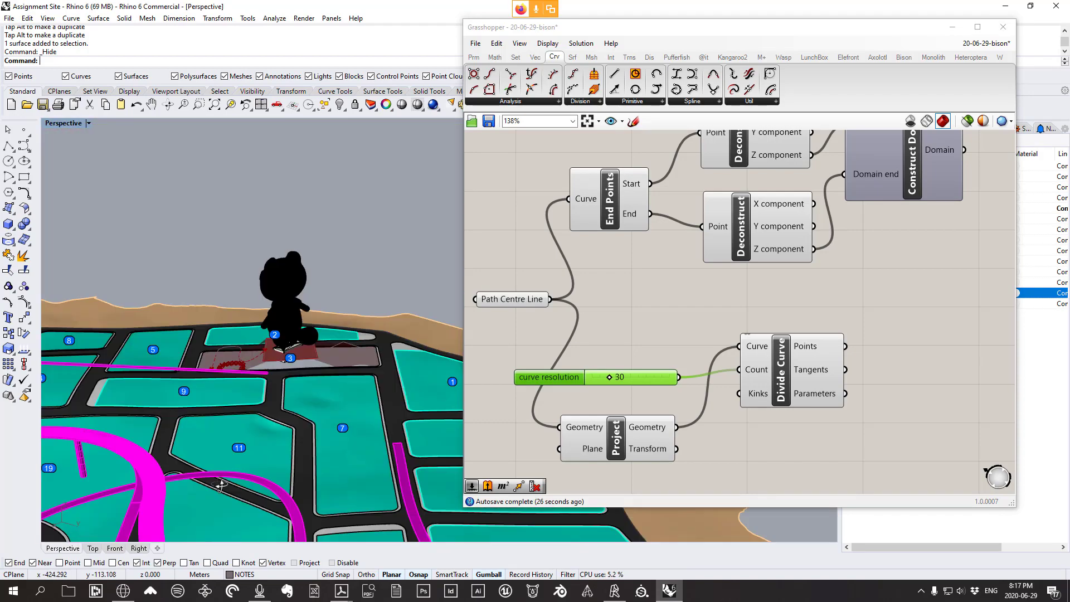
scroll(276, 362, "up", 3)
scroll(686, 320, "down", 2)
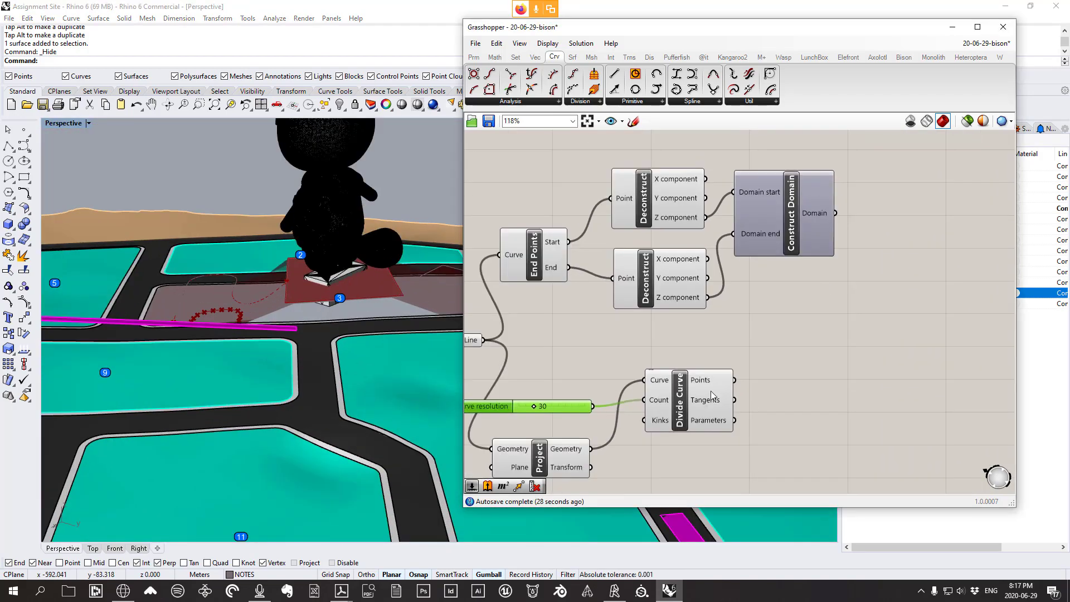
left_click_drag(712, 394, 804, 416)
scroll(845, 325, "down", 2)
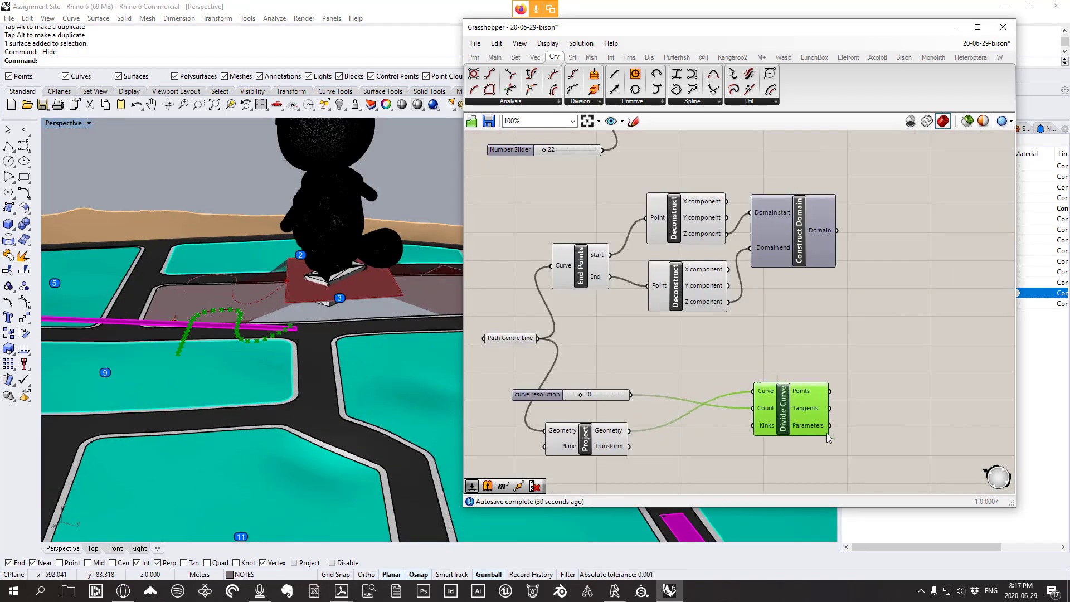
right_click_drag(888, 417, 837, 393)
left_click(820, 321)
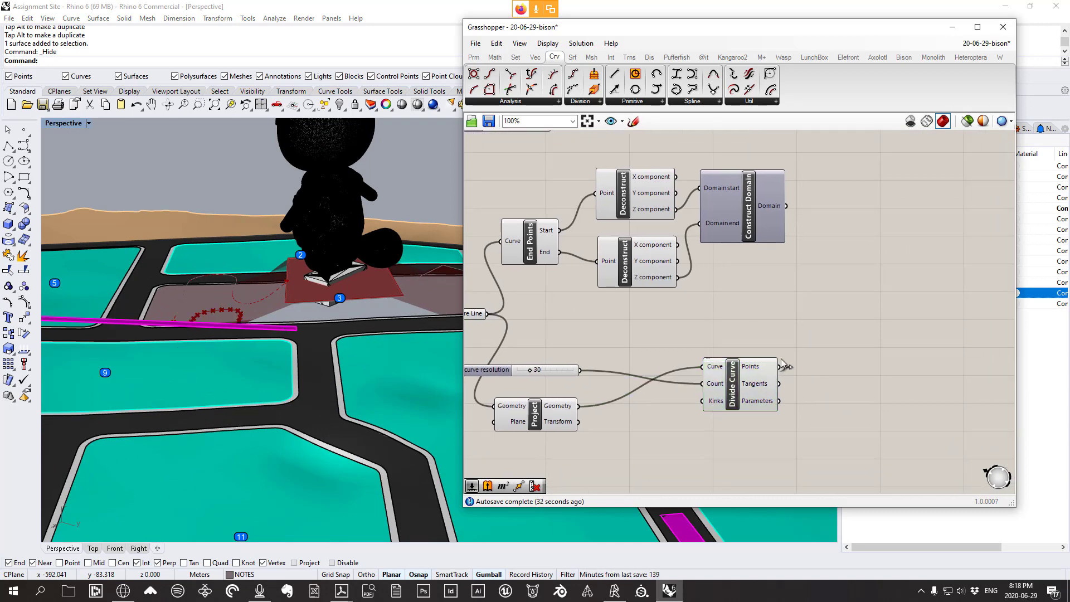
Place a Range component from Sets > Sequence beside Construct Domain
left_click(517, 58)
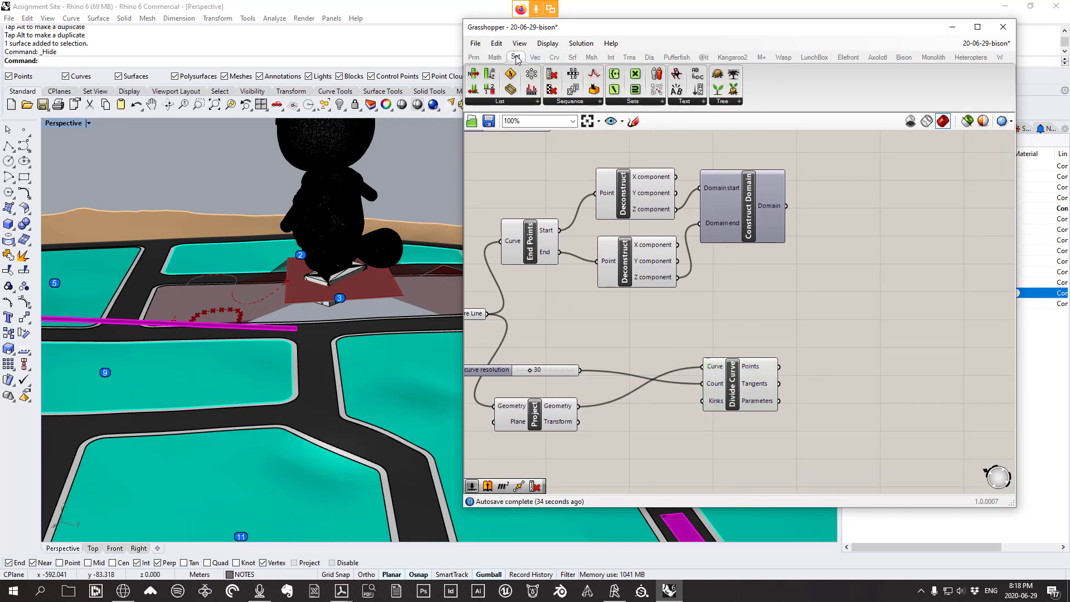
left_click(580, 104)
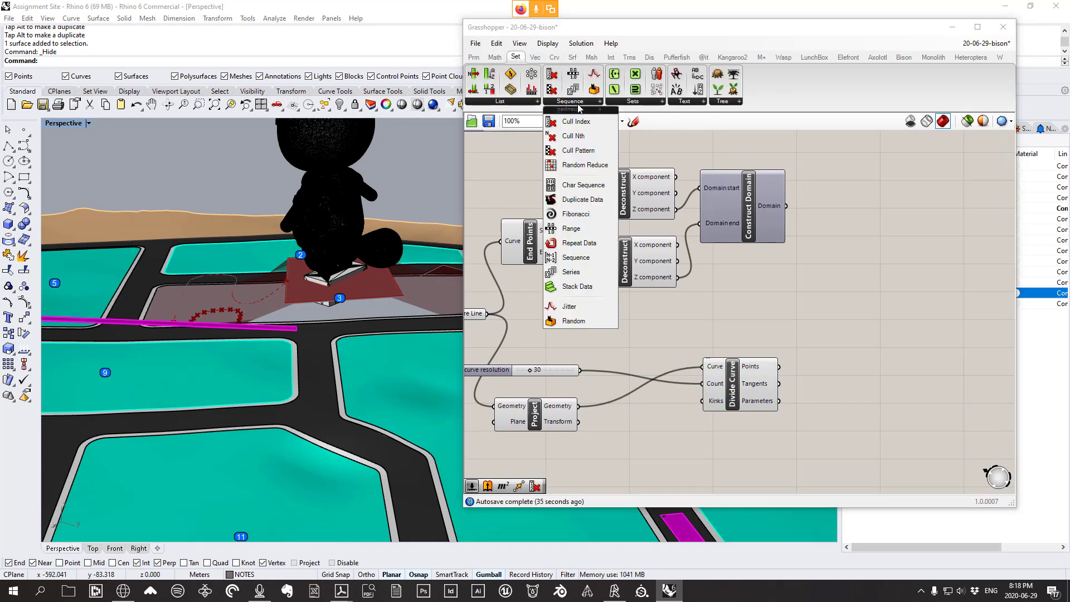
left_click(571, 229)
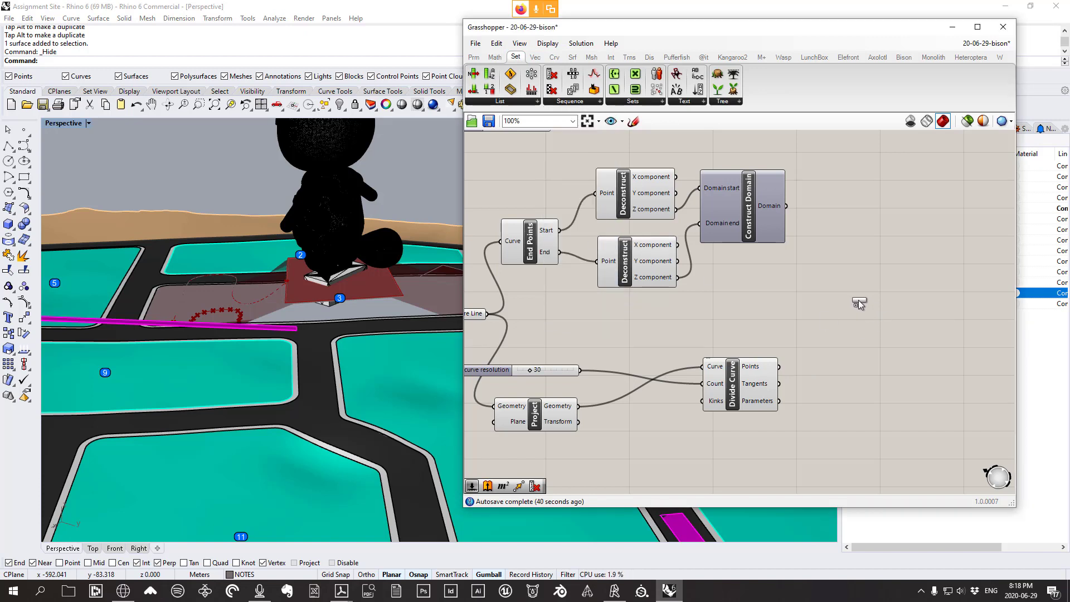
left_click(859, 305)
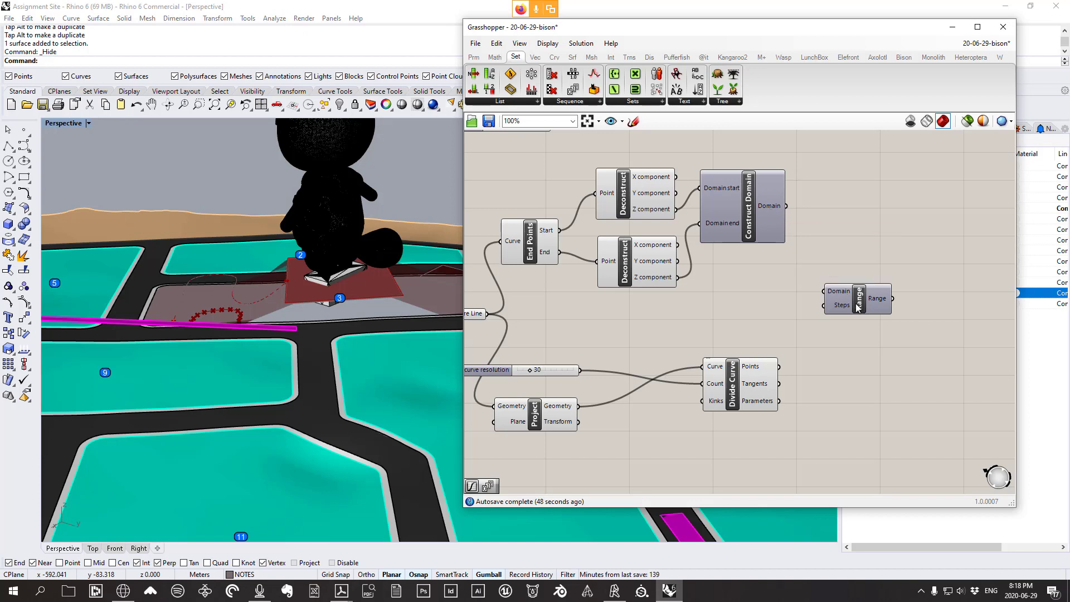
mouse_move(842, 303)
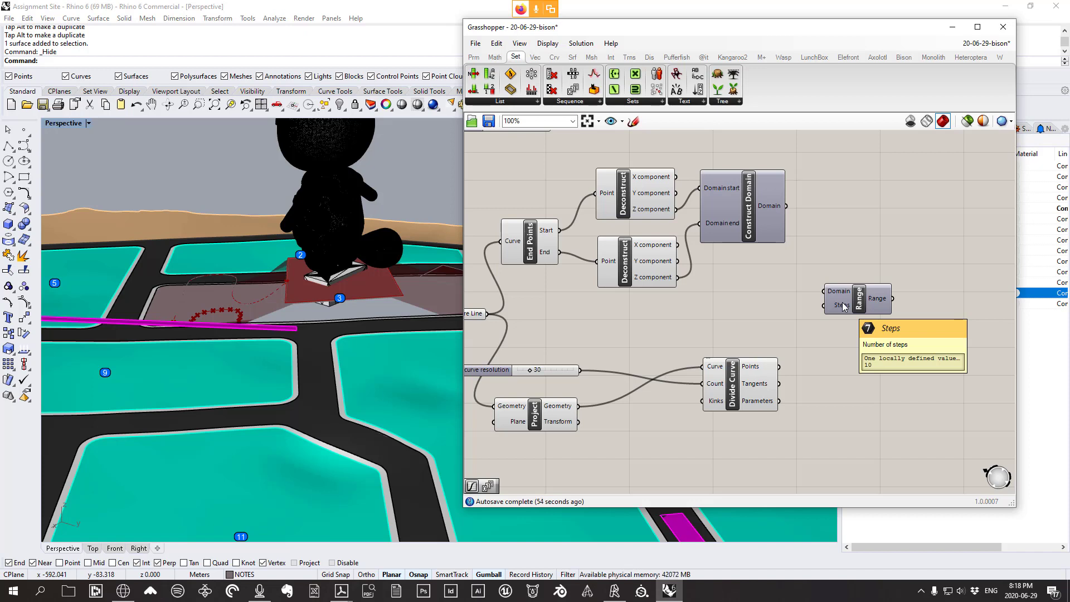
Wire Construct Domain's output into Range's Domain input
right_click_drag(800, 318, 842, 329)
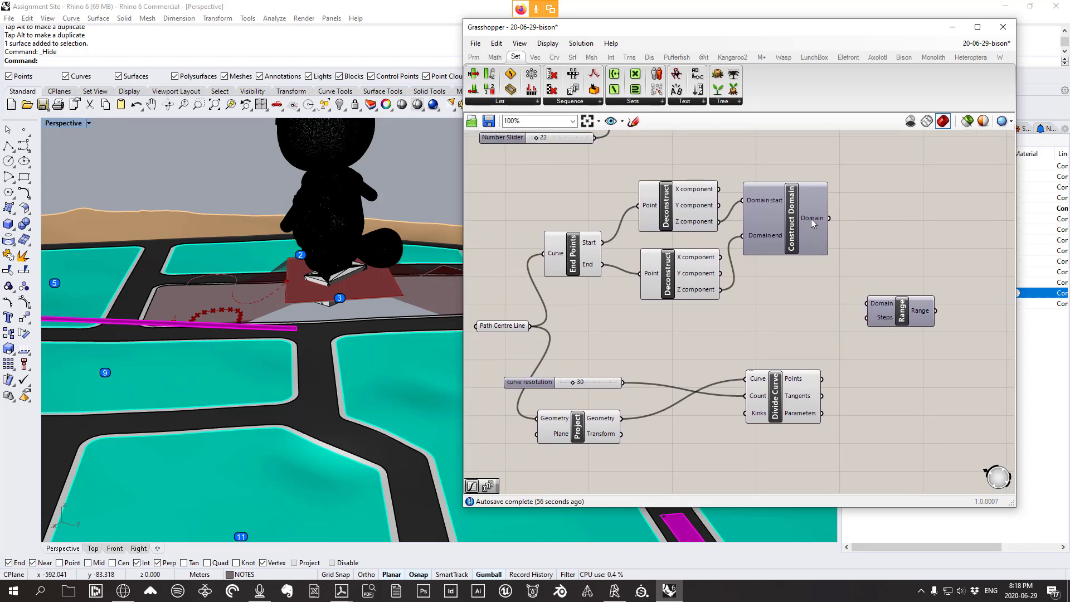
left_click_drag(803, 219, 804, 222)
right_click_drag(312, 340, 291, 299)
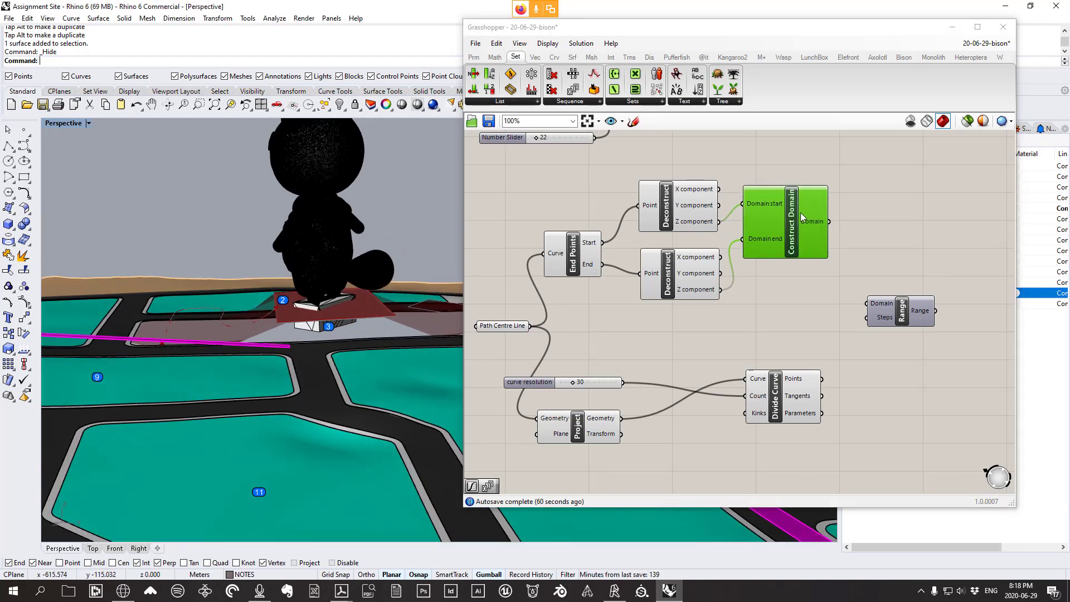
left_click_drag(830, 221, 868, 304)
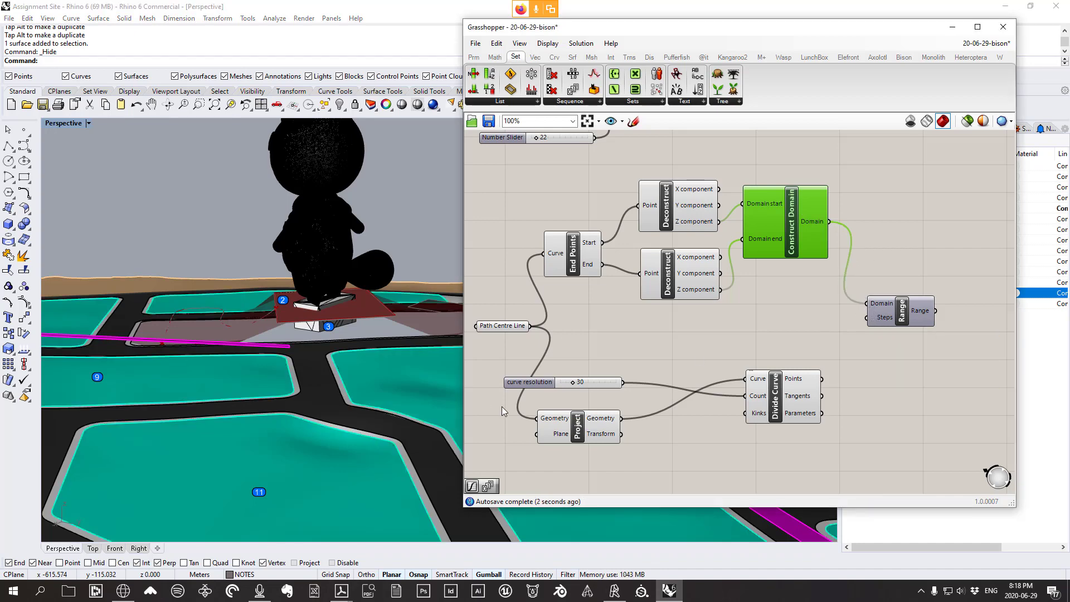
Connect the curve resolution slider to Range's Steps, giving 31 values
left_click_drag(528, 385, 532, 376)
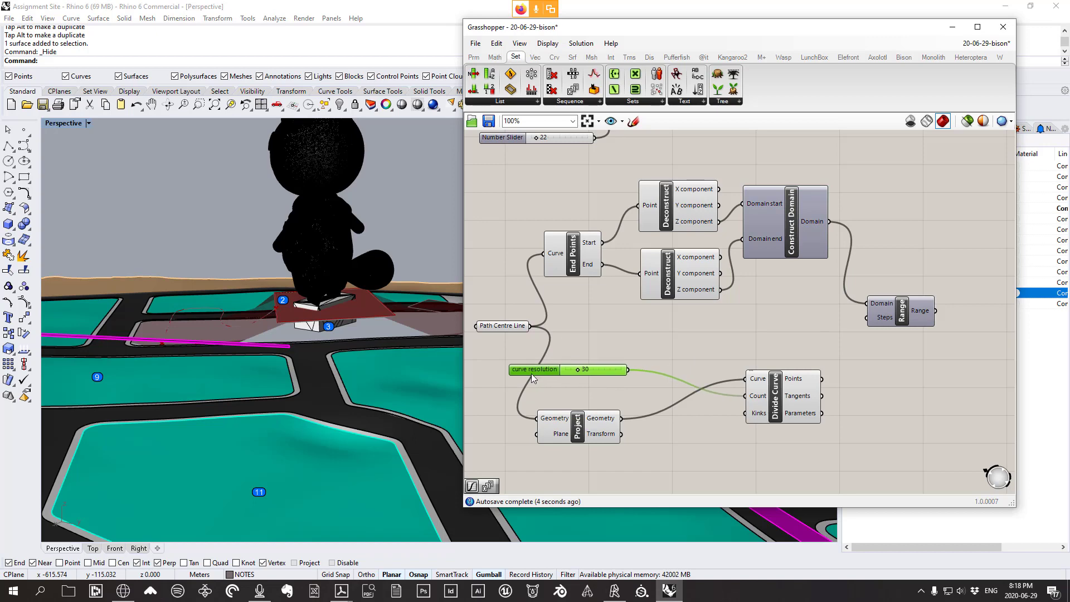
scroll(882, 320, "up", 1)
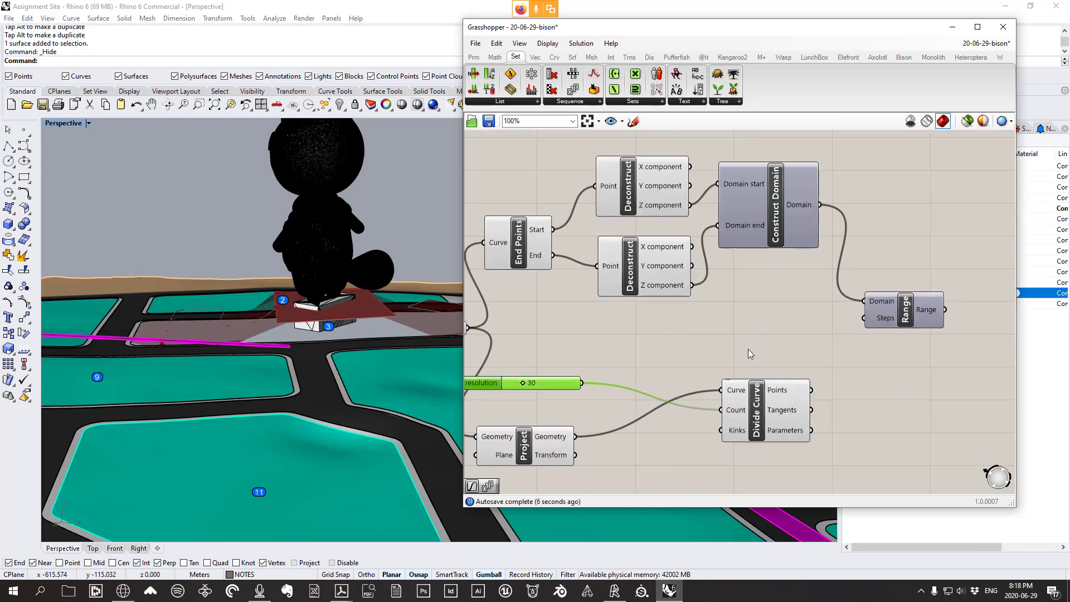
scroll(748, 352, "down", 2)
scroll(649, 368, "up", 1)
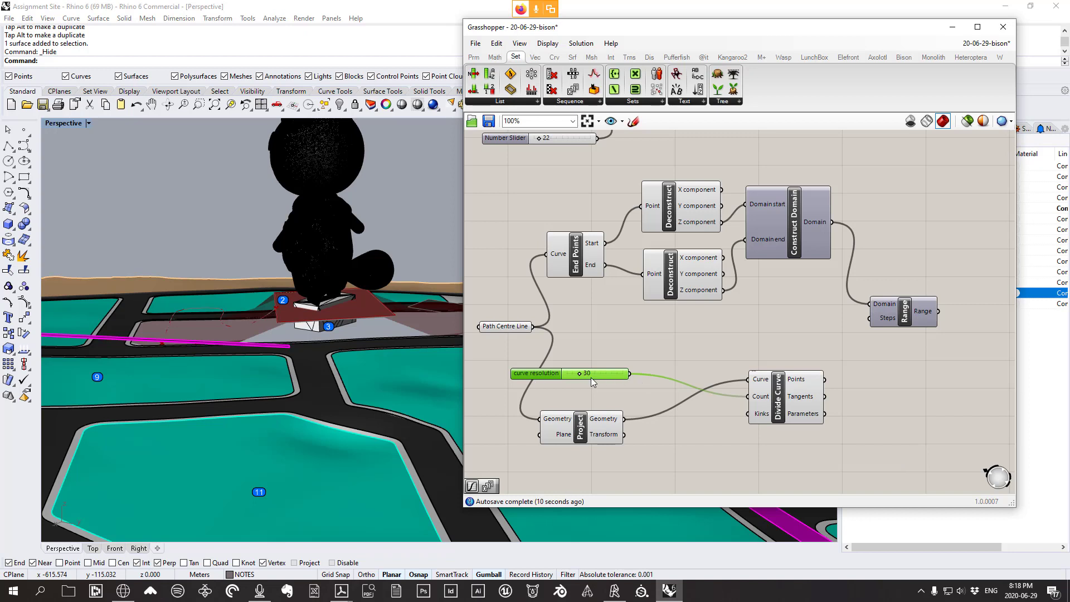
left_click_drag(629, 374, 873, 340)
mouse_move(873, 340)
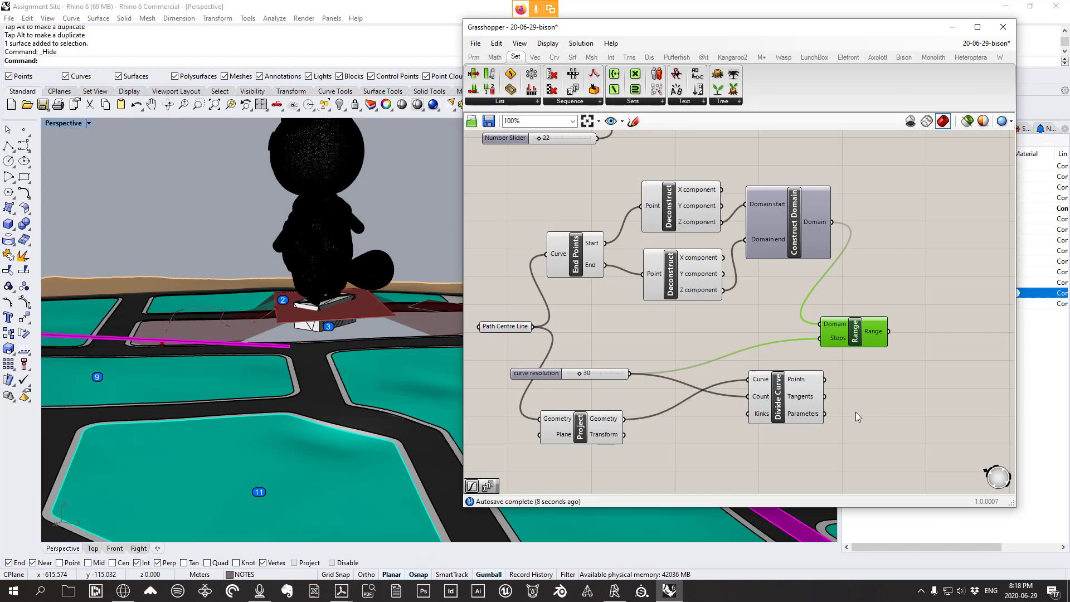
mouse_move(817, 386)
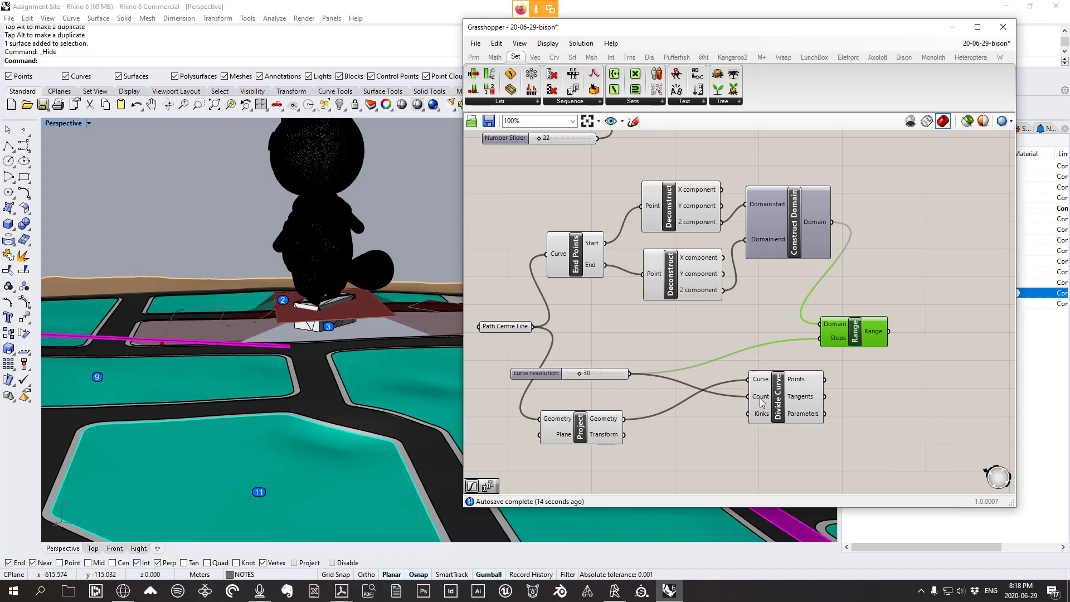
right_click_drag(856, 352, 737, 317)
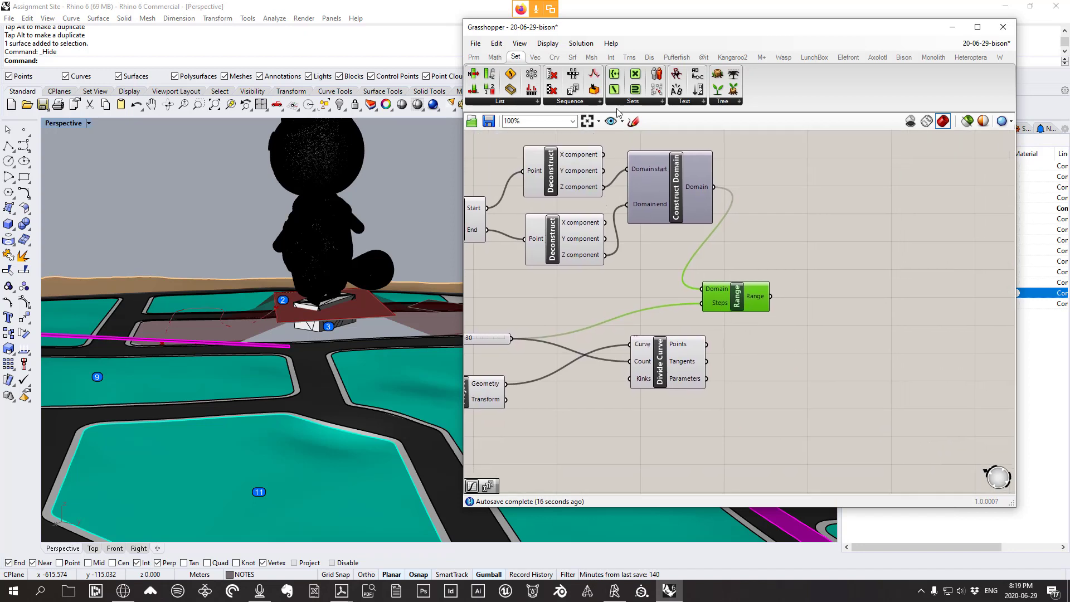
left_click(639, 117)
mouse_move(782, 236)
left_mouse_down()
mouse_move(881, 239)
mouse_move(934, 261)
mouse_move(948, 287)
left_mouse_up()
left_click_drag(783, 232, 836, 236)
left_click_drag(903, 239, 898, 249)
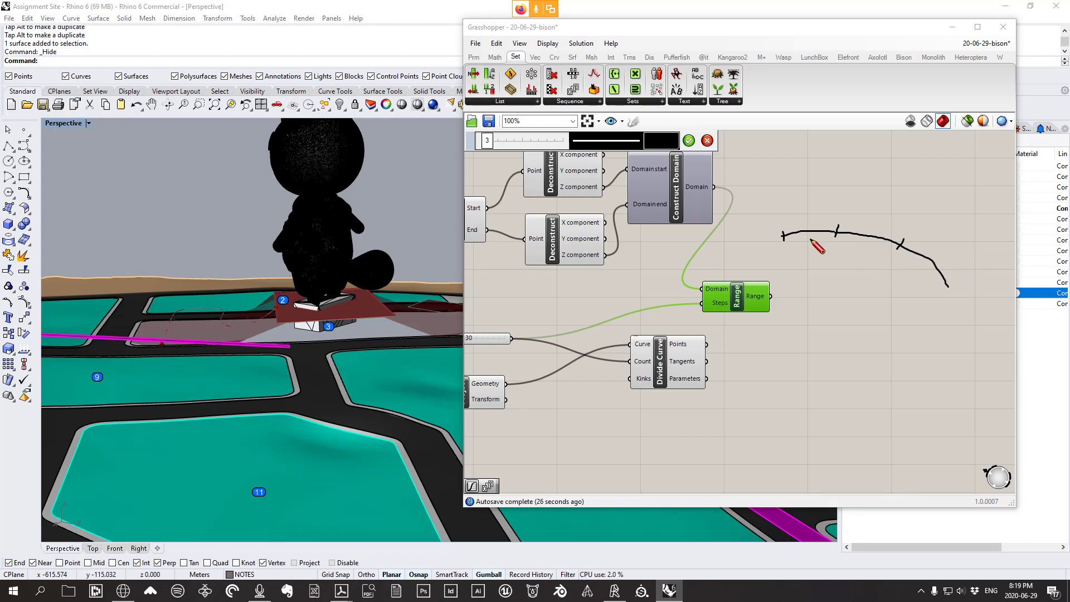
mouse_move(810, 234)
left_mouse_down()
mouse_move(929, 267)
mouse_move(919, 272)
mouse_move(945, 286)
left_mouse_up()
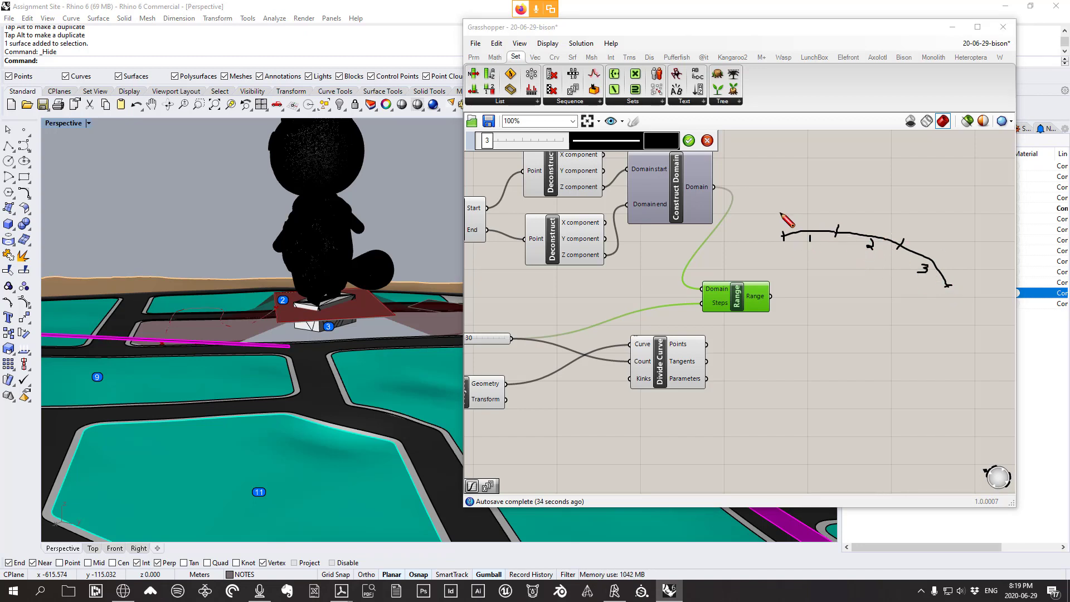
mouse_move(780, 214)
left_mouse_down()
mouse_move(845, 214)
mouse_move(899, 233)
left_mouse_up()
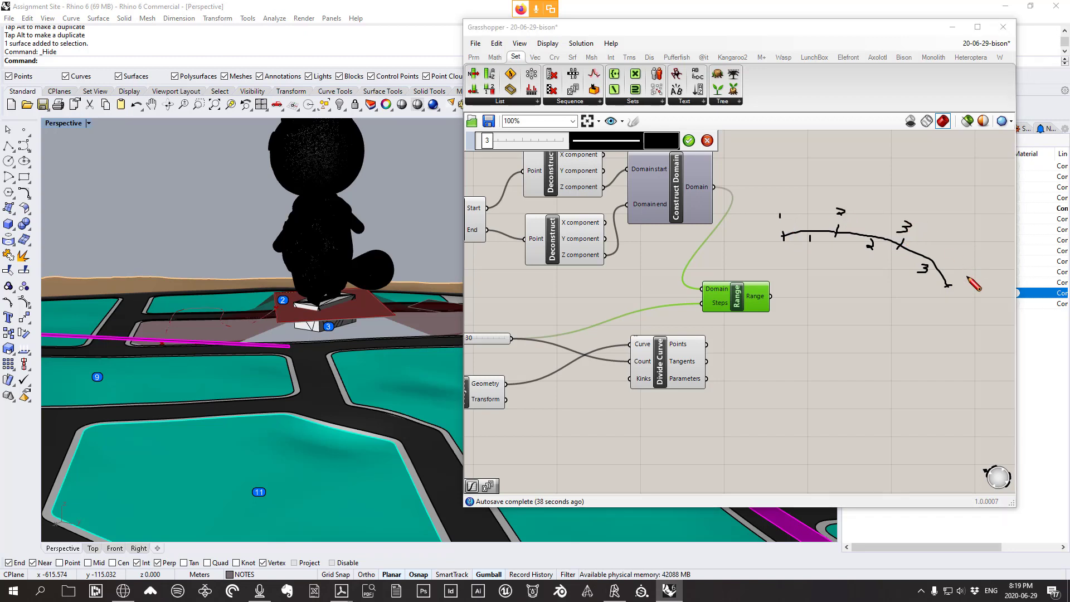
left_click_drag(966, 276, 960, 288)
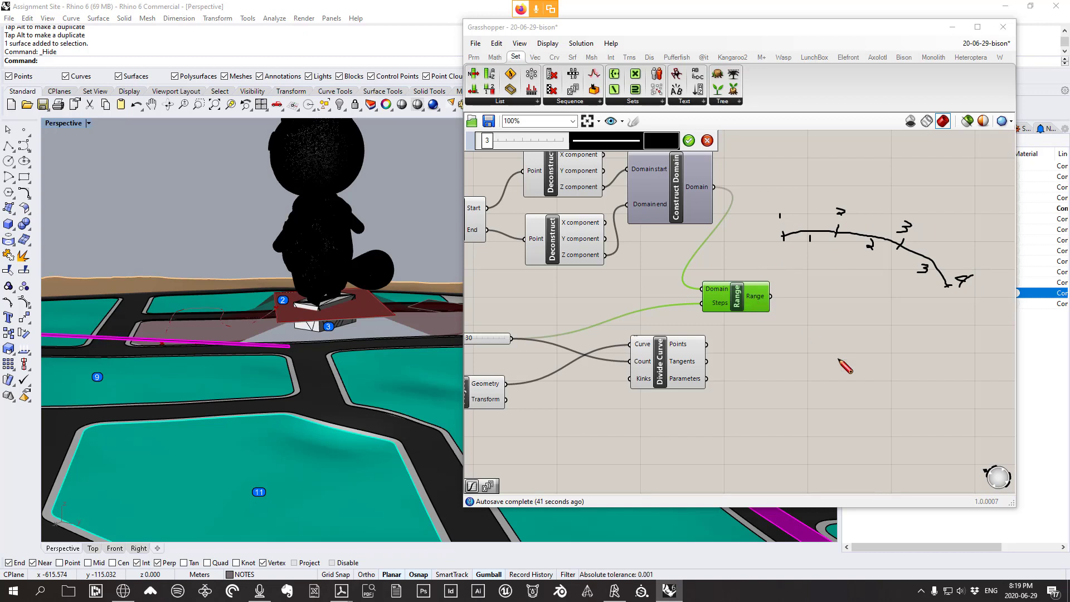
mouse_move(801, 355)
left_mouse_down()
mouse_move(805, 372)
mouse_move(949, 379)
left_mouse_up()
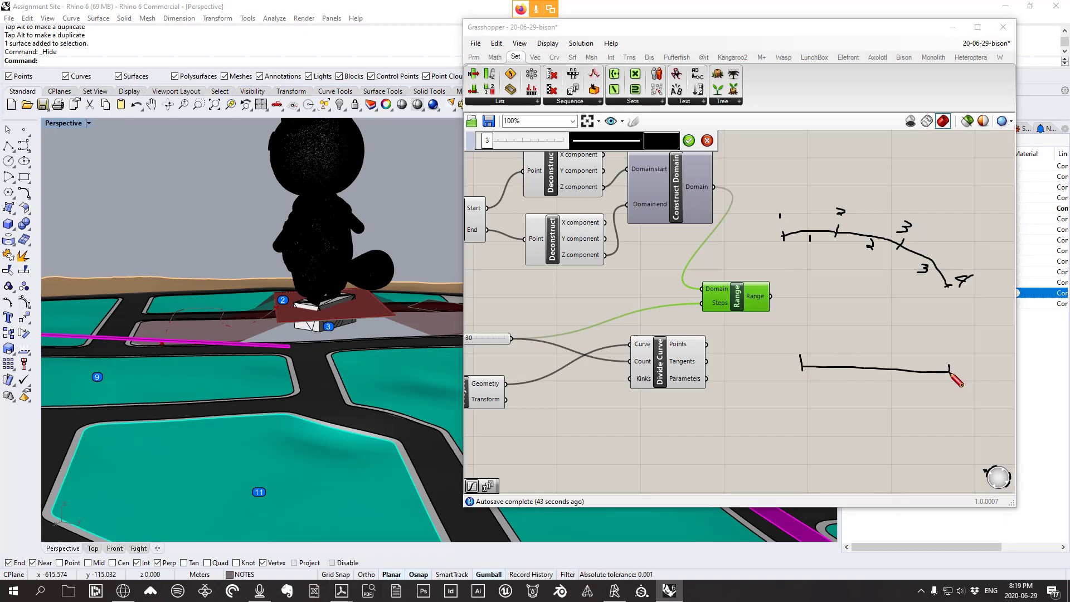
left_click_drag(794, 376, 799, 387)
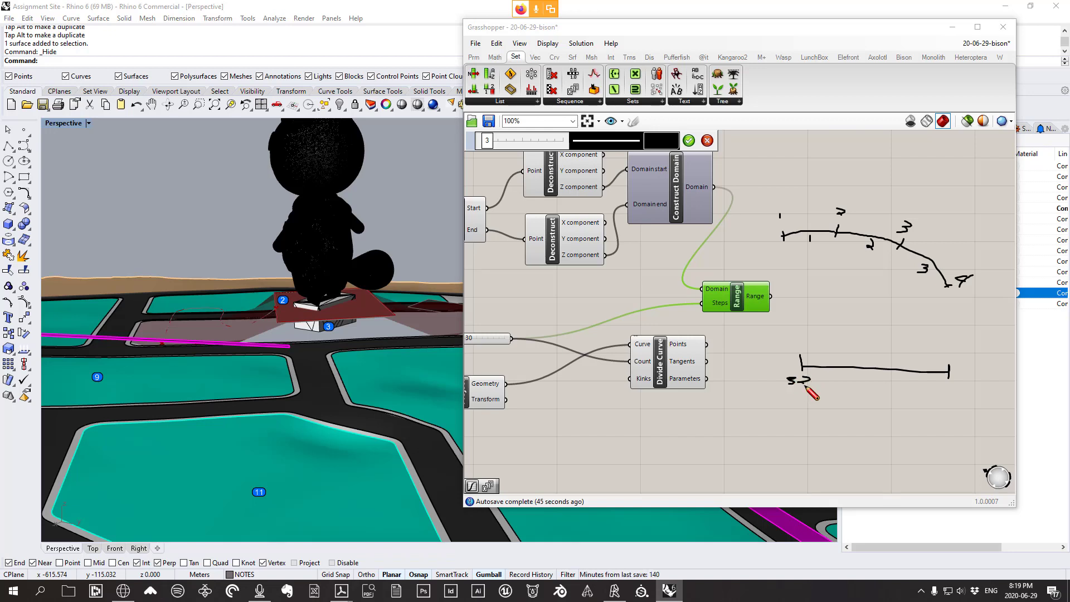
left_click_drag(943, 384, 966, 394)
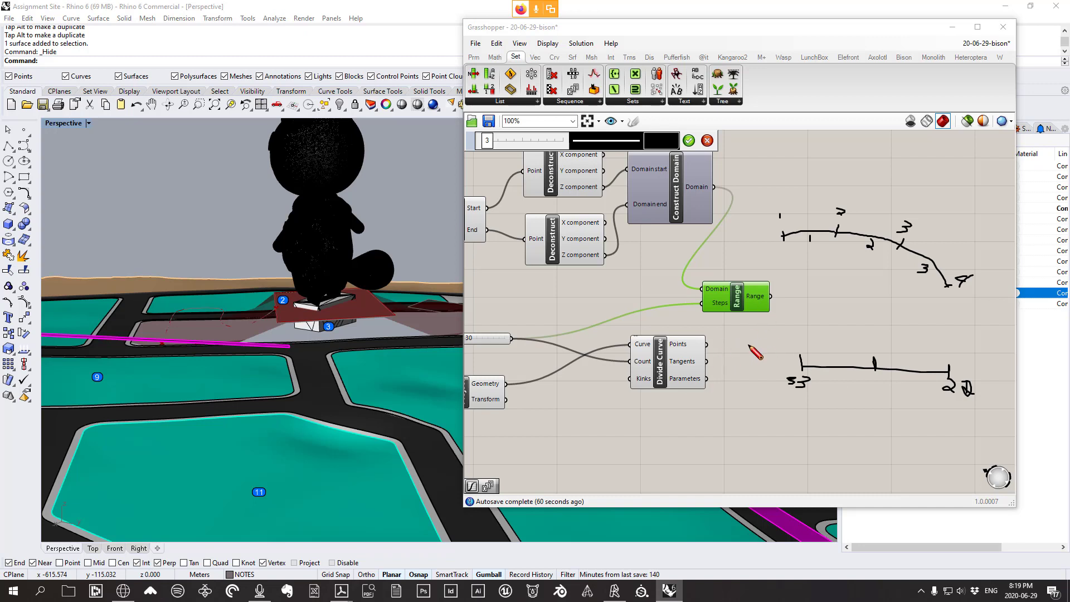
key("Escape")
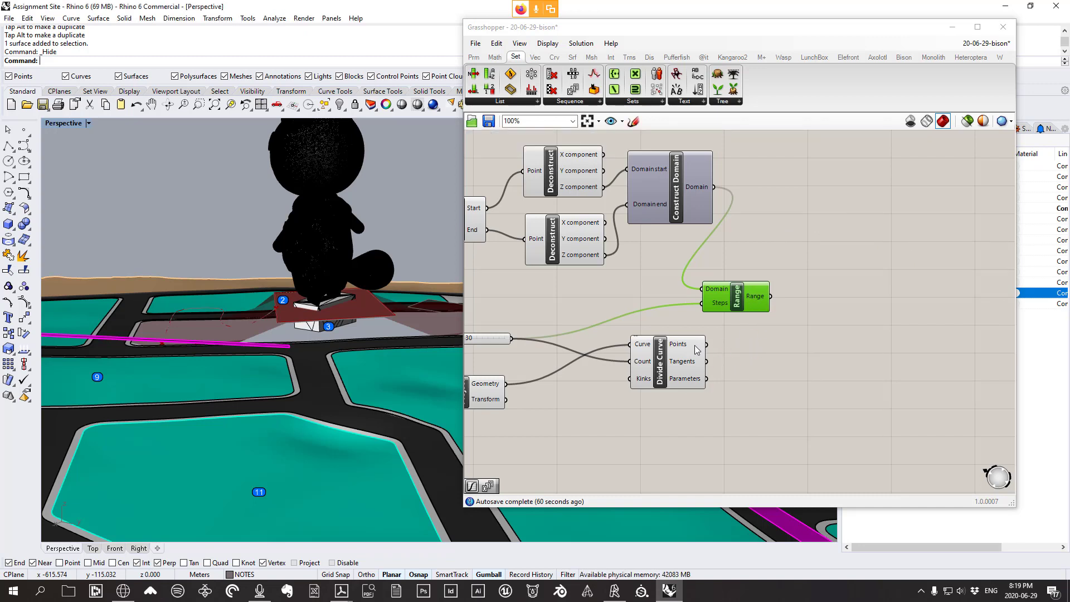
Place a Vec > Point > Deconstruct component and wire Divide Curve's Points into it
left_click_drag(688, 368, 749, 348)
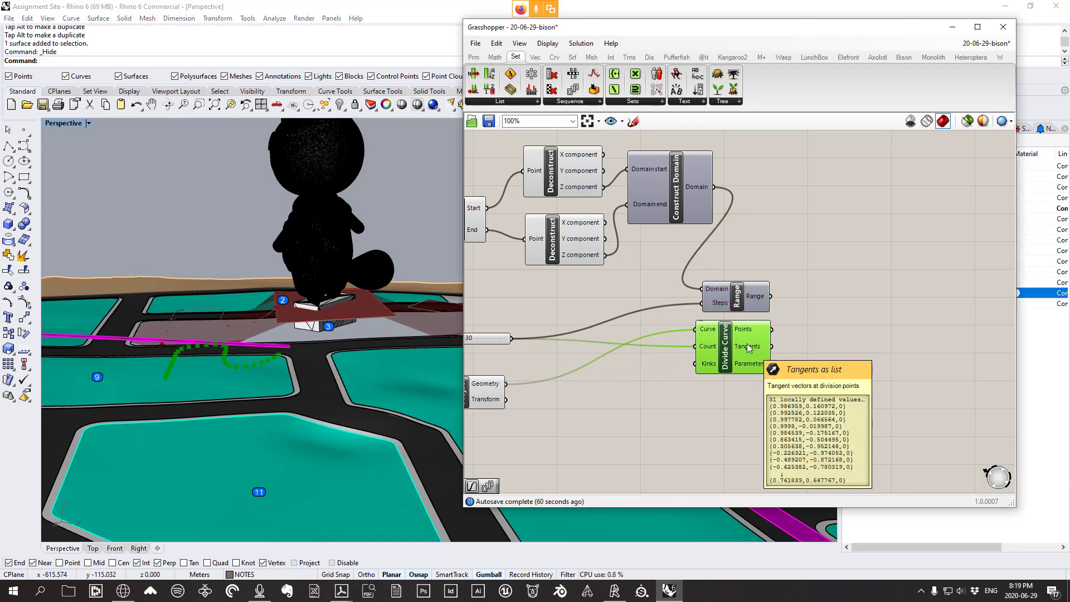
left_click_drag(737, 337, 683, 359)
scroll(727, 348, "up", 2)
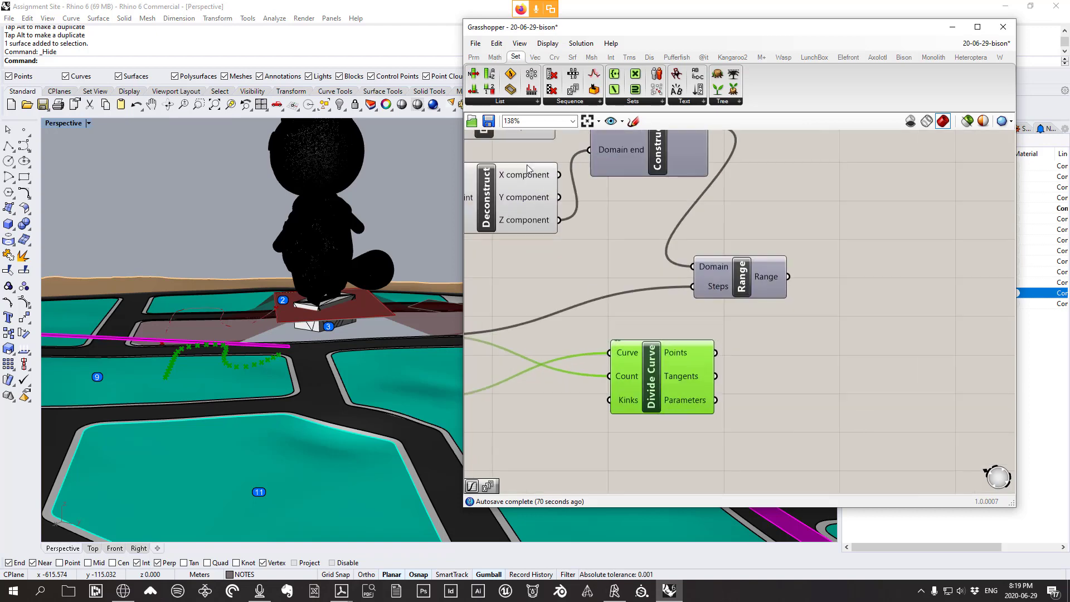
left_click(535, 57)
left_click(636, 102)
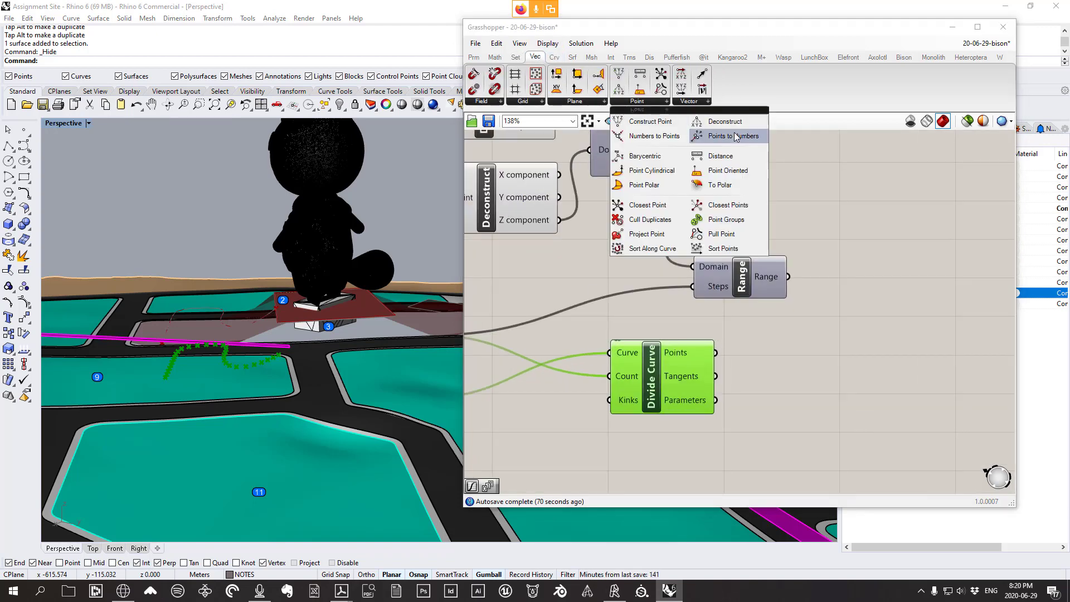
left_click_drag(709, 124, 807, 375)
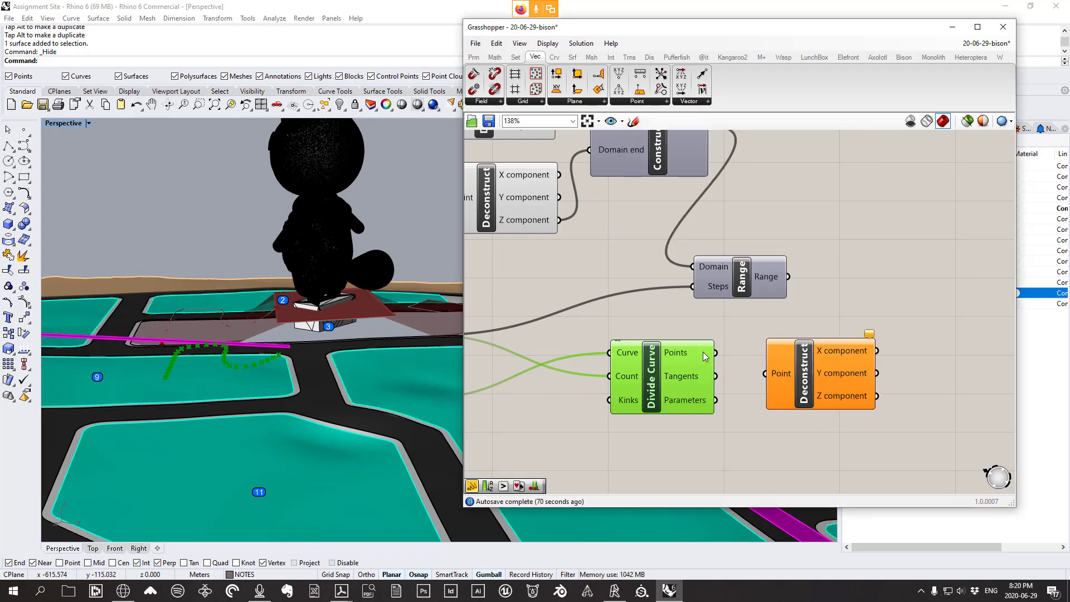
left_click_drag(716, 352, 779, 379)
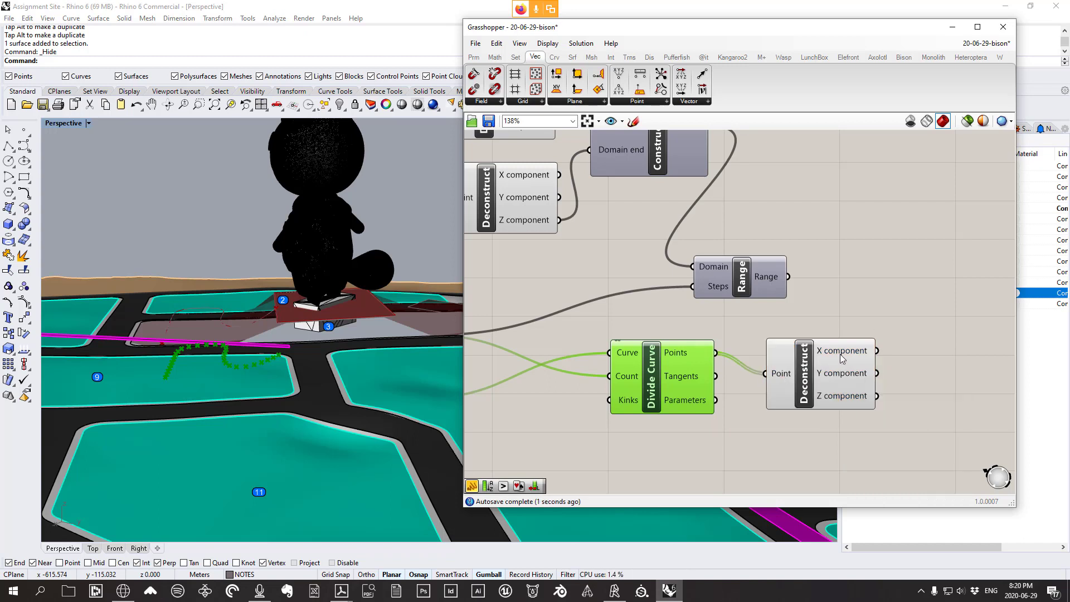
mouse_move(849, 403)
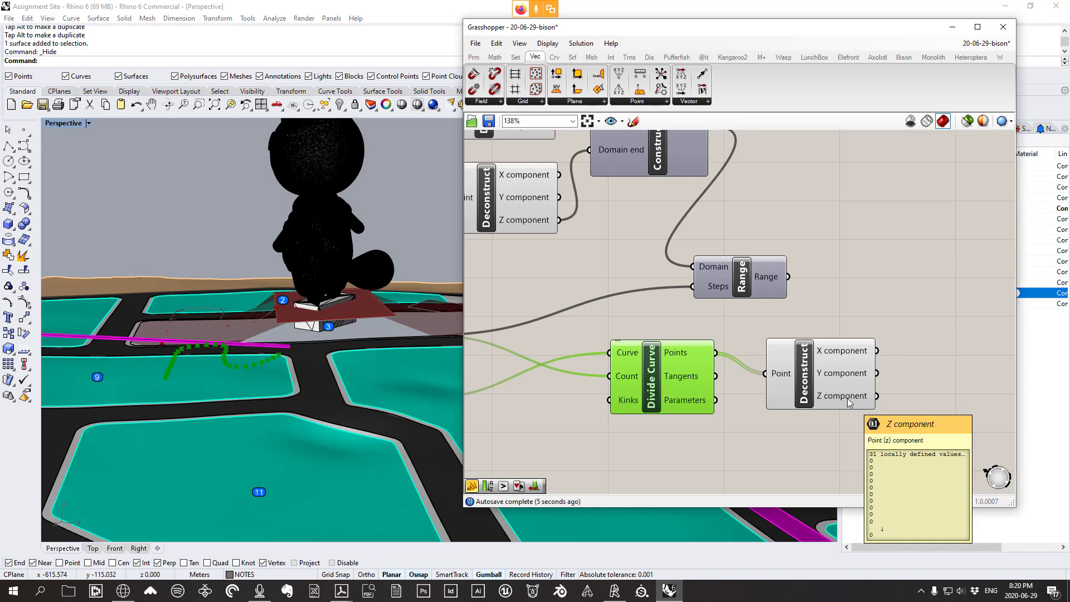
right_click_drag(311, 454, 244, 466)
right_click_drag(269, 413, 237, 416)
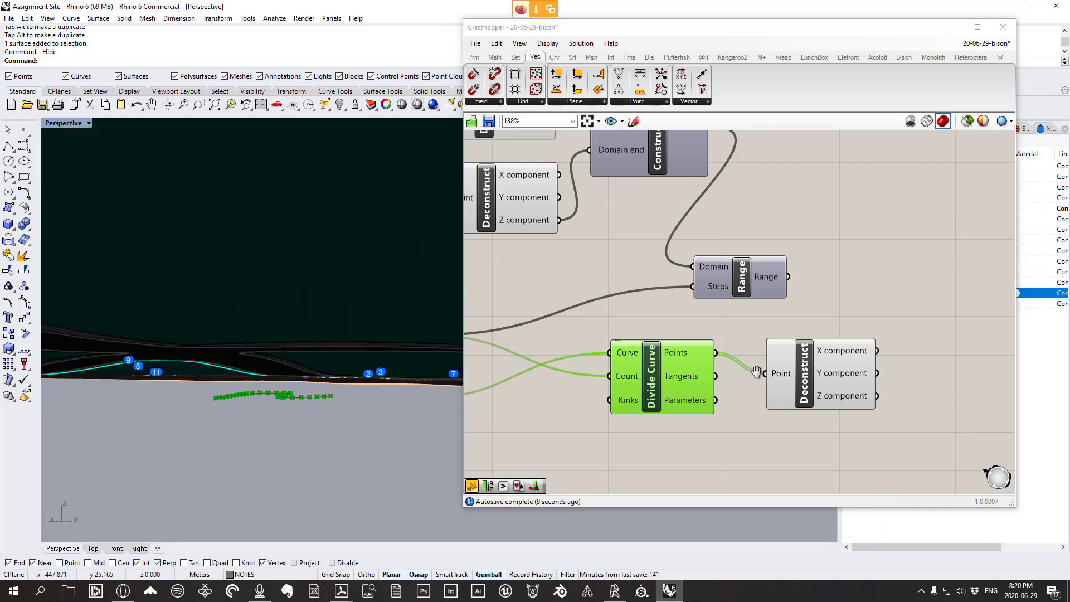
right_click_drag(782, 281, 788, 313)
Add a Construct Point component to the right of the definition
mouse_move(788, 313)
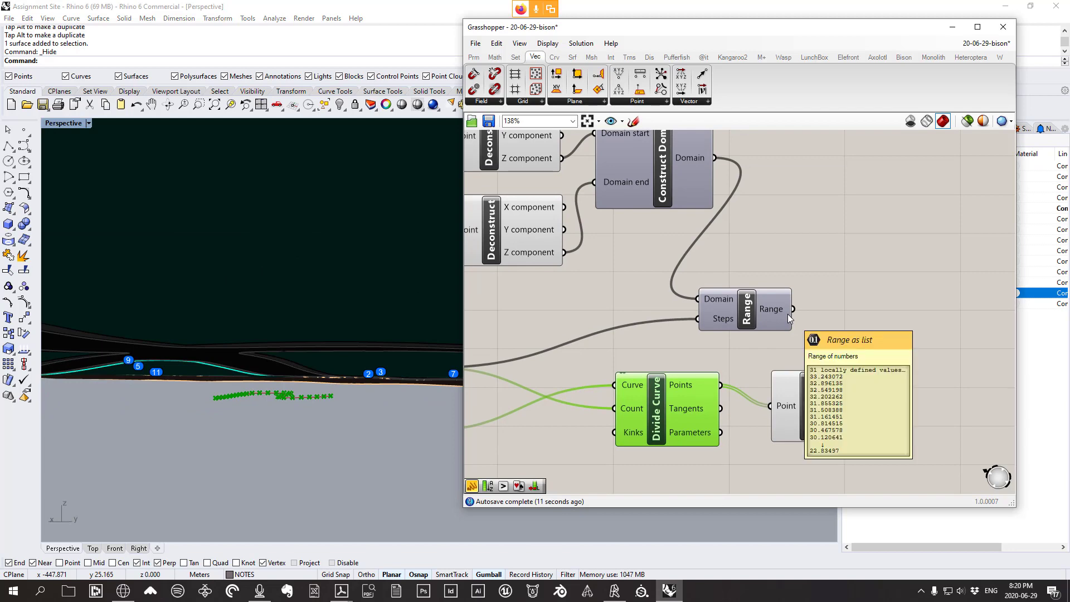
right_click_drag(354, 292, 370, 335)
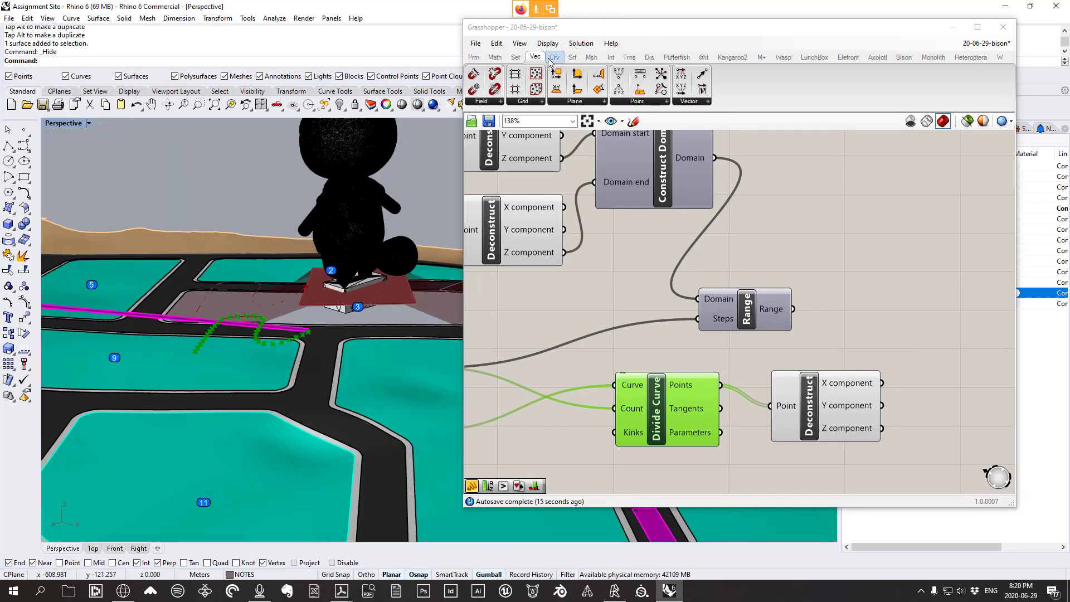
left_click(661, 101)
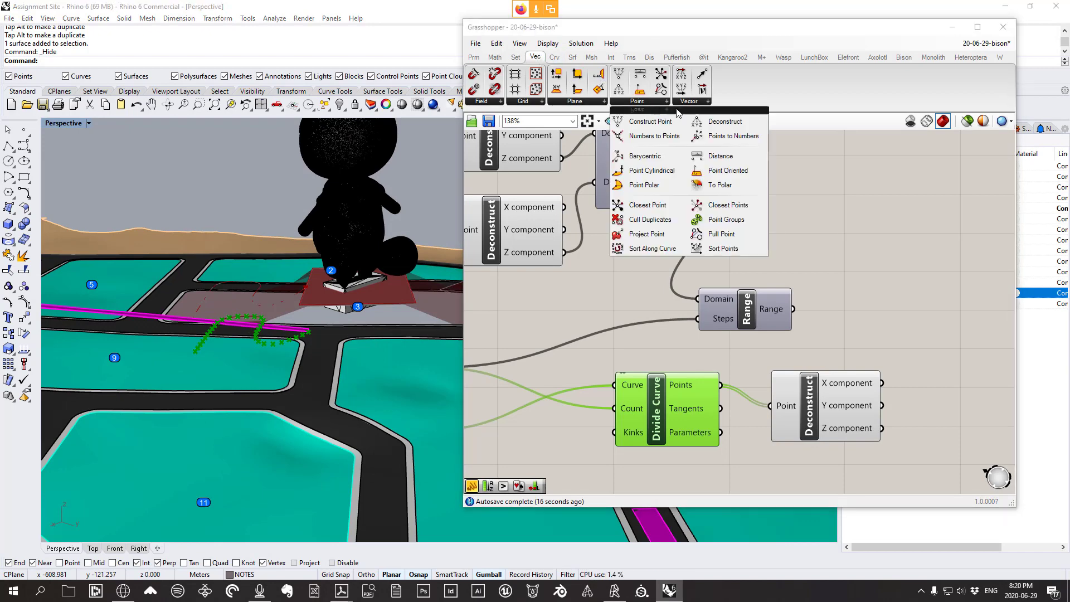
left_click(647, 123)
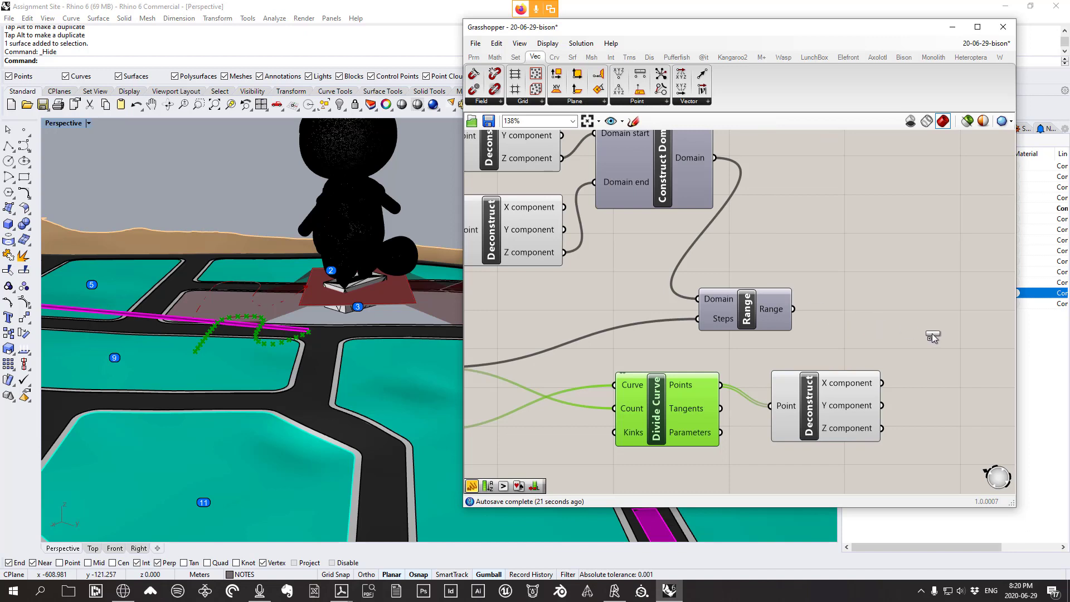
left_click(963, 333)
left_click(965, 333)
left_click_drag(963, 333, 959, 324)
left_click_drag(848, 406, 904, 296)
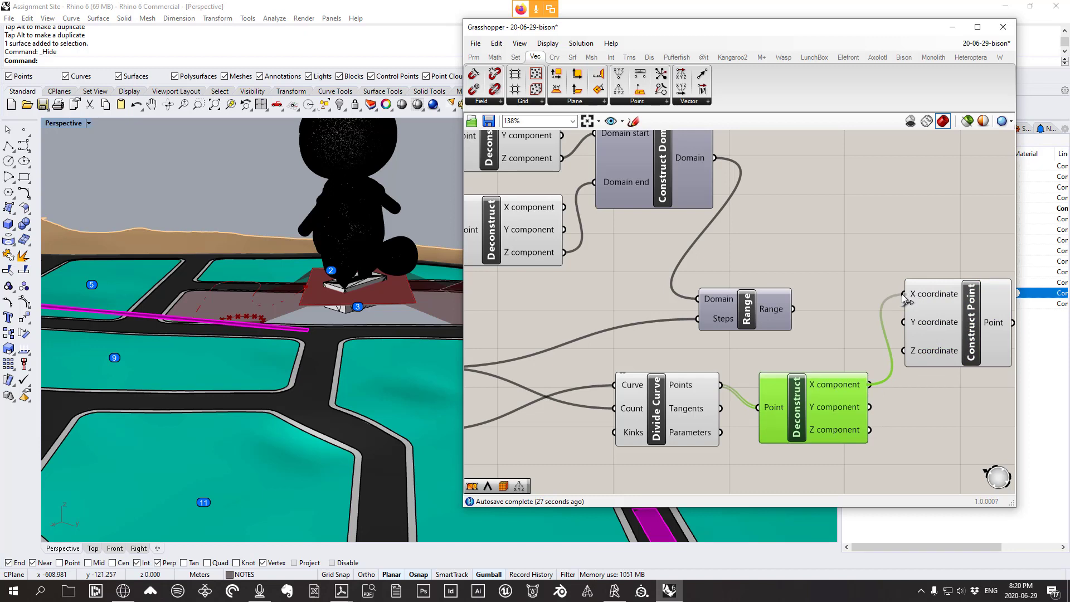
left_click(641, 101)
left_click(727, 120)
left_click(847, 195)
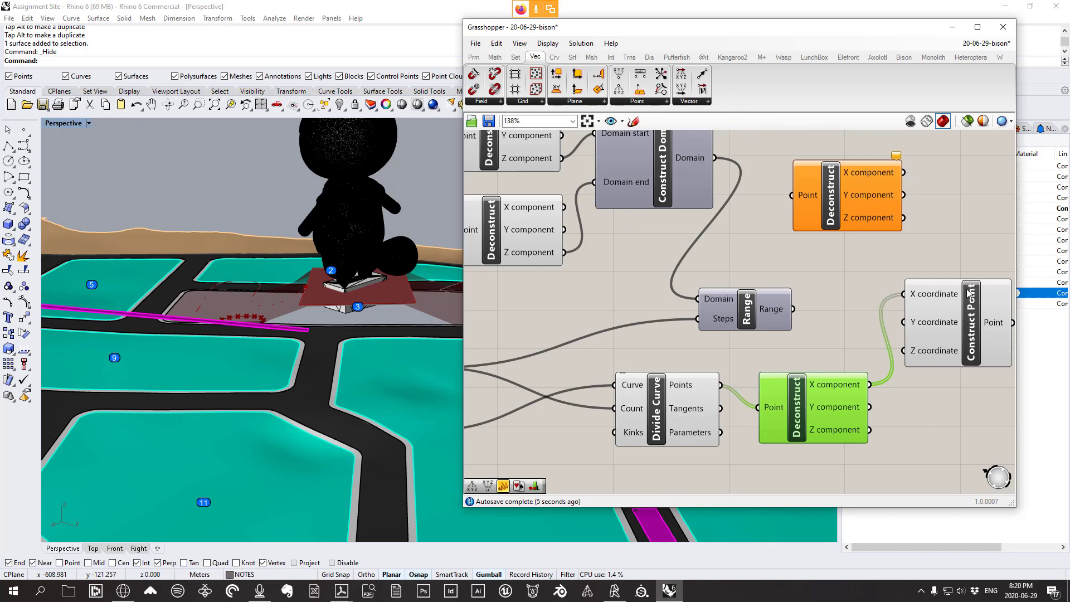
left_click(832, 200)
key("Delete")
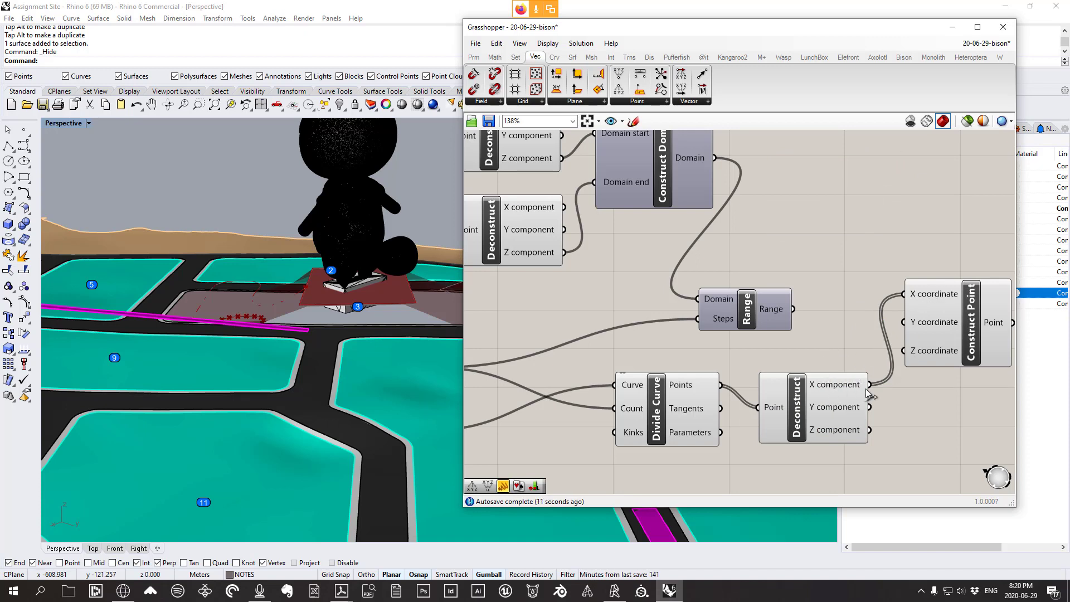
Feed Deconstruct's Y and Range's values into Construct Point's Y and Z coordinates
left_click_drag(885, 402, 904, 322)
left_click_drag(753, 311, 943, 312)
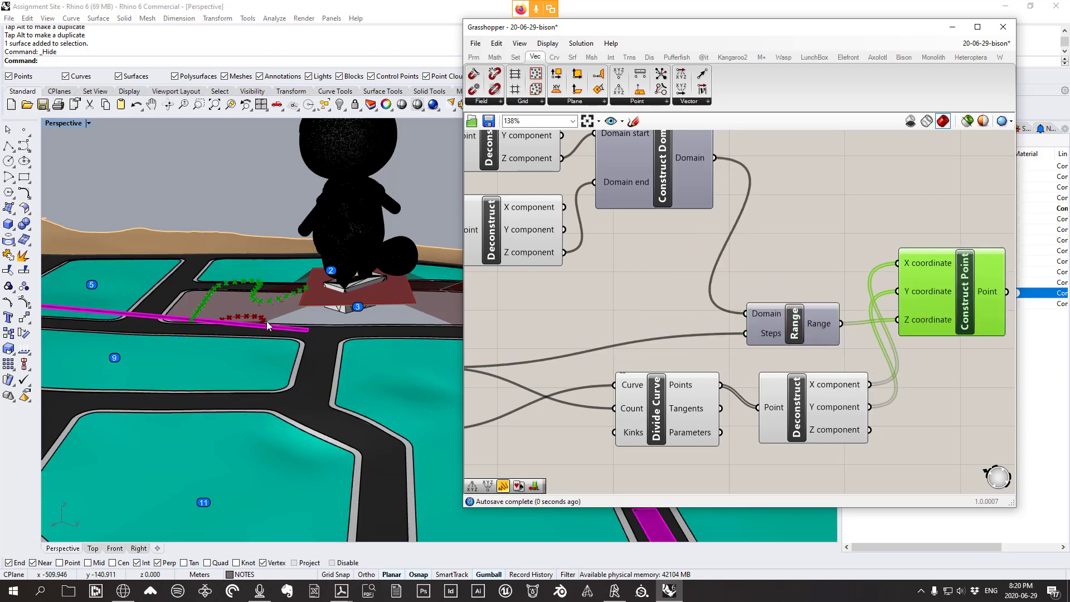
right_click_drag(262, 323, 265, 289)
scroll(252, 347, "up", 6)
scroll(252, 347, "down", 7)
mouse_move(252, 347)
right_mouse_down()
mouse_move(175, 366)
mouse_move(141, 409)
mouse_move(138, 379)
mouse_move(193, 337)
mouse_move(101, 351)
mouse_move(282, 361)
mouse_move(334, 340)
right_mouse_up()
scroll(142, 409, "up", 6)
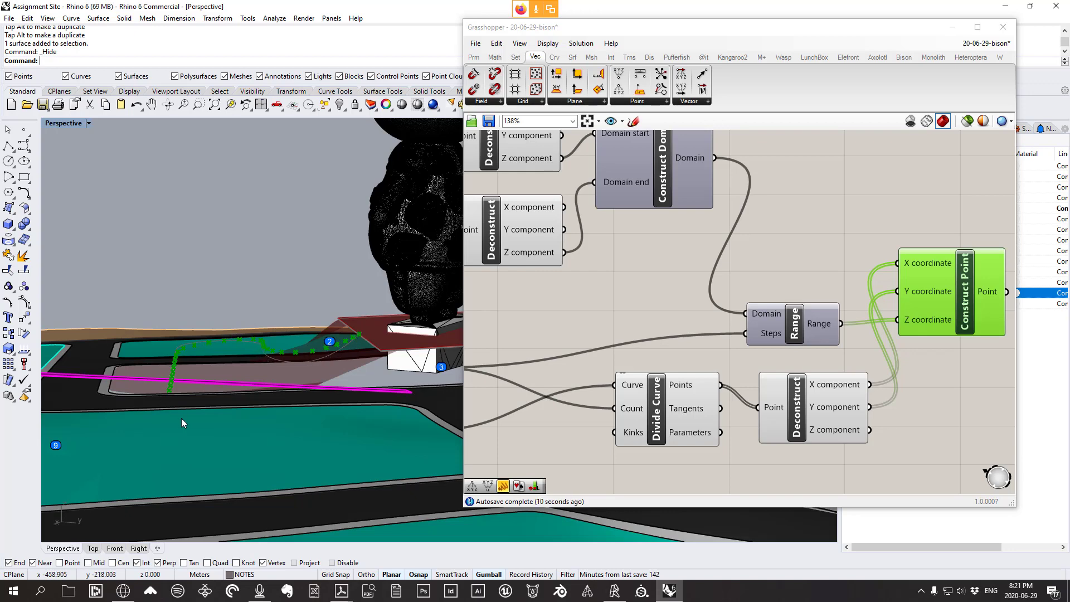
right_click_drag(181, 418, 168, 414)
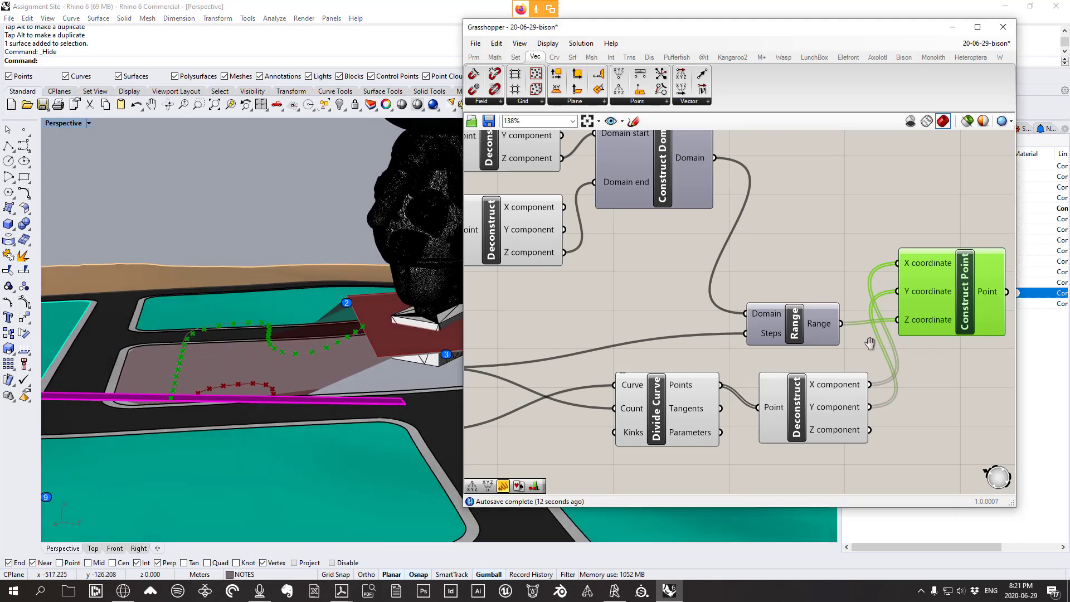
right_click_drag(984, 295, 837, 275)
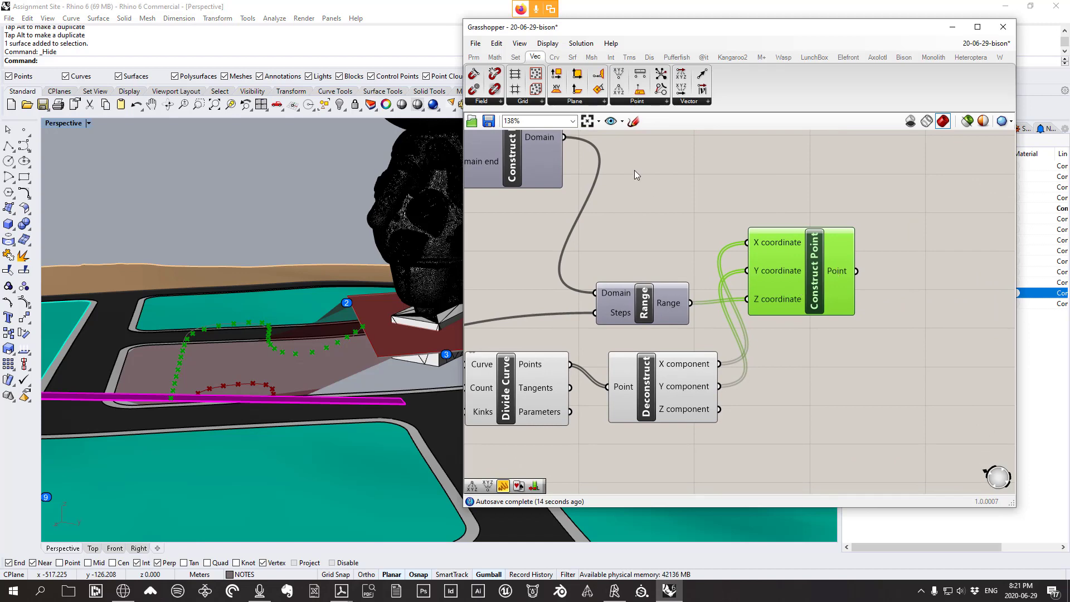
Place an Interpolate component and feed Construct Point's points into its Vertices
left_click(555, 57)
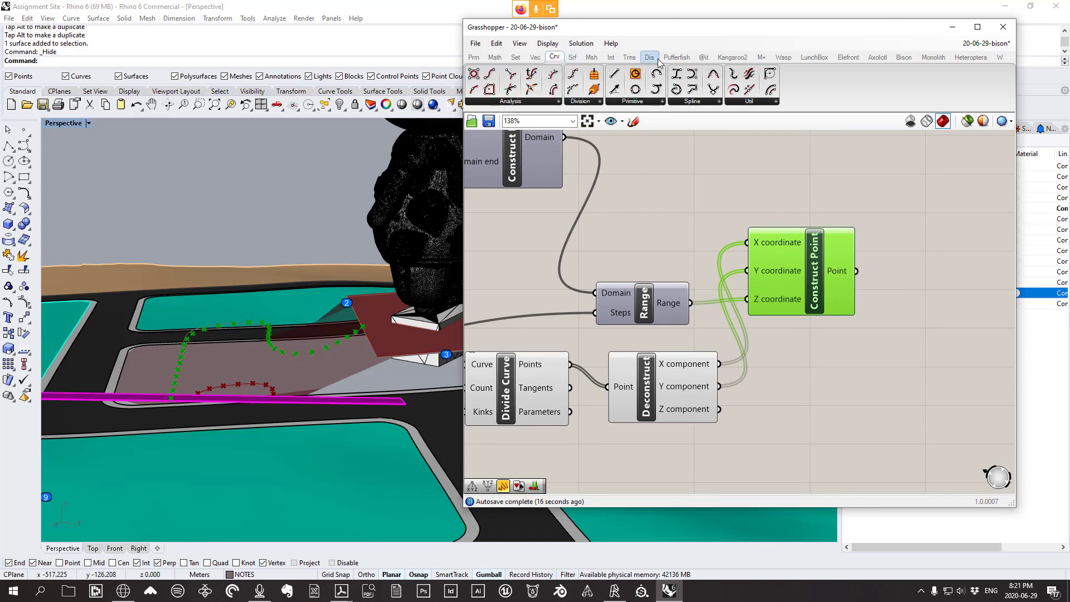
left_click(703, 102)
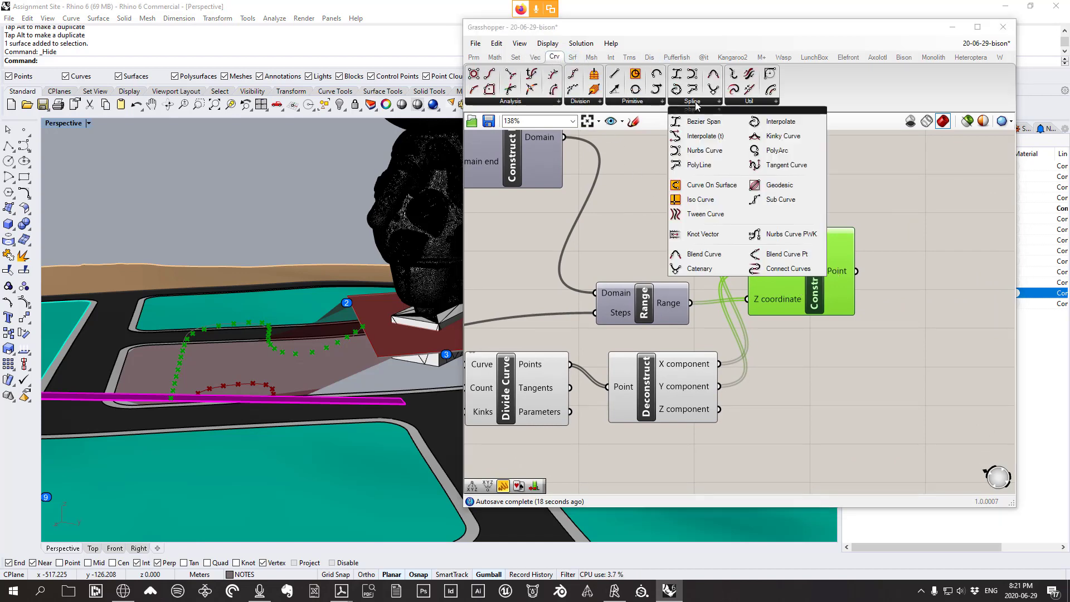
left_click(778, 122)
left_click(970, 365)
scroll(788, 298, "down", 2)
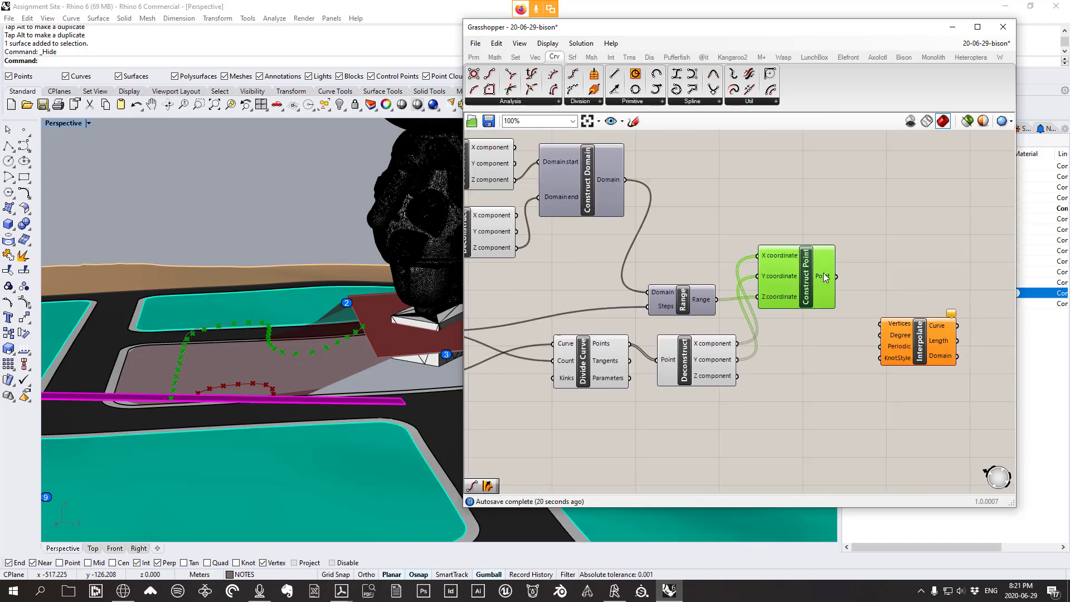
left_click(680, 103)
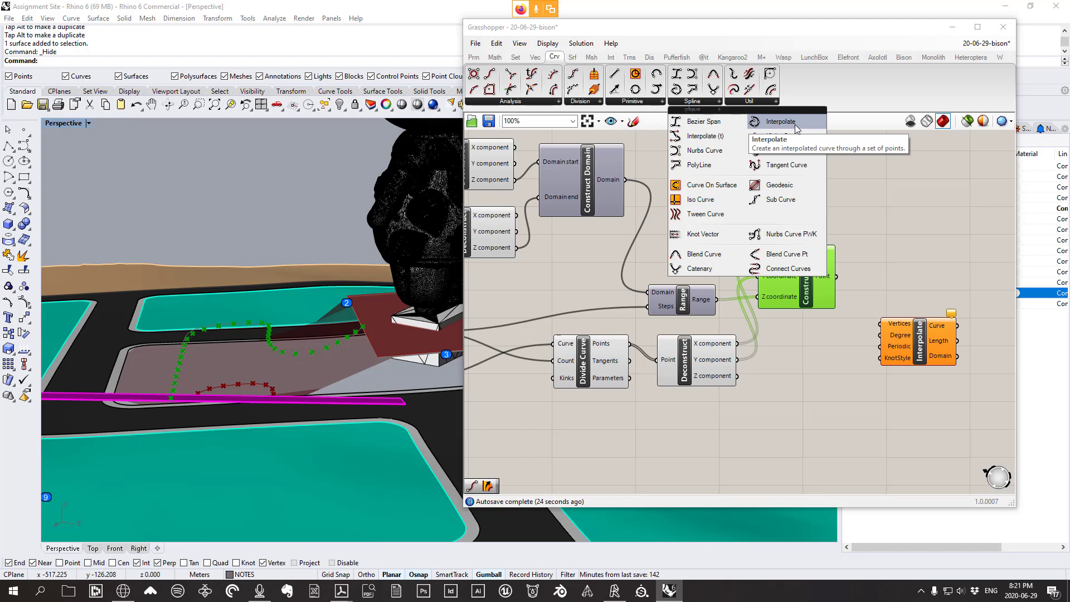
left_click(888, 250)
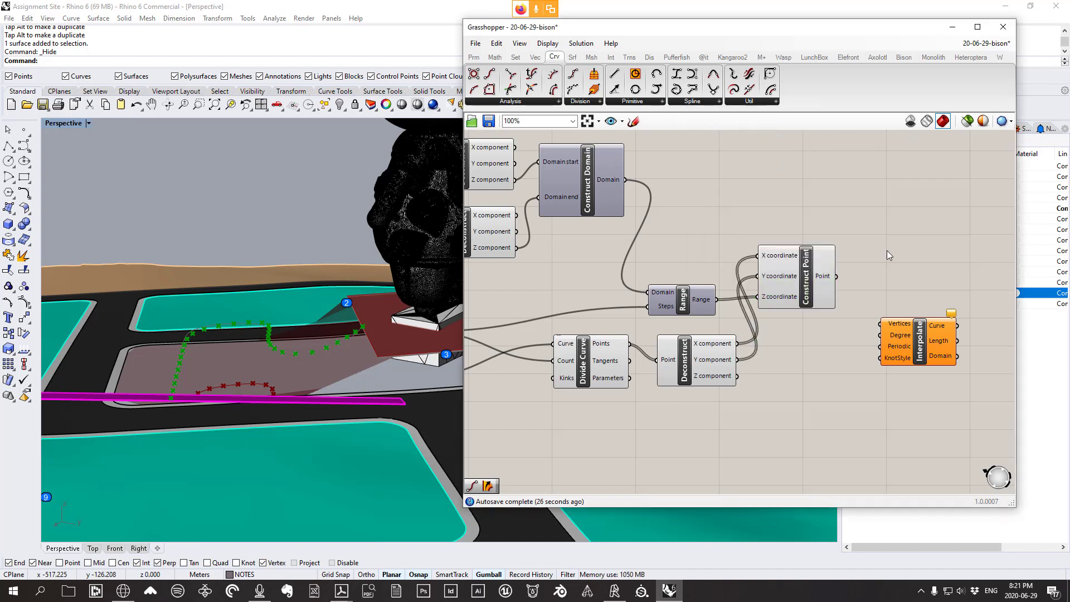
left_click_drag(806, 278, 810, 260)
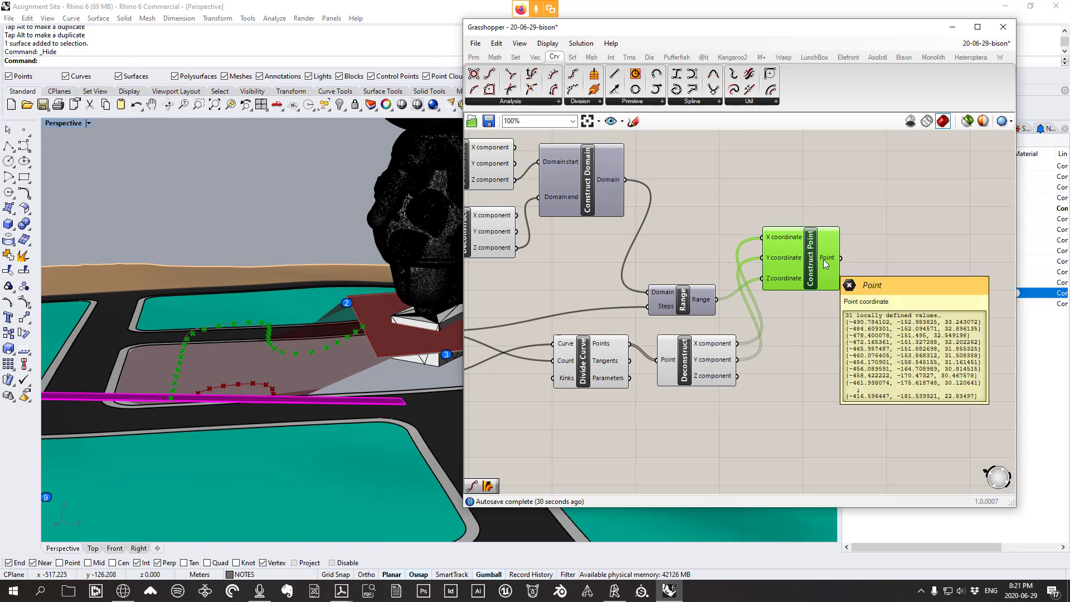
left_click_drag(841, 258, 913, 367)
right_click_drag(240, 357, 352, 323)
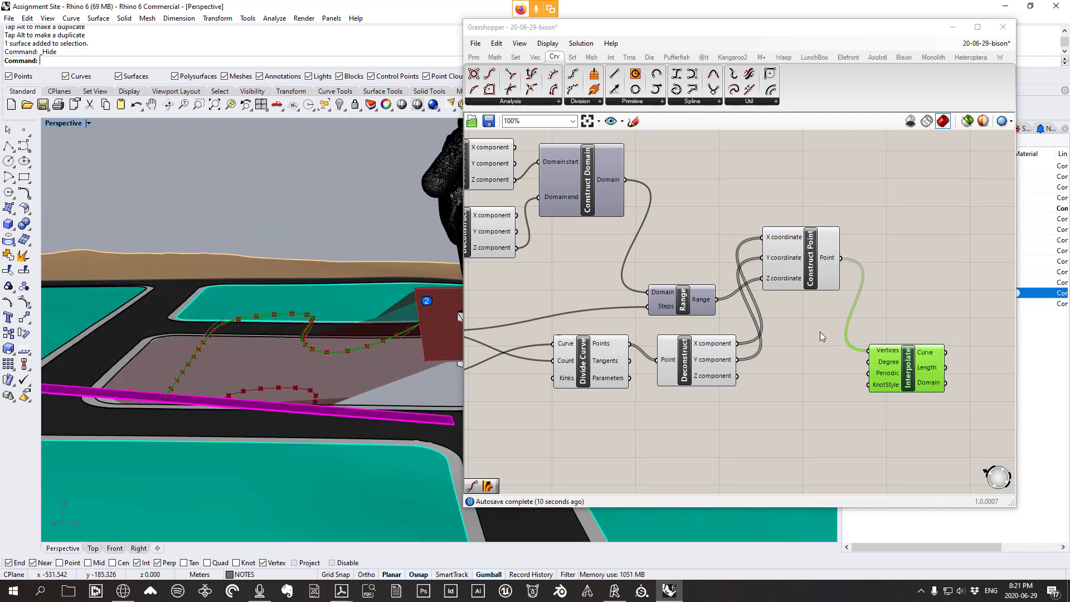
scroll(820, 331, "down", 5)
scroll(817, 323, "up", 3)
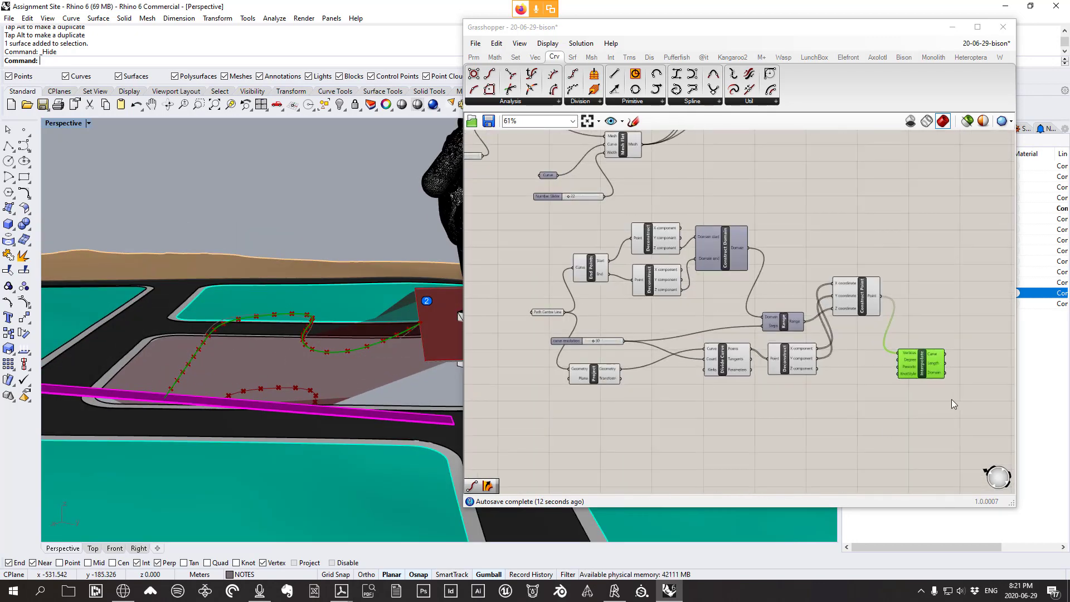
Group the curve-building components together and reposition the new group on the canvas
left_click_drag(944, 396, 530, 225)
right_click(834, 253)
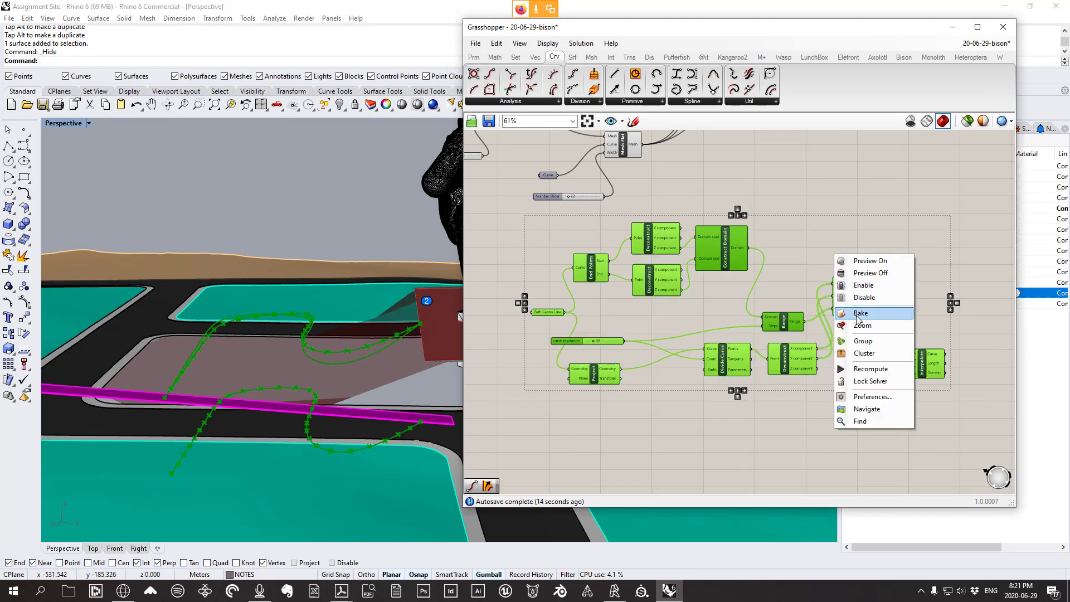
left_click(853, 341)
left_click_drag(747, 252, 737, 320)
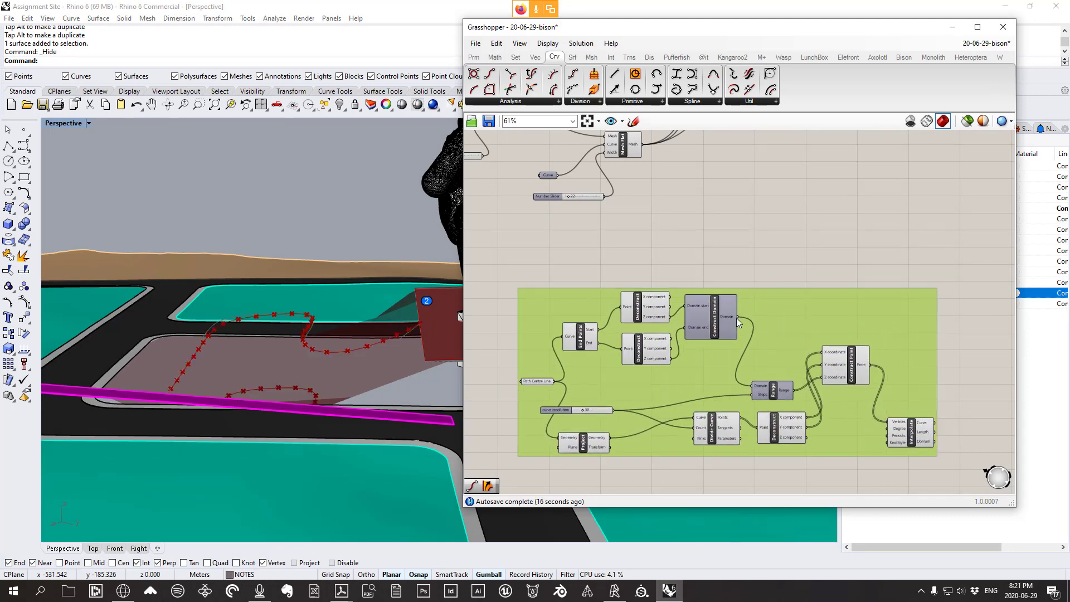
left_click(745, 240)
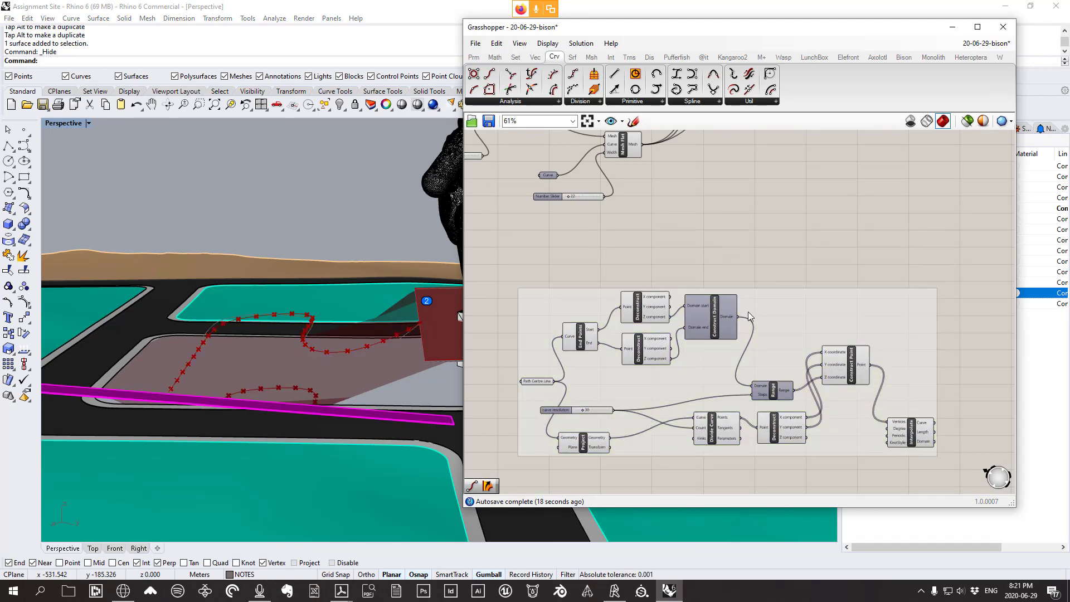
left_click_drag(769, 320, 760, 306)
Name the group "creating a constantly sloped curve"
right_click(762, 300)
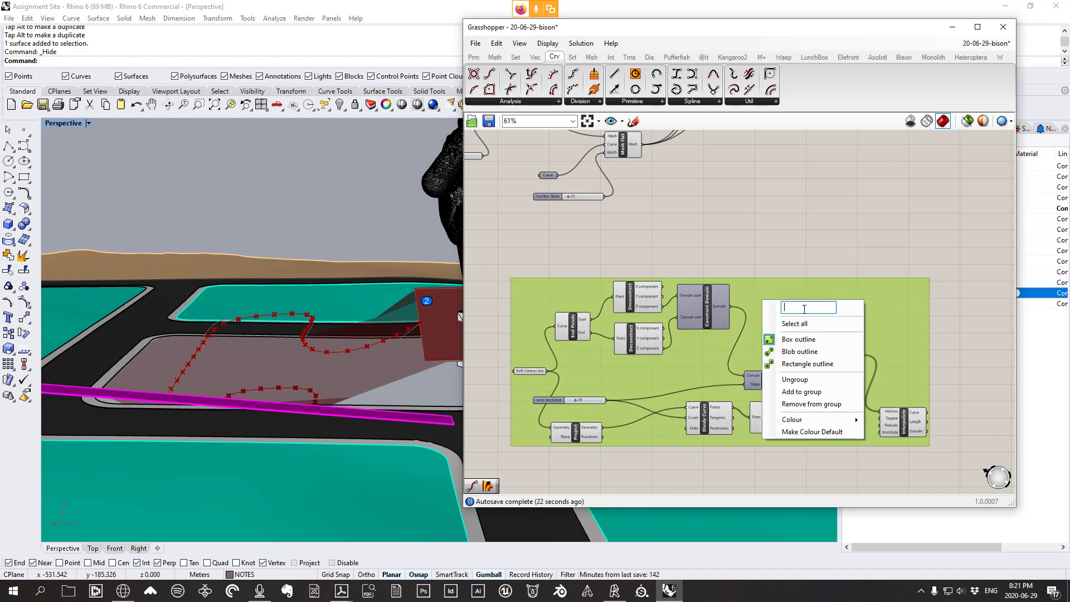
type("creating a constantly sloped cu")
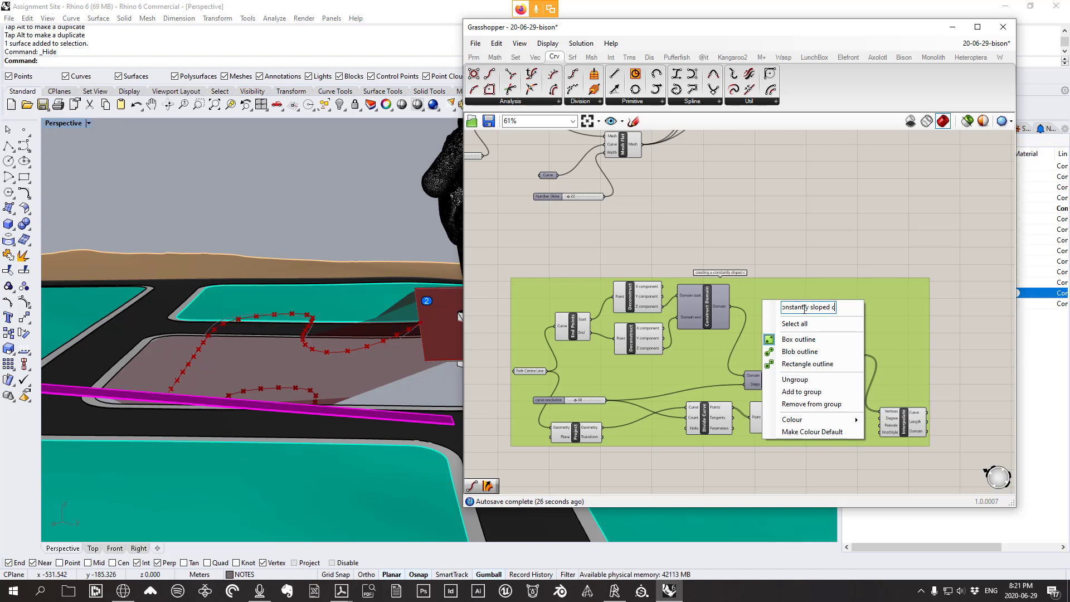
key("Home")
type("r")
key("BackSpace")
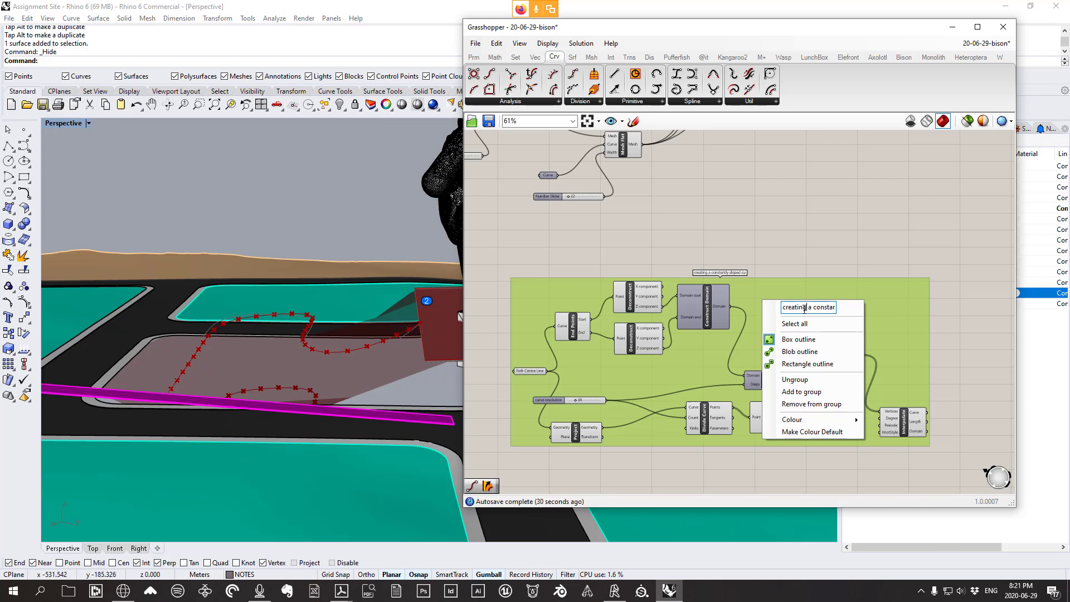
key("Right")
key("Right")
key("Right")
key("Right")
key("Right")
key("Right")
key("Right")
key("Right")
key("Right")
key("Right")
key("Right")
key("Right")
key("Right")
key("Right")
key("Right")
key("Right")
key("Right")
key("Right")
key("Right")
key("Right")
type("rve")
left_click(811, 255)
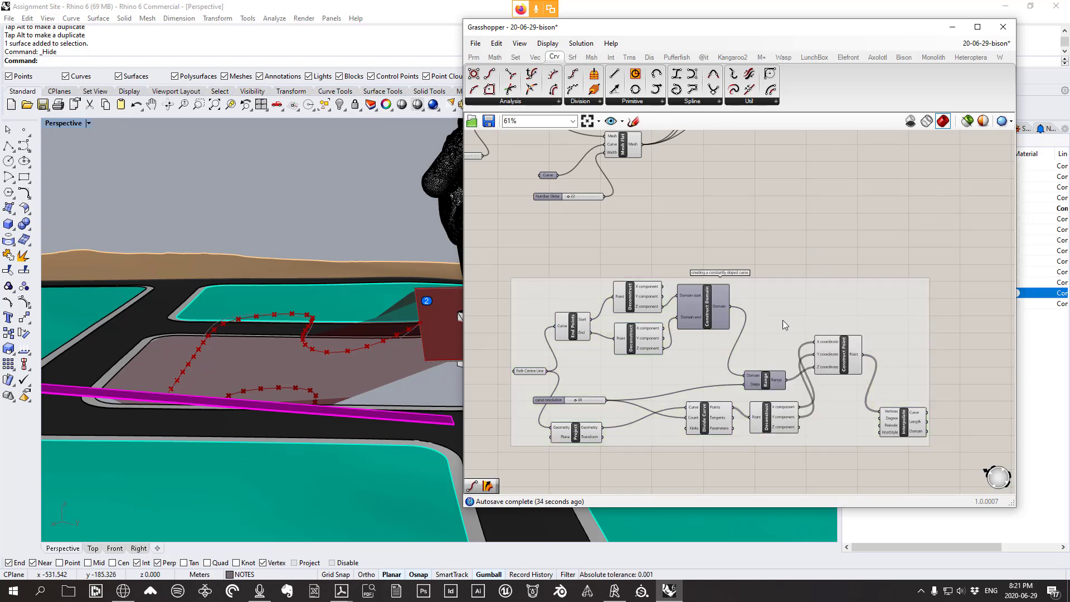
Place a Panel inside the group containing a note explaining the reasoning
left_click(474, 56)
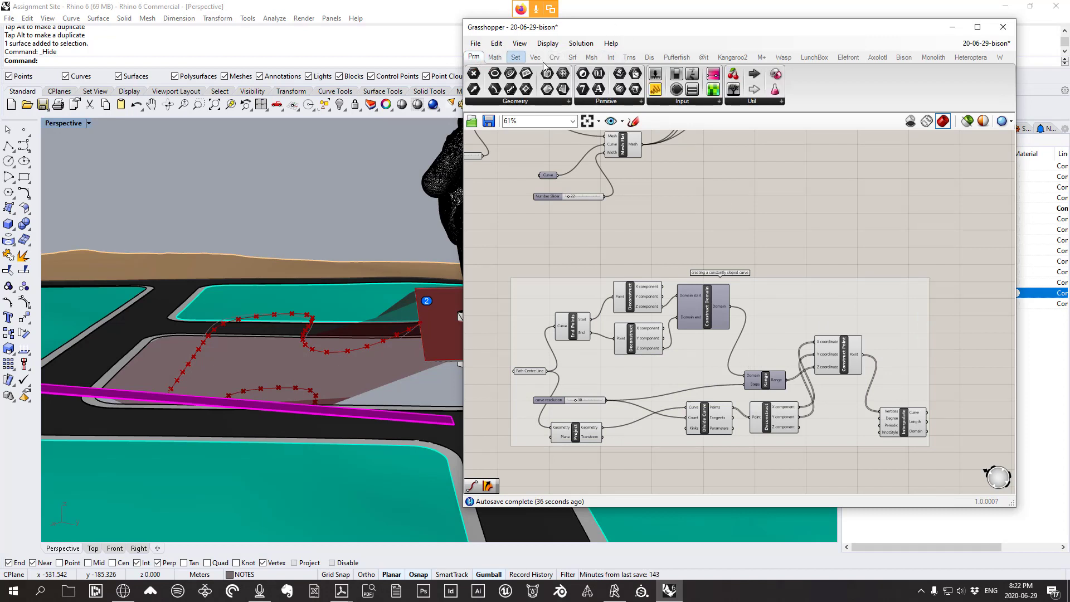
left_click_drag(639, 432, 698, 374)
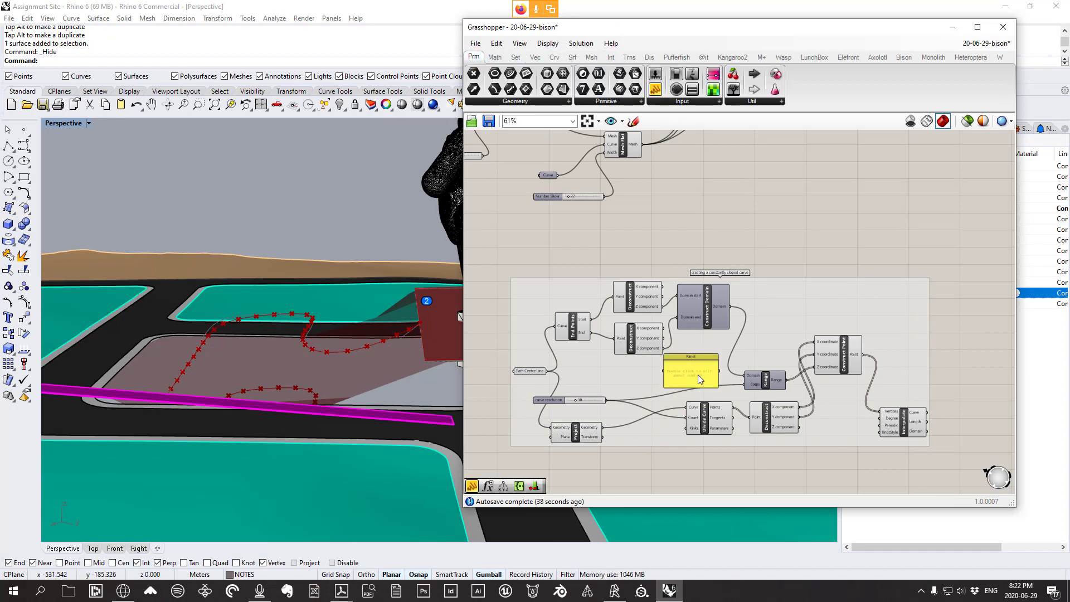
double_click(698, 374)
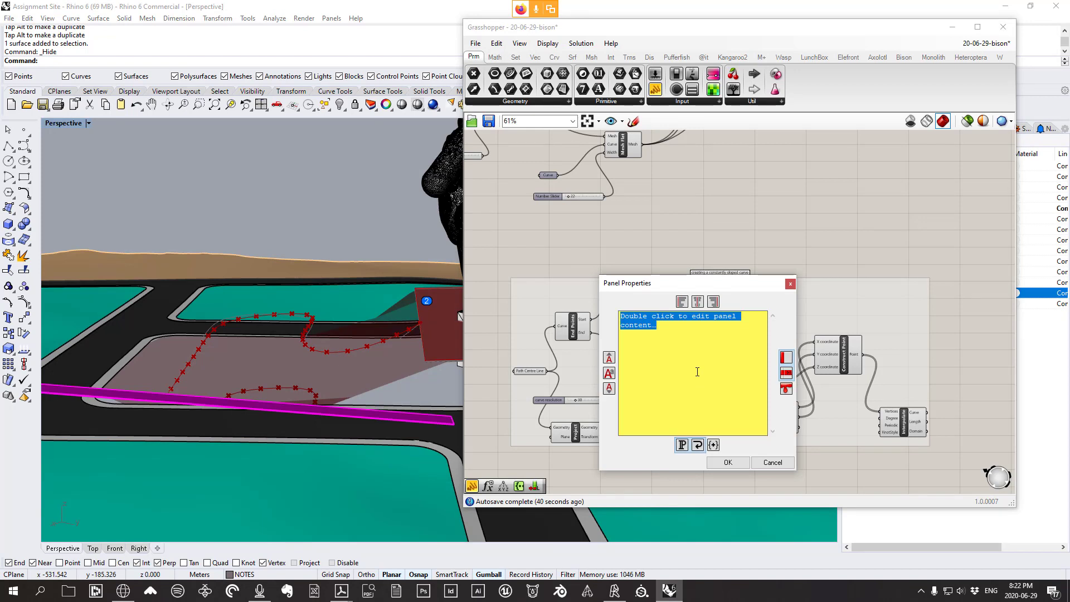
type("this is")
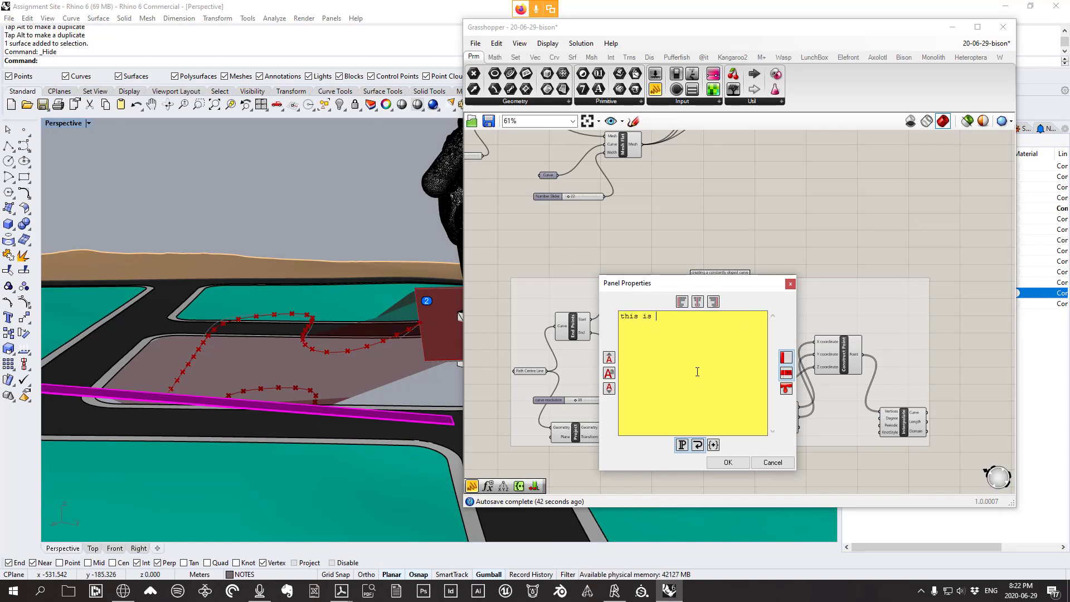
type(" my reasoning here")
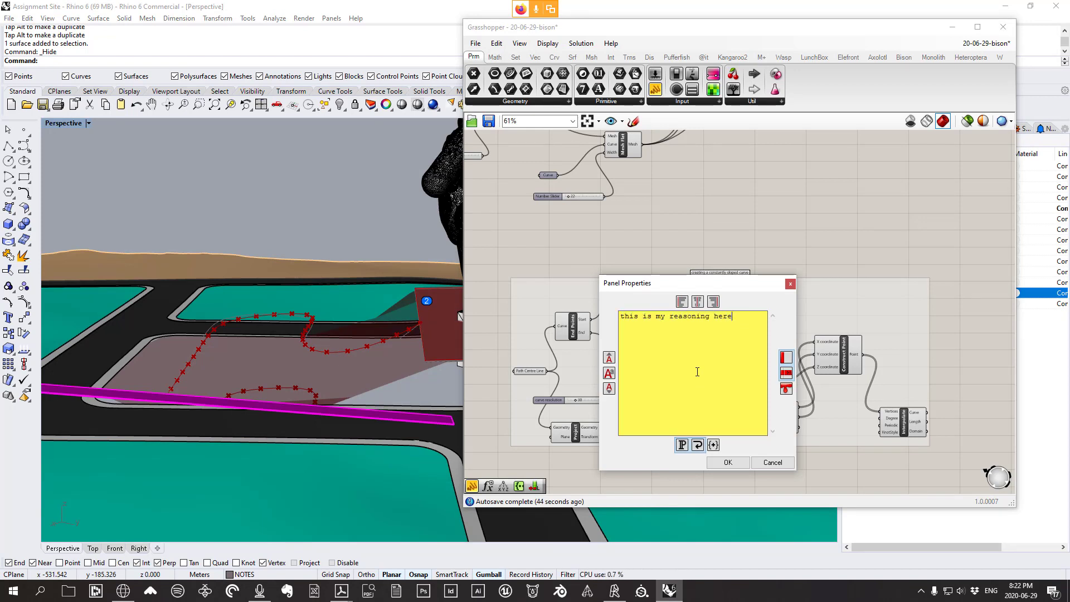
type(". om")
key("BackSpace")
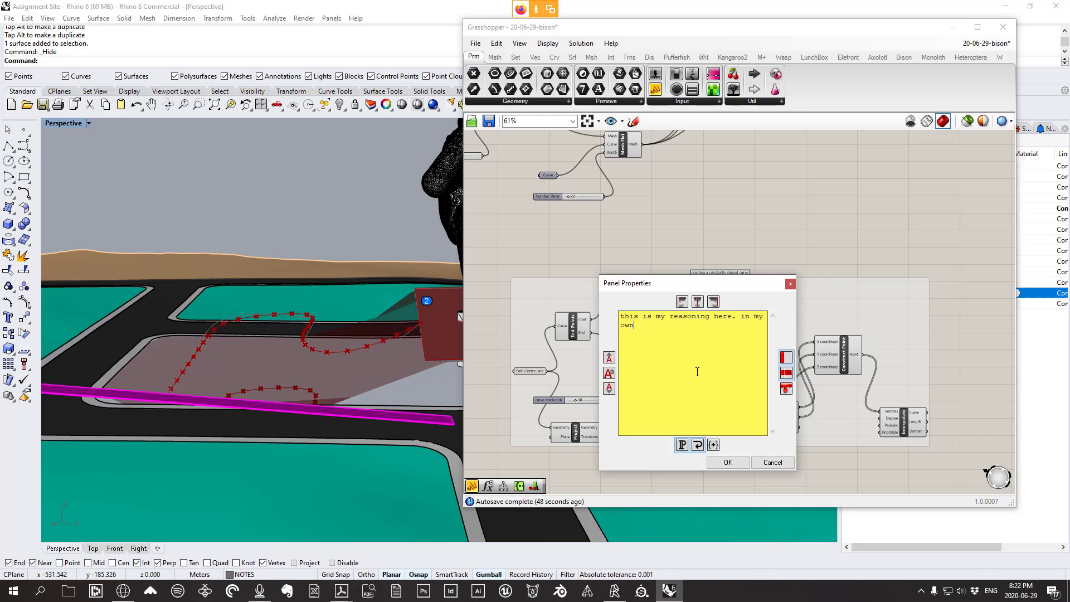
type("s is what's going on.")
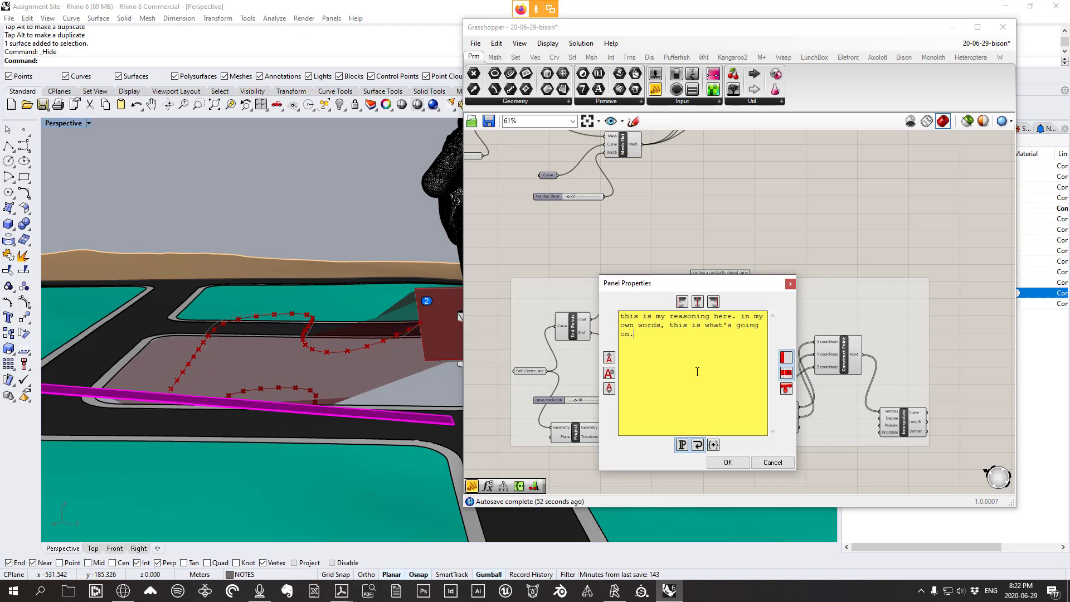
left_click(728, 462)
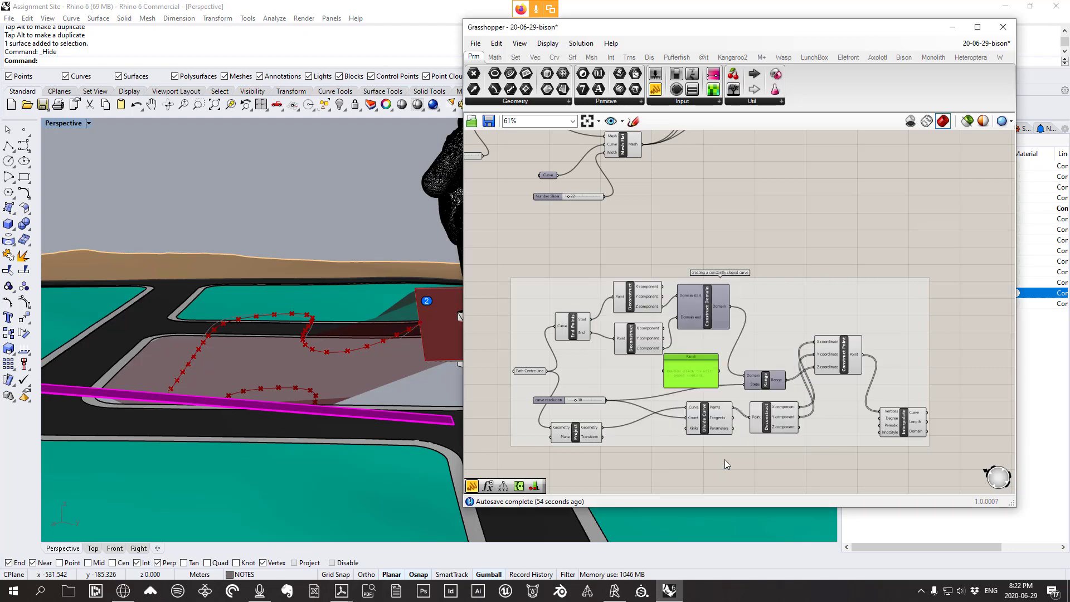
Add the note panel to the group and shift the group back into place
scroll(717, 360, "up", 2)
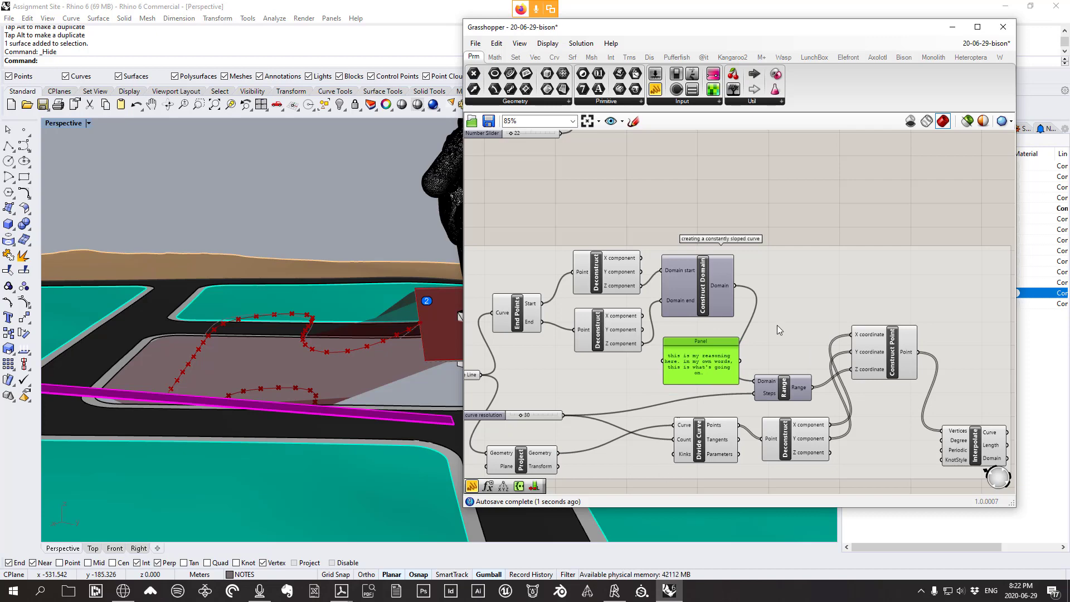
scroll(777, 325, "down", 2)
right_click(762, 325)
left_click(814, 414)
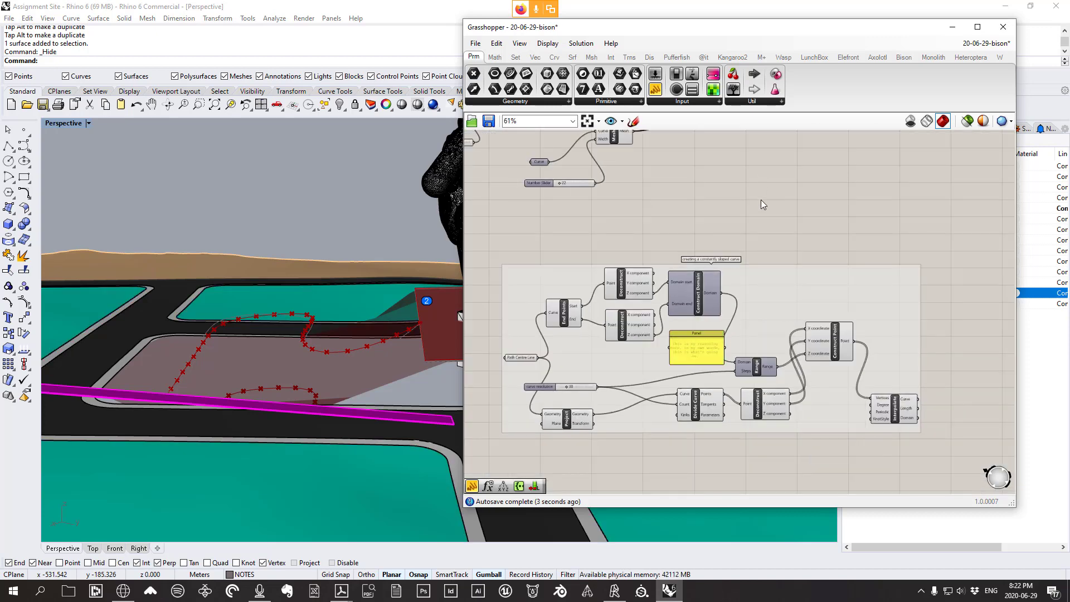
scroll(770, 281, "down", 2)
mouse_move(765, 307)
left_mouse_down()
mouse_move(754, 339)
mouse_move(741, 286)
mouse_move(760, 301)
left_mouse_up()
right_click_drag(340, 340, 367, 372)
Turn off previews of the twelve grouped components, then inspect the Interpolate curve over the site
left_click_drag(826, 433, 571, 262)
right_click(787, 238)
left_click(811, 257)
right_click_drag(312, 323, 351, 330)
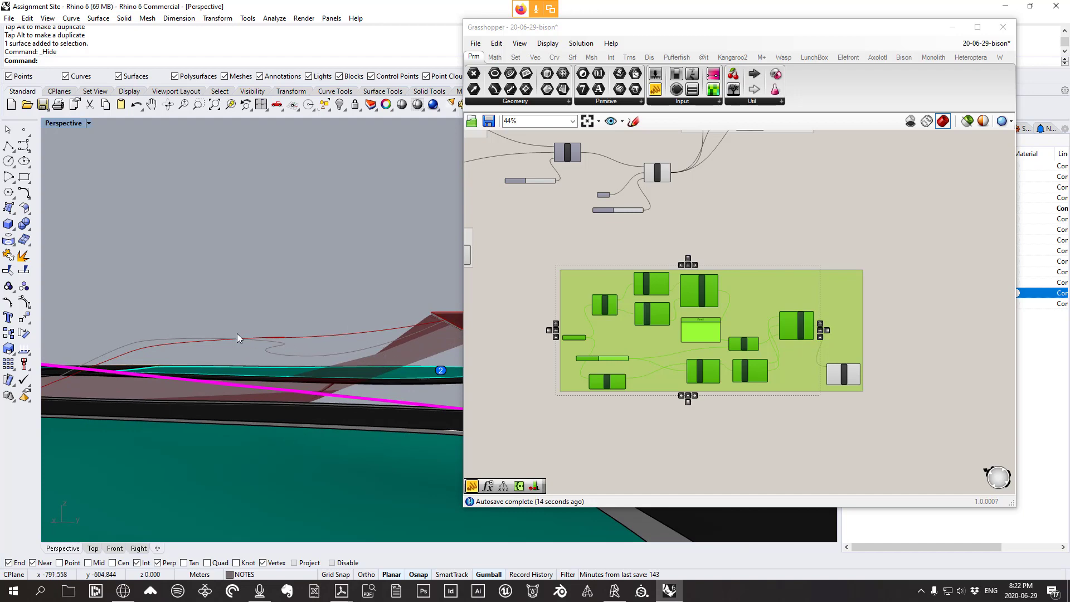
right_click_drag(236, 333, 170, 382)
right_click_drag(181, 345, 180, 350)
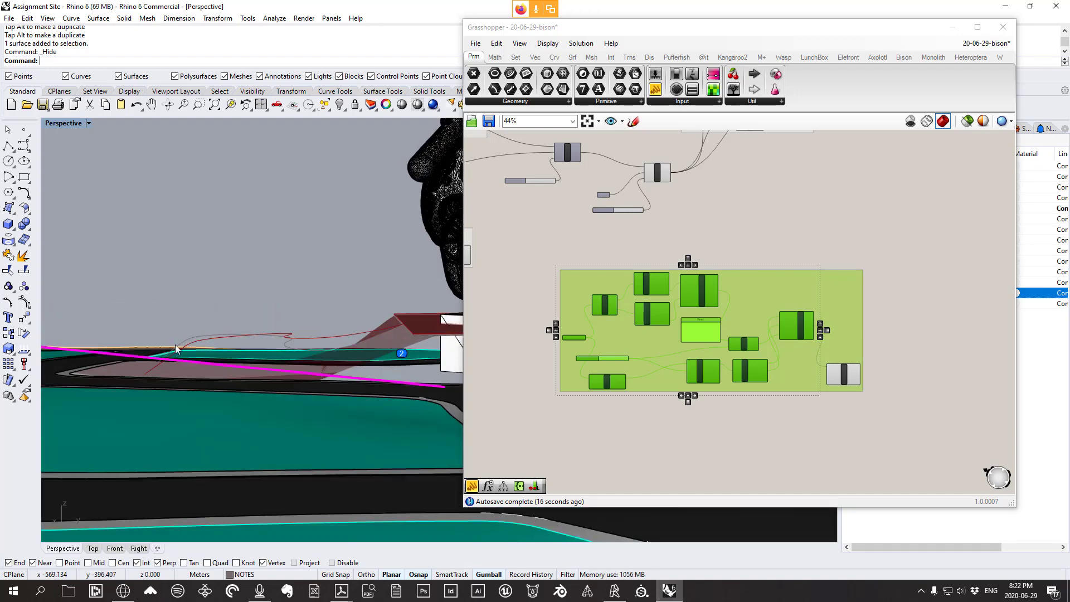
scroll(798, 317, "up", 3)
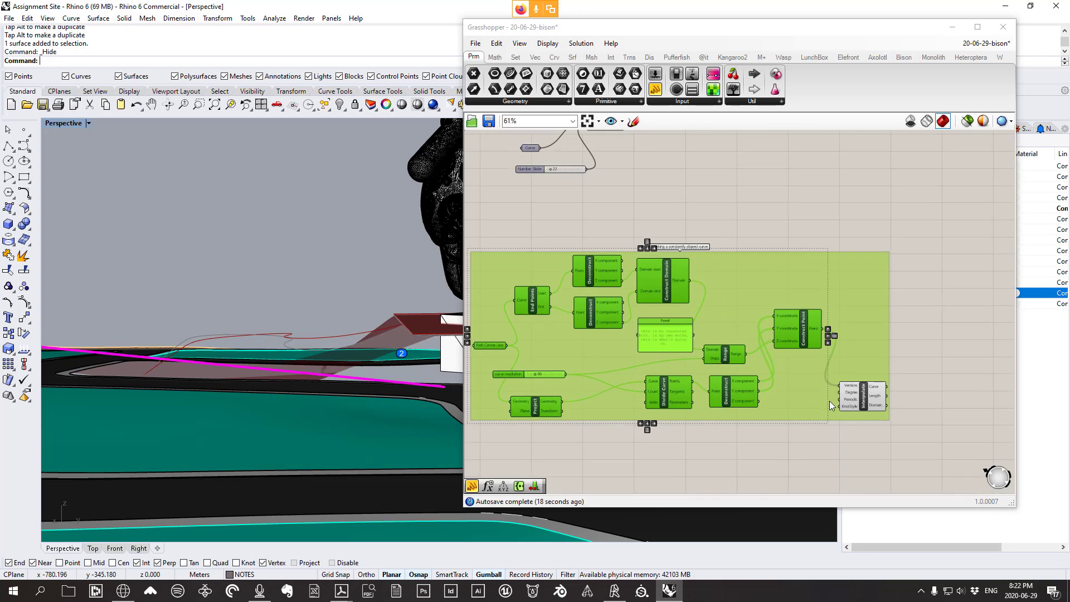
left_click_drag(864, 404, 862, 402)
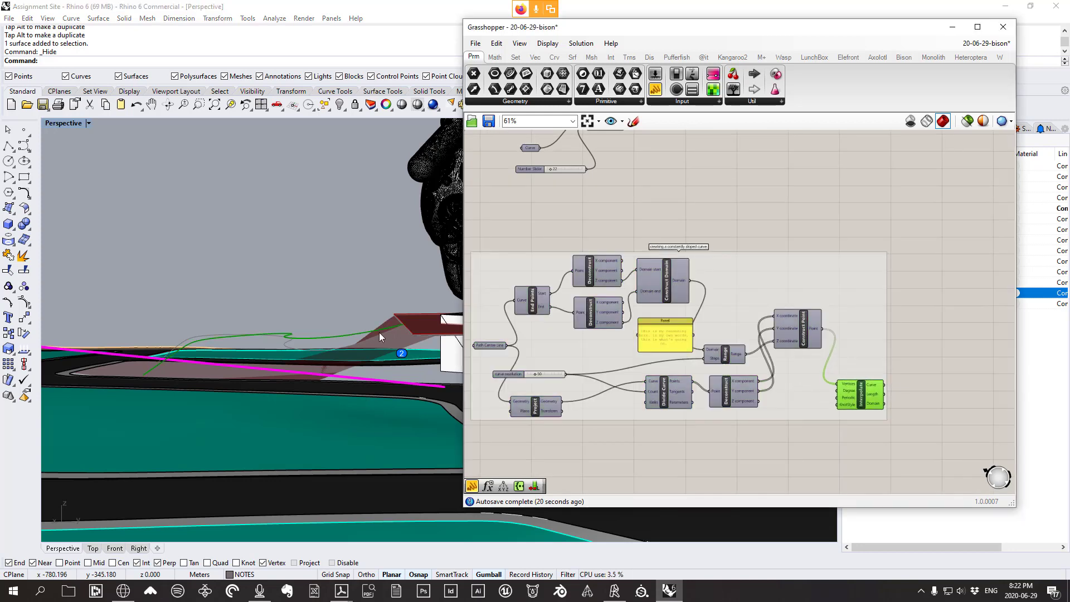
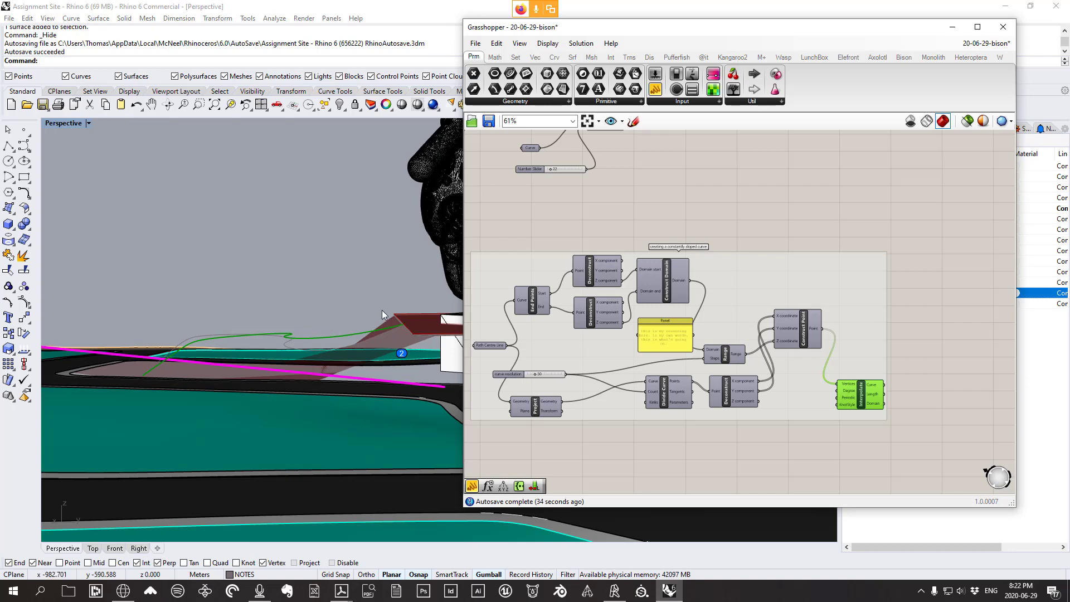
Place a Bison Mesh Curve component from Mesh Edit on the Grasshopper canvas
right_click_drag(382, 310, 323, 333)
scroll(332, 343, "up", 3)
right_click_drag(386, 350, 393, 352)
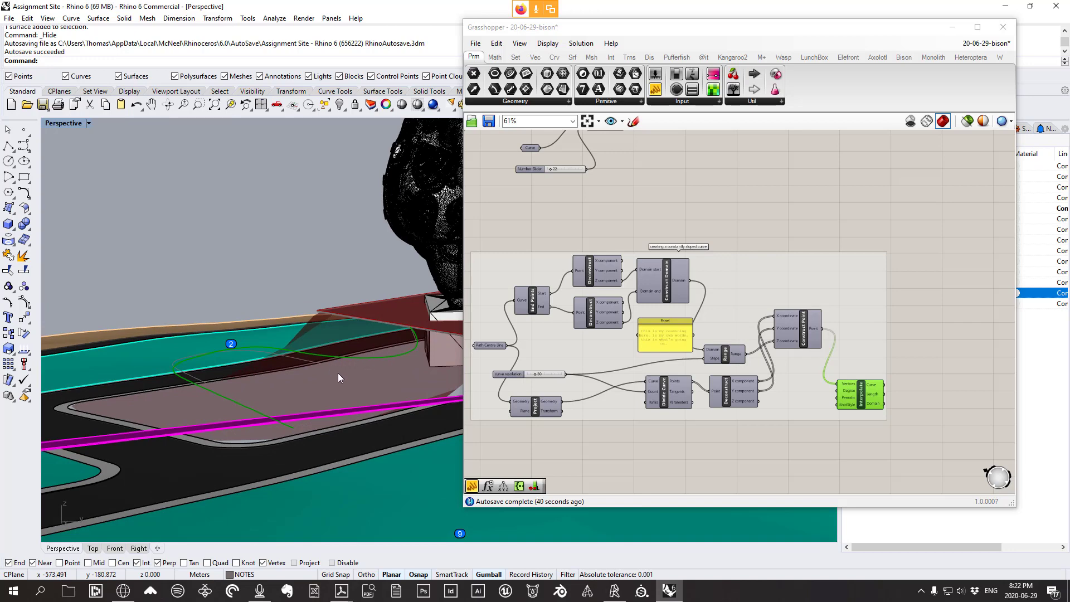
right_click_drag(337, 373, 413, 384)
right_click_drag(361, 372, 378, 383)
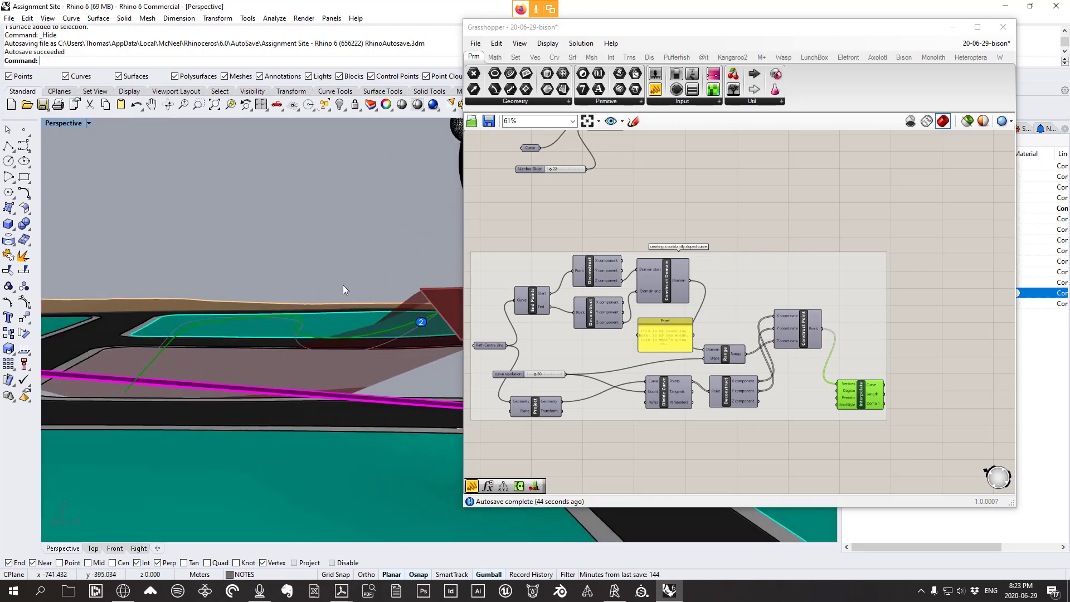
right_click_drag(343, 289, 434, 323)
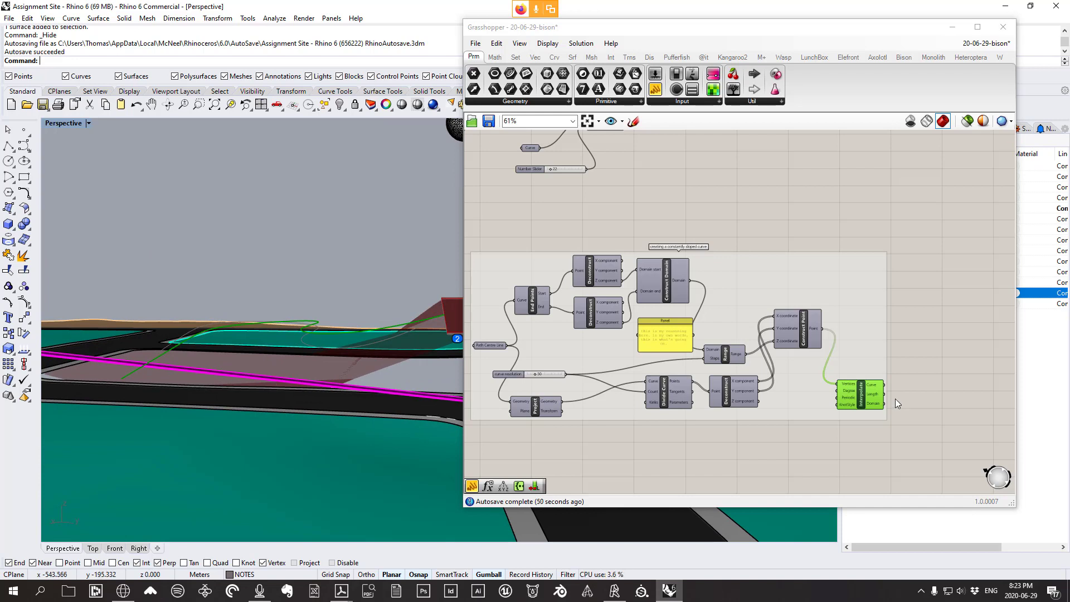
right_click_drag(896, 399, 725, 316)
scroll(728, 316, "up", 2)
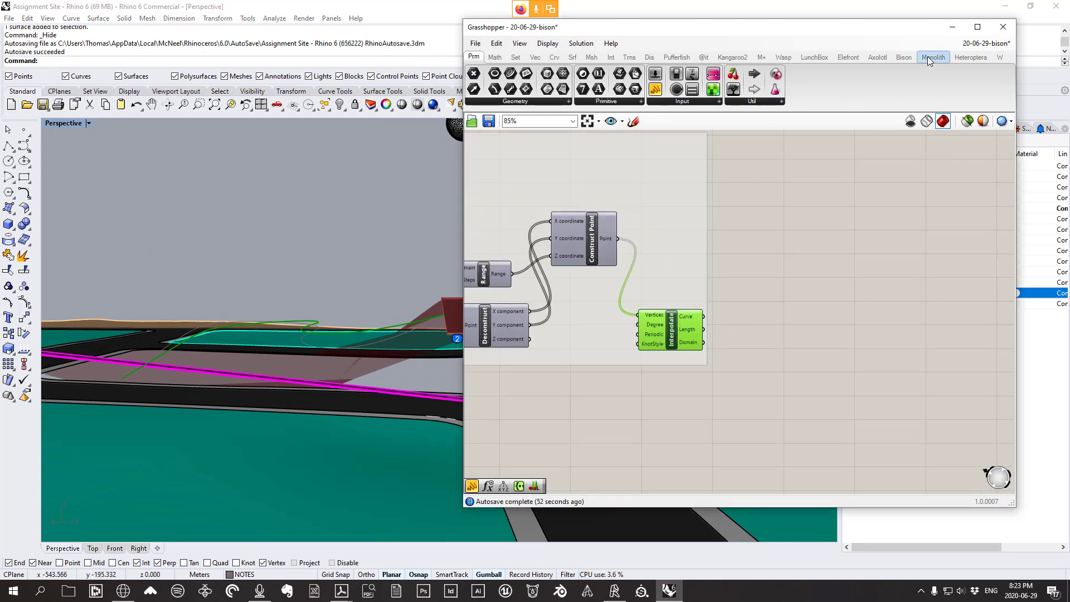
left_click(902, 57)
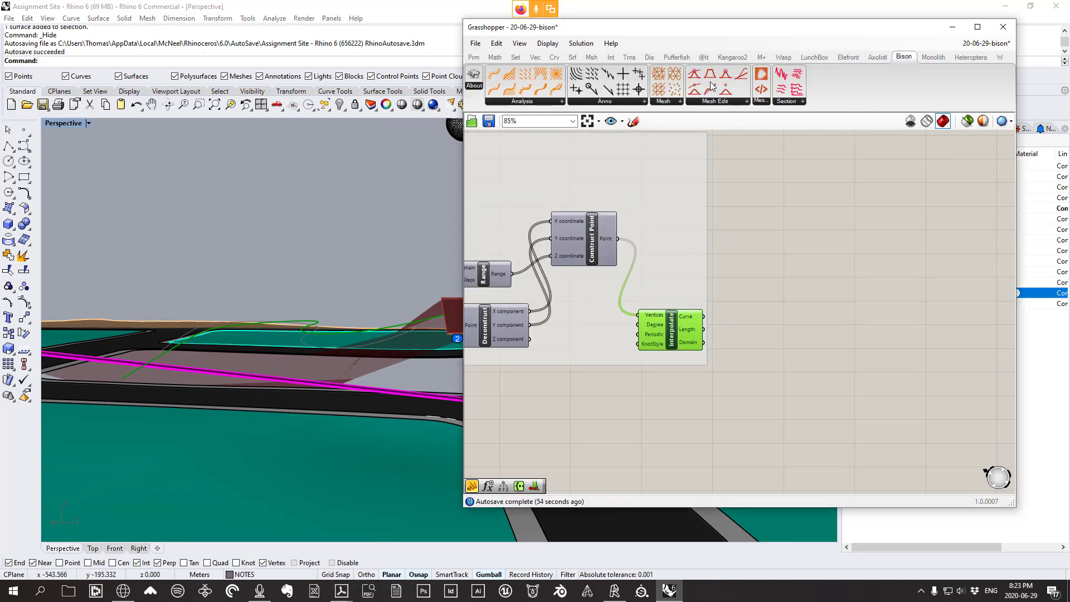
left_click(712, 102)
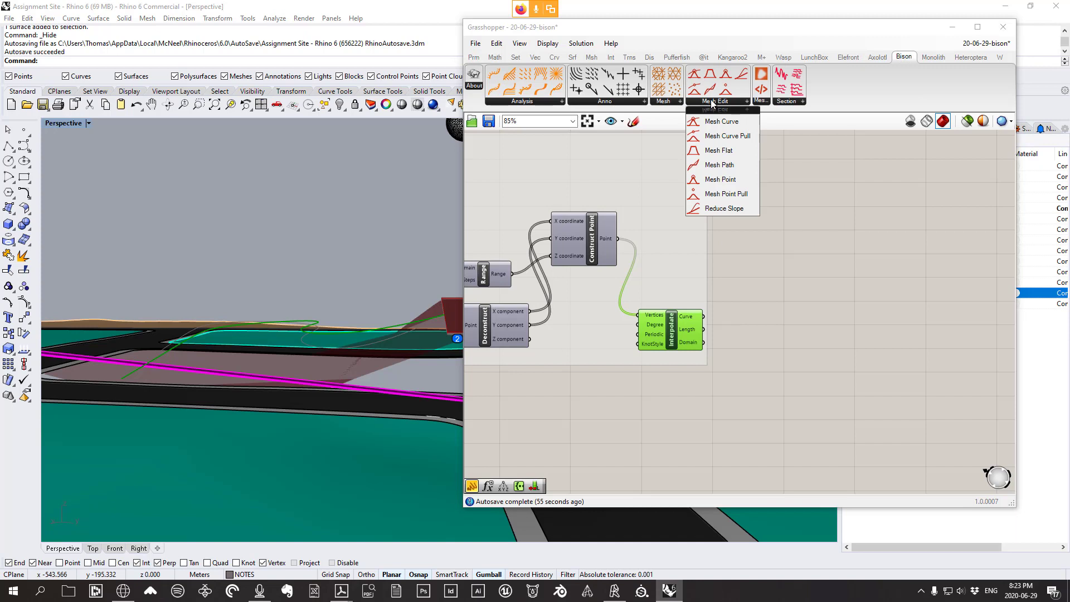
left_click(726, 125)
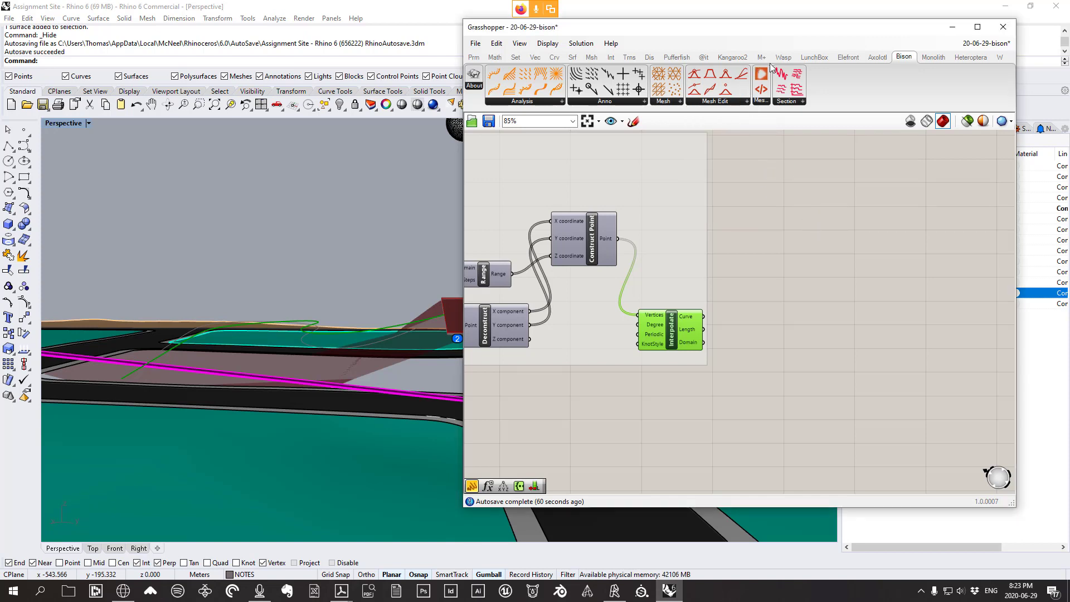
left_click(719, 102)
left_click(714, 122)
left_click(830, 250)
Nudge Interpolate up and wire its curve into Mesh Curve's Curve input
left_click(706, 321)
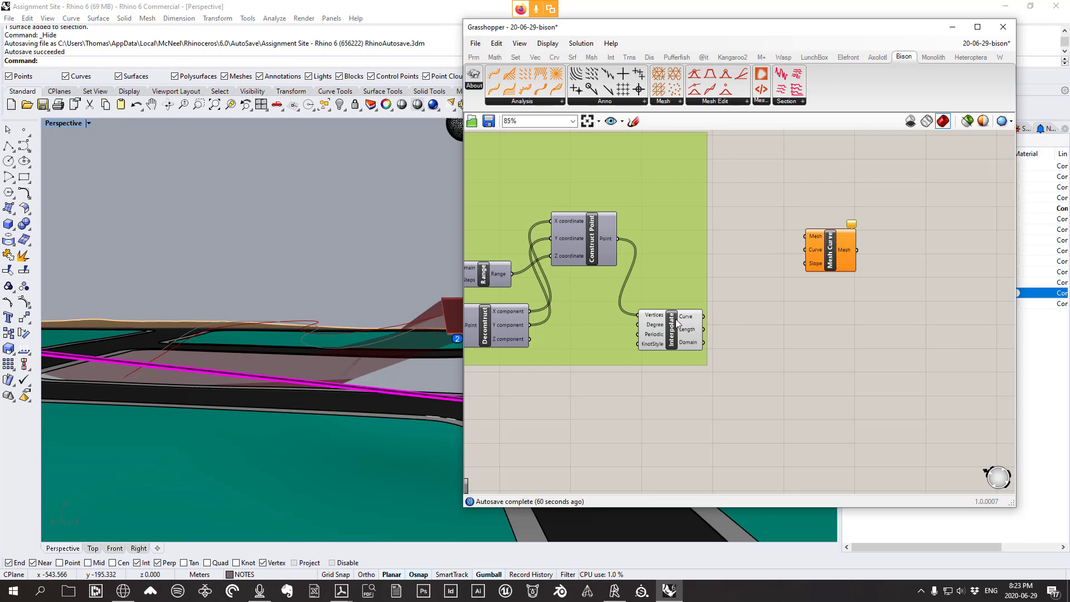
left_click_drag(680, 330, 687, 340)
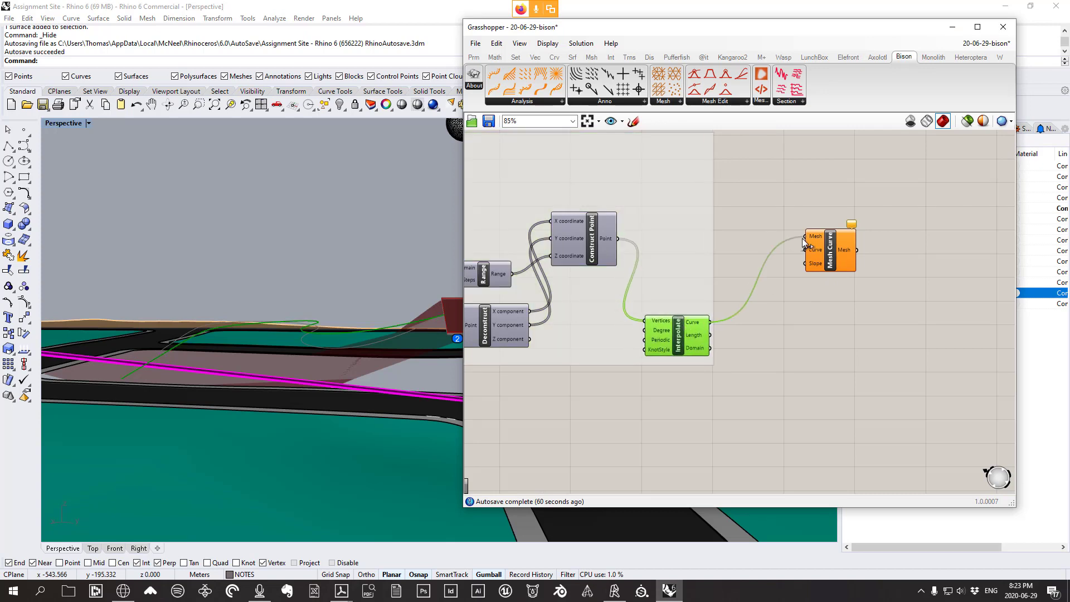
left_click_drag(807, 239, 822, 257)
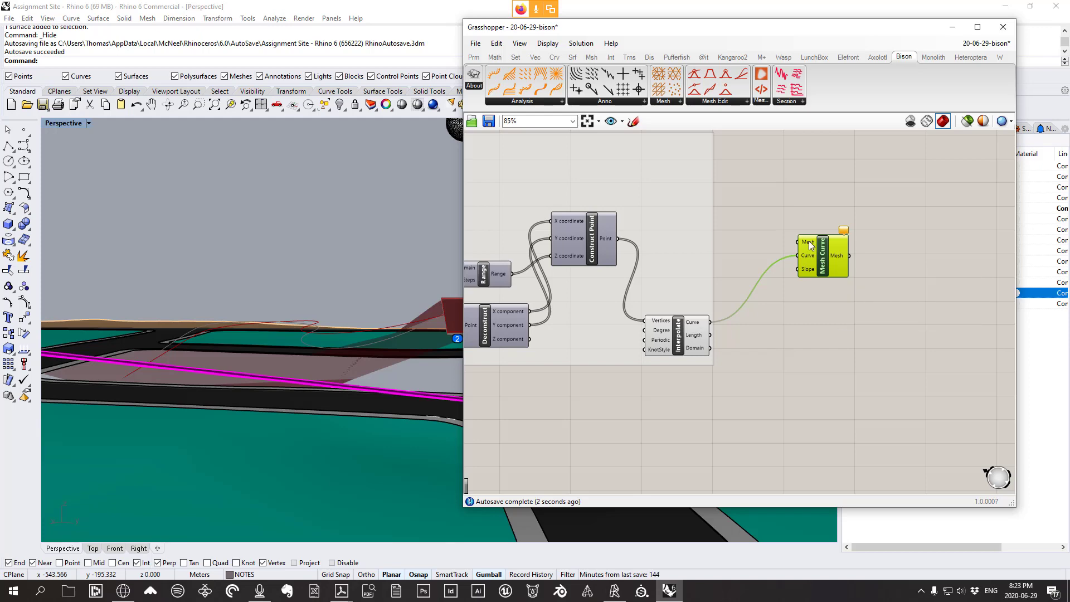
scroll(819, 268, "down", 4)
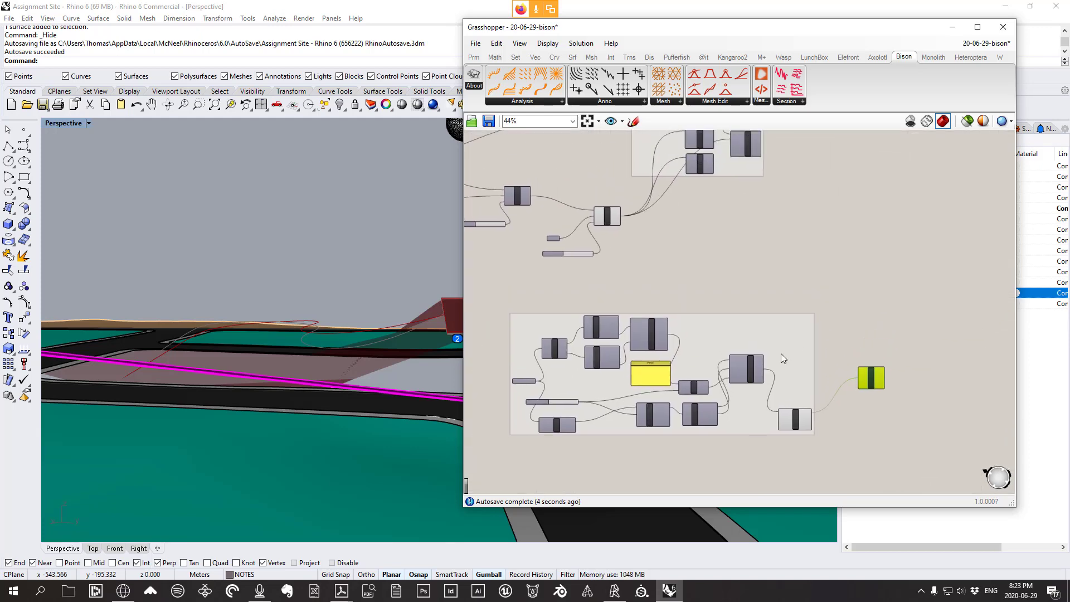
Find the Mesh Flat component in the definition and move it slightly up
right_click_drag(659, 308, 878, 282)
scroll(625, 279, "up", 3)
scroll(631, 276, "down", 2)
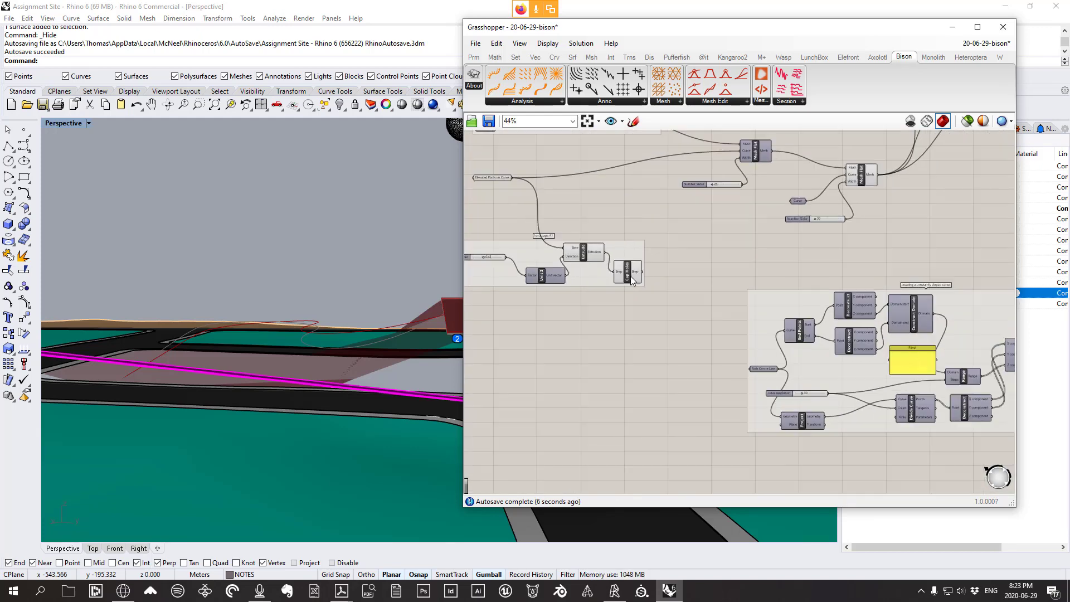
scroll(630, 276, "down", 2)
right_click_drag(759, 273, 586, 328)
scroll(694, 238, "up", 3)
right_click_drag(671, 260, 736, 260)
scroll(709, 262, "down", 5)
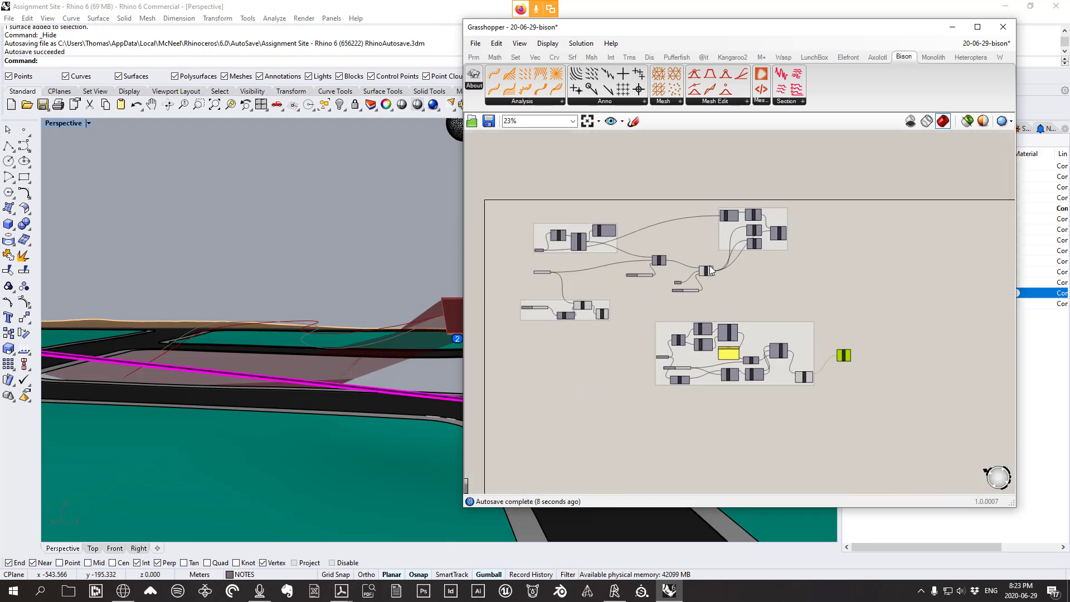
scroll(710, 265, "up", 7)
left_click(623, 248)
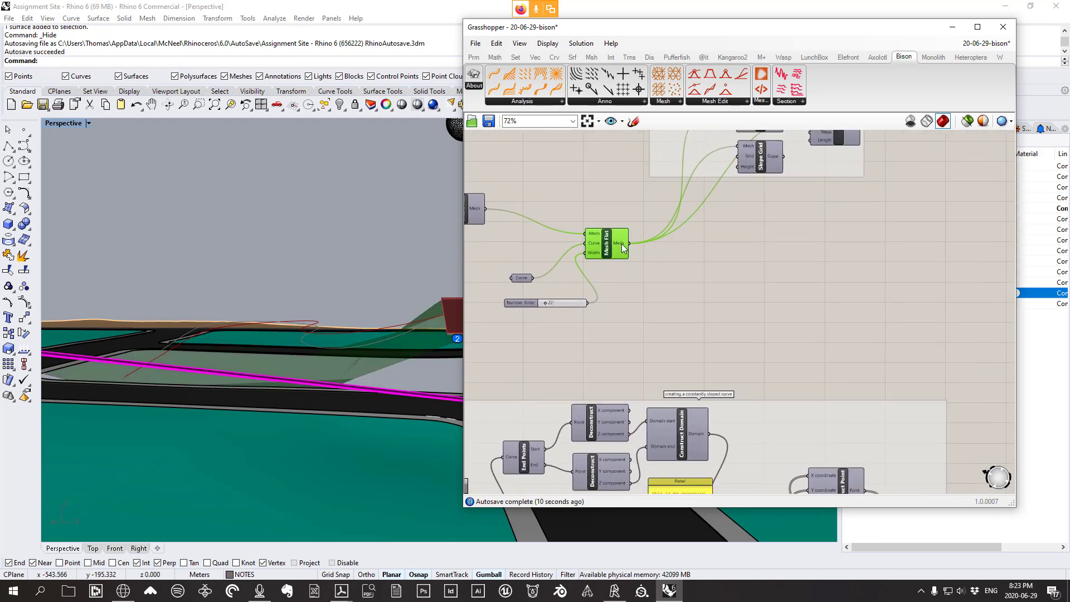
left_click_drag(623, 248, 624, 229)
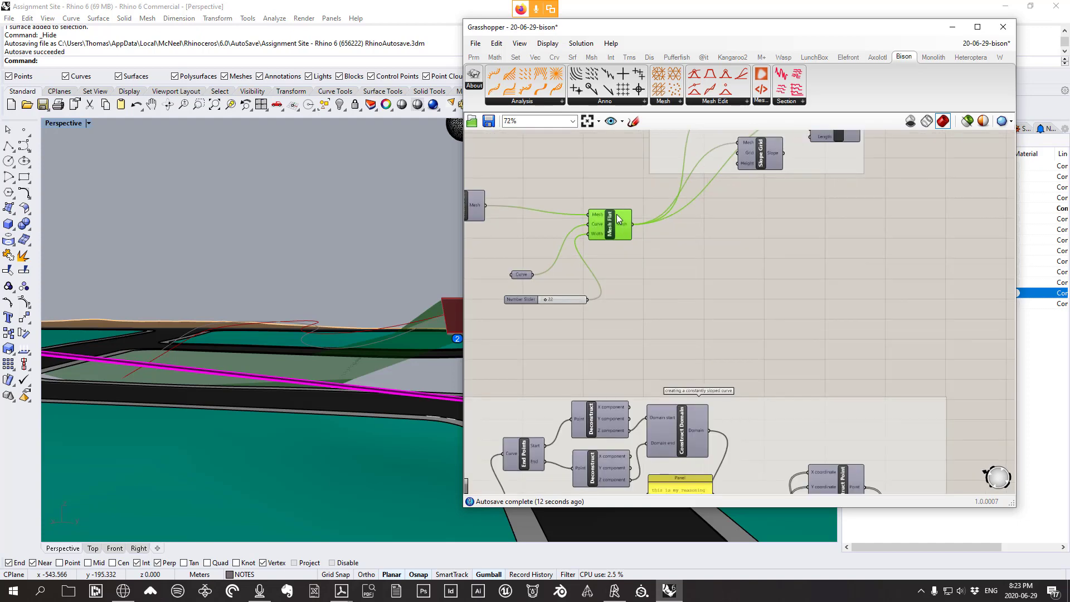
Lead a wire from Mesh Flat's output toward the Mesh Curve component
right_click_drag(836, 133, 782, 243)
scroll(667, 208, "down", 2)
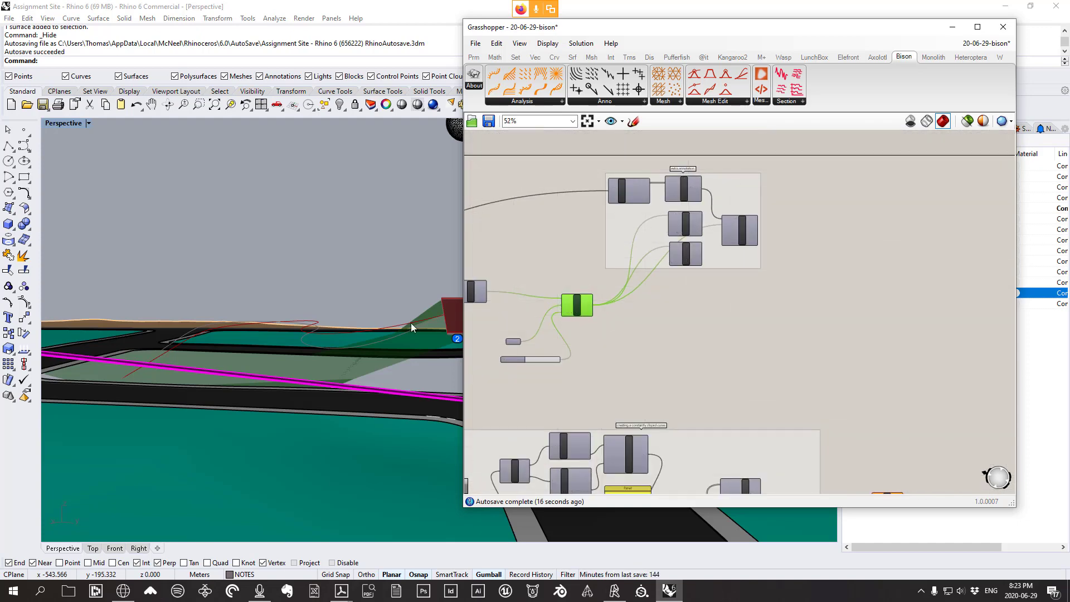
right_click_drag(388, 328, 373, 351)
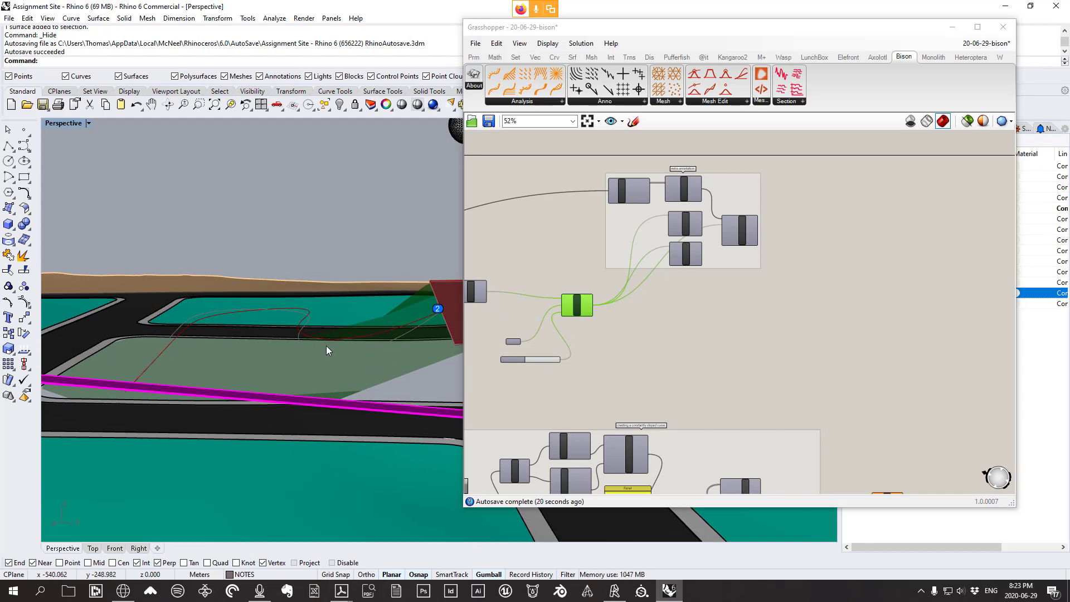
scroll(327, 348, "down", 5)
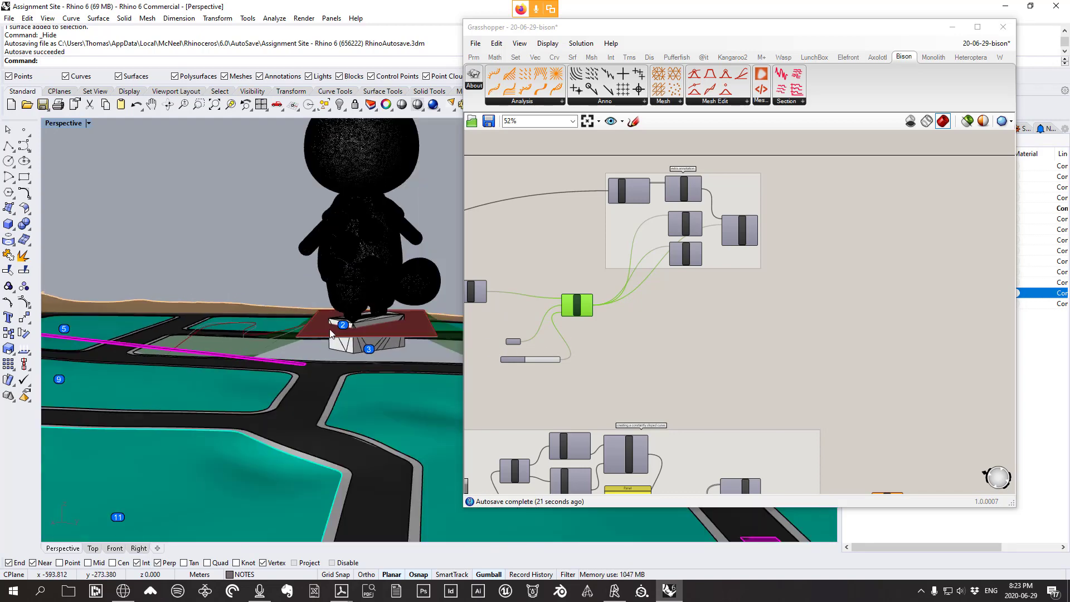
scroll(261, 347, "up", 3)
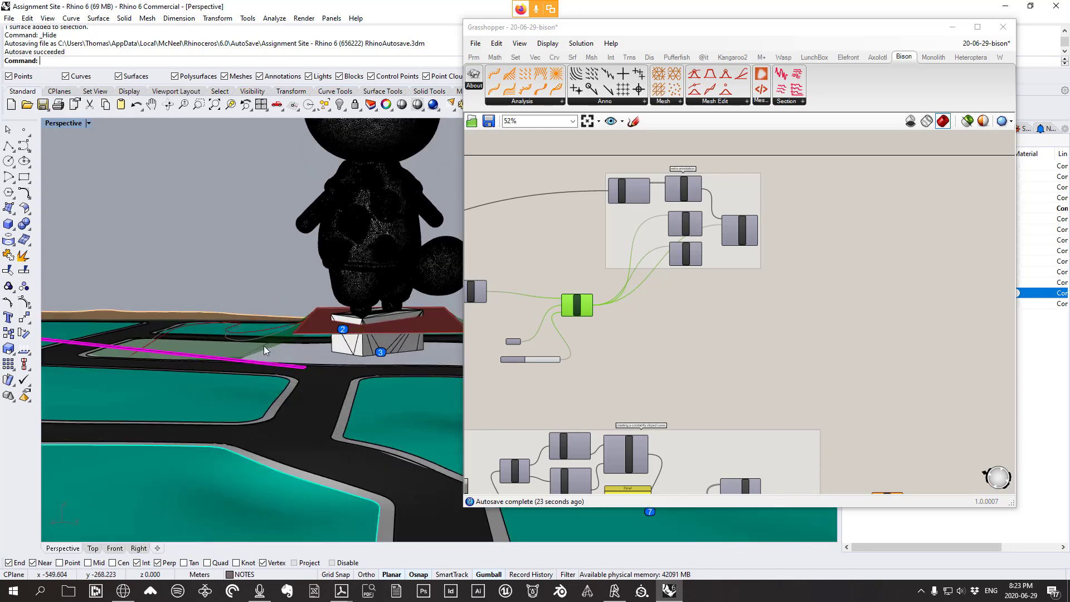
scroll(564, 304, "up", 3)
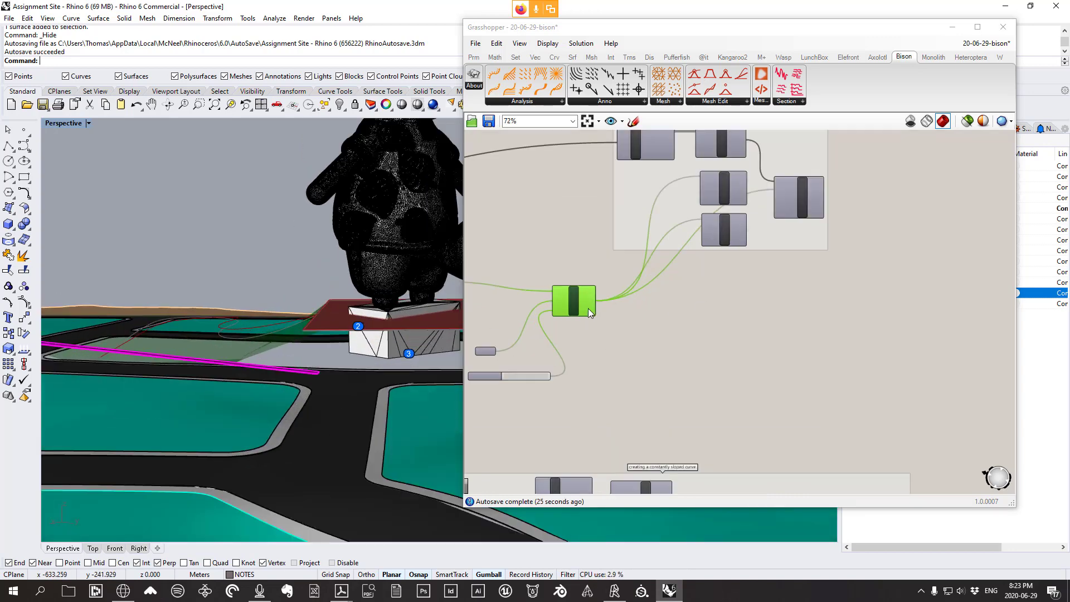
left_click_drag(598, 300, 708, 425)
scroll(593, 263, "down", 6)
scroll(732, 345, "up", 7)
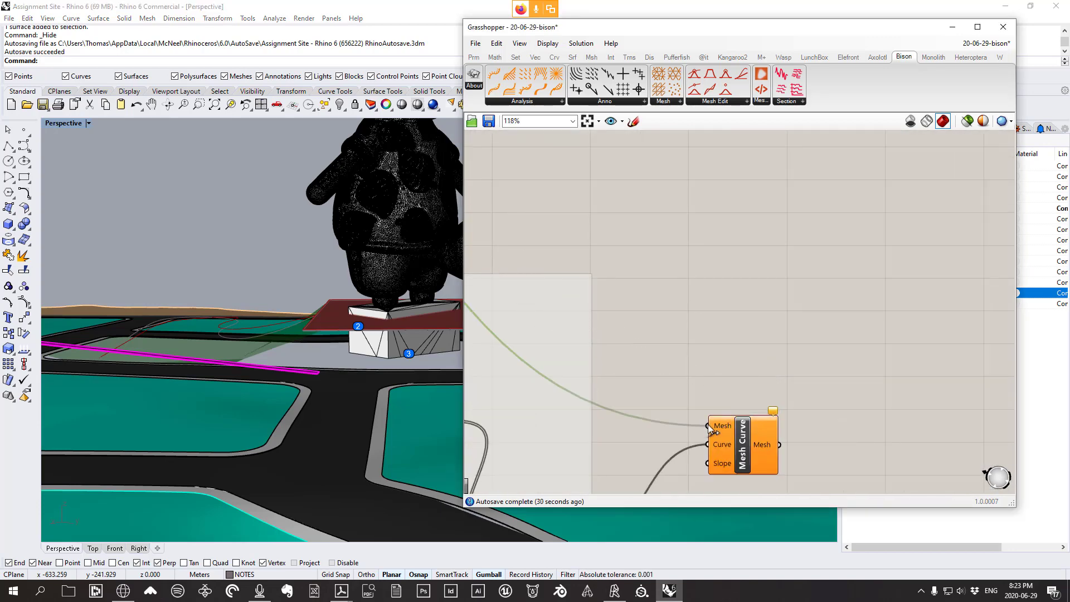
Feed the flattened mesh into Mesh Curve's Mesh input
left_click_drag(740, 465, 792, 252)
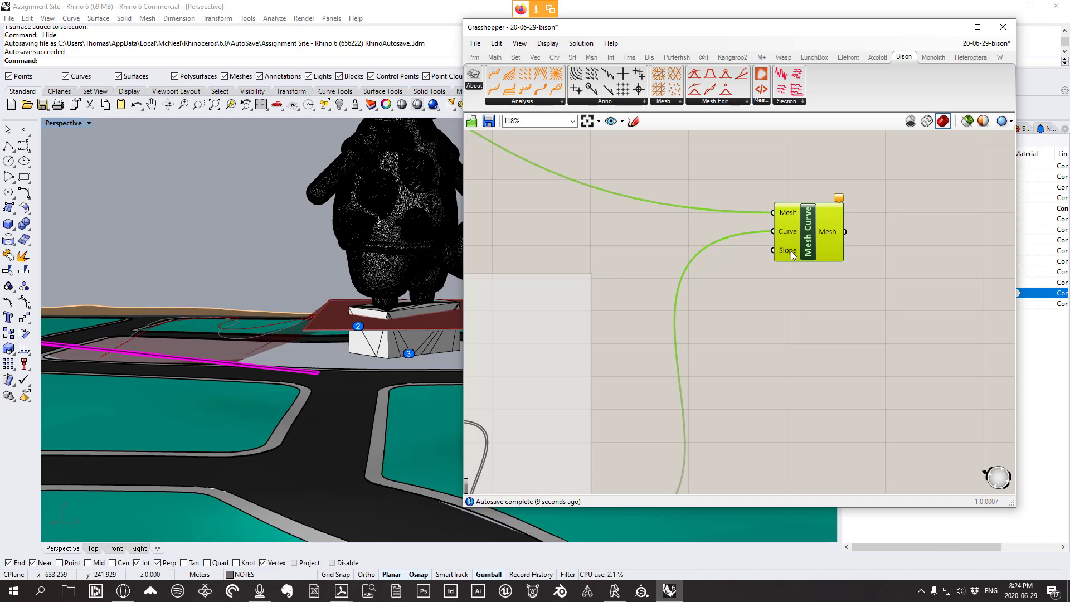
right_click_drag(137, 283, 225, 323)
right_click_drag(280, 384, 367, 326)
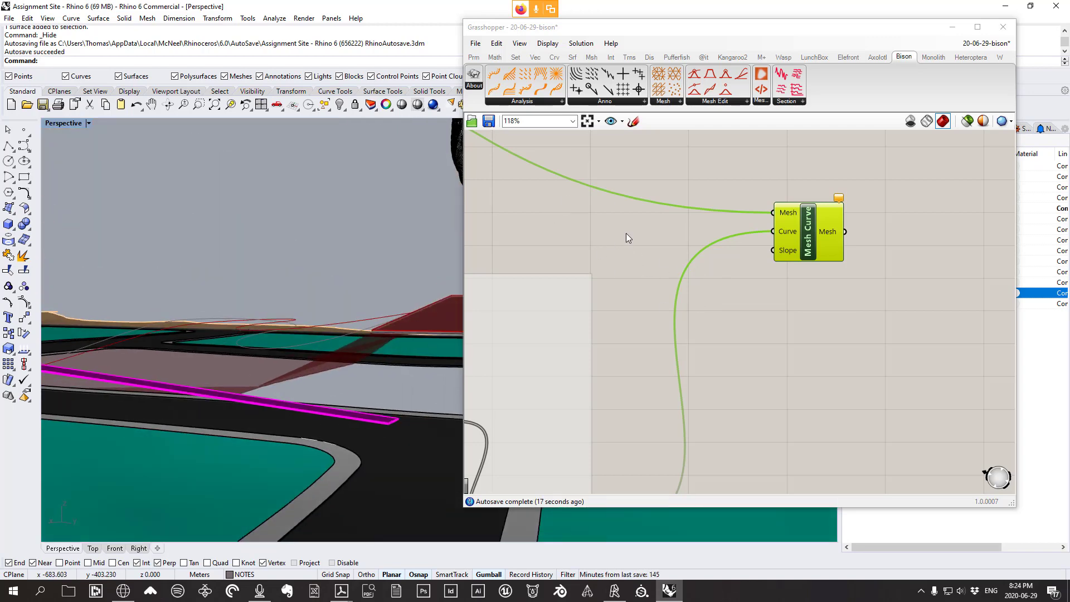
Add a Number Slider driving Mesh Curve's Slope and set it to 54
double_click(661, 214)
type("1<80")
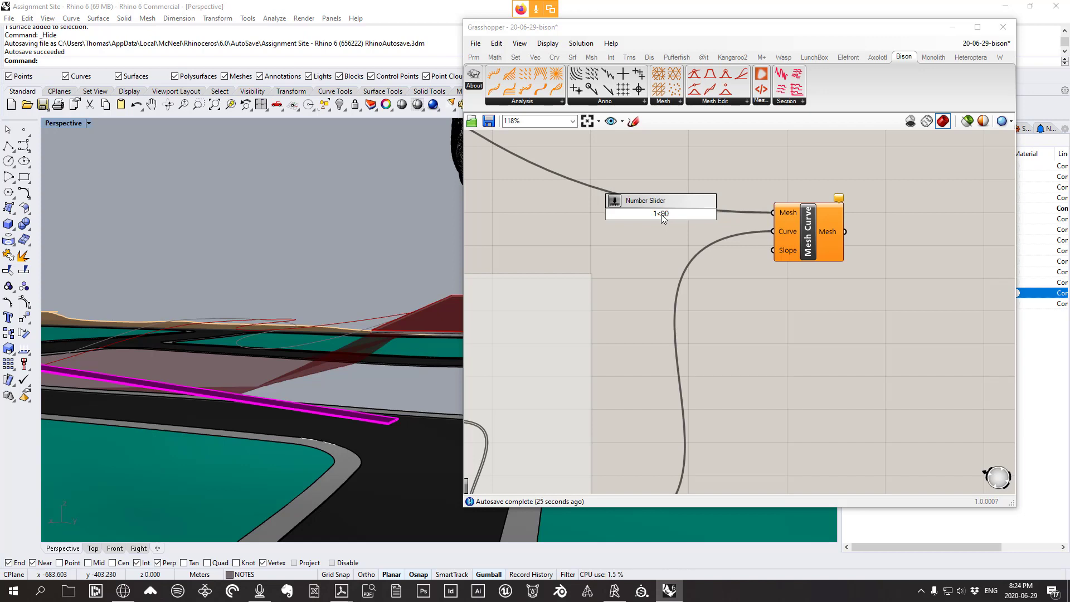
key("Return")
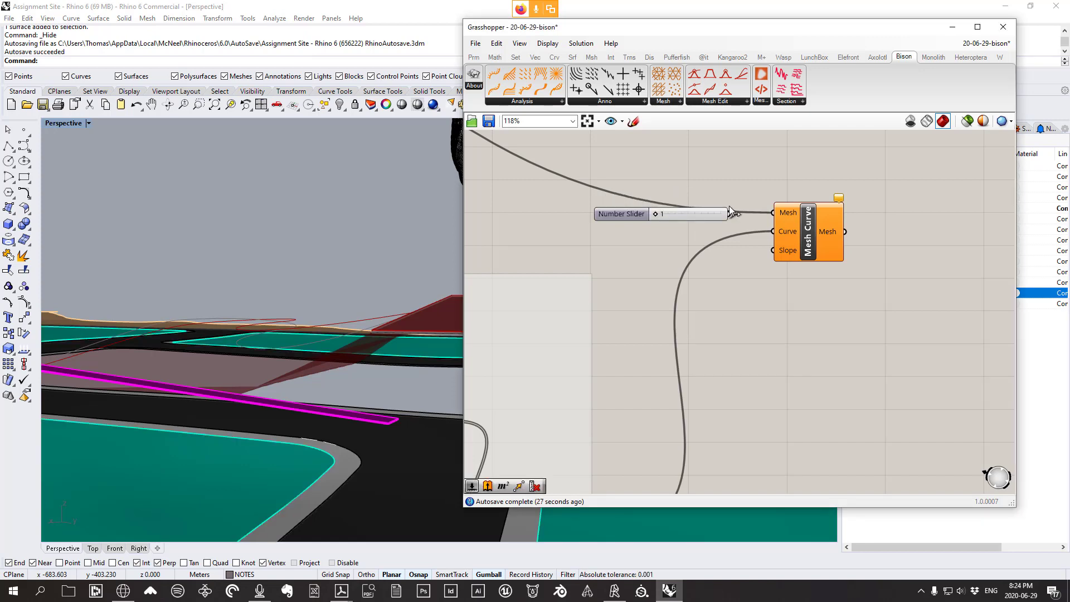
left_click_drag(729, 212, 803, 259)
right_click_drag(124, 450, 213, 376)
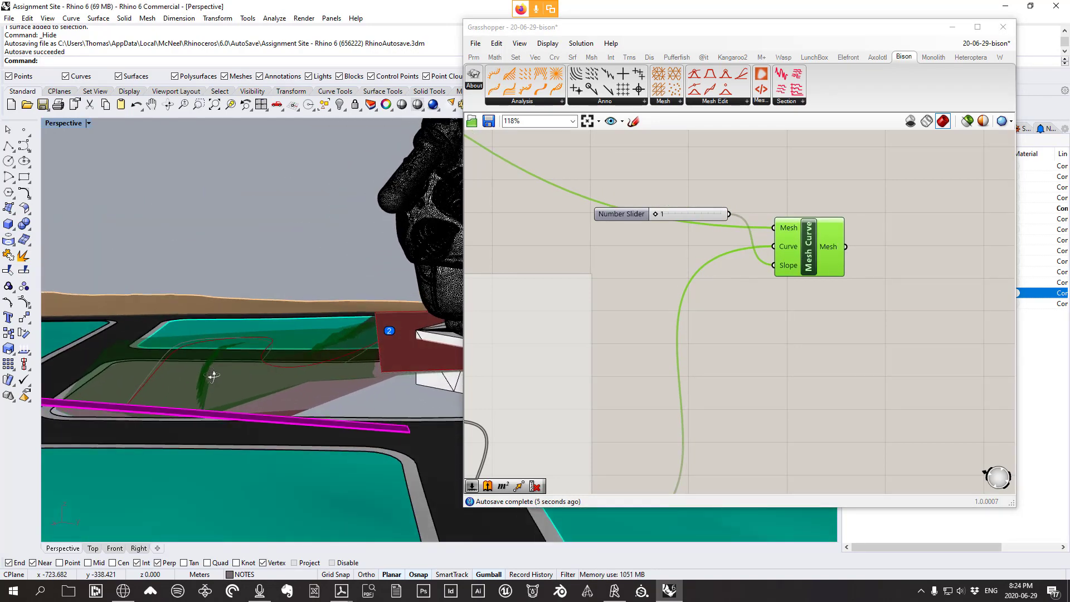
left_click_drag(655, 214, 692, 219)
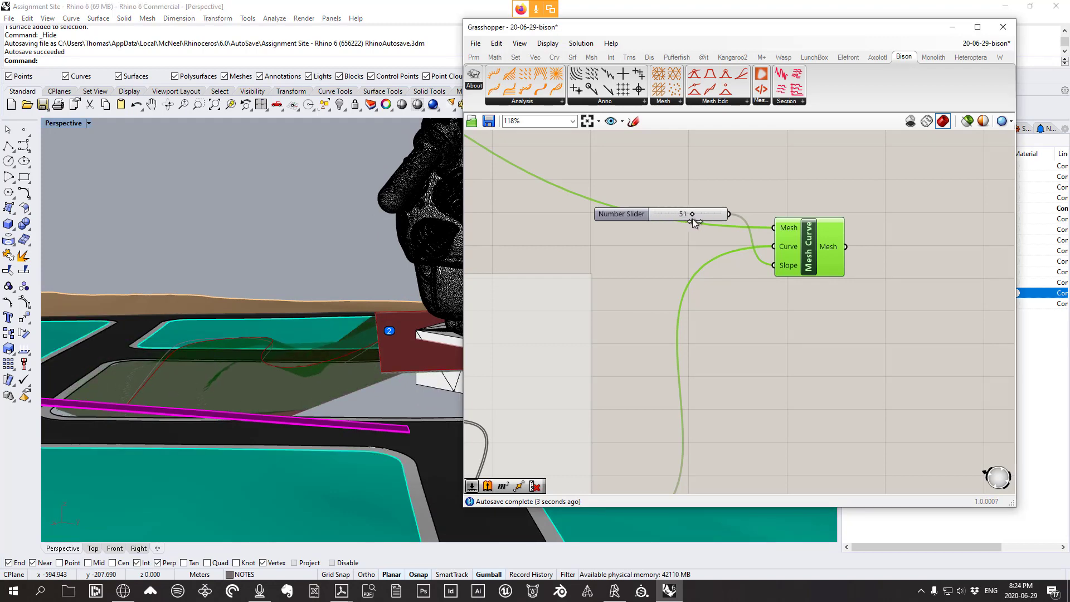
right_click_drag(351, 295, 329, 401)
scroll(279, 328, "down", 4)
right_click_drag(814, 299, 701, 306)
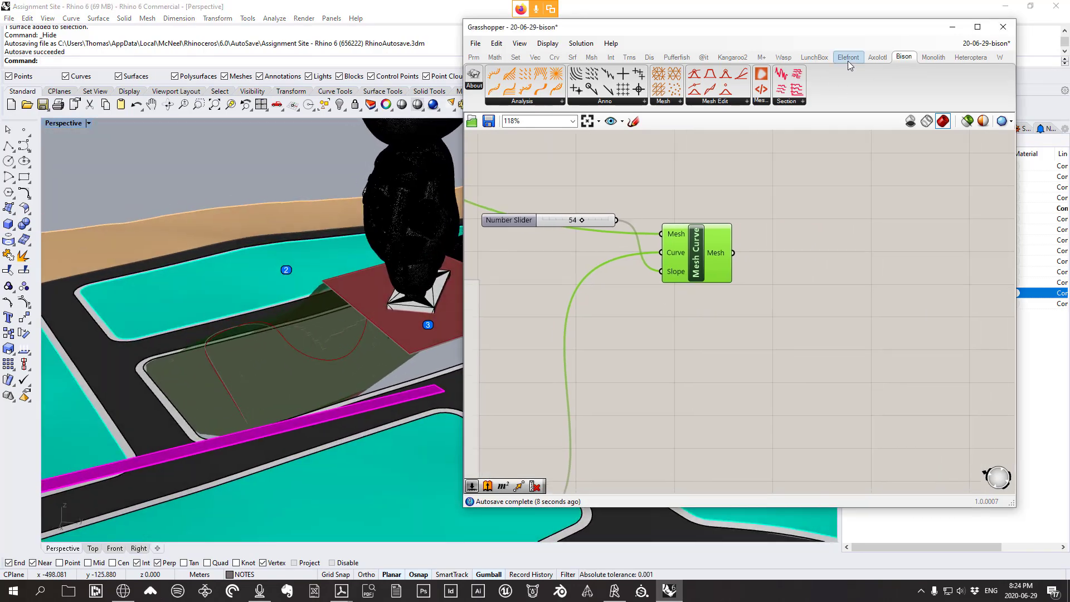
Add a Custom Preview component and arrange it beside Mesh Curve
left_click(650, 58)
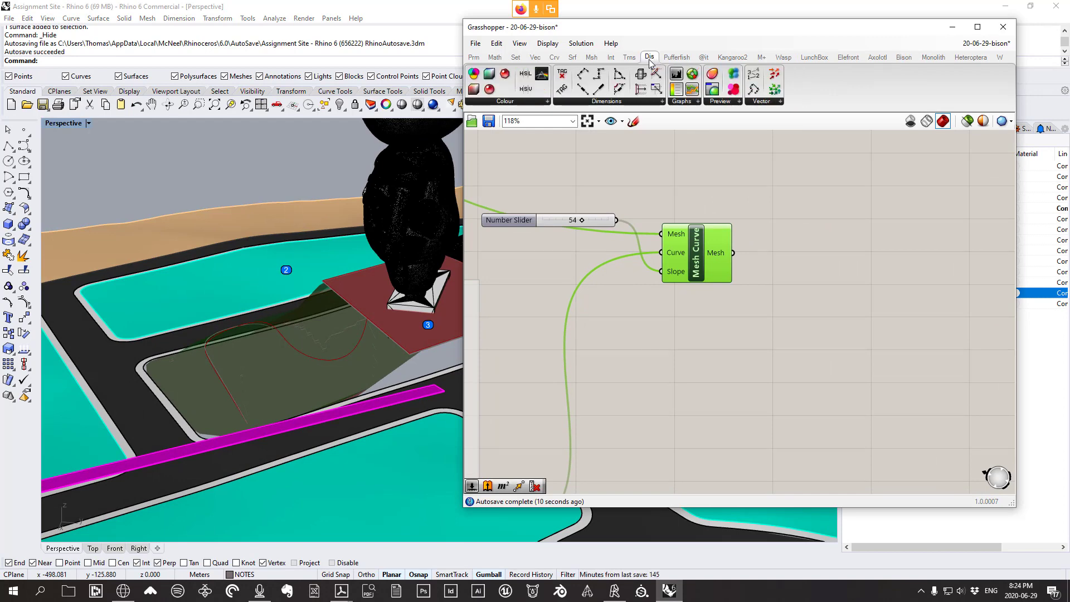
left_click(726, 103)
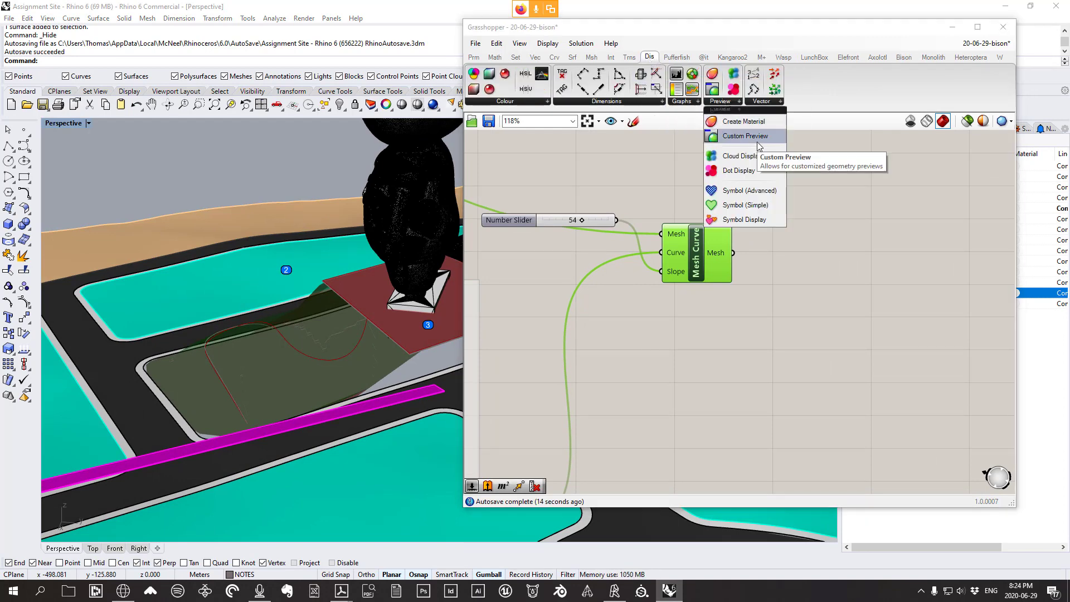
left_click_drag(757, 142, 845, 225)
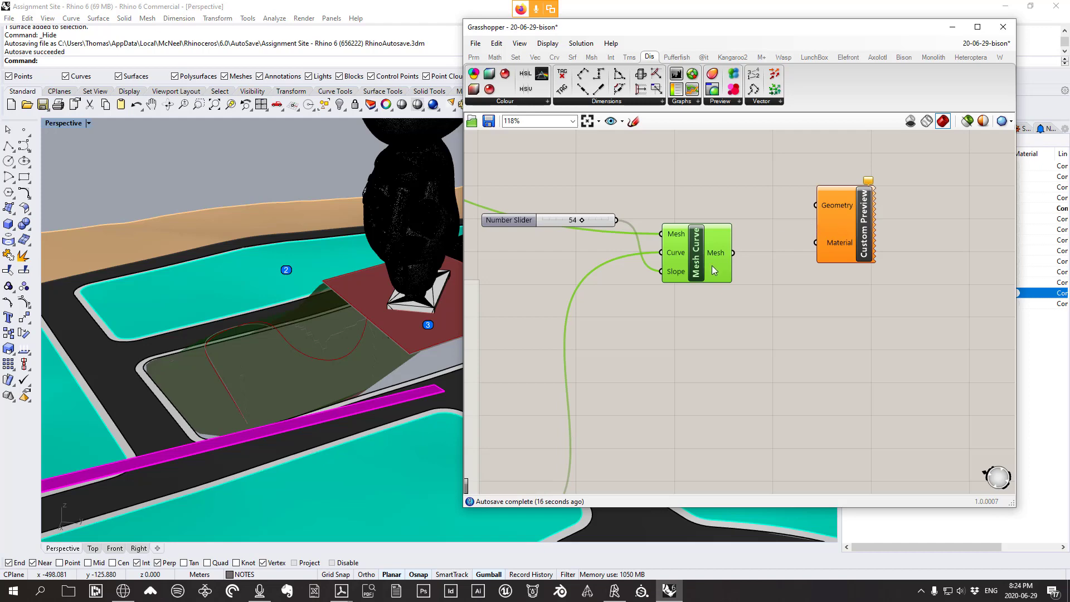
left_click_drag(714, 271, 711, 286)
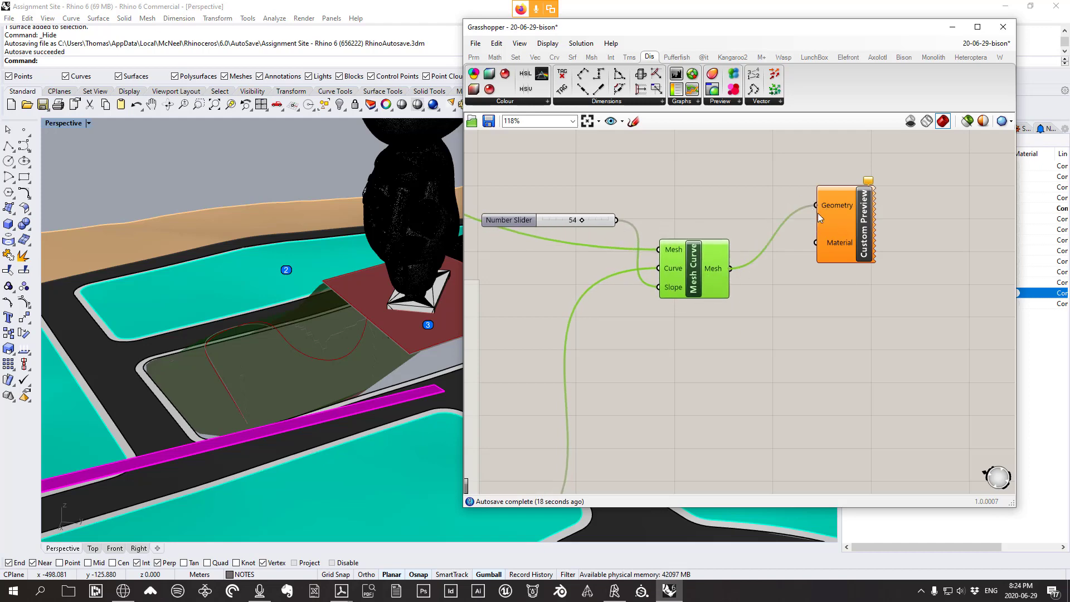
left_click_drag(846, 241, 842, 192)
left_click(857, 261)
right_click_drag(302, 350, 355, 351)
Turn off Mesh Curve's preview and select the other components and two sliders
left_click(694, 277)
right_click(696, 182)
left_click(729, 202)
scroll(794, 276, "down", 5)
left_click_drag(741, 442, 626, 350)
scroll(752, 366, "down", 2)
left_click_drag(663, 300, 532, 238)
right_click(696, 250)
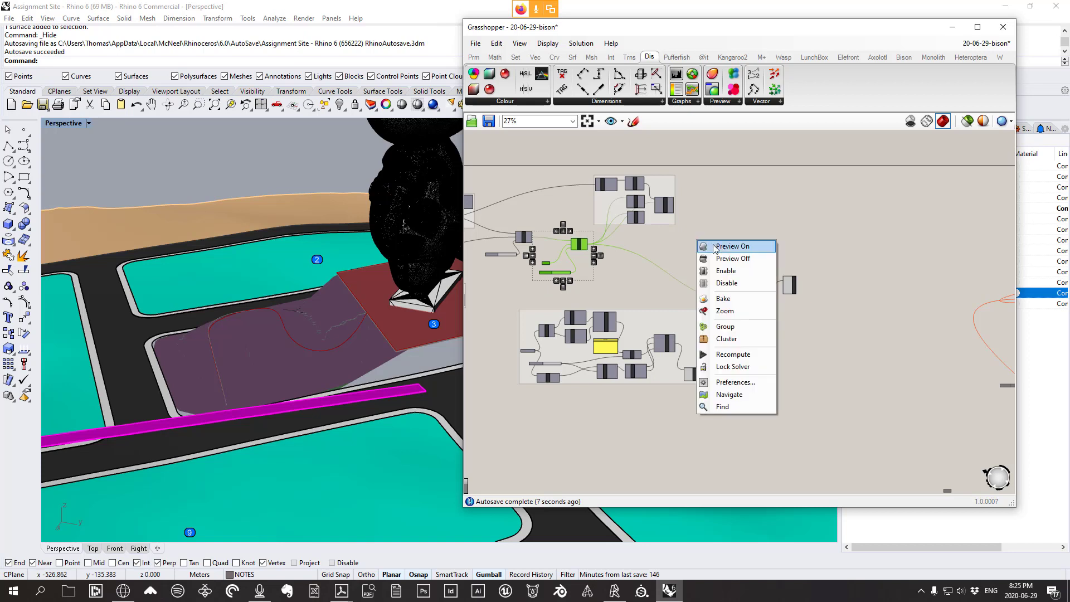
Turn off preview for the selected components and shift Custom Preview slightly left
left_click(725, 268)
scroll(770, 282, "up", 4)
scroll(770, 282, "up", 2)
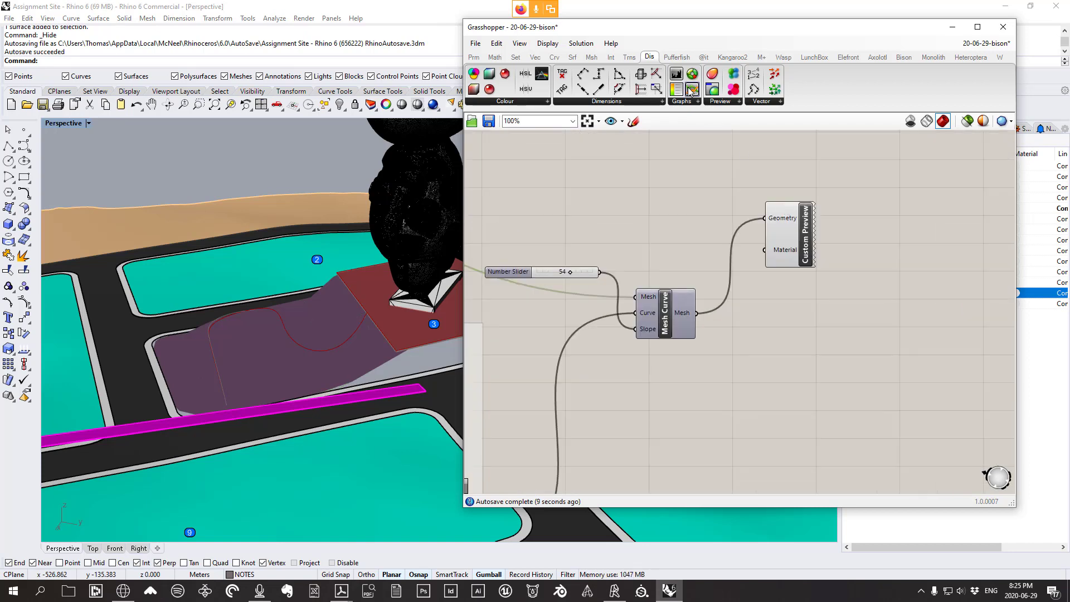
left_click(549, 44)
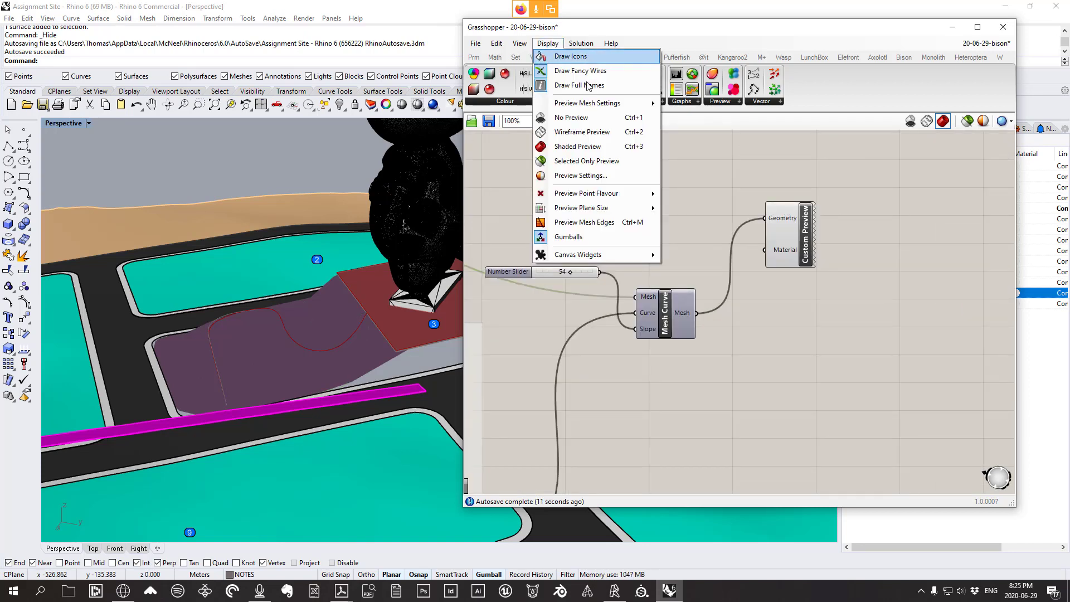
left_click(640, 149)
right_click_drag(712, 196, 708, 190)
scroll(778, 263, "up", 2)
left_click_drag(782, 235, 764, 239)
left_click(749, 331)
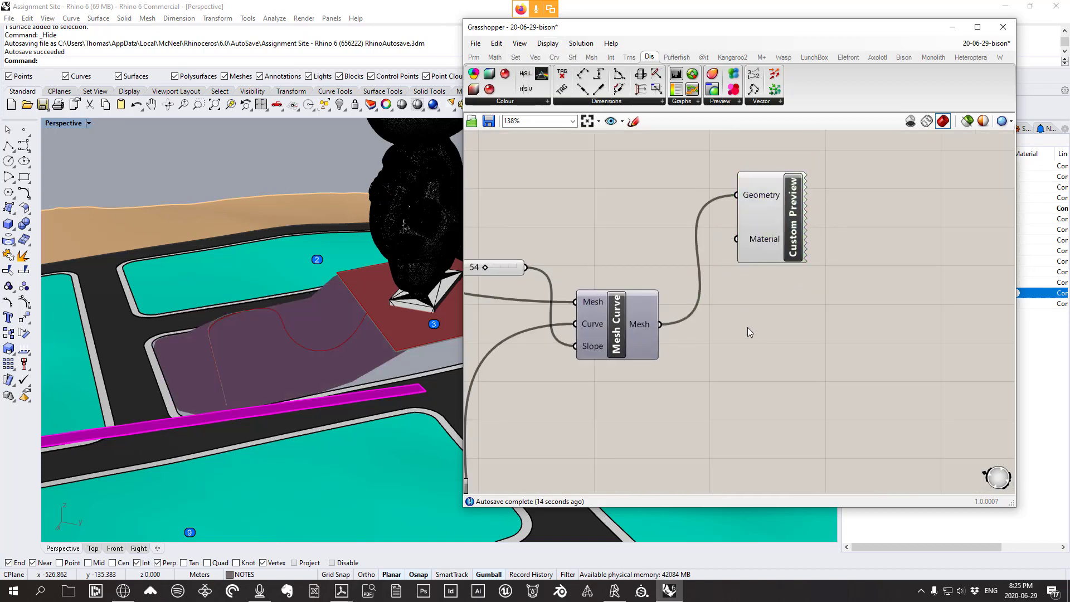
Try the Sand (Gem) and roads materials on the Custom Preview
right_click(766, 246)
mouse_move(827, 343)
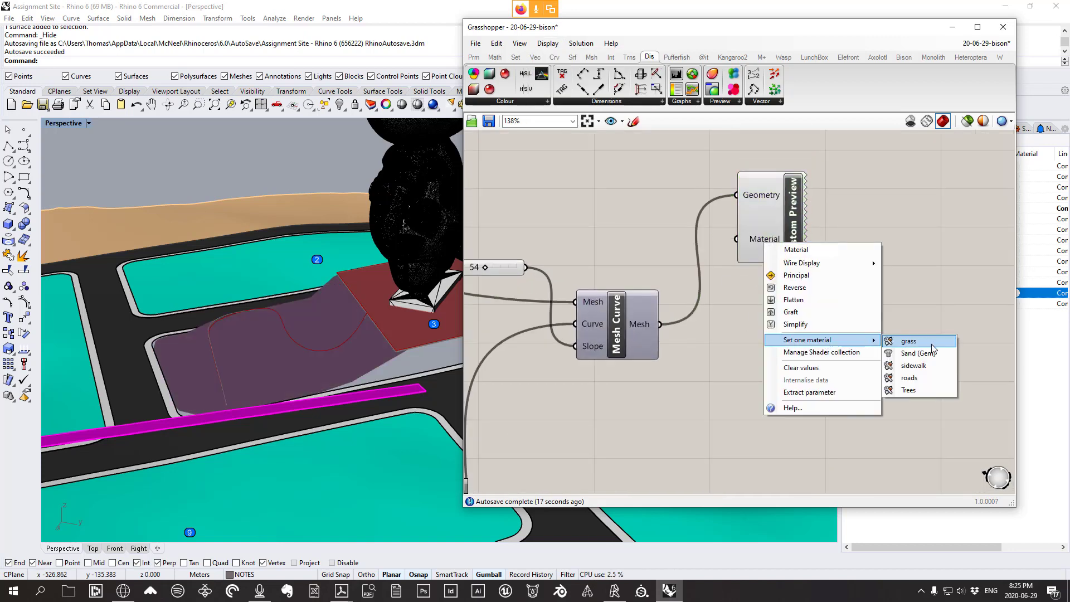
left_click(928, 280)
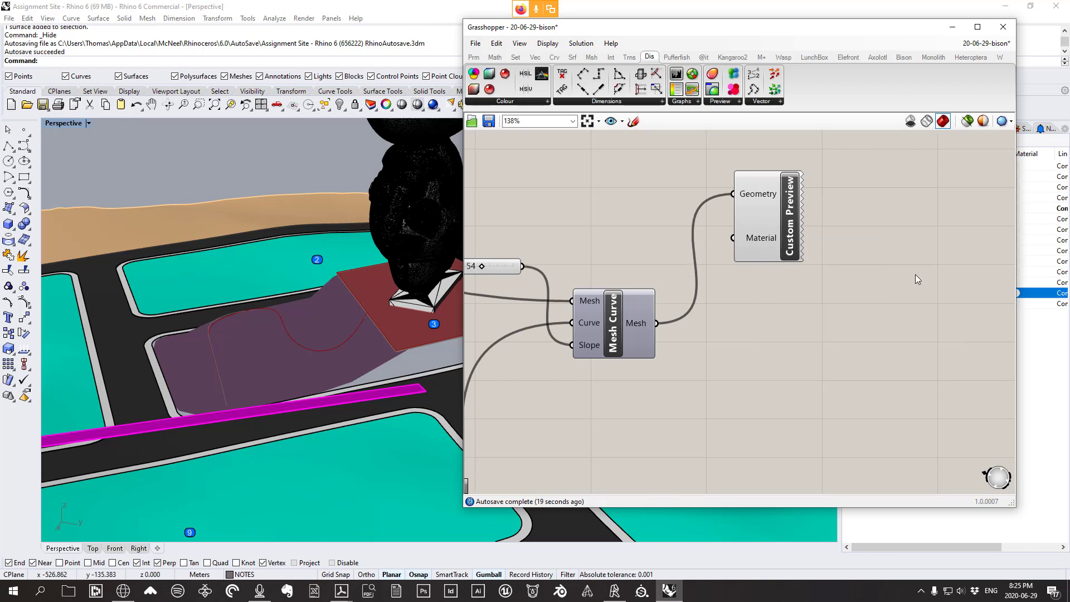
scroll(920, 267, "up", 2)
right_click_drag(711, 228, 767, 236)
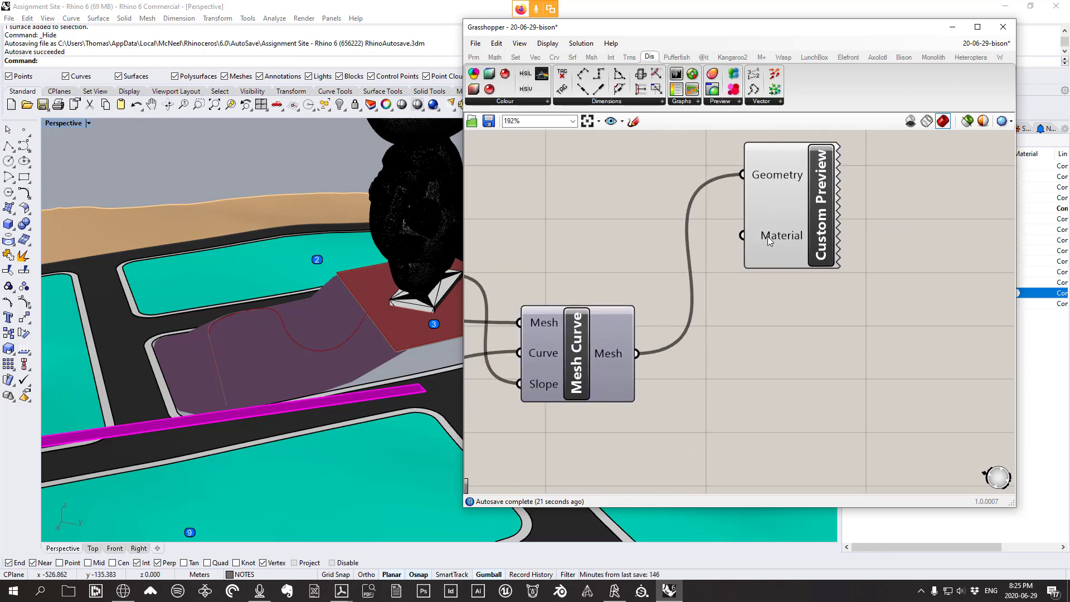
right_click(767, 236)
mouse_move(827, 334)
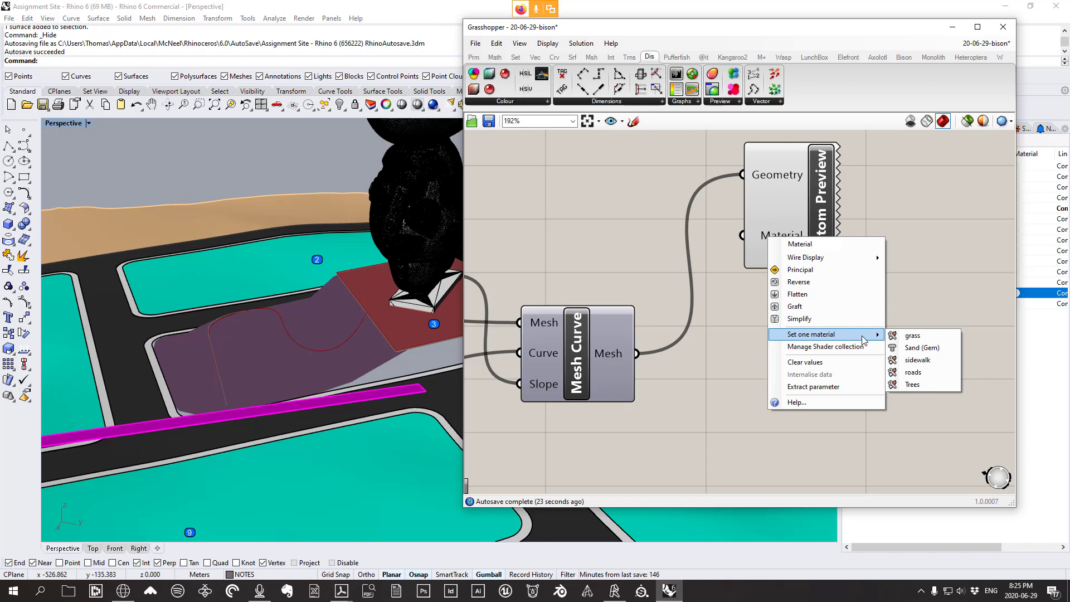
left_click(927, 350)
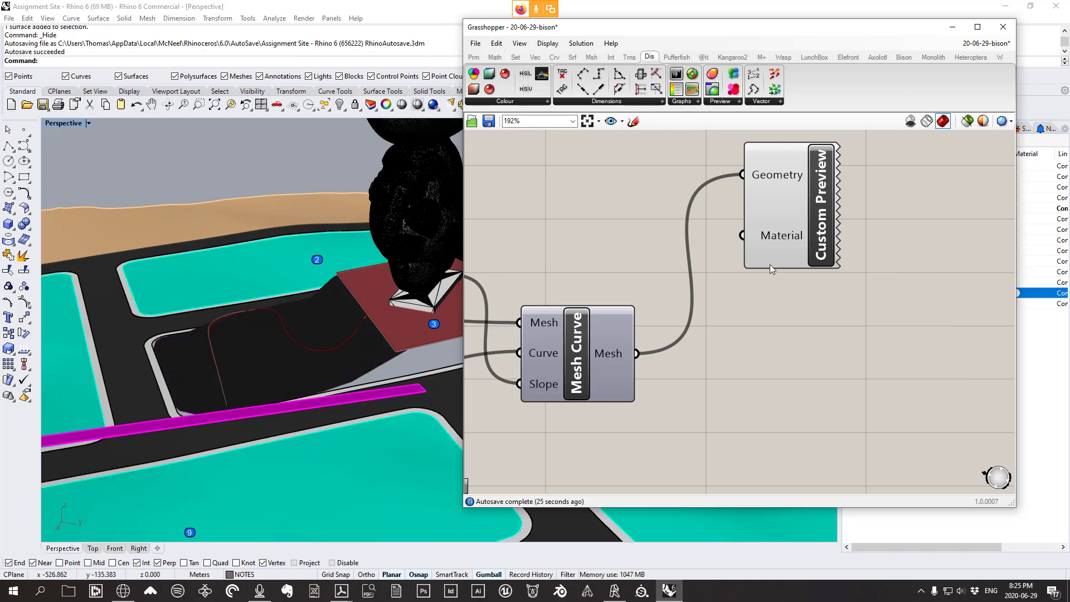
right_click(771, 241)
mouse_move(870, 334)
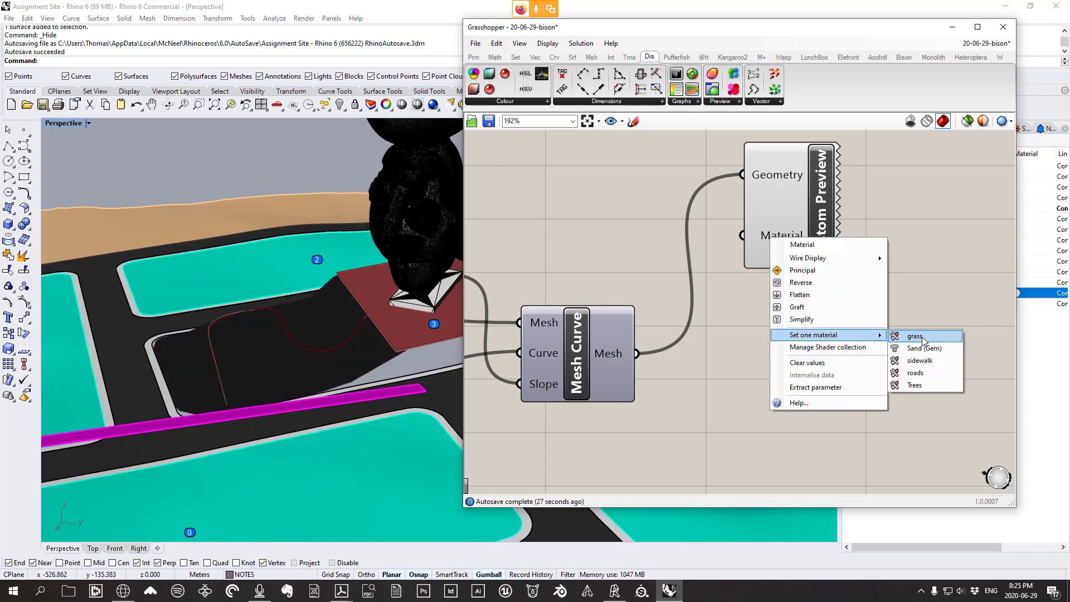
left_click(920, 366)
right_click(772, 238)
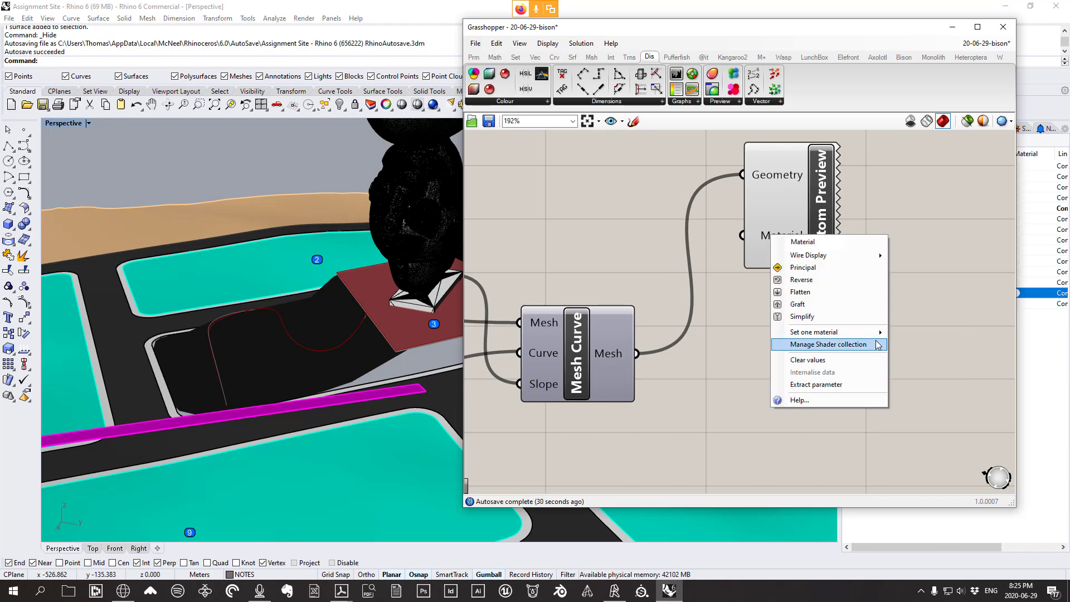
mouse_move(847, 333)
left_click(924, 373)
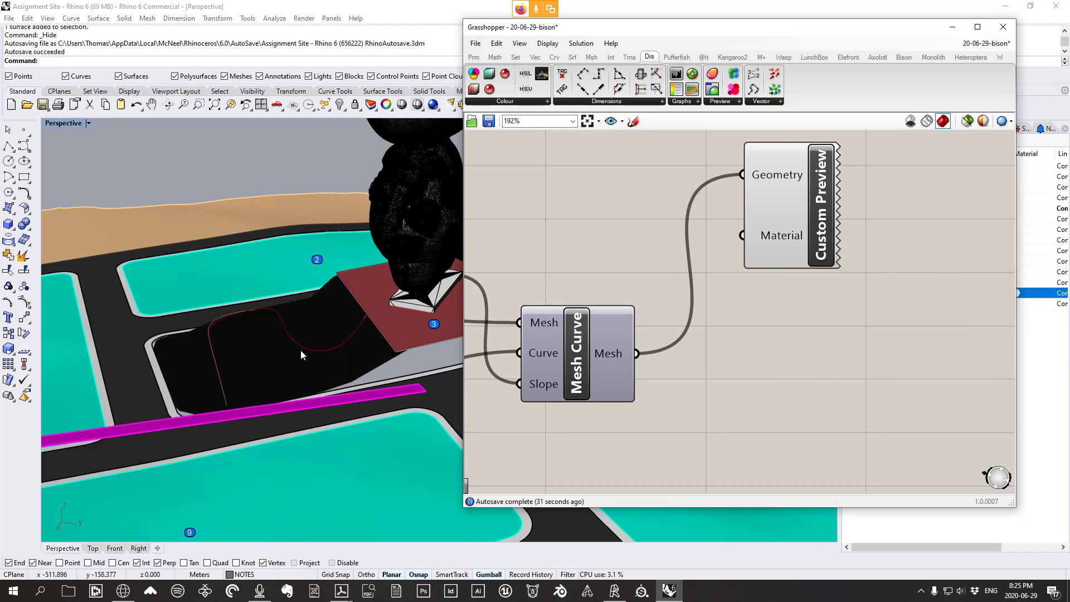
mouse_move(295, 350)
right_mouse_down()
mouse_move(310, 327)
mouse_move(300, 330)
right_mouse_up()
Clear the preview material, then set it to Trees
right_click(784, 241)
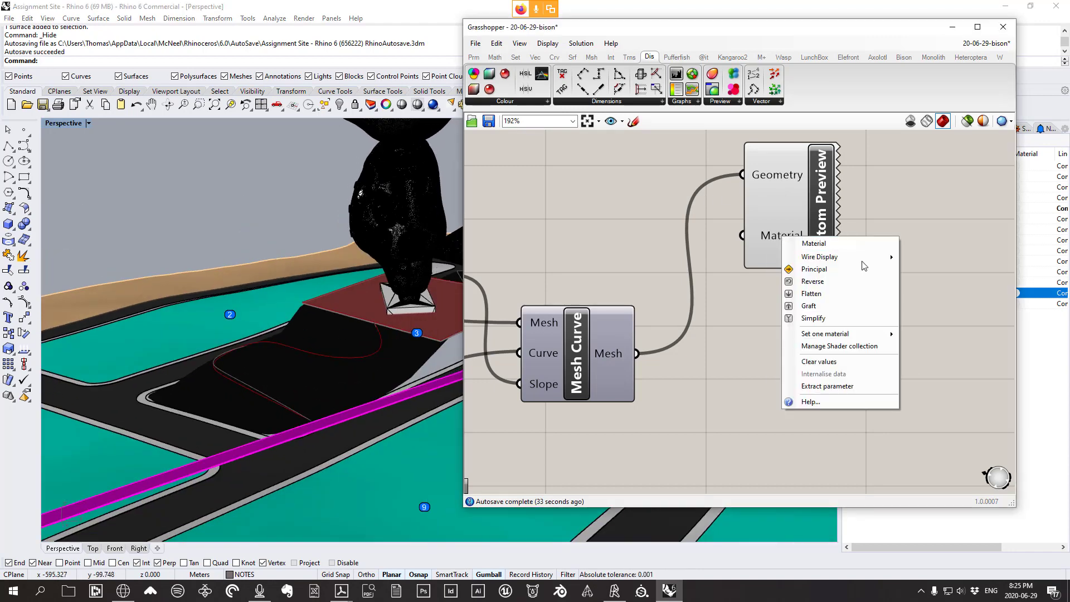
mouse_move(884, 334)
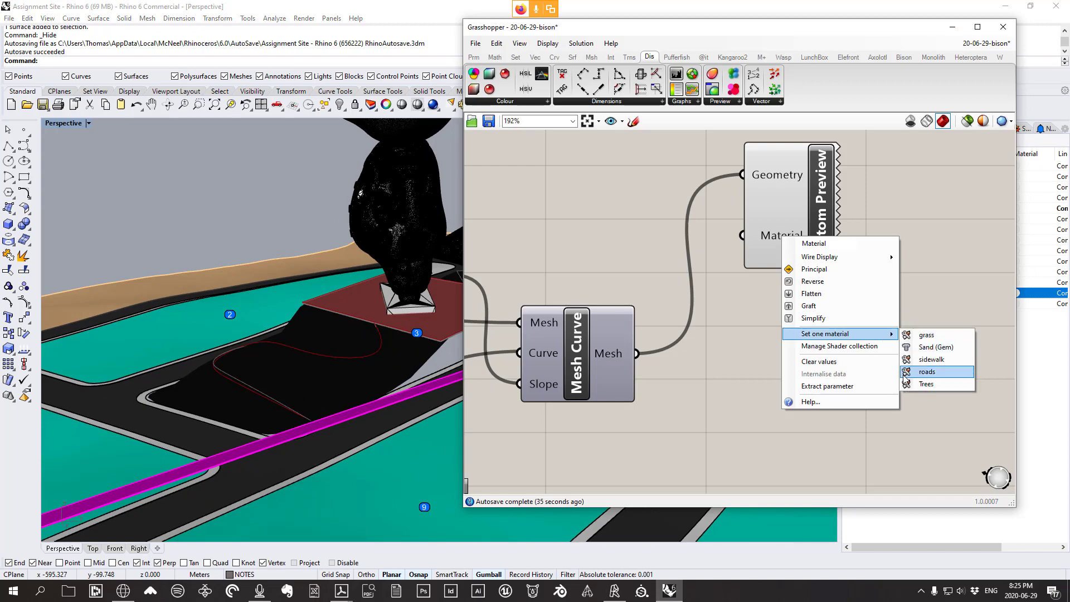
left_click(833, 363)
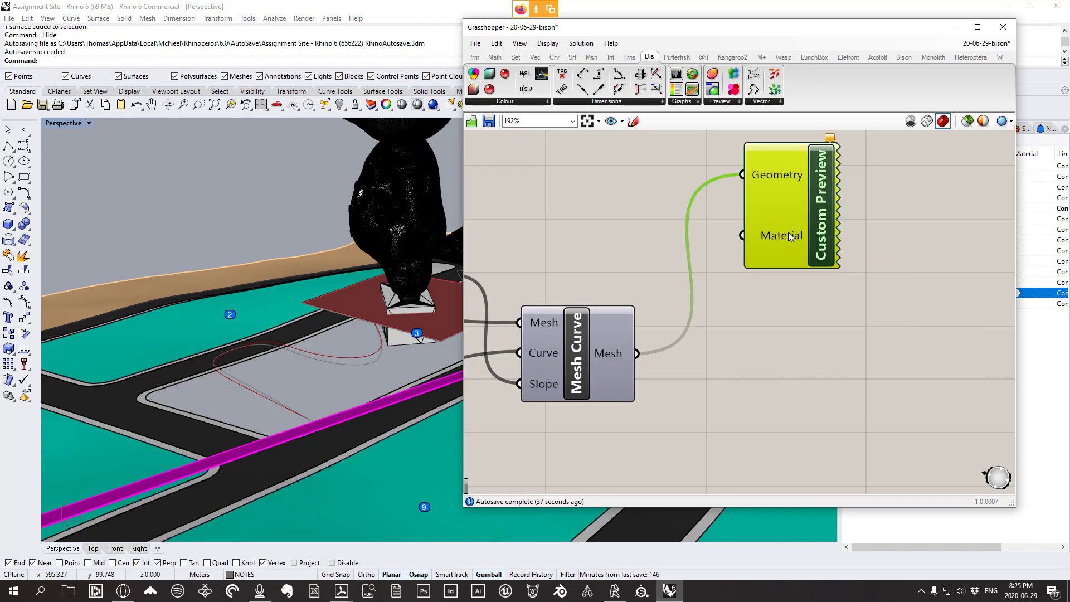
right_click(769, 235)
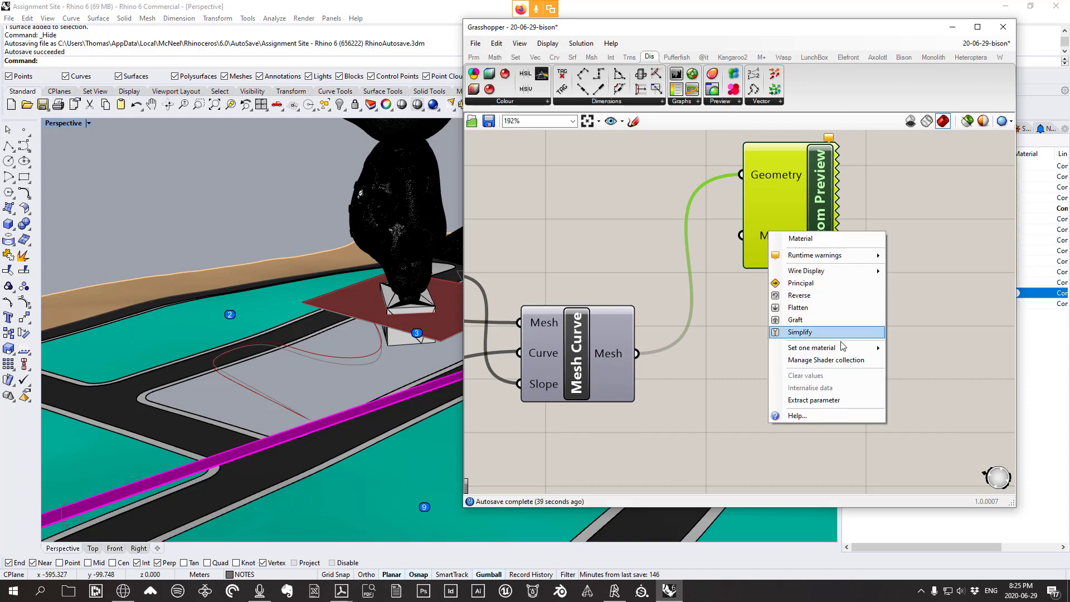
mouse_move(870, 347)
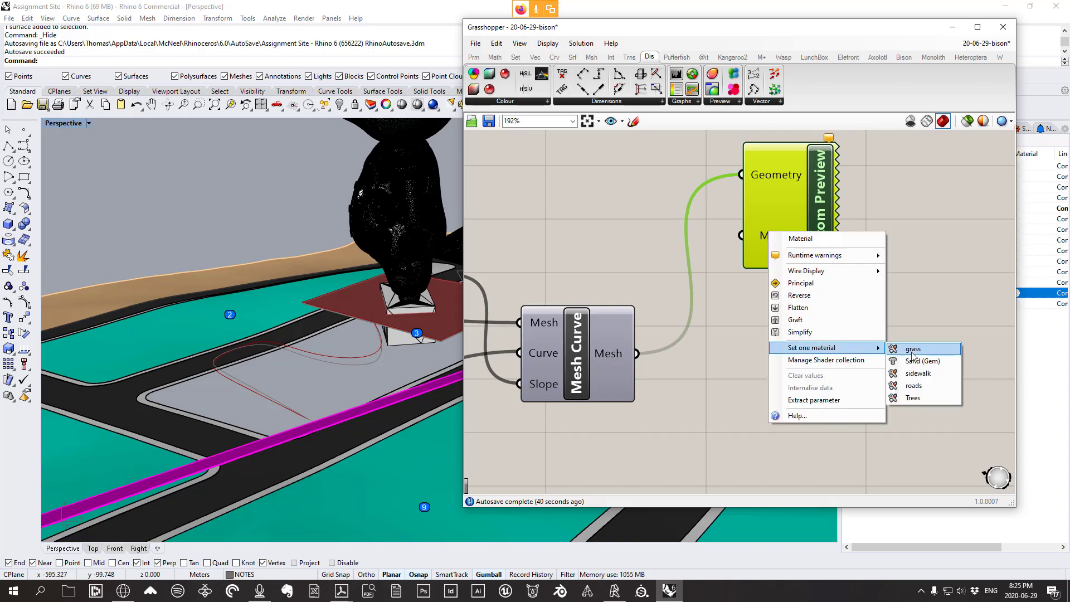
left_click(914, 397)
mouse_move(164, 357)
right_mouse_down()
mouse_move(203, 342)
mouse_move(795, 366)
mouse_move(473, 329)
mouse_move(165, 350)
right_mouse_up()
right_click_drag(311, 358, 266, 348)
left_click(598, 353)
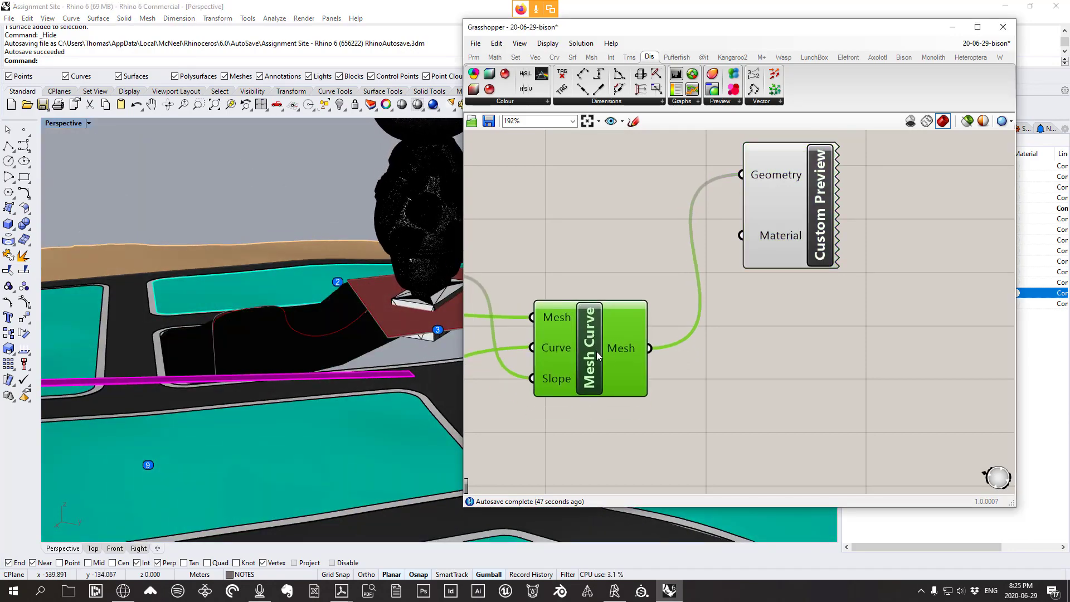
Re-enable Mesh Curve's preview and delete the Custom Preview component
right_click(597, 353)
left_click(623, 375)
right_click_drag(215, 329, 209, 403)
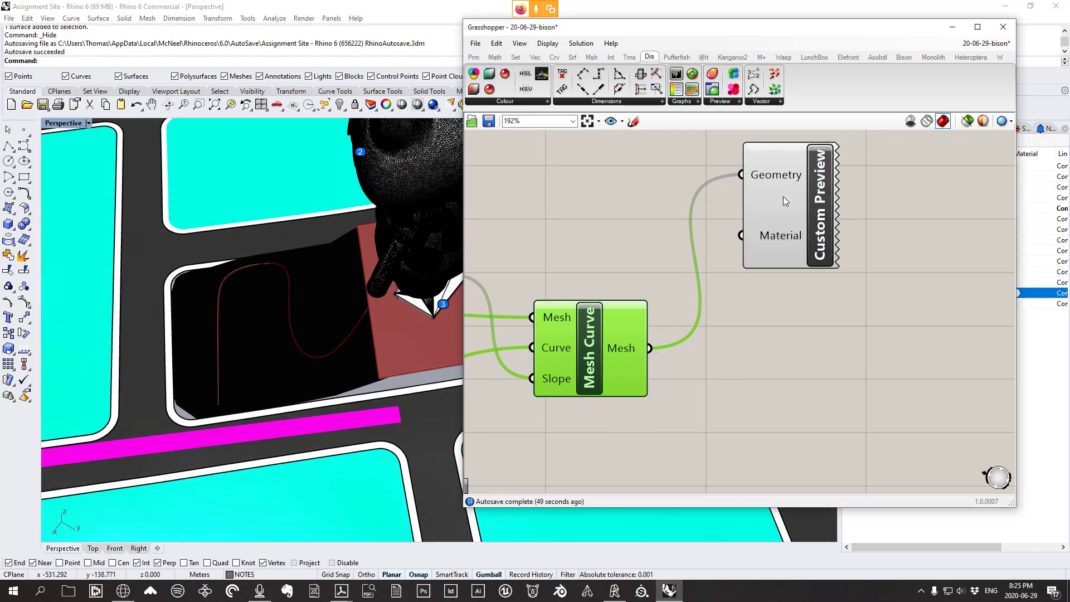
left_click(783, 196)
key("Delete")
Move Mesh Curve up-left and lower the slope slider from 54 to 1
scroll(599, 349, "down", 1)
right_click_drag(600, 349, 839, 309)
scroll(839, 309, "up", 1)
left_click_drag(838, 314, 803, 246)
right_click_drag(299, 340, 346, 280)
scroll(270, 376, "up", 3)
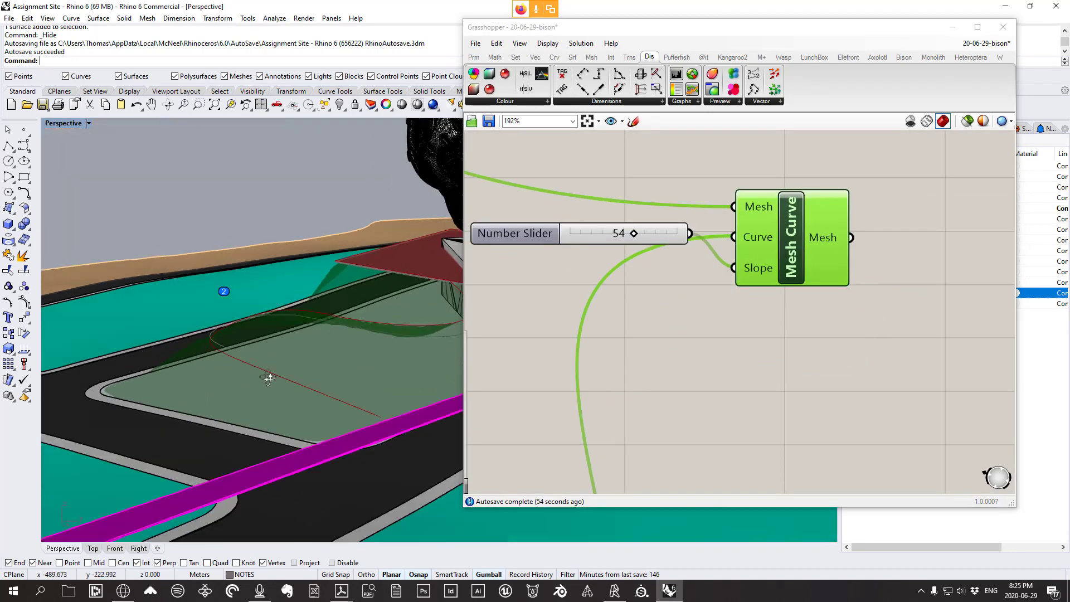
right_click(794, 243)
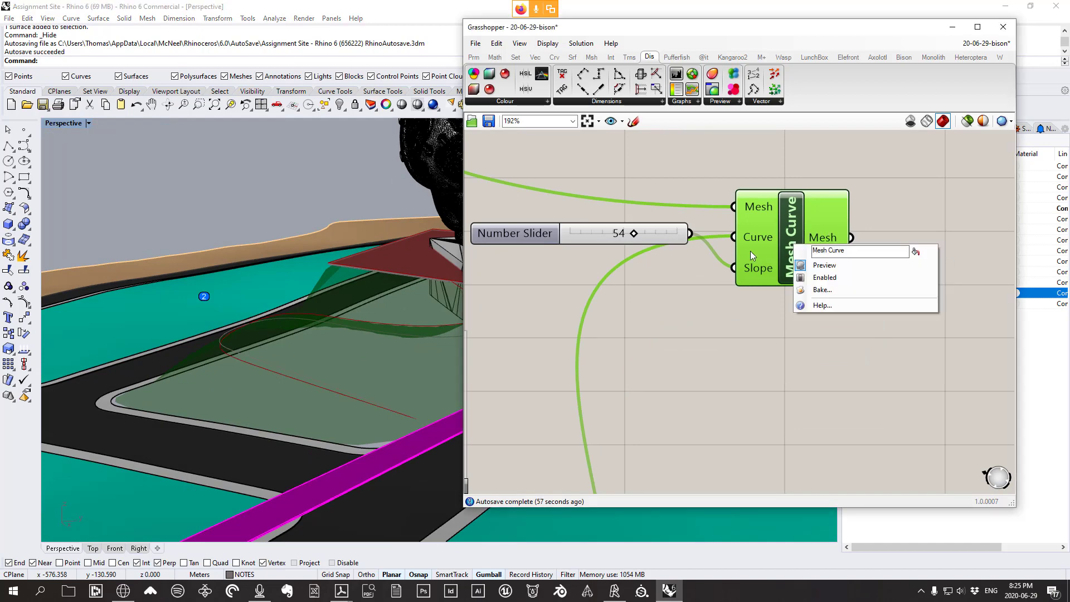
left_click(636, 238)
left_click_drag(636, 235, 563, 238)
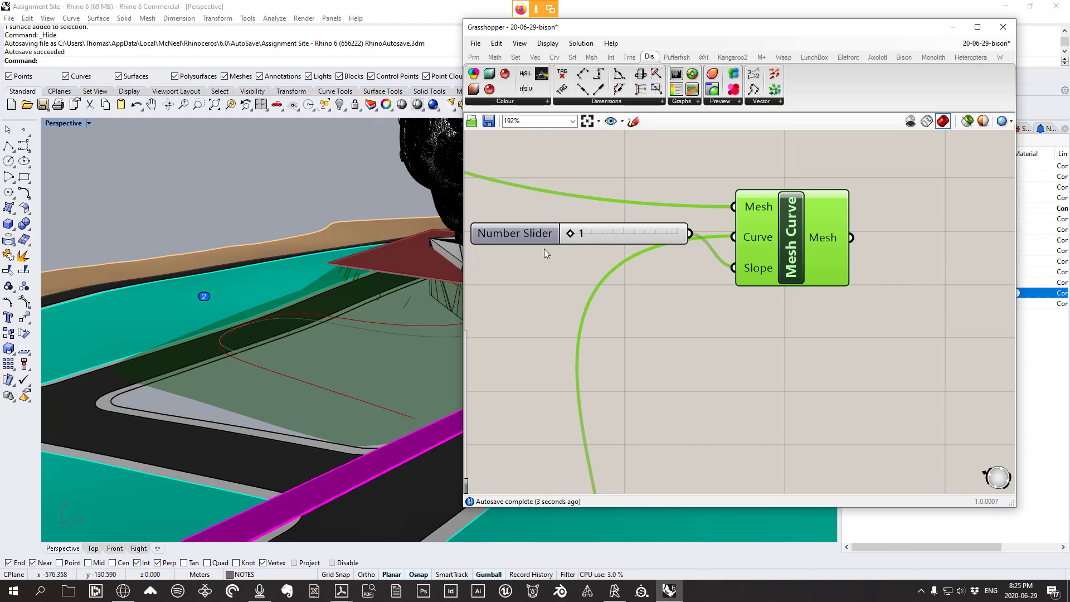
Bake the graded Mesh Curve result into the Rhino model
right_click_drag(106, 357, 249, 407)
right_click(789, 245)
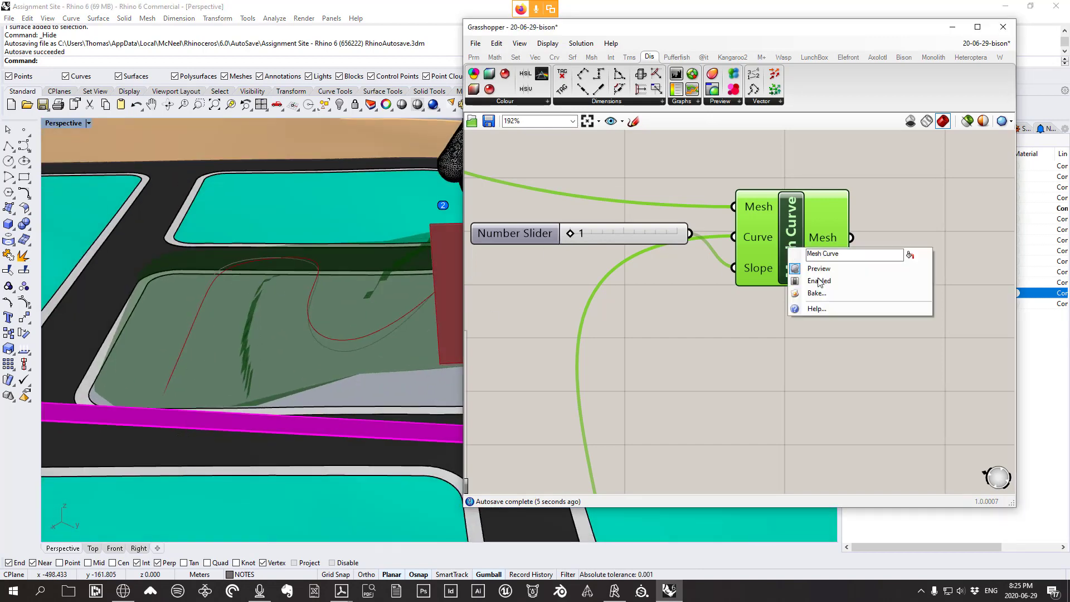
left_click(830, 292)
left_click(839, 399)
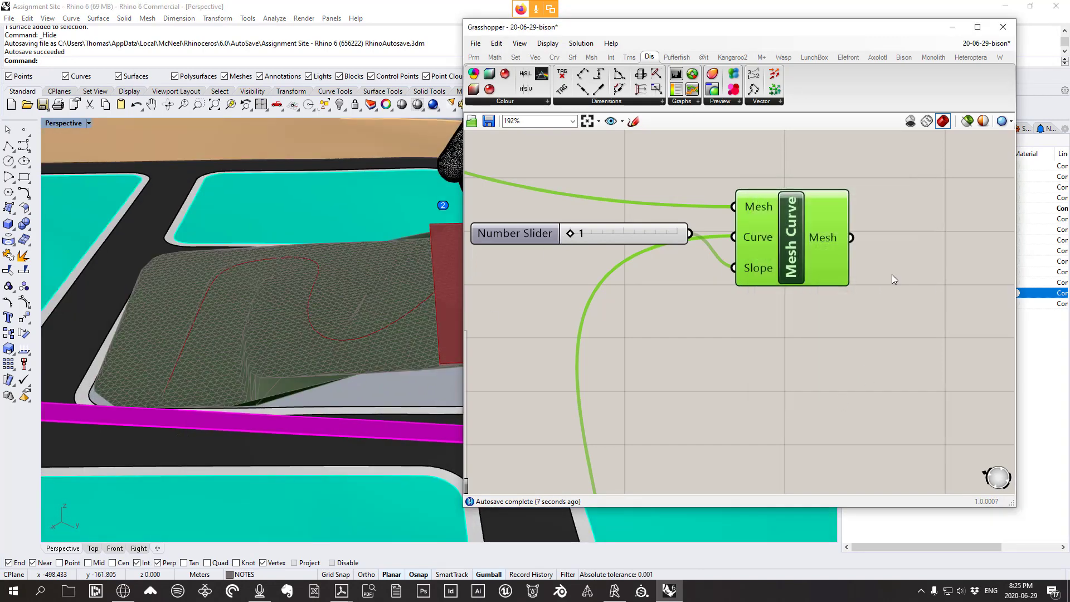
right_click_drag(239, 256, 137, 87)
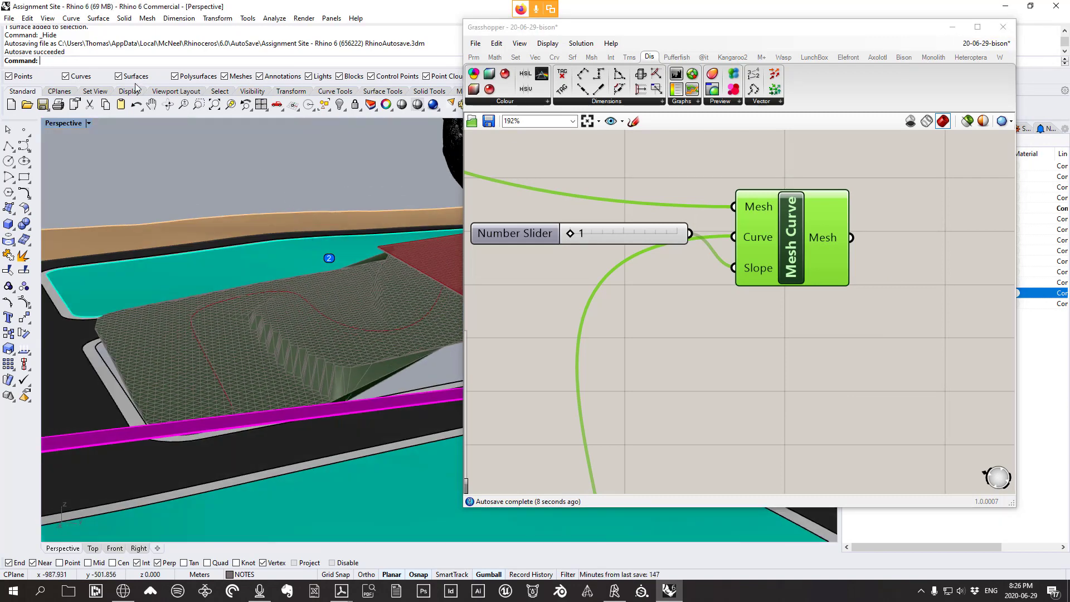
left_click(47, 19)
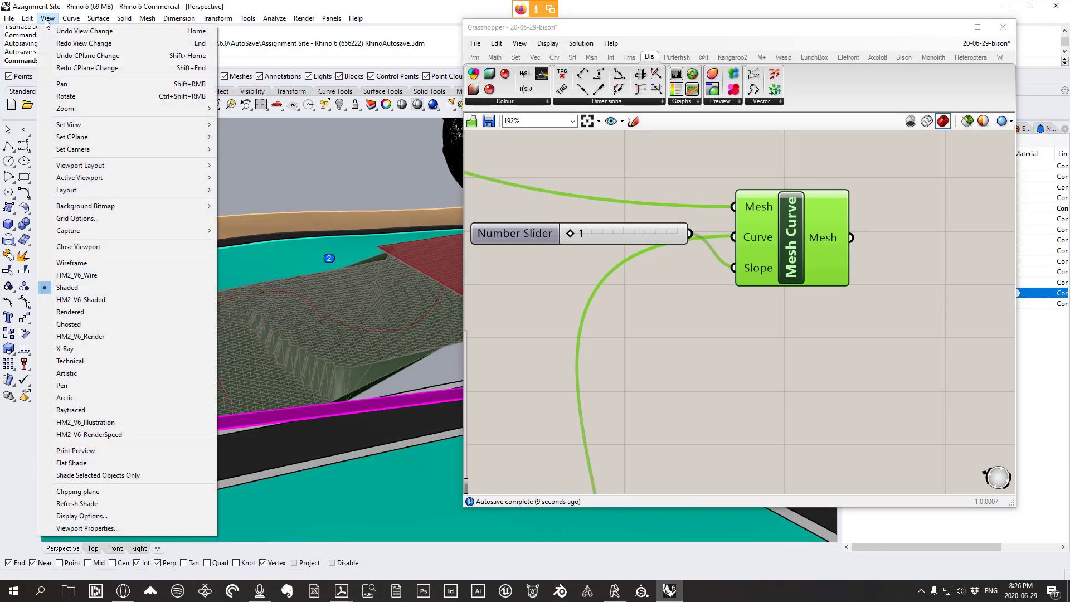
Switch the Perspective view to Rendered and orbit around the terrain and statue
left_click(90, 317)
mouse_move(217, 324)
right_mouse_down()
mouse_move(270, 368)
mouse_move(307, 318)
mouse_move(208, 316)
mouse_move(240, 334)
mouse_move(257, 327)
mouse_move(223, 371)
mouse_move(248, 342)
mouse_move(220, 346)
right_mouse_up()
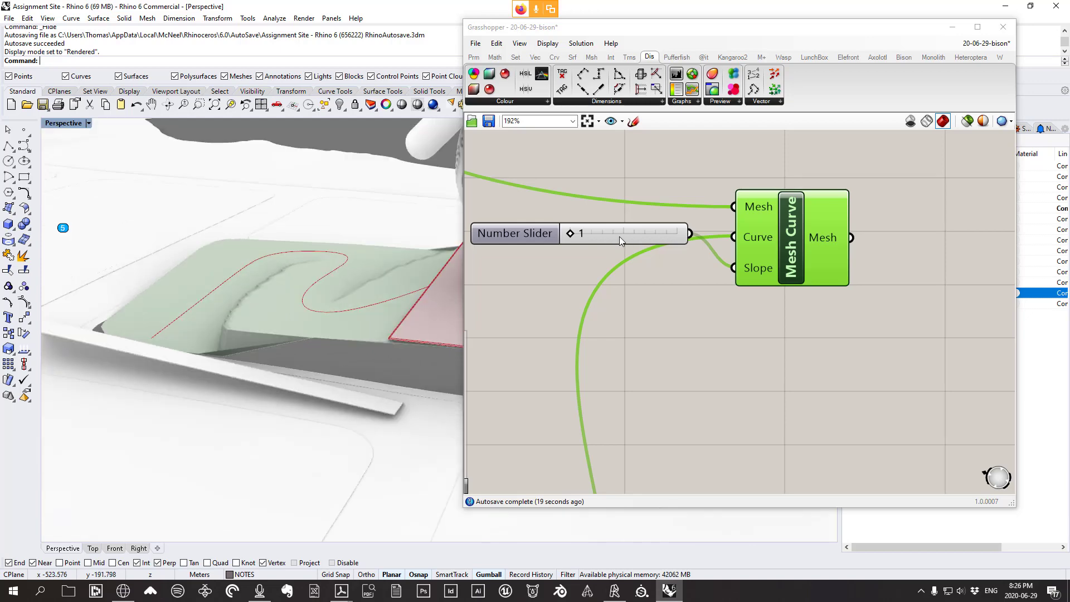
right_click_drag(272, 266, 346, 270)
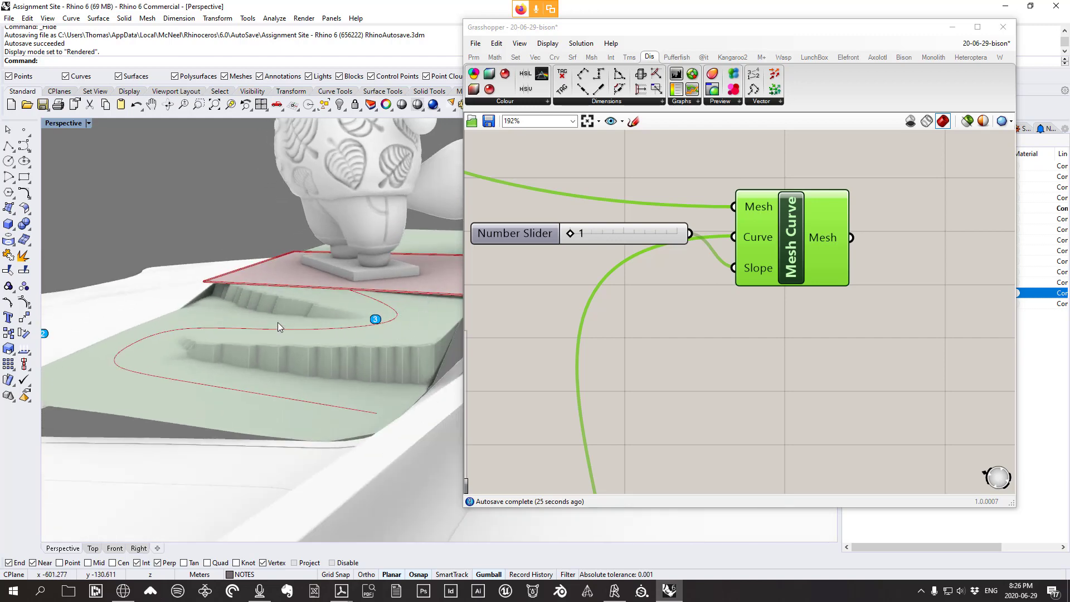
right_click_drag(319, 398, 366, 357)
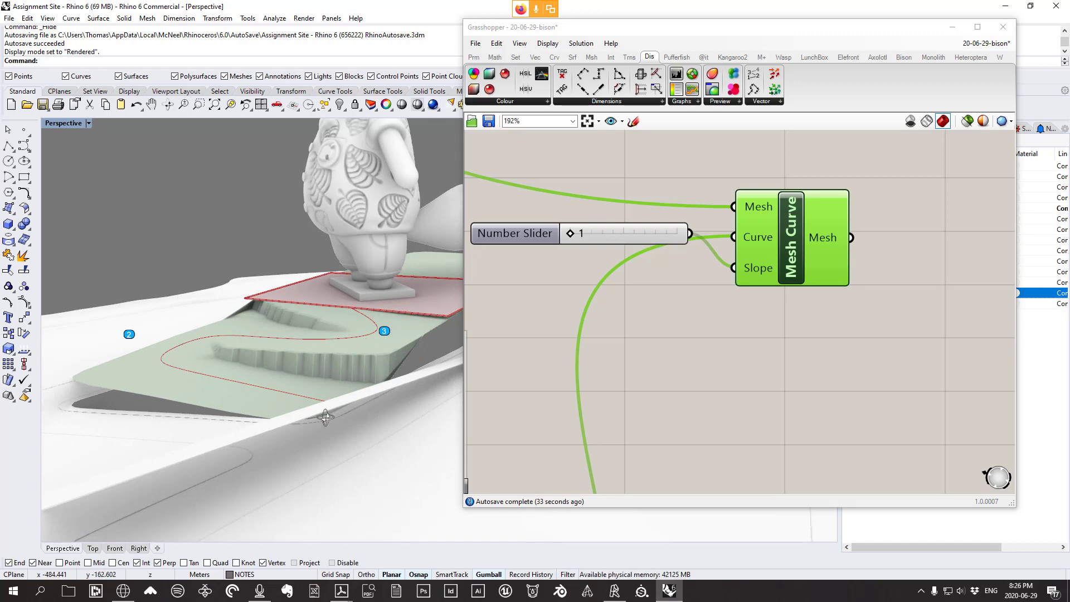
right_click_drag(326, 417, 367, 306)
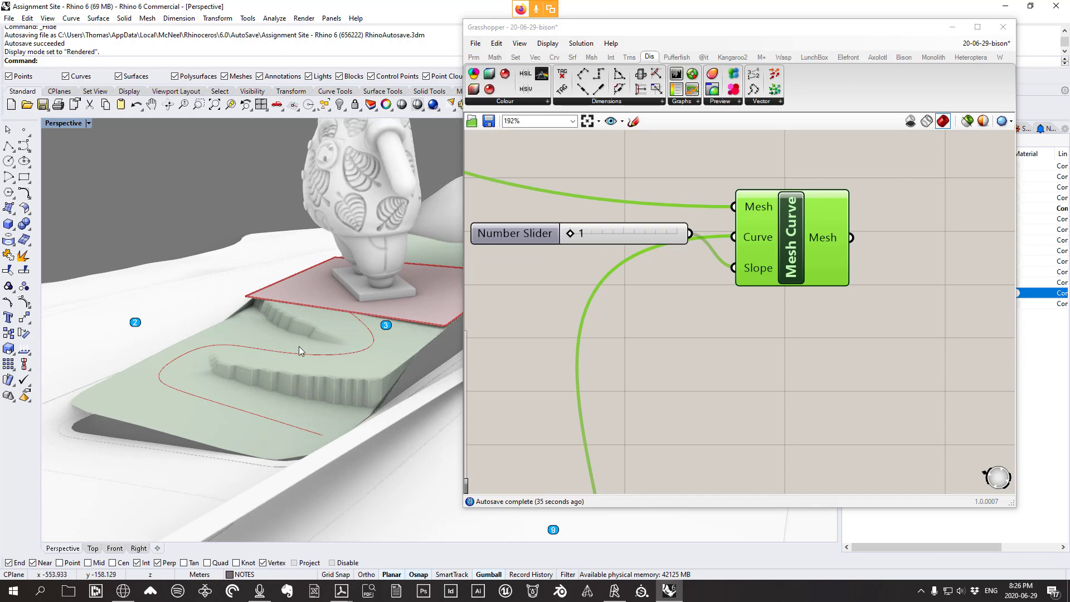
right_click_drag(232, 347, 153, 309)
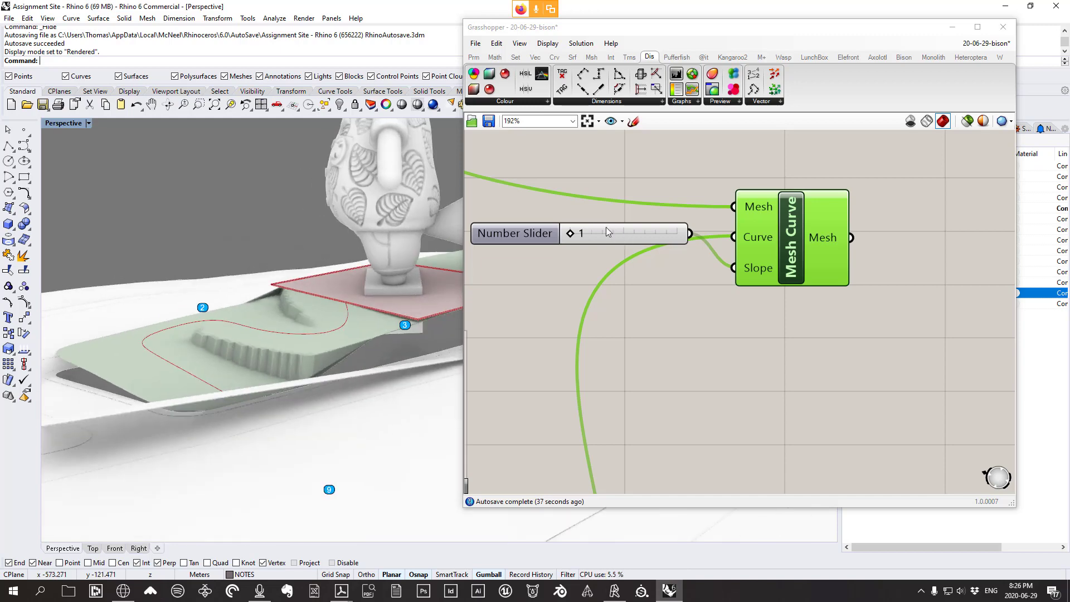
mouse_move(424, 318)
right_mouse_down()
mouse_move(337, 362)
mouse_move(346, 319)
mouse_move(299, 323)
mouse_move(279, 348)
right_mouse_up()
Delete the baked terrain mesh and raise the slope slider from 1 to 60
left_click(276, 351)
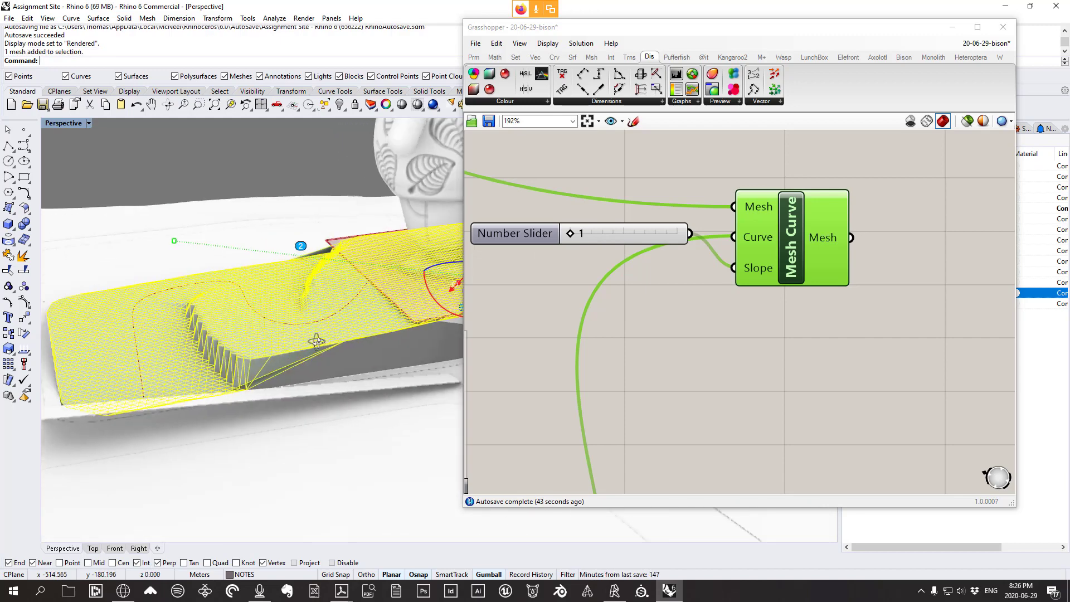
key("Delete")
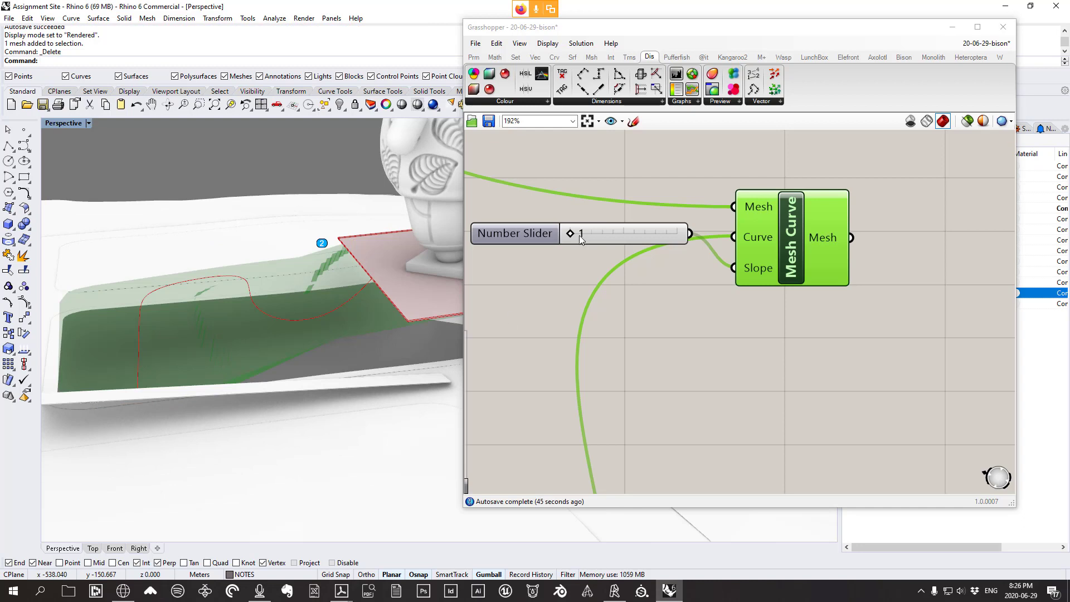
left_click_drag(572, 234, 644, 240)
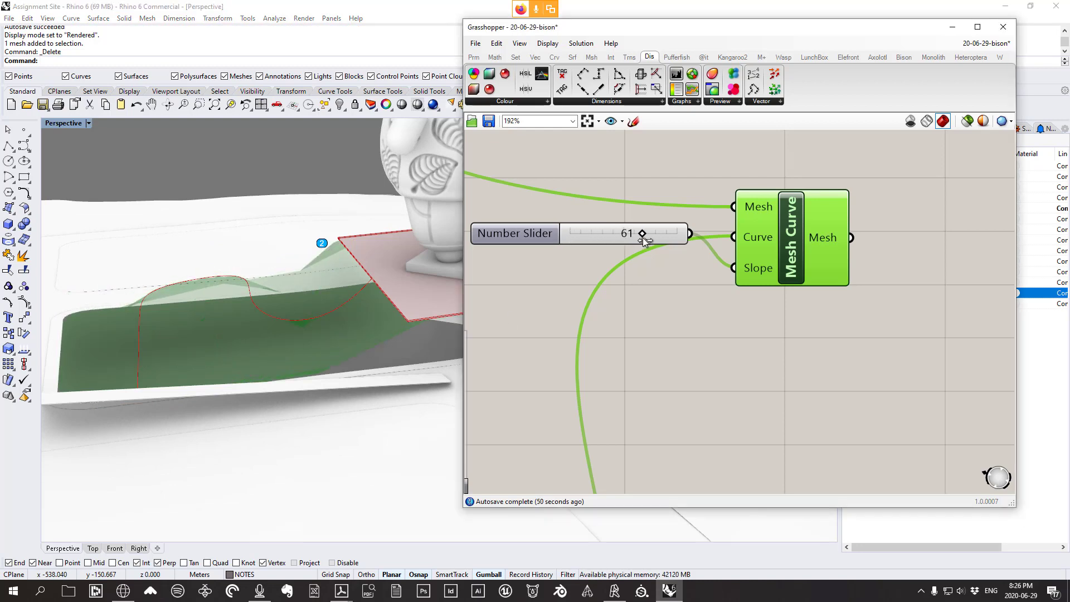
Bake the graded Mesh Curve terrain and orbit to inspect it
right_click(797, 255)
left_click(855, 301)
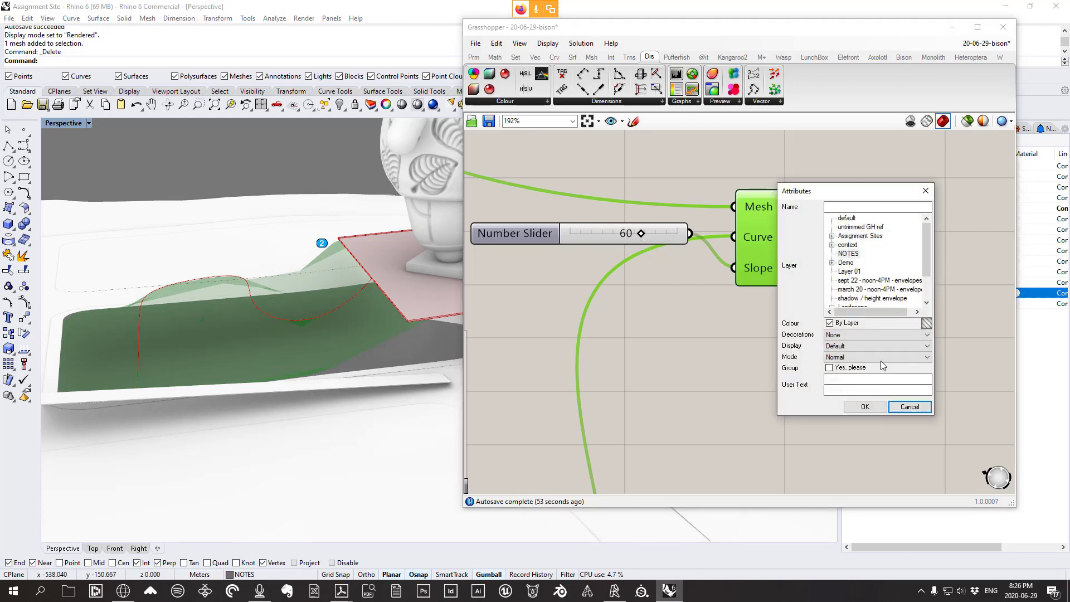
left_click(867, 410)
right_click_drag(196, 295, 373, 298)
right_click_drag(267, 273, 375, 322)
left_click(266, 322)
key("Escape")
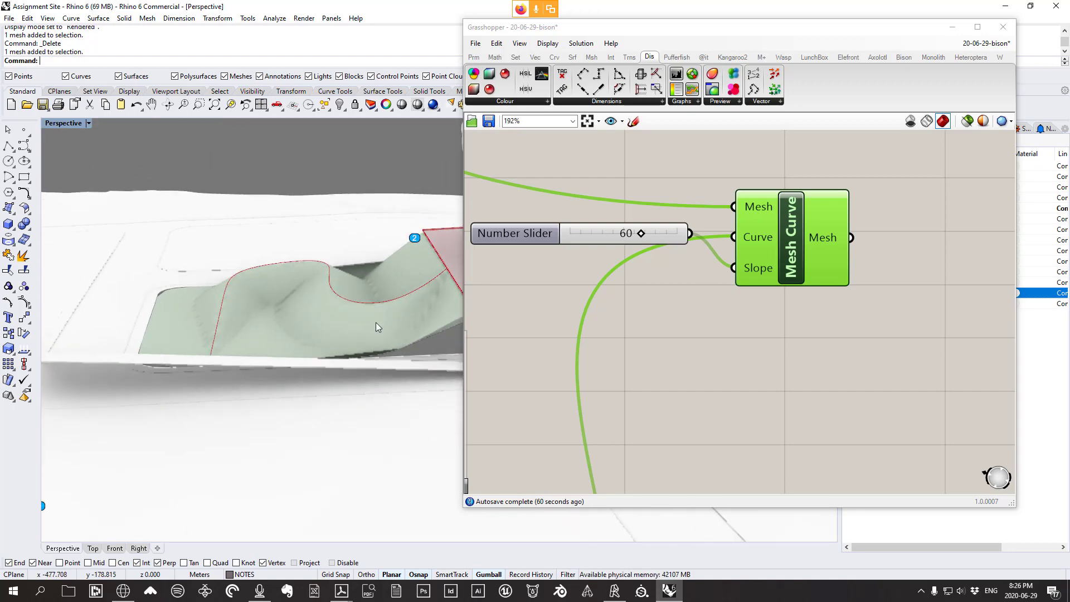
Lower the slope to about 12 and bake the Mesh Curve result again
left_click_drag(637, 236, 578, 237)
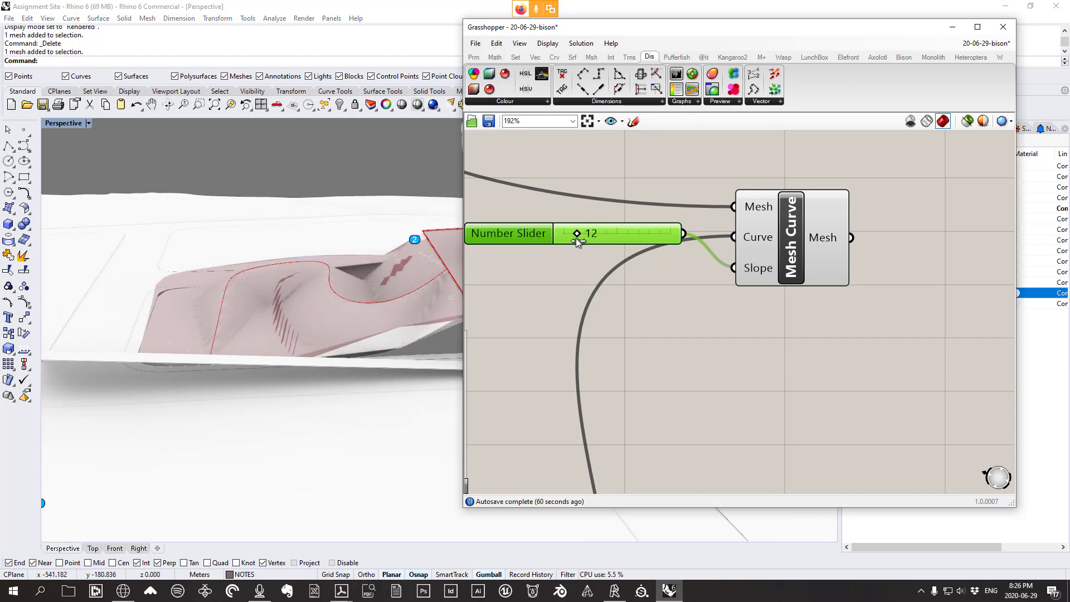
left_click(783, 246)
right_click(783, 244)
left_click(809, 288)
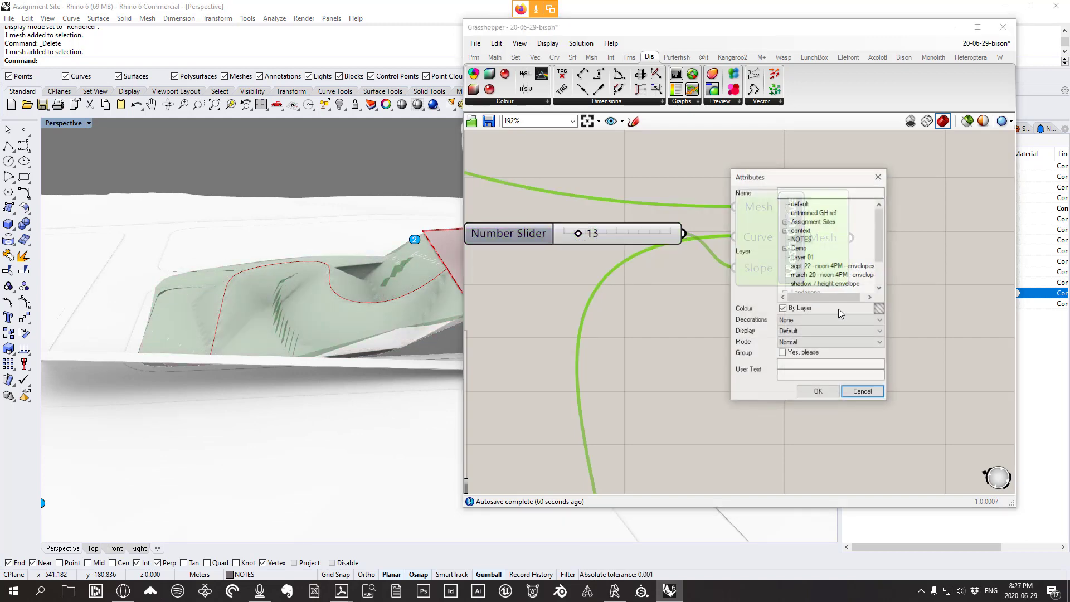
left_click(819, 393)
Inspect the baked terrain meshes and delete the unwanted ones
right_click_drag(344, 322, 316, 360)
left_click(403, 365)
right_click_drag(402, 366, 309, 393)
key("Delete")
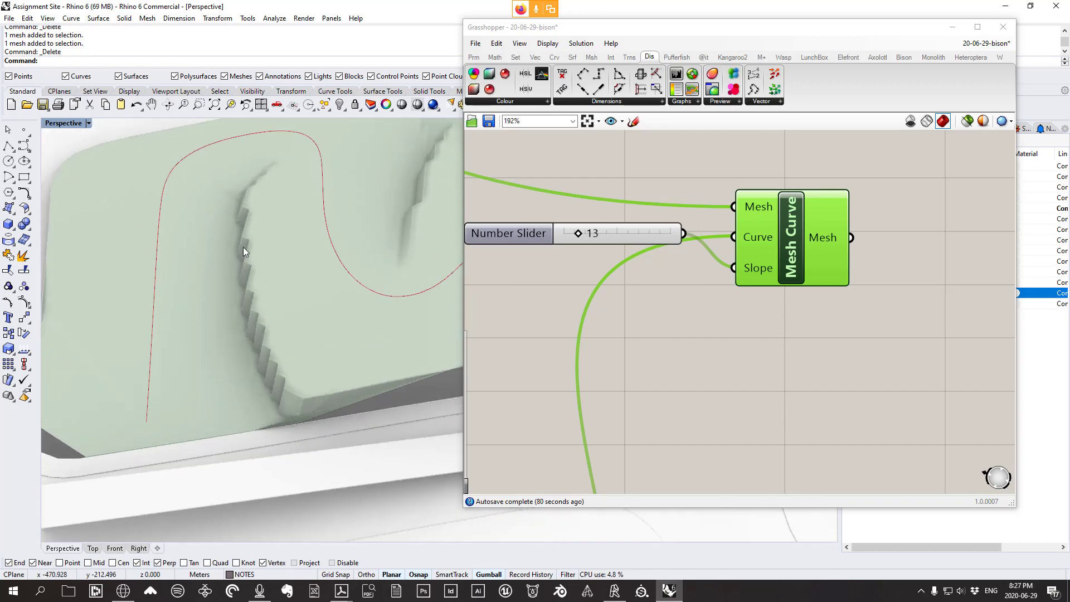
scroll(328, 274, "down", 7)
right_click_drag(330, 273, 356, 300)
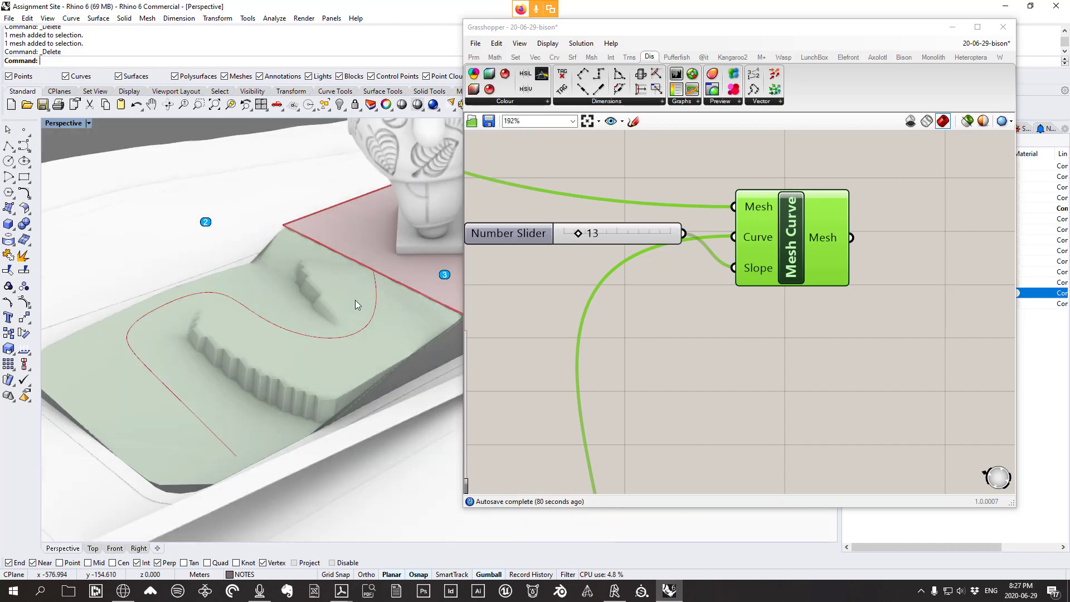
scroll(312, 265, "up", 3)
right_click_drag(354, 351, 320, 294)
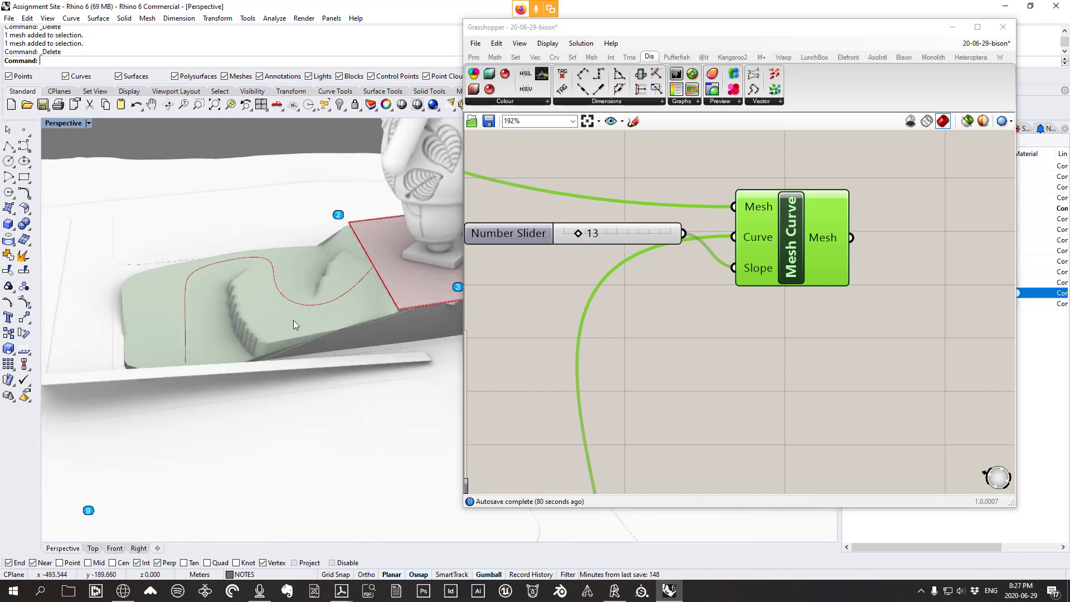
left_click(293, 321)
key("Delete")
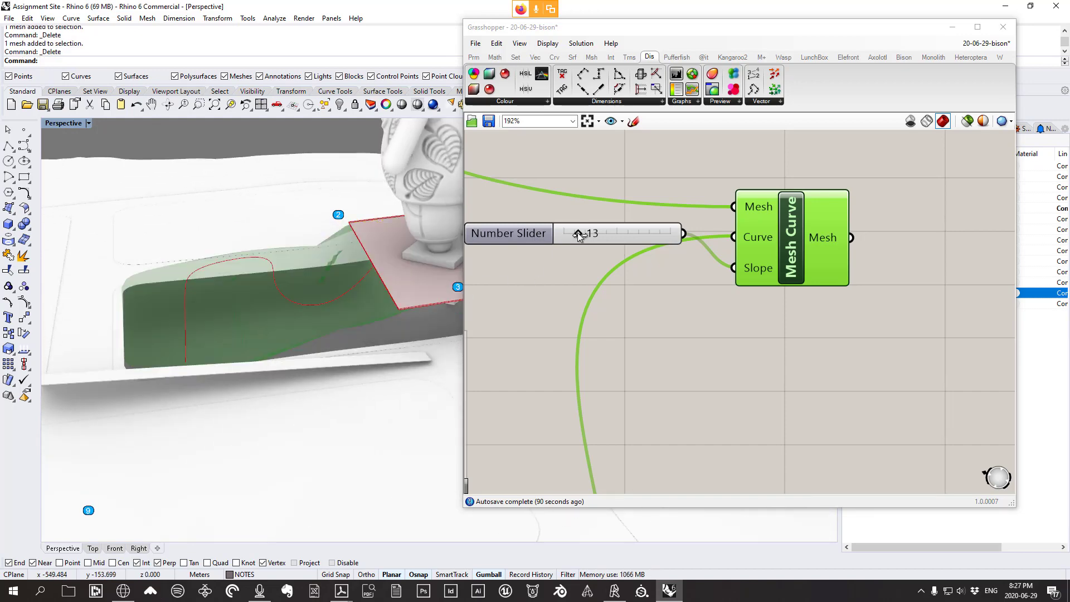
Raise the slope to 36, bake the graded mesh, and orbit to inspect it
left_click_drag(577, 233, 601, 238)
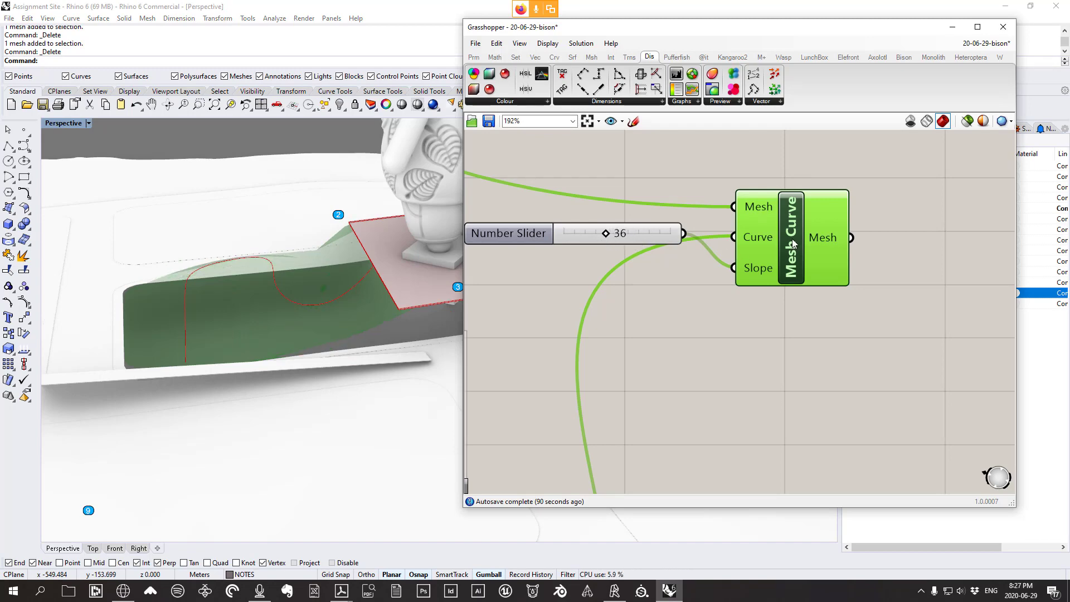
right_click(792, 238)
left_click(795, 284)
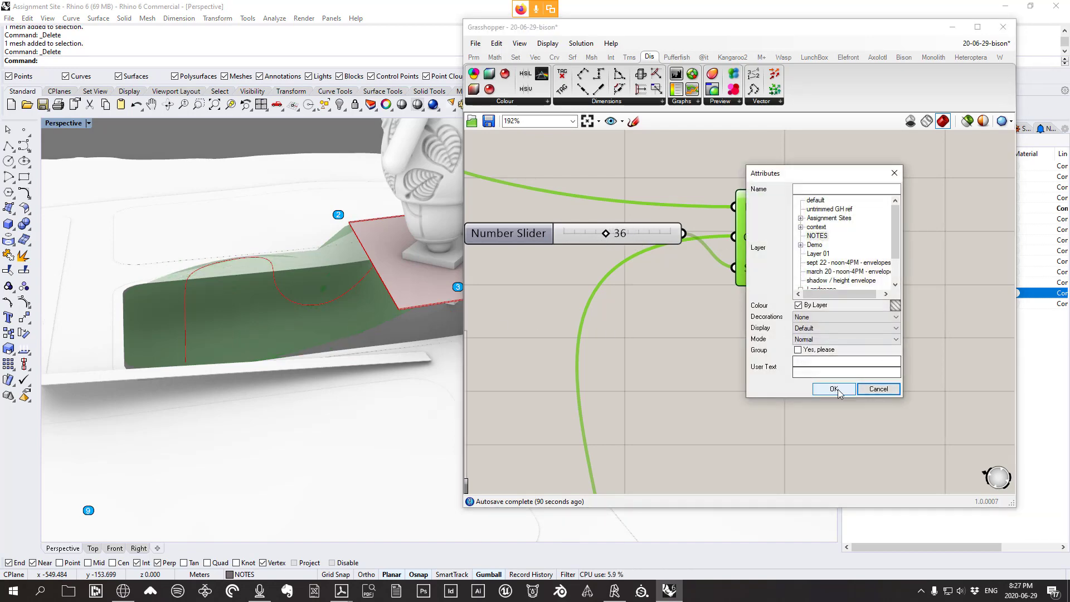
left_click(829, 384)
right_click_drag(279, 336, 425, 279)
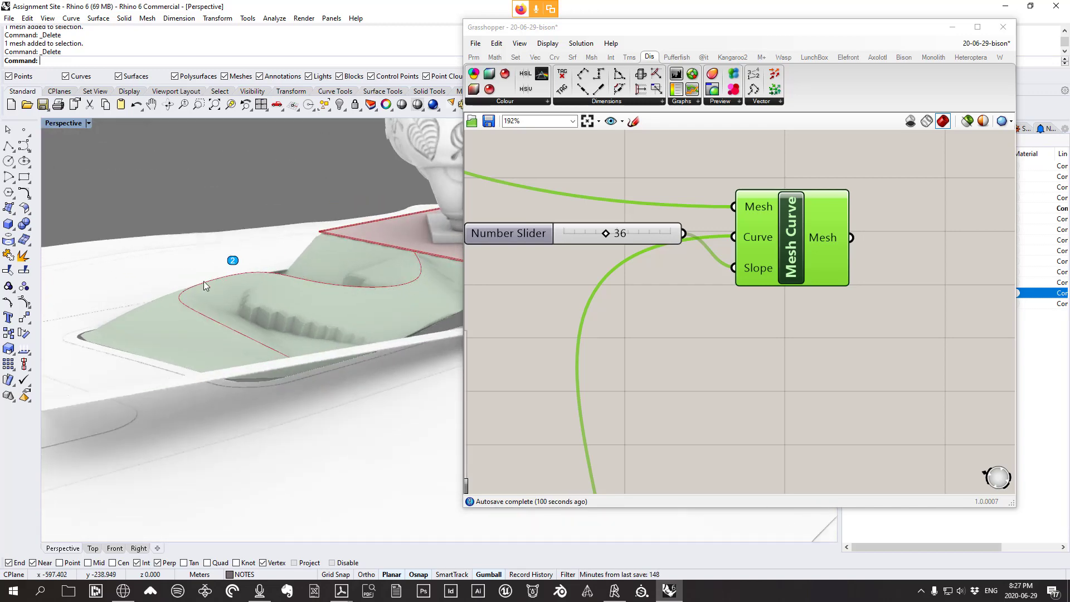
mouse_move(270, 345)
right_mouse_down()
mouse_move(304, 354)
mouse_move(258, 349)
right_mouse_up()
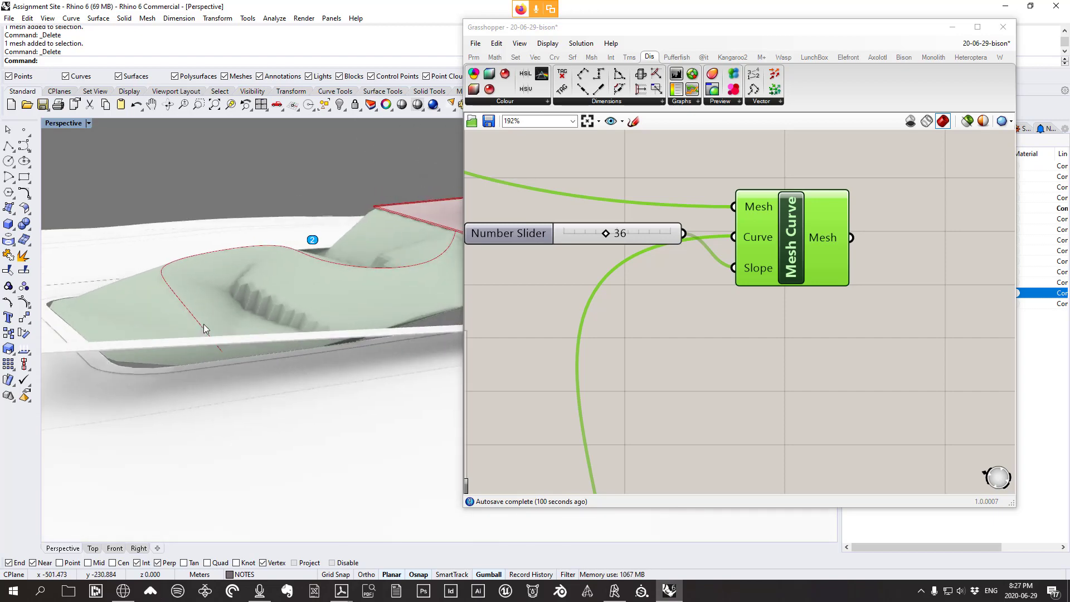
right_click_drag(203, 325, 355, 288)
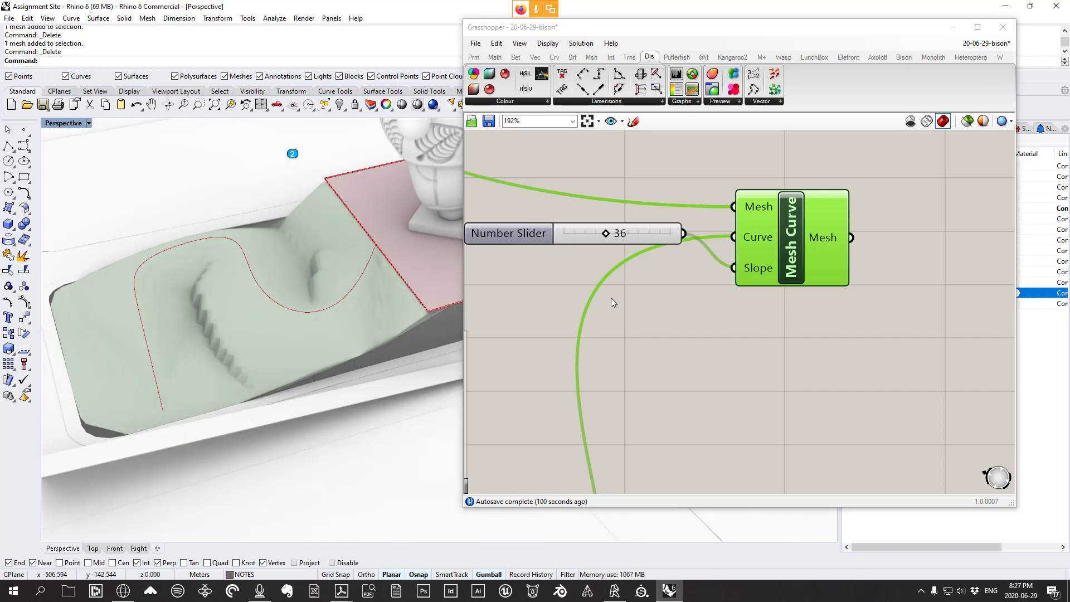
left_click_drag(641, 233, 617, 313)
scroll(753, 261, "down", 4)
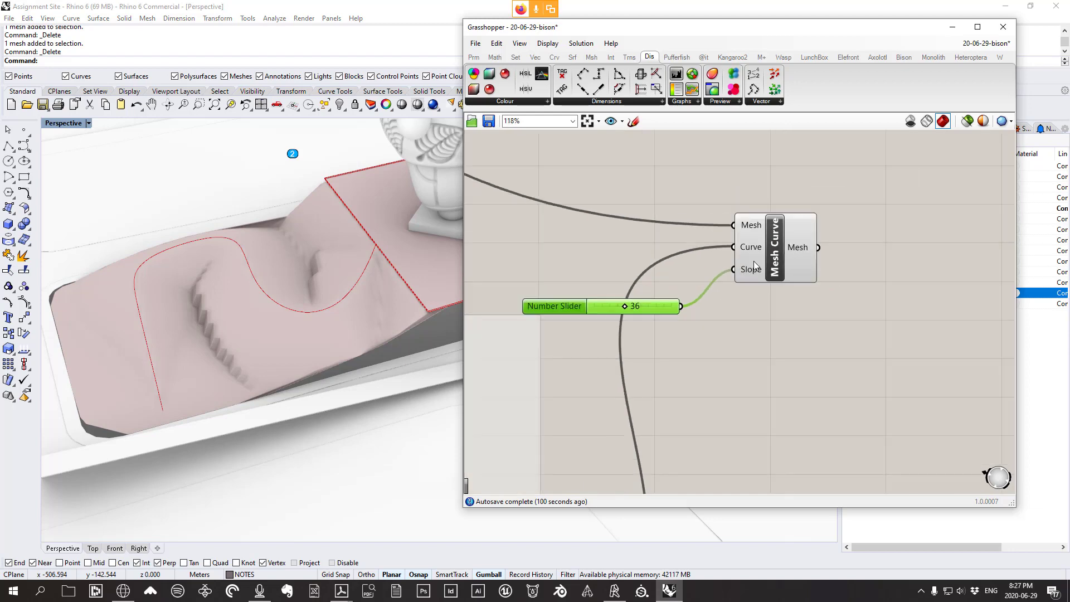
Delete the baked terrain mesh from the Rhino model
left_click(762, 239)
left_click(236, 329)
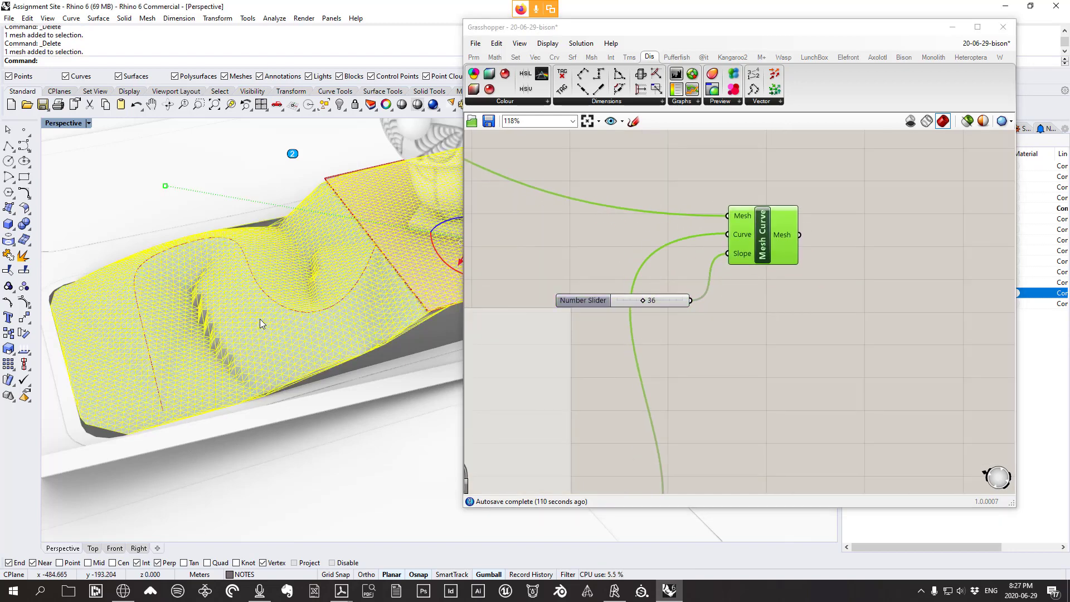
key("Delete")
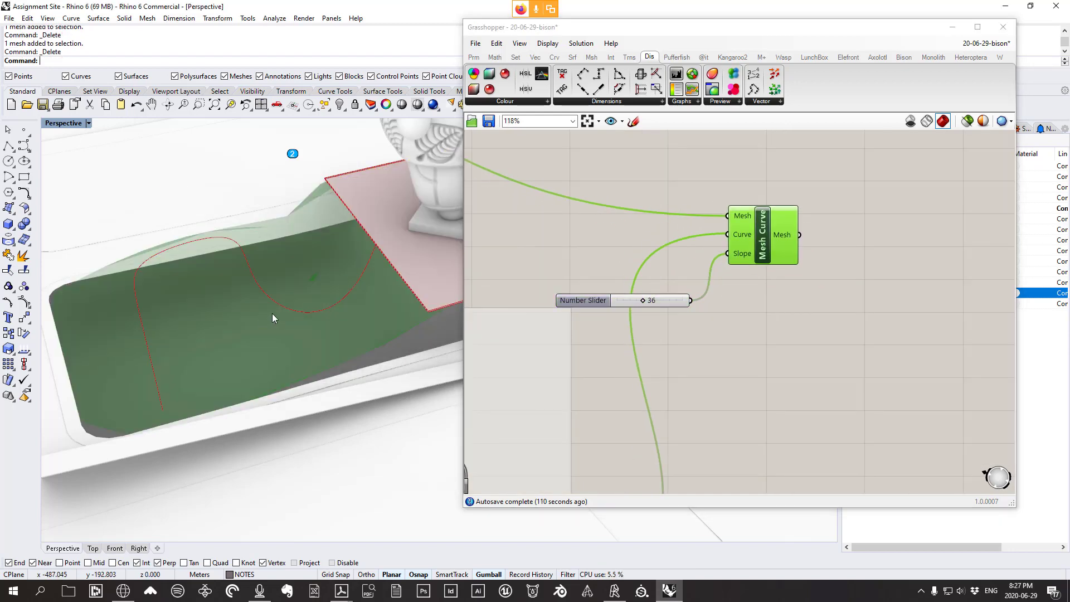
Place a Bison Mesh Path component from the Mesh Edit group
left_click(904, 58)
left_click(708, 101)
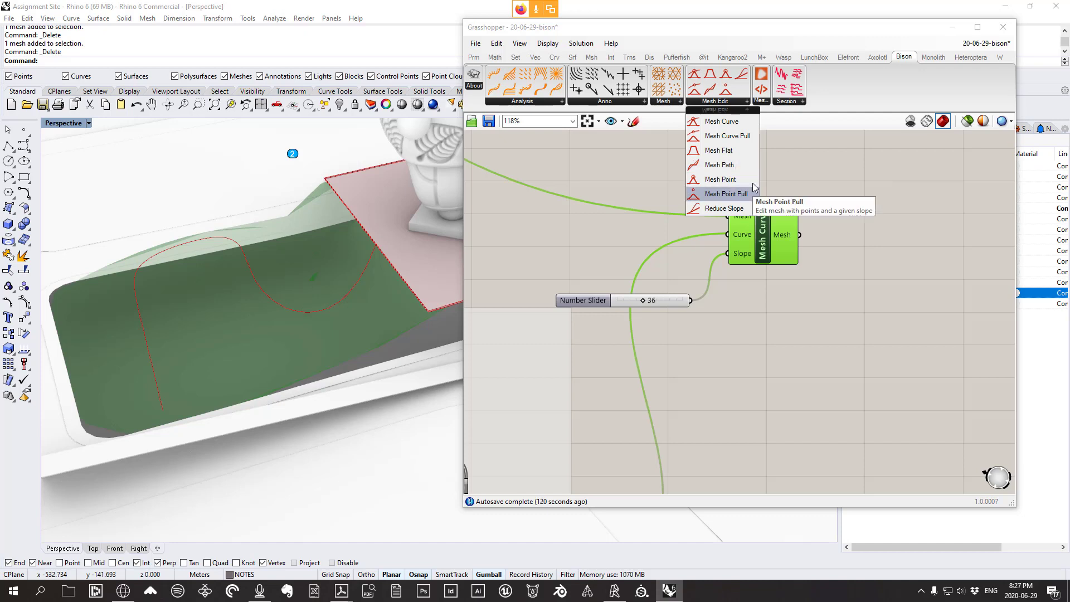
left_click(732, 175)
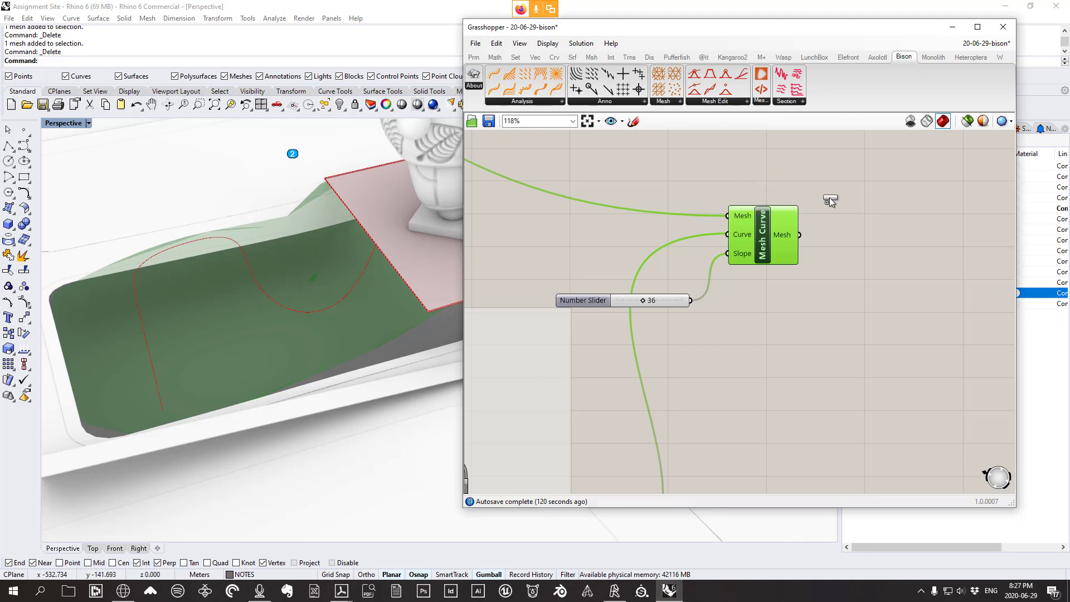
left_click(904, 256)
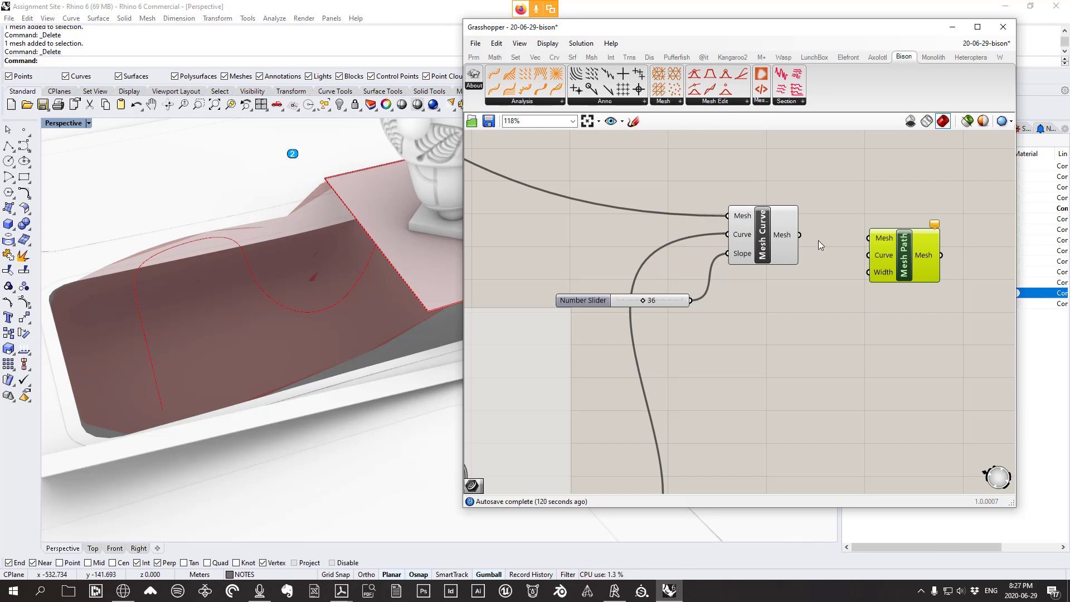
Wire Mesh Curve's graded mesh and Interpolate's path curve into Mesh Path
left_click_drag(778, 234, 768, 224)
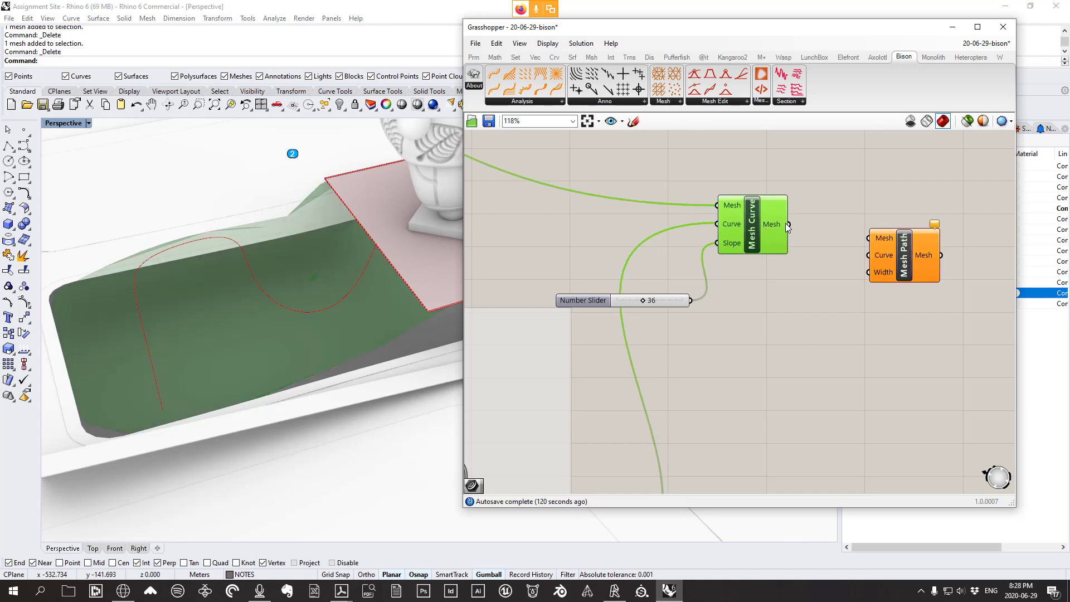
left_click_drag(789, 223, 881, 241)
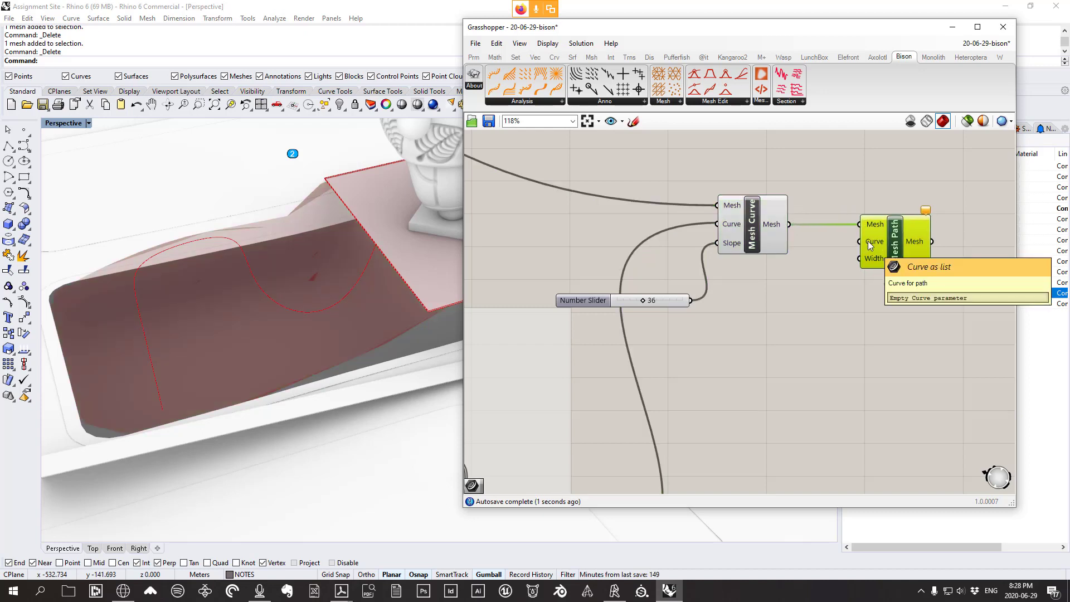
scroll(868, 241, "down", 3)
left_click(655, 463)
left_click_drag(653, 463, 651, 462)
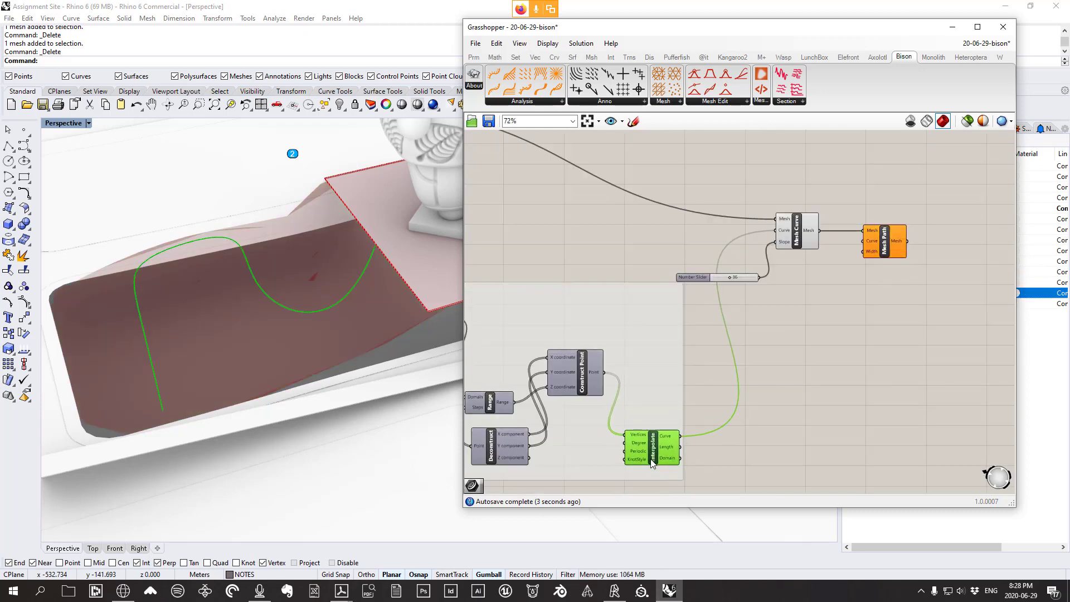
right_click_drag(273, 315, 356, 243)
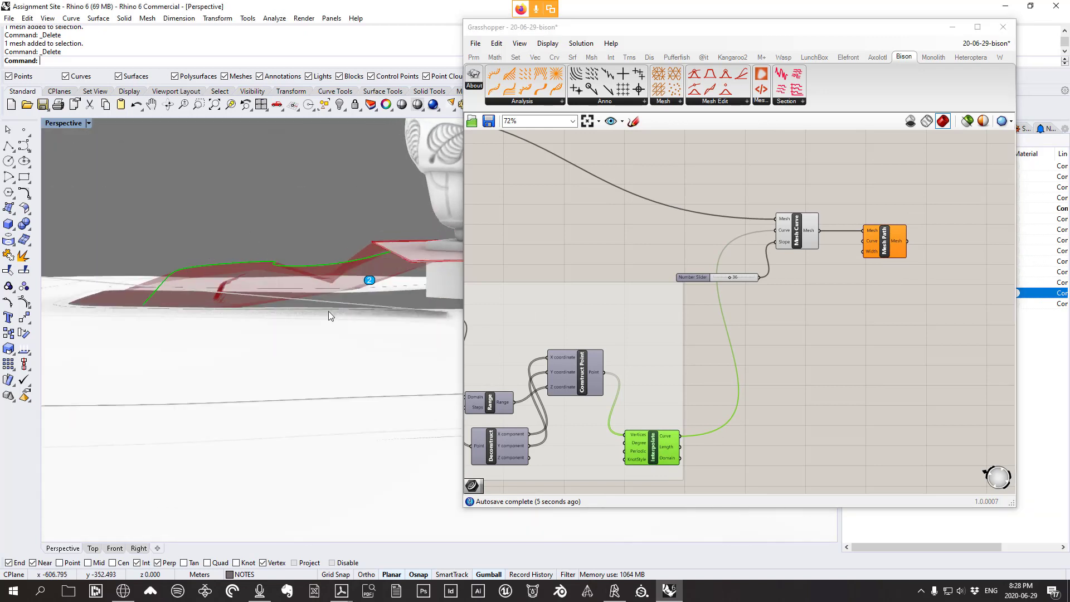
left_click_drag(681, 435, 873, 243)
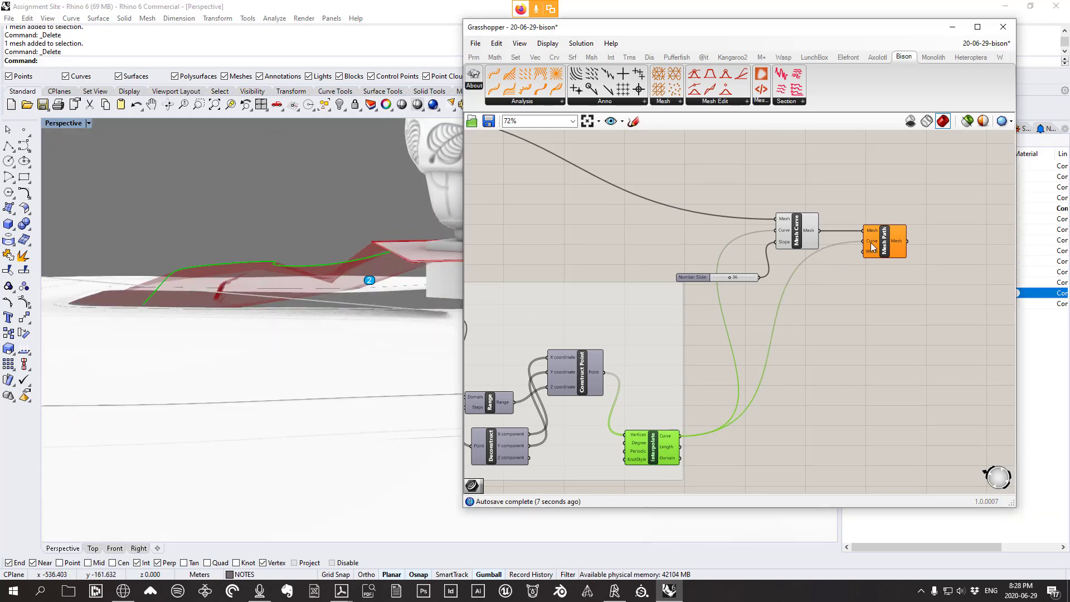
scroll(874, 247, "up", 5)
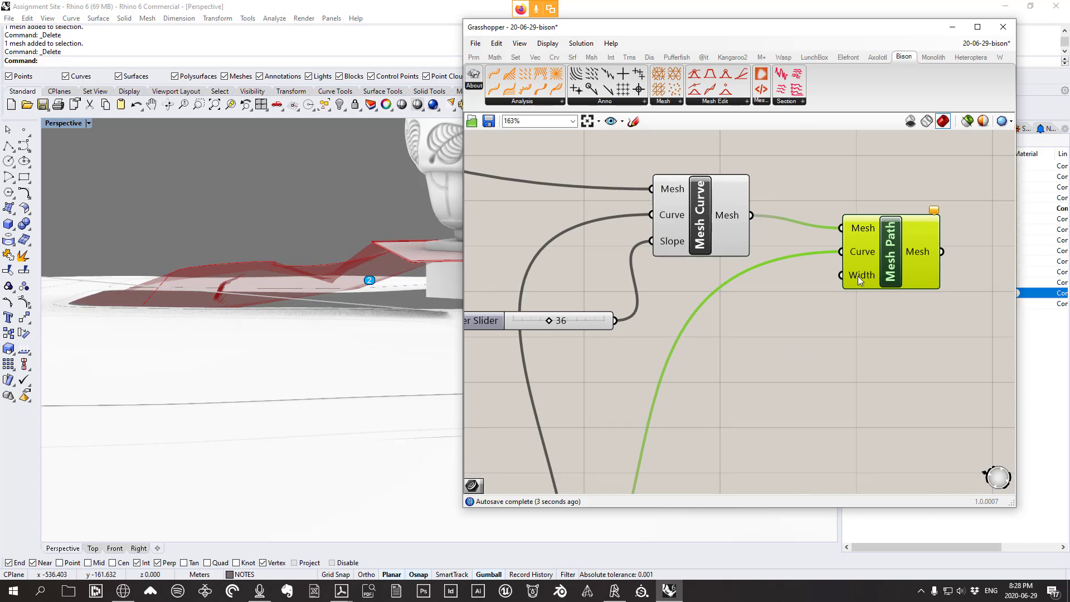
right_click_drag(275, 190, 353, 283)
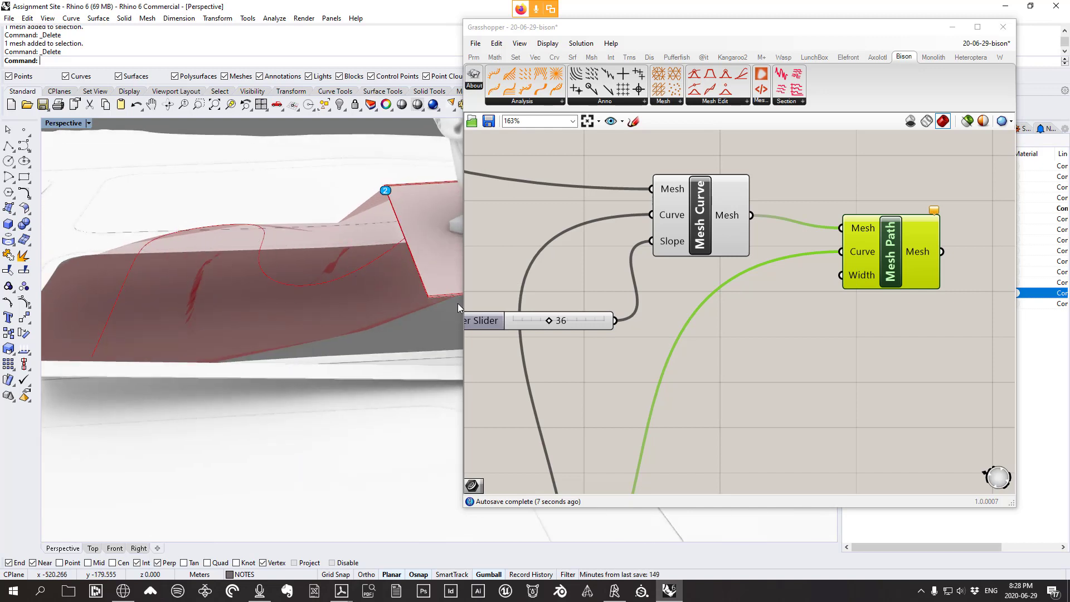
left_click(804, 351)
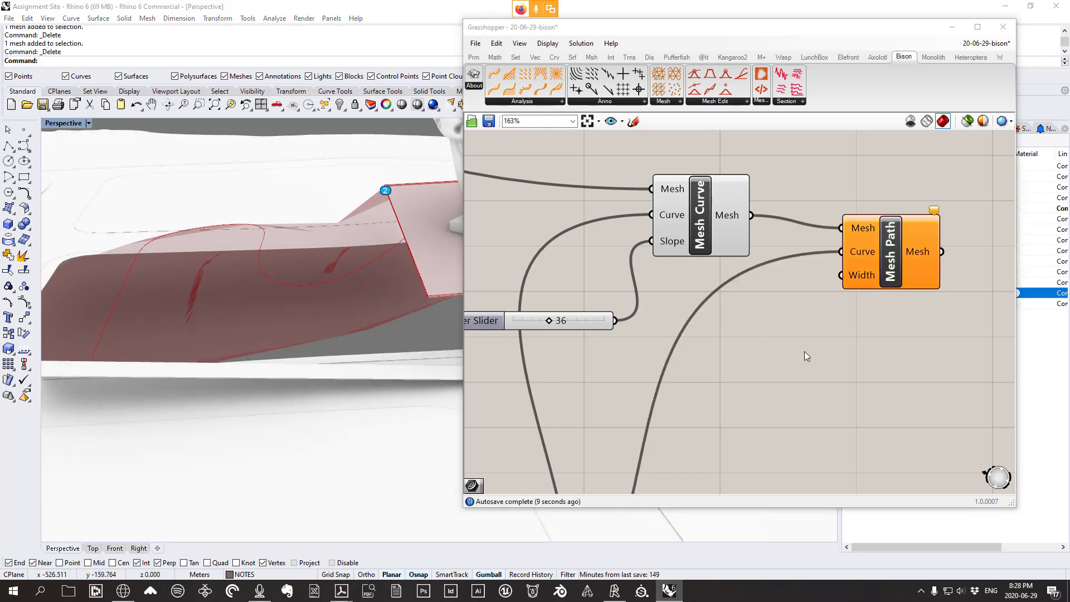
Create a 0.50<5 Number Slider, wire it into Mesh Path's Width, and raise it to 2.93
double_click(804, 351)
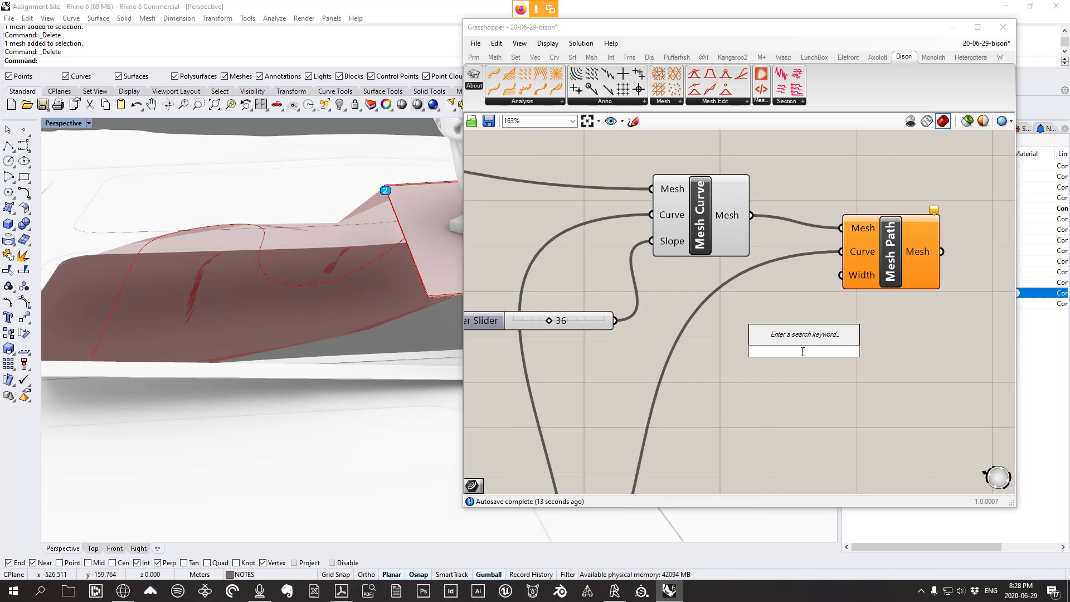
type("0.50<")
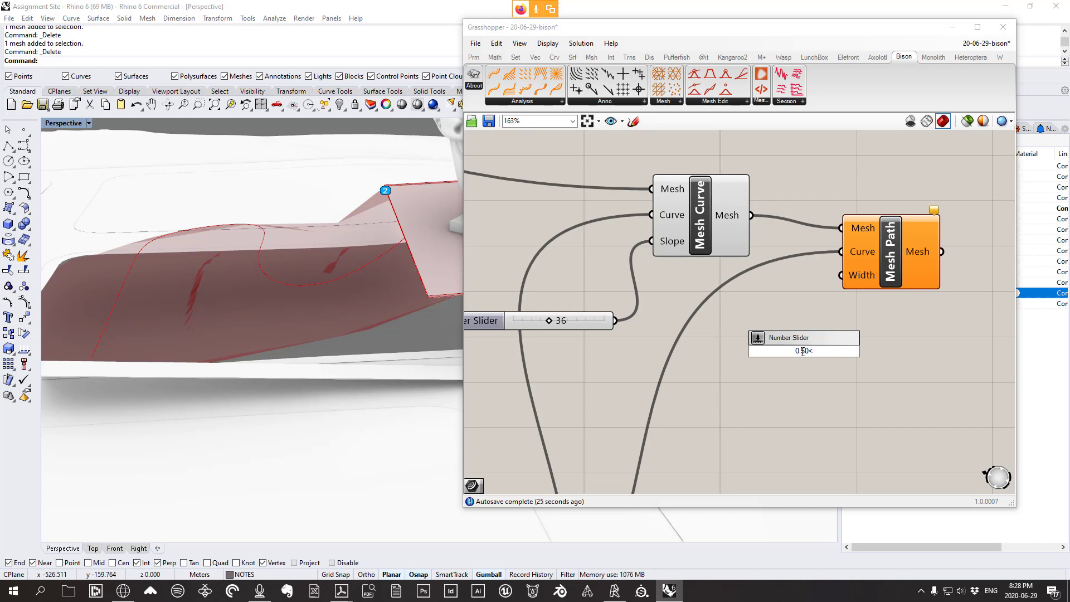
type(".00")
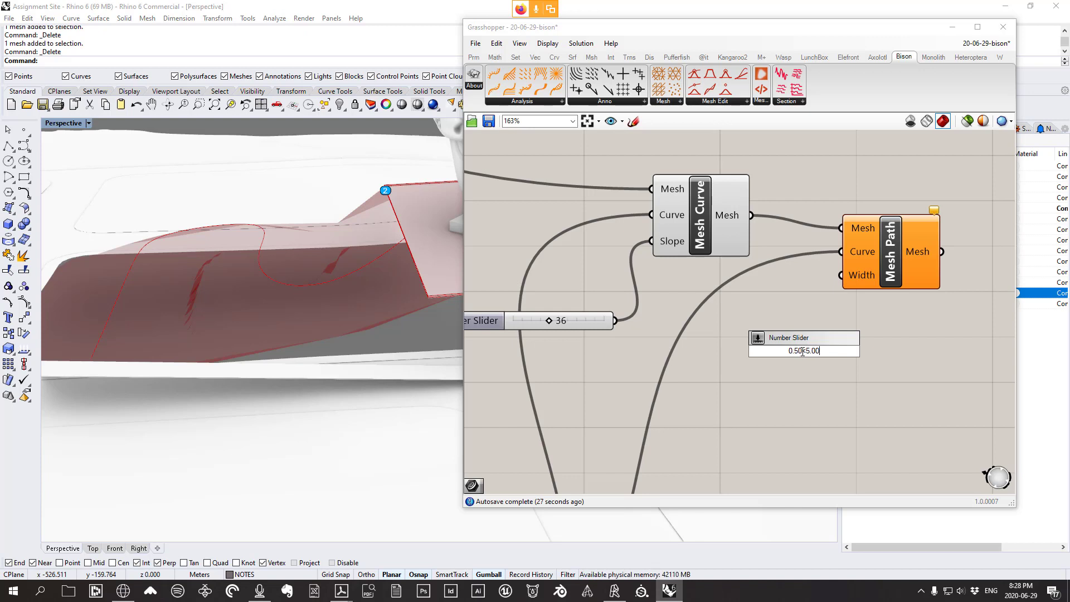
key("Return")
right_click(794, 346)
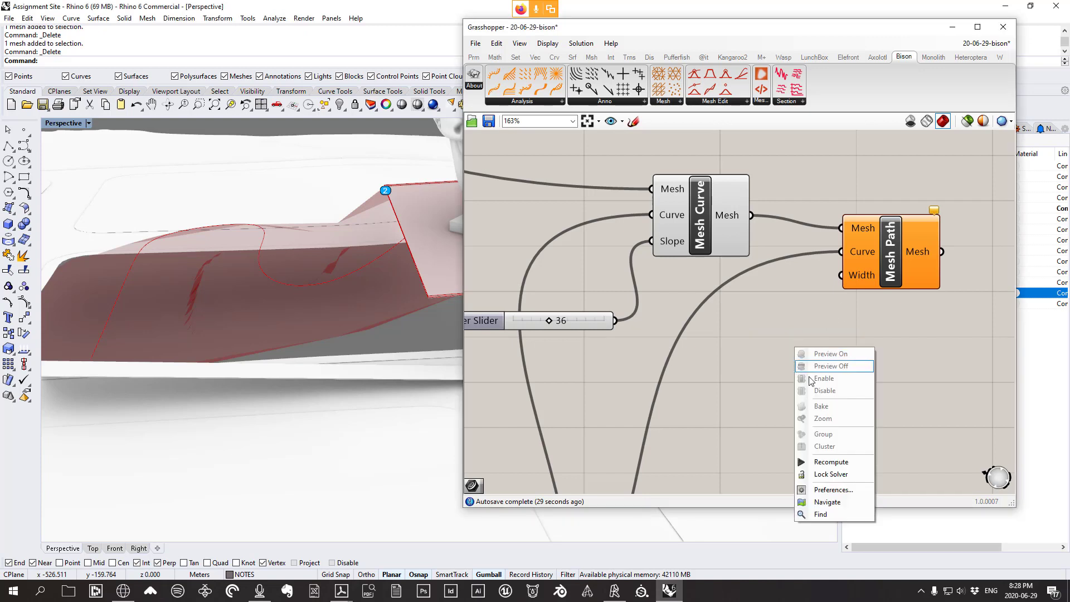
double_click(773, 344)
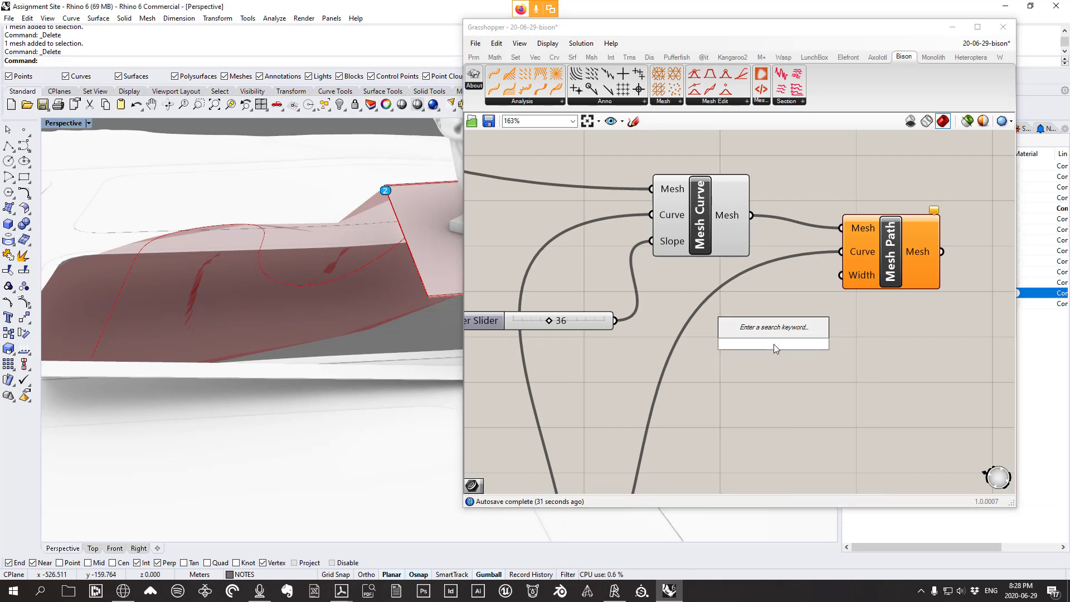
type("0.50")
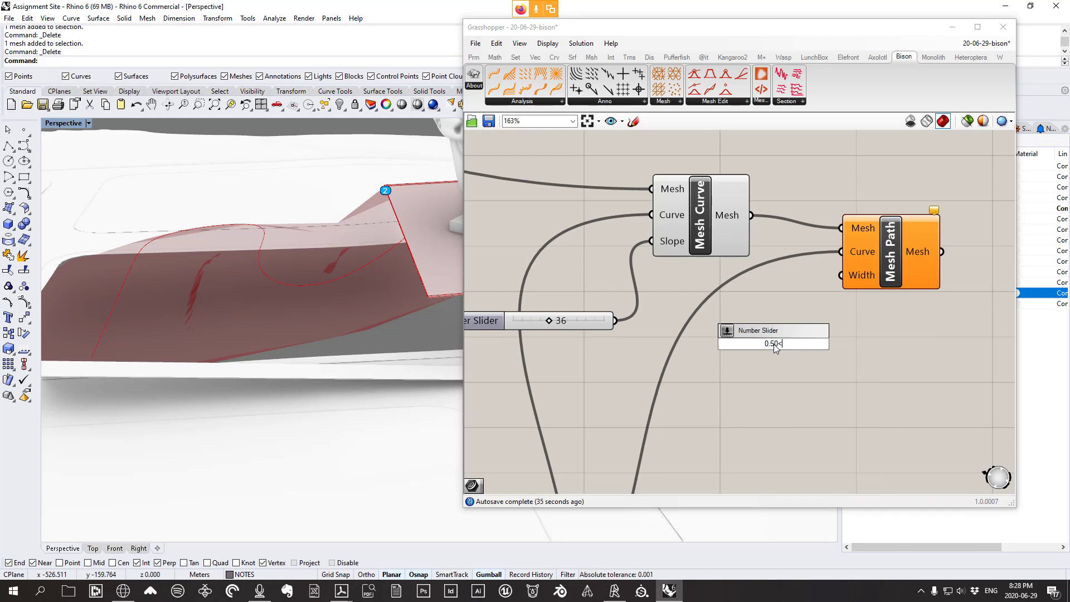
type("<5")
key("Return")
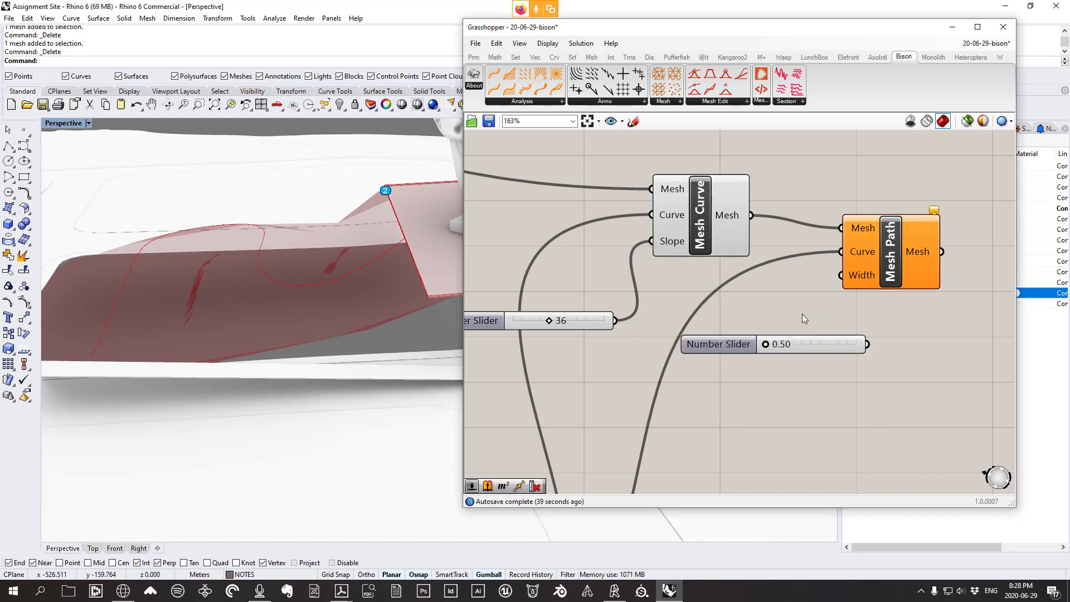
left_click_drag(867, 344, 915, 241)
right_click_drag(267, 292, 252, 264)
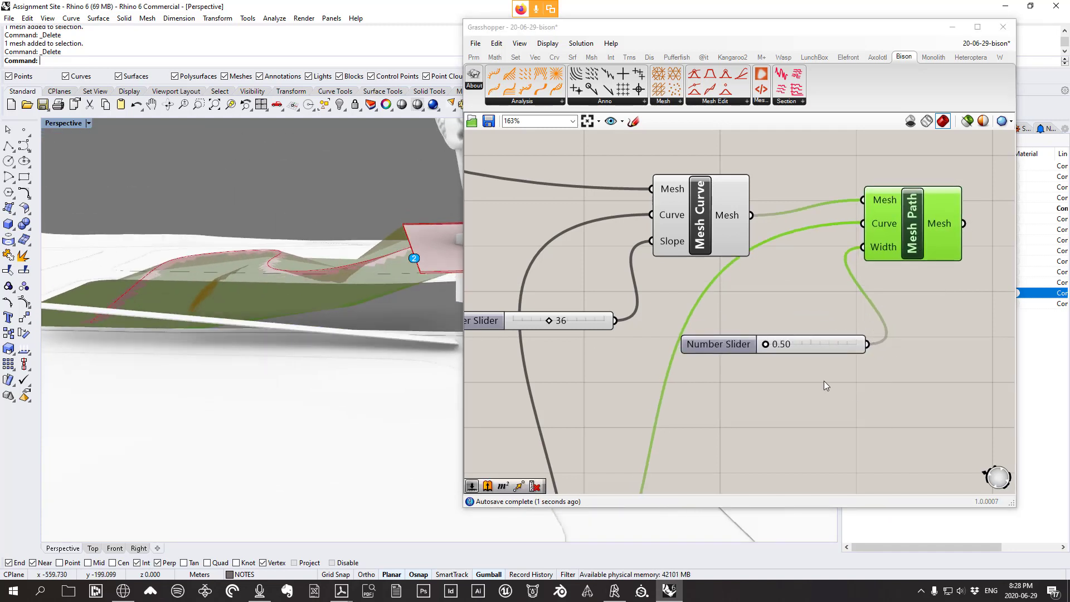
left_click_drag(764, 345, 813, 346)
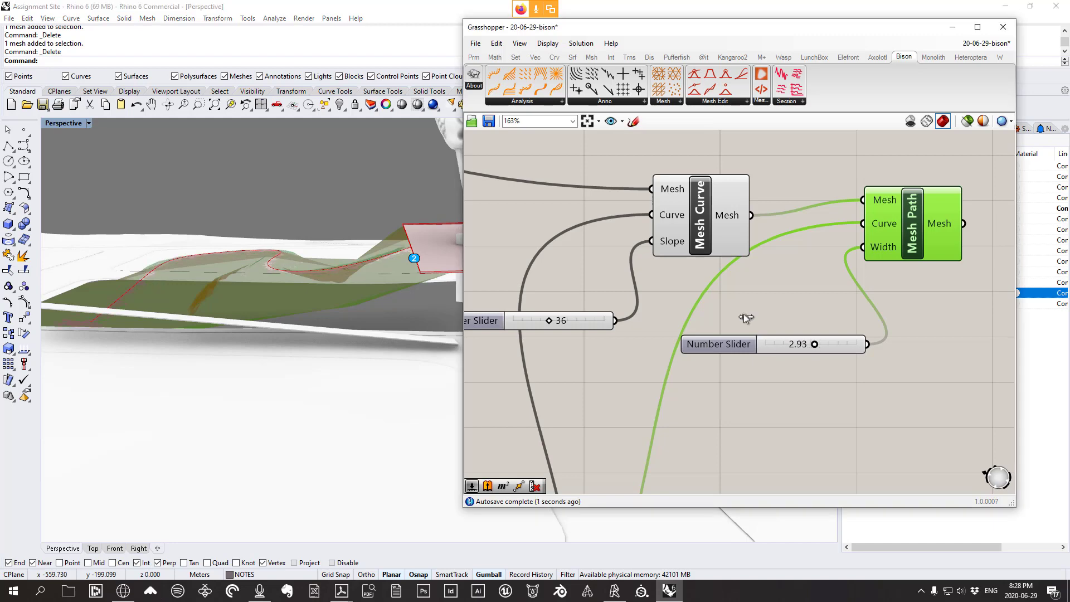
Turn off the Mesh Curve component's viewport preview
left_click(693, 201)
right_click(694, 146)
left_click(723, 166)
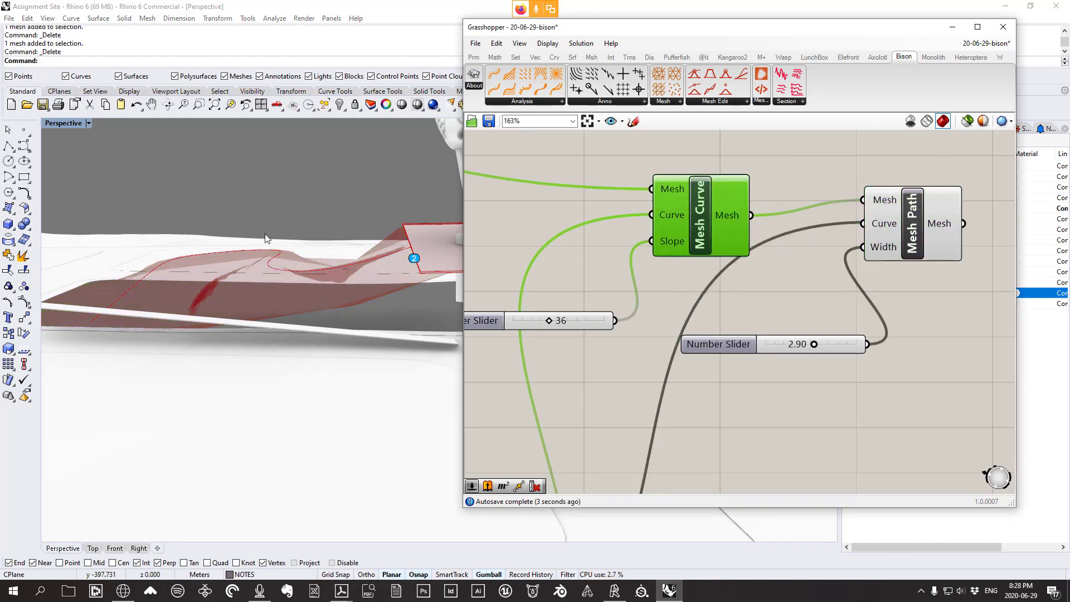
mouse_move(265, 233)
right_mouse_down()
mouse_move(267, 292)
mouse_move(256, 251)
right_mouse_up()
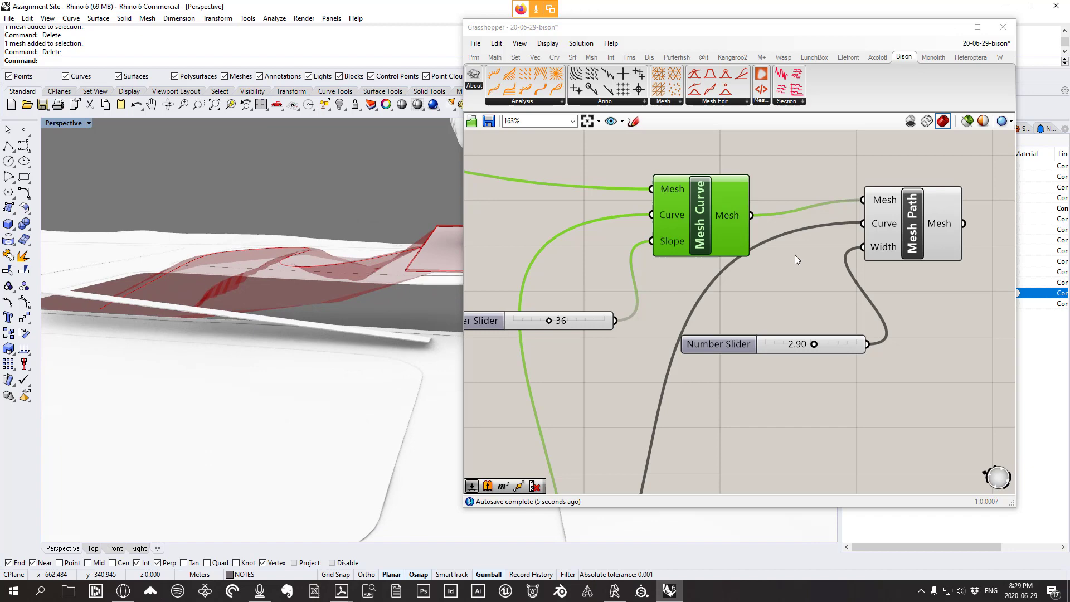
Bake the 2.90-wide Mesh Path result into Rhino with default attributes
left_click_drag(915, 239, 914, 263)
right_click(918, 245)
left_click(937, 289)
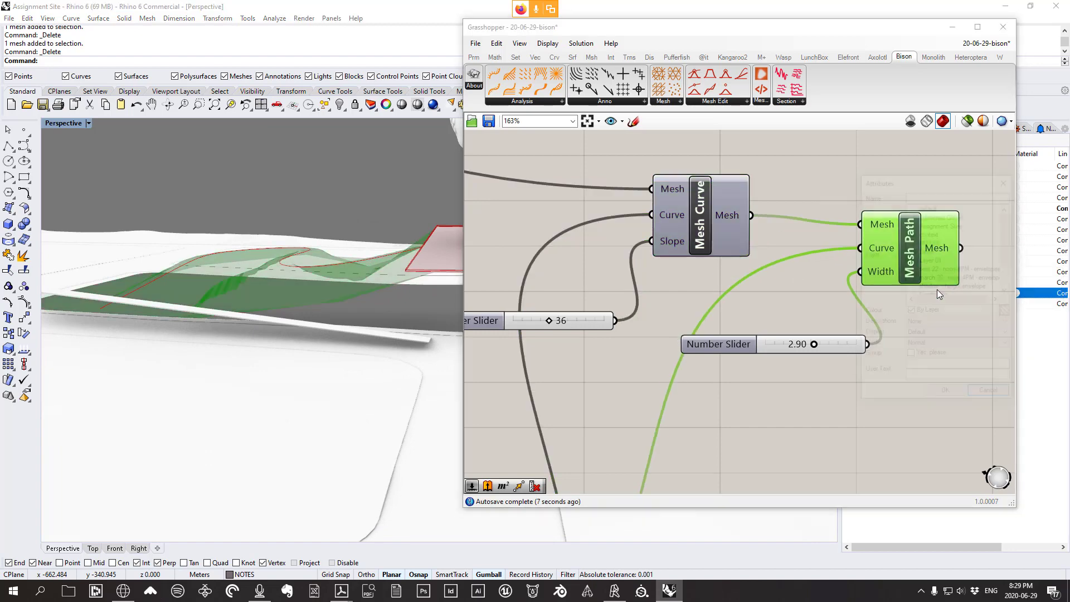
left_click(945, 390)
Orbit around the statue to inspect the baked path mesh, then select it
mouse_move(236, 268)
right_mouse_down()
mouse_move(268, 305)
mouse_move(318, 241)
mouse_move(342, 256)
mouse_move(284, 292)
mouse_move(358, 260)
mouse_move(341, 243)
mouse_move(281, 269)
mouse_move(342, 253)
mouse_move(451, 266)
mouse_move(322, 340)
mouse_move(380, 259)
mouse_move(290, 329)
mouse_move(243, 324)
mouse_move(336, 287)
mouse_move(339, 273)
right_mouse_up()
scroll(355, 254, "up", 2)
scroll(340, 274, "up", 7)
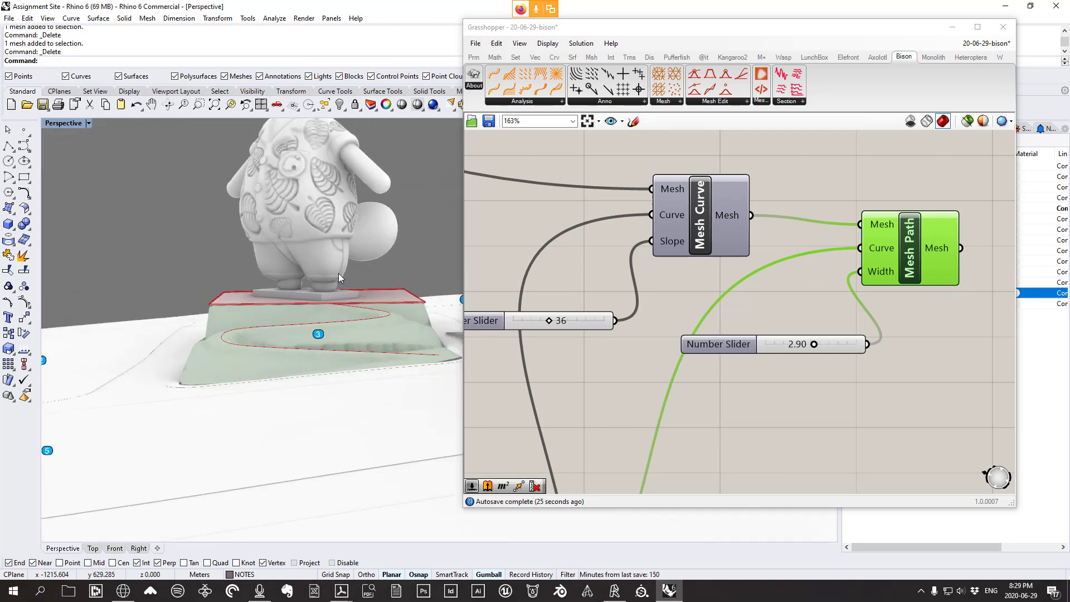
scroll(391, 301, "down", 2)
mouse_move(392, 305)
right_mouse_down()
mouse_move(384, 246)
mouse_move(428, 263)
mouse_move(346, 305)
mouse_move(325, 223)
mouse_move(350, 246)
right_mouse_up()
right_click_drag(401, 332, 300, 340)
scroll(246, 467, "up", 4)
right_click_drag(246, 468, 255, 423)
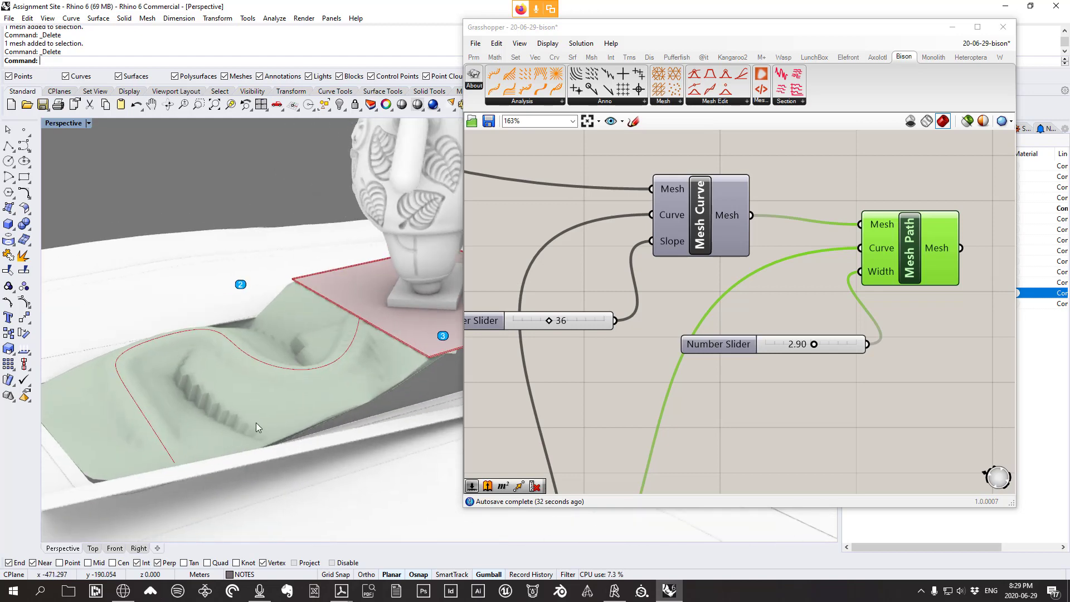
left_click(343, 399)
Delete the baked mesh and lower the Slope slider from 36 to 6
key("Delete")
right_click_drag(542, 375, 624, 349)
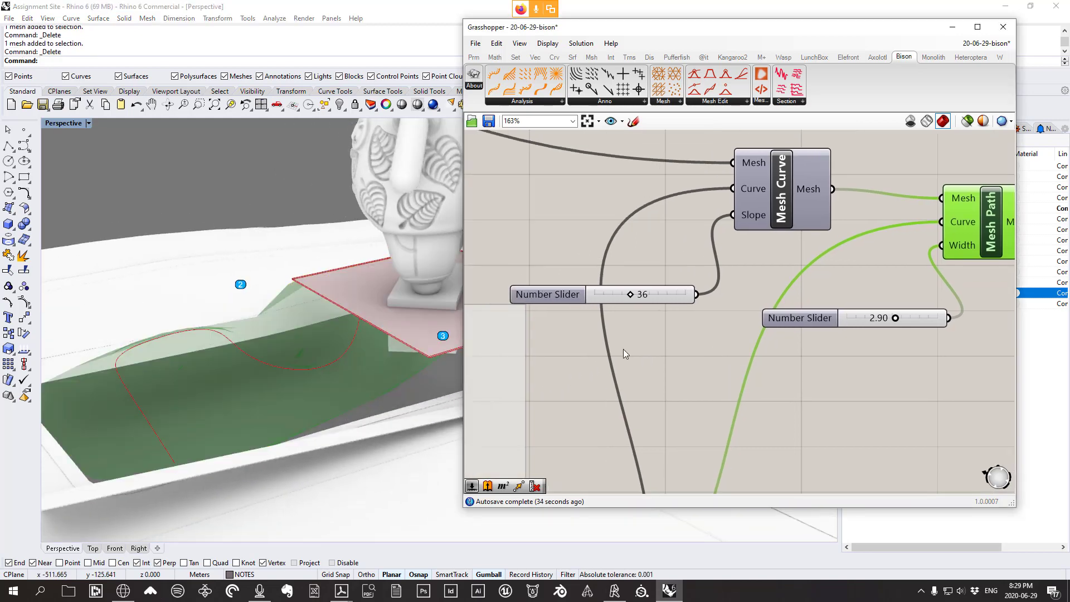
left_click_drag(621, 297, 601, 293)
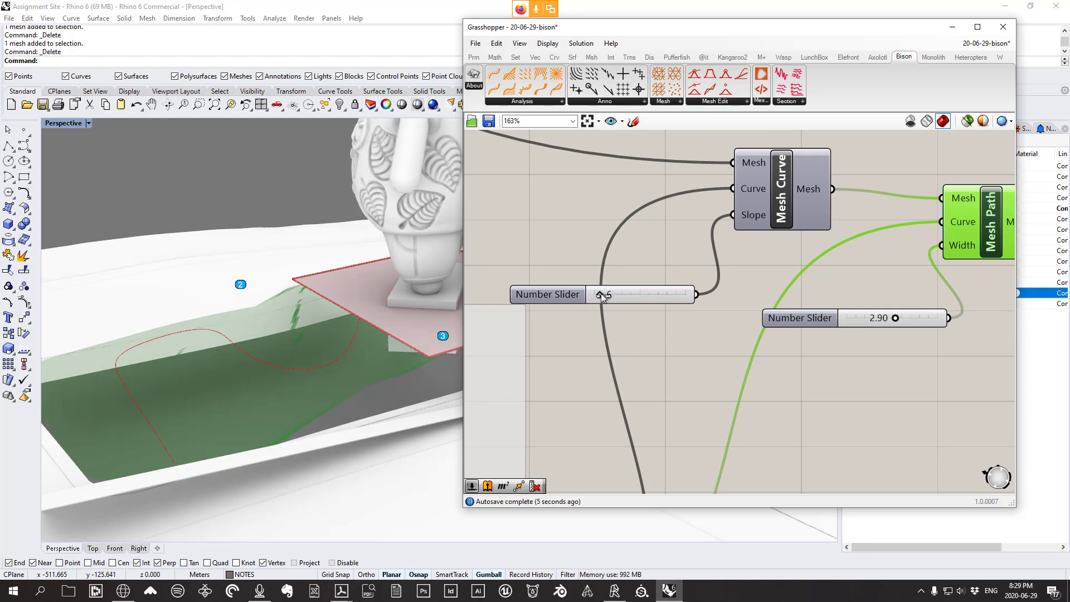
scroll(680, 285, "down", 2)
right_click_drag(589, 281, 623, 299)
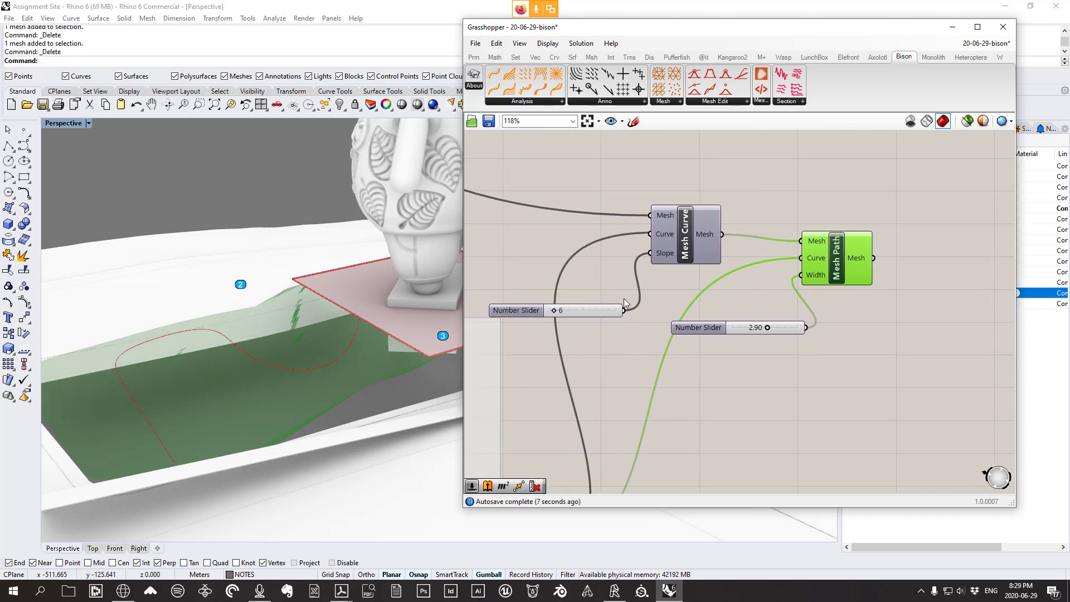
Bake the regraded Mesh Path result into Rhino again
left_click_drag(840, 257, 831, 262)
right_click(830, 257)
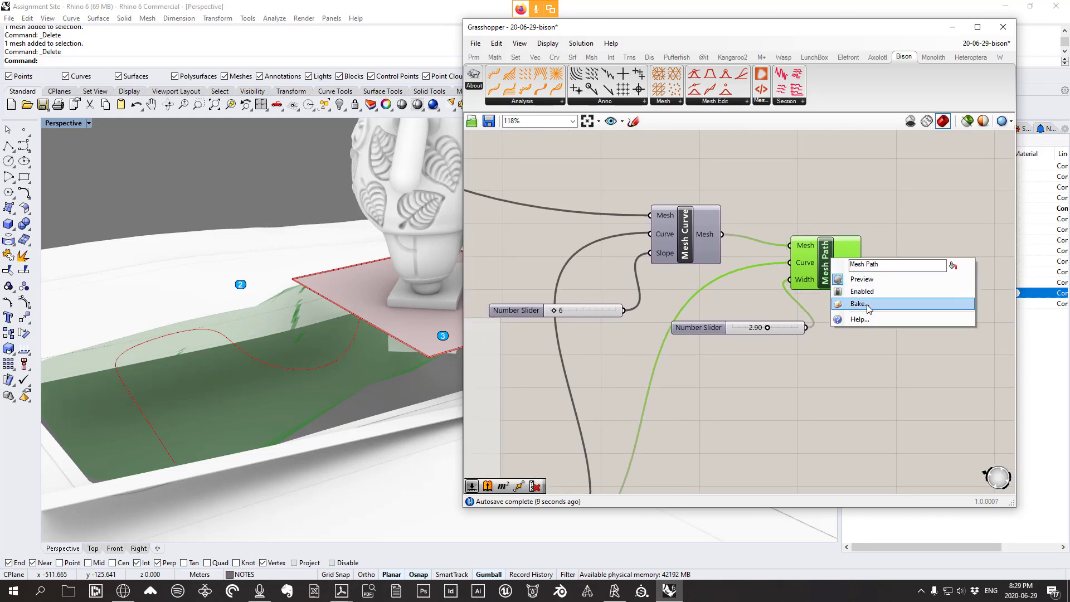
left_click(856, 305)
left_click(876, 405)
scroll(303, 387, "up", 10)
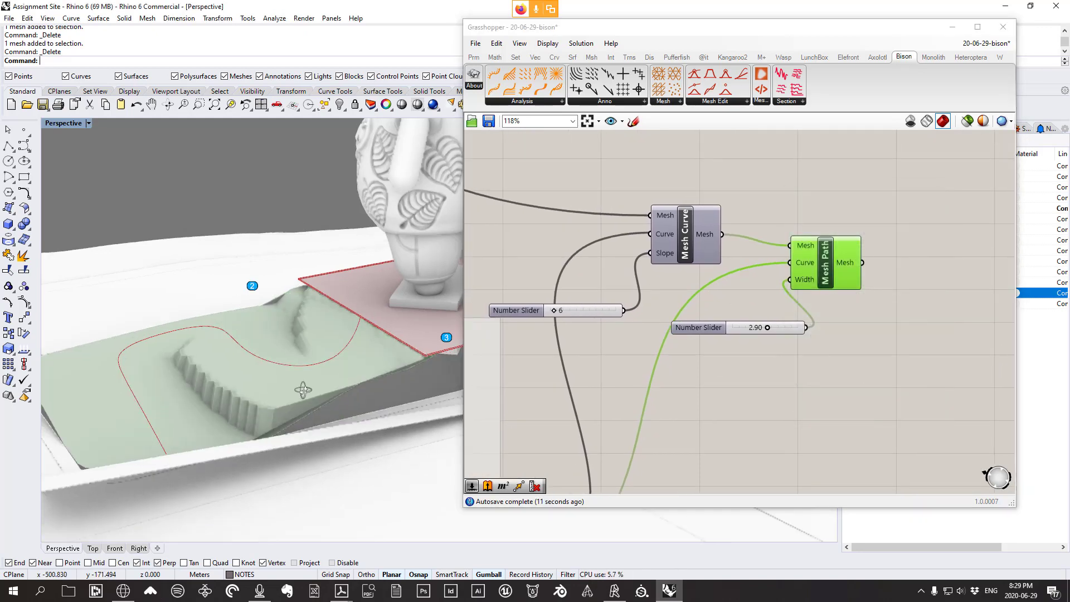
right_click_drag(429, 337, 524, 337)
Close Grasshopper and reopen it with the Gr command
left_click(1004, 28)
scroll(533, 317, "up", 3)
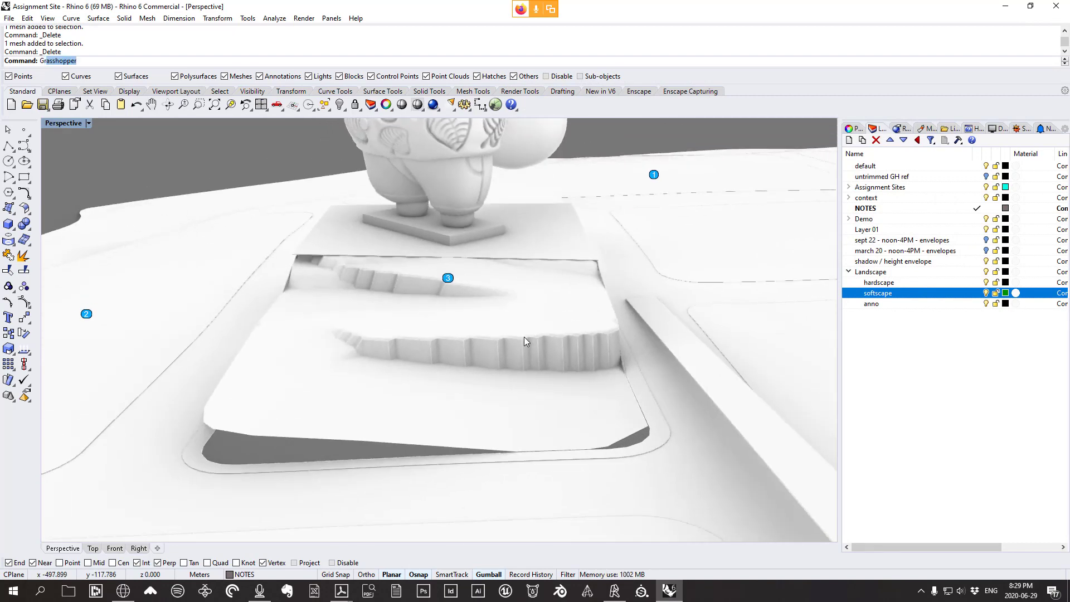
type("Gr")
key("Return")
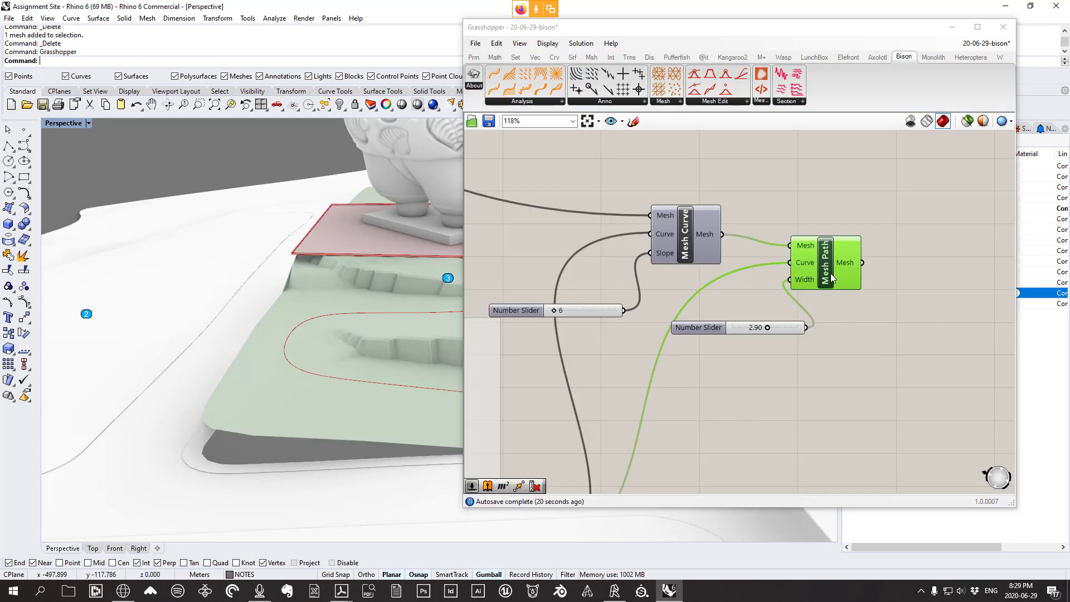
Tidy the canvas and add an Offset Curve component from the curve utilities
left_click_drag(831, 278, 848, 256)
scroll(846, 248, "down", 5)
right_click_drag(696, 392, 778, 359)
scroll(777, 359, "up", 5)
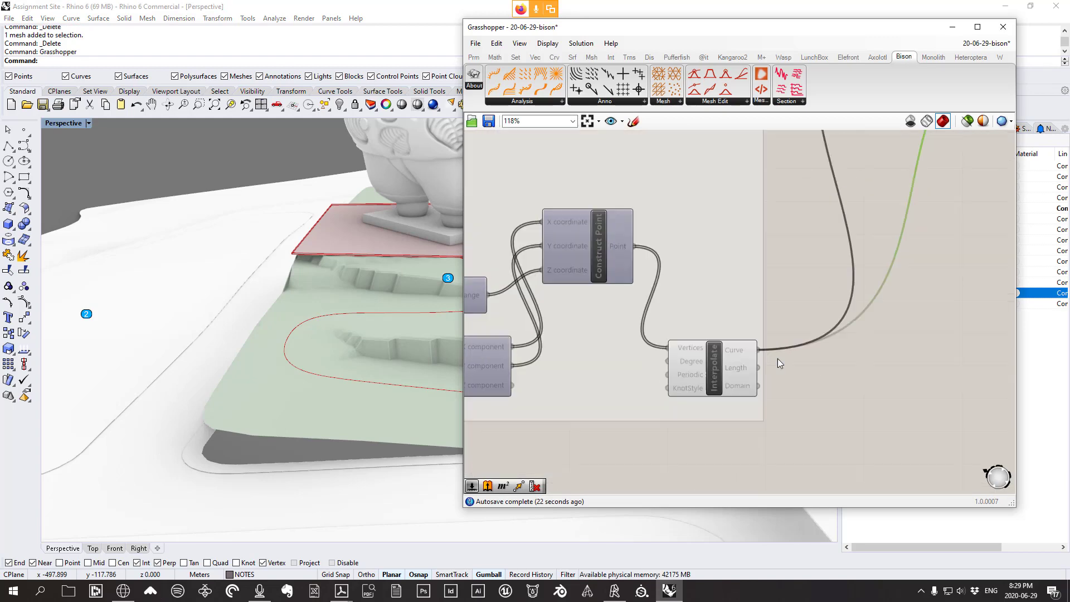
left_click(716, 385)
scroll(716, 387, "up", 2)
right_click_drag(201, 367, 409, 346)
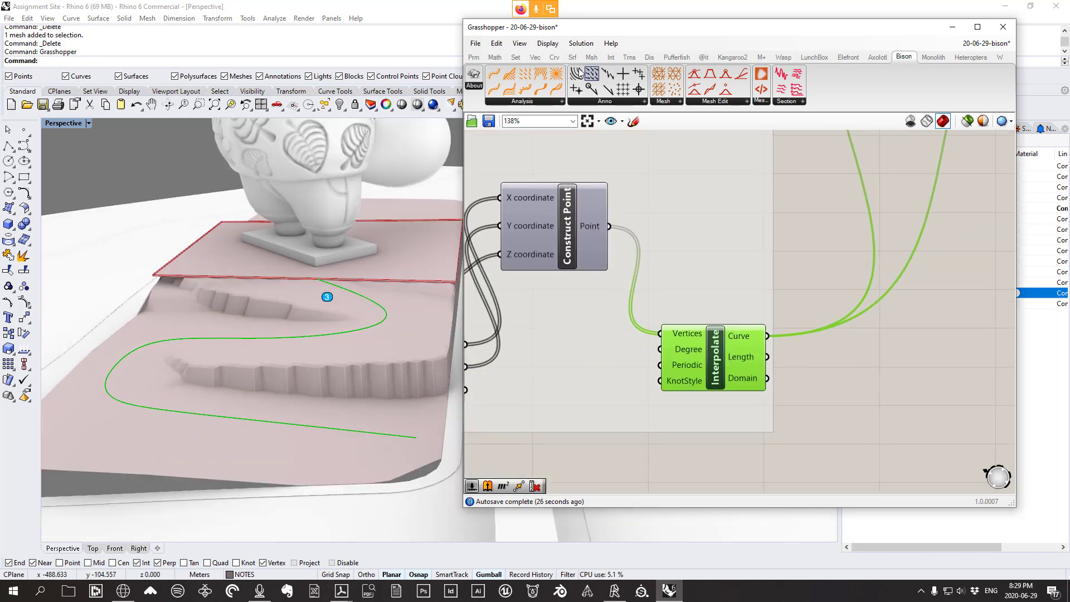
left_click(556, 57)
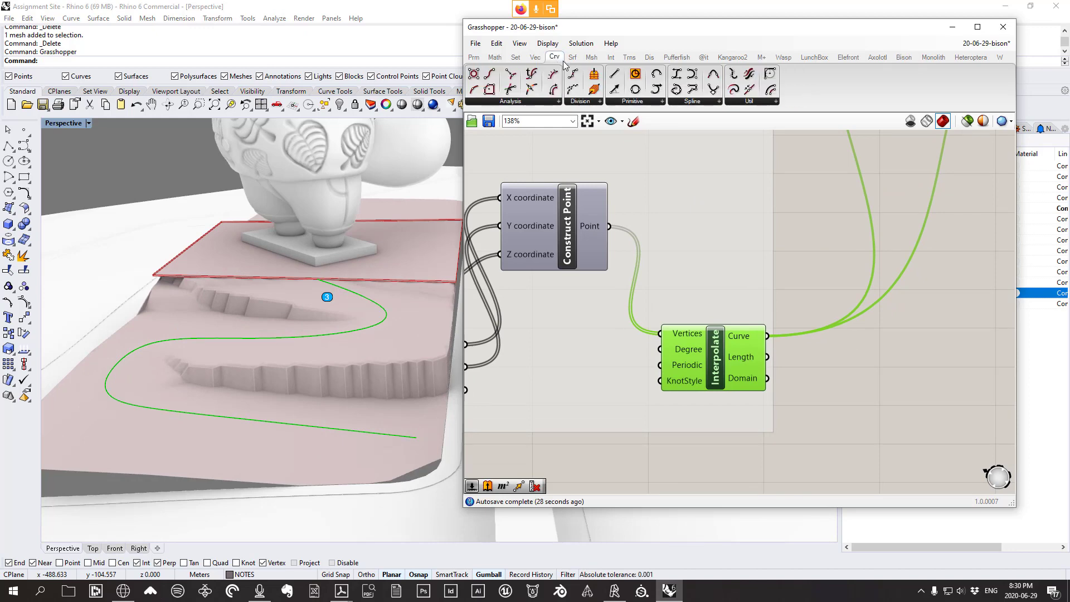
left_click(759, 104)
left_click_drag(847, 174, 954, 427)
left_click(954, 425)
Feed the interpolated path curve into Offset Curve and rearrange the components
right_click_drag(879, 381, 813, 316)
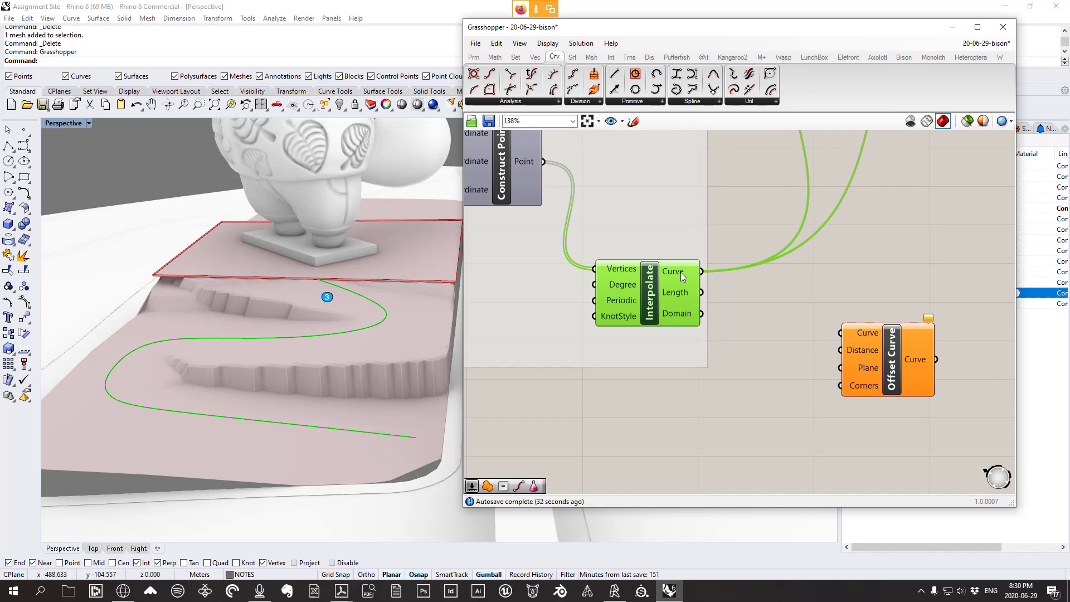
left_click_drag(701, 271, 841, 333)
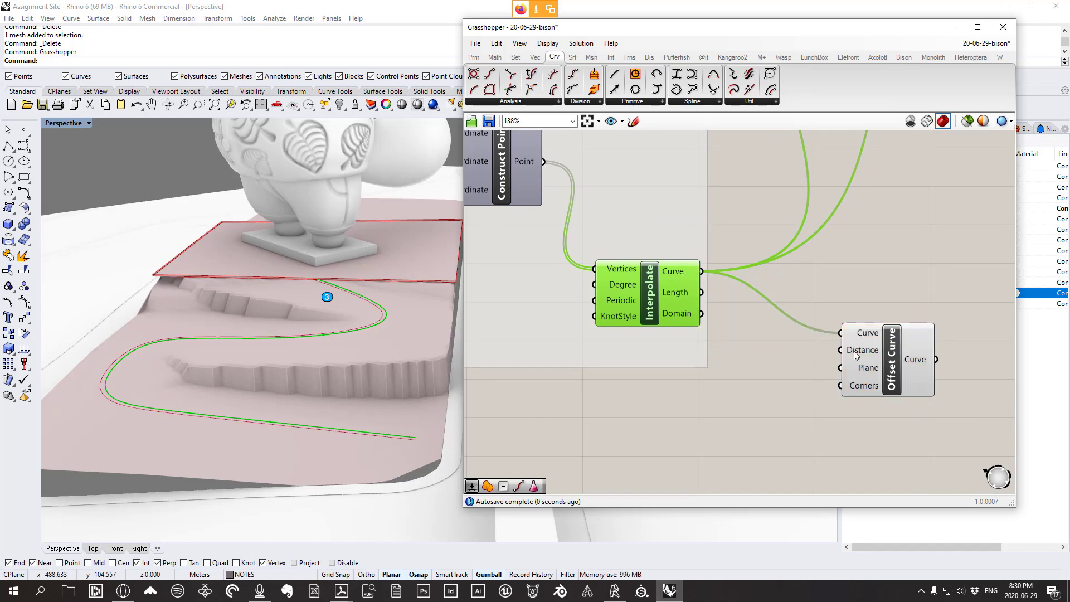
scroll(854, 350, "down", 3)
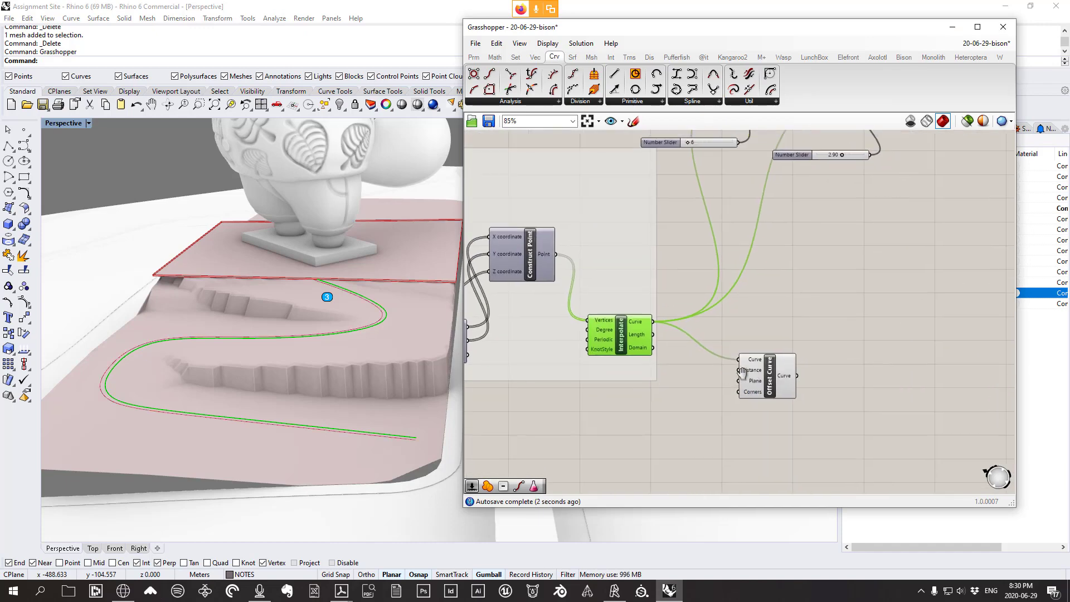
right_click_drag(741, 372, 688, 379)
left_click_drag(746, 372, 919, 296)
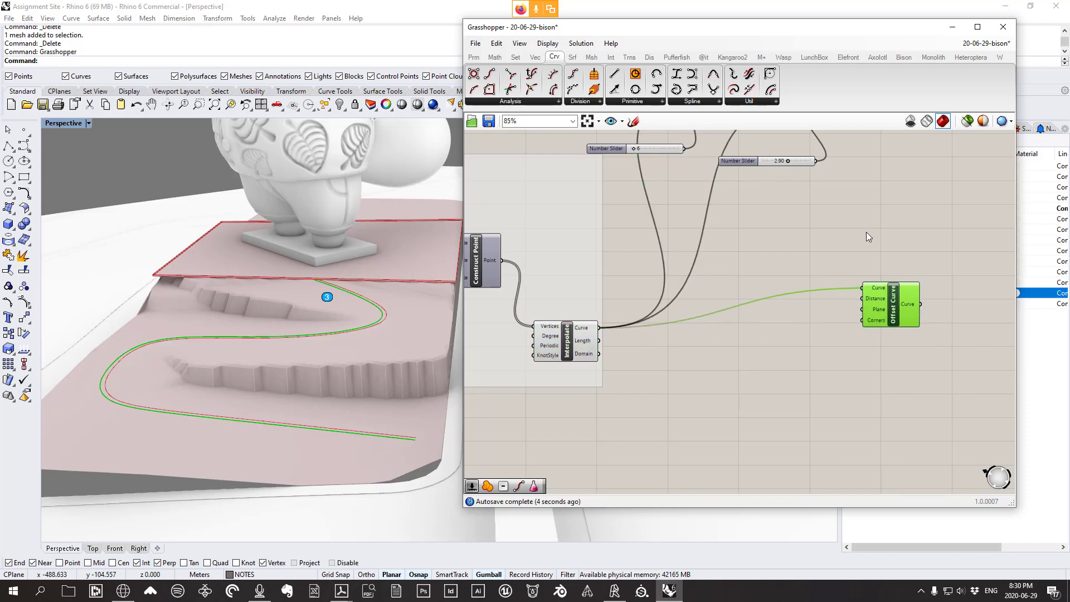
right_click_drag(803, 156, 711, 231)
scroll(713, 230, "up", 1)
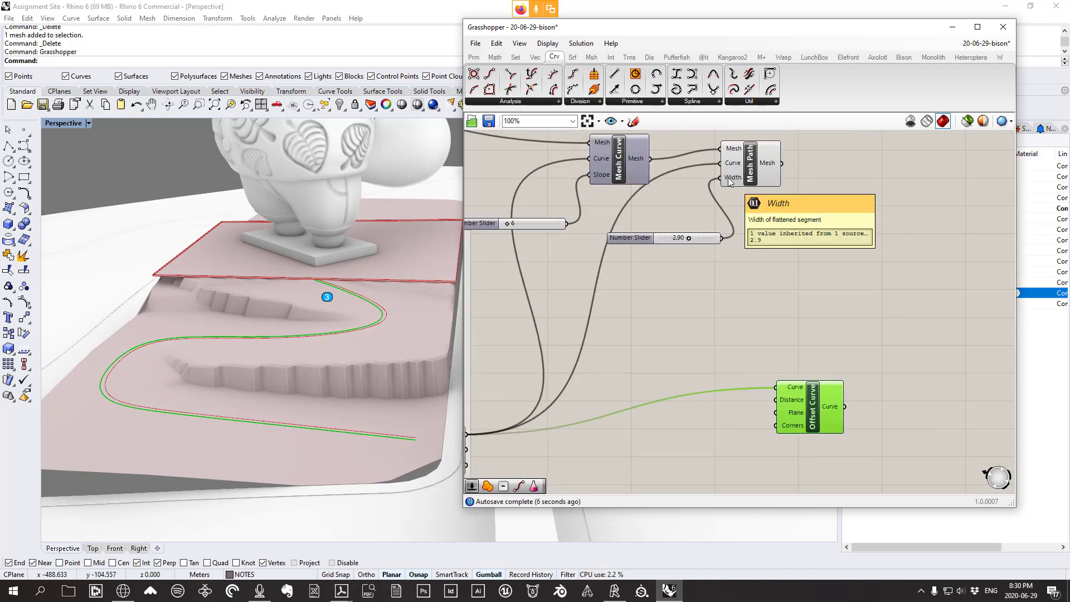
mouse_move(767, 175)
left_mouse_down()
mouse_move(780, 174)
mouse_move(768, 176)
left_mouse_up()
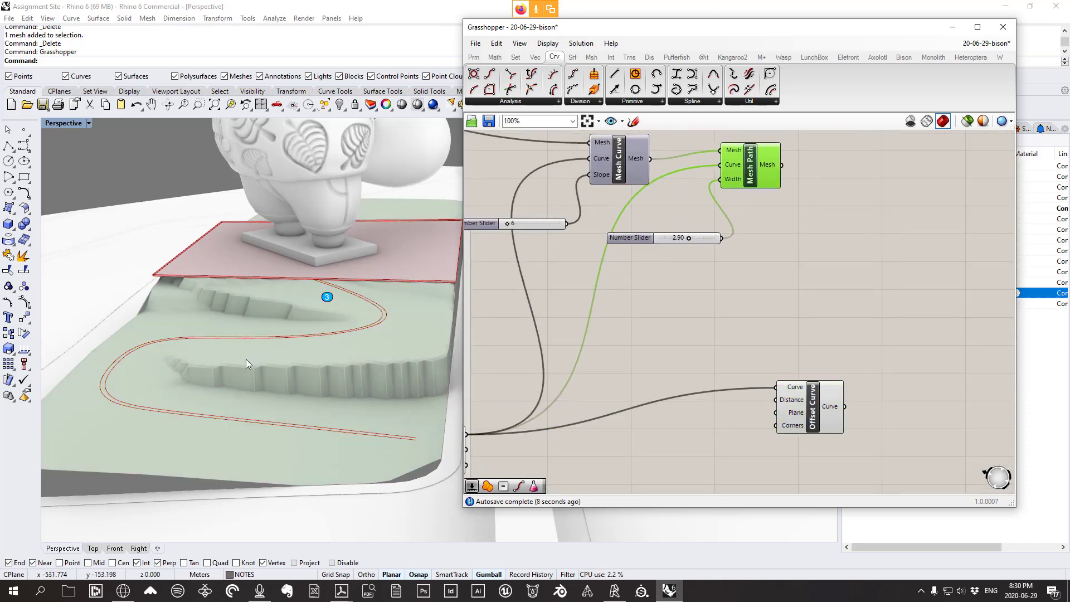
scroll(780, 359, "up", 2)
left_click_drag(843, 424, 892, 428)
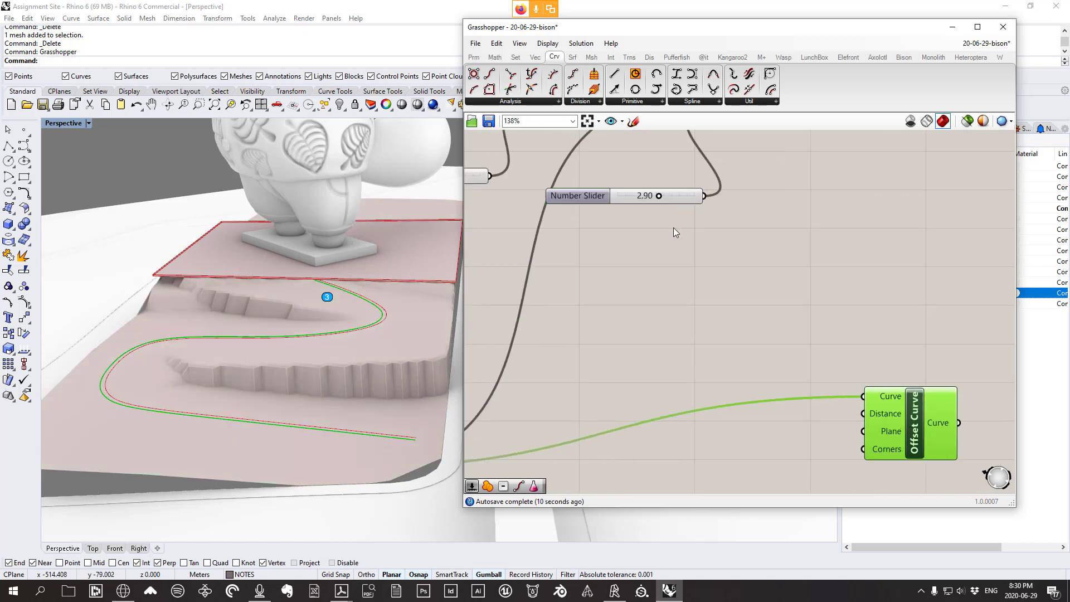
right_click_drag(784, 336, 736, 306)
right_click_drag(809, 370, 831, 395)
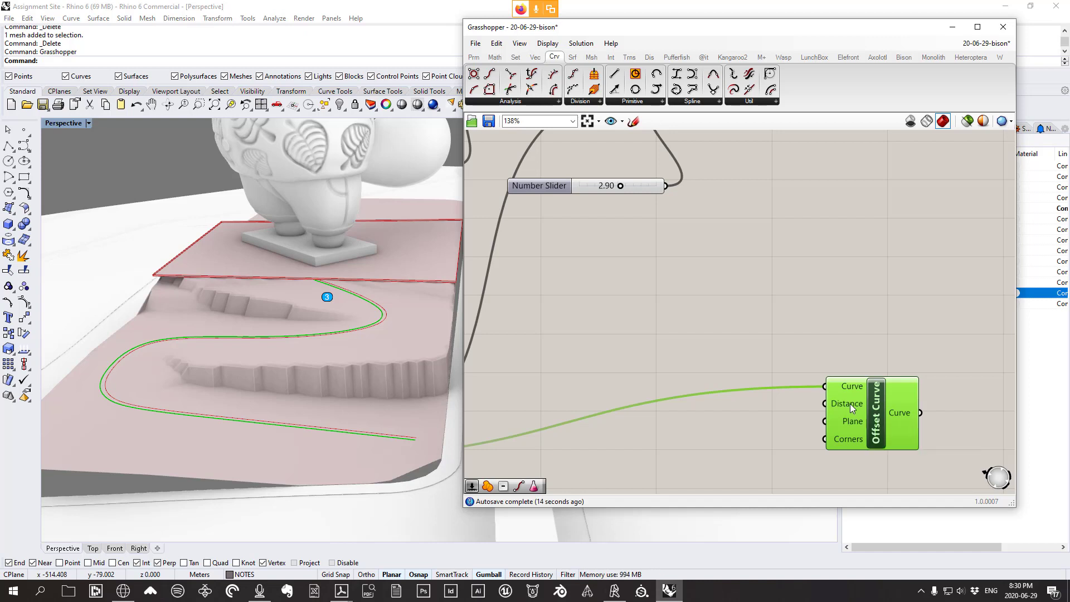
Give Offset Curve's Distance an x/2 expression and wire the width slider into it
scroll(851, 404, "down", 1)
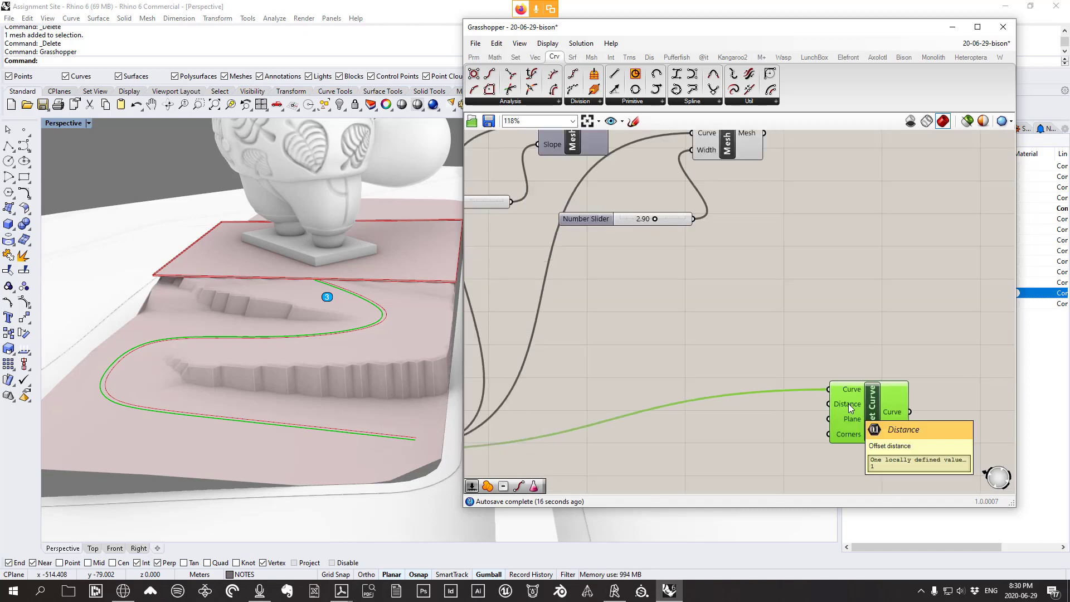
right_click(842, 404)
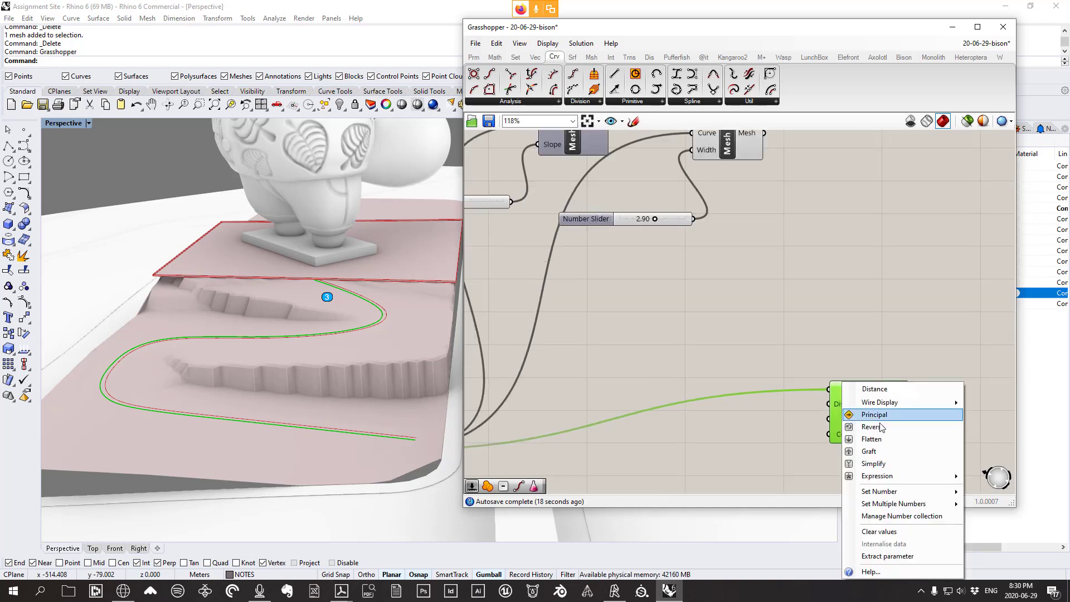
mouse_move(881, 476)
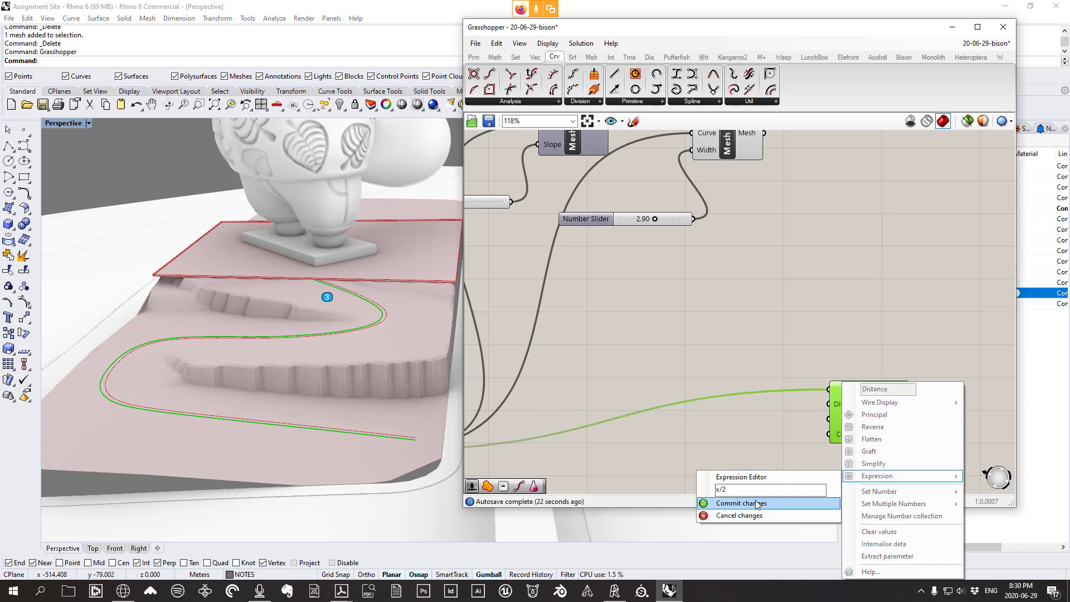
left_click(738, 503)
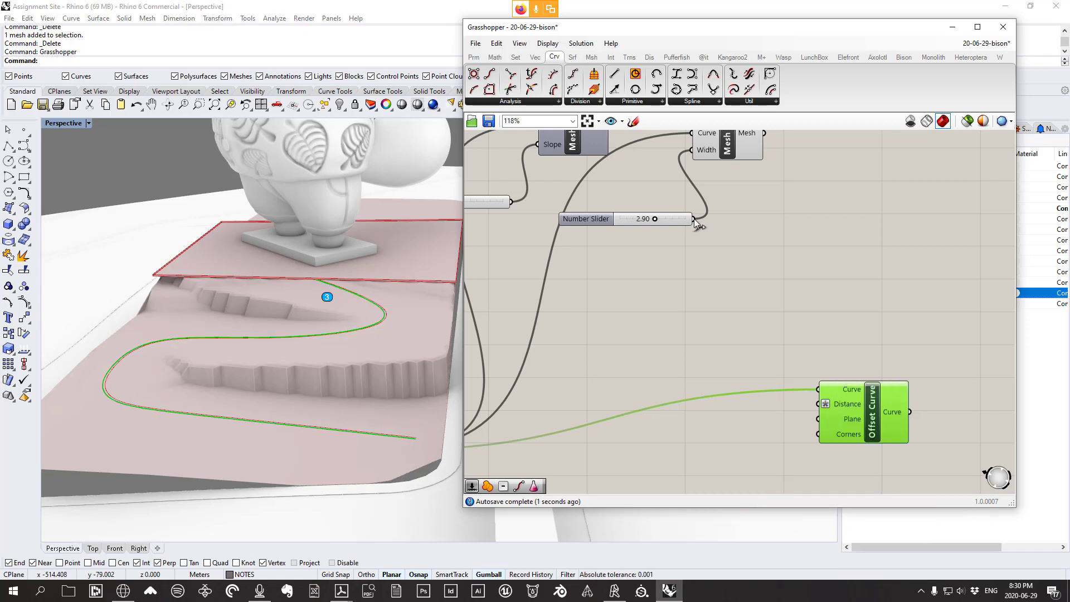
left_click_drag(694, 229, 858, 392)
right_click_drag(312, 306, 311, 329)
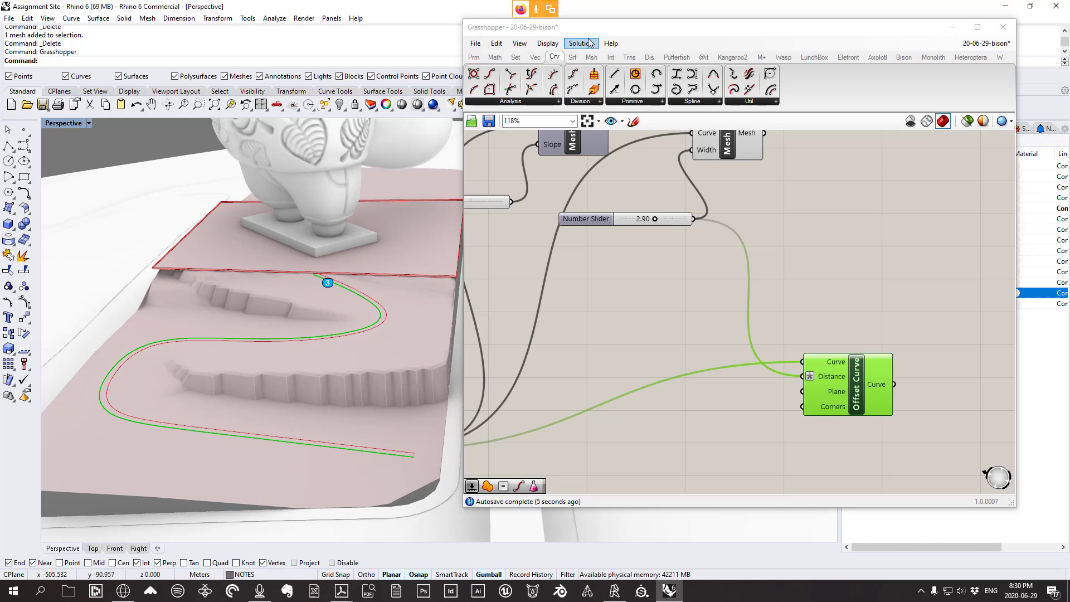
Add a Negative of the width slider and Shift-wire its result into offset Distance
left_click(502, 59)
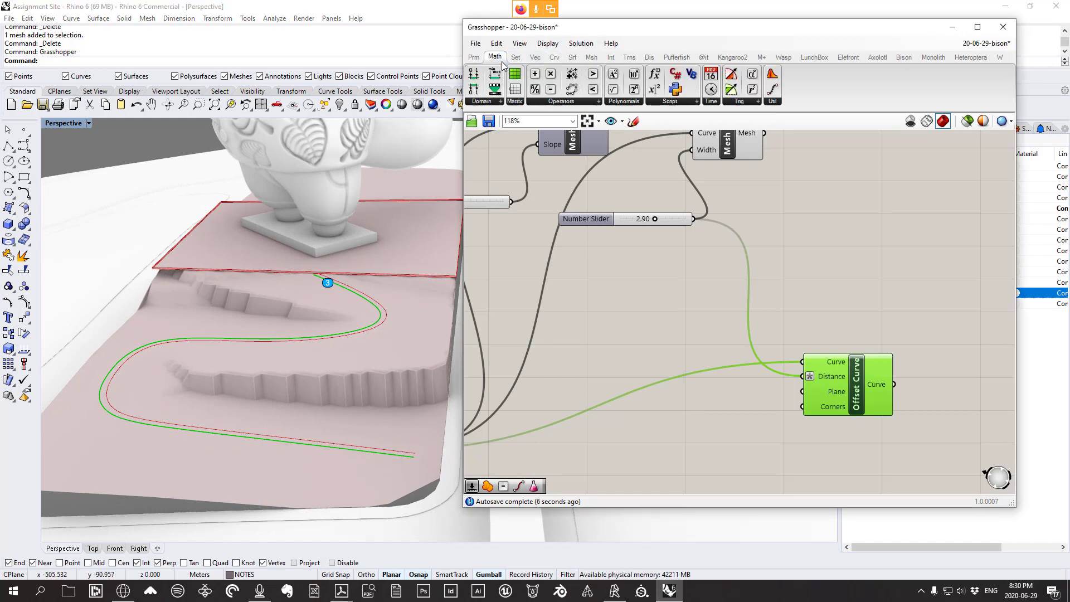
left_click(557, 102)
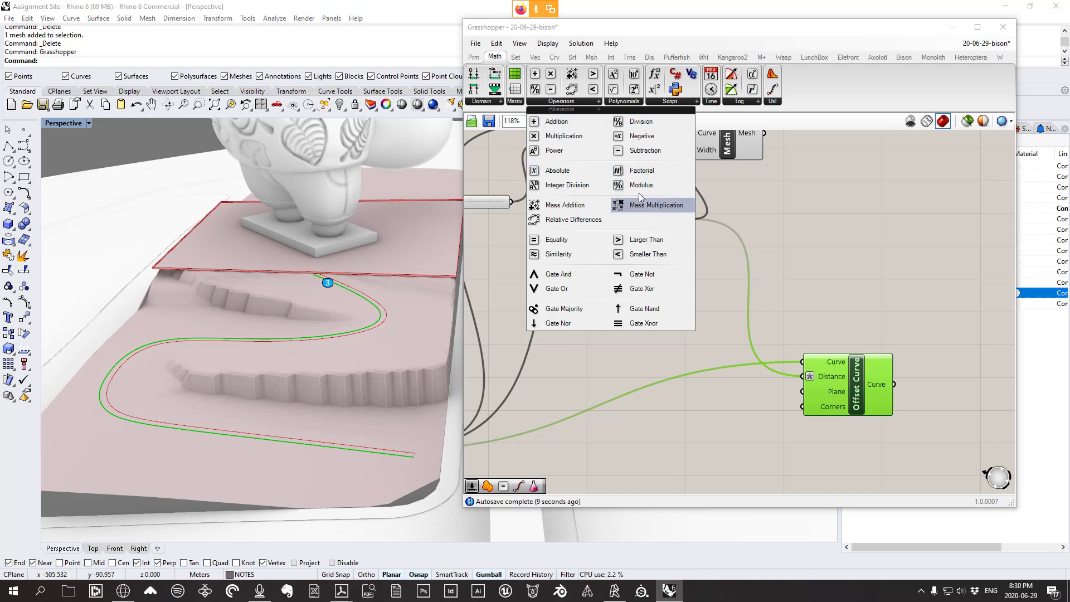
left_click(643, 137)
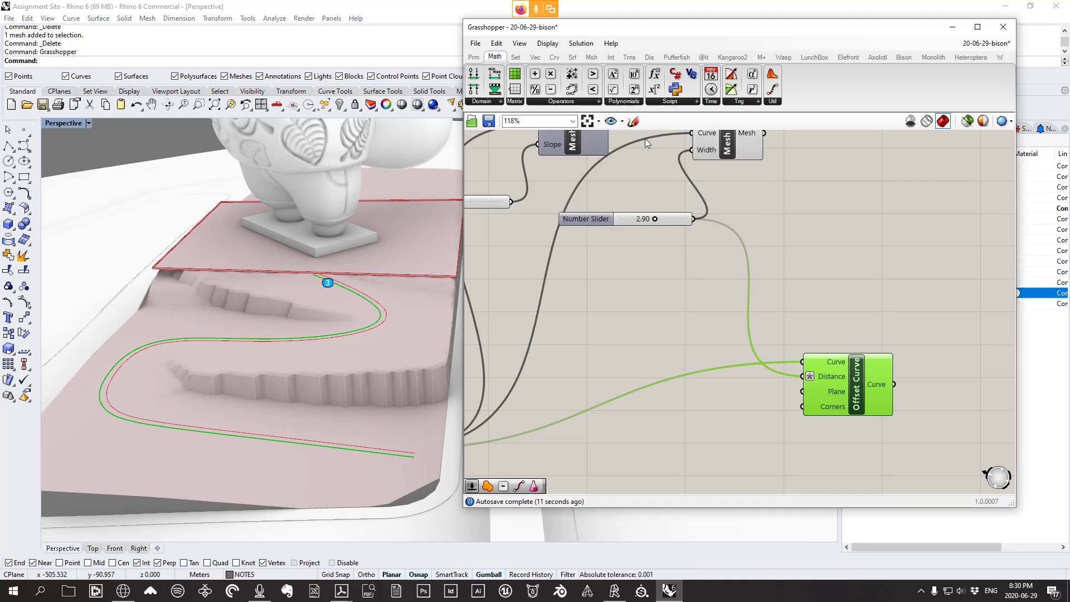
left_click(704, 319)
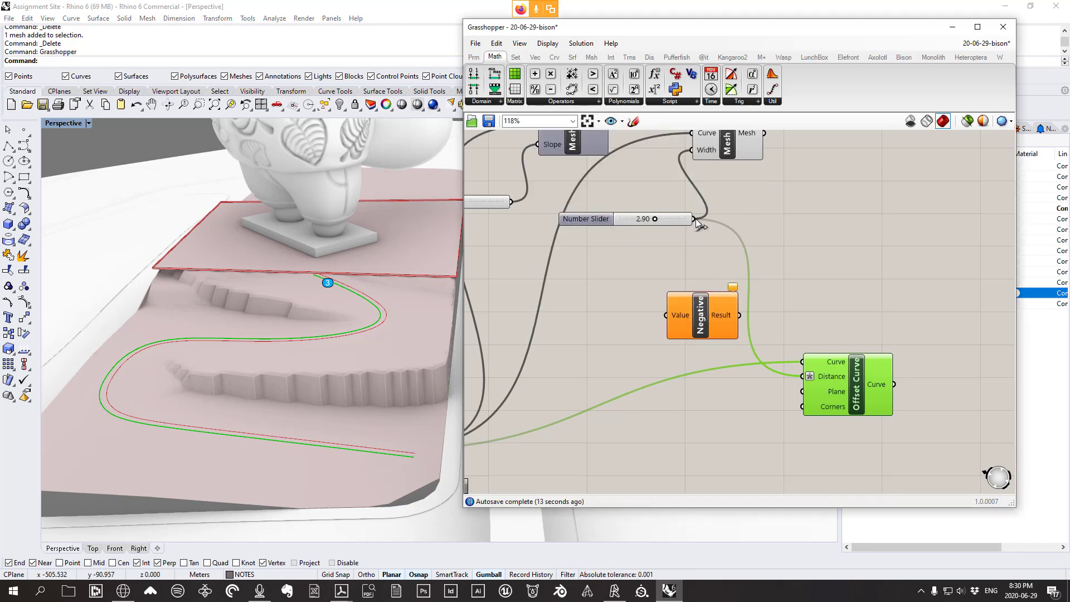
left_click_drag(694, 219, 667, 315)
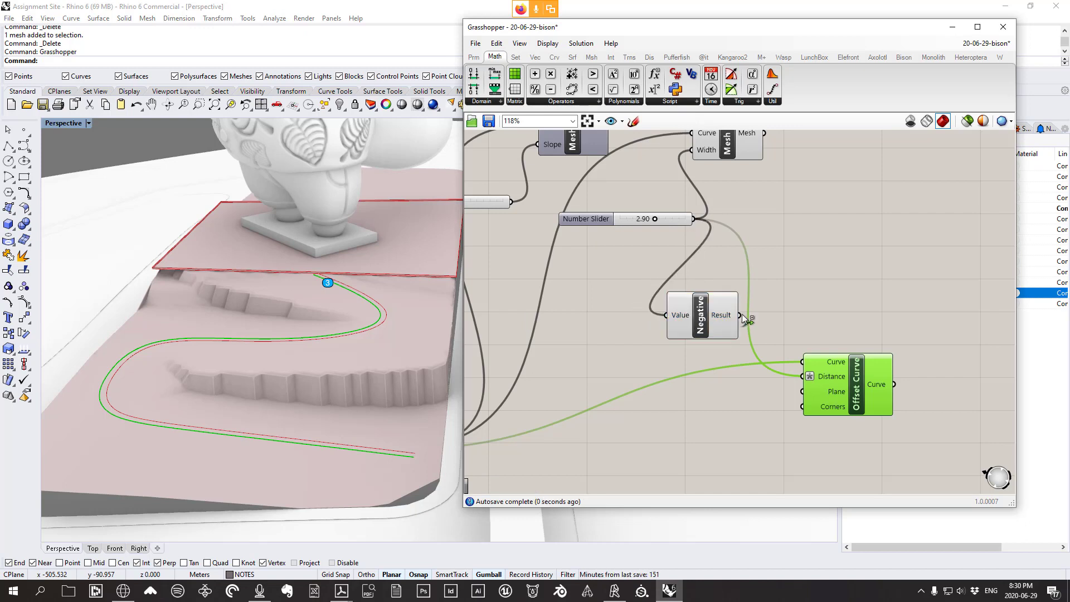
left_click_drag(741, 315, 841, 393)
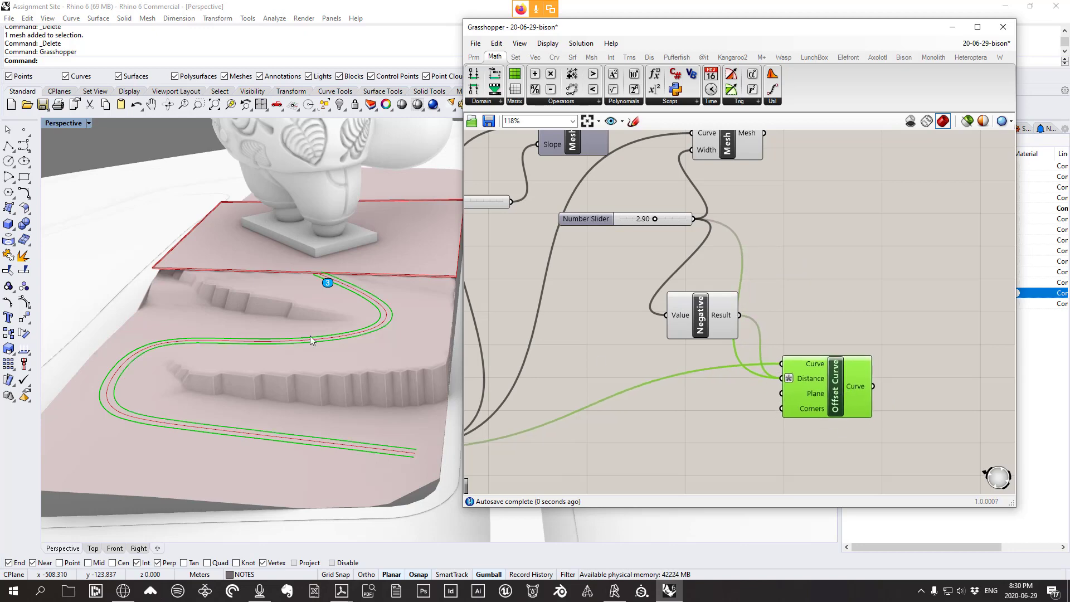
right_click_drag(310, 335, 249, 324)
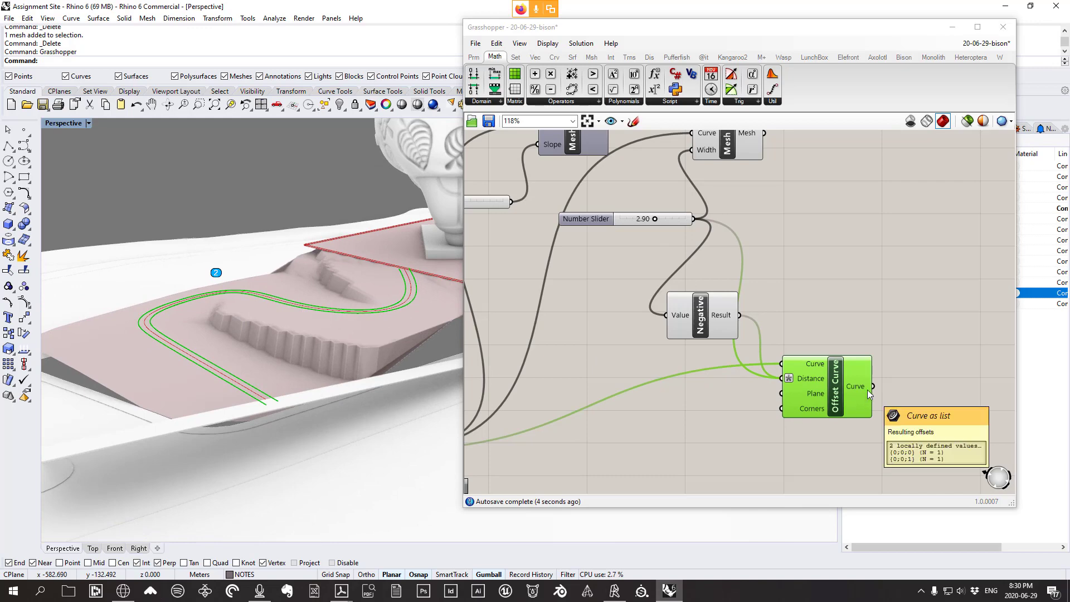
Flatten the Offset Curve output and inspect the offsets on both sides of the path
right_click_drag(868, 389, 776, 404)
right_click(759, 399)
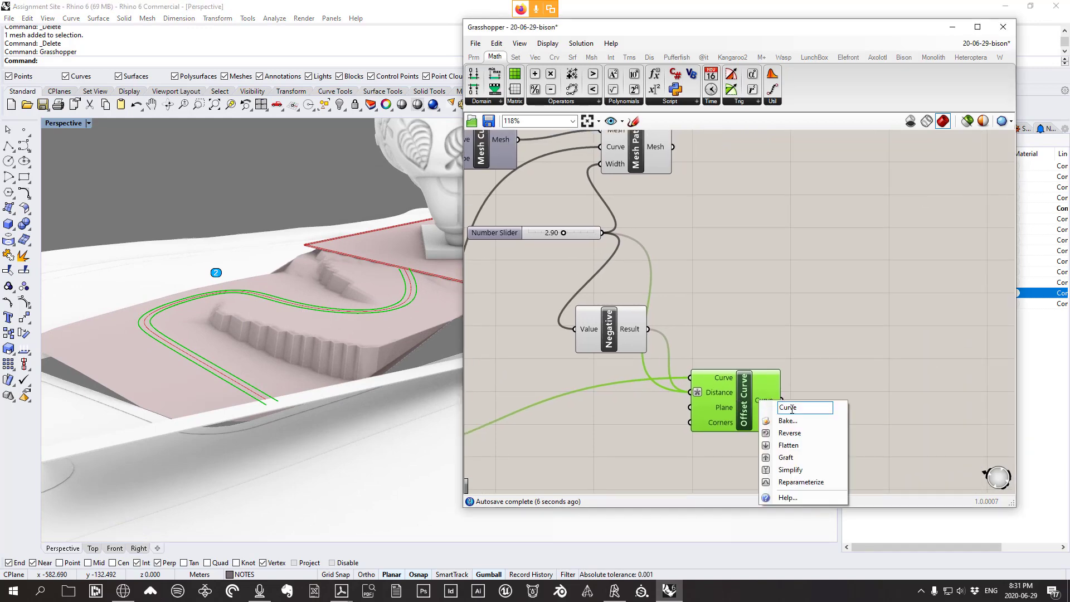
left_click(788, 445)
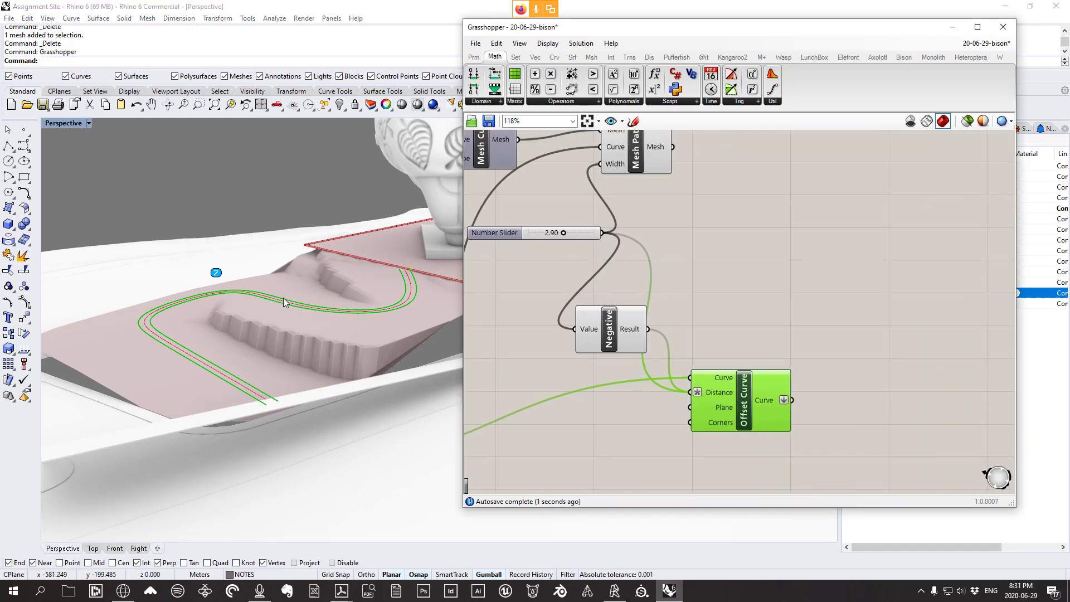
right_click_drag(284, 302, 410, 321)
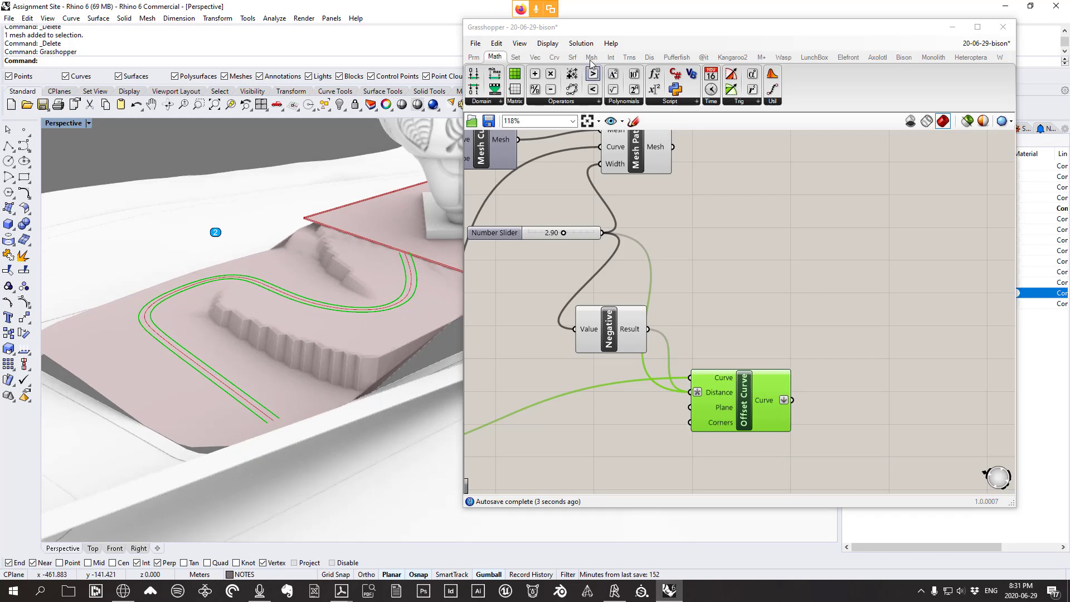
left_click(573, 57)
Loft the two offset curves in Grasshopper and bake the path strip into Rhino
left_click(616, 103)
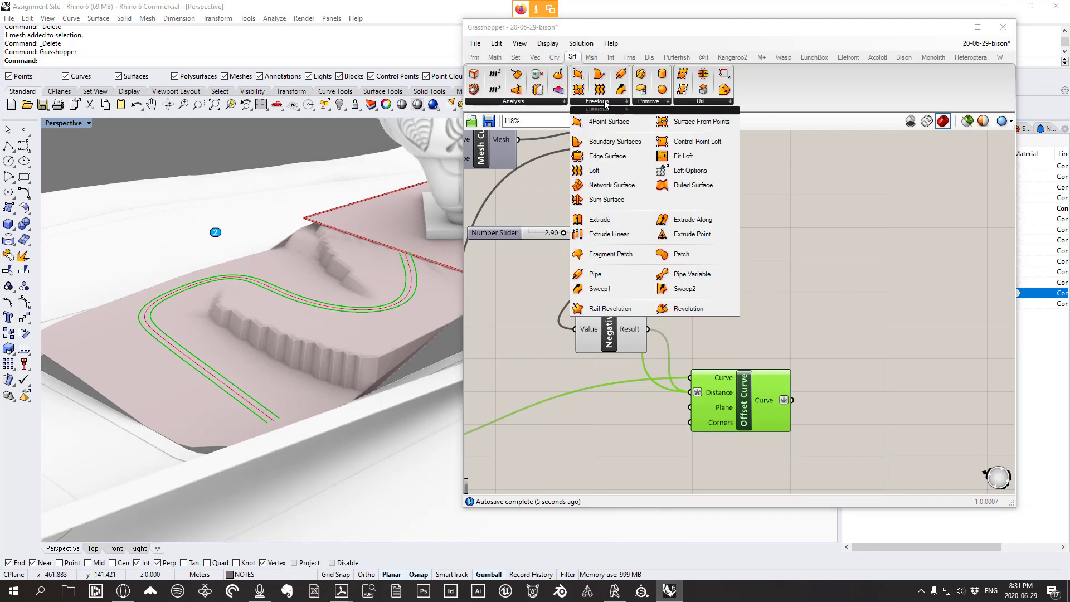
left_click_drag(592, 173, 841, 349)
right_click(849, 336)
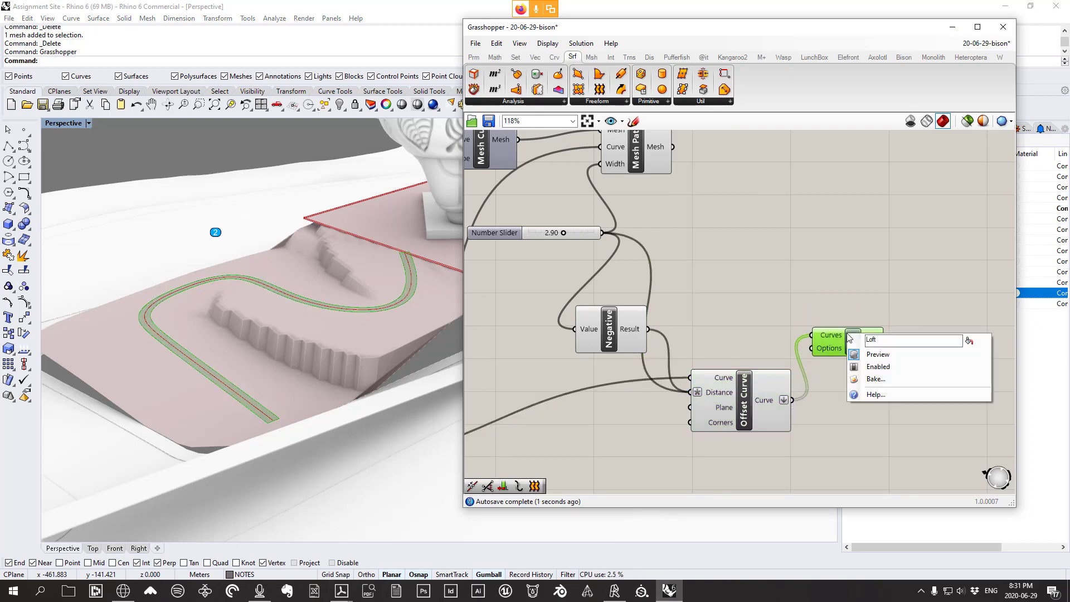
left_click(871, 379)
left_click(880, 480)
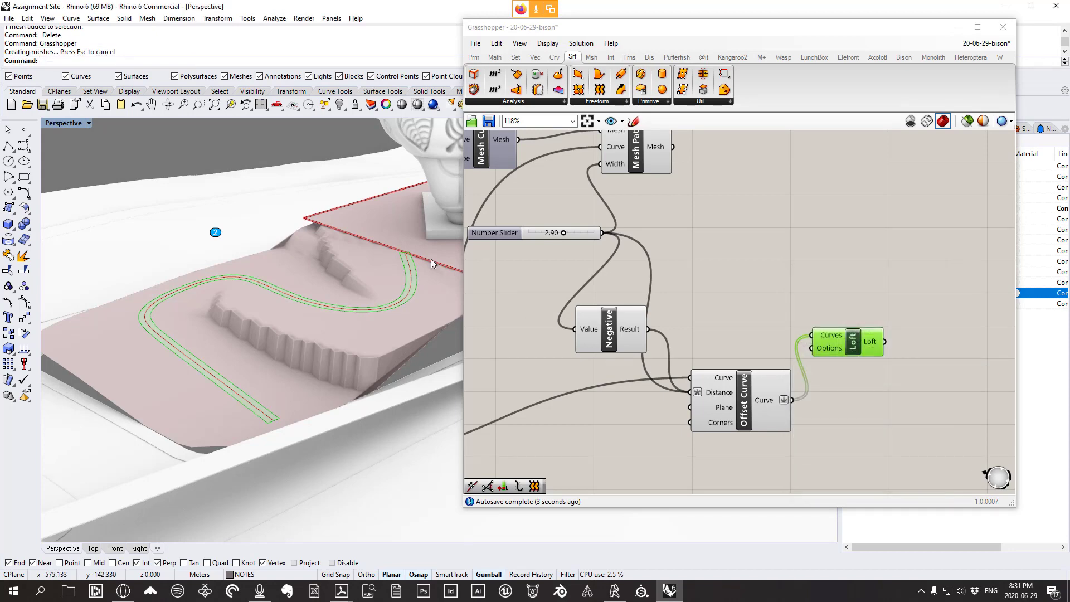
Select the baked path surface among overlapping objects and extrude it straight by 0.1
scroll(395, 270, "up", 3)
left_click(398, 272)
left_click(434, 306)
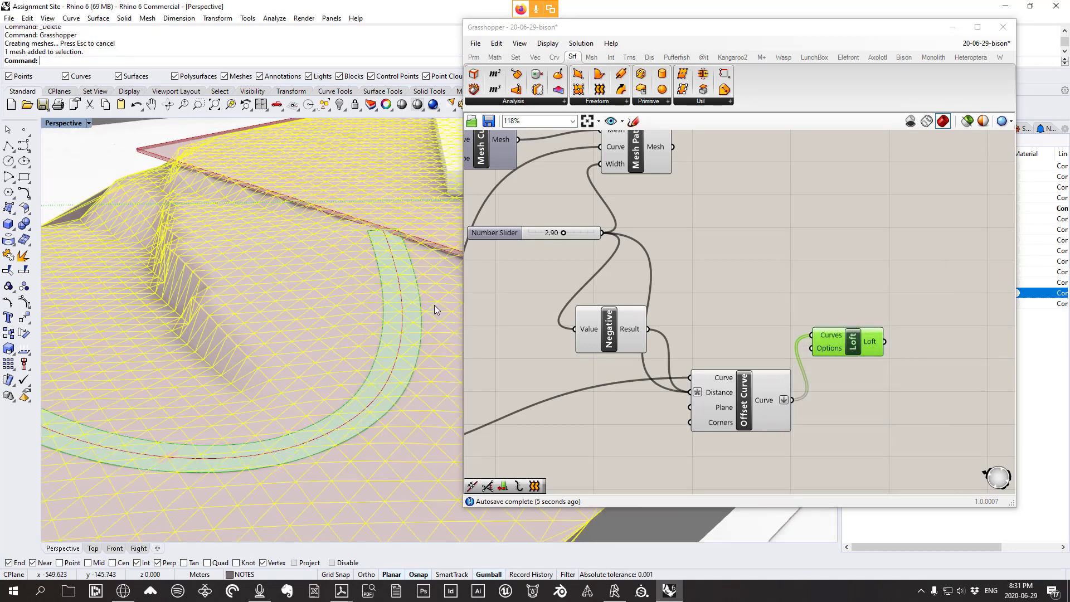
left_click(428, 297)
left_click(449, 328)
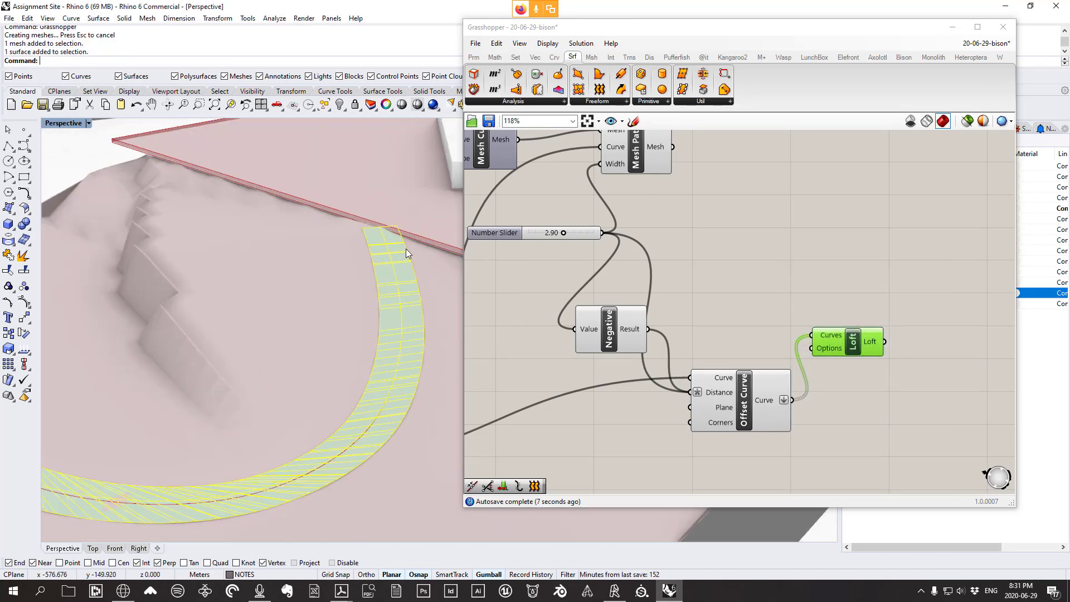
scroll(406, 249, "up", 3)
left_click(125, 19)
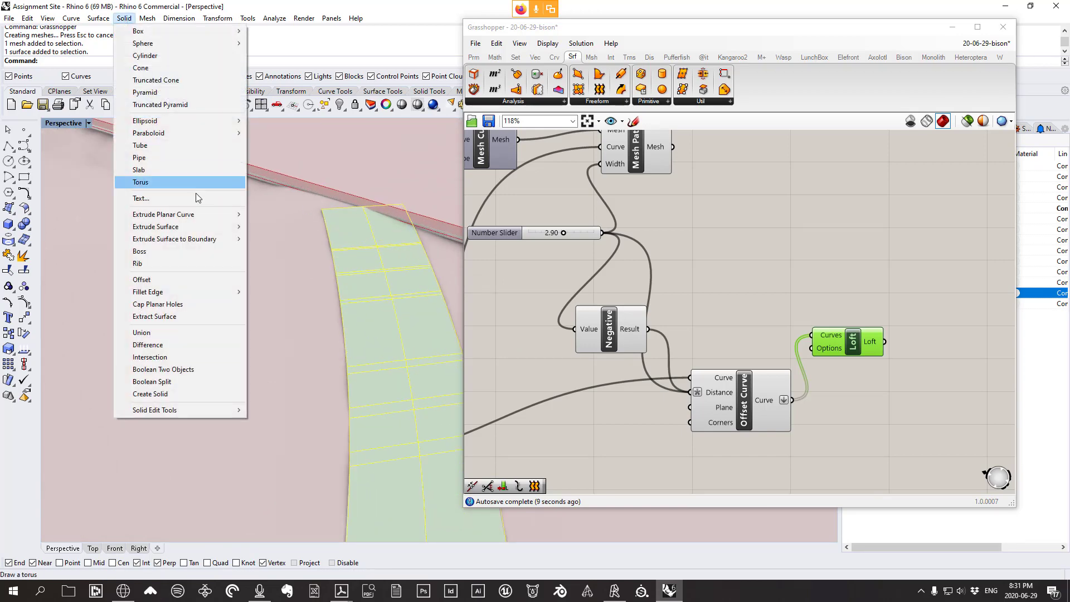
mouse_move(167, 225)
left_click(276, 224)
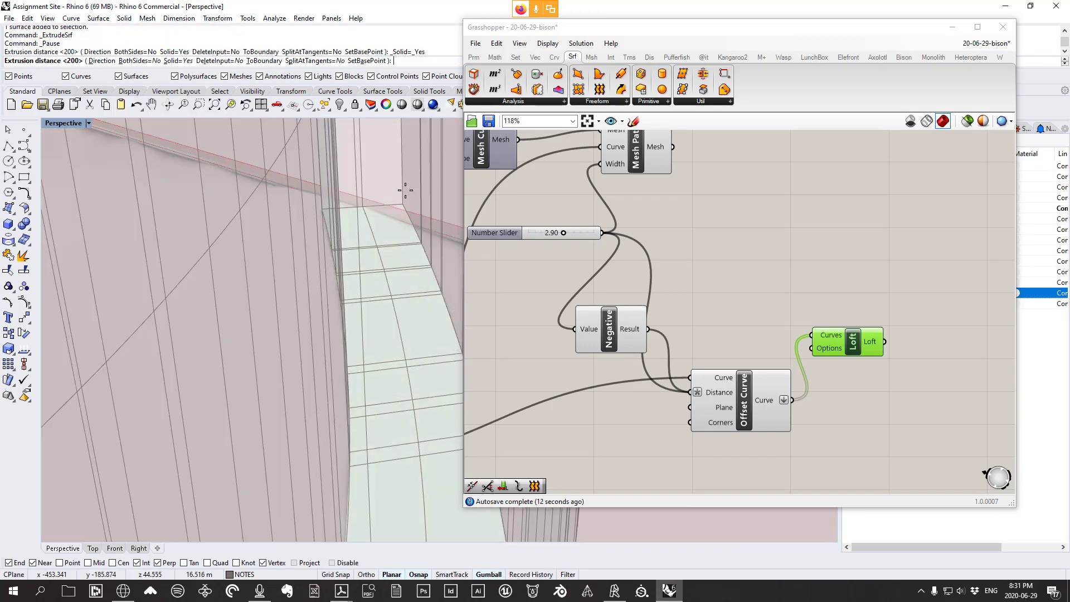
scroll(413, 234, "down", 6)
type("0.1")
key("Return")
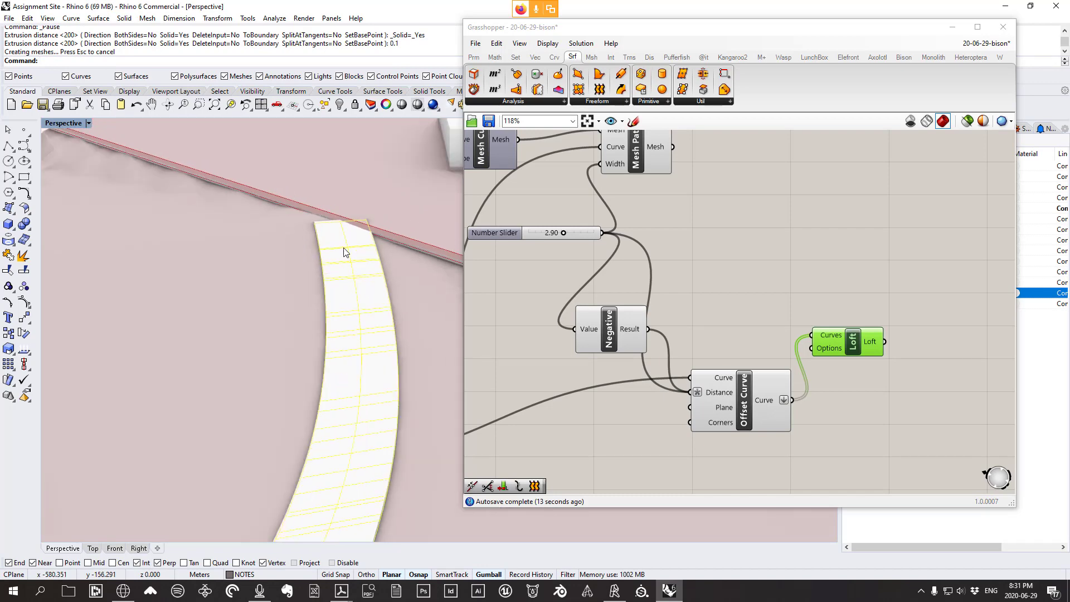
Delete the extruded strip, select the terrain mesh, and close Grasshopper
right_click_drag(415, 256, 366, 301)
key("Delete")
right_click_drag(272, 288, 317, 283)
left_click(316, 283)
left_click(1002, 27)
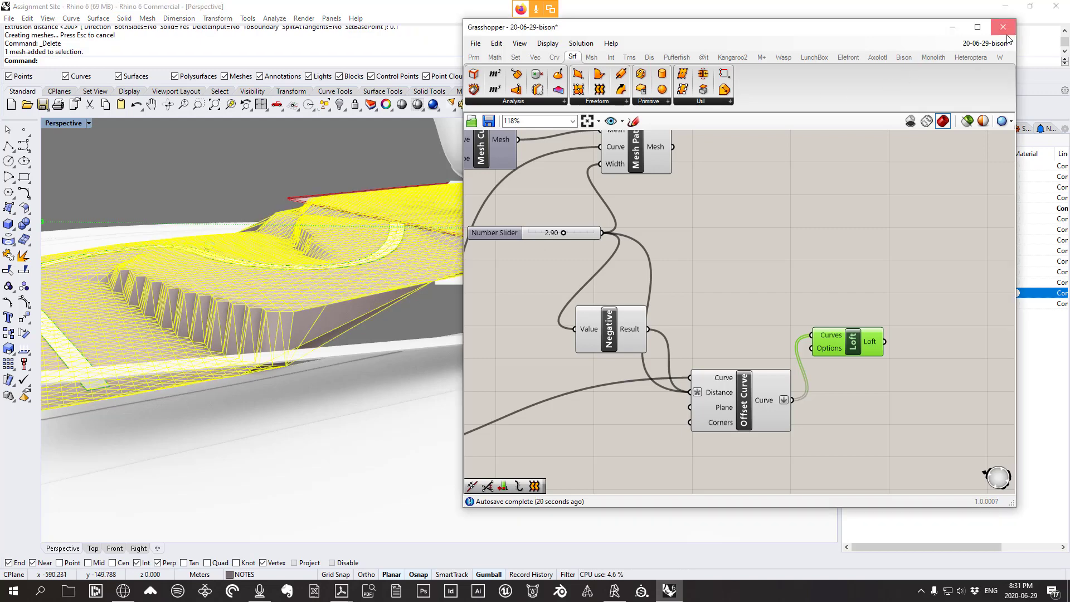
Move the selected terrain mesh onto the softscape layer
right_click(896, 296)
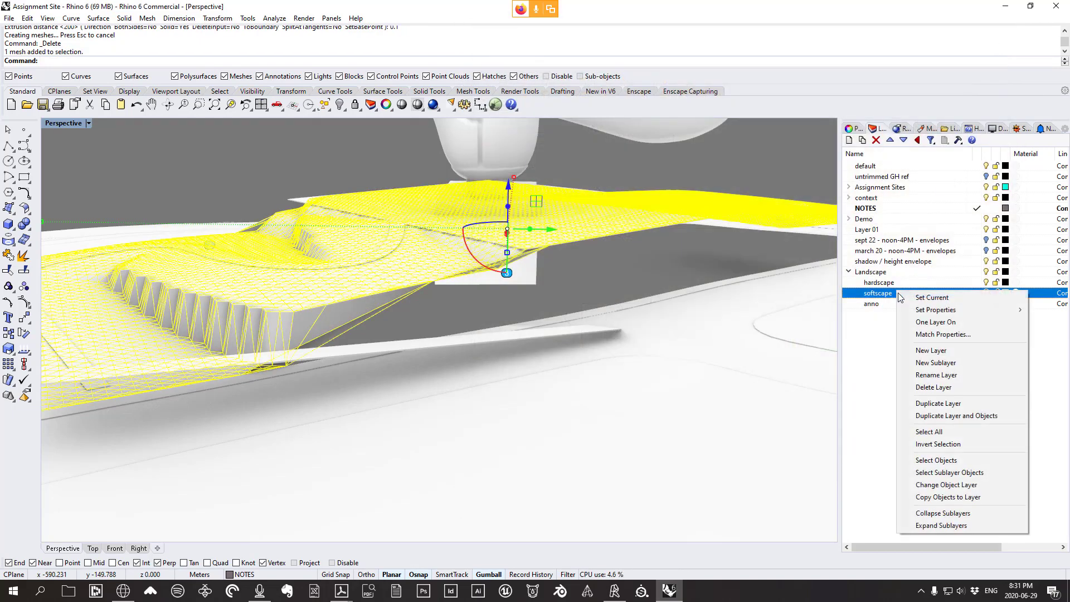
left_click(951, 486)
scroll(518, 311, "down", 5)
scroll(519, 311, "up", 2)
key("Escape")
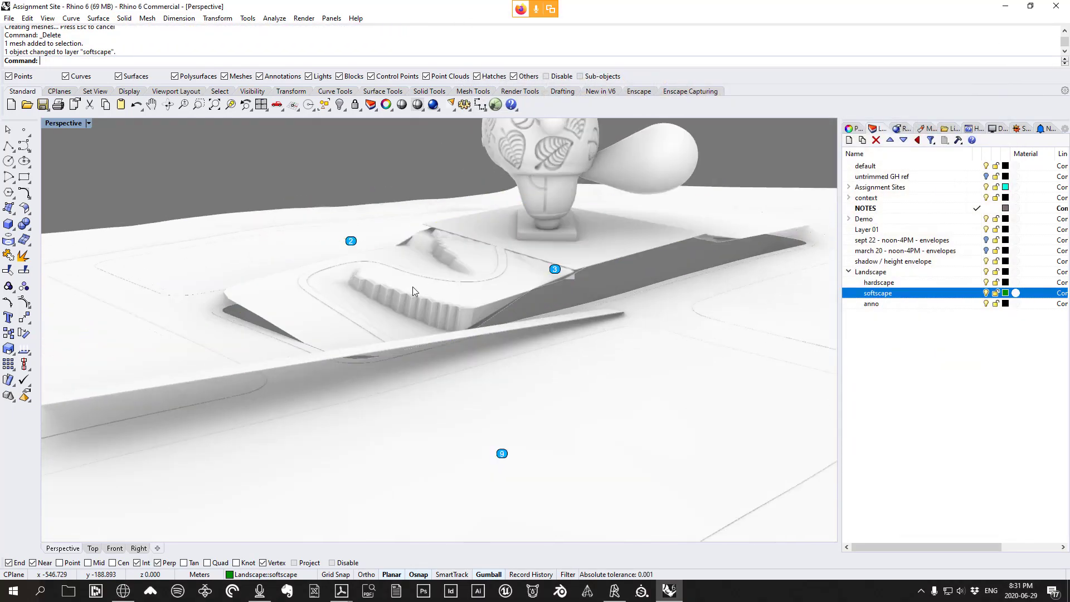
Select the landscape mesh and change the Sand material's colour to dark green
right_click_drag(412, 286, 449, 282)
scroll(451, 285, "up", 3)
left_click(506, 320)
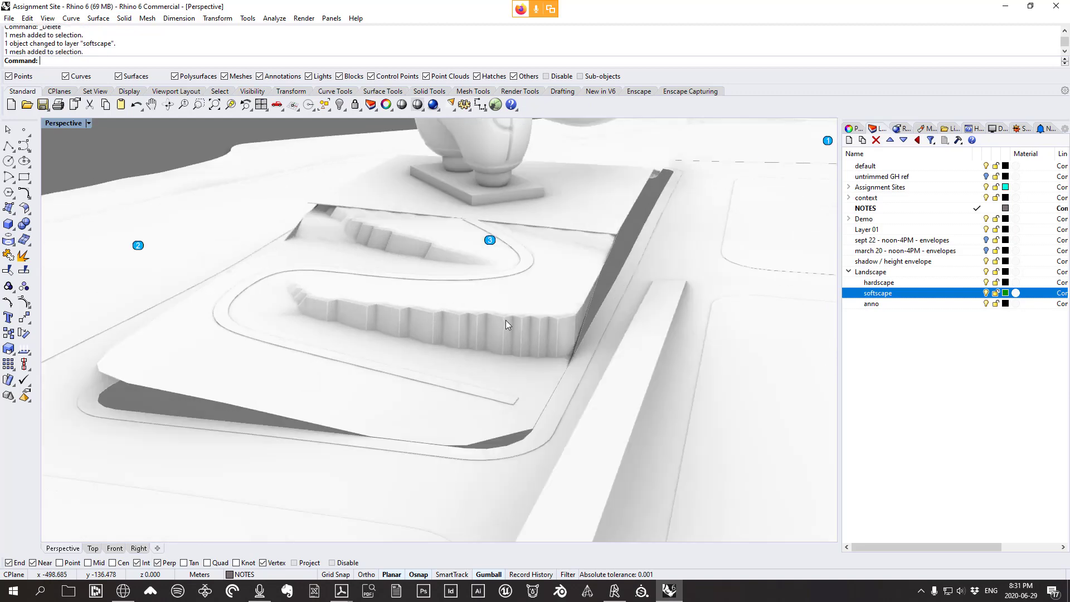
left_click(927, 131)
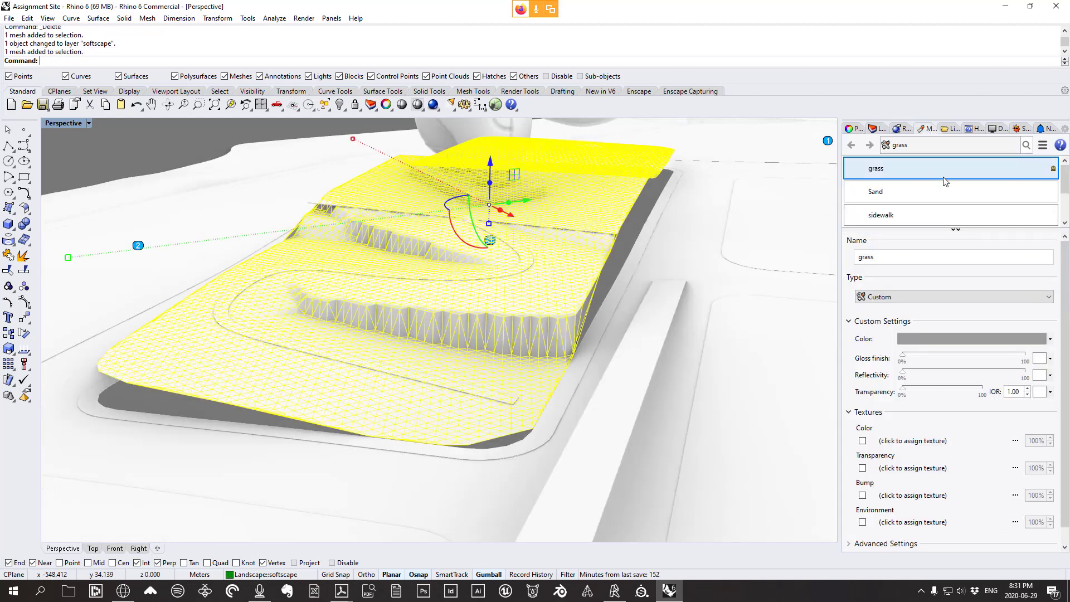
left_click(909, 192)
left_click(953, 338)
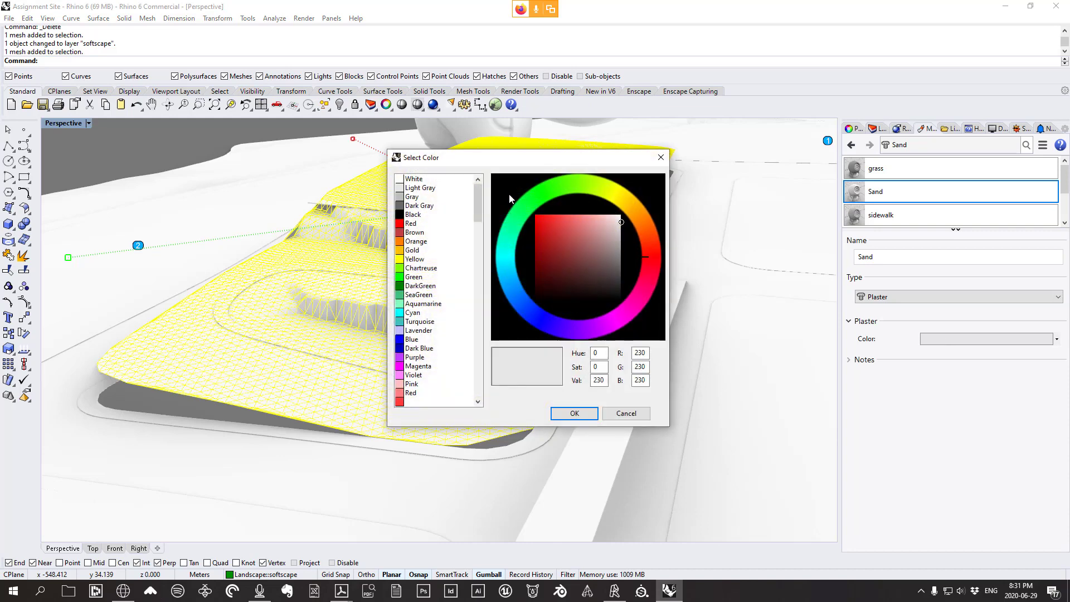
left_click(523, 203)
left_click(538, 257)
left_click(564, 413)
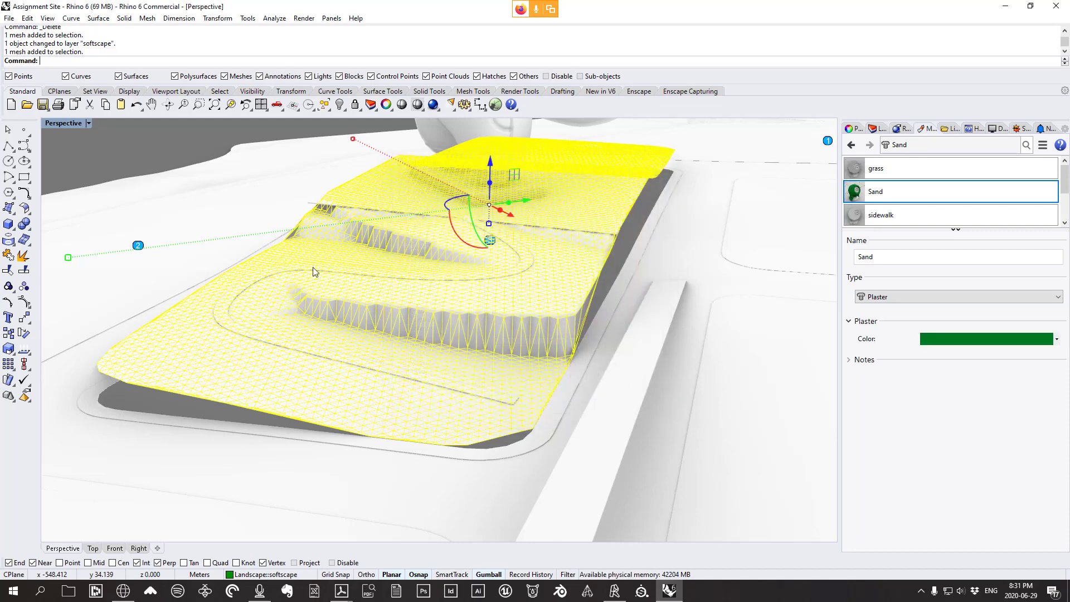
Reselect the terrain mesh and assign the Sand material to it
left_click(183, 142)
right_click_drag(428, 224, 419, 226)
left_click(520, 314)
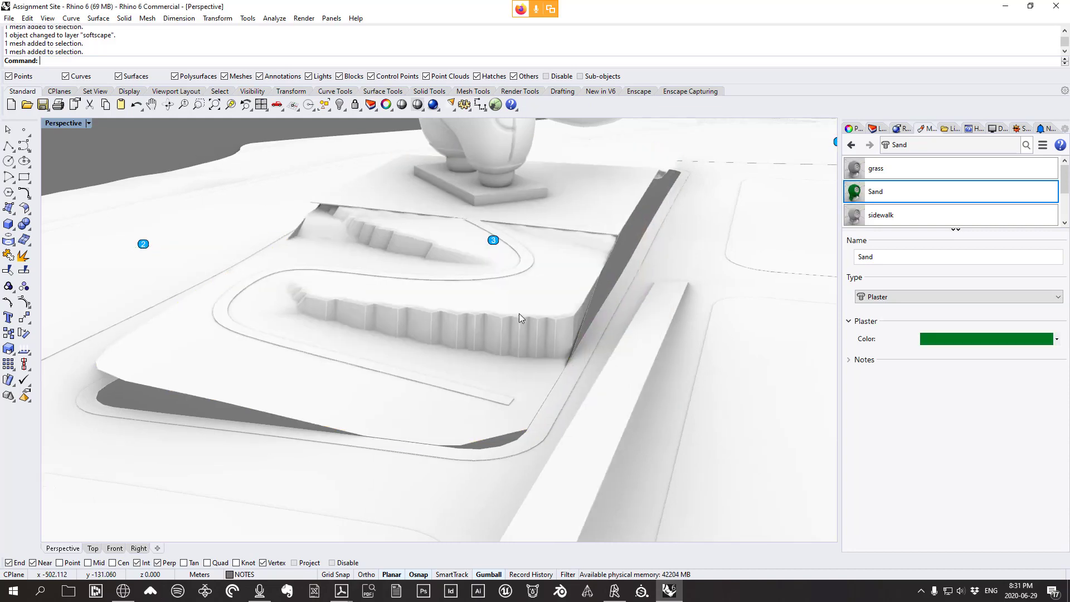
right_click(898, 194)
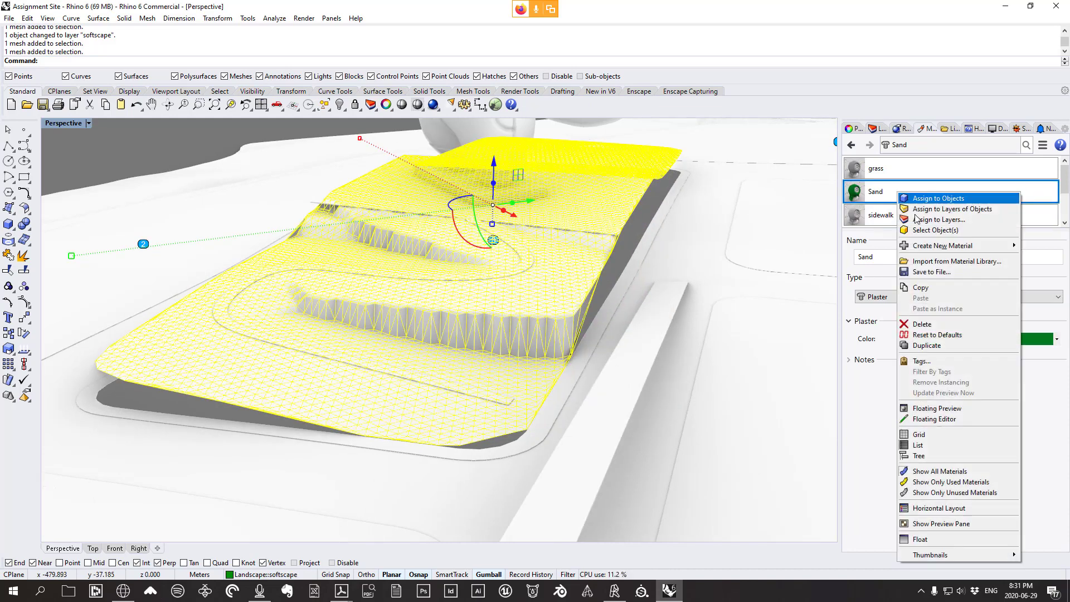
left_click(959, 201)
left_click(190, 140)
Orbit to a low angle and inspect the green Sand-covered site mesh
right_click_drag(385, 200, 269, 321)
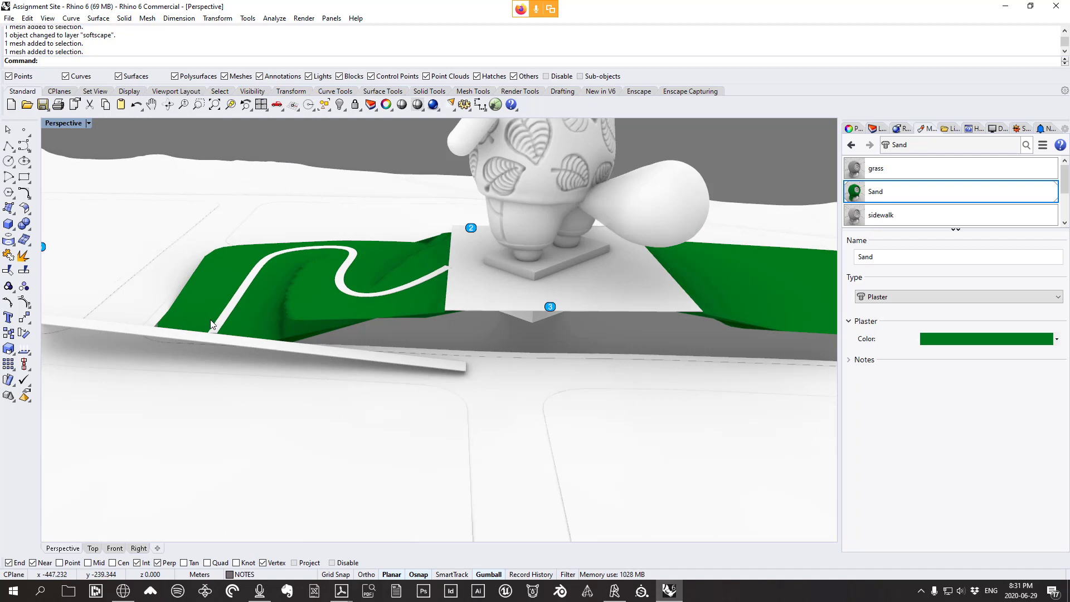
right_click_drag(456, 257, 564, 297)
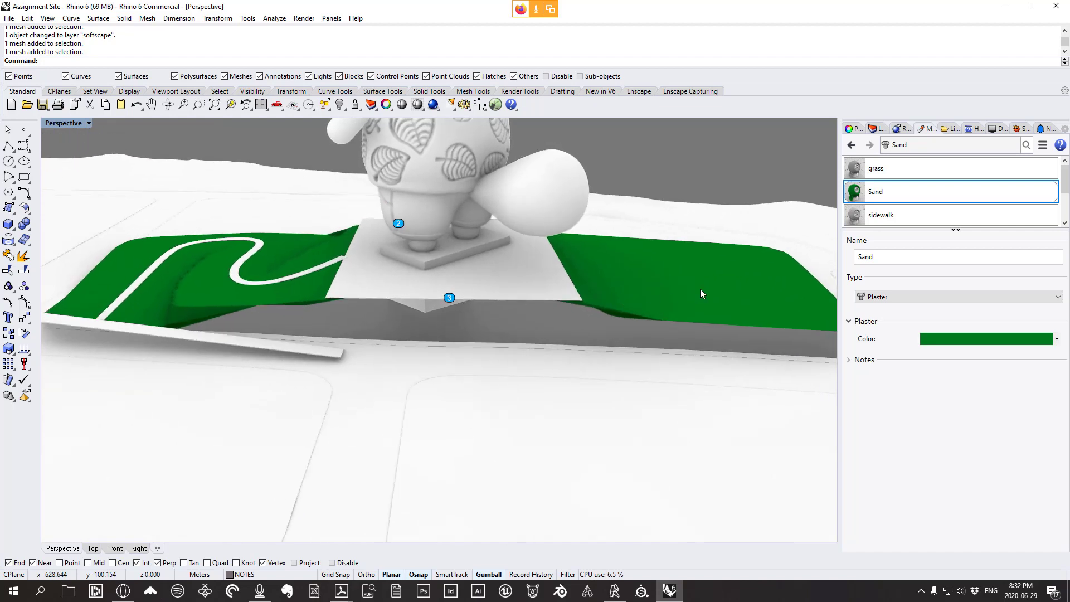
scroll(620, 307, "down", 4)
scroll(630, 296, "up", 2)
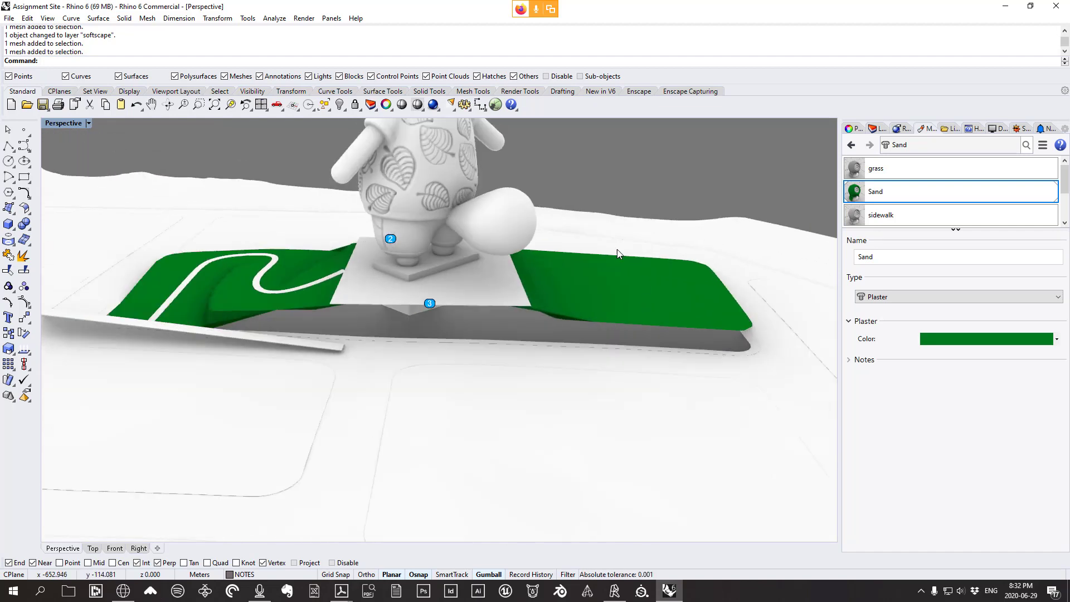
left_click(625, 300)
right_click_drag(606, 302, 605, 296)
key("Escape")
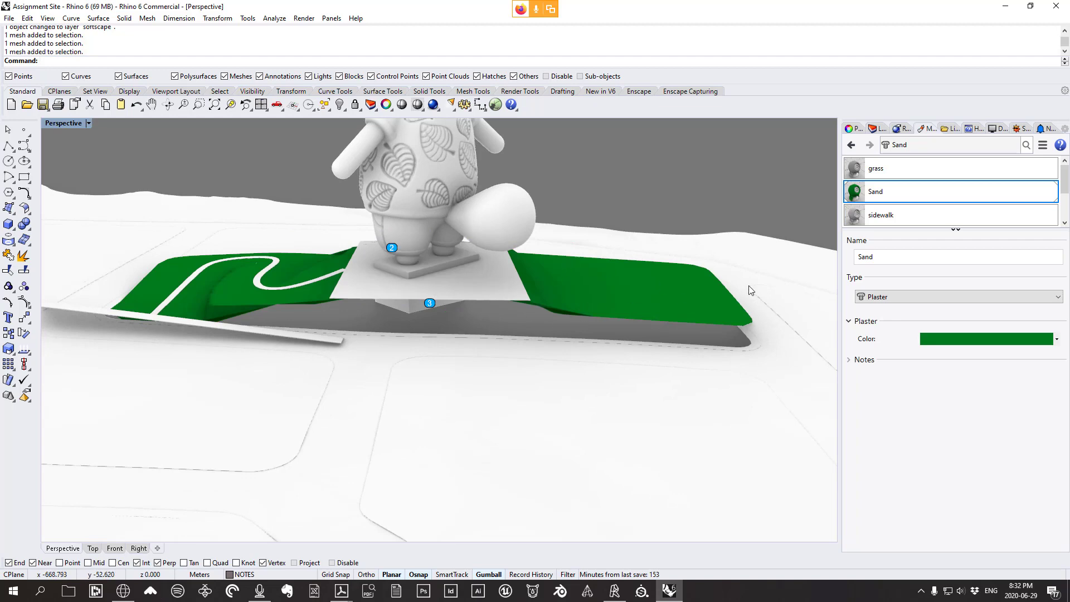
Orbit around the statue and briefly preview the hidden objects
scroll(669, 262, "up", 2)
right_click_drag(523, 314, 574, 304)
scroll(574, 304, "down", 4)
scroll(501, 282, "up", 6)
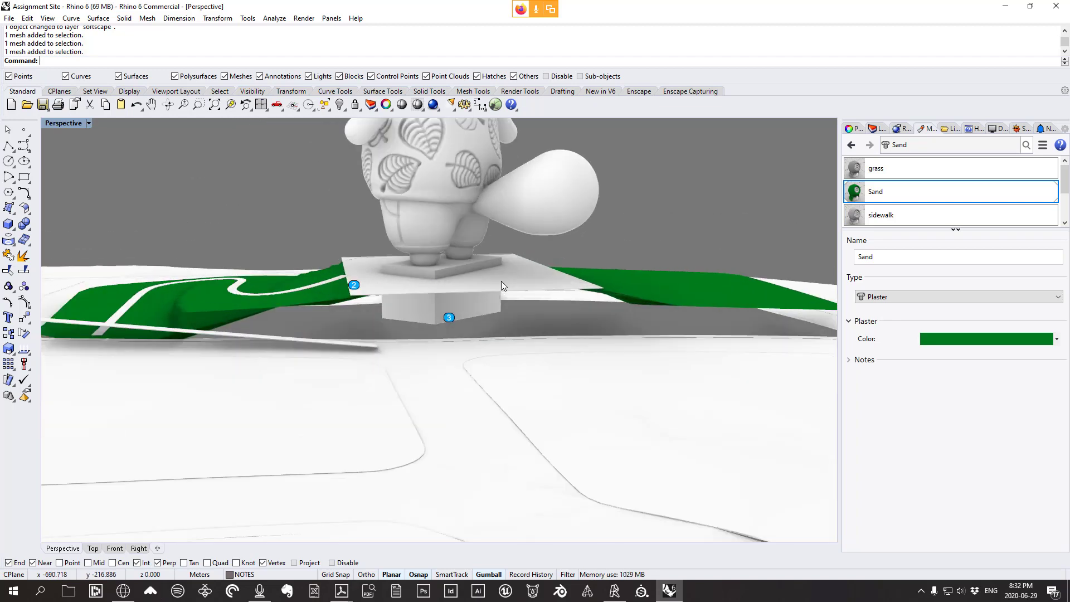
right_click_drag(500, 281, 470, 283)
key("ctrl+shift+h")
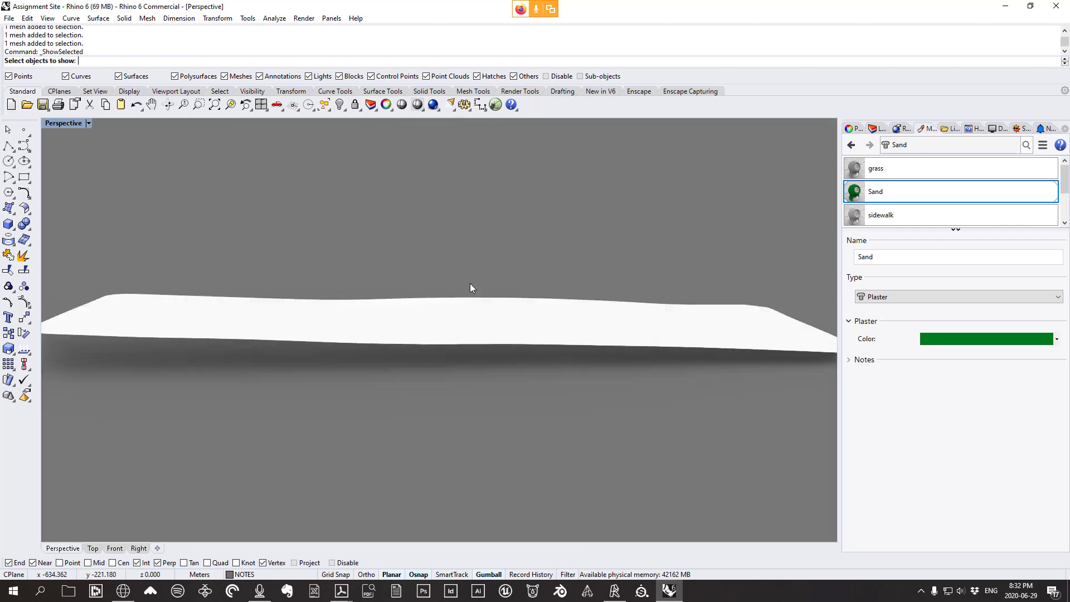
key("Escape")
Launch Grasshopper with 'Gras' and pan the canvas to the Mesh Flat component
type("Gr")
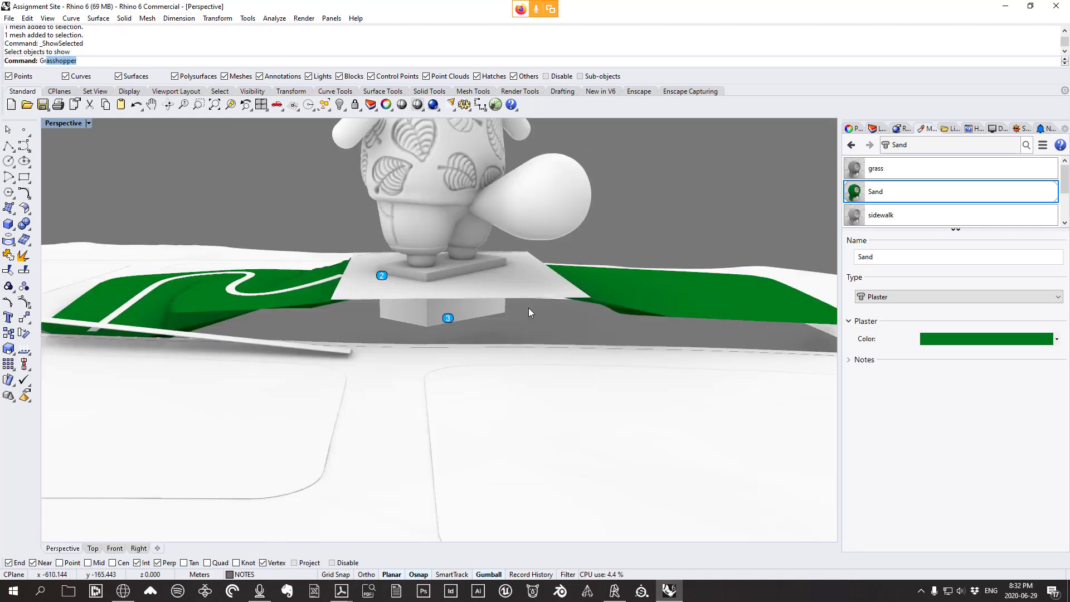
type("ass")
key("Return")
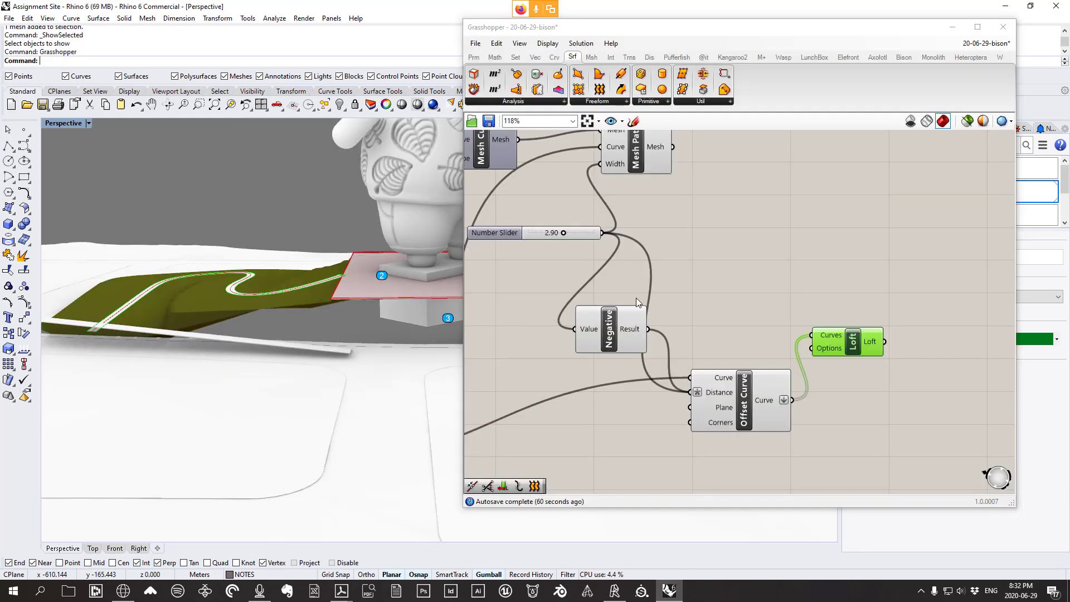
scroll(636, 298, "down", 3)
right_click_drag(661, 292, 740, 313)
left_click(714, 216)
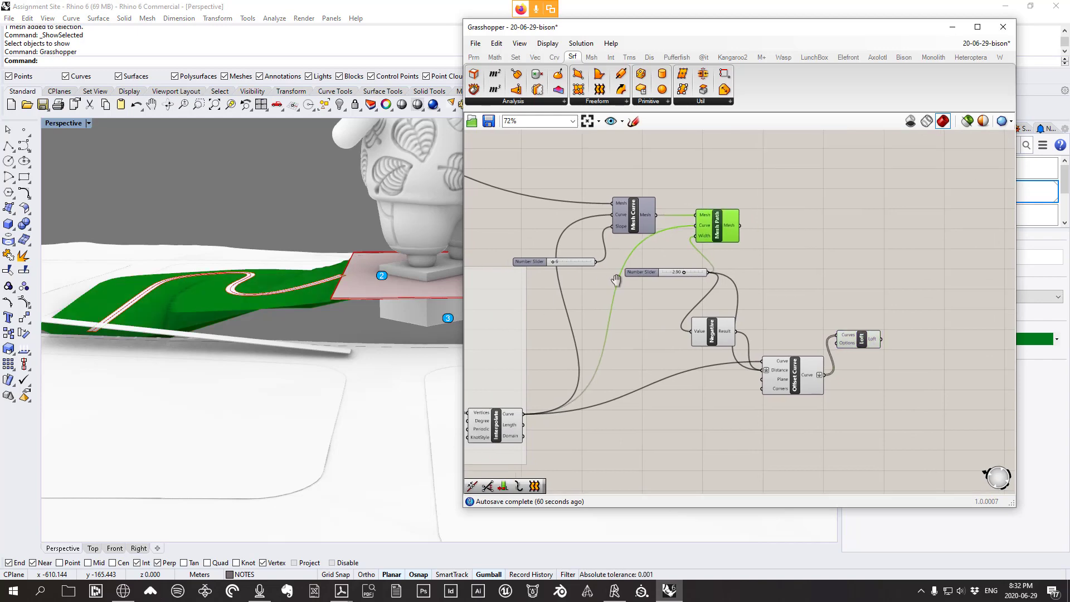
right_click_drag(616, 280, 809, 251)
right_click_drag(611, 344, 759, 431)
right_click_drag(624, 307, 732, 414)
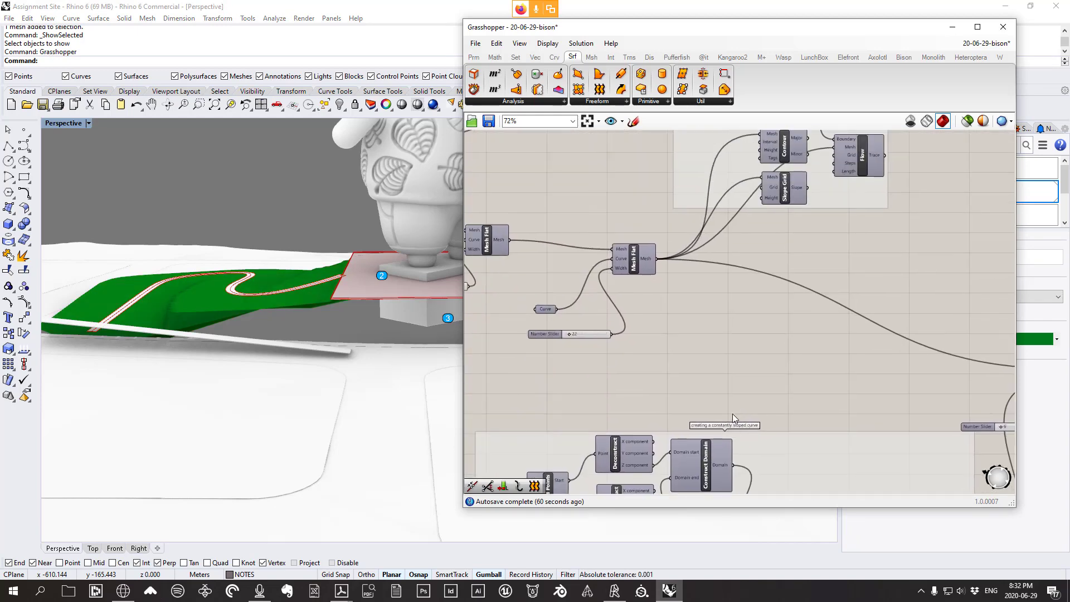
scroll(655, 304, "down", 1)
scroll(655, 303, "up", 3)
Toggle the Mesh Flat component's preview and check the result around the statue
left_click(638, 257)
right_click(637, 256)
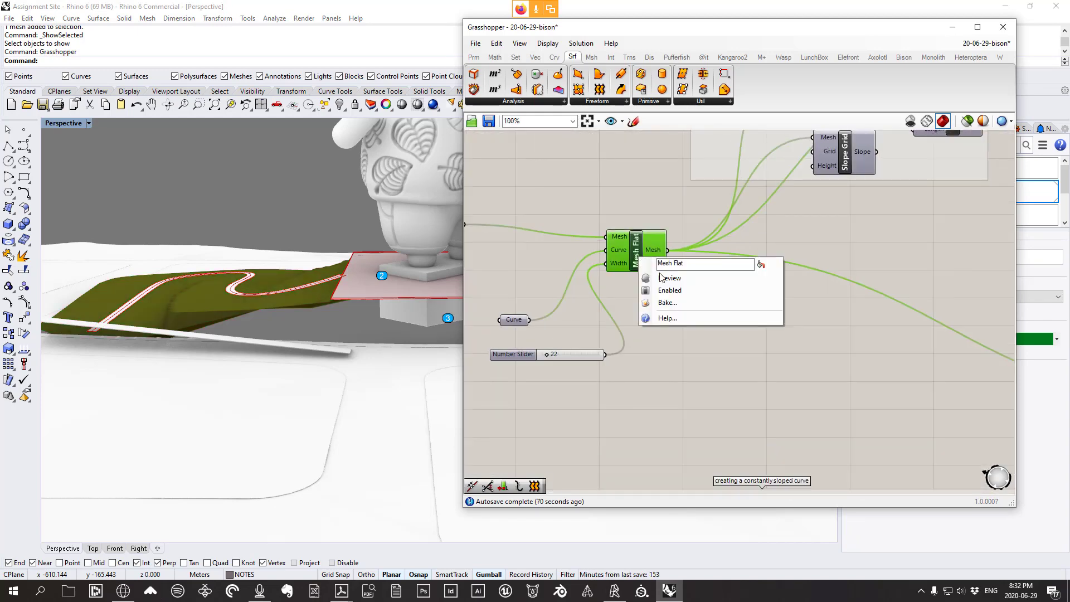
left_click(660, 277)
scroll(269, 329, "down", 5)
scroll(339, 330, "up", 3)
right_click_drag(338, 329, 112, 333)
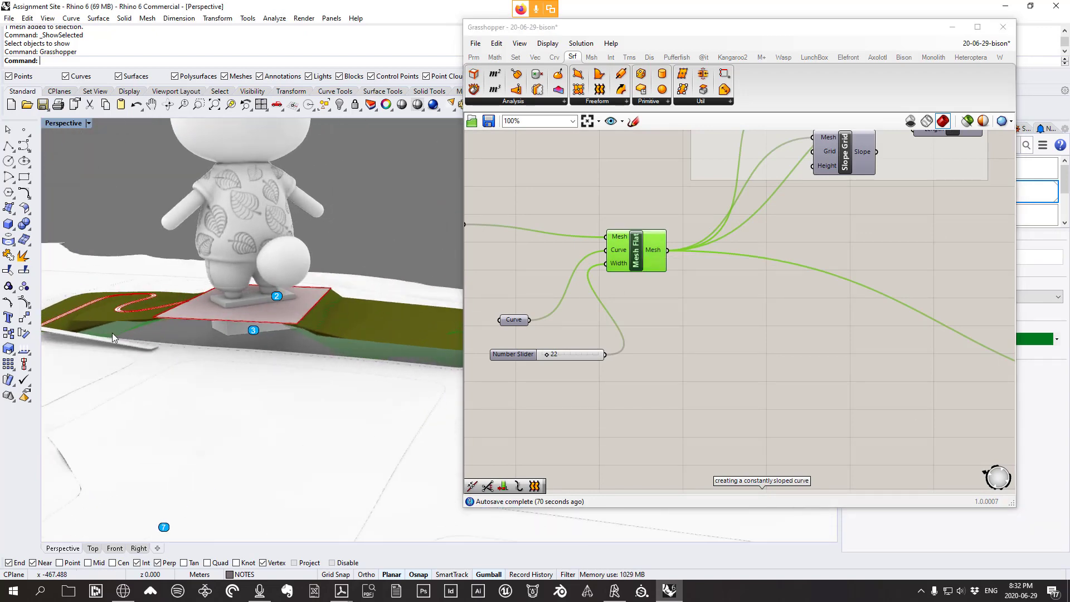
left_click_drag(635, 252, 629, 240)
right_click_drag(390, 327, 506, 347)
right_click_drag(286, 335, 293, 357)
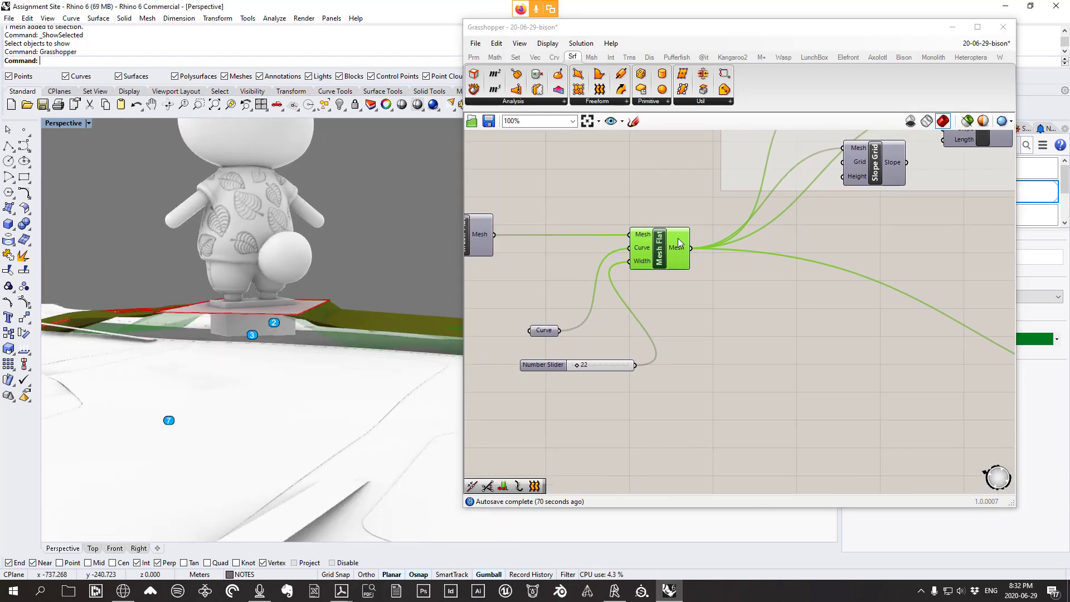
Bake the Mesh Flat output onto the Landscape softscape layer and close Grasshopper
right_click(674, 238)
left_click(701, 289)
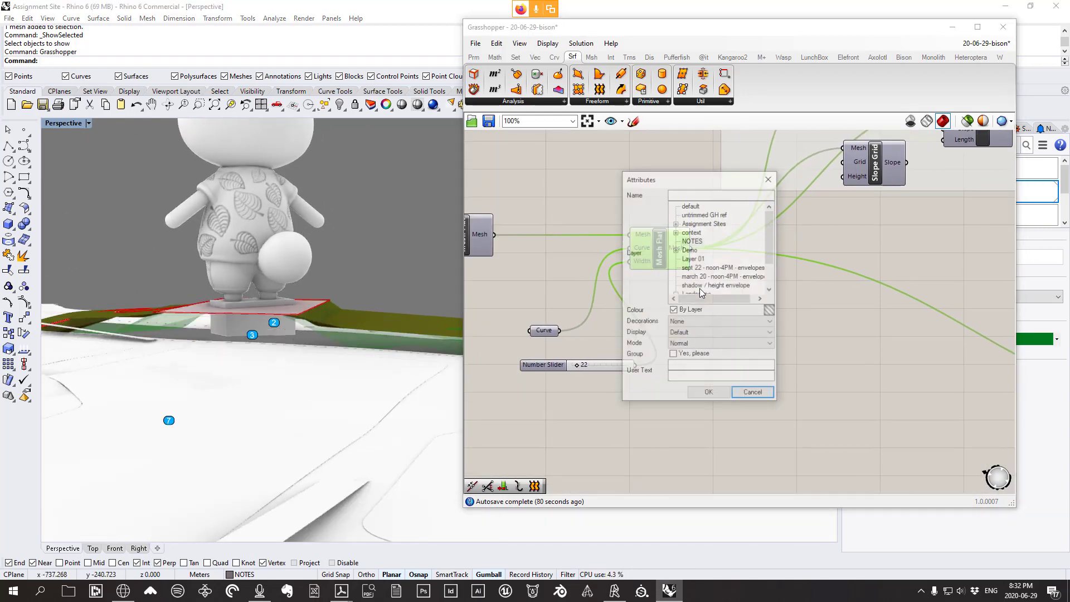
scroll(730, 276, "down", 2)
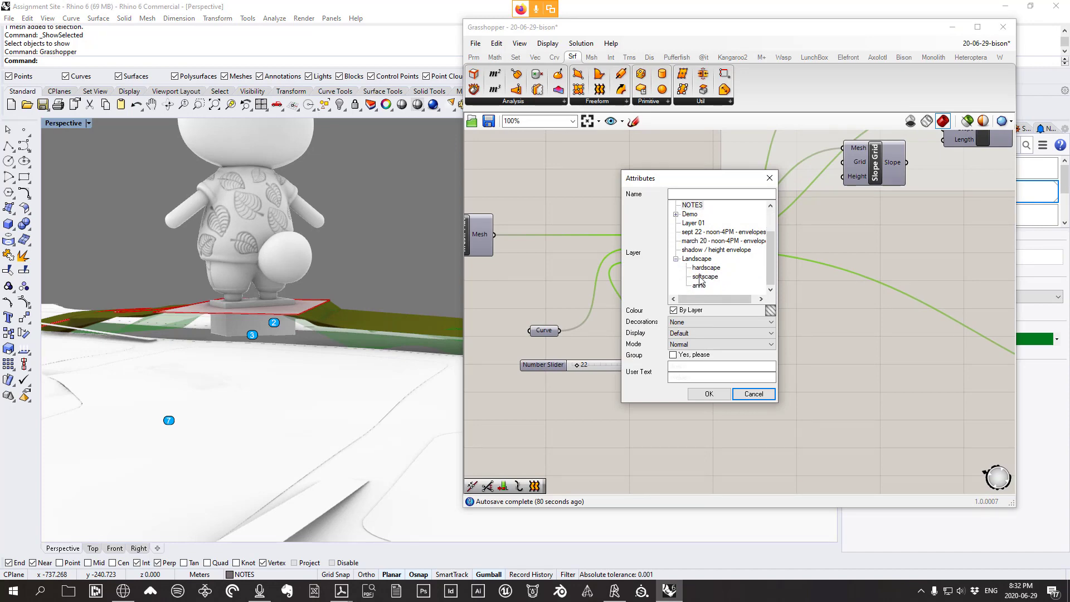
left_click(719, 393)
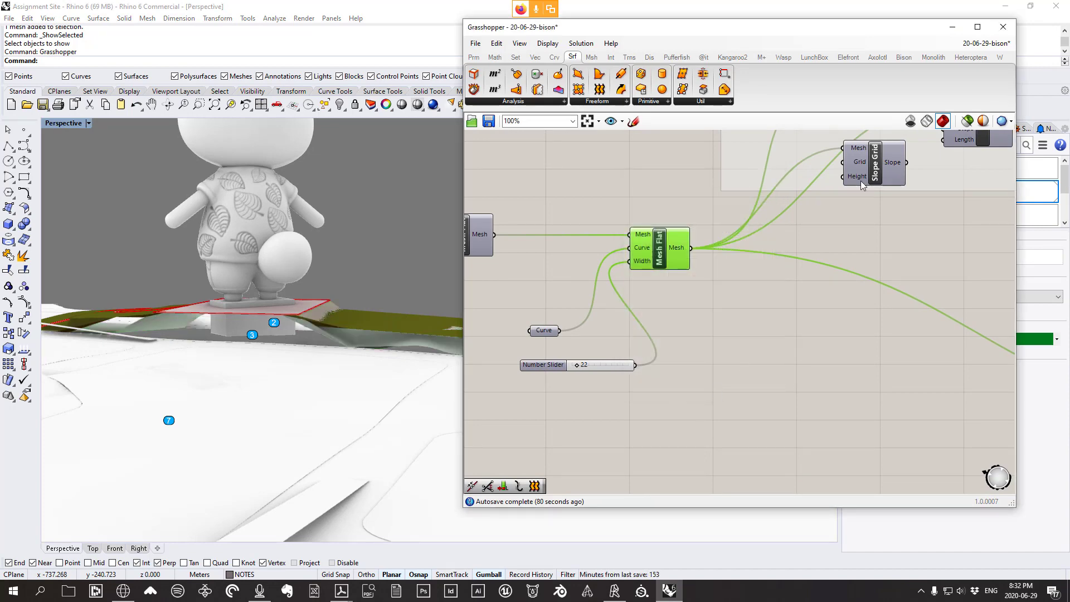
left_click(1003, 27)
scroll(339, 324, "up", 5)
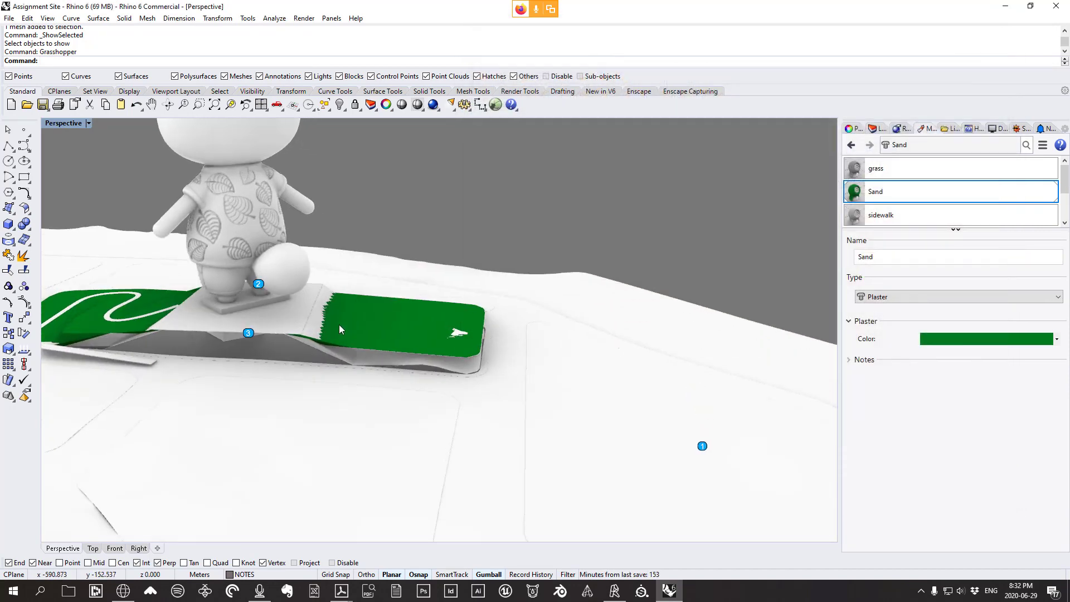
Select the green terrain and overlapping meshes behind the statue and isolate them
right_click_drag(452, 339, 503, 327)
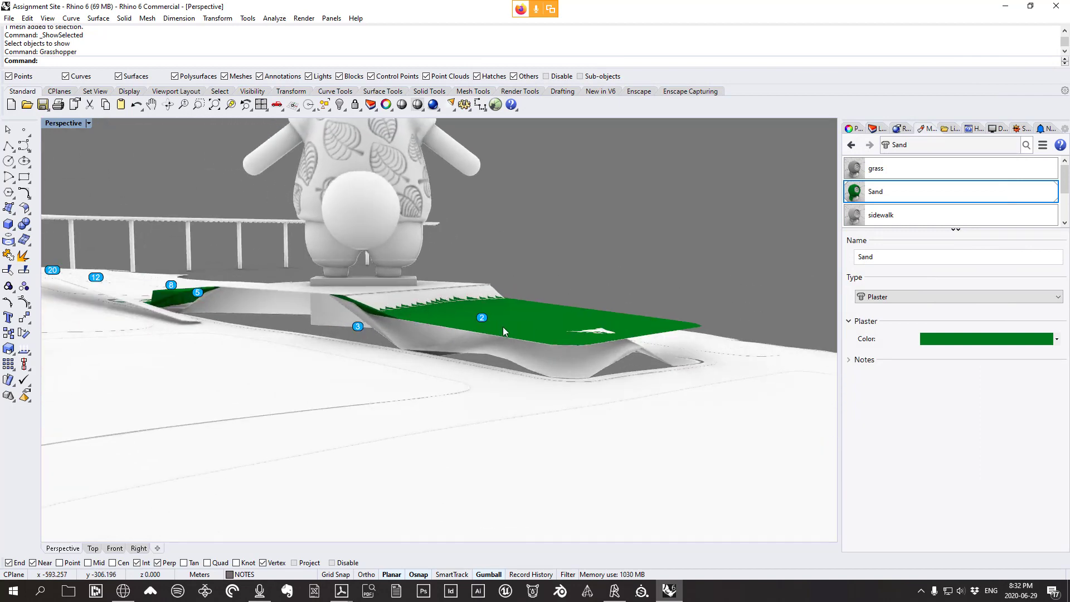
scroll(555, 349, "up", 2)
left_click(524, 347)
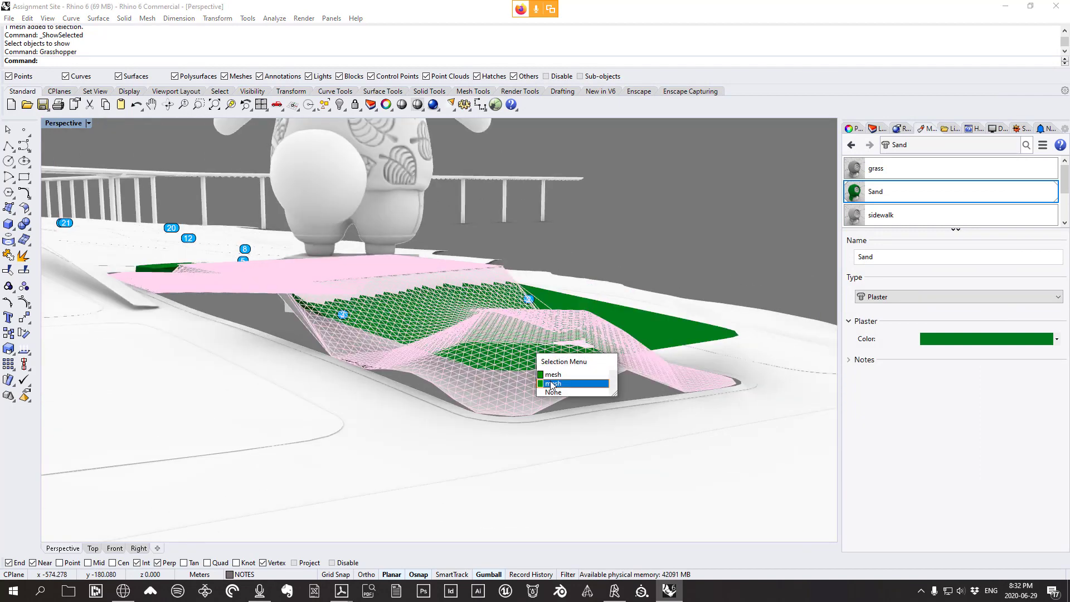
left_click(552, 383)
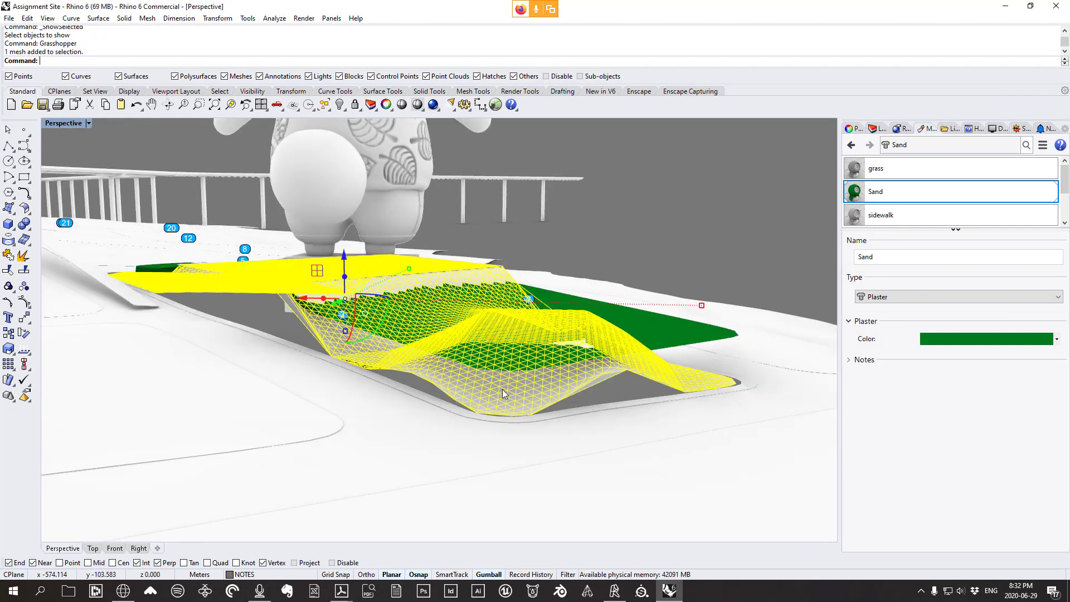
left_click(403, 328, "shift")
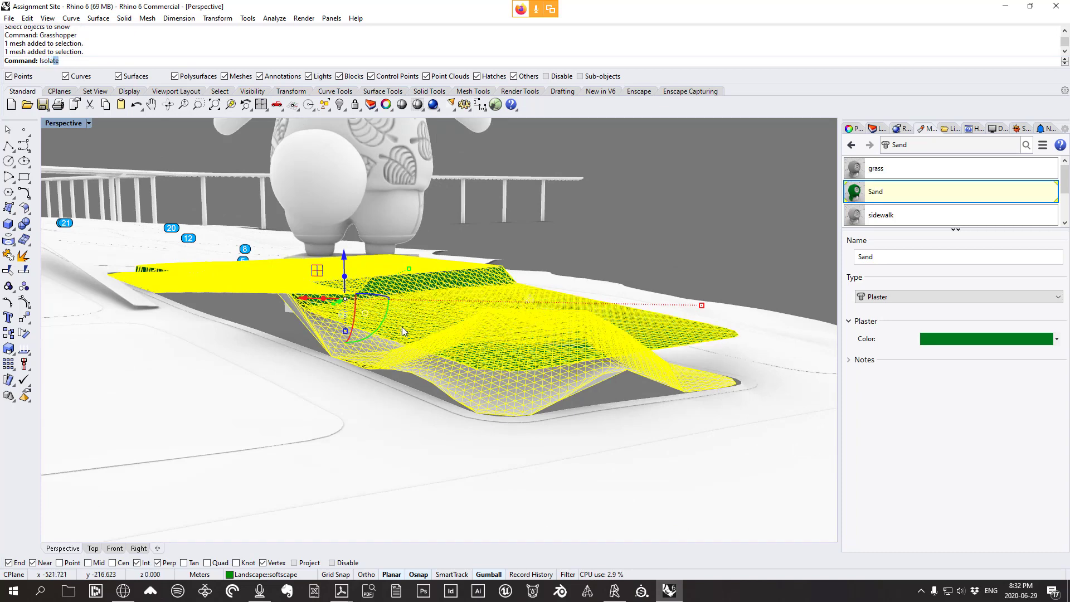
key("Return")
Draw a two-point cutting polyline across the isolated terrain mesh
right_click_drag(403, 327, 473, 382)
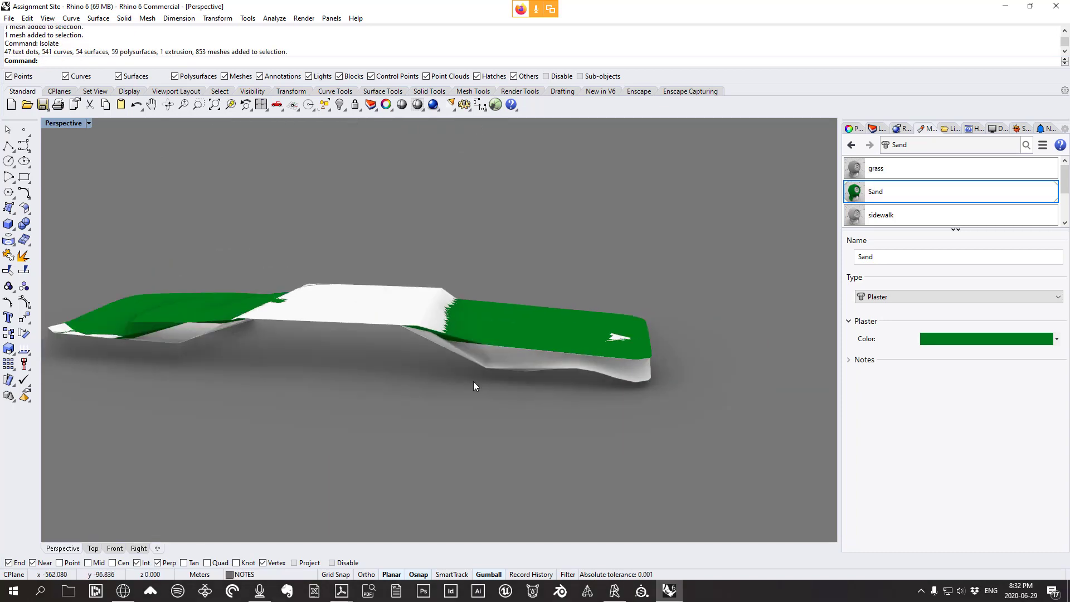
scroll(473, 381, "up", 3)
scroll(358, 359, "up", 3)
left_click(365, 361)
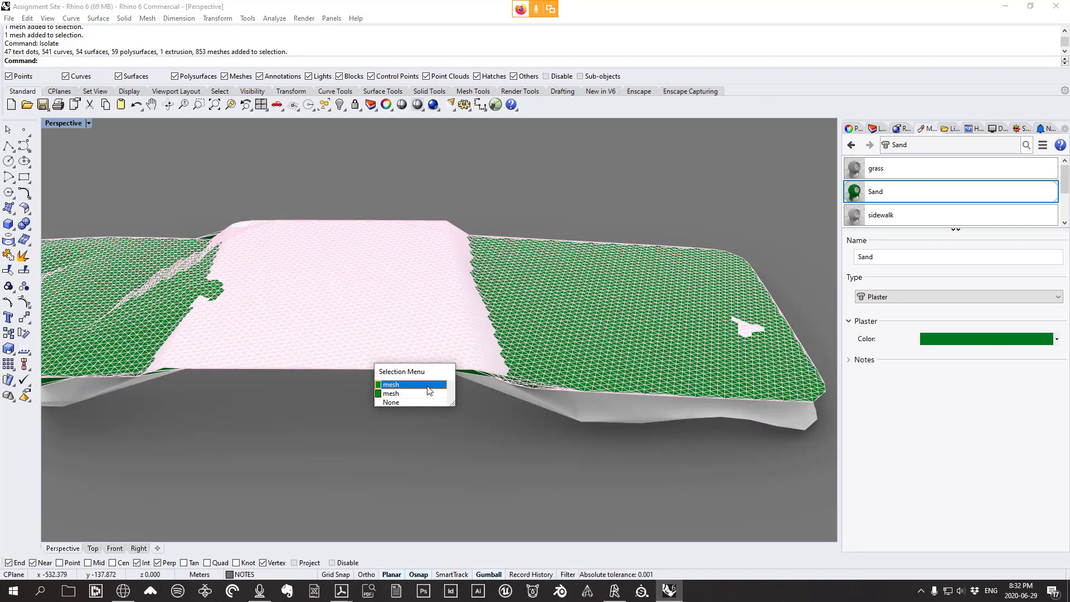
left_click(428, 385)
left_click(6, 144)
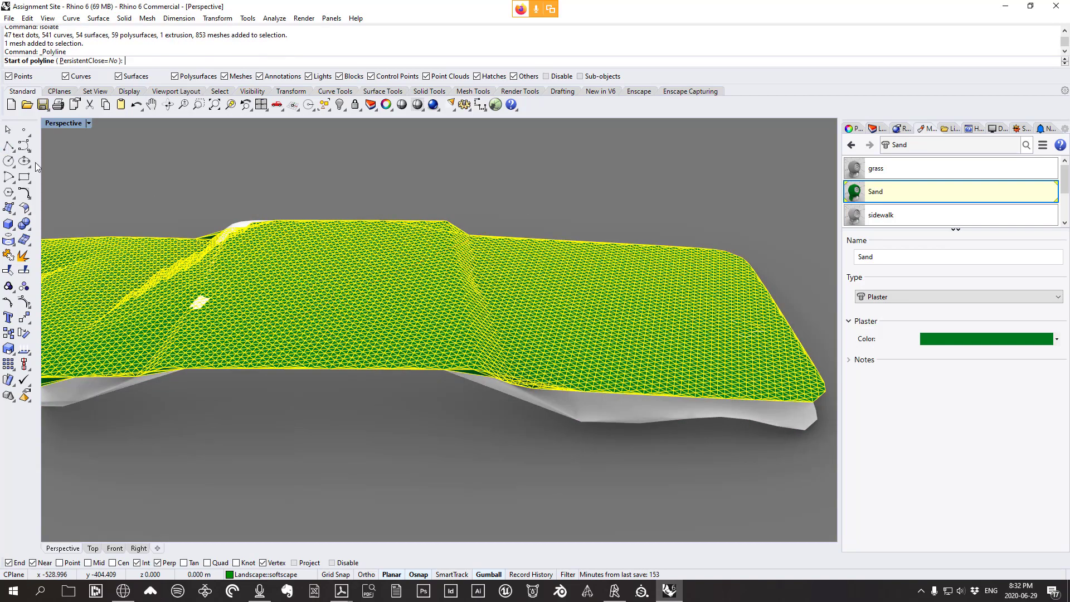
left_click(329, 371)
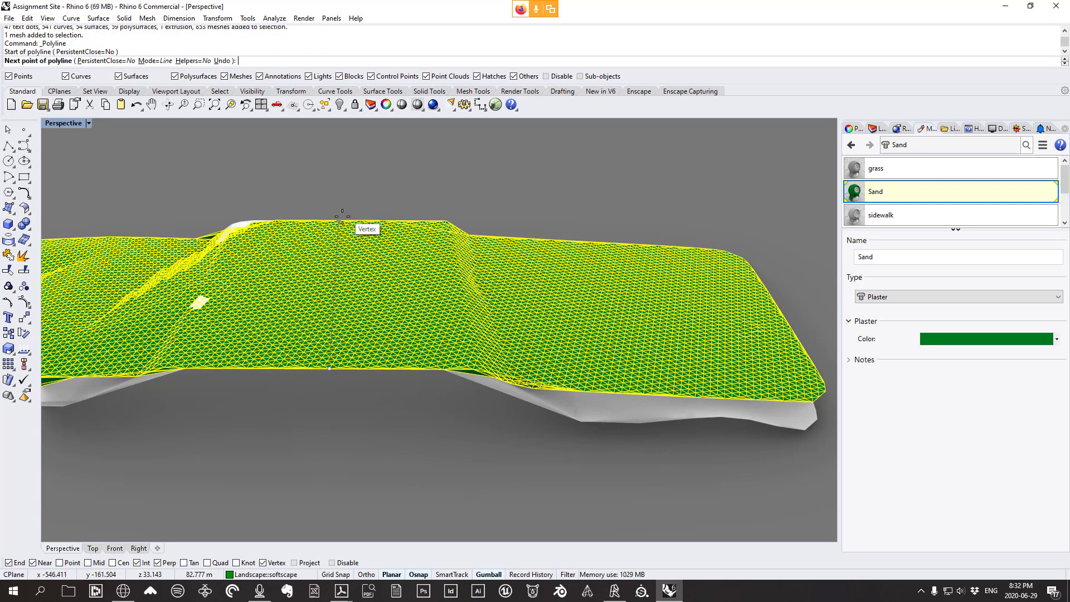
scroll(342, 218, "up", 5)
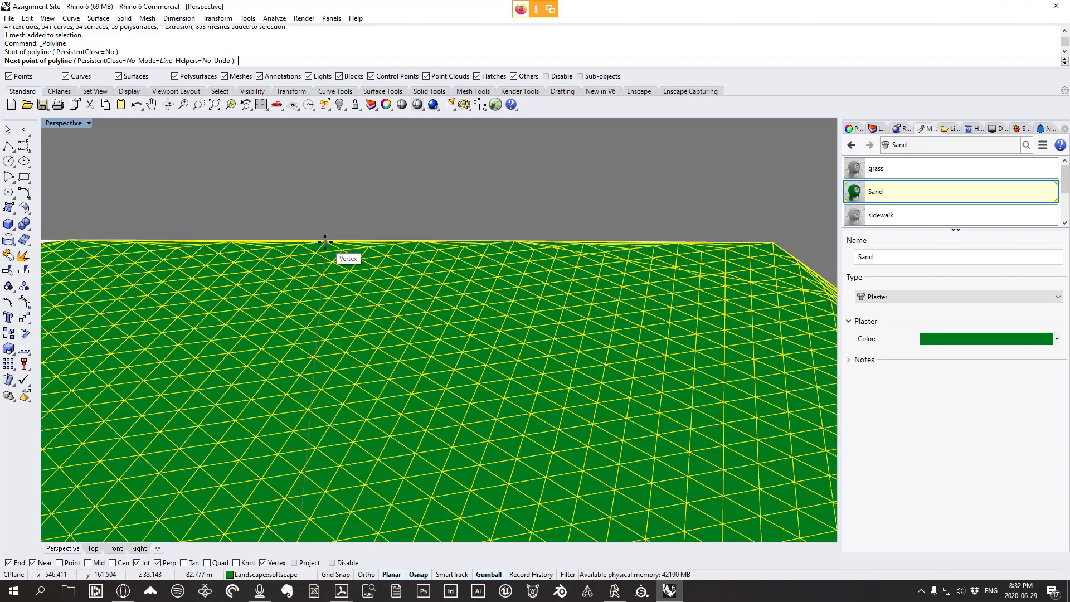
left_click(325, 250)
key("Return")
left_click(324, 253)
left_click(301, 218)
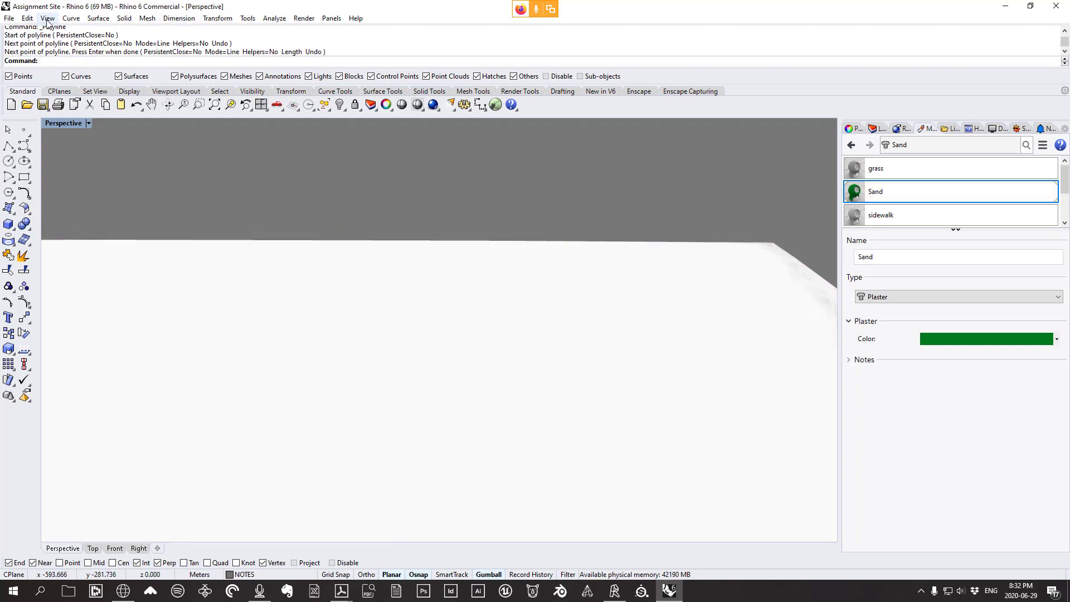
Switch the viewport to shaded display and select the cutting line
left_click(47, 18)
scroll(487, 206, "down", 10)
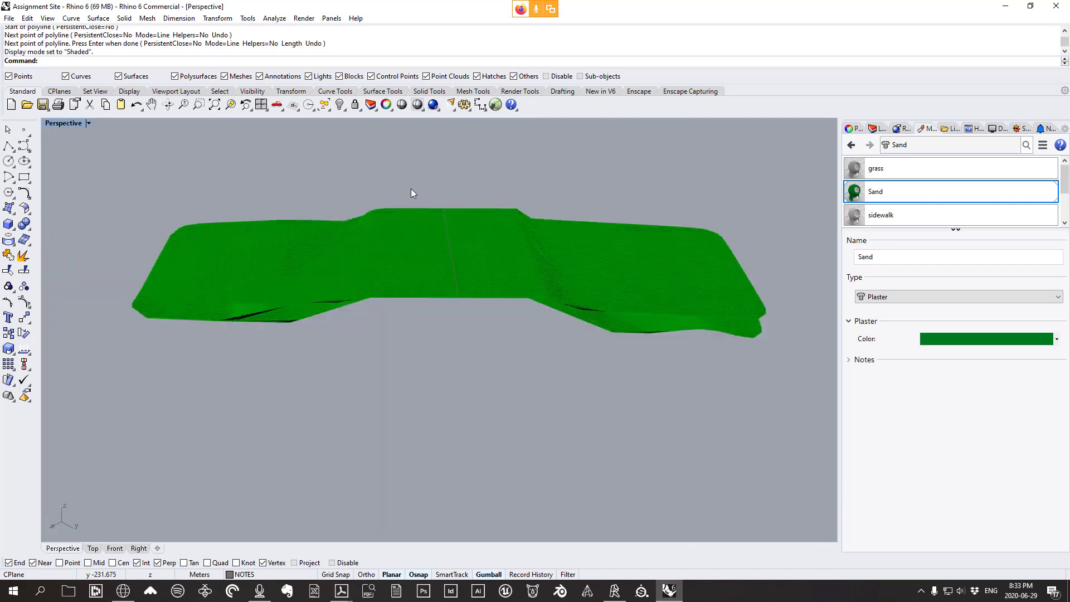
left_click_drag(410, 190, 482, 349)
scroll(474, 326, "up", 2)
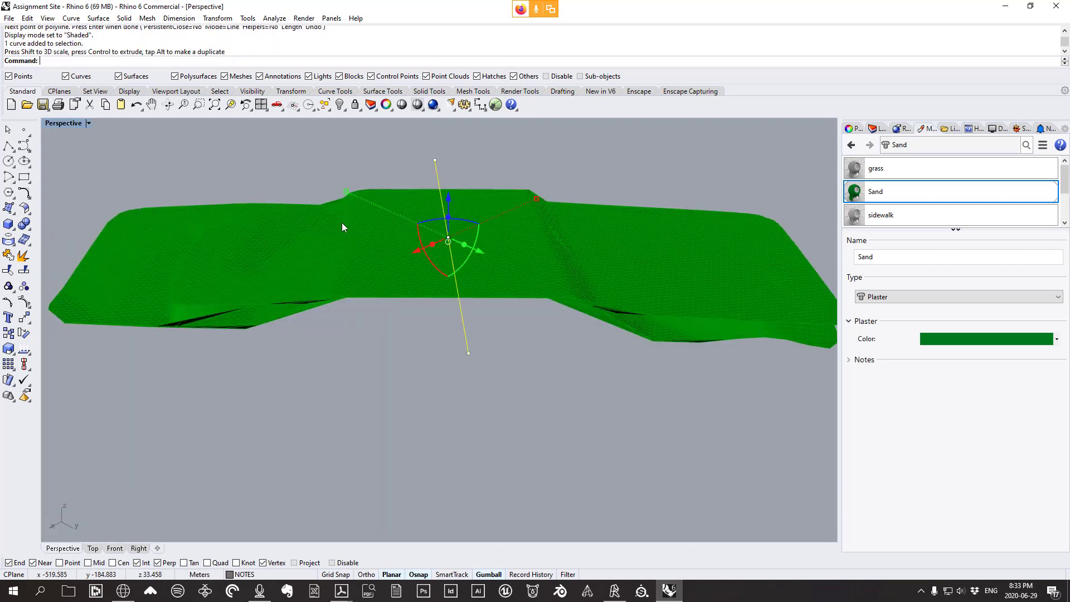
right_click_drag(343, 223, 507, 143)
Trim the terrain mesh along the cutting line with Mesh Trim
left_click(474, 91)
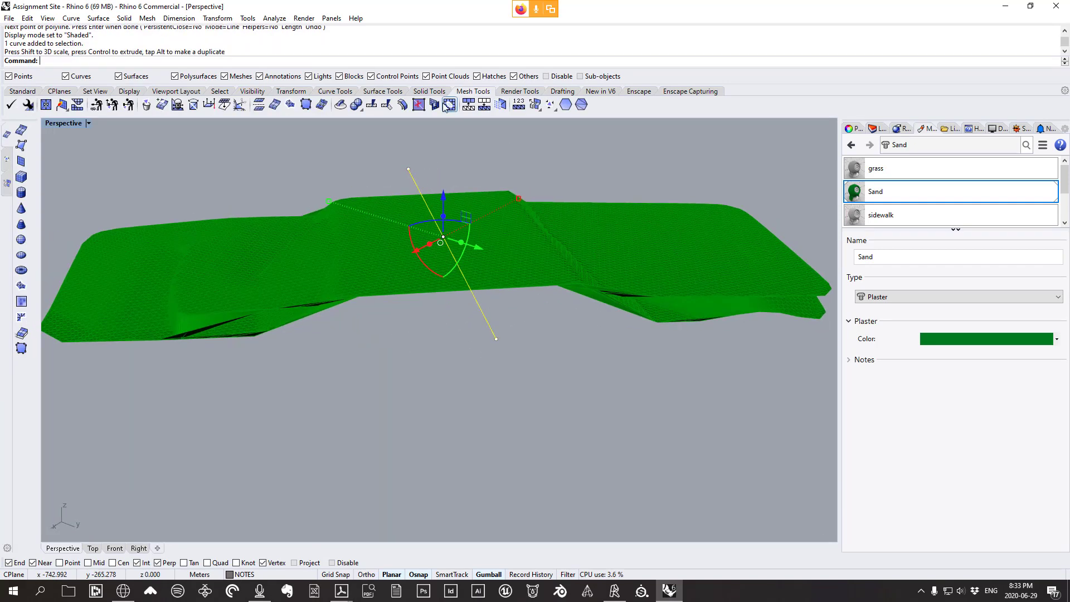
left_click(389, 110)
right_click_drag(578, 370, 582, 261)
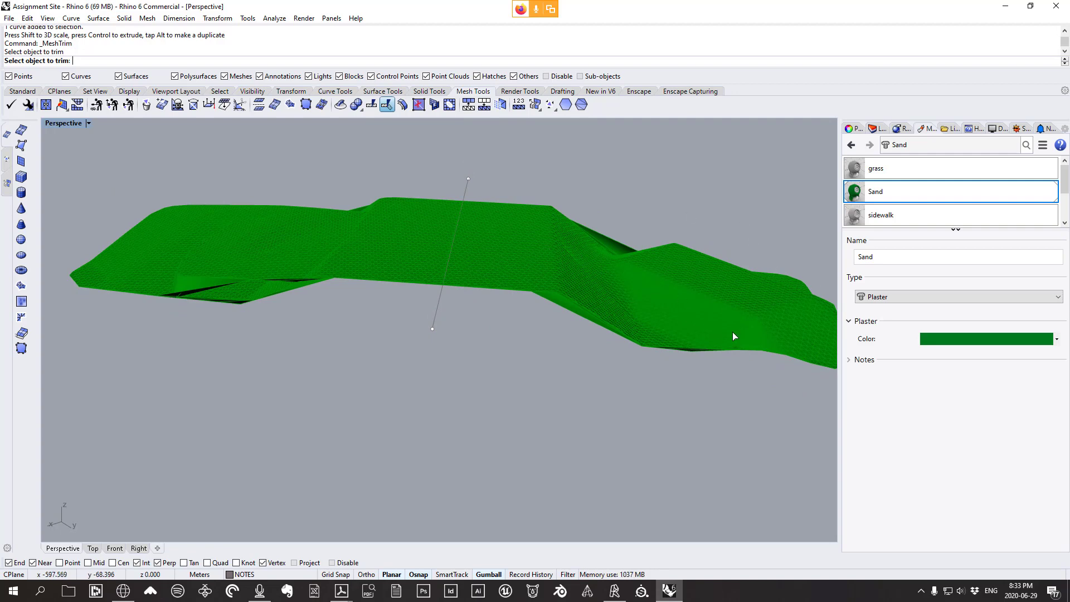
right_click_drag(457, 350, 465, 413)
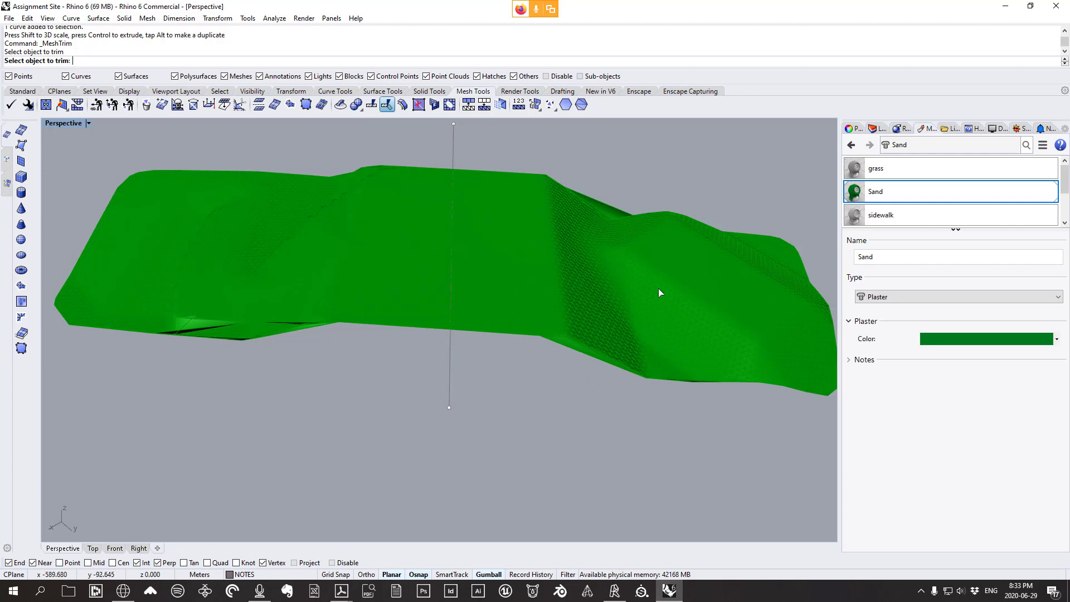
right_click_drag(253, 458, 307, 304)
scroll(417, 240, "up", 4)
scroll(258, 341, "down", 2)
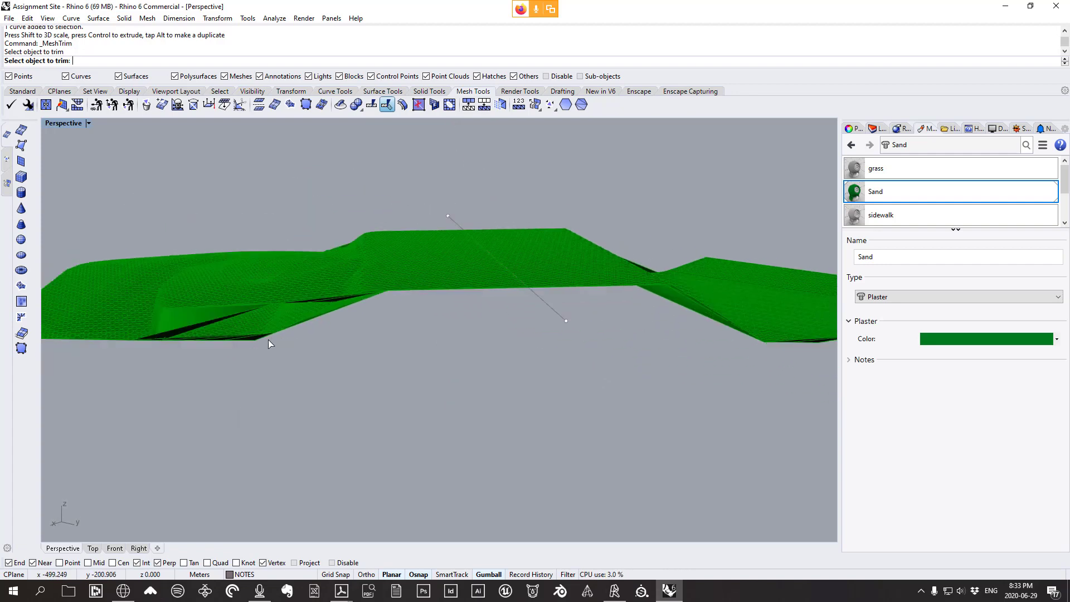
right_click_drag(272, 315, 504, 312)
key("Escape")
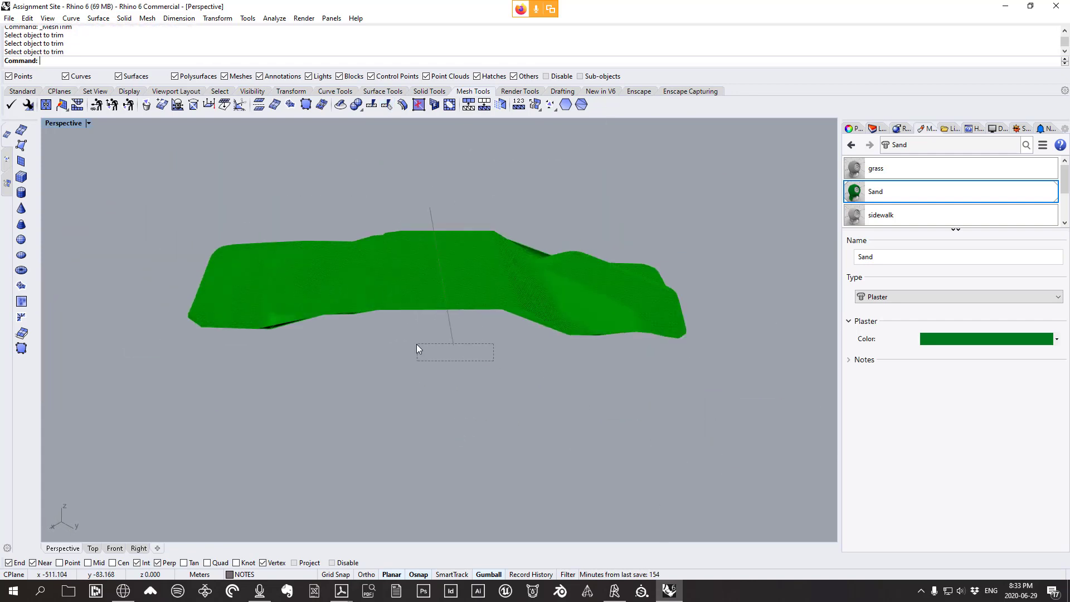
Delete the cutting line, join the two terrain pieces, and unhide the site objects
scroll(463, 320, "up", 5)
left_click(455, 325)
key("Delete")
left_click_drag(456, 299, 318, 246)
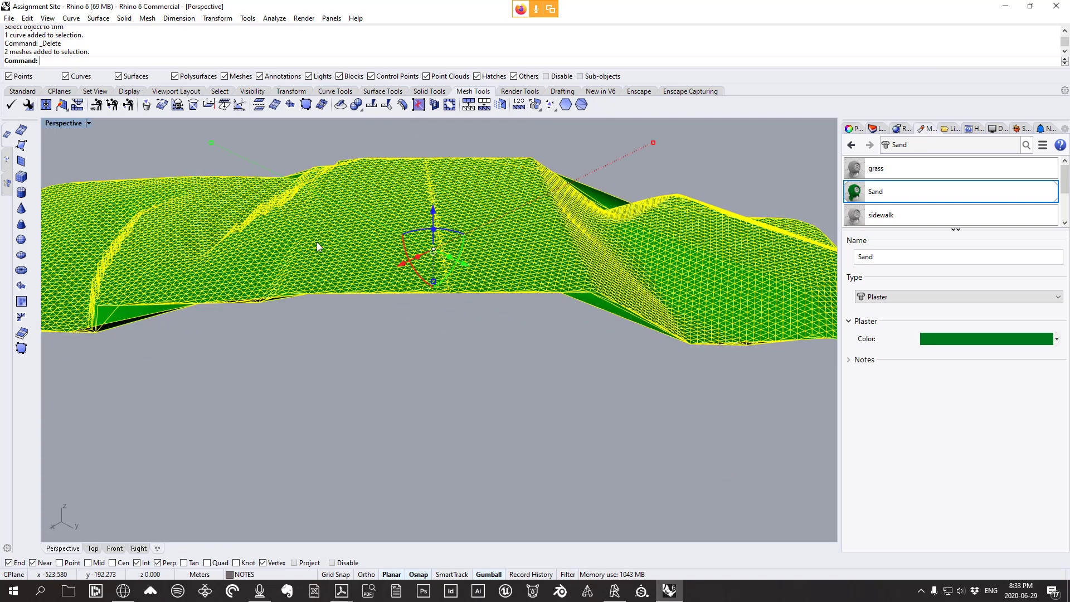
left_click(29, 91)
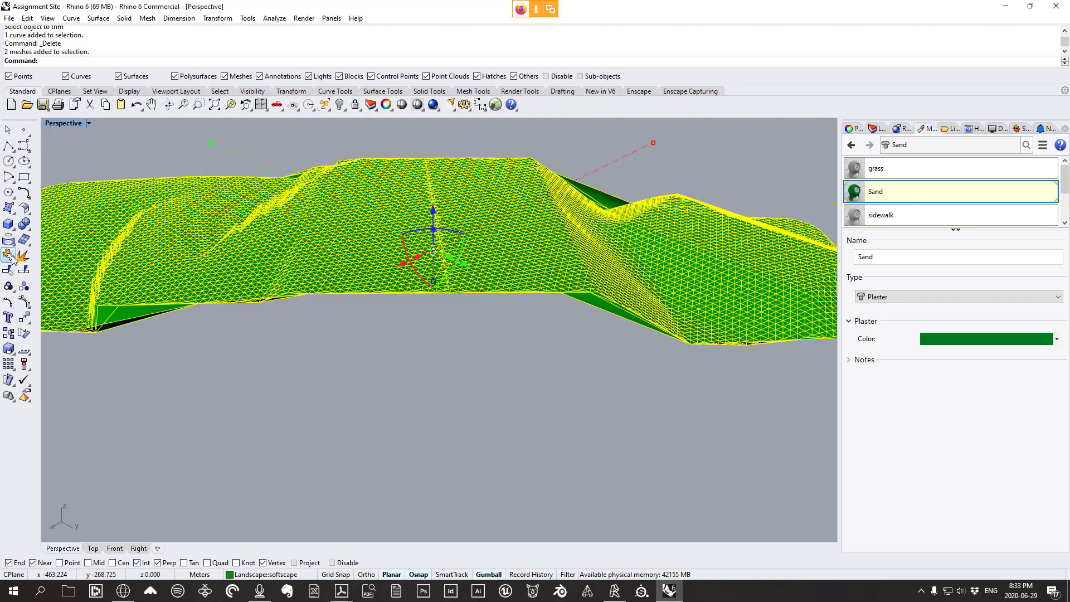
left_click(411, 355)
scroll(407, 311, "up", 4)
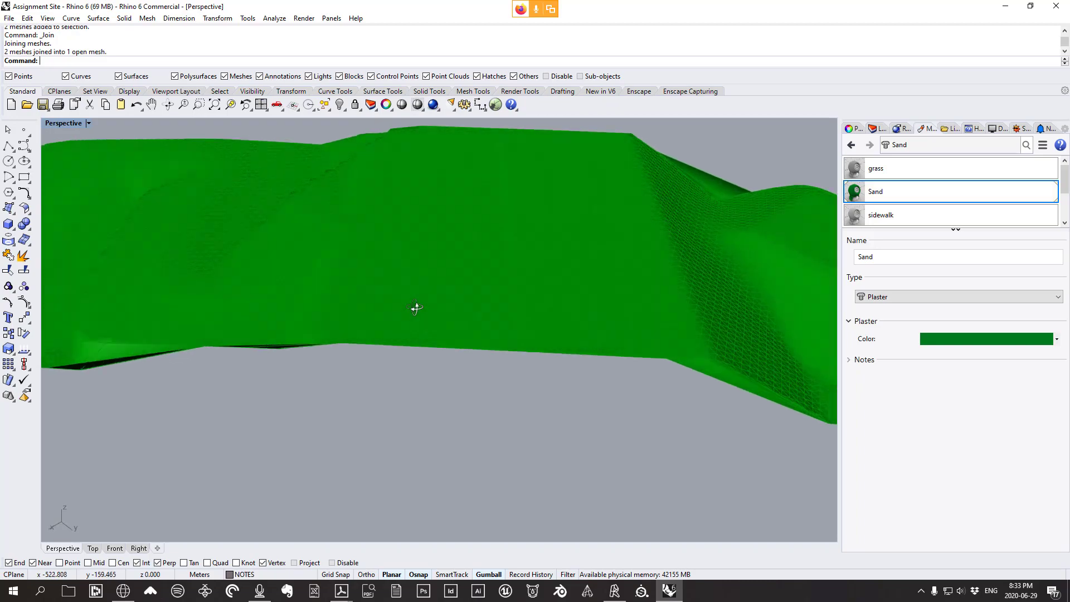
key("ctrl+shift+h")
key("ctrl+a")
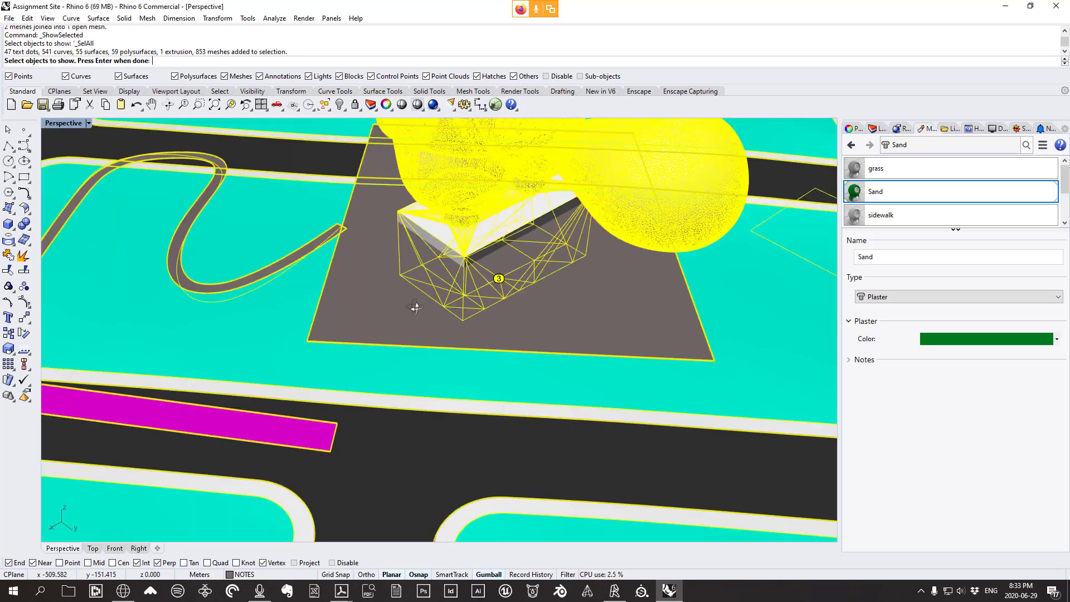
Switch the Perspective viewport to Rendered display from a low angle over the site
scroll(534, 399, "down", 6)
right_click_drag(534, 399, 527, 329)
scroll(534, 359, "up", 3)
left_click(48, 22)
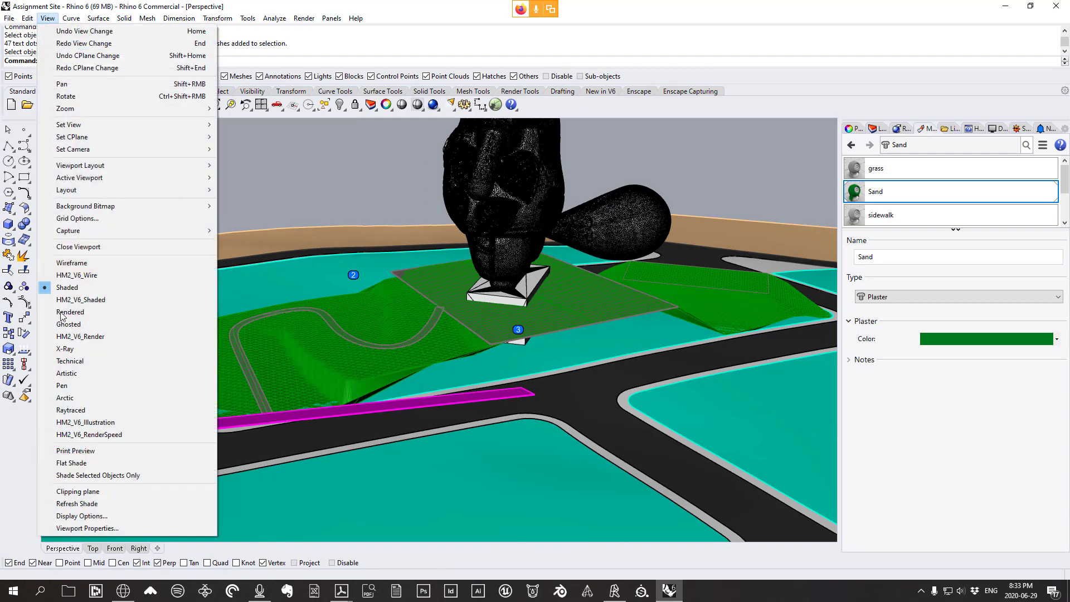
left_click(73, 312)
Orbit behind the statue to bring the green patch with its winding path into view
right_click_drag(490, 330, 509, 358)
scroll(371, 363, "up", 8)
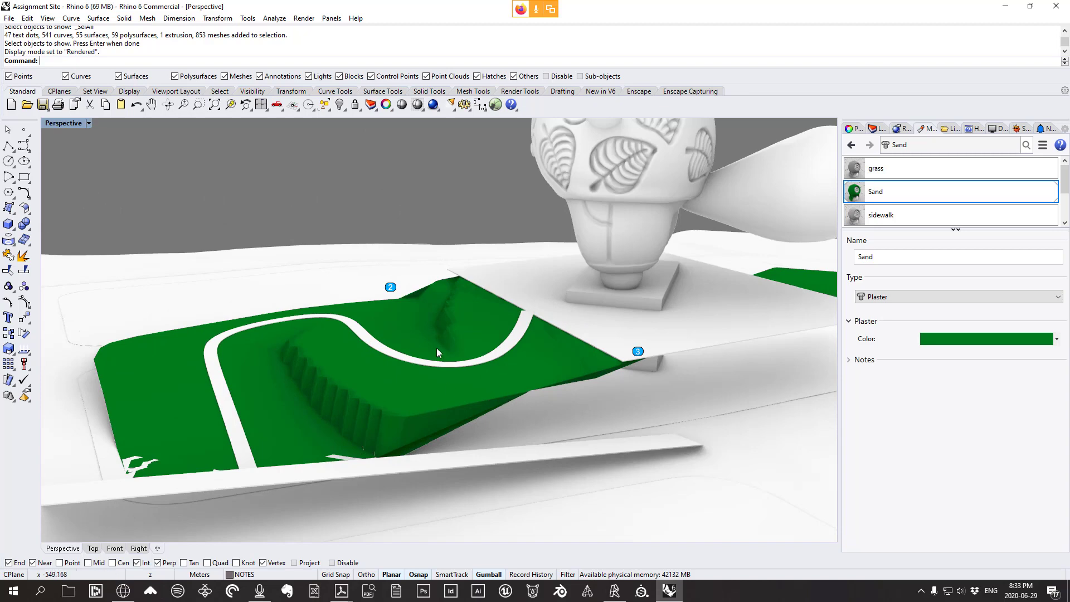
scroll(278, 385, "down", 3)
right_click_drag(342, 382, 661, 376)
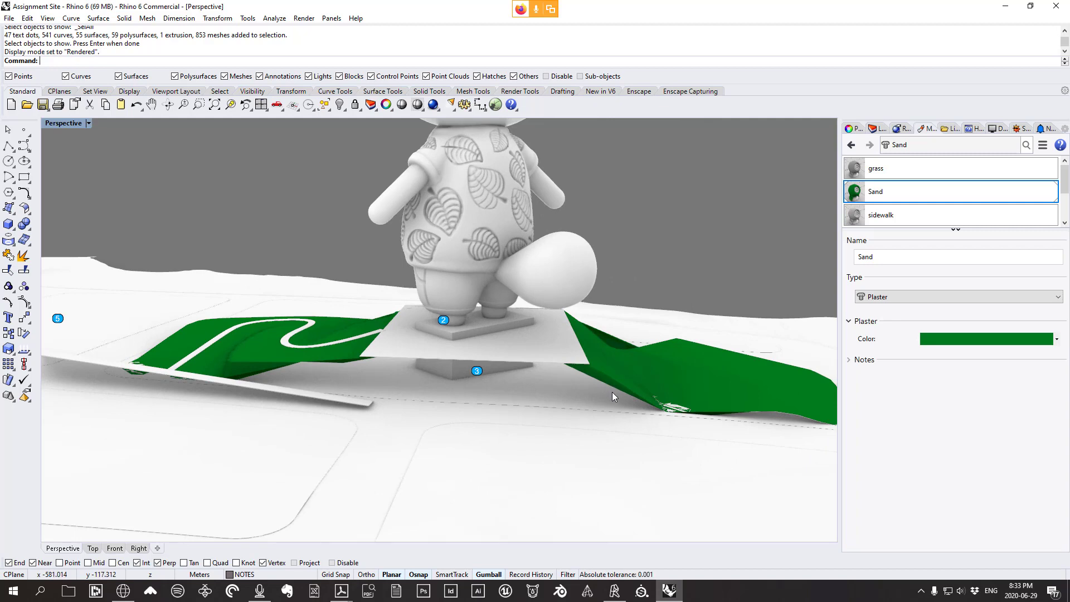
right_click_drag(611, 389, 544, 379)
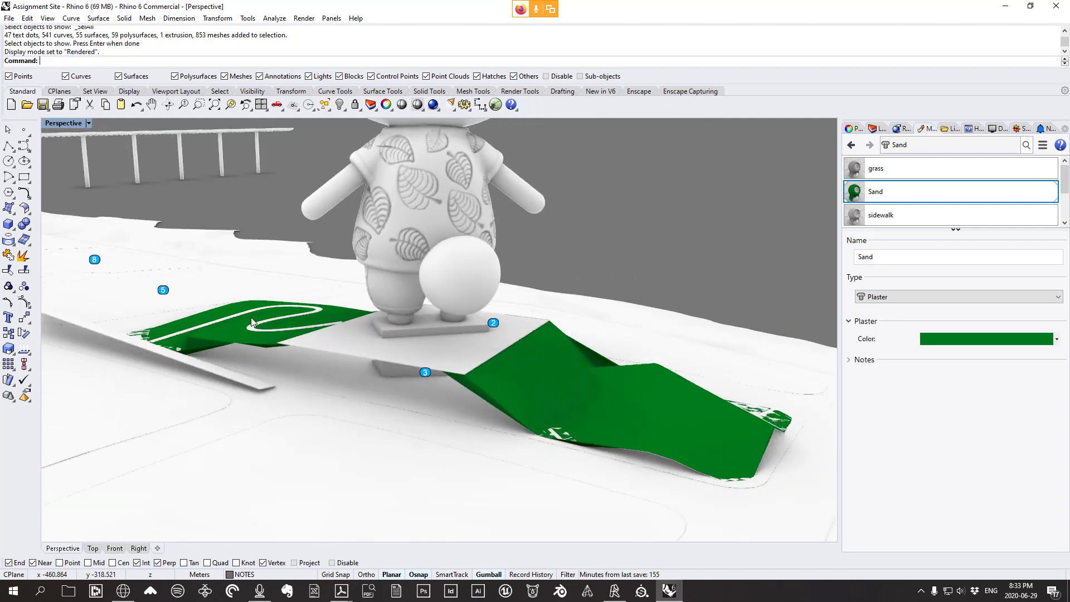
mouse_move(465, 363)
right_mouse_down()
mouse_move(633, 363)
mouse_move(479, 360)
right_mouse_up()
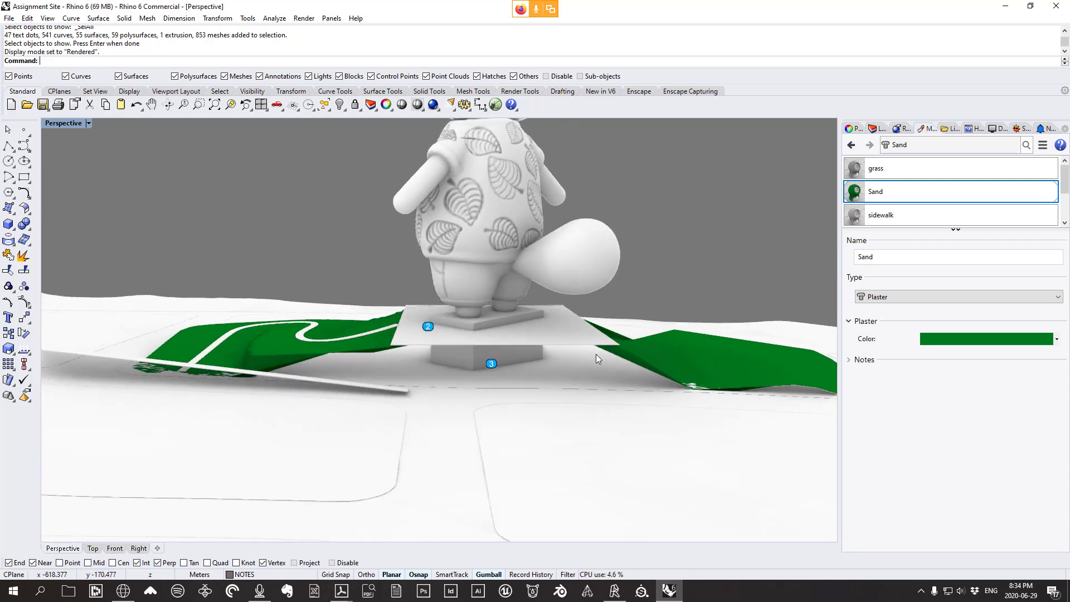
right_click_drag(597, 354, 632, 362)
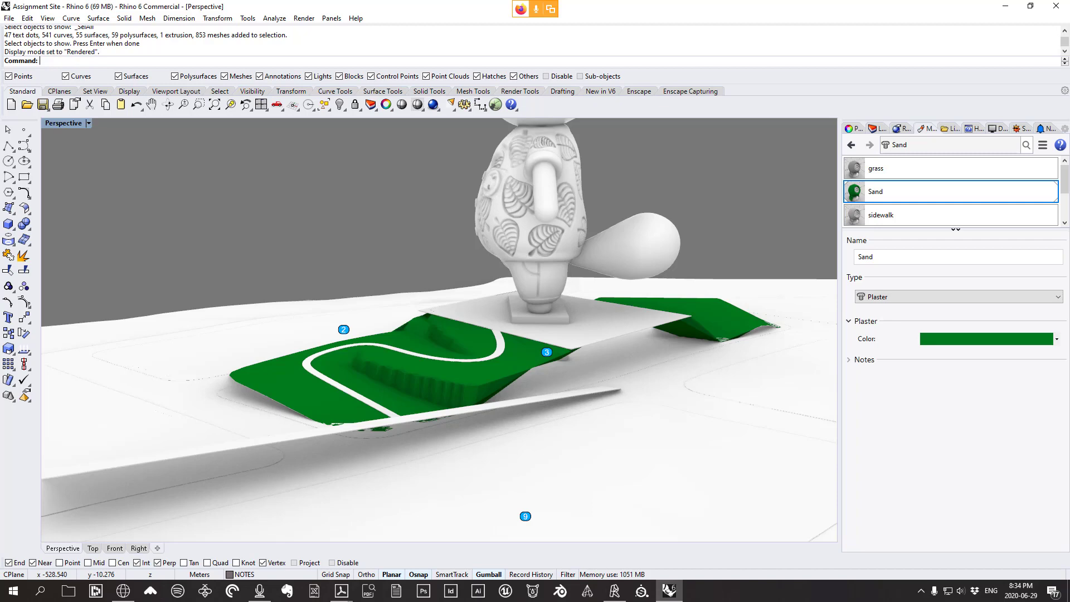
Orbit and zoom until the statue faces front, then circle low around it
scroll(560, 418, "up", 2)
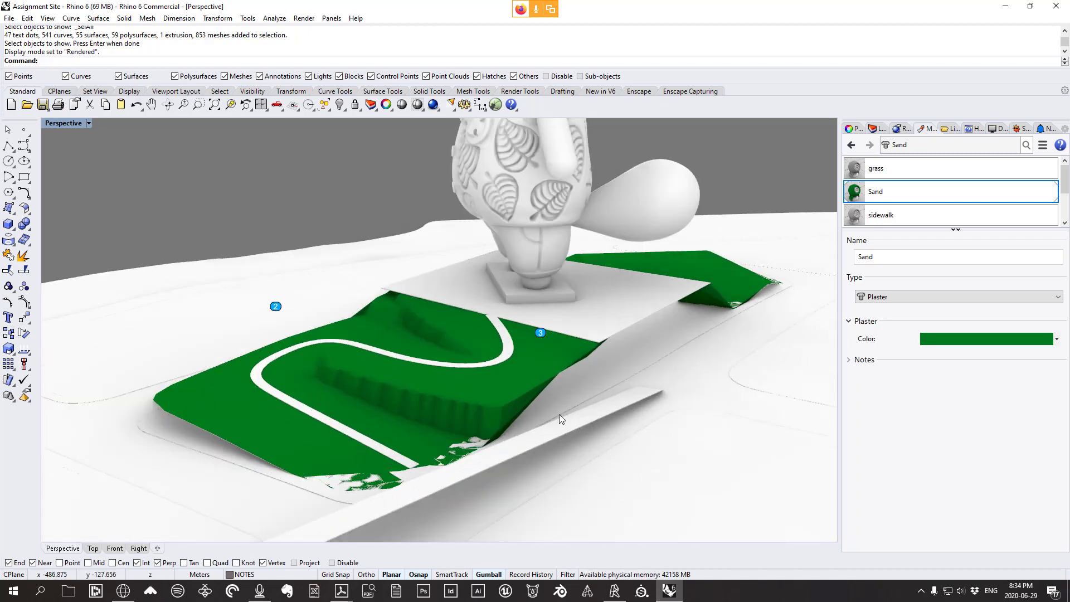
right_click_drag(500, 412, 484, 390)
scroll(416, 401, "up", 4)
scroll(416, 401, "down", 7)
scroll(453, 390, "up", 3)
scroll(453, 389, "down", 3)
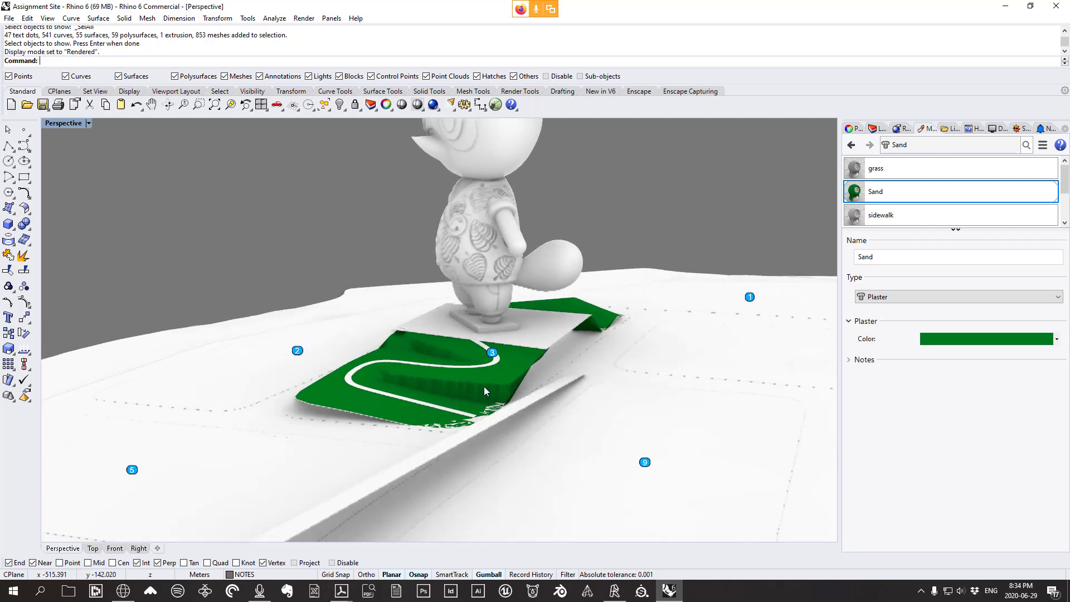
right_click_drag(506, 351, 481, 489)
scroll(652, 420, "up", 3)
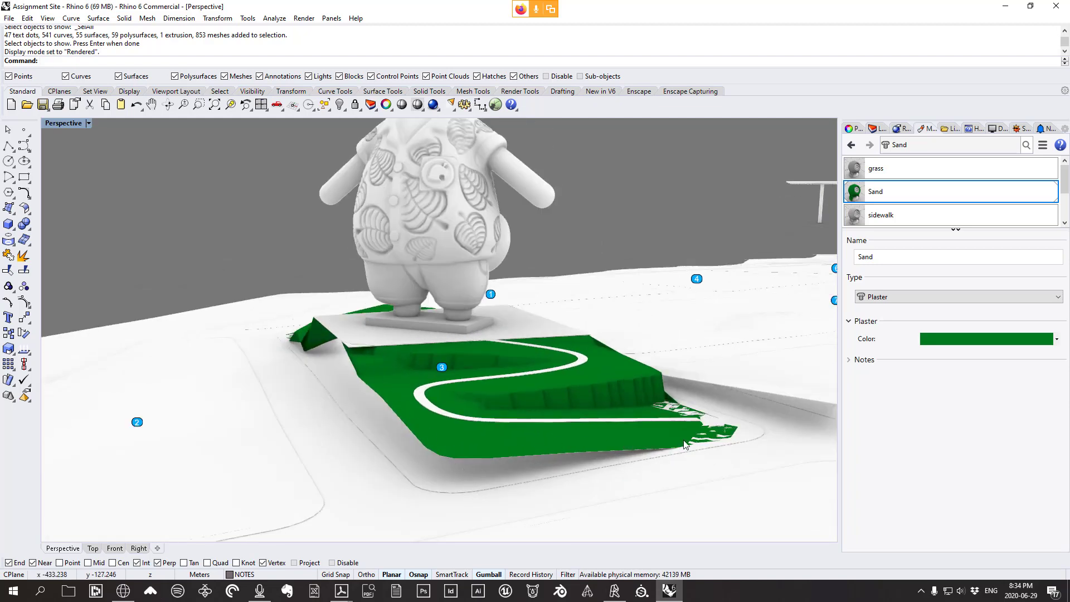
right_click_drag(371, 374, 420, 387)
scroll(443, 454, "up", 3)
Clear the selection and return the viewport to Shaded display
left_click(445, 454)
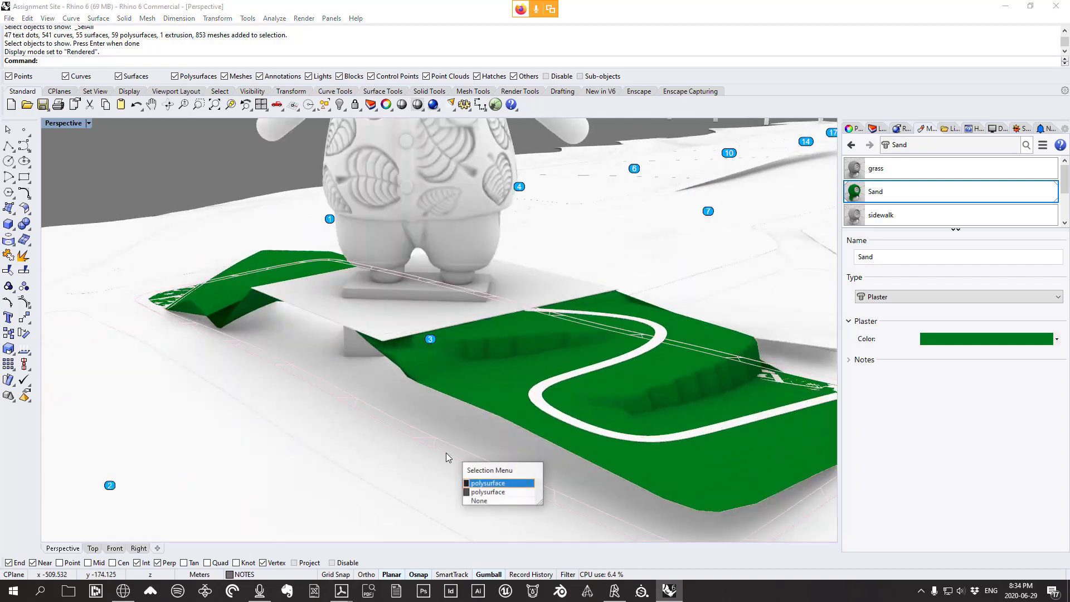
left_click(473, 483)
right_click_drag(467, 450, 440, 424)
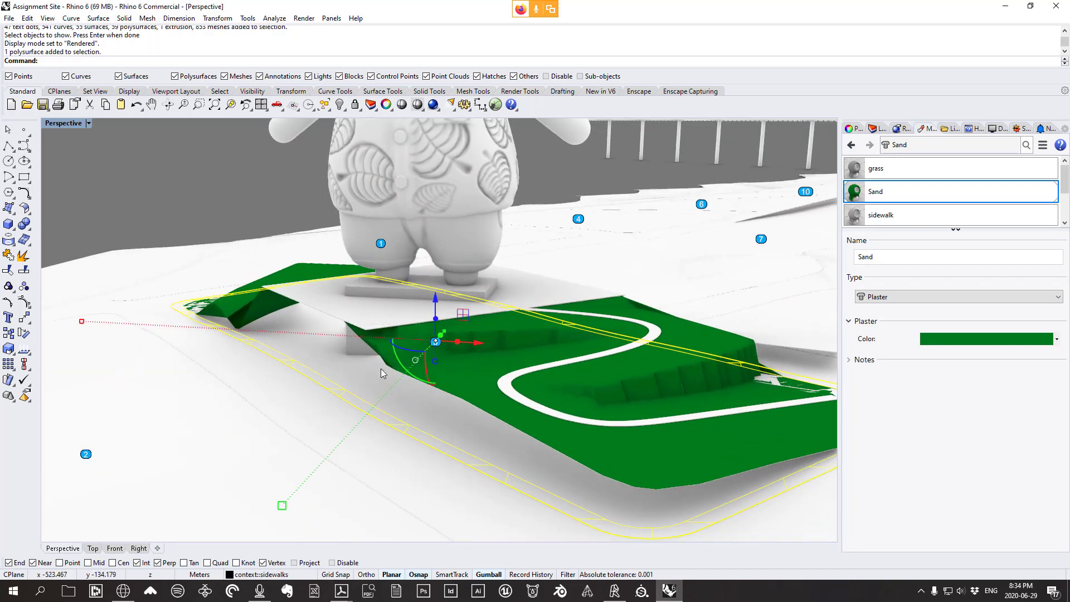
key("Escape")
left_click(47, 19)
left_click(85, 287)
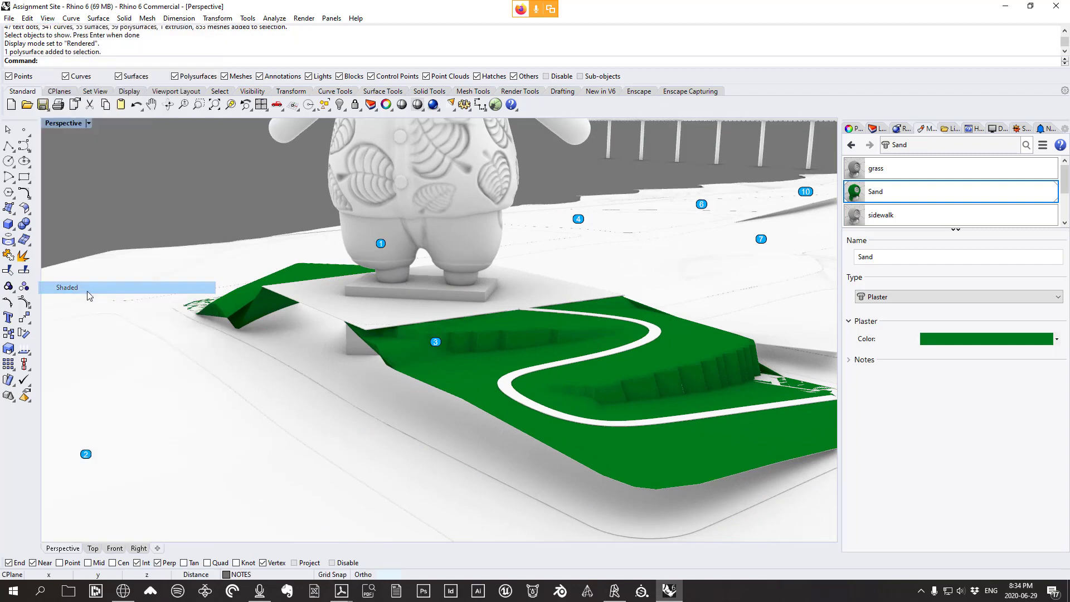
right_click_drag(490, 490, 521, 483)
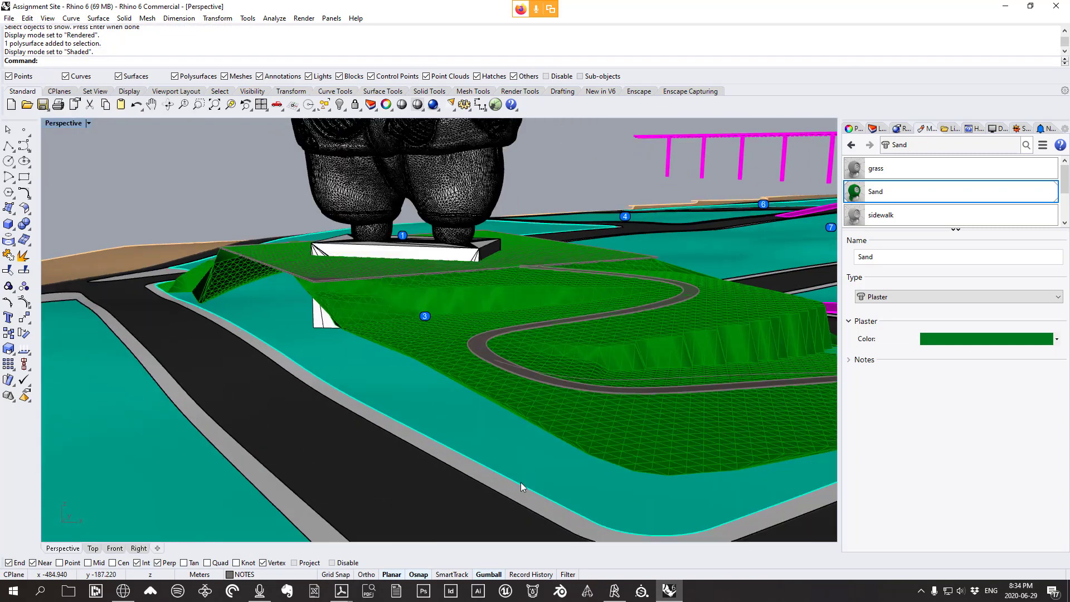
Duplicate the lot surface's face border as a curve
left_click(103, 18)
mouse_move(211, 178)
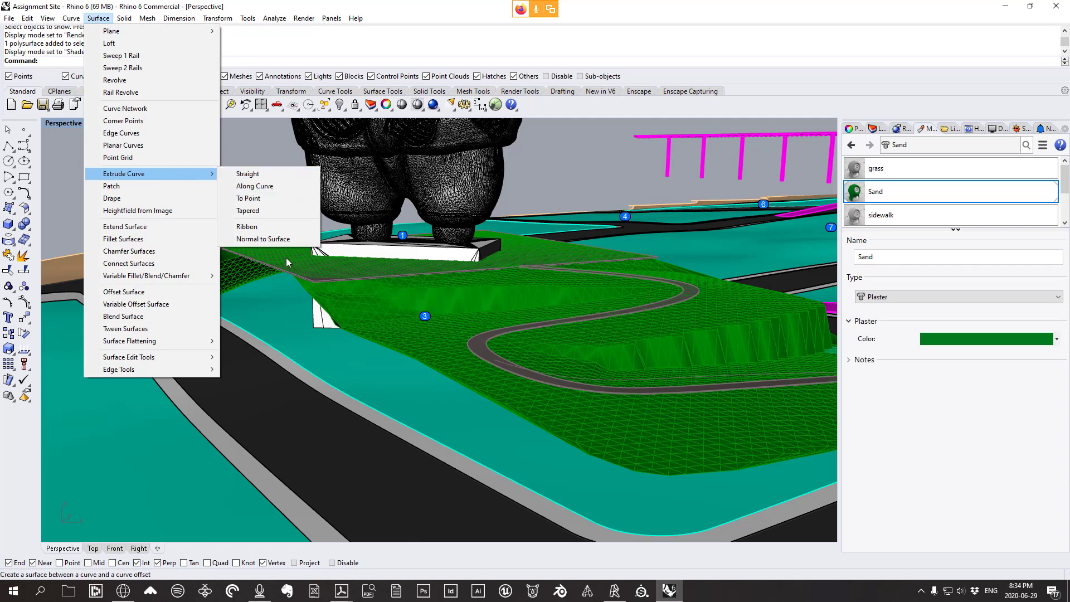
key("Escape")
key("Escape")
left_click(72, 18)
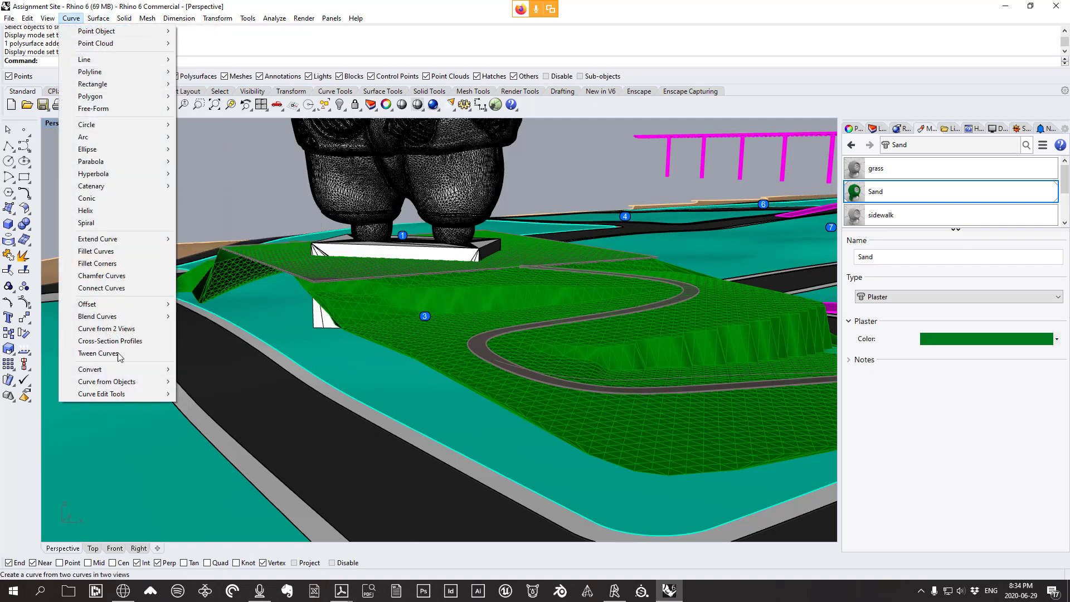
mouse_move(111, 381)
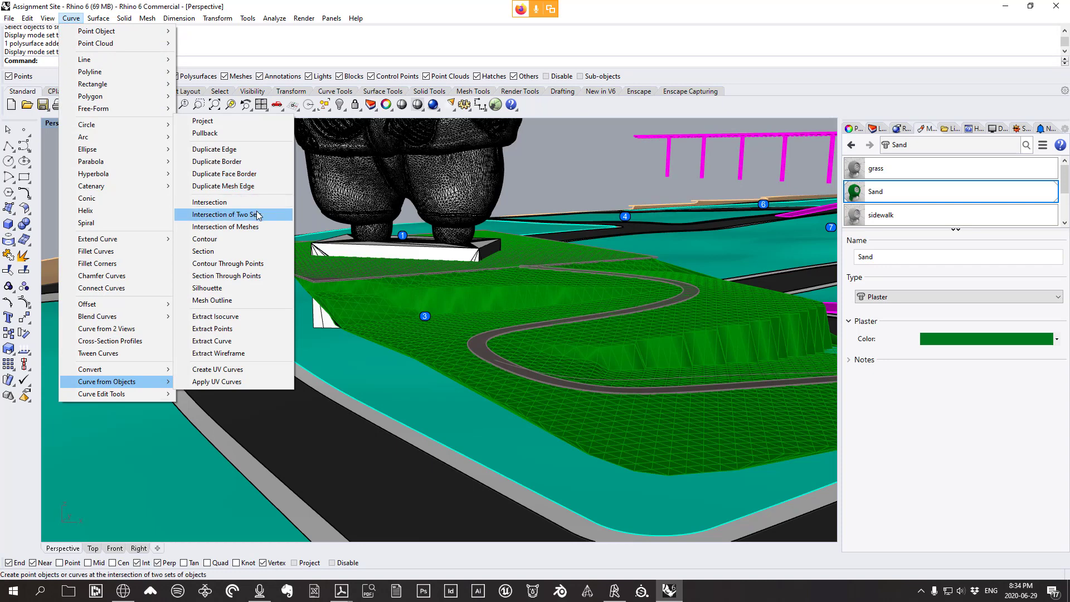
left_click(255, 174)
left_click(403, 402)
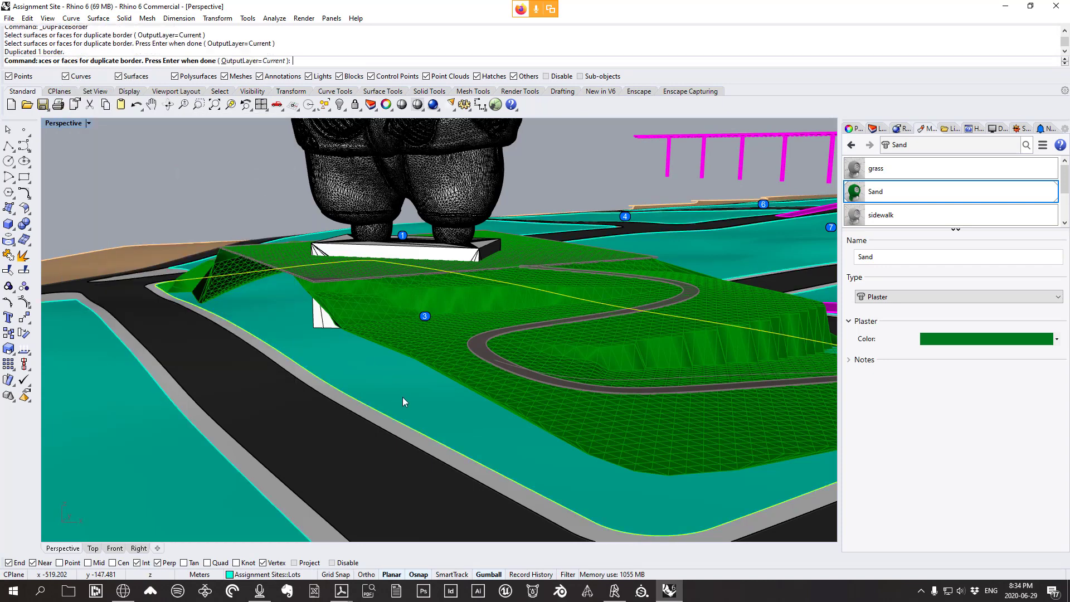
key("Return")
Extrude the border curve straight with BothSides=No into a wall, and delete the curve
right_click_drag(402, 372, 634, 410)
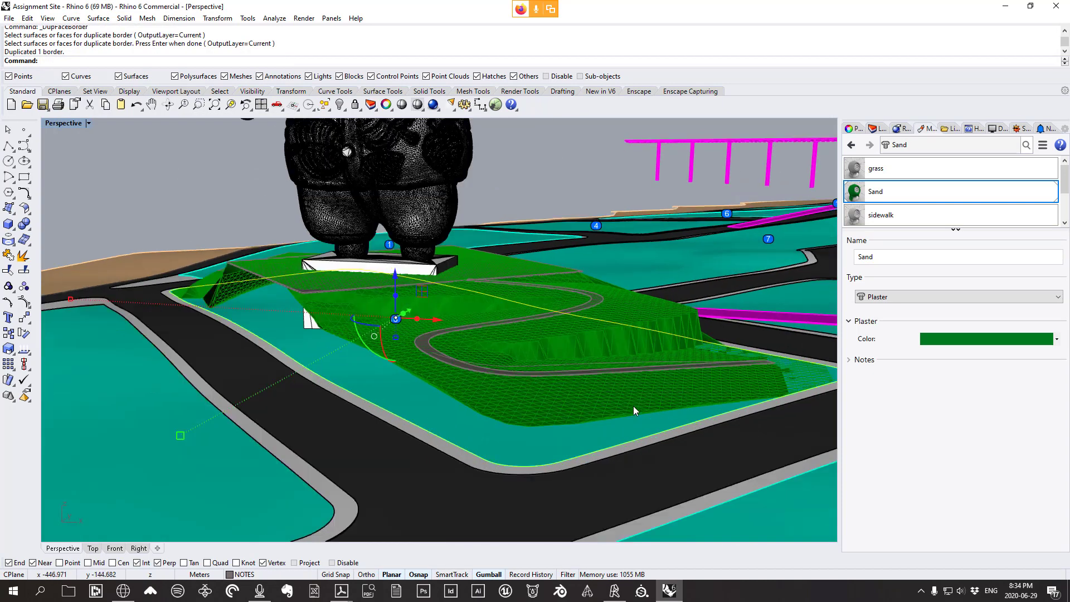
left_click(92, 19)
mouse_move(201, 174)
left_click(262, 174)
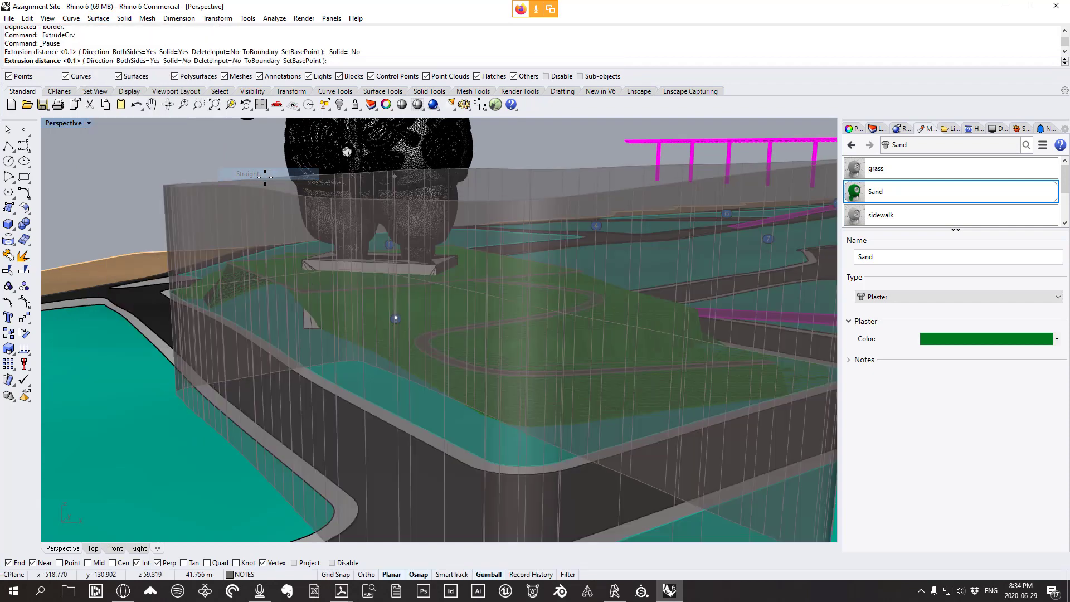
type("b")
key("Return")
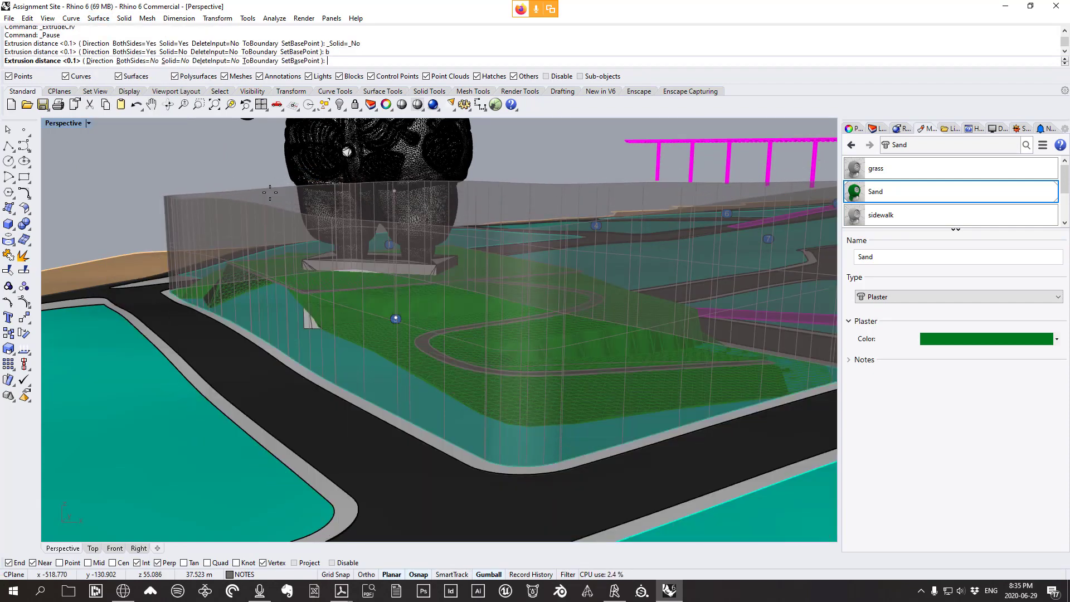
left_click(273, 187)
right_click_drag(273, 187, 386, 225)
key("Delete")
left_click(461, 293)
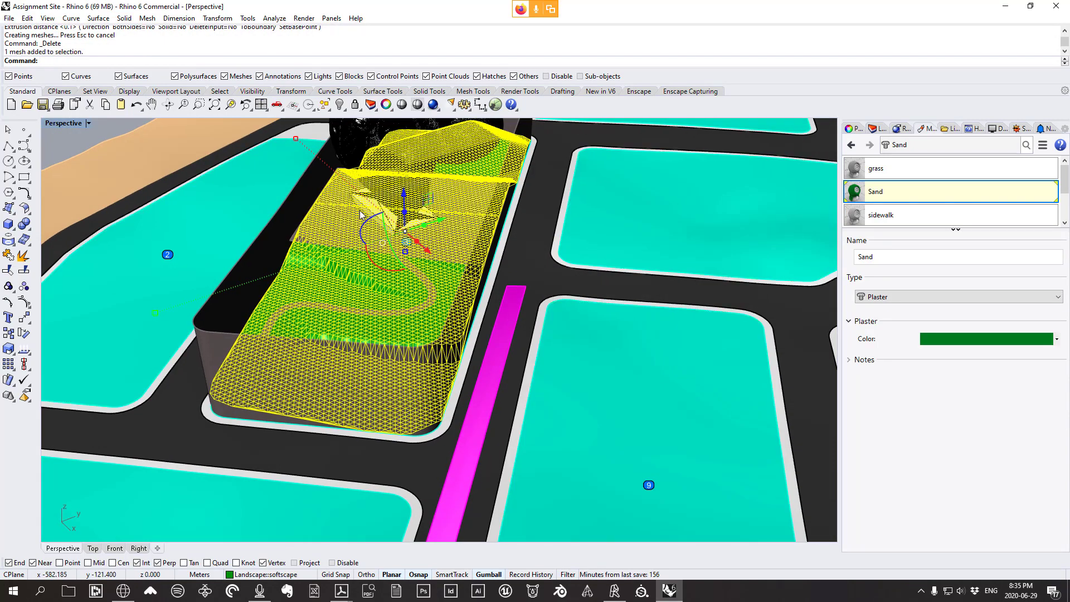
Launch Grasshopper and set a Mesh parameter to the terrain mesh
type("ass")
key("Return")
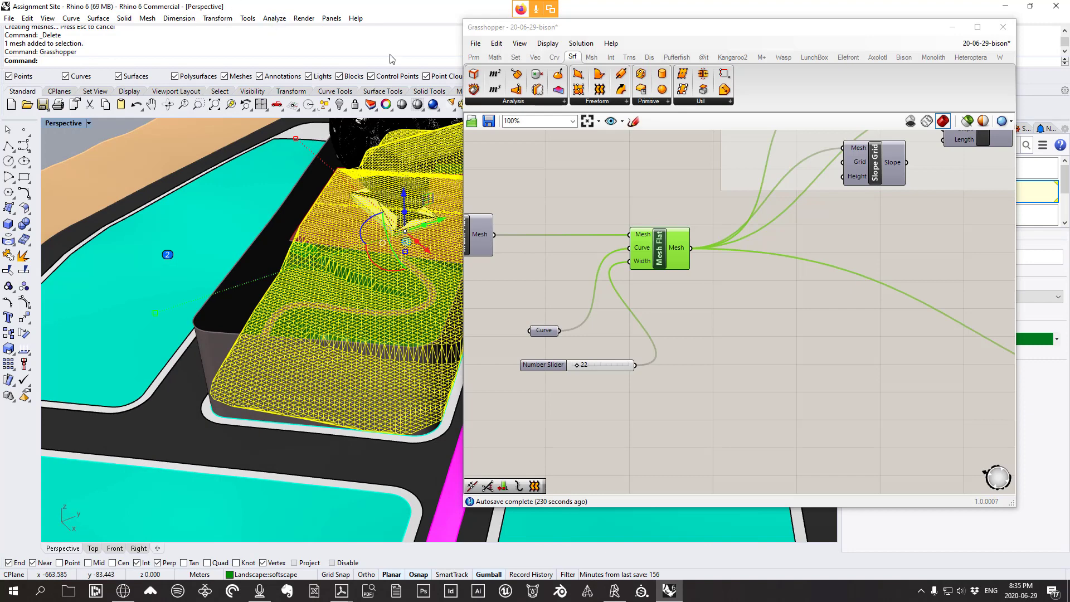
left_click(473, 58)
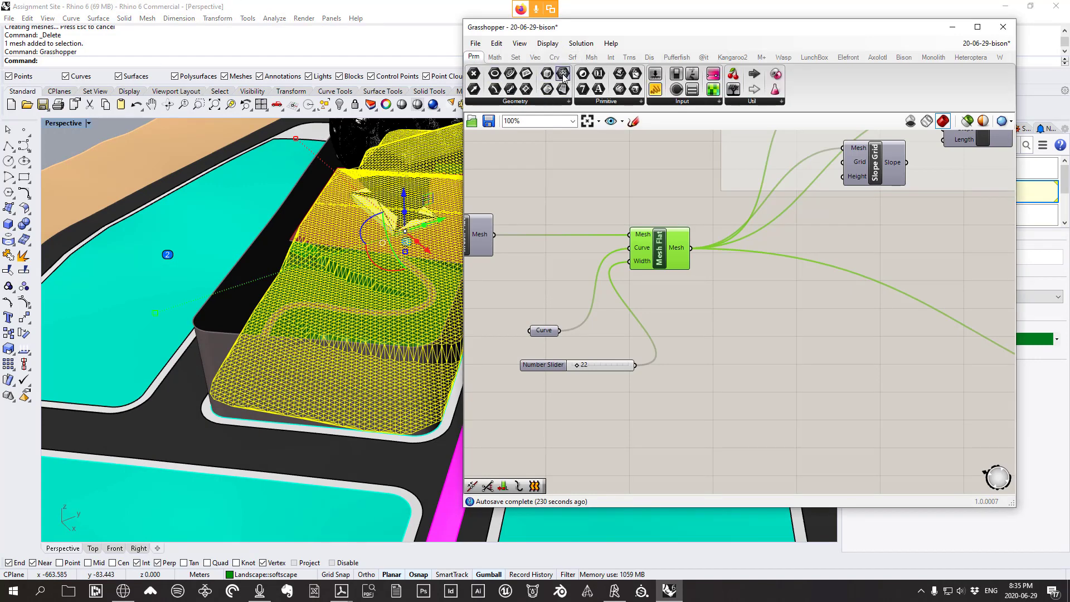
right_click(758, 359)
left_click(813, 493)
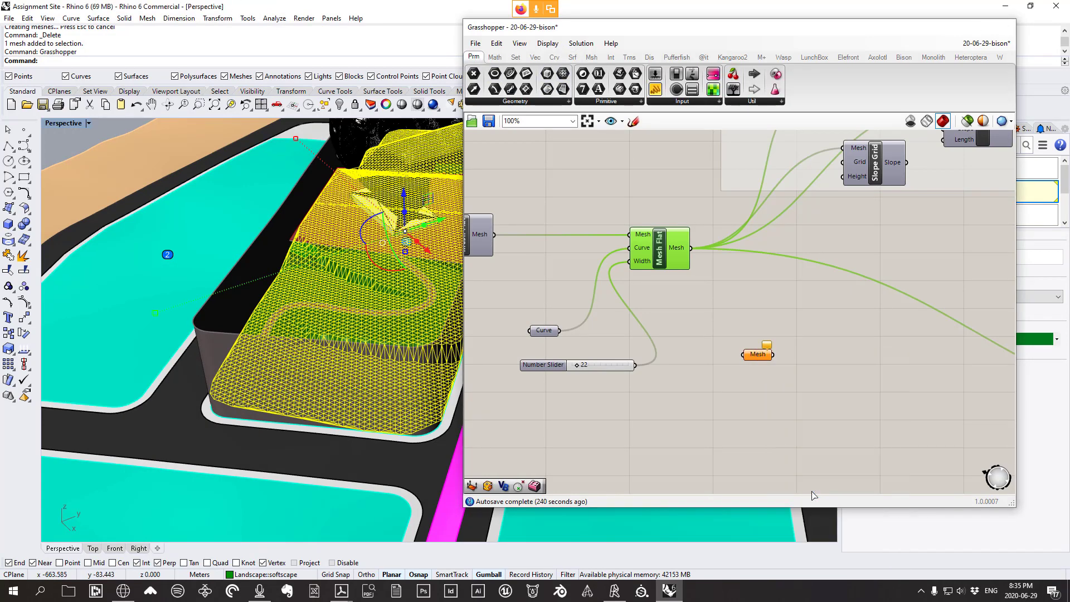
right_click_drag(815, 422, 749, 396)
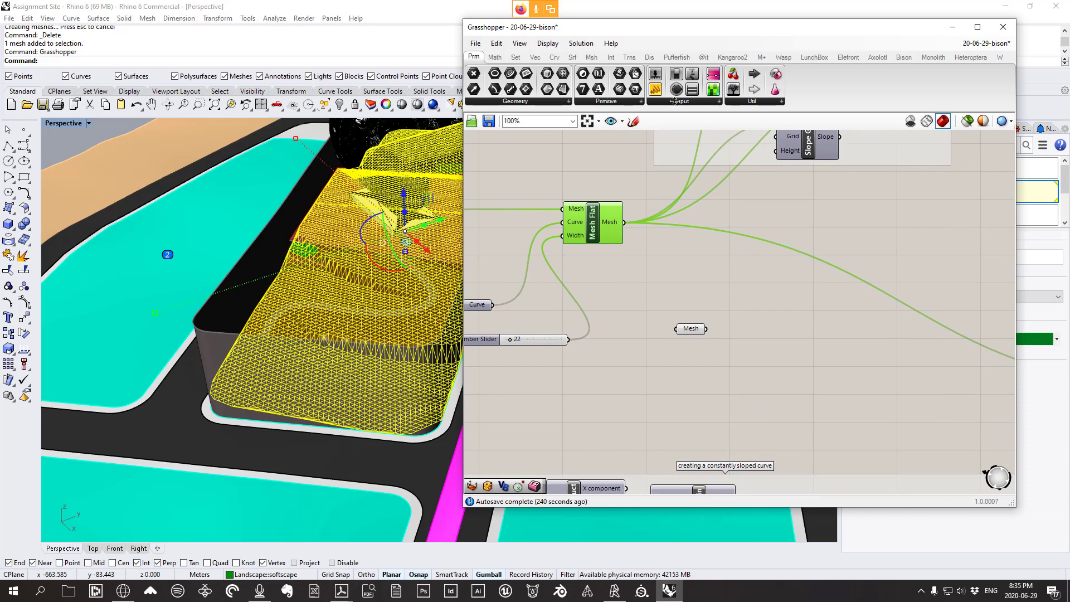
Feed the mesh into Mesh Edges and its naked edges into Join Curves
left_click(592, 57)
left_click(503, 102)
left_click_drag(507, 170, 769, 379)
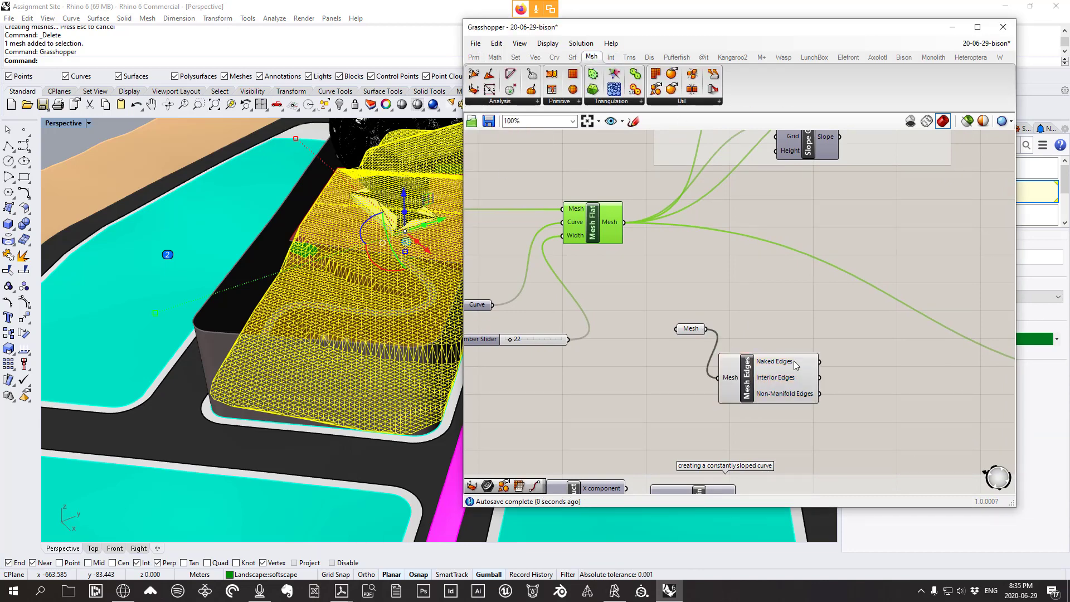
right_click_drag(809, 371, 737, 367)
left_click(555, 56)
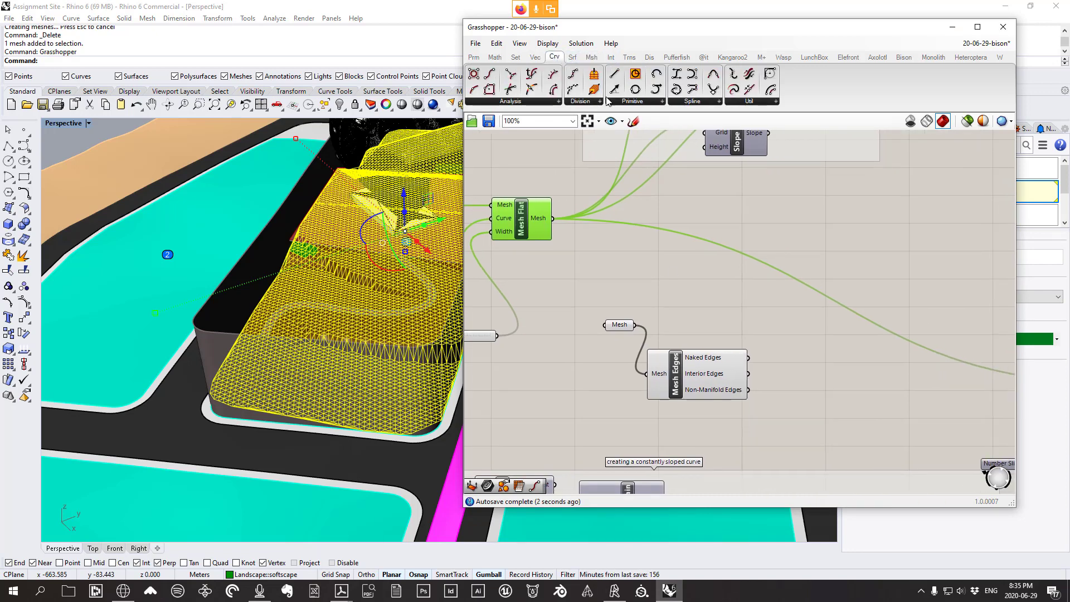
left_click(742, 105)
left_click_drag(830, 138, 780, 347)
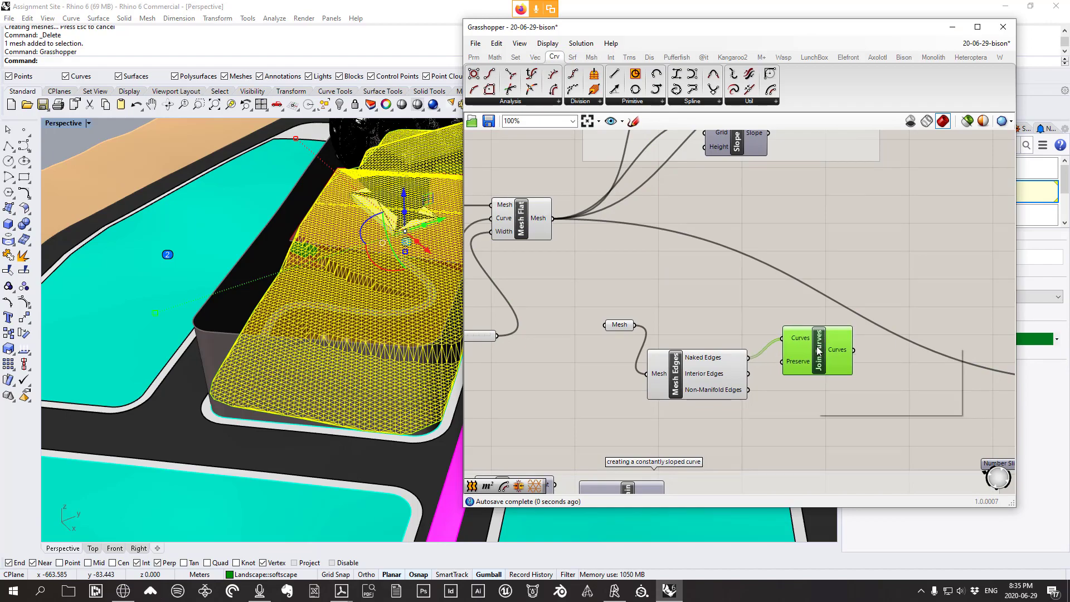
Bake the joined naked-edge outline curve into the Rhino model
right_click(816, 346)
left_click(845, 393)
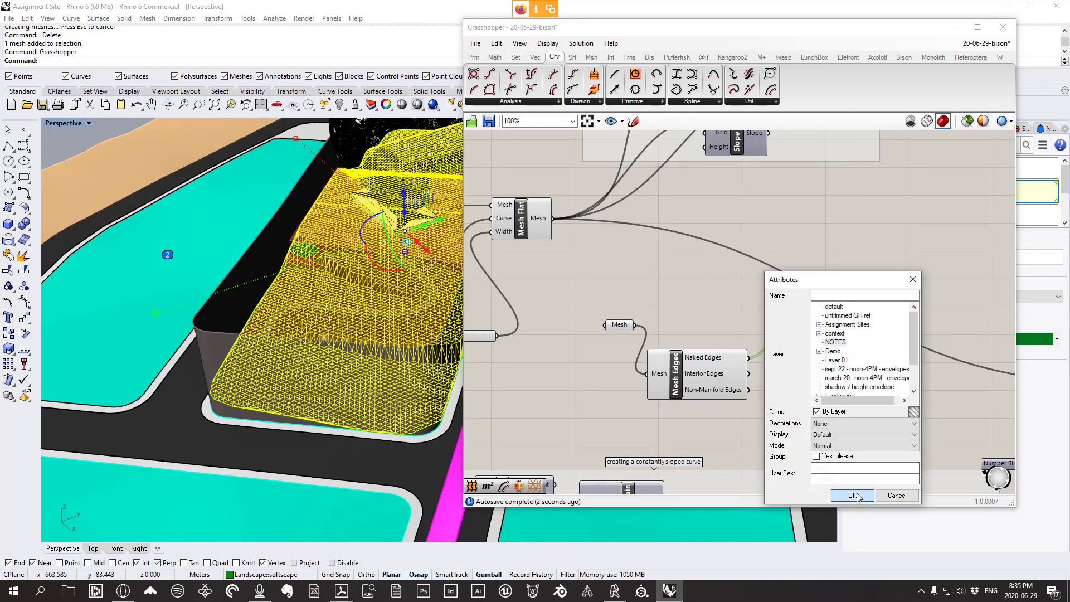
left_click(858, 497)
left_click(953, 27)
key("Escape")
right_click_drag(279, 266, 257, 283)
scroll(258, 283, "up", 4)
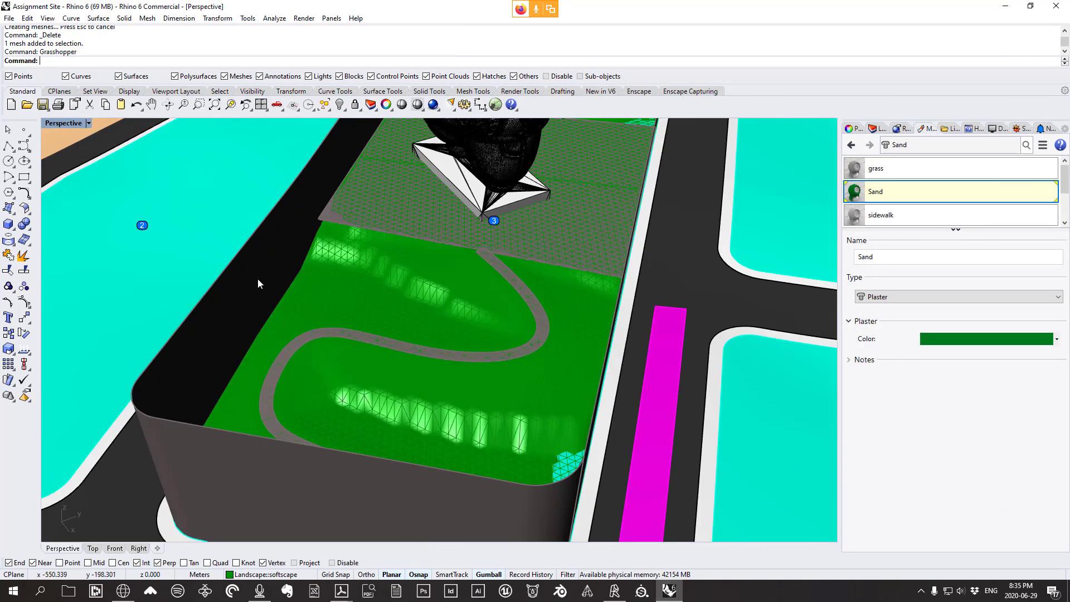
Trim away the boundary wall above the baked terrain edge curve
left_click(284, 294)
left_click(290, 296)
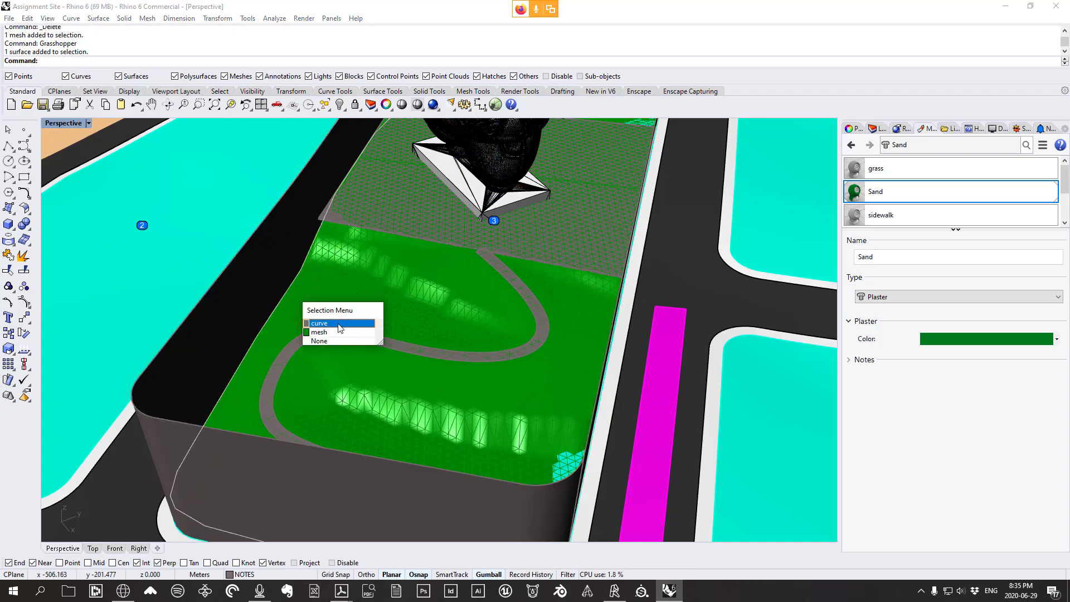
left_click(339, 322)
scroll(346, 321, "up", 2)
scroll(346, 322, "down", 5)
right_click_drag(347, 322, 346, 243)
scroll(339, 252, "up", 4)
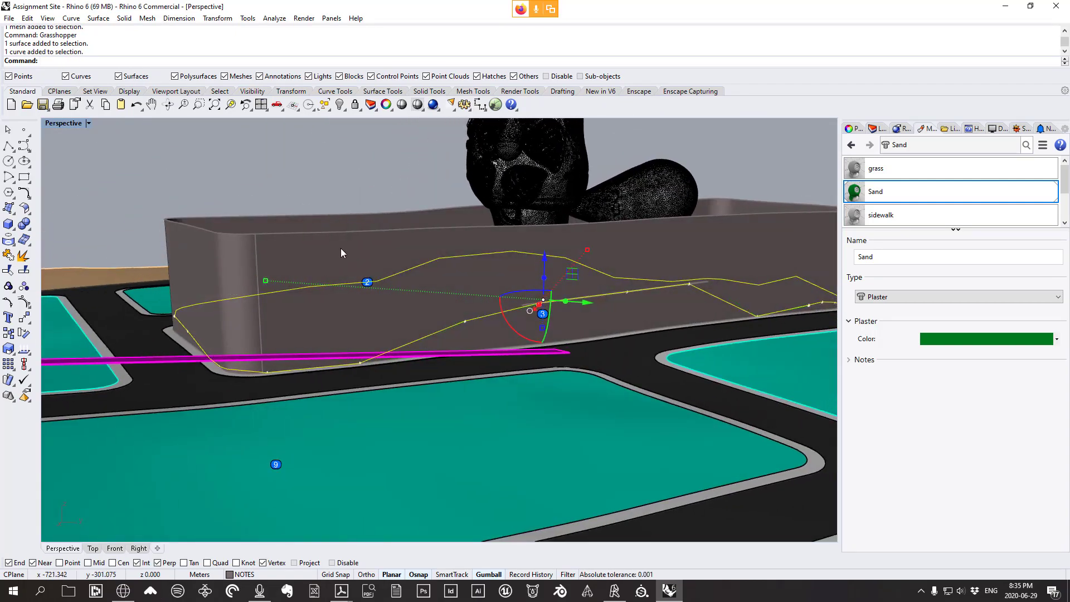
key("Return")
left_click(340, 251)
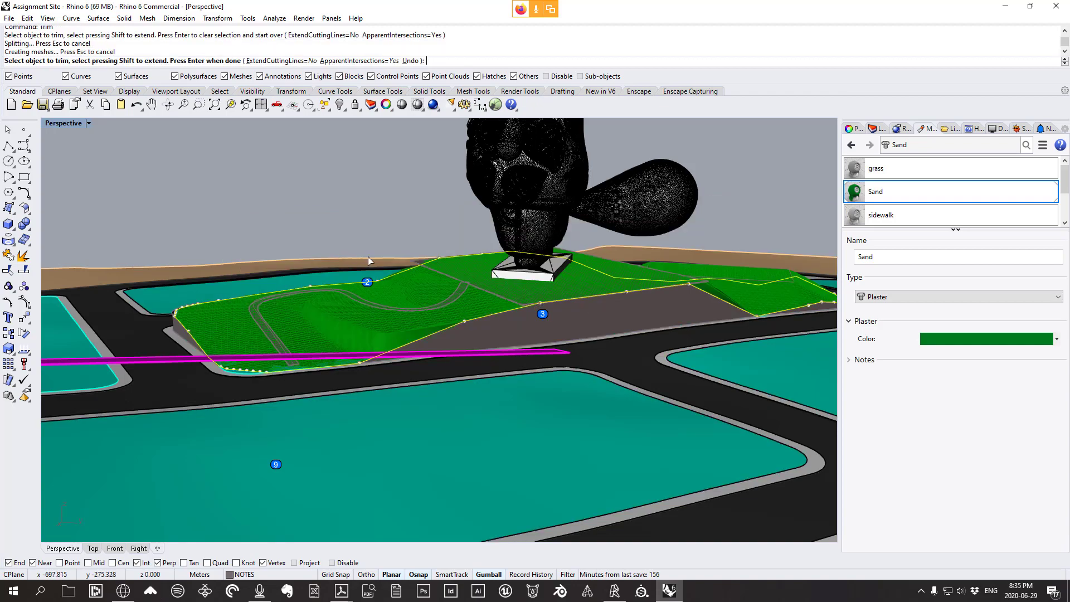
right_click_drag(368, 256, 511, 320)
key("Return")
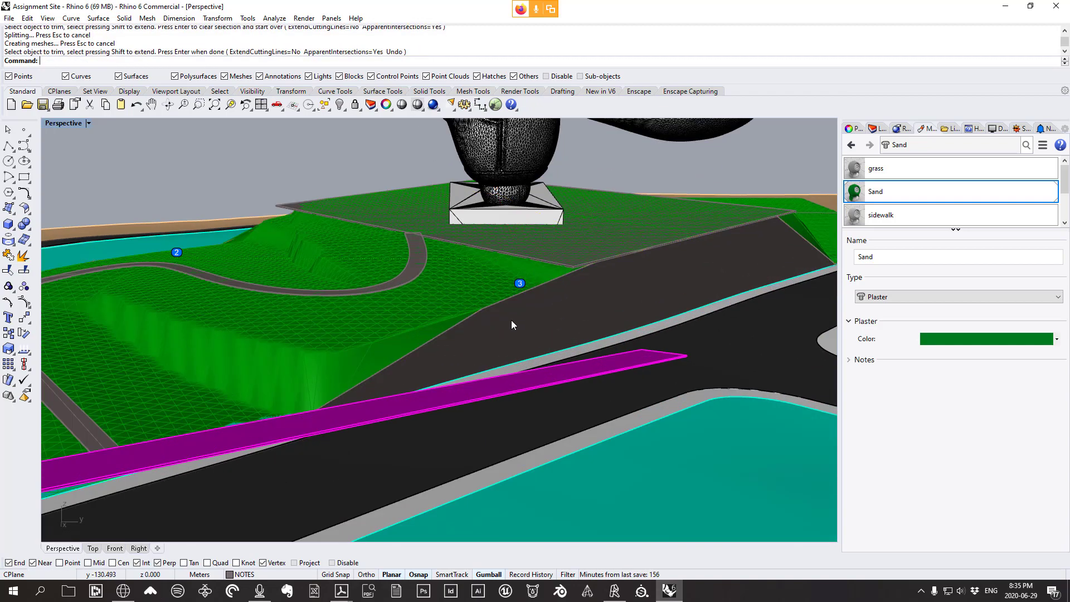
Select the baked edge curve and check for gaps along the terrain edge
left_click(500, 305)
left_click(538, 335)
mouse_move(582, 323)
right_mouse_down()
mouse_move(454, 317)
mouse_move(653, 340)
mouse_move(576, 328)
right_mouse_up()
mouse_move(436, 325)
right_mouse_down()
mouse_move(462, 317)
mouse_move(401, 306)
mouse_move(453, 321)
right_mouse_up()
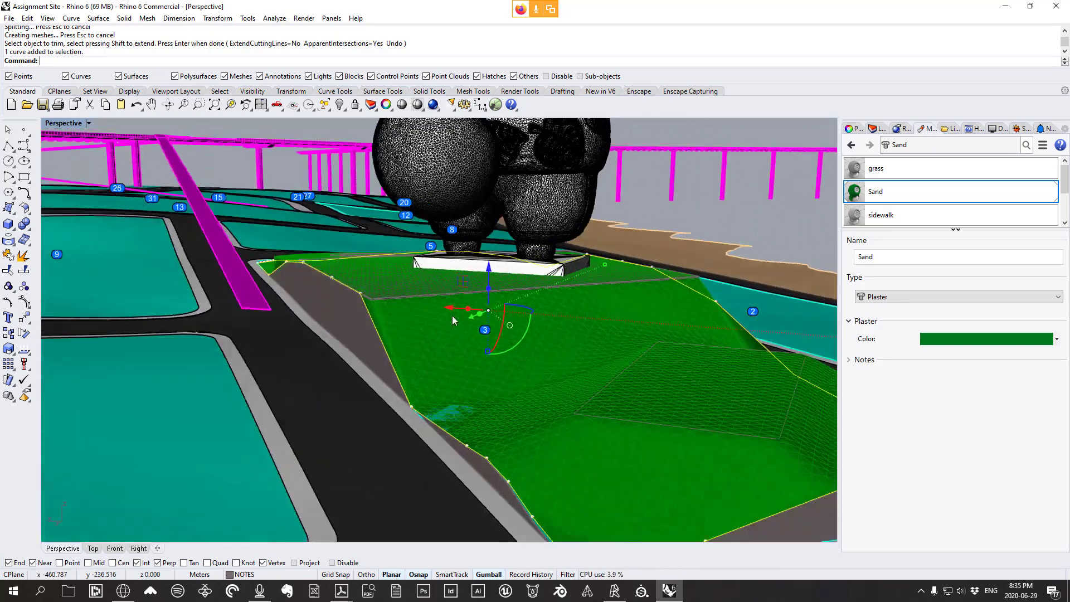
Extrude the edge curve straight by 1.0668 into a thin rim, and delete the curve
left_click(99, 19)
mouse_move(179, 174)
left_click(240, 171)
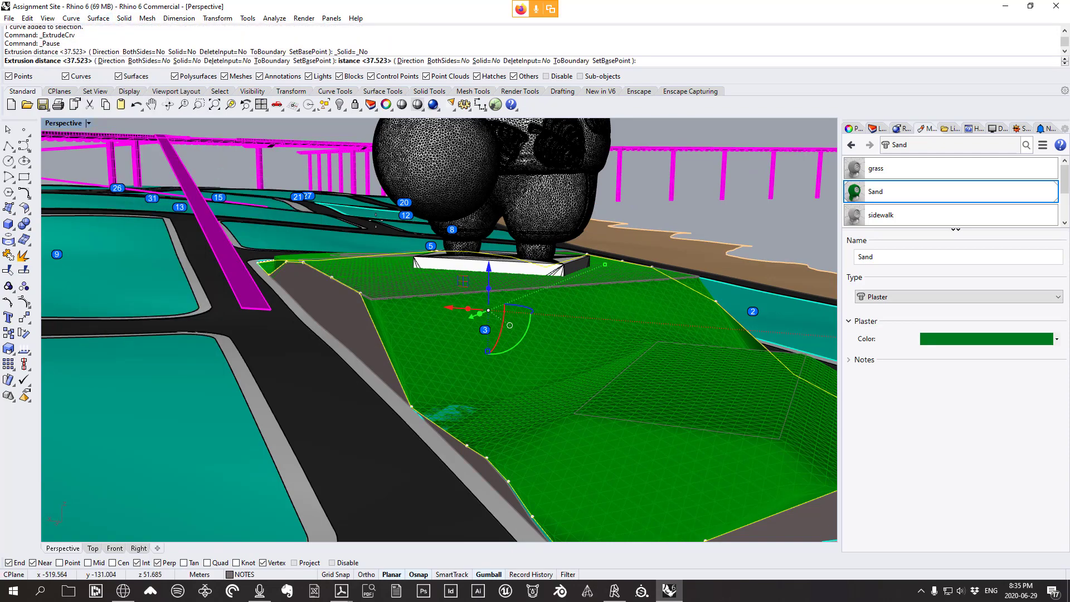
scroll(379, 232, "down", 1)
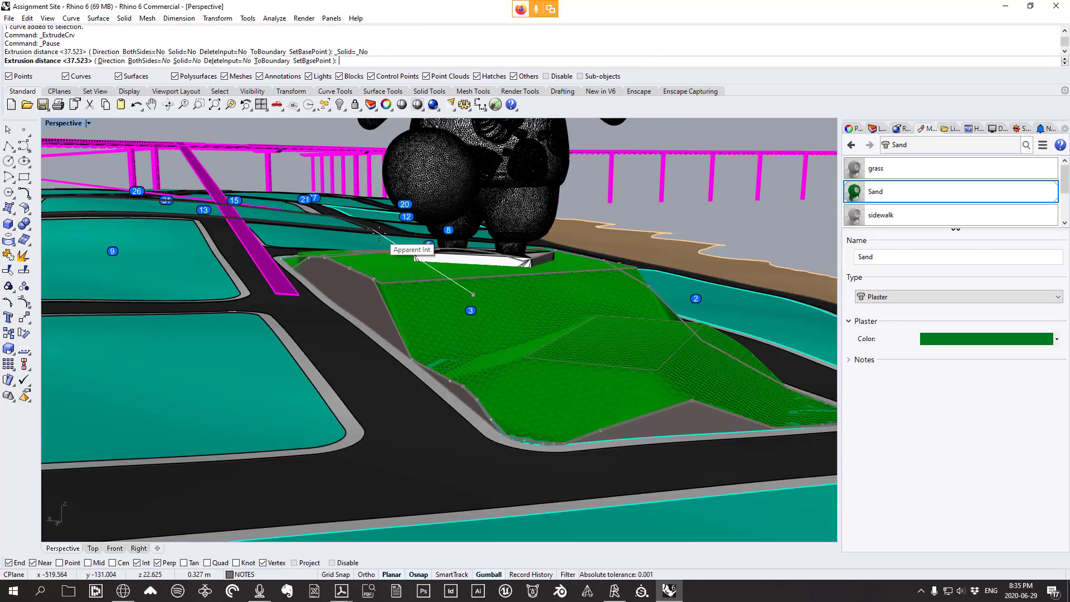
type("3")
key("Return")
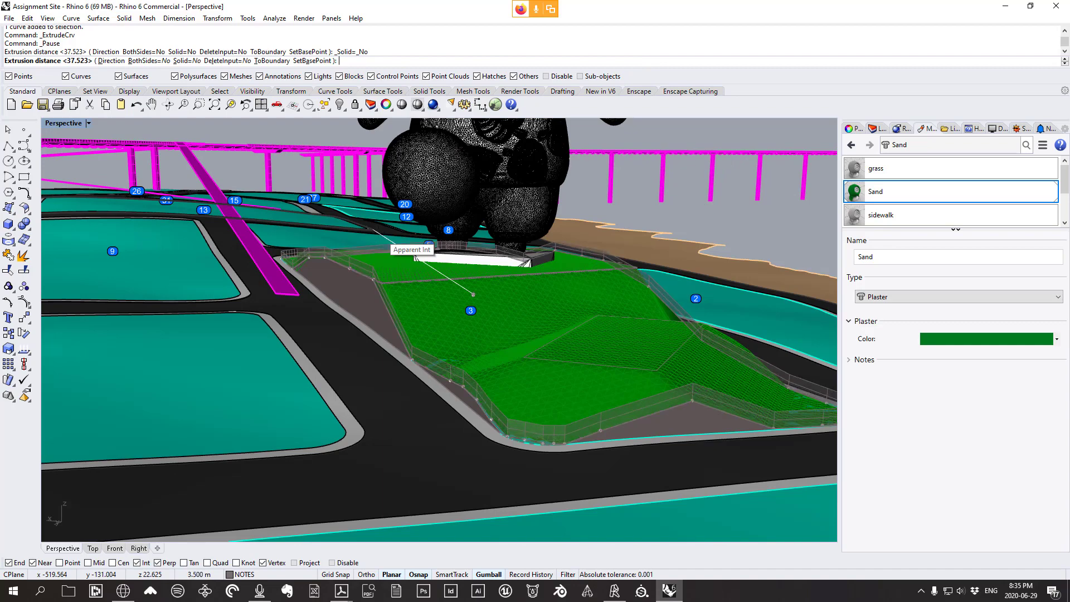
type("'")
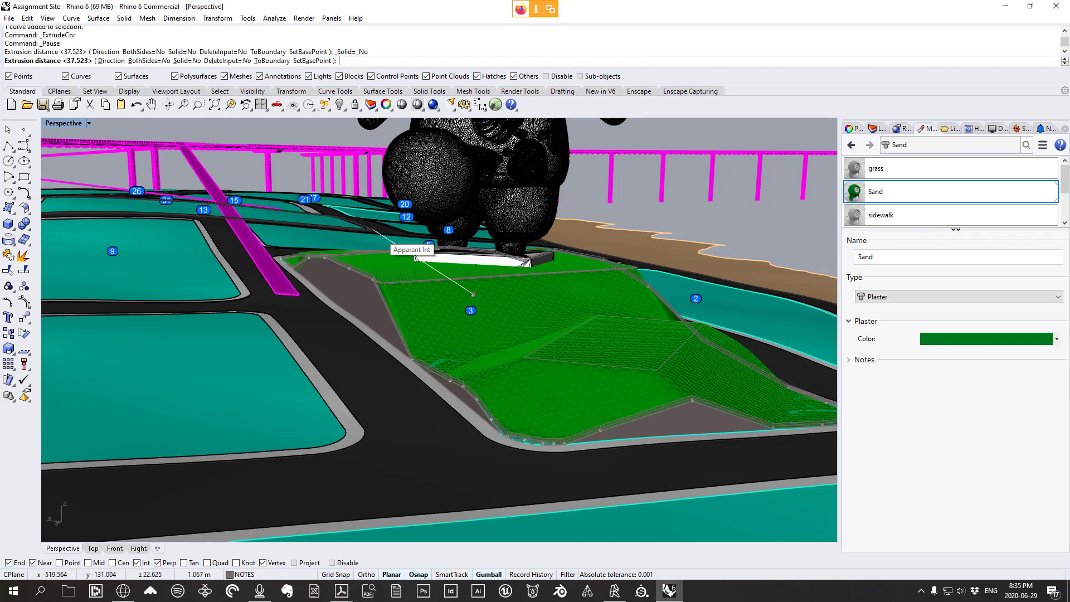
key("Return")
key("Return")
right_click_drag(446, 282, 769, 278)
key("Return")
scroll(557, 291, "up", 6)
key("Delete")
right_click_drag(443, 278, 109, 318)
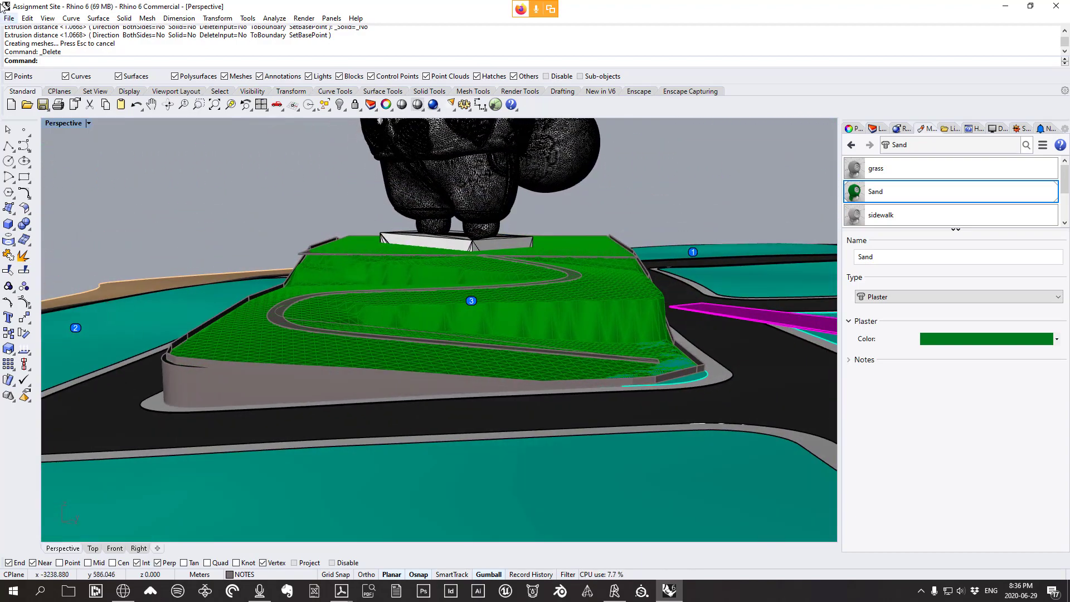
Switch the Perspective viewport to Rendered display
left_click(48, 19)
left_click(70, 311)
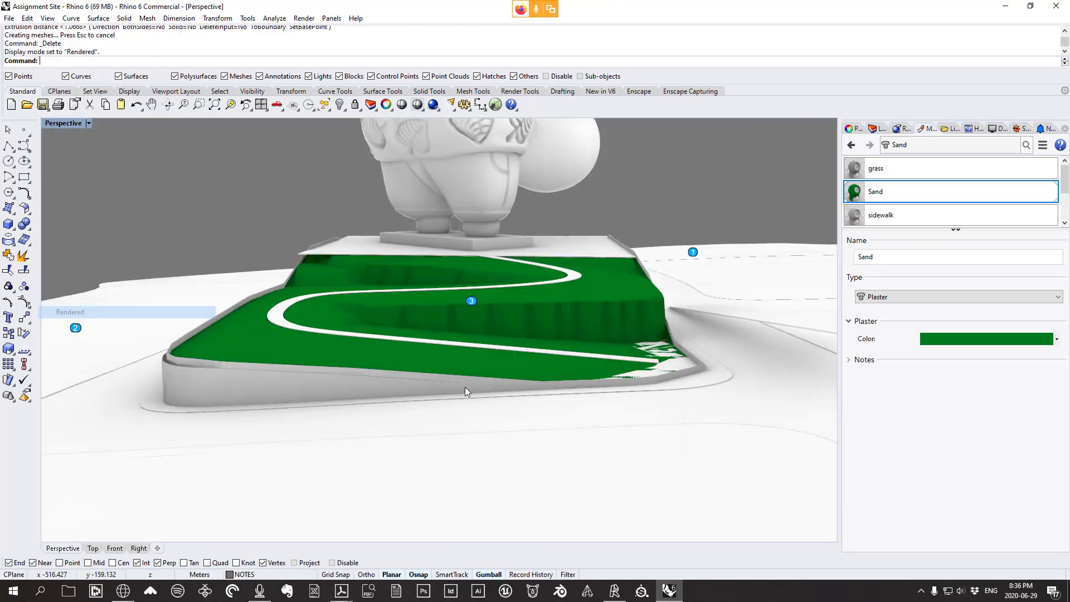
right_click_drag(615, 373, 537, 375)
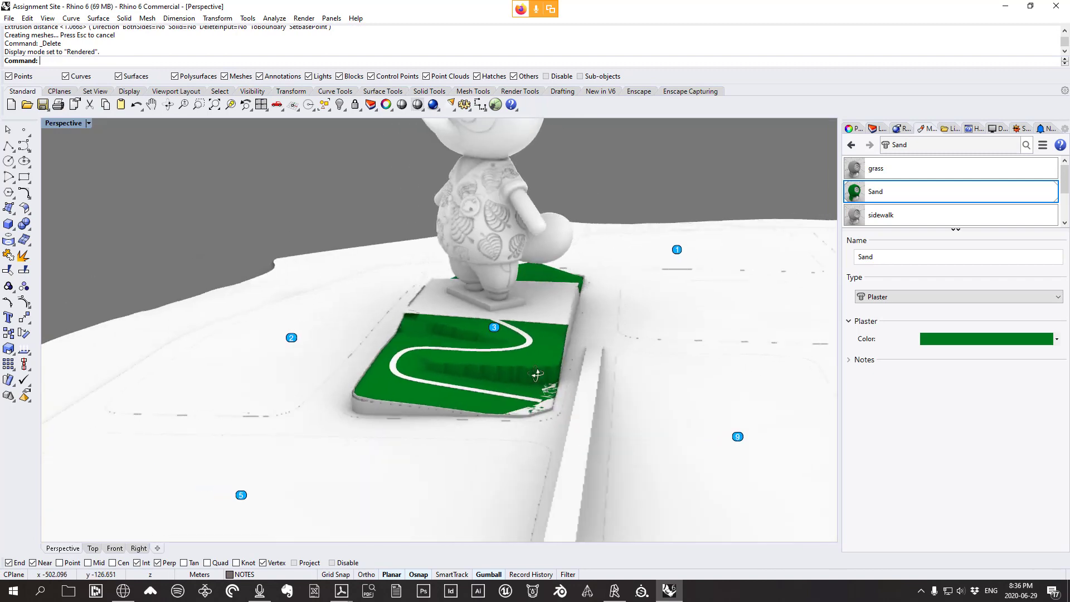
Hide the surface covering the terrain to expose the white winding path
left_click(543, 406)
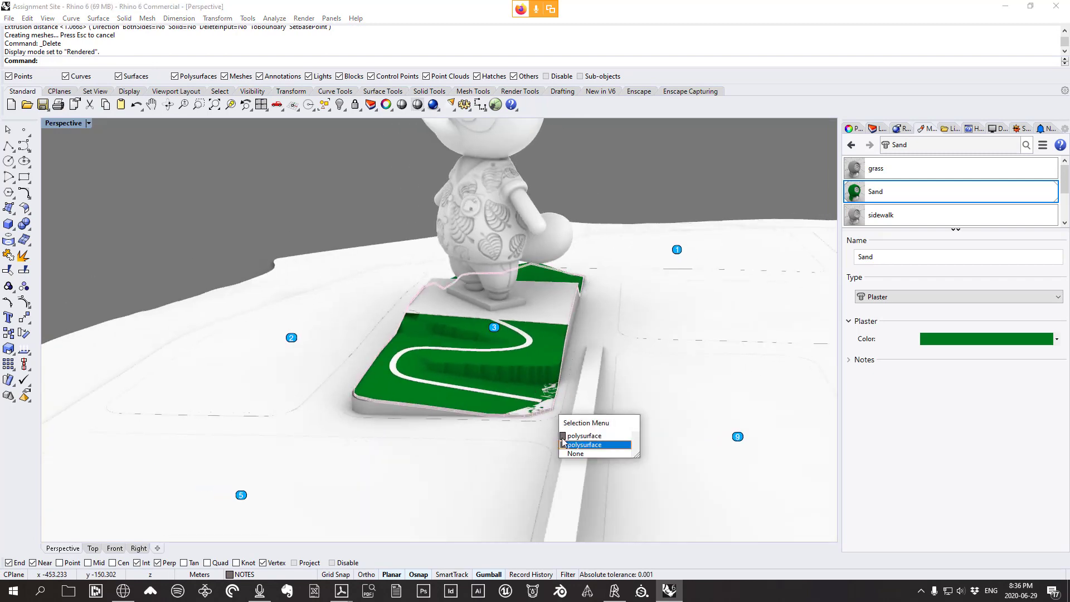
left_click(530, 410)
left_click(566, 436)
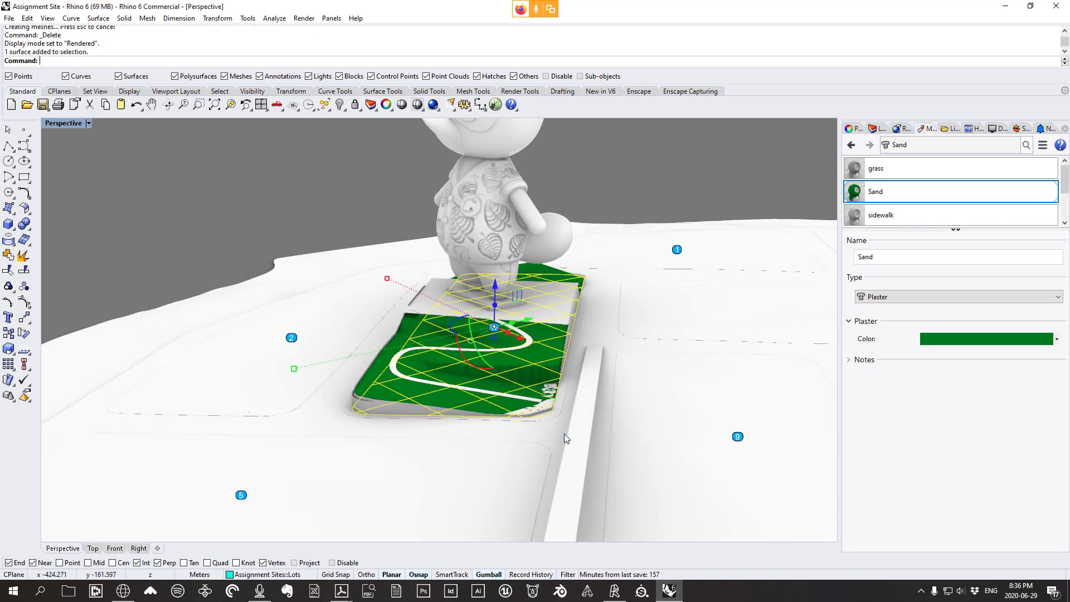
key("ctrl+h")
right_click_drag(563, 429, 576, 407)
mouse_move(540, 414)
right_mouse_down()
mouse_move(576, 406)
mouse_move(681, 423)
mouse_move(619, 409)
mouse_move(530, 420)
mouse_move(439, 411)
mouse_move(437, 422)
mouse_move(296, 408)
mouse_move(544, 426)
right_mouse_up()
right_click_drag(536, 304, 550, 277)
scroll(600, 230, "up", 4)
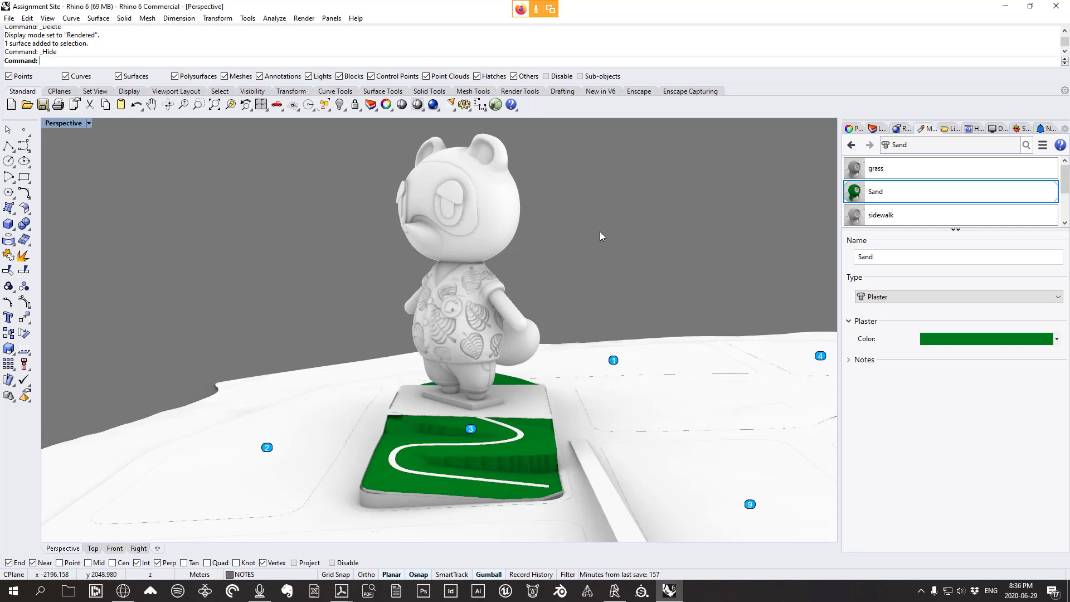
right_click_drag(517, 418, 598, 437)
scroll(368, 383, "down", 10)
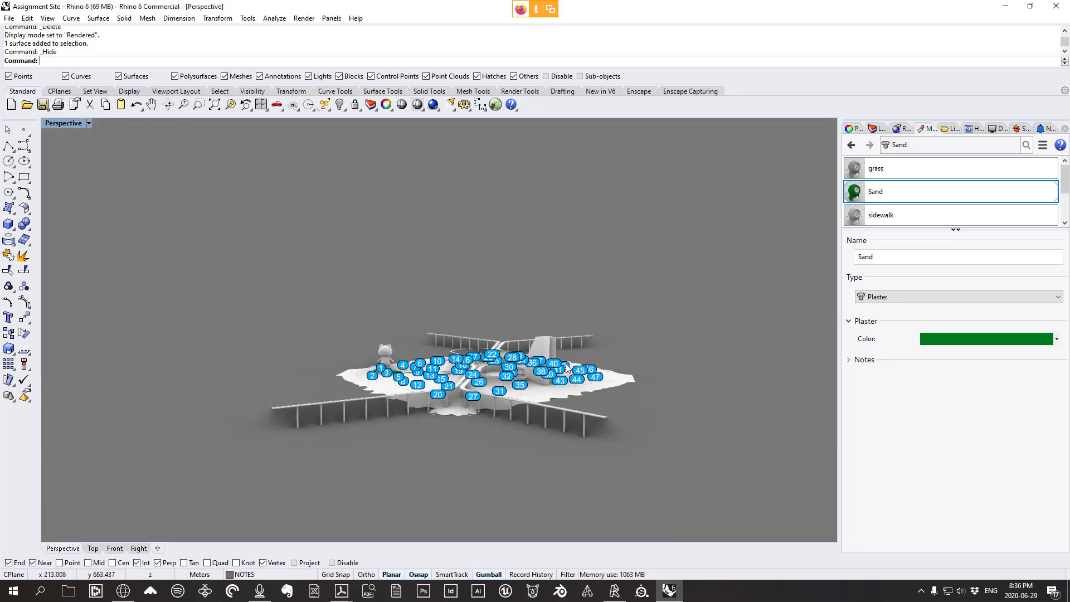
scroll(265, 339, "up", 6)
right_click_drag(266, 338, 326, 329)
scroll(290, 319, "up", 3)
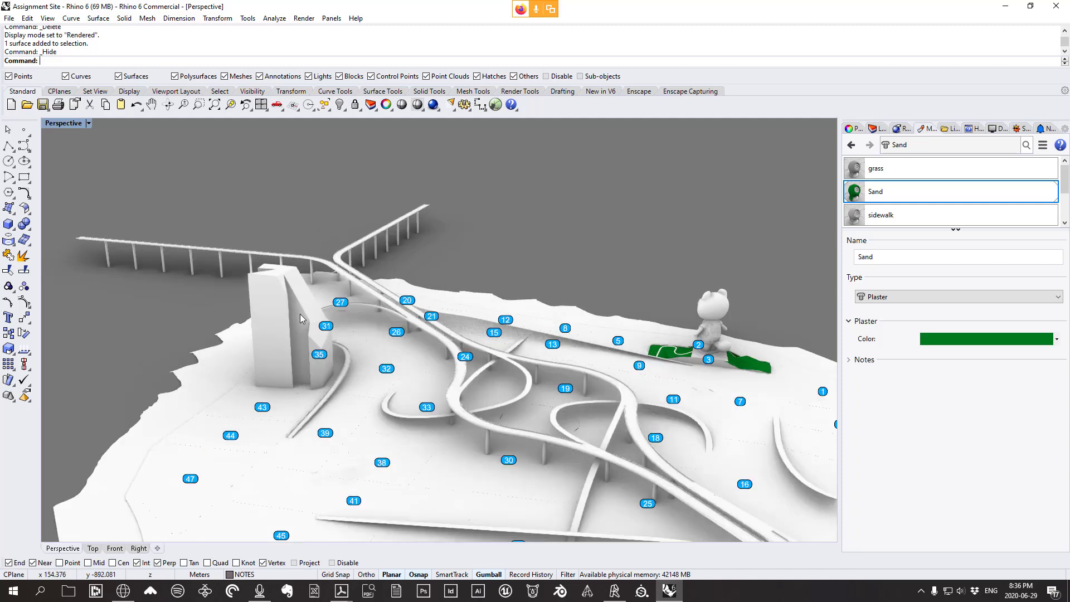
right_click_drag(325, 355, 336, 339)
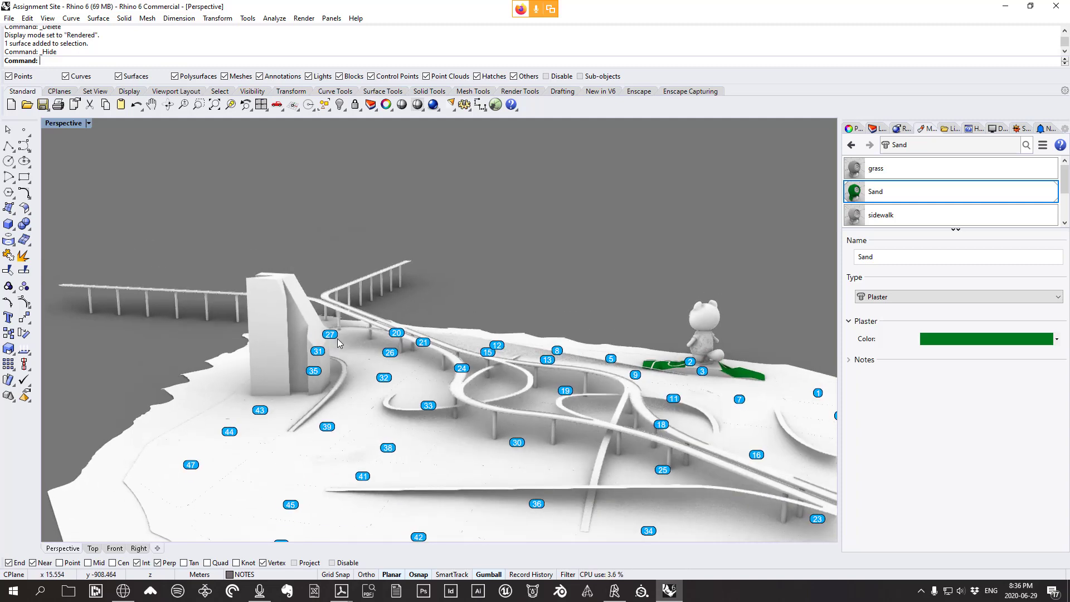
right_click_drag(452, 429, 290, 338)
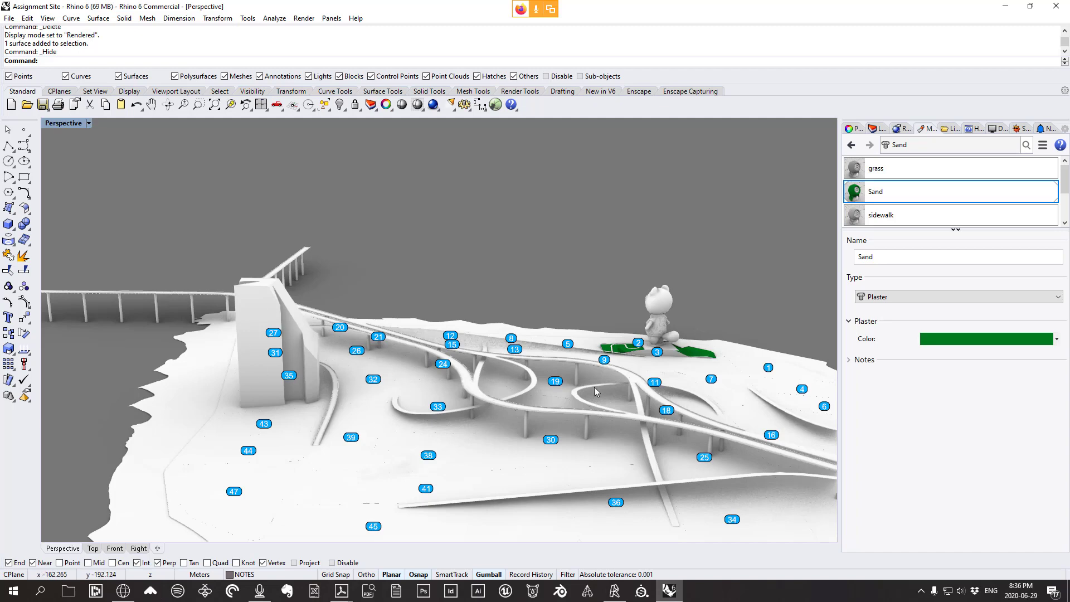
right_click_drag(594, 387, 739, 377)
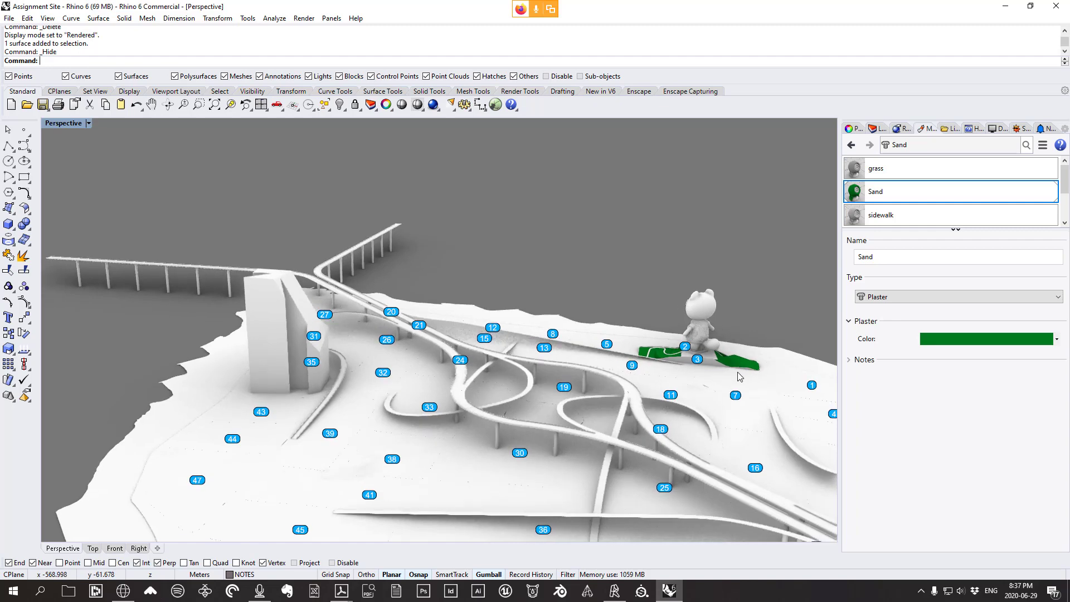
scroll(752, 375, "up", 2)
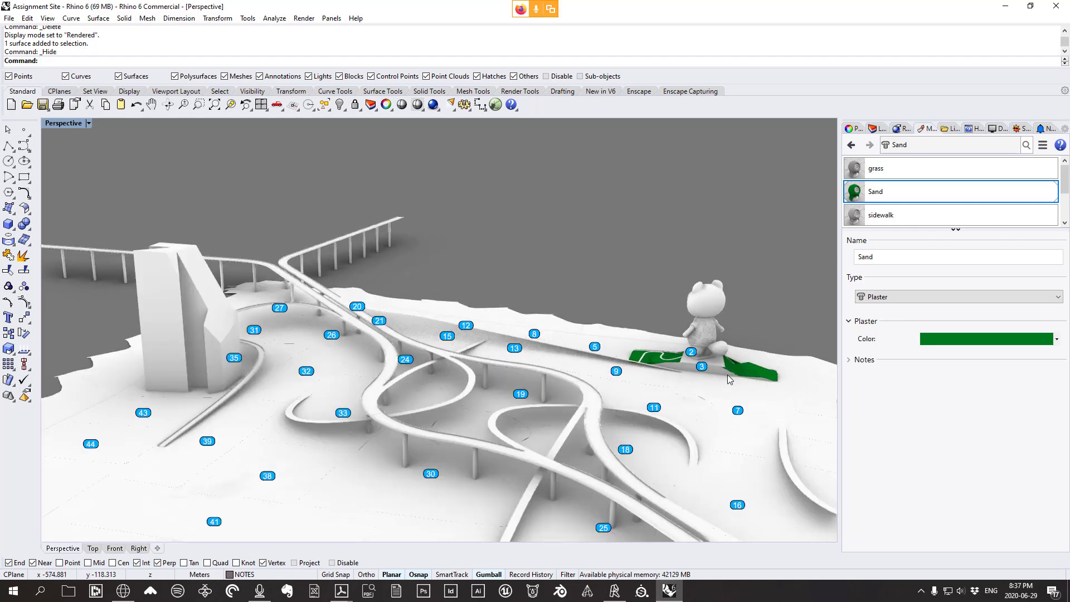
right_click_drag(728, 380, 649, 395)
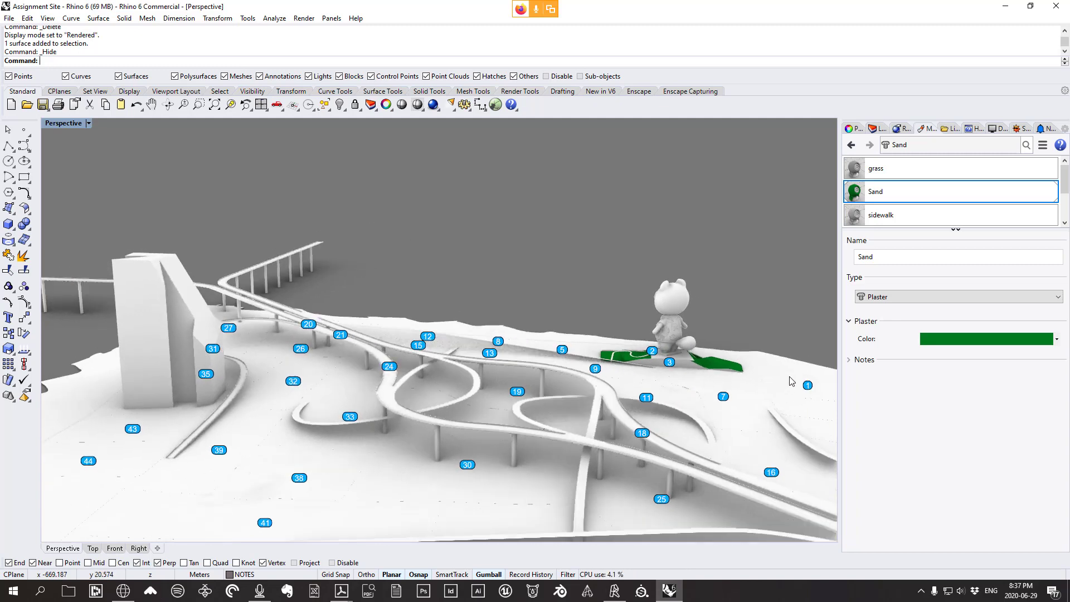